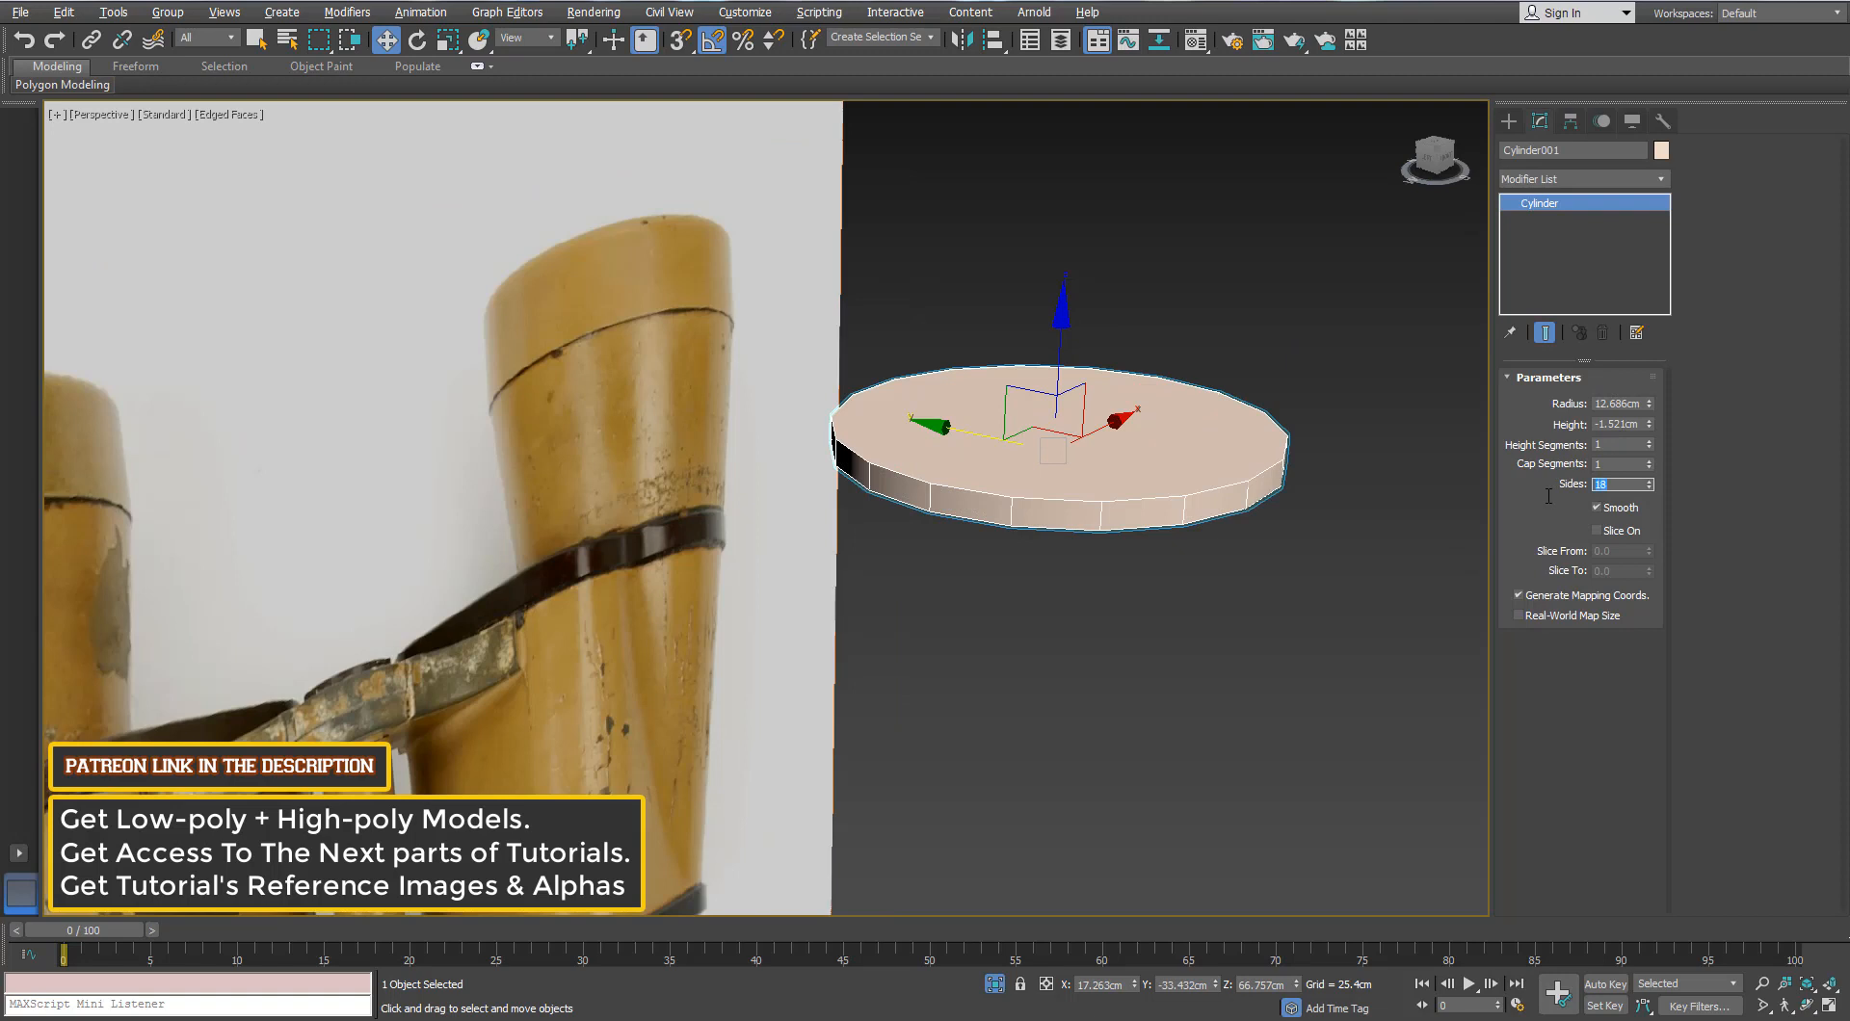
Step: Give the cylinder 24 sides, convert it to editable poly, and delete both cap polygons
key("Return")
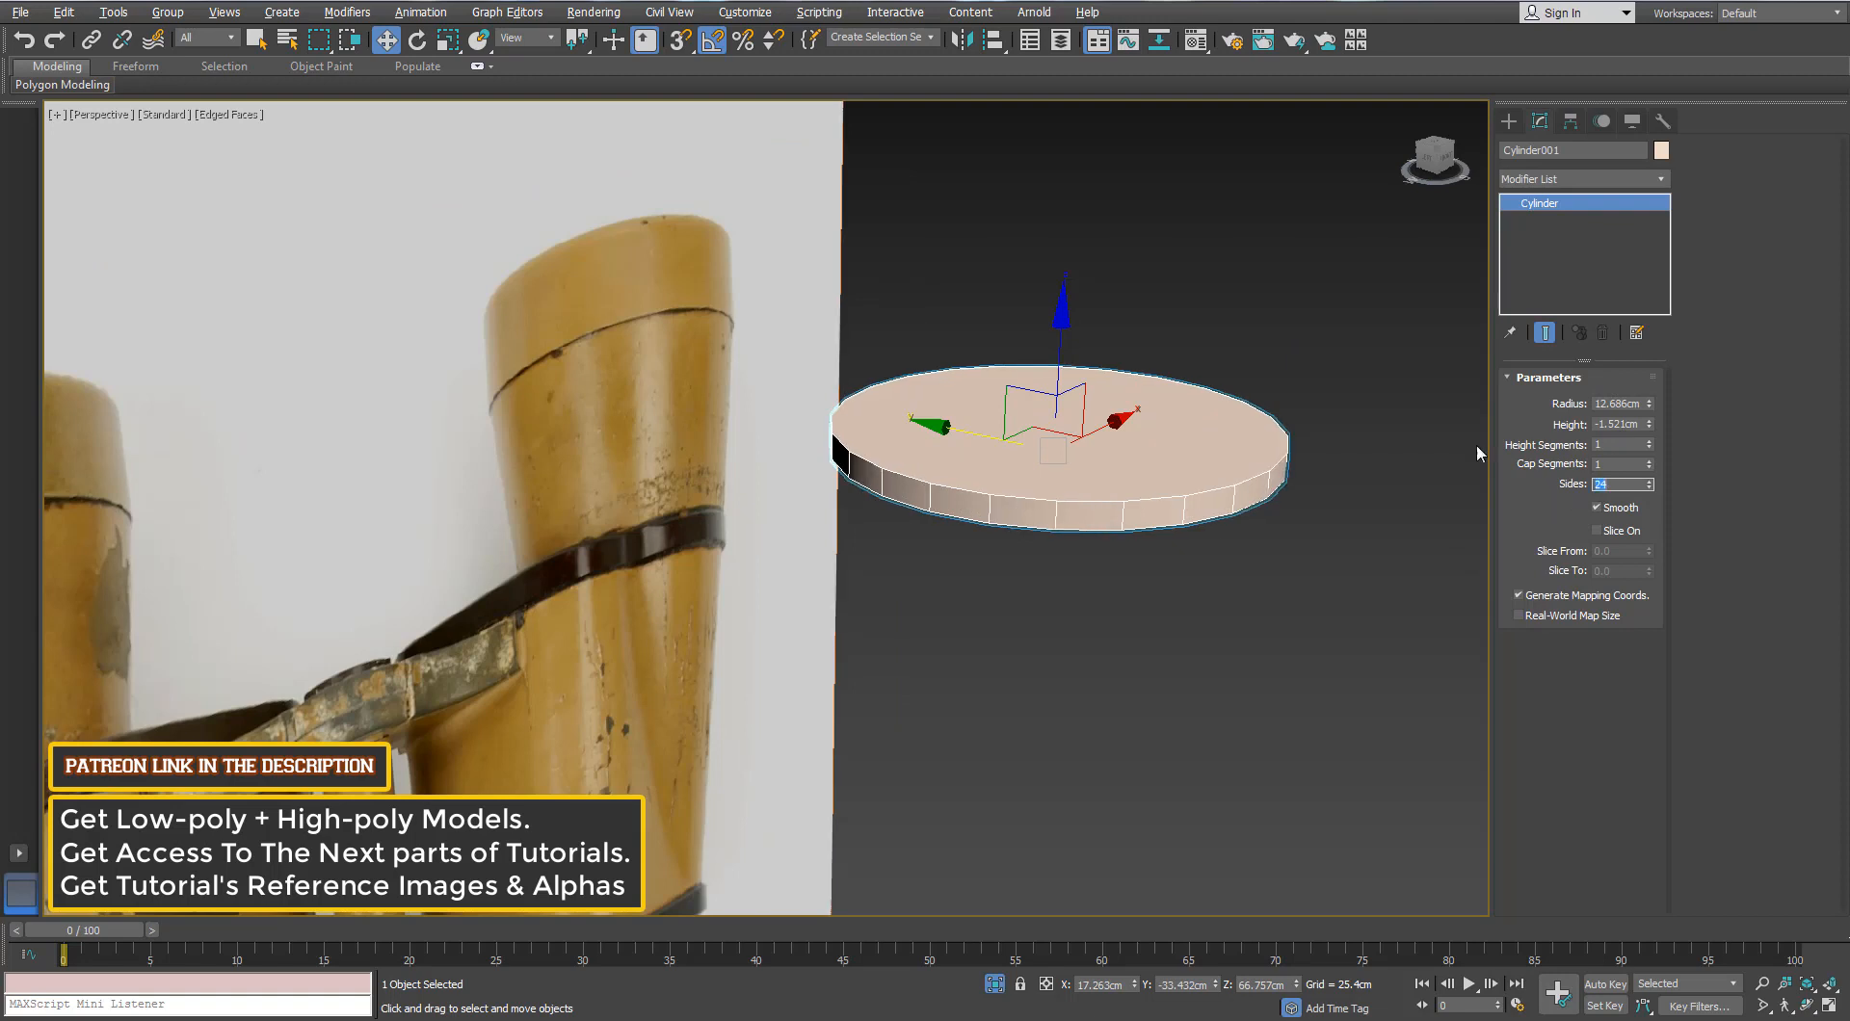
right_click(1187, 449)
left_click(1117, 654)
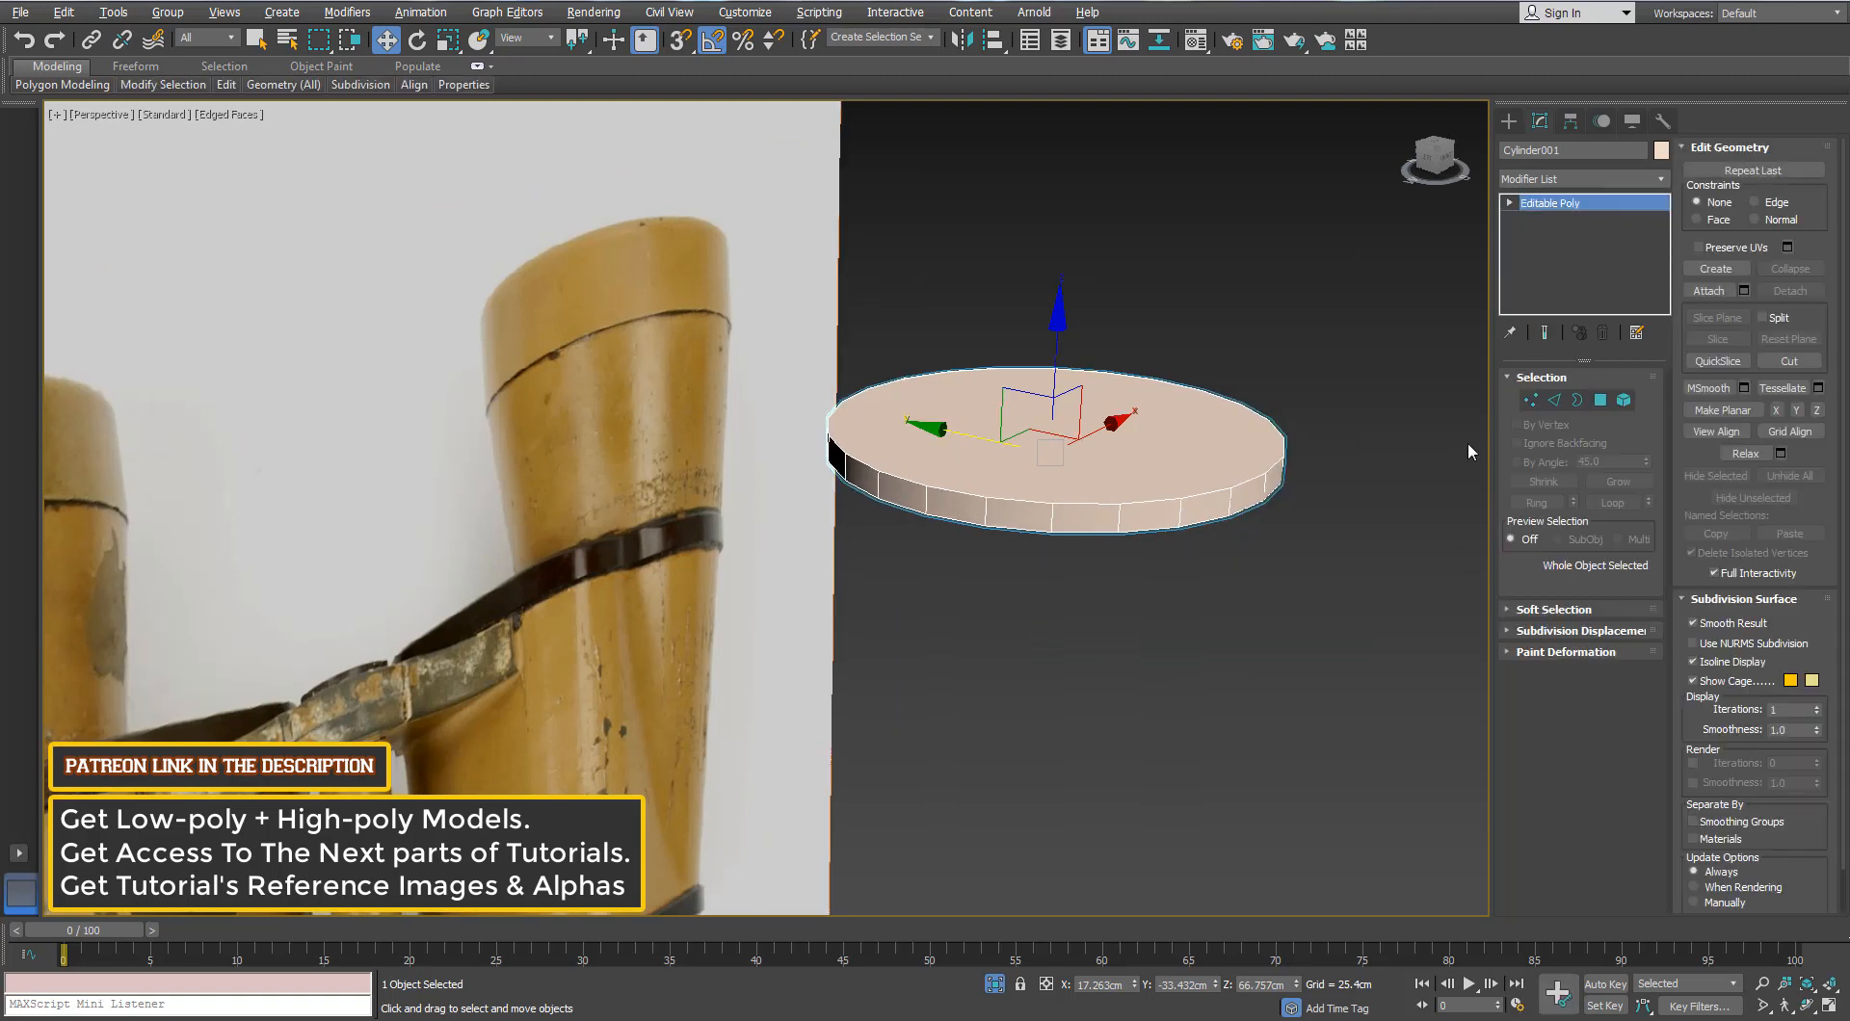
key("4")
left_click(1140, 499)
middle_click_drag(1140, 499, 1098, 467, "alt")
left_click(1097, 465, "ctrl")
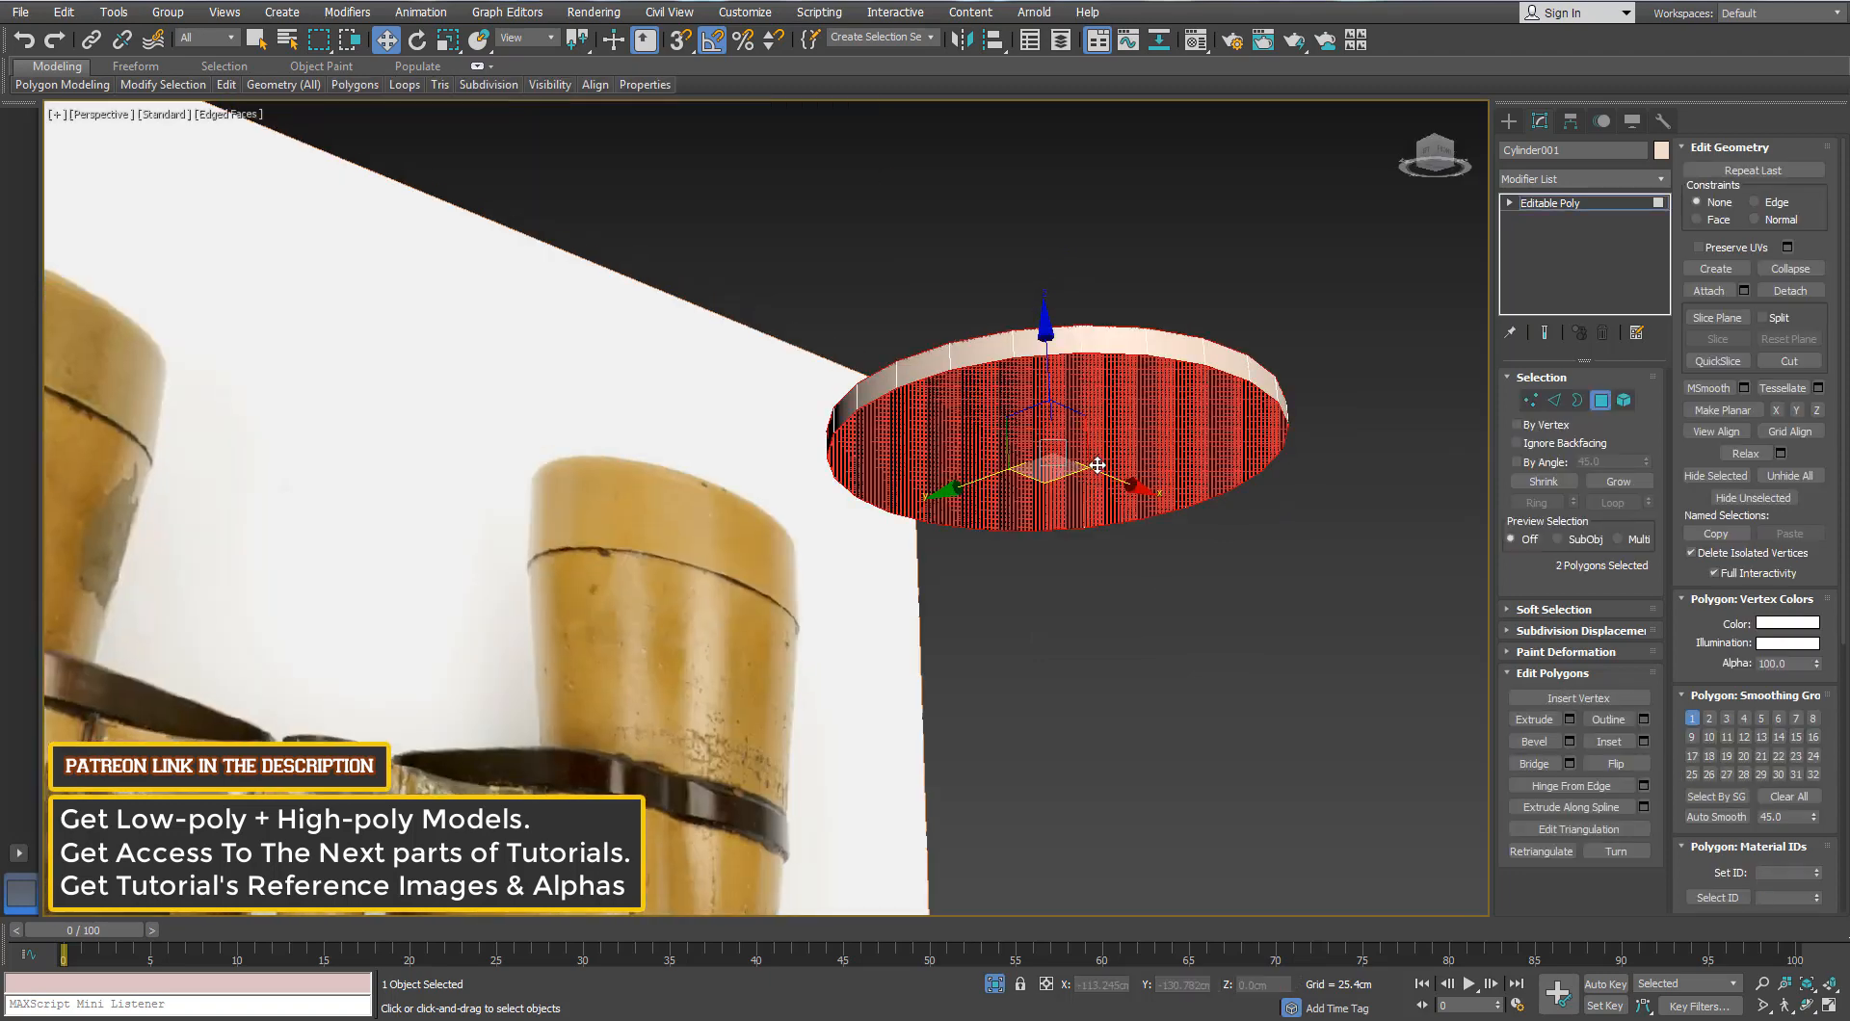
key("Delete")
Step: Raise the ring's top border in the front view to make it taller
key("3")
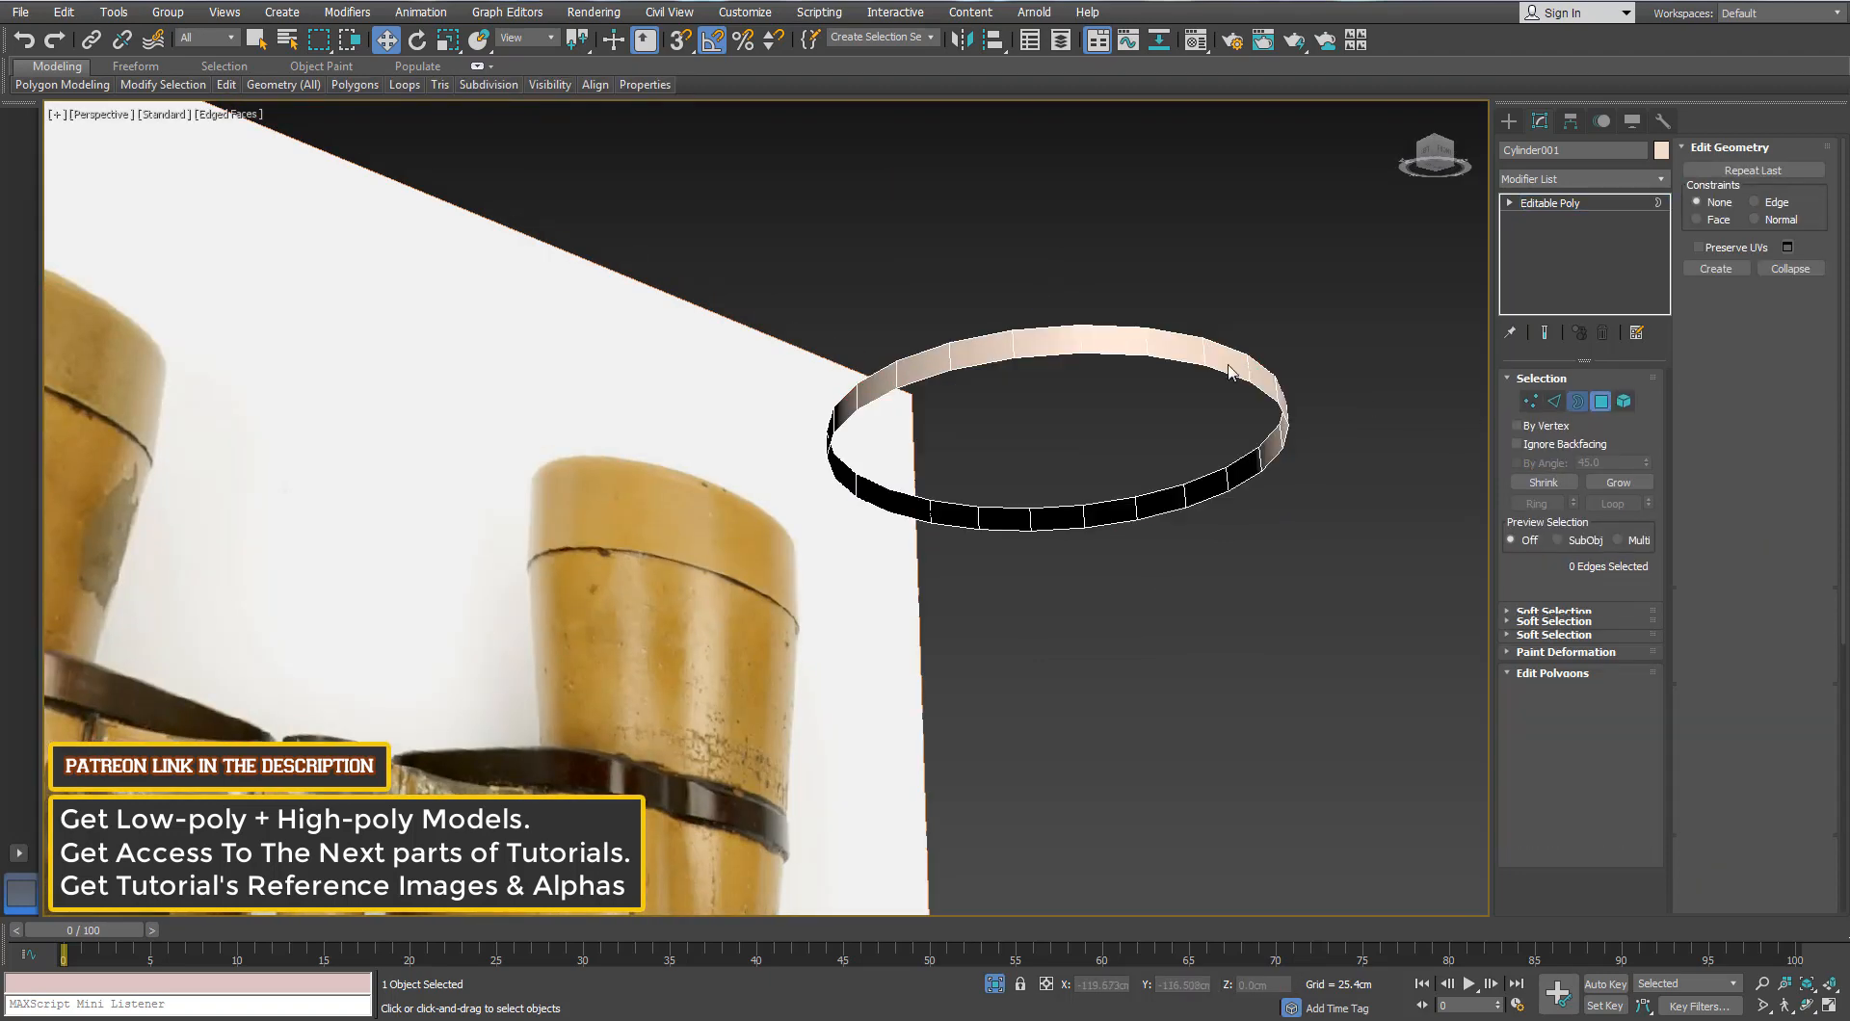
left_click(1218, 387)
key("f")
left_click_drag(882, 343, 869, 225)
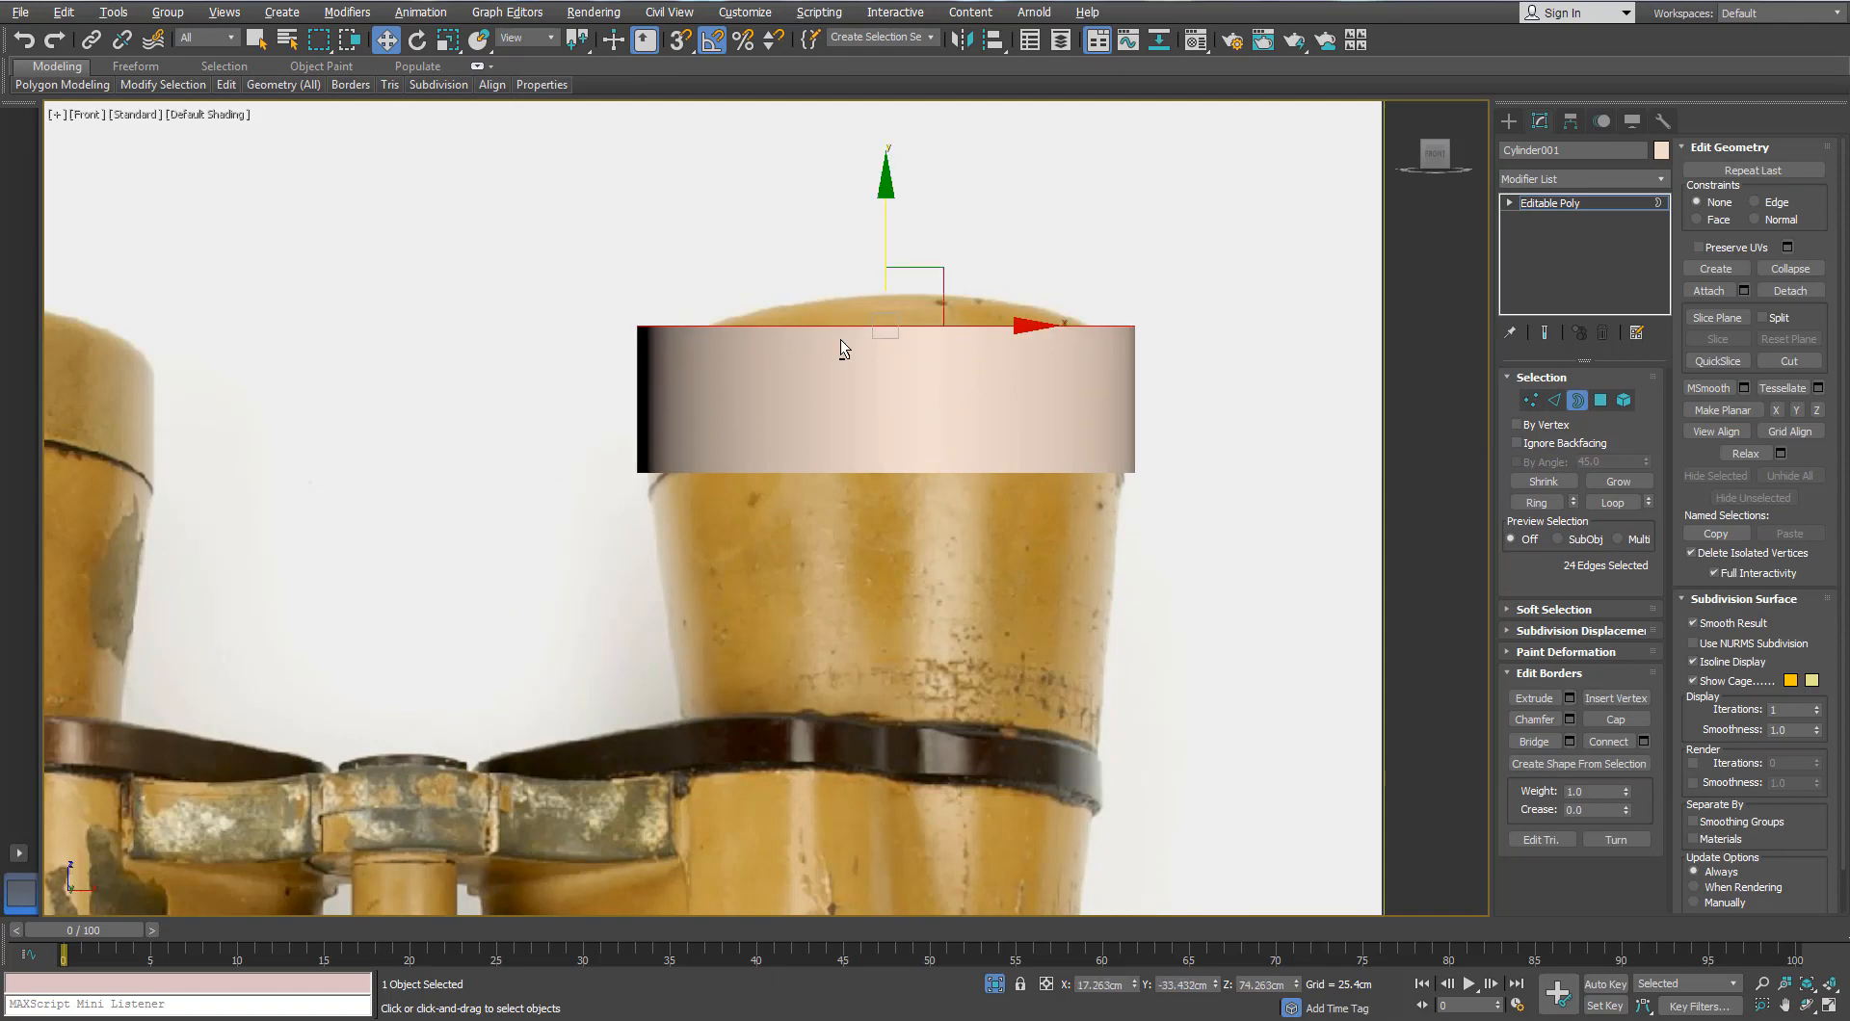
Step: Make the ring see-through with edges shown and extrude its bottom border down to the photo's dark band
key("alt+x")
key("F4")
left_click(910, 473)
scroll(903, 468, "up", 2)
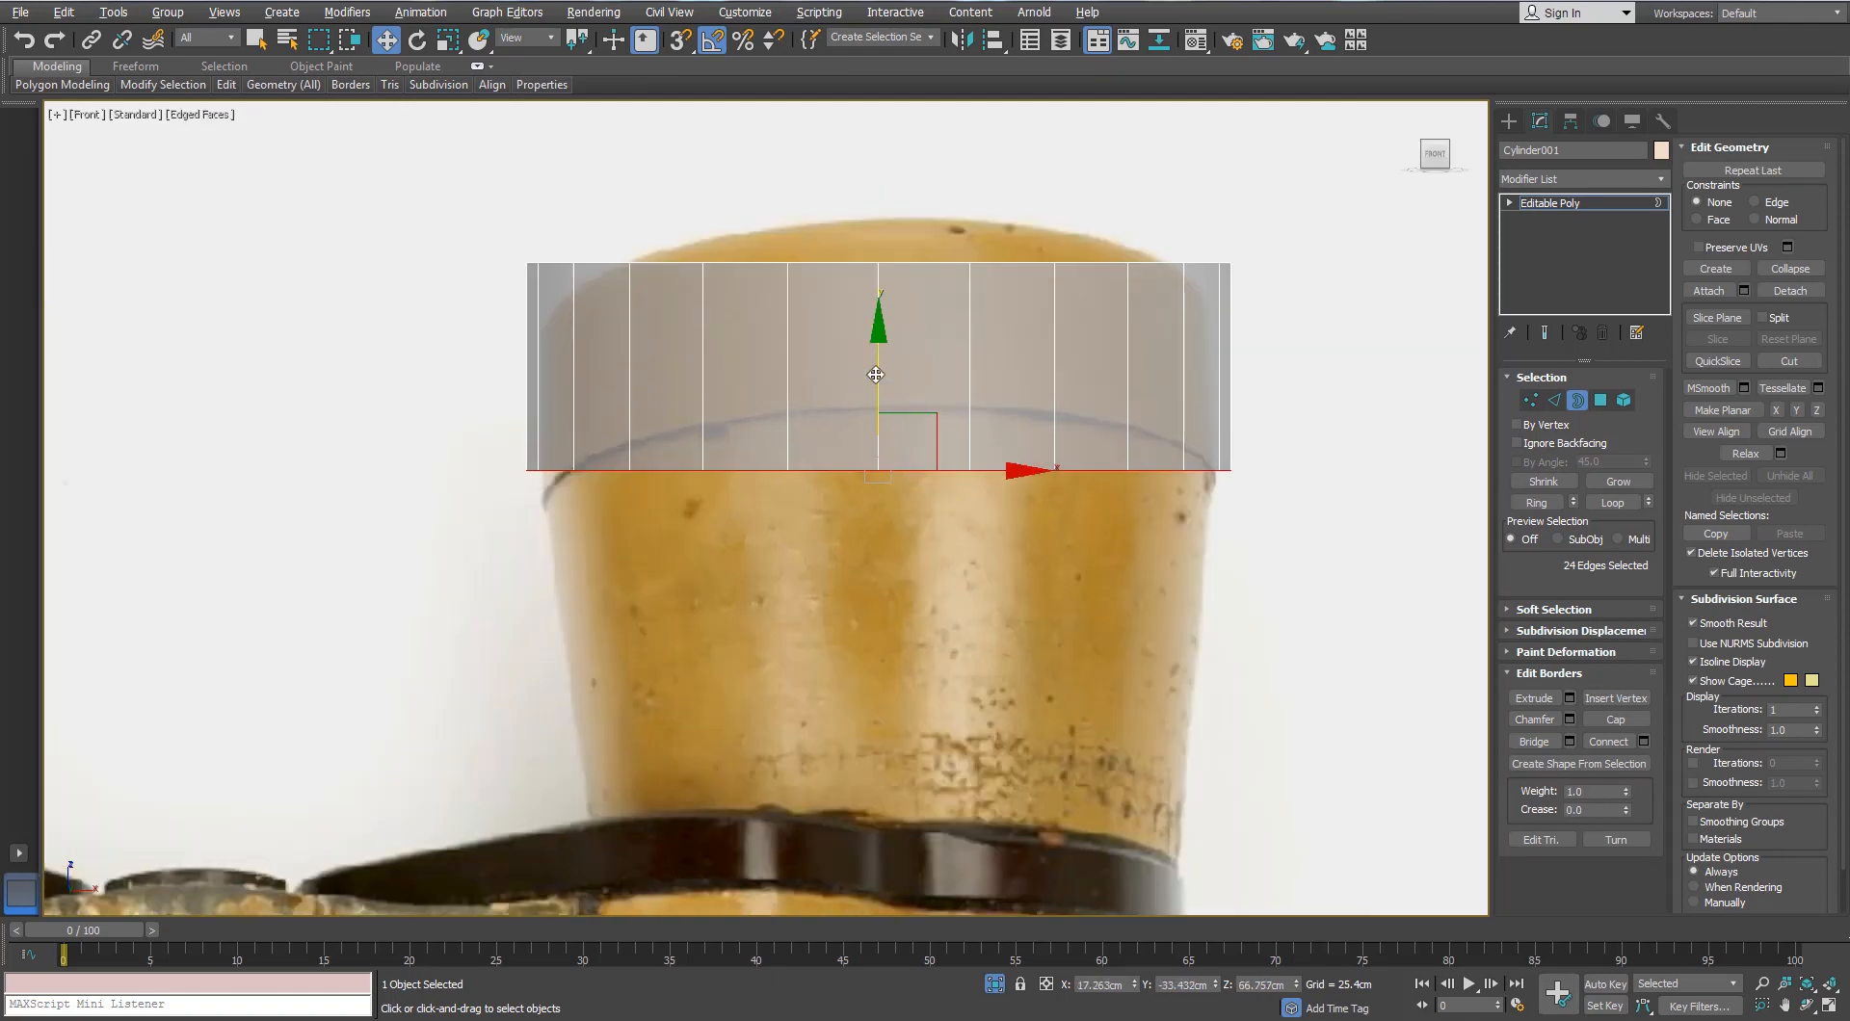
left_click_drag(876, 375, 879, 721, "shift")
middle_click_drag(878, 720, 838, 562)
left_click_drag(838, 561, 838, 556, "shift")
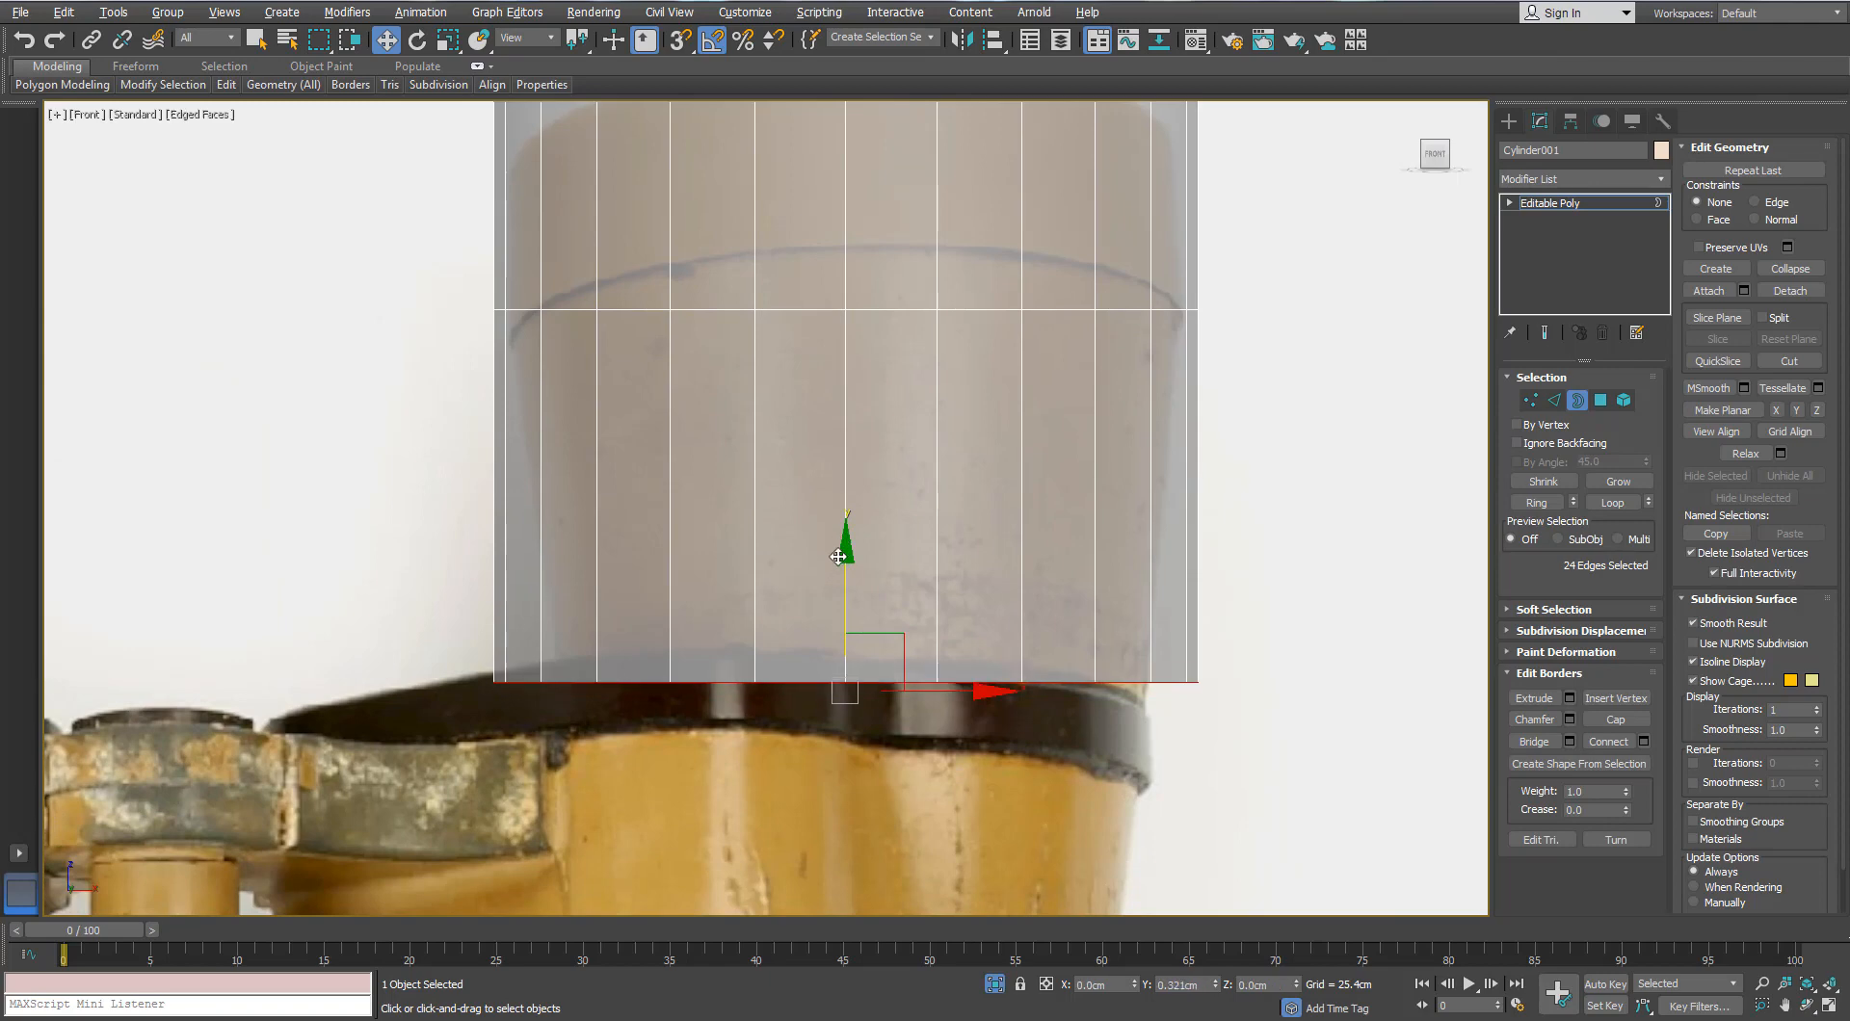
Step: Taper the new bottom border inward and lower it slightly to match the photo's width
key("r")
left_click_drag(851, 682, 850, 696)
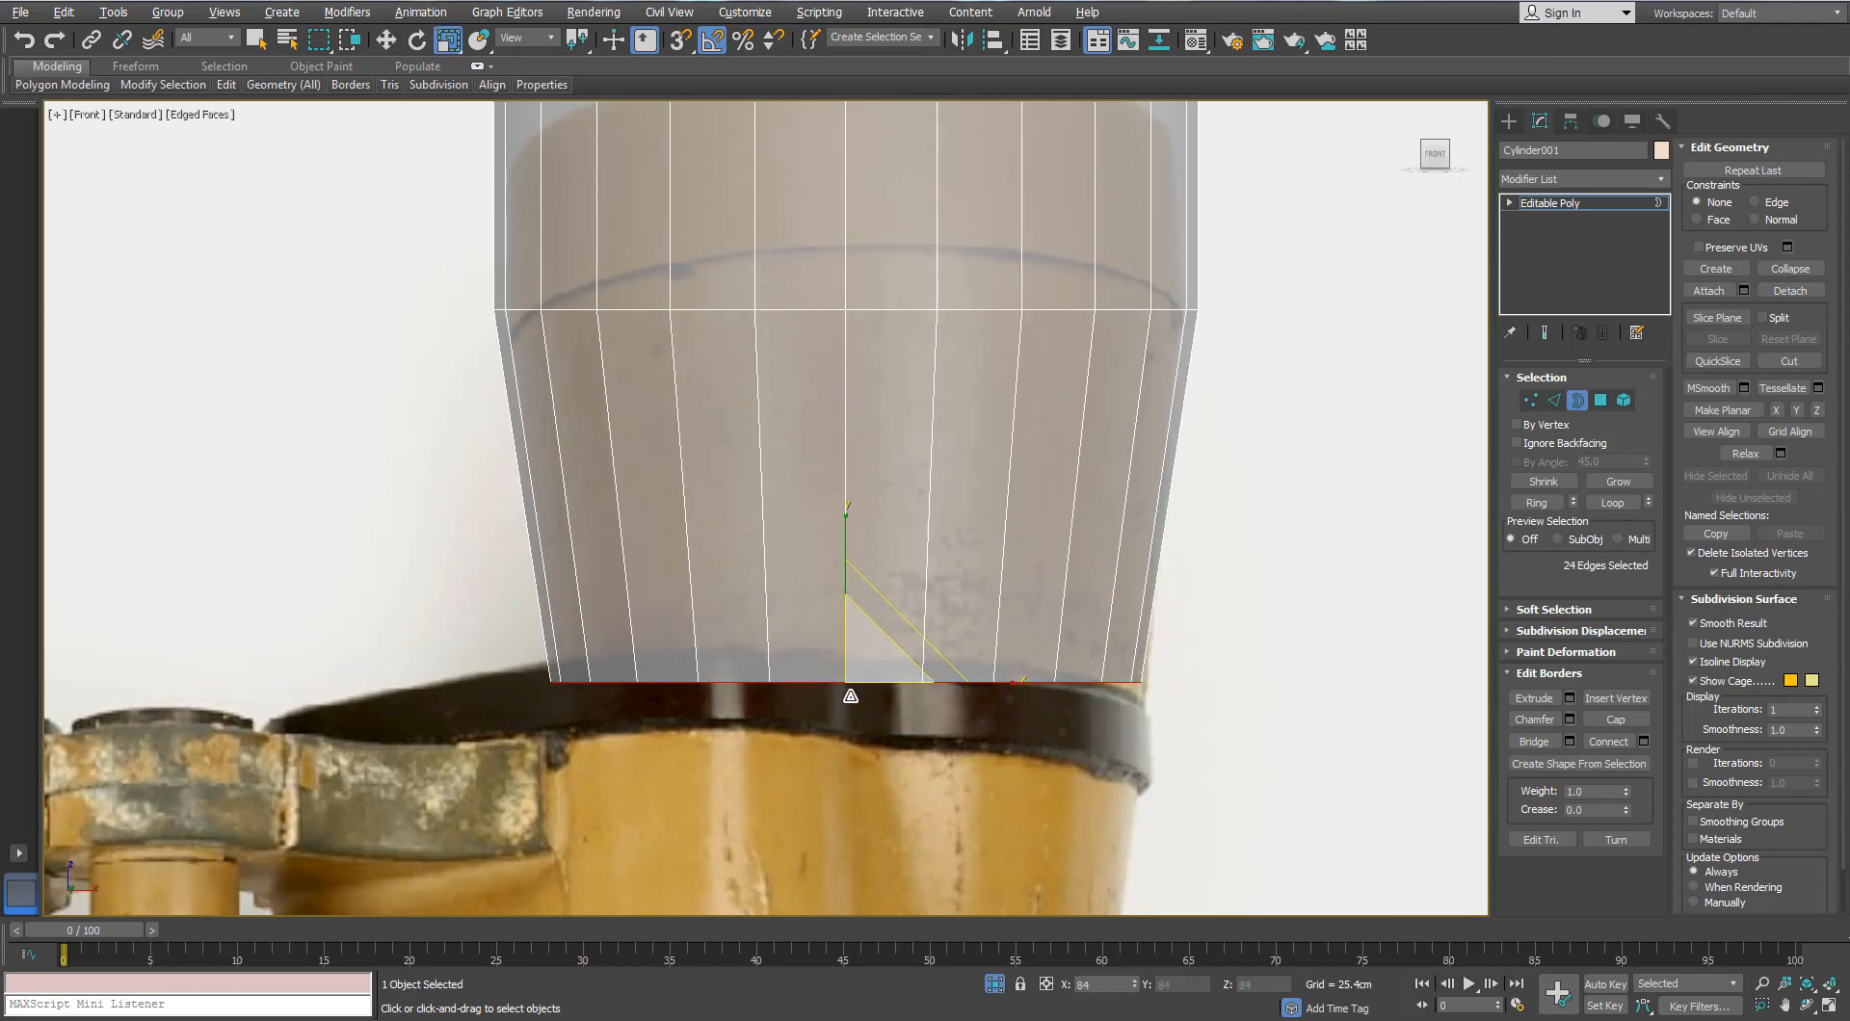
key("w")
left_click_drag(847, 602, 847, 622)
key("r")
left_click_drag(897, 683, 900, 672)
scroll(877, 540, "down", 4)
scroll(849, 444, "up", 3)
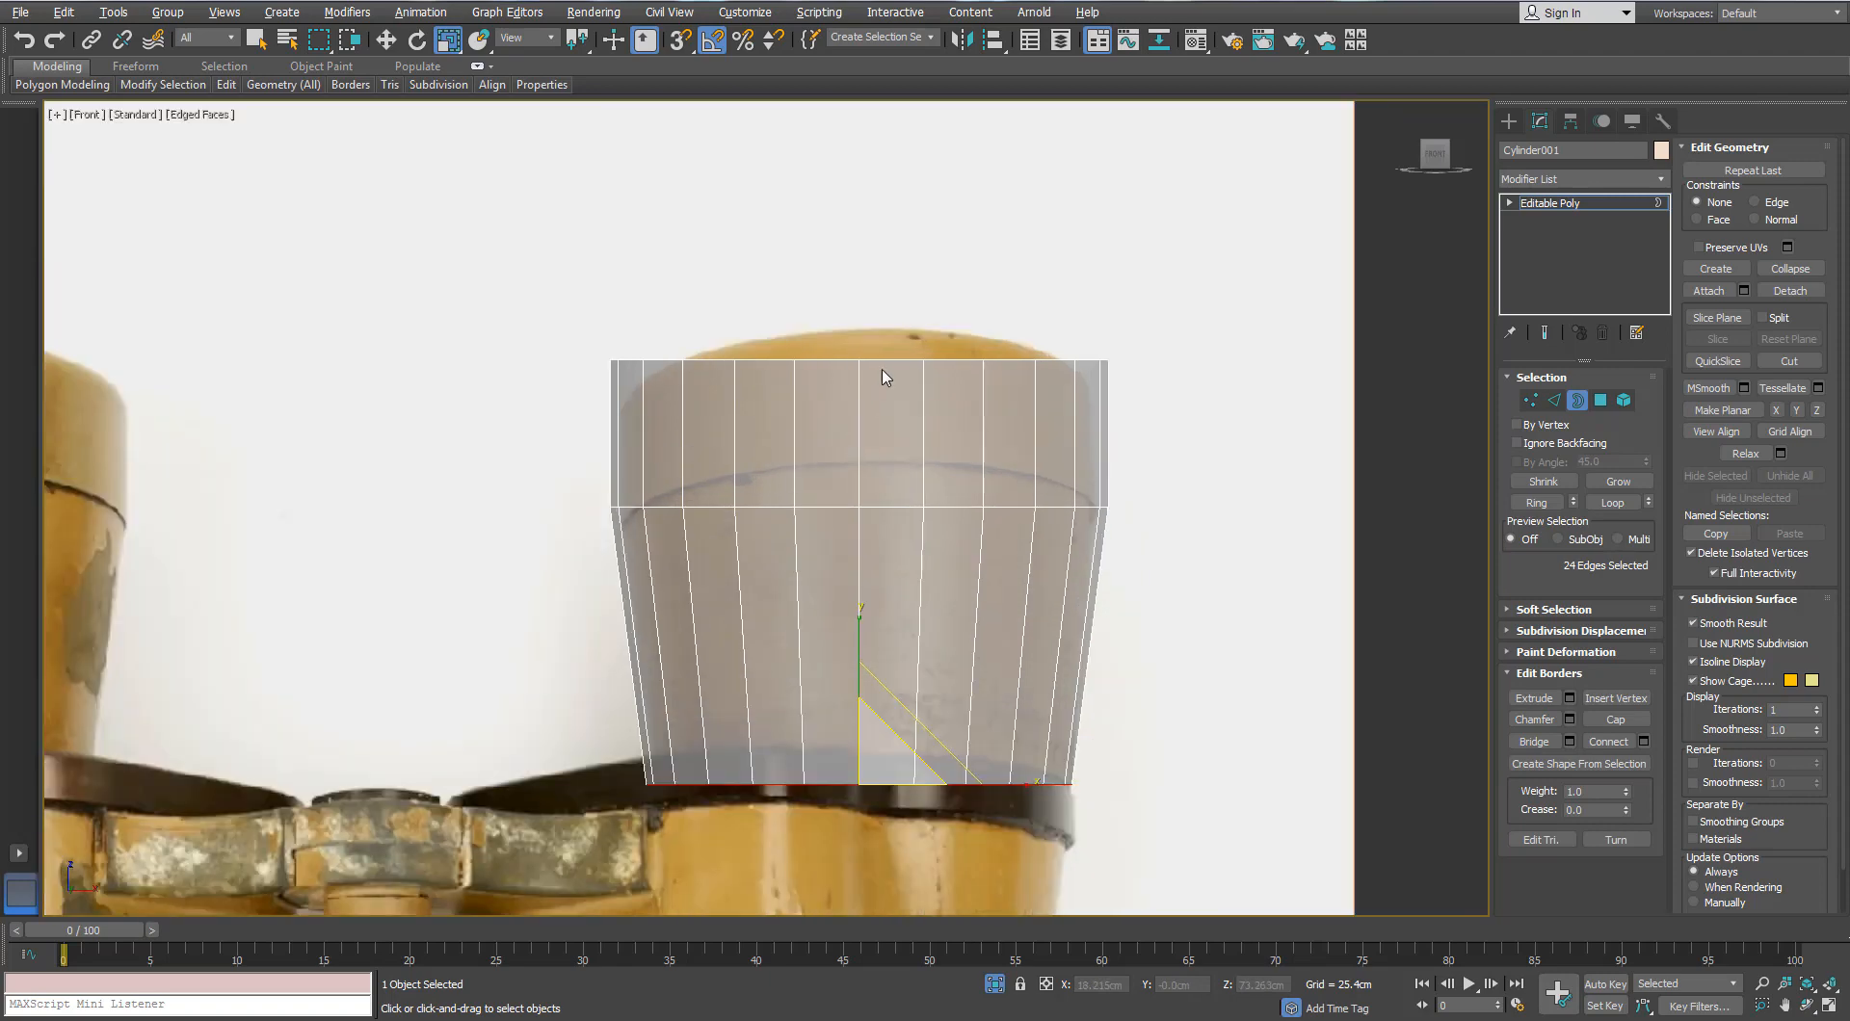
Step: Lower the top two rings of vertices slightly
left_click(1530, 399)
left_click_drag(1210, 334, 525, 565)
key("w")
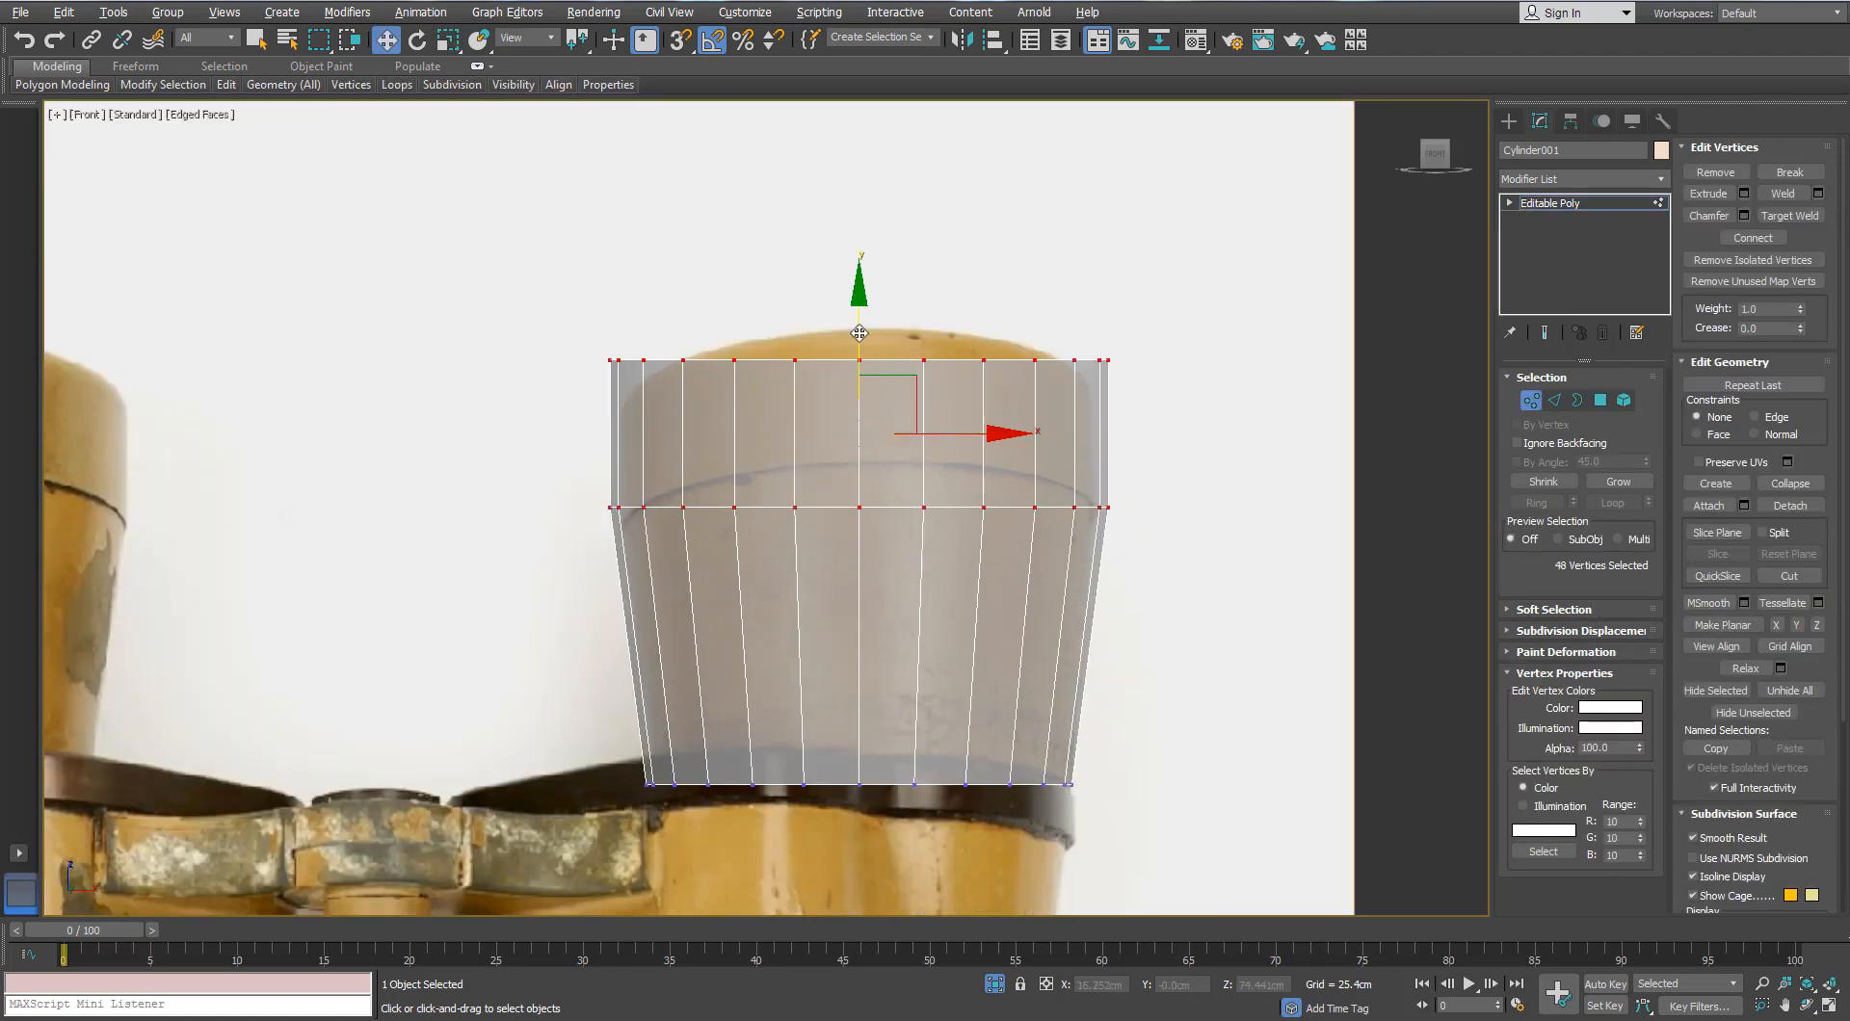
left_click_drag(857, 318, 849, 325)
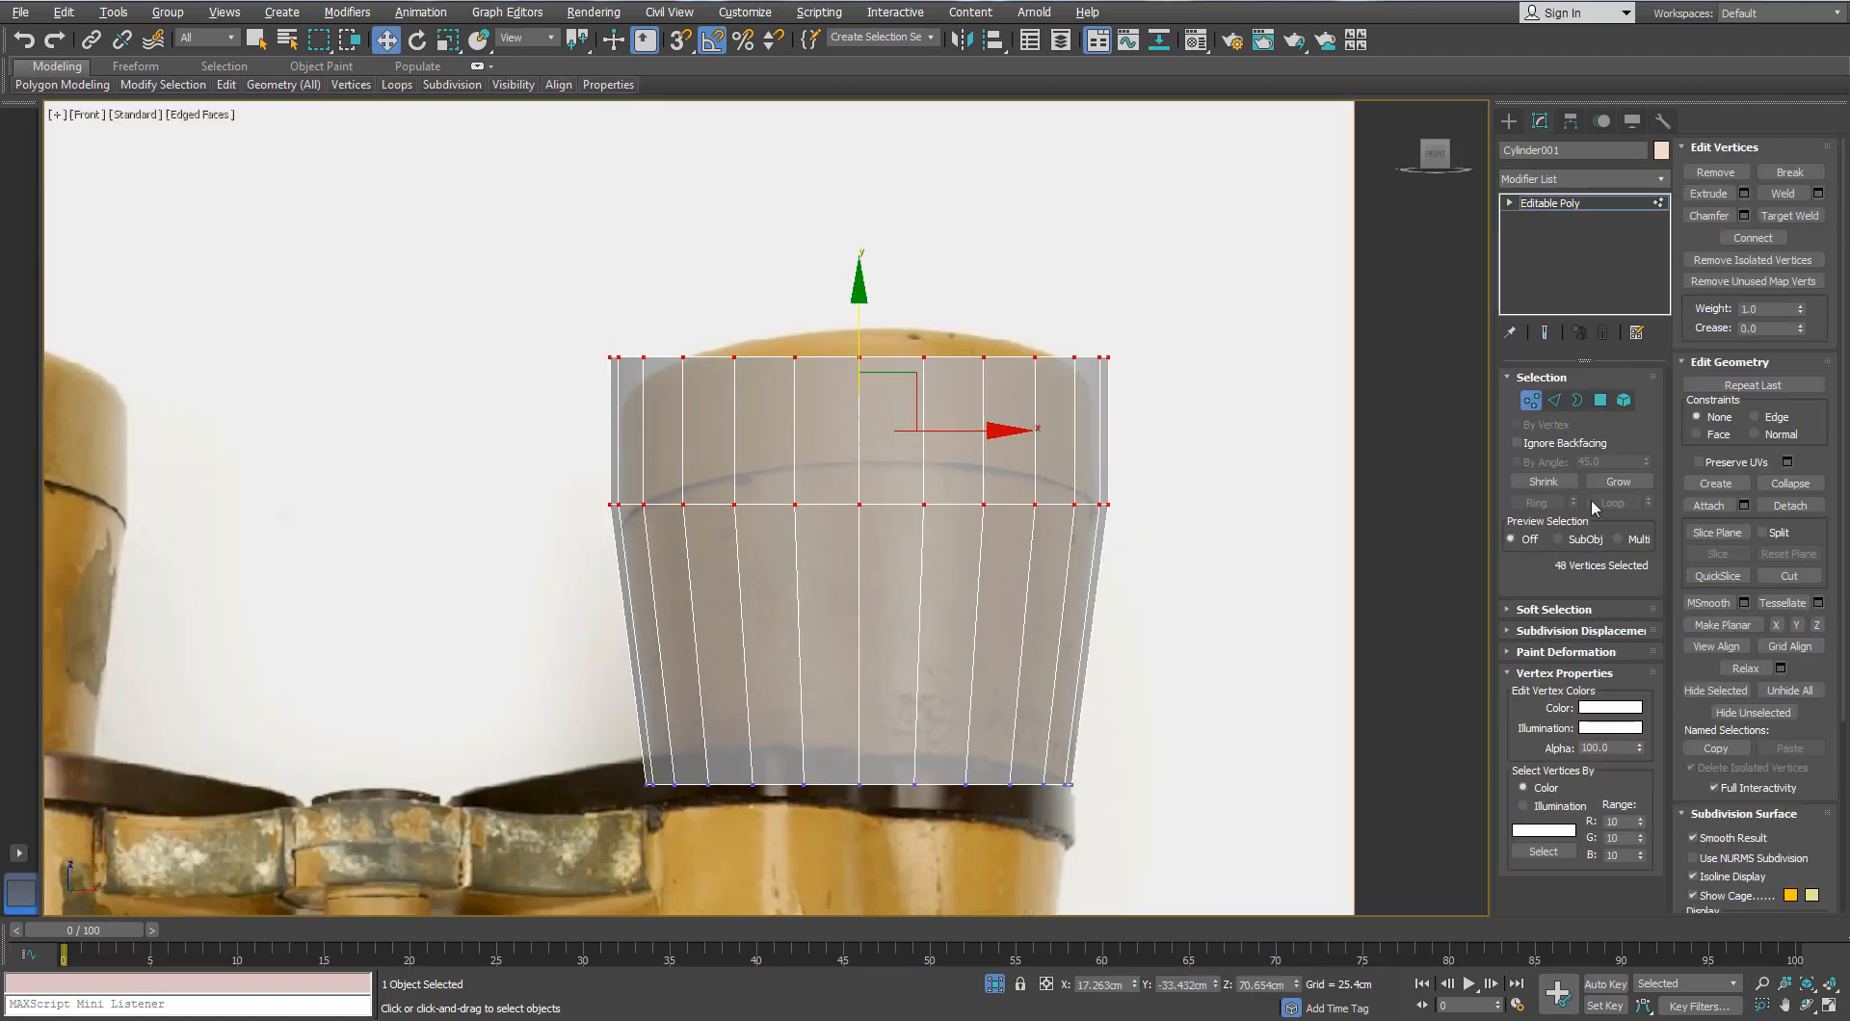
key("1")
Step: Raise the whole cup slightly to fit the photo, then view the scene in perspective
scroll(1032, 524, "down", 3)
scroll(958, 683, "up", 3)
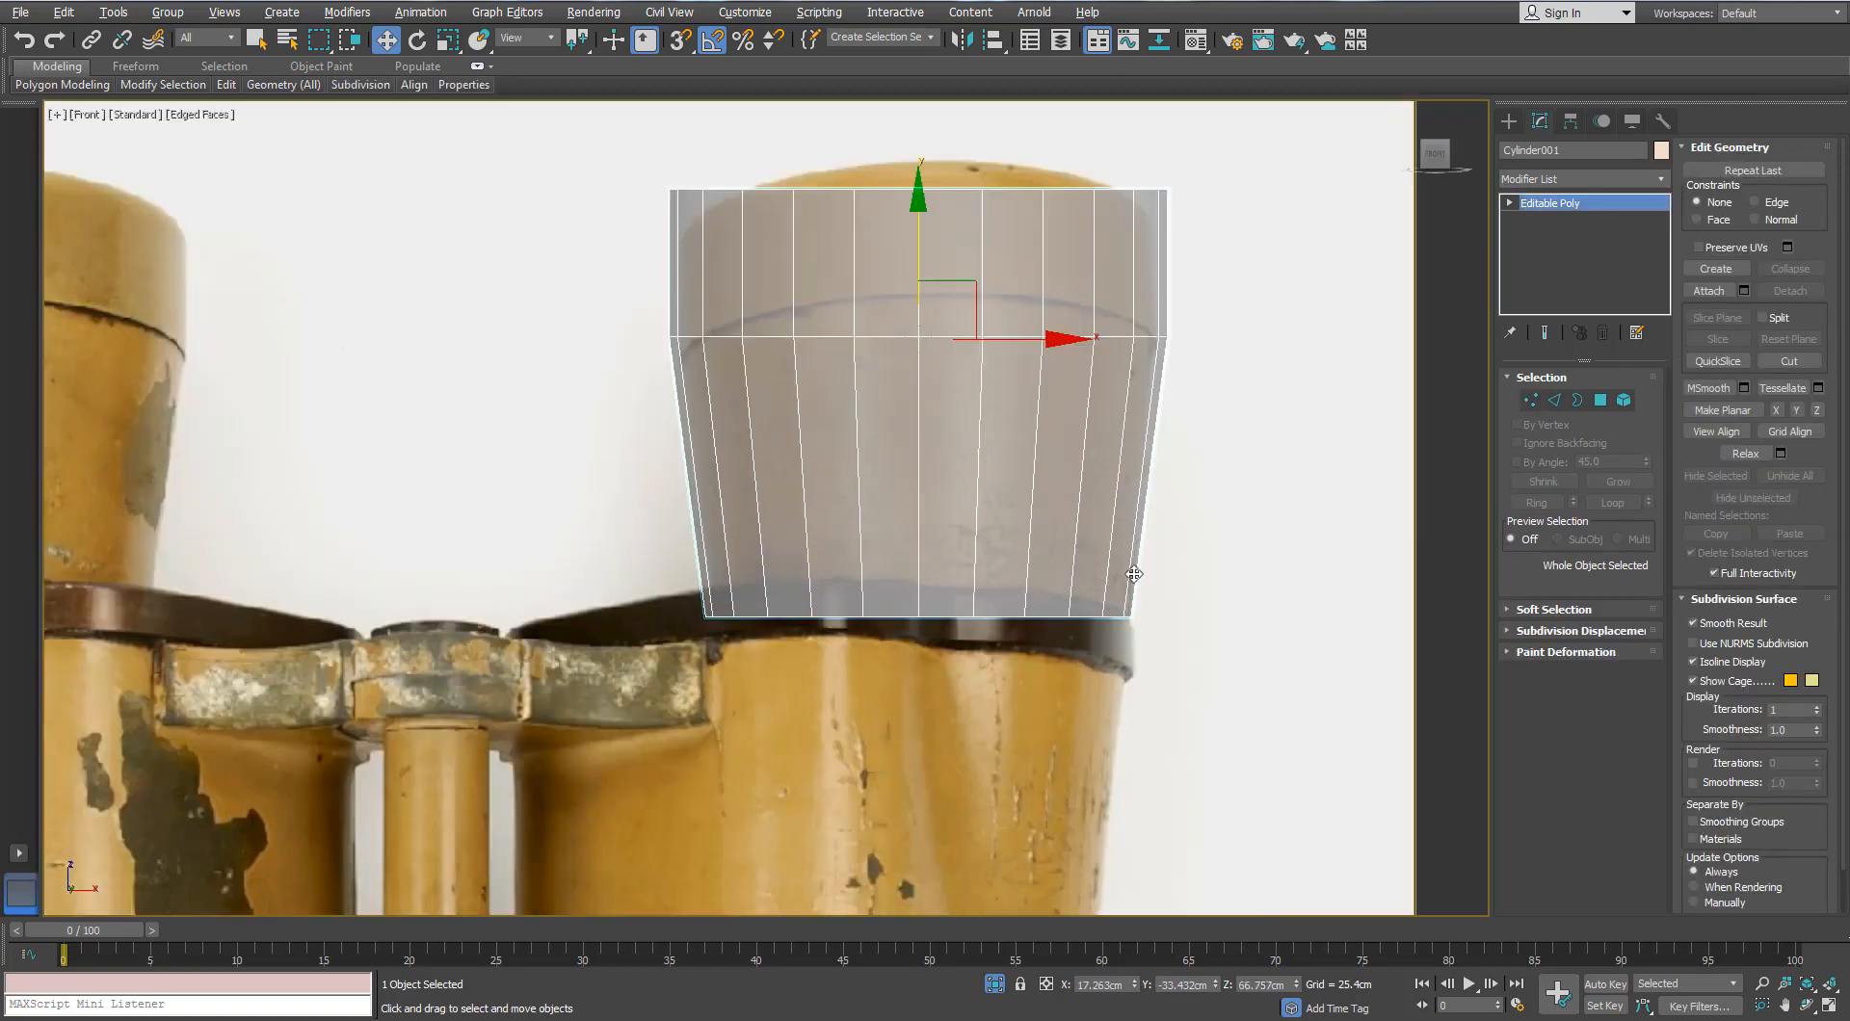
left_click_drag(916, 266, 908, 256)
key("ctrl+alt+z")
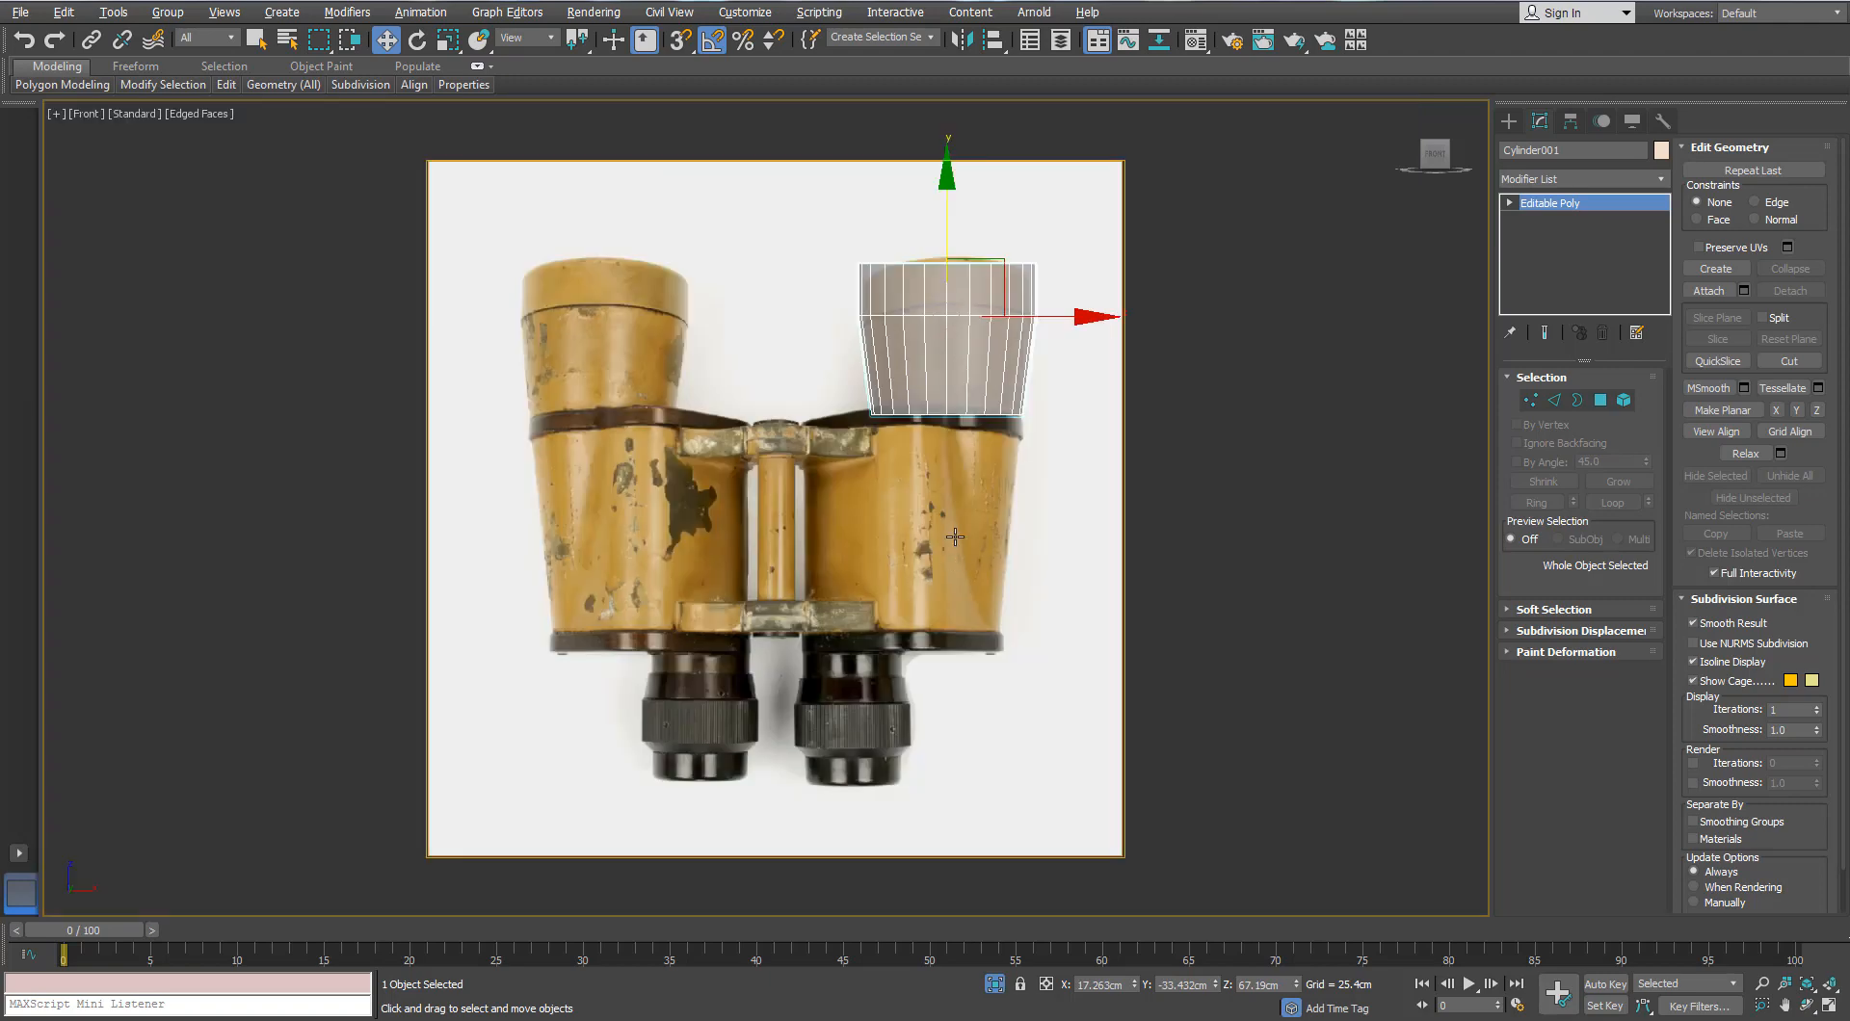
key("p")
scroll(964, 521, "down", 3)
middle_click_drag(964, 521, 1007, 554, "alt")
Step: Rotate the cup and reference plane together 90° on X so they lie flat
scroll(1021, 386, "down", 4)
left_click(761, 529, "ctrl")
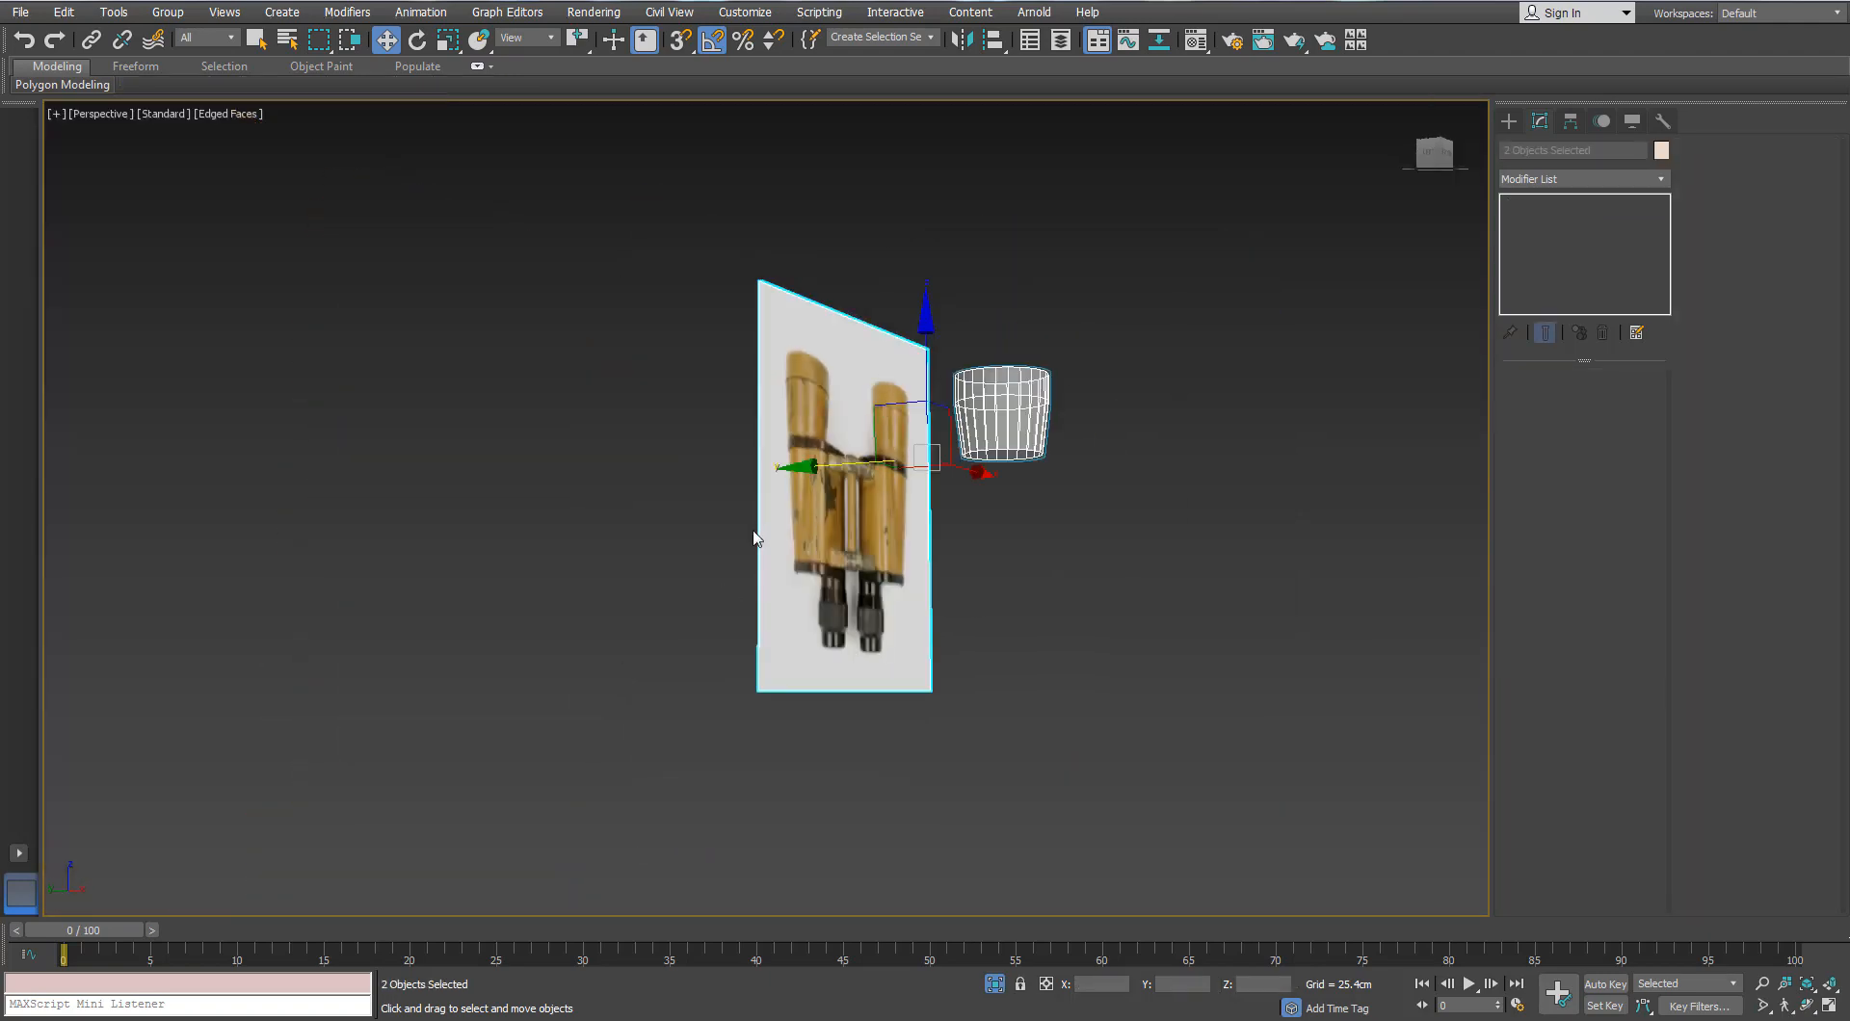
scroll(771, 521, "up", 2)
key("e")
left_click_drag(1094, 332, 1012, 291)
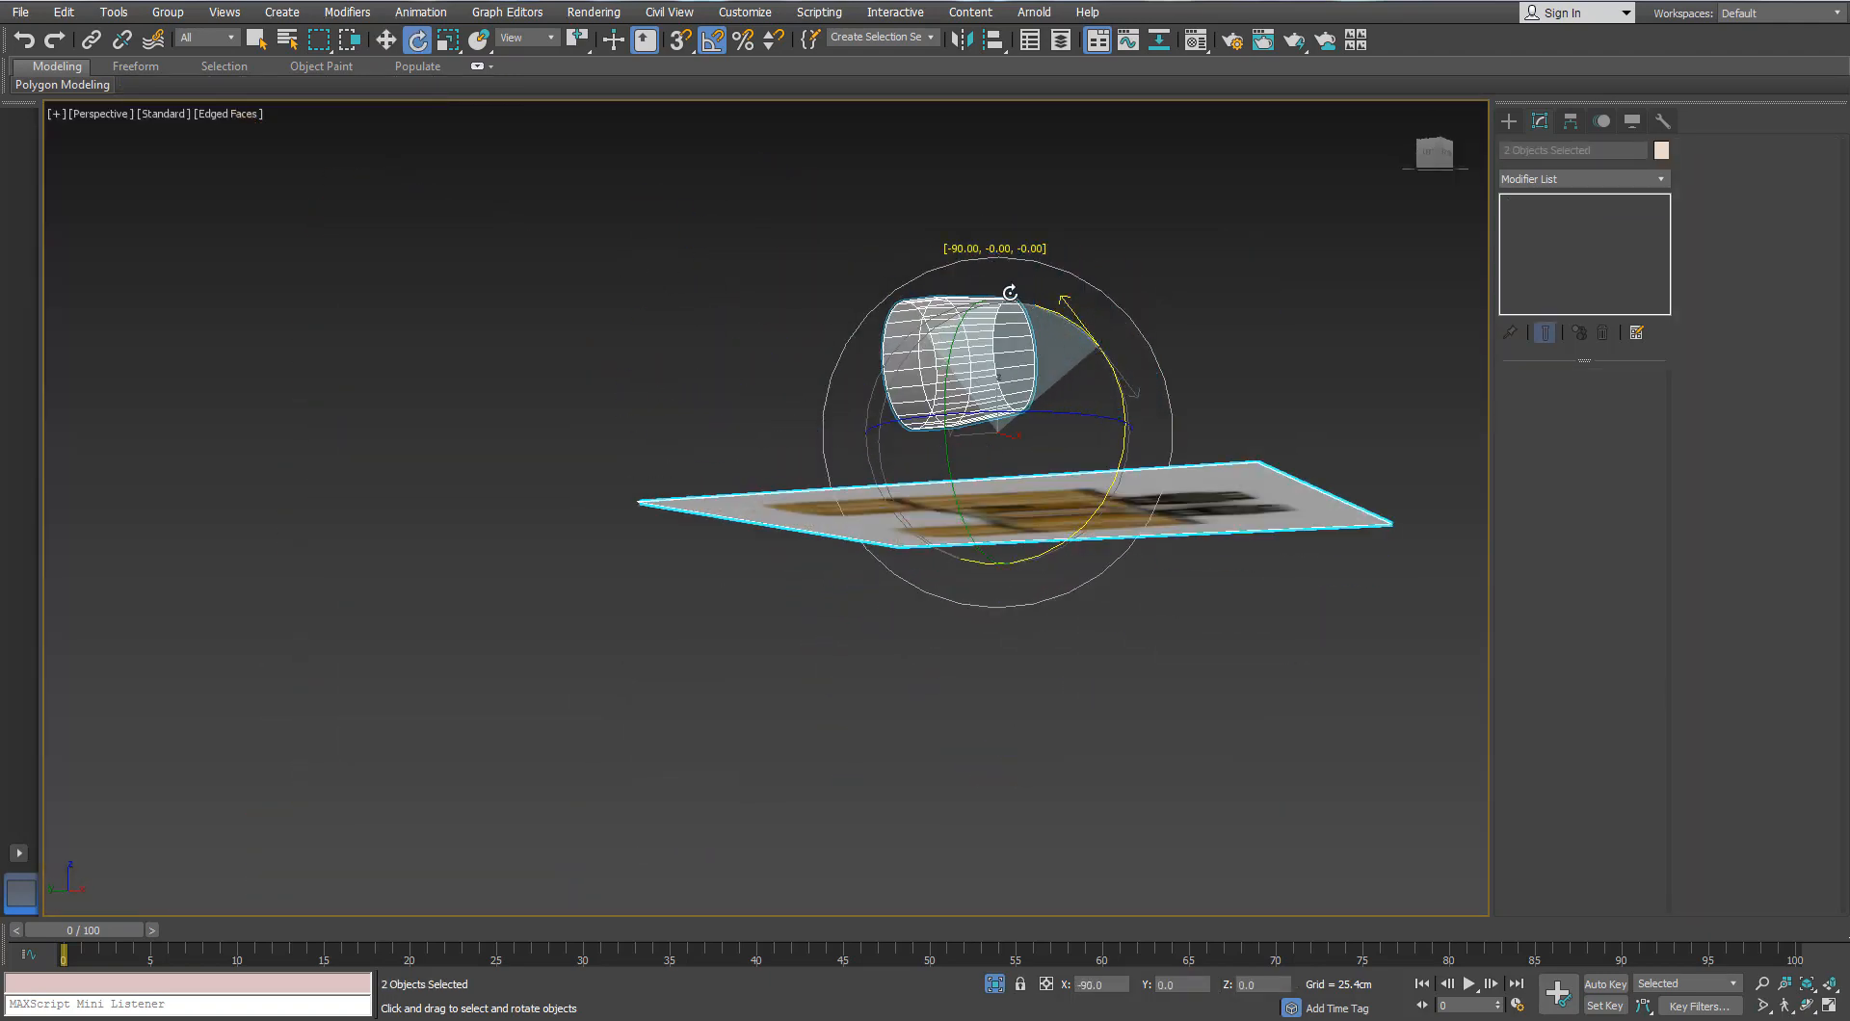
middle_click_drag(824, 338, 831, 443, "alt")
key("f")
key("z")
middle_click_drag(990, 418, 1117, 480, "alt")
scroll(1024, 446, "down", 4)
Step: Spin the cup and reference plane 180° around Z
left_click_drag(947, 578, 1116, 532)
key("f")
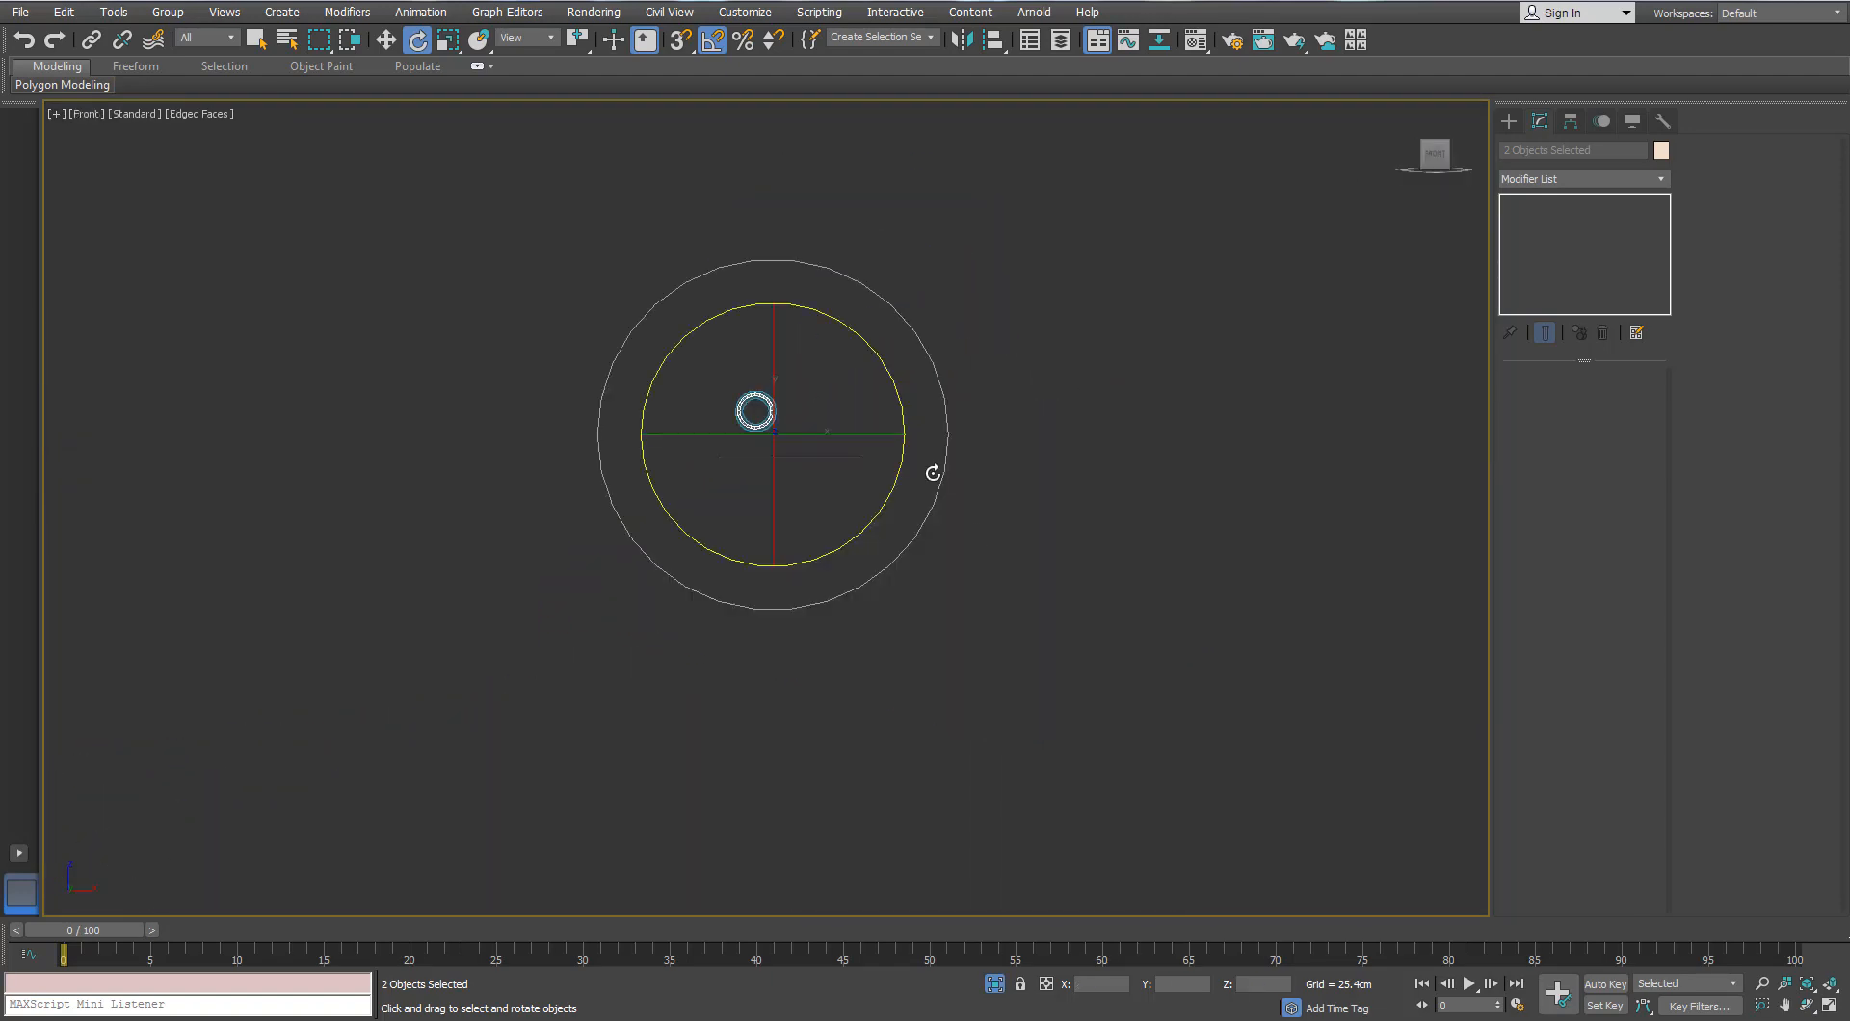
scroll(797, 416, "up", 8)
middle_click_drag(466, 354, 654, 498, "alt")
scroll(603, 493, "down", 4)
scroll(654, 498, "up", 4)
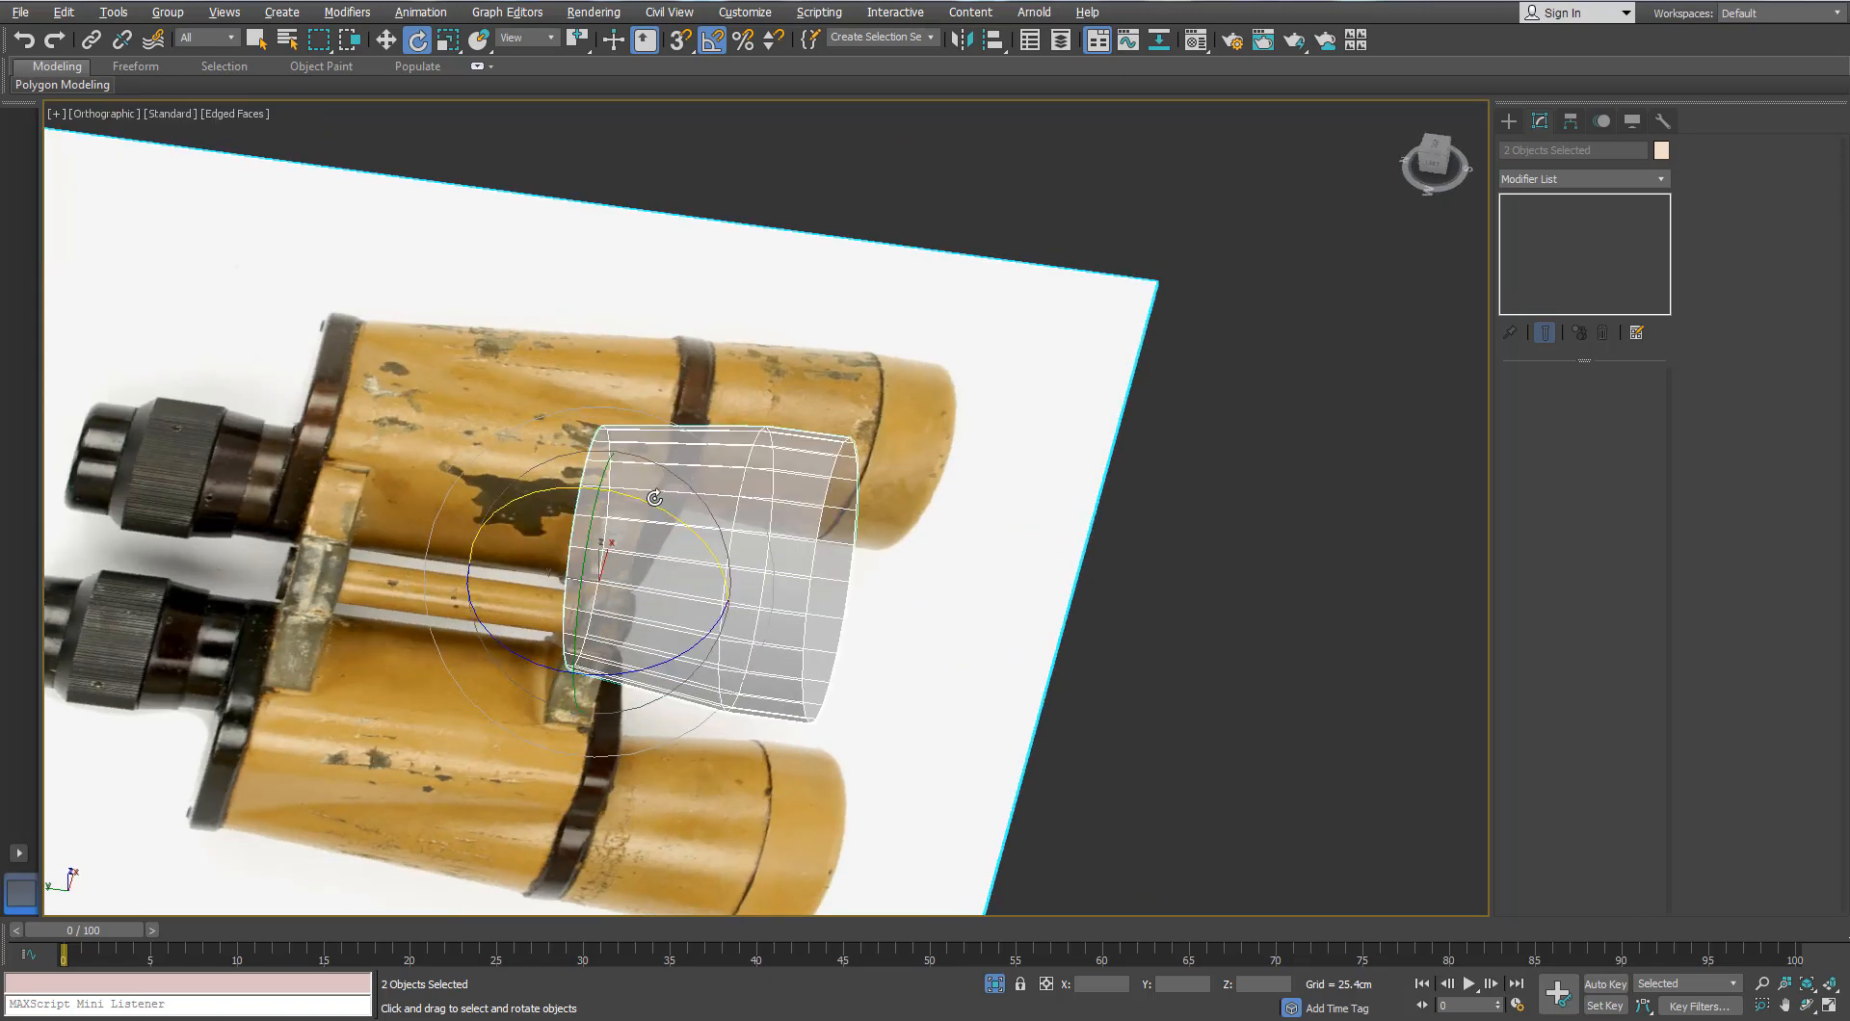
key("f")
key("p")
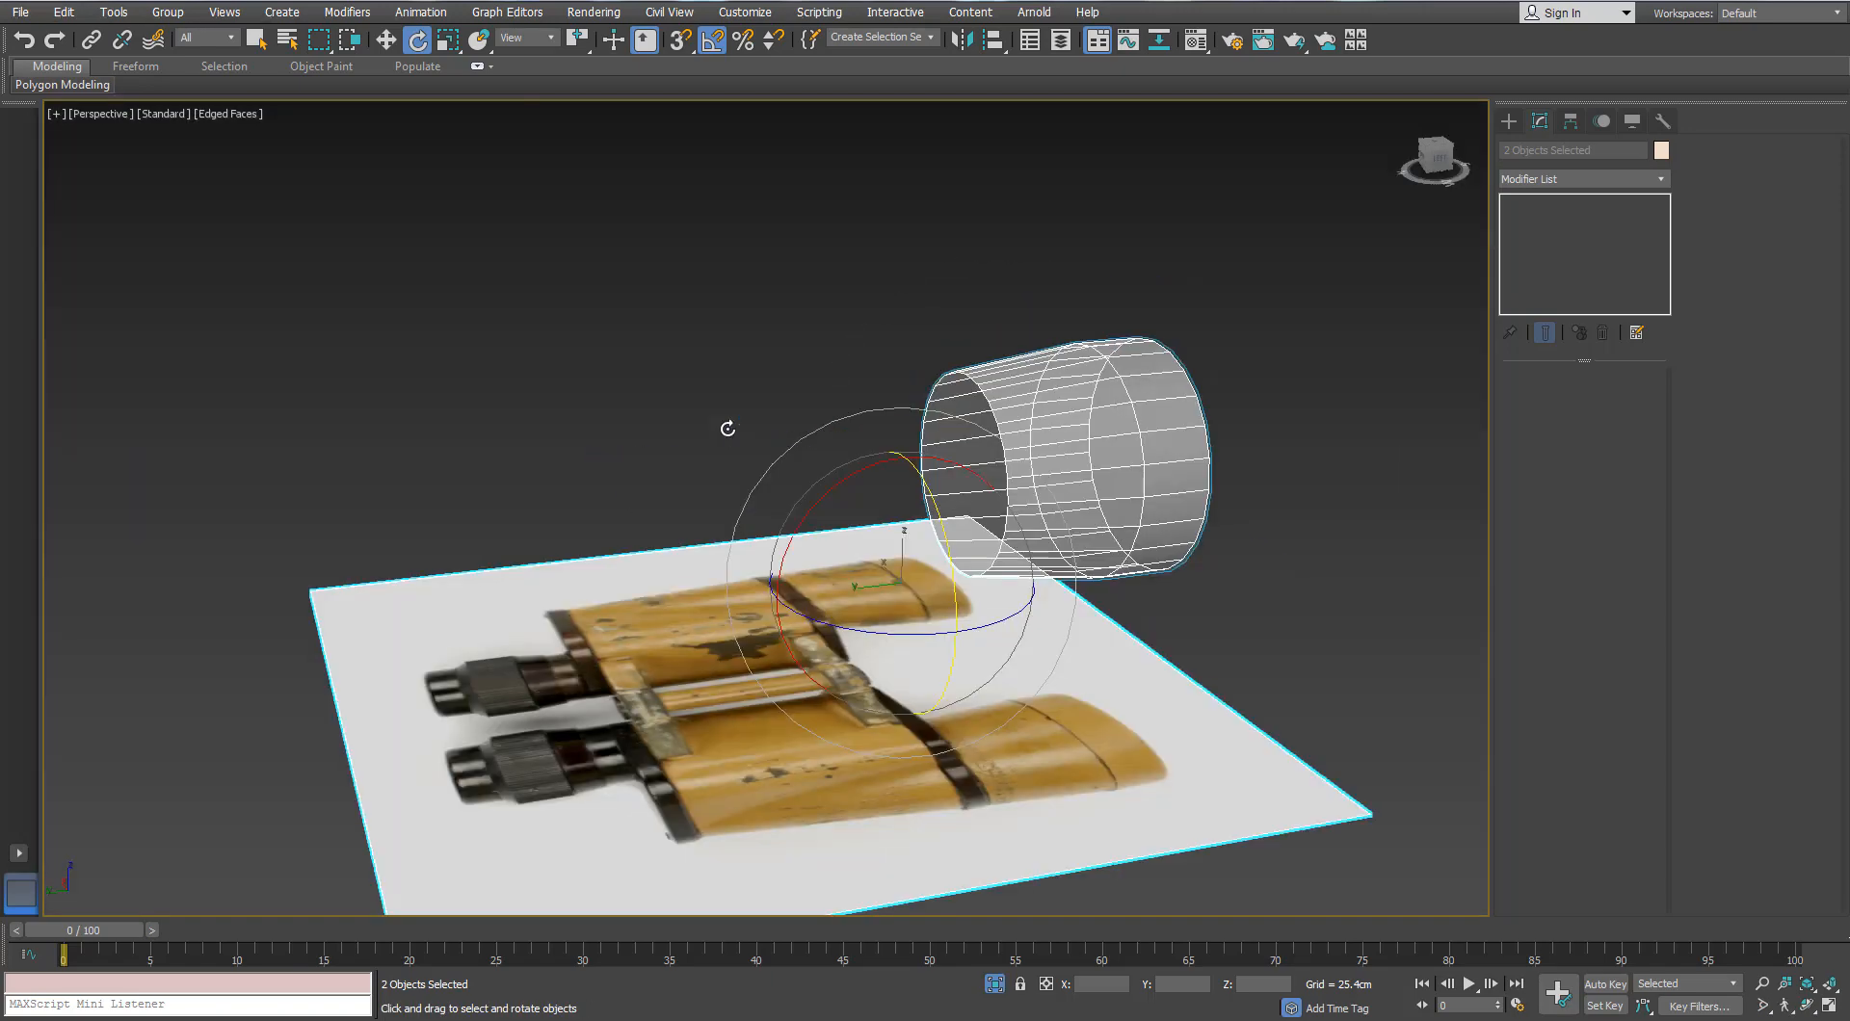
middle_click_drag(885, 517, 734, 511, "alt")
Step: Shift-rotate the reference photo plane upright to create the copy Plane002
key("w")
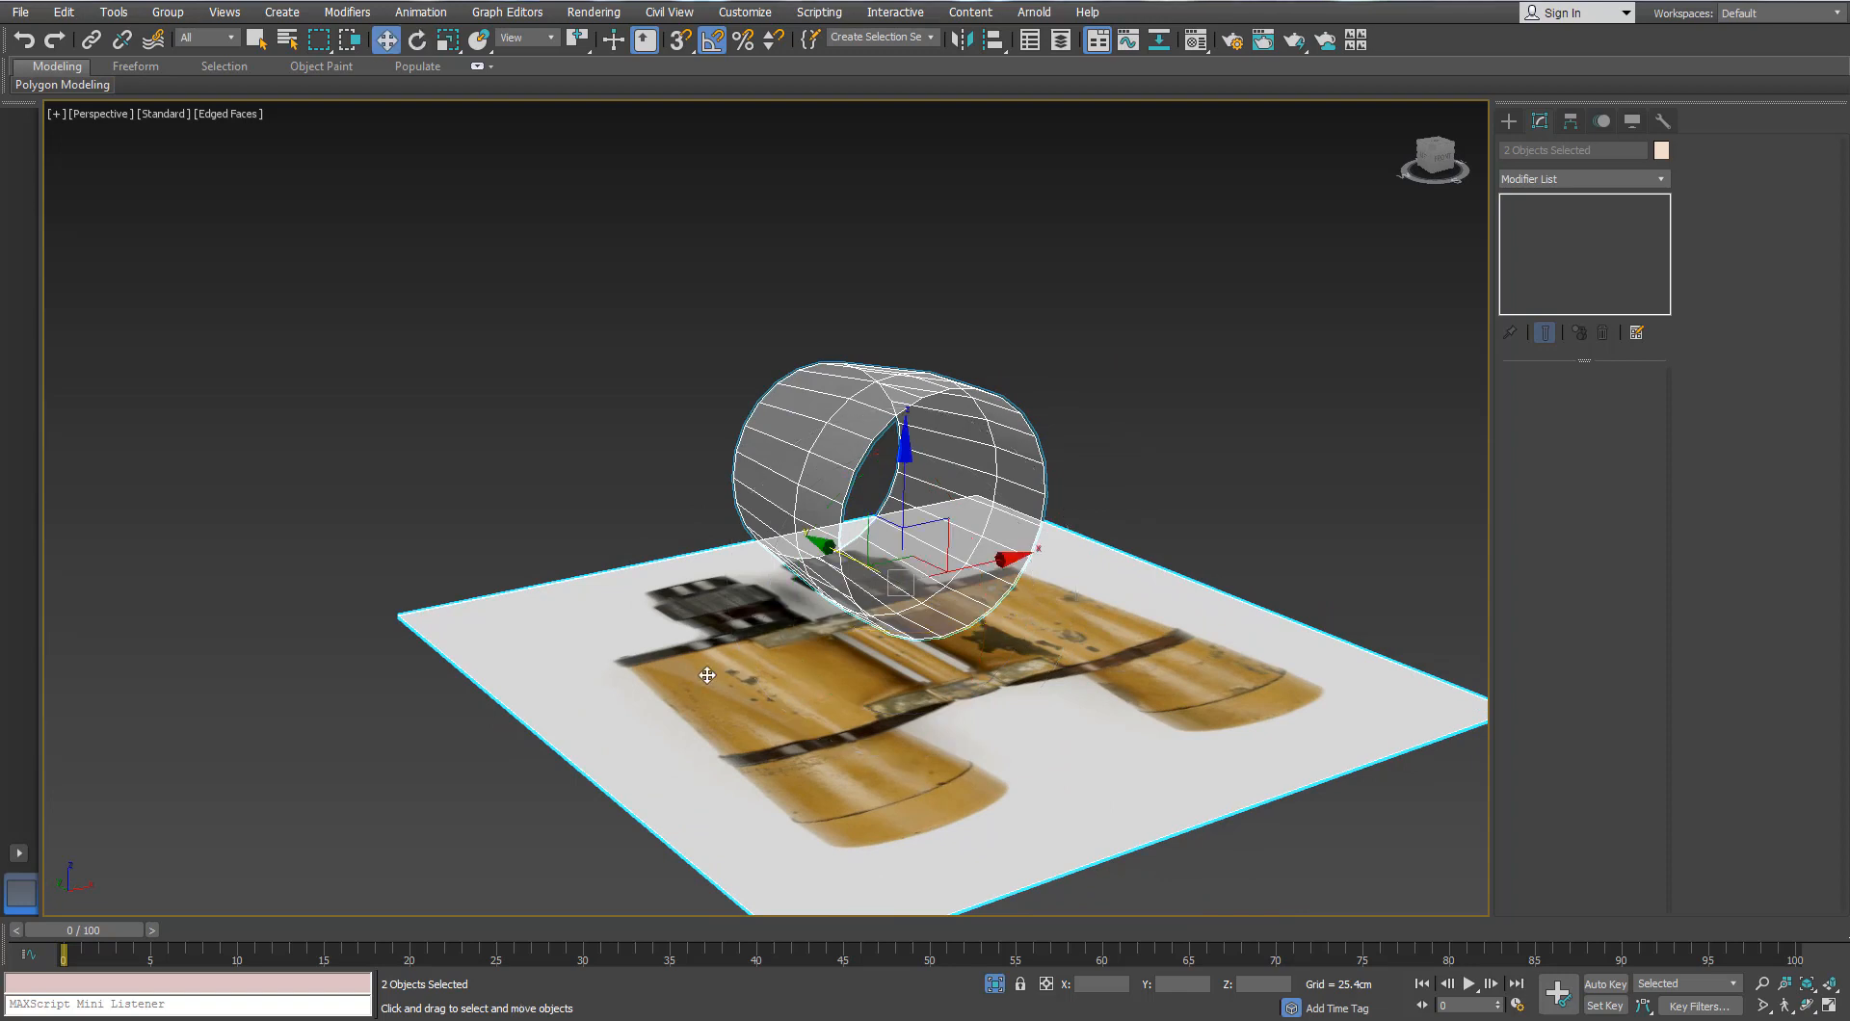
left_click(631, 568)
left_click(636, 578)
middle_click_drag(911, 587, 952, 573)
key("e")
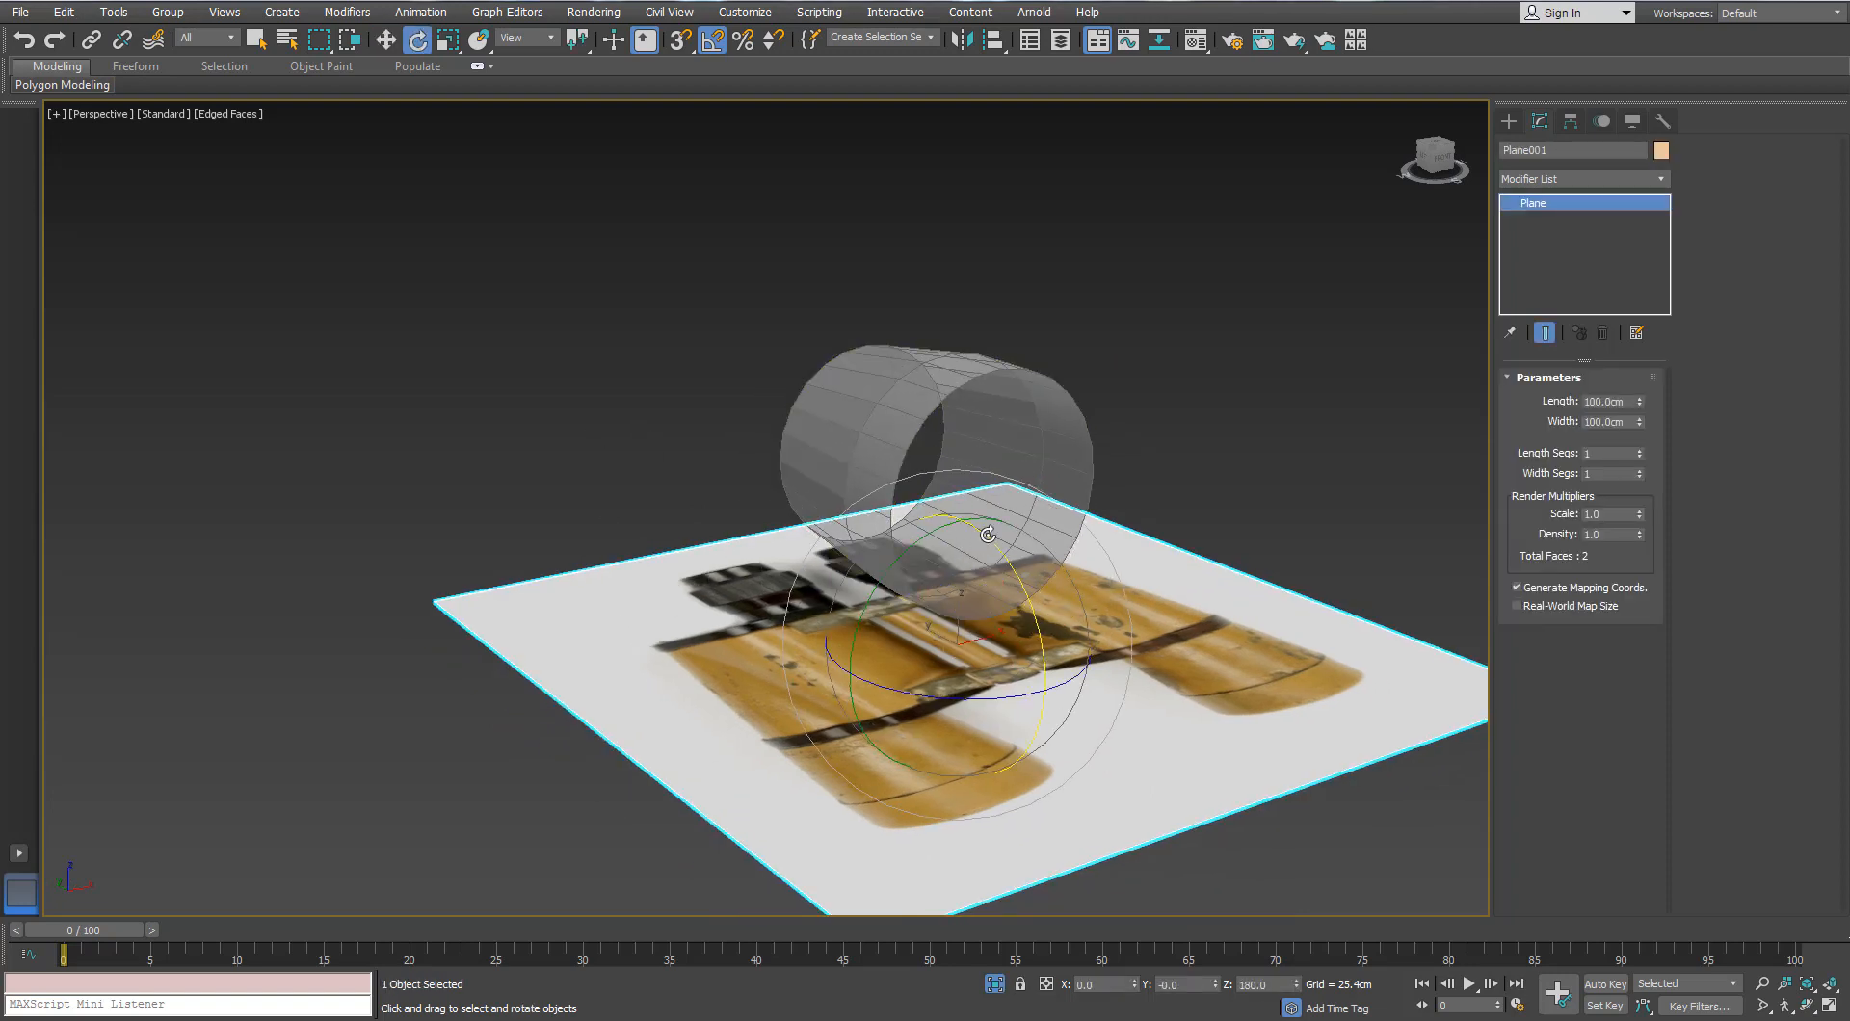
mouse_move(989, 540)
left_mouse_down("shift")
mouse_move(1012, 605)
mouse_move(886, 616)
mouse_move(754, 362)
left_mouse_up("shift")
key("Return")
Step: Move Plane002 up and back, turn it to face the front, and shift it along Y
scroll(894, 604, "down", 5)
key("w")
middle_click_drag(759, 467, 670, 508, "alt")
scroll(766, 450, "up", 3)
key("e")
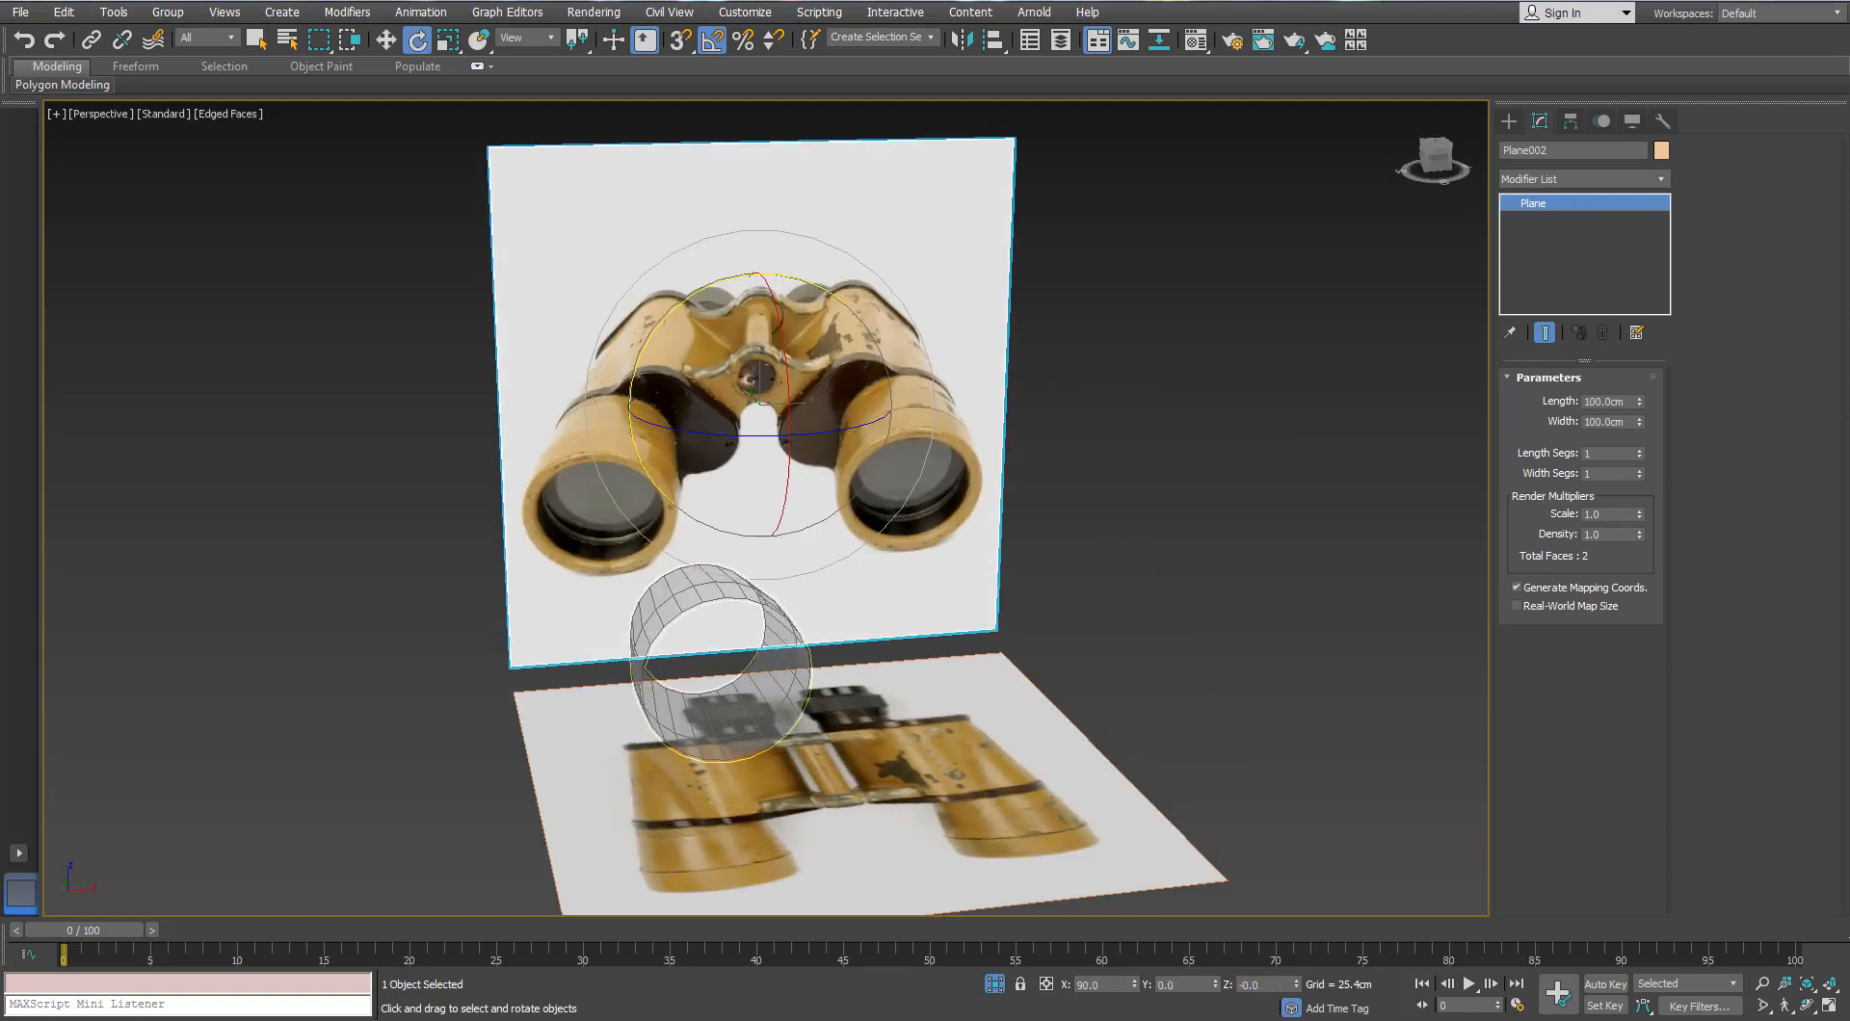
middle_click_drag(1062, 572, 941, 458)
scroll(1085, 537, "down", 4)
key("w")
left_click_drag(996, 415, 1025, 413)
middle_click_drag(868, 525, 987, 547, "alt")
Step: Move Cylinder001 up over the left barrel and shift Plane002 right to align with it
key("f")
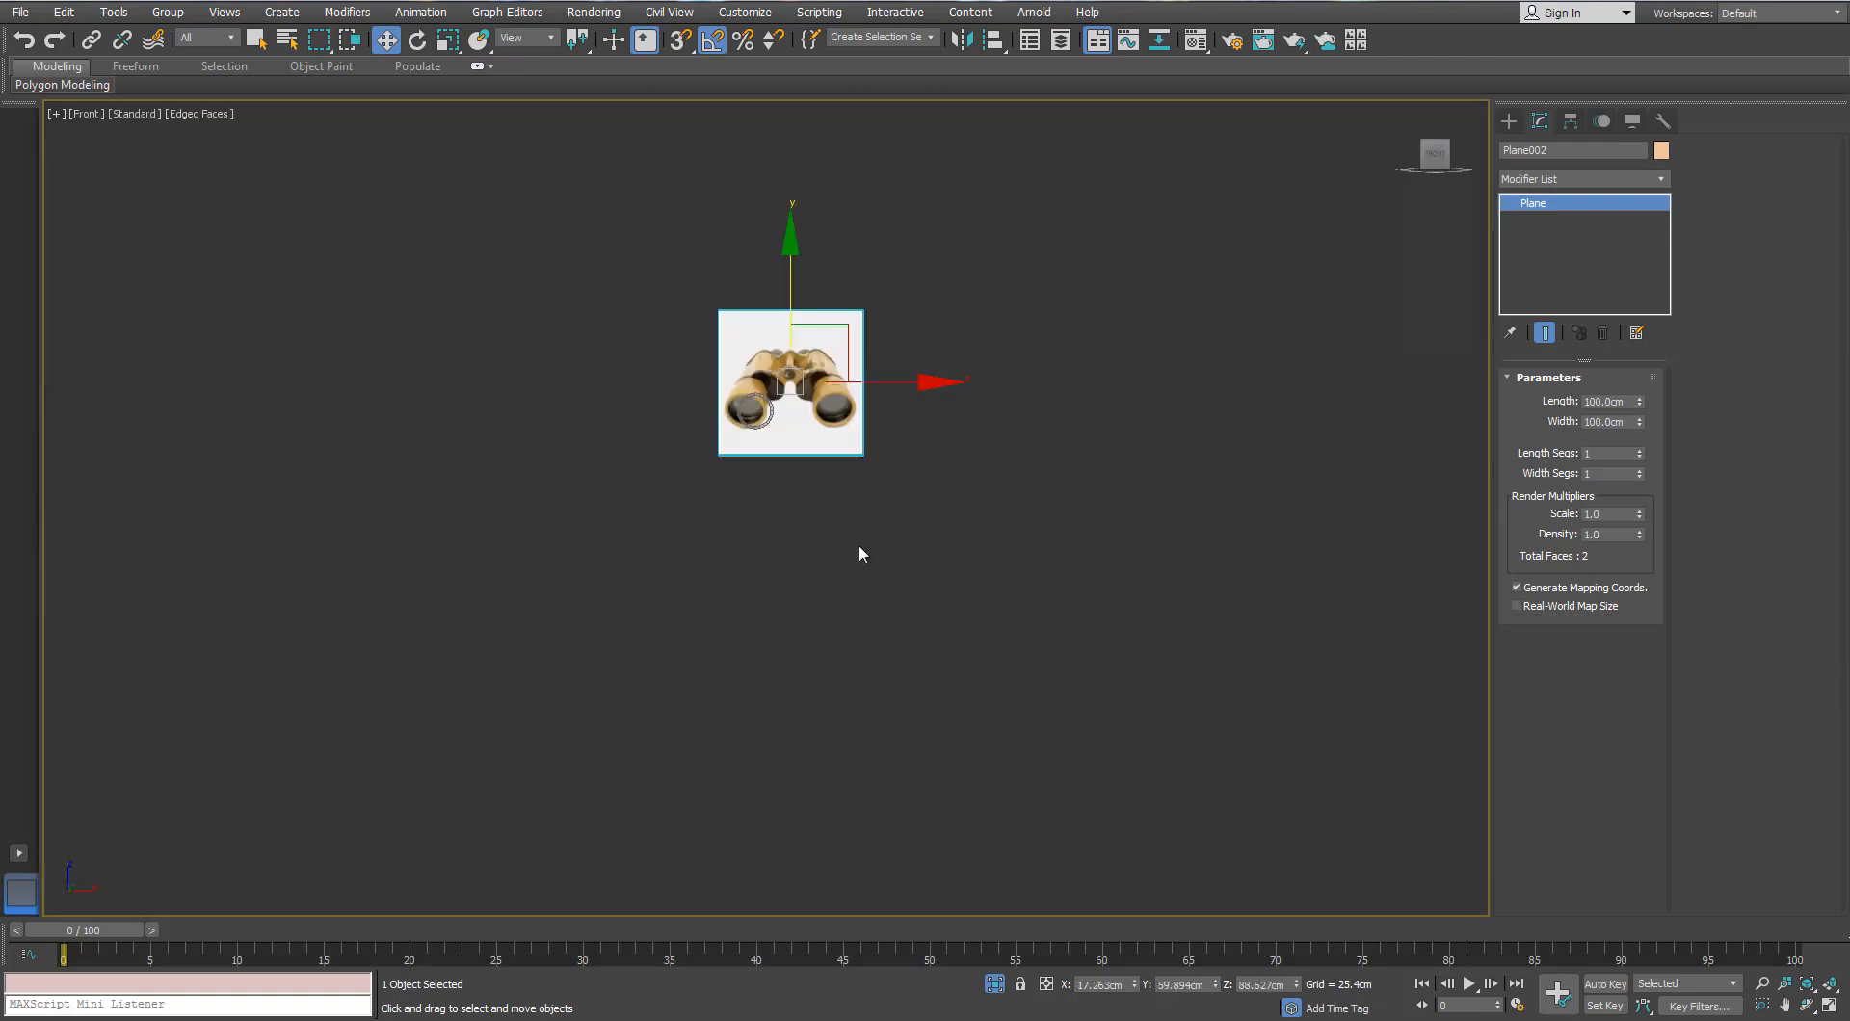
key("z")
middle_click_drag(587, 611, 650, 557)
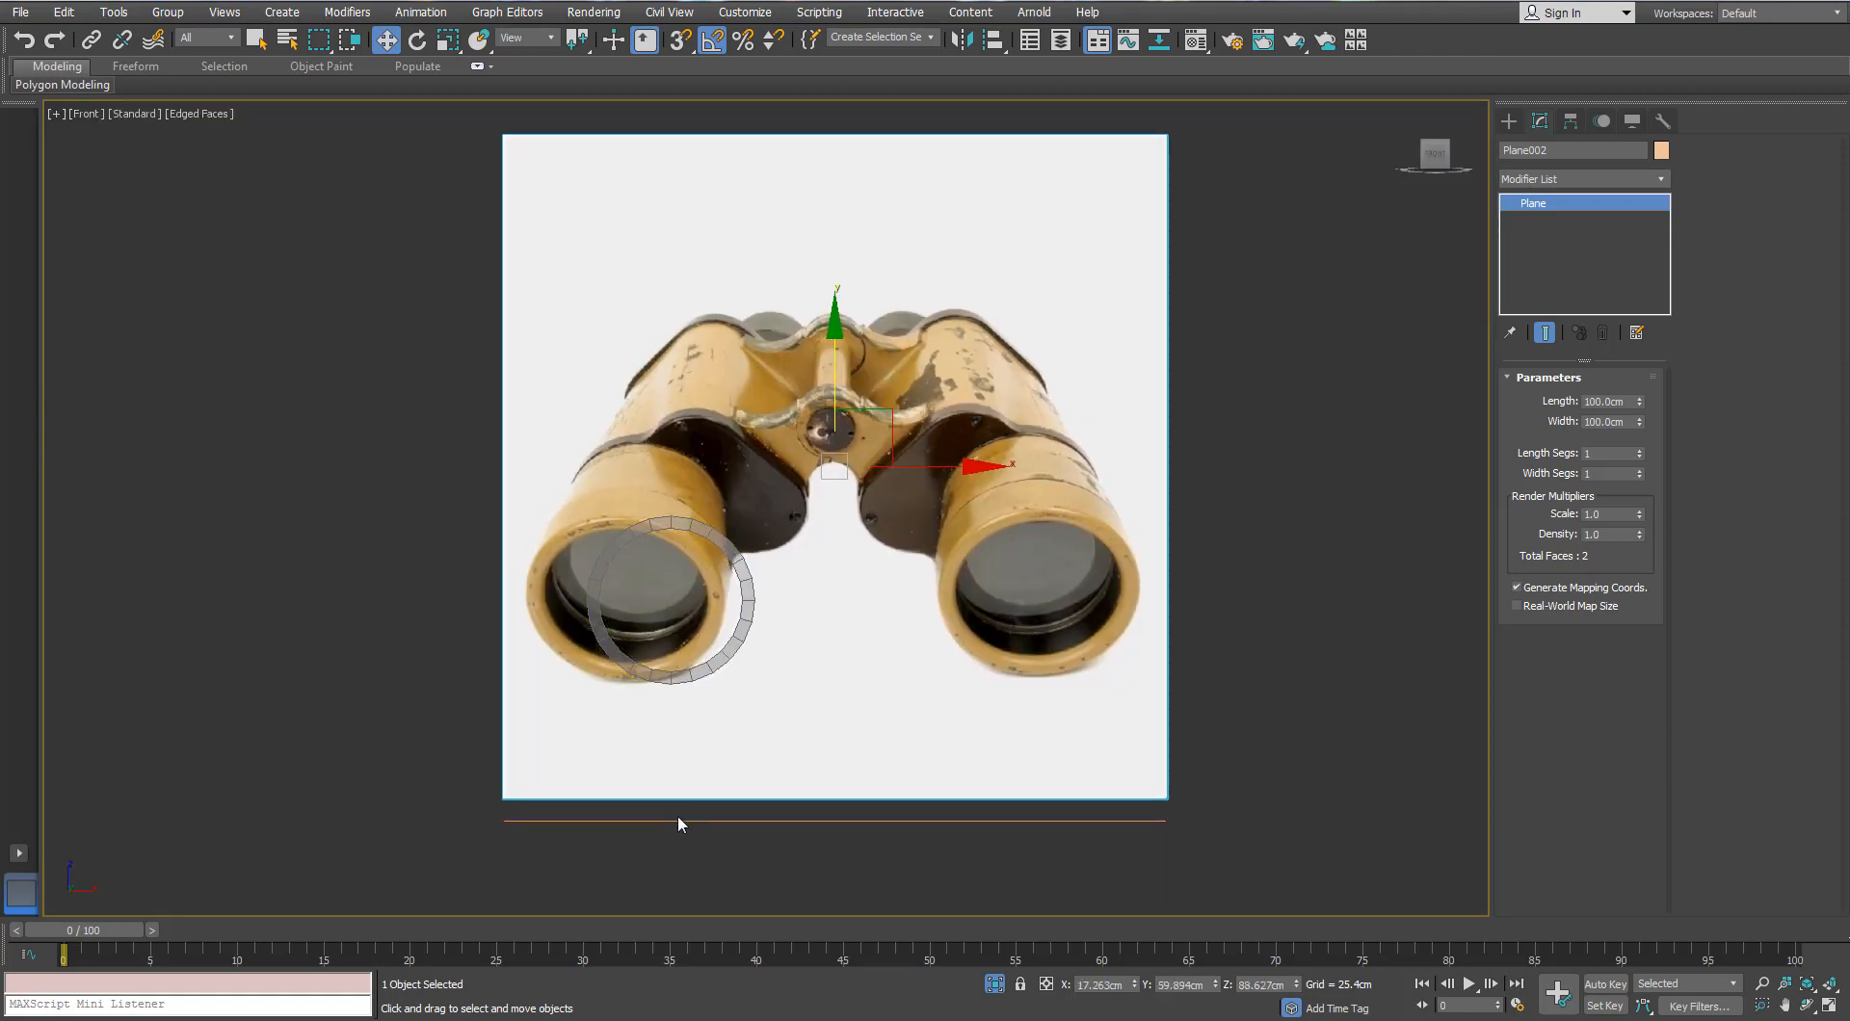
left_click(721, 546)
left_click_drag(672, 475, 648, 398)
left_click(878, 470)
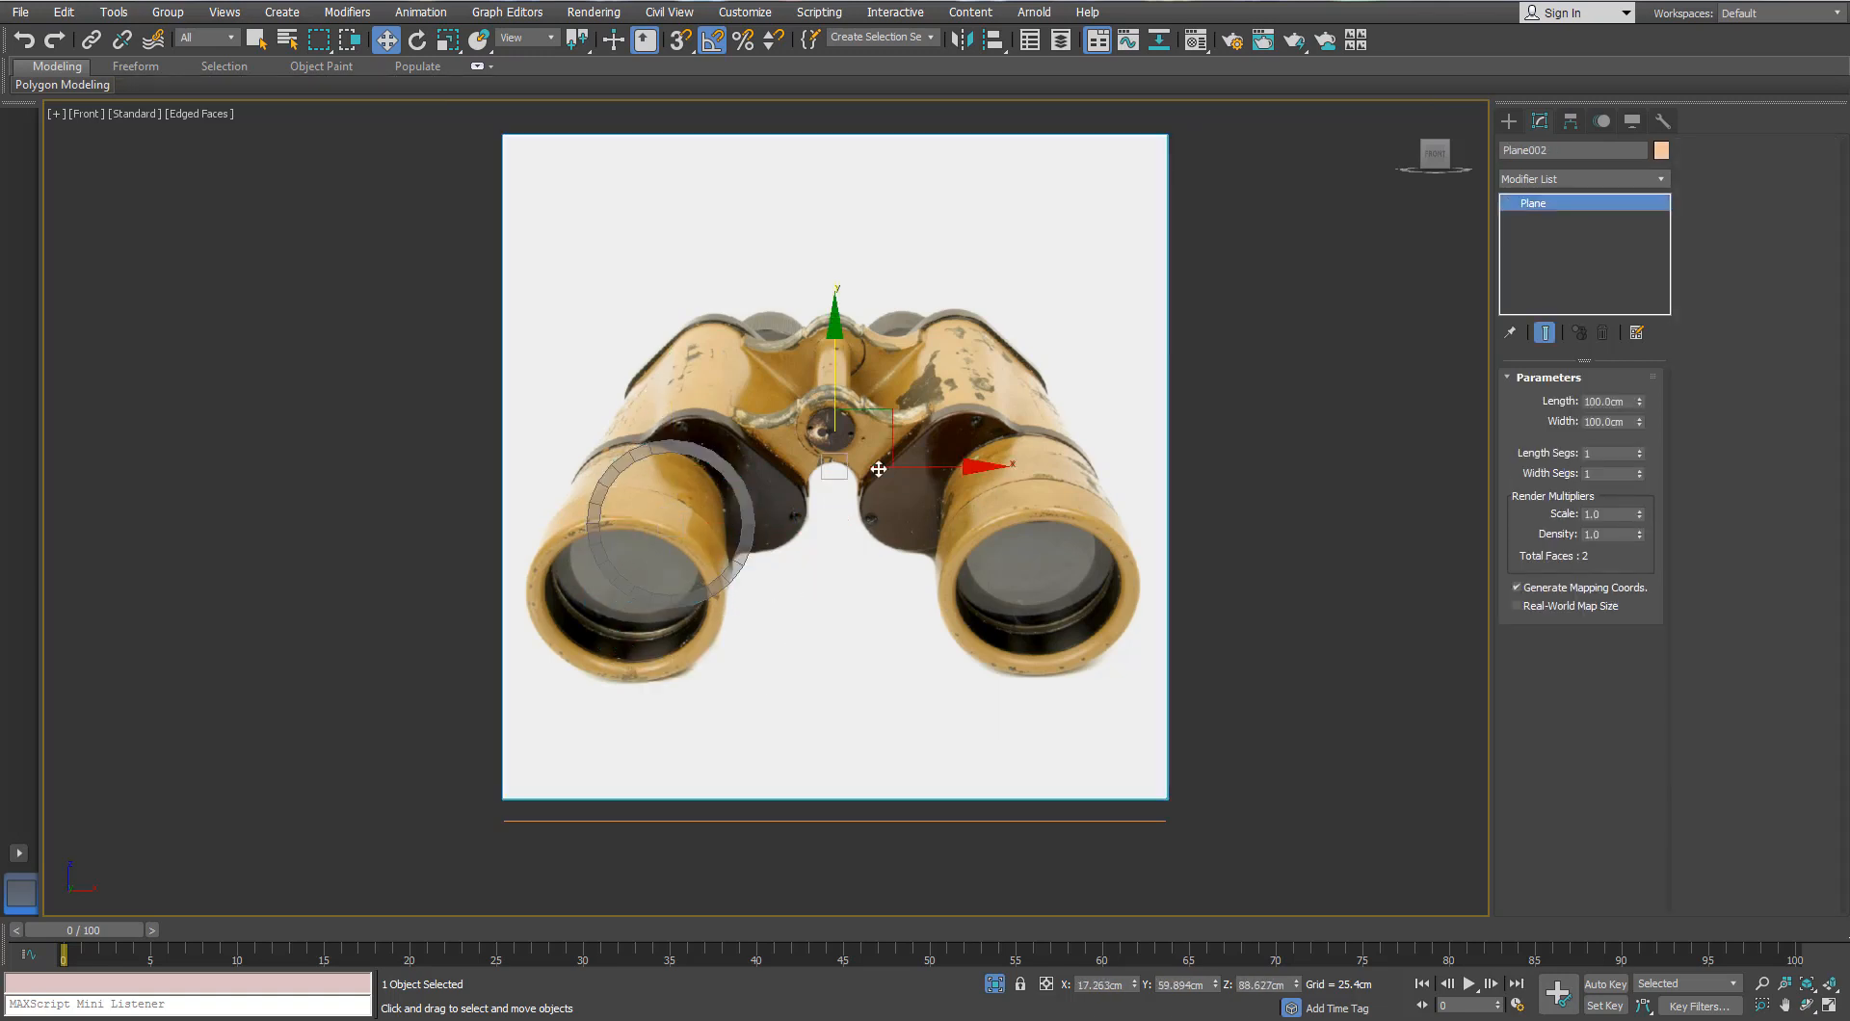
left_click_drag(925, 468, 949, 469)
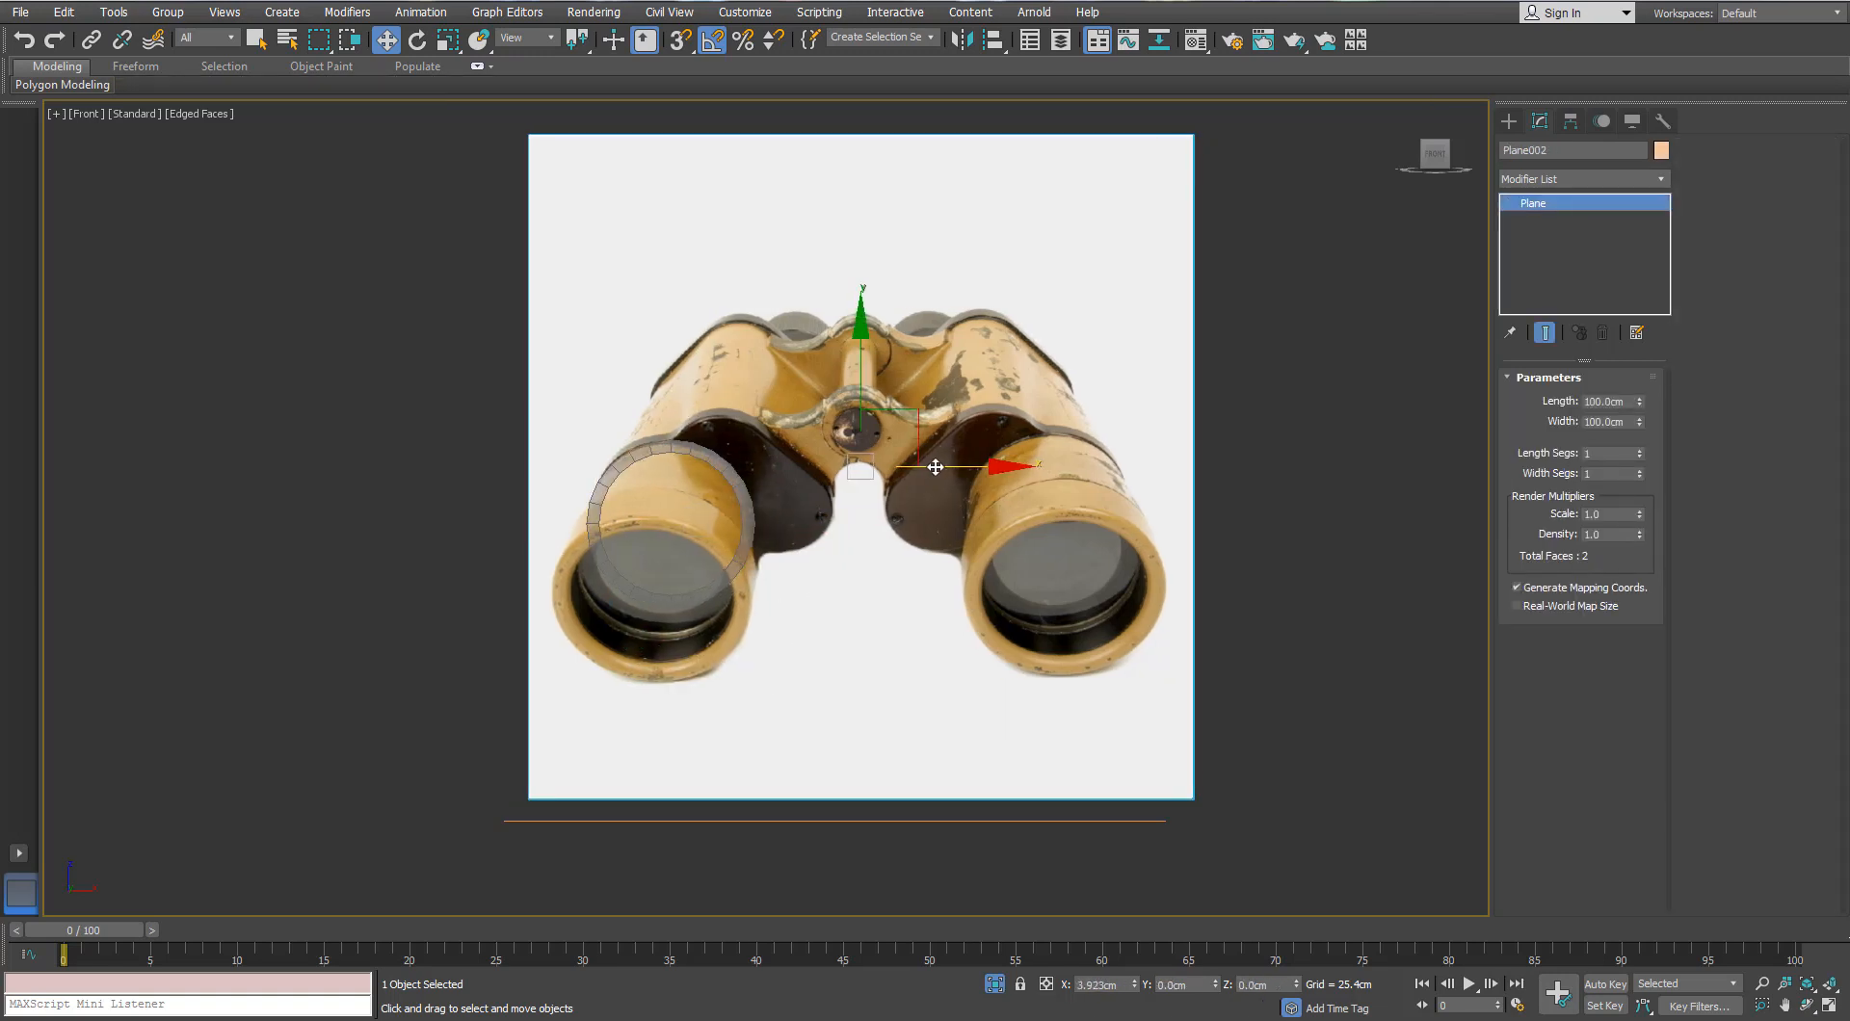
Step: Shift-scale the cup's open border inward to create an inner ring of faces
scroll(798, 491, "up", 2)
left_click(732, 516)
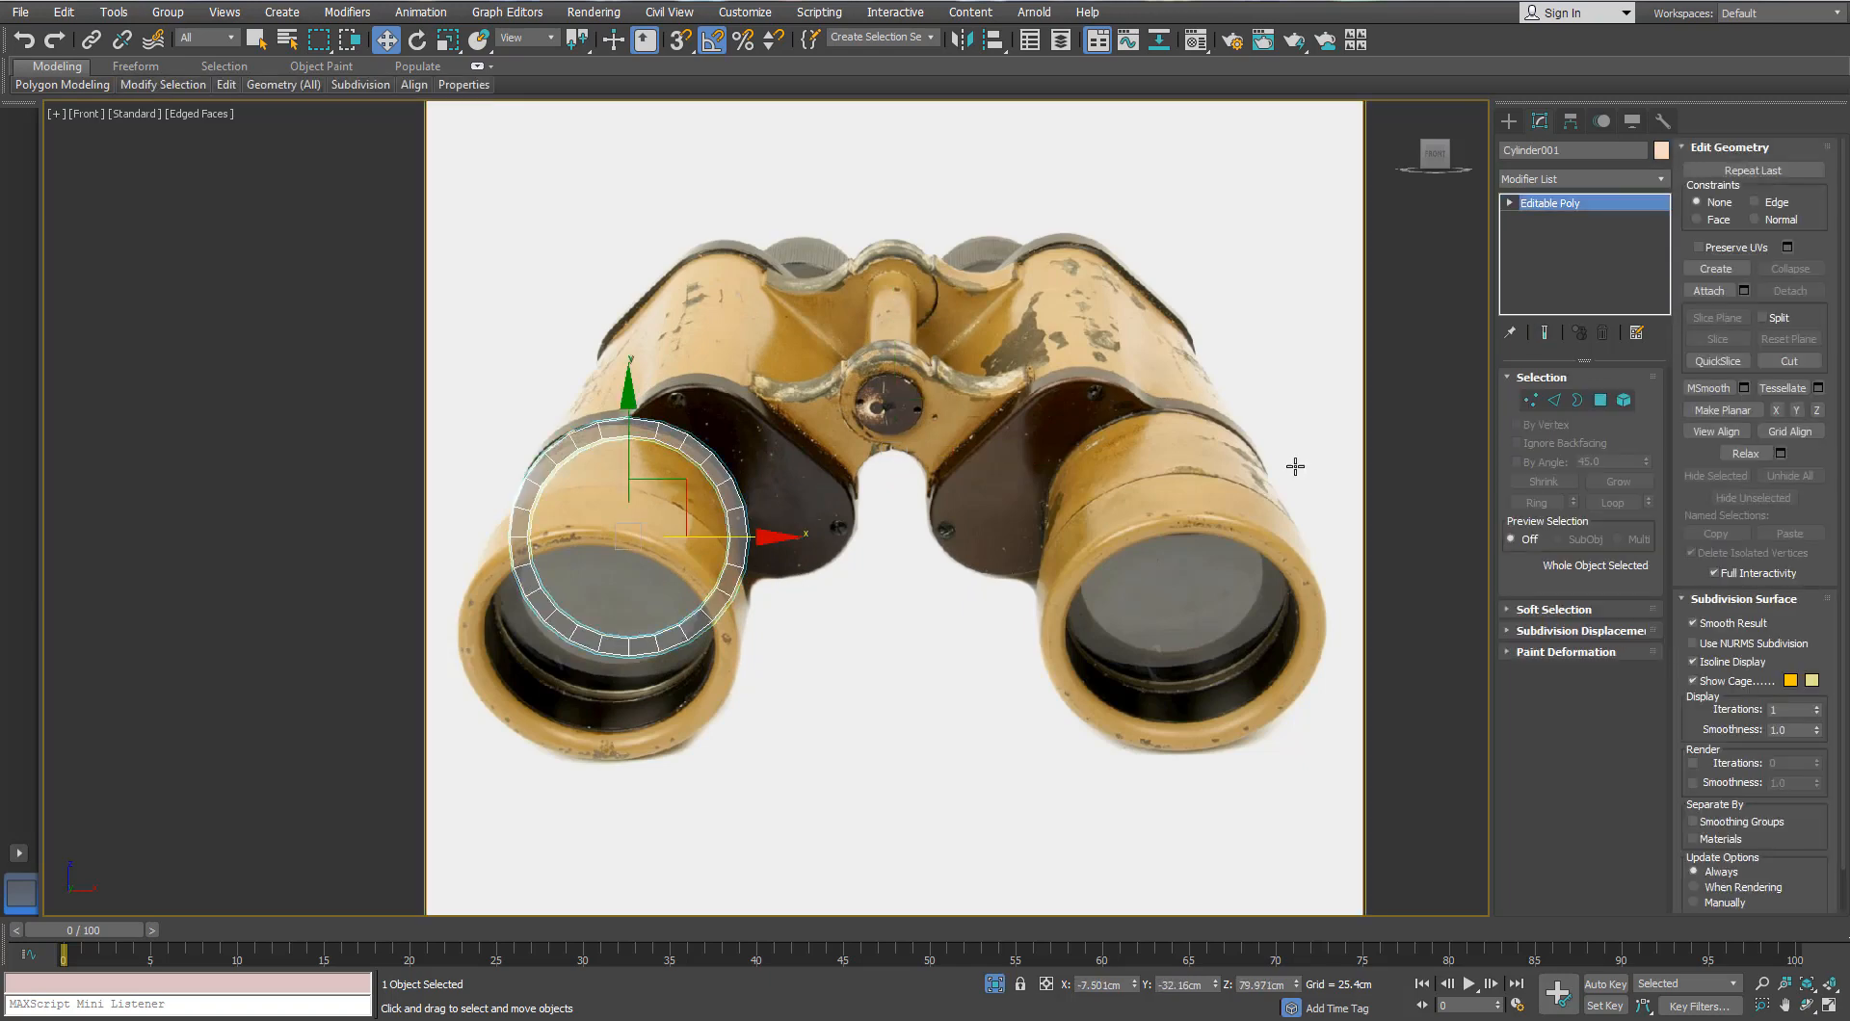
key("3")
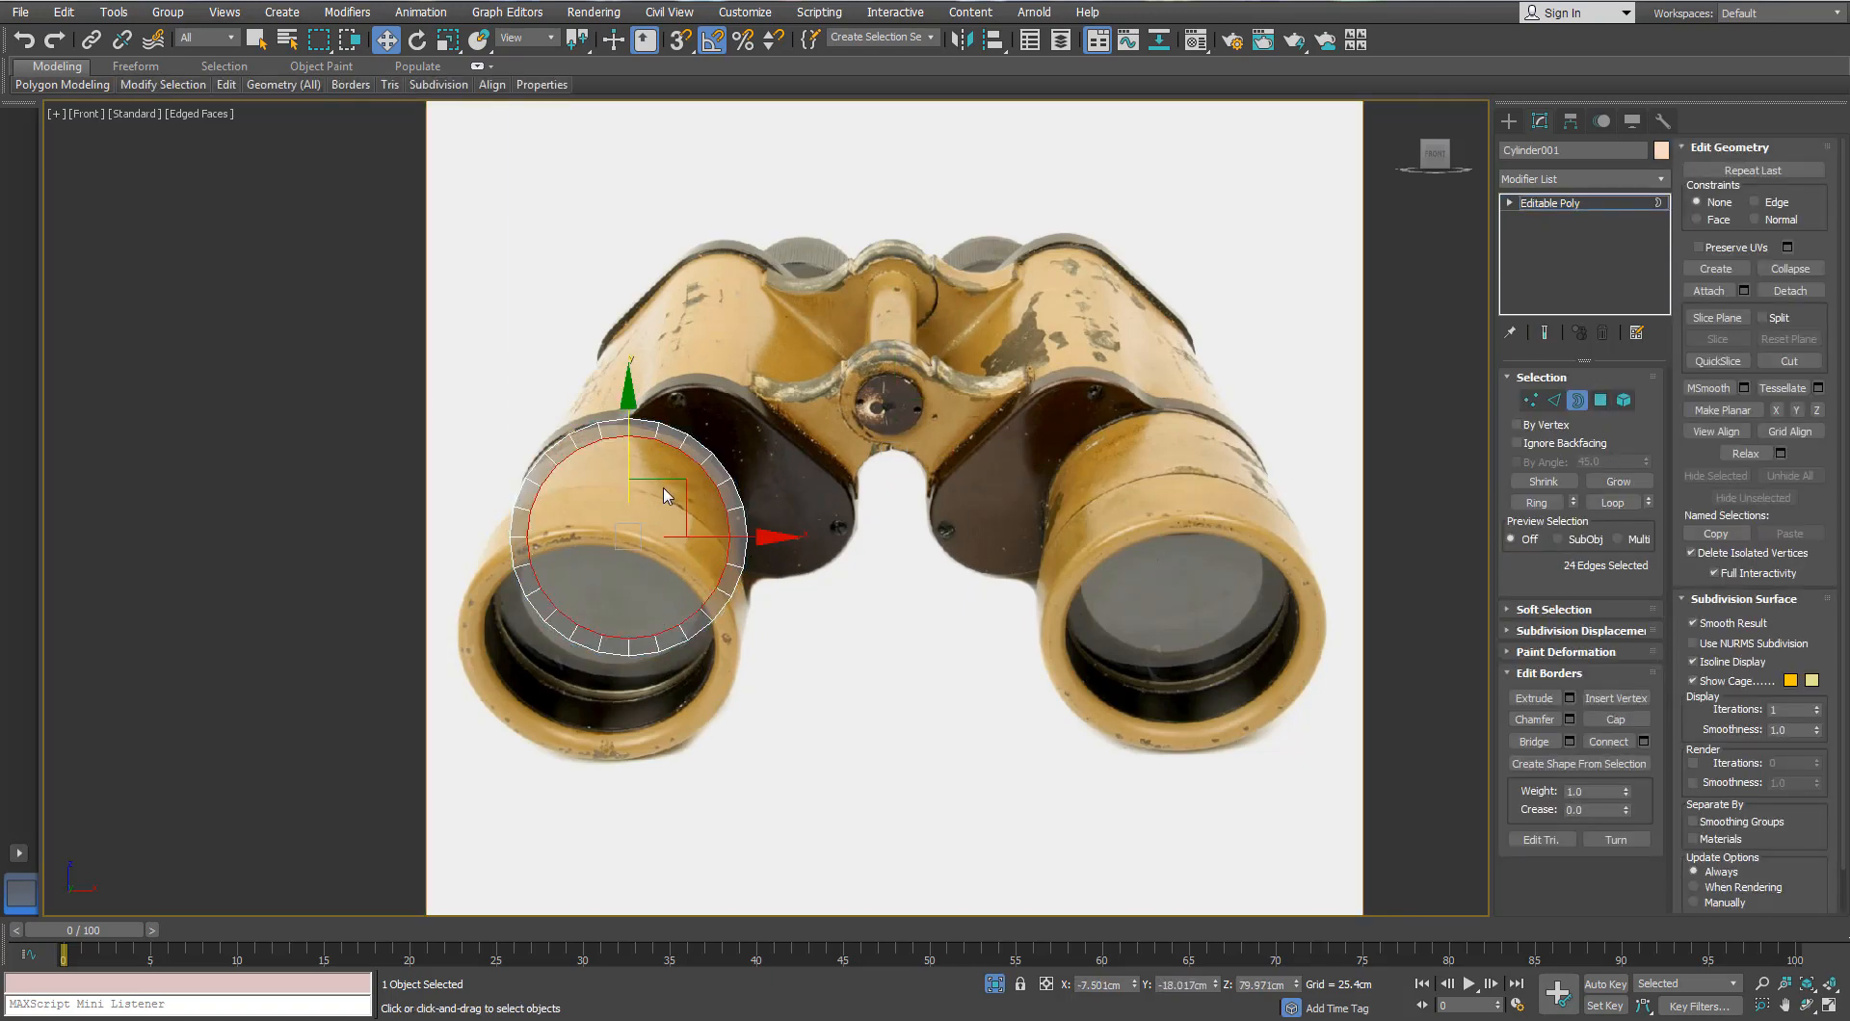
key("r")
left_click_drag(673, 472, 676, 494, "shift")
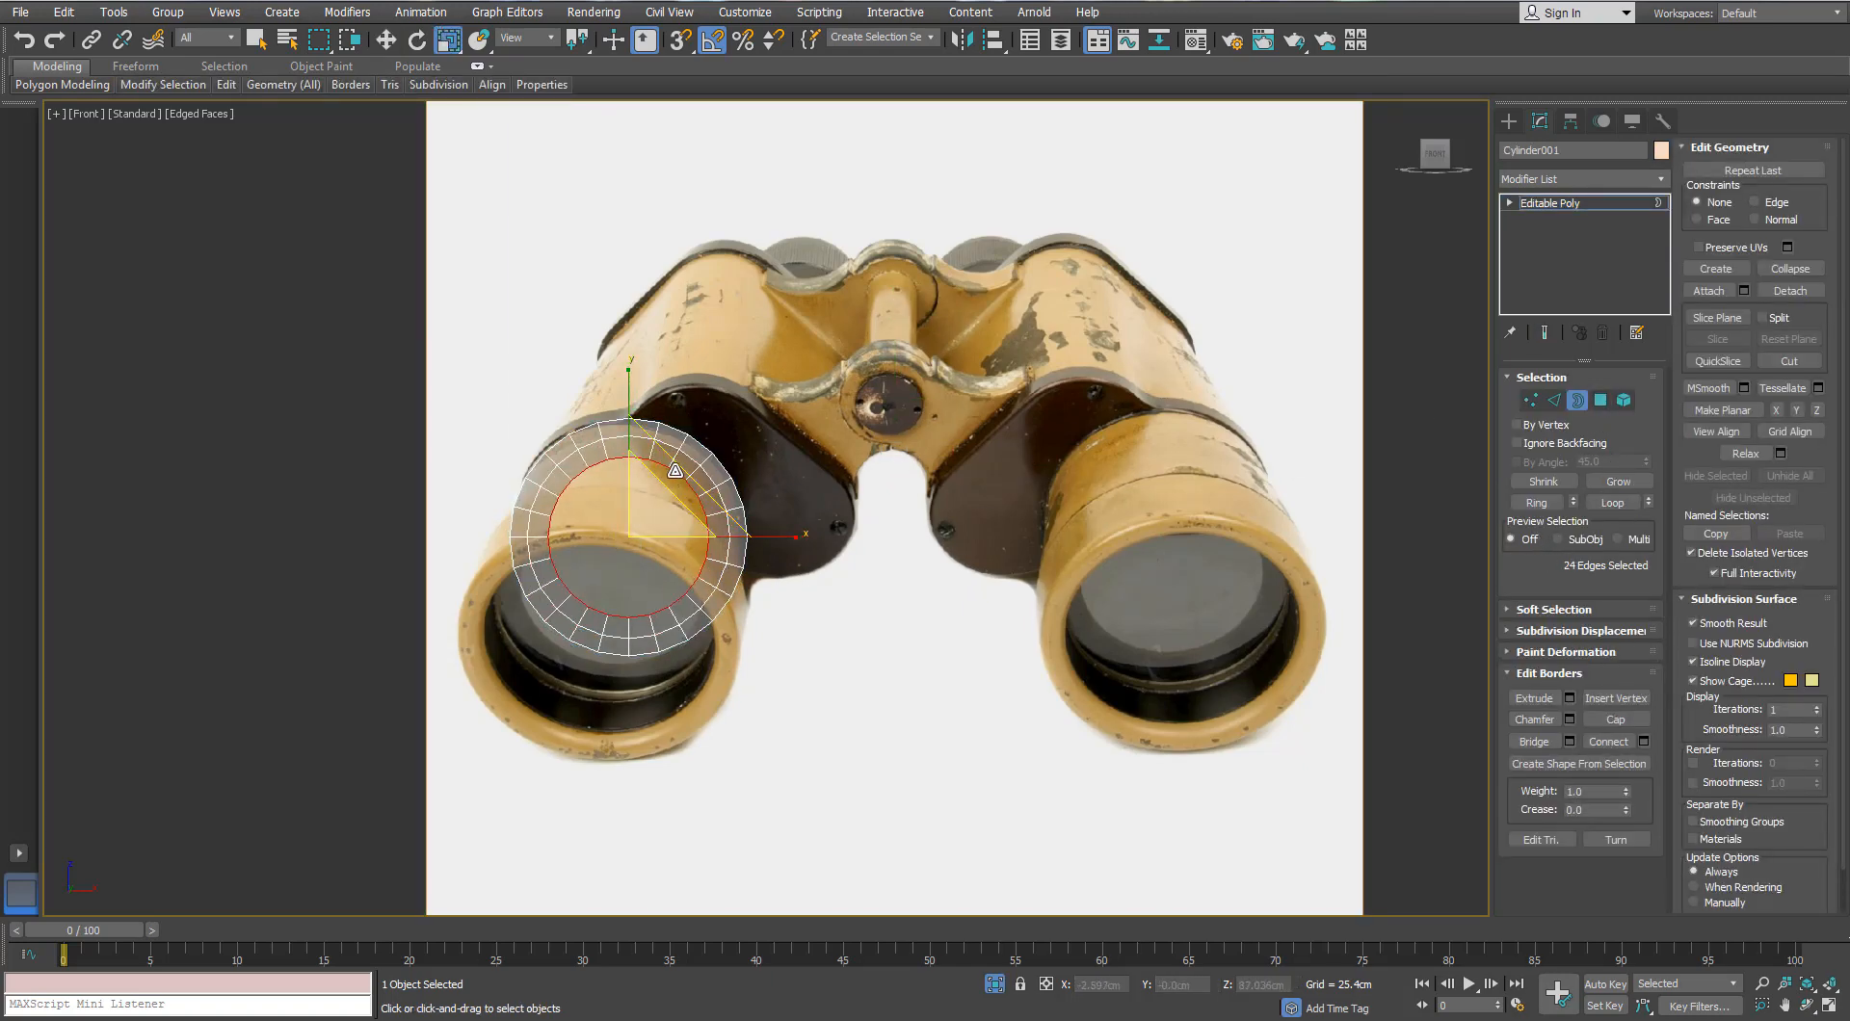
Step: Collapse the inner ring to a centre point and detach the 24 end faces as Object001
right_click(674, 471)
left_click(617, 272)
key("1")
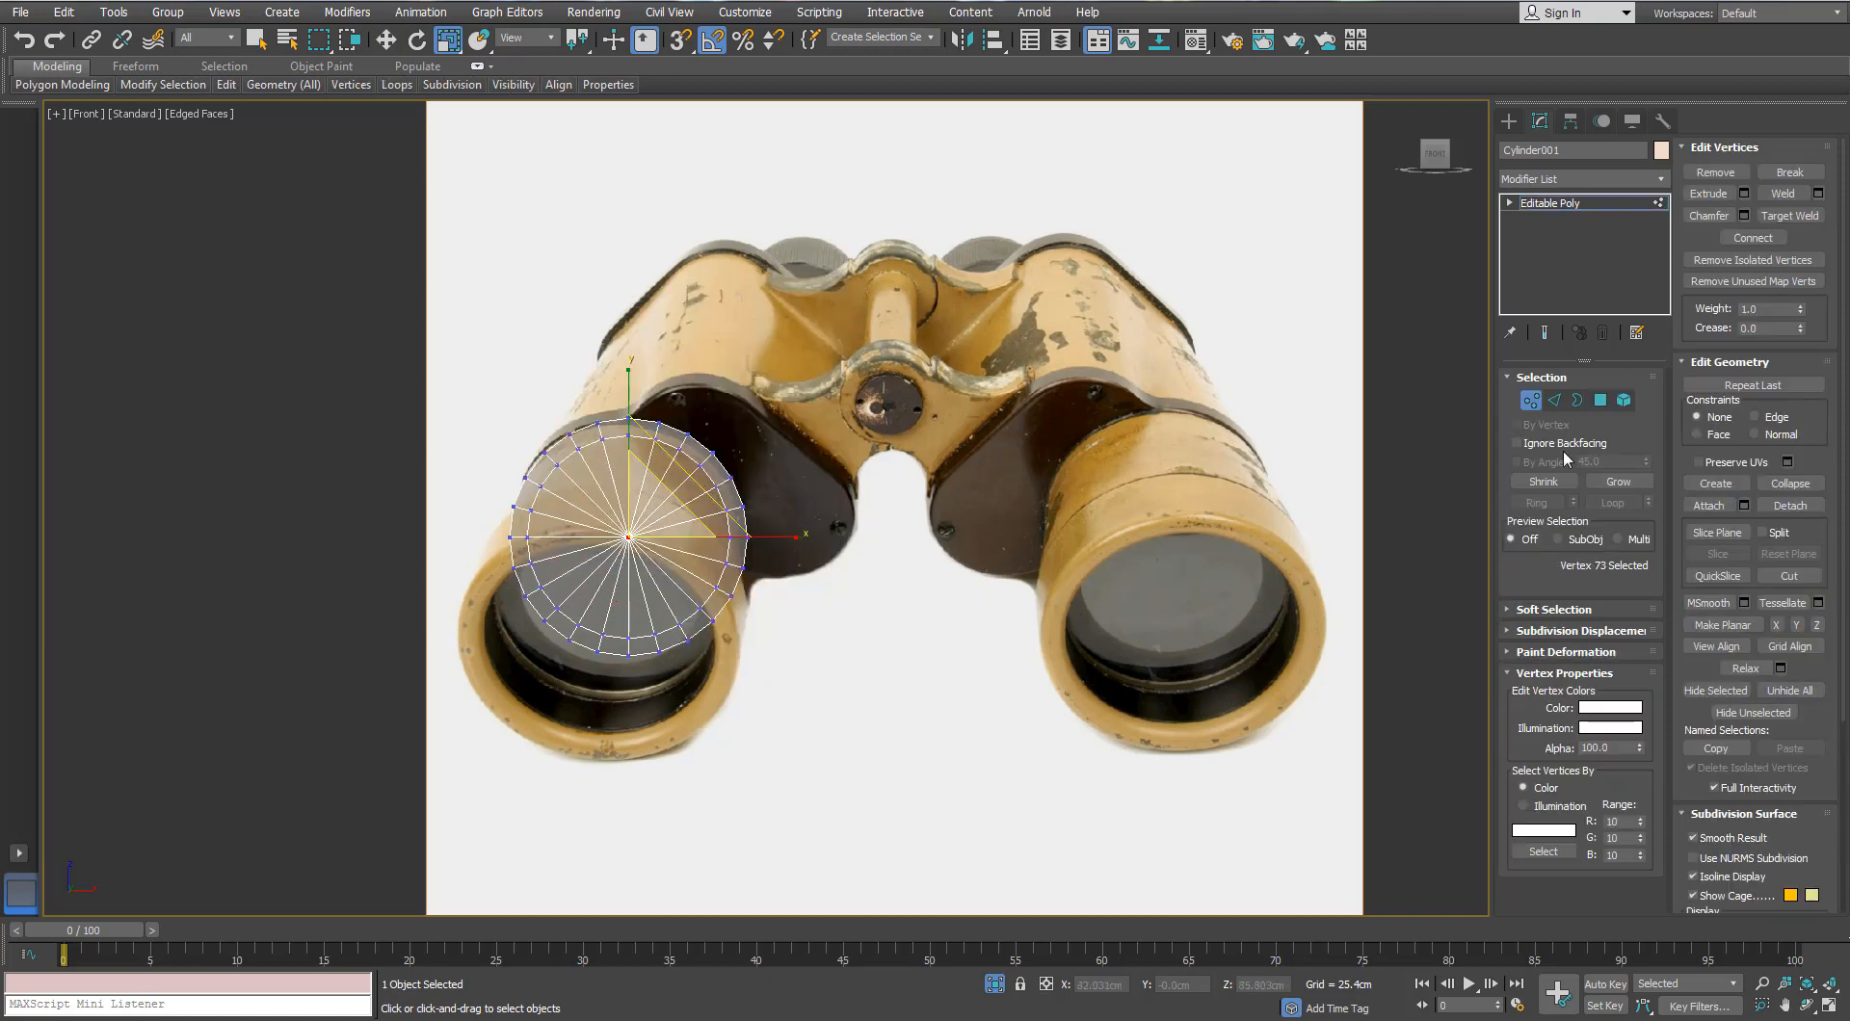
left_click(1601, 399, "ctrl")
left_click(1790, 290)
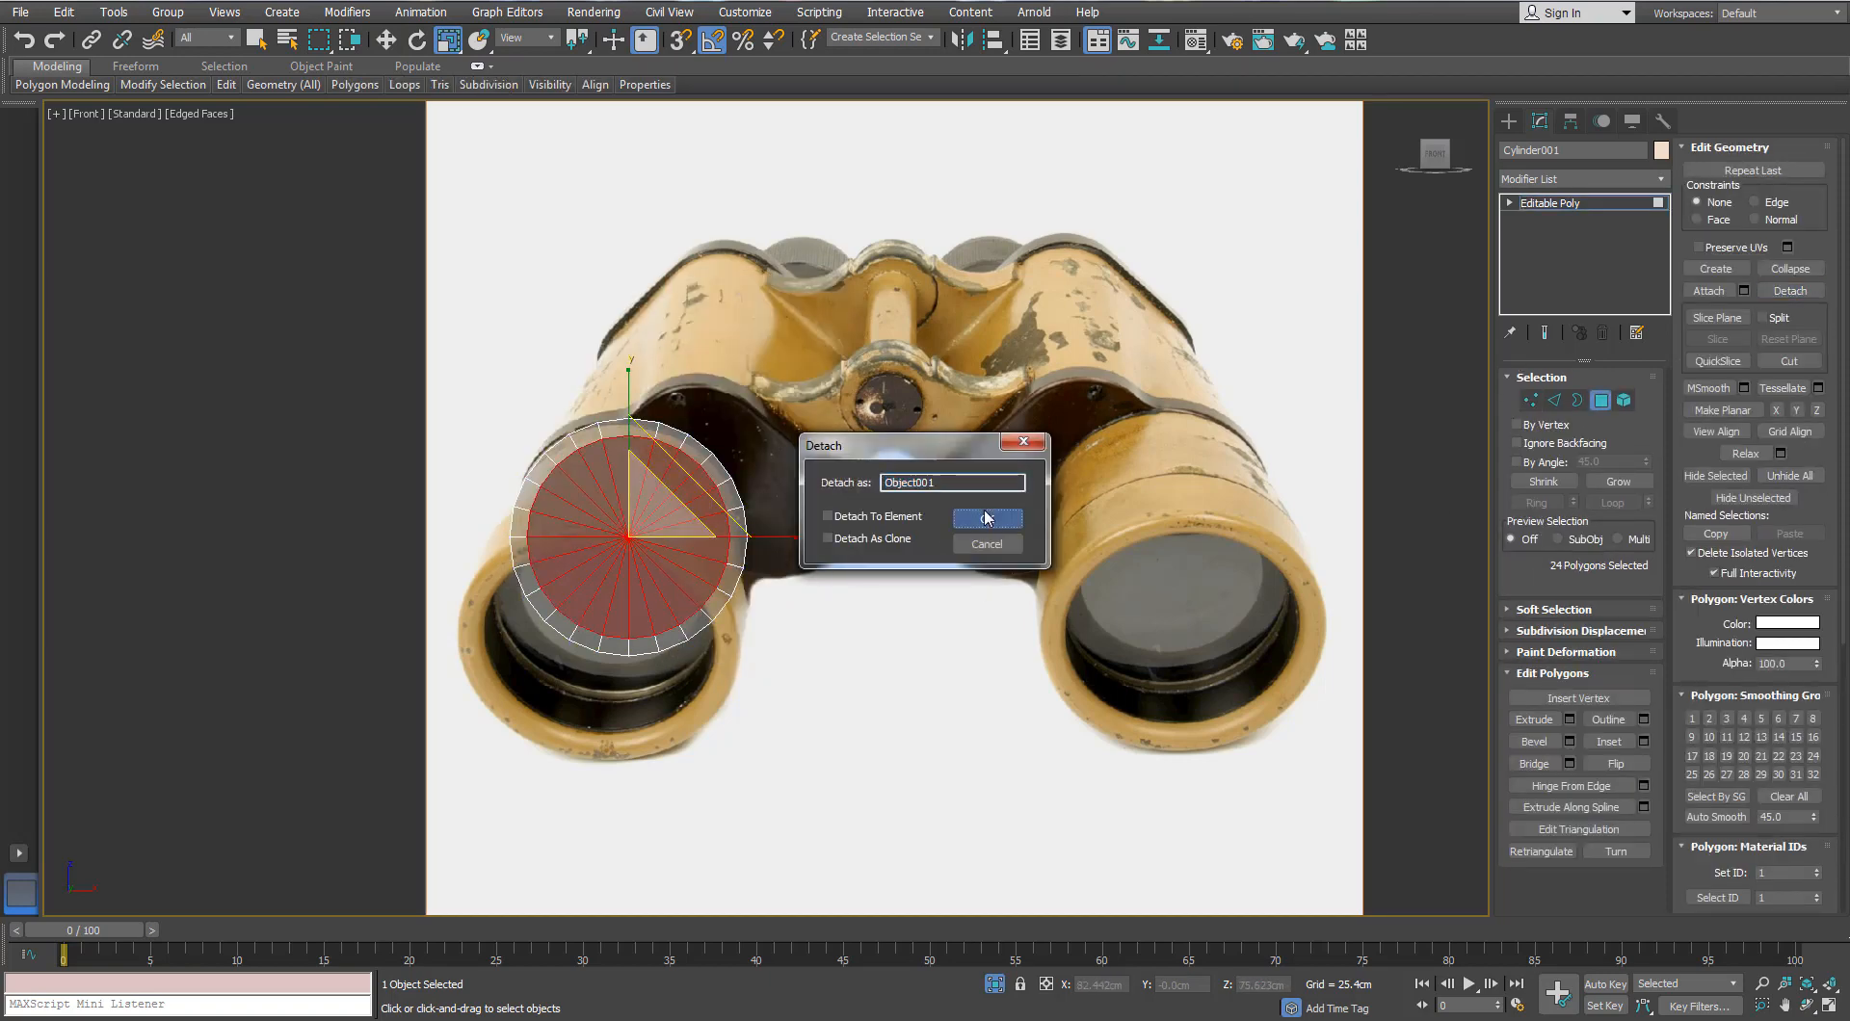
left_click(986, 519)
left_click(1600, 400)
Step: Make the cylinder opaque again and isolate the disc cap with the front reference plane
left_click(609, 498)
middle_click_drag(609, 498, 656, 574, "alt")
left_click(737, 551)
key("alt+x")
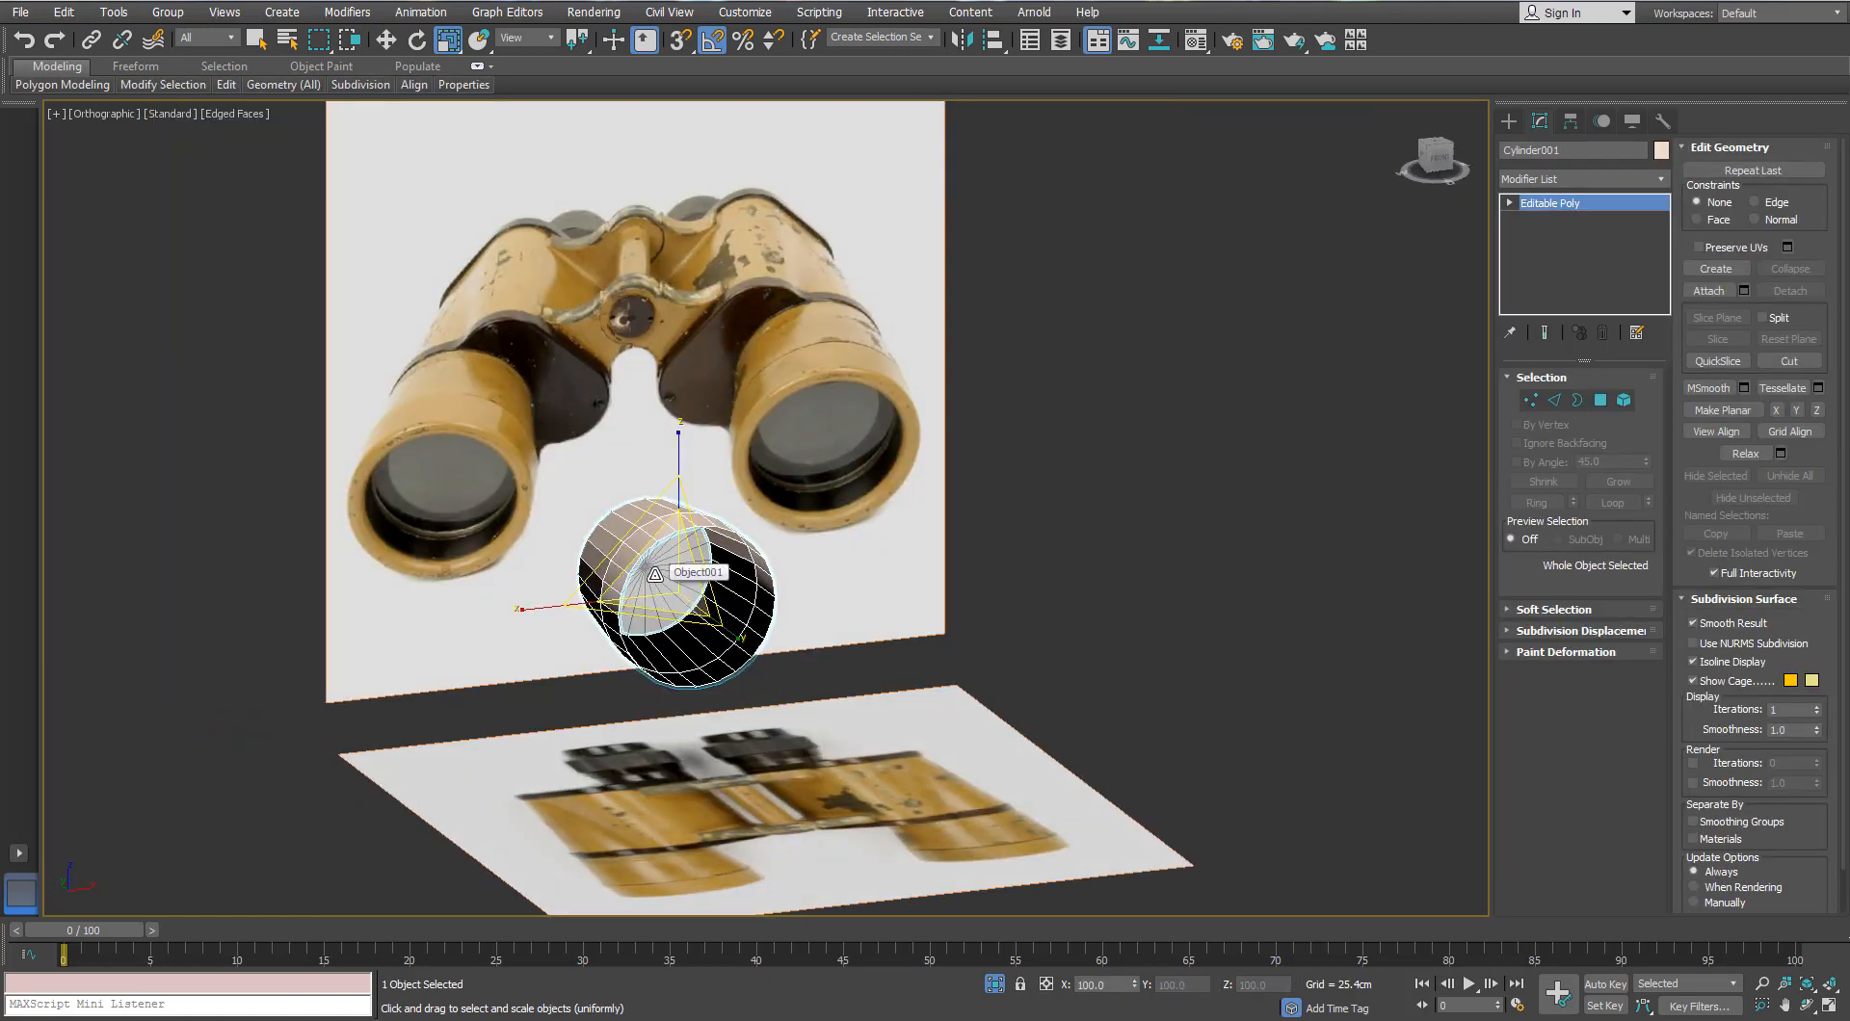
left_click(1090, 468)
left_click(665, 566)
left_click(649, 396, "ctrl")
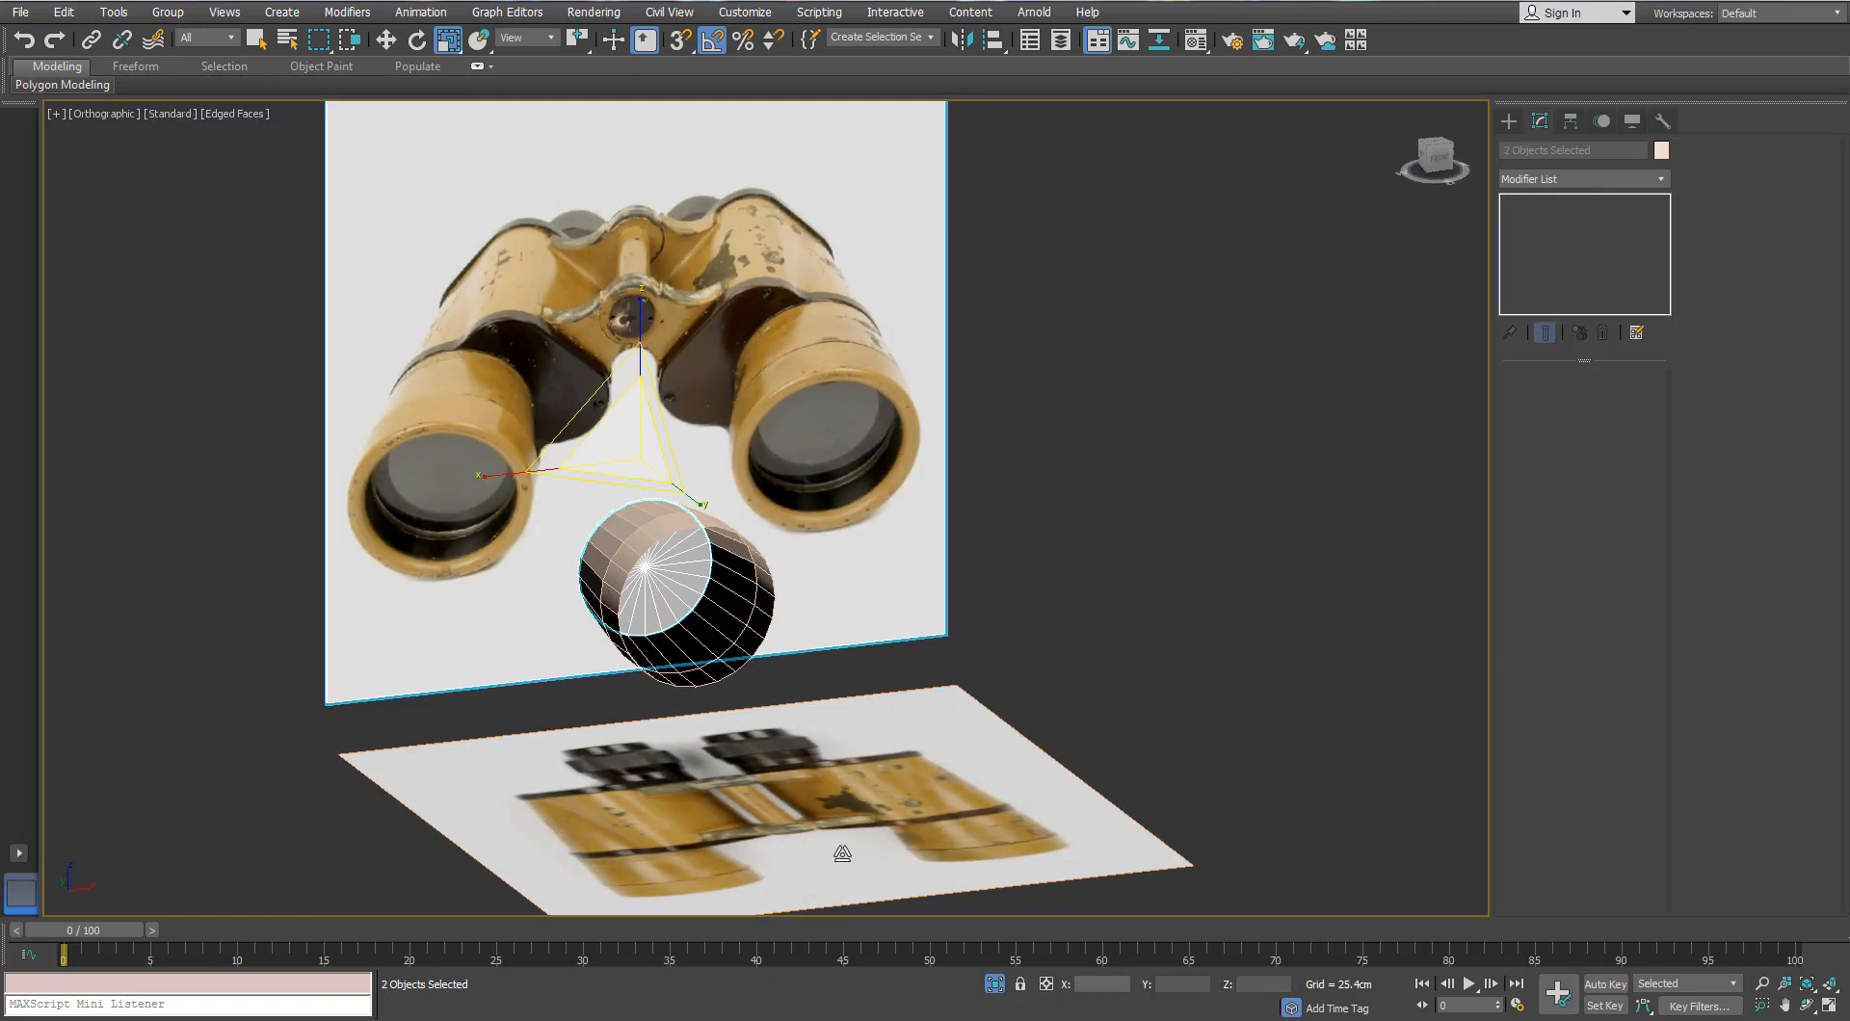
left_click(995, 983)
Step: In front view, scale the disc cap to 119% to cover the left eyepiece lens
key("f")
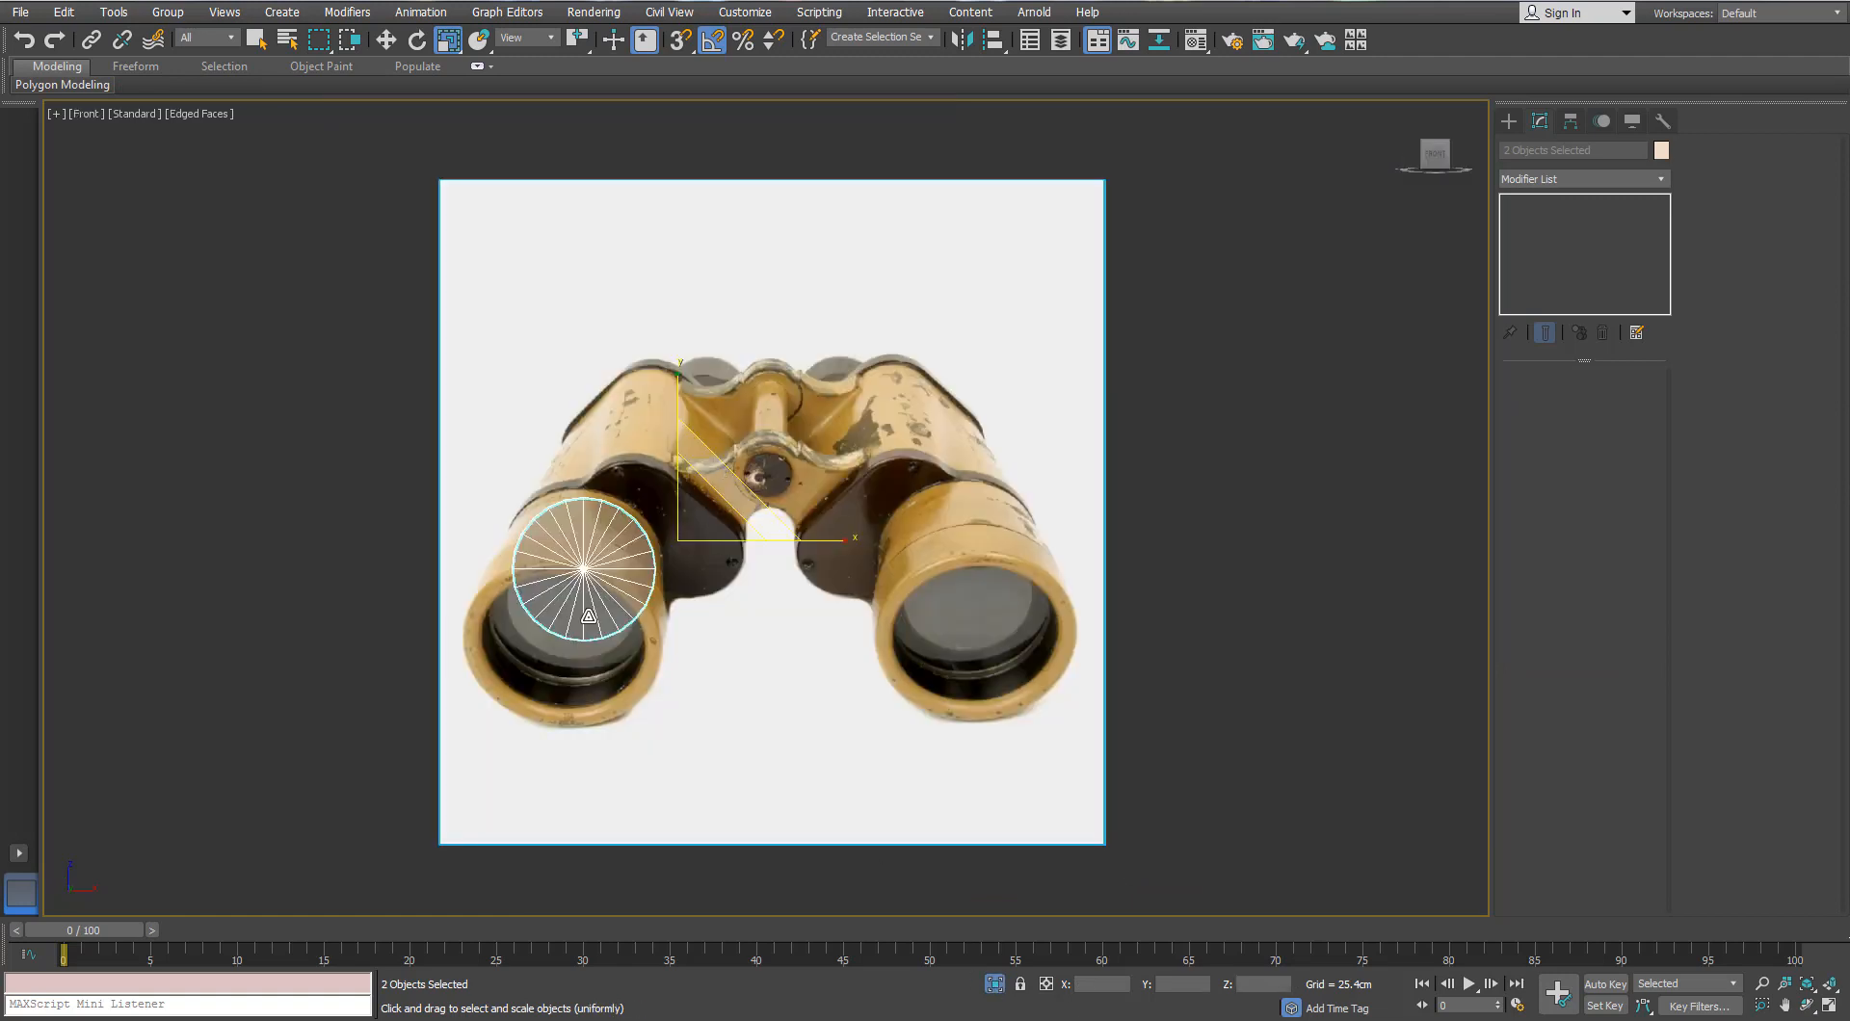
middle_click_drag(586, 611, 607, 559)
scroll(606, 559, "up", 3)
left_click(351, 467)
left_click(562, 443)
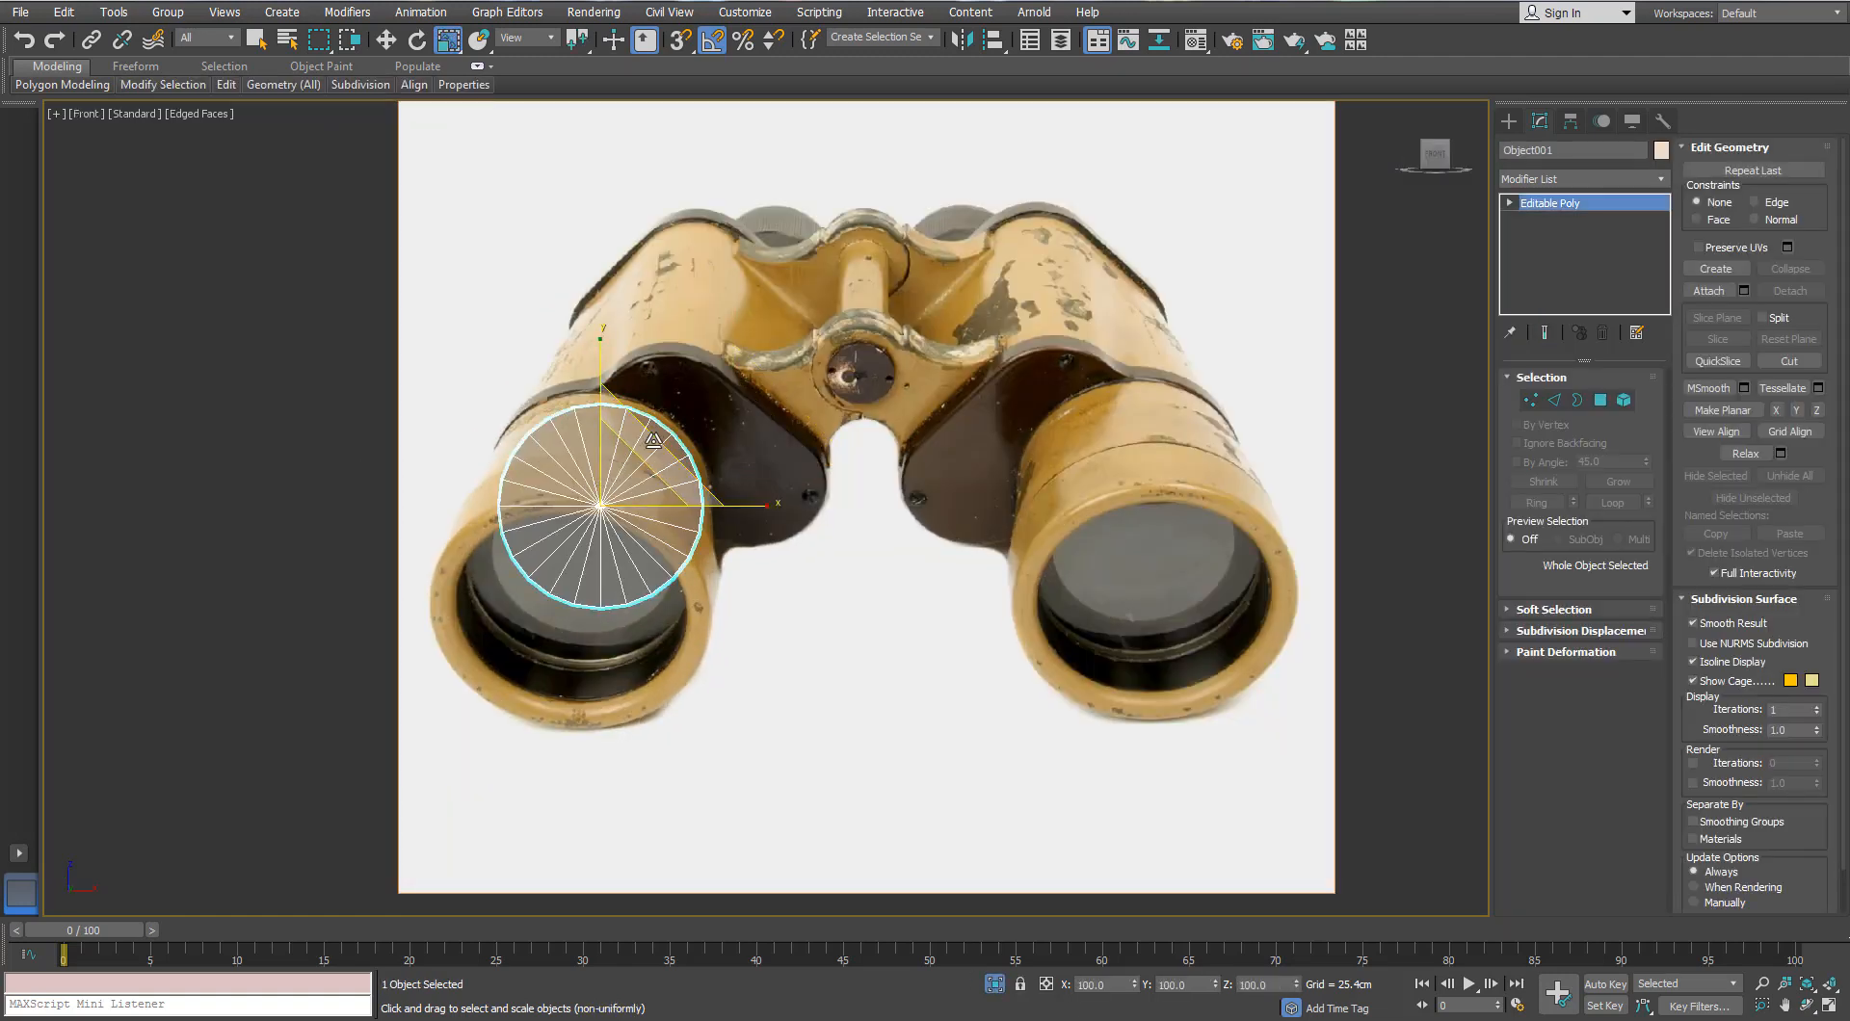
left_click_drag(643, 449, 656, 419)
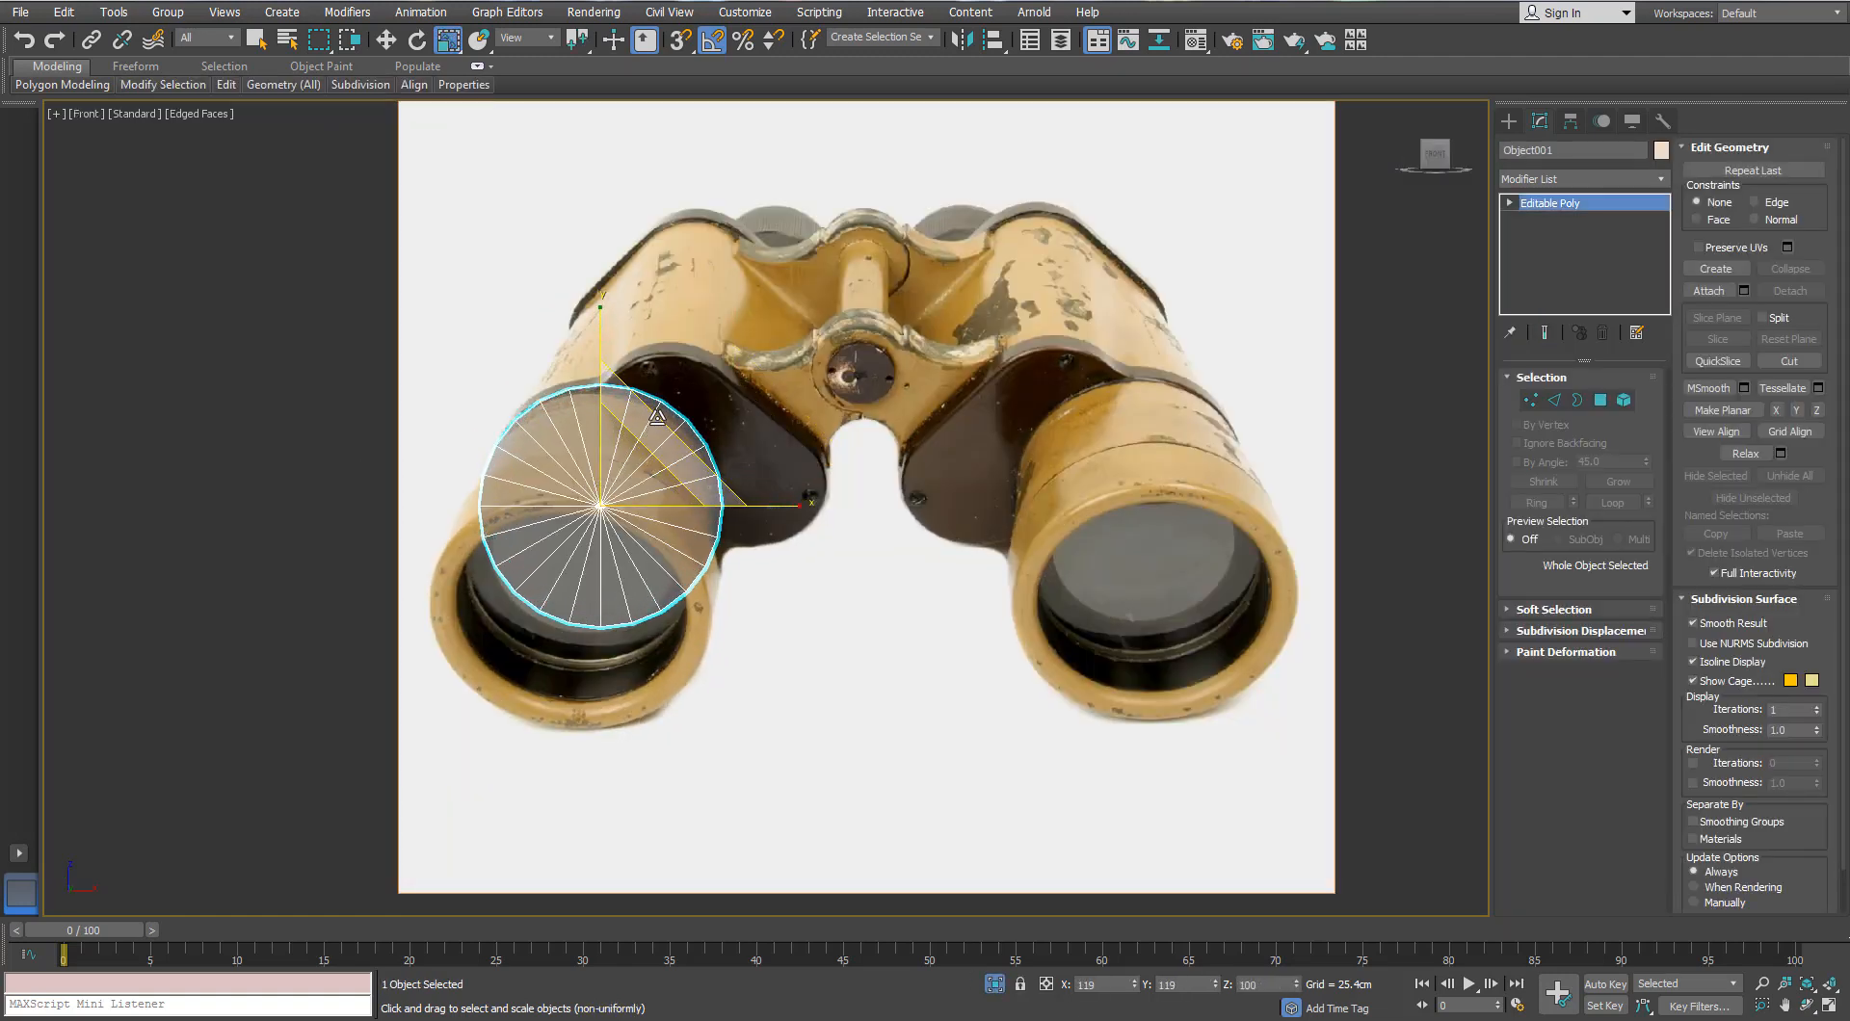
scroll(656, 419, "up", 3)
Step: Shift-drag seven right-rim edges of Object001 along X into a new face strip, then scale them slightly
key("2")
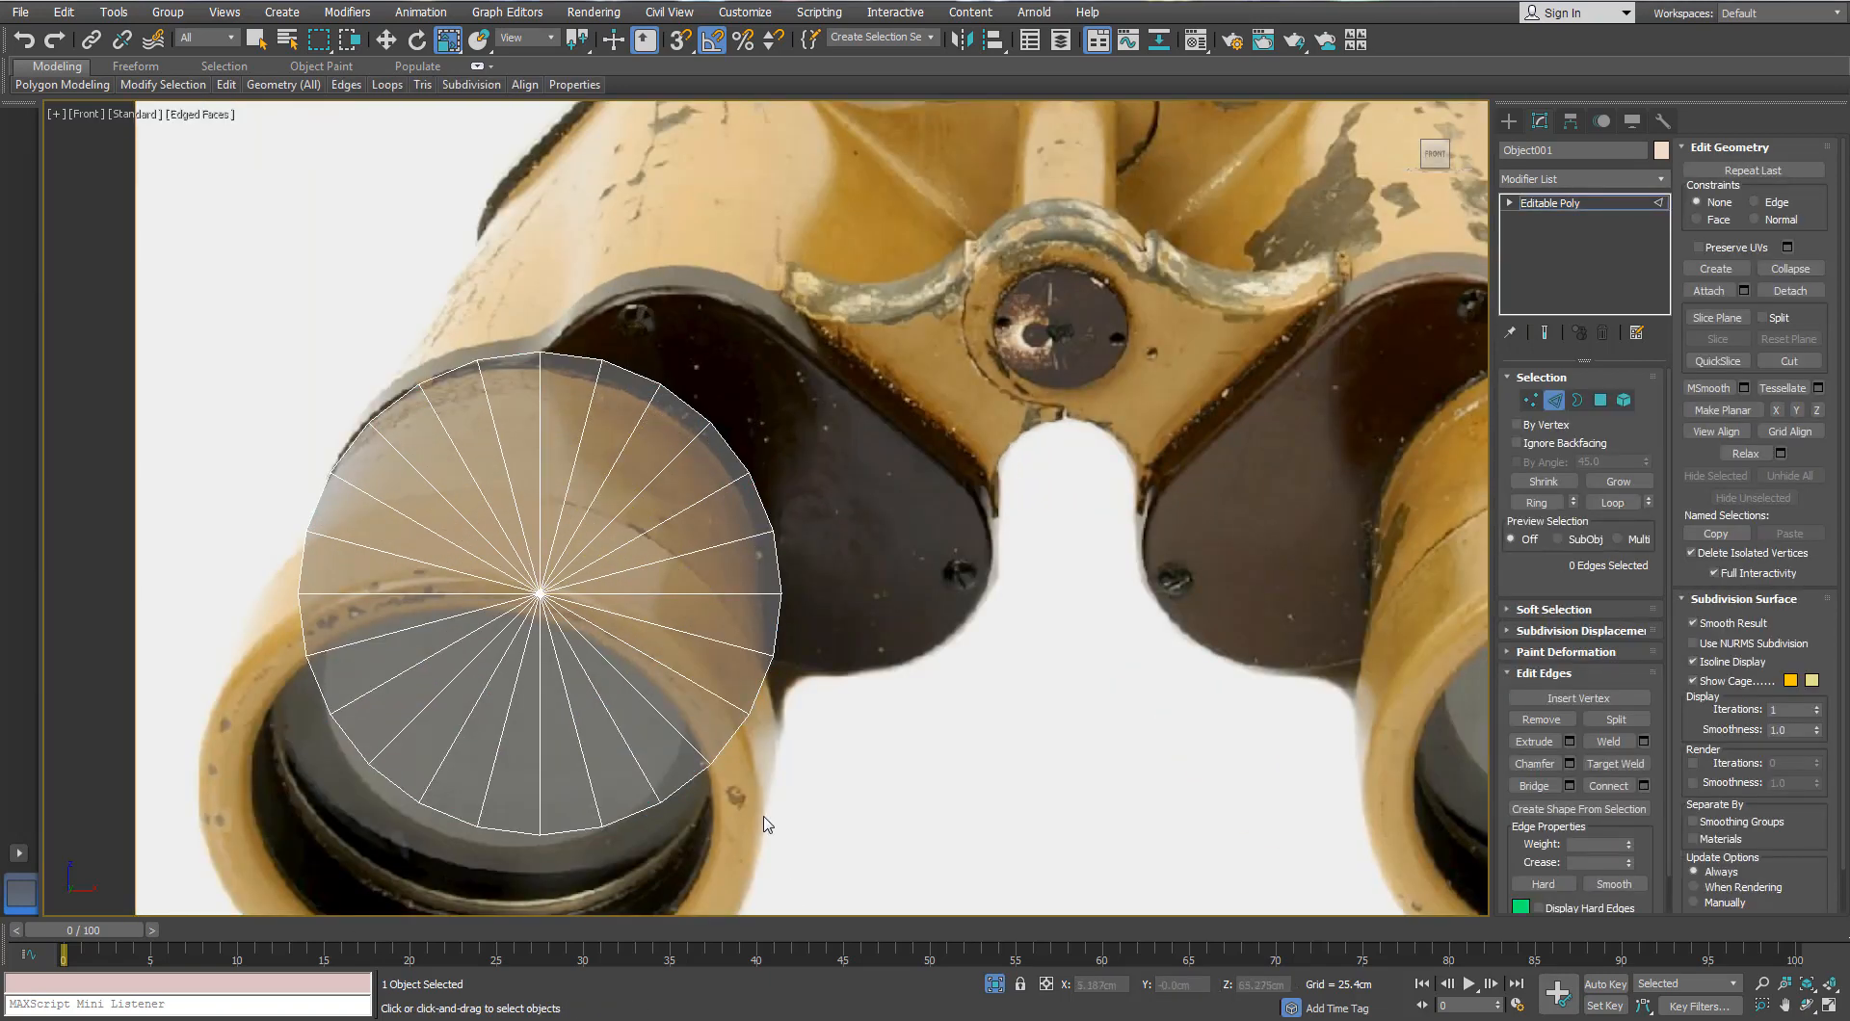
left_click(763, 681)
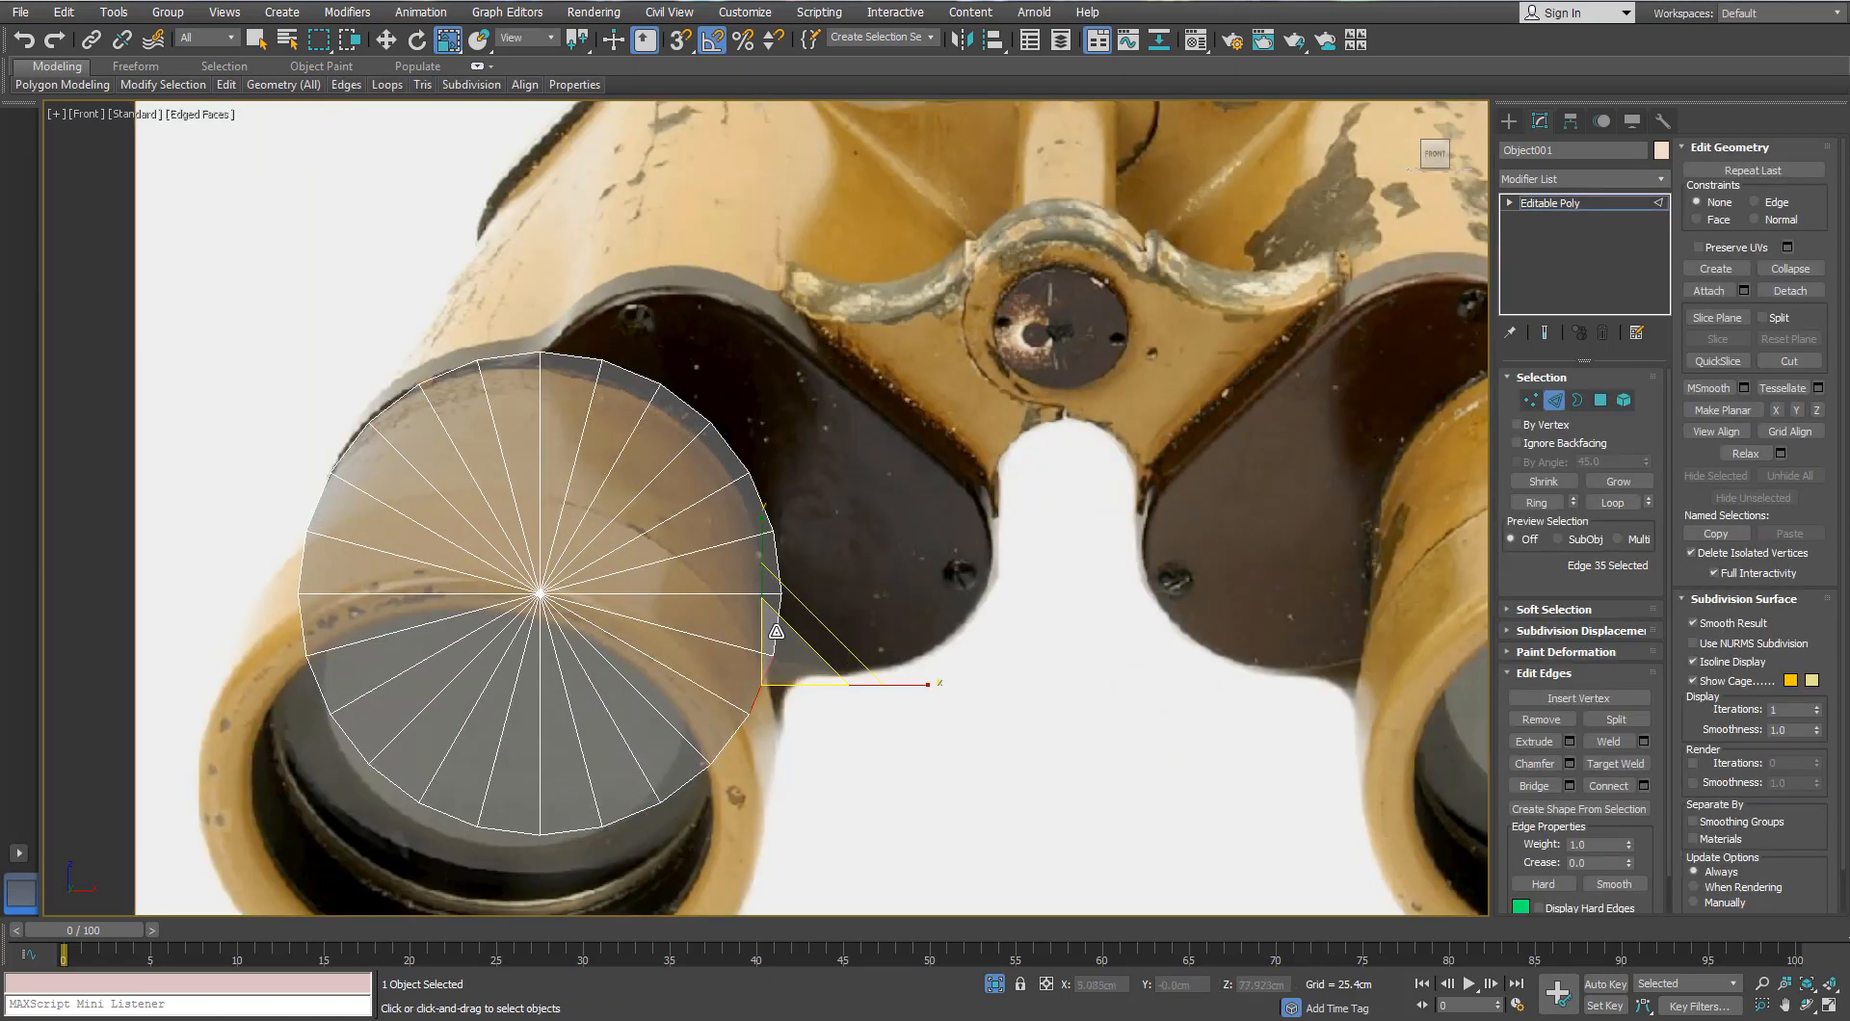
key("w")
left_click(769, 575, "ctrl")
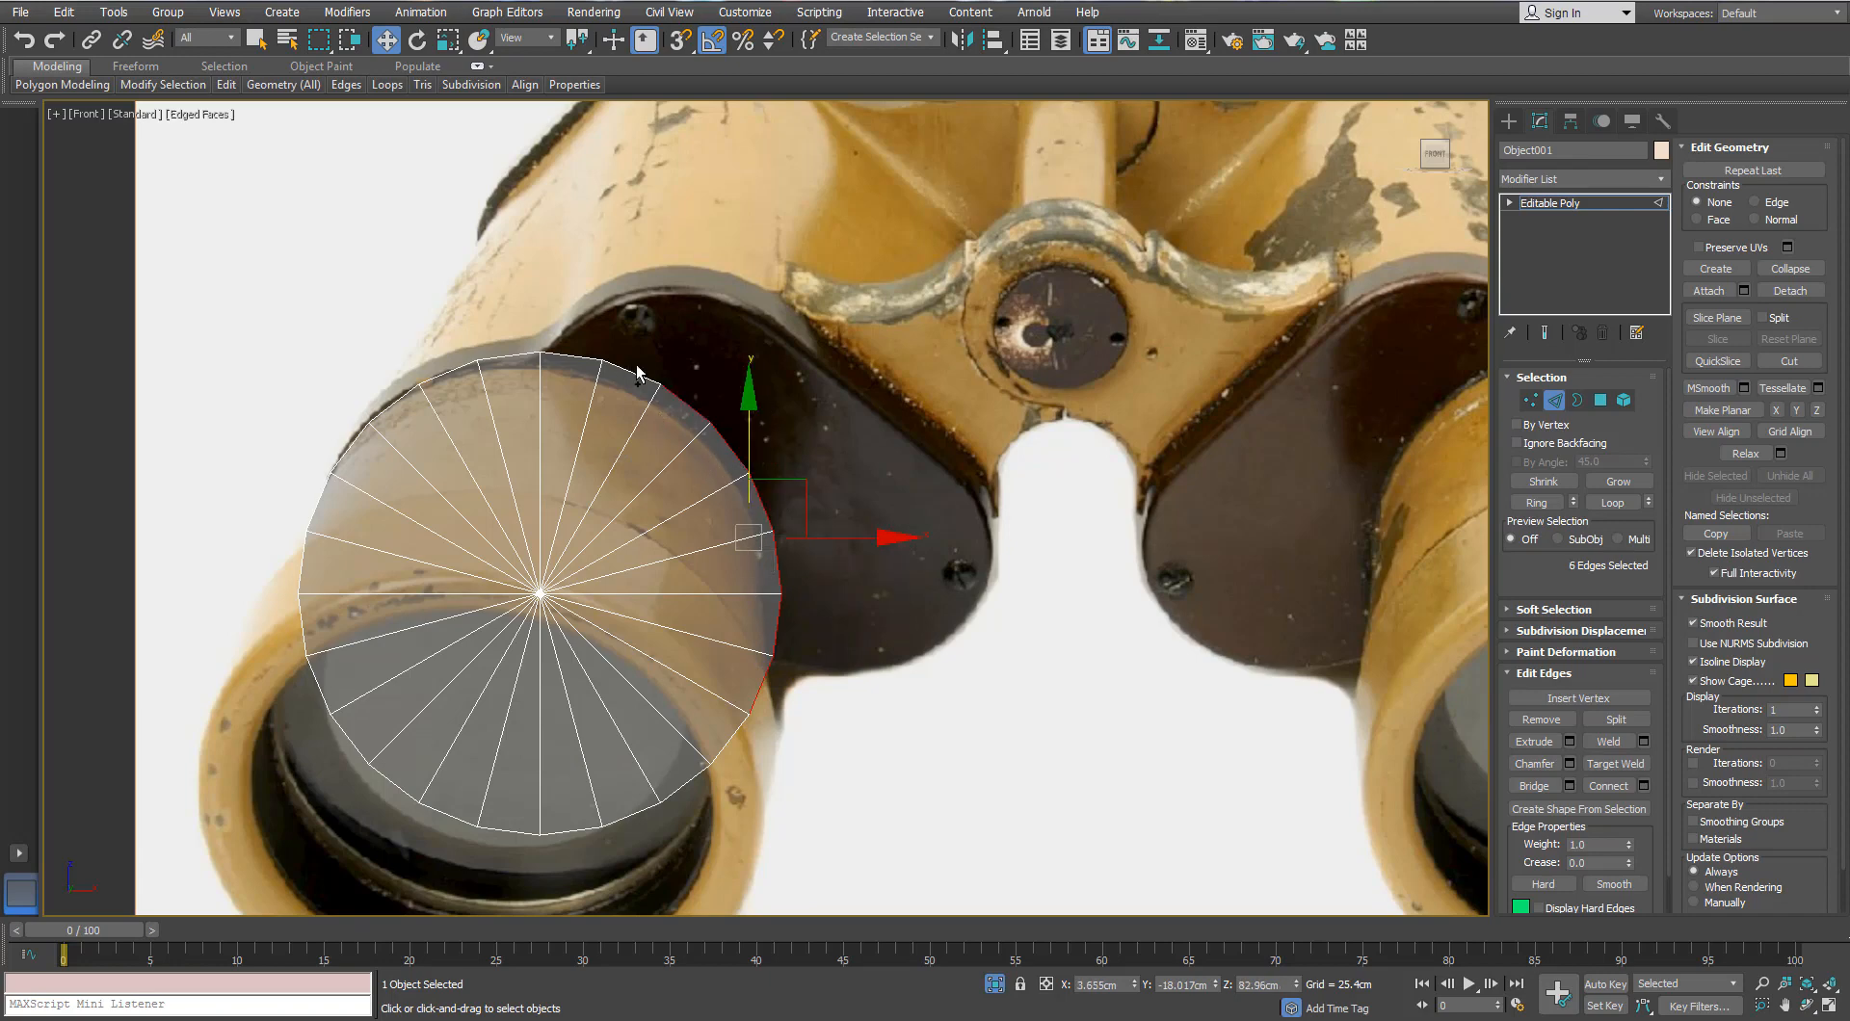
left_click_drag(794, 482, 828, 490)
right_click(836, 488)
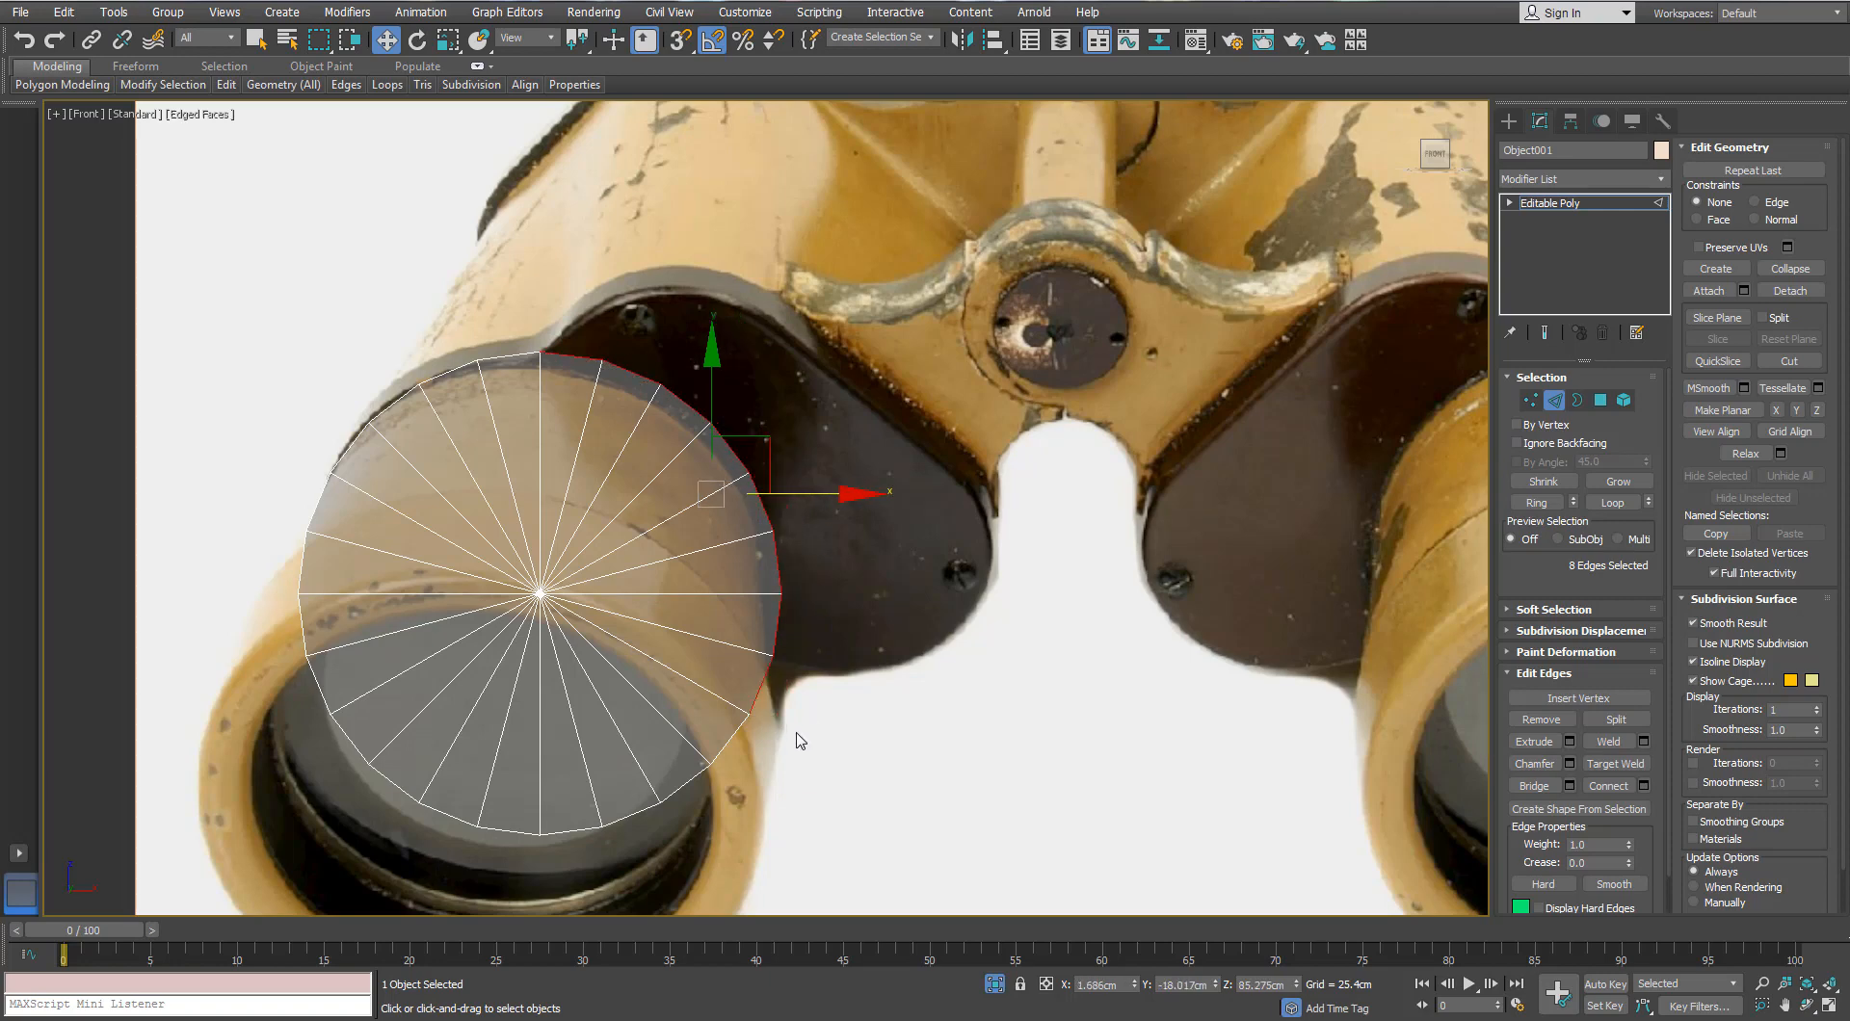
left_click_drag(732, 733, 728, 738, "alt")
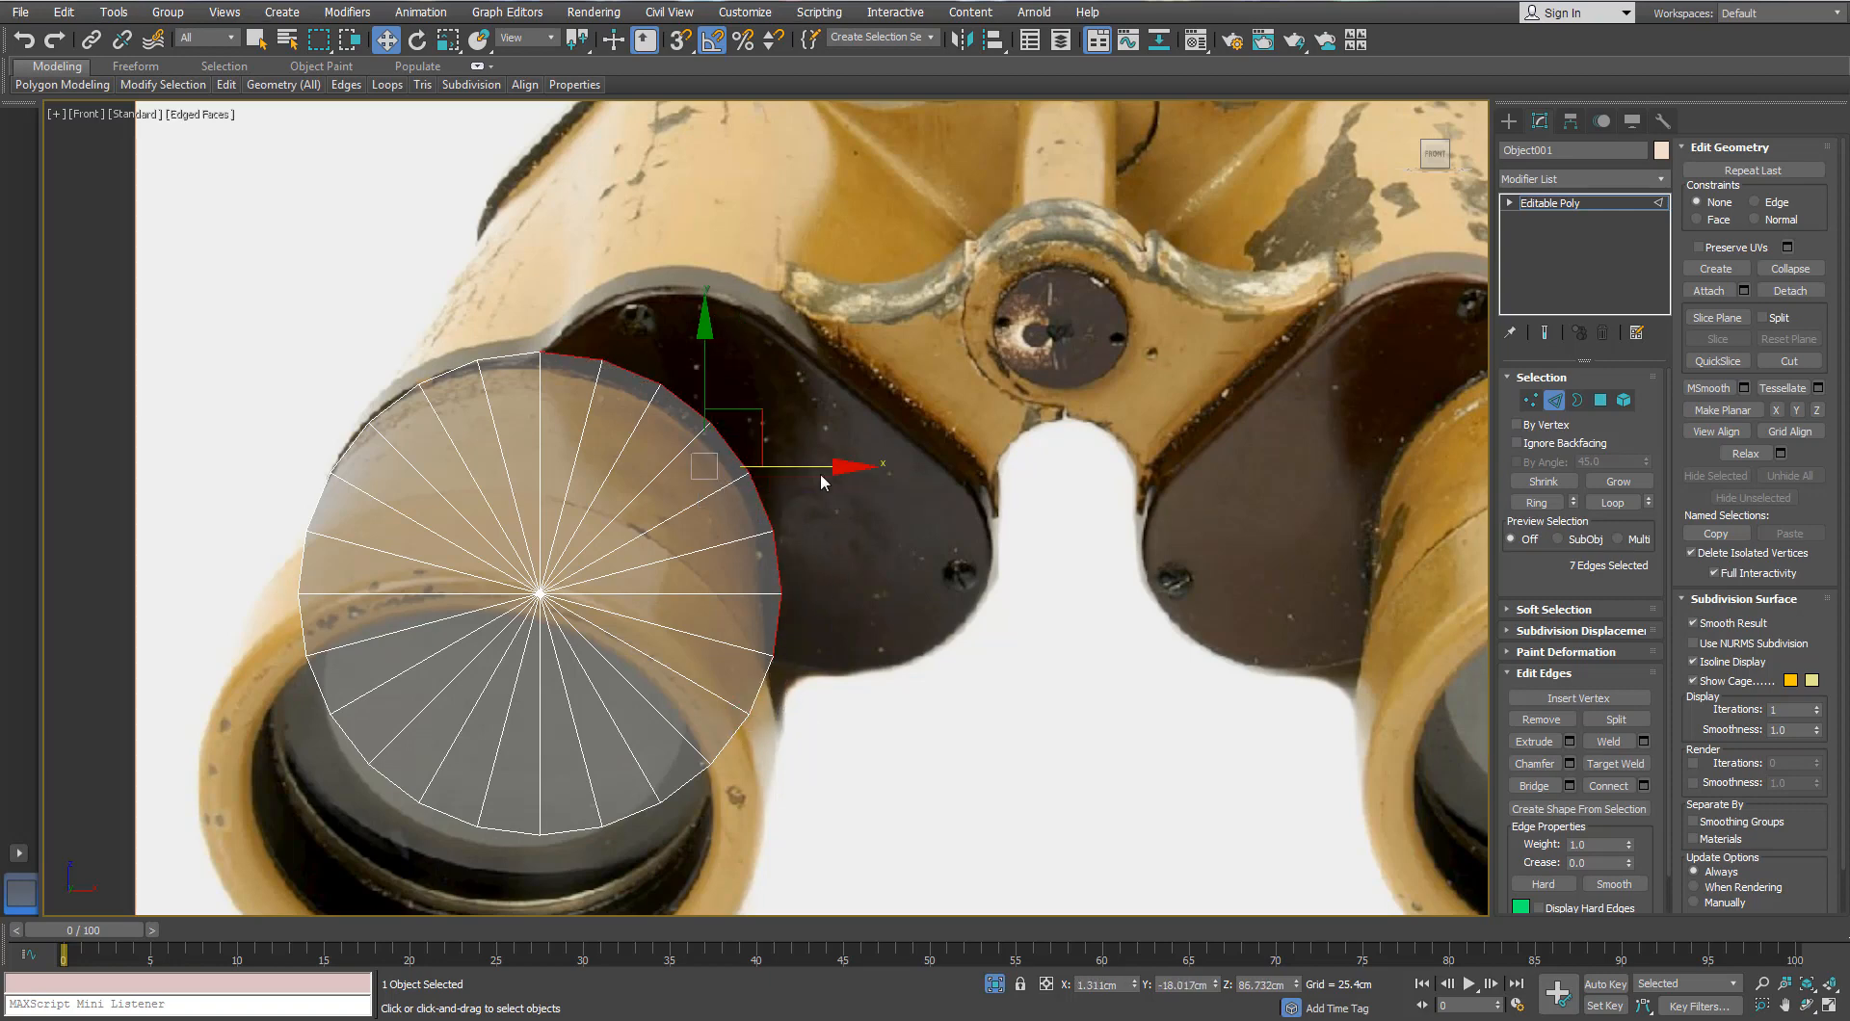
mouse_move(822, 470)
left_mouse_down("shift")
mouse_move(866, 472)
mouse_move(775, 430)
mouse_move(841, 376)
left_mouse_up("shift")
key("r")
key("w")
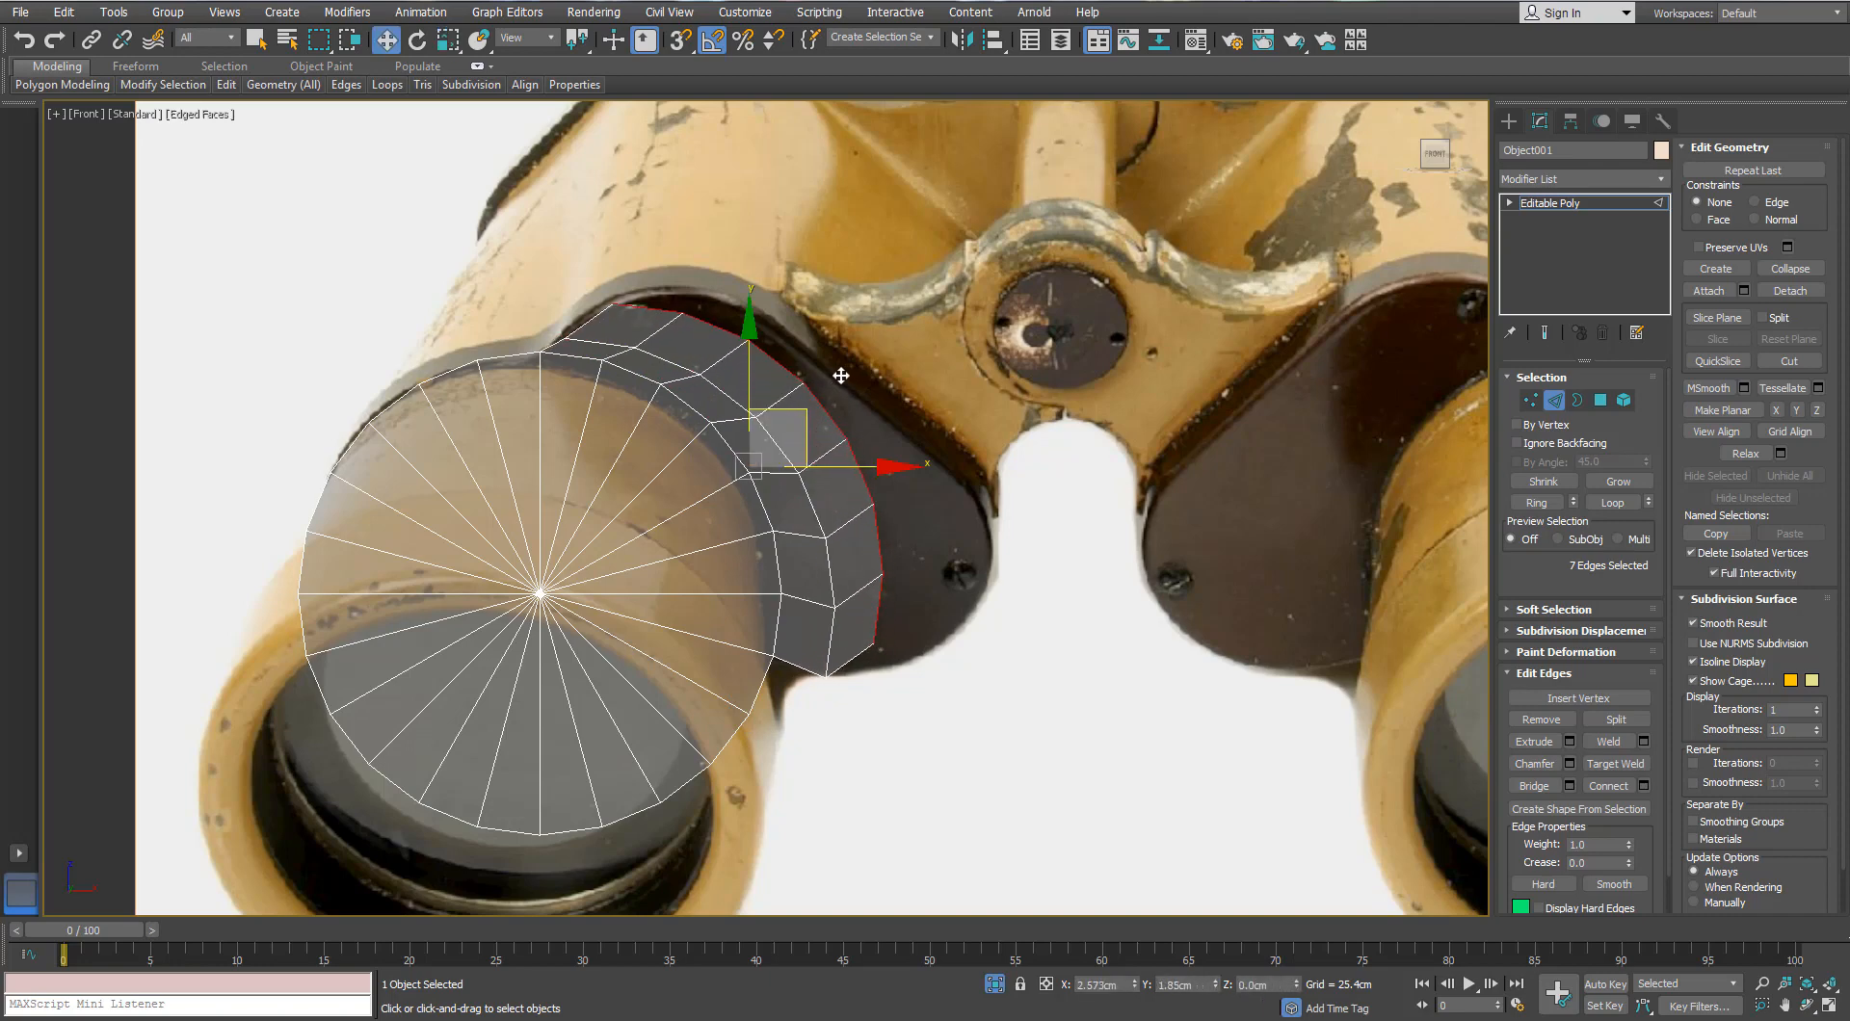
scroll(841, 376, "up", 2)
Step: Move the strip's lower outer corner vertices onto the housing outline beside the left eyepiece
left_click(1530, 400)
scroll(590, 276, "up", 2)
middle_click_drag(589, 276, 598, 297)
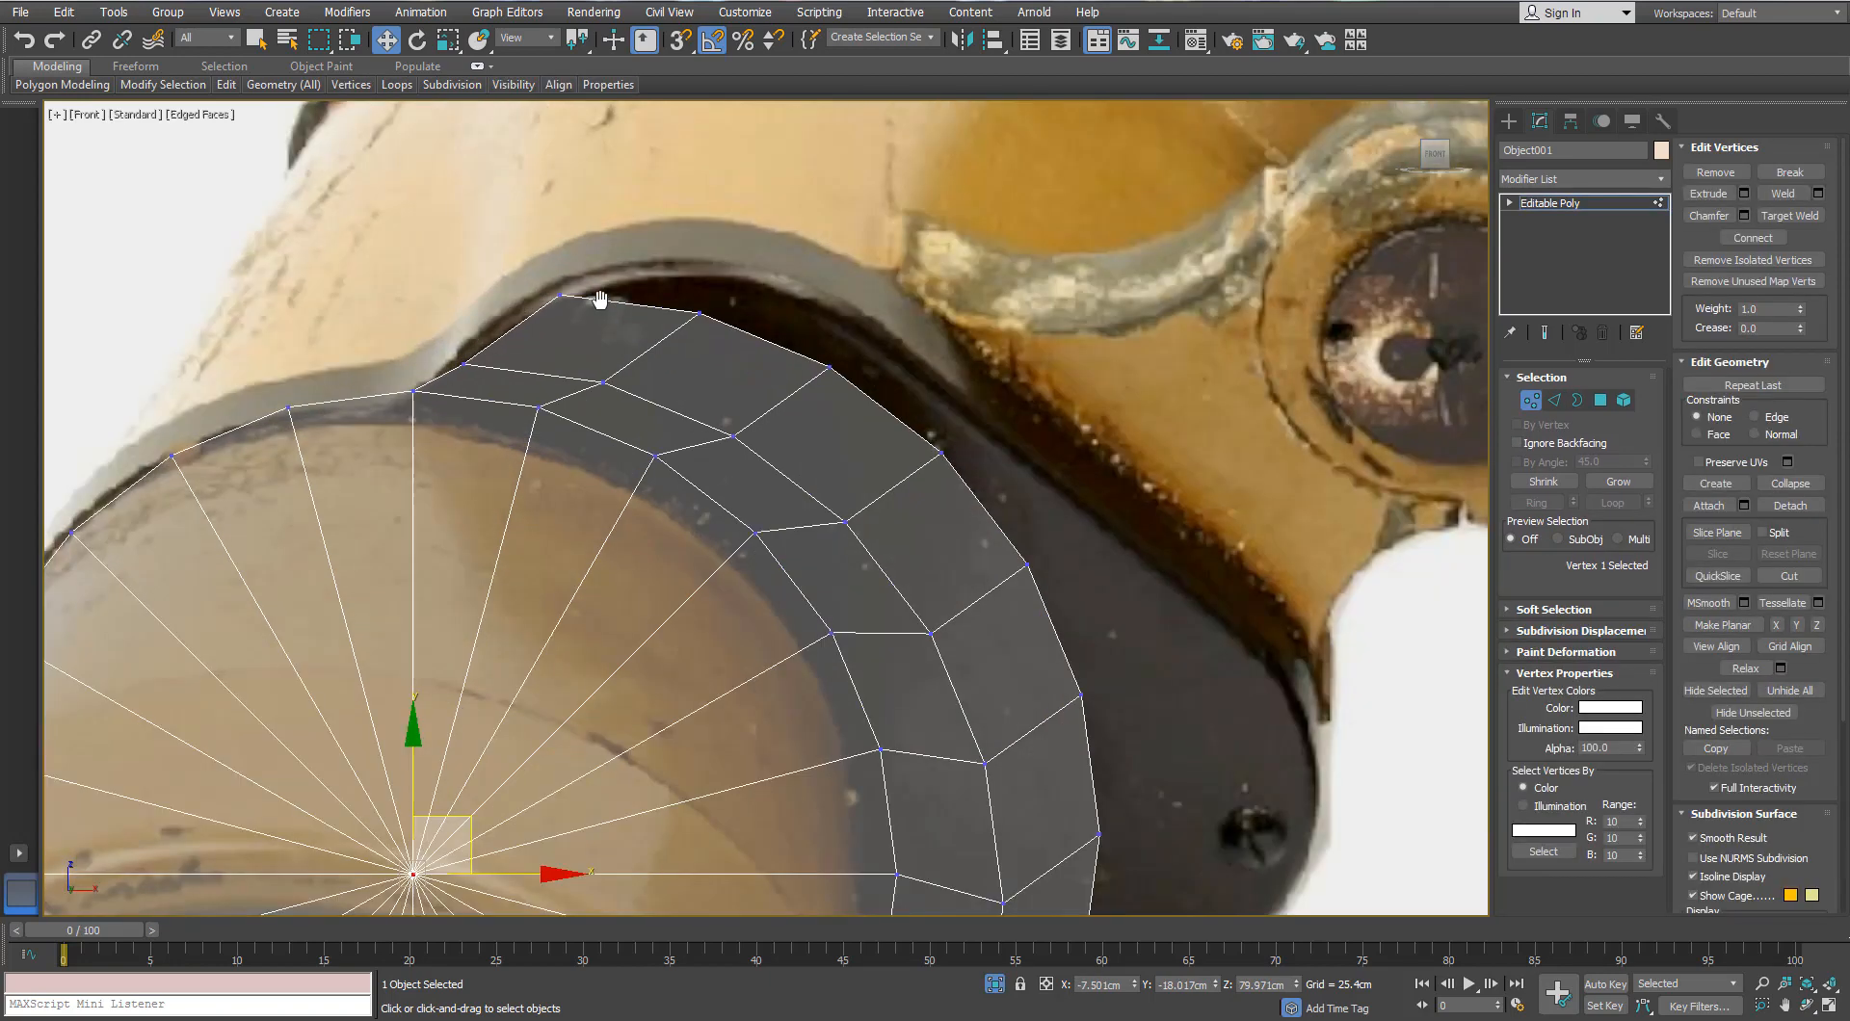
scroll(598, 298, "up", 2)
left_click(544, 292)
scroll(858, 289, "down", 4)
left_click(1068, 771)
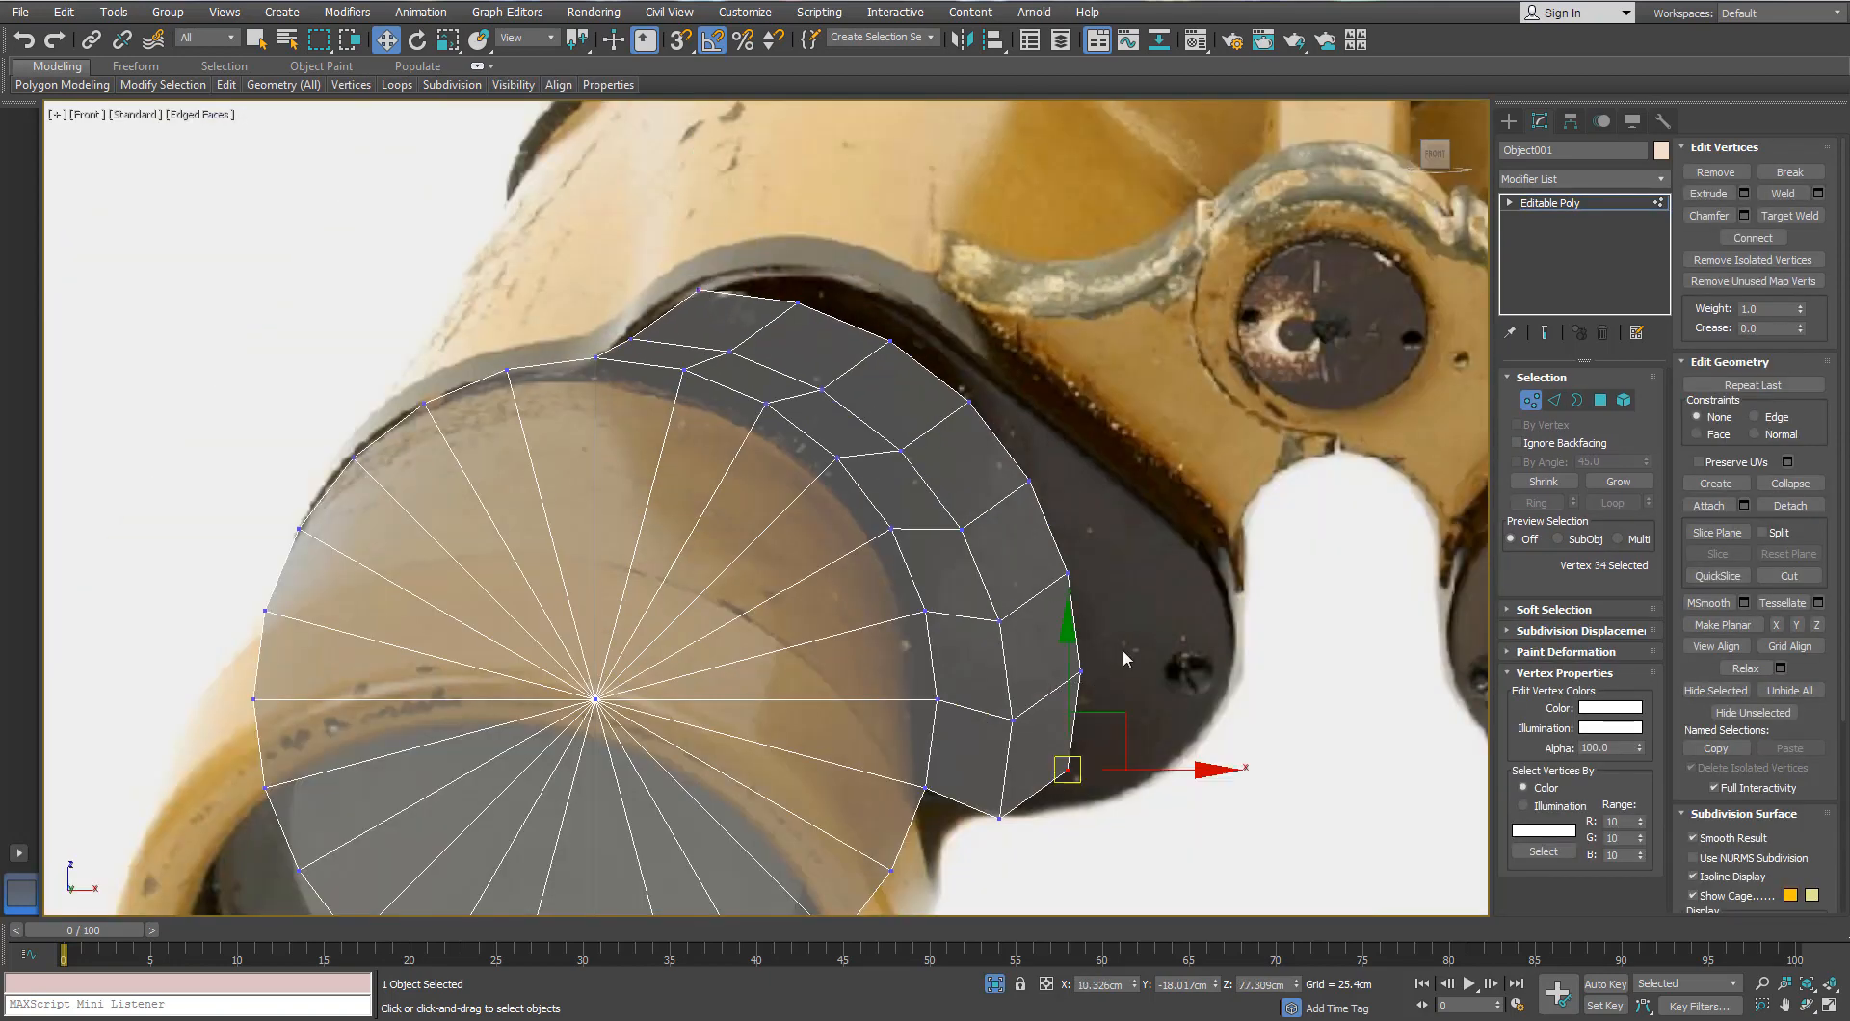
left_click(1089, 725)
left_click(1068, 771)
left_click_drag(1068, 770, 1224, 685)
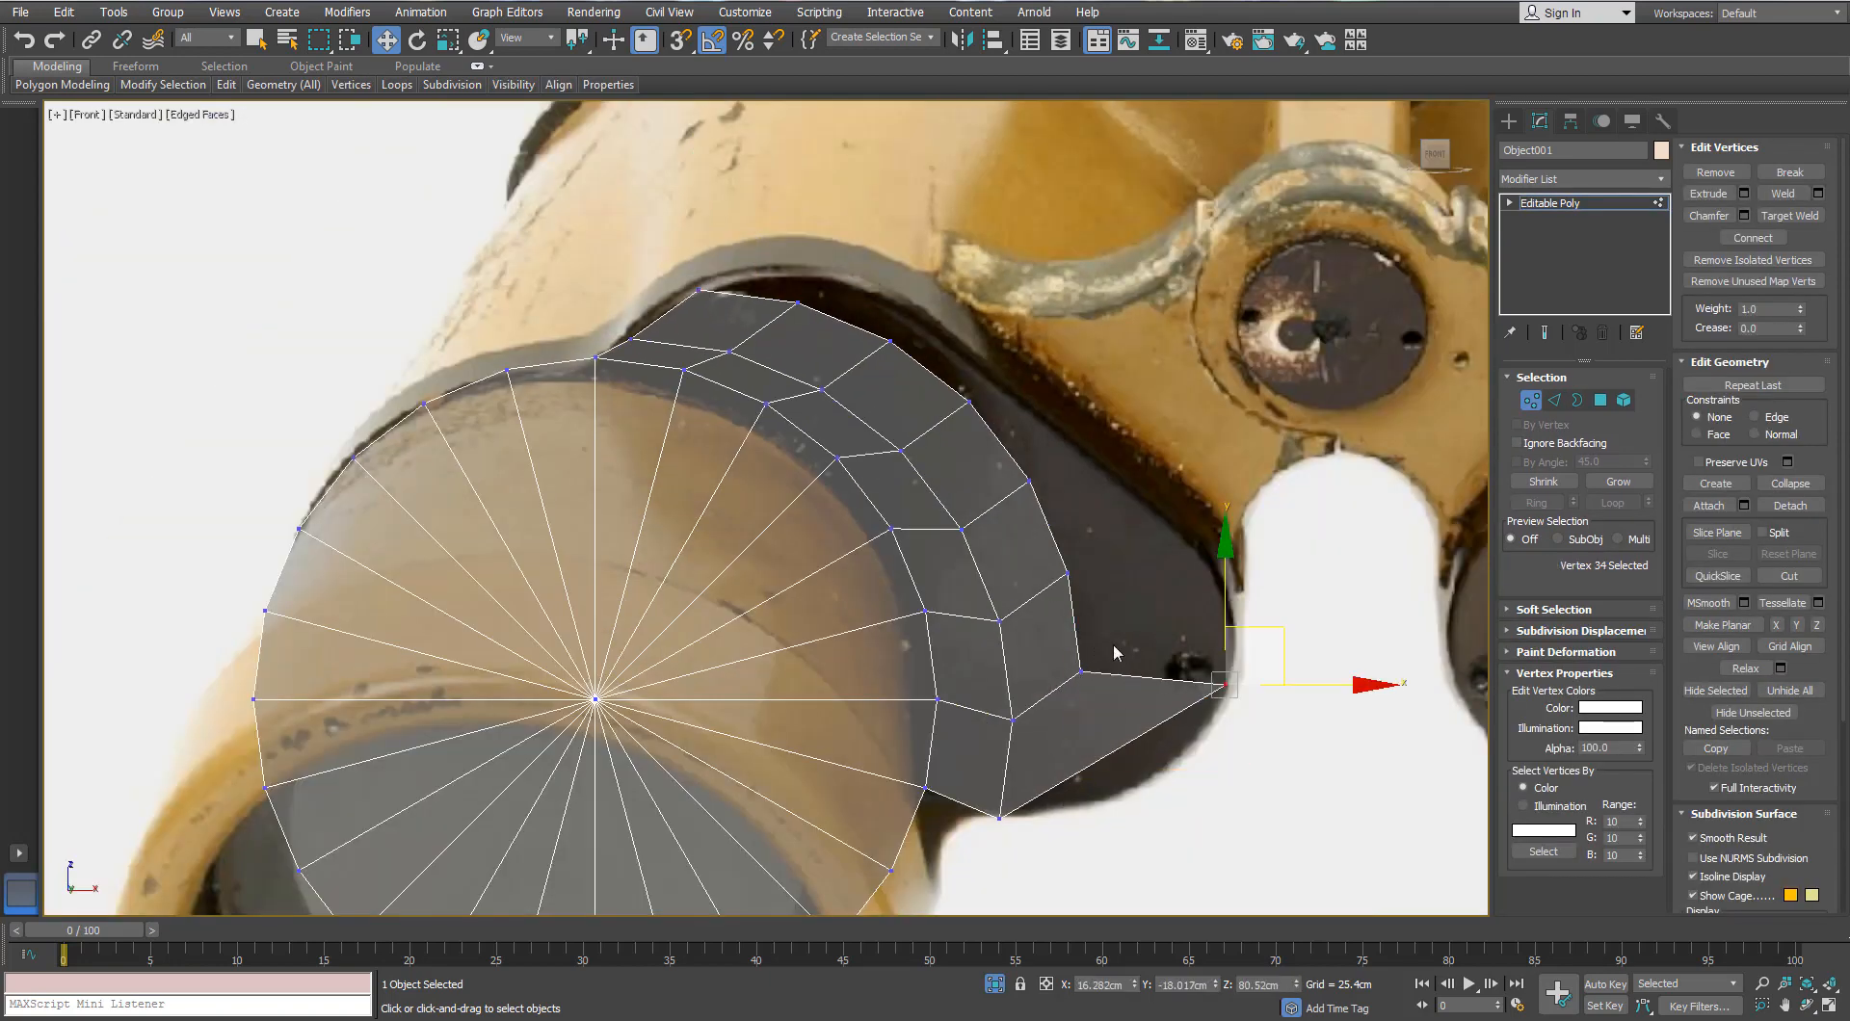
left_click_drag(1121, 613, 1265, 541)
Step: Place the remaining outer vertices, up to the topmost one, along the housing outline
left_click(1067, 573)
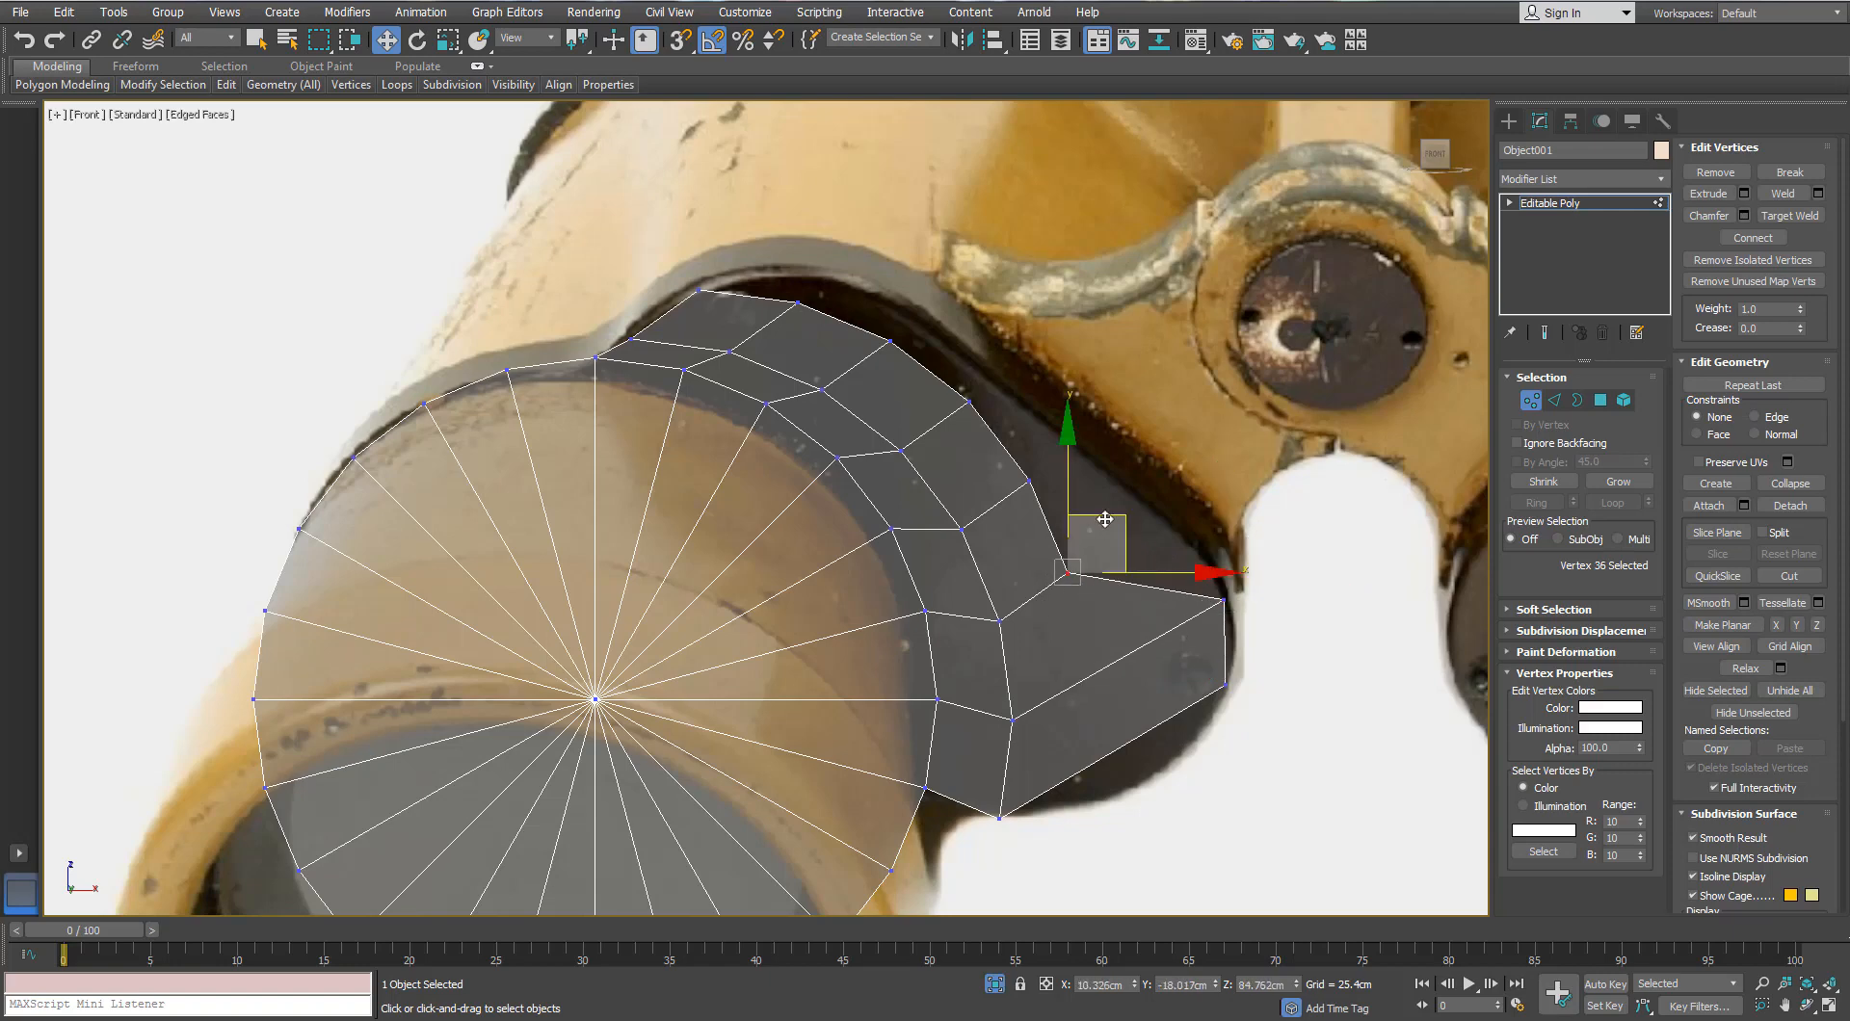
left_click_drag(1108, 513, 1194, 456)
left_click_drag(1047, 451, 1011, 515)
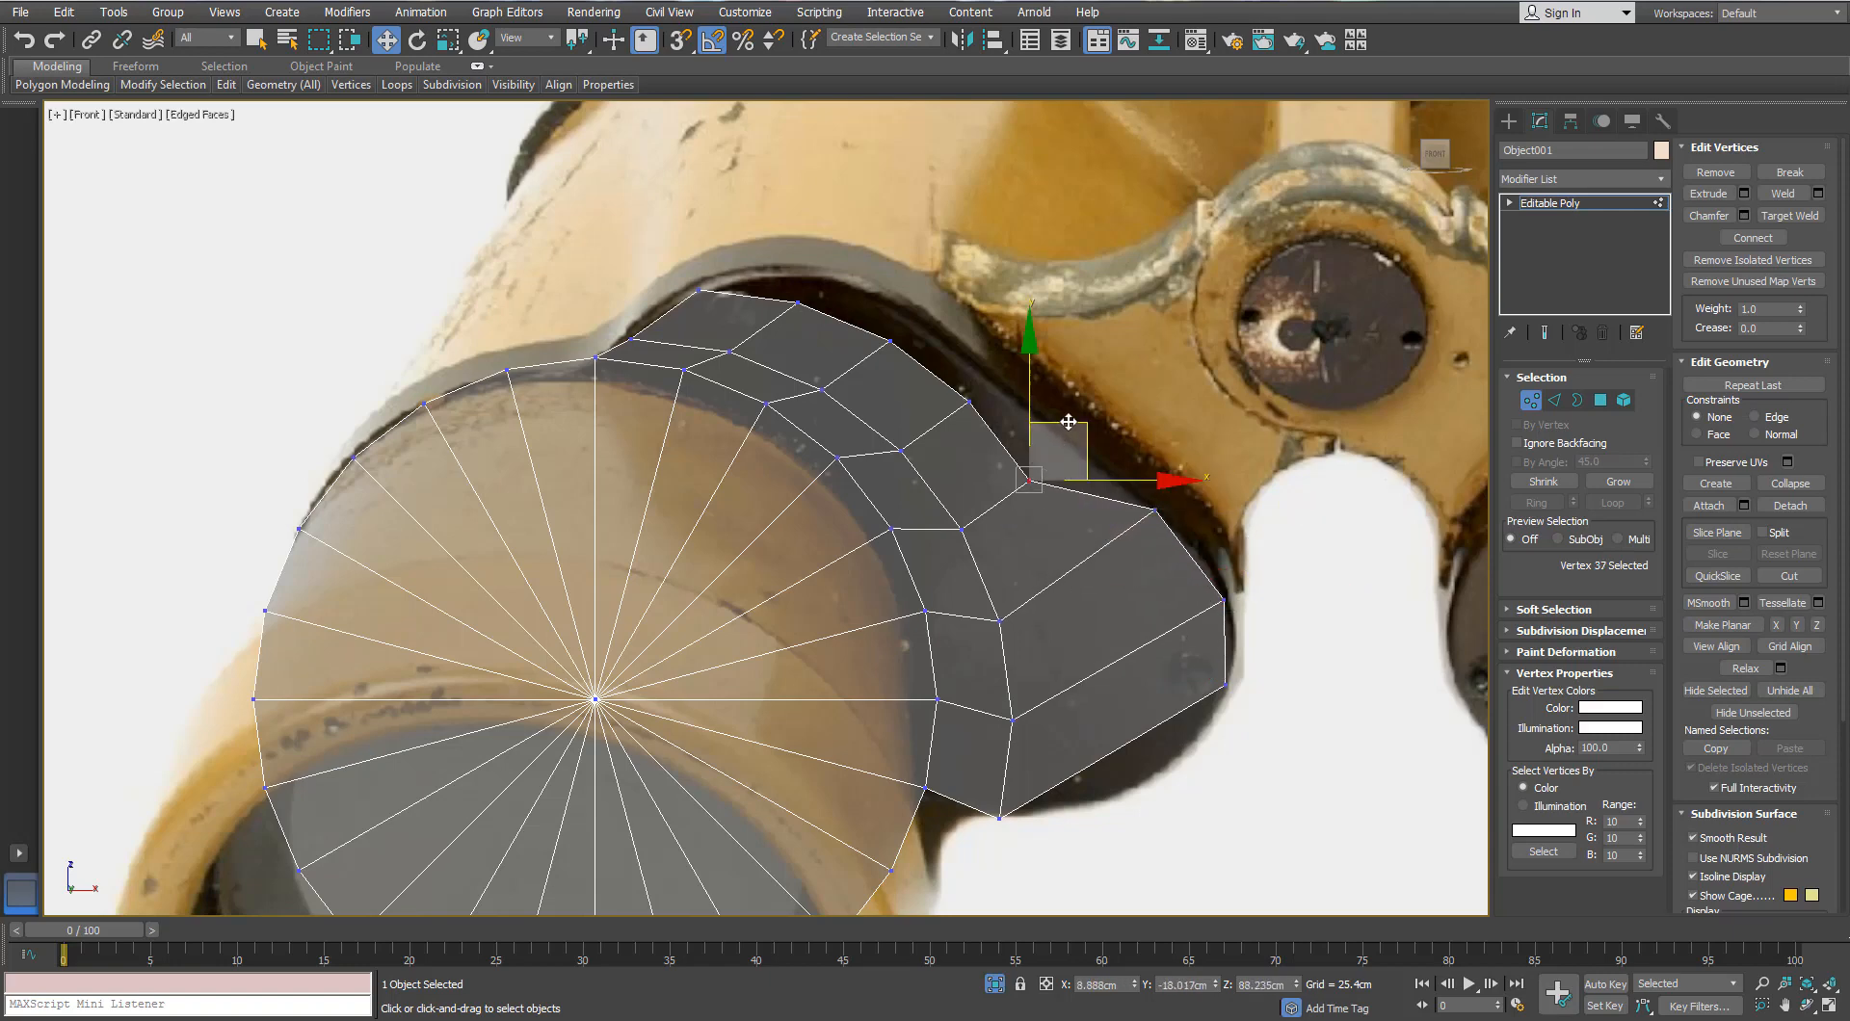
left_click_drag(1068, 422, 1116, 393)
left_click_drag(981, 369, 944, 424)
left_click_drag(993, 350, 866, 354)
left_click_drag(929, 288, 944, 265)
left_click(798, 303)
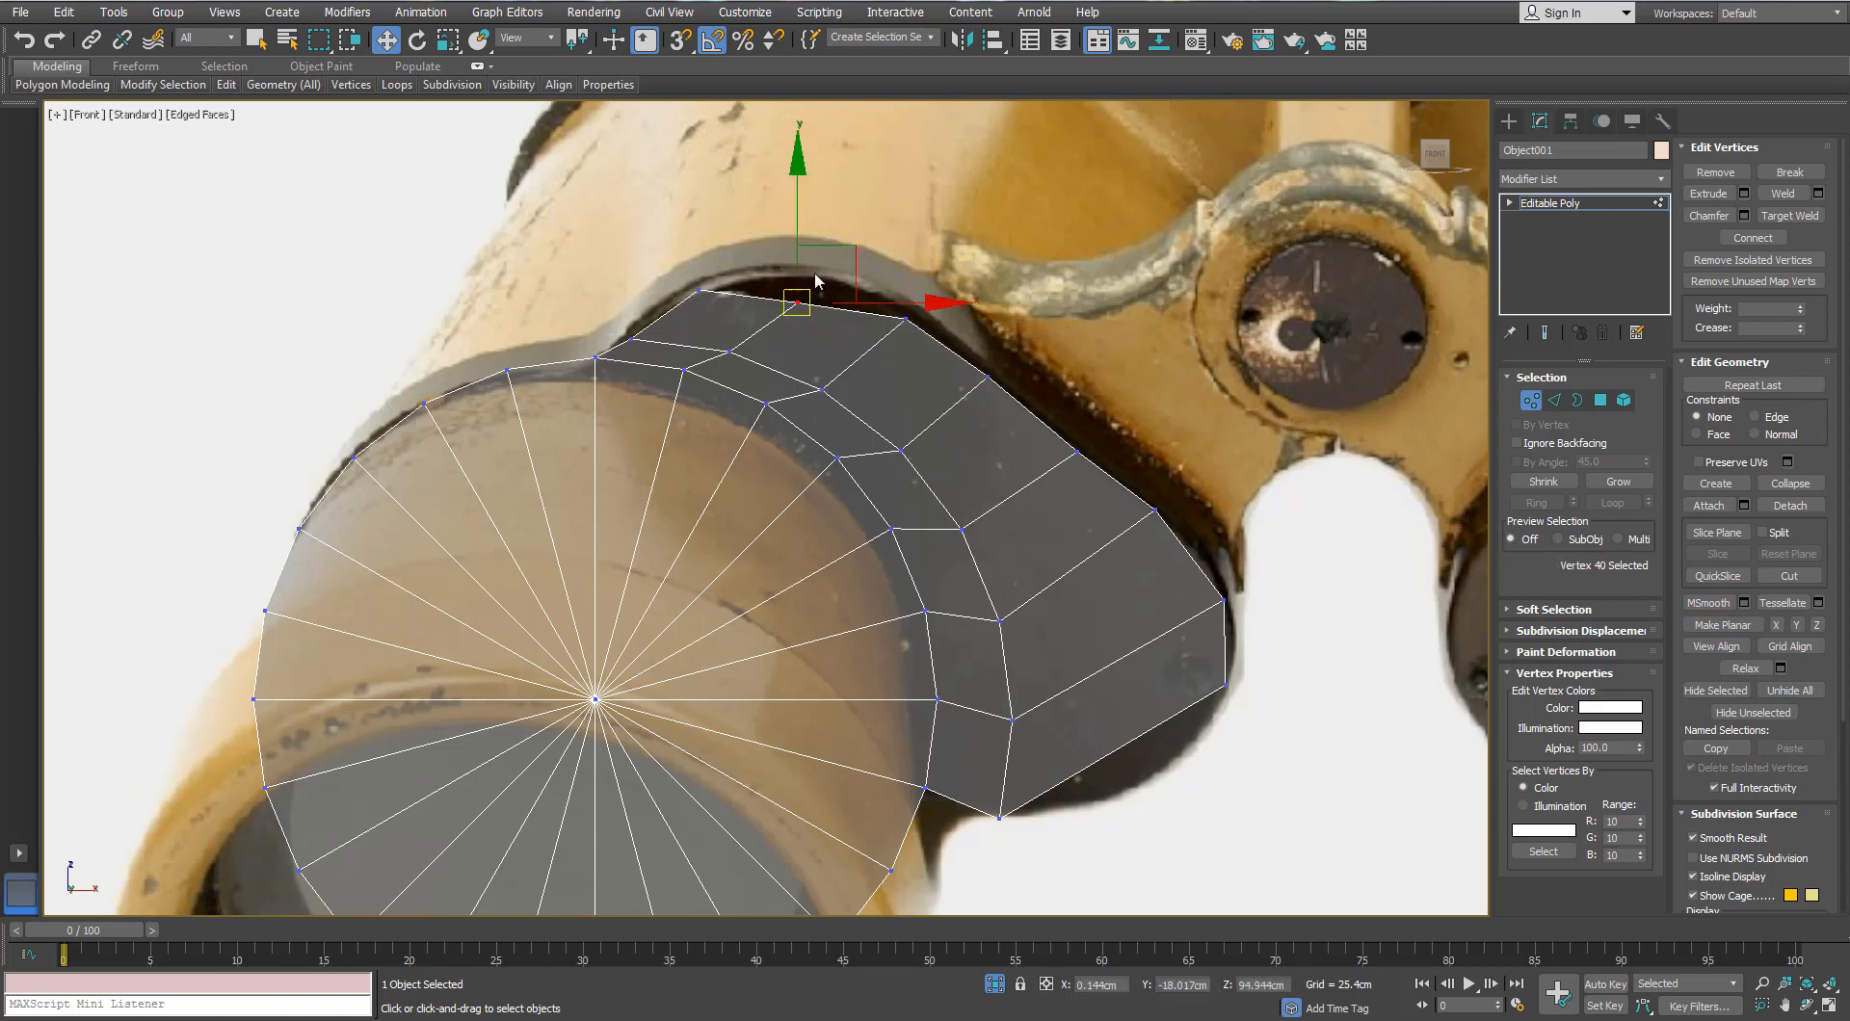
left_click_drag(832, 279, 833, 279)
scroll(819, 357, "down", 4)
left_click(880, 500)
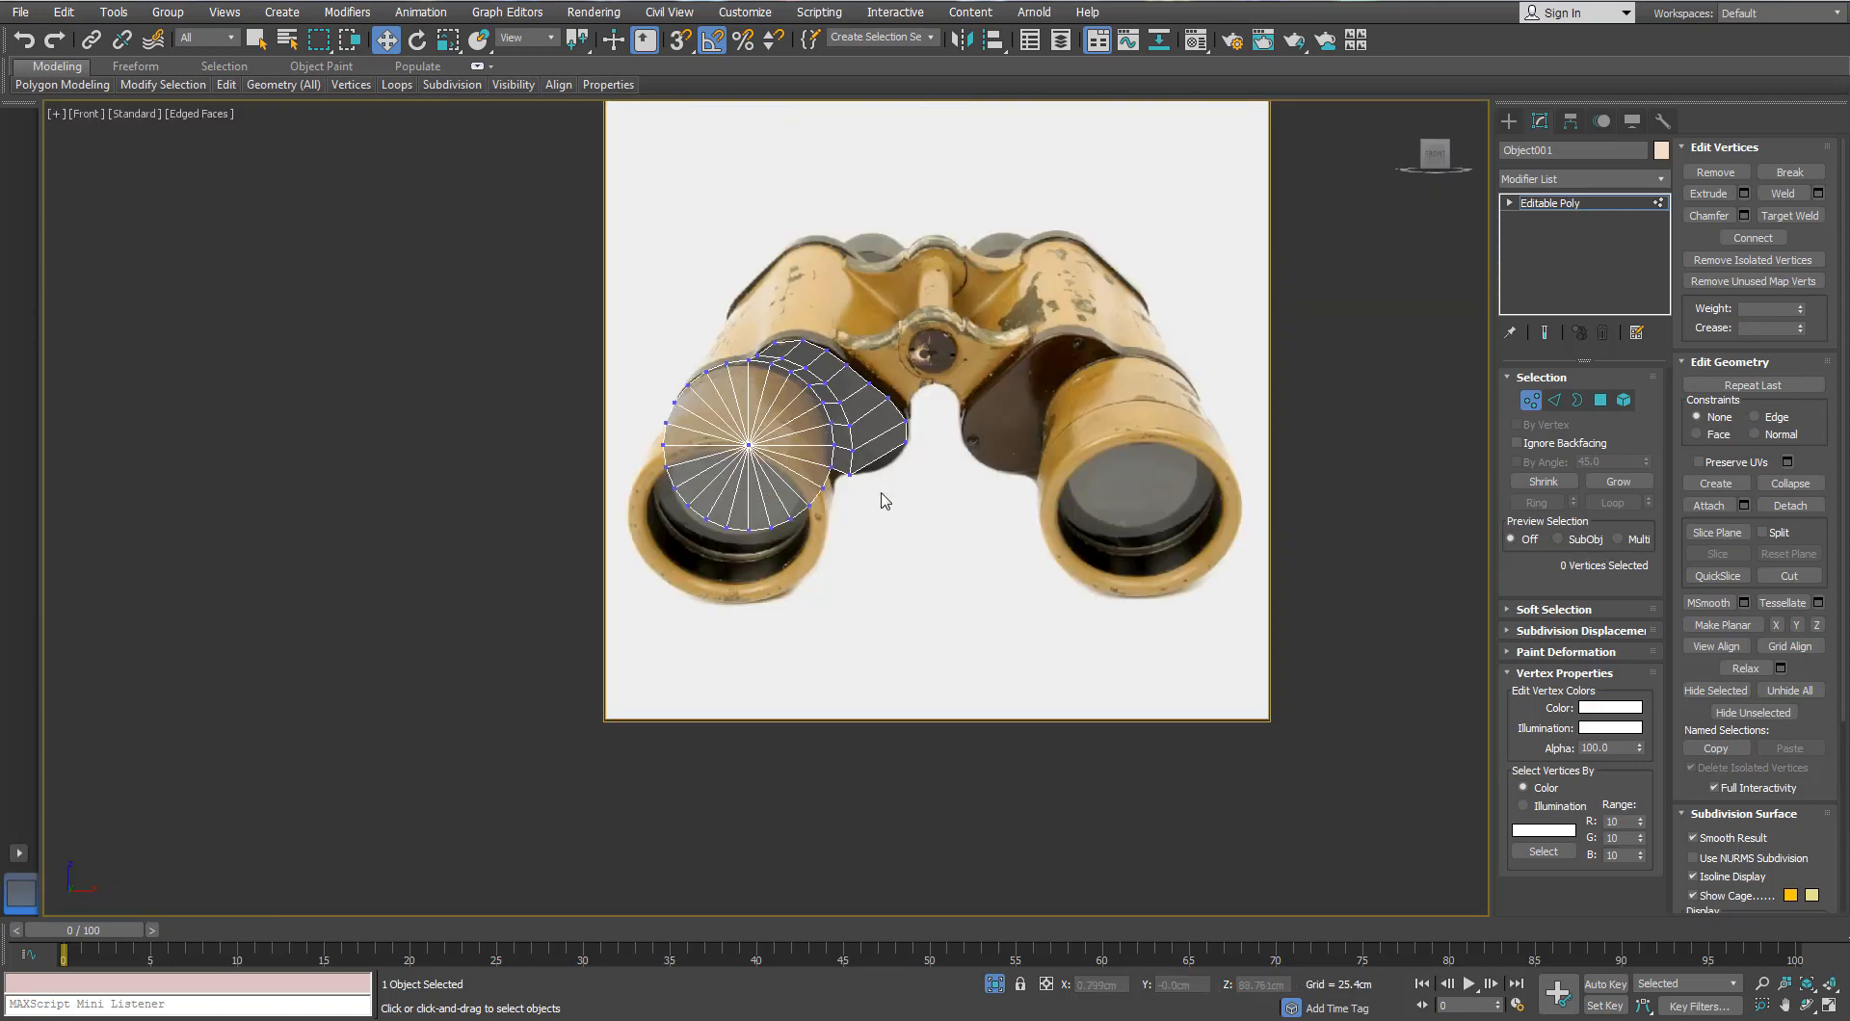
scroll(880, 493, "up", 2)
scroll(863, 339, "up", 1)
middle_click_drag(868, 304, 939, 524)
scroll(865, 344, "down", 2)
scroll(840, 461, "up", 1)
scroll(840, 460, "up", 1)
Step: Select the edge ring running from the strip's bottom edge
left_click(1552, 401)
left_click(931, 398)
left_click(1534, 502)
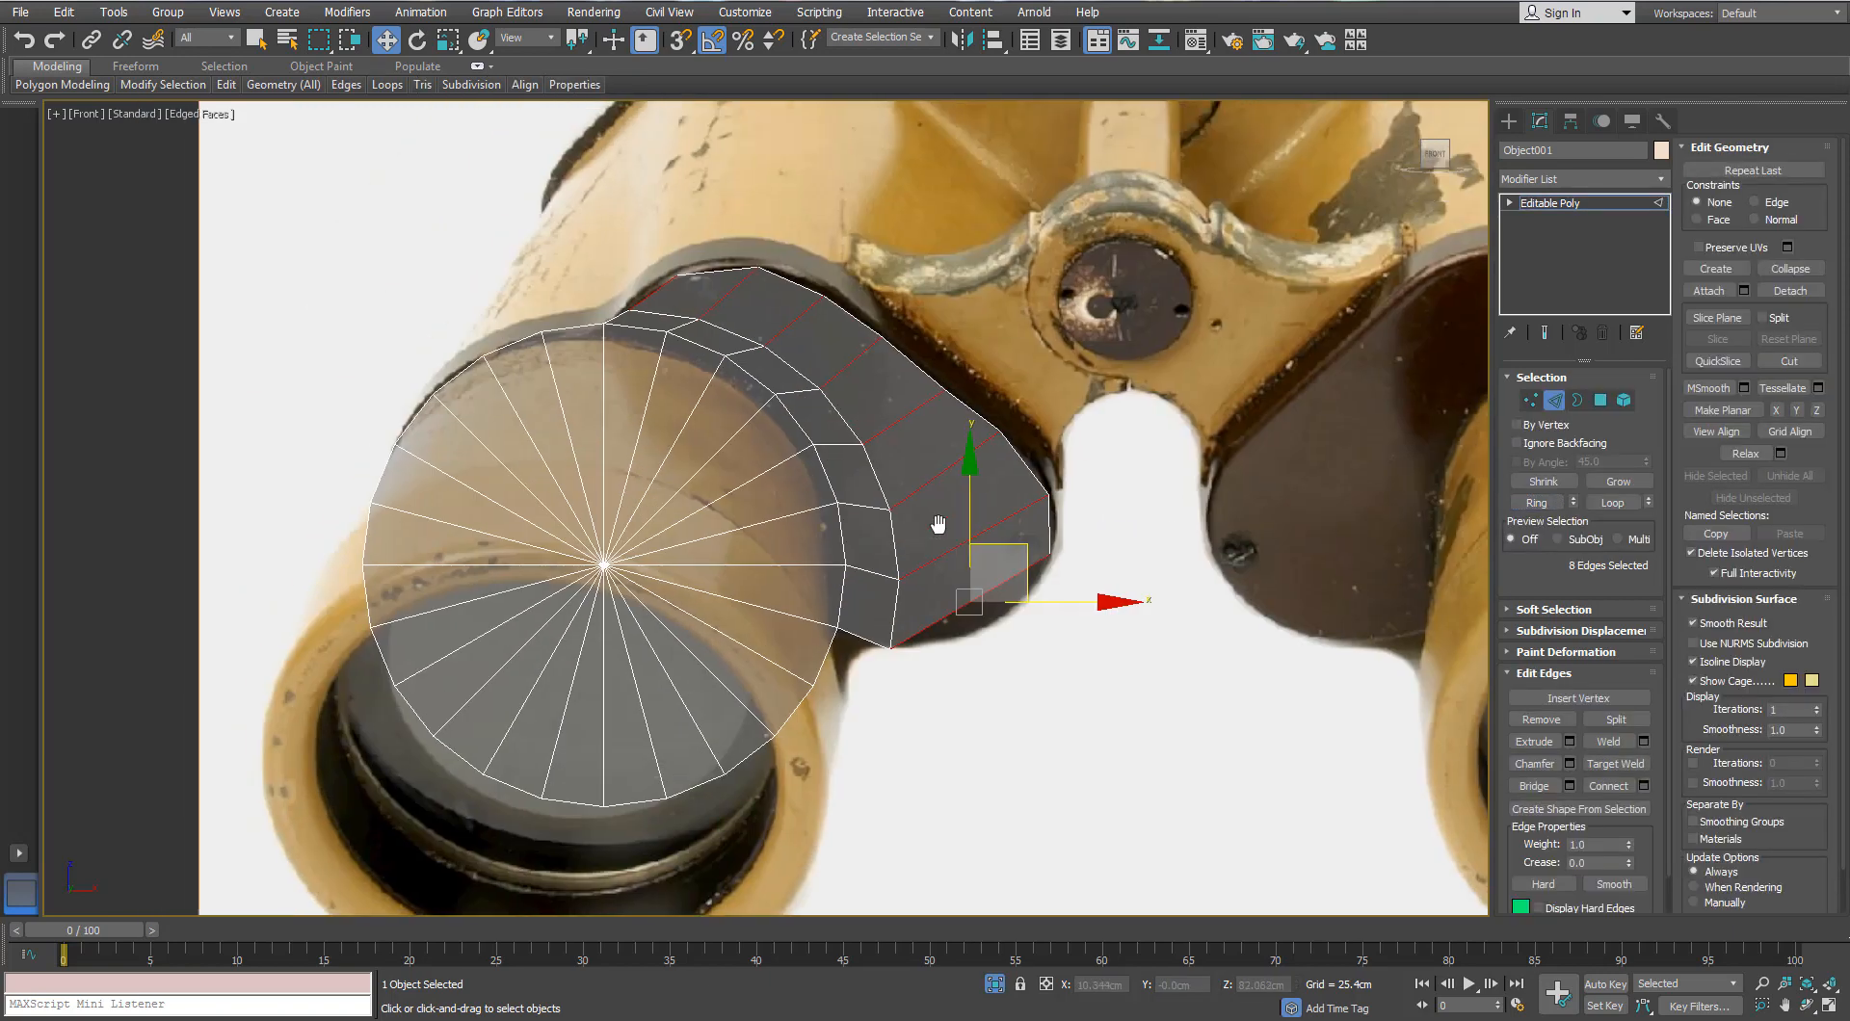
Step: Add a connecting edge loop across the strip and move the first vertex pair onto the outline
left_click(1644, 786)
left_click(776, 600)
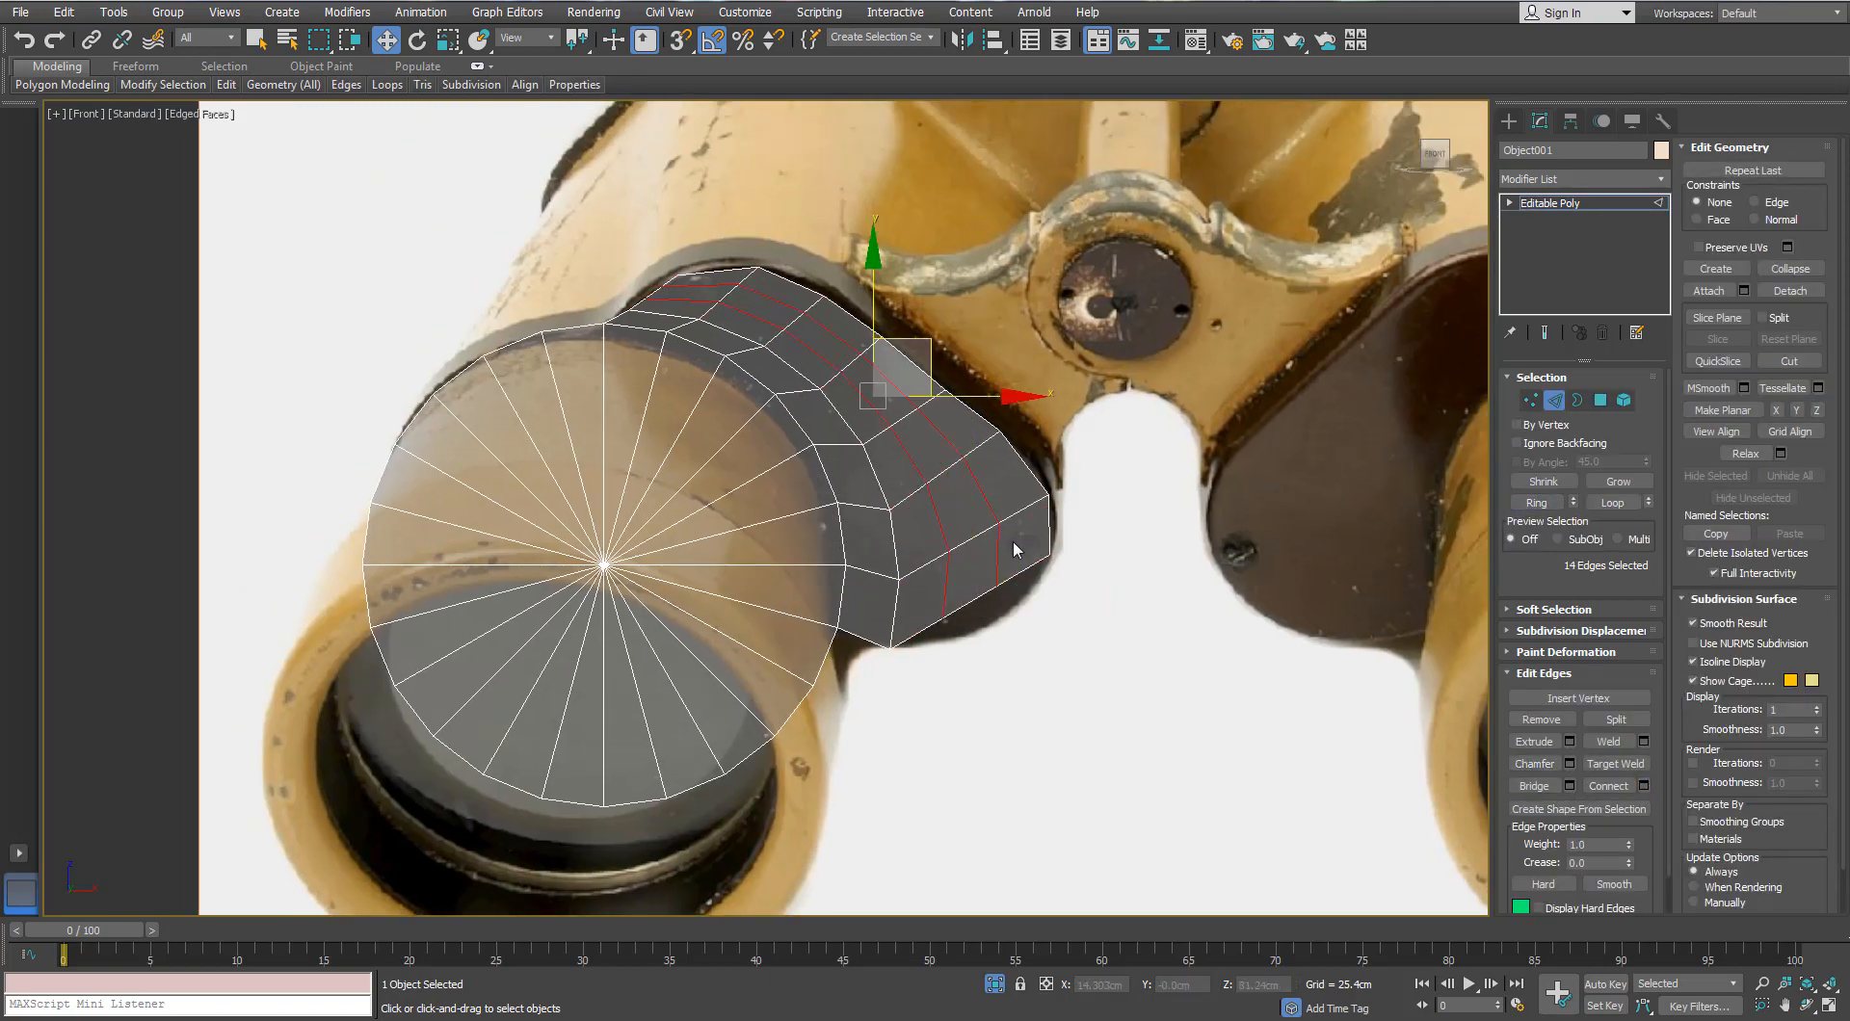
scroll(1016, 541, "up", 5)
key("1")
left_click_drag(910, 754, 905, 754)
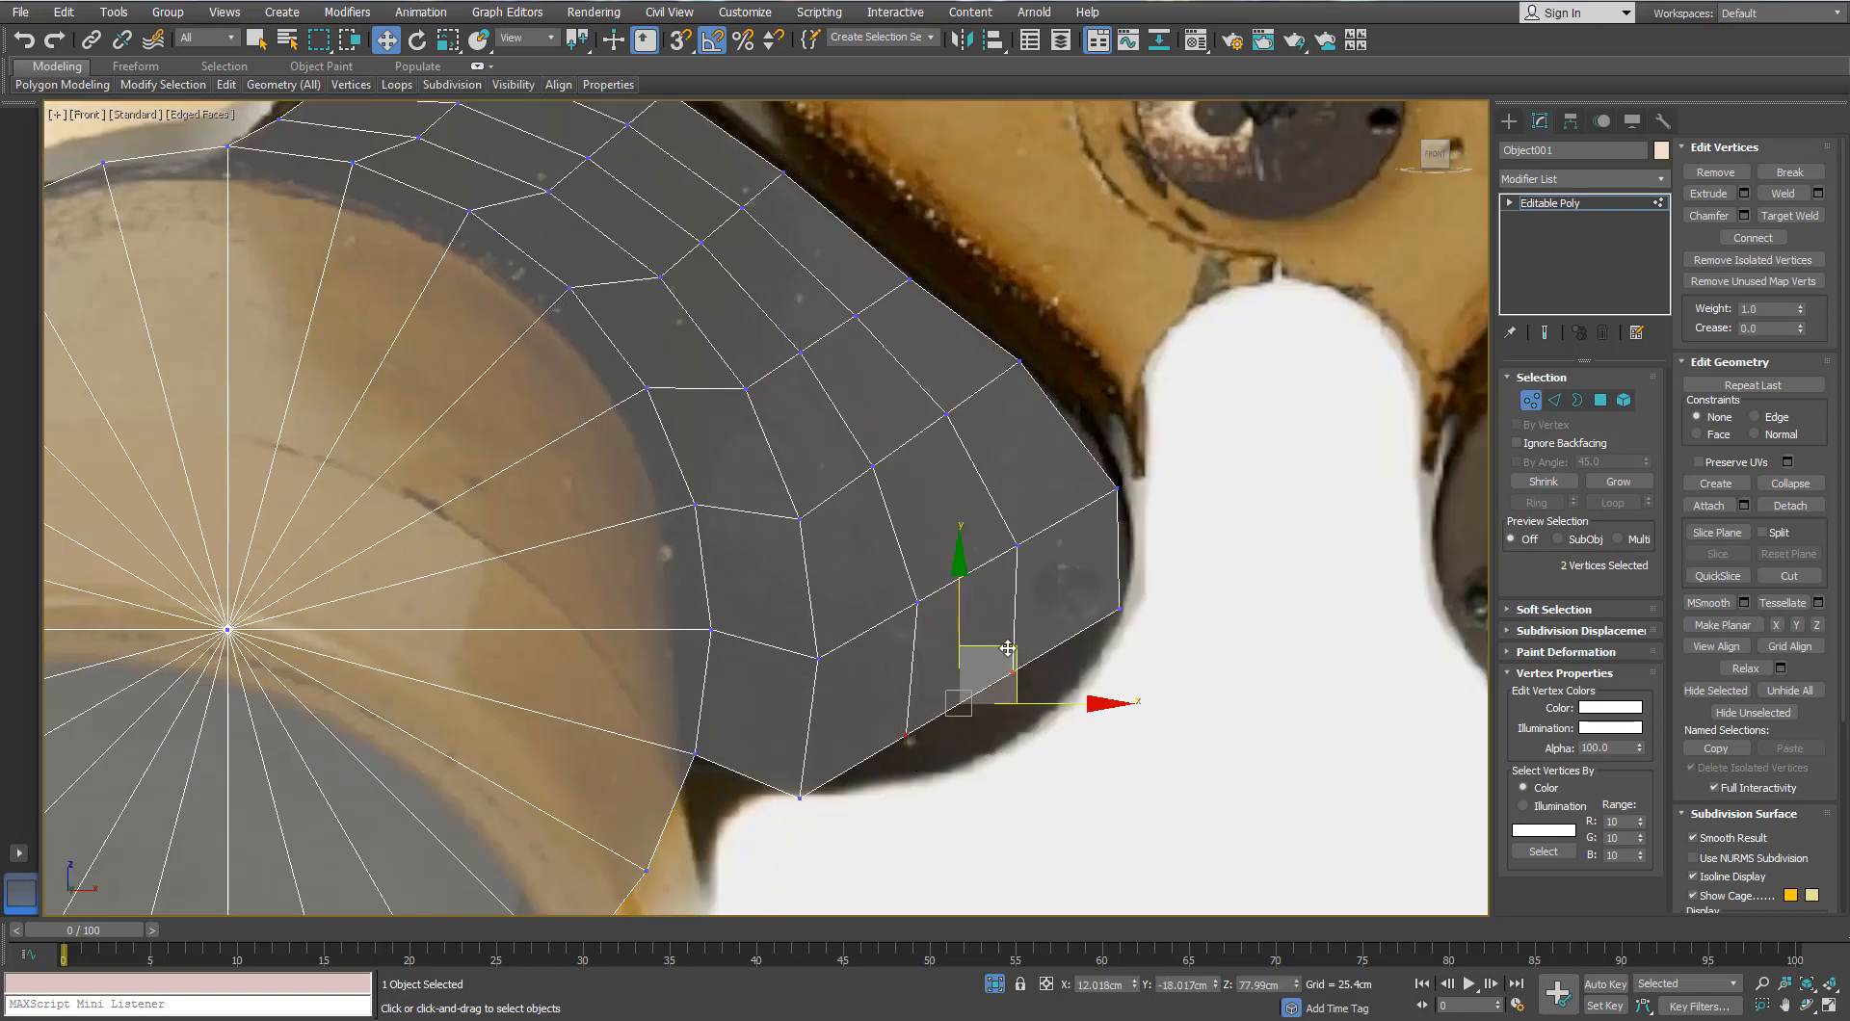
left_click_drag(999, 646, 1046, 679)
Step: Nudge the next two vertex pairs and an inner-loop vertex toward the housing outline
left_click_drag(899, 619, 1009, 537)
mouse_move(976, 404)
left_mouse_down()
mouse_move(867, 501)
mouse_move(949, 405)
left_mouse_up()
middle_click_drag(898, 412, 1017, 616)
mouse_move(1000, 500)
left_mouse_down()
mouse_move(916, 594)
mouse_move(985, 492)
left_mouse_up()
left_click(781, 543)
left_click_drag(801, 538, 813, 566)
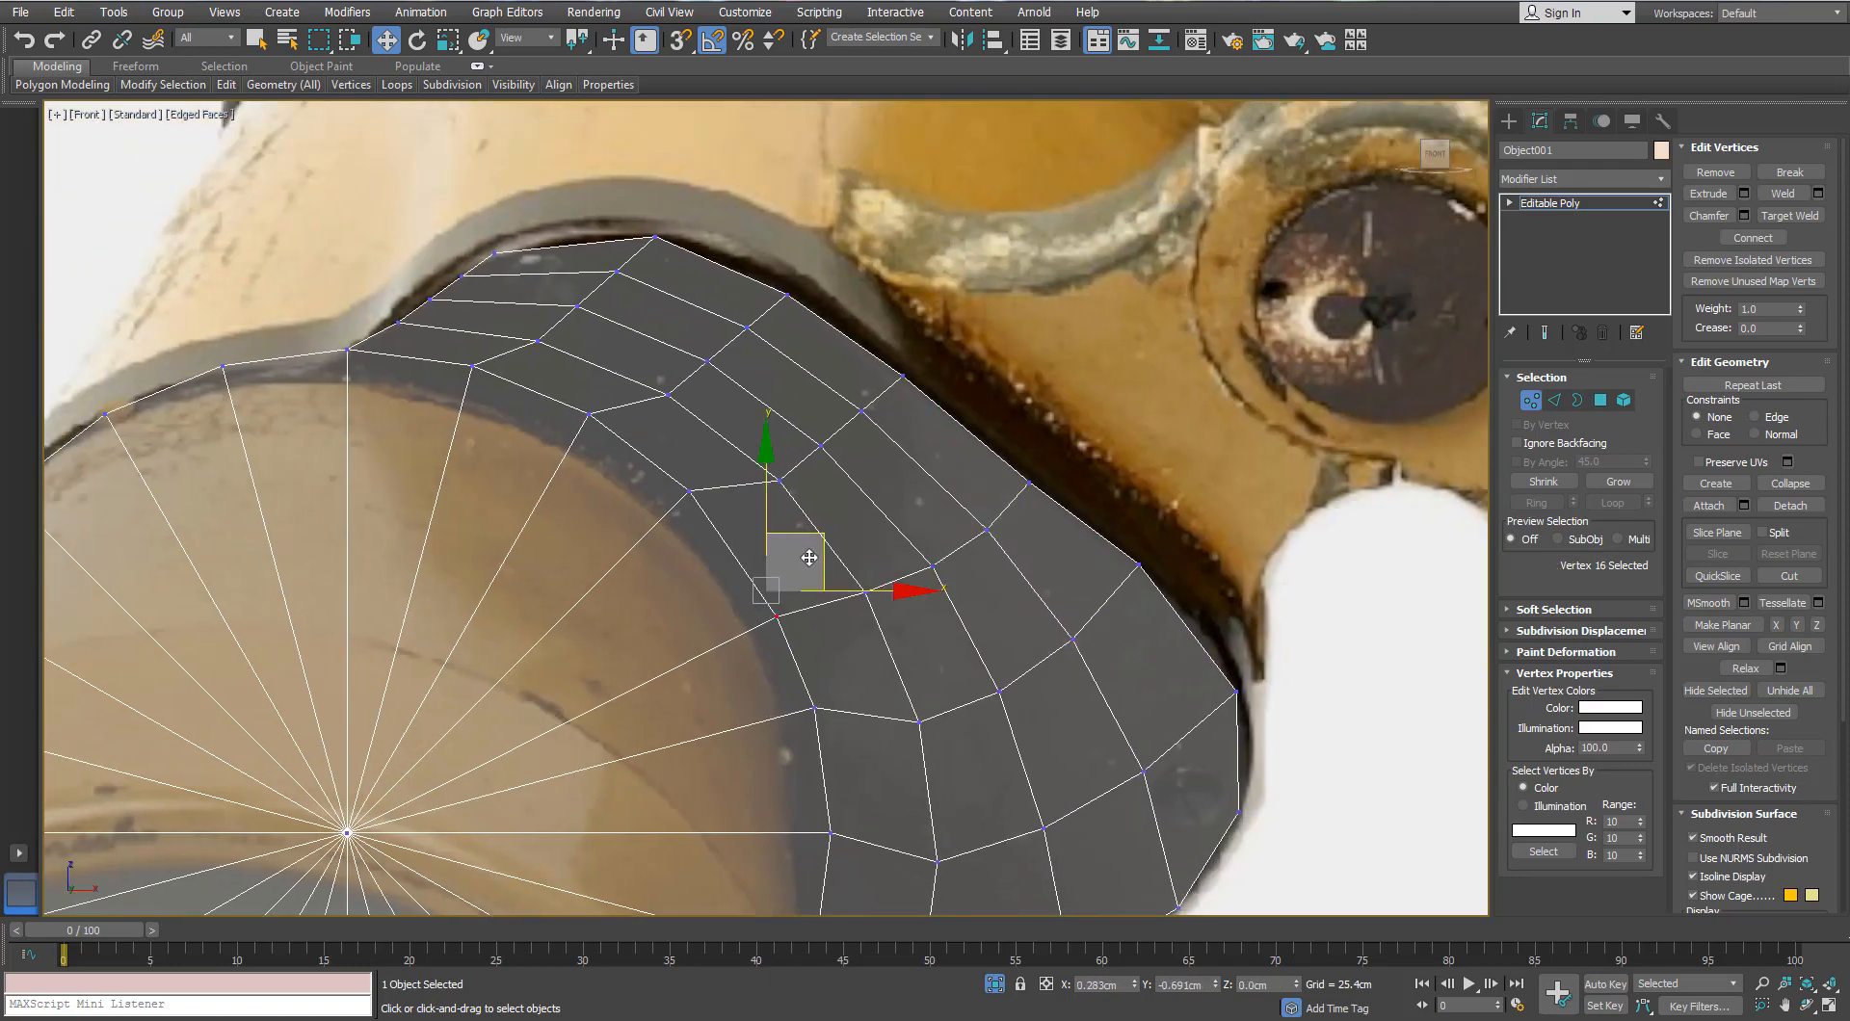
Step: Move the strip's left-edge vertices and upper-right vertex up onto the photo outline
middle_click_drag(600, 428, 671, 519)
mouse_move(551, 364)
left_mouse_down()
mouse_move(495, 401)
mouse_move(521, 355)
left_mouse_up()
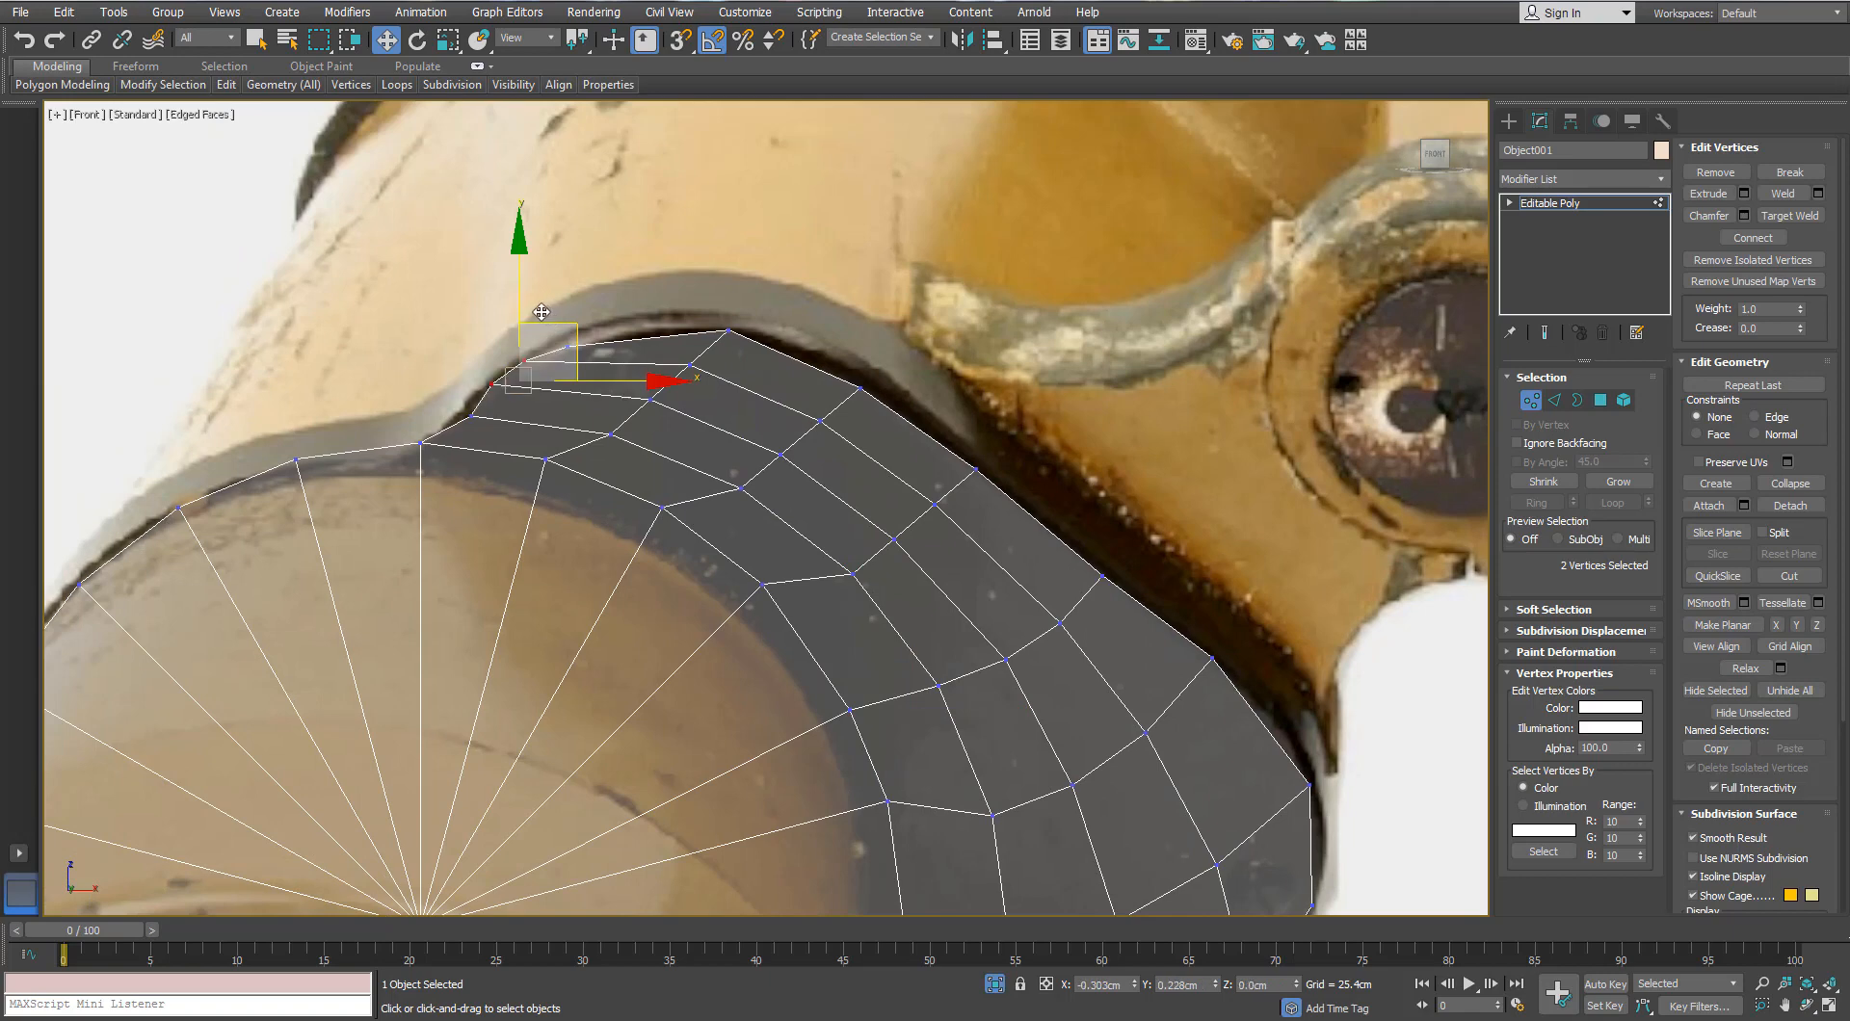
middle_click_drag(535, 303, 582, 367)
scroll(617, 391, "up", 2)
mouse_move(653, 366)
left_mouse_down()
mouse_move(603, 426)
mouse_move(599, 376)
mouse_move(631, 364)
left_mouse_up()
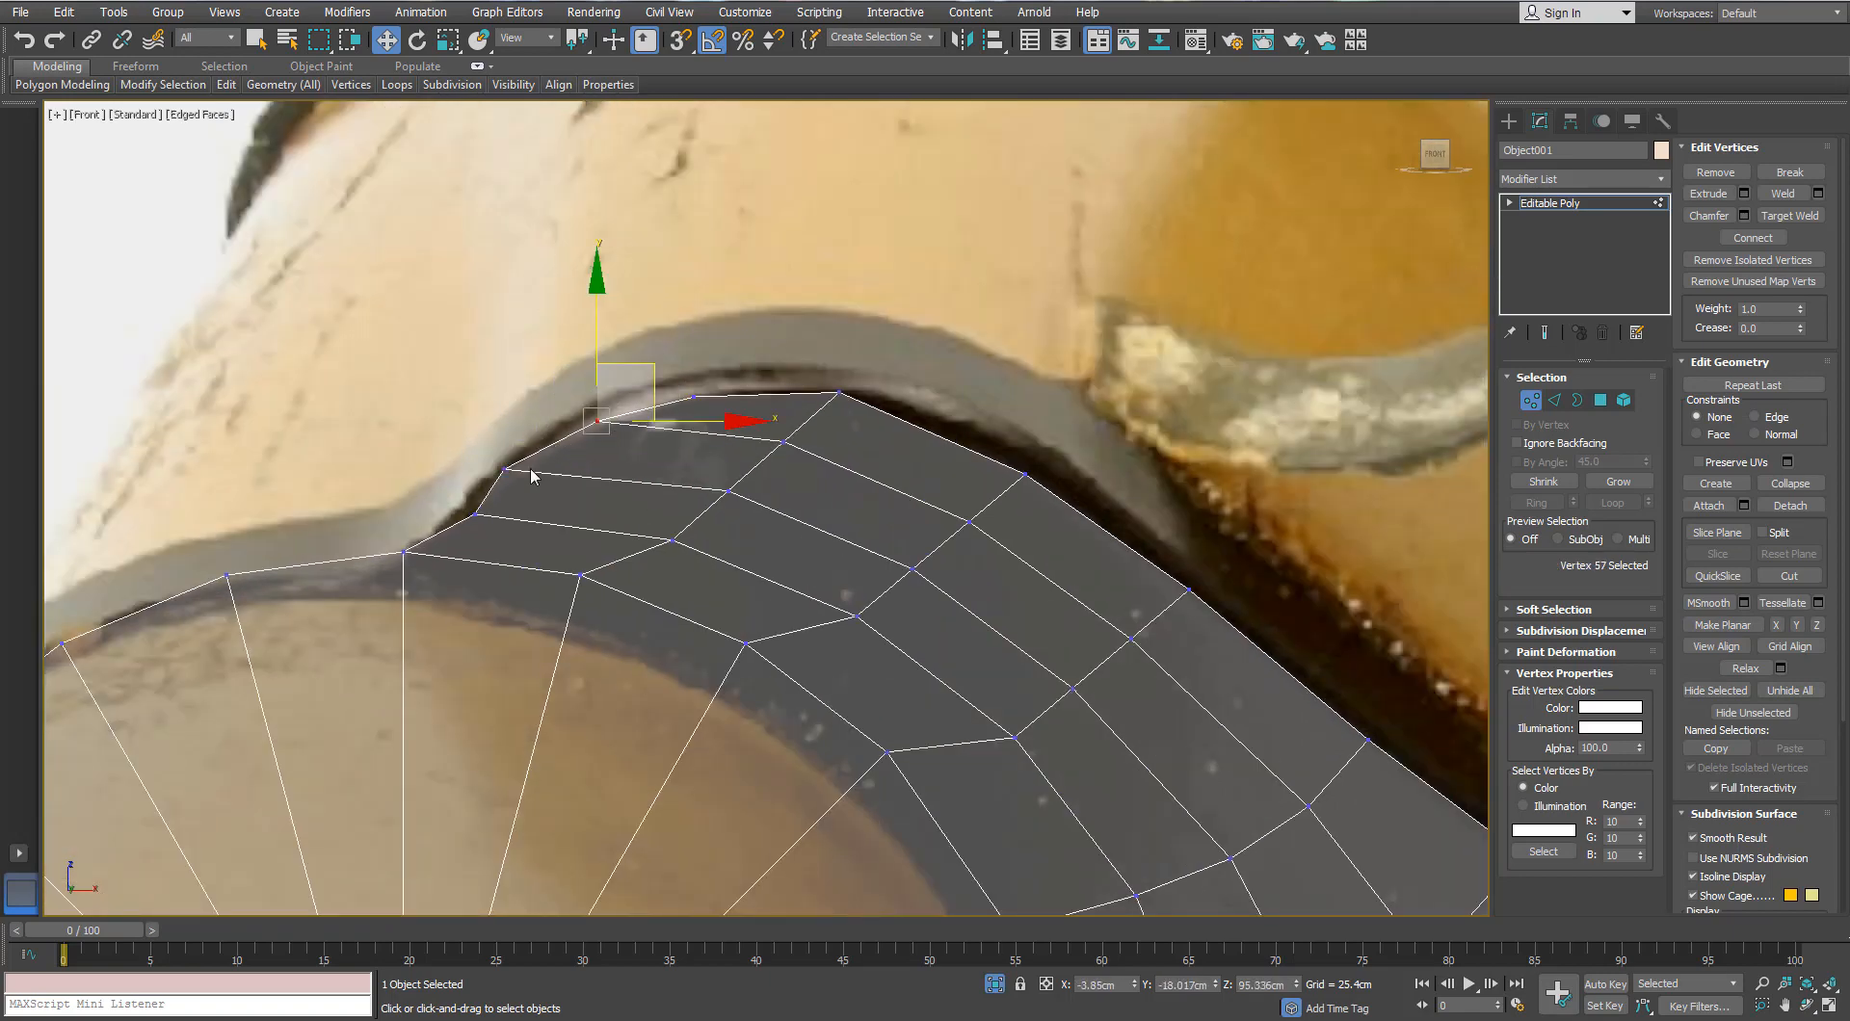
left_click_drag(533, 477, 489, 451)
scroll(552, 421, "down", 5)
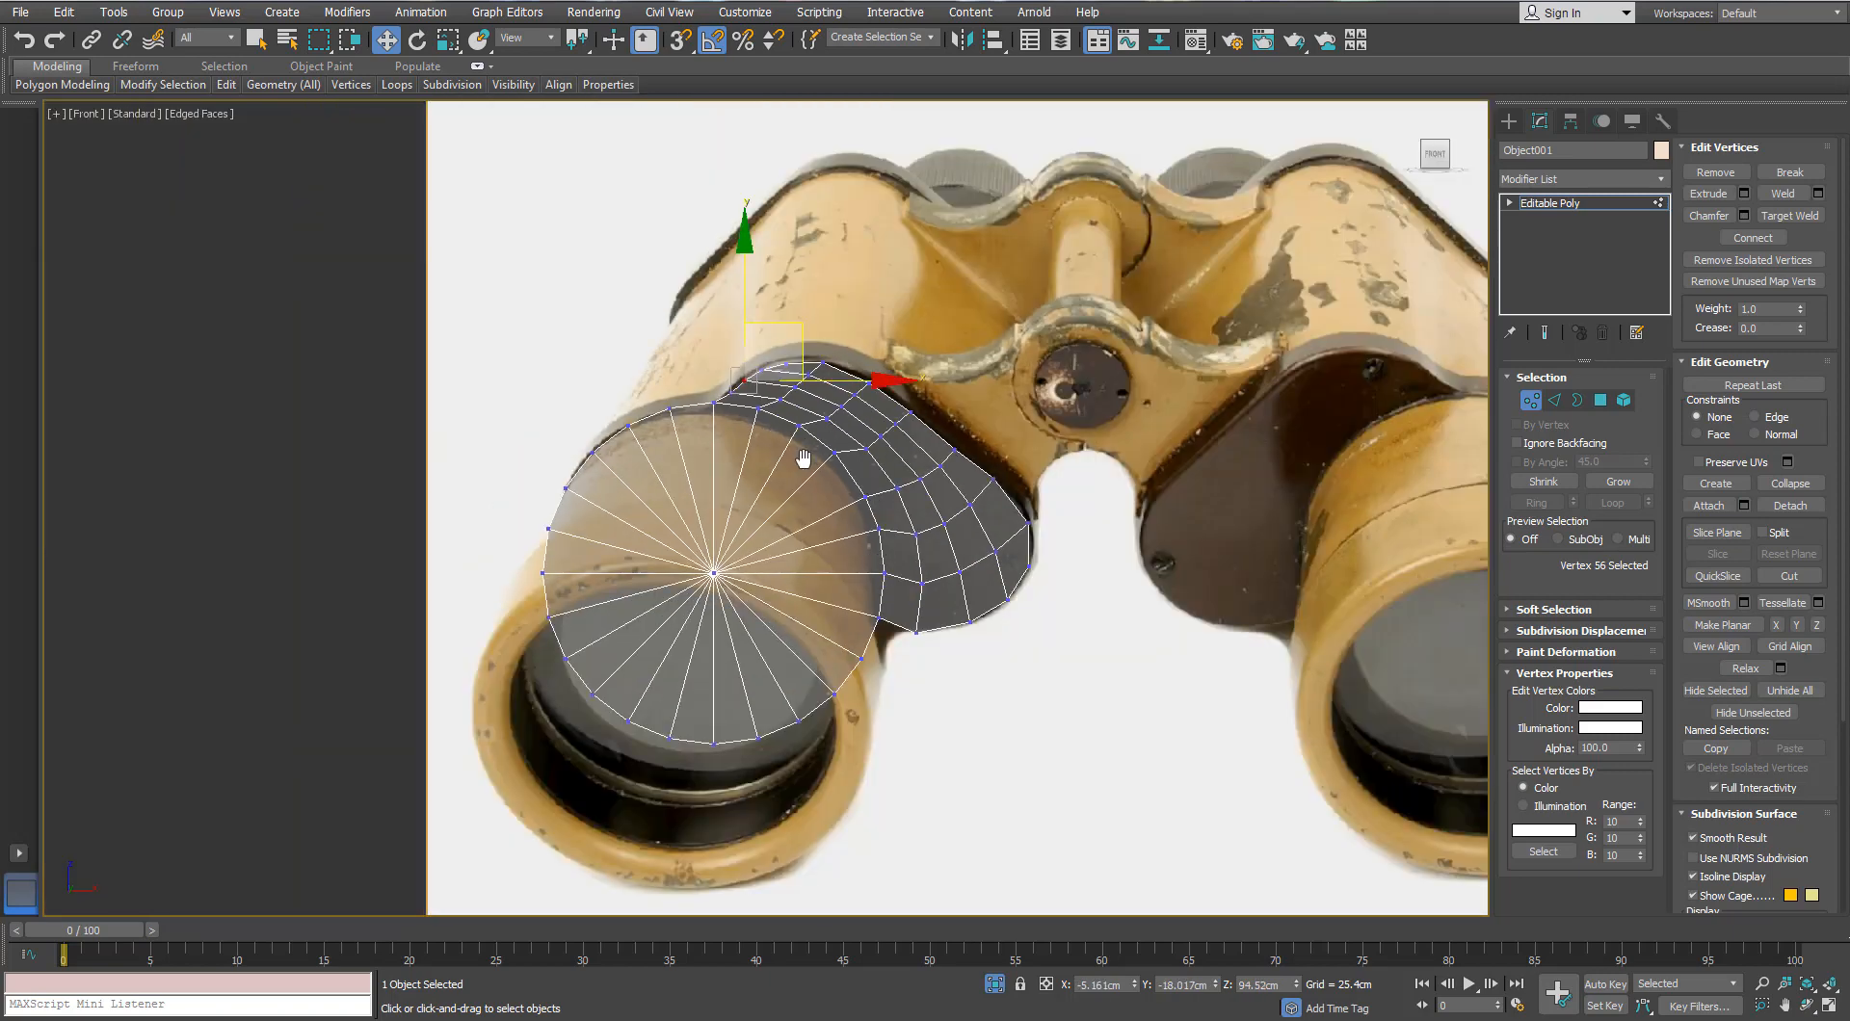
scroll(809, 405, "up", 1)
scroll(771, 382, "down", 1)
scroll(770, 383, "up", 3)
left_click_drag(717, 416, 794, 296)
left_click(674, 363)
Step: Shift three upper-edge vertices sideways and nudge a bridge vertex onto the curved outline
scroll(672, 362, "down", 5)
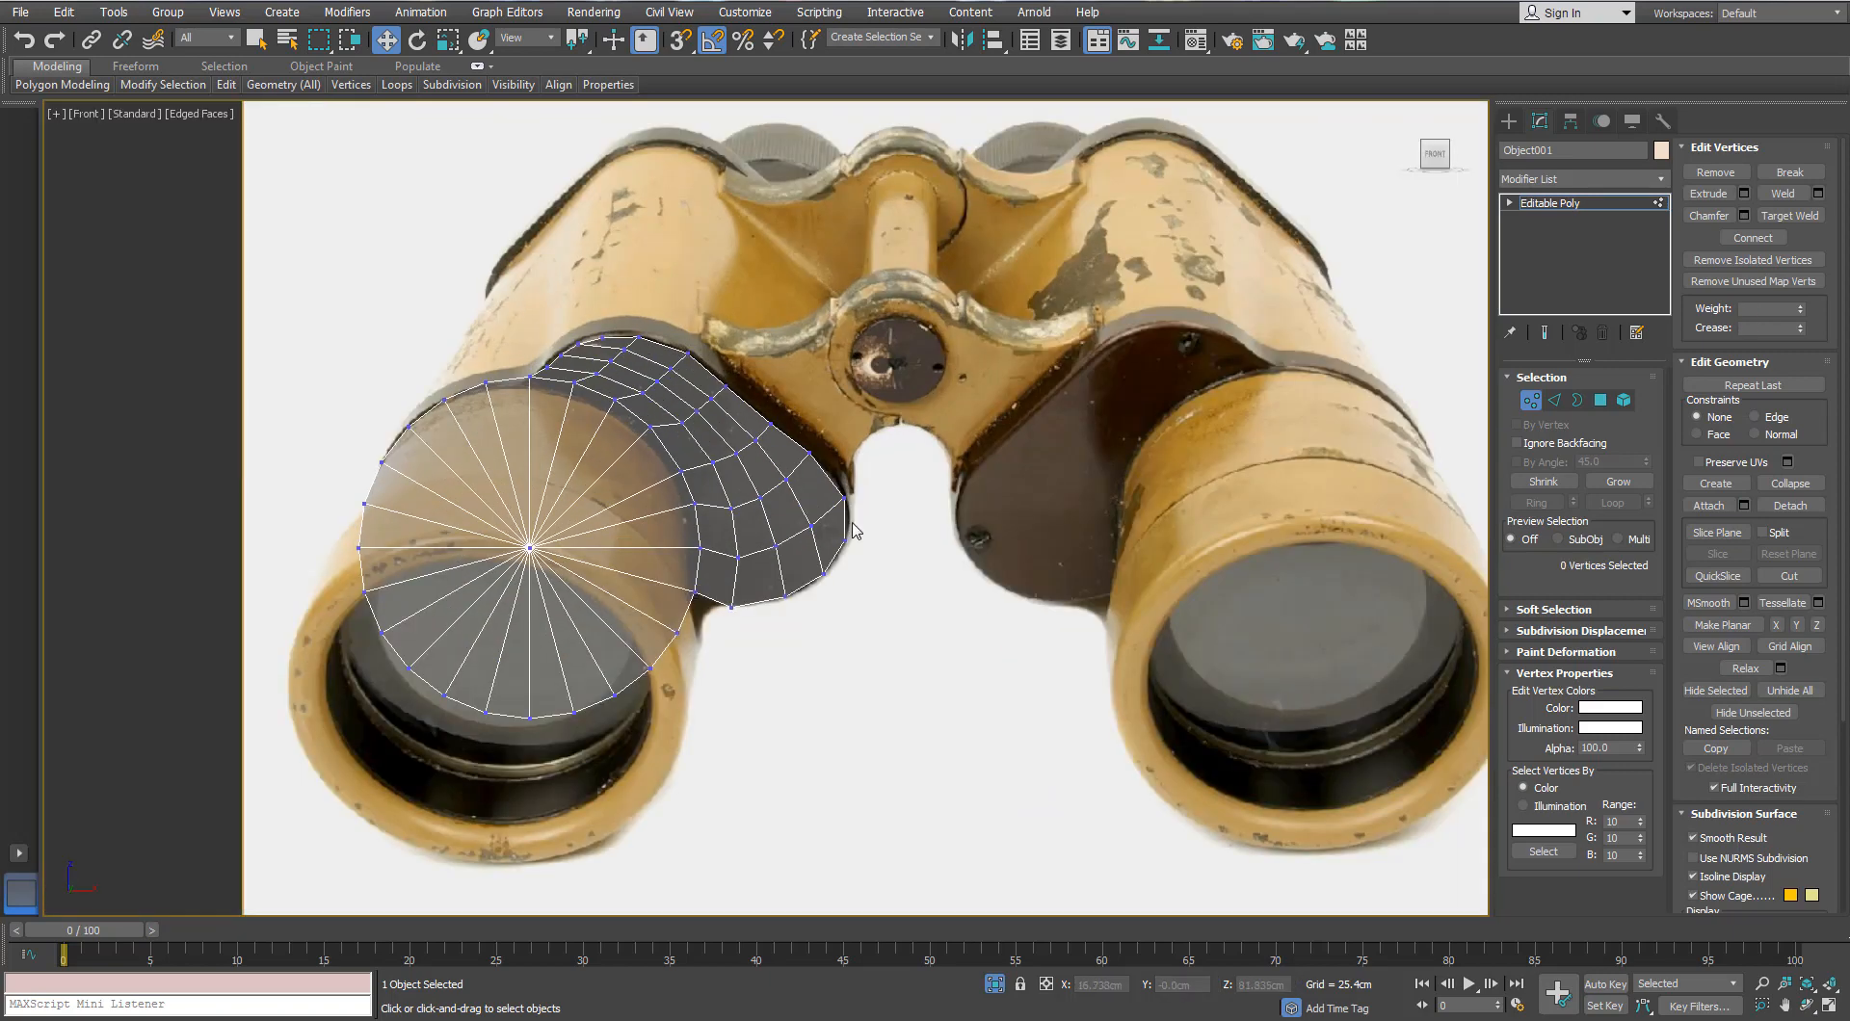
scroll(793, 417, "up", 2)
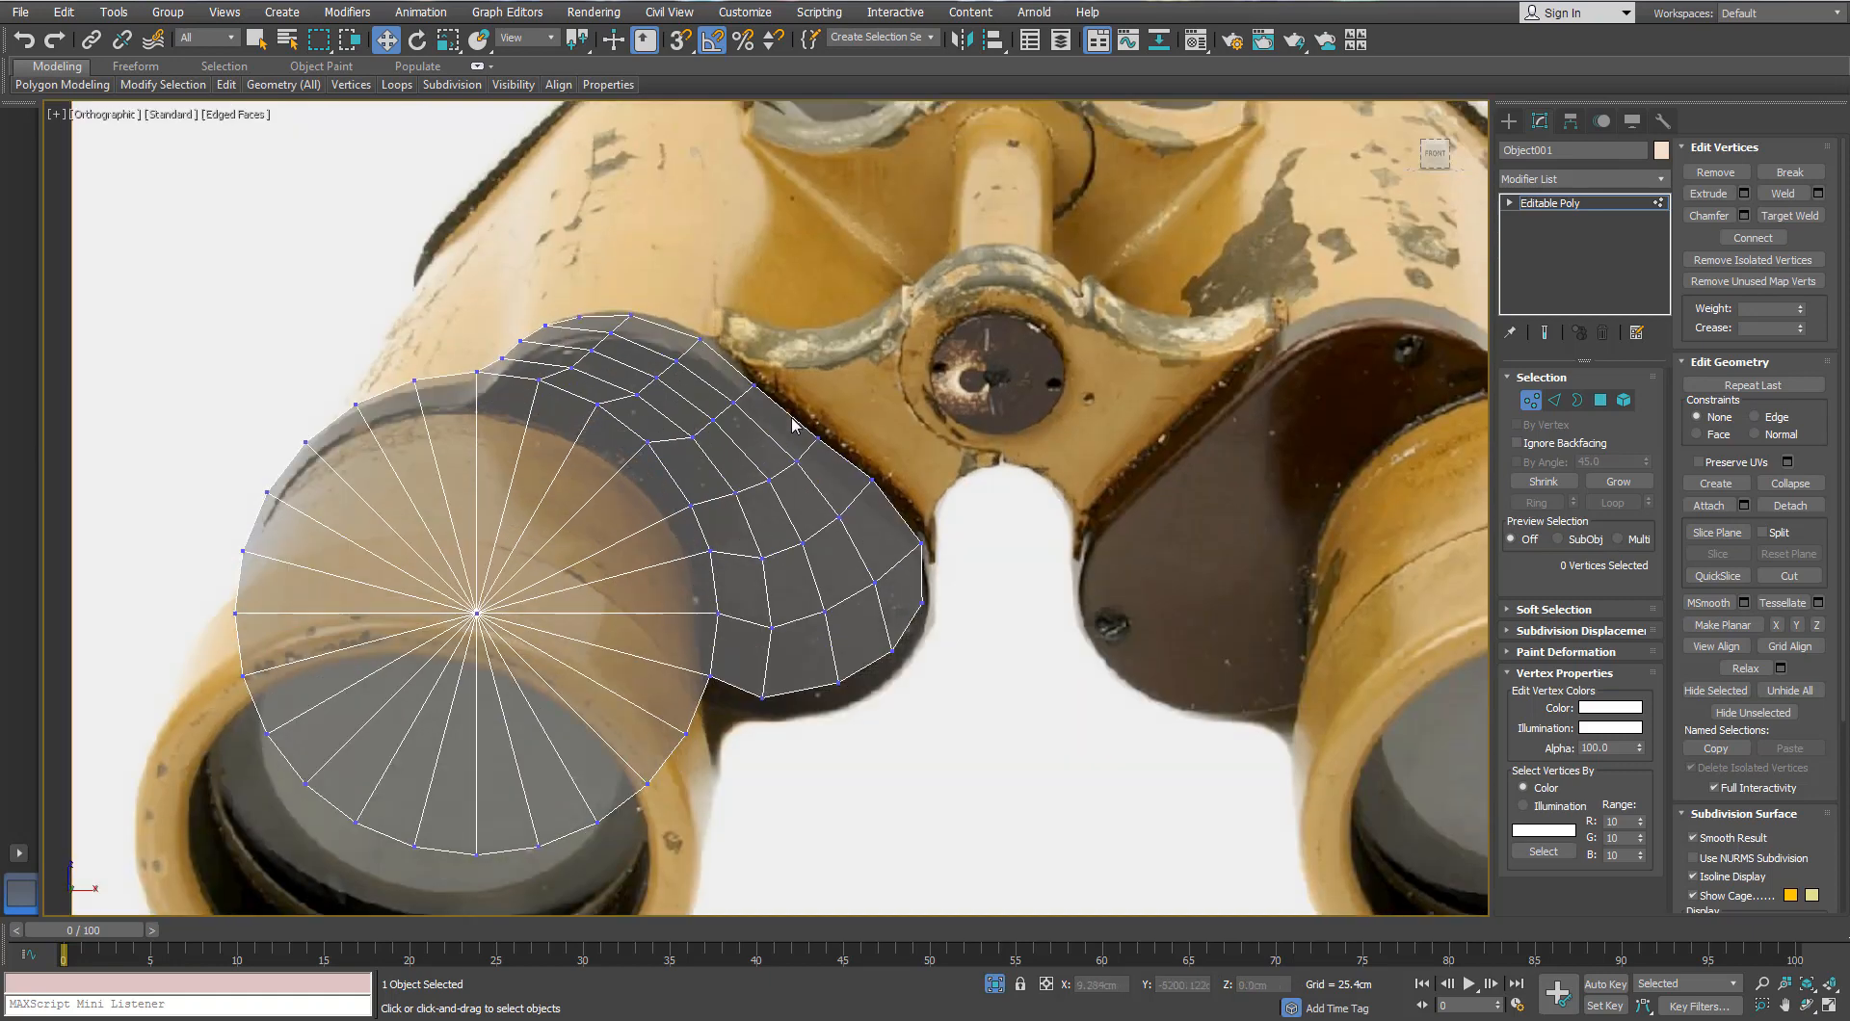
scroll(785, 449, "down", 10)
scroll(776, 396, "up", 12)
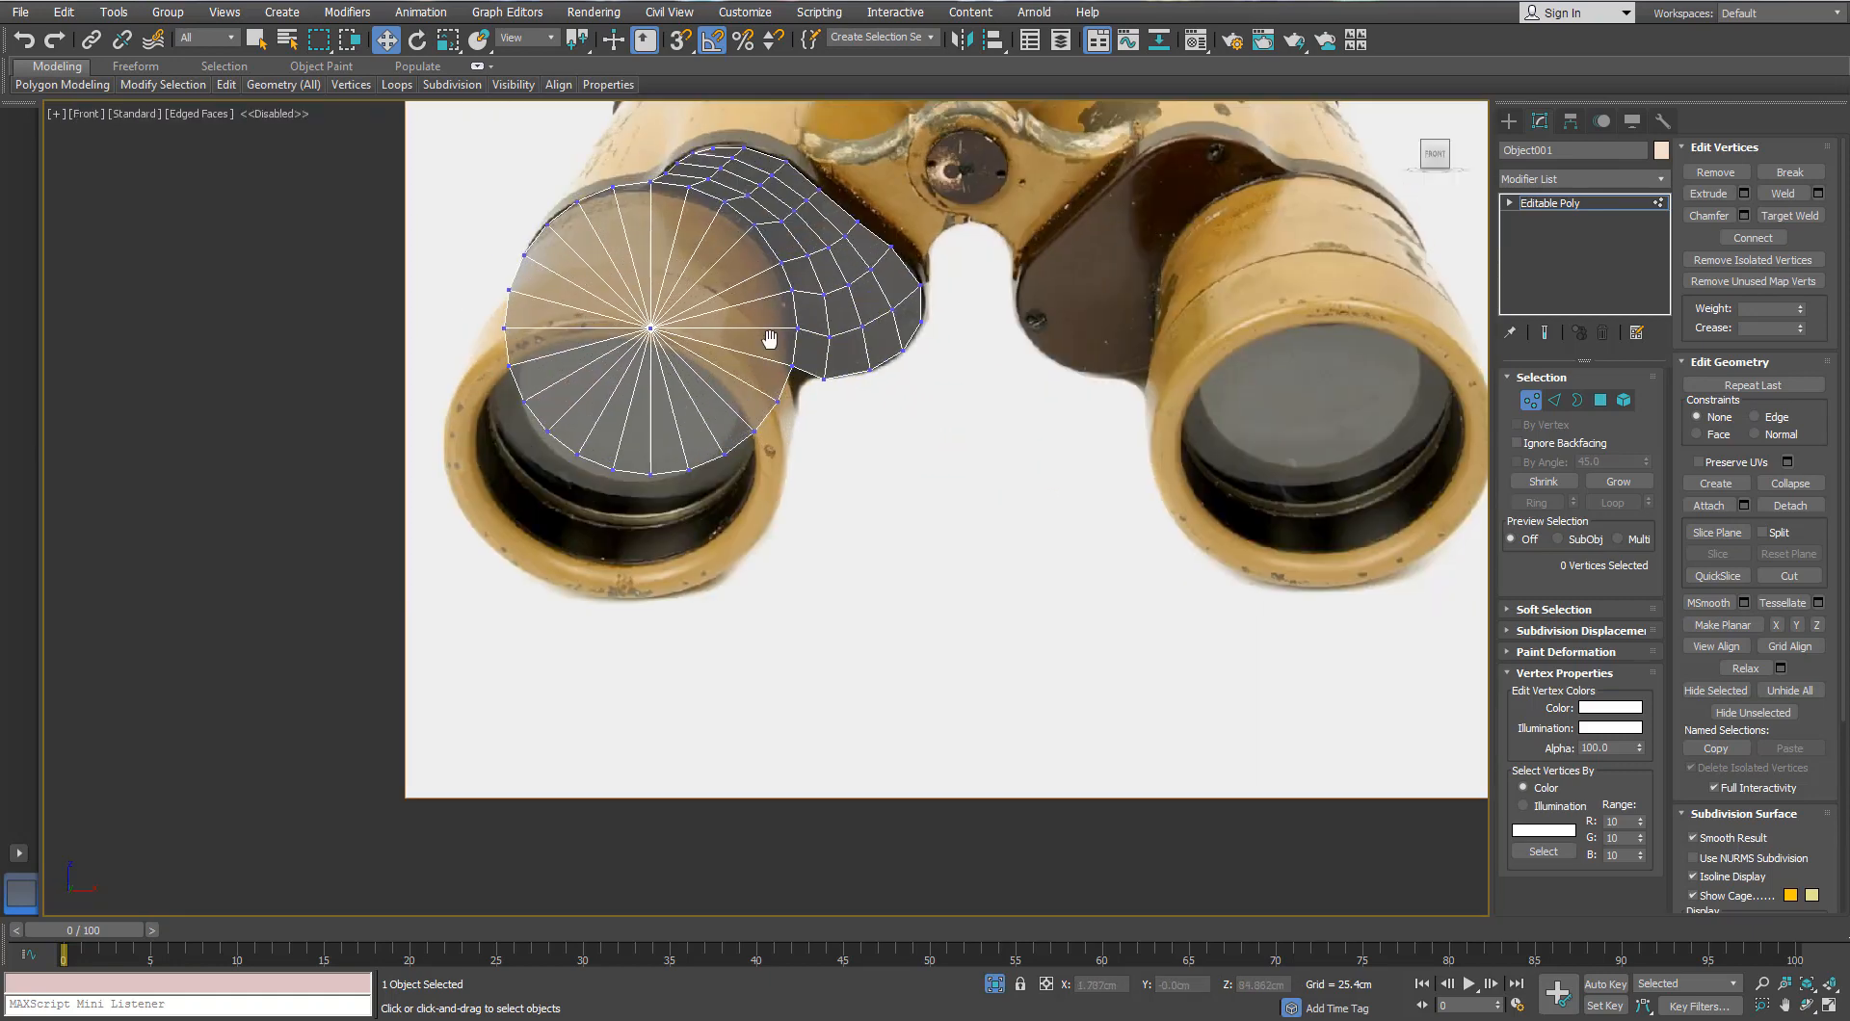
left_click_drag(971, 326, 885, 416)
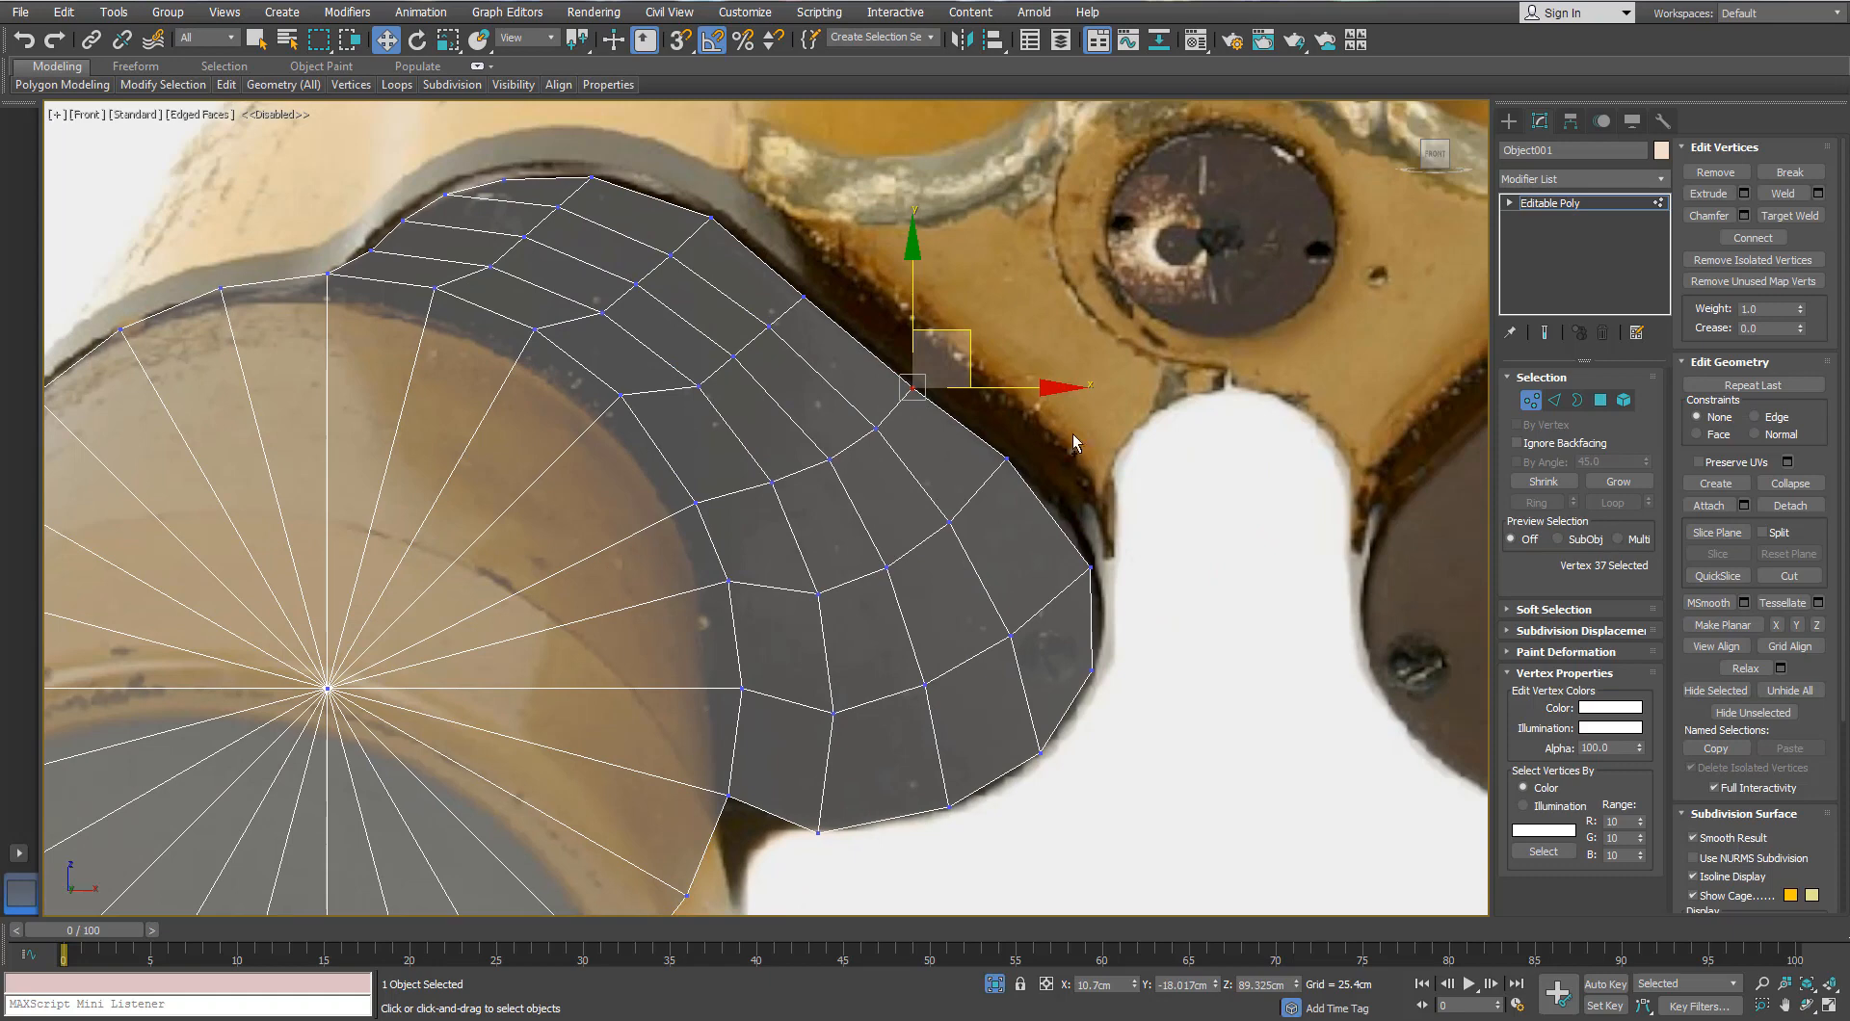
left_click(1006, 459, "ctrl")
left_click(805, 297, "ctrl")
left_click_drag(1002, 383, 1011, 383)
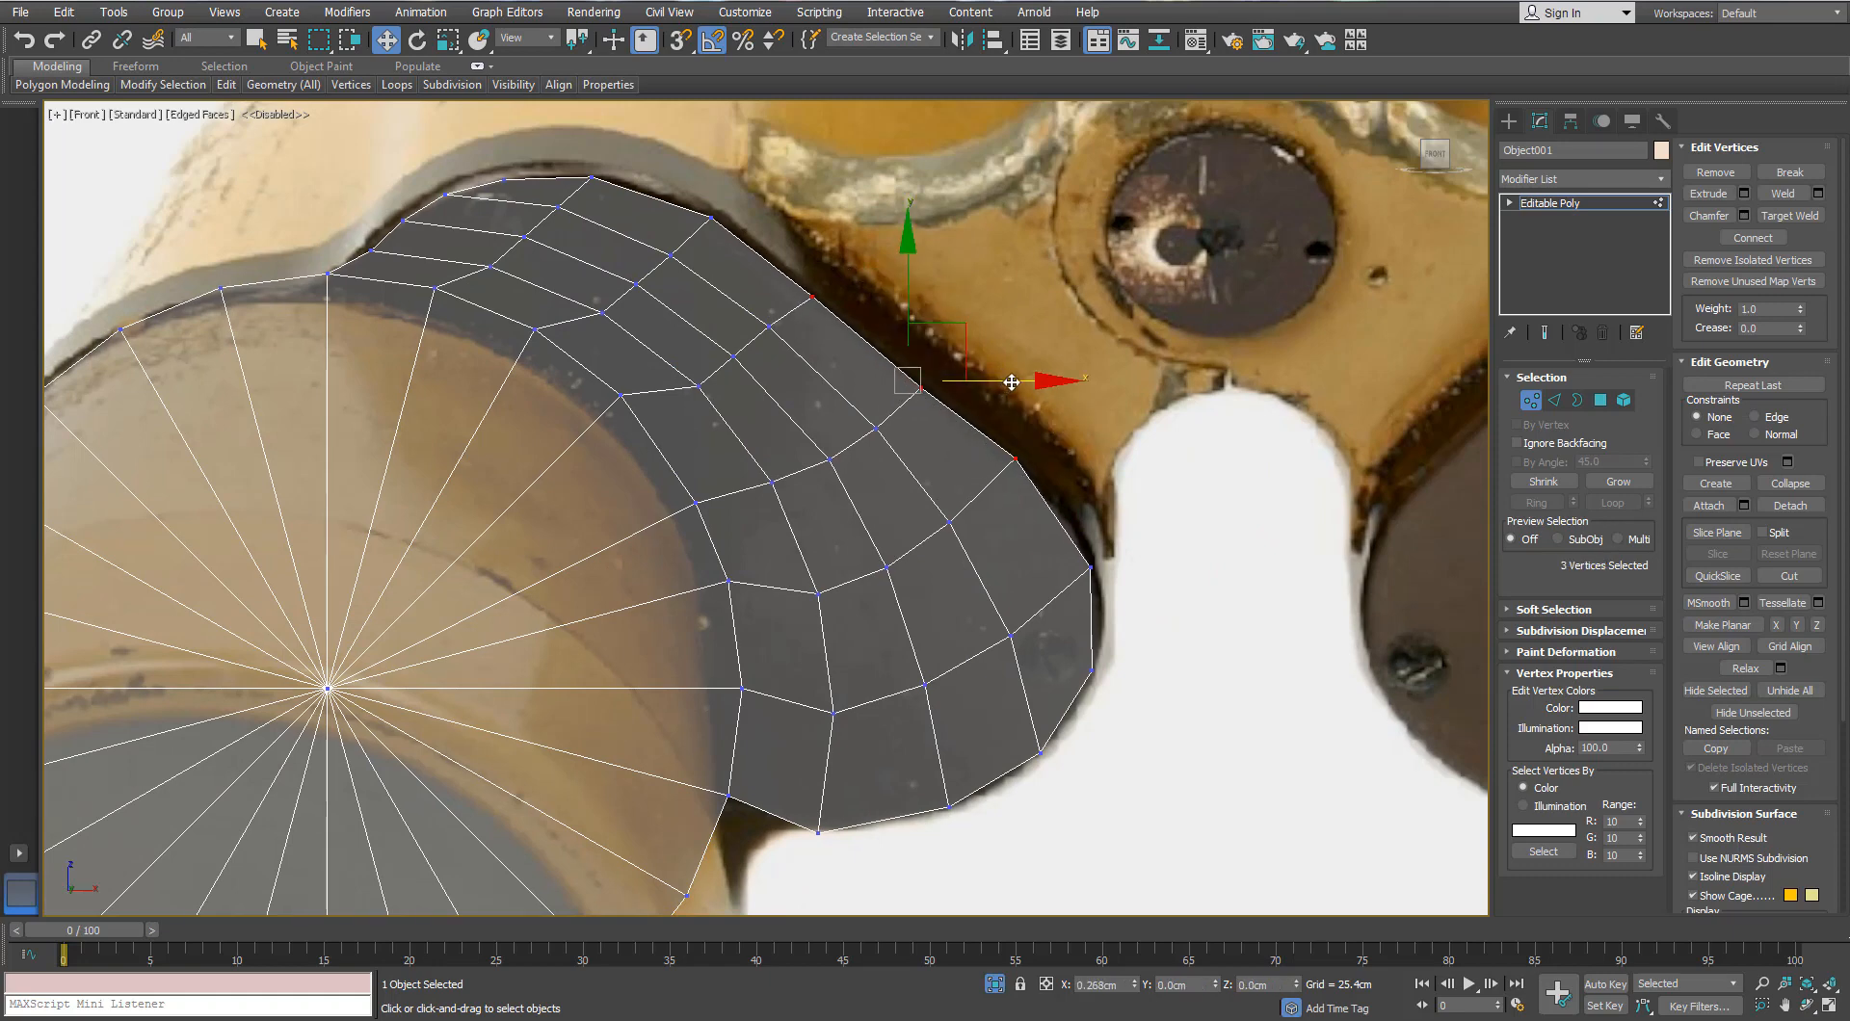
left_click(816, 247)
left_click(812, 297)
left_click_drag(841, 265, 836, 262)
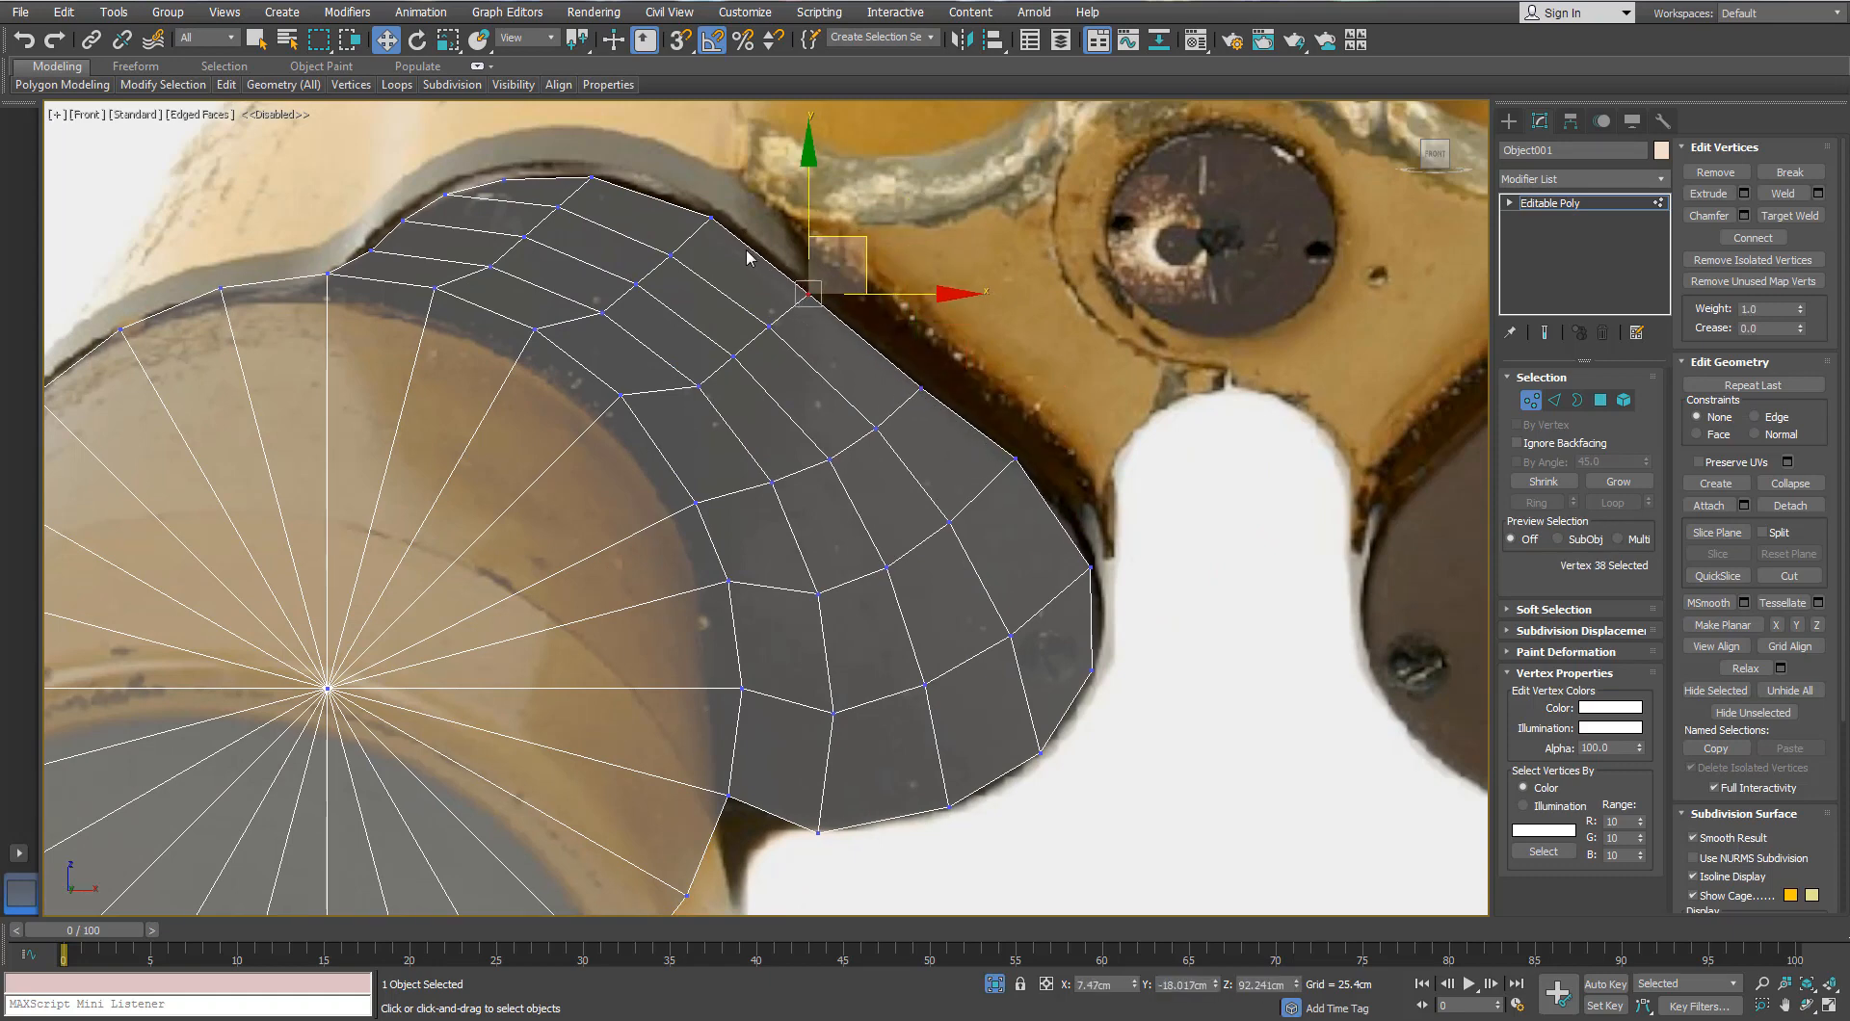
left_click(749, 252)
scroll(771, 362, "down", 4)
middle_click_drag(771, 361, 867, 341)
scroll(771, 339, "up", 3)
left_click(1553, 405)
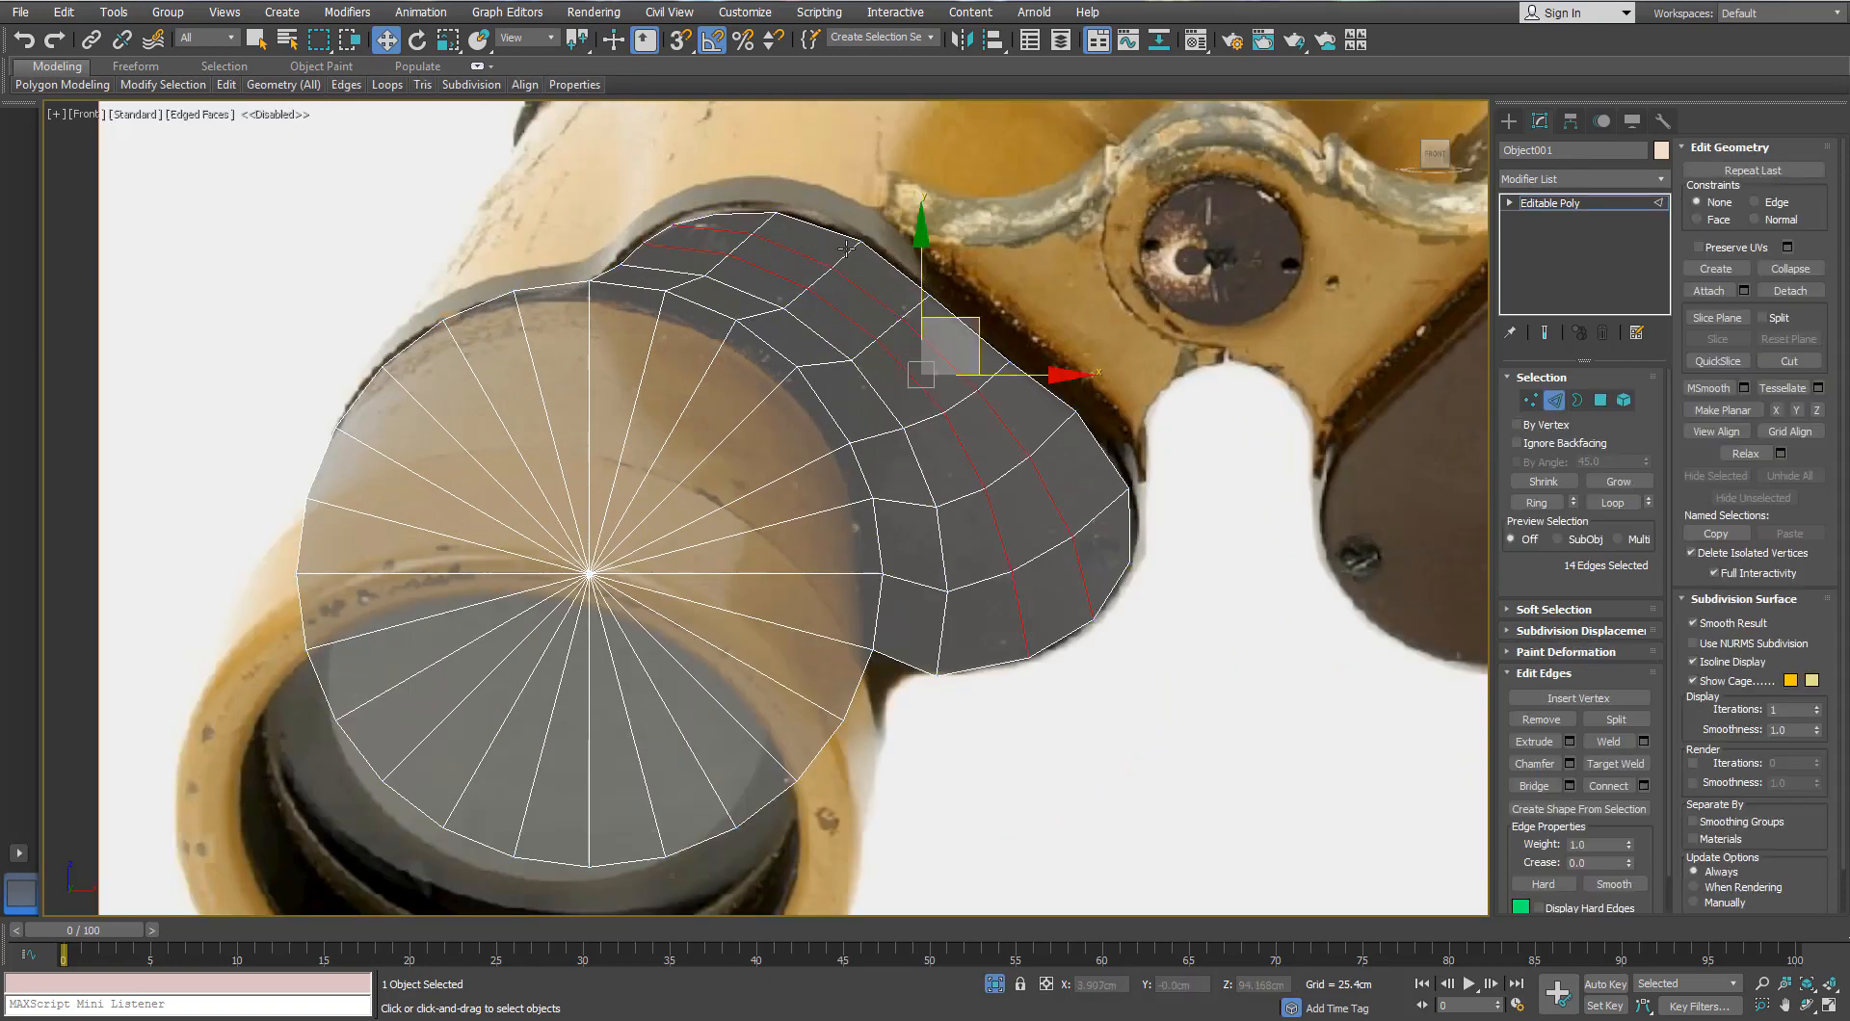
Step: Chamfer the bridge's upper edge loop by 0.718cm, splitting it into two loops
double_click(846, 250)
left_click(854, 273)
double_click(755, 315)
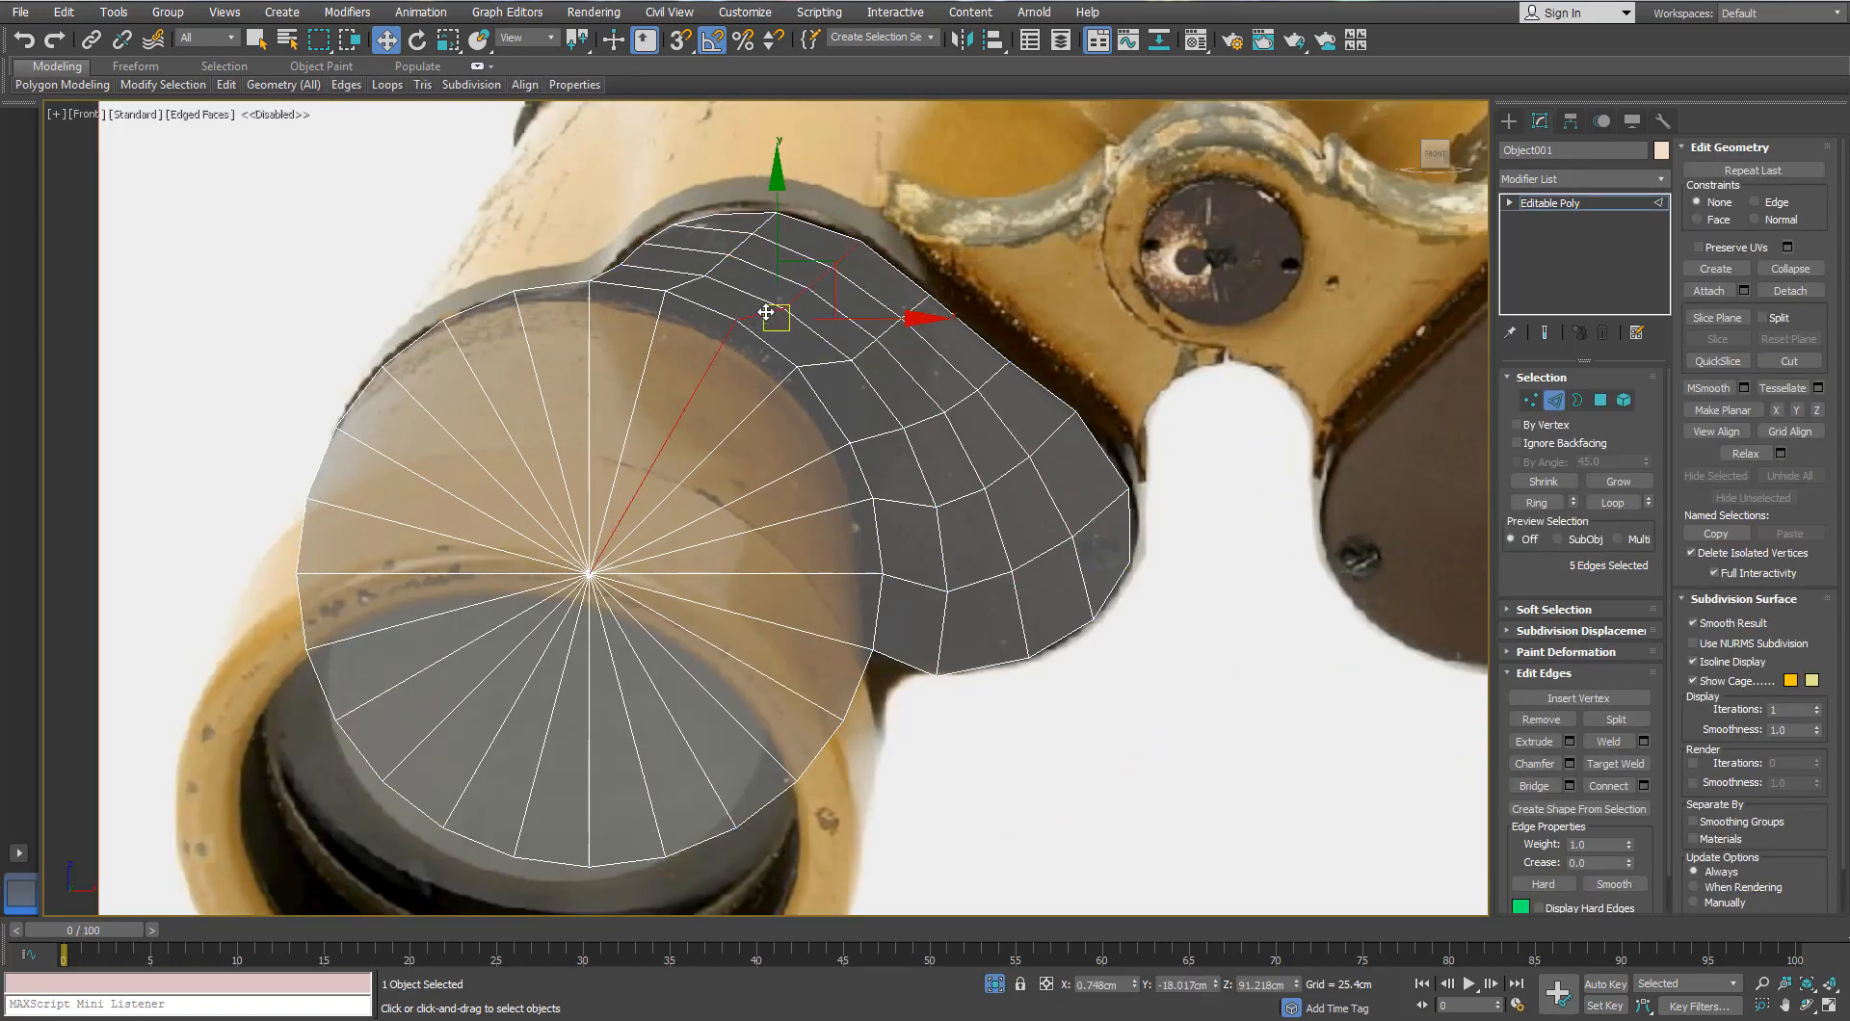
left_click(693, 397, "alt")
left_click(1570, 763)
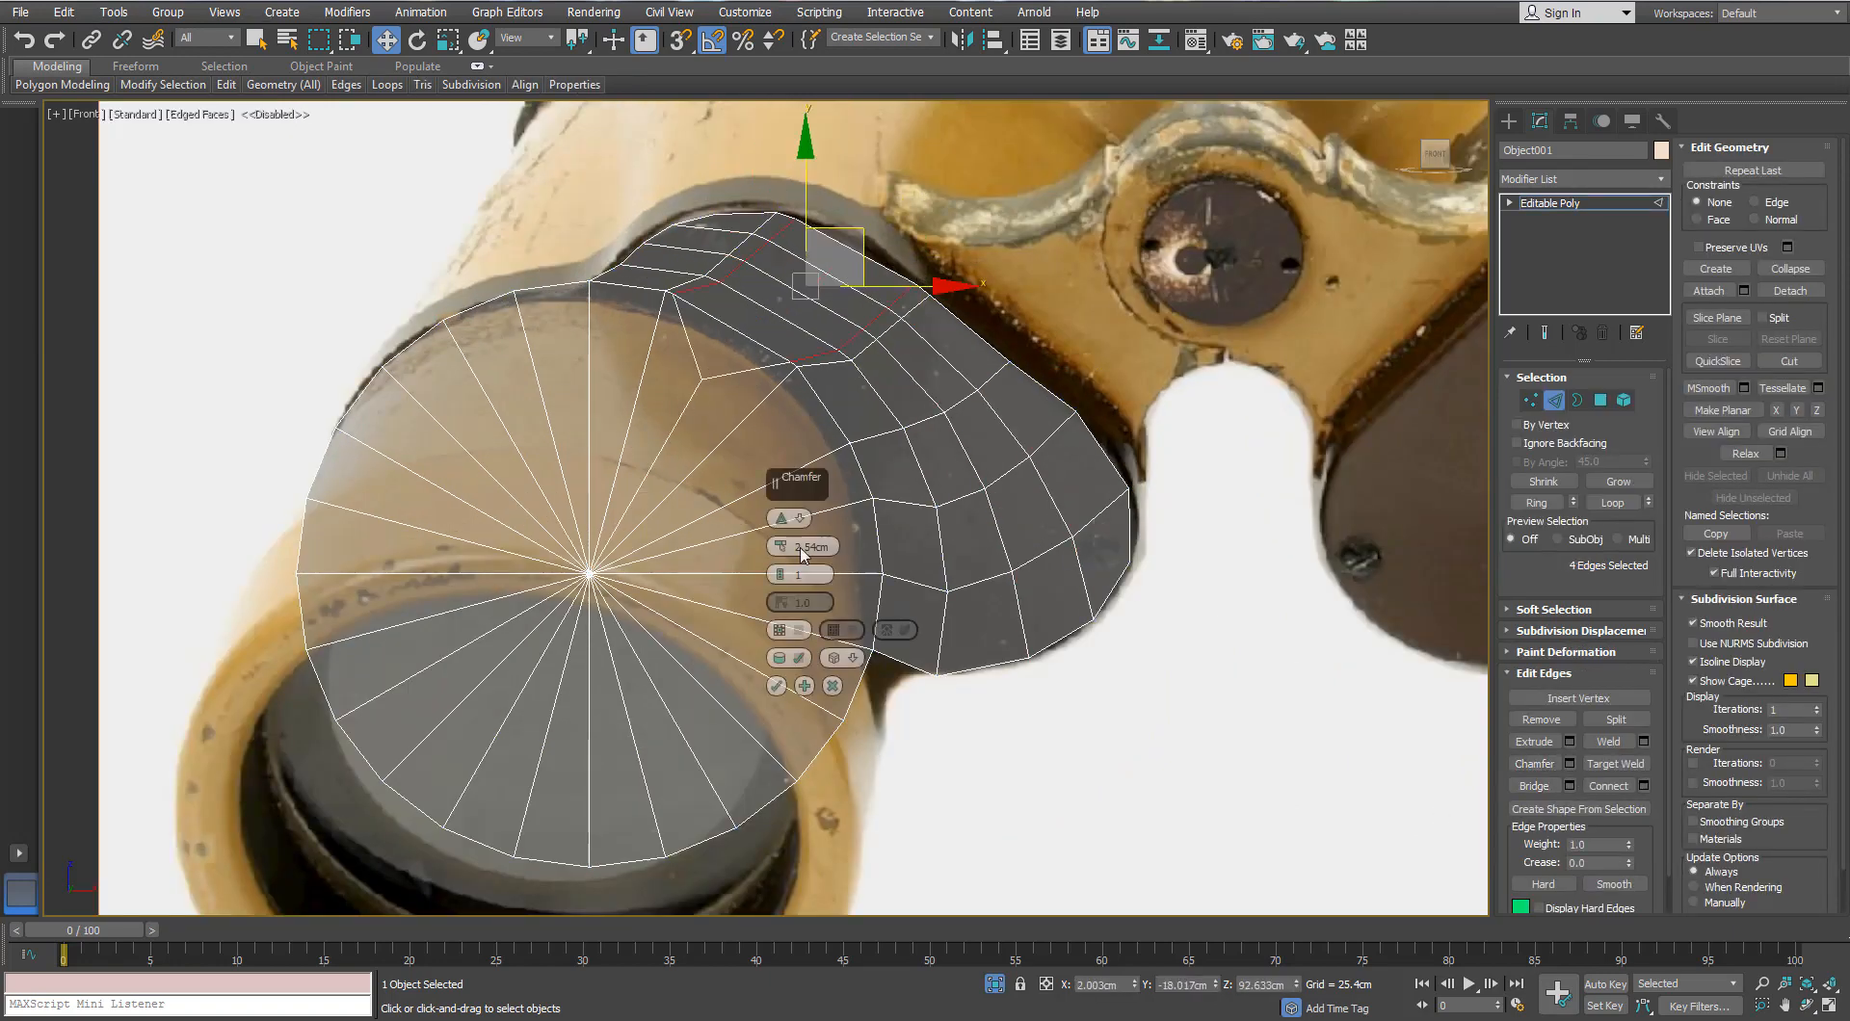
left_click_drag(782, 546, 784, 541)
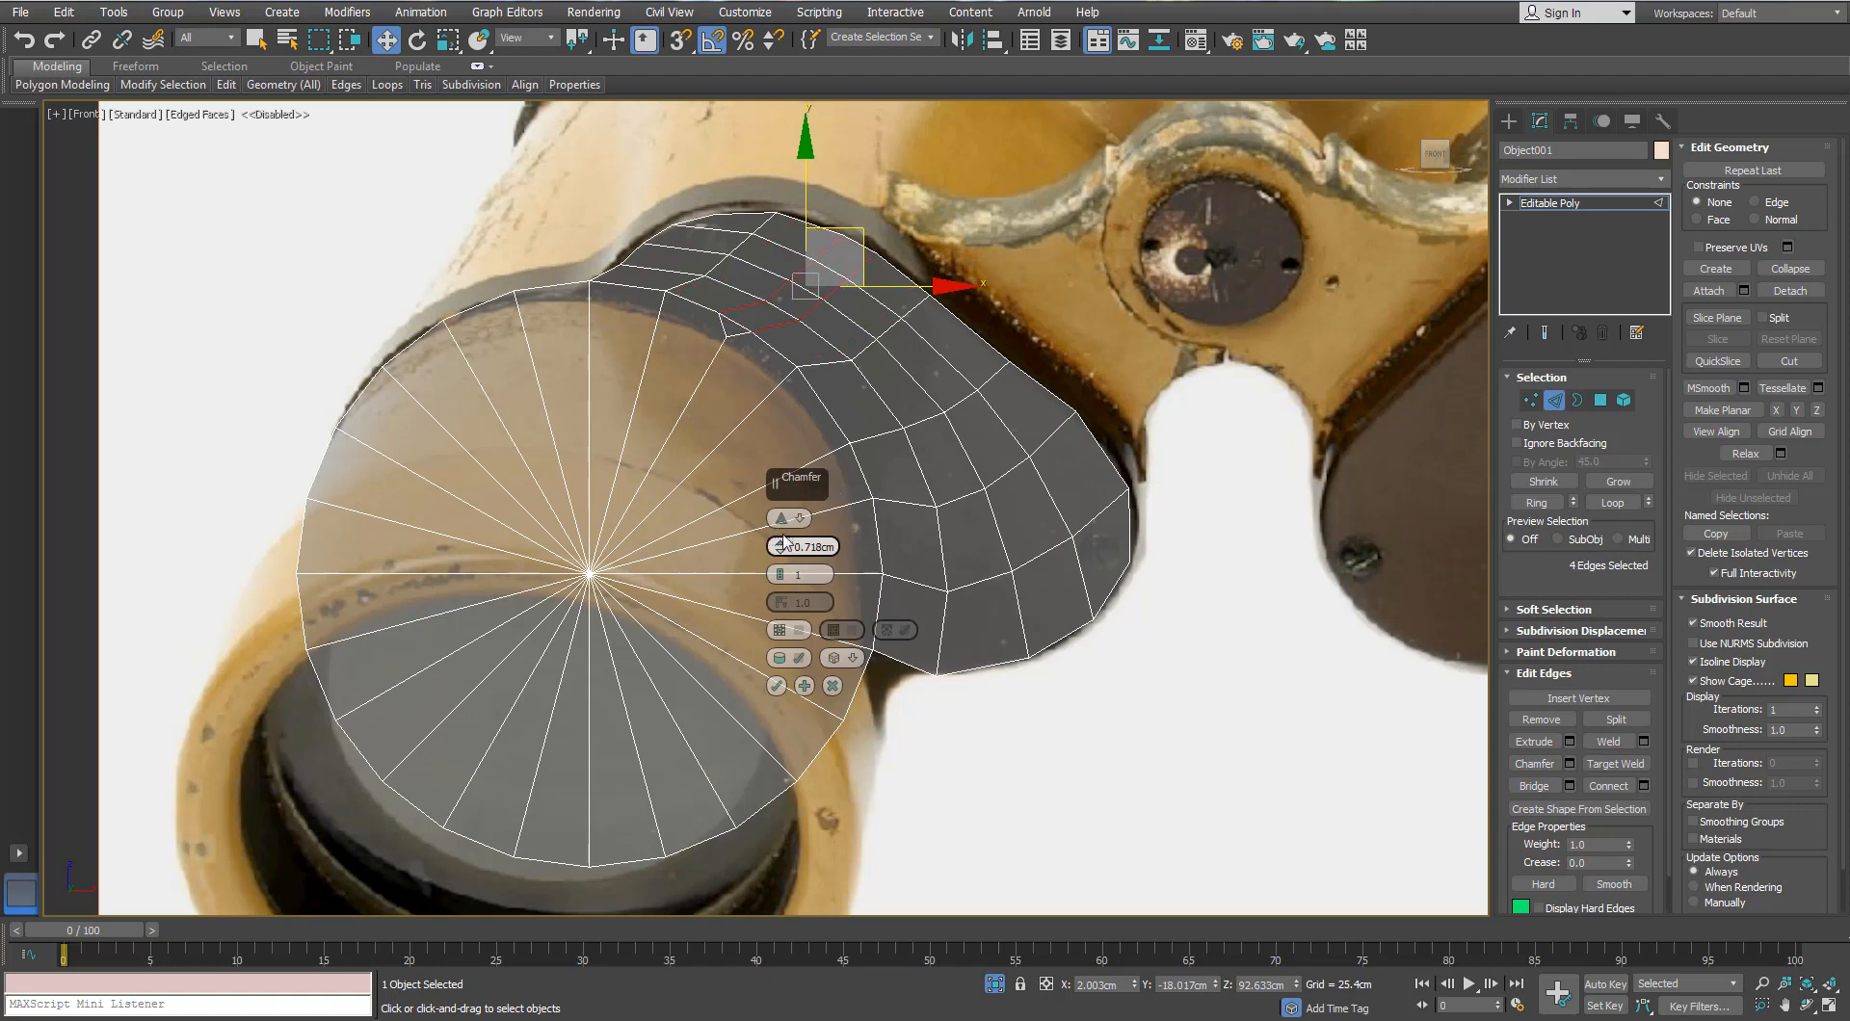
left_click(776, 686)
Step: Move the chamfered loops up-left to hug the housing's curved upper edge
scroll(858, 289, "up", 3)
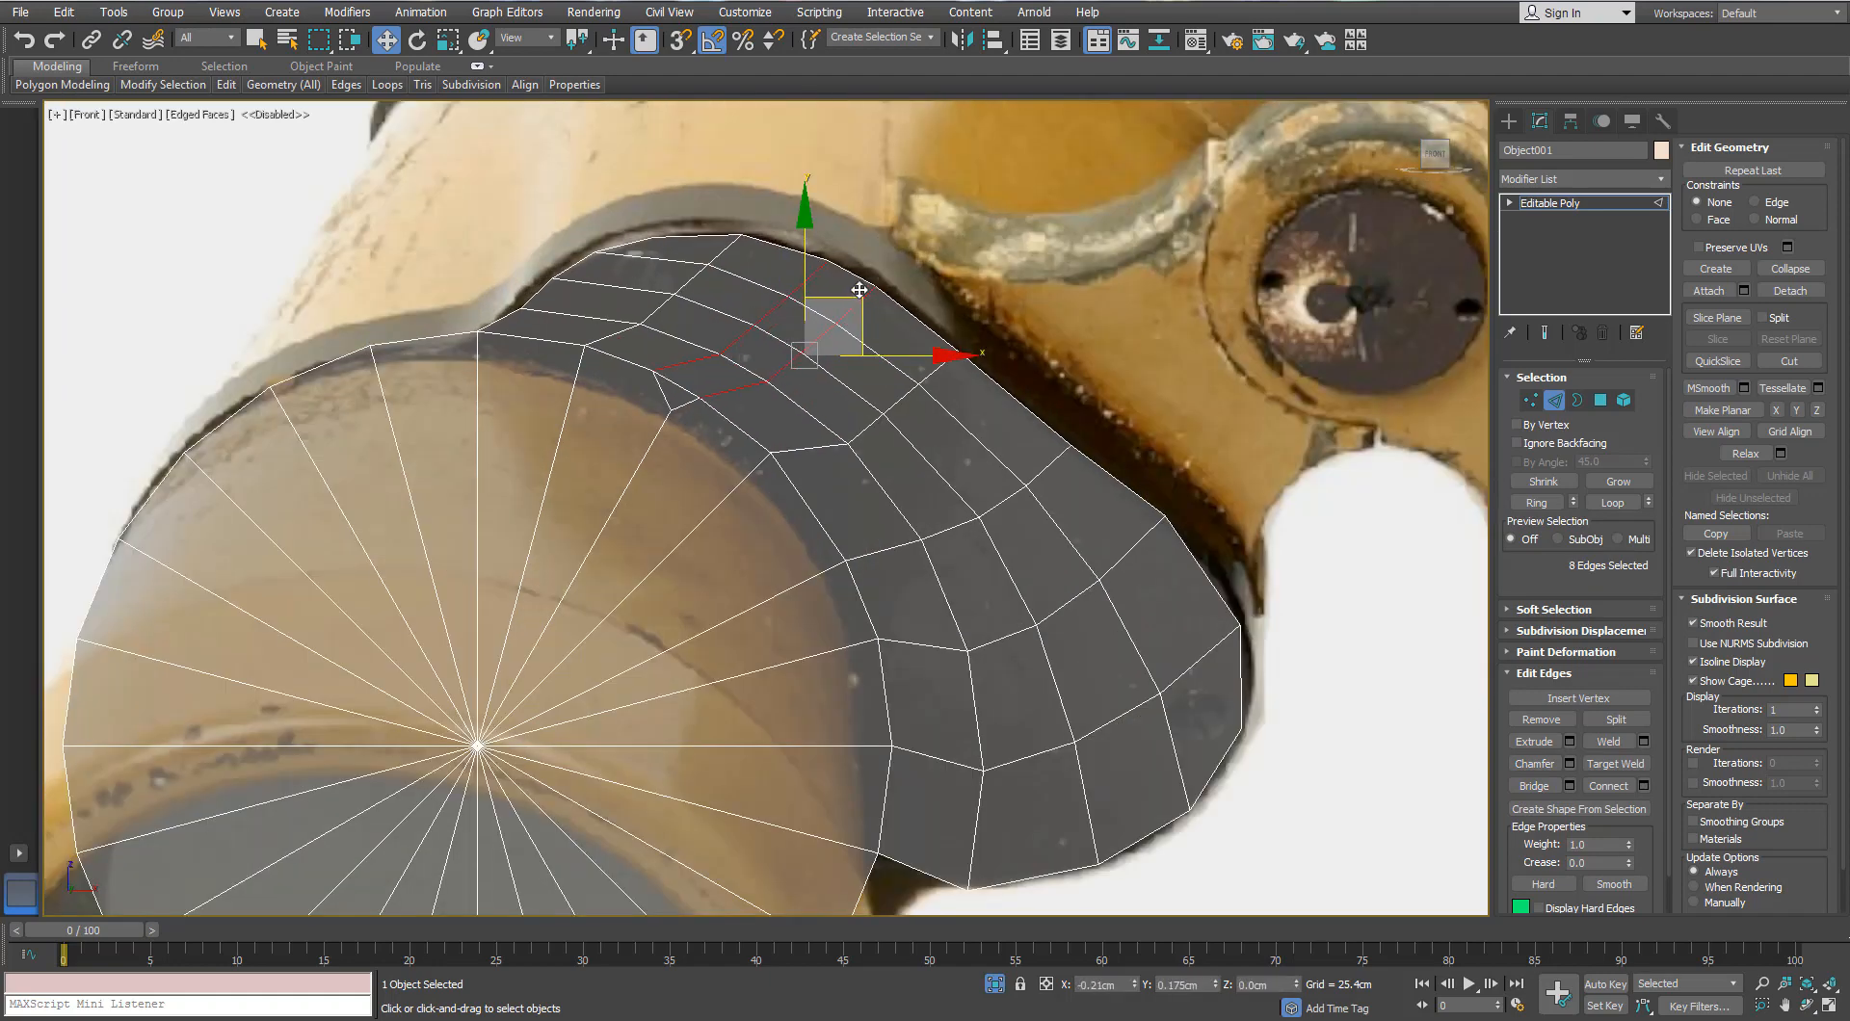
left_click_drag(866, 296, 798, 273)
double_click(808, 281)
double_click(847, 308)
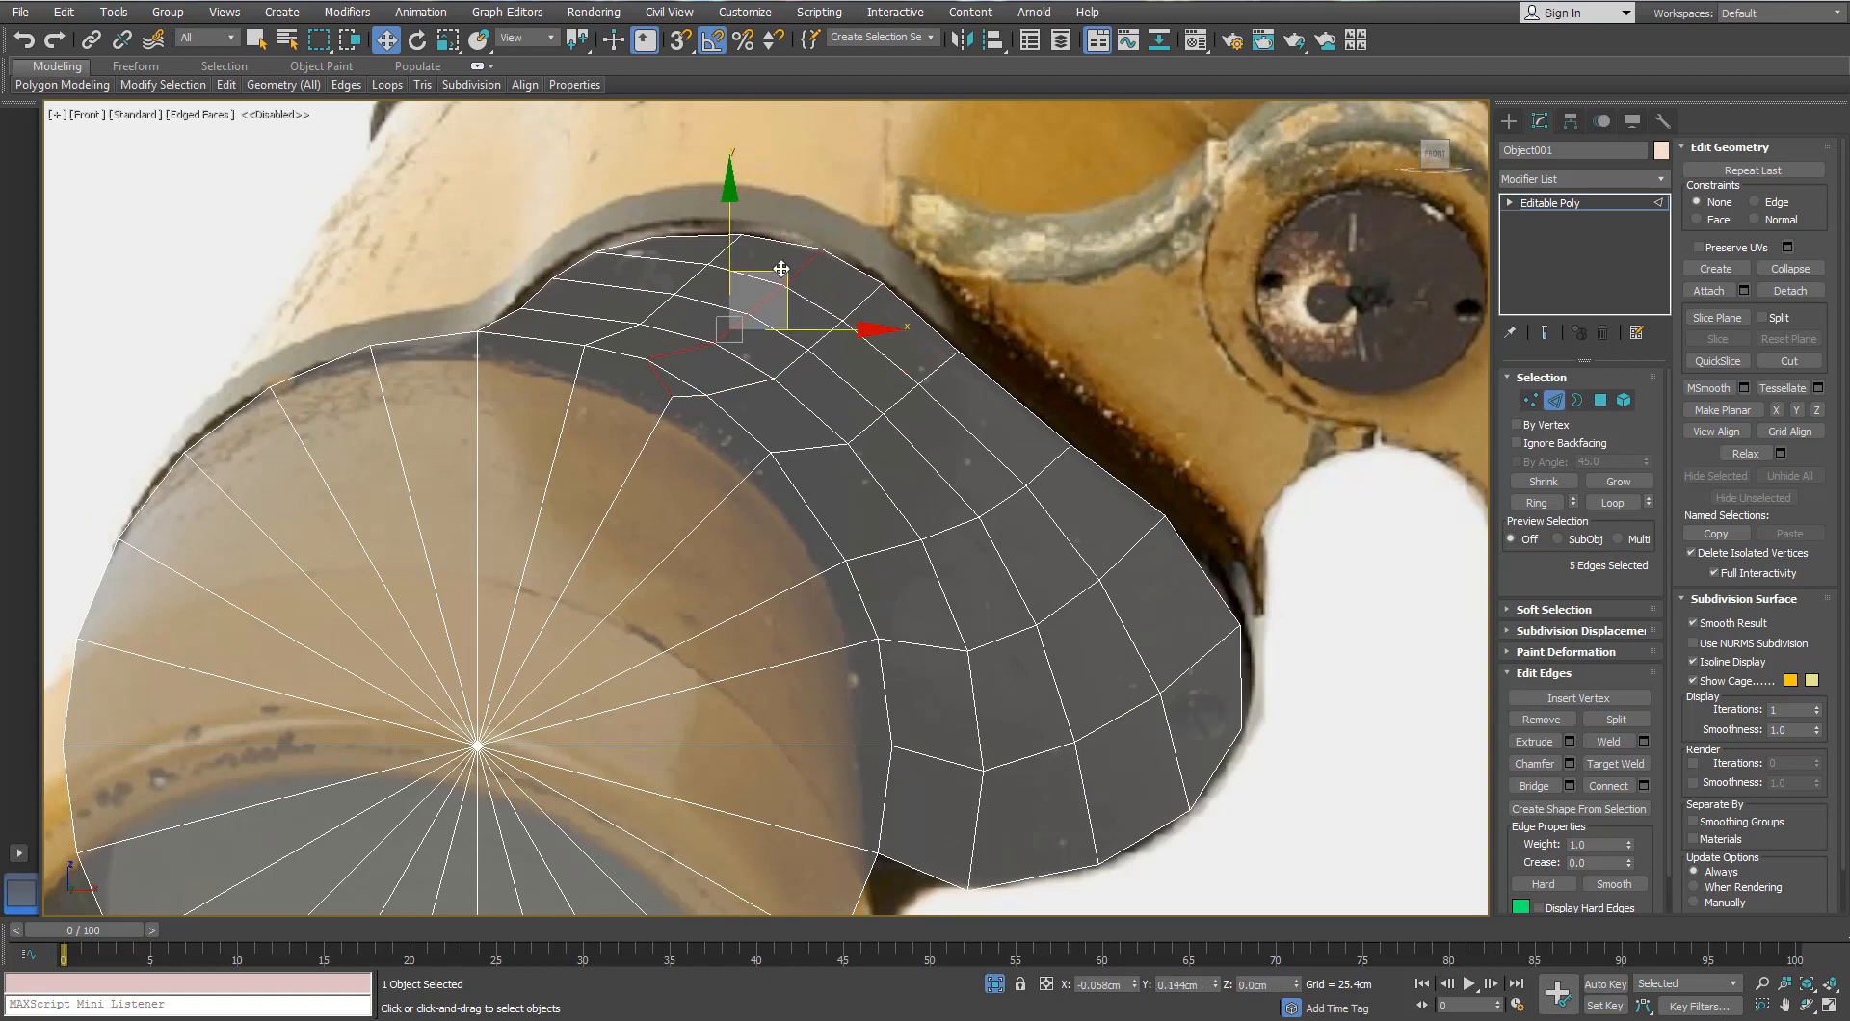
key("1")
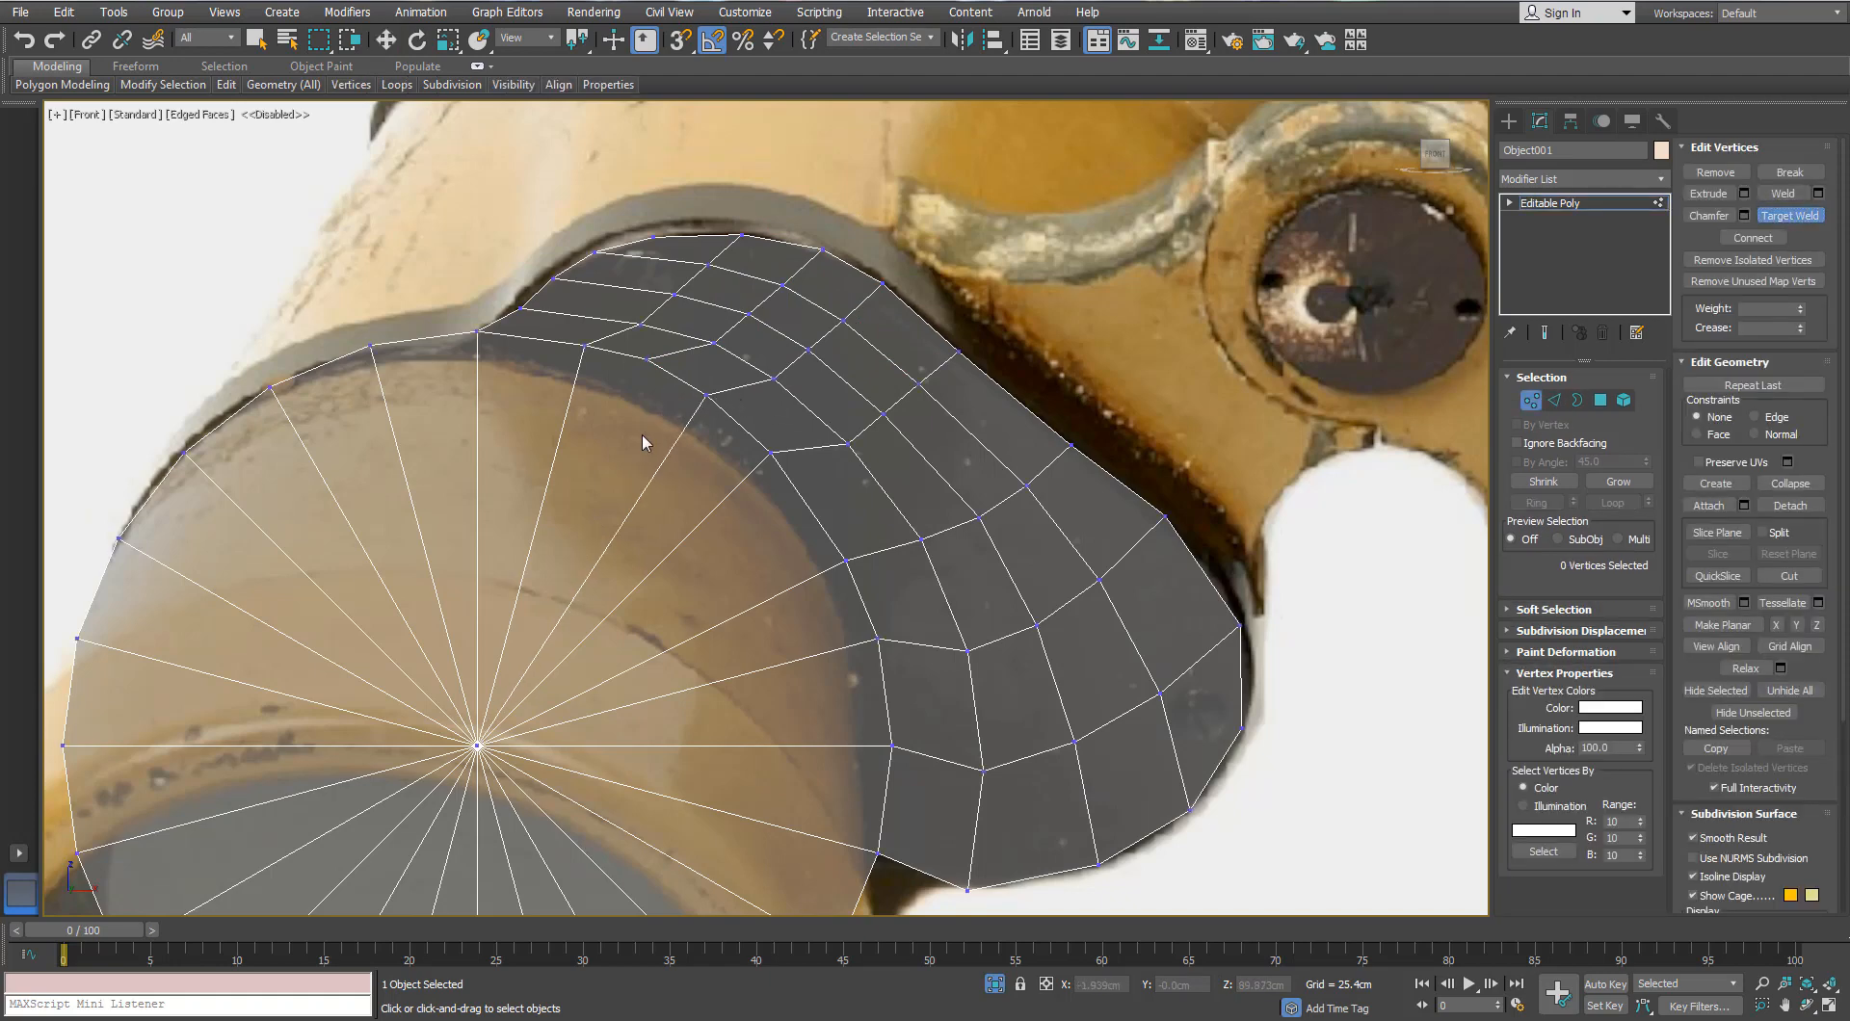
scroll(641, 433, "down", 2)
scroll(642, 434, "up", 1)
Step: Select the five outer border edges along the bridge piece's right side
key("w")
left_click(645, 380)
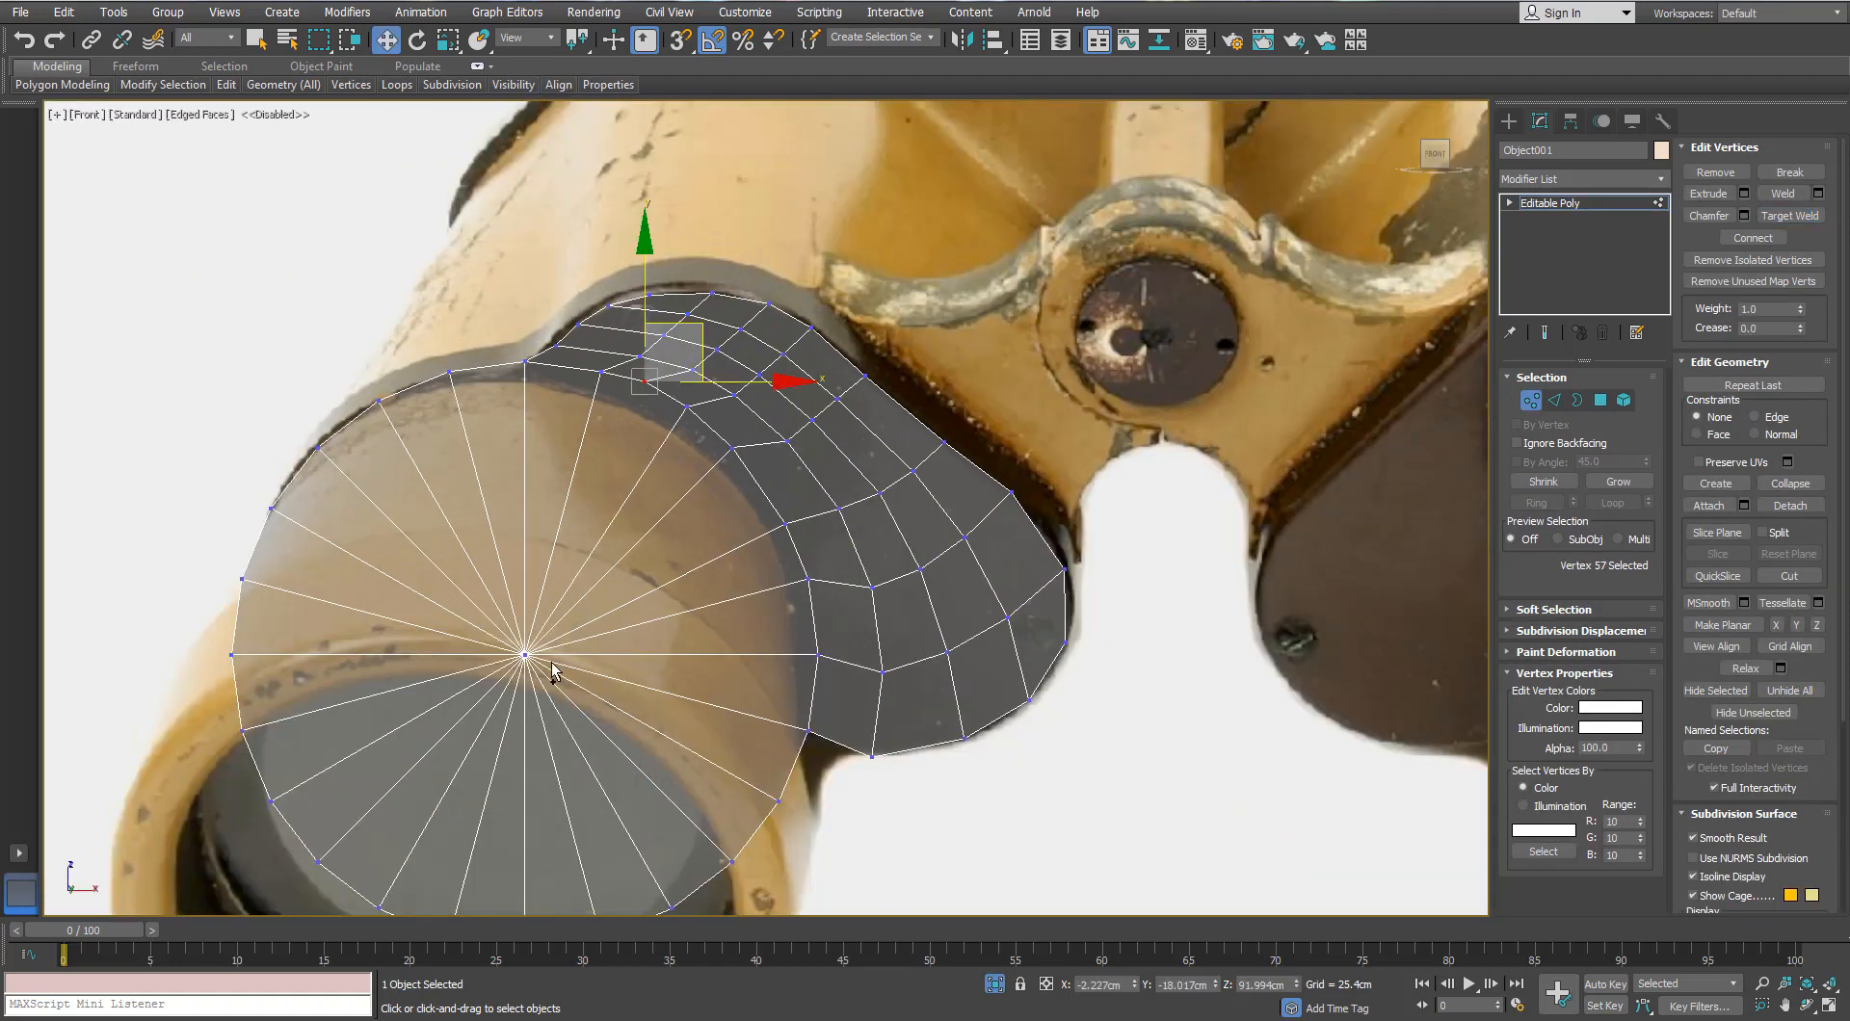
left_click(525, 655, "ctrl")
left_click(705, 493)
scroll(702, 503, "up", 2)
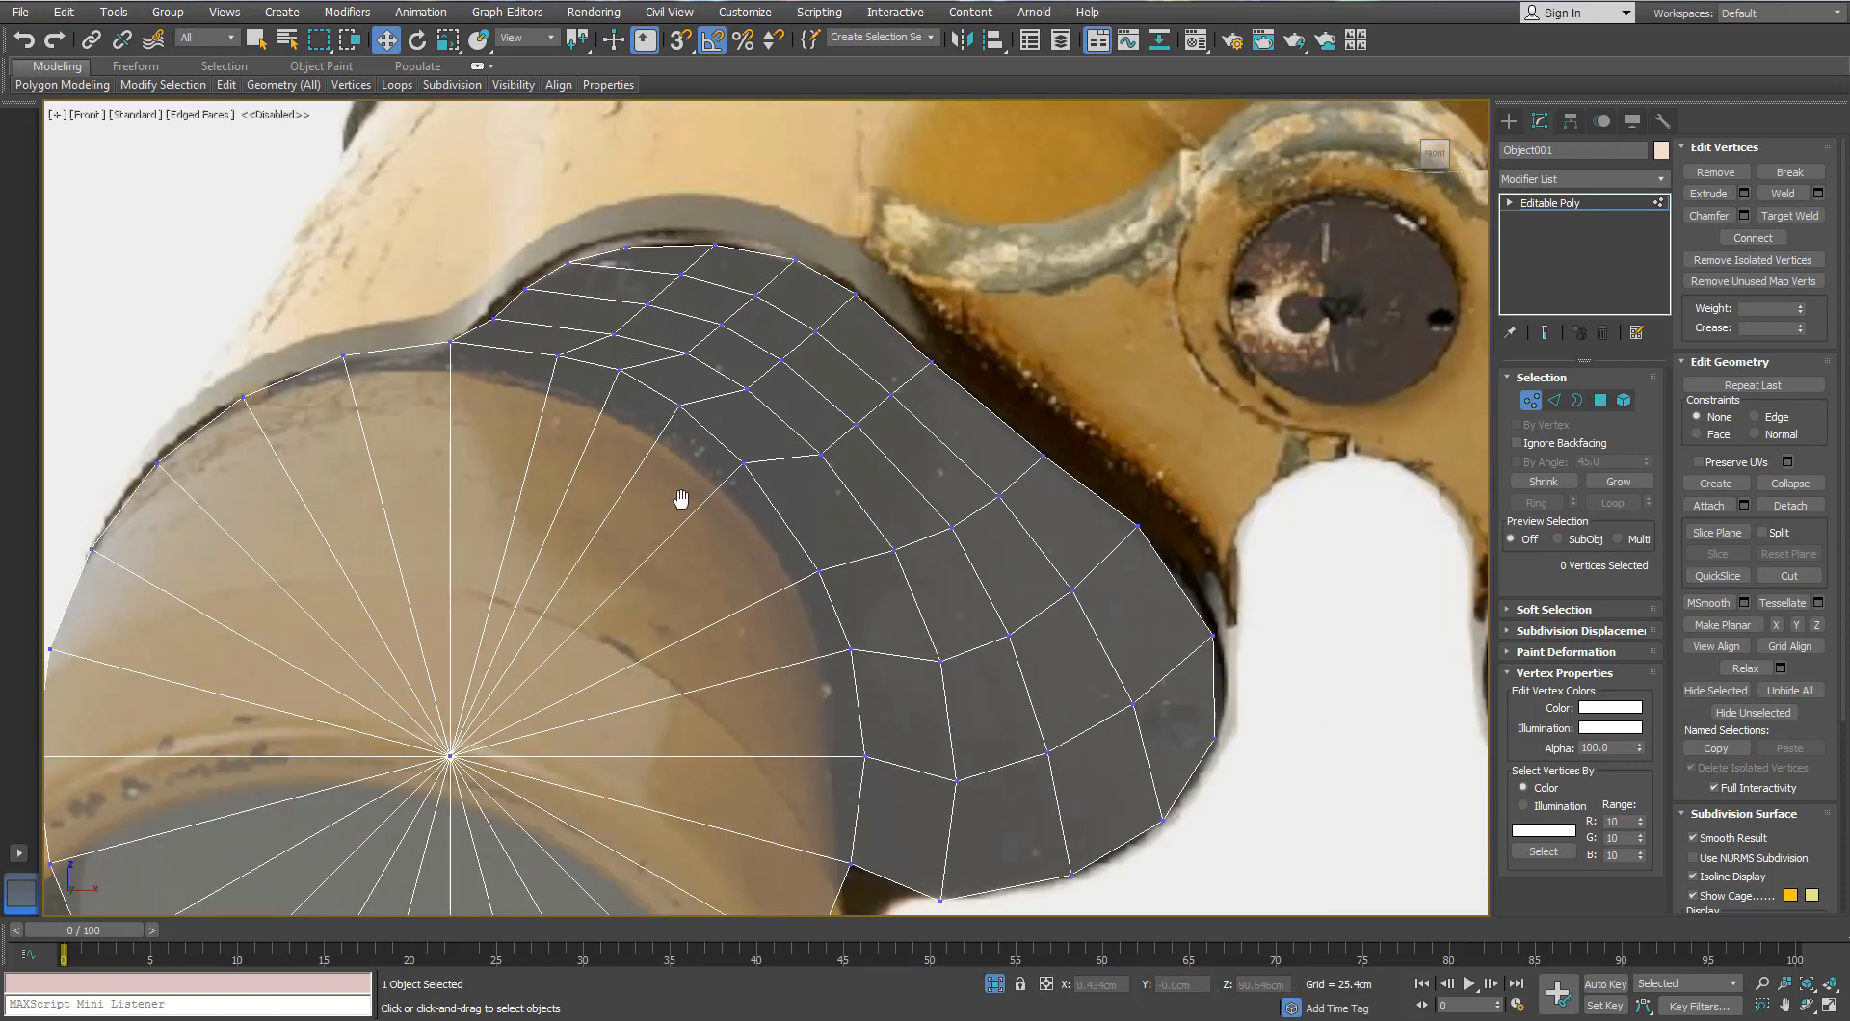
scroll(681, 500, "down", 2)
middle_click_drag(681, 500, 613, 581)
left_click(1553, 400)
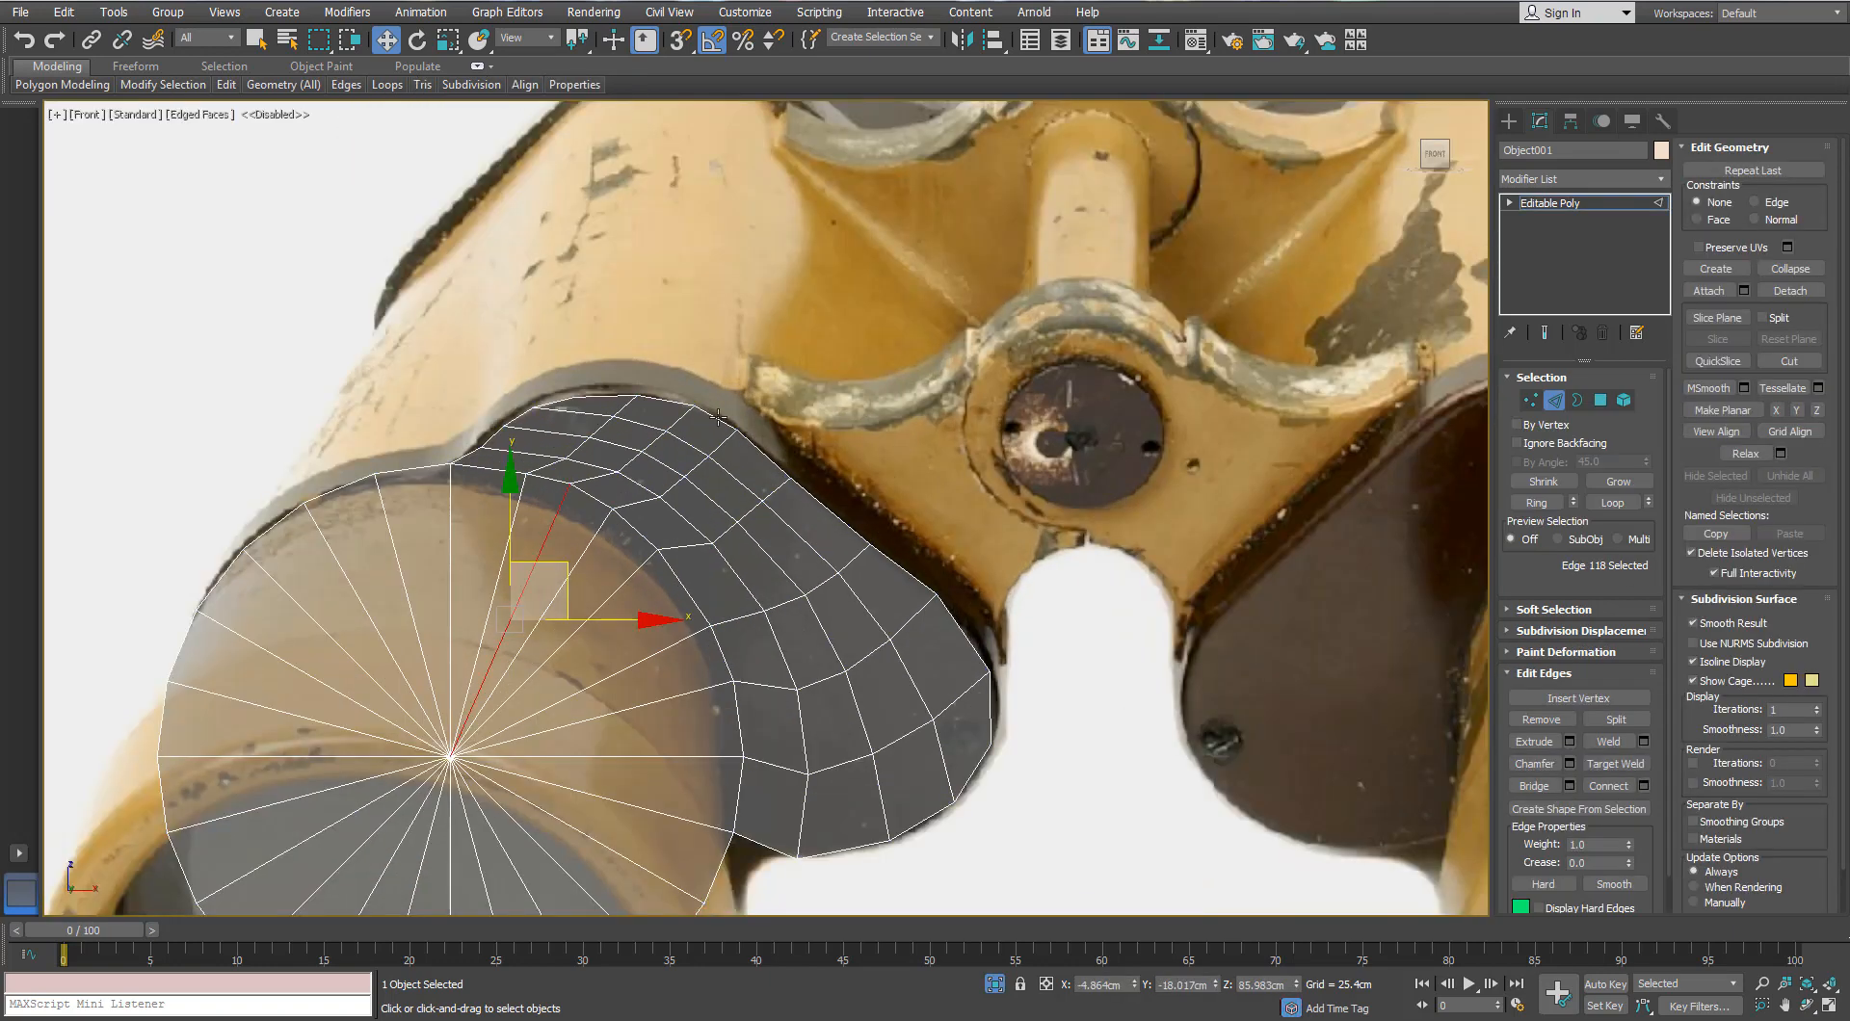
left_click(718, 417)
left_click(769, 457, "ctrl")
left_click(839, 519, "ctrl")
left_click(922, 583, "ctrl")
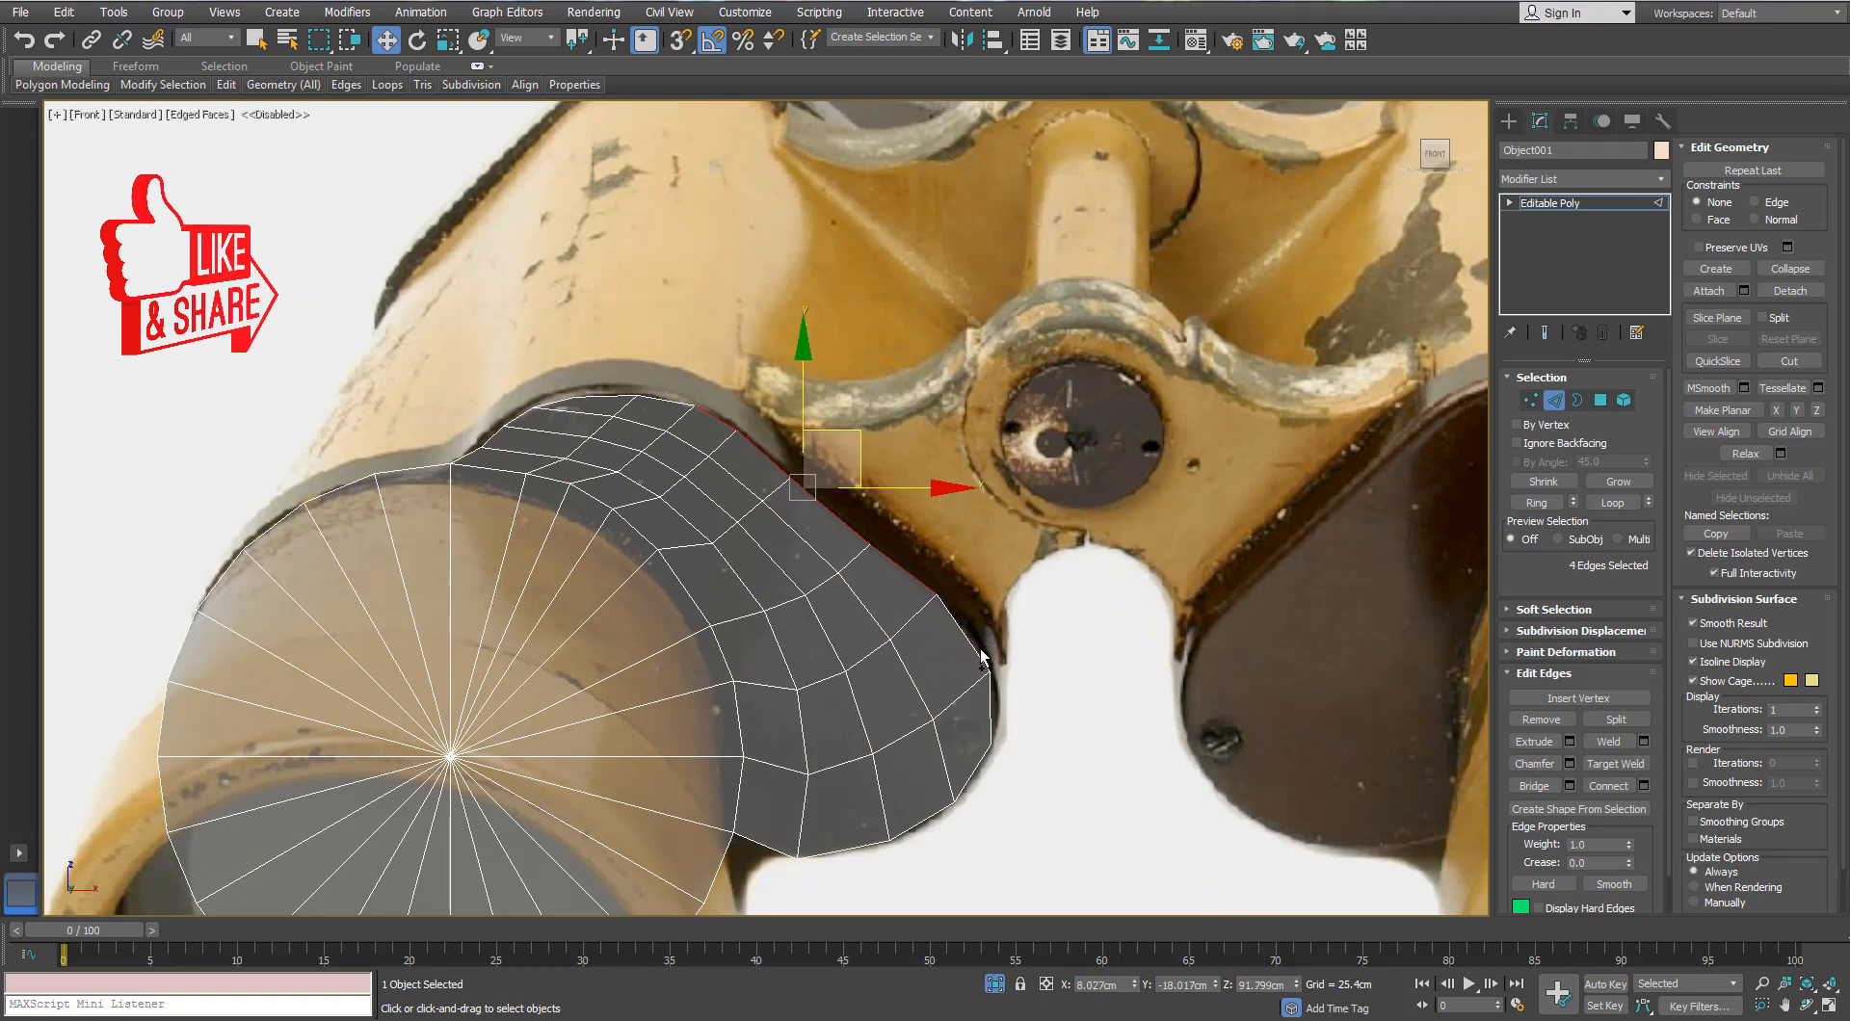
left_click(983, 658, "ctrl")
Step: Shift+drag extrude the five border edges toward the hinge and fit them along the notch
left_click_drag(887, 476, 915, 451)
key("ctrl+z")
key("ctrl+z")
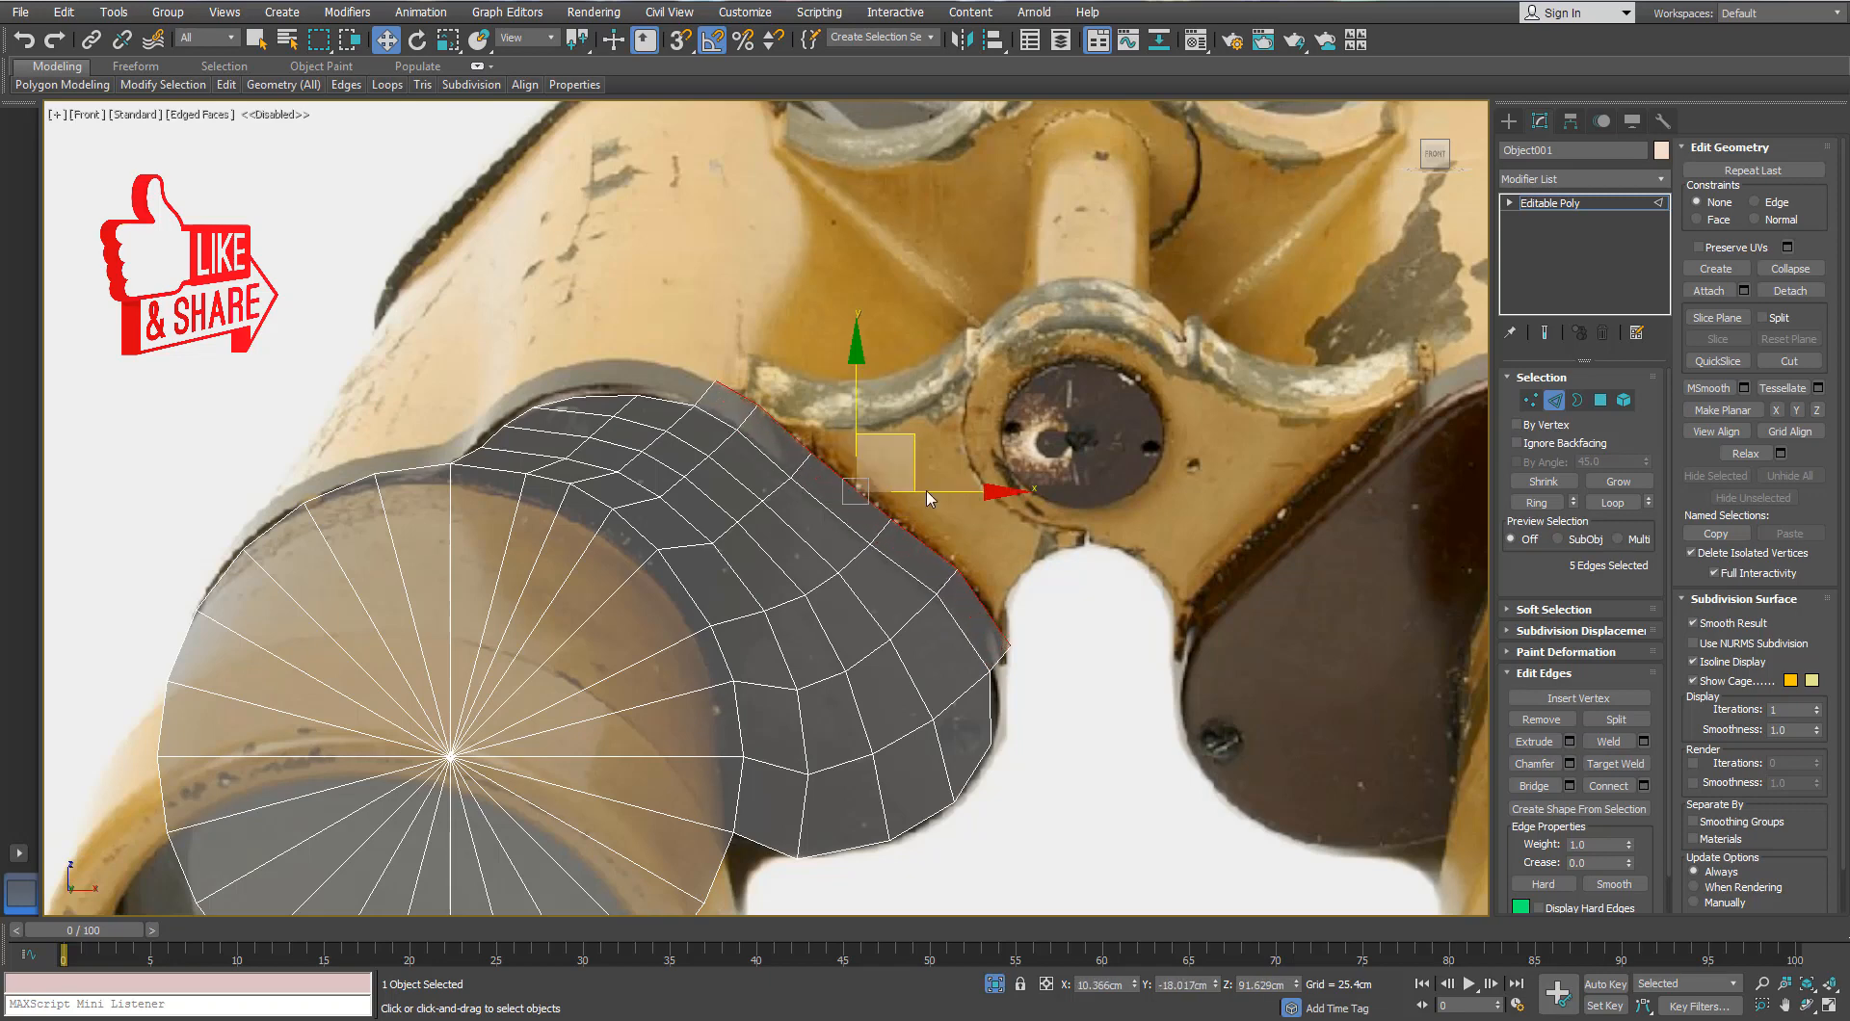
key("r")
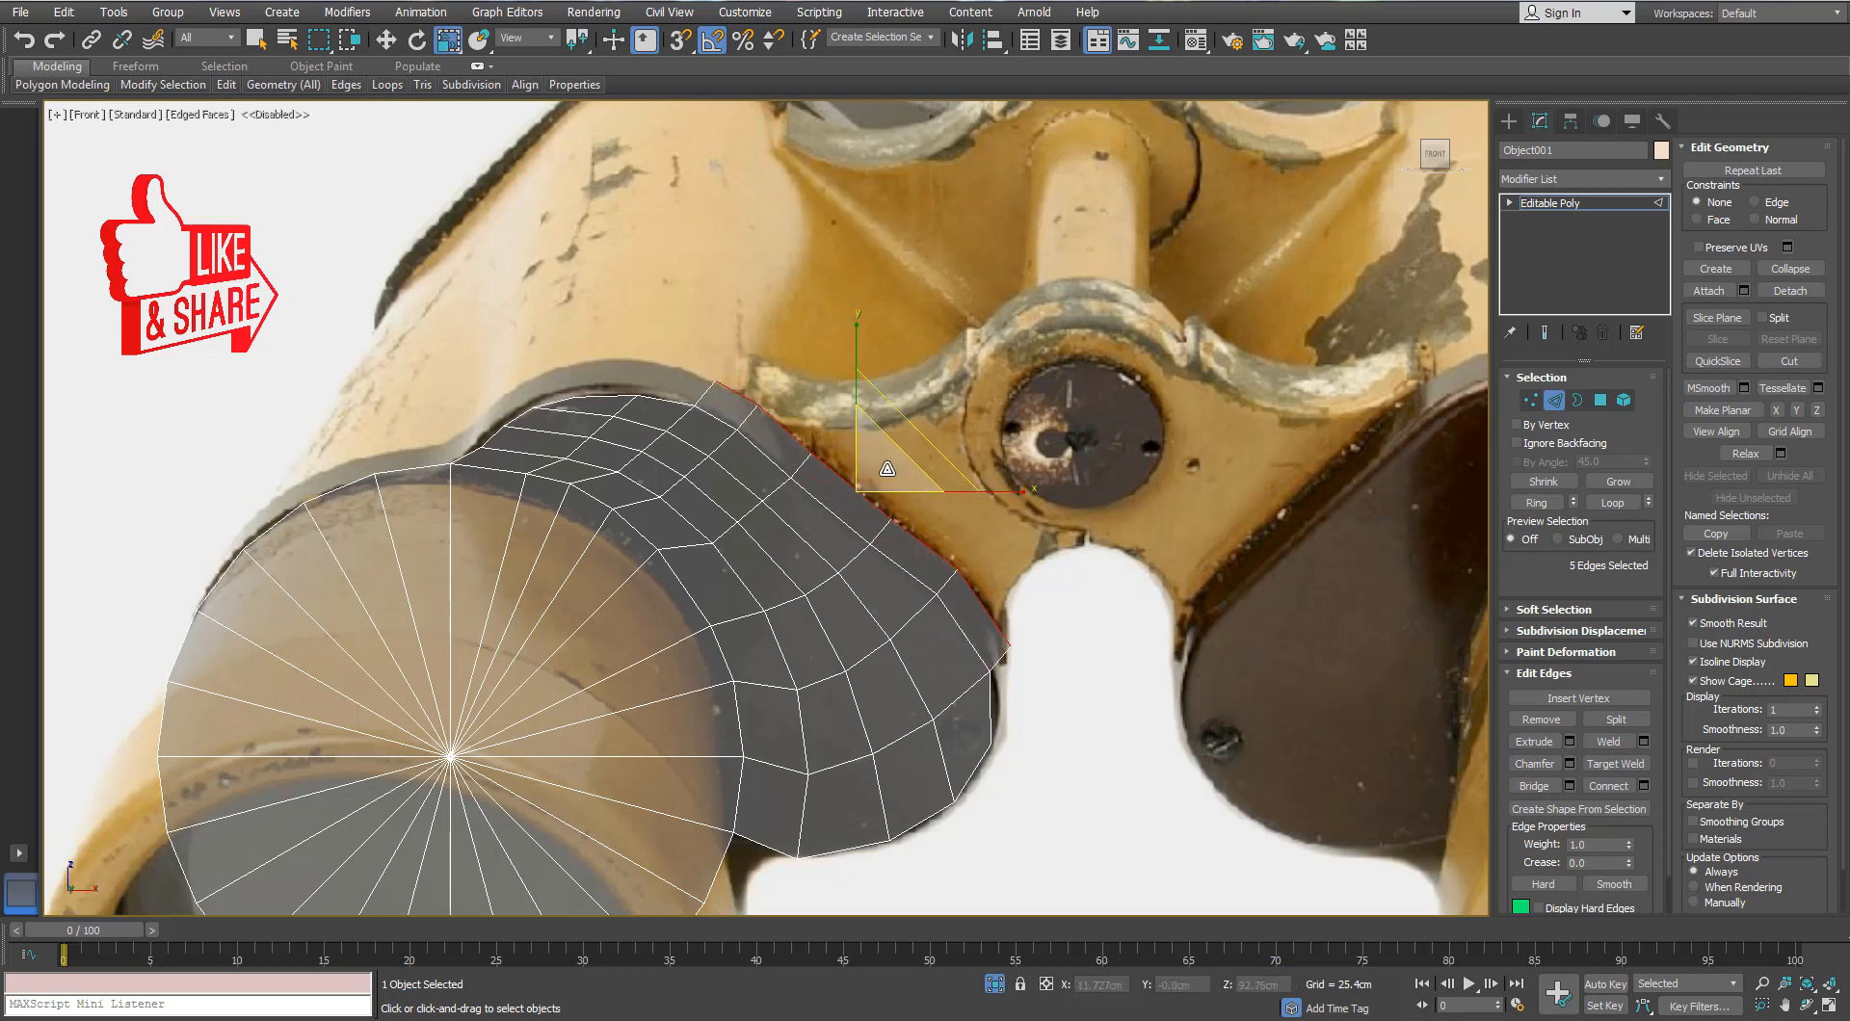
left_click_drag(885, 486, 917, 517)
key("r")
right_click(920, 500)
key("w")
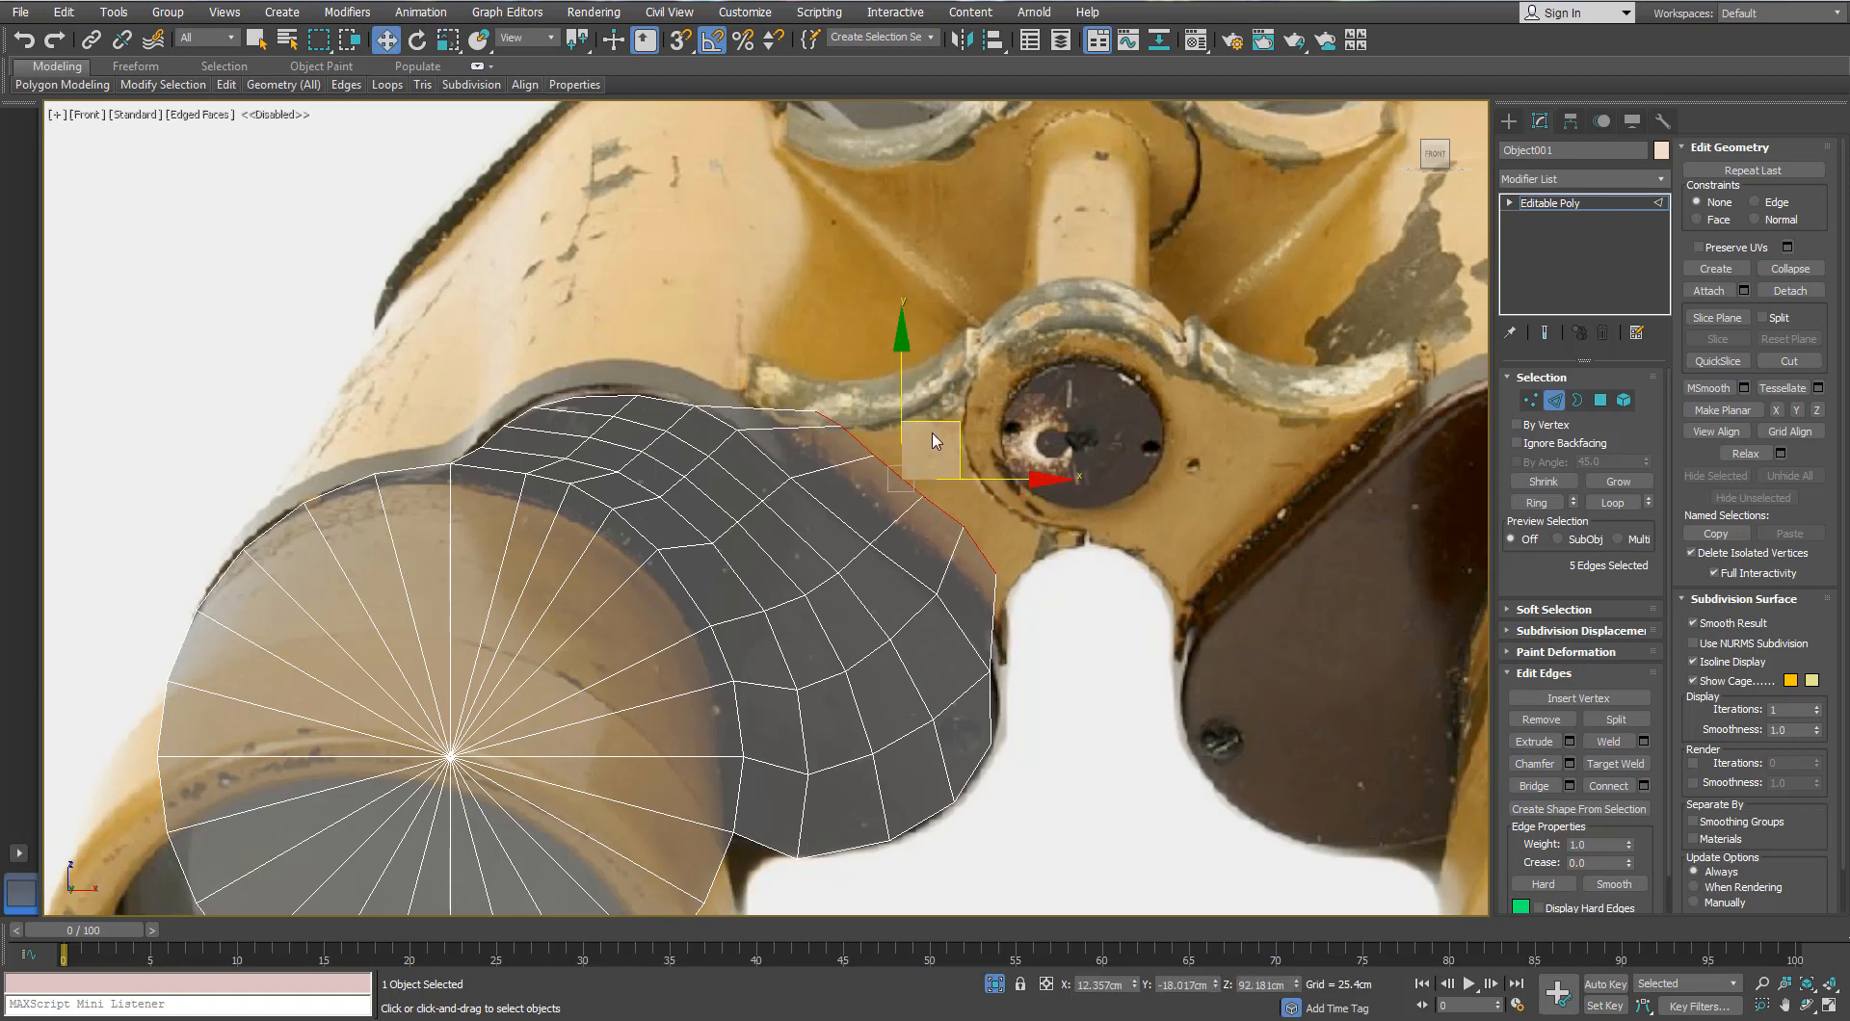
left_click_drag(940, 432, 942, 471)
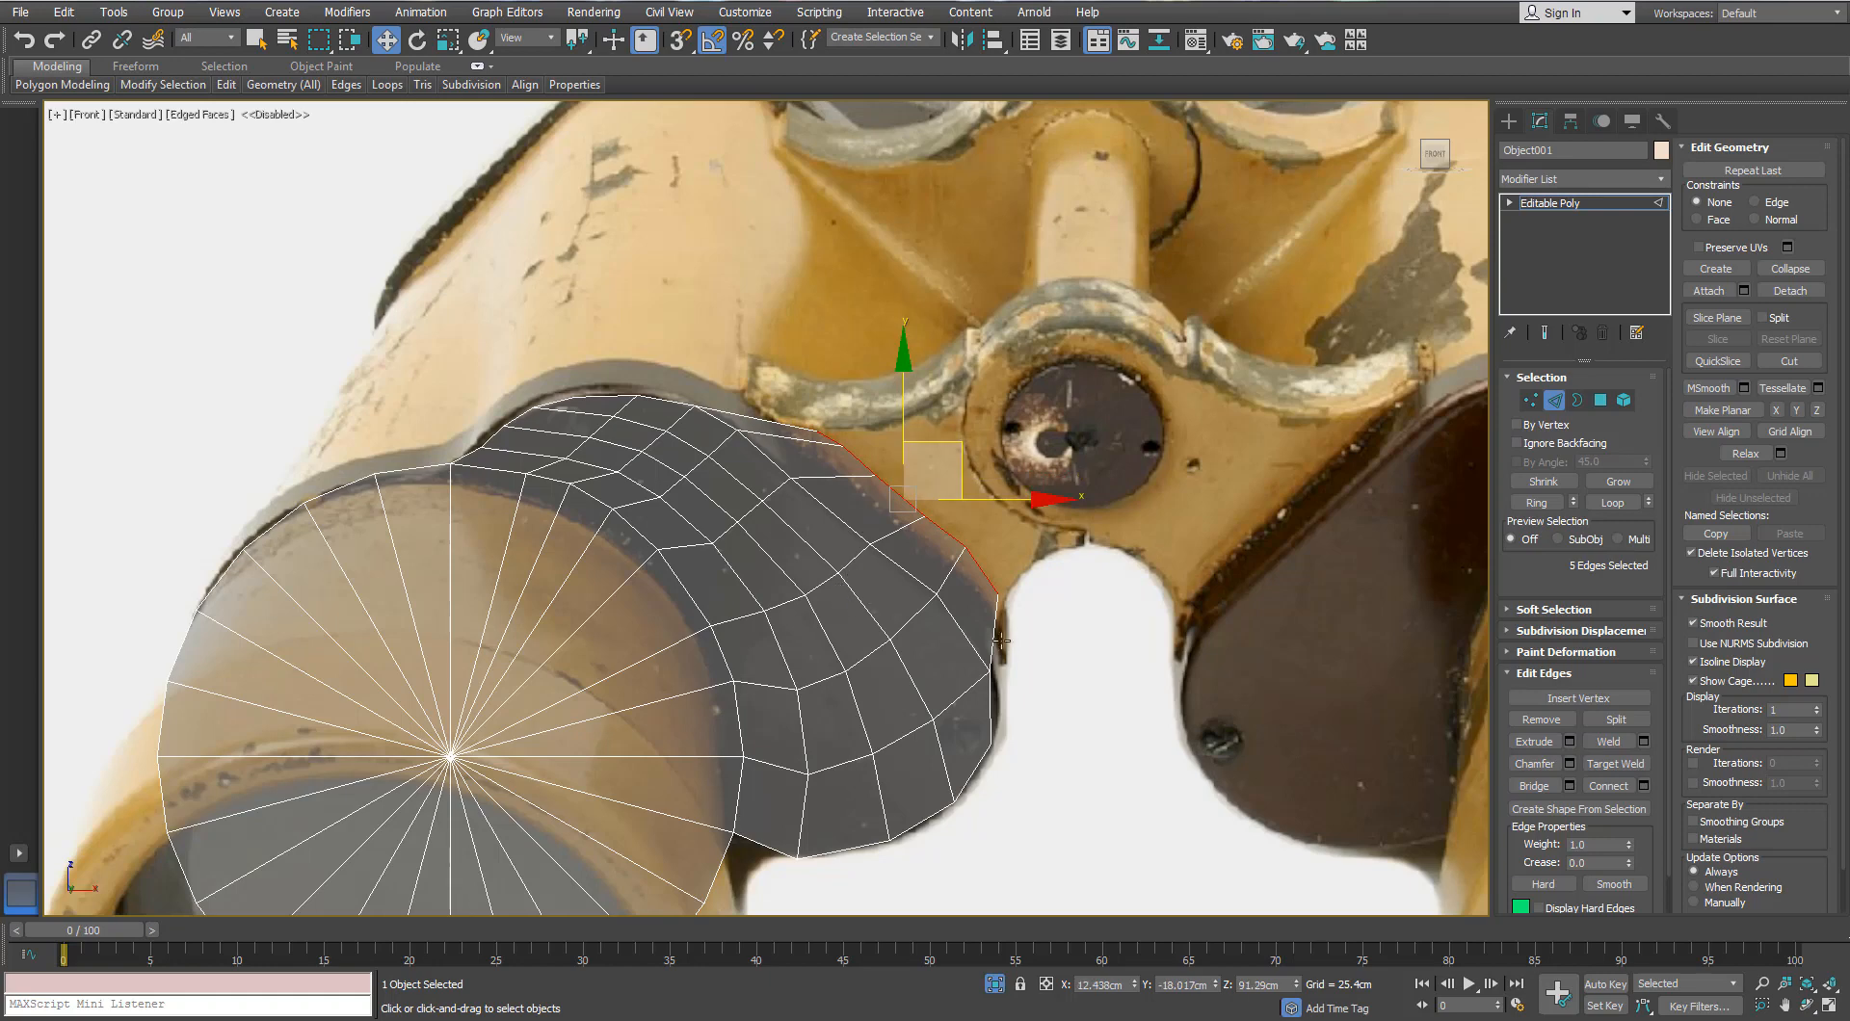
left_click(1530, 399)
scroll(930, 622, "up", 6)
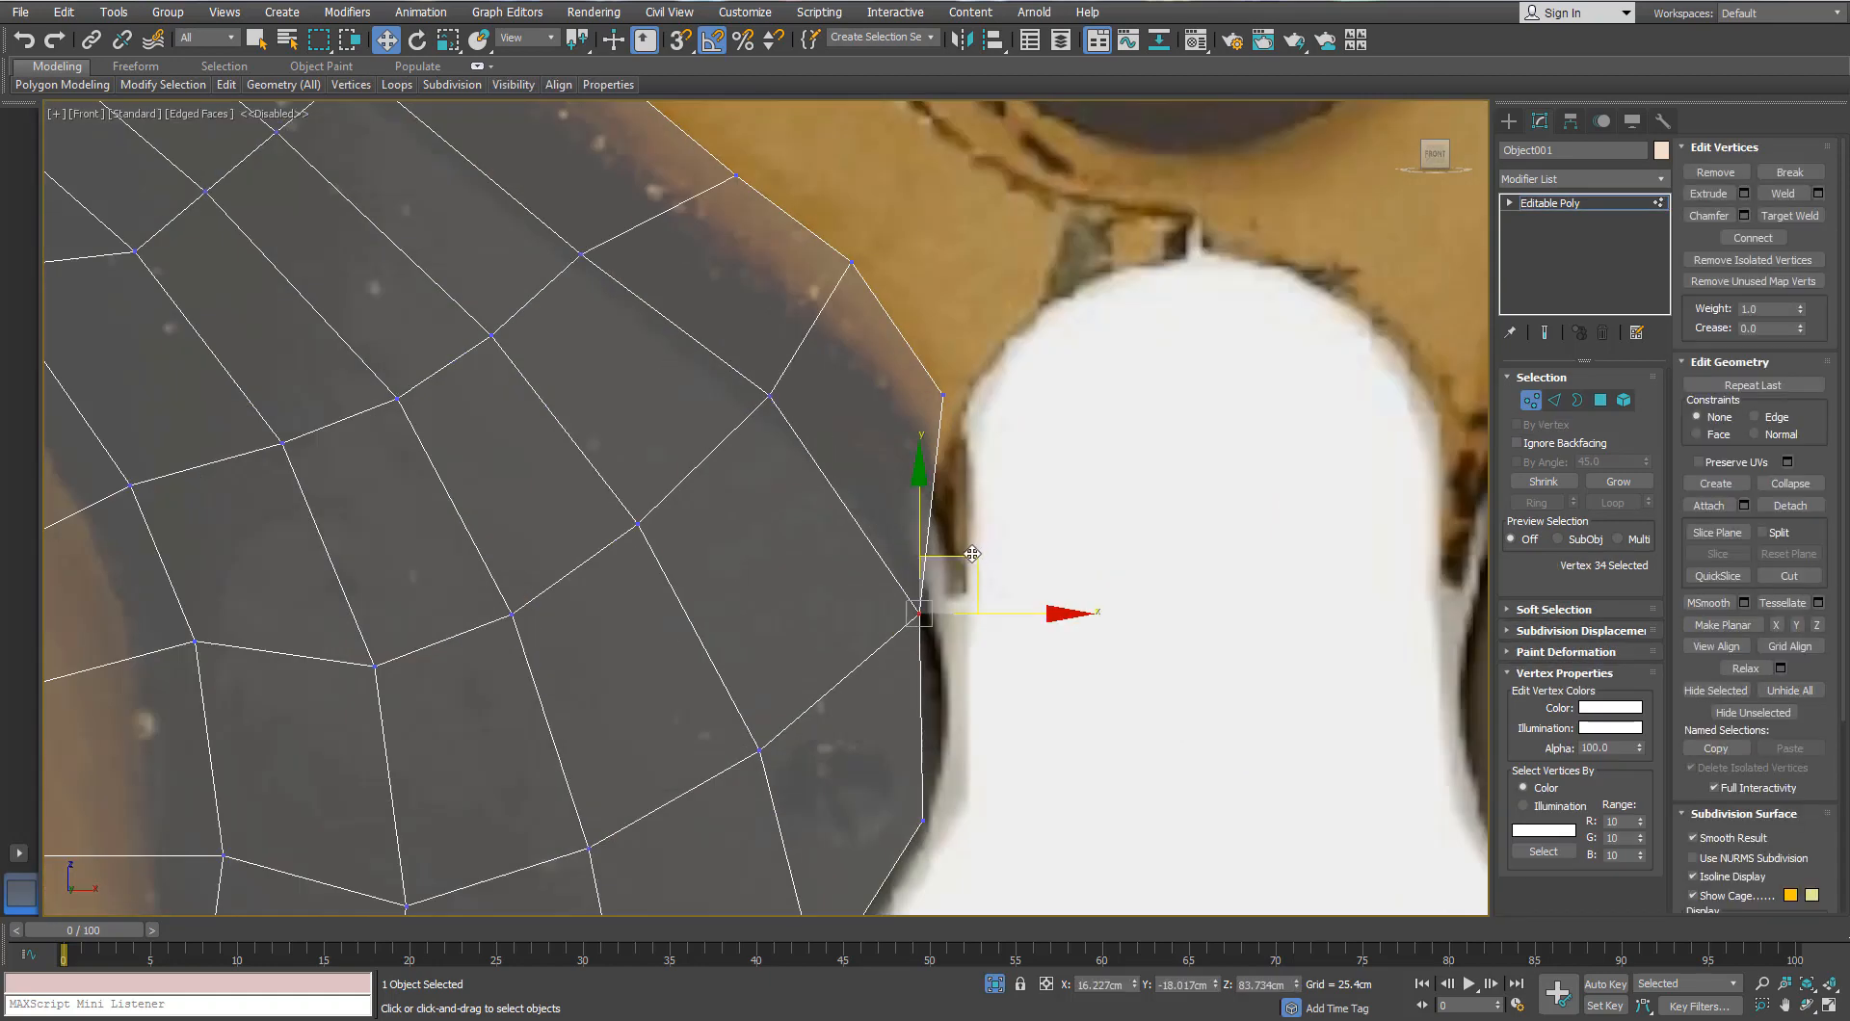
Step: Pull the bridge piece's edge vertex onto the notch outline beside the central bridge
left_click_drag(972, 554, 994, 589)
scroll(995, 595, "down", 4)
left_click(865, 489)
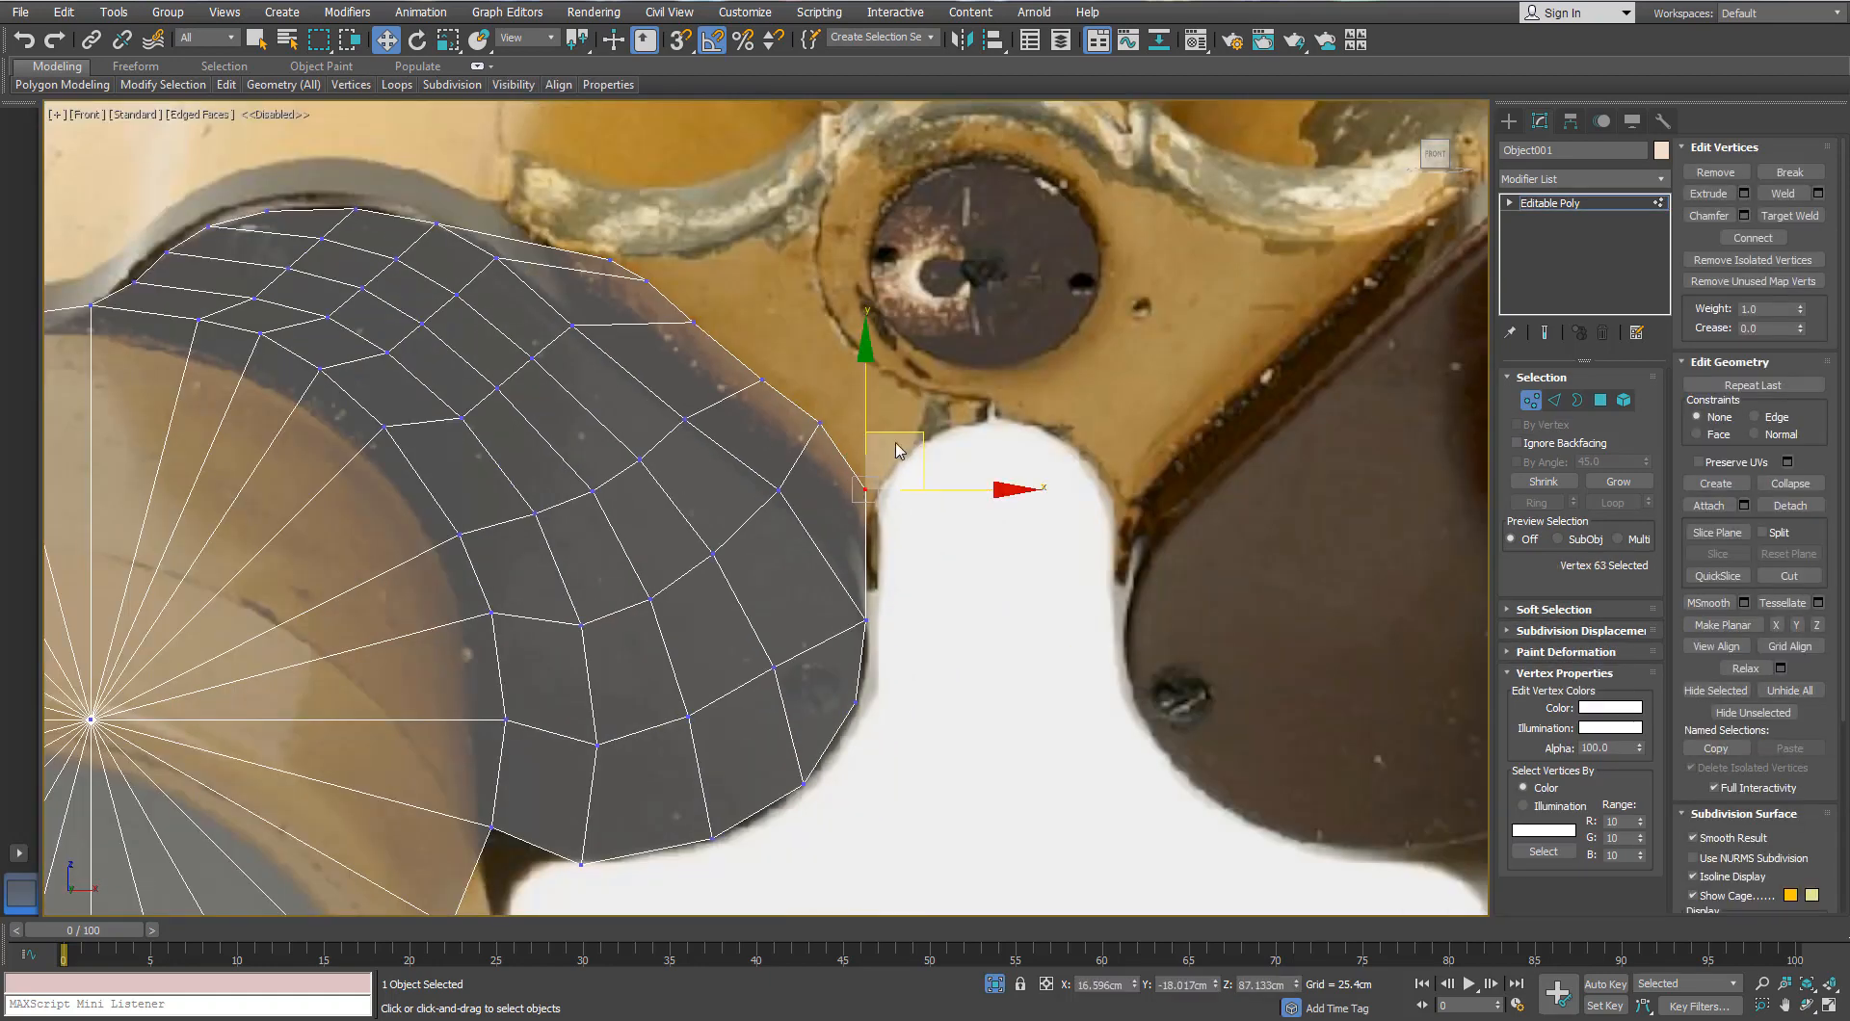
scroll(900, 444, "down", 4)
Step: Leave vertex editing and frame the whole eyepiece mesh in the view
key("1")
middle_click_drag(345, 827, 865, 520)
scroll(886, 505, "up", 2)
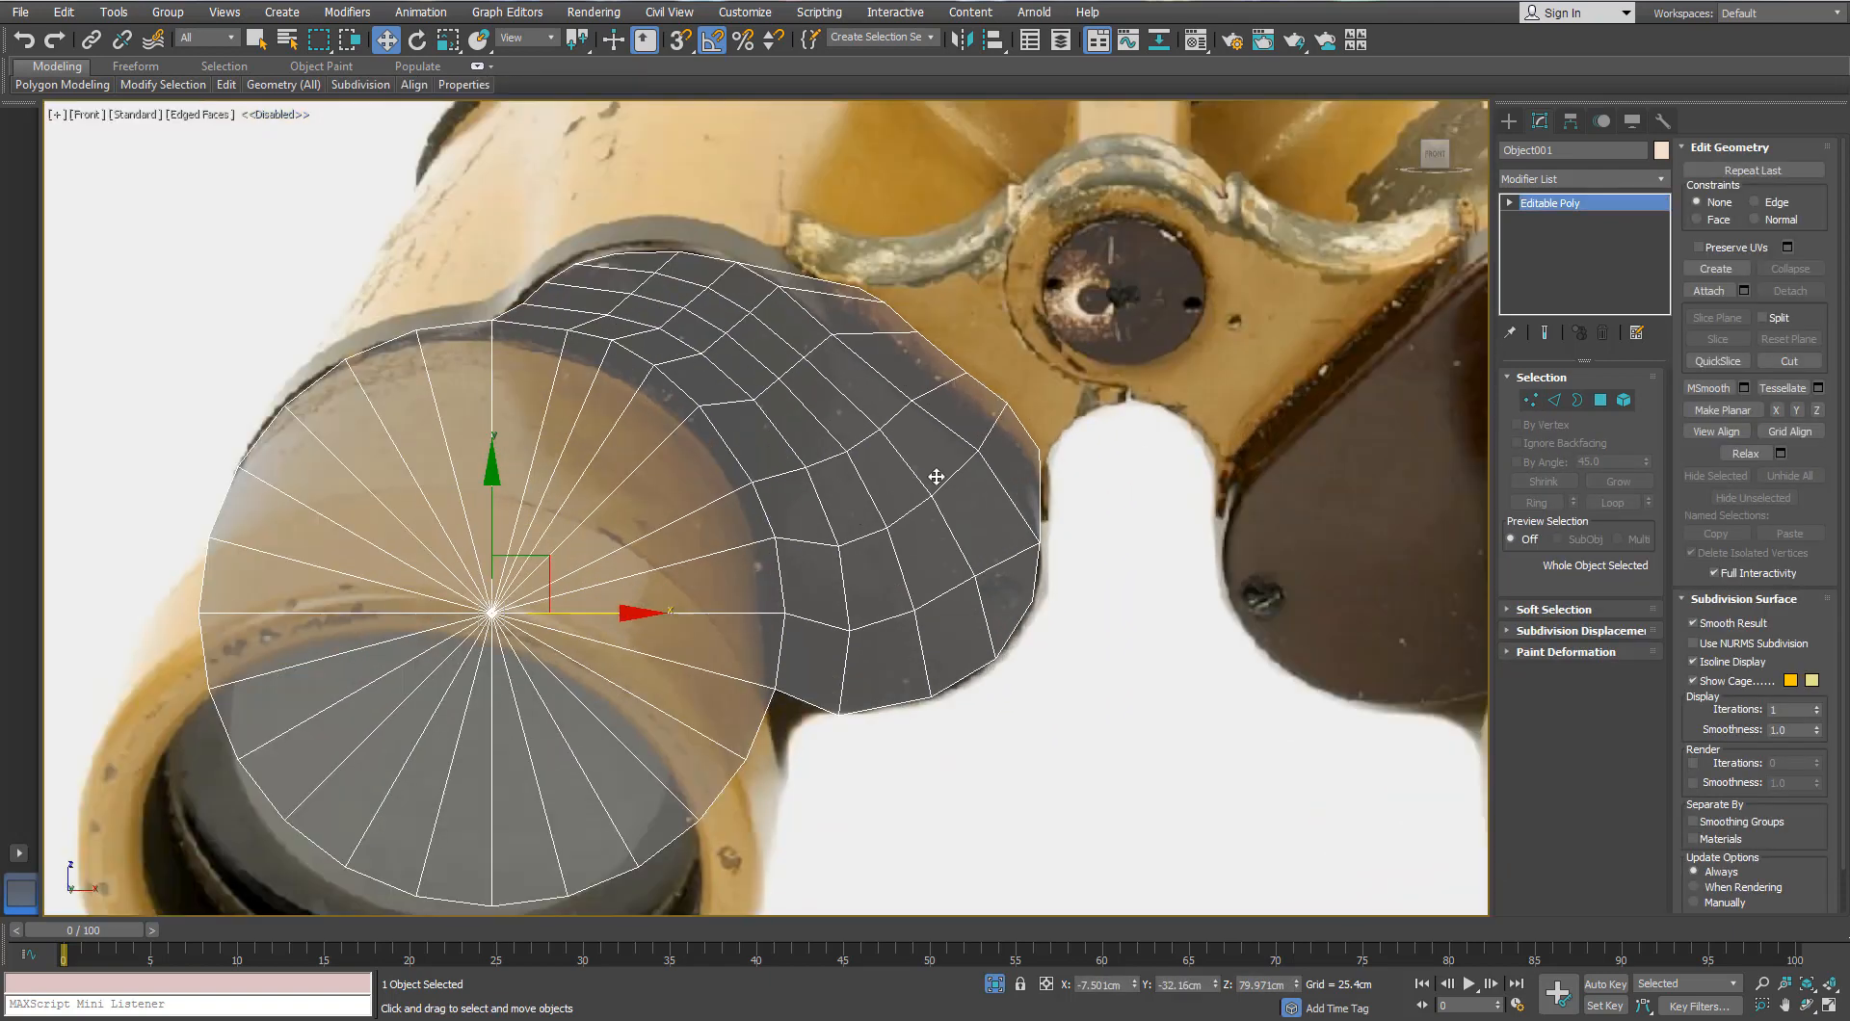
scroll(937, 477, "down", 3)
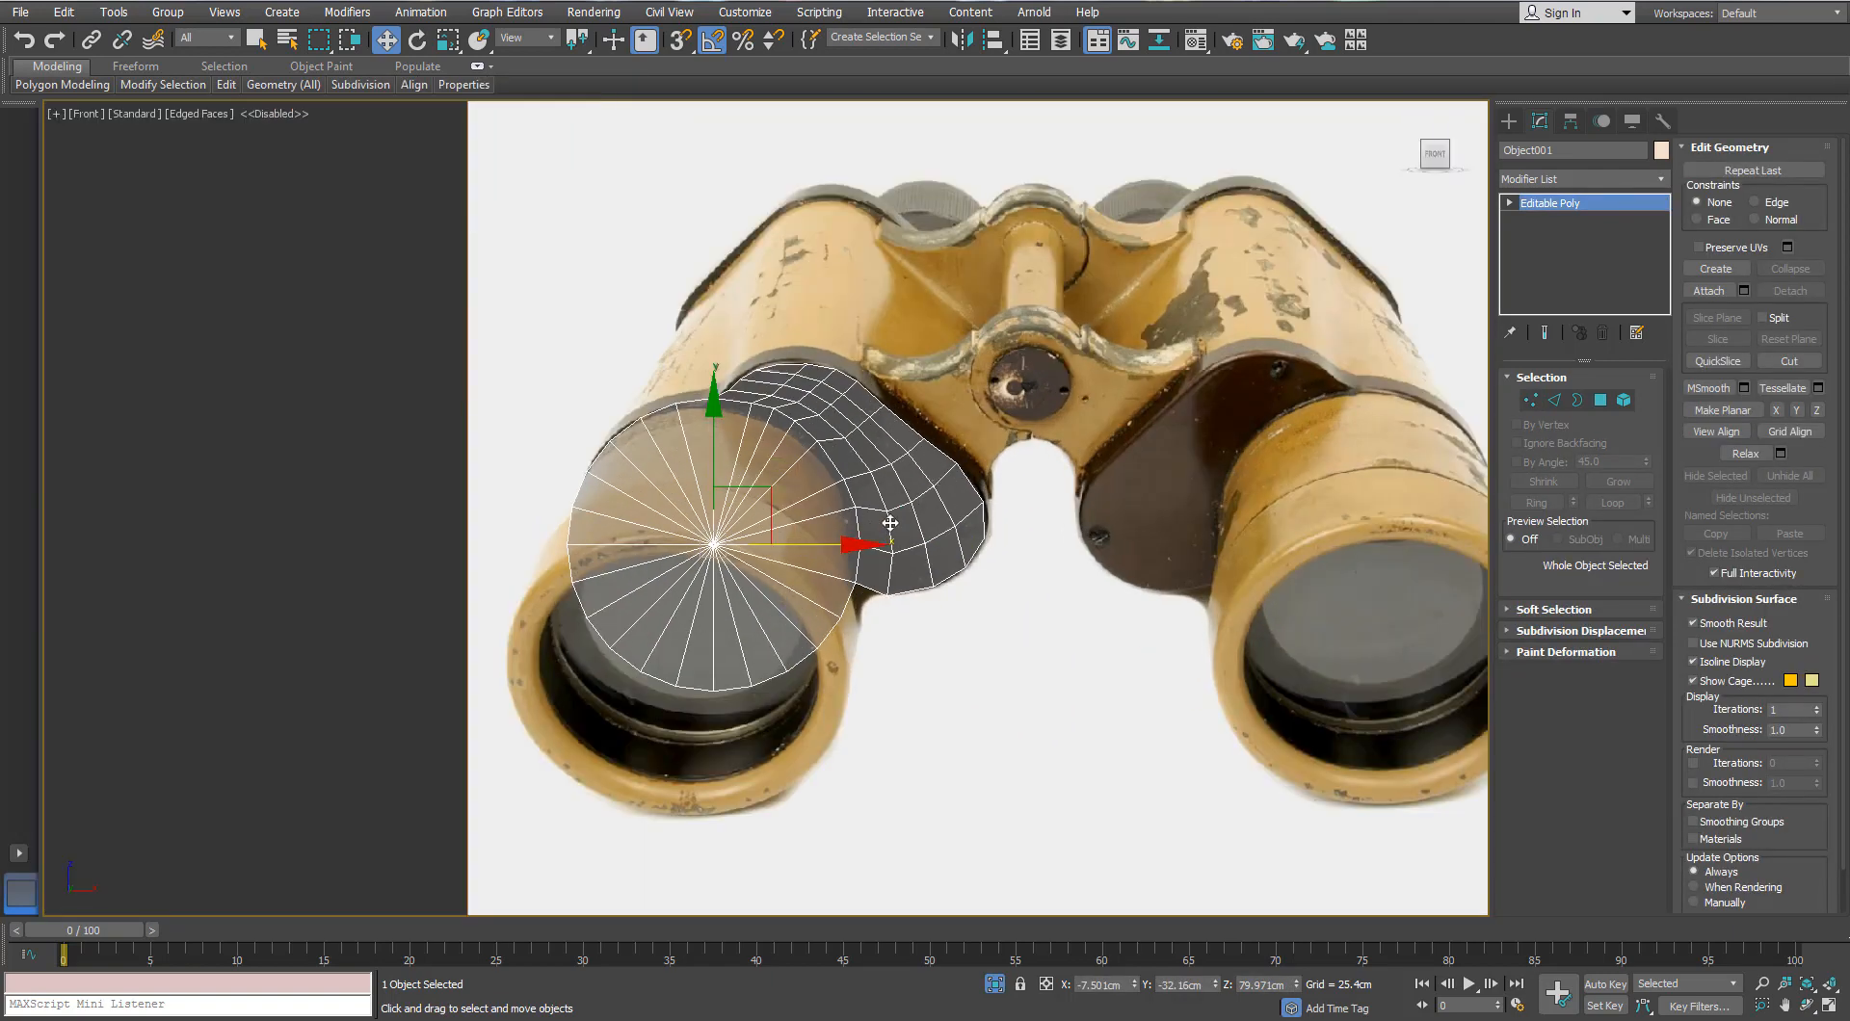
scroll(887, 479, "up", 3)
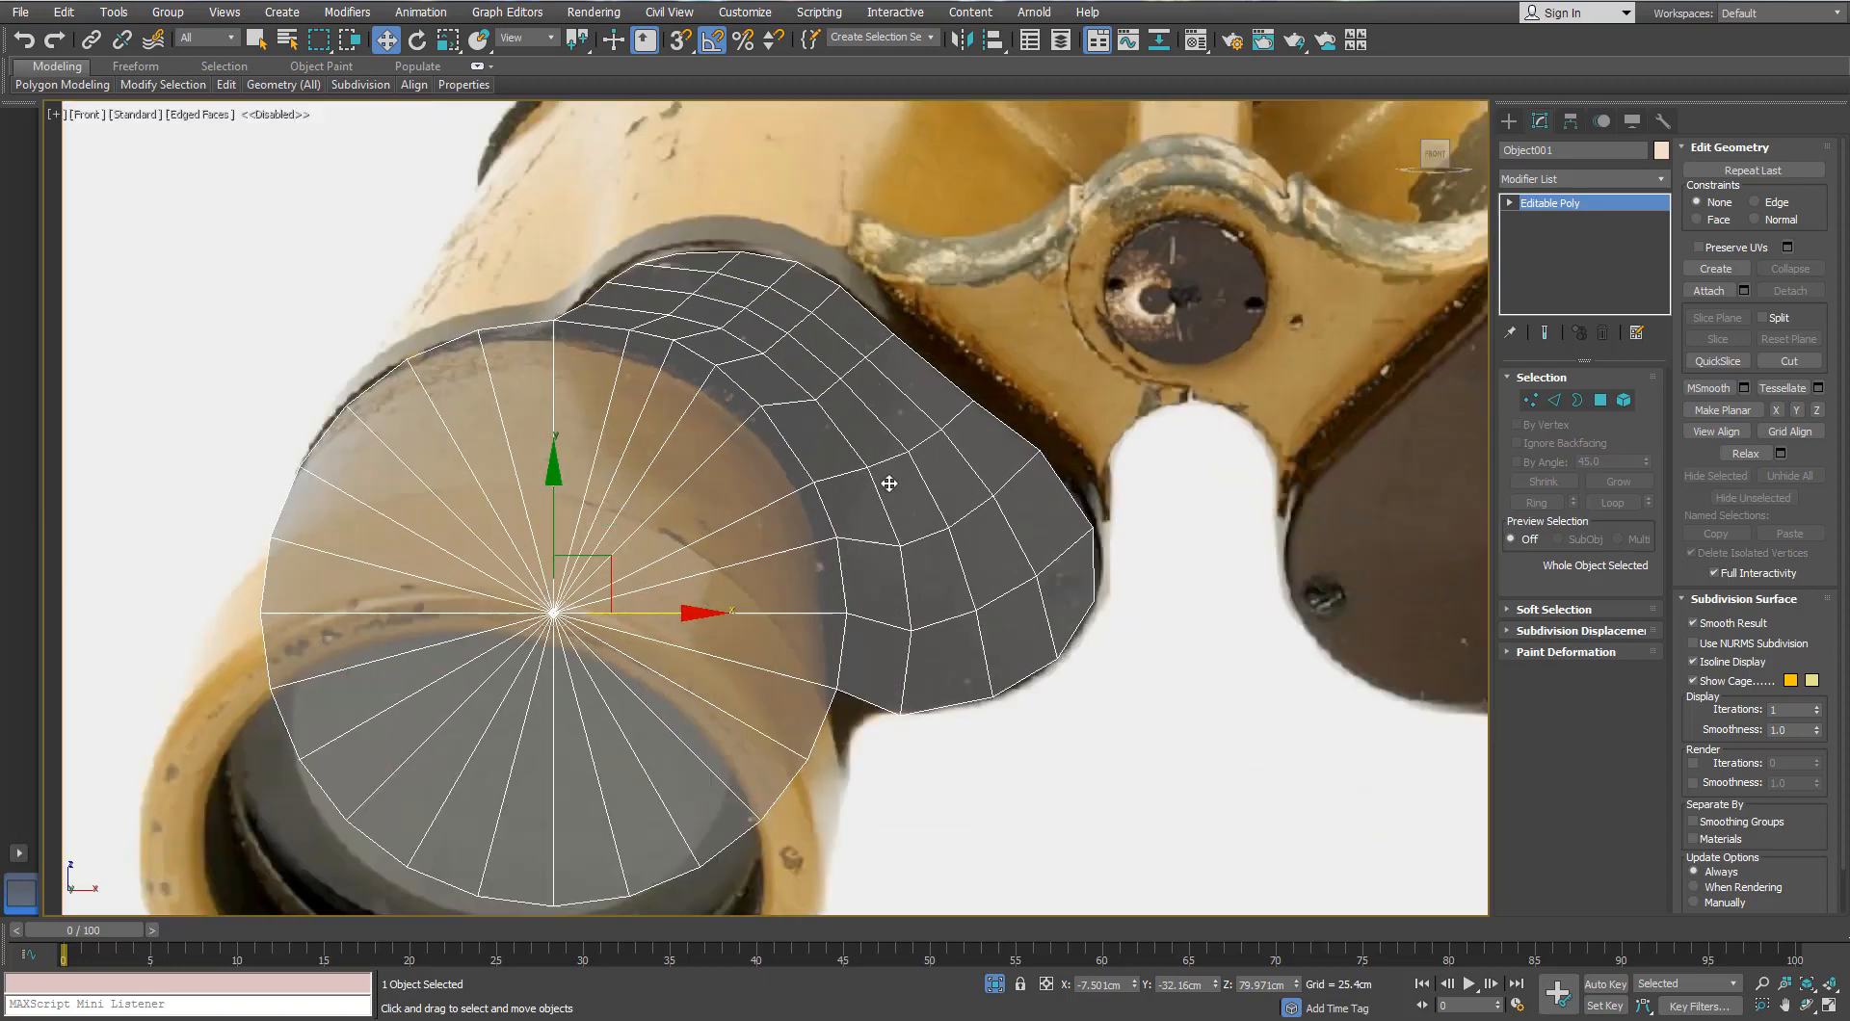
scroll(1146, 553, "up", 2)
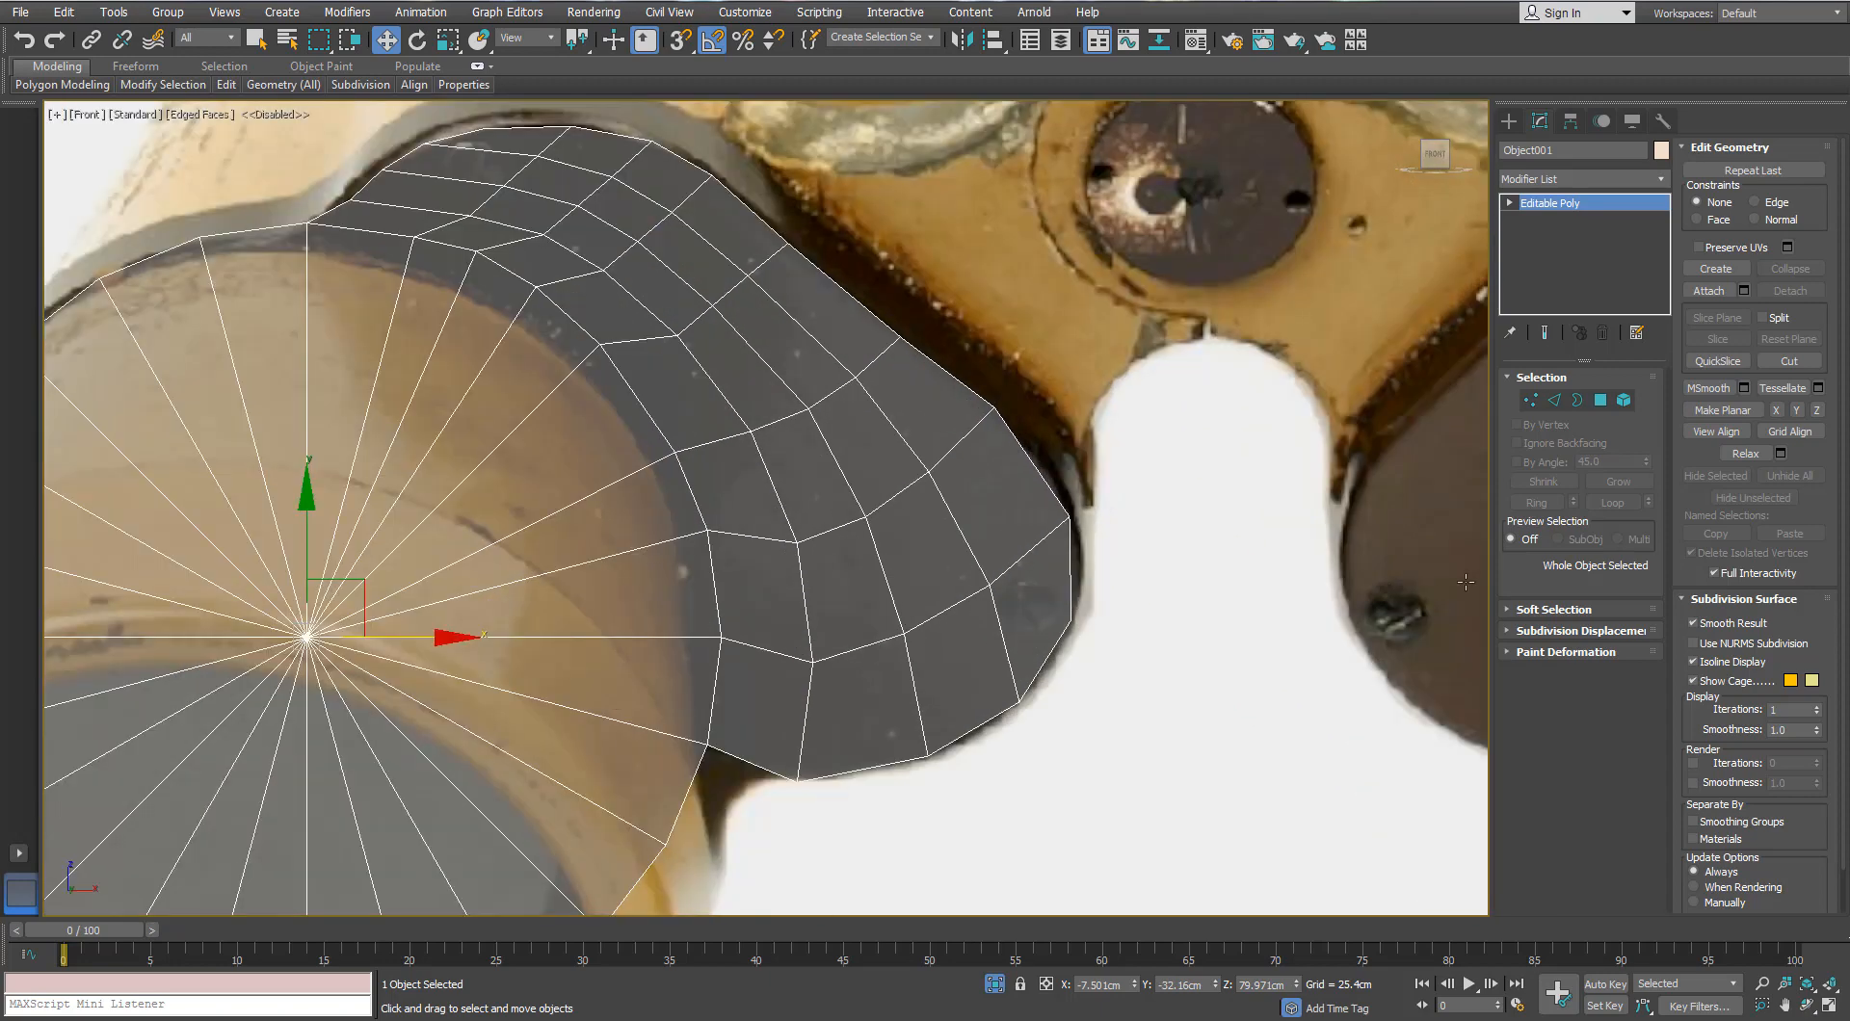
left_click(1555, 400)
Step: Add two connecting edge loops across the bridge and select vertices on its outer edge
left_click(1644, 786)
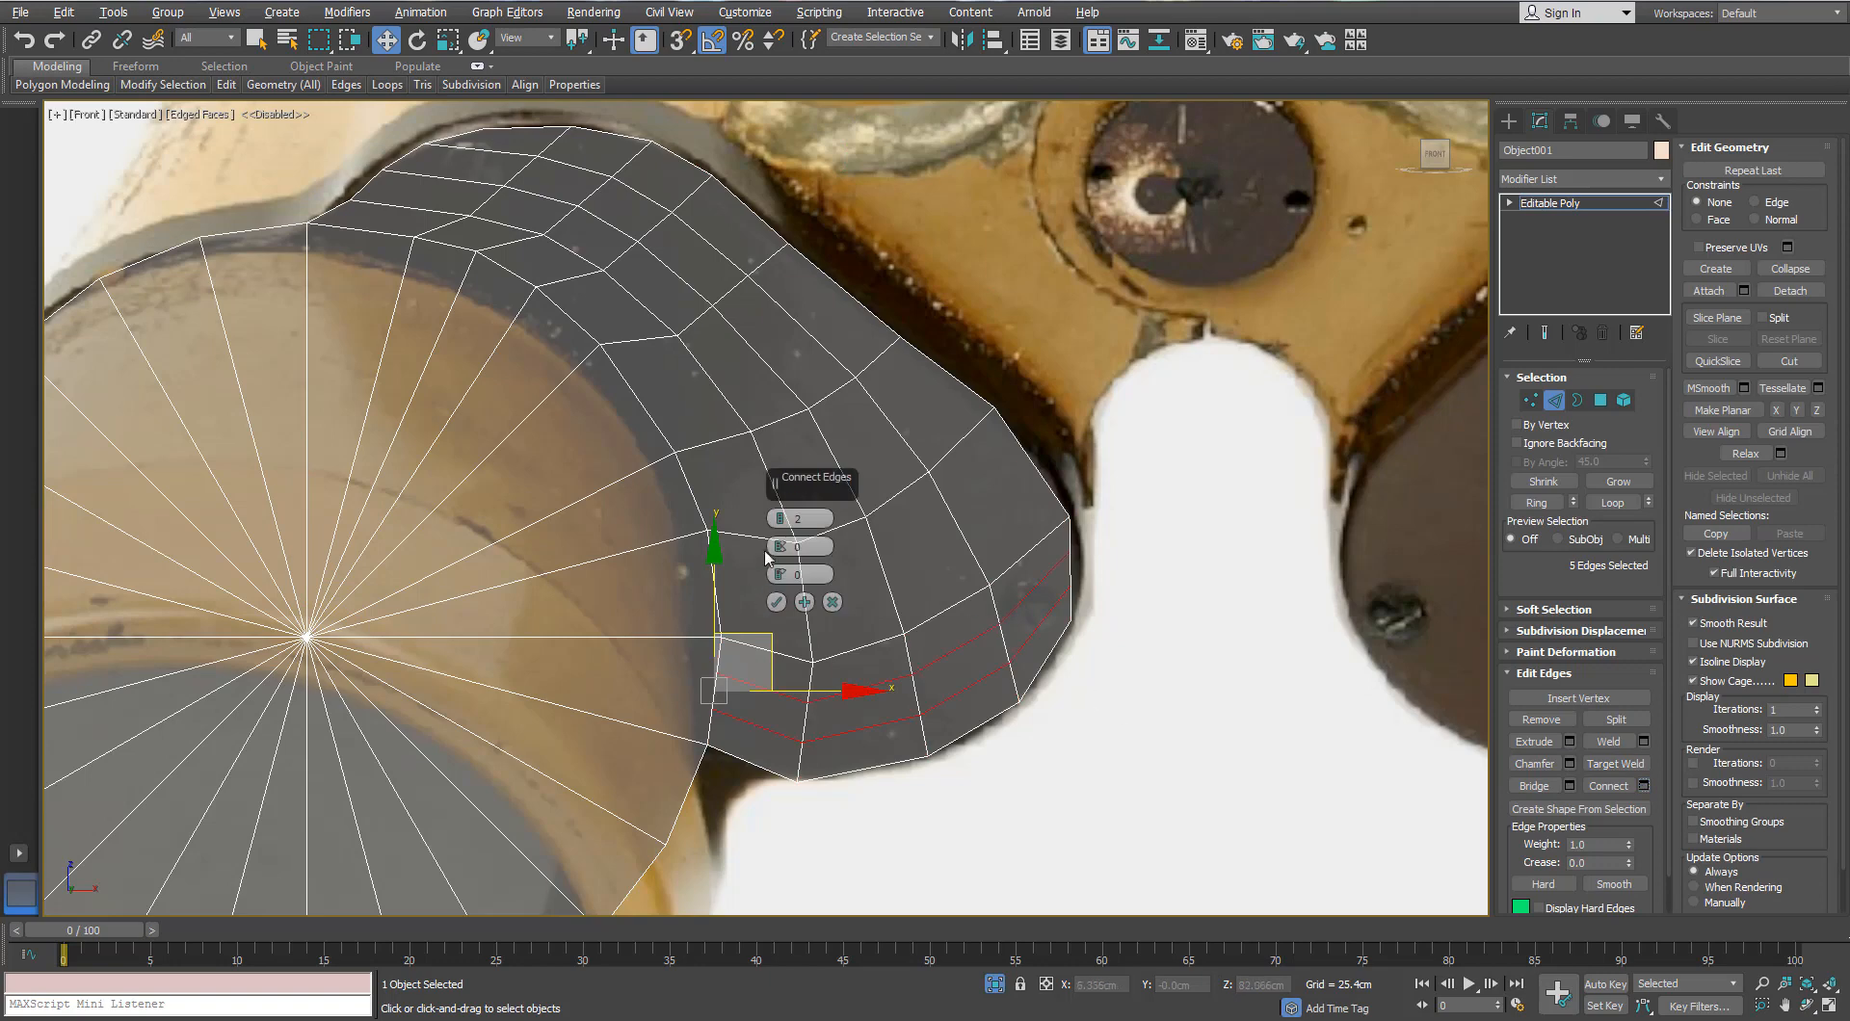
left_click(775, 601)
key("1")
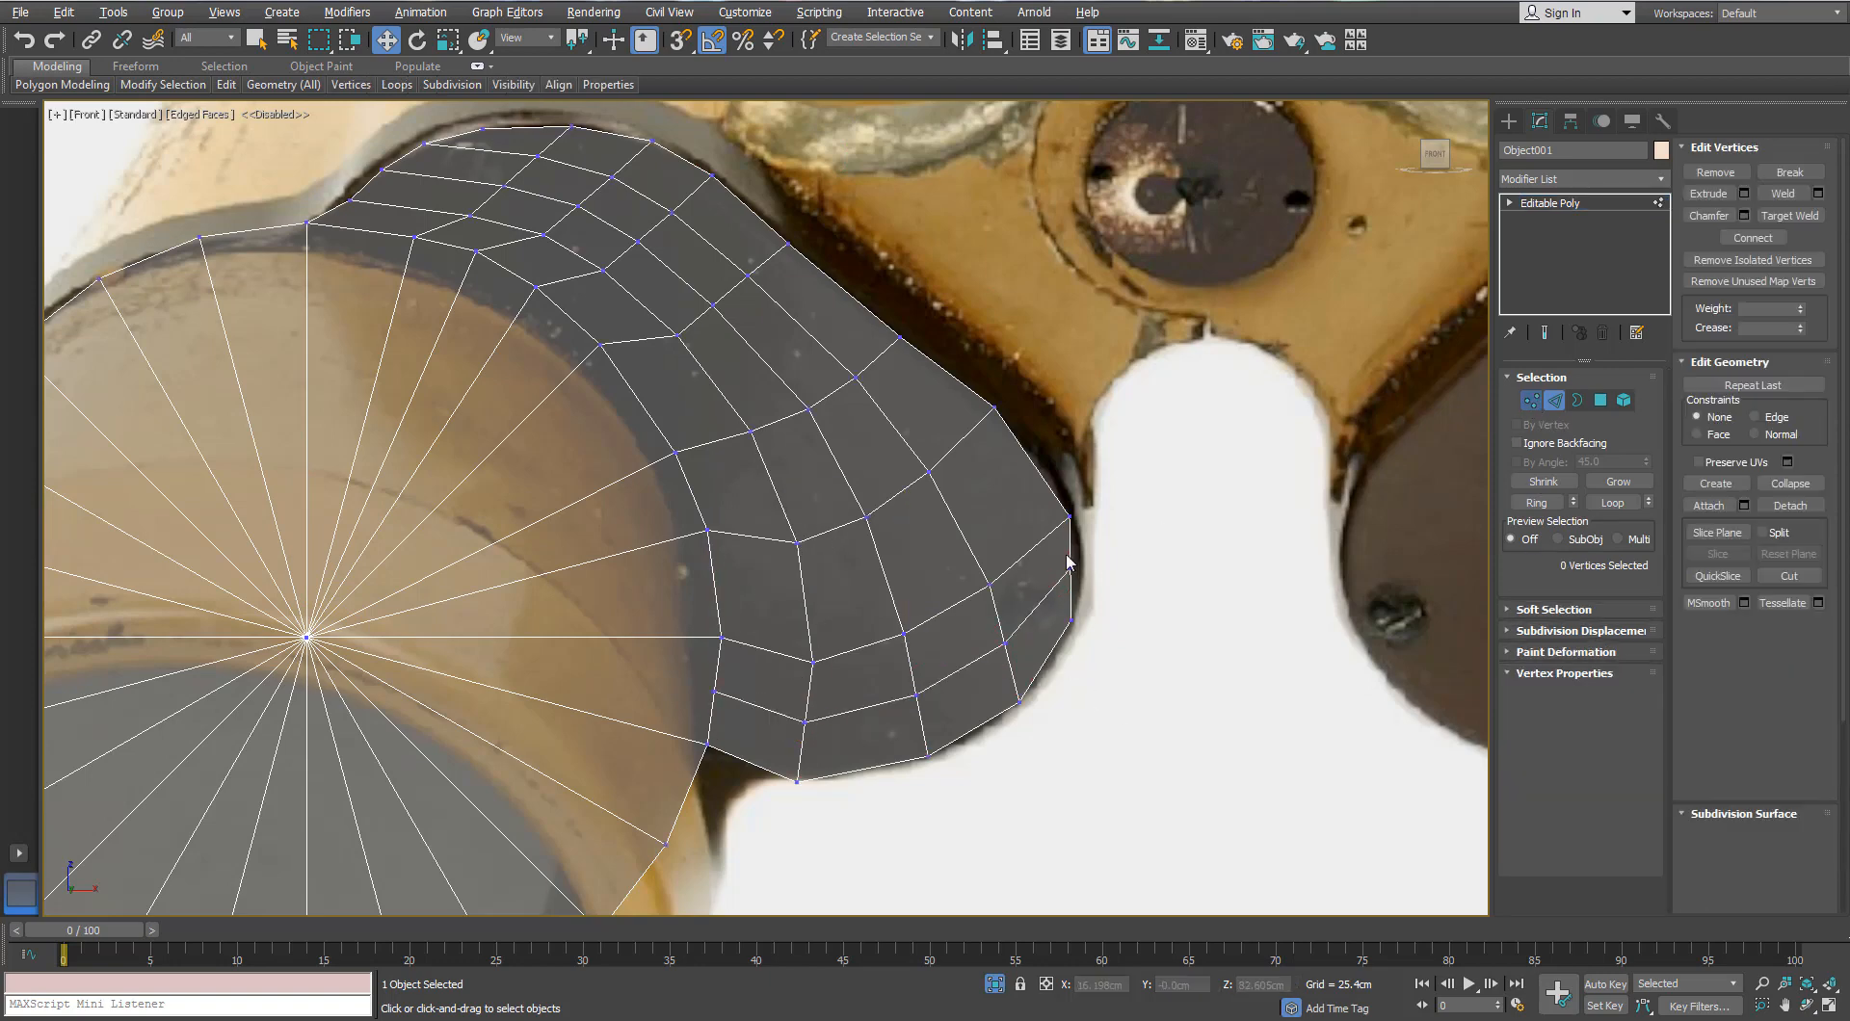
scroll(1069, 569, "up", 3)
left_click(1089, 576)
left_click(1068, 439)
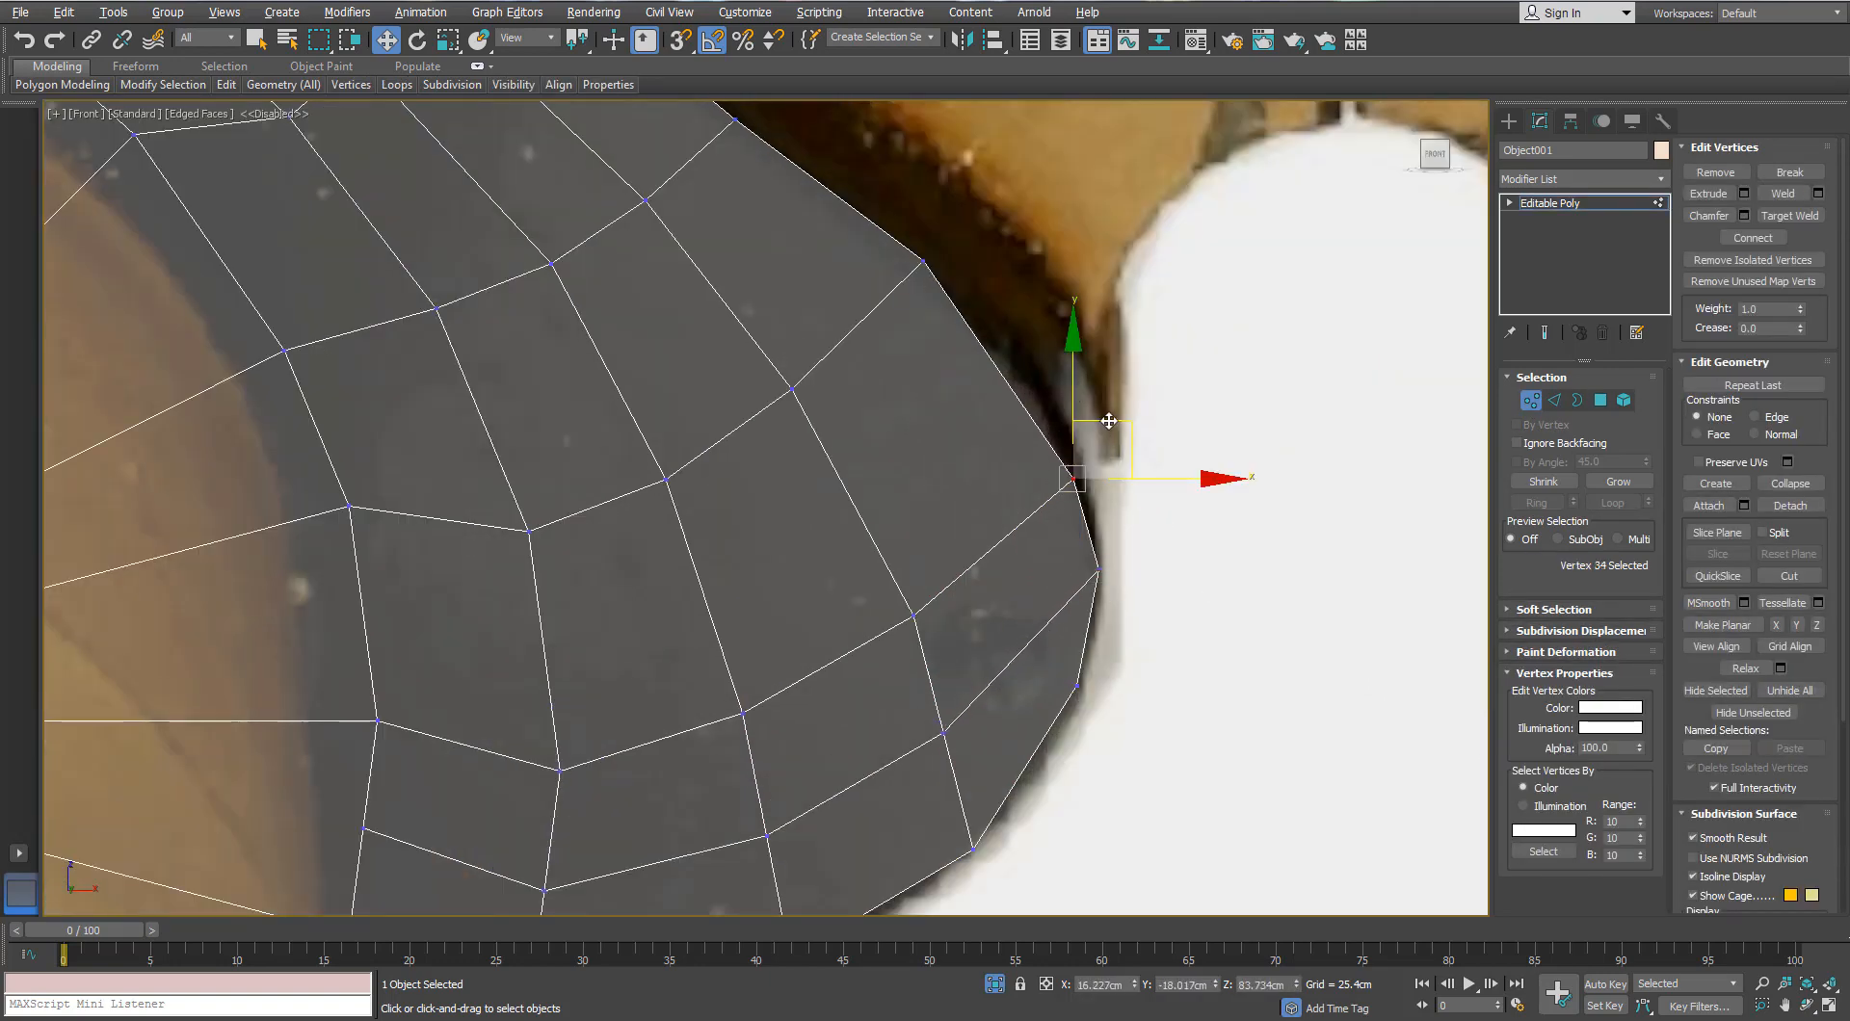
scroll(1083, 382, "down", 5)
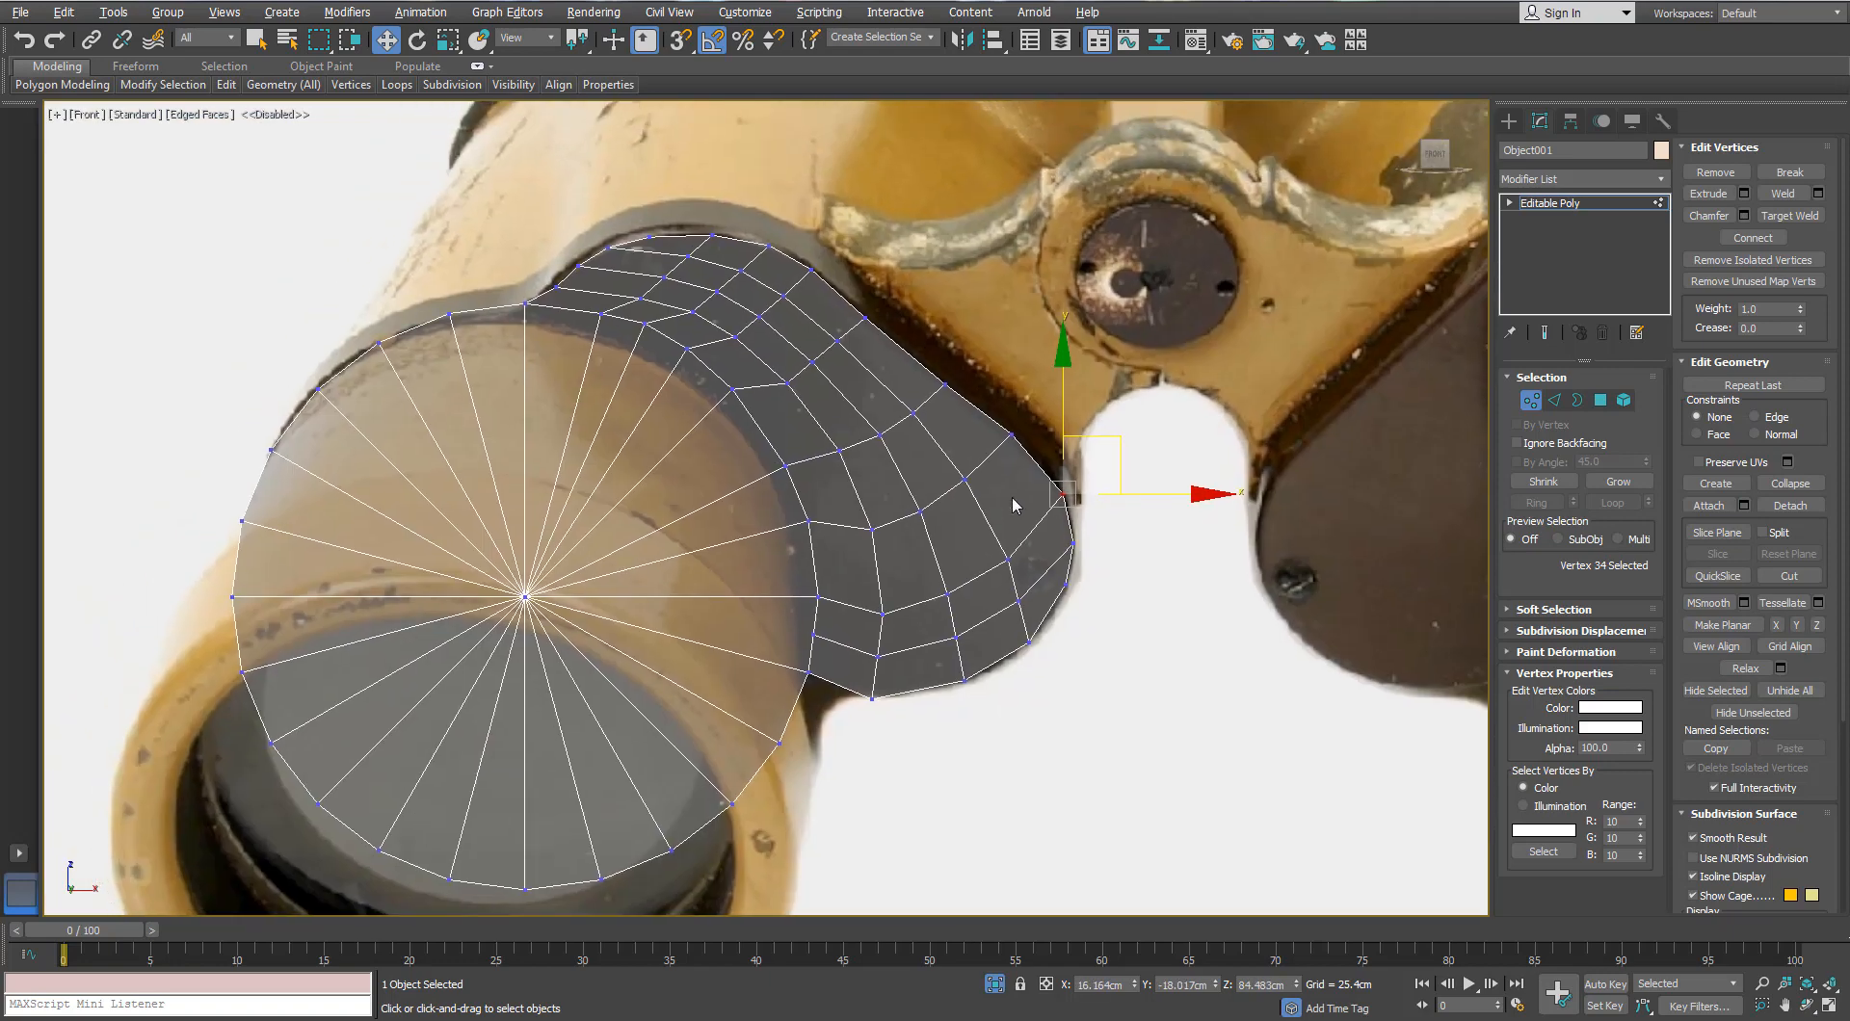
scroll(1012, 496, "up", 3)
Step: Connect one more loop across the bridge's edge ring and select its new outer-edge vertex
left_click(1557, 399)
left_click(819, 596)
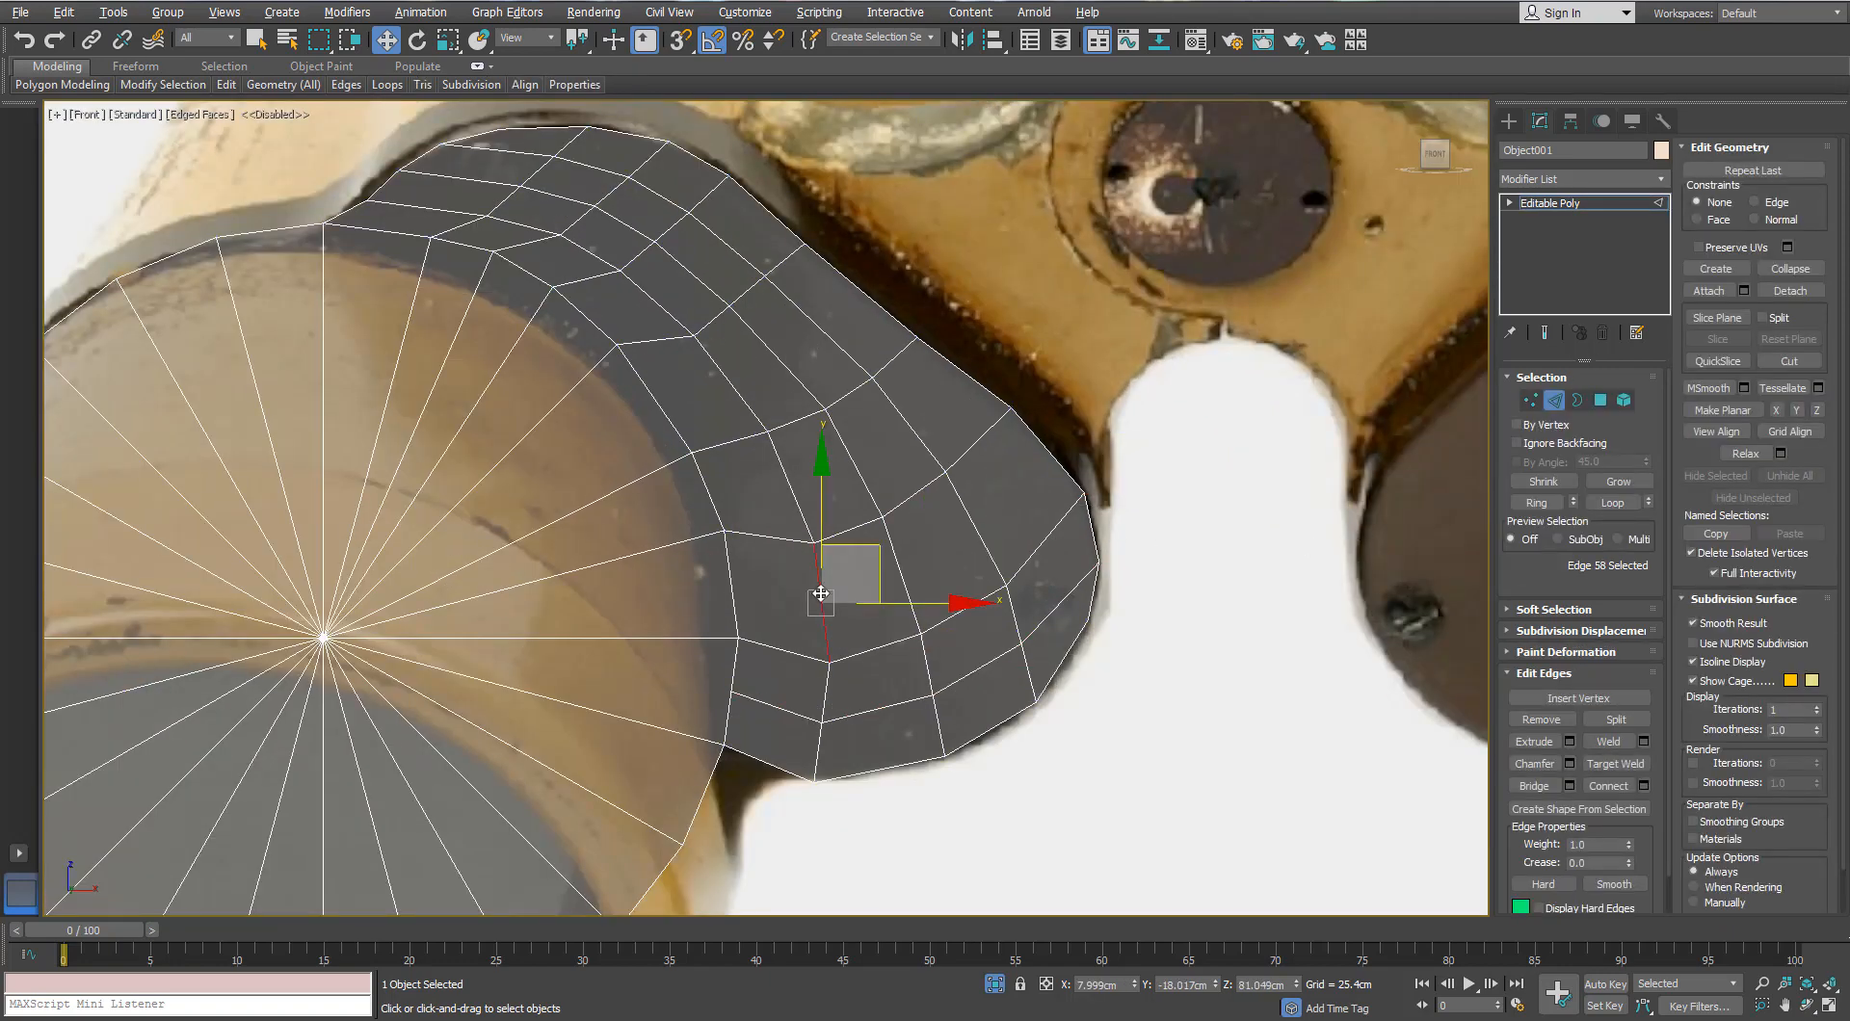
key("alt+r")
left_click(1644, 786)
left_click(777, 602)
scroll(1138, 462, "up", 2)
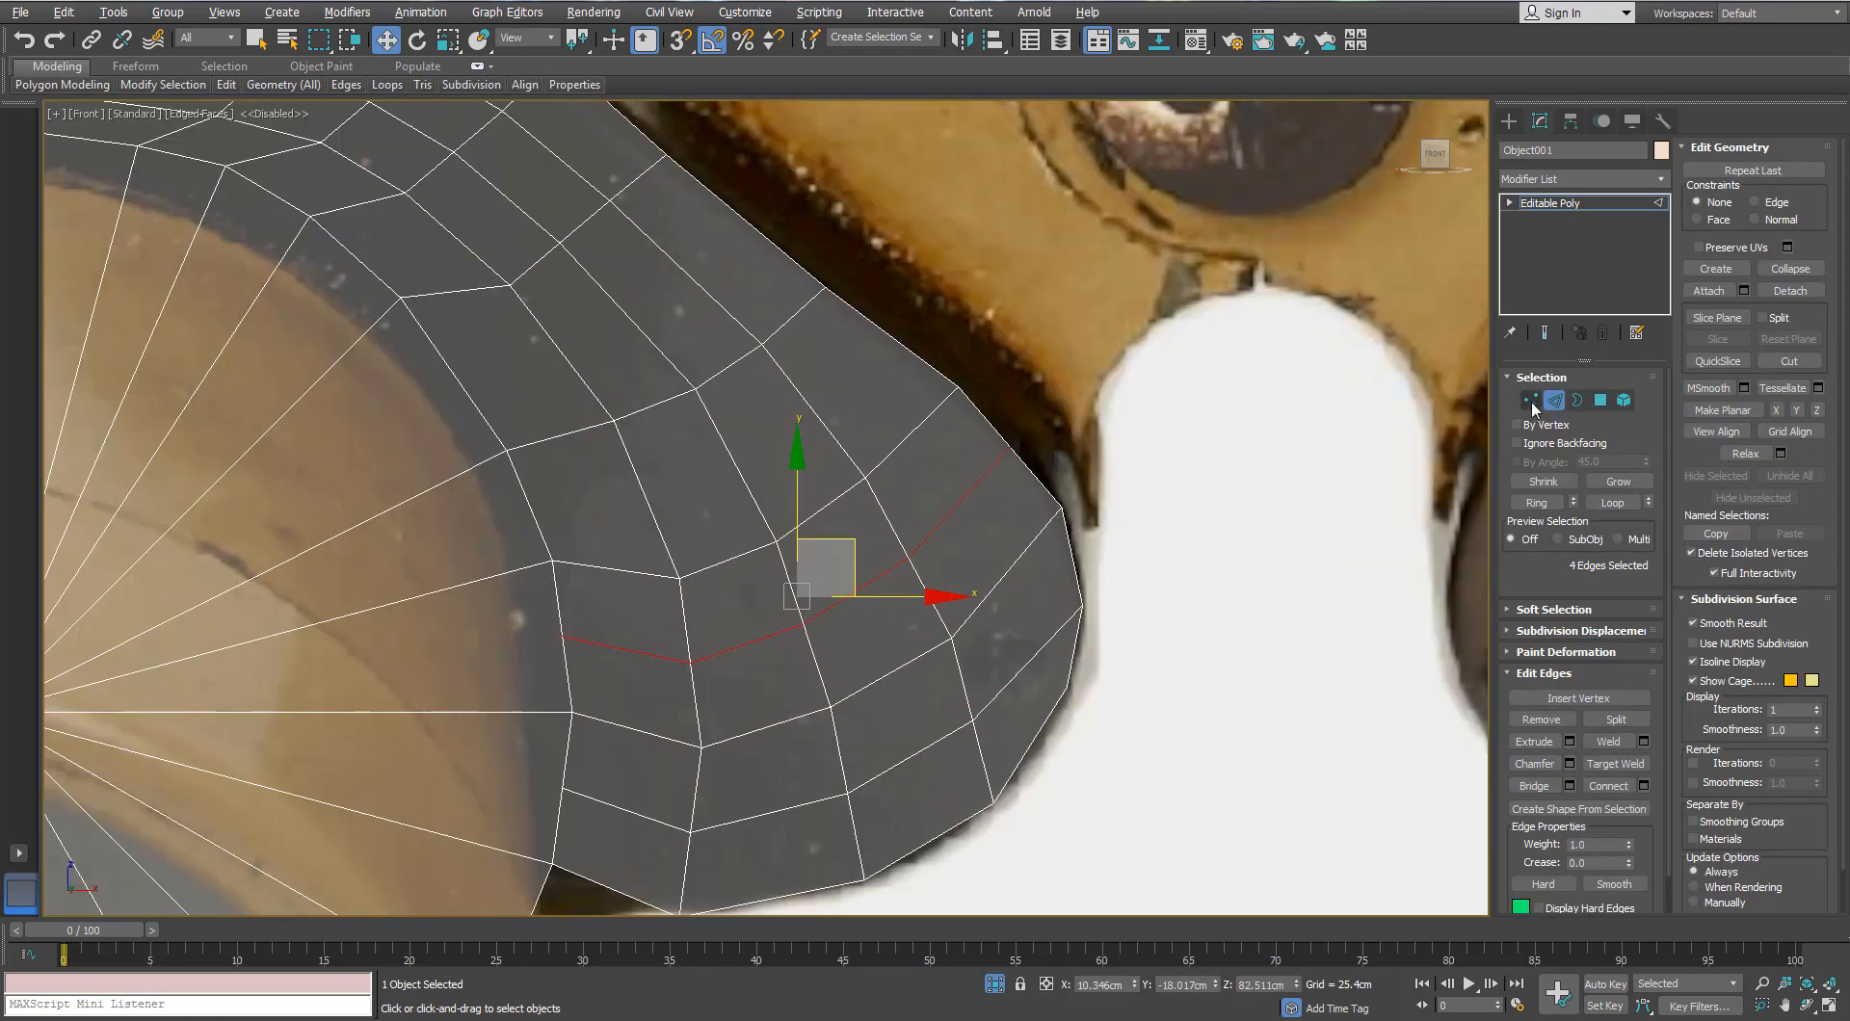
left_click(1530, 400)
left_click(1008, 446)
scroll(1069, 377, "down", 5)
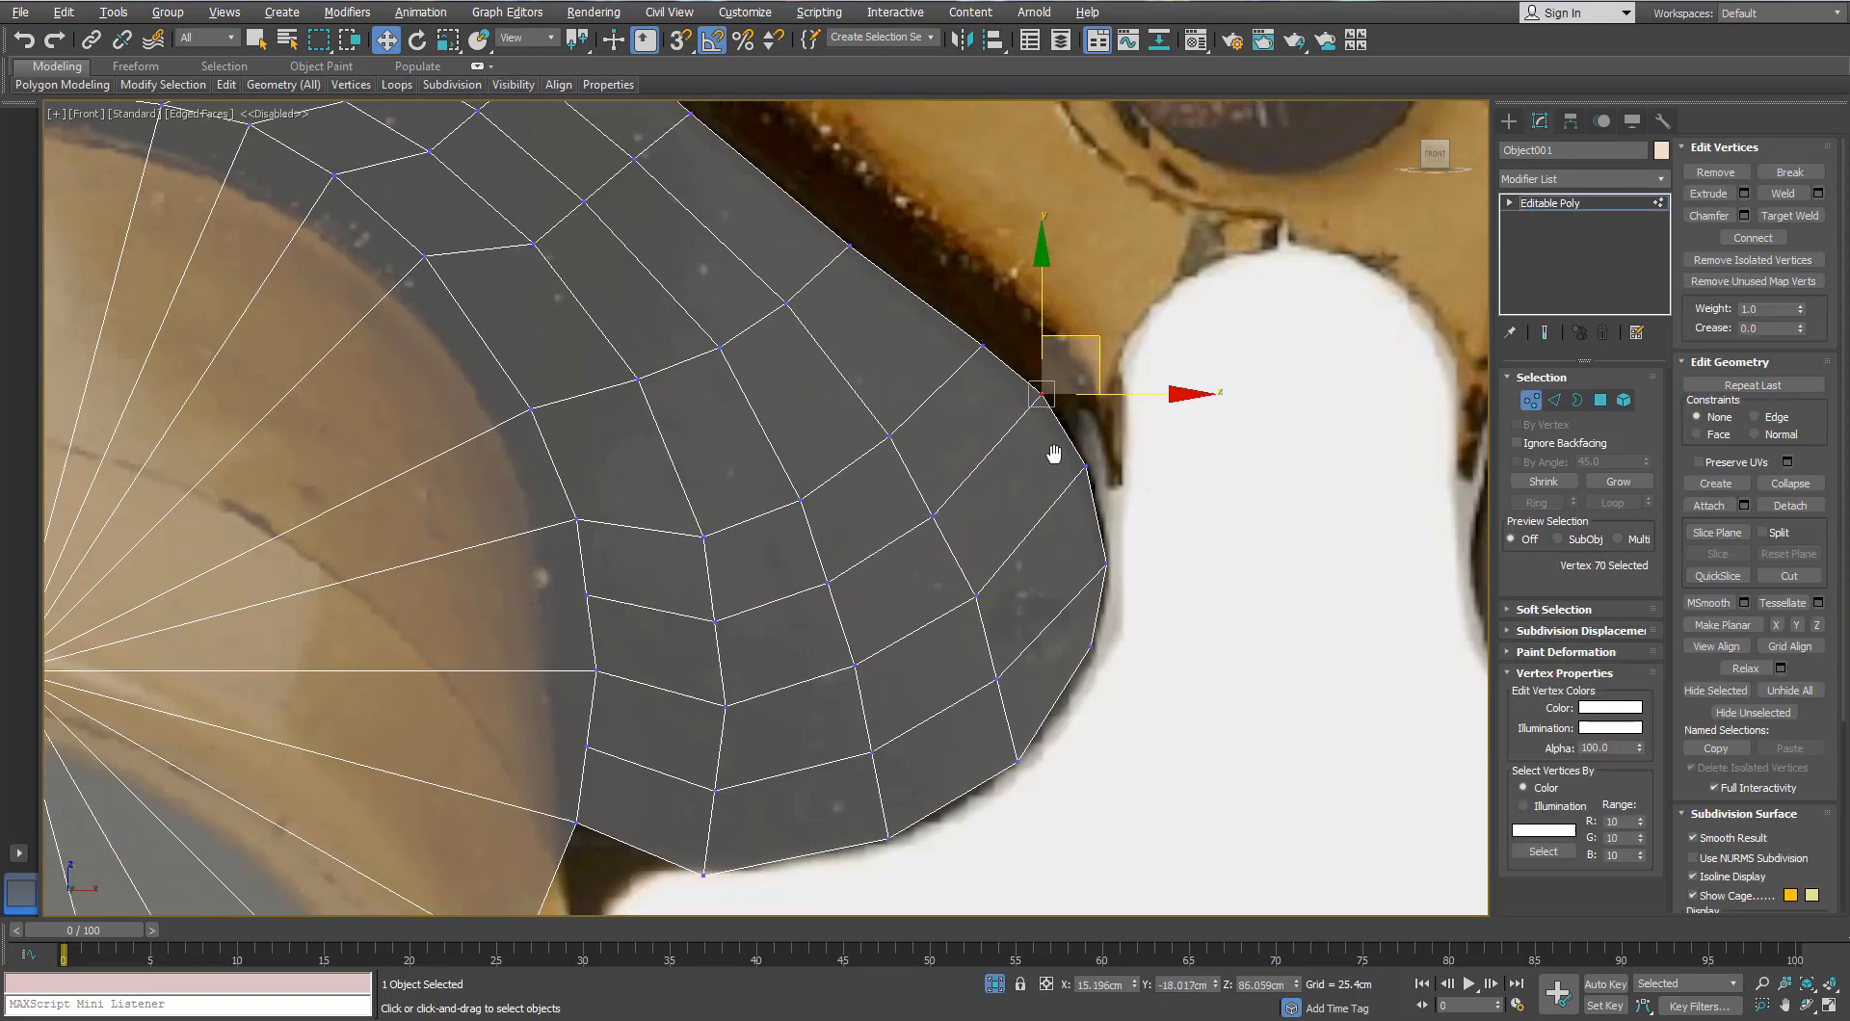
scroll(929, 538, "up", 2)
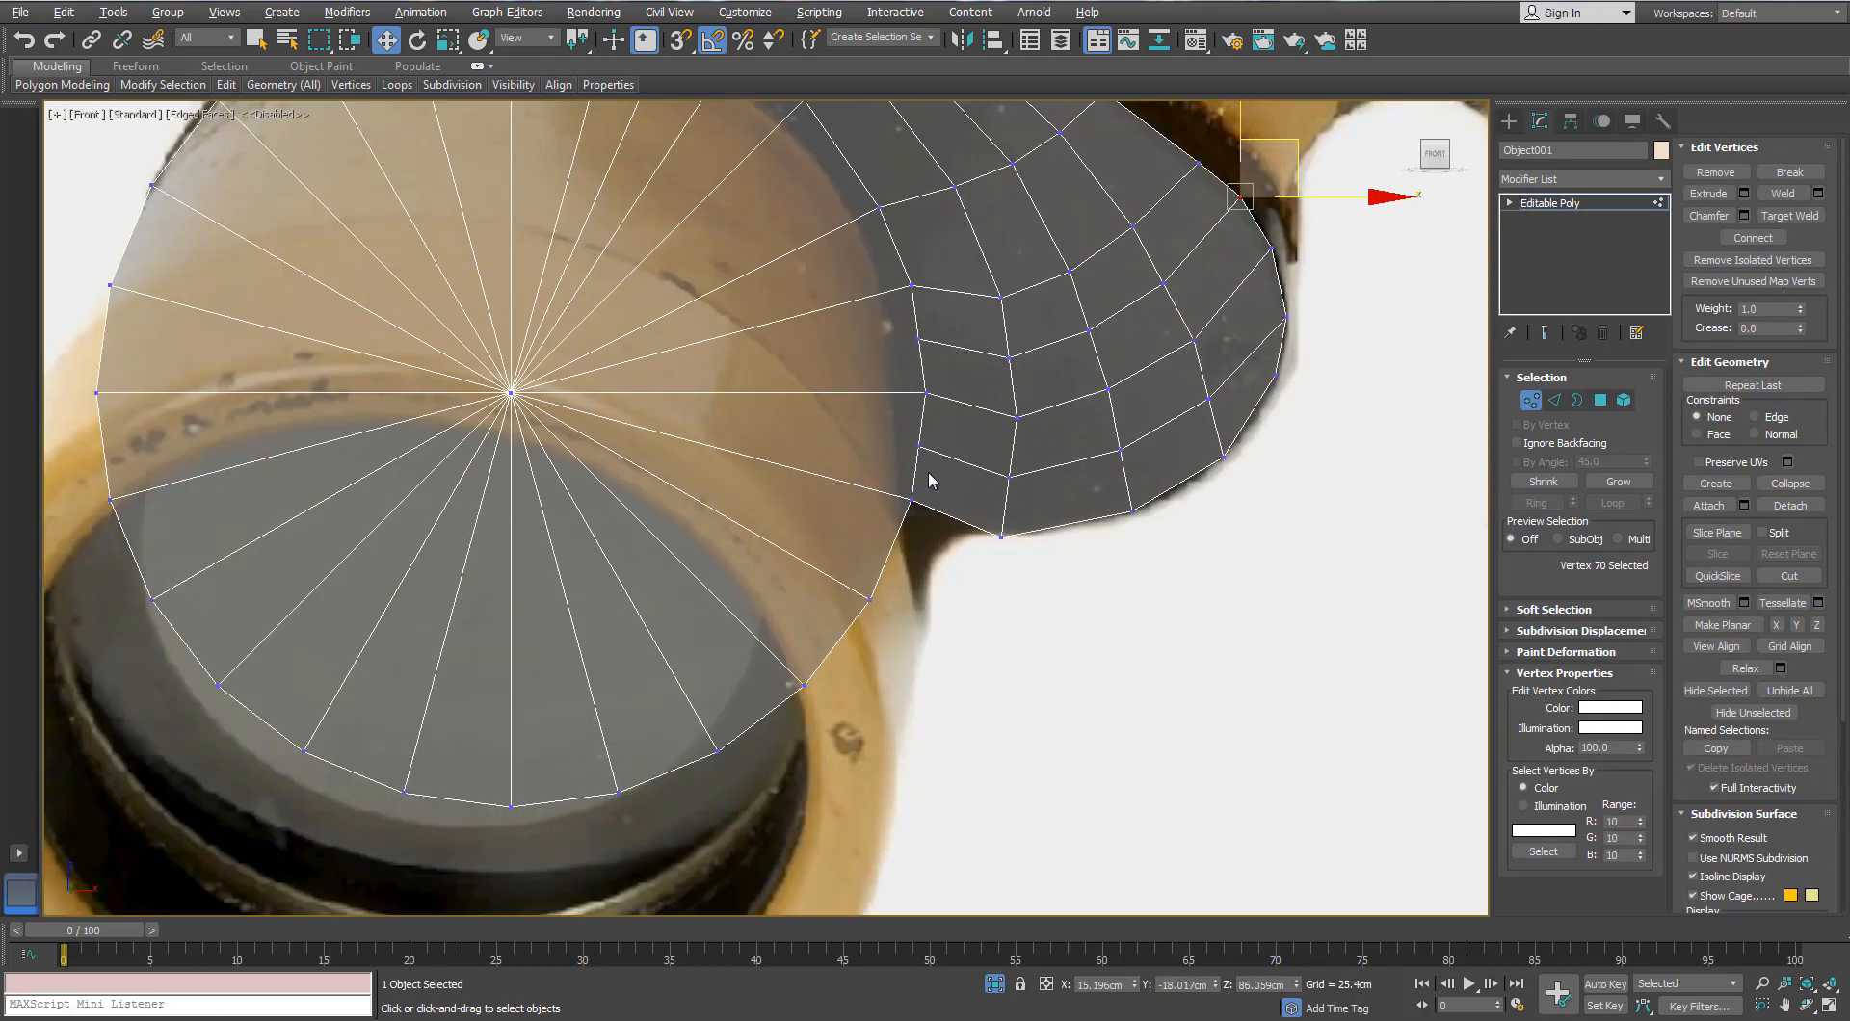
Step: Move the eyepiece cap's rim vertex down about 1 cm to match the photo
left_click(910, 500)
left_click_drag(913, 416, 914, 450)
scroll(914, 451, "down", 4)
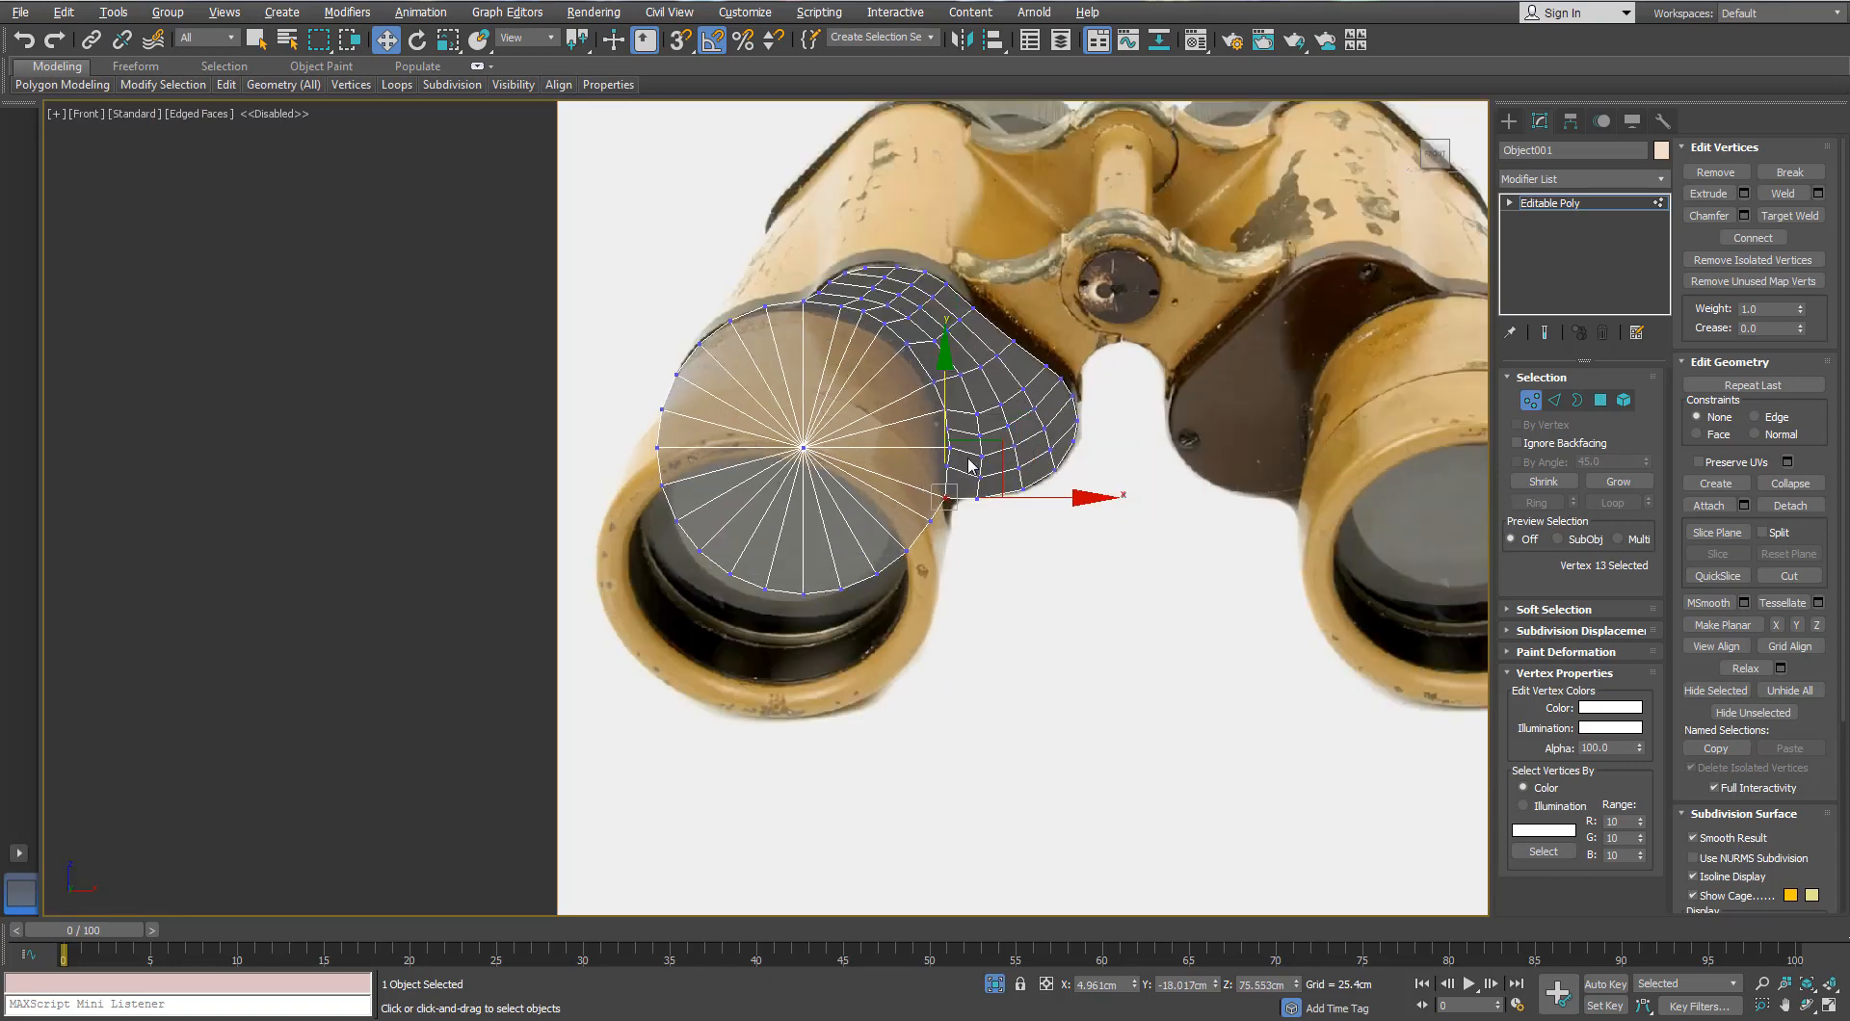
scroll(931, 414, "up", 3)
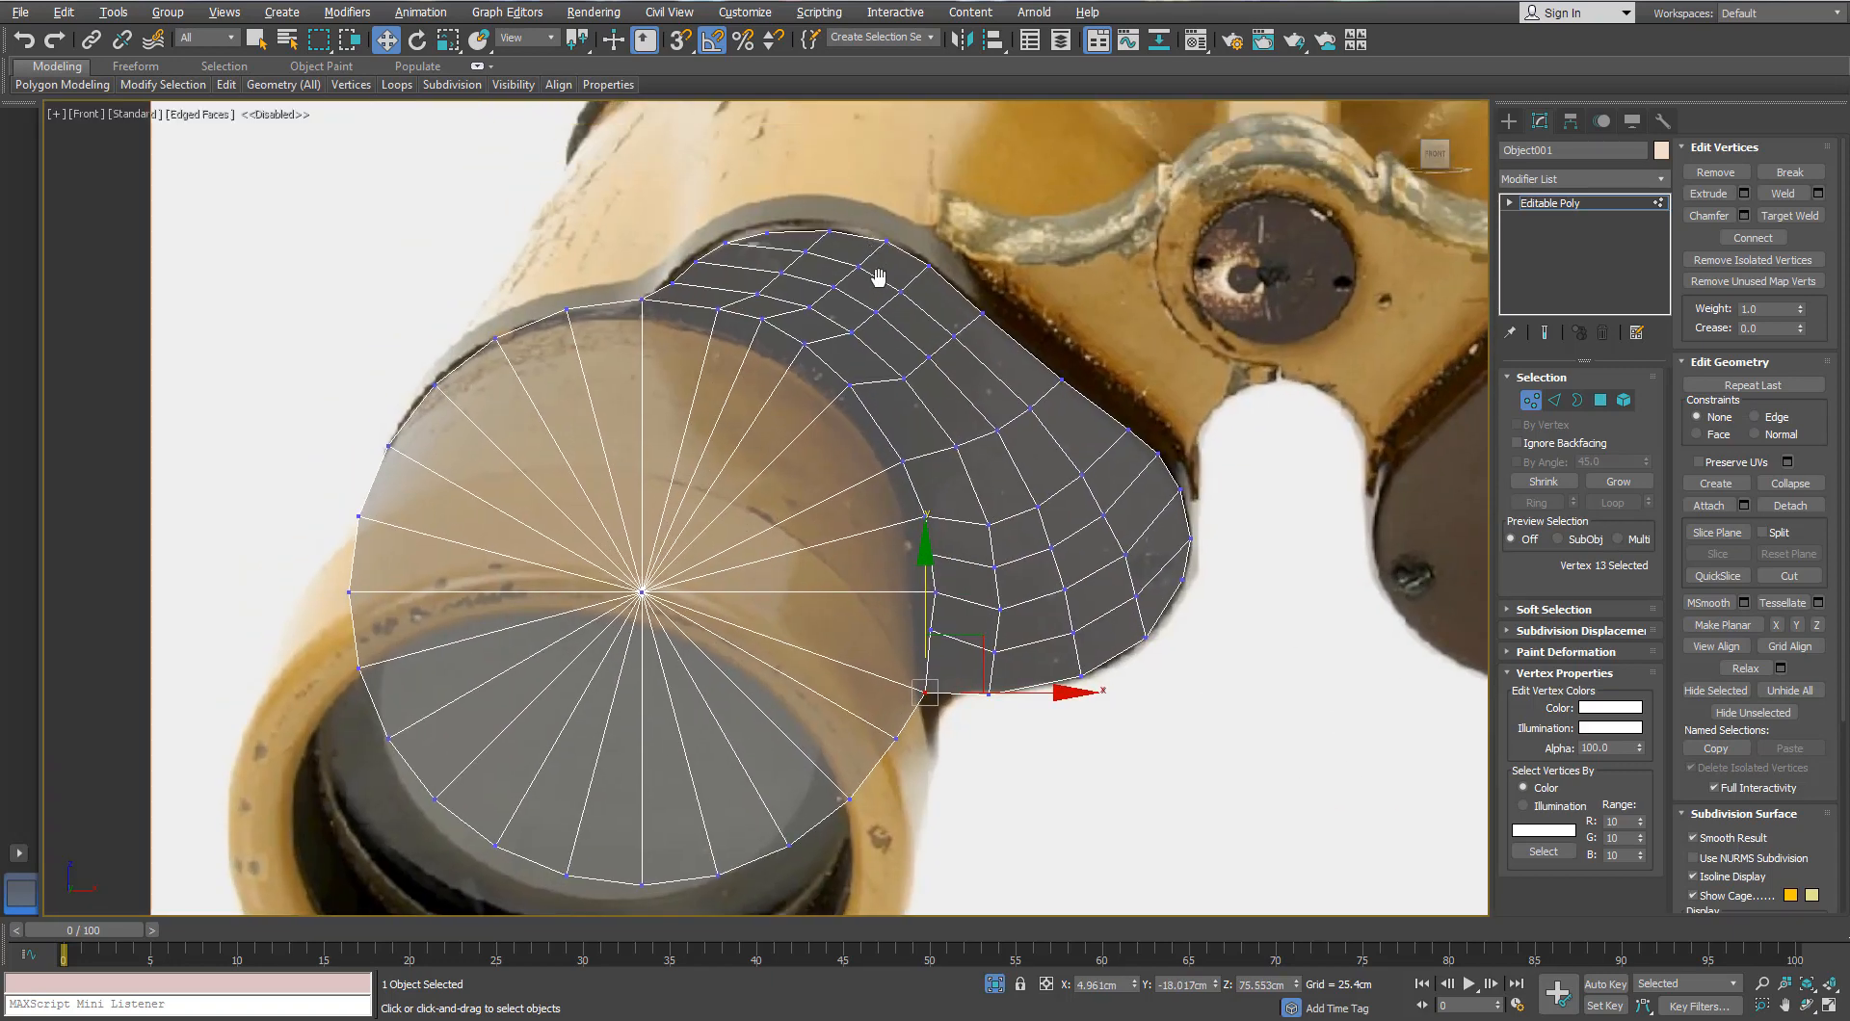
middle_click_drag(879, 278, 852, 218)
Step: Leave Vertex mode, switch to Perspective view, and turn off Isolate Selection
left_click(1534, 403)
scroll(852, 370, "down", 2)
key("p")
scroll(852, 389, "down", 3)
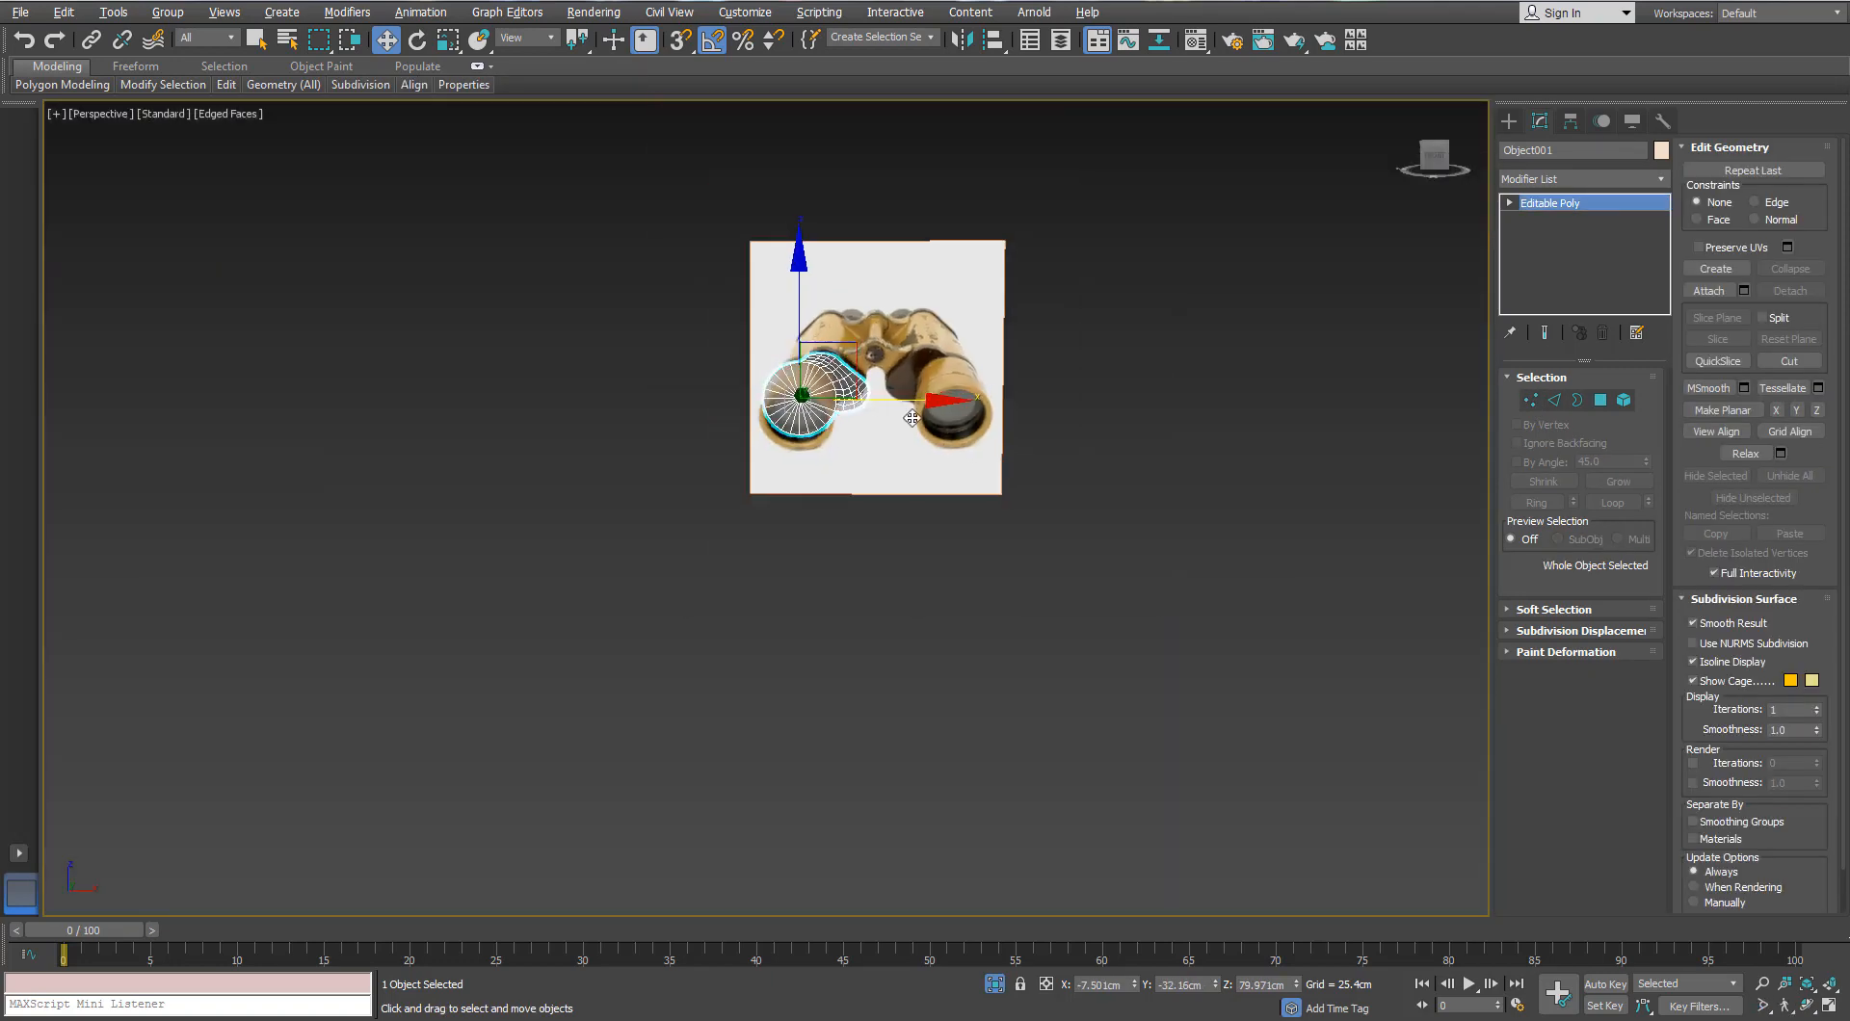
scroll(899, 471, "up", 4)
middle_click_drag(851, 389, 920, 626, "alt")
left_click(995, 984)
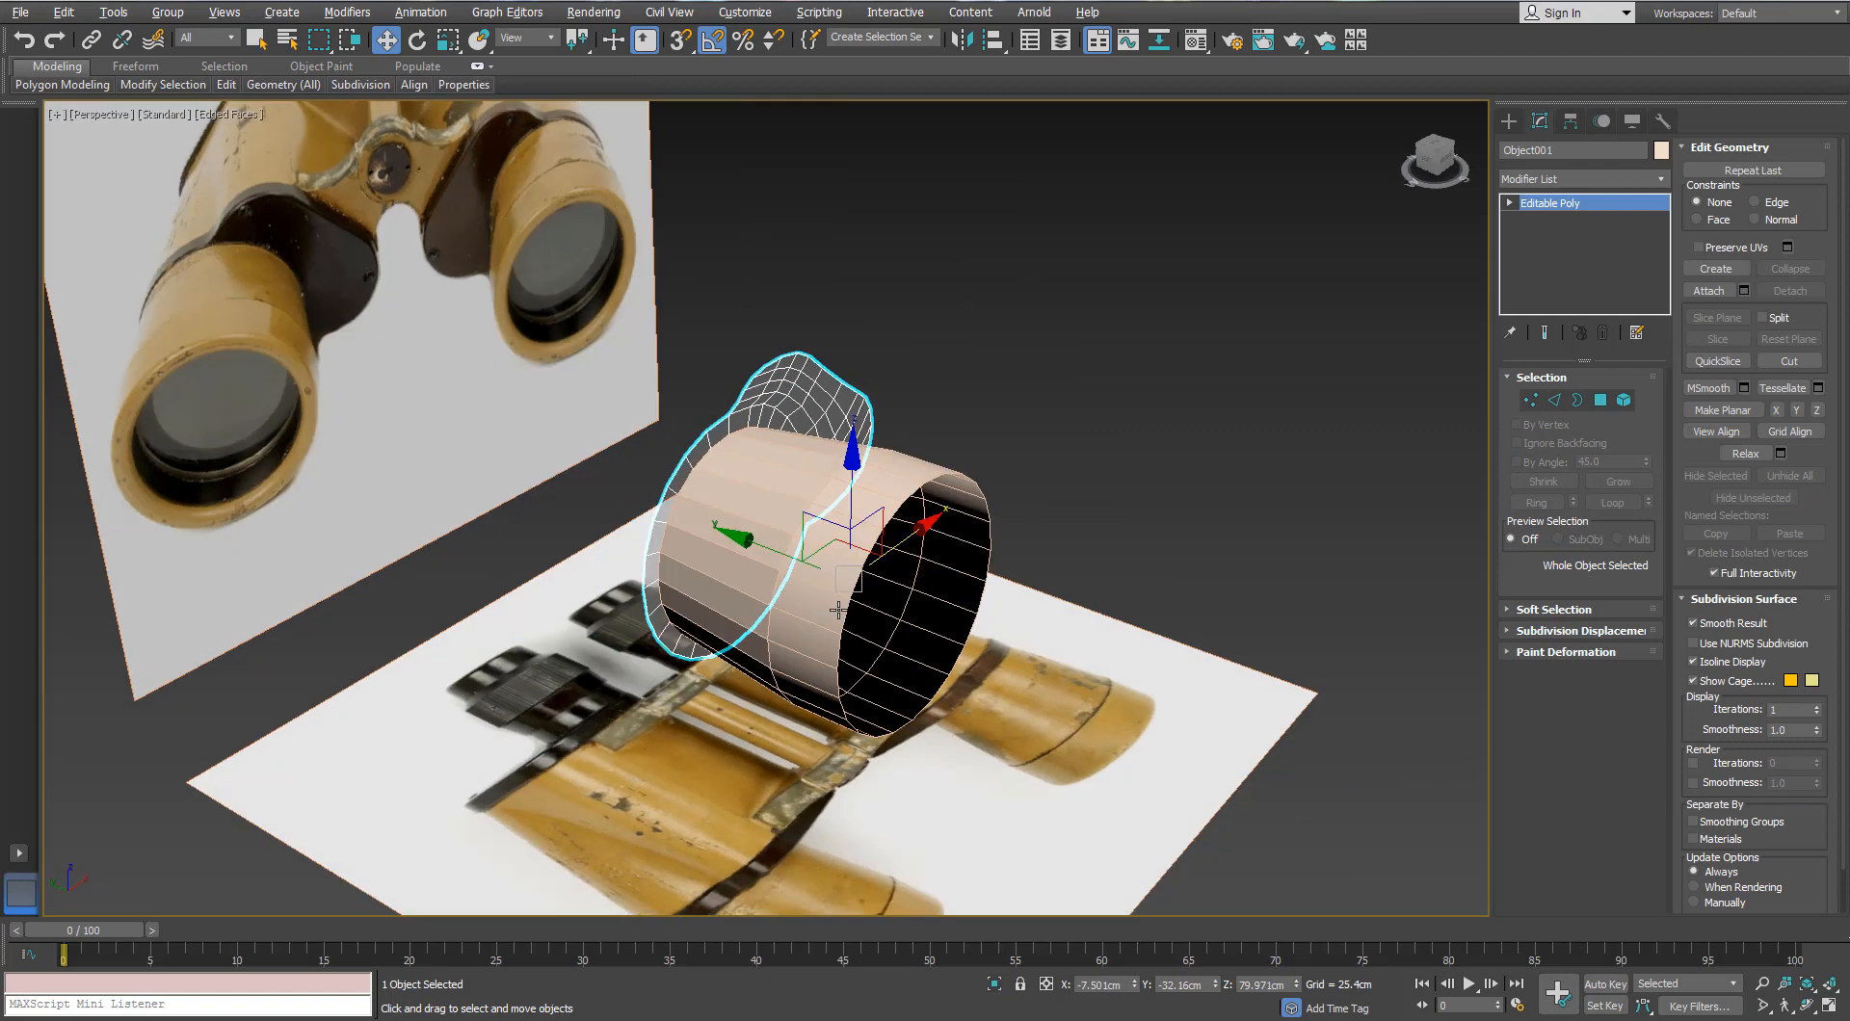
scroll(715, 447, "up", 3)
Step: Add a Shell modifier to the cap and drag its outer amount thicker
left_click(1660, 180)
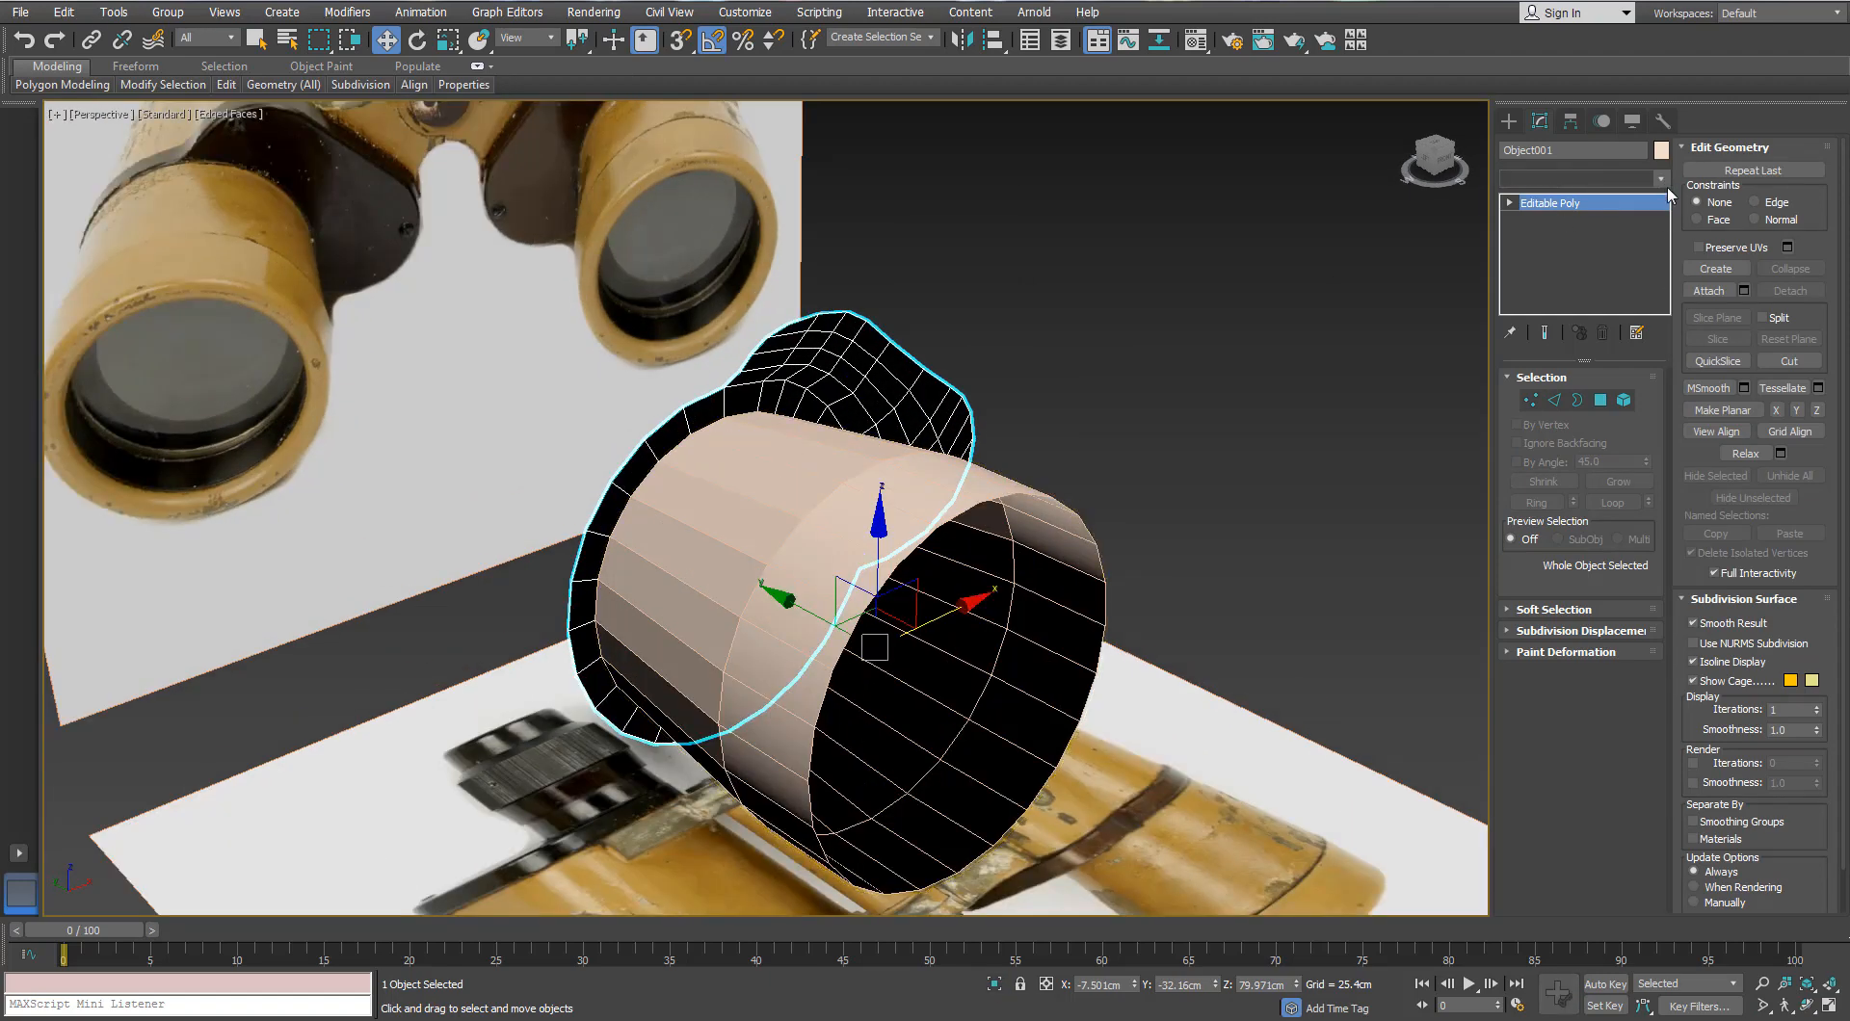
type("sh")
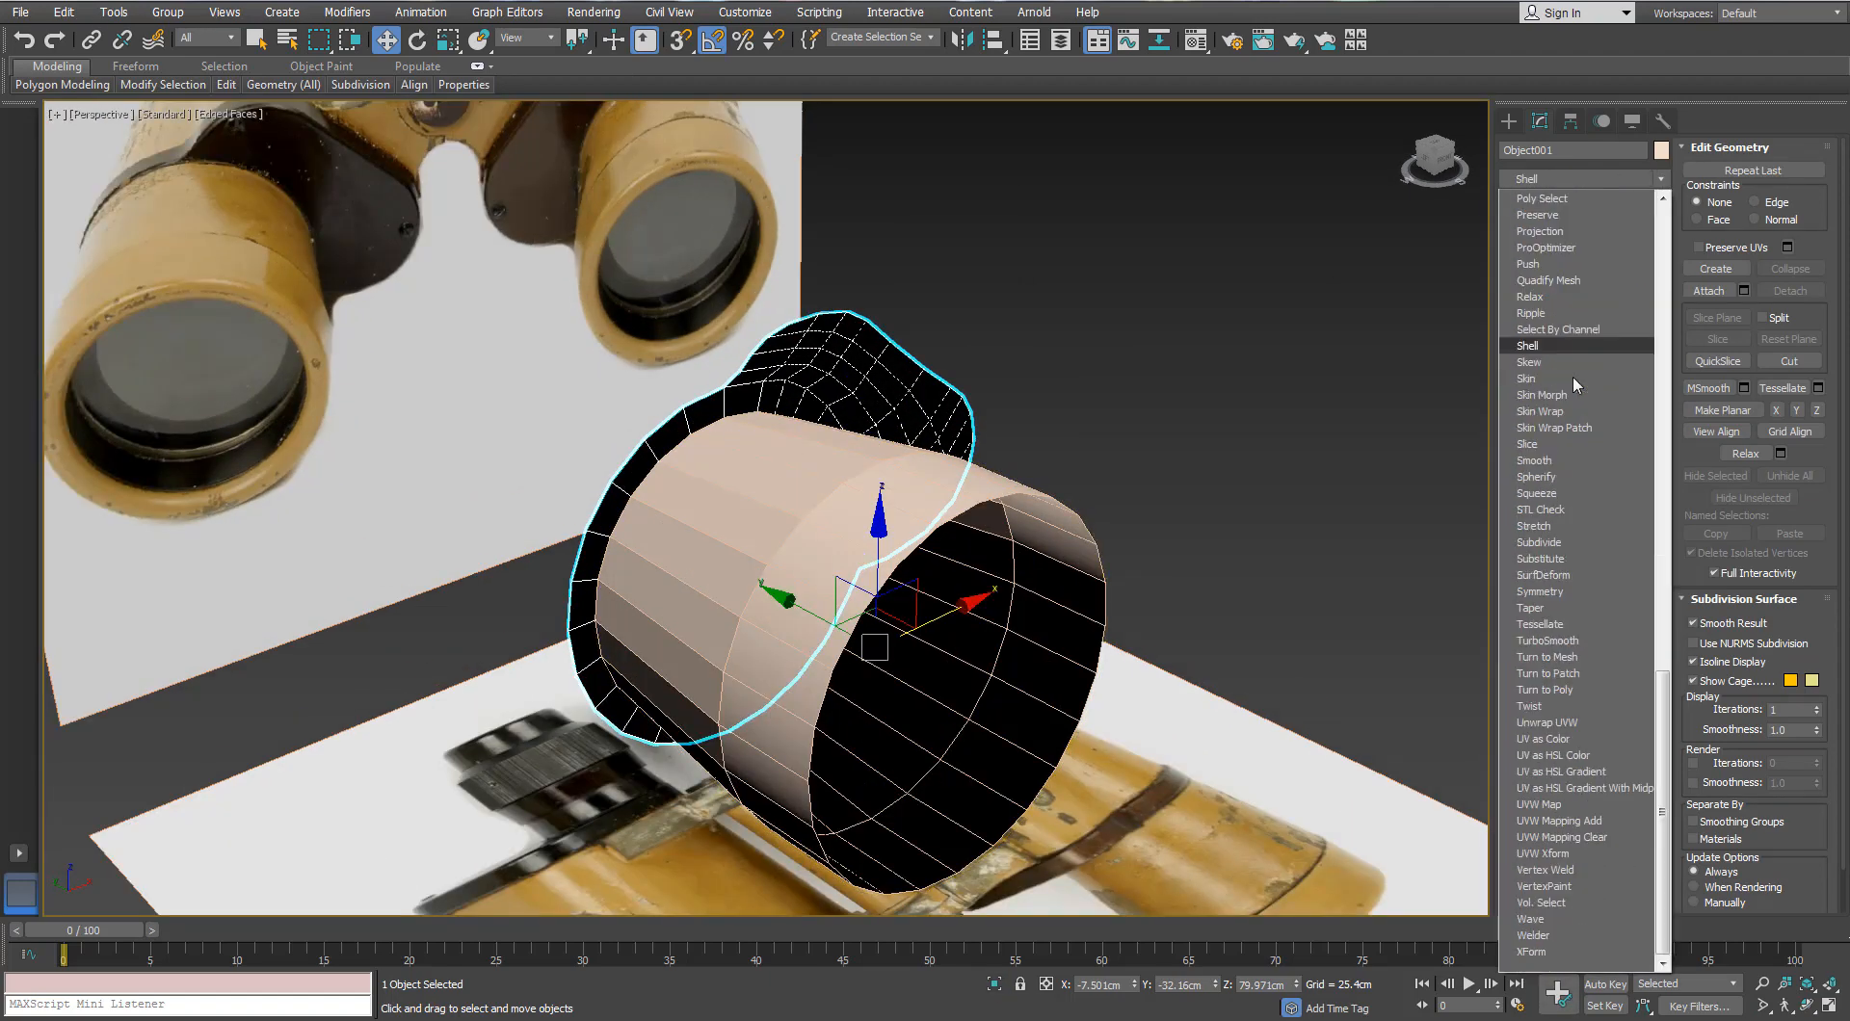
key("Return")
mouse_move(800, 525)
middle_mouse_down("alt")
mouse_move(929, 539)
mouse_move(817, 543)
middle_mouse_up("alt")
scroll(716, 441, "up", 3)
left_click_drag(1642, 427, 1640, 397)
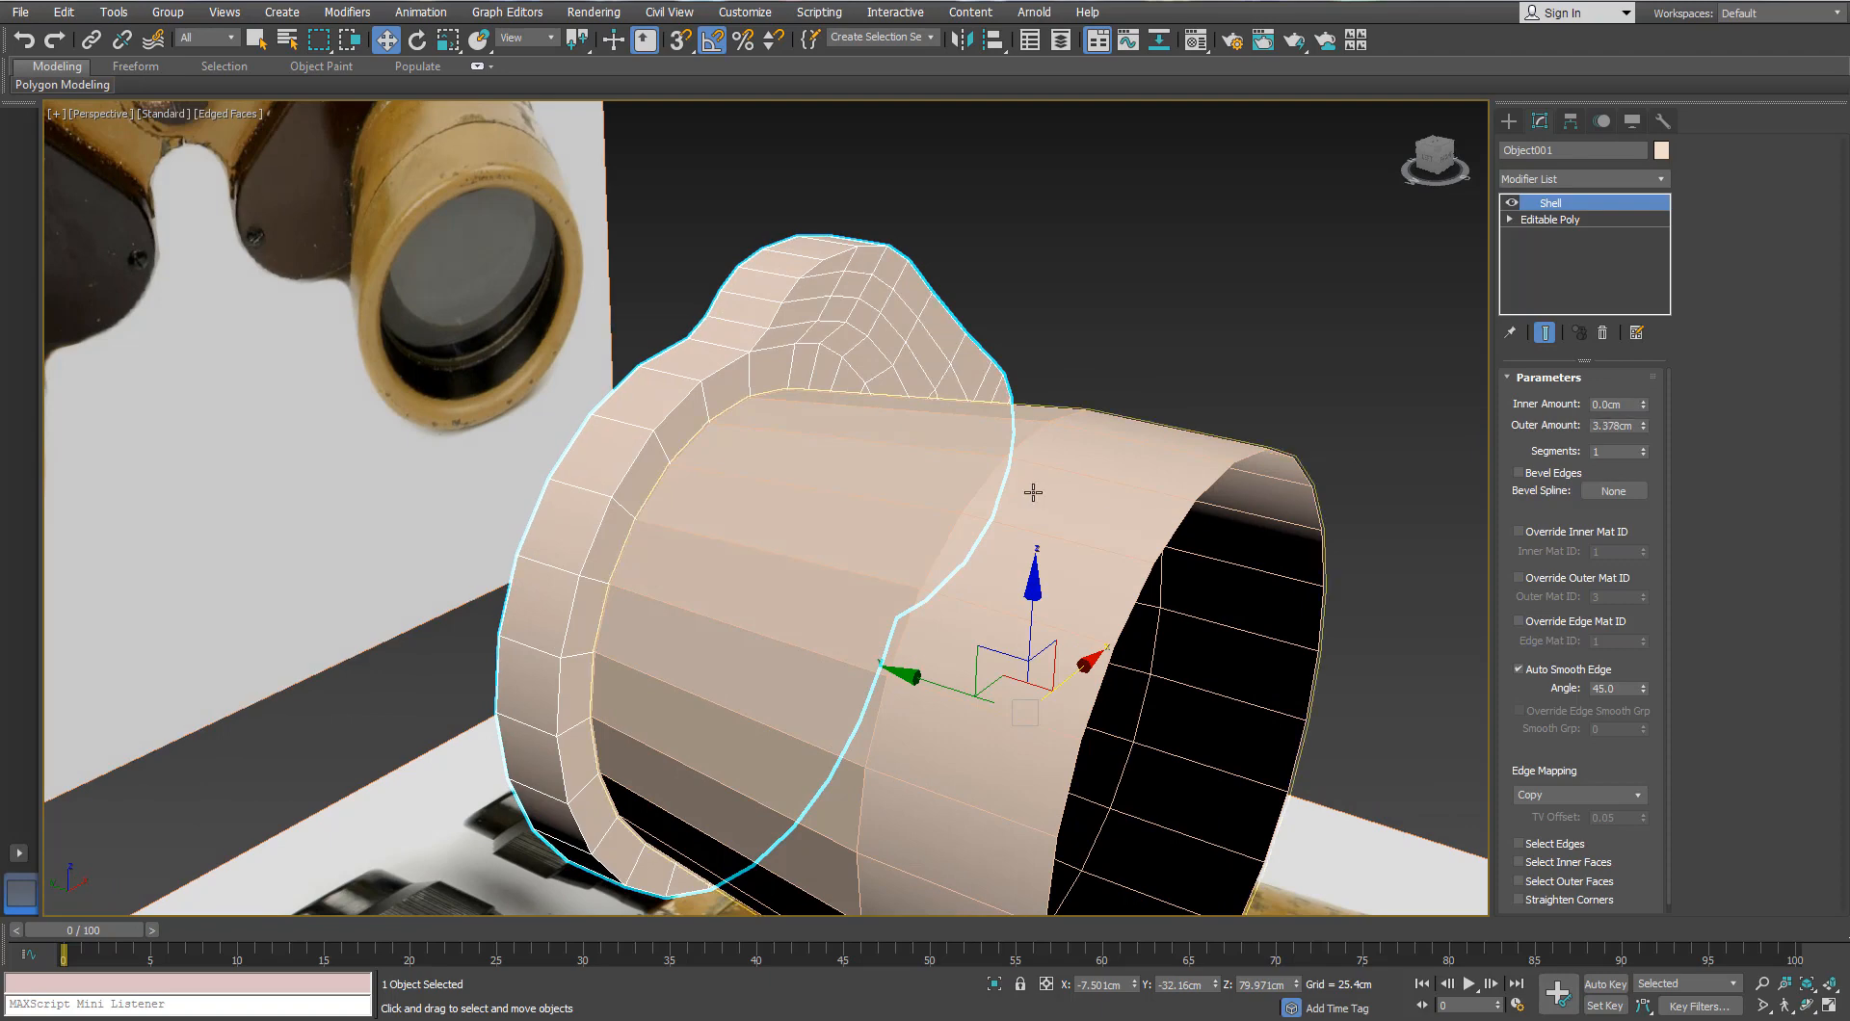
scroll(1032, 491, "down", 3)
Step: In shaded Top view, reduce the Shell outer amount to about 2.95 cm
key("t")
scroll(741, 556, "down", 5)
key("F3")
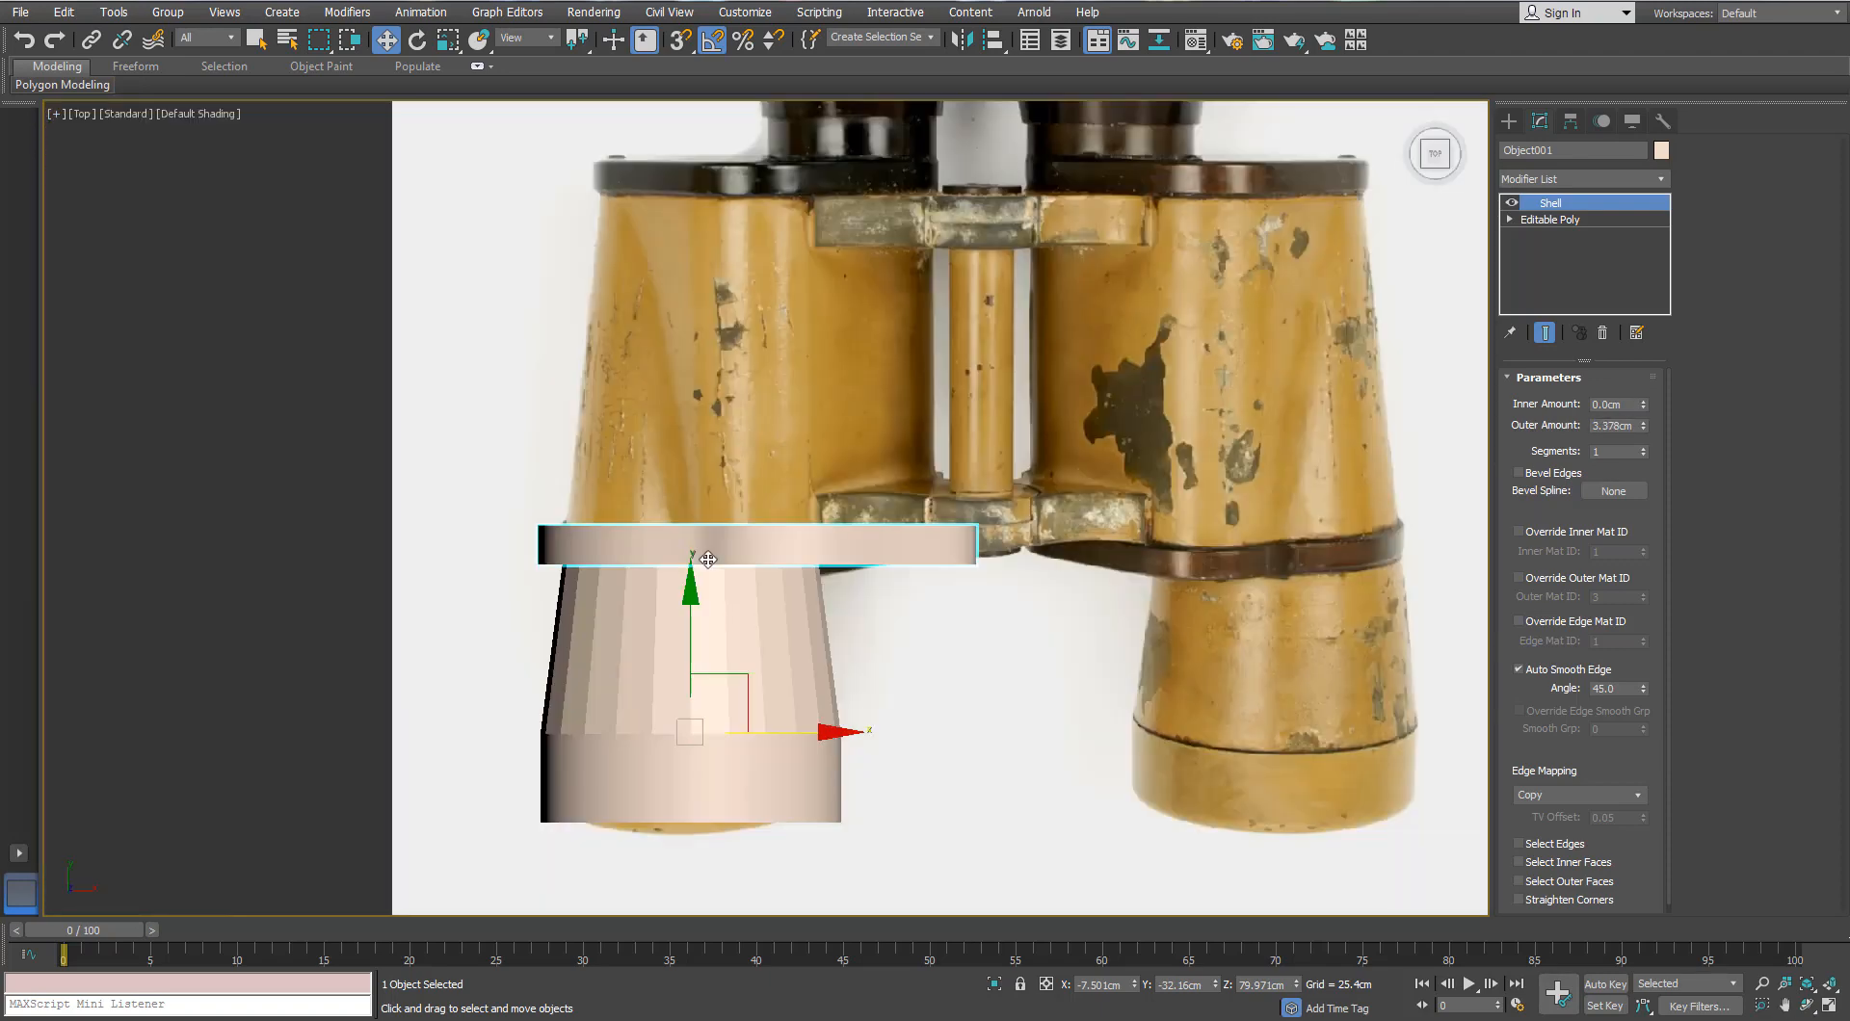
scroll(708, 559, "up", 8)
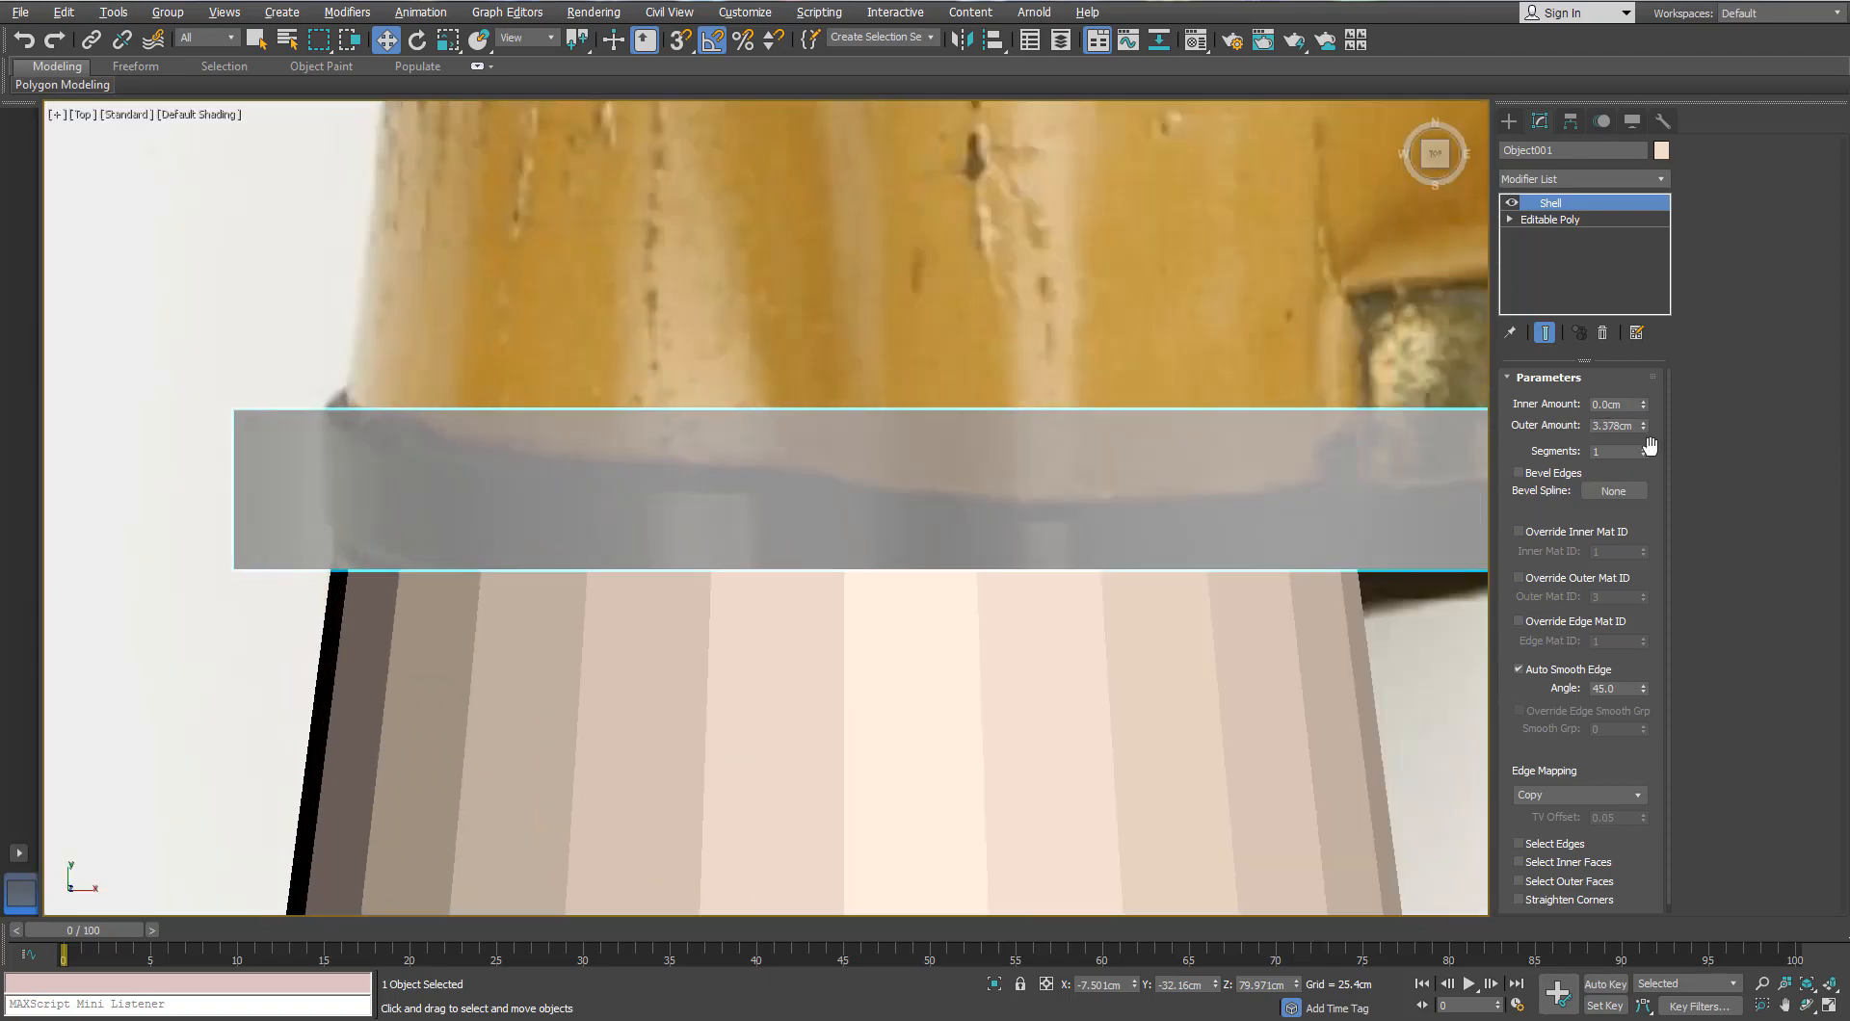
left_click_drag(1643, 428, 1643, 452)
scroll(1283, 405, "down", 3)
mouse_move(1254, 462)
middle_mouse_down()
mouse_move(755, 459)
mouse_move(935, 475)
middle_mouse_up()
Step: Return to Perspective, turn off see-through display, and select the eyepiece cylinder
key("p")
scroll(785, 463, "down", 3)
key("alt+x")
scroll(755, 458, "up", 3)
left_click(1080, 462)
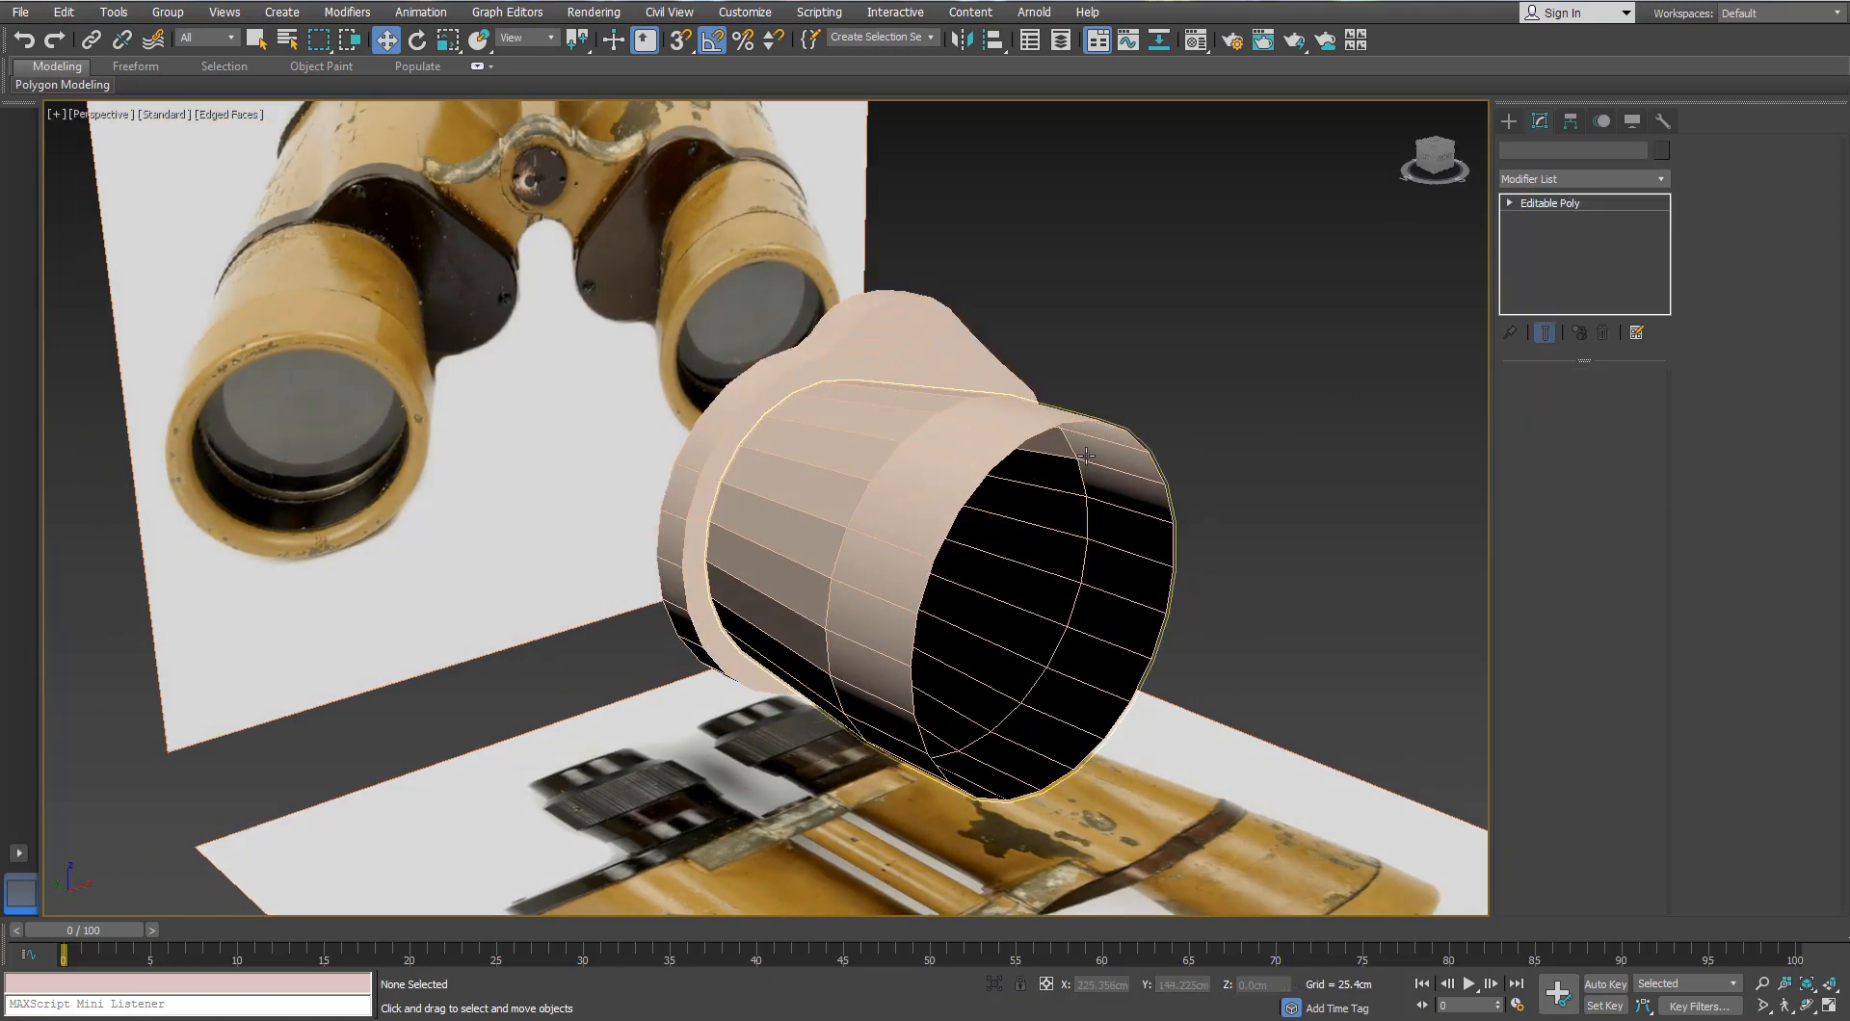
Step: Select the cylinder's open front rim border, isolate it, and go to Front view
left_click(1576, 399)
left_click(1108, 439)
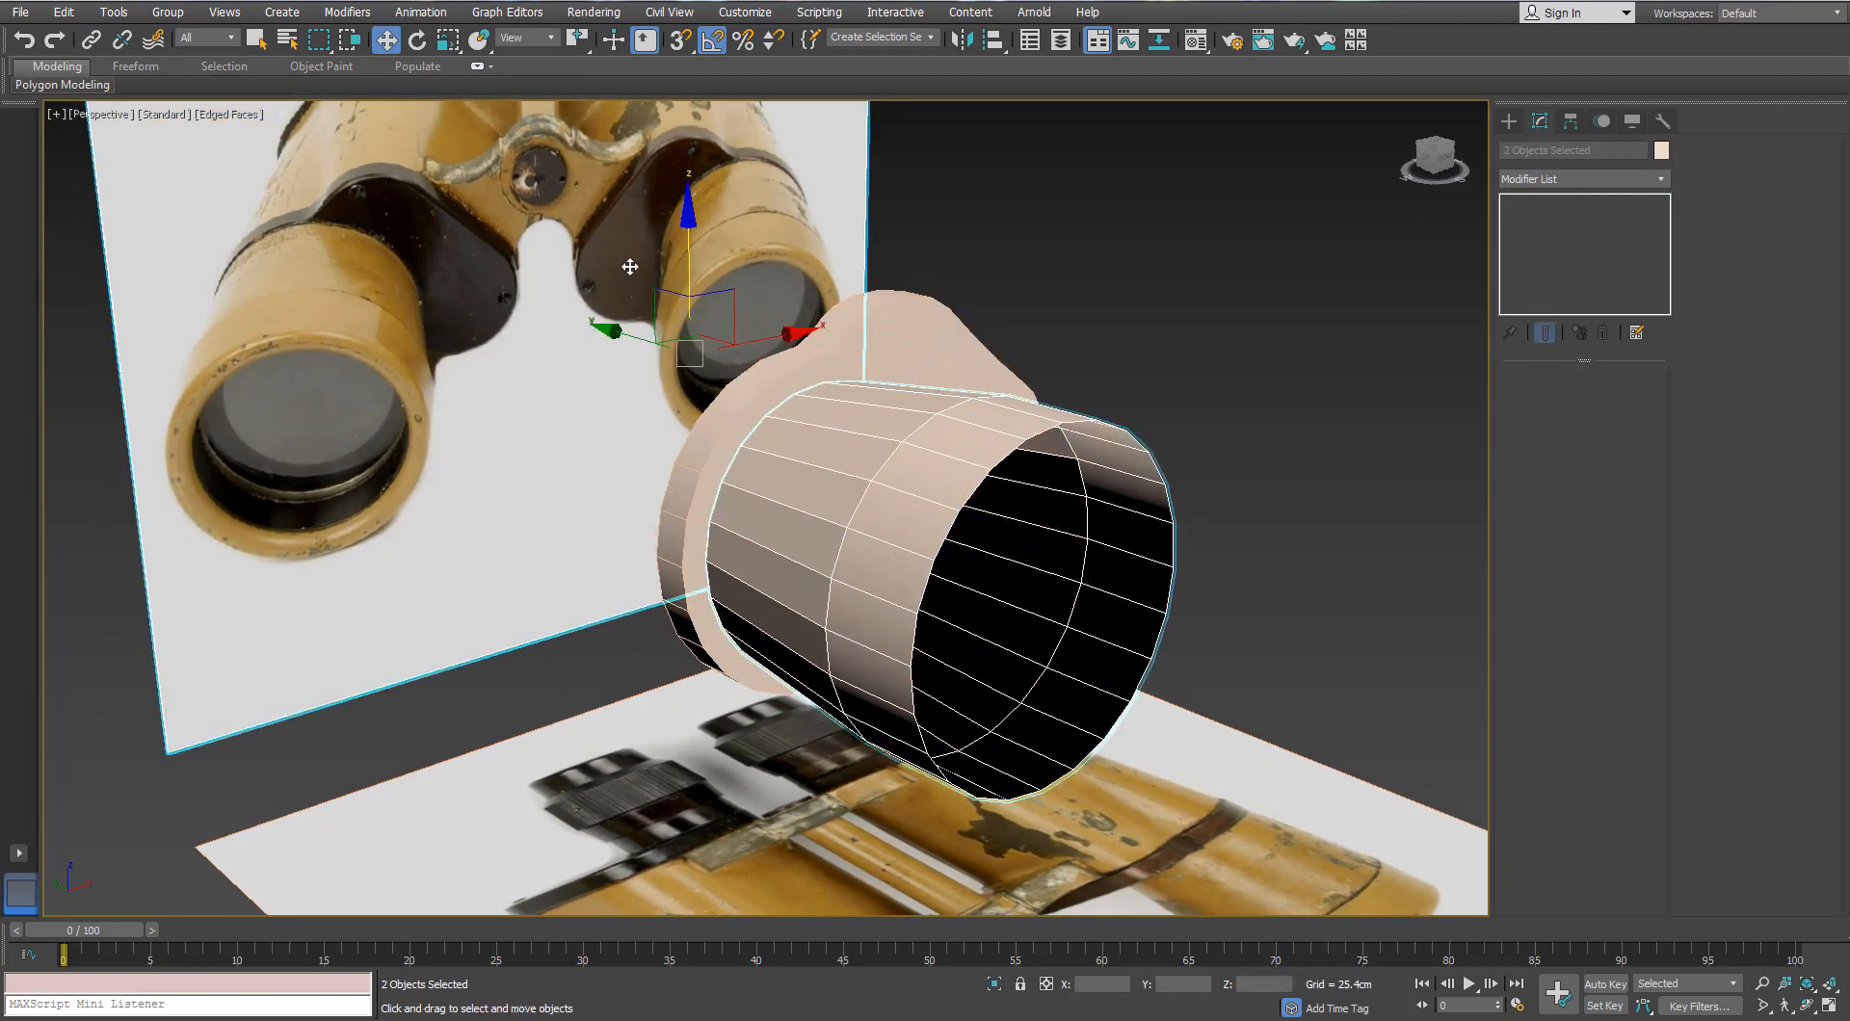
left_click(993, 985)
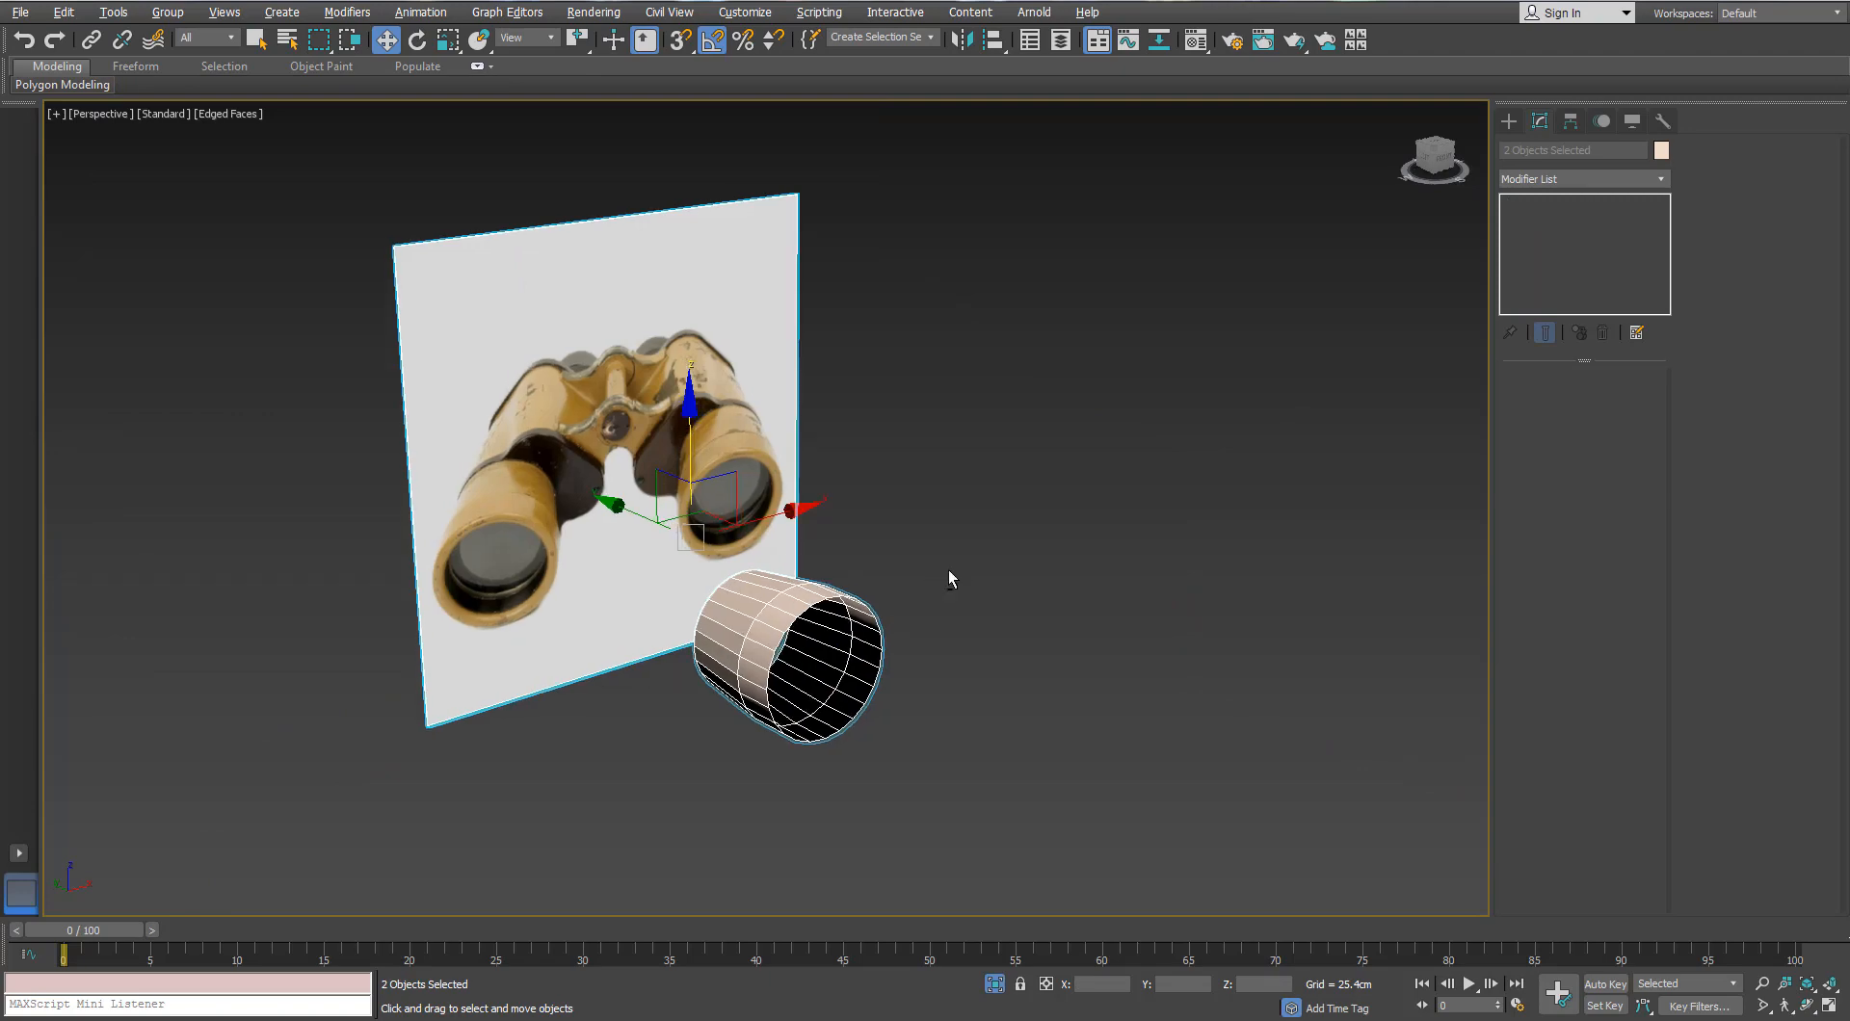
left_click(993, 985)
left_click(992, 984)
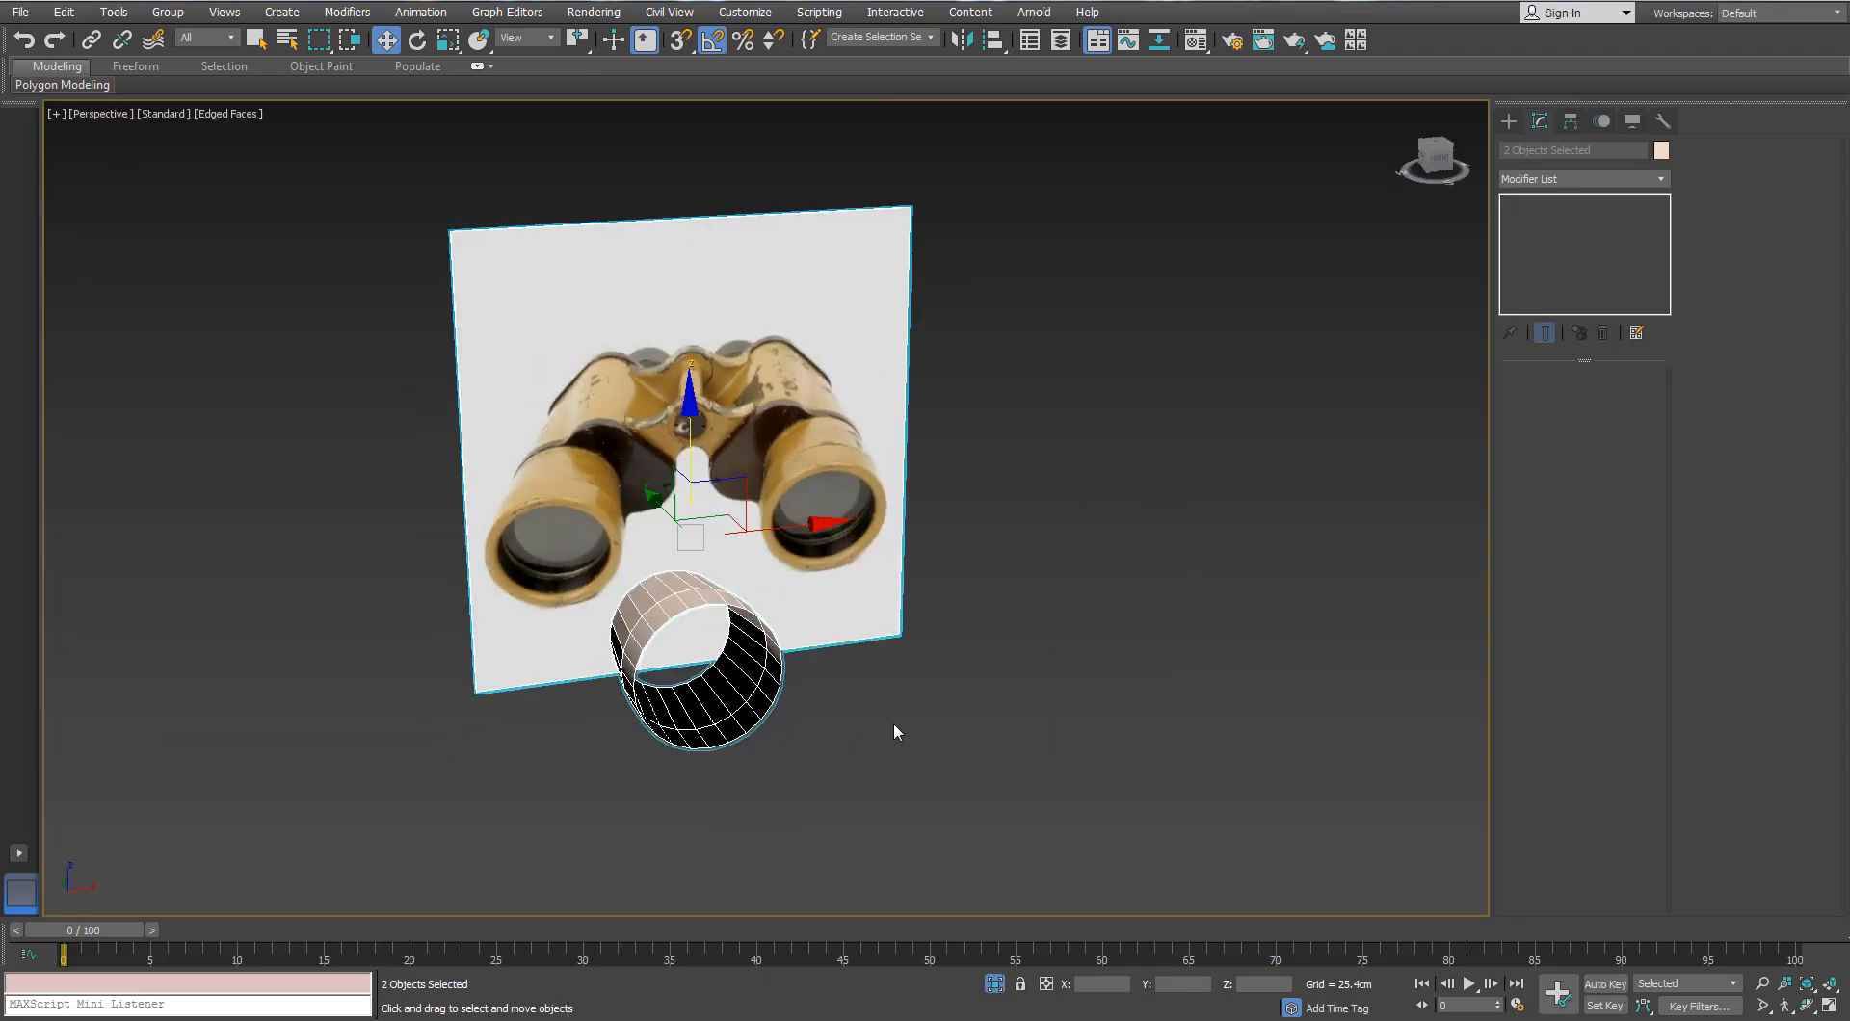
key("f")
scroll(739, 512, "down", 4)
scroll(739, 512, "up", 4)
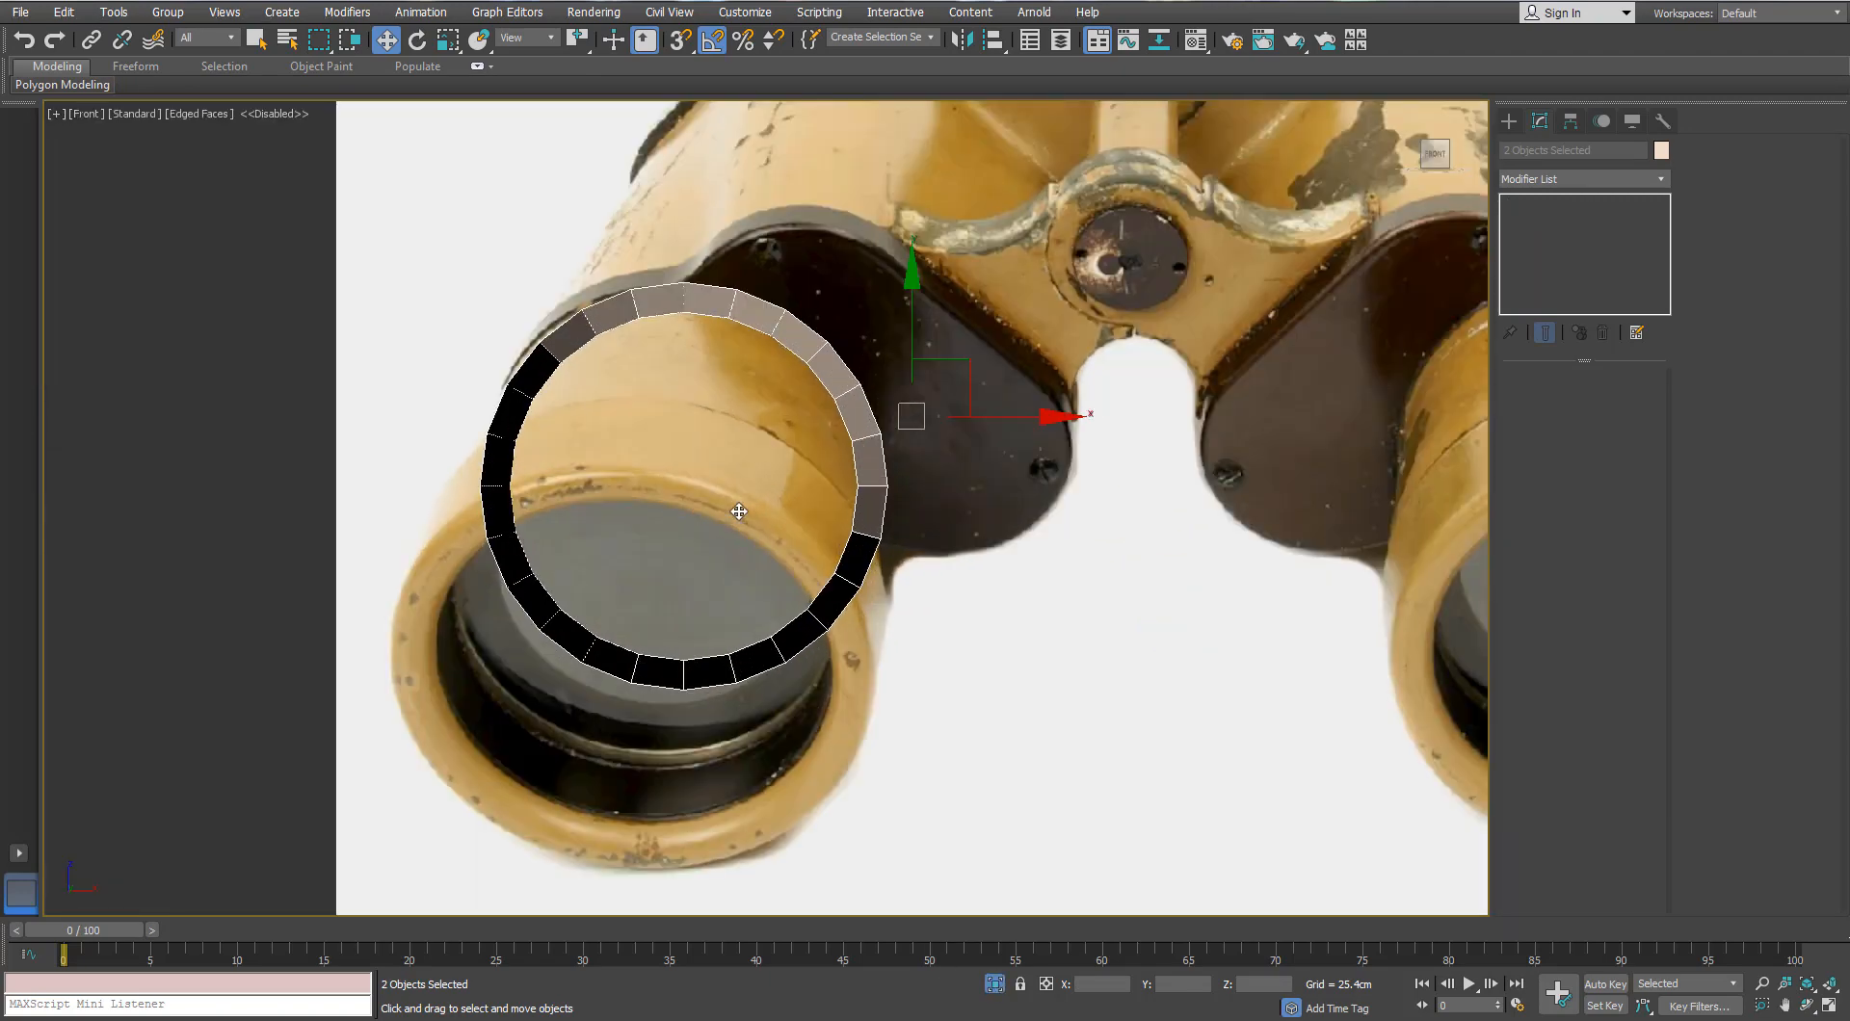
scroll(1248, 443, "down", 4)
Step: Reselect the eyepiece cylinder's rim border and frame the lens in Front view
left_click(1074, 481)
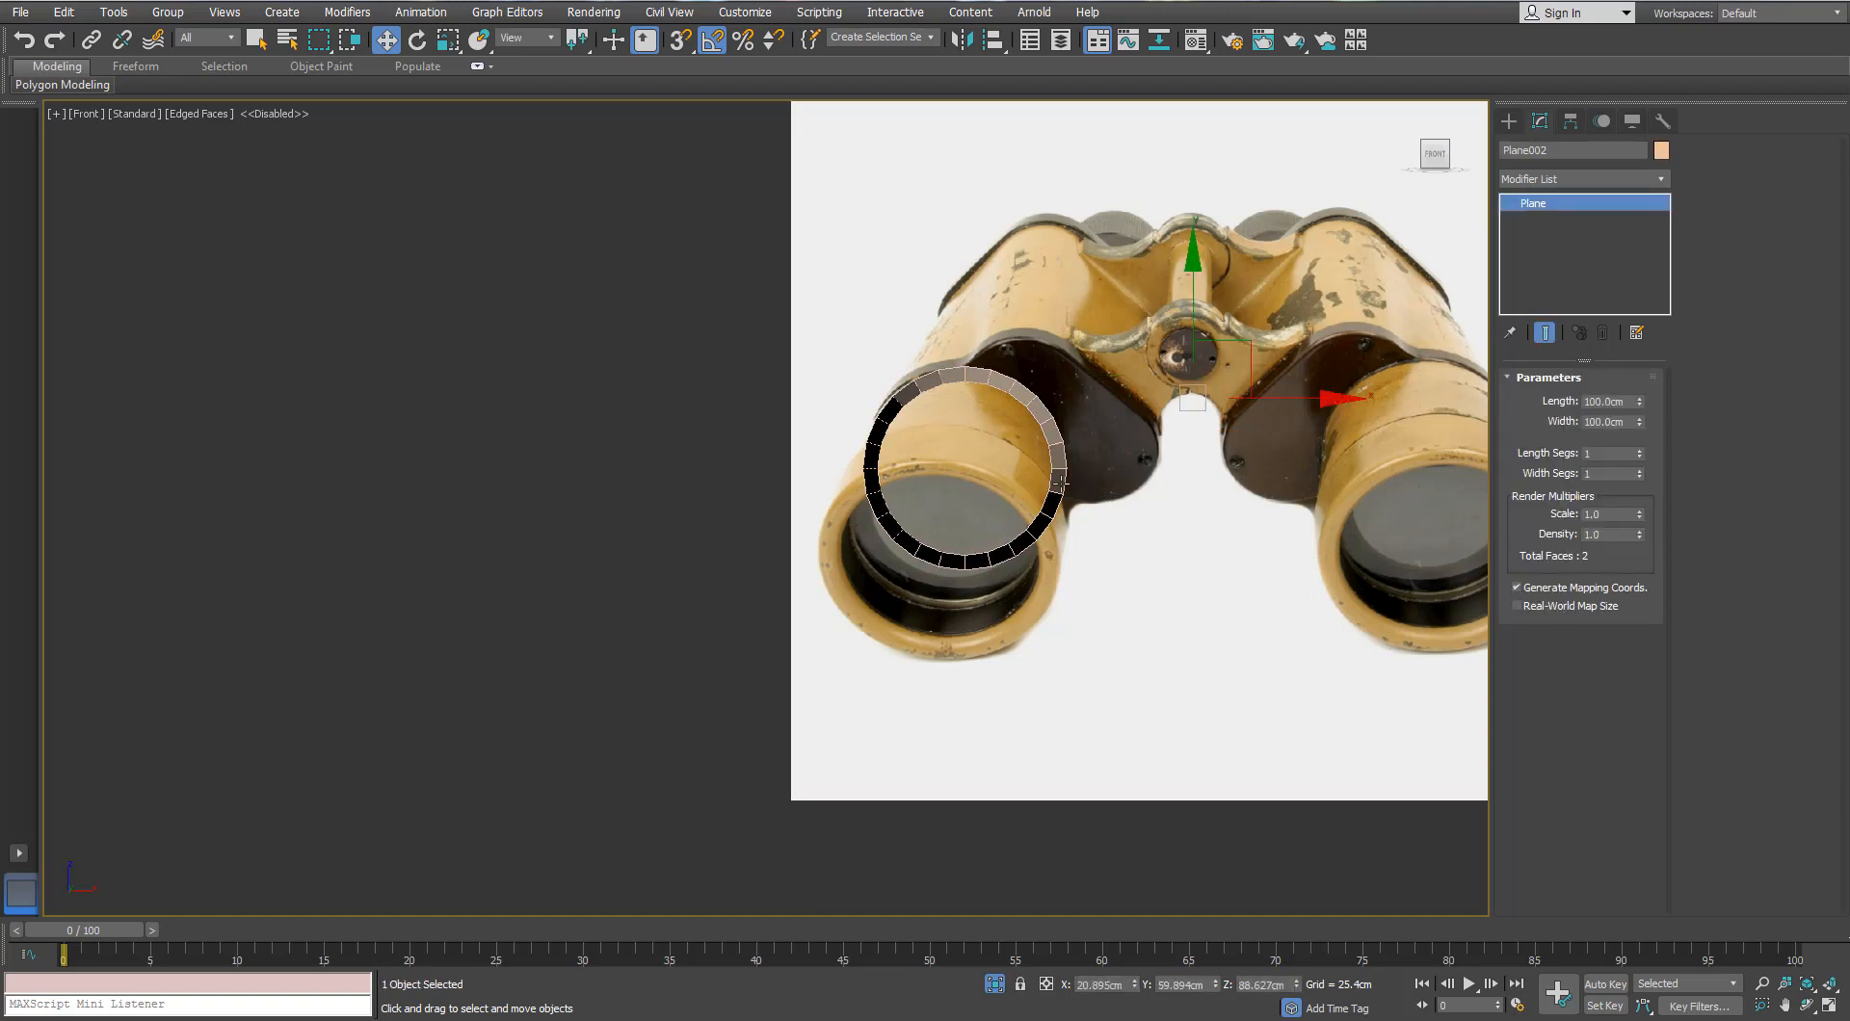
scroll(1058, 736, "up", 4)
left_click(964, 364)
left_click(1577, 402)
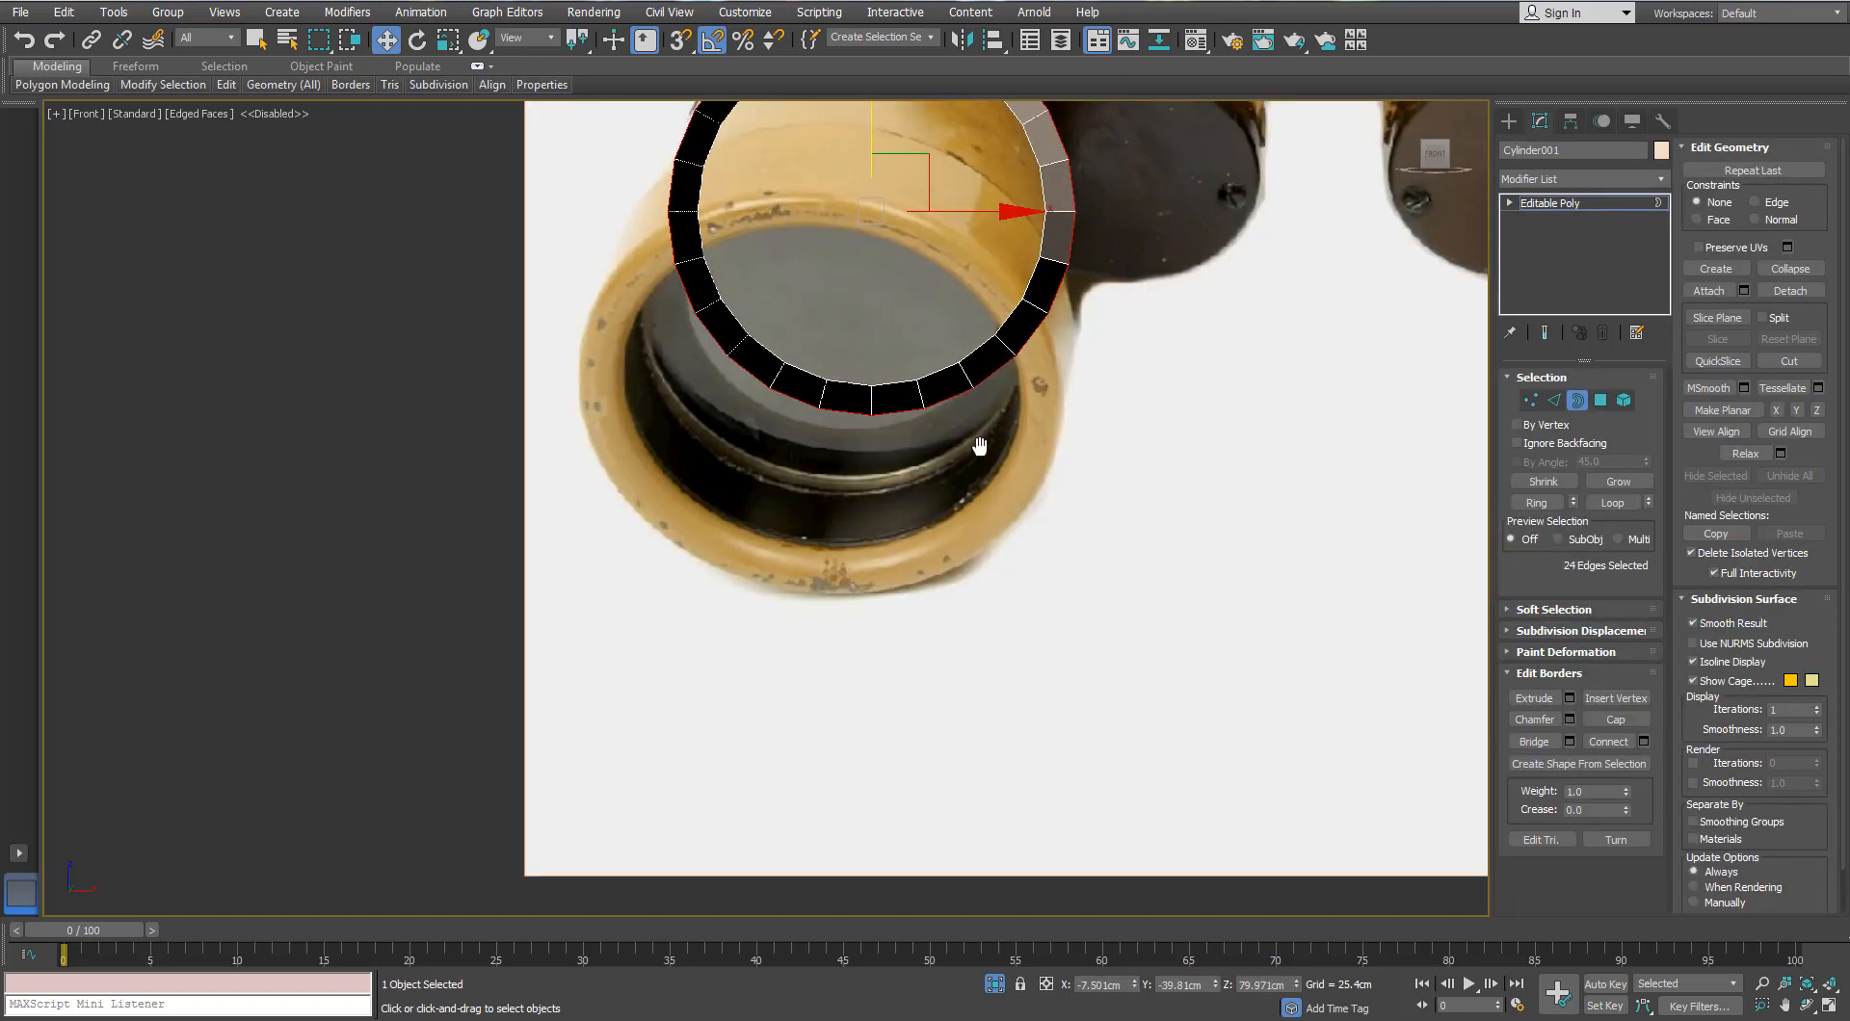
middle_click_drag(979, 447, 1080, 680)
scroll(1080, 679, "up", 2)
Step: Shift-scale the rim inward into a smaller ring matching the photo's lens
key("r")
left_click_drag(962, 318, 952, 343, "shift")
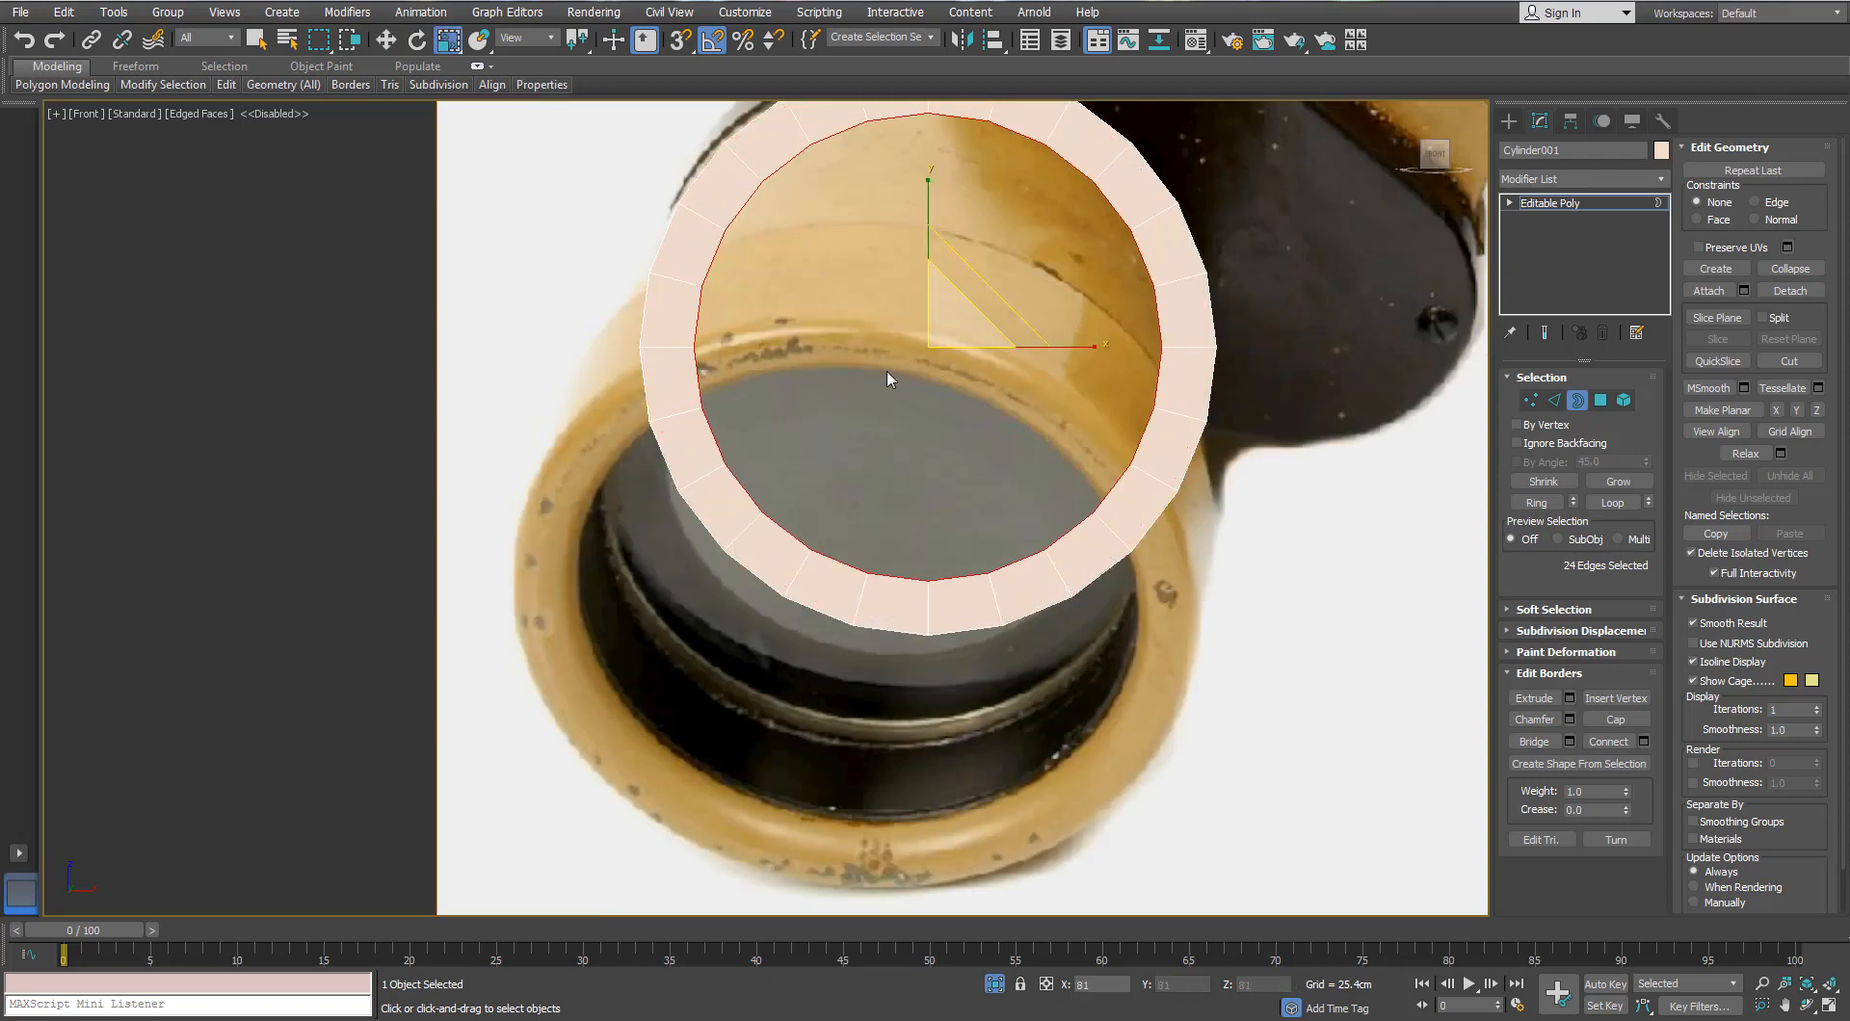
middle_click_drag(887, 376, 974, 413, "alt")
key("f")
key("z")
scroll(848, 313, "down", 1)
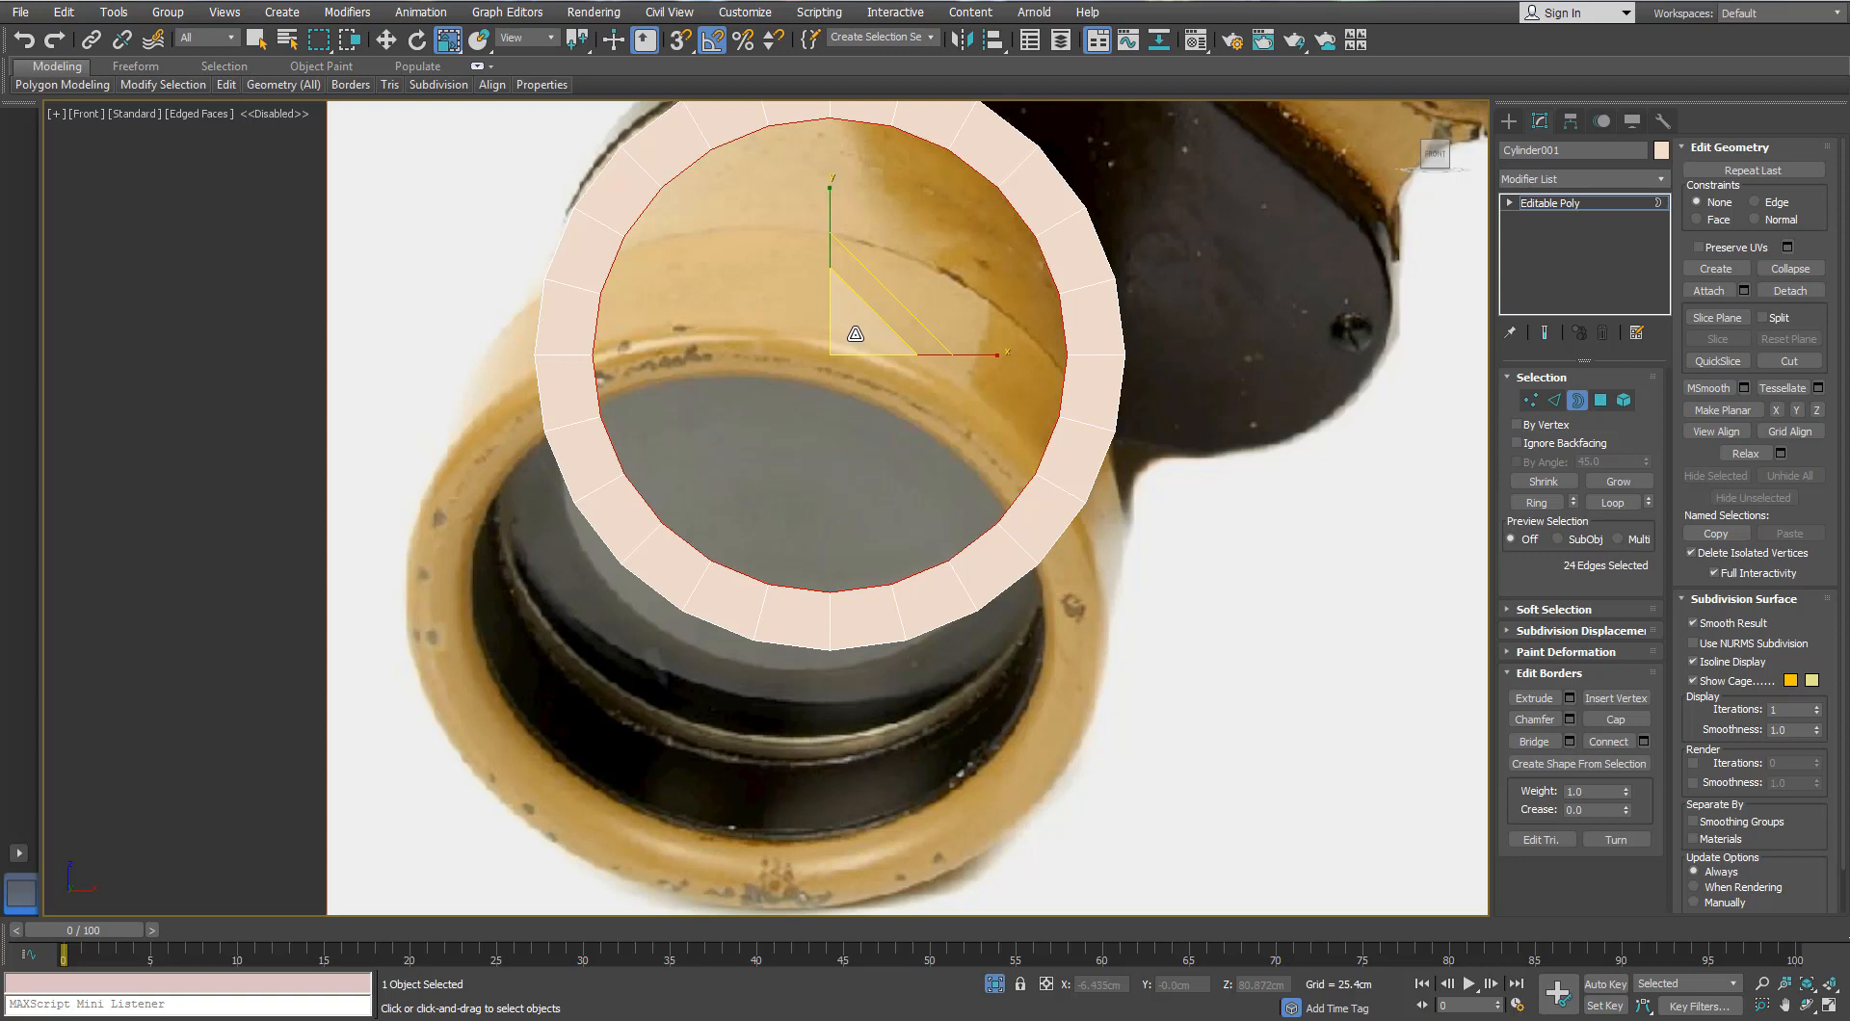
left_click_drag(854, 333, 855, 328)
Step: Orbit around the tube to inspect the new inward lip ring
middle_click_drag(819, 327, 928, 449, "alt")
scroll(928, 449, "up", 3)
middle_click_drag(838, 385, 872, 417, "alt")
key("w")
middle_click_drag(805, 369, 847, 409, "alt")
key("f")
scroll(949, 332, "down", 2)
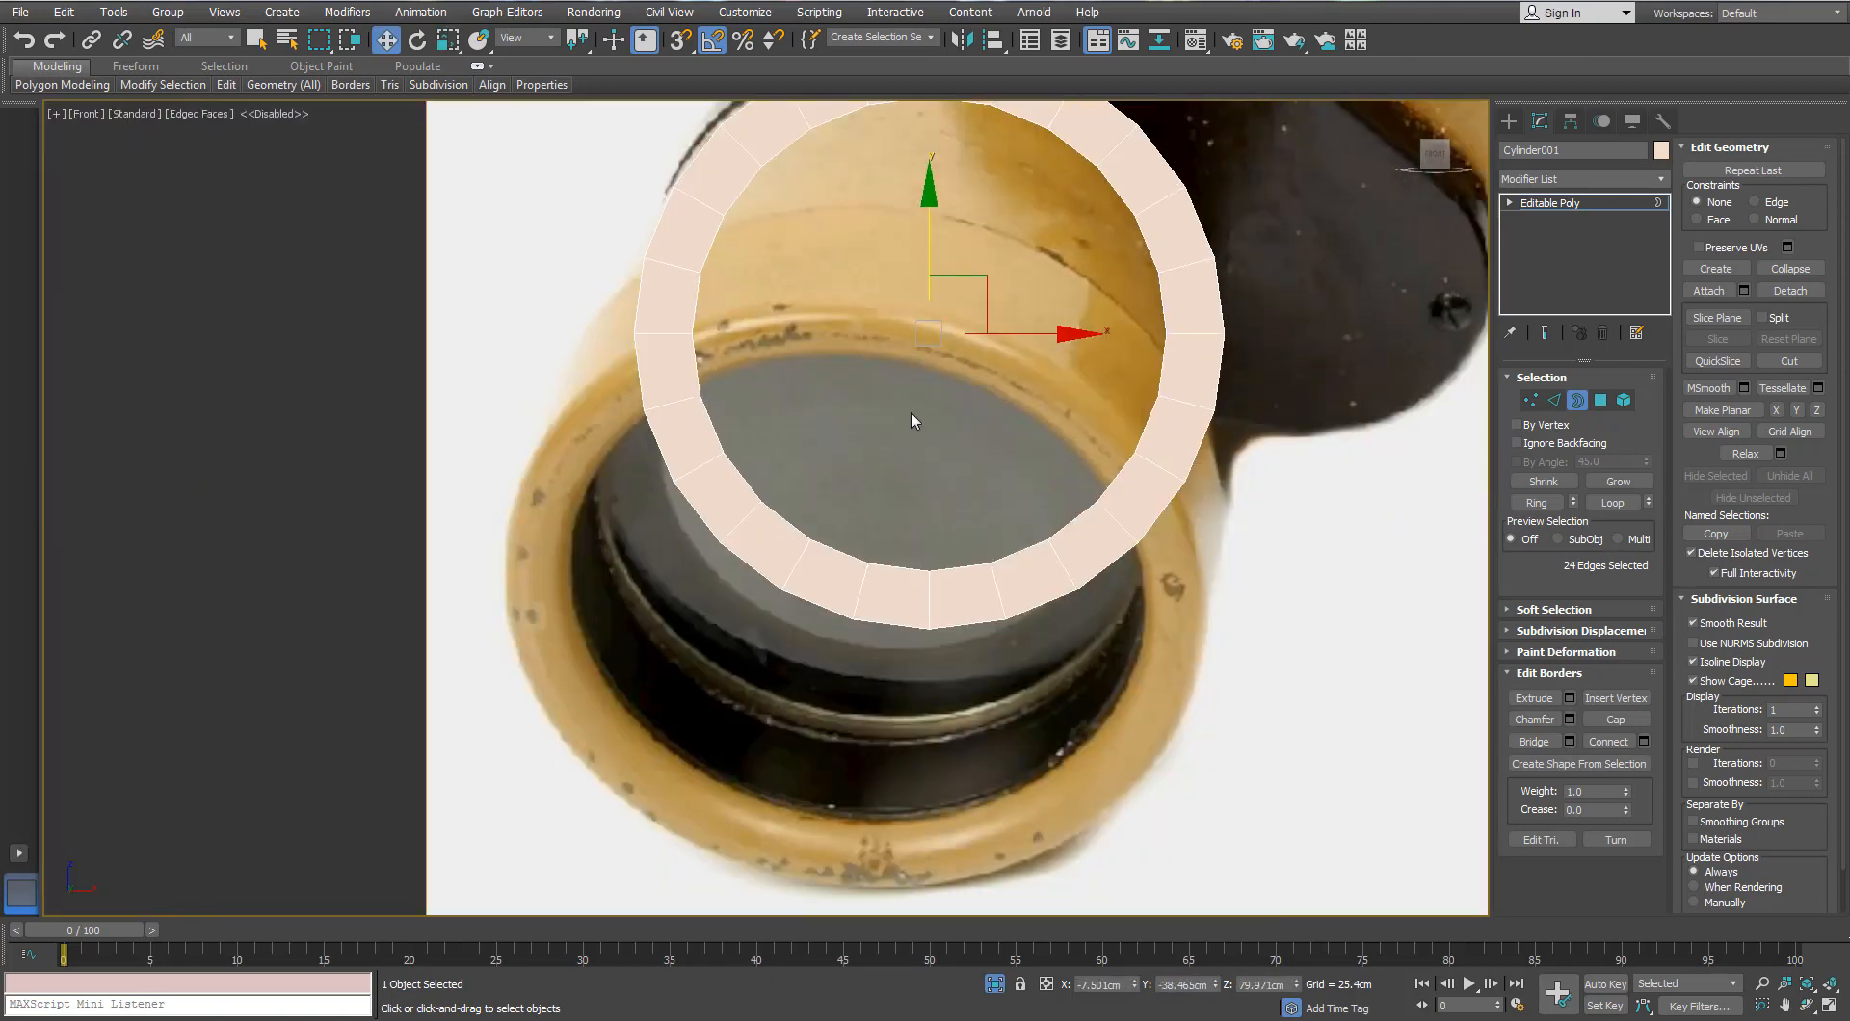
middle_click_drag(888, 429, 952, 487, "alt")
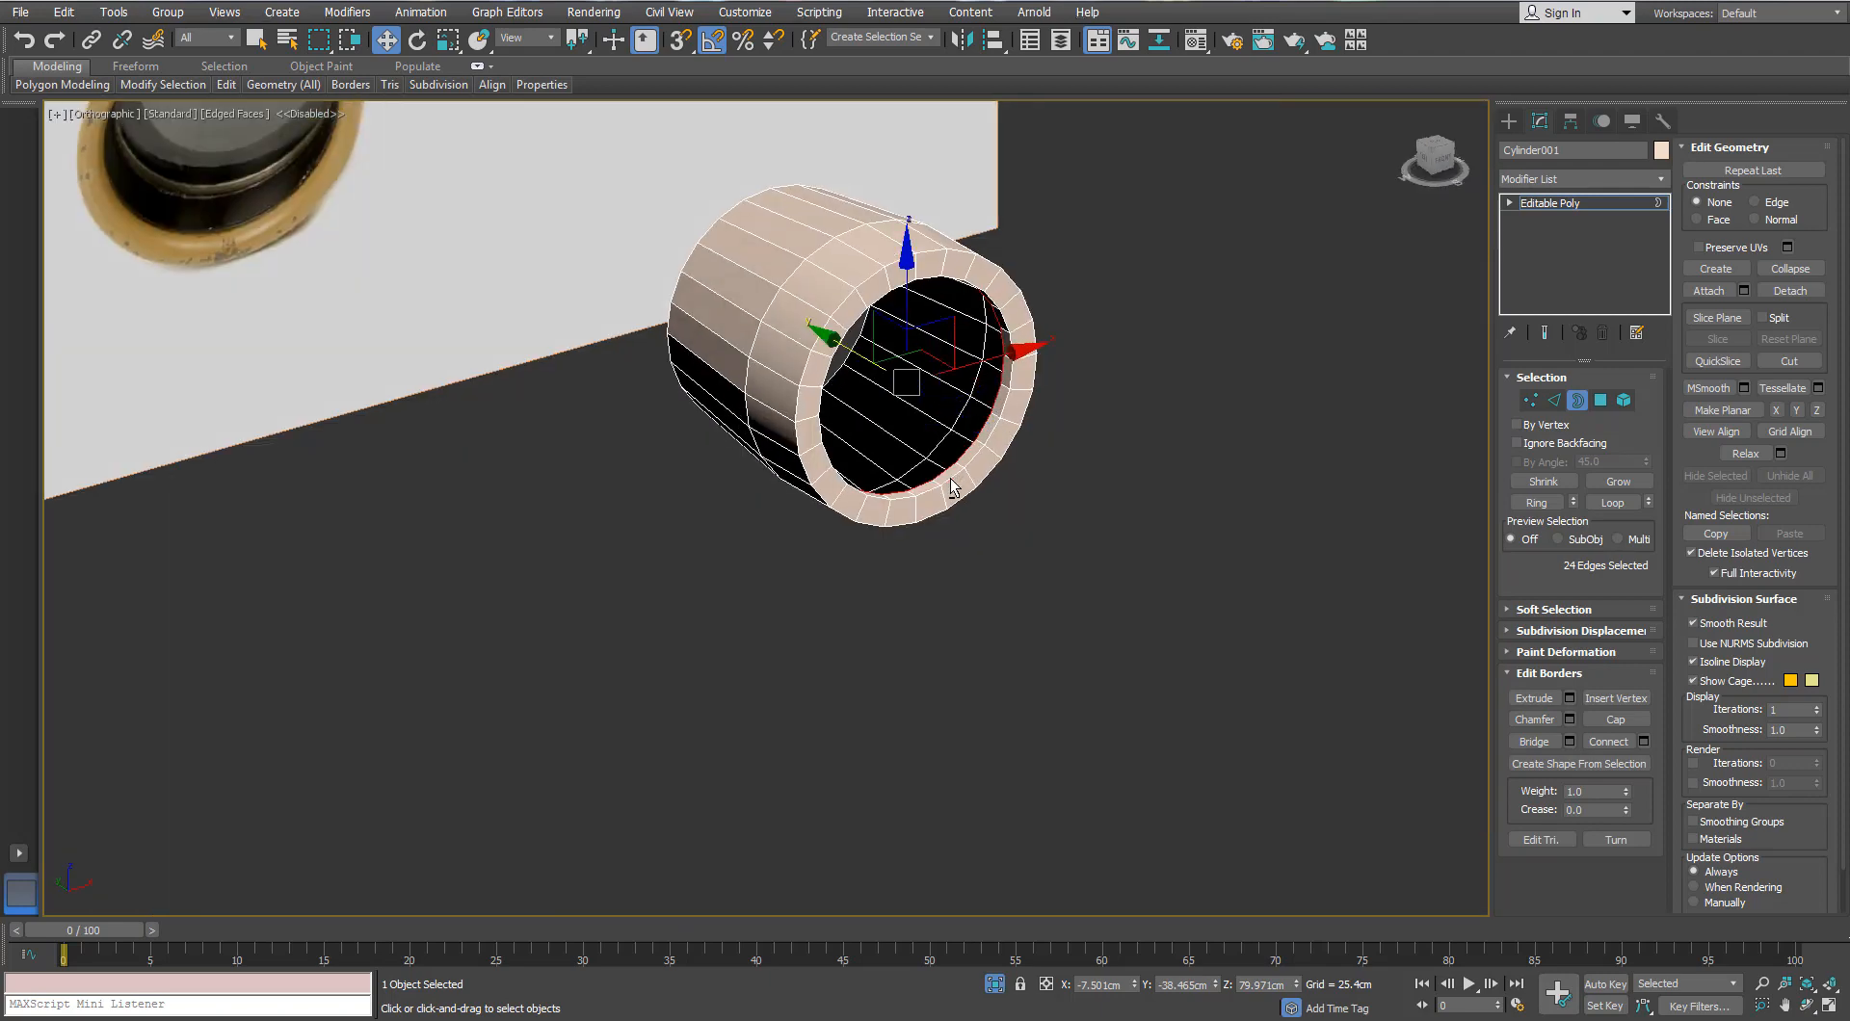
Step: Extend the inner border deeper into the tube, then scale it into a smaller ring
scroll(860, 430, "up", 3)
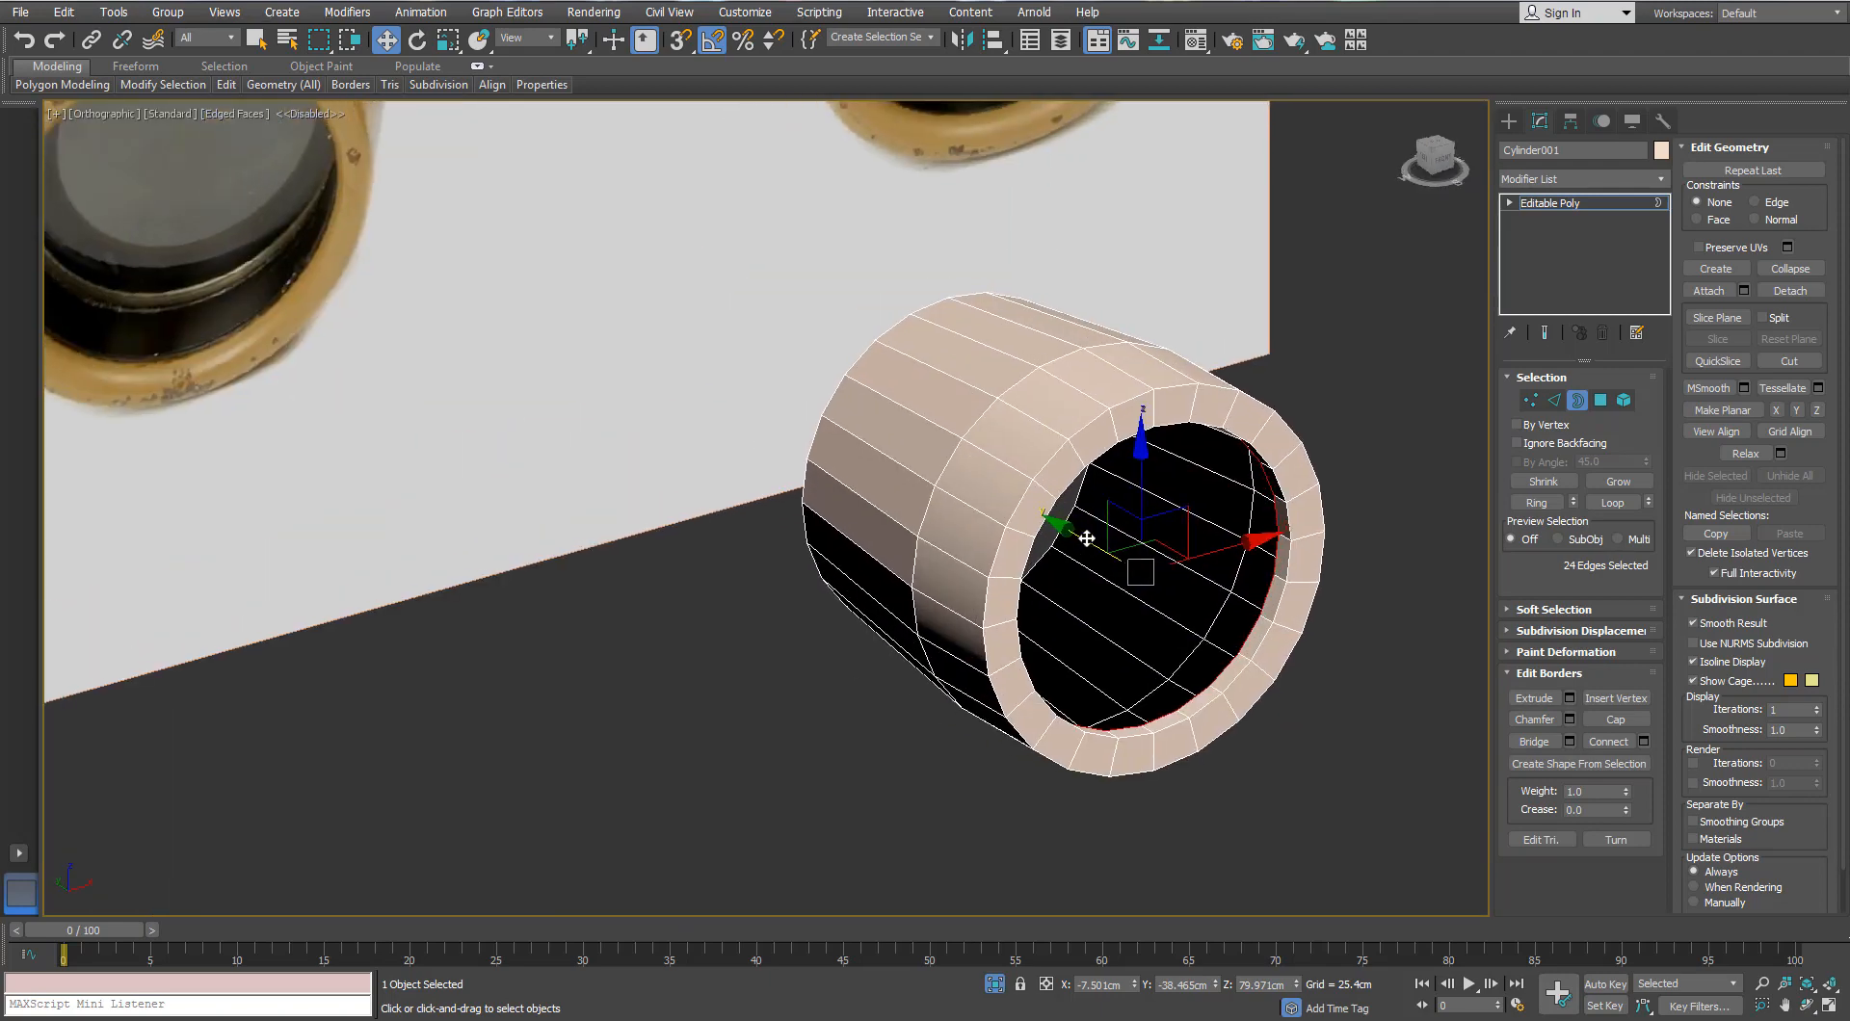
mouse_move(1087, 538)
left_mouse_down("shift")
mouse_move(1006, 512)
mouse_move(1071, 518)
left_mouse_up("shift")
key("r")
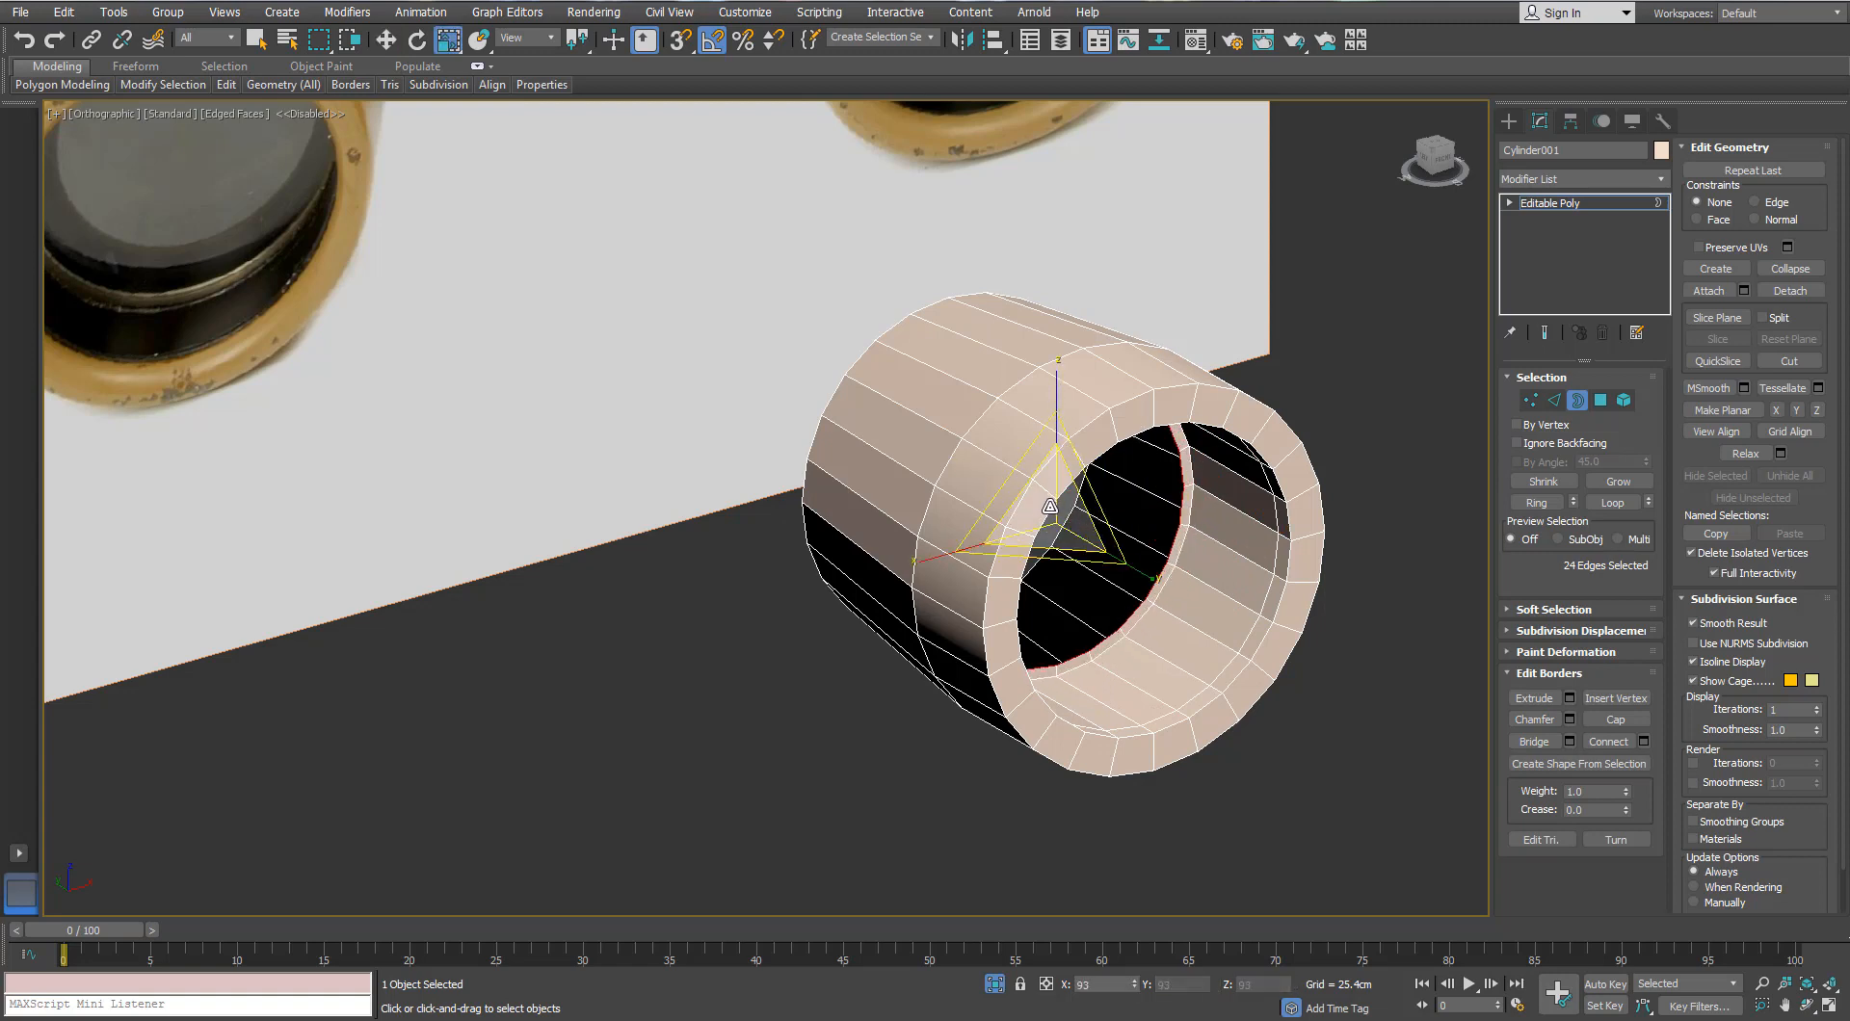
scroll(1052, 507, "up", 2)
key("w")
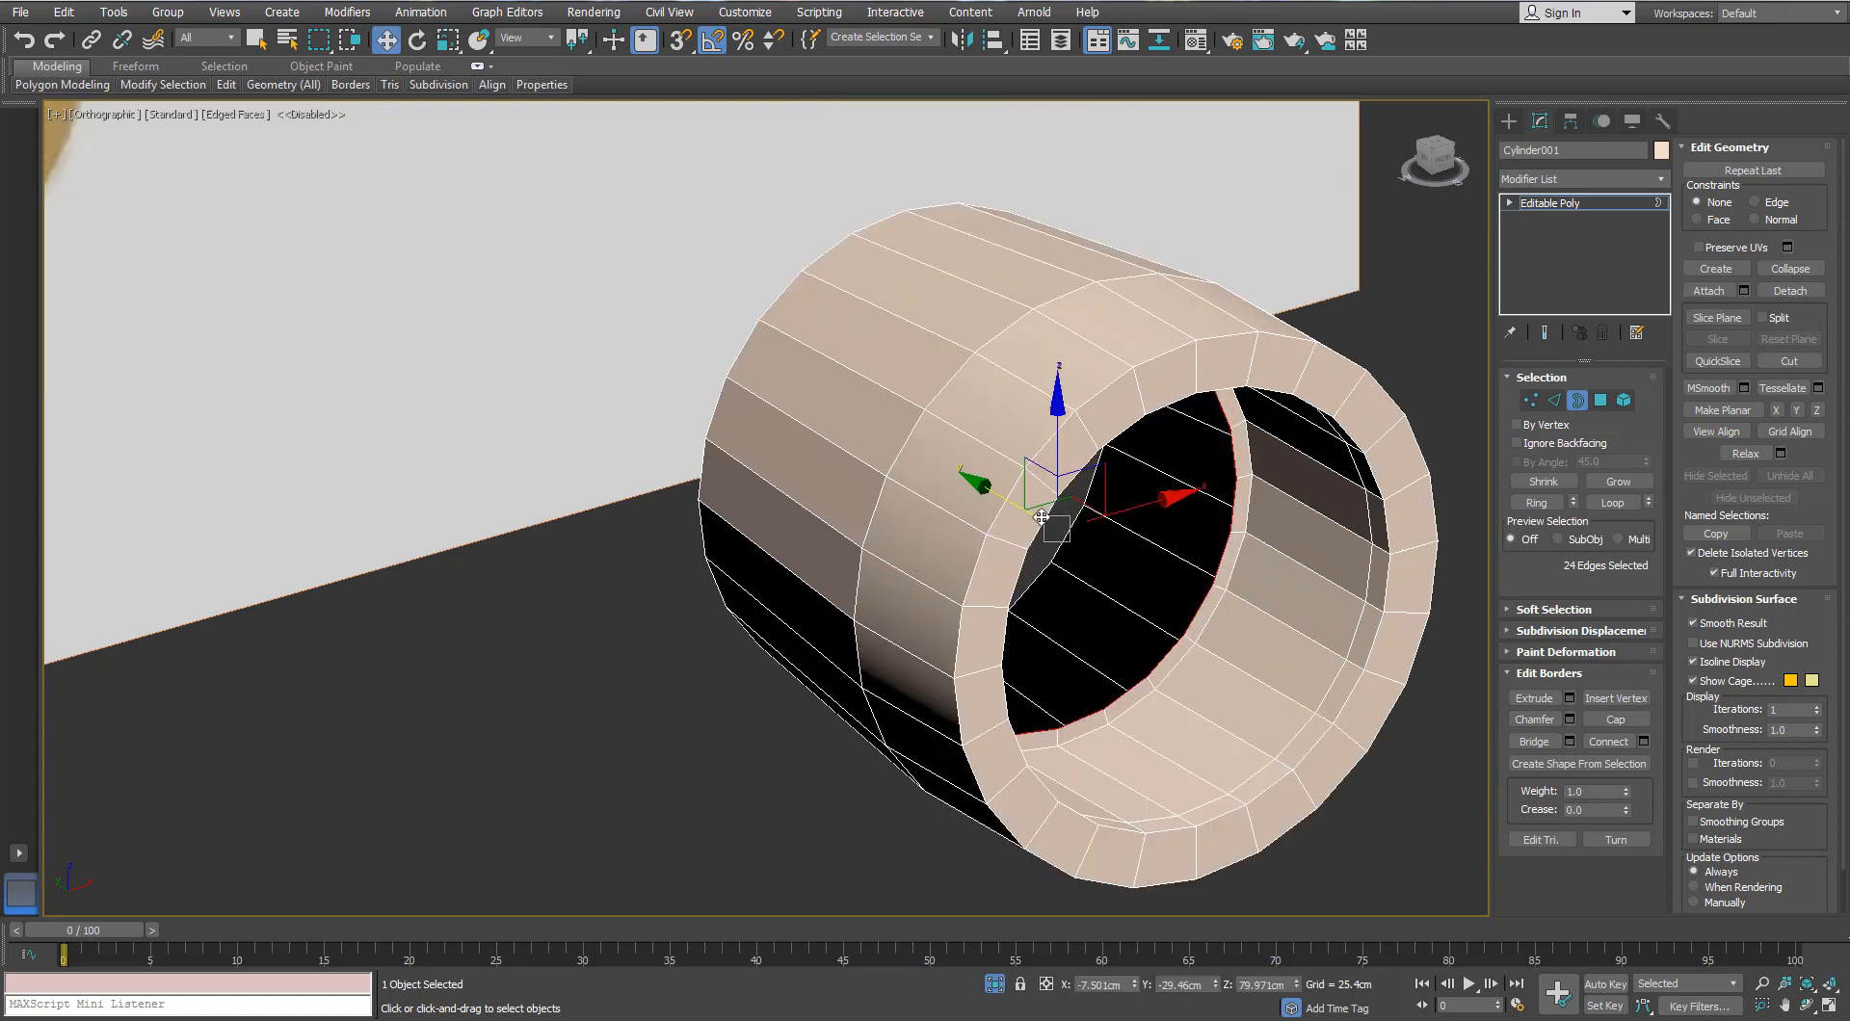
key("r")
left_click_drag(1023, 511, 1034, 526, "shift")
middle_click_drag(1108, 530, 1068, 525, "alt")
Step: Collapse the inner opening to a centre point and select the whole lens face
right_click(1129, 405)
left_click(1021, 220)
scroll(1068, 525, "up", 2)
left_click(1532, 397)
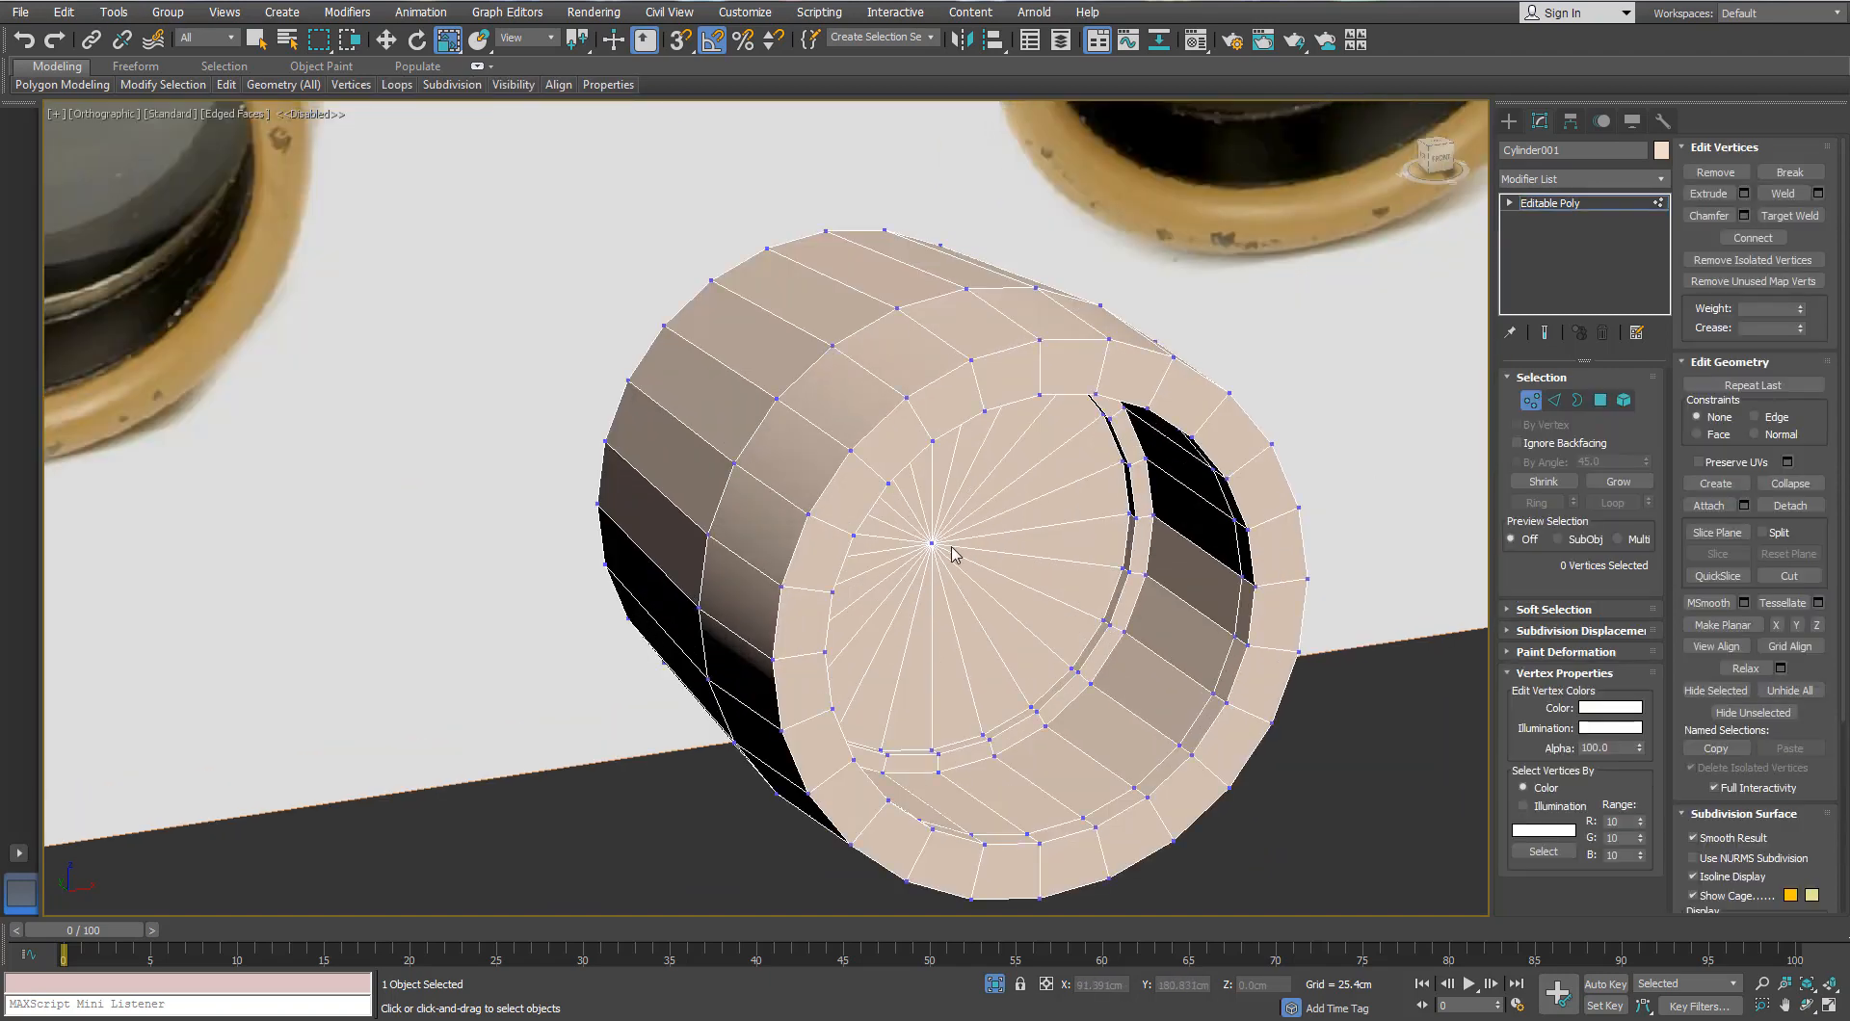
left_click(932, 542)
left_click(1601, 399, "ctrl")
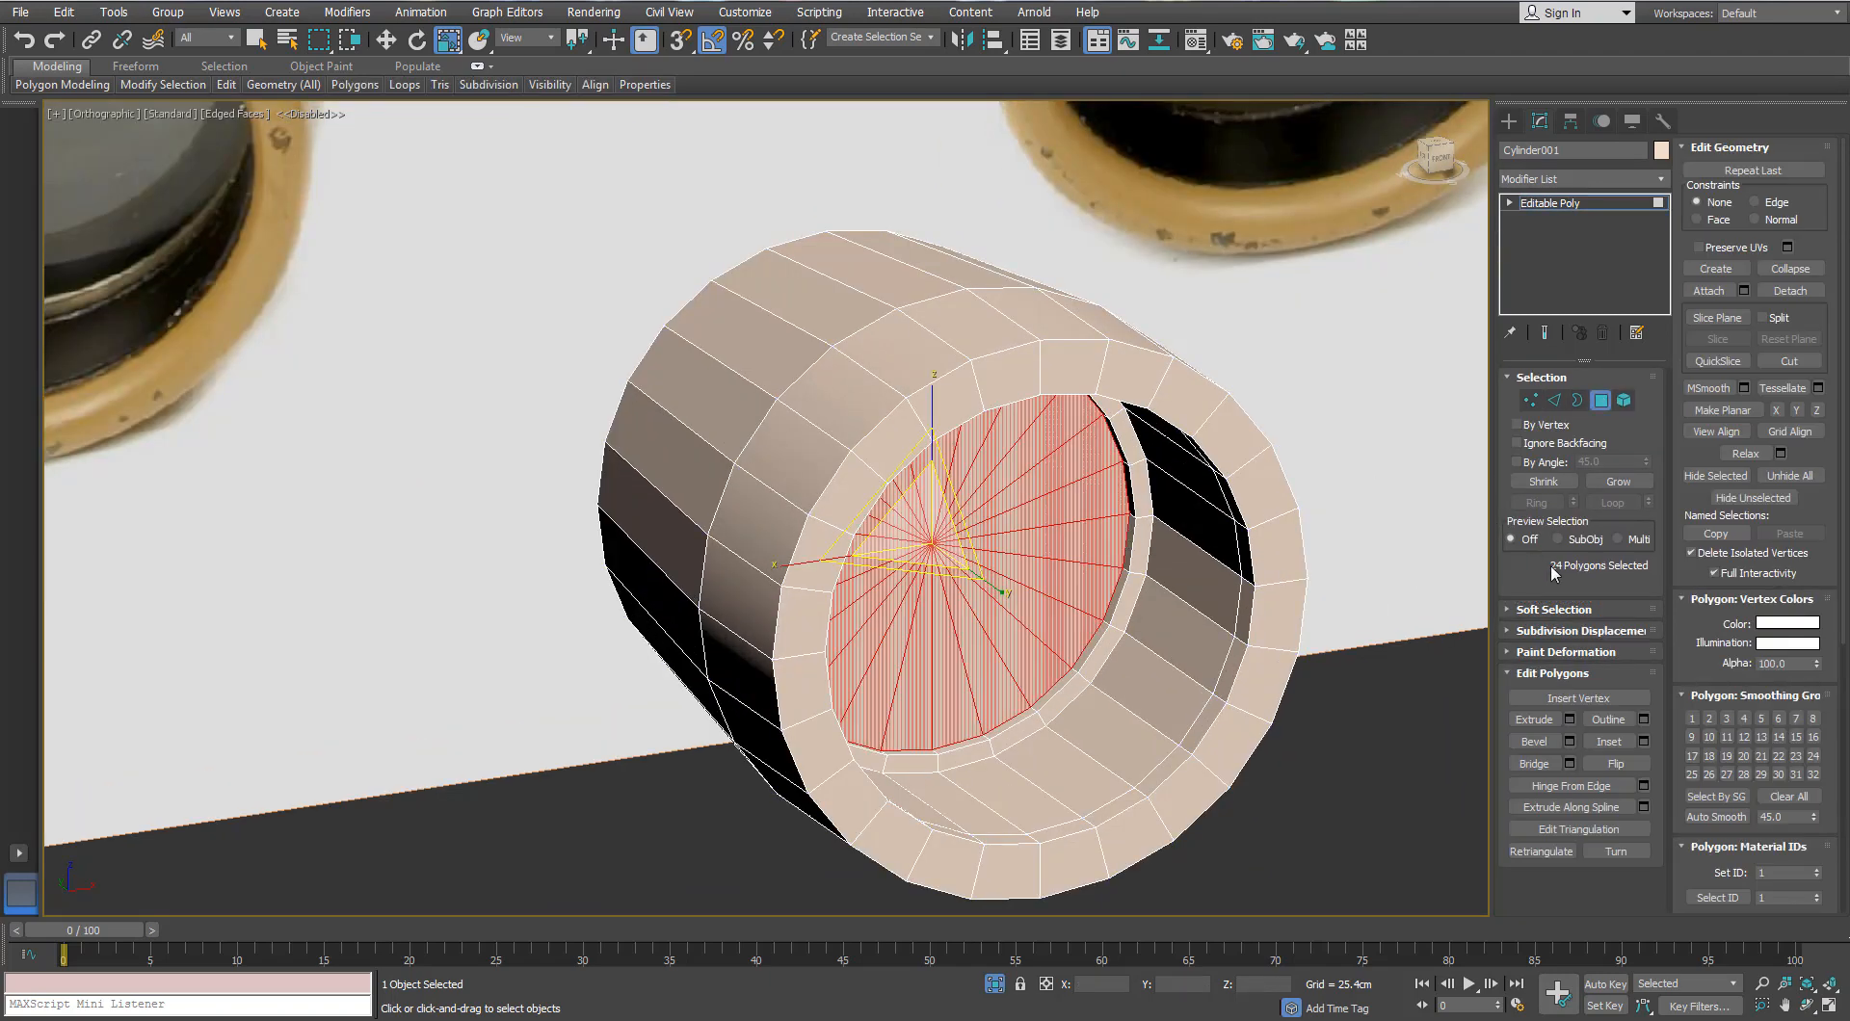
left_click(1618, 482)
Step: Push the lens face deeper into the tube, then clear the selection
middle_click_drag(944, 597, 1003, 620, "alt")
key("w")
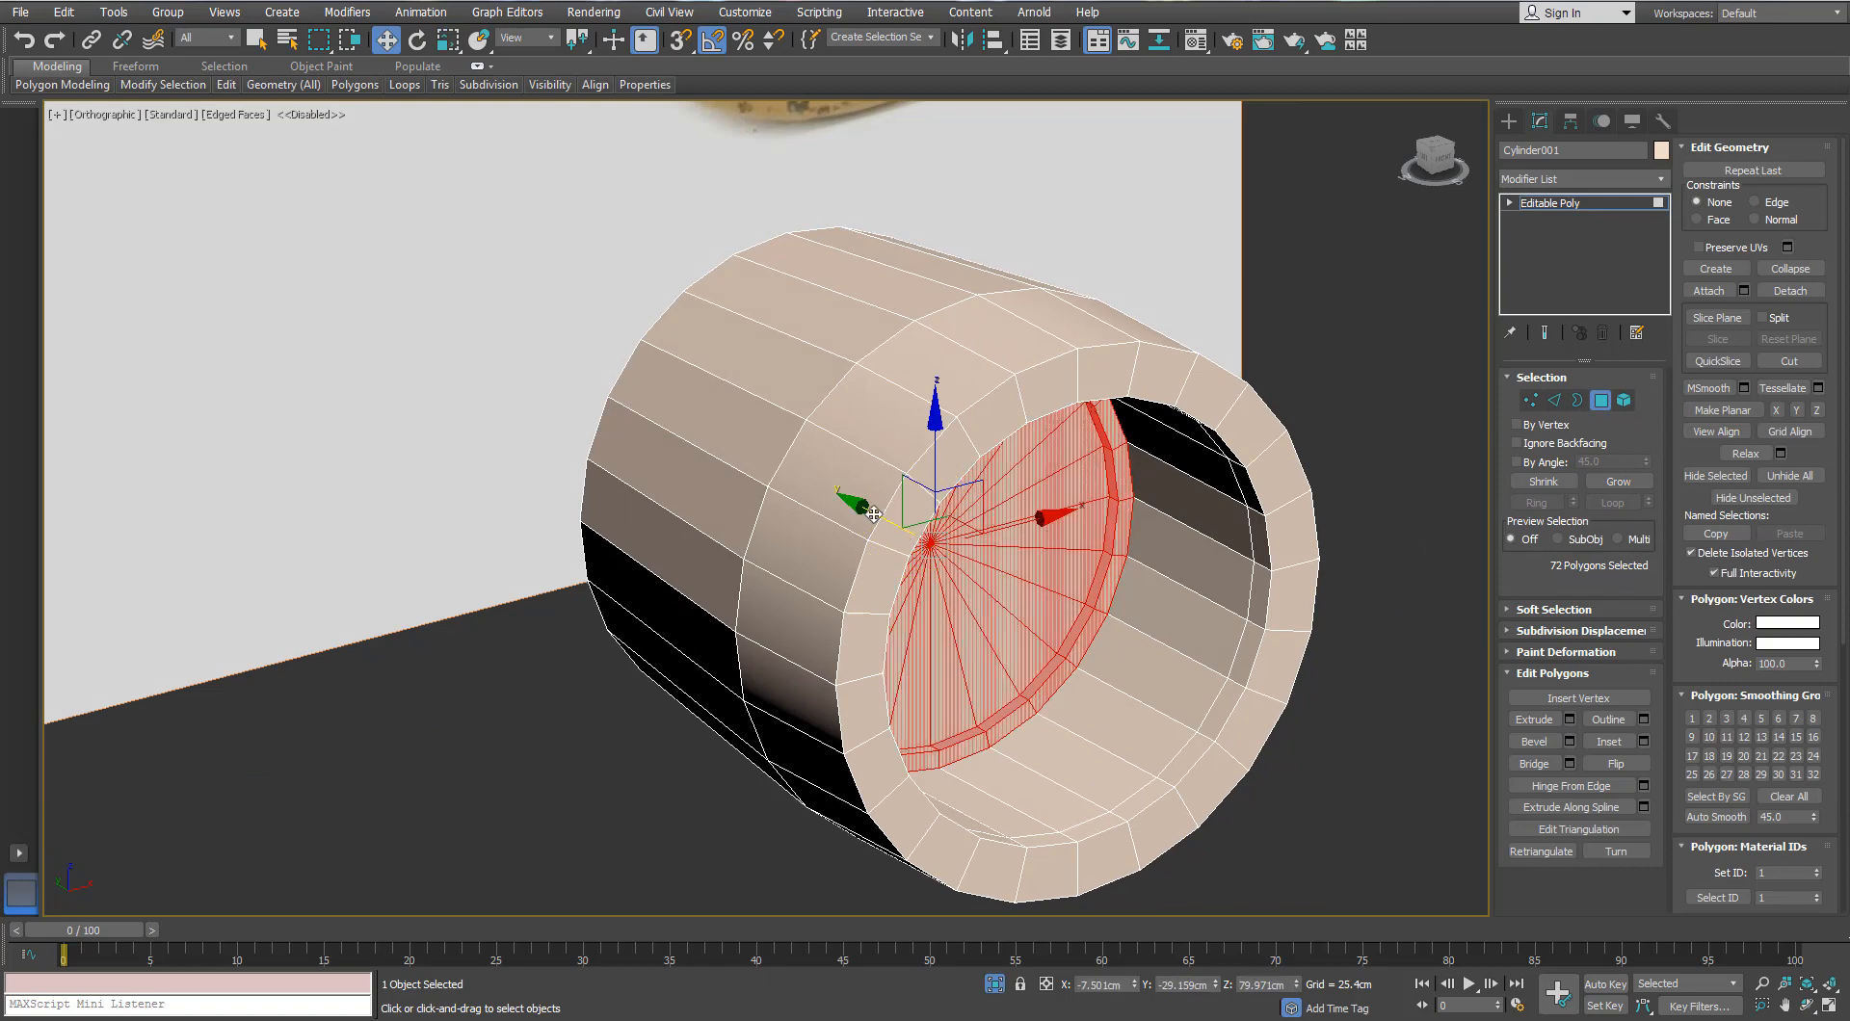
left_click_drag(916, 550, 914, 549)
scroll(954, 557, "down", 4)
middle_click_drag(1023, 567, 996, 578, "alt")
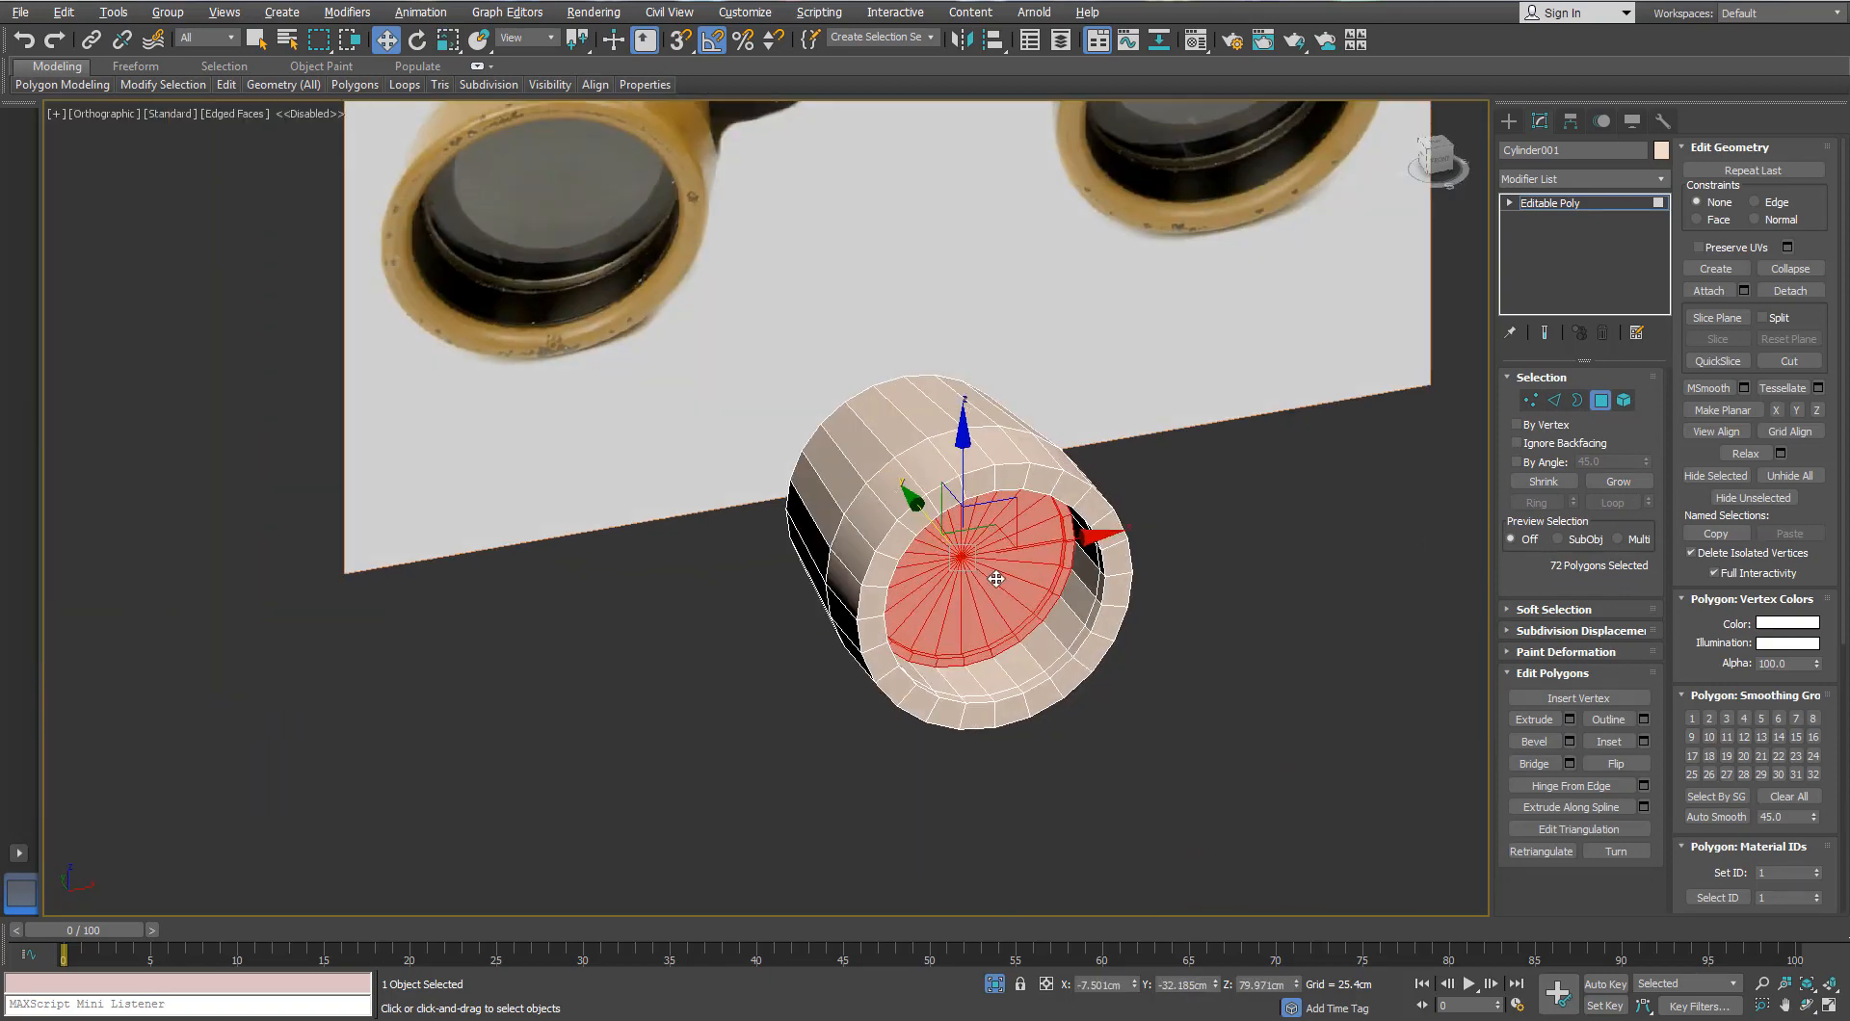
left_click(1601, 403)
left_click(1311, 639)
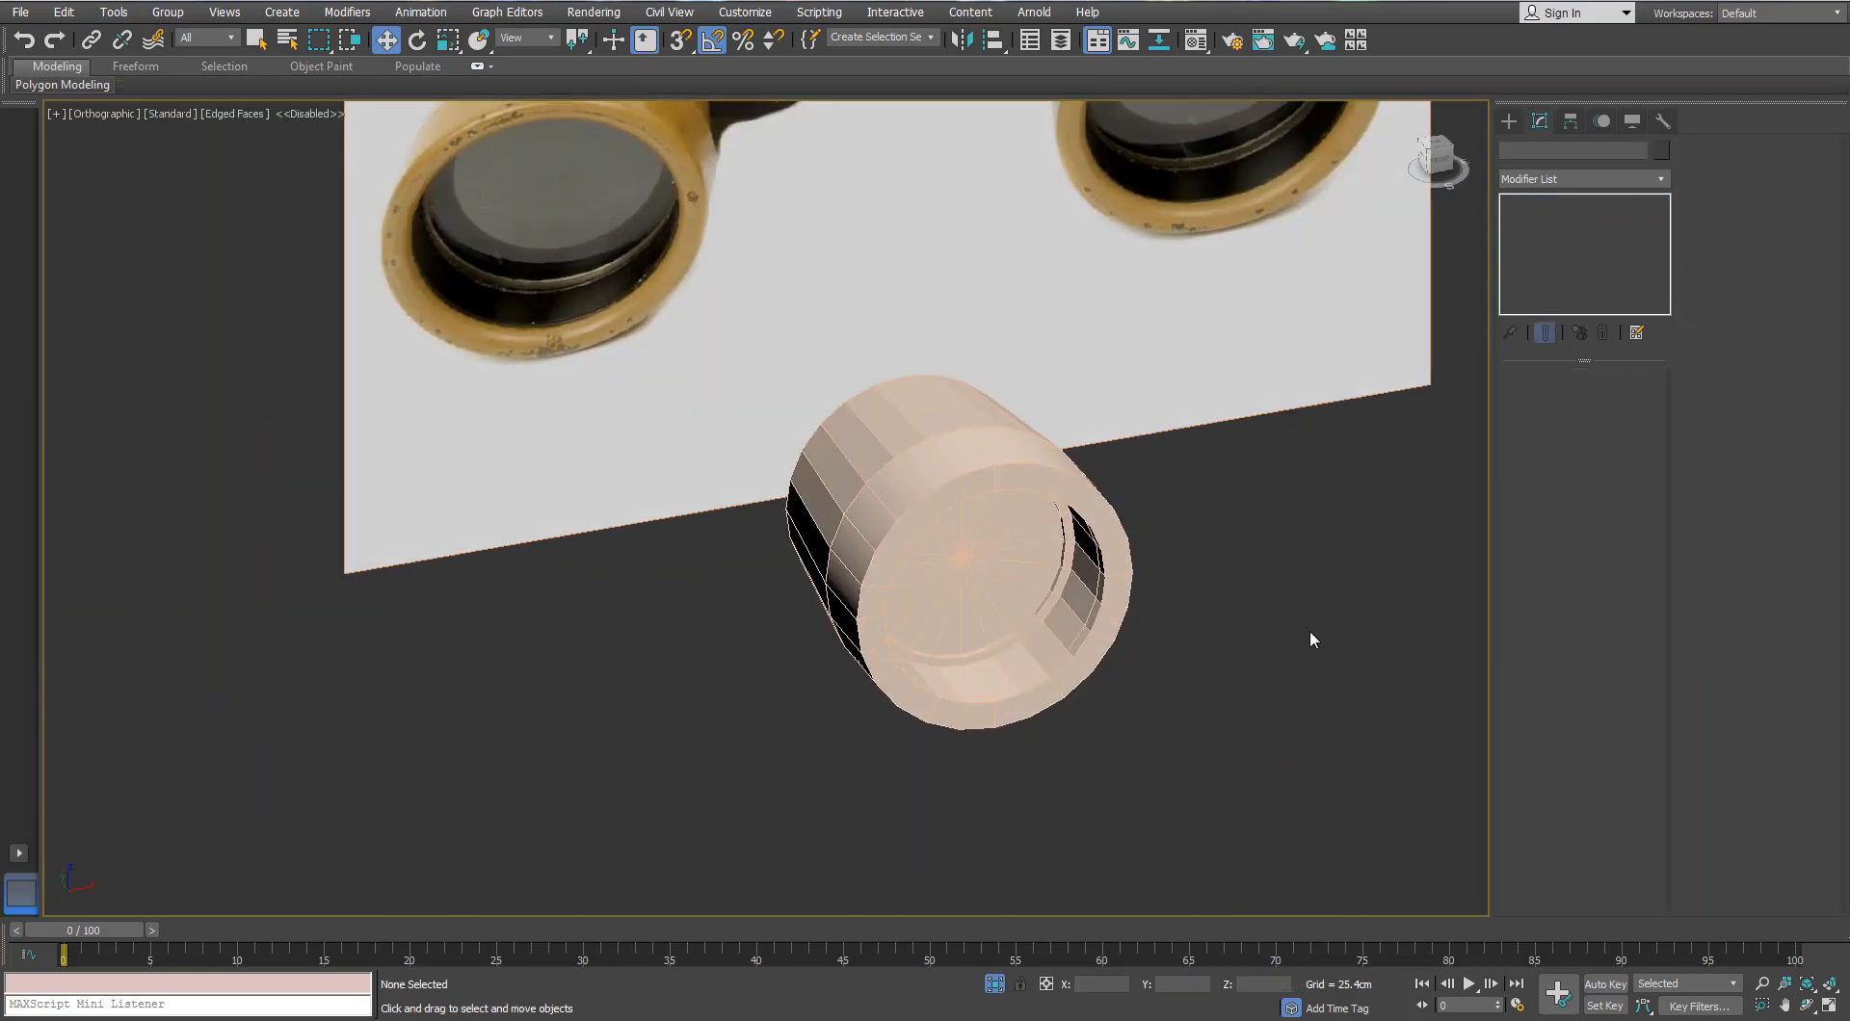
scroll(1206, 628, "down", 4)
Step: Give the eyepiece cap and cylinder a dark colour and a plain grey material
left_click(994, 984)
middle_click_drag(1038, 528, 815, 541, "alt")
key("p")
left_click(806, 562)
left_click(843, 627, "ctrl")
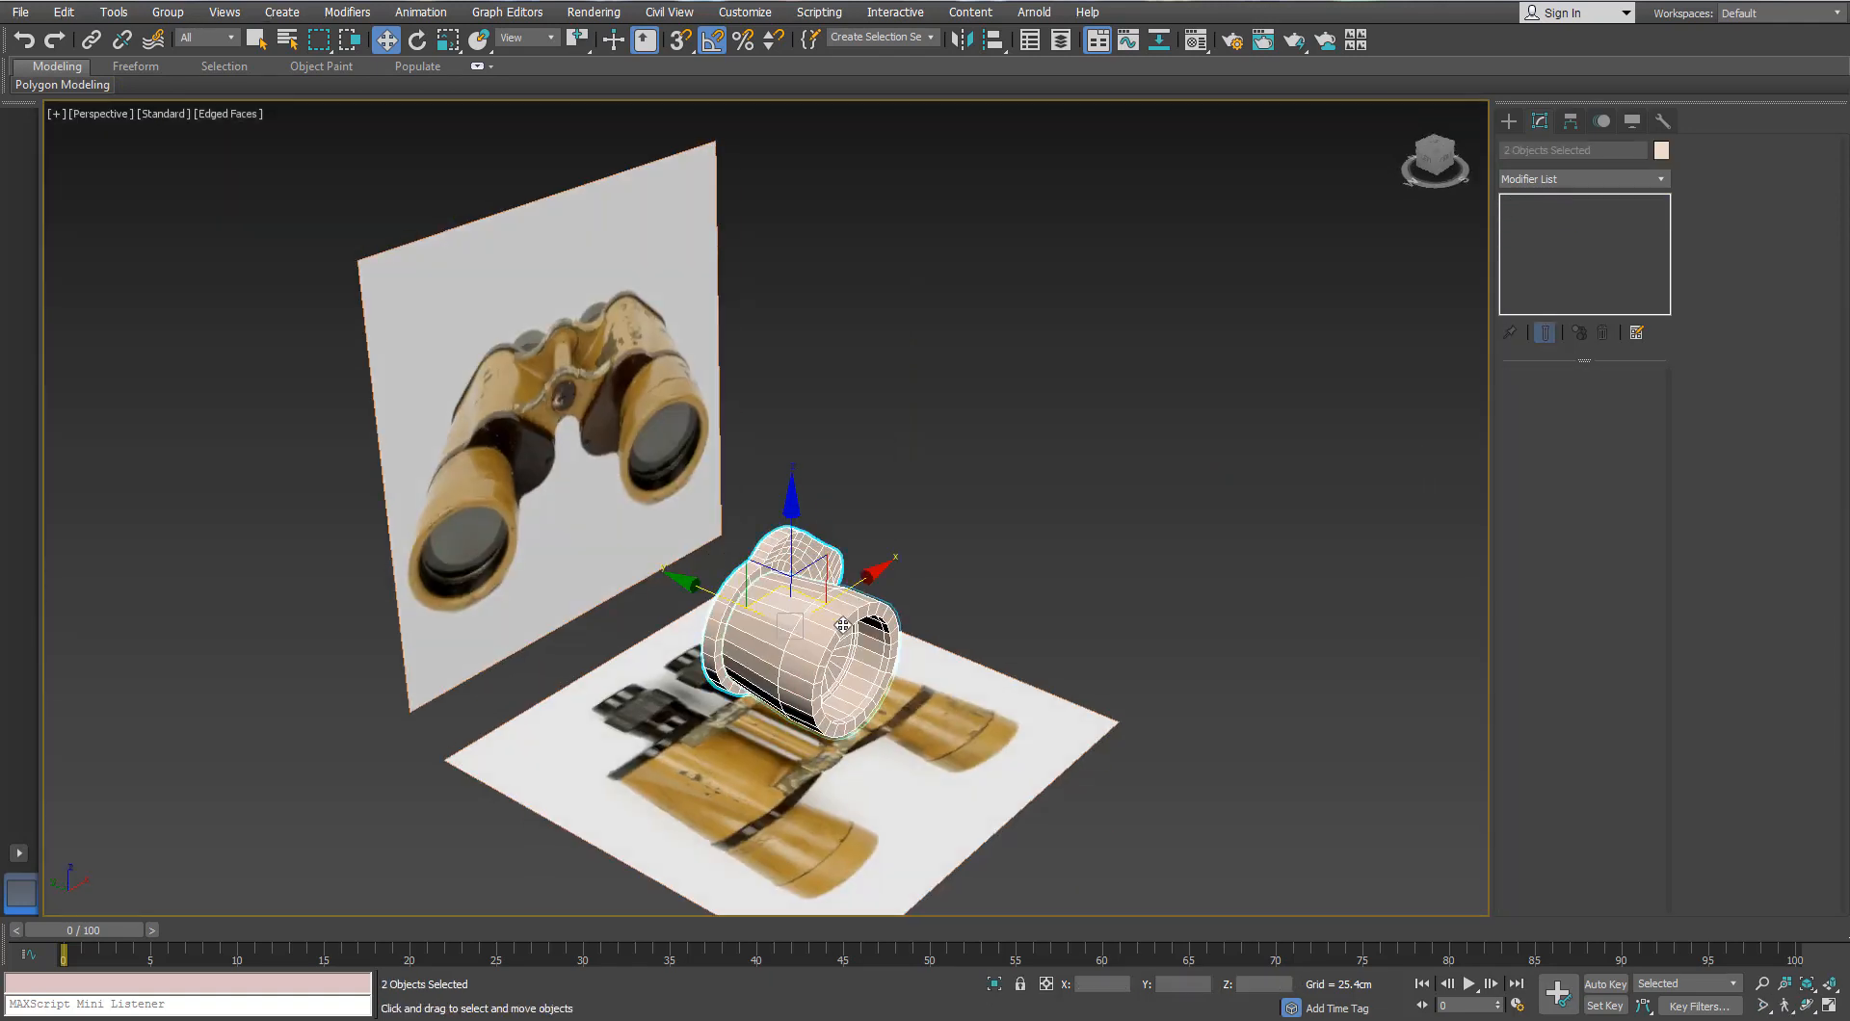
left_click(1661, 150)
left_click(1239, 587)
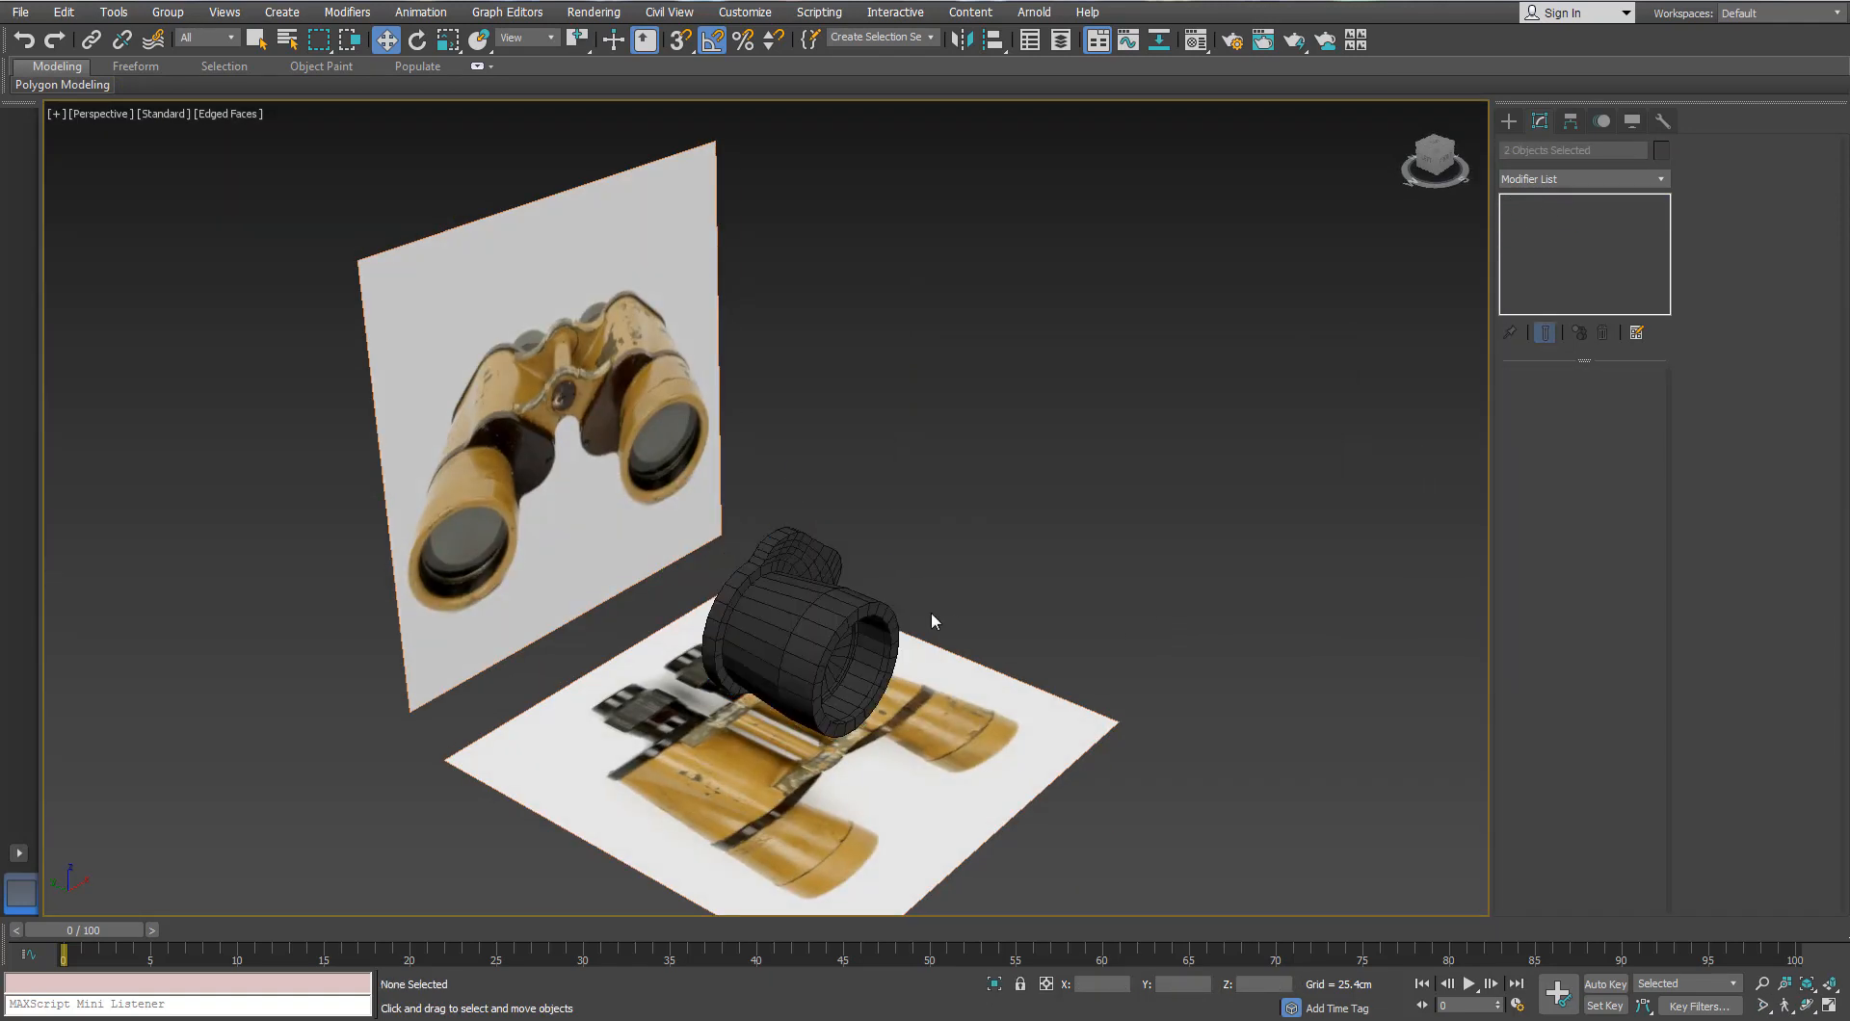
key("m")
left_click(1177, 402)
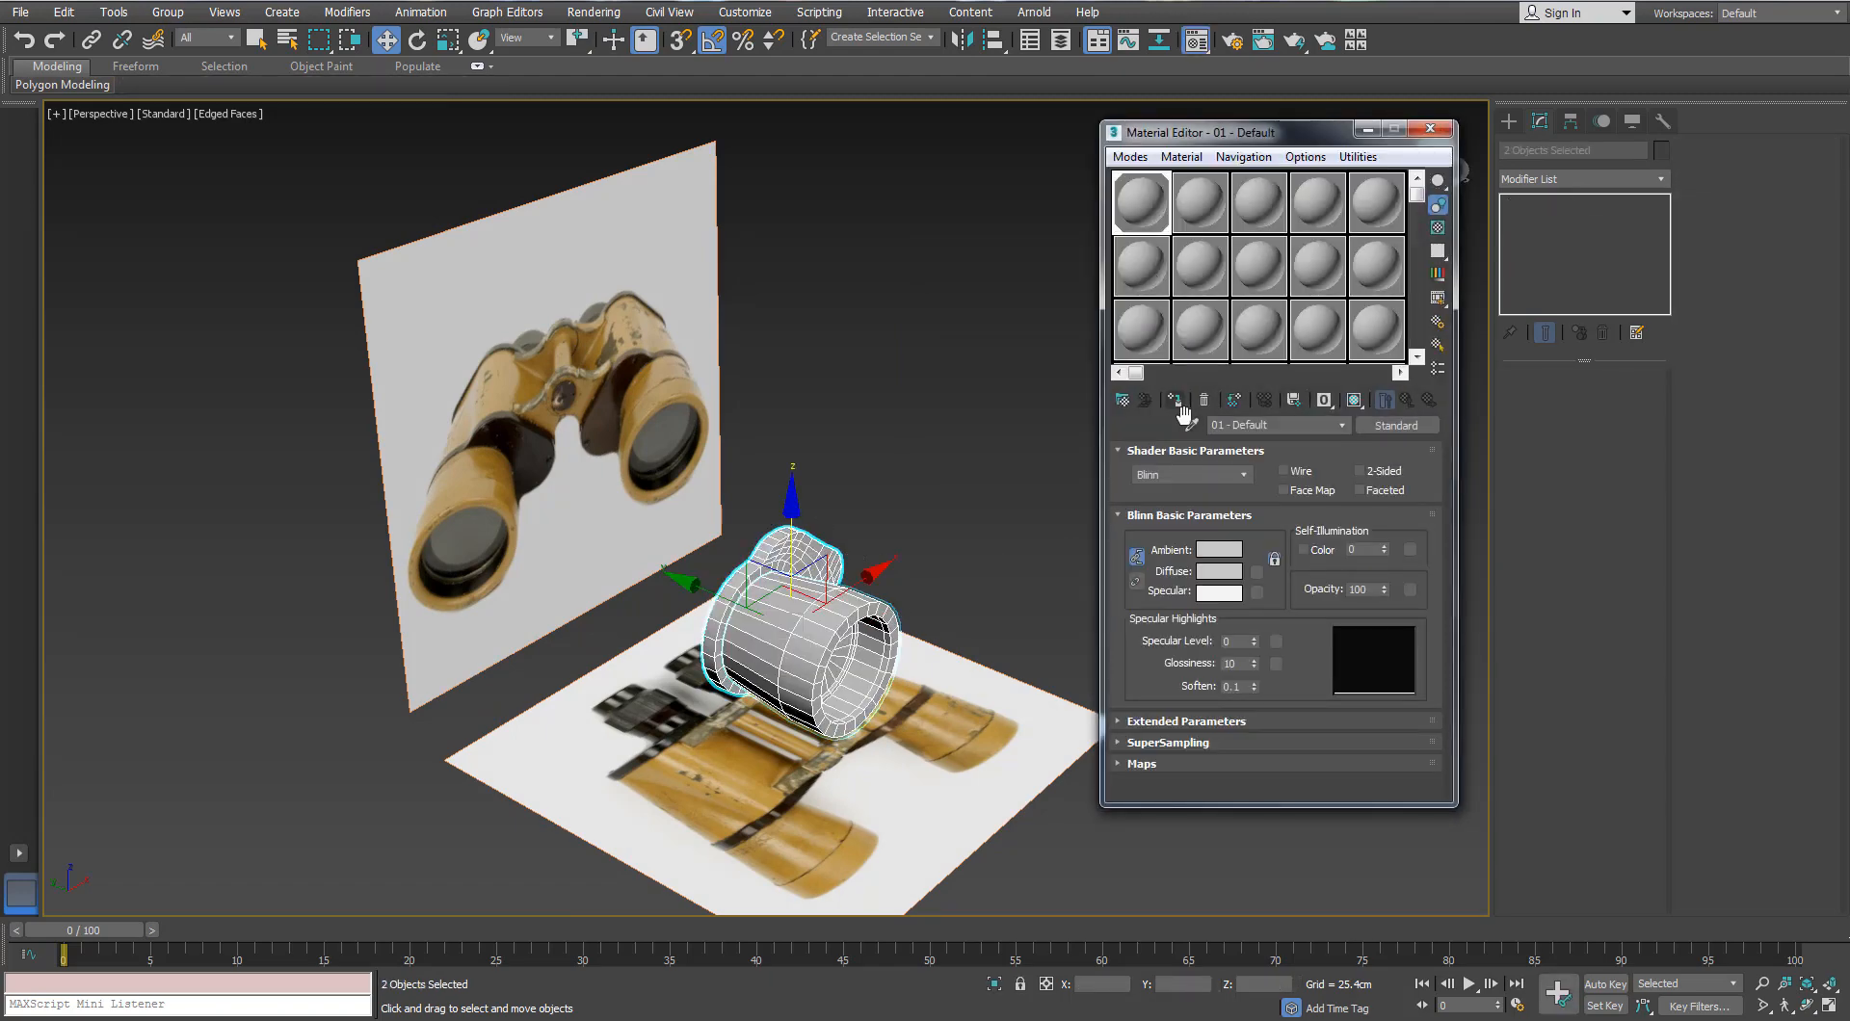
left_click(1430, 136)
left_click(1036, 366)
Step: Clone the ring shell piece and slide the copy to the left
middle_click_drag(939, 462, 805, 490, "alt")
scroll(711, 524, "up", 4)
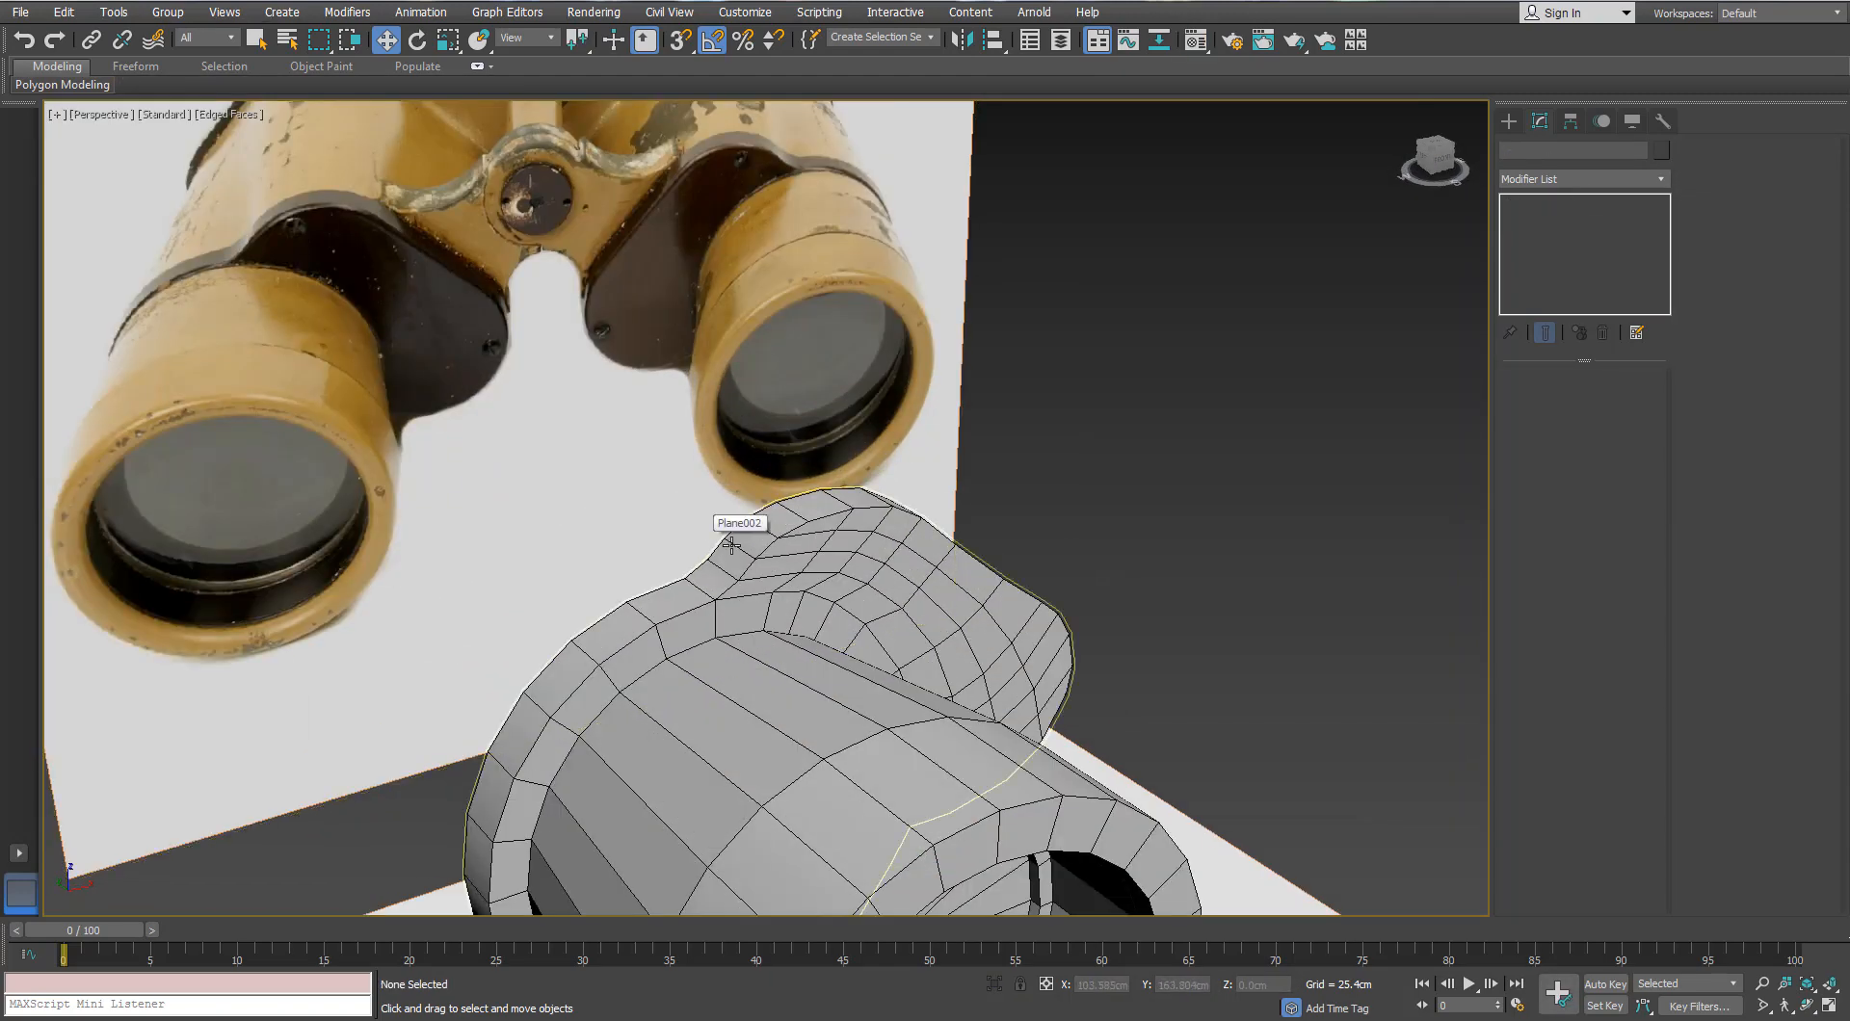
scroll(712, 553, "down", 1)
left_click(712, 555)
middle_click_drag(712, 555, 984, 671, "alt")
left_click_drag(984, 670, 981, 715, "shift")
left_click(933, 597)
mouse_move(937, 596)
middle_mouse_down()
mouse_move(973, 501)
mouse_move(942, 446)
mouse_move(915, 511)
middle_mouse_up()
scroll(944, 554, "up", 3)
Step: Convert the copy to Editable Poly and select all of its vertices
left_click(1552, 224)
scroll(939, 442, "up", 3)
left_click(1551, 203)
right_click(933, 274)
mouse_move(979, 473)
left_click(912, 484)
key("1")
key("ctrl+a")
middle_click_drag(967, 349, 1059, 472, "alt")
scroll(1067, 484, "up", 3)
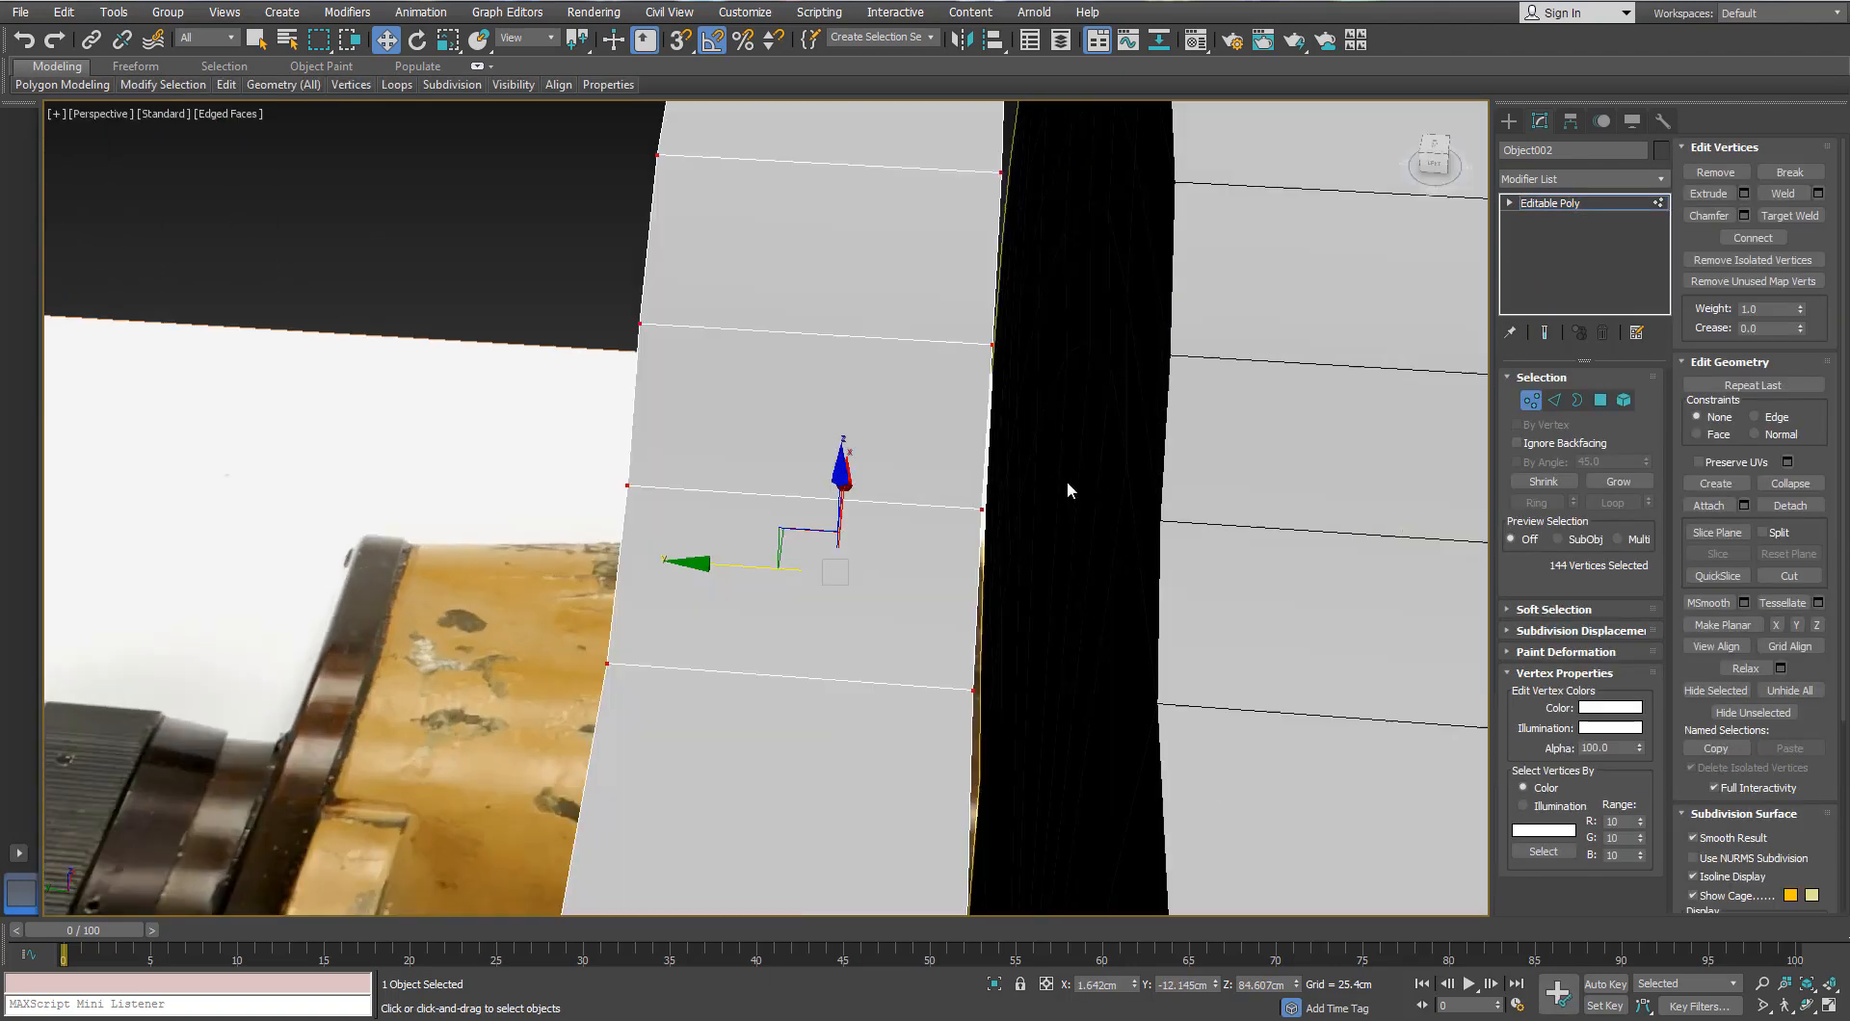
Step: In the Left view, widen the copied ring by moving its left vertex column along X
mouse_move(996, 523)
middle_mouse_down("alt")
mouse_move(1085, 620)
mouse_move(1202, 645)
mouse_move(1109, 610)
middle_mouse_up("alt")
key("s")
scroll(1211, 645, "down", 5)
key("s")
scroll(1040, 593, "down", 6)
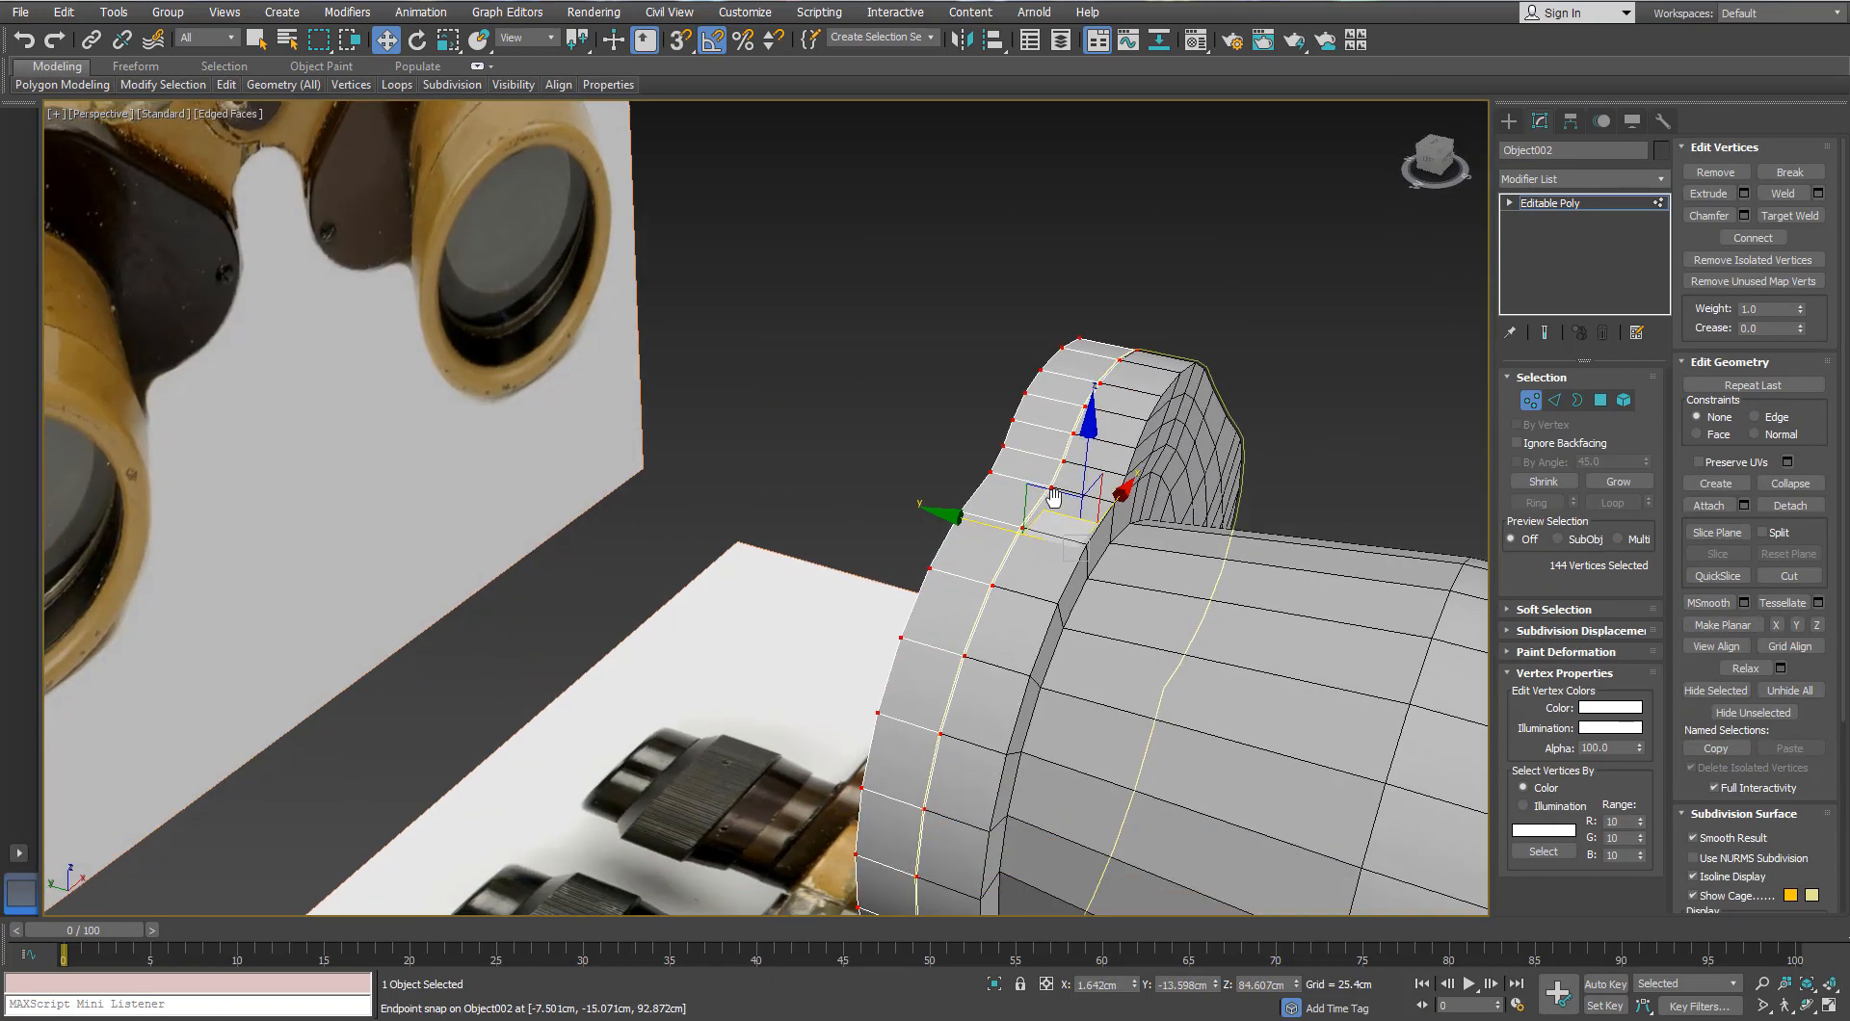
key("l")
scroll(1065, 491, "up", 5)
scroll(1066, 488, "down", 5)
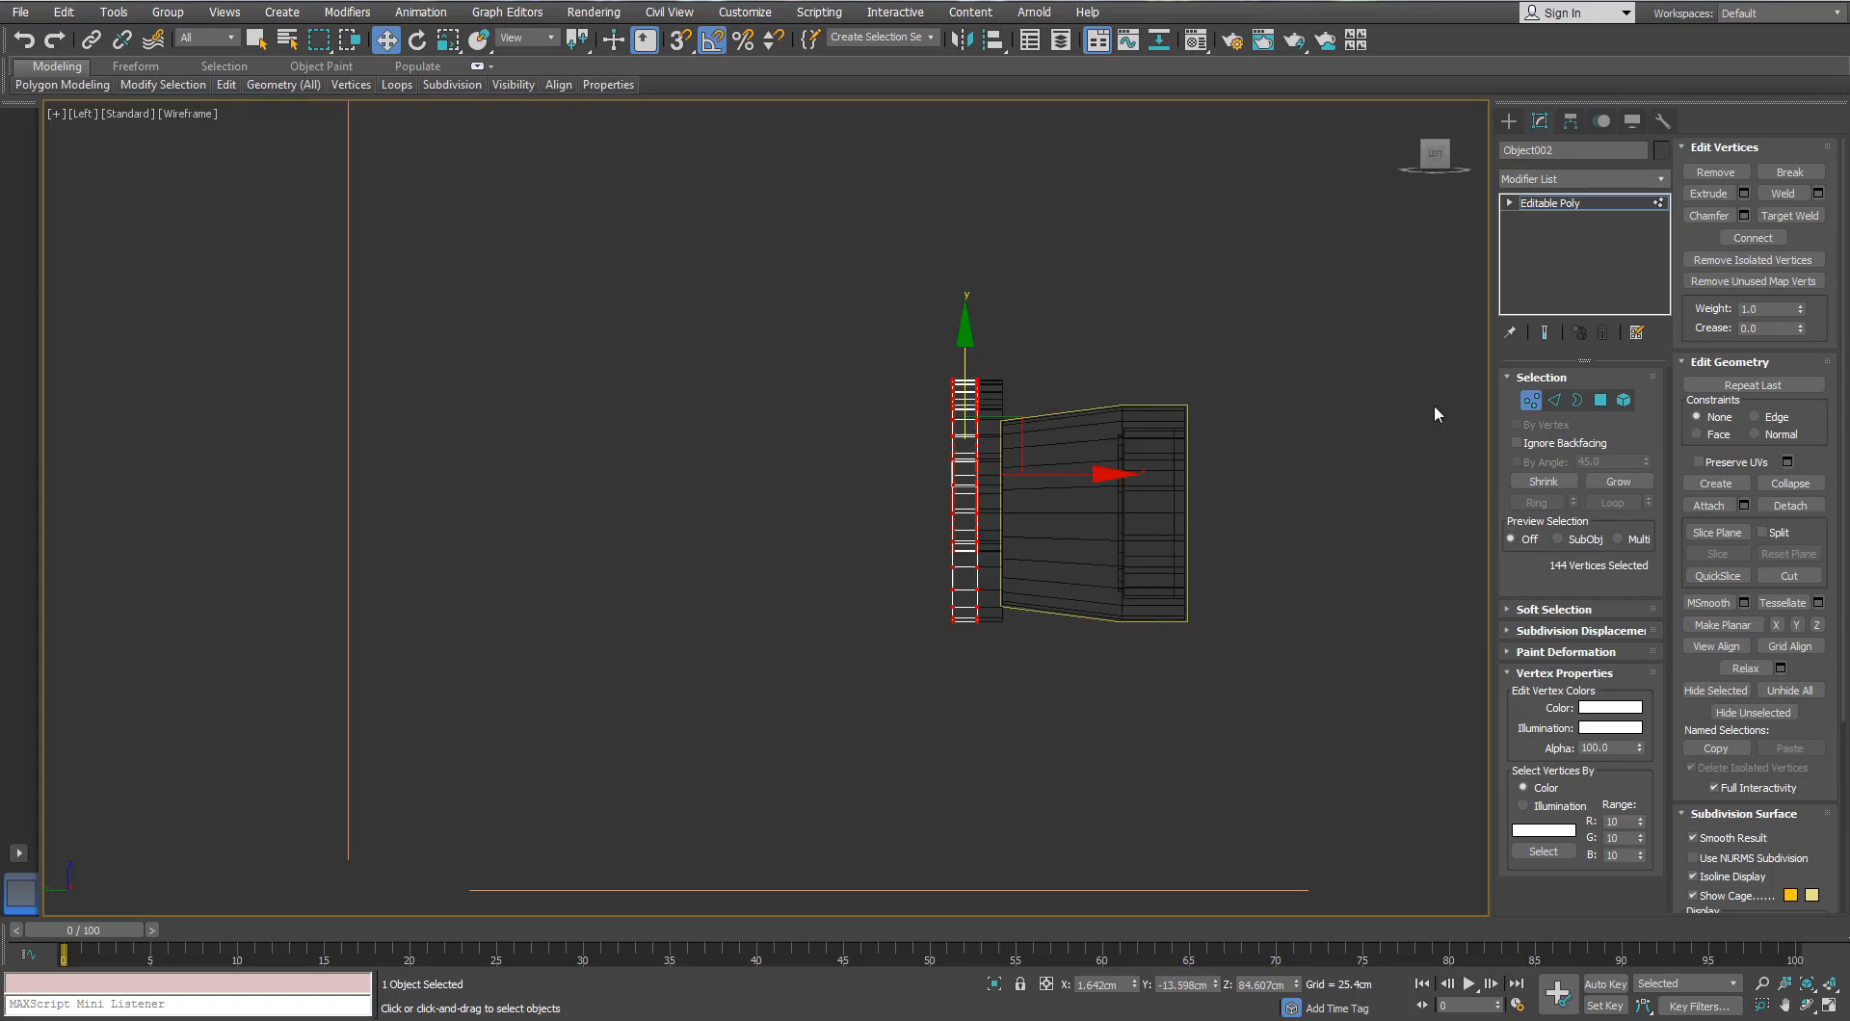
left_click_drag(878, 344, 971, 660)
left_click_drag(1062, 476, 651, 517)
Step: Set up a maximized Top view with see-through display over the reference photo
key("t")
scroll(797, 511, "down", 5)
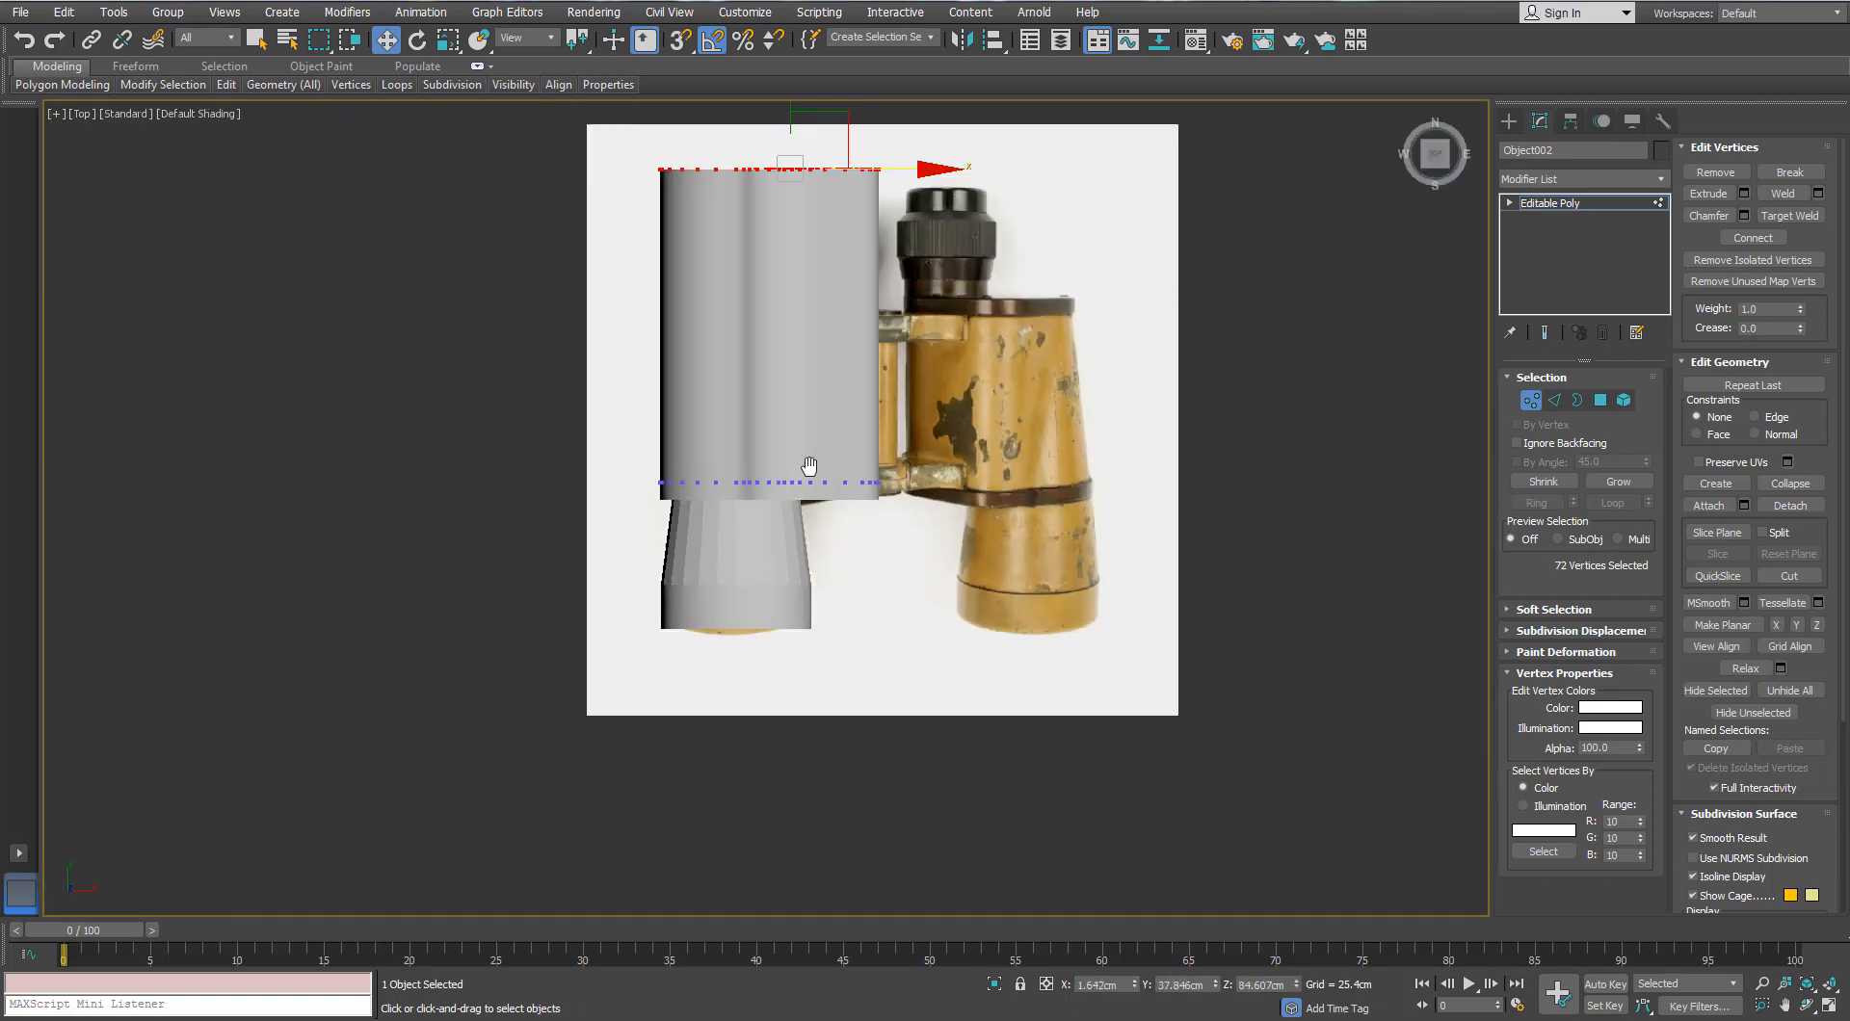
middle_click_drag(808, 460, 808, 526)
key("F3")
key("F3")
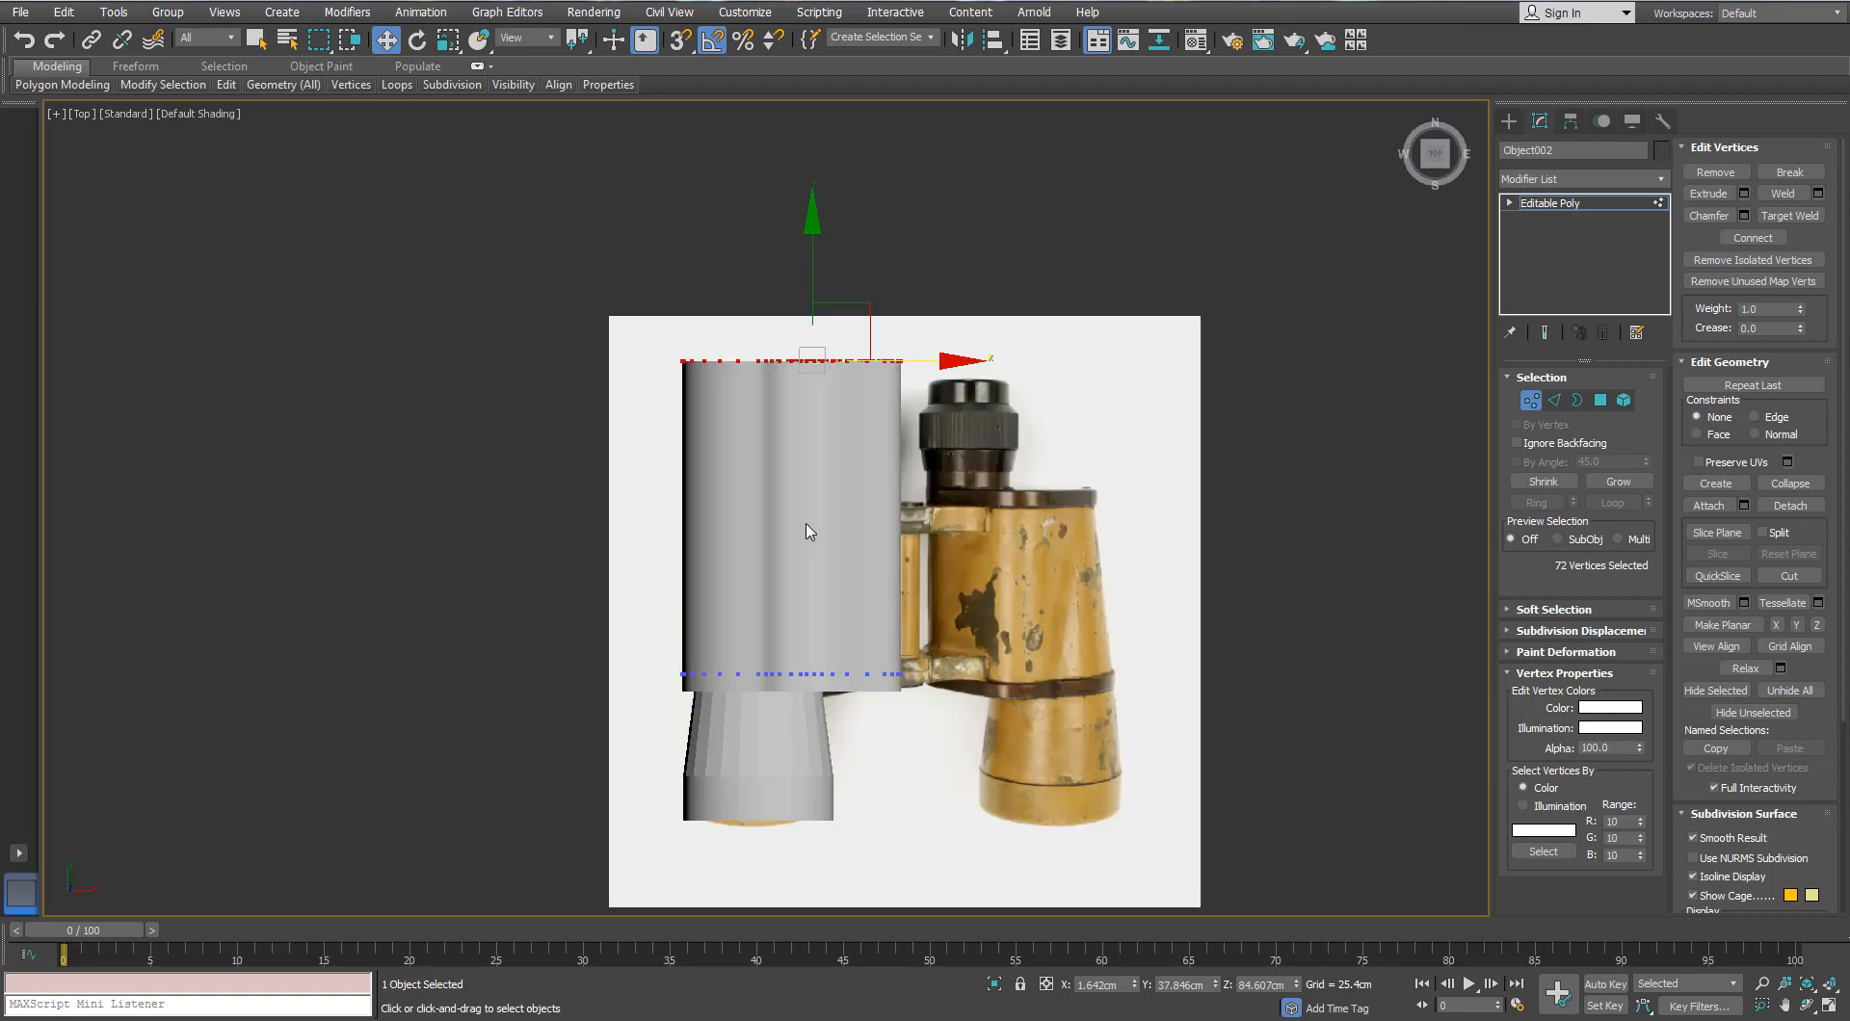
key("alt+w")
right_click(807, 485)
key("alt+w")
key("alt+x")
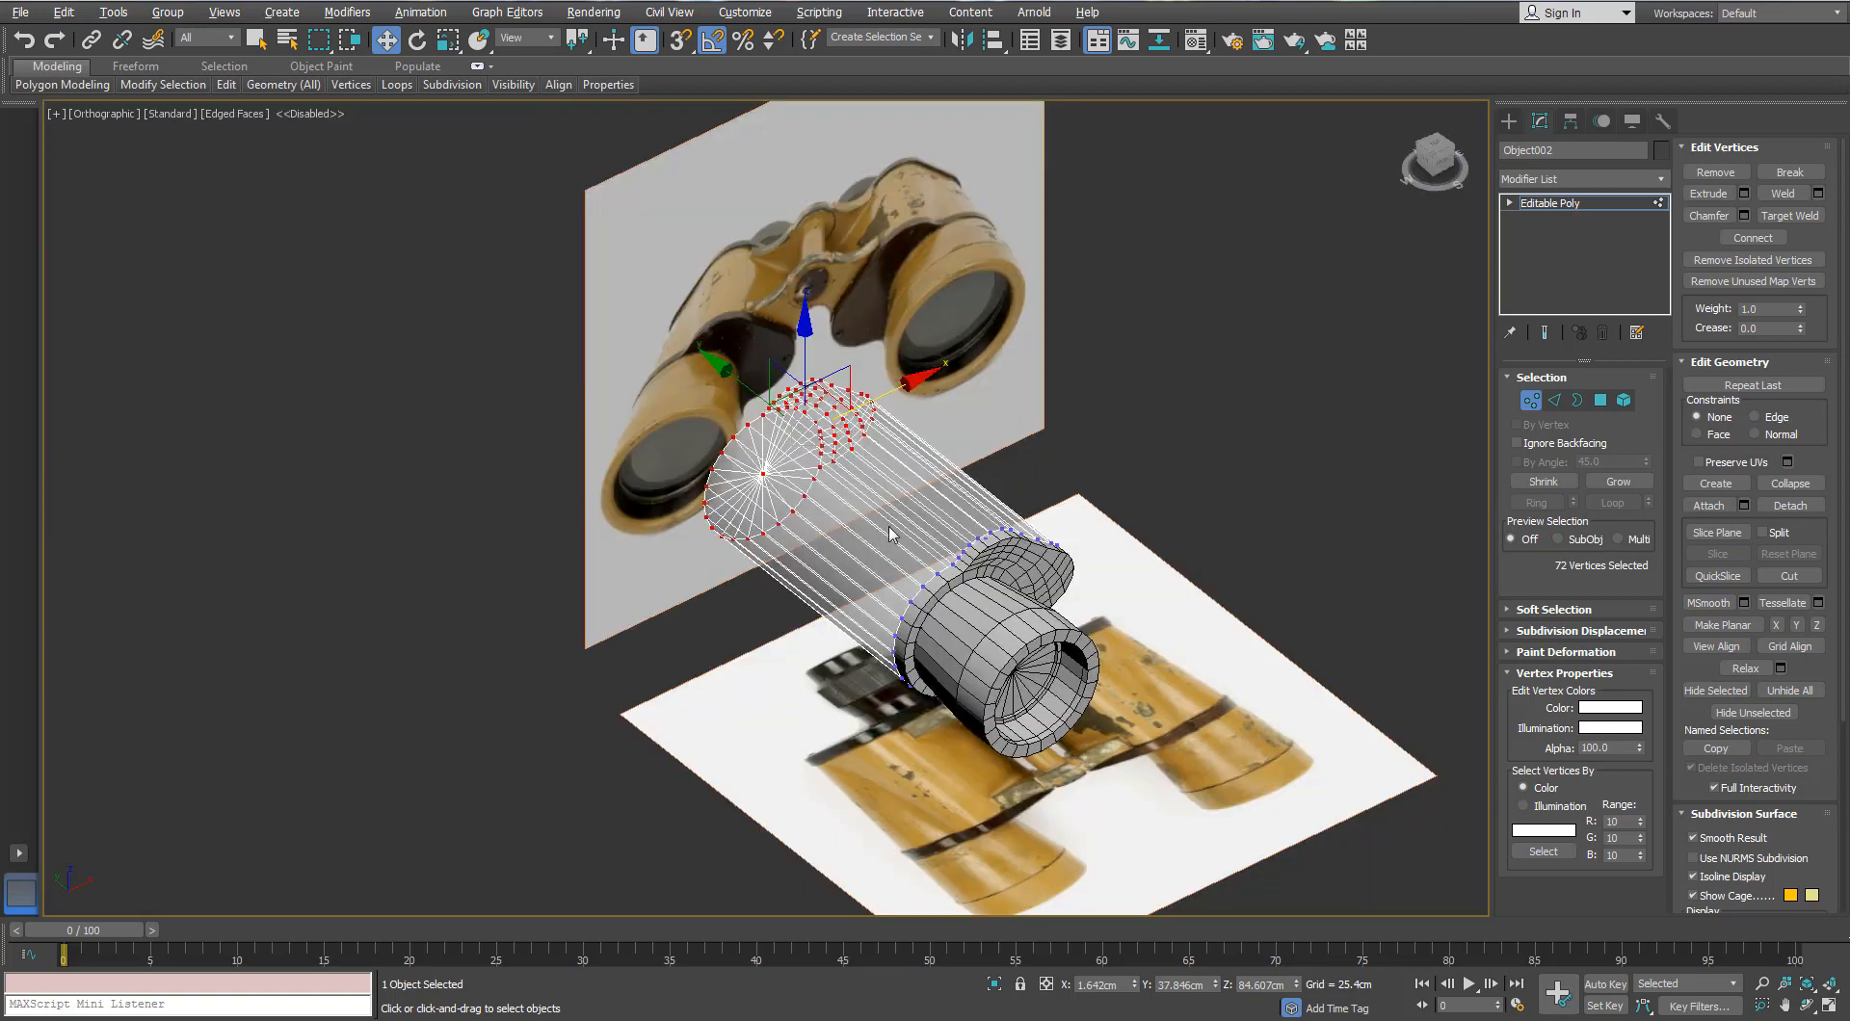
key("t")
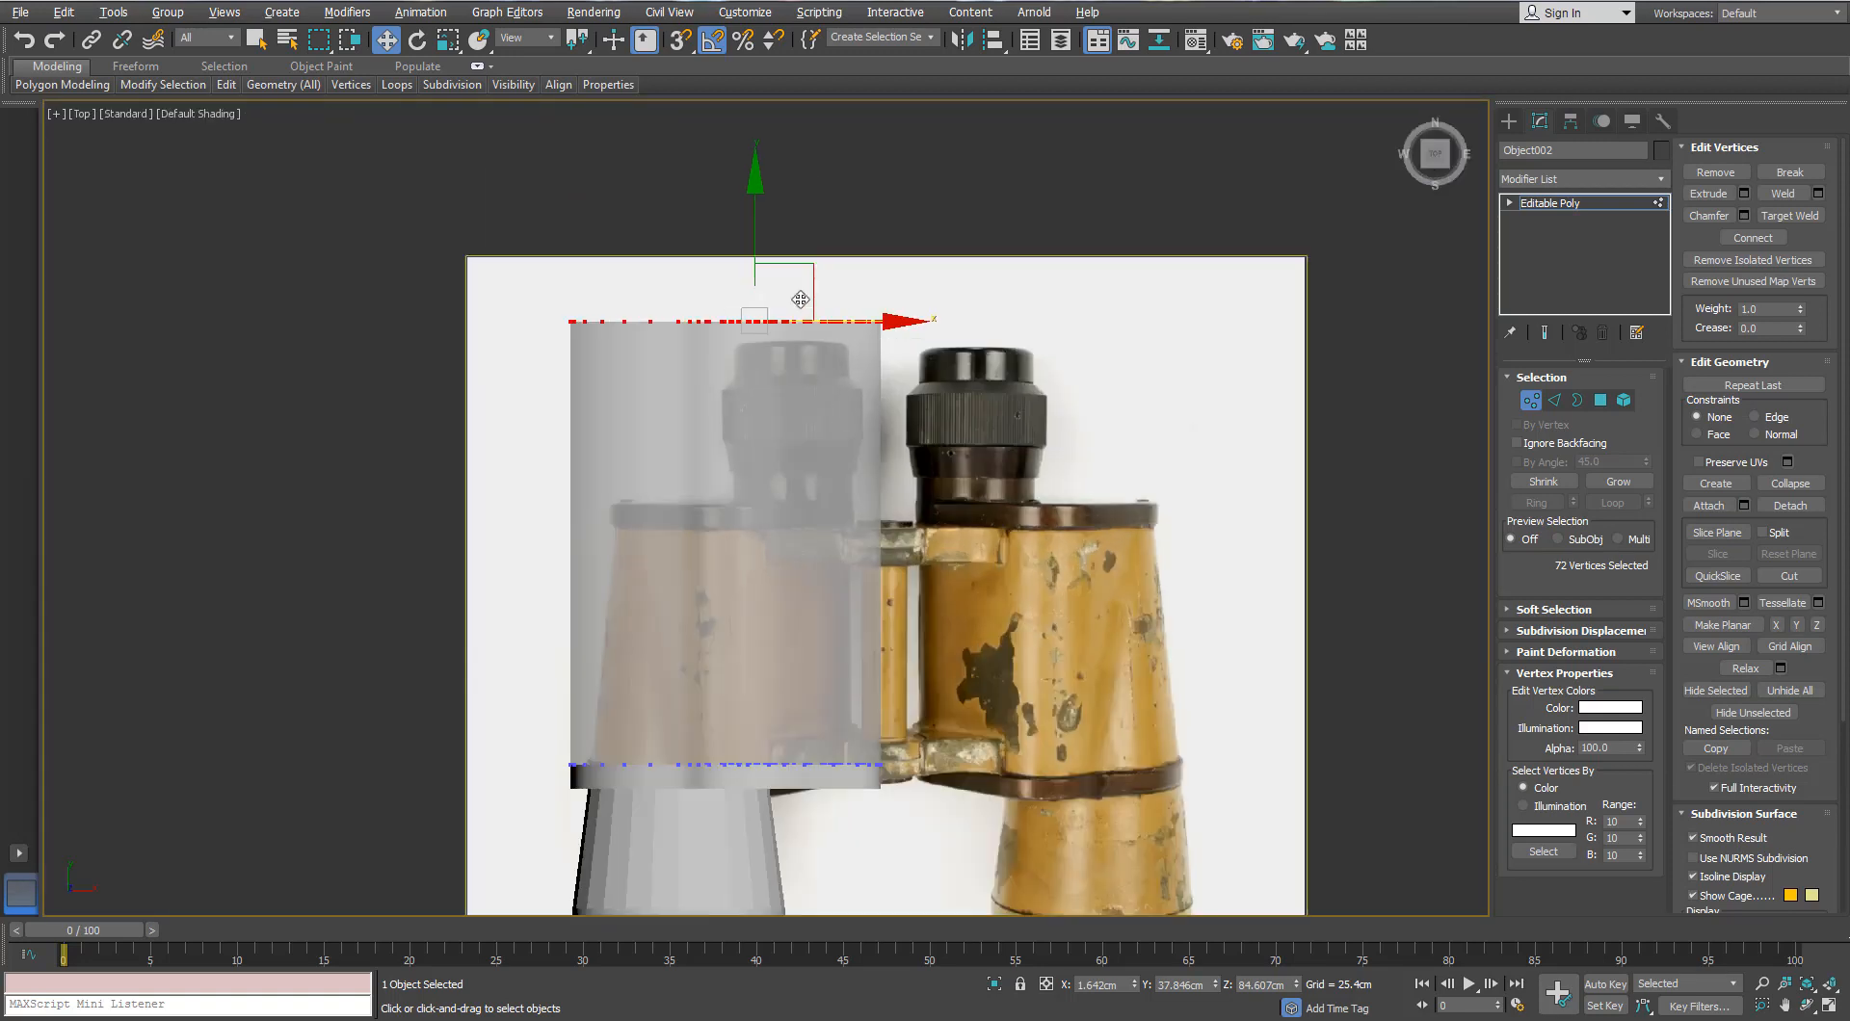
Step: Move the ring's top vertex row down along Y to line up with the collar edge
left_click_drag(756, 209, 759, 529)
scroll(761, 520, "up", 5)
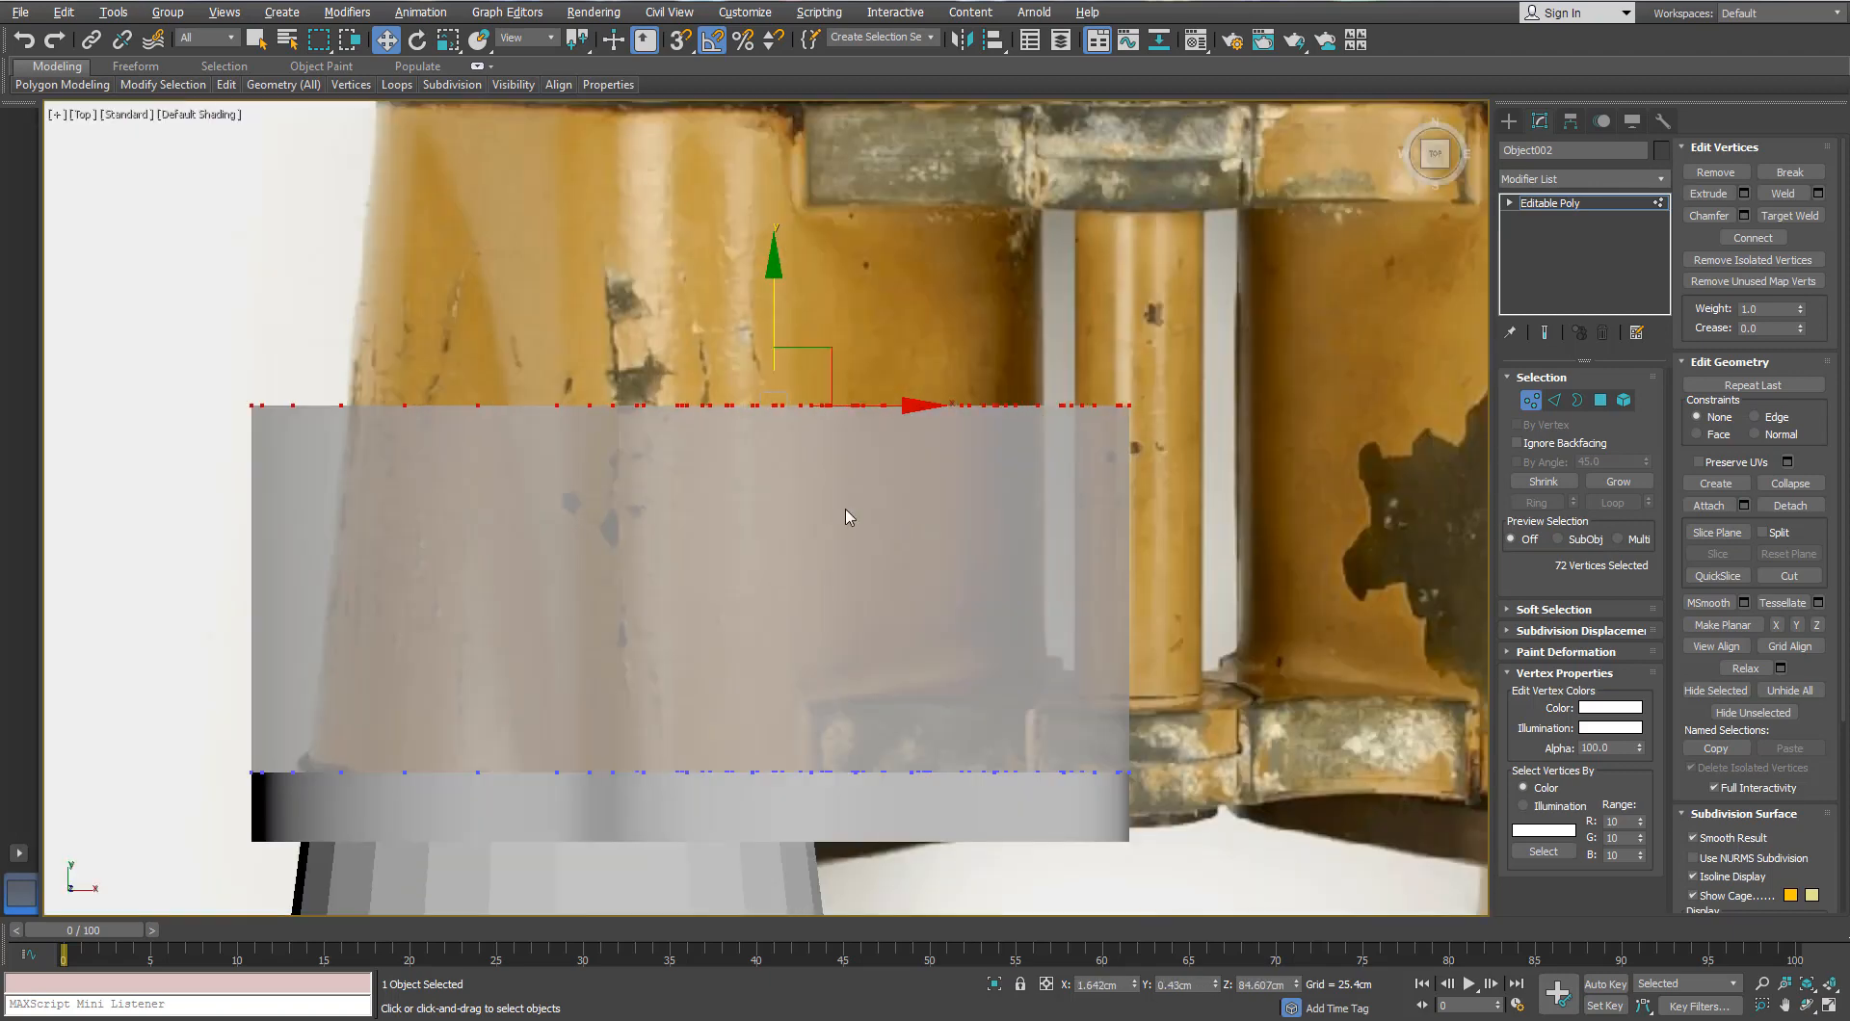
left_click_drag(766, 284, 795, 540)
scroll(796, 541, "down", 2)
middle_click_drag(599, 643, 890, 582)
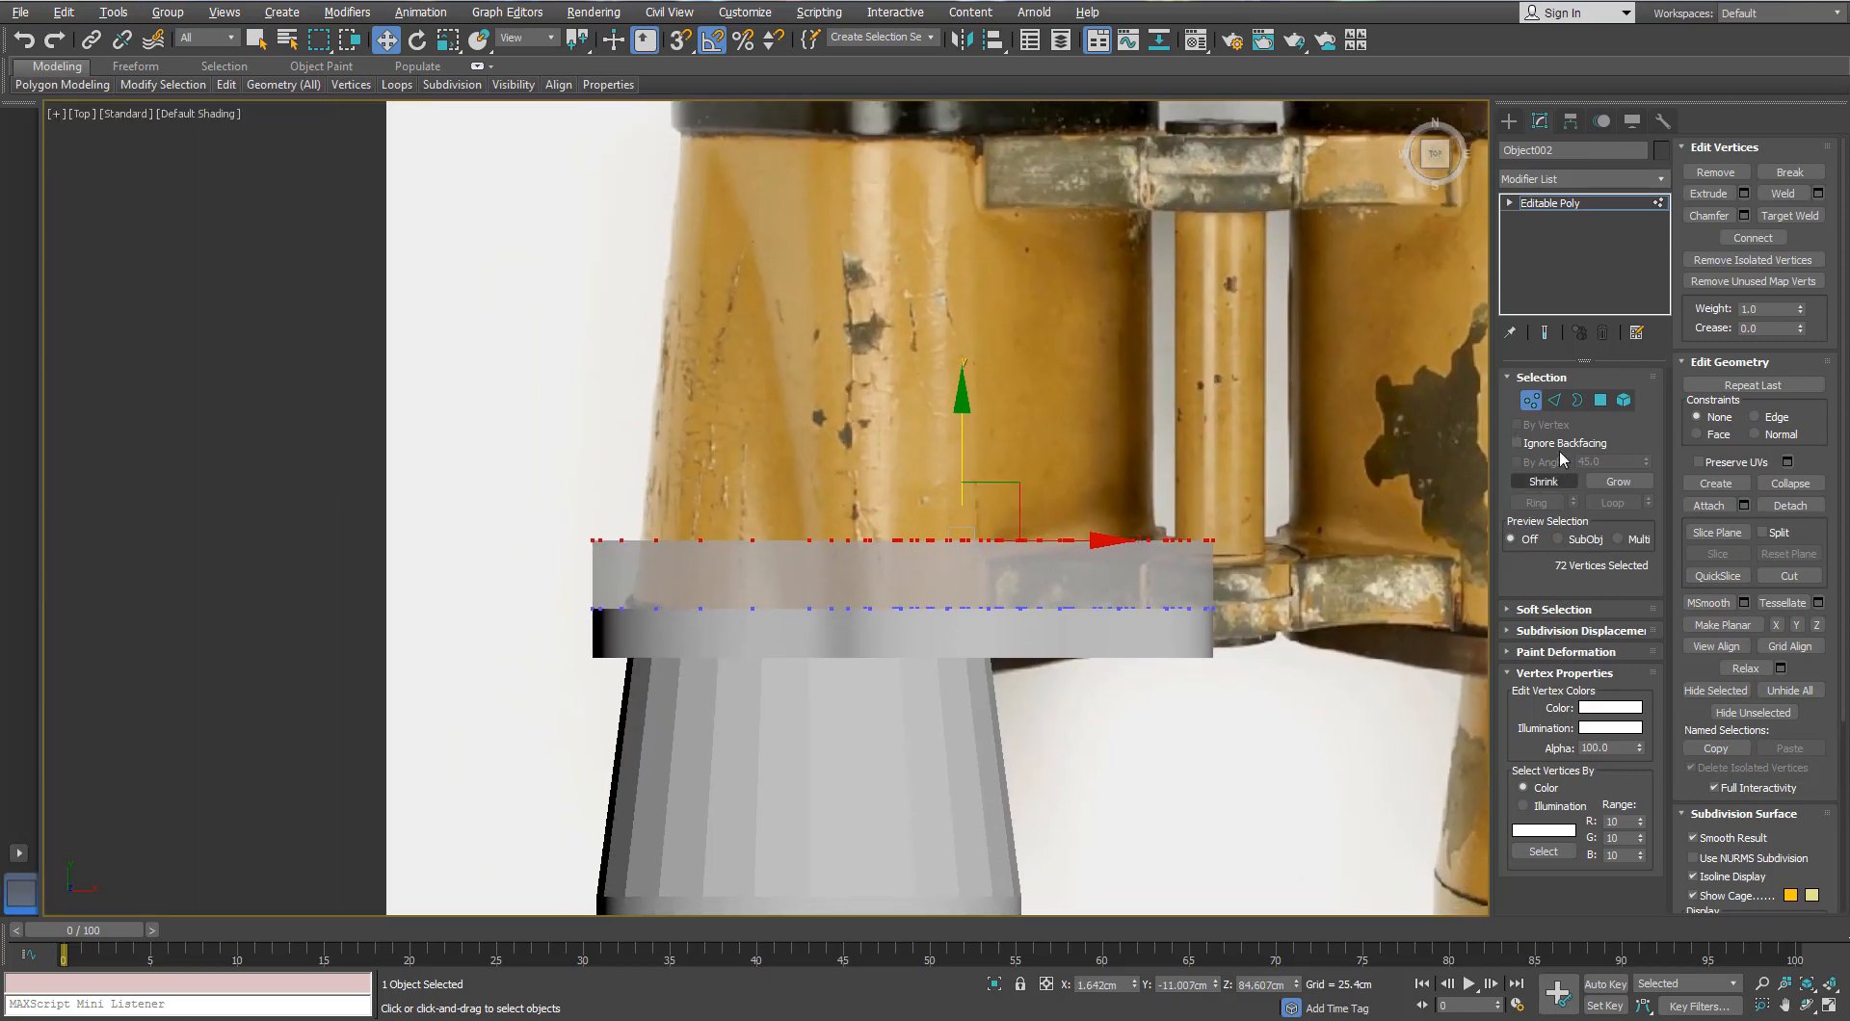
middle_click_drag(639, 532, 1015, 471)
key("p")
Step: Hide the black reference plane Plane002
left_click(1378, 446)
scroll(1079, 614, "down", 5)
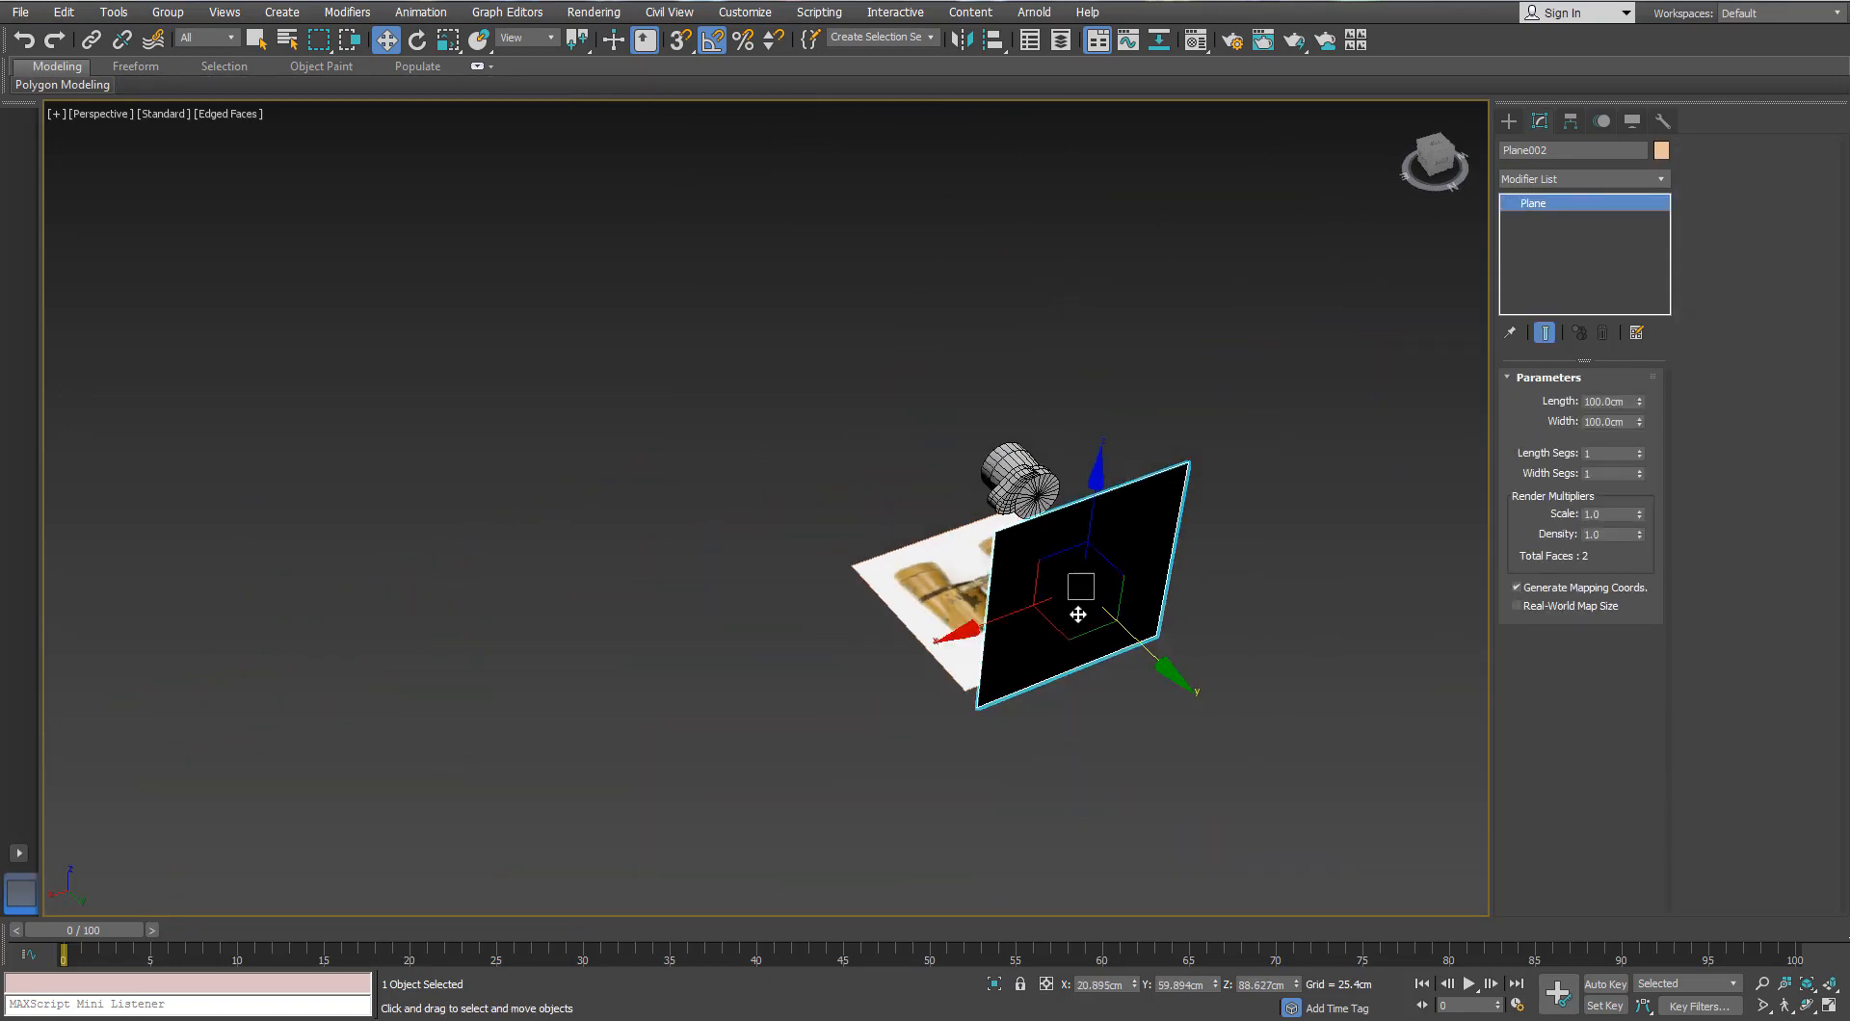
key("Delete")
Step: Shrink the cap piece slightly in width and depth with Scale
left_click(1051, 482)
key("z")
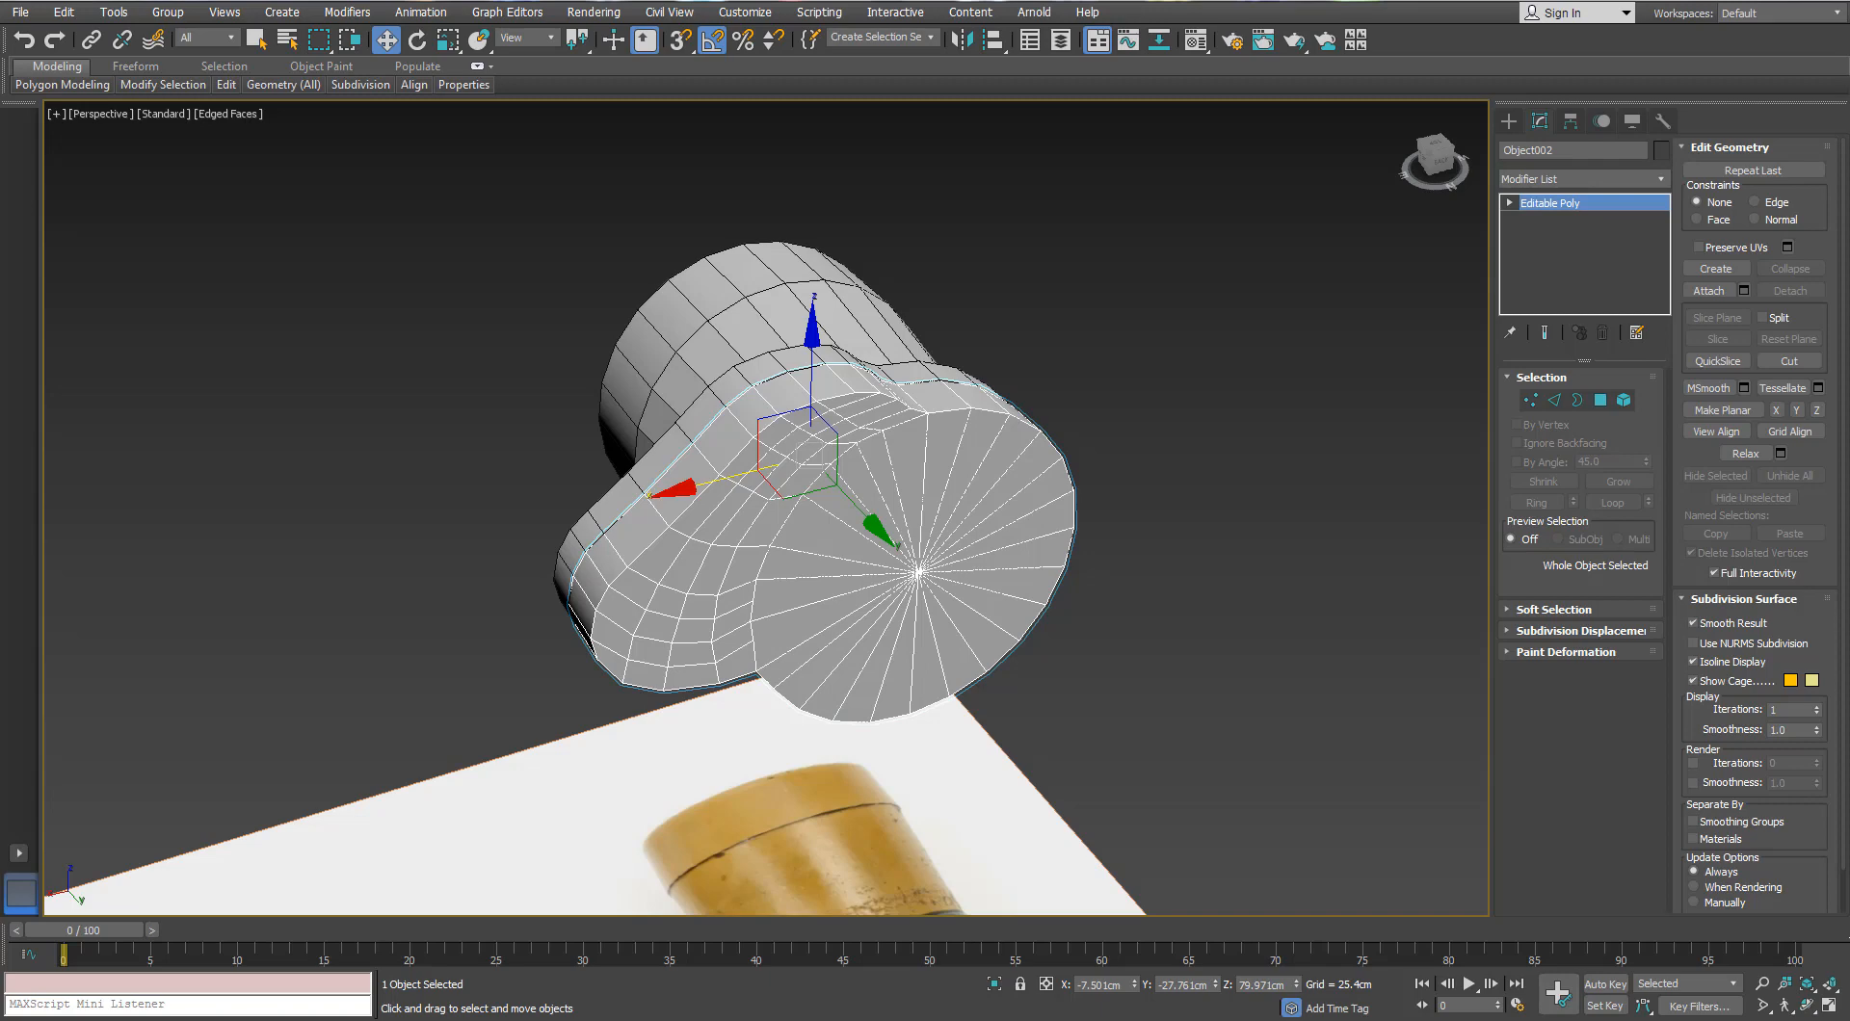
scroll(520, 438, "down", 3)
middle_click_drag(539, 473, 570, 438, "alt")
scroll(569, 437, "up", 3)
key("r")
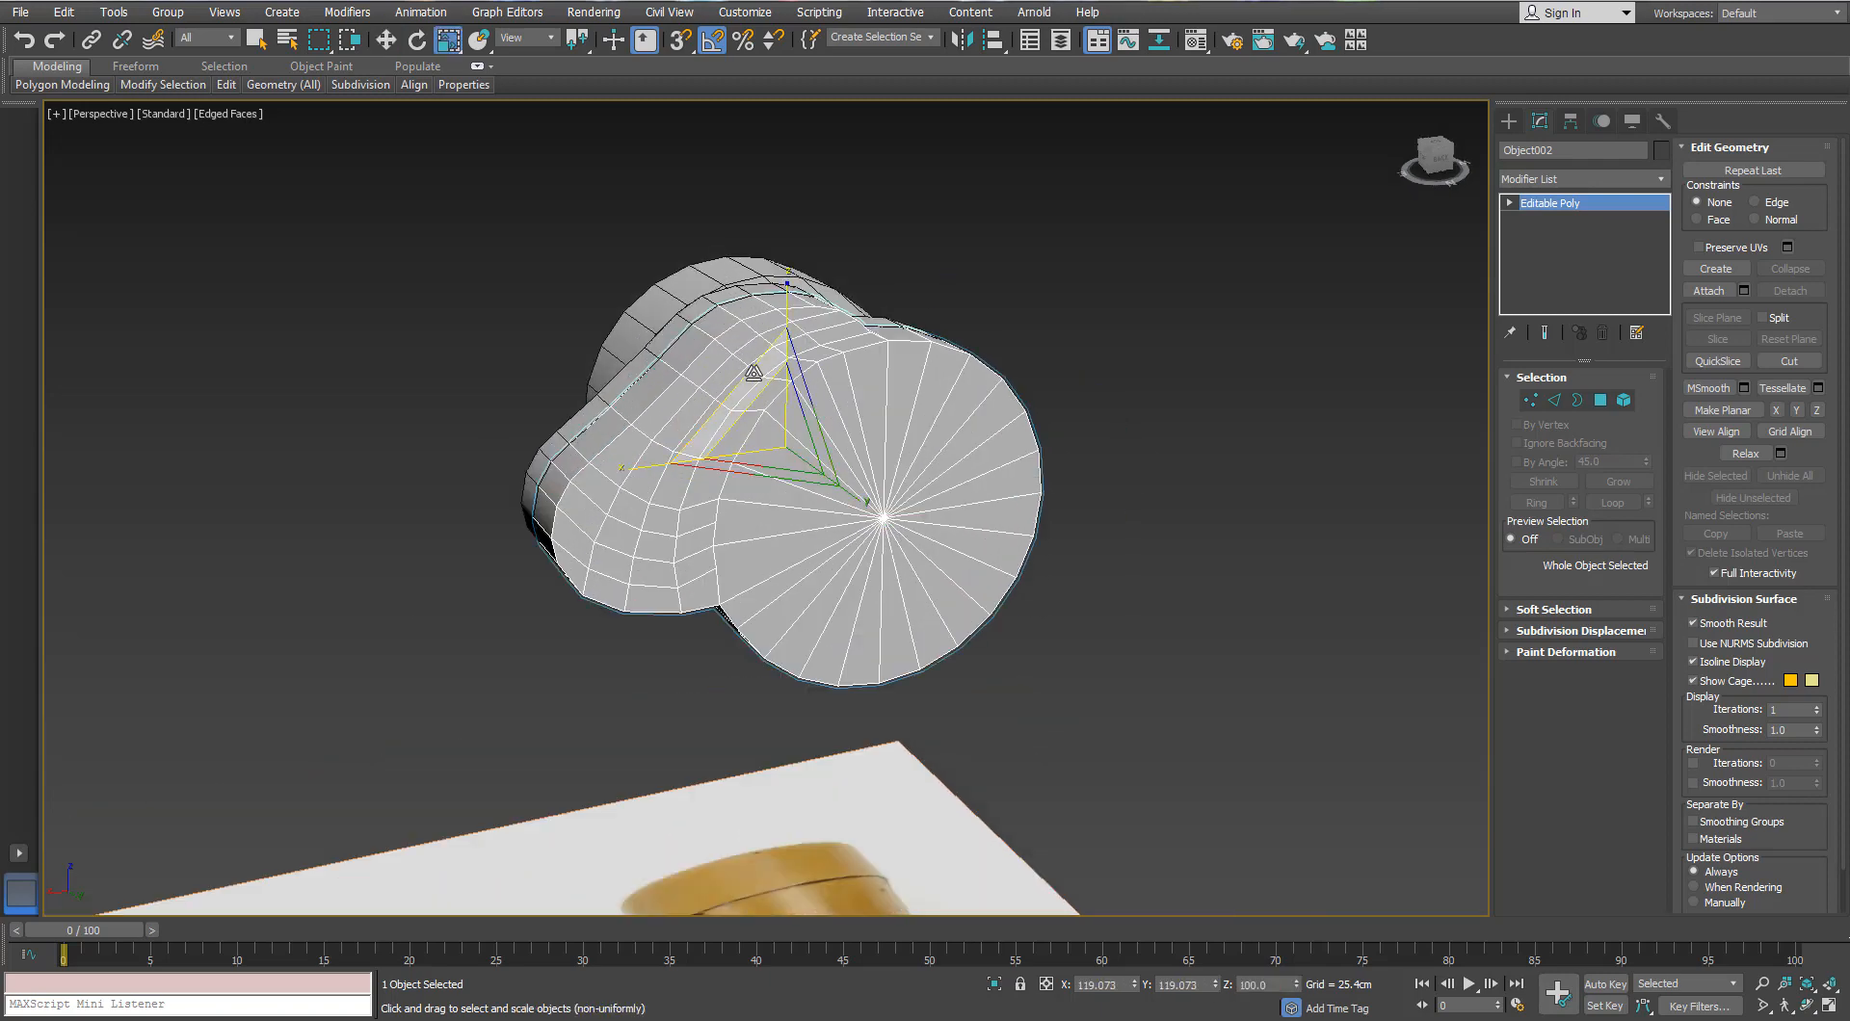
left_click_drag(754, 373, 778, 403)
middle_click_drag(908, 418, 979, 426, "alt")
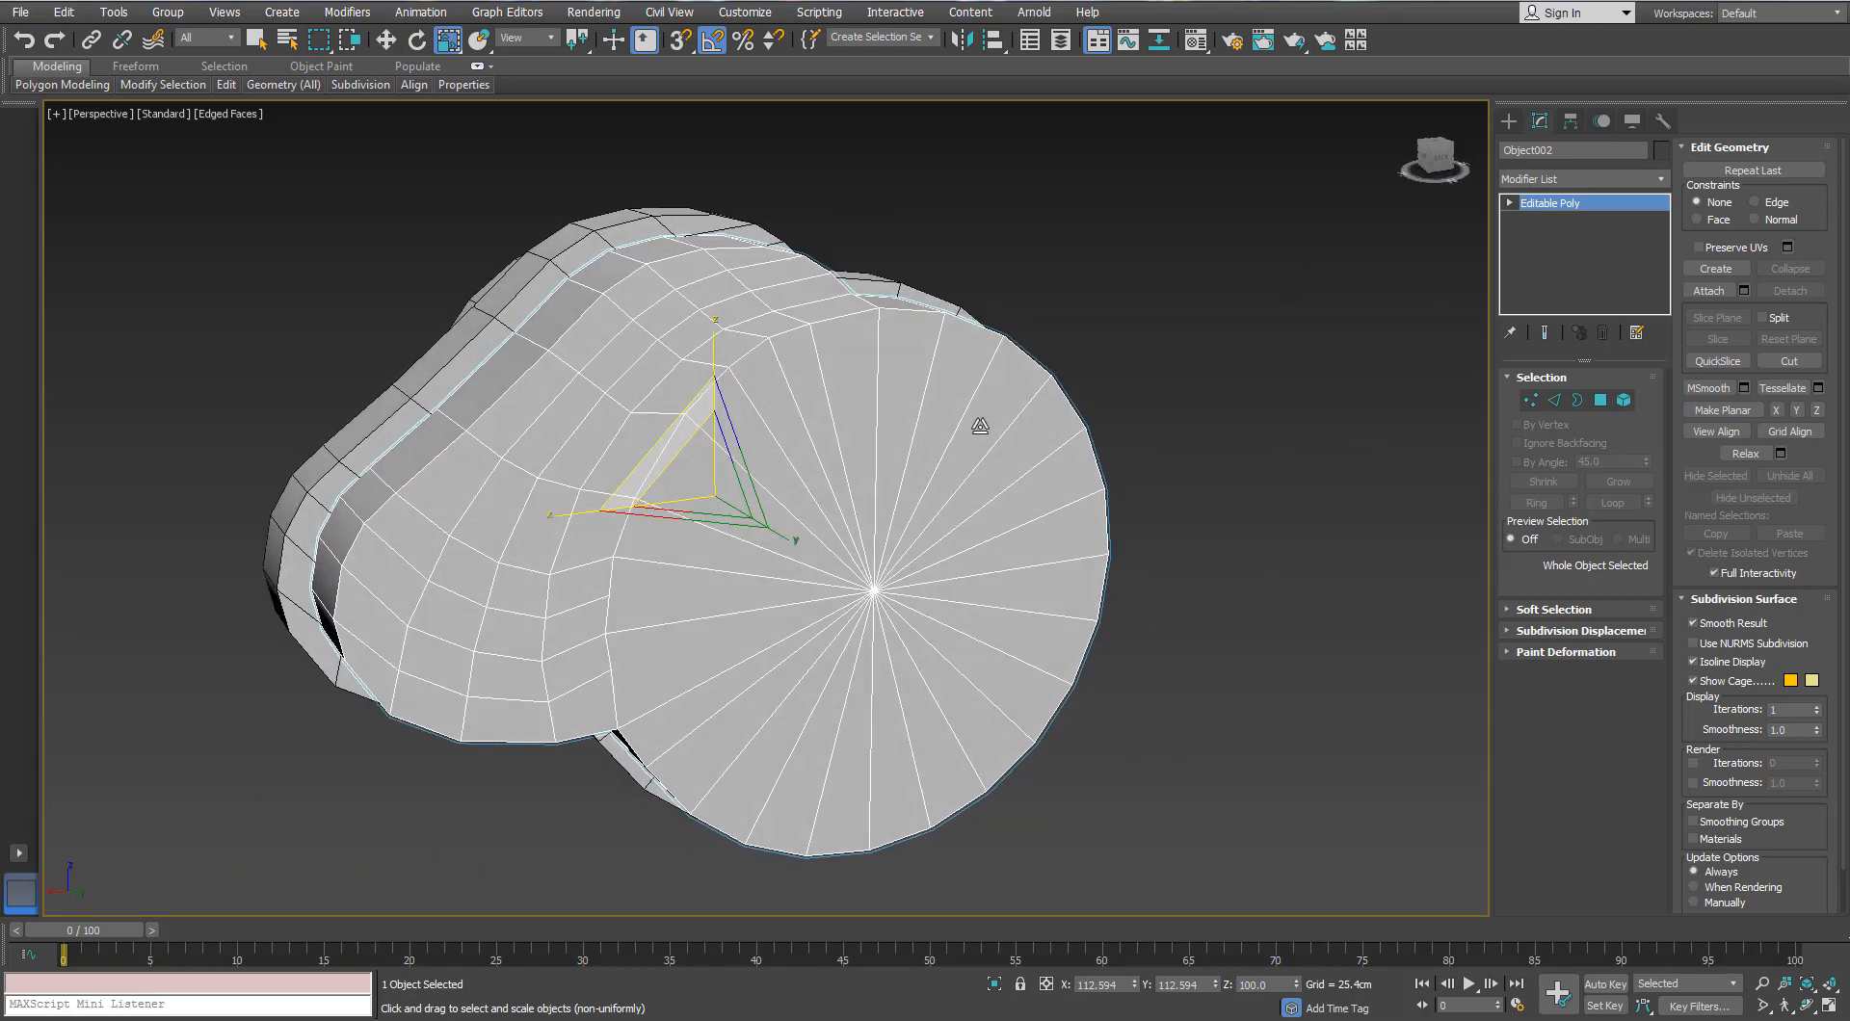
Step: Convert the cap piece Object002 to an editable poly
key("t")
scroll(599, 654, "up", 6)
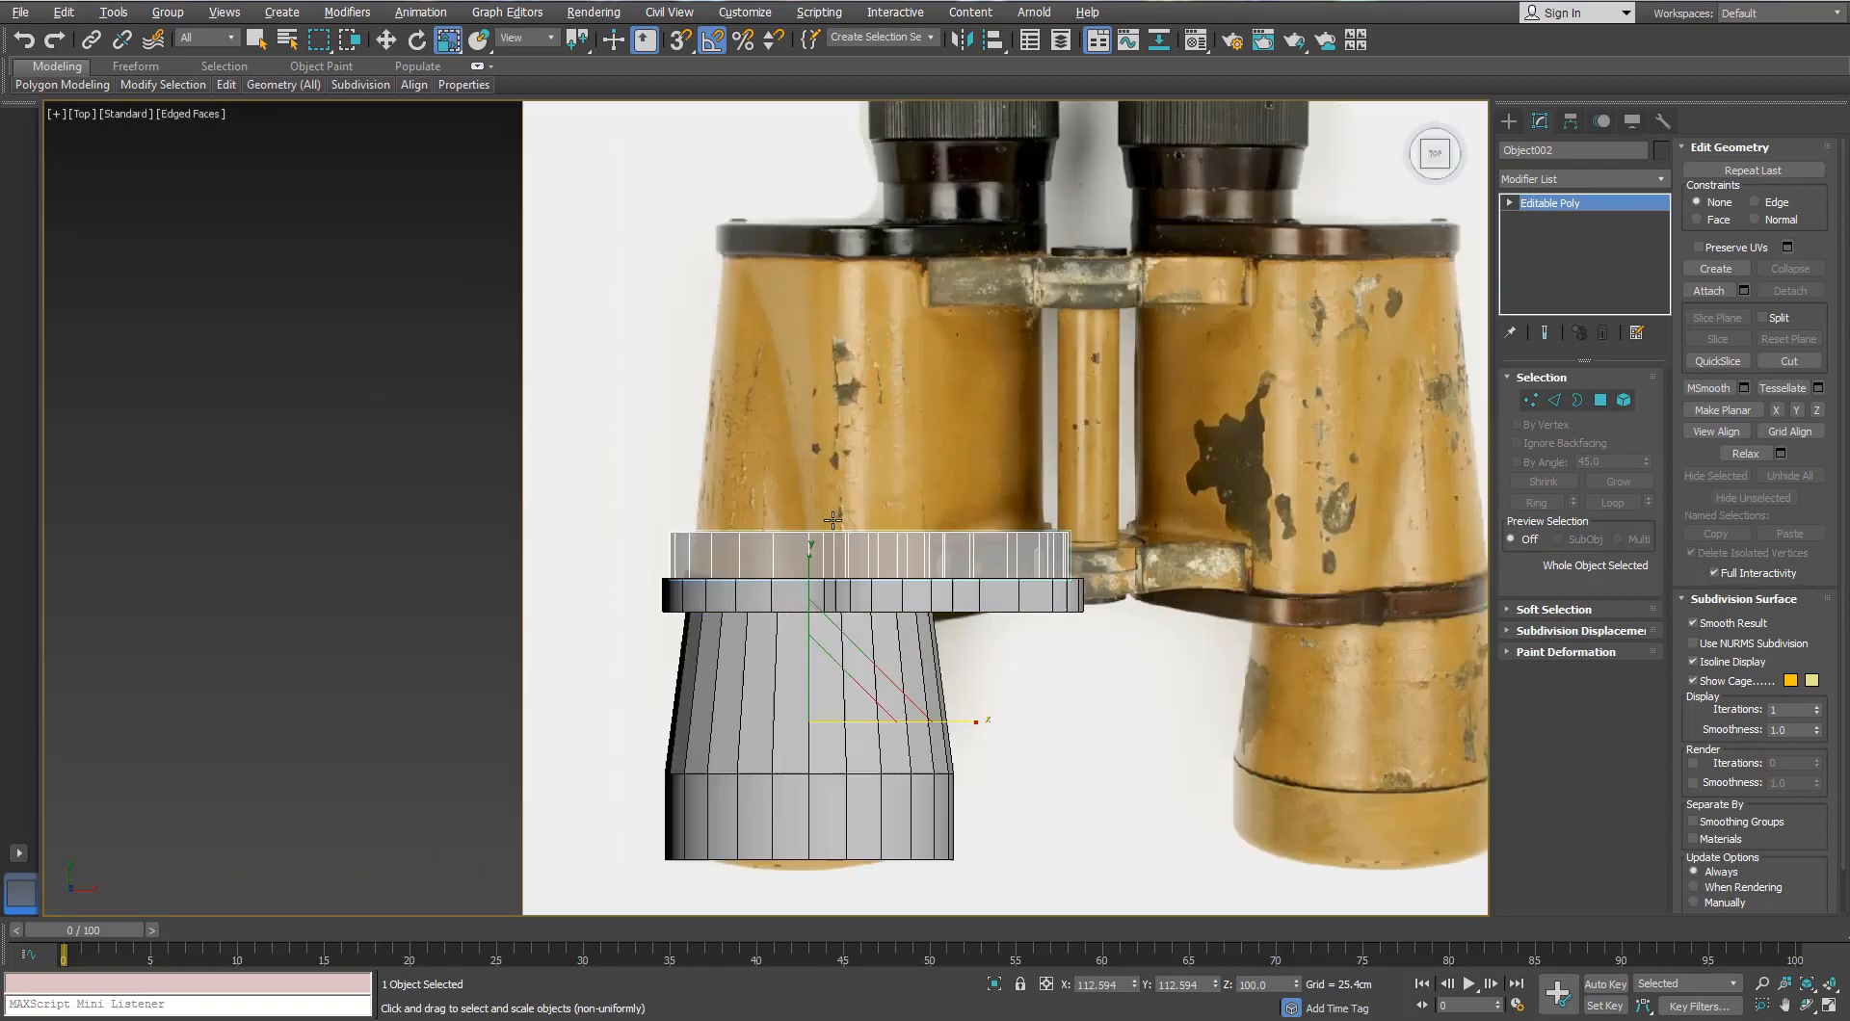
scroll(896, 533, "up", 4)
mouse_move(958, 545)
middle_mouse_down()
mouse_move(986, 611)
mouse_move(984, 564)
middle_mouse_up()
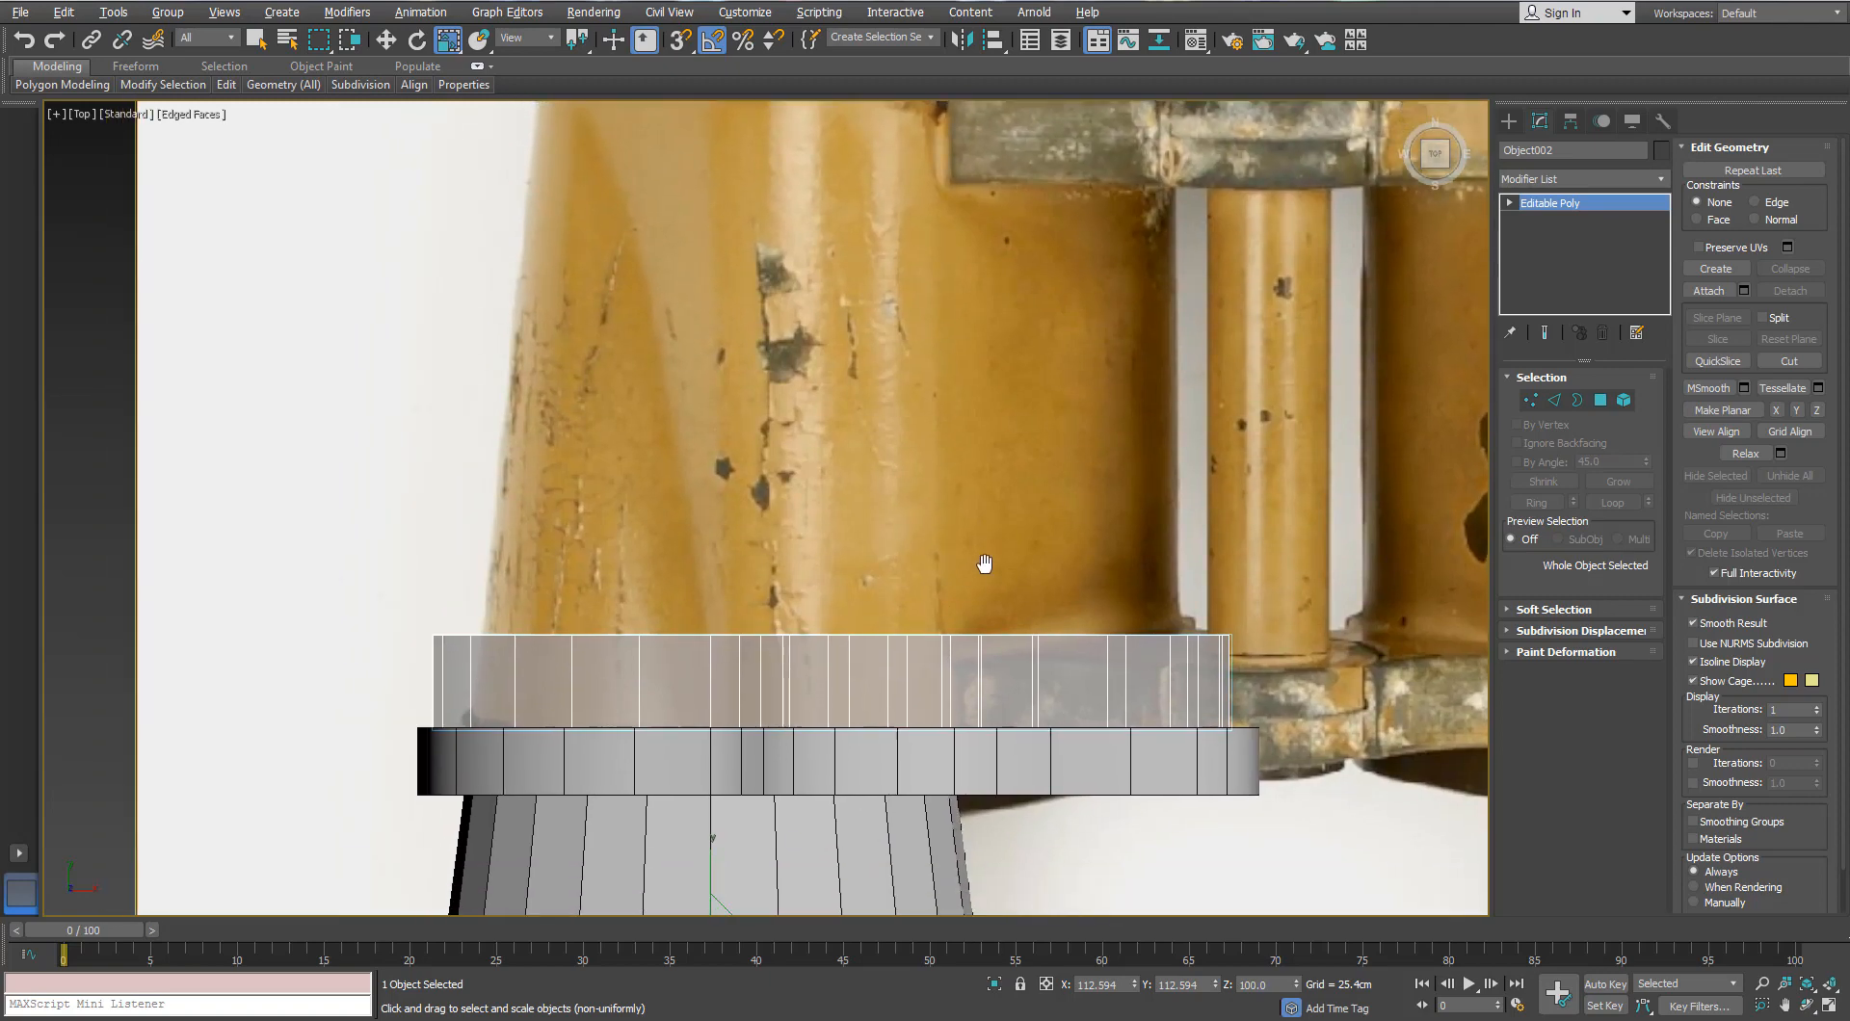
left_click(1536, 402)
key("3")
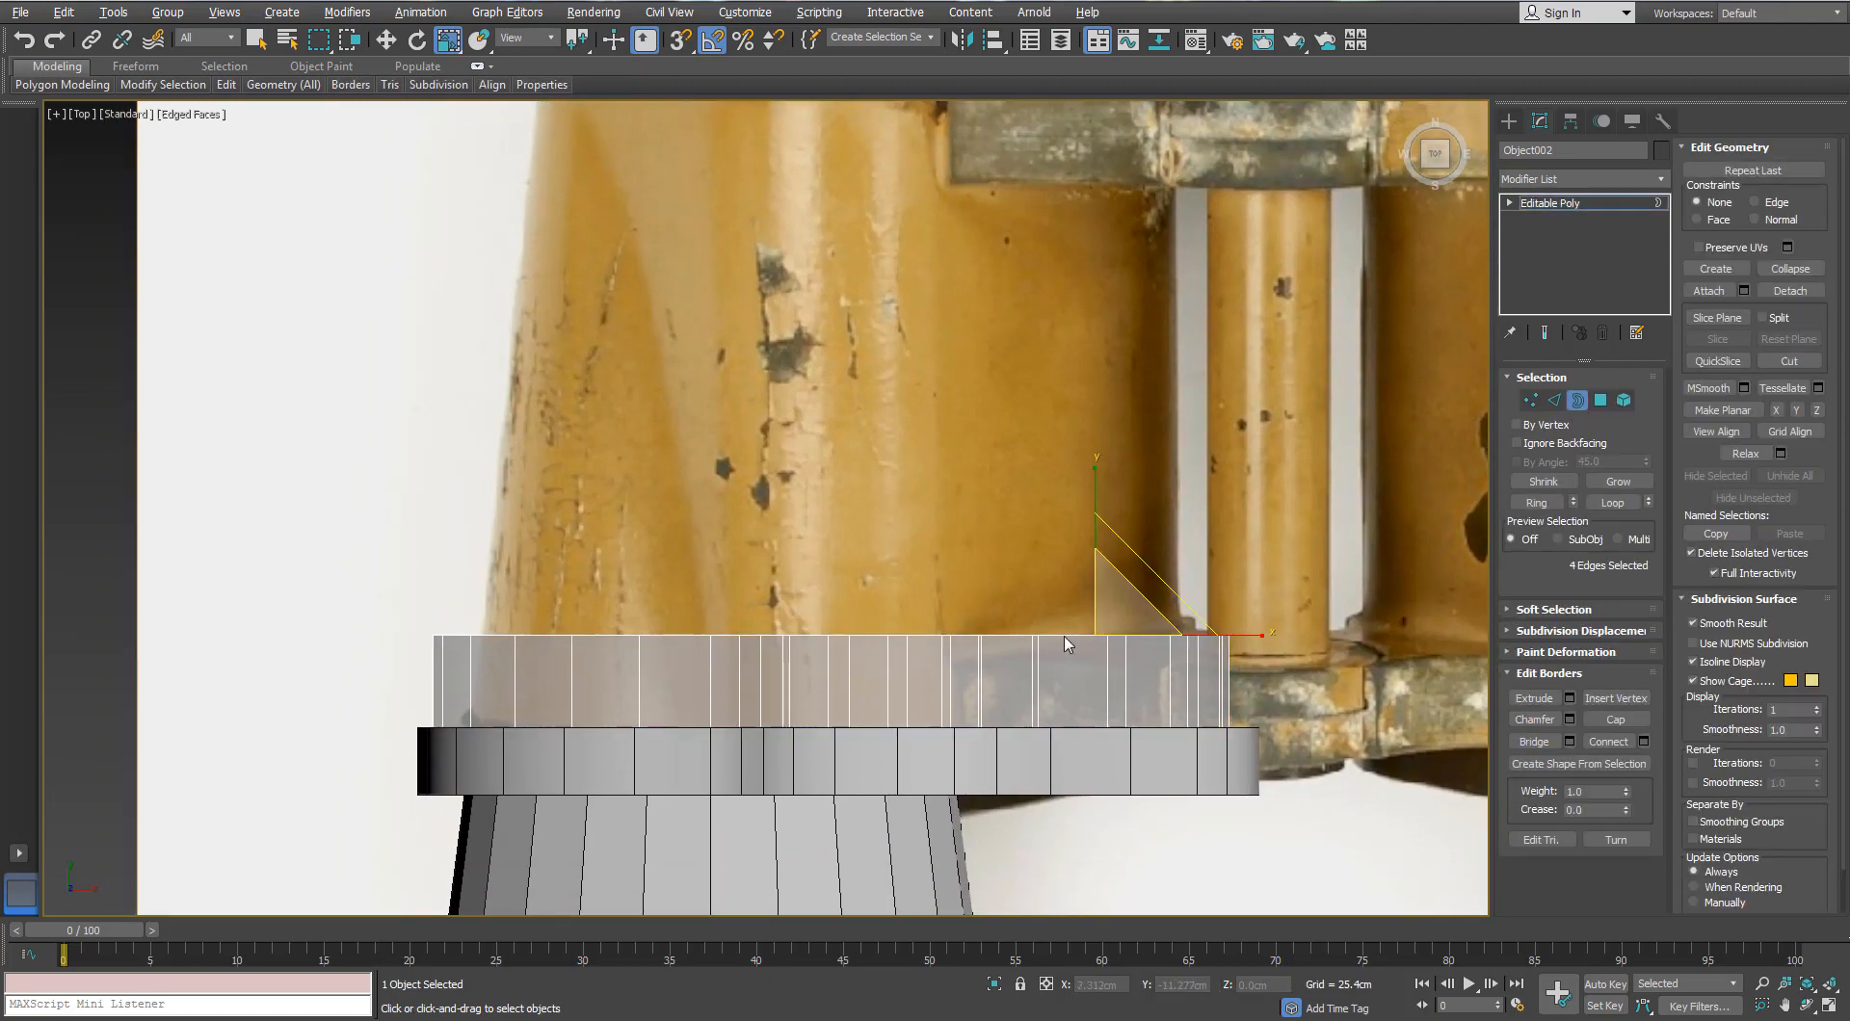
middle_click_drag(1065, 636, 1023, 523, "alt")
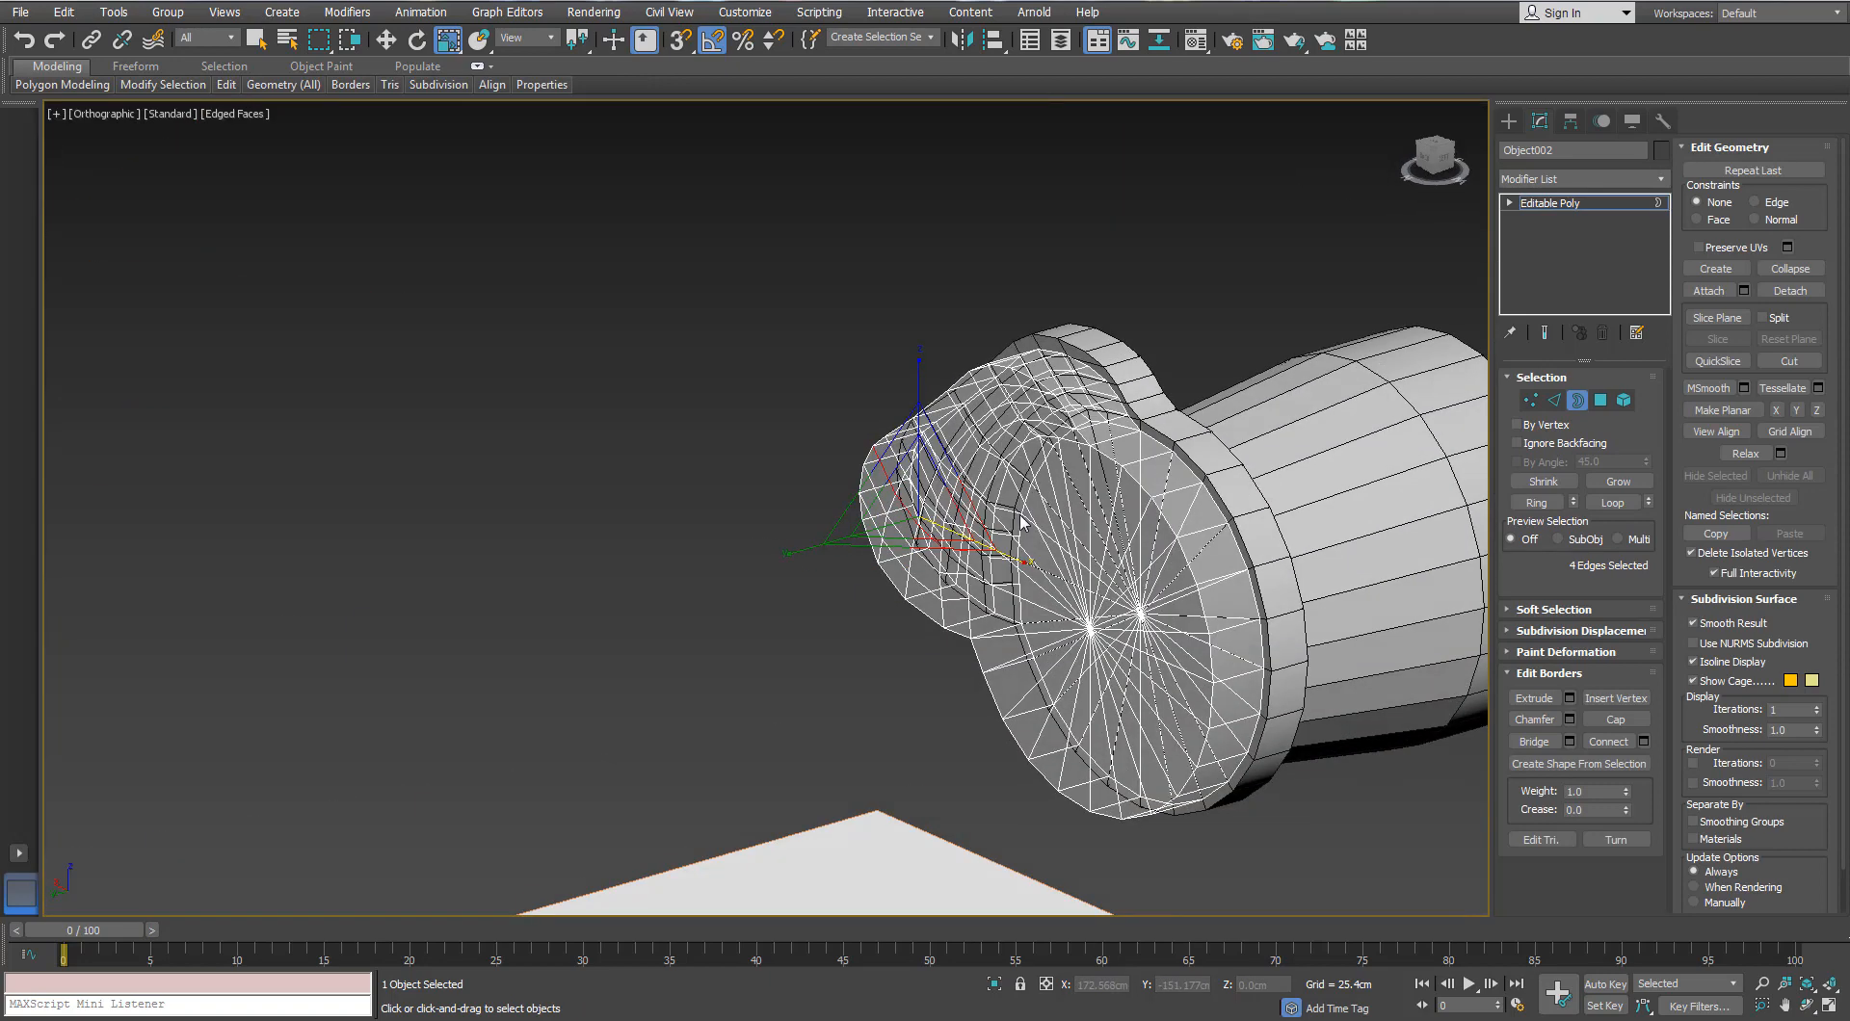
scroll(1069, 506, "up", 3)
right_click(1071, 498)
mouse_move(1110, 696)
left_click(1030, 710)
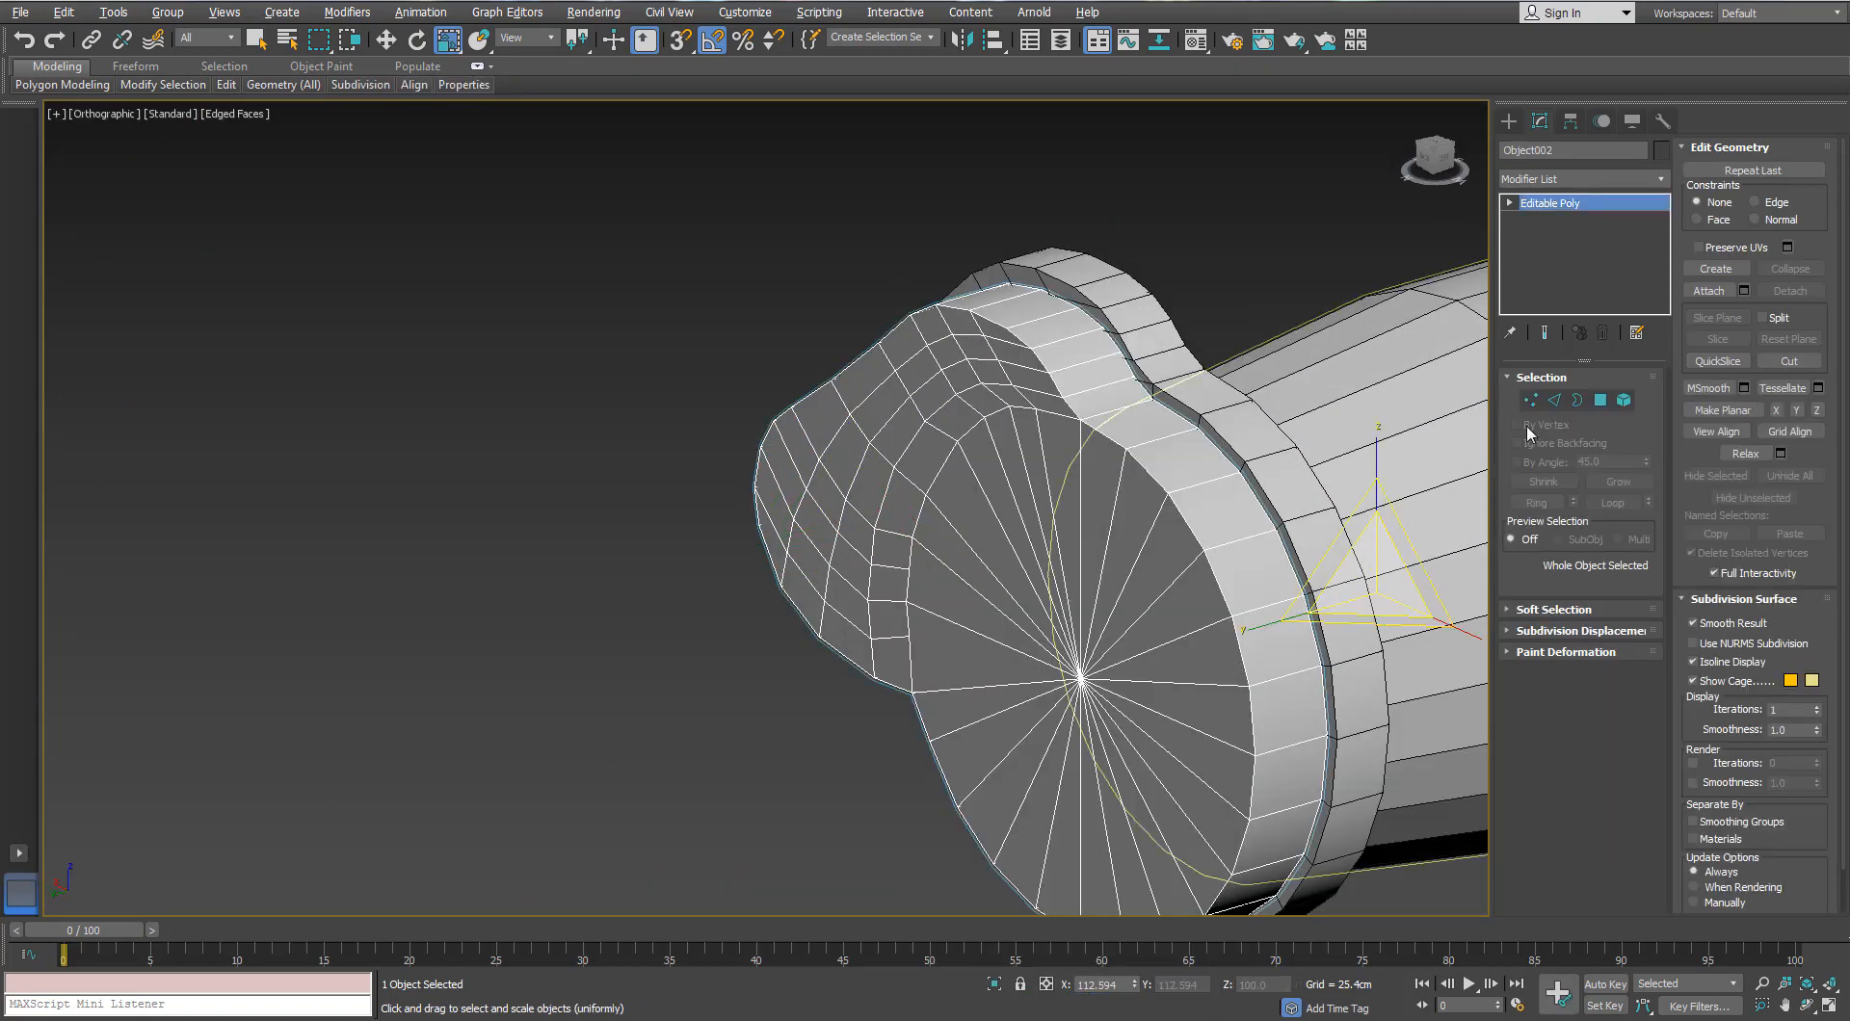
Step: Try selecting the end-cap faces by growing from the centre vertex, then clear the selection
left_click(1534, 402)
left_click(1083, 678)
middle_click_drag(991, 591, 1025, 586)
left_click(1599, 401, "ctrl")
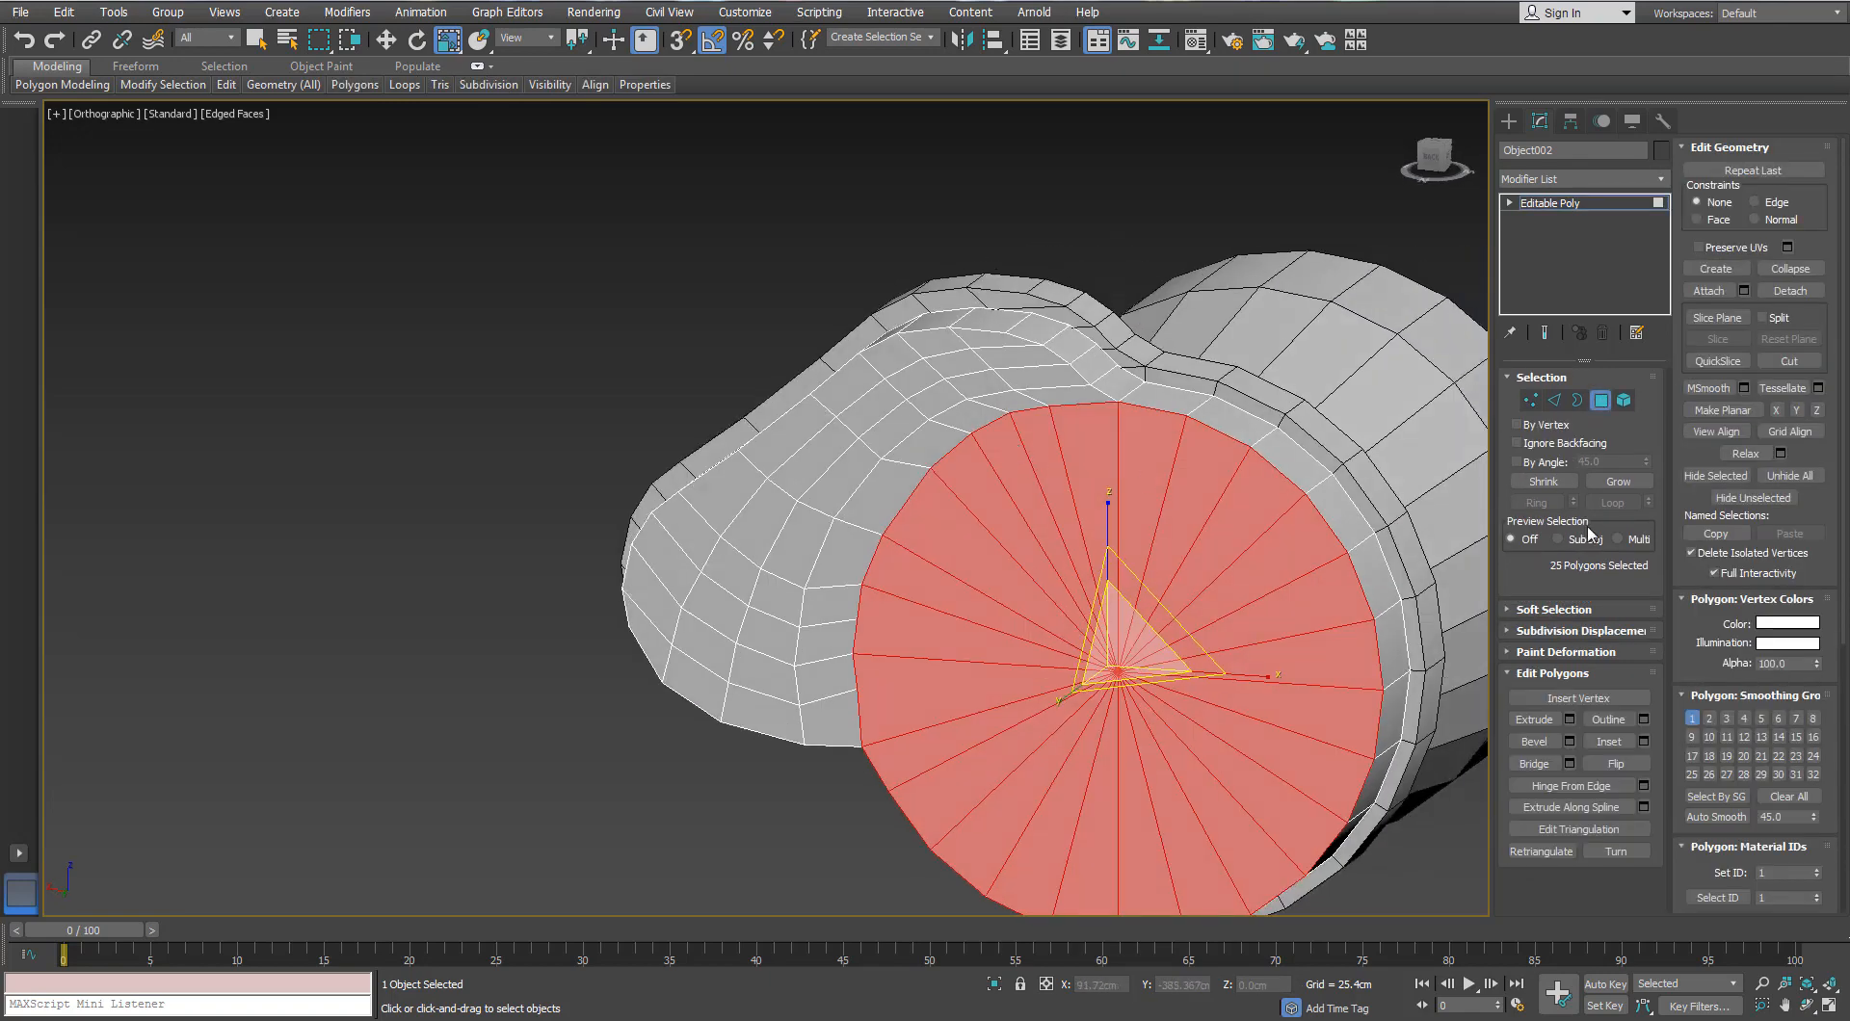
left_click(1619, 482)
left_click(1619, 482)
middle_click_drag(1048, 566, 1119, 529, "alt")
left_click(1202, 499)
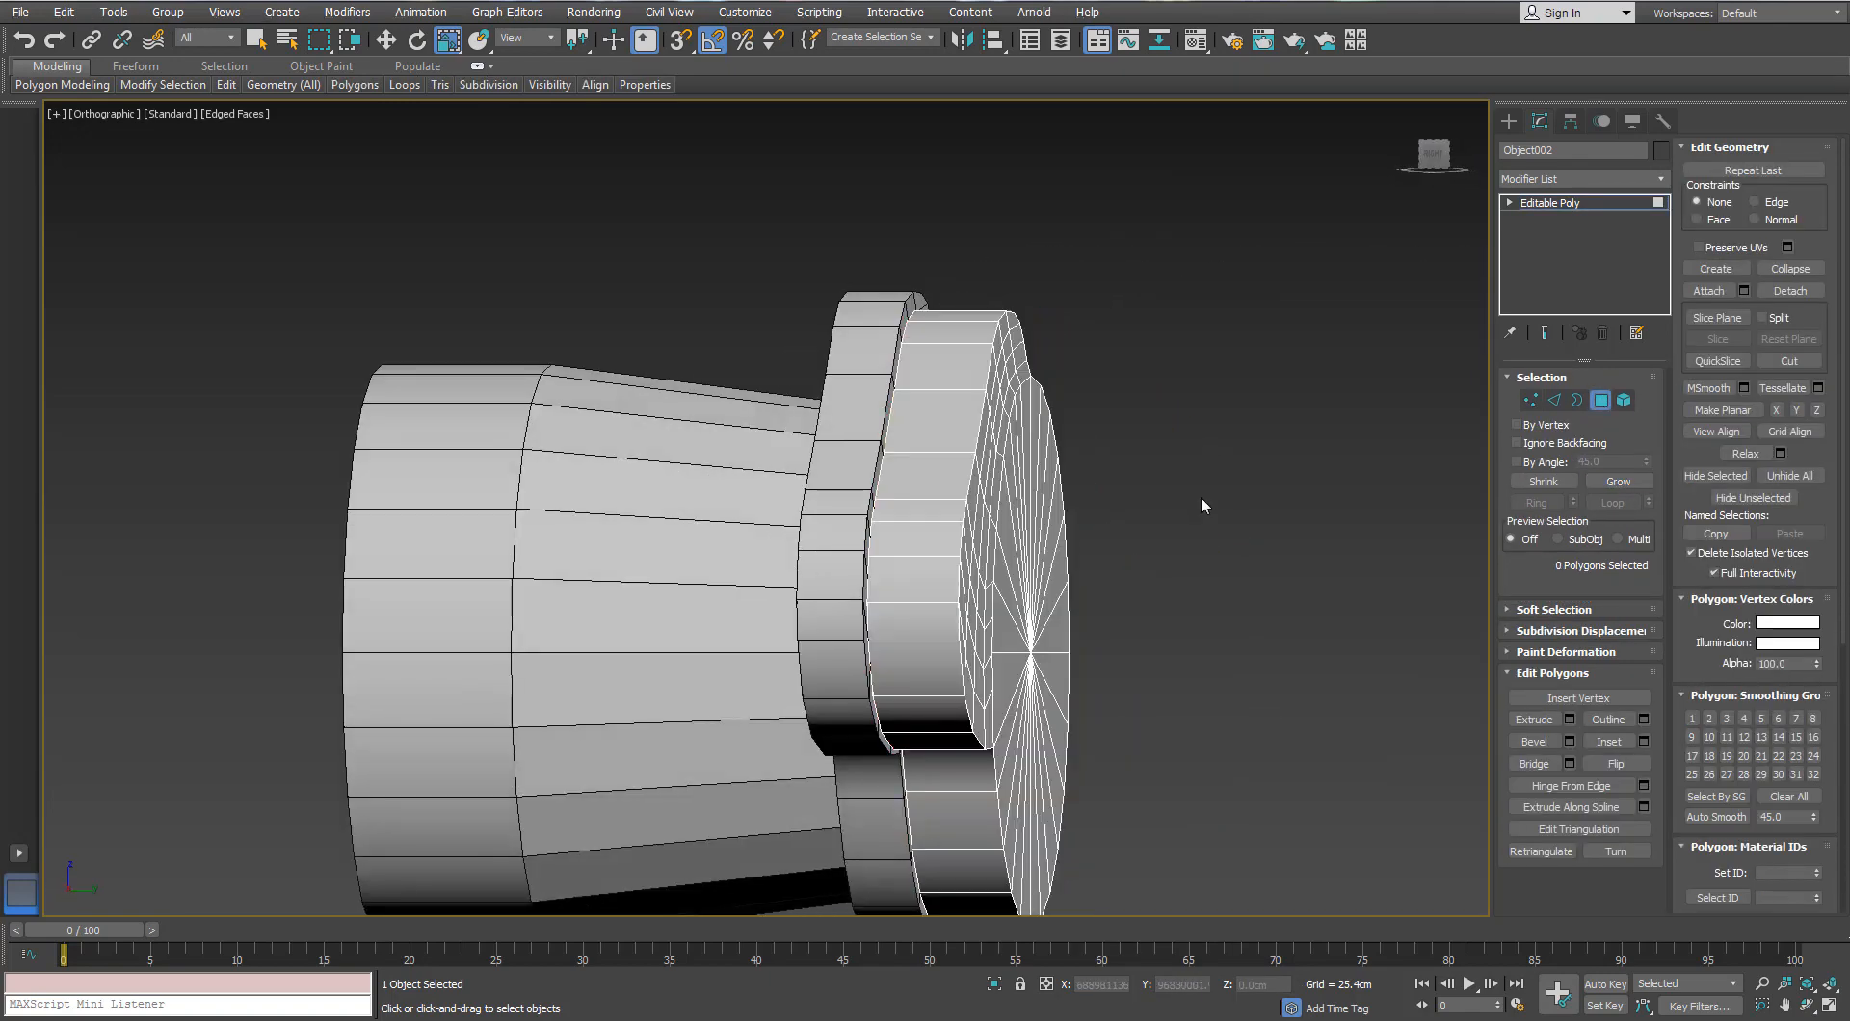
Step: Region-select the end-cap faces in the Left view and delete them to open the rim
key("f")
key("l")
scroll(632, 425, "down", 2)
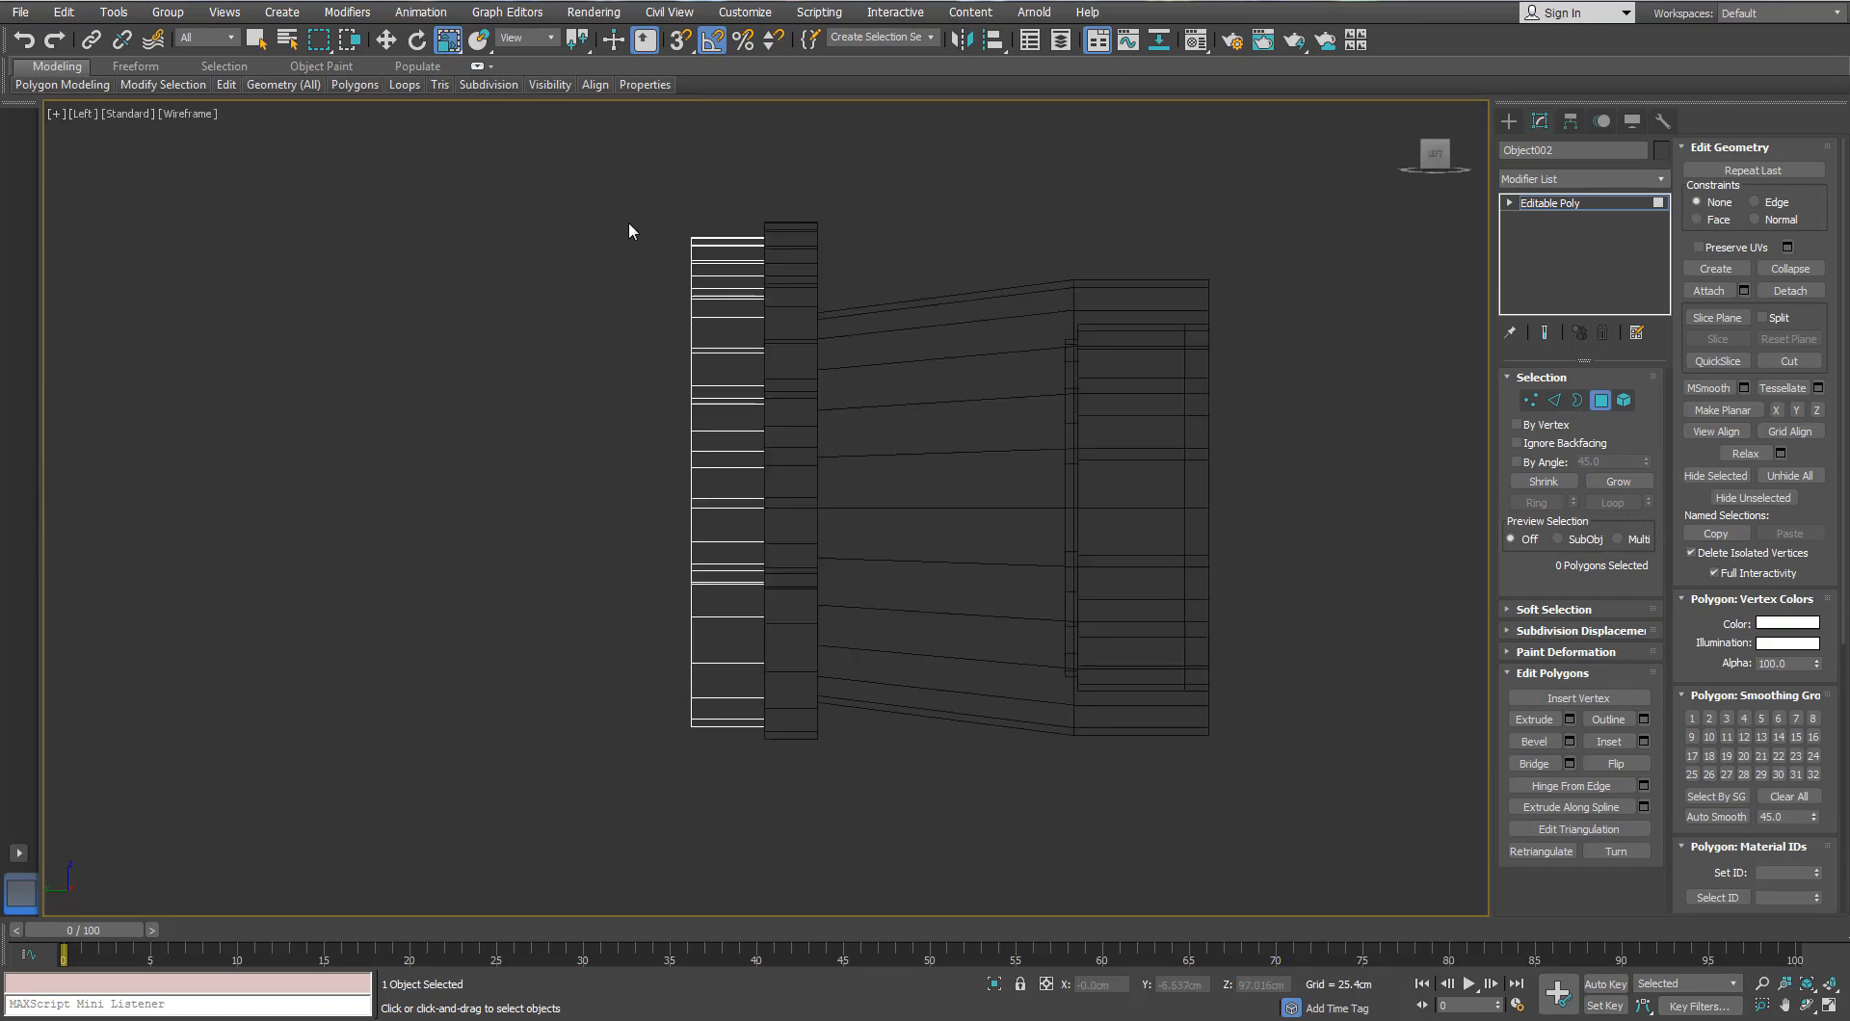
left_click_drag(629, 222, 725, 736)
key("p")
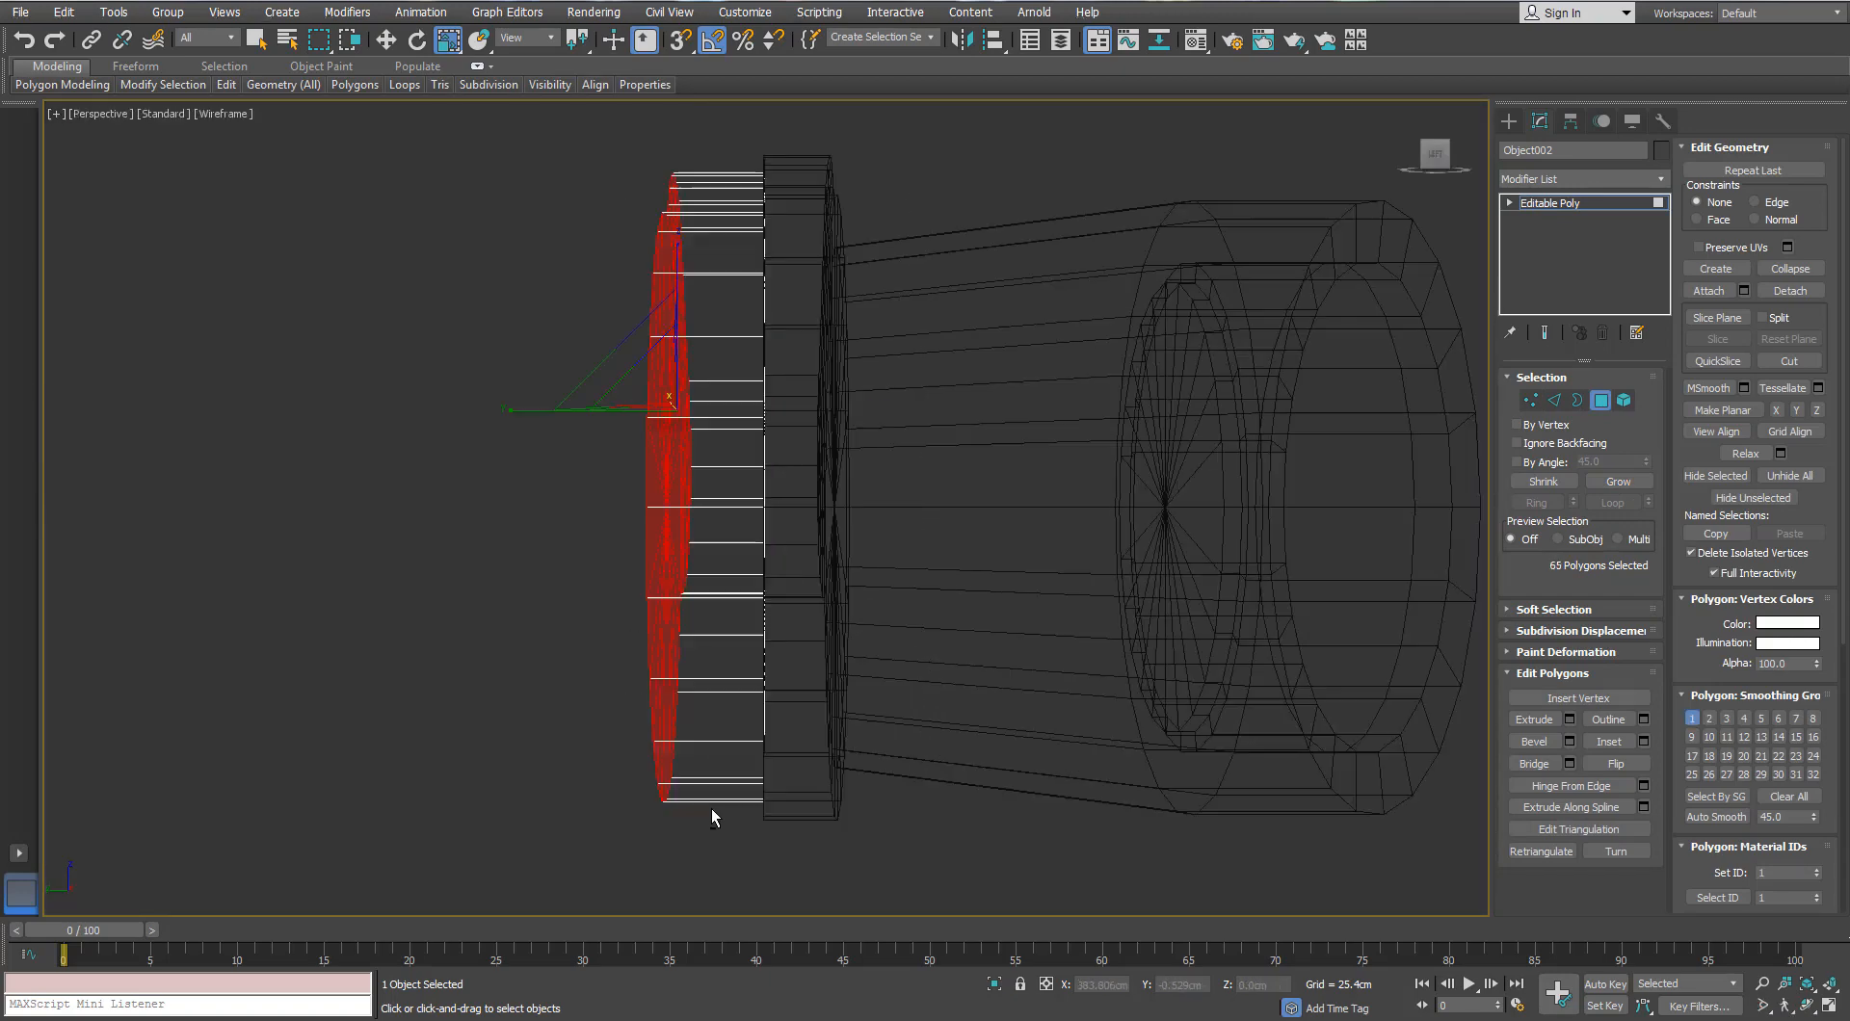
middle_click_drag(711, 807, 696, 707, "alt")
key("F3")
middle_click_drag(764, 468, 802, 509, "alt")
scroll(801, 509, "down", 2)
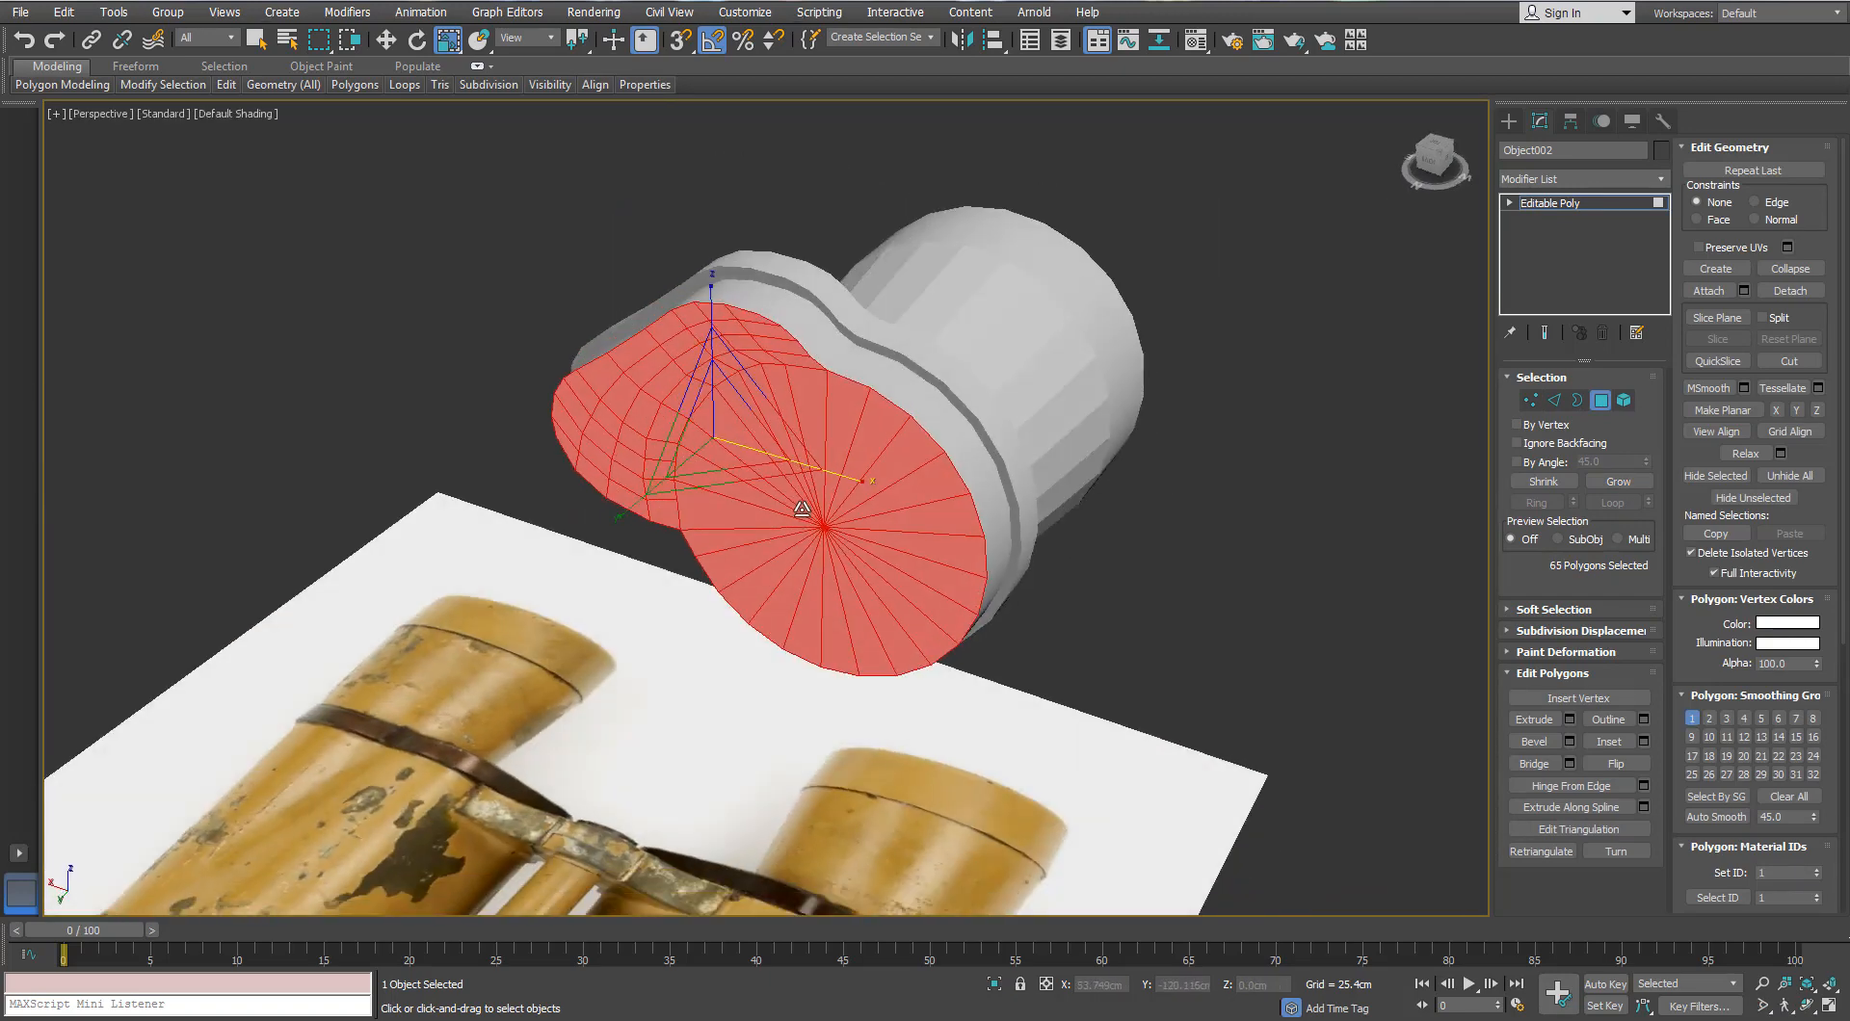
key("ctrl+d")
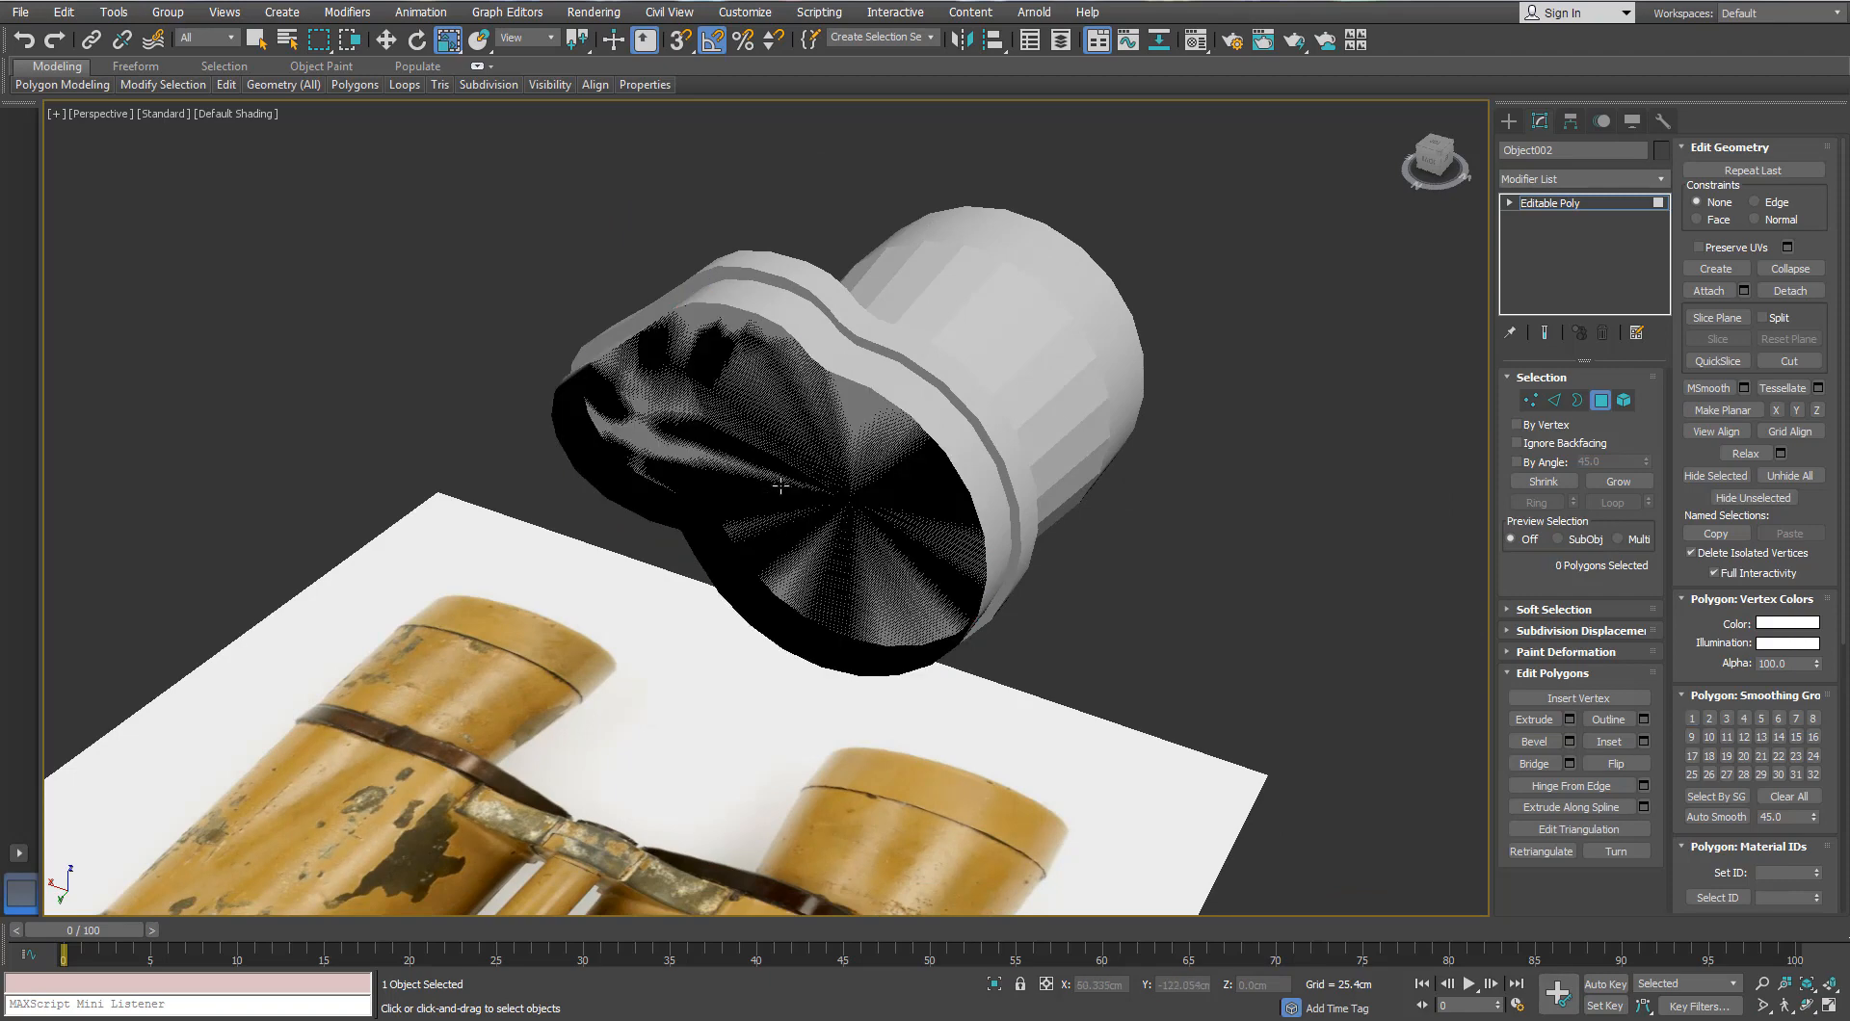
key("t")
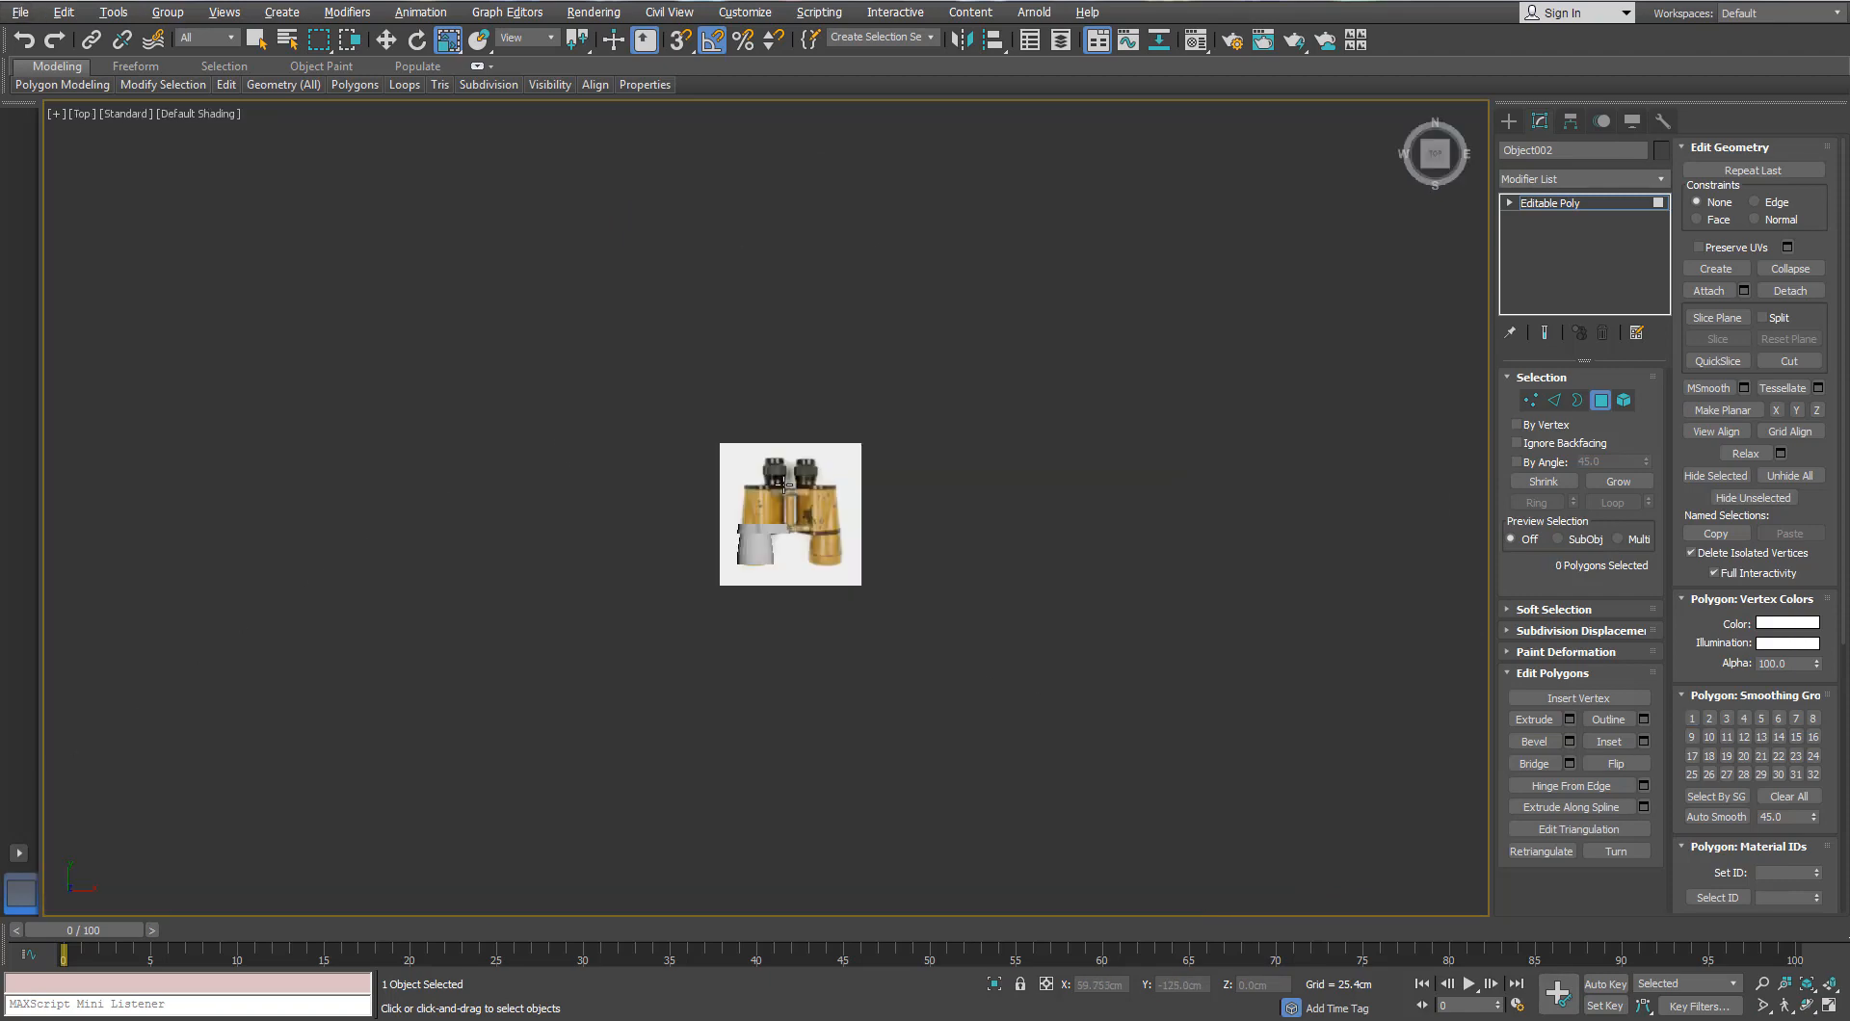
scroll(784, 485, "up", 3)
scroll(711, 586, "up", 5)
Step: Select the cap's open border and extrude it upward into a new ring reaching the collar's top
key("3")
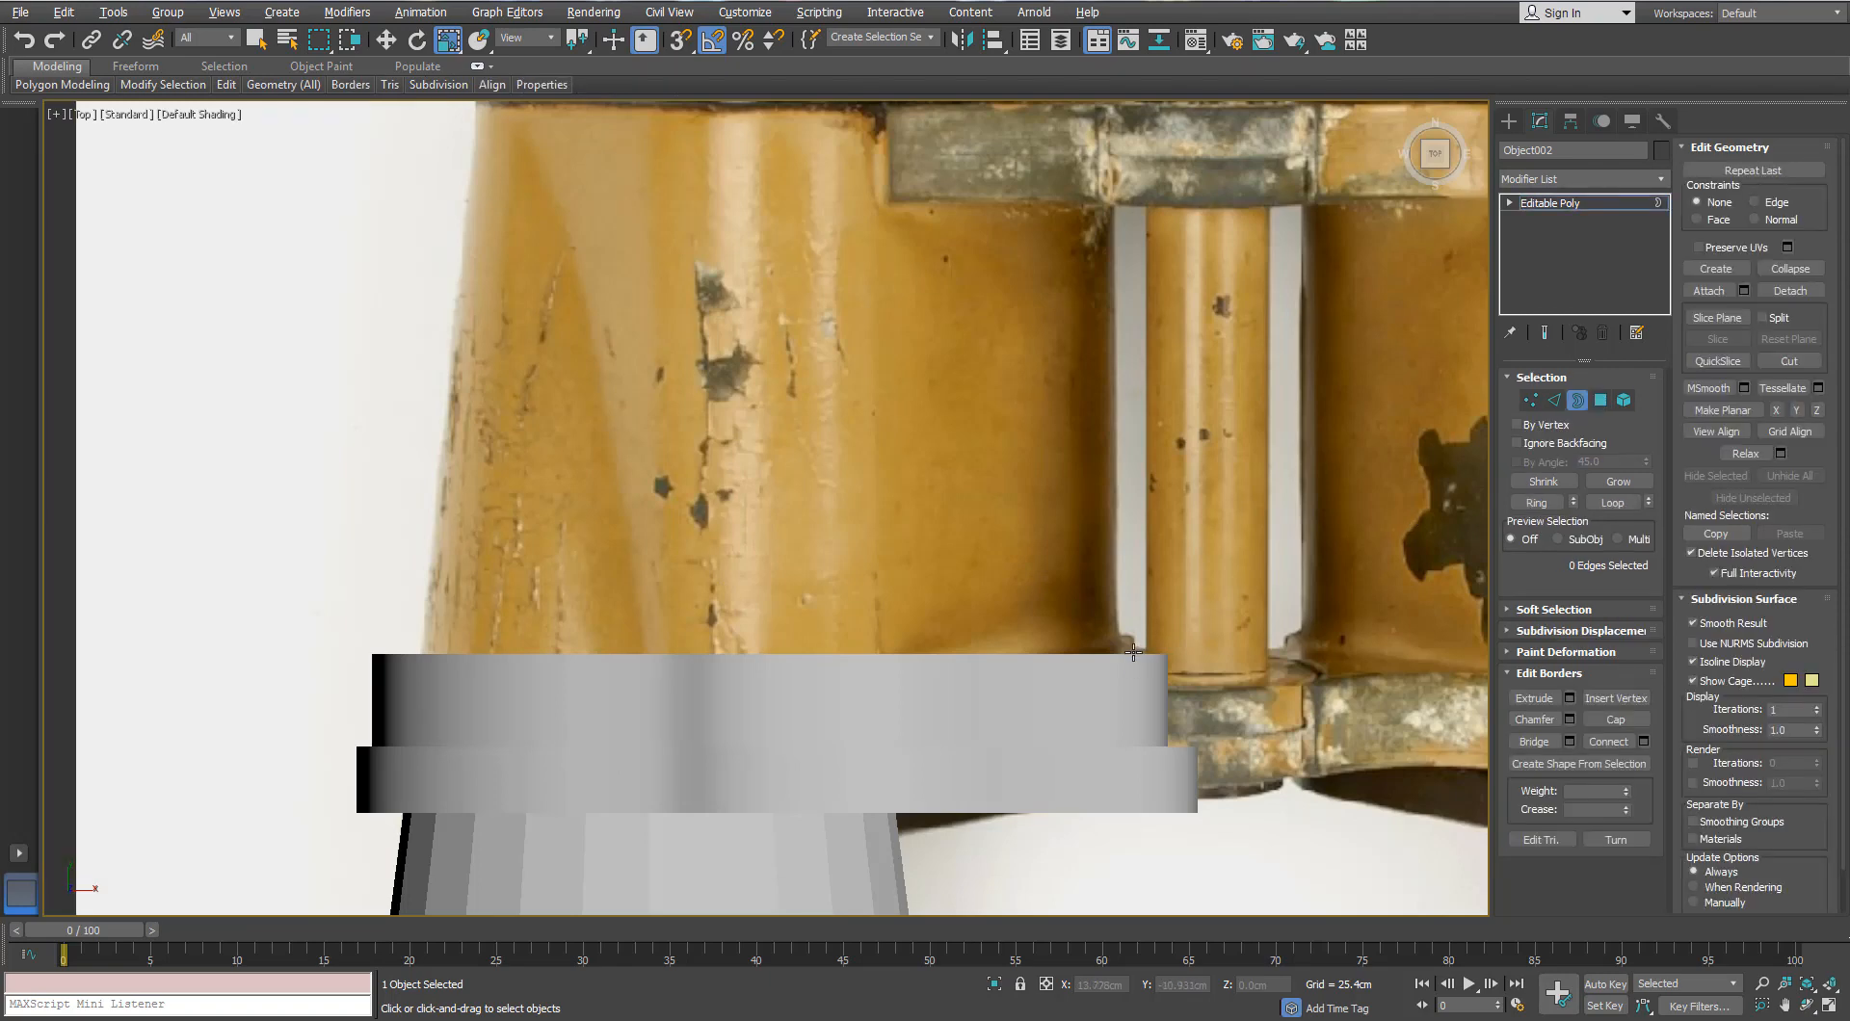
left_click(1127, 654)
key("F4")
key("w")
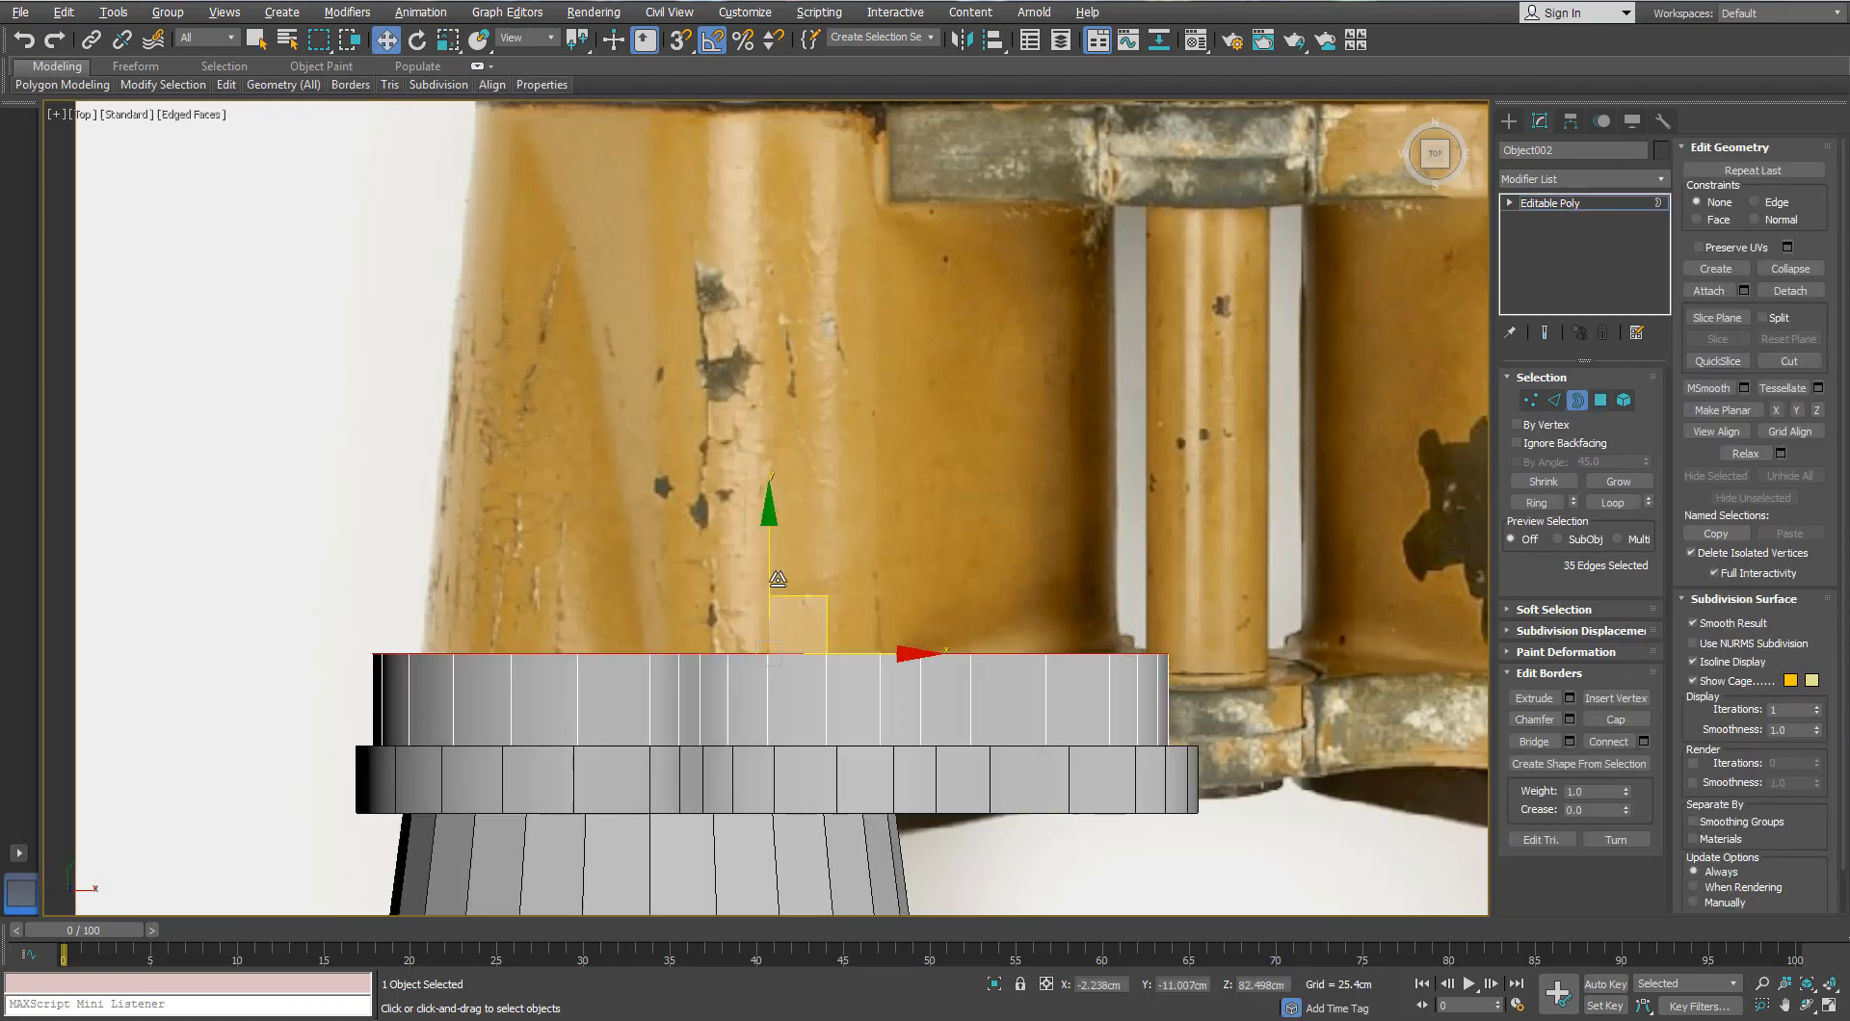
left_click_drag(766, 579, 758, 632)
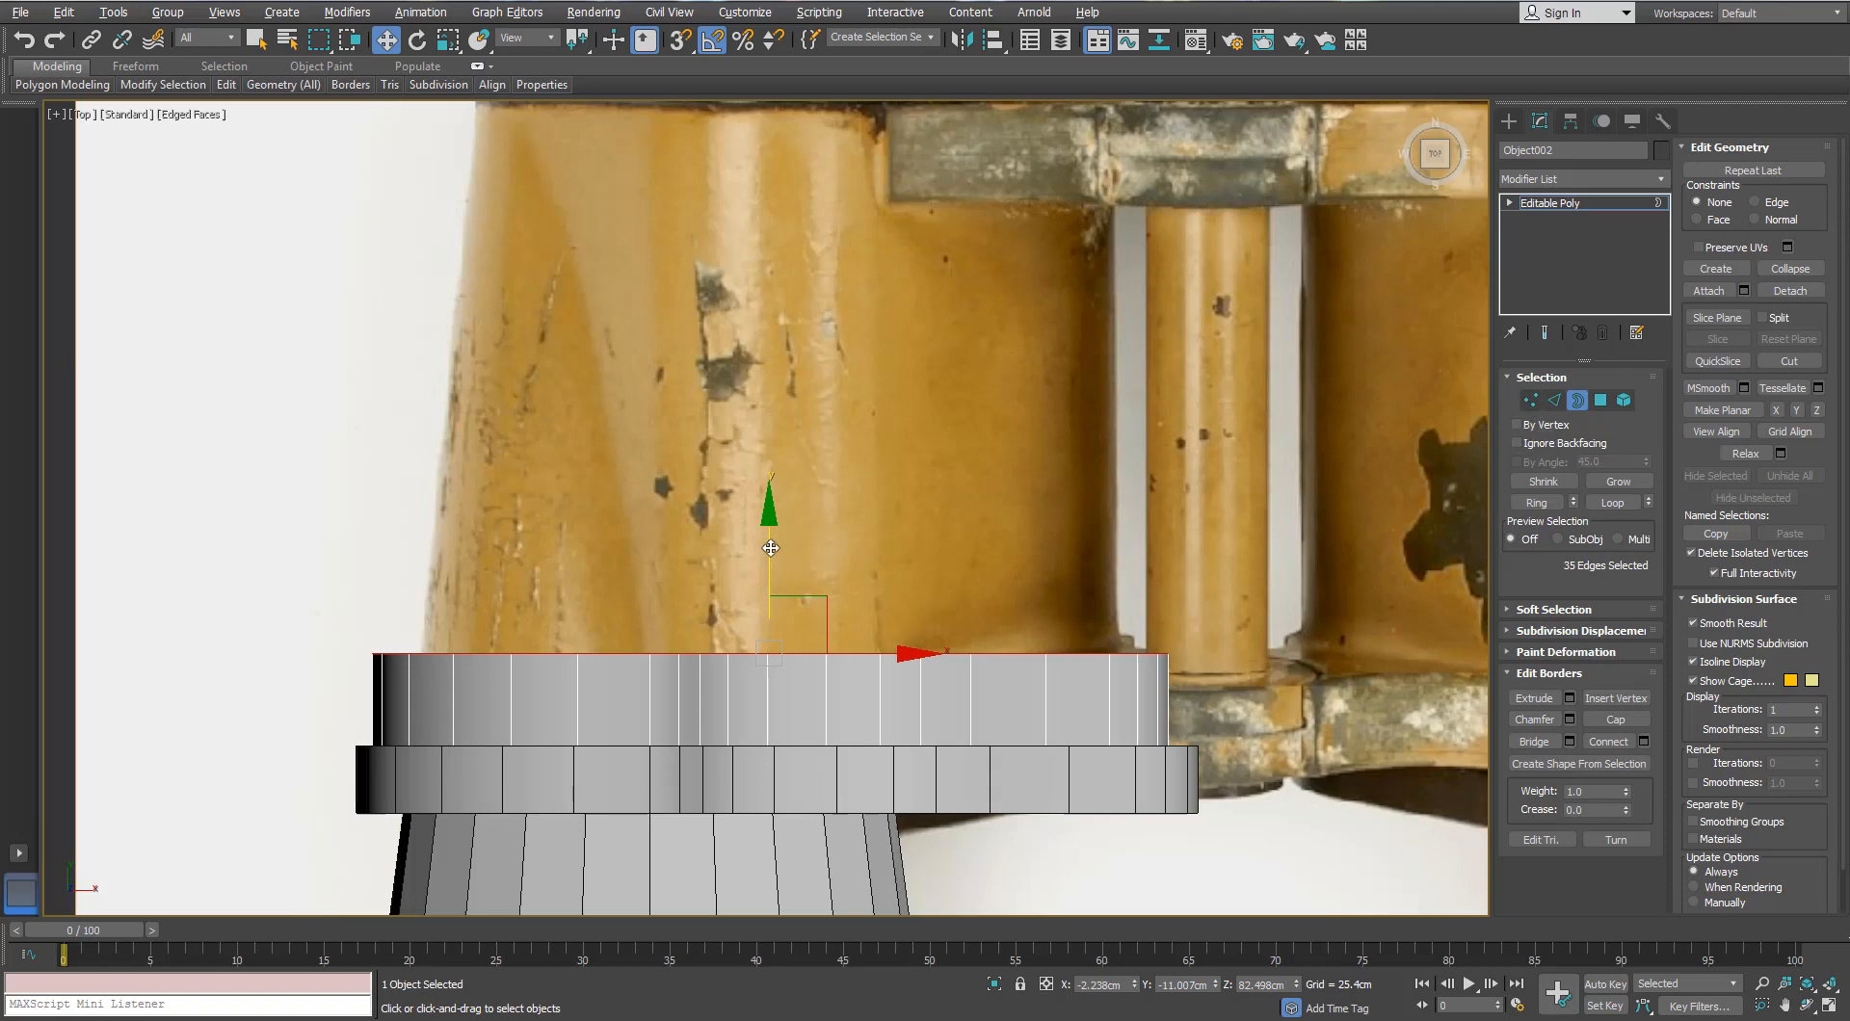
left_click_drag(767, 537, 766, 278, "shift")
middle_click_drag(802, 349, 793, 598)
key("alt+x")
left_click_drag(797, 604, 797, 318)
middle_click_drag(839, 508, 793, 525)
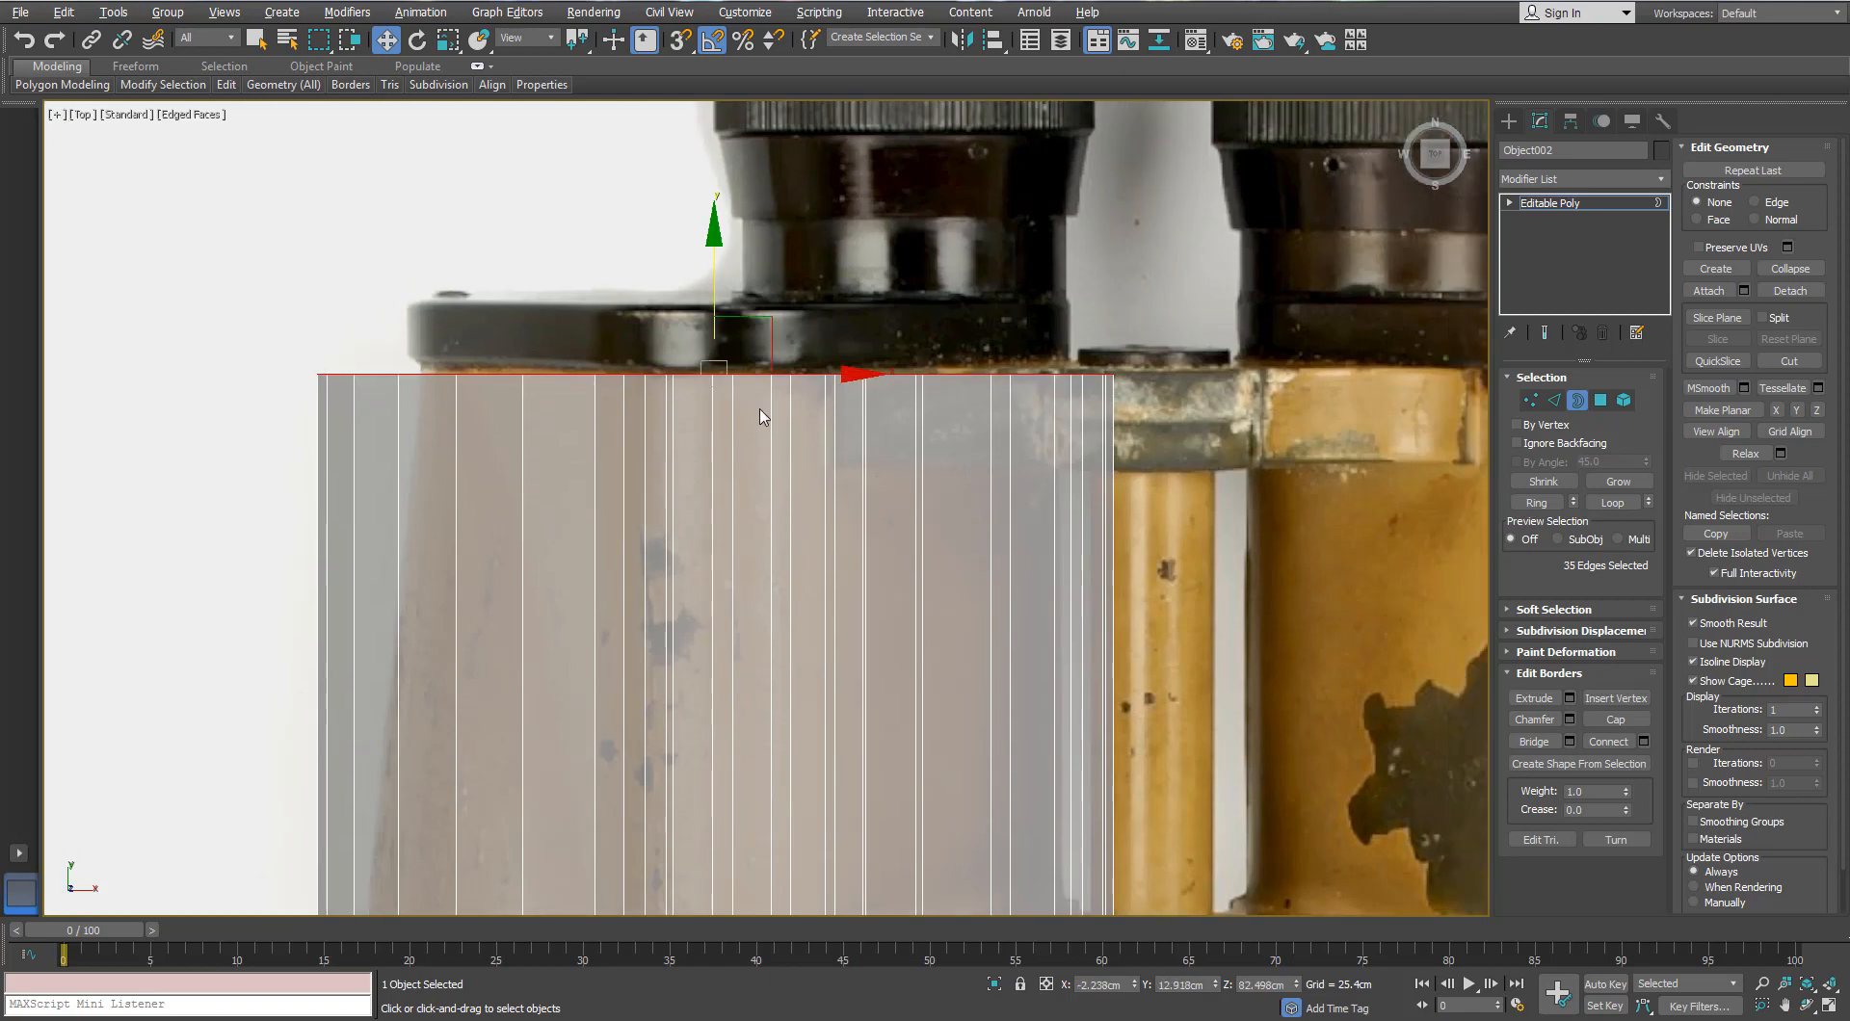
Step: Scale the top border inward to taper the barrel and shift it right to match the photo
key("r")
left_click_drag(740, 366, 738, 393)
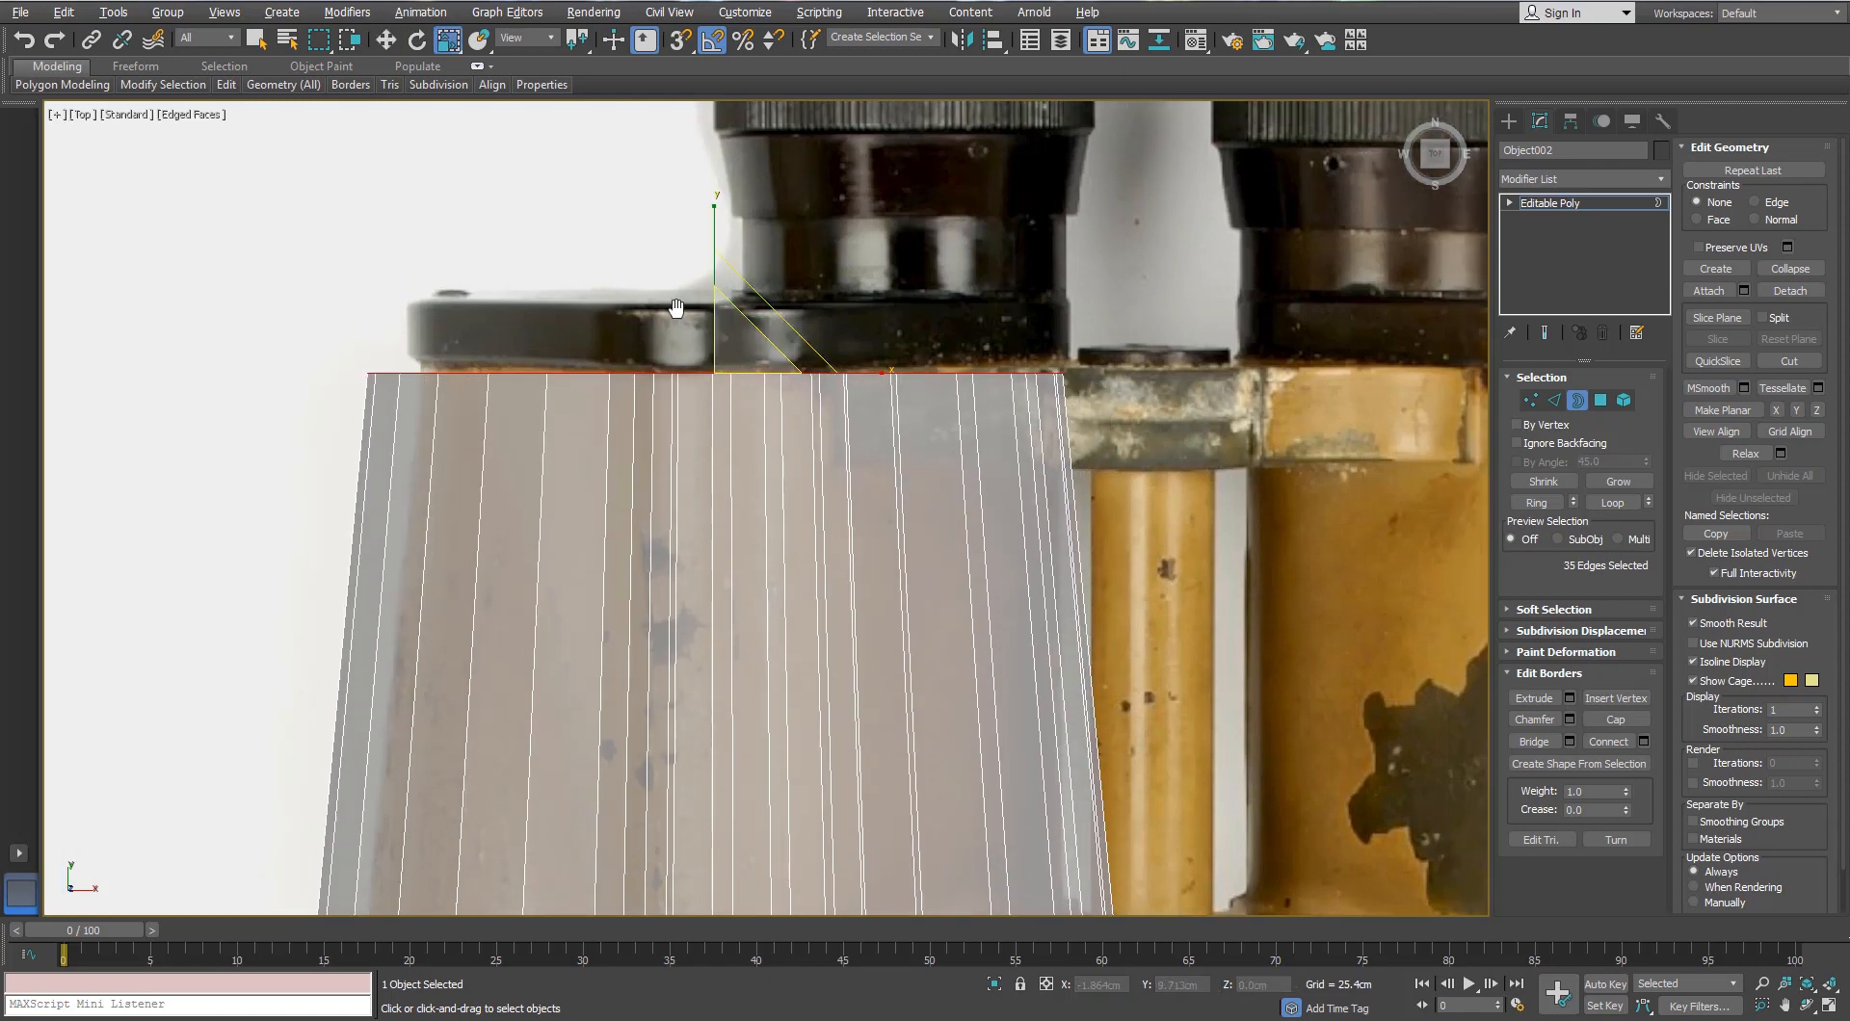
scroll(717, 486, "down", 2)
middle_click_drag(717, 486, 686, 374)
scroll(685, 328, "up", 2)
key("w")
middle_click_drag(759, 267, 753, 409)
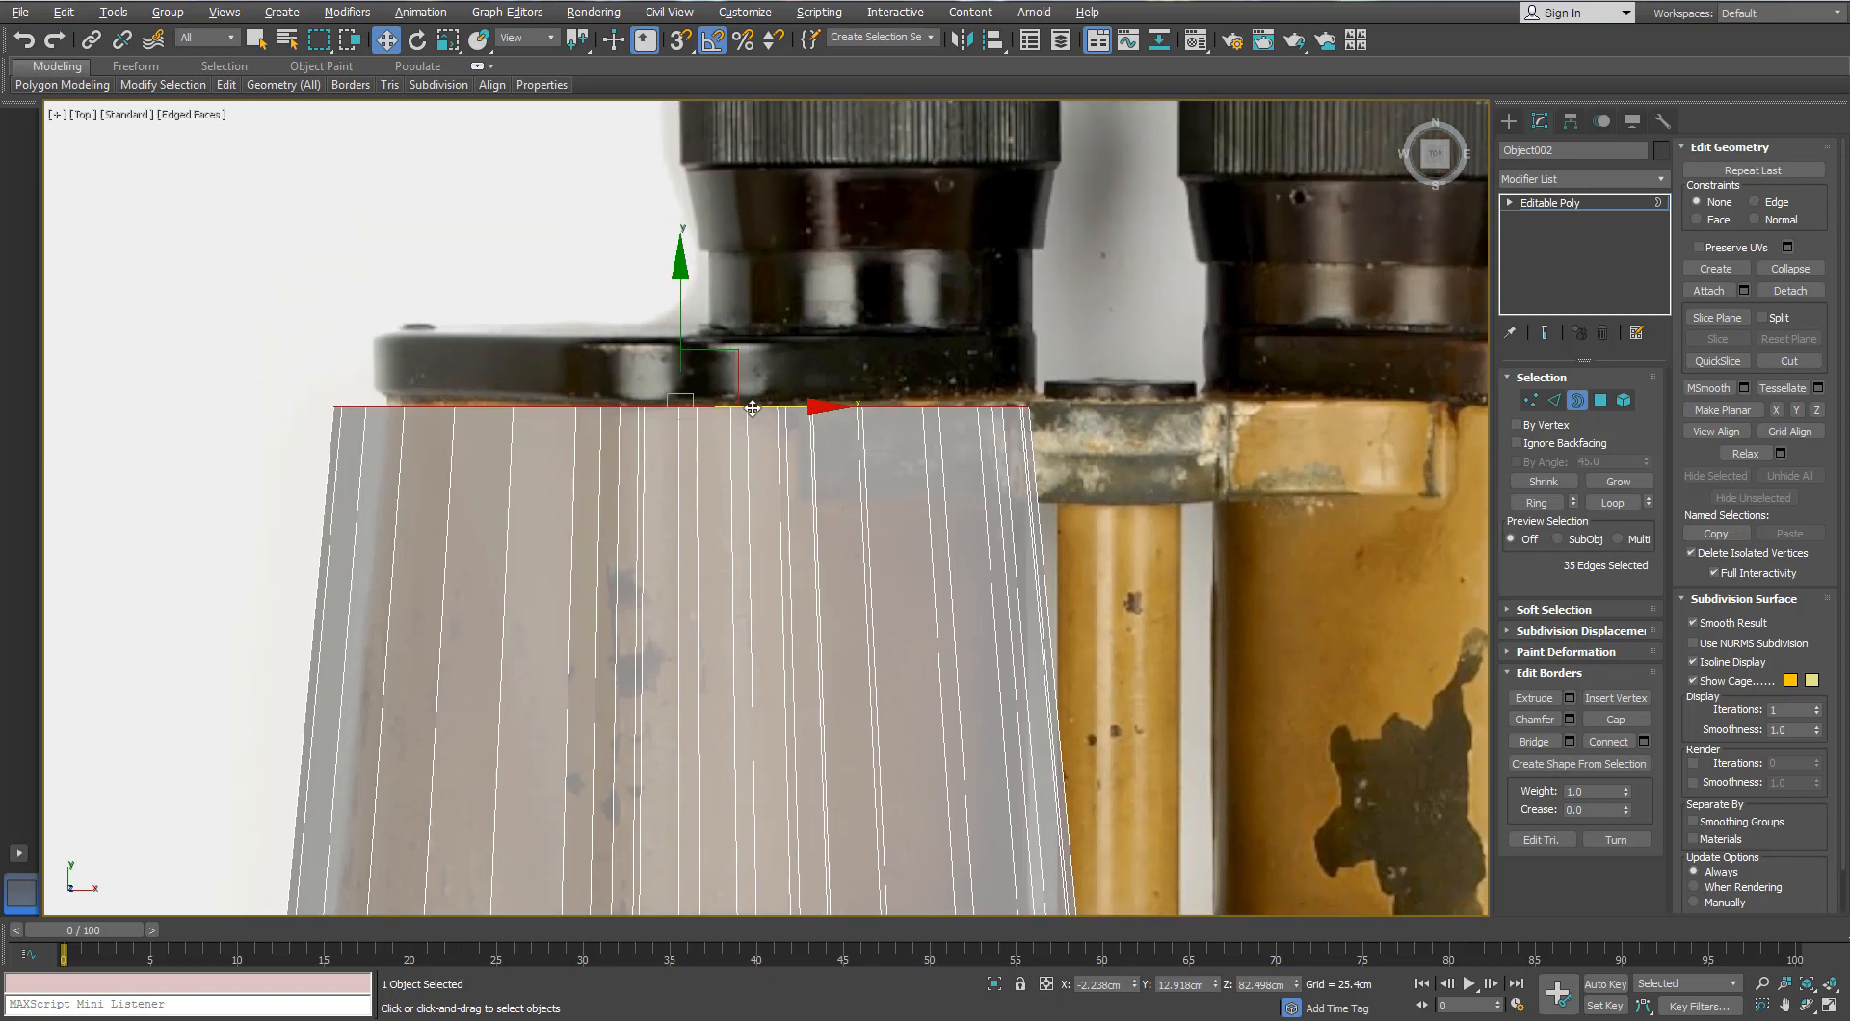
mouse_move(752, 409)
left_mouse_down()
mouse_move(727, 400)
mouse_move(771, 407)
left_mouse_up()
Step: Fine-tune the top border's height and width until it fits the photo's outline
key("r")
key("w")
left_click_drag(691, 318, 694, 306)
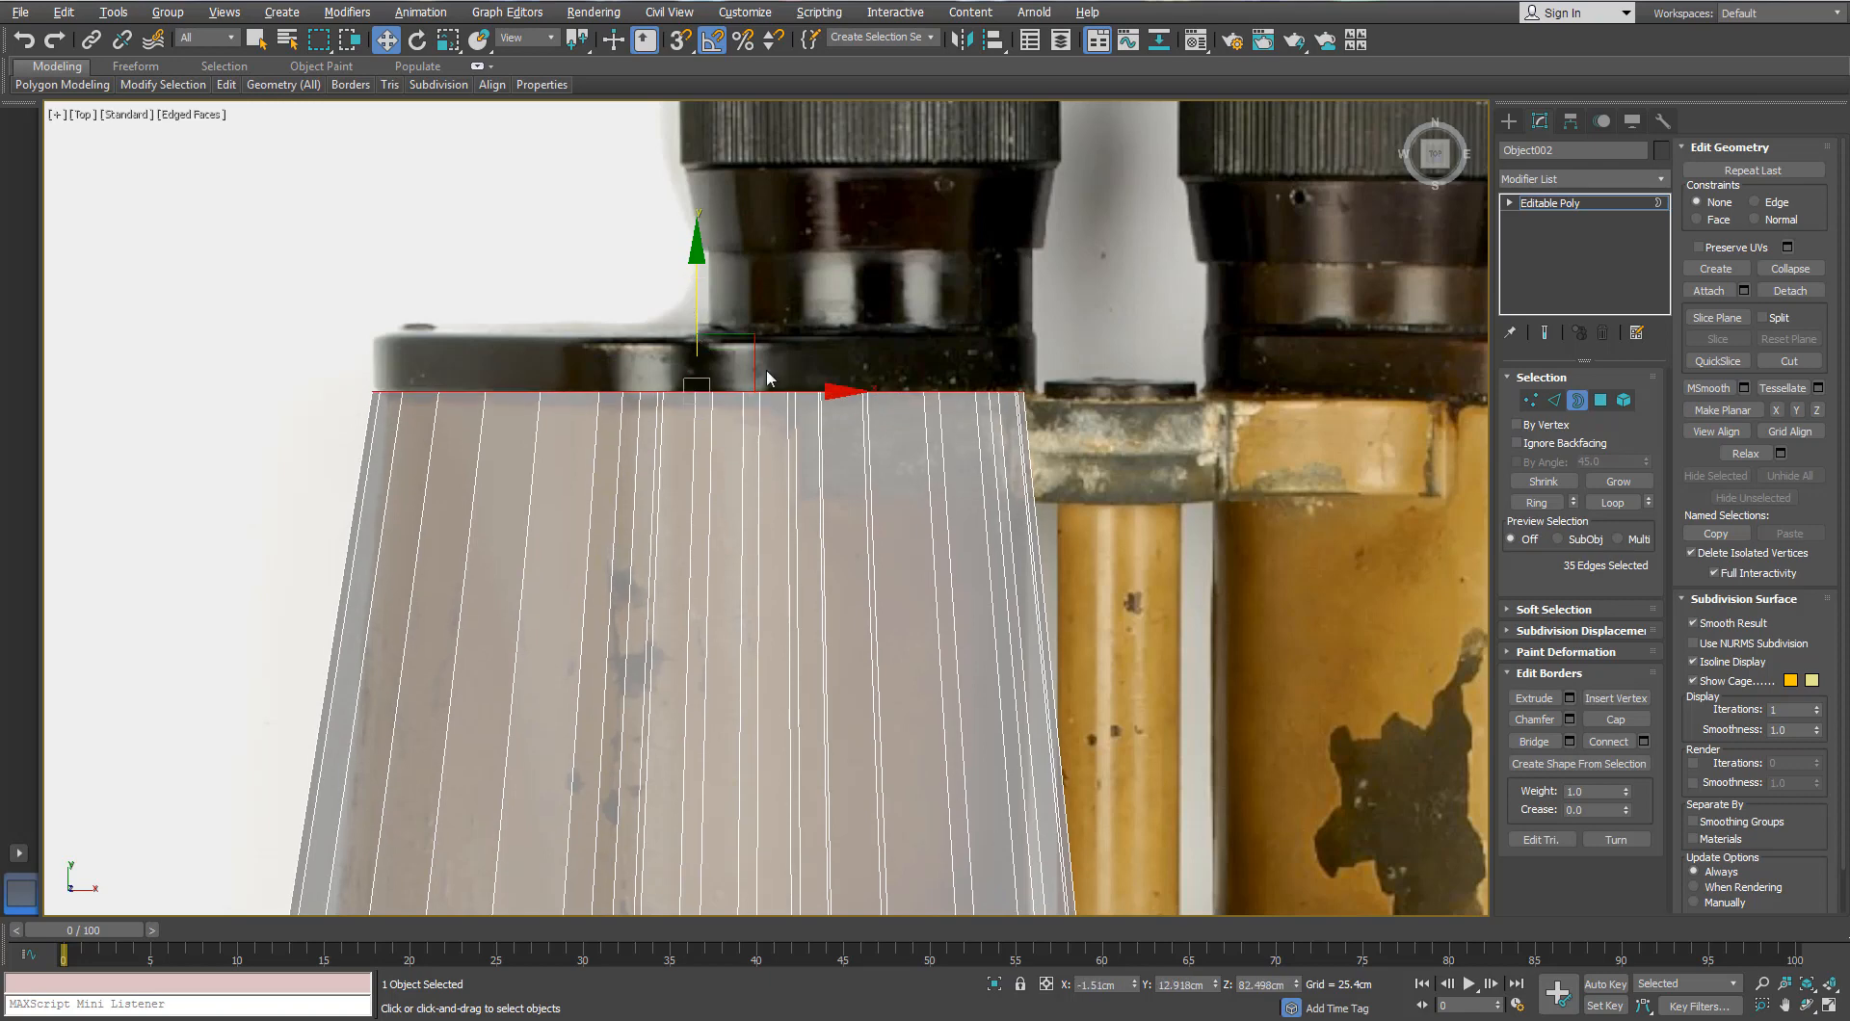
key("r")
left_click_drag(721, 378, 795, 392)
key("w")
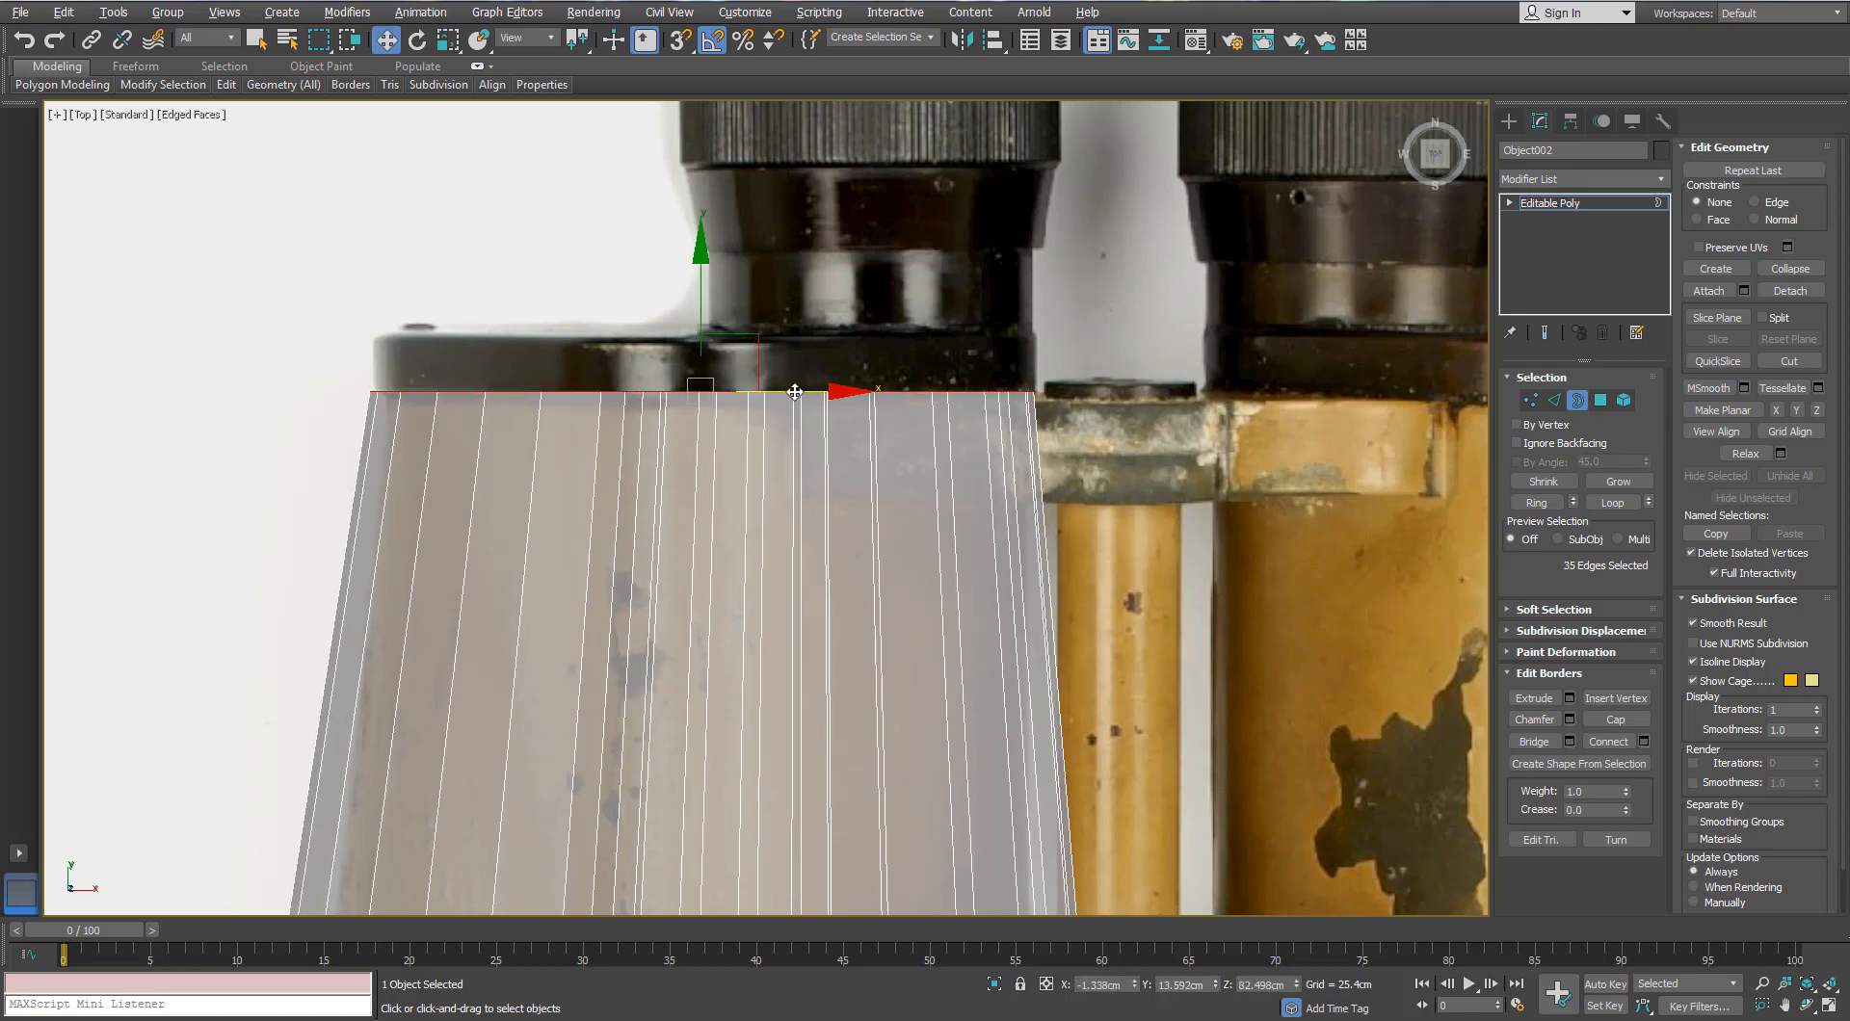
left_click_drag(701, 305, 701, 310)
key("r")
left_click_drag(725, 377, 725, 390)
key("w")
scroll(815, 397, "down", 5)
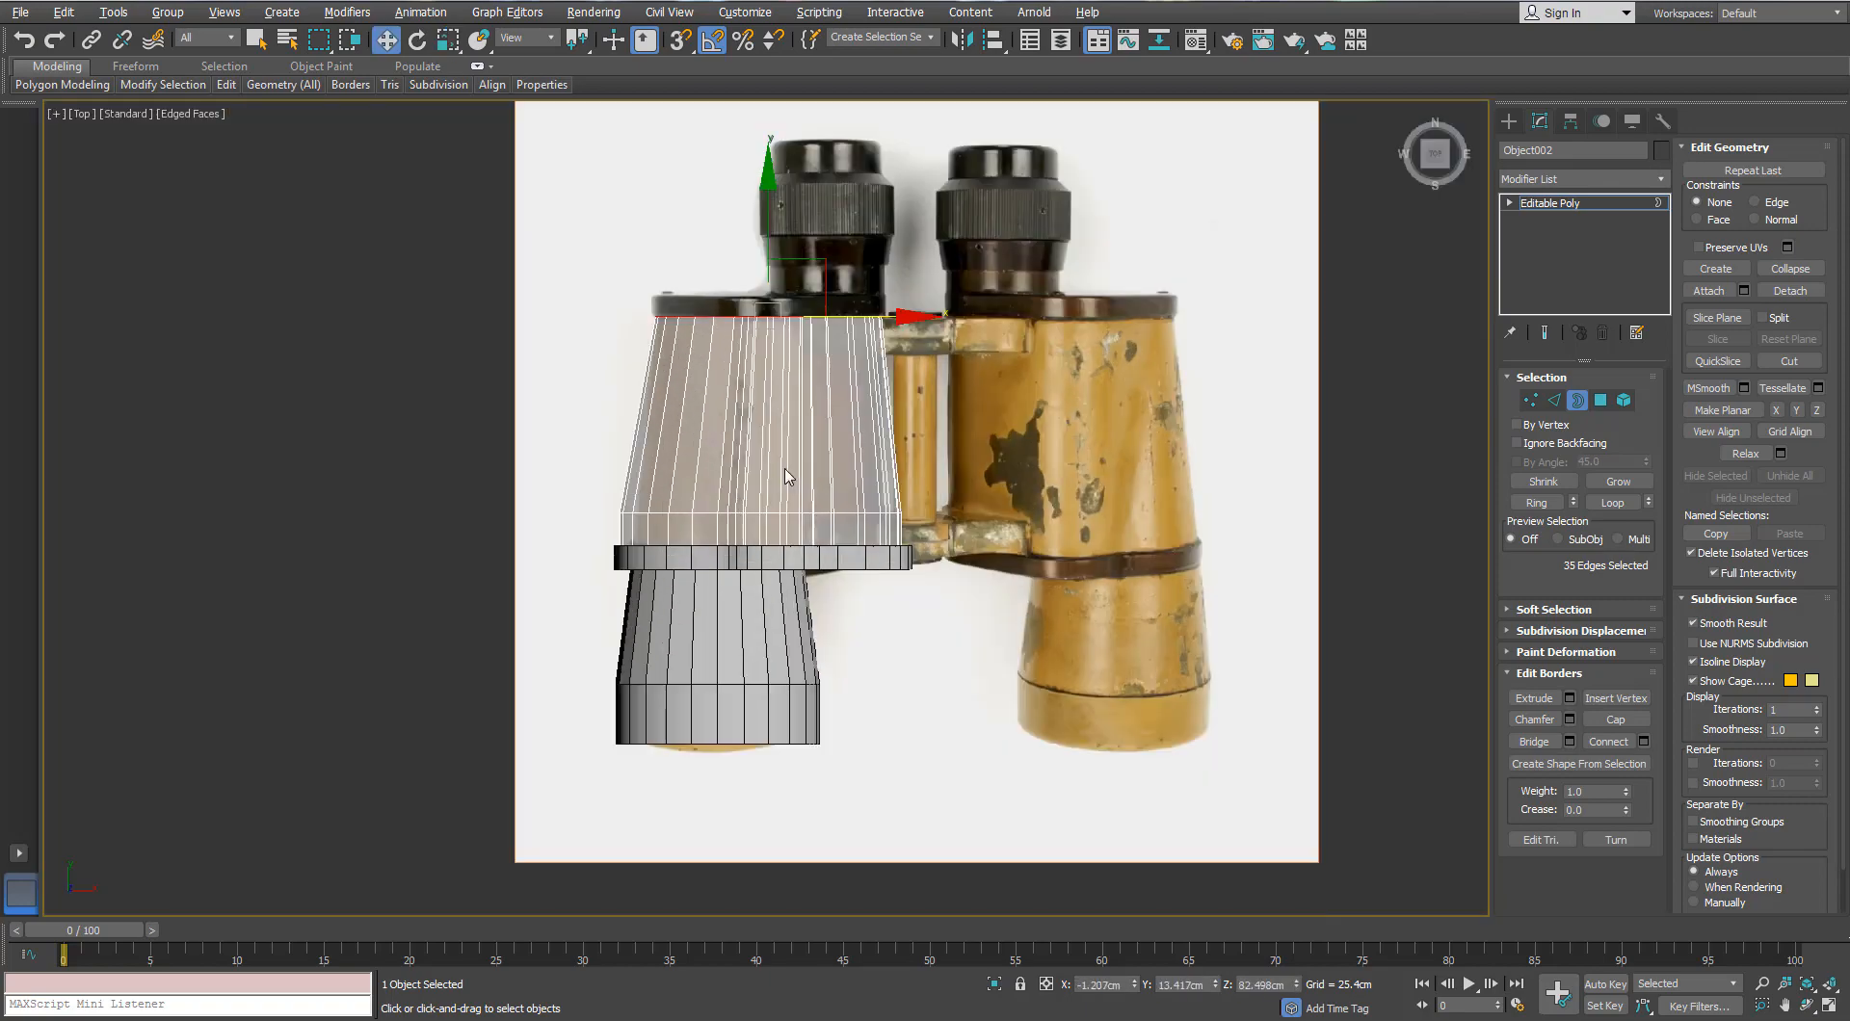
Step: Orbit the Perspective view to inspect the tapered collar from several angles
key("p")
middle_click_drag(788, 476, 1033, 355, "alt")
middle_click_drag(646, 445, 900, 576, "alt")
scroll(773, 471, "up", 4)
scroll(772, 470, "down", 3)
middle_click_drag(899, 576, 888, 412)
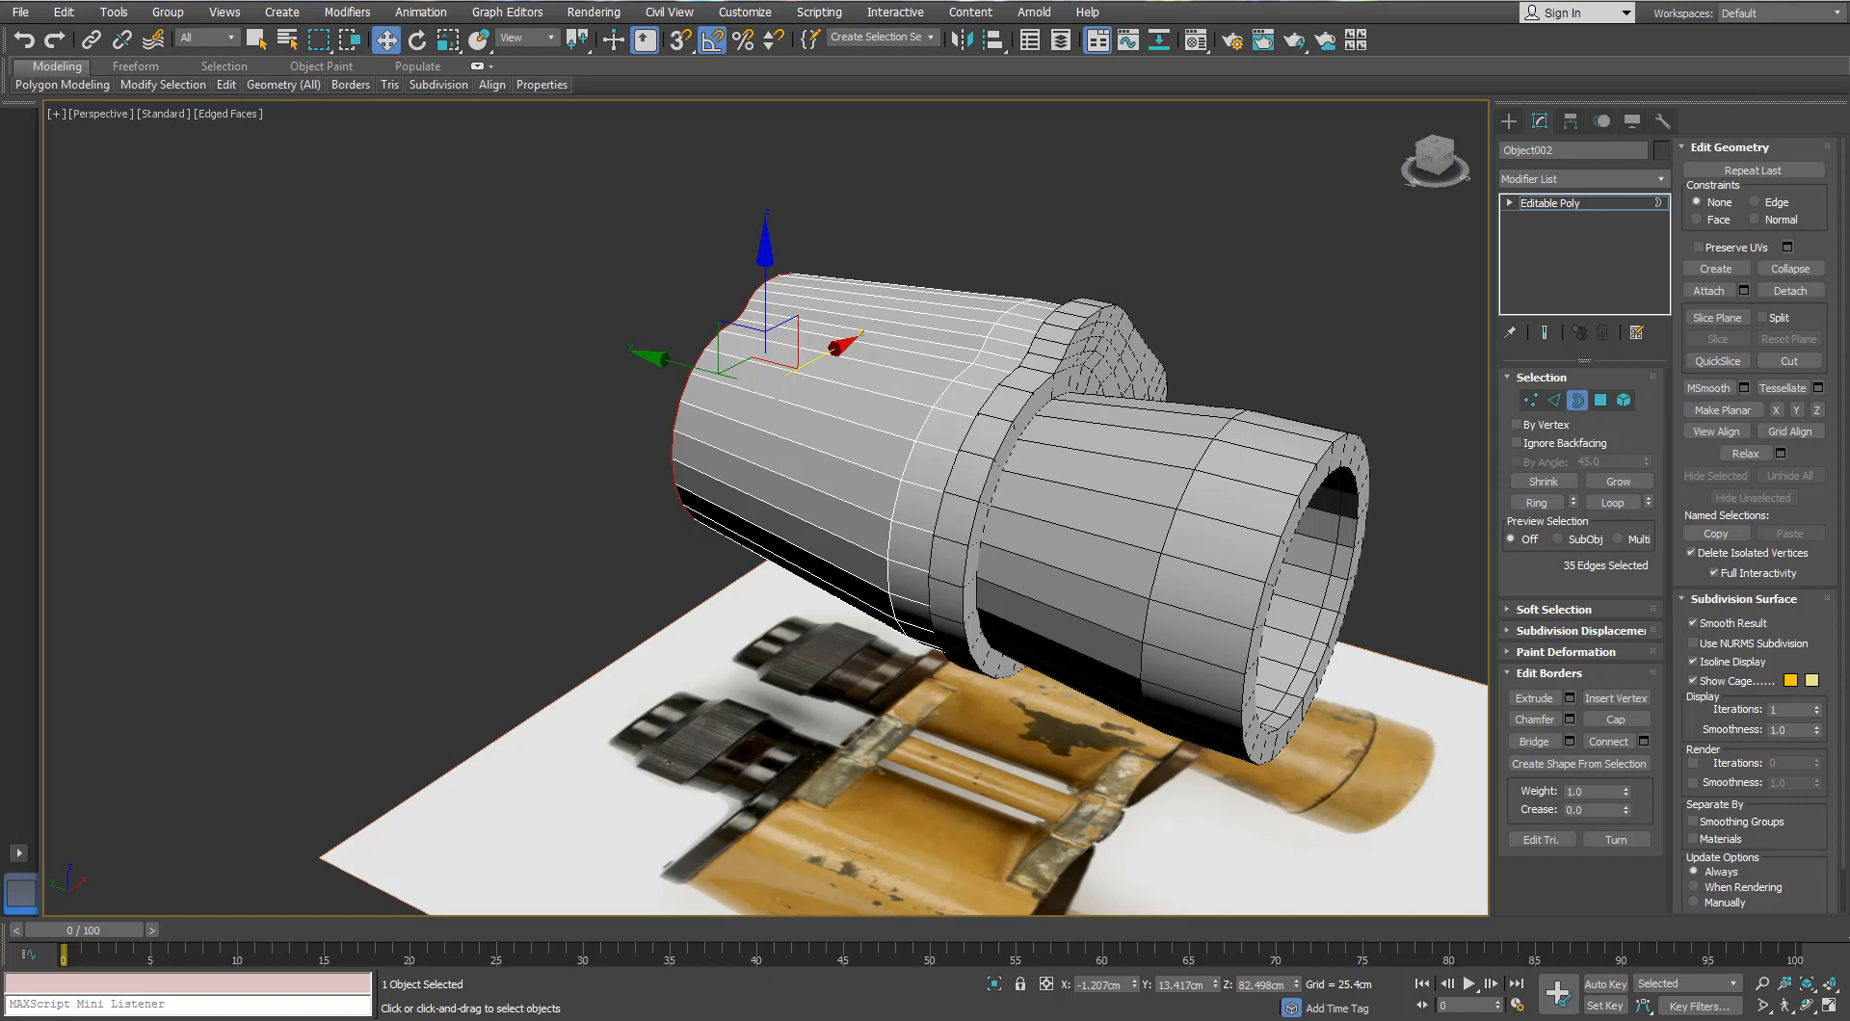
Step: Keep only the flange ring by converting edges to polygons, growing, inverting and deleting the rest
left_click(1602, 405, "ctrl")
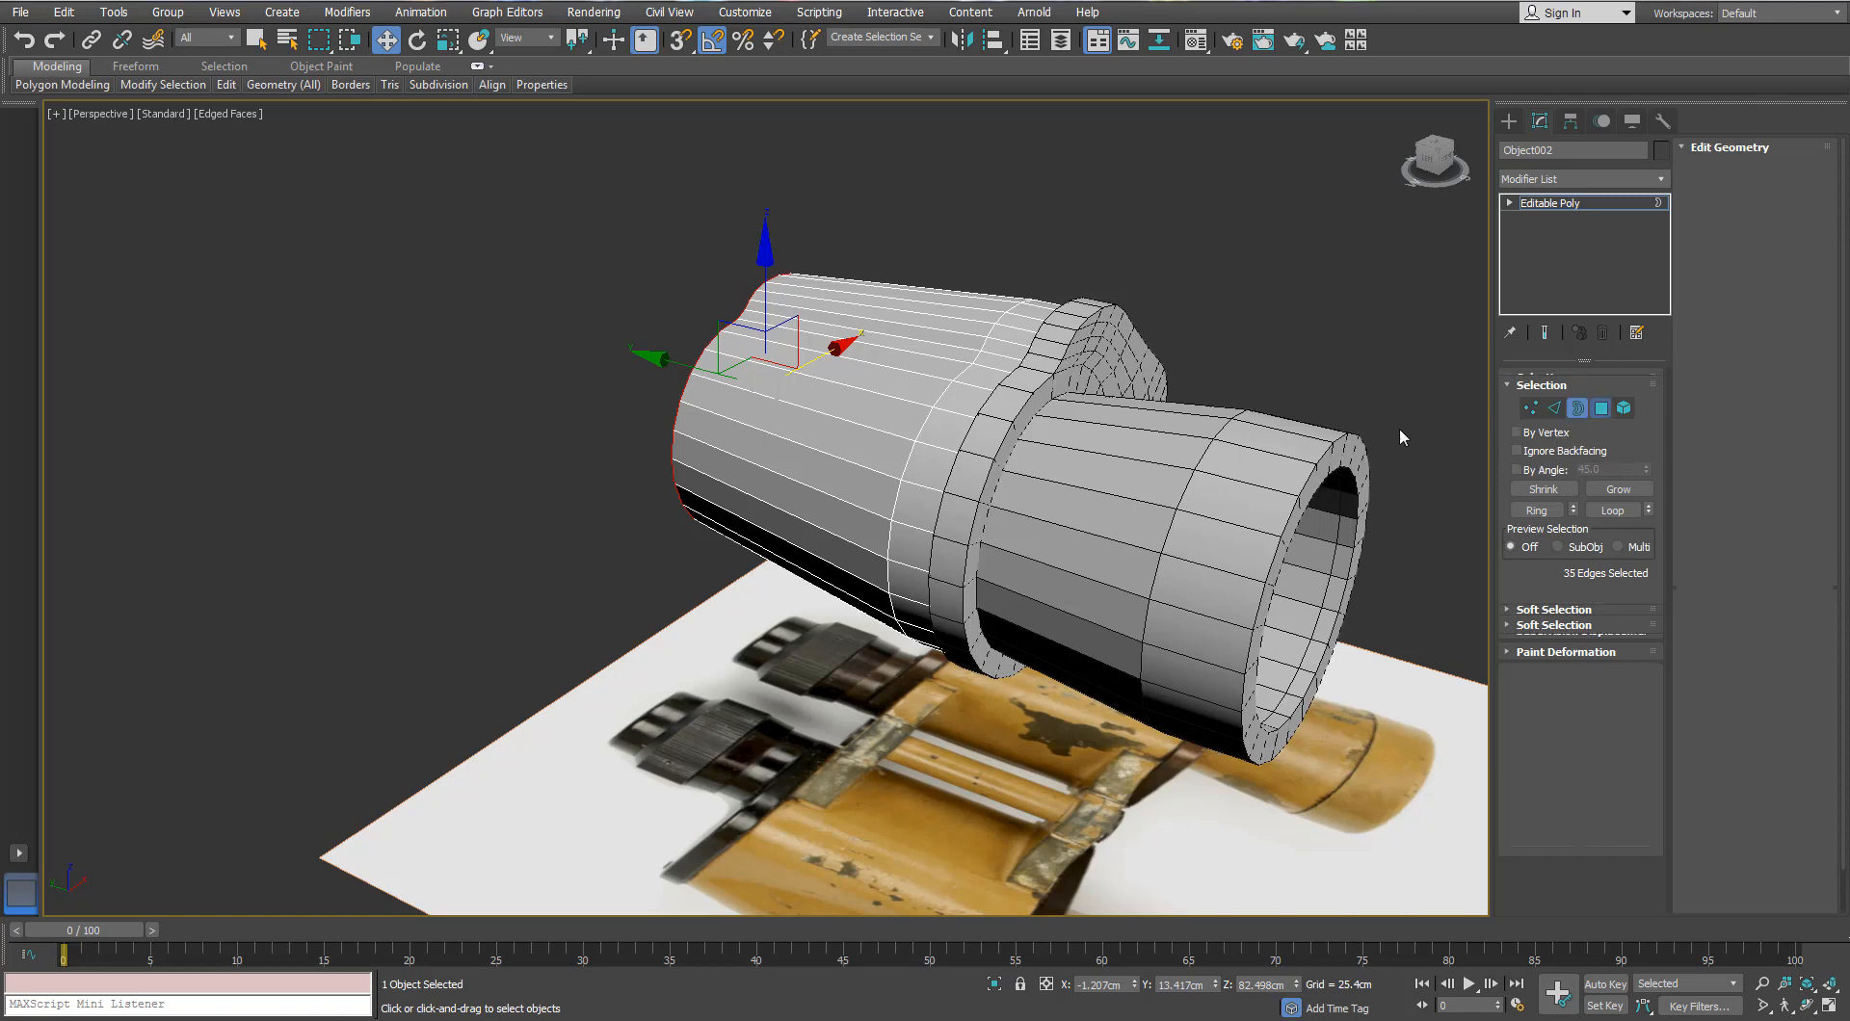
middle_click_drag(1399, 426, 1233, 494, "alt")
left_click(1619, 476)
scroll(917, 348, "up", 3)
middle_click_drag(917, 348, 1031, 337, "alt")
key("ctrl+i")
key("Delete")
scroll(1200, 314, "down", 5)
left_click(1600, 400)
Step: Shift-drag the shelled flange ring to the left to clone a copy
left_click(1238, 414)
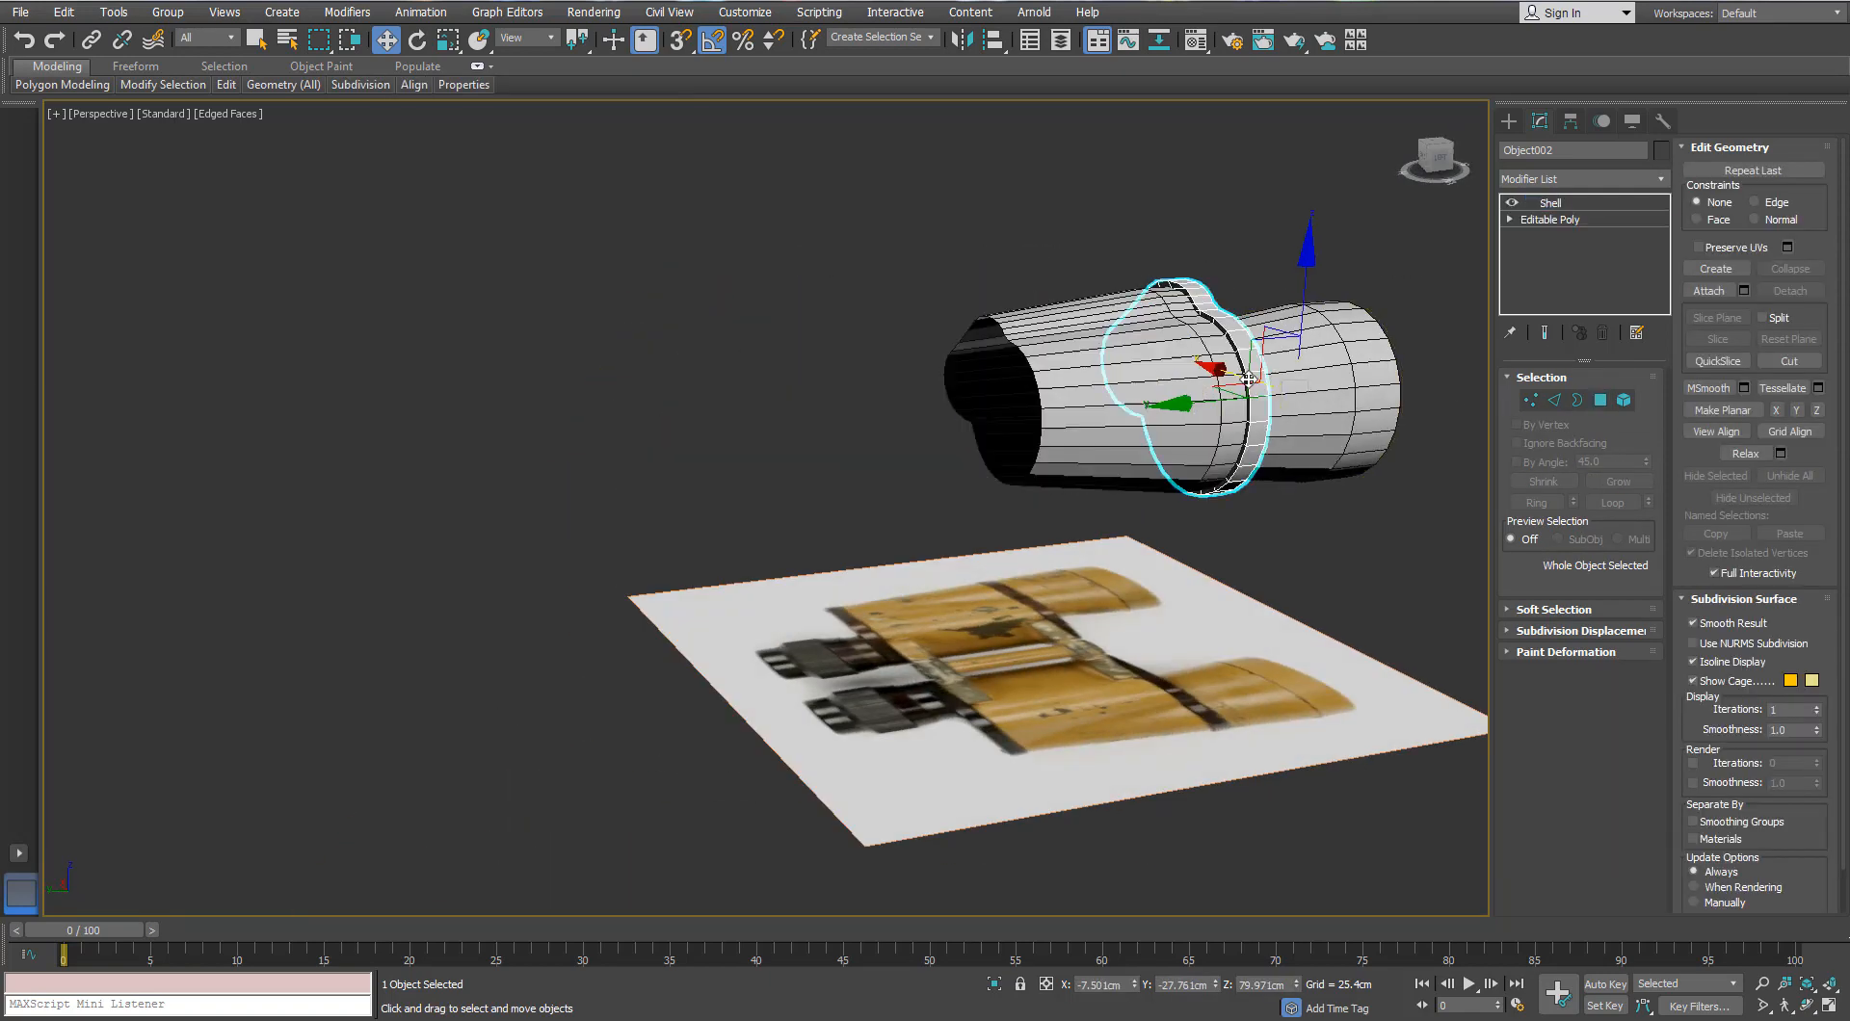
scroll(1243, 404, "up", 4)
mouse_move(1306, 512)
left_mouse_down("shift")
mouse_move(790, 536)
mouse_move(808, 541)
left_mouse_up("shift")
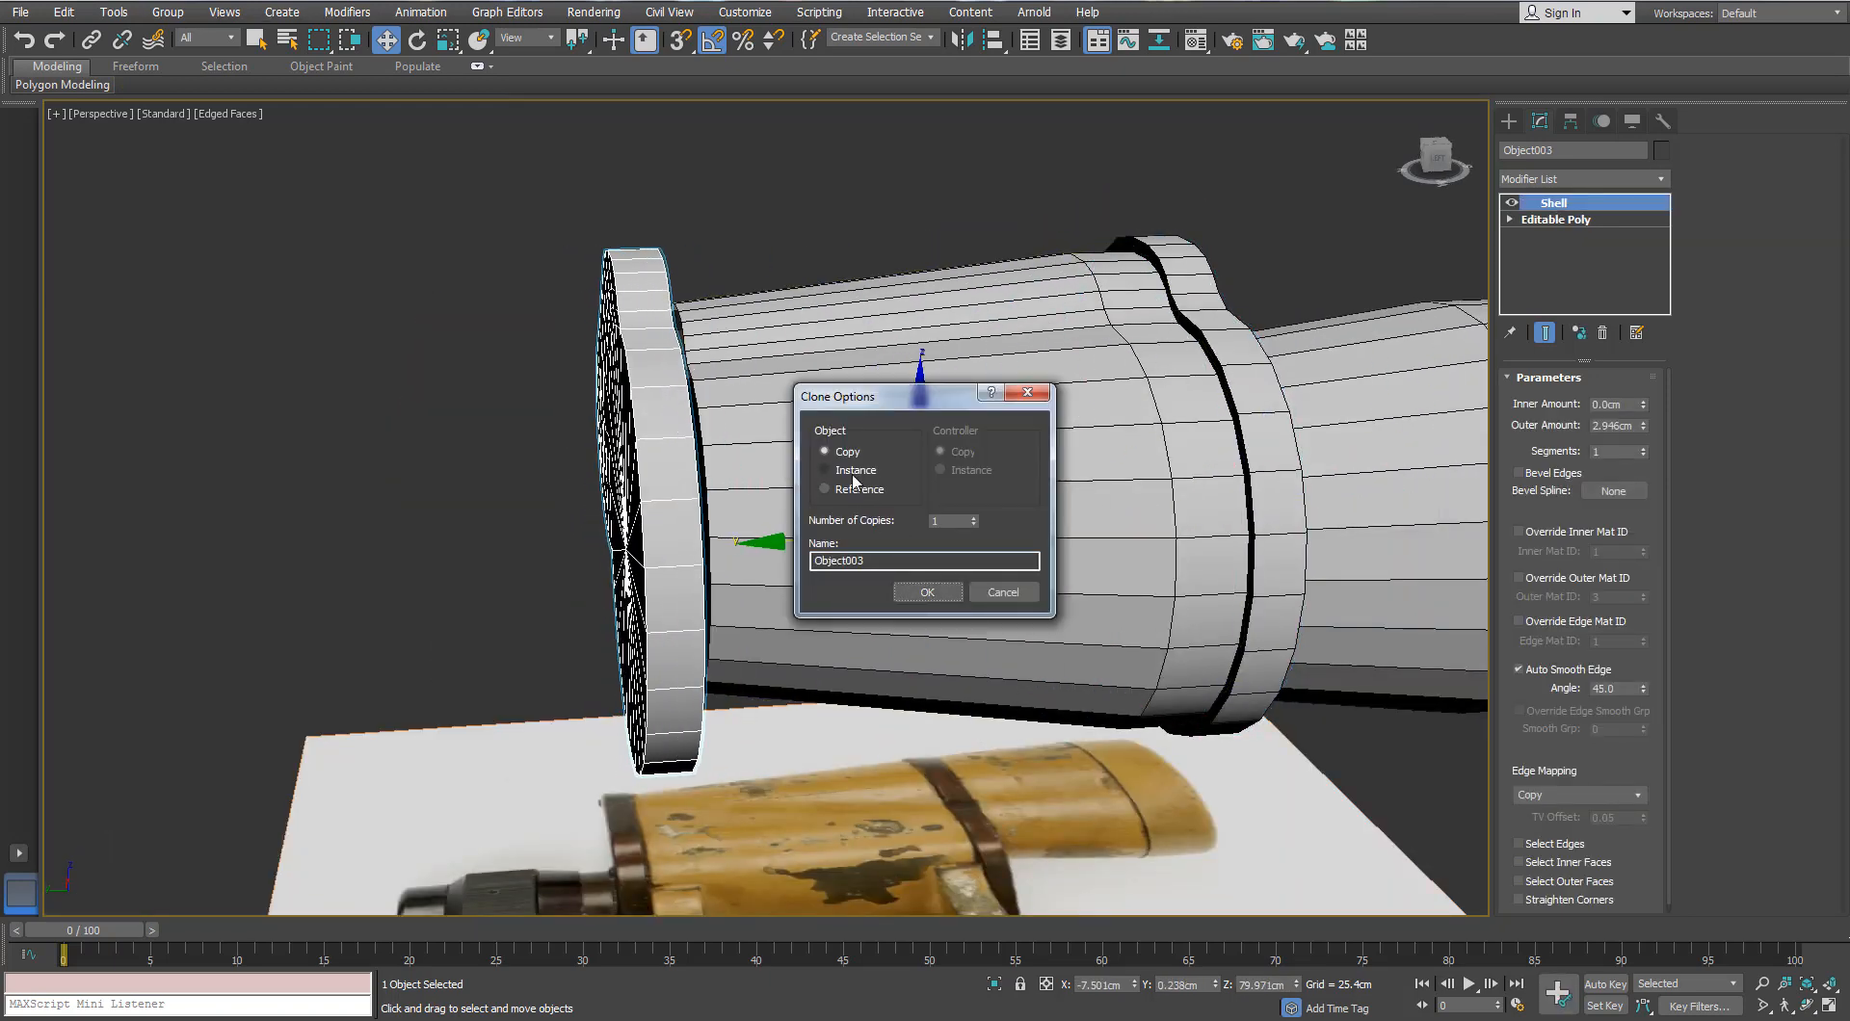
left_click(923, 593)
Step: Convert the copied ring Object003 to an editable poly and pick one of its vertices
middle_click_drag(896, 578, 693, 367, "alt")
right_click(636, 308)
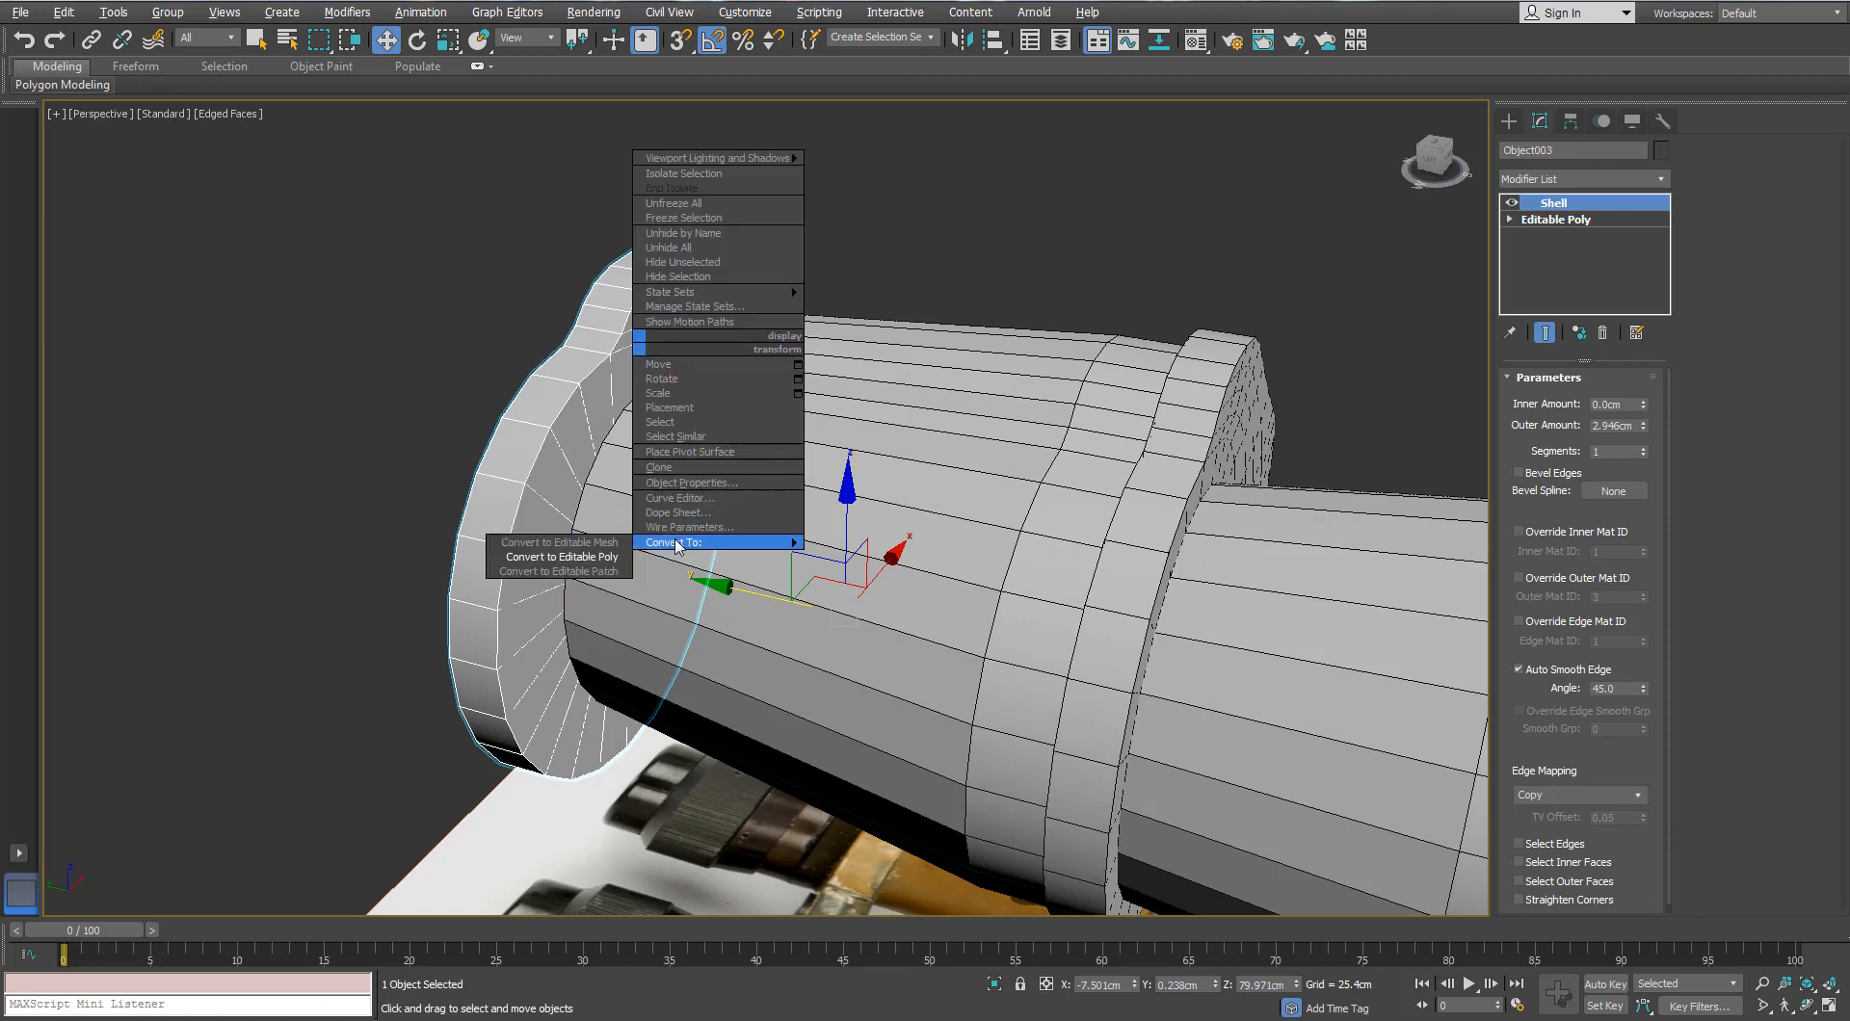
left_click(568, 551)
scroll(607, 358, "up", 3)
left_click(1532, 401)
left_click(624, 328)
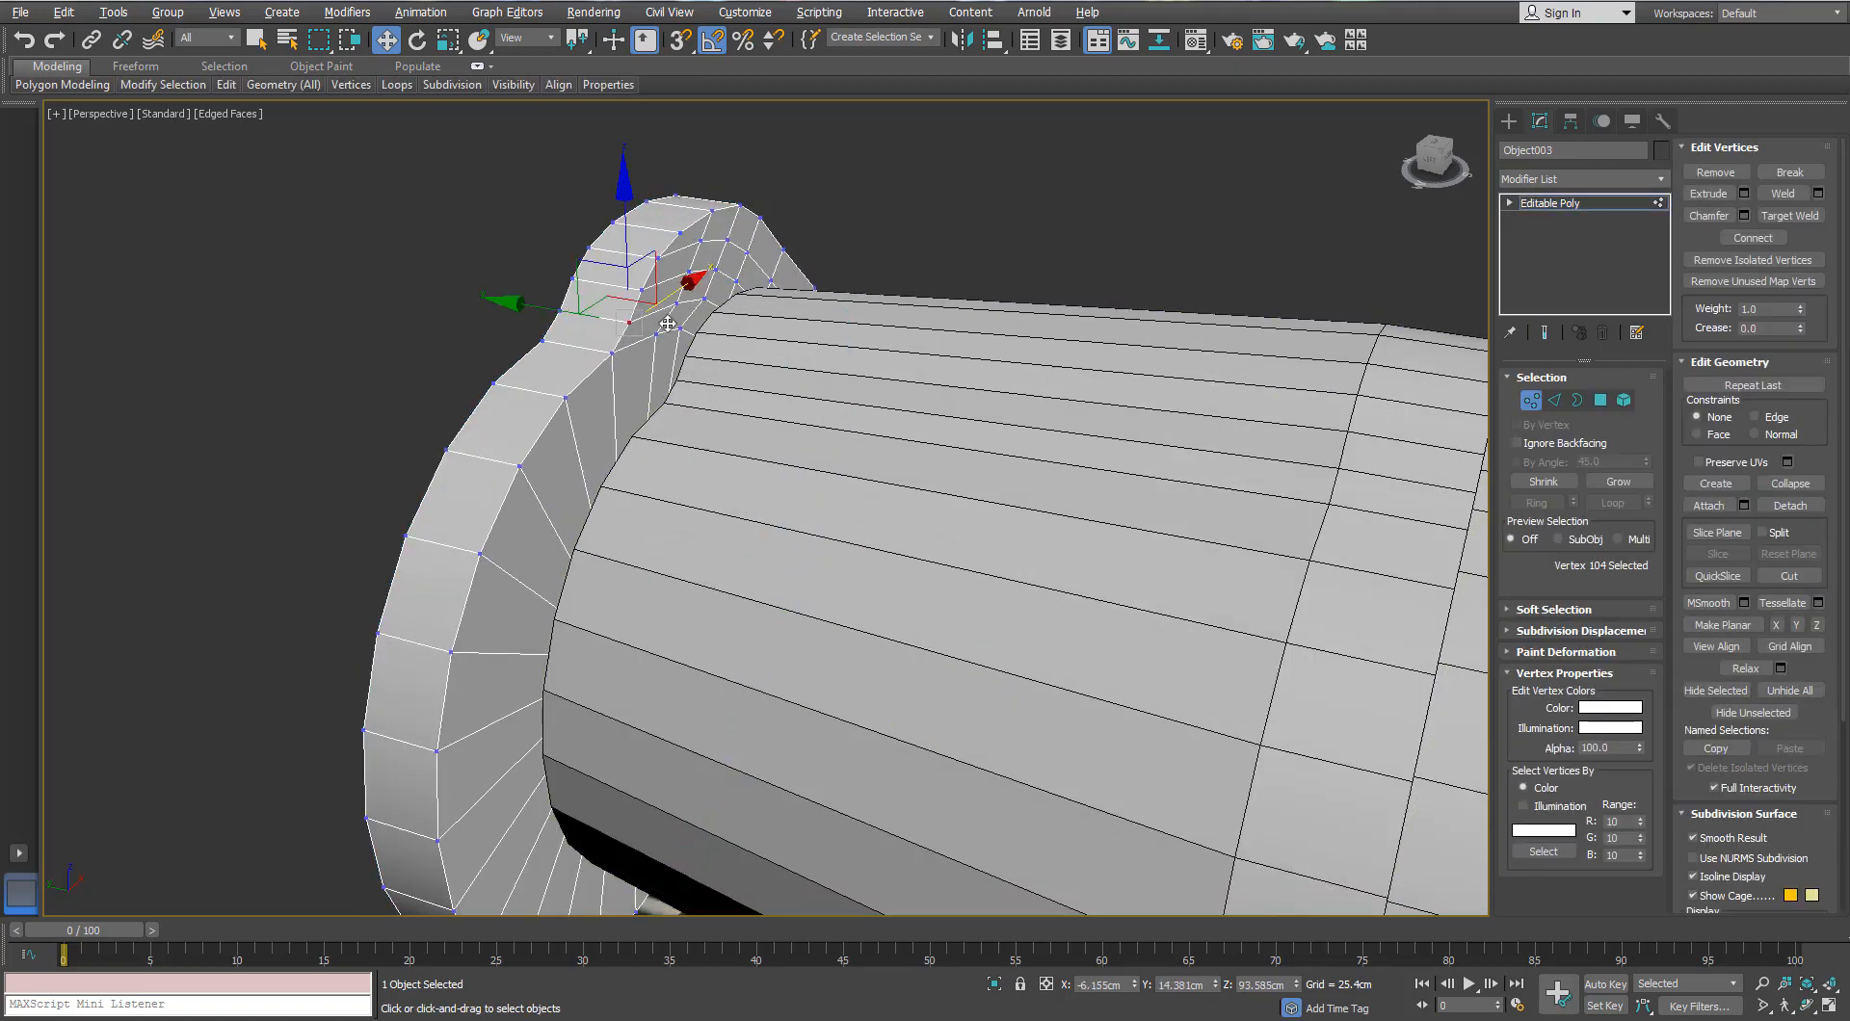
Step: Center the copied ring's pivot with Affect Pivot Only, working in a wireframe Left view
key("ctrl+a")
mouse_move(906, 313)
middle_mouse_down("alt")
mouse_move(704, 288)
mouse_move(664, 453)
middle_mouse_up("alt")
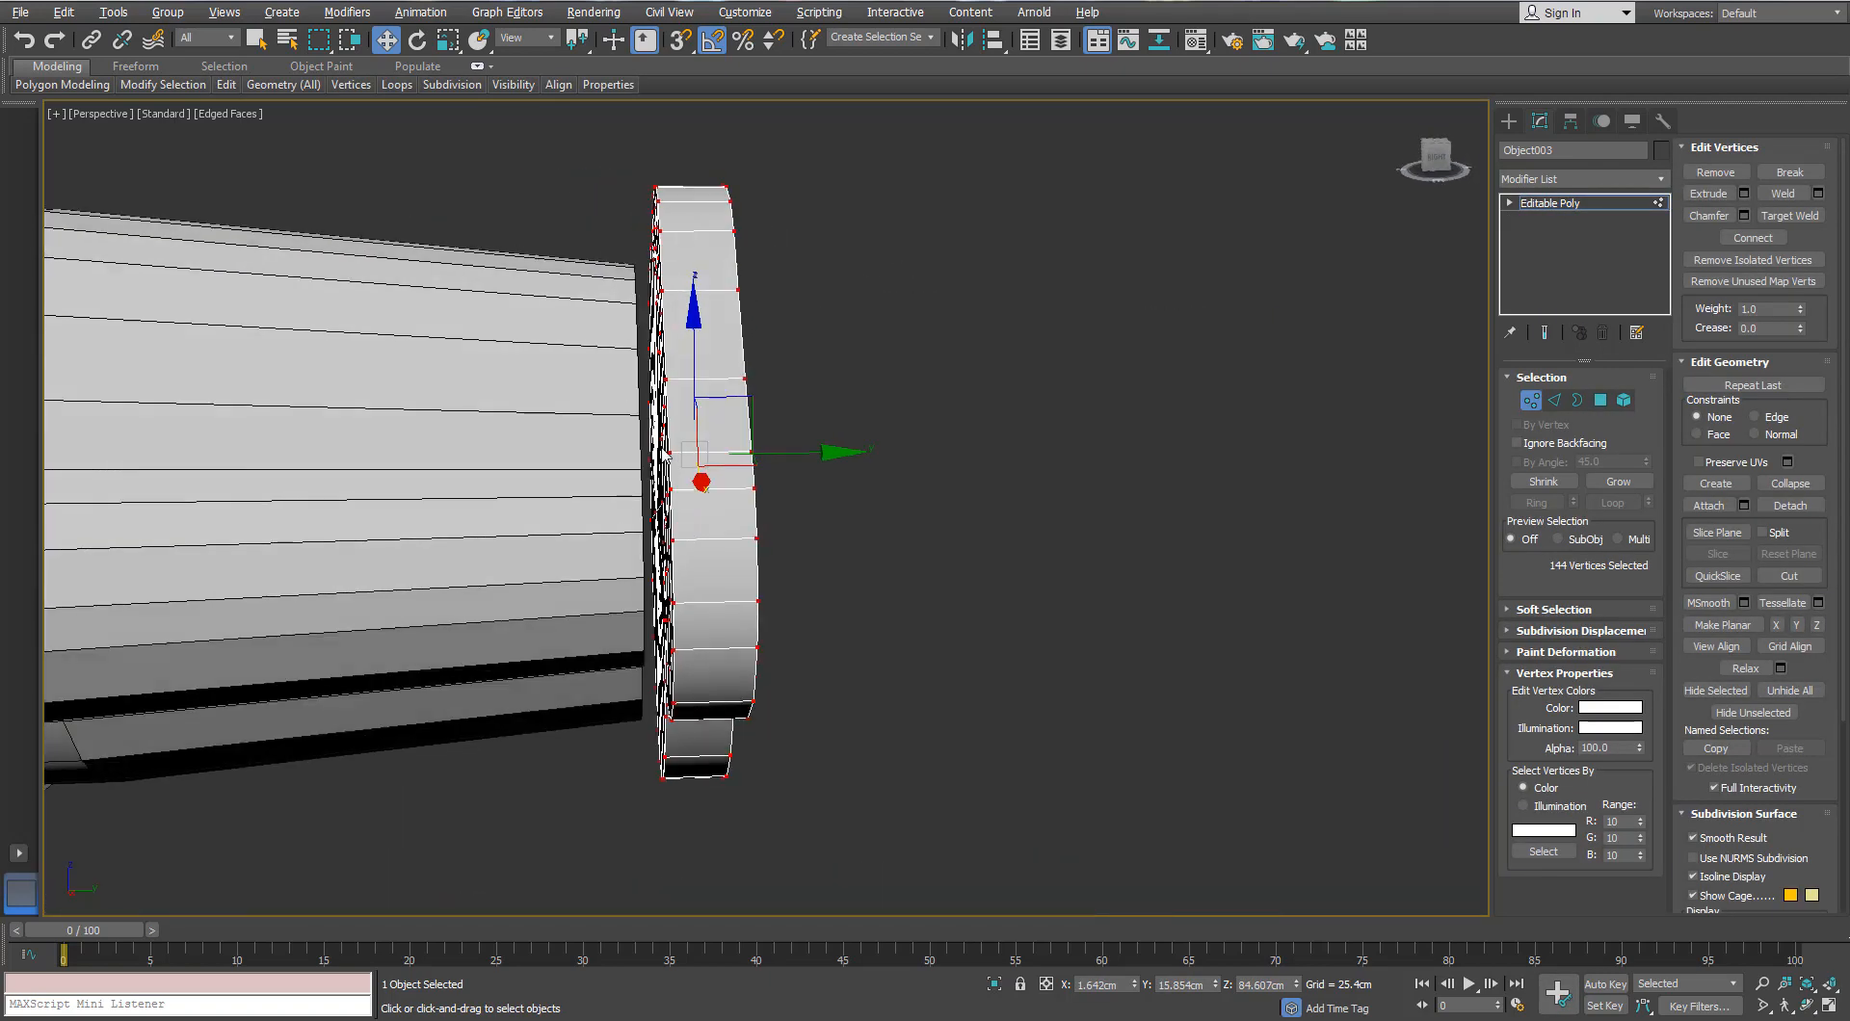
left_click(1532, 402)
key("l")
middle_click_drag(1223, 302, 1381, 314)
scroll(595, 533, "up", 3)
middle_click_drag(595, 532, 822, 603)
key("F3")
scroll(797, 555, "up", 2)
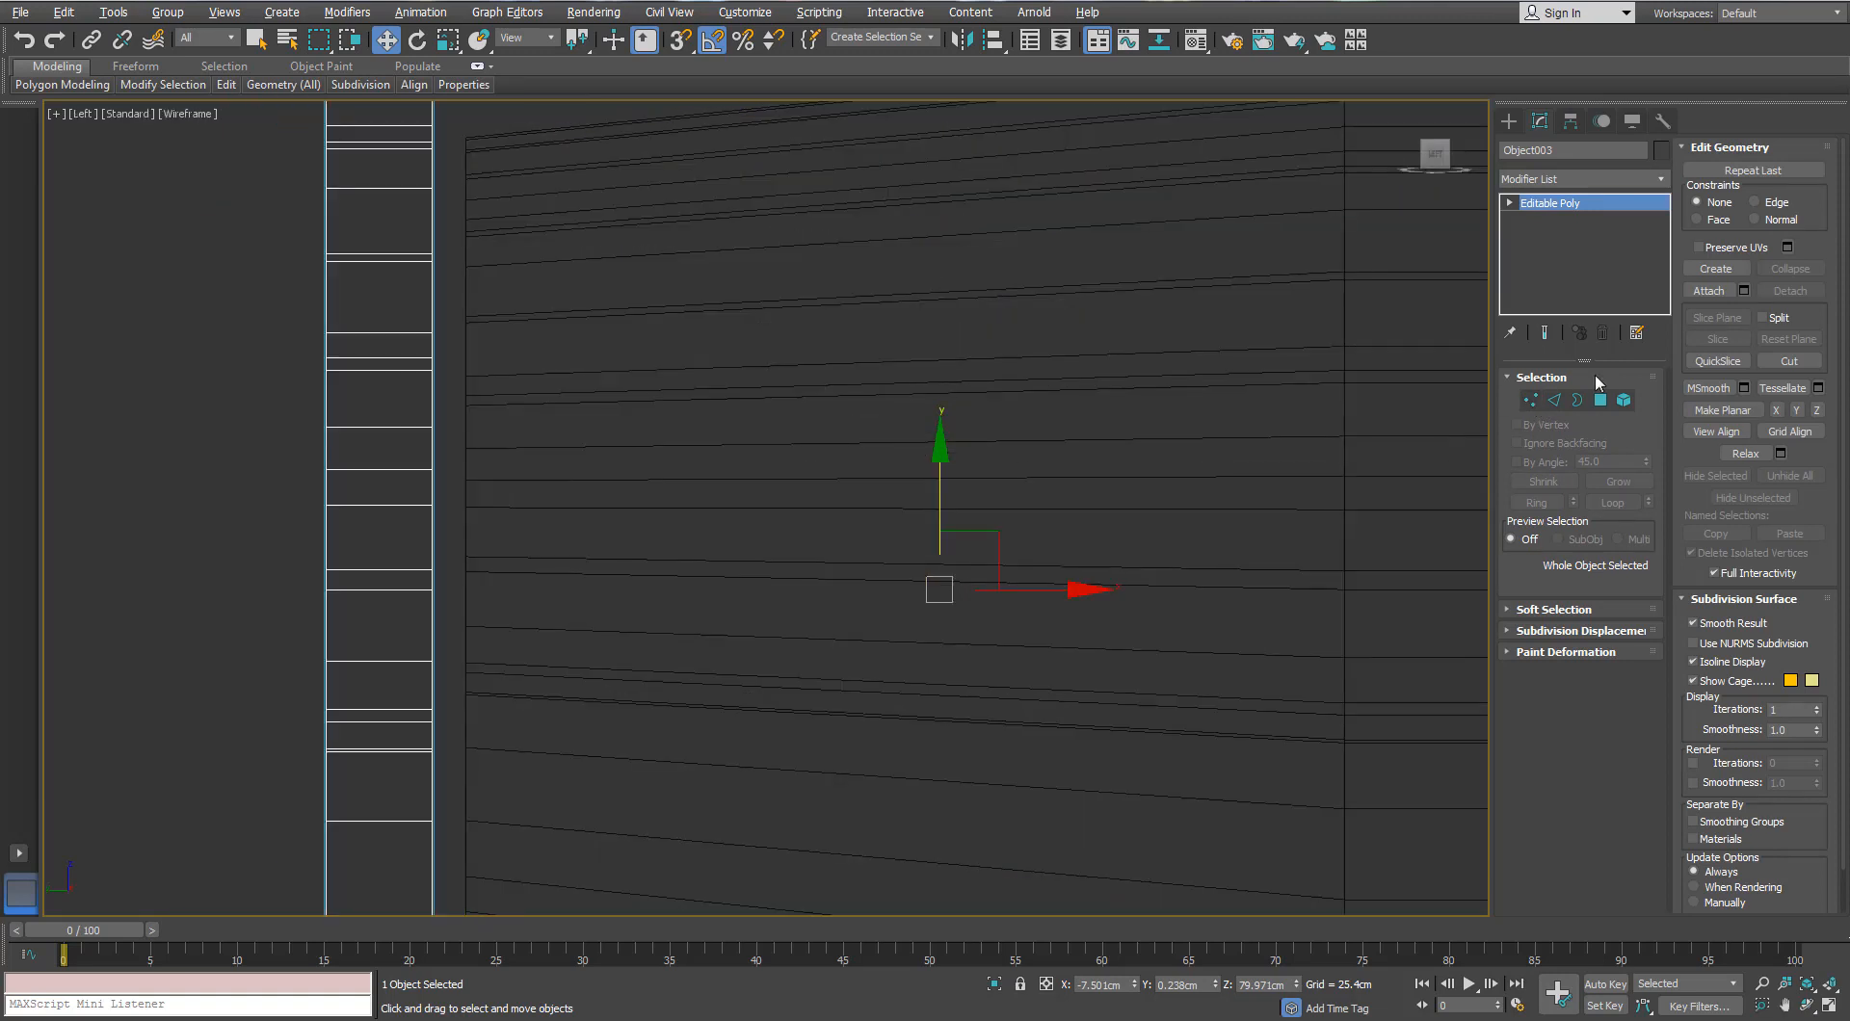
left_click(1570, 122)
left_click(1580, 255)
left_click(1580, 354)
left_click(1580, 254)
Step: Nudge the ring slightly right and check it against the front reference photo
scroll(357, 453, "up", 2)
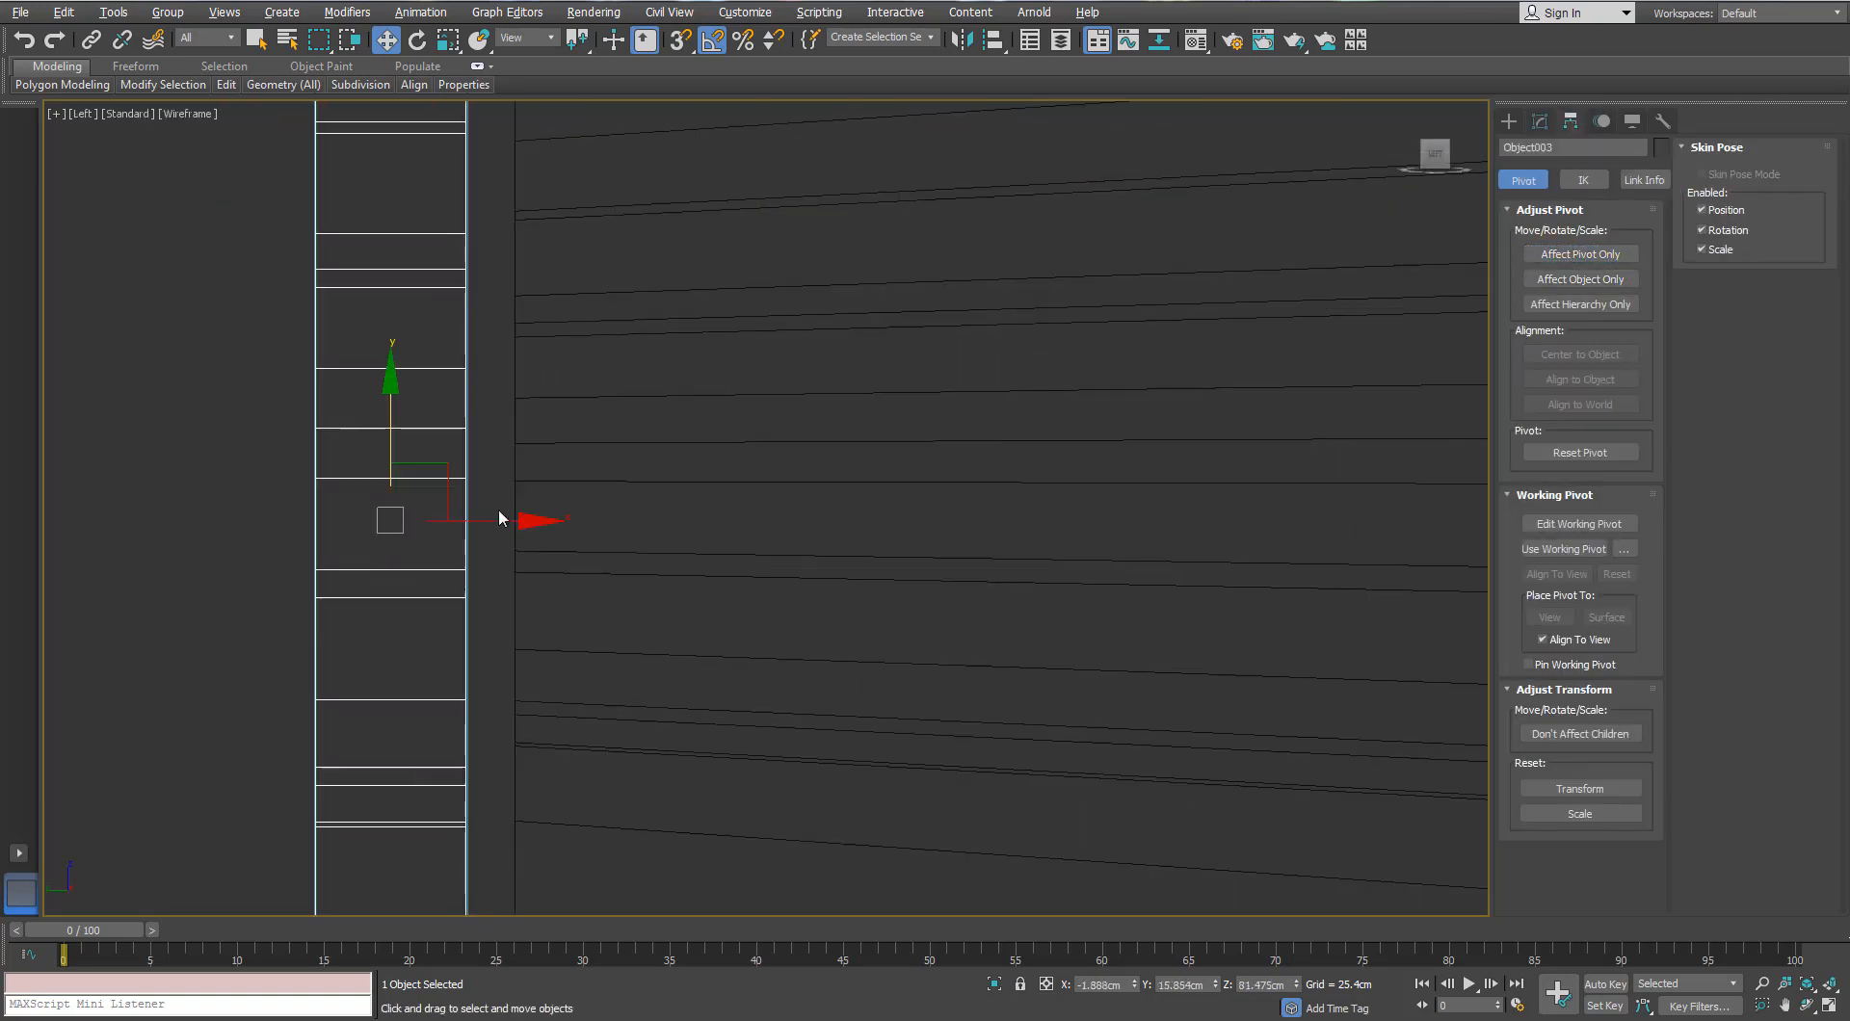
scroll(500, 518, "up", 5)
left_click_drag(80, 560, 105, 561)
key("p")
key("z")
scroll(591, 418, "down", 5)
middle_click_drag(591, 417, 710, 431, "alt")
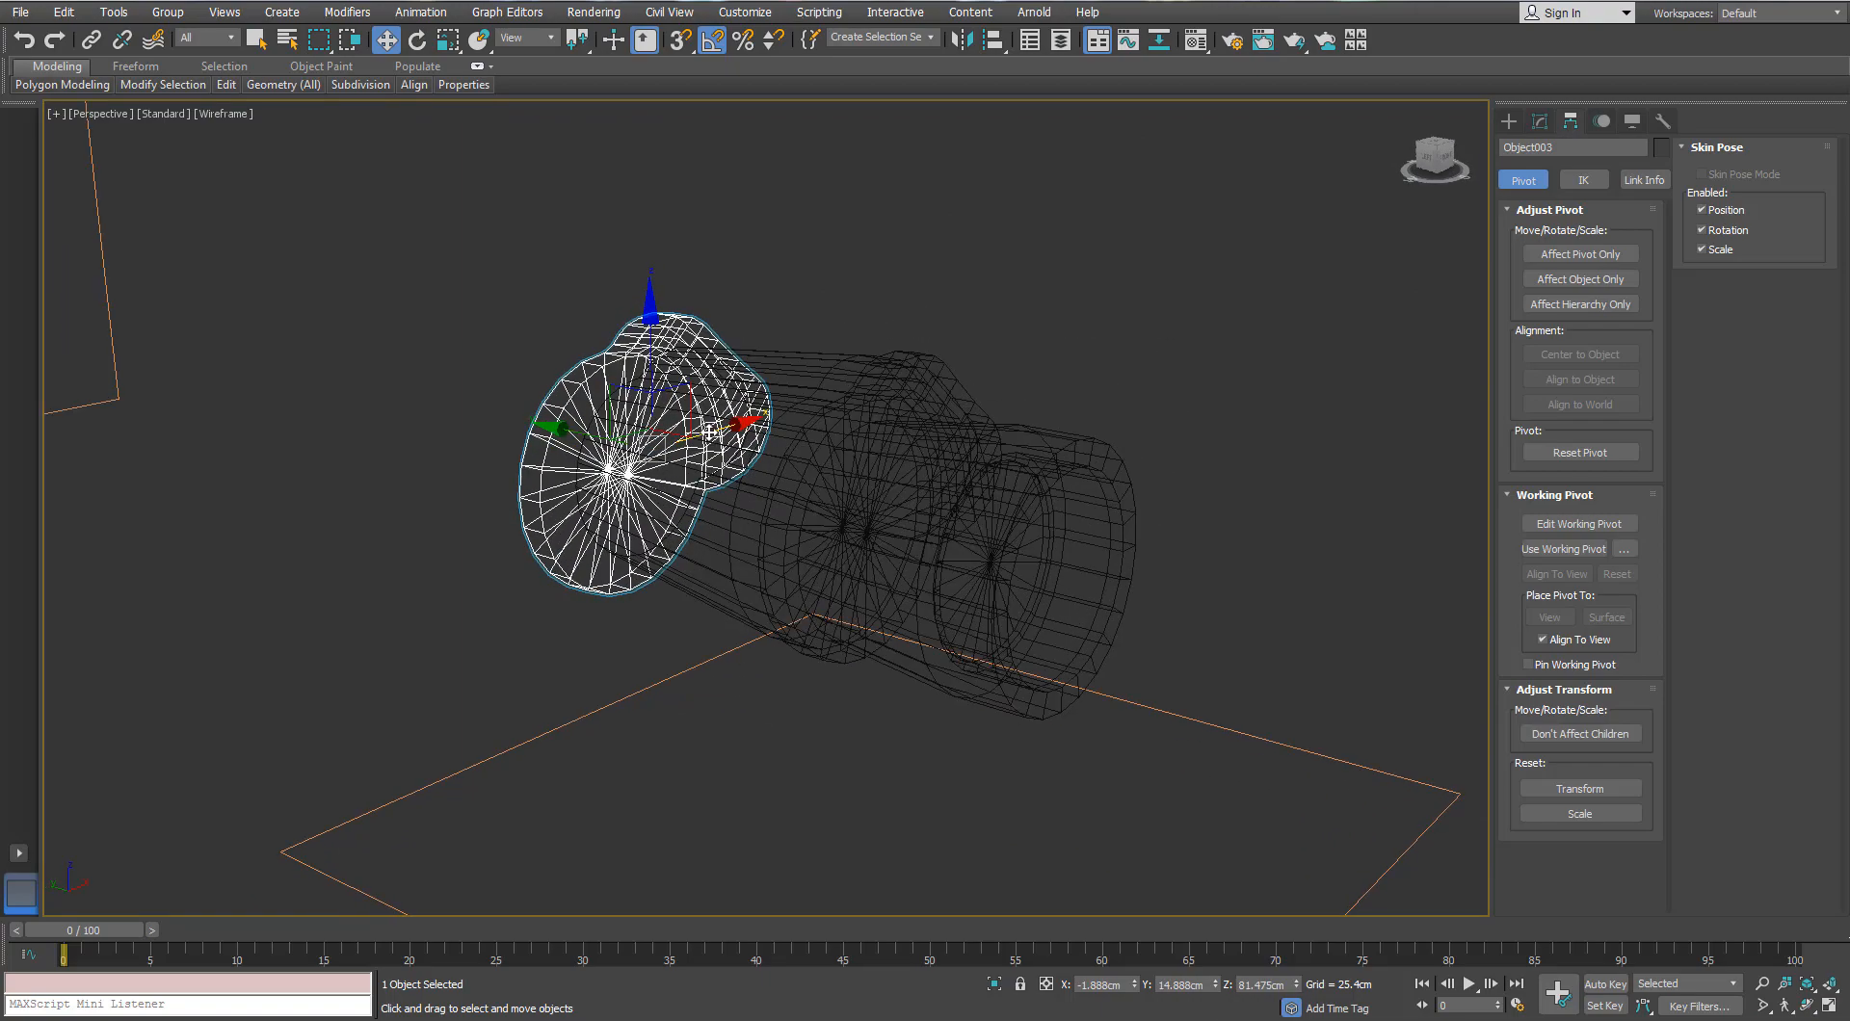
key("f")
scroll(759, 352, "up", 10)
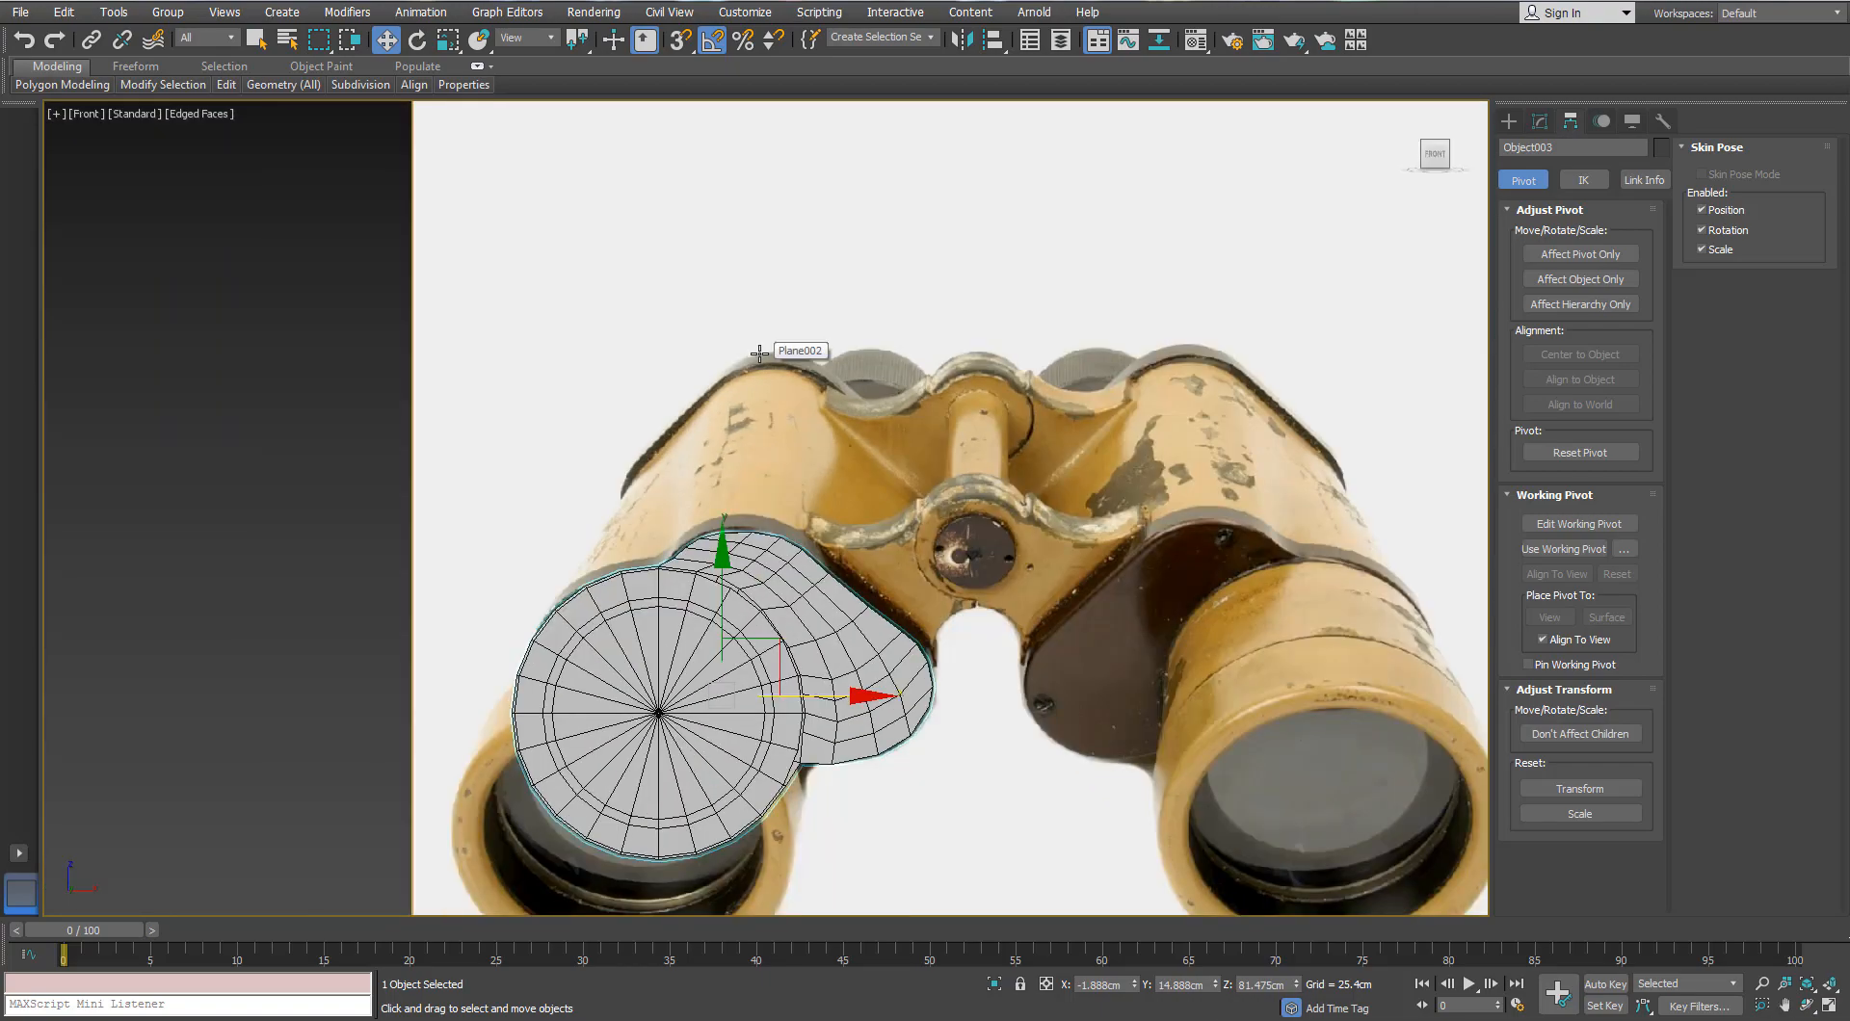
scroll(759, 353, "down", 3)
key("p")
key("z")
key("F3")
scroll(730, 454, "down", 5)
mouse_move(730, 454)
middle_mouse_down("alt")
mouse_move(795, 464)
mouse_move(717, 482)
mouse_move(694, 414)
mouse_move(736, 544)
middle_mouse_up("alt")
scroll(694, 415, "up", 3)
Step: Scale the ring down uniformly and shift it slightly to the right
key("r")
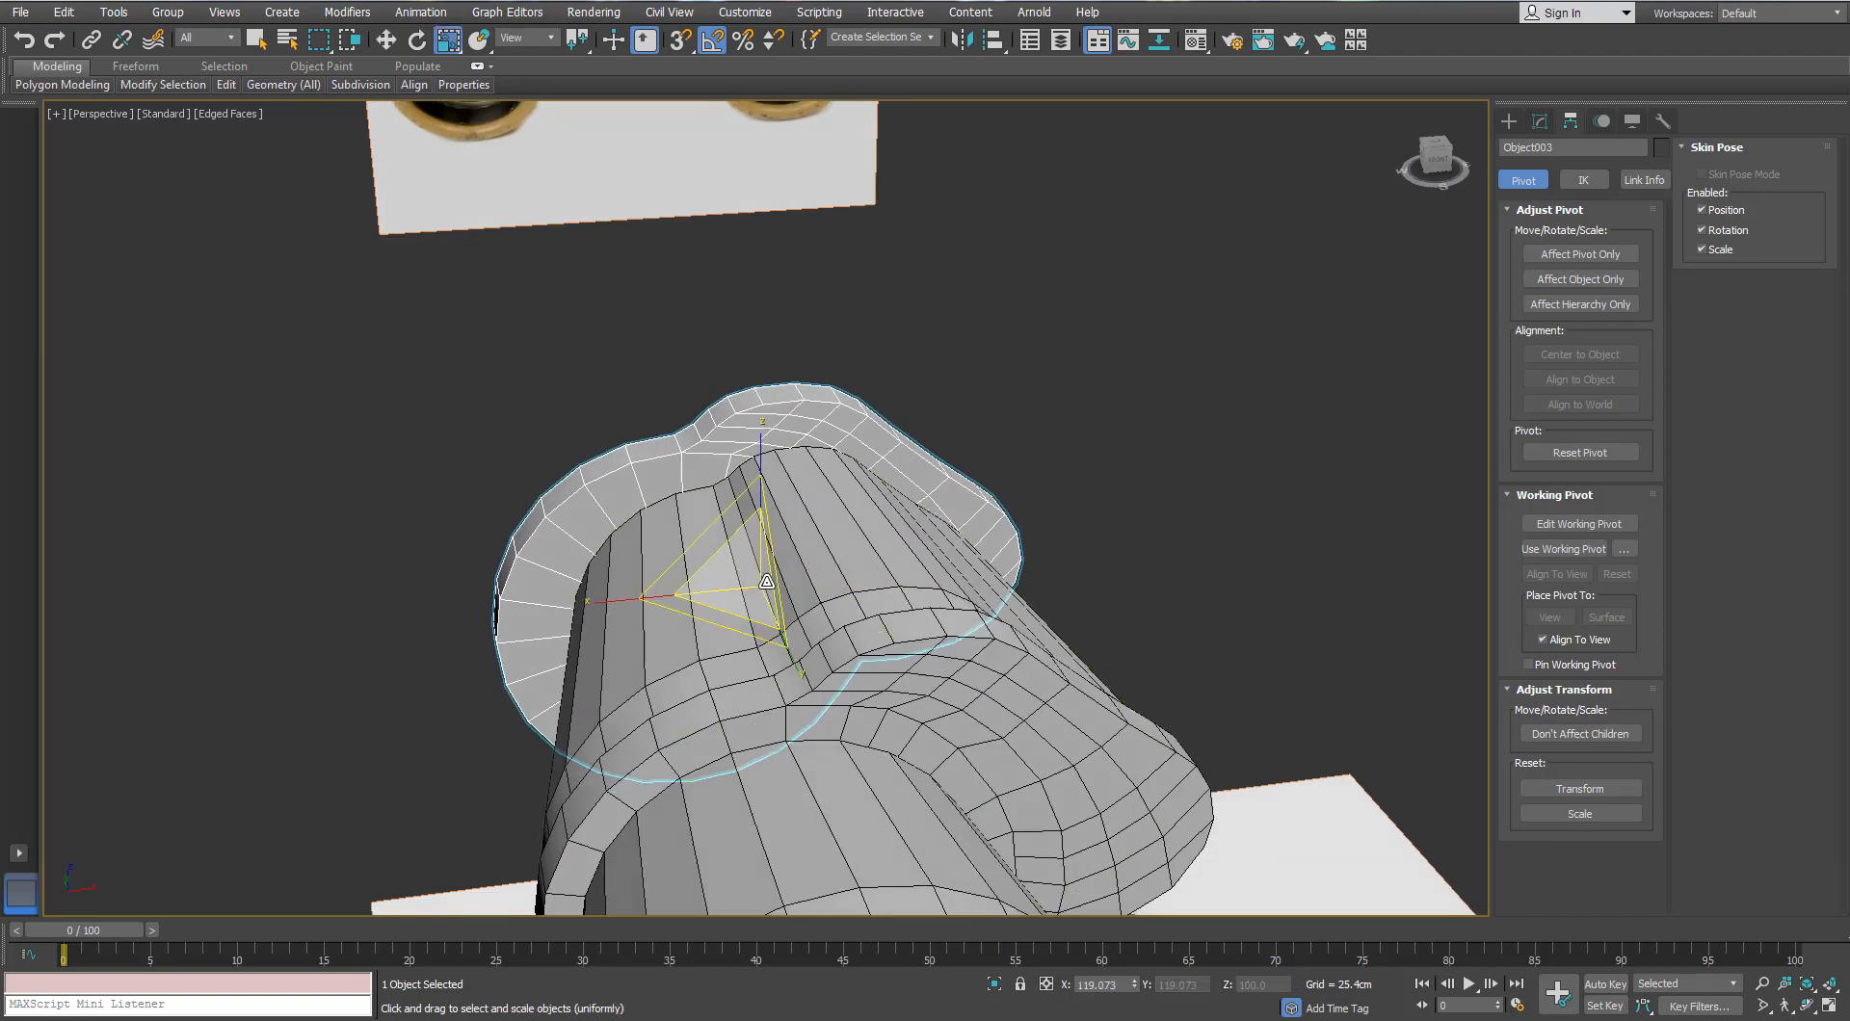
left_click_drag(767, 582, 771, 614)
middle_click_drag(853, 567, 744, 521, "alt")
key("w")
key("r")
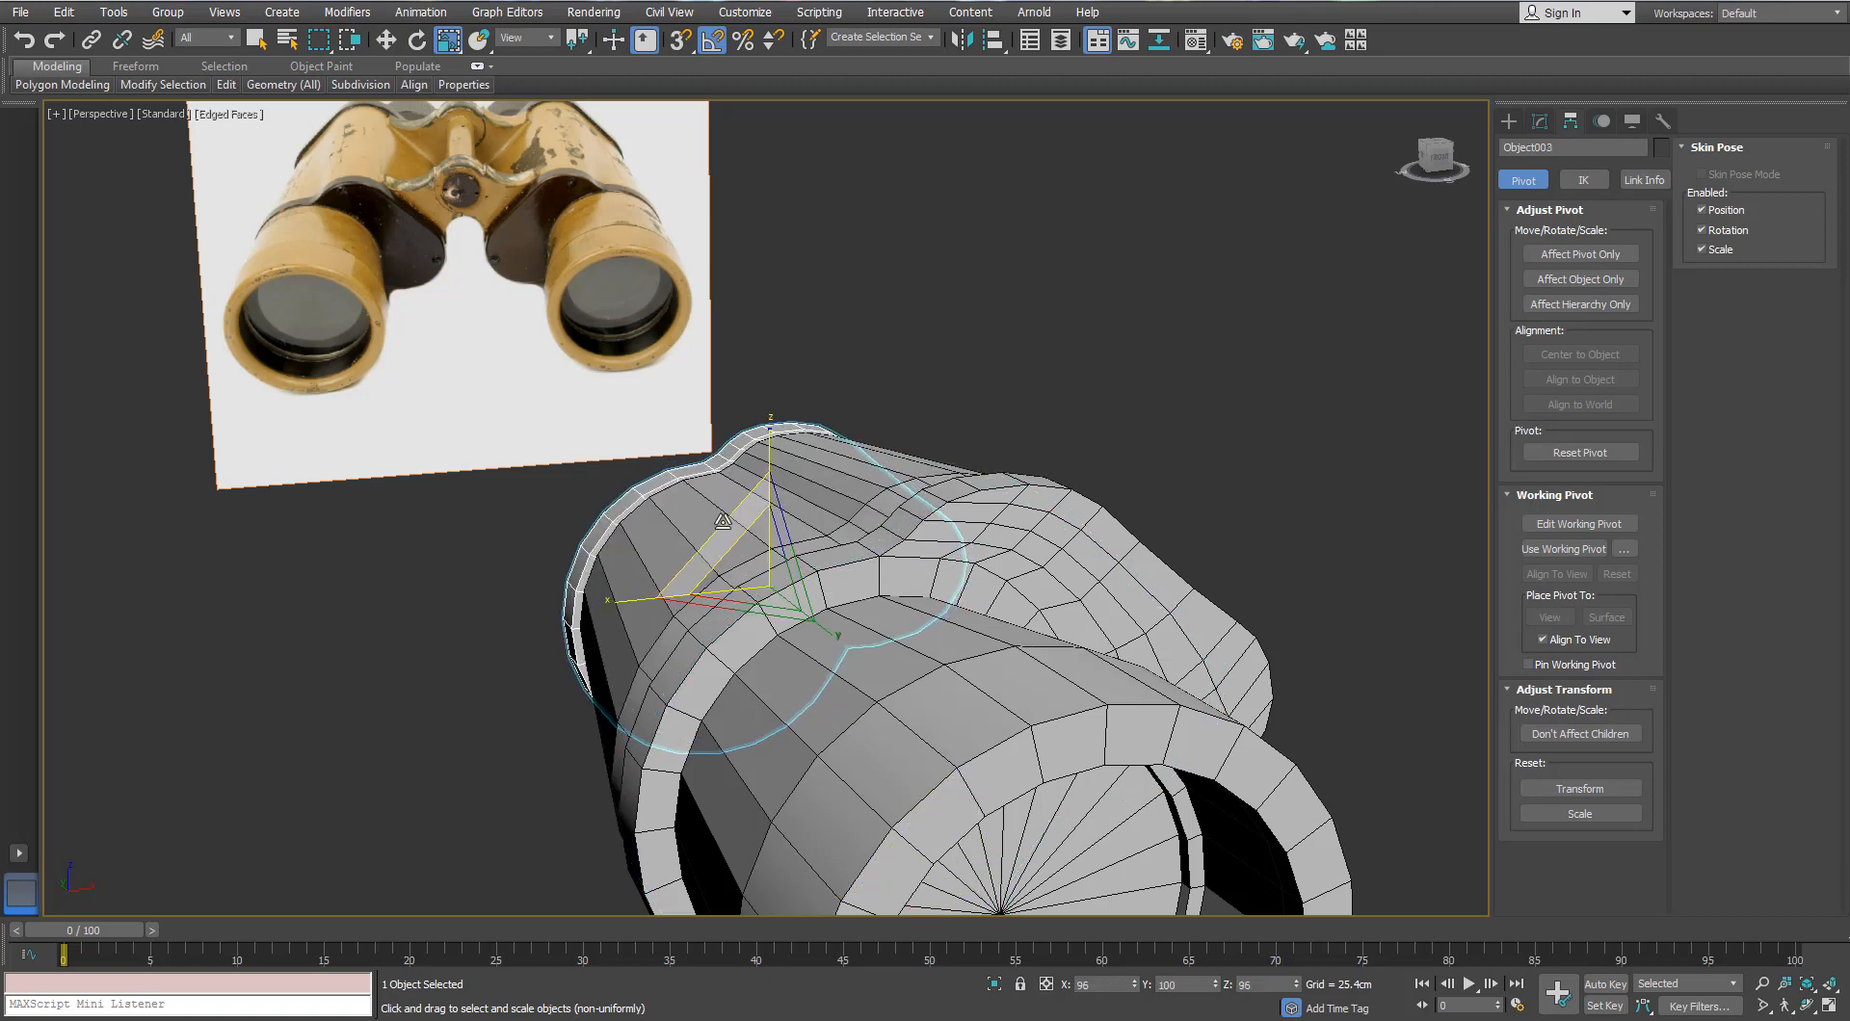
middle_click_drag(721, 517, 896, 606, "alt")
key("w")
left_click_drag(898, 606, 902, 607)
Step: In Top view, move the ring up onto the top of the barrel
left_click(385, 590)
scroll(386, 590, "down", 5)
middle_click_drag(385, 590, 653, 565, "alt")
scroll(777, 643, "up", 3)
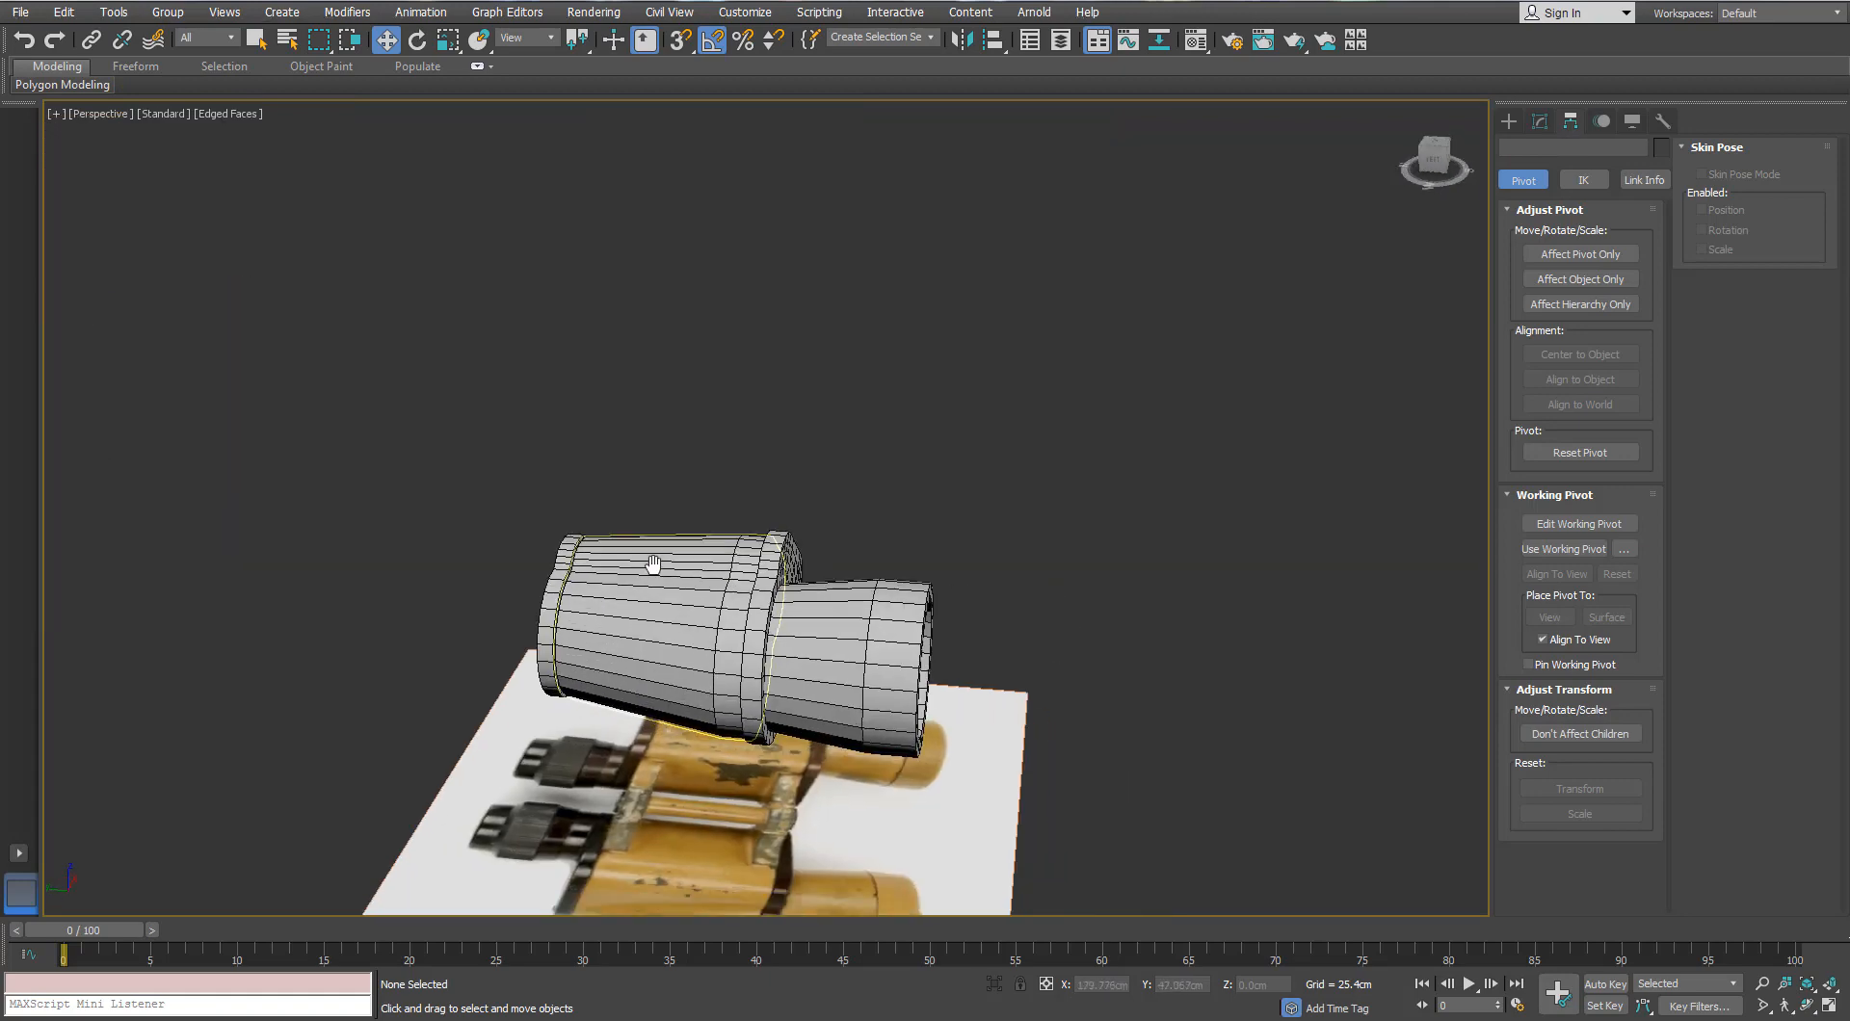
key("t")
scroll(748, 389, "up", 2)
middle_click_drag(748, 388, 716, 521)
left_click(753, 415)
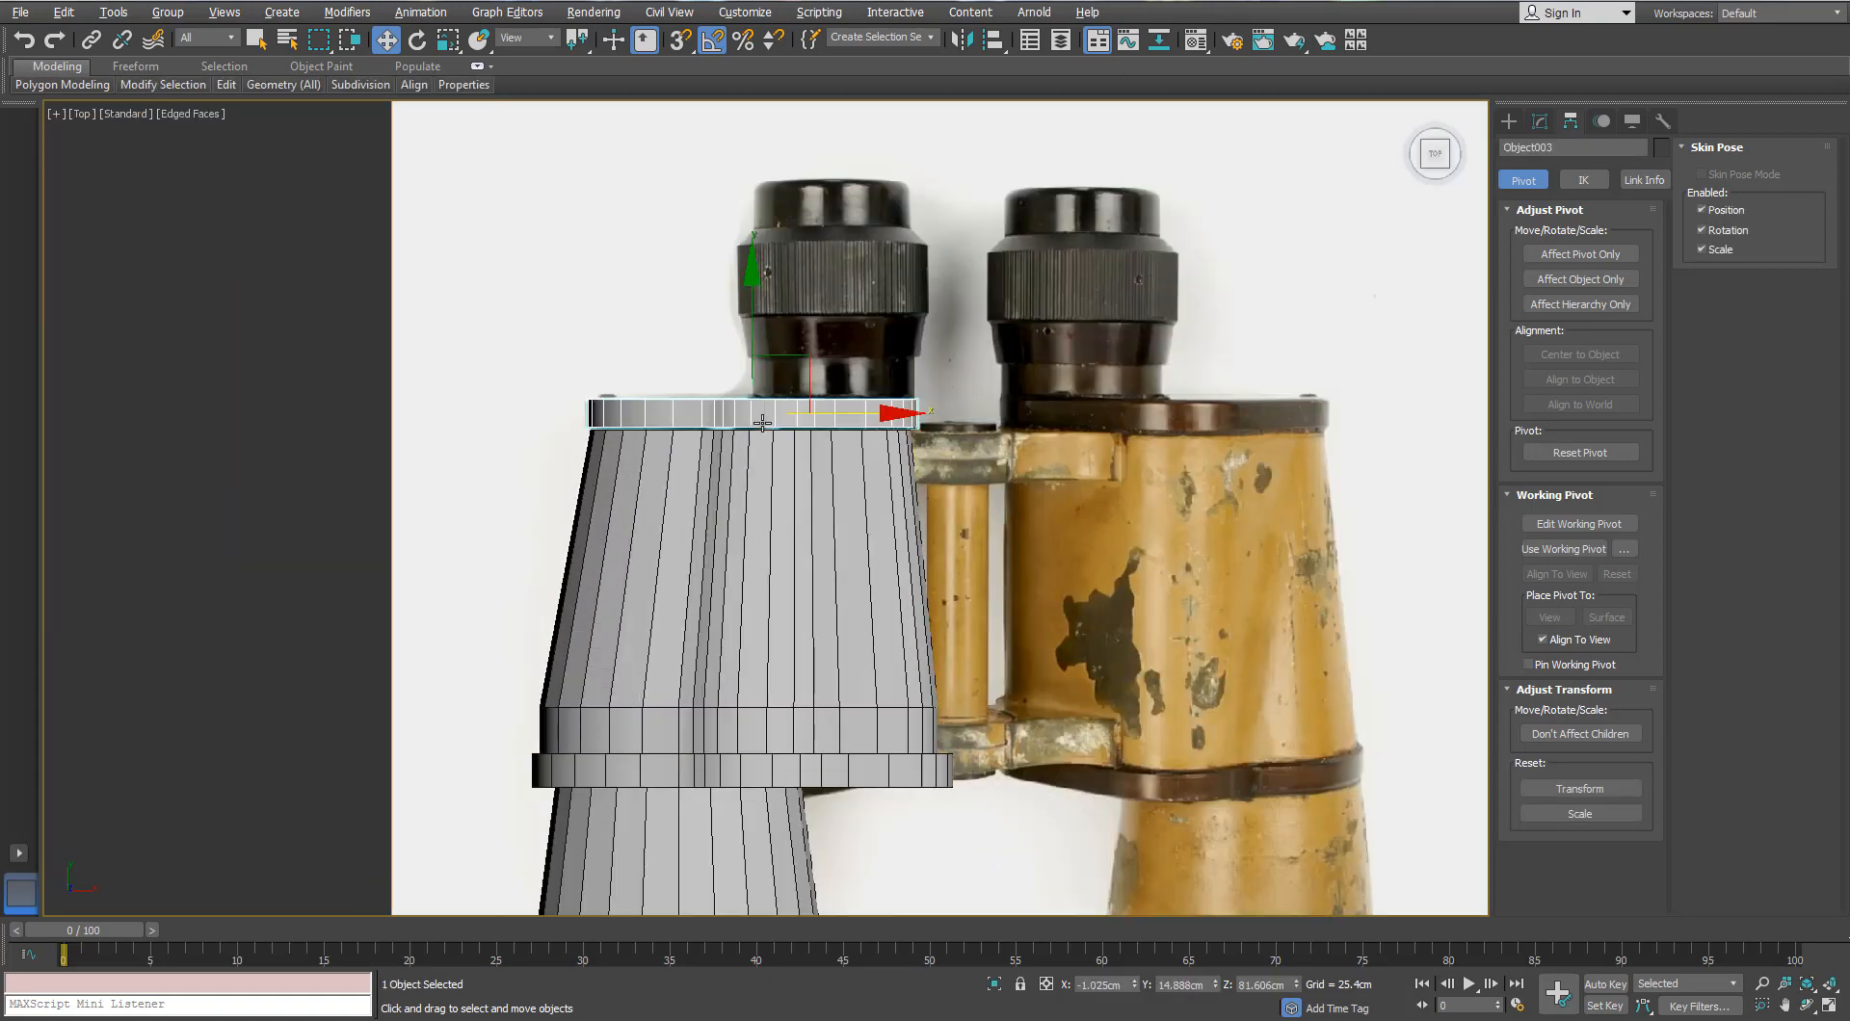
scroll(753, 415, "up", 5)
mouse_move(735, 314)
left_mouse_down()
mouse_move(740, 424)
mouse_move(734, 313)
left_mouse_up()
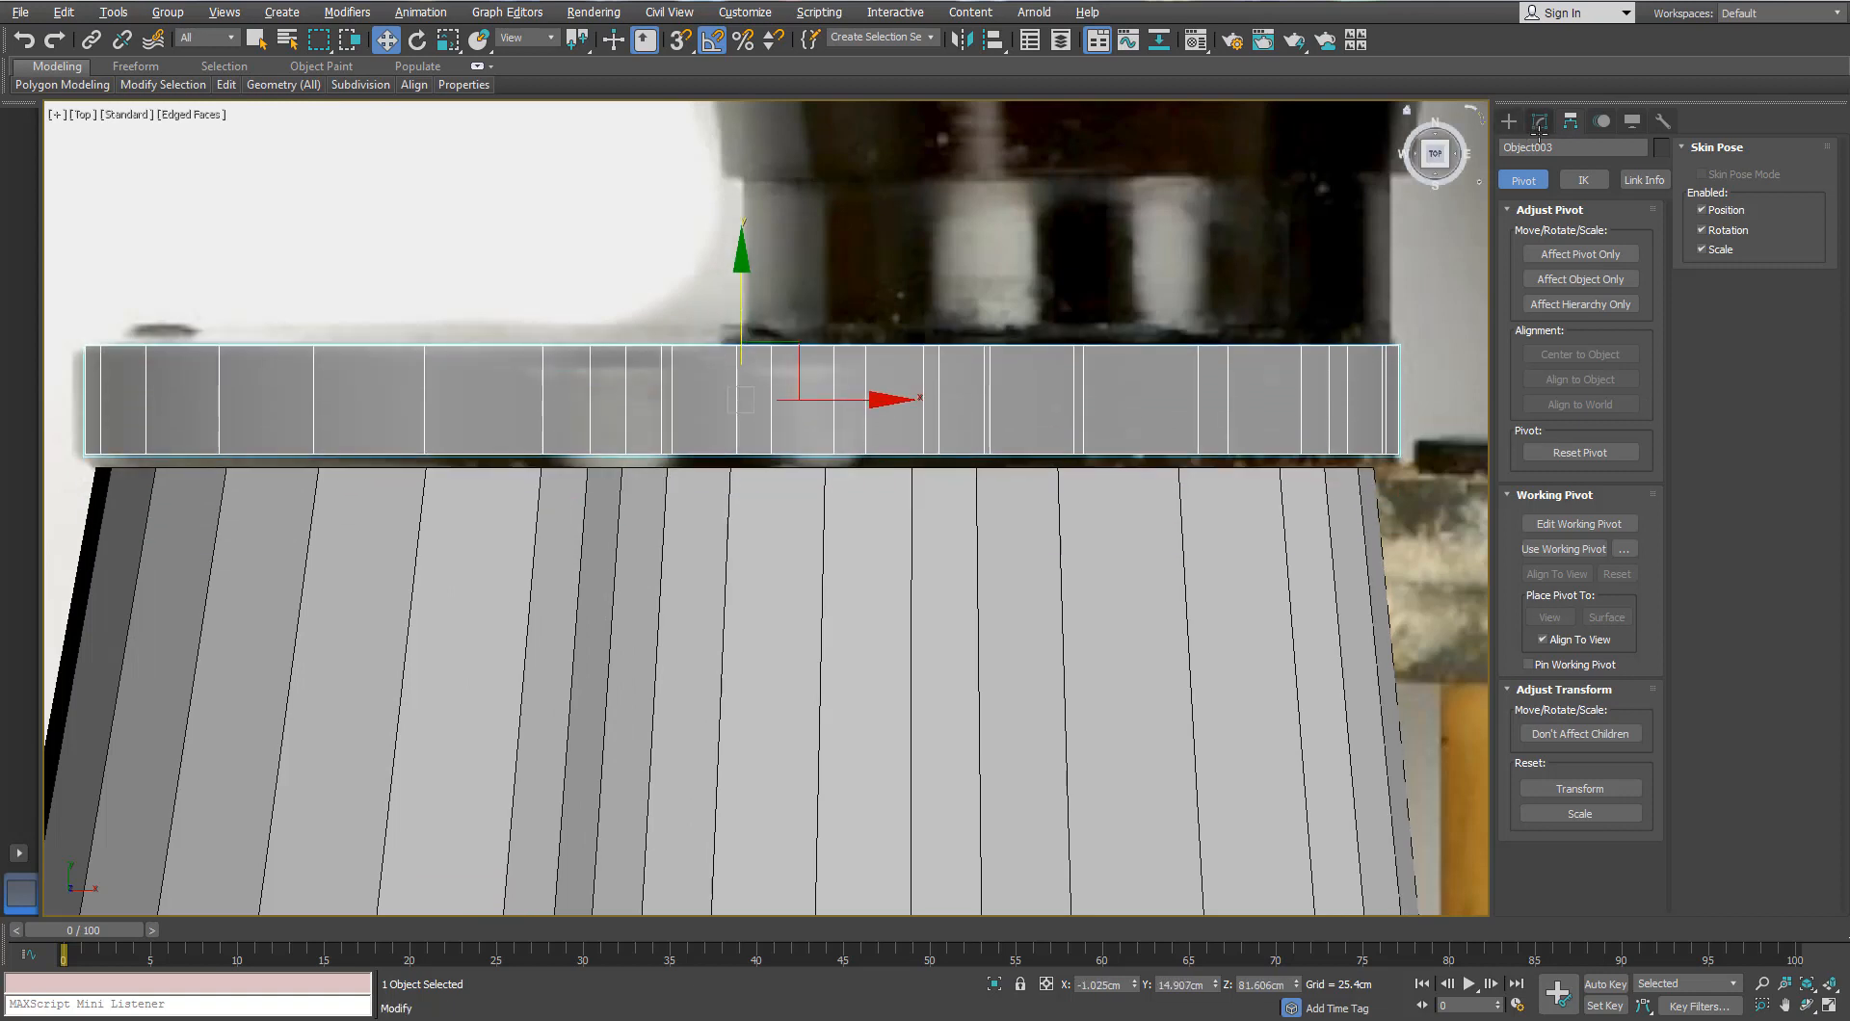
Step: Lower the ring's bottom row of vertices to thicken it into a collar band
left_click(1509, 120)
left_click(1540, 121)
left_click(1531, 400)
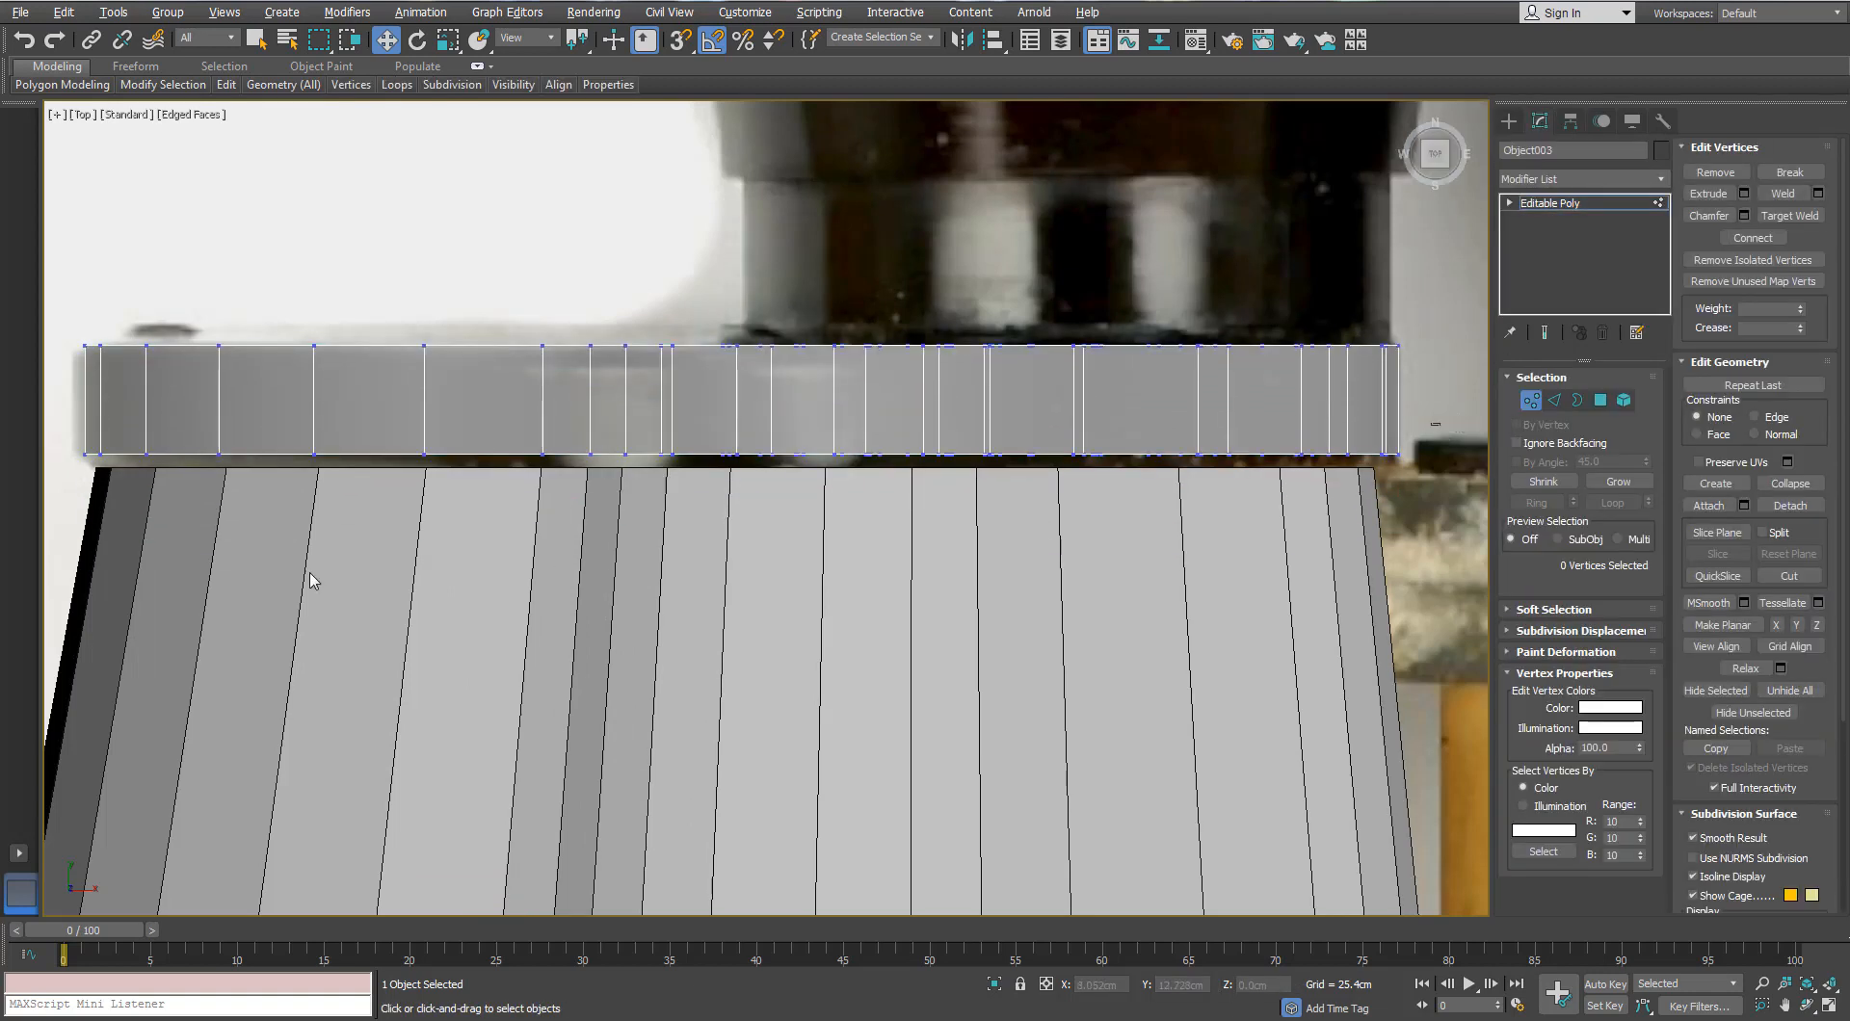
left_click_drag(24, 611, 23, 611)
left_click_drag(865, 356, 863, 369)
scroll(863, 368, "down", 5)
left_click(1531, 400)
middle_click_drag(945, 330, 820, 612)
scroll(820, 613, "up", 3)
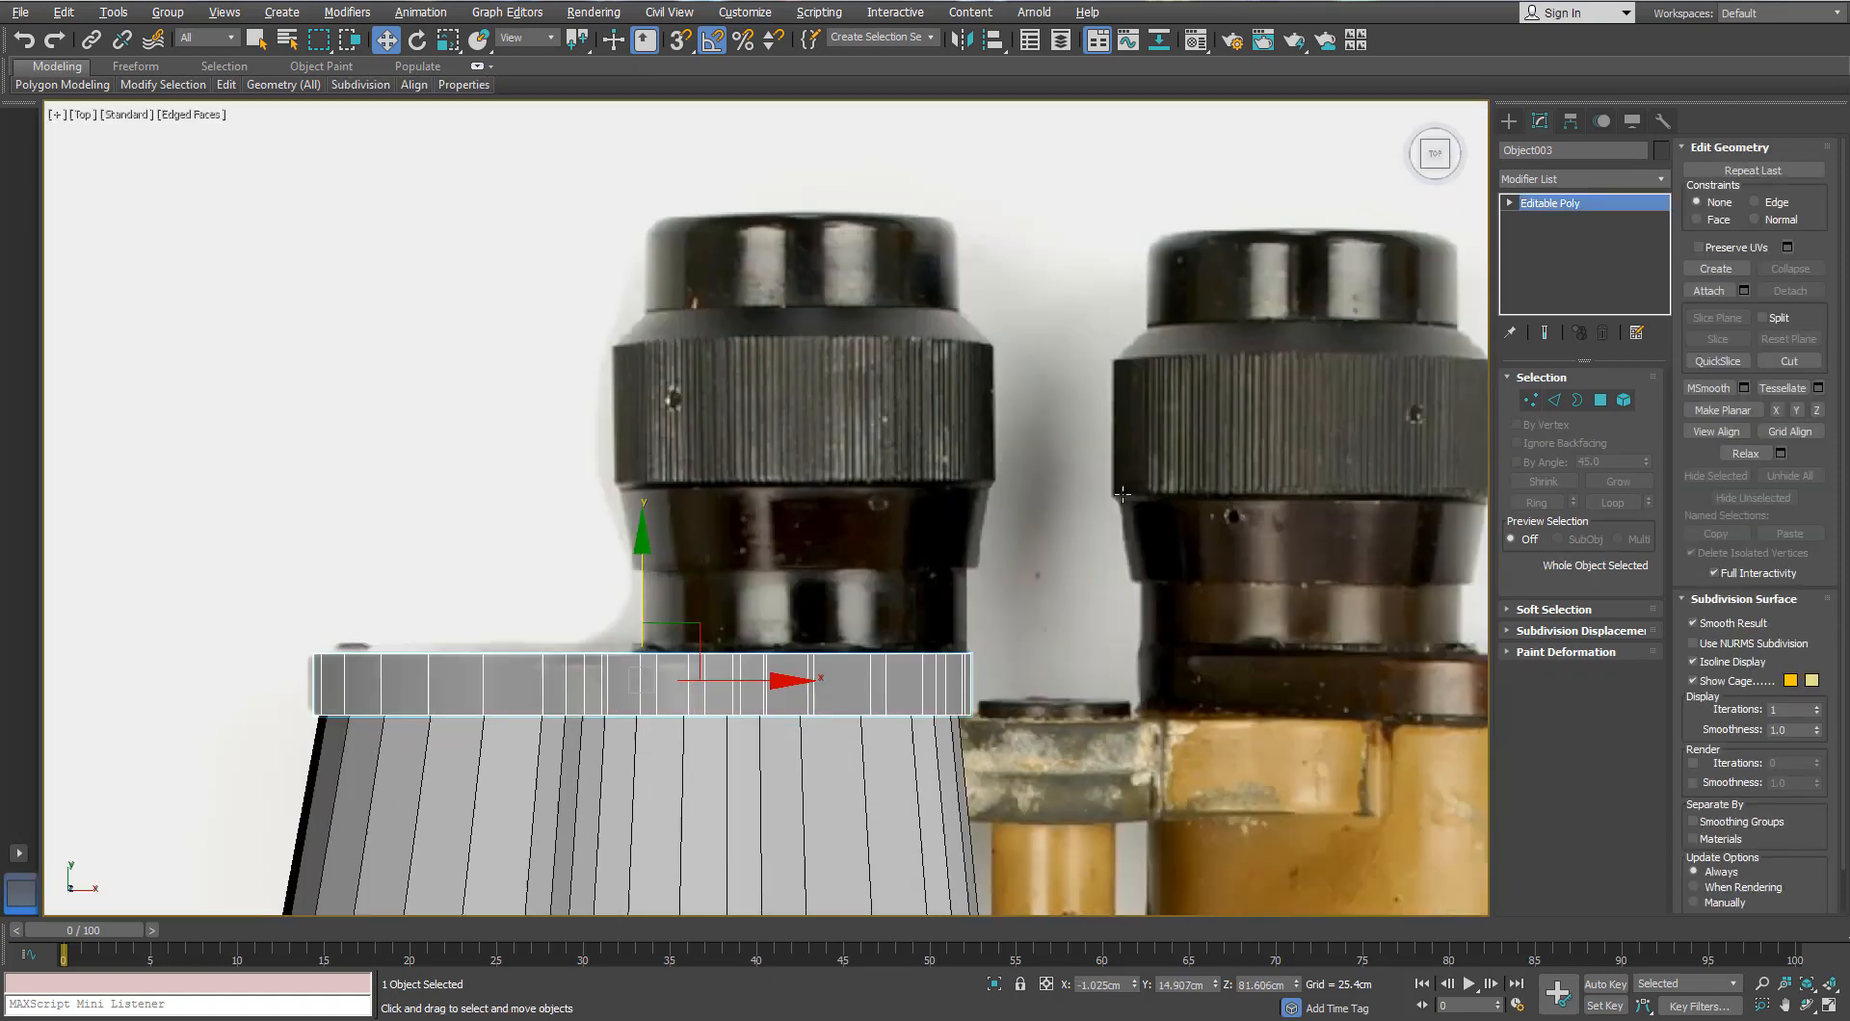
Step: Choose Cylinder from the Create panel's primitives
left_click(1510, 122)
left_click(1541, 278)
scroll(813, 582, "up", 4)
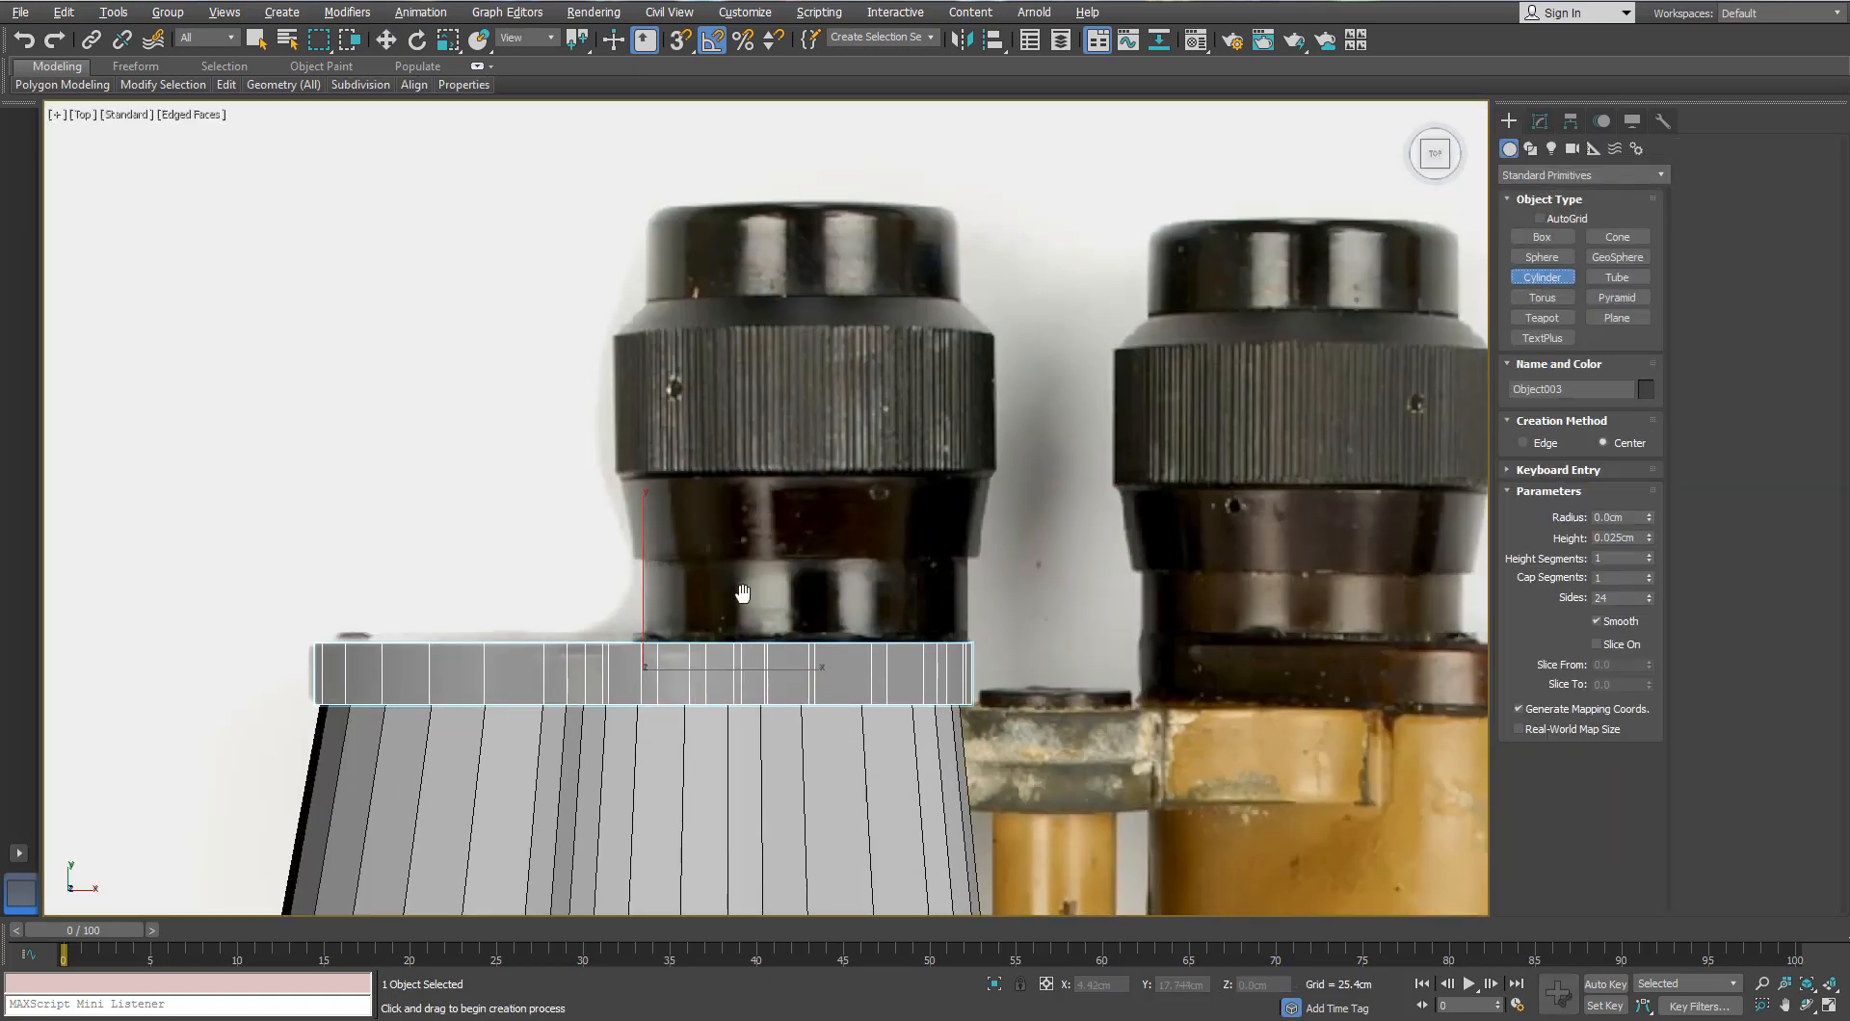
Step: Draw a cylinder over the eyepiece and give it 18 sides
left_click_drag(811, 582, 776, 364)
left_click(388, 43)
left_click(1540, 122)
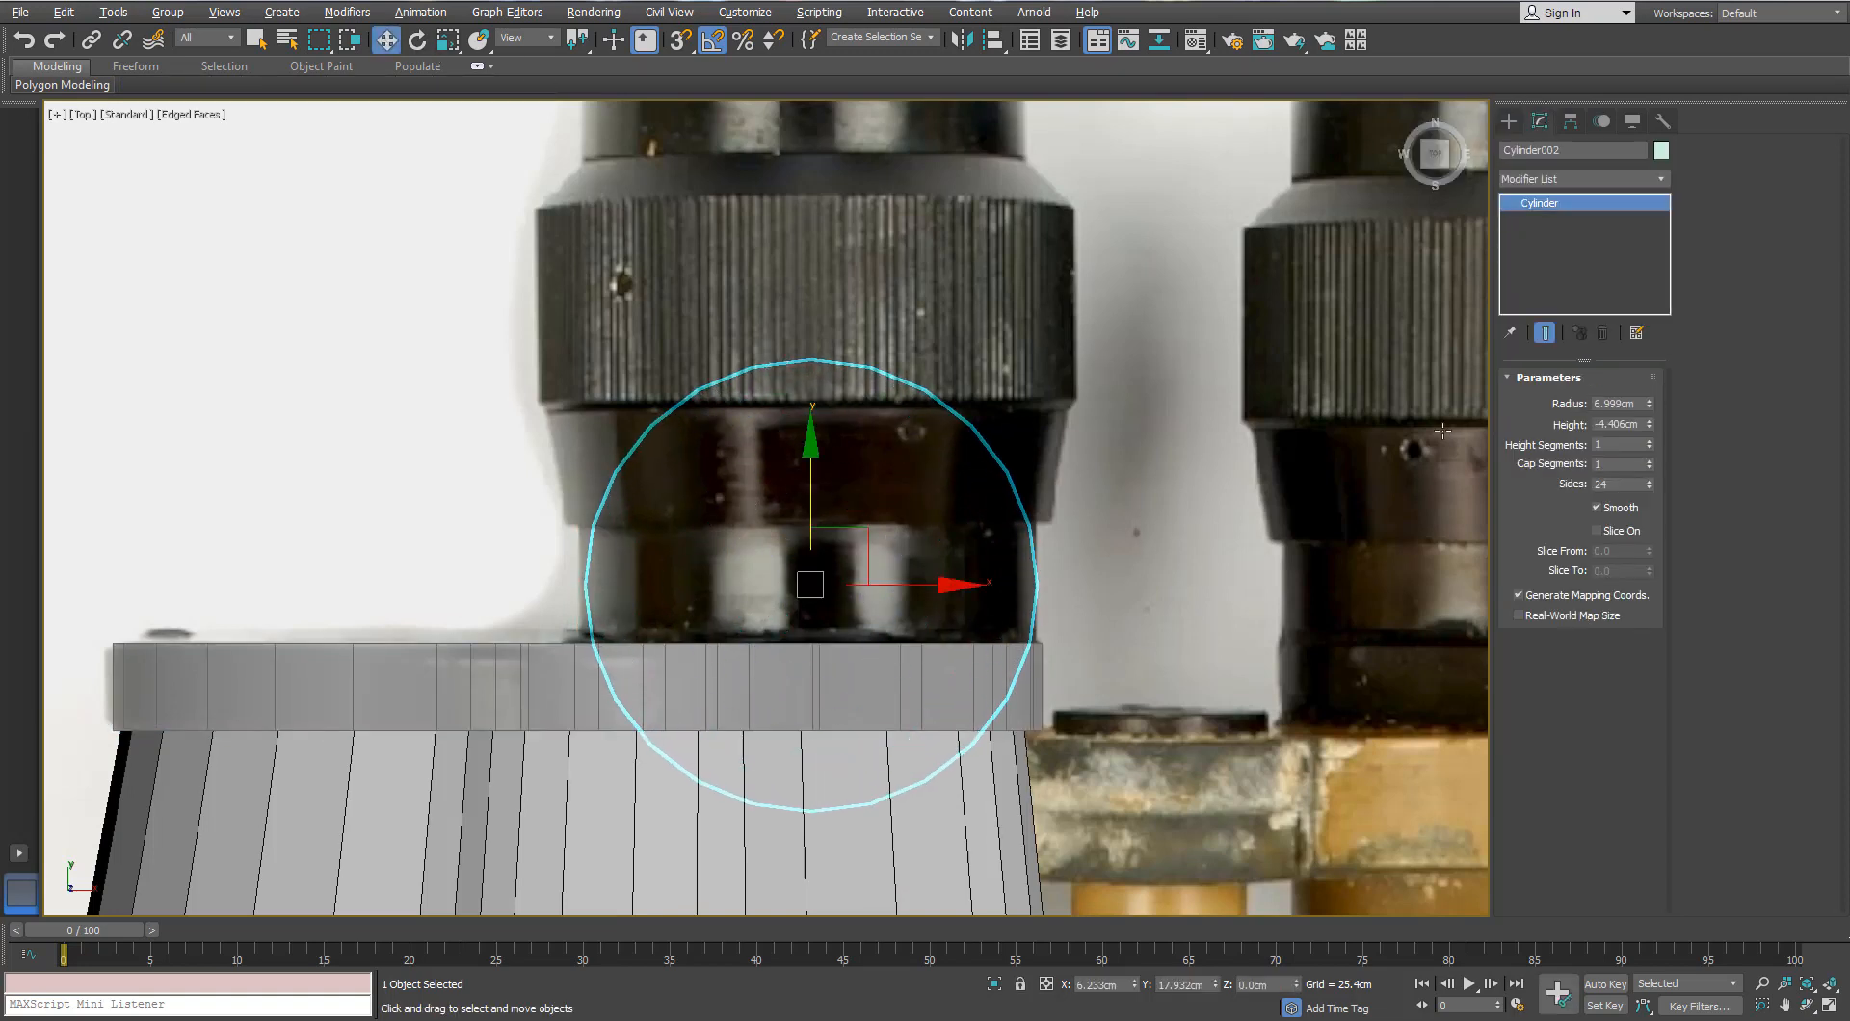
type("18")
key("Return")
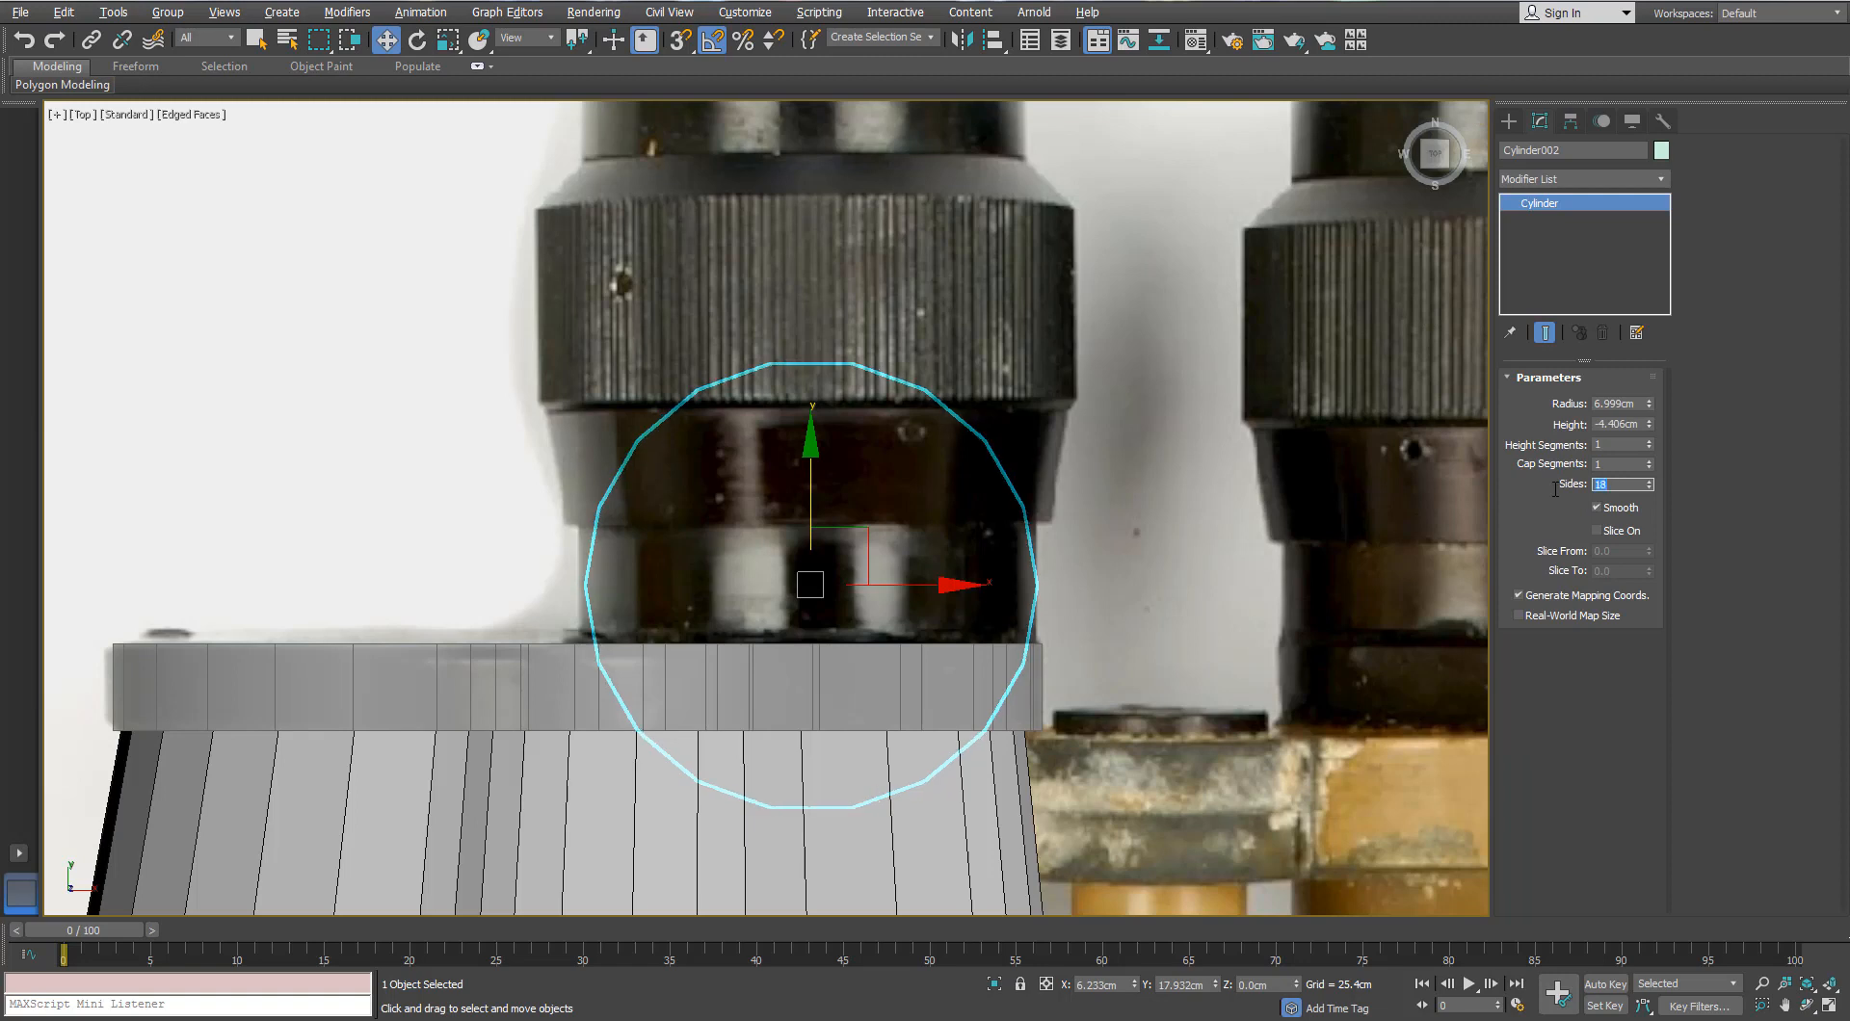
Step: Rotate the cylinder to stand edge-on, set its height, and lower it onto the collar
key("e")
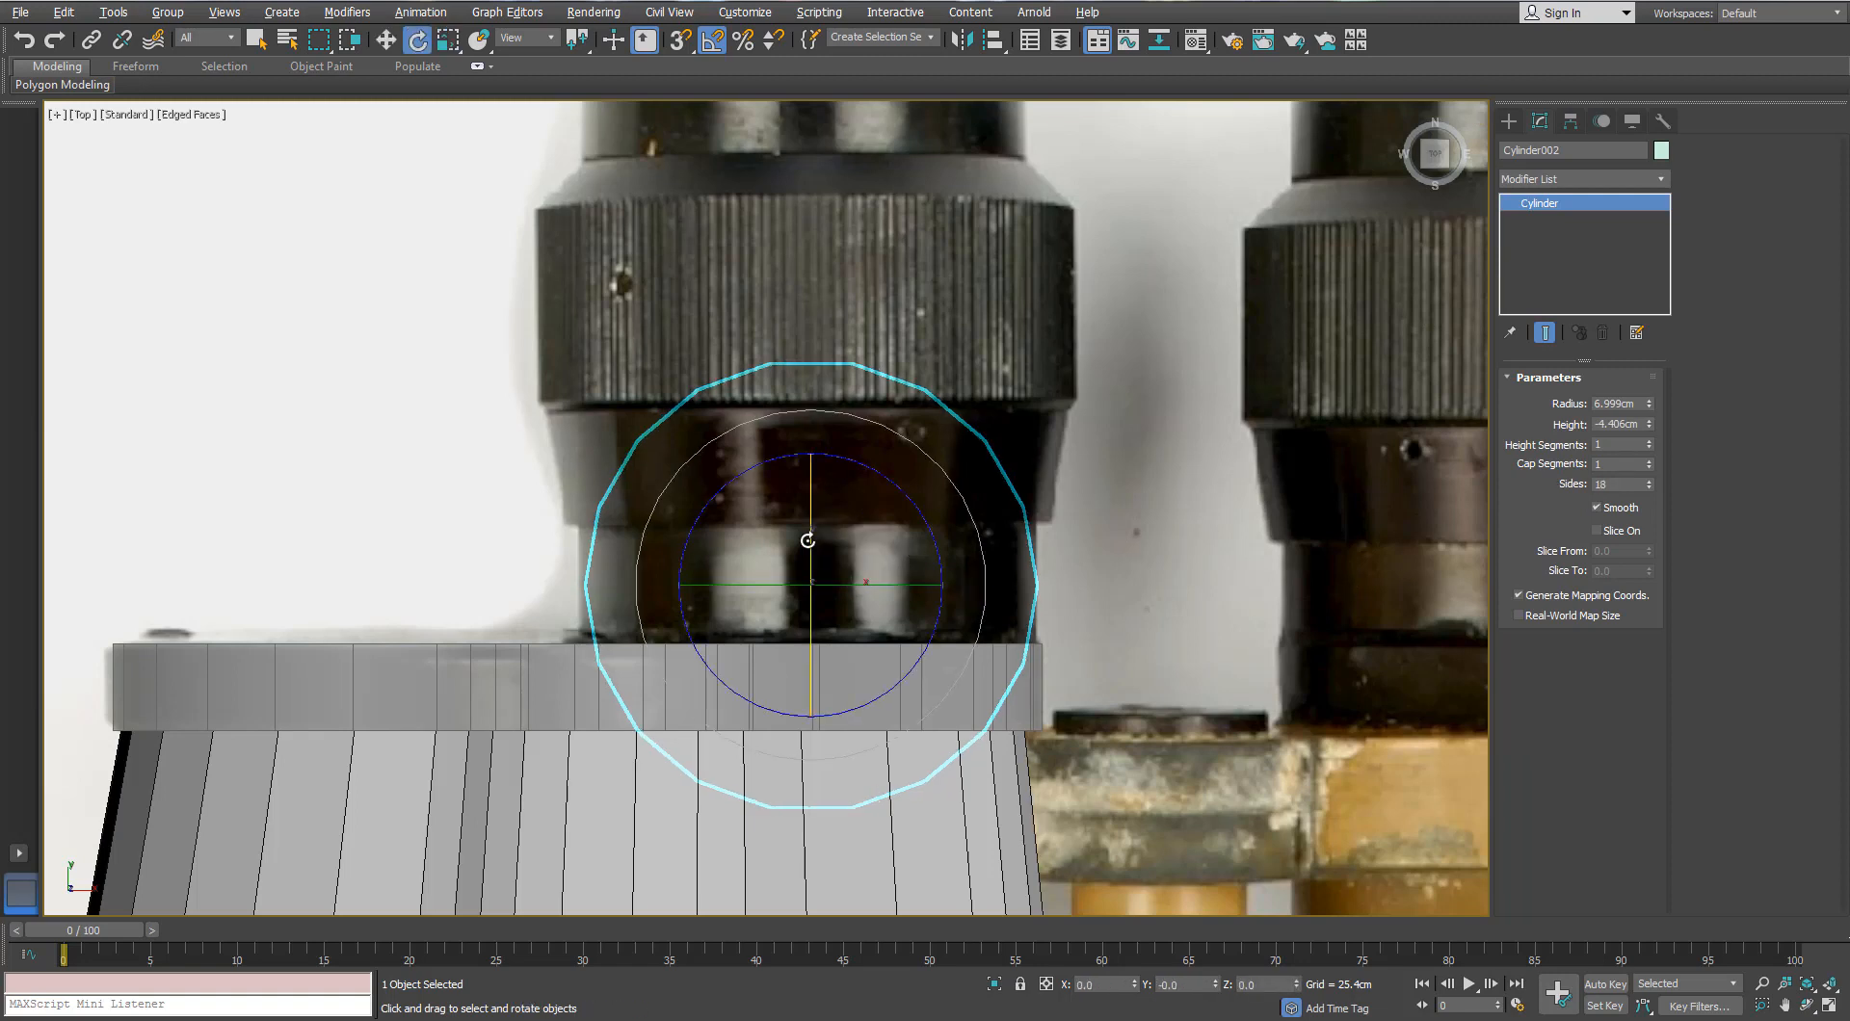
left_click_drag(805, 551, 784, 410)
key("w")
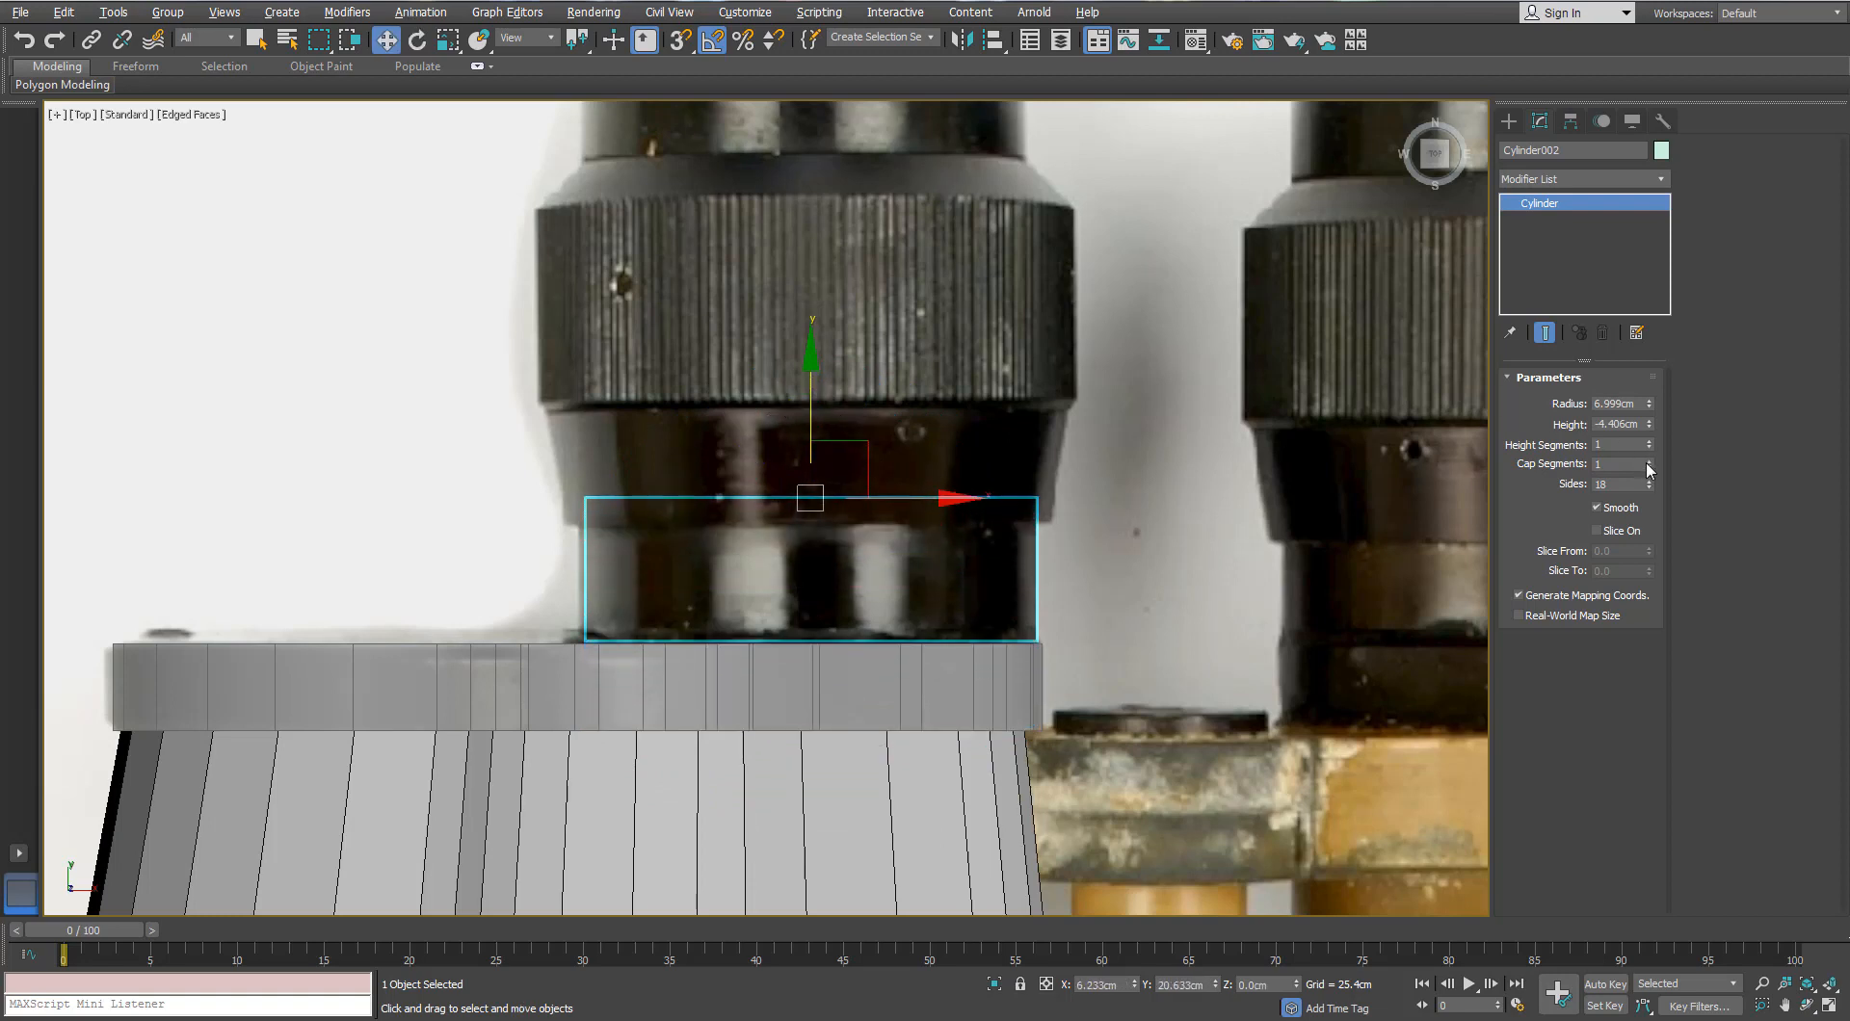
left_click_drag(1649, 424, 1622, 540)
left_click_drag(812, 399, 806, 426)
left_click_drag(1649, 426, 1650, 439)
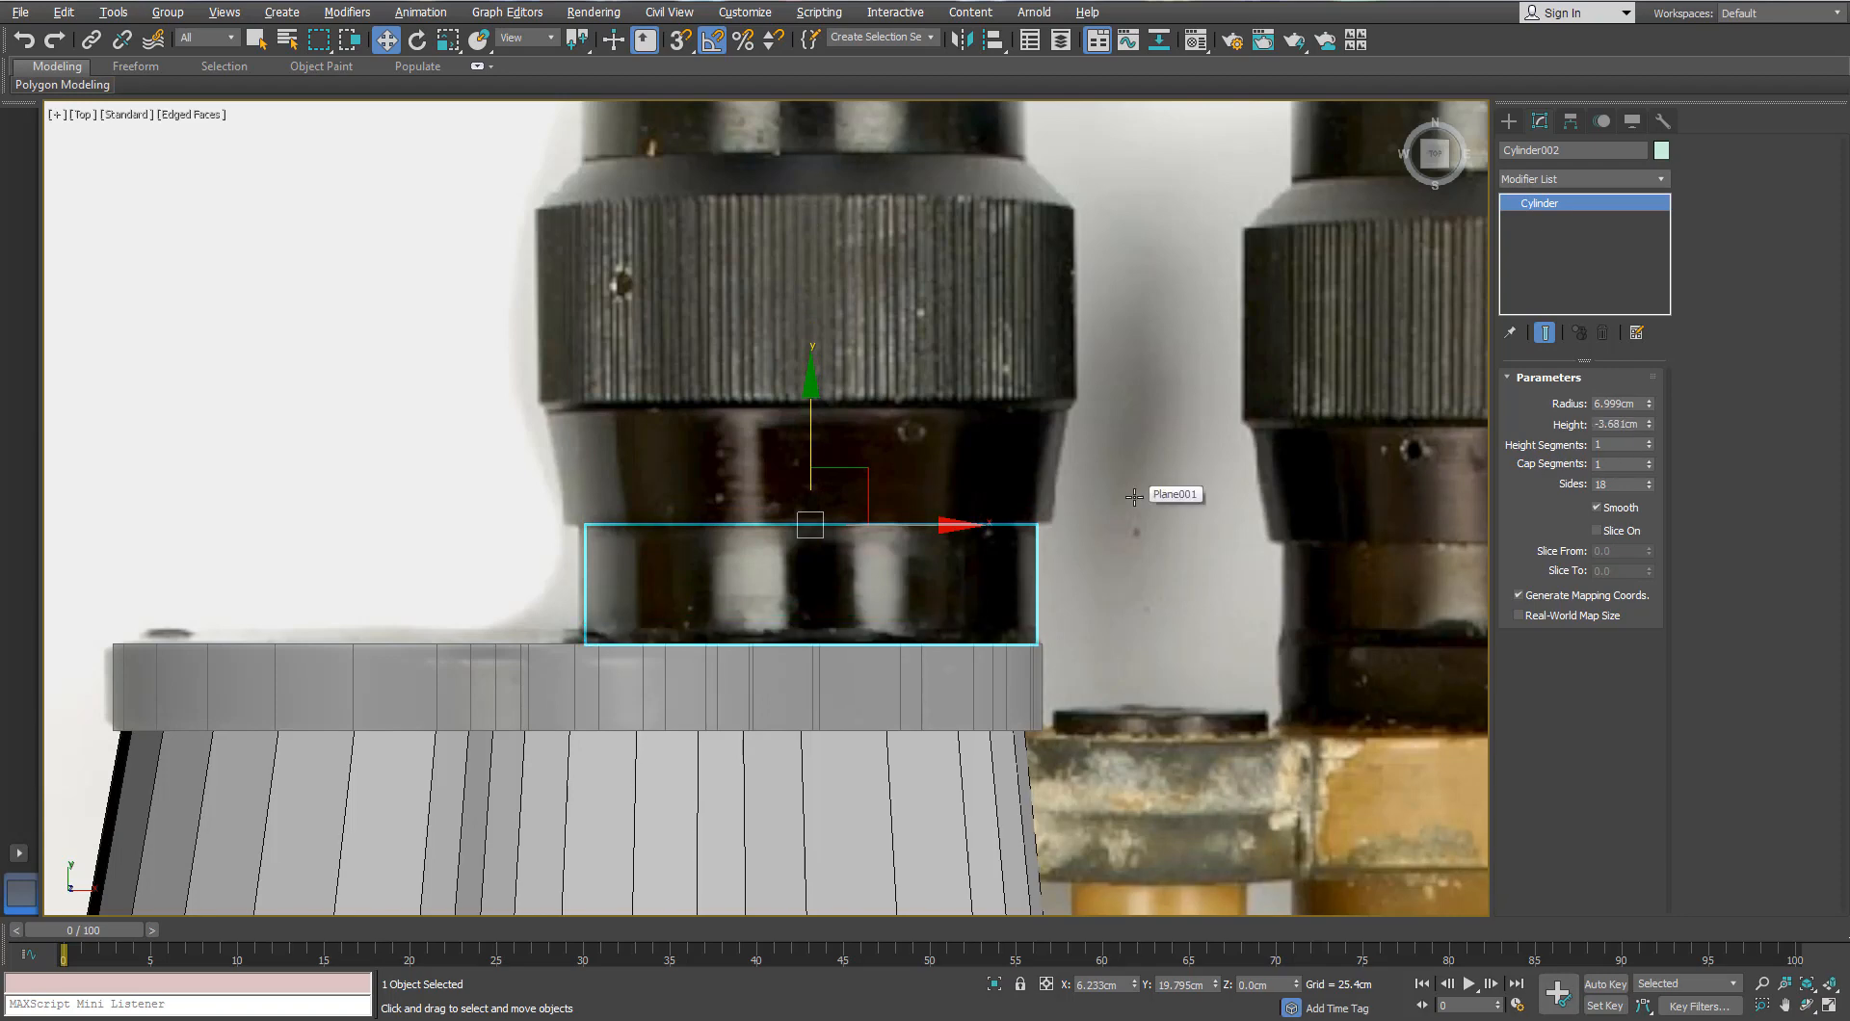
Step: Raise the small cylinder up to the binocular barrel and check its placement
middle_click_drag(983, 633, 985, 617)
scroll(896, 549, "down", 4)
middle_click_drag(896, 550, 925, 265, "alt")
middle_click_drag(925, 265, 911, 650)
scroll(911, 650, "down", 4)
scroll(913, 653, "down", 3)
left_click_drag(886, 603, 924, 314)
scroll(923, 412, "up", 5)
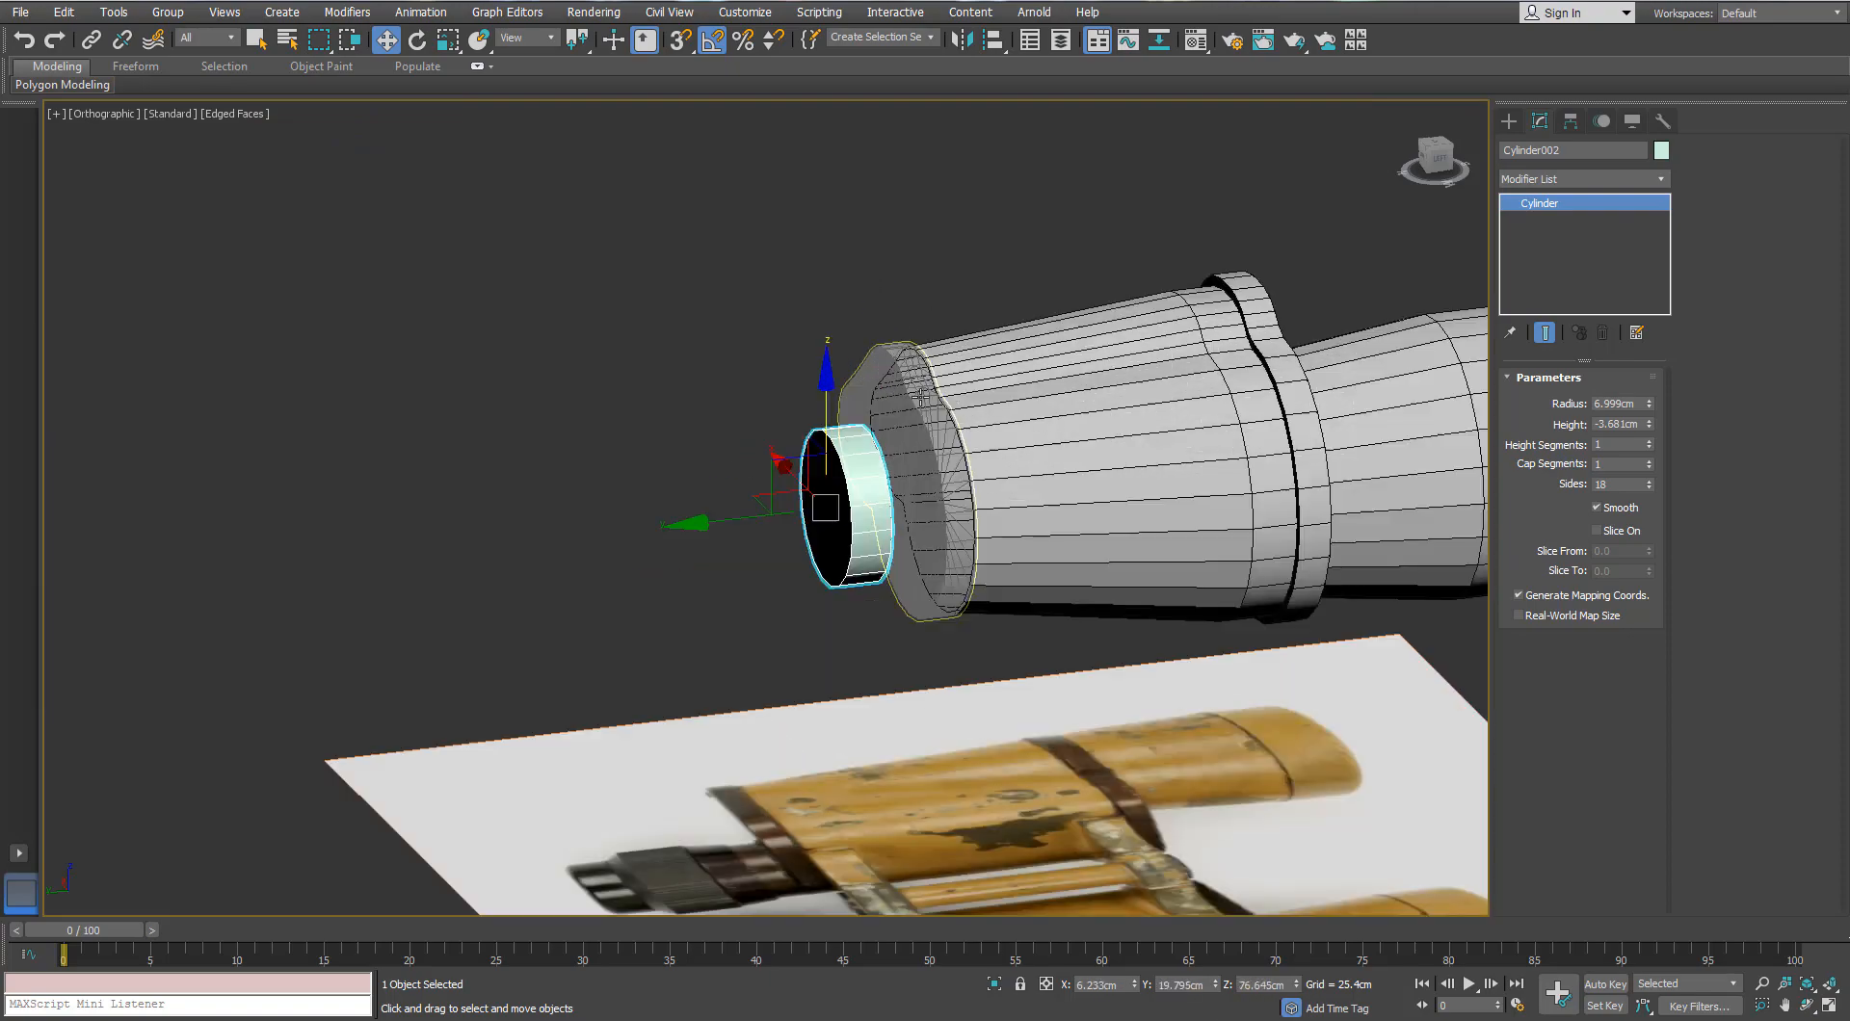
left_click(920, 426)
scroll(921, 463, "up", 4)
middle_click_drag(945, 475, 983, 540, "alt")
left_click(723, 573)
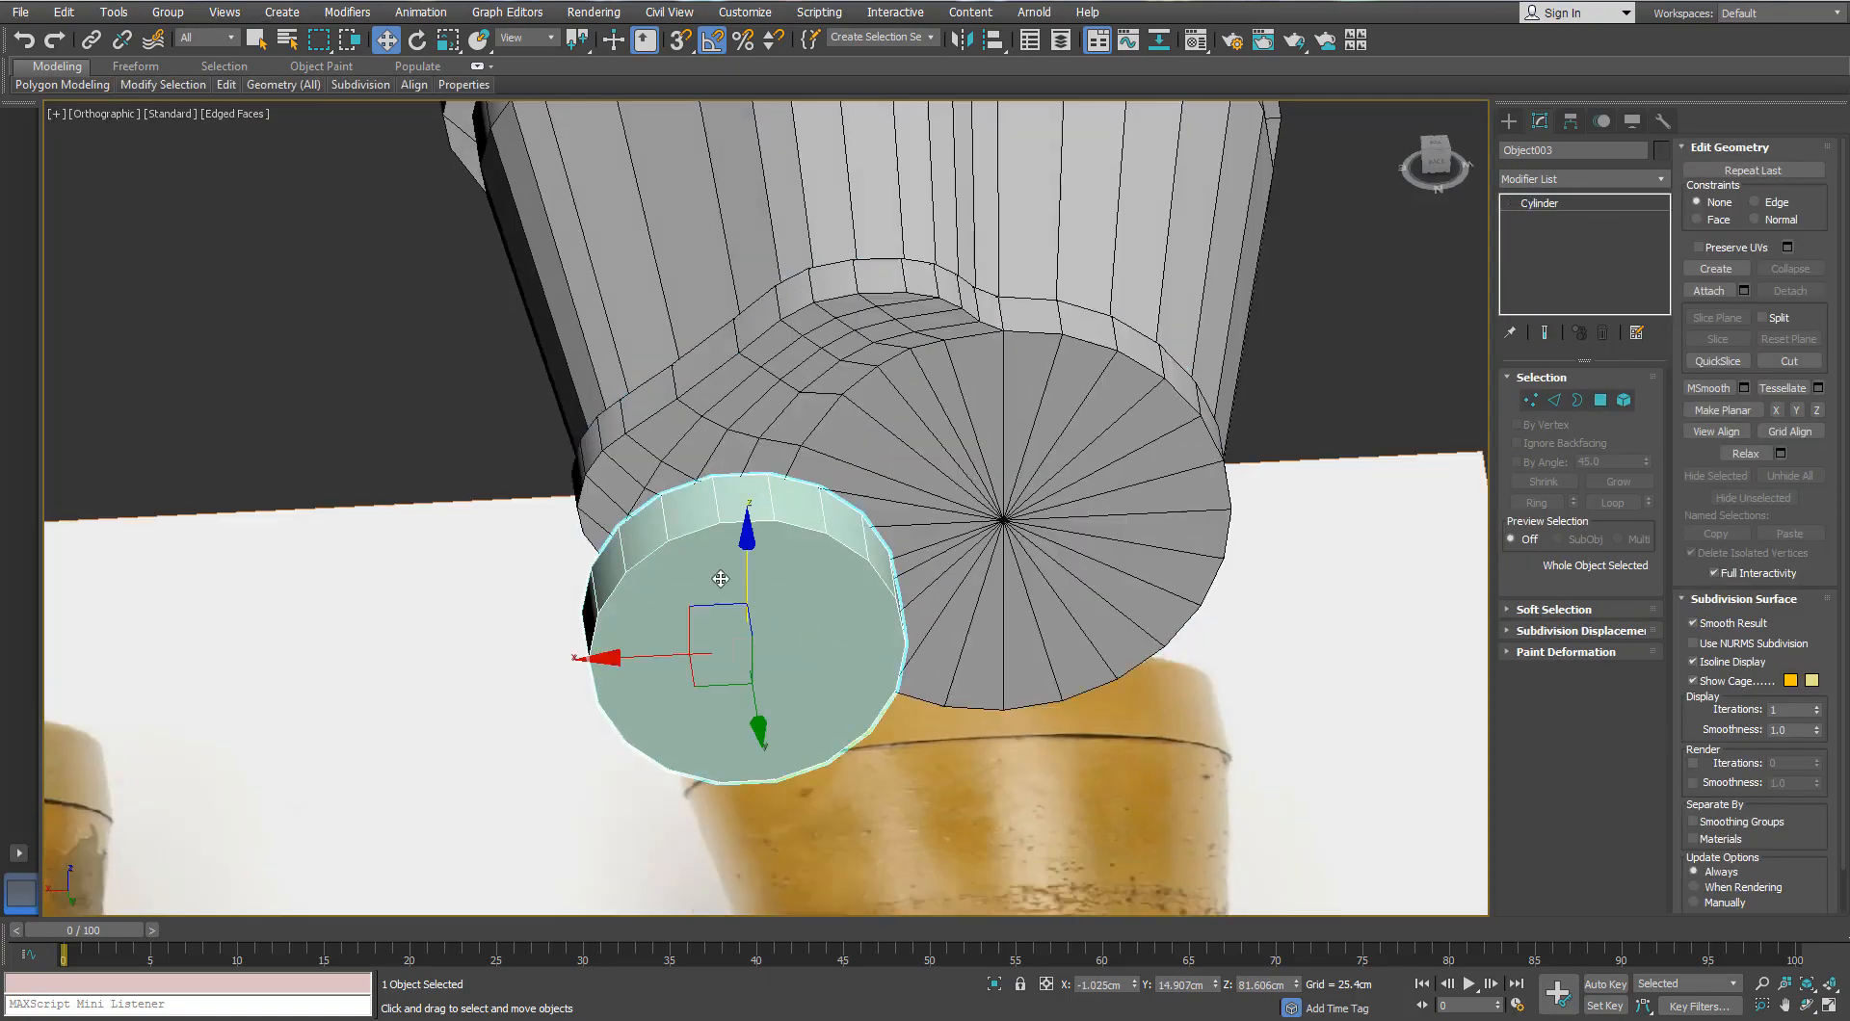
middle_click_drag(722, 573, 786, 439, "alt")
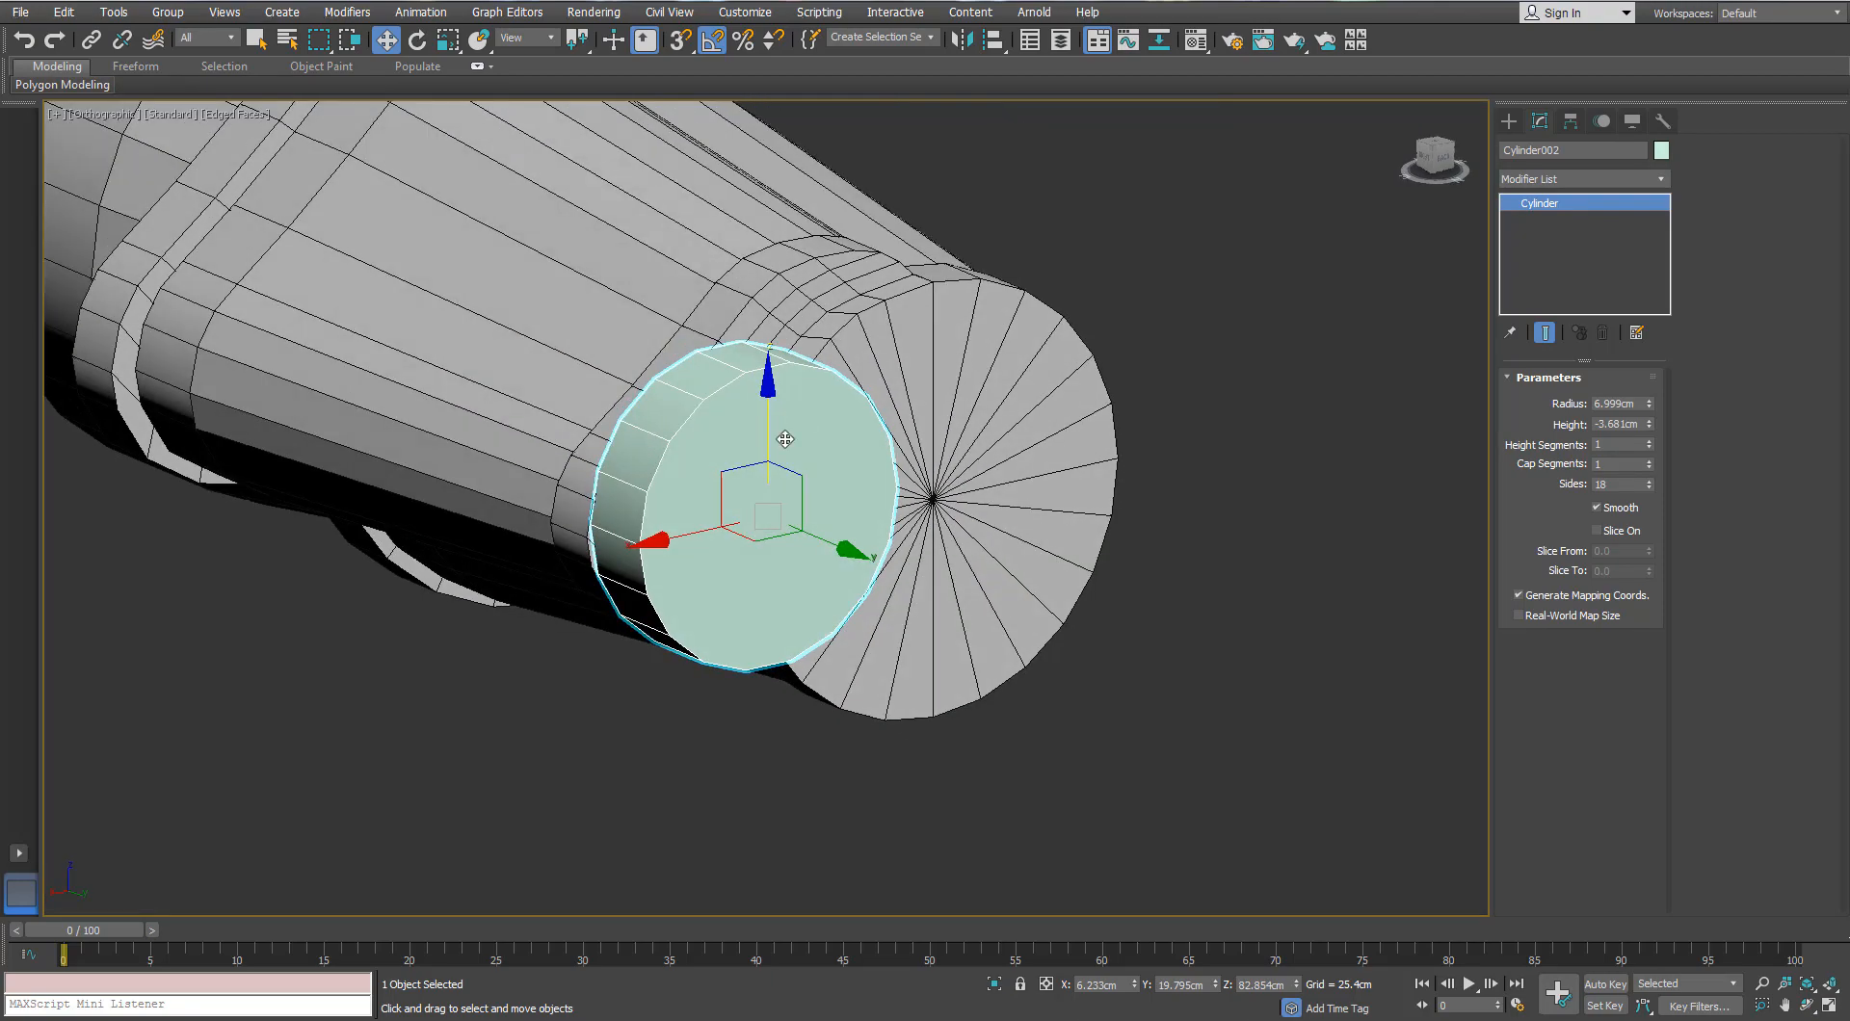
Step: In Top view, shift the cylinder right and down onto the barrel end under the eyepiece
key("p")
scroll(900, 385, "down", 4)
middle_click_drag(898, 385, 974, 401, "alt")
scroll(838, 366, "up", 2)
middle_click_drag(839, 366, 719, 396, "alt")
scroll(694, 385, "down", 5)
scroll(694, 384, "up", 2)
scroll(774, 378, "up", 2)
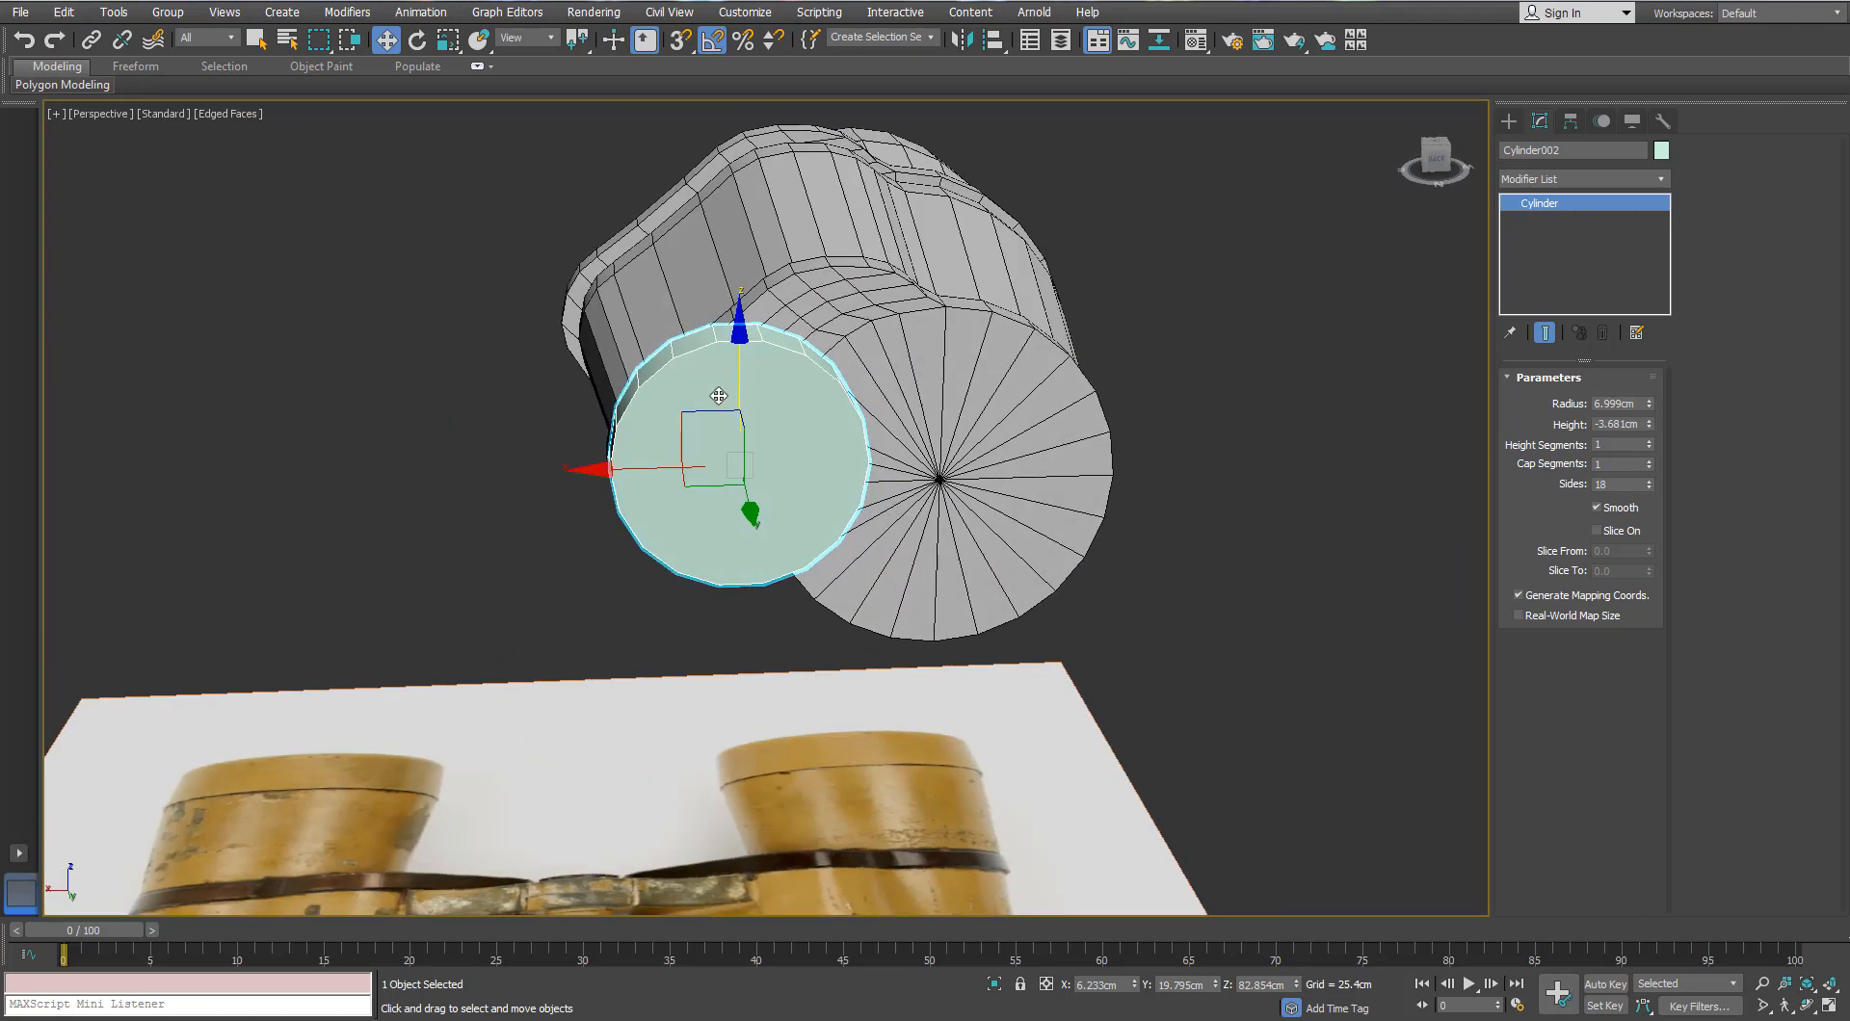
scroll(784, 434, "down", 3)
key("t")
scroll(861, 405, "up", 8)
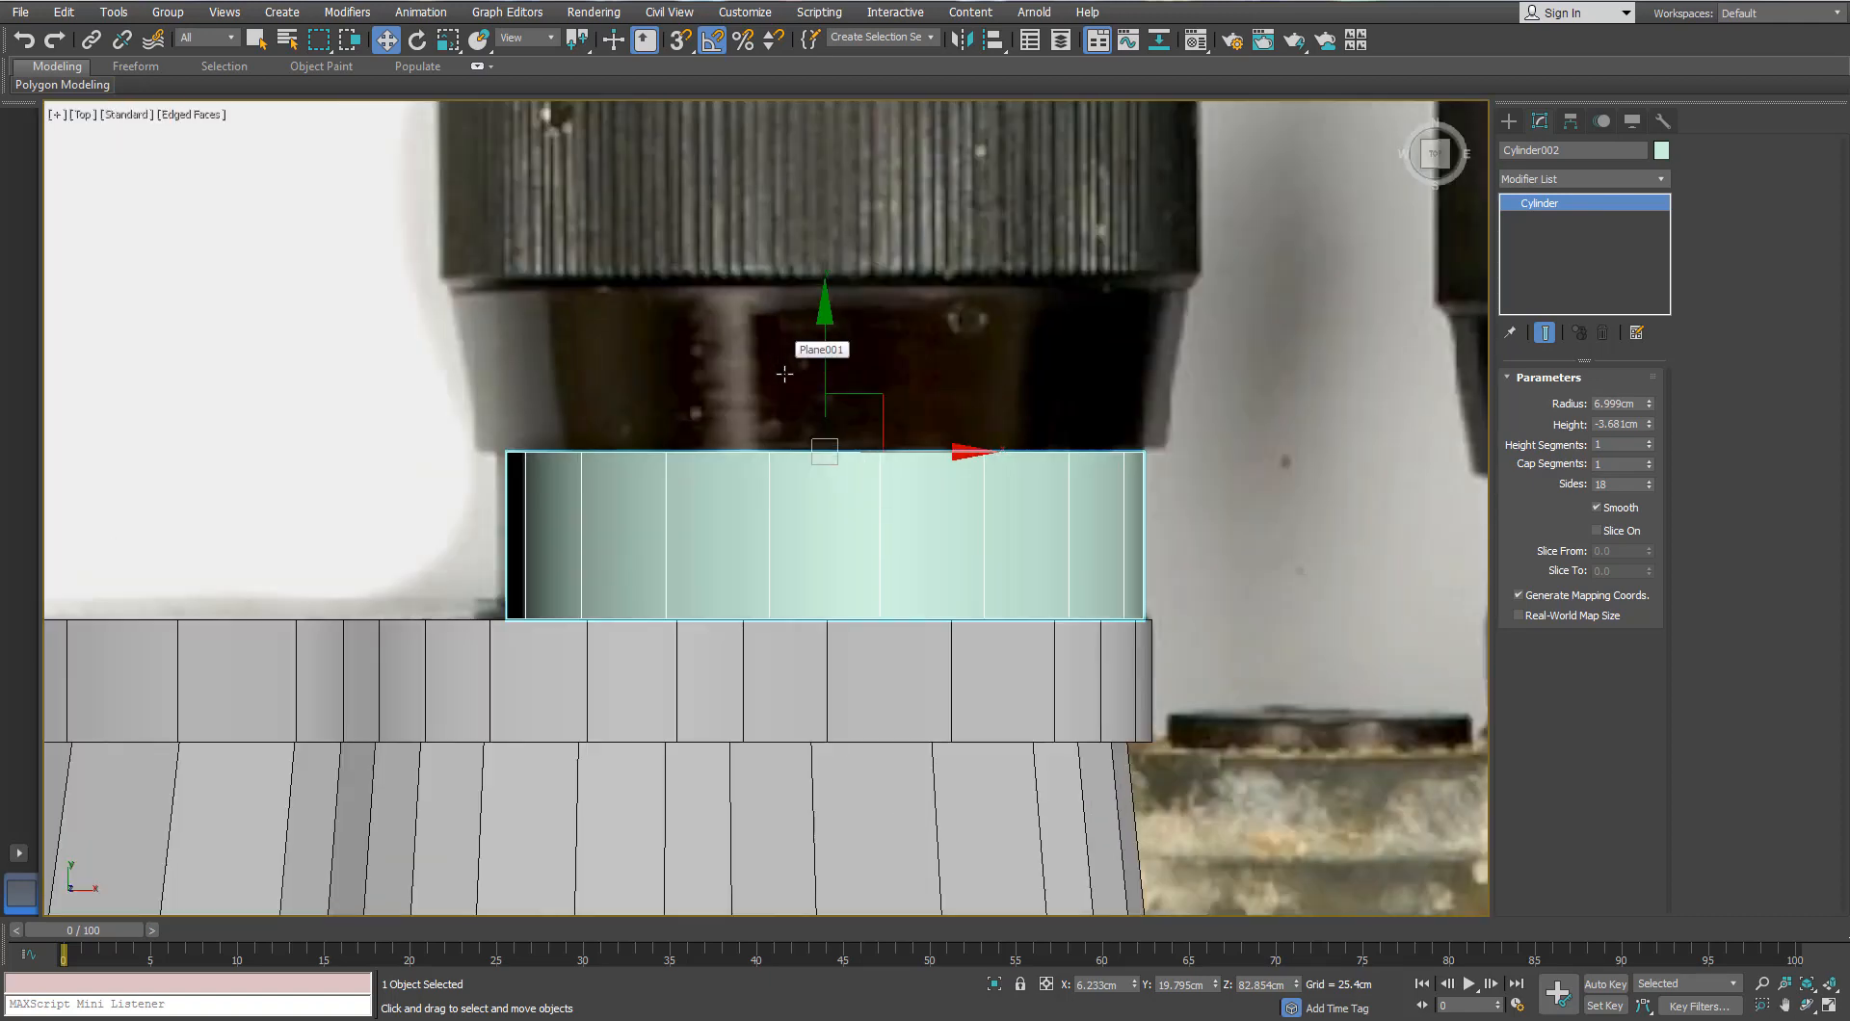
scroll(861, 406, "down", 1)
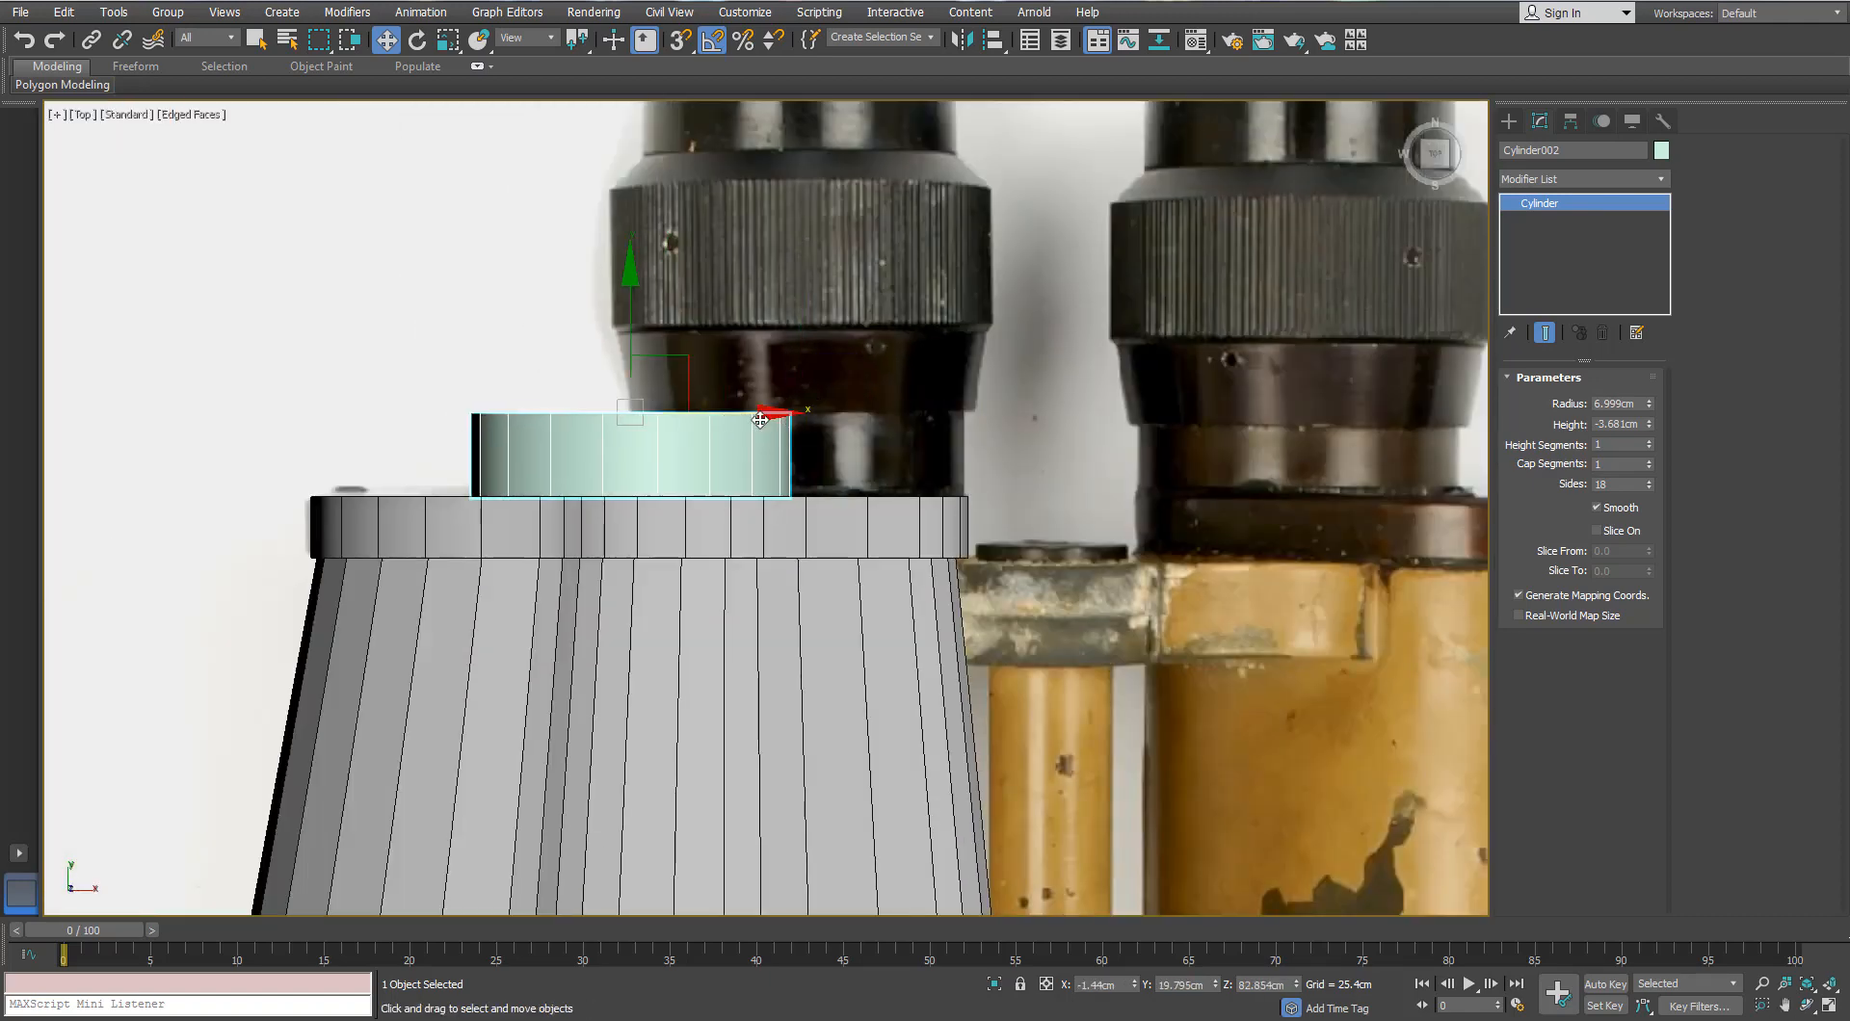
left_click_drag(760, 420, 934, 420)
scroll(809, 415, "up", 4)
left_click_drag(838, 273, 857, 97)
scroll(858, 97, "up", 3)
scroll(874, 350, "down", 5)
scroll(846, 247, "down", 5)
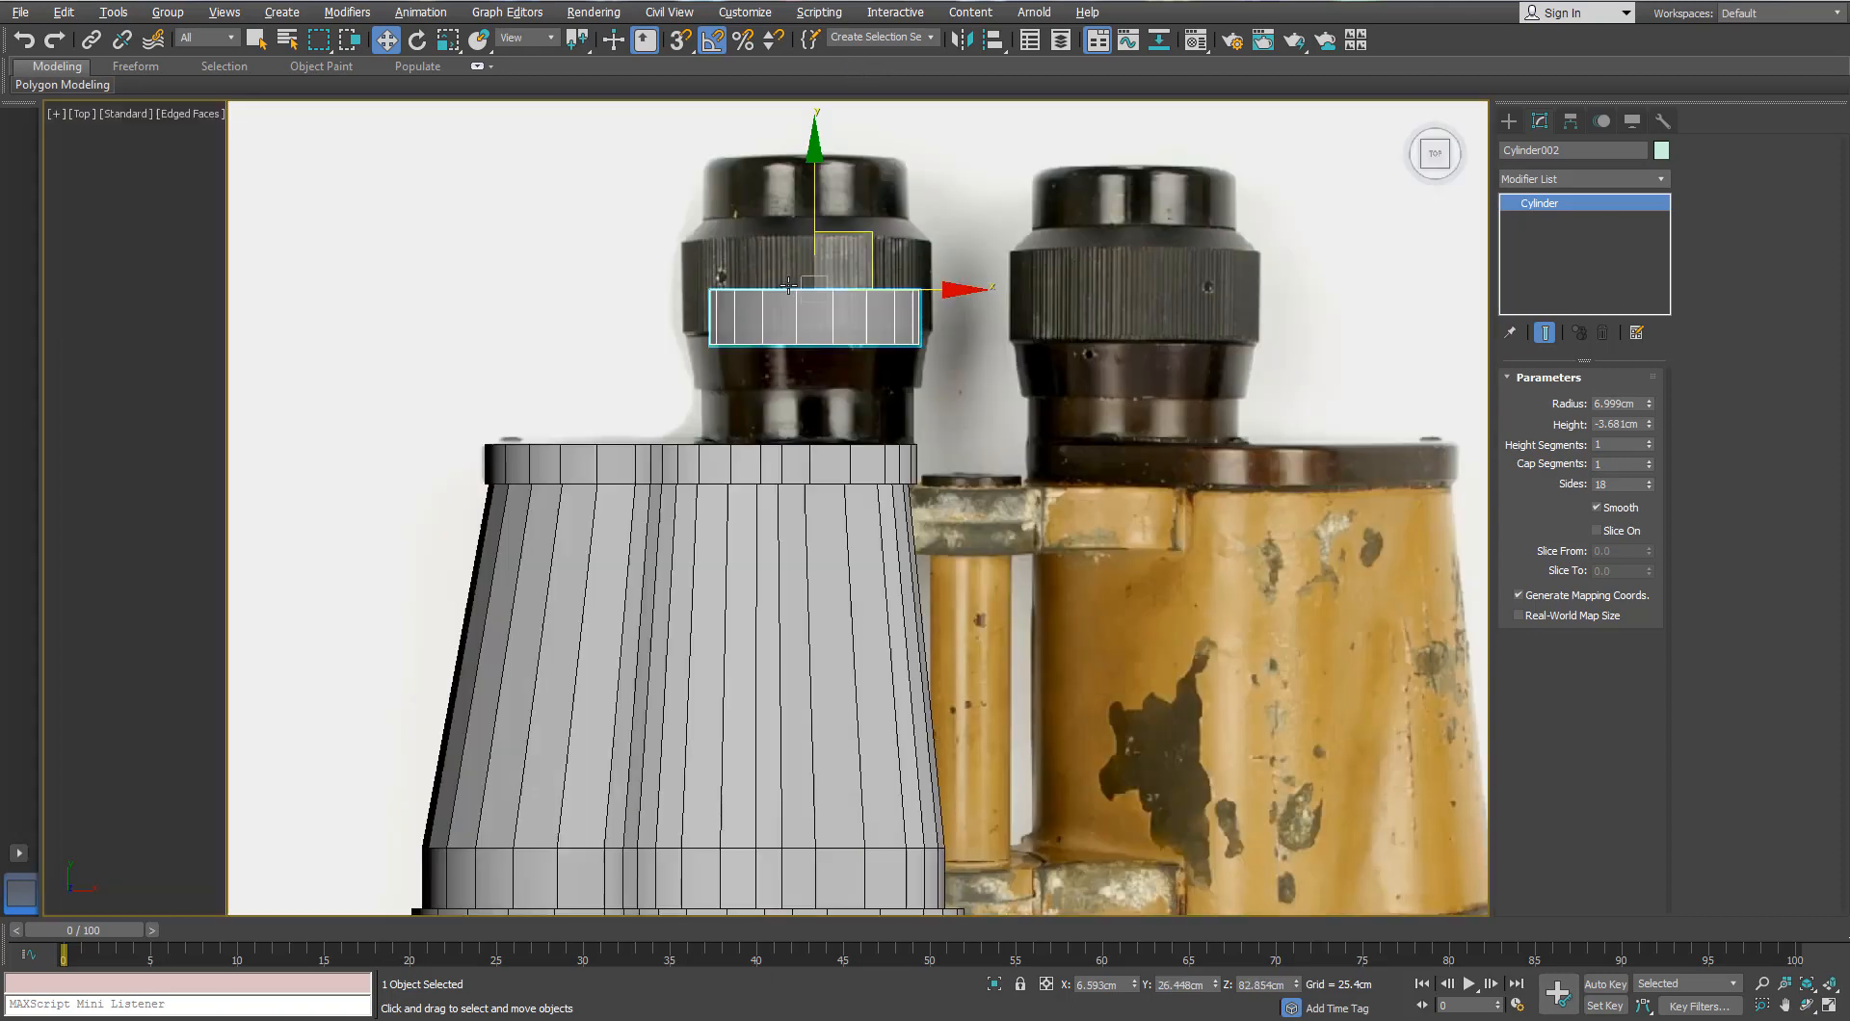
left_click_drag(798, 251, 796, 308)
scroll(801, 222, "up", 5)
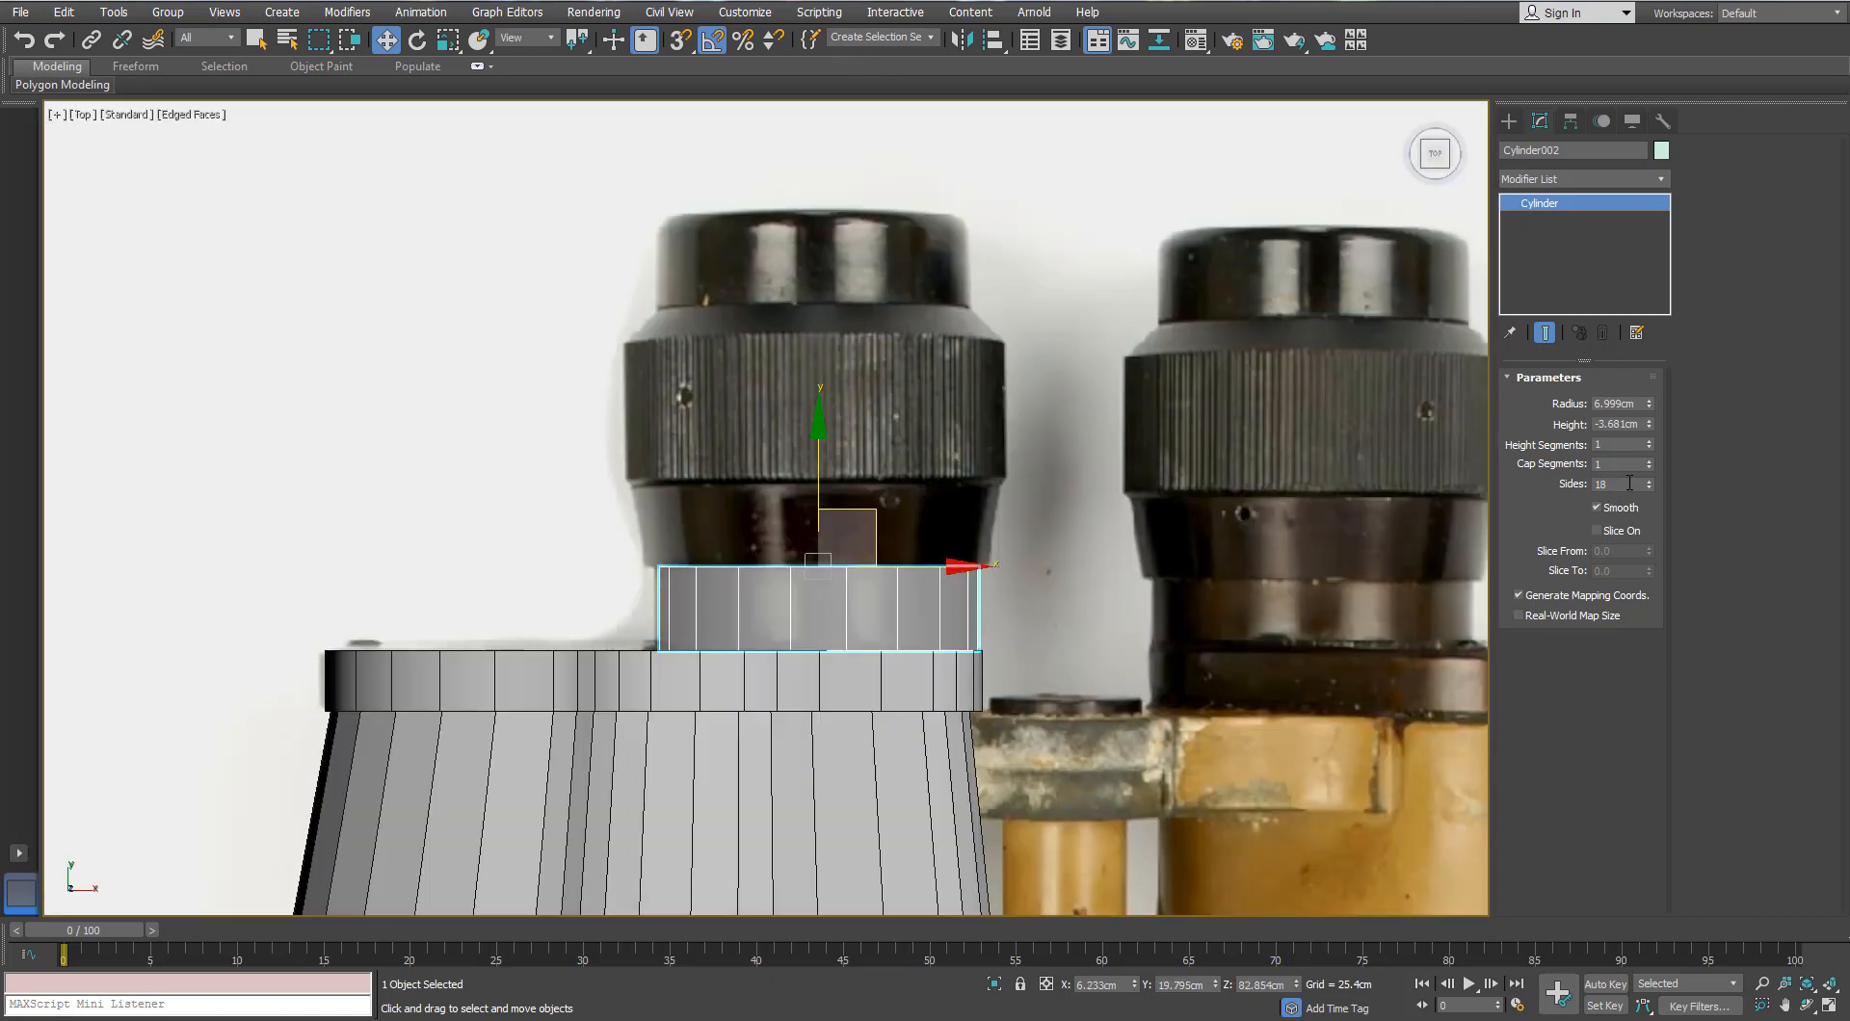
Step: Convert the cylinder to an editable poly and delete its end cap polygon
right_click(868, 586)
mouse_move(896, 776)
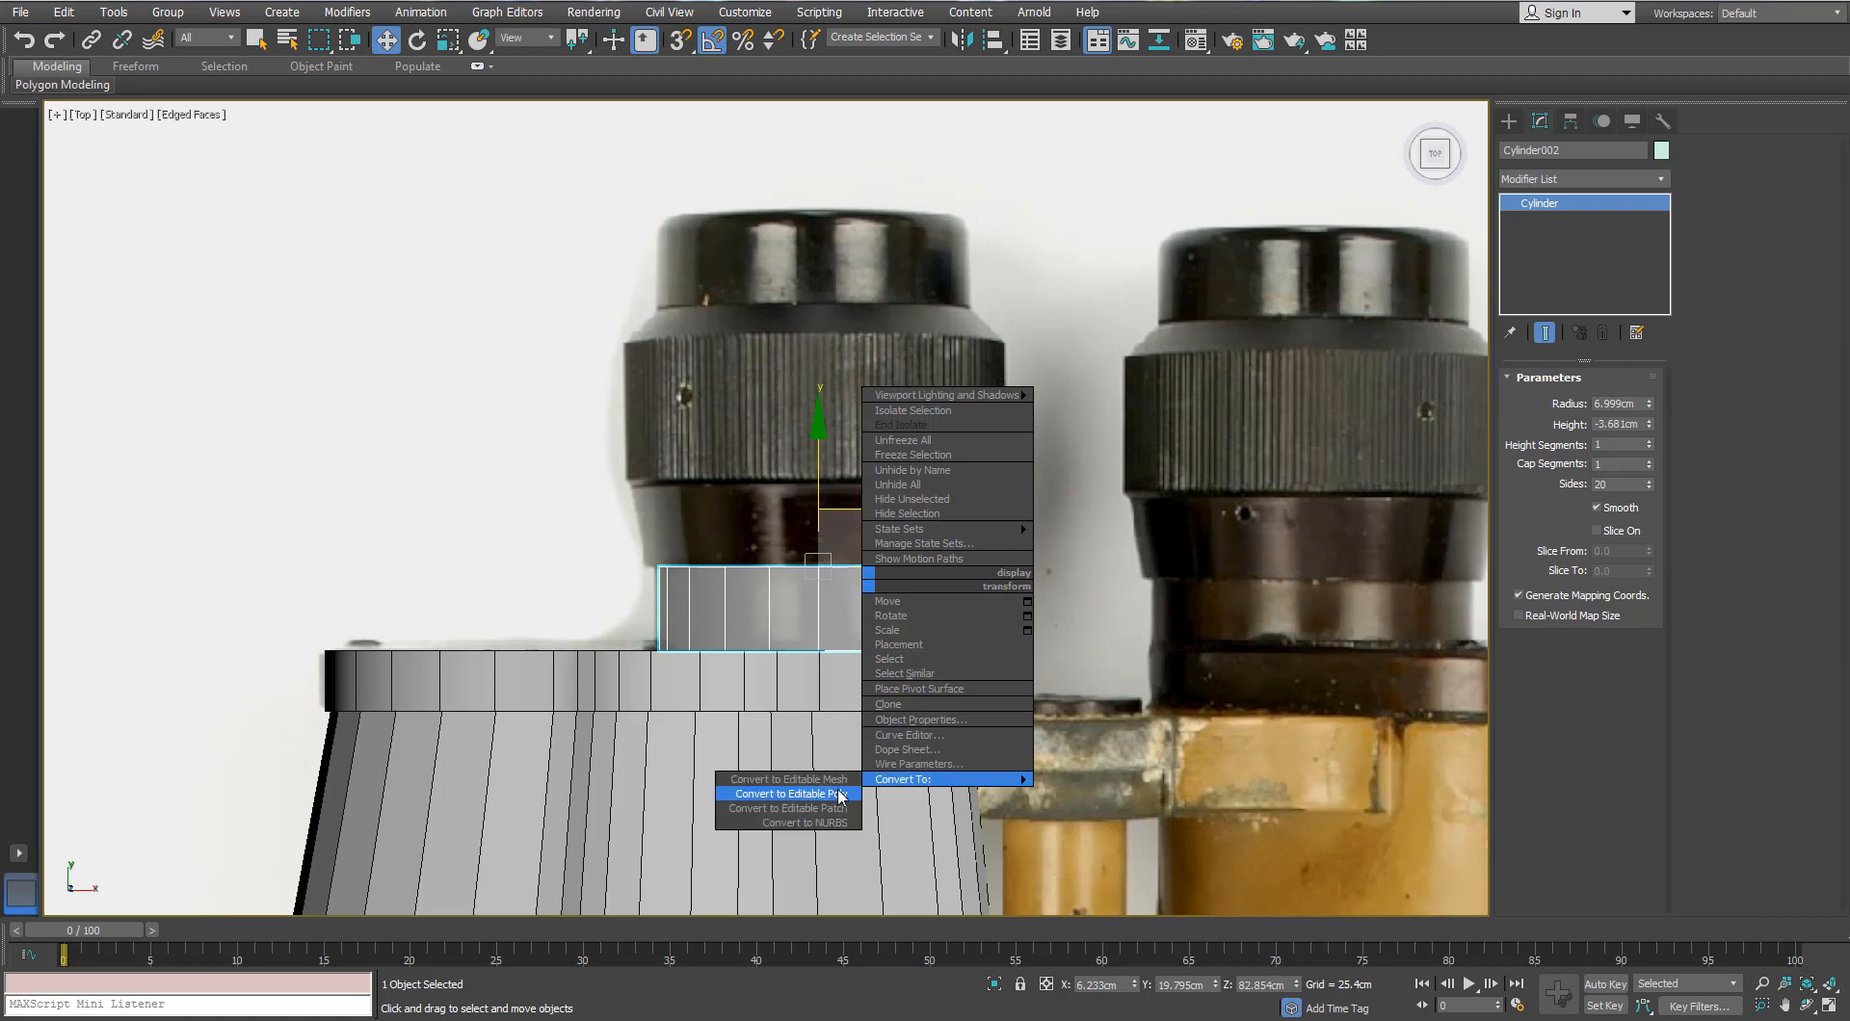
left_click(790, 795)
middle_click_drag(790, 795, 818, 536, "alt")
right_click(819, 535)
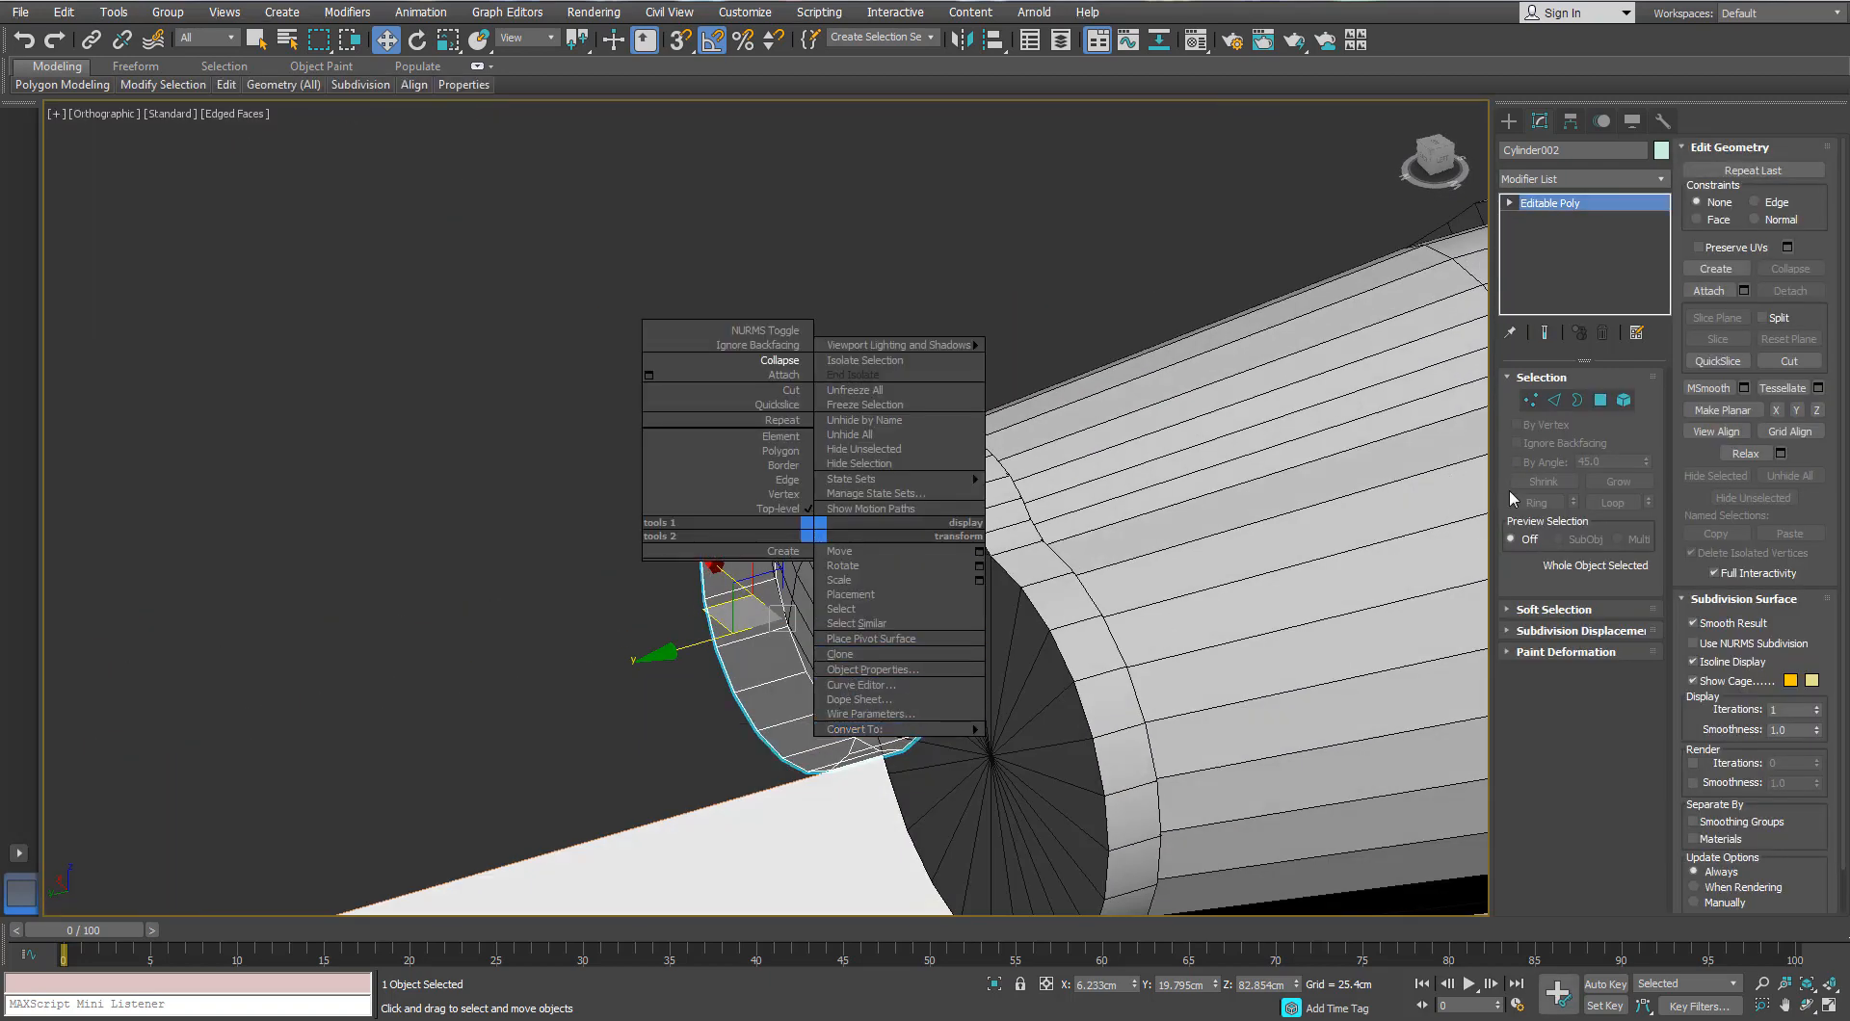
left_click(755, 487)
left_click(764, 593)
middle_click_drag(764, 594, 853, 443, "alt")
key("Delete")
Step: Select the cylinder's open top border and Shift-extrude it upward twice
key("3")
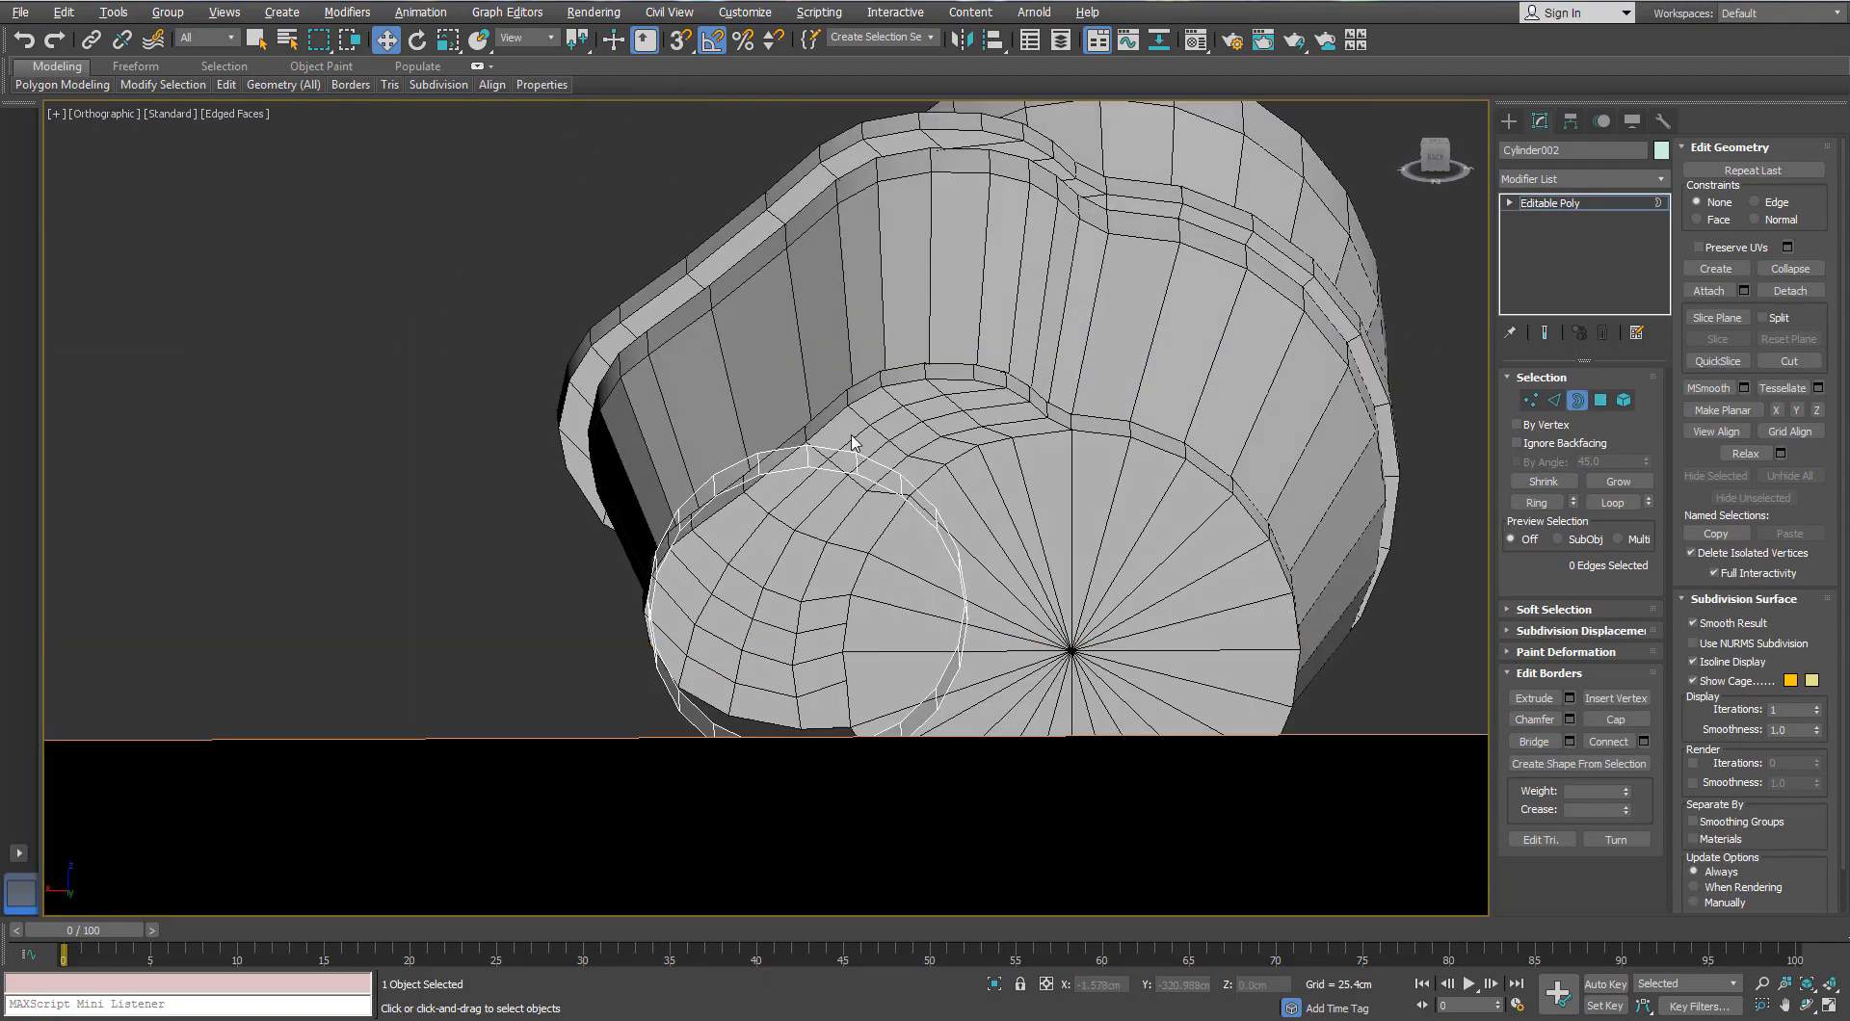
left_click(1577, 400)
key("t")
scroll(831, 217, "up", 8)
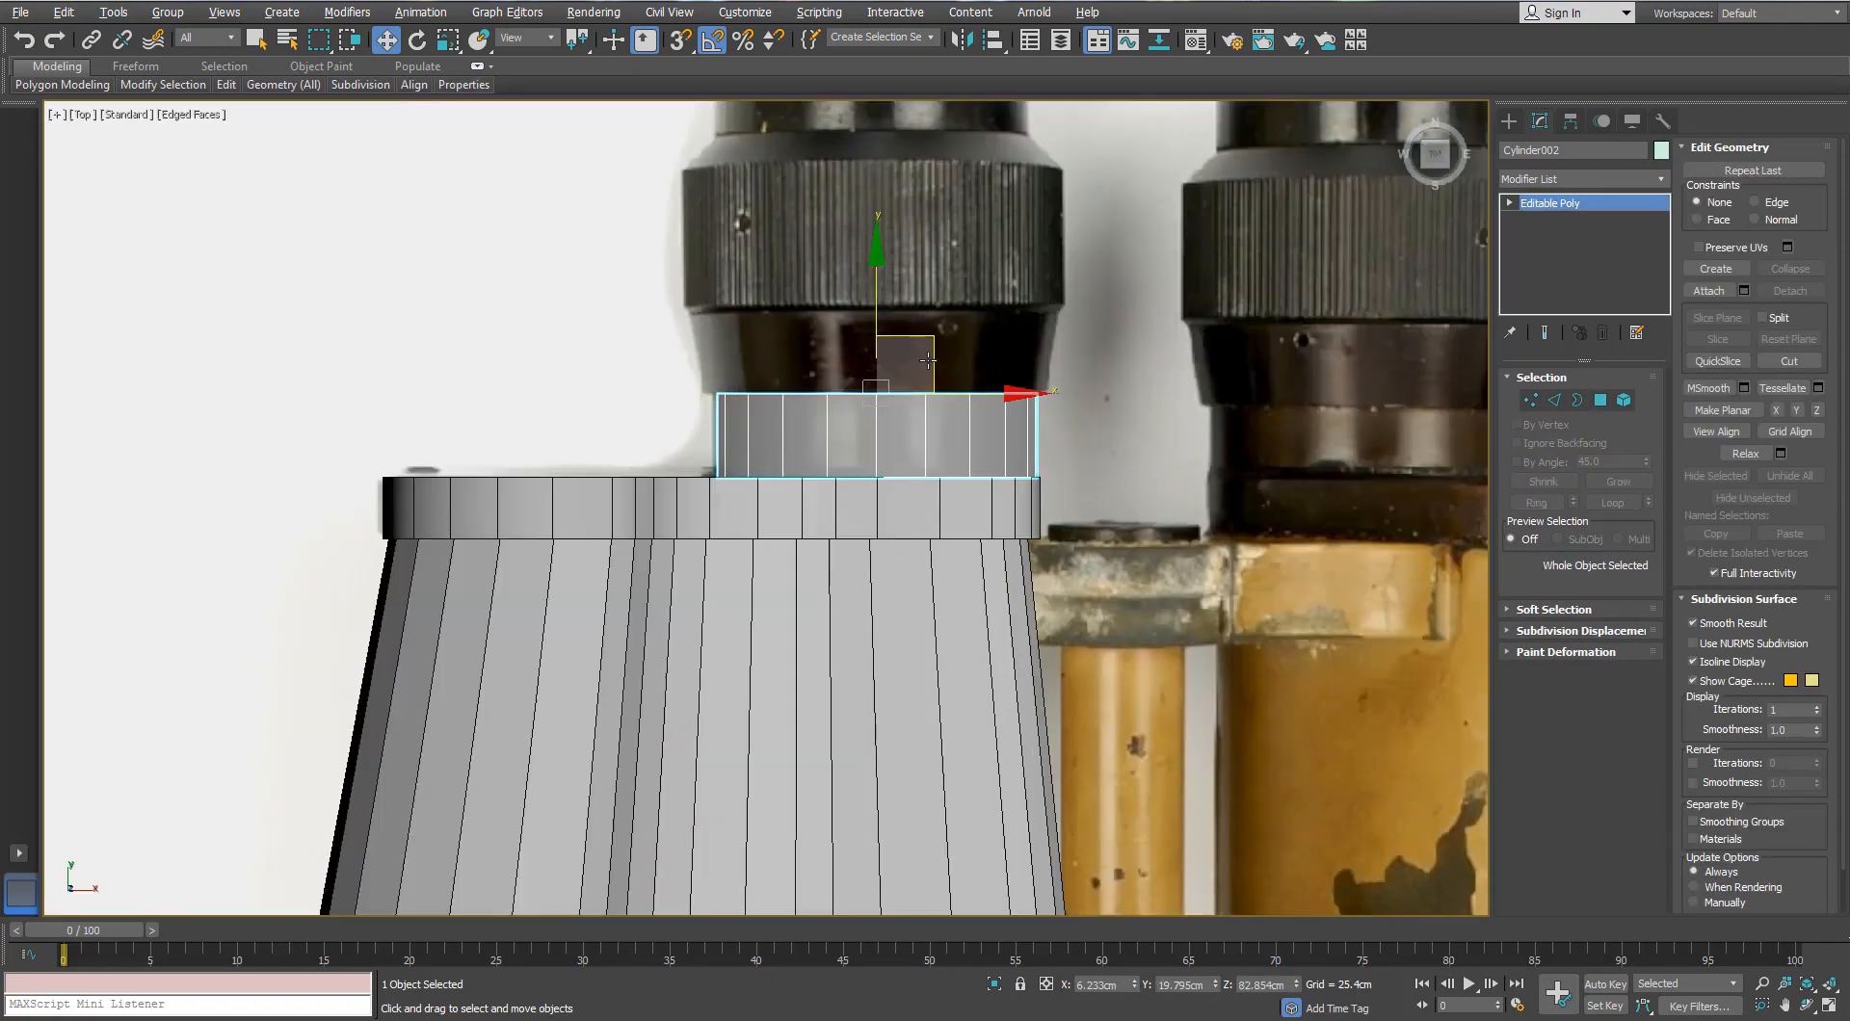
left_click(1577, 401)
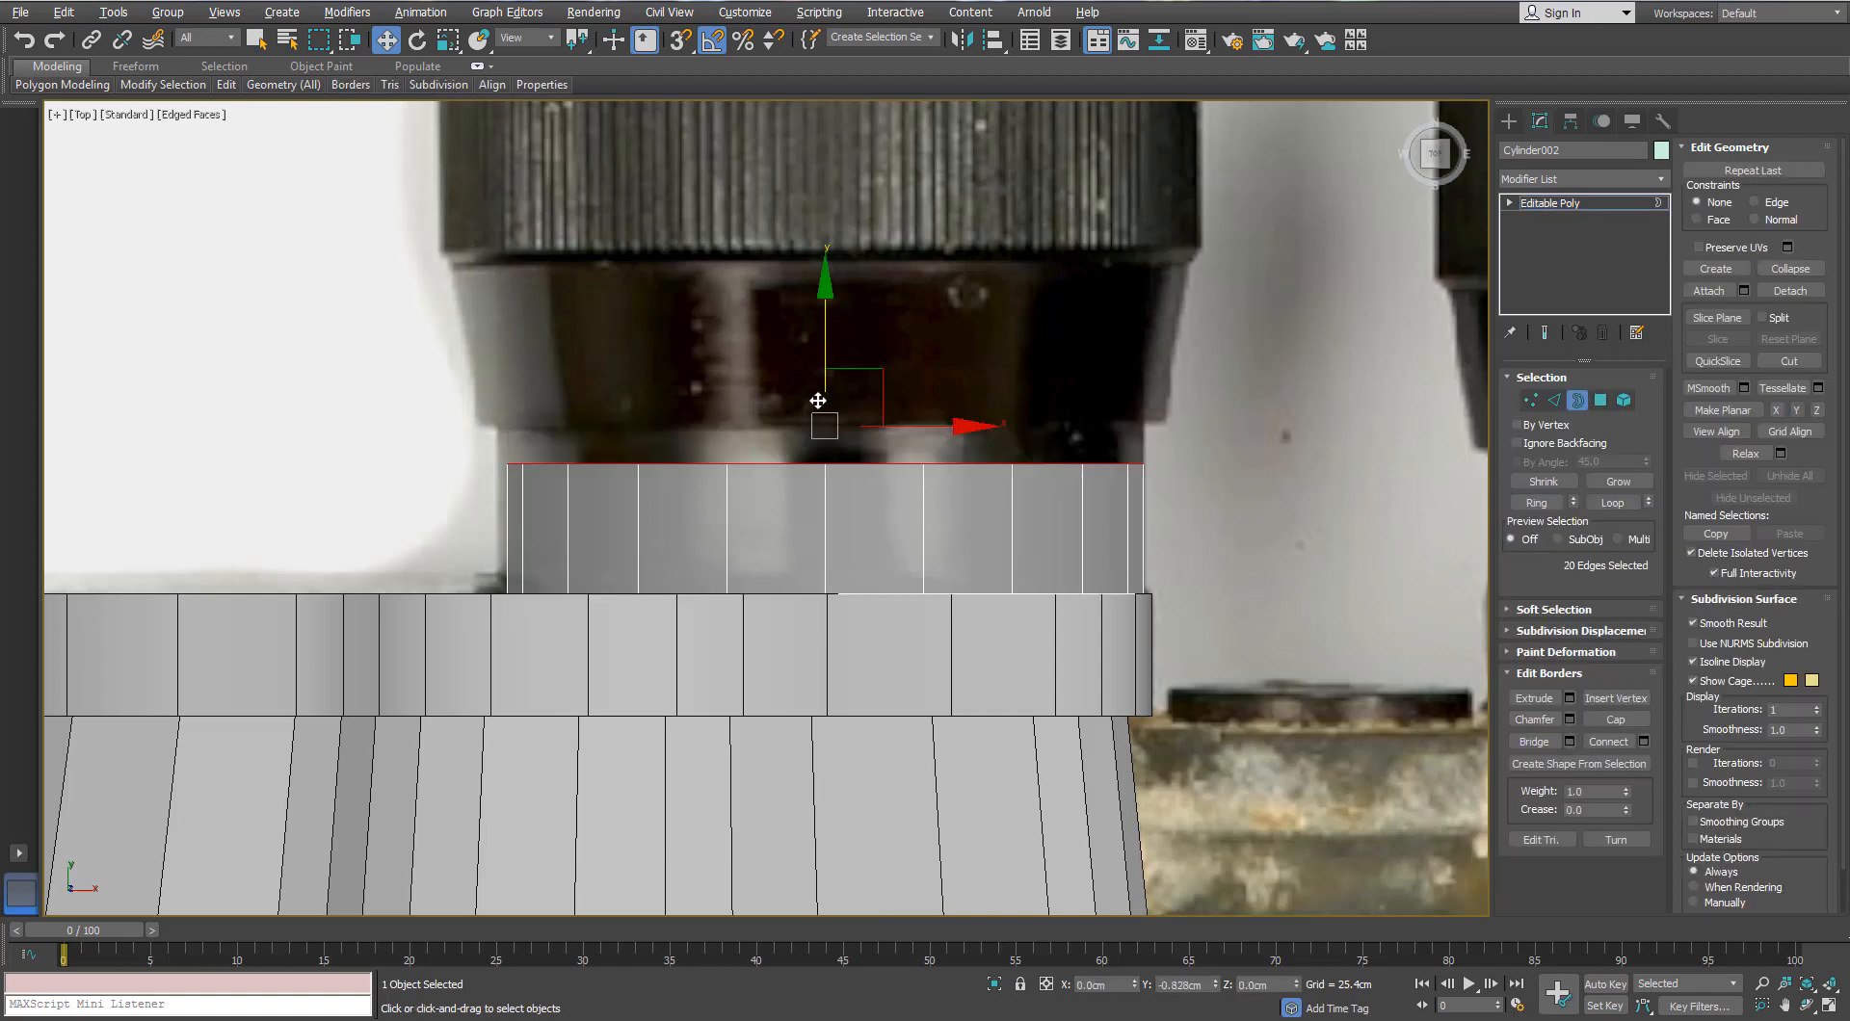
key("r")
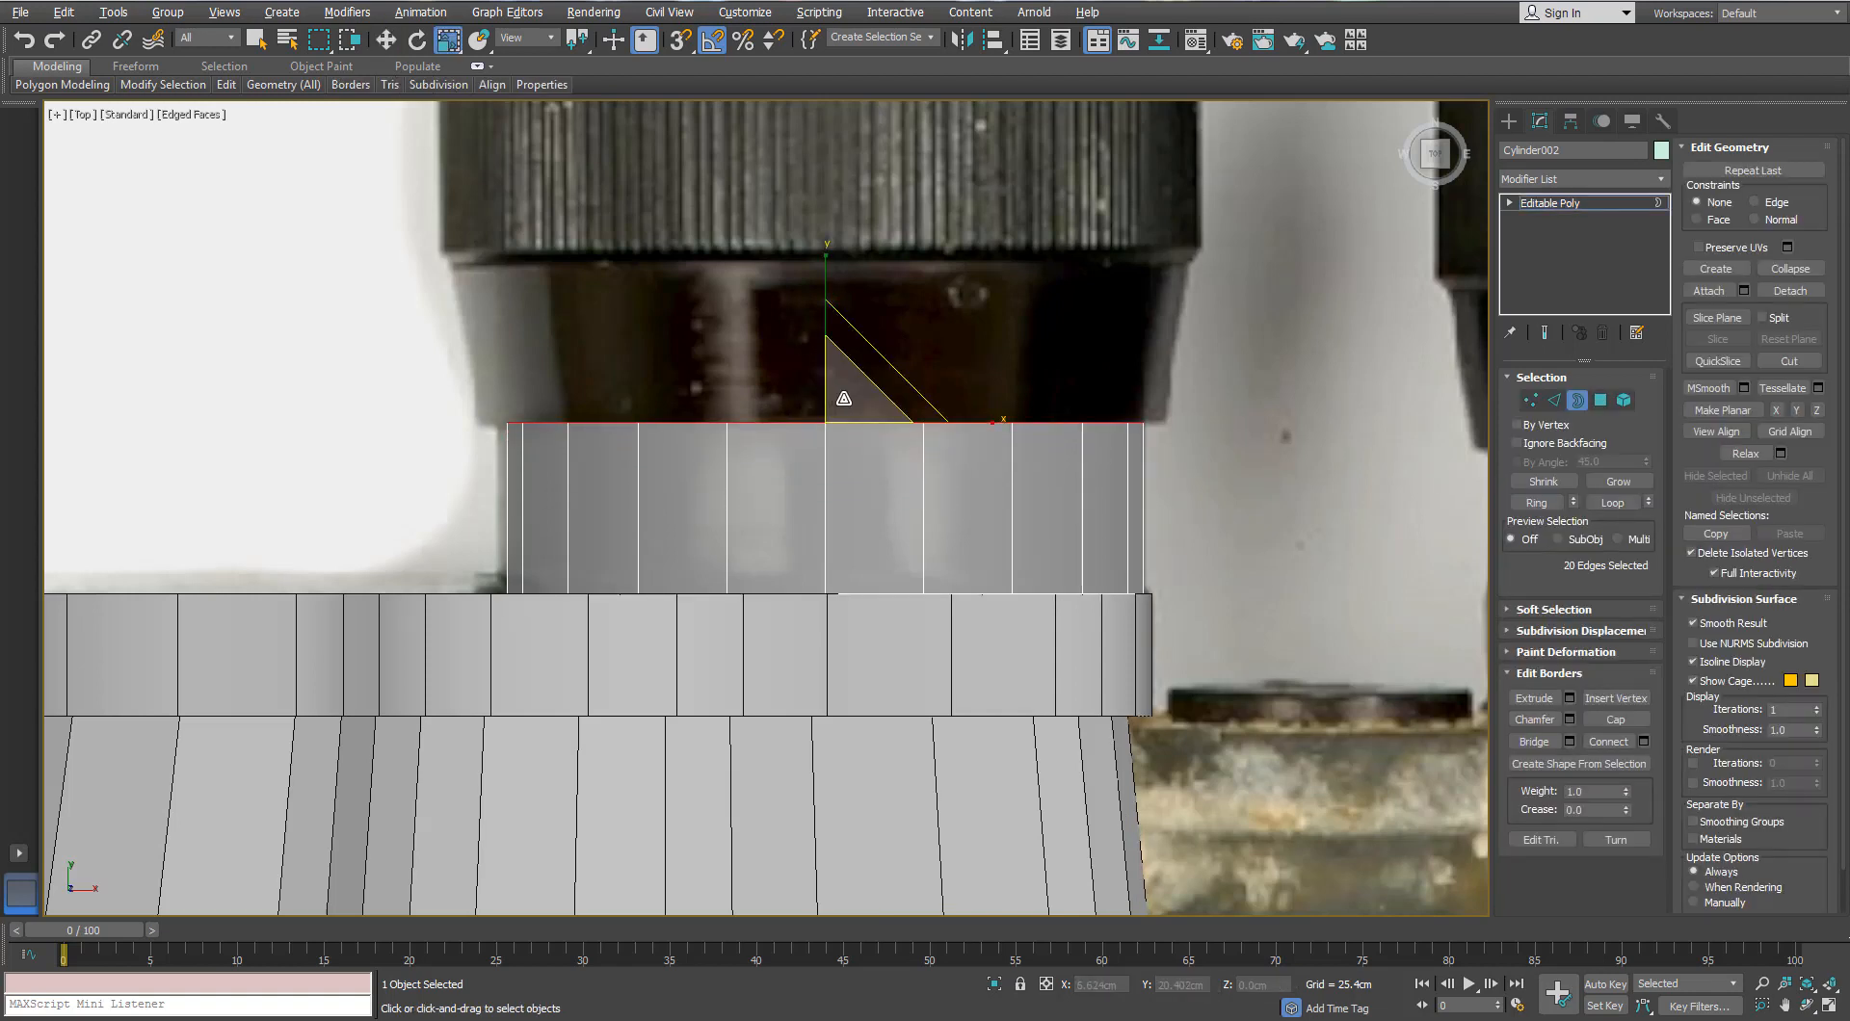
key("w")
left_click_drag(826, 289, 826, 225, "shift")
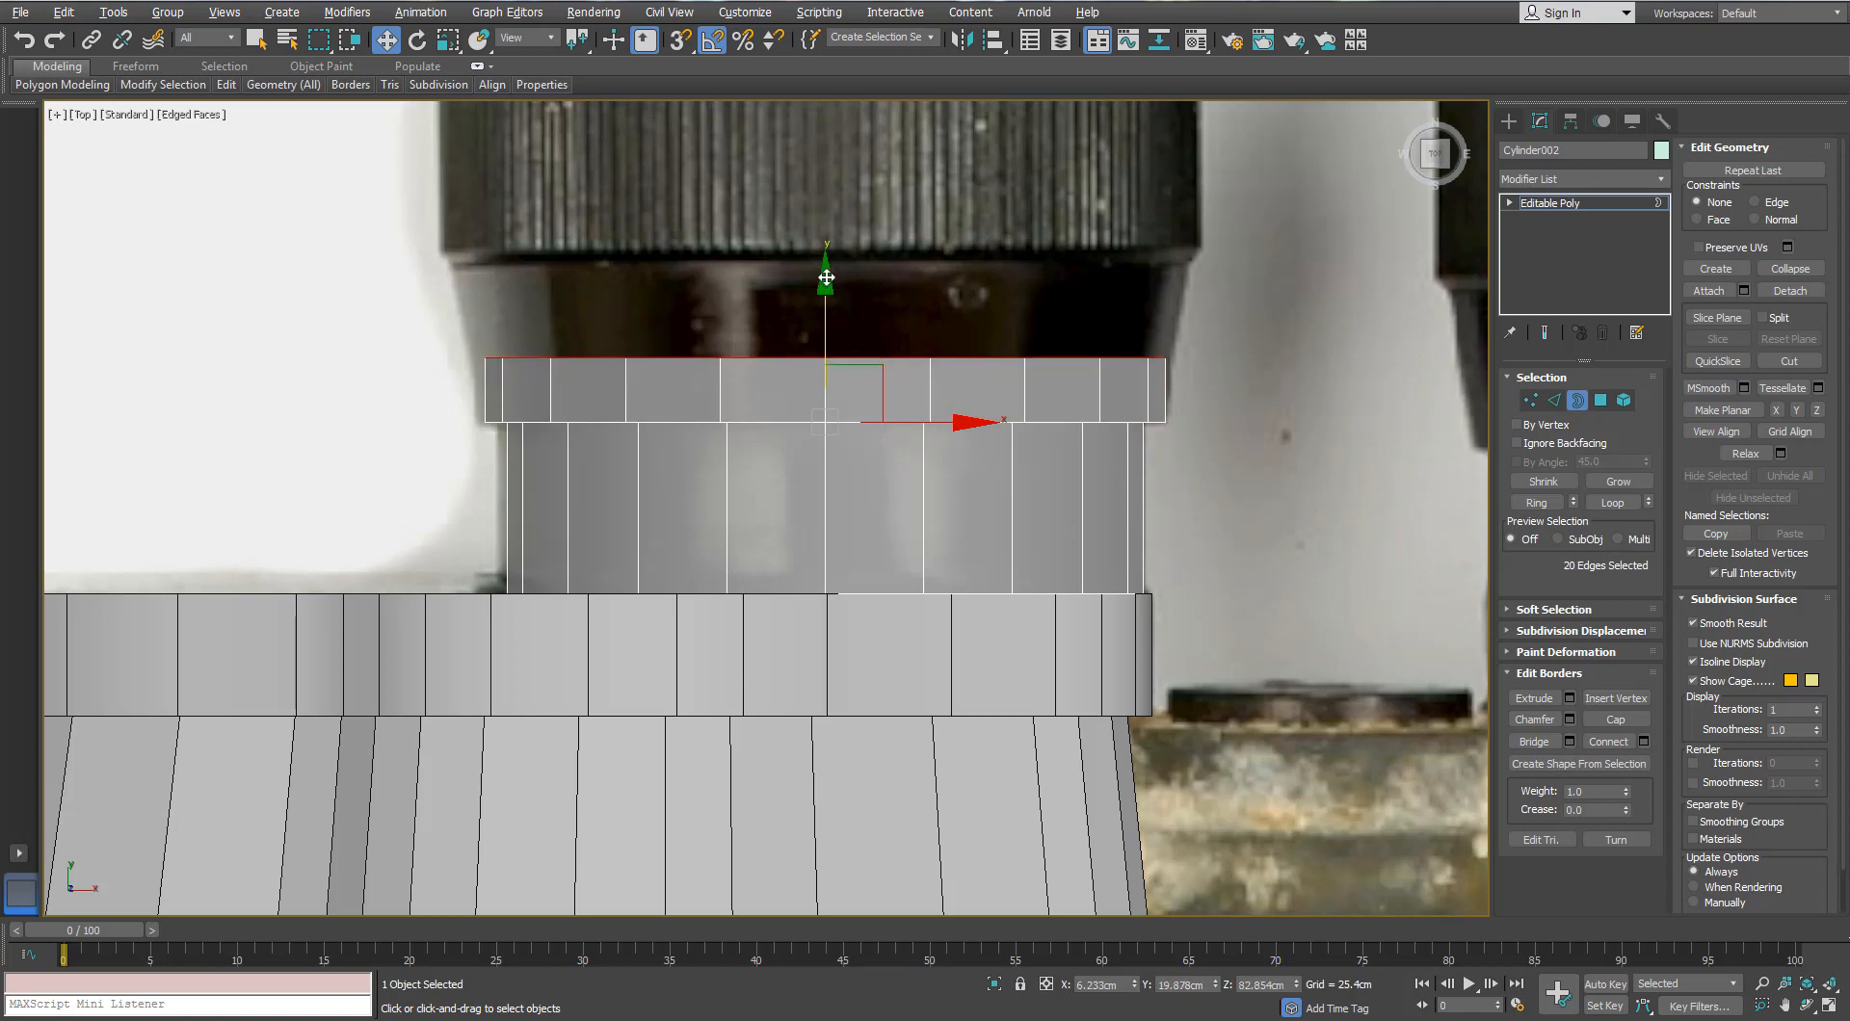
middle_click_drag(826, 269, 807, 428)
left_click_drag(806, 409, 806, 319, "shift")
Step: Widen, extrude, narrow and extrude the border again into stepped eyepiece rings
key("r")
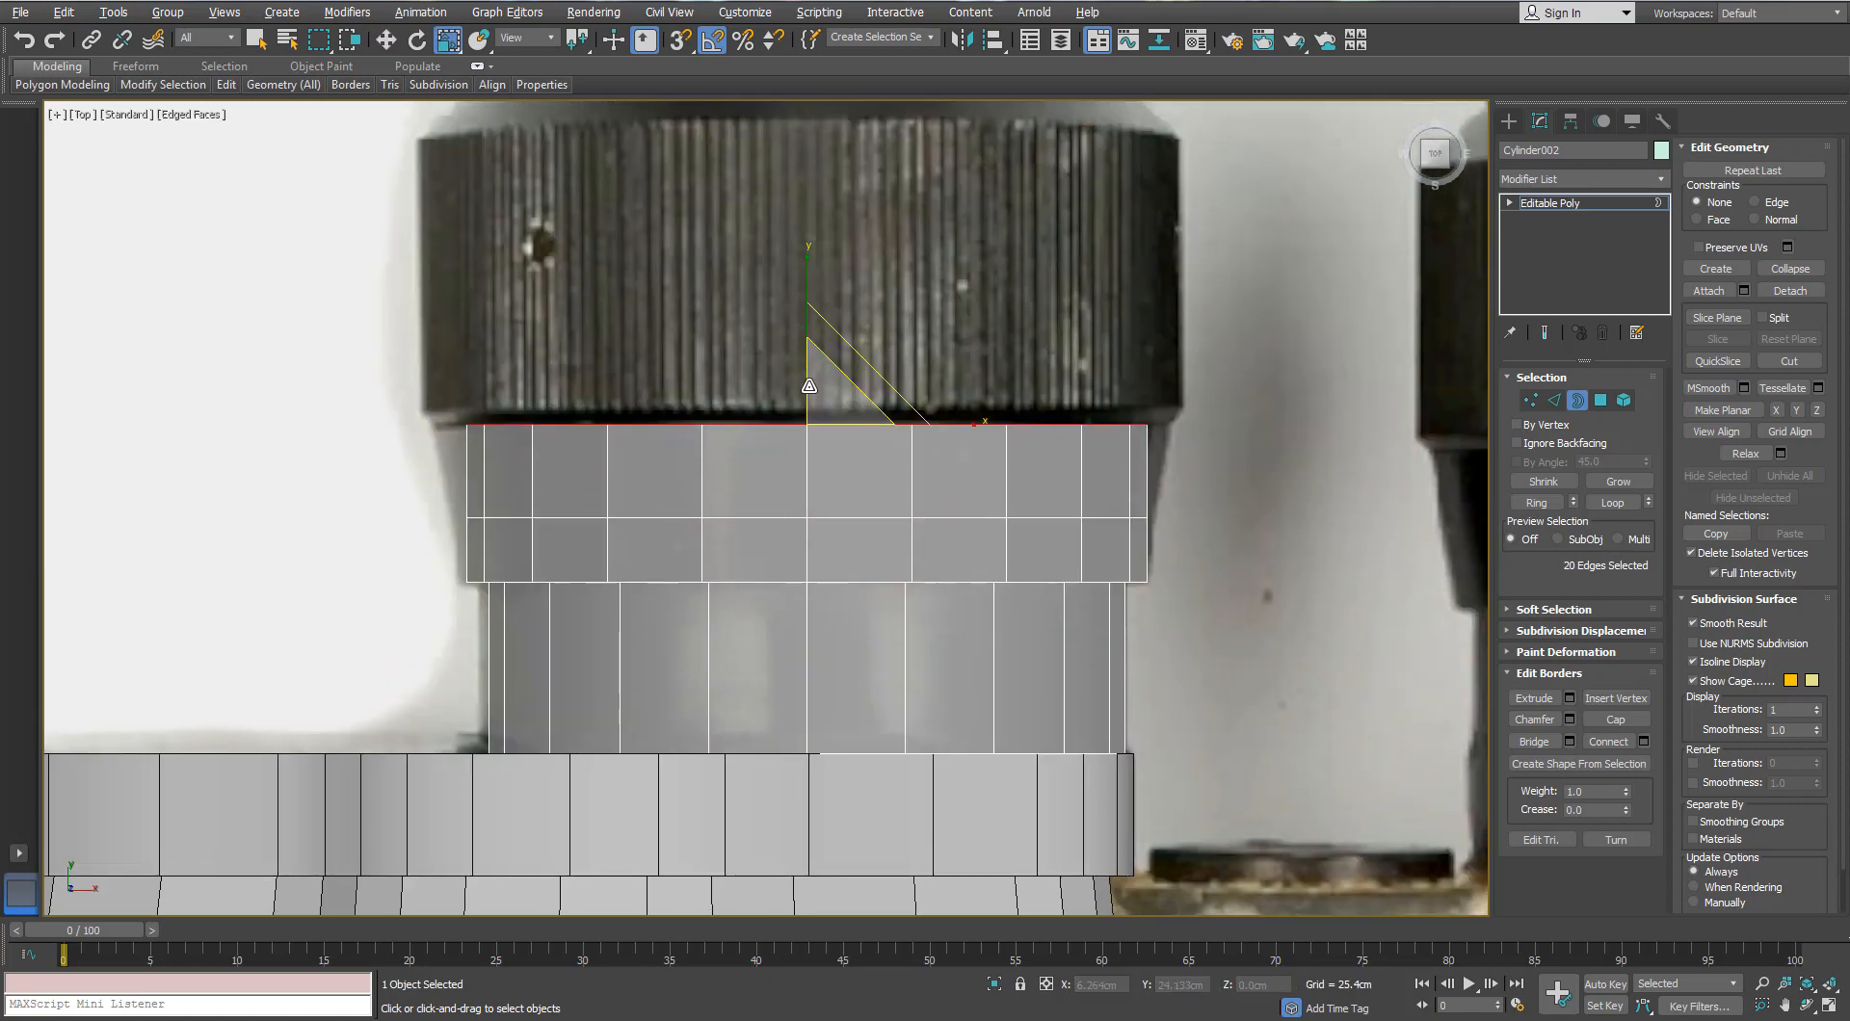
left_click_drag(808, 385, 806, 376)
middle_click_drag(806, 372, 793, 418)
key("w")
left_click_drag(794, 381, 716, 88, "shift")
middle_click_drag(740, 109, 821, 571)
left_click_drag(874, 547, 854, 478, "shift")
key("r")
left_click_drag(887, 554, 874, 578)
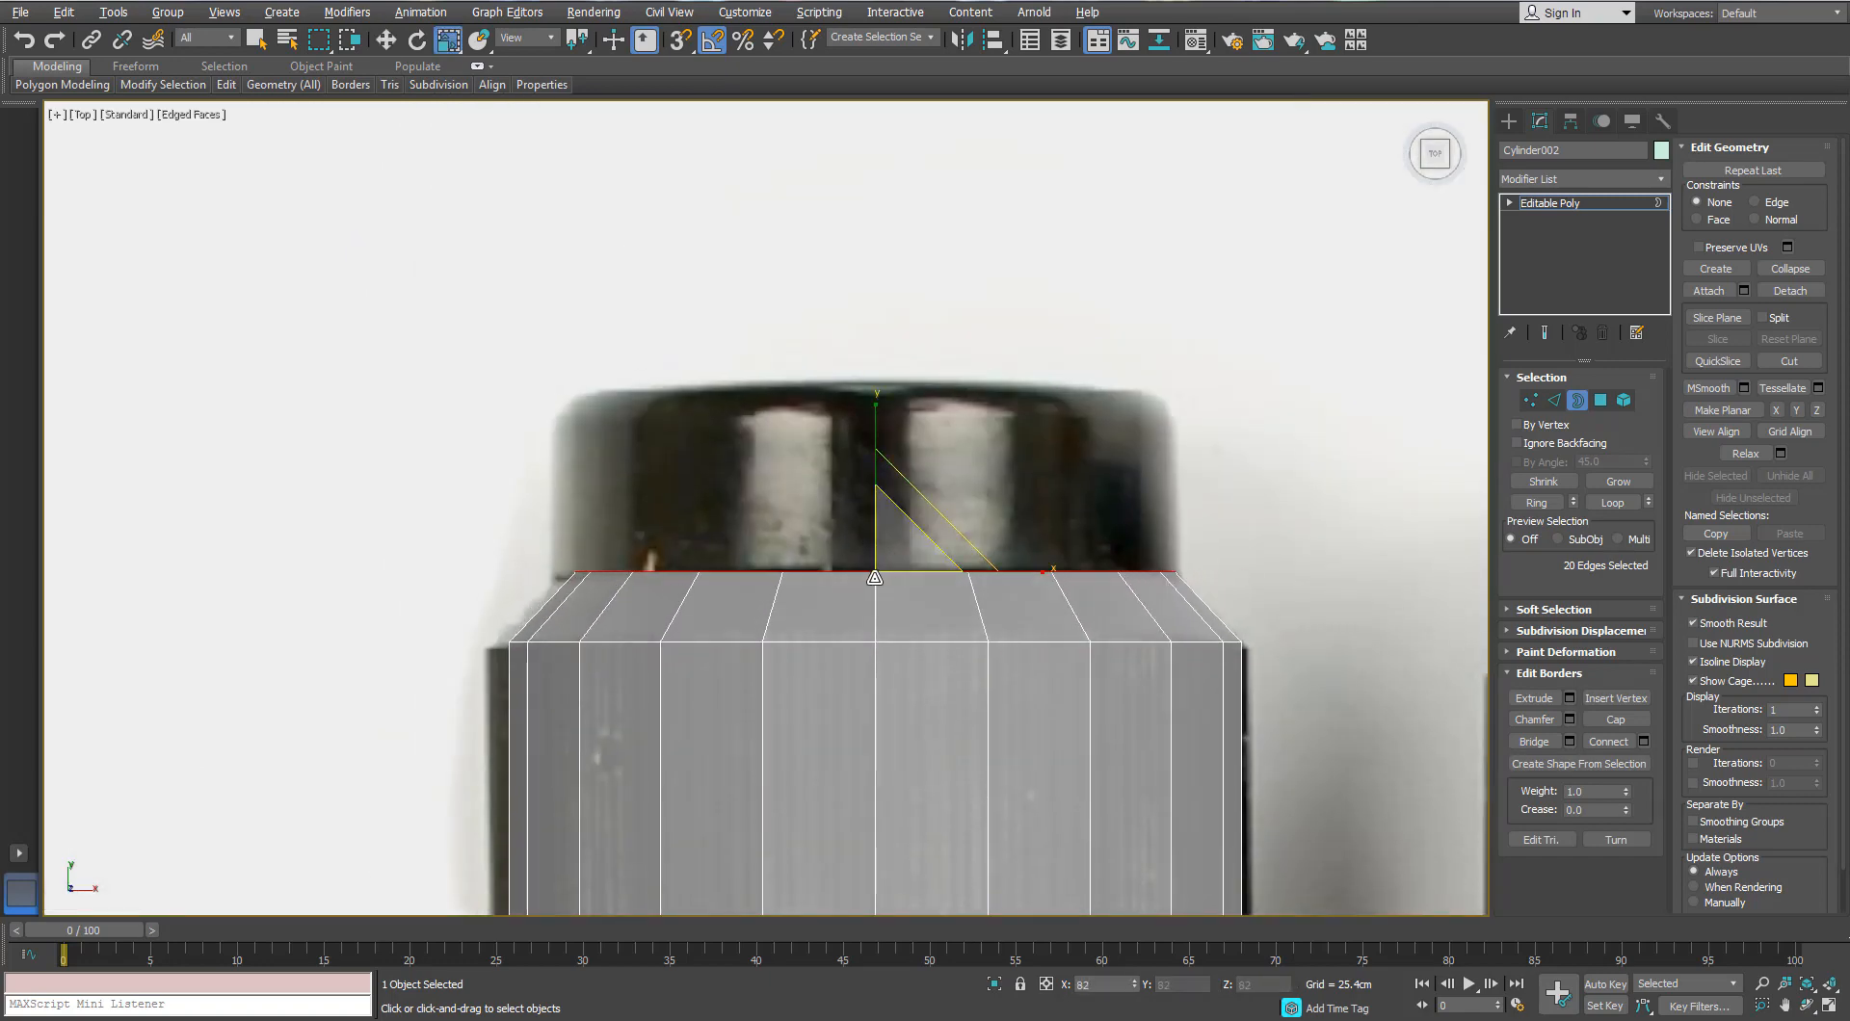
key("w")
left_click_drag(882, 474, 858, 325, "shift")
middle_click_drag(859, 434, 859, 576)
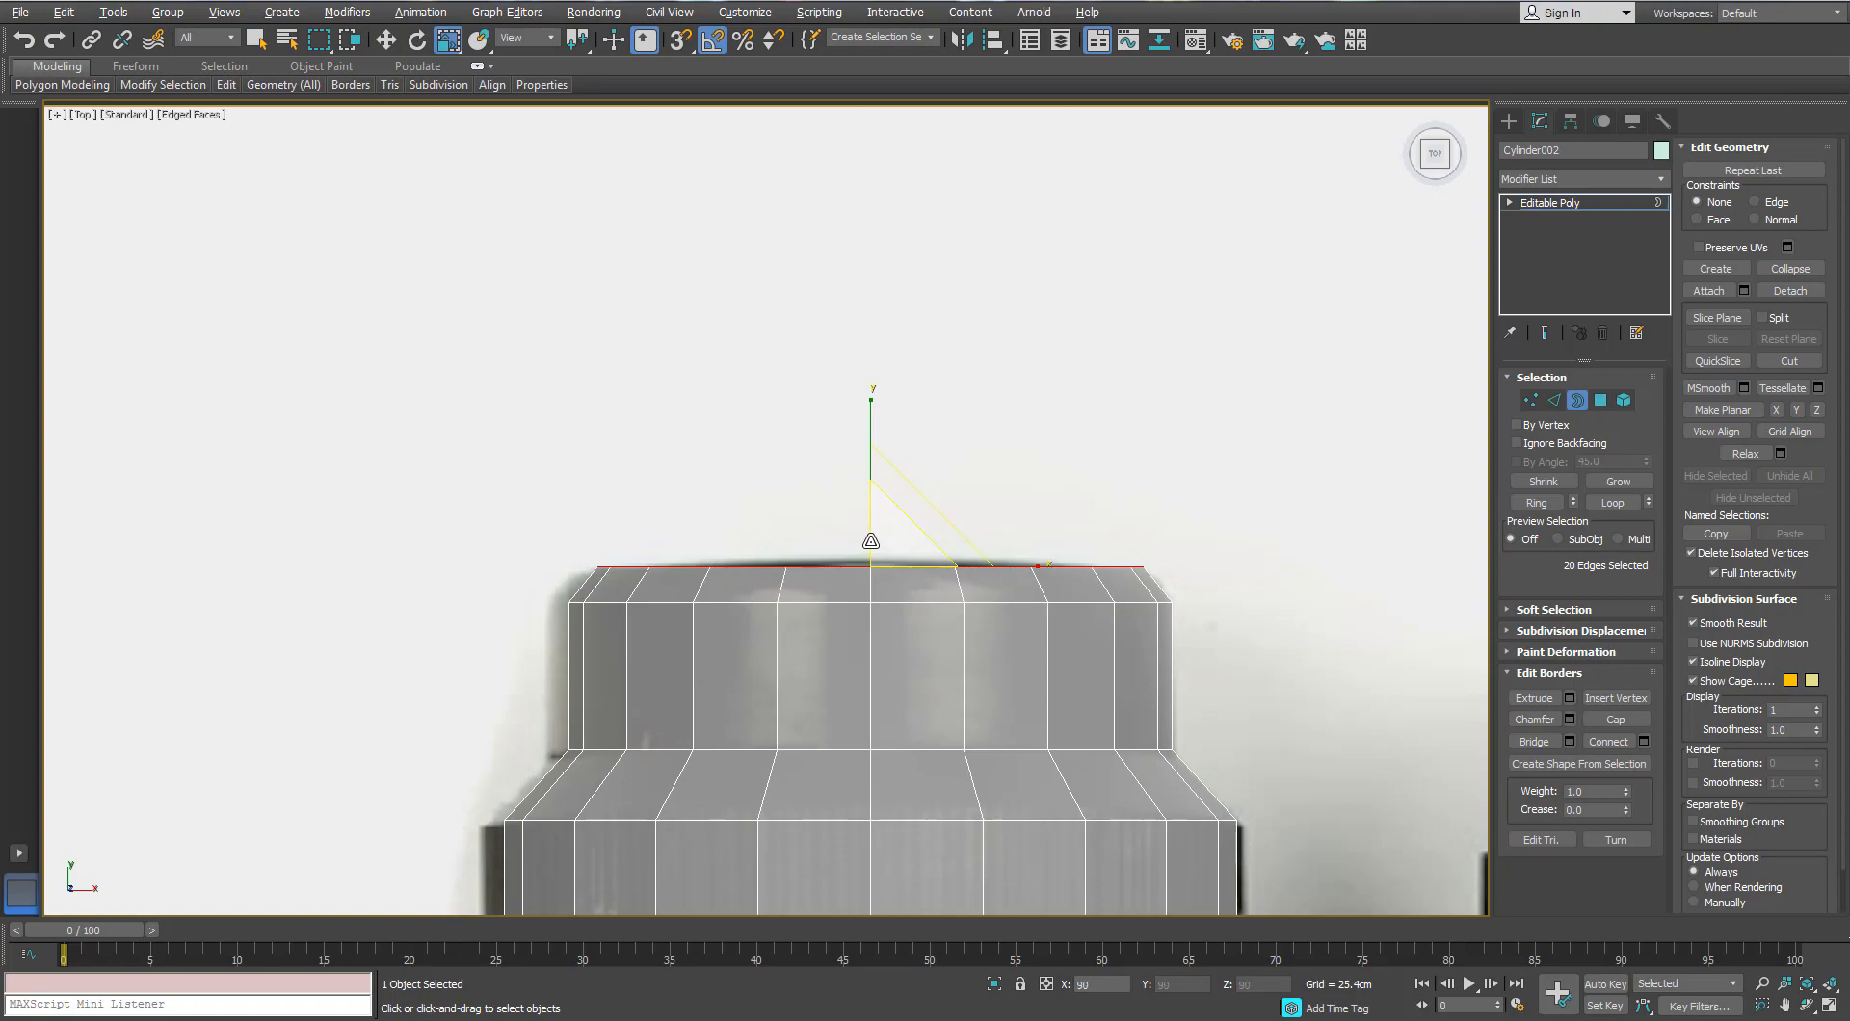
Step: Orbit around the eyepiece in Perspective view and turn off see-through display with Alt+X
key("p")
scroll(896, 529, "down", 5)
middle_click_drag(896, 529, 1061, 454, "alt")
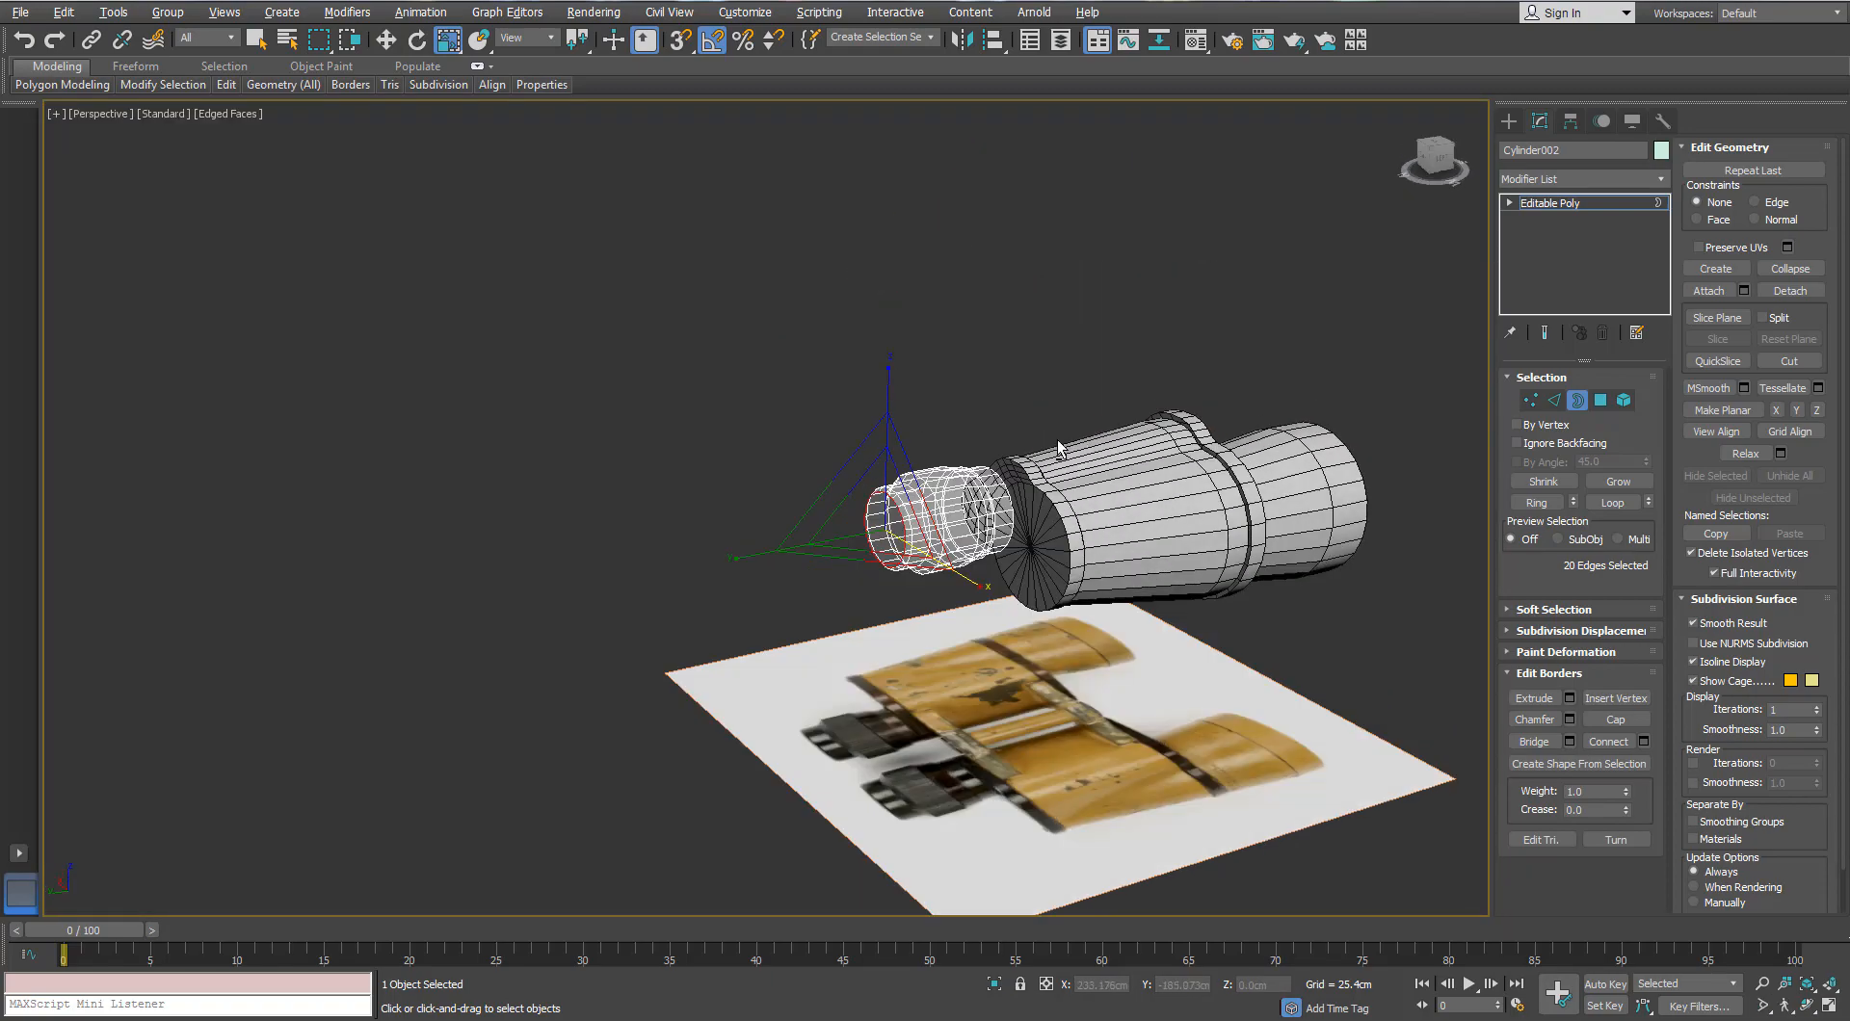
scroll(962, 510, "up", 4)
middle_click_drag(963, 511, 1088, 506, "alt")
scroll(984, 490, "up", 3)
mouse_move(838, 520)
middle_mouse_down("alt")
mouse_move(1043, 497)
mouse_move(735, 512)
mouse_move(655, 530)
mouse_move(626, 564)
middle_mouse_up("alt")
scroll(735, 513, "down", 5)
scroll(655, 530, "up", 4)
key("alt+x")
scroll(655, 530, "up", 2)
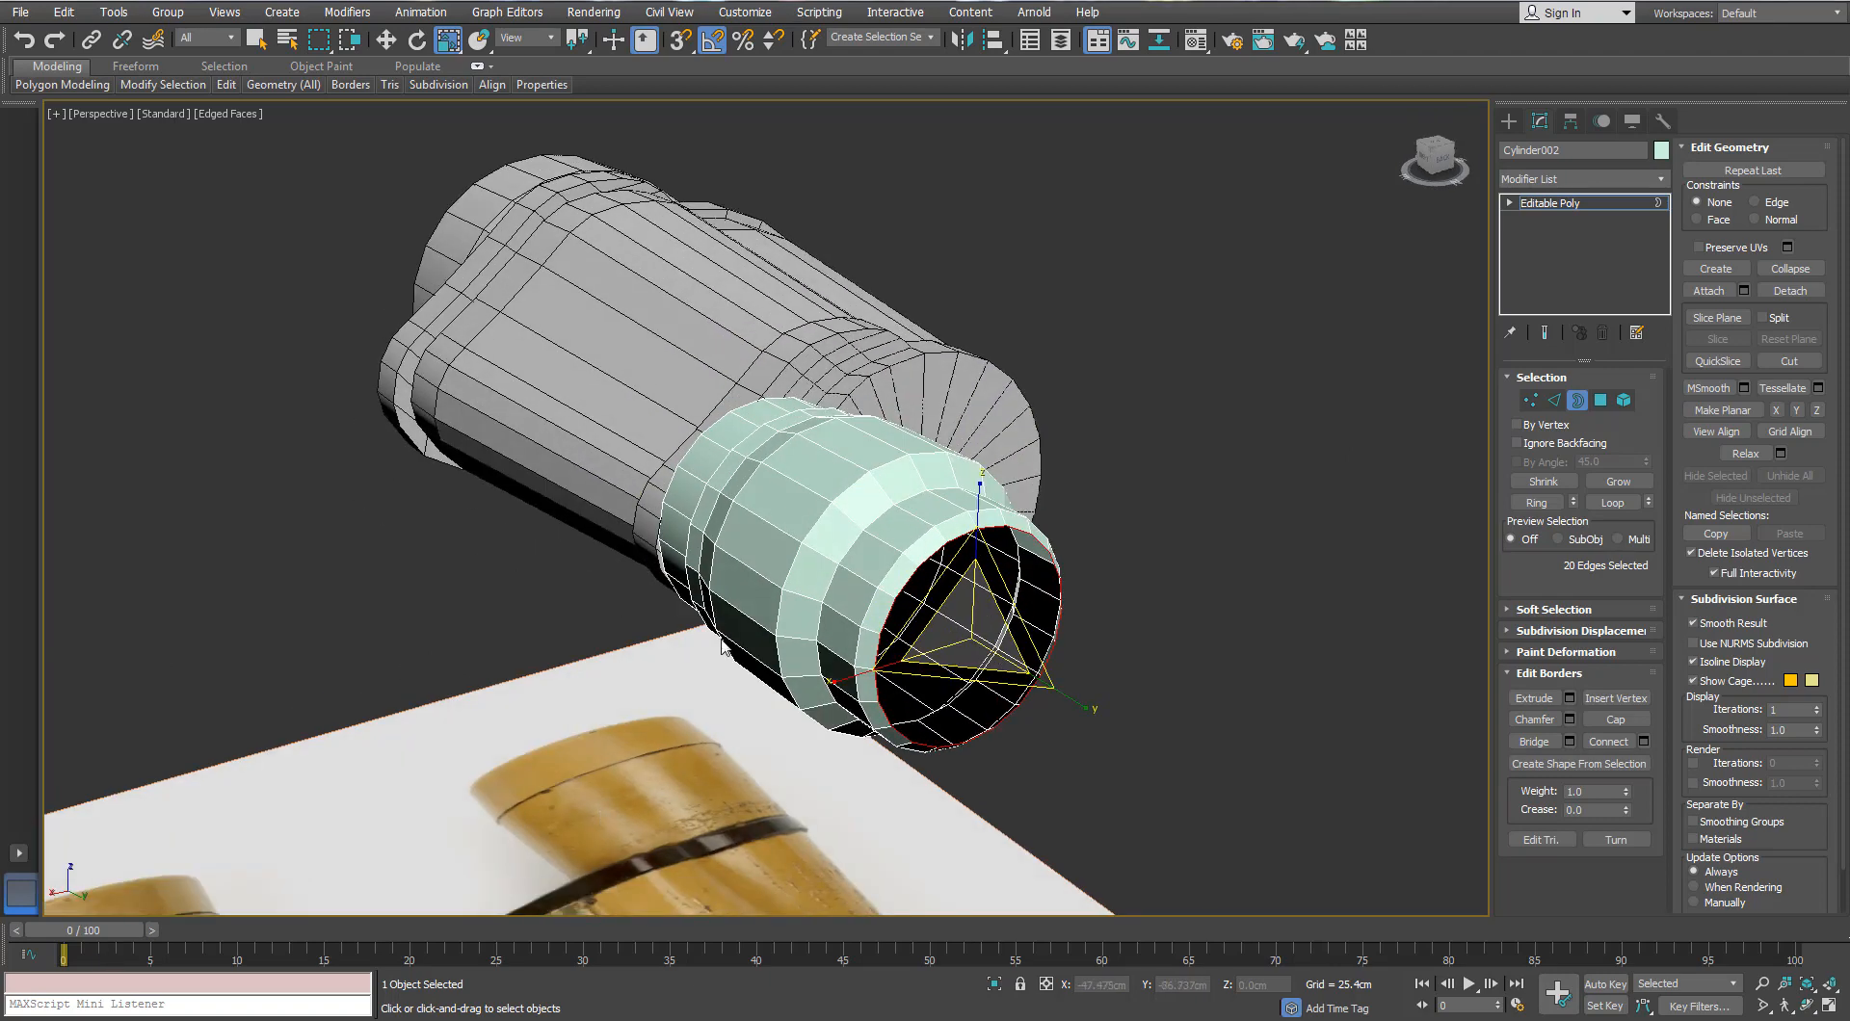
scroll(1084, 622, "up", 4)
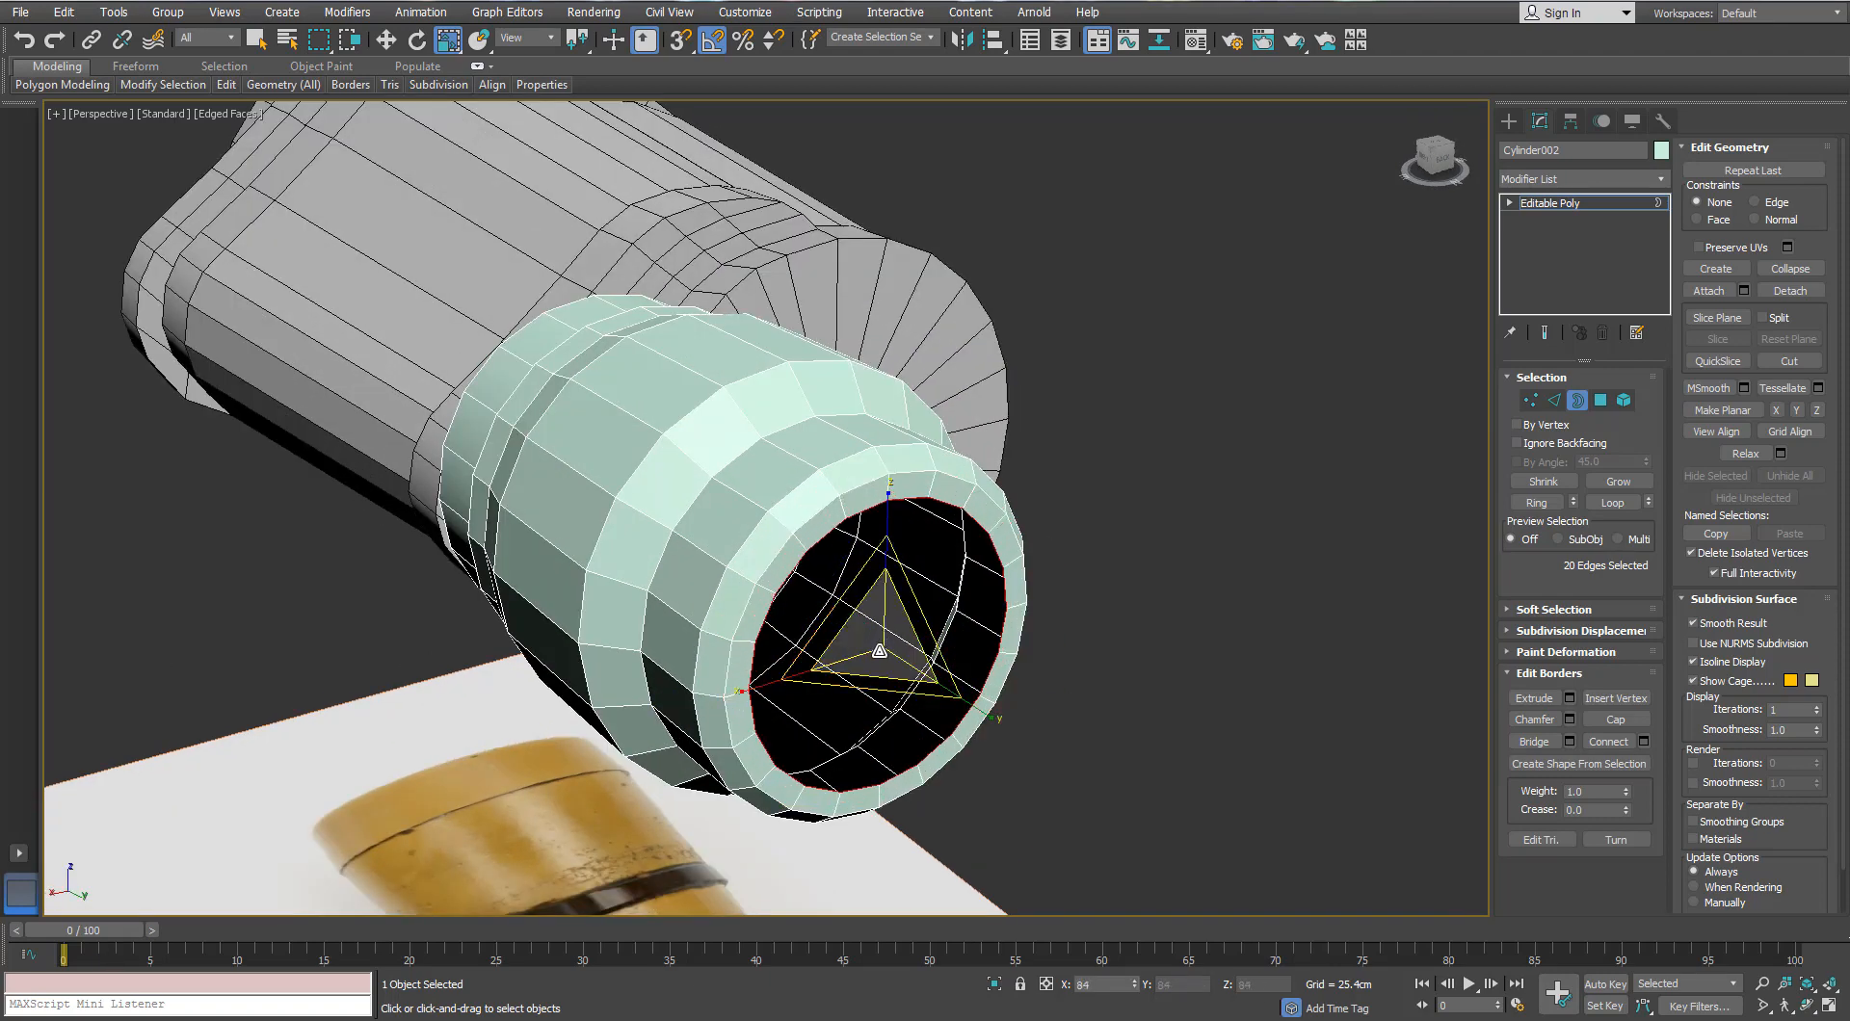
Step: Scale the opening's border inward, try collapsing it, then undo the collapse
left_click_drag(880, 650, 839, 629)
key("w")
scroll(878, 642, "up", 3)
middle_click_drag(839, 629, 864, 668, "alt")
key("r")
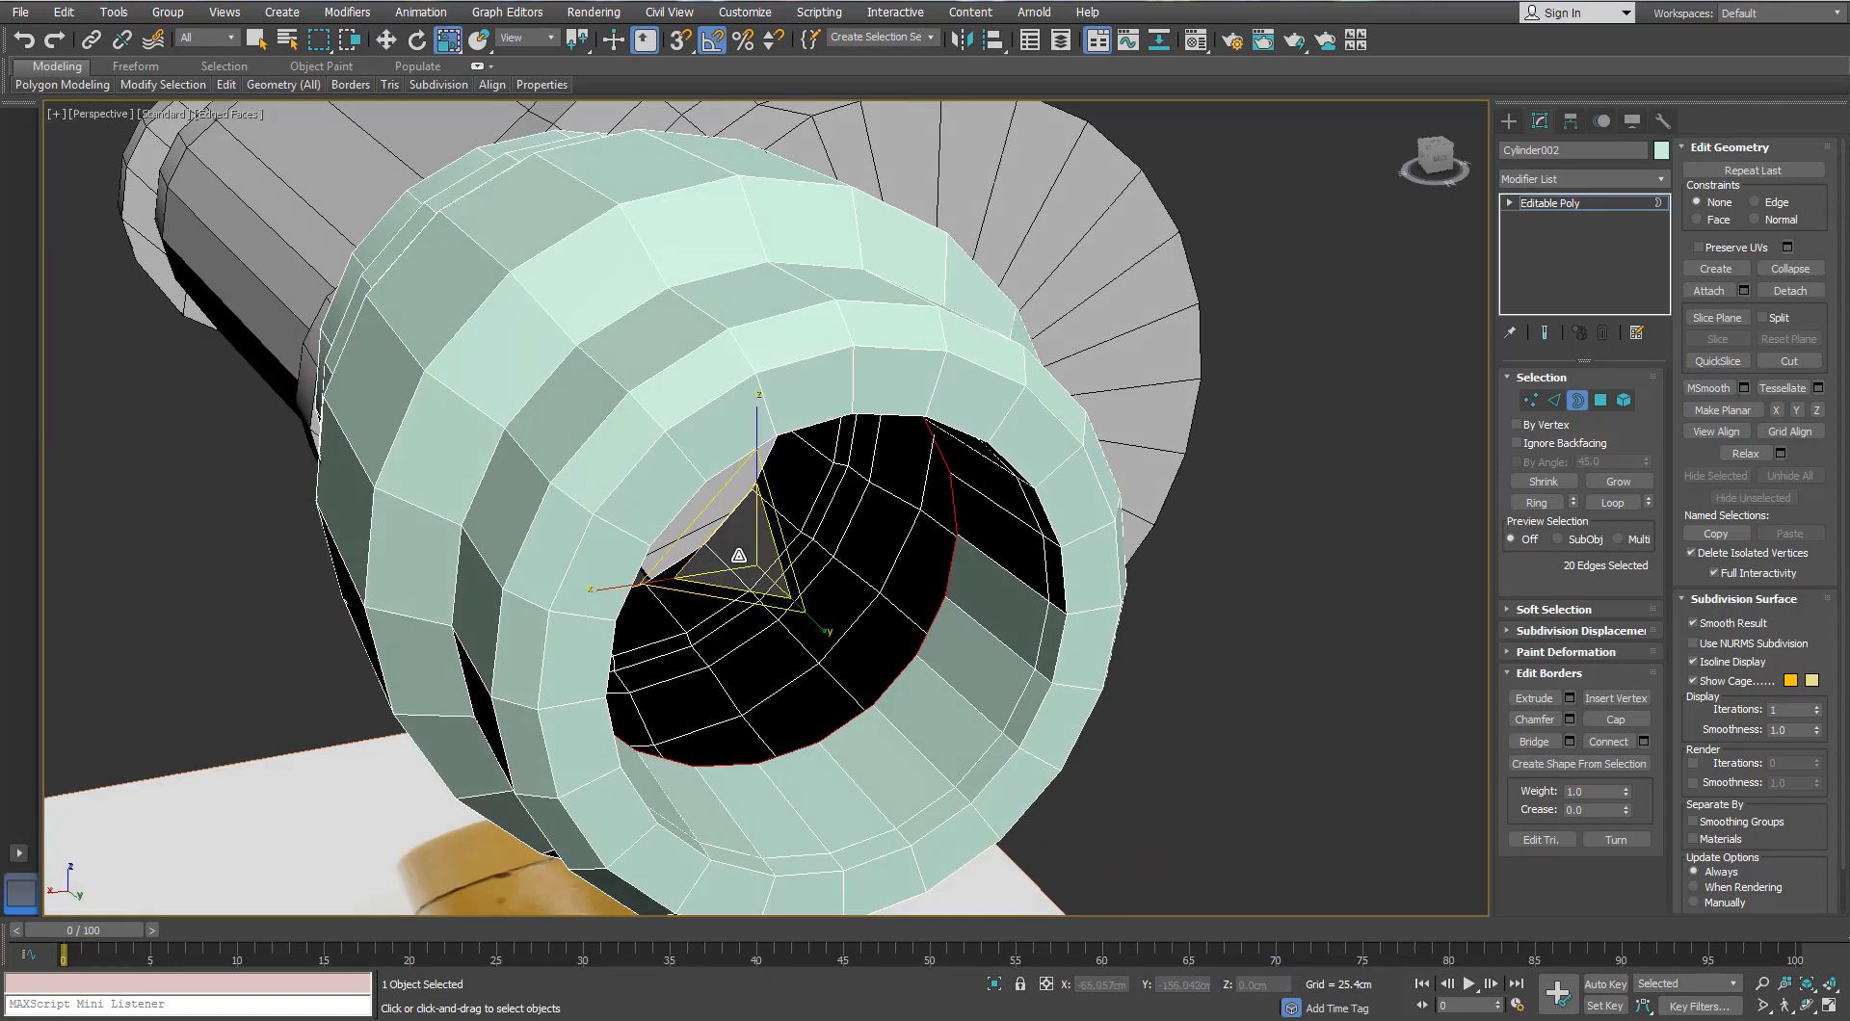
left_click_drag(731, 569, 790, 575)
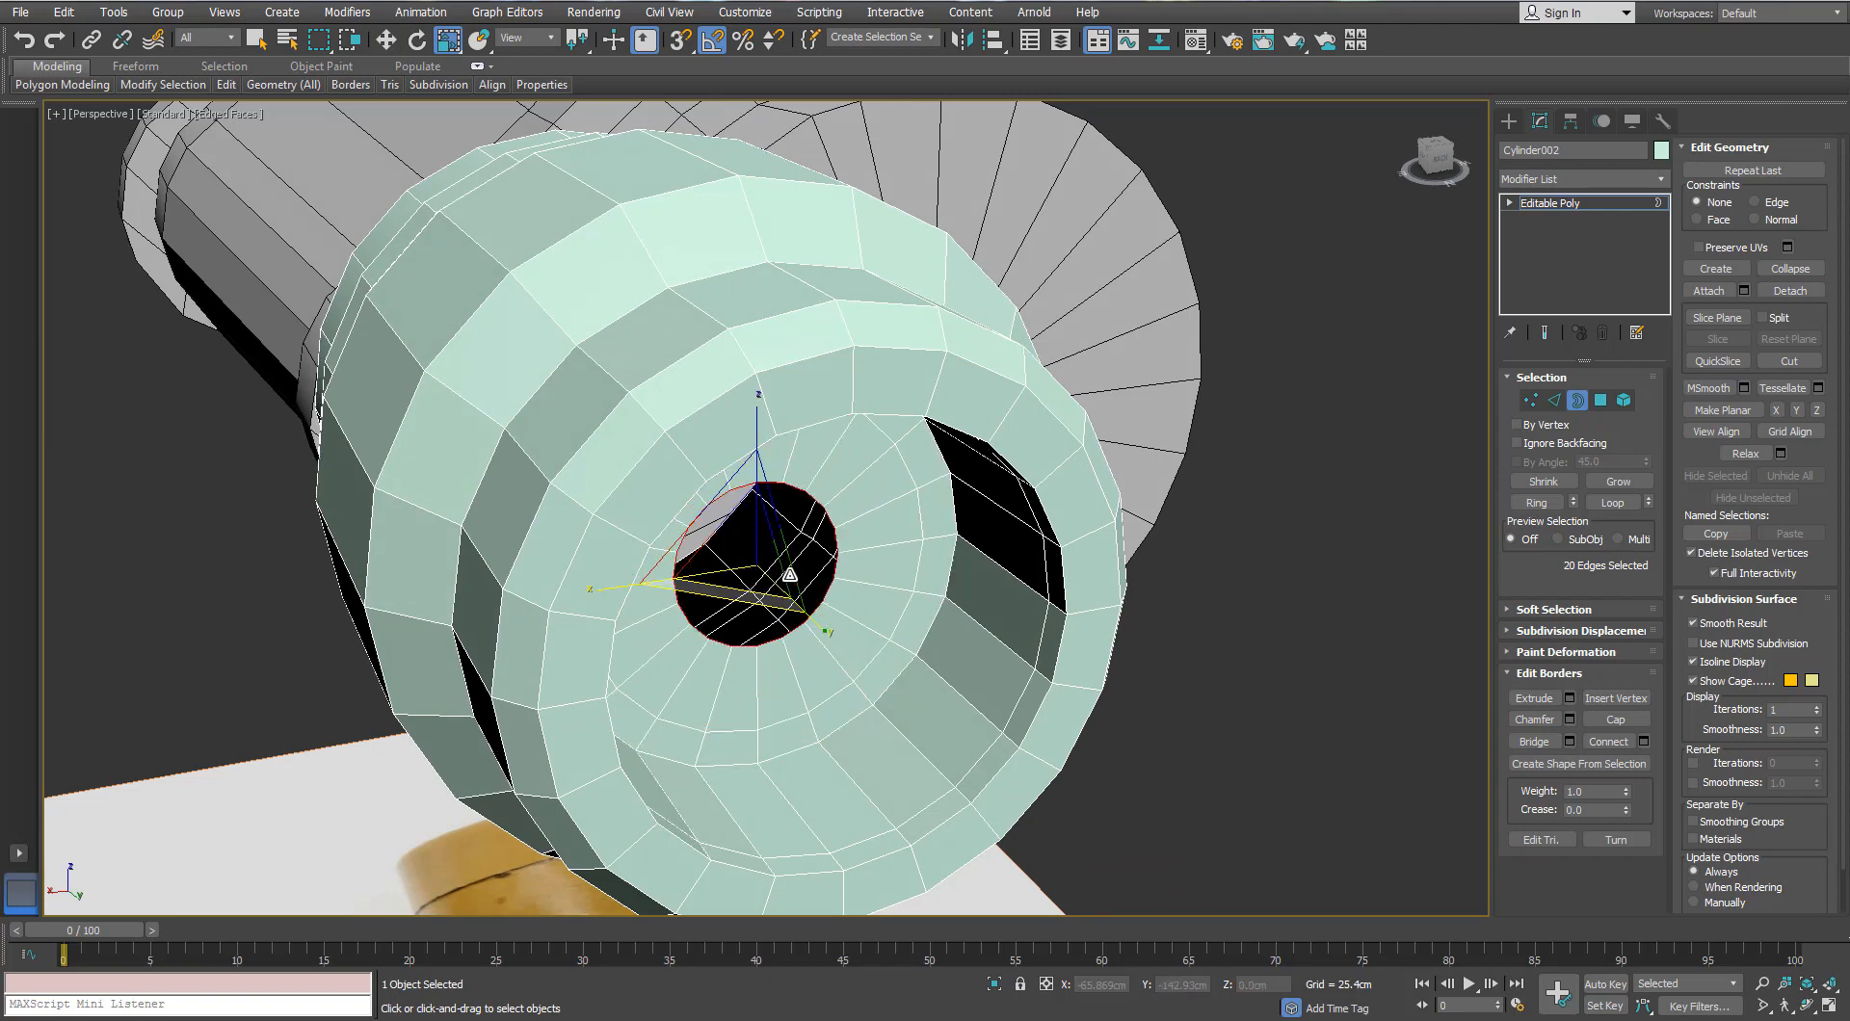
right_click(825, 520)
left_click(760, 319)
scroll(809, 605, "down", 3)
key("ctrl+z")
Step: Add an inward ring of faces, collapse the opening to one centre vertex, and exit Border mode
key("w")
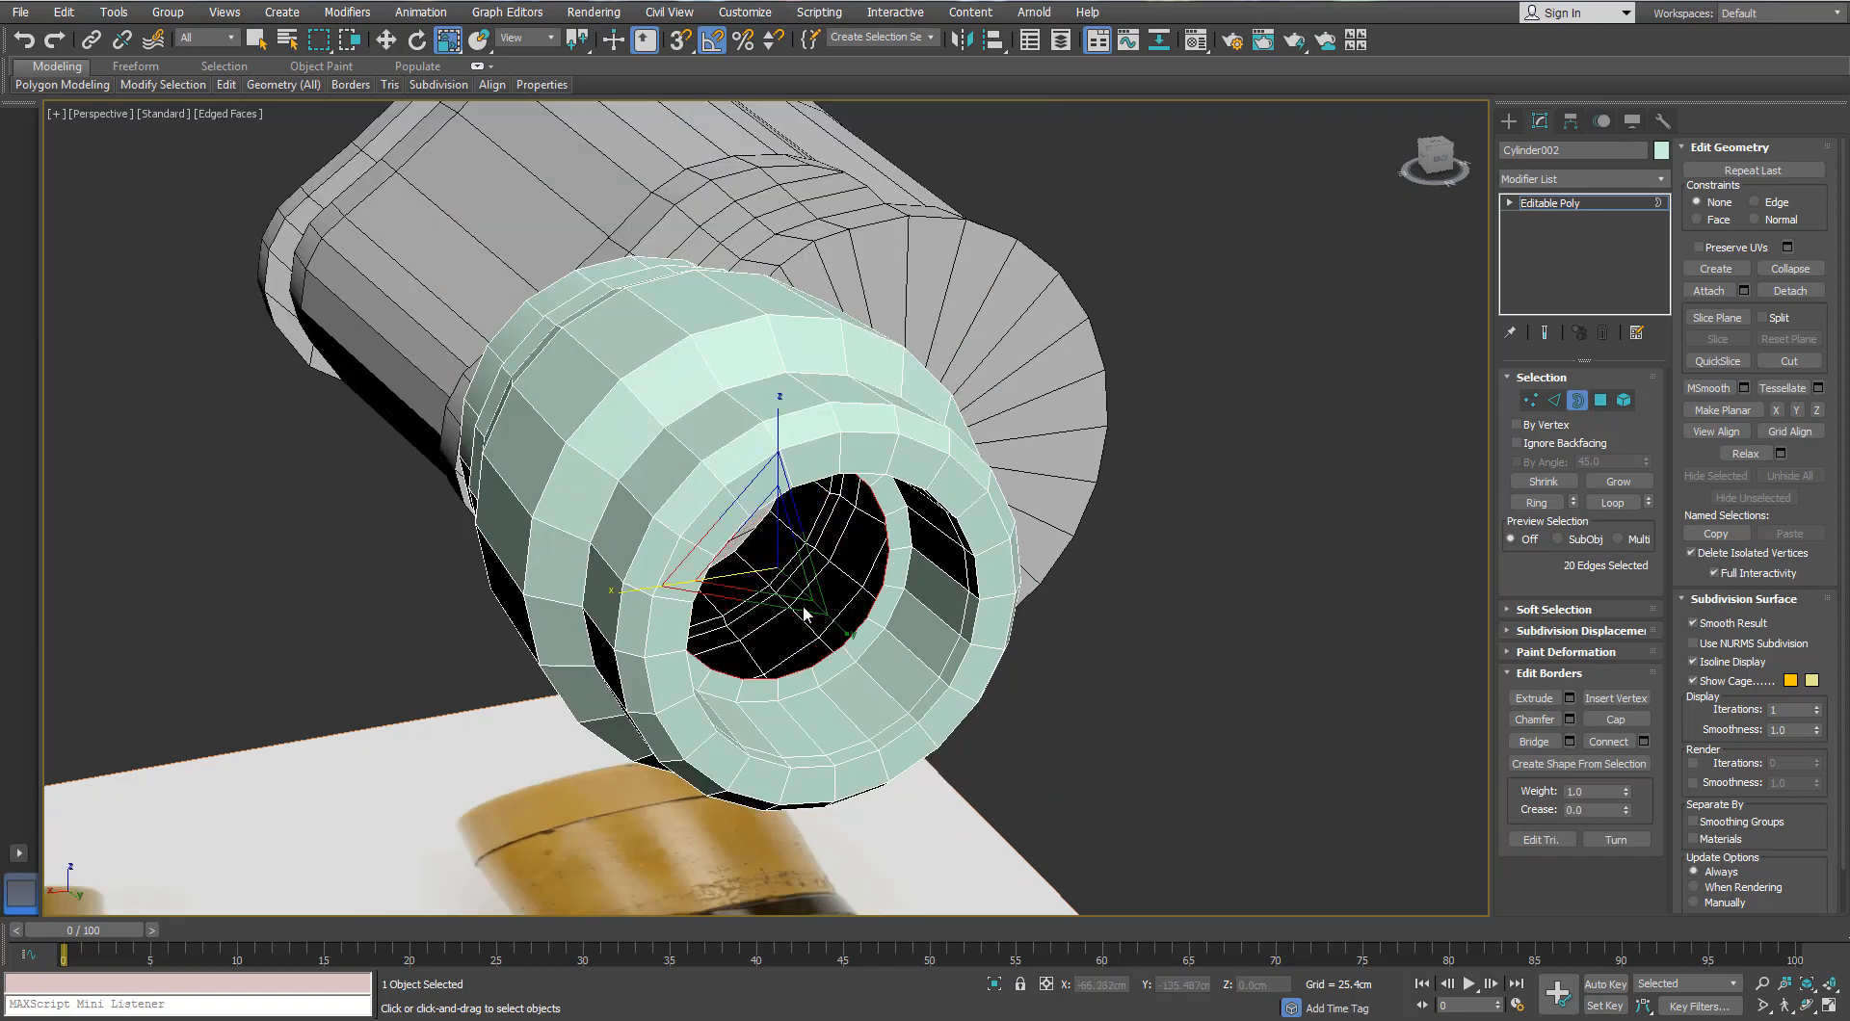
scroll(790, 602, "up", 3)
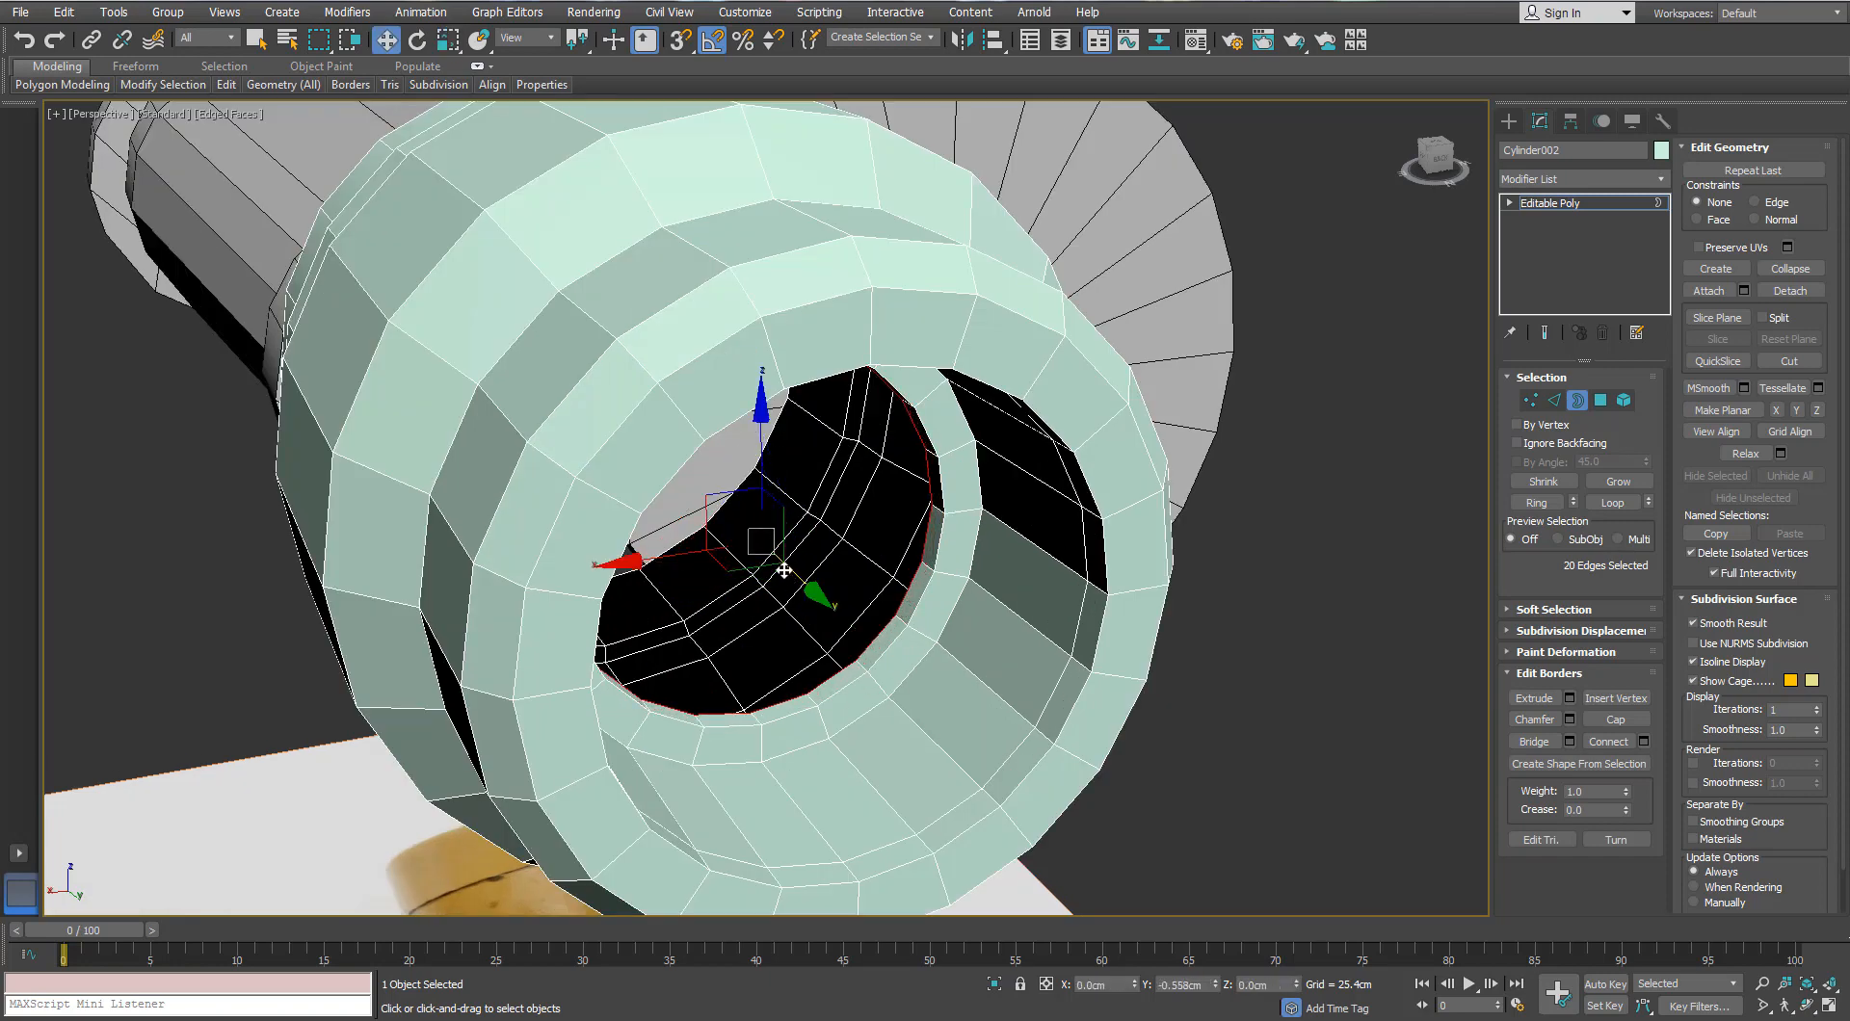
key("r")
left_click_drag(752, 508, 735, 551, "shift")
right_click(837, 445)
left_click(806, 247)
scroll(761, 467, "down", 3)
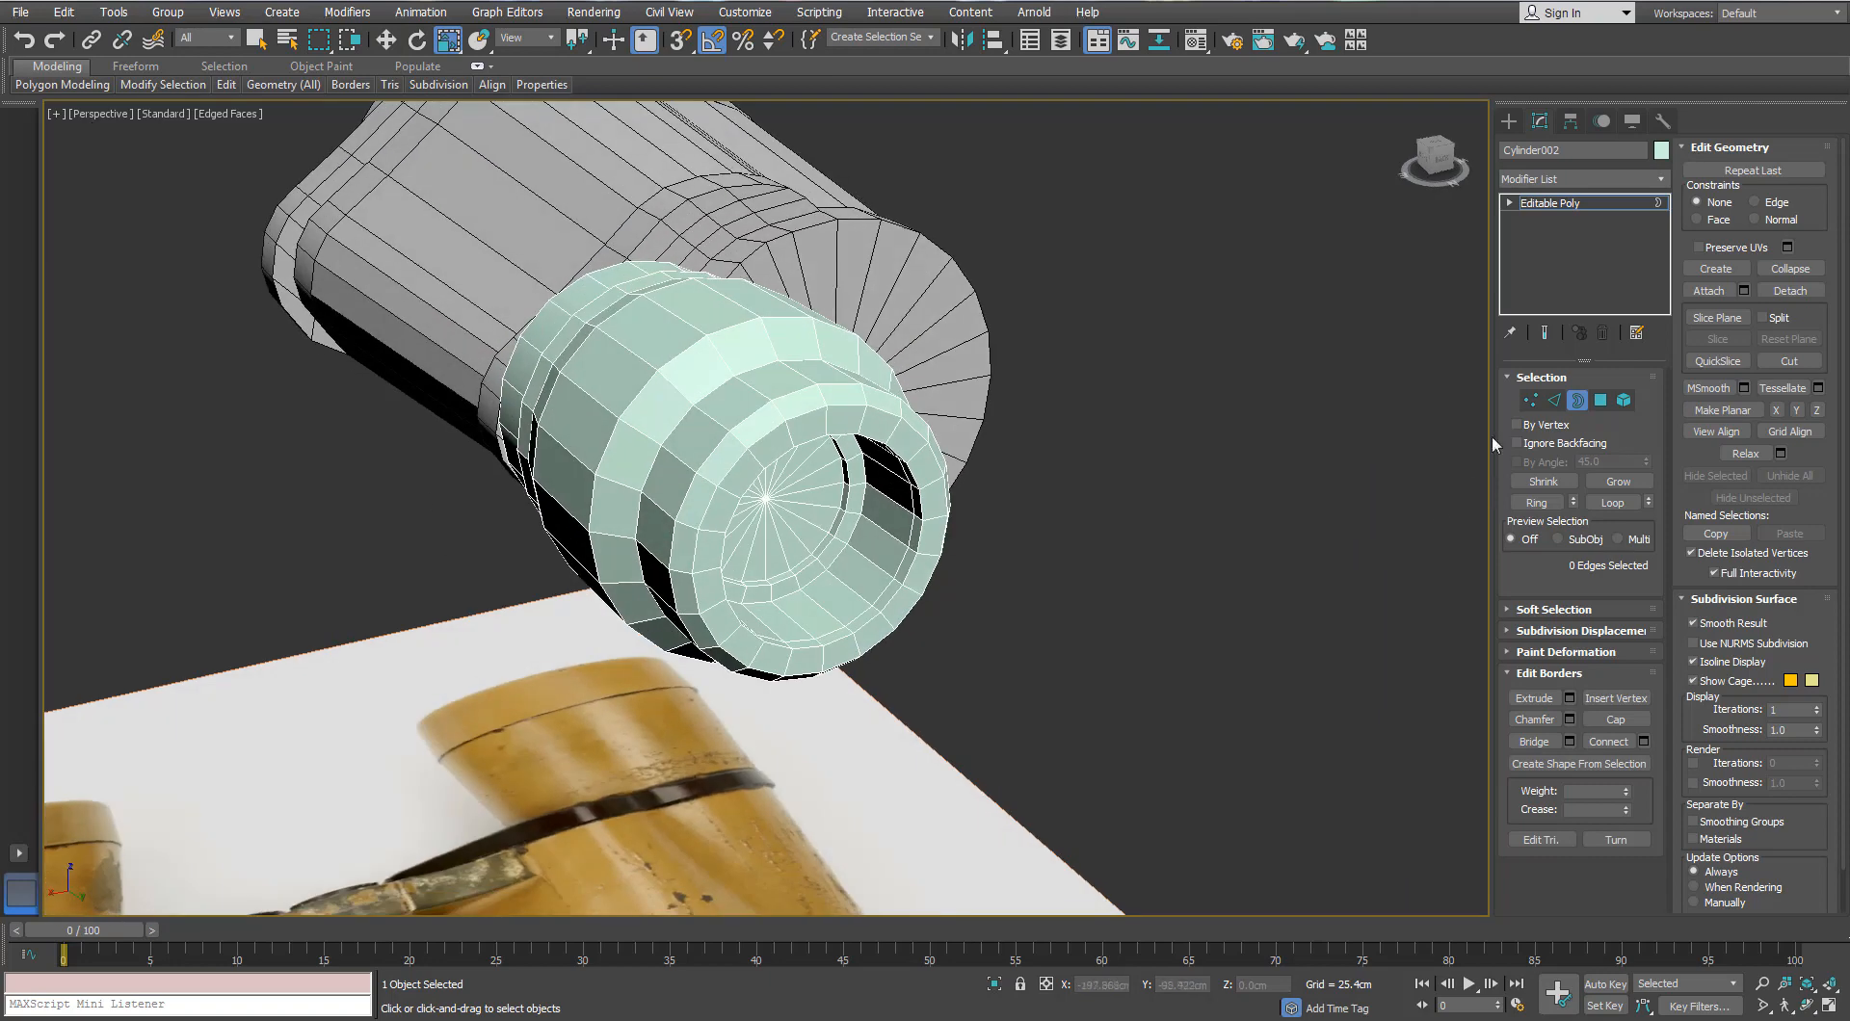
left_click(1577, 400)
middle_click_drag(675, 564, 825, 508, "alt")
scroll(825, 508, "up", 4)
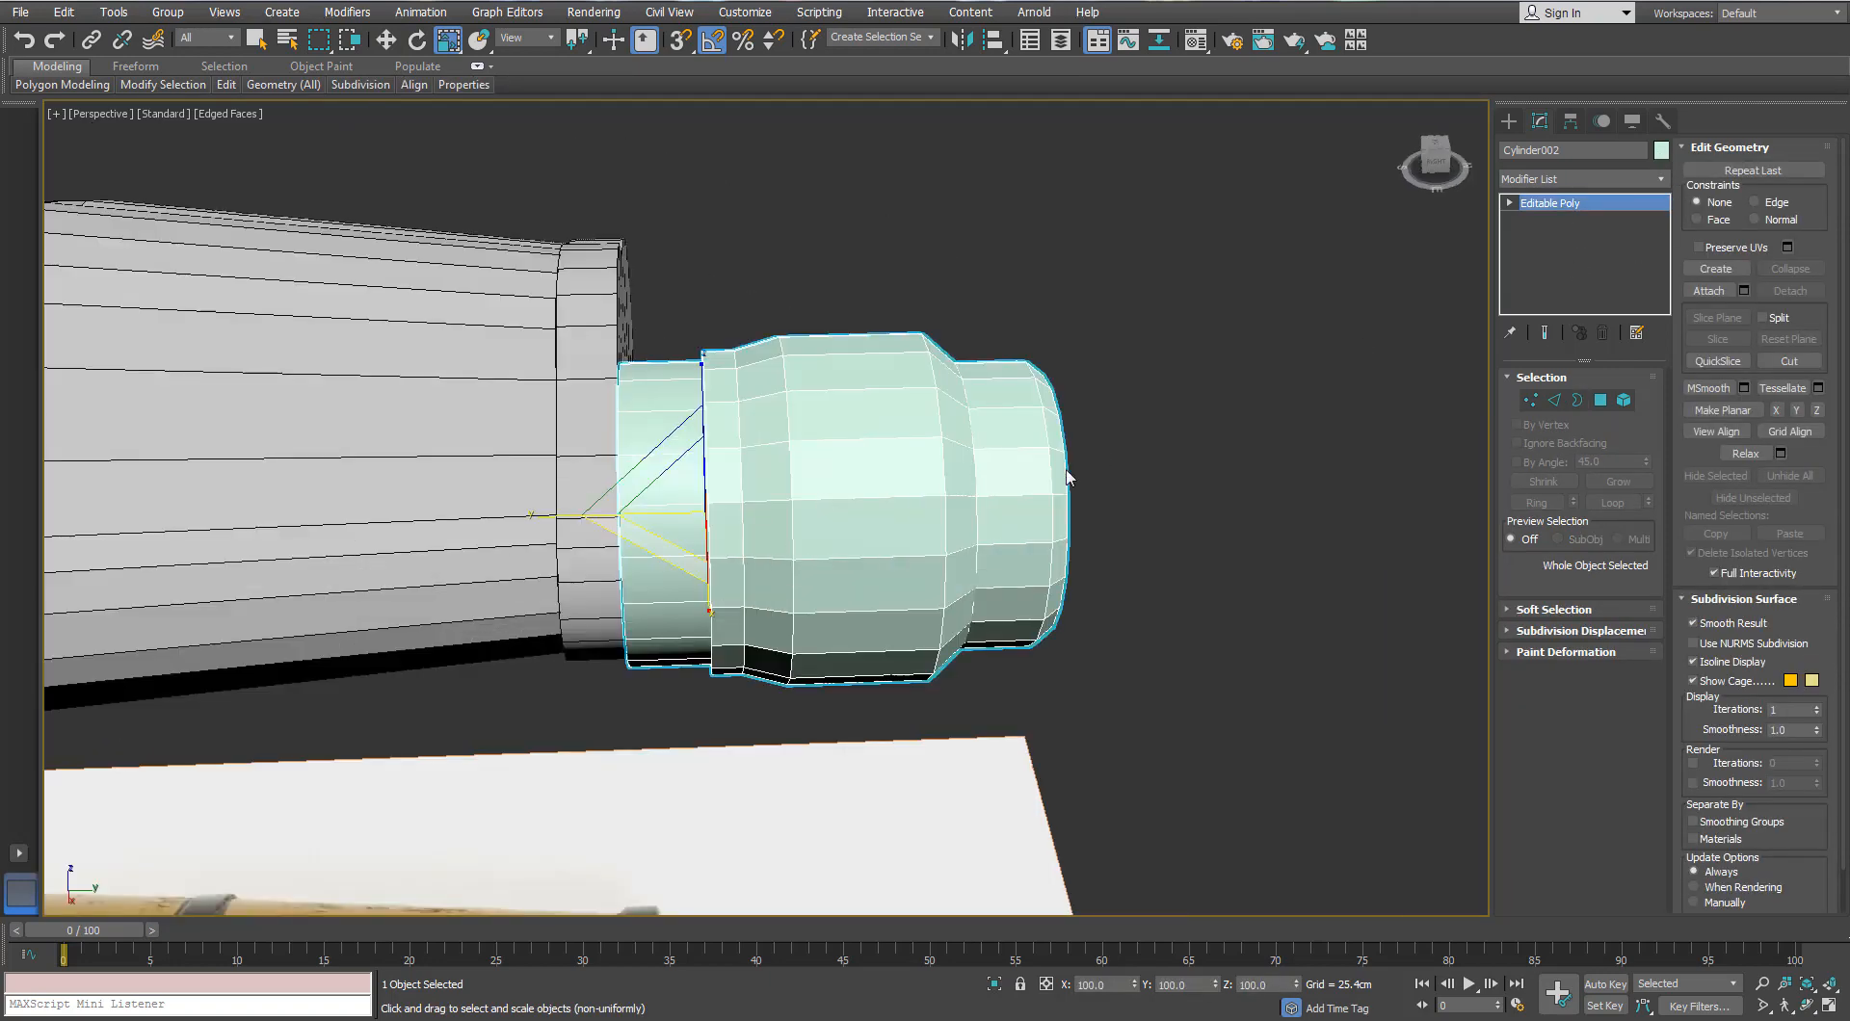
Step: Give the eyepiece a dark object colour and the default grey material from the Material Editor
left_click(975, 527)
left_click(1241, 587)
key("m")
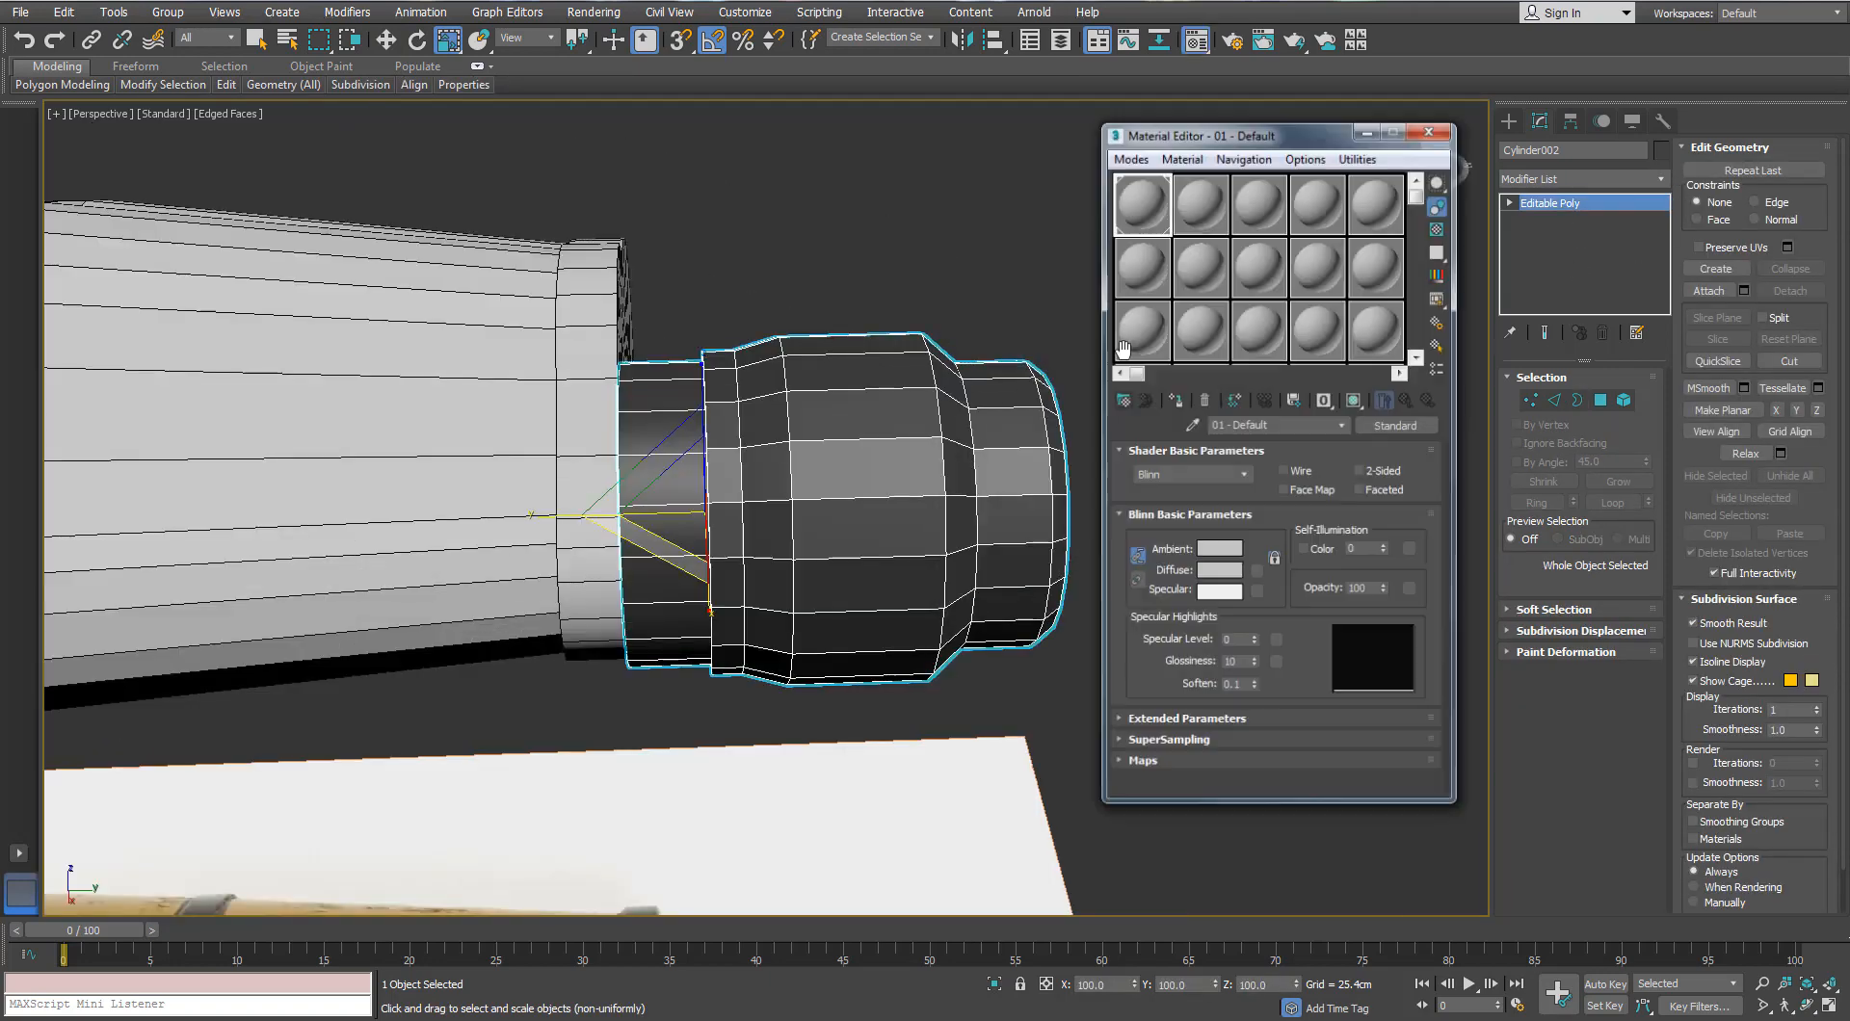
left_click(1181, 399)
left_click(1432, 131)
Step: Select the ring around the barrel and convert it to Editable Poly
scroll(1098, 421, "down", 4)
middle_click_drag(1097, 421, 901, 399, "alt")
scroll(766, 414, "up", 2)
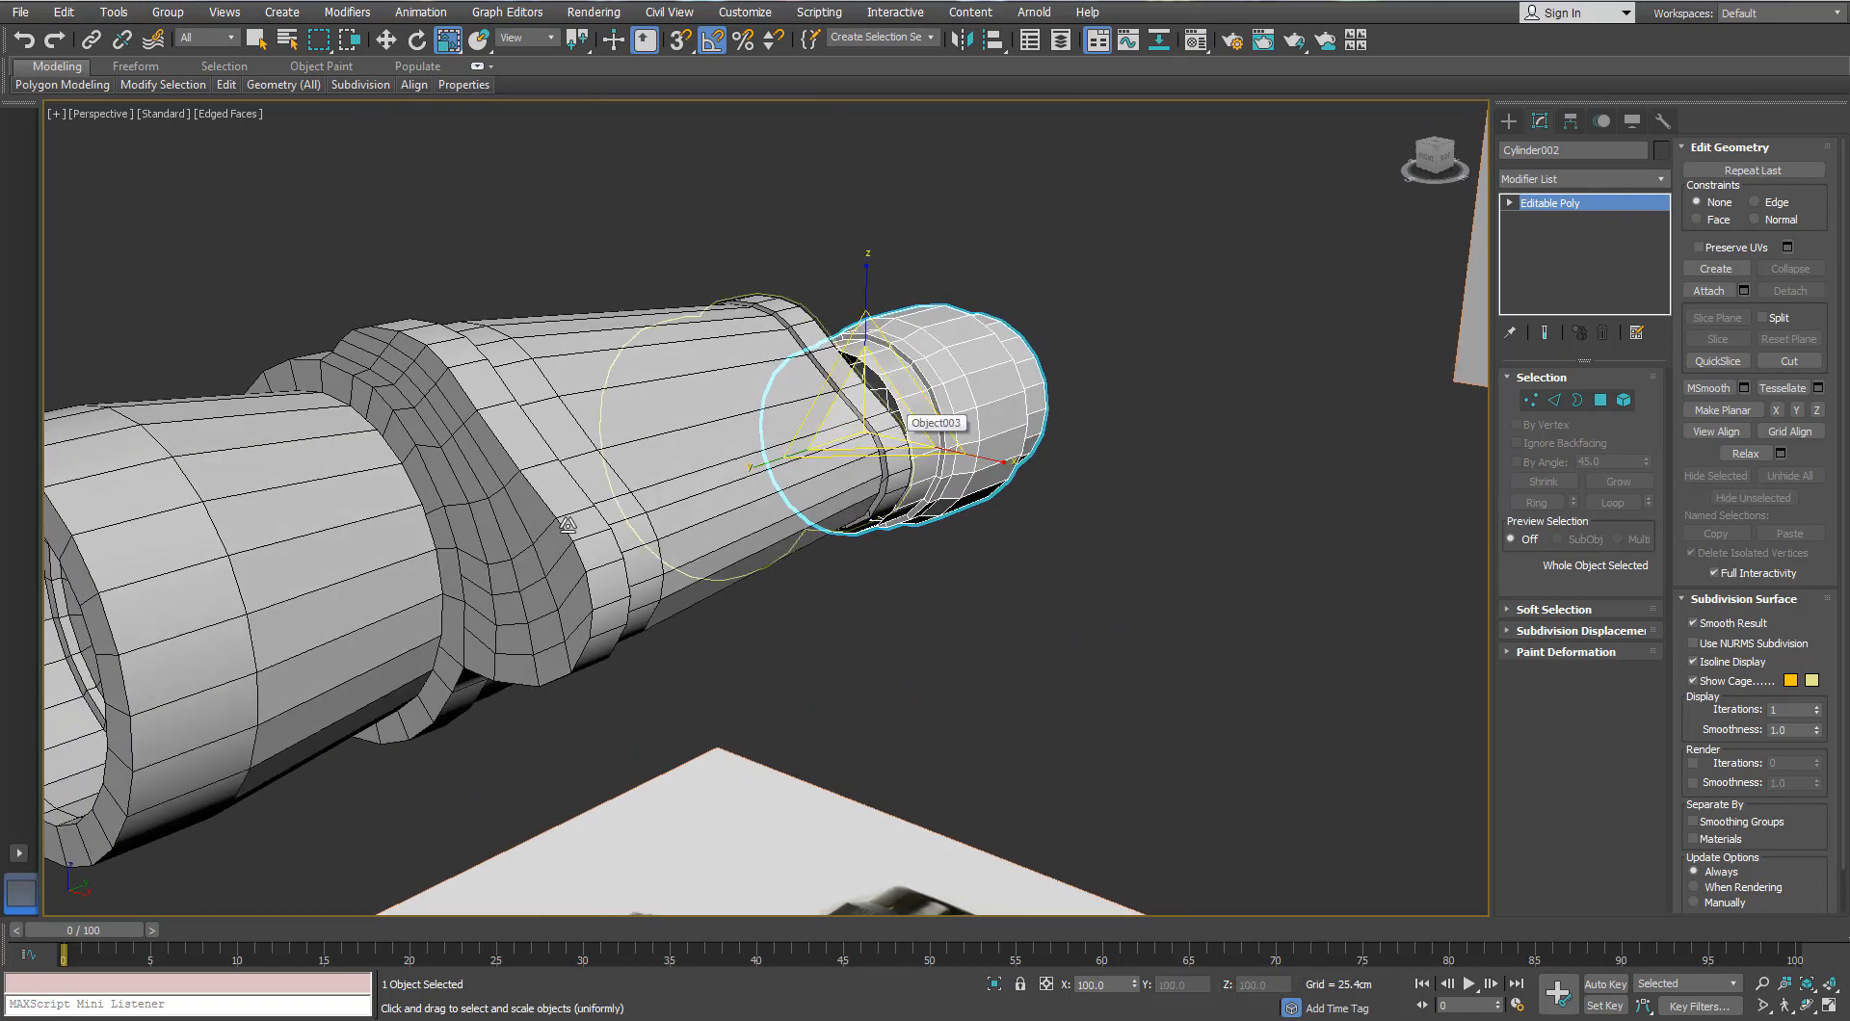
left_click(493, 564)
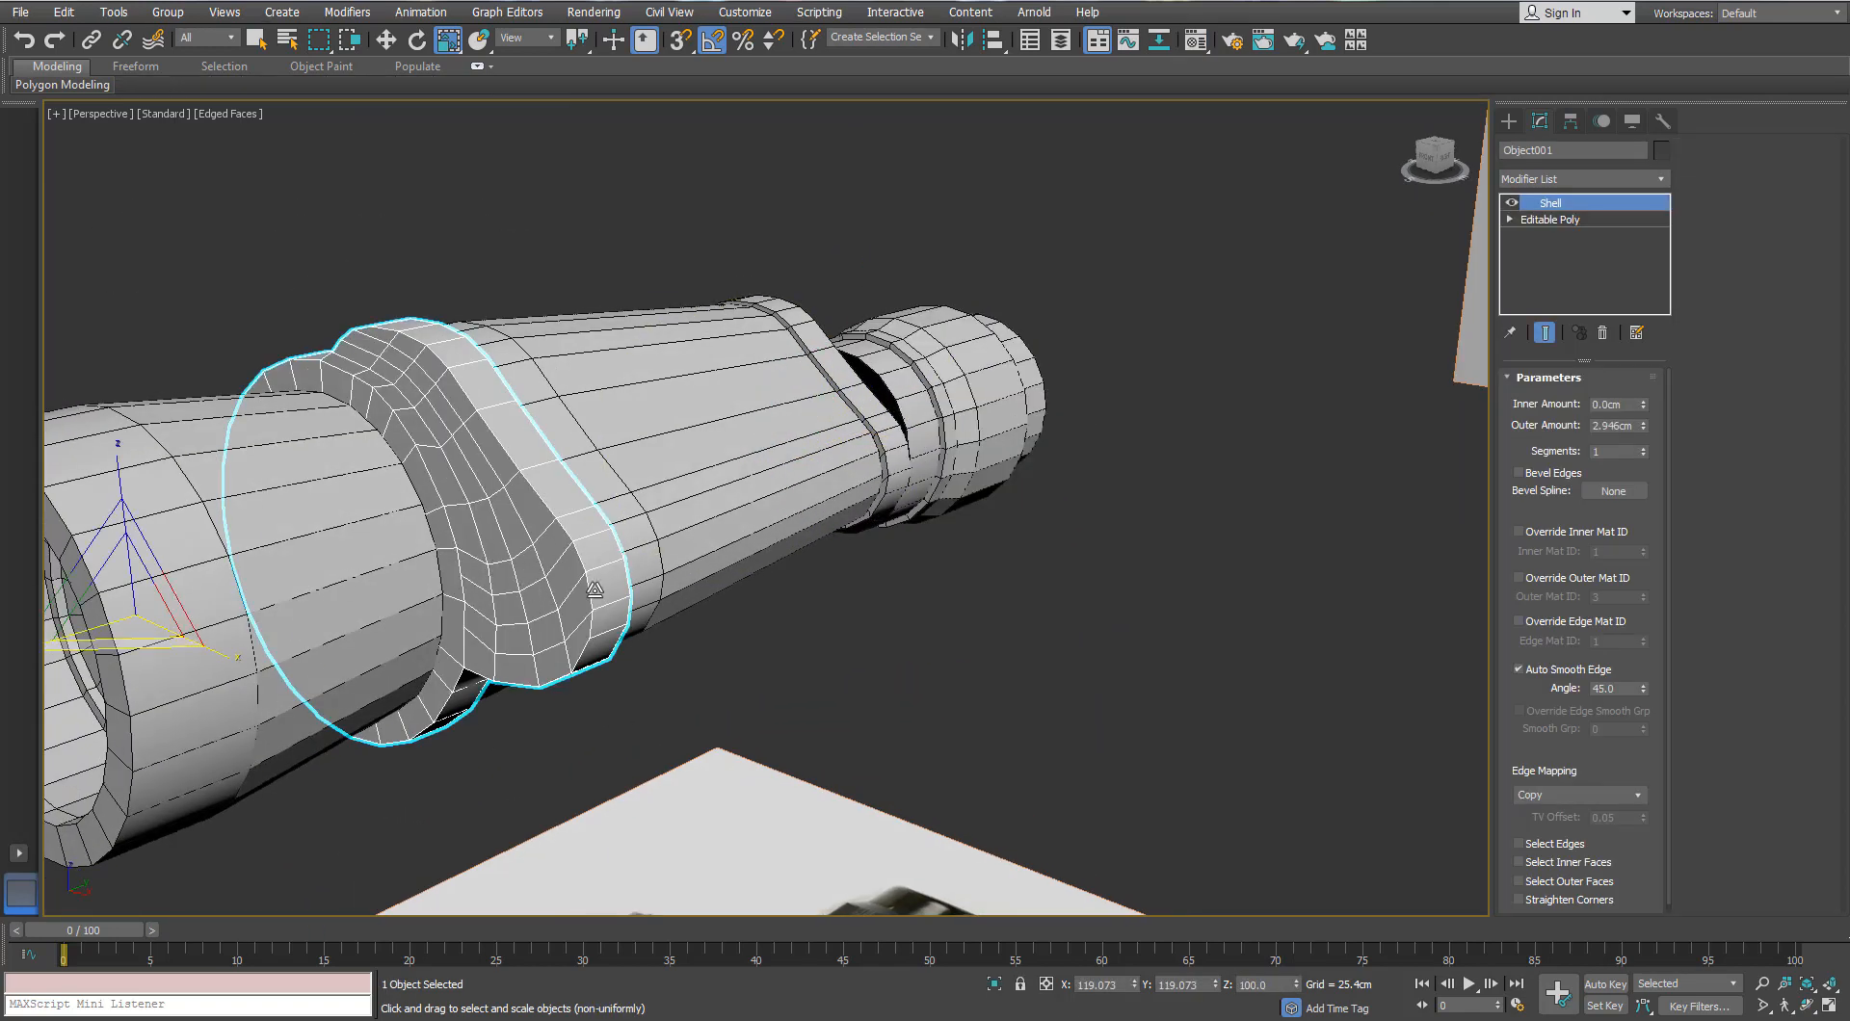
right_click(571, 507)
mouse_move(616, 711)
left_click(501, 714)
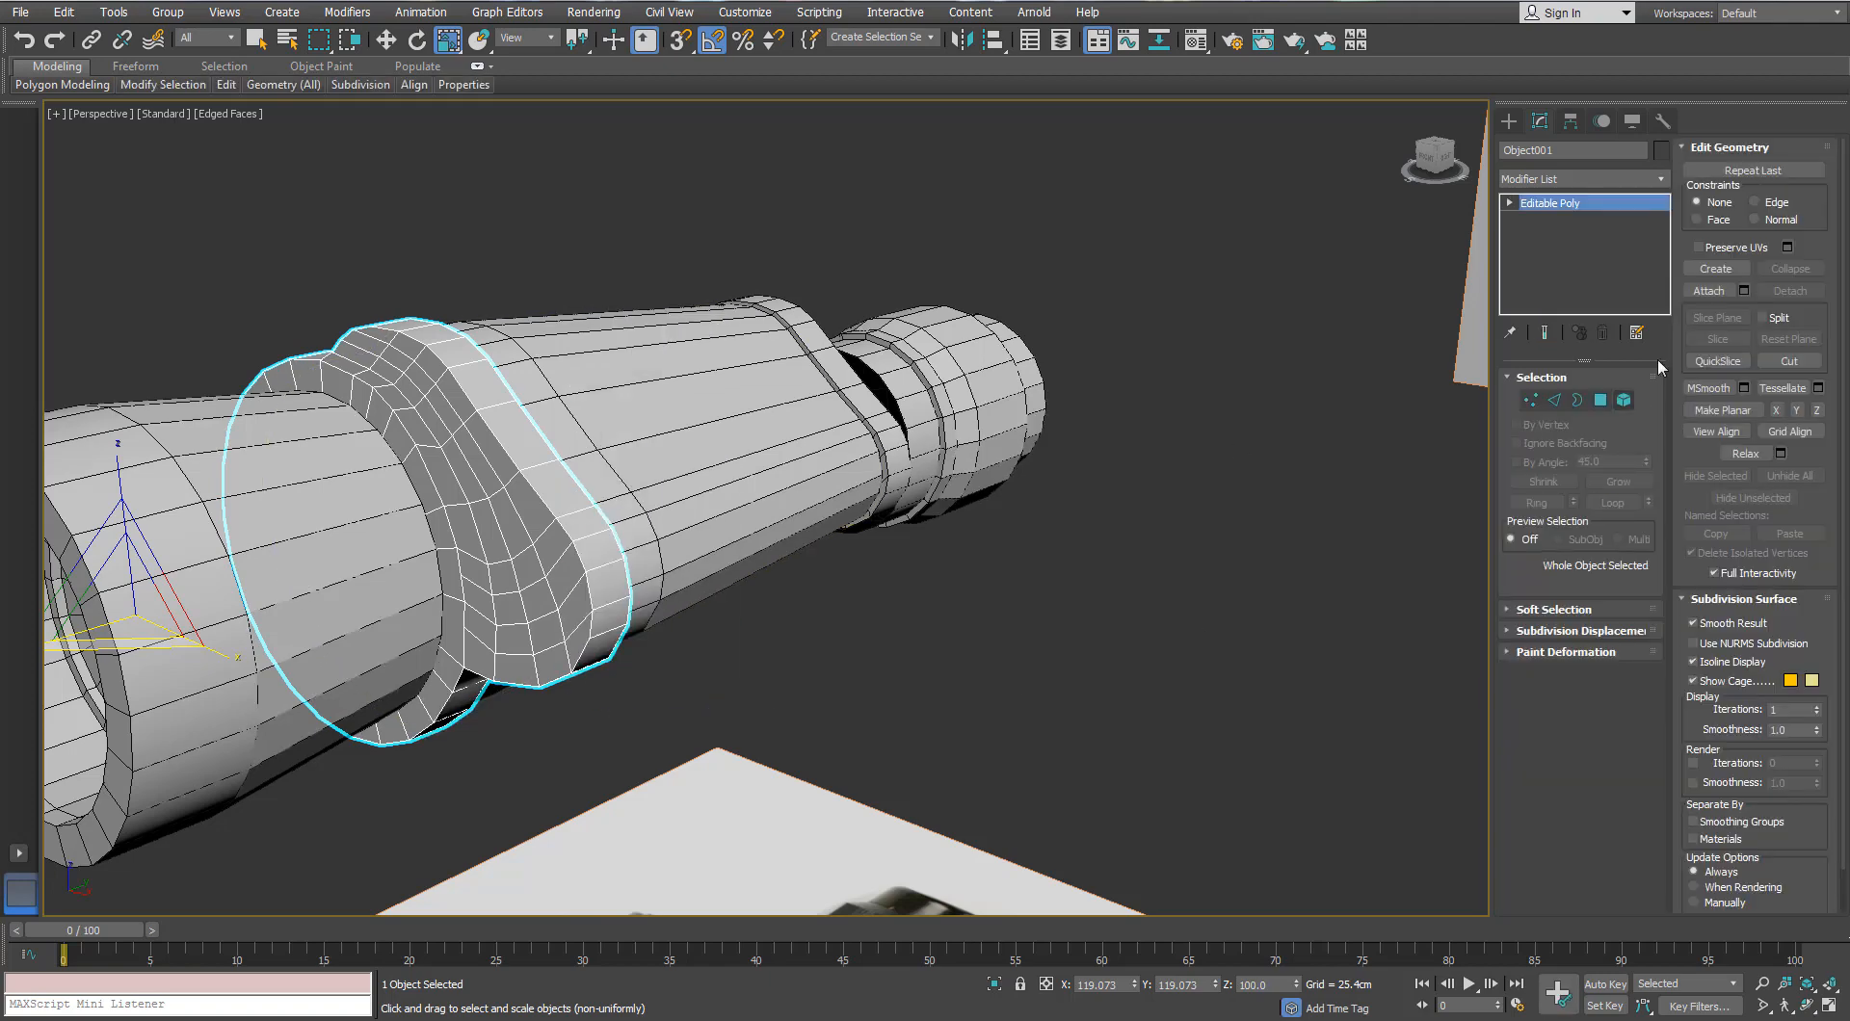
Step: In Front wireframe view, select the ring's lower-corner vertices and move them down
key("f")
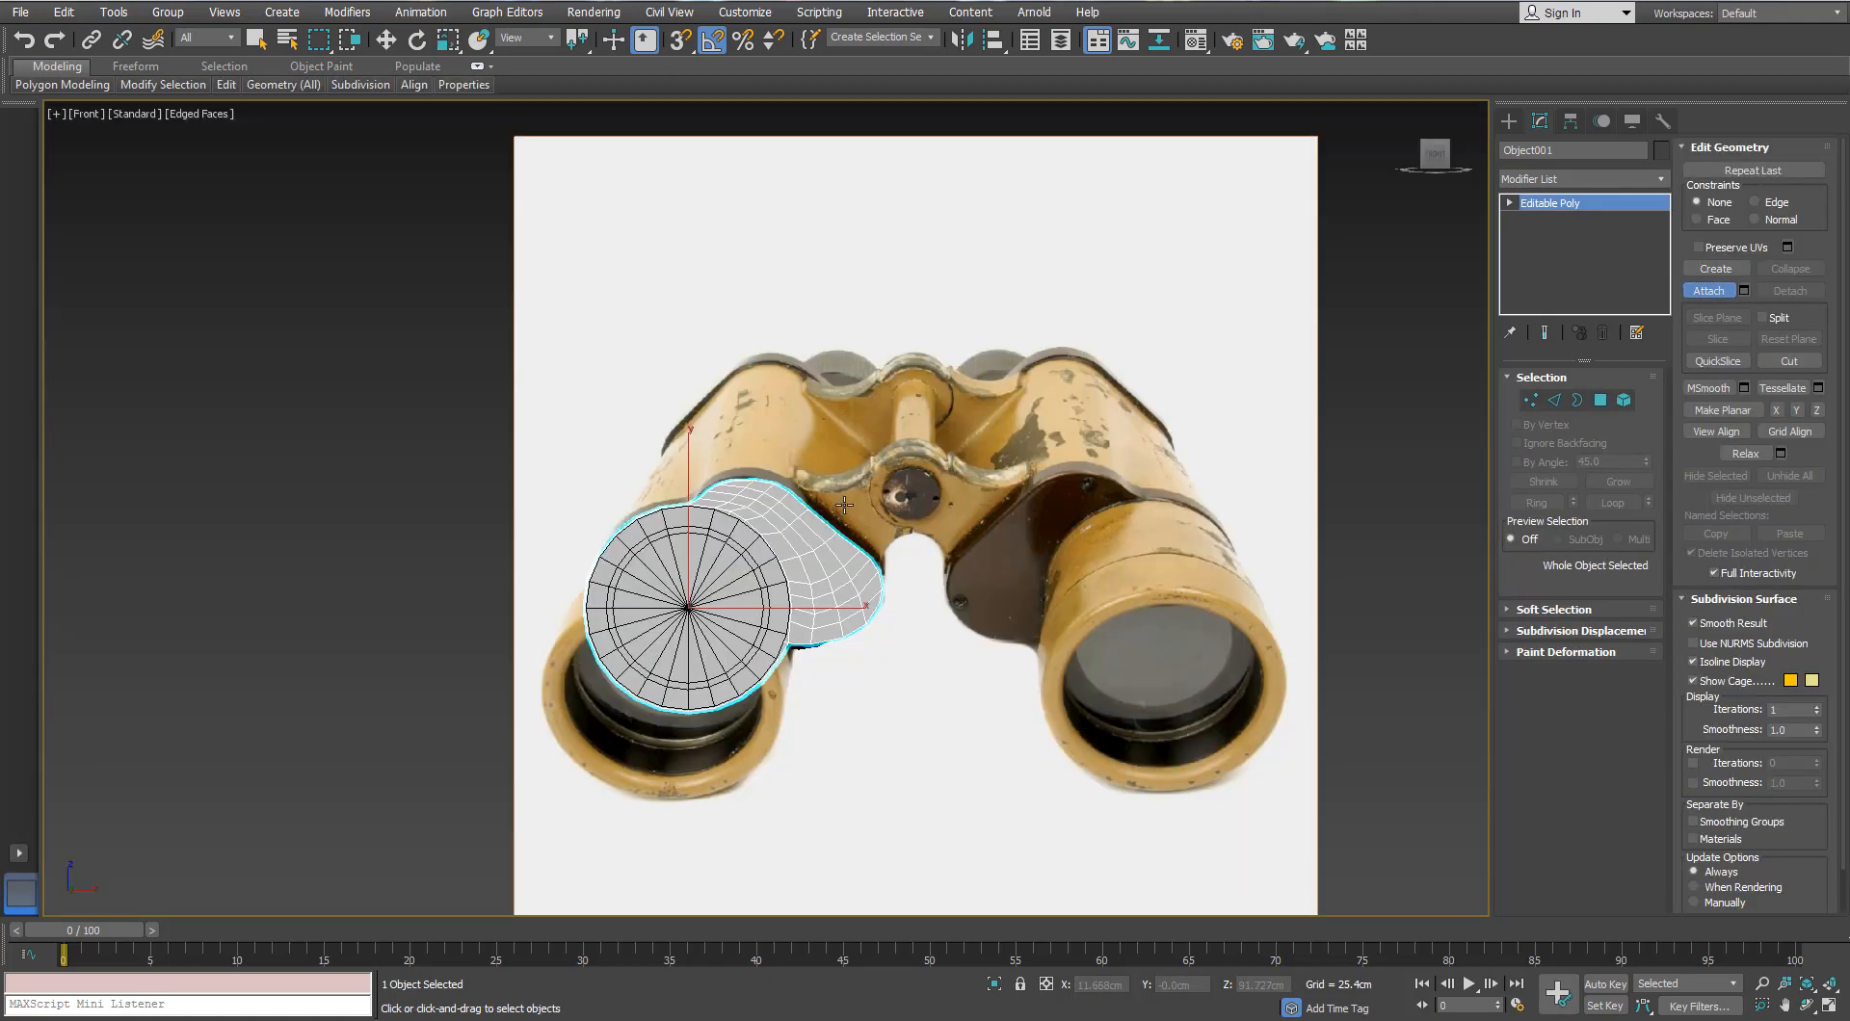
scroll(797, 500, "up", 3)
key("F3")
scroll(945, 540, "up", 5)
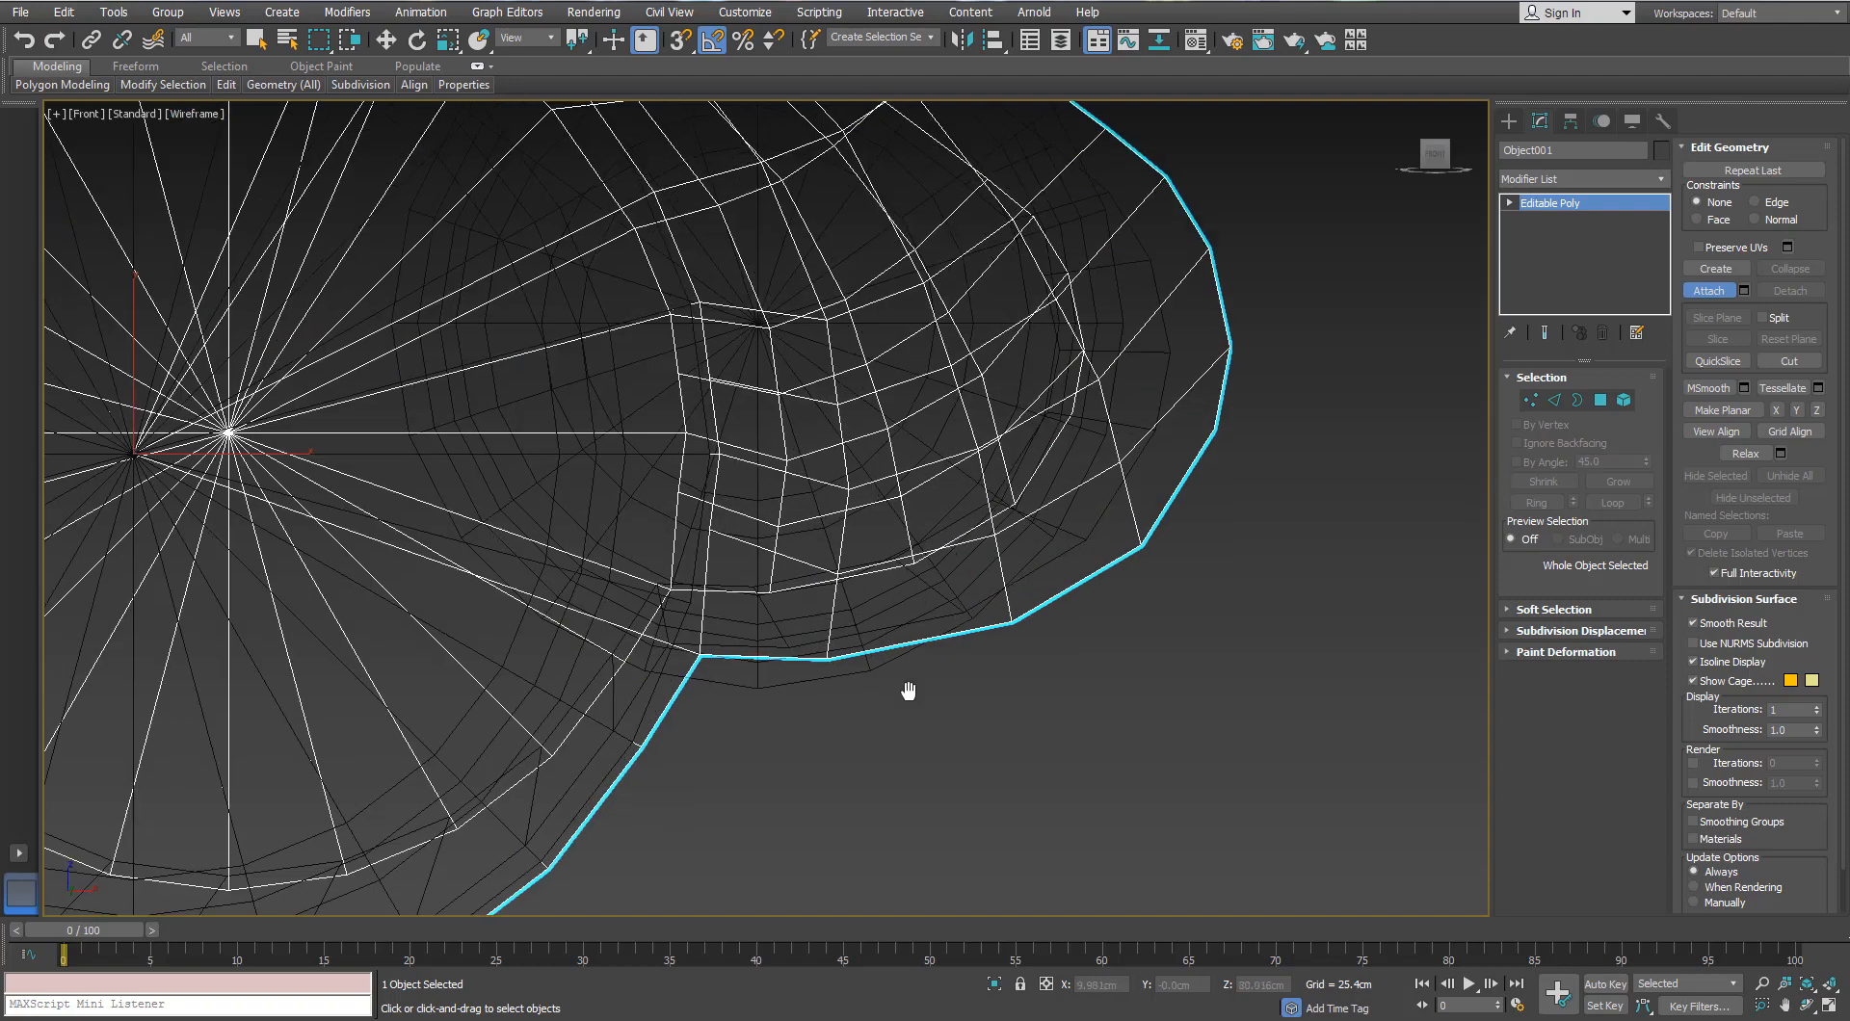
scroll(908, 713, "up", 6)
left_click(1531, 400)
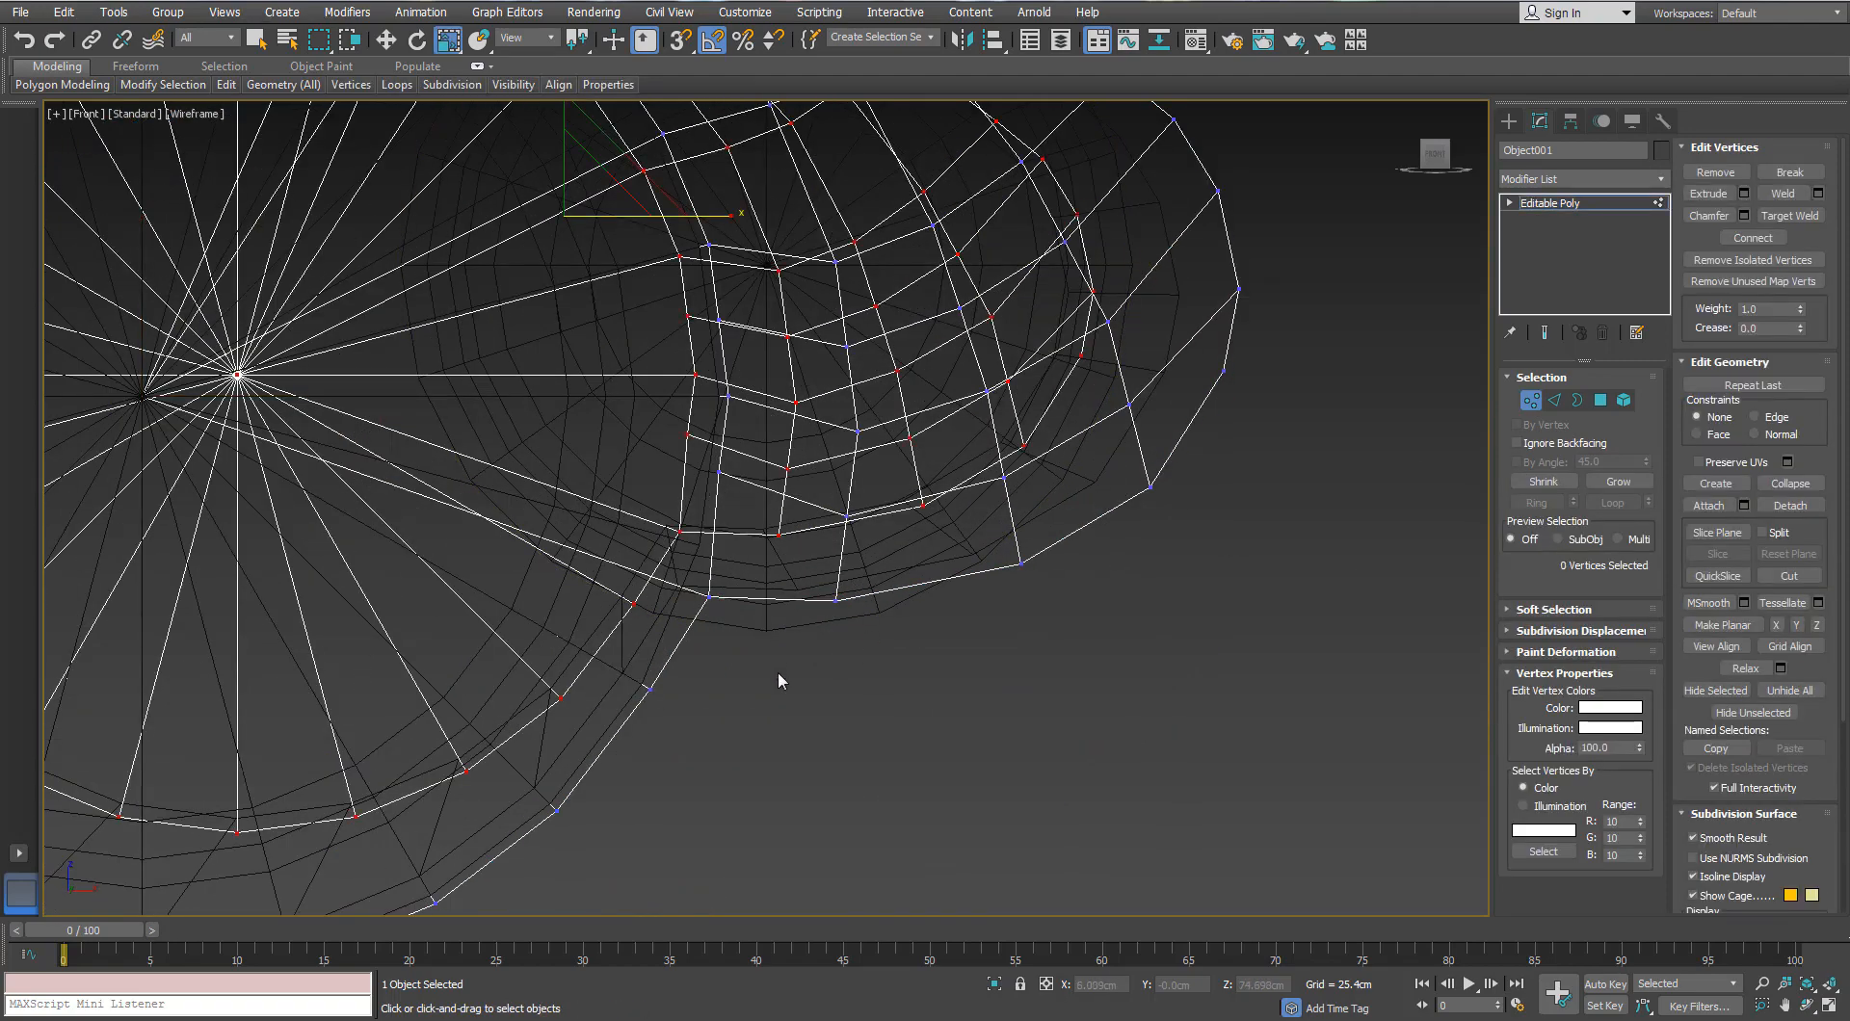
left_click_drag(777, 673, 687, 573)
key("w")
left_click_drag(711, 490, 711, 516)
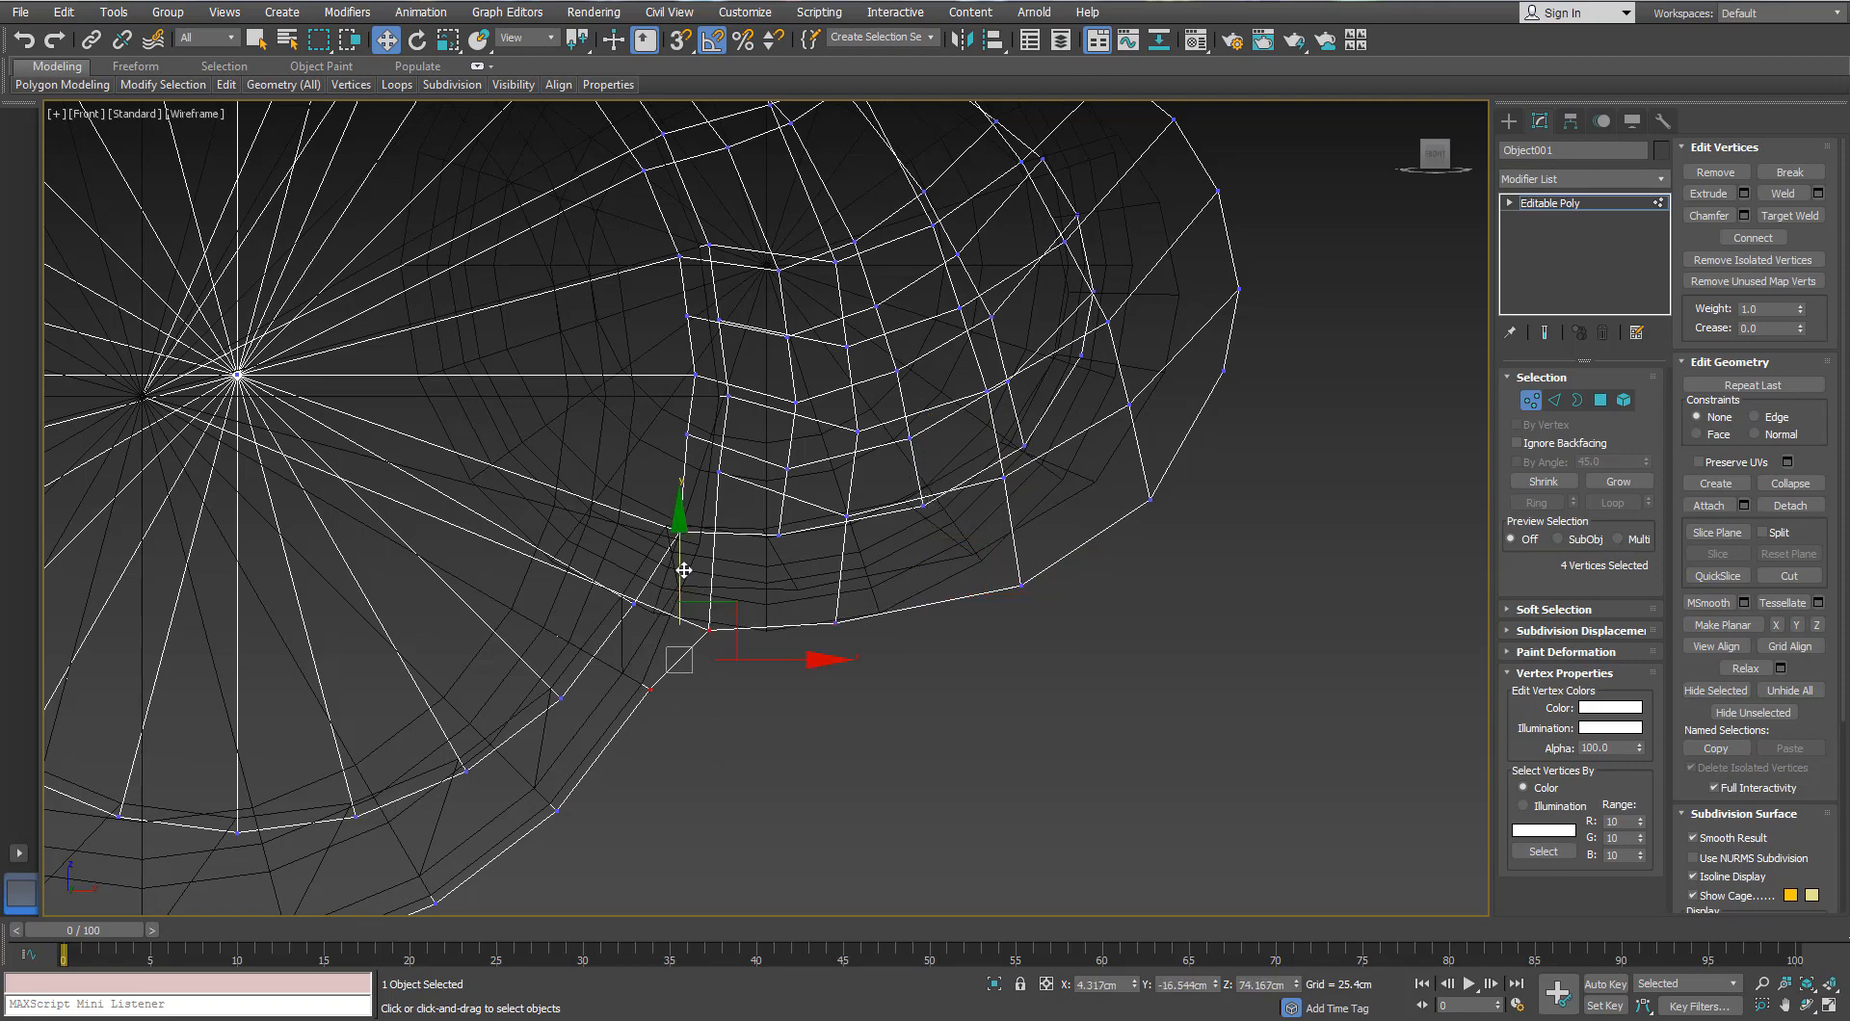
left_click_drag(684, 570, 679, 598)
middle_click_drag(553, 644, 792, 675, "alt")
left_click(745, 667)
Step: Select the vertices along the ring's lower middle edge and lower them slightly
key("f")
scroll(652, 545, "up", 3)
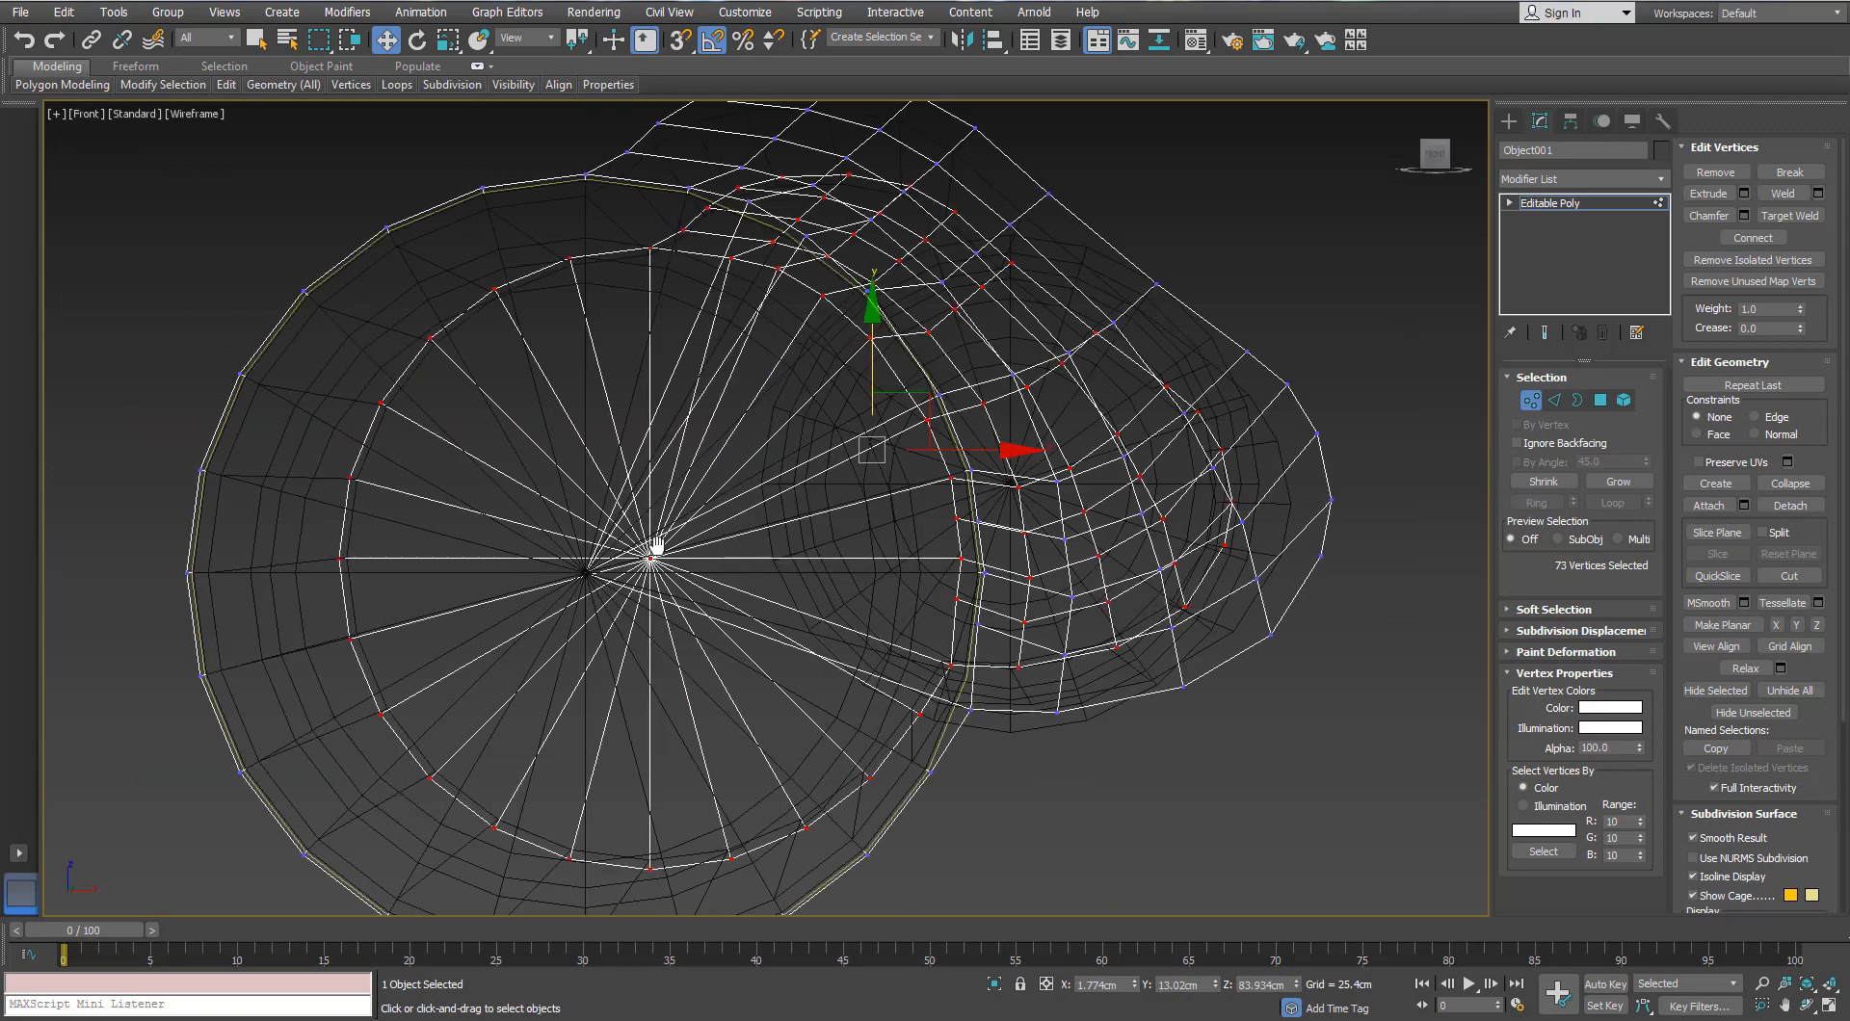
middle_click_drag(652, 545, 467, 507)
left_click(998, 585)
scroll(998, 586, "up", 3)
middle_click_drag(999, 585, 1012, 661)
scroll(987, 682, "down", 3)
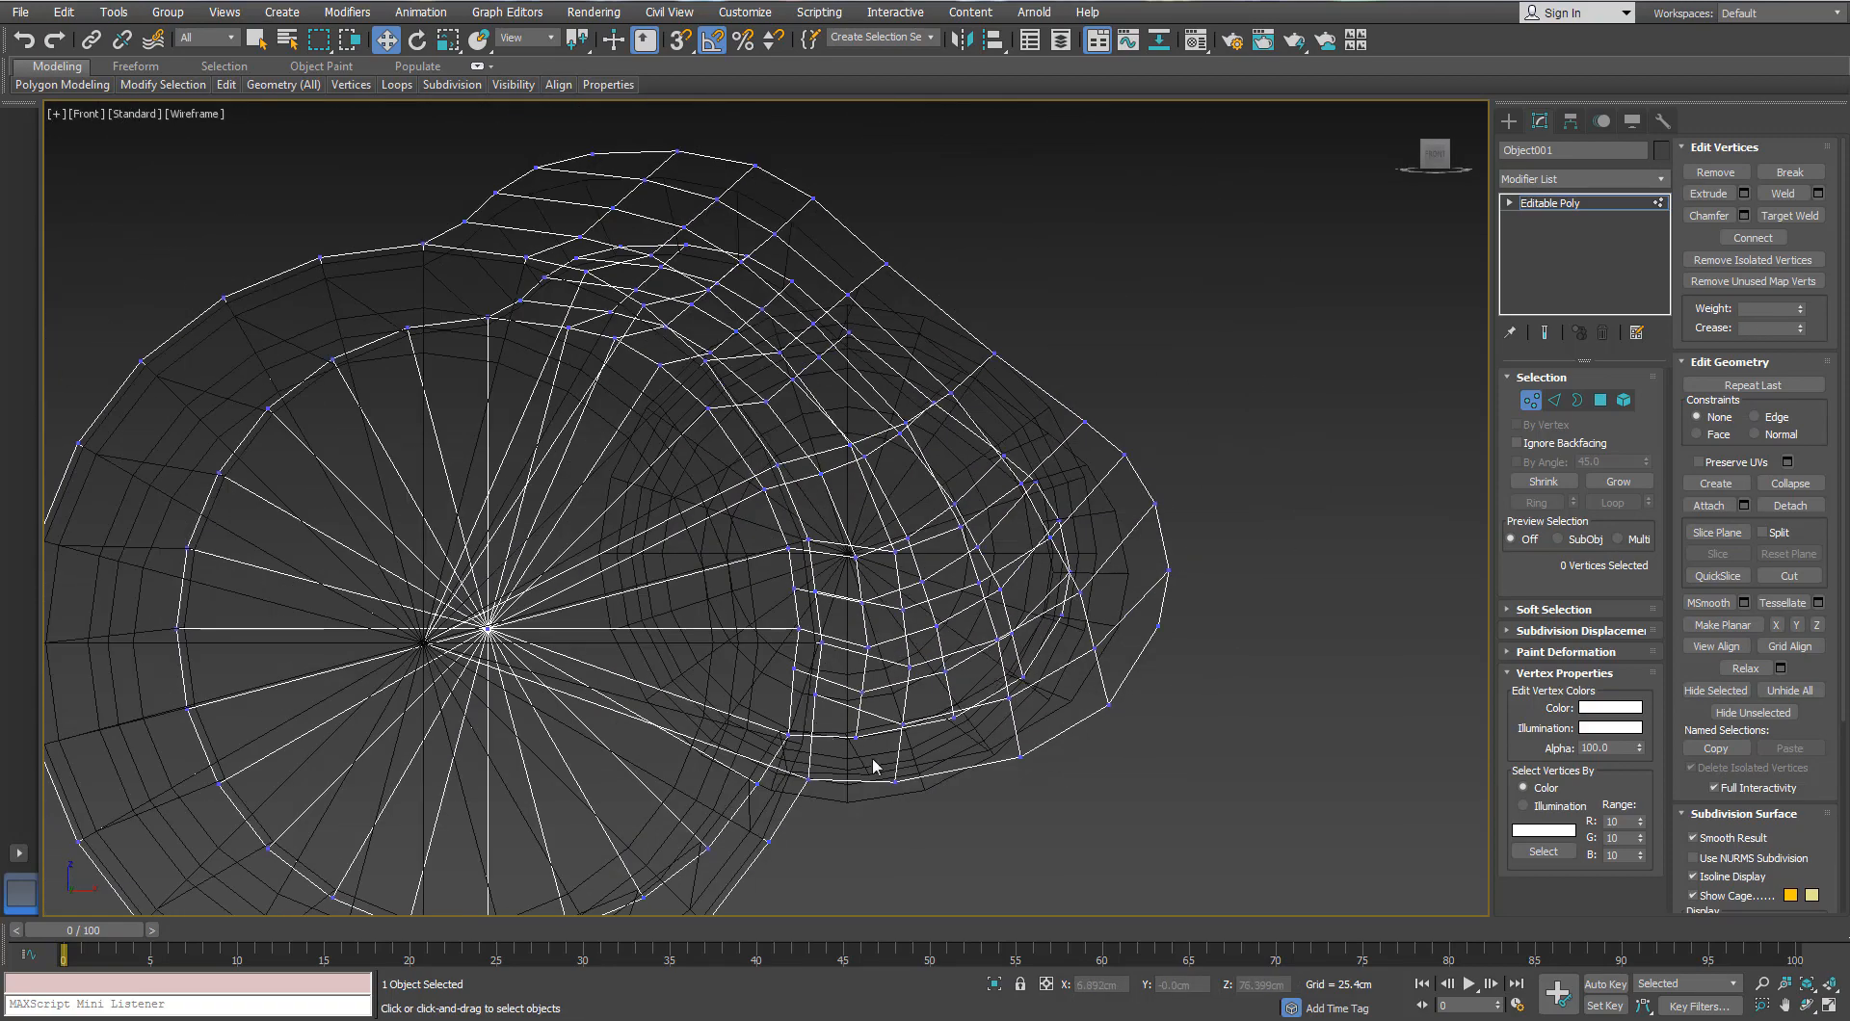
scroll(874, 766, "up", 3)
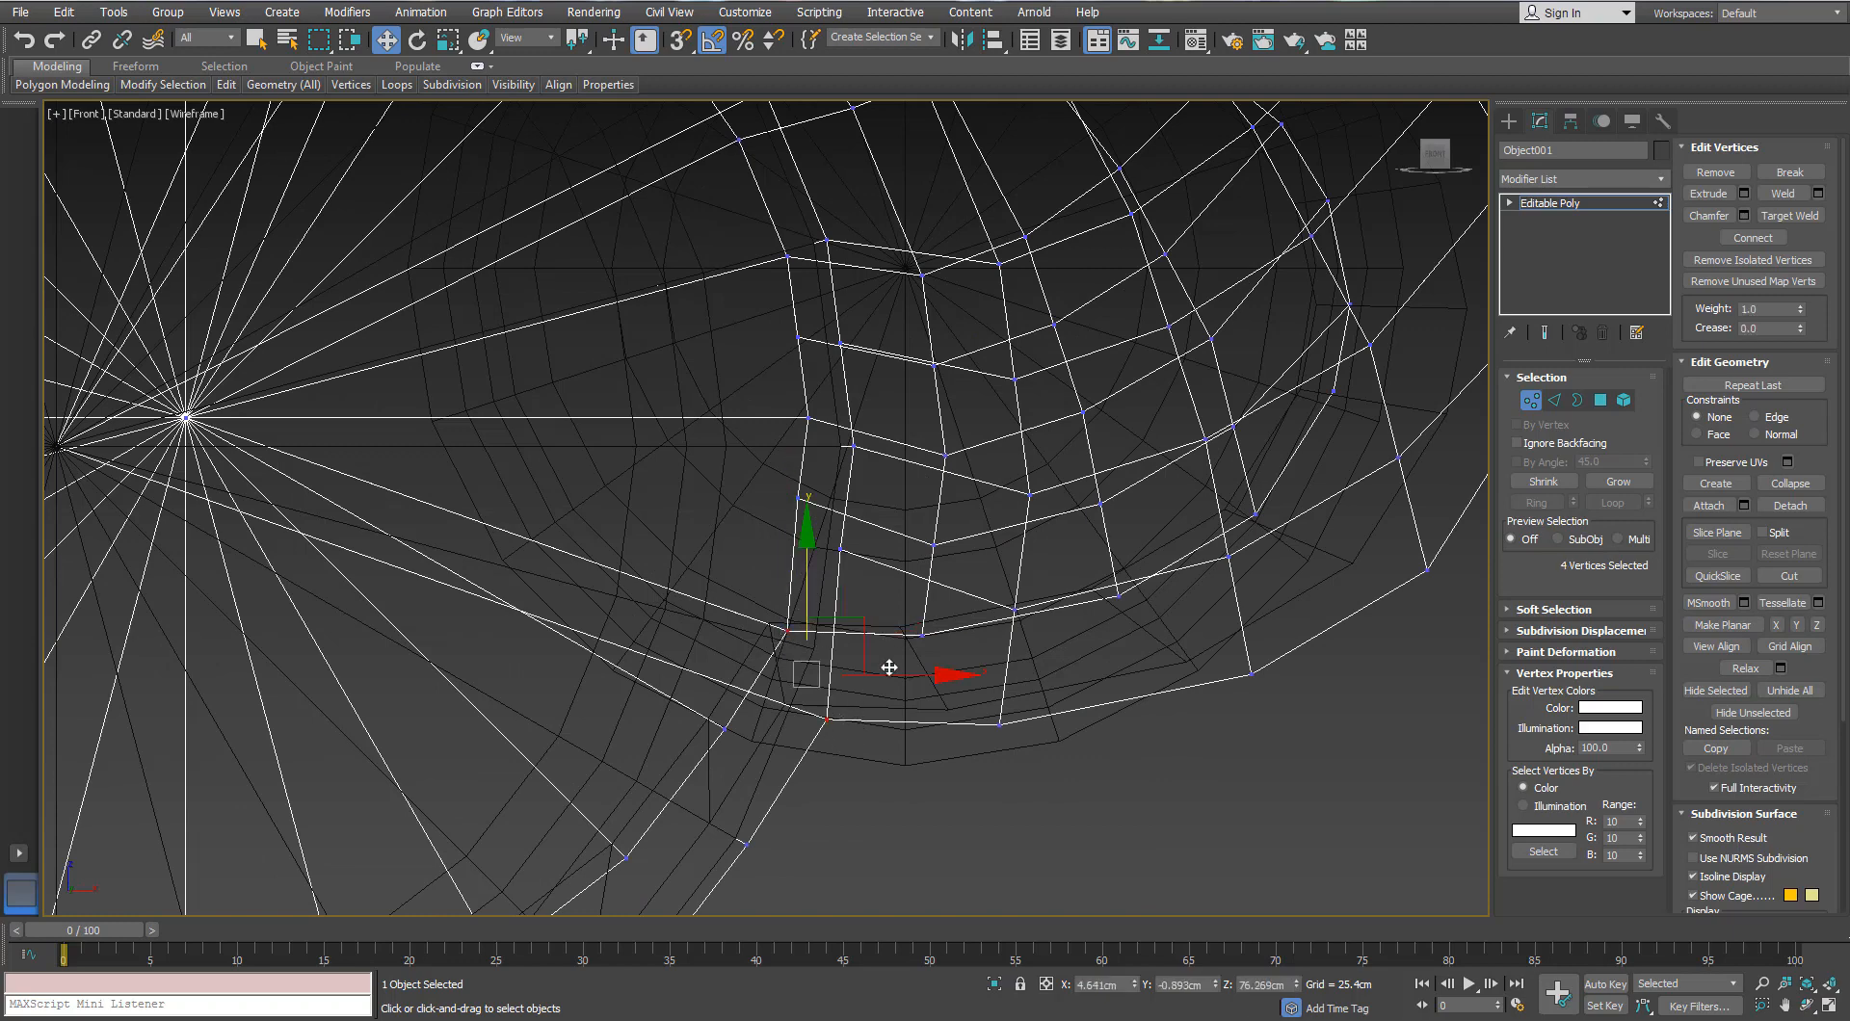
left_click_drag(1193, 626, 1192, 624, "ctrl")
middle_click_drag(1289, 654, 1074, 741)
left_click_drag(1066, 638, 1025, 571, "ctrl")
left_click_drag(858, 590, 853, 621)
Step: Fine-tune the height of the lowered vertices, then clear the selection and exit Vertex mode
middle_click_drag(679, 864, 703, 757)
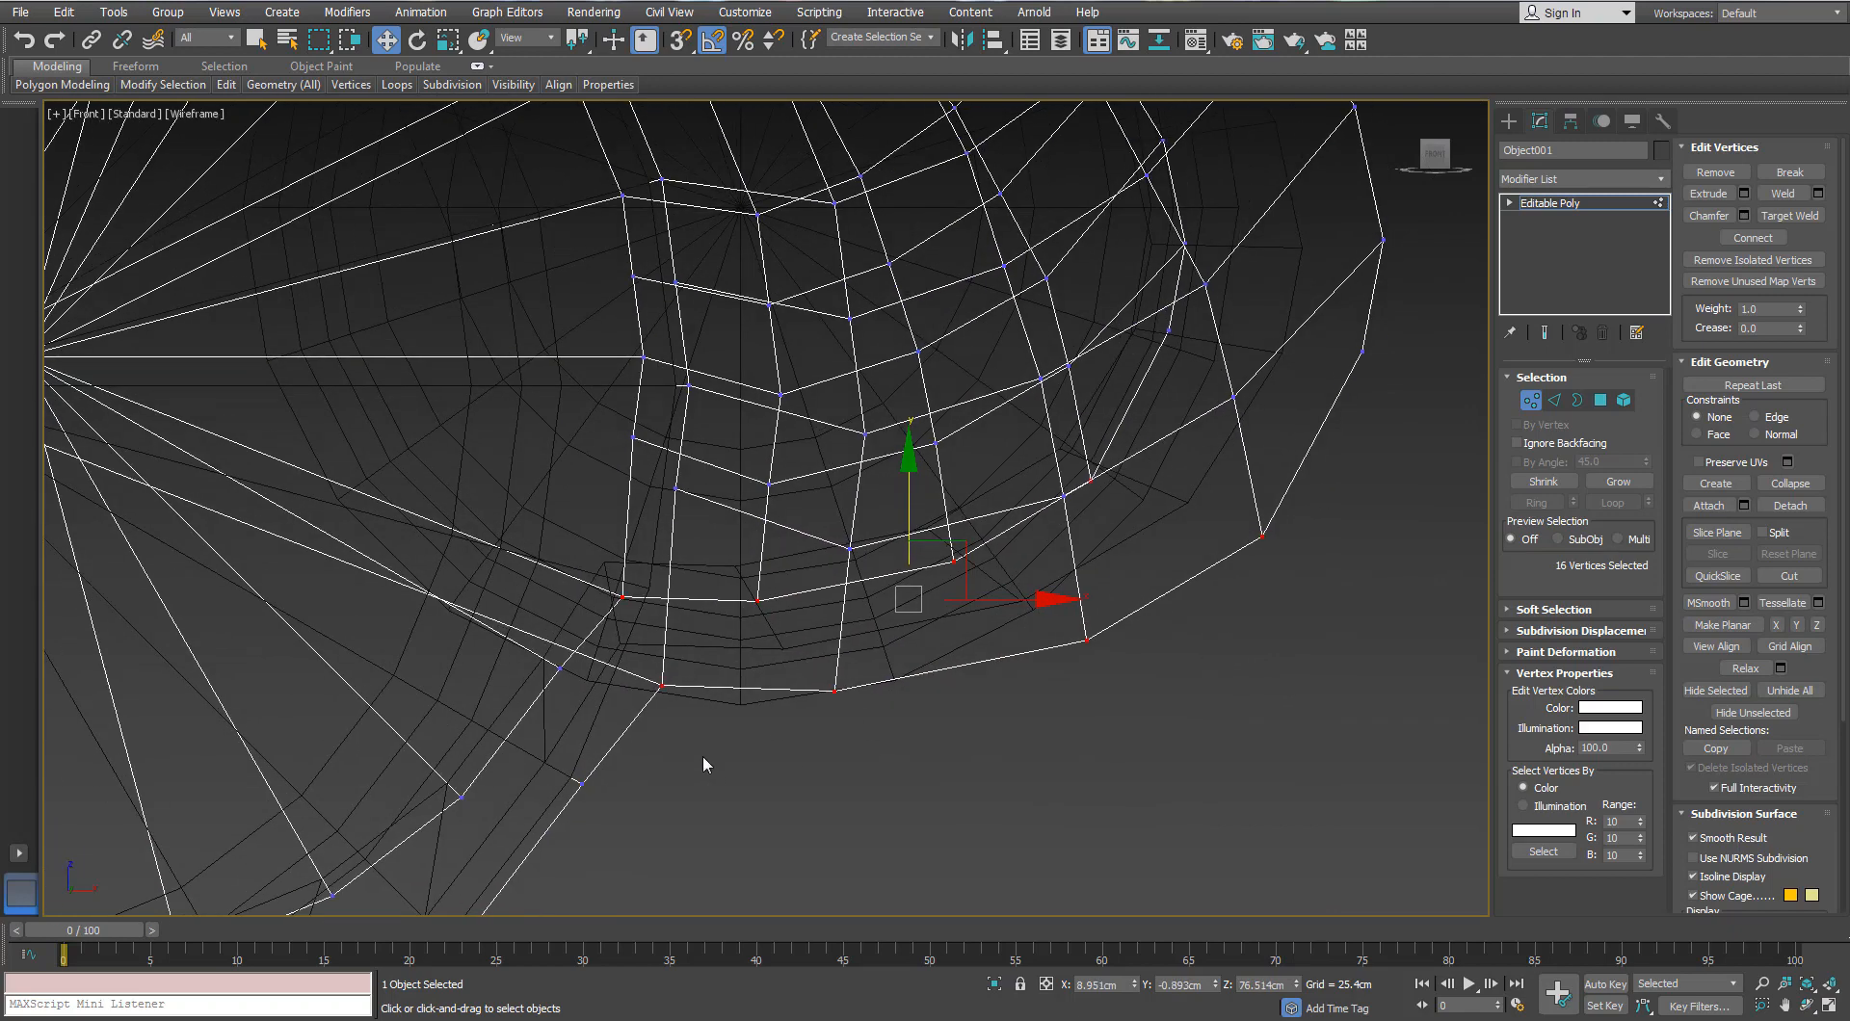
left_click_drag(638, 554, 638, 595)
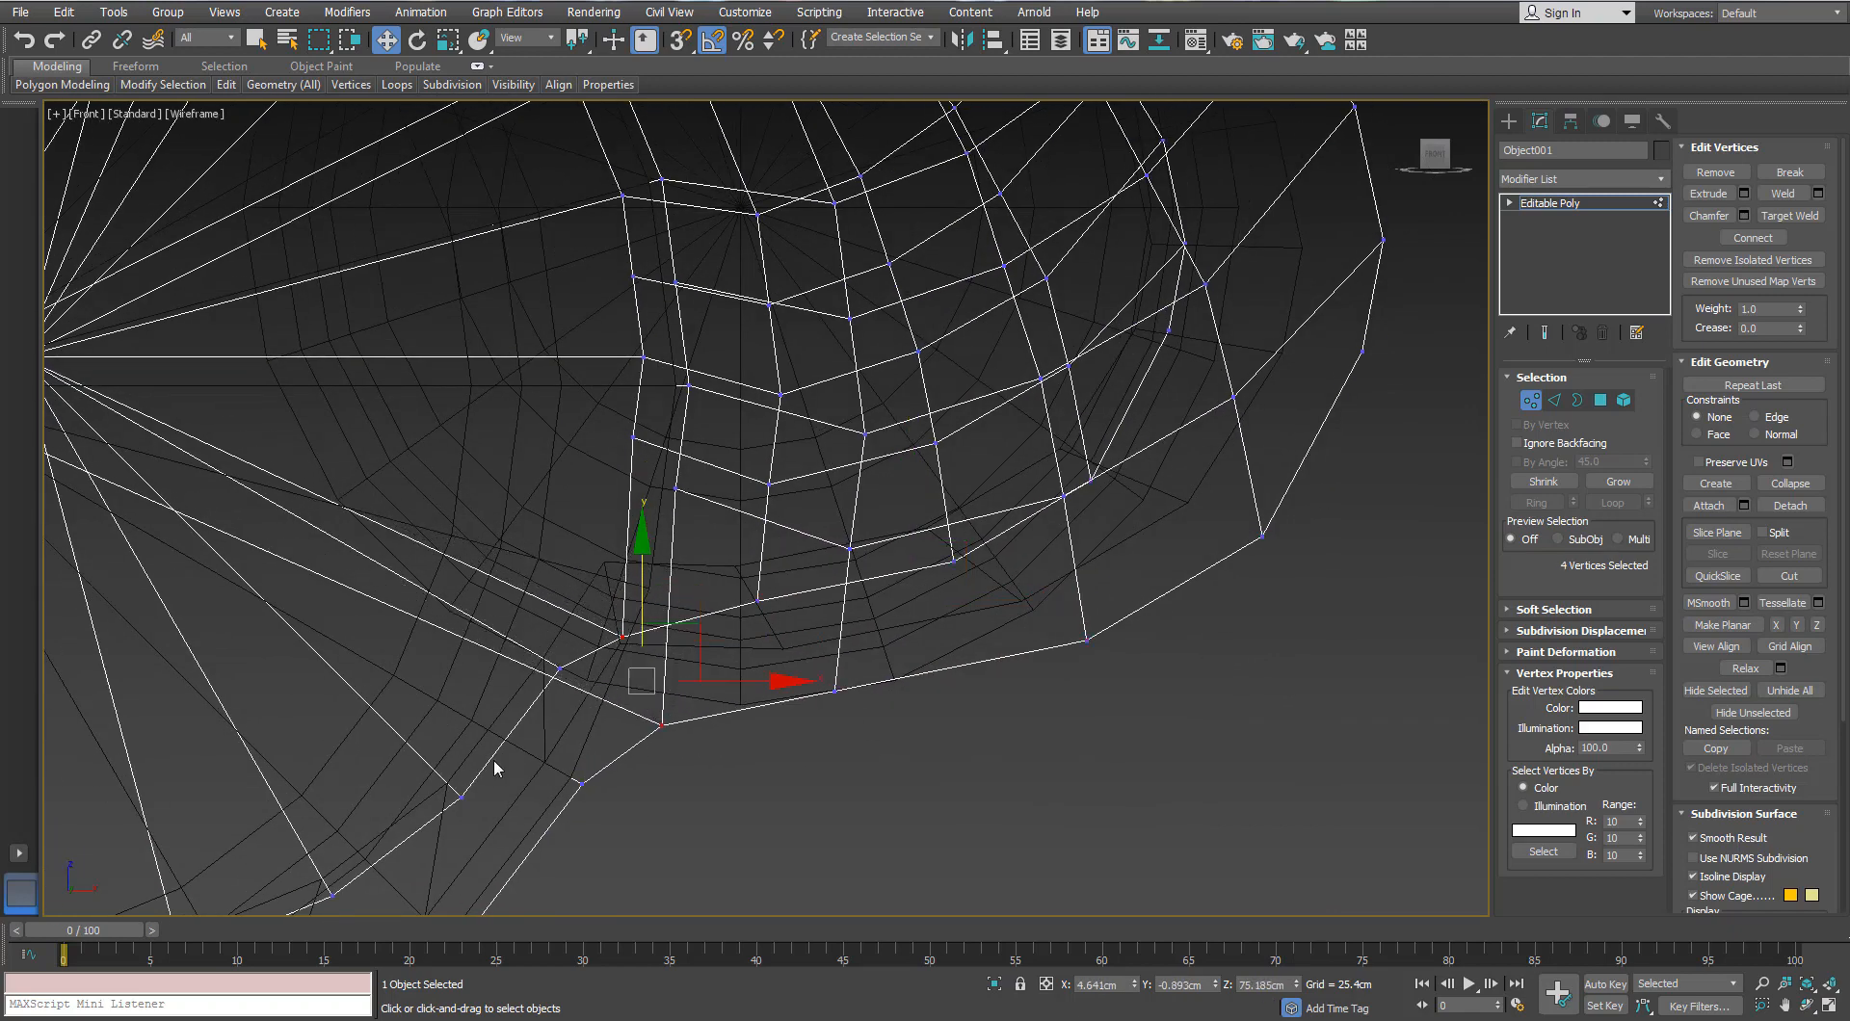
middle_click_drag(495, 764, 530, 659)
left_click_drag(680, 502, 679, 504)
middle_click_drag(680, 512, 554, 593)
scroll(856, 605, "down", 2)
scroll(853, 592, "up", 2)
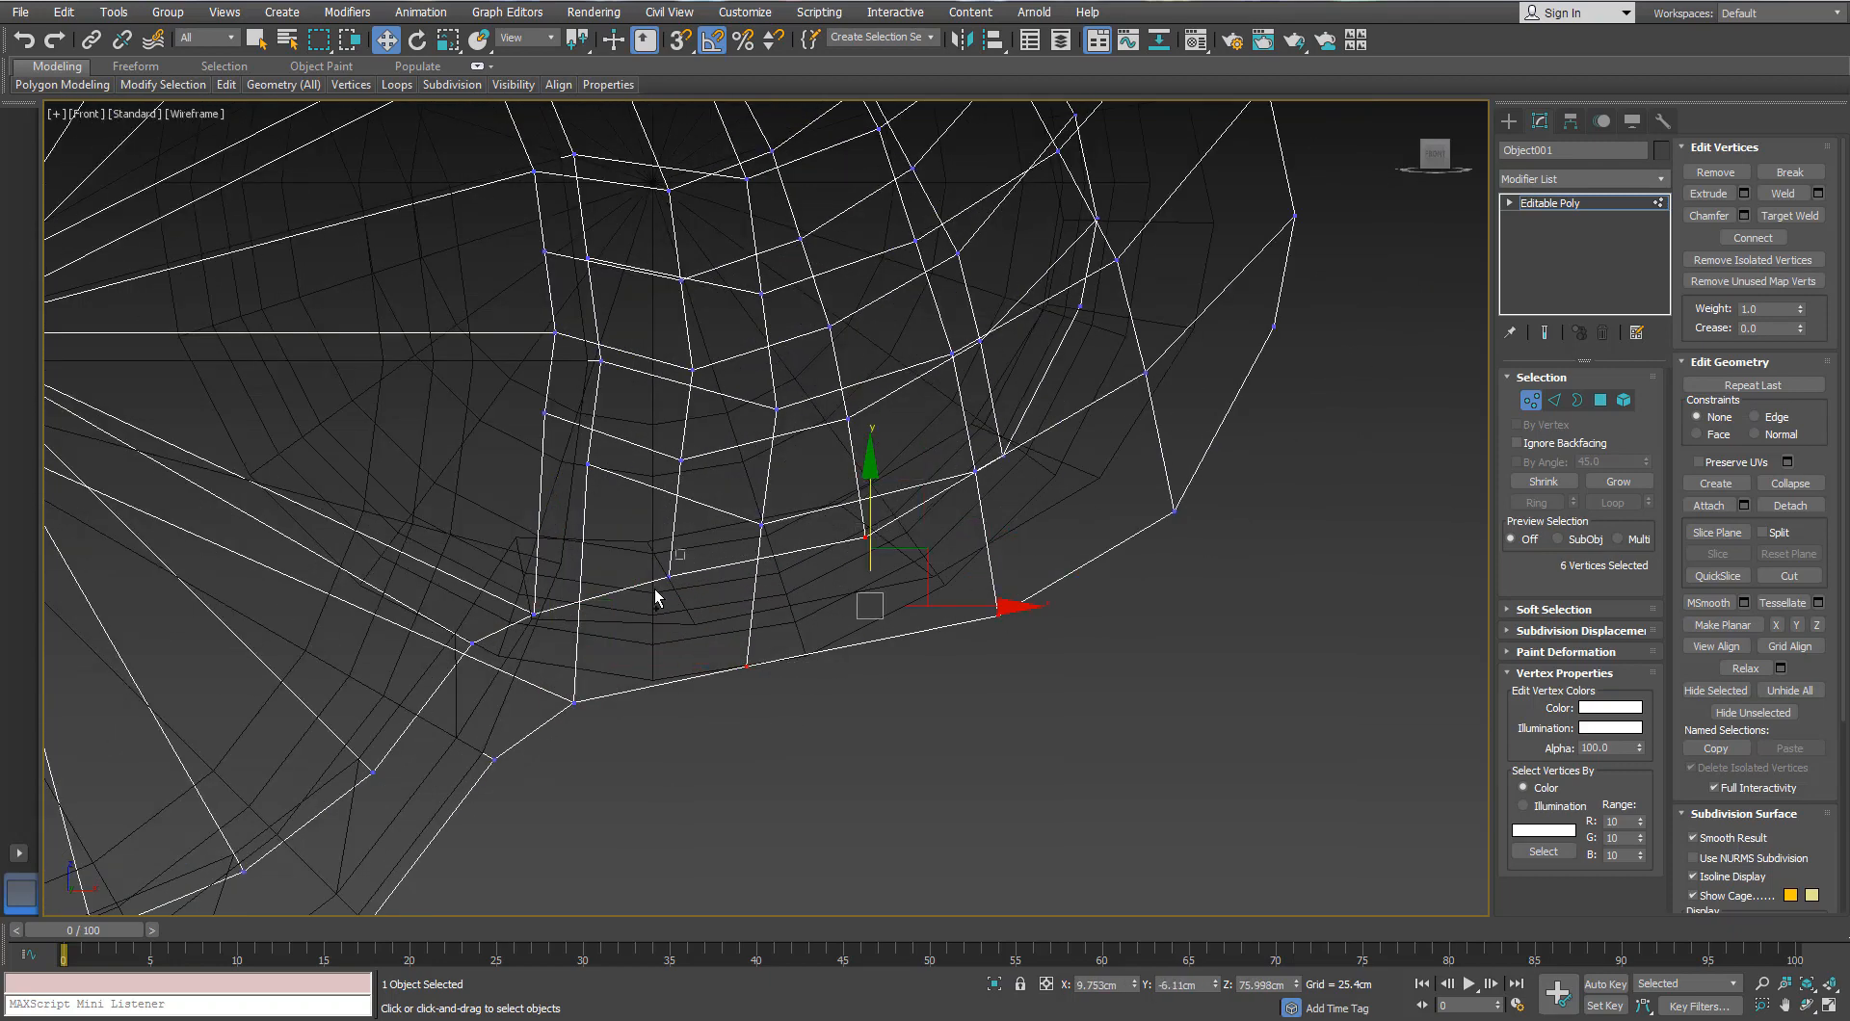
left_click_drag(821, 506, 820, 515)
left_click(757, 762)
scroll(755, 759, "down", 5)
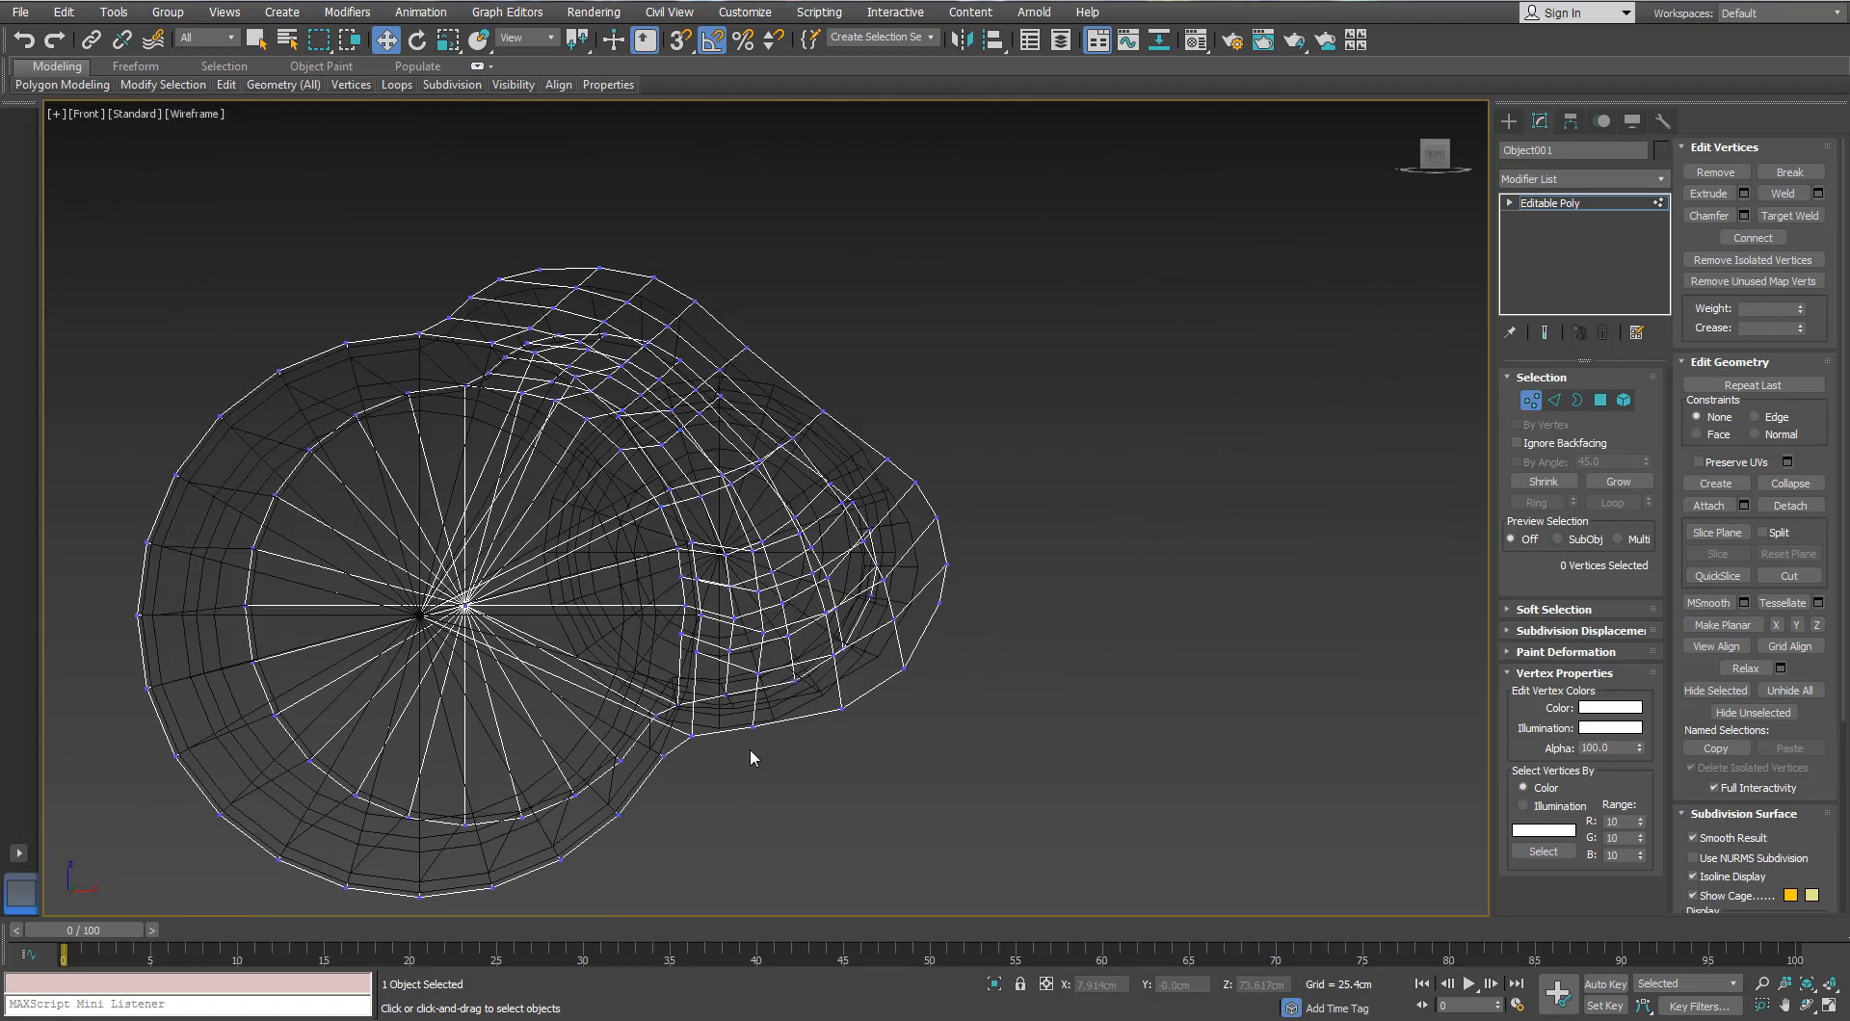
left_click(1532, 402)
Step: From beneath the eyepiece, lower four ring vertices onto the barrel, then exit Vertex mode
key("p")
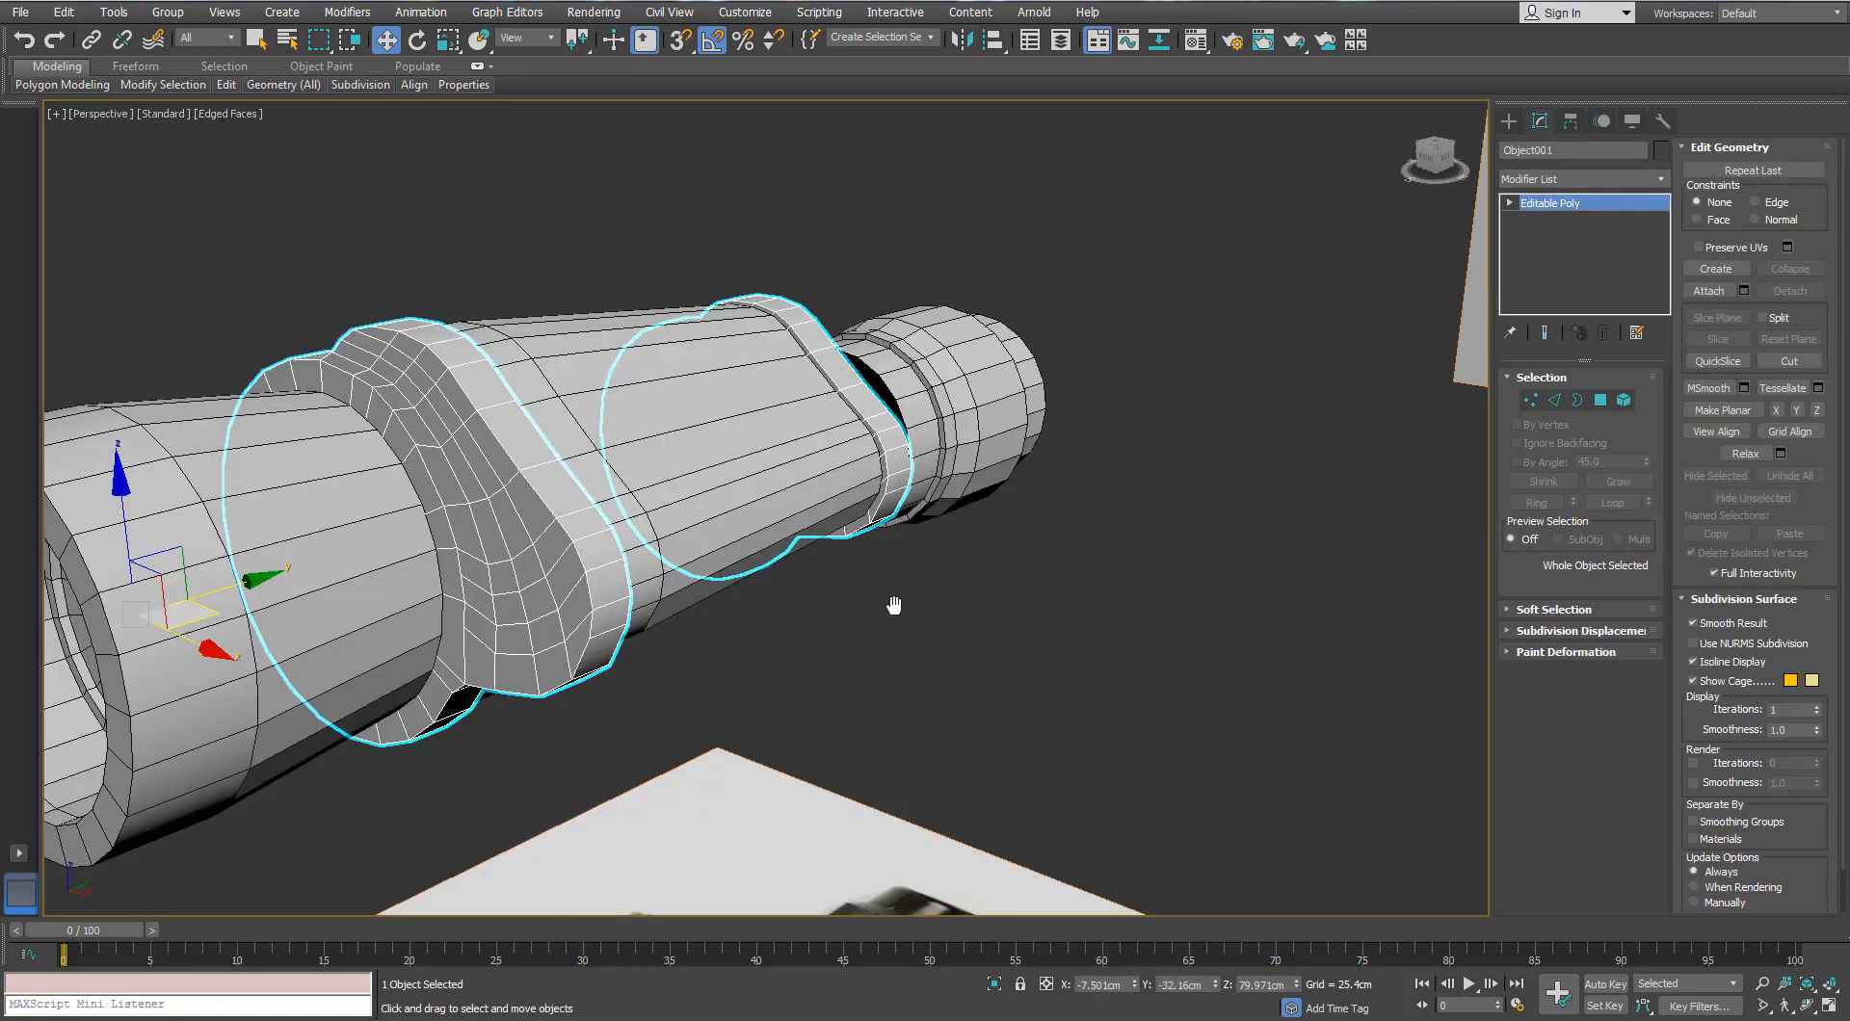
scroll(805, 613, "down", 3)
middle_click_drag(896, 607, 1024, 670)
scroll(616, 510, "up", 3)
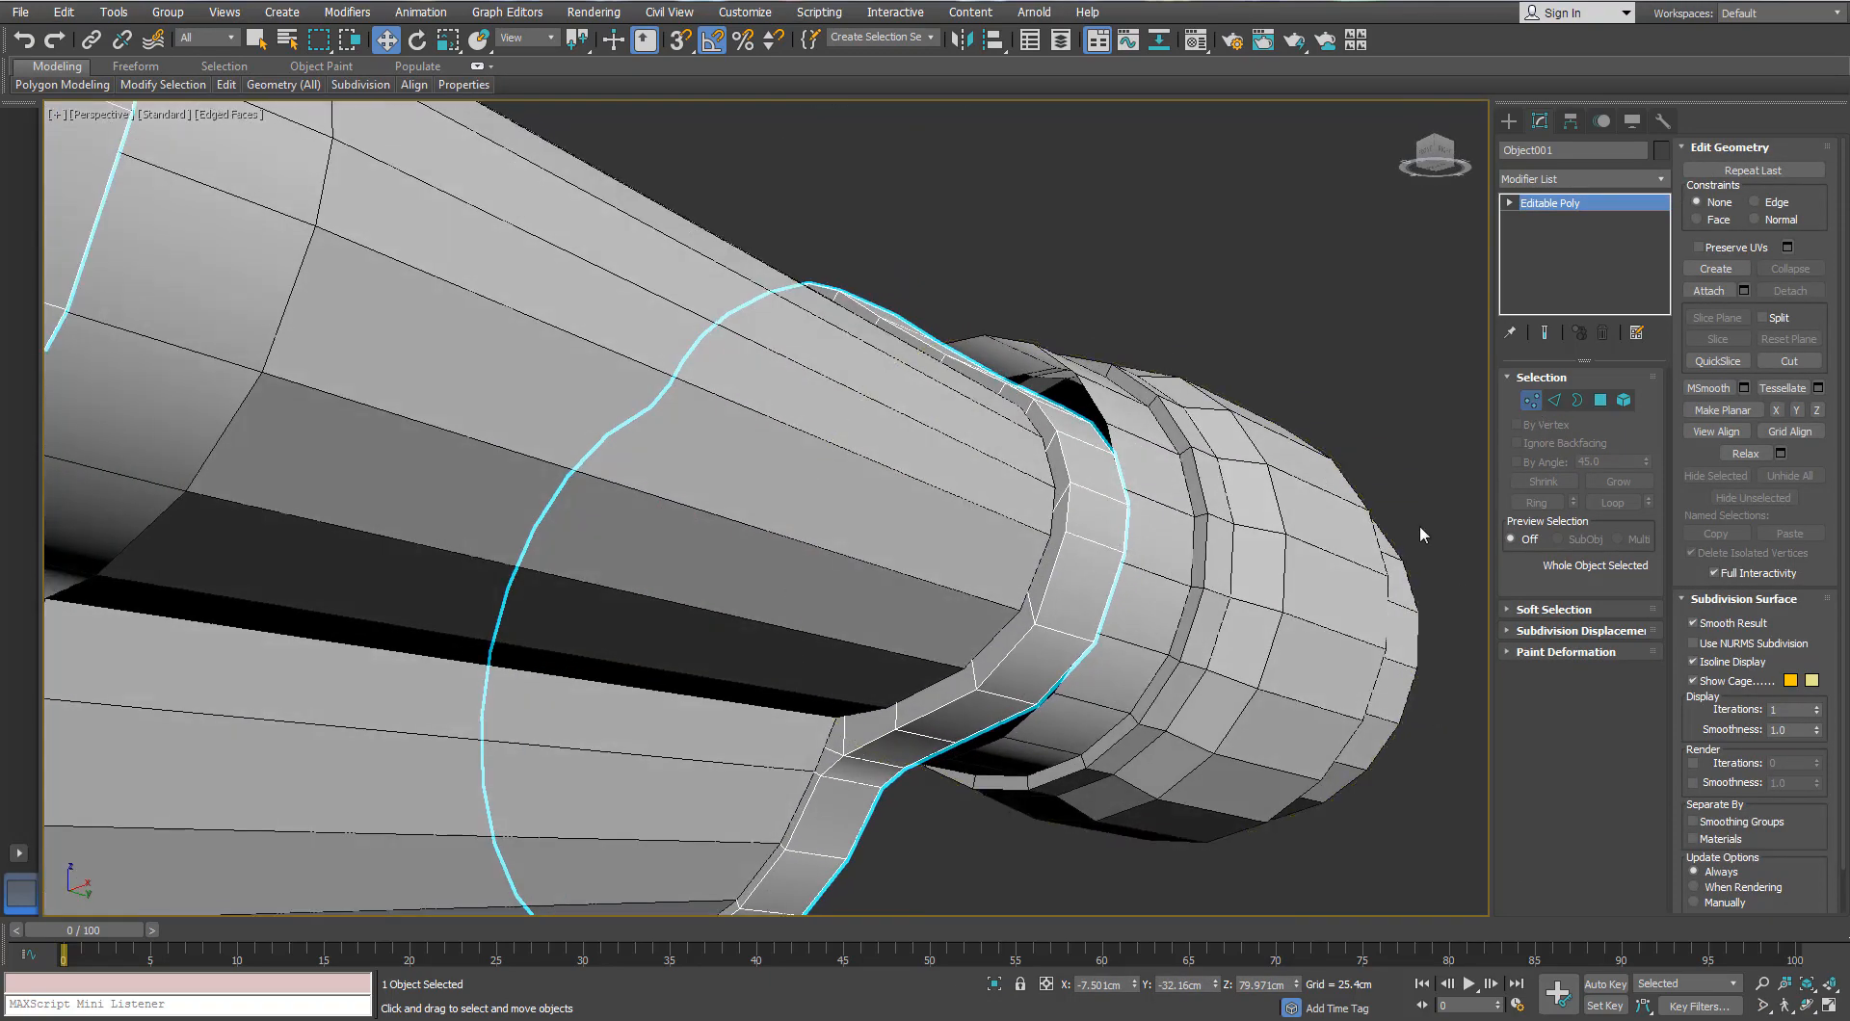
key("1")
middle_click_drag(1420, 534, 831, 771, "alt")
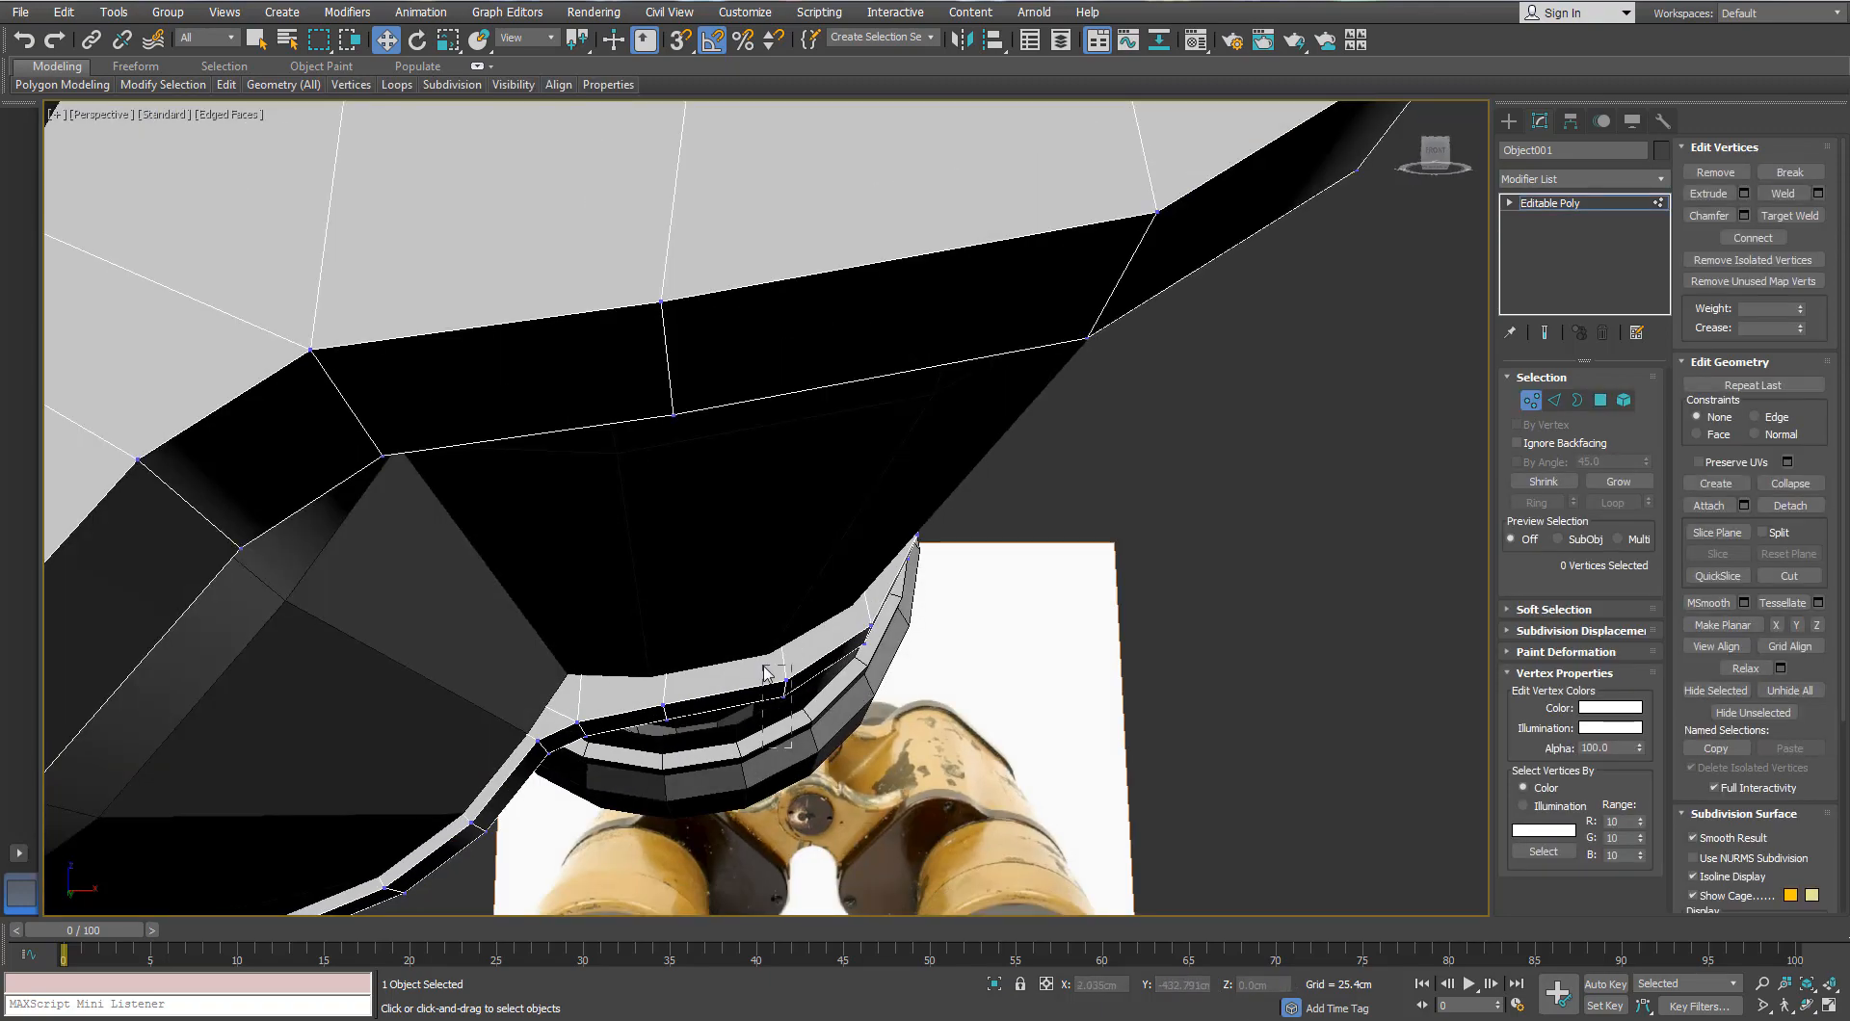
middle_click_drag(771, 709, 479, 636, "alt")
left_click_drag(724, 607, 720, 616)
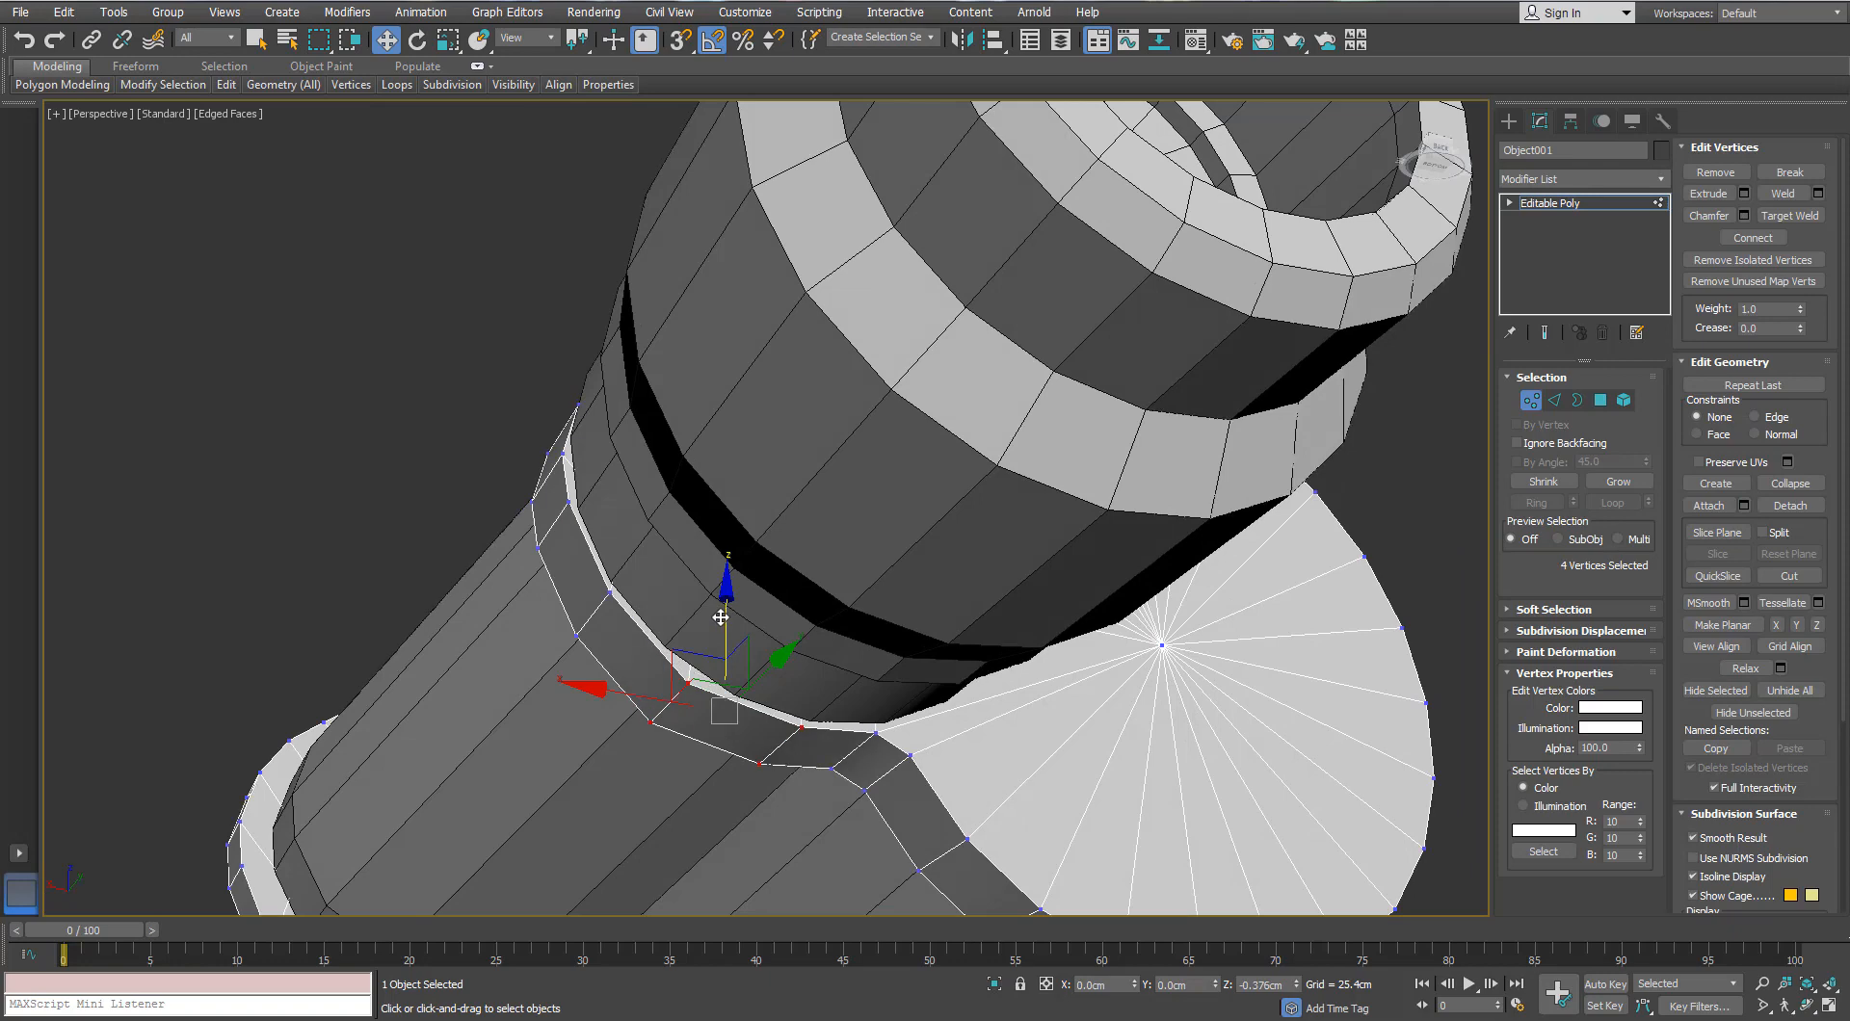
middle_click_drag(641, 588, 618, 622, "alt")
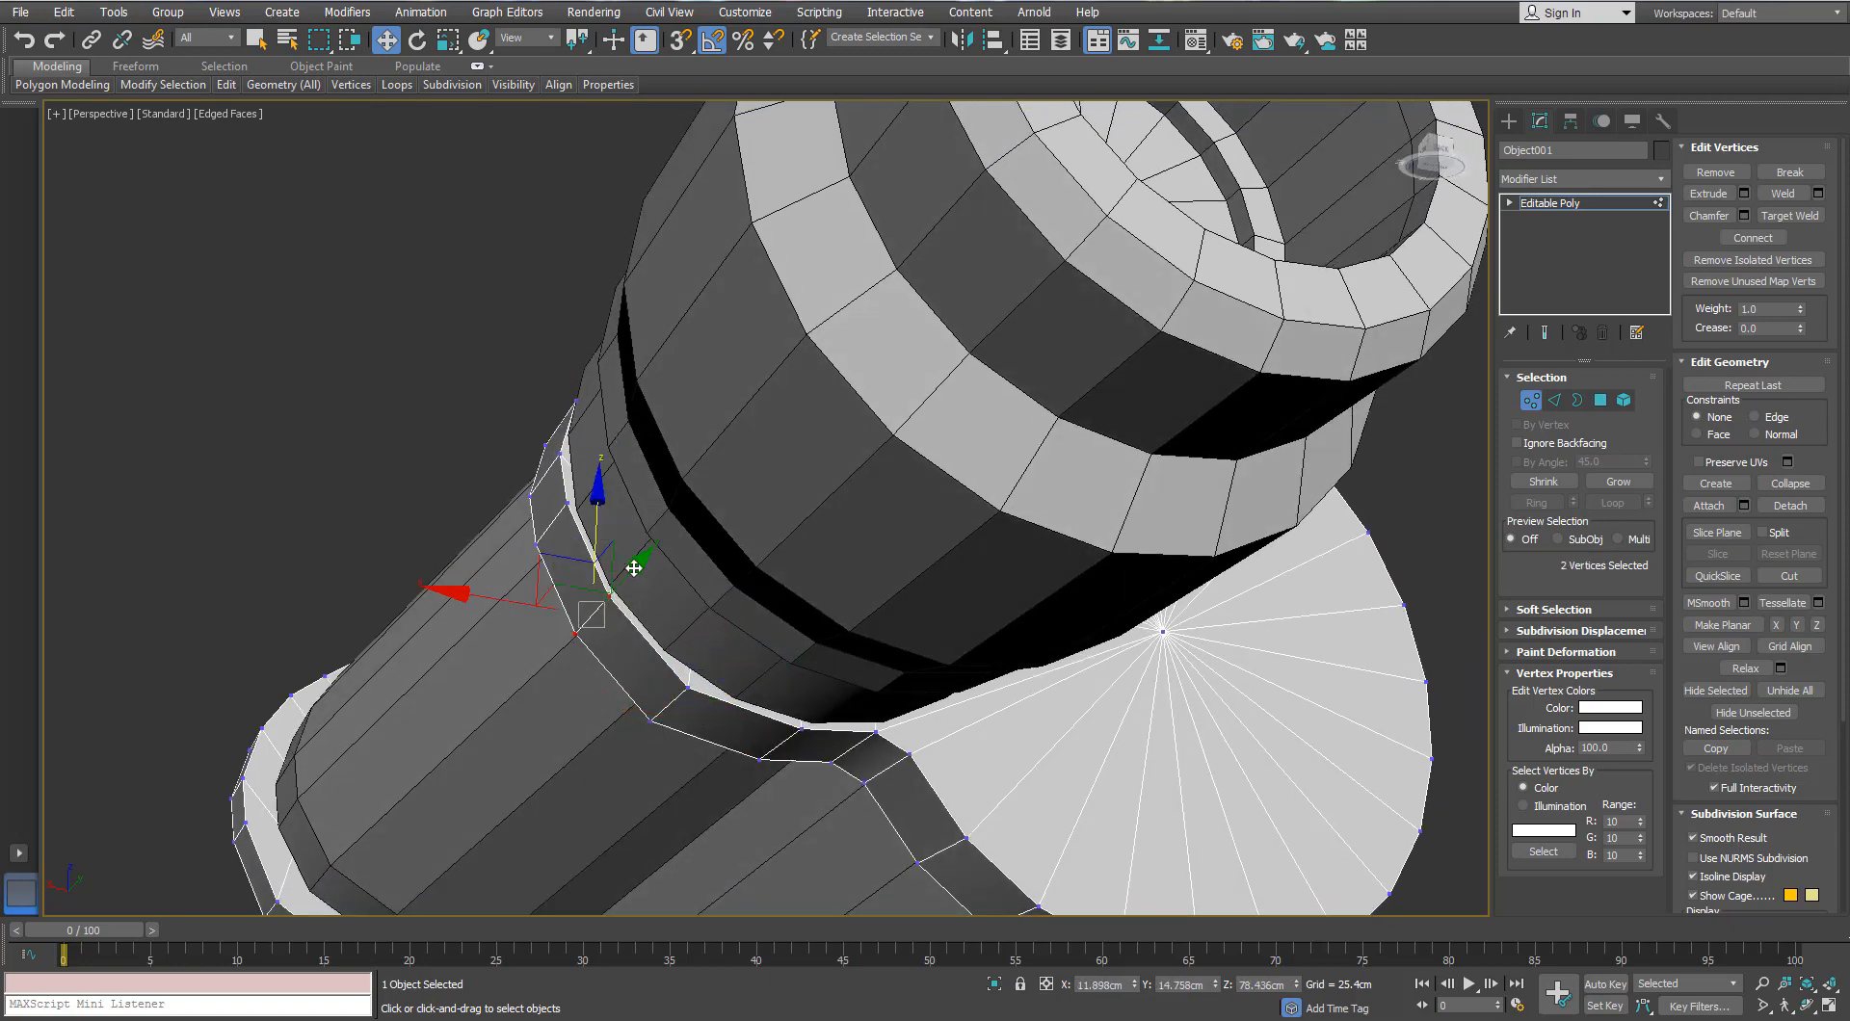
middle_click_drag(552, 559, 740, 590, "alt")
scroll(740, 589, "down", 4)
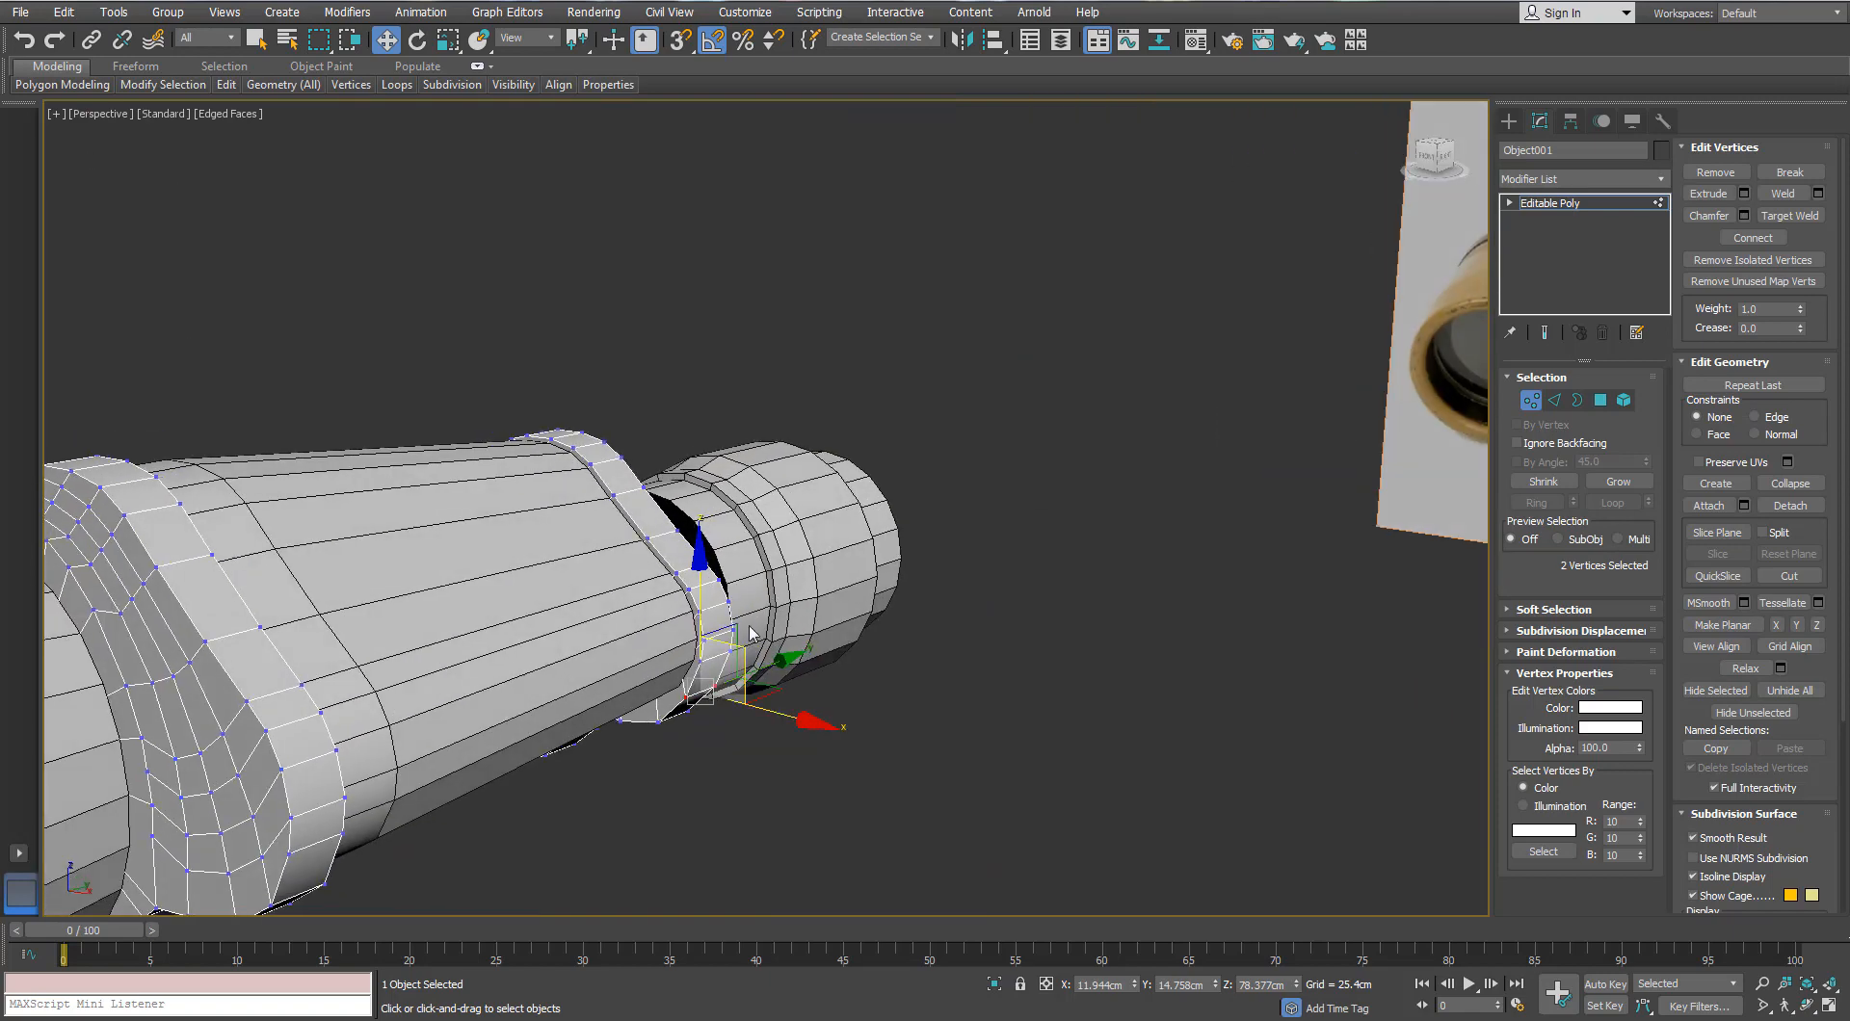
scroll(751, 633, "up", 3)
left_click(1530, 399)
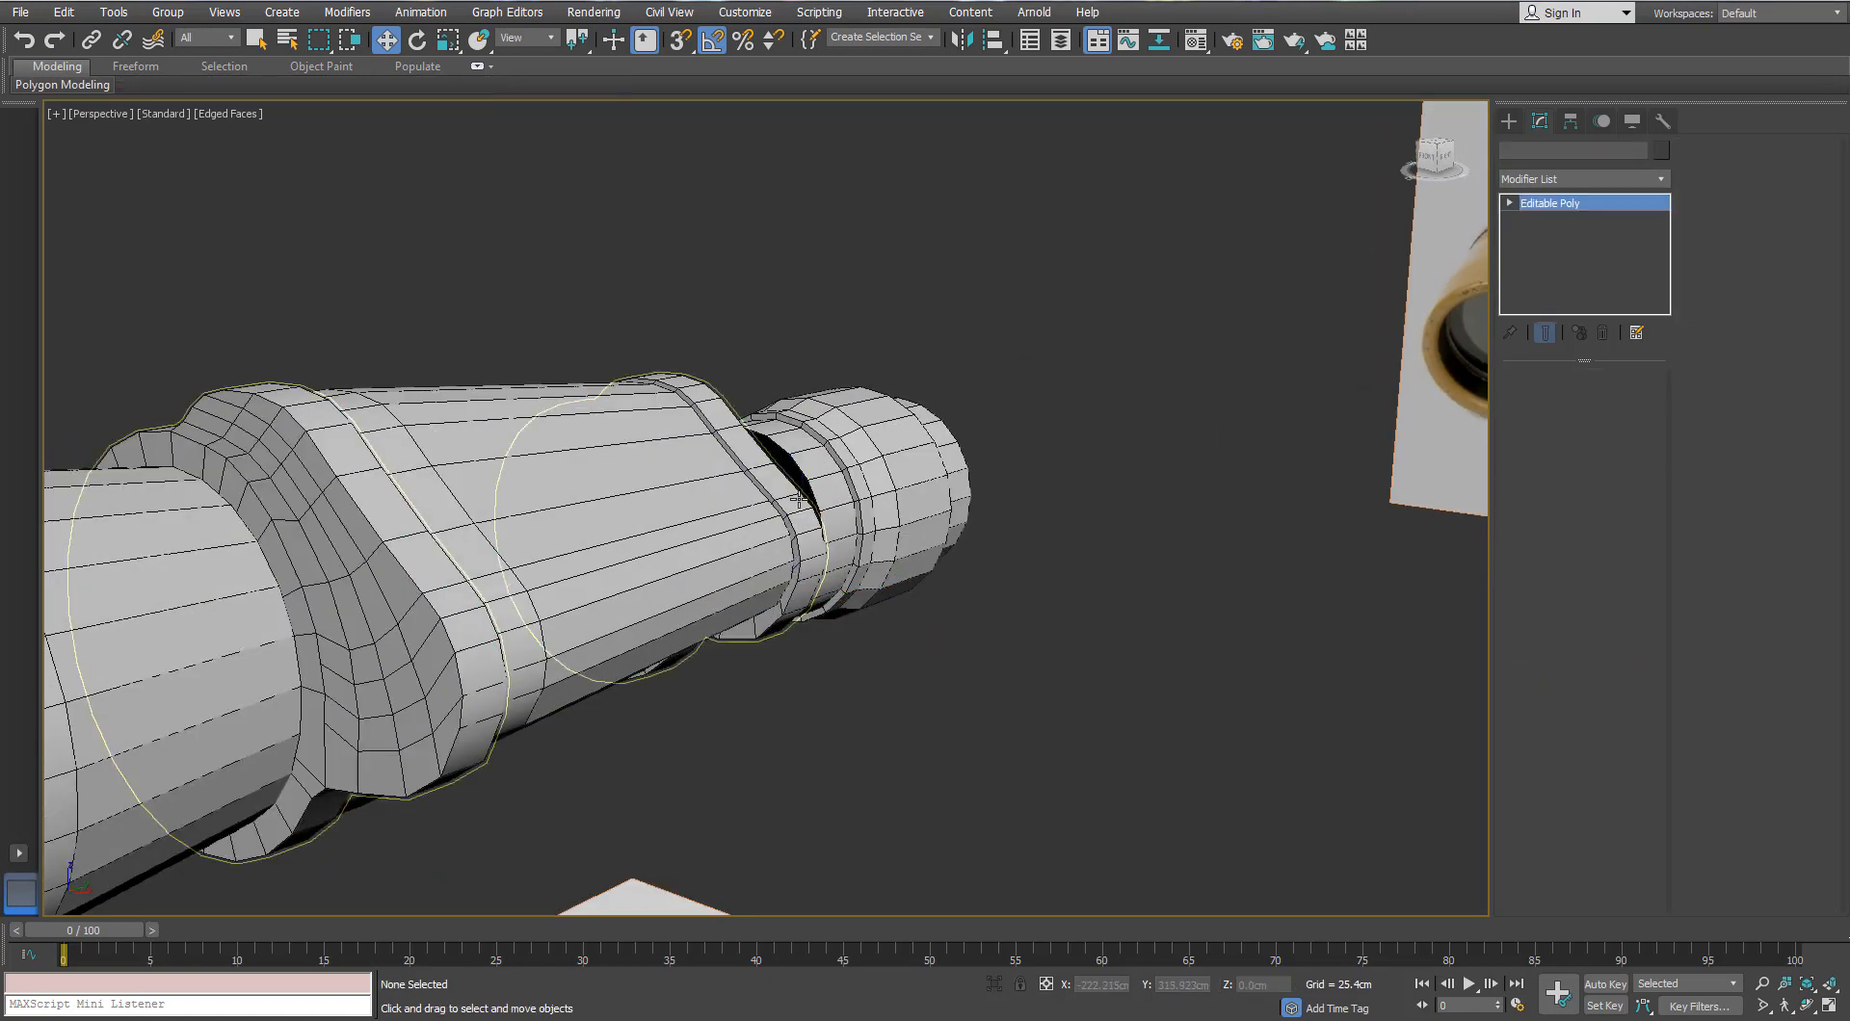
Step: Select the ring element and detach it as Object003
left_click(1625, 400)
left_click(772, 483)
left_click(1790, 290)
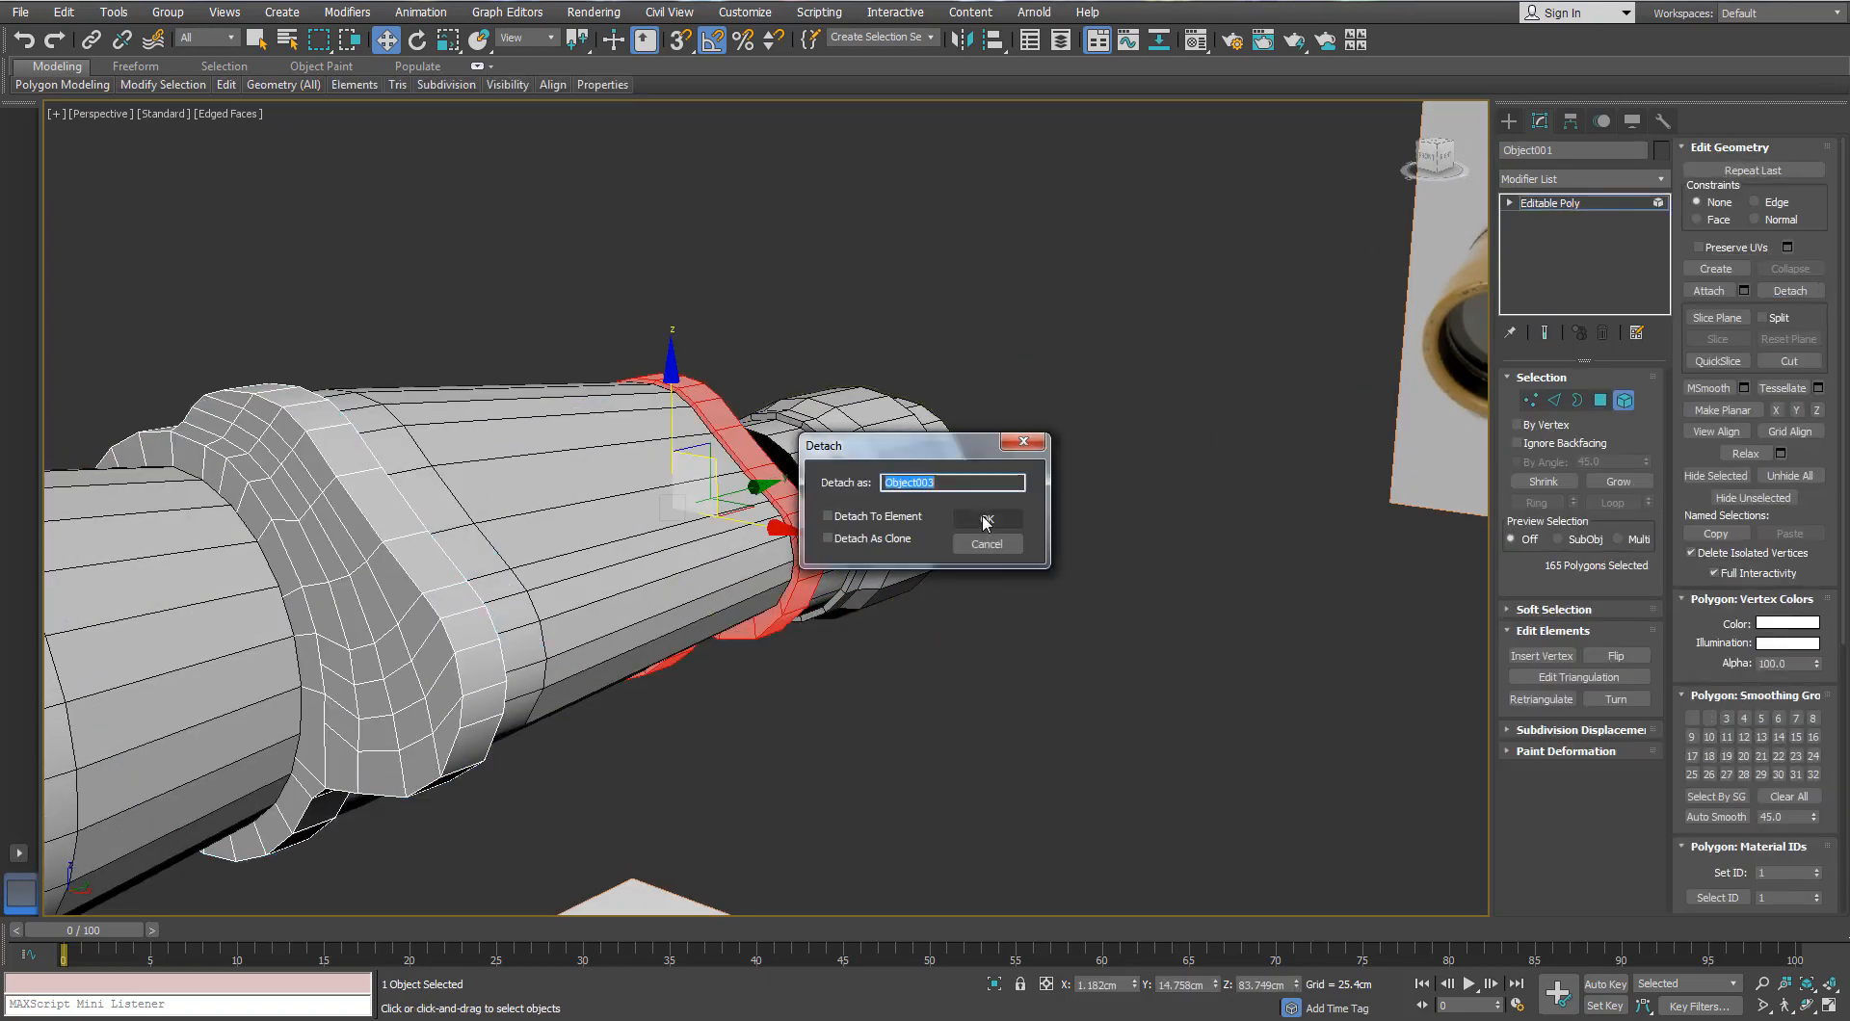
key("Return")
left_click(1600, 399)
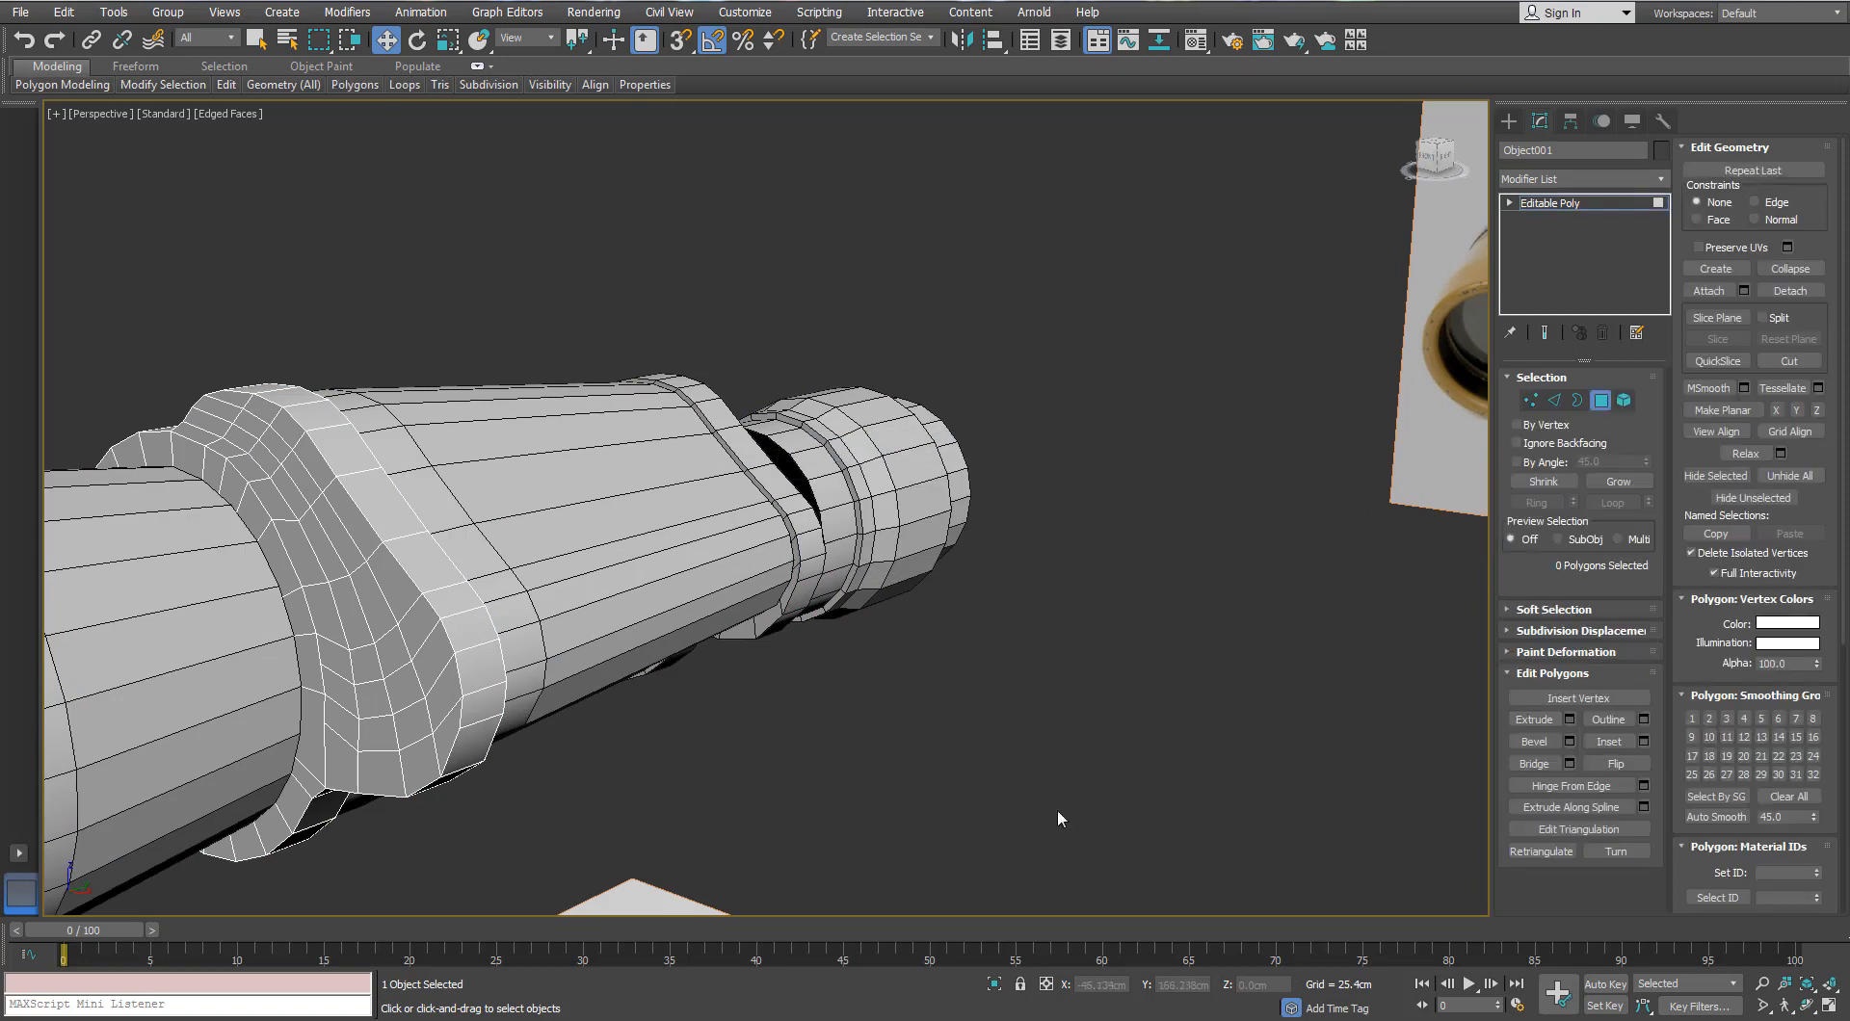
left_click(1600, 404)
Step: Centre Object003's pivot on the object with Affect Pivot Only > Center to Object
left_click(1157, 530)
left_click(809, 561)
left_click(1570, 121)
left_click(1599, 255)
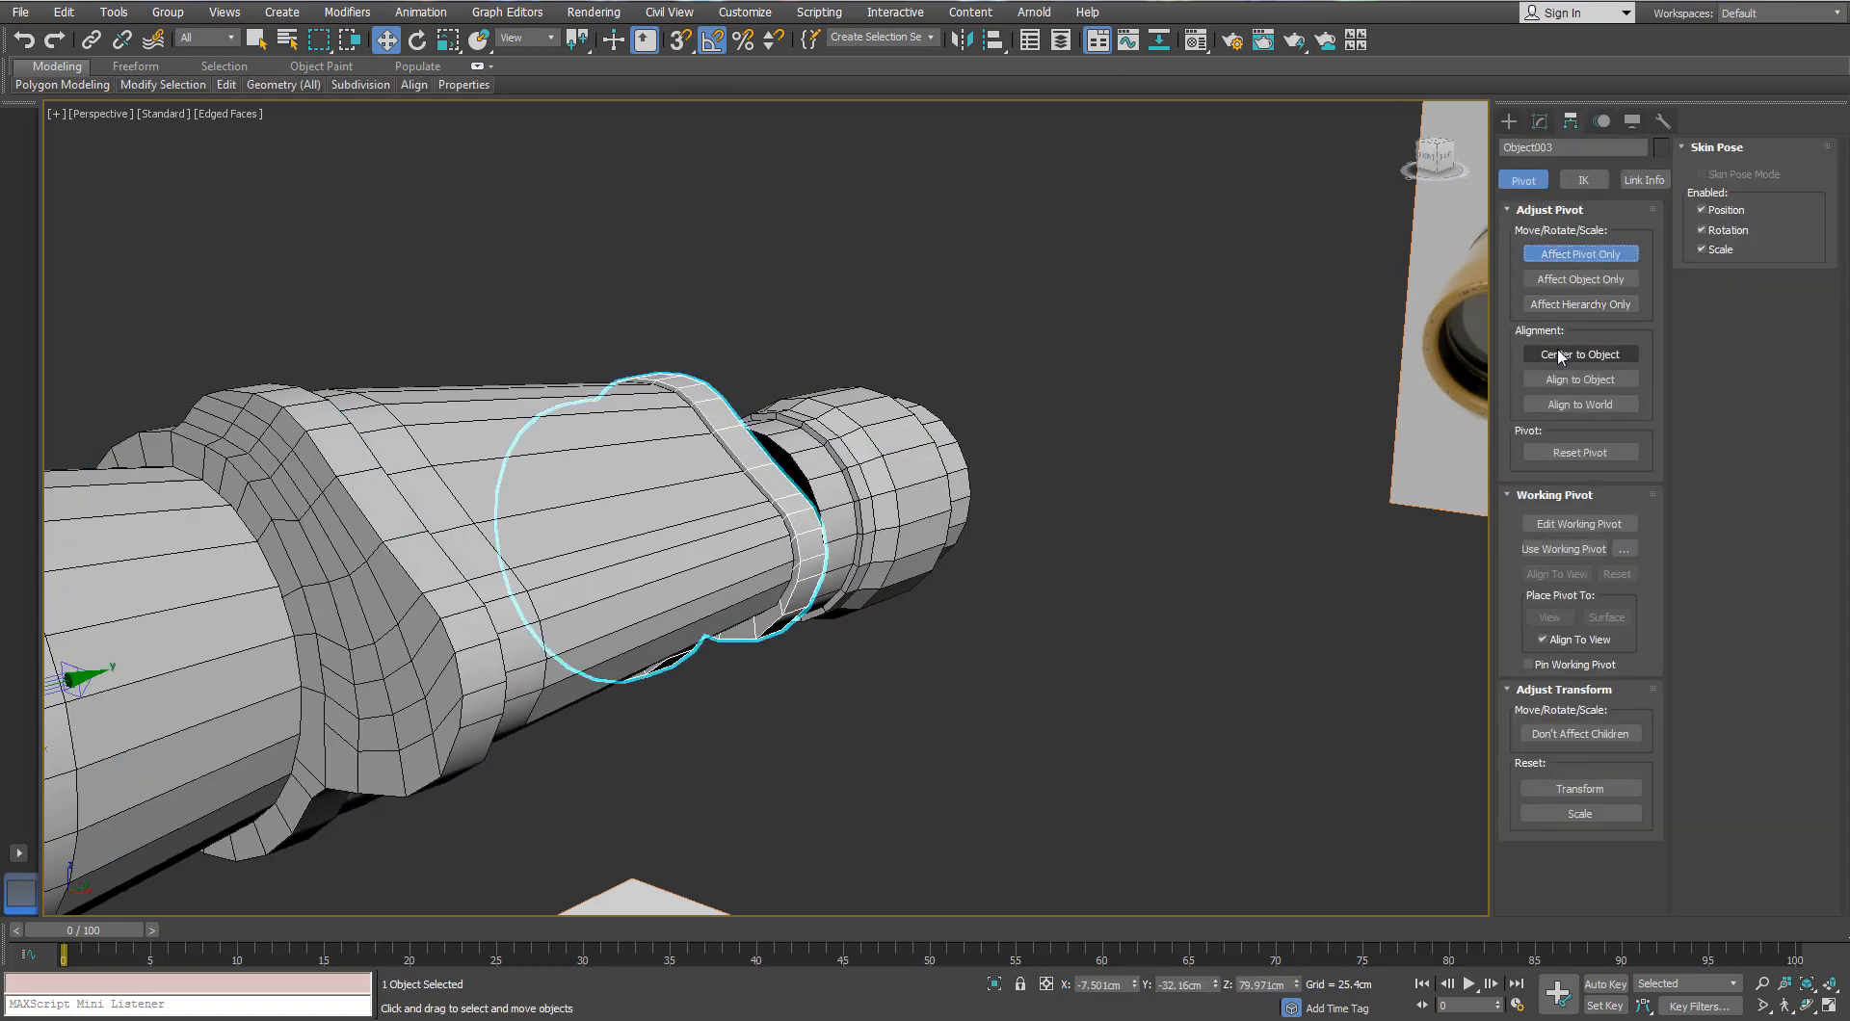
left_click(1560, 354)
scroll(704, 535, "up", 3)
key("r")
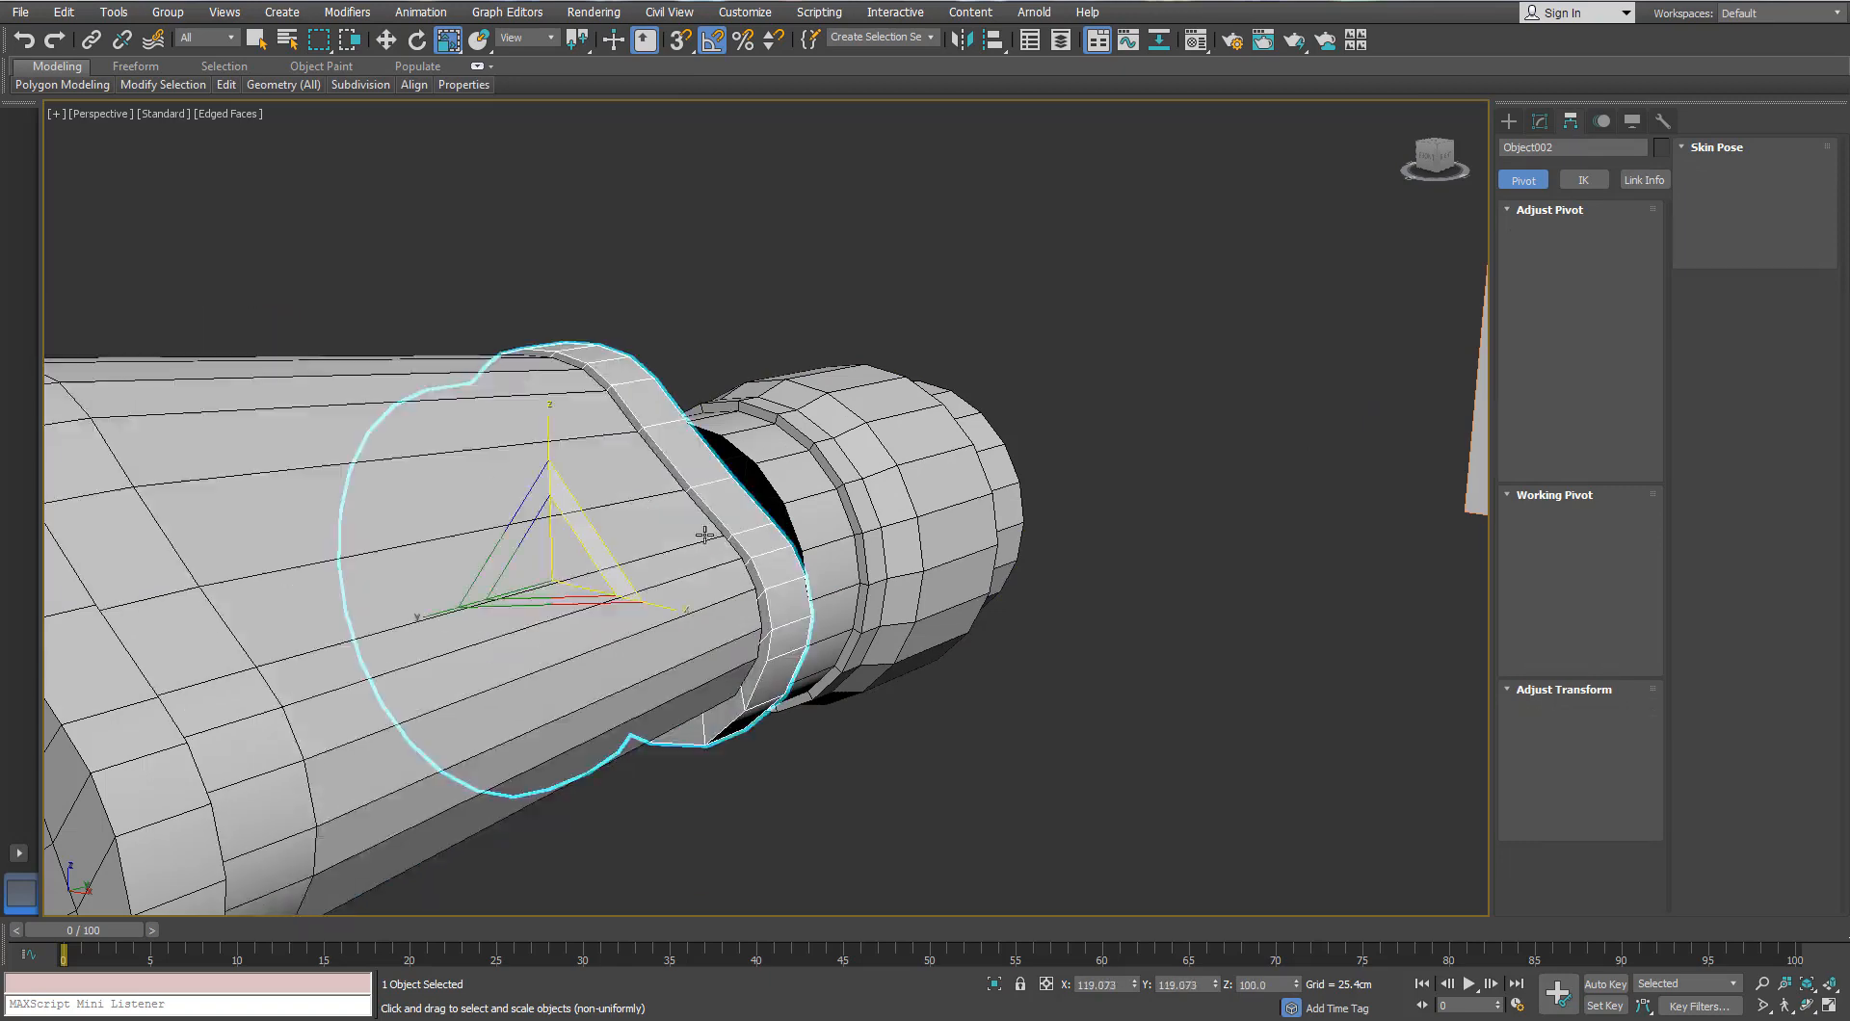
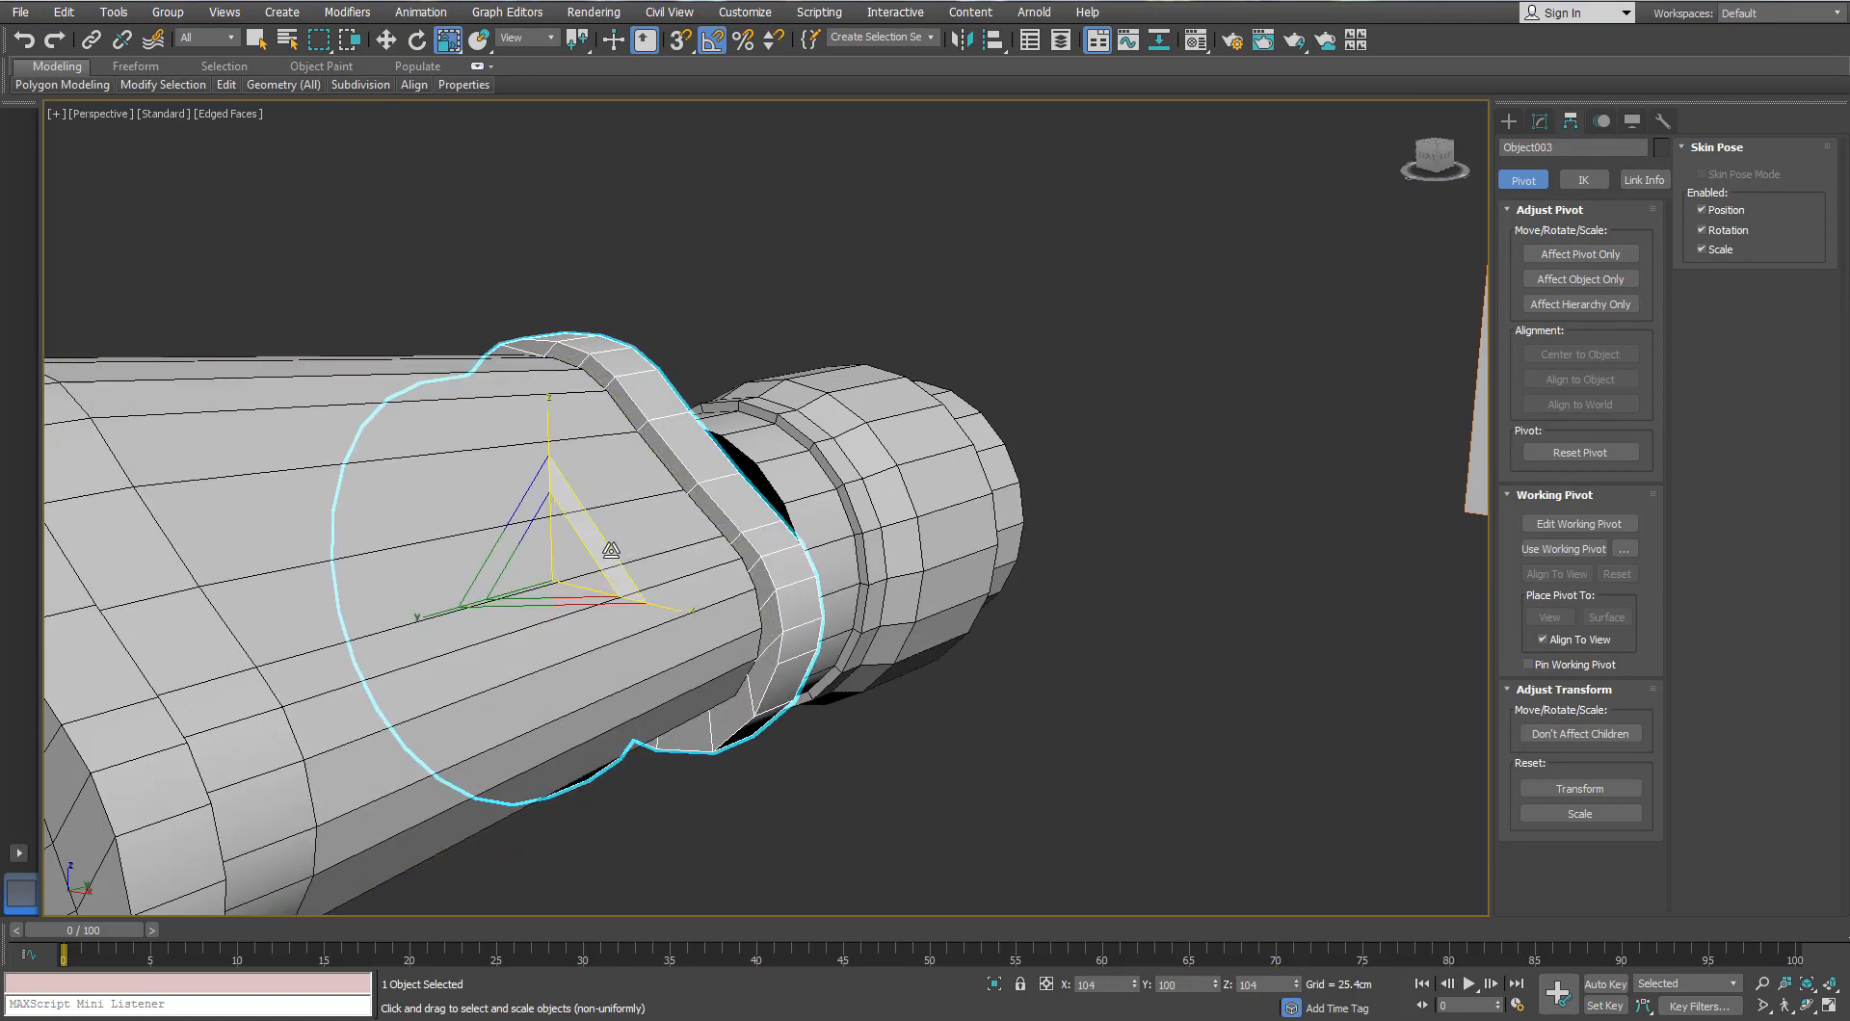
Step: Scale Object003 non-uniformly to 119.073% in X and Y to widen the ring
mouse_move(609, 551)
middle_mouse_down("alt")
mouse_move(710, 529)
mouse_move(940, 556)
mouse_move(628, 536)
mouse_move(607, 560)
middle_mouse_up("alt")
left_click_drag(606, 560, 602, 212)
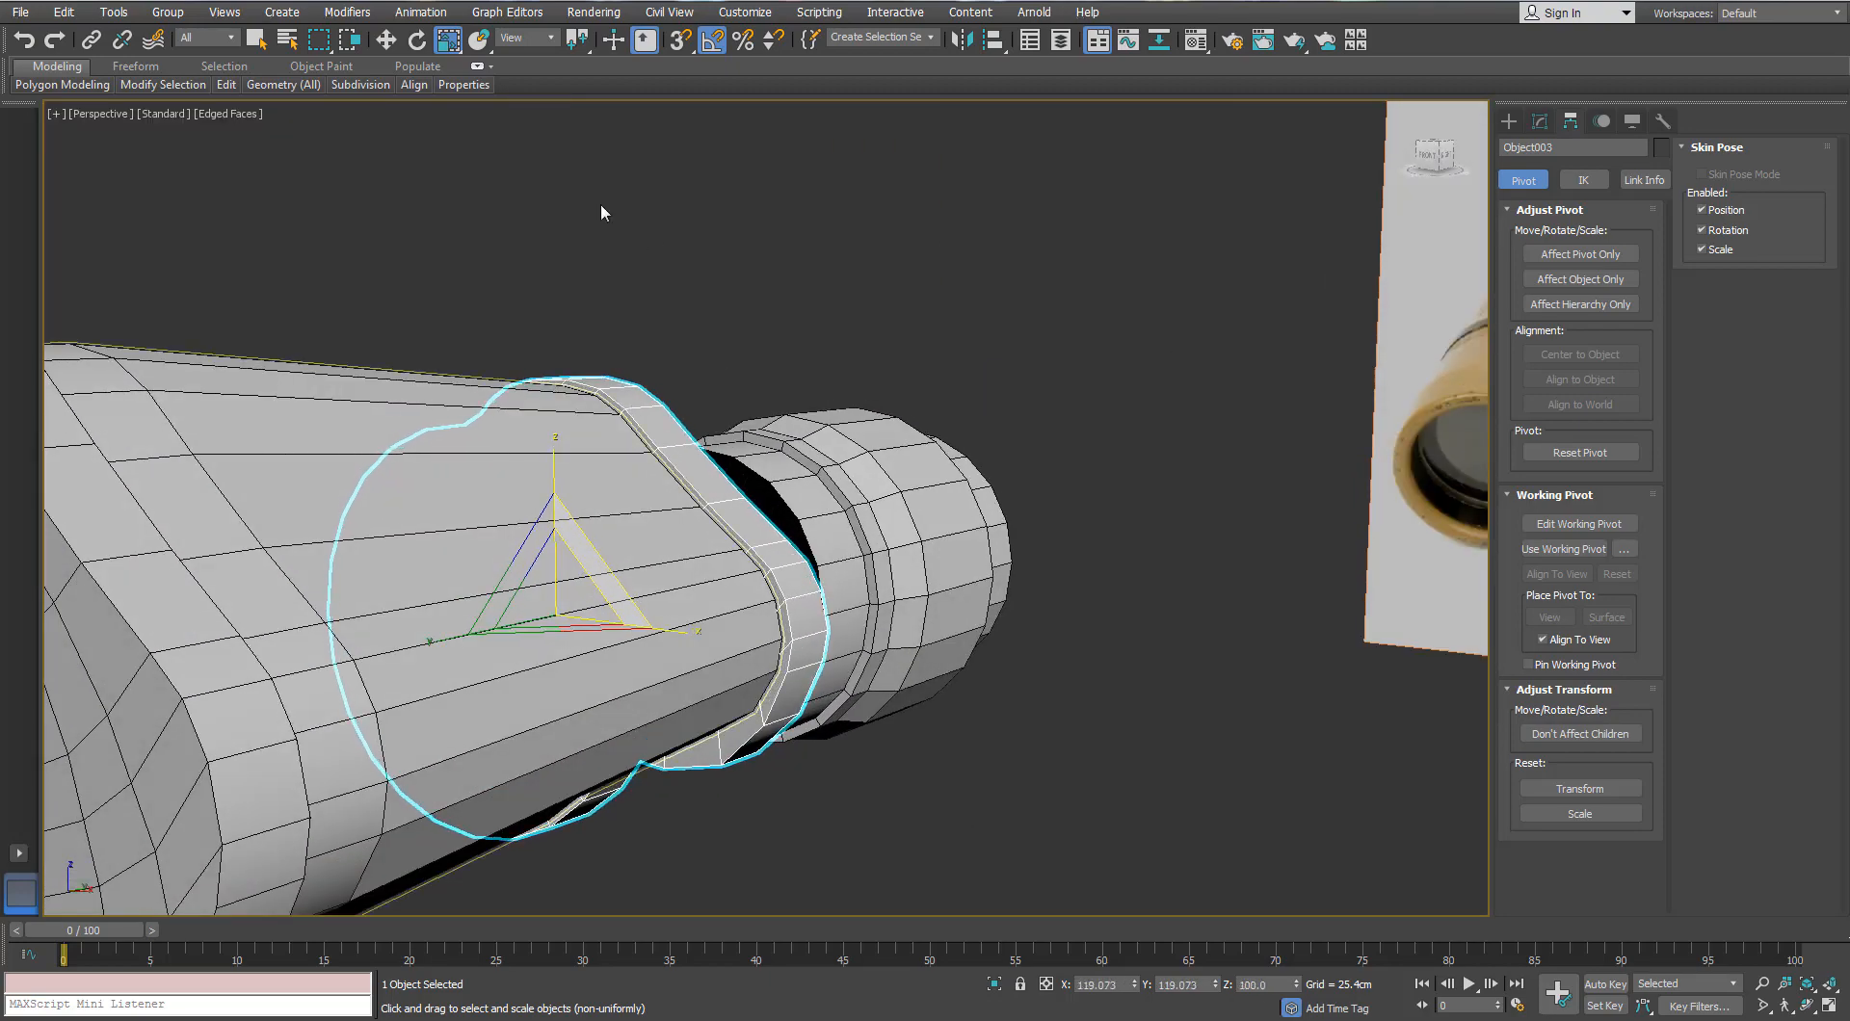
right_click(449, 39)
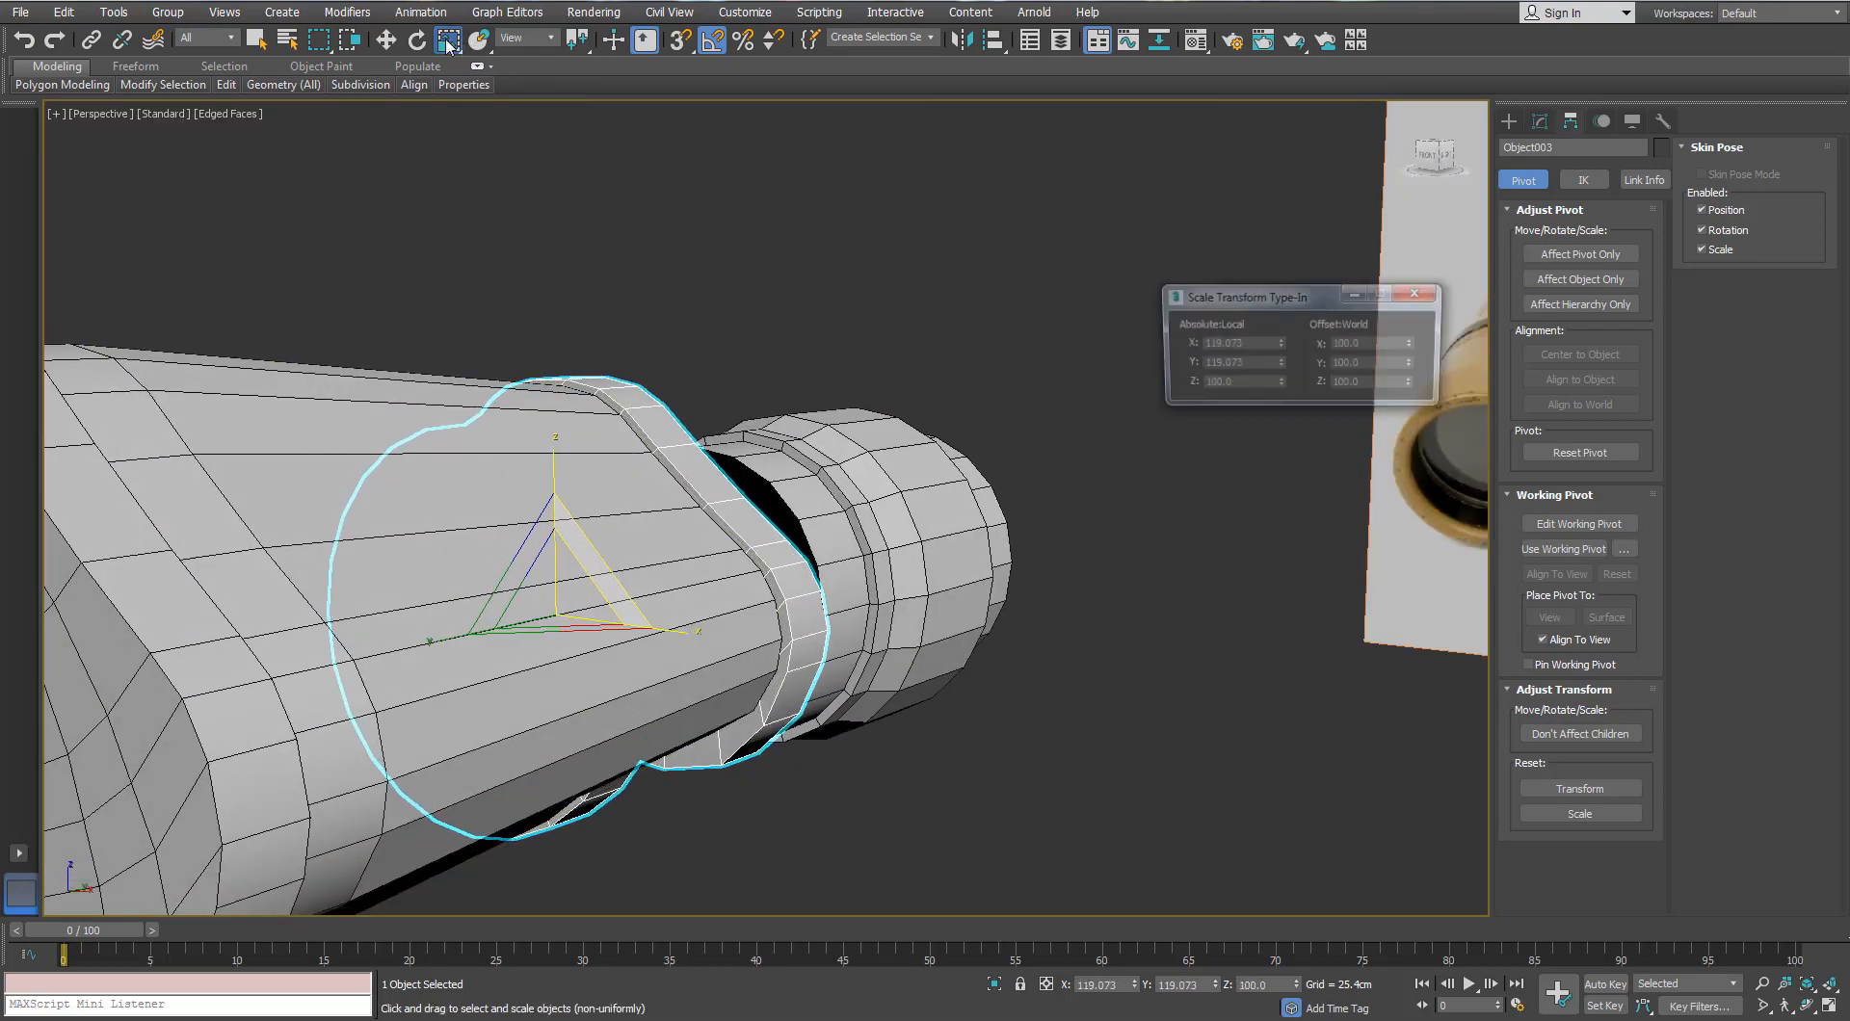
left_click(1418, 293)
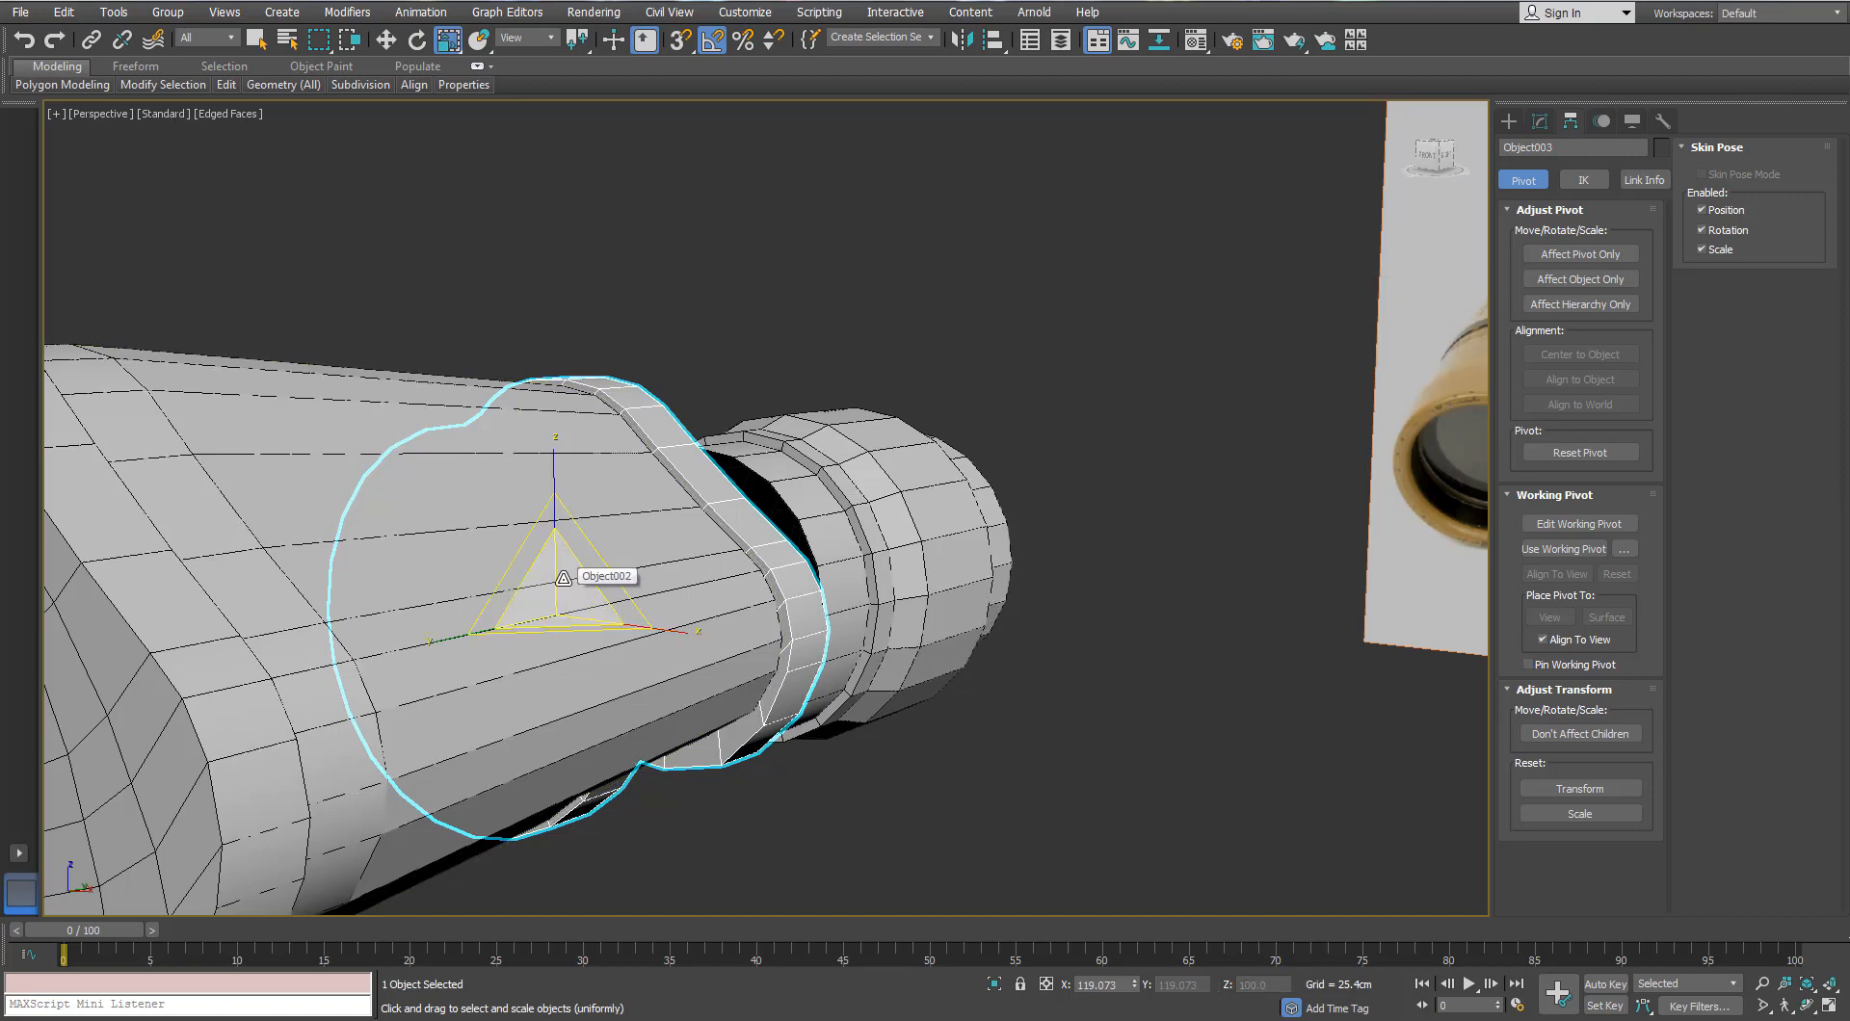
middle_click_drag(564, 578, 410, 559, "alt")
Step: Move Cylinder002 slightly sideways, down and along its height so it sits against the barrel
left_click(1041, 576)
left_click(813, 539)
middle_click_drag(812, 539, 595, 610, "alt")
scroll(567, 591, "up", 2)
key("w")
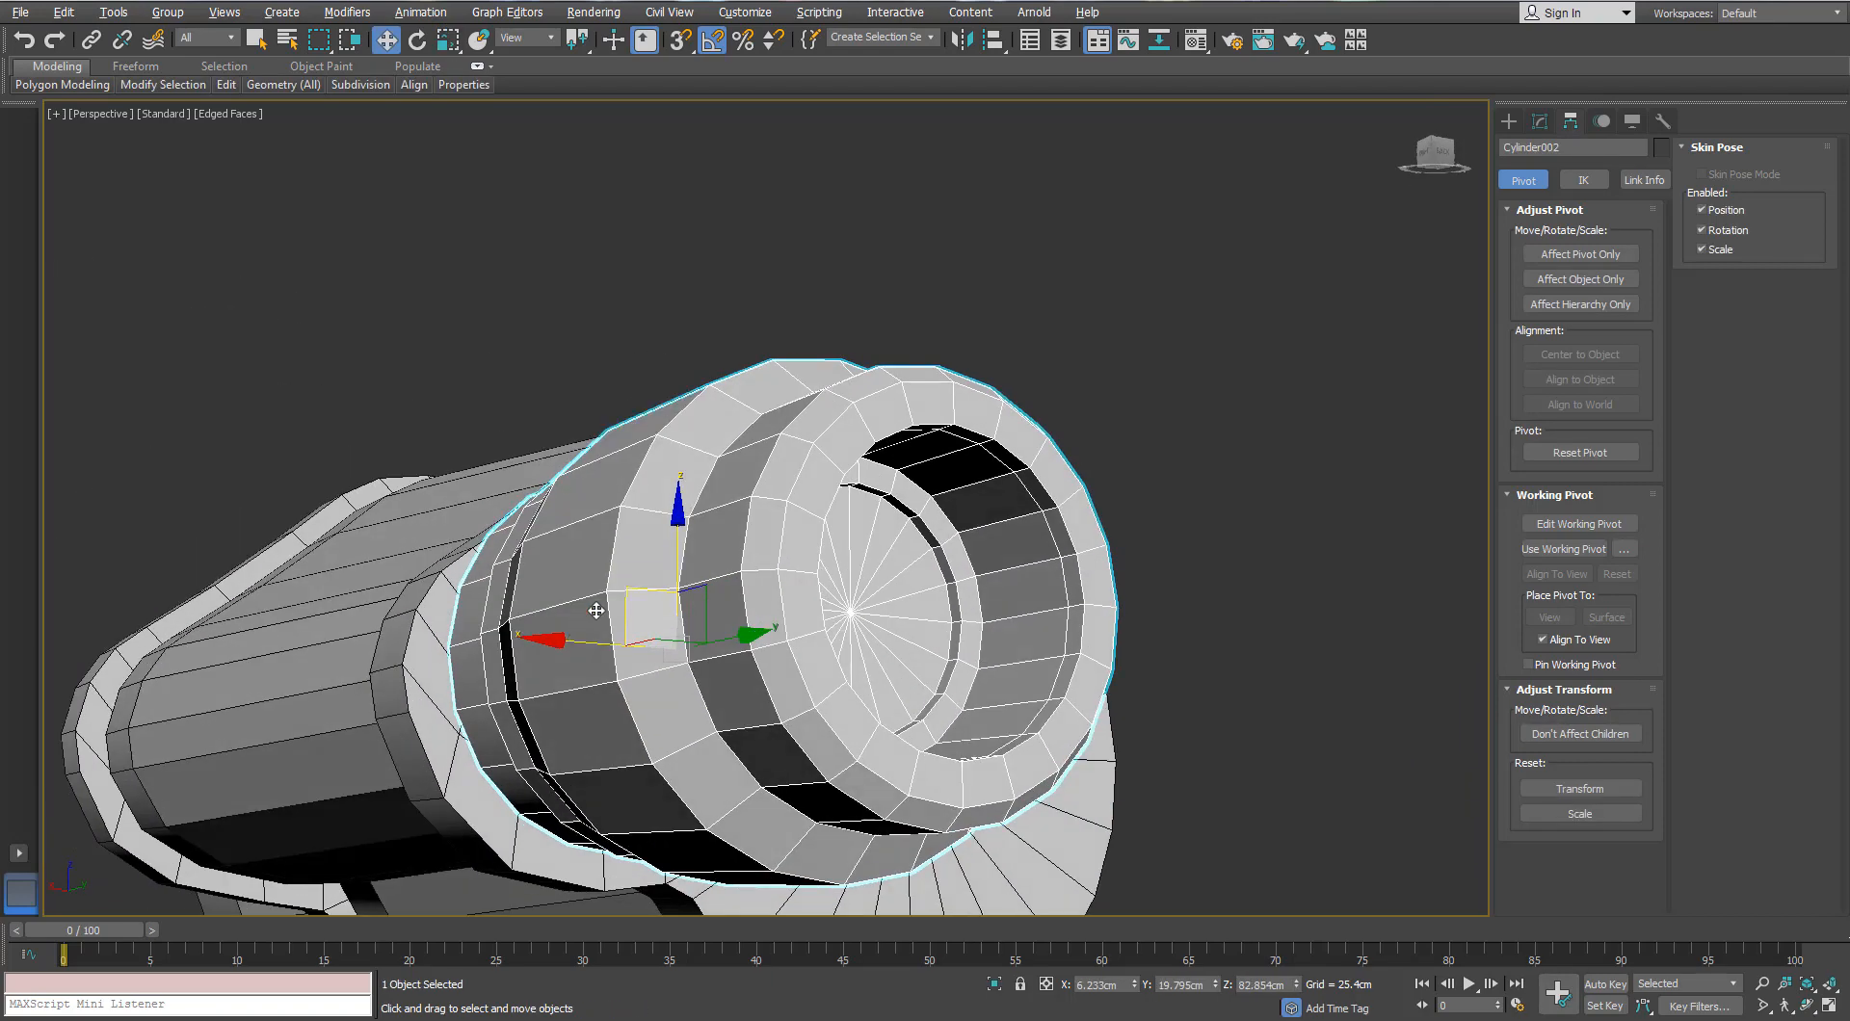
left_click_drag(631, 589, 607, 617)
mouse_move(609, 628)
middle_mouse_down("alt")
mouse_move(665, 617)
mouse_move(609, 614)
middle_mouse_up("alt")
left_click_drag(666, 595, 668, 603)
middle_click_drag(424, 569, 540, 590, "alt")
scroll(491, 558, "up", 2)
scroll(517, 578, "down", 2)
scroll(886, 665, "down", 3)
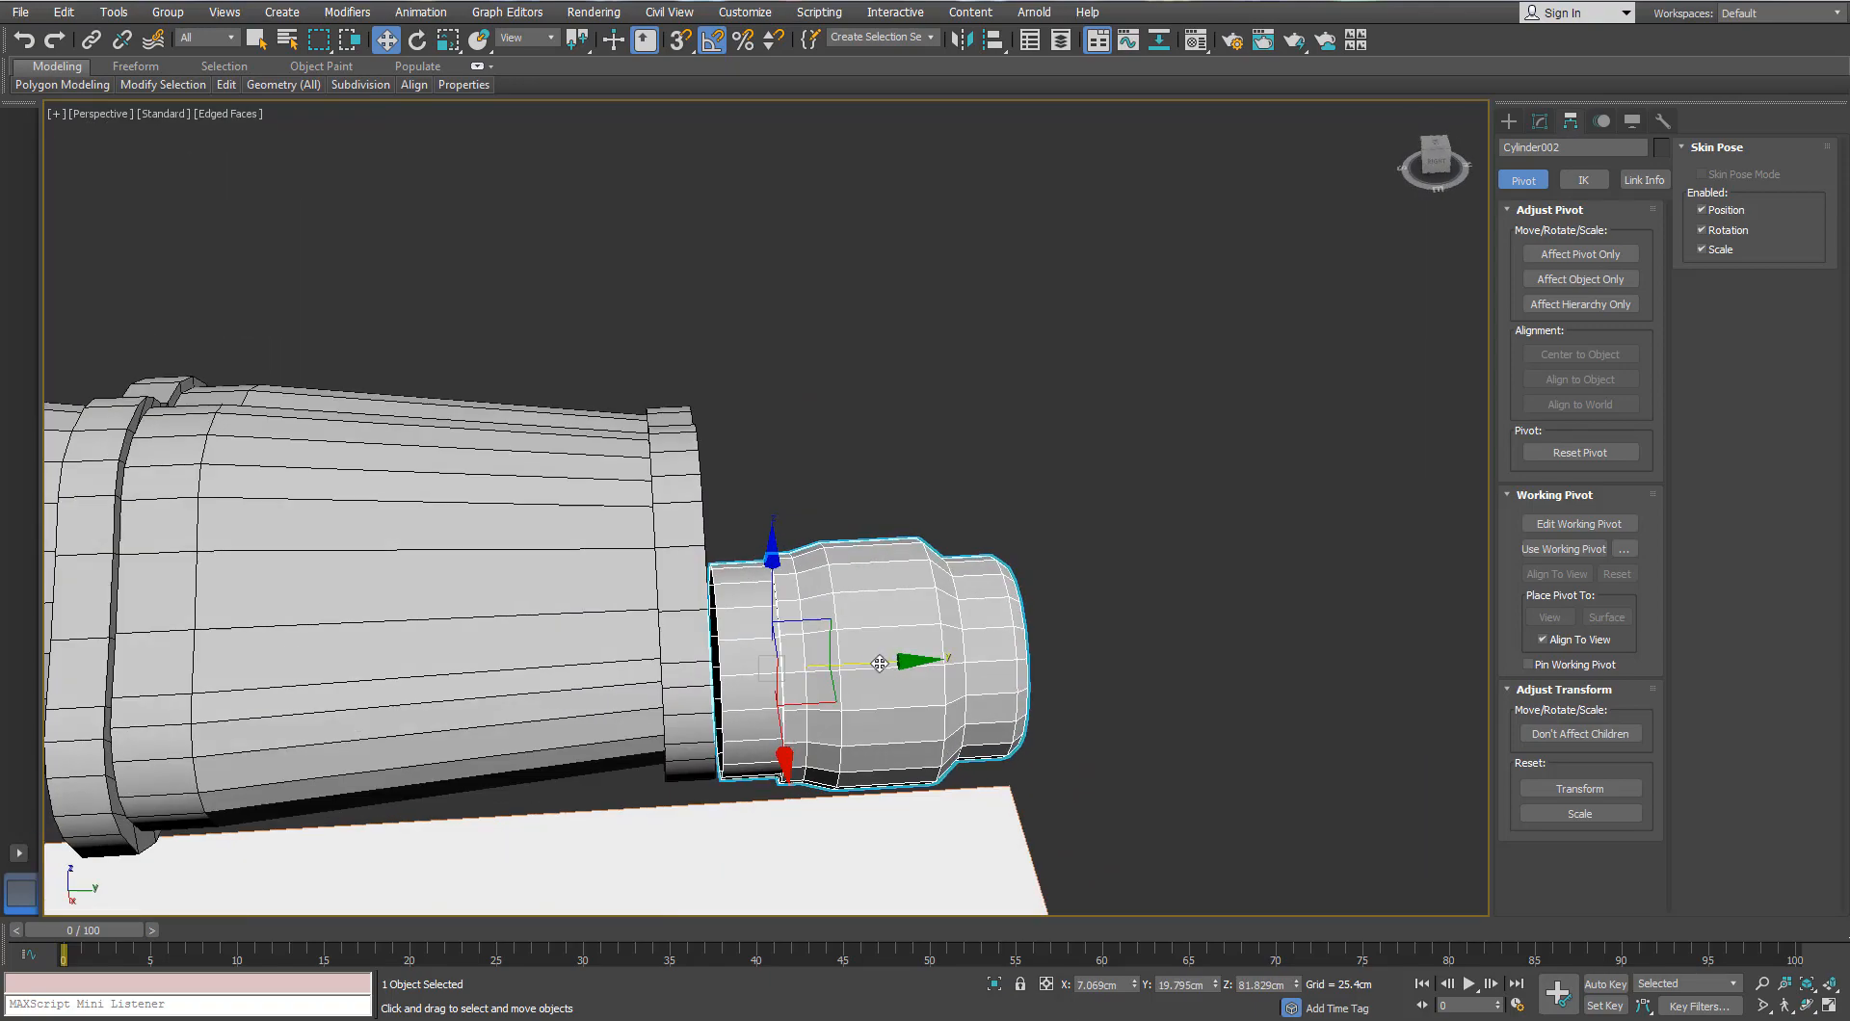
Step: Deselect the eyepiece and check the binocular tube from the top and perspective views
middle_click_drag(1036, 593, 766, 512, "alt")
left_click(1031, 587)
scroll(1019, 658, "down", 3)
key("t")
scroll(855, 618, "down", 5)
scroll(793, 599, "down", 3)
key("p")
scroll(766, 513, "down", 2)
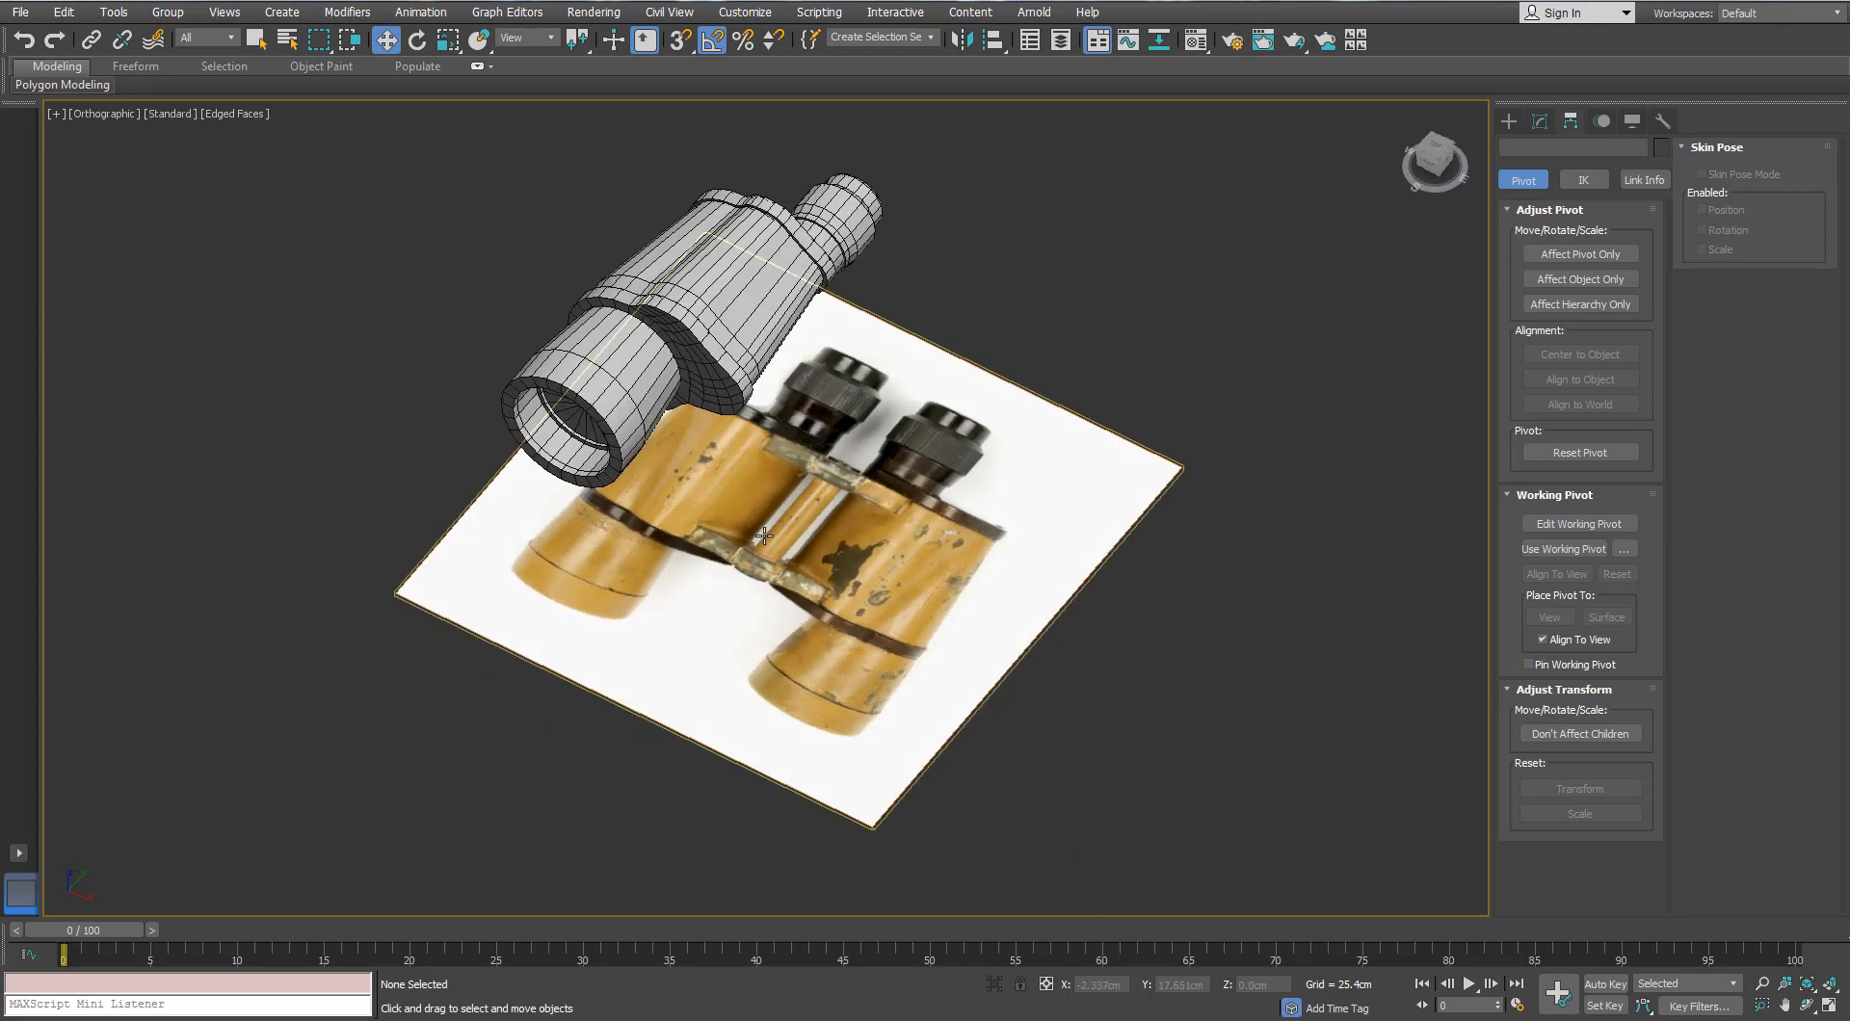
Step: Frame all objects, orbit around the barrel and select the main body, Object002
key("z")
scroll(586, 662, "up", 5)
middle_click_drag(586, 663, 531, 580, "alt")
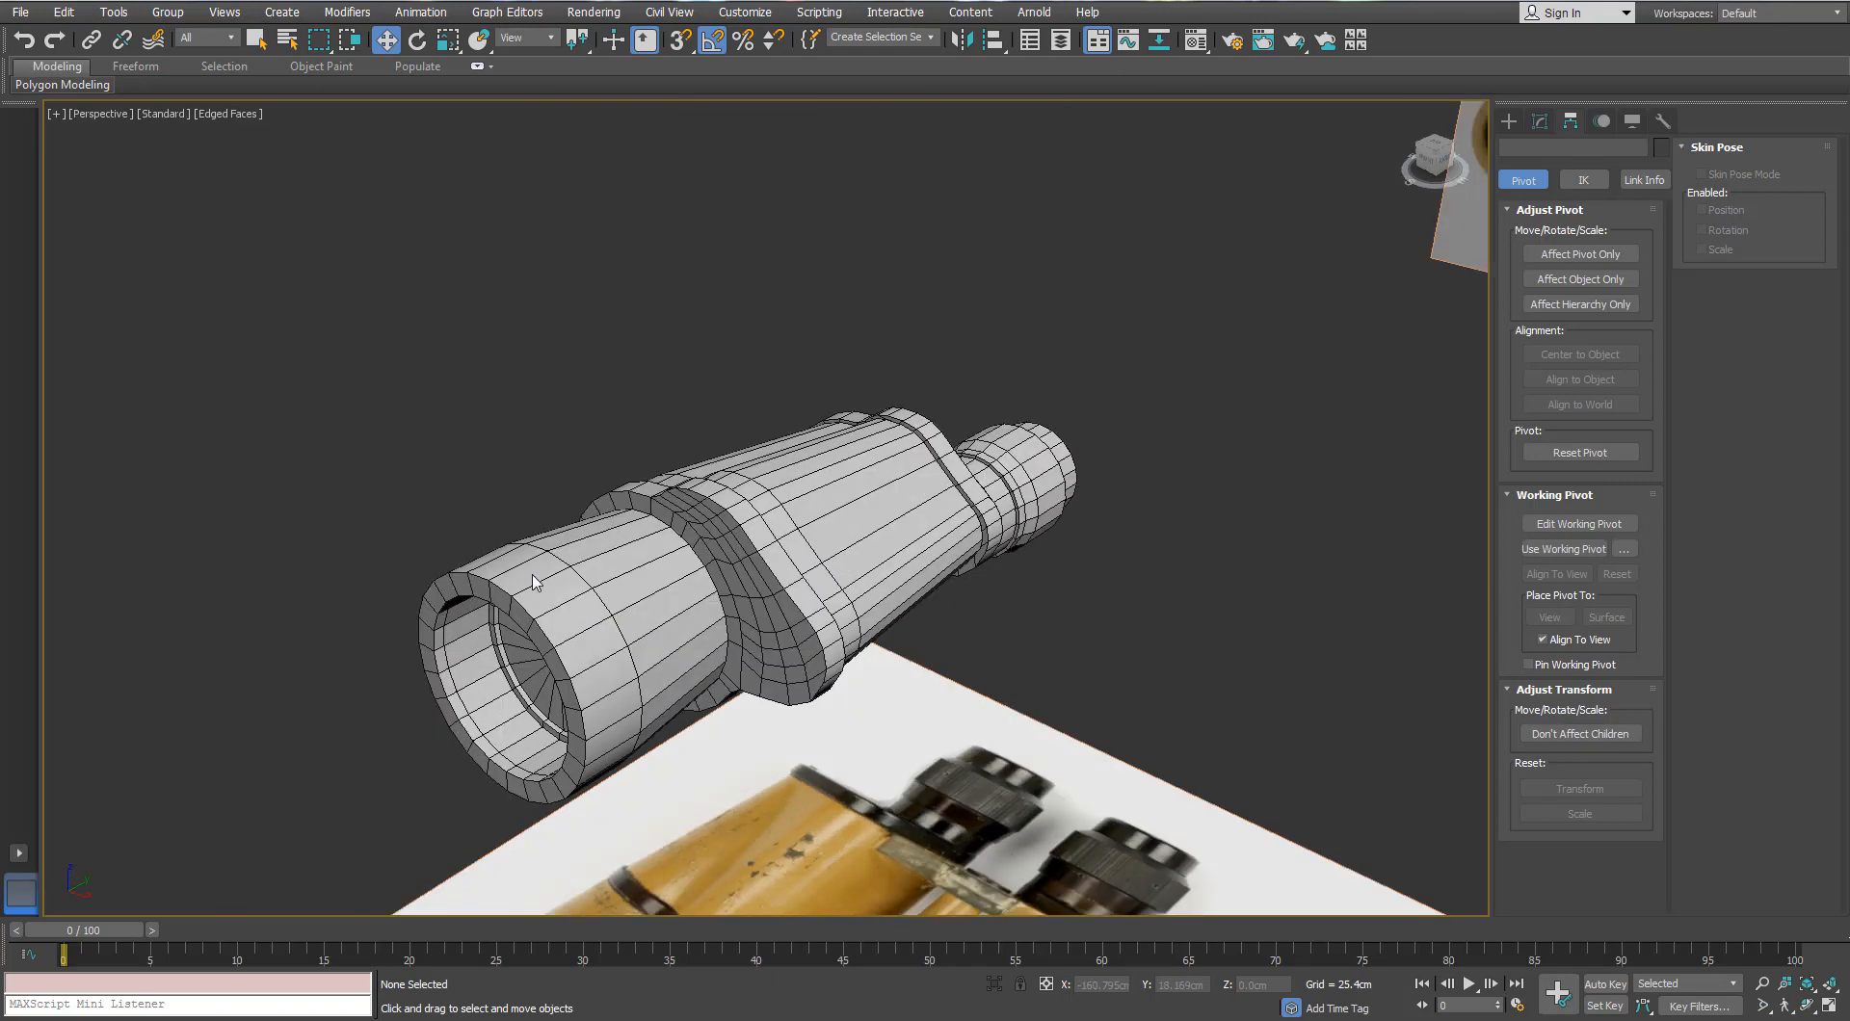
middle_click_drag(744, 488, 826, 480, "alt")
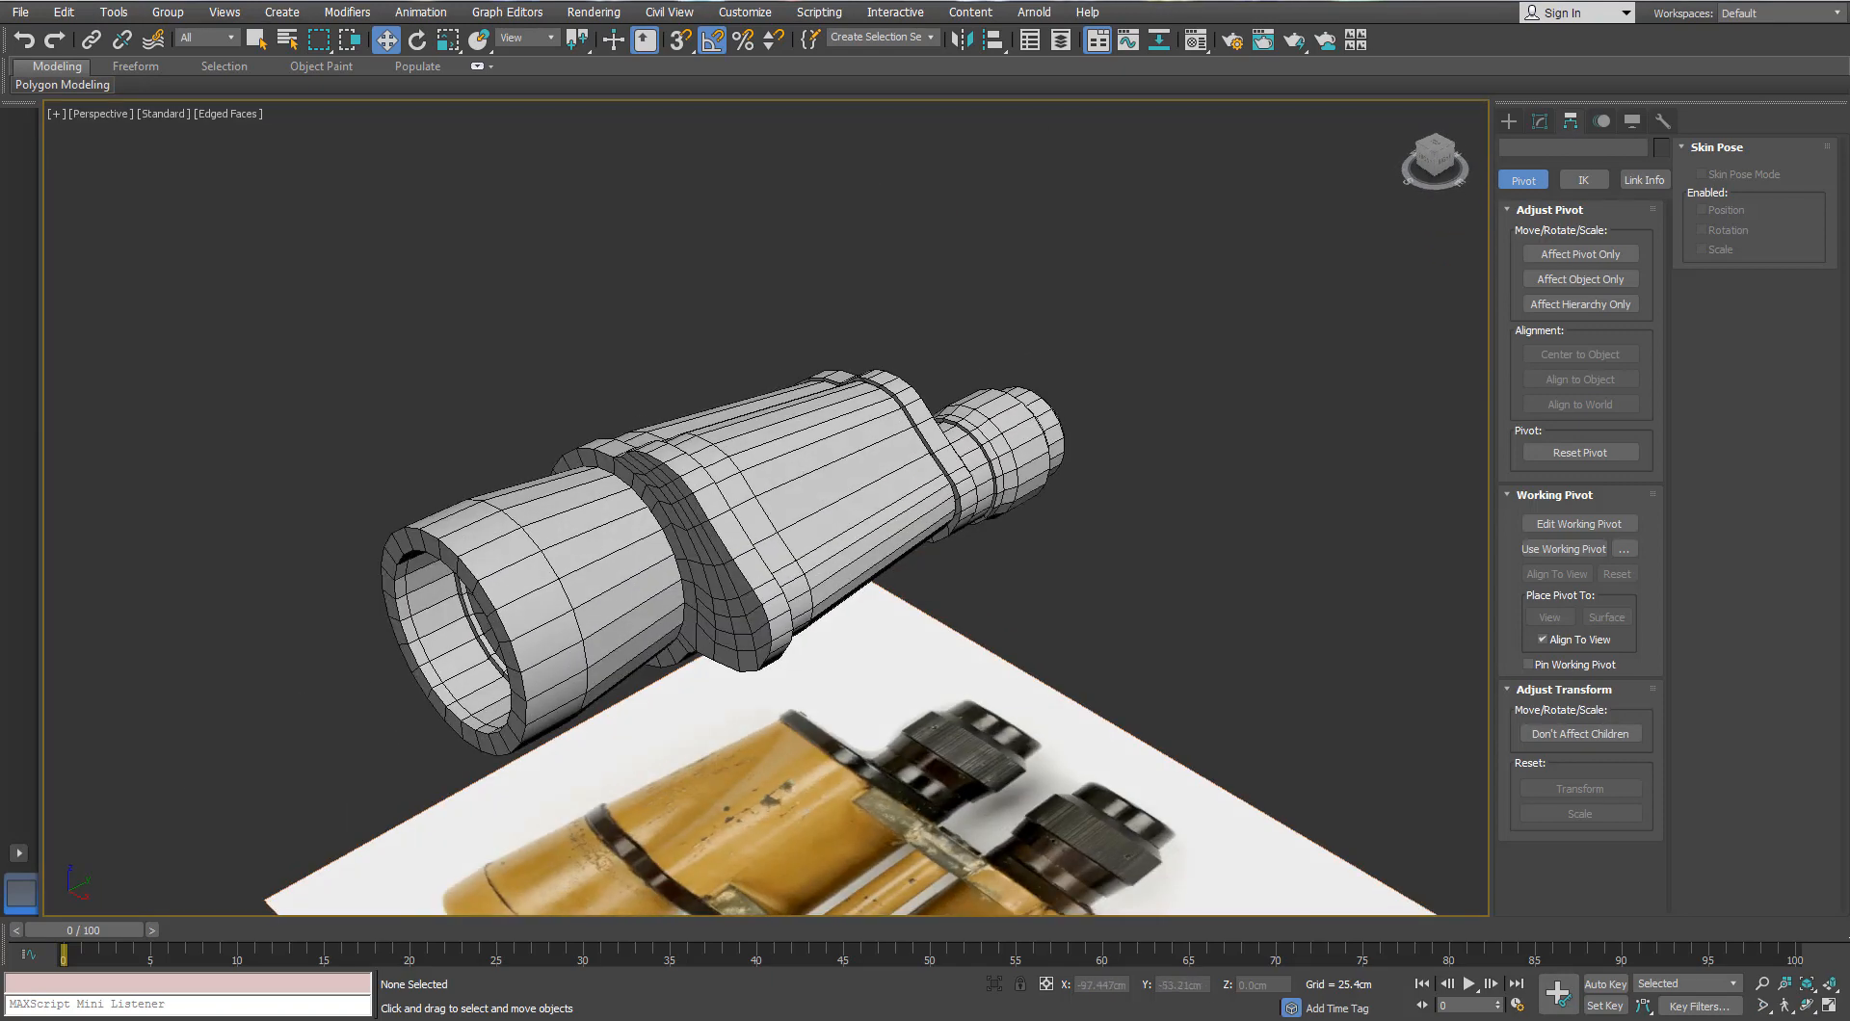
middle_click_drag(596, 584, 667, 569, "alt")
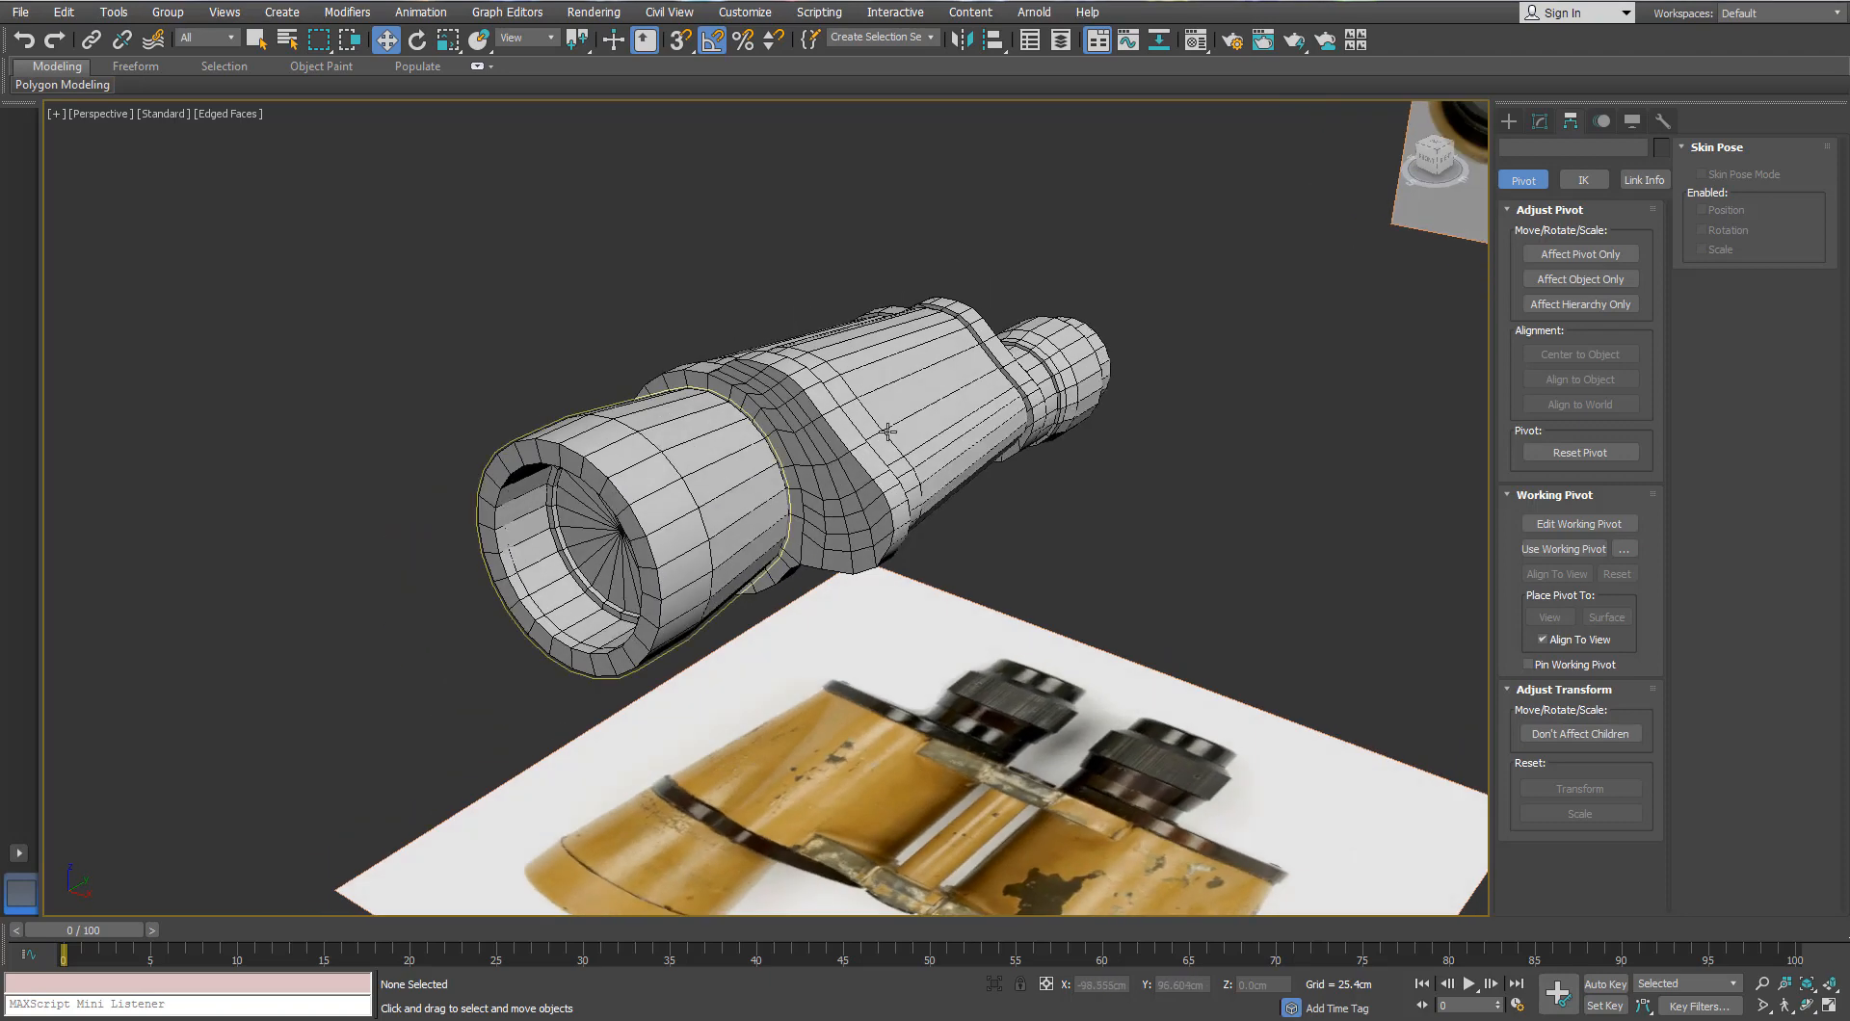
left_click(881, 434)
Step: Show the Front view shaded with edges, zoomed and panned onto the central hinge
key("f")
scroll(718, 482, "down", 4)
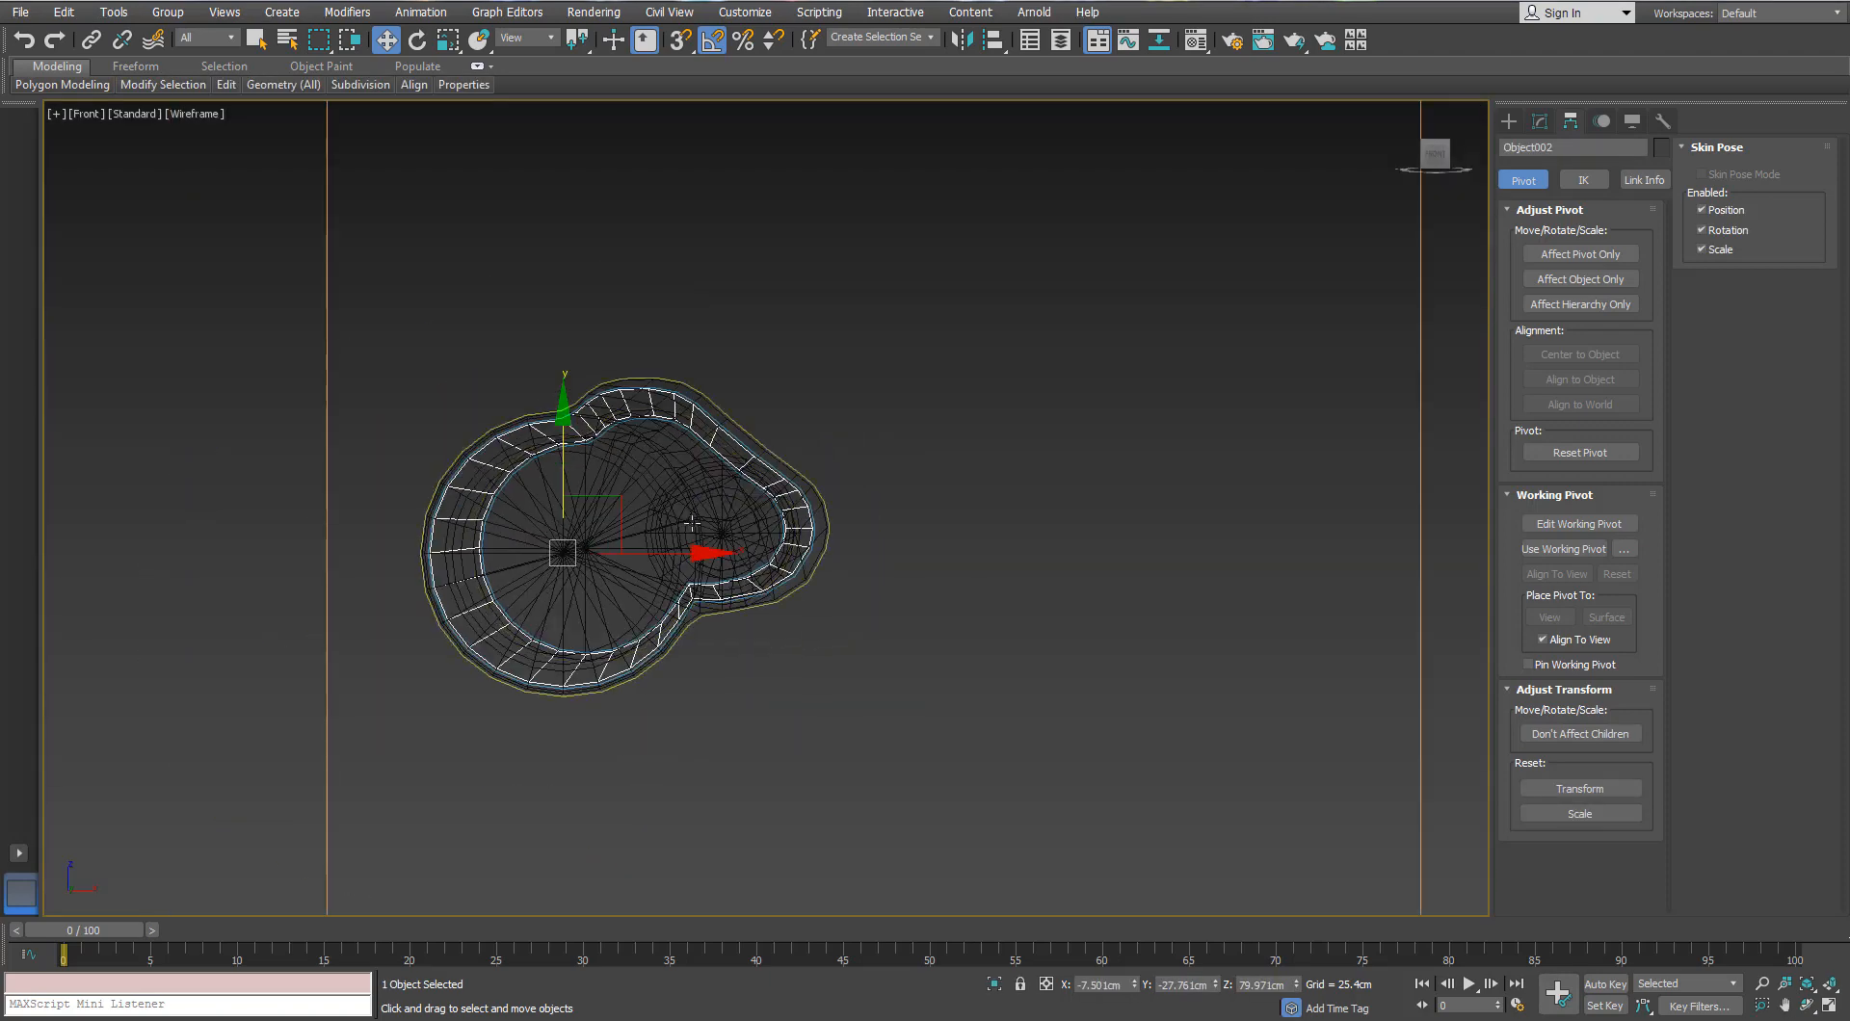
key("F3")
scroll(651, 495, "up", 2)
scroll(768, 390, "up", 2)
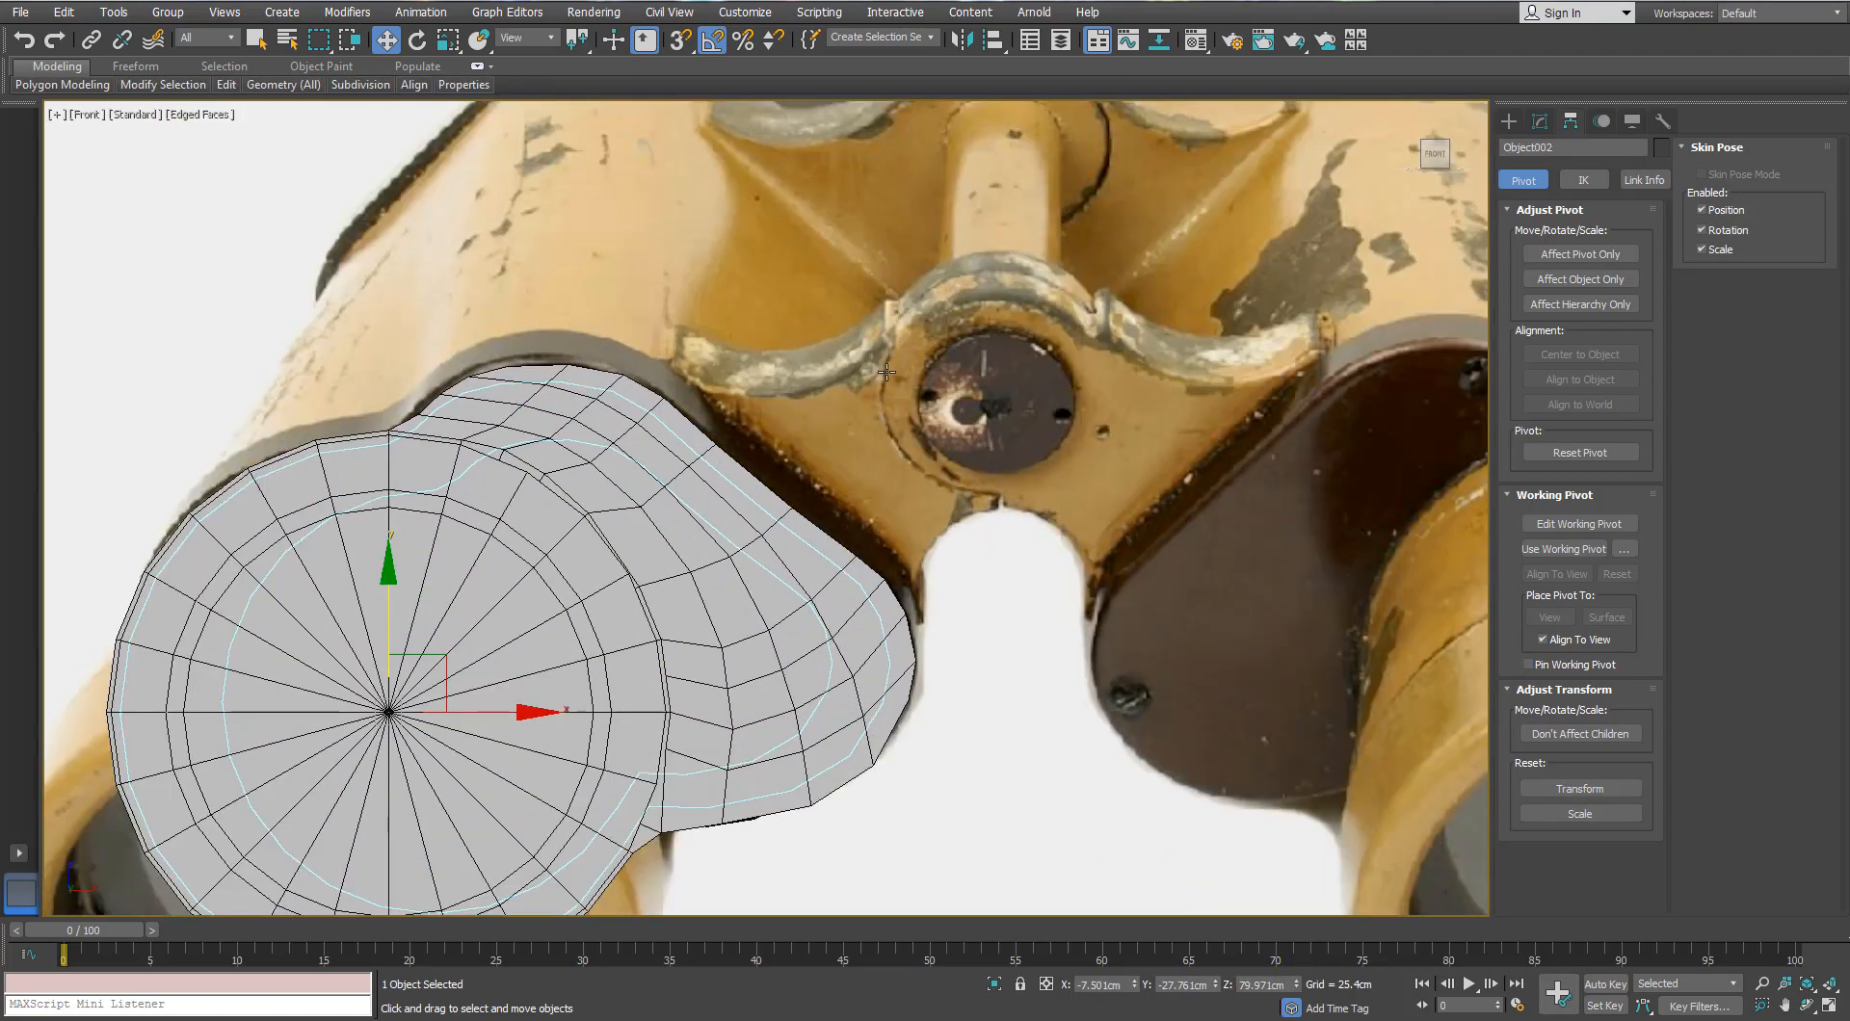
left_click(1510, 123)
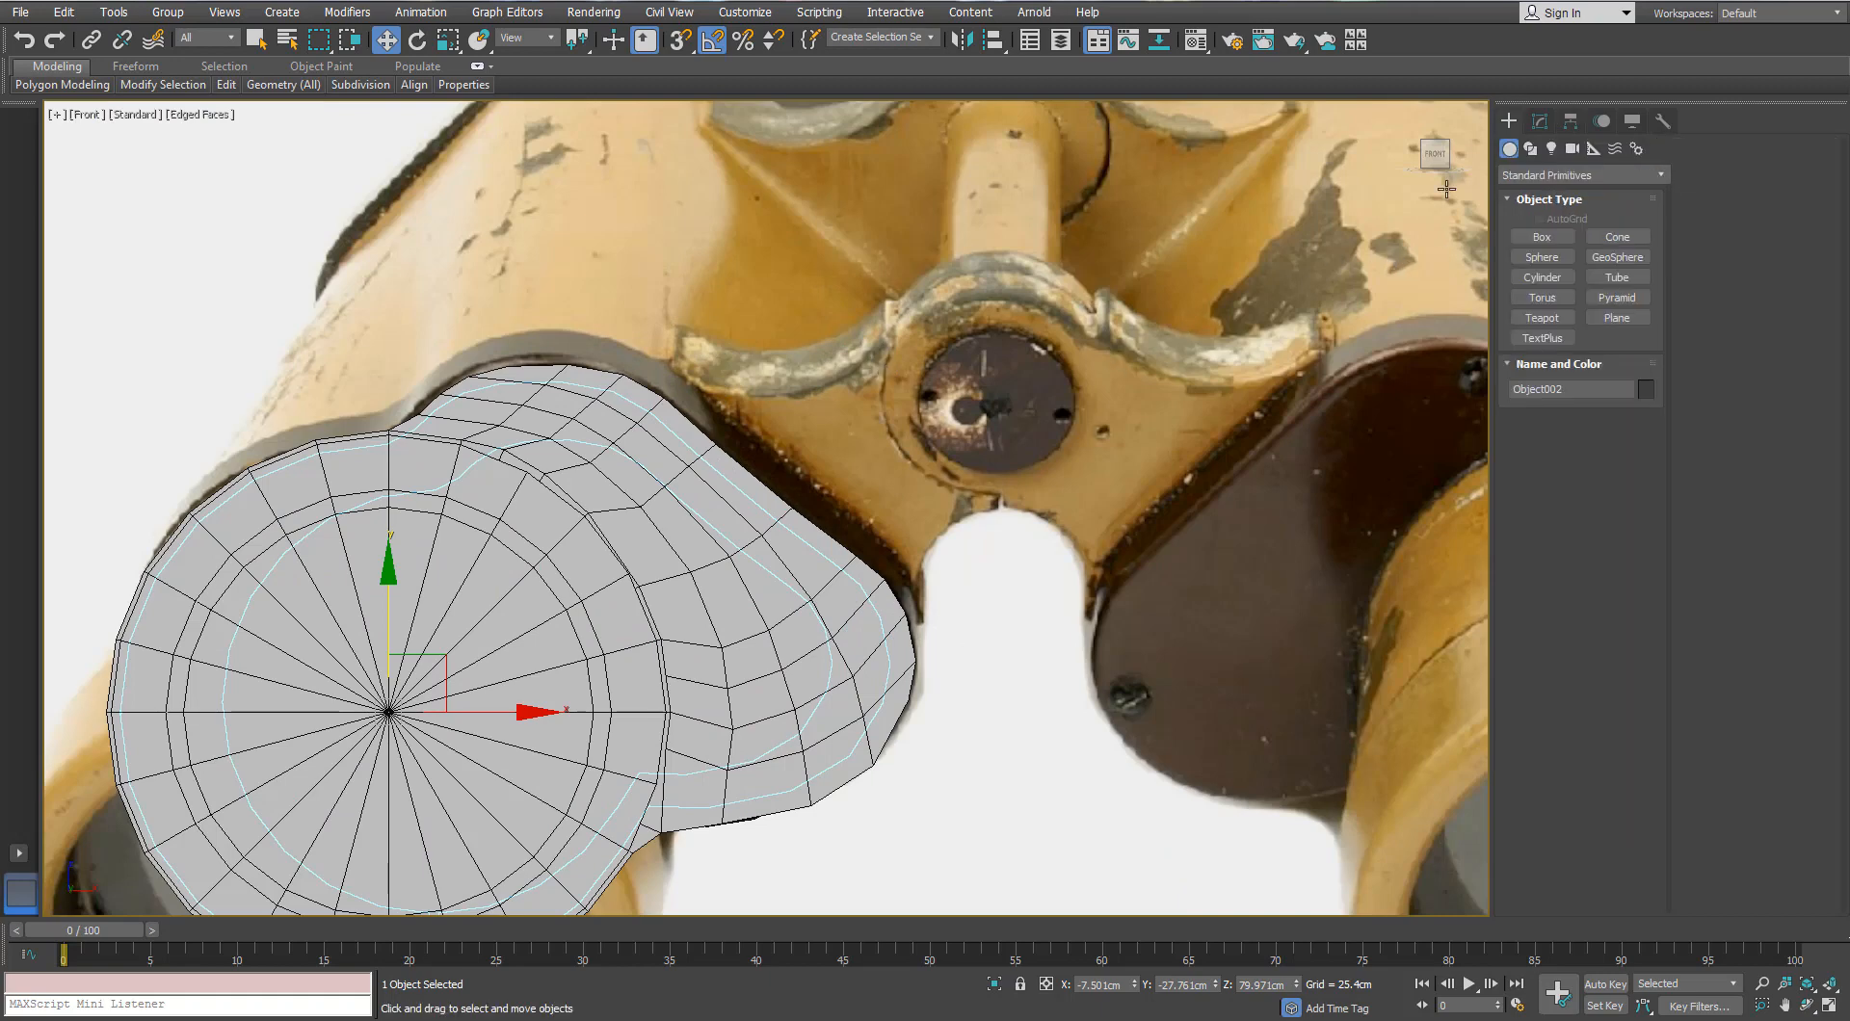
left_click(1539, 122)
scroll(1042, 360, "down", 4)
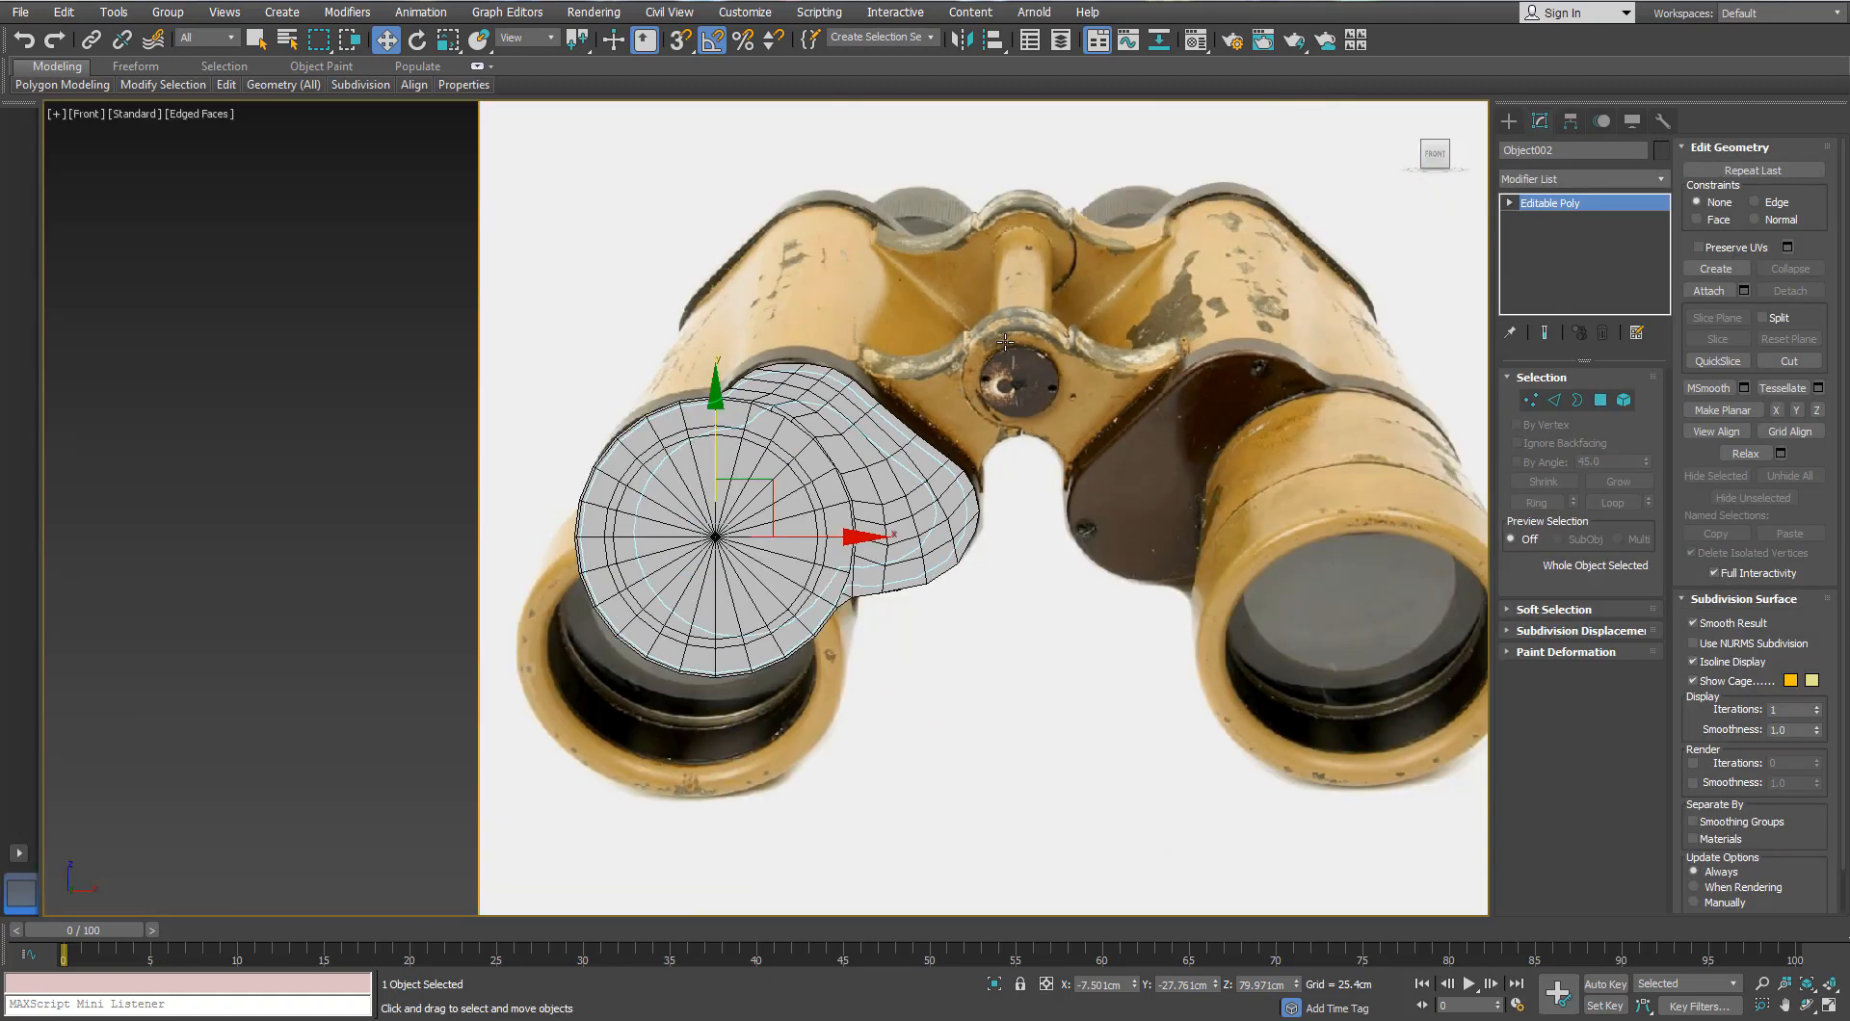
middle_click_drag(1004, 340, 1004, 387)
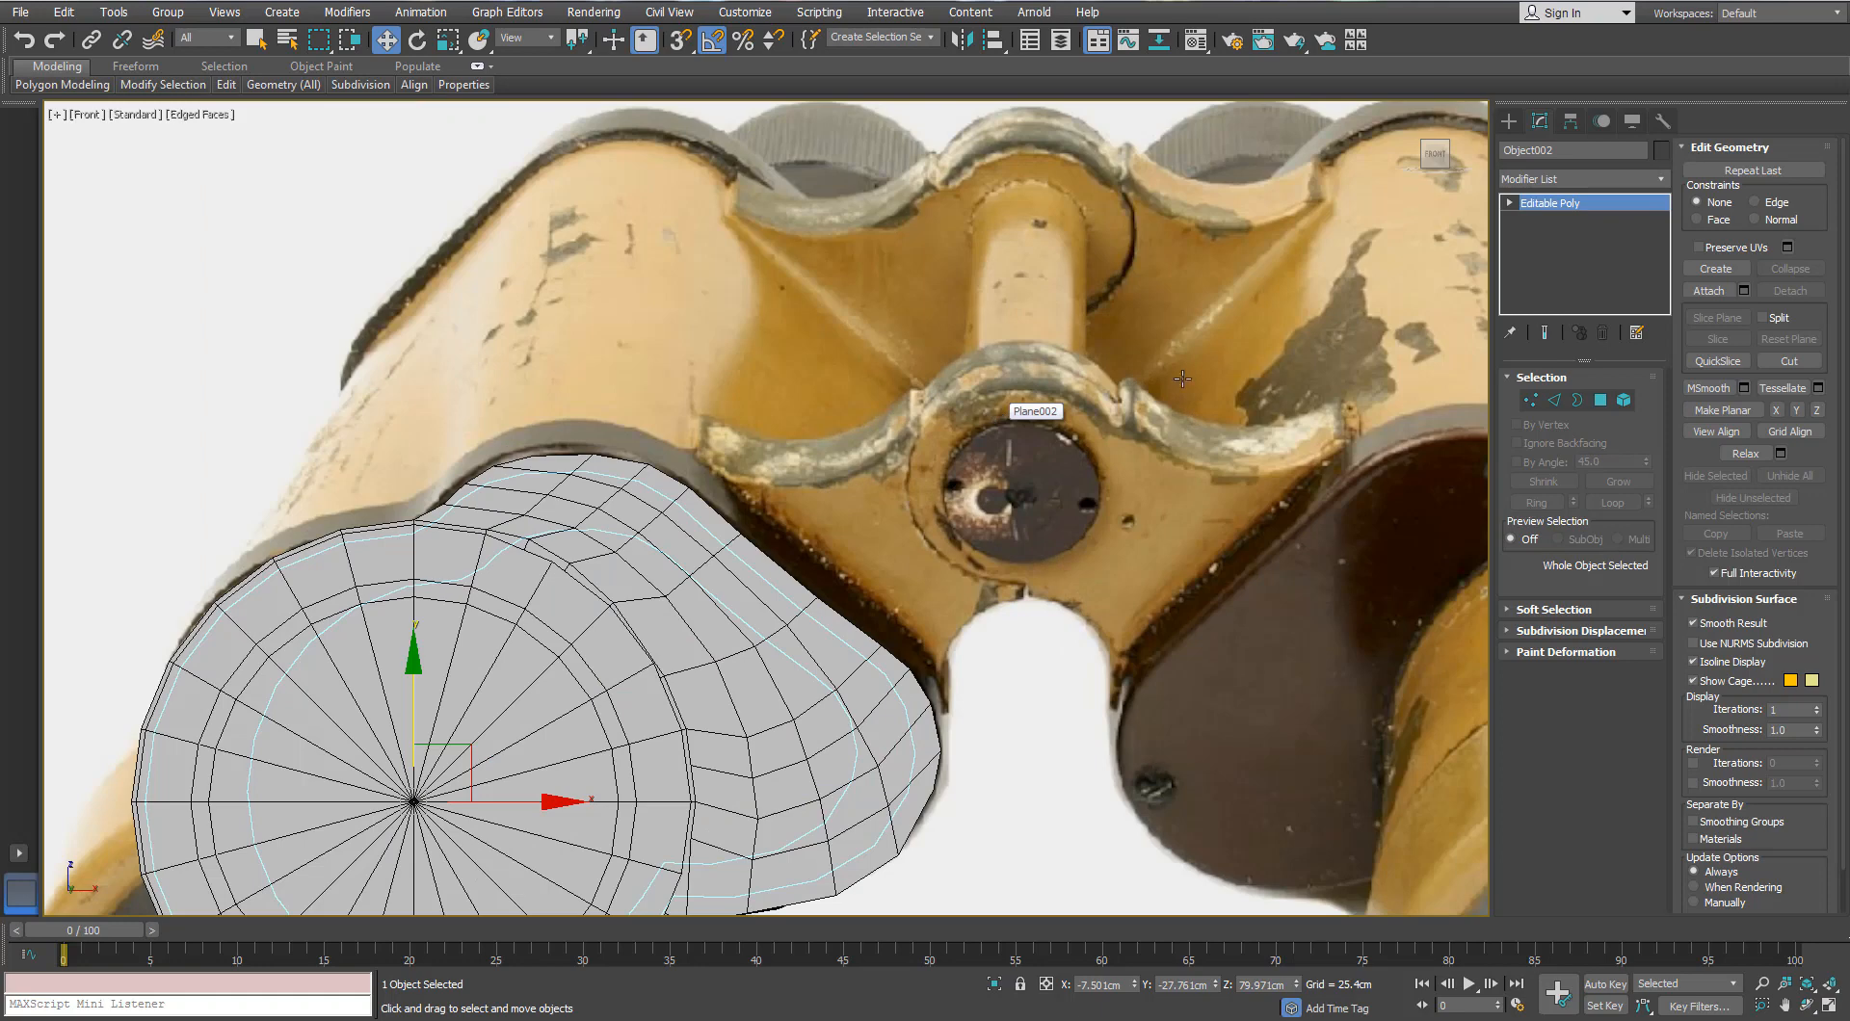
Step: Create an 18-sided cylinder of radius 5.465cm over the hinge pin, shown see-through
left_click(1509, 120)
left_click(1541, 276)
middle_click_drag(1011, 490, 941, 493)
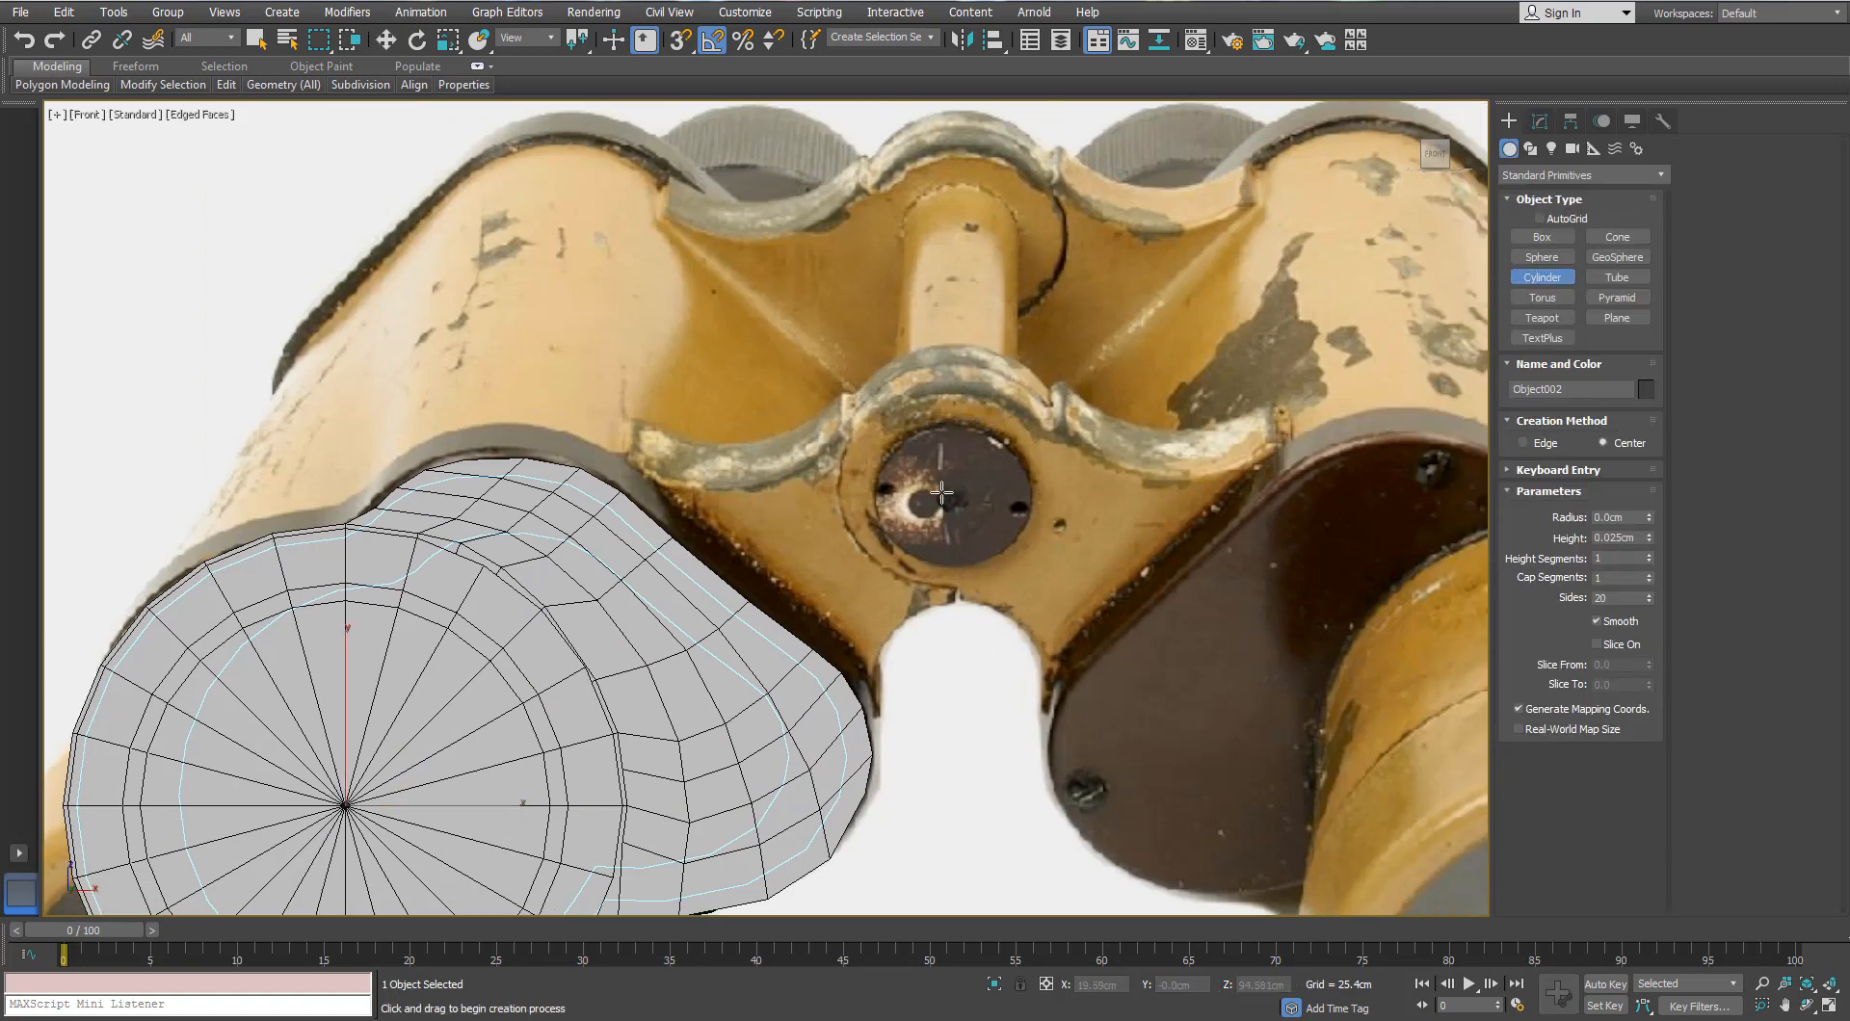
left_click_drag(949, 498, 950, 380)
left_click(386, 40)
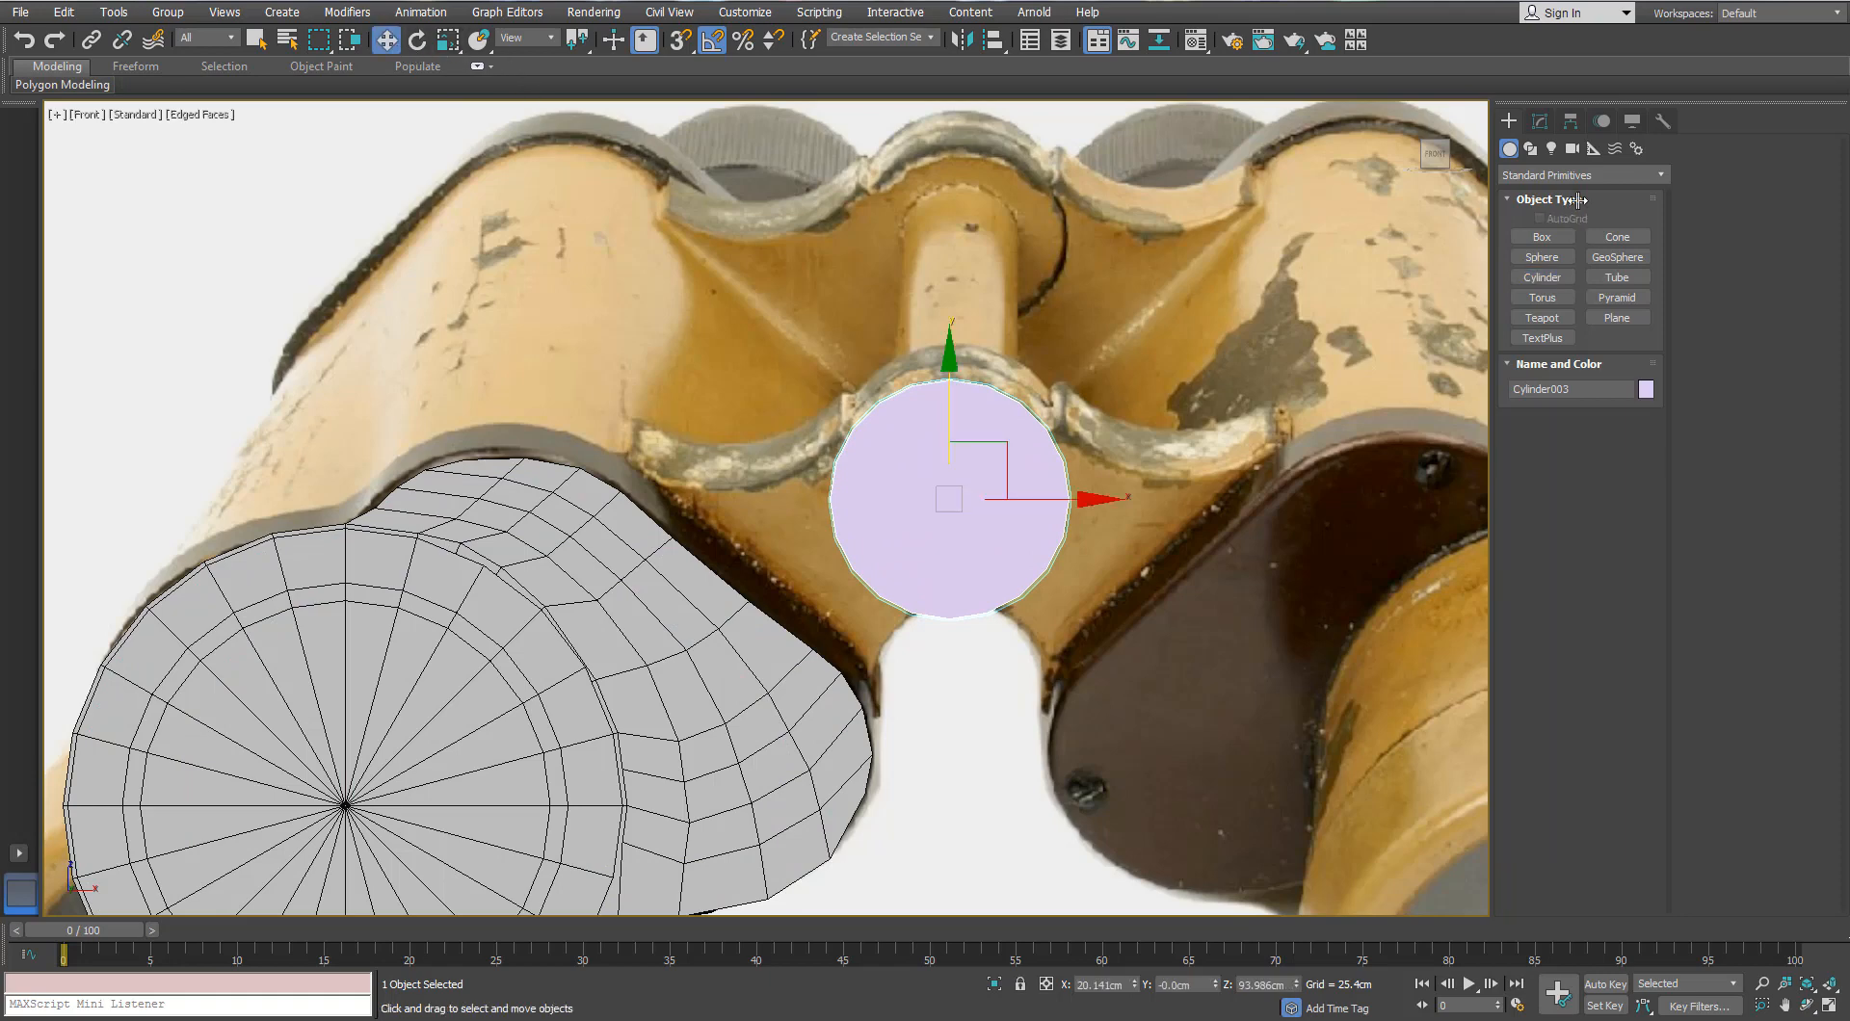
left_click(1538, 122)
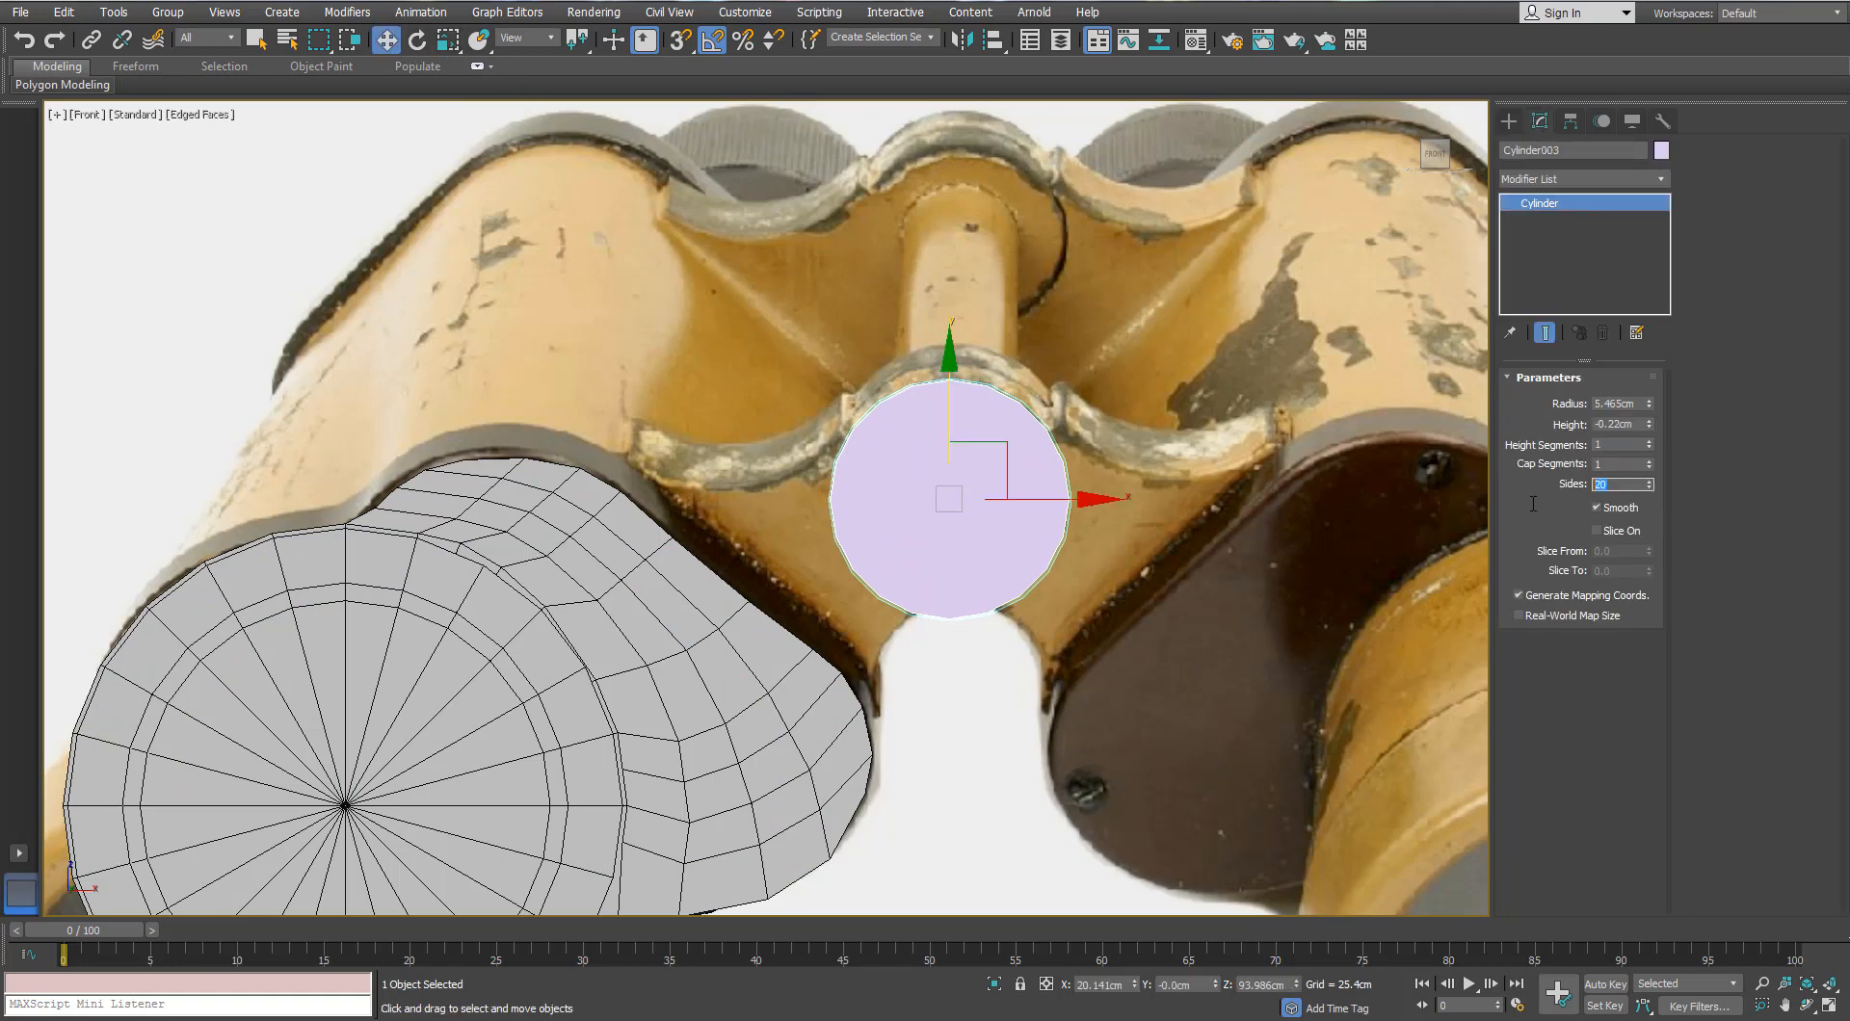
scroll(1026, 486, "up", 3)
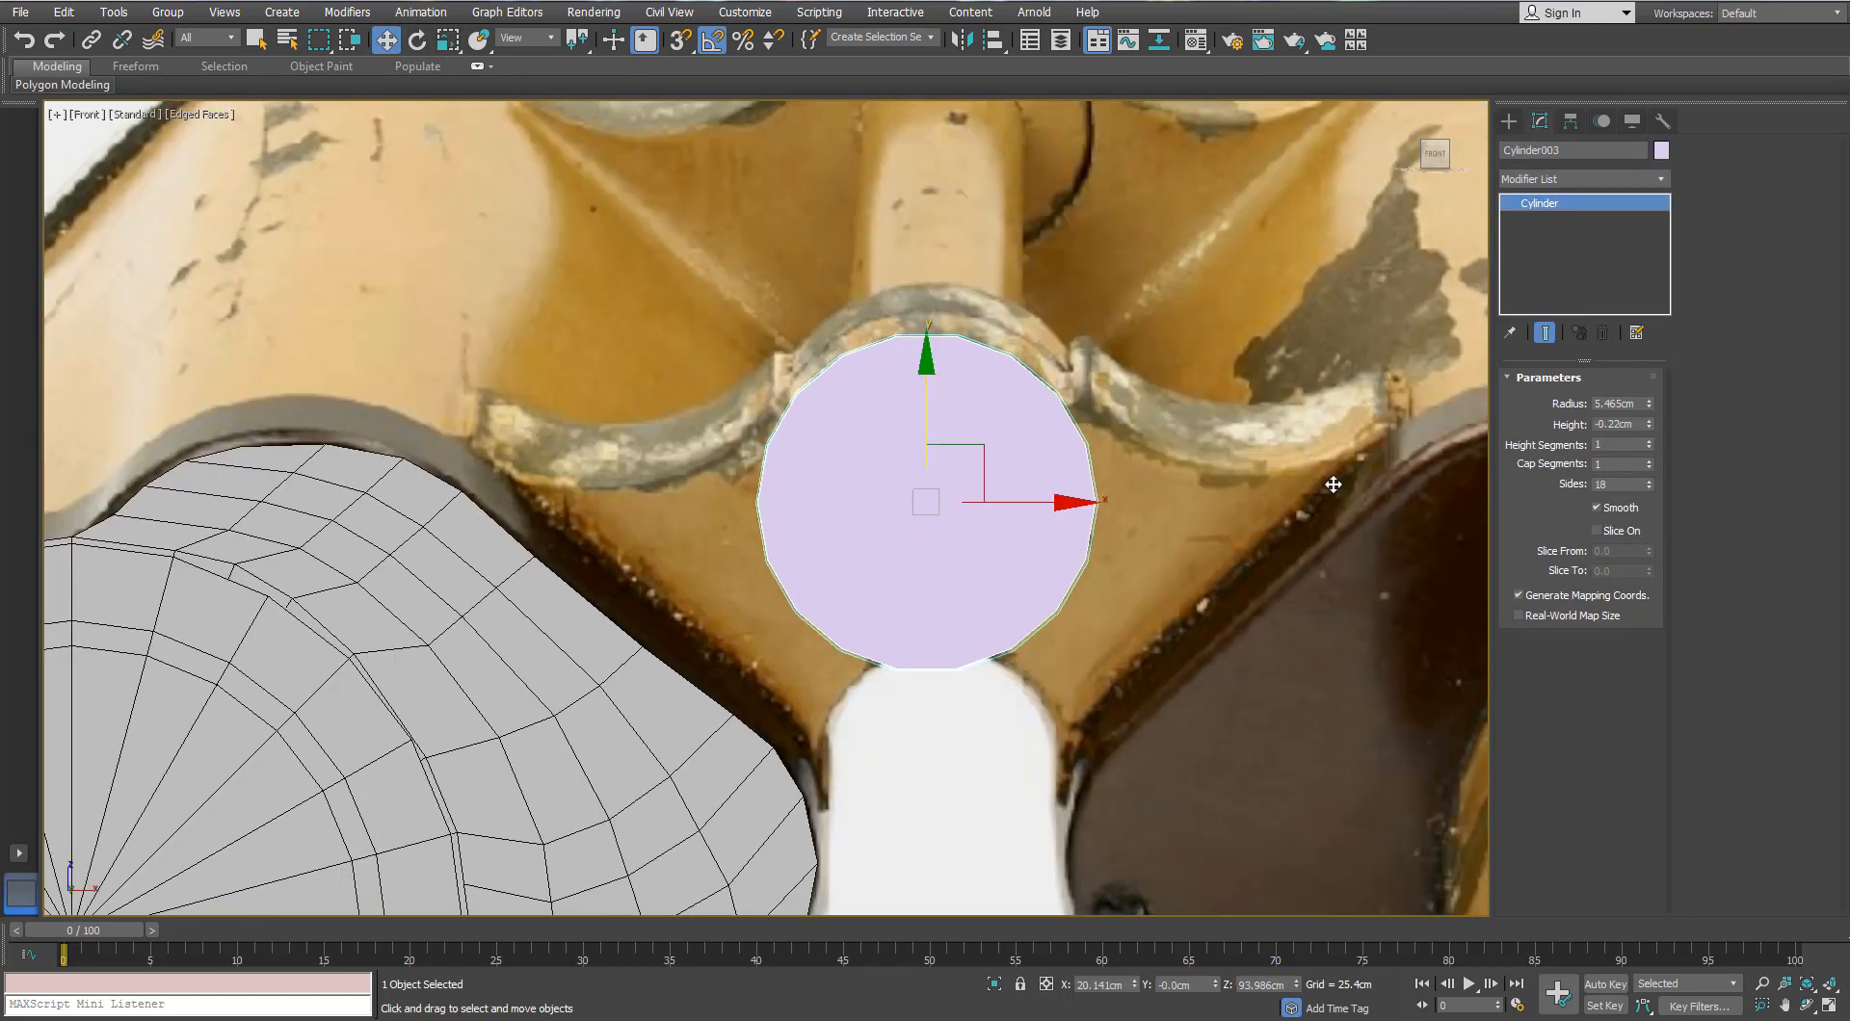
middle_click_drag(946, 480, 979, 405)
key("alt+x")
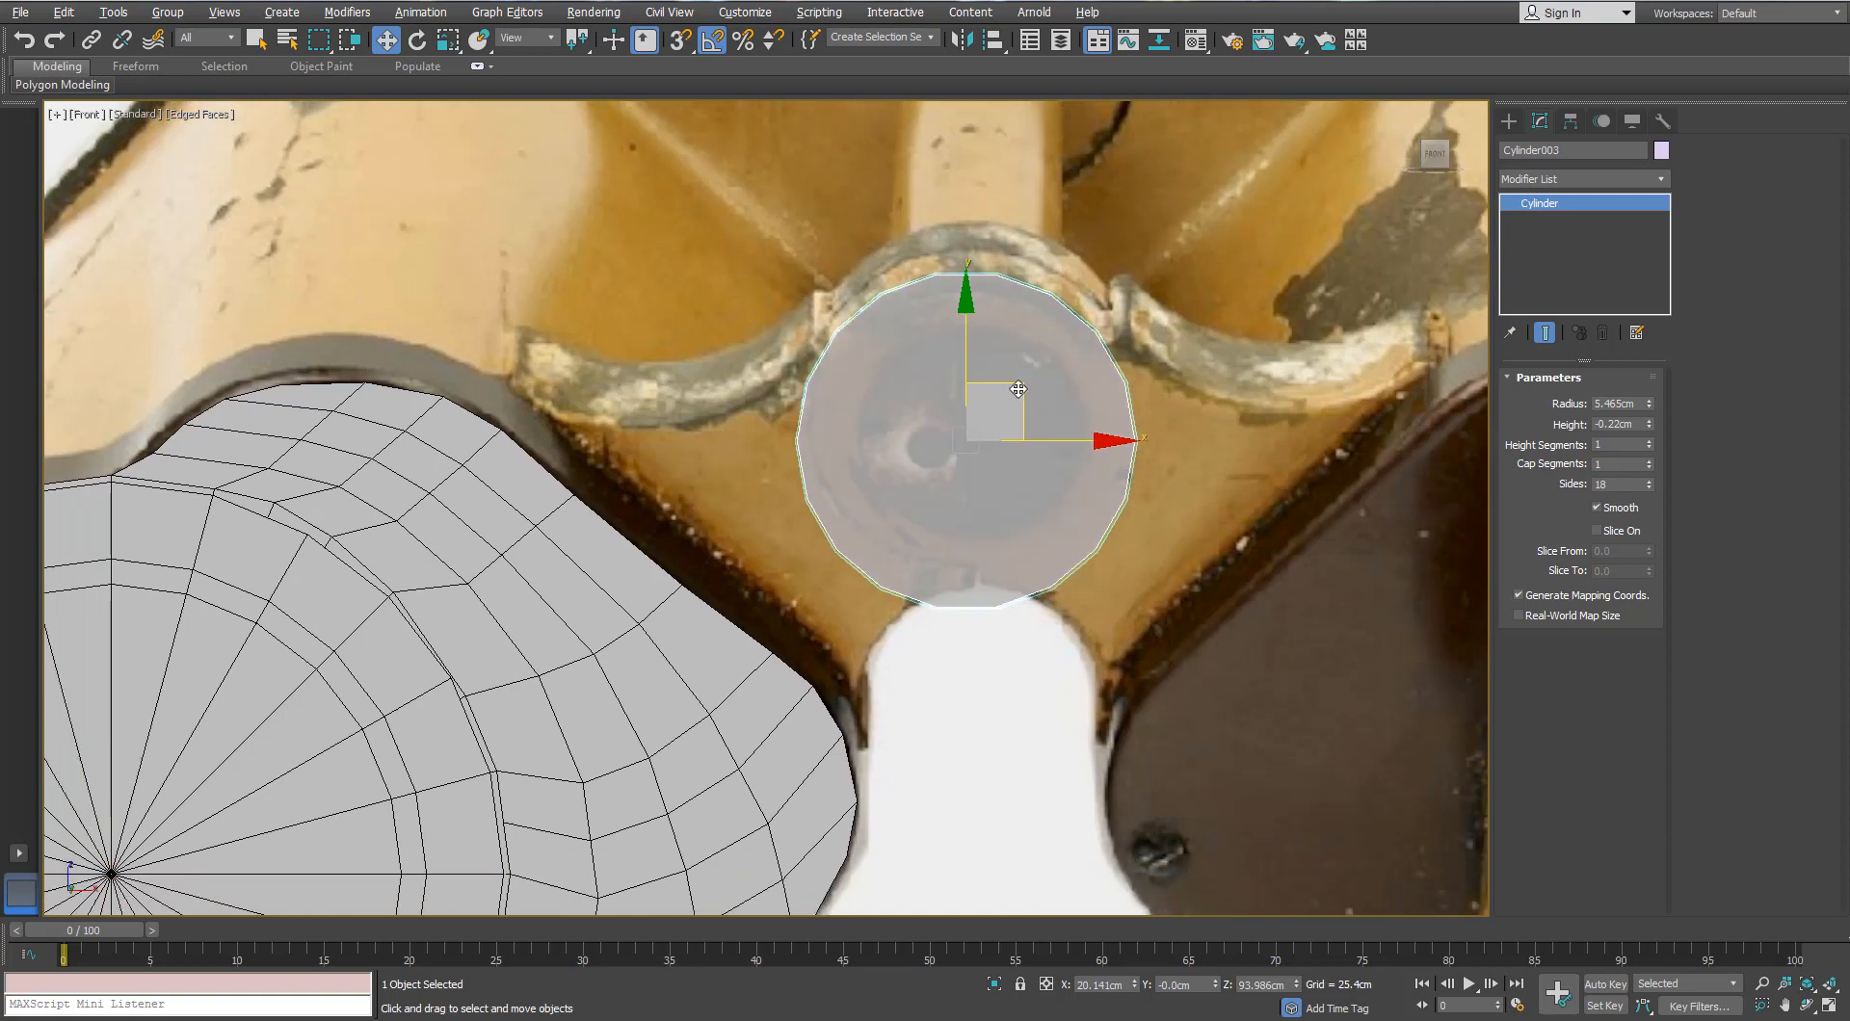
left_click_drag(1018, 389, 1025, 349)
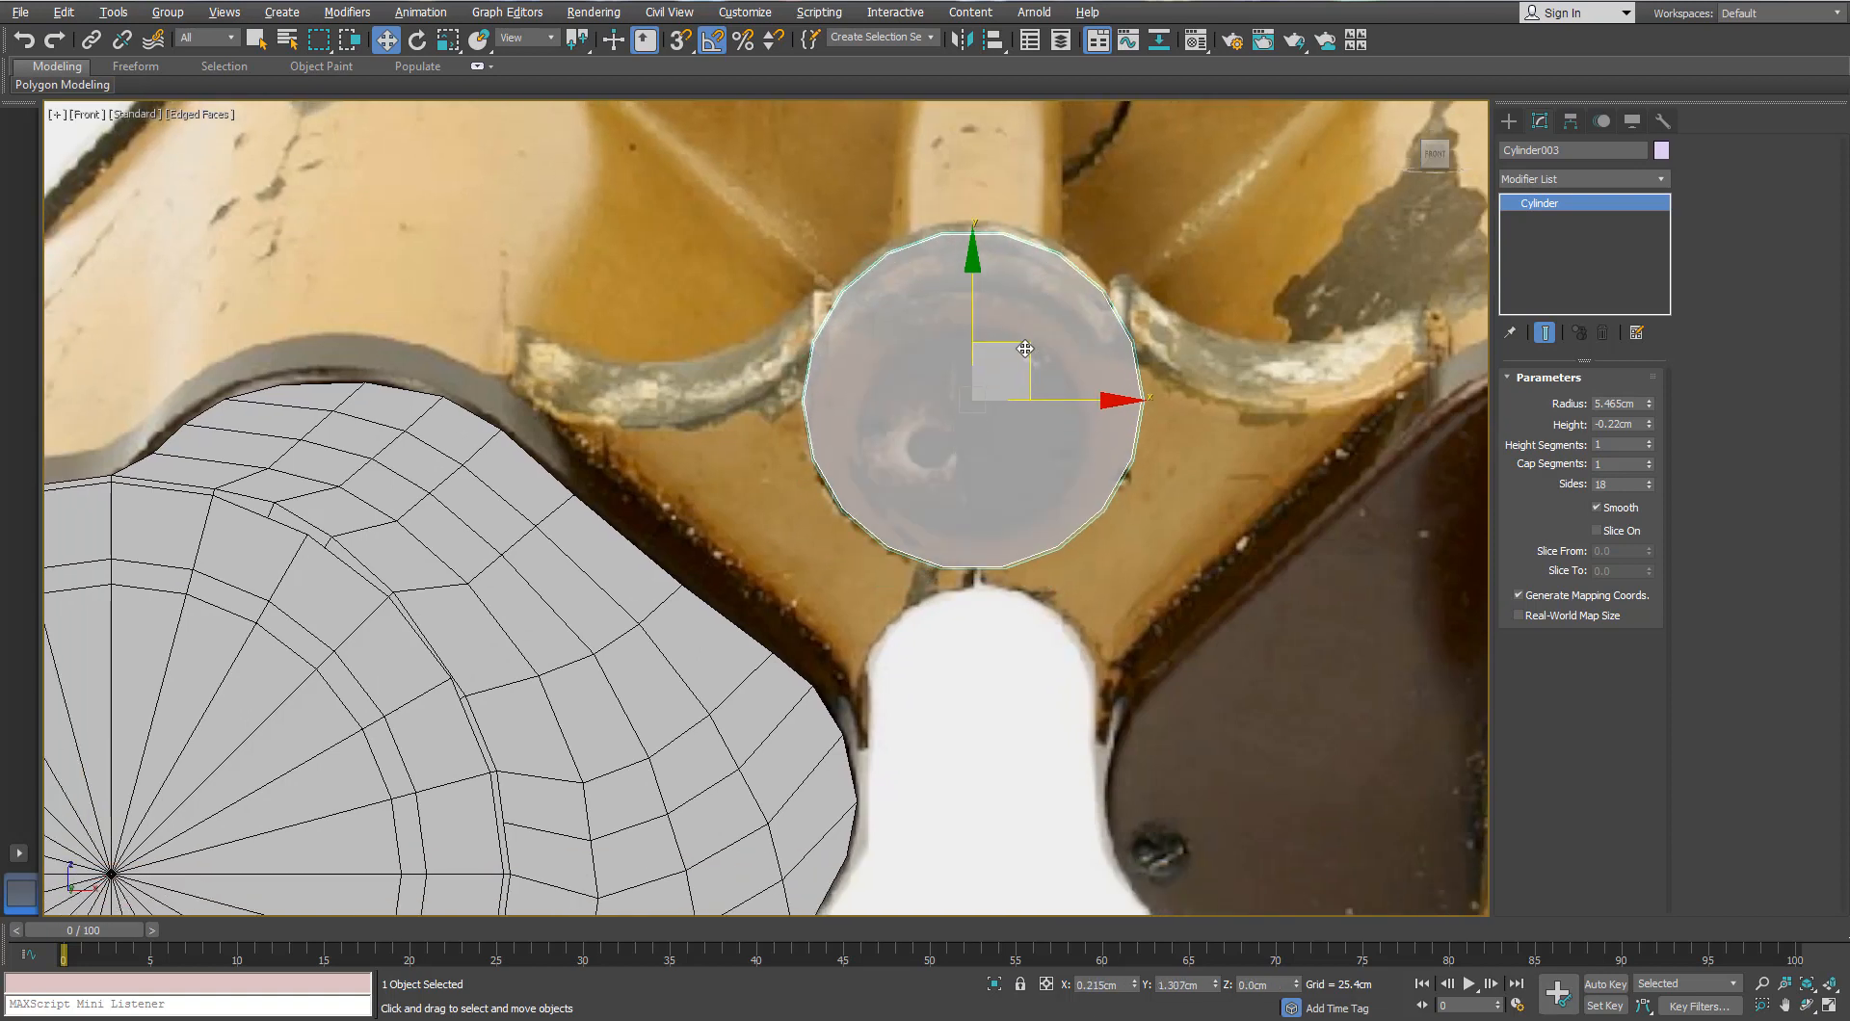
middle_click_drag(896, 392, 1108, 393, "alt")
Step: Set the disc height to -2.43cm, convert it to Editable Poly and select all polygons
left_click_drag(1648, 424, 1649, 453)
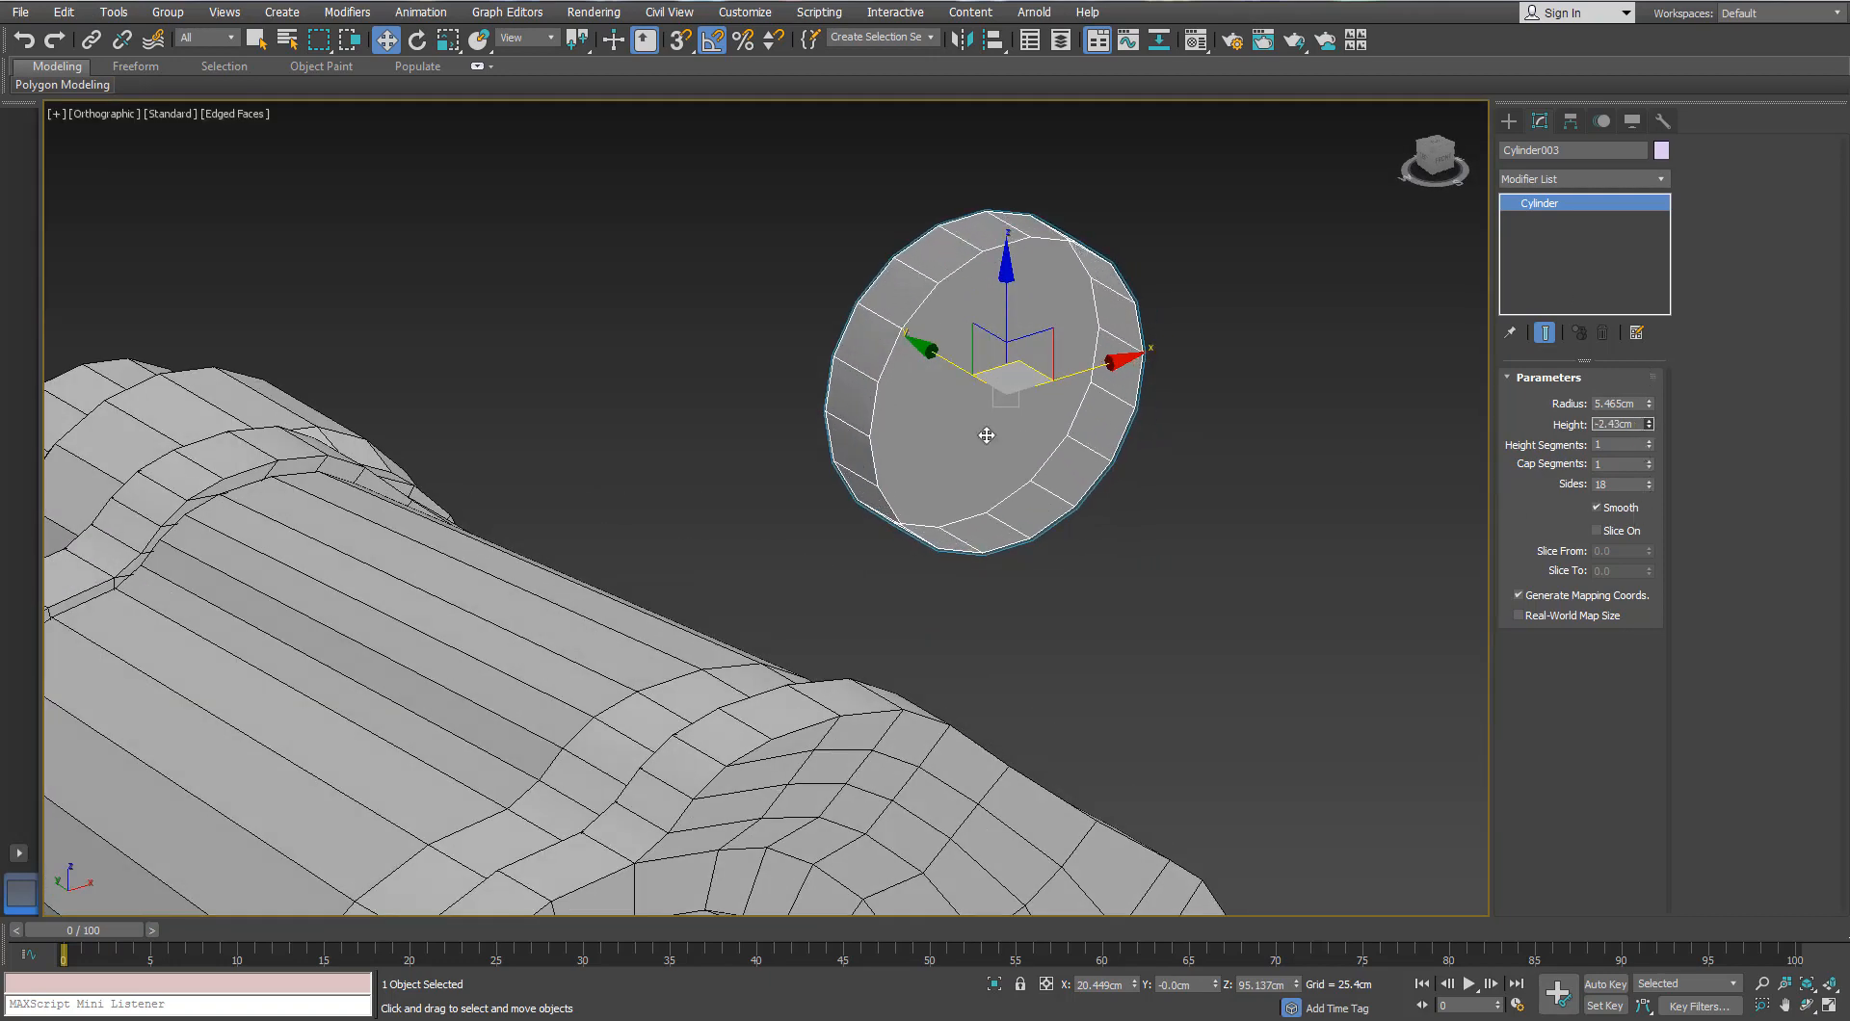
right_click(979, 359)
mouse_move(1021, 559)
left_click(901, 577)
middle_click_drag(964, 452, 1060, 447, "alt")
left_click(1601, 399)
left_click_drag(1003, 318, 880, 154)
middle_click_drag(925, 289, 985, 385, "alt")
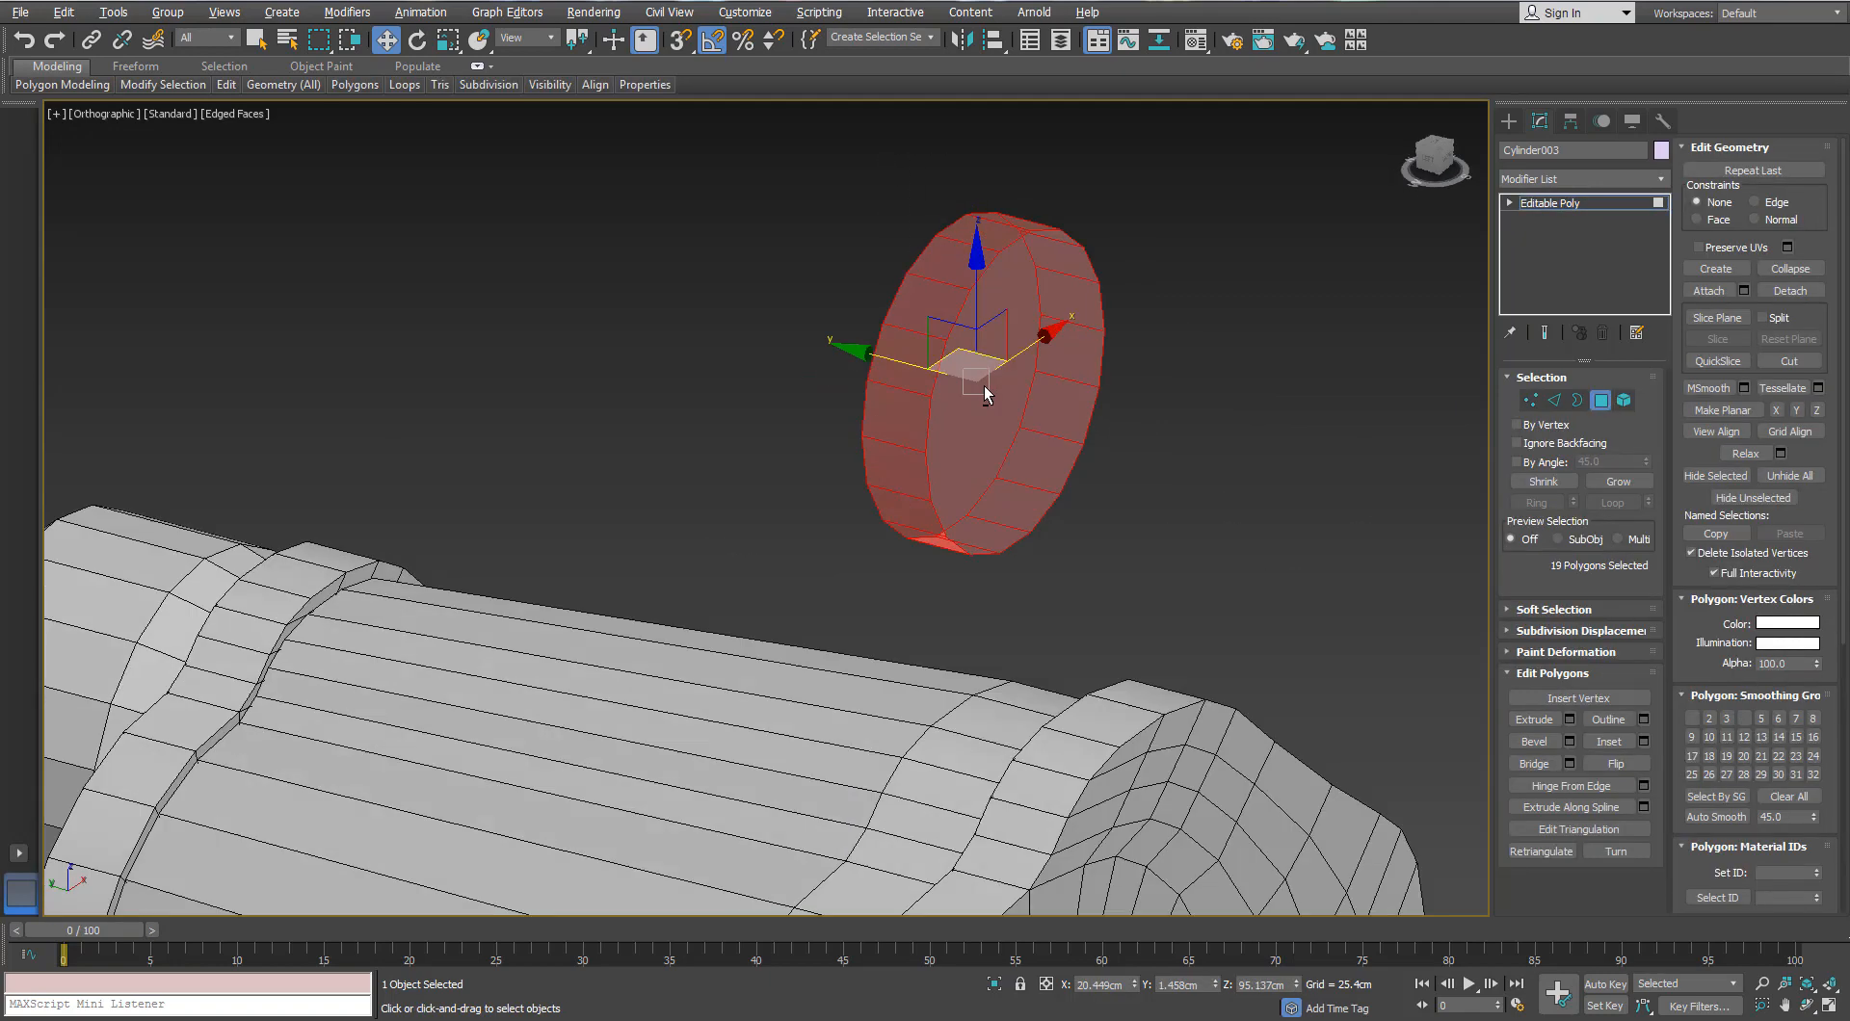
Step: Delete the disc's extra polygons, keeping the front face, and switch to Edge mode in Front view
key("Delete")
left_click(985, 393)
key("f")
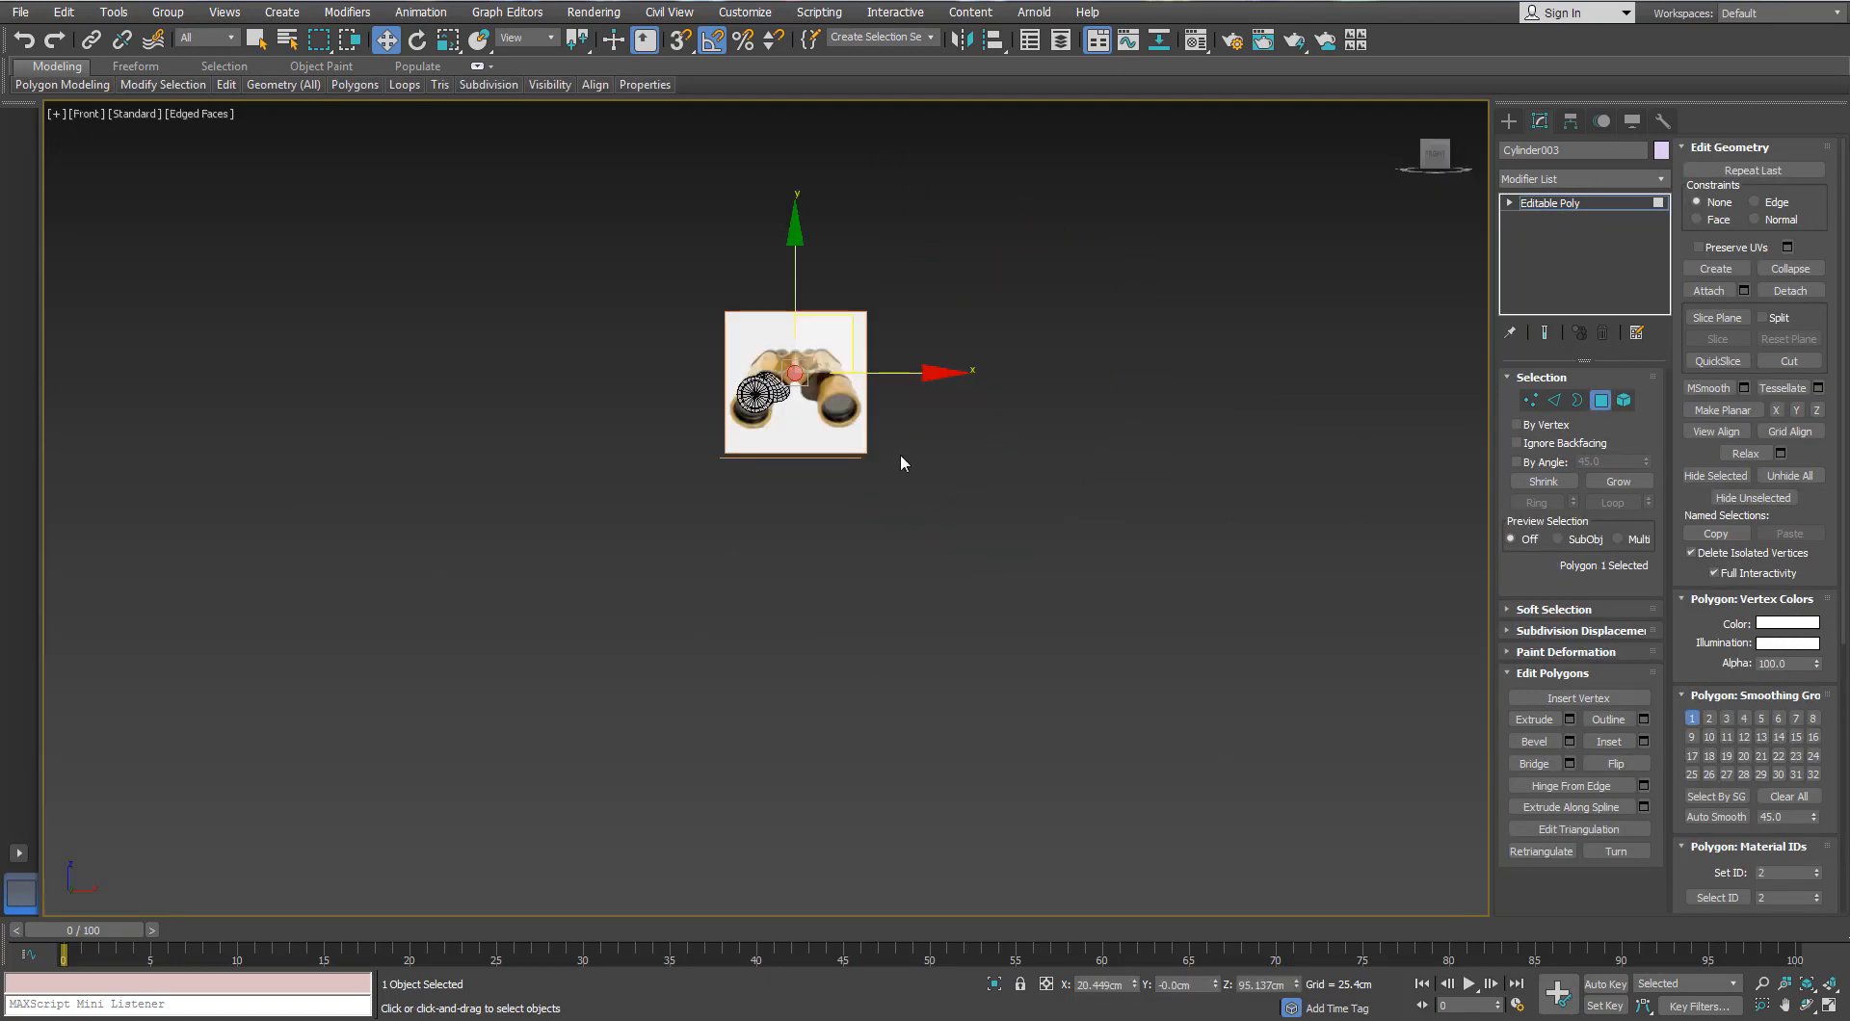
scroll(900, 453, "up", 5)
middle_click_drag(616, 280, 783, 464)
scroll(784, 463, "up", 6)
key("2")
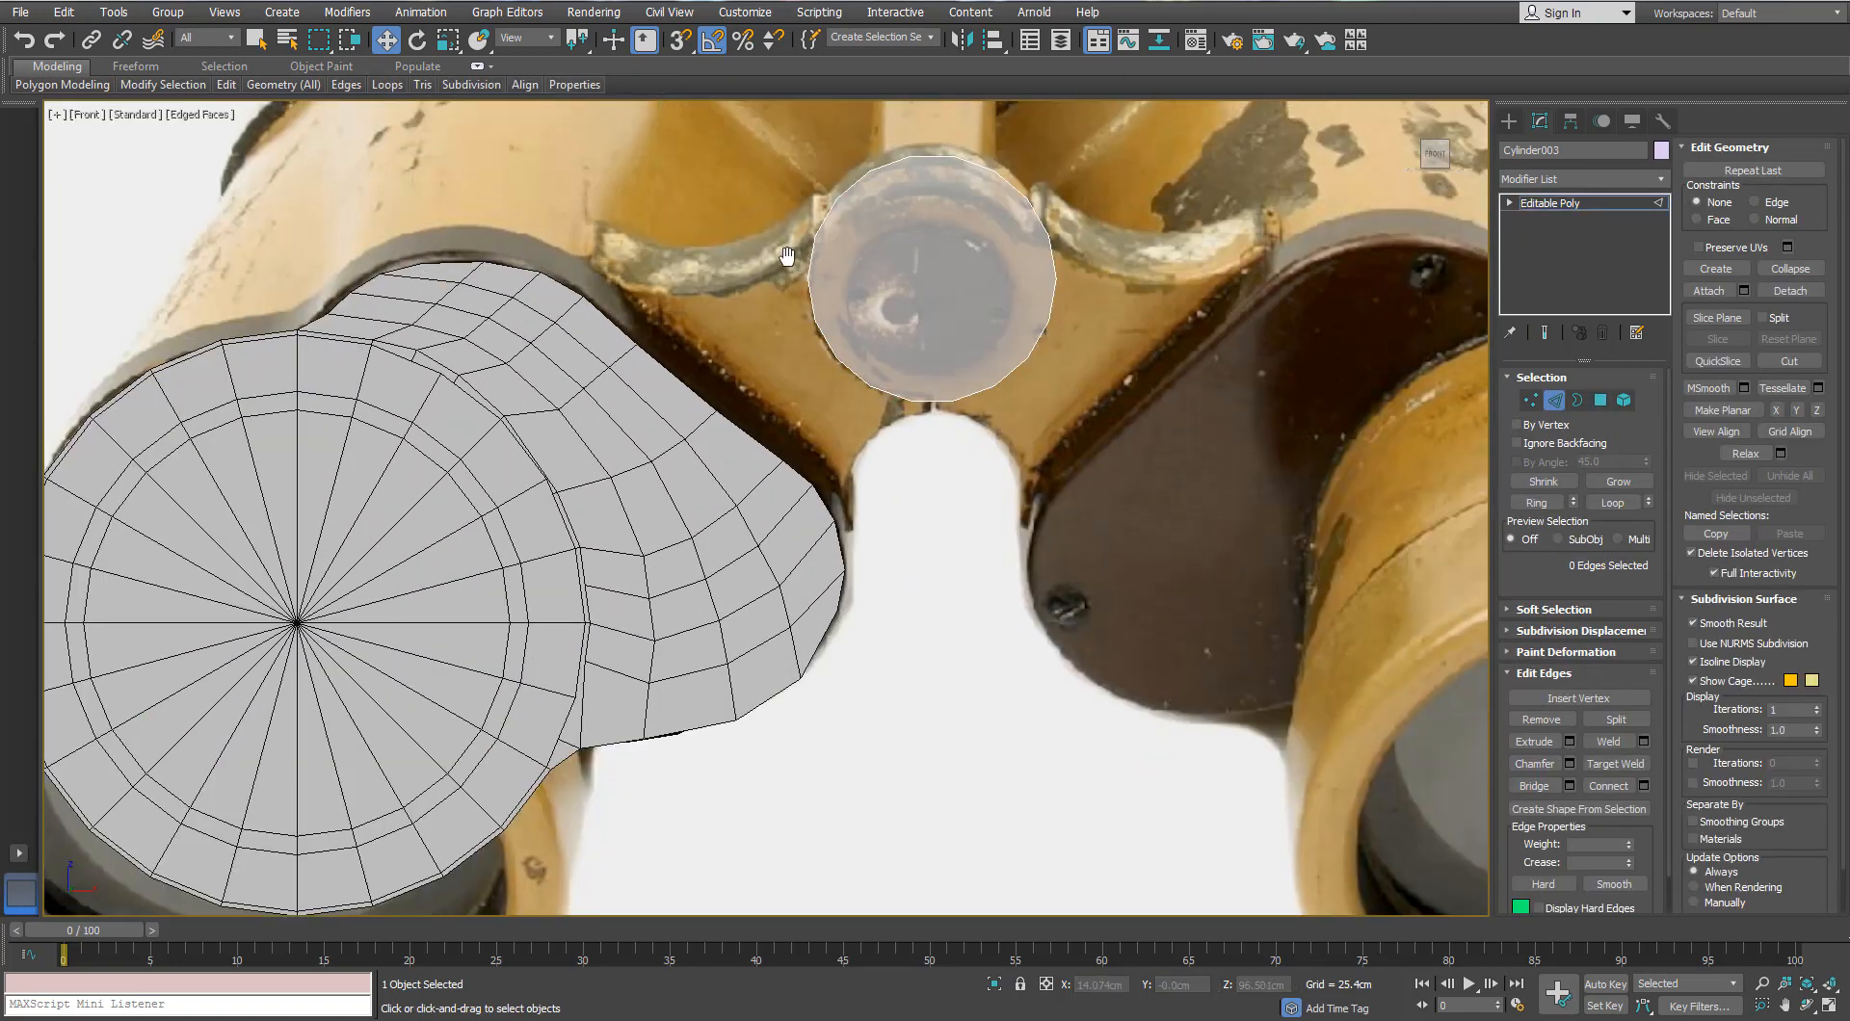
scroll(820, 267, "up", 2)
Step: Select the six lower-left border edges and Shift-drag them out into a strip of faces
left_click(820, 270)
left_click(821, 338, "ctrl")
left_click(837, 383, "ctrl")
left_click(878, 436, "ctrl")
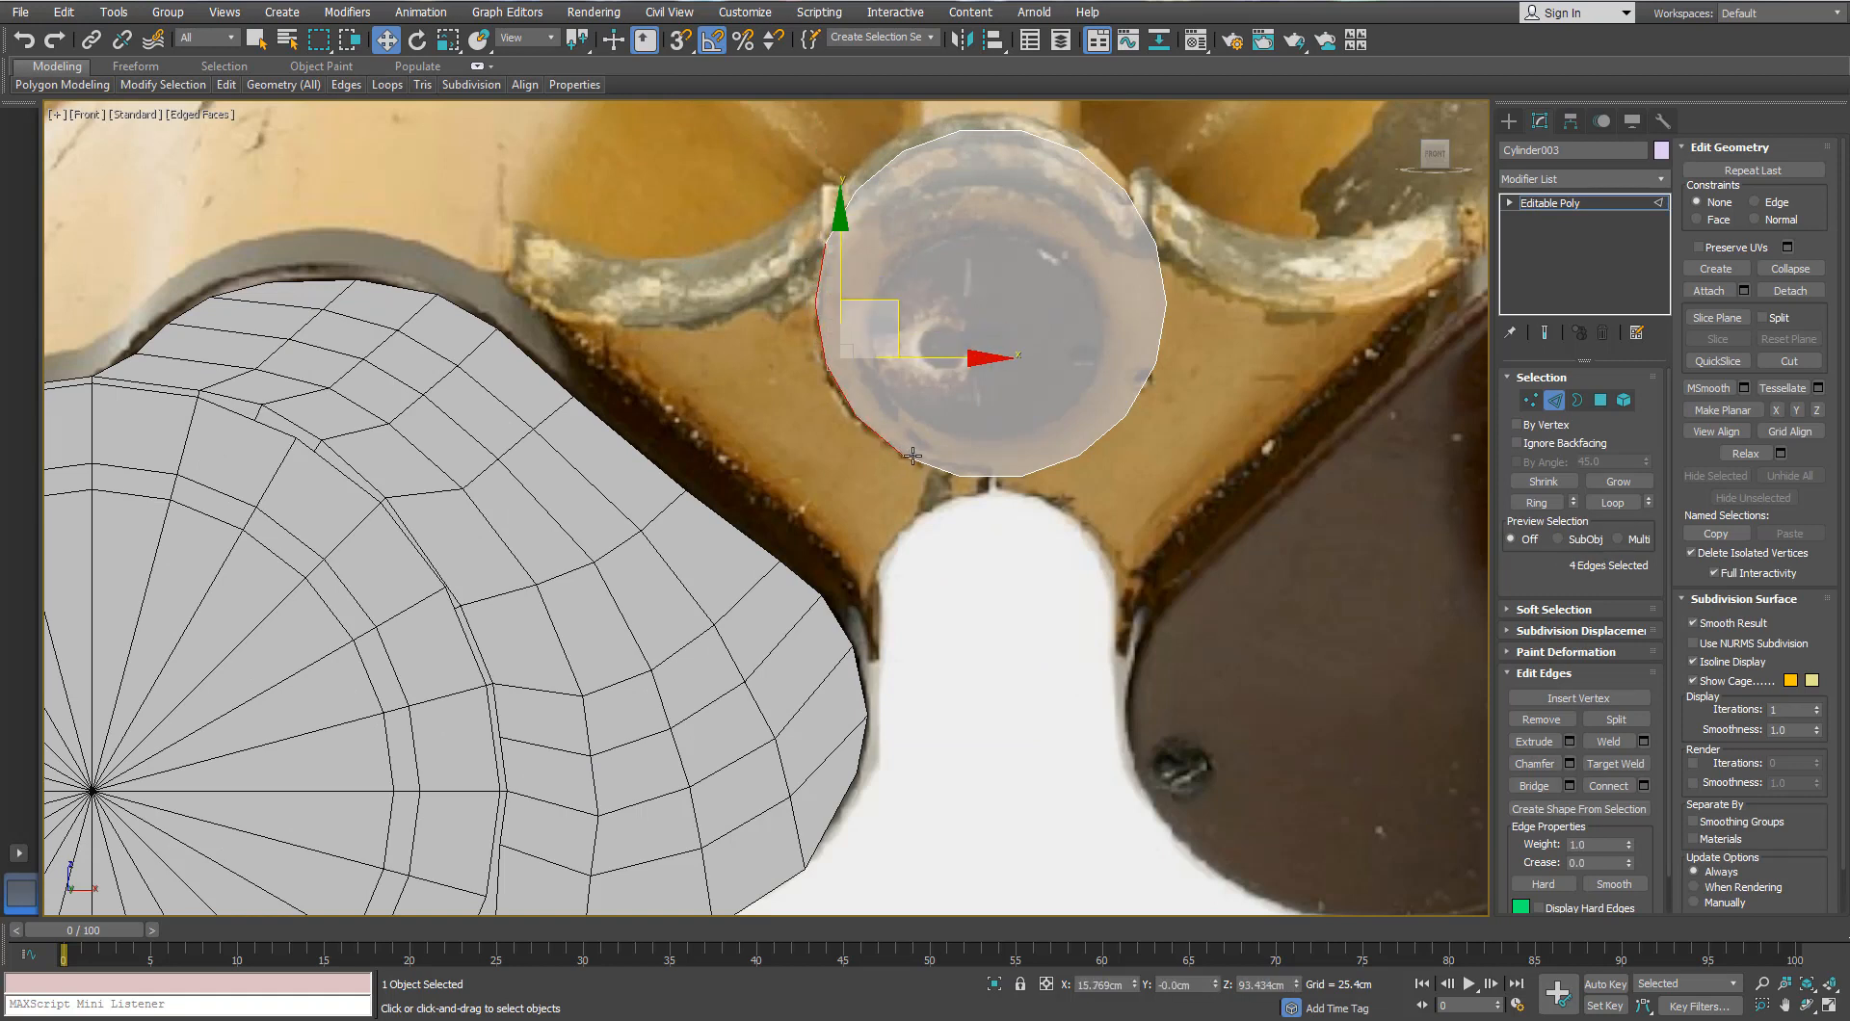
left_click(923, 465, "ctrl")
left_click(973, 475, "ctrl")
left_click_drag(938, 338, 870, 386, "shift")
key("ctrl+z")
key("ctrl+z")
left_click_drag(907, 326, 842, 383, "shift")
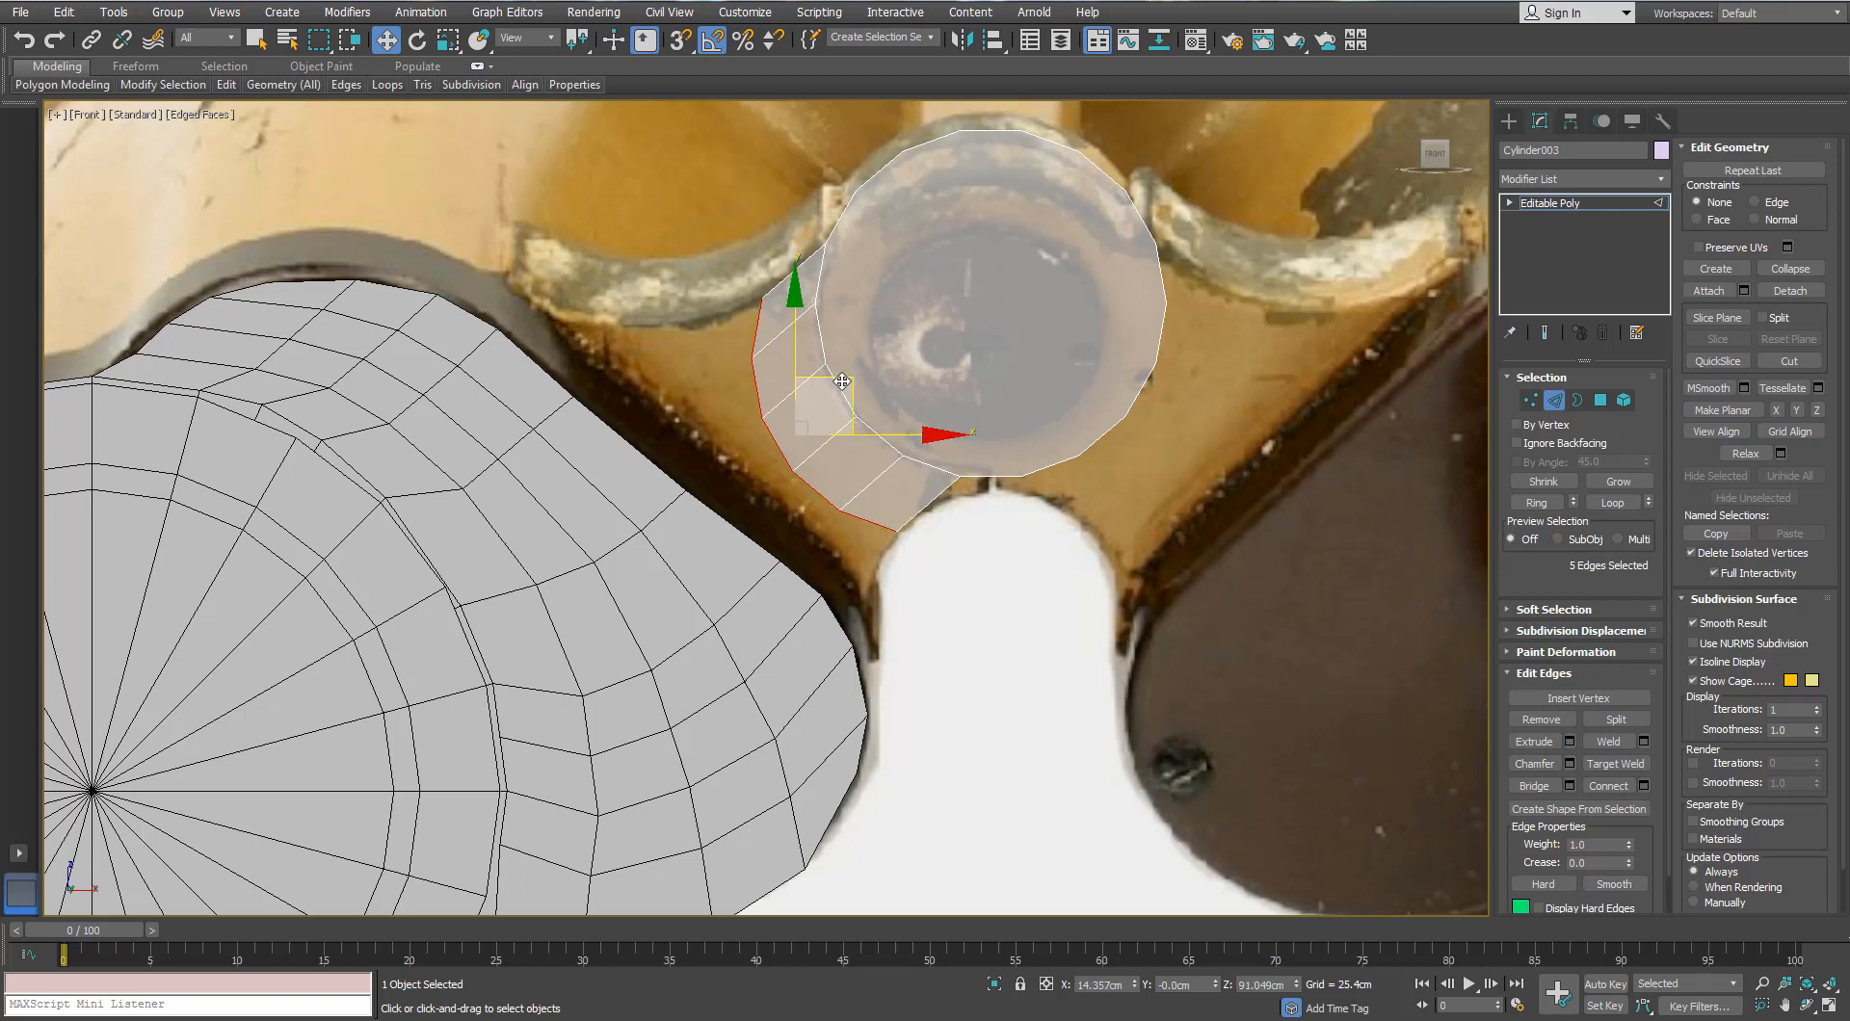
Step: Align transform axes to the selected edges and scale them flat into a straight line
left_click(518, 41)
left_click(521, 106)
left_click(532, 40)
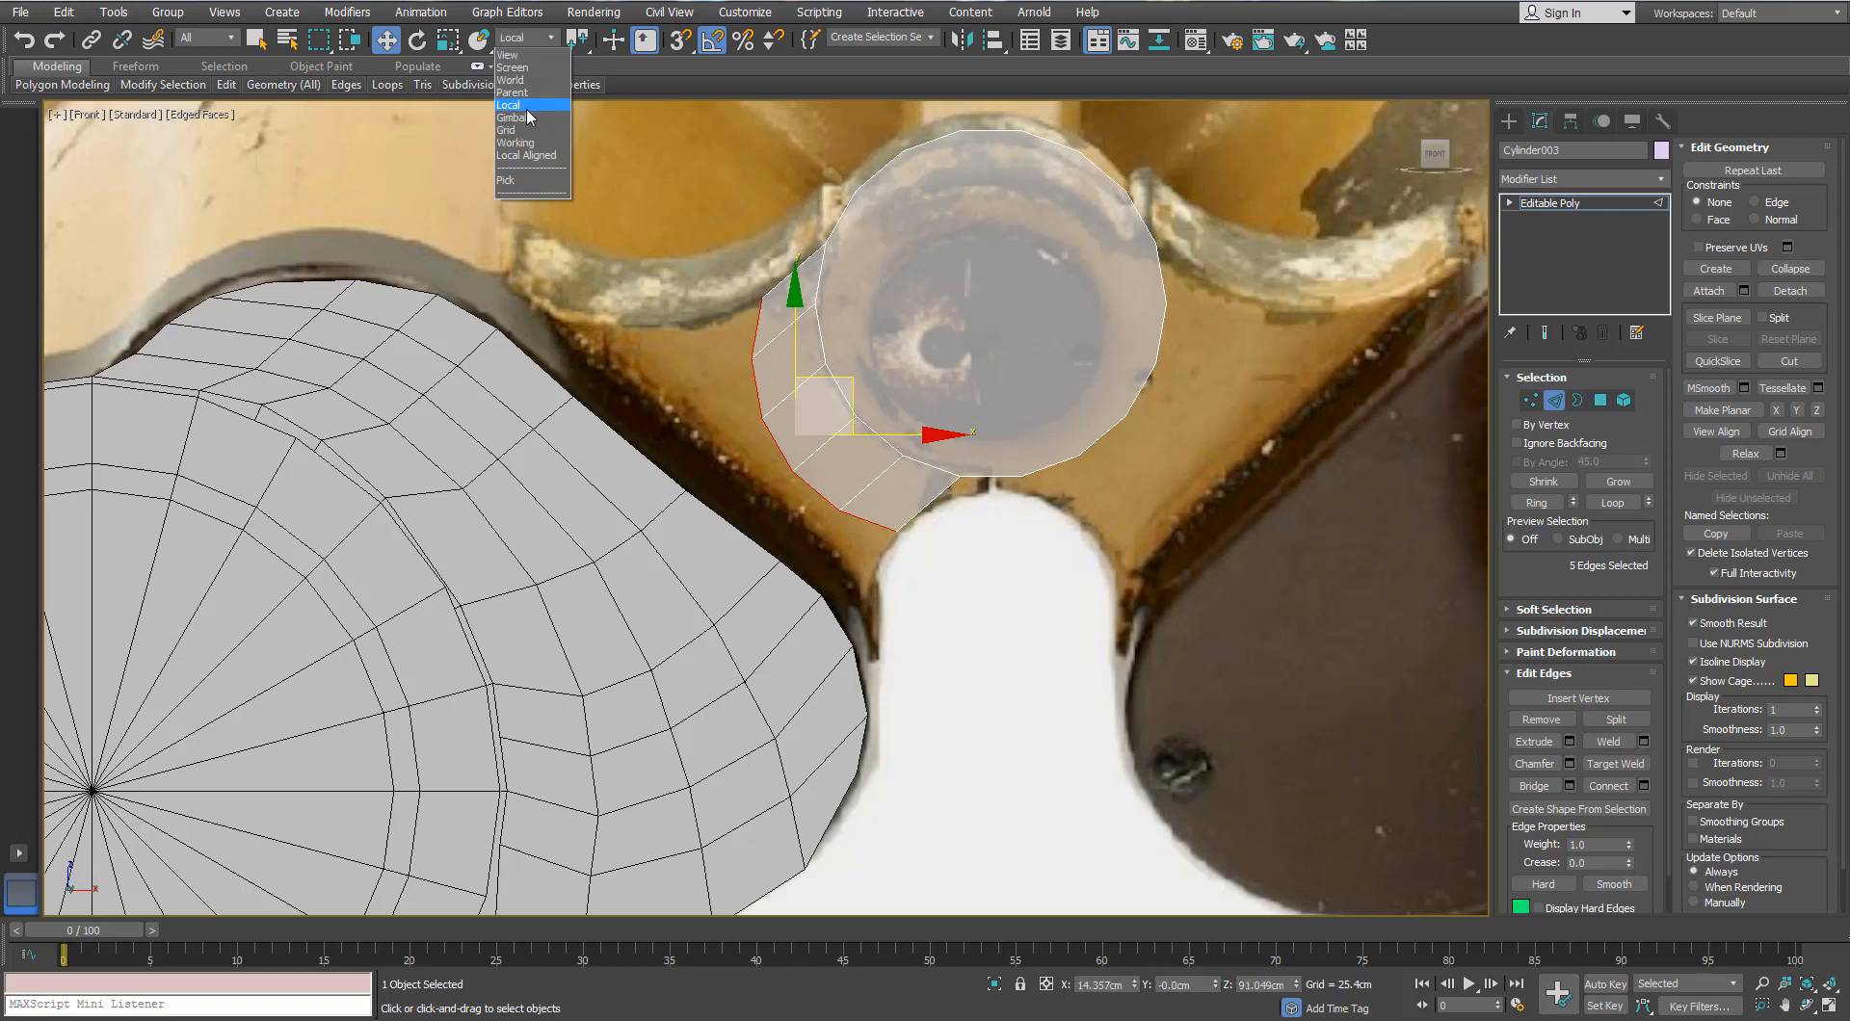
left_click(521, 93)
left_click(518, 39)
left_click(521, 119)
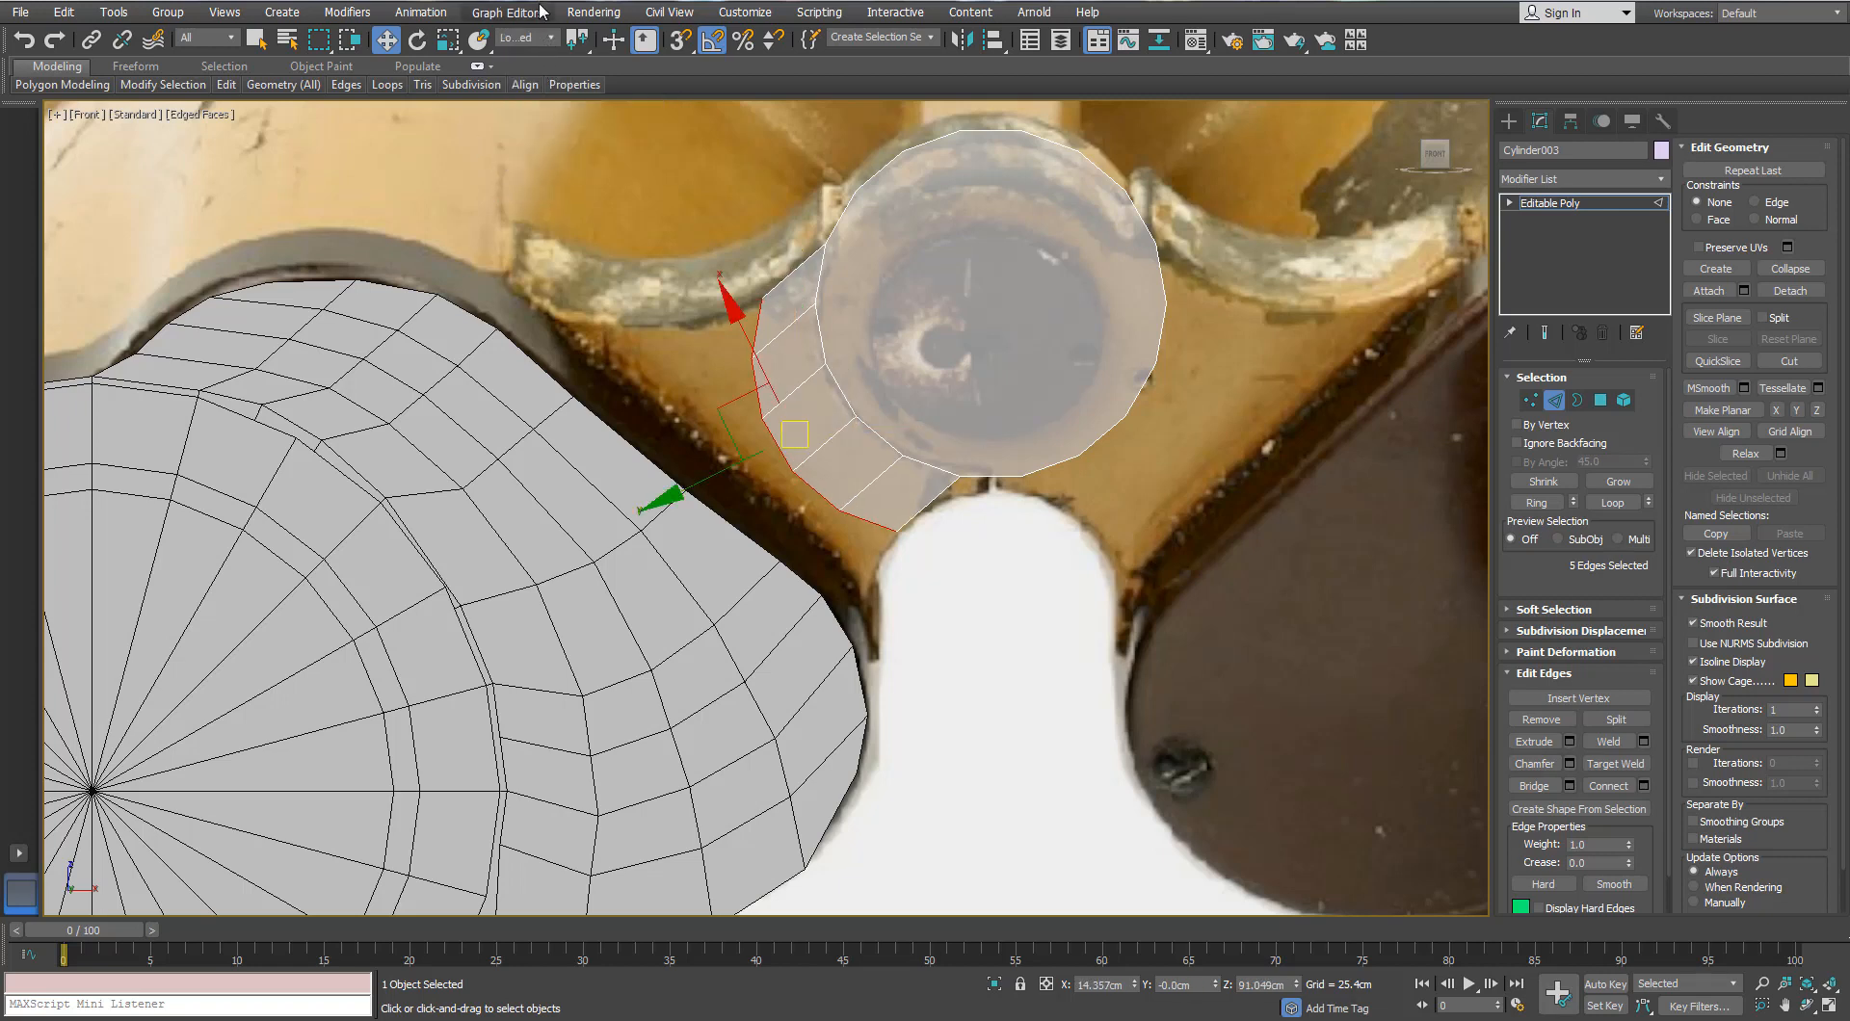
left_click(518, 38)
left_click(522, 56)
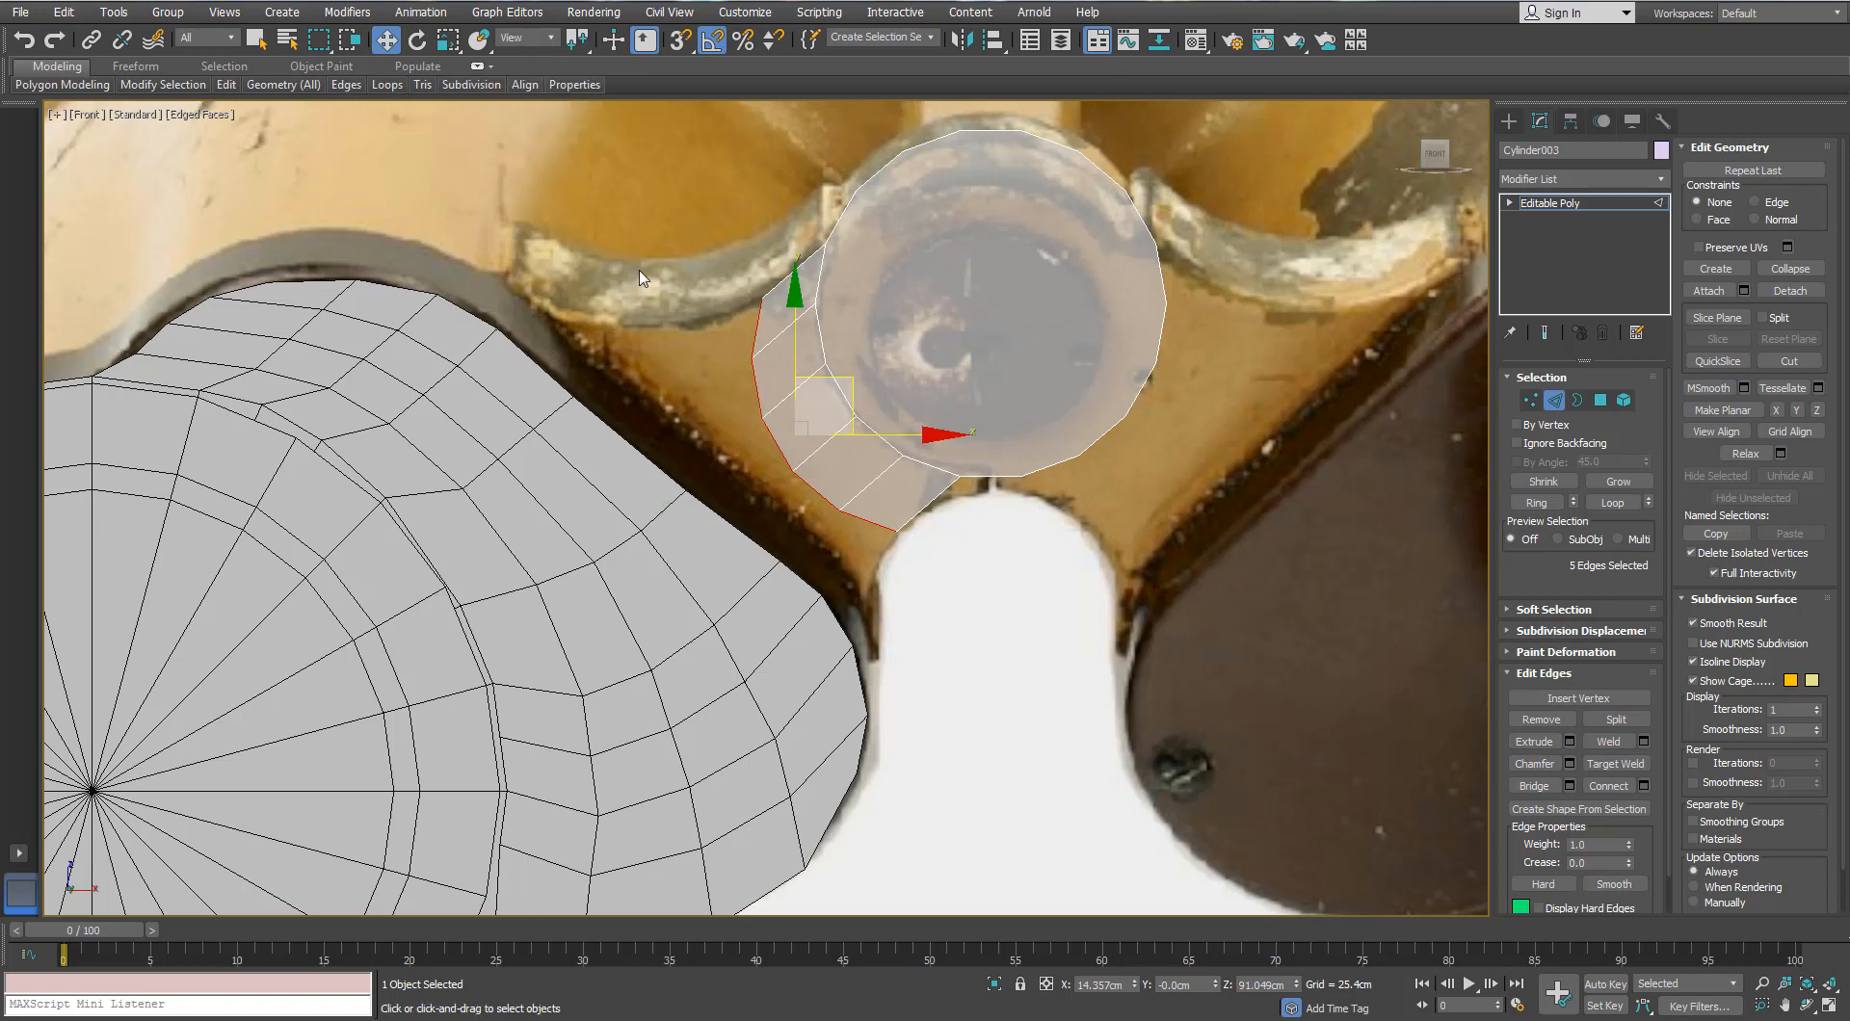
key("r")
left_click(518, 39)
left_click(521, 119)
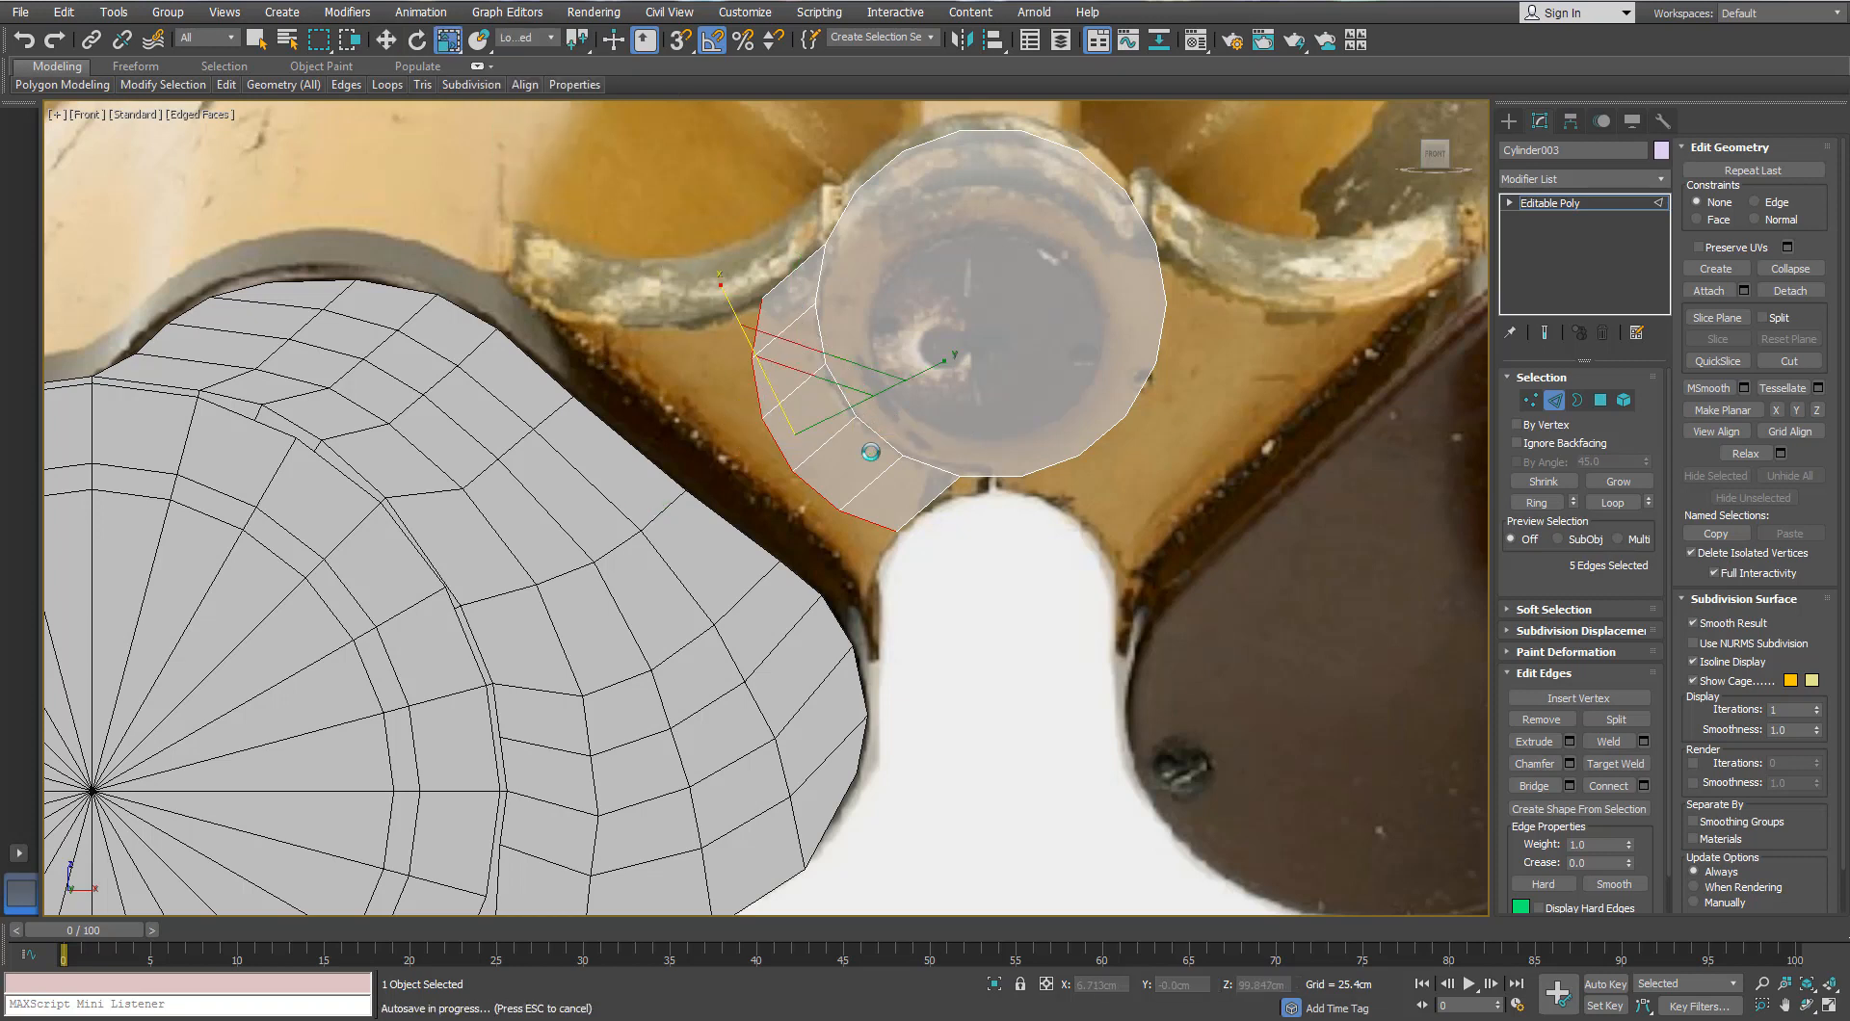
left_click_drag(931, 369, 689, 502)
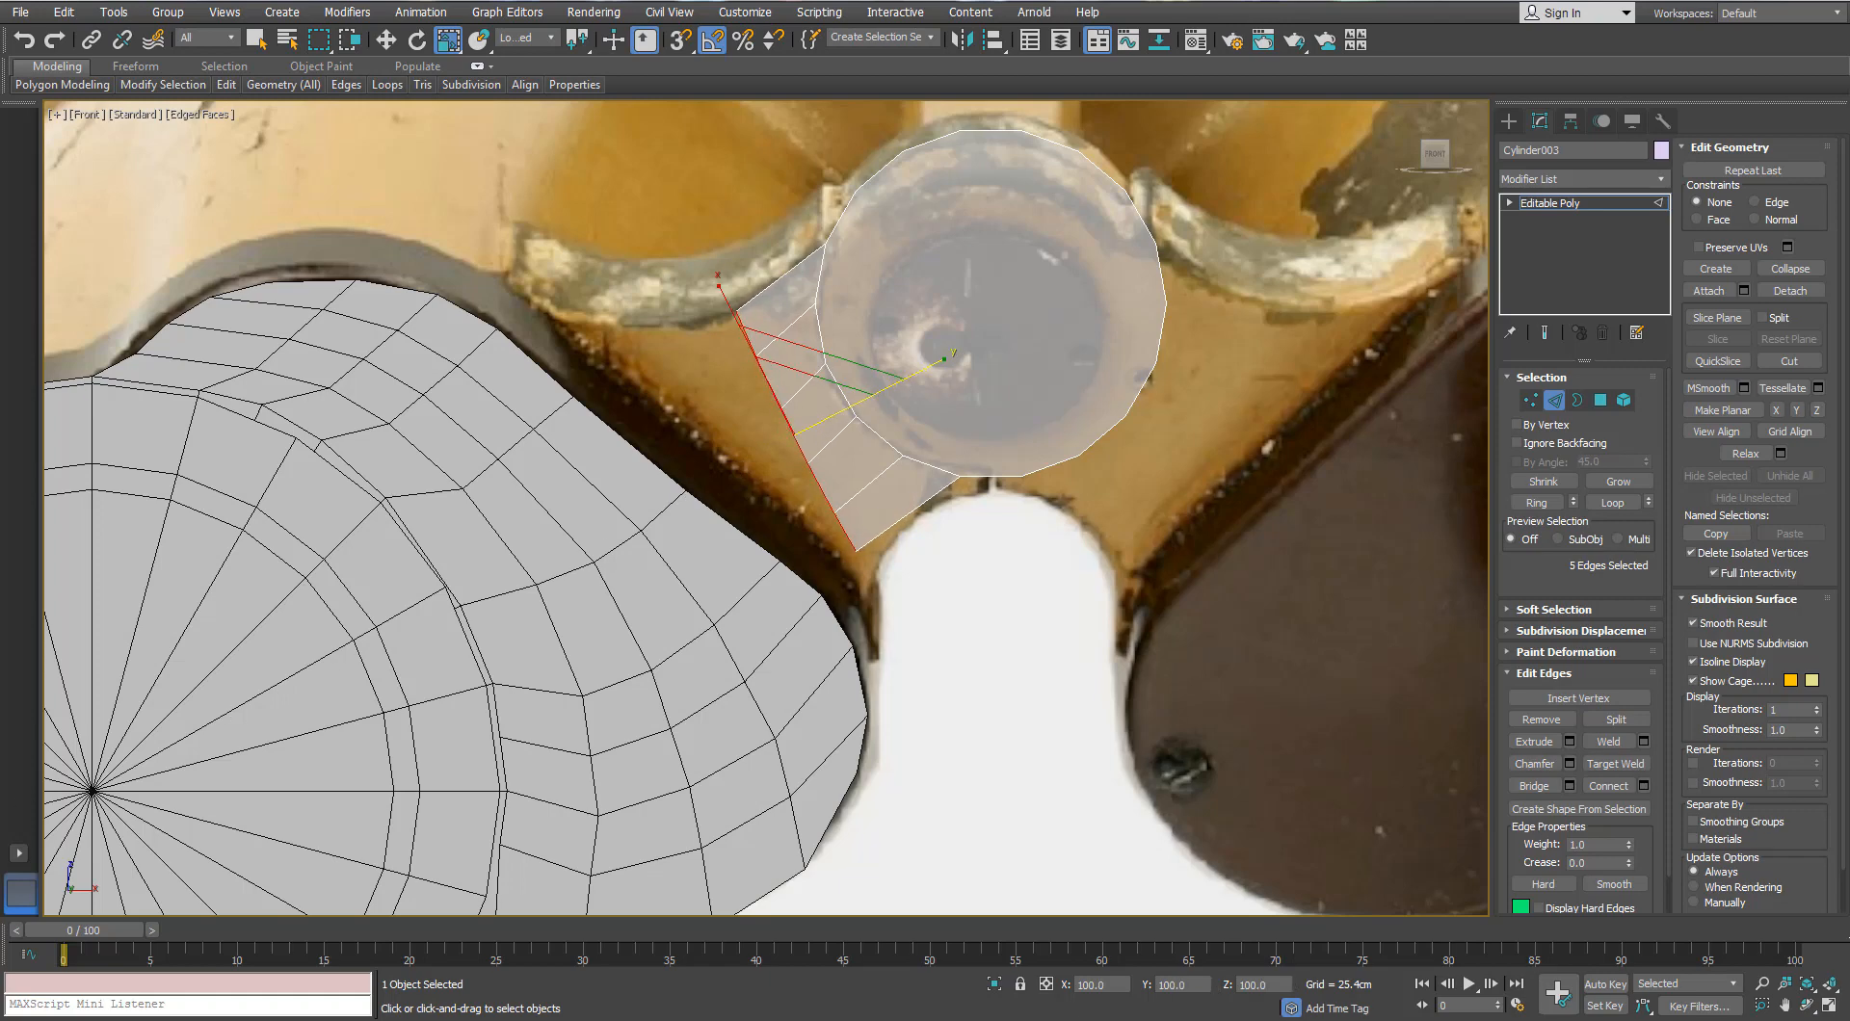
Step: Extrude a new quad strip from the edges, scale it to 113%, then delete the outer strip
key("w")
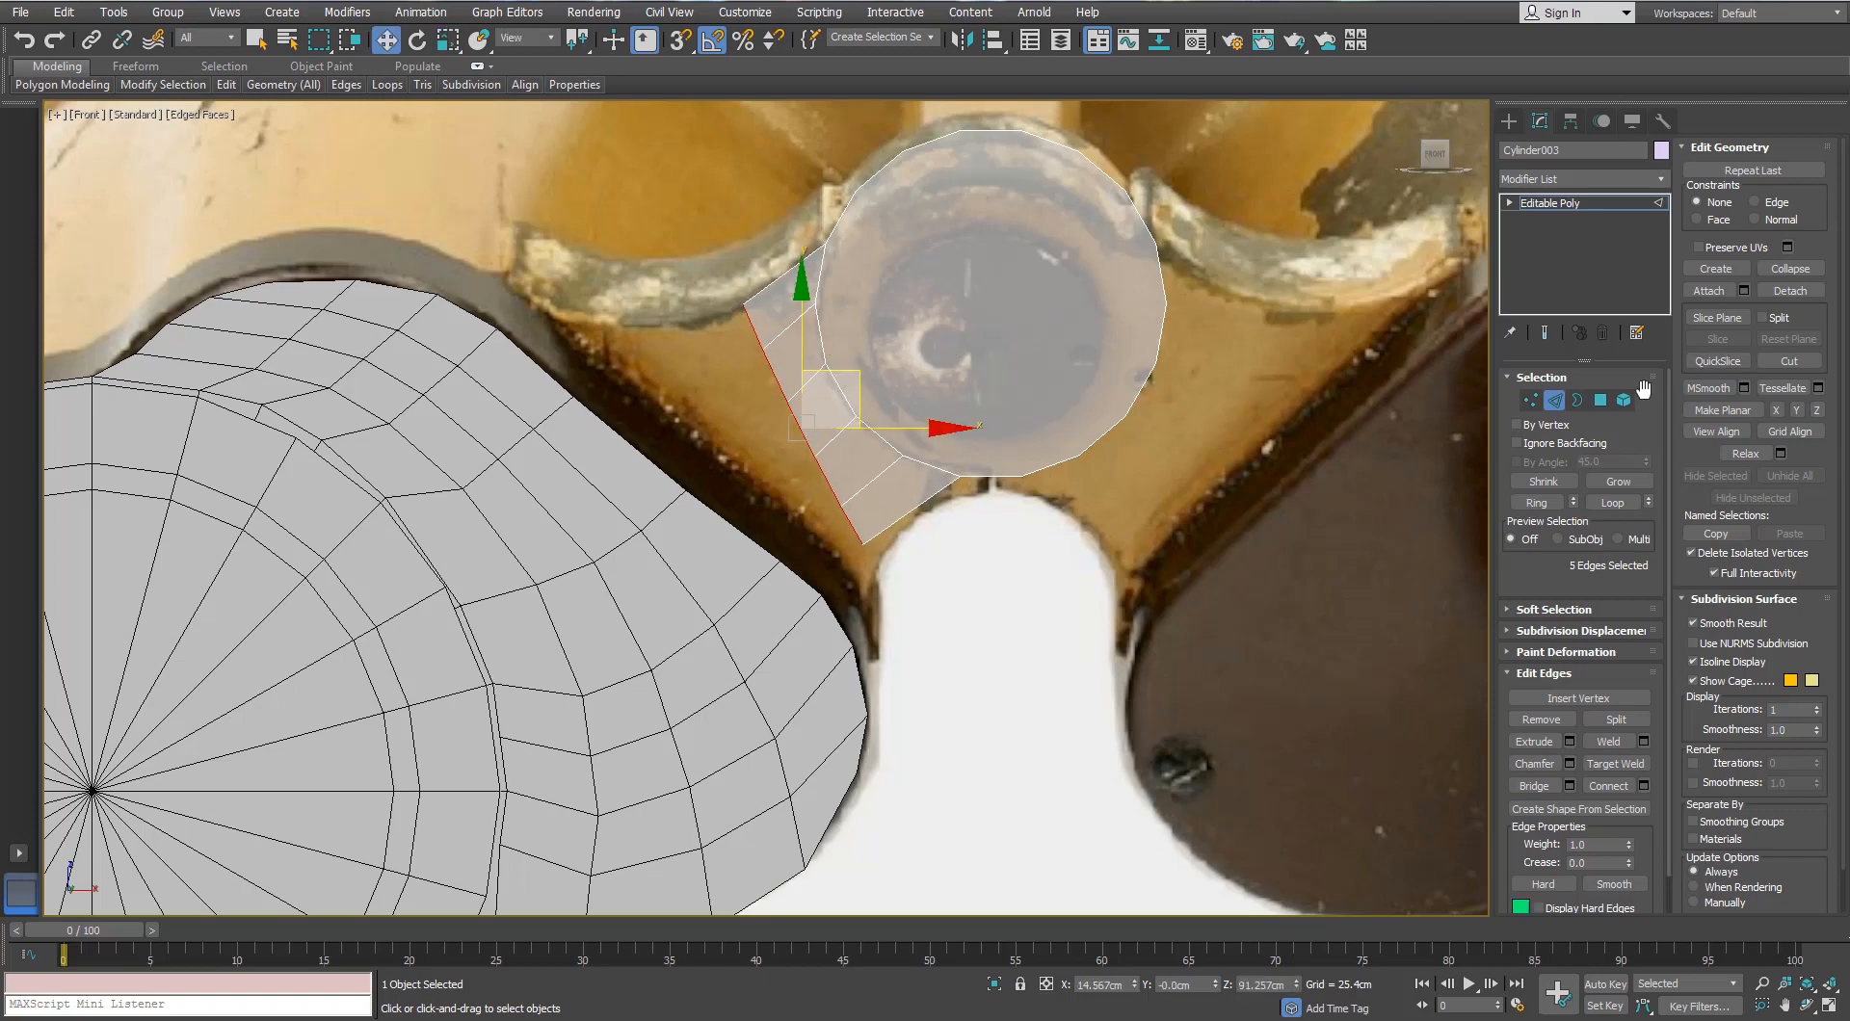
key("2")
key("e")
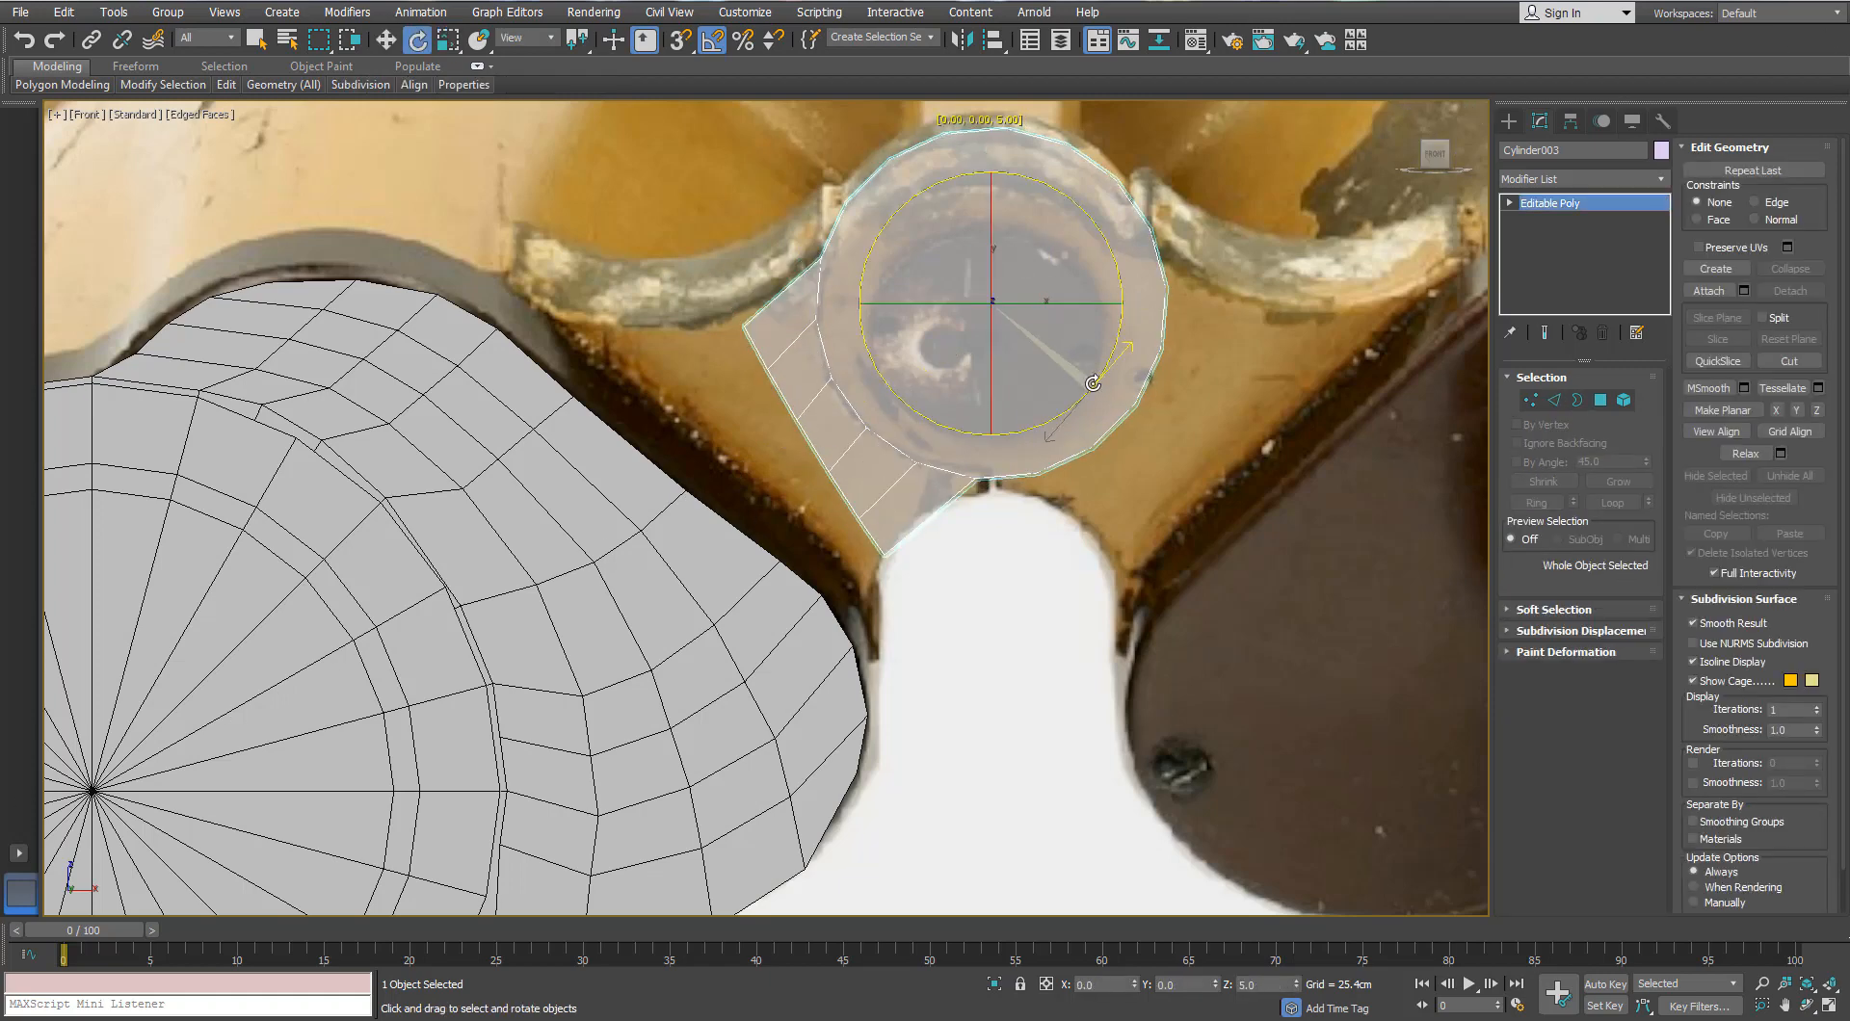
left_click(1553, 402)
key("w")
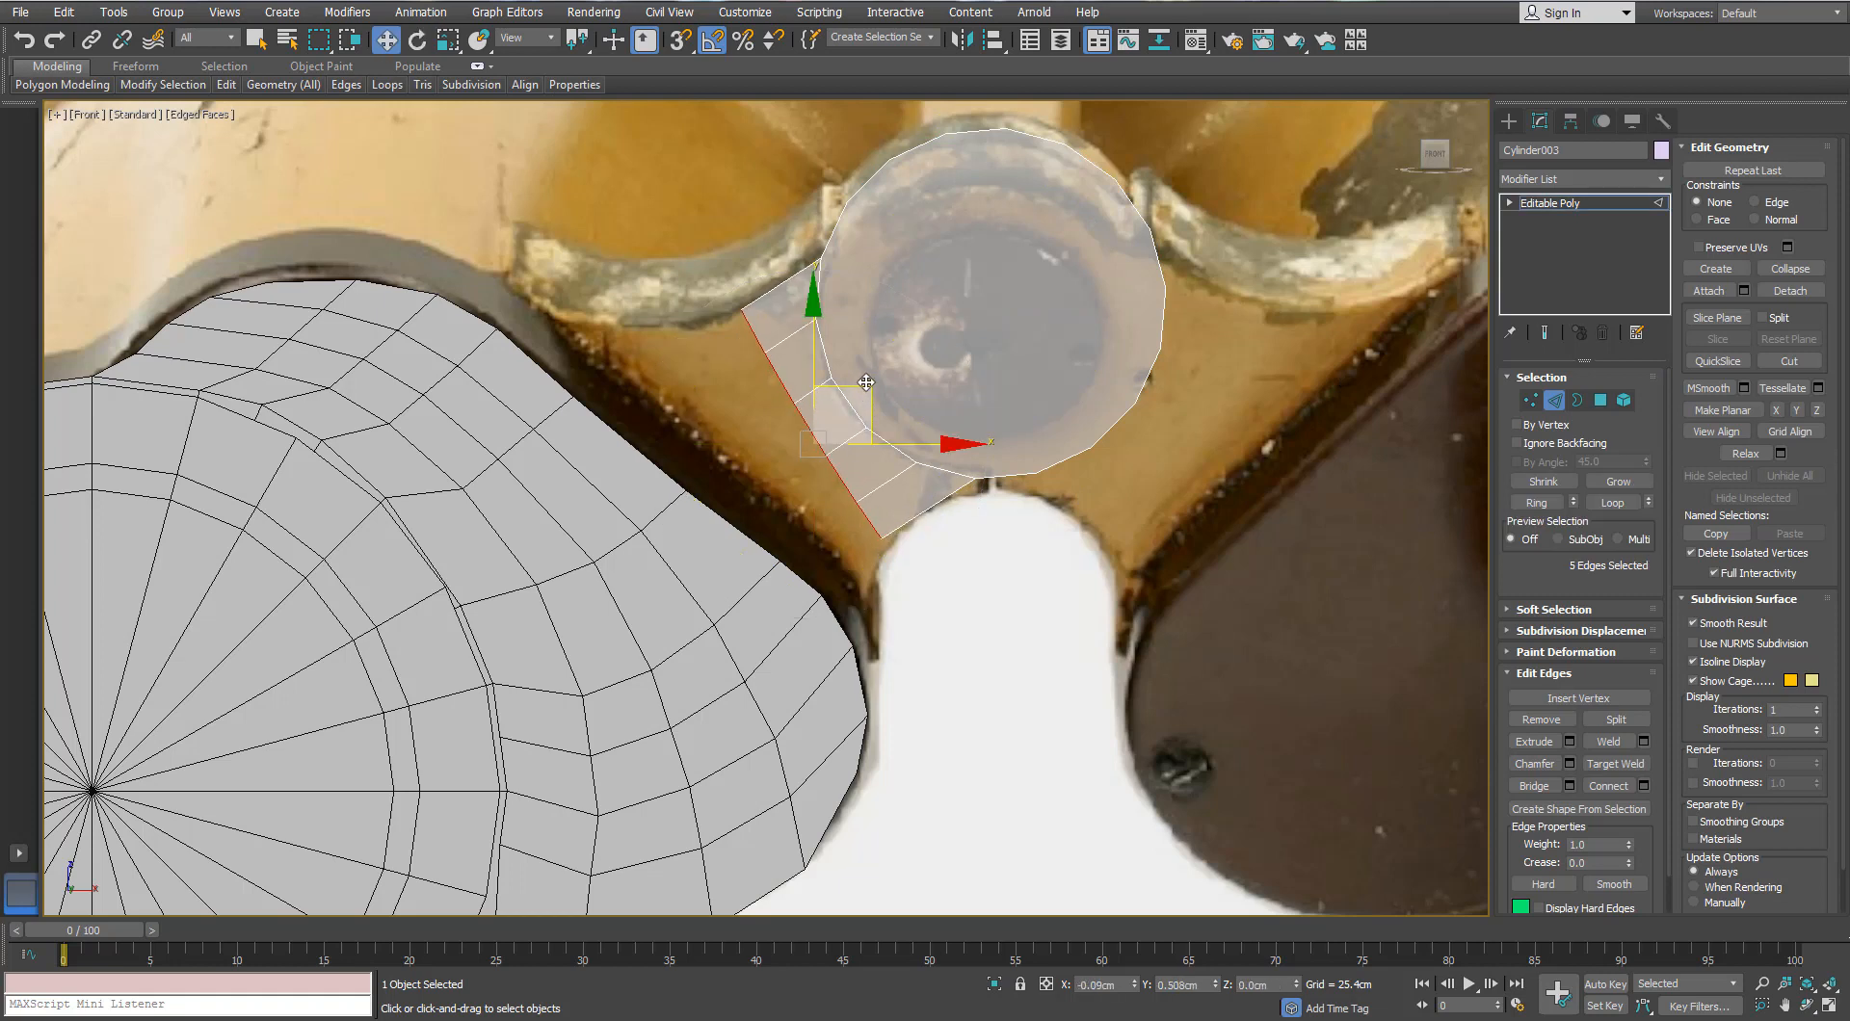
left_click_drag(870, 383, 773, 418, "shift")
key("r")
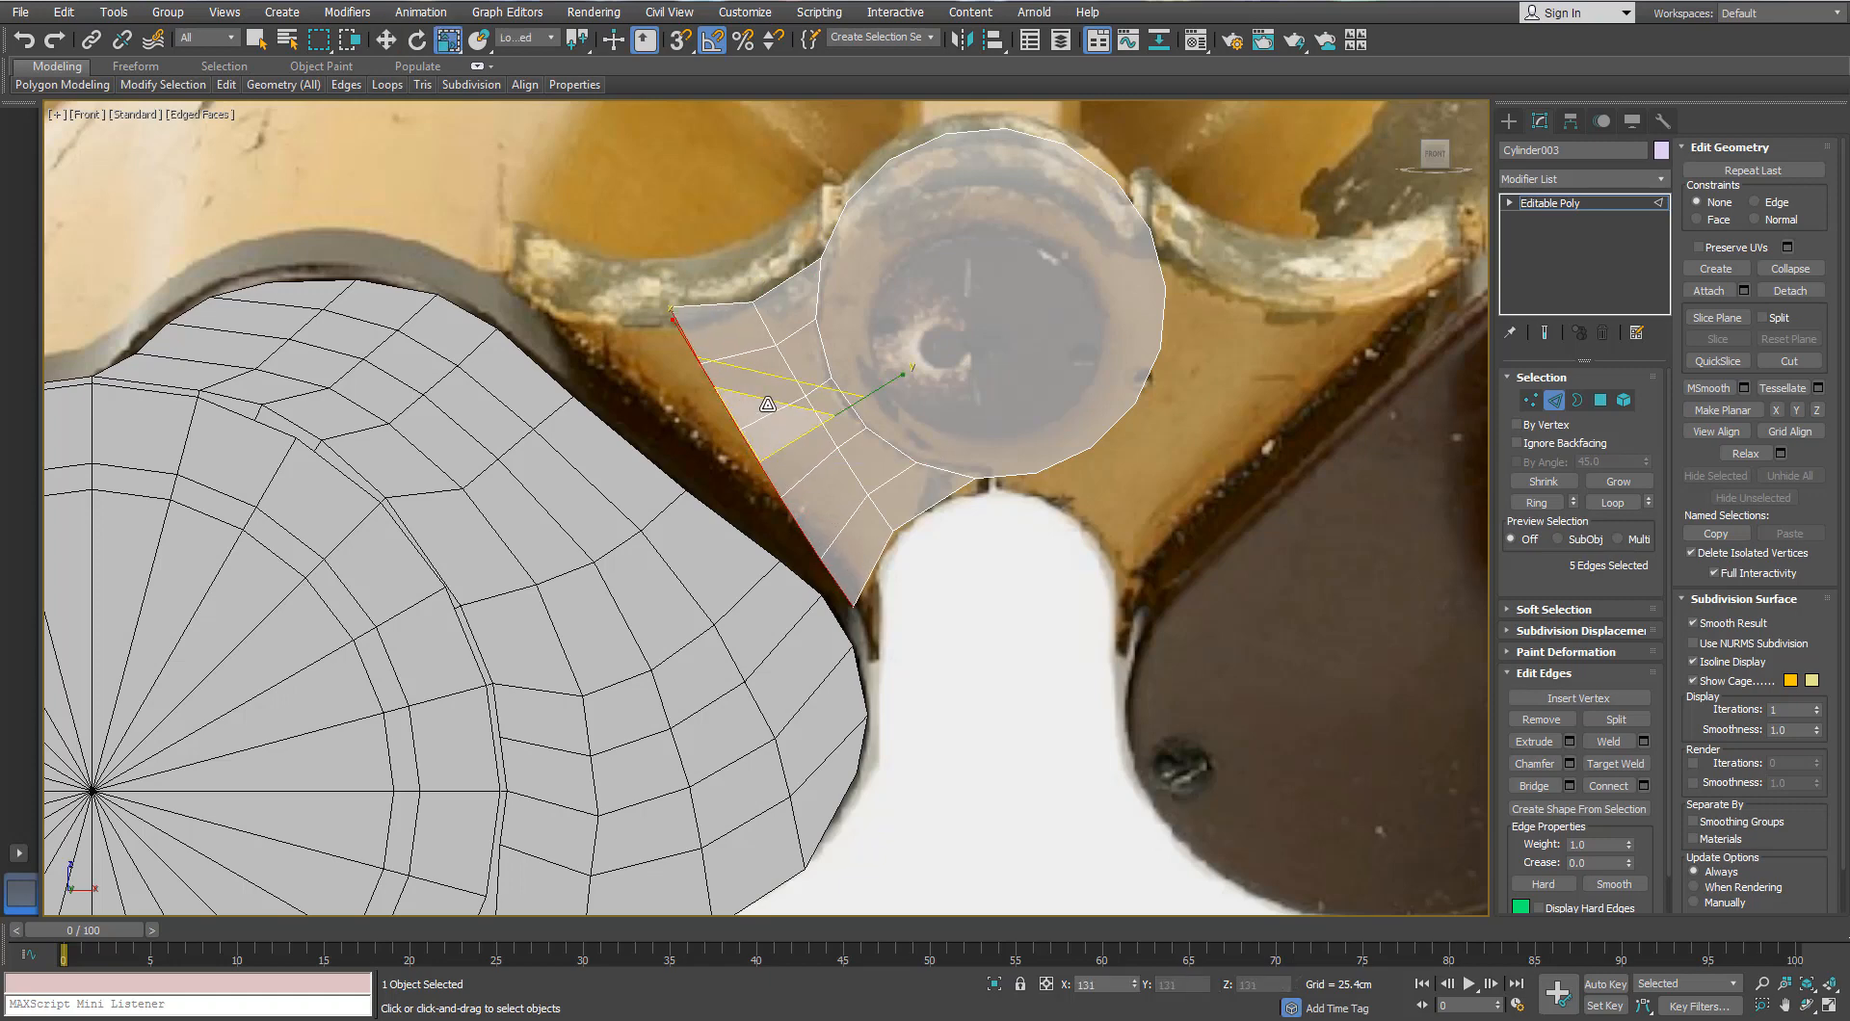
key("e")
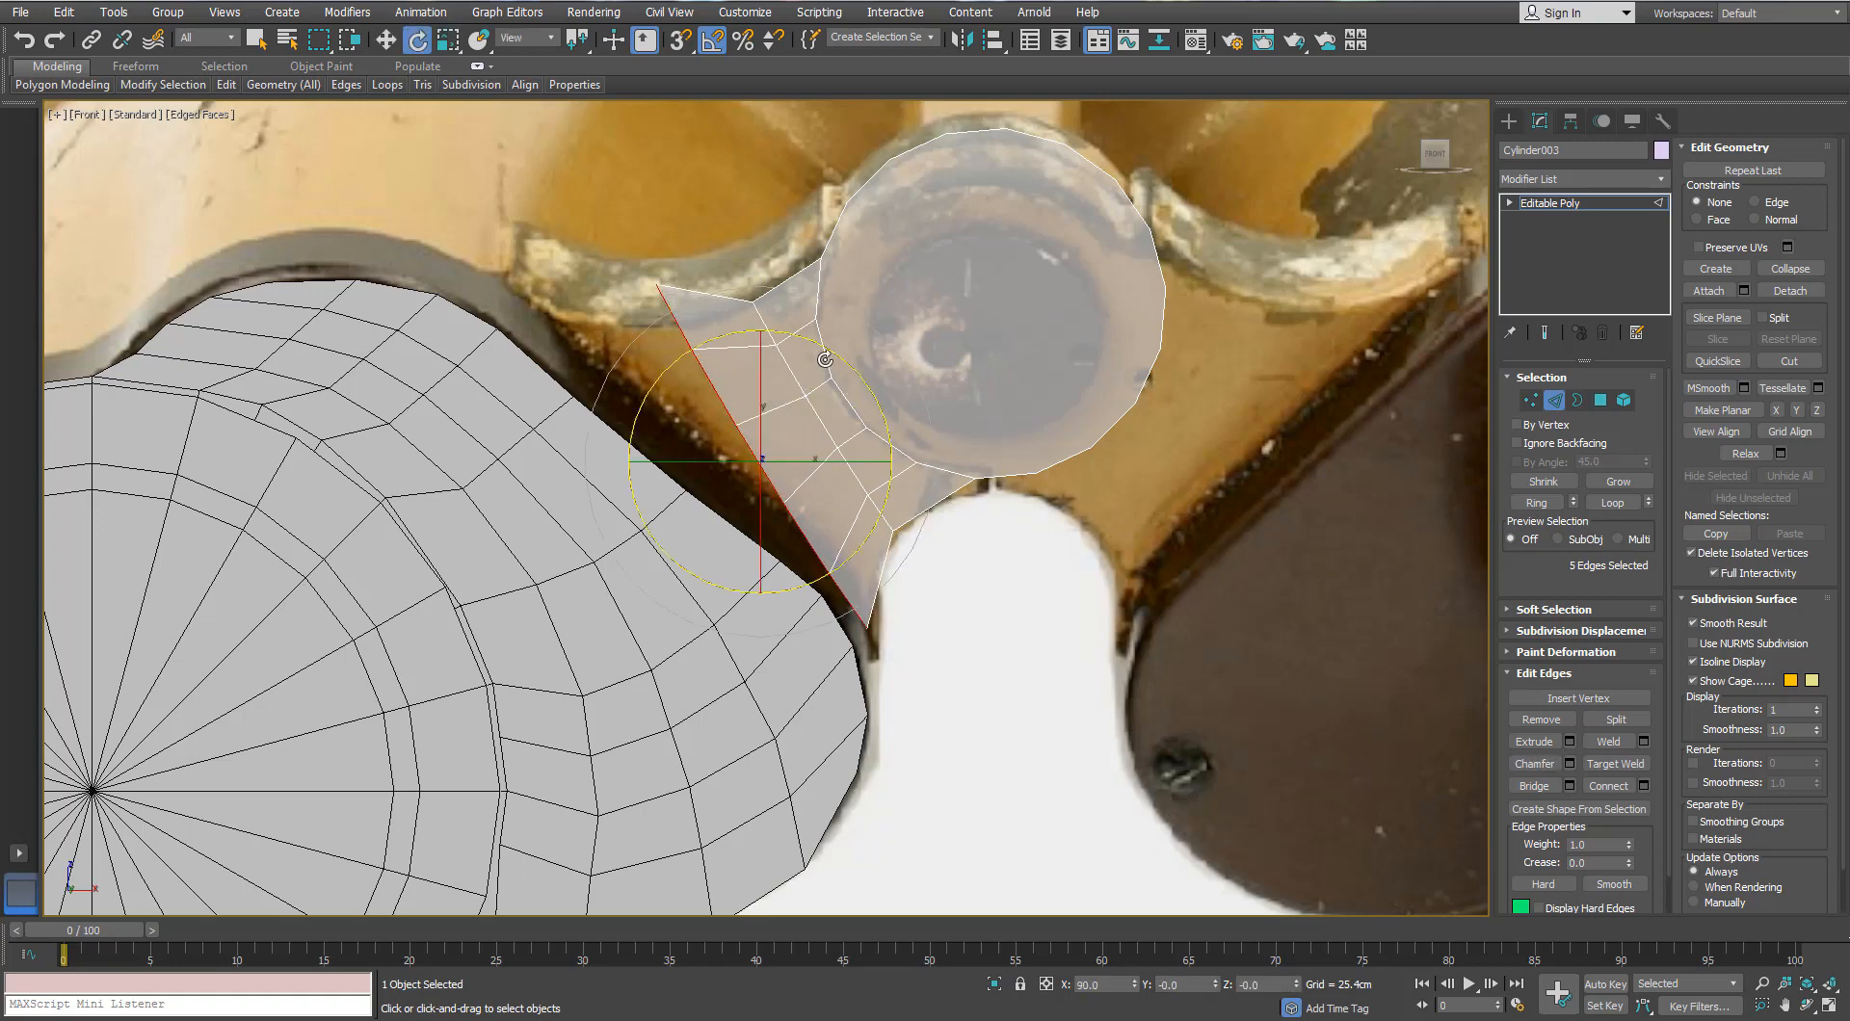
key("Delete")
Step: In Perspective view, slide Cylinder003 along Y into the binocular barrel and reselect it
left_click(1553, 401)
scroll(836, 369, "down", 4)
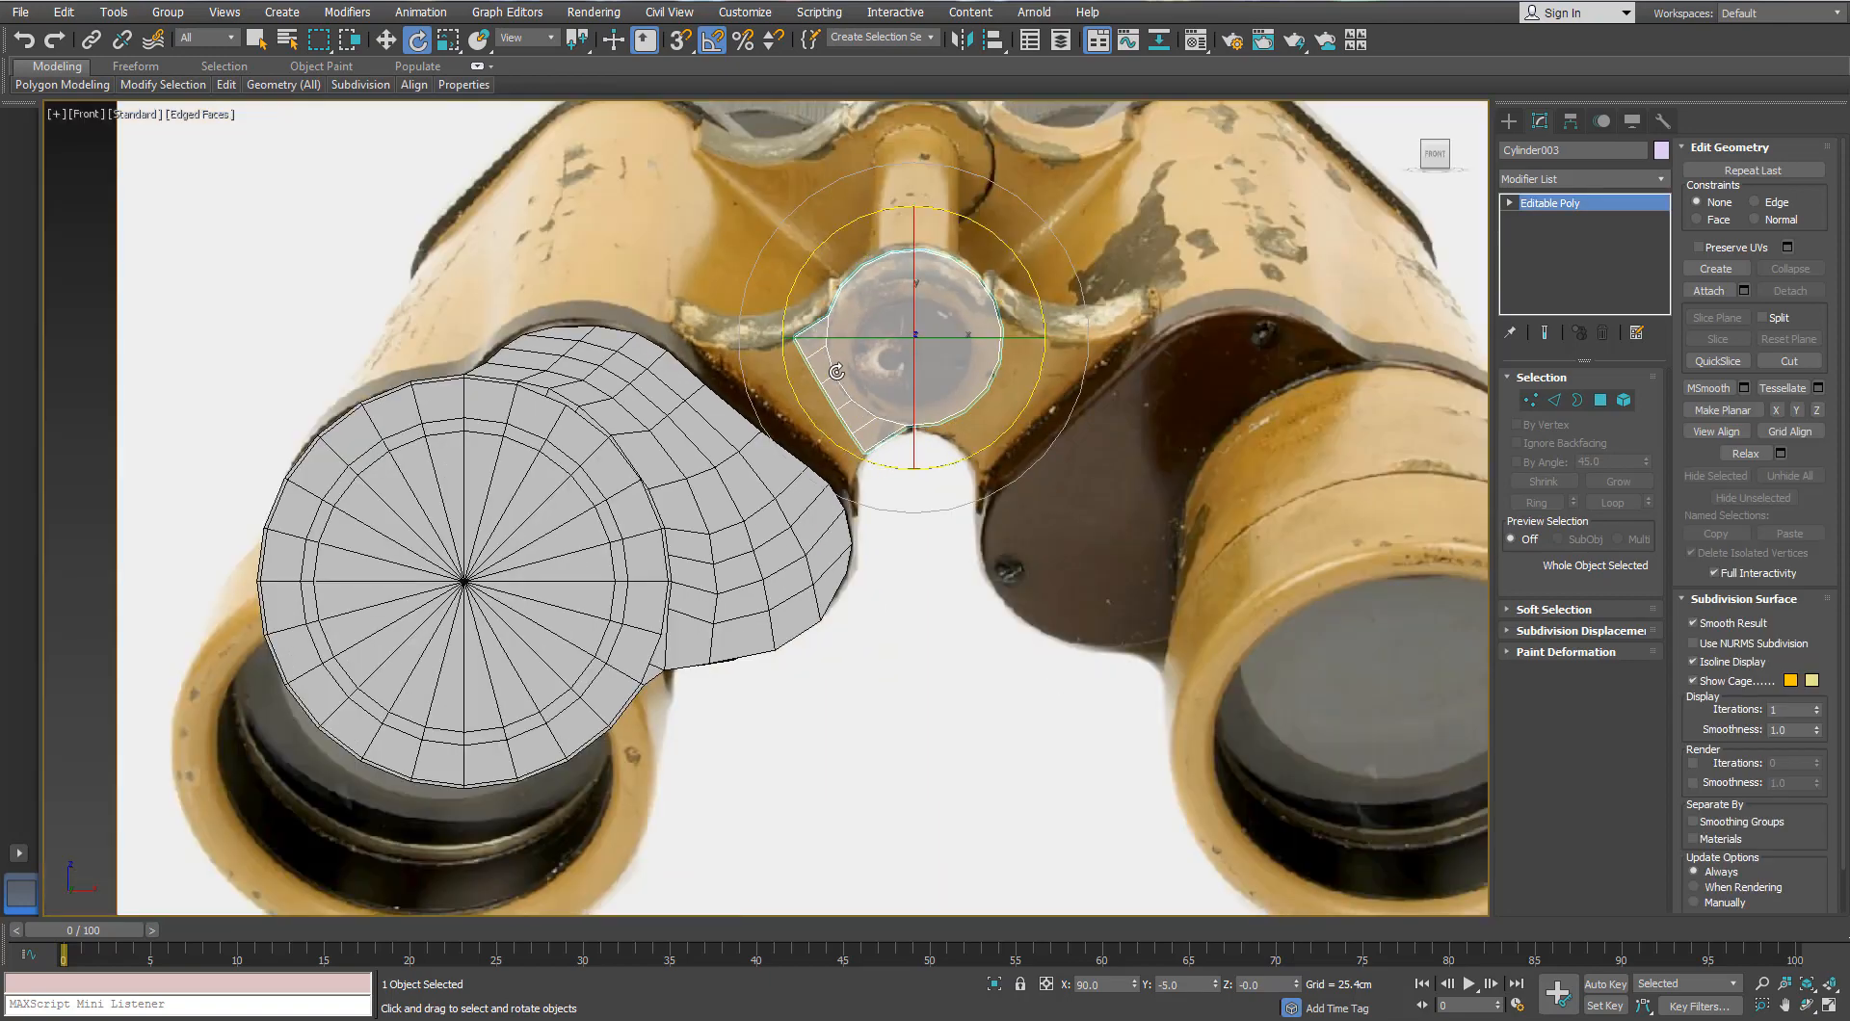
key("p")
middle_click_drag(1002, 368, 978, 380, "alt")
scroll(983, 375, "up", 3)
key("w")
left_click_drag(1129, 352, 970, 445)
middle_click_drag(963, 298, 1007, 372, "alt")
left_click(848, 361)
scroll(1007, 372, "up", 3)
left_click(1007, 372)
Step: Check an edge loop on the round plate, then select the binocular barrel body
left_click(1553, 400)
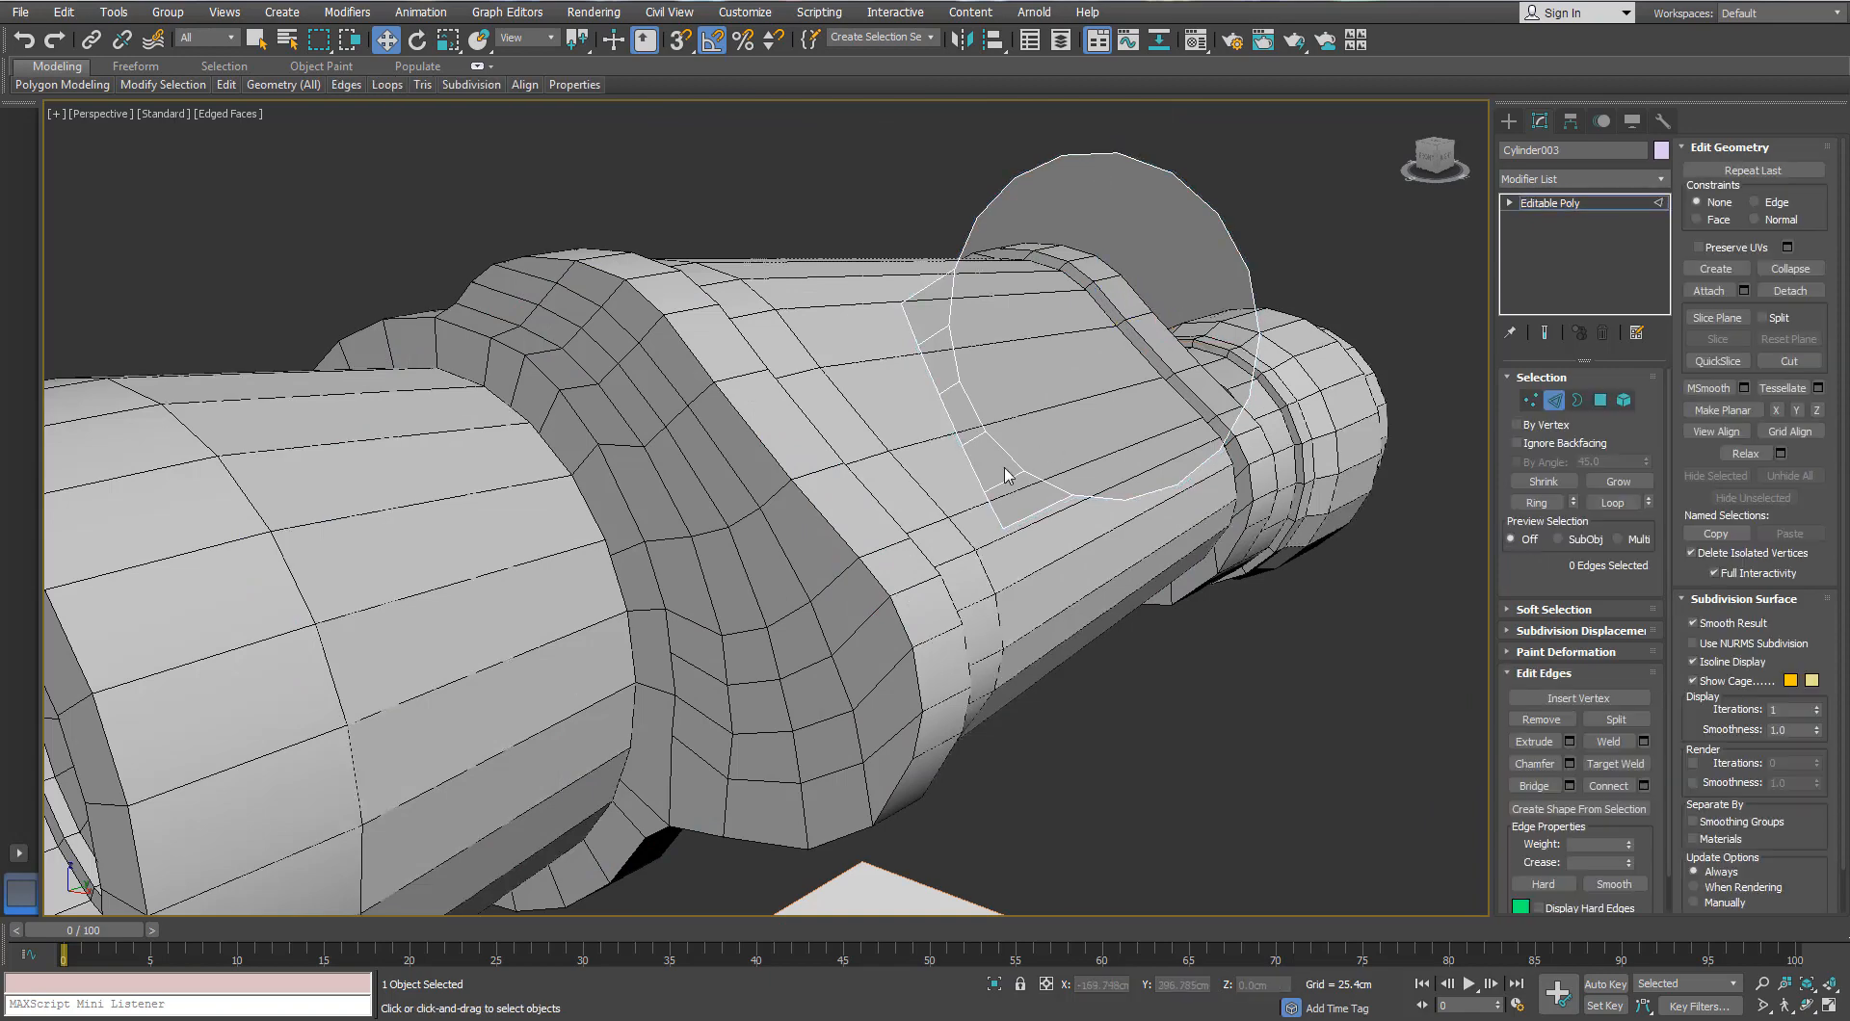
left_click(980, 472)
double_click(946, 413)
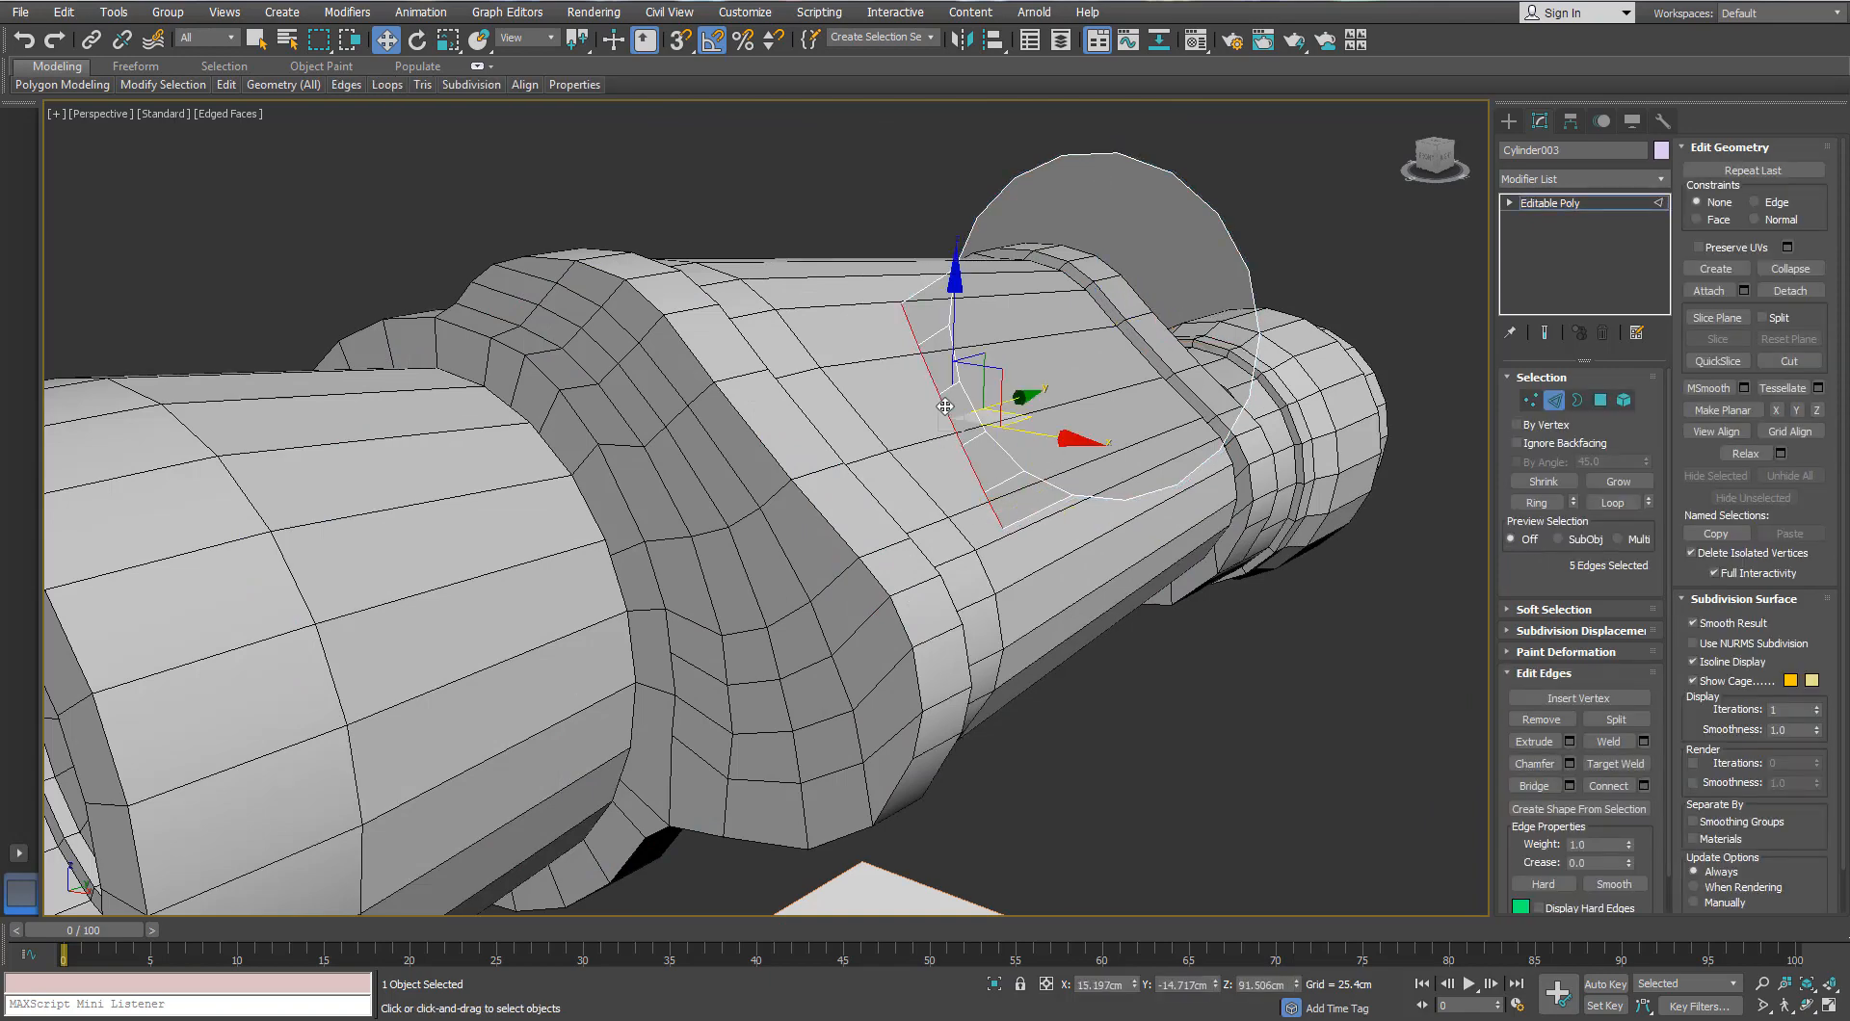
left_click(1536, 484)
left_click(1554, 399)
left_click(1094, 553)
middle_click_drag(1094, 553, 1168, 527, "alt")
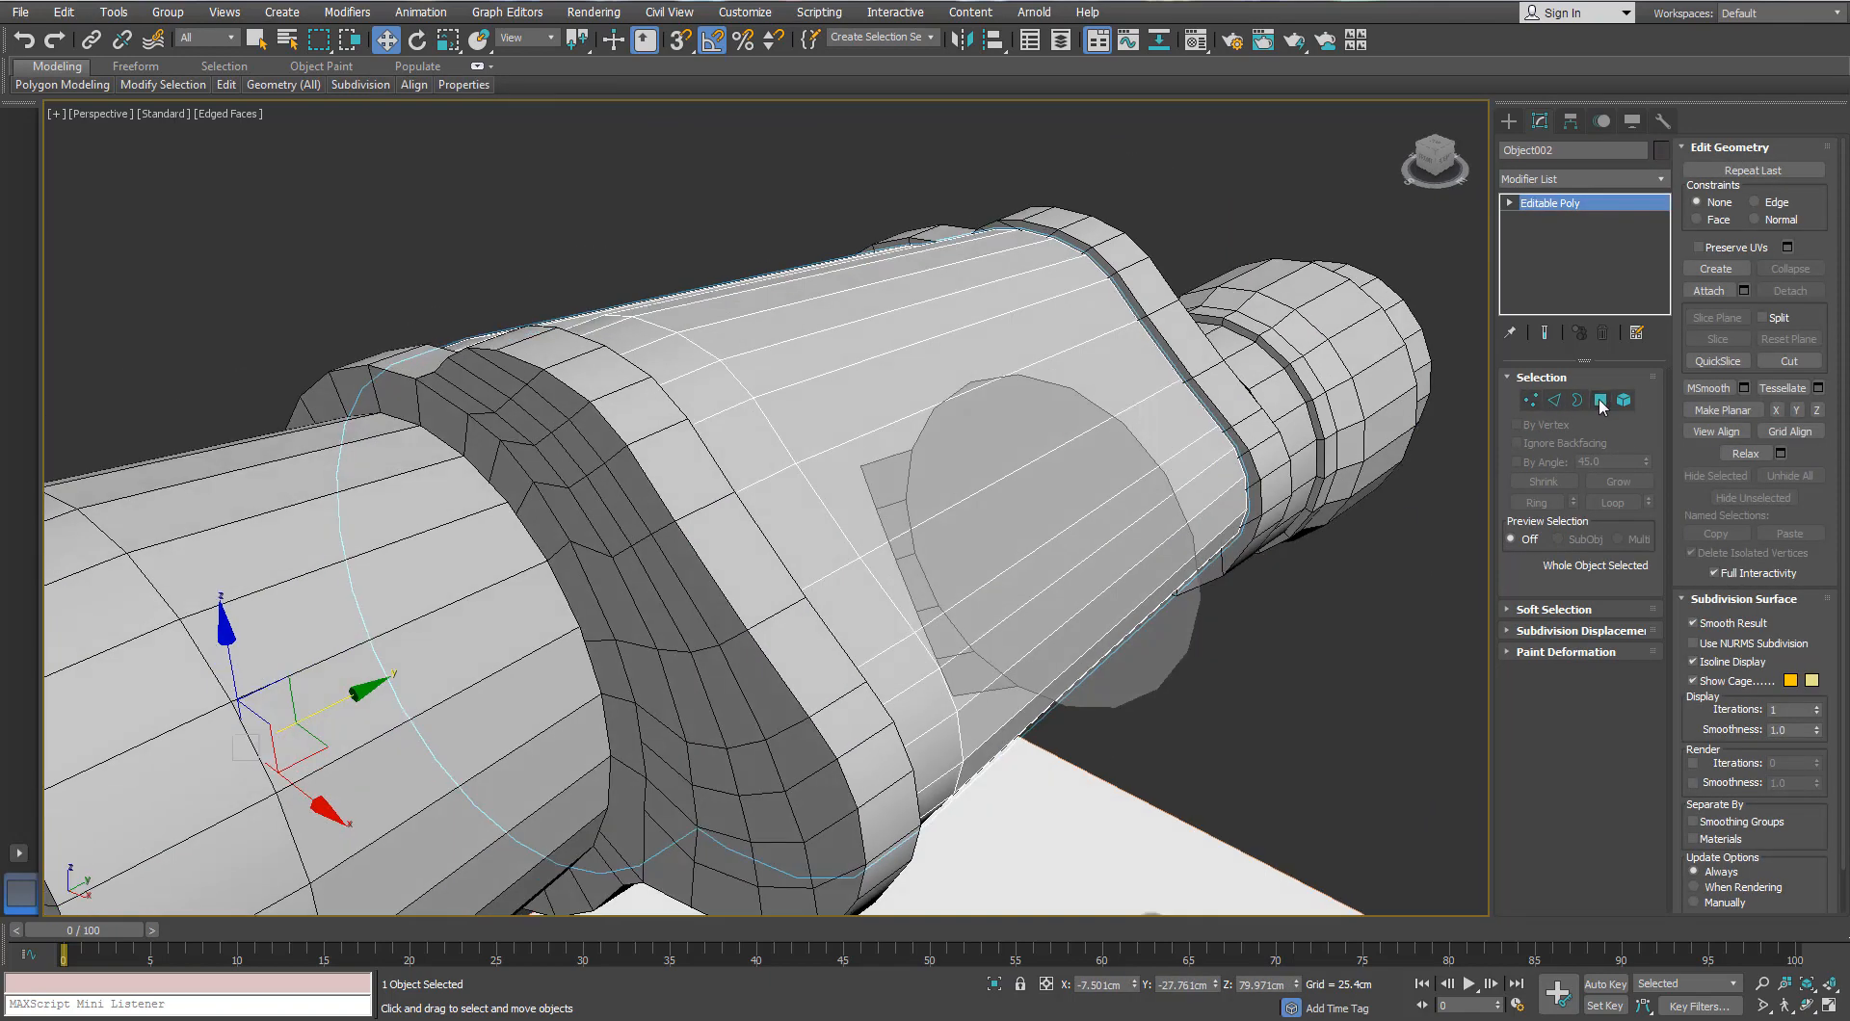
Step: In Polygon mode, select a four-polygon strip on the barrel where the plate passes
left_click(1600, 400)
left_click(763, 447)
middle_click_drag(763, 447, 756, 475, "alt")
left_click(902, 639, "shift")
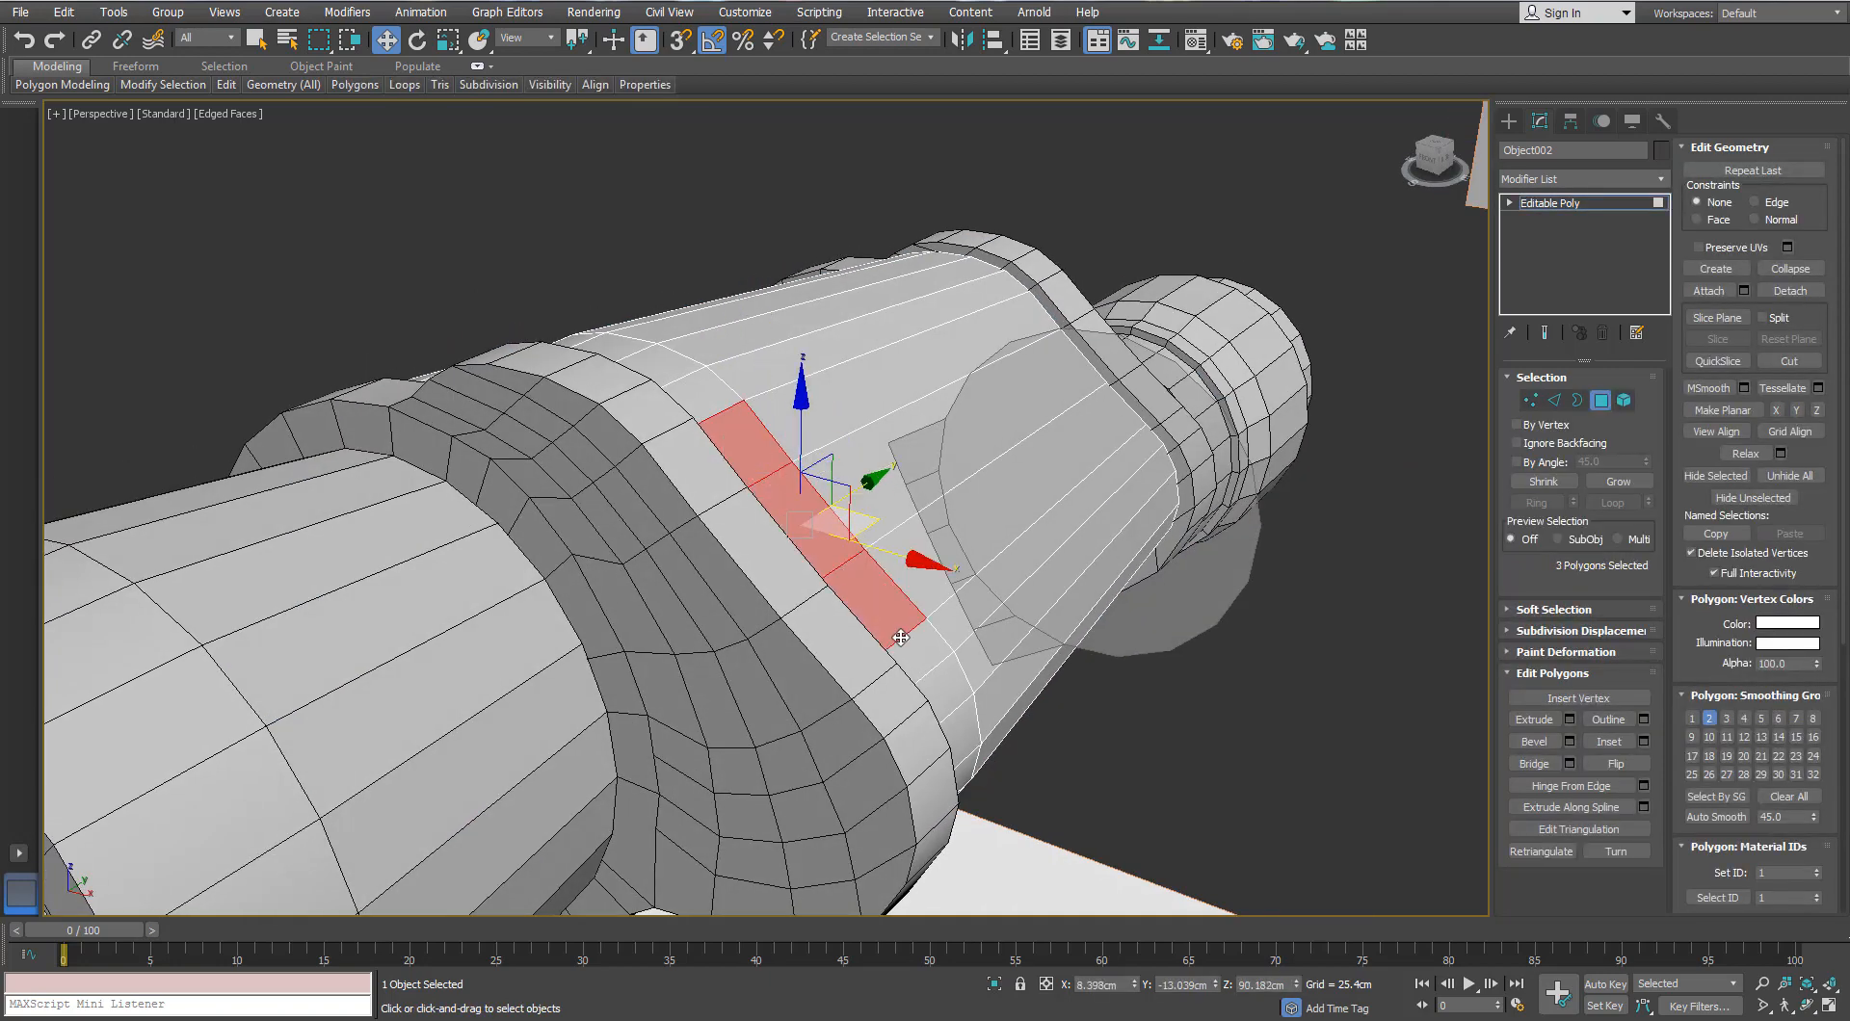
middle_click_drag(921, 630, 975, 645, "alt")
key("f")
scroll(819, 466, "up", 3)
middle_click_drag(824, 426, 808, 468)
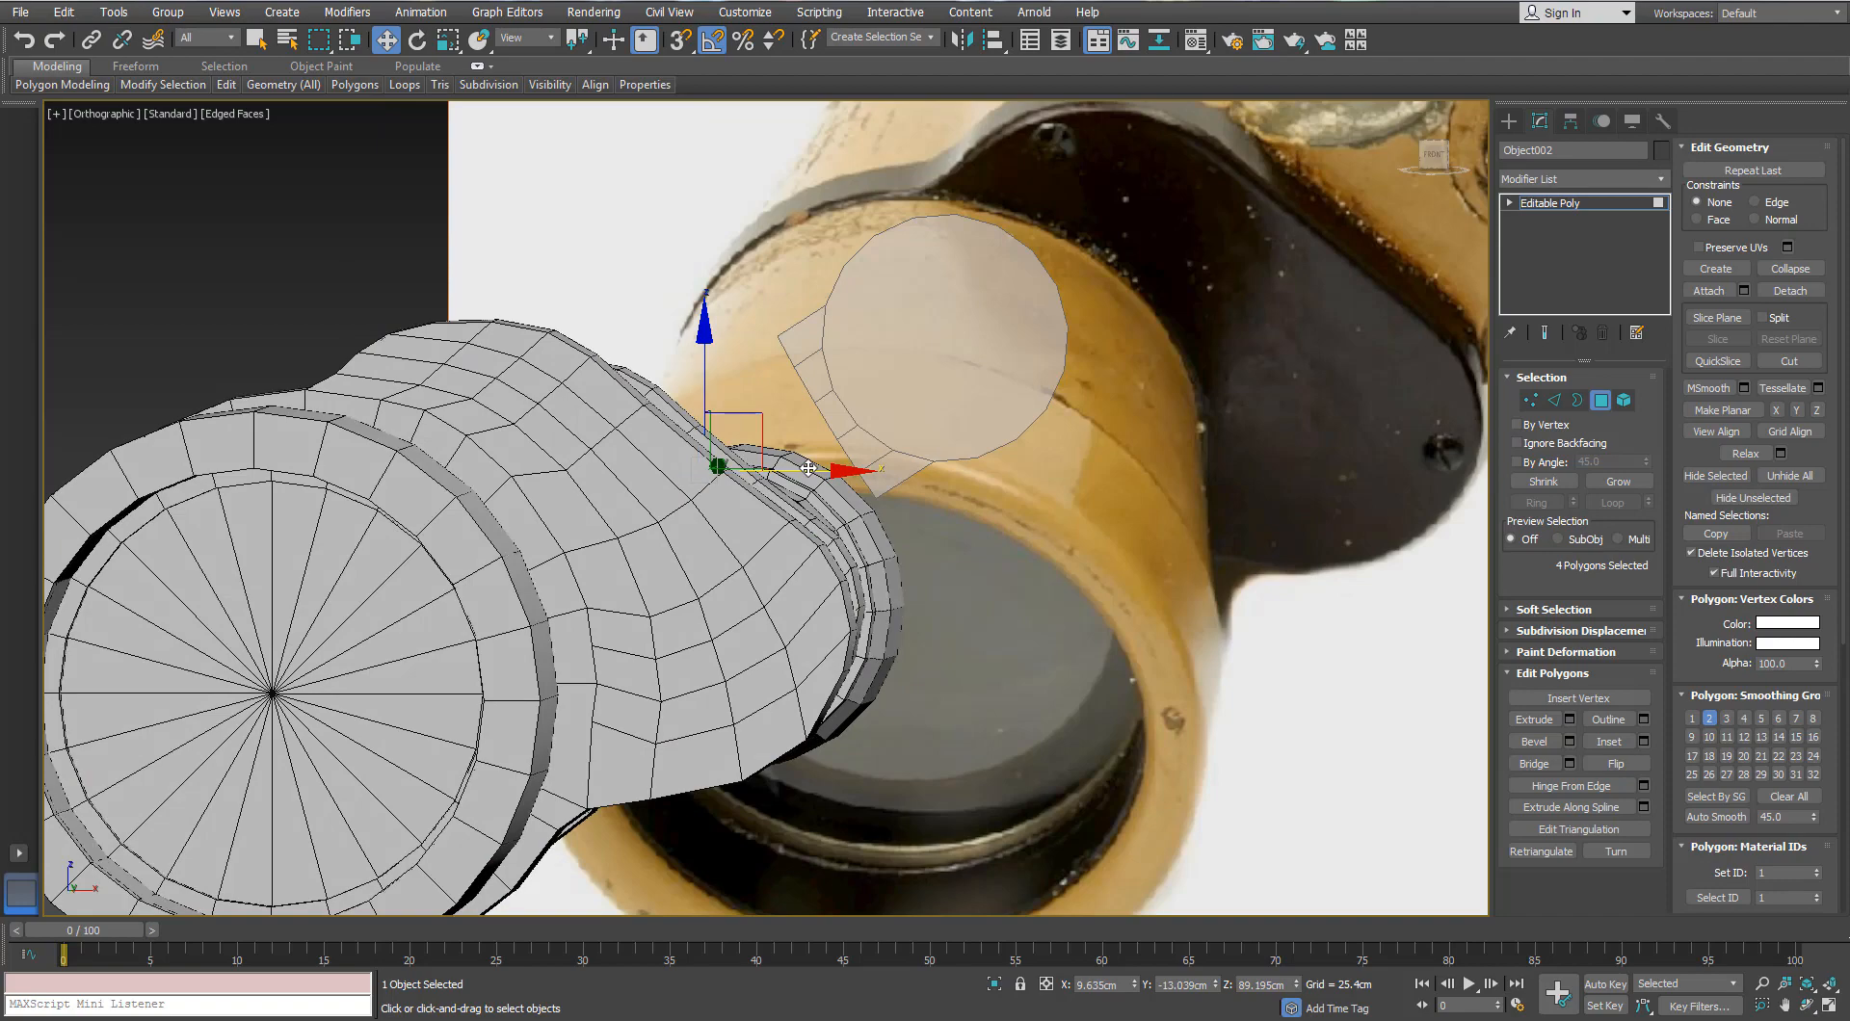
key("f")
scroll(765, 396, "up", 5)
scroll(755, 378, "down", 5)
middle_click_drag(755, 378, 740, 438)
middle_click_drag(740, 439, 701, 486, "alt")
Step: Add the lower-end polygon so the barrel strip holds five polygons
left_click(649, 418, "ctrl")
key("f")
middle_click_drag(655, 417, 715, 469, "alt")
key("ctrl+z")
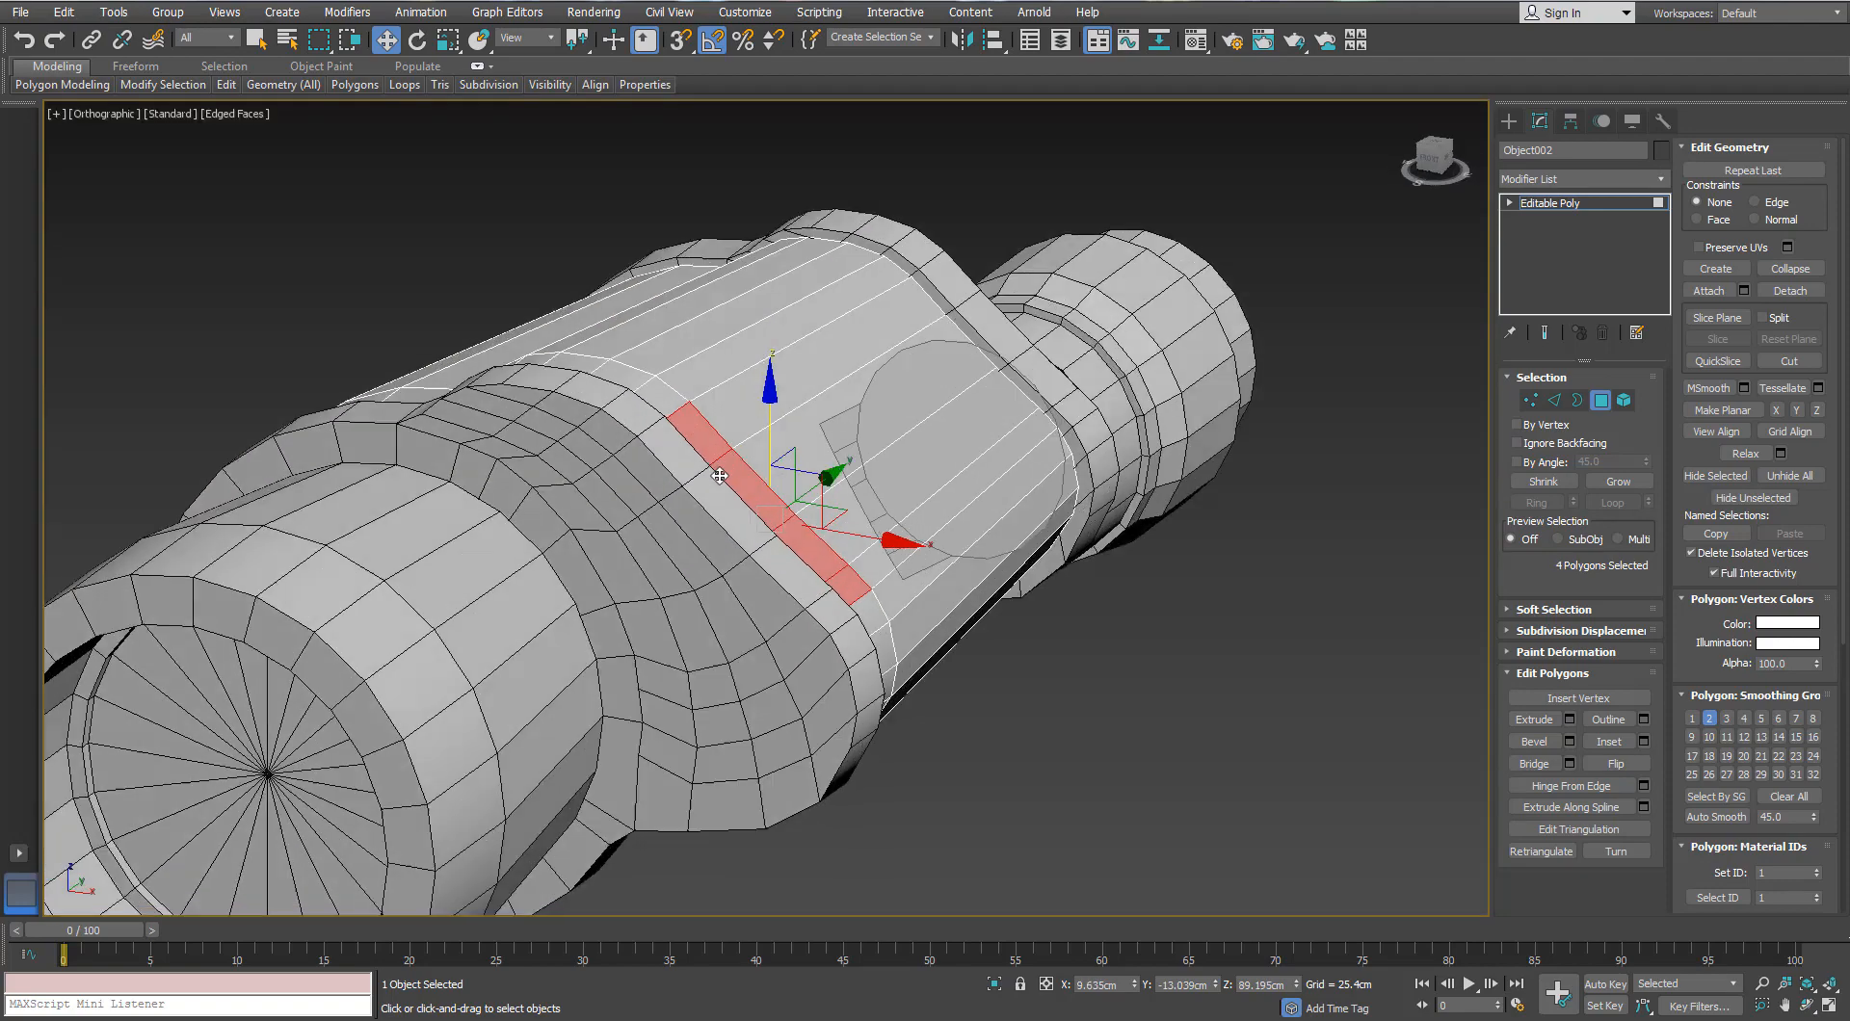
left_click(870, 613, "ctrl")
middle_click_drag(865, 538, 895, 503, "alt")
key("f")
scroll(752, 420, "up", 5)
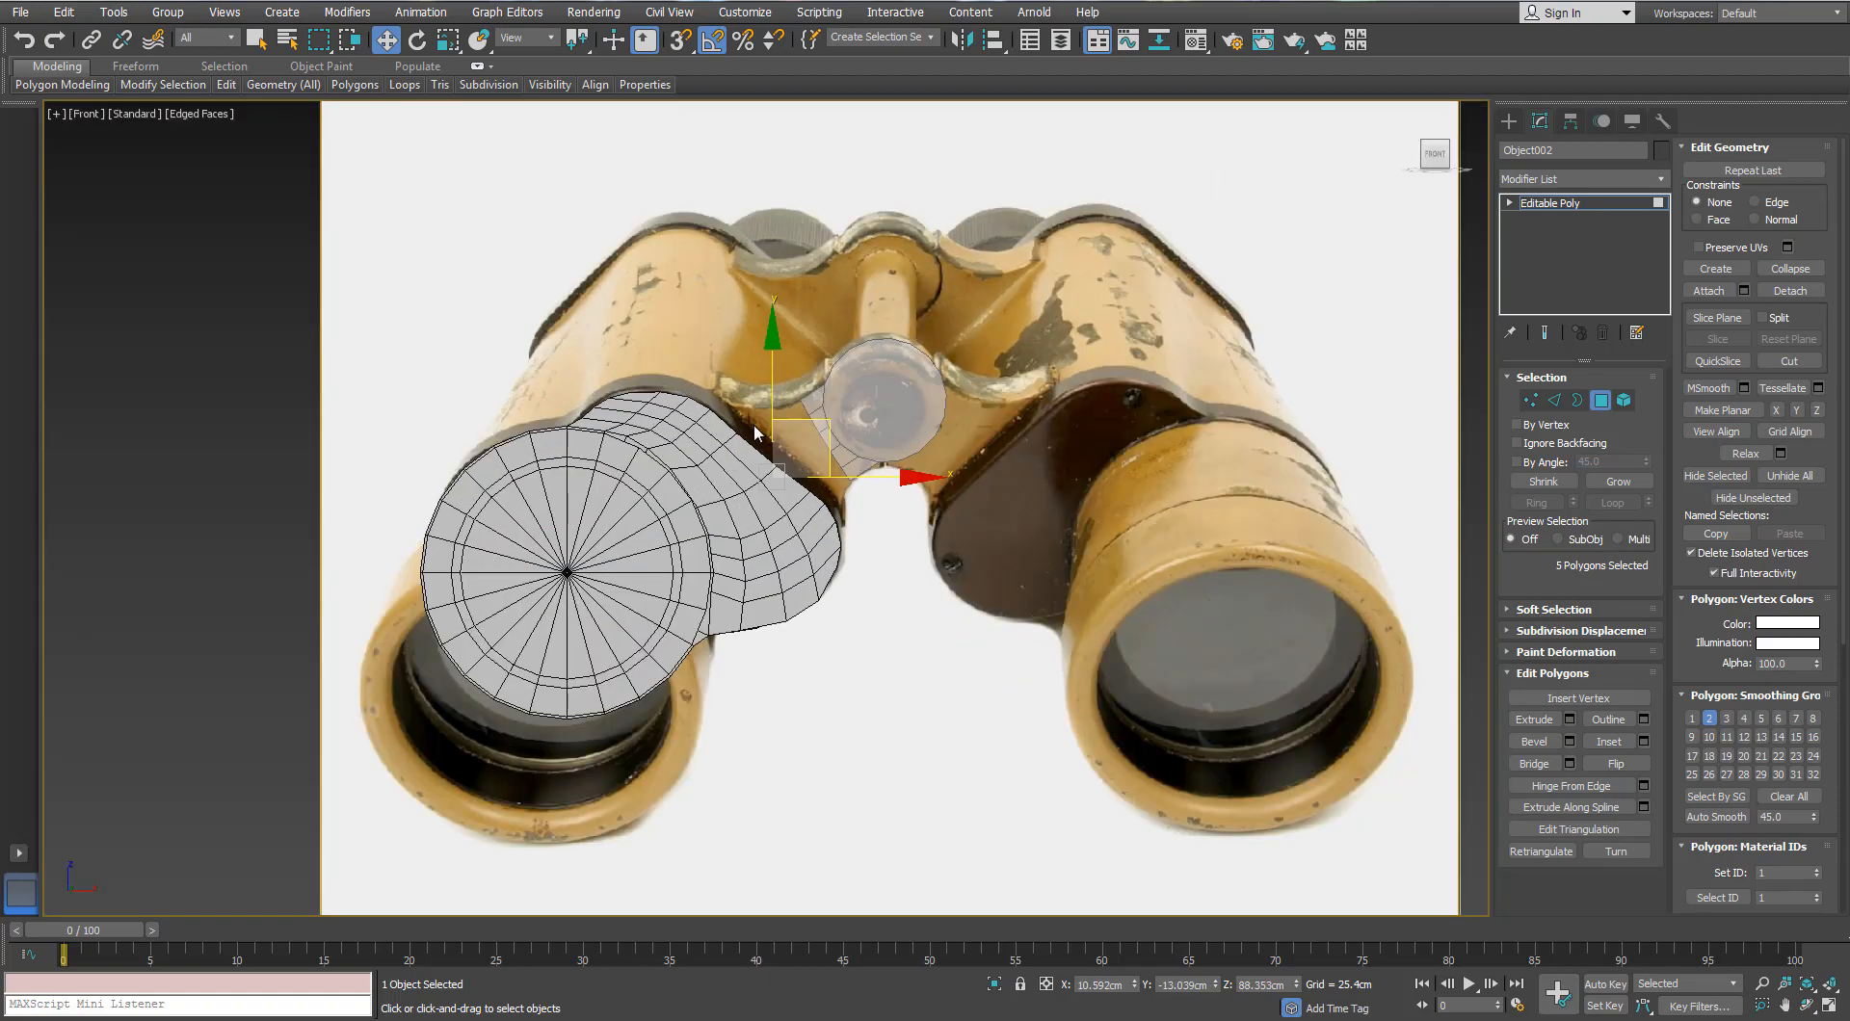
scroll(792, 420, "up", 5)
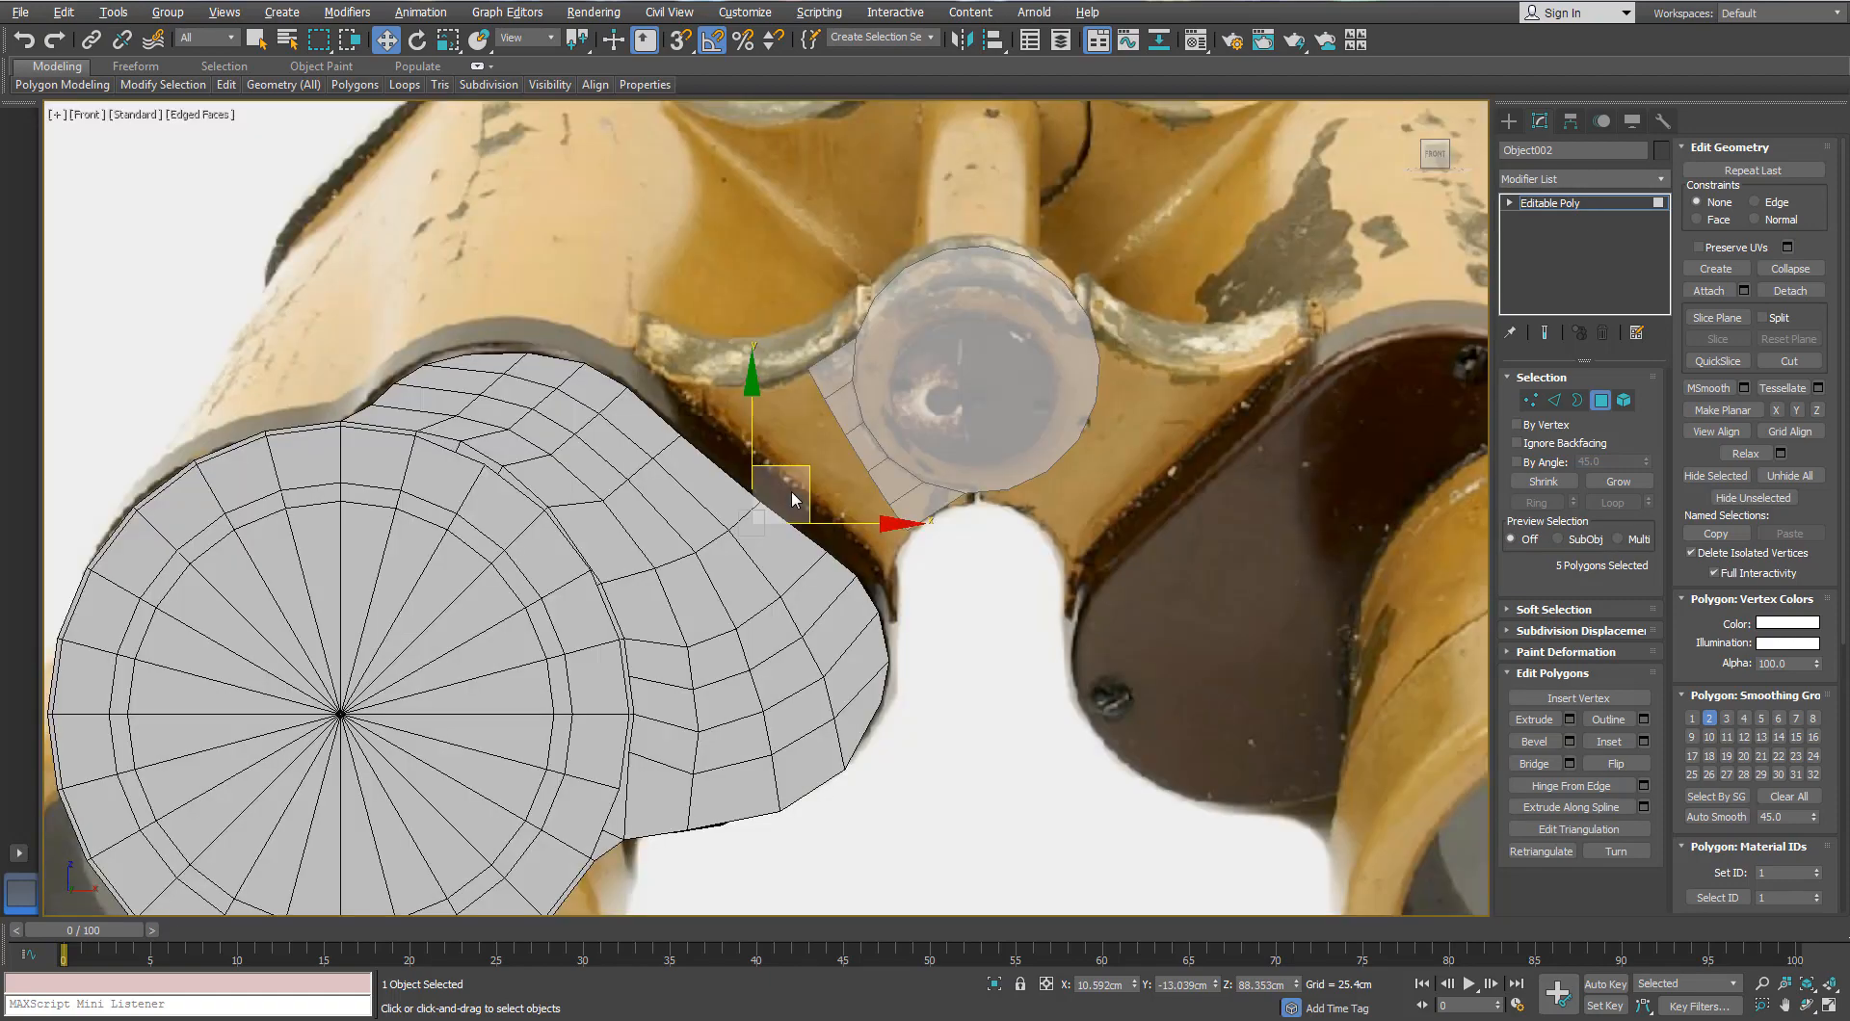
Step: Move the five selected polygons up and to the right
left_click_drag(797, 456, 846, 482)
scroll(835, 417, "up", 5)
scroll(826, 453, "down", 5)
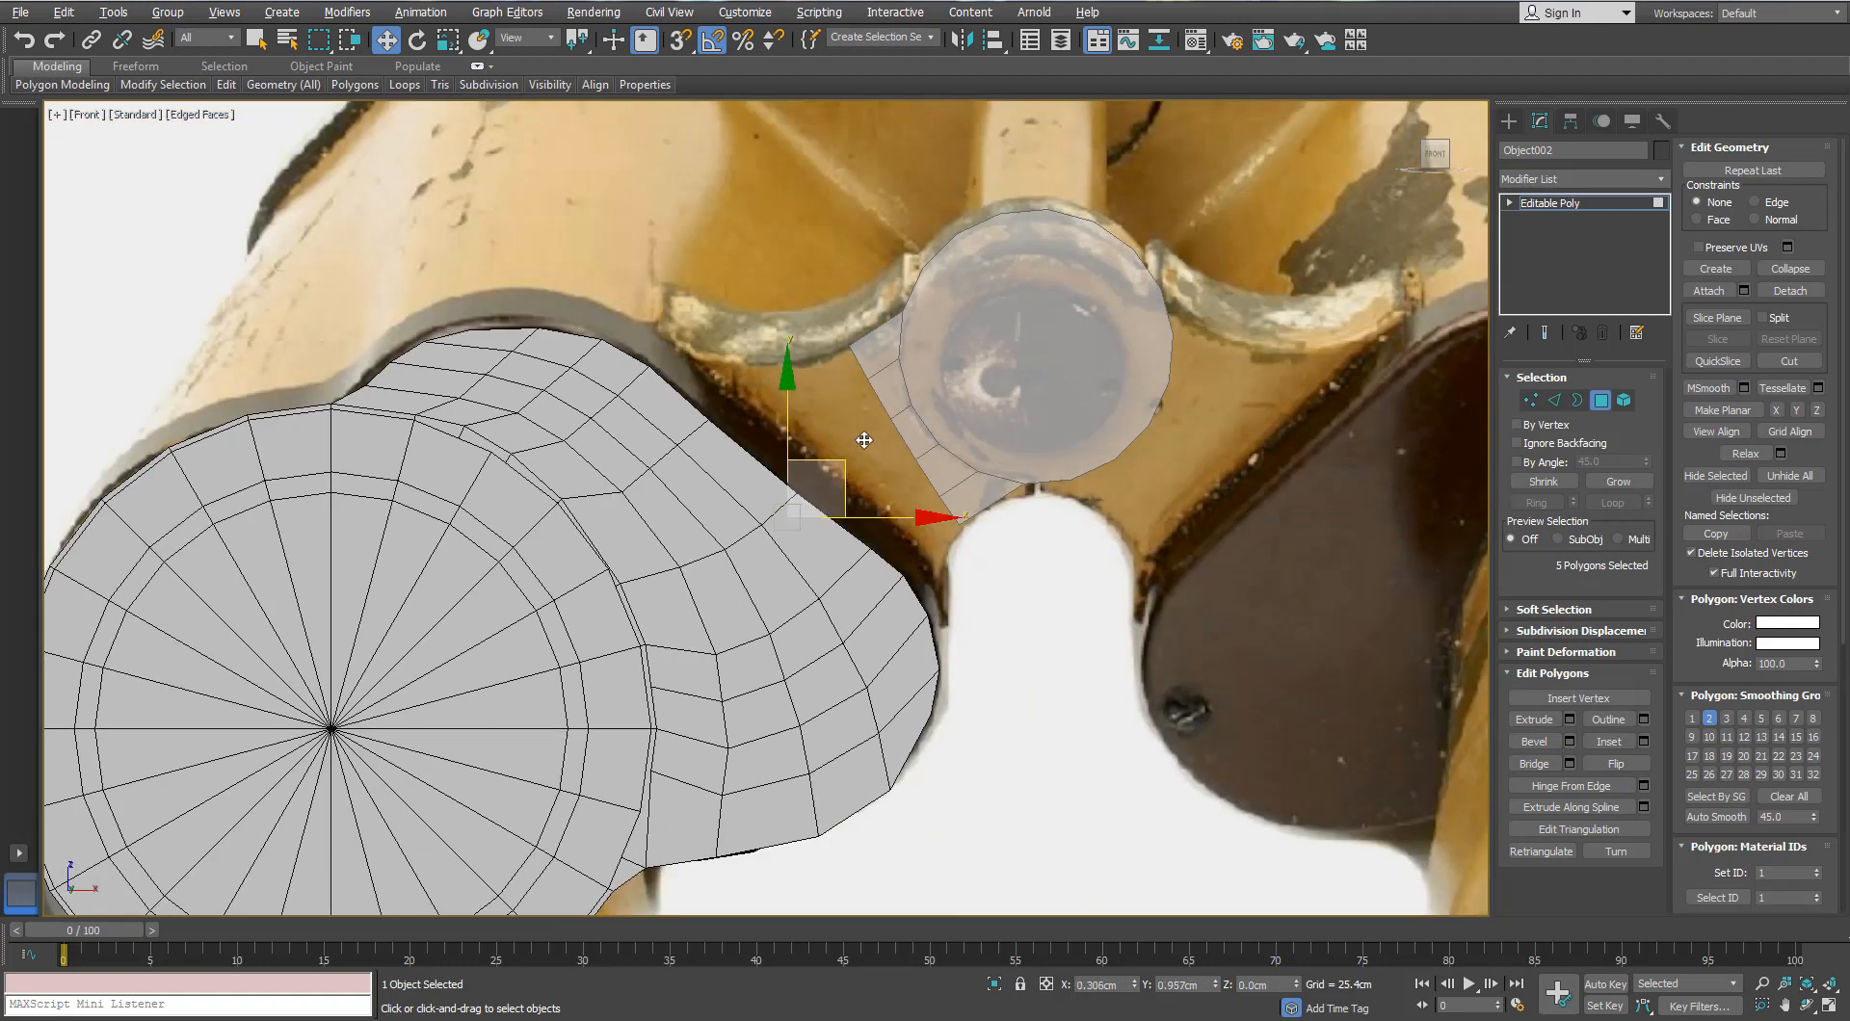
scroll(864, 440, "down", 2)
scroll(829, 463, "down", 4)
key("p")
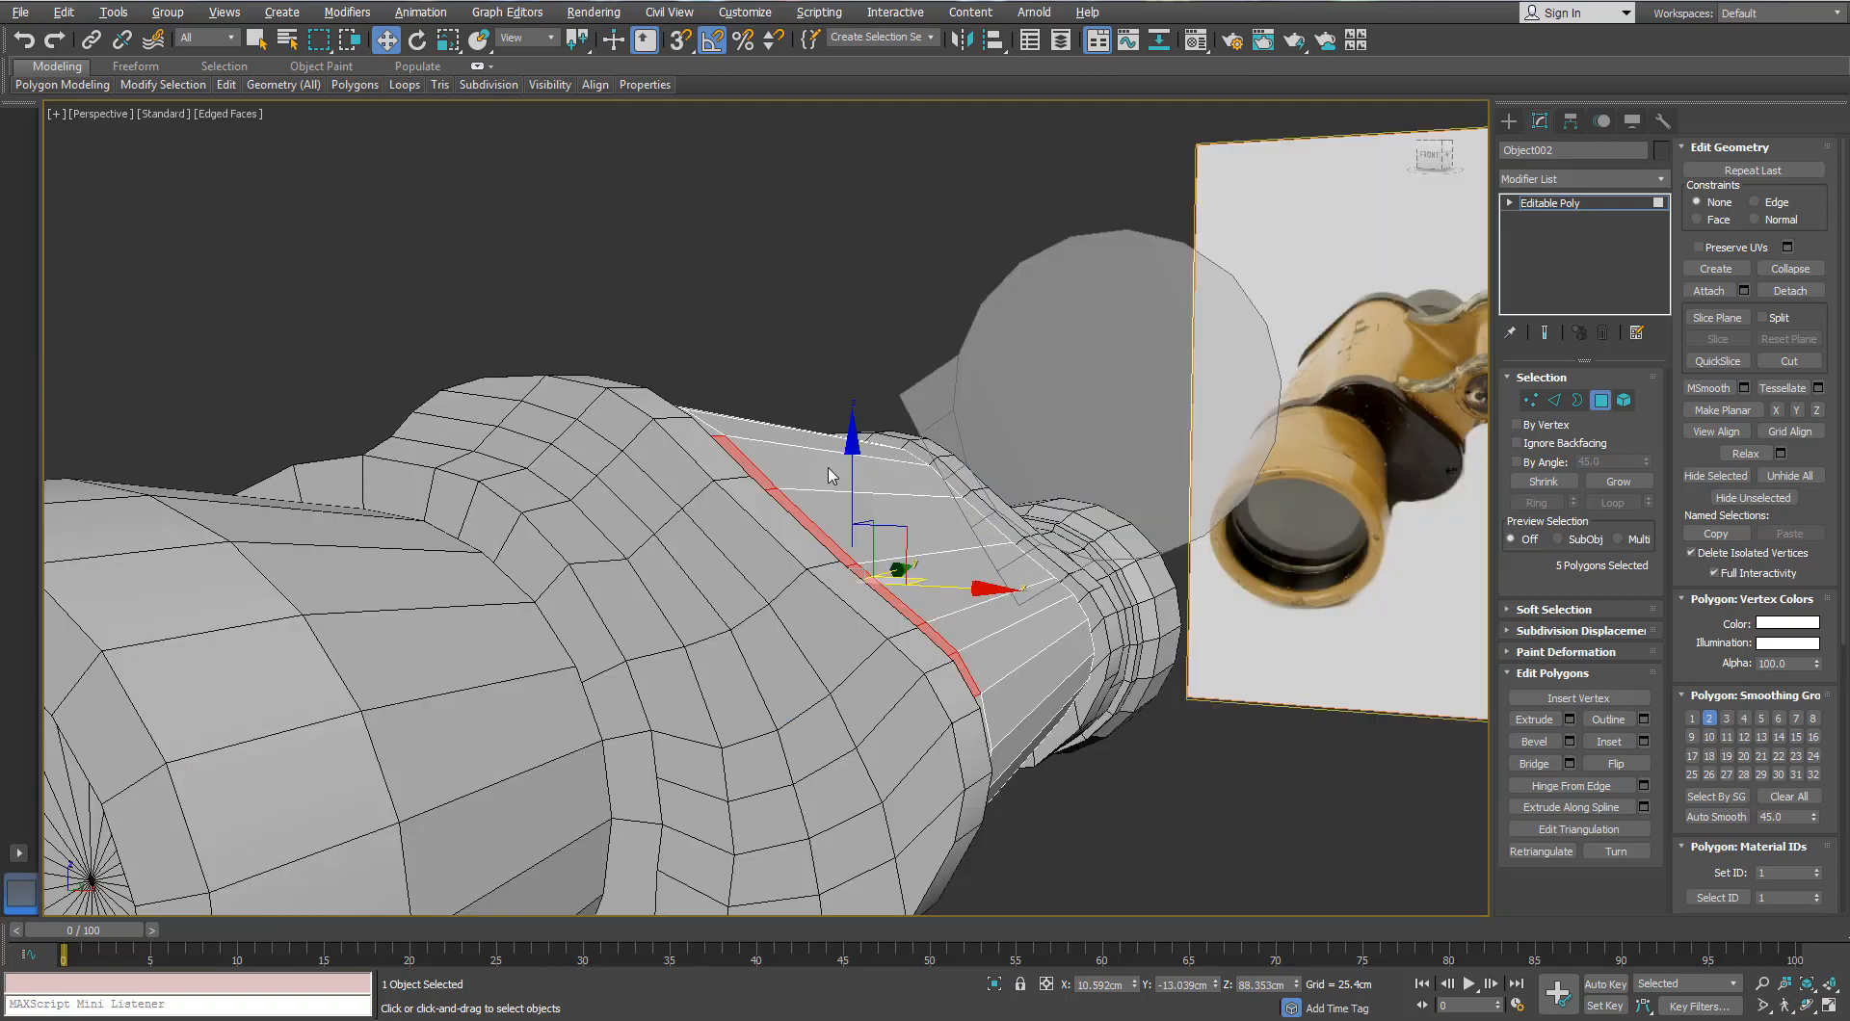
scroll(831, 476, "up", 2)
middle_click_drag(830, 476, 813, 505, "alt")
scroll(812, 505, "down", 2)
Step: Extrude the strip by 1.801cm, then delete the five polygons to open the slot
left_click(1569, 721)
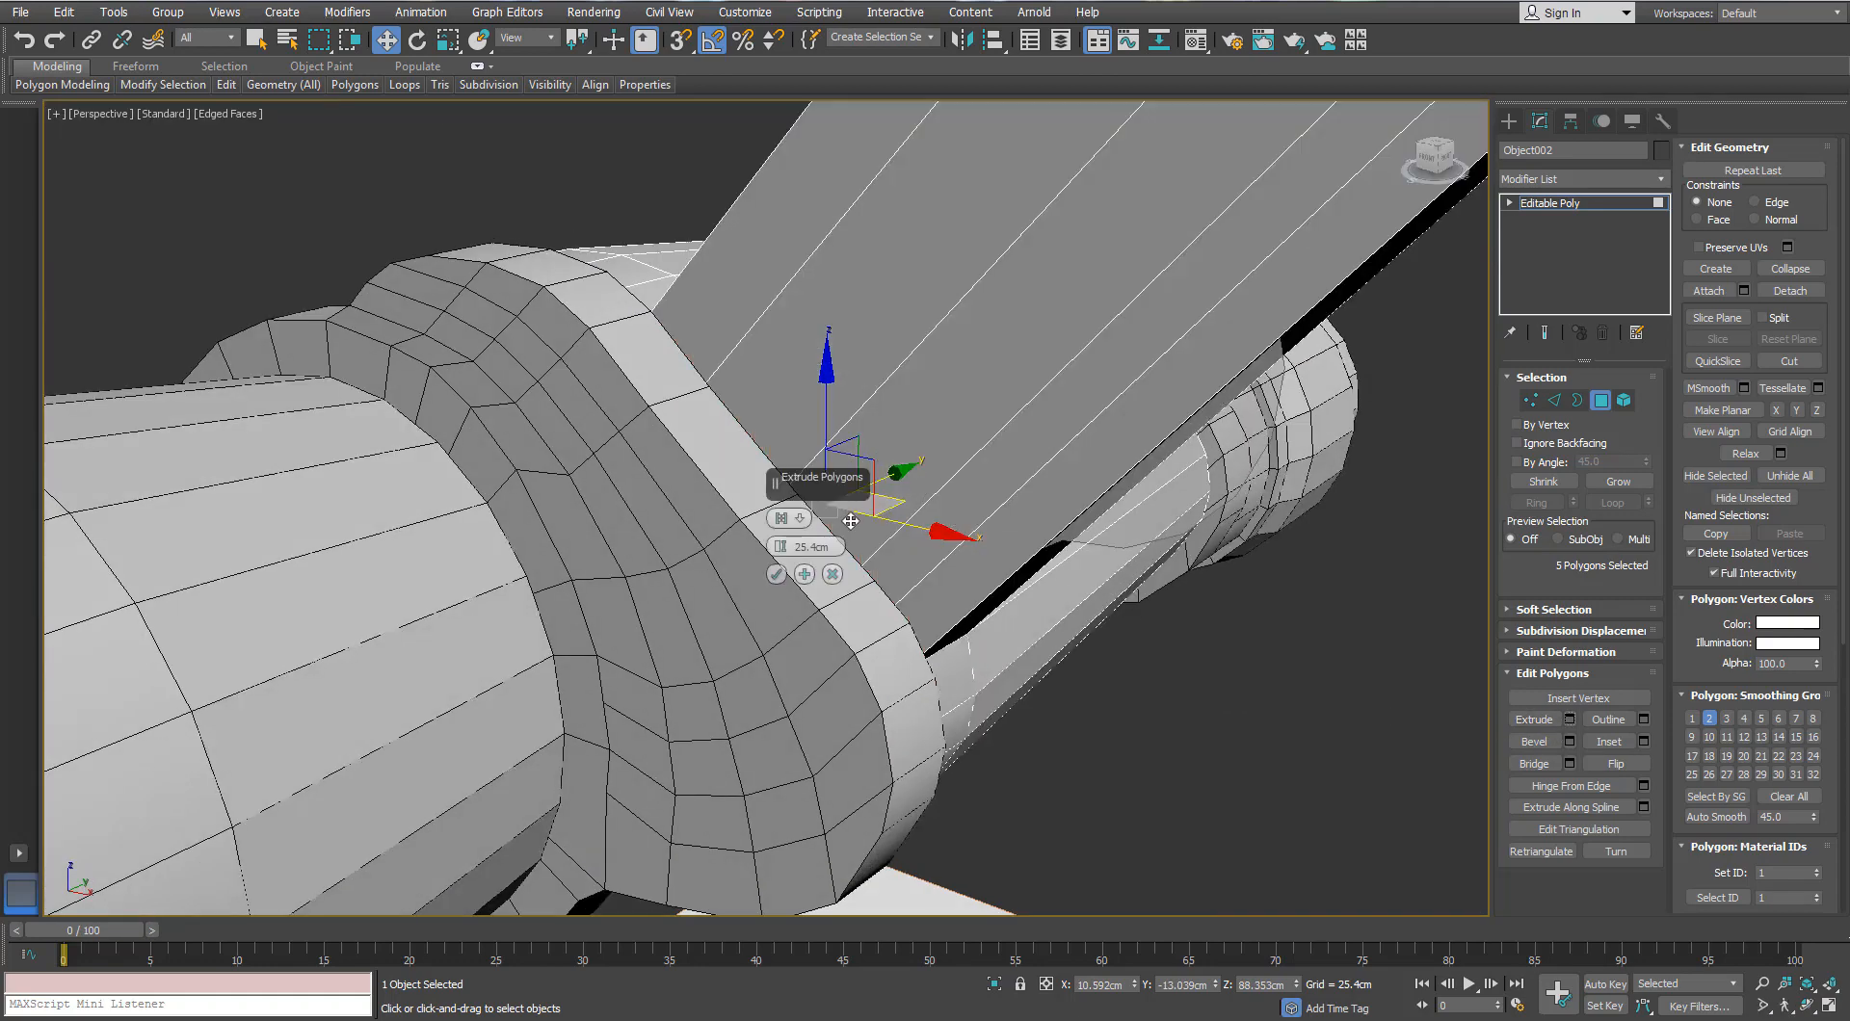
left_click_drag(782, 554, 777, 624)
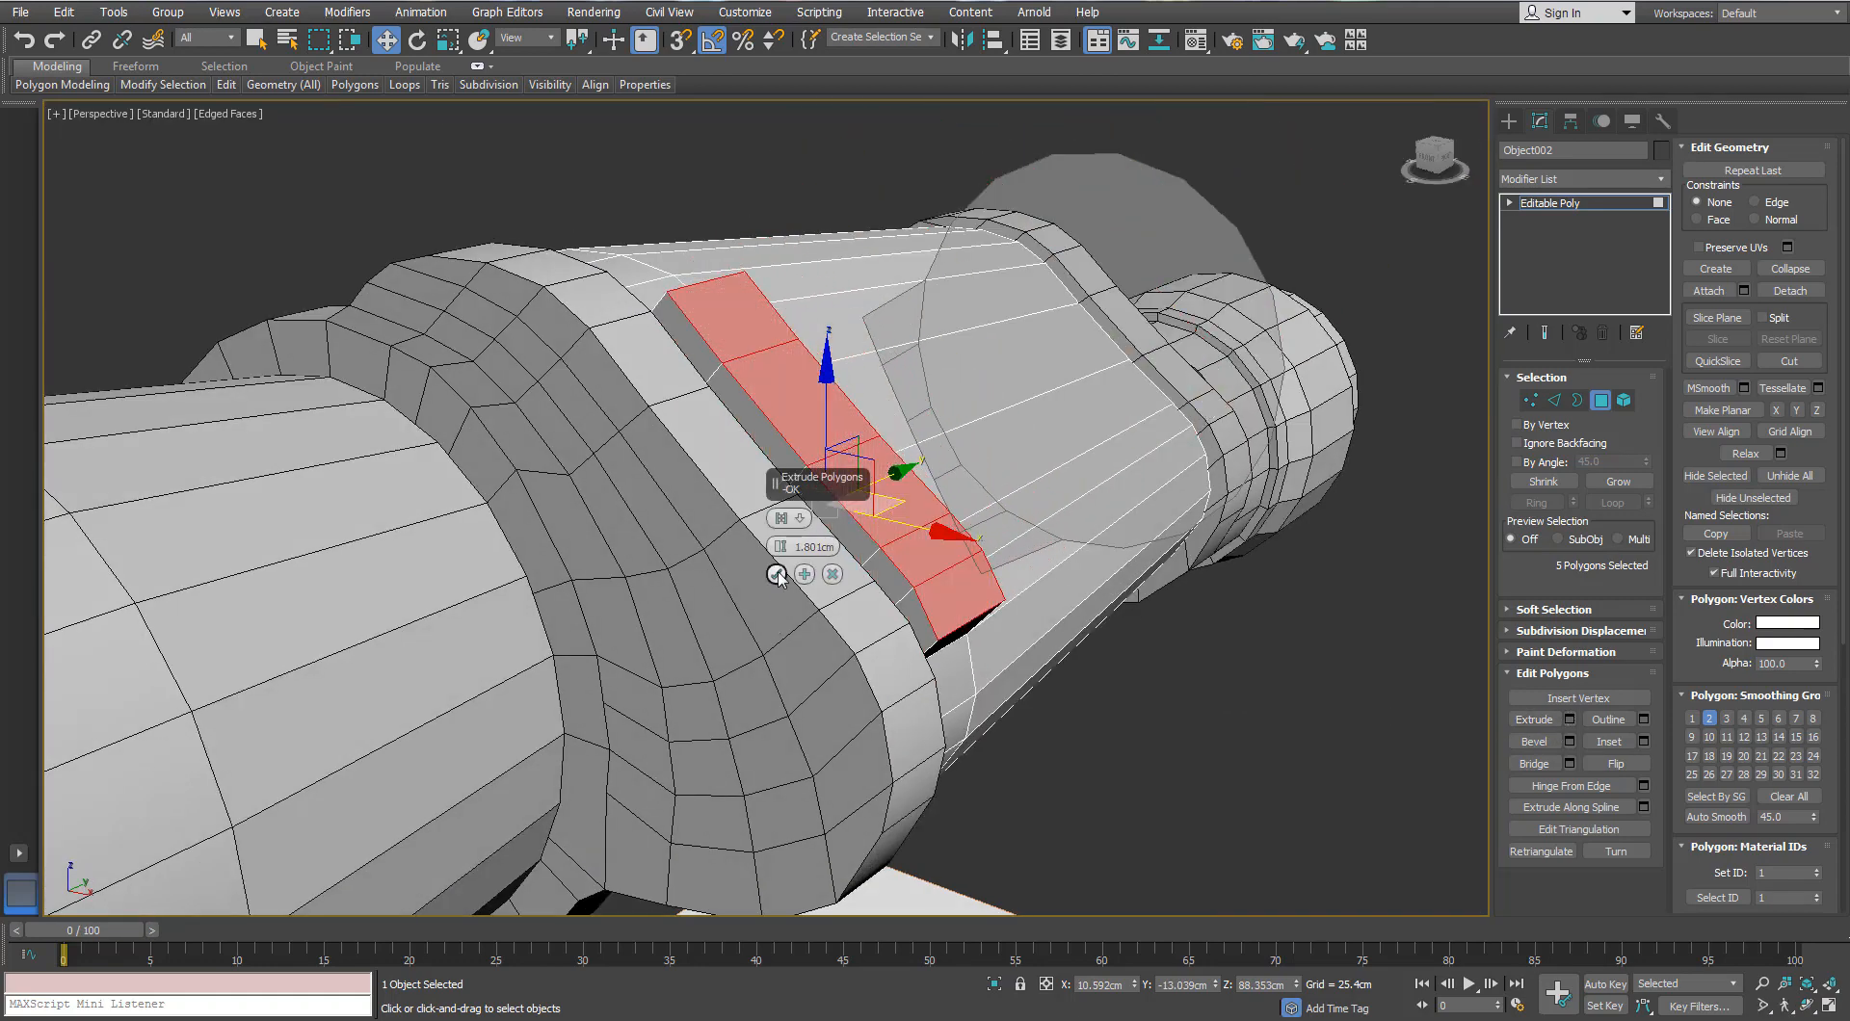
left_click(778, 579)
key("Delete")
middle_click_drag(871, 499, 732, 453, "alt")
scroll(903, 520, "down", 3)
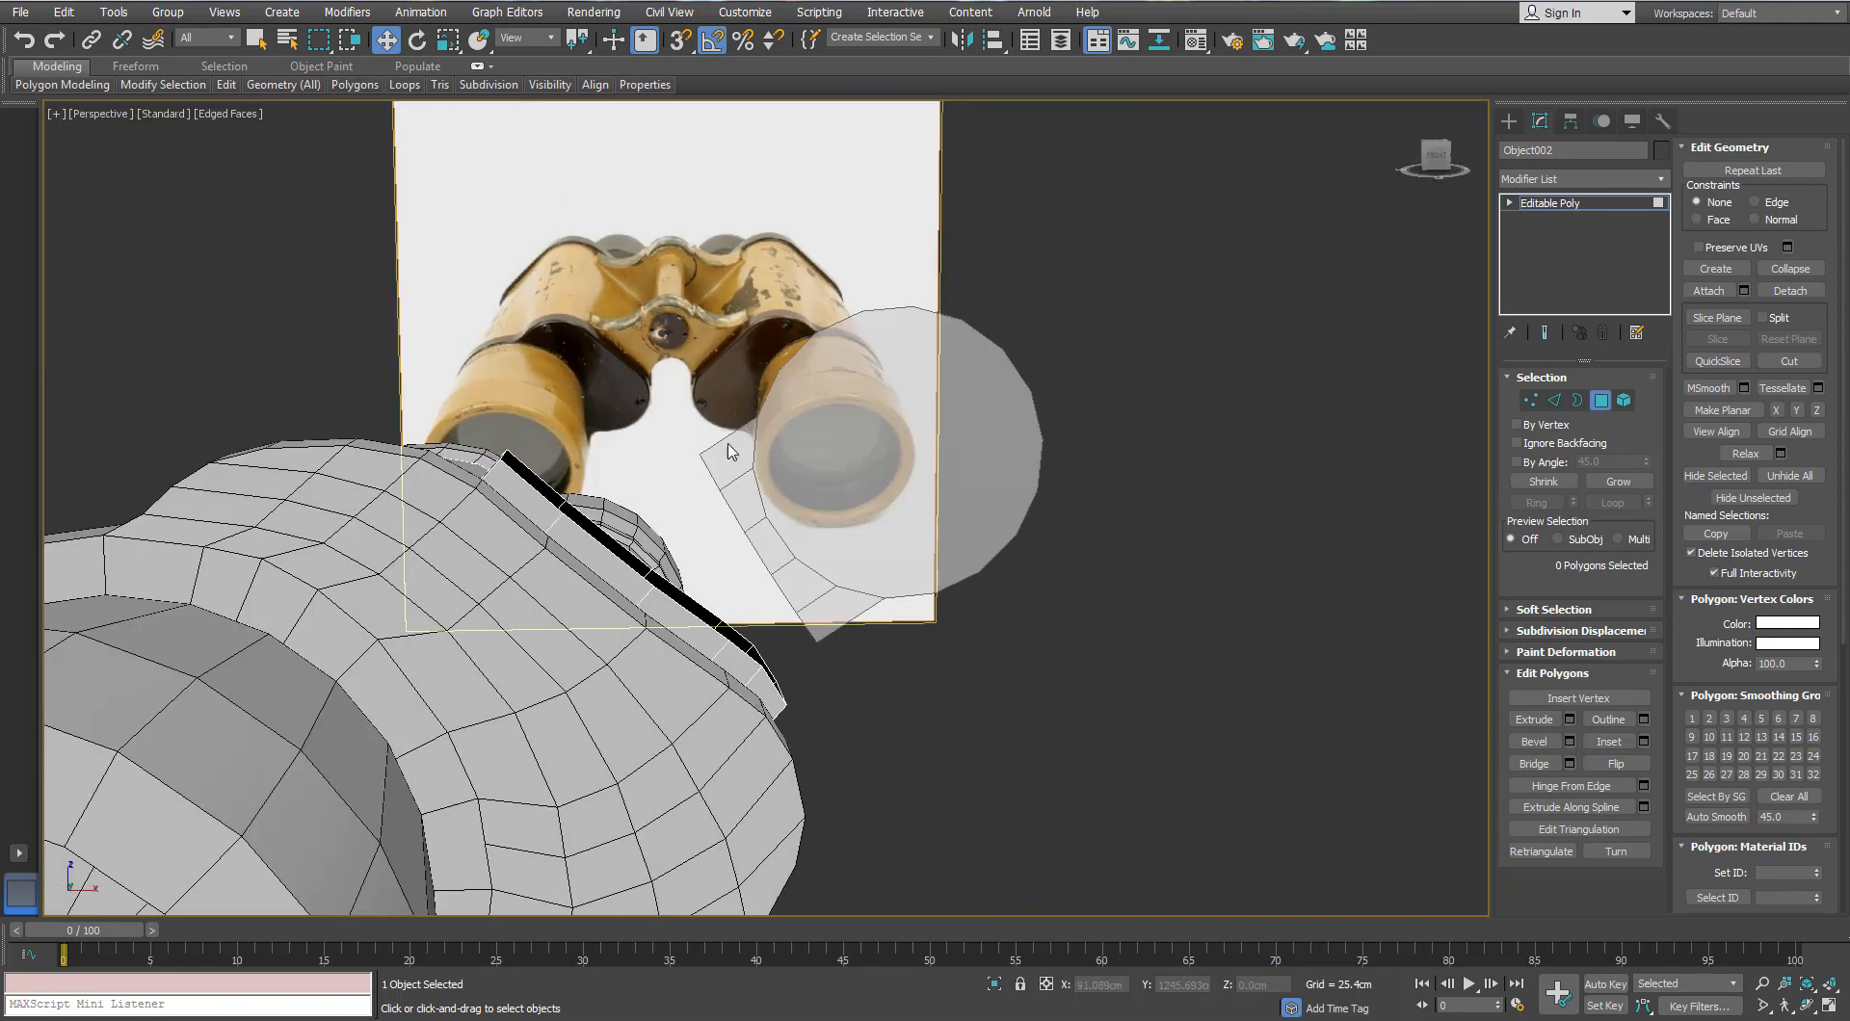
Step: Move the slot's corner vertices right and down, then select the round plate (Cylinder003)
left_click(1530, 401)
left_click_drag(489, 434, 606, 466)
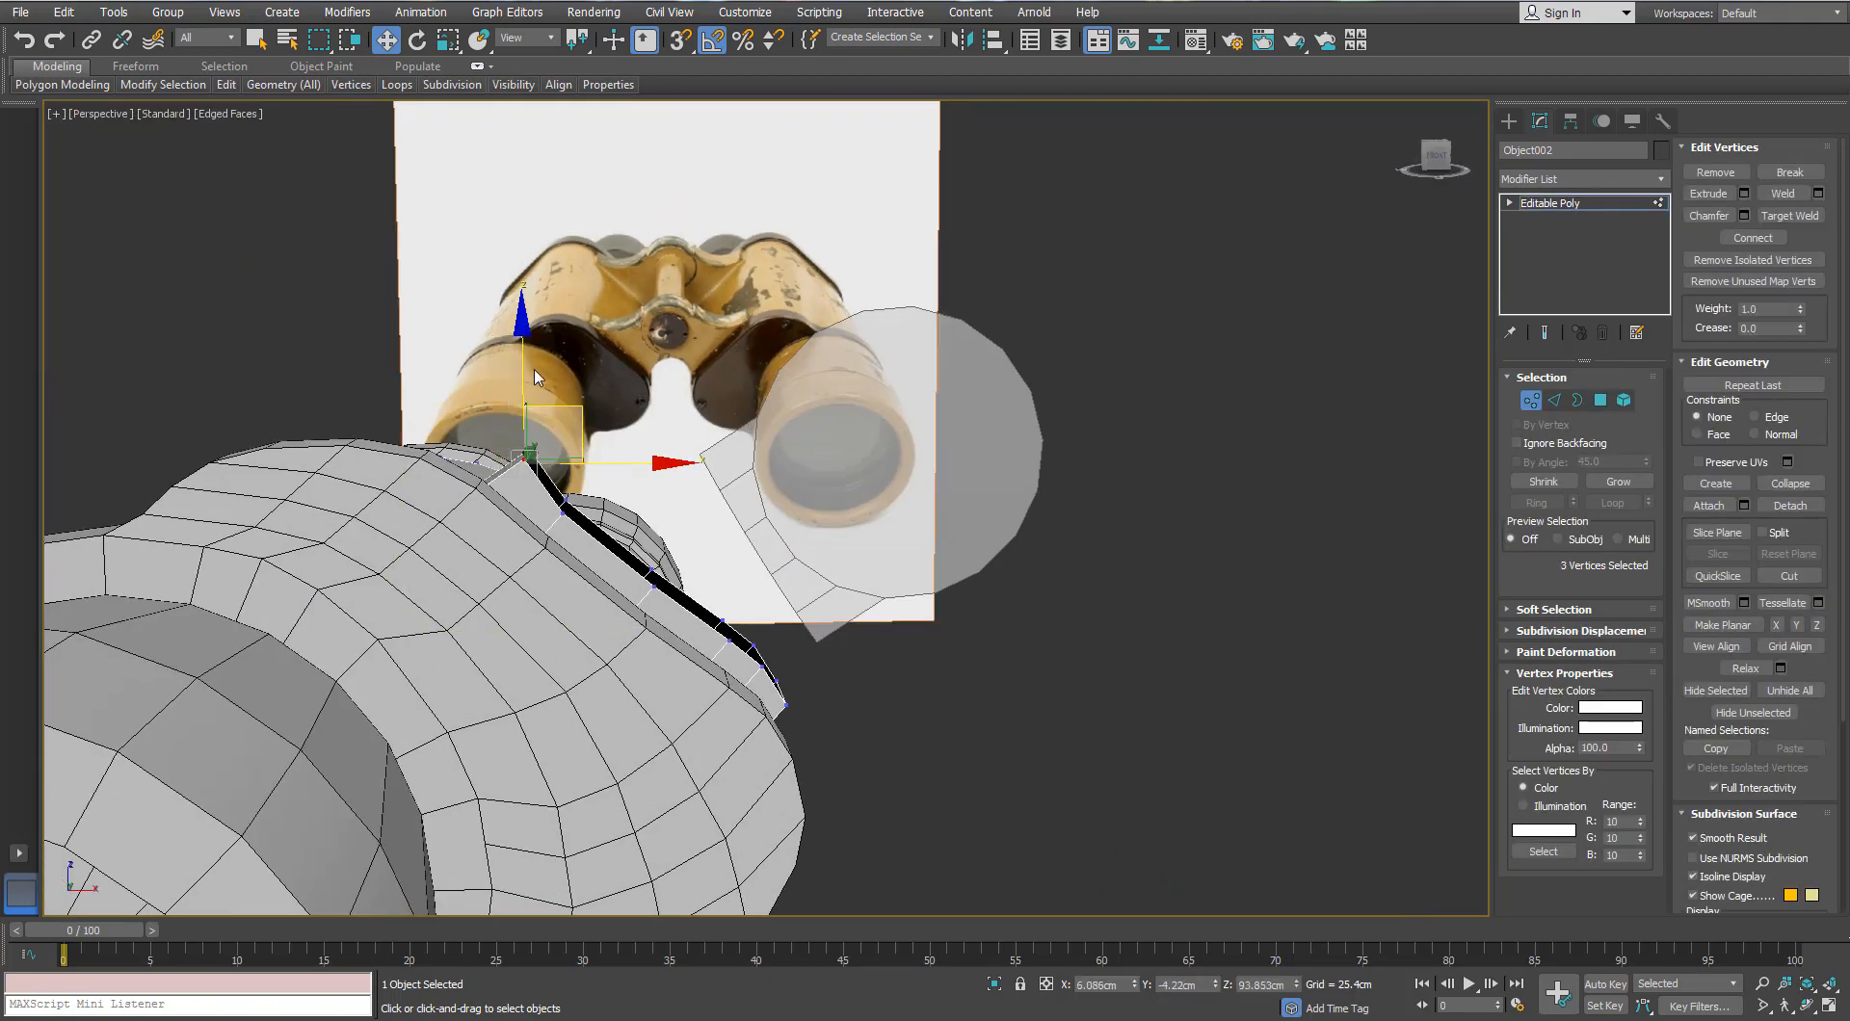
left_click_drag(524, 360, 526, 411)
middle_click_drag(525, 411, 502, 395, "alt")
left_click(1529, 401)
left_click(870, 403)
left_click(1650, 180)
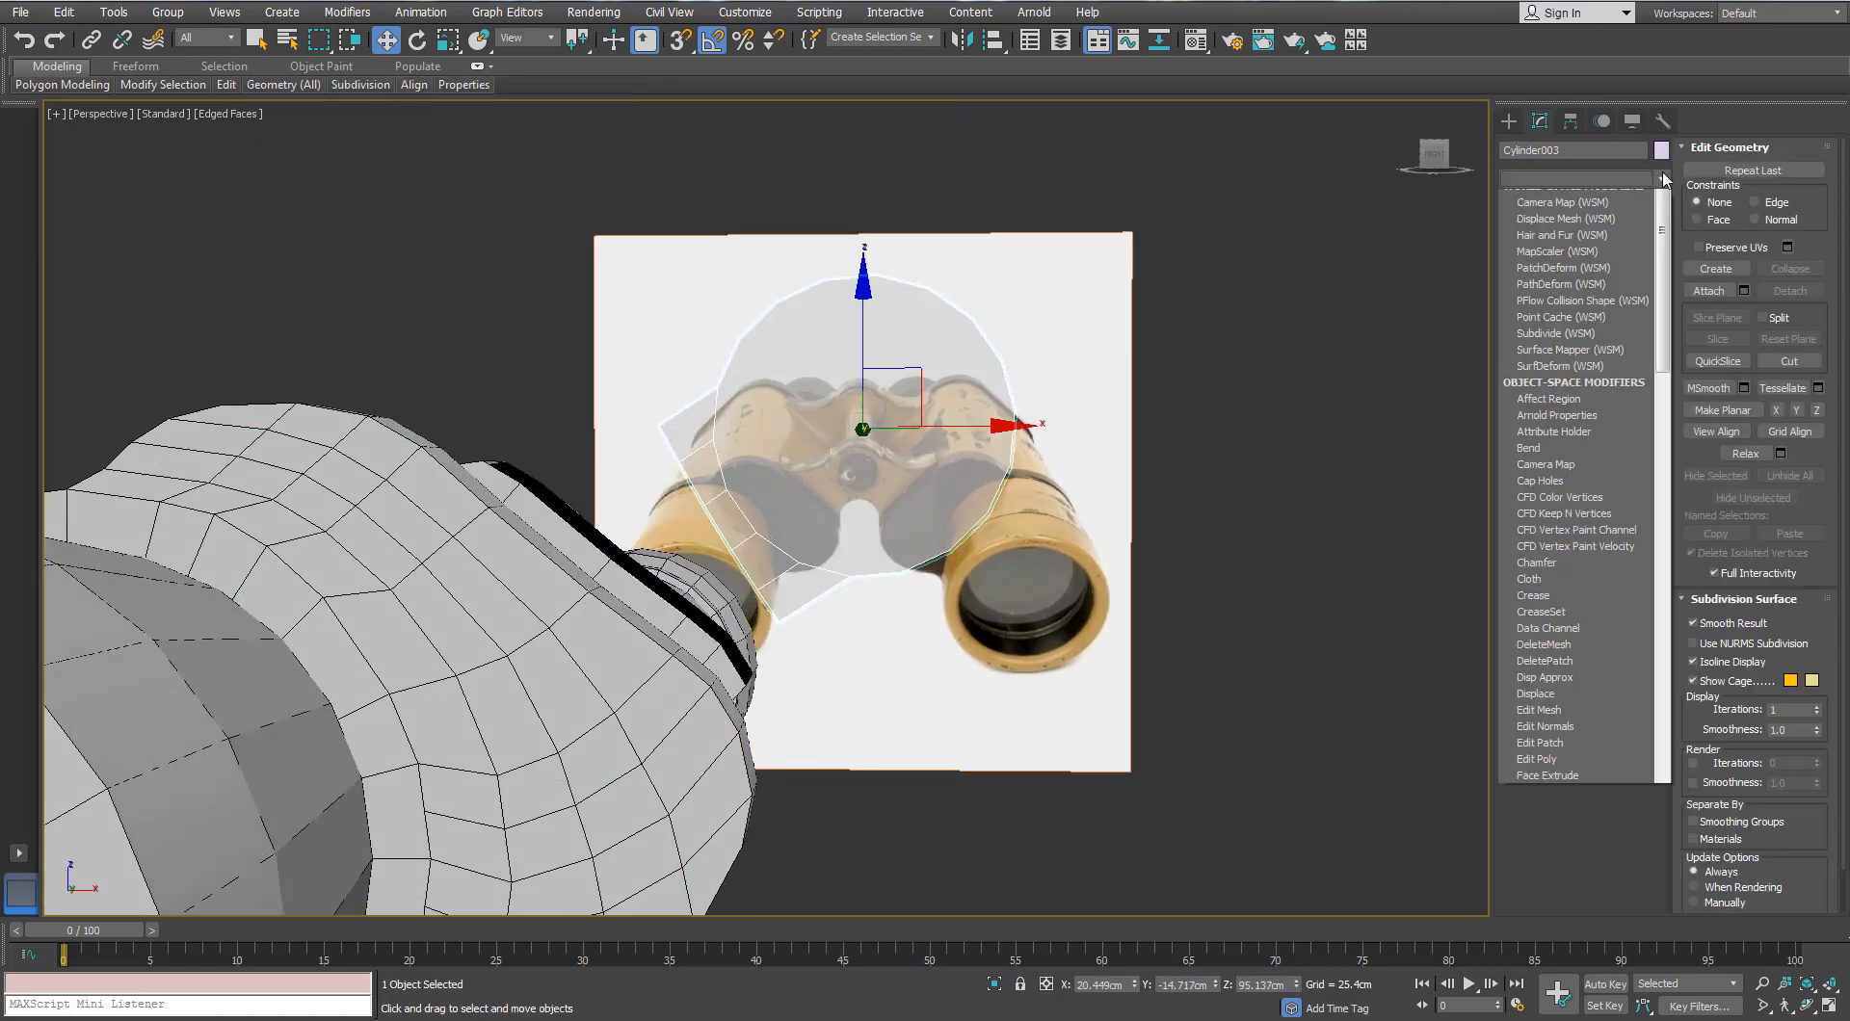
Step: Add a Shell modifier to the plate and slide it left along X in Left view
type("sh")
key("Return")
key("f")
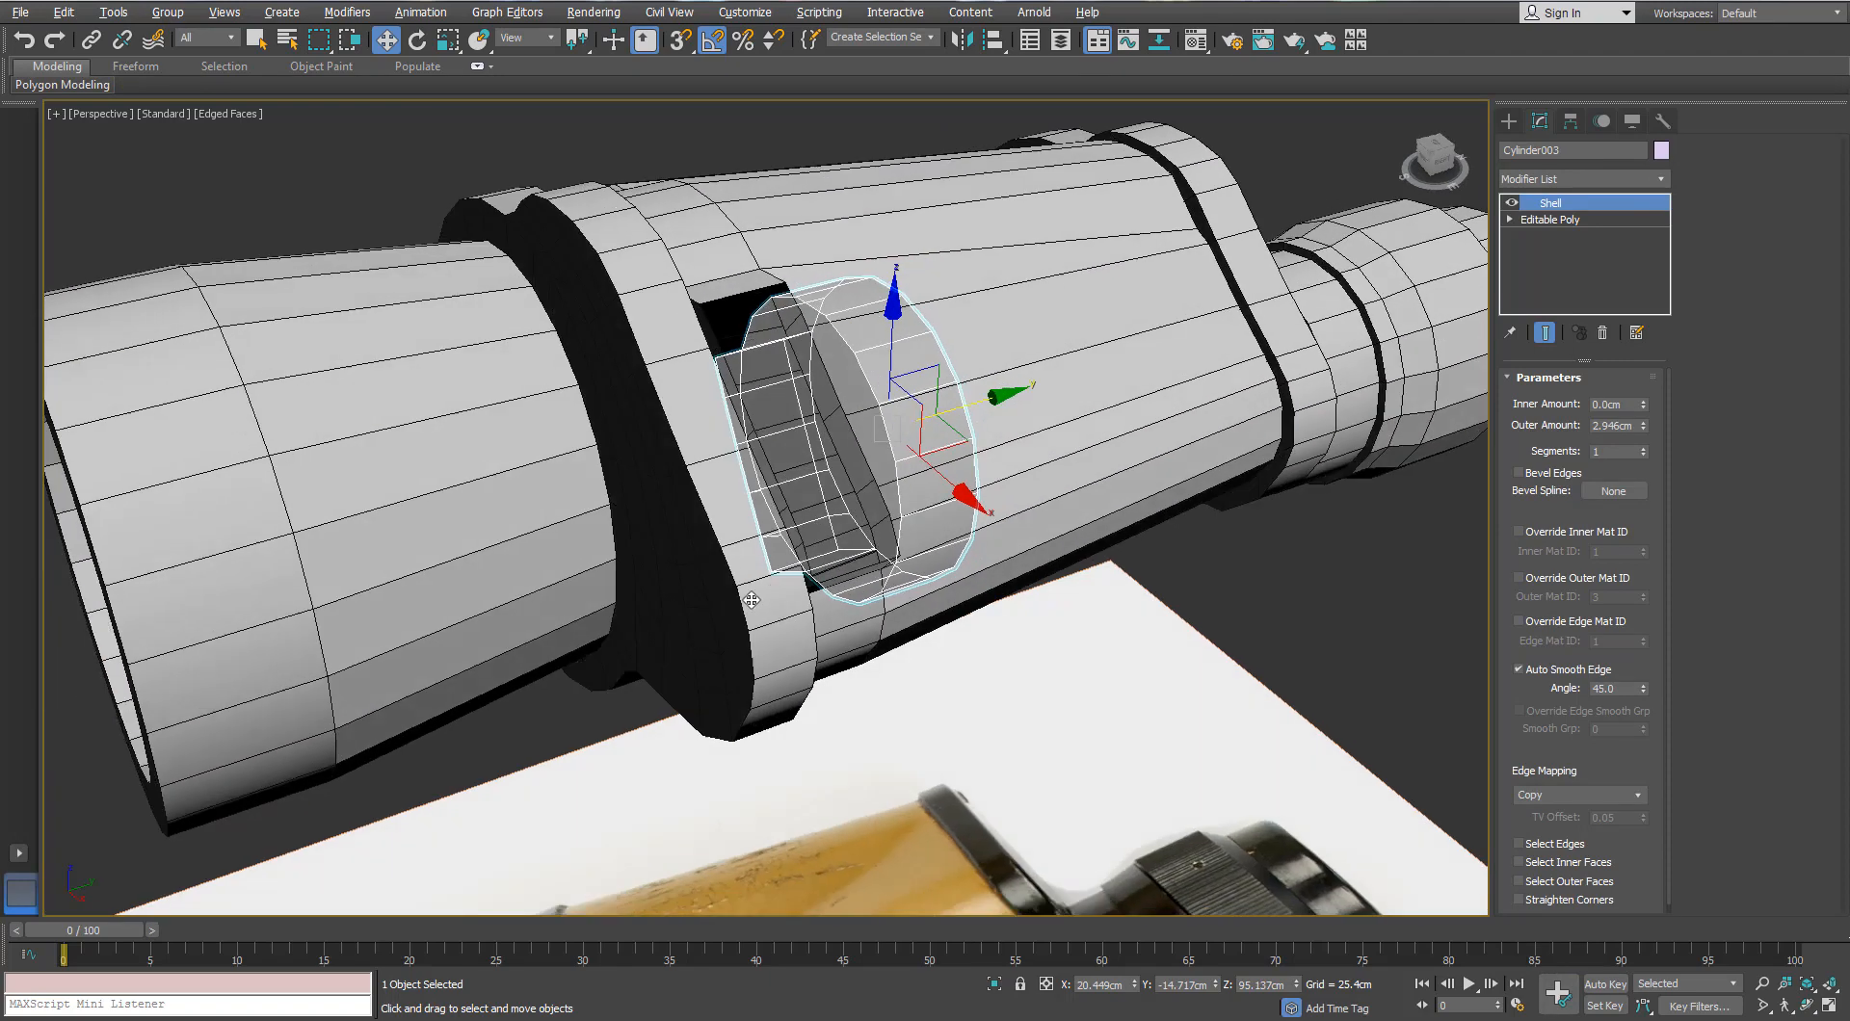
key("l")
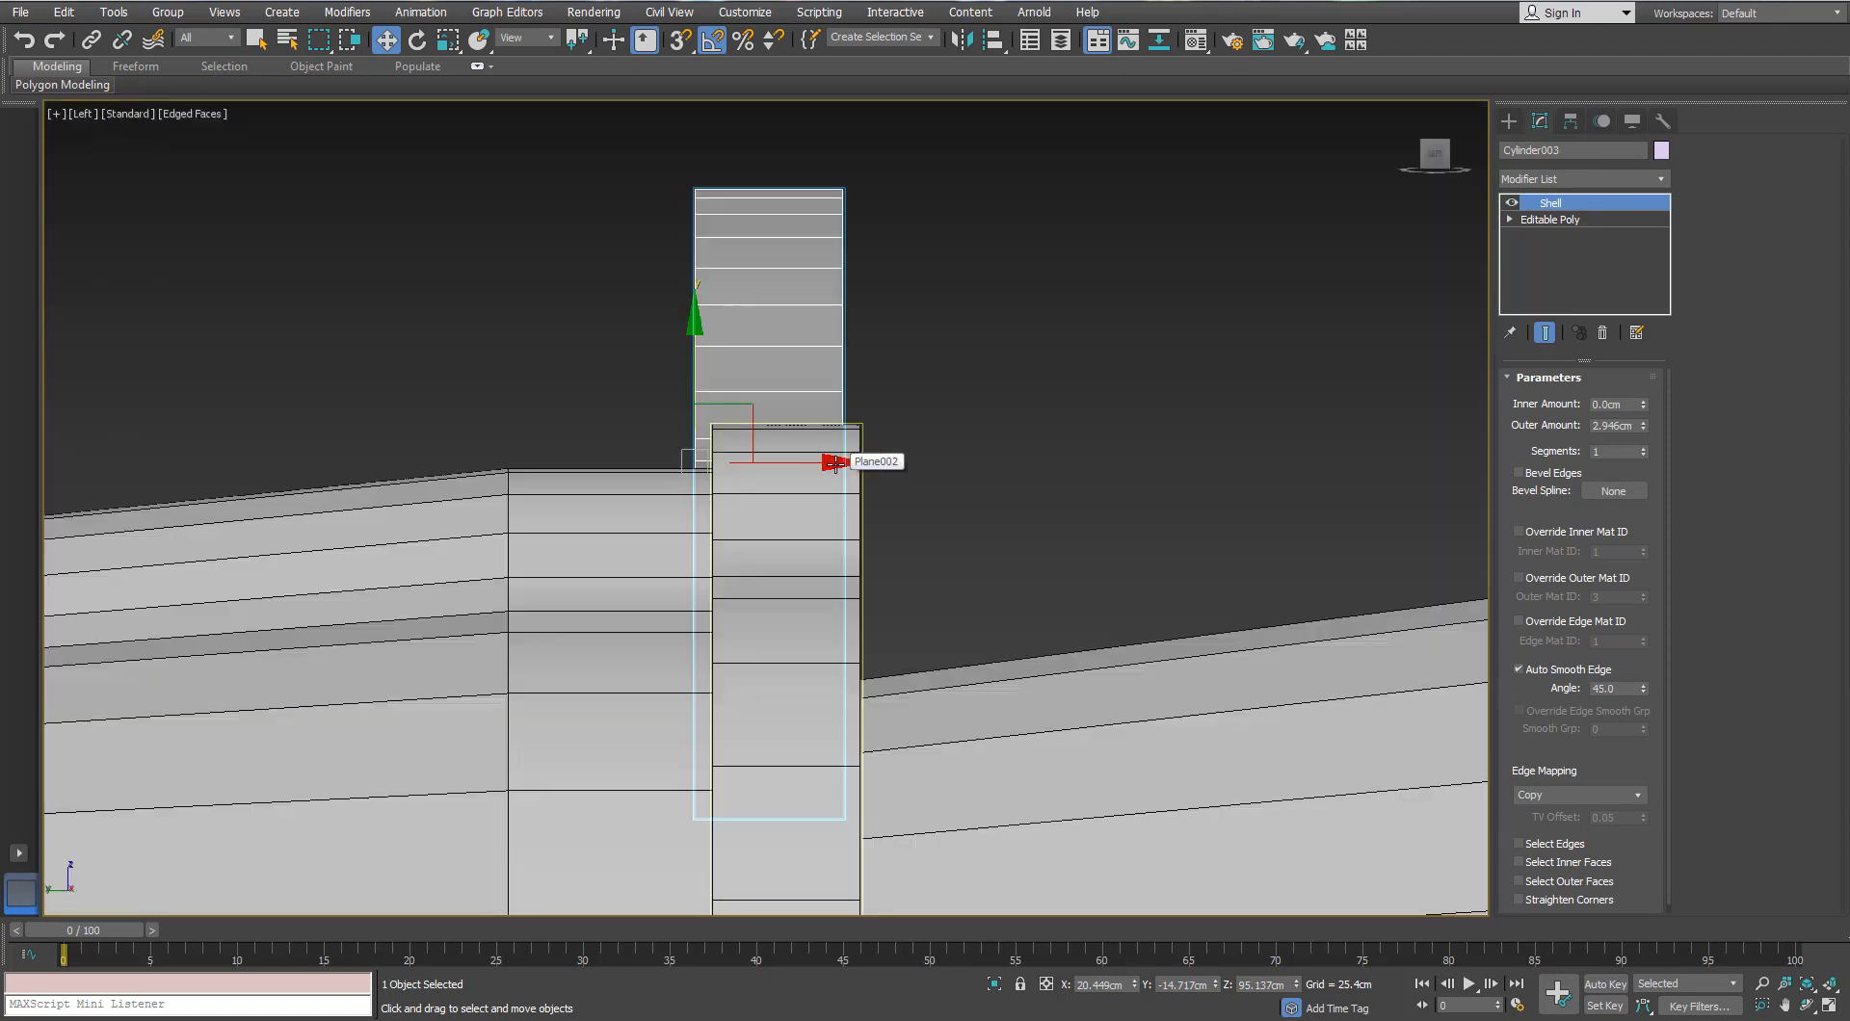
left_click_drag(834, 464, 699, 472)
middle_click_drag(655, 485, 801, 571, "alt")
Step: In Top view, stretch the plate to 124% along Y and shift it up
key("r")
key("t")
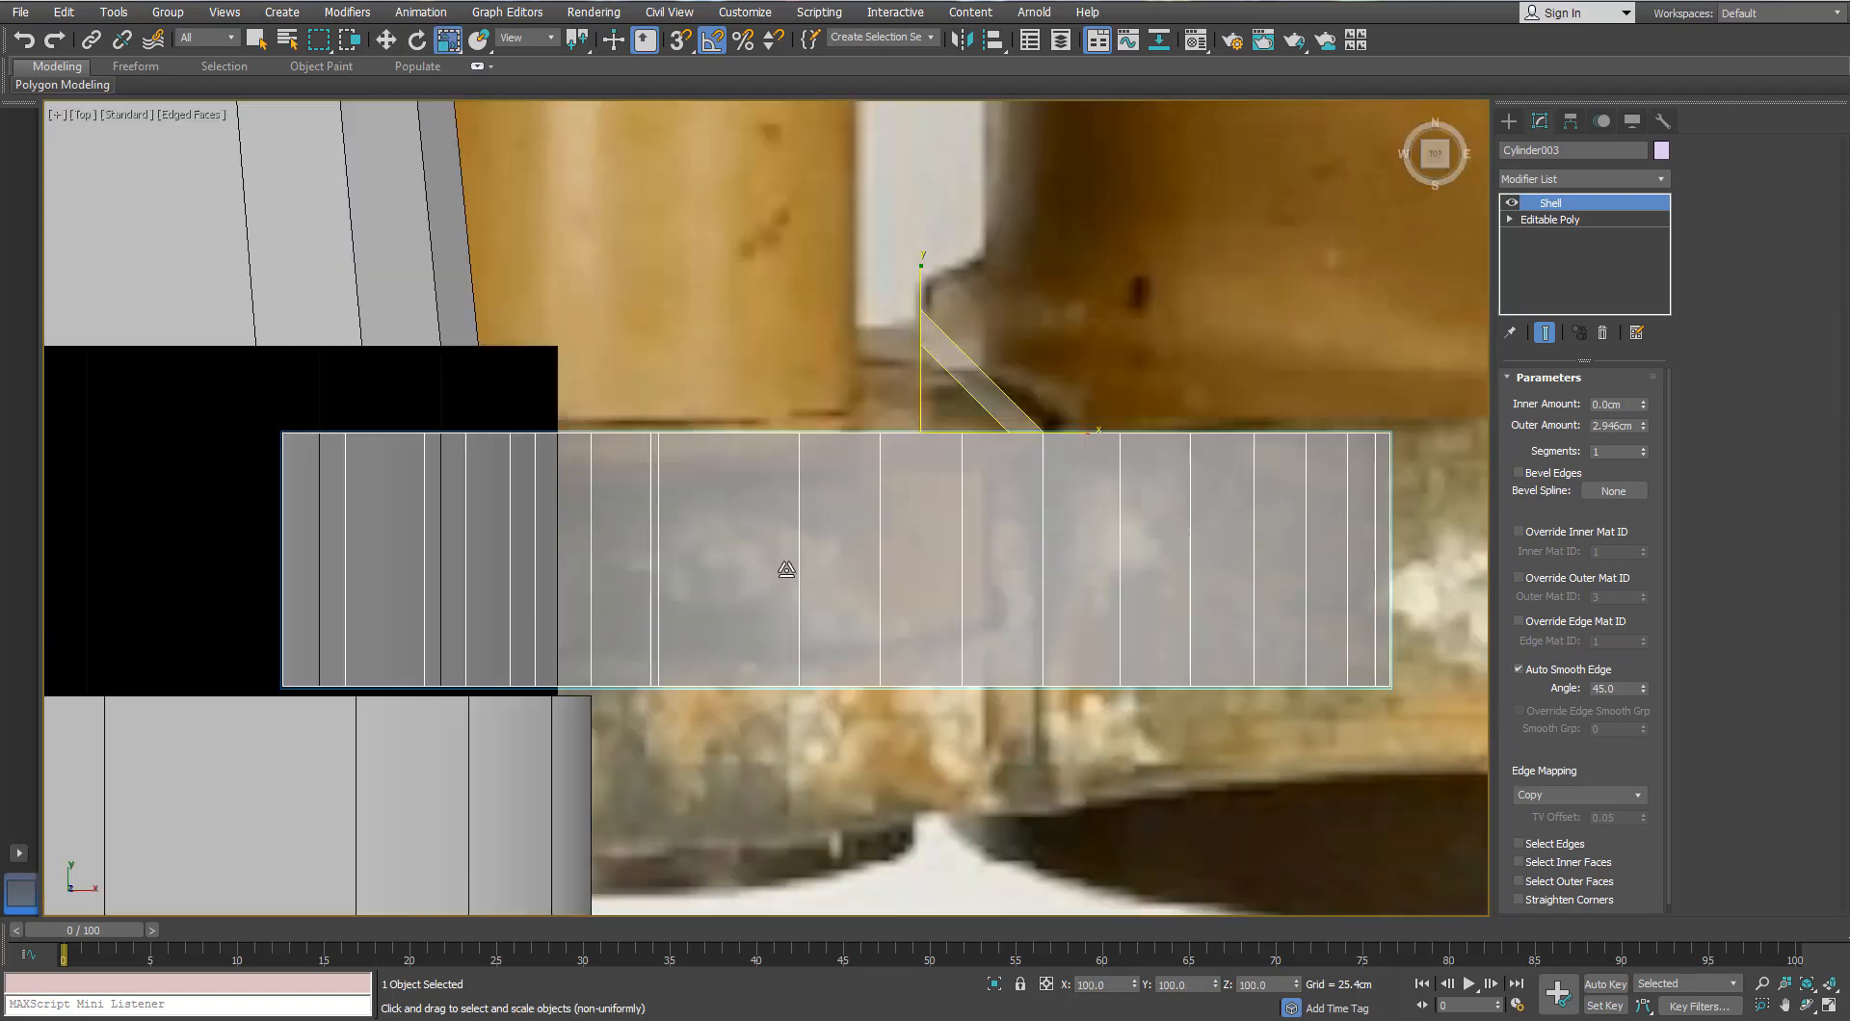
scroll(958, 530, "down", 2)
left_click_drag(931, 415, 927, 380)
key("w")
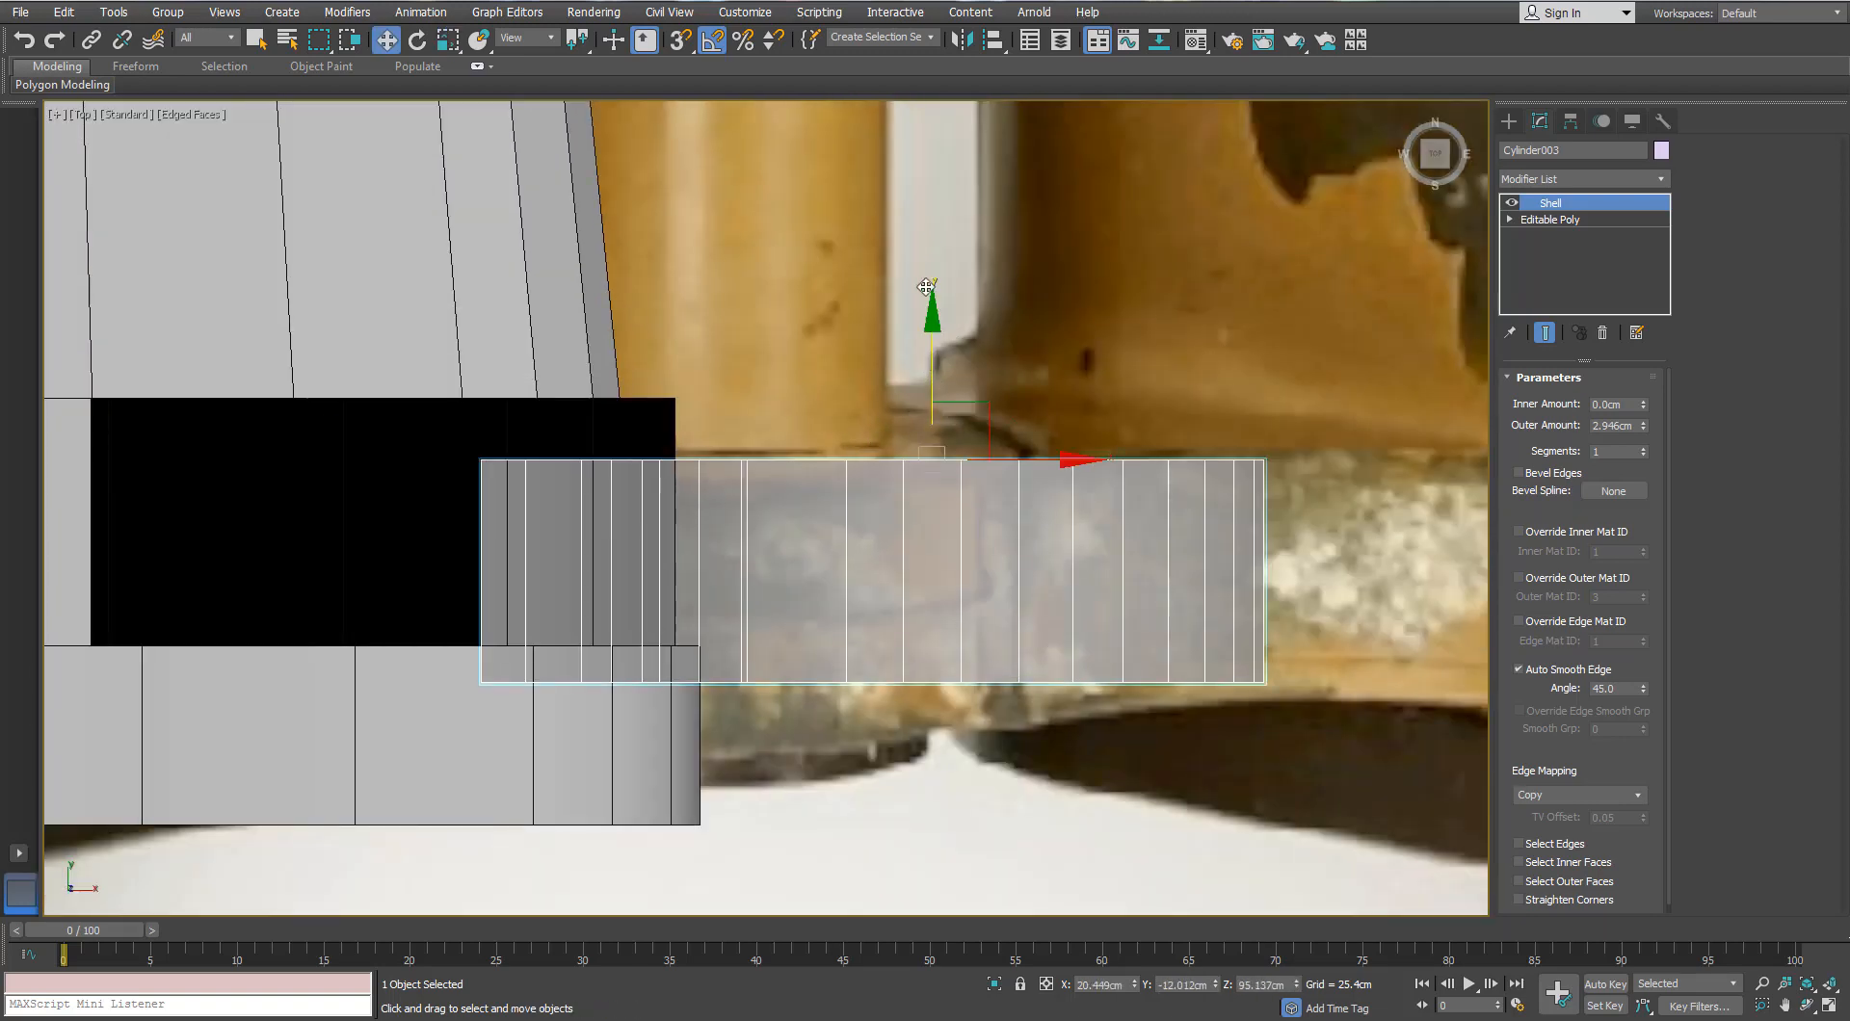
left_click_drag(929, 313, 903, 4)
key("ctrl+z")
key("ctrl+z")
left_click_drag(939, 383, 928, 365)
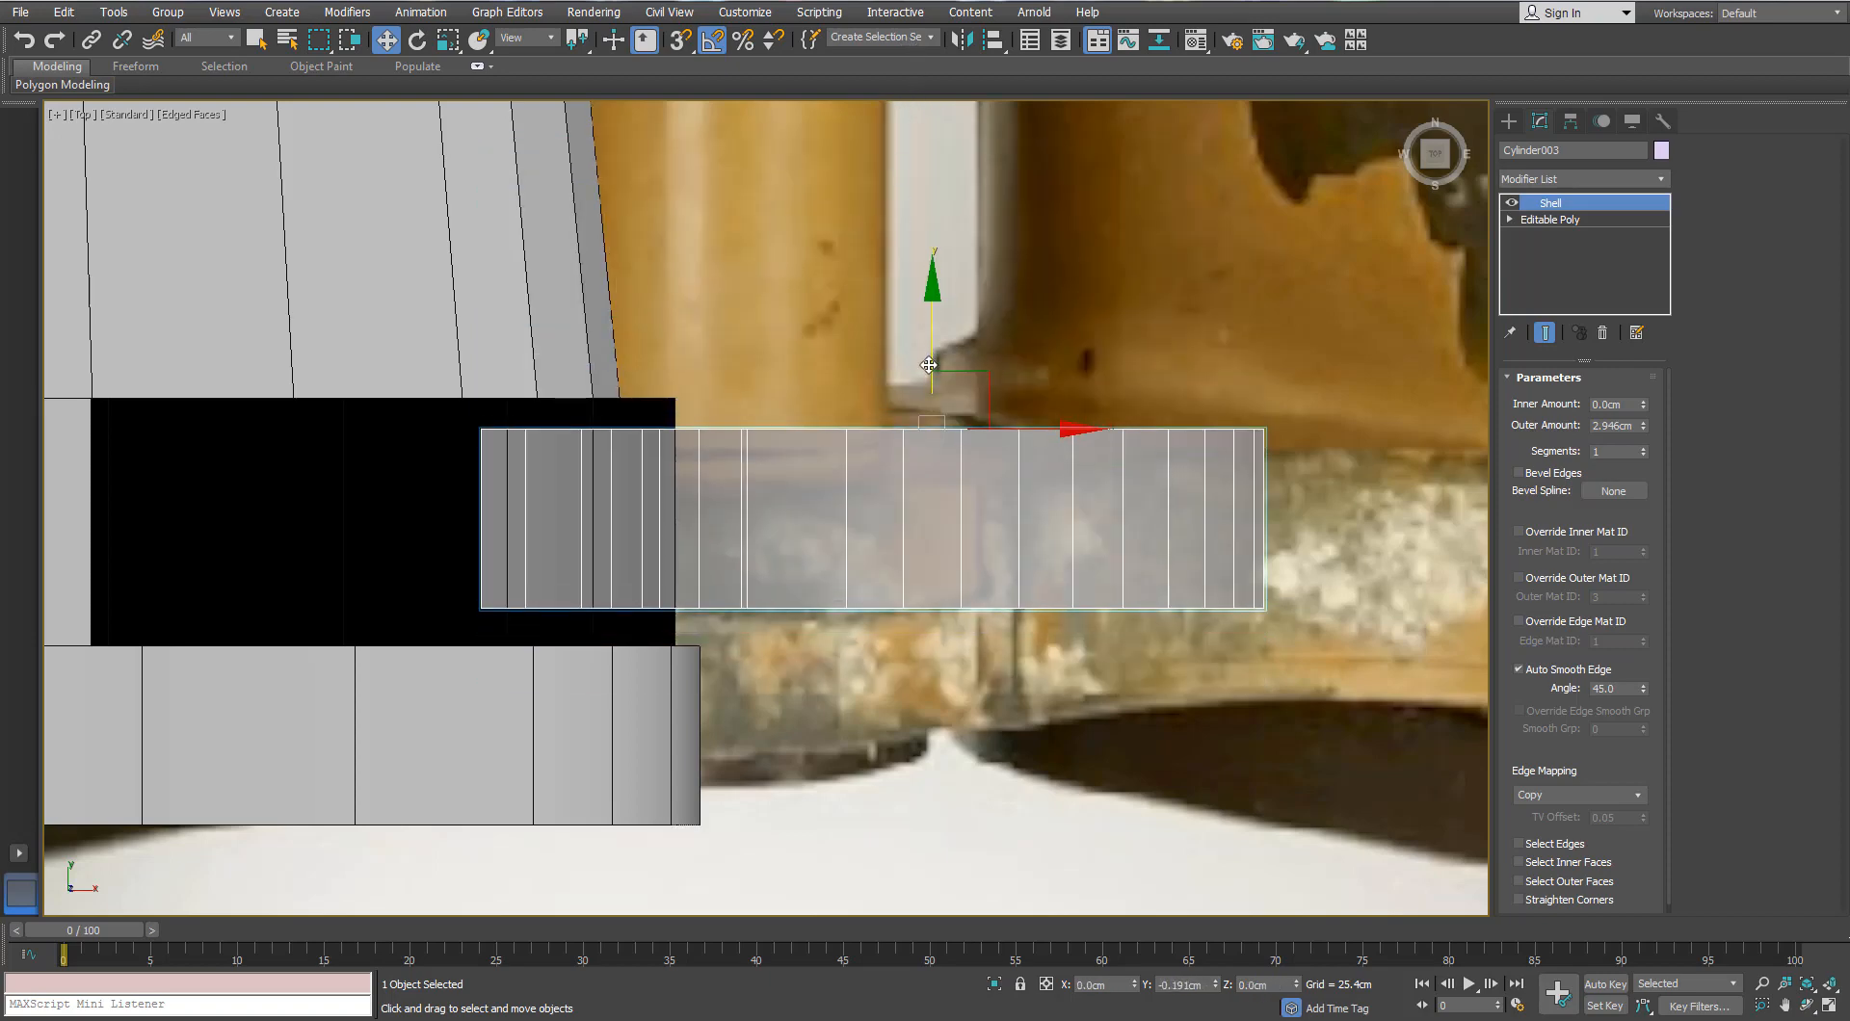
scroll(928, 365, "down", 4)
scroll(927, 365, "up", 2)
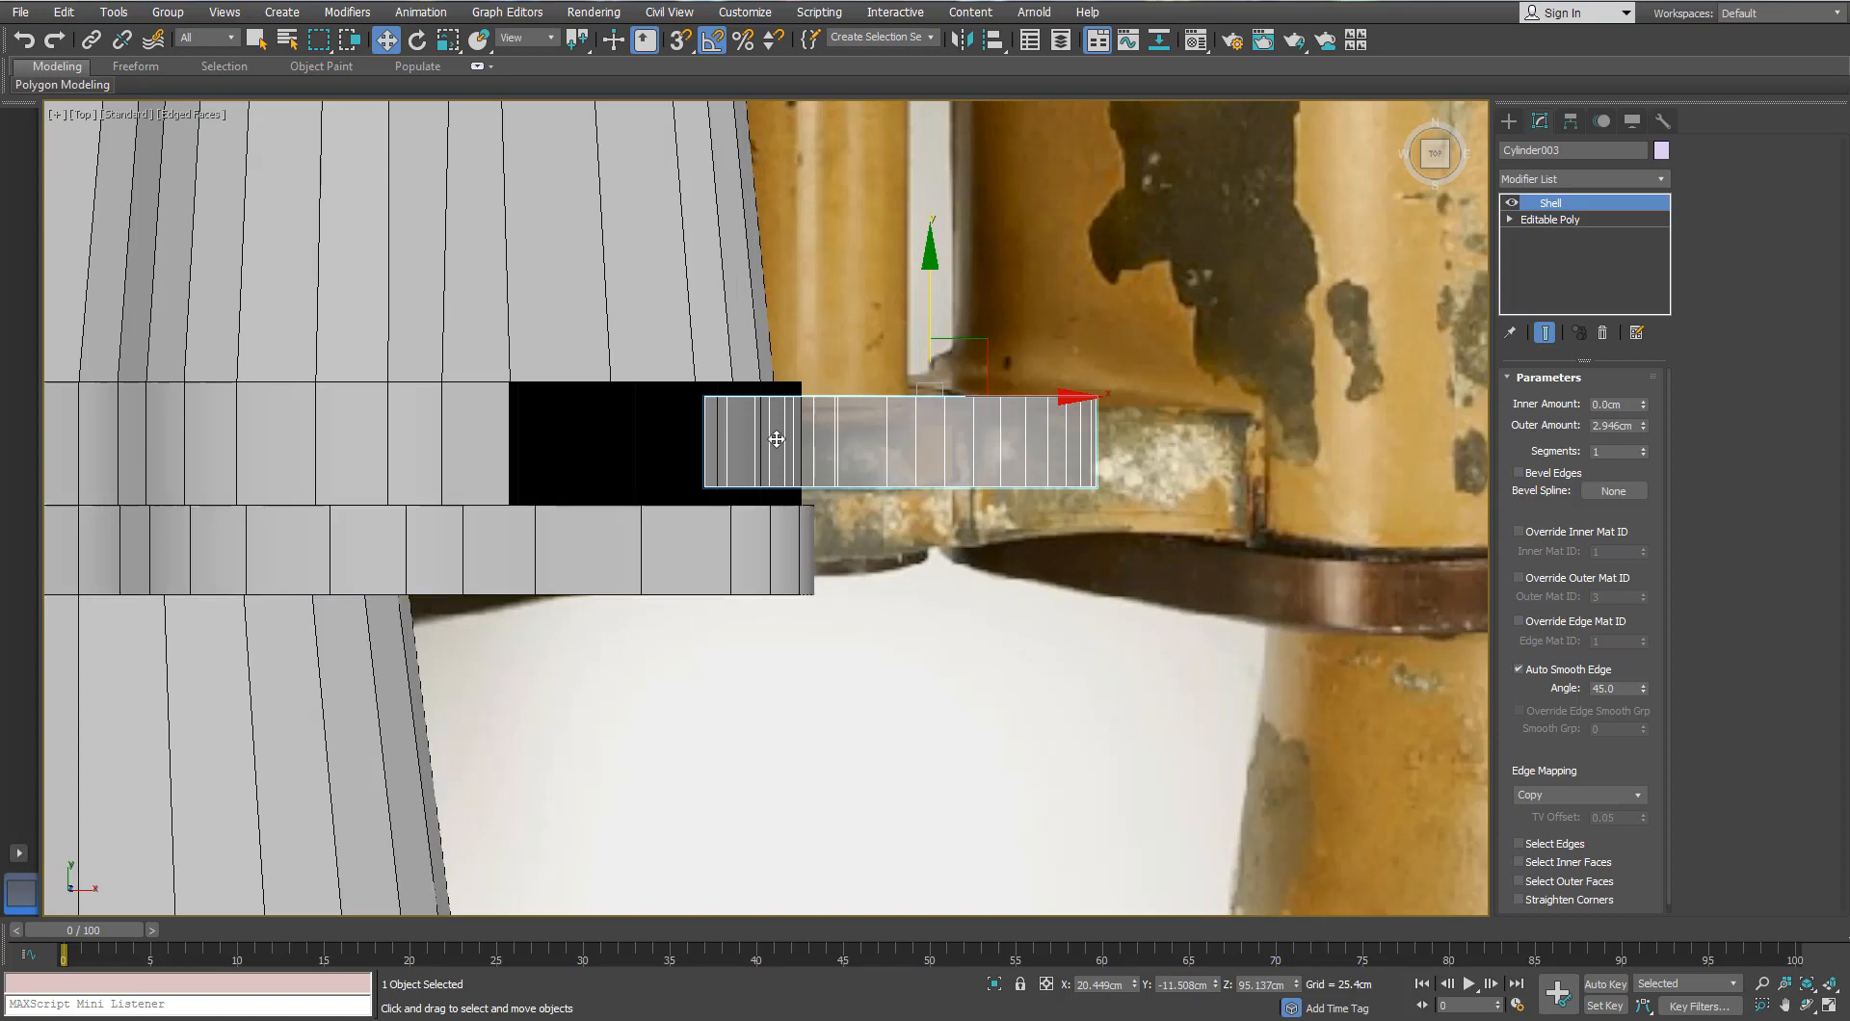
scroll(894, 375, "up", 3)
Step: Fine-tune the plate's Y position and raise the Shell outer amount to about 4.1 cm
left_click_drag(968, 323, 963, 359)
scroll(1156, 404, "down", 3)
scroll(1364, 318, "up", 2)
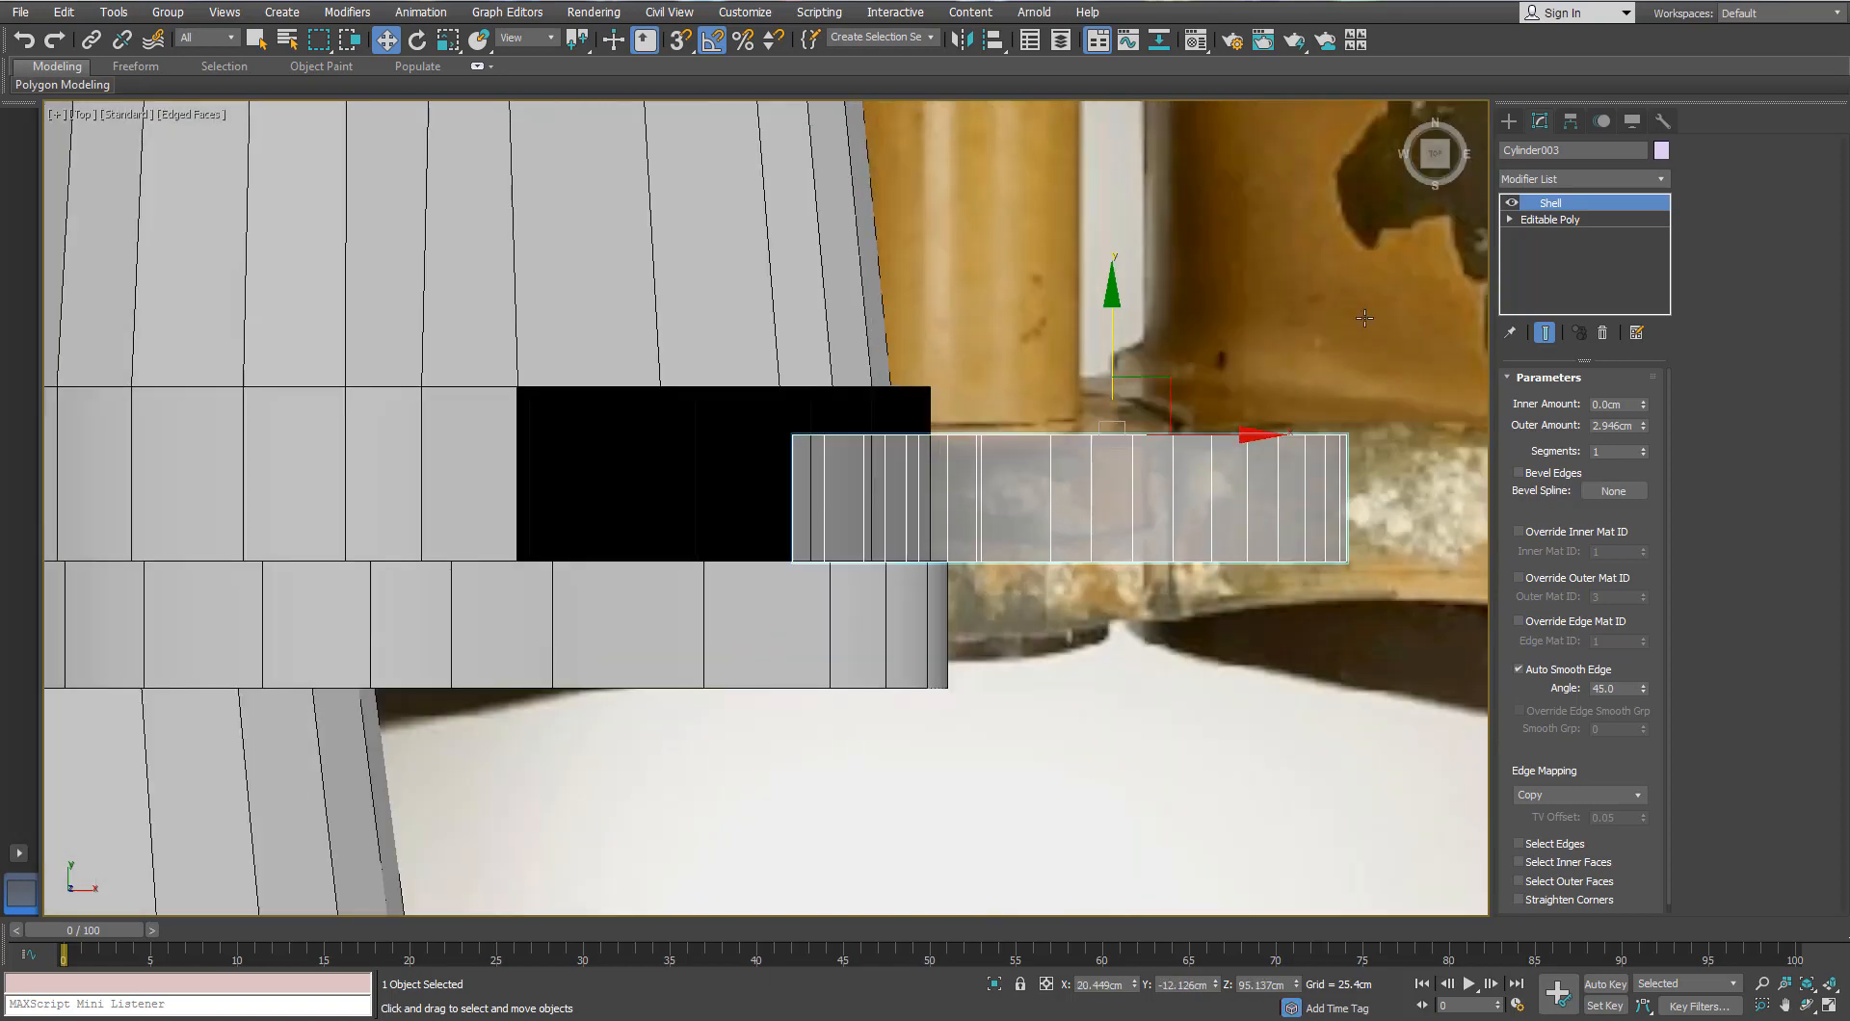
left_click_drag(1642, 425, 1644, 389)
left_click_drag(1120, 340, 1106, 294)
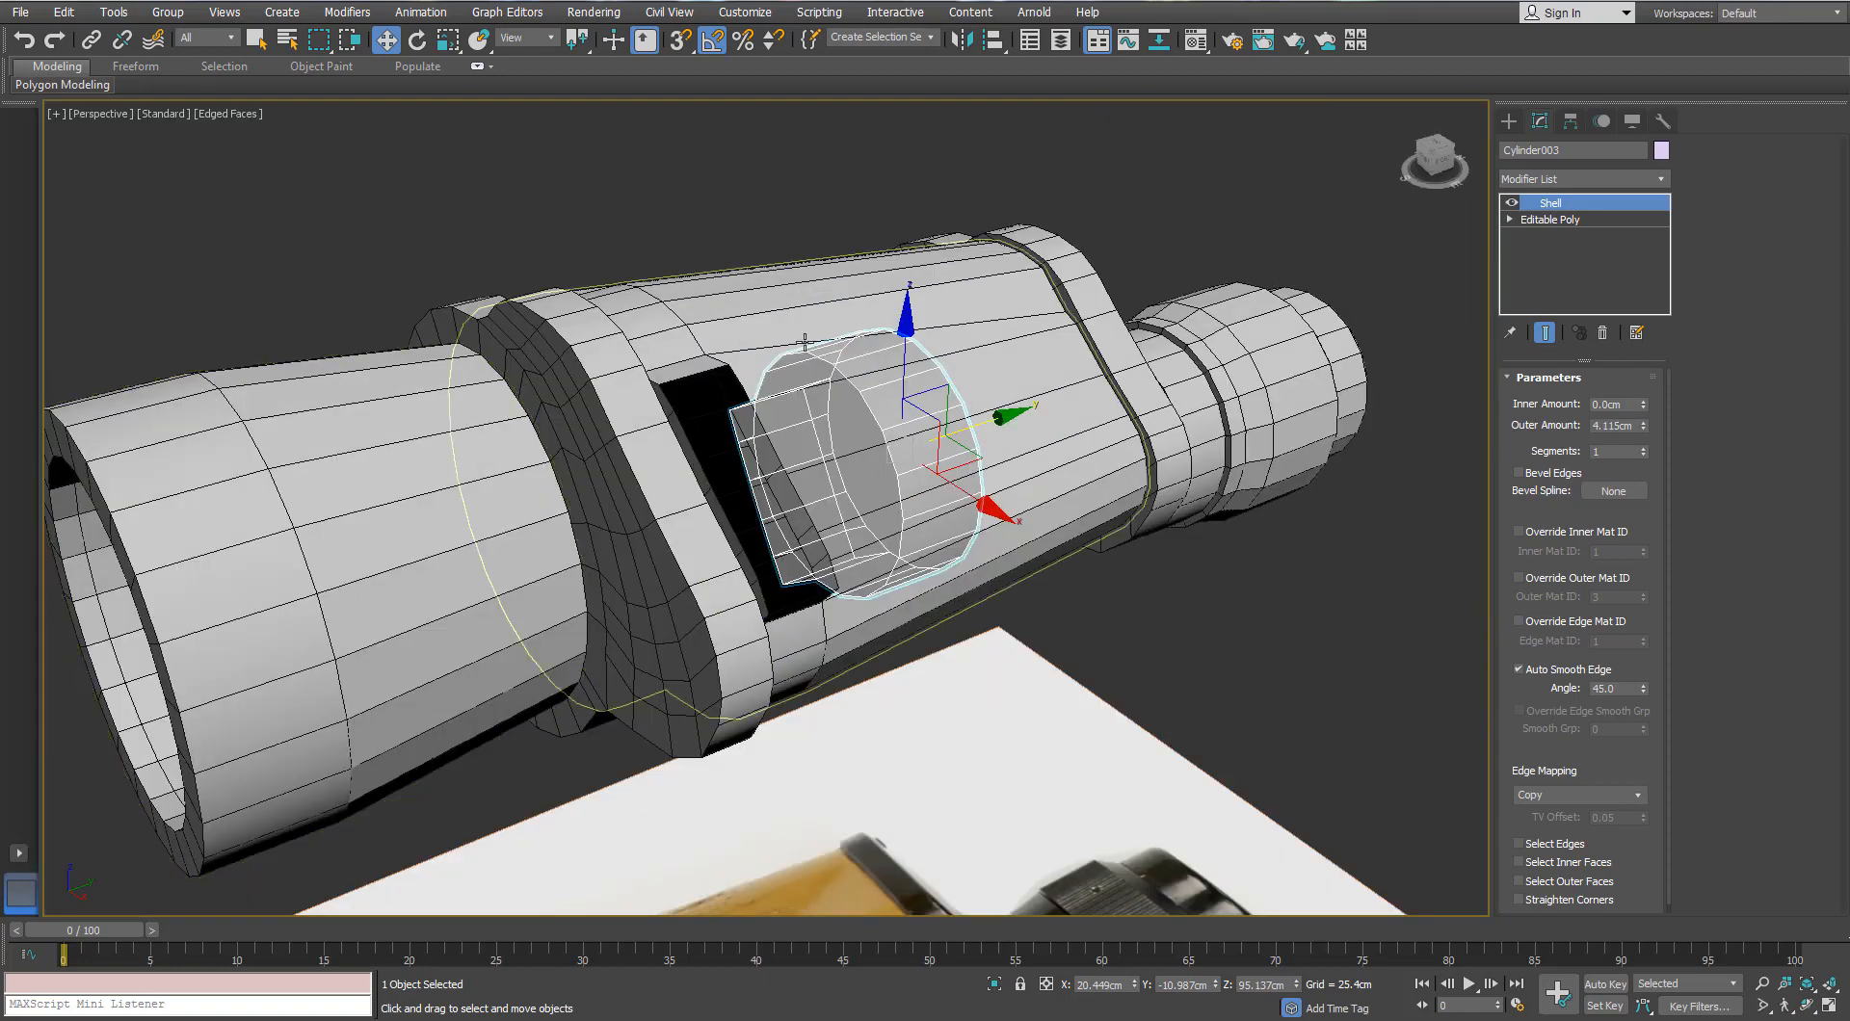
right_click(830, 385)
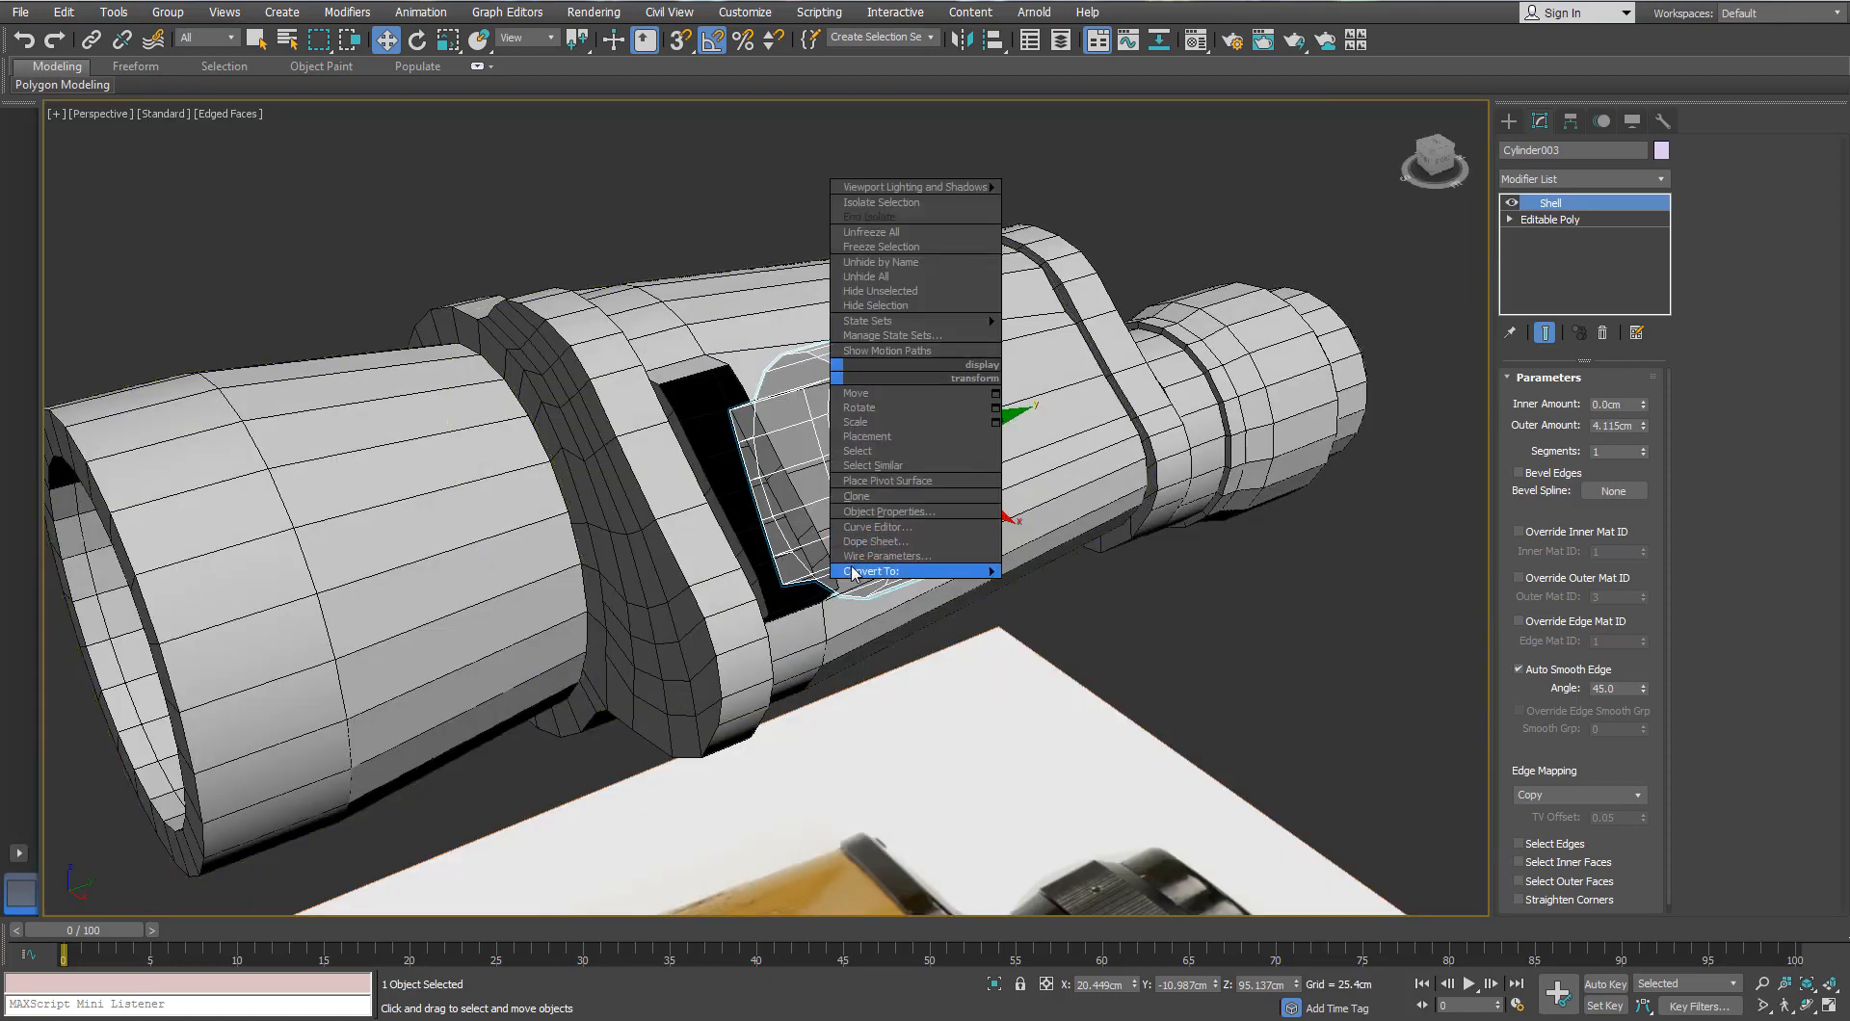
Step: Convert the plate to an editable poly and select the outer barrel tube in Border mode
mouse_move(906, 569)
left_click(735, 584)
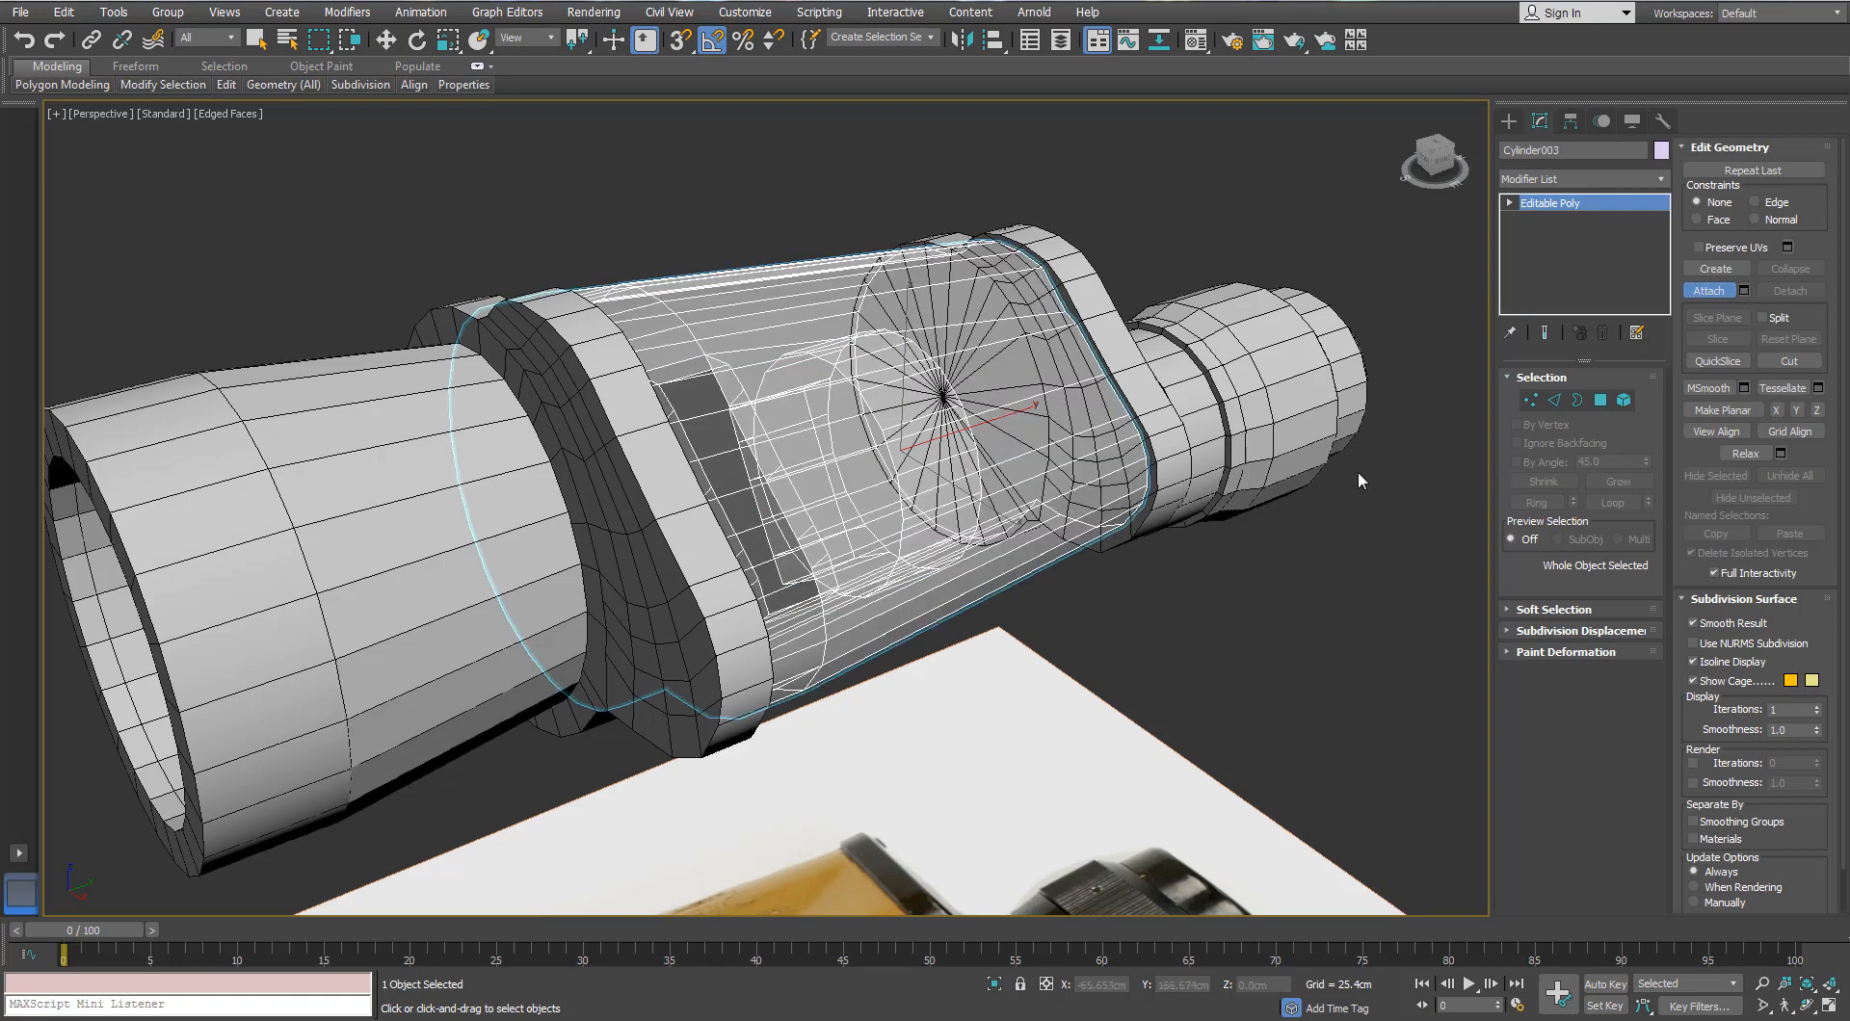
left_click(1227, 603)
left_click(855, 301)
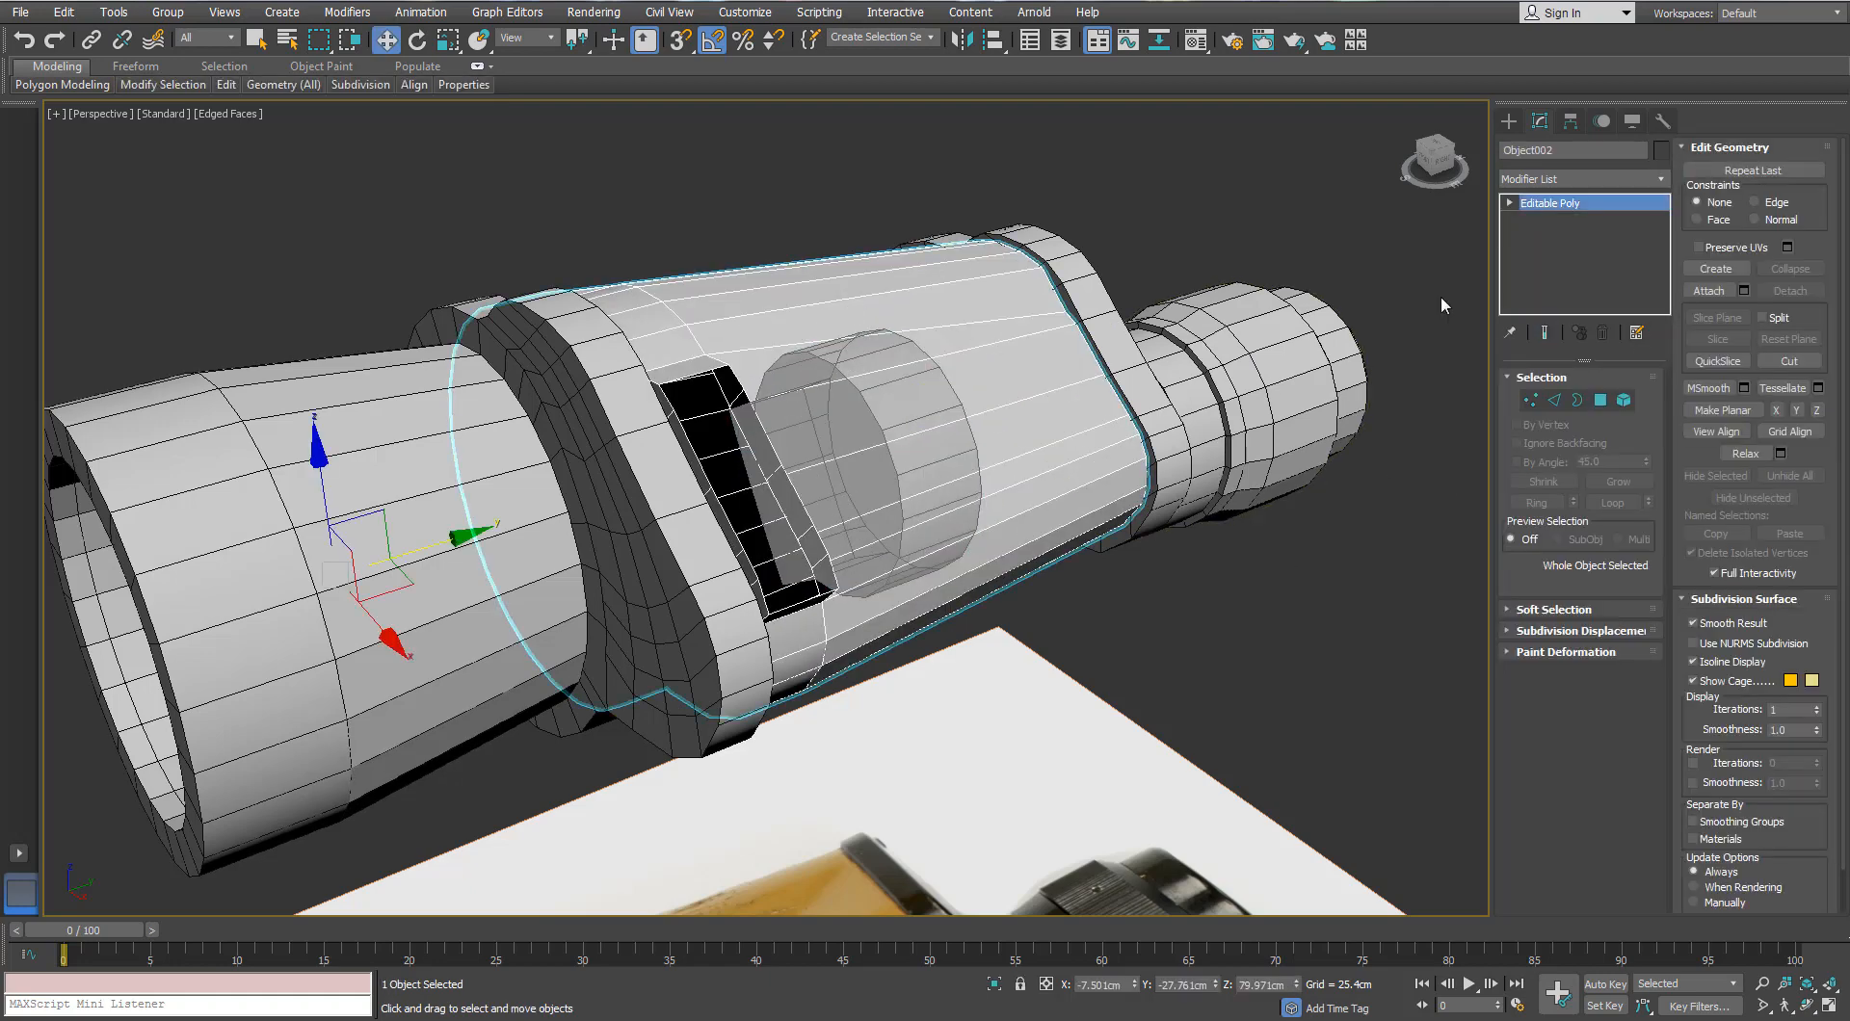
left_click(1709, 290)
left_click(1577, 399)
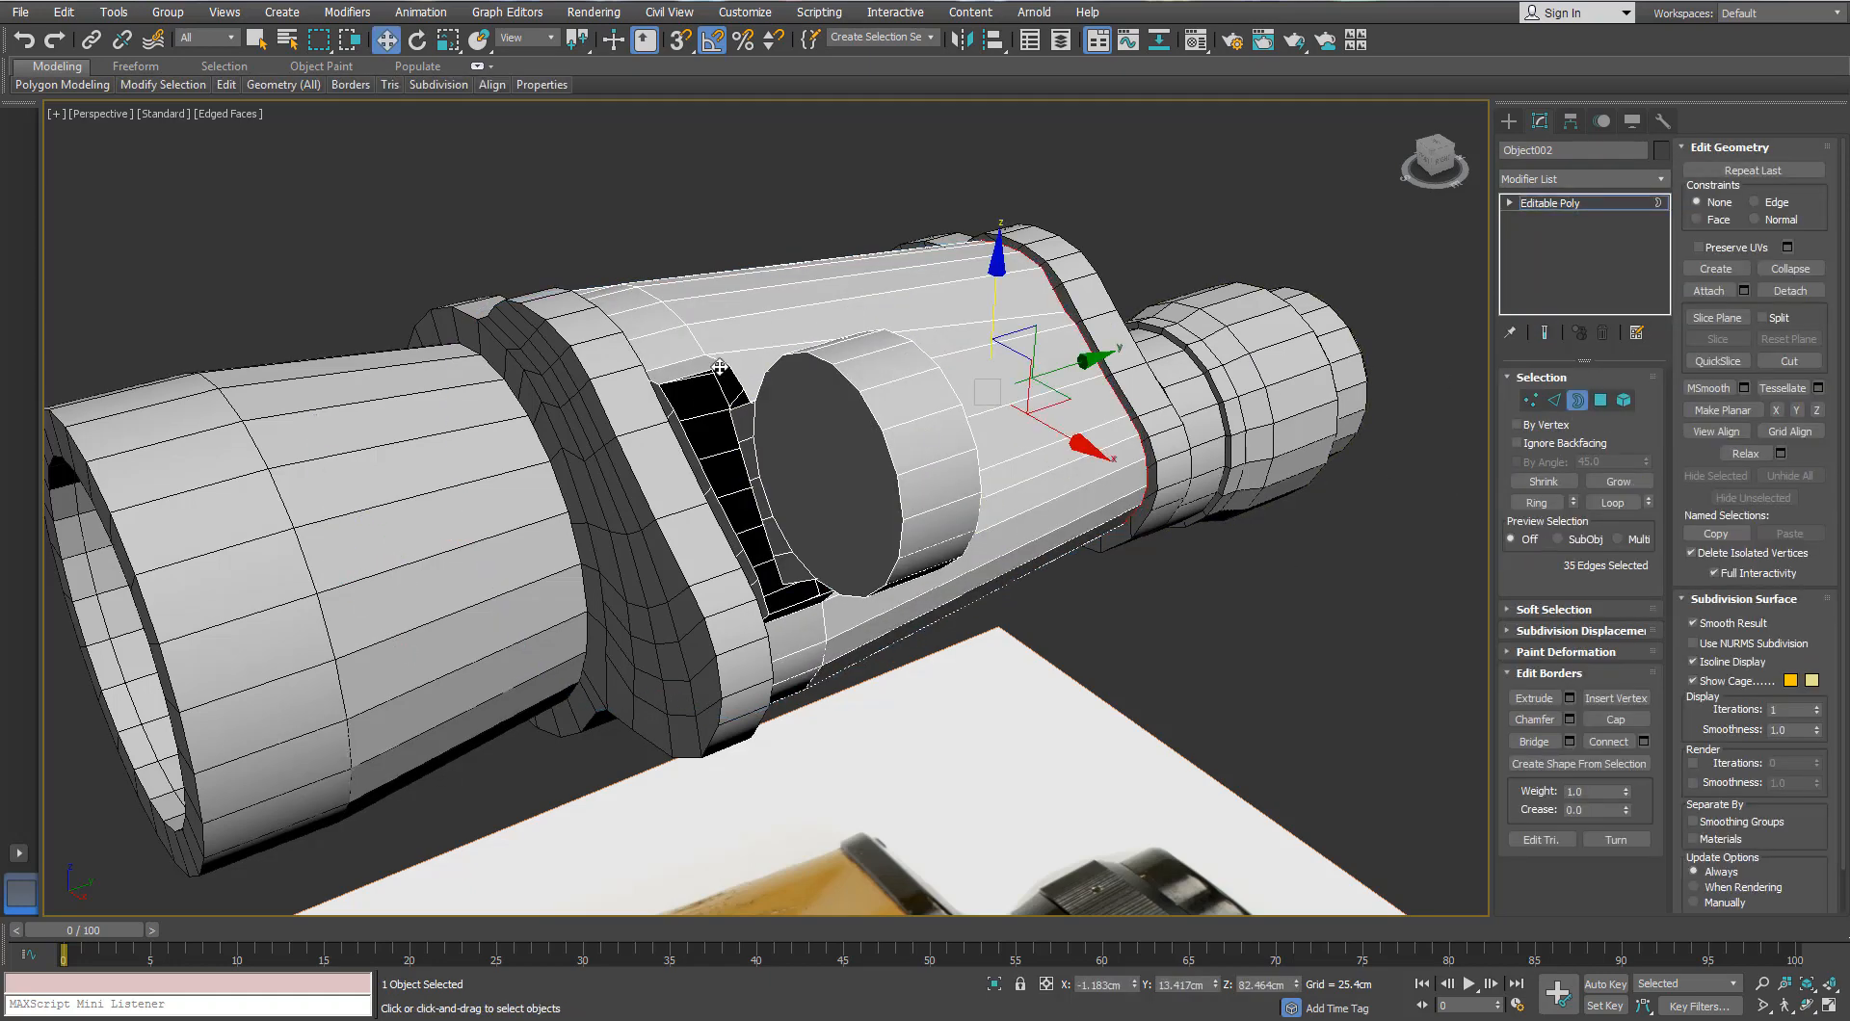
middle_click_drag(720, 373, 1002, 463, "alt")
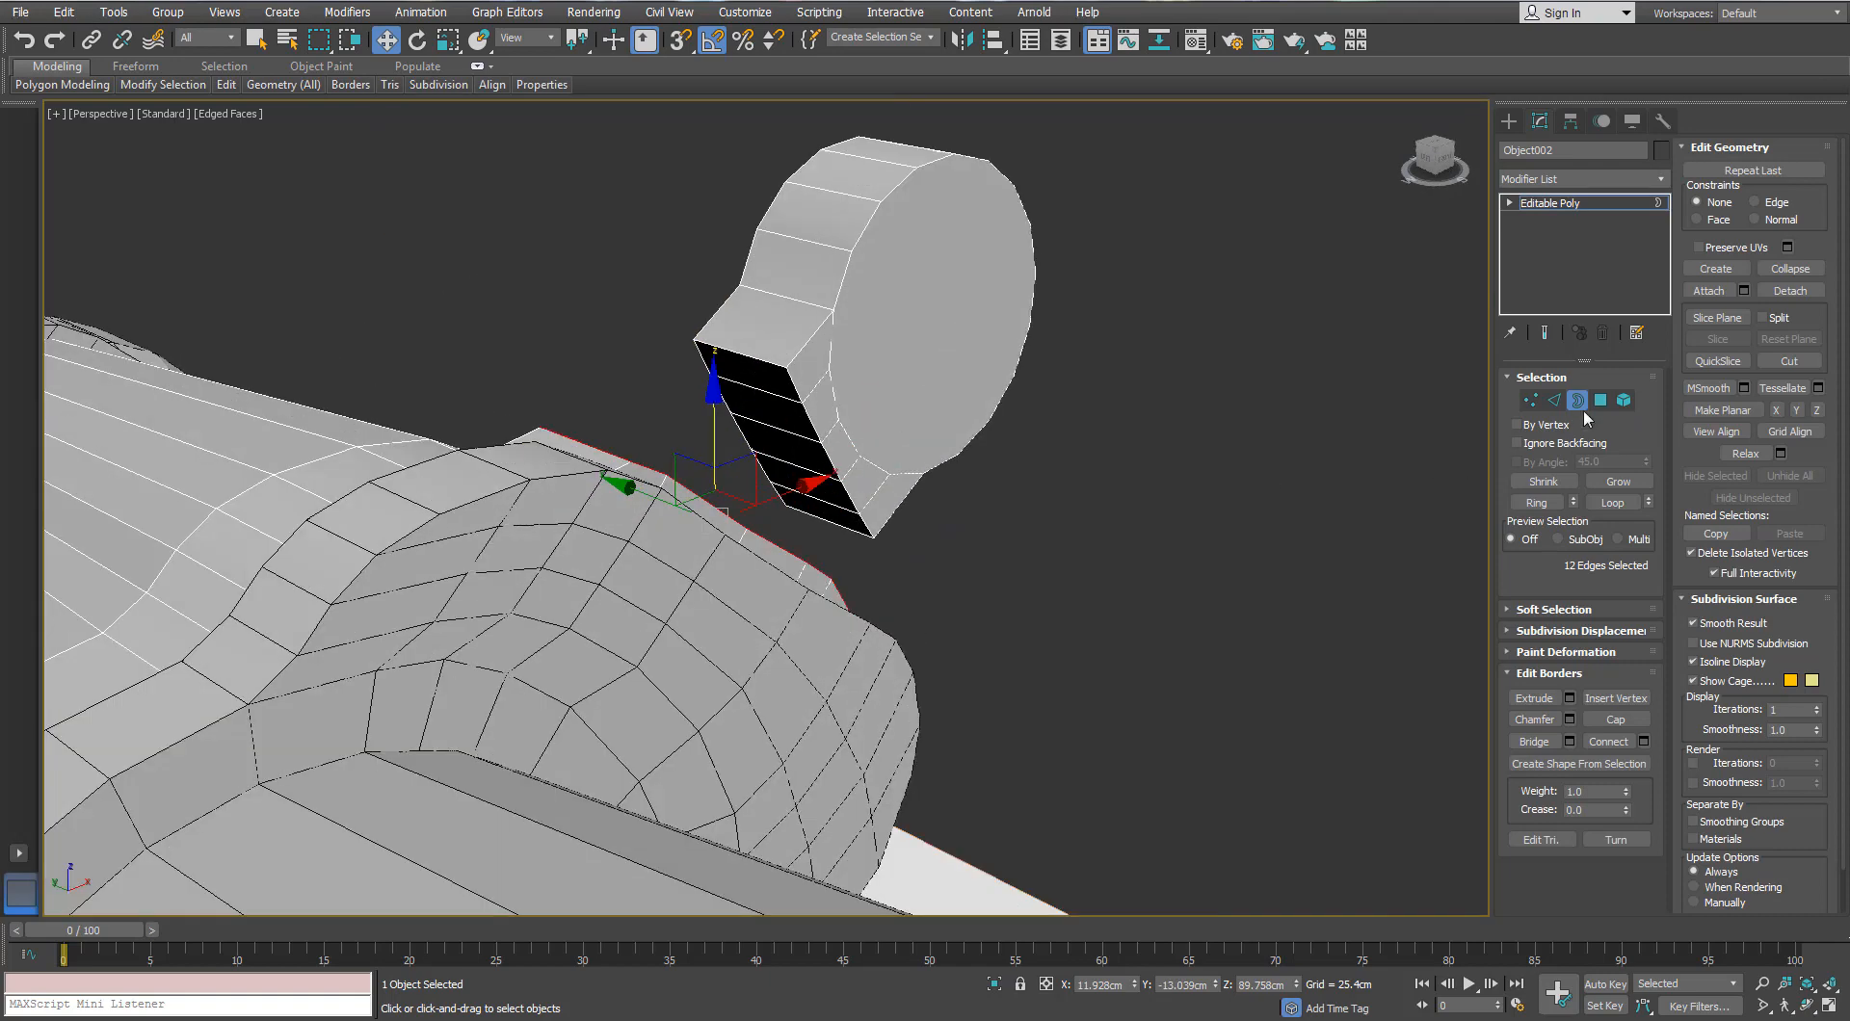
Step: Delete the neck polygons facing the disc, then Bridge the two open borders
left_click(1601, 399)
left_click(794, 407)
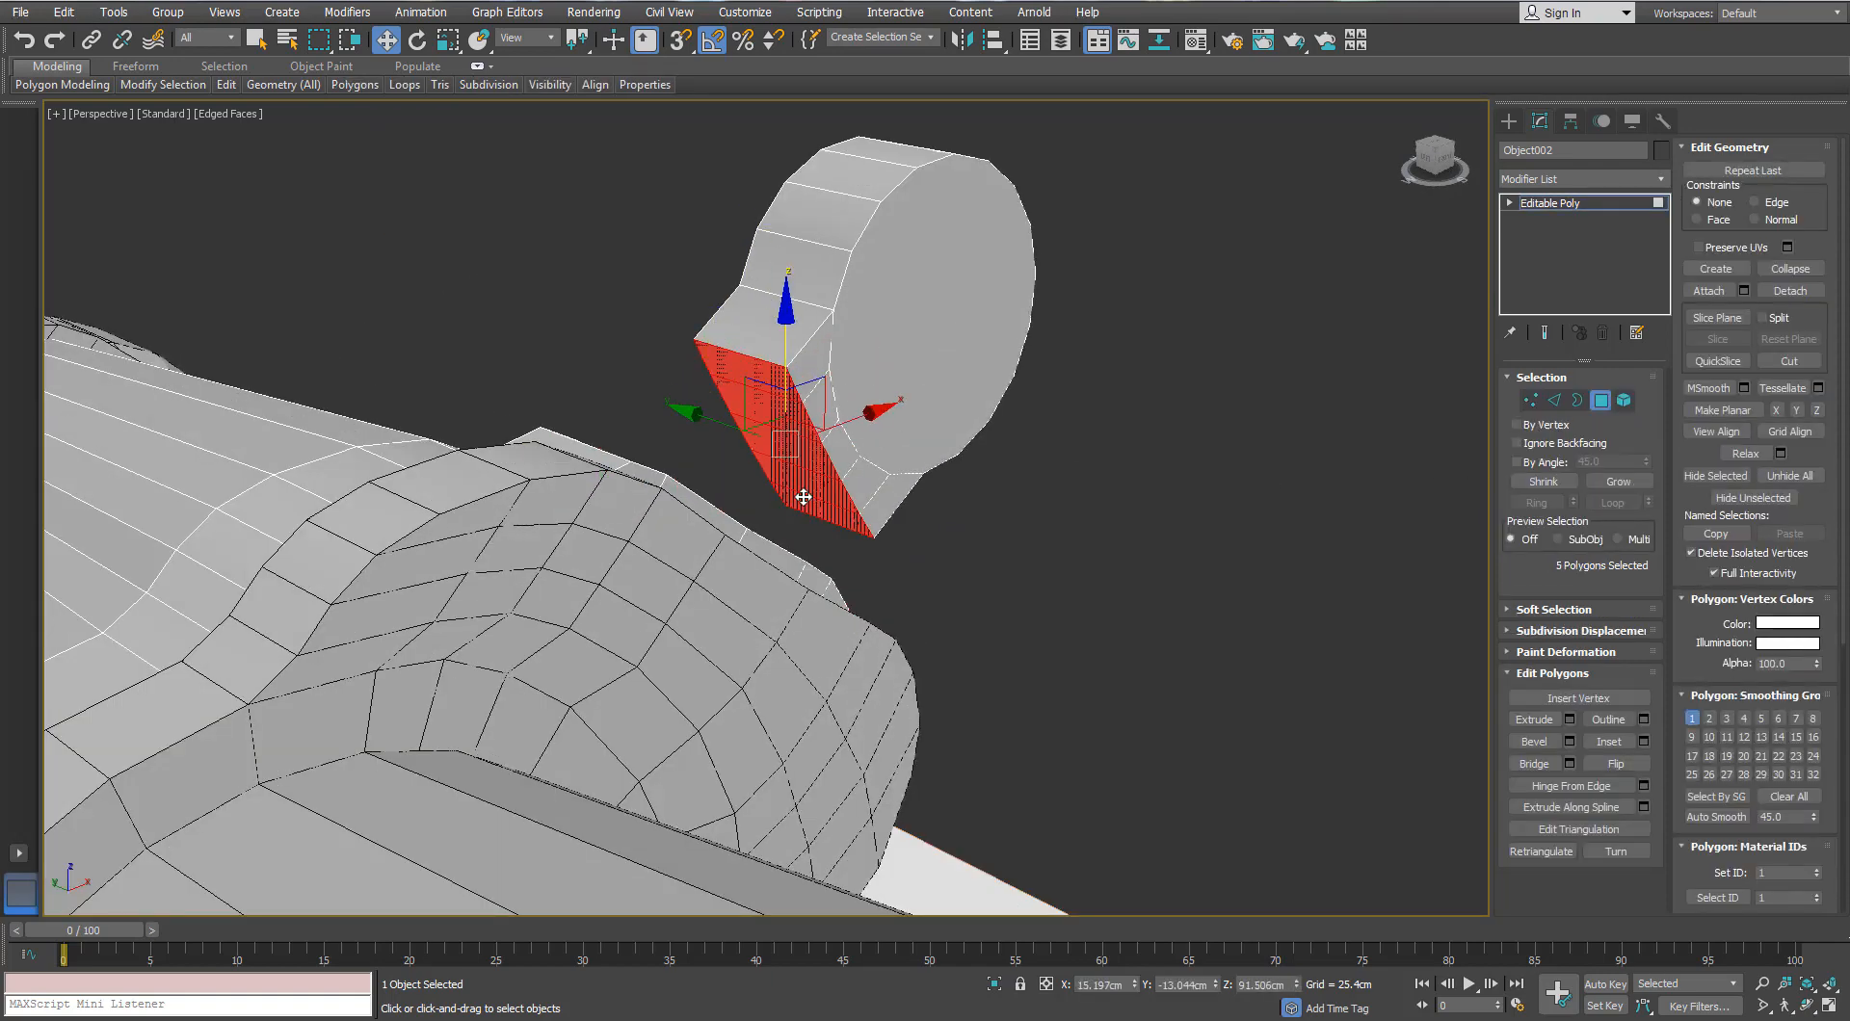
key("Delete")
left_click(1576, 399)
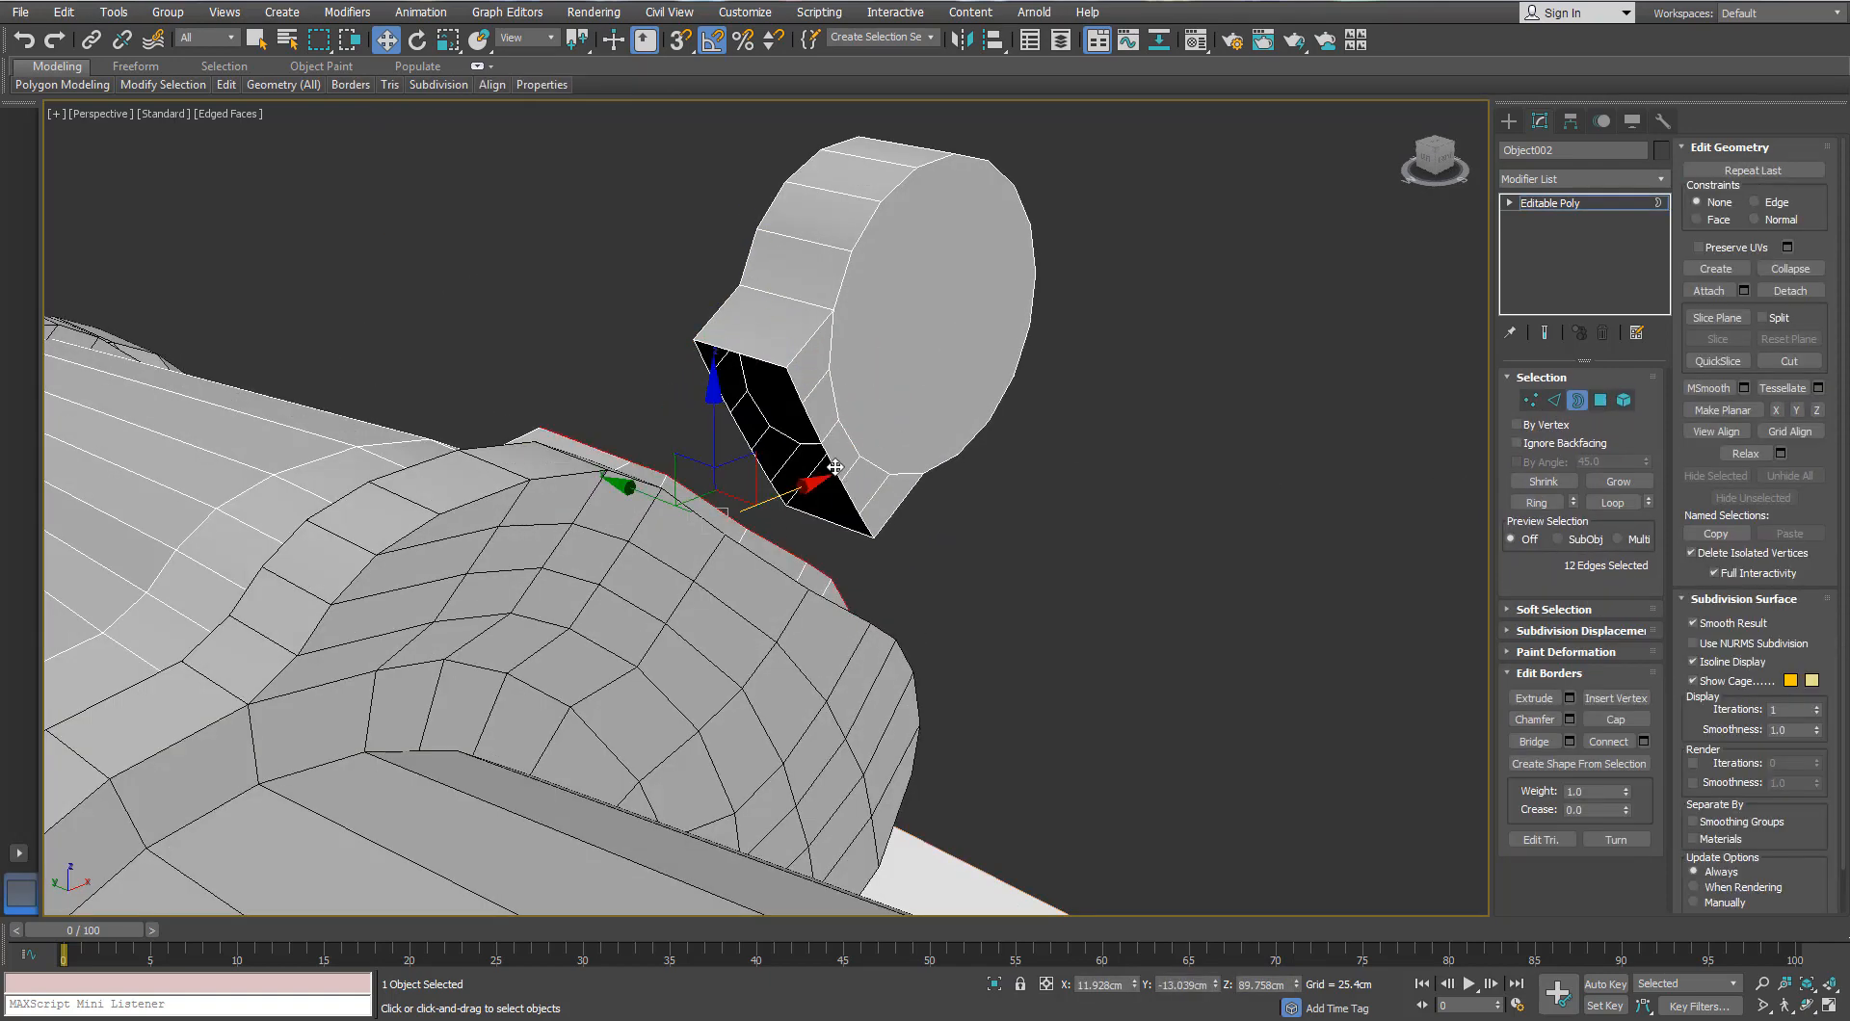
left_click(835, 467, "ctrl")
left_click(1544, 740)
middle_click_drag(819, 515, 1033, 445, "alt")
middle_click_drag(772, 454, 1089, 453, "alt")
scroll(983, 414, "down", 5)
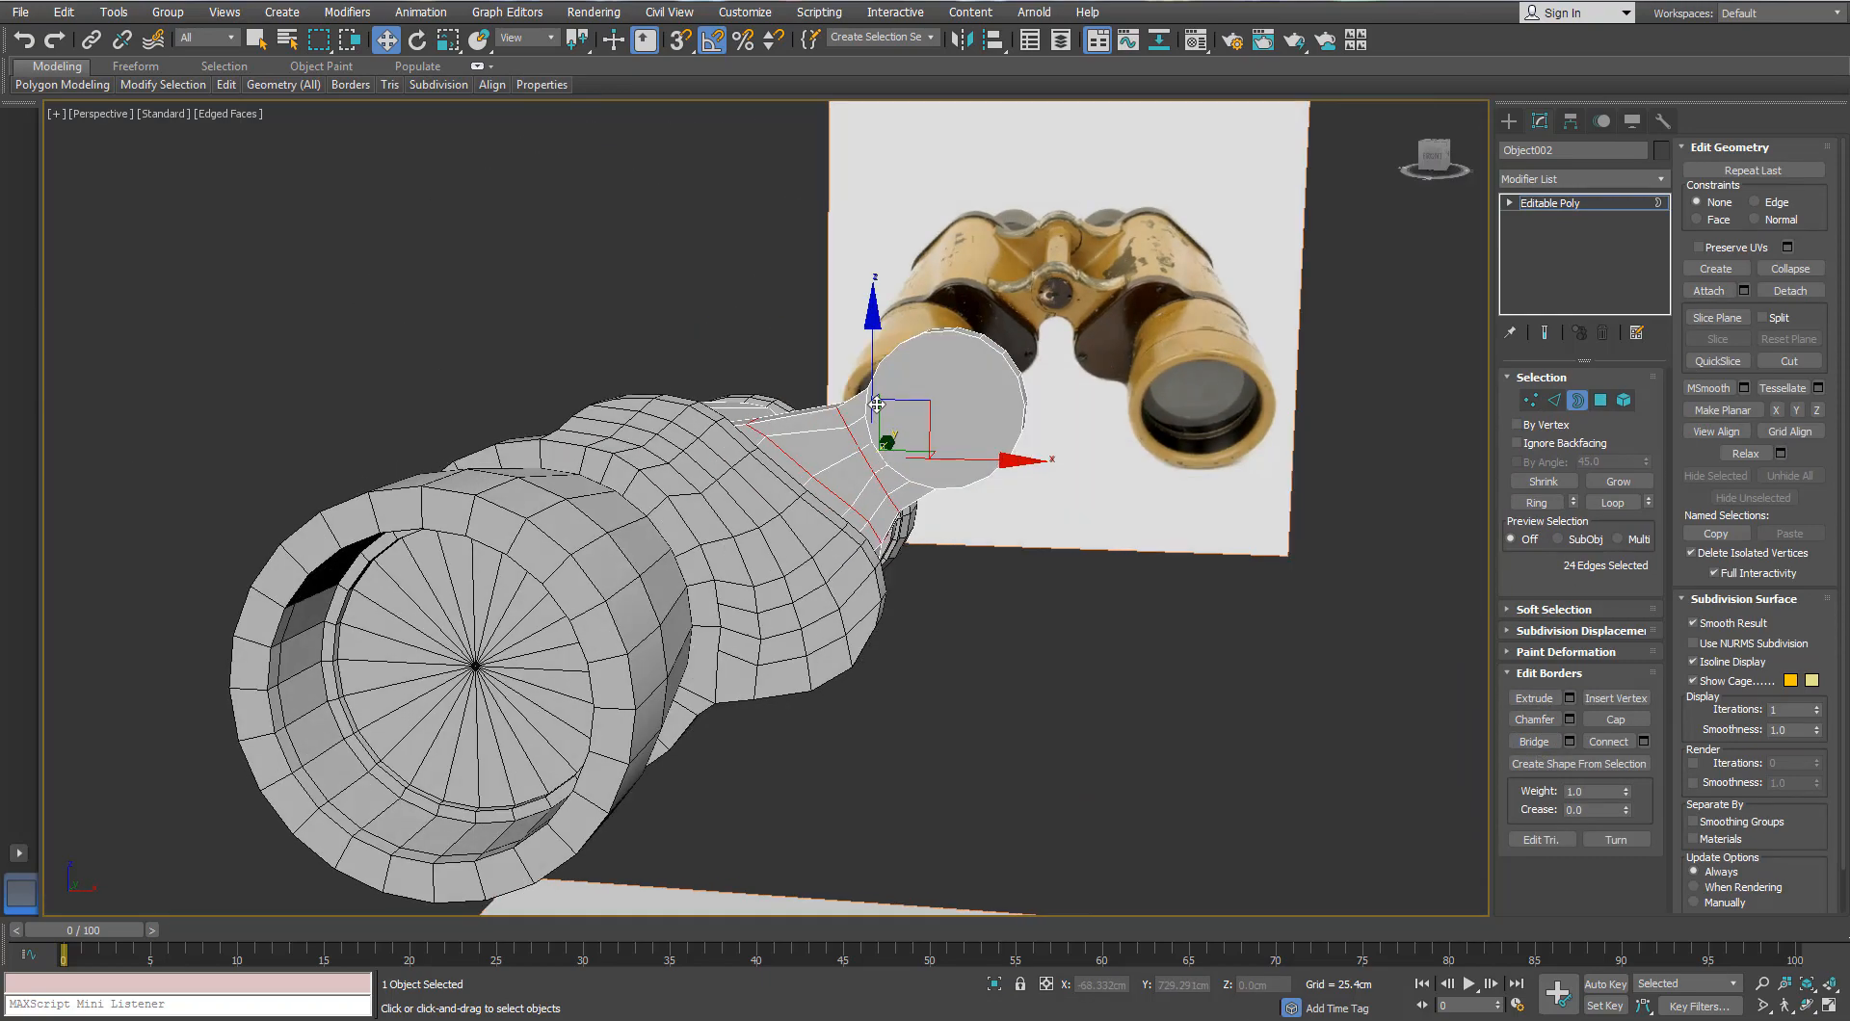
Step: In Front view, select an edge loop on the neck and turn on See-Through (Alt+X)
scroll(906, 386, "up", 4)
middle_click_drag(848, 387, 917, 379, "alt")
key("d")
scroll(917, 380, "up", 2)
key("f")
scroll(733, 393, "up", 4)
scroll(730, 386, "down", 6)
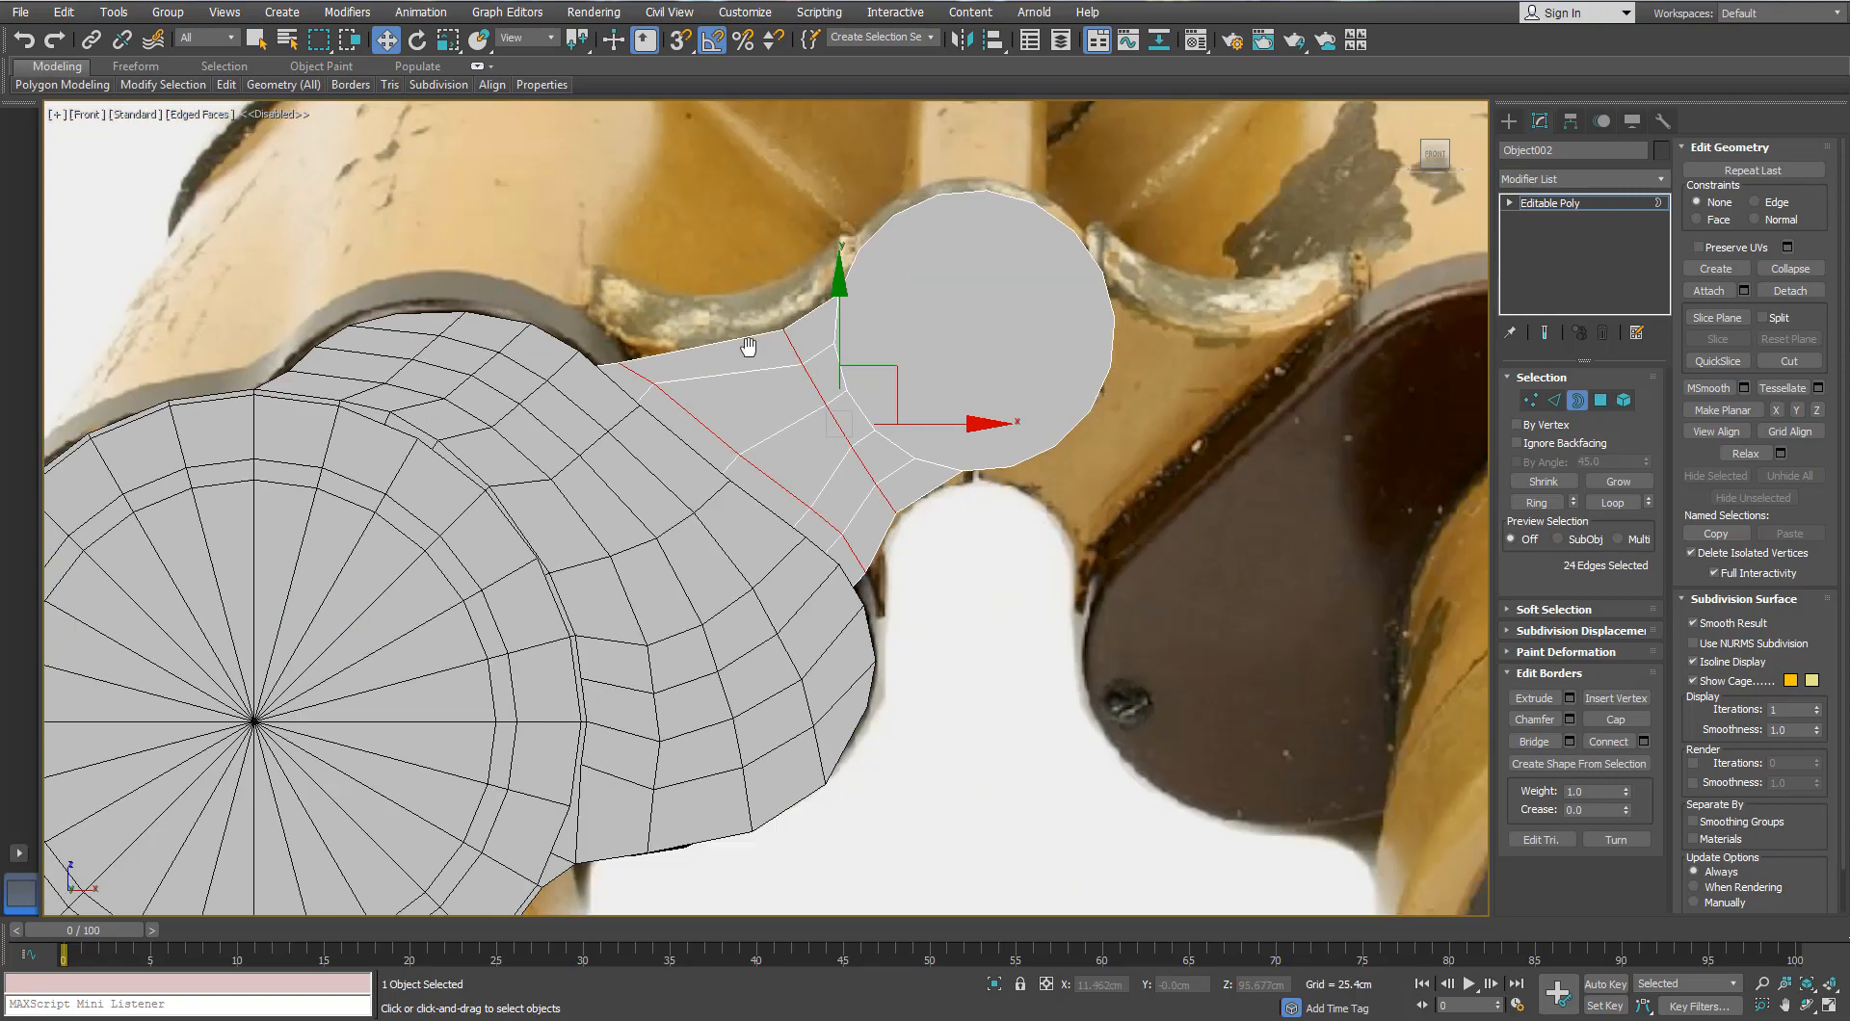
middle_click_drag(747, 345, 754, 382)
scroll(753, 376, "up", 2)
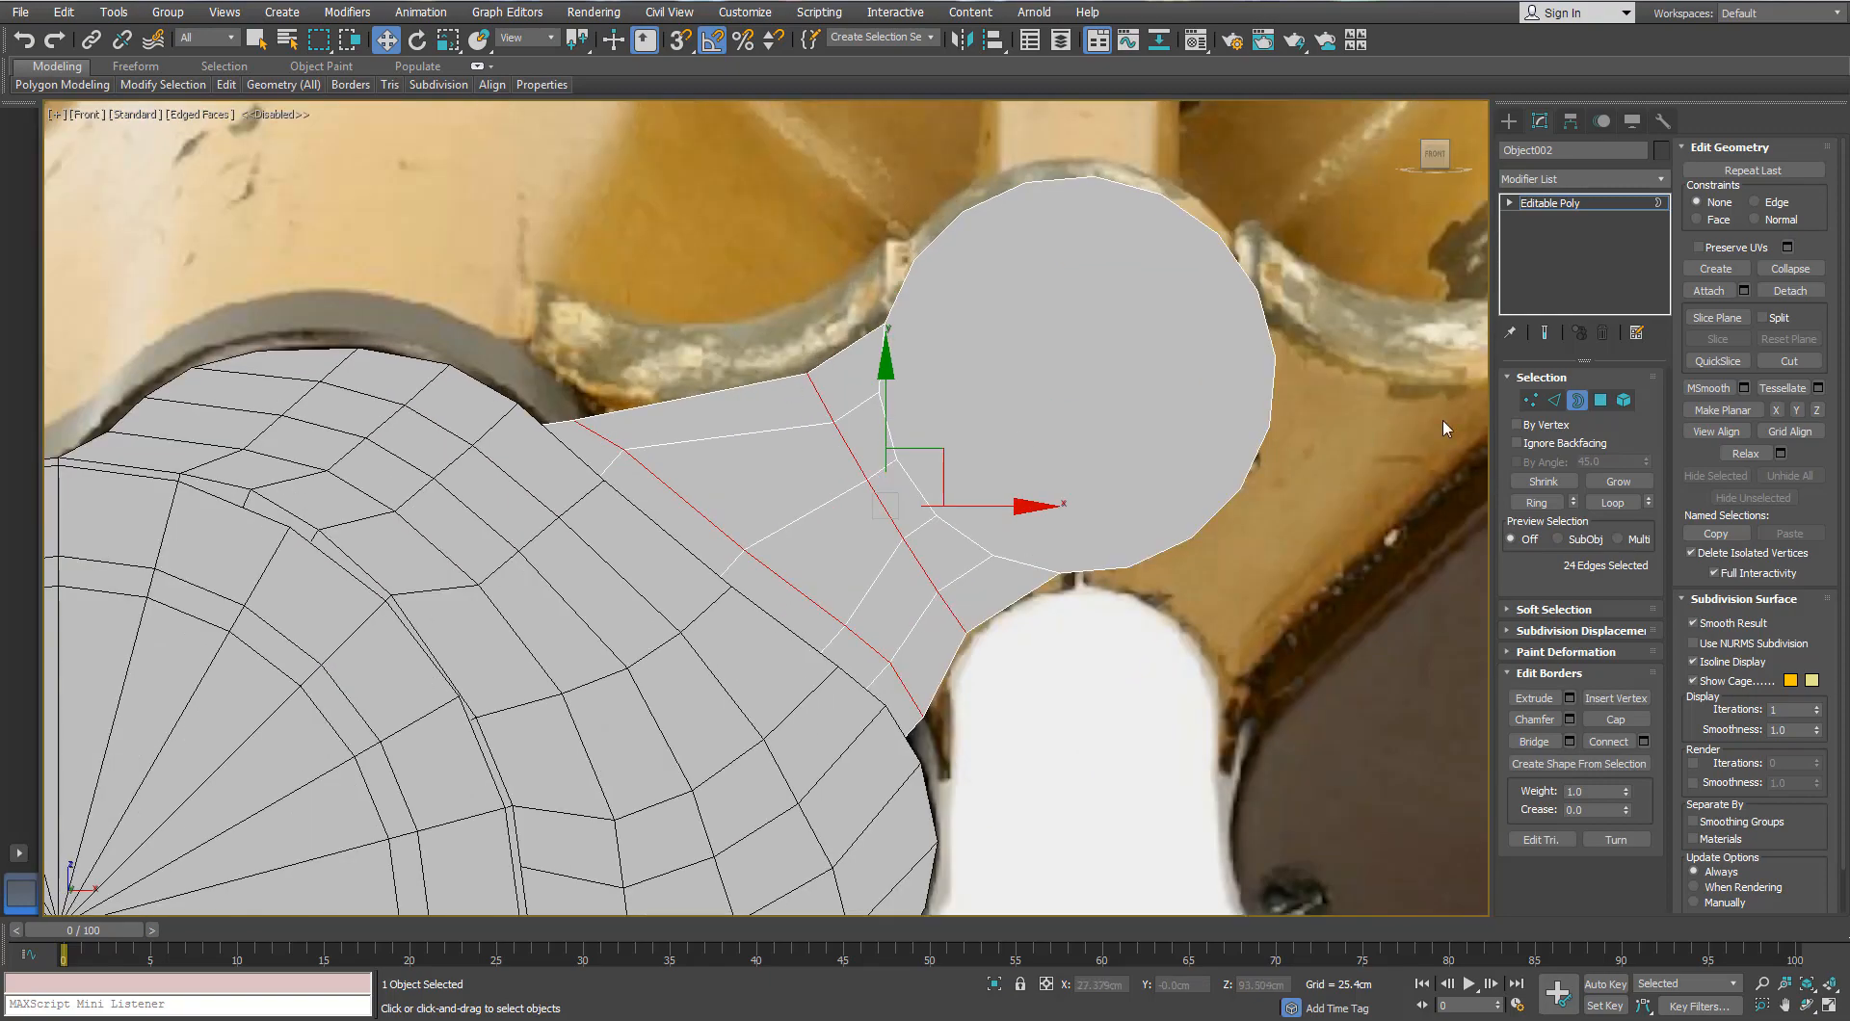
left_click(1553, 400)
double_click(685, 503)
middle_click_drag(686, 503, 677, 515, "alt")
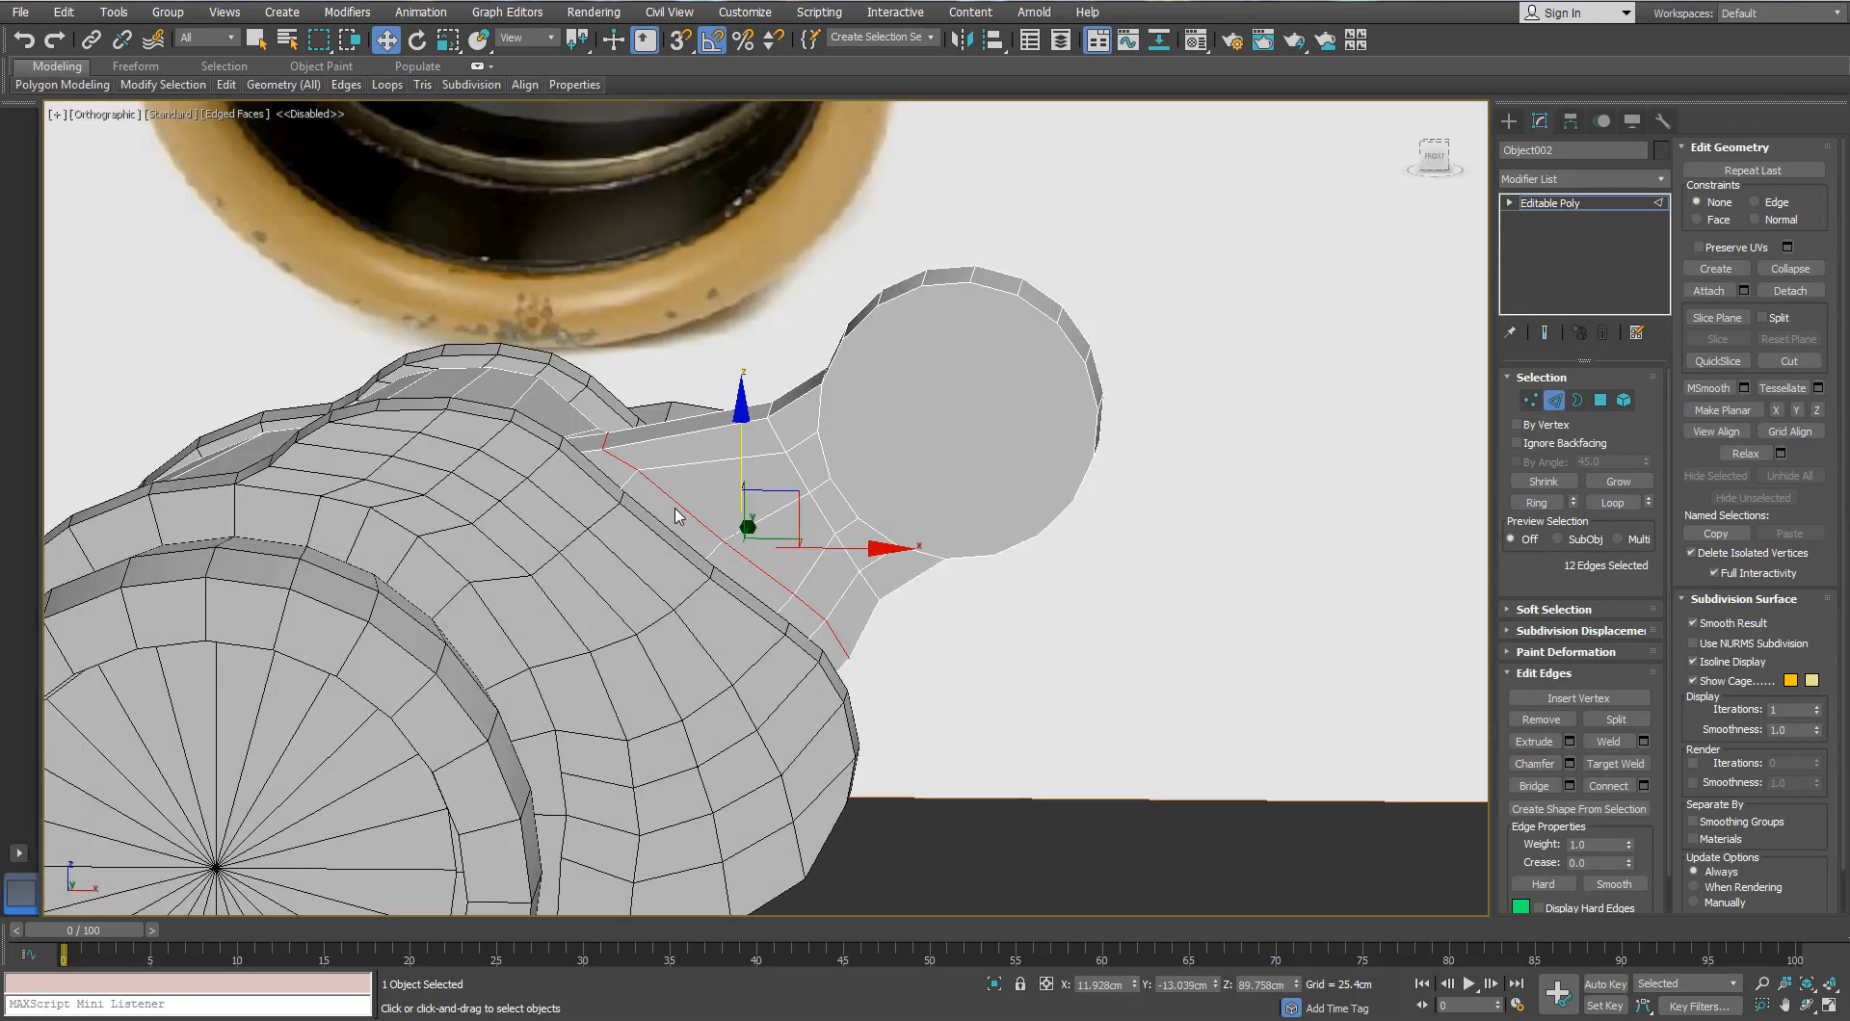
key("f")
scroll(681, 495, "up", 7)
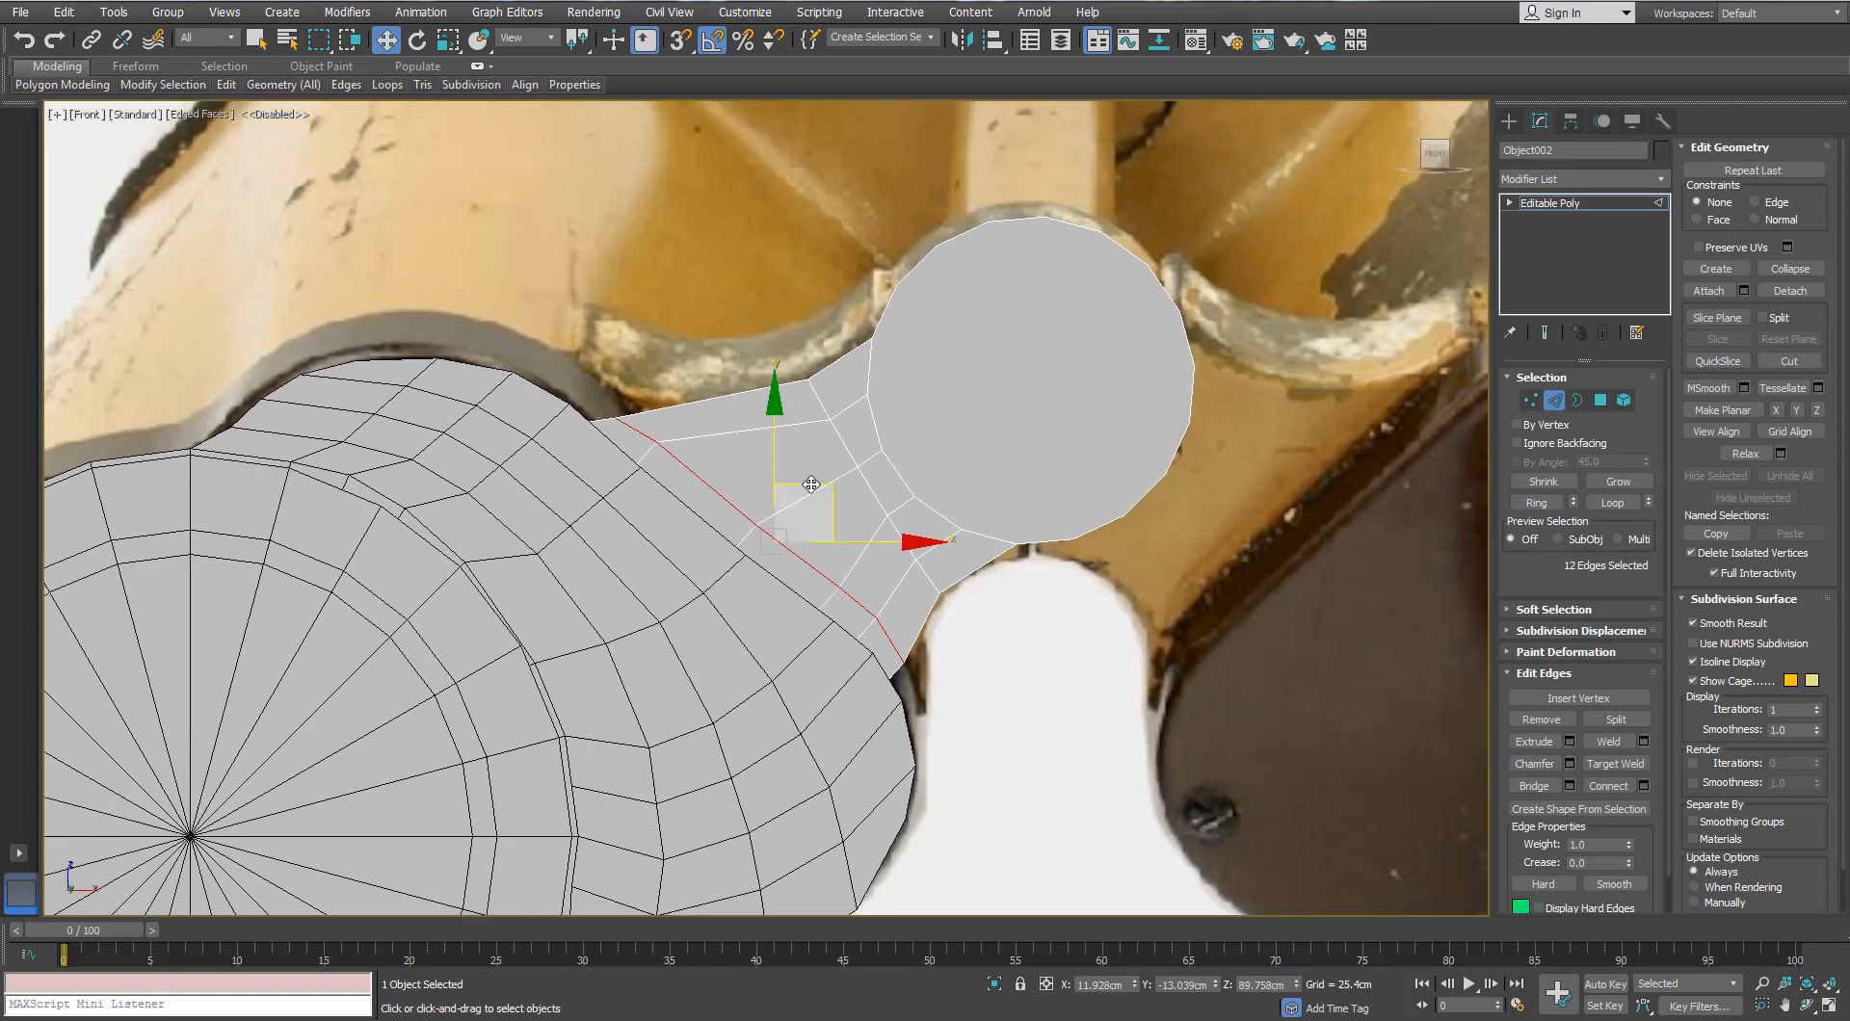
key("alt+x")
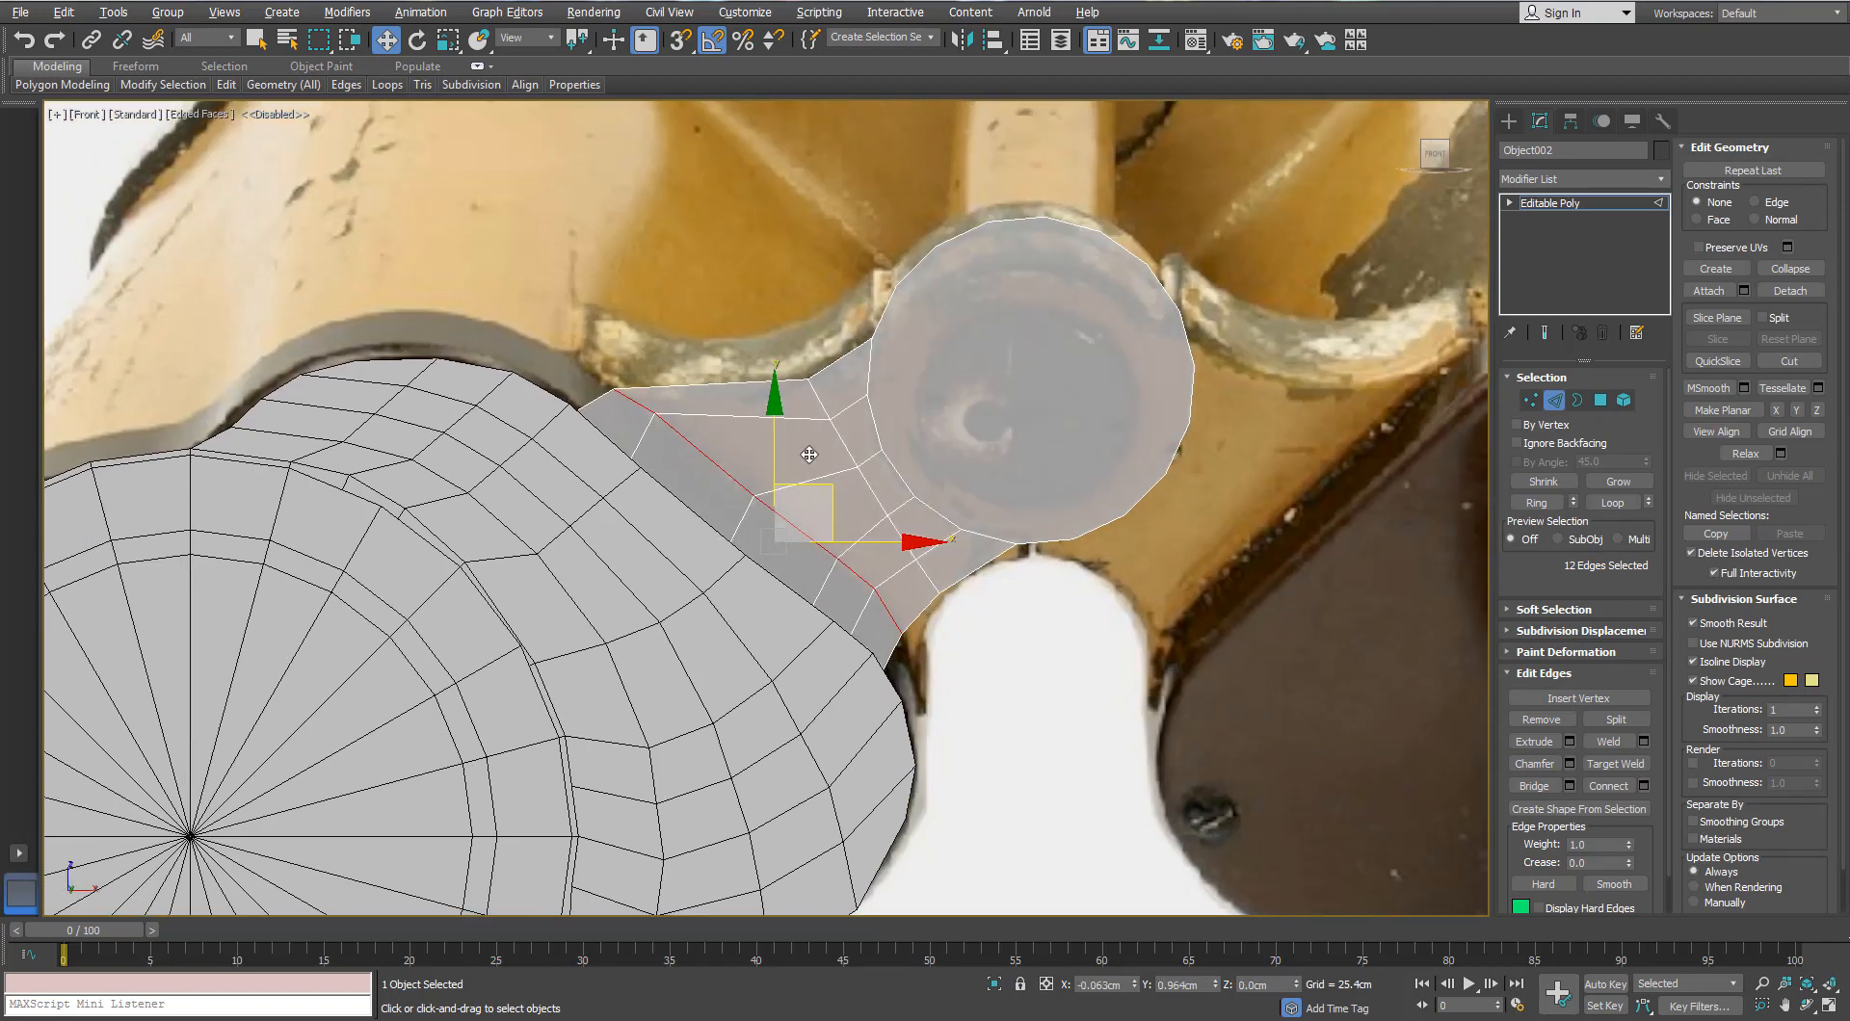
Step: Move the top-left neck vertex pair to fit the reference photo's outline
left_click(1530, 400)
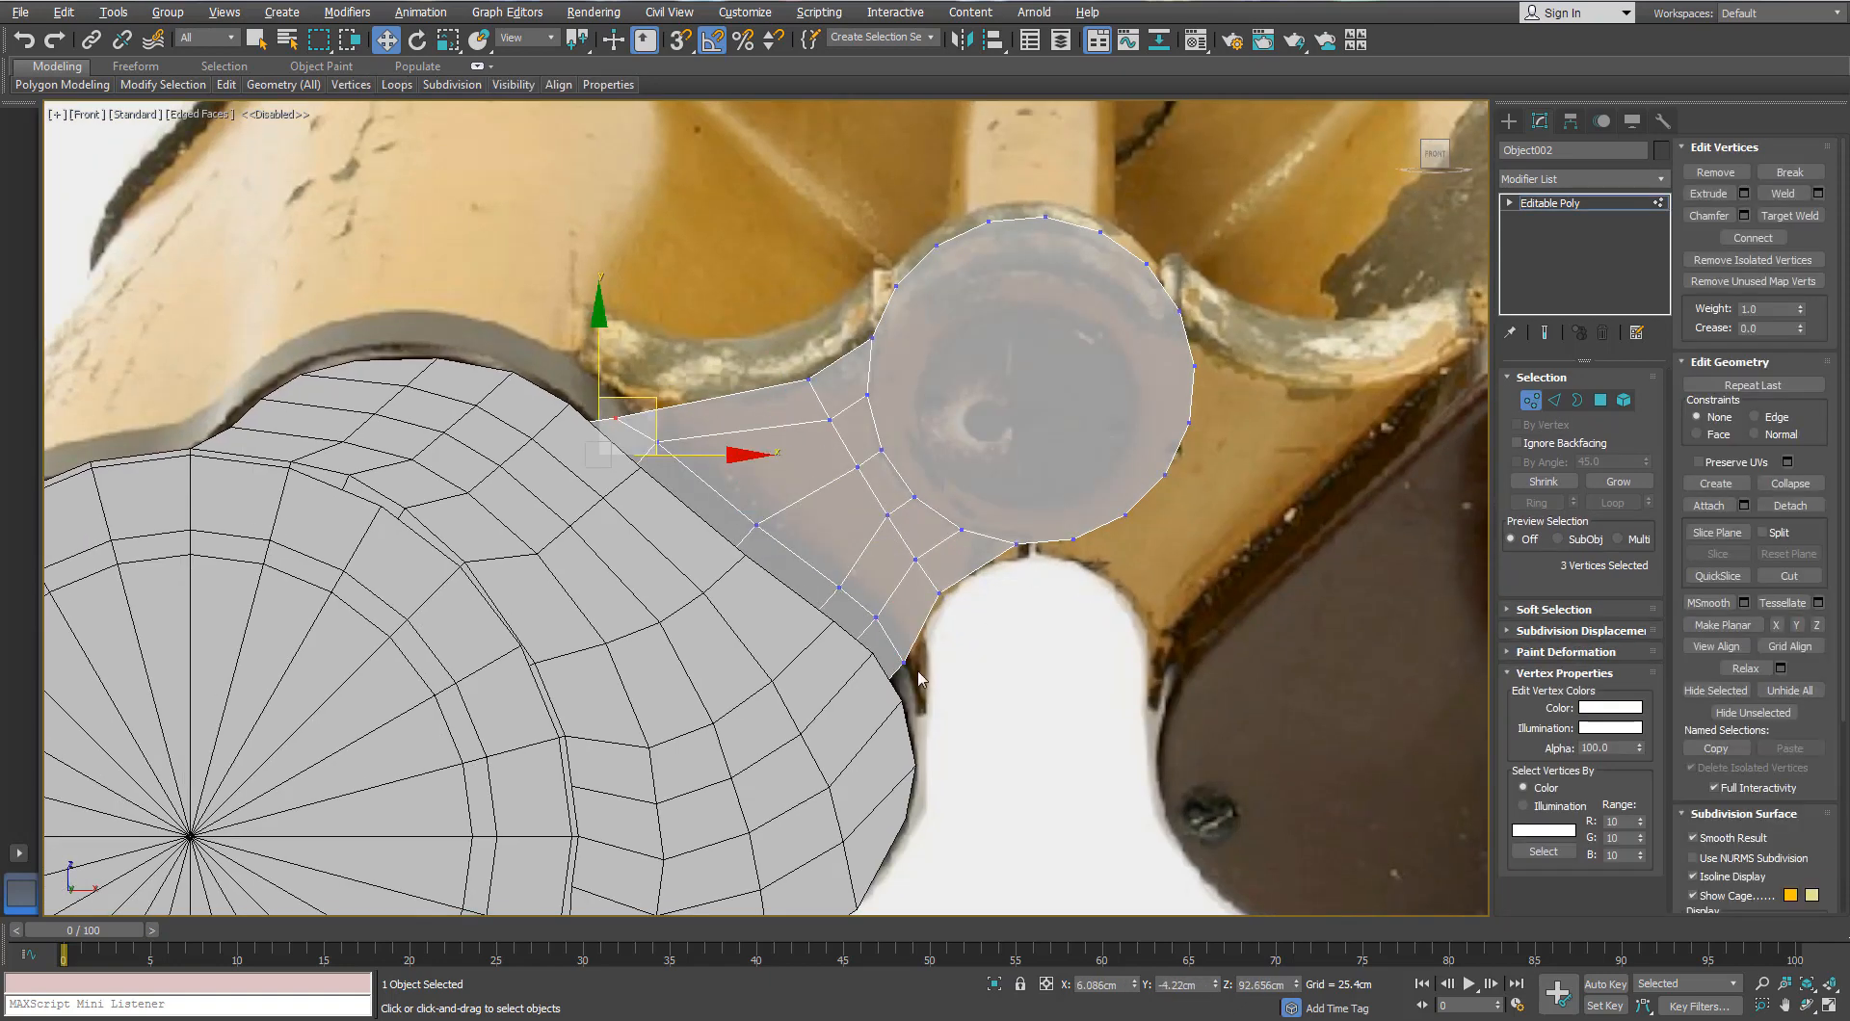
mouse_move(858, 600)
left_mouse_down()
mouse_move(920, 675)
mouse_move(853, 600)
left_mouse_up()
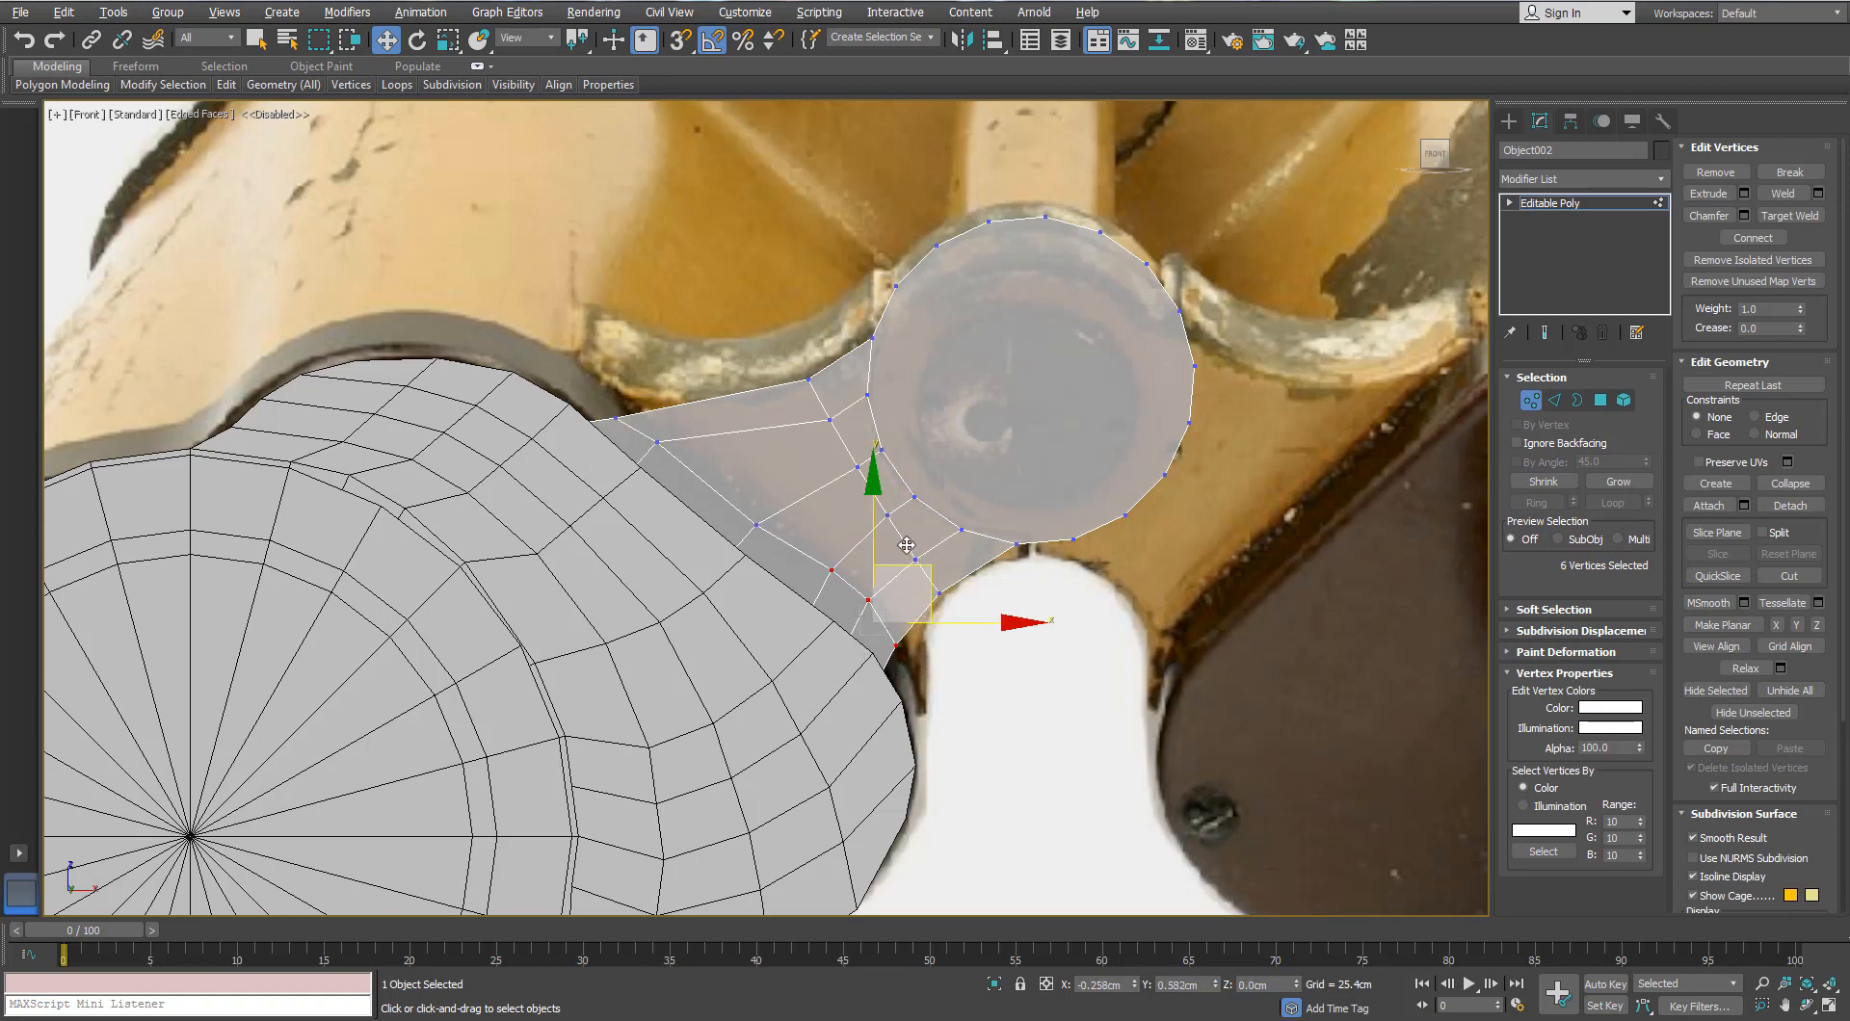
left_click_drag(607, 432, 703, 419)
key("e")
left_click_drag(607, 457, 714, 384)
key("w")
key("e")
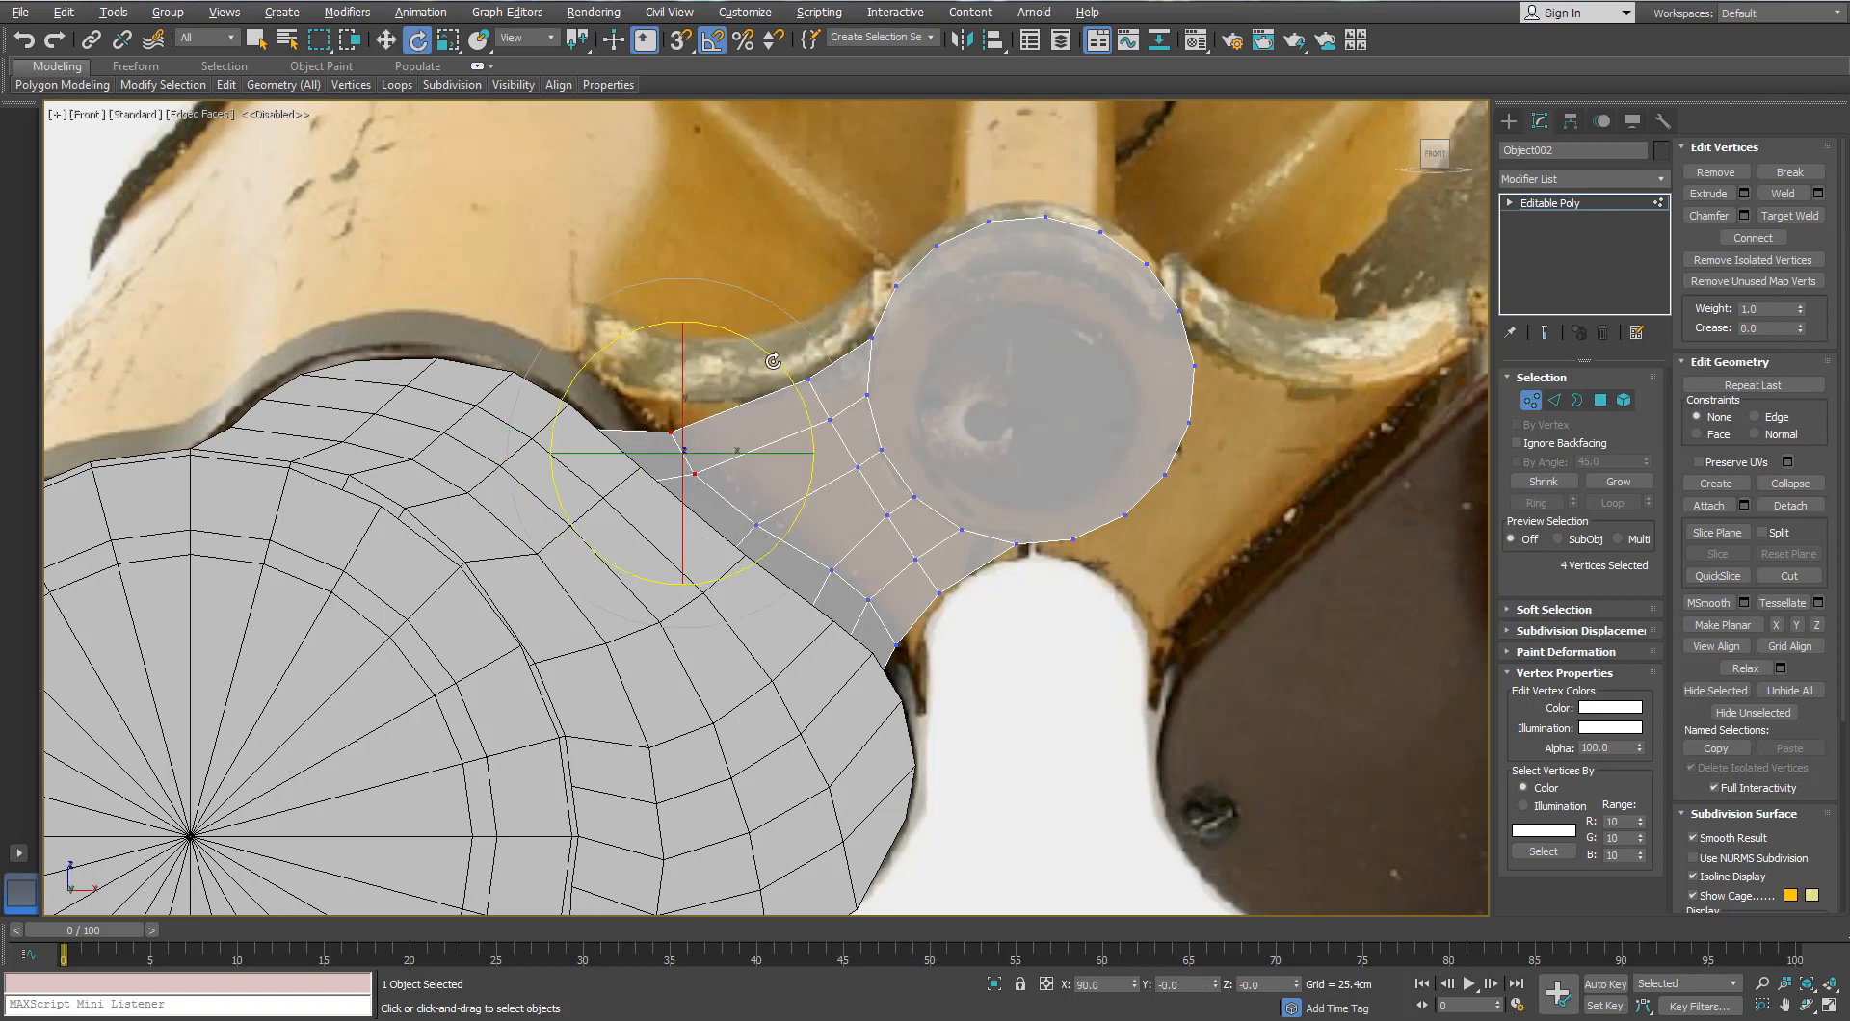
key("w")
key("e")
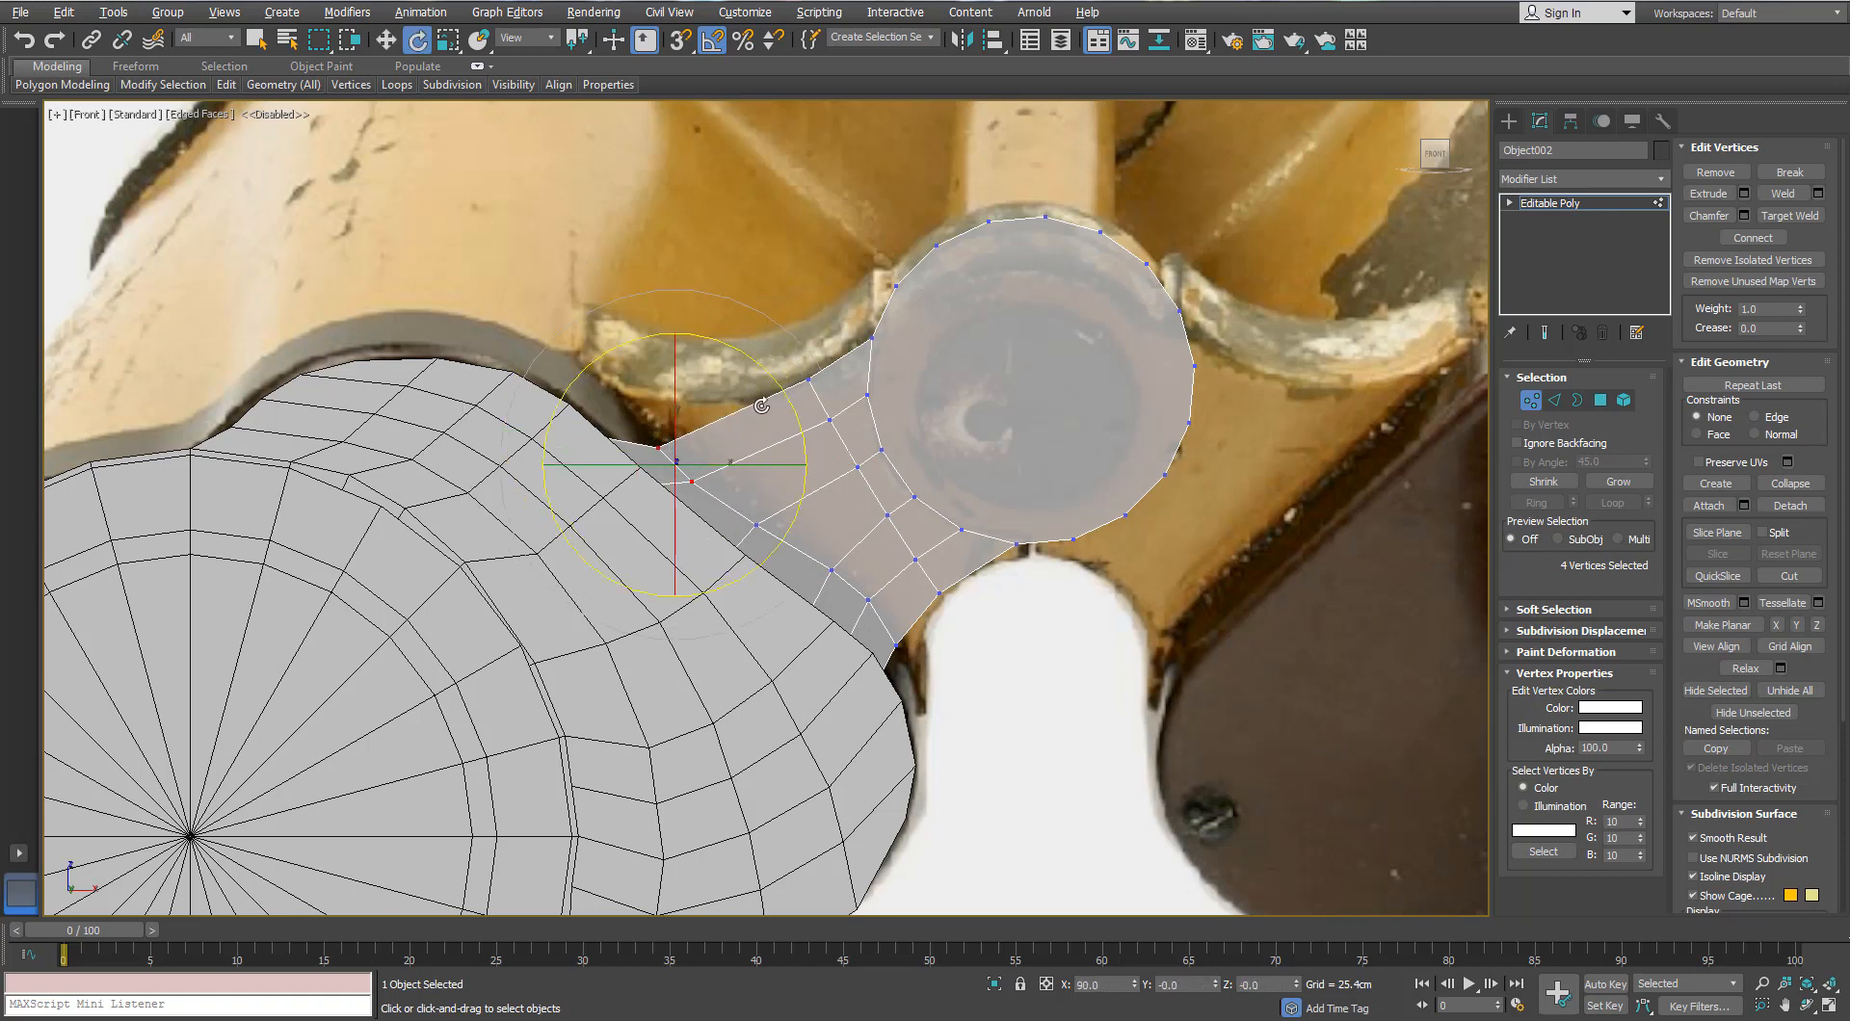
key("w")
left_click_drag(641, 437, 667, 464)
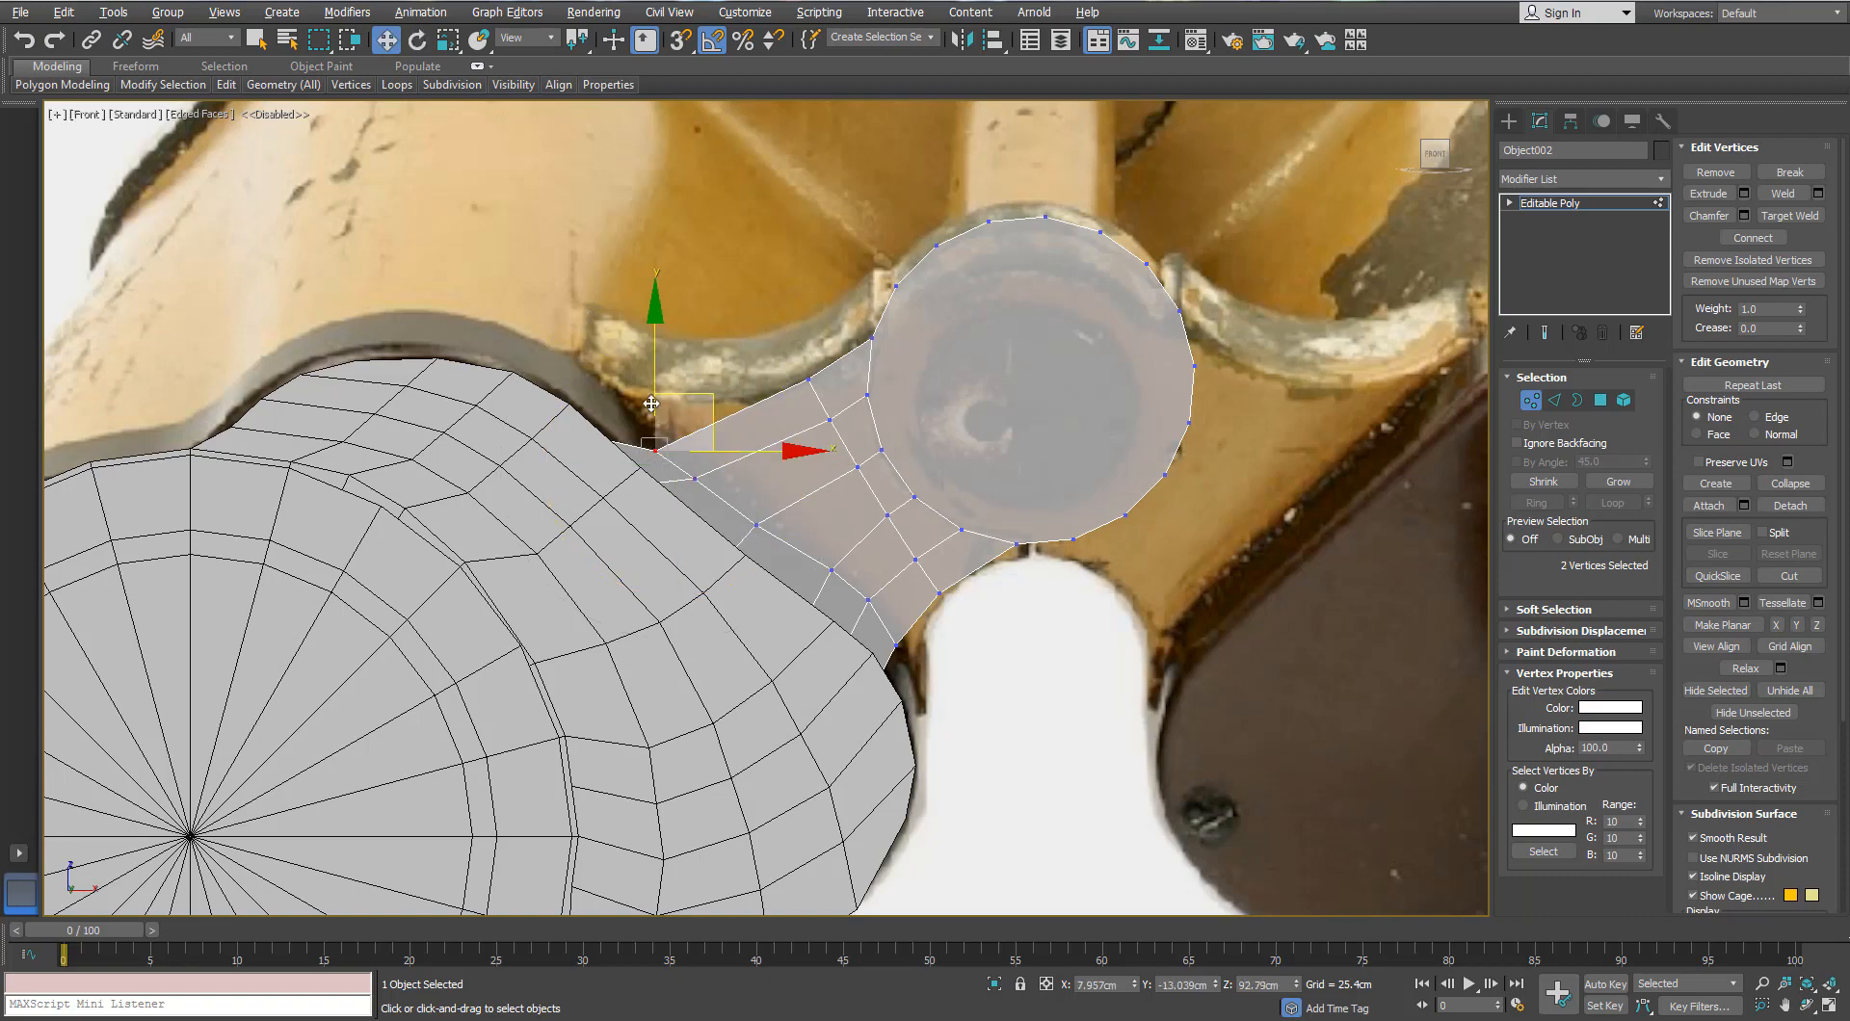
mouse_move(790, 413)
middle_mouse_down("alt")
mouse_move(742, 442)
mouse_move(771, 426)
middle_mouse_up("alt")
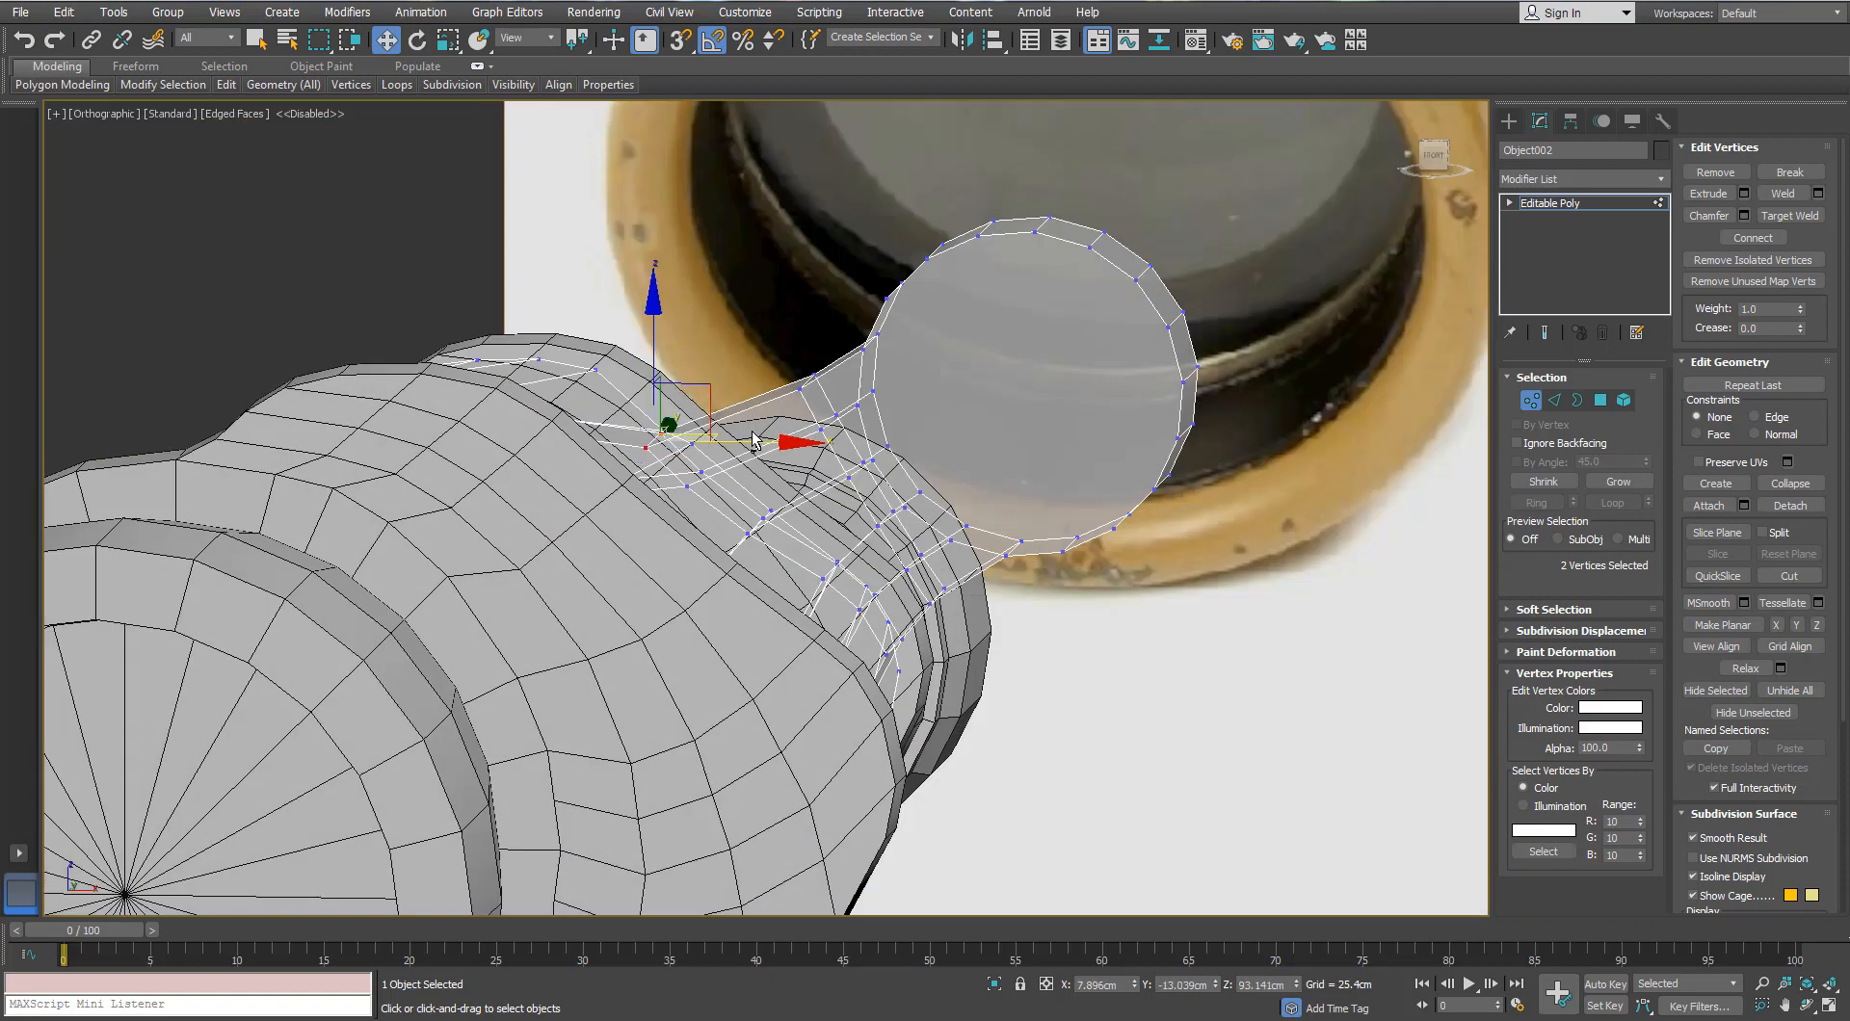
key("f")
middle_click_drag(829, 373, 800, 584)
scroll(802, 582, "up", 9)
scroll(802, 587, "up", 10)
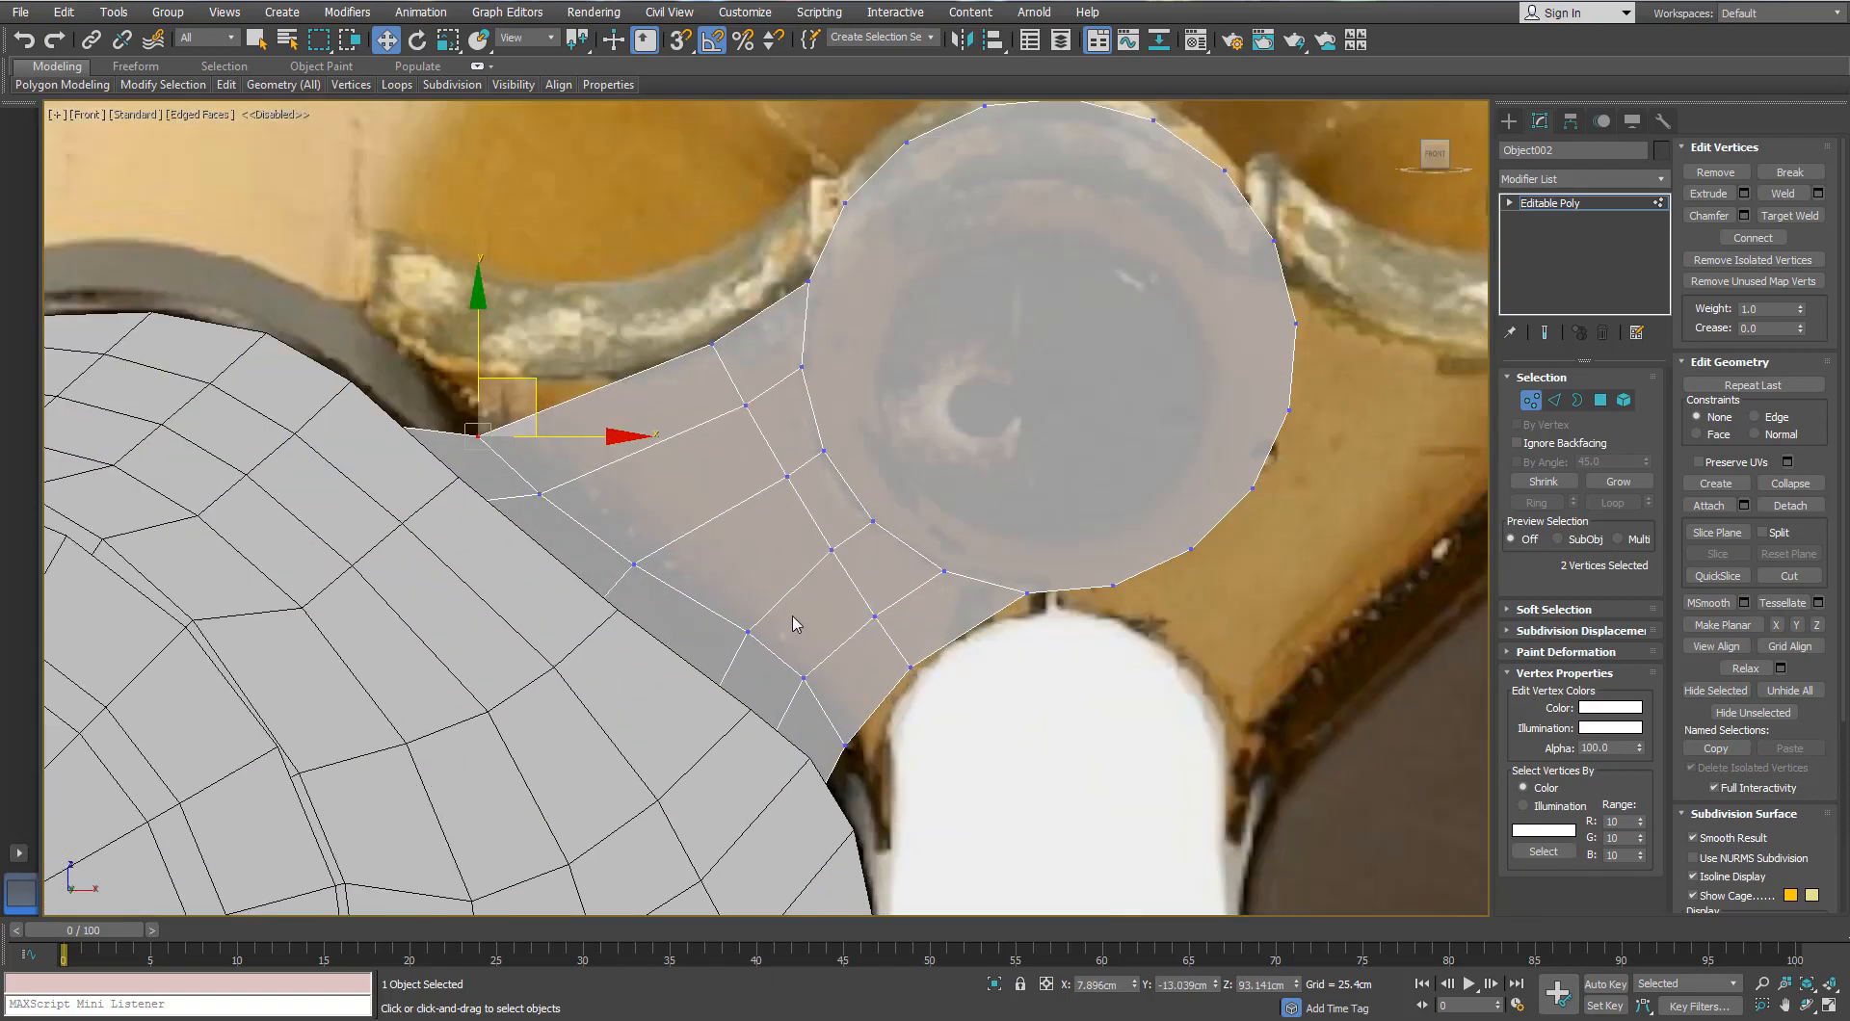
mouse_move(790, 586)
left_mouse_down()
mouse_move(835, 652)
mouse_move(789, 588)
left_mouse_up()
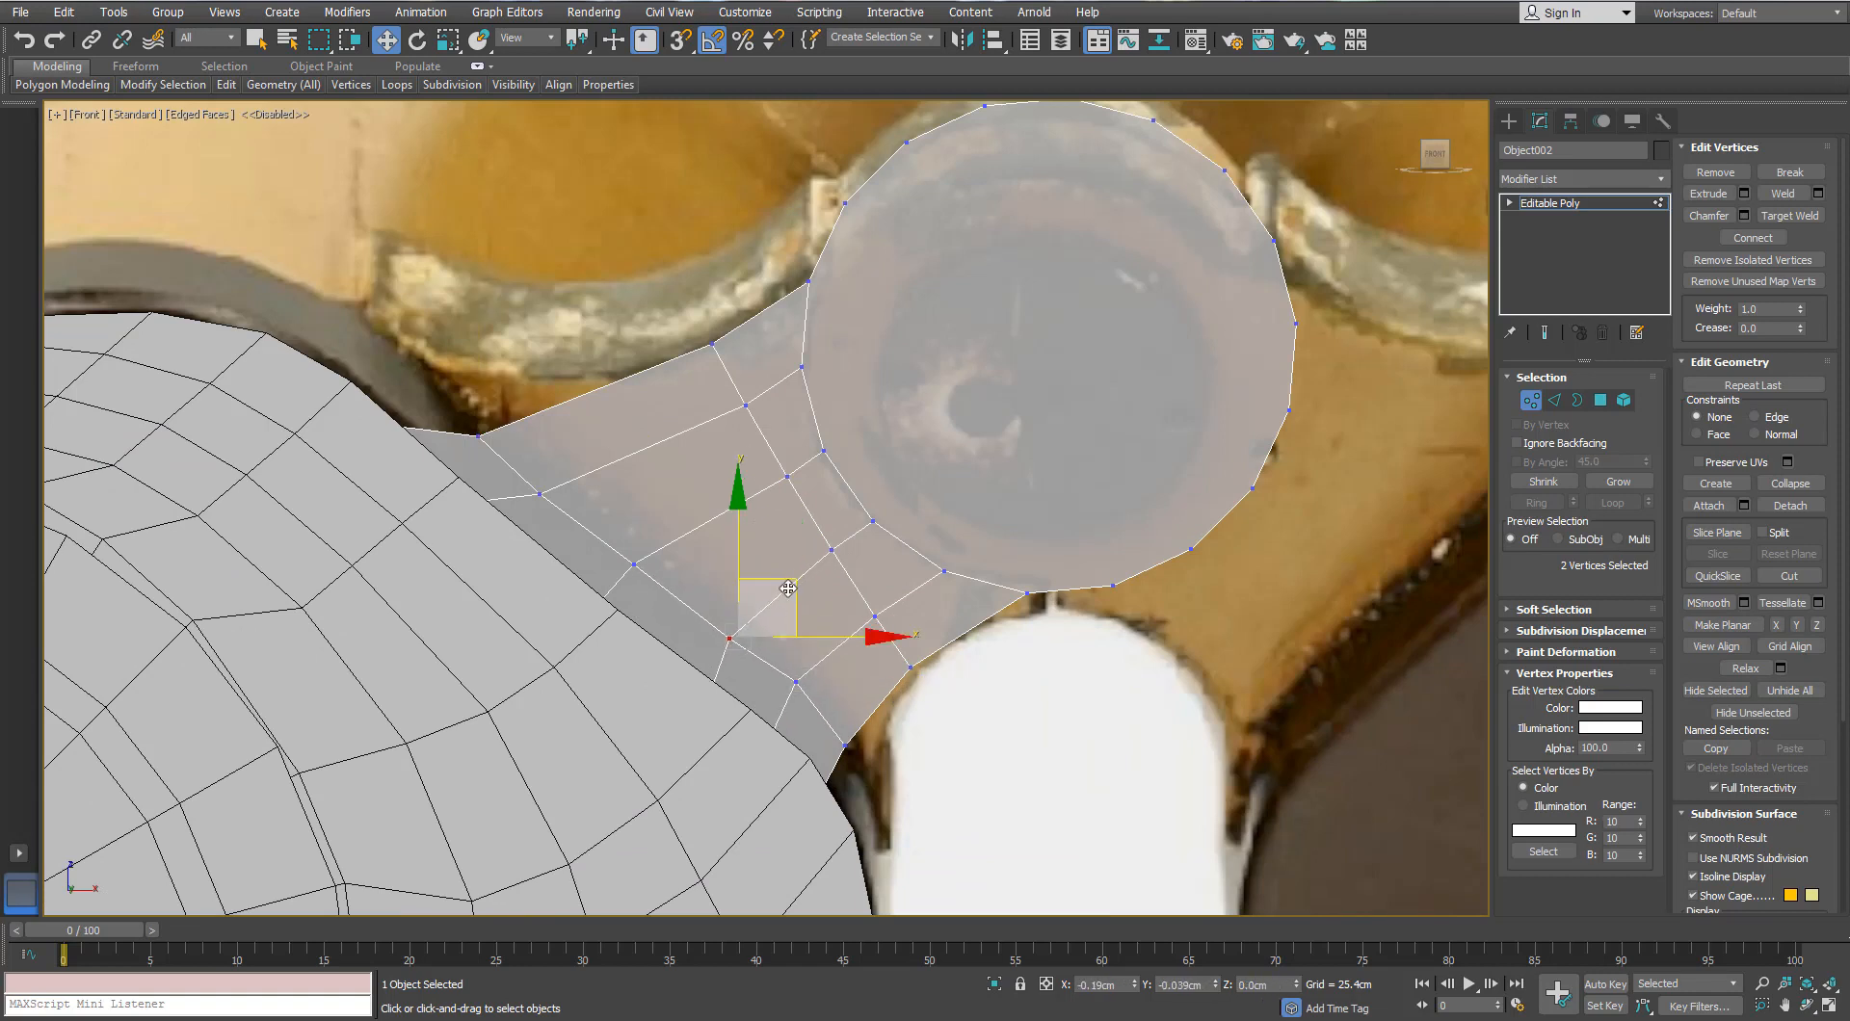
Step: Select the neck vertex pair nearest the disc for rotating
left_click(928, 672)
left_click_drag(867, 668, 865, 678)
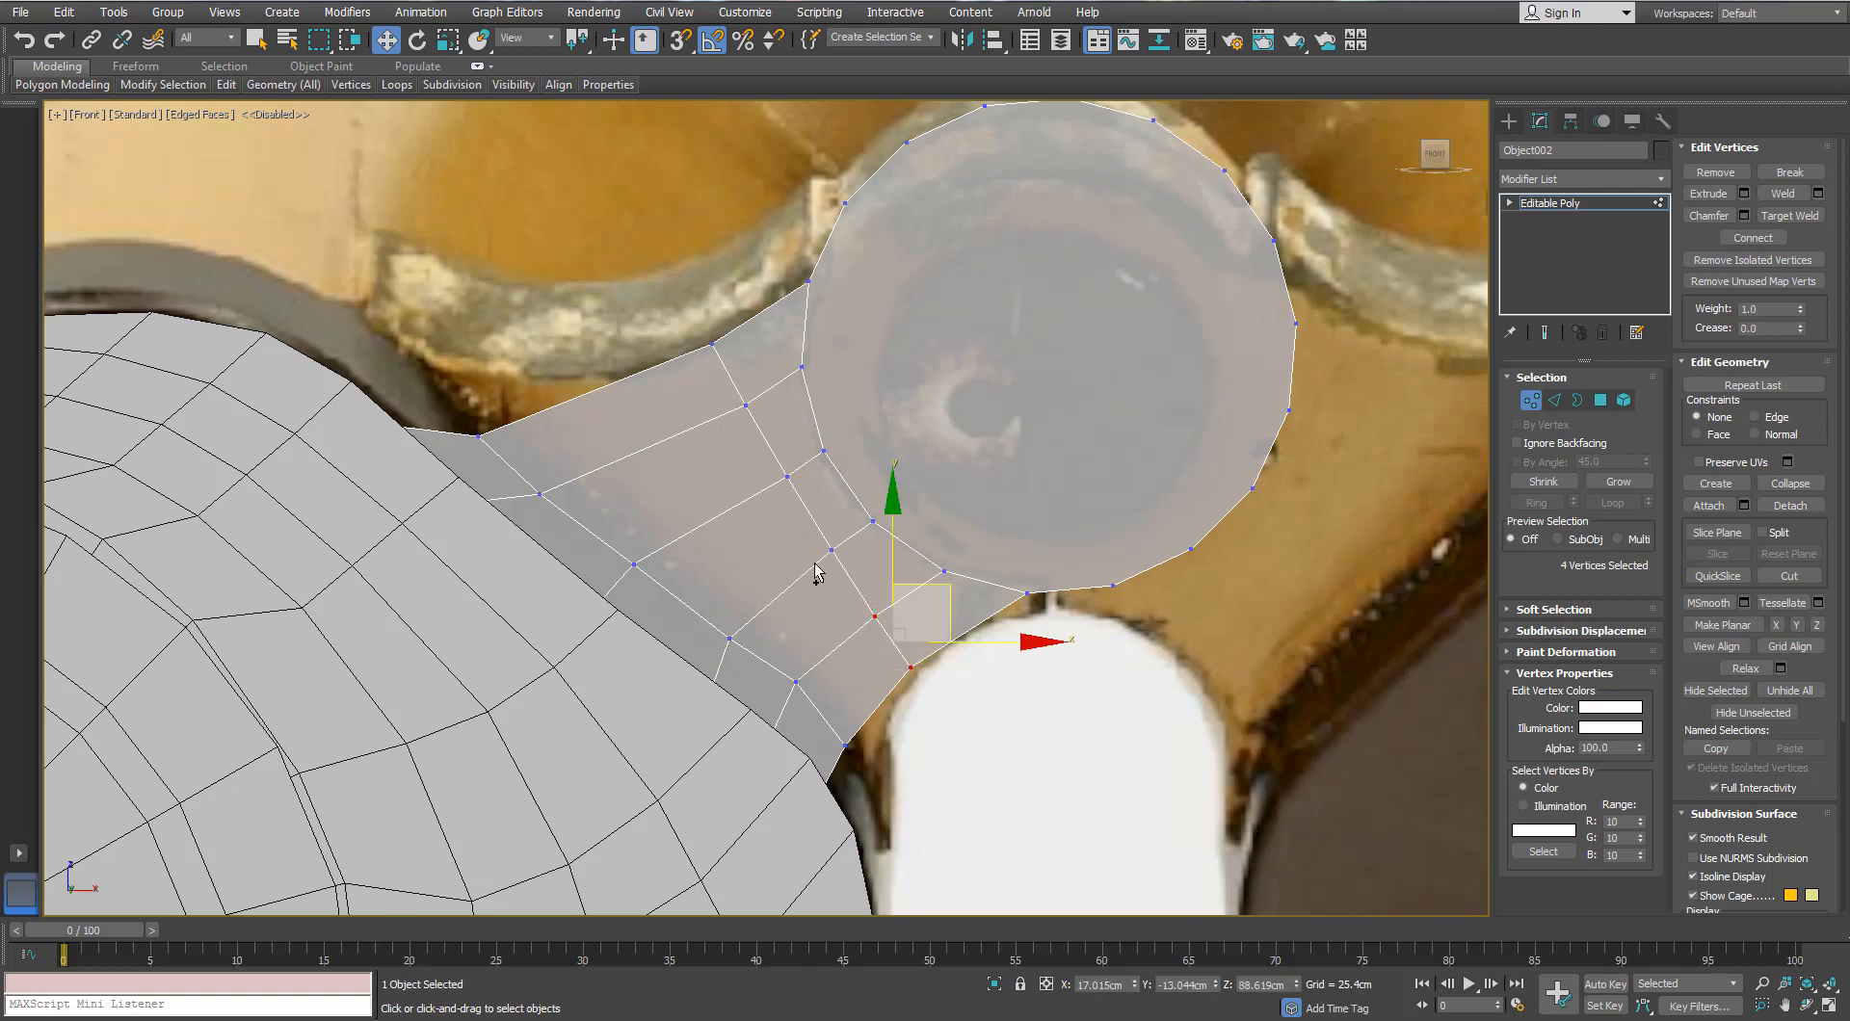
left_click_drag(852, 533, 817, 571, "ctrl")
left_click_drag(806, 459, 774, 493, "ctrl")
left_click_drag(763, 389, 733, 418, "ctrl")
left_click_drag(729, 326, 696, 361)
key("e")
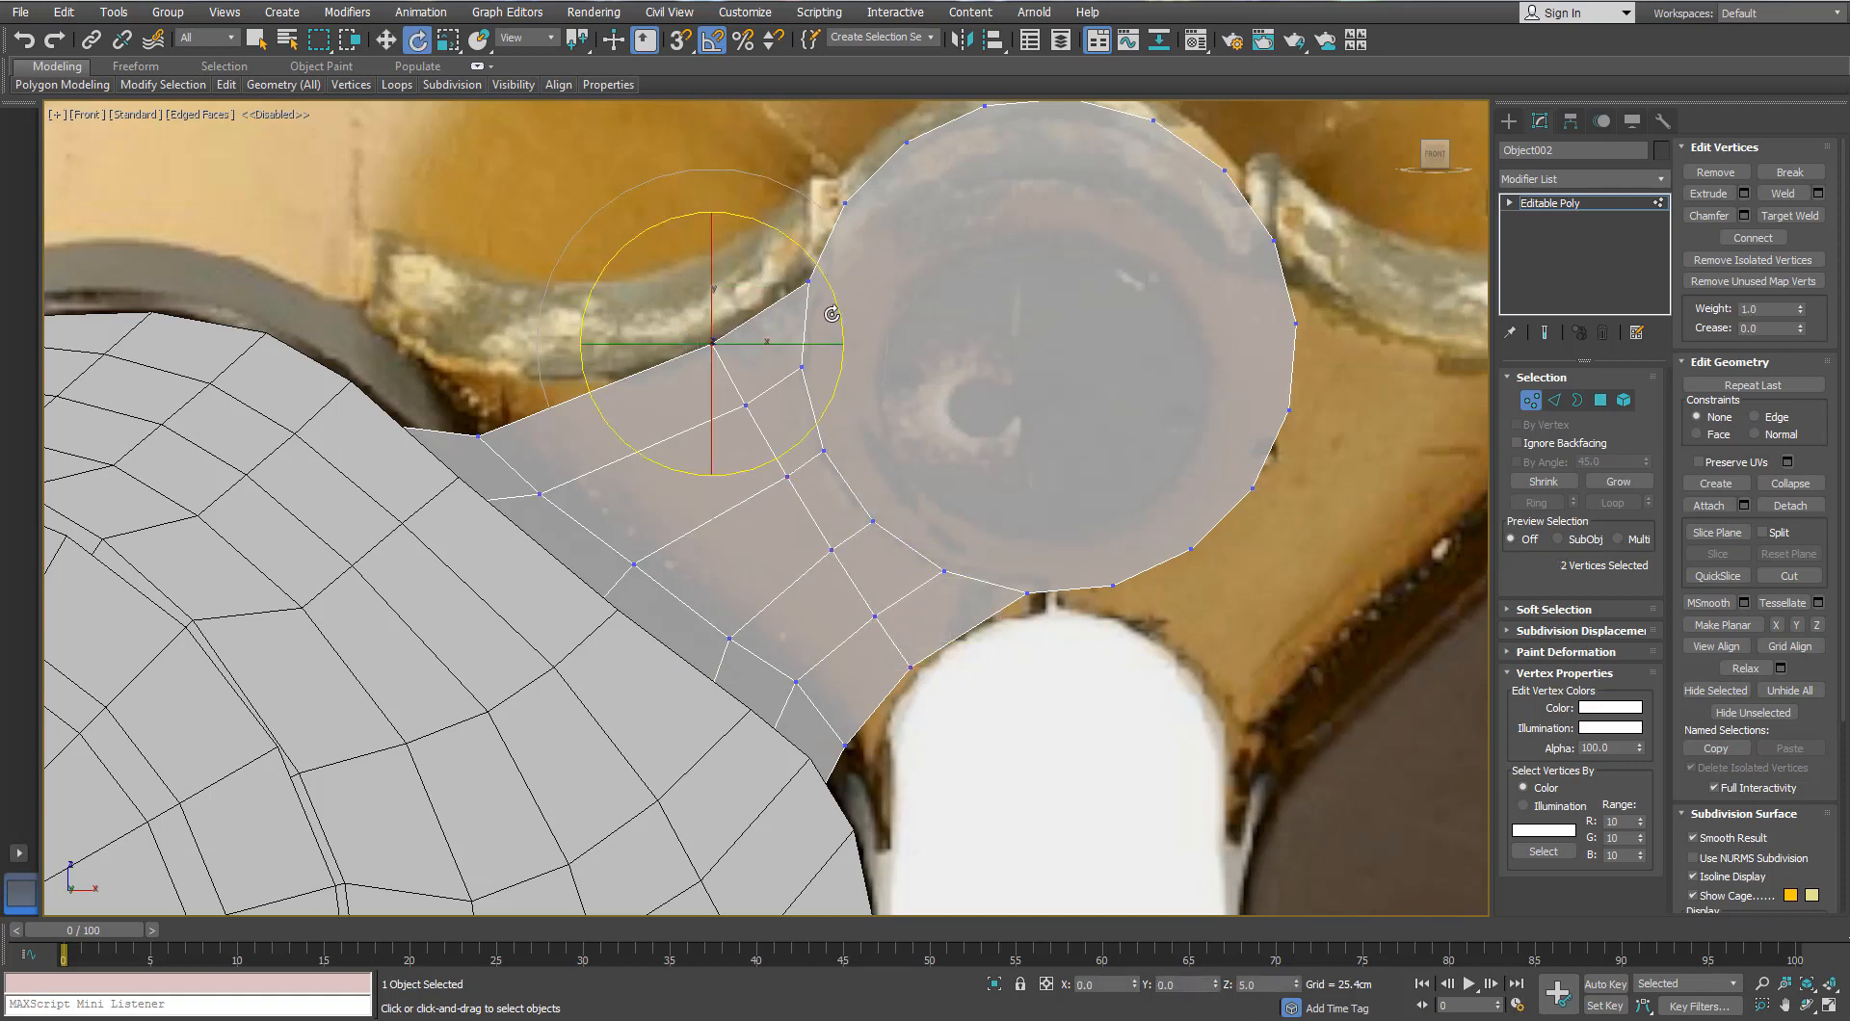
key("w")
Step: Select vertices down the neck's edge loop to rotate them into a smooth curve
mouse_move(948, 681)
left_mouse_down()
mouse_move(865, 603)
mouse_move(768, 450)
left_mouse_up()
left_click_drag(761, 437, 704, 307)
key("e")
left_click_drag(814, 540, 768, 459, "ctrl")
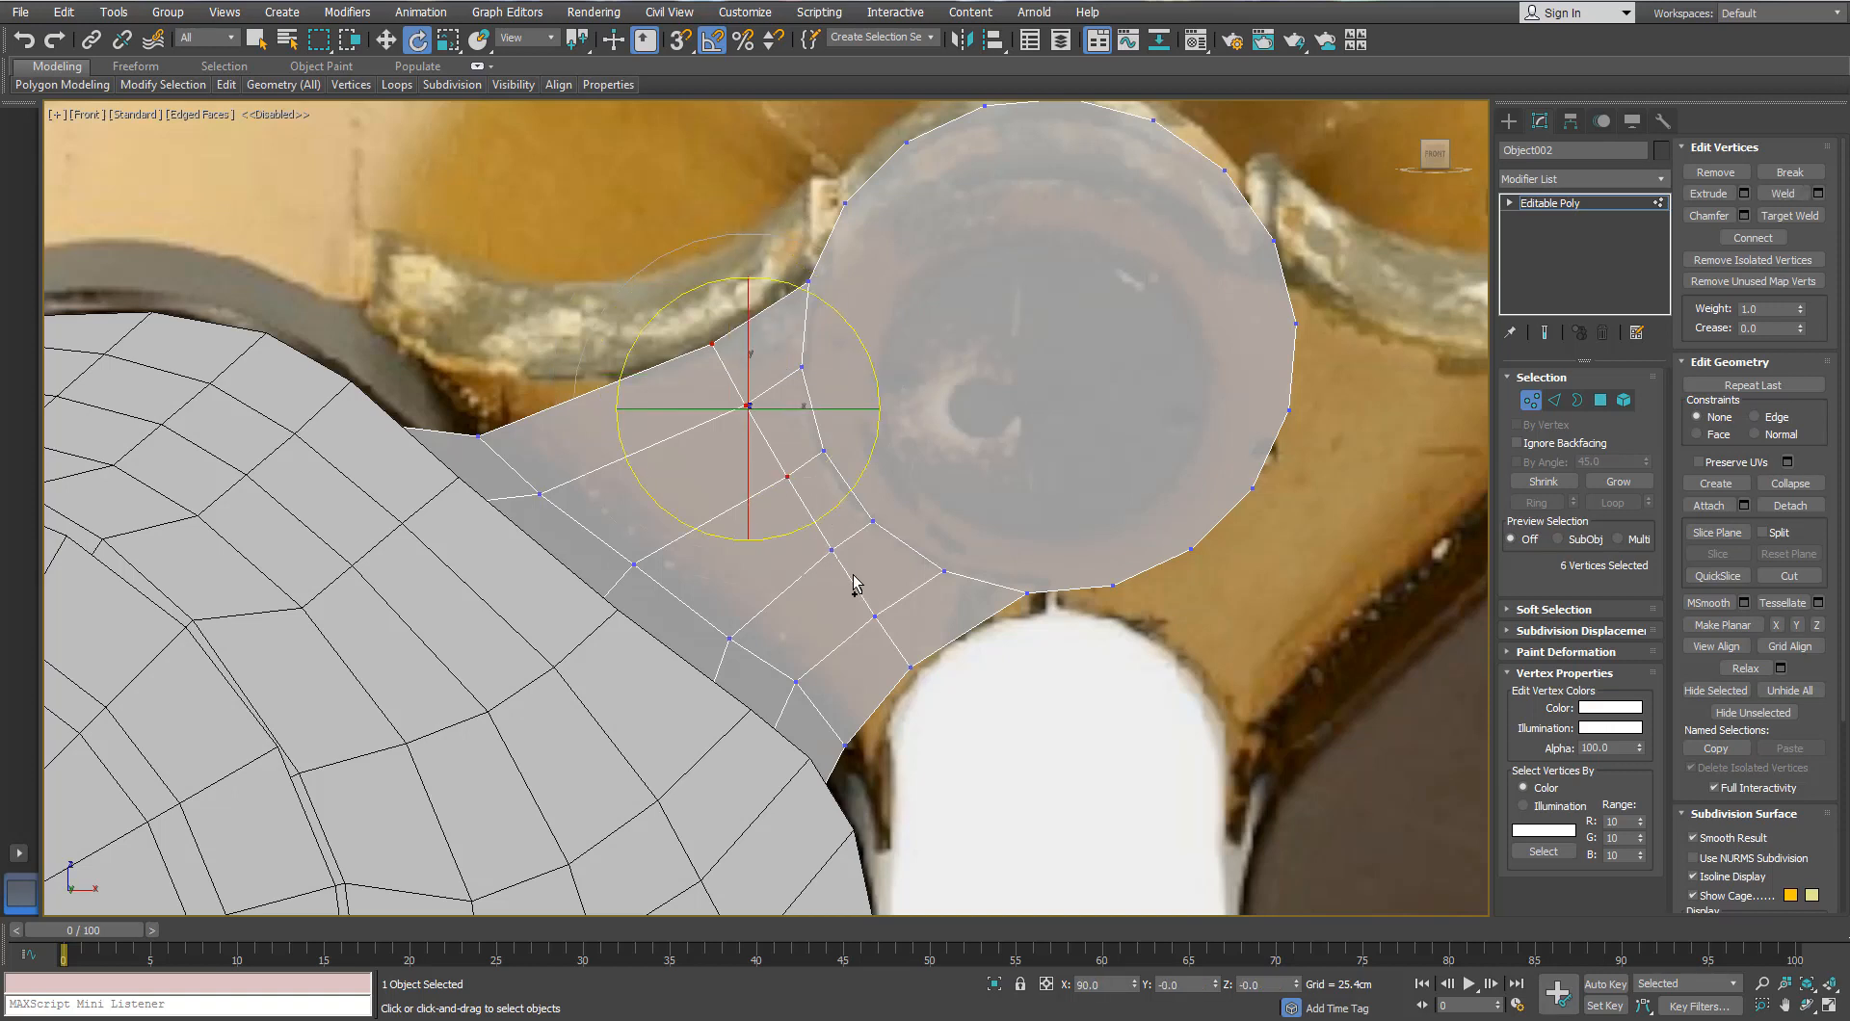
left_click_drag(855, 581, 813, 526, "ctrl")
left_click_drag(898, 641, 855, 594, "ctrl")
left_click_drag(925, 677, 887, 624, "ctrl")
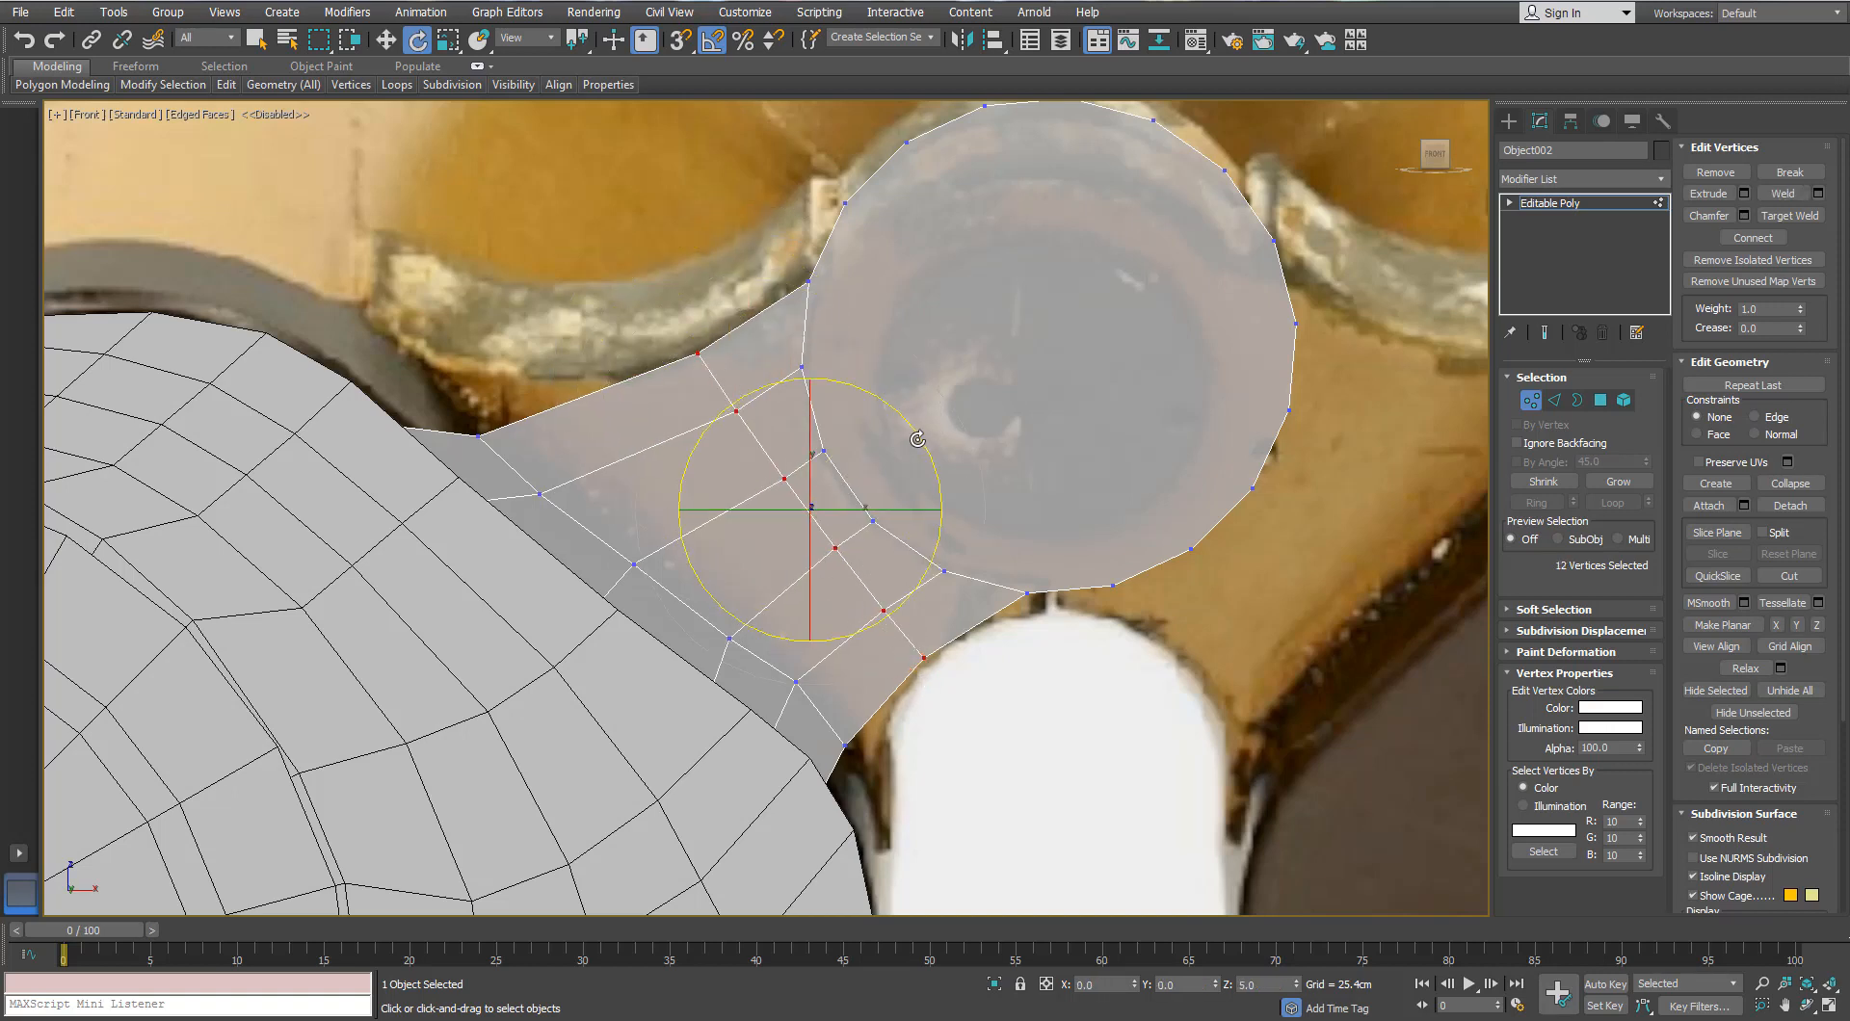
left_click(1552, 408)
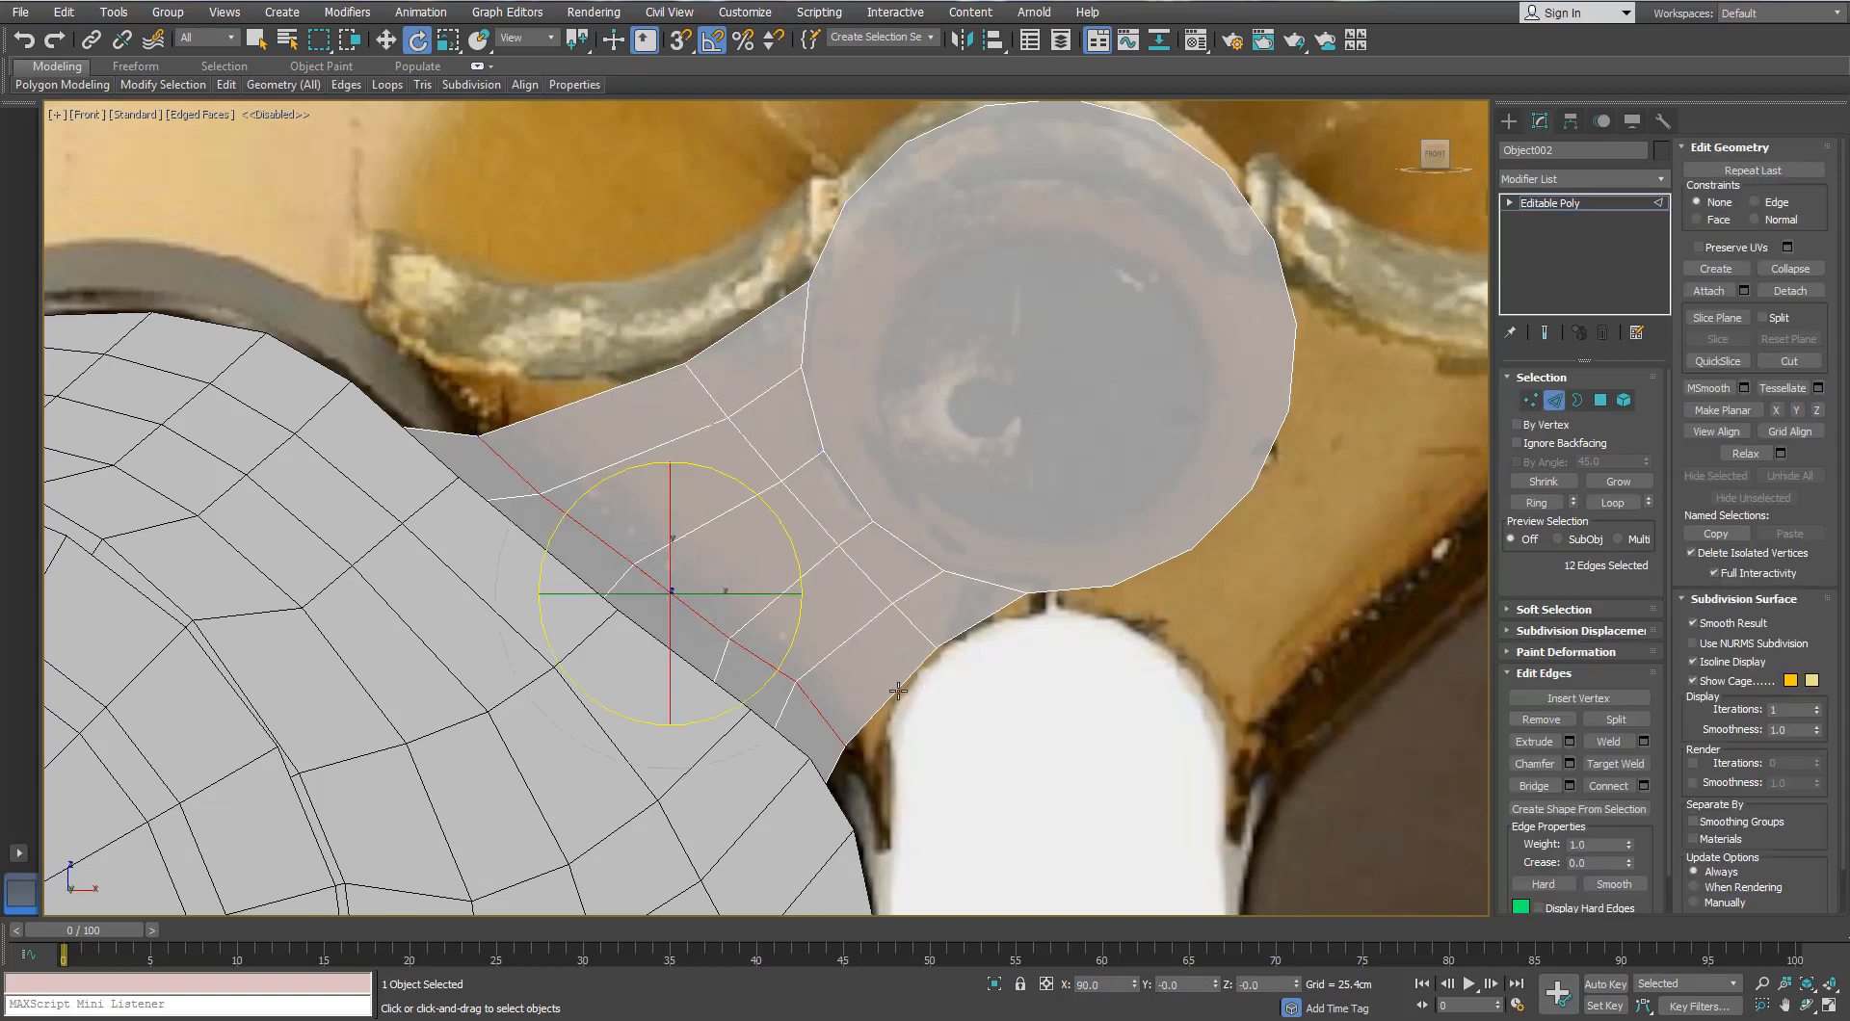
Step: Connect a new edge loop across the bridge and chamfer it into two parallel edges
left_click(1640, 785)
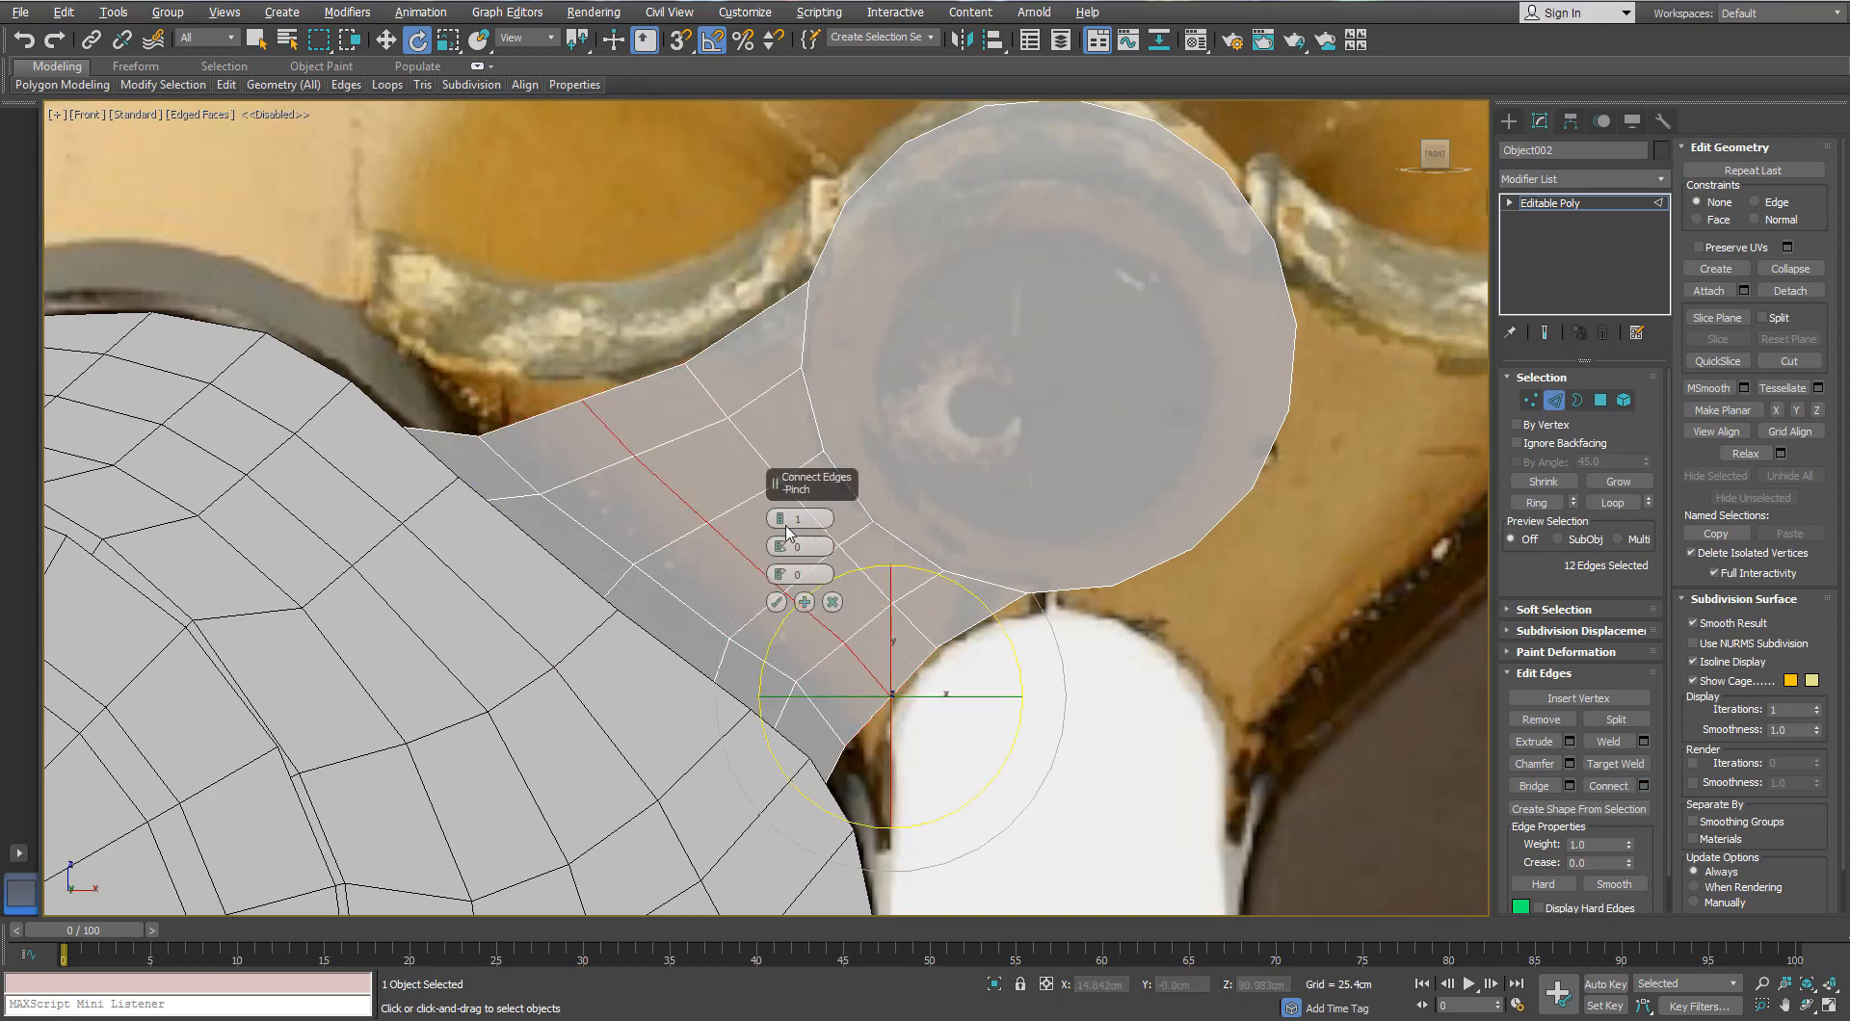
key("r")
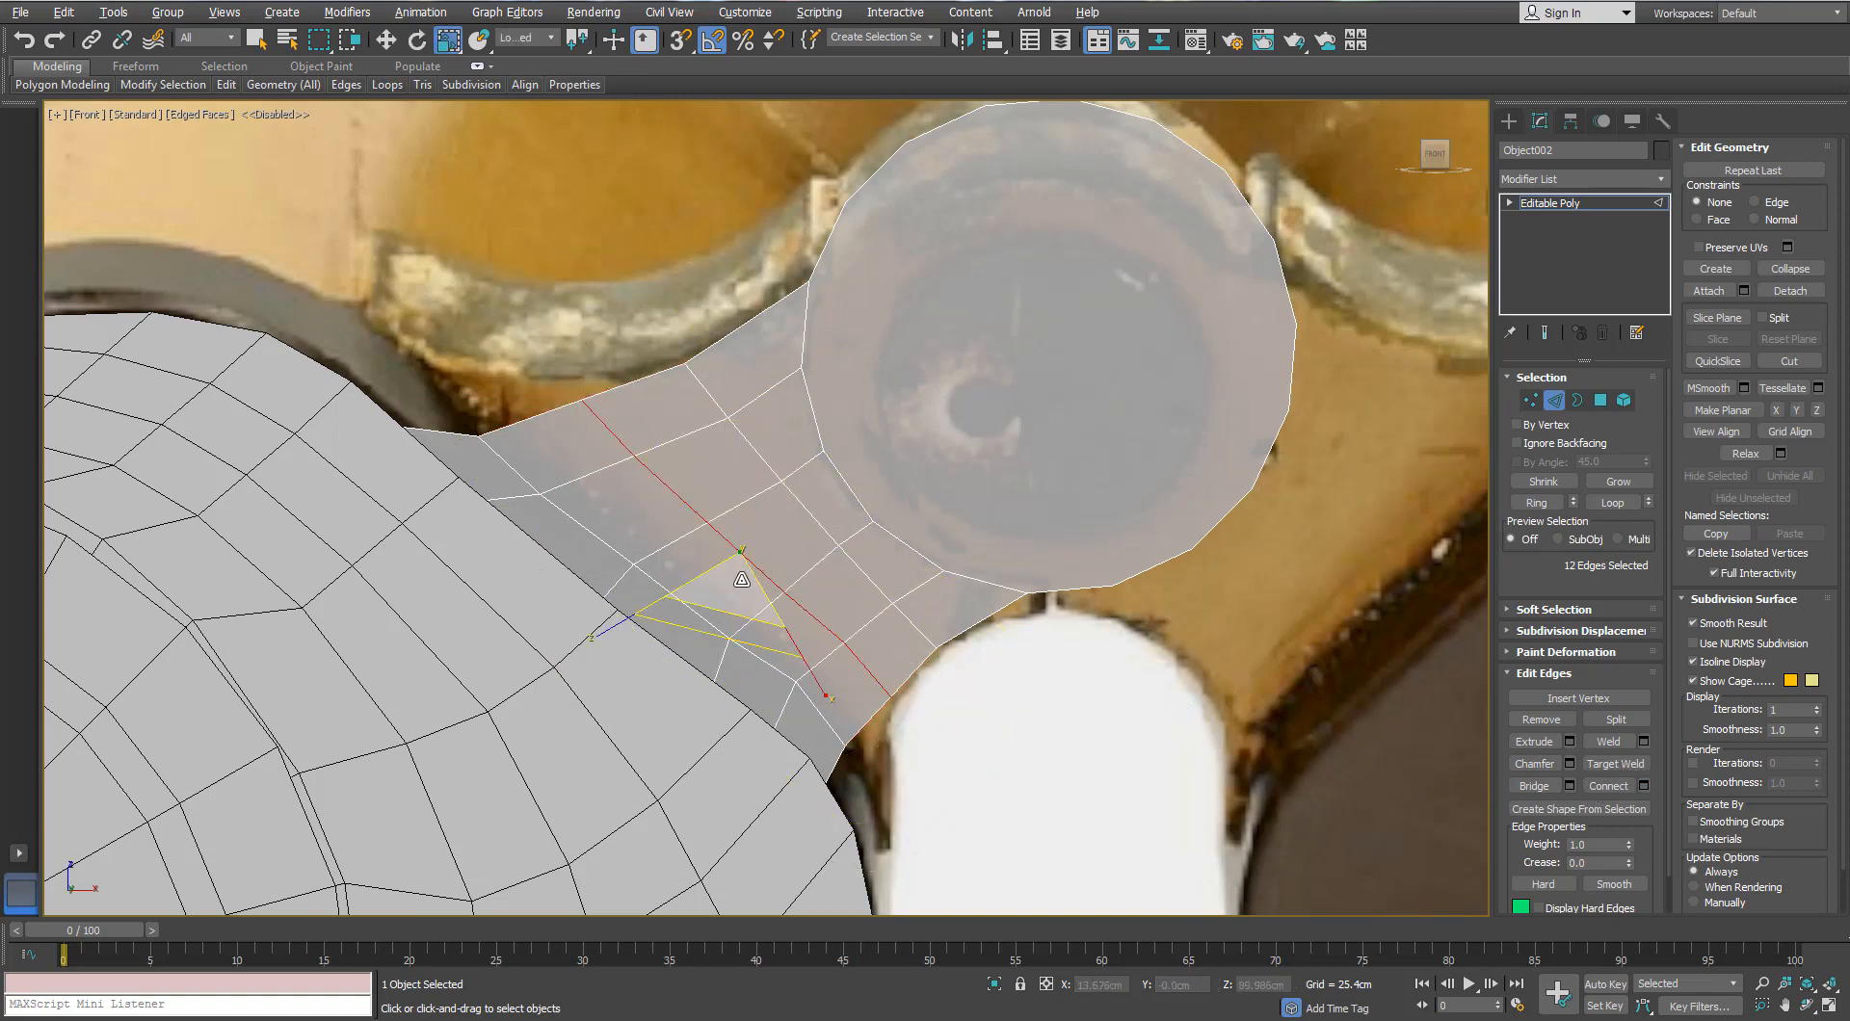
left_click(1645, 786)
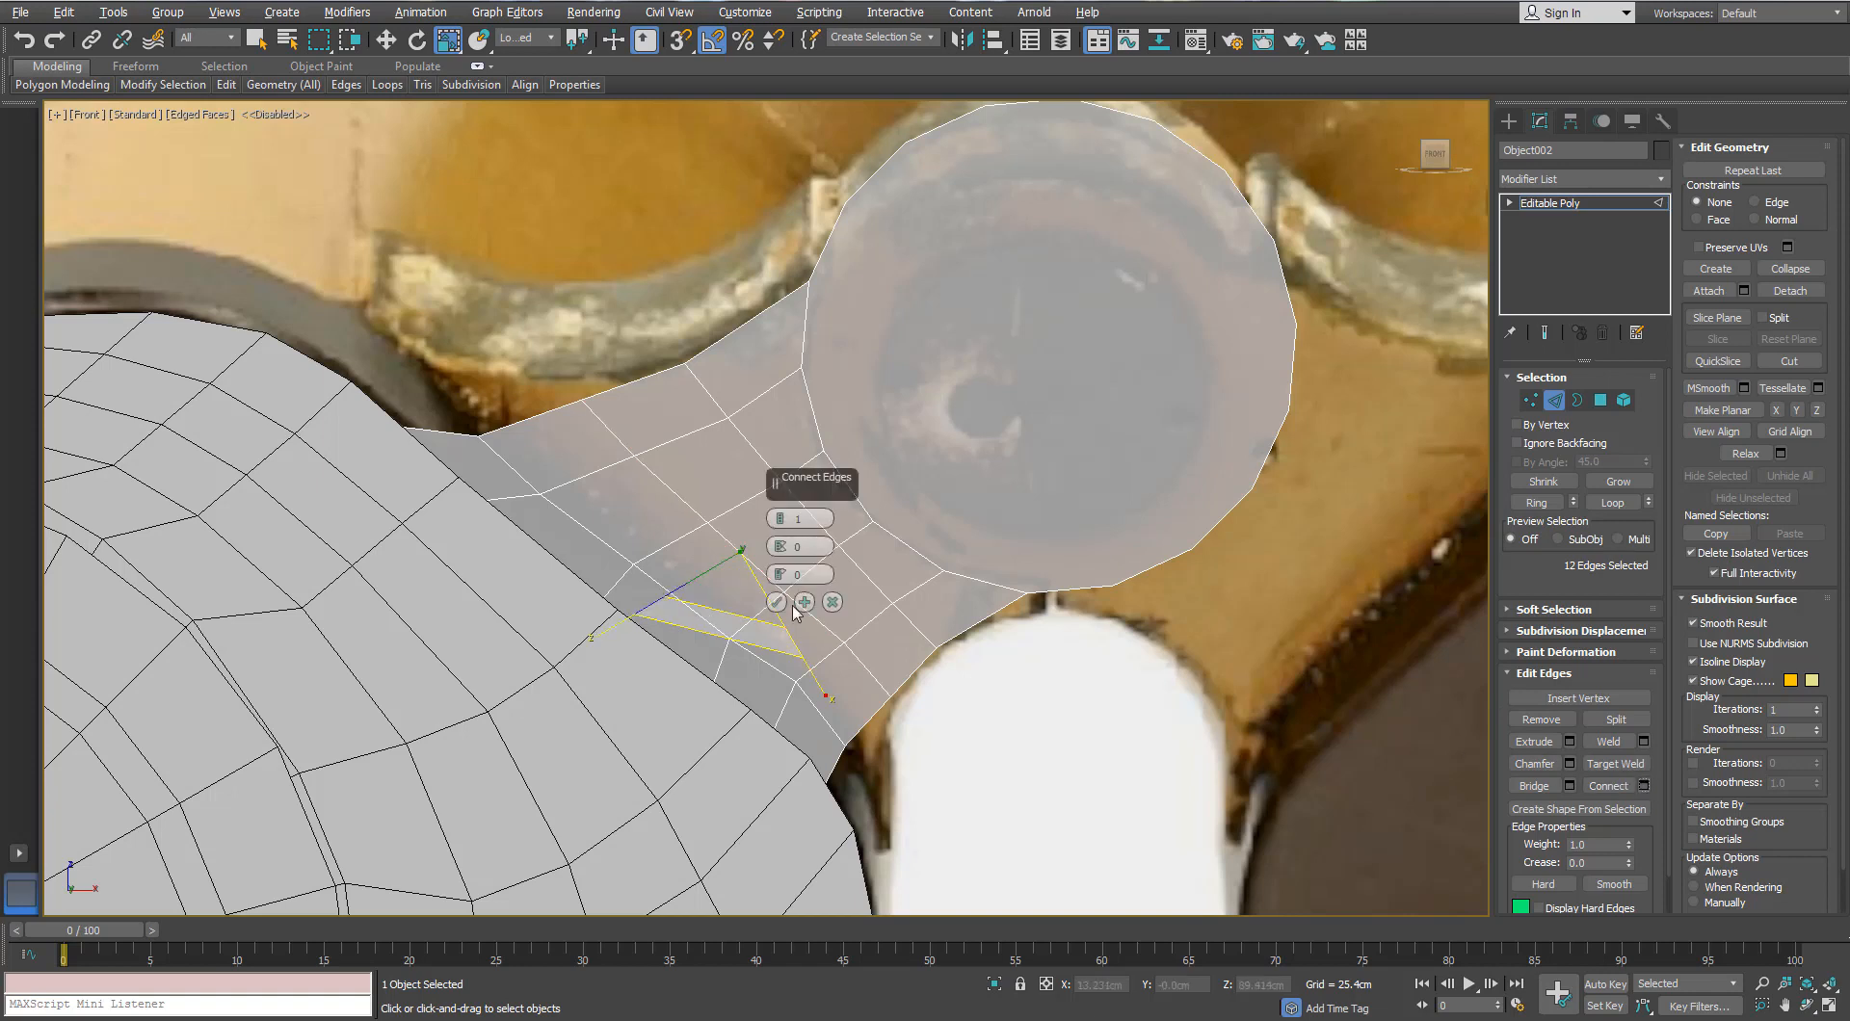
key("Escape")
key("w")
left_click(1568, 763)
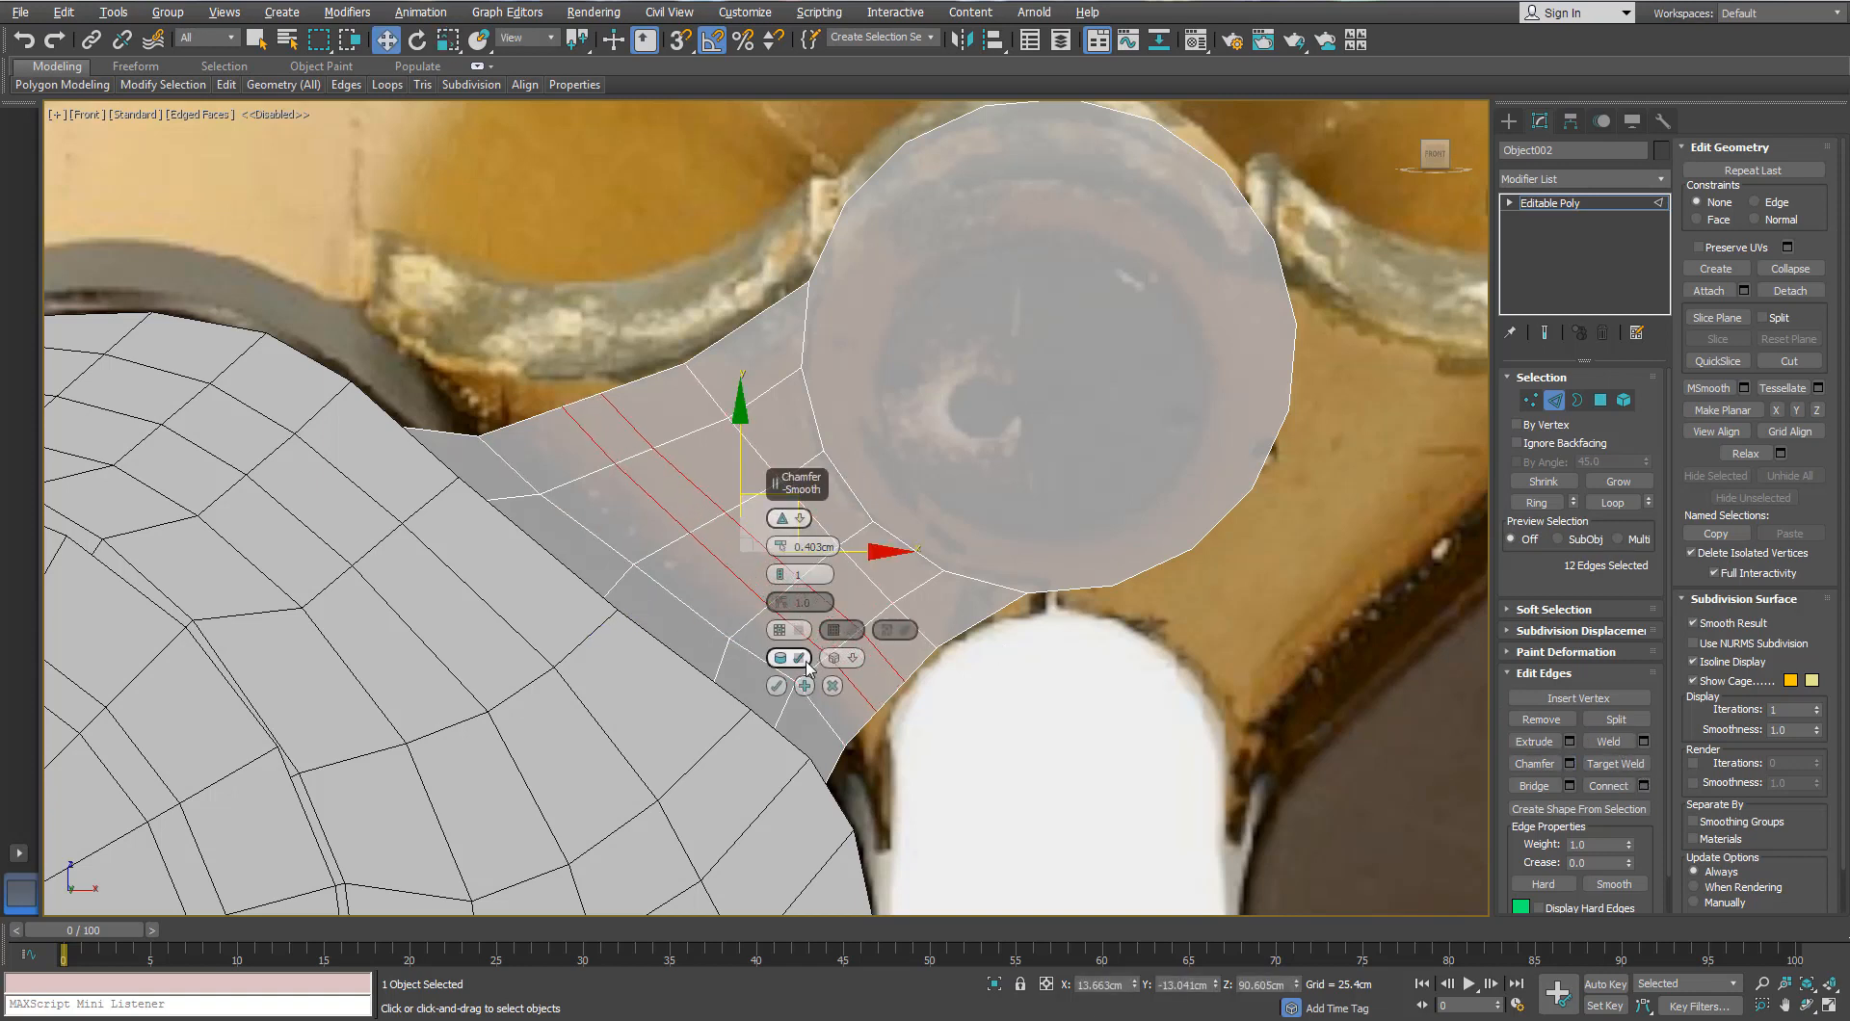
left_click(775, 685)
Step: Select the bridge's neck vertices and move them up to follow the reference hinge outline
key("1")
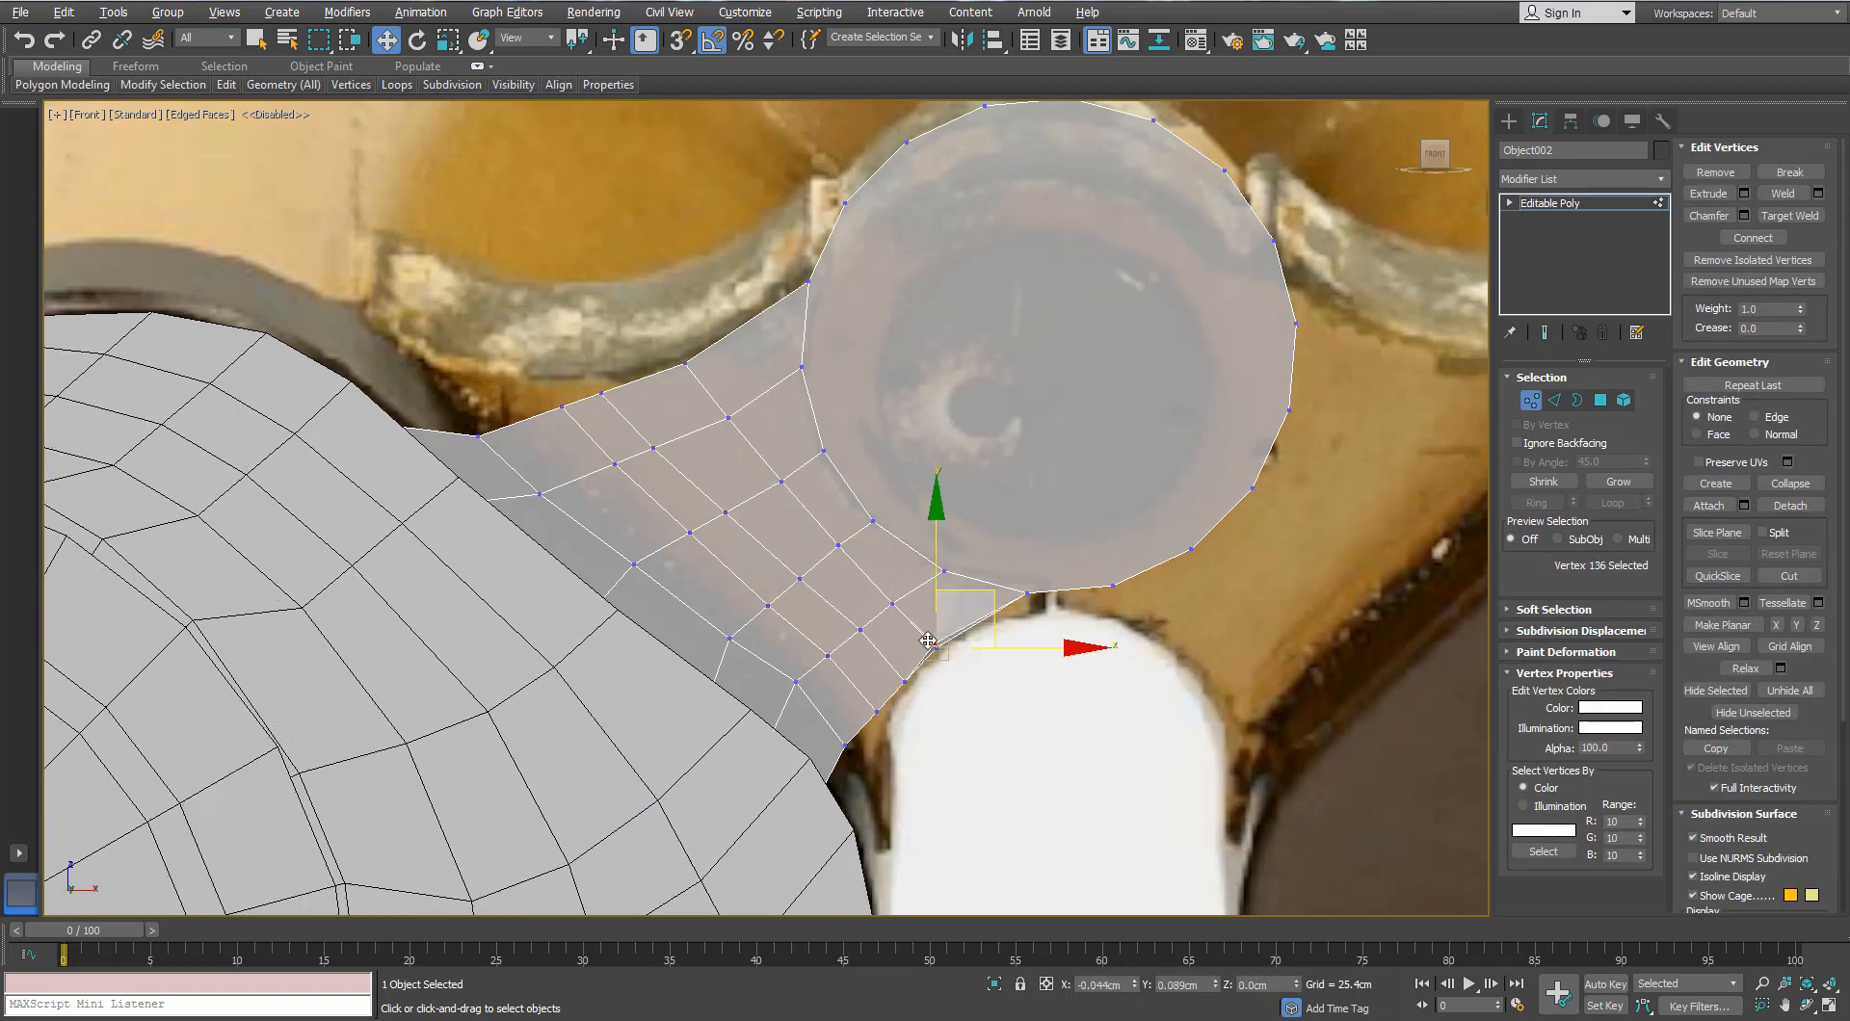
left_click_drag(862, 665, 947, 766)
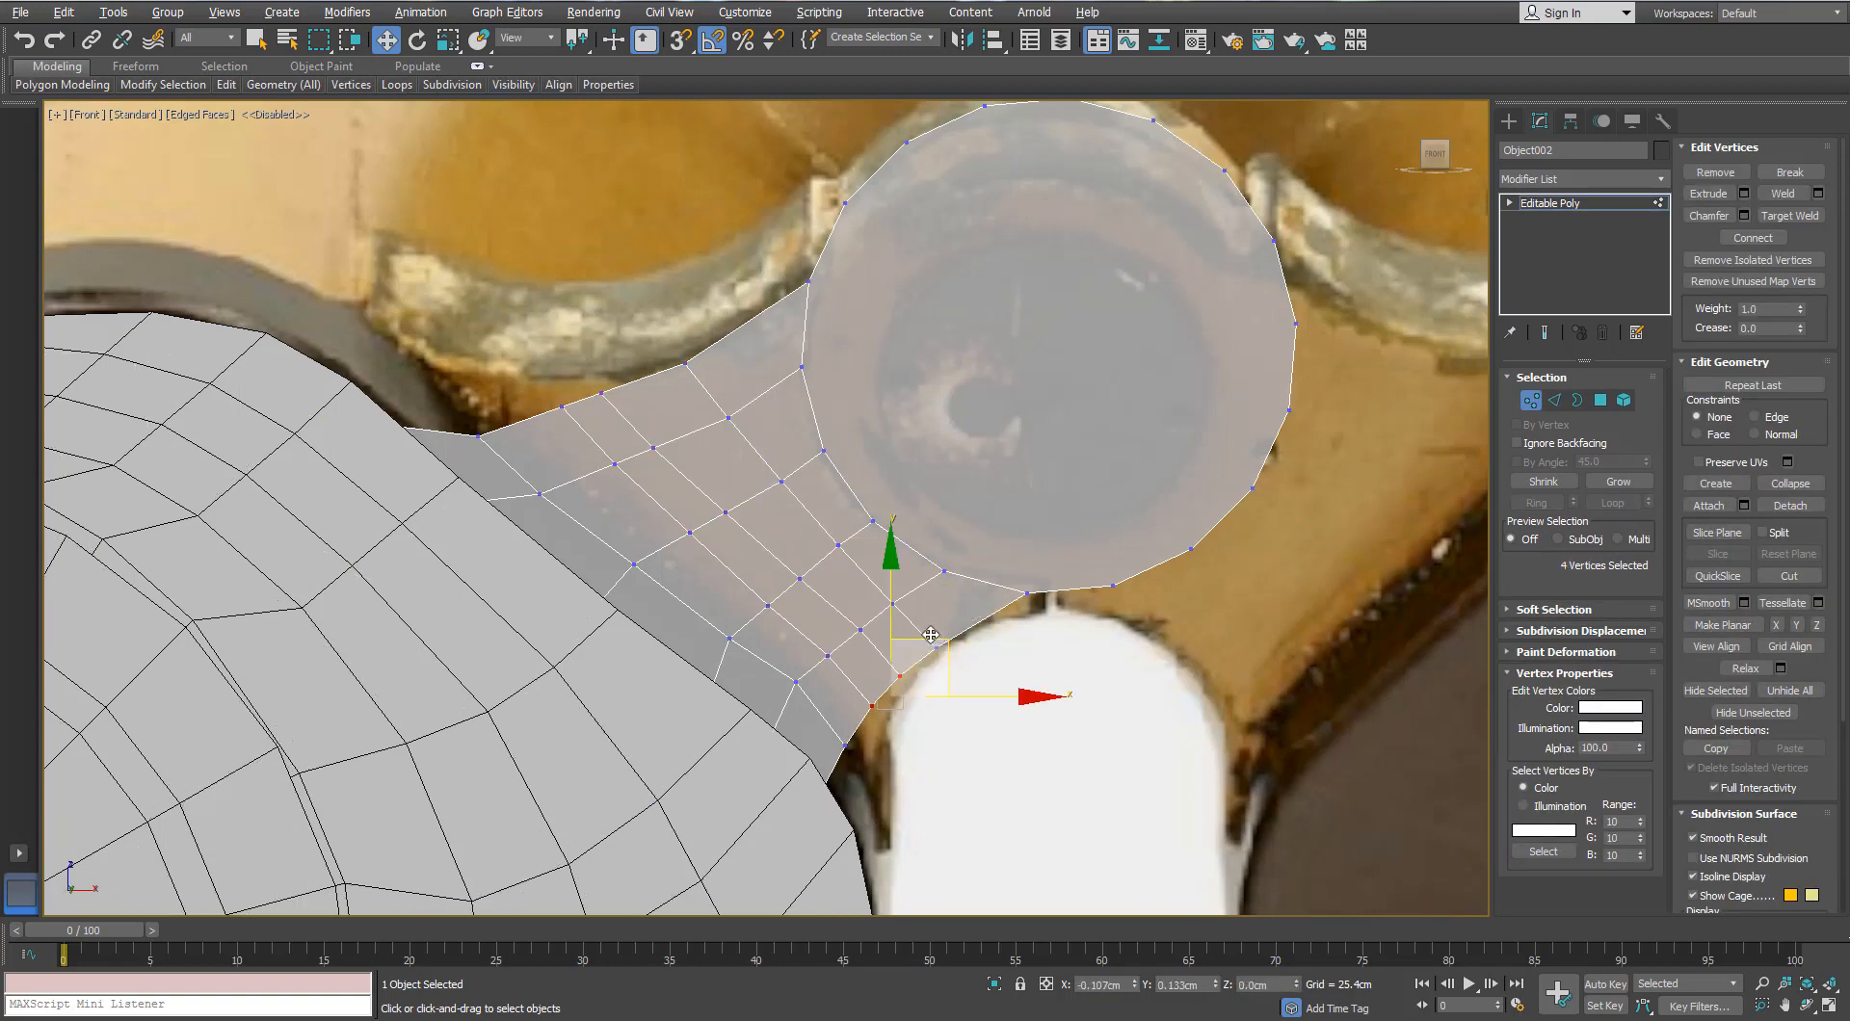
left_click_drag(562, 430, 563, 428)
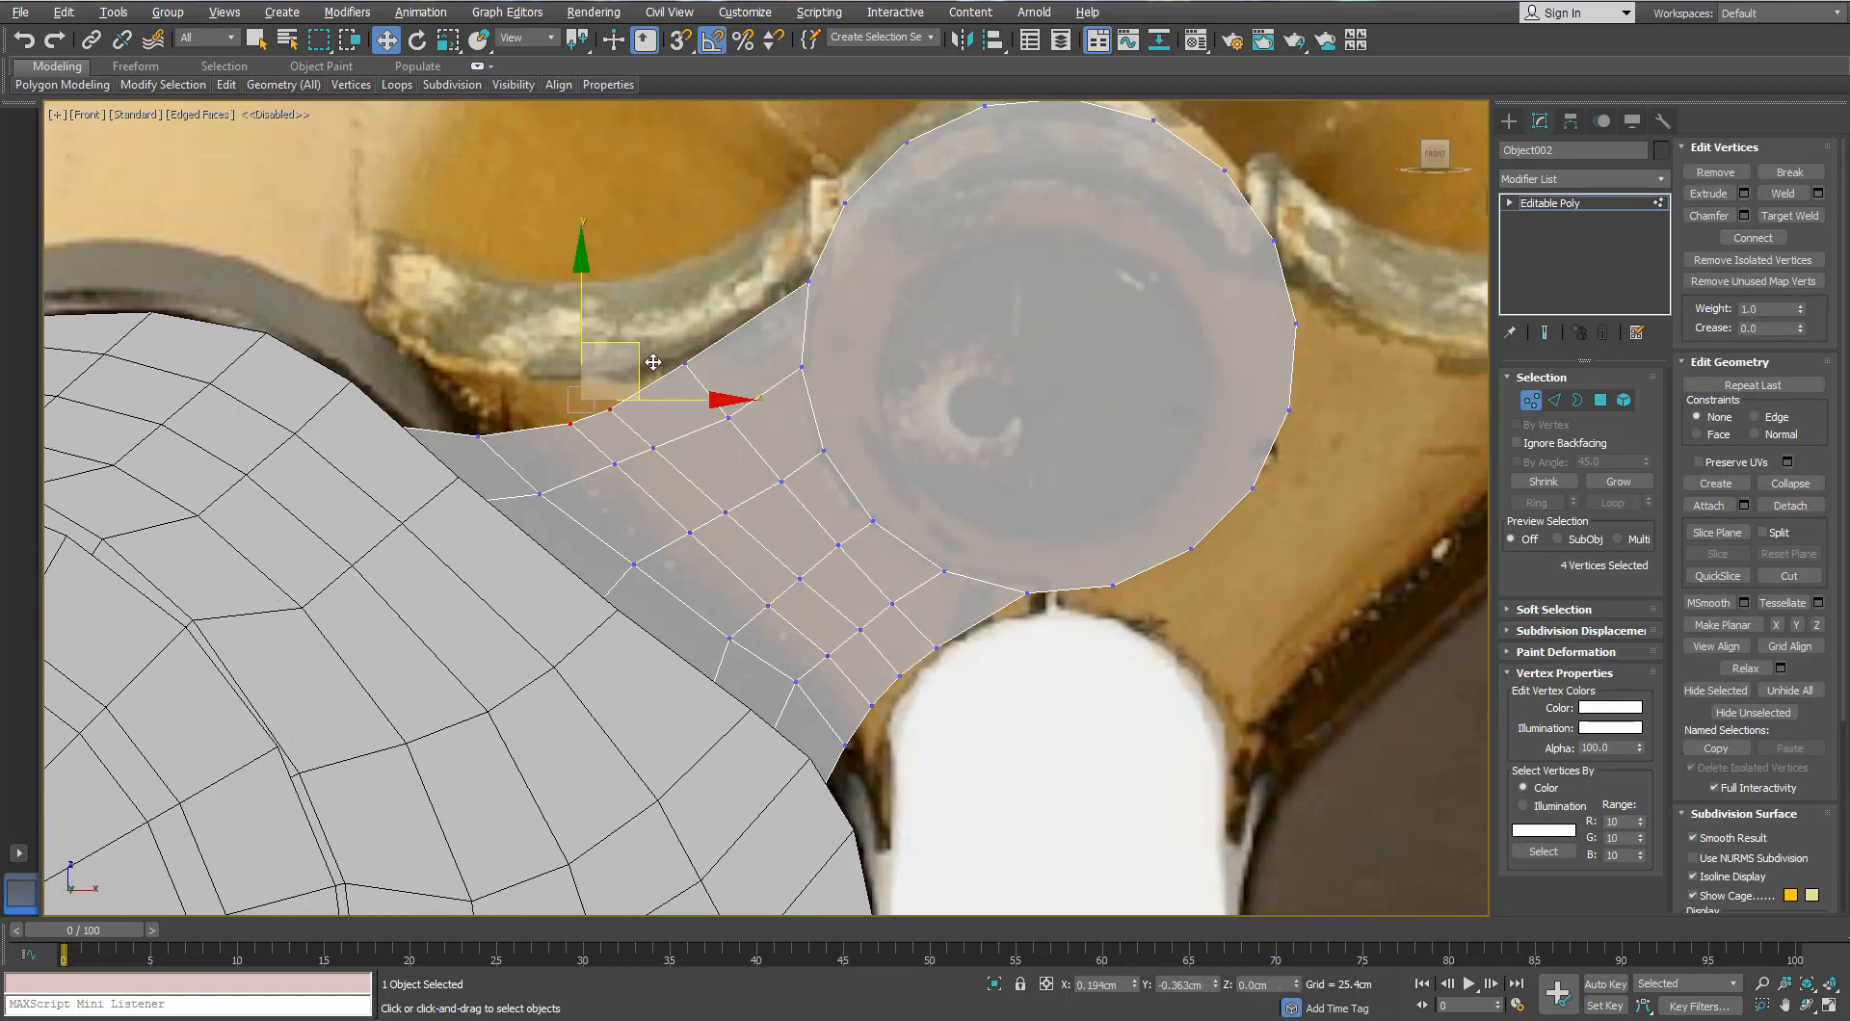
left_click_drag(686, 367, 684, 370)
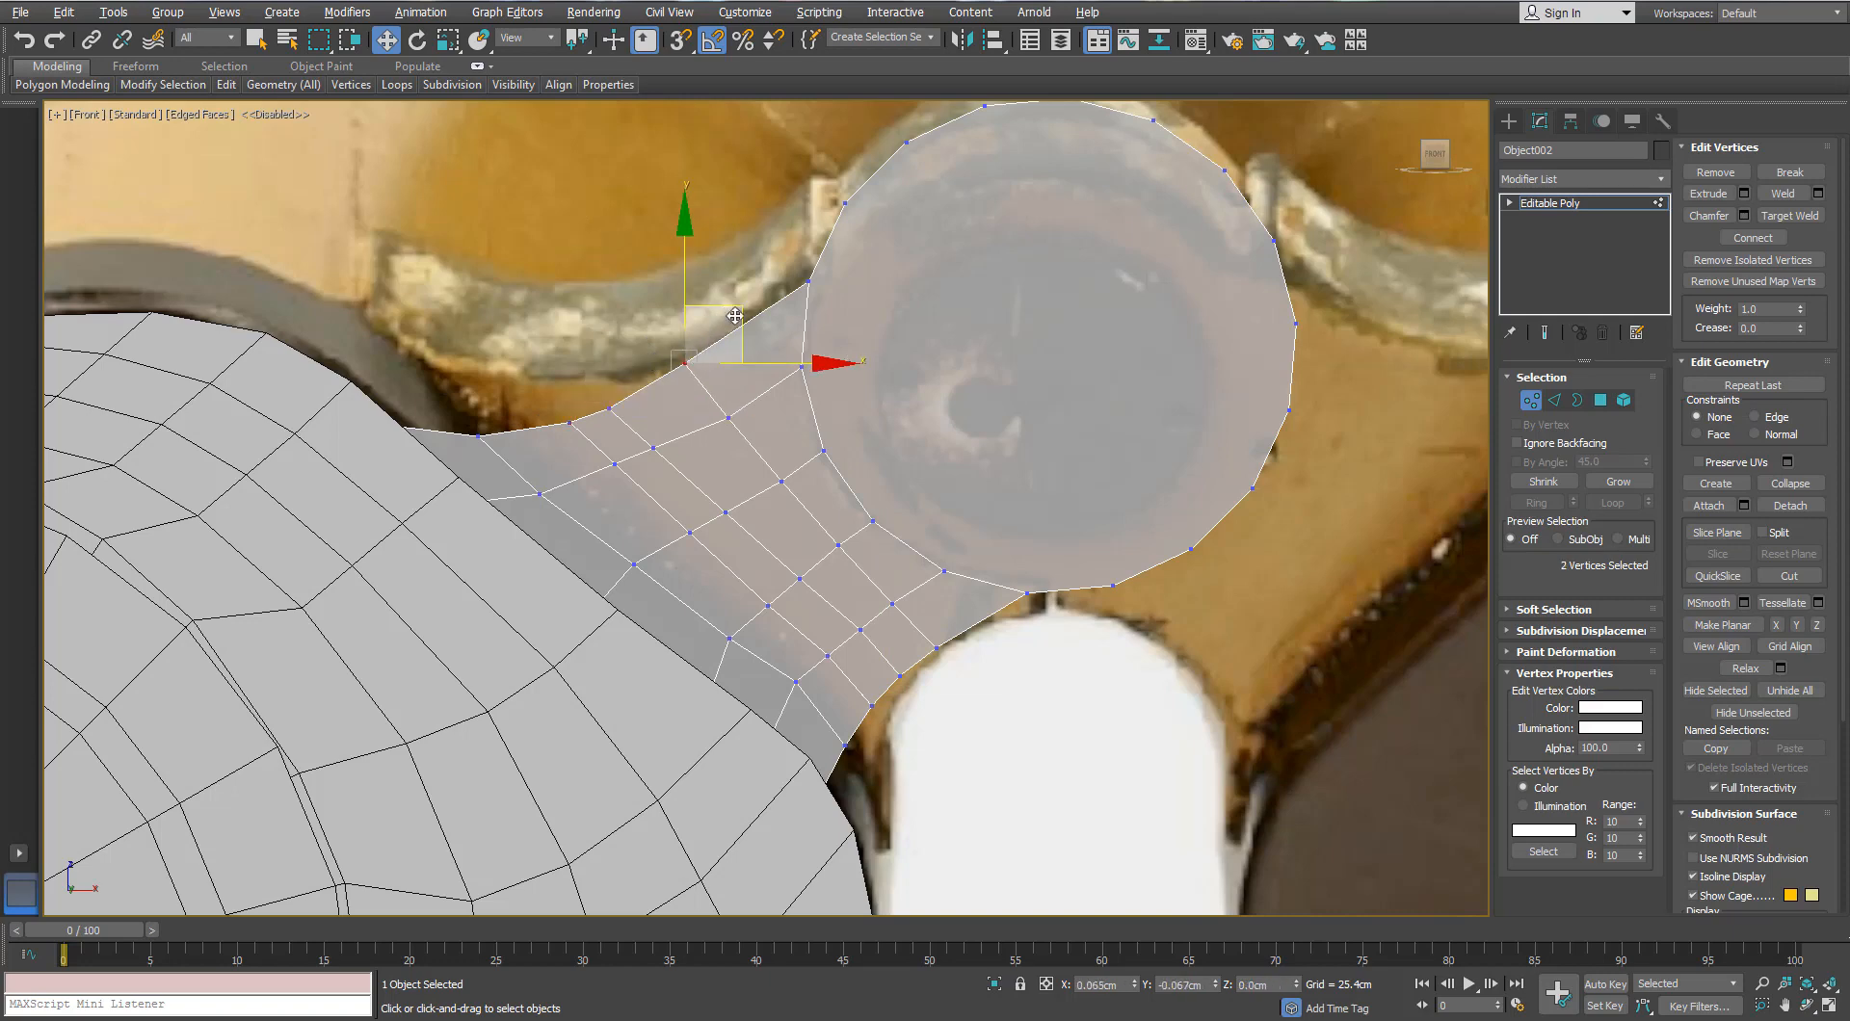
left_click(612, 407)
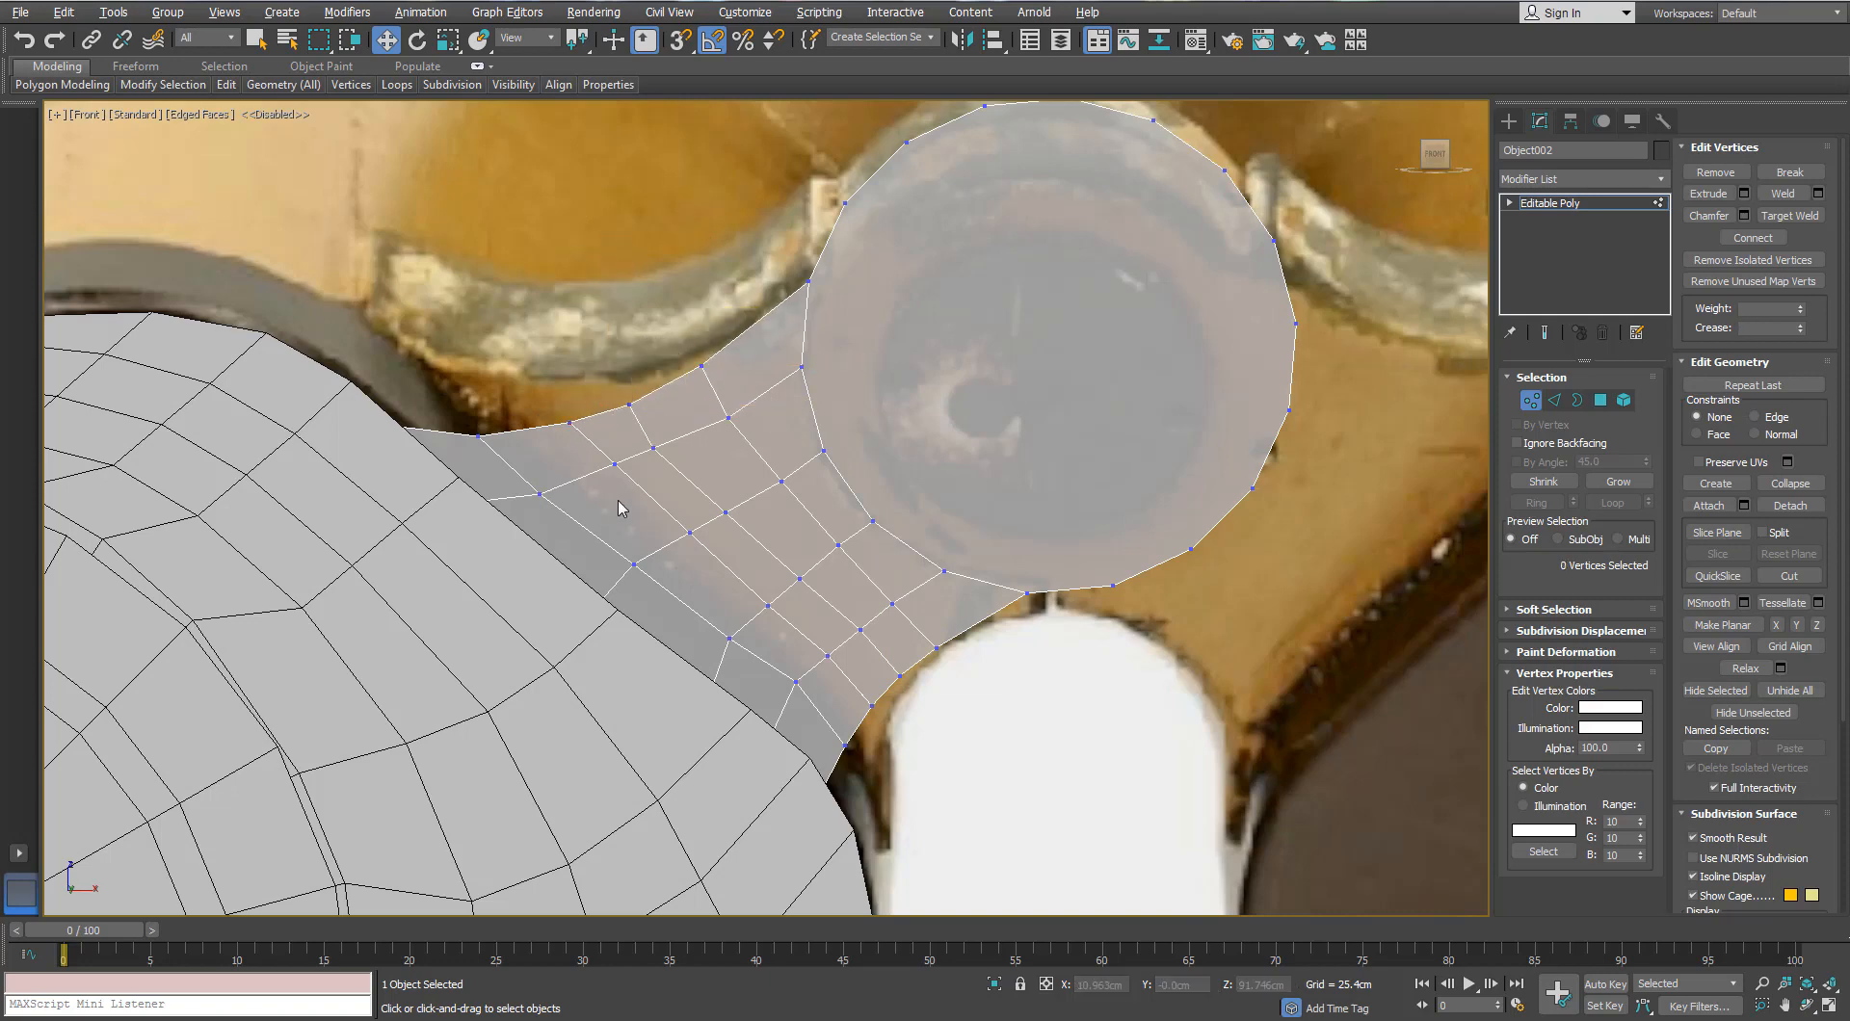
scroll(621, 508, "down", 10)
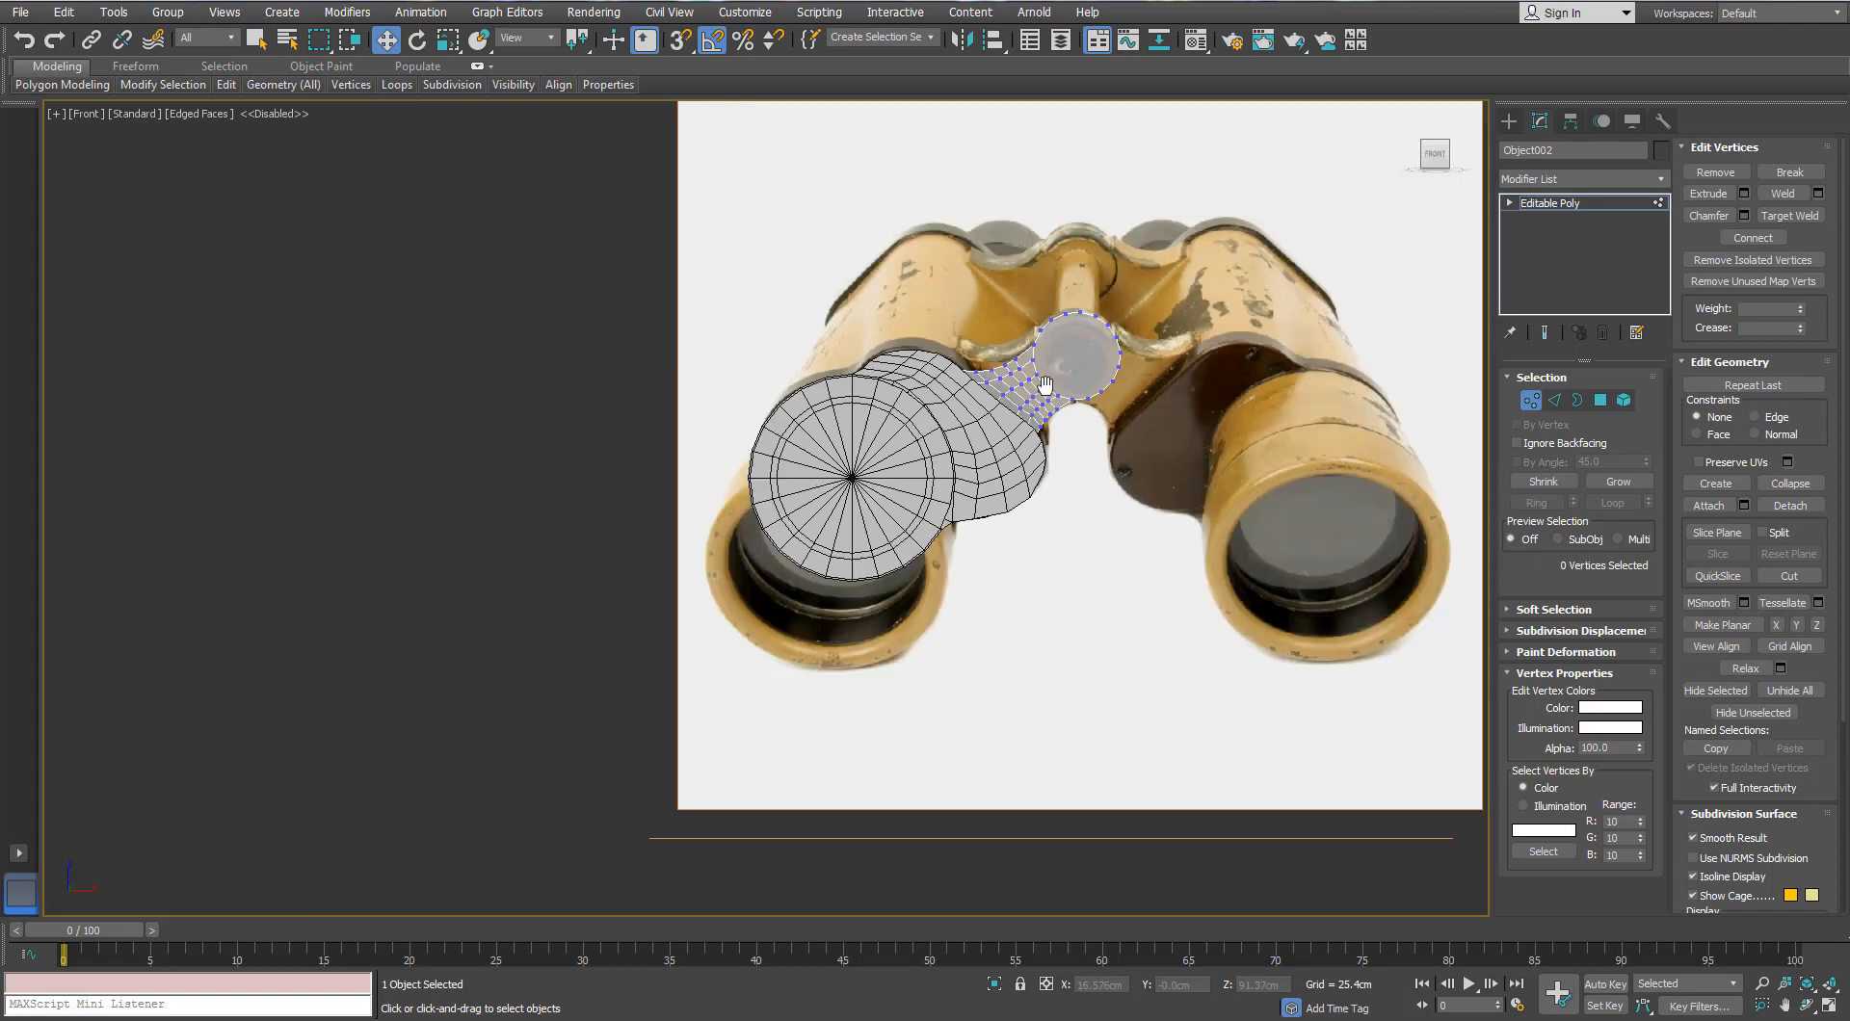
Step: Switch to Perspective, leave vertex editing and orbit in toward the bridge neck
key("p")
middle_click_drag(1046, 385, 819, 375, "alt")
left_click(1530, 401)
scroll(896, 434, "up", 5)
middle_click_drag(906, 453, 1070, 478)
Step: Ring-select the edges across the bridge neck and connect them into a new loop
key("2")
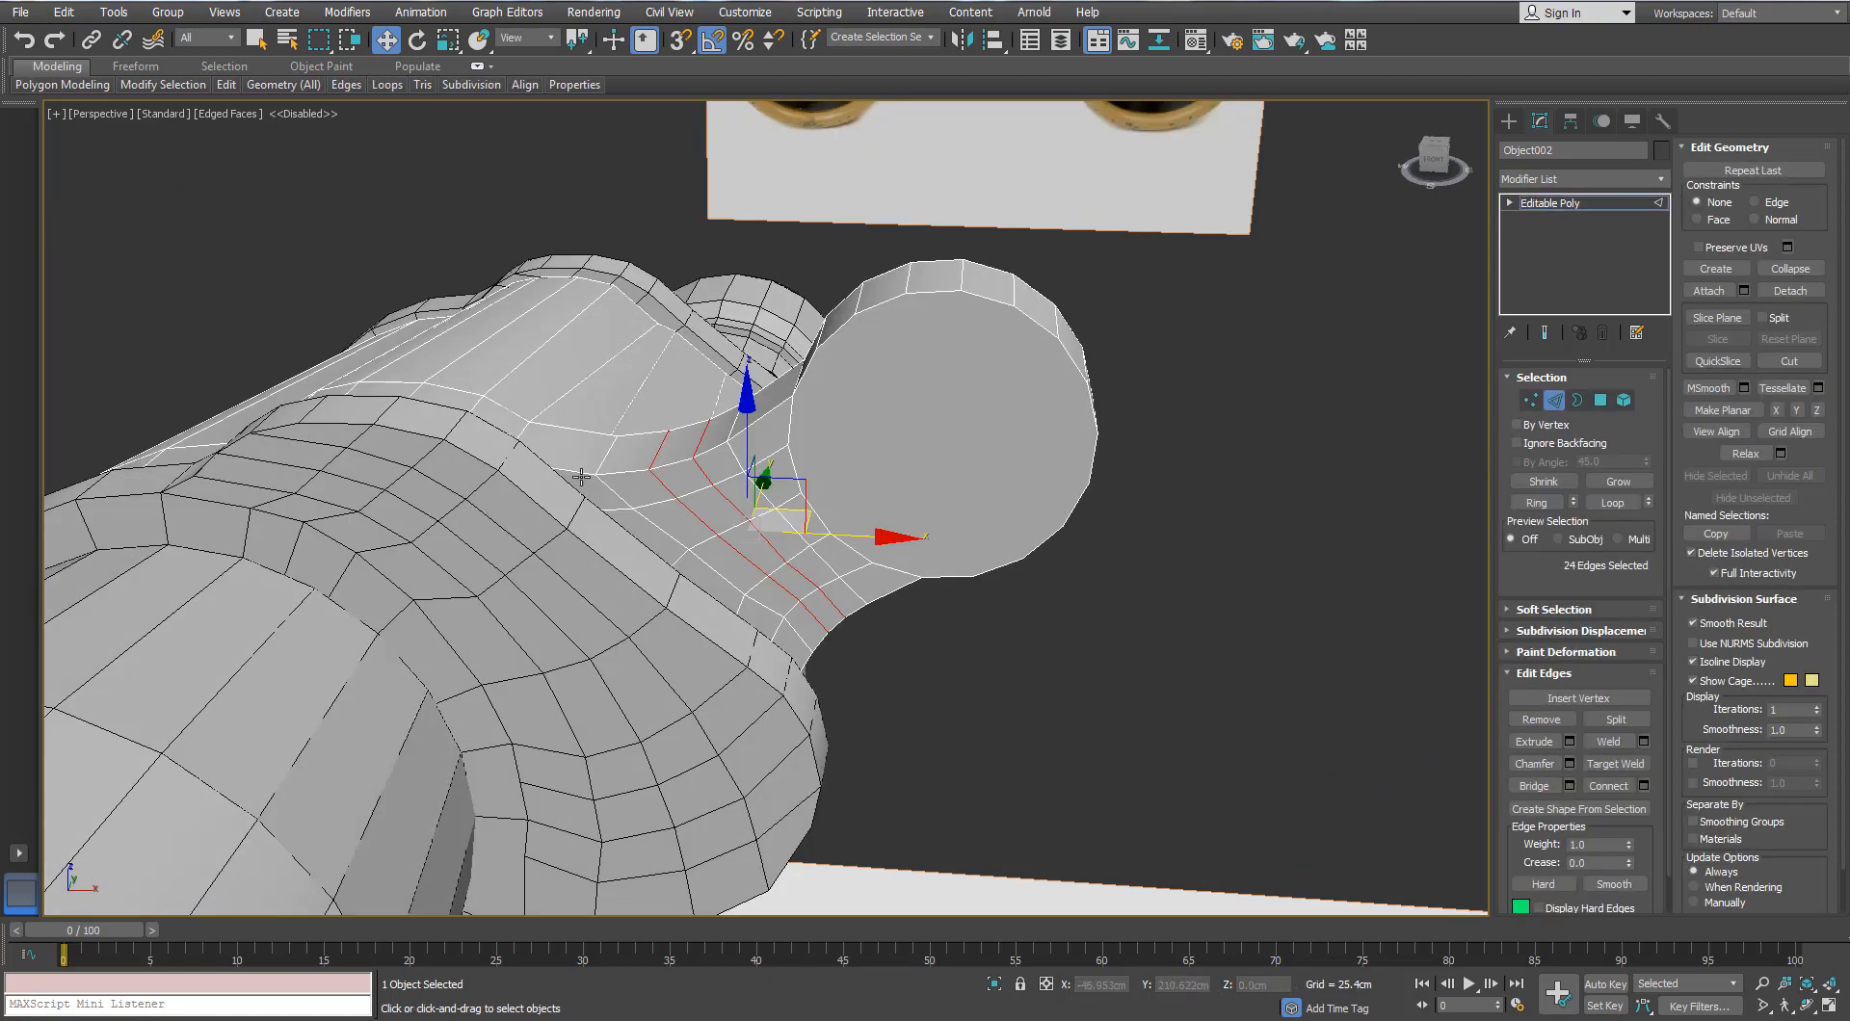
left_click(581, 477)
key("alt+r")
middle_click_drag(581, 477, 511, 404, "alt")
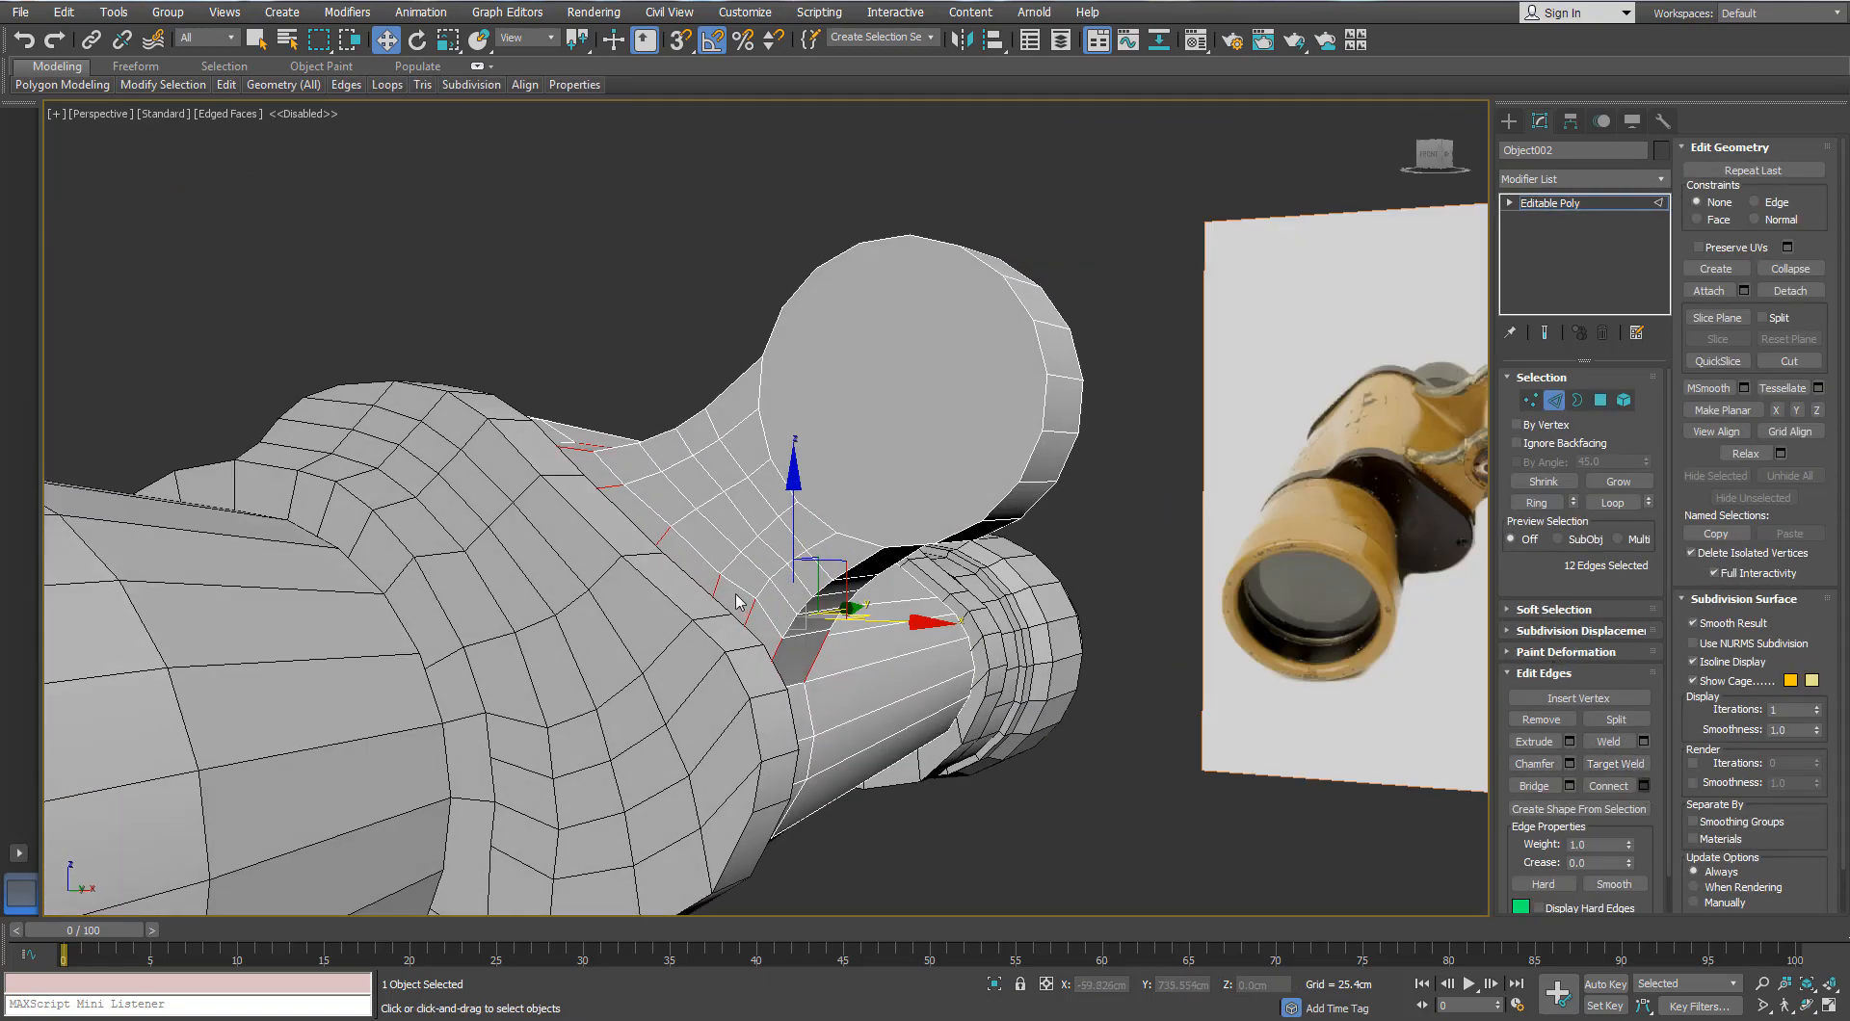
mouse_move(737, 602)
middle_mouse_down("alt")
mouse_move(634, 555)
mouse_move(655, 643)
mouse_move(762, 605)
middle_mouse_up("alt")
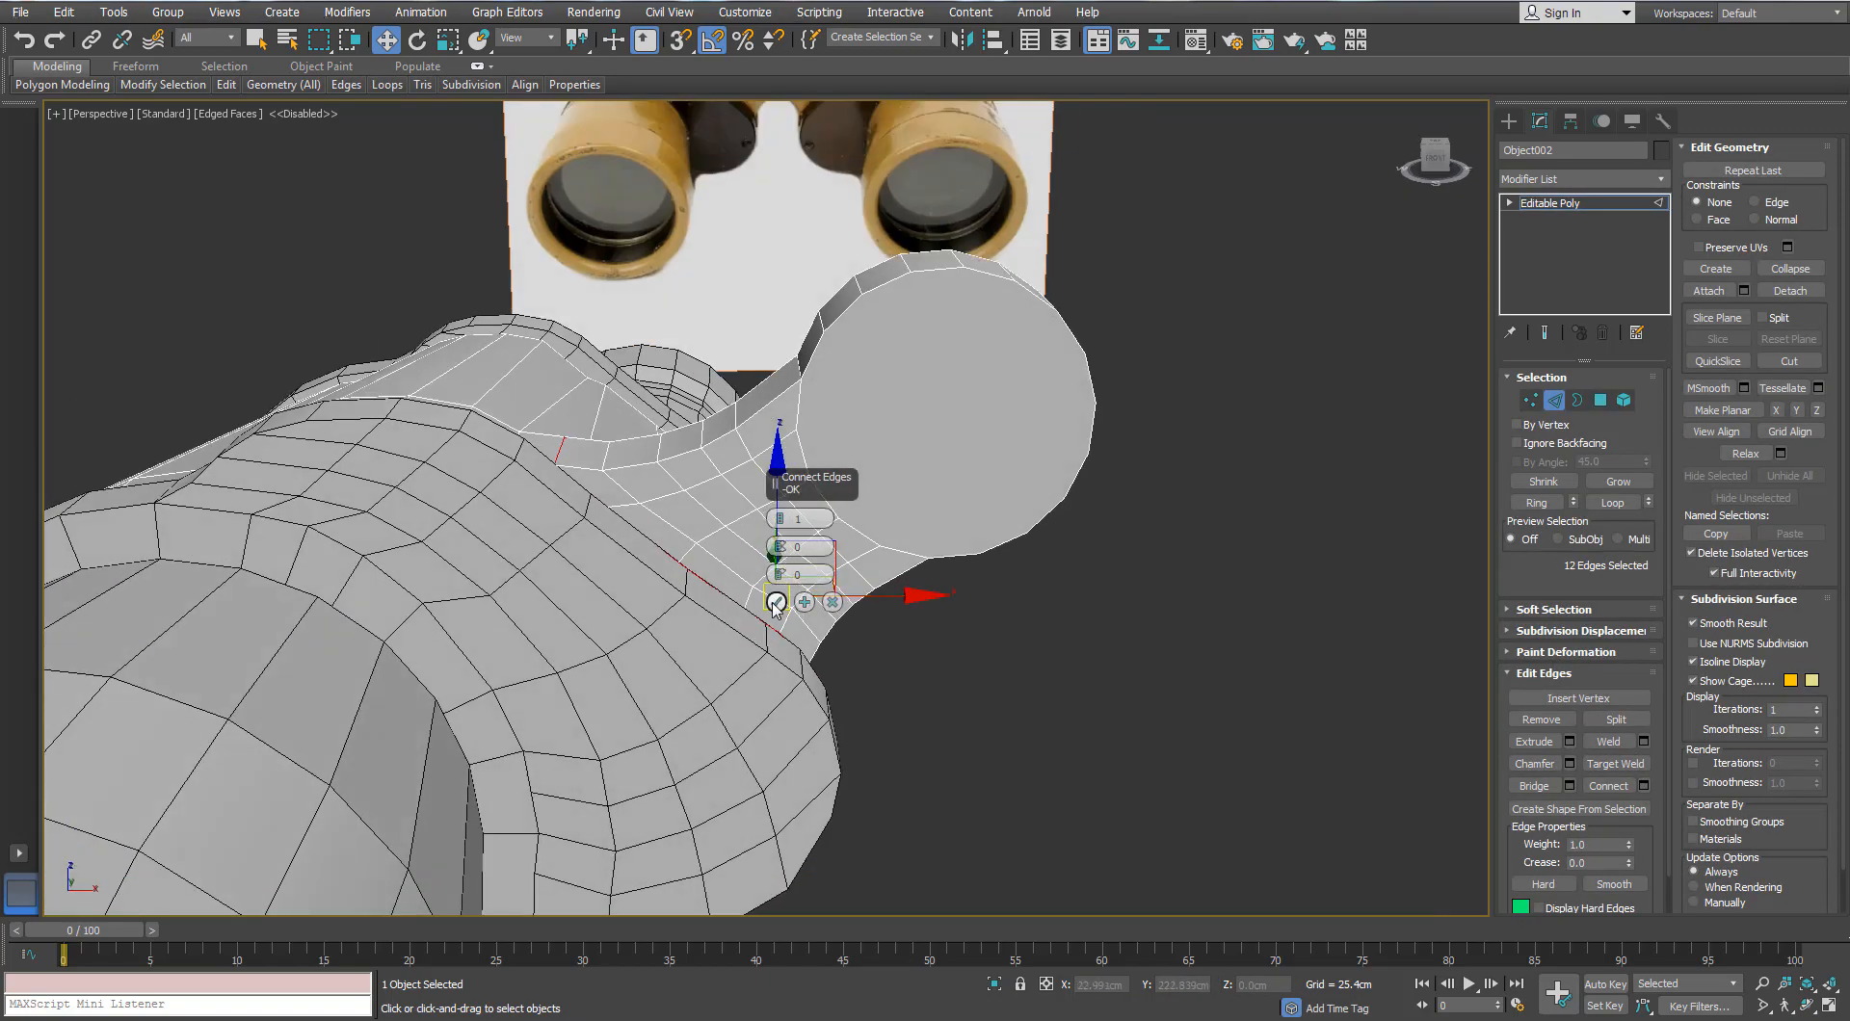
left_click(776, 603)
middle_click_drag(664, 540, 1416, 489, "alt")
Step: Start selecting the polygon strip along the top of the neck
left_click(1598, 402)
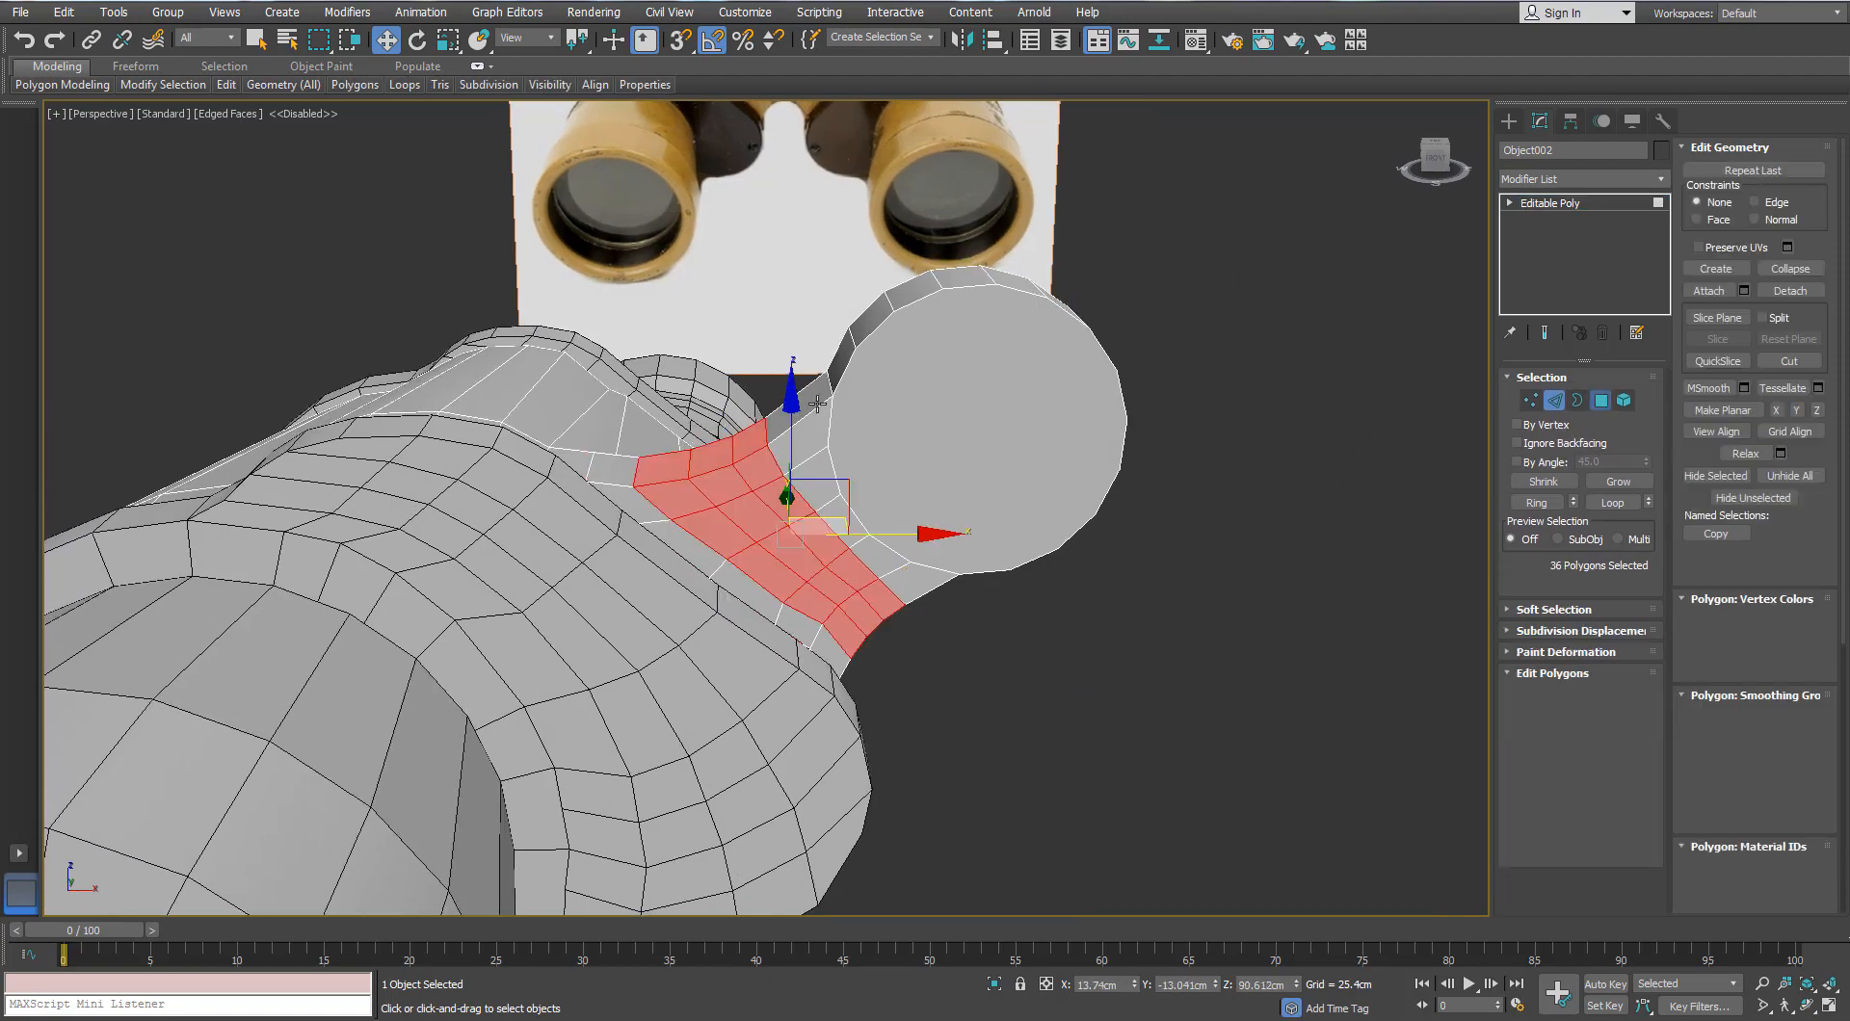
left_click(801, 408)
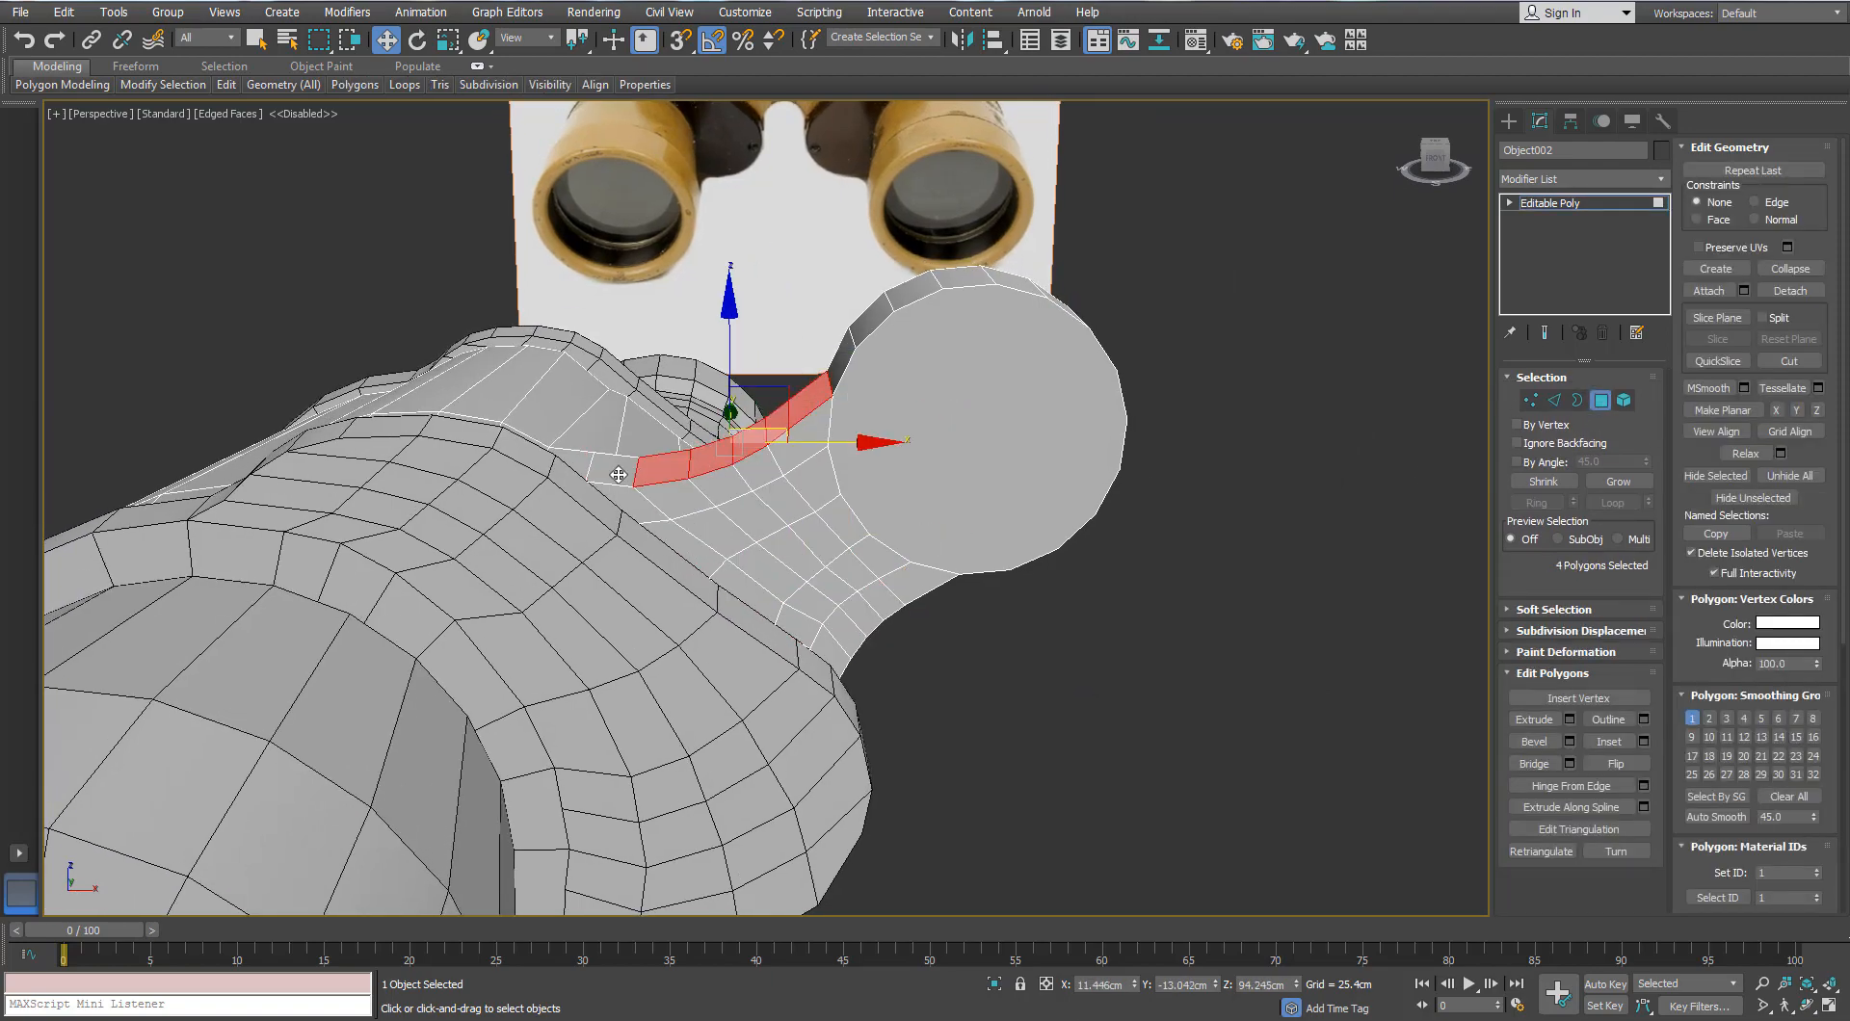
left_click(619, 475, "ctrl")
middle_click_drag(618, 475, 906, 747, "alt")
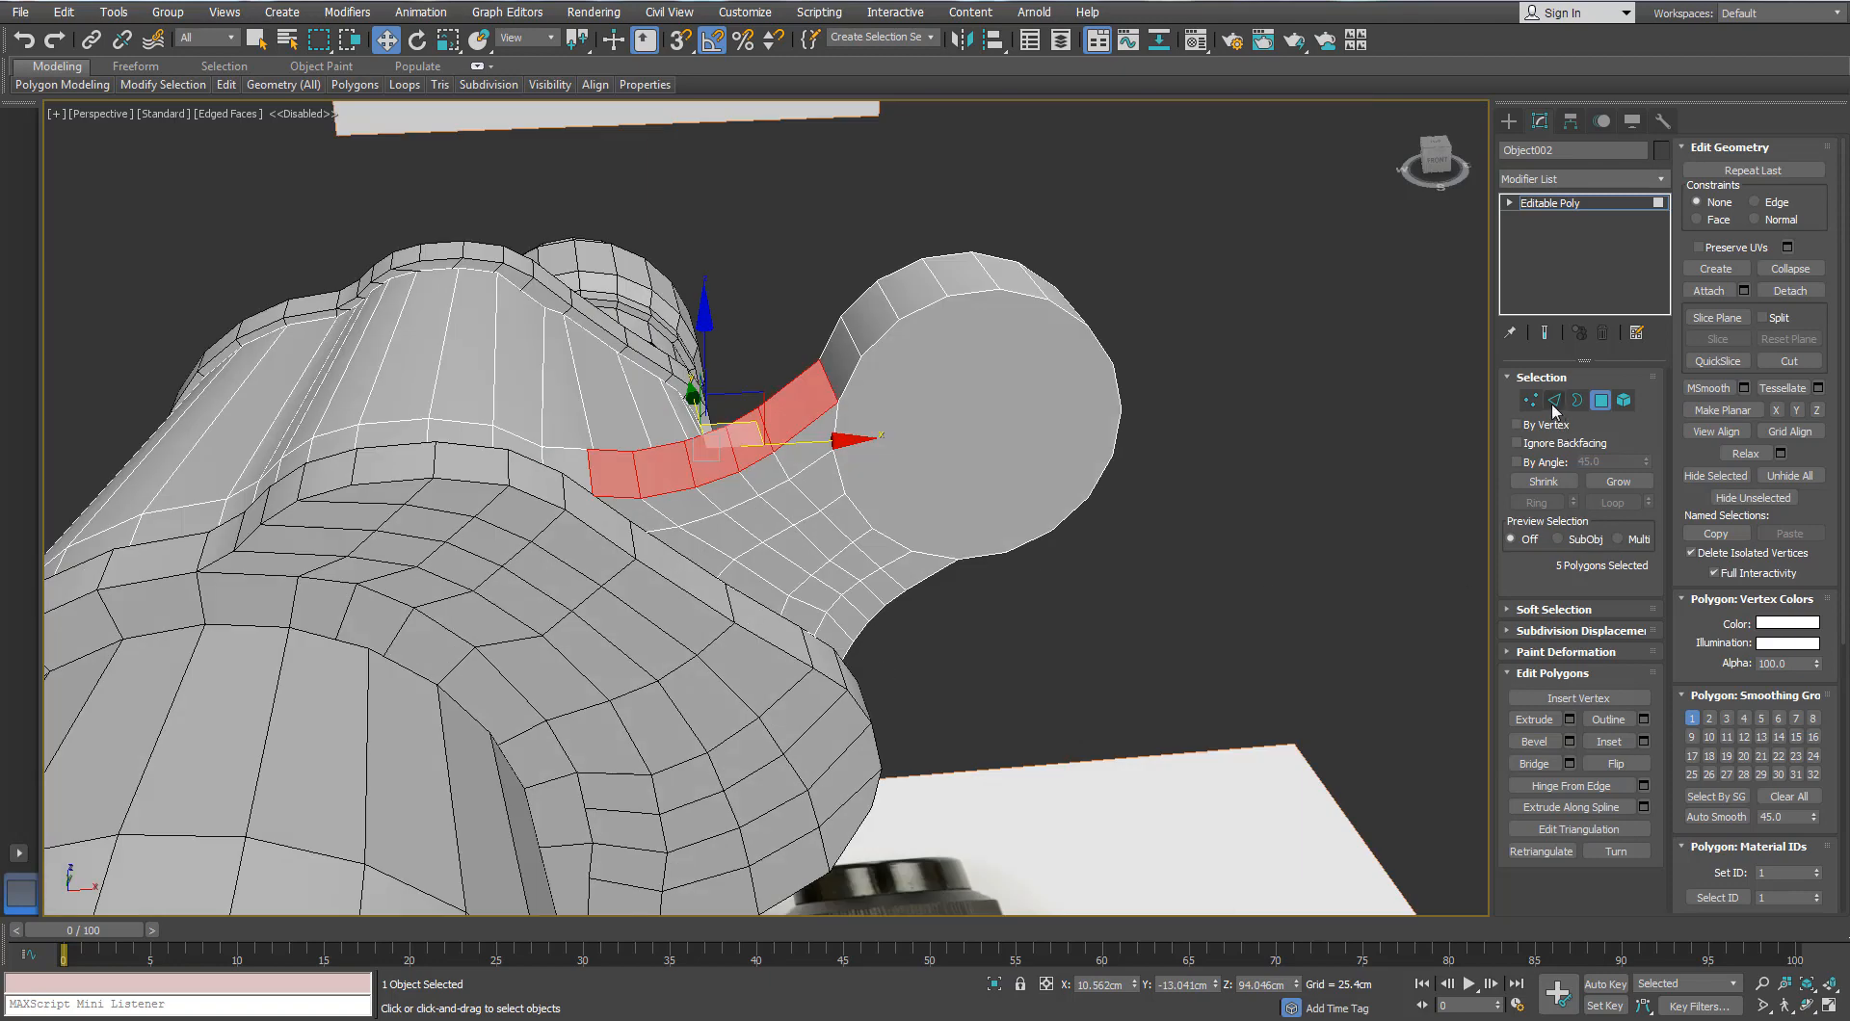
left_click(1554, 401)
scroll(1385, 512, "up", 4)
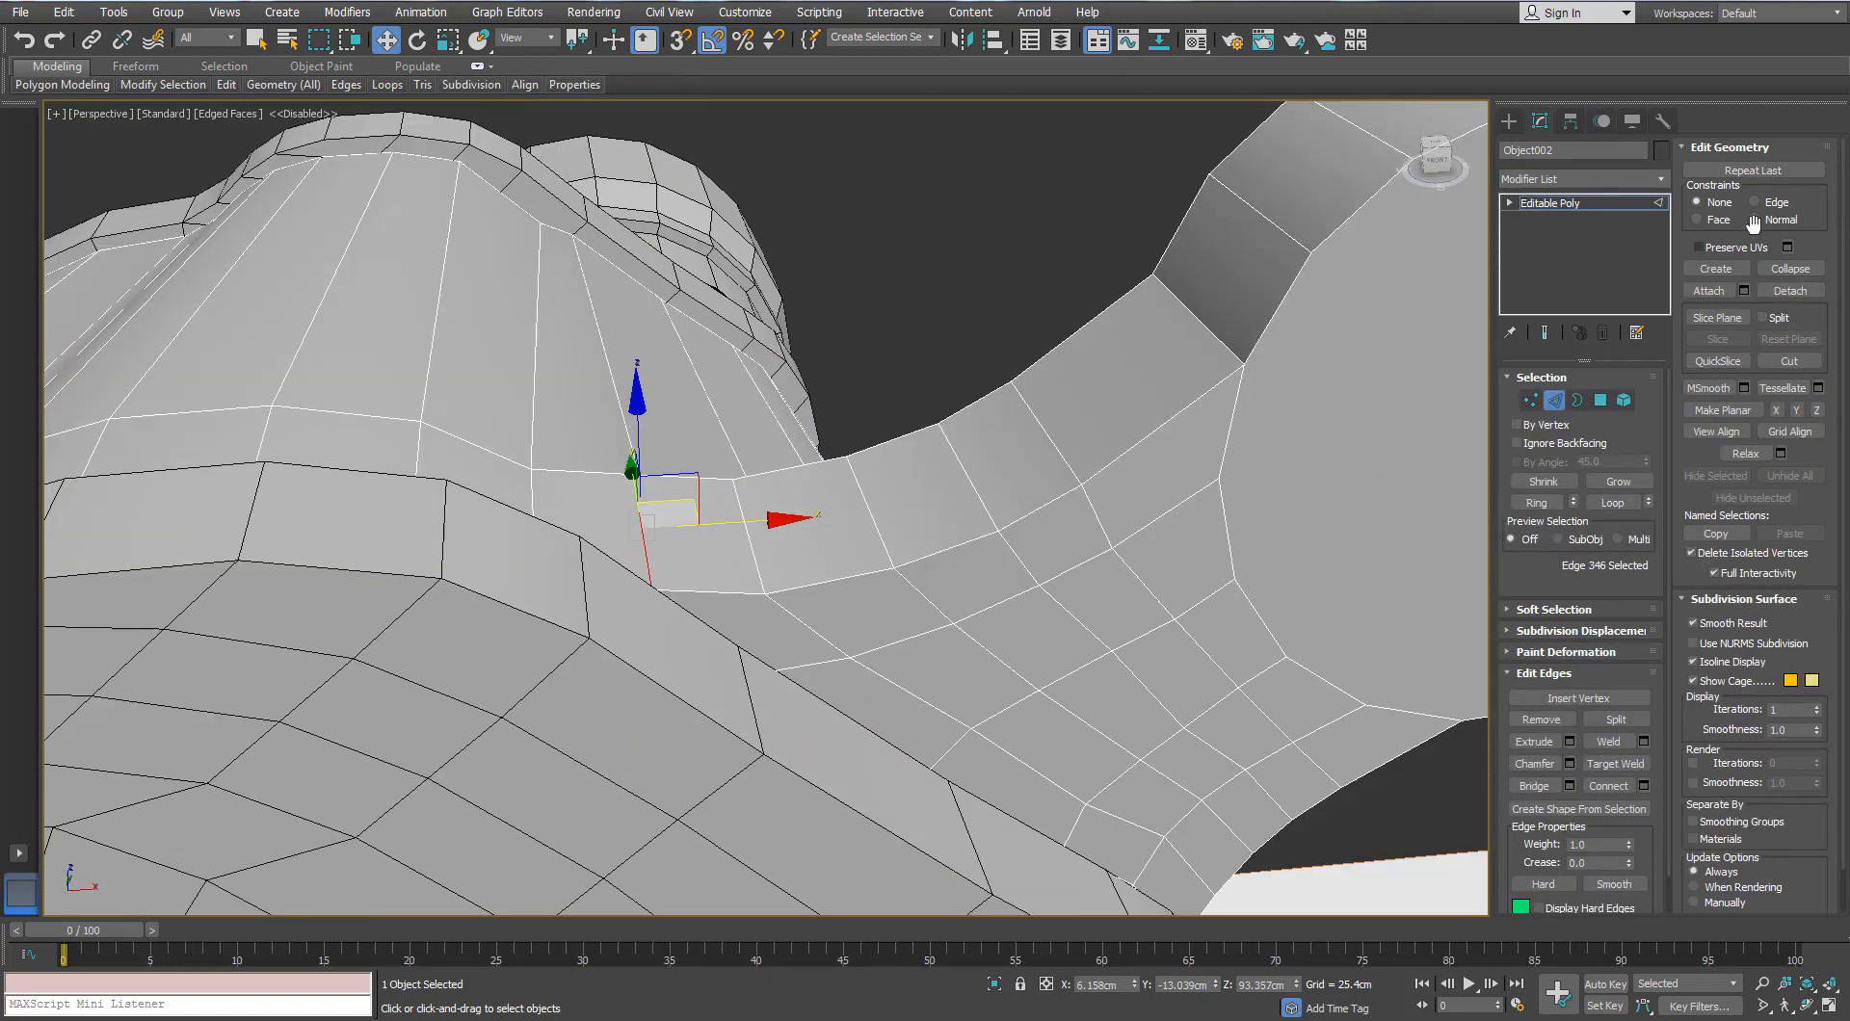
Step: Add the remaining top-strip polygons, including where the neck meets the barrel
left_click(1598, 403)
scroll(1144, 491, "down", 3)
middle_click_drag(1144, 492, 934, 501, "alt")
left_click(1139, 646, "ctrl")
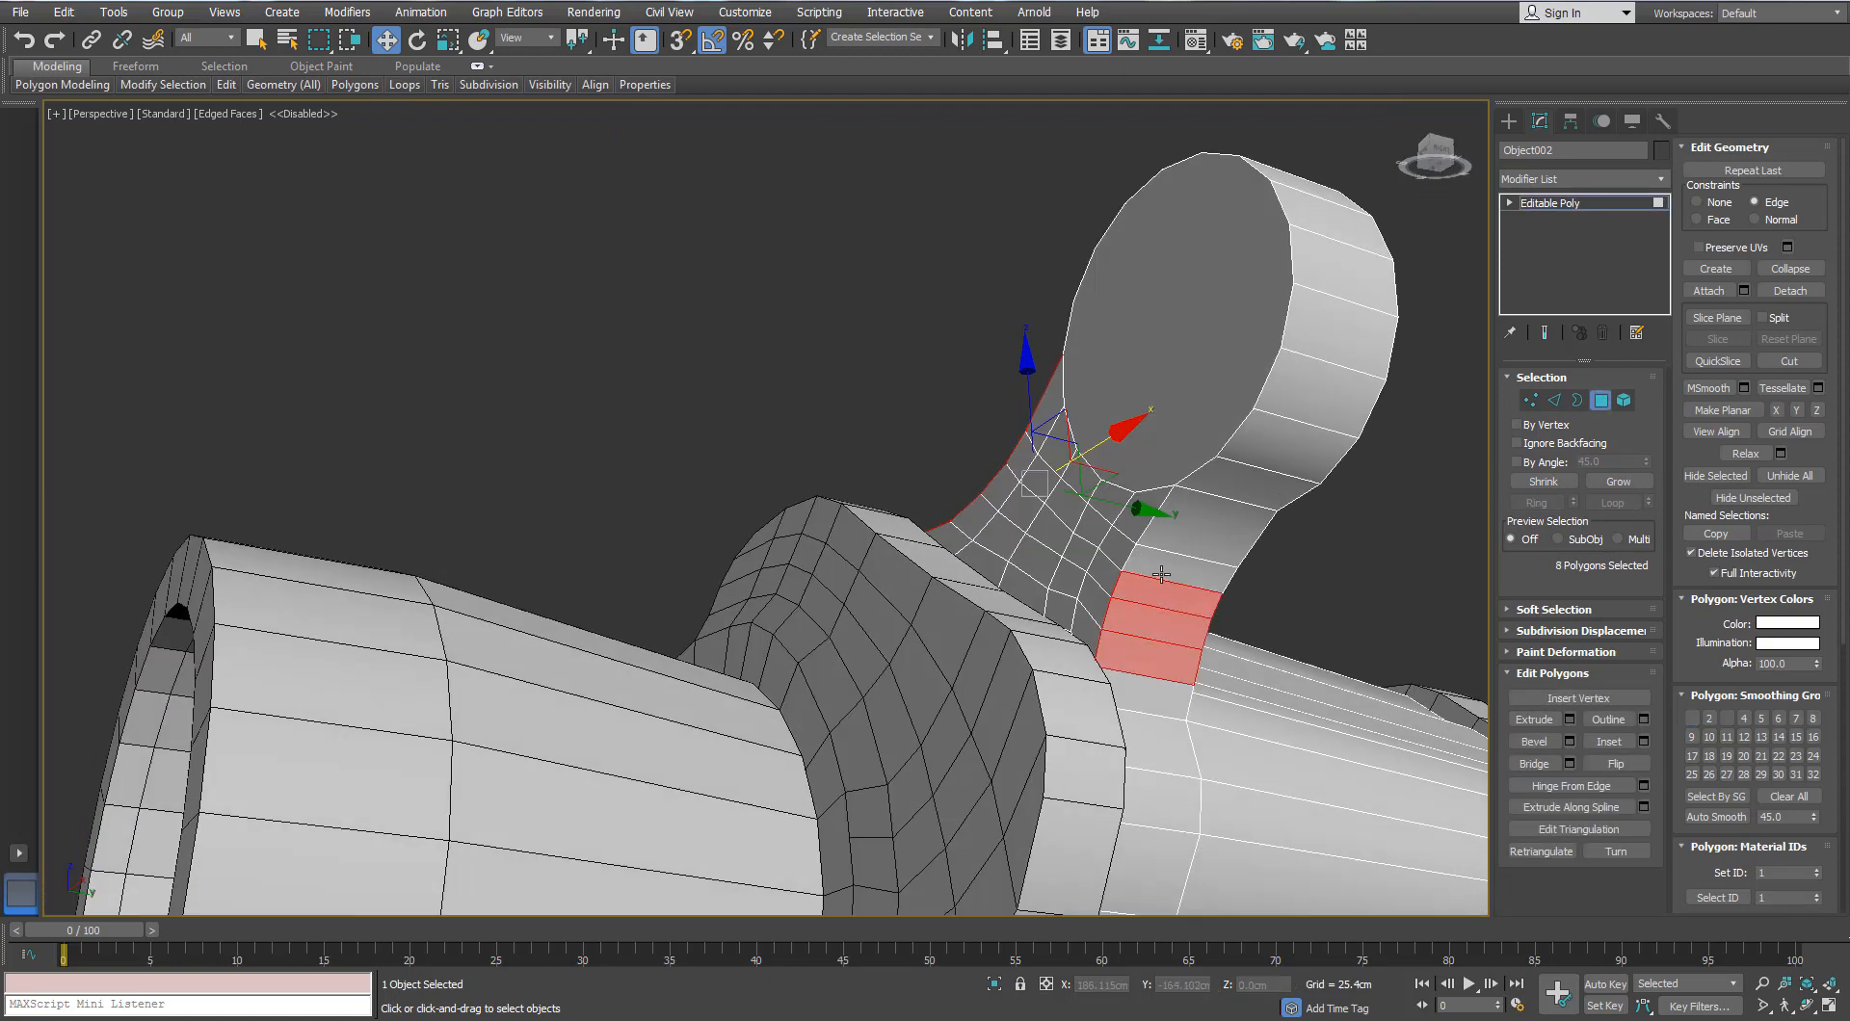
left_click(1161, 574, "ctrl")
middle_click_drag(1161, 575, 1136, 562, "alt")
left_click(1552, 402)
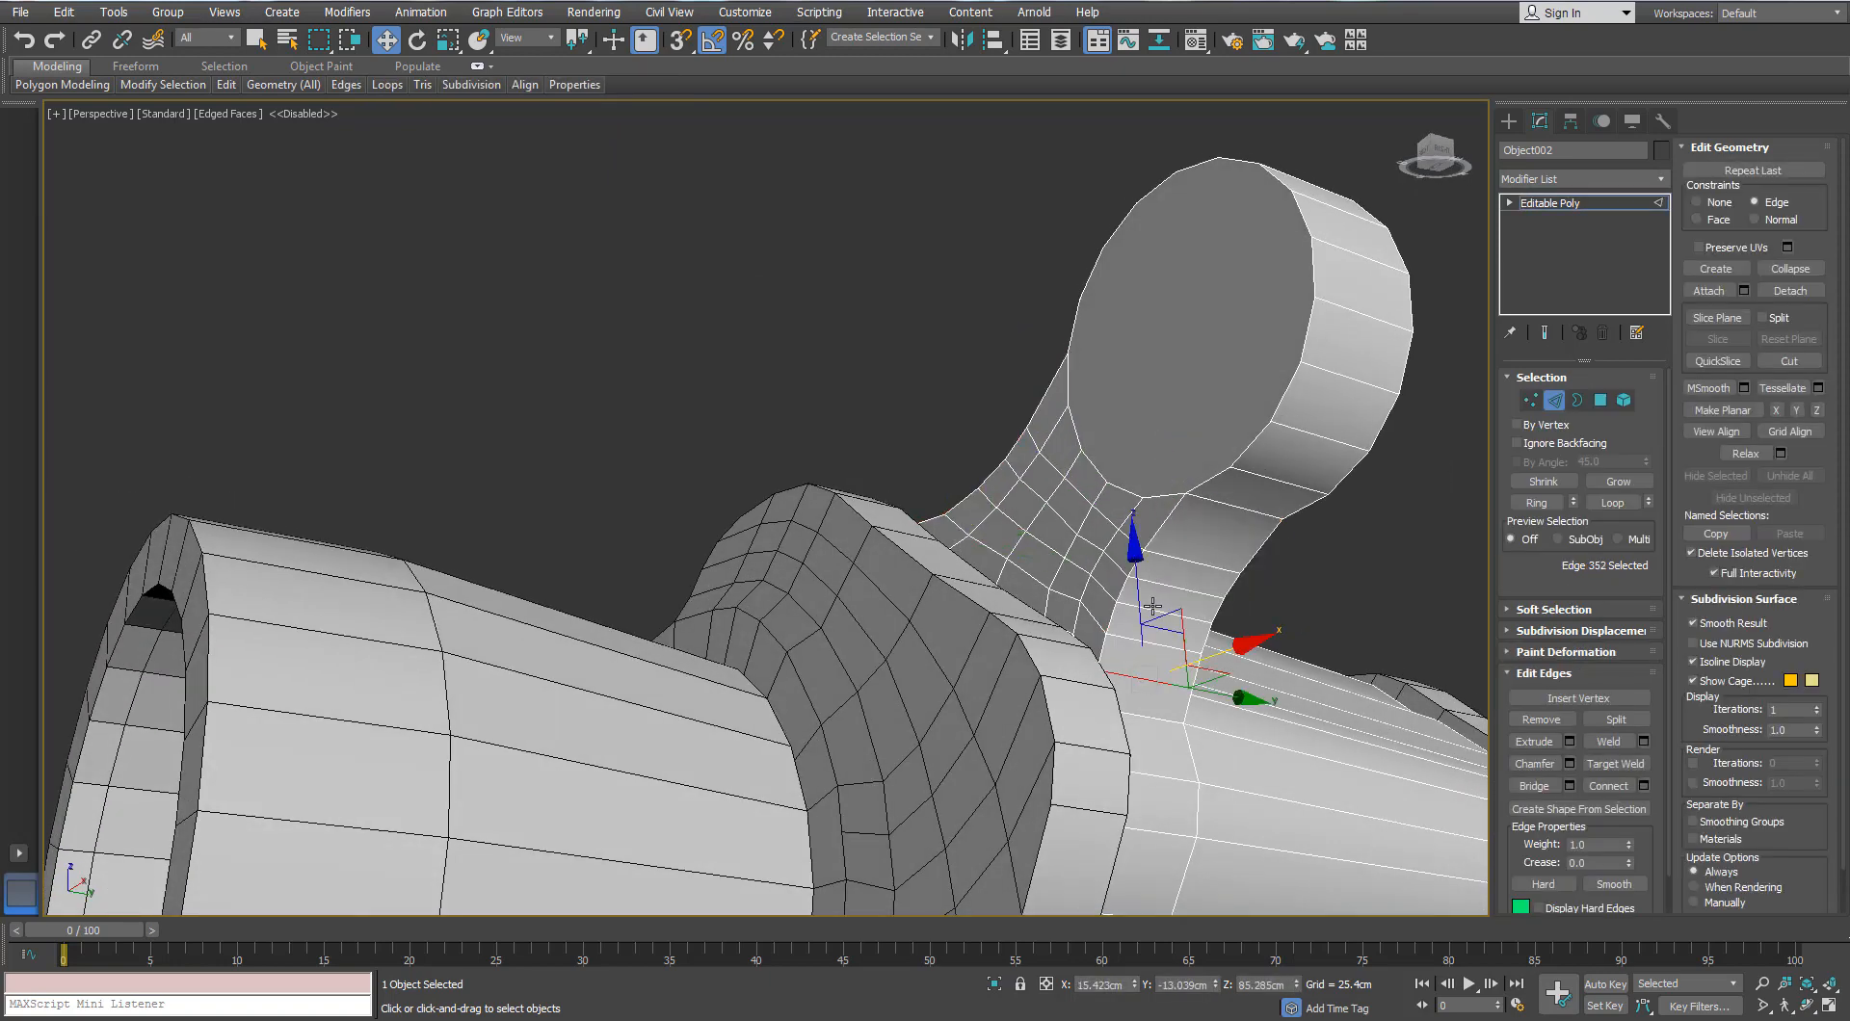
left_click(1603, 401)
middle_click_drag(1346, 506, 1590, 713, "alt")
Step: Extrude the top strip into a thin ridge of 0.496cm
left_click(1570, 720)
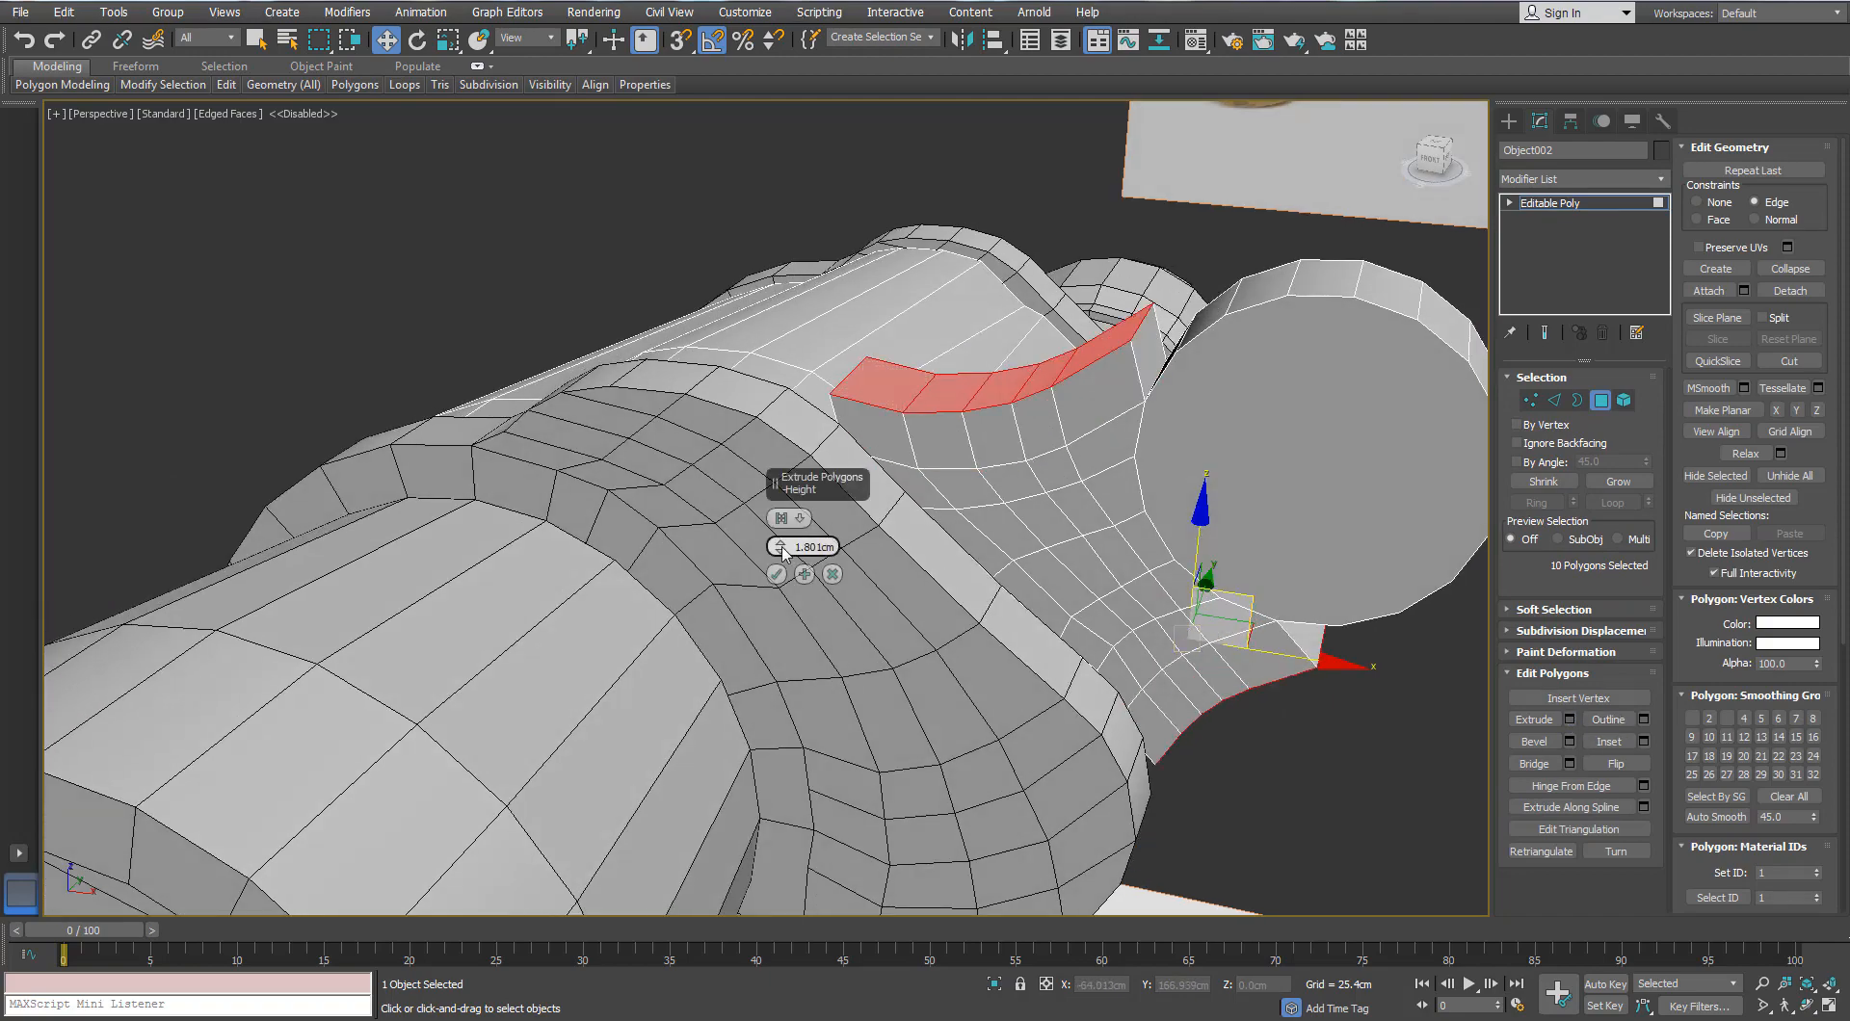
left_click_drag(783, 551, 781, 549)
middle_click_drag(817, 511, 1004, 509, "alt")
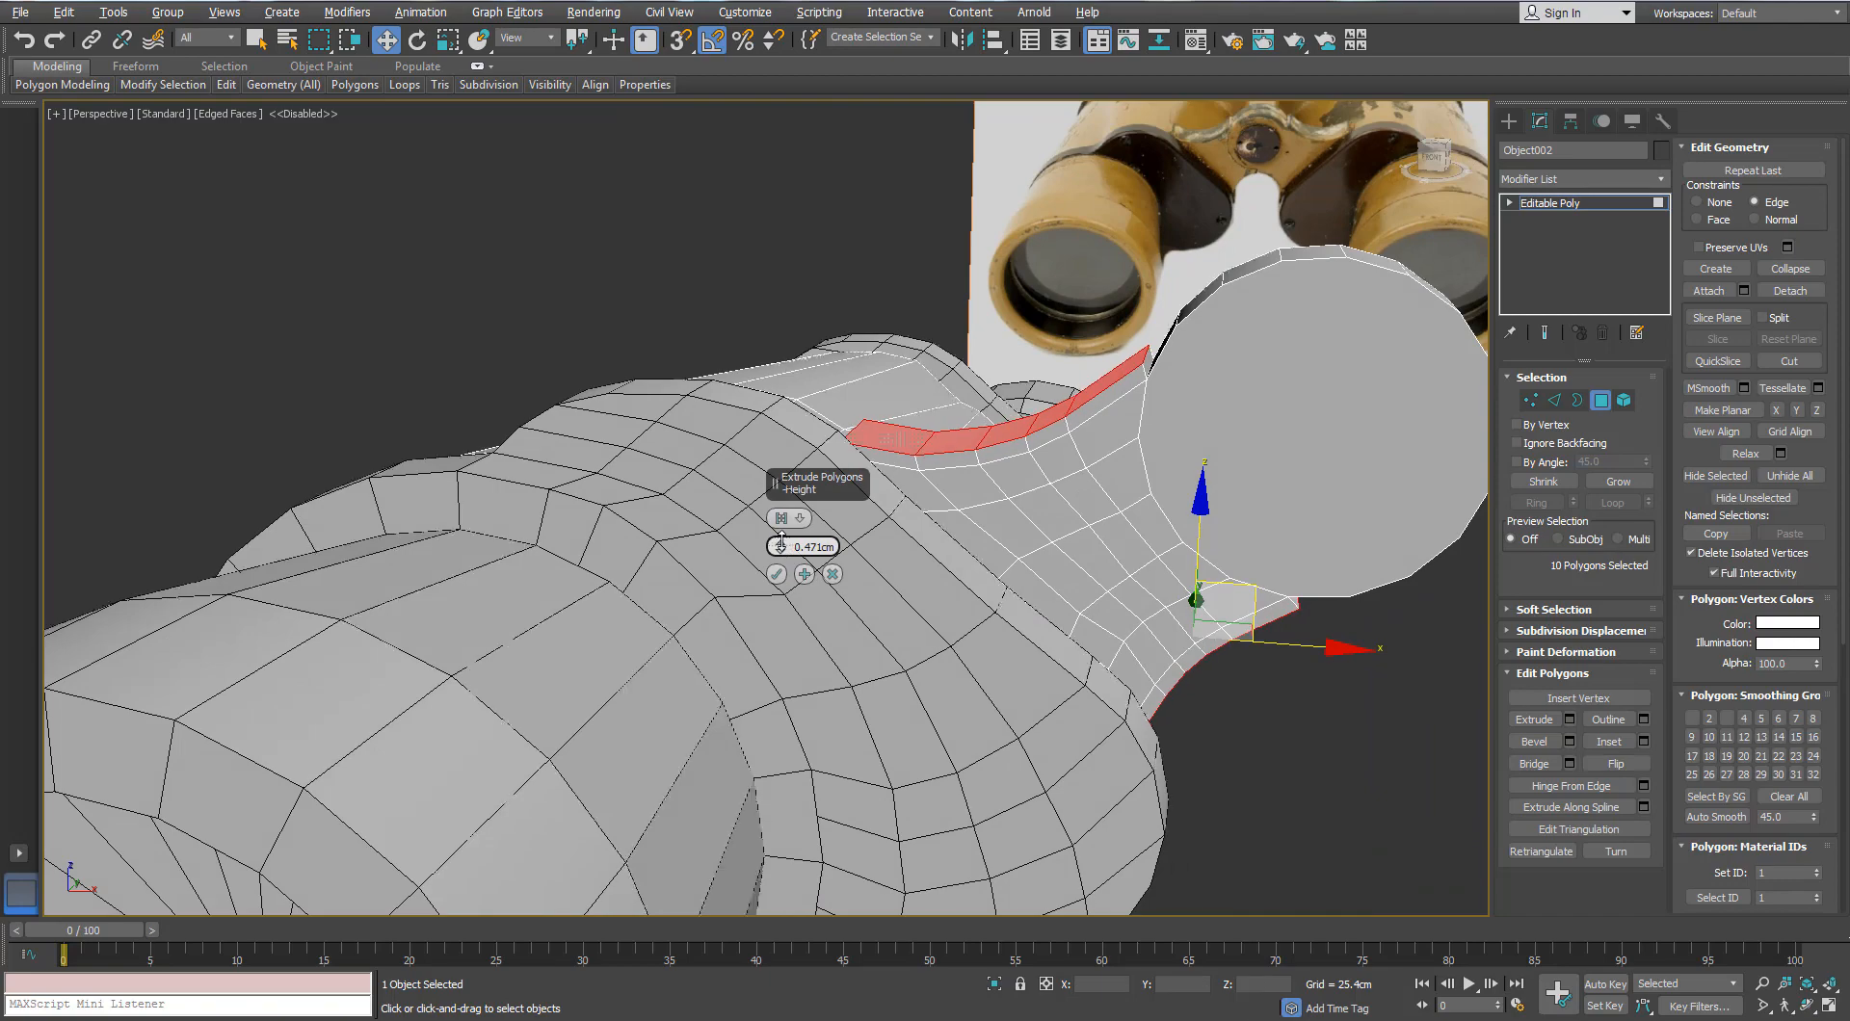
left_click_drag(783, 542, 782, 540)
middle_click_drag(925, 462, 1033, 439, "alt")
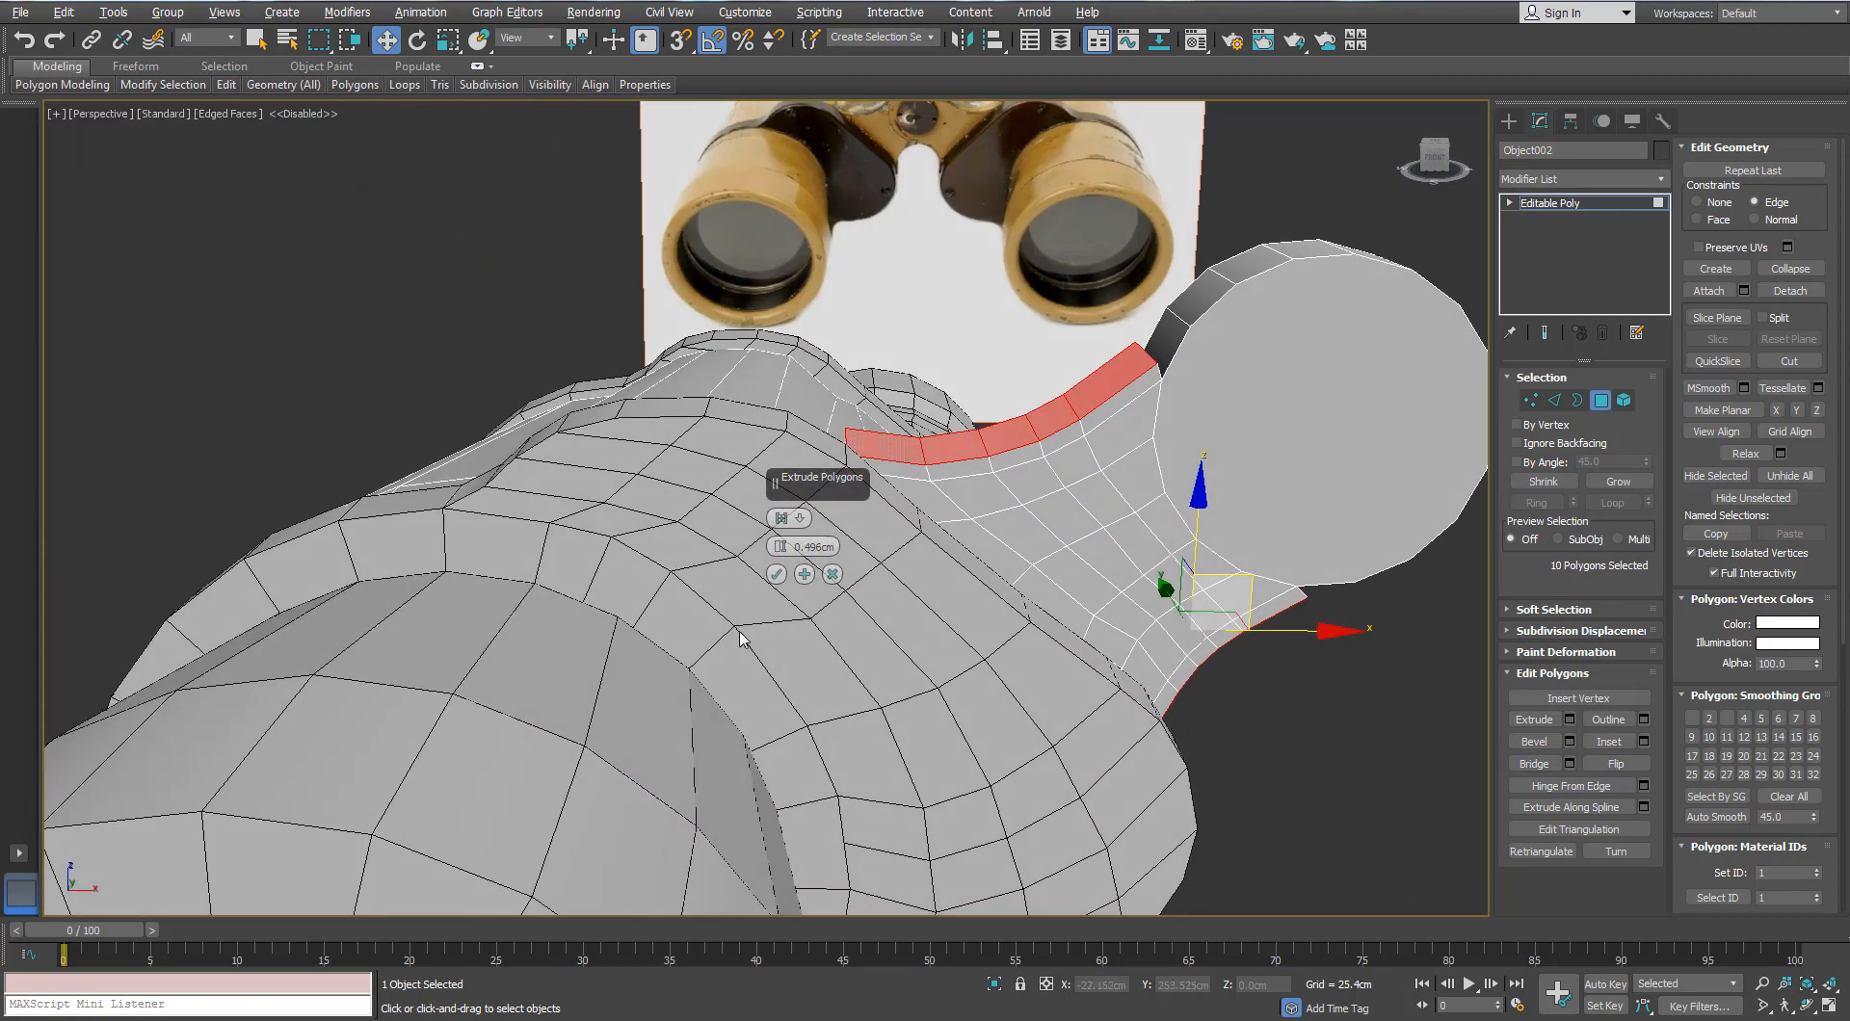
middle_click_drag(1007, 545, 1176, 477, "alt")
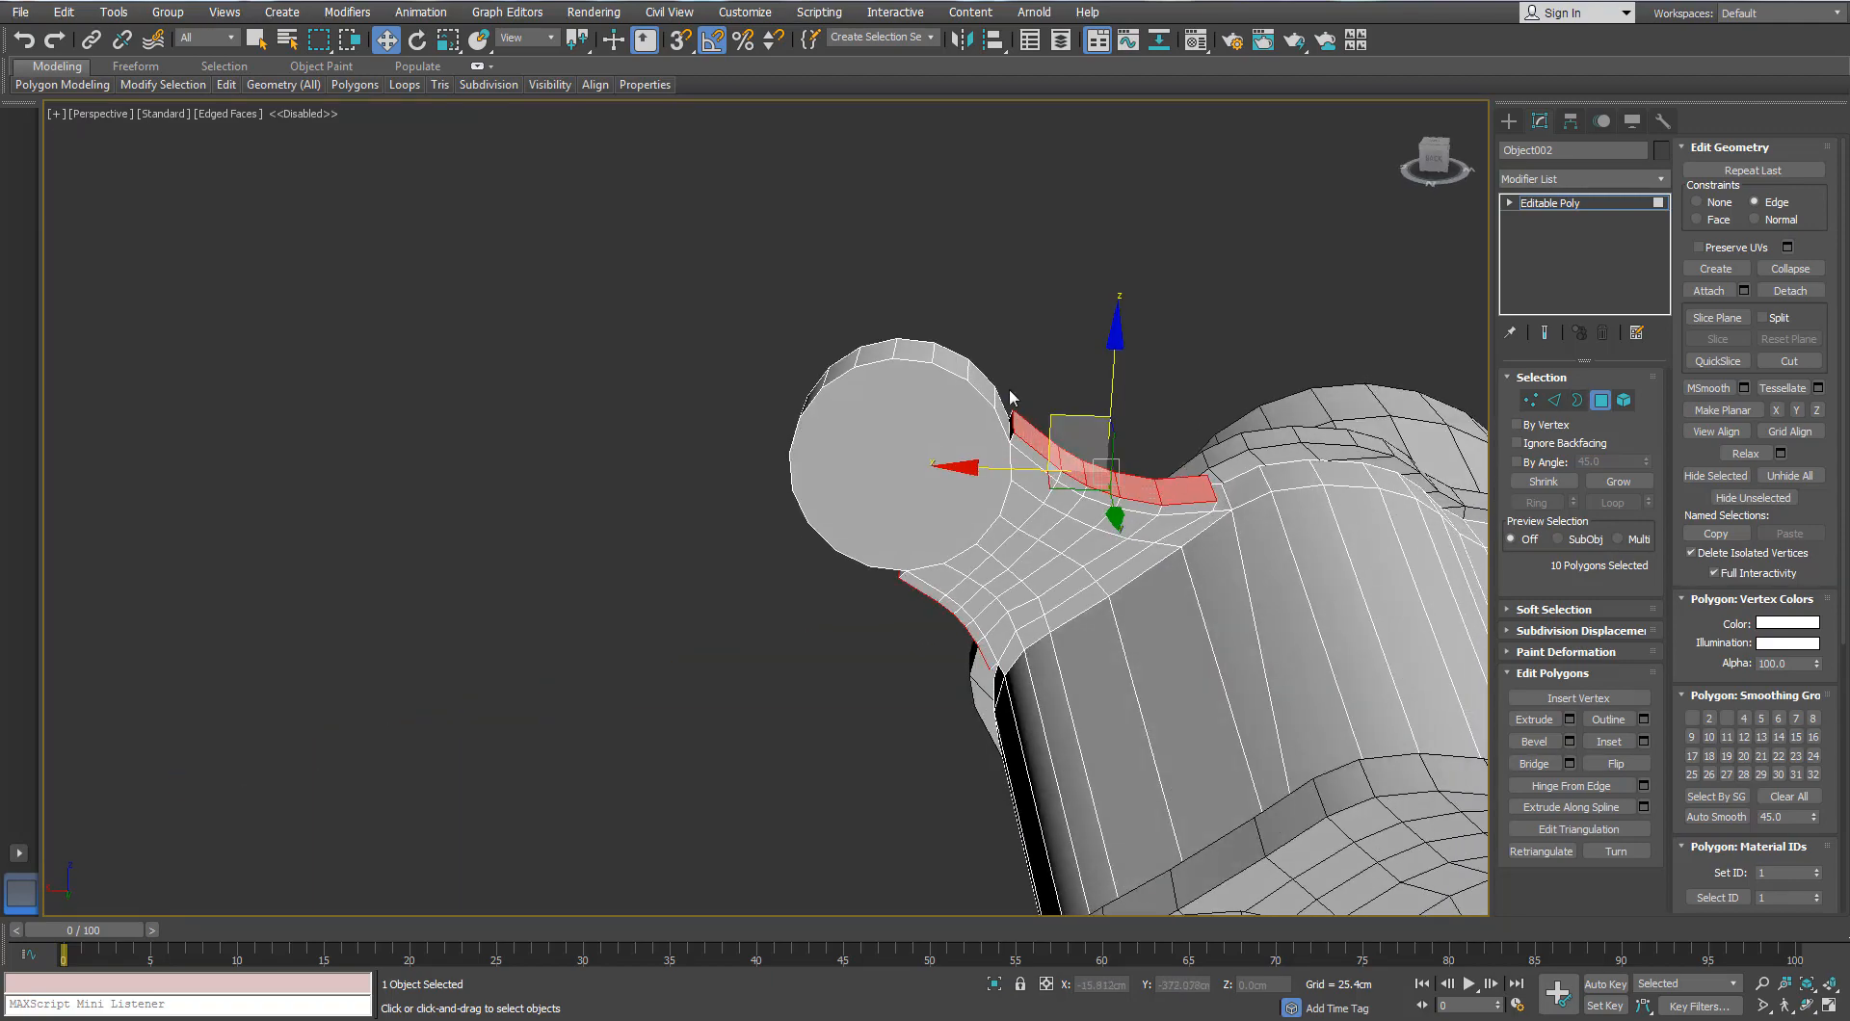
Step: Select the hinge's round cap and rim, then grow the selection over the whole hinge and neck
middle_click_drag(1010, 391, 964, 376, "alt")
left_click_drag(649, 286, 939, 473)
middle_click_drag(1011, 481, 1060, 578, "alt")
left_click(1618, 481)
left_click(1618, 481)
middle_click_drag(1301, 482, 1195, 453, "alt")
left_click(1616, 482)
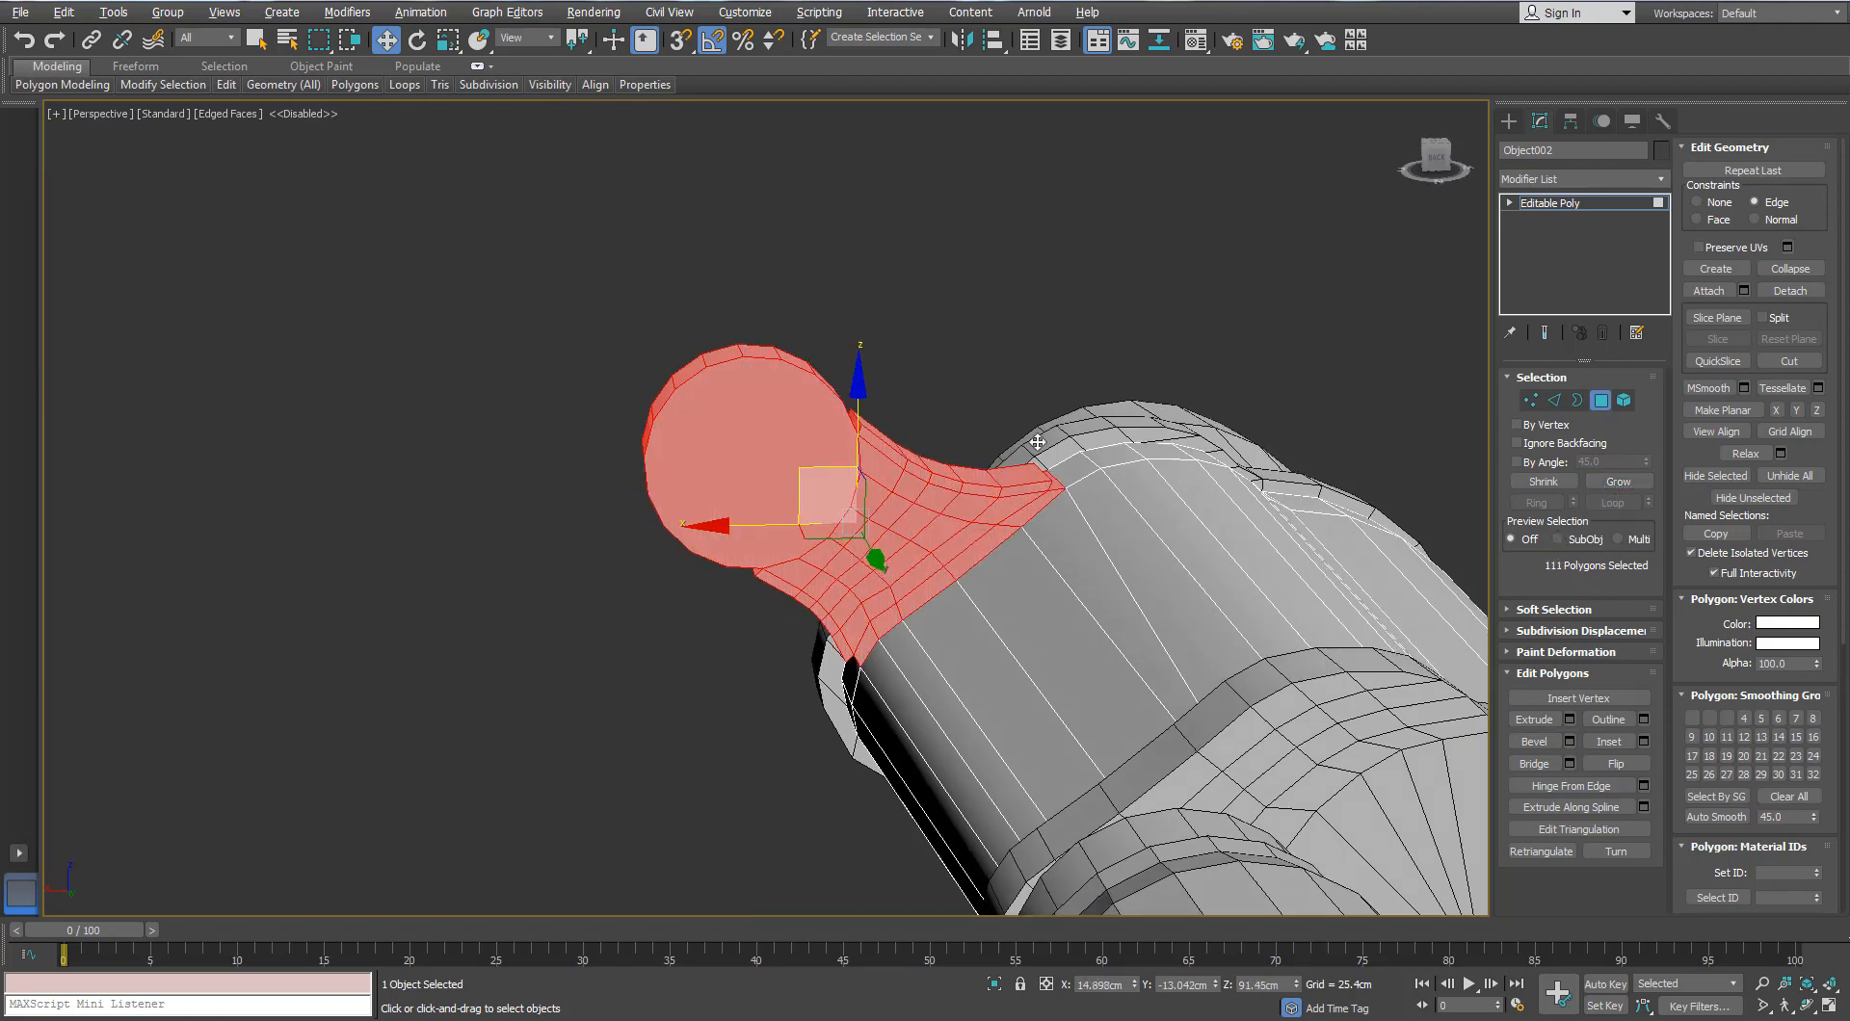
Step: Detach the selected hinge polygons as a separate object and select it
middle_click_drag(1011, 626, 867, 564, "alt")
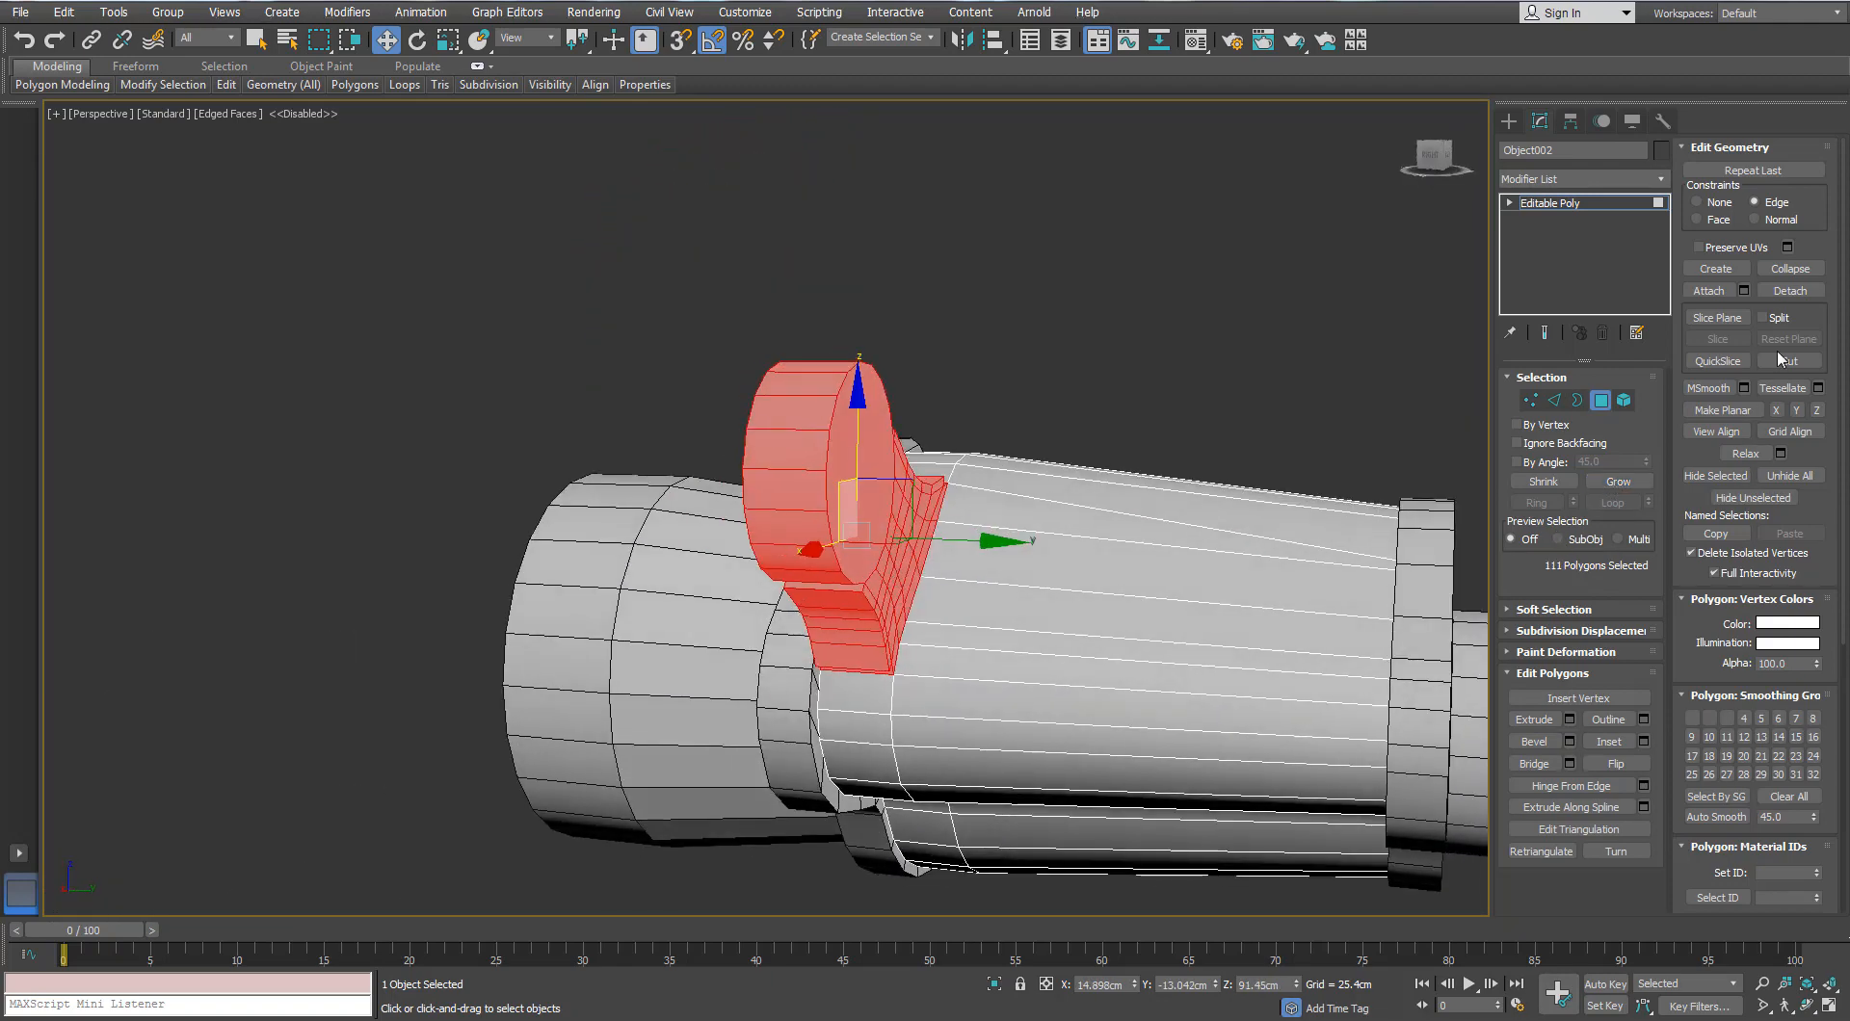
left_click(1791, 290)
left_click(1097, 482)
key("4")
left_click(857, 464)
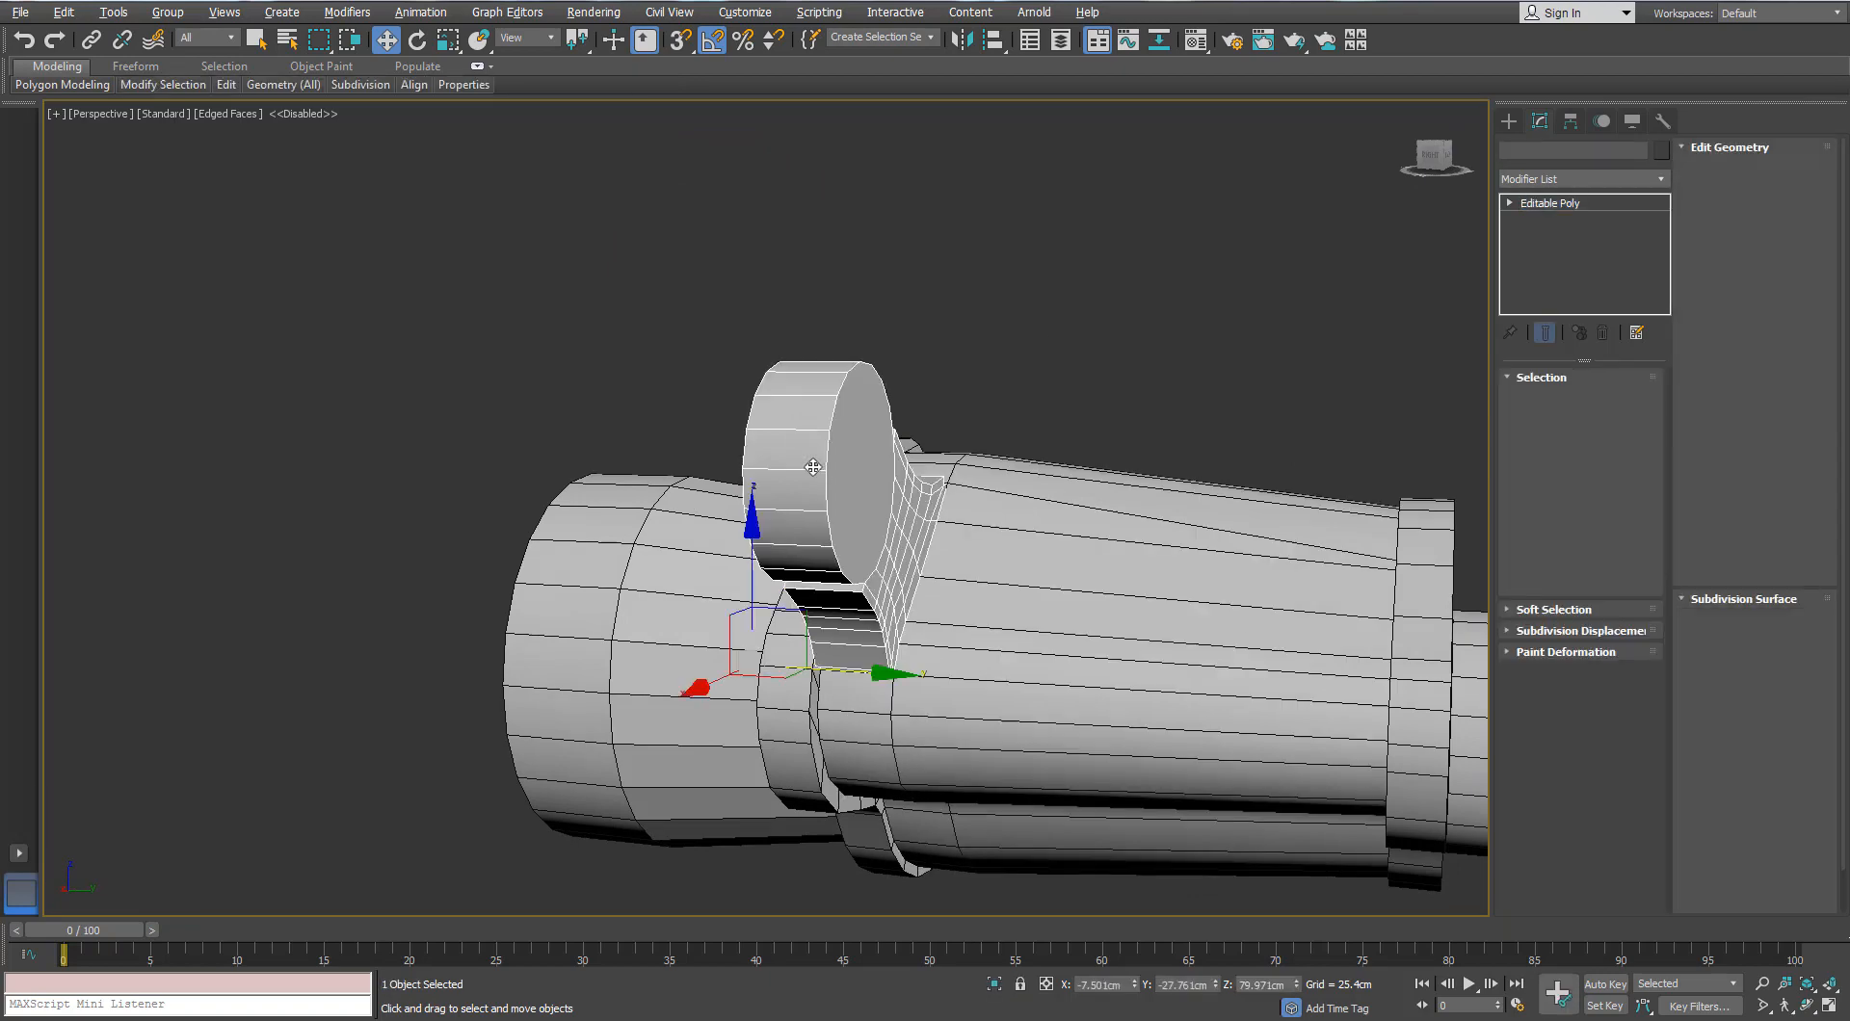
Step: Ring-select the hinge rim edges and connect a new loop around the rim
middle_click_drag(857, 464, 901, 525, "alt")
left_click(1554, 401)
left_click(835, 492)
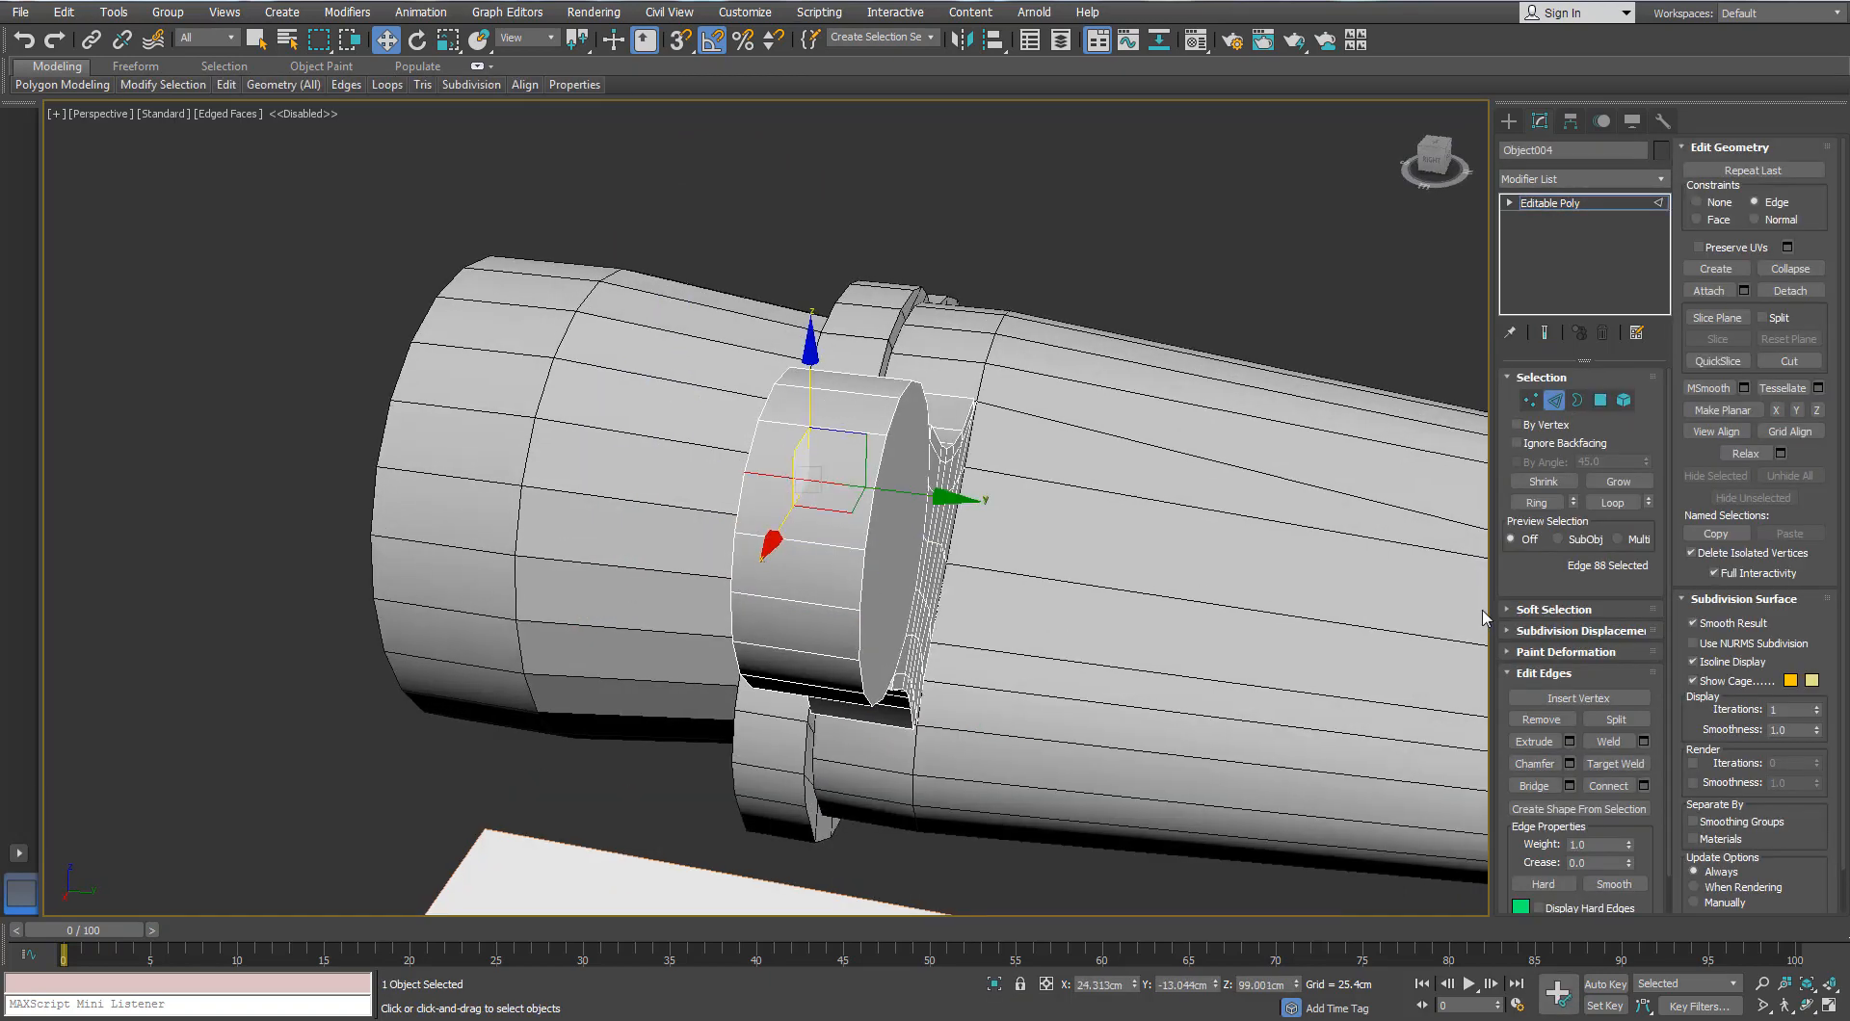
left_click(1536, 502)
left_click(1644, 786)
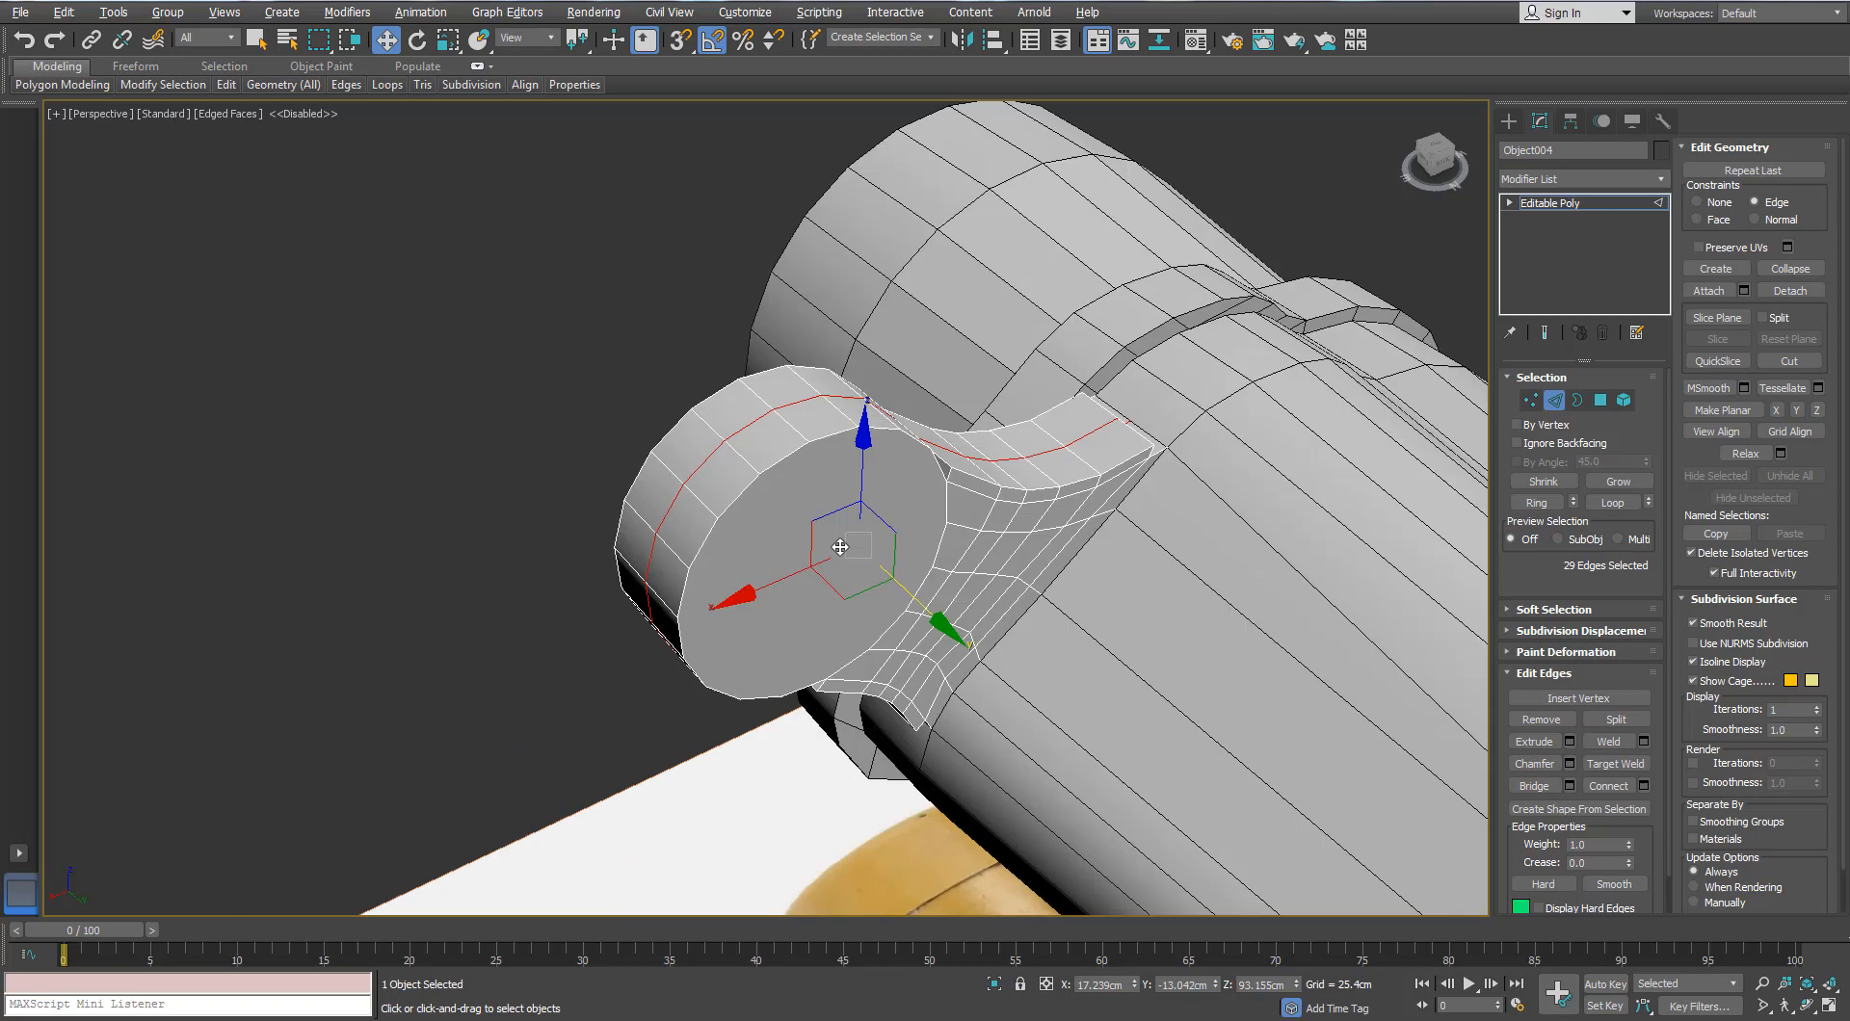
scroll(794, 544, "up", 2)
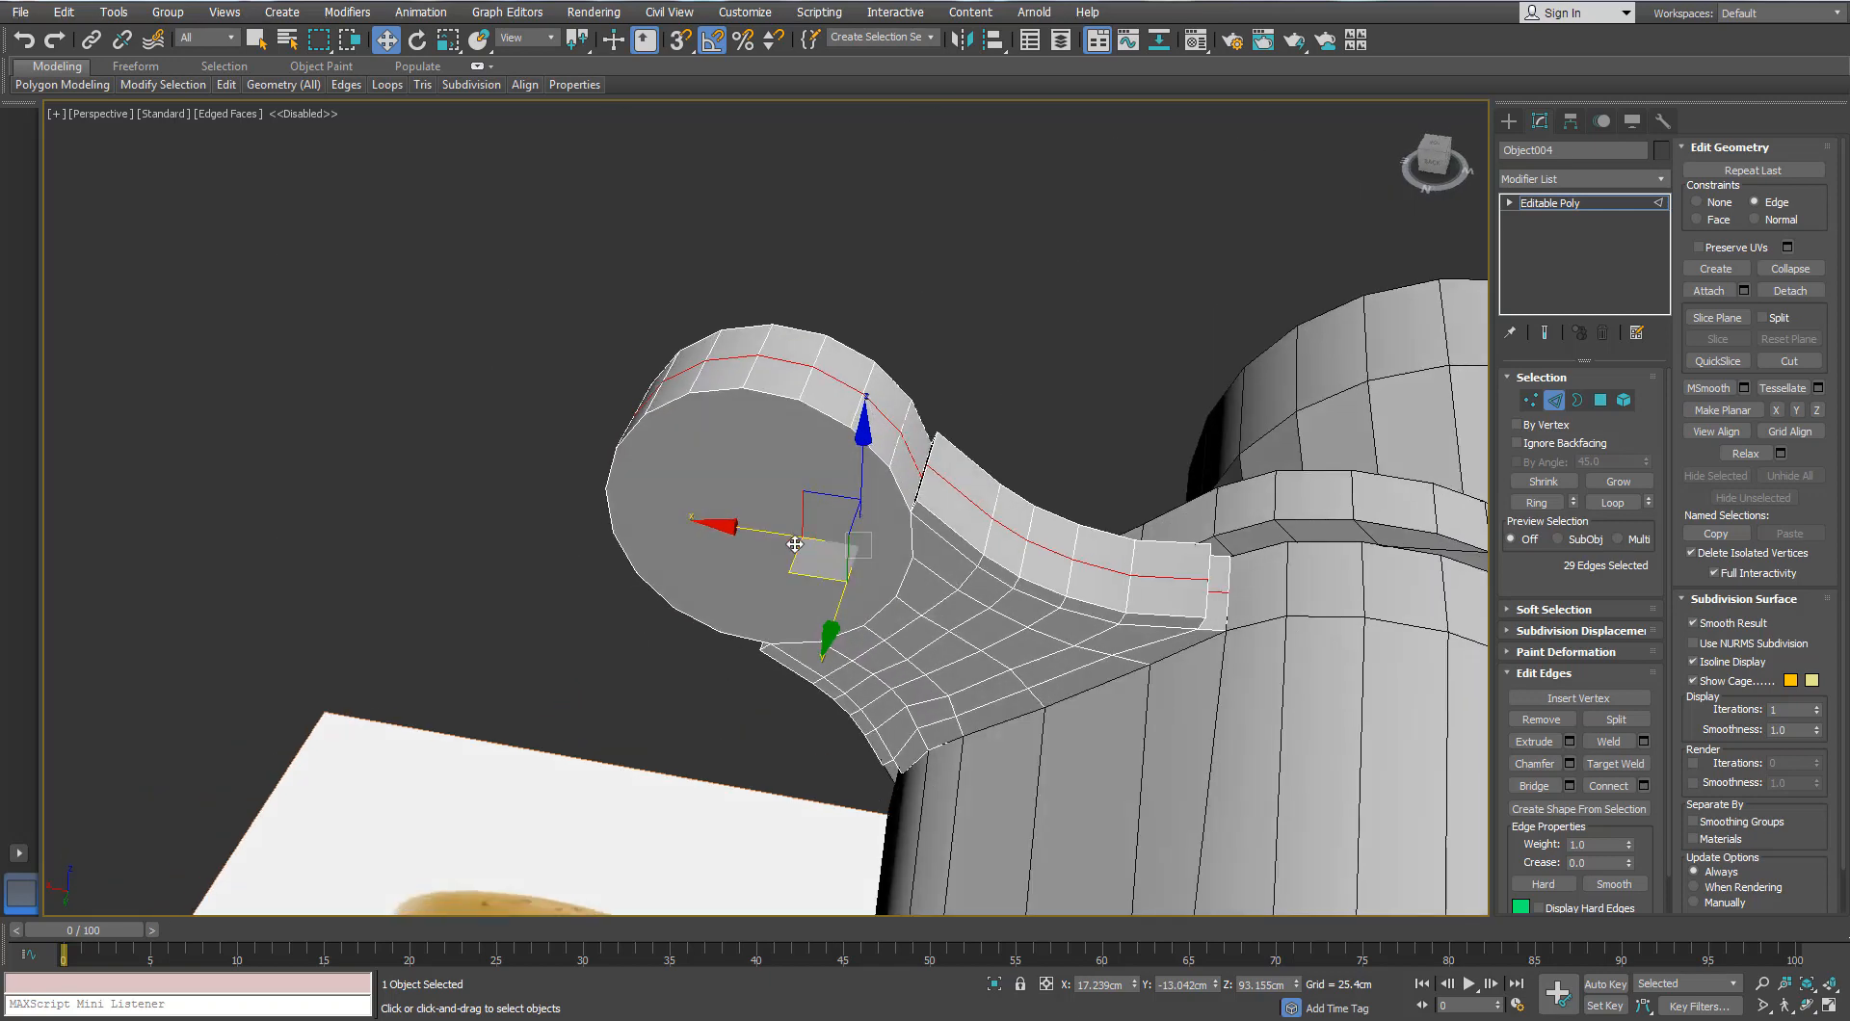
middle_click_drag(794, 544, 930, 493, "alt")
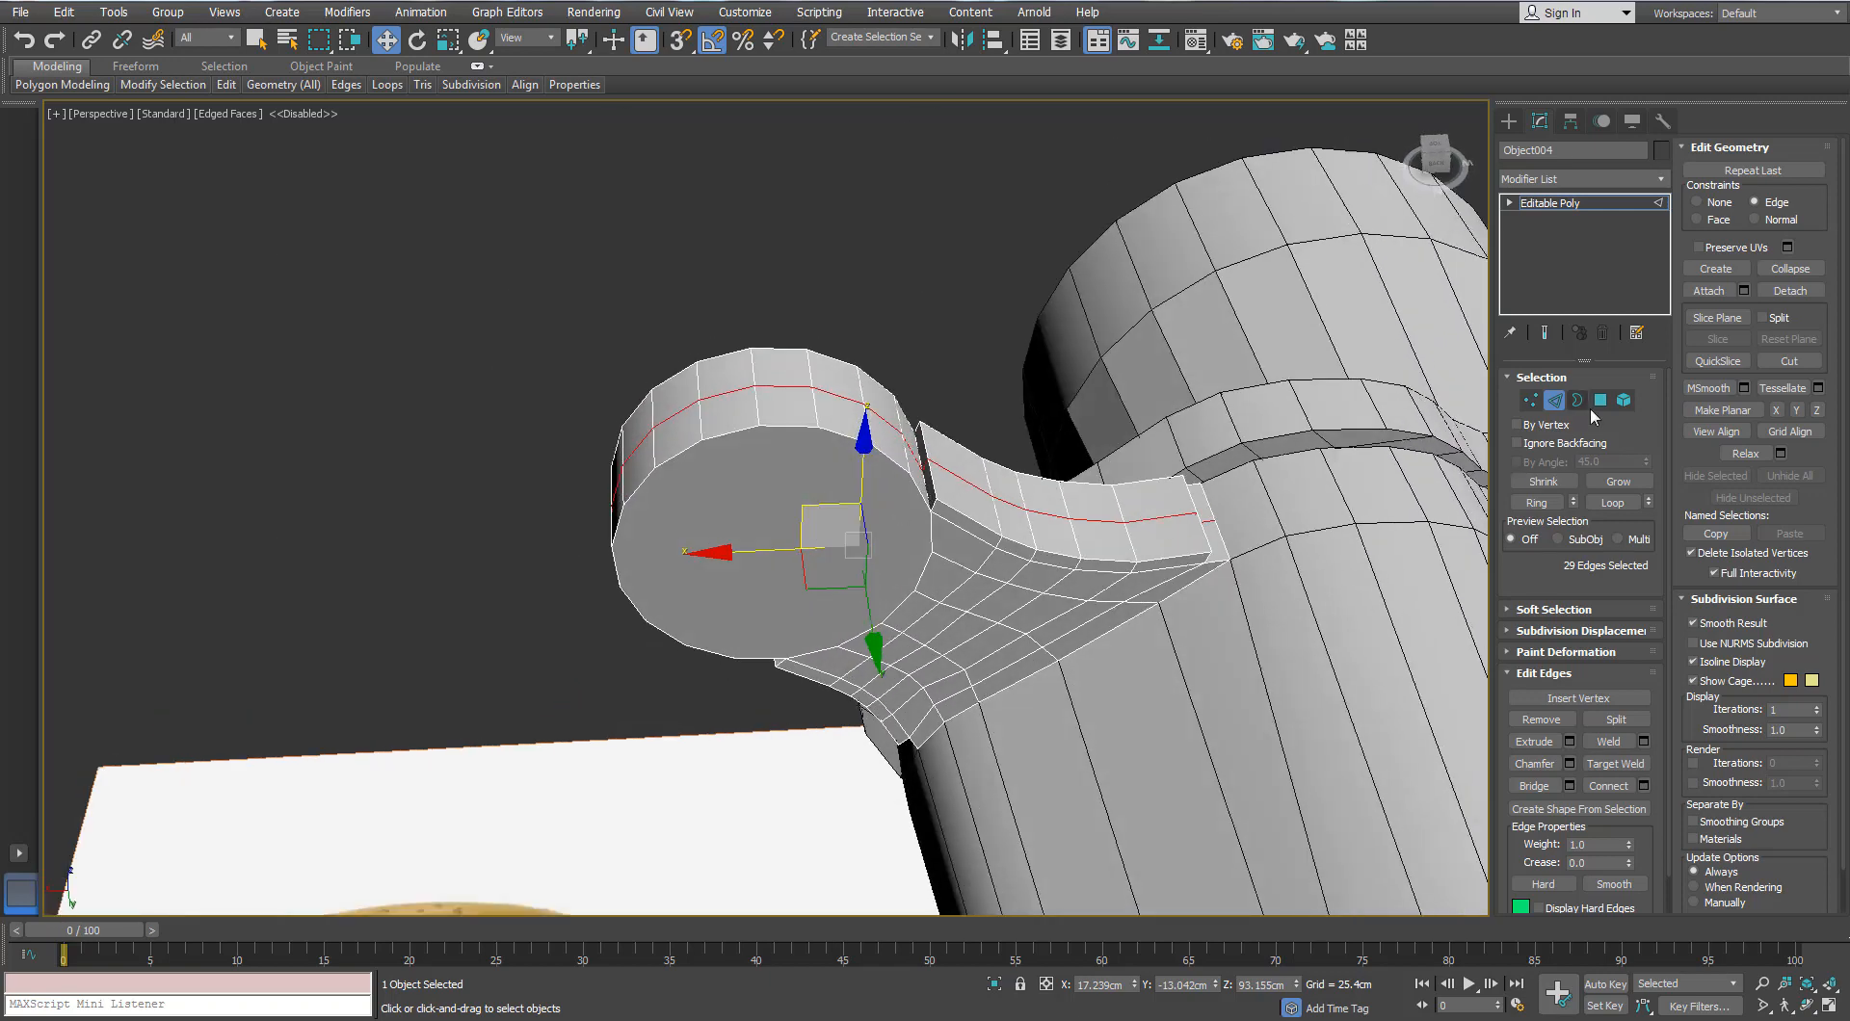
Step: Select the hinge's flat end-cap polygon
left_click(1600, 399)
left_click(862, 521)
scroll(880, 512, "up", 2)
scroll(886, 515, "down", 2)
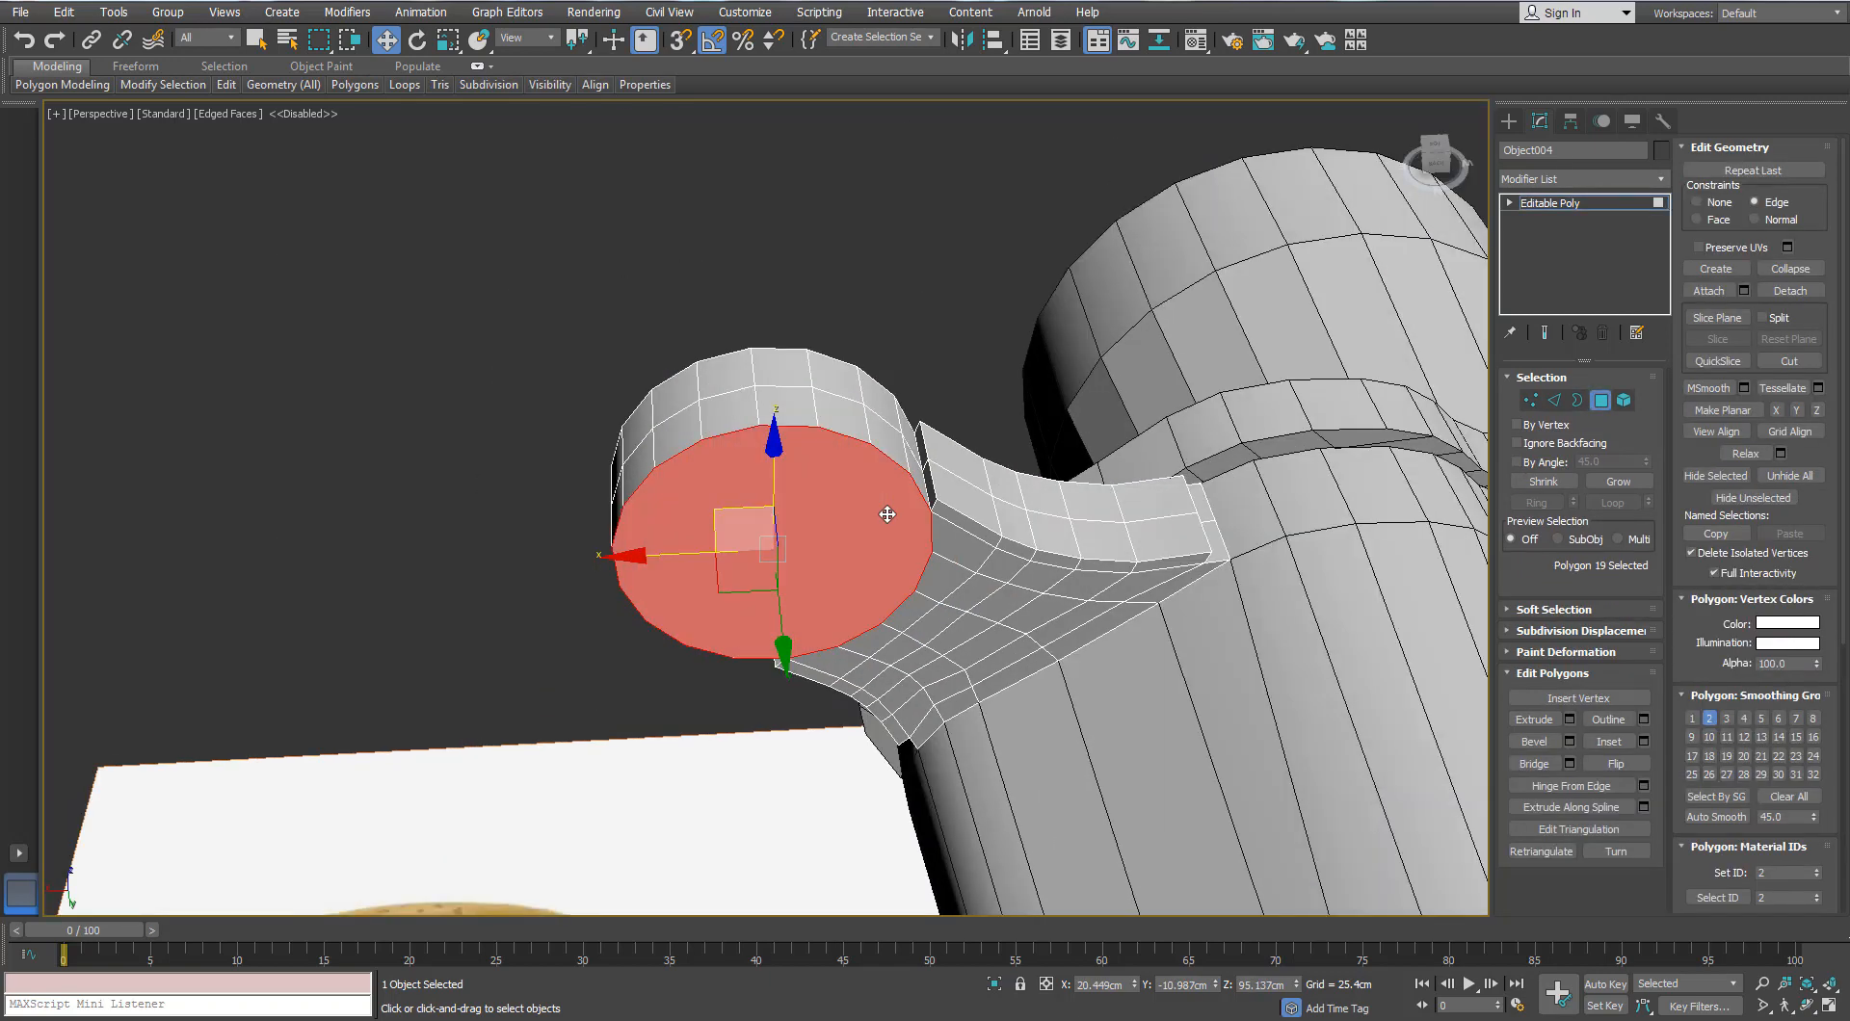
Step: Select the hinge disc's cap polygons from Top view and delete them to open the ring
key("t")
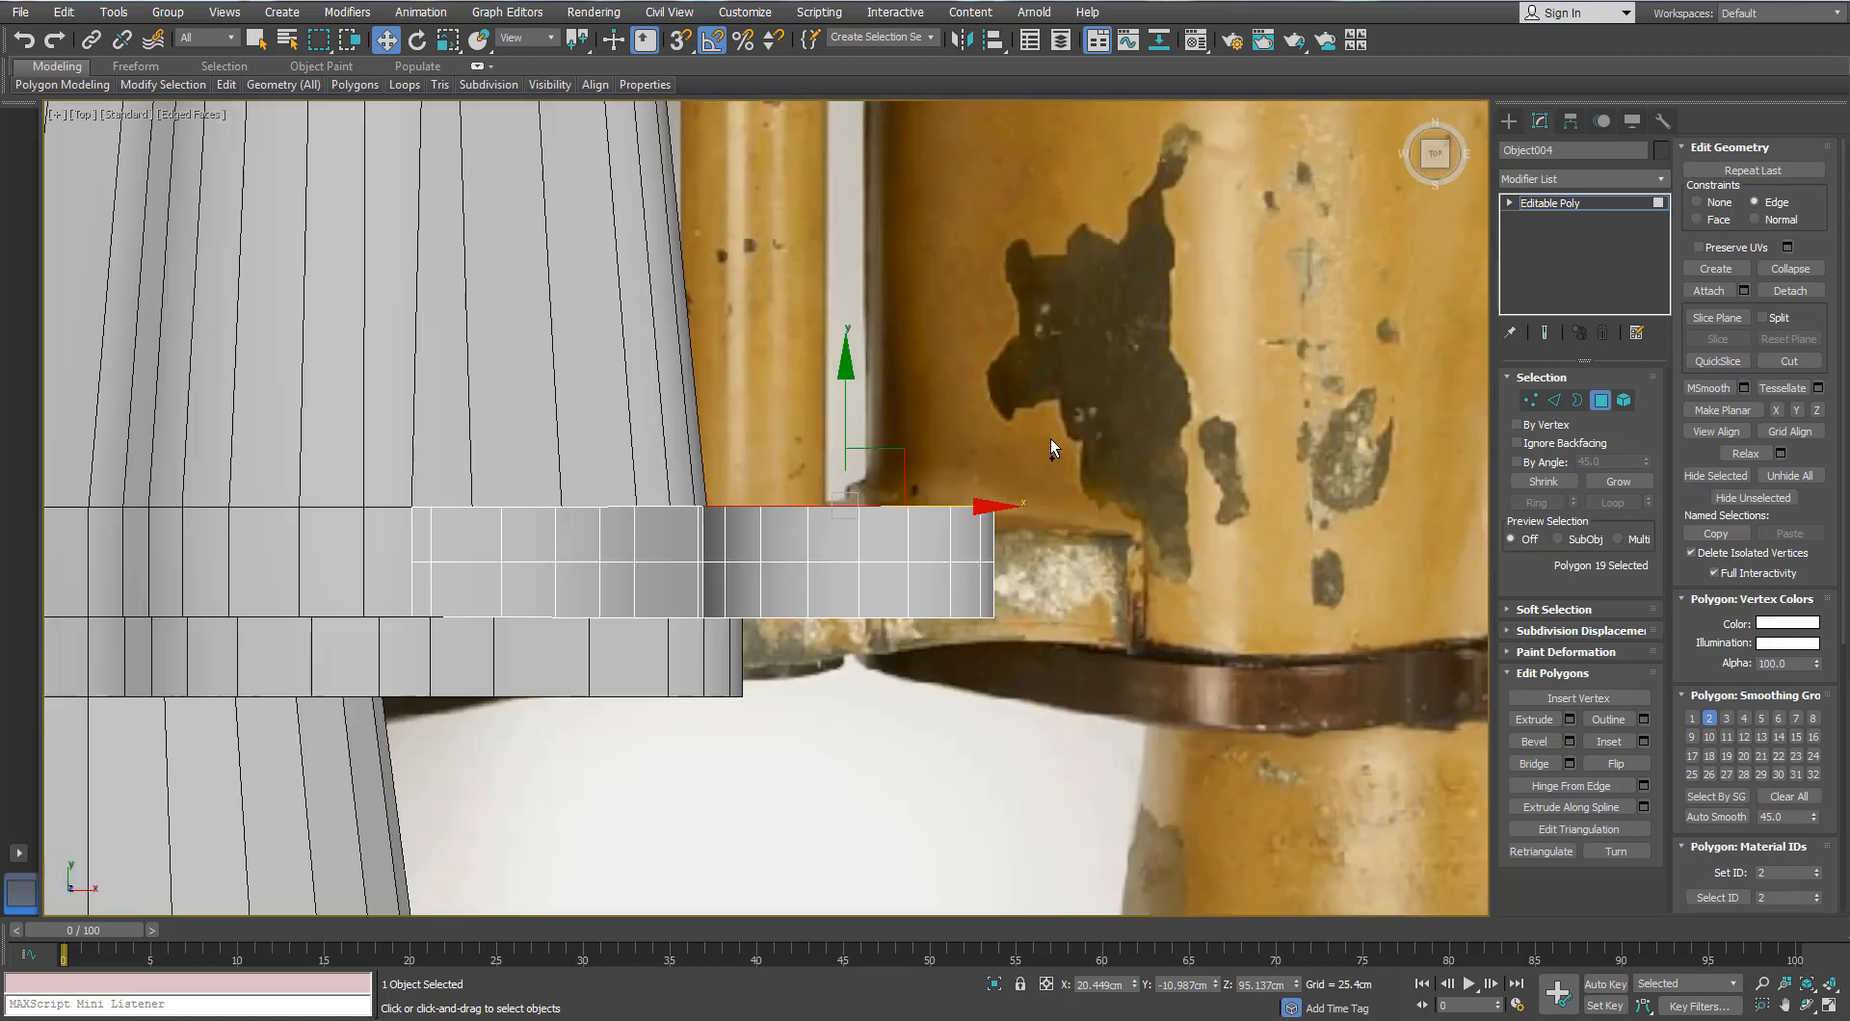
left_click_drag(732, 547, 730, 546)
key("p")
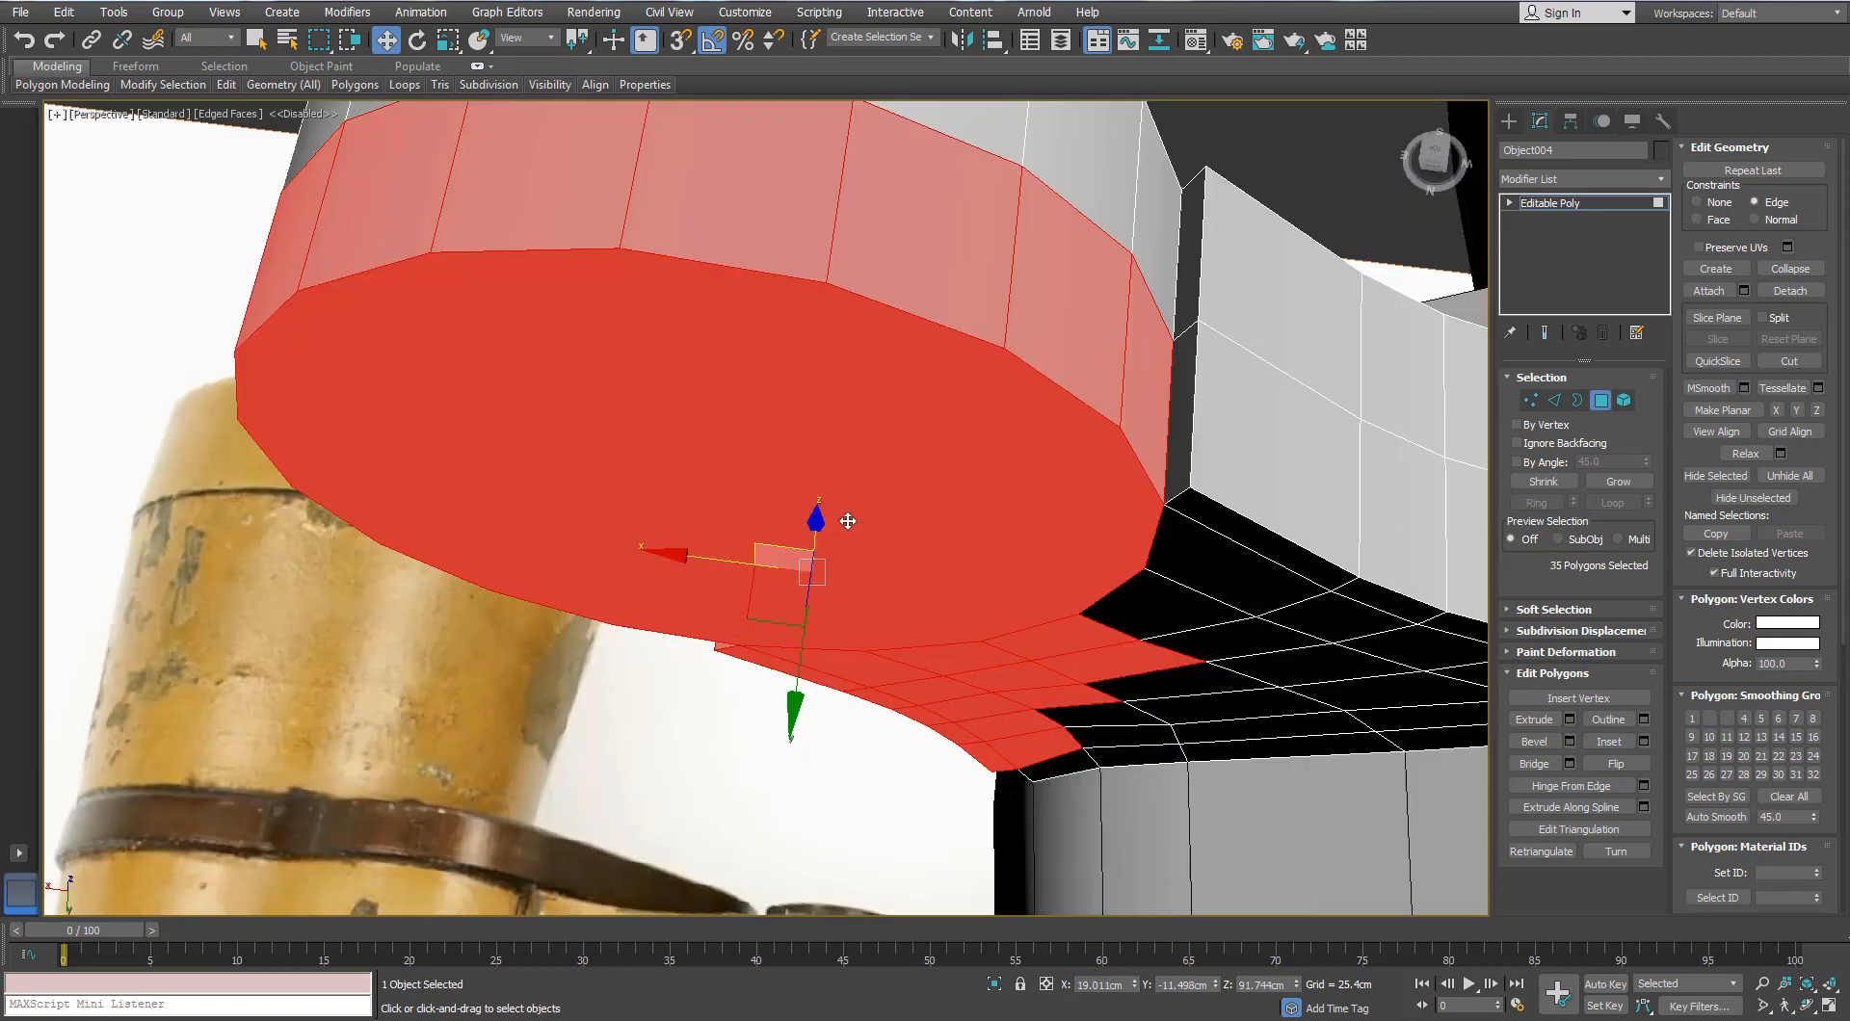
left_click_drag(1019, 813, 807, 655, "alt")
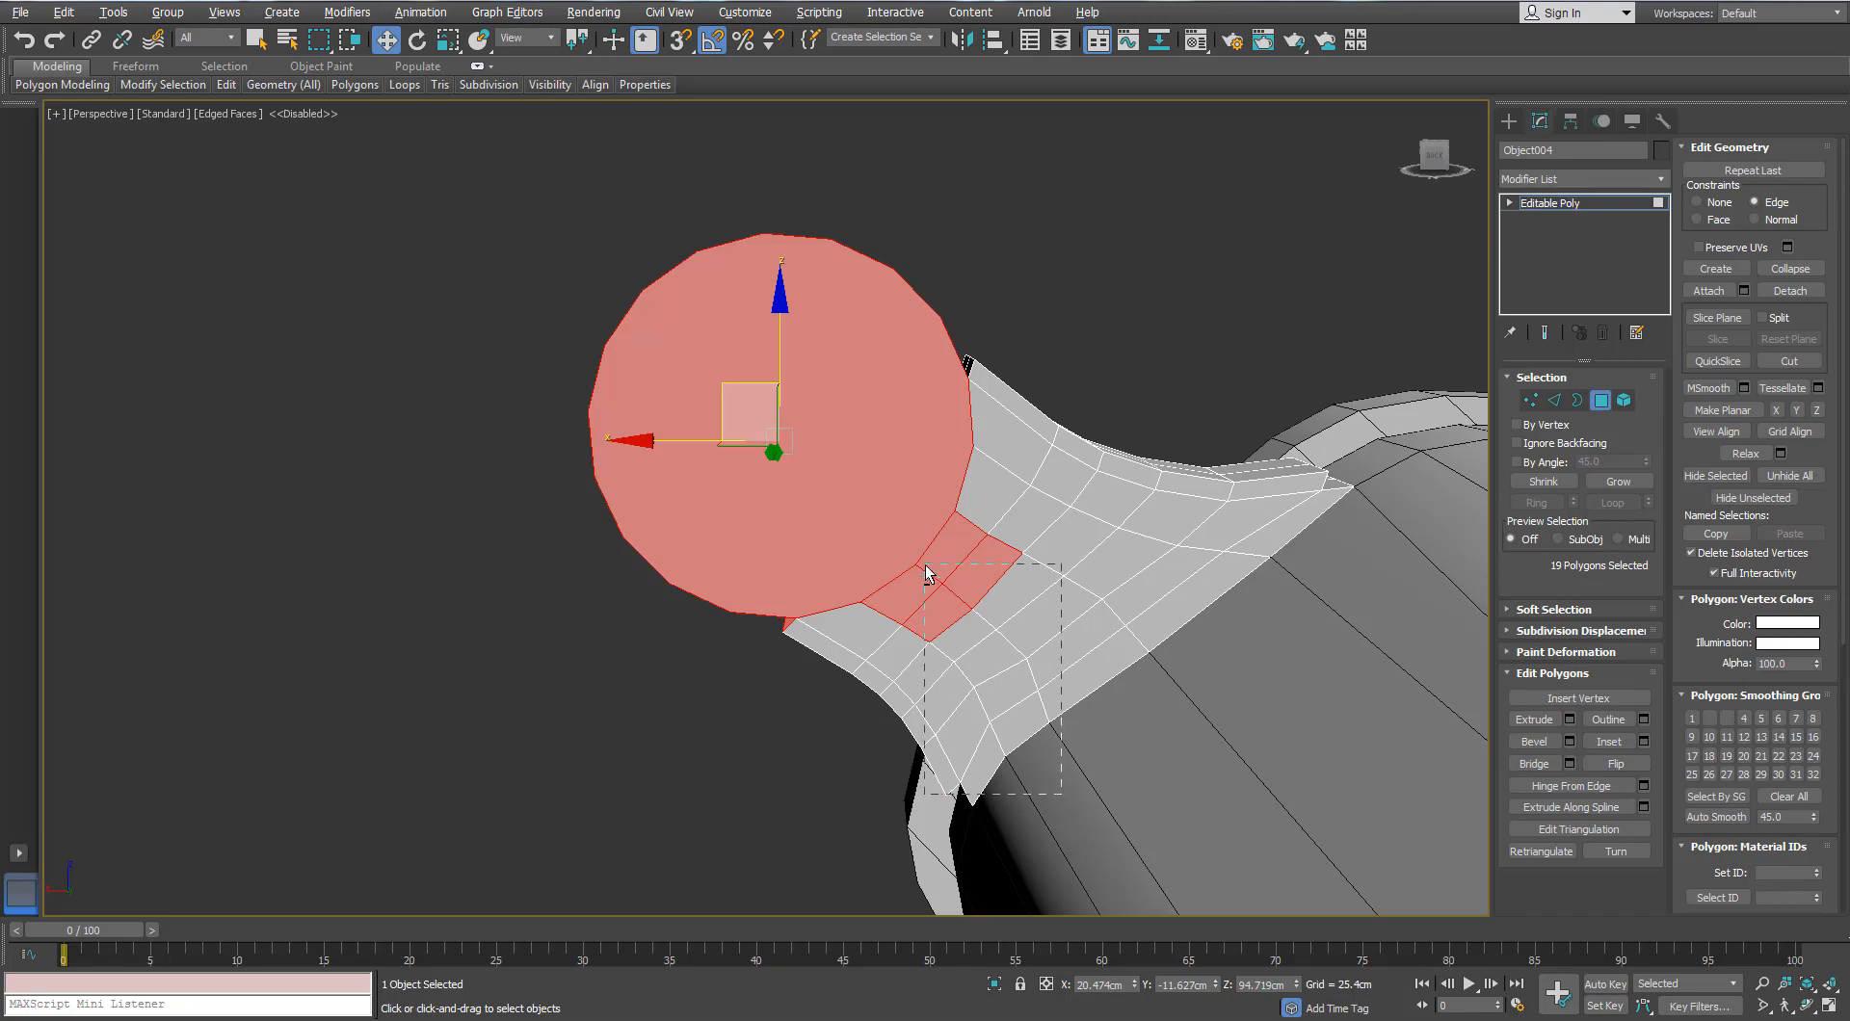
left_click_drag(927, 575, 927, 578, "alt")
middle_click_drag(927, 578, 779, 561, "alt")
key("Delete")
mouse_move(896, 409)
middle_mouse_down("alt")
mouse_move(869, 407)
mouse_move(898, 408)
middle_mouse_up("alt")
scroll(869, 407, "up", 2)
scroll(869, 407, "down", 2)
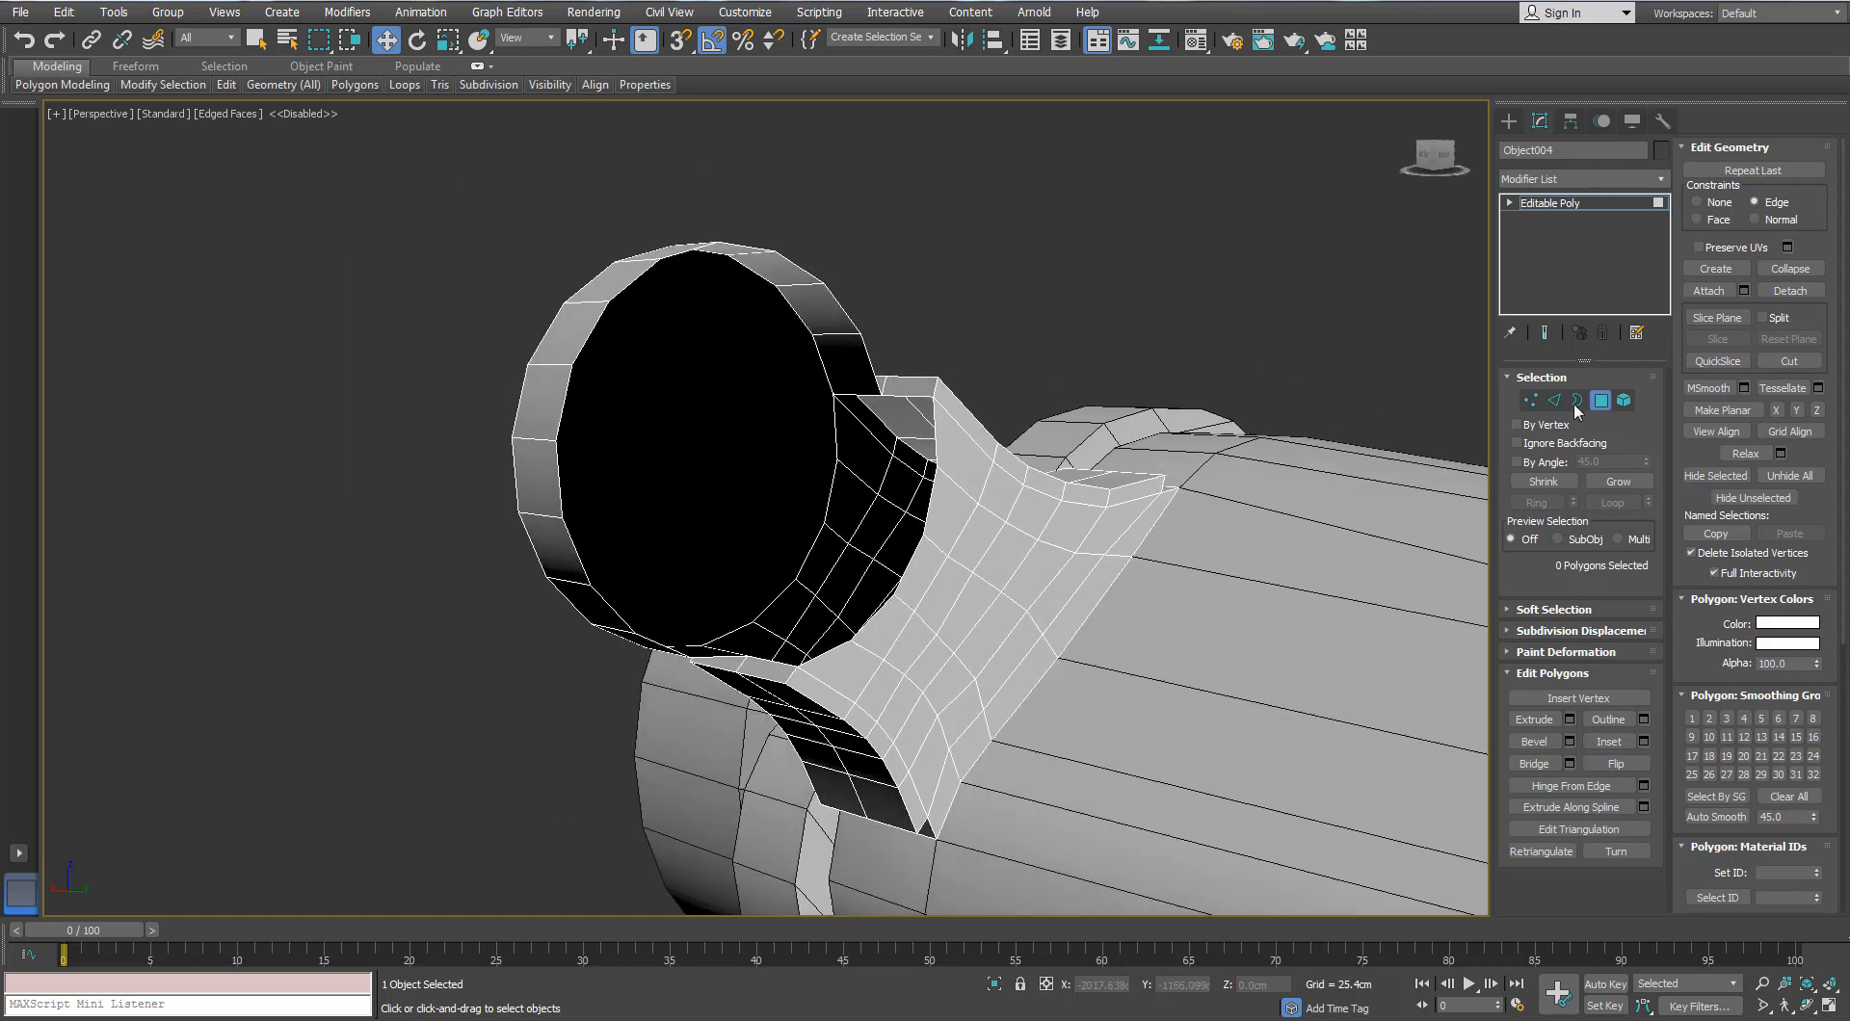
Step: Select the five-edge seam on the neck's inner side, shift it along Y toward the disc, then go to vertices
key("2")
left_click(933, 428)
scroll(934, 463, "up", 3)
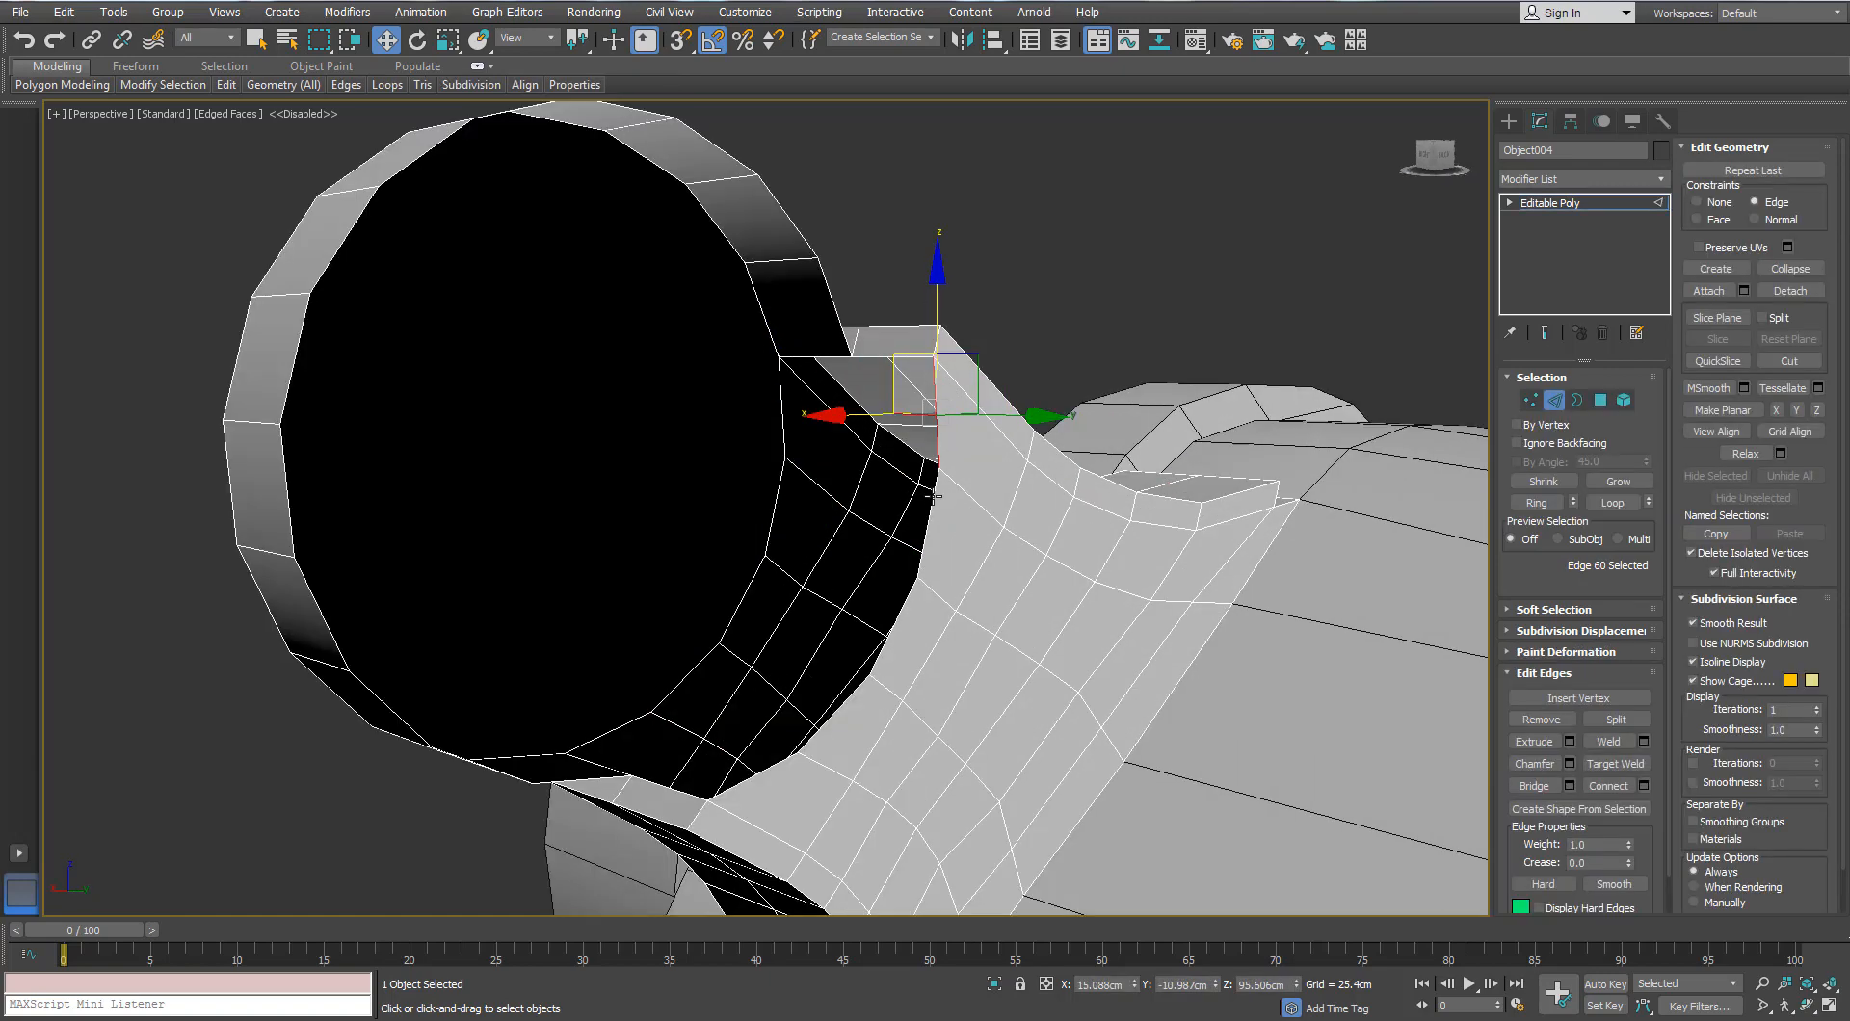
left_click(898, 625, "ctrl")
middle_click_drag(684, 634, 867, 626, "alt")
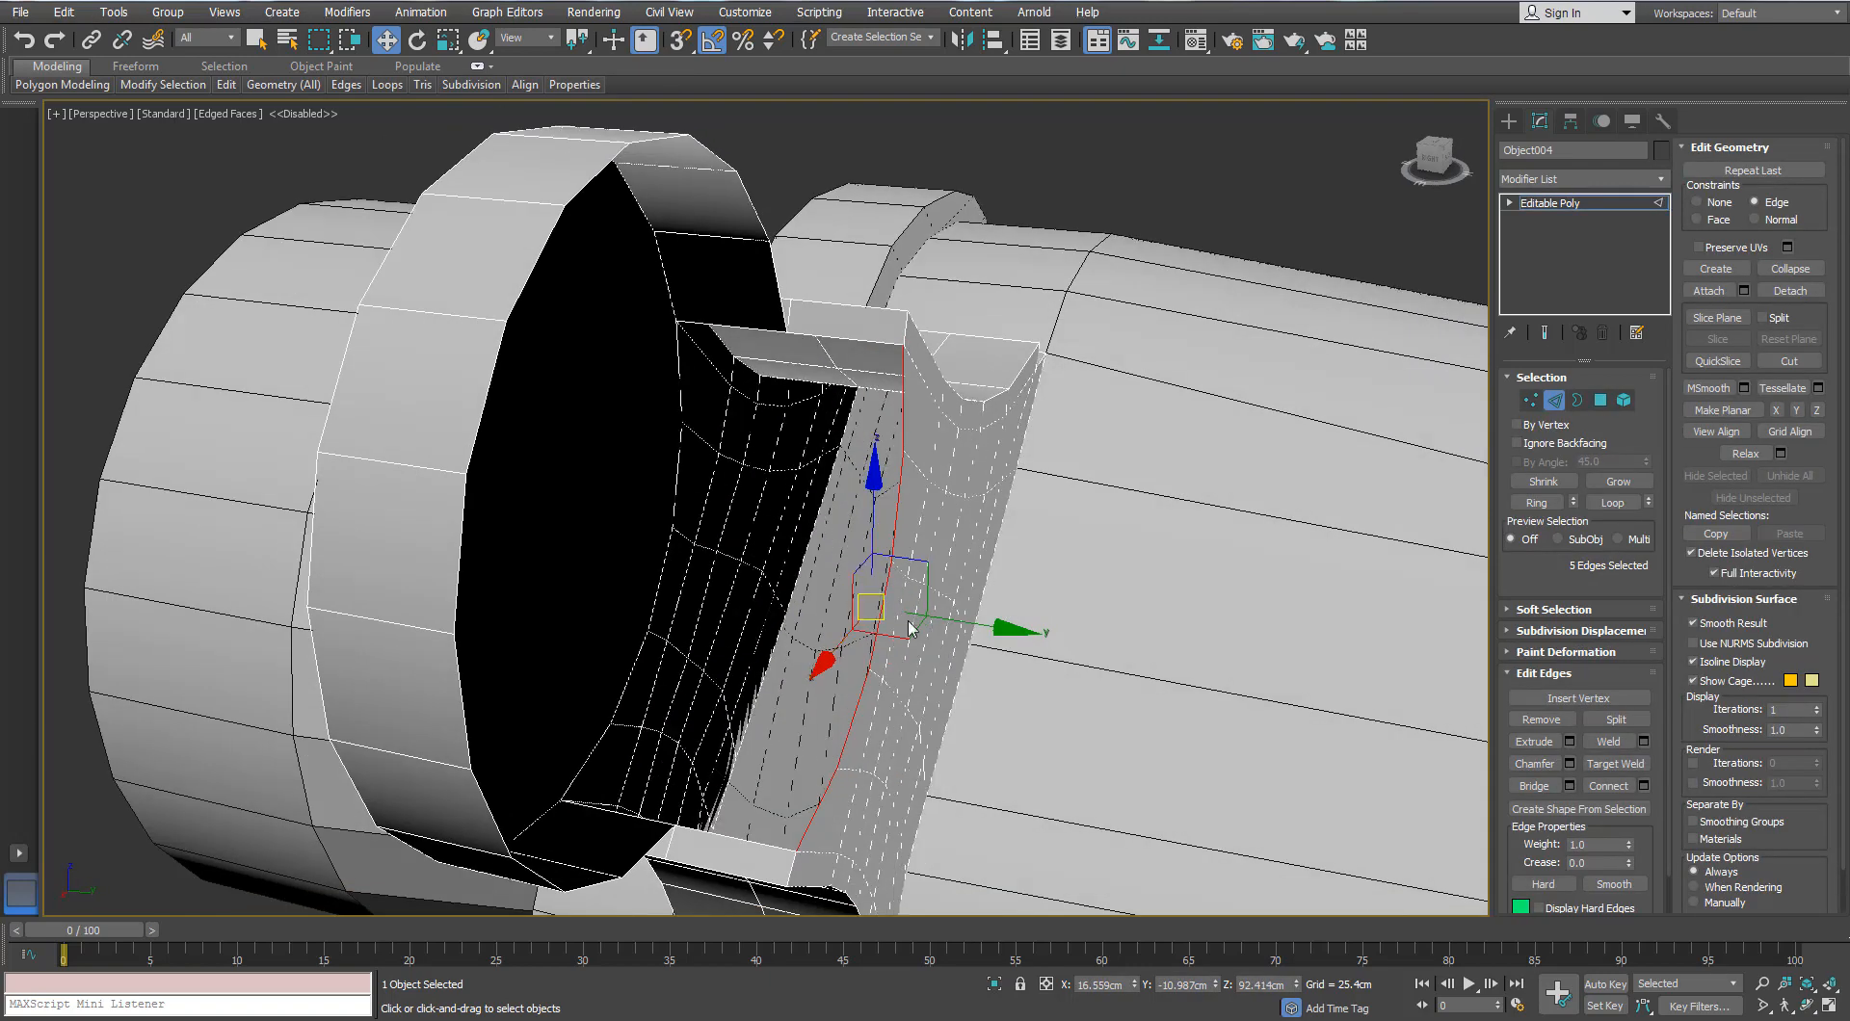
left_click_drag(867, 626, 872, 622)
left_click_drag(728, 615, 873, 621)
key("ctrl+z")
scroll(808, 609, "up", 10)
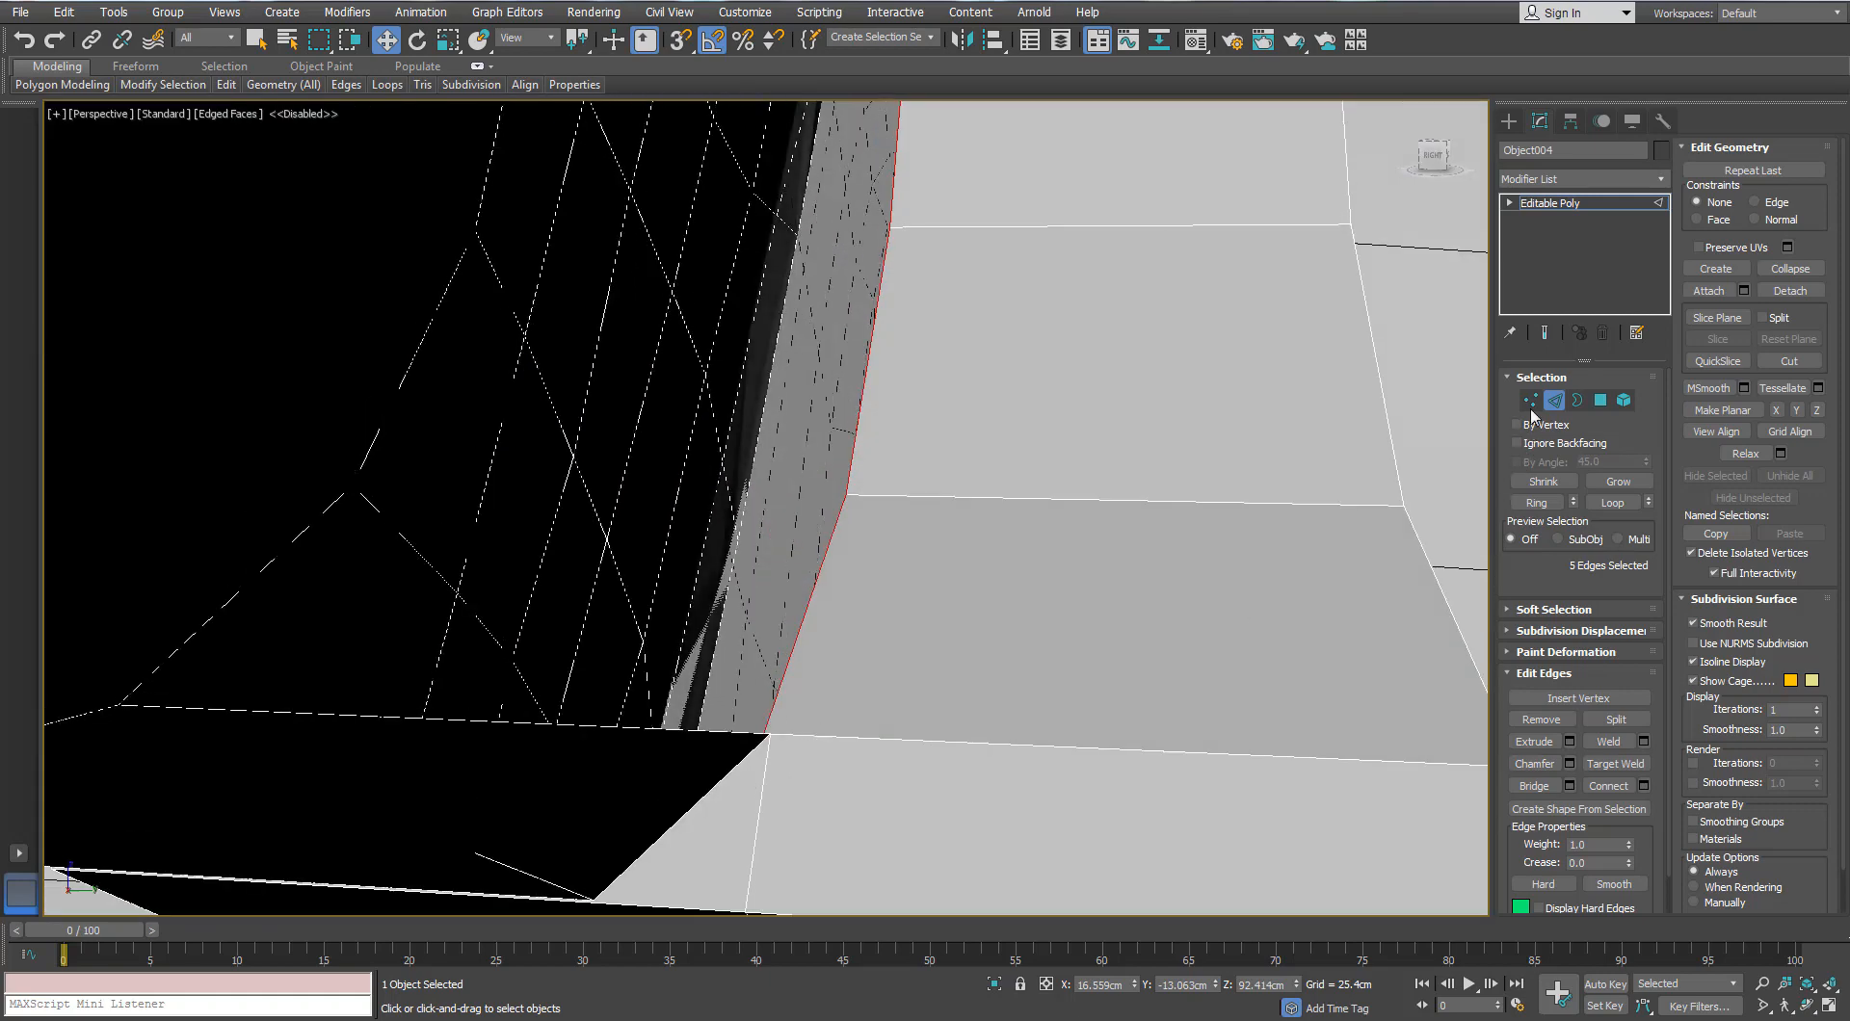
key("1")
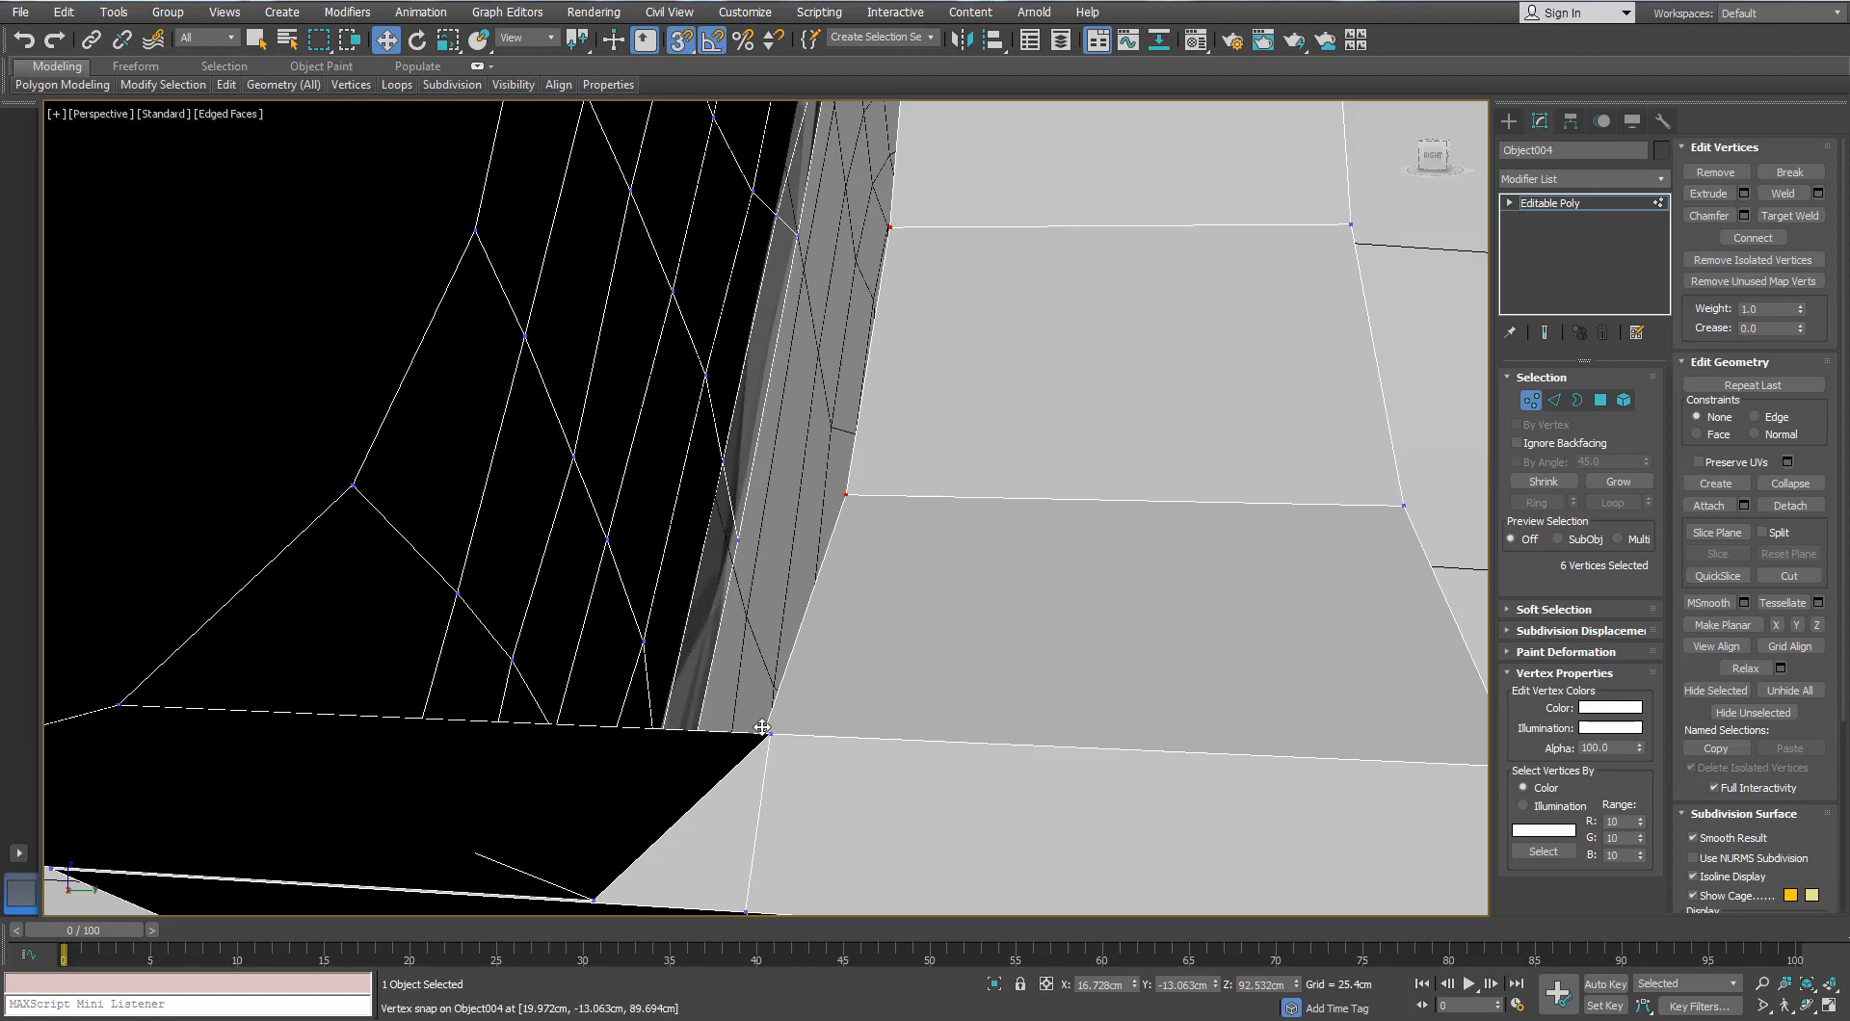
Step: Snap the seam vertices onto the neighbouring vertex, checking the opening in wireframe
left_click_drag(761, 736, 839, 733)
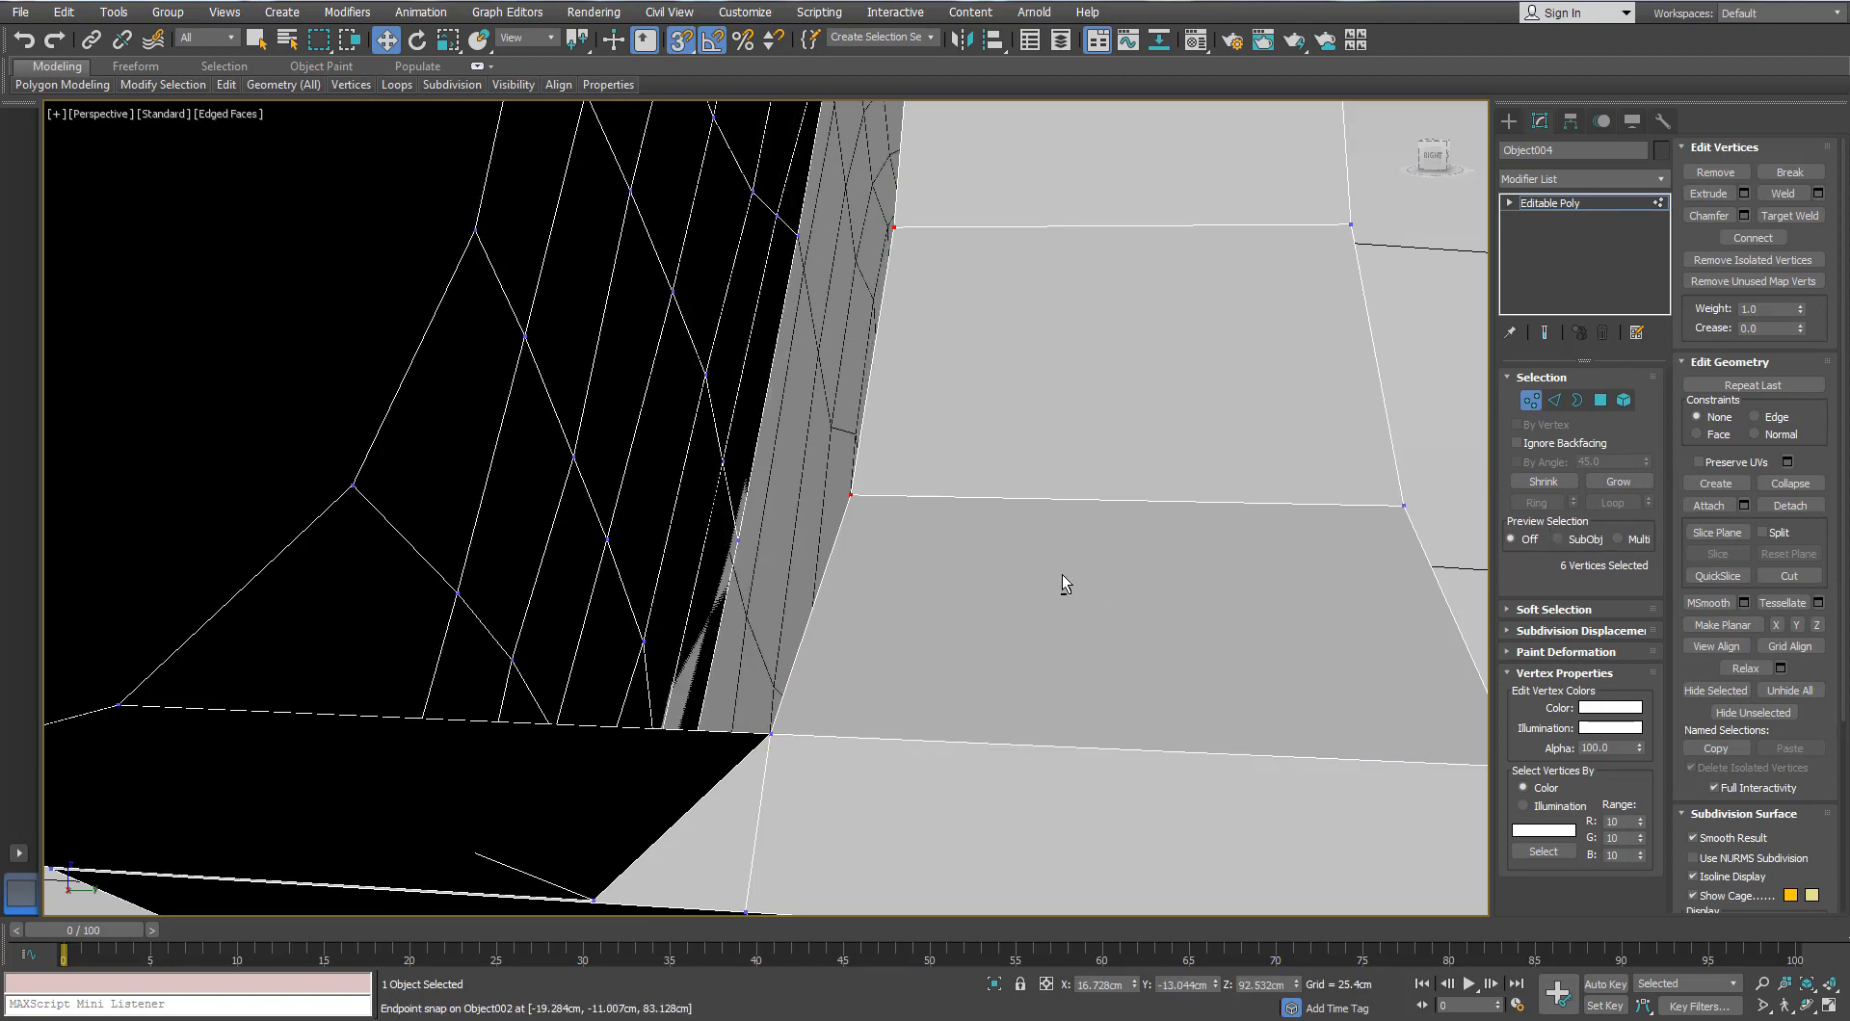
scroll(1064, 583, "down", 15)
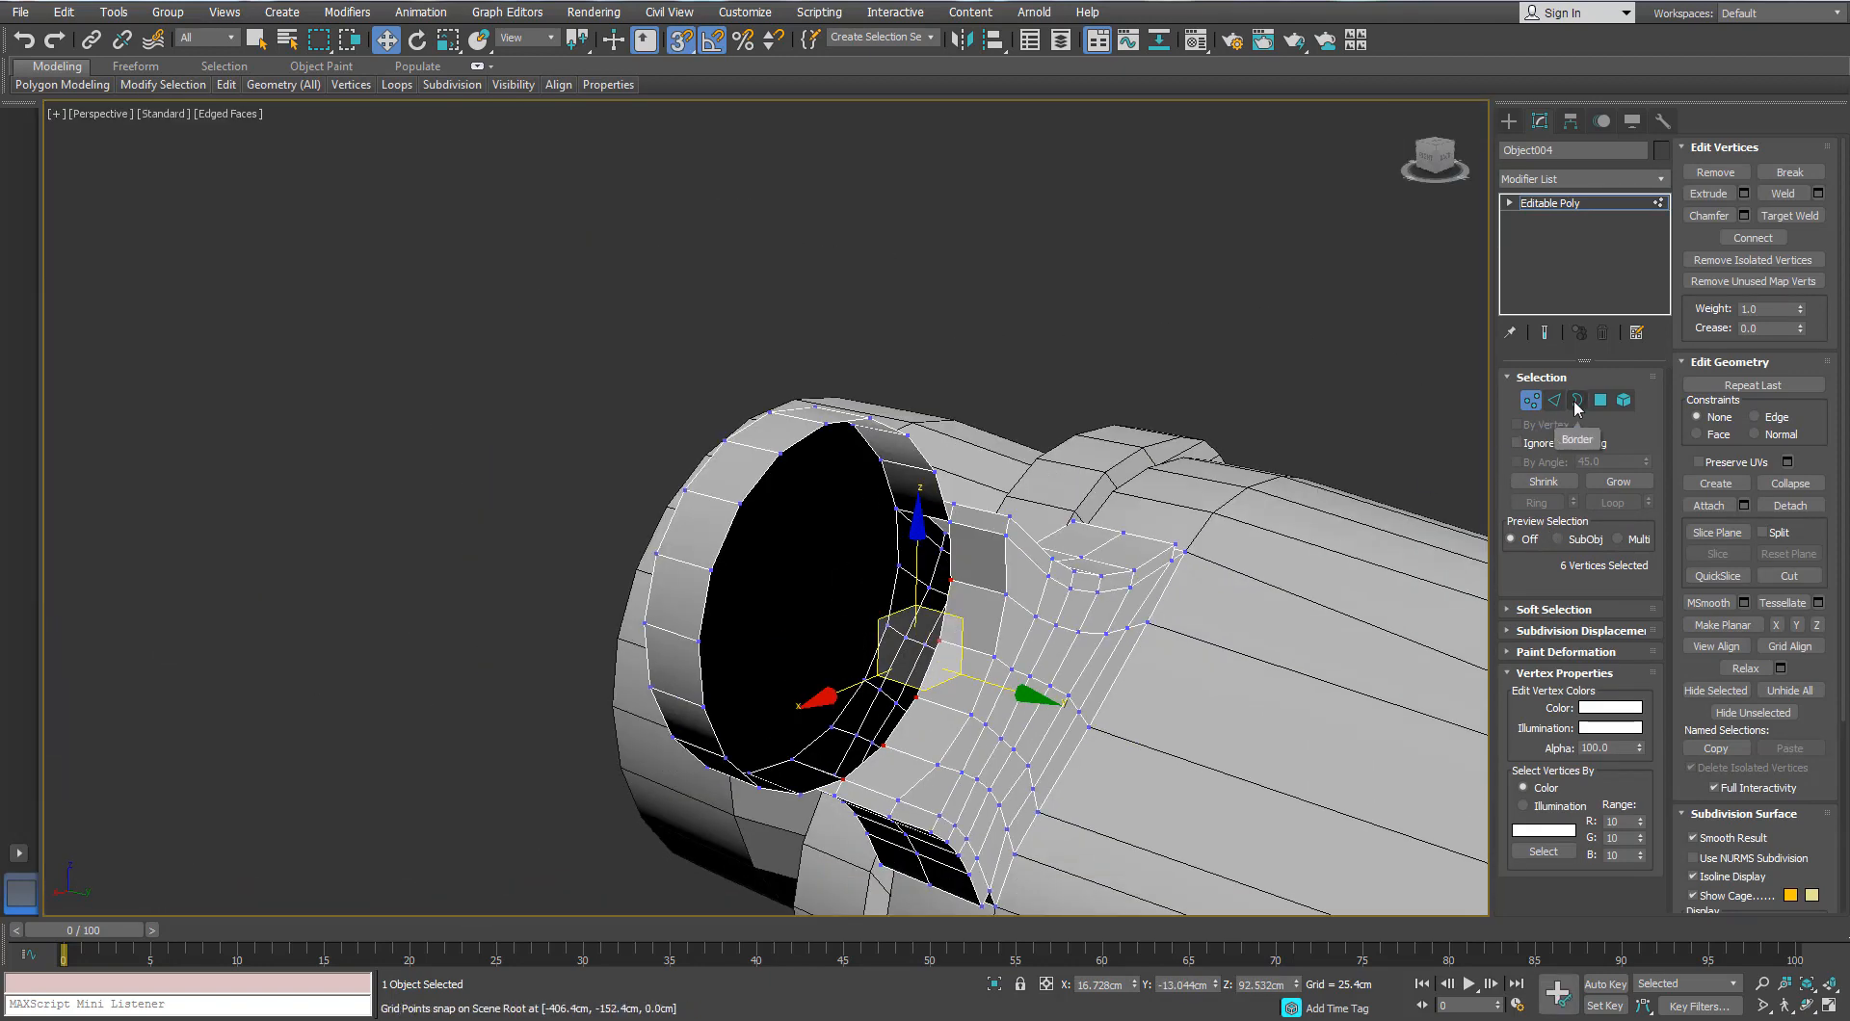
scroll(851, 594, "up", 10)
key("F3")
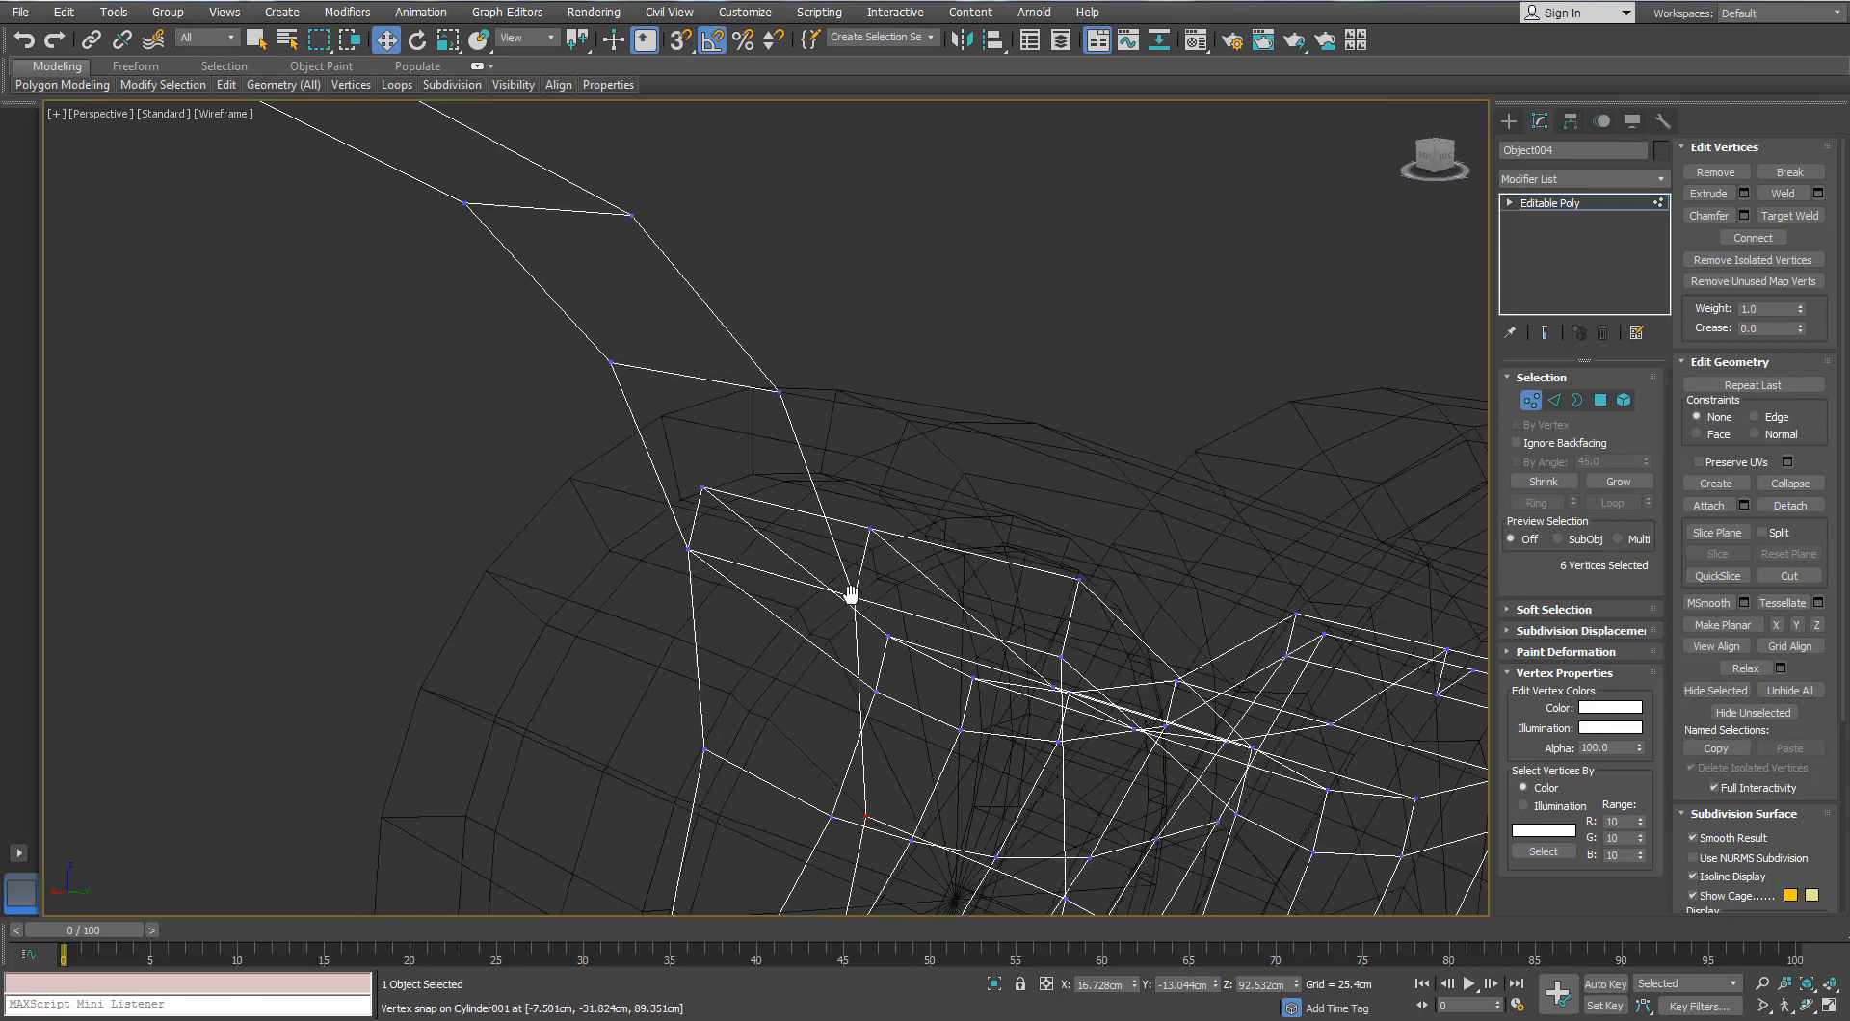
scroll(851, 617, "down", 7)
middle_click_drag(784, 669, 718, 689, "alt")
scroll(737, 766, "up", 7)
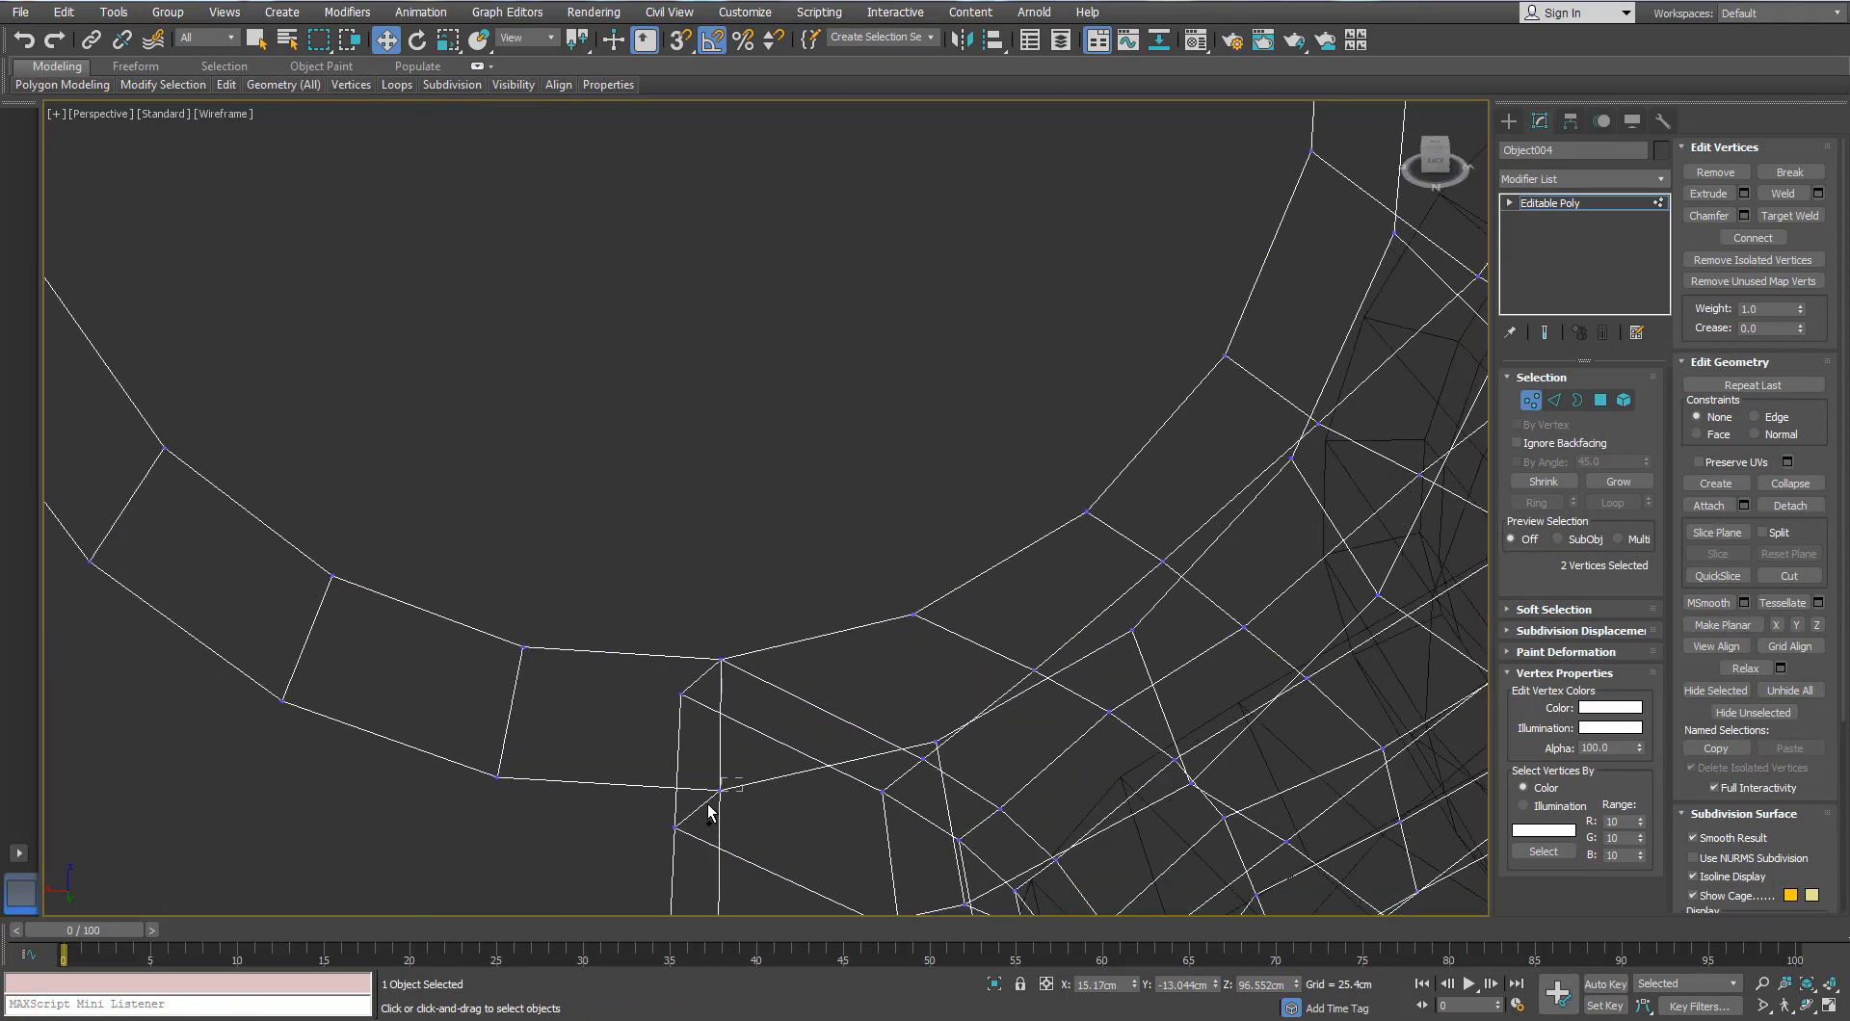
scroll(761, 786, "down", 6)
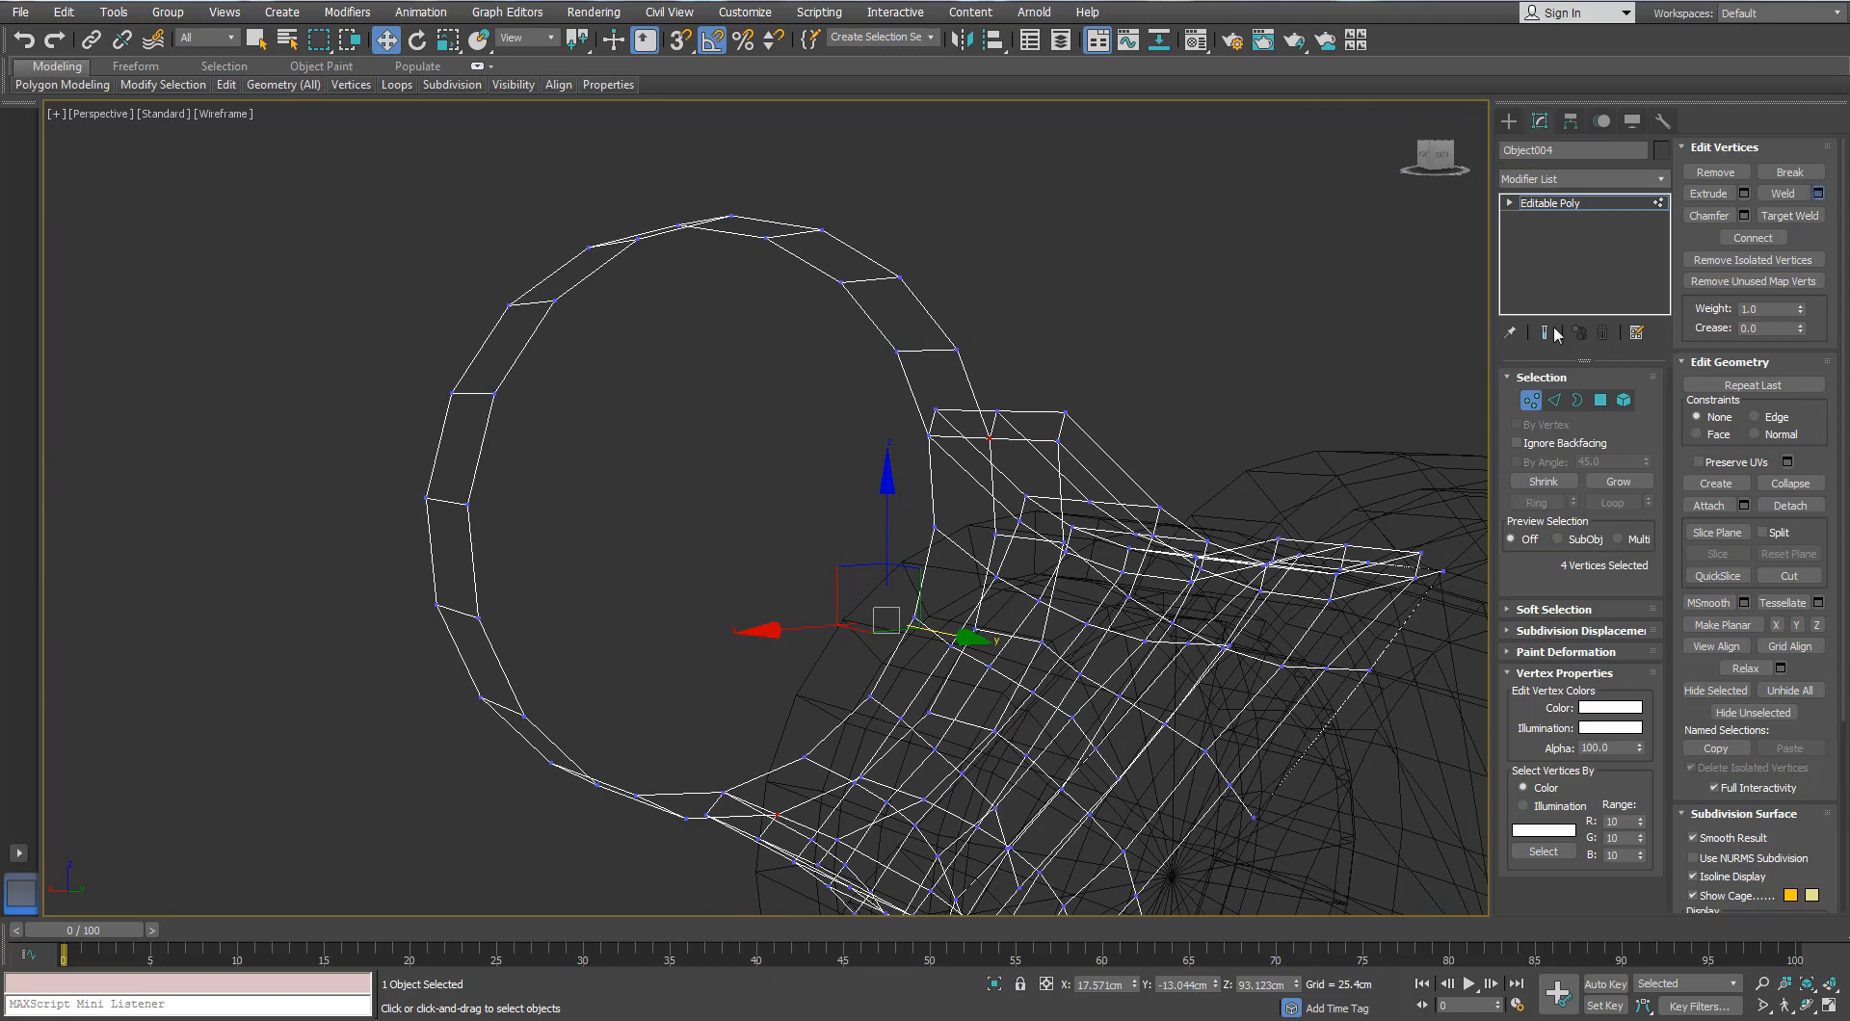
key("F3")
Step: Select the ring's 18-edge hole border and Shift-scale it inward into new faces
key("3")
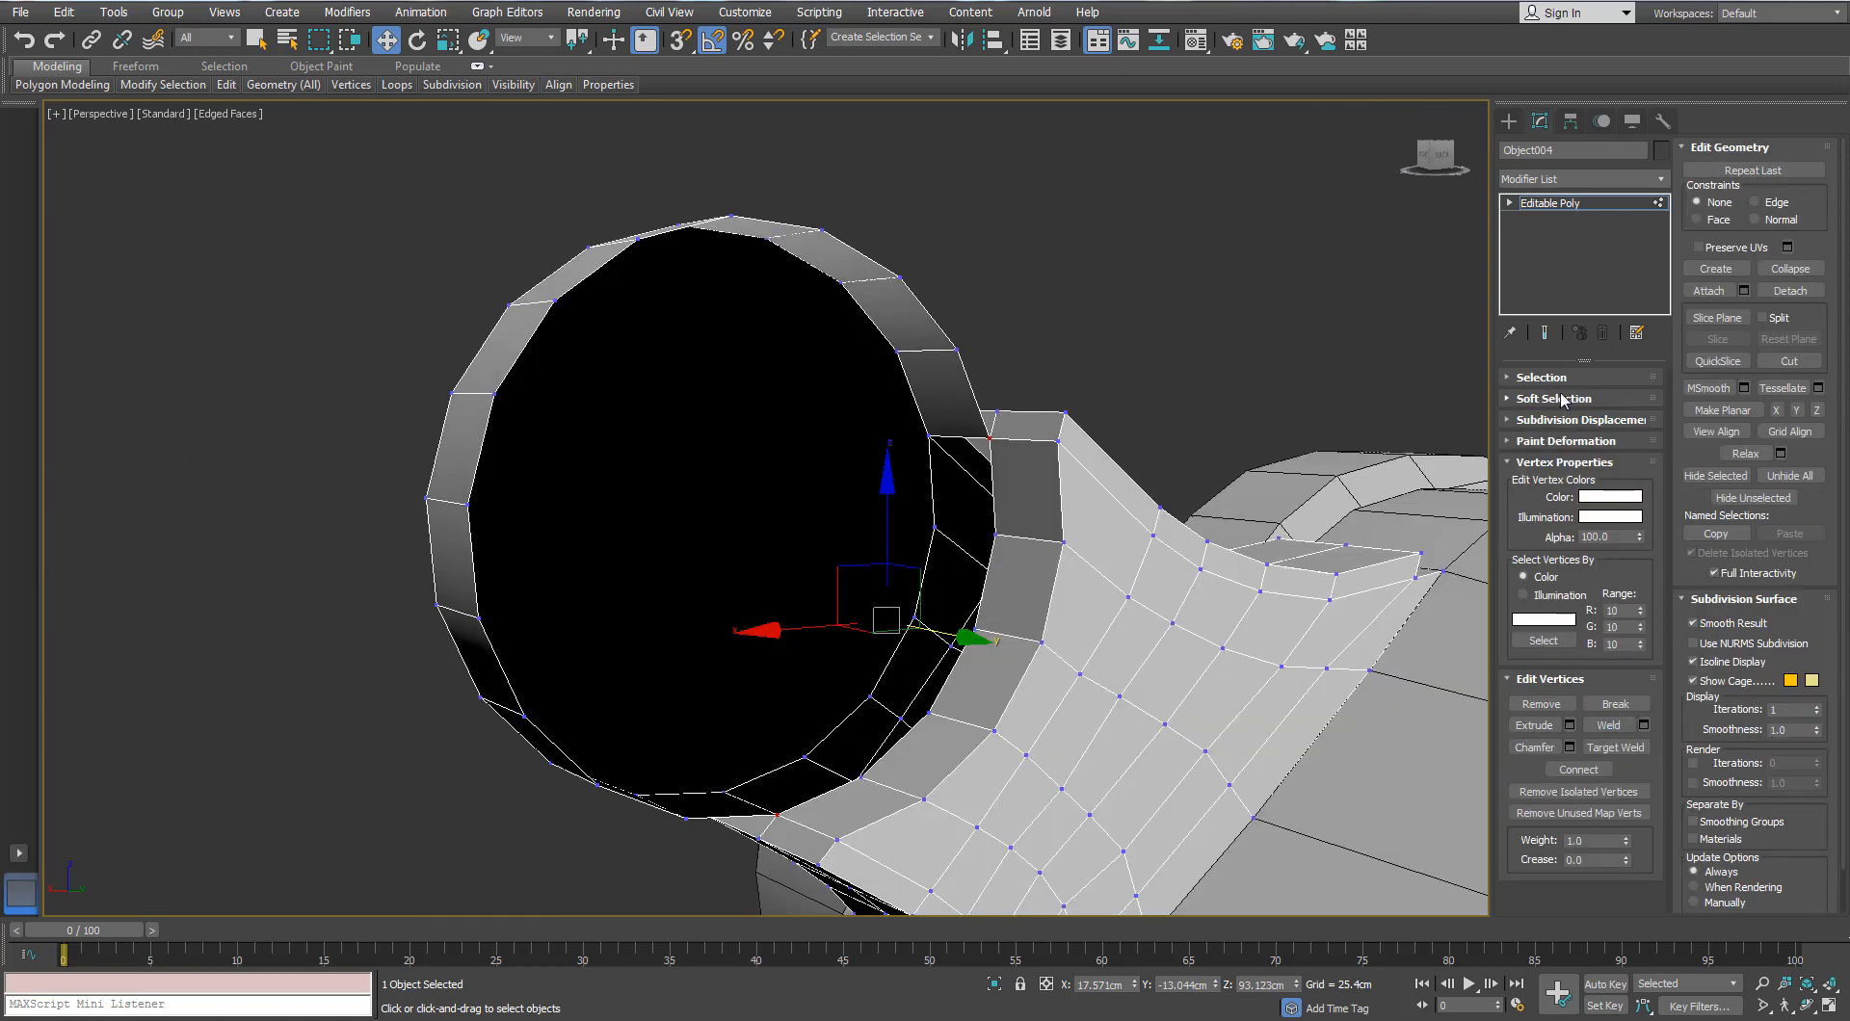
left_click(962, 370)
key("r")
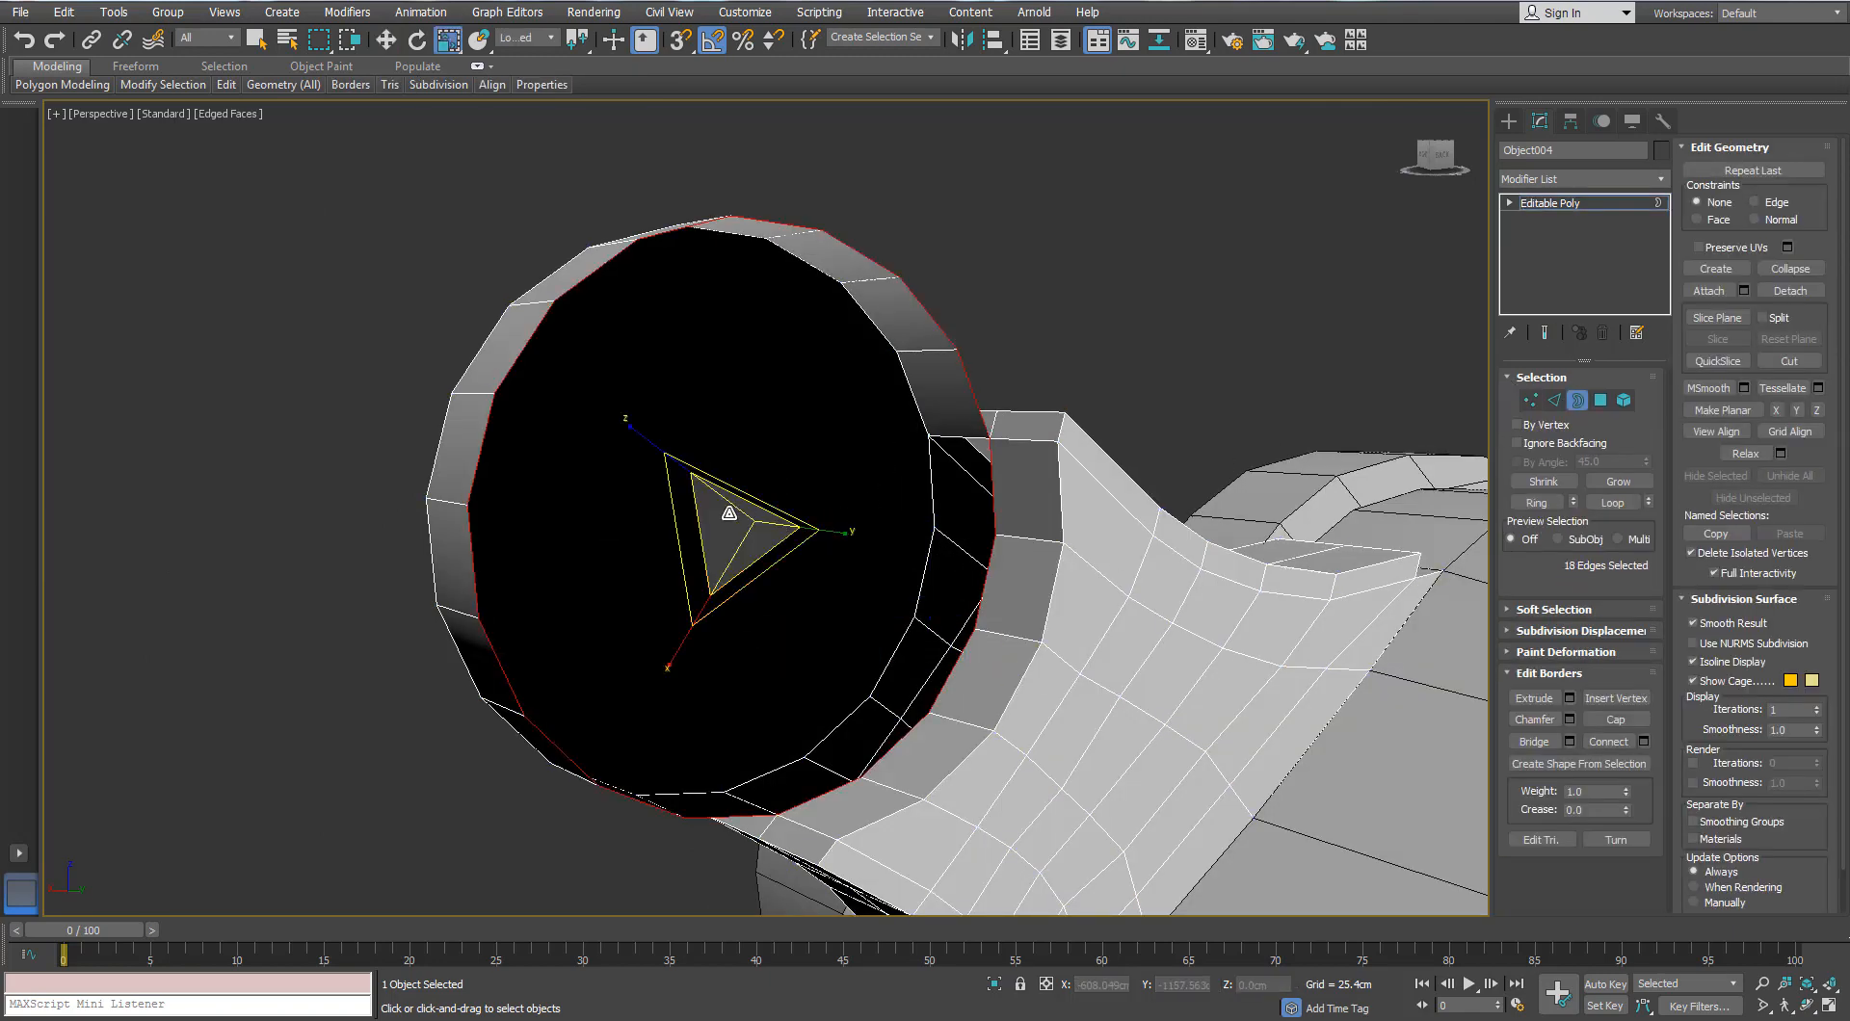
left_click_drag(727, 506, 697, 562, "shift")
mouse_move(698, 562)
middle_mouse_down("alt")
mouse_move(826, 586)
mouse_move(661, 558)
middle_mouse_up("alt")
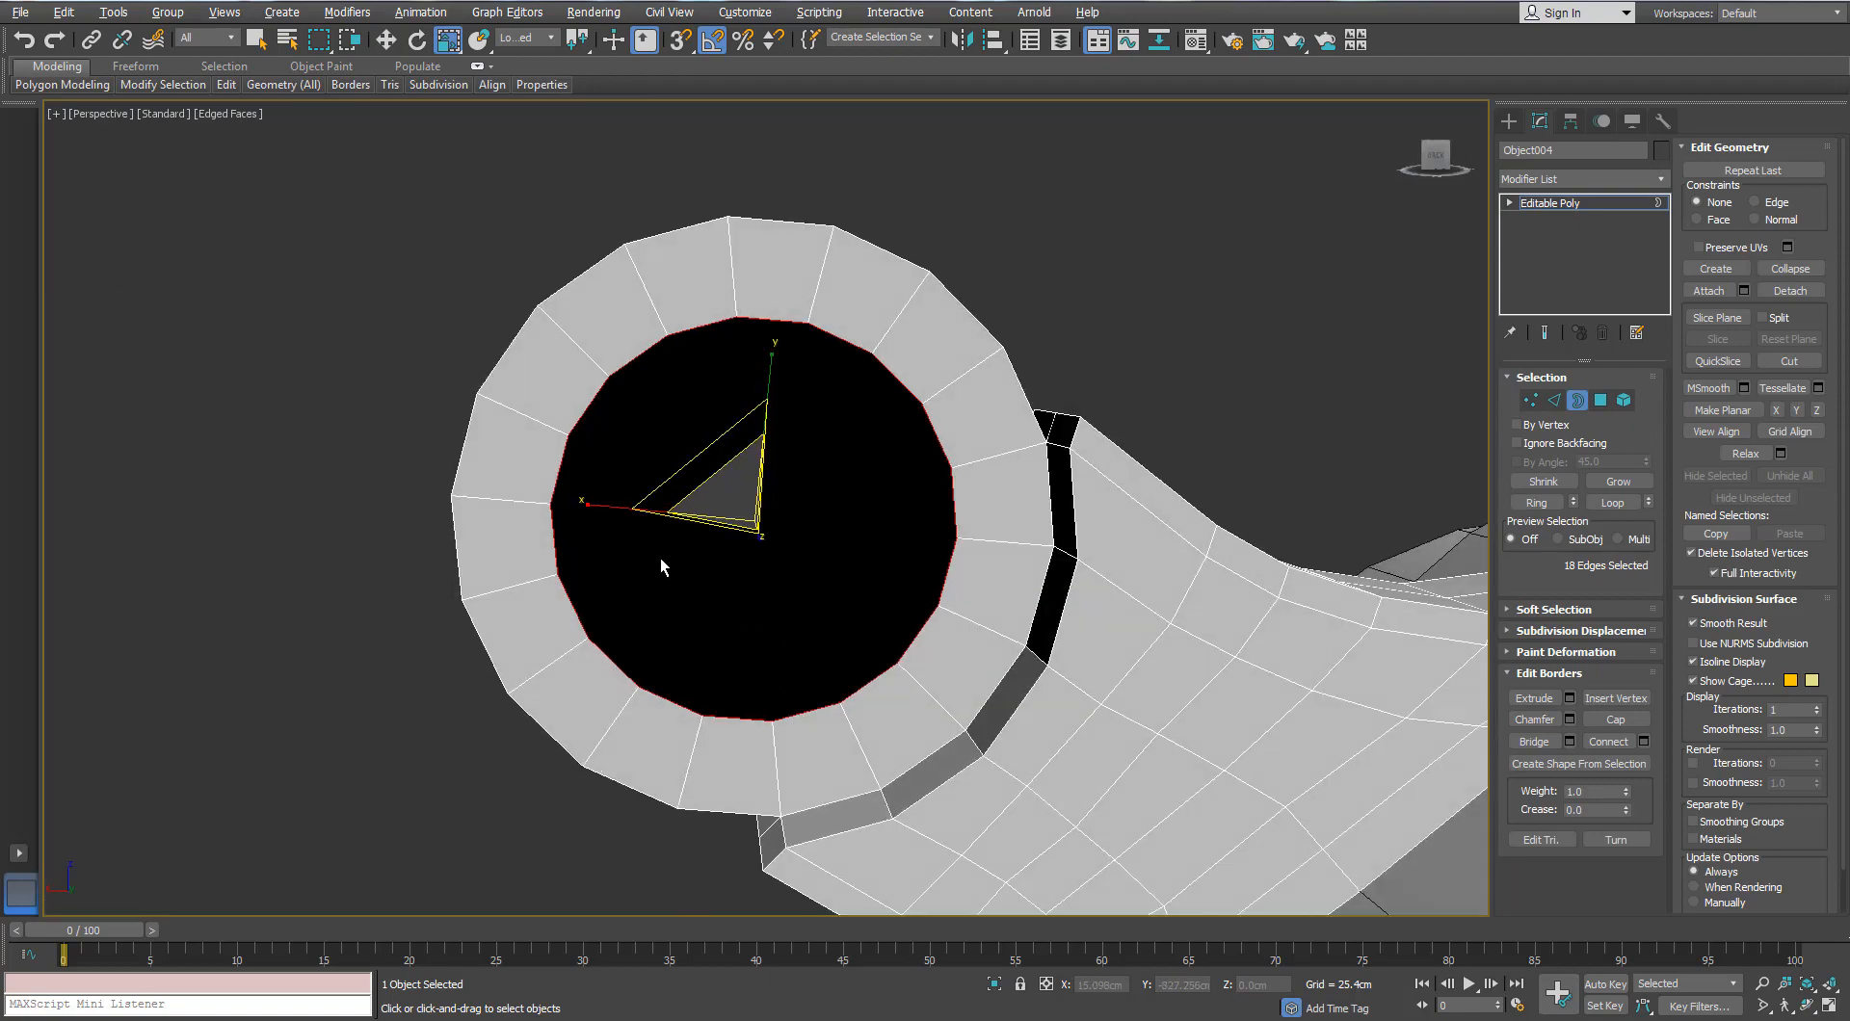
Step: Collapse the inner border from the quad menu to close the hole, then exit border mode
right_click(815, 327)
left_click(761, 128)
middle_click_drag(767, 462, 539, 508, "alt")
scroll(954, 598, "down", 2)
left_click(1582, 399)
scroll(685, 500, "up", 2)
scroll(689, 499, "down", 2)
mouse_move(540, 508)
middle_mouse_down()
mouse_move(446, 511)
mouse_move(561, 506)
middle_mouse_up()
Step: Shift-drag an Instance copy of the bracket further along the barrel and nudge it slightly back
key("w")
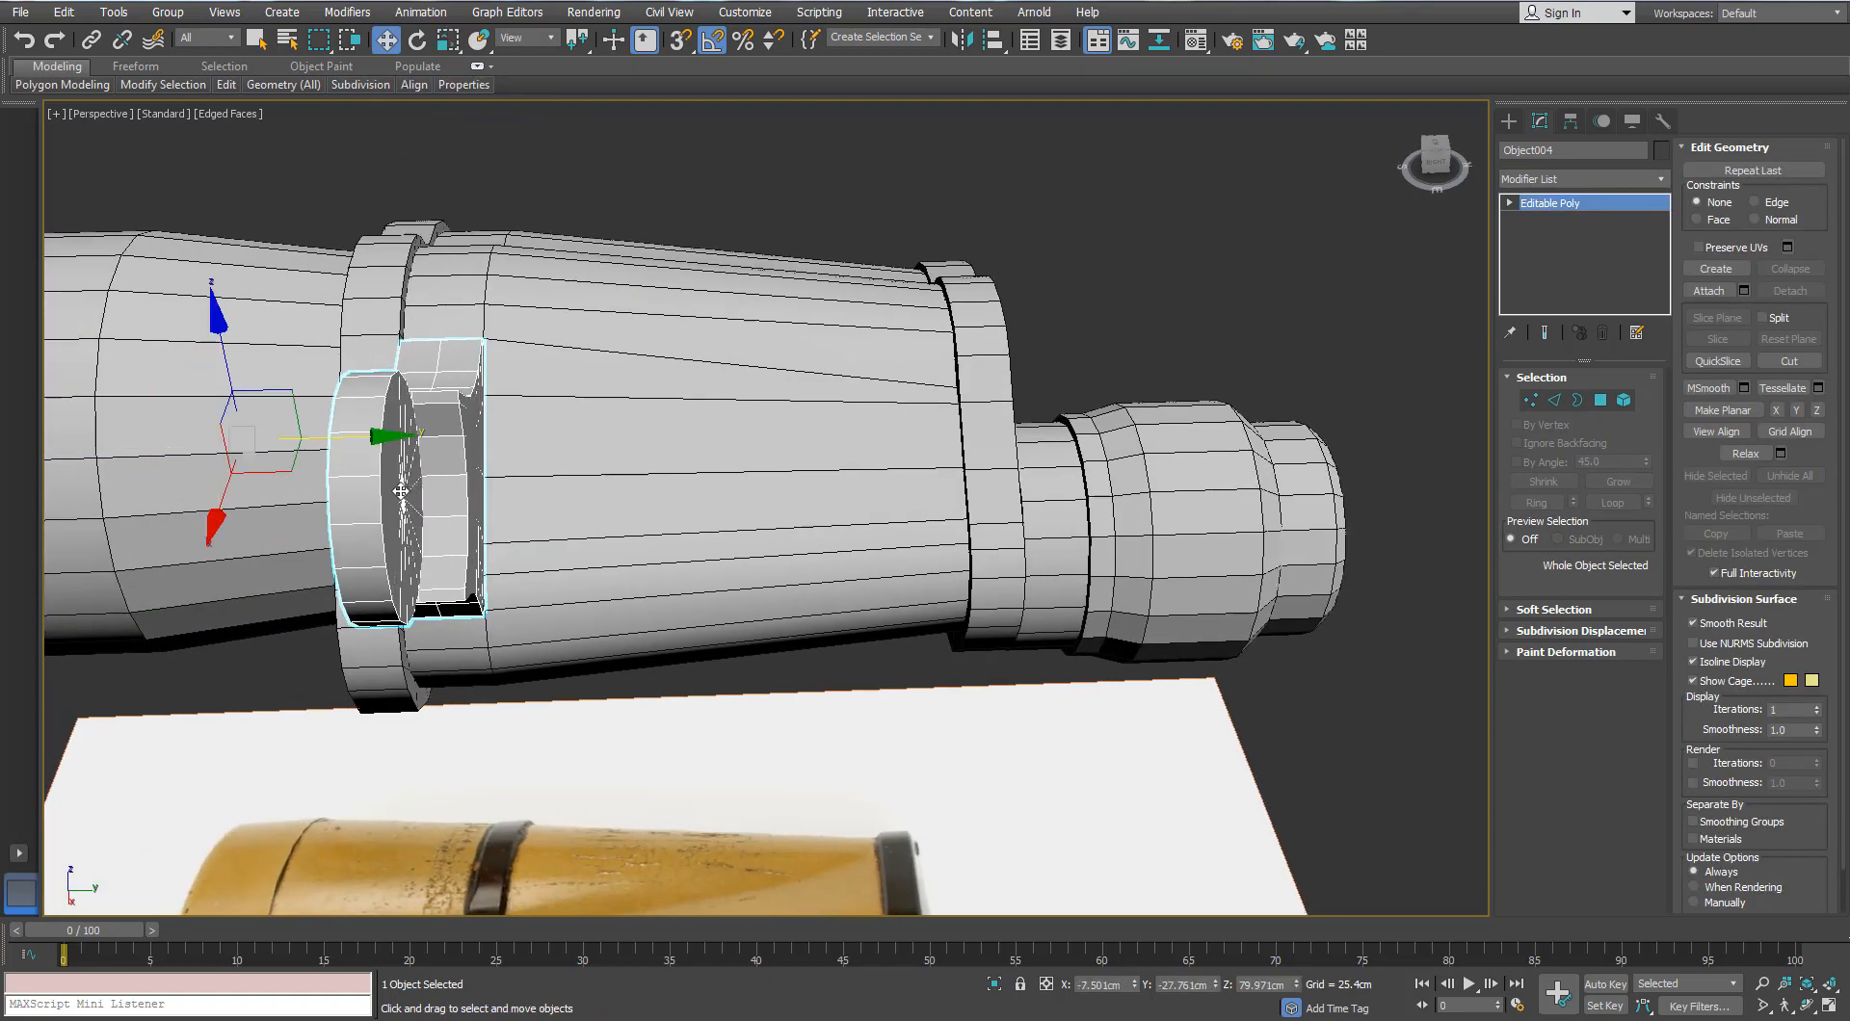
left_click(1569, 123)
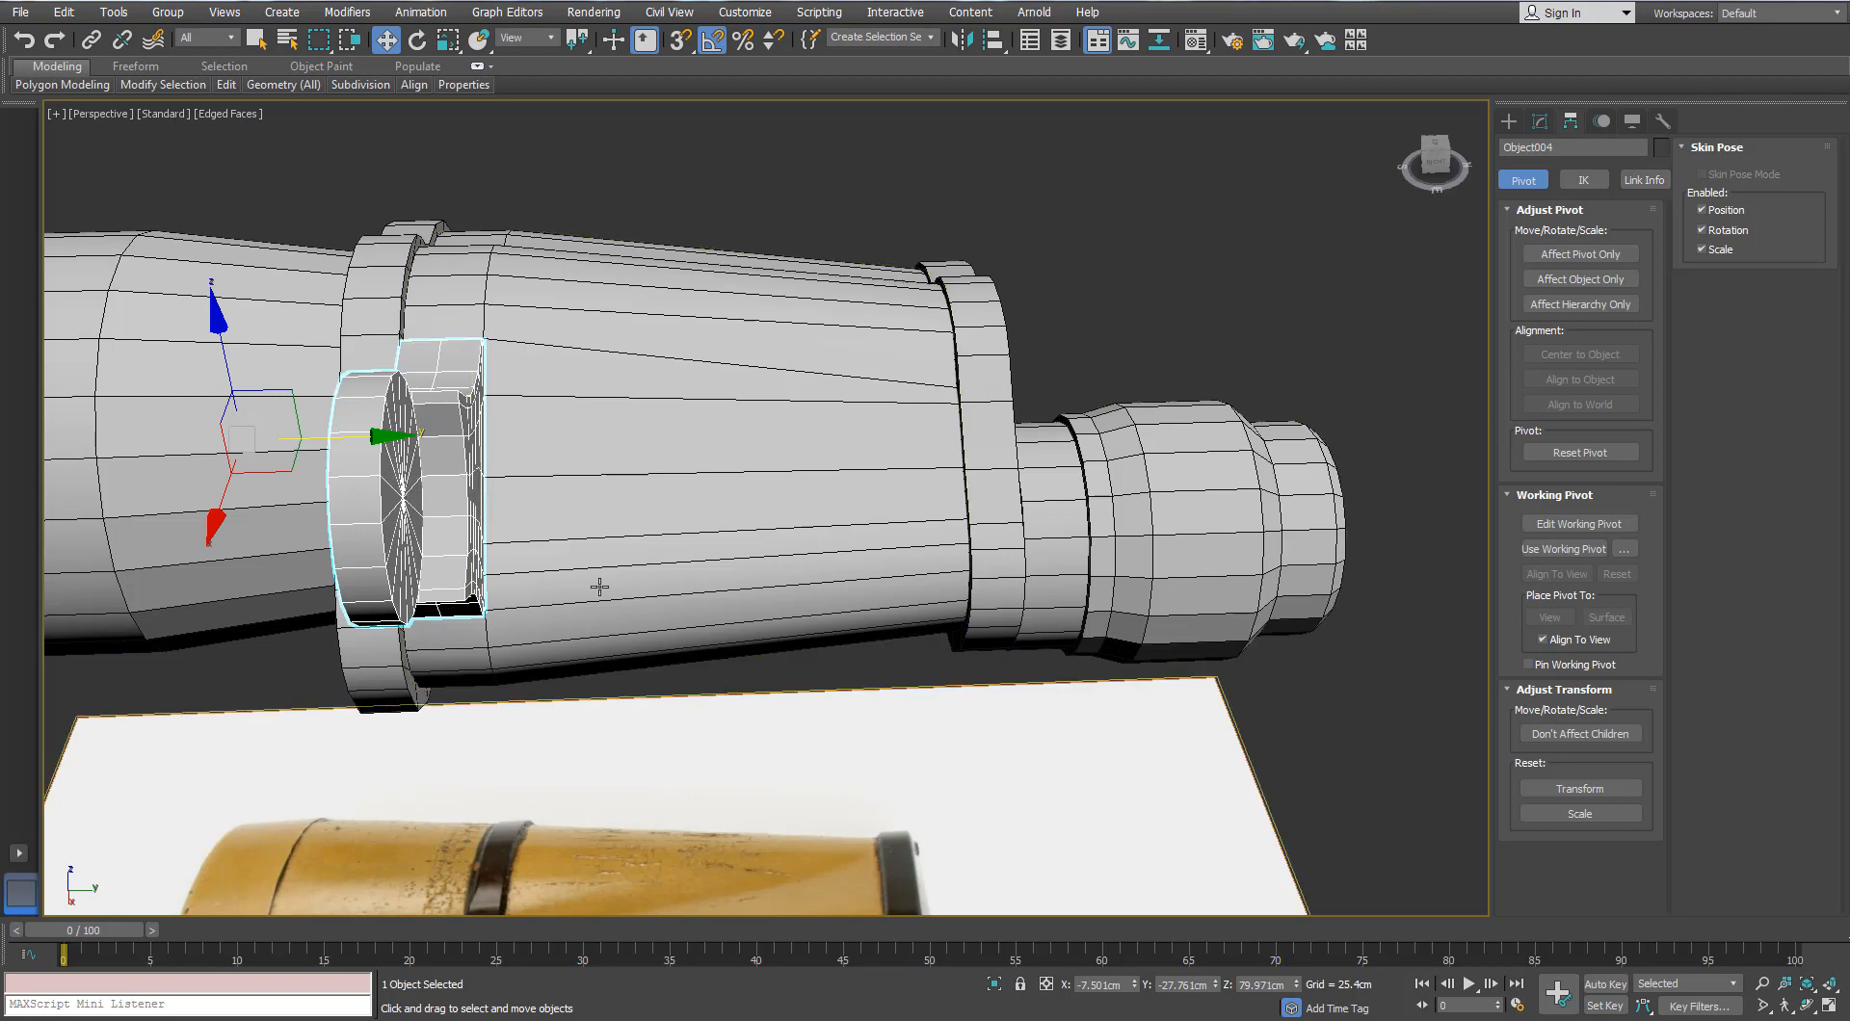
mouse_move(361, 437)
left_mouse_down("shift")
mouse_move(566, 442)
mouse_move(777, 489)
left_mouse_up("shift")
left_click(853, 472)
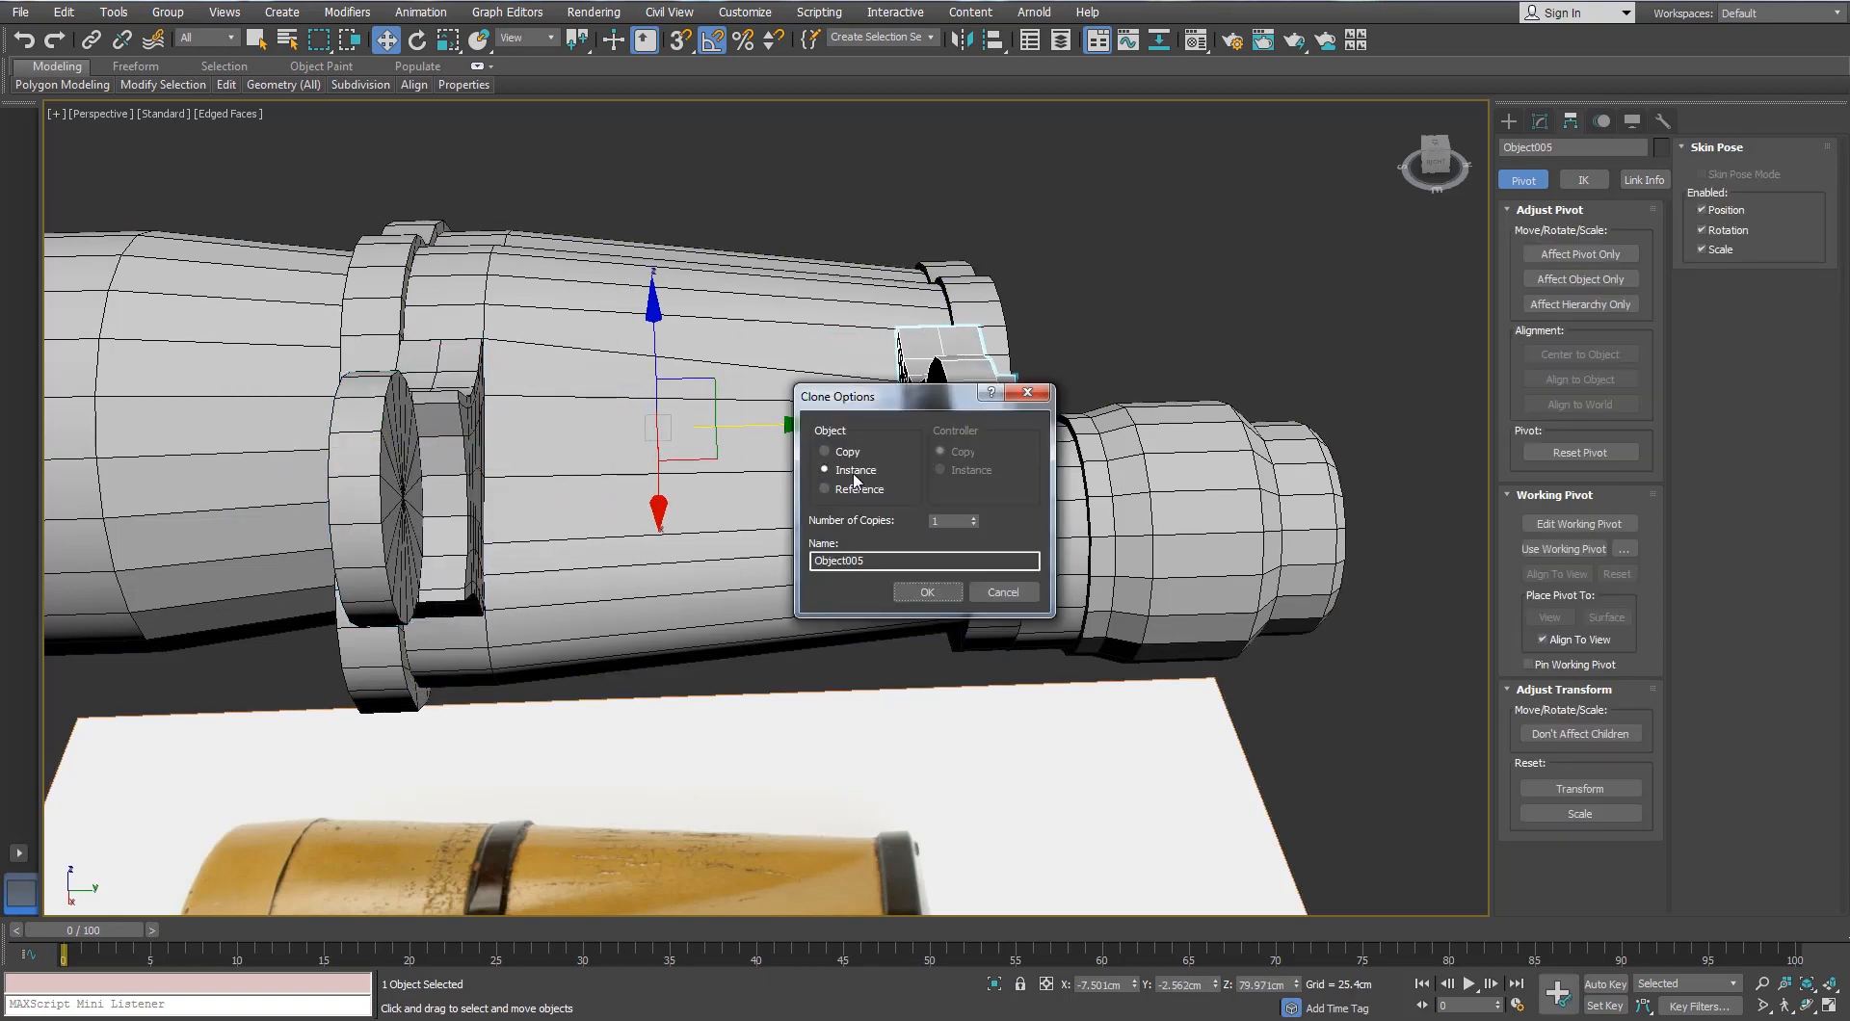
left_click(912, 588)
scroll(952, 472, "up", 3)
mouse_move(973, 471)
middle_mouse_down("alt")
mouse_move(903, 484)
mouse_move(955, 483)
middle_mouse_up("alt")
left_click_drag(863, 350, 844, 346)
middle_click_drag(844, 416, 895, 592, "alt")
Step: Turn off pivot-only transforms, try shrinking the copied bracket, then undo the shrink
scroll(1090, 397, "down", 3)
scroll(875, 582, "down", 3)
scroll(877, 484, "up", 5)
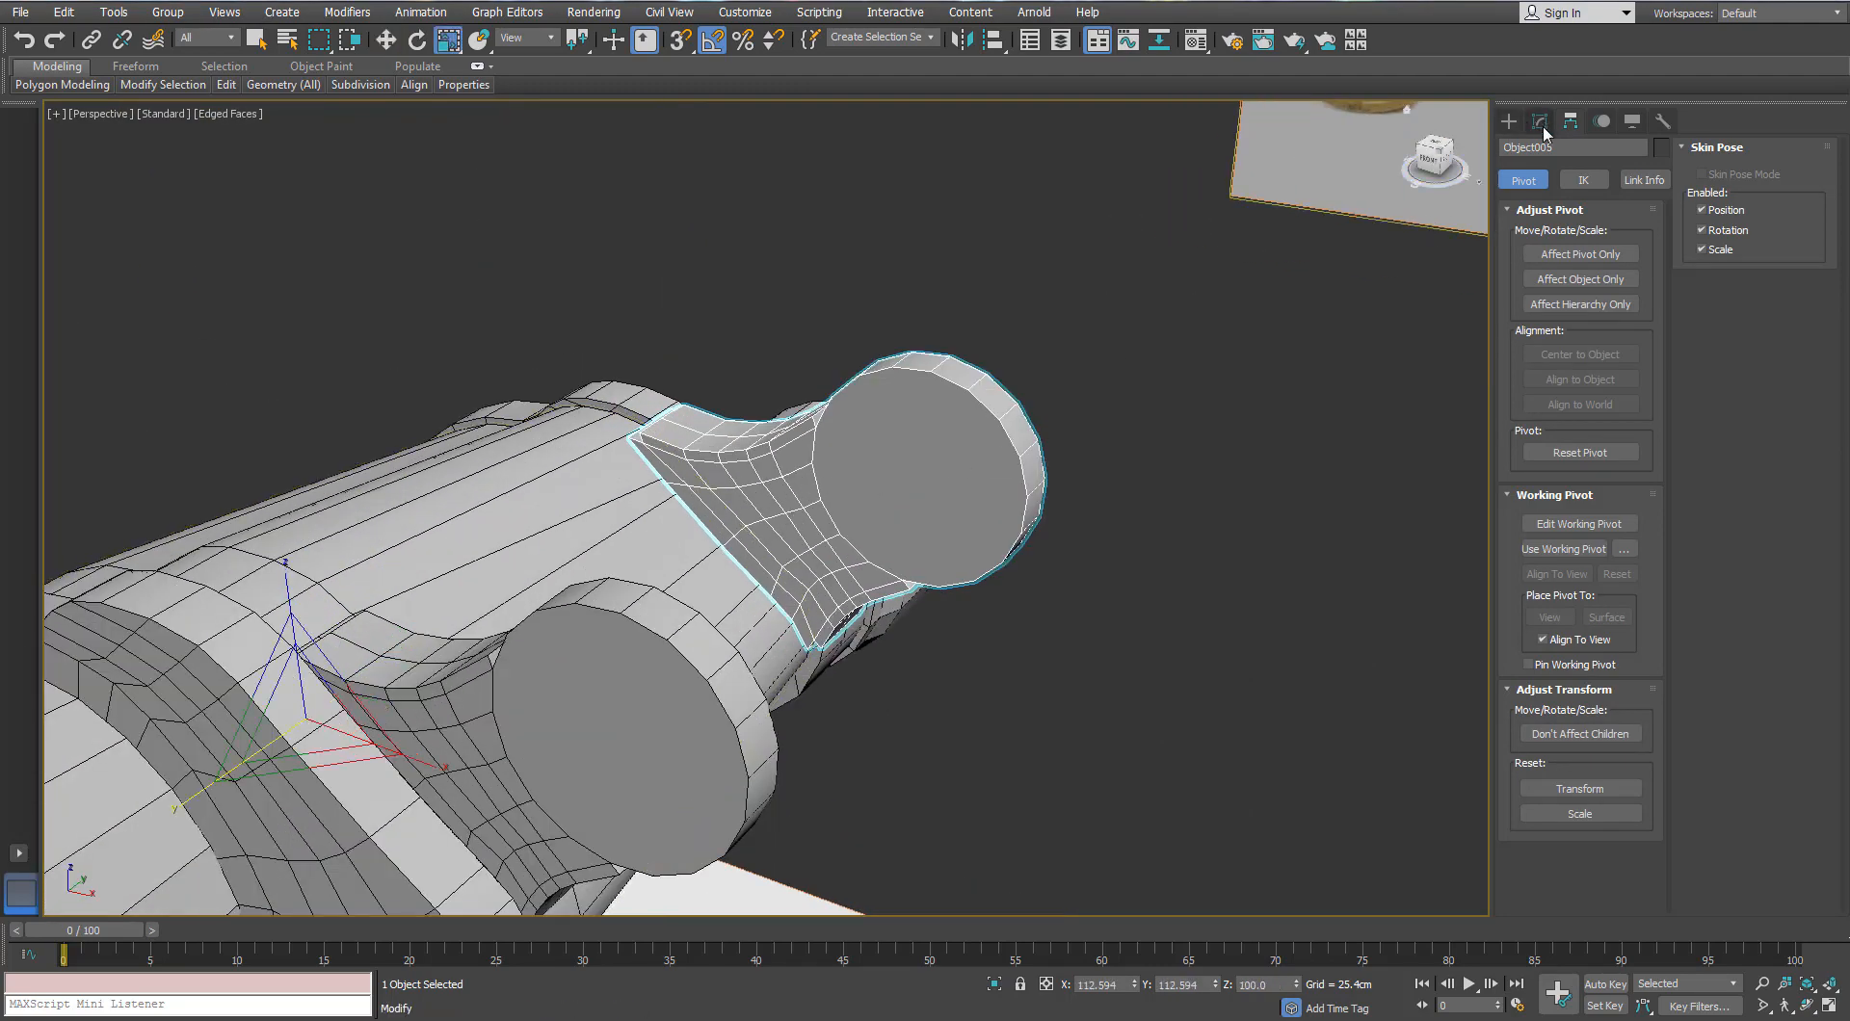
scroll(1253, 554, "down", 3)
middle_click_drag(1252, 554, 1177, 608, "alt")
left_click(1580, 256)
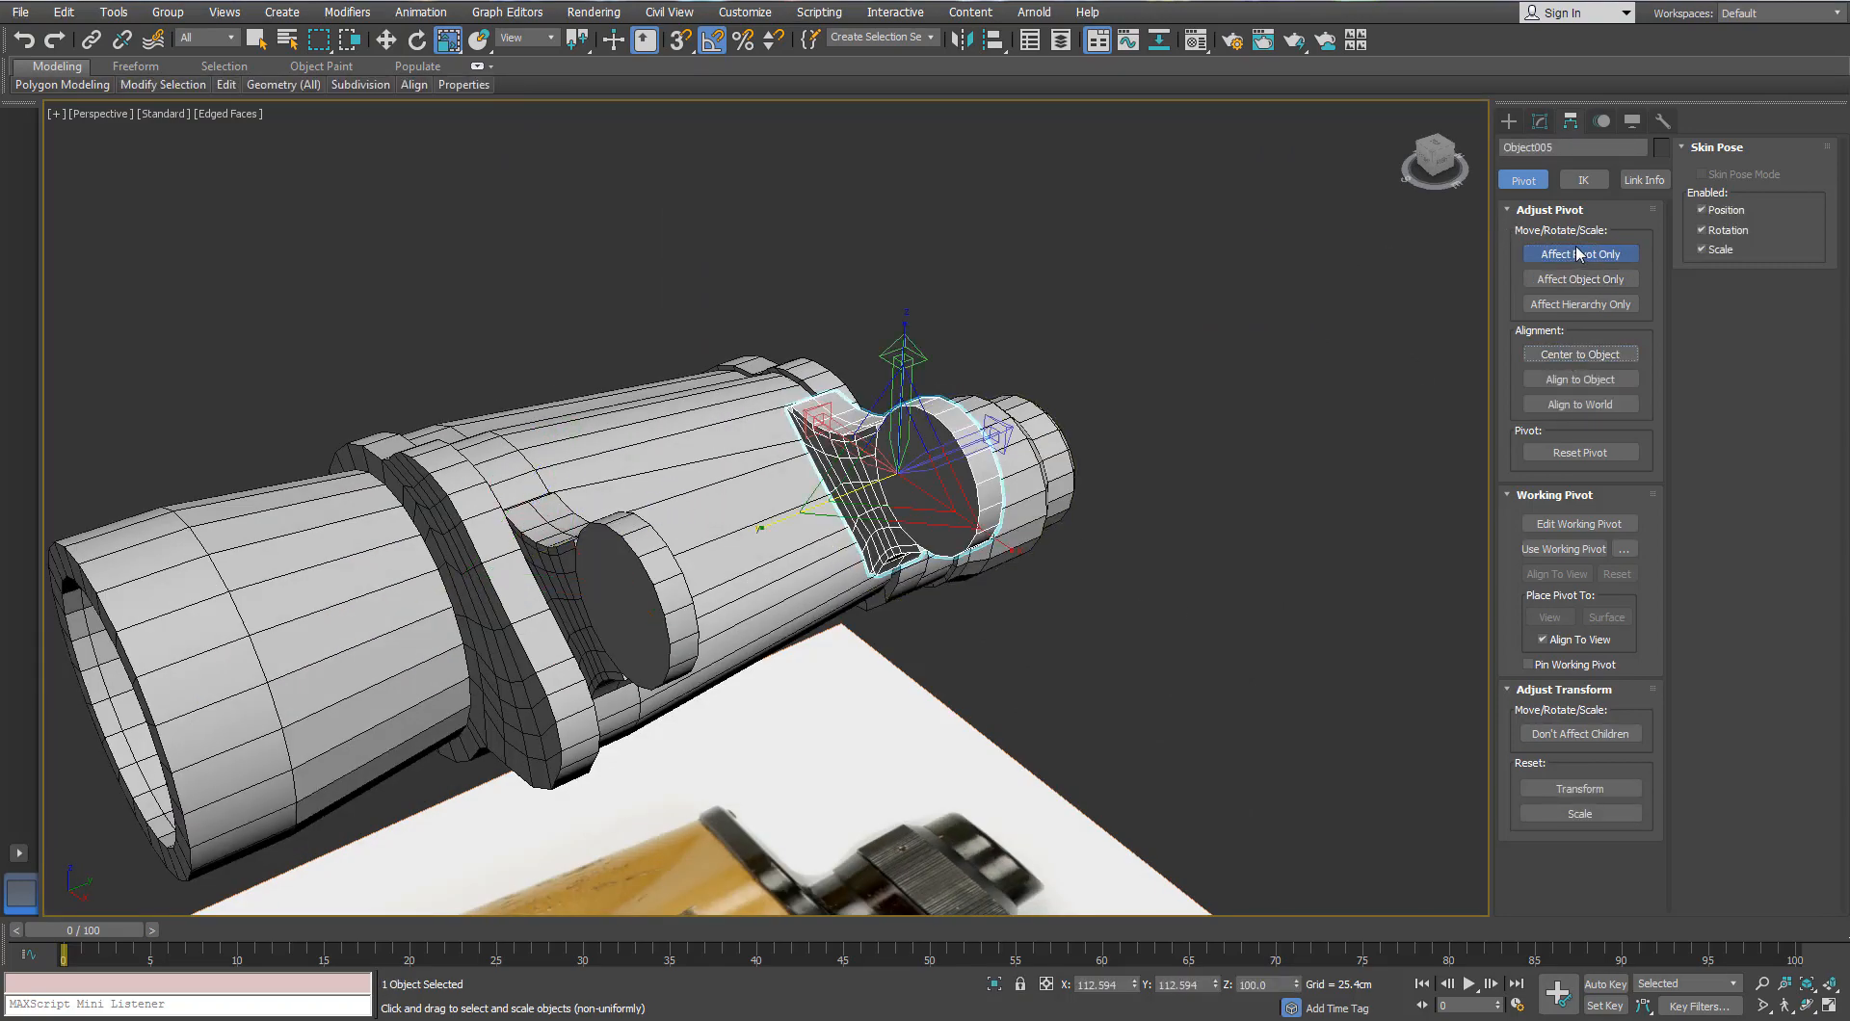
key("z")
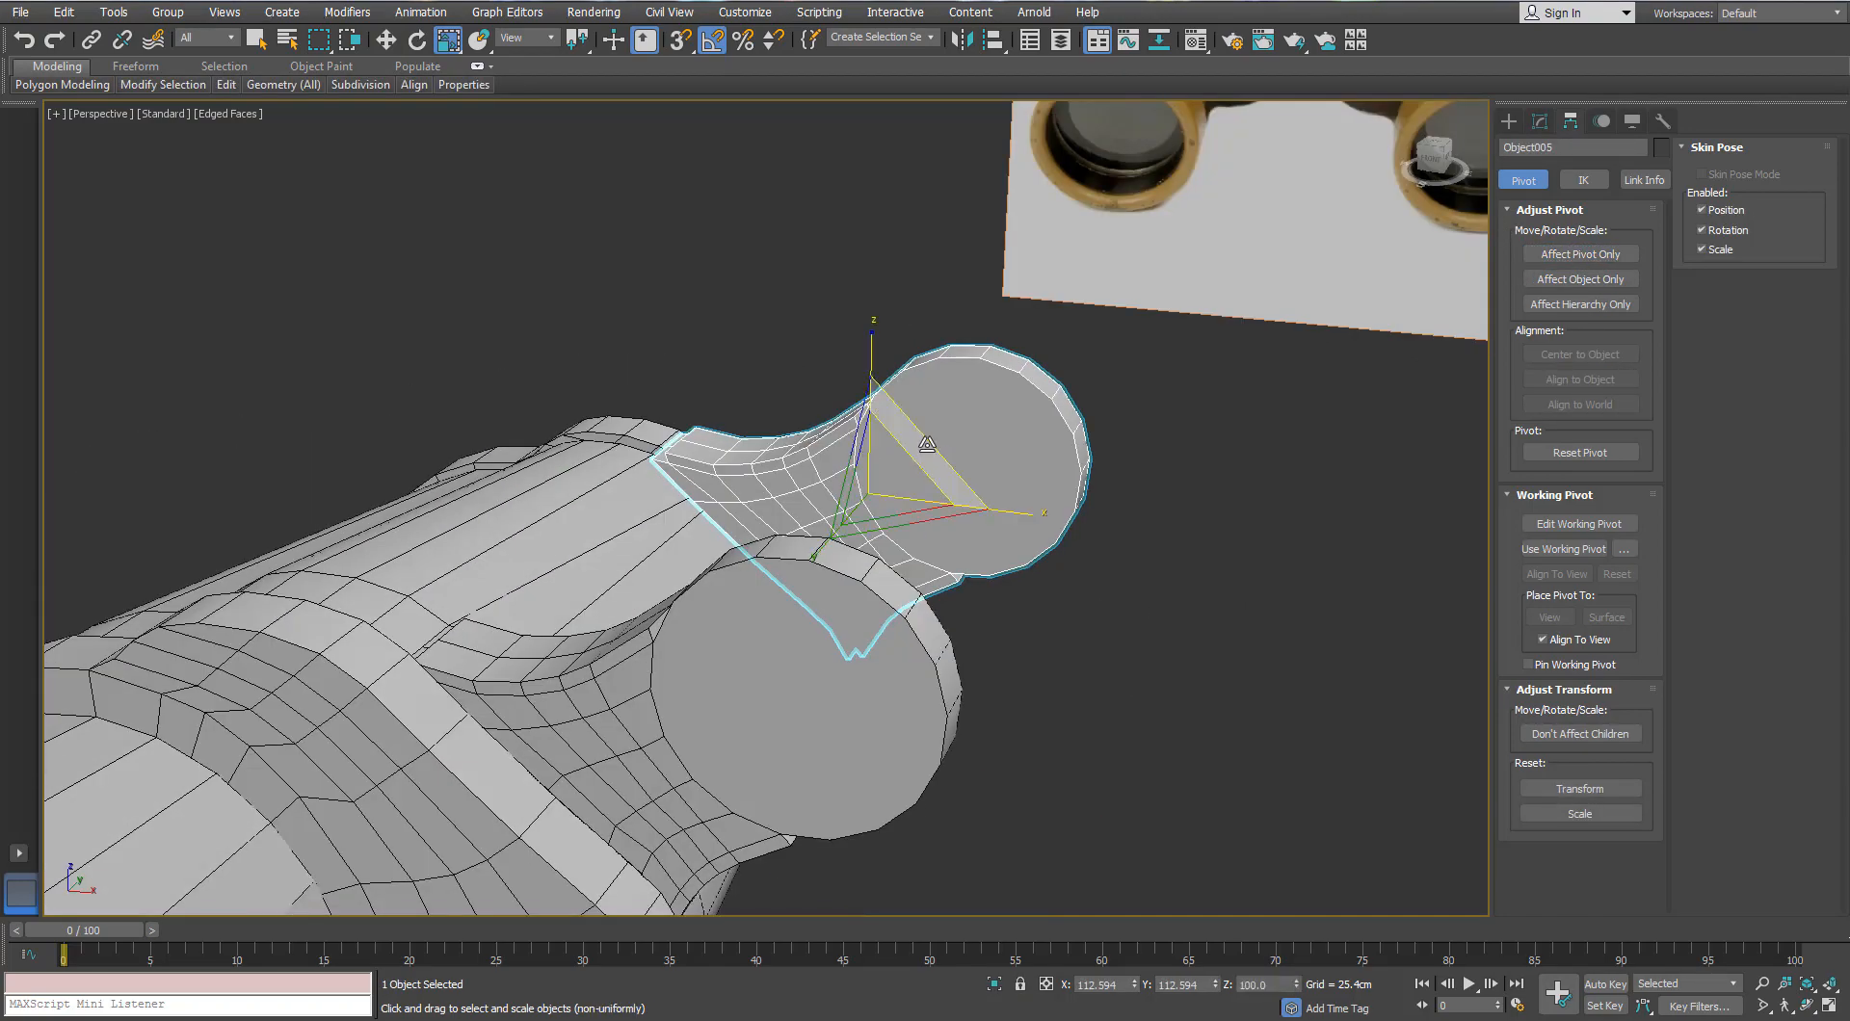
left_click_drag(926, 445, 896, 468)
mouse_move(896, 468)
middle_mouse_down("alt")
mouse_move(1012, 500)
mouse_move(913, 491)
middle_mouse_up("alt")
scroll(843, 517, "down", 6)
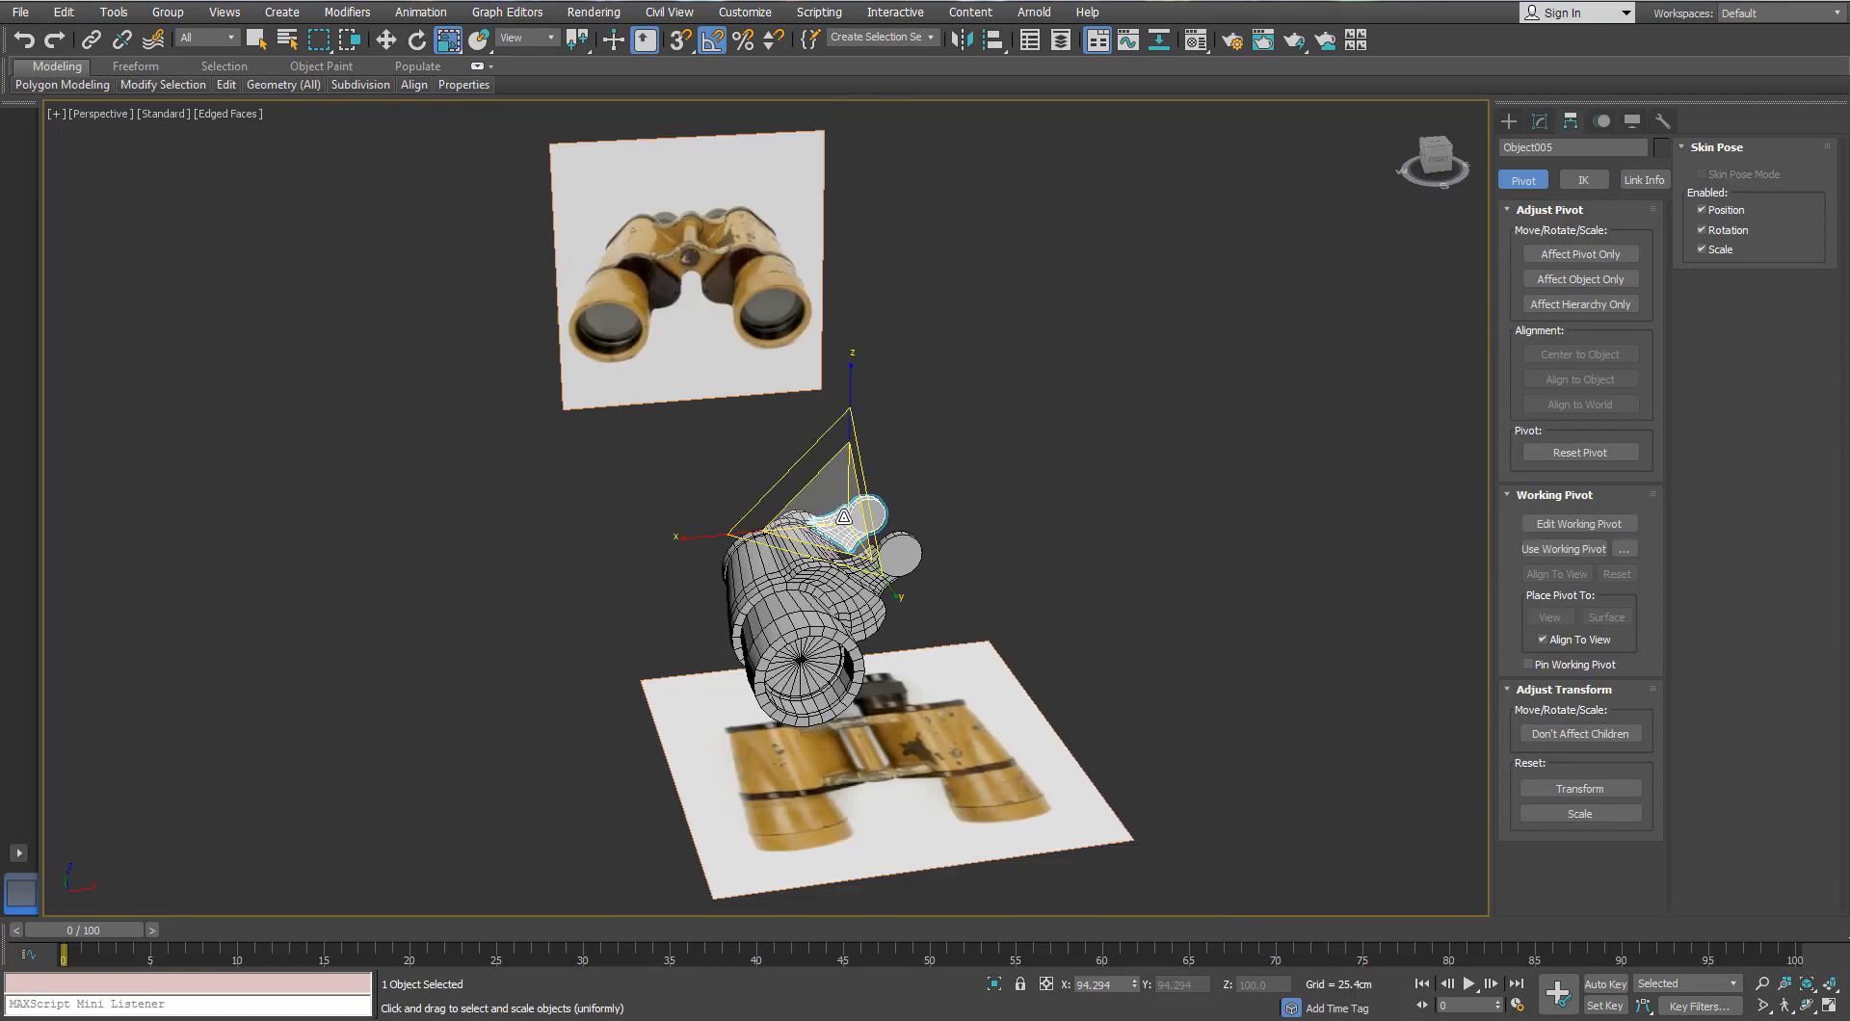
scroll(843, 517, "up", 3)
key("ctrl+z")
Step: Select the main barrel body Object002 and open its Modifier List
scroll(838, 513, "up", 3)
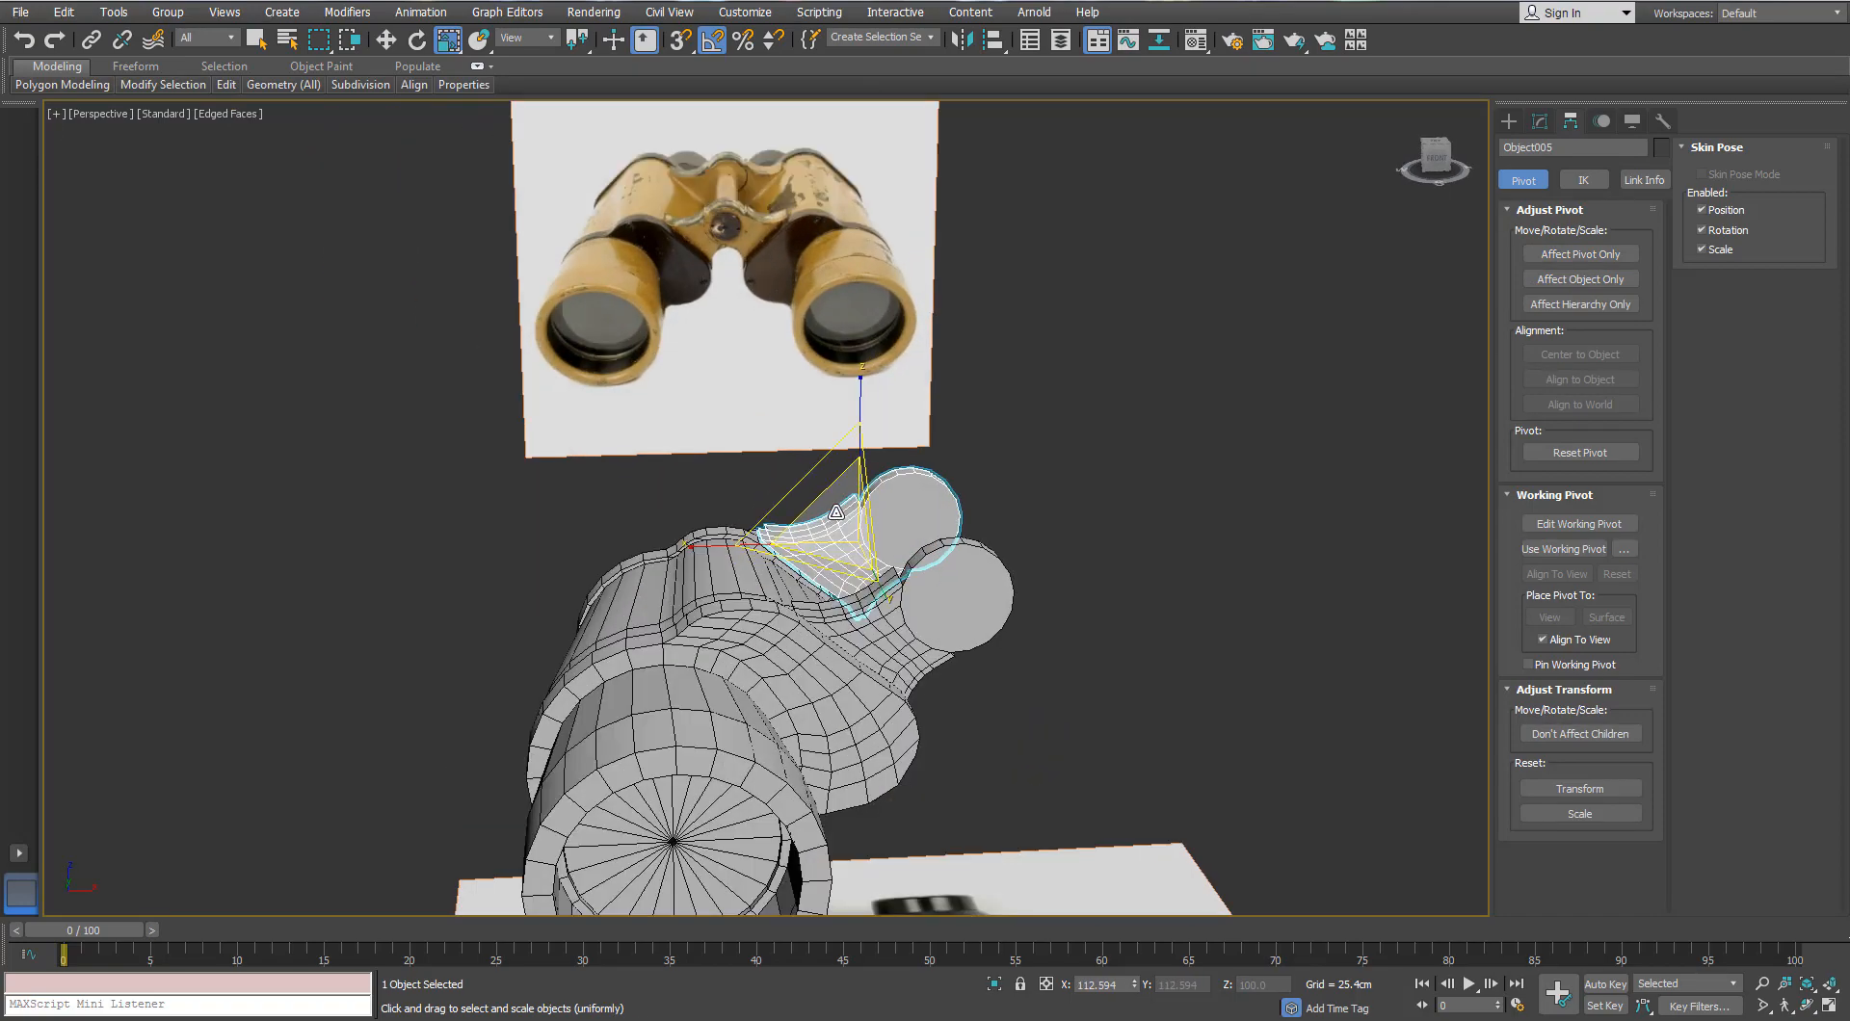
scroll(836, 512, "up", 2)
middle_click_drag(837, 512, 973, 545, "alt")
scroll(839, 590, "up", 3)
scroll(765, 571, "down", 2)
left_click(770, 643)
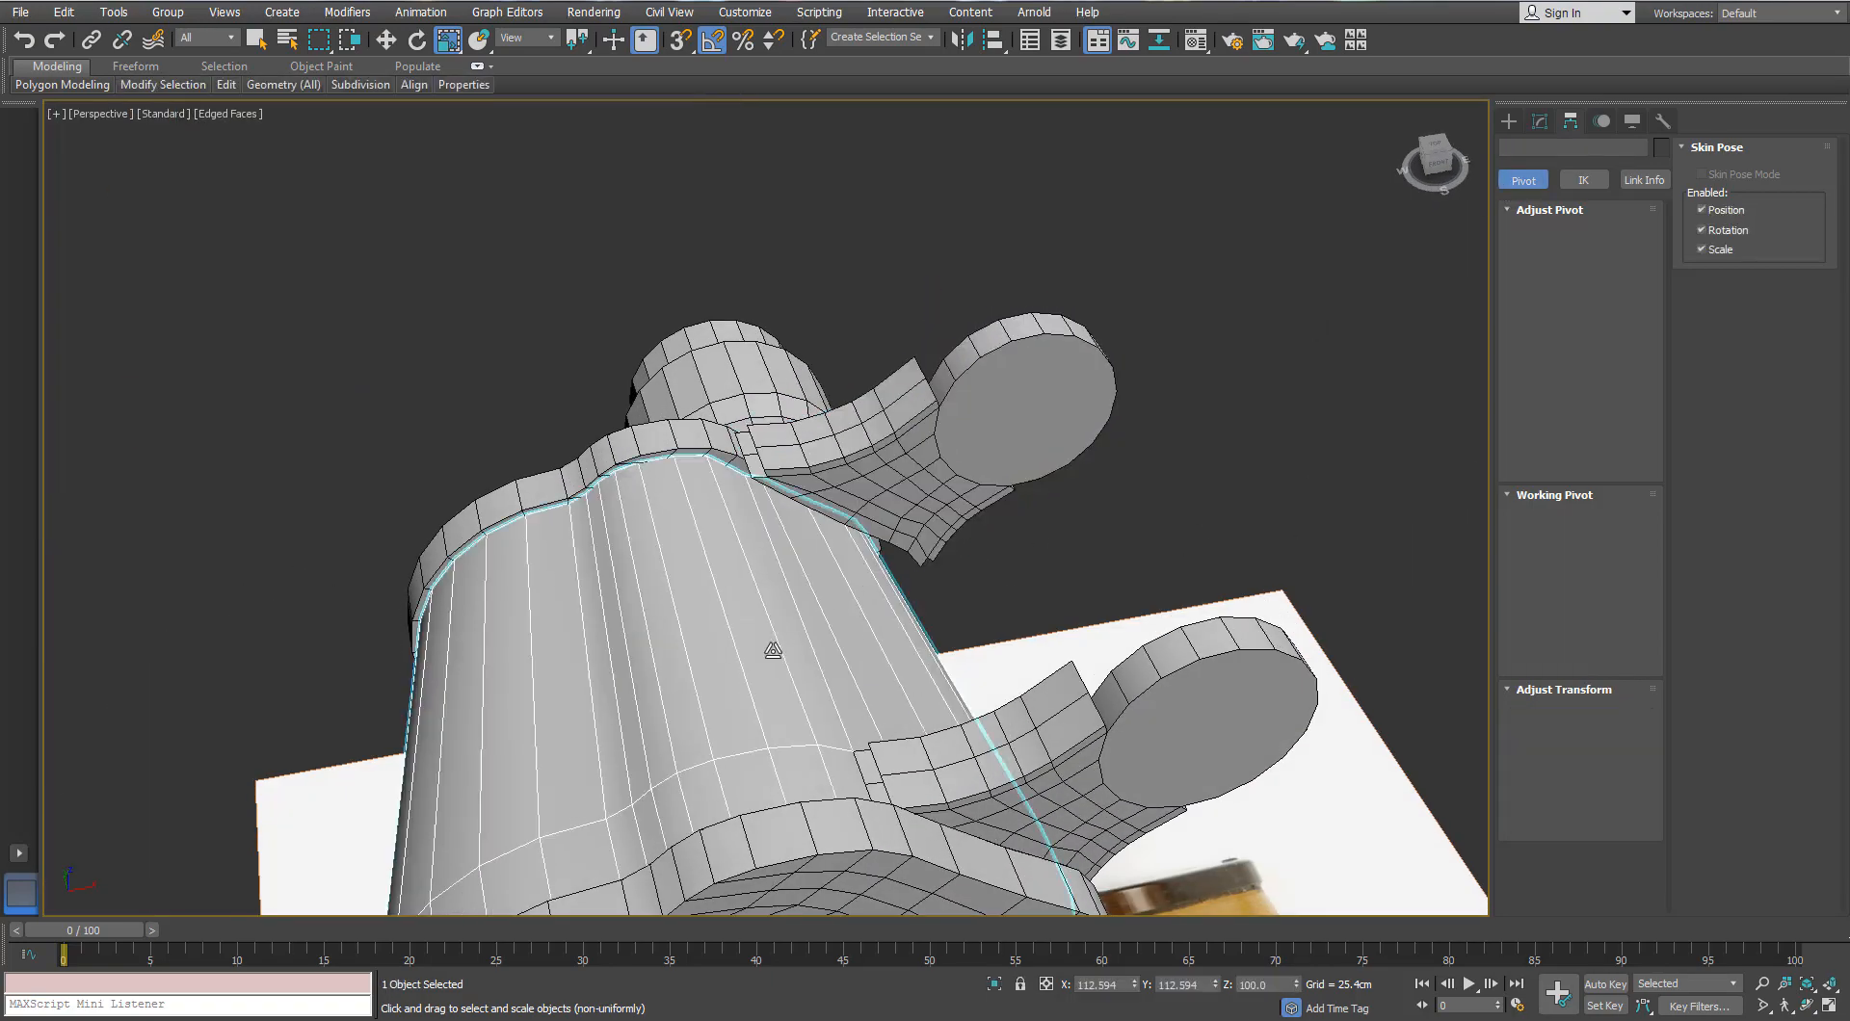
left_click(1540, 125)
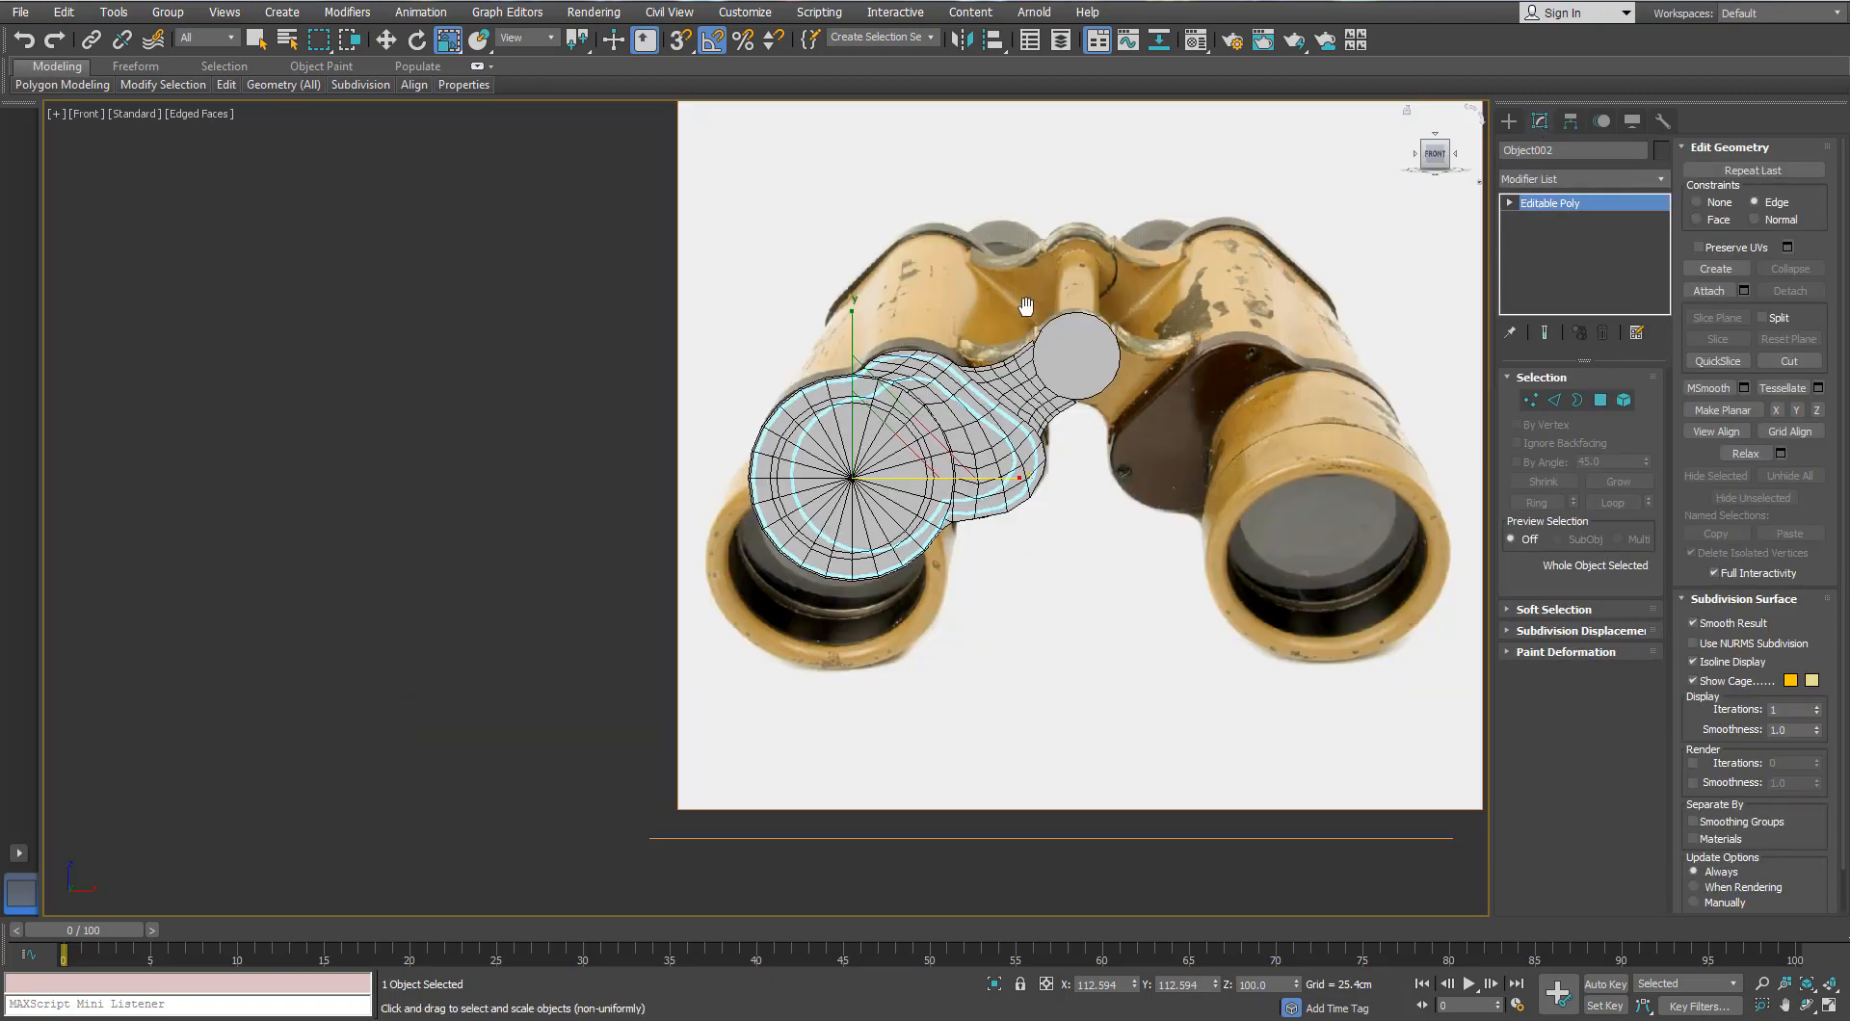
scroll(850, 313, "up", 6)
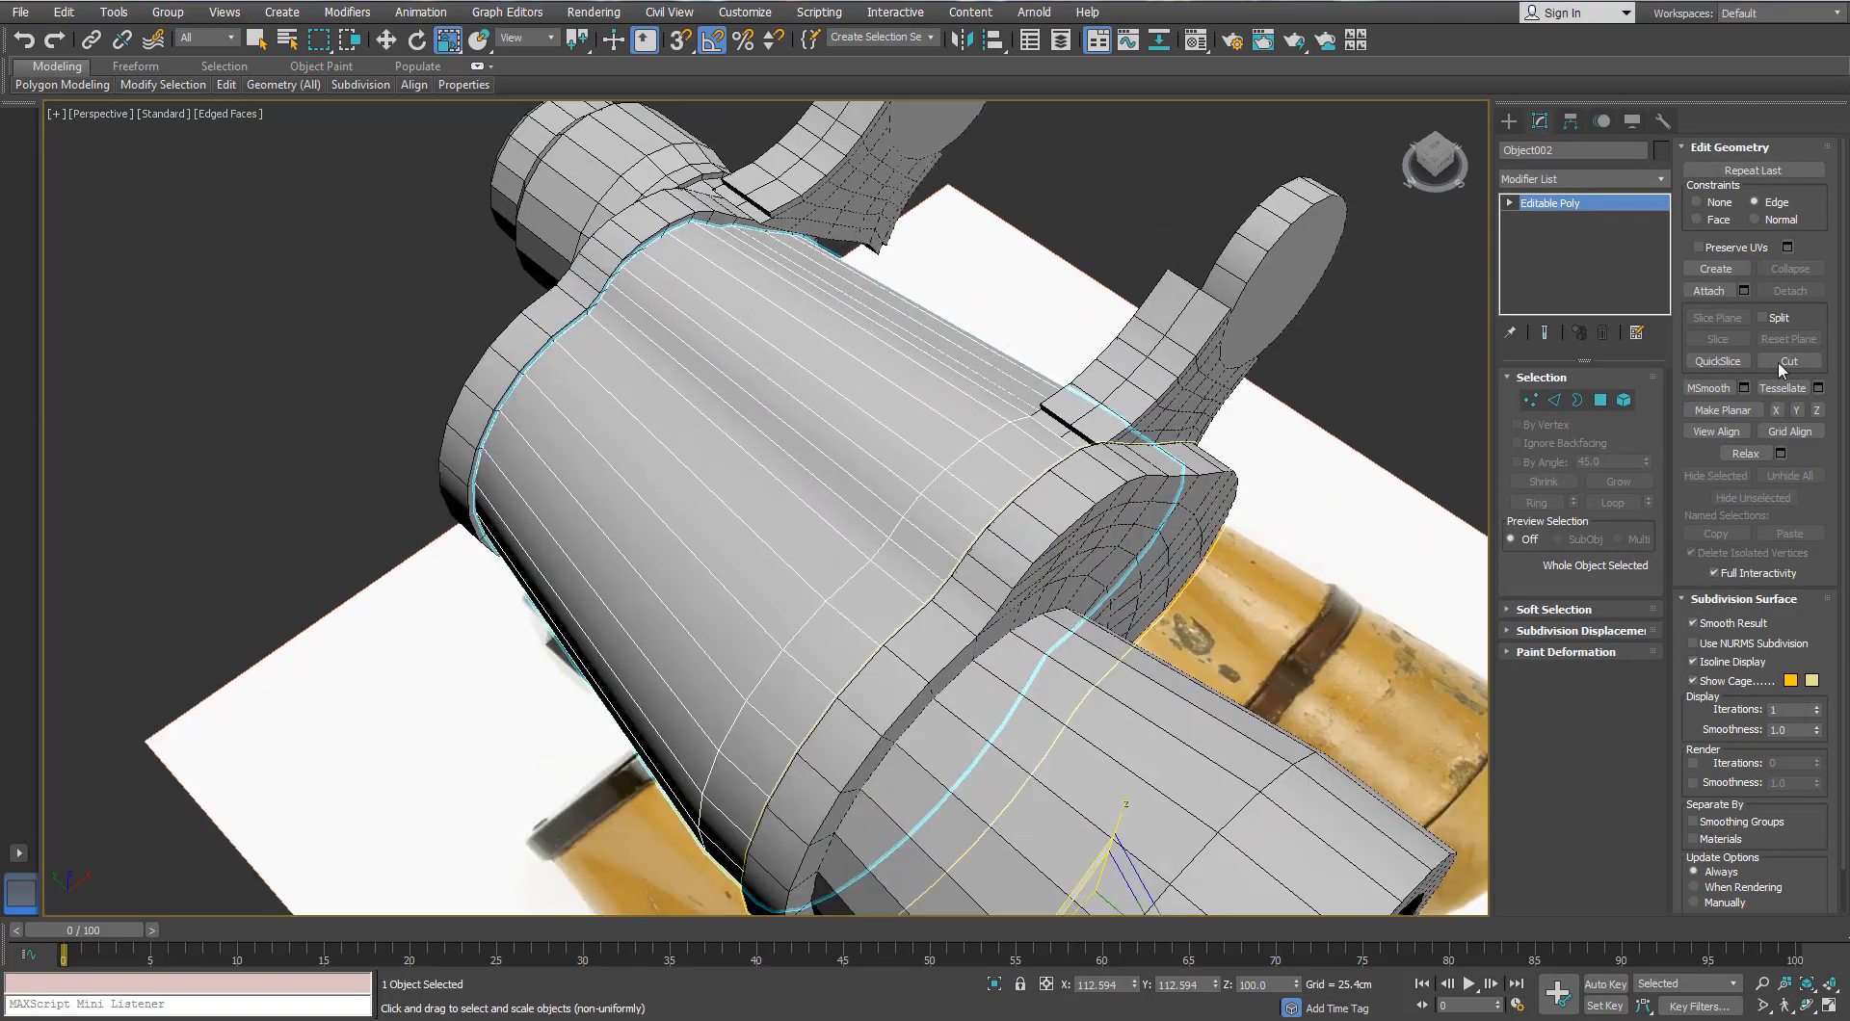
left_click(1573, 123)
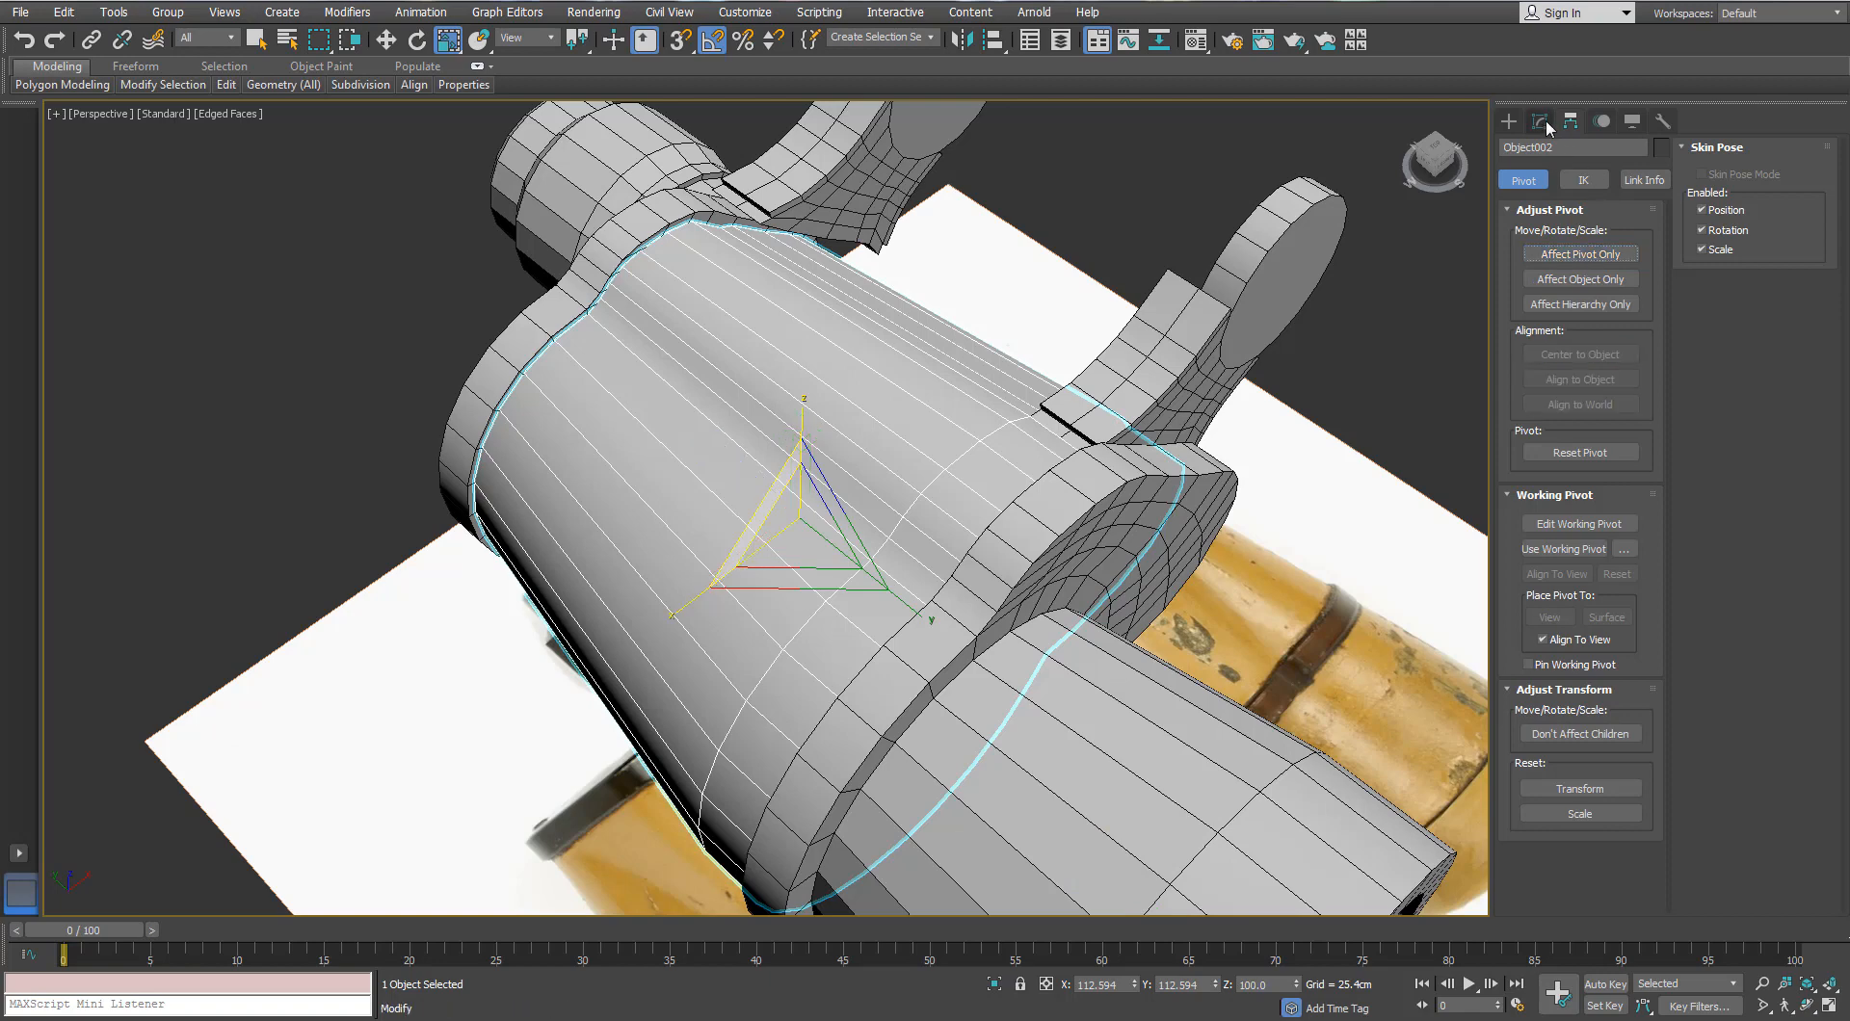
left_click(1541, 122)
left_click(1660, 181)
Step: Apply an FFD 2x2x2 modifier to the body and frame its lattice in Top view
key("Return")
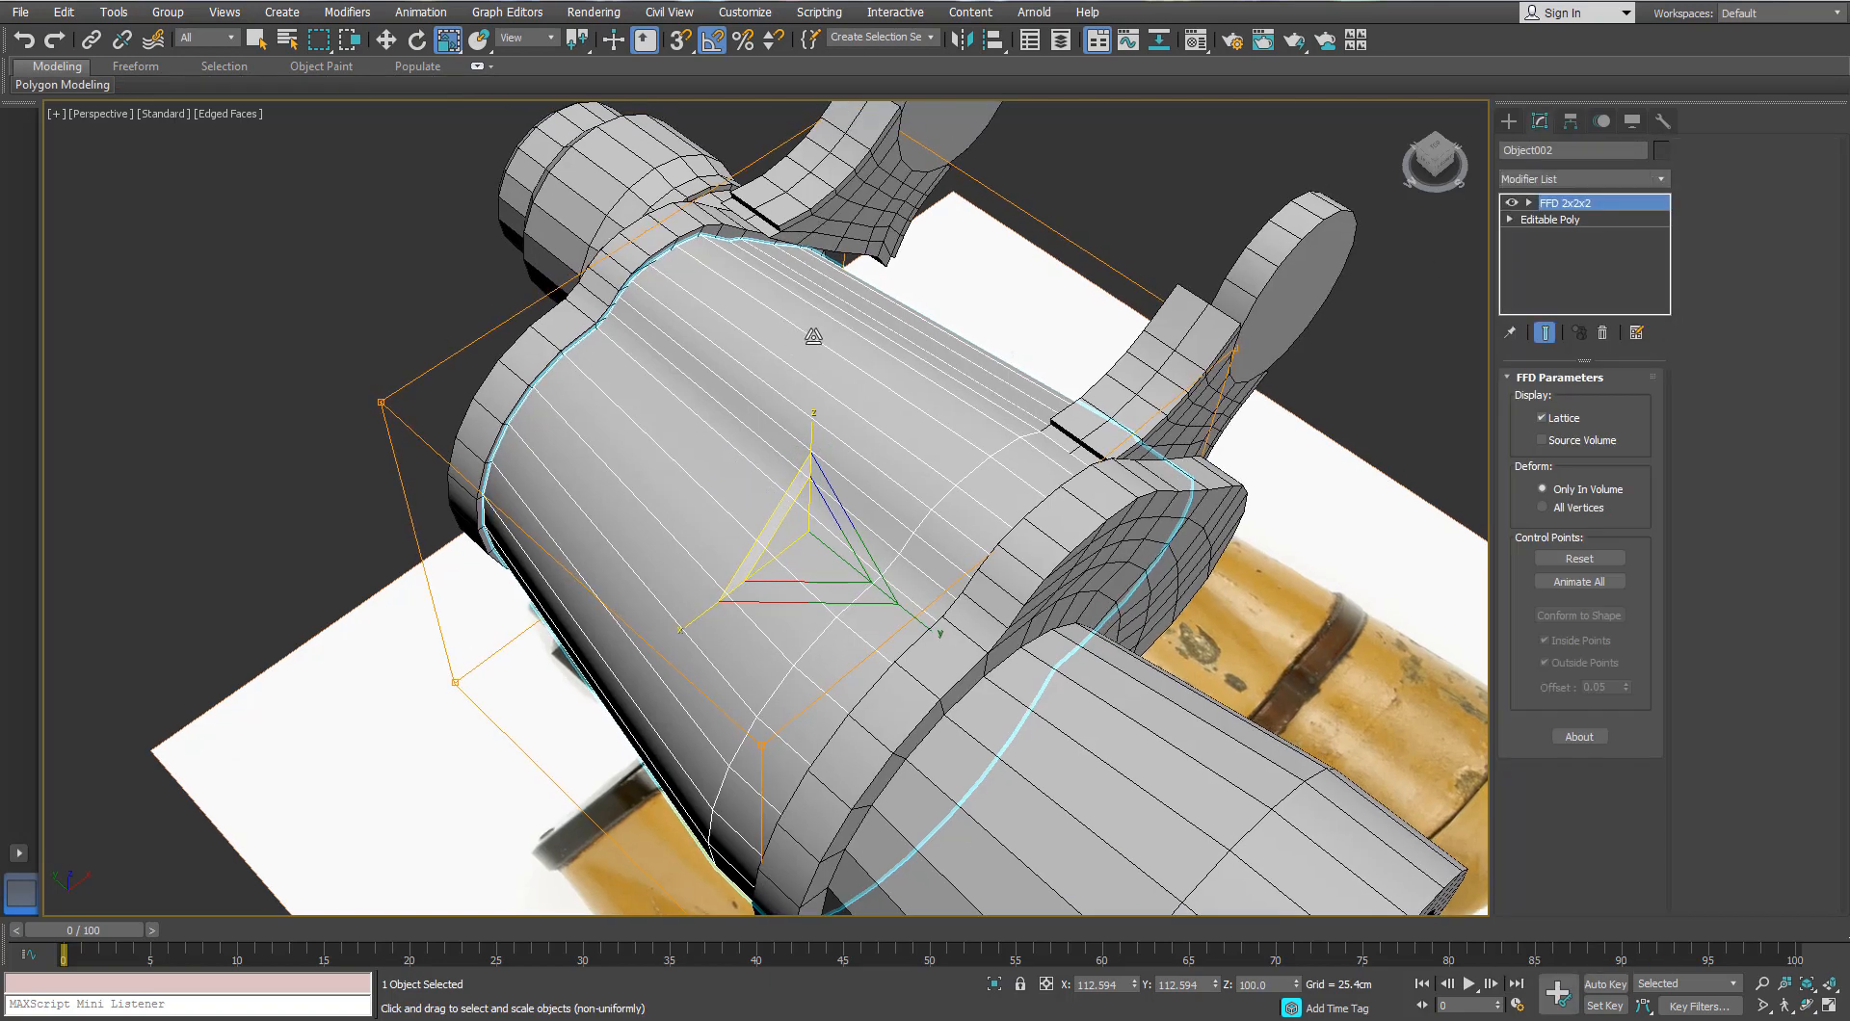
scroll(893, 449, "down", 4)
middle_click_drag(894, 449, 1368, 321, "alt")
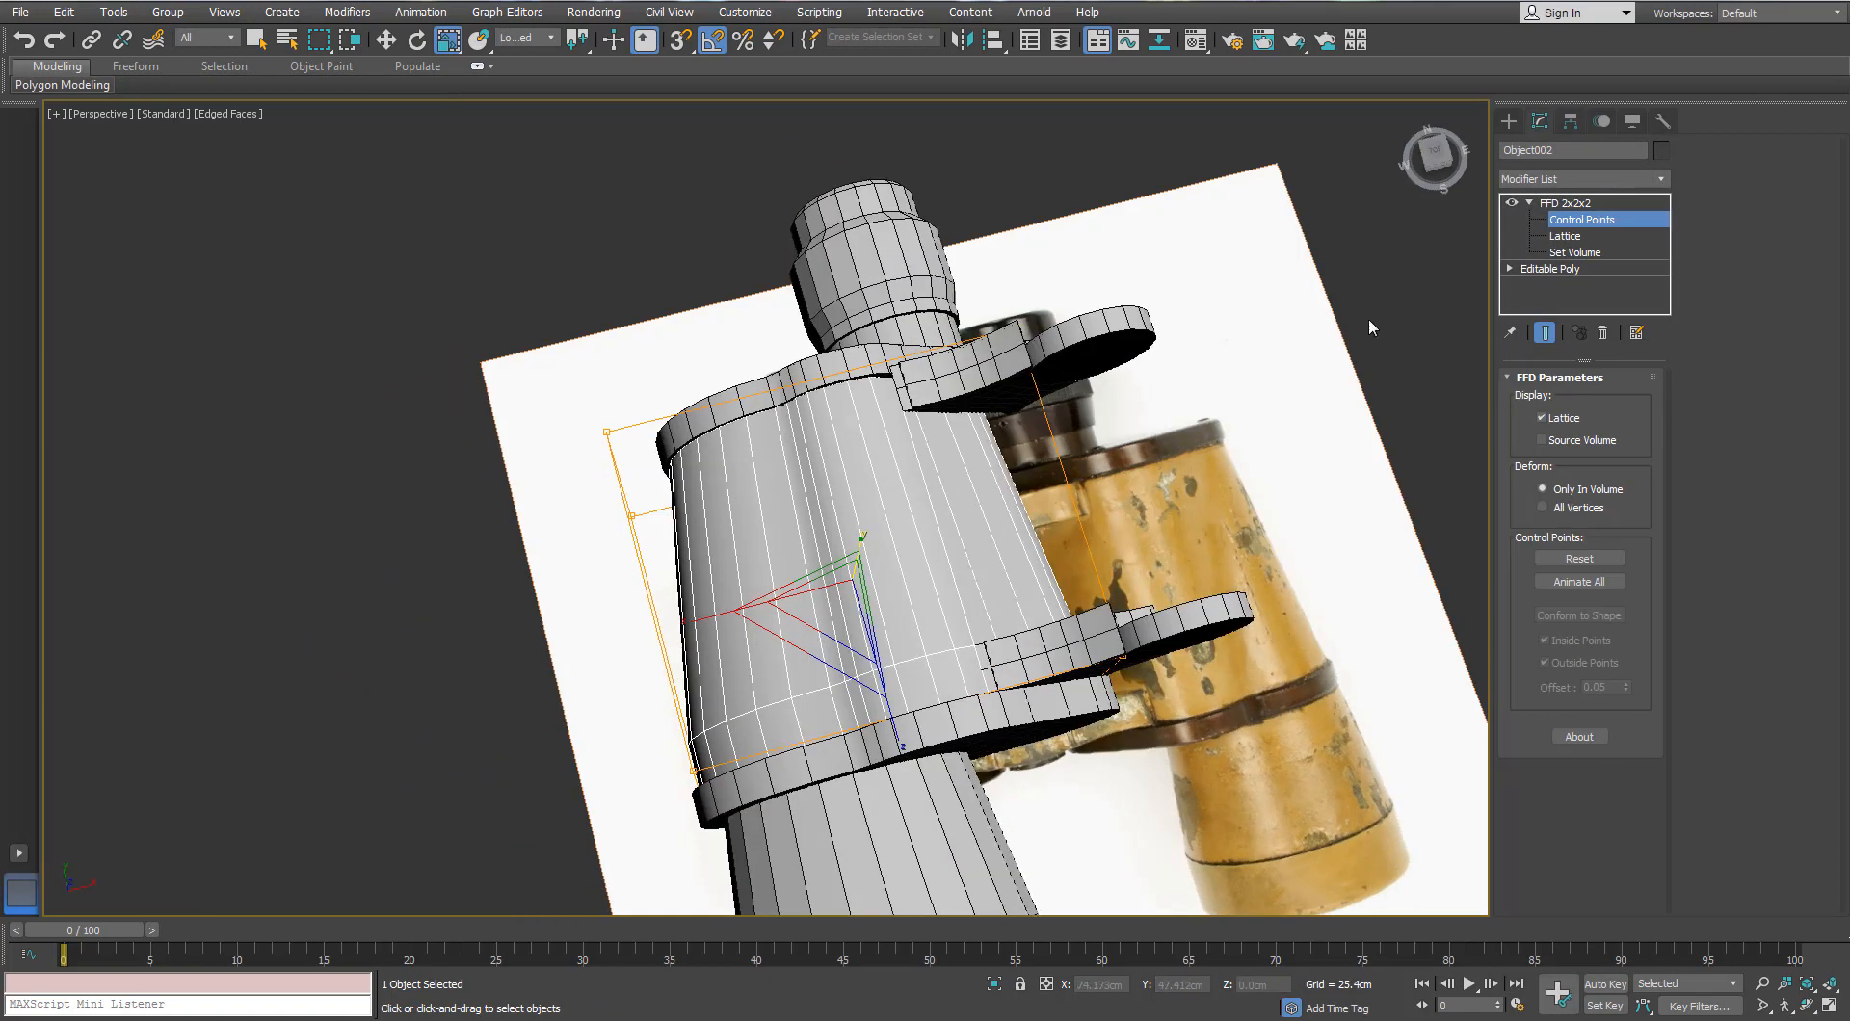
middle_click_drag(1211, 268, 1012, 519, "alt")
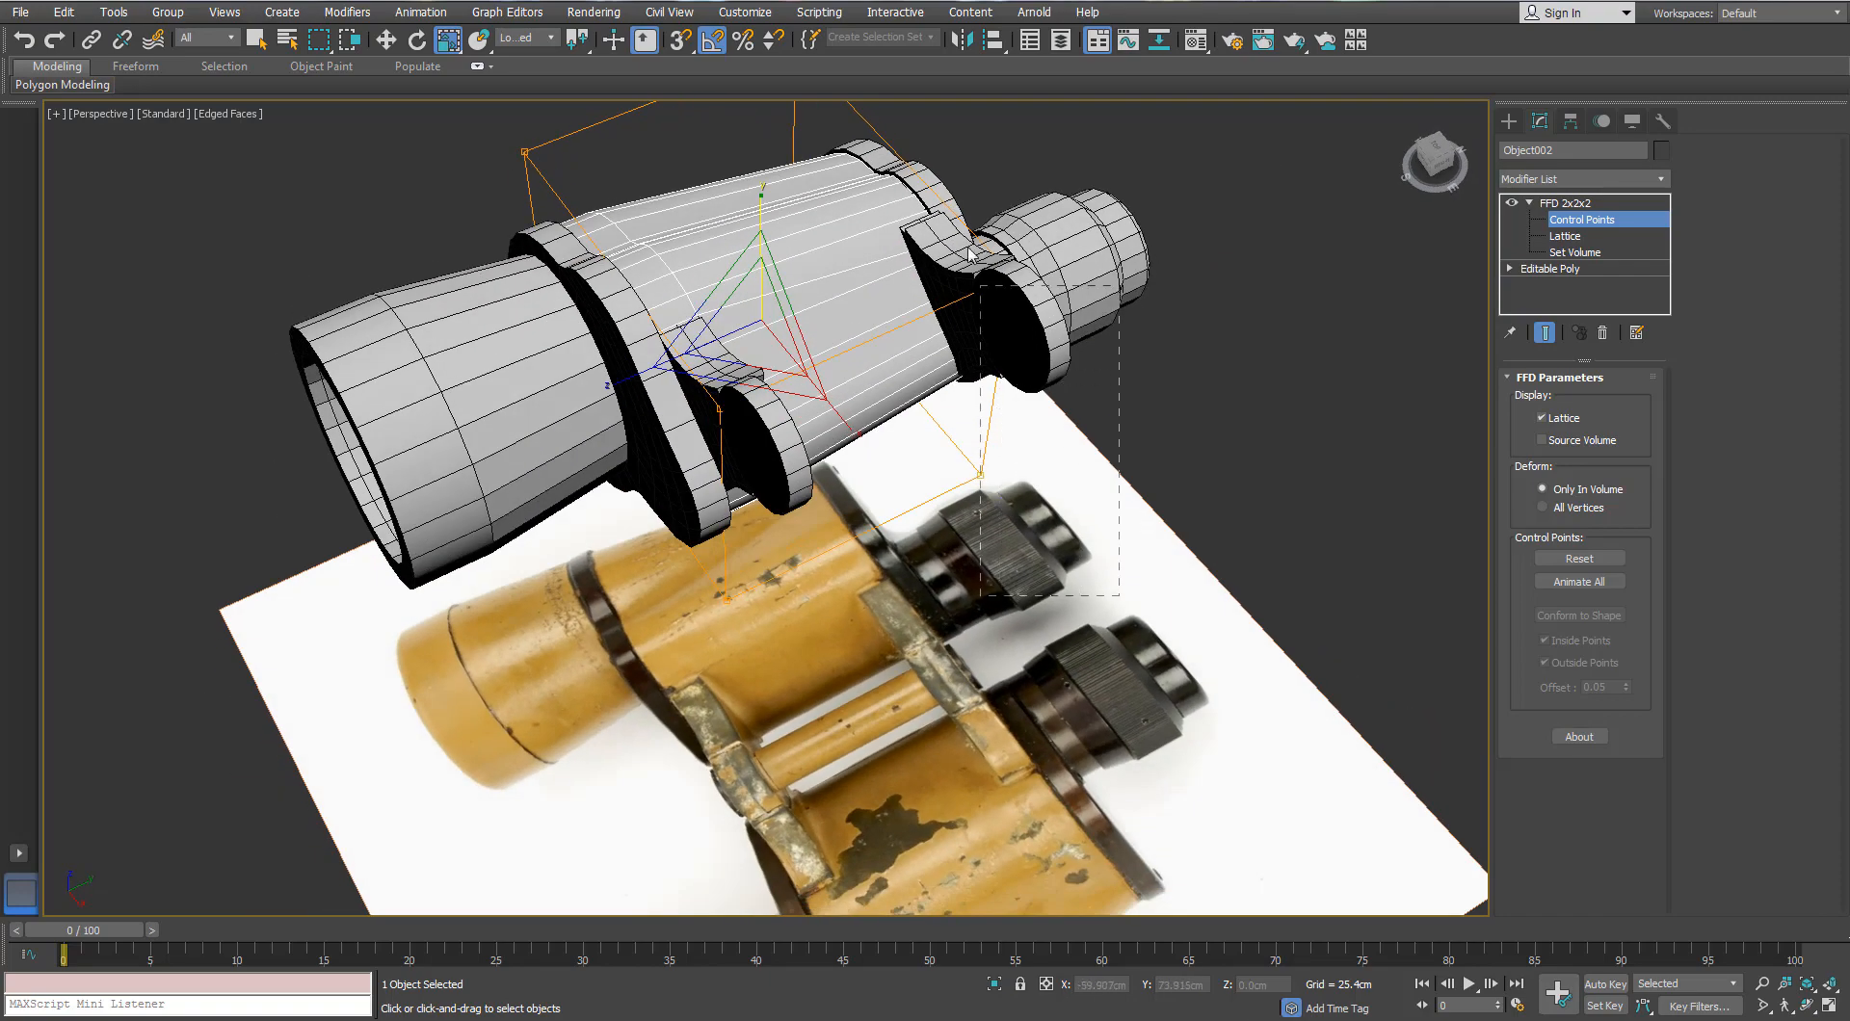
middle_click_drag(968, 255, 946, 430, "alt")
key("t")
key("z")
scroll(946, 418, "down", 3)
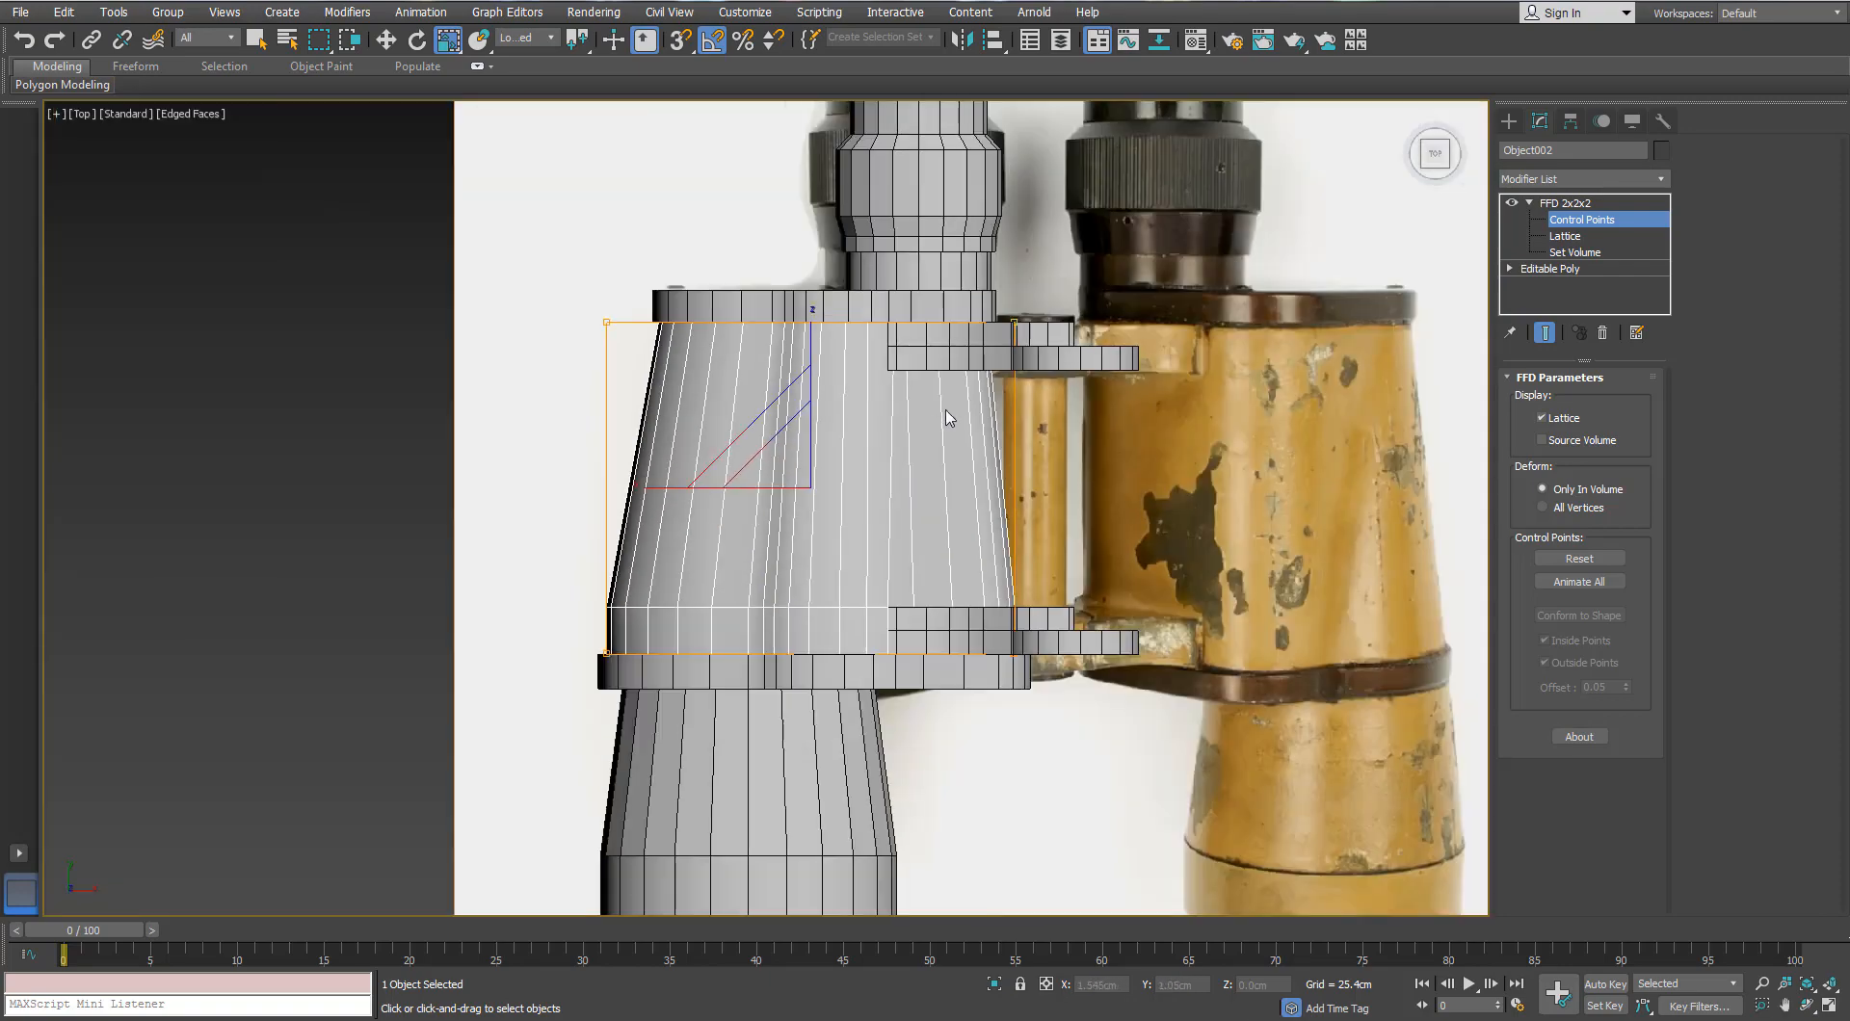
scroll(946, 418, "down", 3)
key("w")
scroll(711, 540, "up", 6)
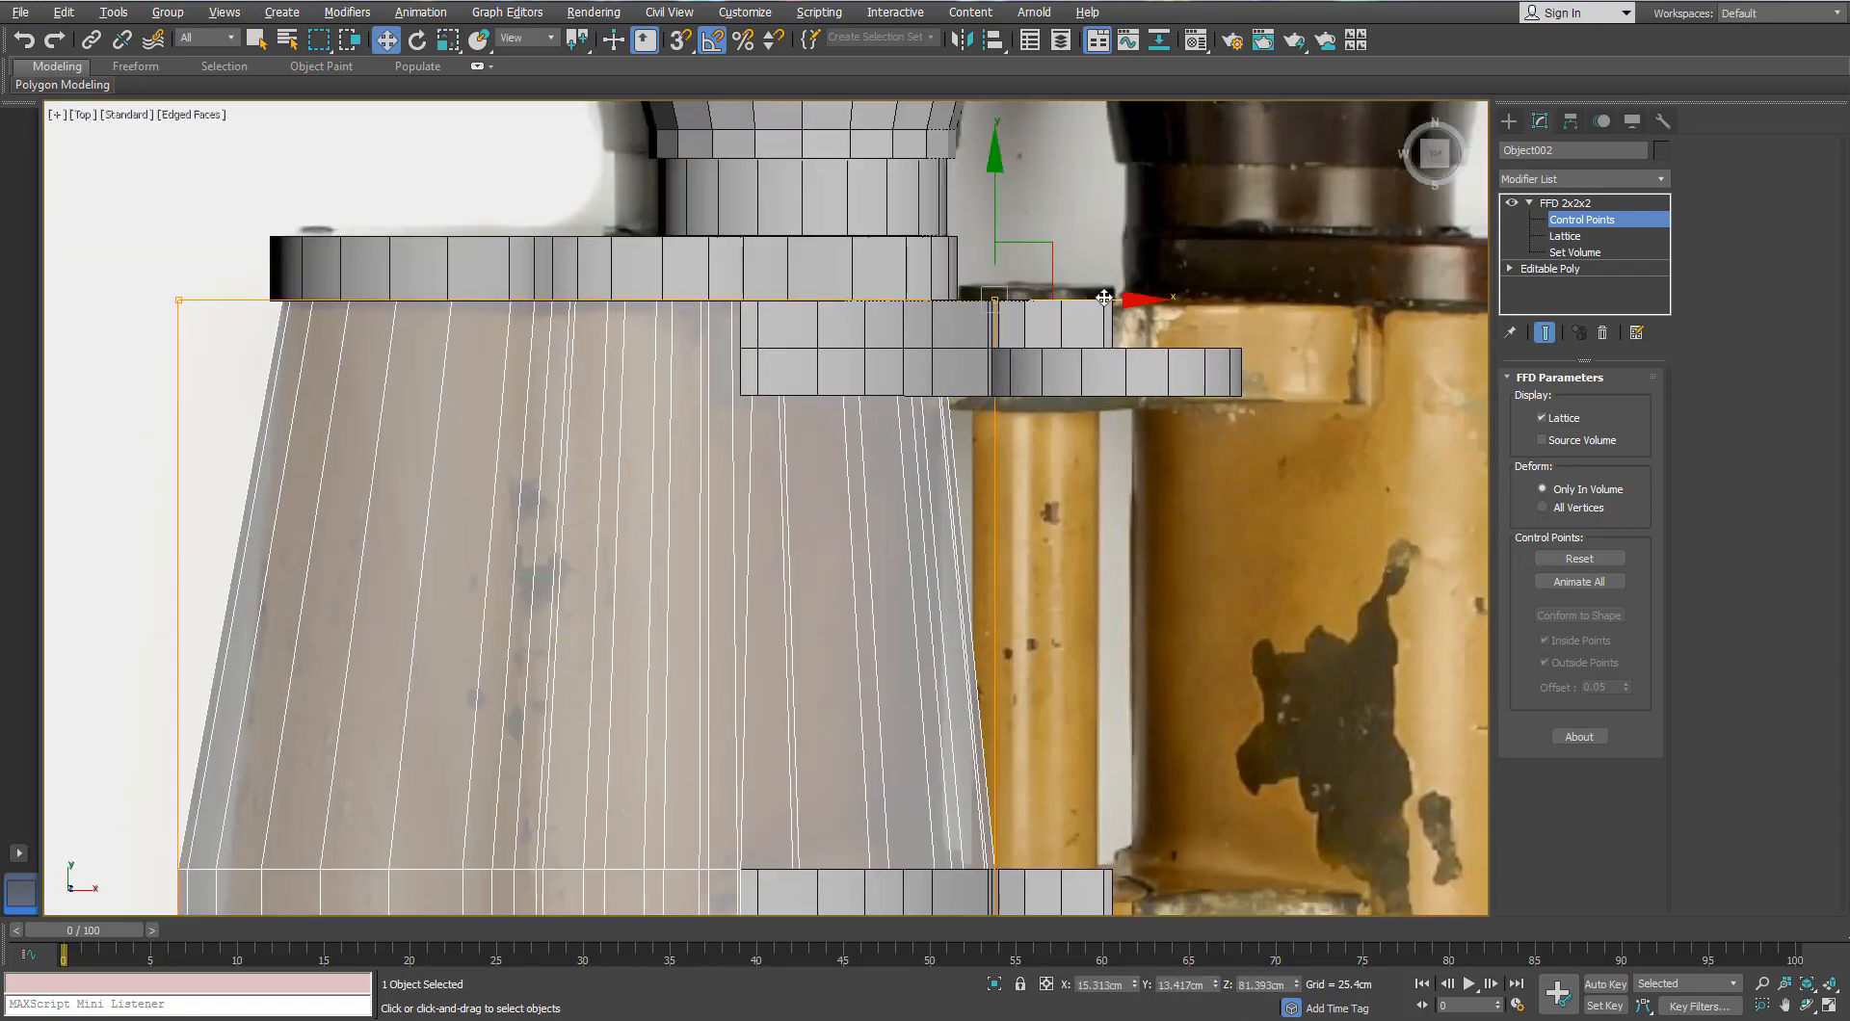
Step: Push the lattice corner points outward to the right in Top view
left_click_drag(1104, 298, 1138, 298)
middle_click_drag(1138, 298, 1096, 264)
scroll(1096, 264, "down", 2)
left_click_drag(1112, 263, 1137, 263)
scroll(1036, 302, "up", 2)
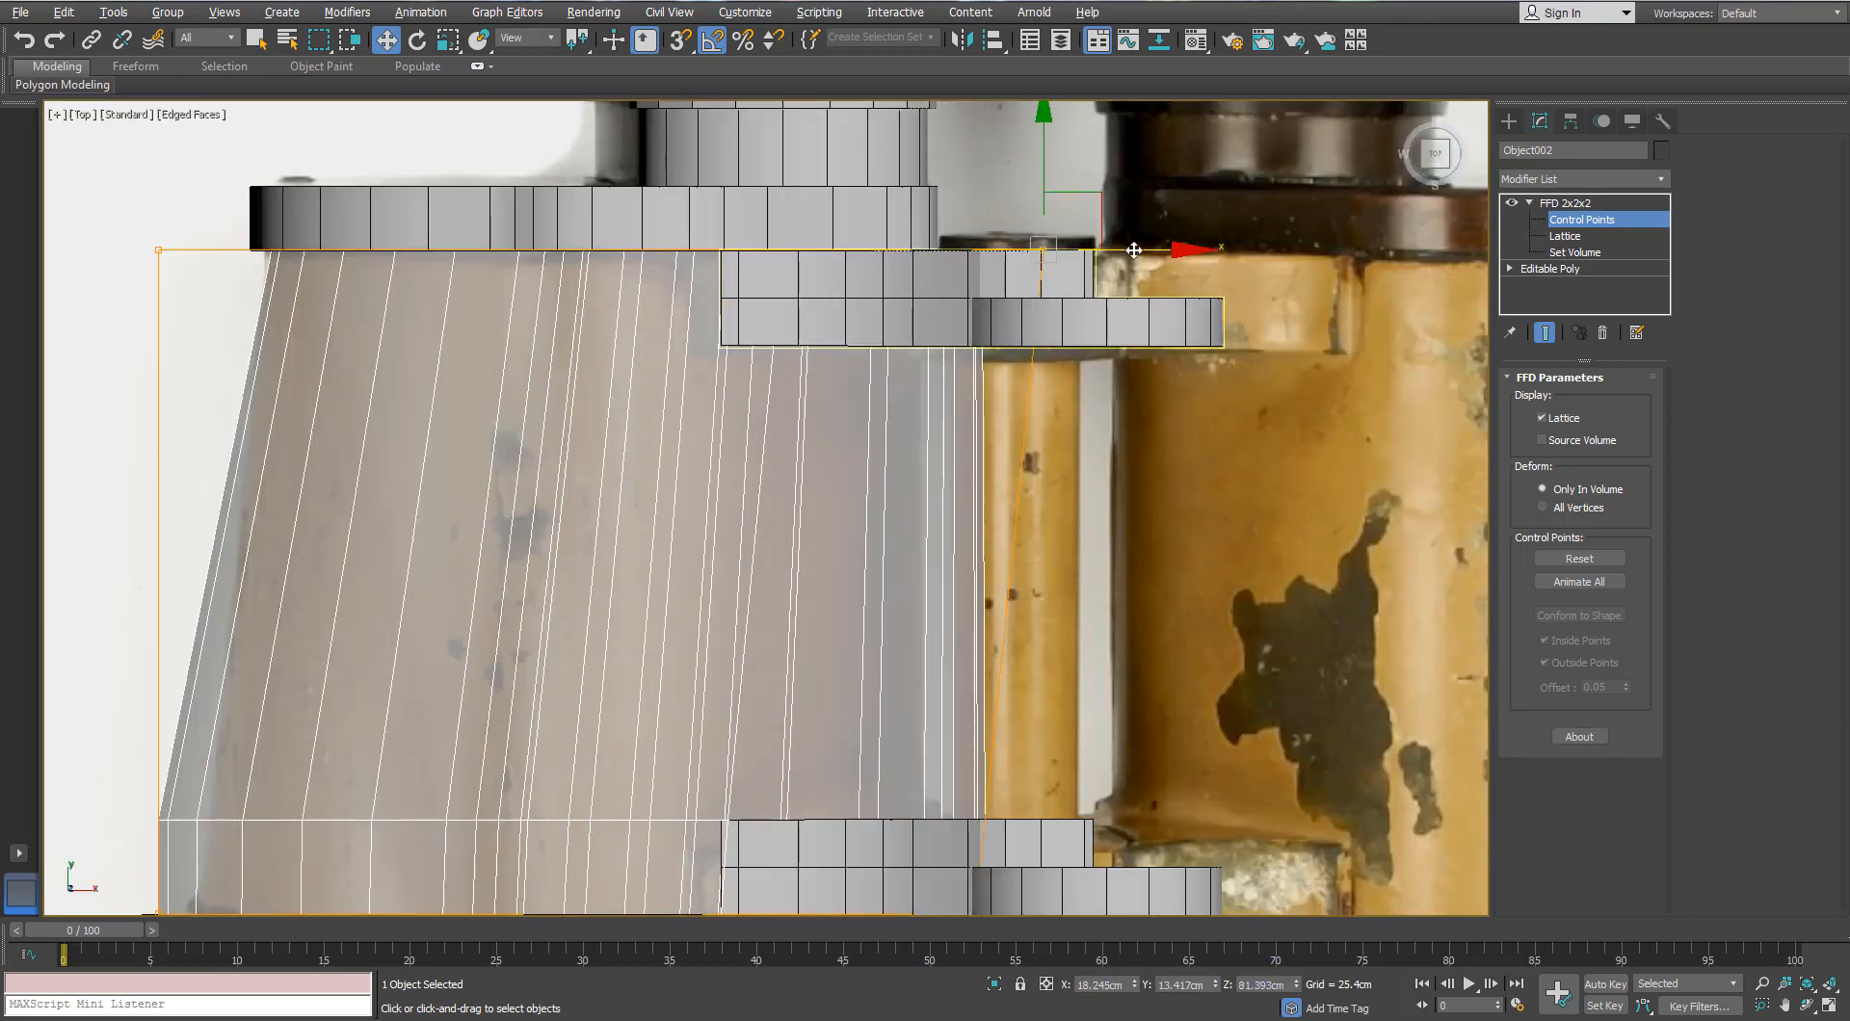
scroll(1059, 237, "down", 2)
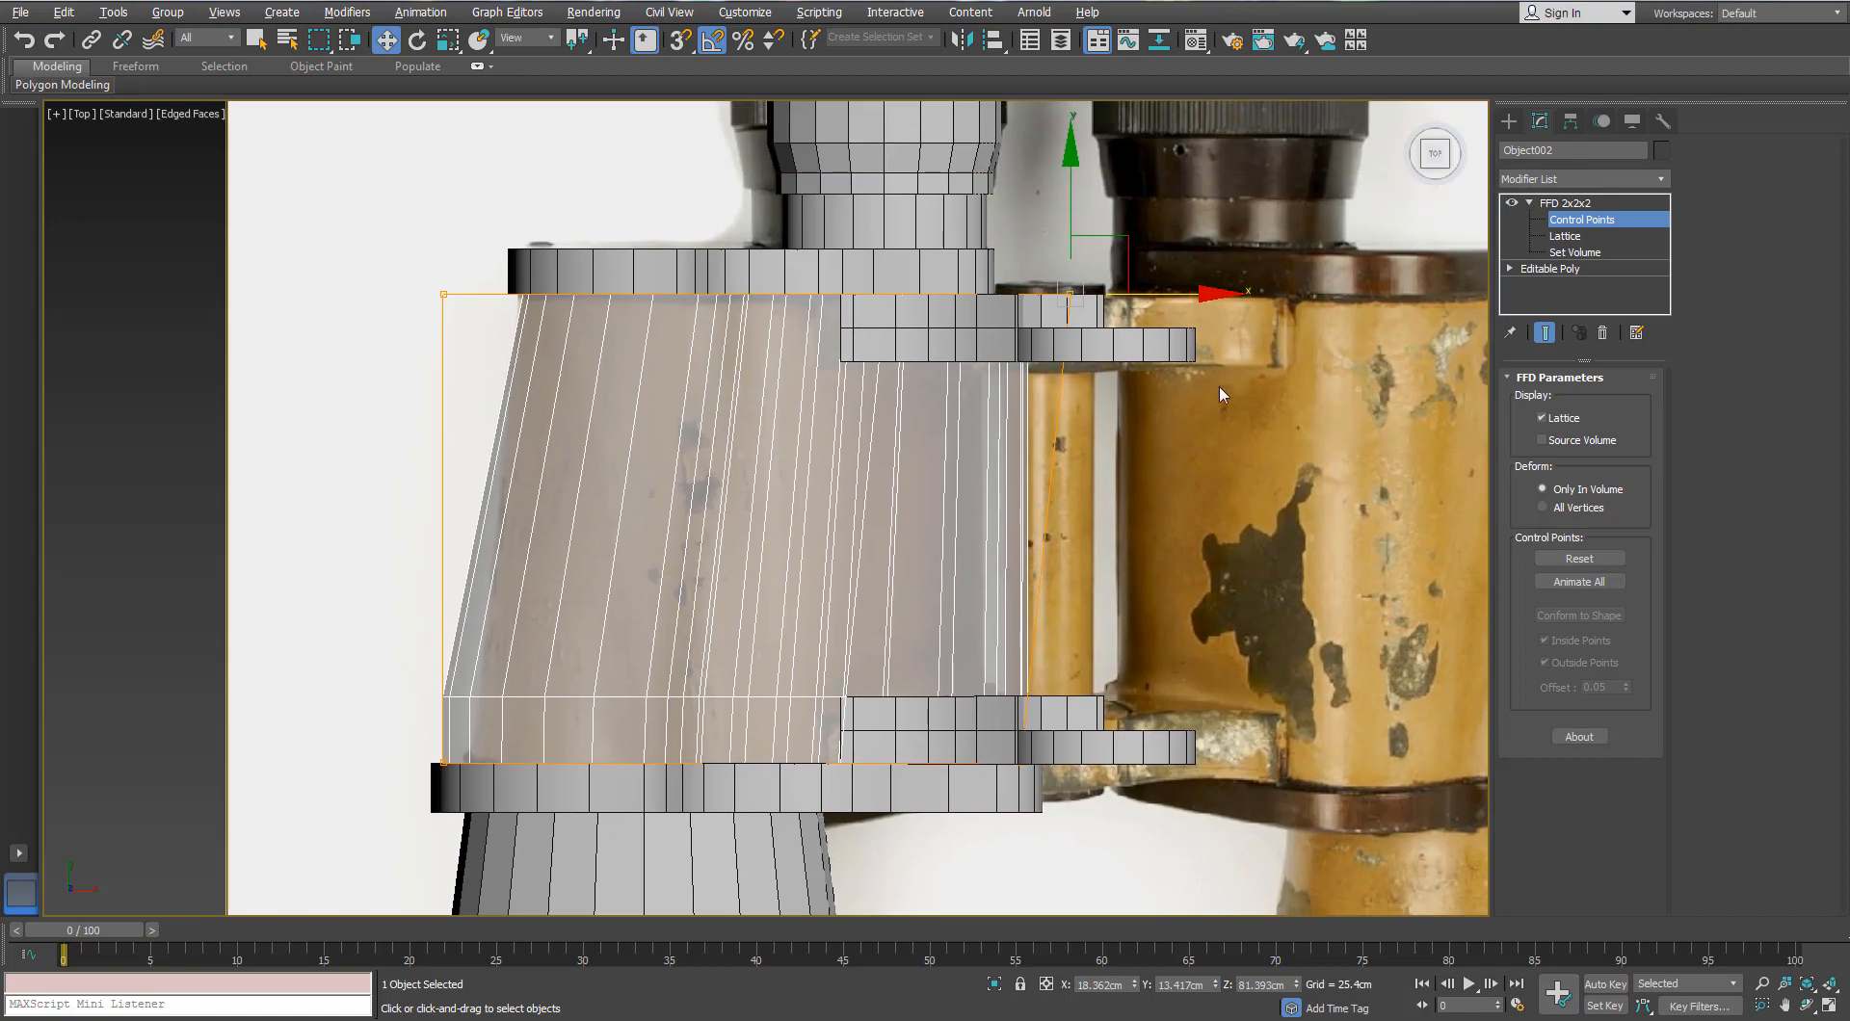
left_click(1530, 204)
scroll(1043, 523, "down", 2)
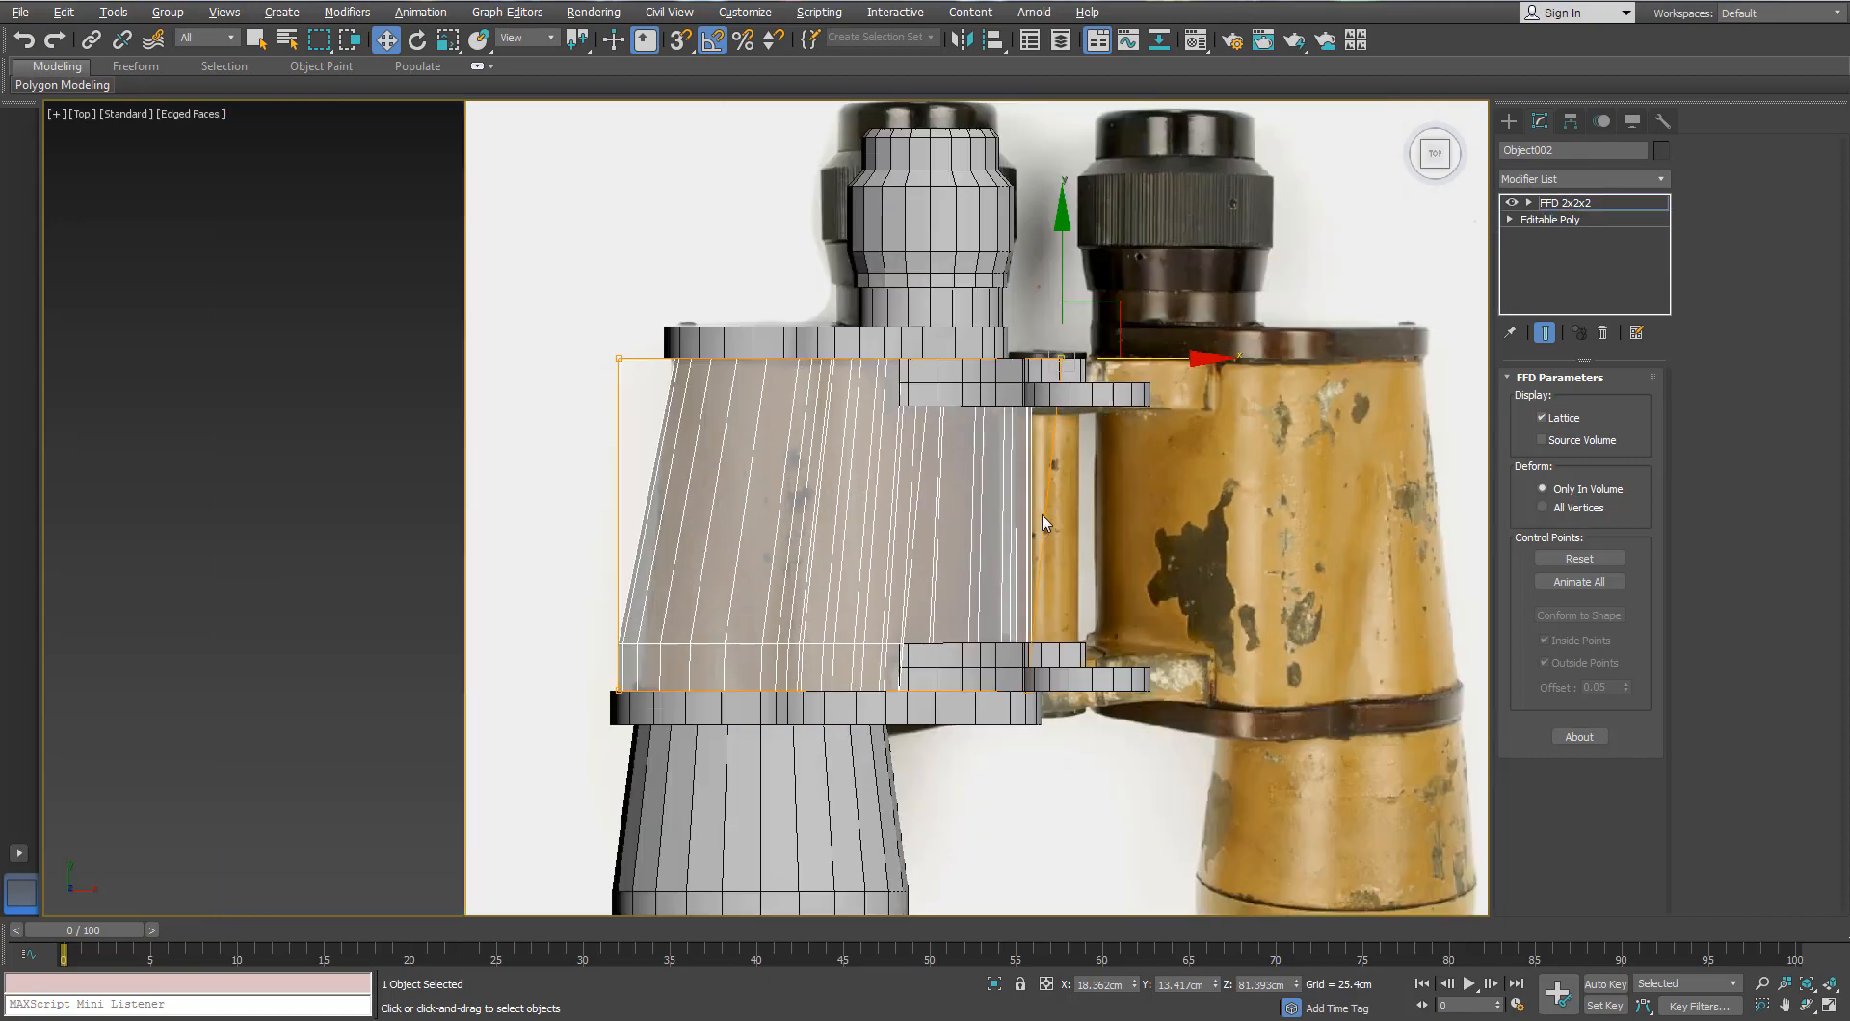
Step: In Perspective, raise the top-left lattice control points along Z to bulge the body
key("p")
middle_click_drag(1045, 523, 867, 173, "alt")
scroll(819, 386, "up", 3)
middle_click_drag(819, 385, 653, 421, "alt")
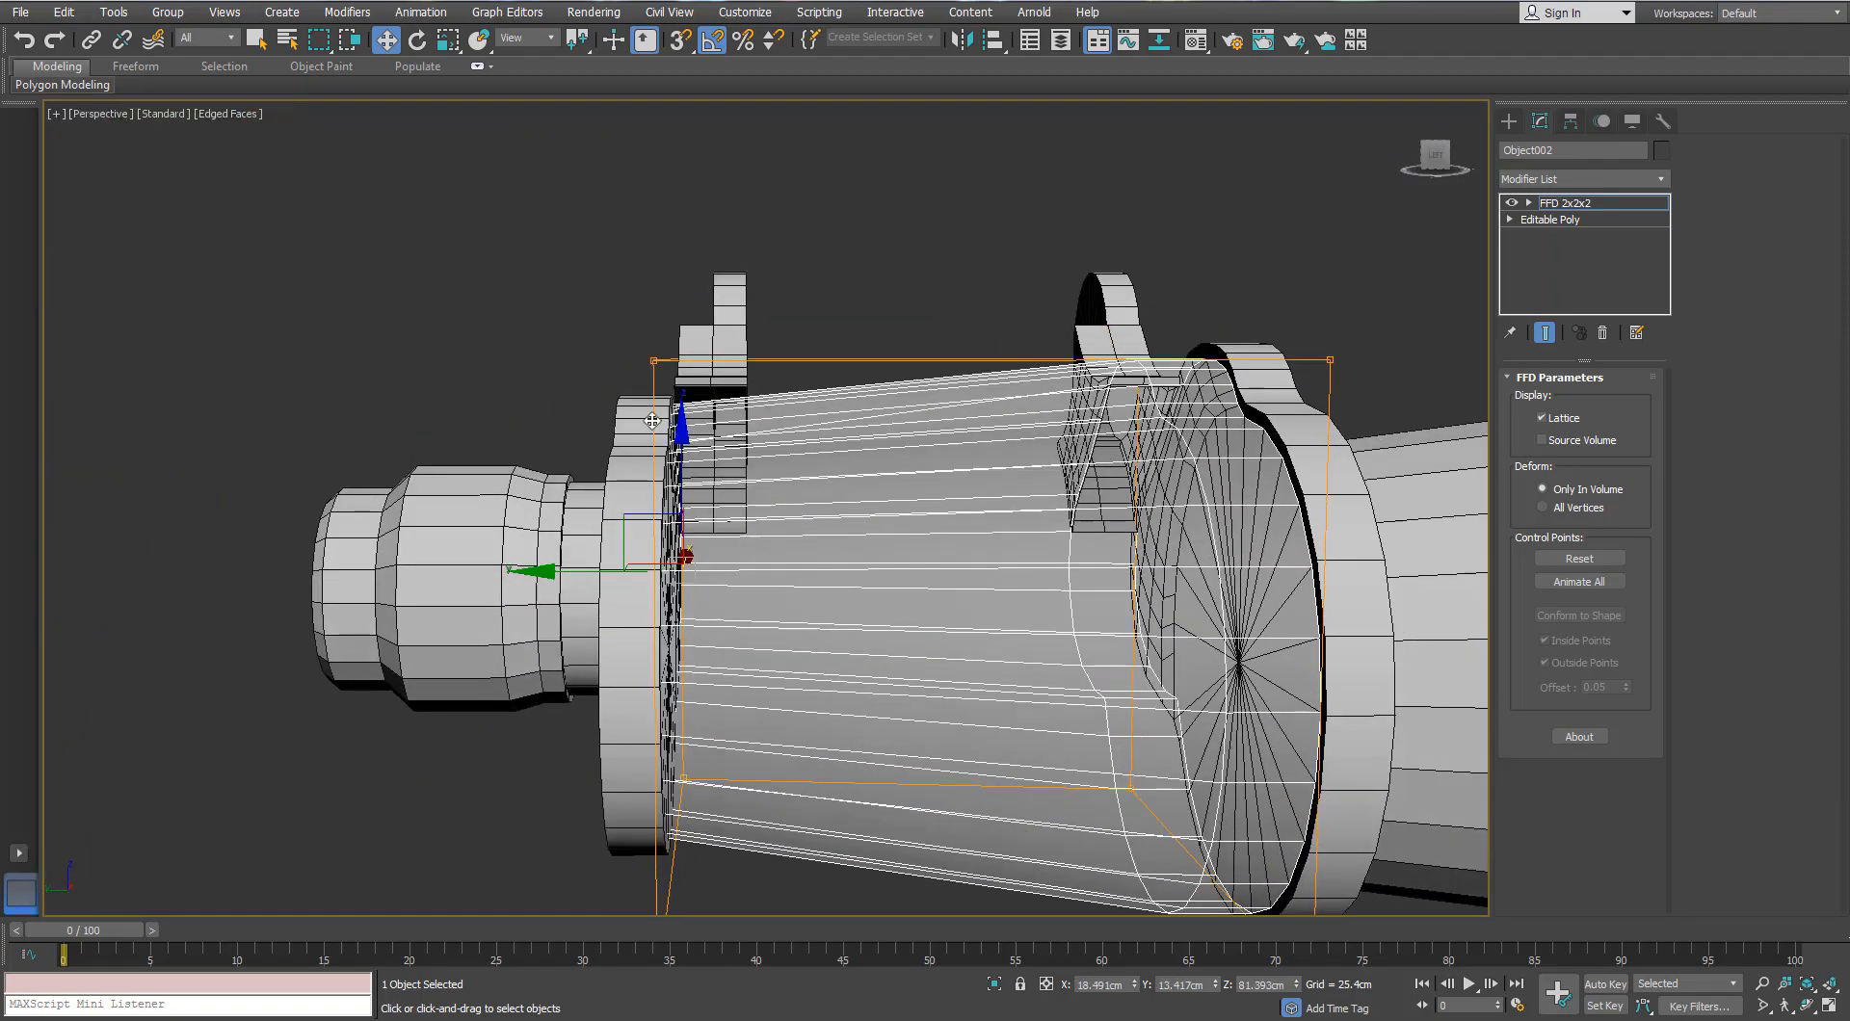
left_click_drag(760, 434, 767, 444)
mouse_move(767, 443)
middle_mouse_down("alt")
mouse_move(775, 466)
mouse_move(756, 433)
middle_mouse_up("alt")
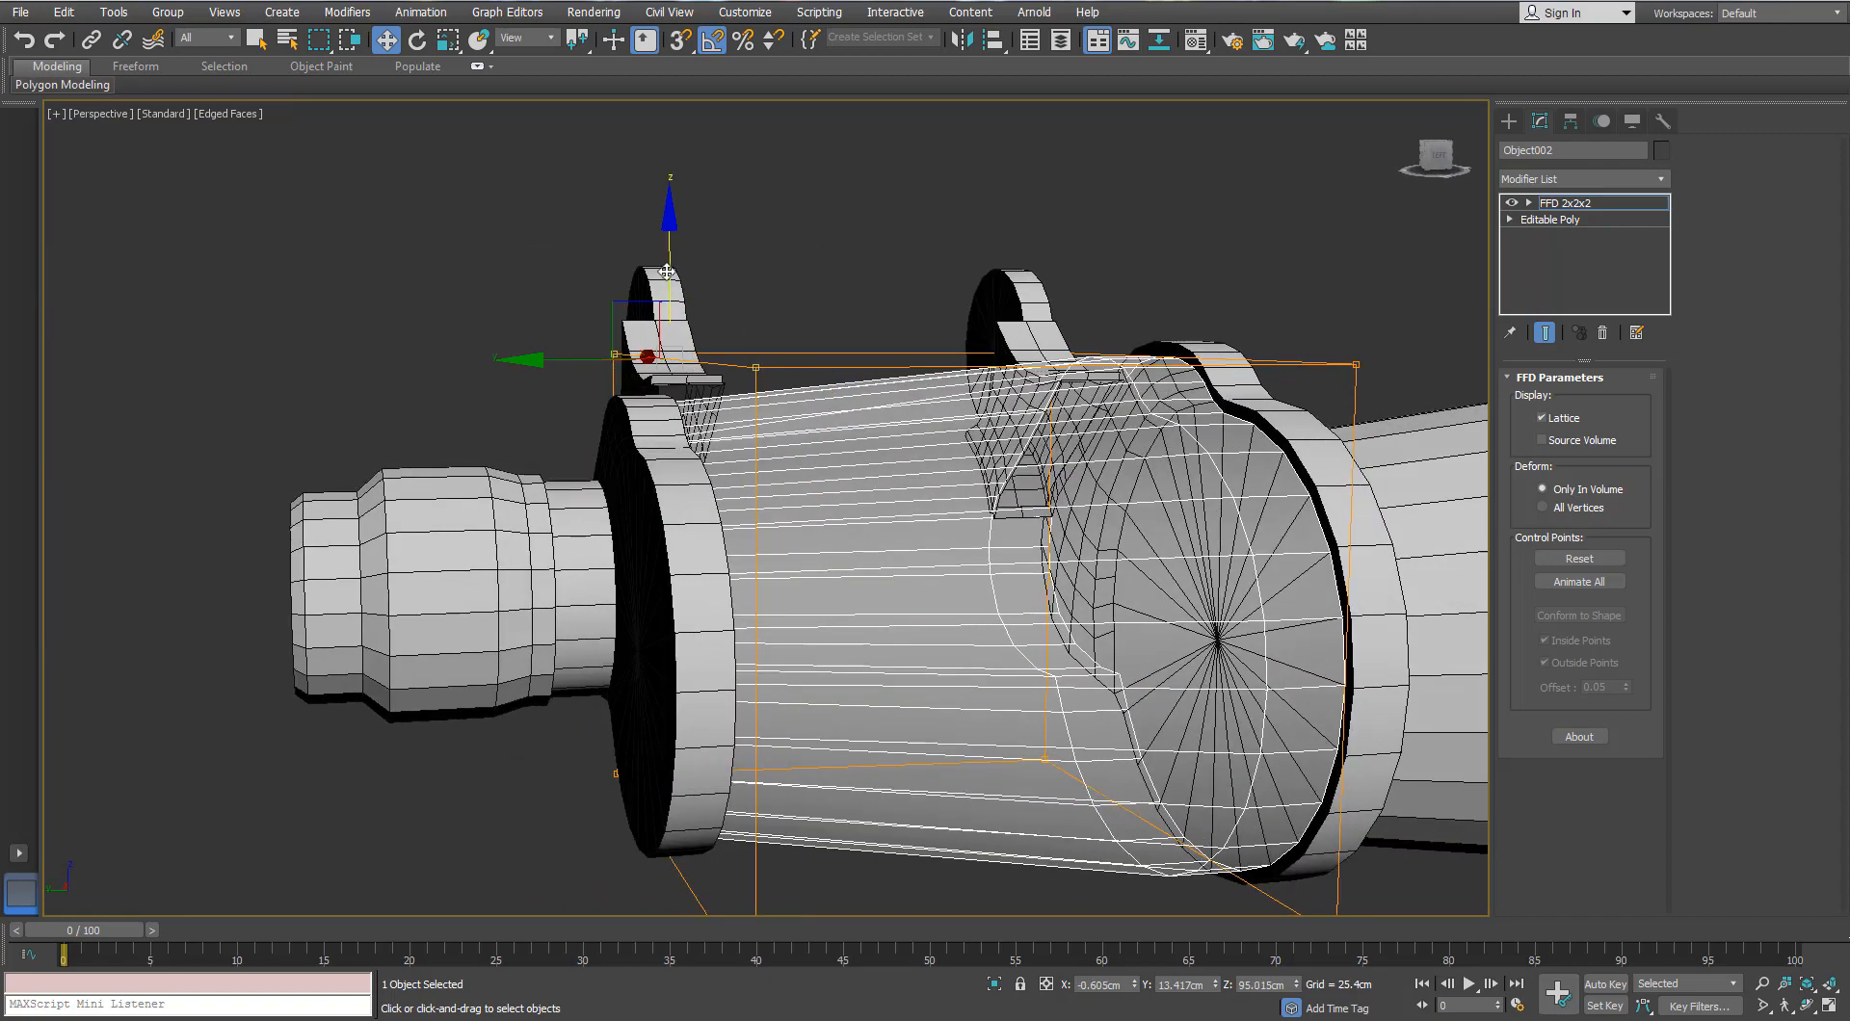
left_click_drag(666, 273, 658, 243)
middle_click_drag(584, 318, 647, 418, "alt")
scroll(647, 419, "up", 4)
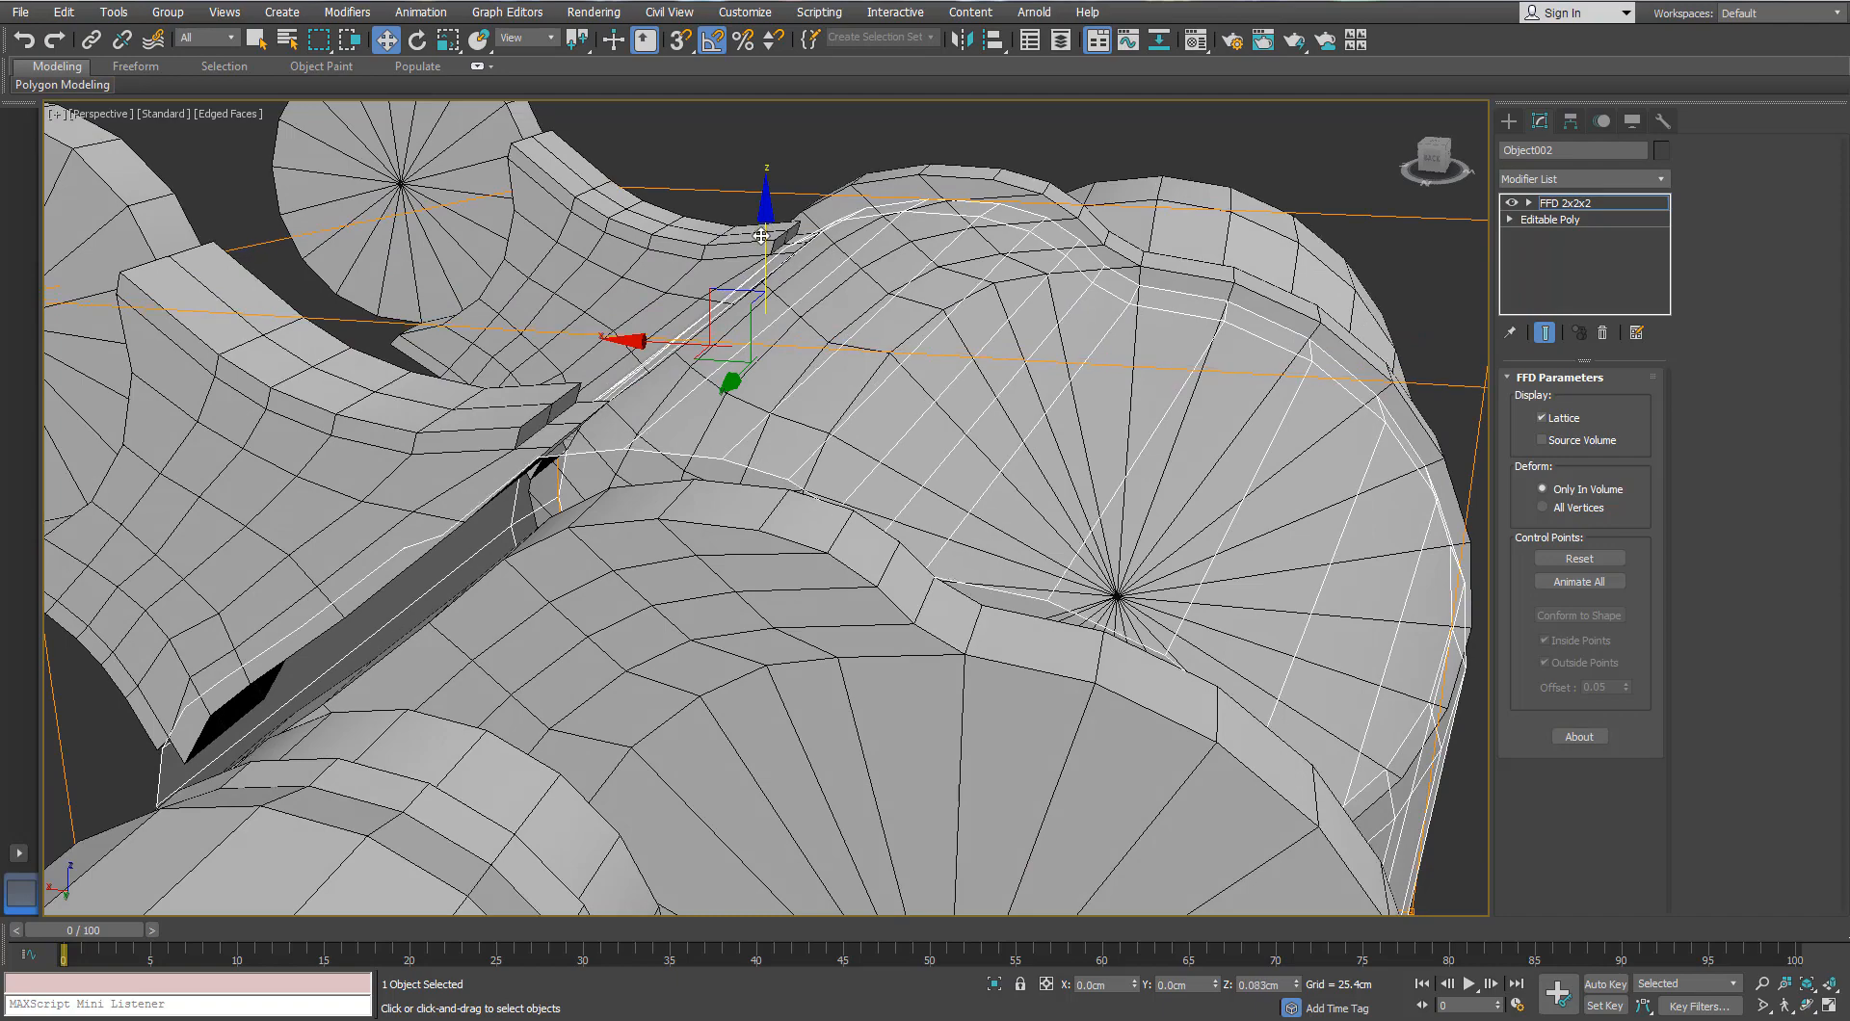
scroll(761, 235, "down", 5)
middle_click_drag(712, 389, 968, 496, "alt")
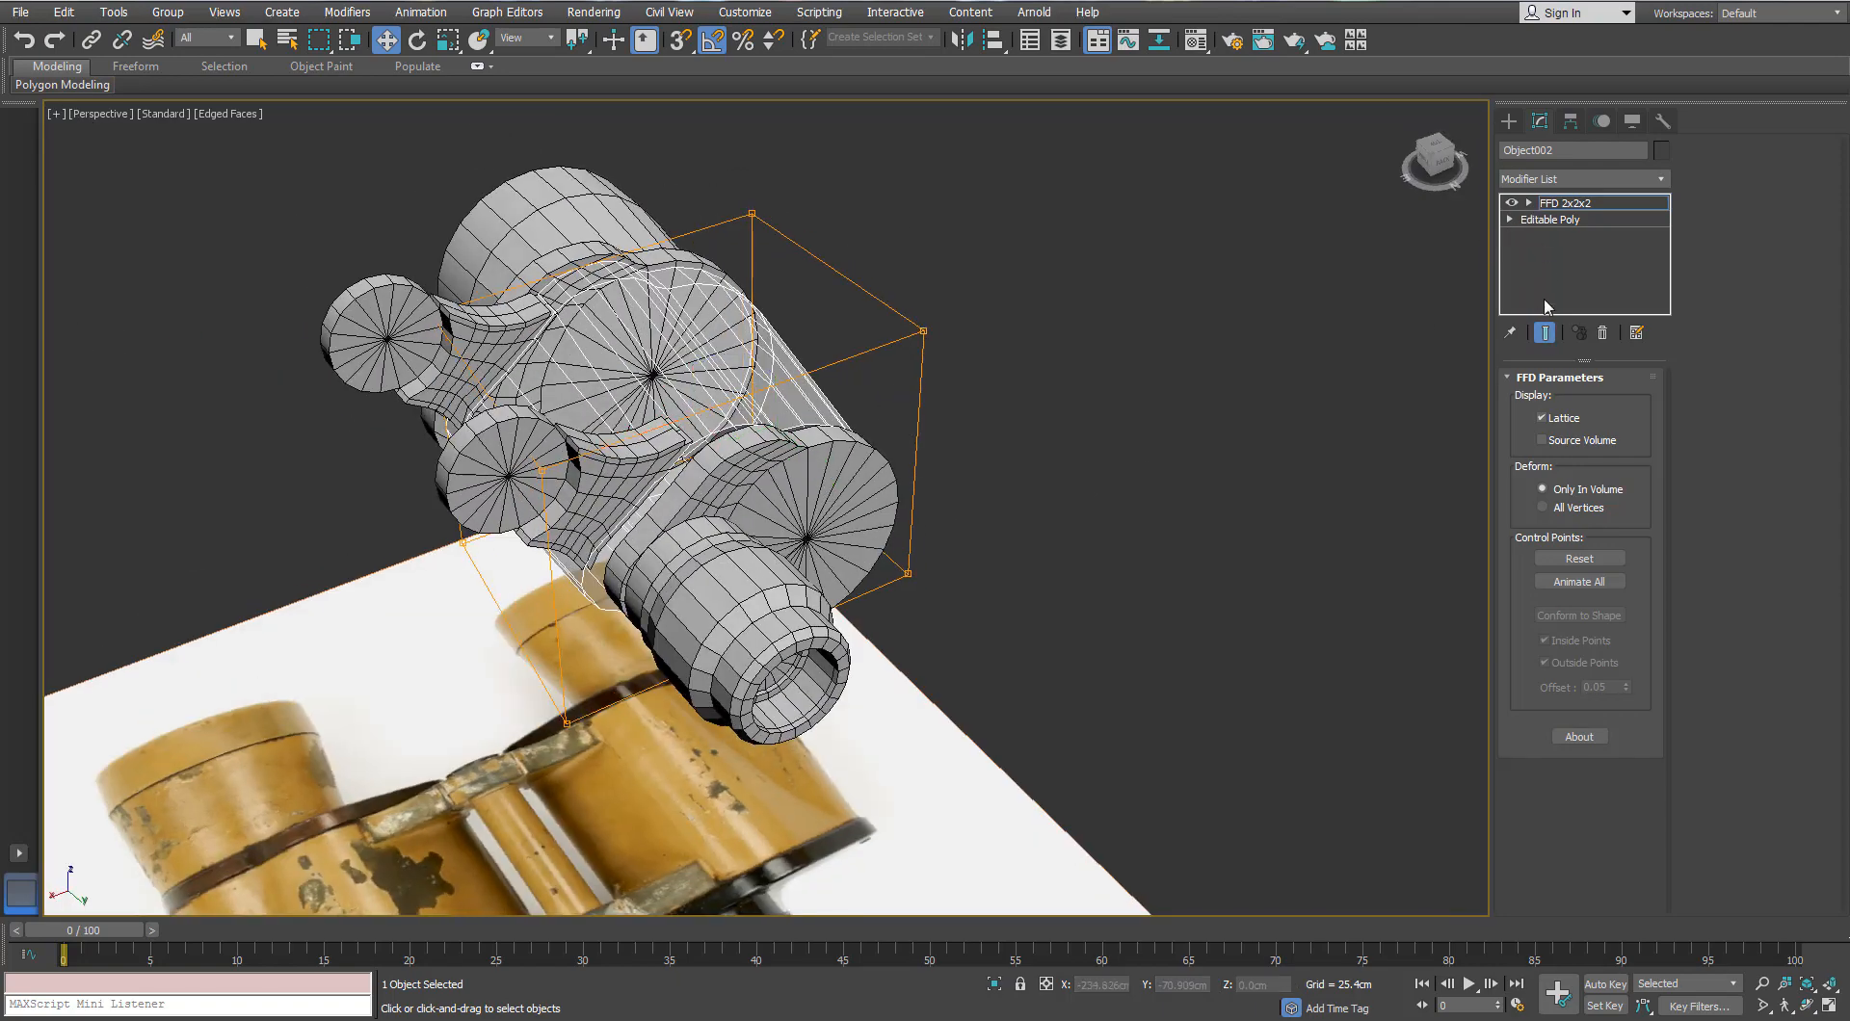
left_click(1557, 221)
Step: Enlarge the eyepiece-end ring Object003 in width and height (XY)
left_click(996, 499)
left_click(747, 472)
scroll(732, 472, "up", 3)
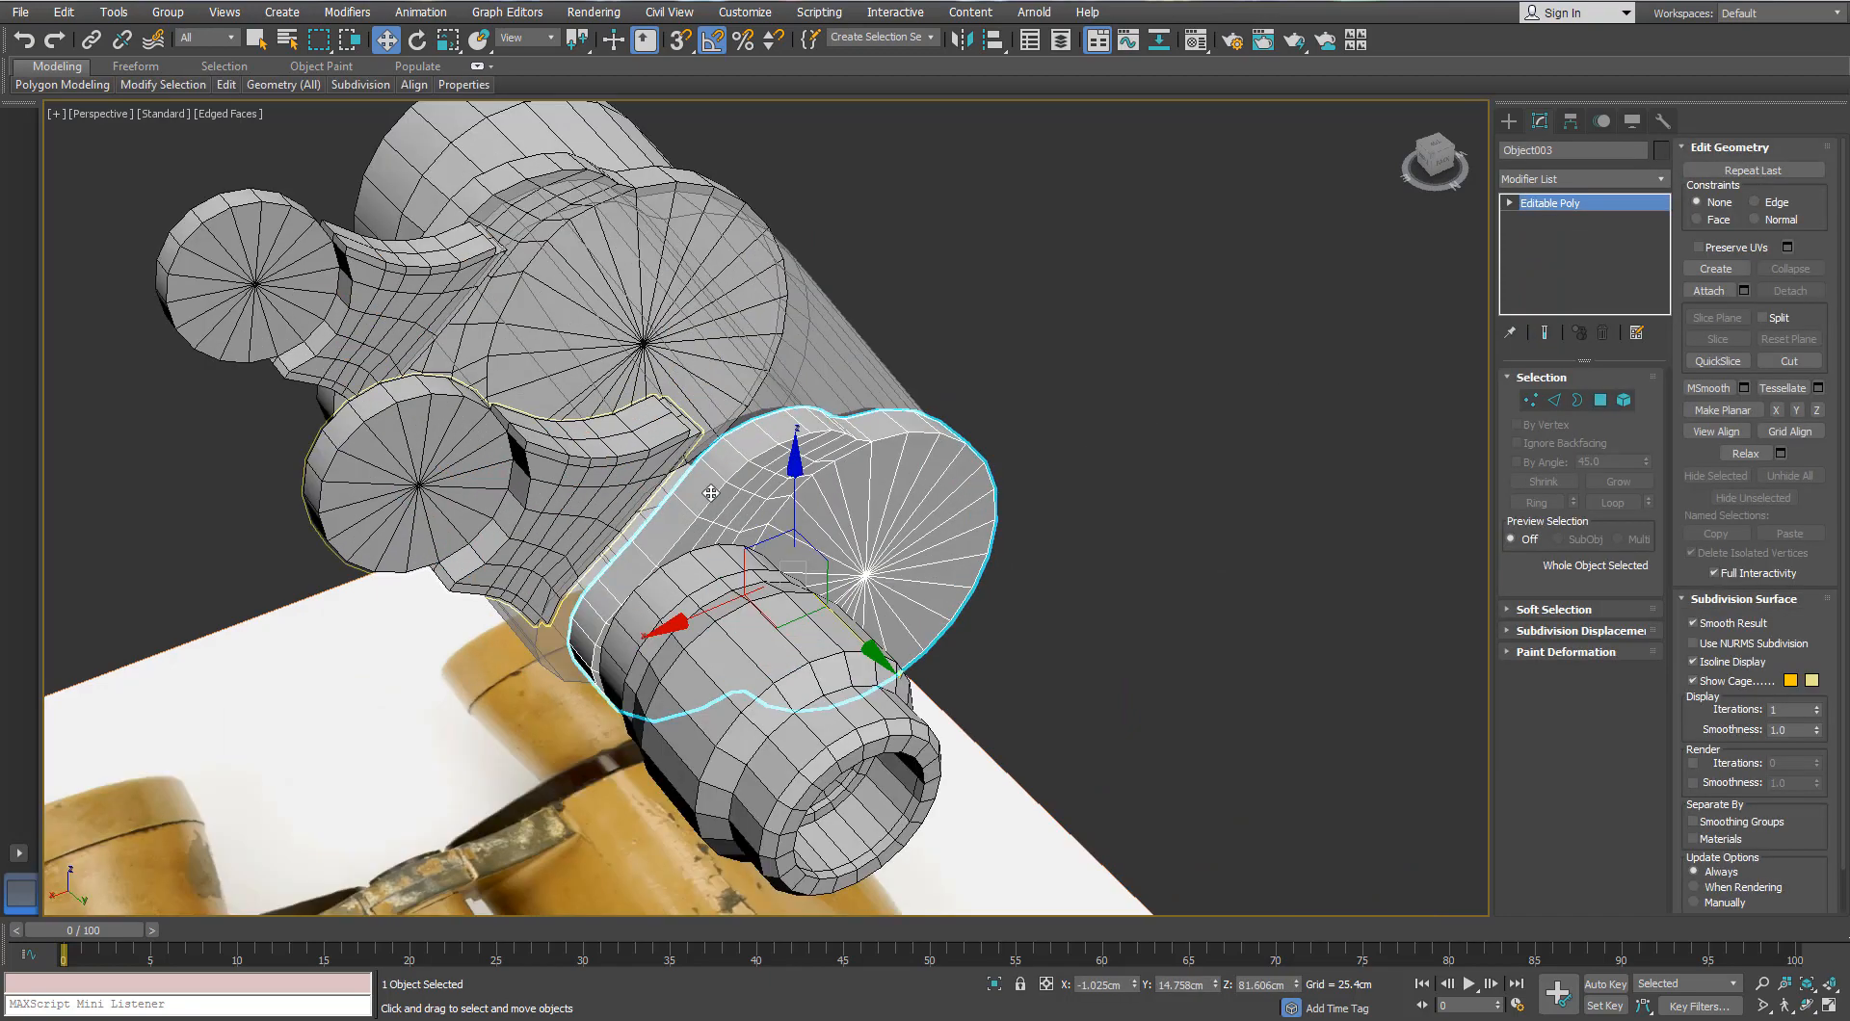
middle_click_drag(747, 491, 776, 525, "alt")
key("r")
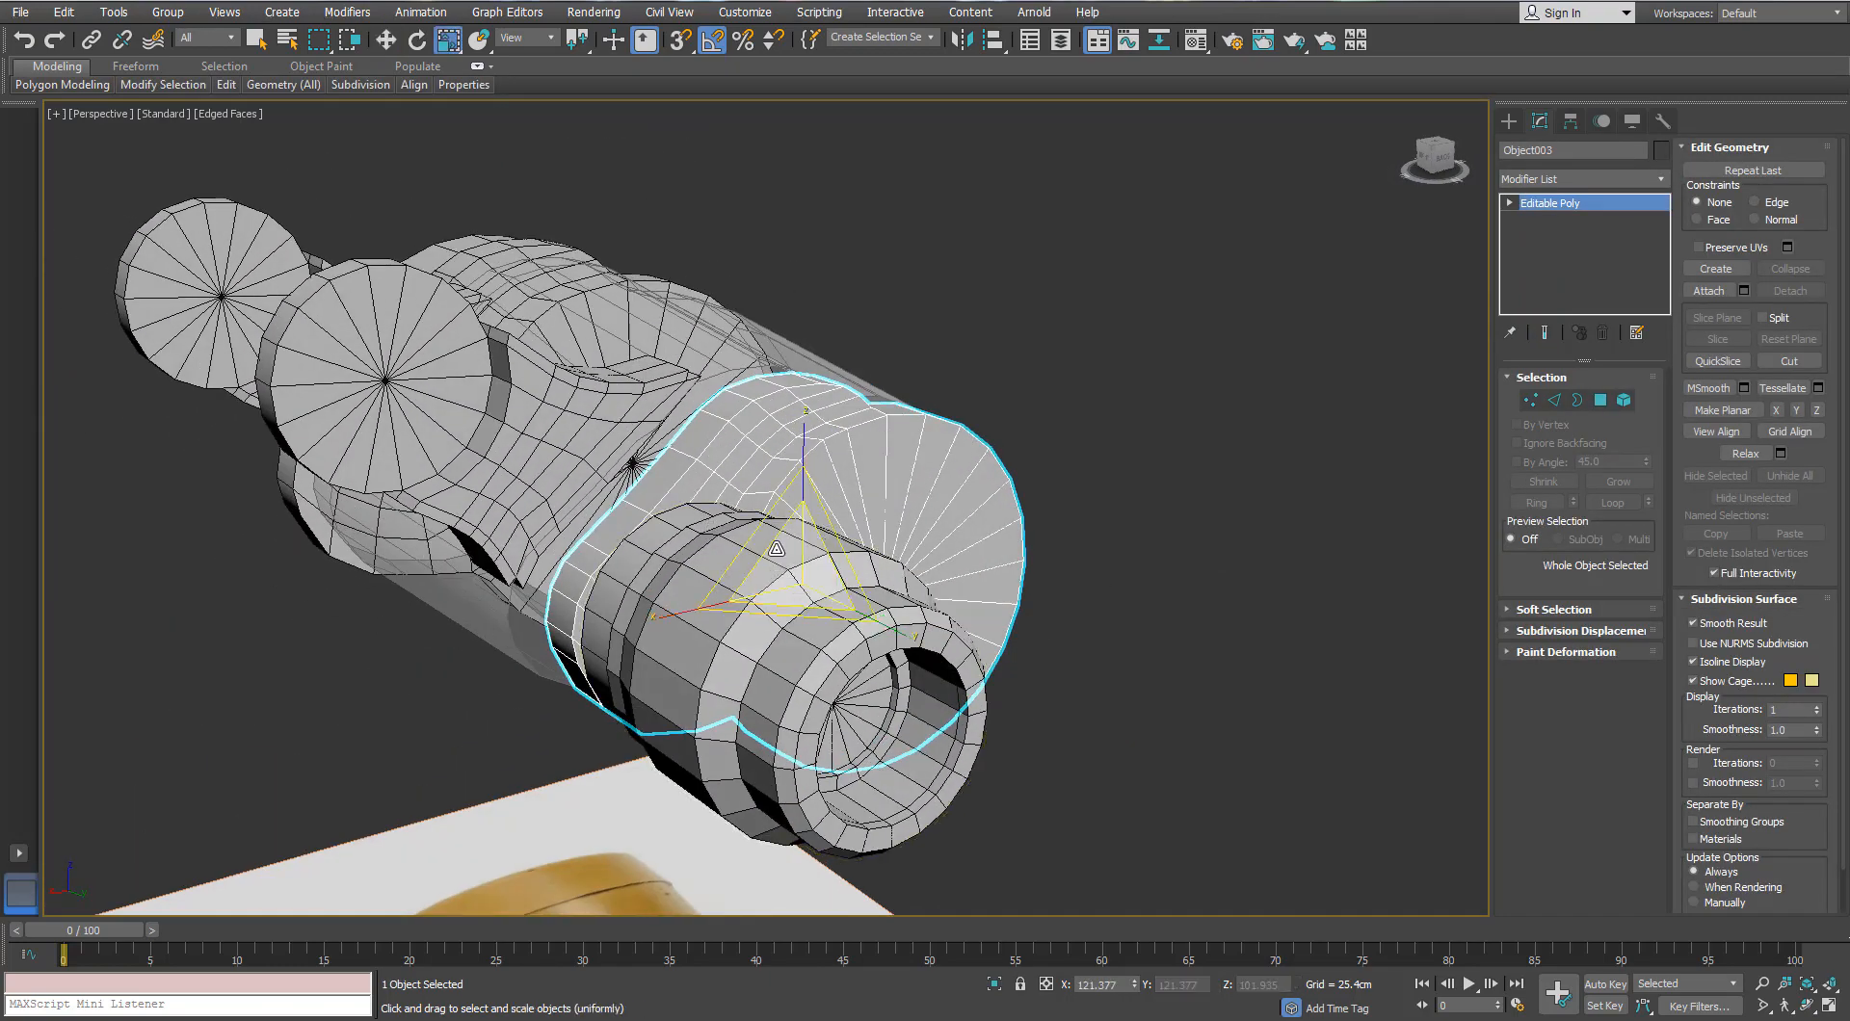
left_click_drag(776, 525, 776, 501)
middle_click_drag(776, 501, 702, 536, "alt")
Step: Shift the ring within its XZ plane and slide it slightly along X
key("w")
left_click_drag(845, 520, 864, 507)
middle_click_drag(872, 507, 1122, 481, "alt")
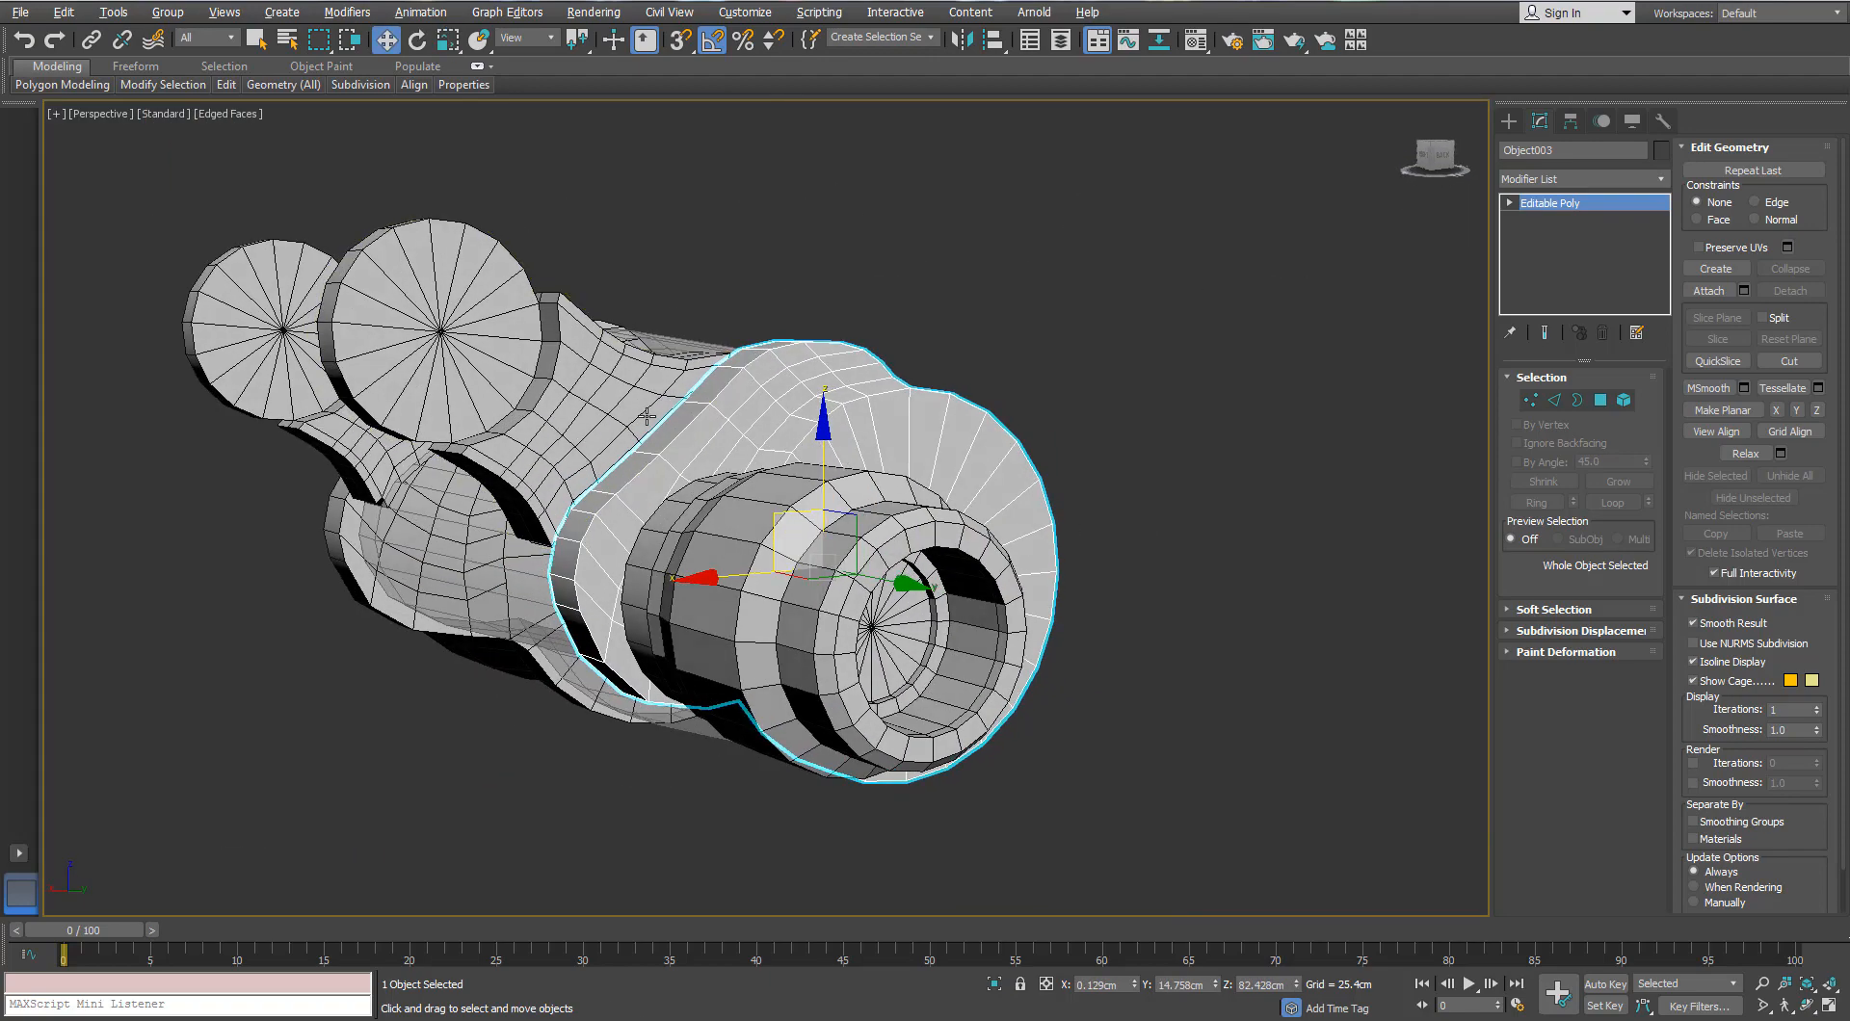
middle_click_drag(597, 414, 703, 398, "alt")
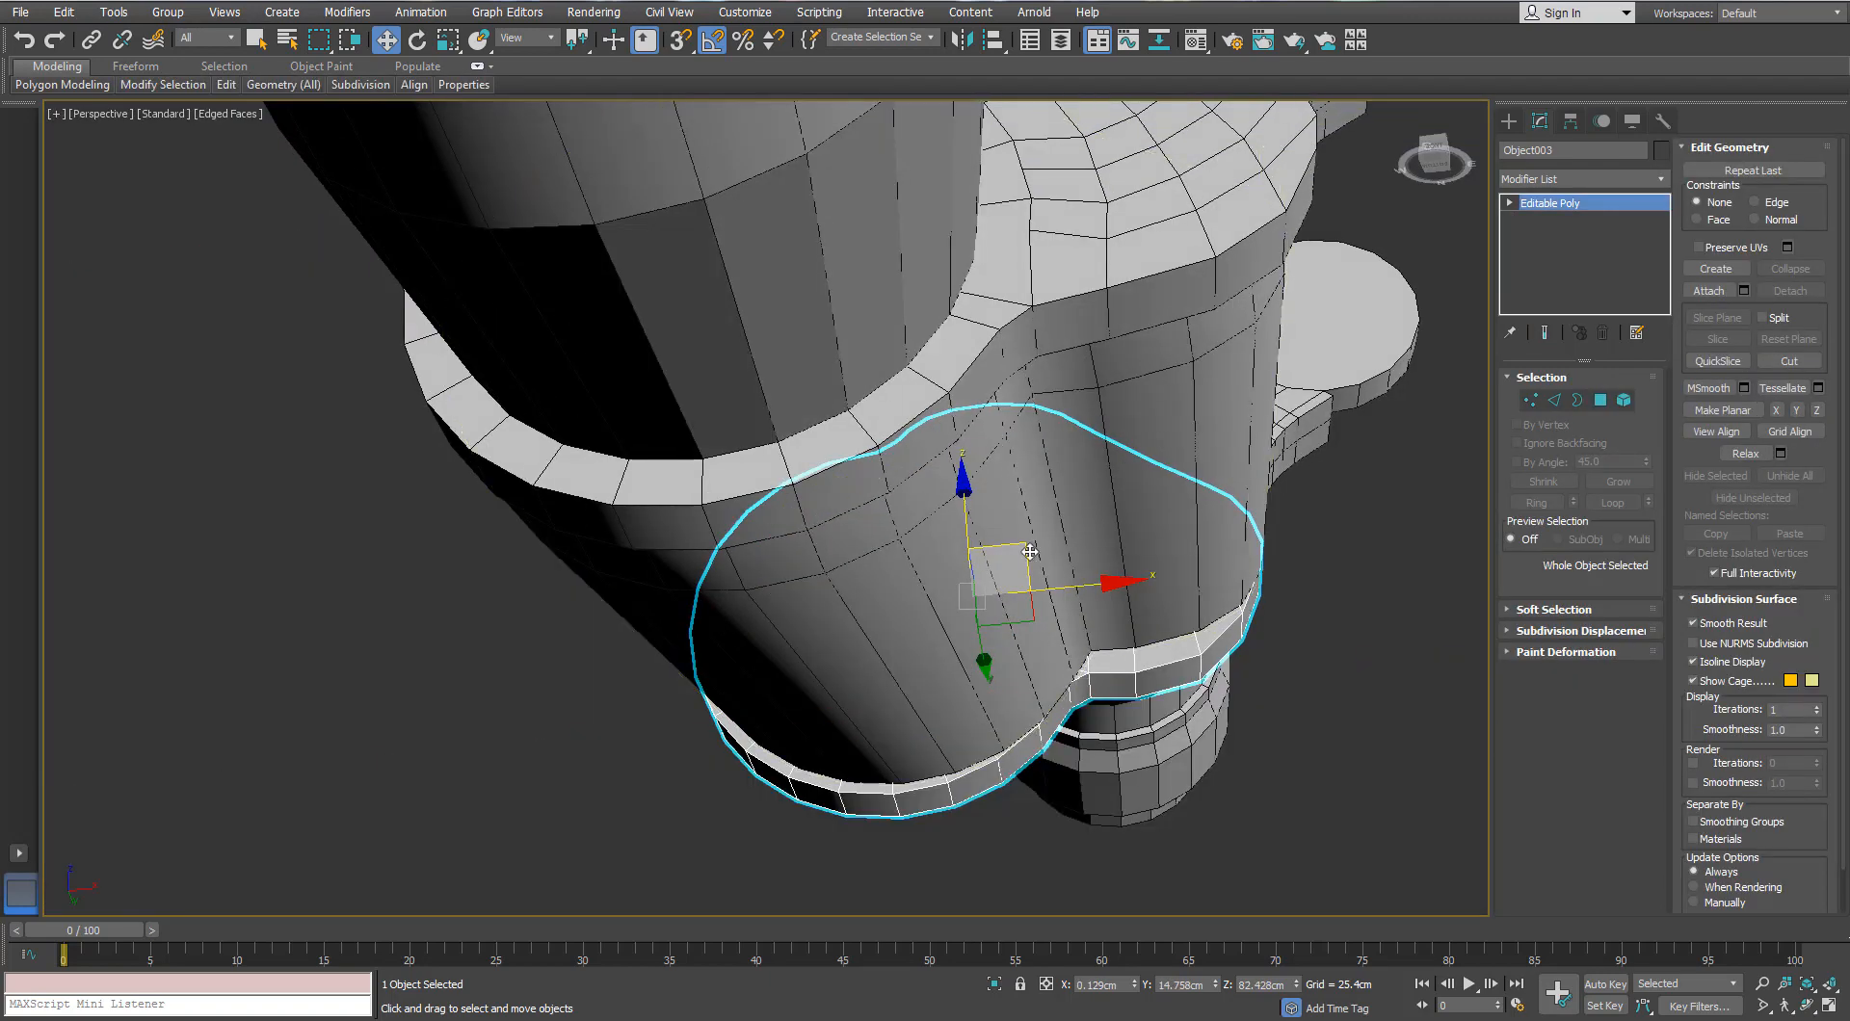
left_click_drag(1030, 551, 1039, 551)
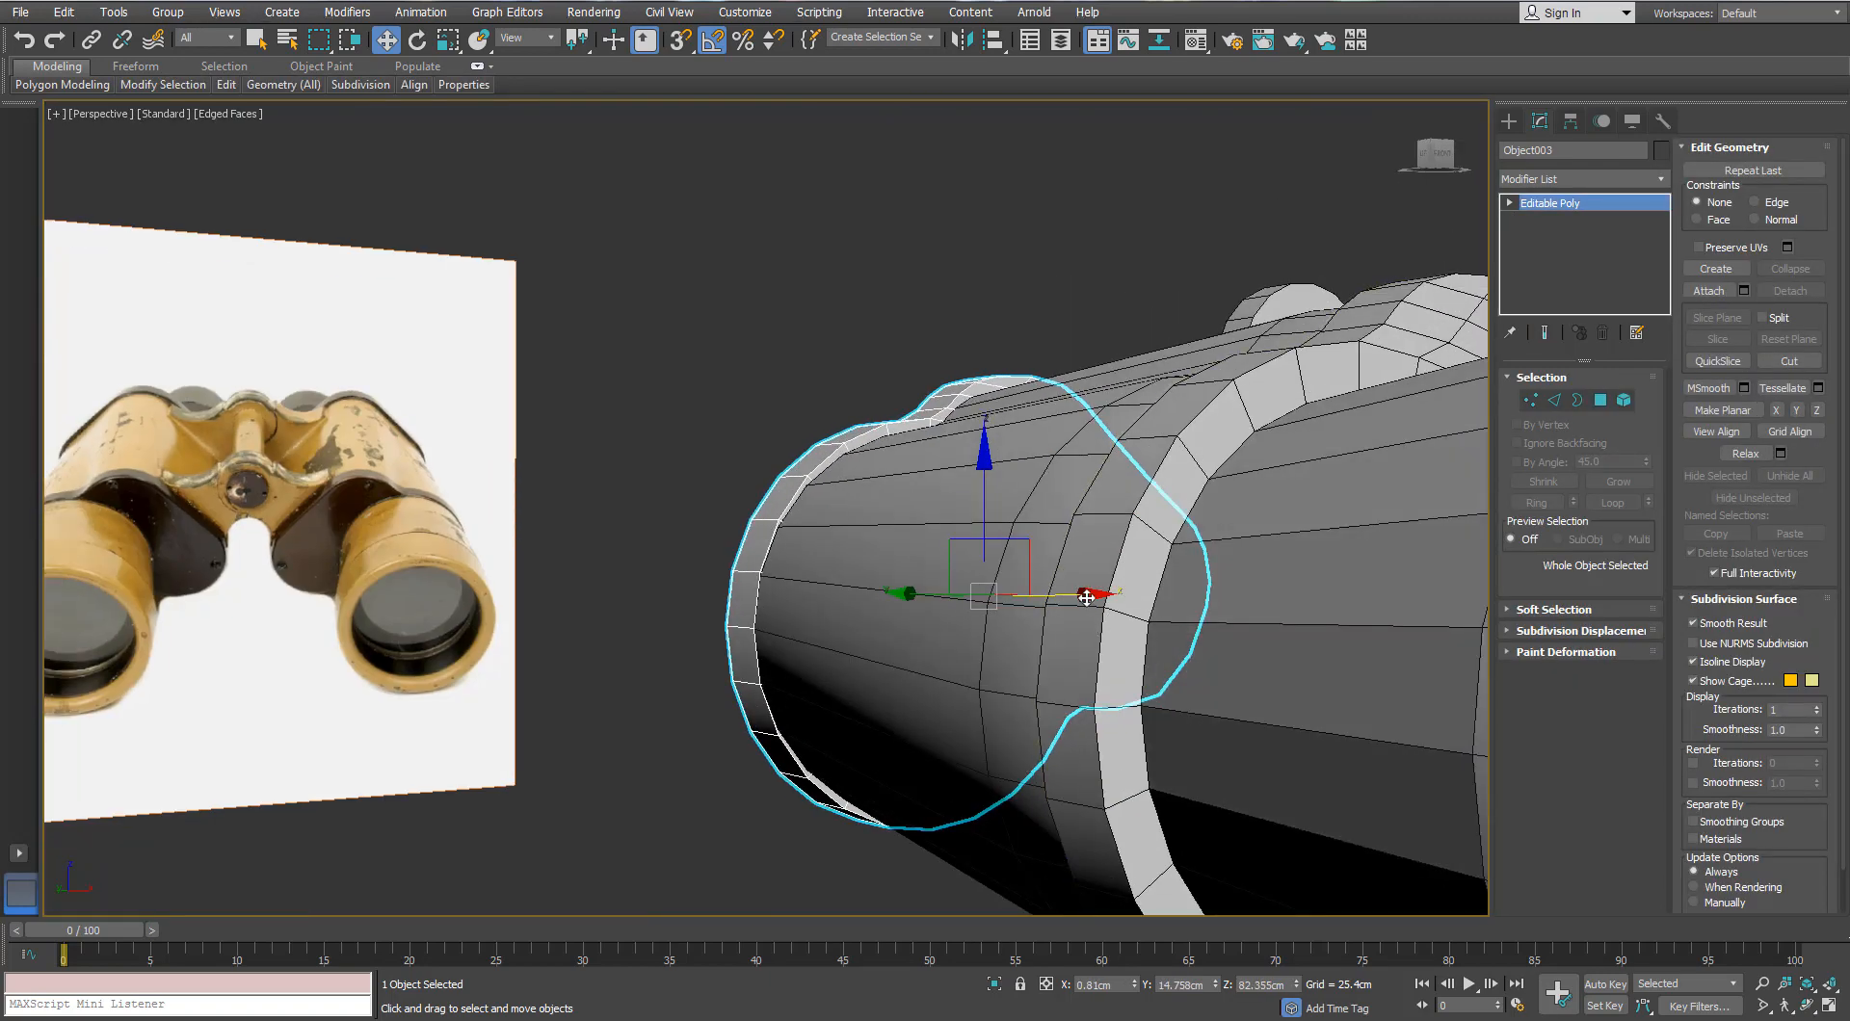
left_click_drag(1082, 597, 1081, 597)
middle_click_drag(1059, 580, 994, 615, "alt")
Step: Select the eyepiece Cylinder002 and reposition it over the photo's eyepiece in Top view
left_click(1152, 590)
key("t")
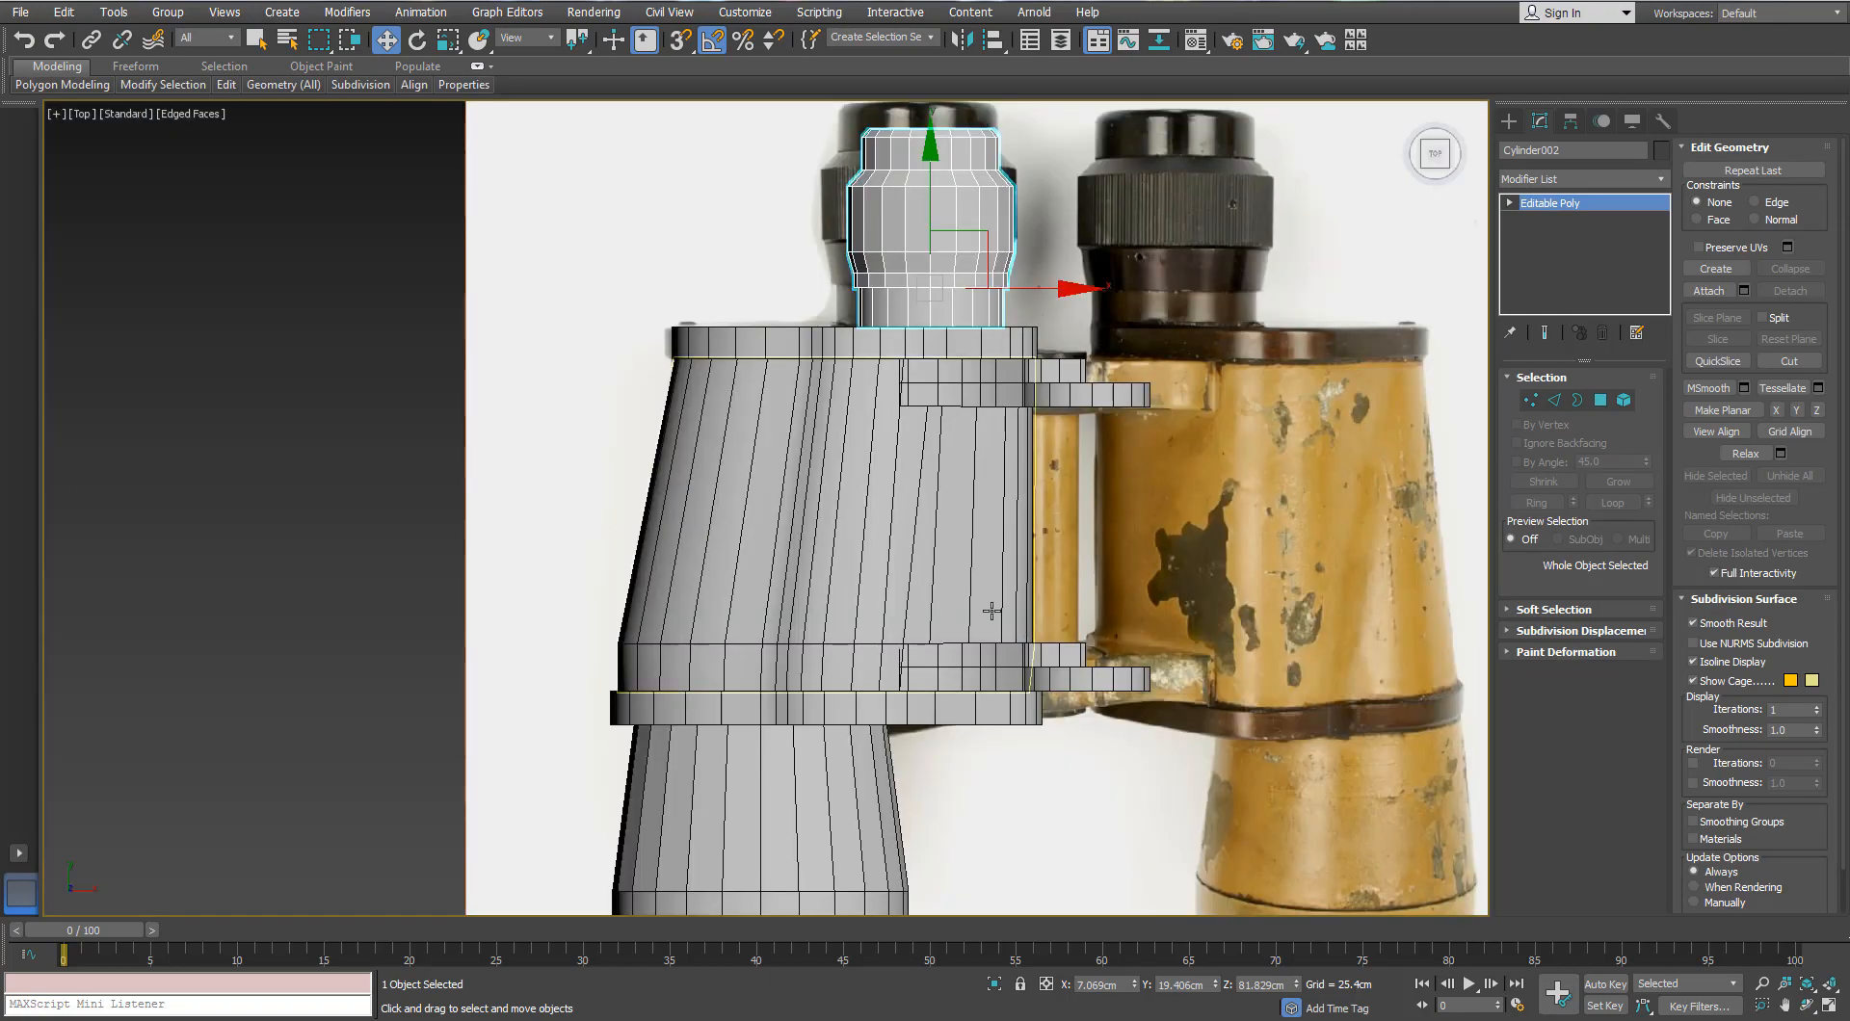
scroll(998, 614, "down", 2)
middle_click_drag(973, 408, 962, 494)
scroll(962, 494, "up", 3)
key("r")
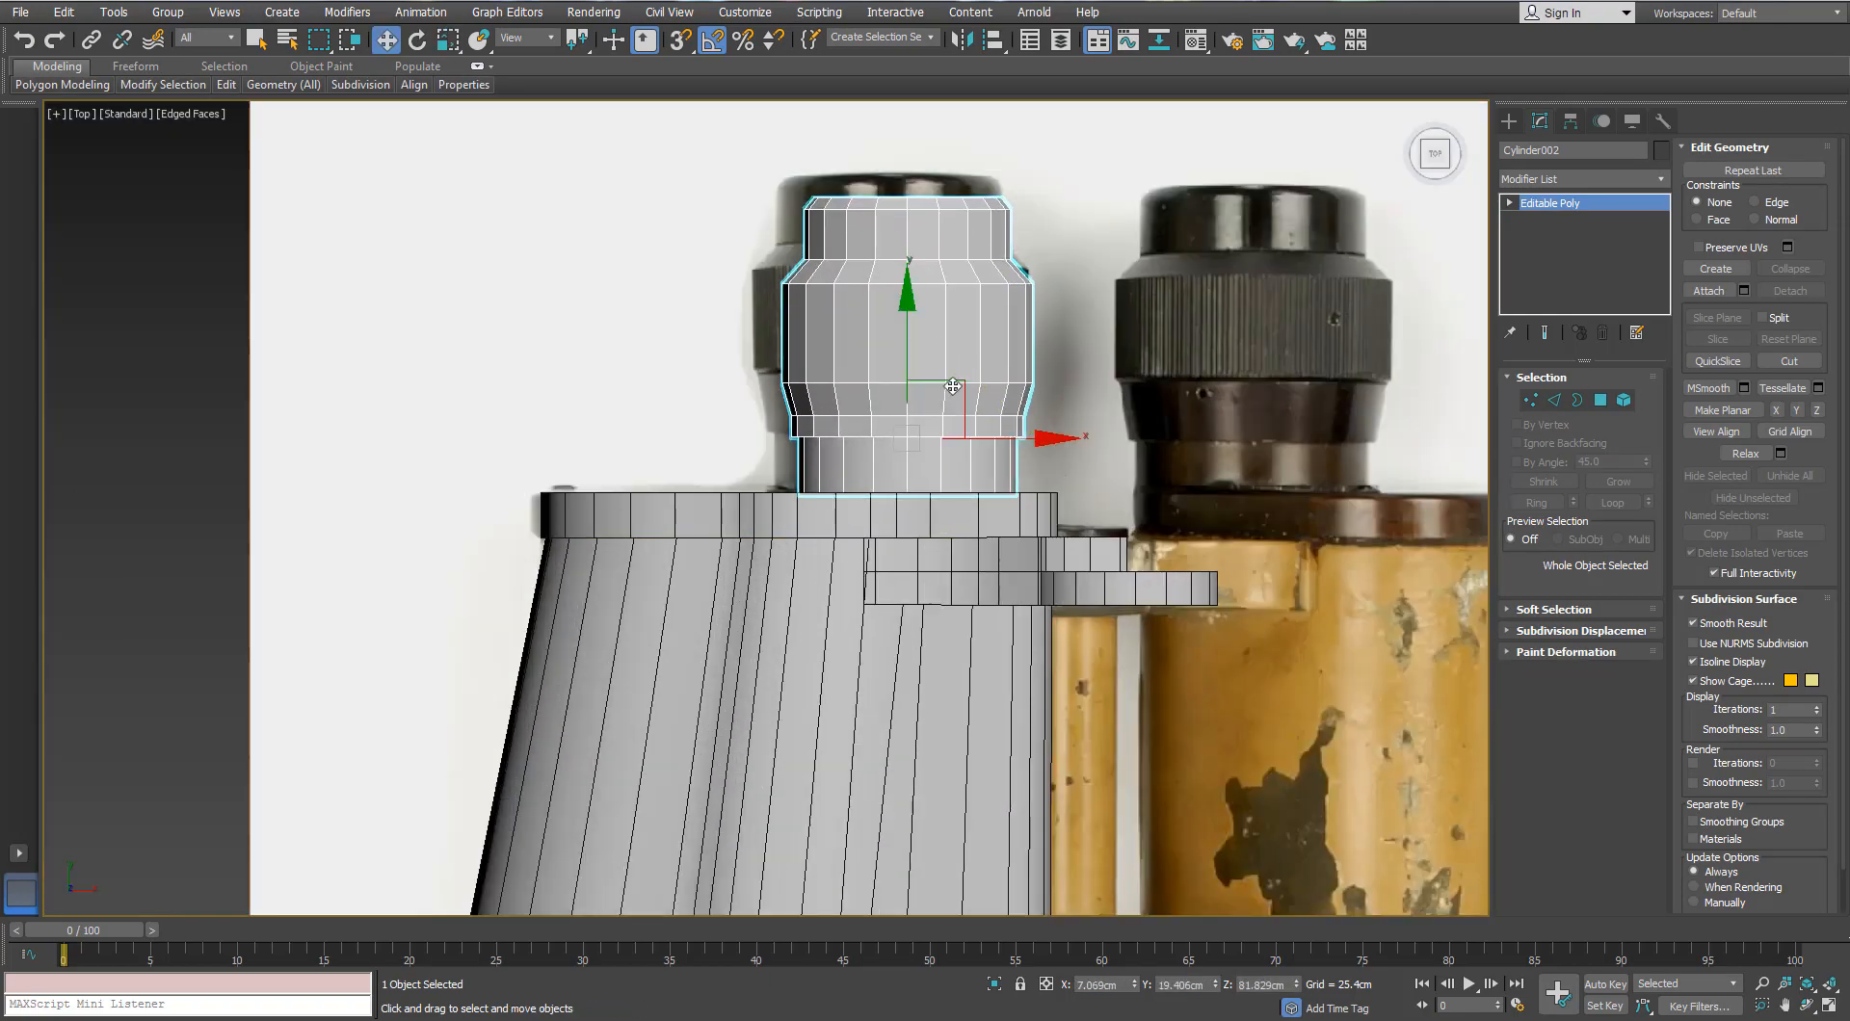
left_click_drag(952, 385, 935, 372)
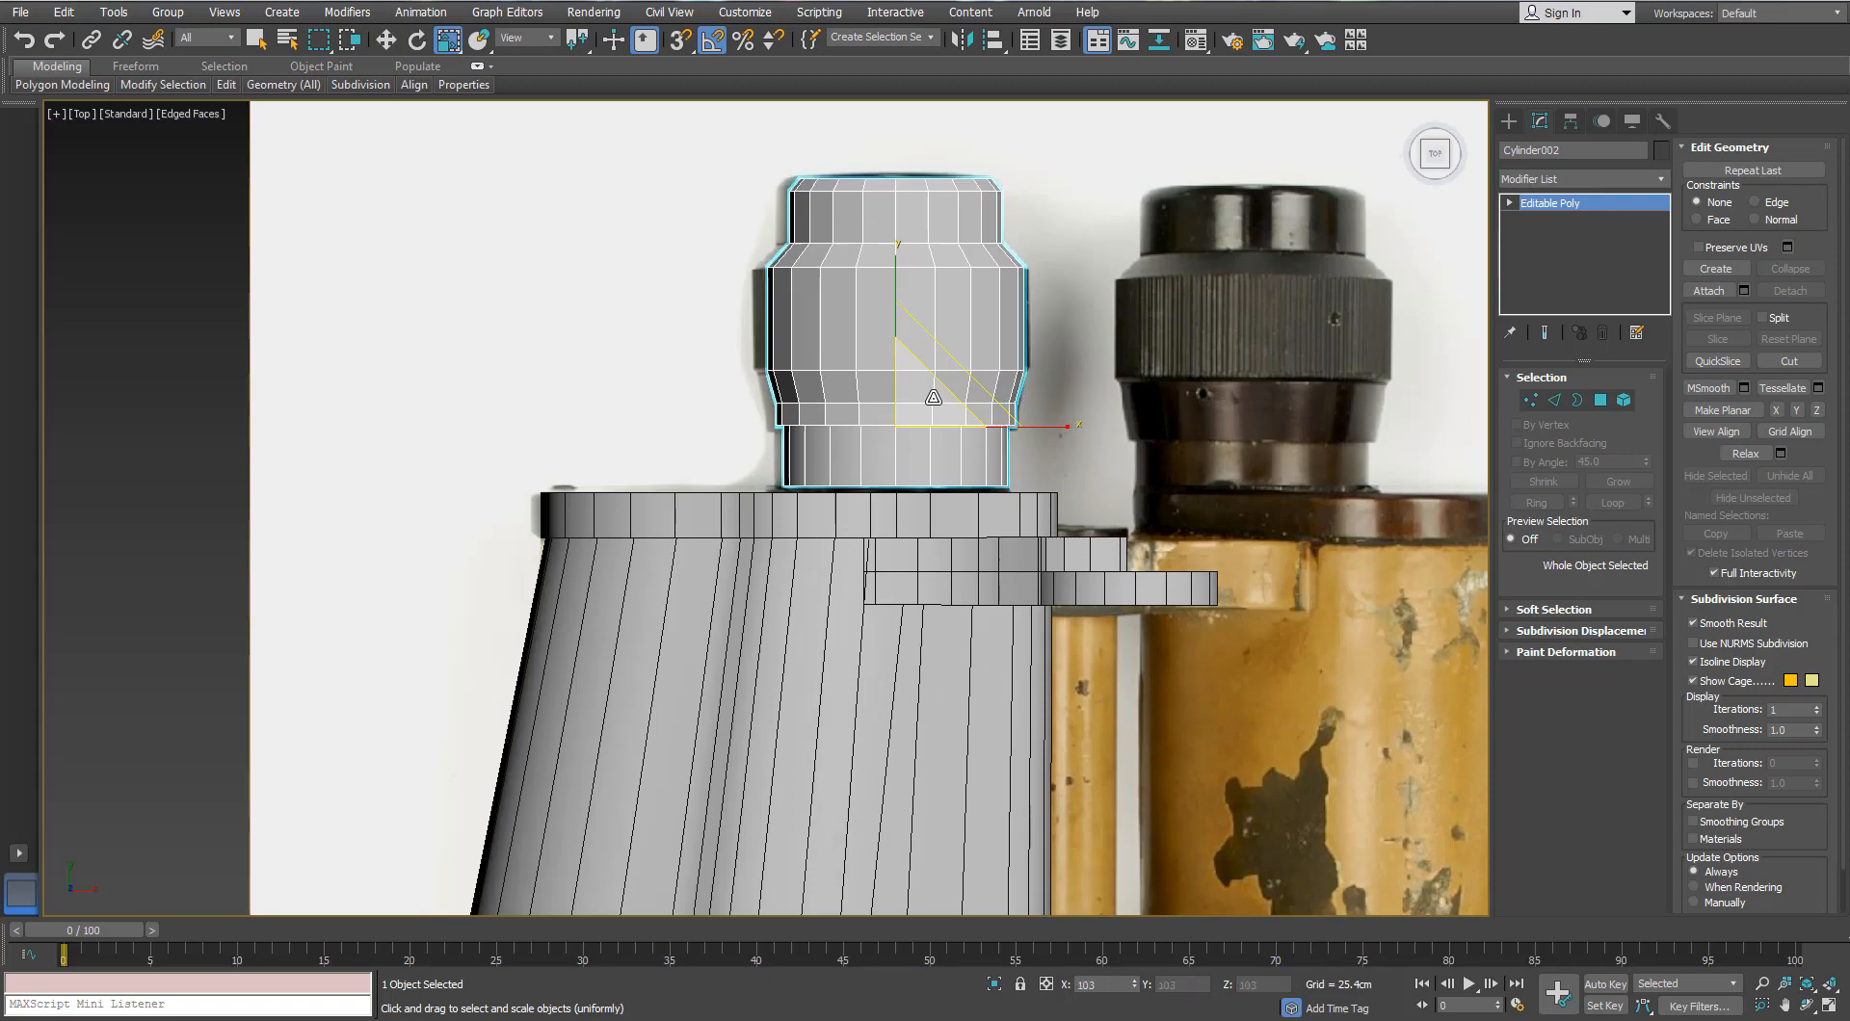
Step: Check the eyepiece from Perspective and Top views, uniformly scaling it to fit the photo
key("p")
middle_click_drag(948, 392, 699, 496, "alt")
key("t")
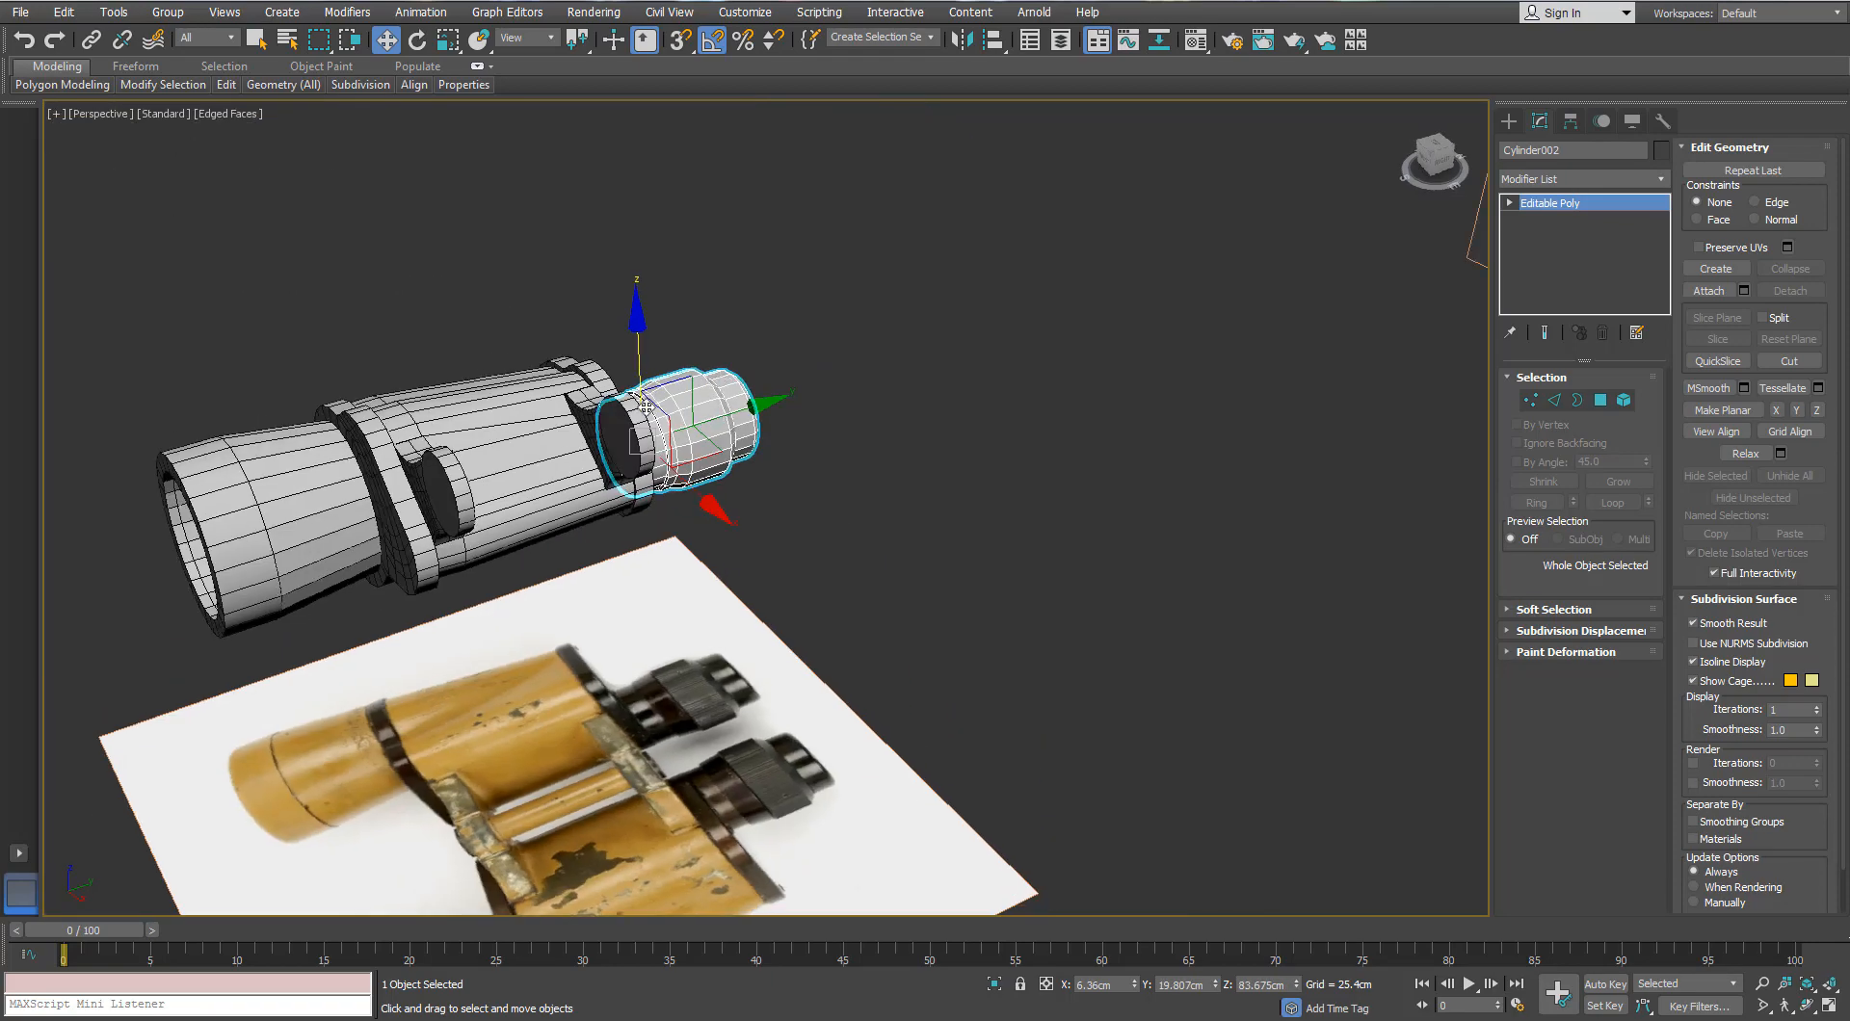
key("r")
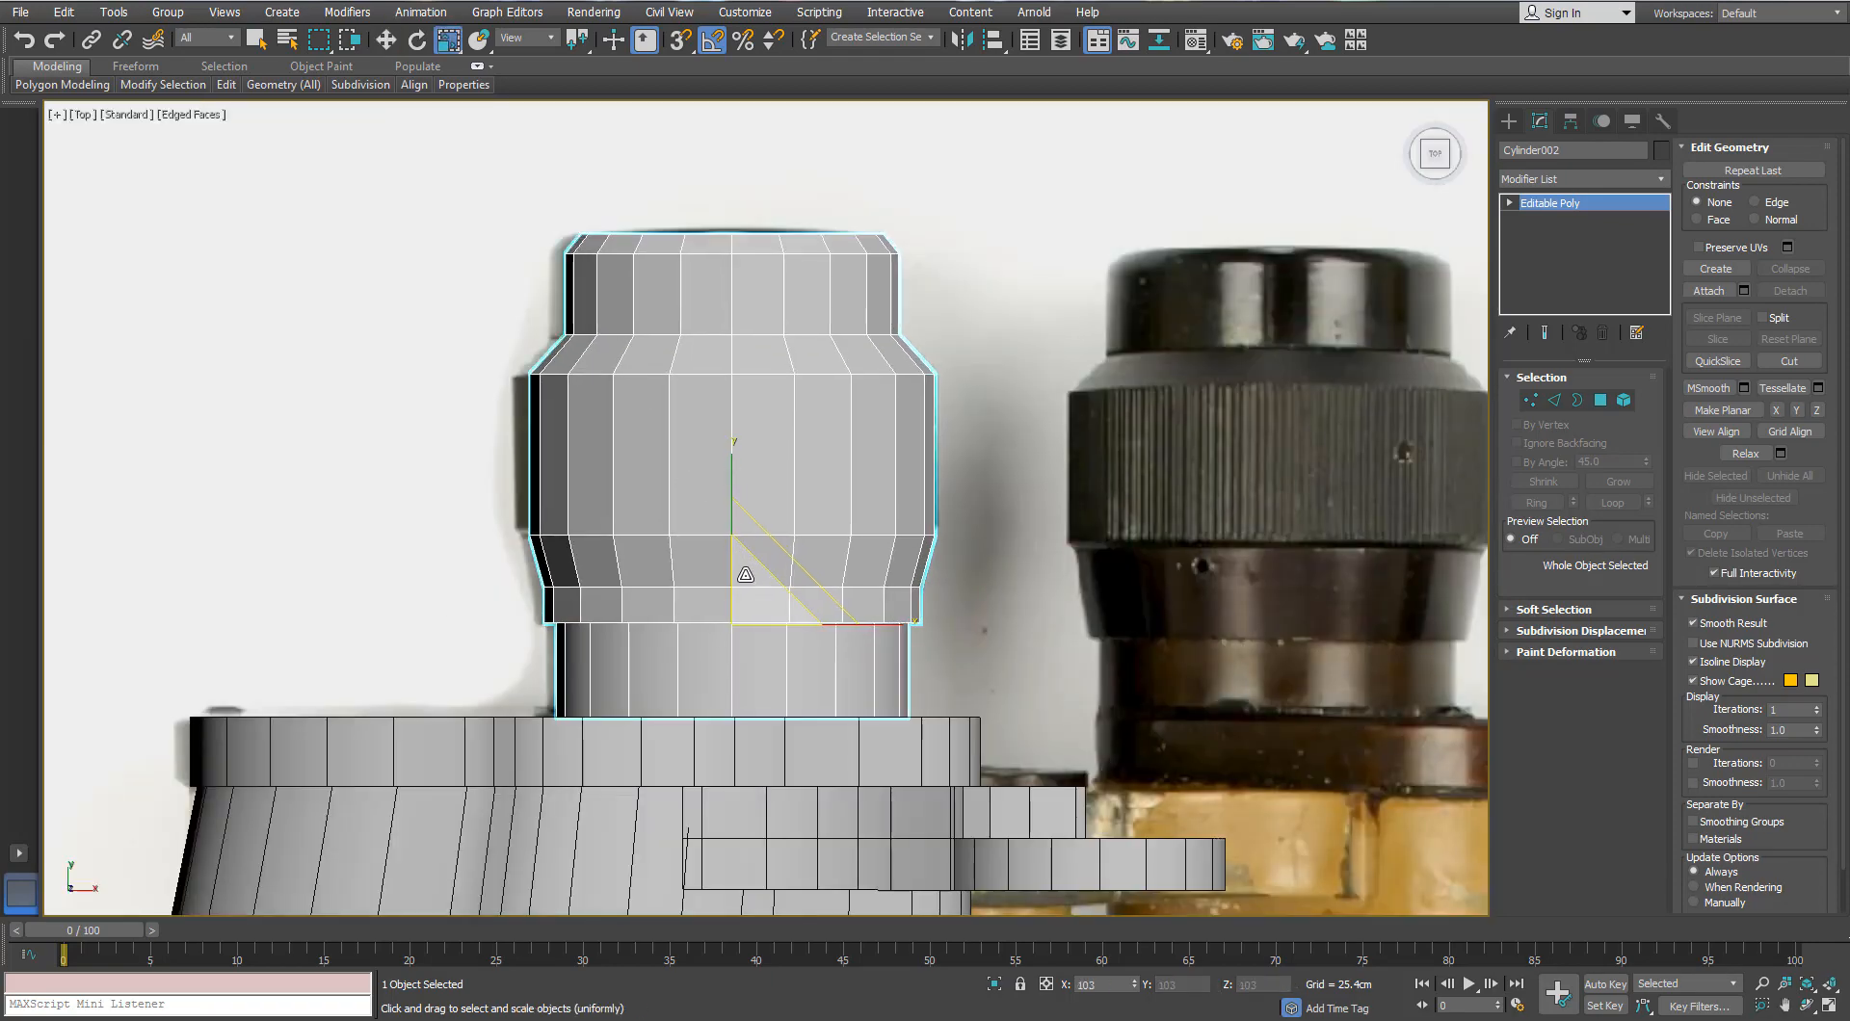
key("p")
middle_click_drag(744, 575, 588, 523, "alt")
key("w")
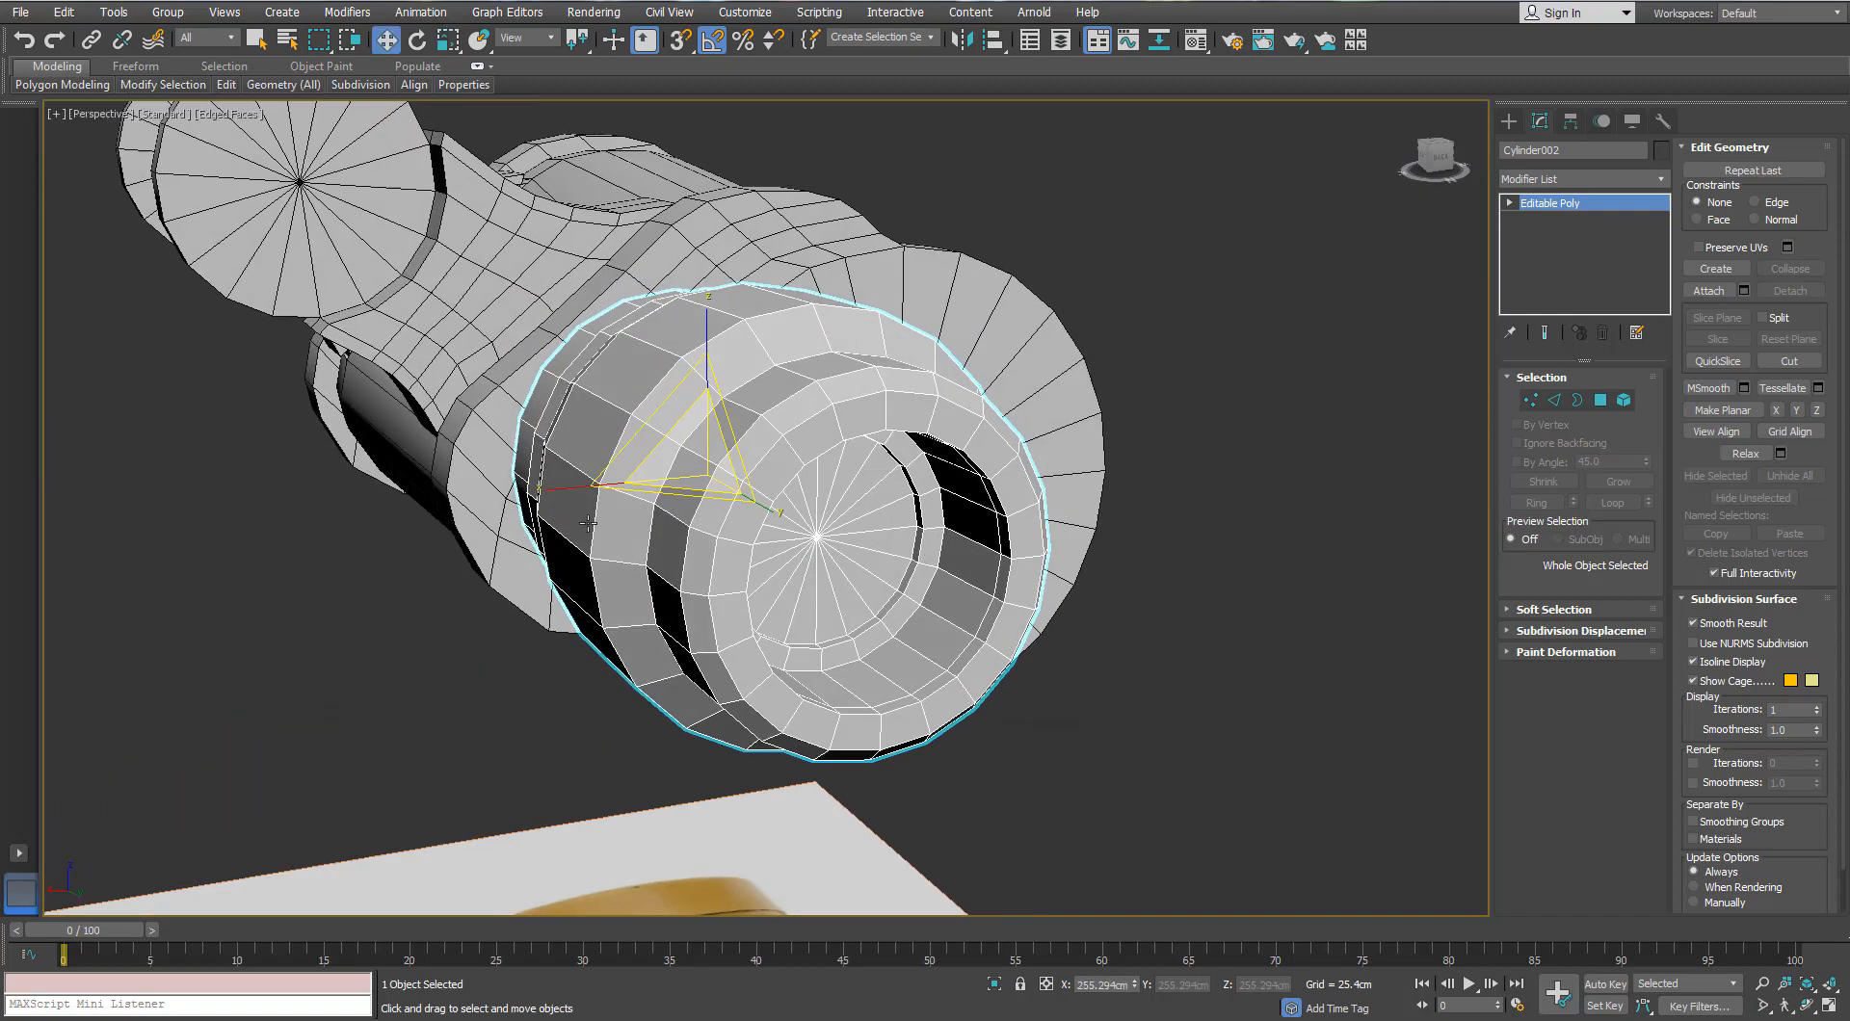
middle_click_drag(711, 335, 714, 390, "alt")
Step: Select the connecting bridge piece, show edged faces, and convert its open border to a face strip
middle_click_drag(586, 420, 634, 554)
left_click(332, 356)
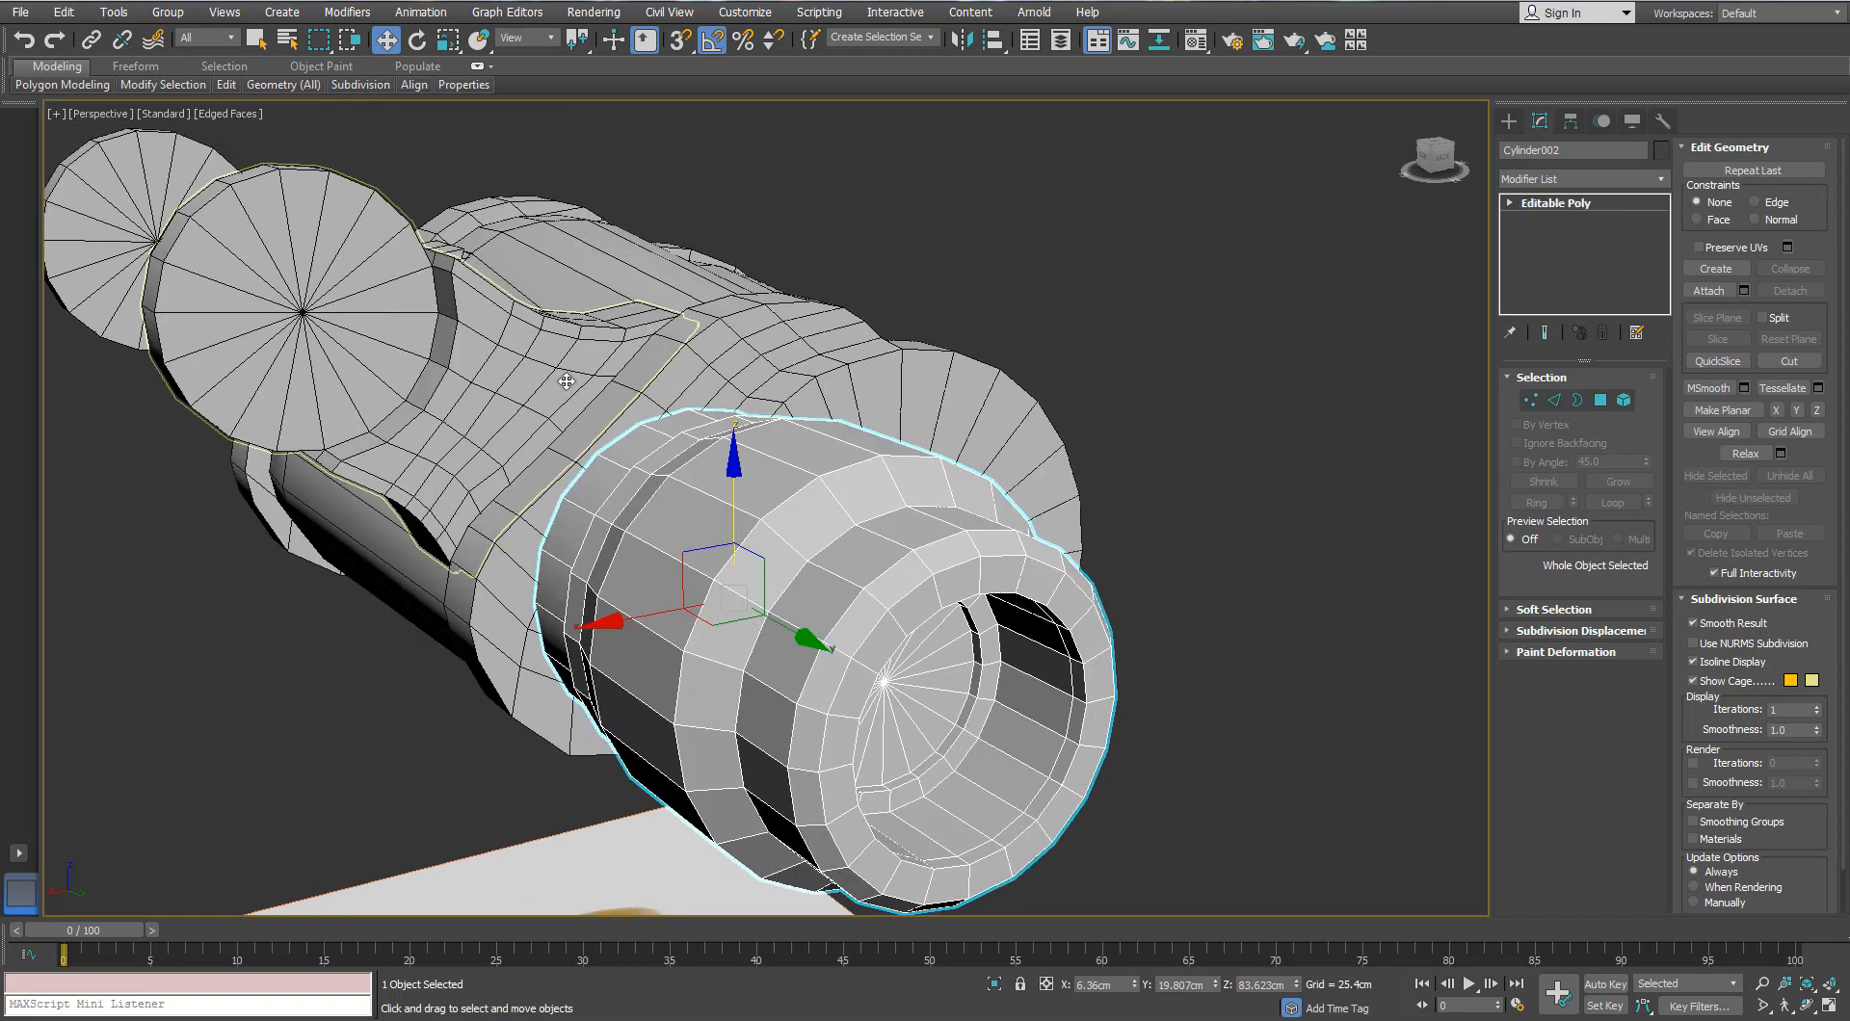
mouse_move(333, 386)
middle_mouse_down("alt")
mouse_move(482, 332)
mouse_move(525, 371)
middle_mouse_up("alt")
middle_click_drag(290, 525, 352, 554, "alt")
key("F4")
mouse_move(352, 554)
middle_mouse_down()
mouse_move(516, 627)
mouse_move(610, 500)
mouse_move(495, 488)
mouse_move(435, 434)
mouse_move(859, 446)
mouse_move(815, 445)
mouse_move(892, 405)
mouse_move(795, 430)
mouse_move(695, 377)
mouse_move(771, 363)
mouse_move(942, 446)
mouse_move(913, 528)
middle_mouse_up()
key("F4")
scroll(386, 495, "up", 3)
key("1")
left_click(1576, 399)
left_click(1602, 405, "ctrl")
scroll(875, 409, "down", 4)
scroll(941, 446, "up", 3)
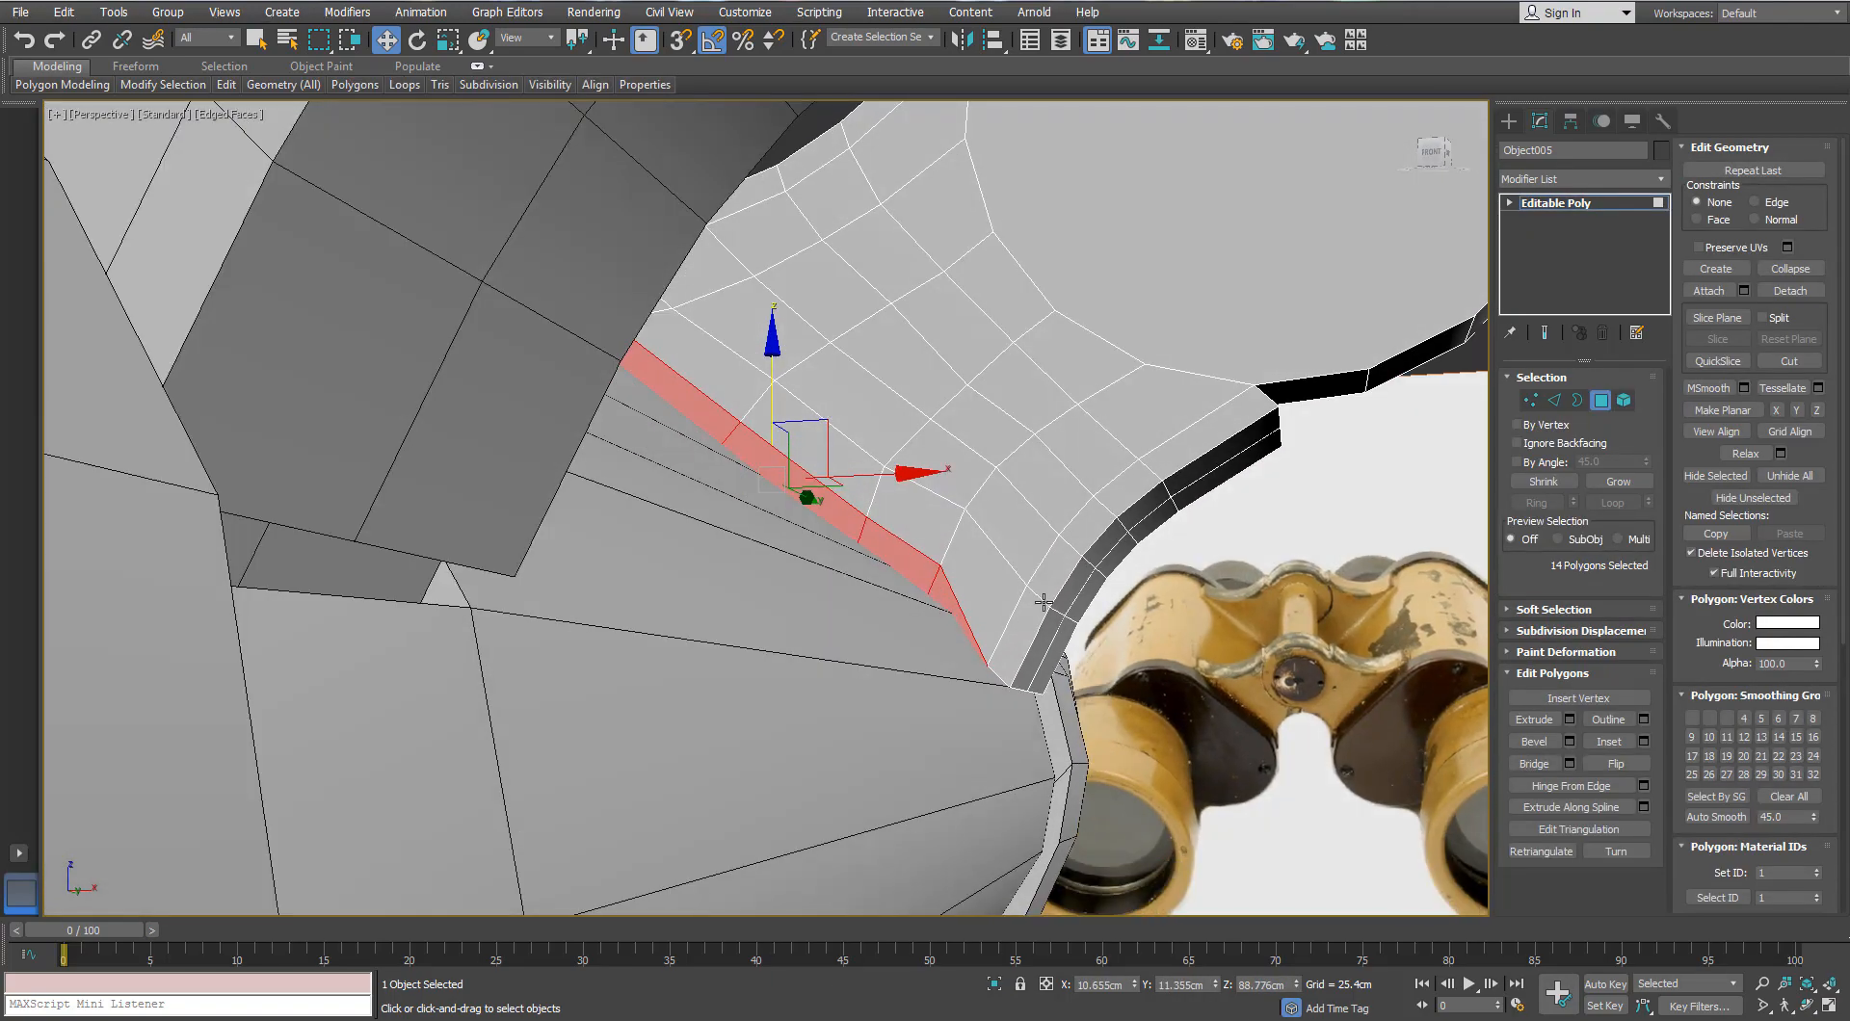
Step: Grow the bridge's face selection along the strip and add the end faces on both sides
left_click(1619, 481)
middle_click_drag(1051, 605, 978, 609, "alt")
left_click_drag(1137, 631, 934, 696, "ctrl")
scroll(963, 578, "down", 4)
middle_click_drag(1070, 540, 930, 525, "alt")
scroll(889, 500, "up", 2)
left_click_drag(1270, 299, 1201, 511, "ctrl")
middle_click_drag(1202, 511, 936, 489, "alt")
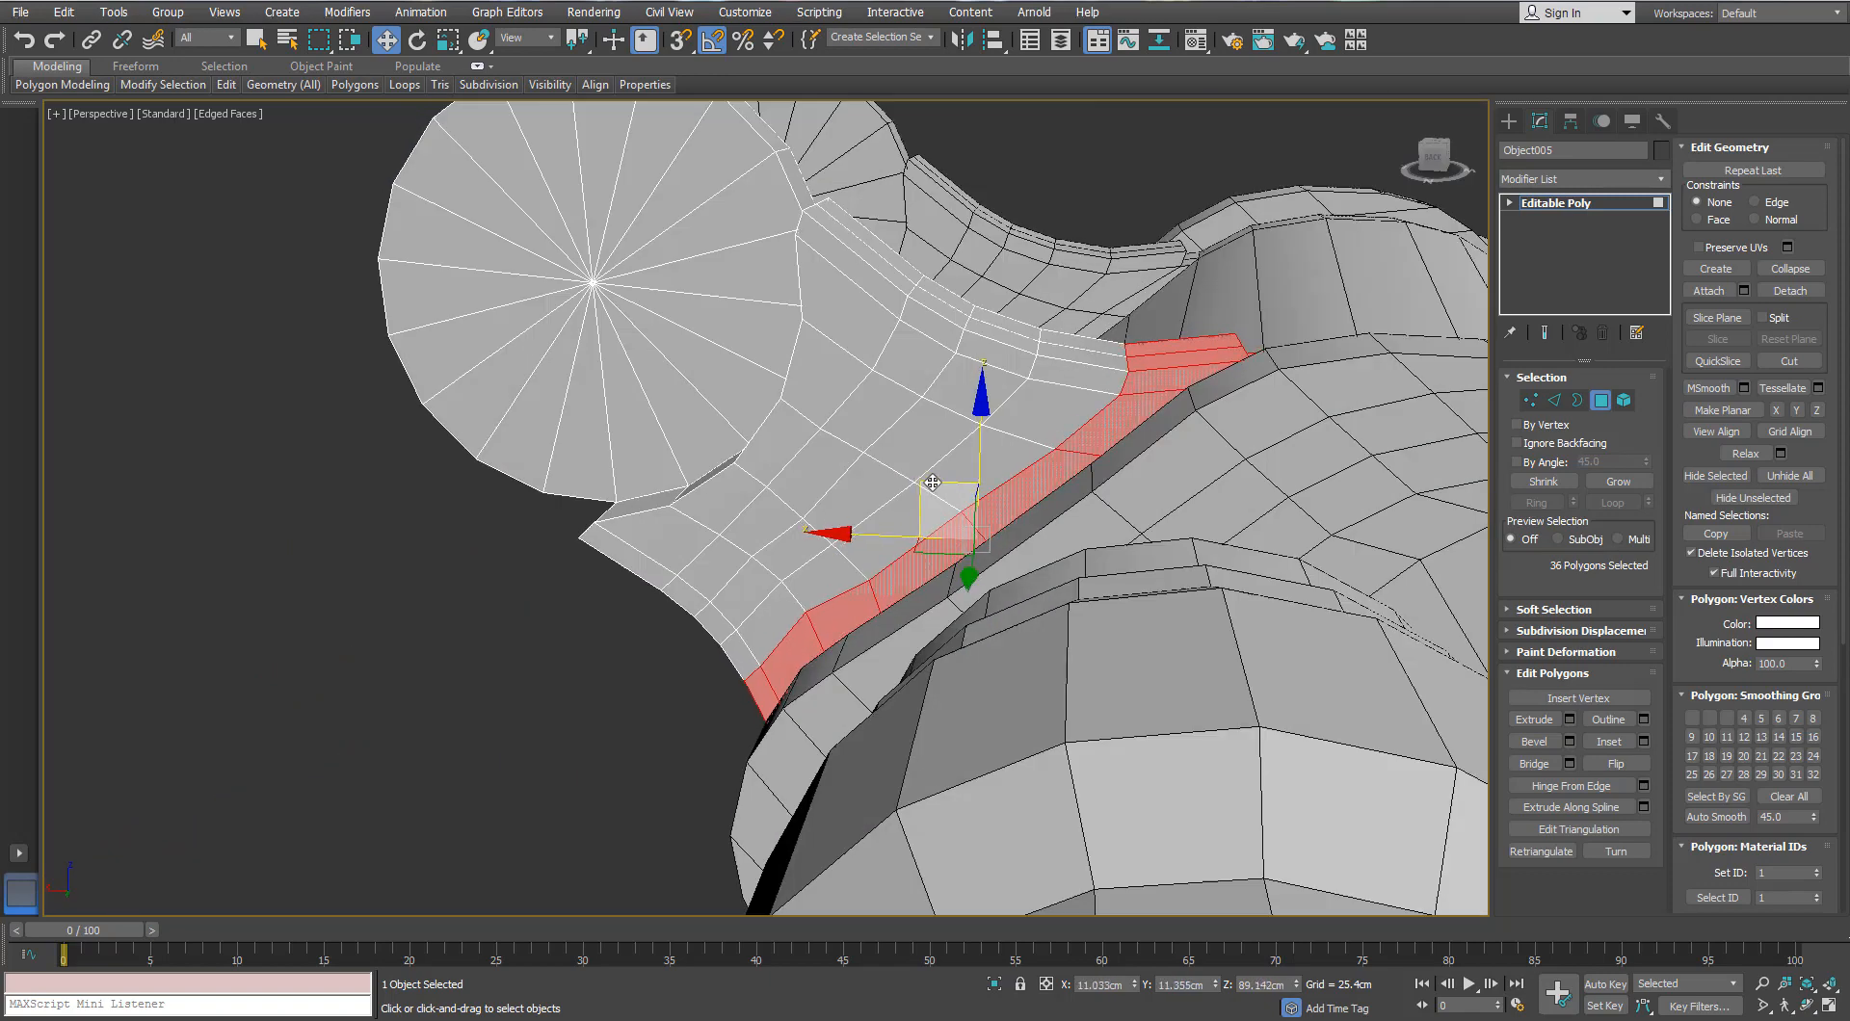
Step: Convert the bridge to Editable Poly and reselect the grown face strip with its end faces
right_click(1043, 376)
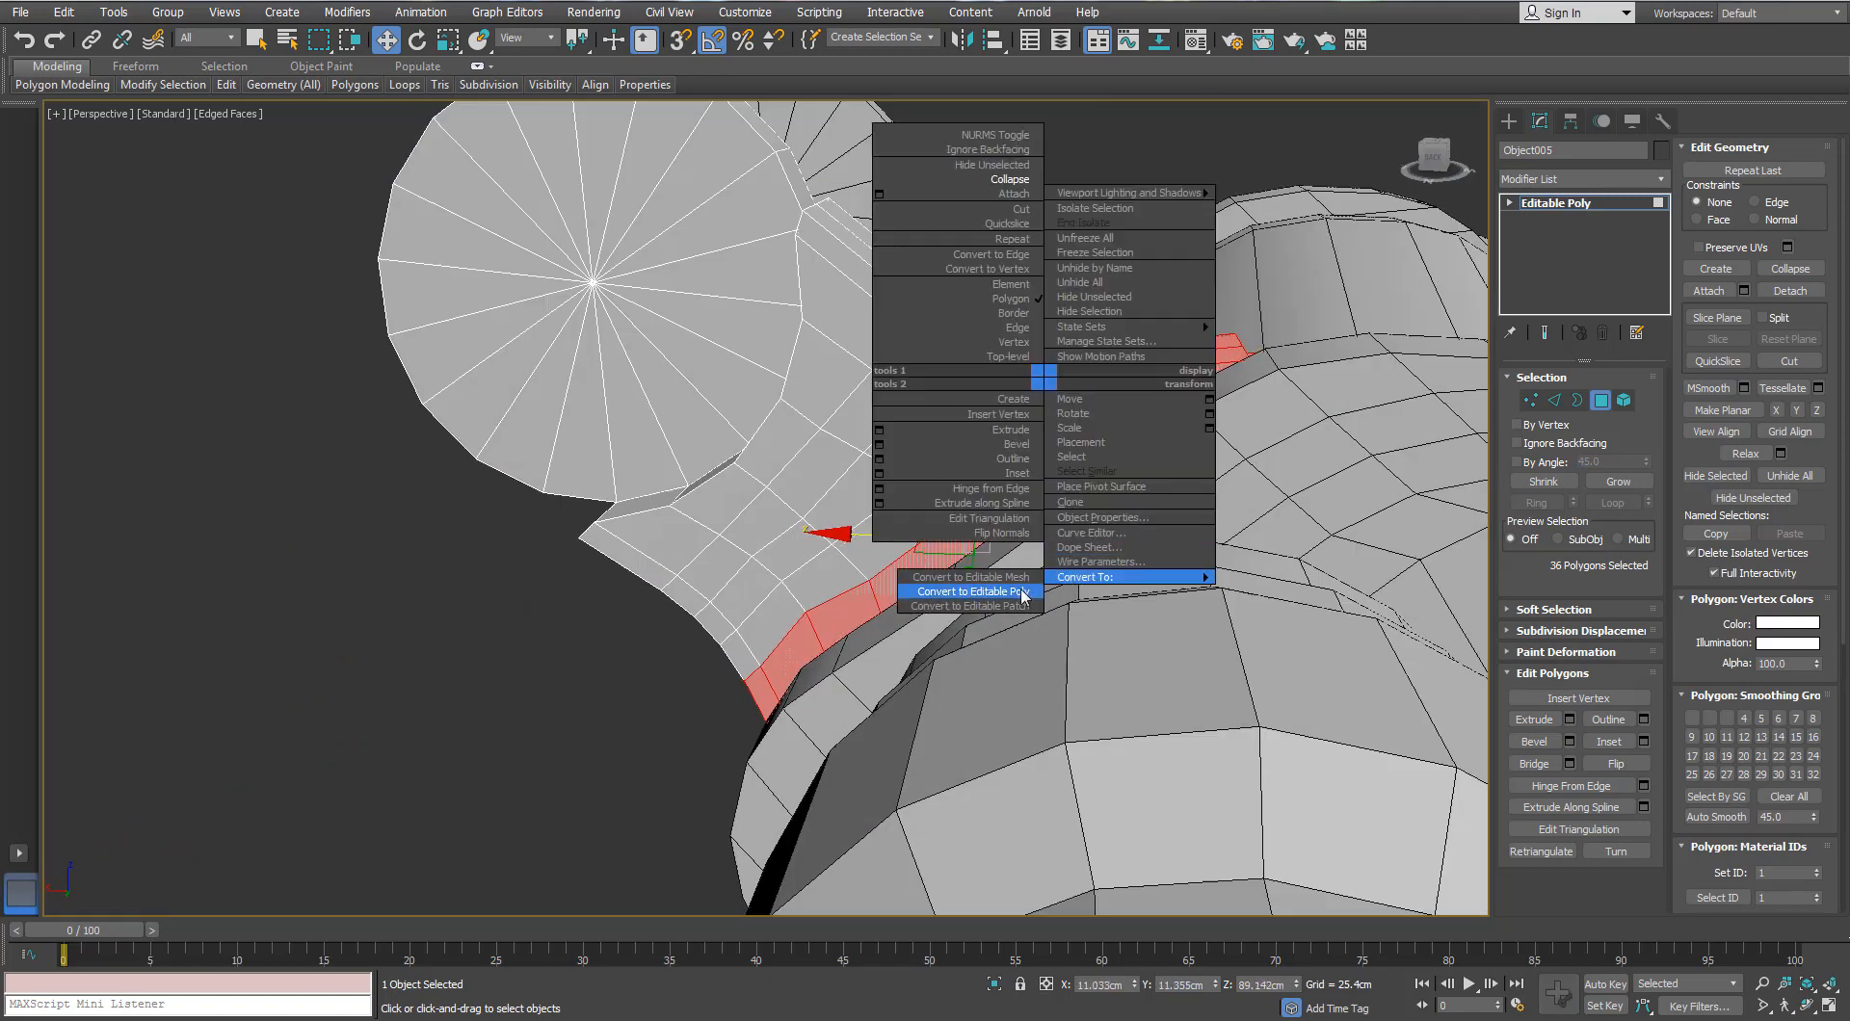
left_click(1024, 591)
left_click(1520, 401)
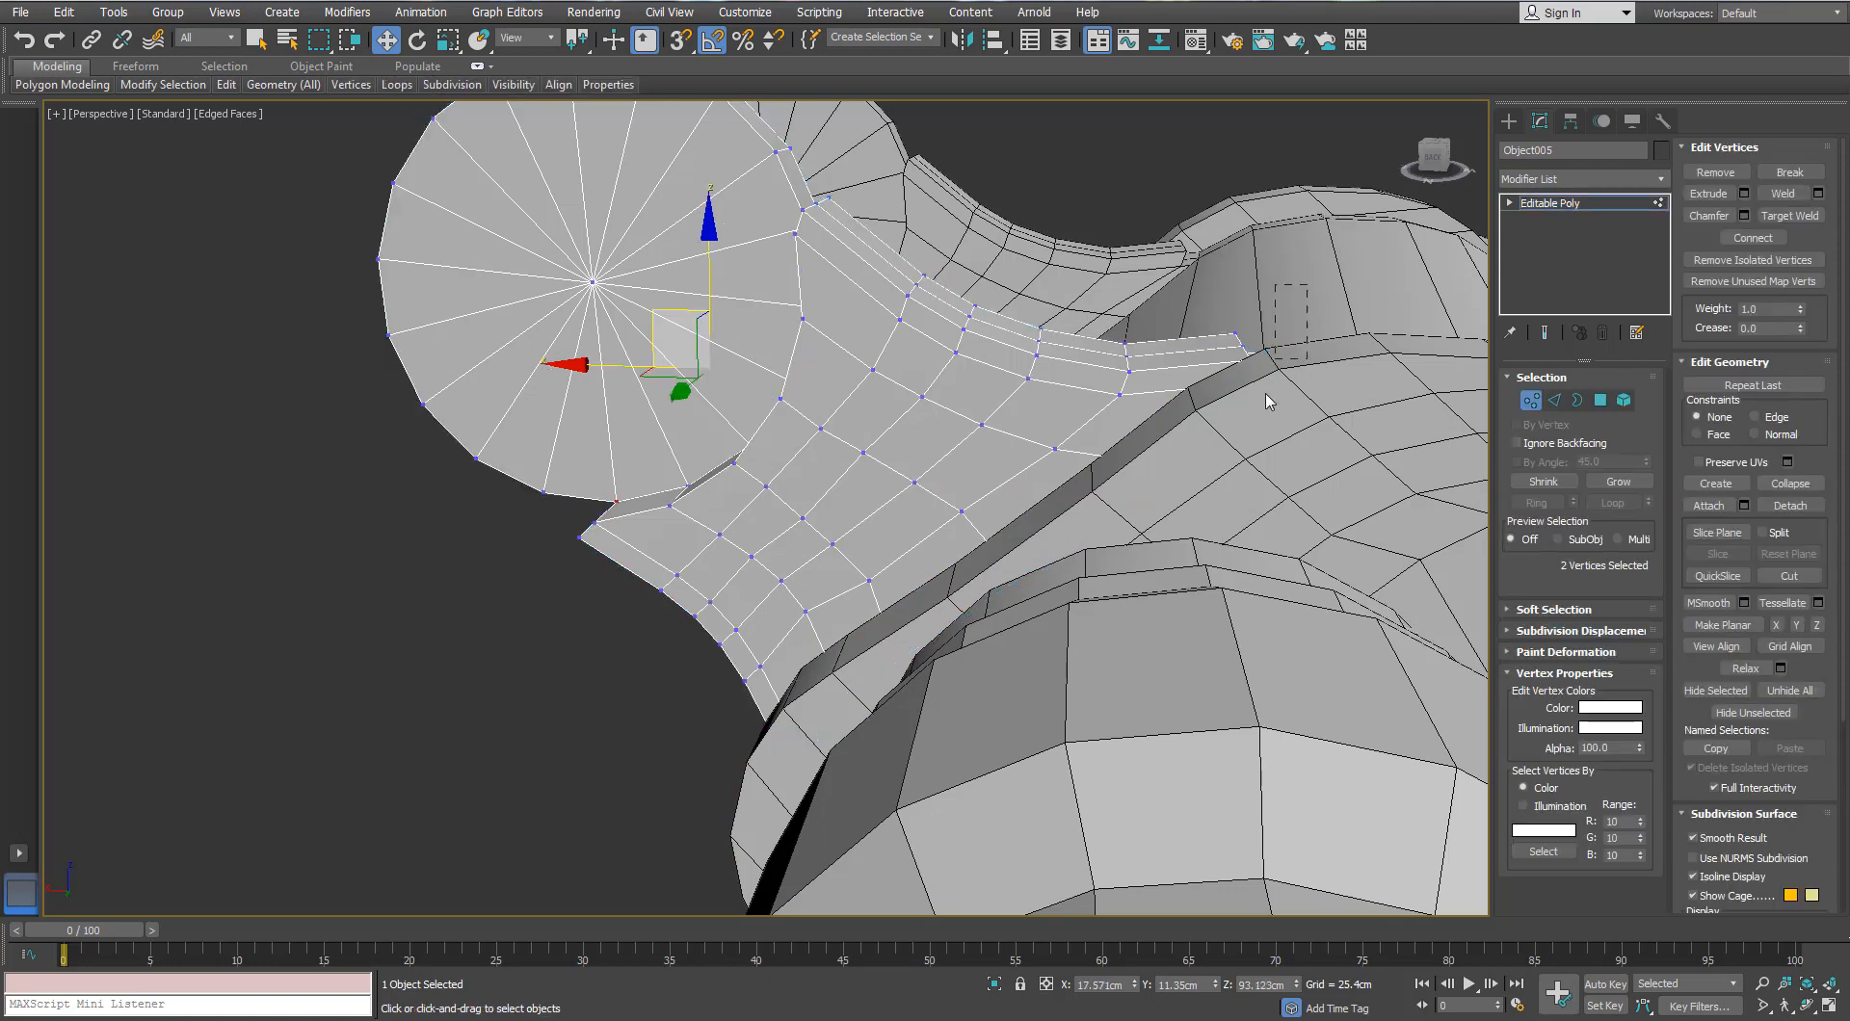
left_click(1582, 407)
key("4")
left_click(1628, 489)
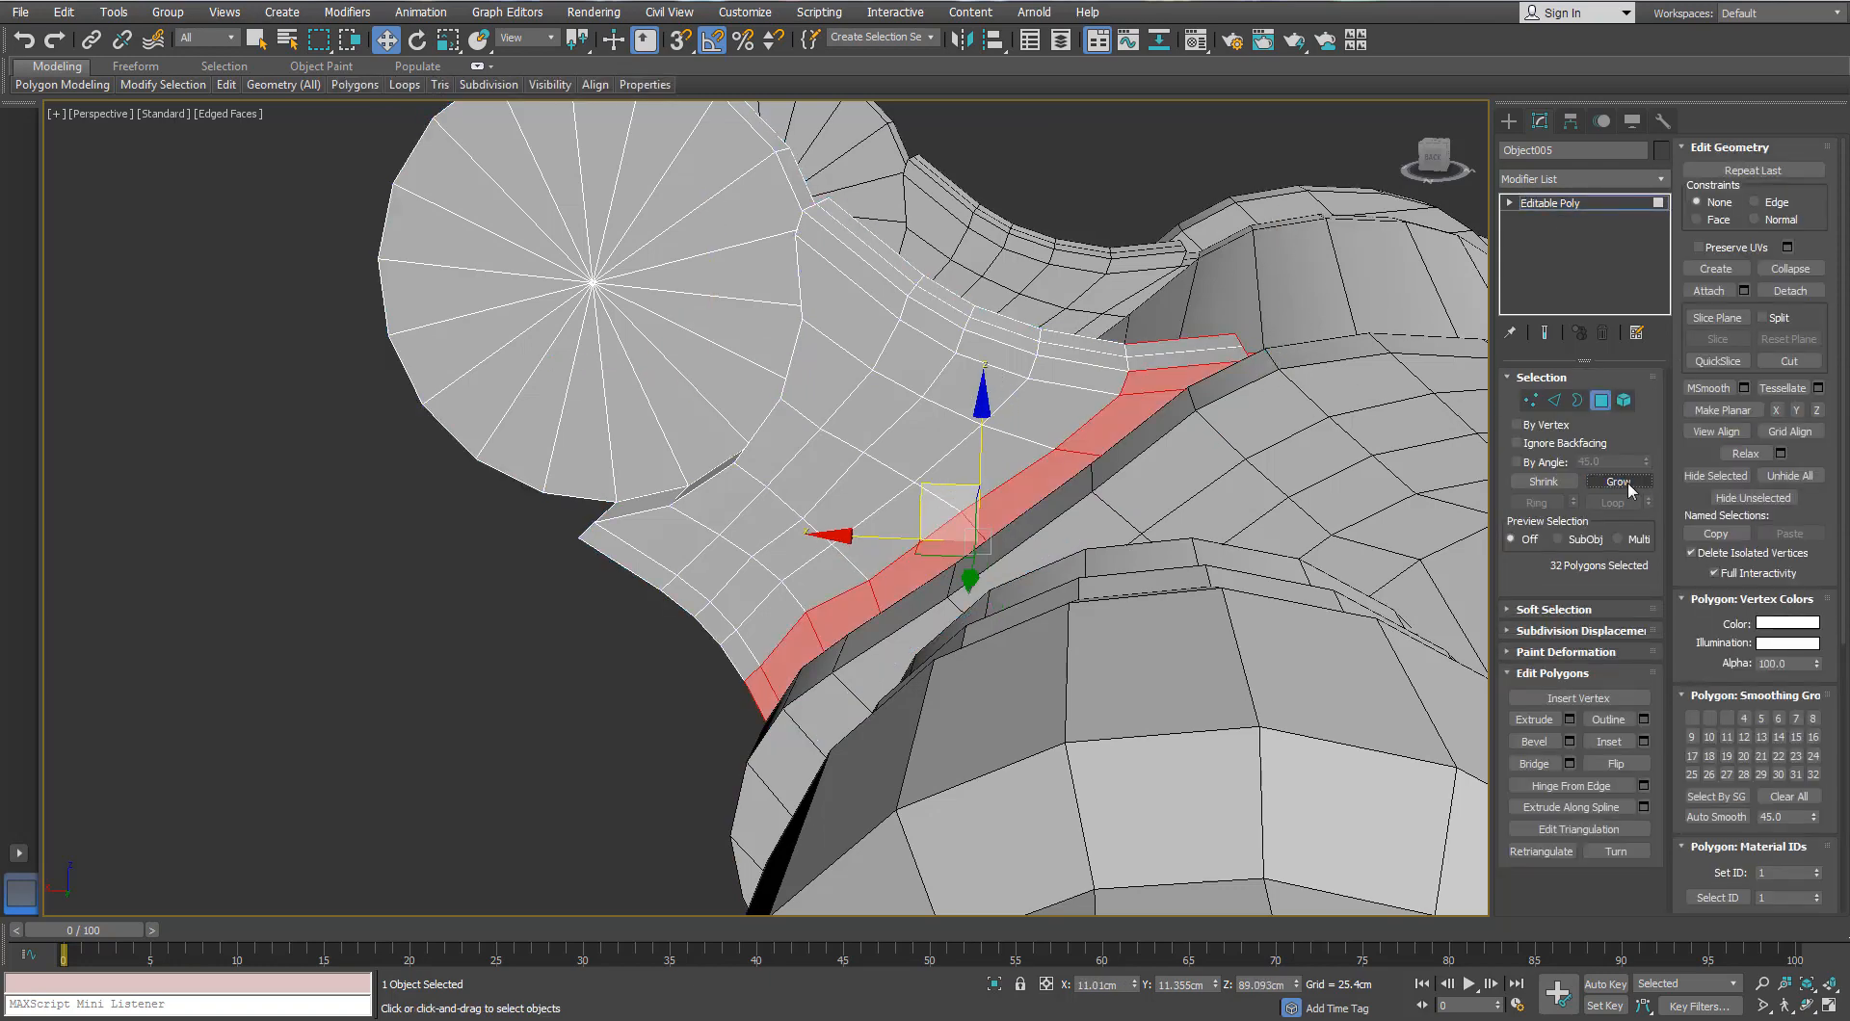
left_click_drag(1219, 427, 1214, 429, "ctrl")
middle_click_drag(1041, 424, 1247, 396, "alt")
Step: Nudge the selected base face strip slightly and exit face editing
left_click_drag(1022, 704, 877, 646, "ctrl")
middle_click_drag(848, 607, 909, 540, "alt")
scroll(910, 540, "up", 3)
left_click_drag(891, 502, 886, 497)
middle_click_drag(848, 510, 892, 612, "alt")
middle_click_drag(648, 478, 1210, 526)
left_click(1597, 407)
Step: Convert the barrel body Object002 to Editable Poly, baking in its FFD deformation
left_click(648, 486)
middle_click_drag(520, 472, 554, 502)
right_click(666, 539)
left_click(643, 760)
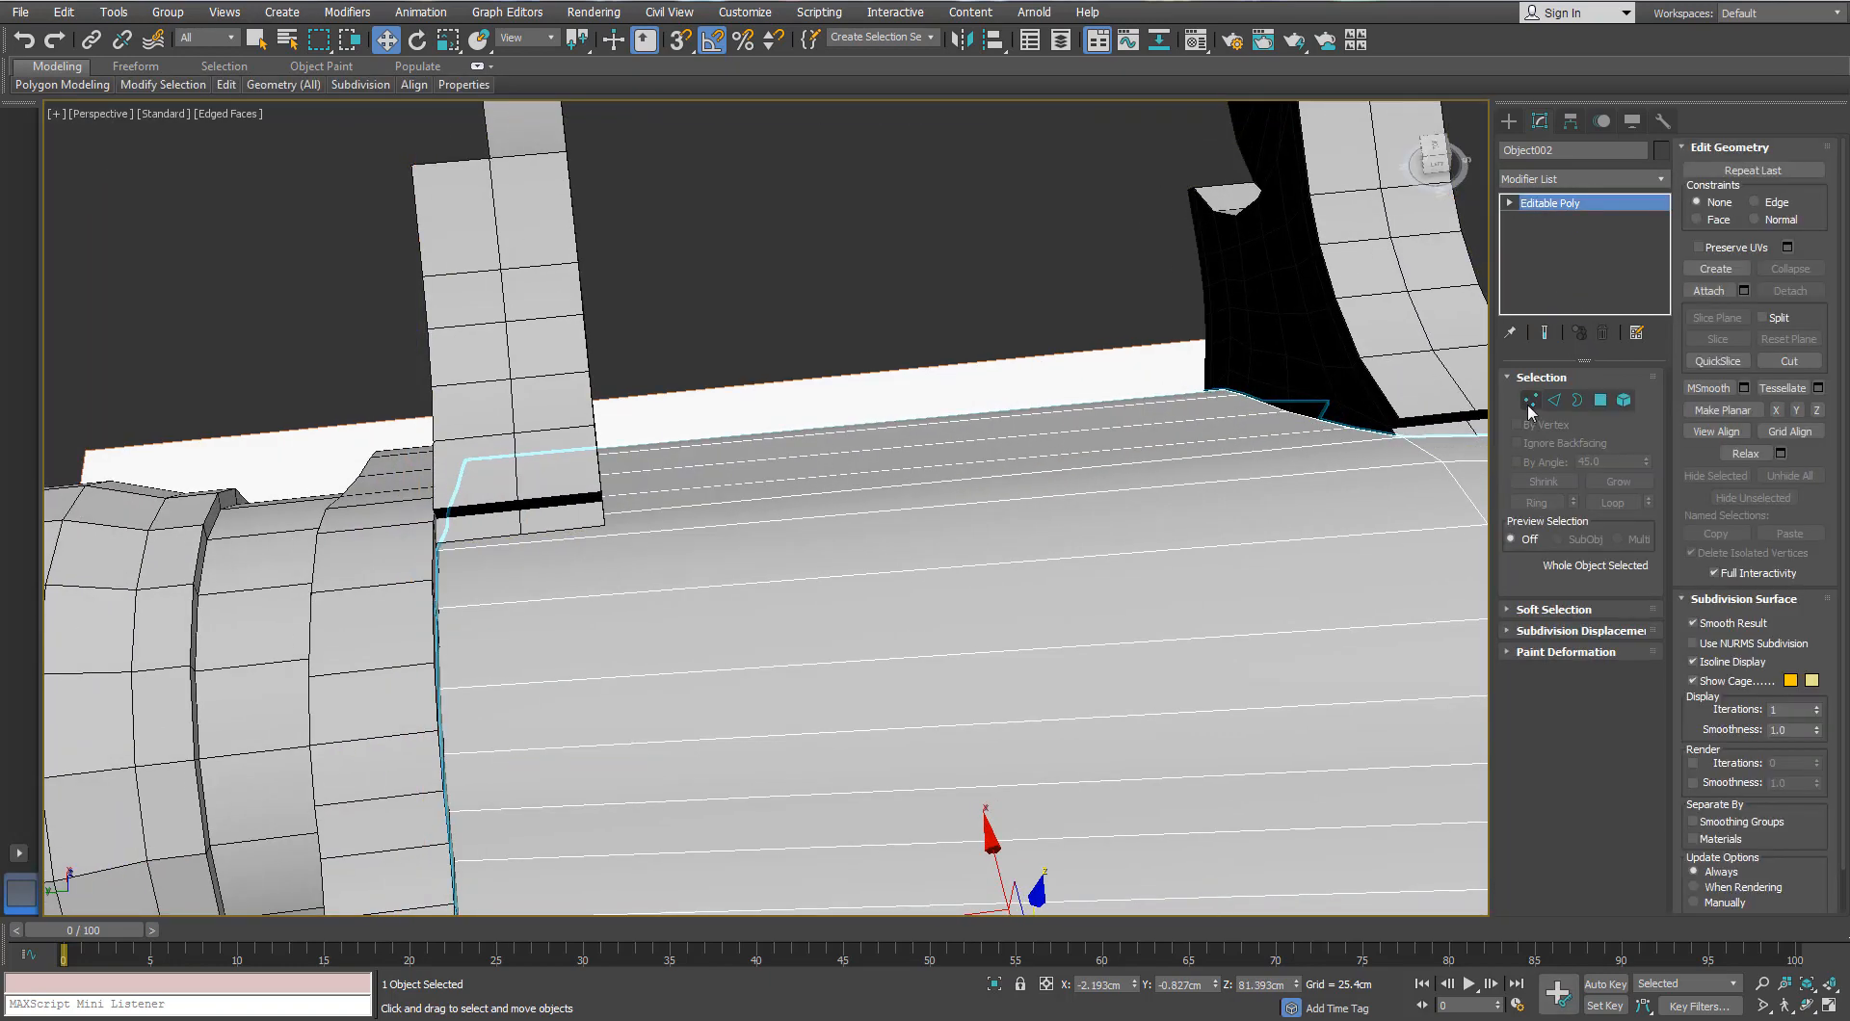
Step: Orbit to a higher side angle over the corner where the bridge meets the body
left_click(1554, 399)
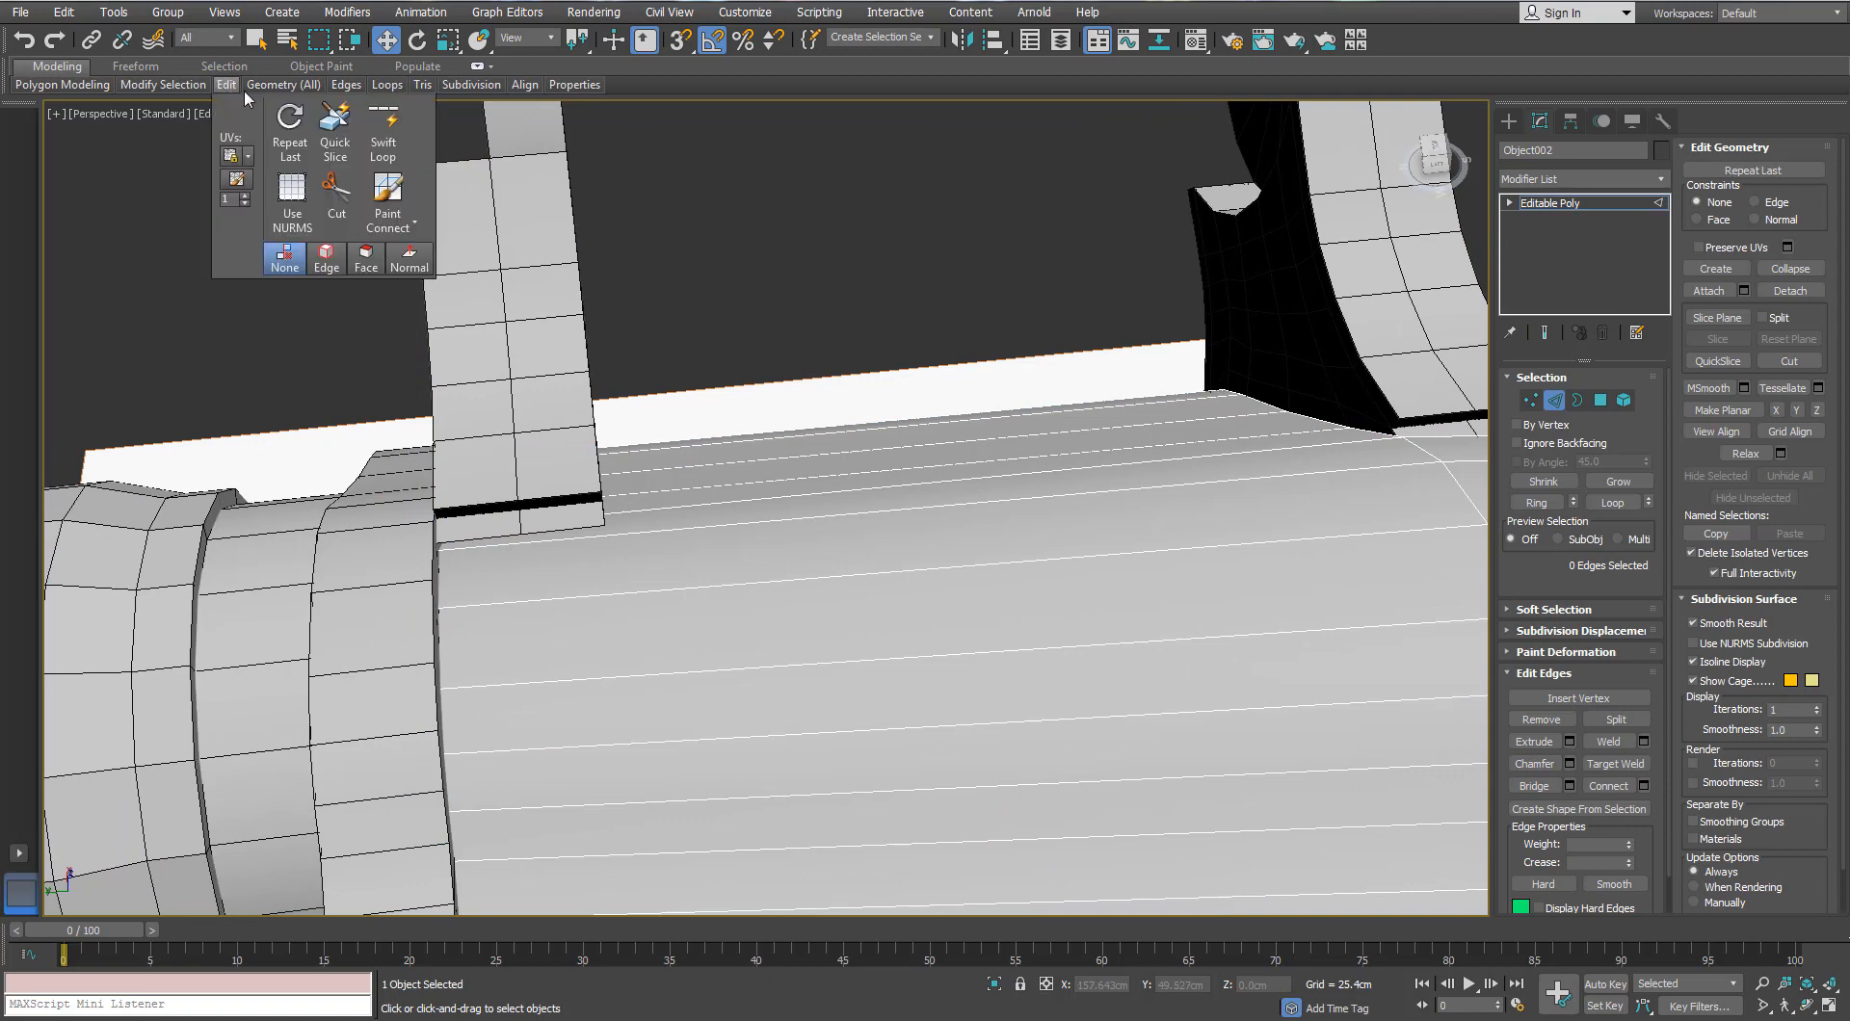
mouse_move(284, 84)
middle_click_drag(615, 552, 642, 362, "alt")
scroll(636, 349, "up", 4)
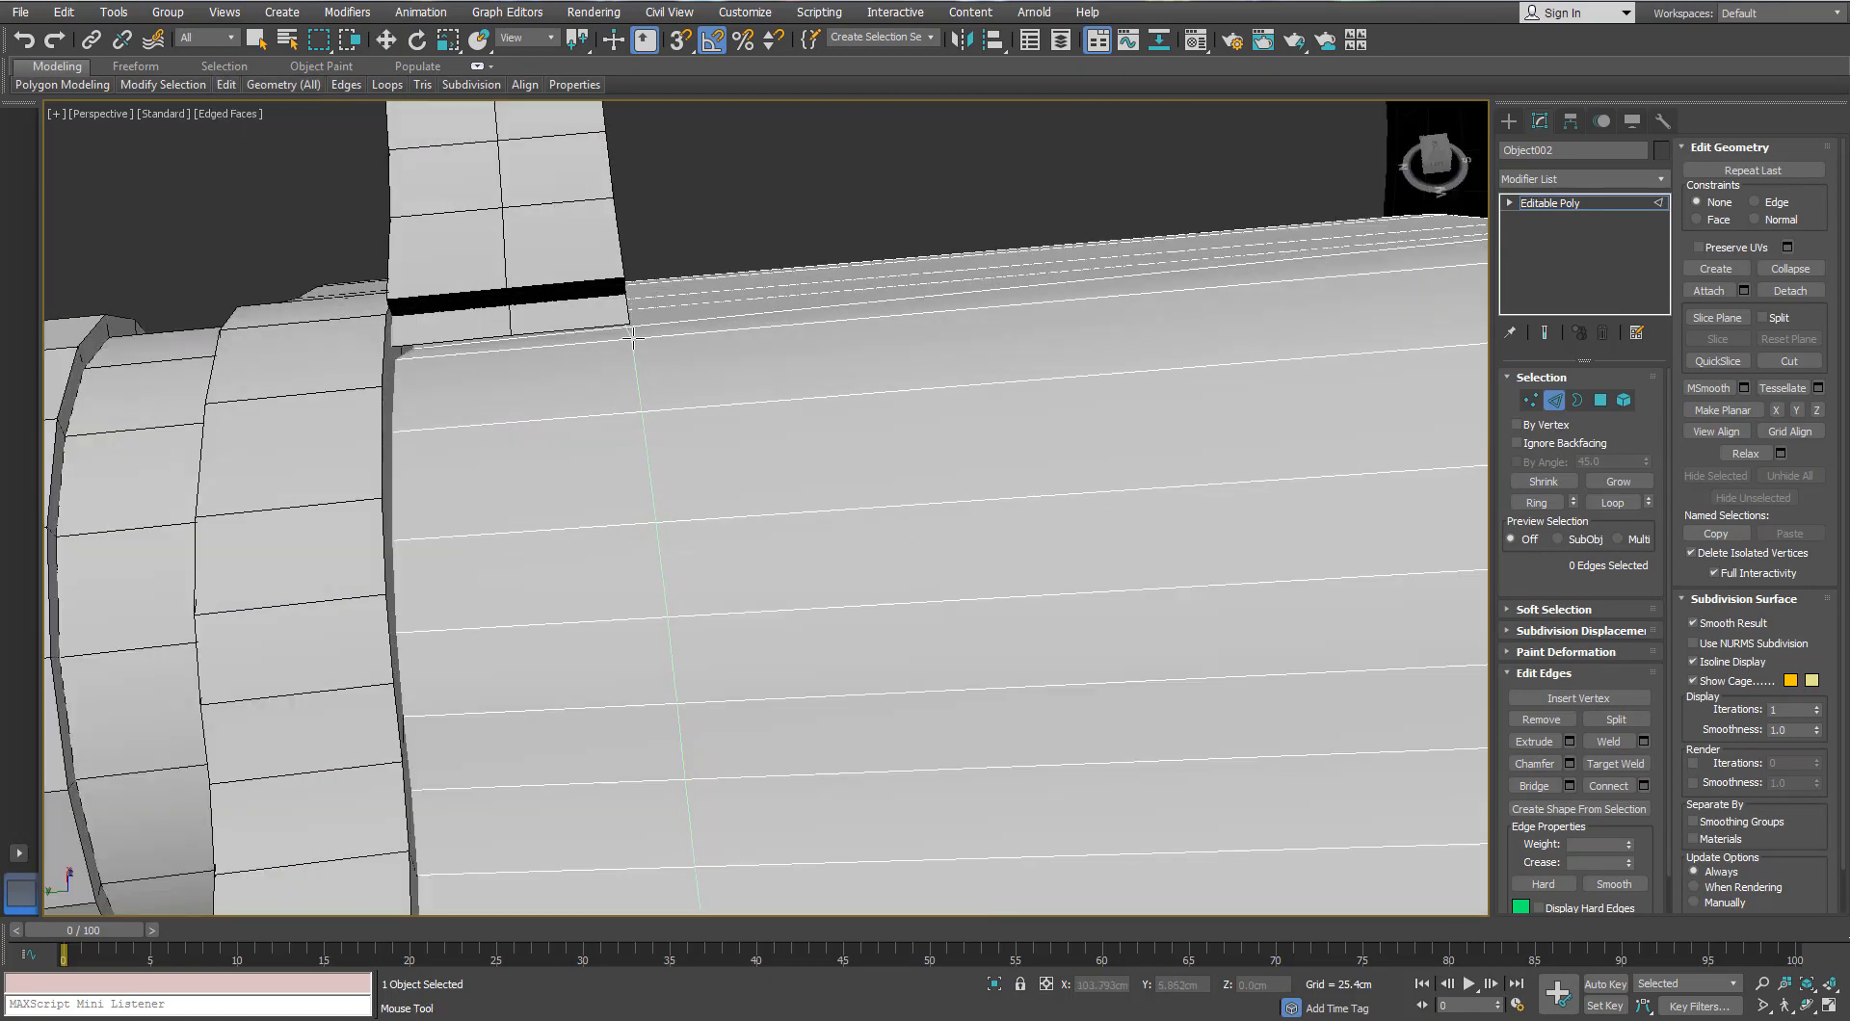
scroll(654, 467, "down", 4)
middle_click_drag(654, 467, 646, 428, "alt")
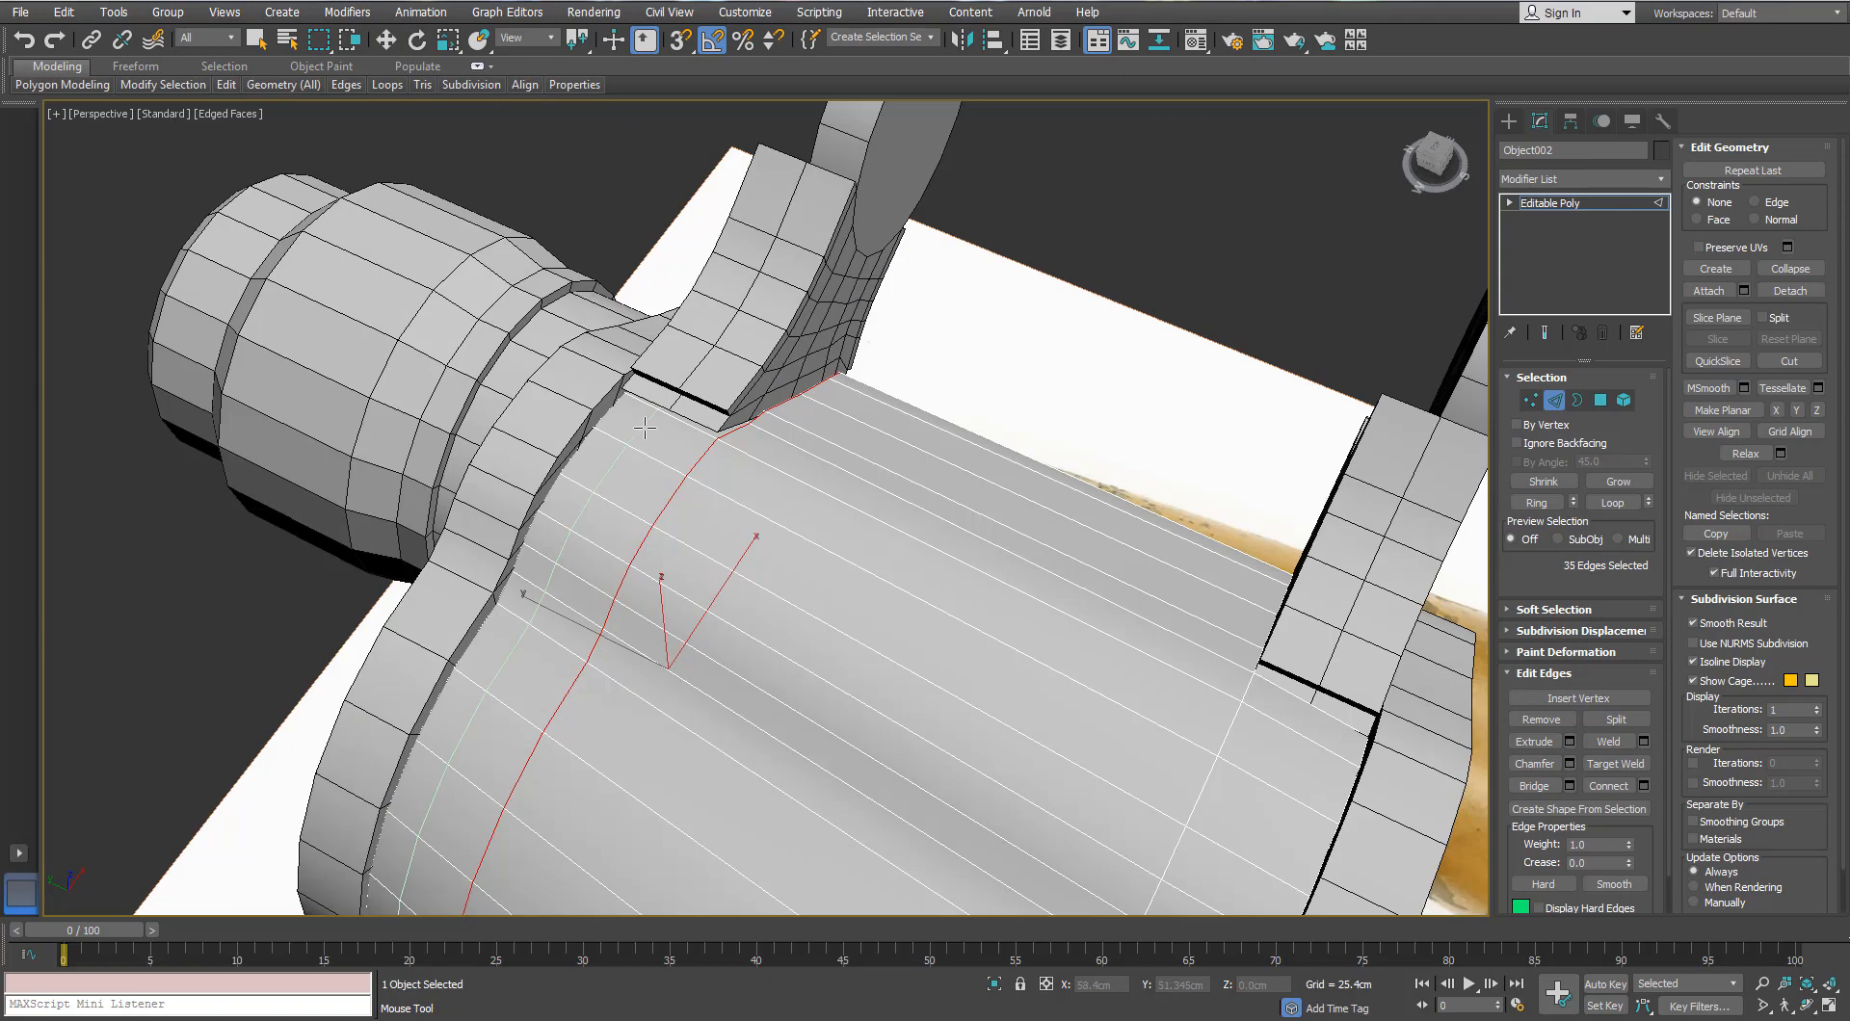
scroll(647, 428, "up", 3)
key("w")
middle_click_drag(1019, 392, 721, 472, "alt")
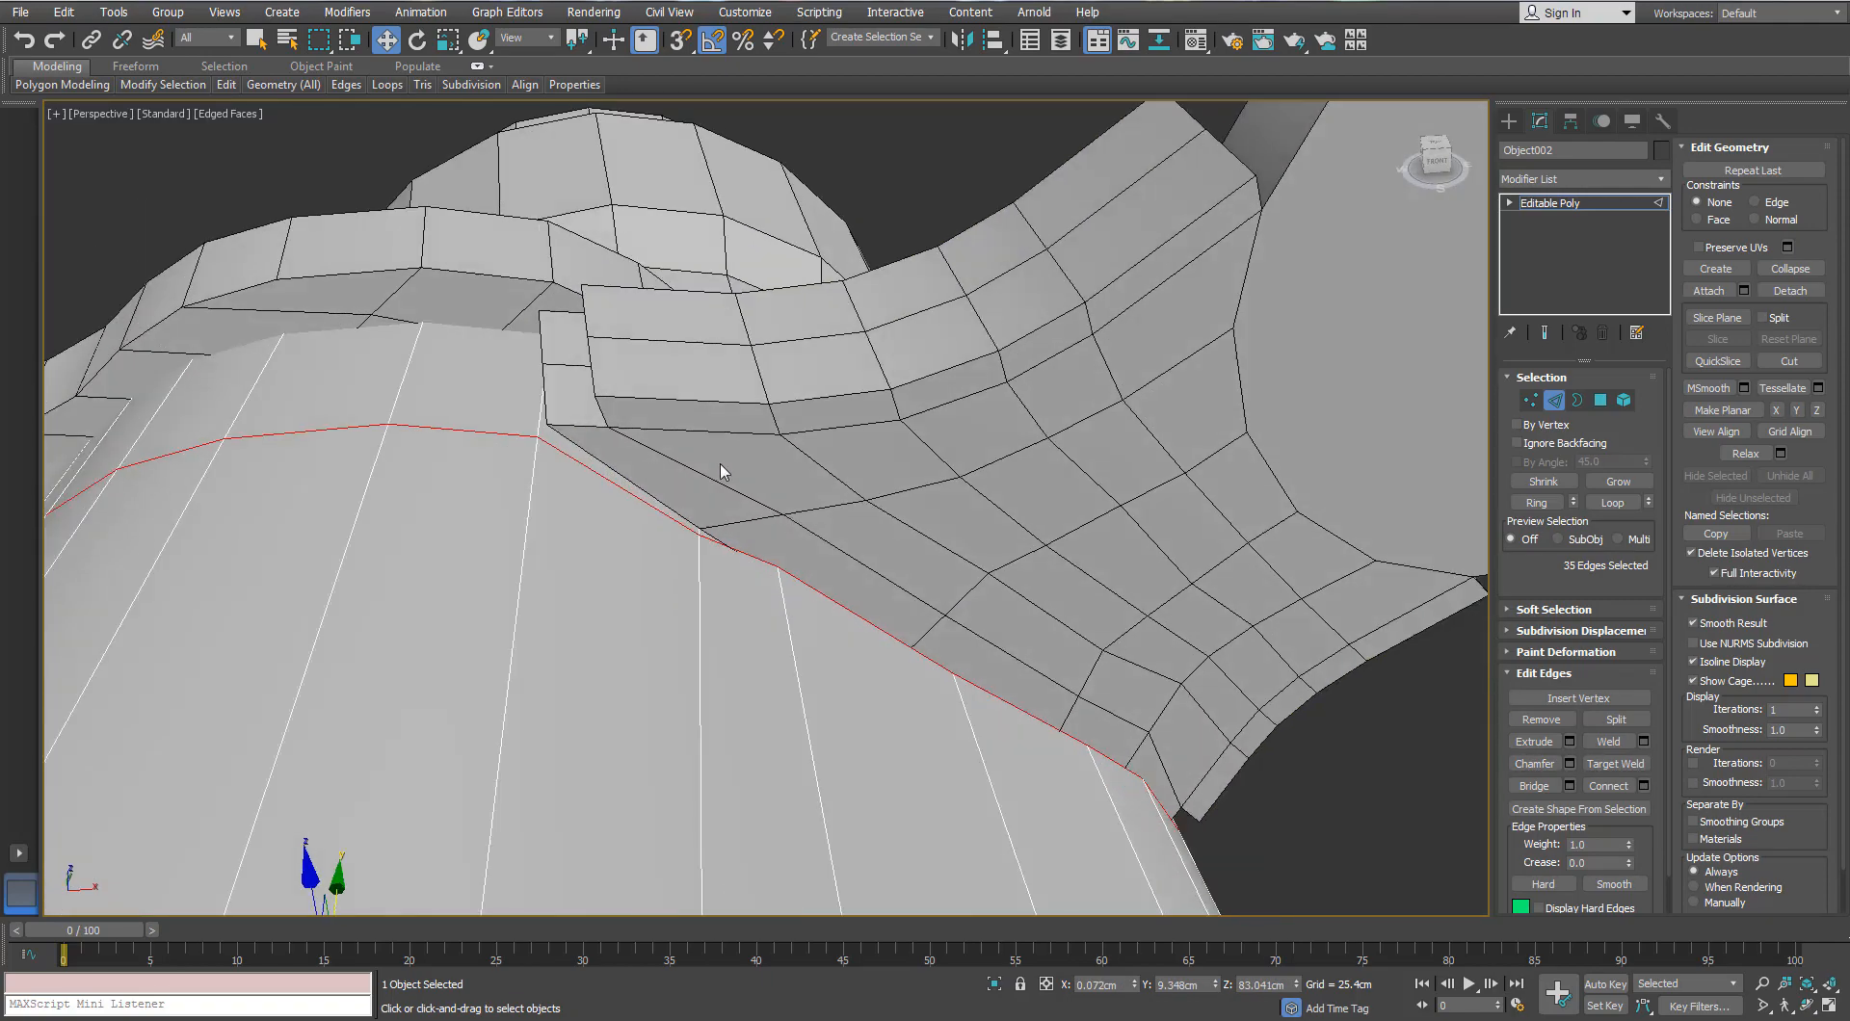
Step: Select the connecting bridge piece and delete its open bottom border faces
left_click(1554, 400)
left_click(847, 529)
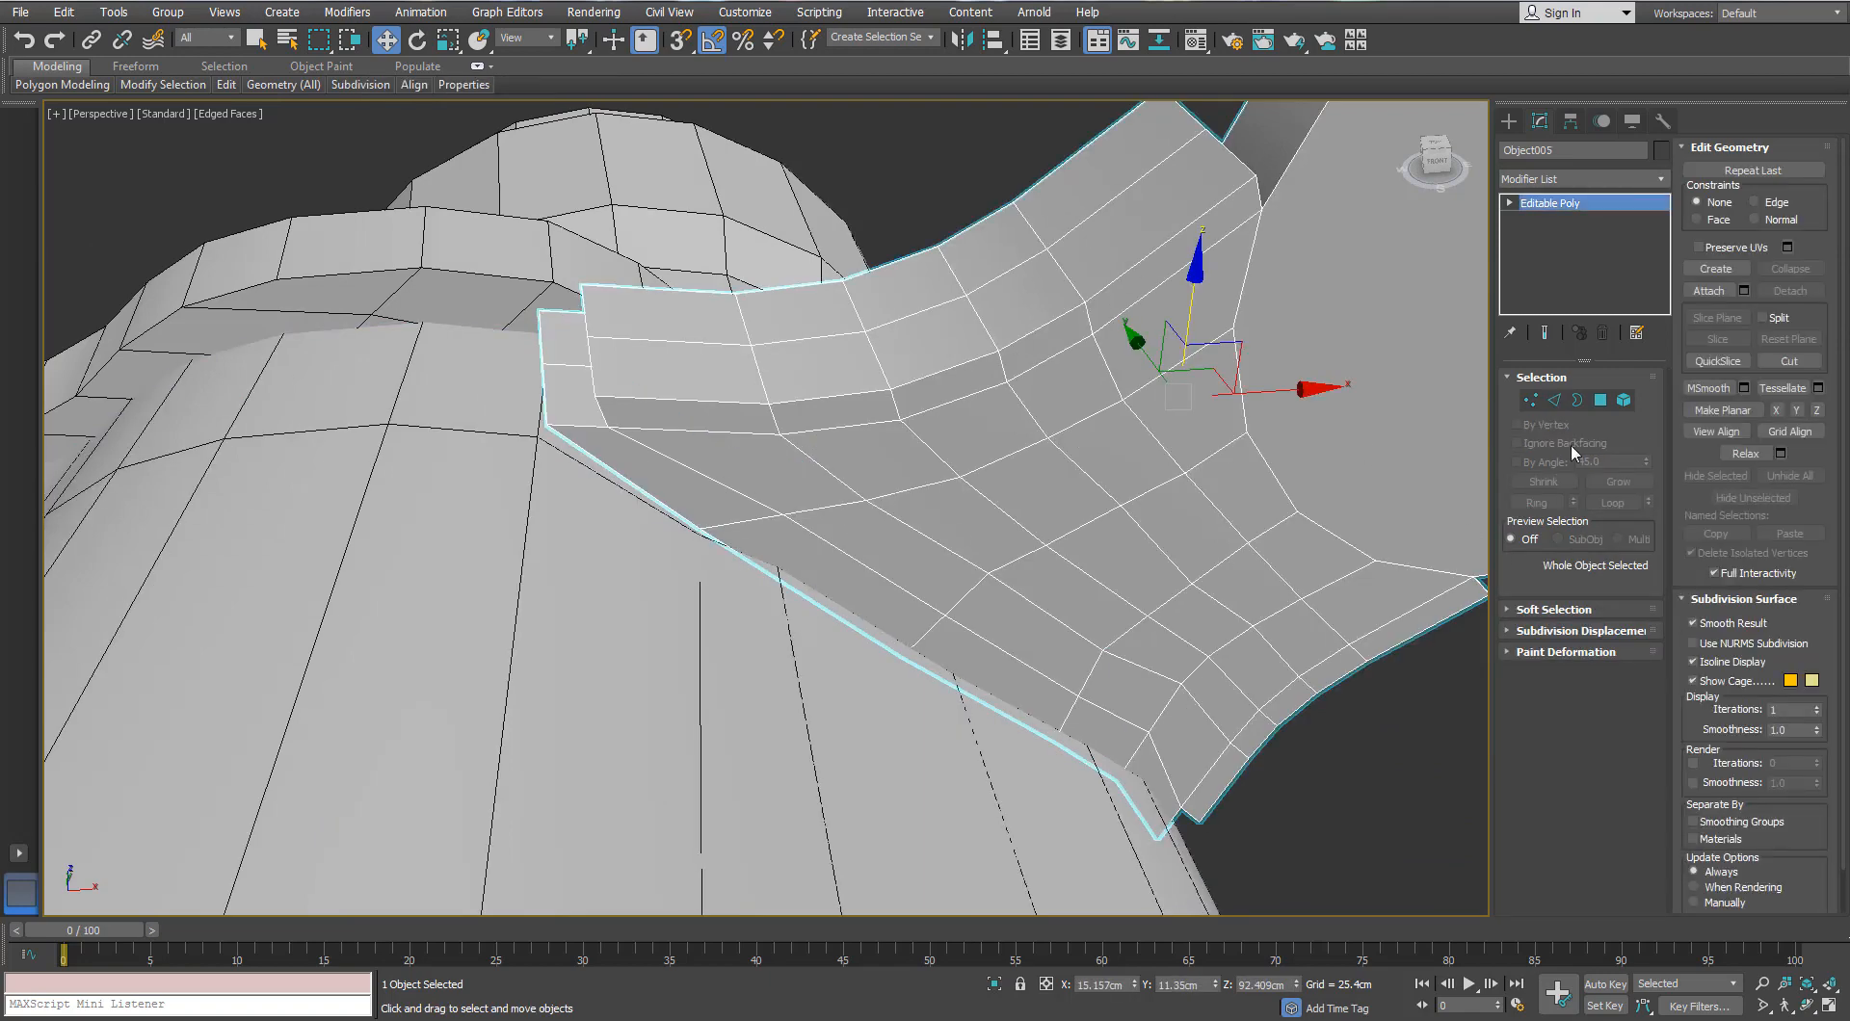
left_click(1577, 400)
left_click(586, 457)
key("Delete")
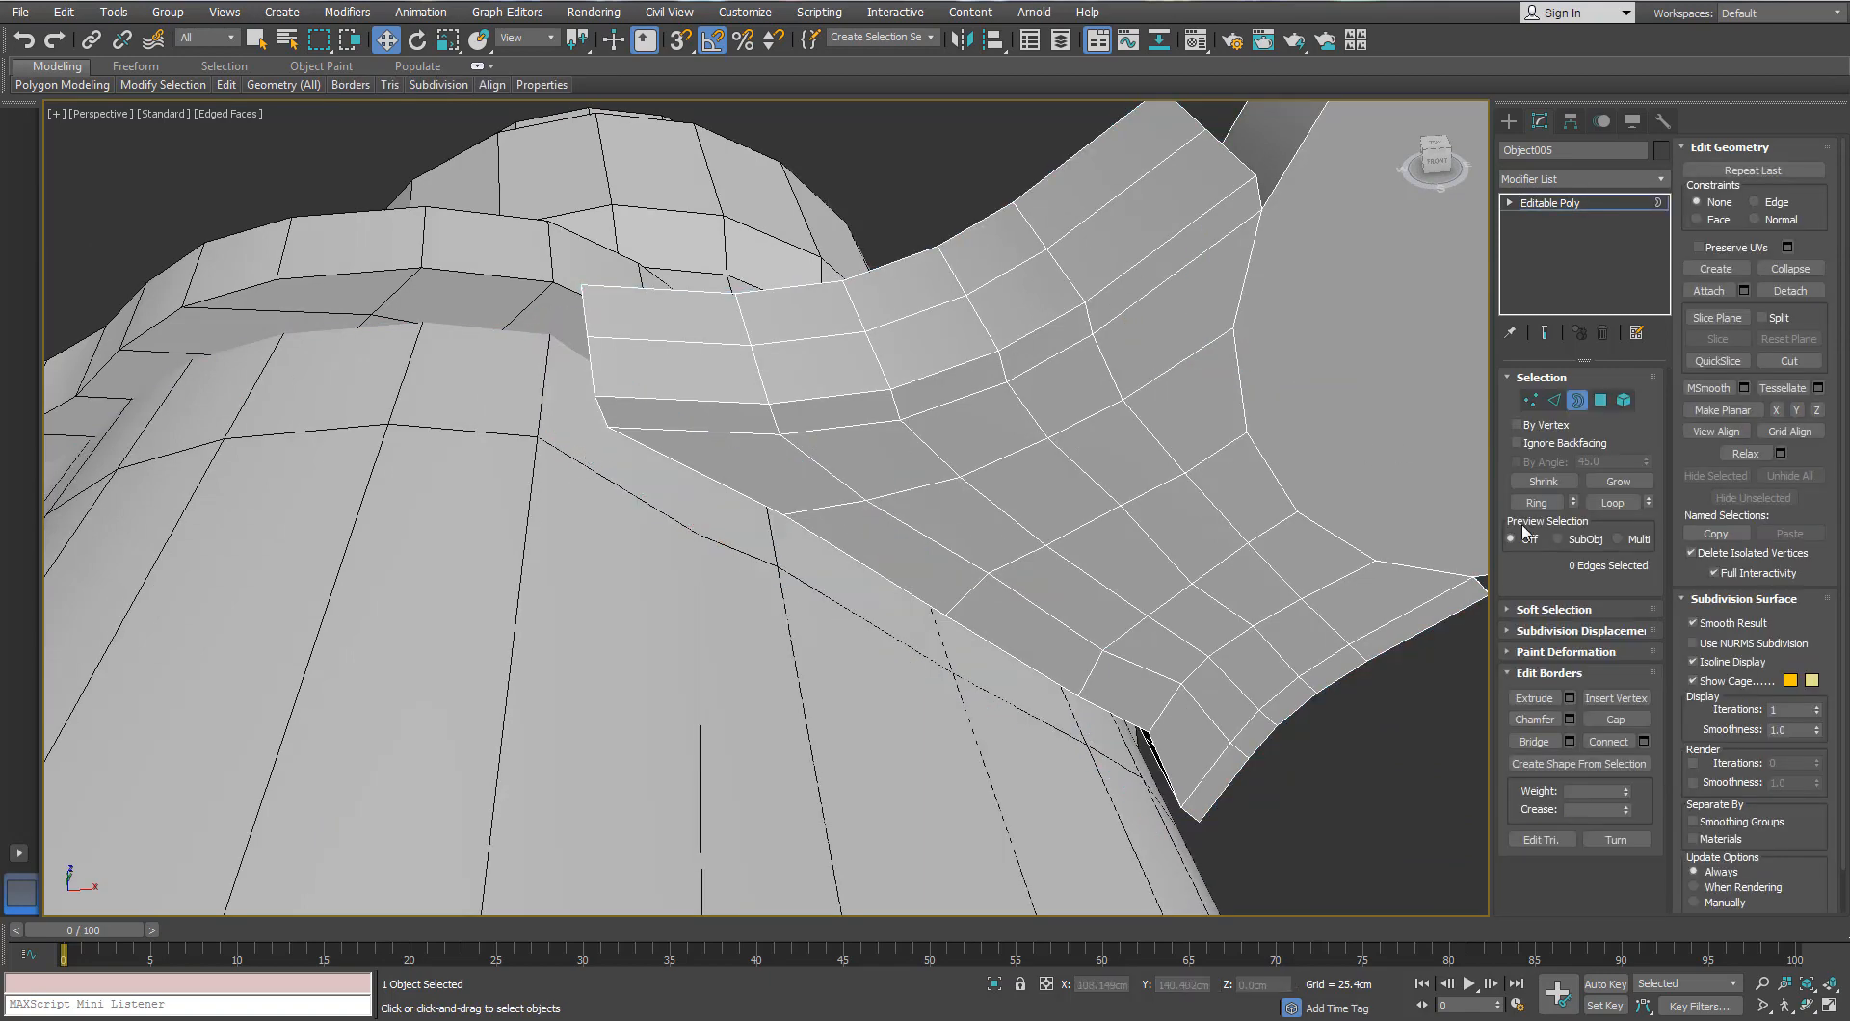
left_click_drag(1238, 550, 1196, 528, "alt")
middle_click_drag(1196, 528, 1241, 545, "alt")
left_click(1599, 399)
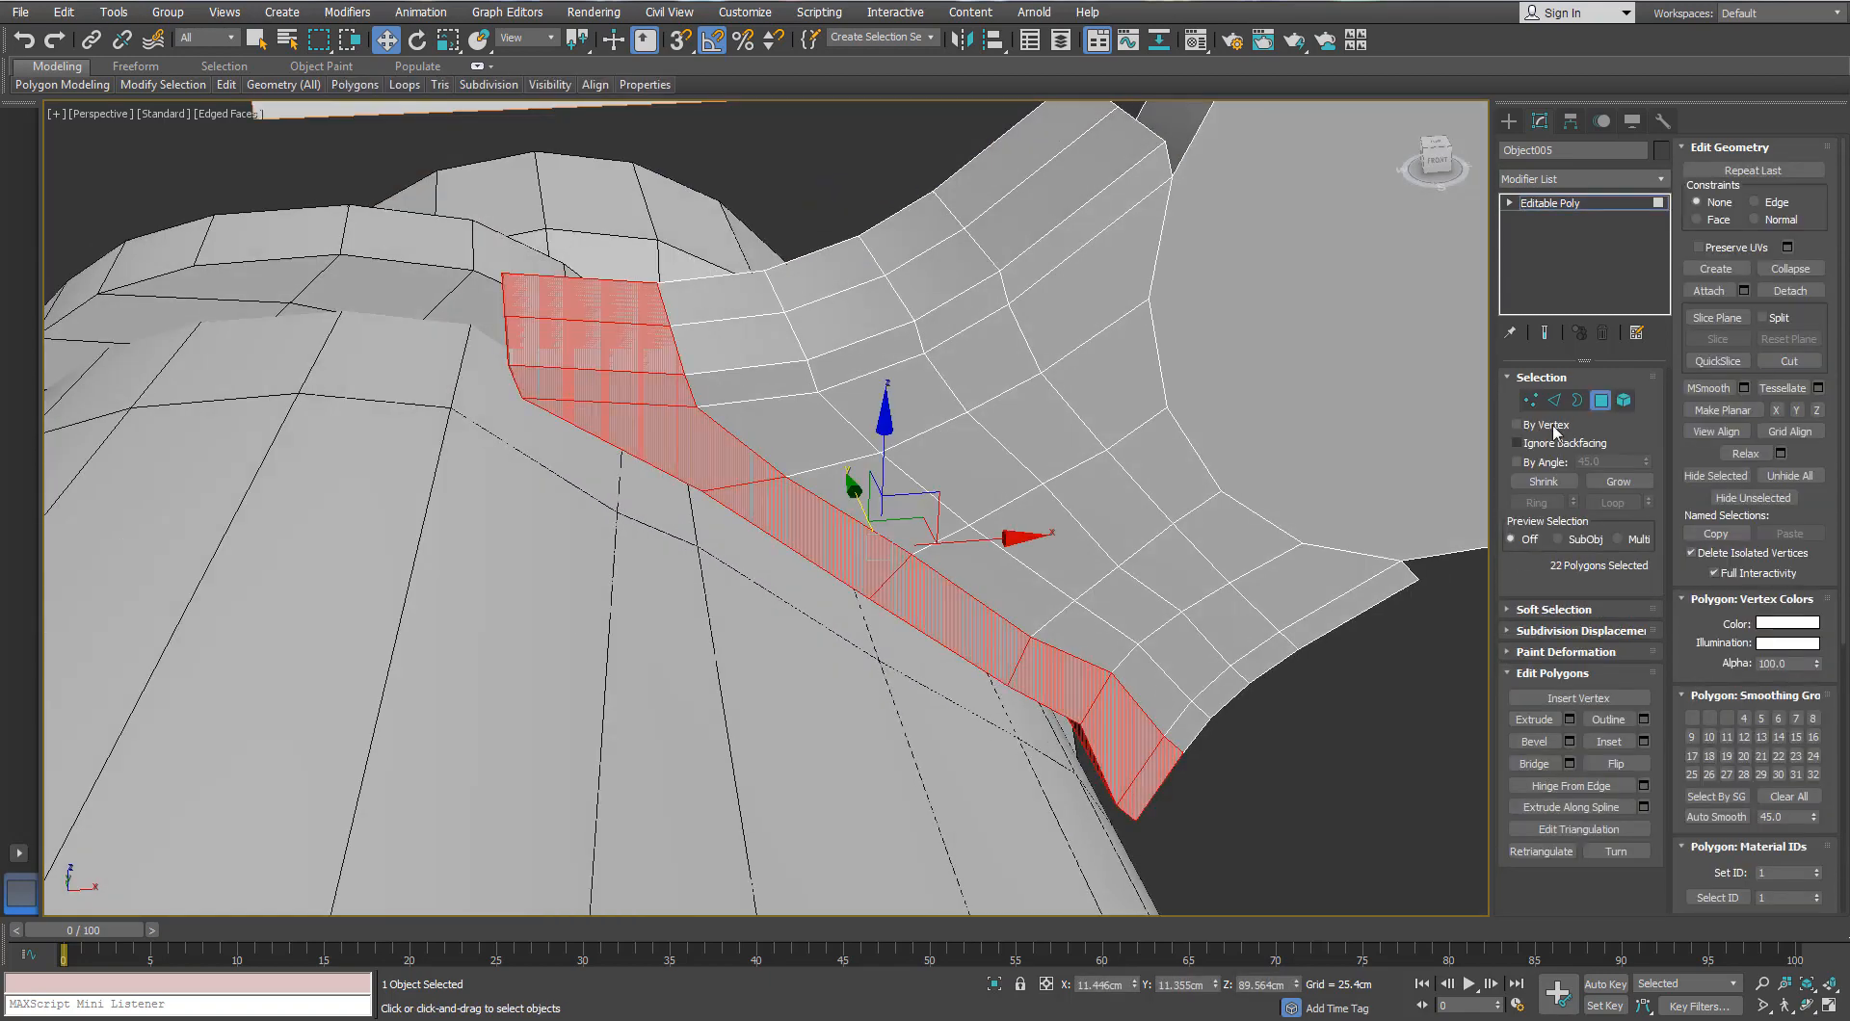
left_click(1601, 397)
Step: Select the barrel-body faces lying beneath the connecting bridge and delete them
left_click(819, 576)
left_click(1600, 400)
left_click(539, 439)
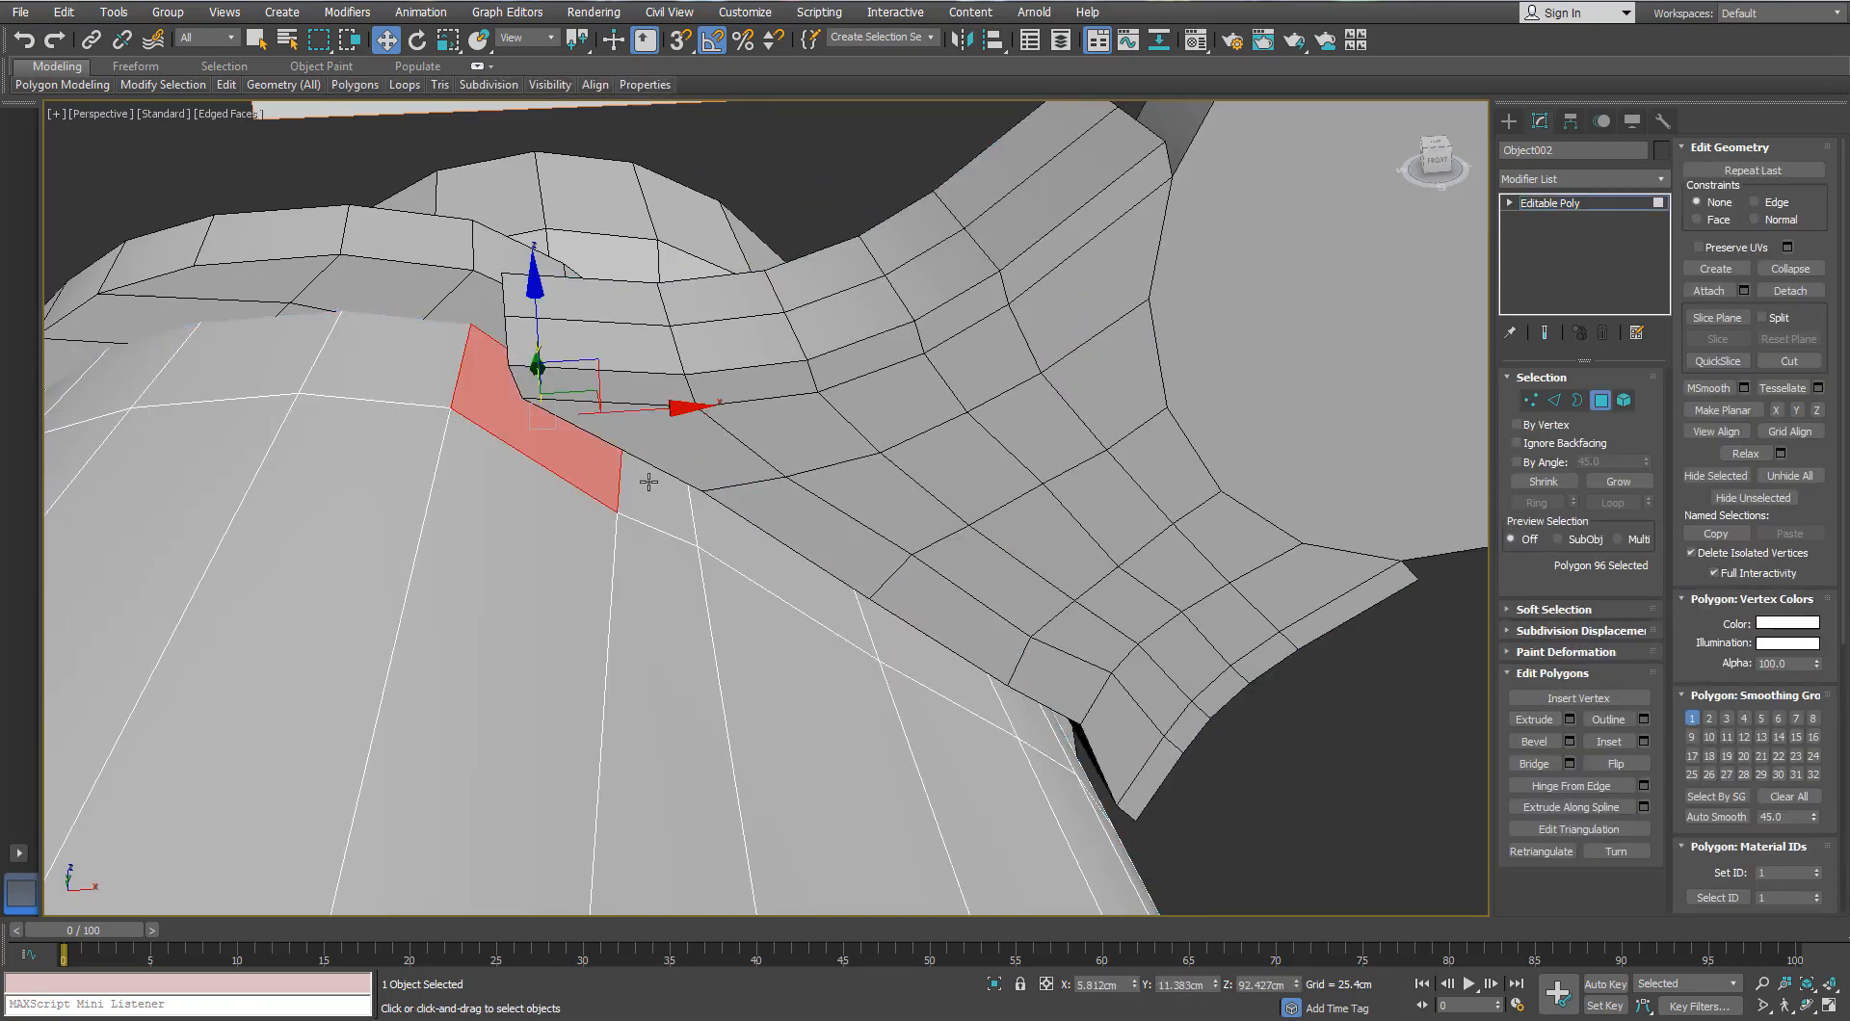
left_click(652, 483, "ctrl")
left_click(730, 542, "ctrl")
middle_click_drag(668, 525, 261, 503)
middle_click_drag(260, 503, 178, 534, "alt")
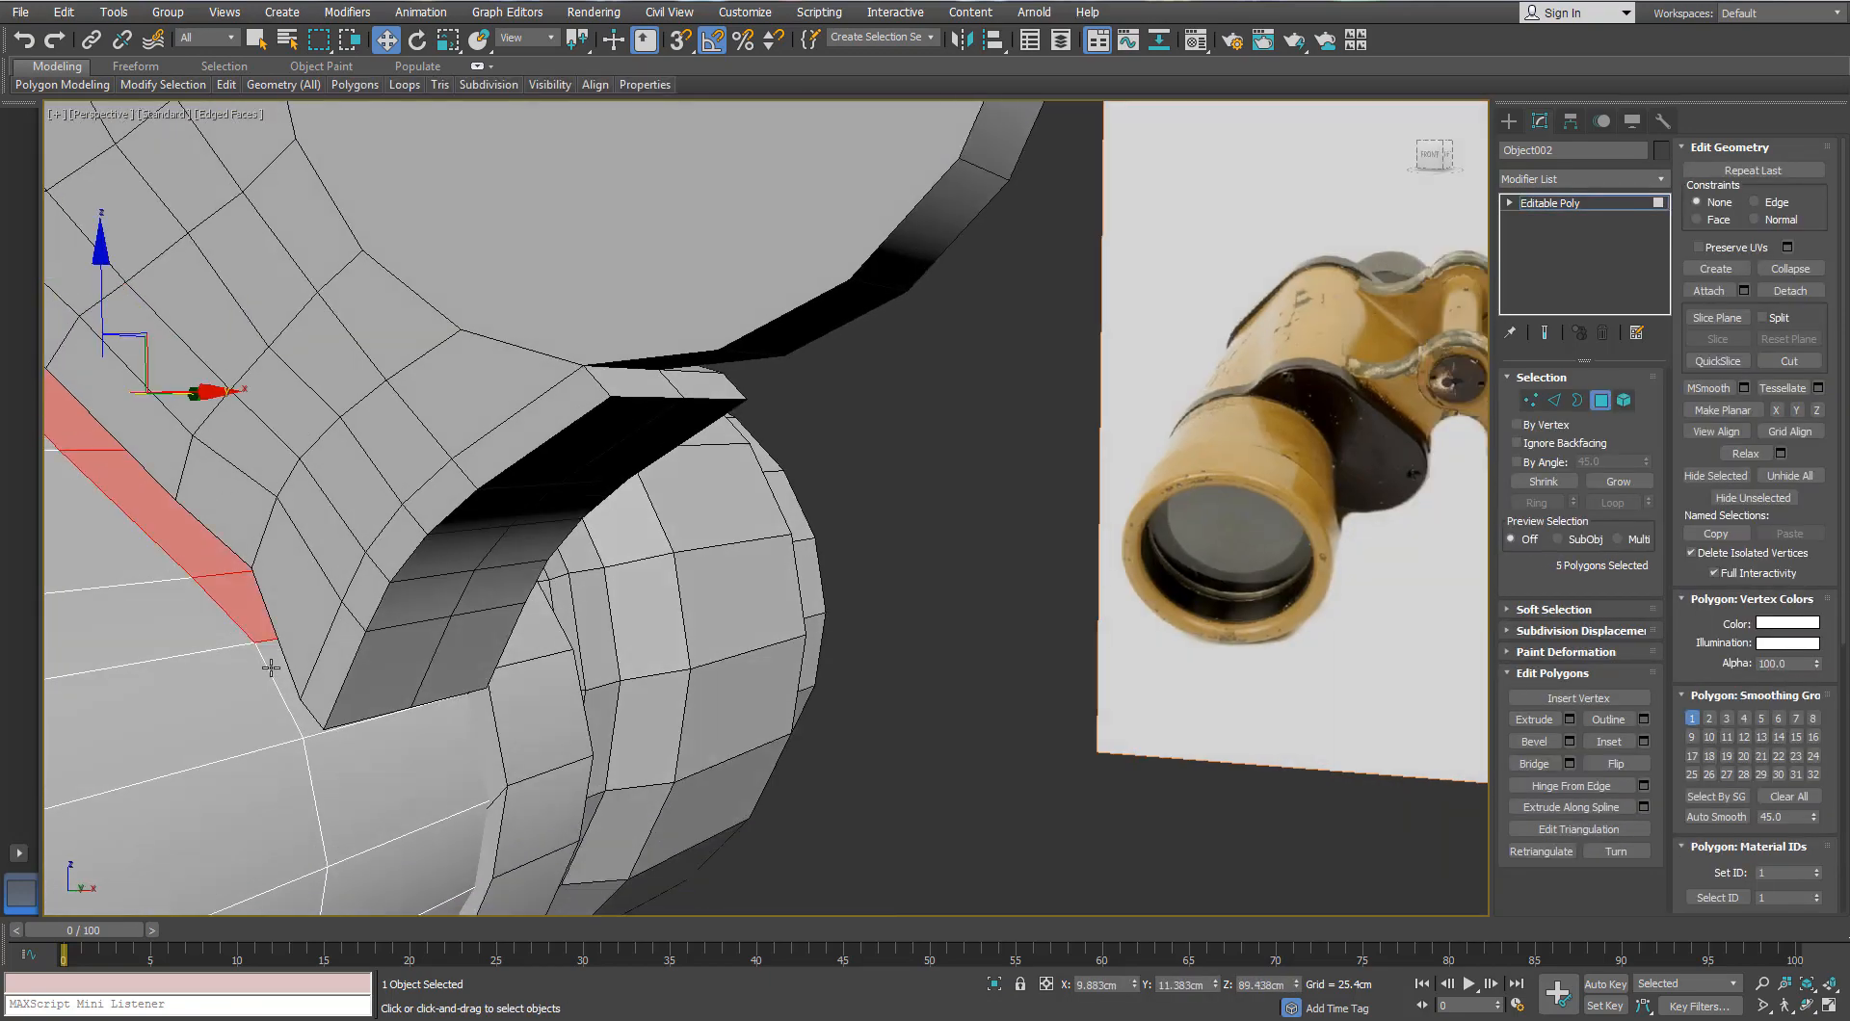
left_click(279, 676, "ctrl")
middle_click_drag(279, 676, 632, 614)
key("Delete")
Step: Attach the bridge piece to the barrel body
left_click(1600, 400)
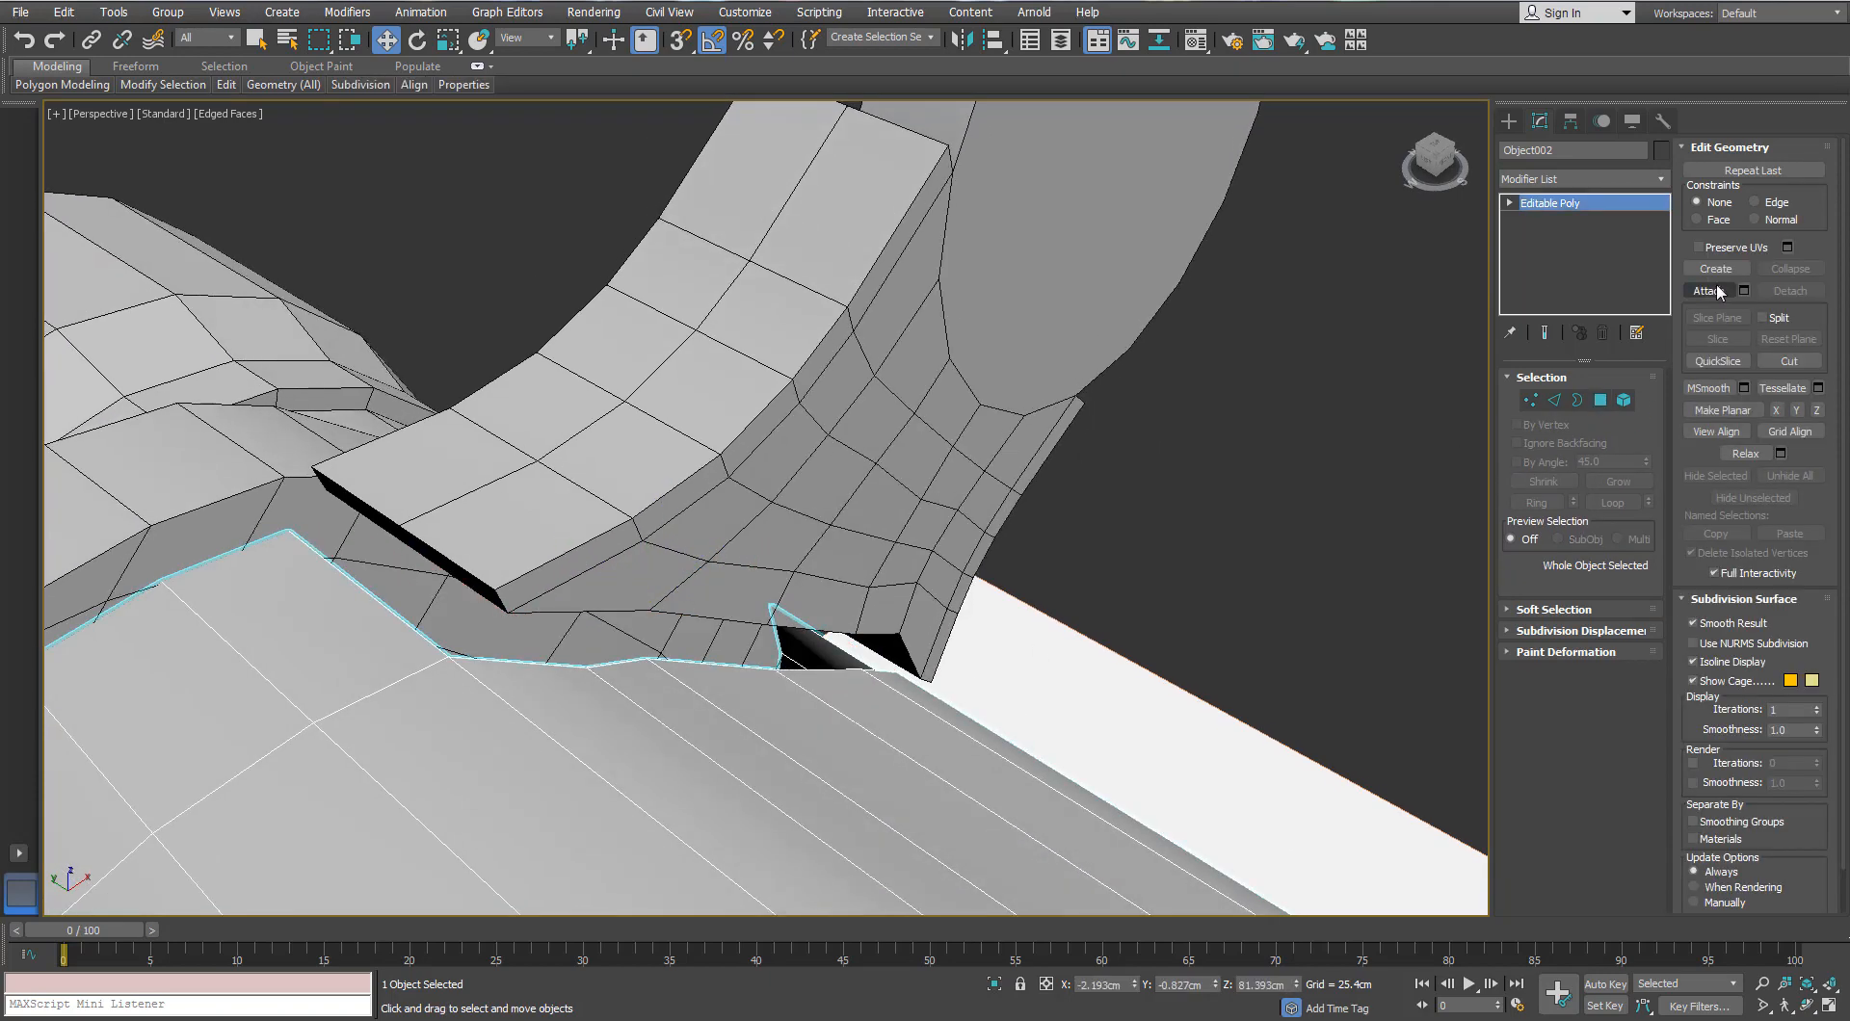
left_click(1710, 290)
left_click(876, 398)
Step: Select the border loops around the hinge-fin hole and the barrel's open end
left_click(1577, 401)
left_click(846, 634)
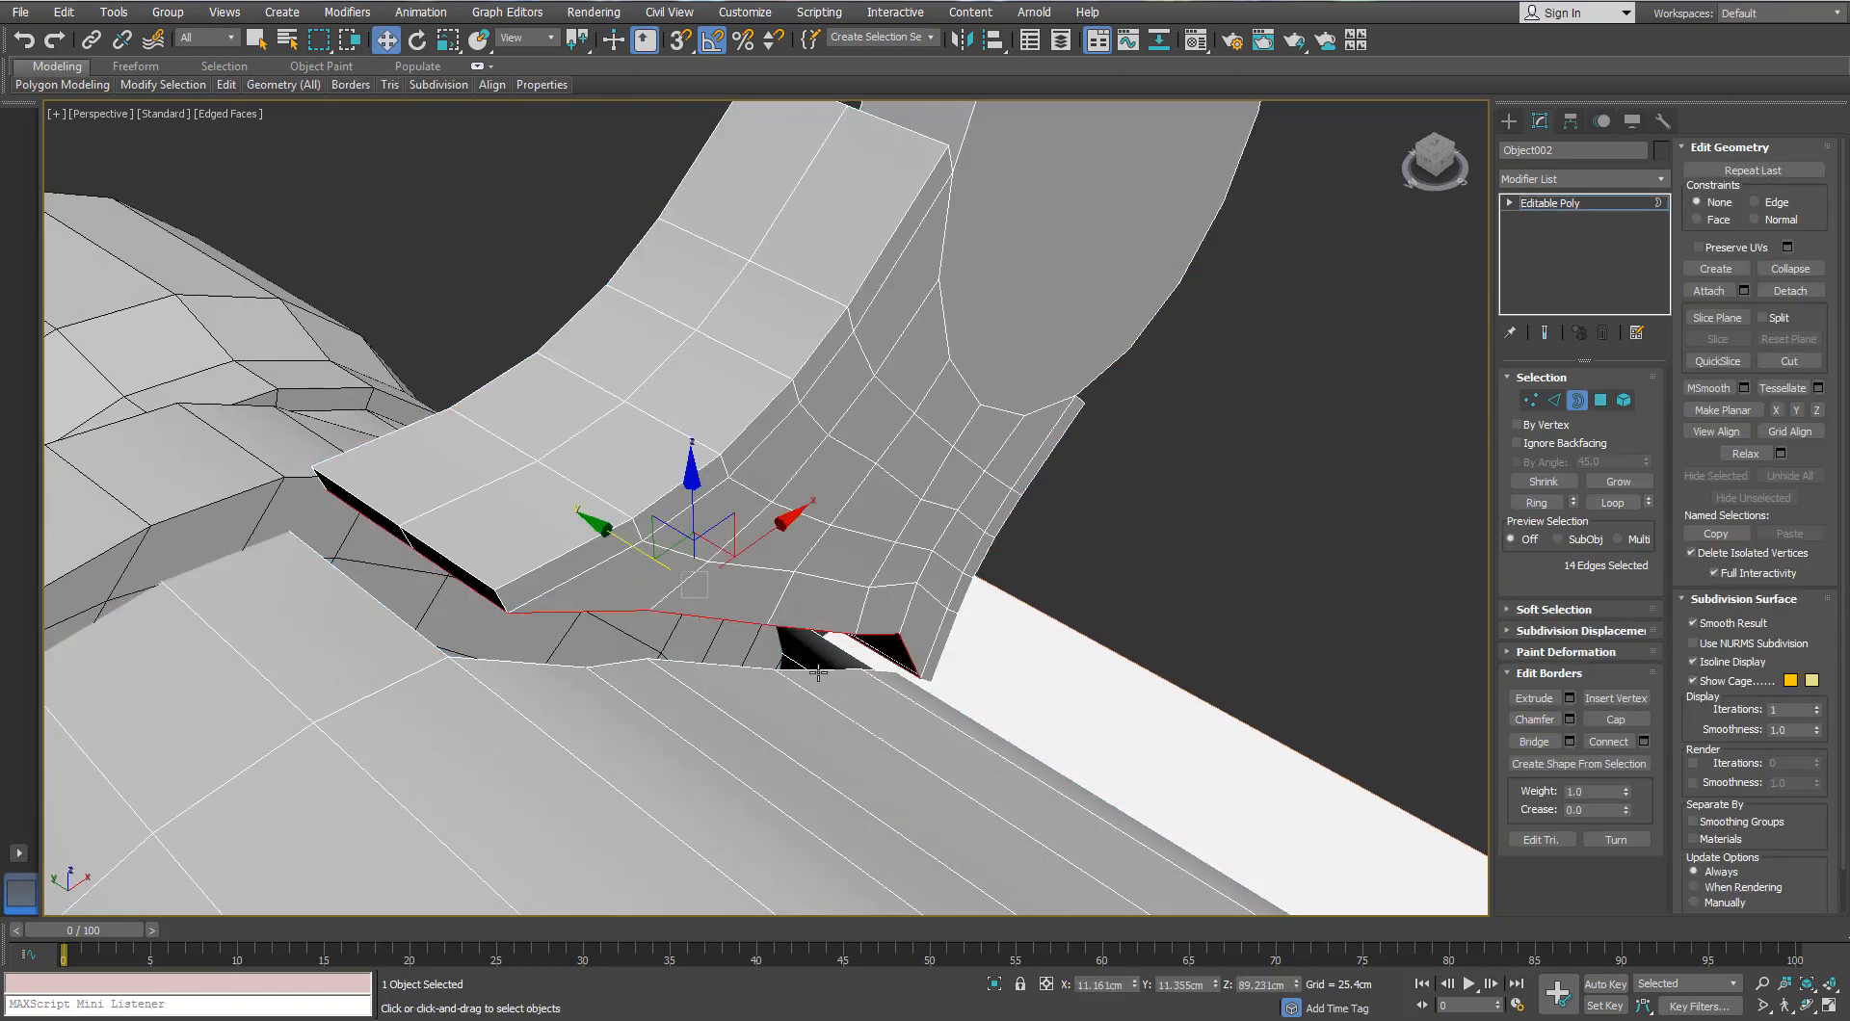
left_click(818, 673, "ctrl")
scroll(818, 673, "down", 3)
middle_click_drag(614, 611, 730, 539, "alt")
Step: Isolate the barrel (Alt+Q) and, in Edge mode, deselect the right-side edges
key("alt+q")
middle_click_drag(562, 574, 824, 570, "alt")
left_click(1554, 401)
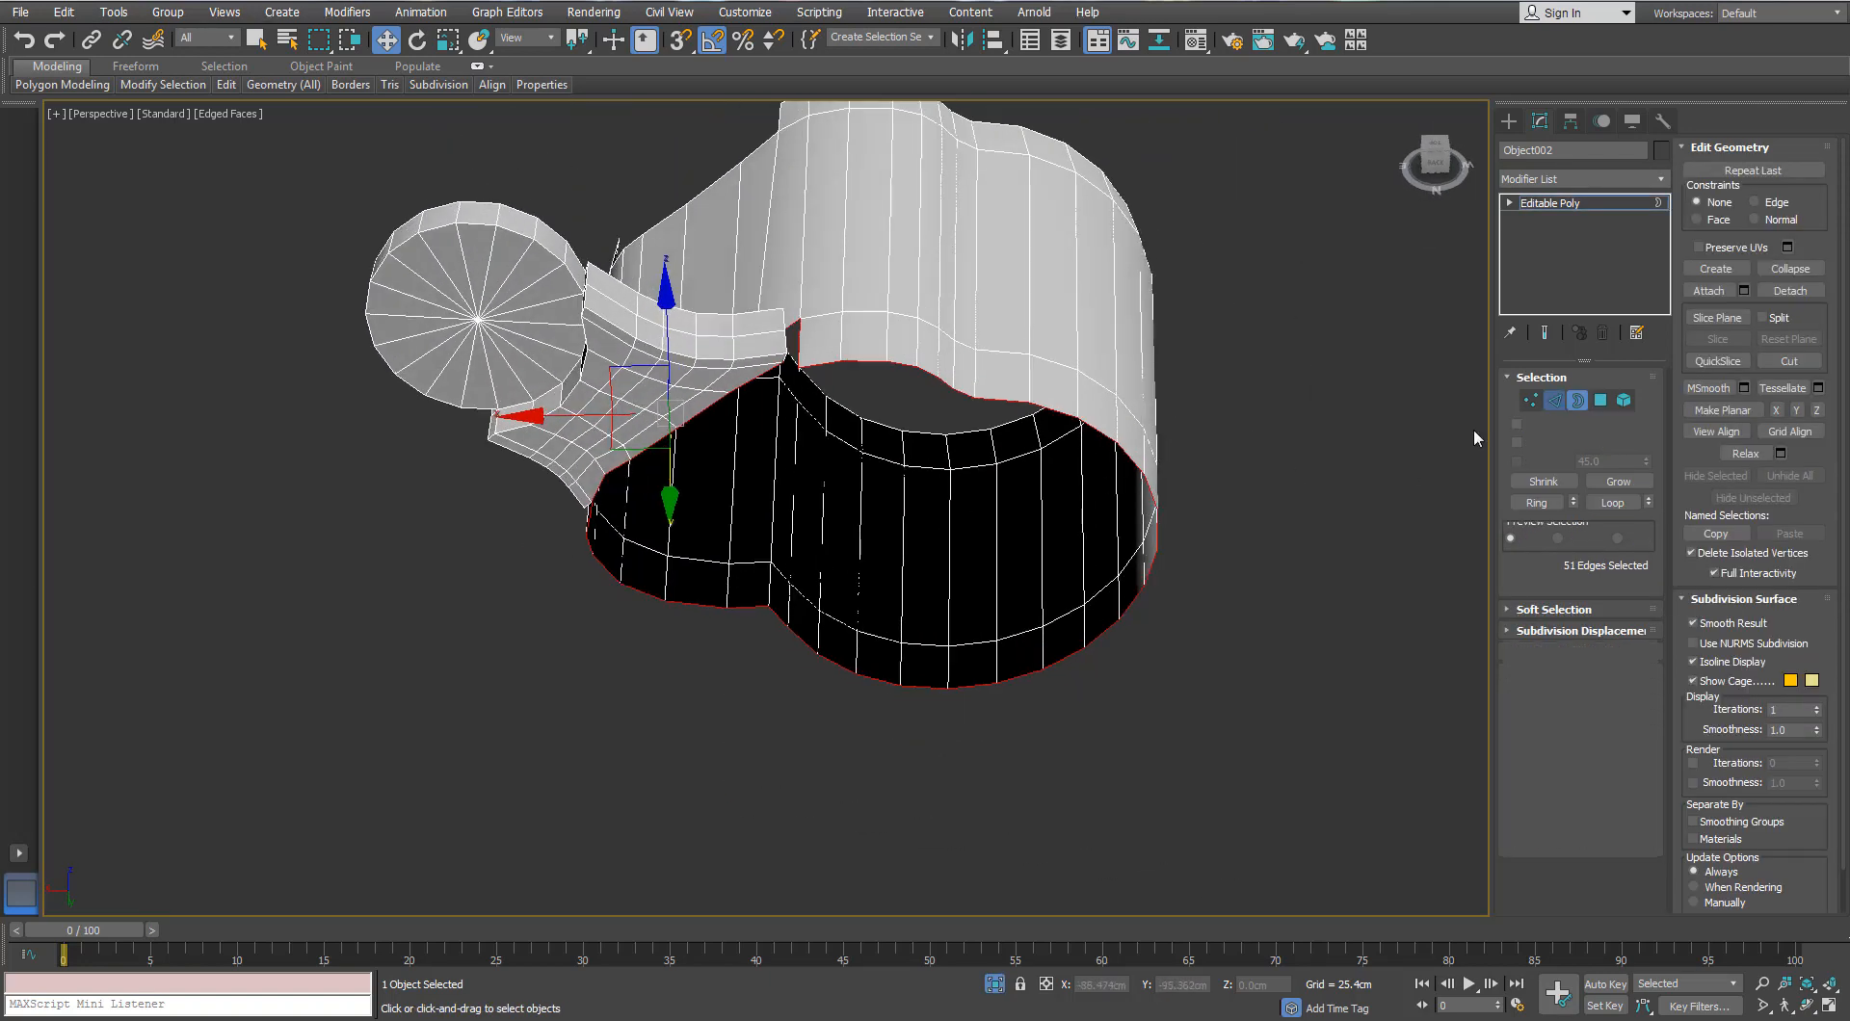
left_click_drag(1232, 287, 828, 755, "alt")
Step: Trim stray edges from the selection, keeping only the seam edges between fin and barrel
left_click_drag(1056, 788, 720, 648, "alt")
middle_click_drag(720, 649, 759, 583, "alt")
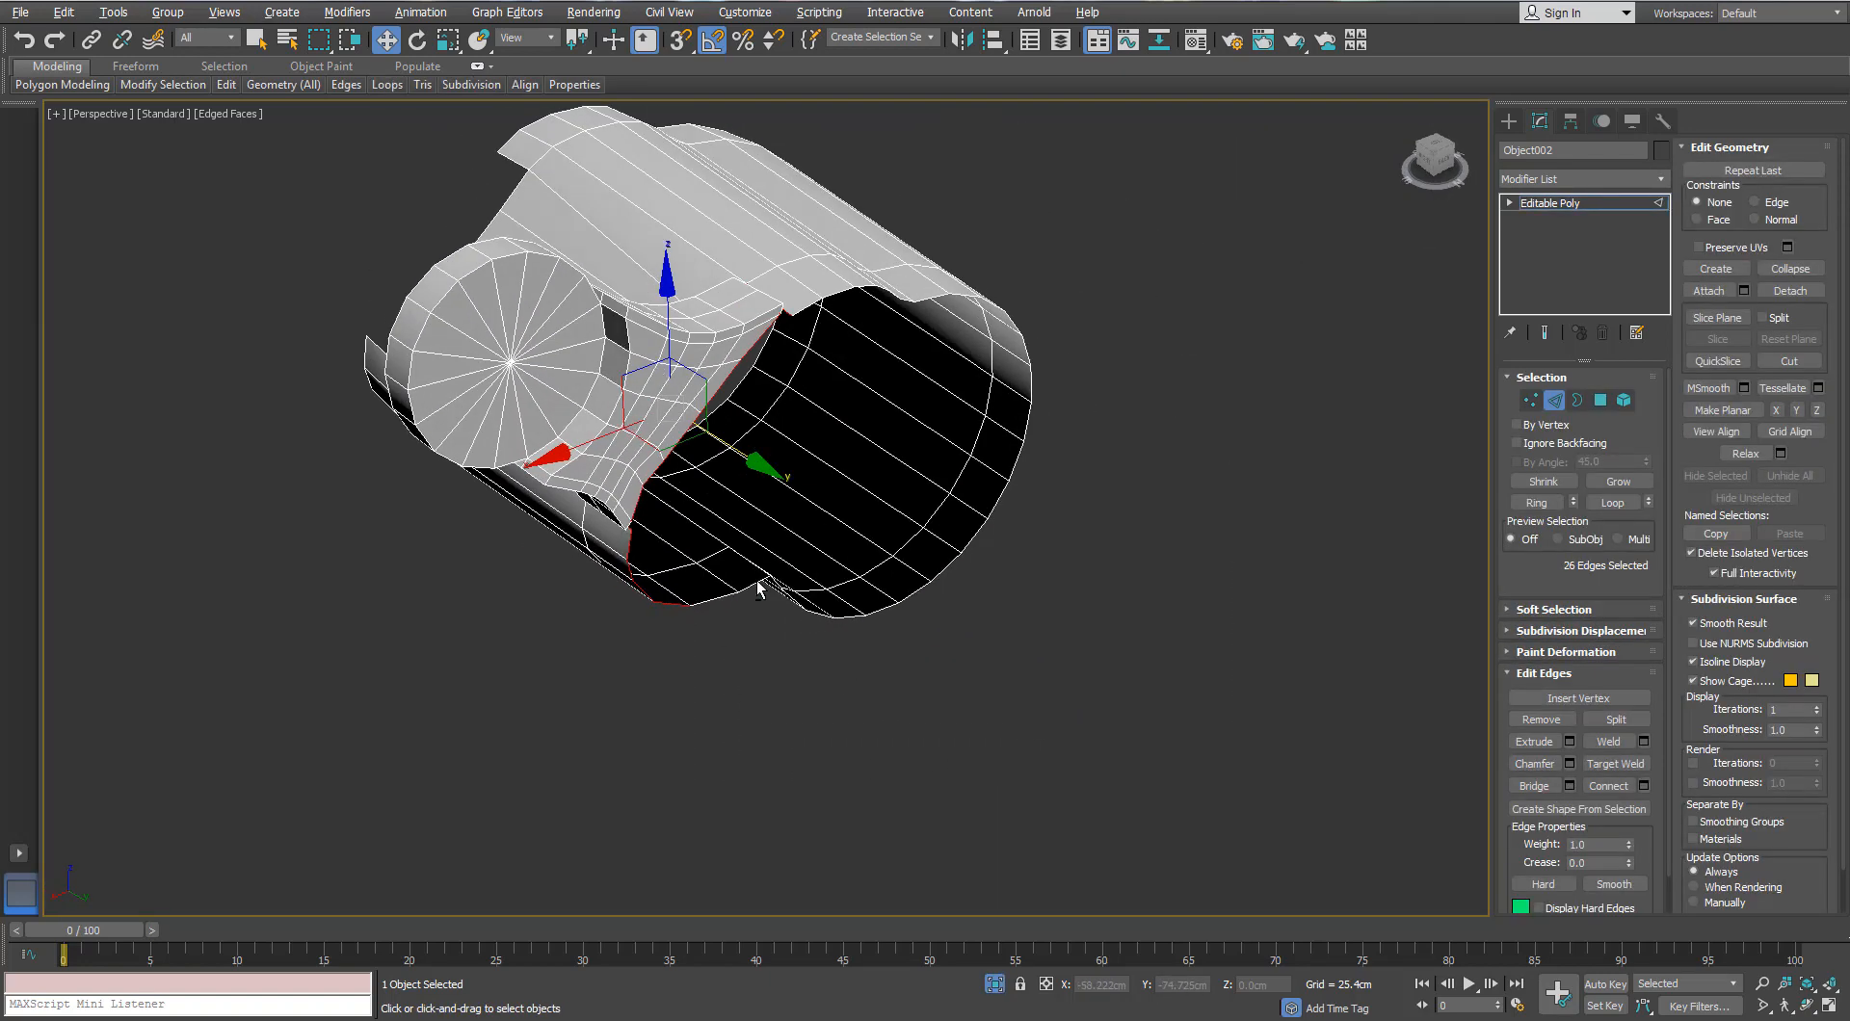
left_click_drag(598, 557, 597, 556, "alt")
middle_click_drag(596, 556, 709, 462, "alt")
scroll(585, 508, "up", 5)
left_click_drag(794, 470, 867, 554, "alt")
middle_click_drag(867, 554, 885, 681, "alt")
left_click_drag(1013, 507, 985, 448, "alt")
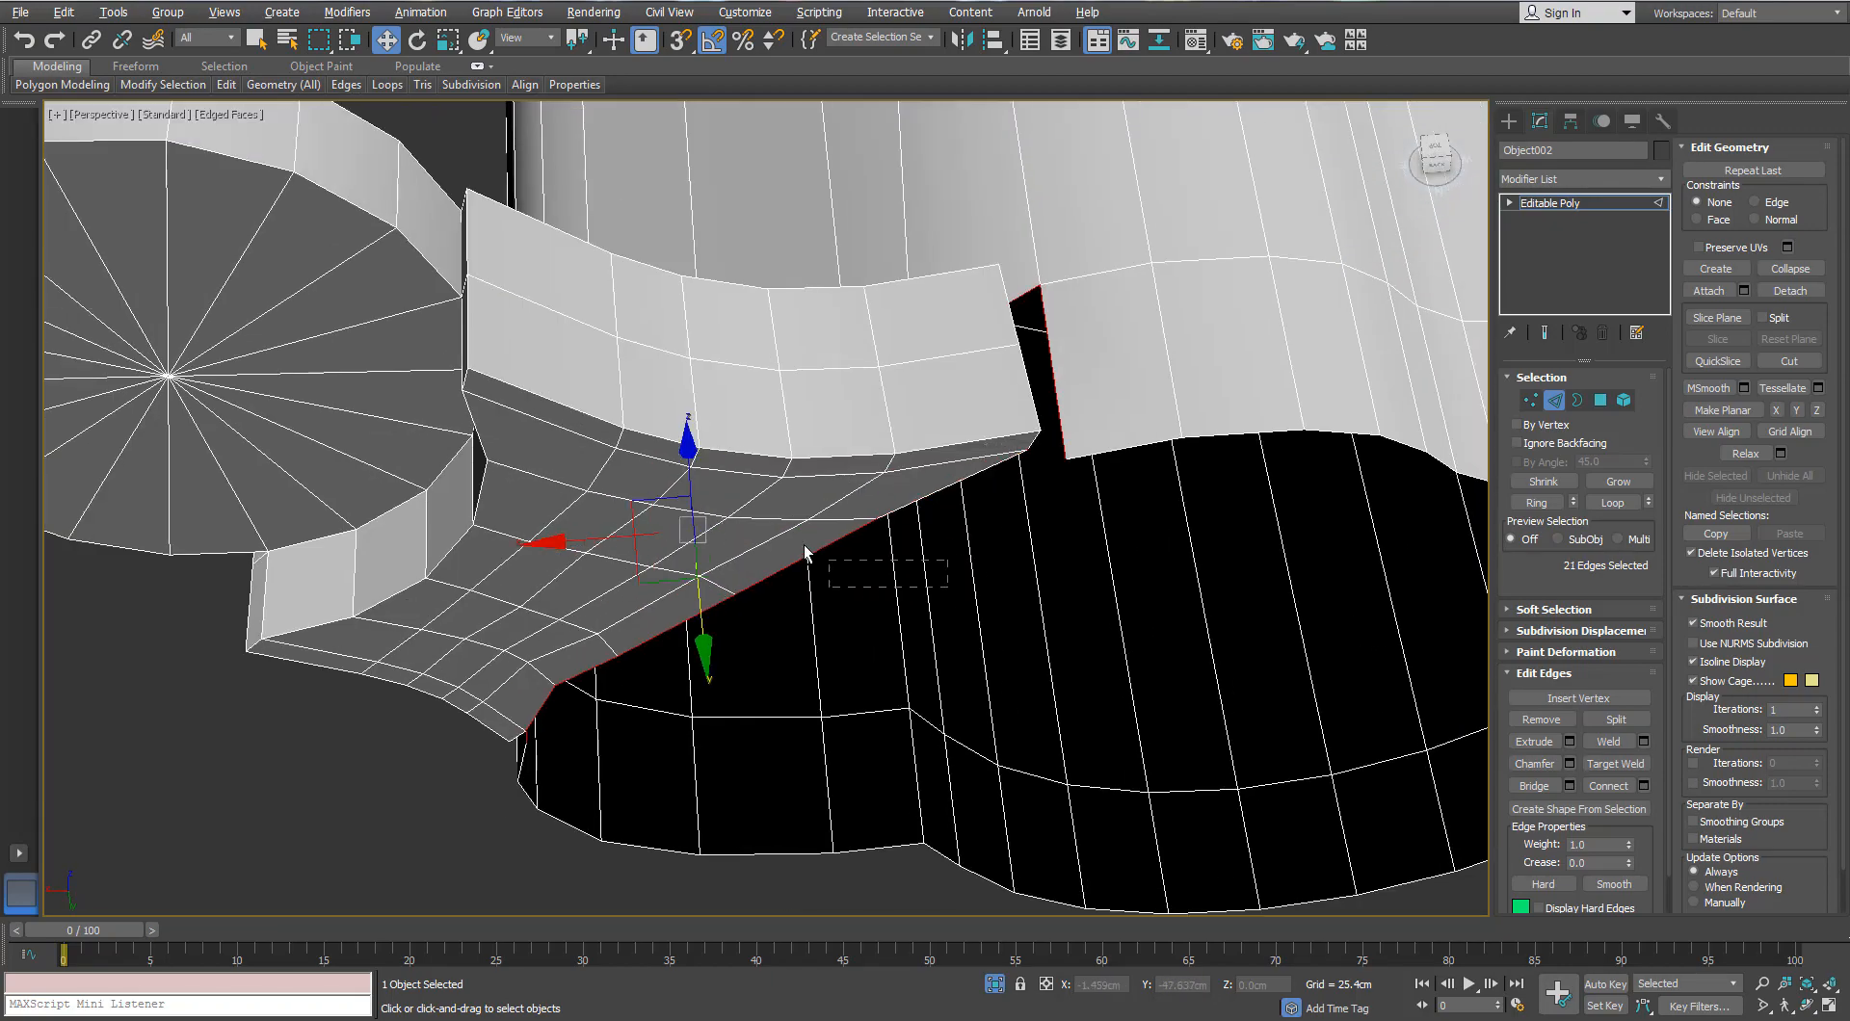
left_click_drag(803, 546, 804, 545, "alt")
middle_click_drag(804, 546, 801, 656, "alt")
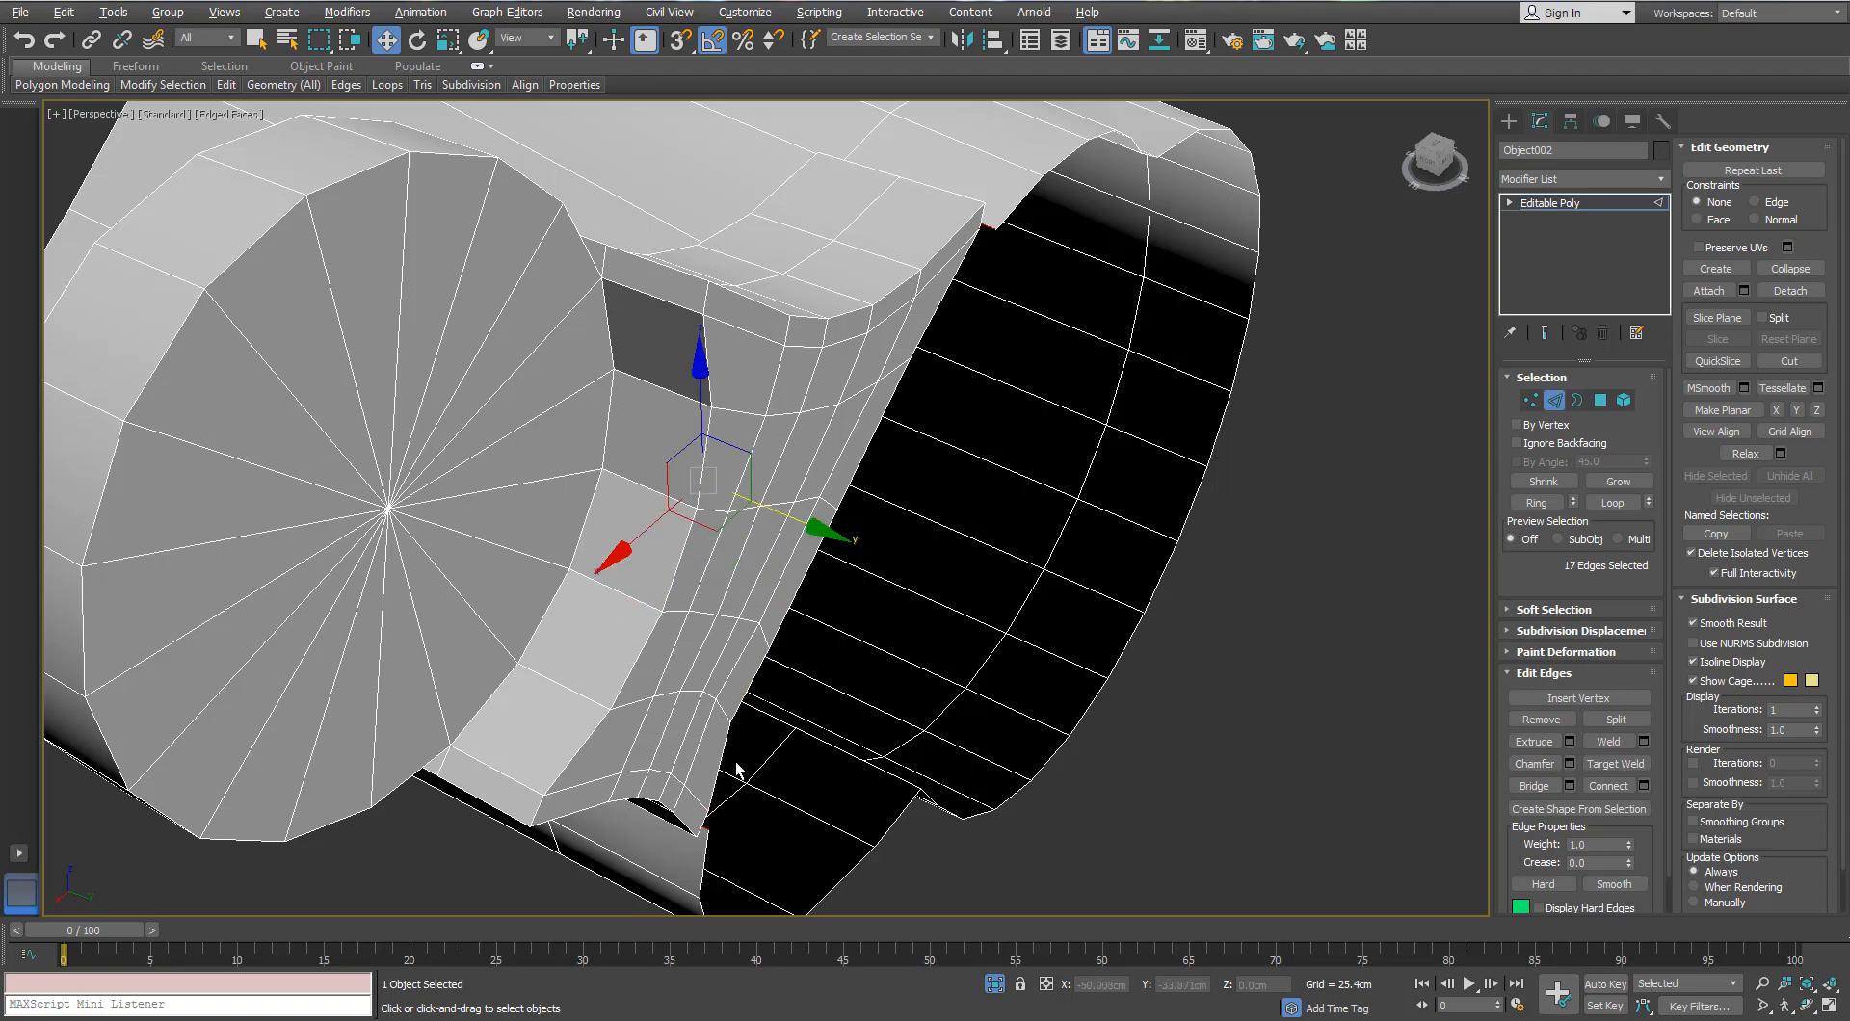
middle_click_drag(739, 769, 903, 694, "alt")
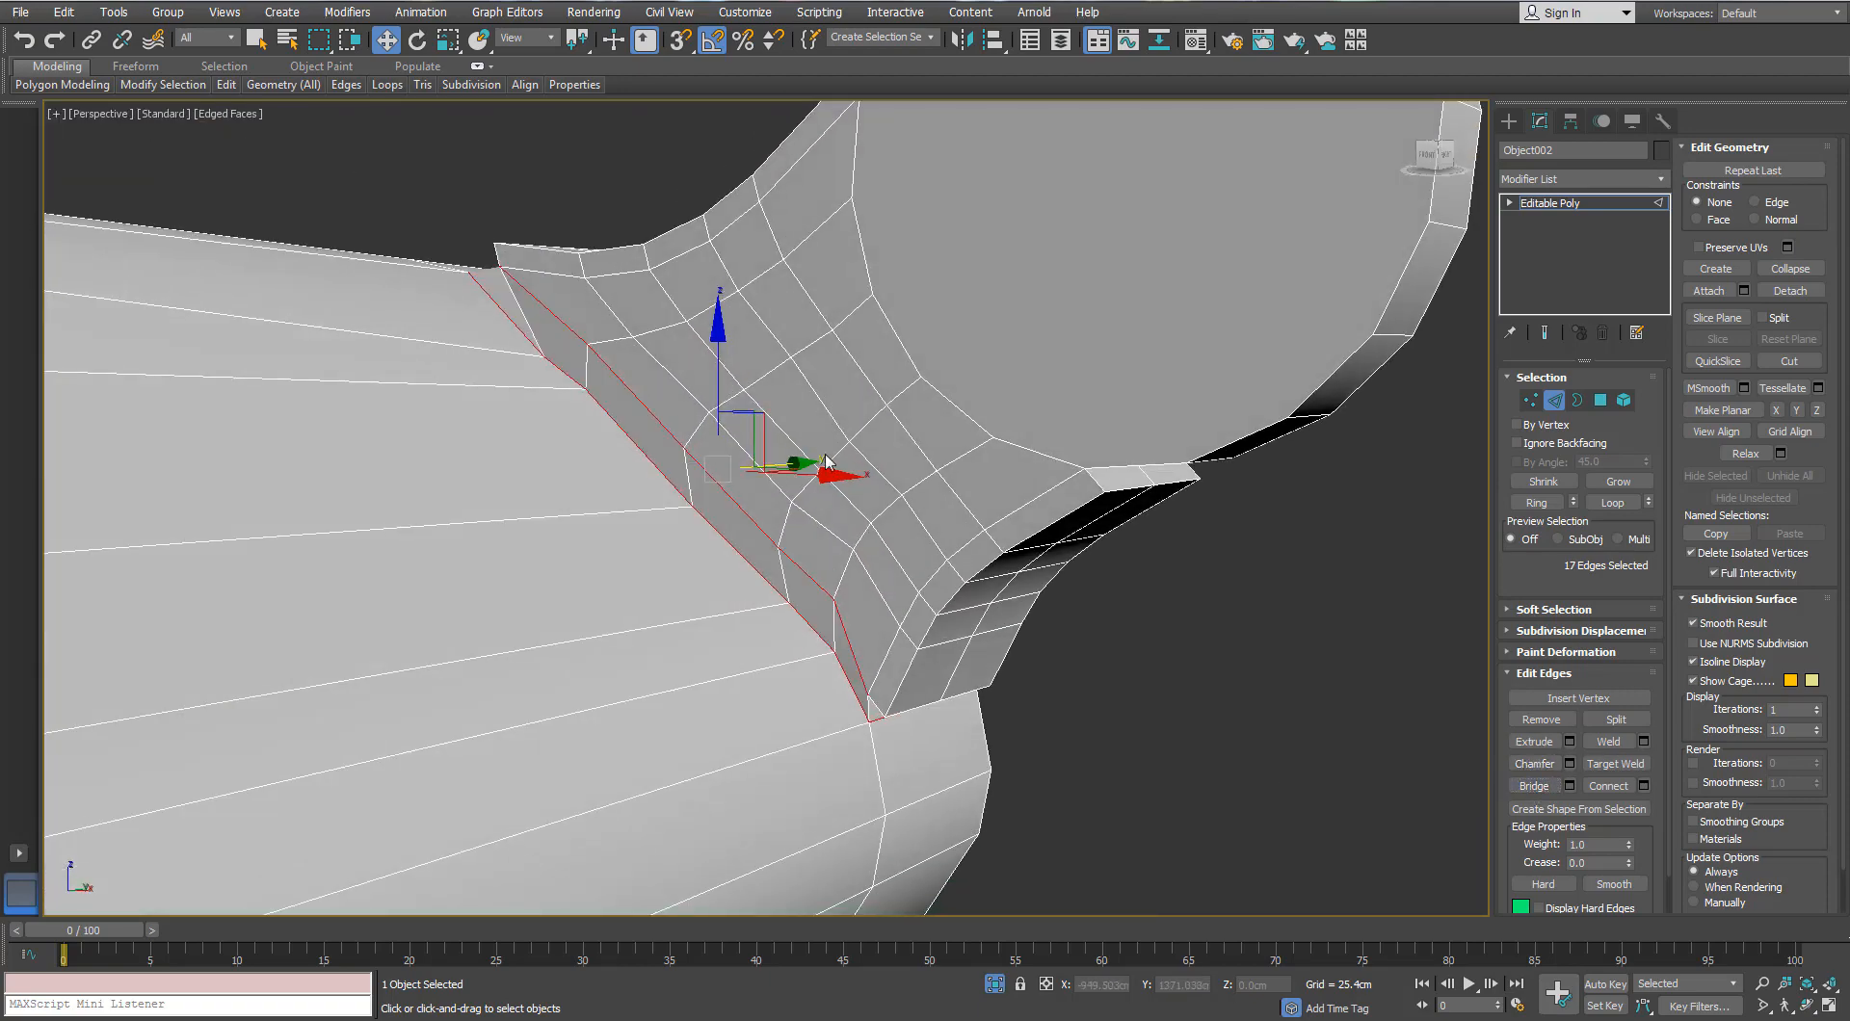
middle_click_drag(826, 462, 424, 294, "alt")
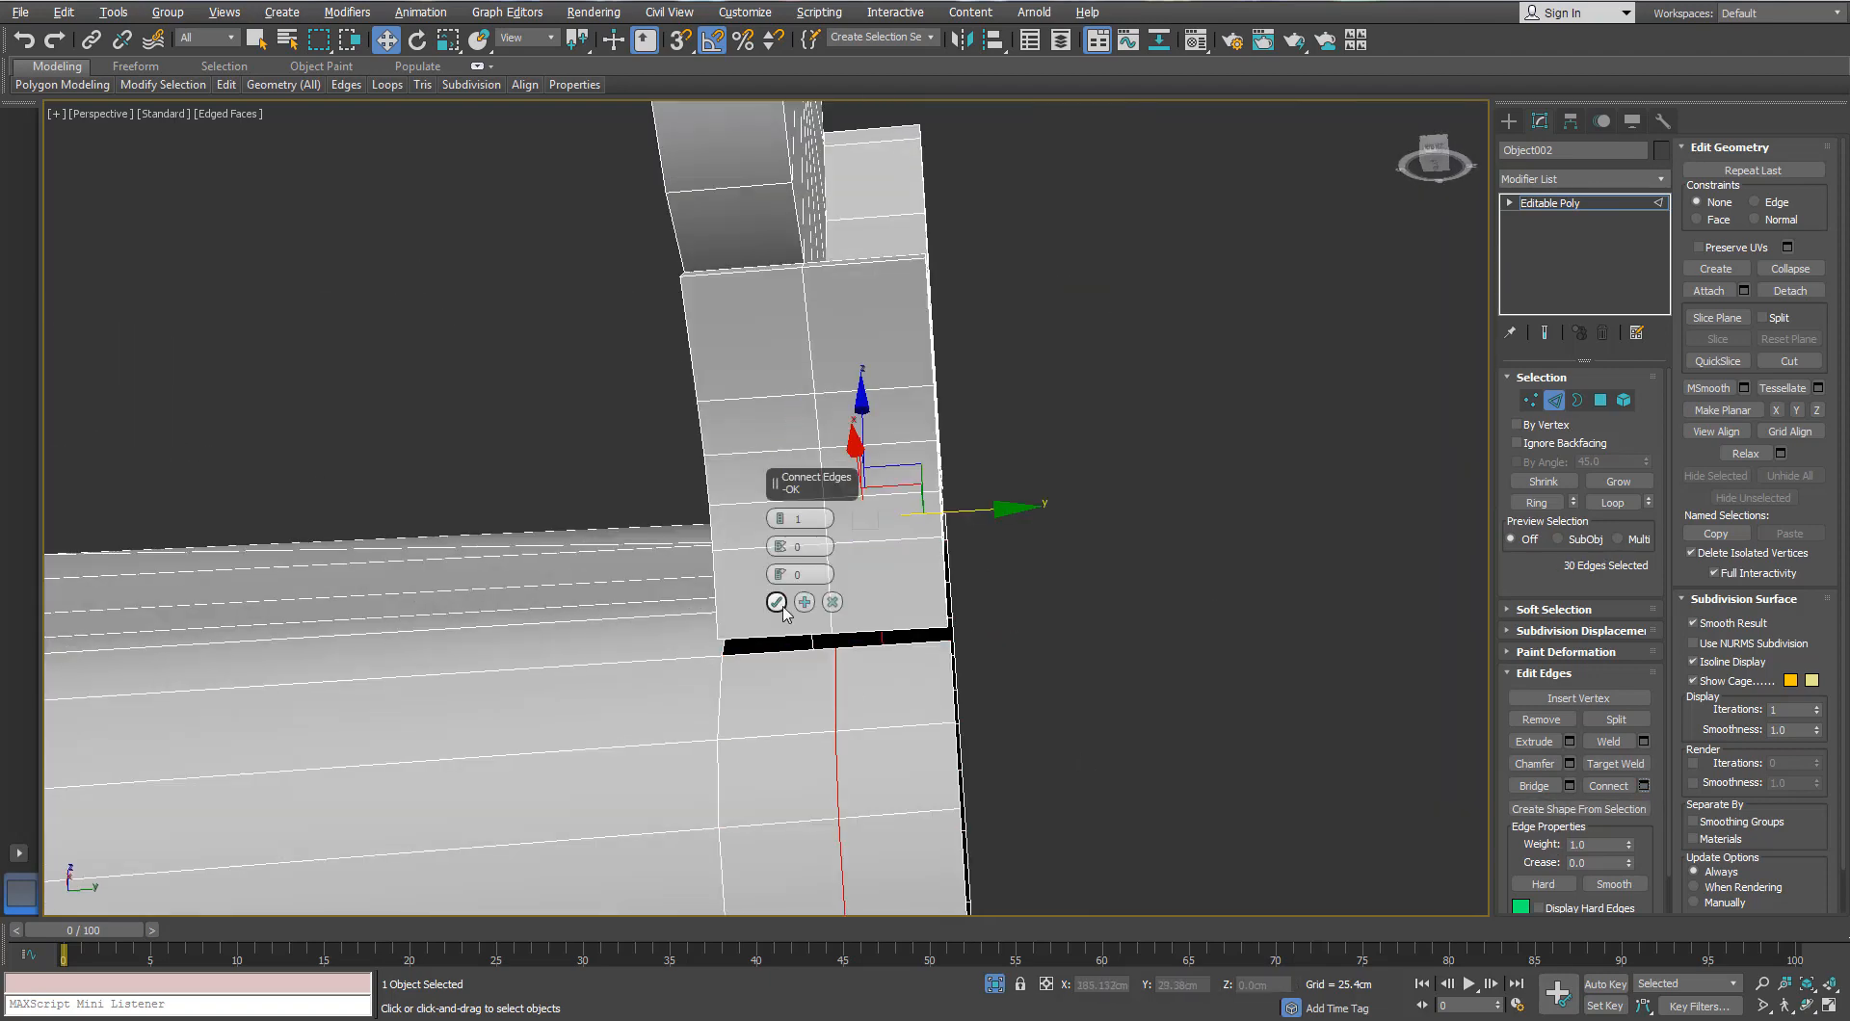
Step: Apply Connect to add edges along the selected seam edges
left_click(777, 603)
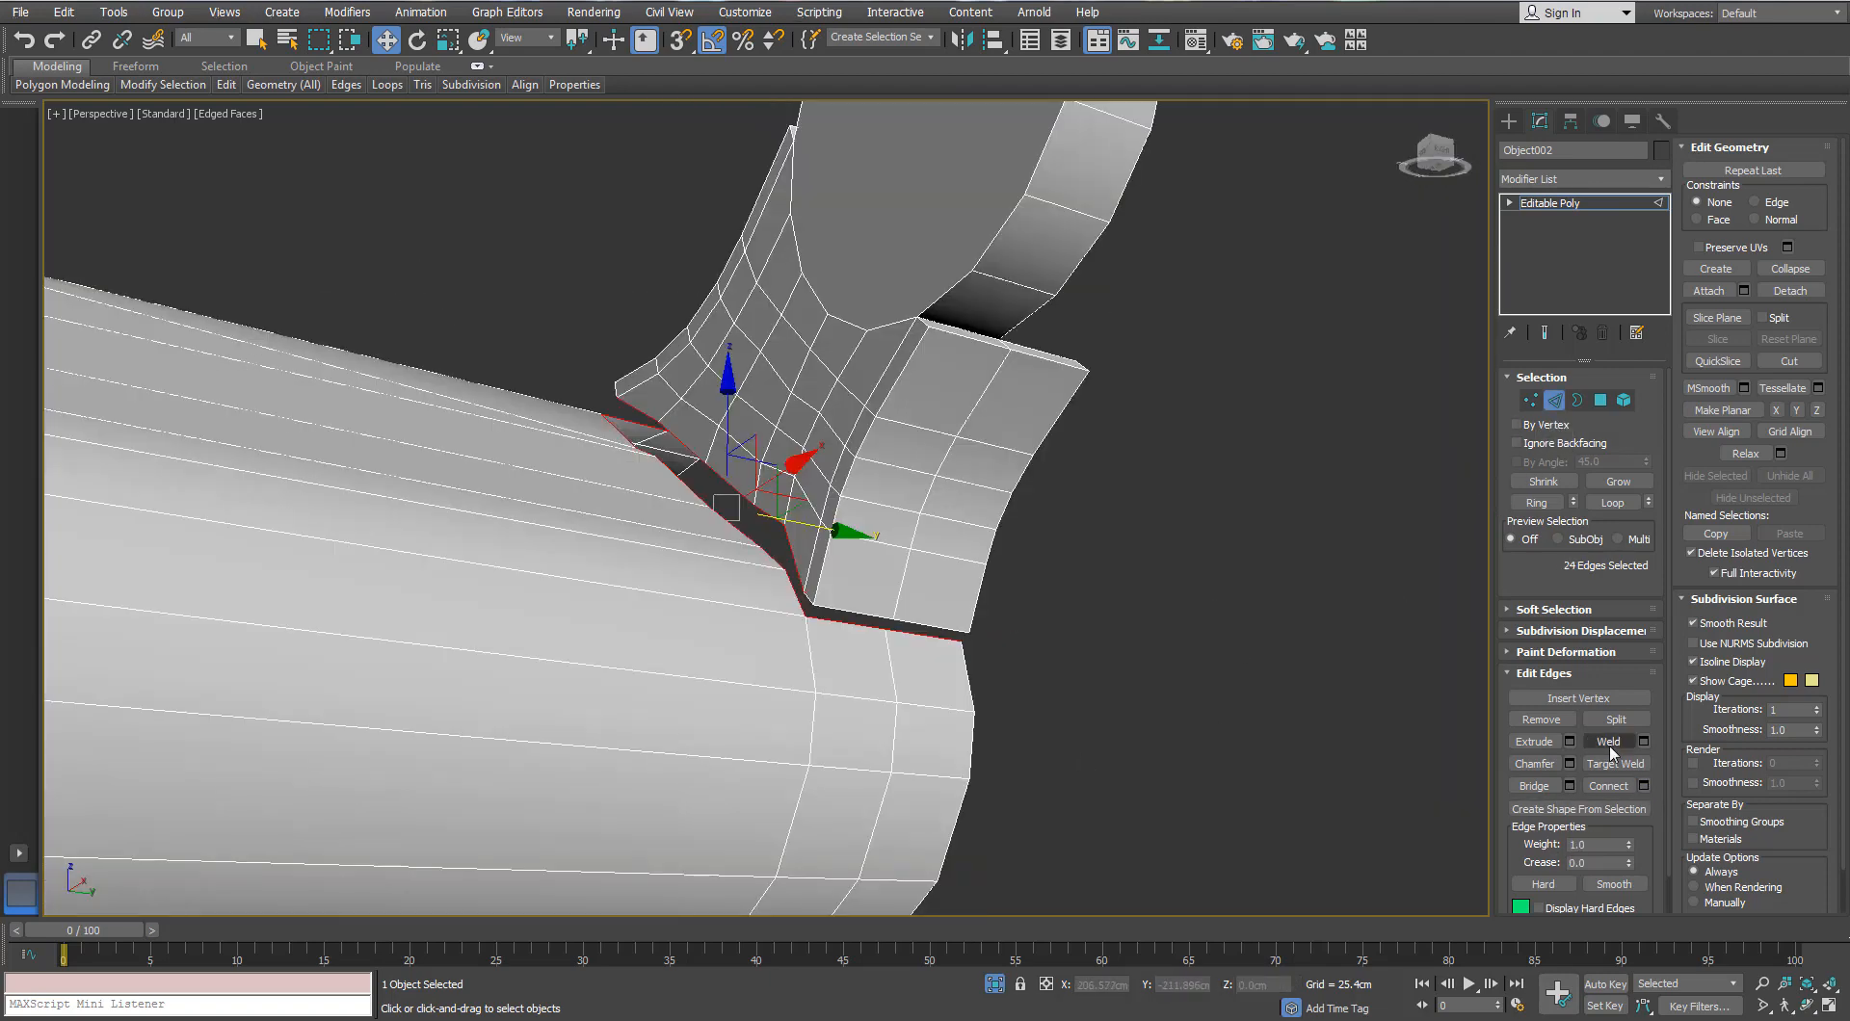
scroll(930, 587, "down", 3)
middle_click_drag(930, 588, 824, 482, "alt")
scroll(864, 487, "up", 3)
Step: Undo the old bridge, bridge the fin-to-barrel gap, and return to object level
key("ctrl+z")
left_click(1568, 786)
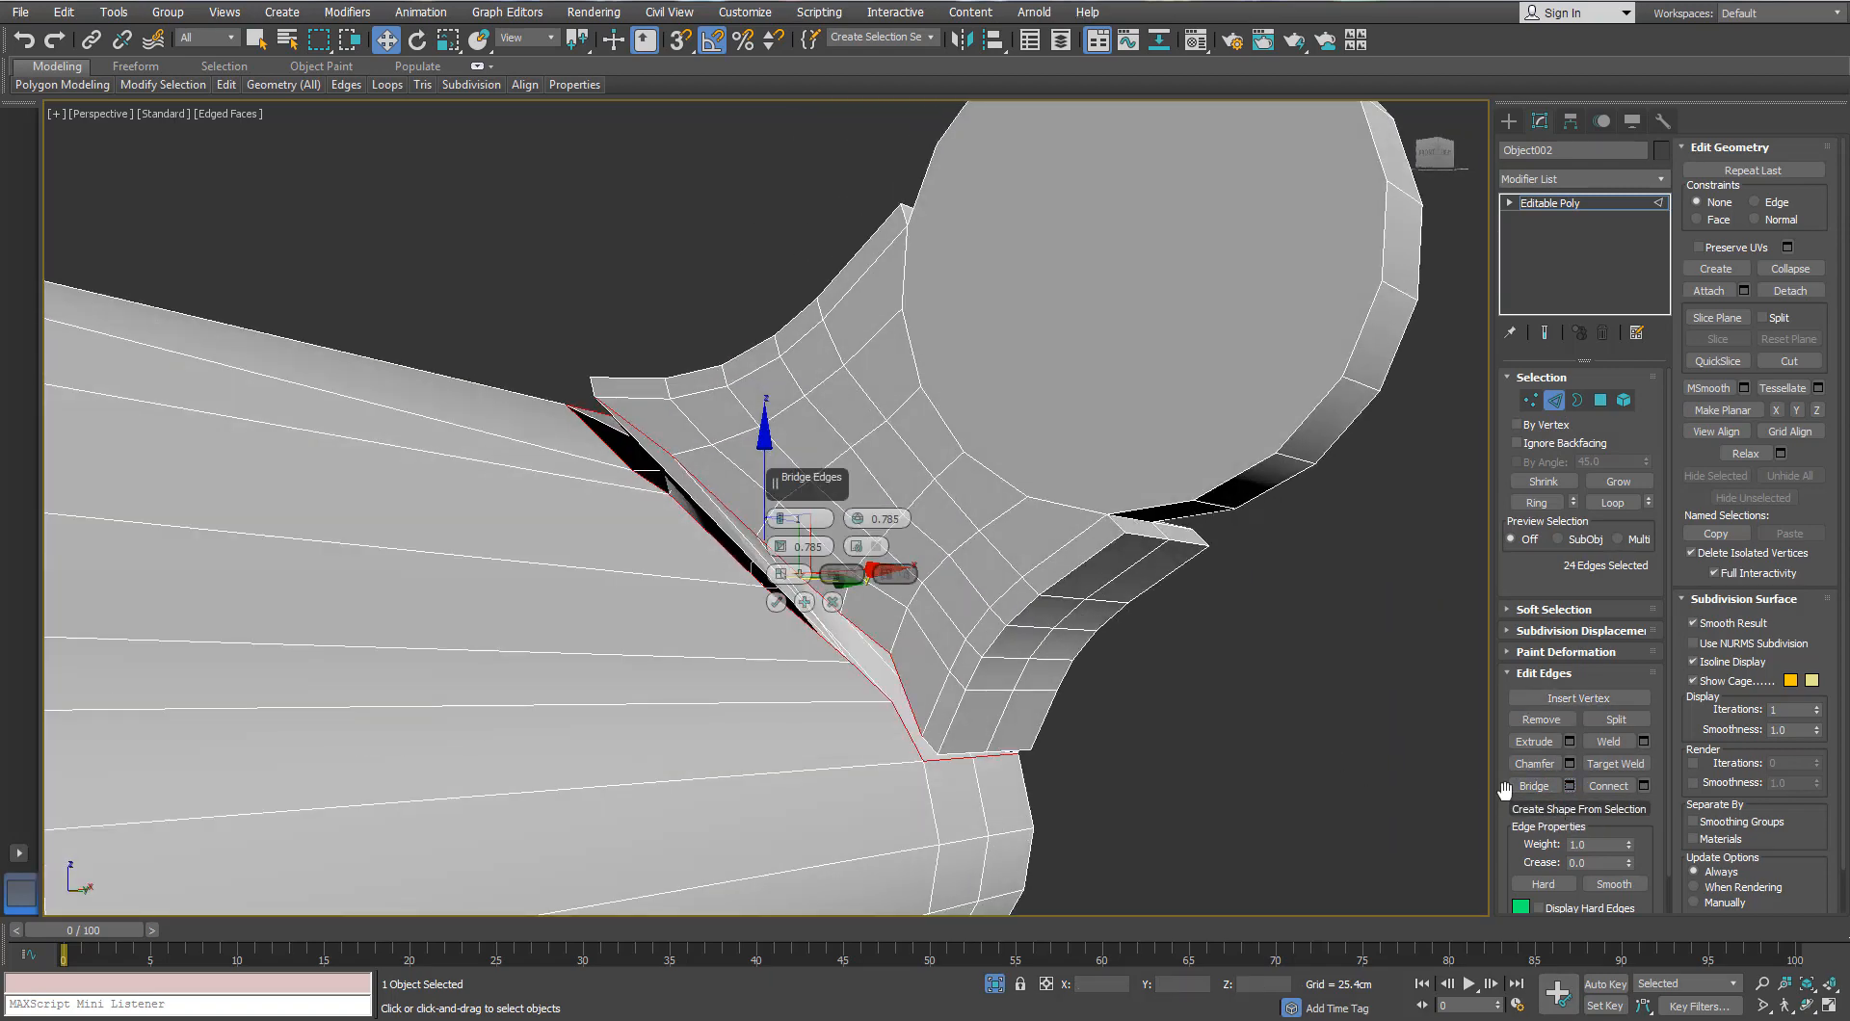
left_click_drag(800, 489, 1221, 611)
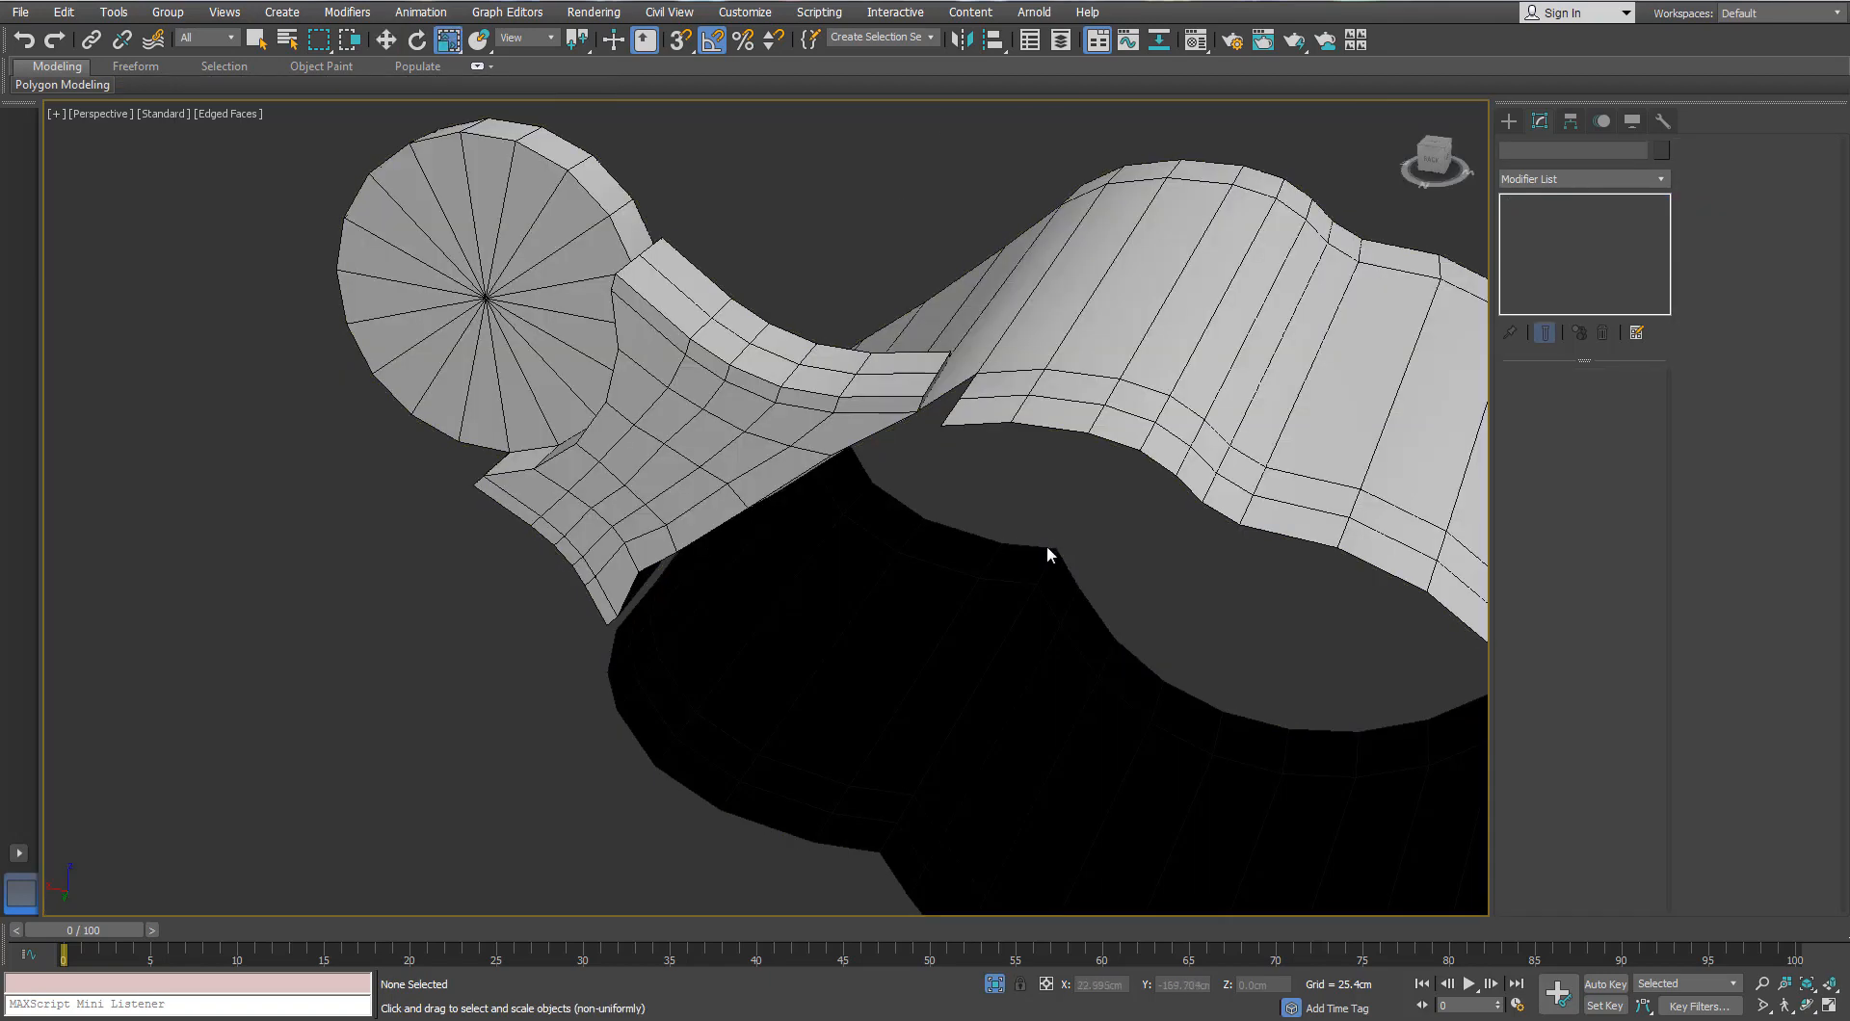
middle_click_drag(1046, 545, 1066, 619, "alt")
left_click(1065, 620)
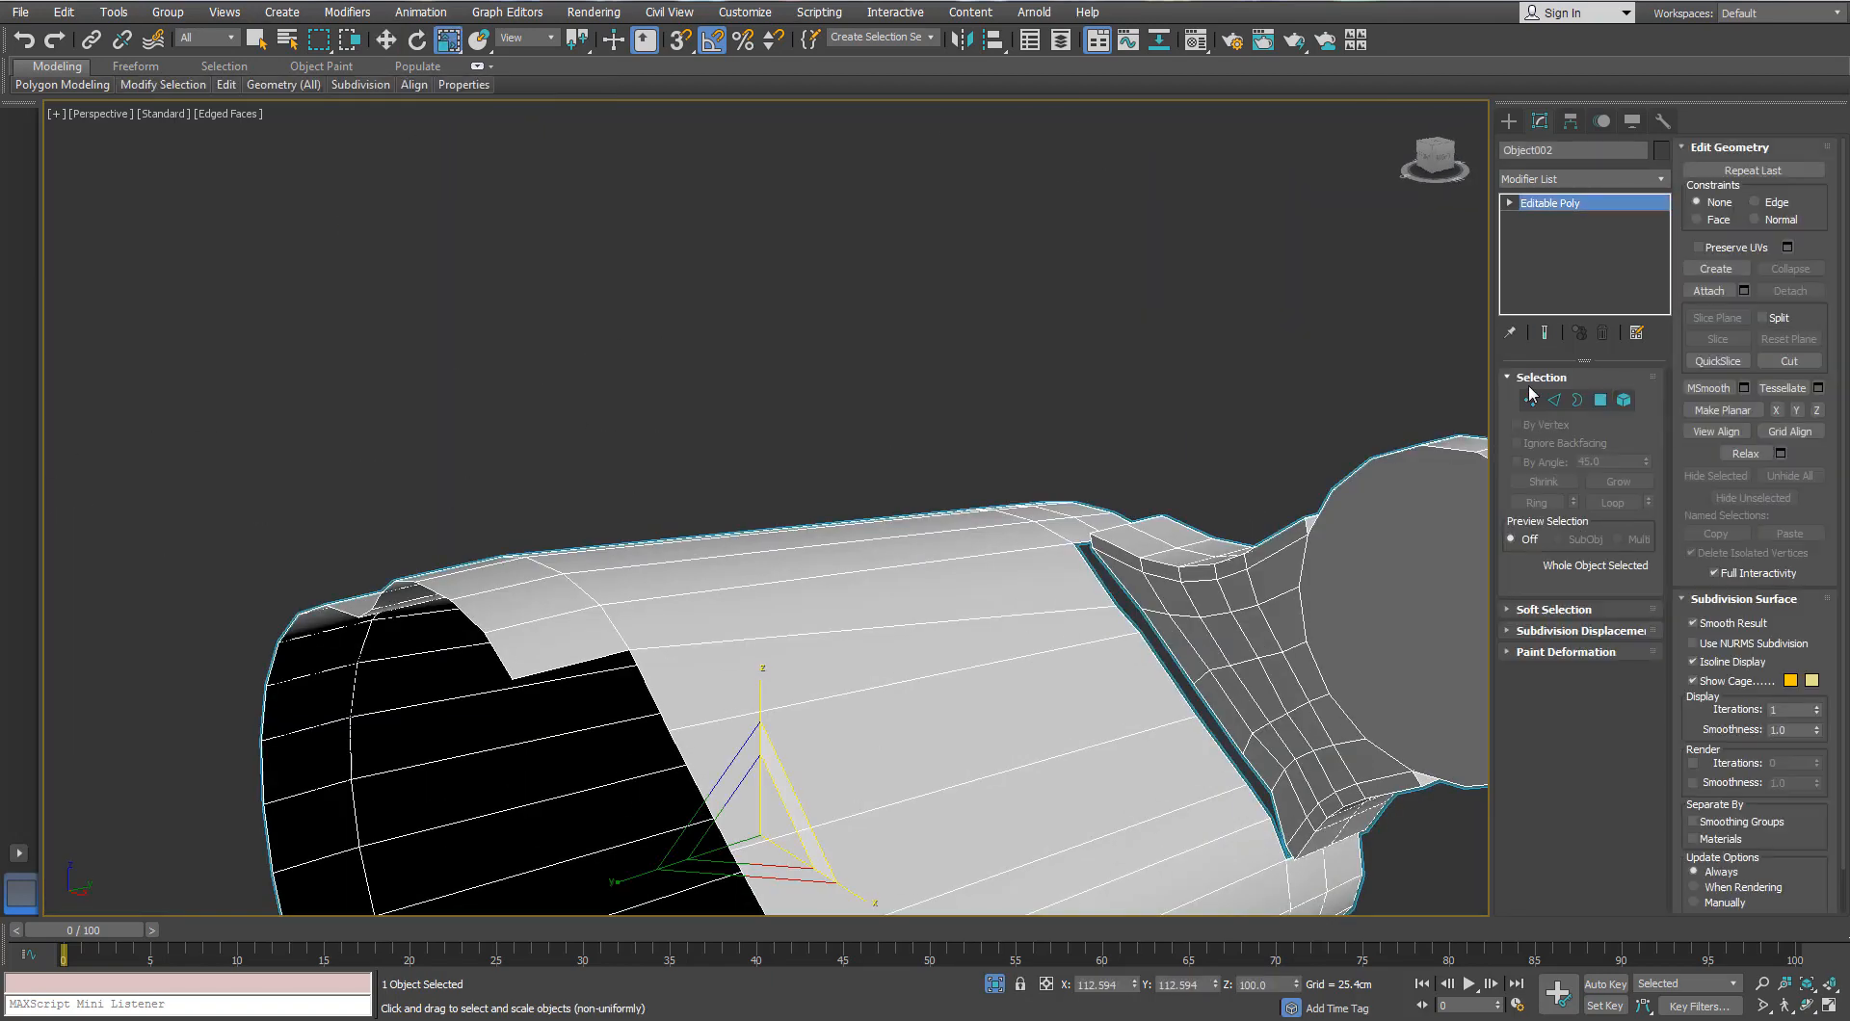
Step: Inspect the barrel's hollow interior in Vertex and Border modes
left_click(1531, 398)
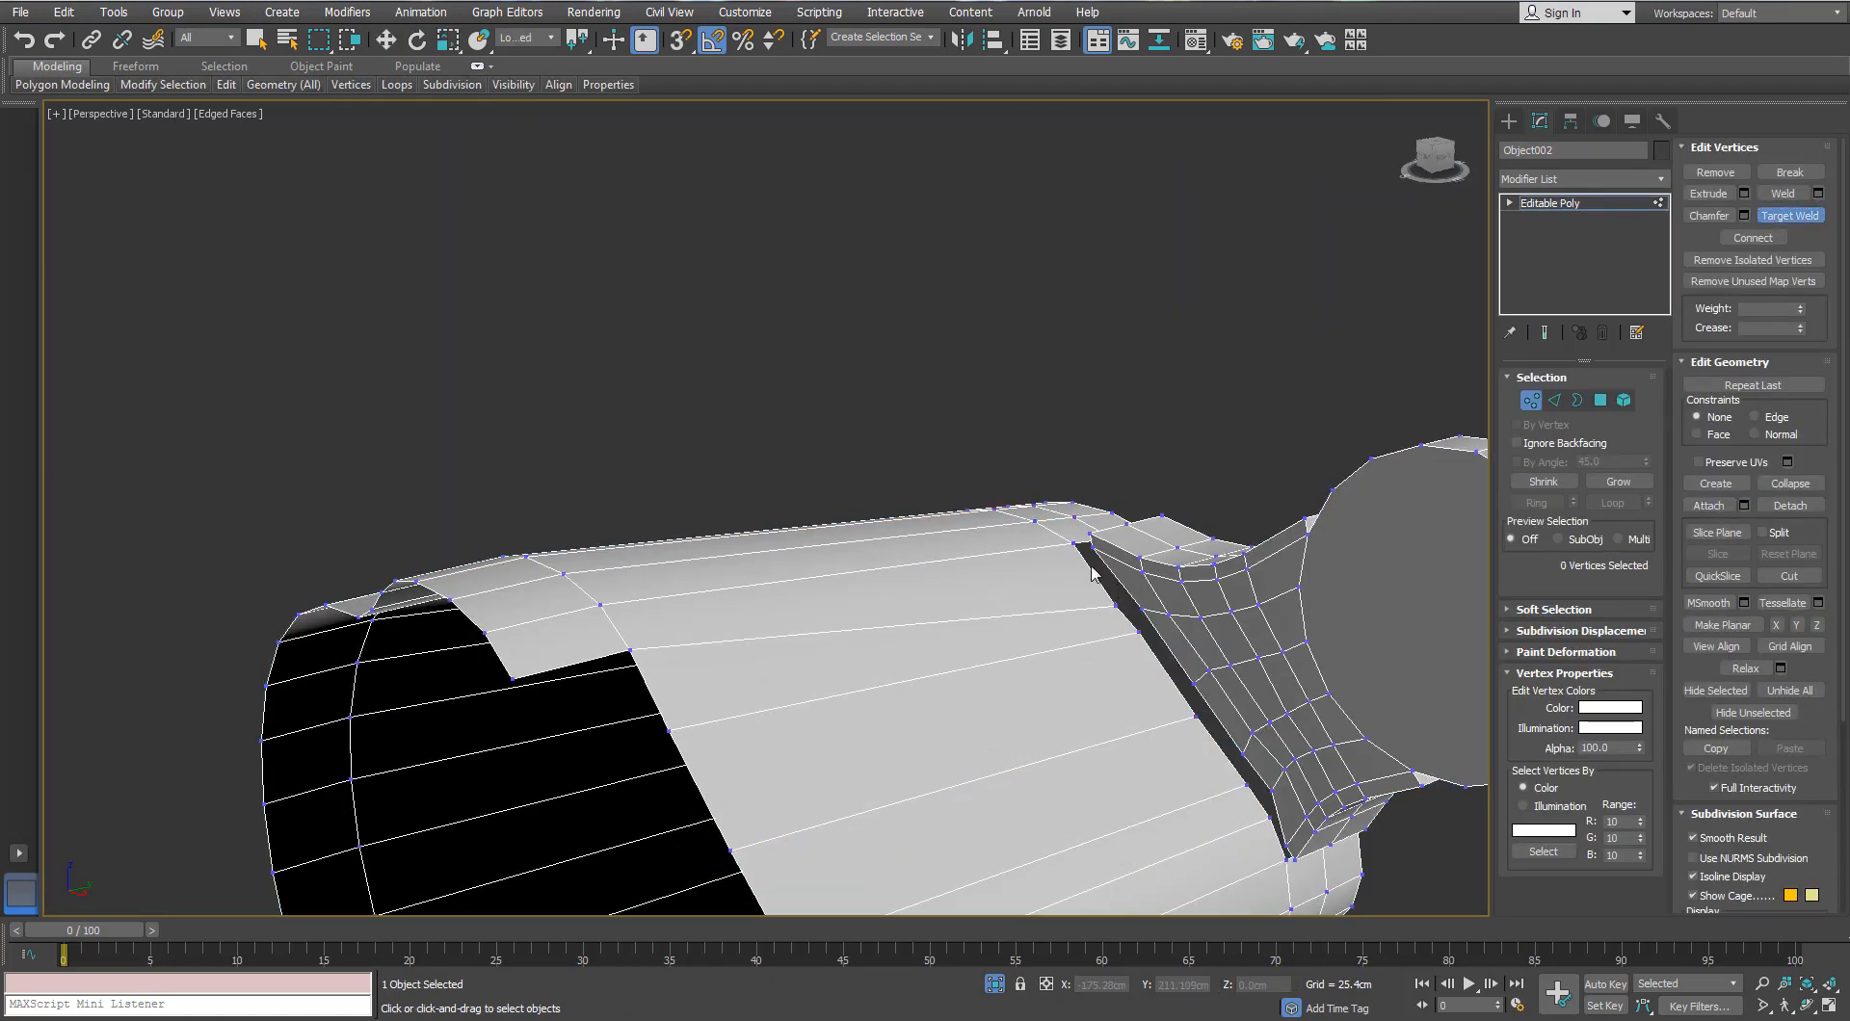
left_click(1578, 401)
scroll(1137, 566, "down", 2)
middle_click_drag(1137, 567, 1060, 632, "alt")
scroll(1060, 632, "up", 4)
middle_click_drag(1066, 724, 742, 590, "alt")
Step: In Edge mode, add the gap's left edge to the seam selection
left_click(1556, 401)
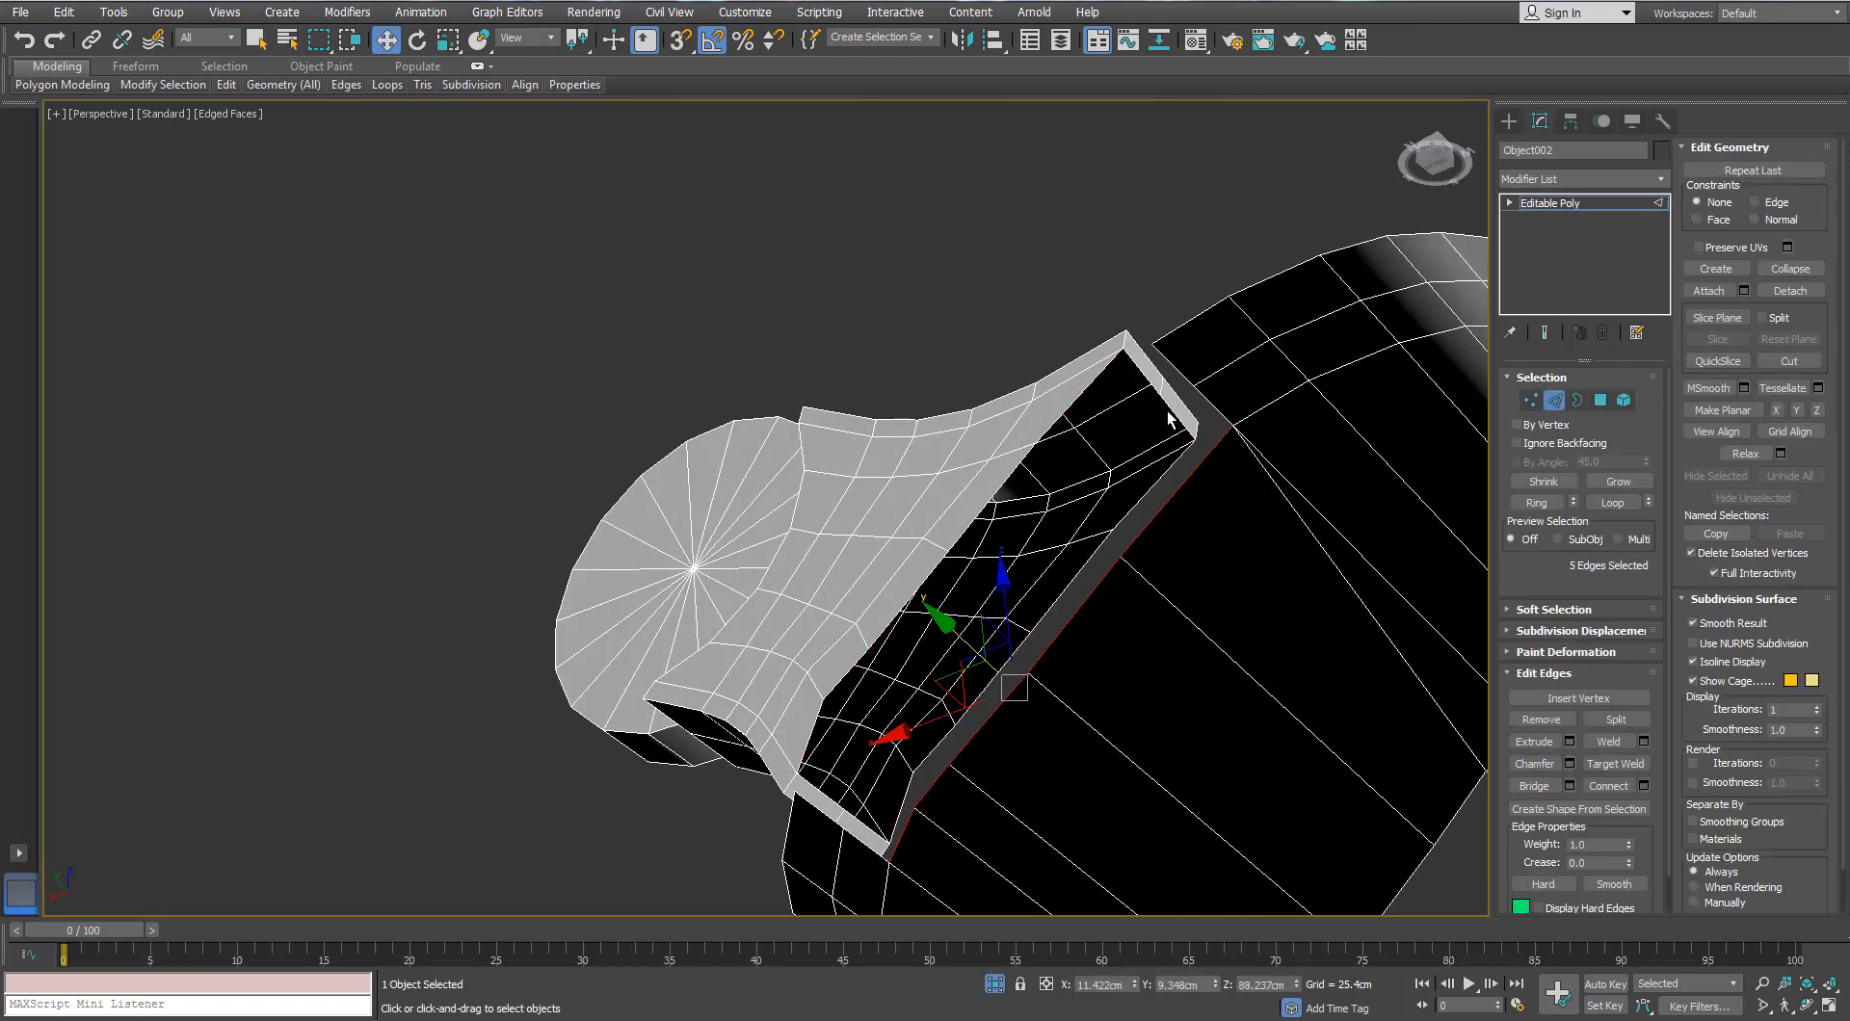
middle_click_drag(1103, 567, 1108, 499)
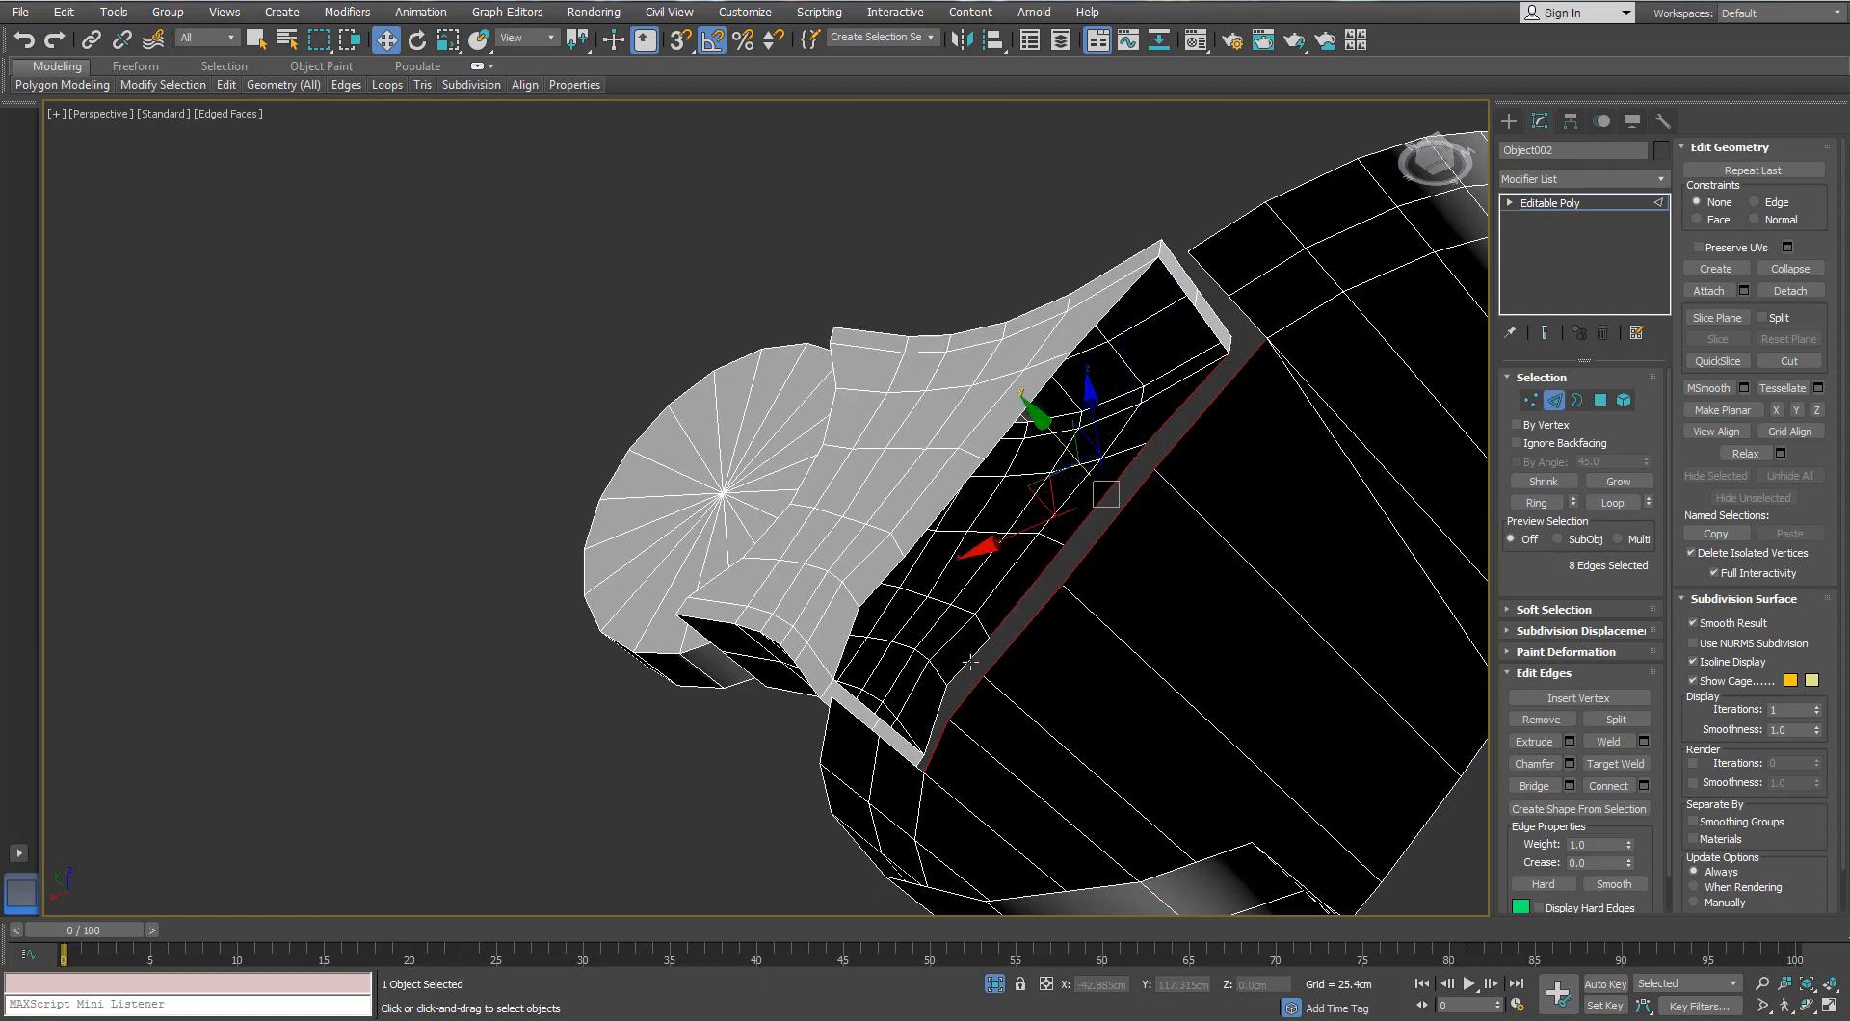
middle_click_drag(1144, 426, 1261, 436, "alt")
left_click(1236, 457, "ctrl")
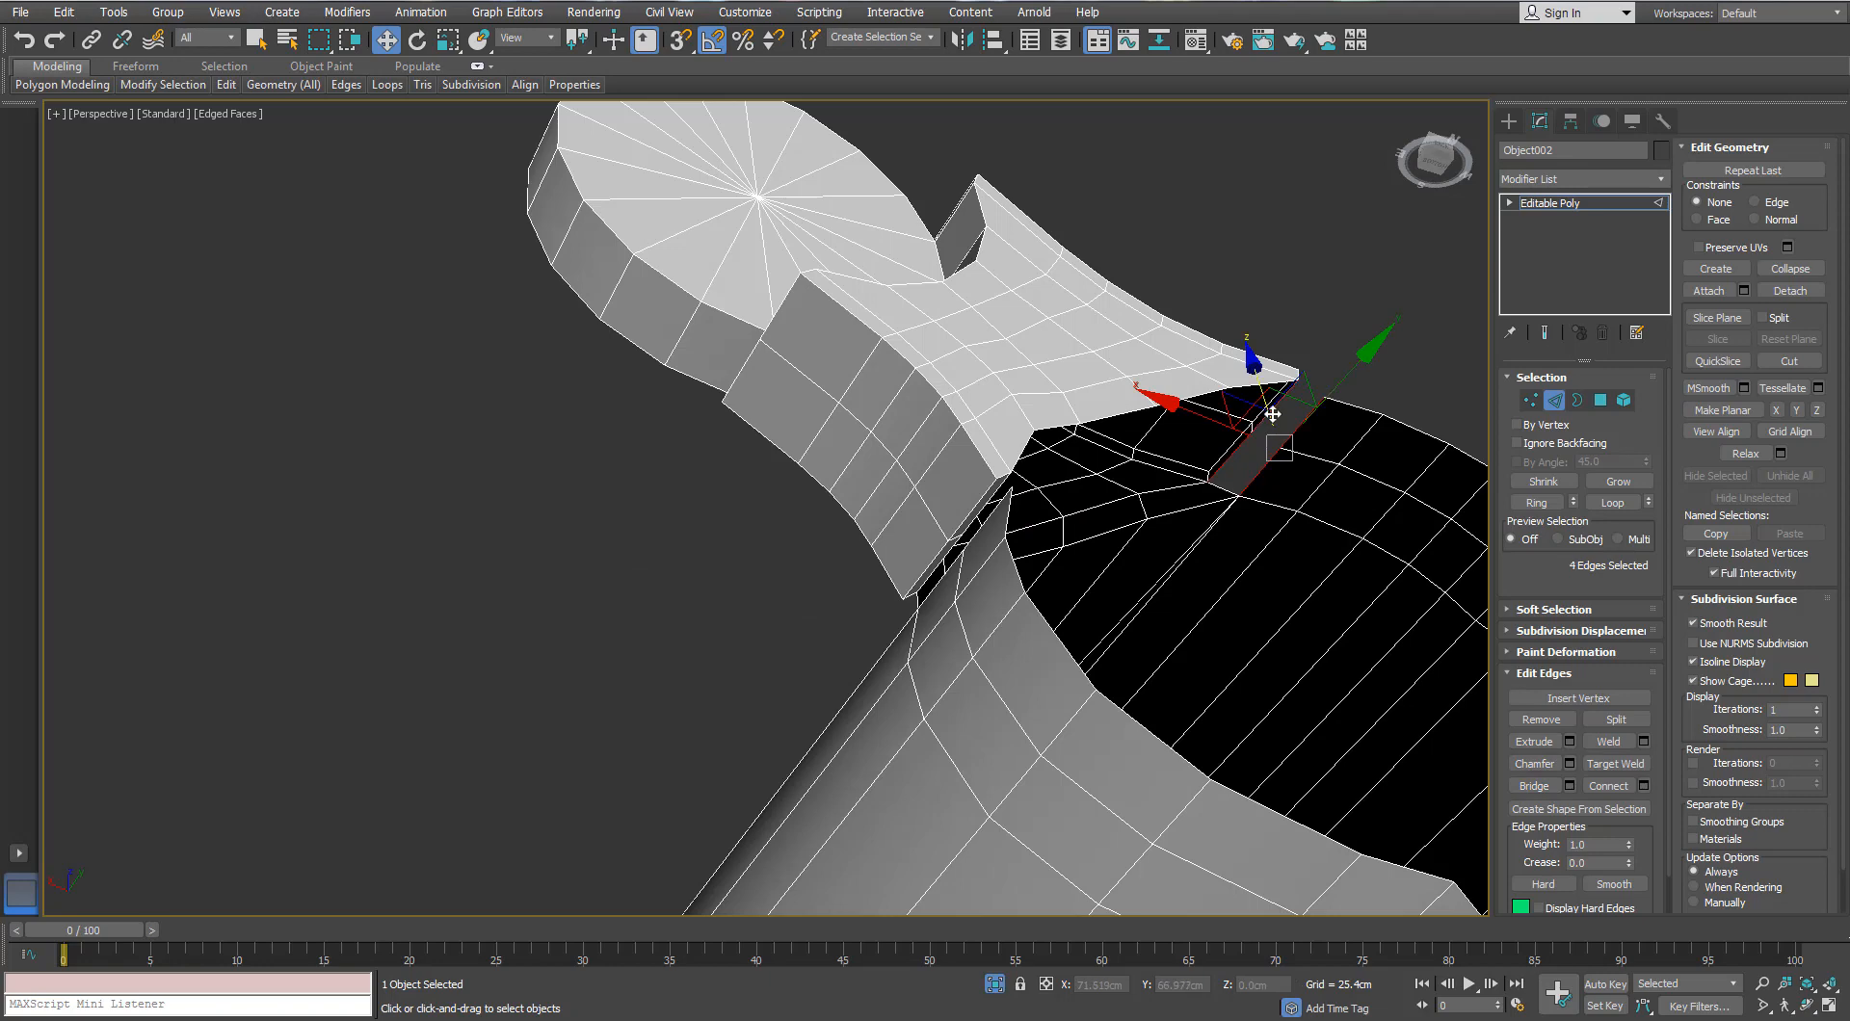
middle_click_drag(1121, 564, 964, 783, "alt")
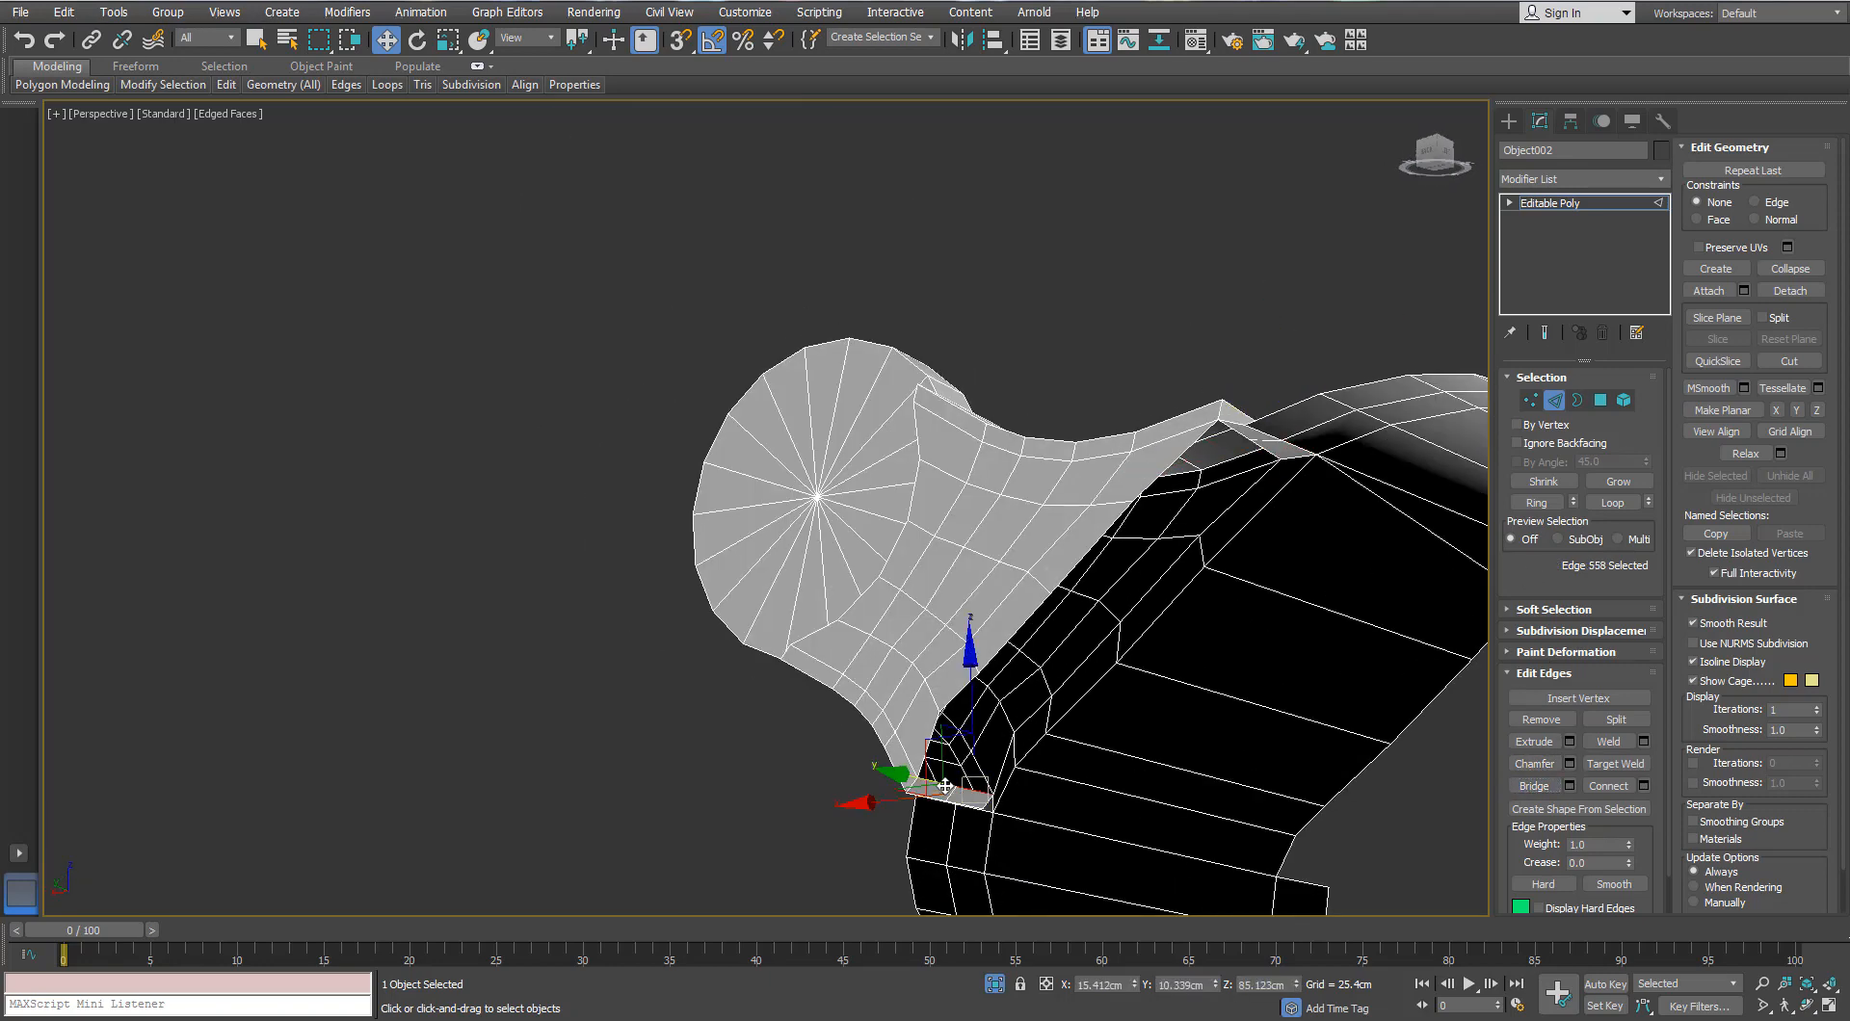
scroll(945, 786, "up", 5)
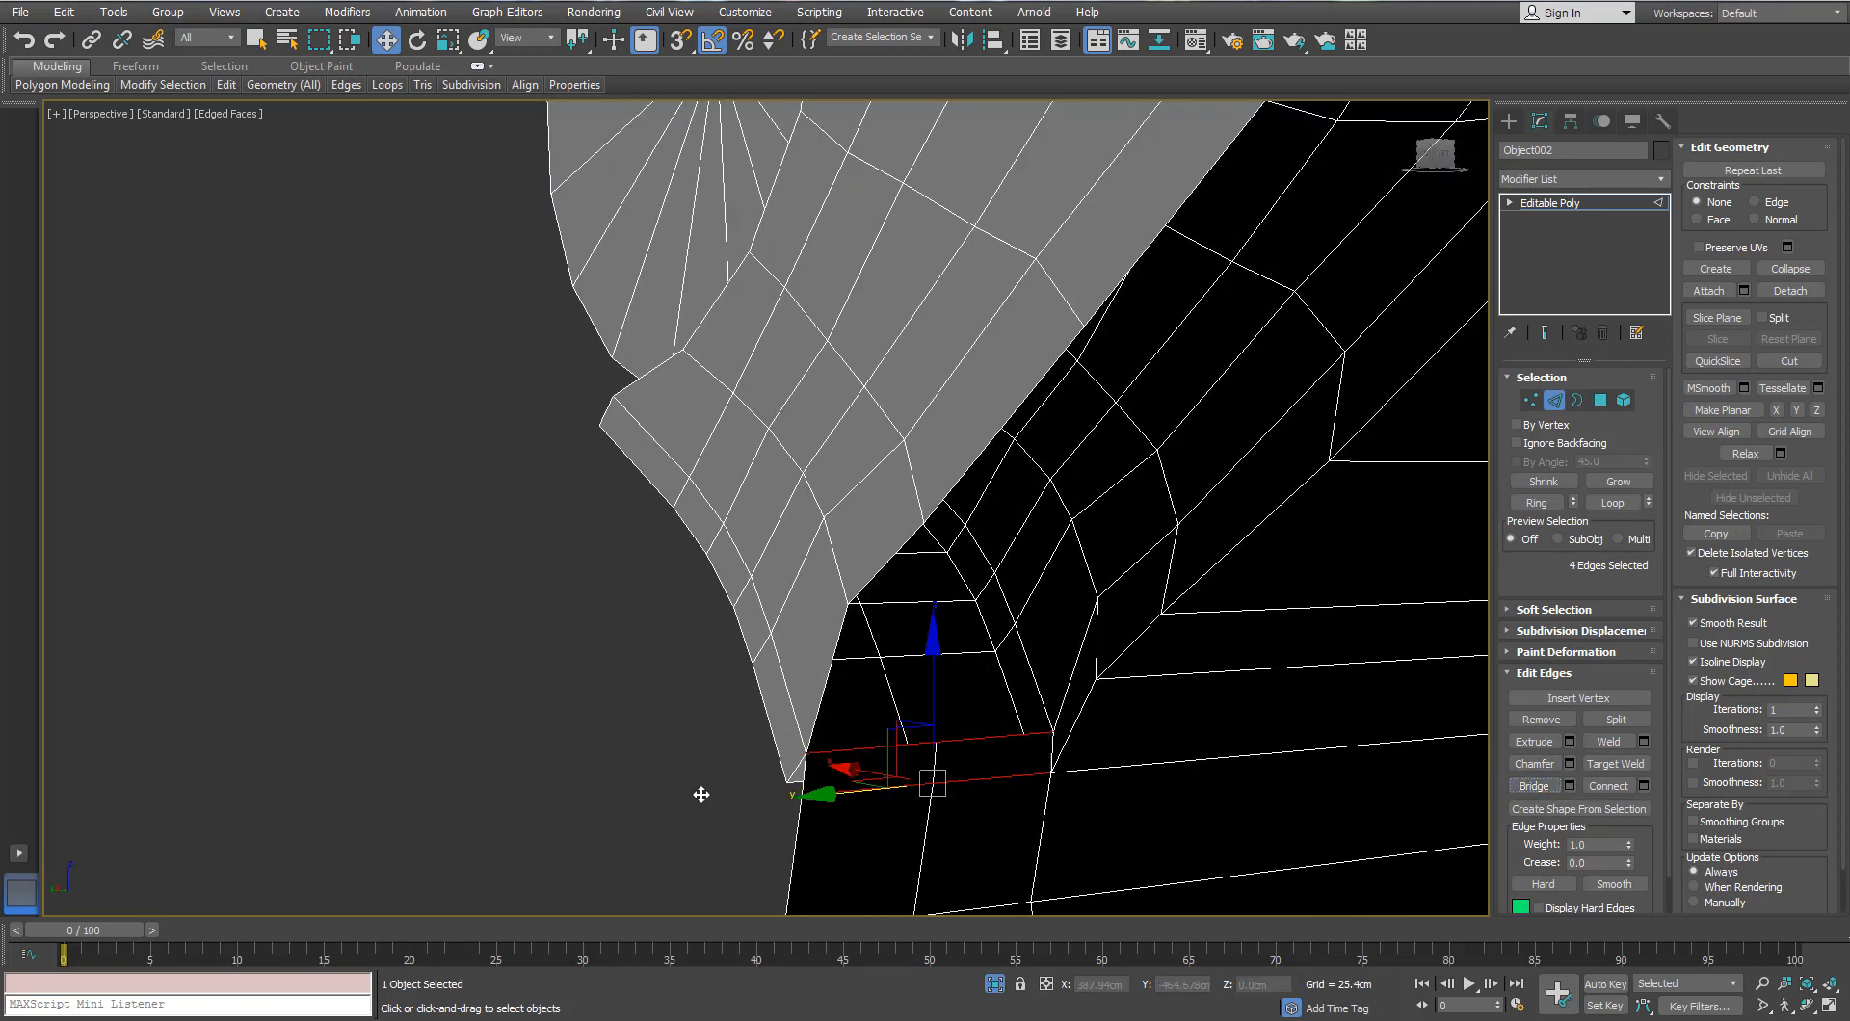
Step: Clear the edge selection and turn off Isolate Selection to show all binocular parts
left_click(702, 795)
scroll(702, 795, "down", 5)
middle_click_drag(702, 795, 732, 626, "alt")
middle_click_drag(732, 626, 713, 583, "alt")
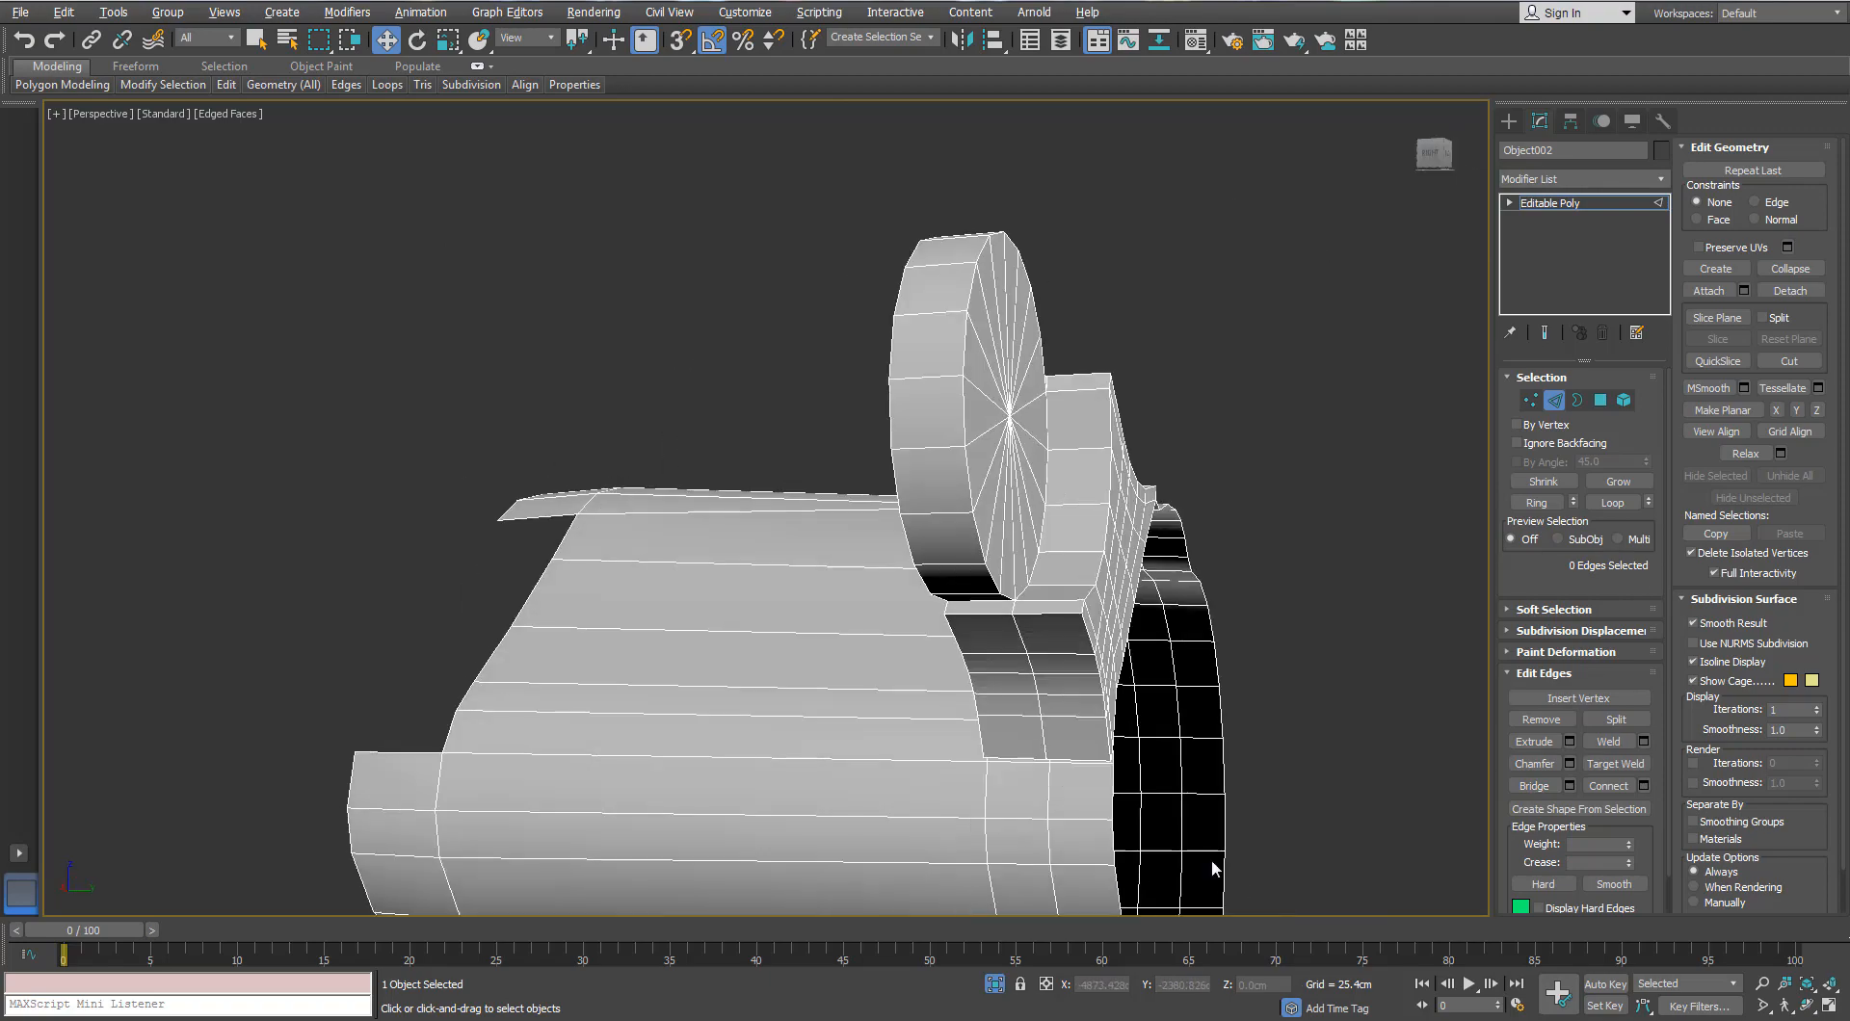
left_click(1000, 987)
scroll(793, 525, "down", 4)
middle_click_drag(793, 525, 742, 476, "alt")
scroll(743, 476, "up", 3)
Step: Leave sub-object mode, then switch to Polygon mode
left_click(1555, 401)
middle_click_drag(822, 553, 617, 540, "alt")
scroll(1016, 530, "down", 4)
scroll(716, 473, "up", 4)
left_click(1601, 400)
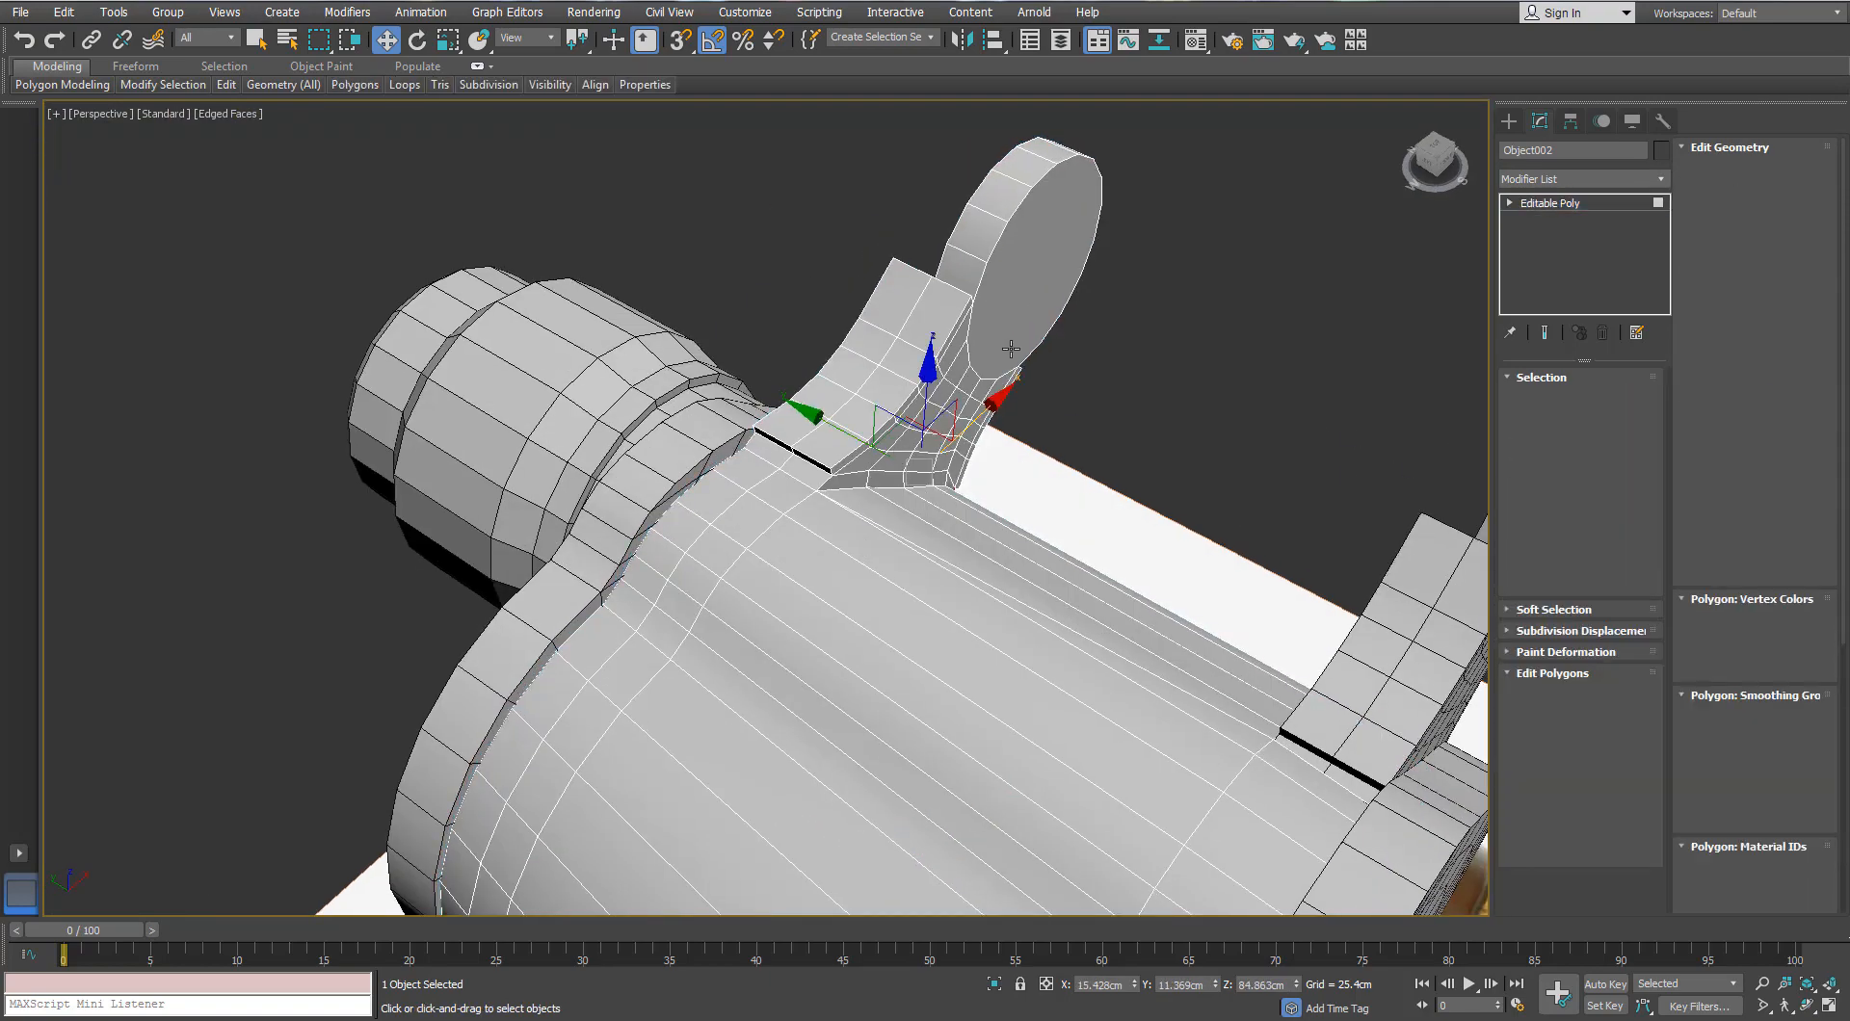
Step: Marquee the hinge disc polygons and Grow the selection twice across the connecting surface
scroll(1050, 231, "down", 4)
middle_click_drag(1049, 214, 1037, 332)
left_click_drag(1037, 328, 897, 478)
middle_click_drag(897, 477, 731, 395, "alt")
scroll(1070, 414, "up", 3)
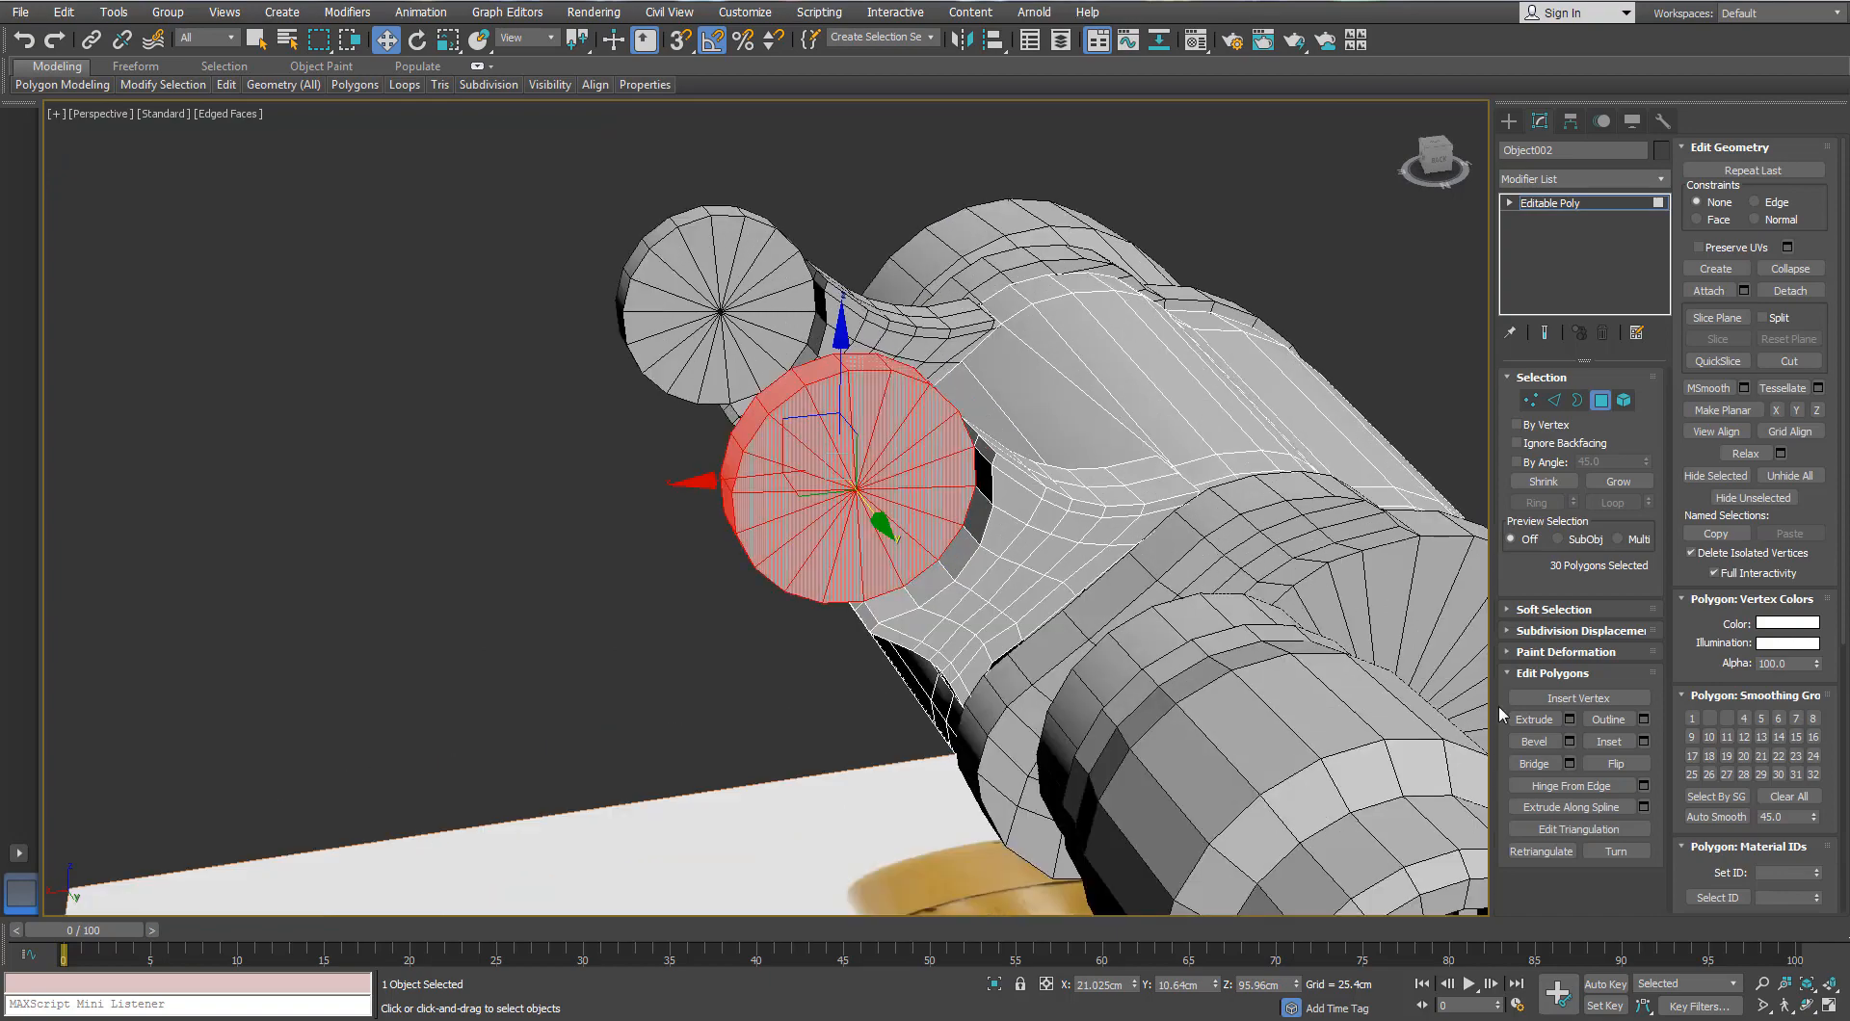
left_click(1619, 482)
left_click(1618, 481)
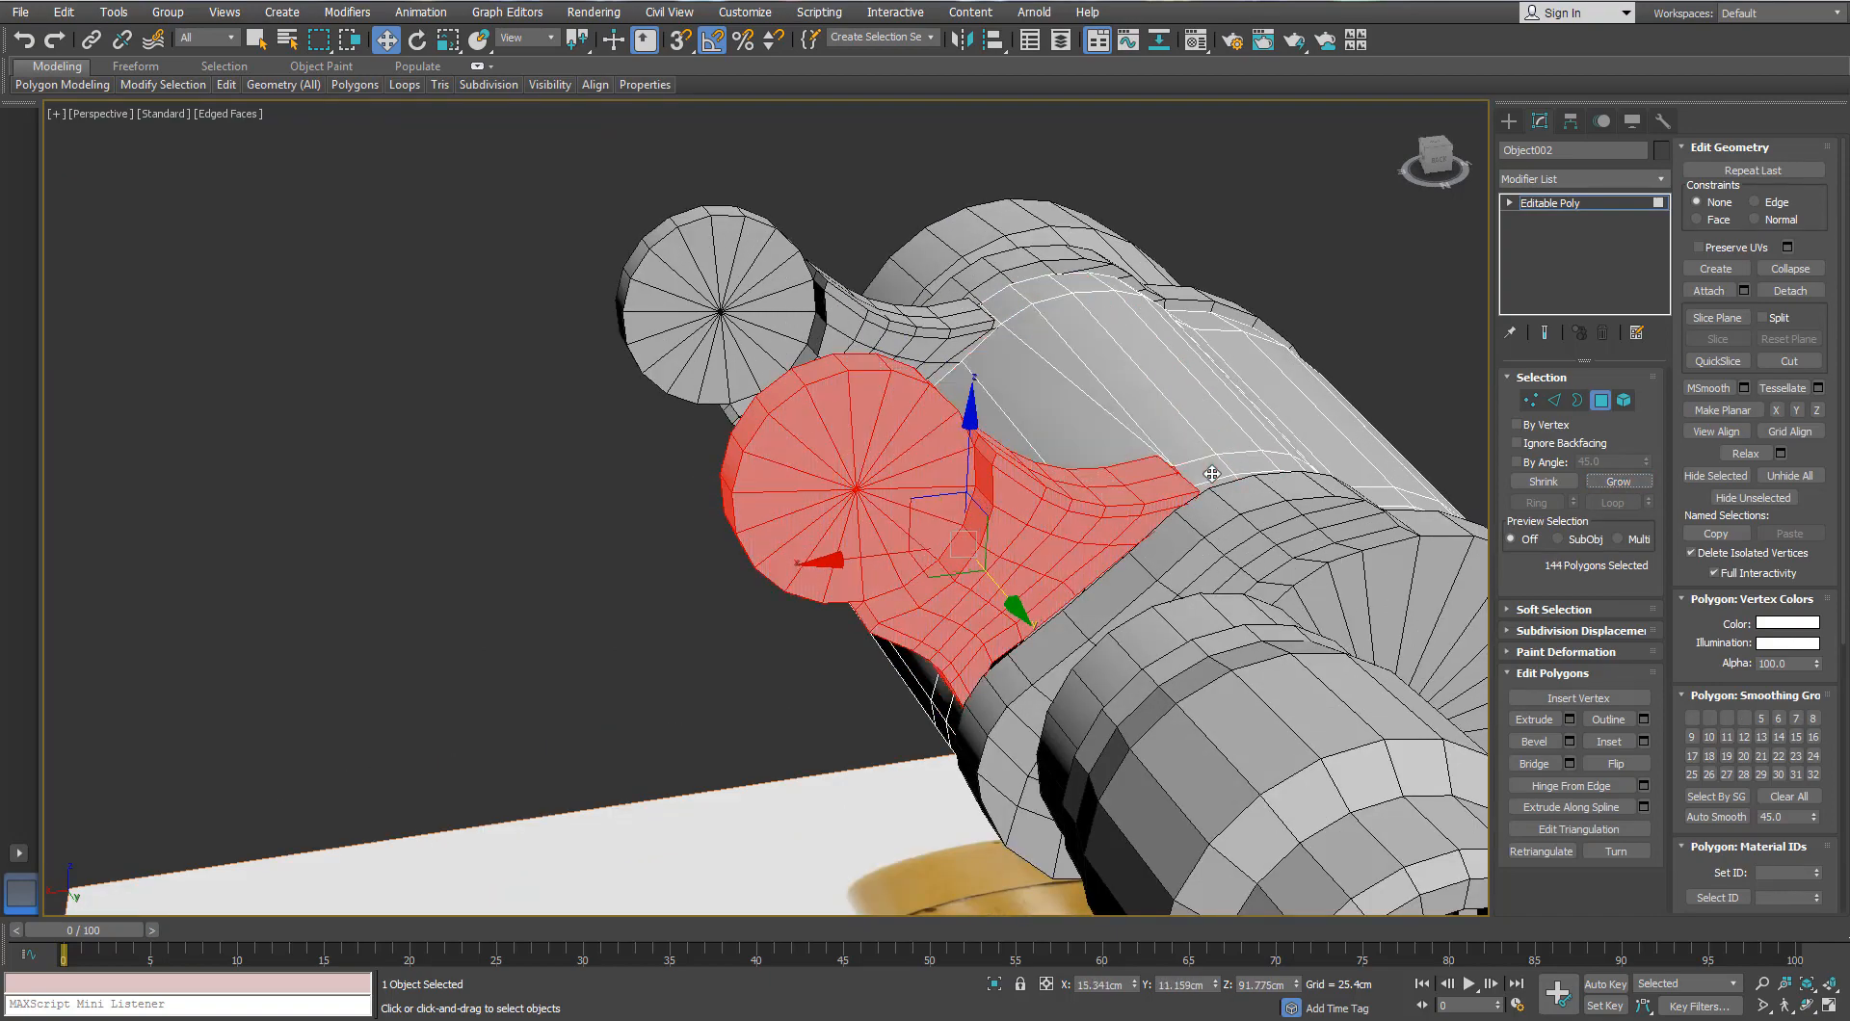
middle_click_drag(872, 455, 1387, 597, "alt")
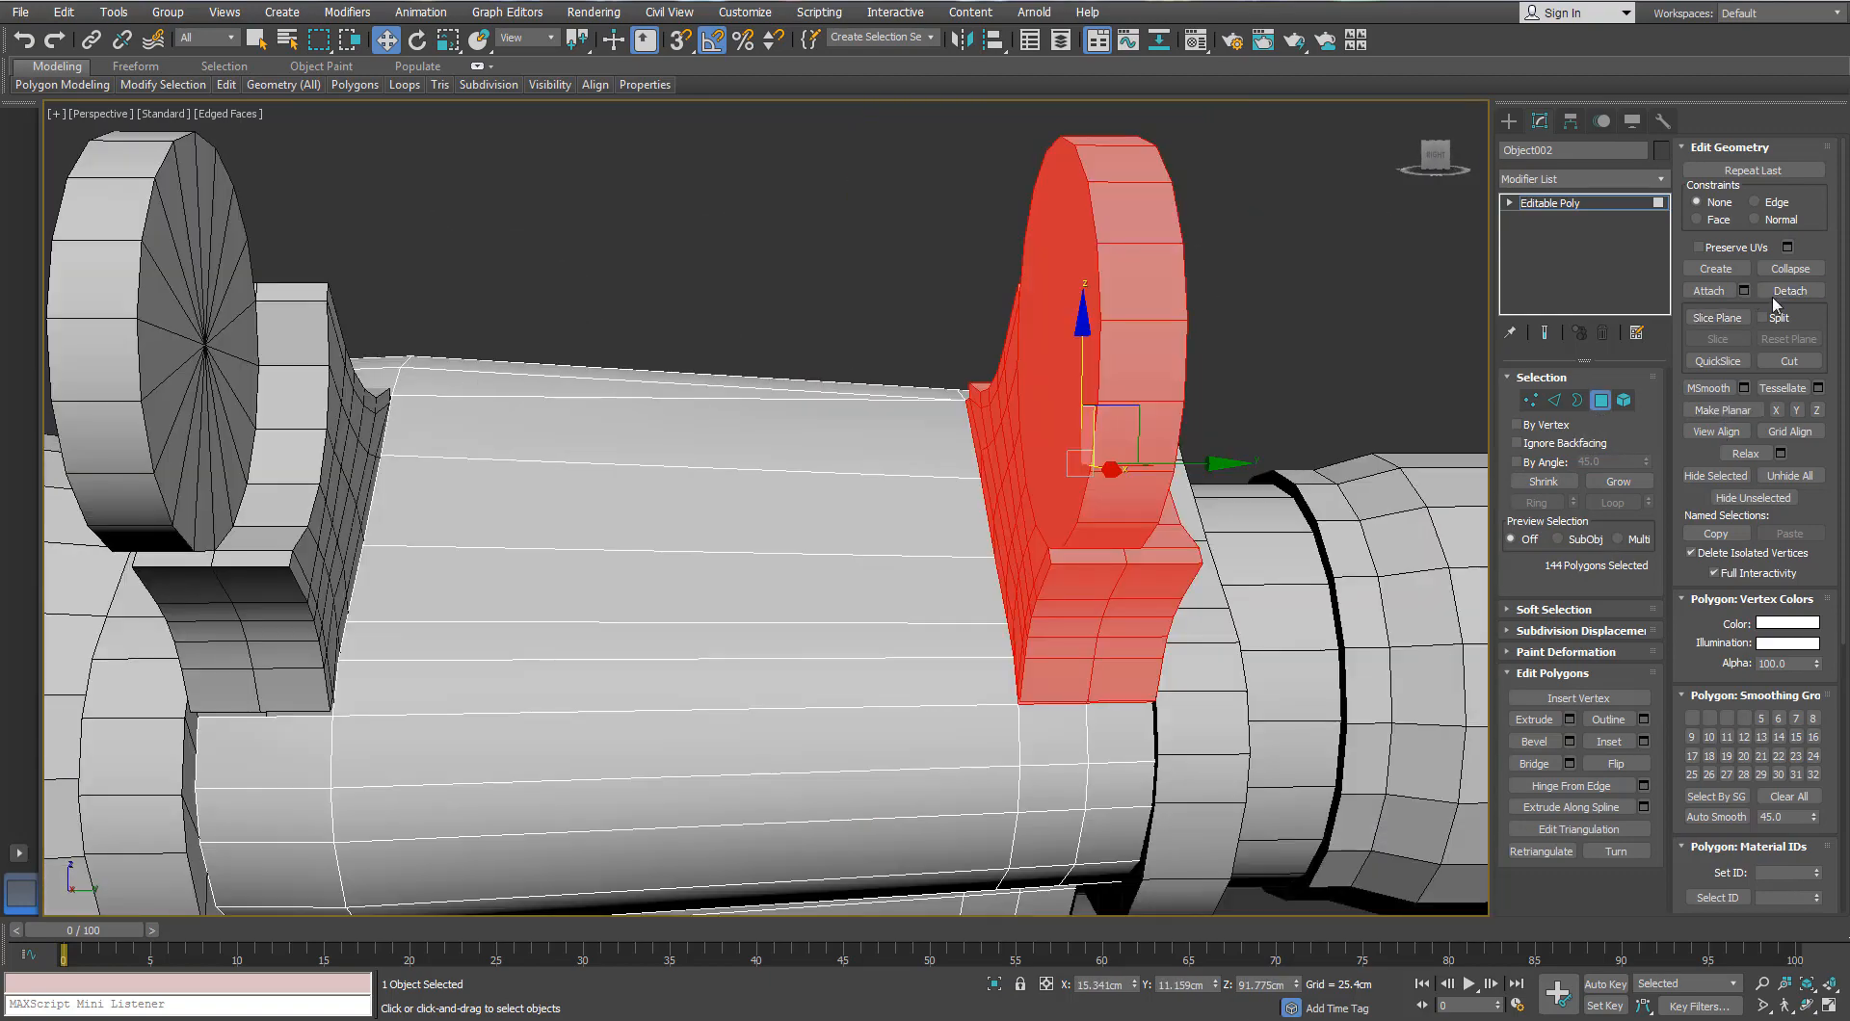
Step: Detach the 144 selected polygons as Object005 and select the new hinge ring
left_click(1778, 293)
left_click(980, 524)
left_click(1600, 402)
scroll(1014, 462, "down", 4)
left_click(1011, 464)
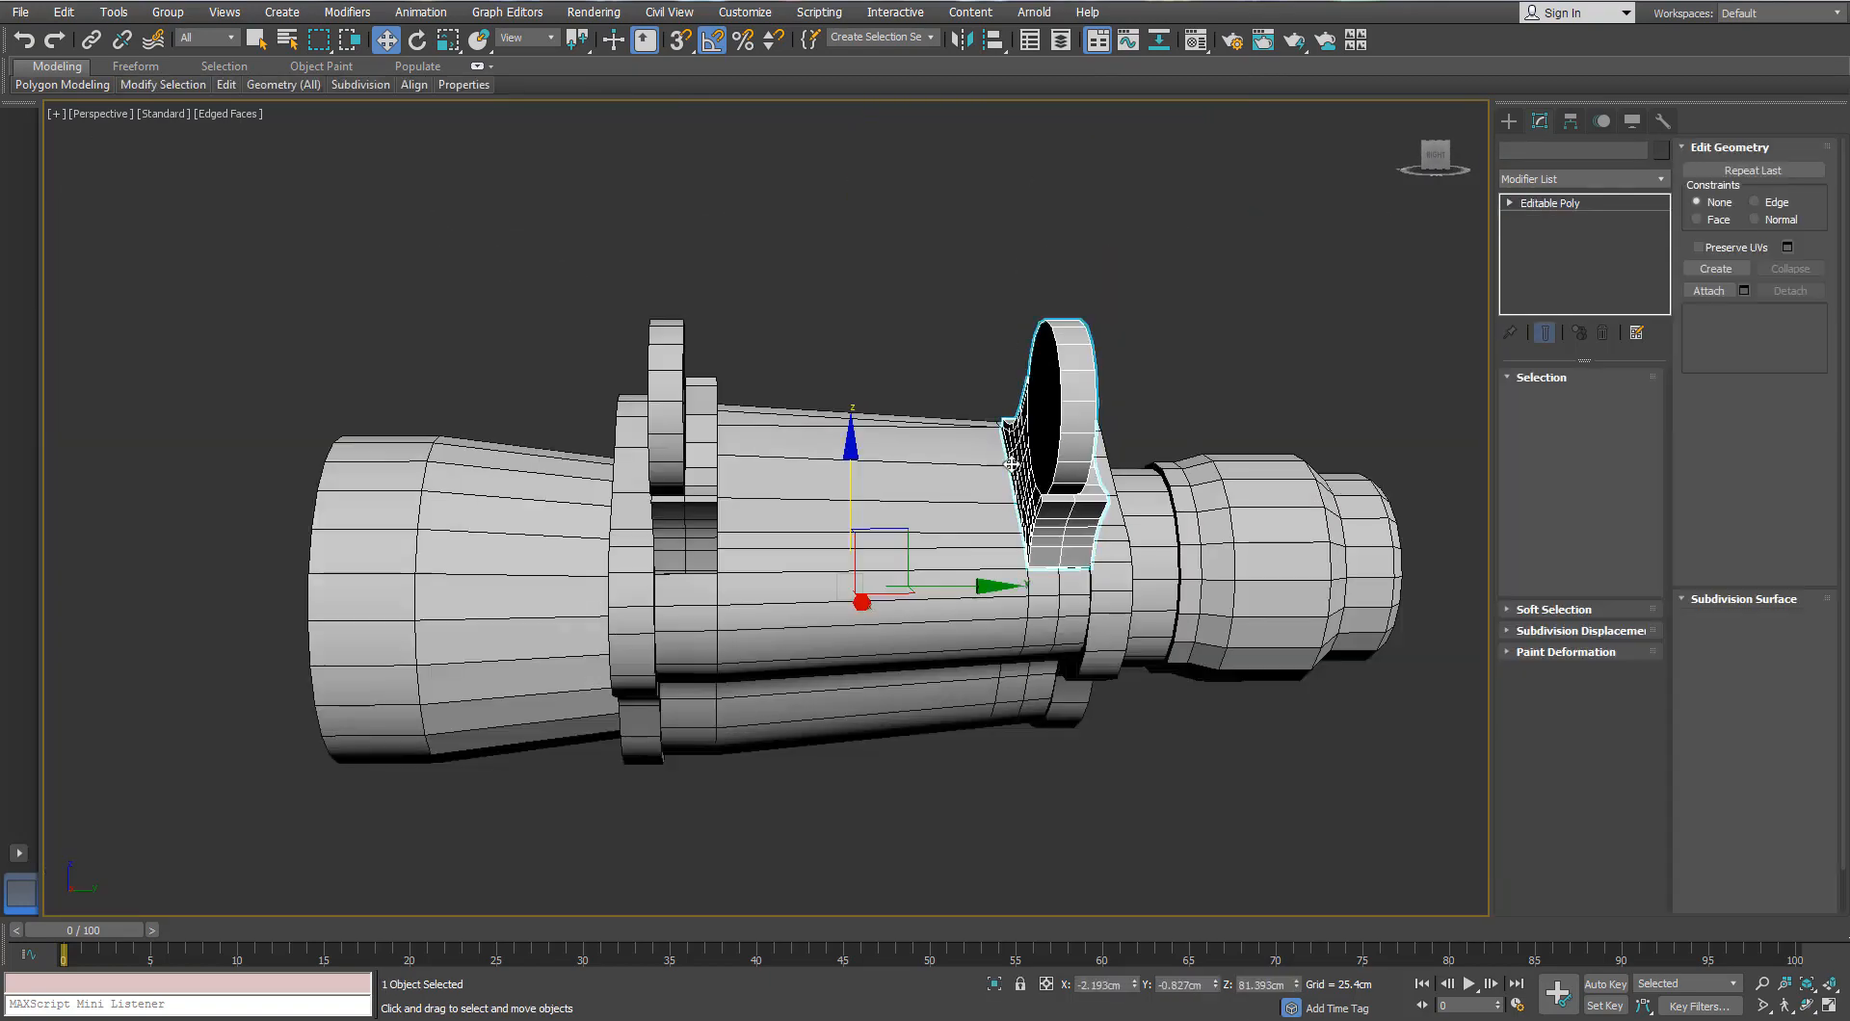
middle_click_drag(1011, 465, 917, 476, "alt")
scroll(989, 471, "down", 8)
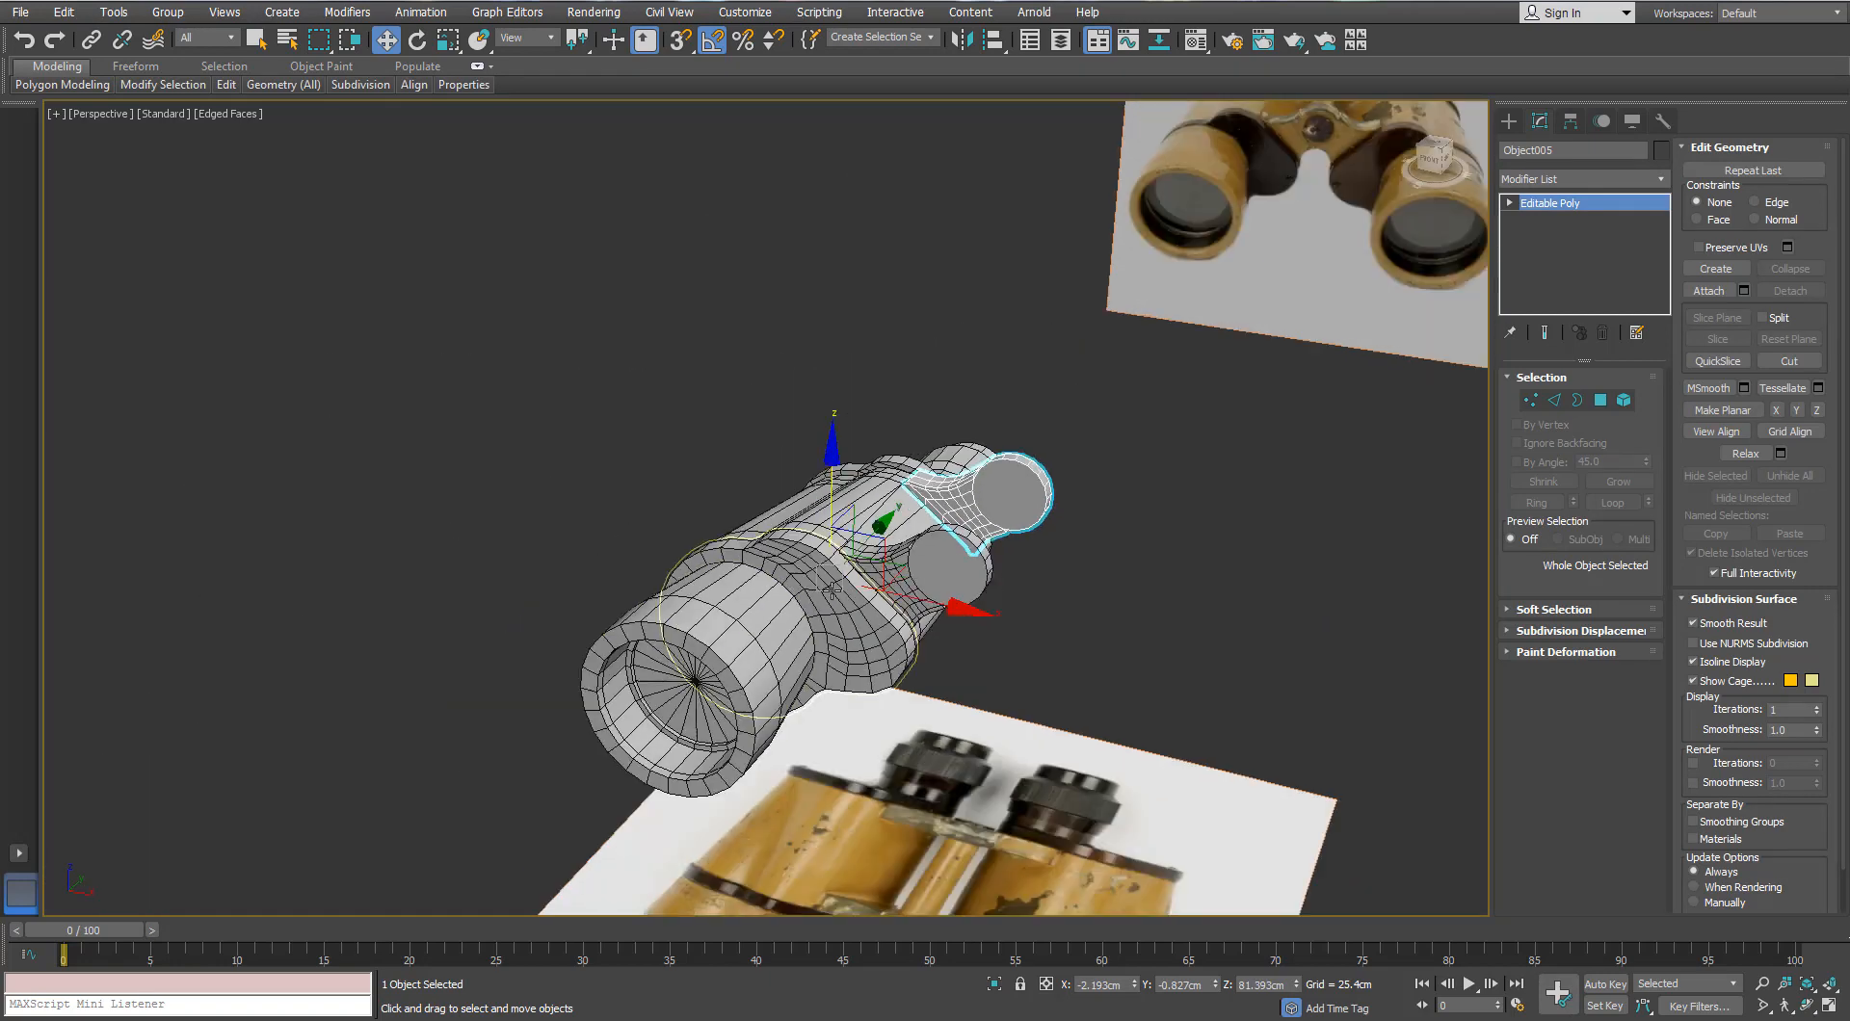
Step: Select all seven barrel parts and switch to Top view over the reference photo
left_click_drag(738, 614, 720, 628)
middle_click_drag(915, 699, 802, 655, "alt")
left_click_drag(800, 653, 1152, 459)
middle_click_drag(1074, 512, 921, 550, "alt")
key("t")
scroll(921, 550, "down", 8)
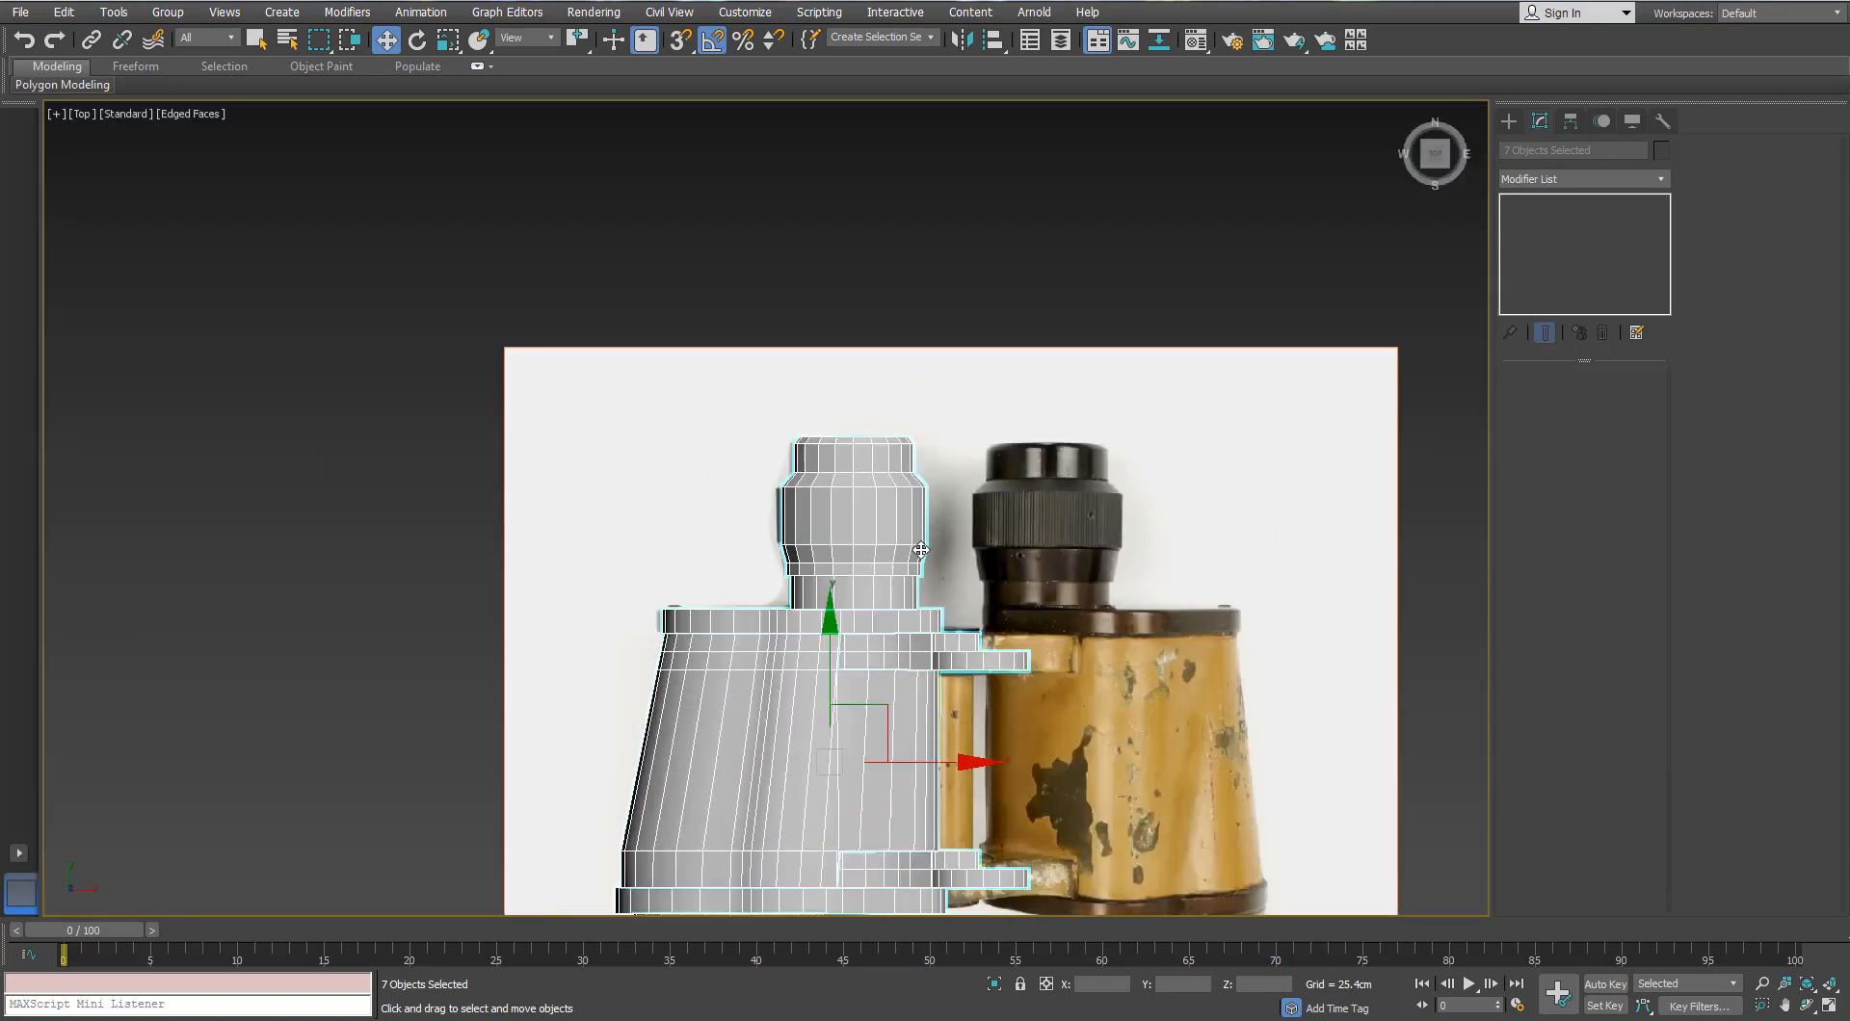
scroll(921, 632, "up", 4)
middle_click_drag(921, 632, 854, 457)
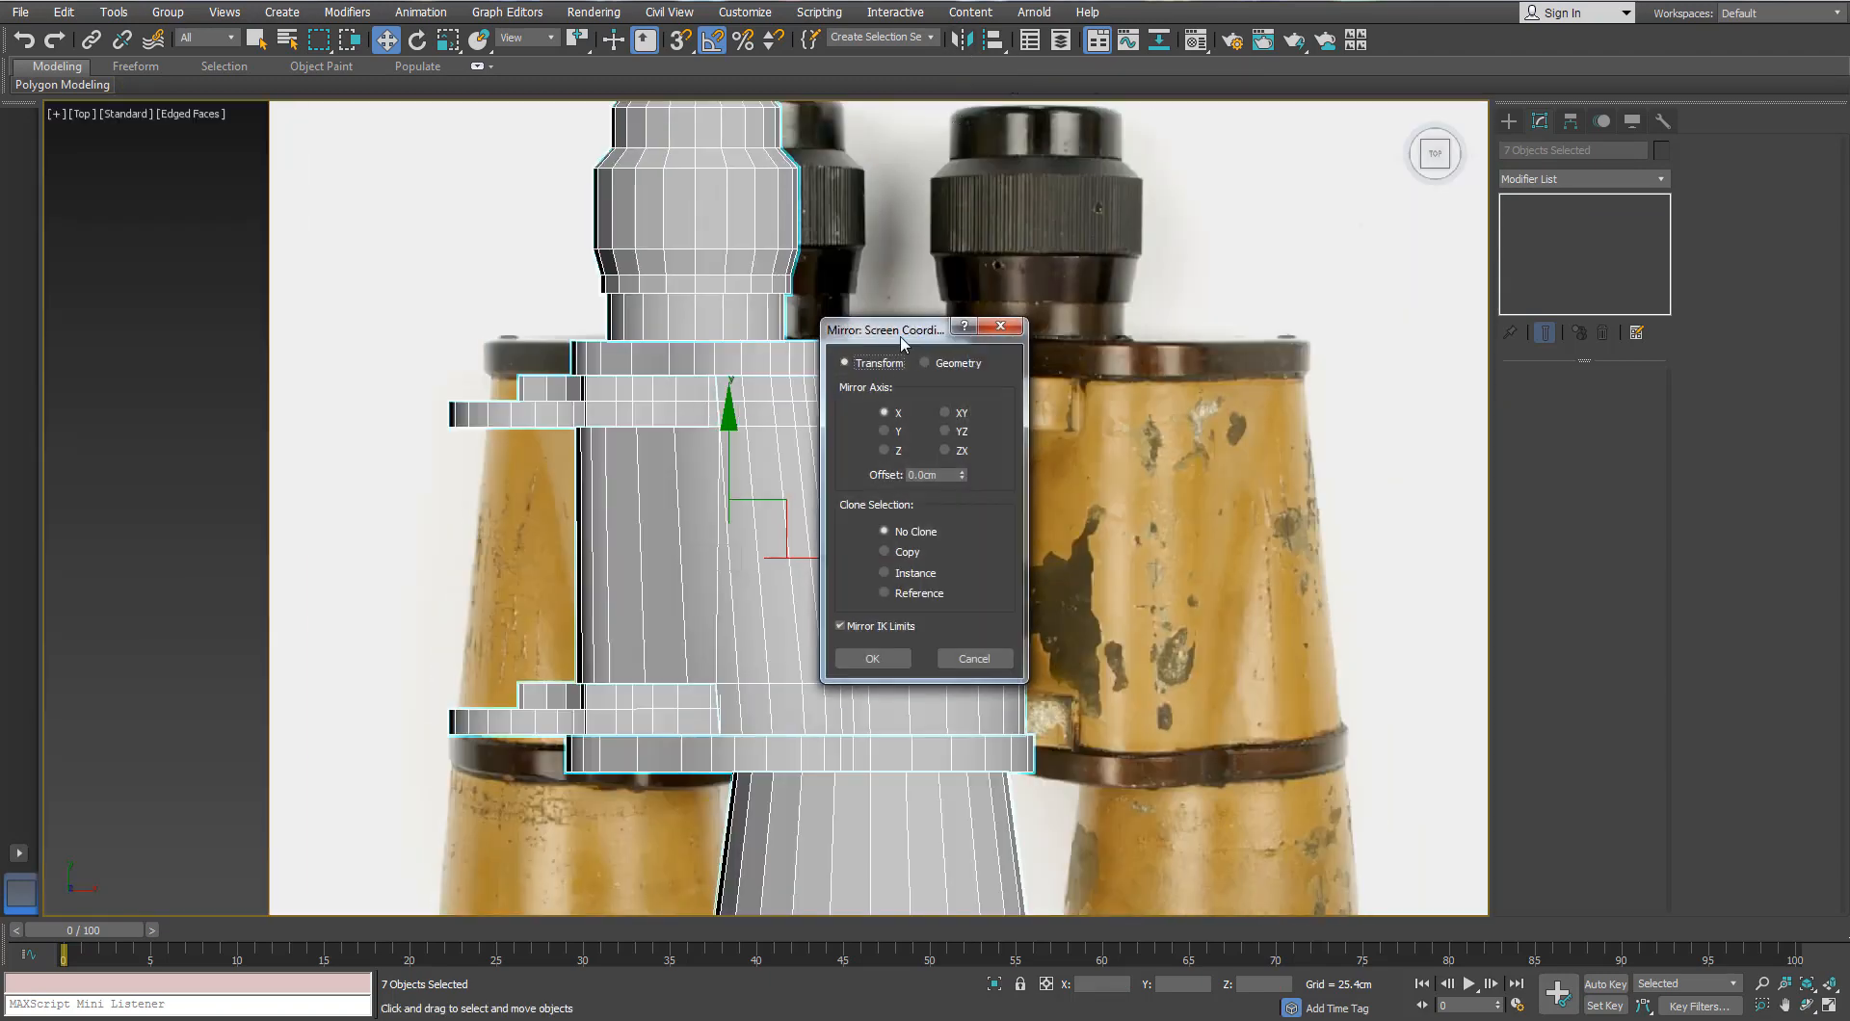
Step: Mirror the barrel assembly as an Instance, settling on the final mirror axis
left_click_drag(867, 319, 1285, 161)
left_click(1293, 406)
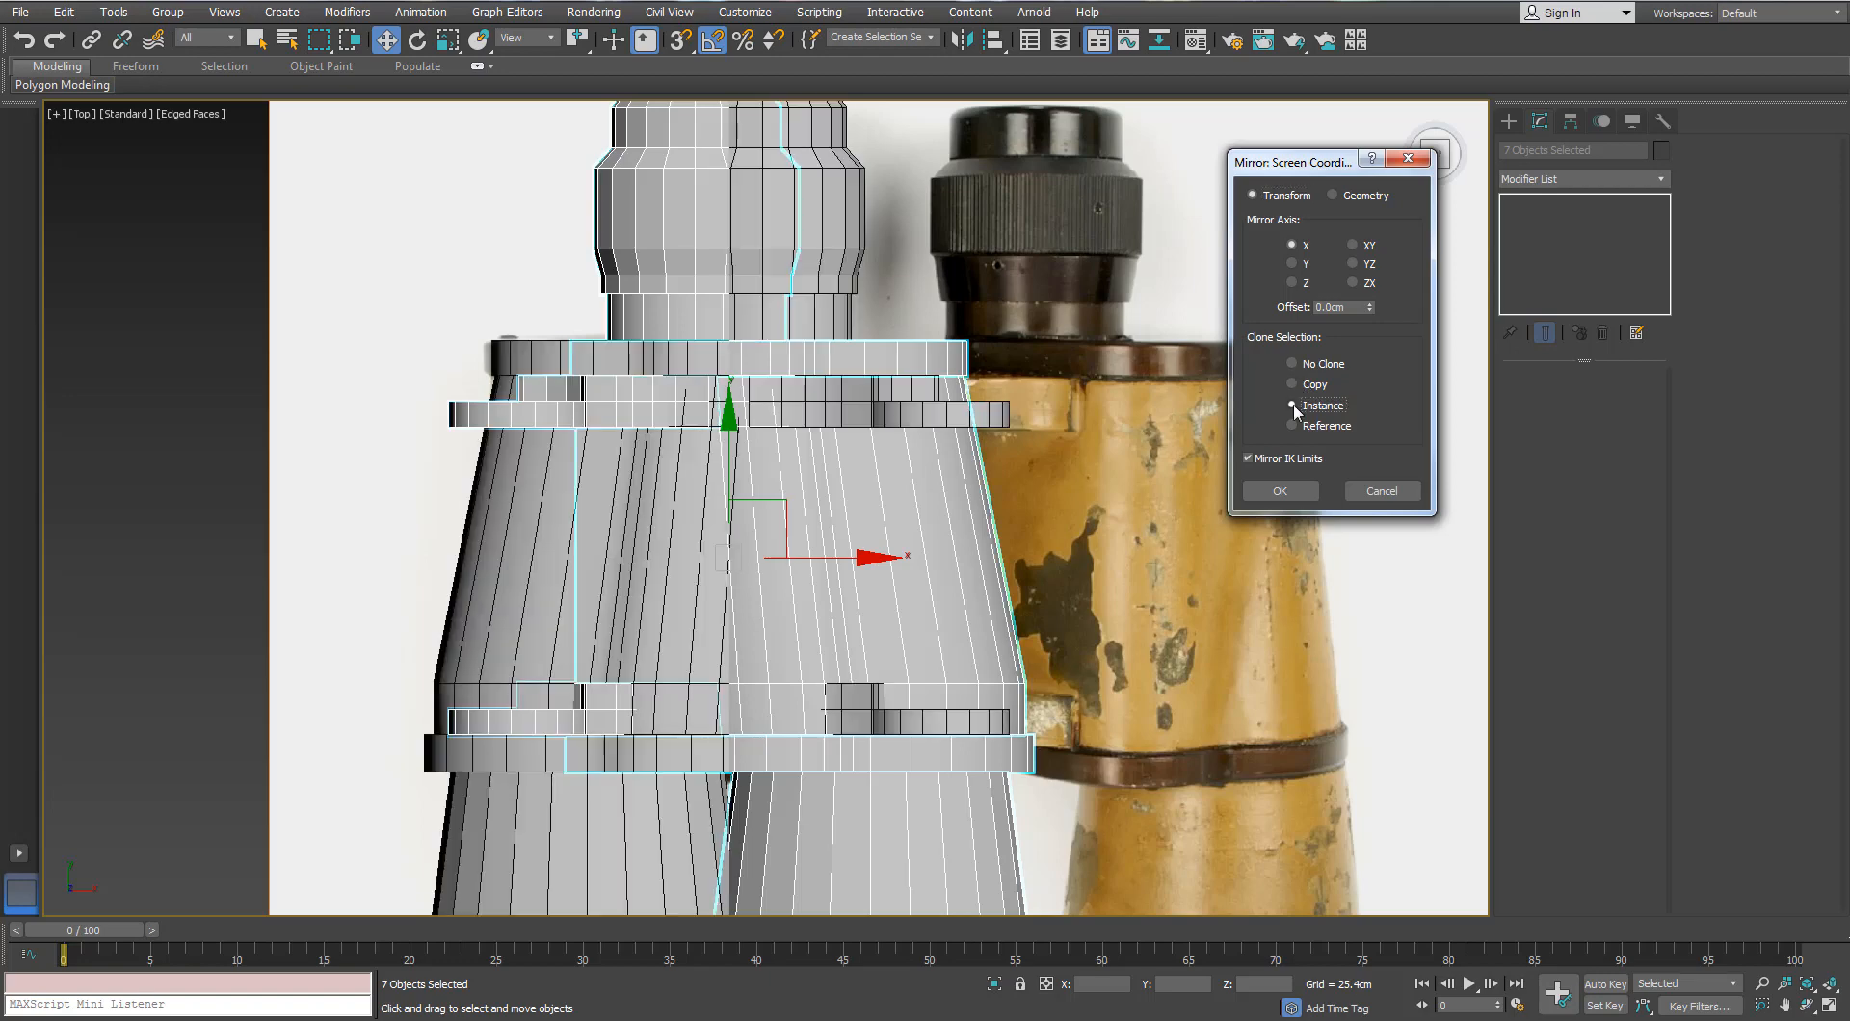
left_click(1293, 264)
left_click(1292, 262)
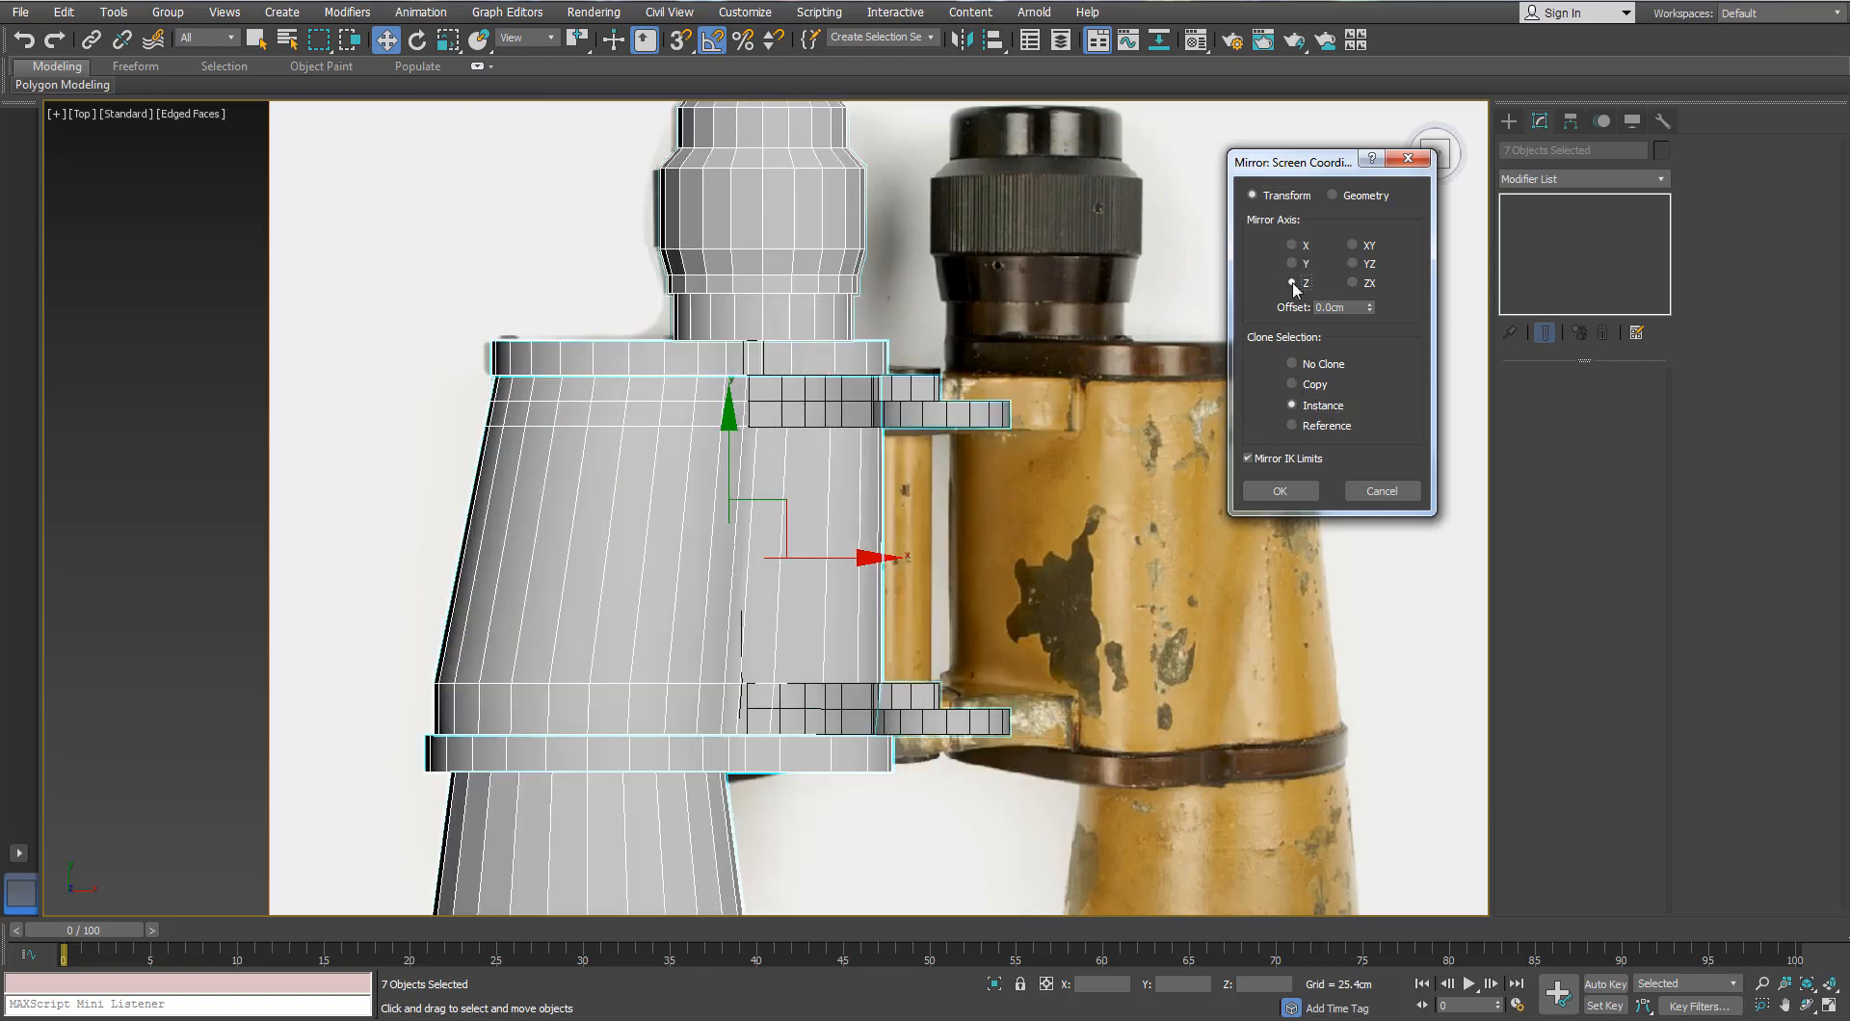
left_click(1292, 282)
key("Return")
Step: Slide the mirrored barrel along X over the reference's right barrel, with See-Through on
left_click_drag(841, 557, 1182, 612)
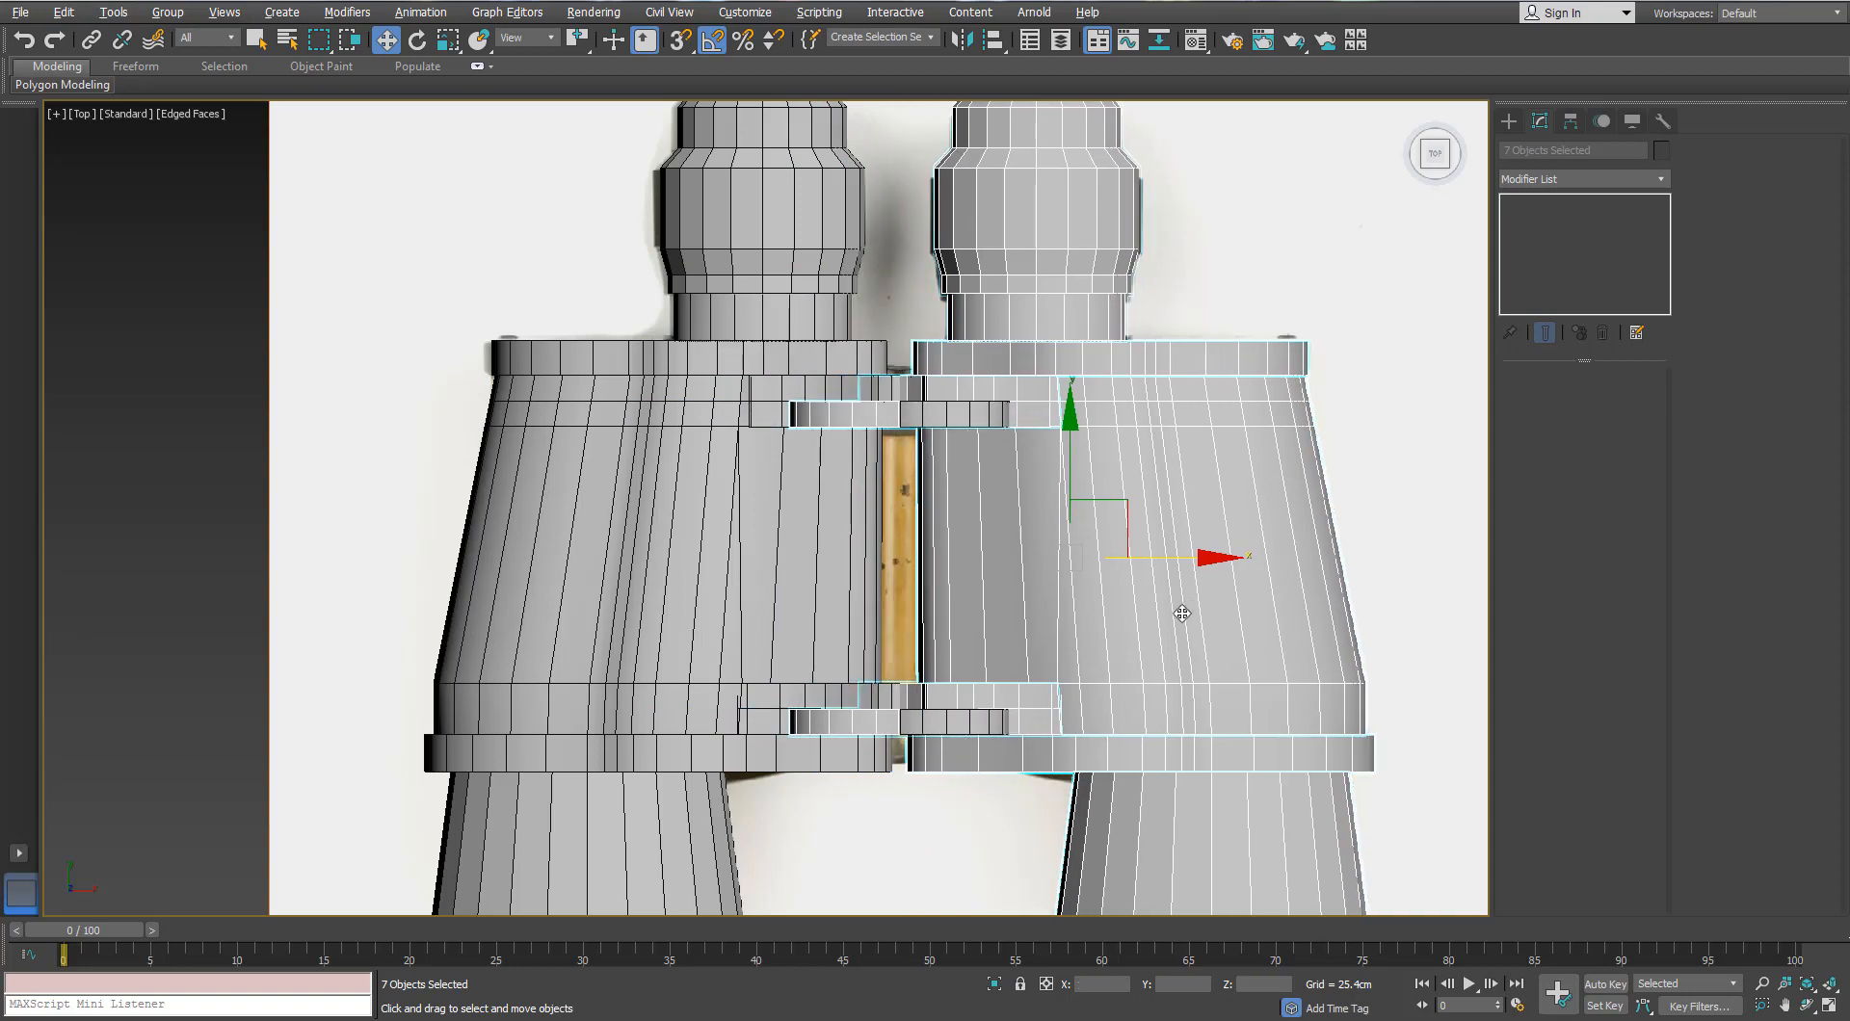
key("alt+x")
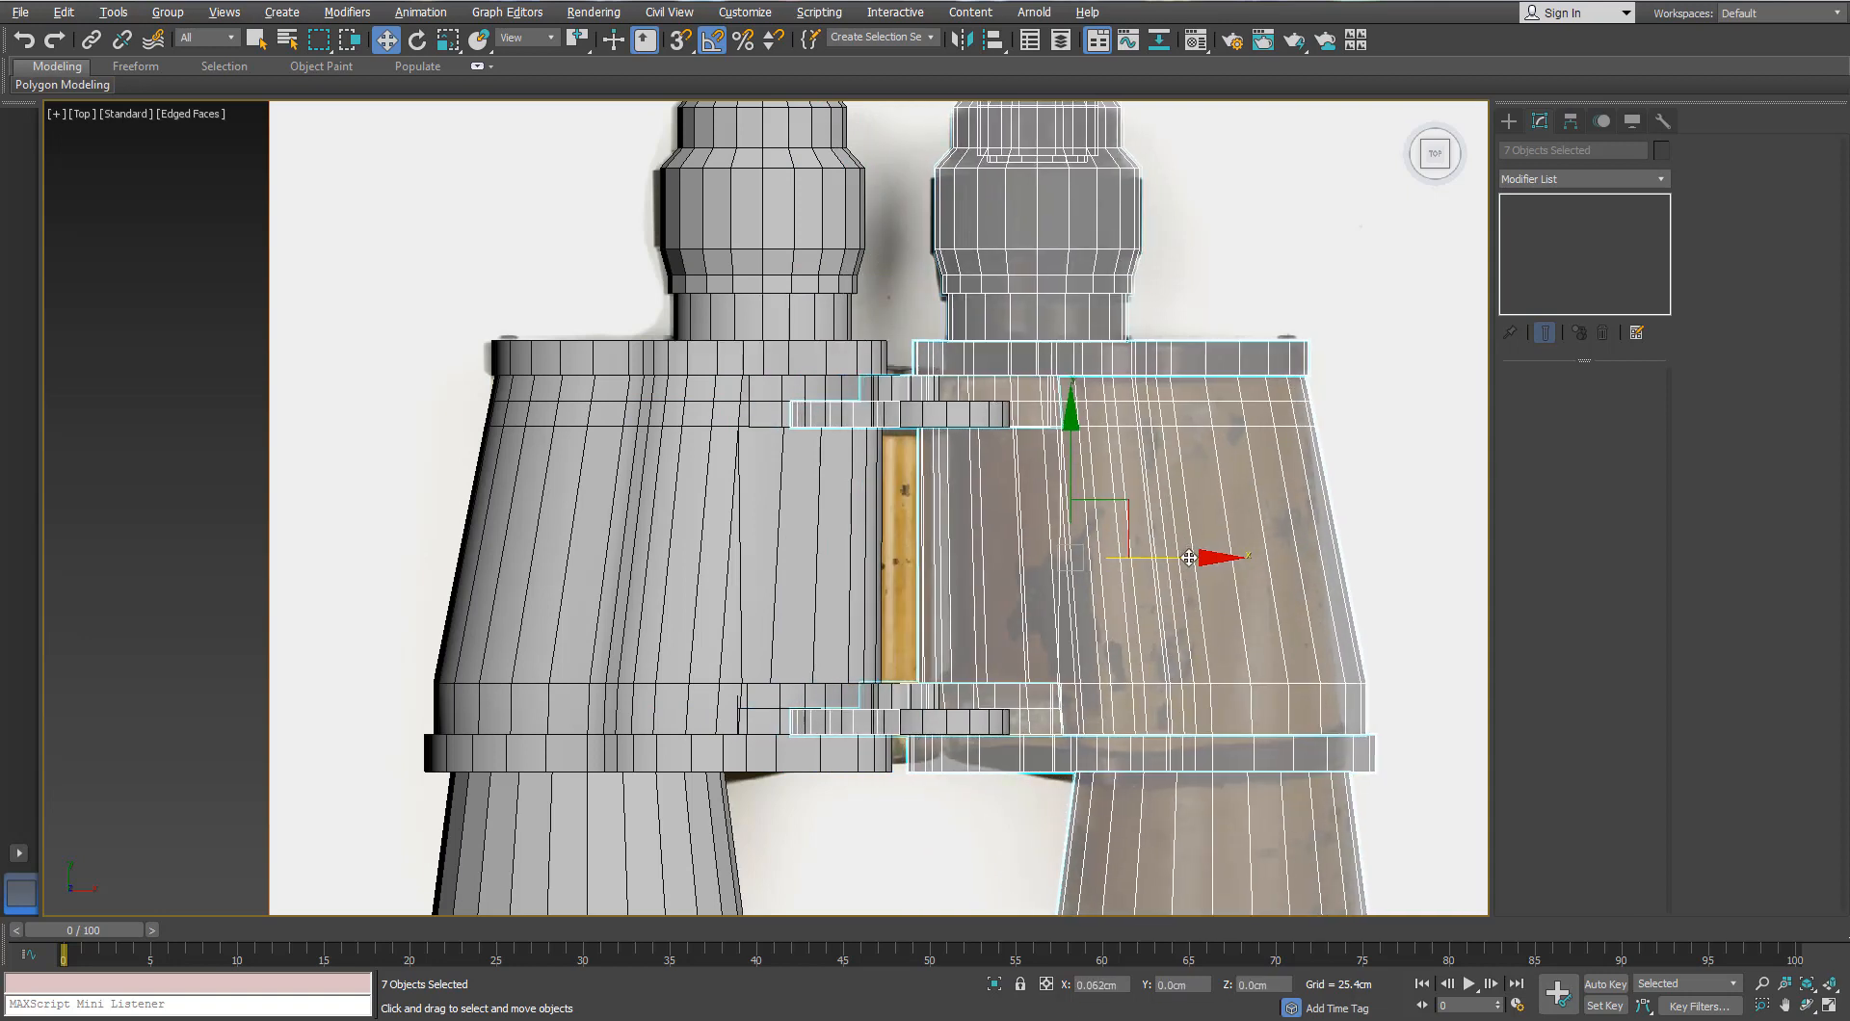
left_click_drag(1189, 558, 1187, 559)
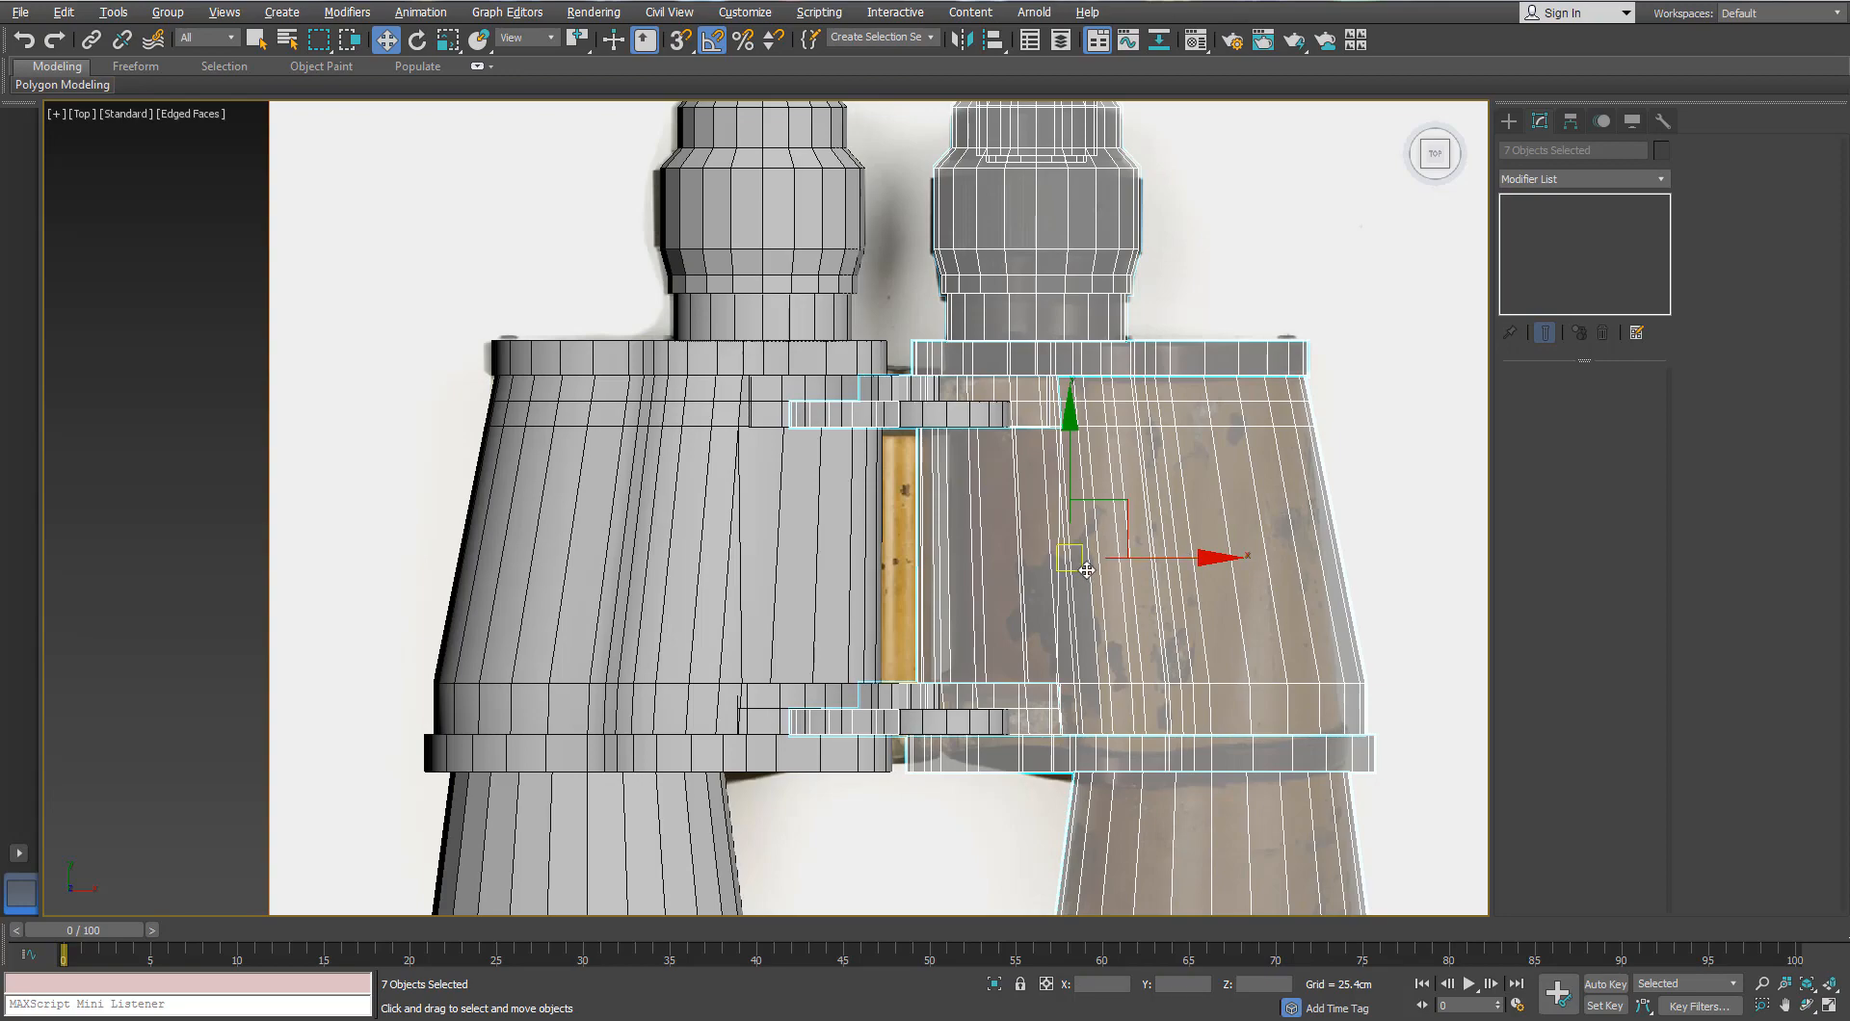
key("p")
middle_click_drag(1087, 570, 964, 559, "alt")
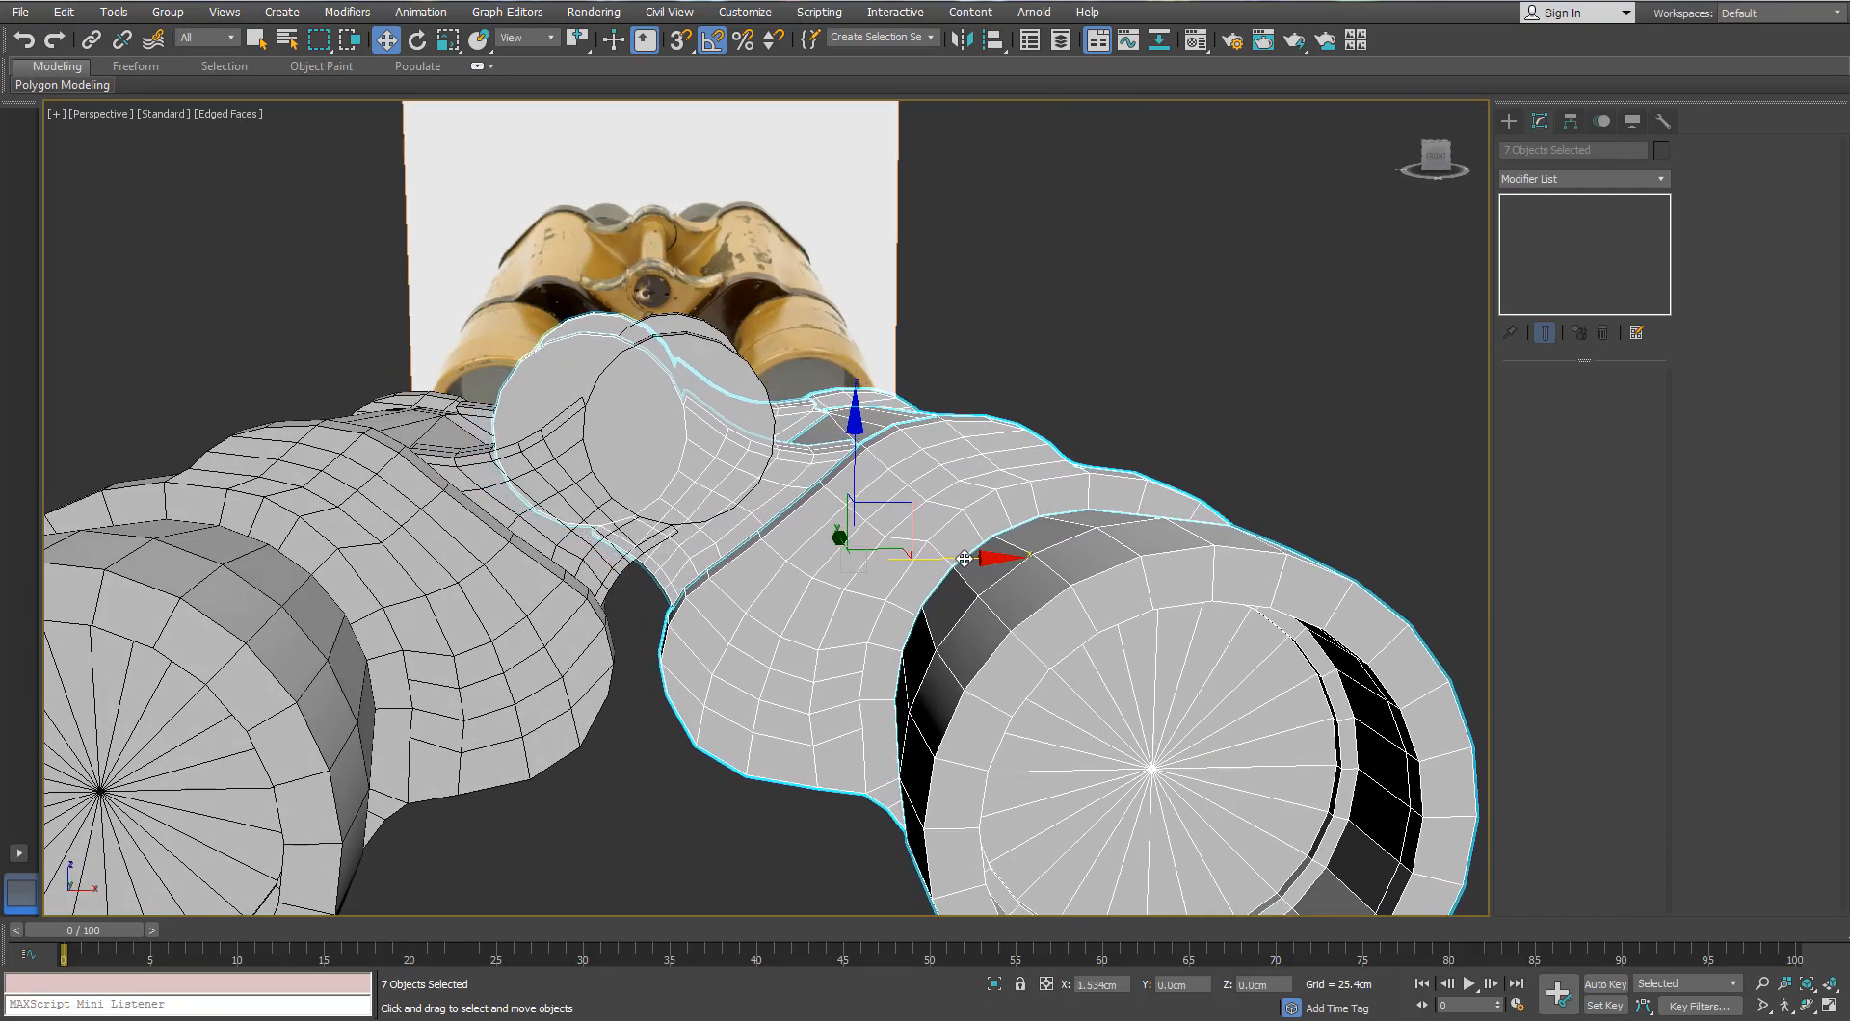
Step: Move the right binocular half along X toward the other half's hinge circle
left_click_drag(964, 559, 1049, 559)
scroll(1049, 559, "down", 5)
mouse_move(958, 563)
middle_mouse_down("alt")
mouse_move(1007, 624)
mouse_move(973, 560)
middle_mouse_up("alt")
scroll(973, 561, "up", 5)
Step: In Front wireframe view, nudge the half along X until the hinge circles align
key("f")
scroll(1096, 430, "up", 5)
middle_click_drag(1096, 431, 975, 530)
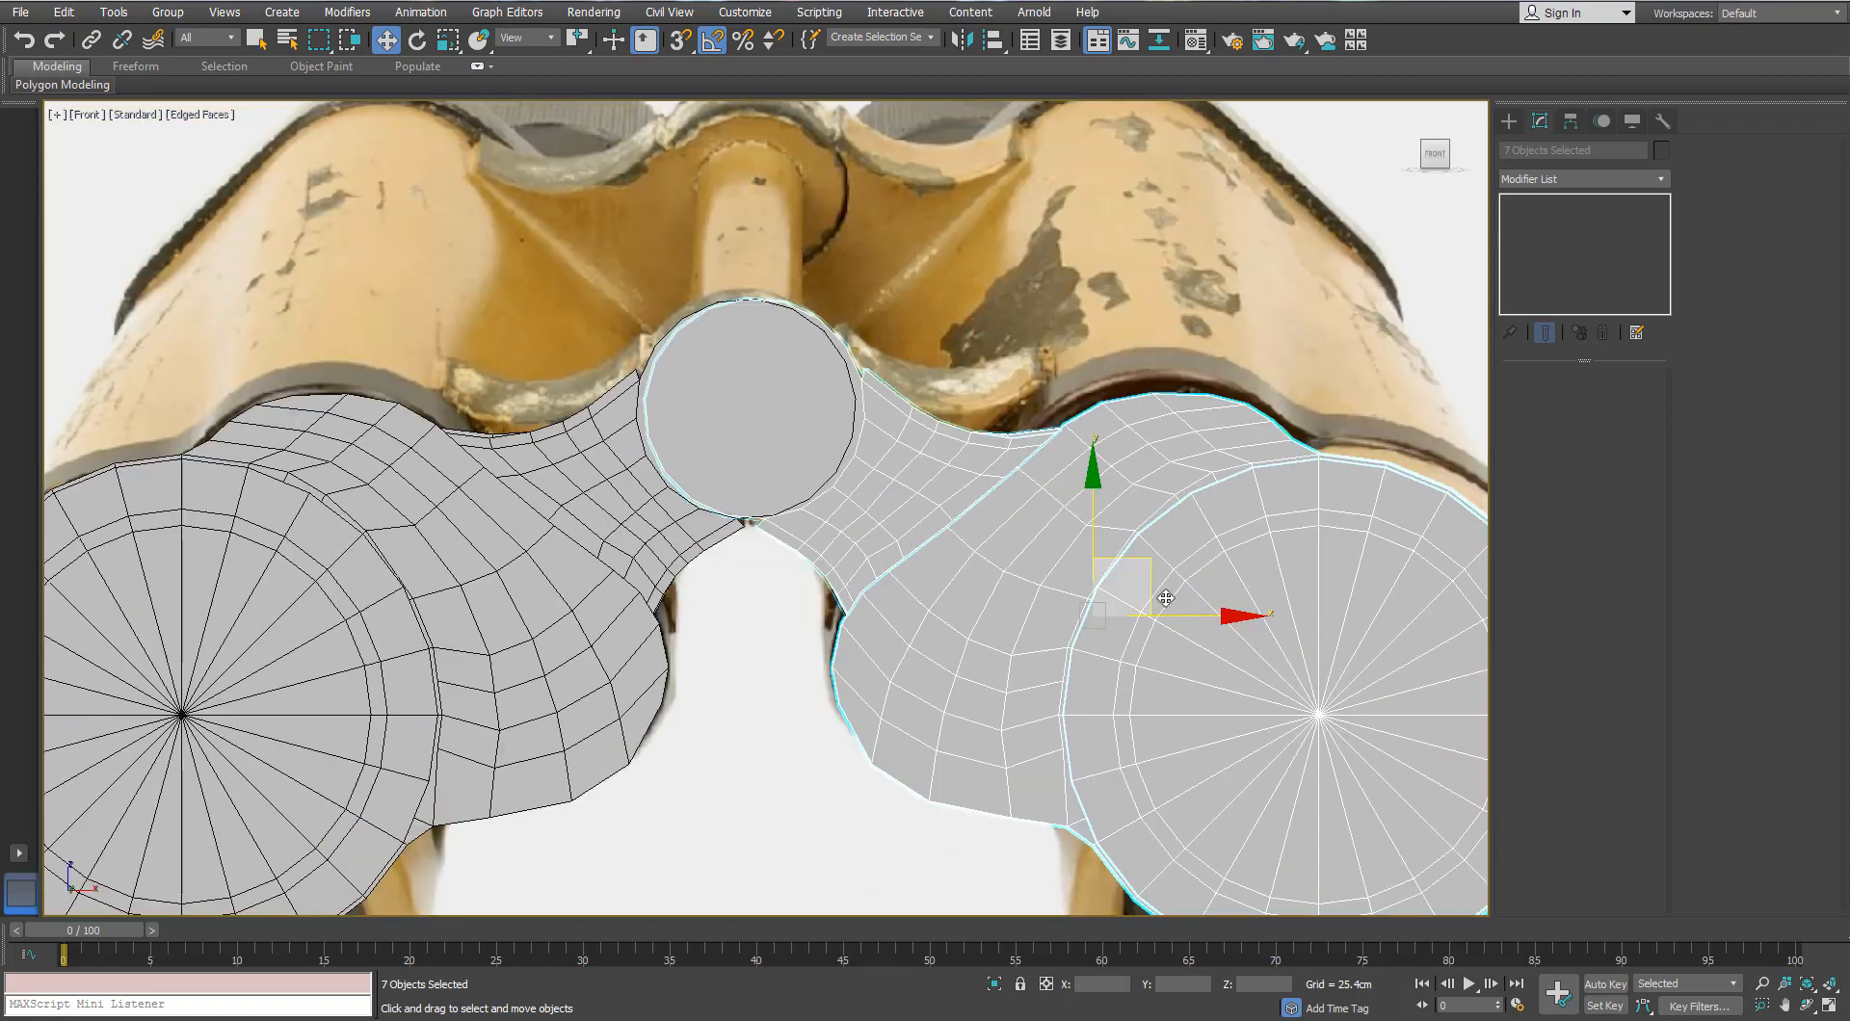
key("F3")
left_click_drag(1176, 616, 1182, 615)
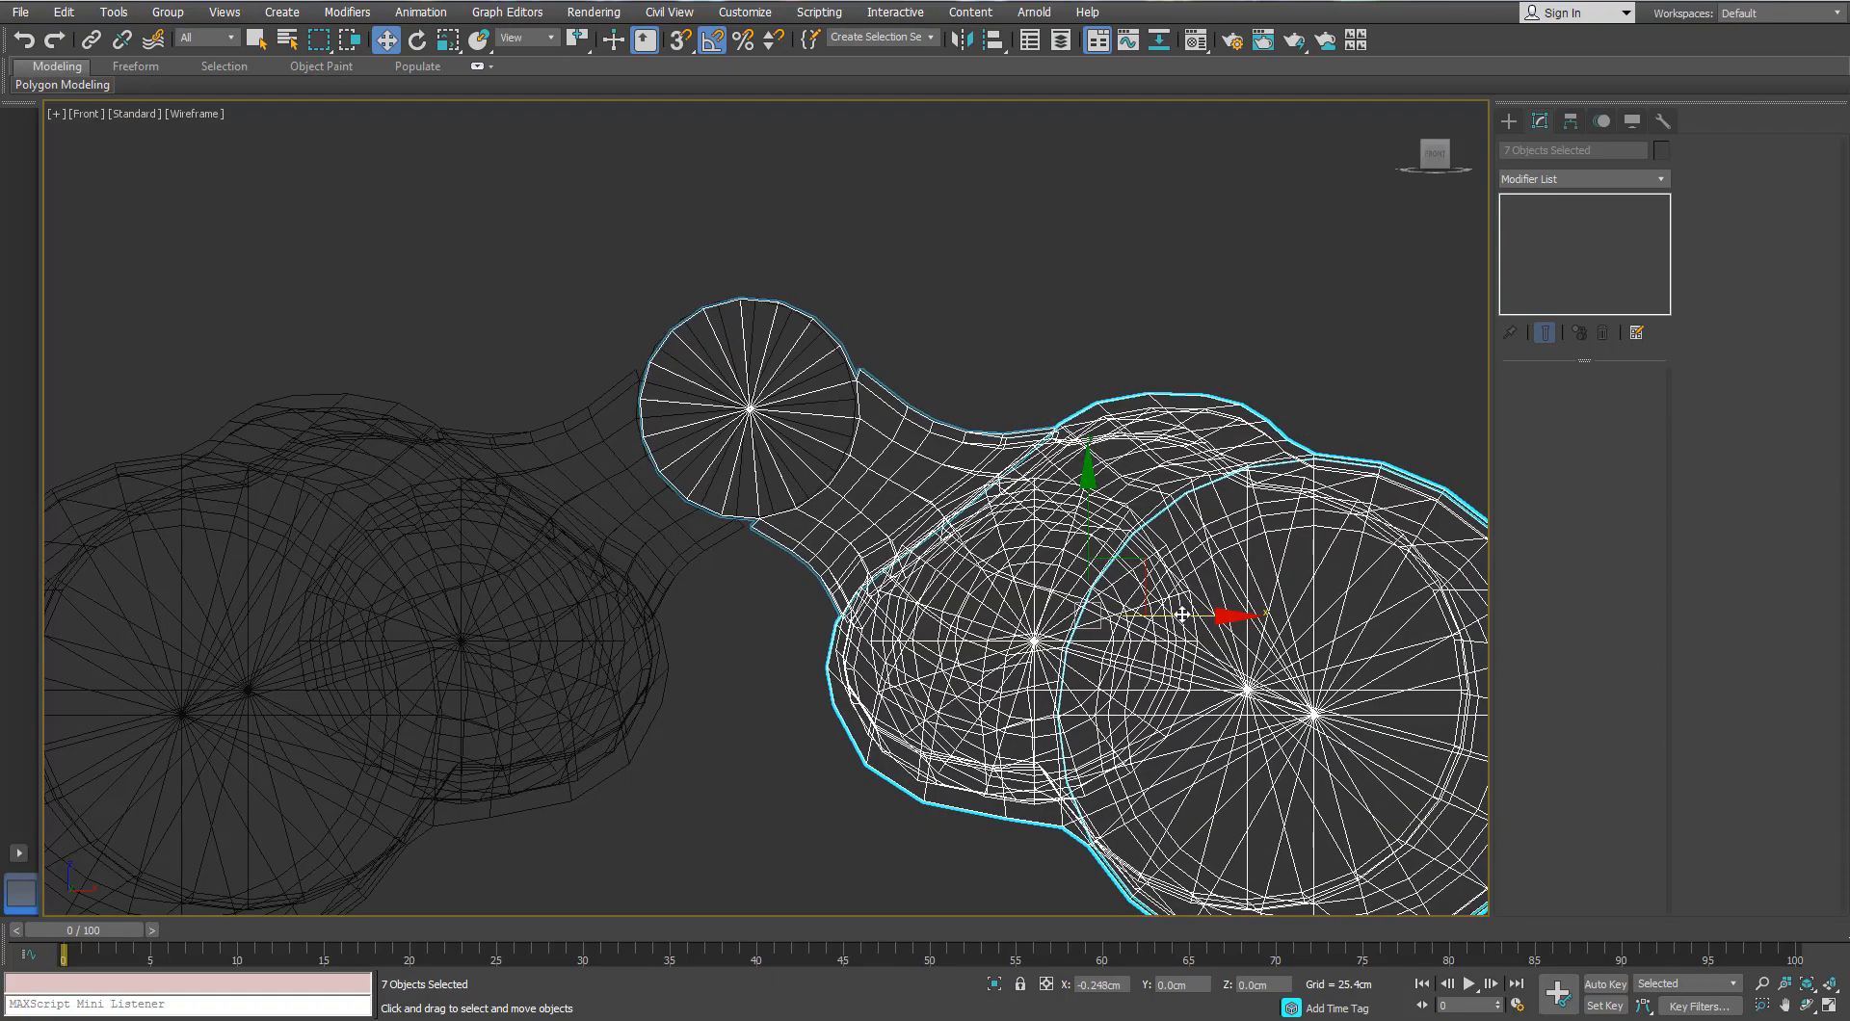
scroll(749, 525, "up", 8)
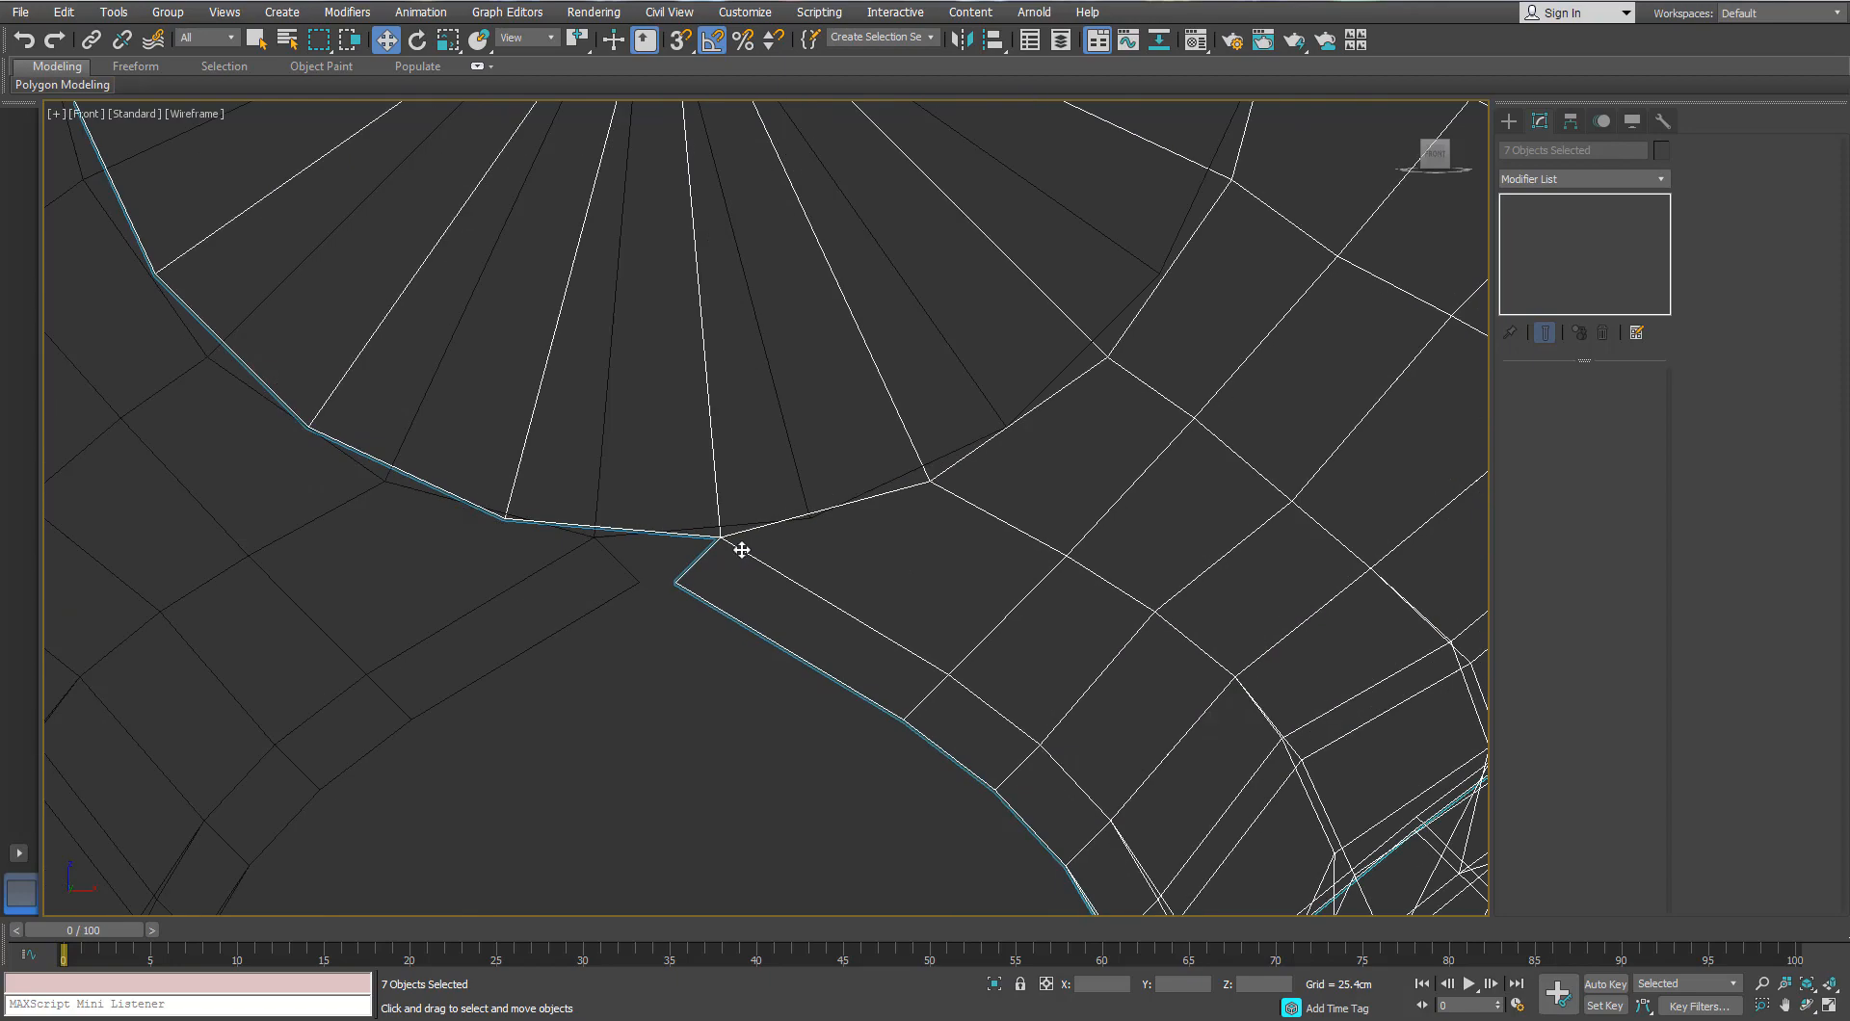
scroll(741, 549, "down", 5)
scroll(1079, 384, "up", 2)
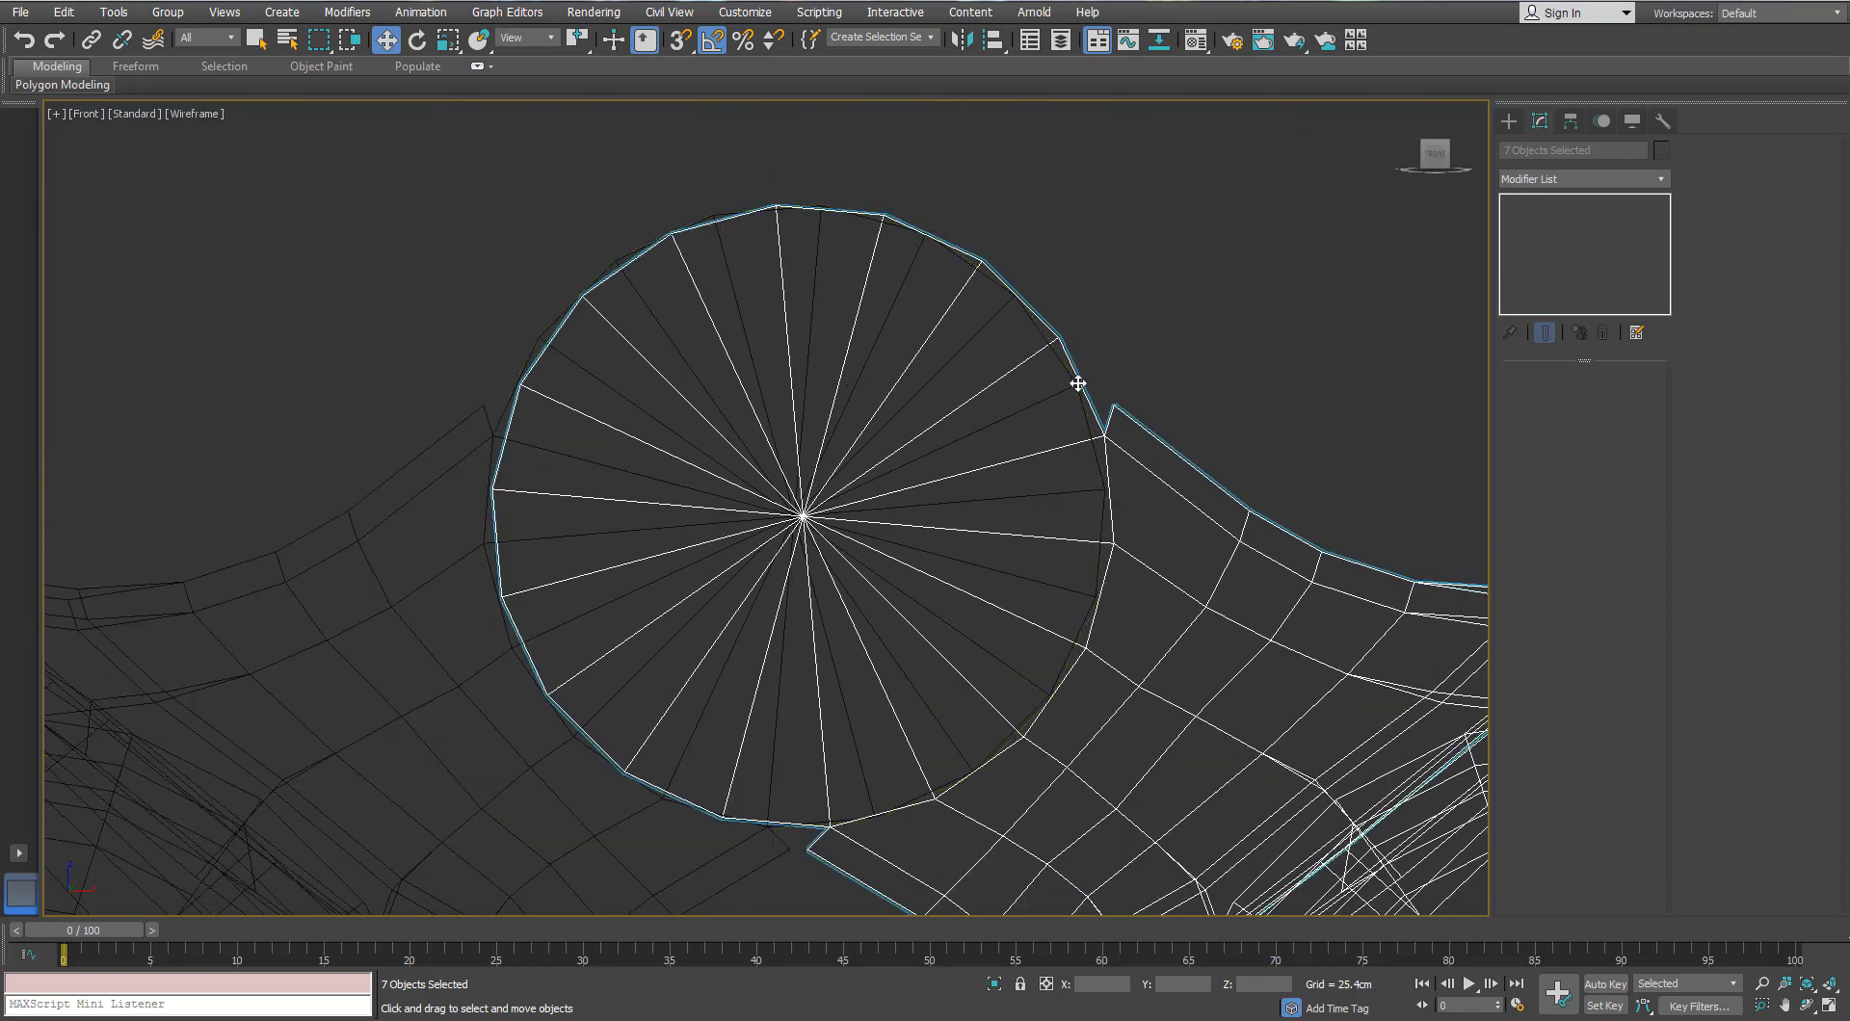
left_click_drag(1078, 384, 1077, 384)
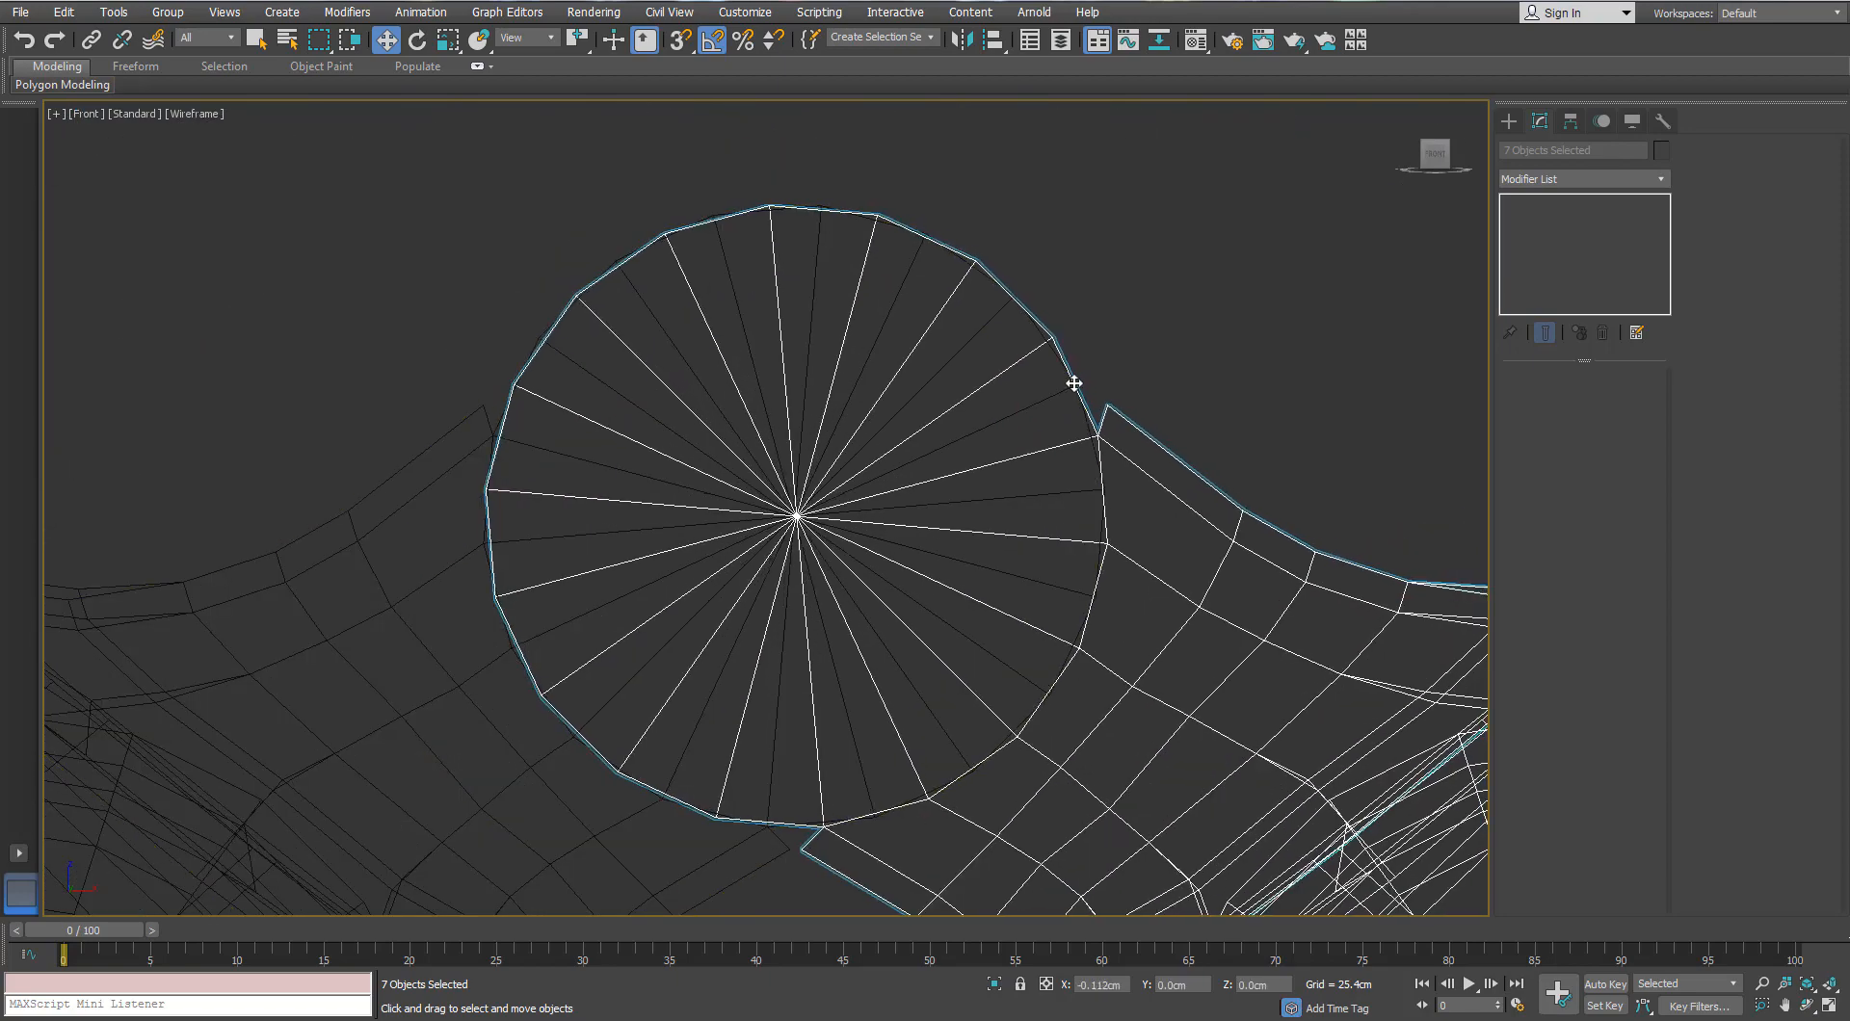
scroll(1076, 384, "down", 6)
Step: Return to a shaded Perspective view of the binoculars with edges shown
key("p")
scroll(1073, 384, "down", 5)
mouse_move(1074, 383)
middle_mouse_down()
mouse_move(962, 270)
mouse_move(809, 406)
mouse_move(902, 409)
middle_mouse_up()
key("F3")
scroll(883, 394, "up", 5)
scroll(882, 394, "down", 3)
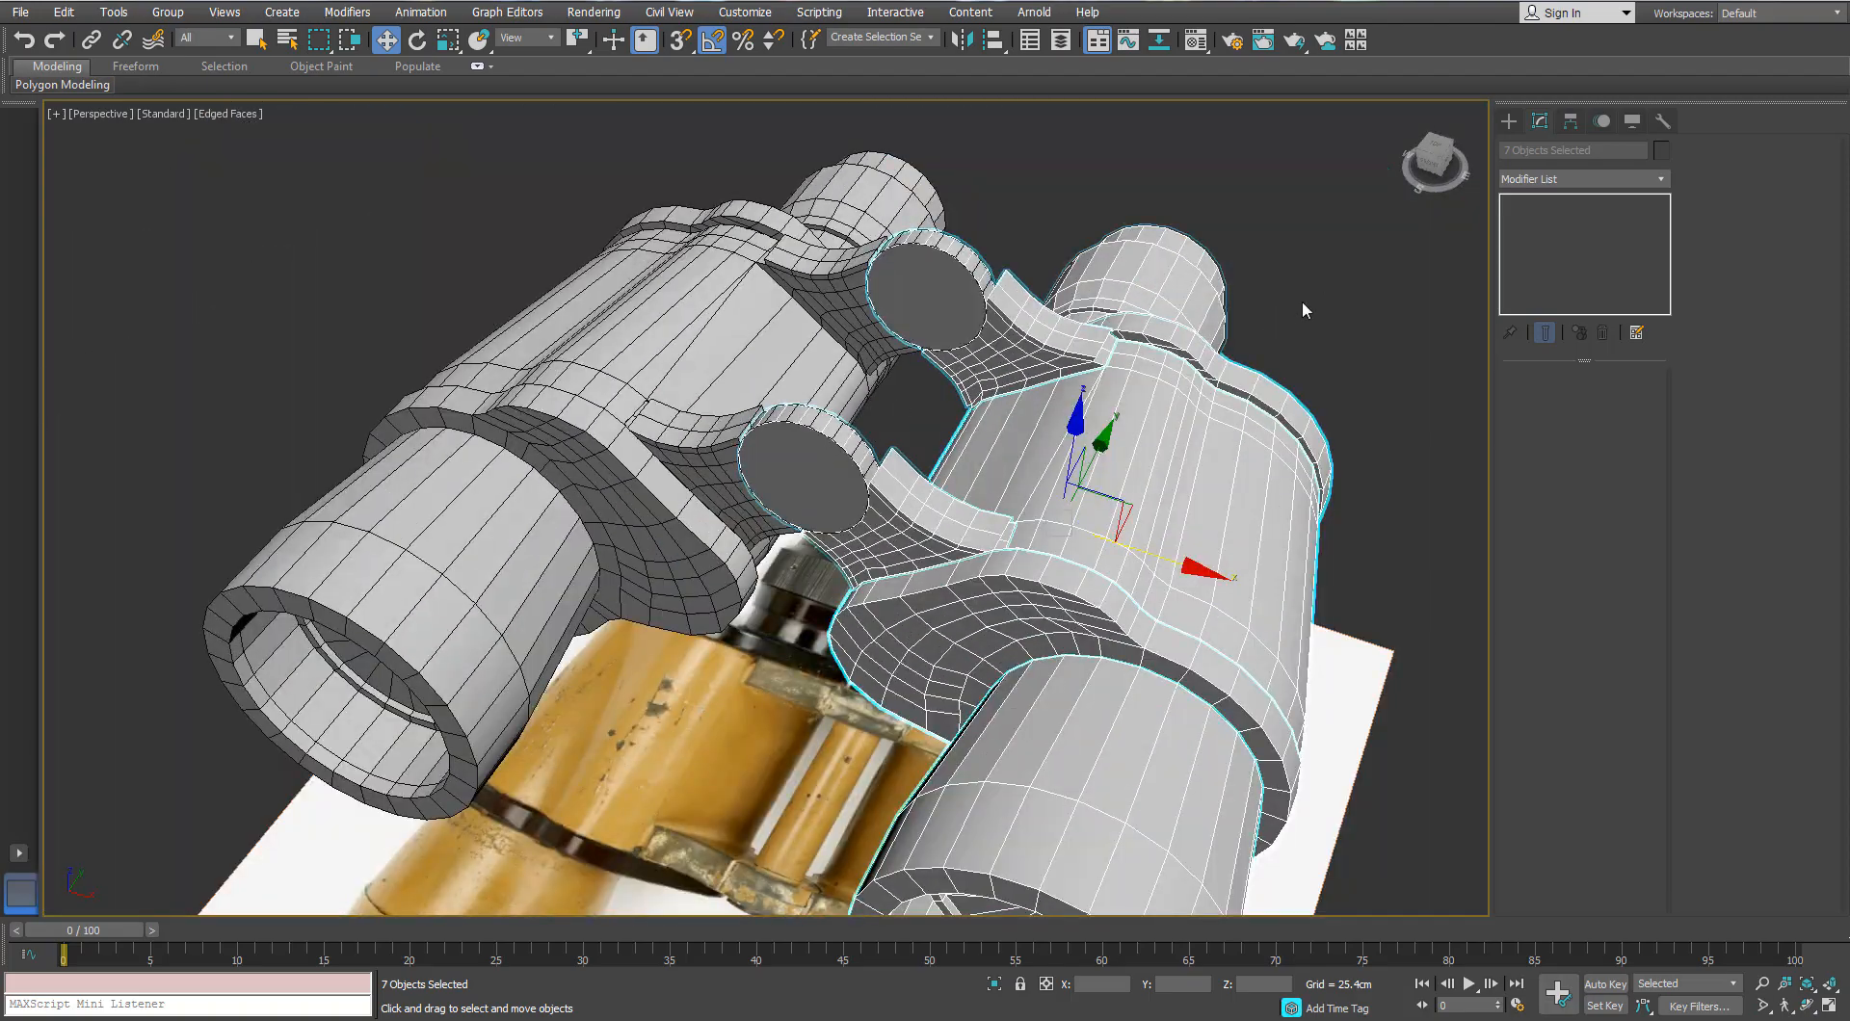
Step: Centre the pivots of hinge arms Object005 and Object009 using Affect Pivot Only
left_click(1305, 308)
left_click(836, 310)
middle_click_drag(756, 349, 1385, 379, "alt")
left_click(1570, 121)
left_click(1592, 257)
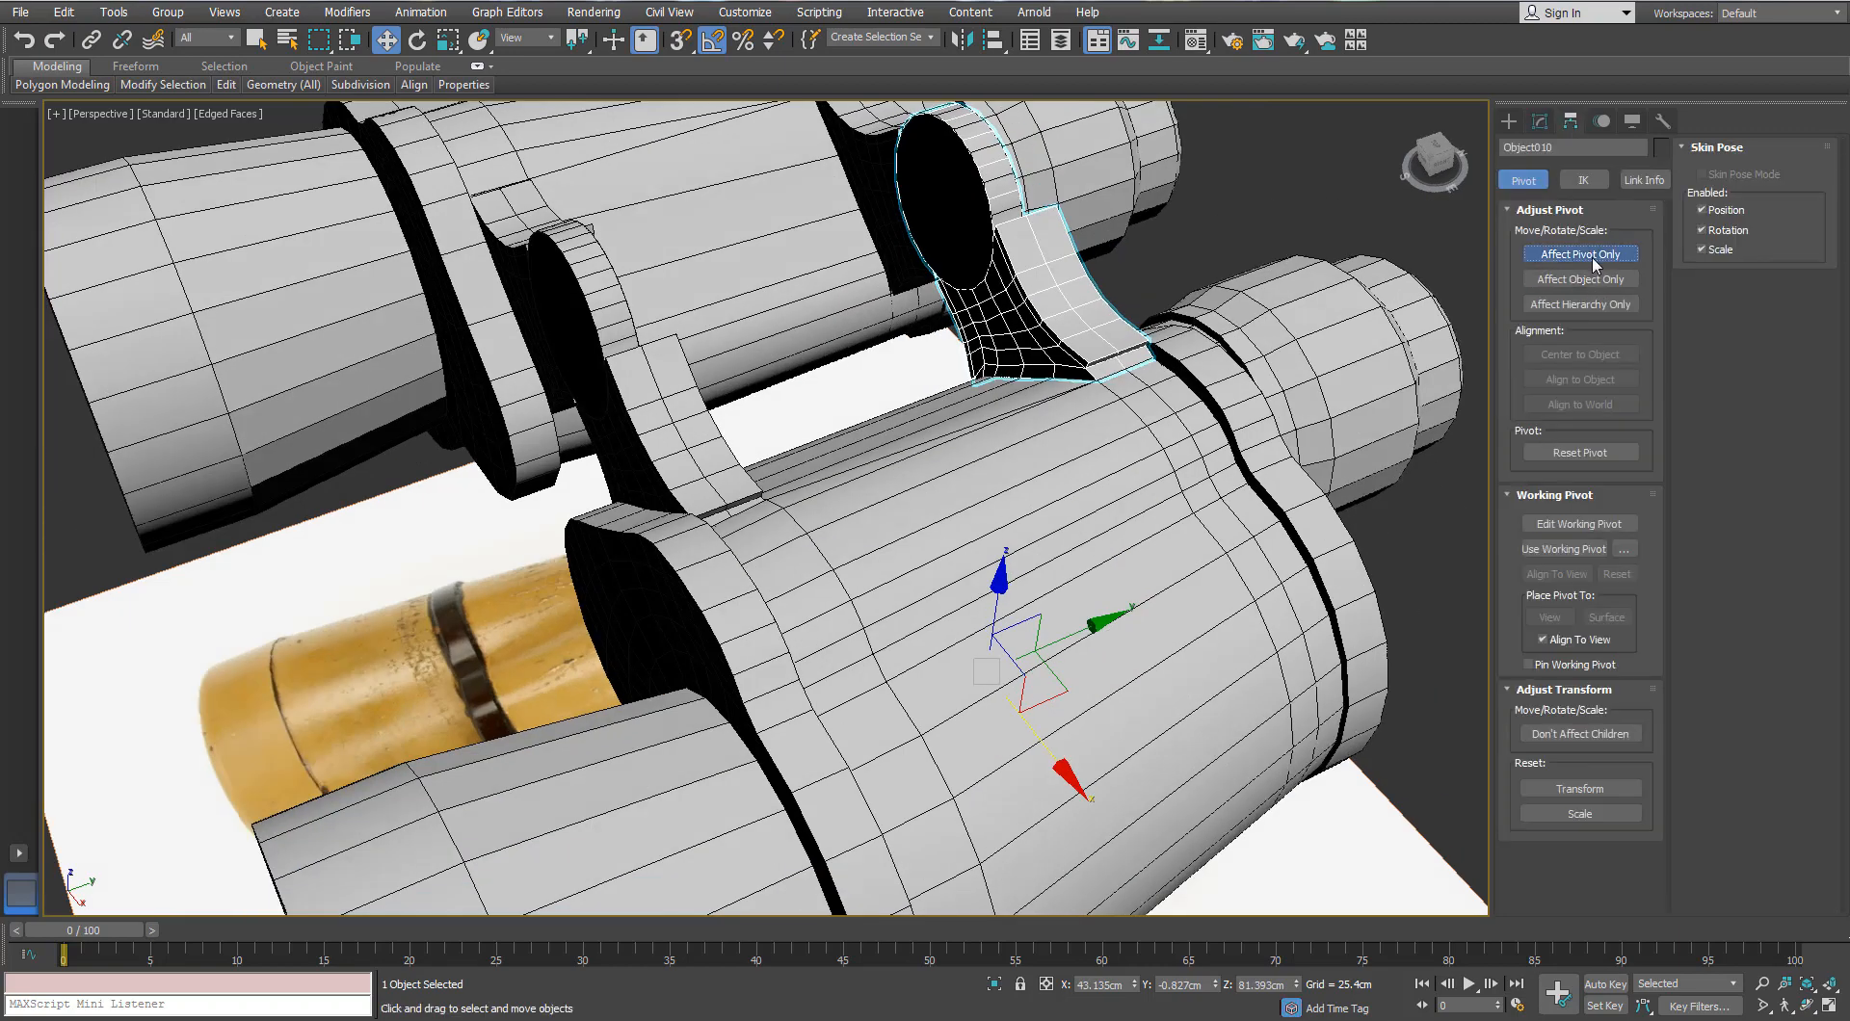
left_click(1580, 257)
left_click(673, 409)
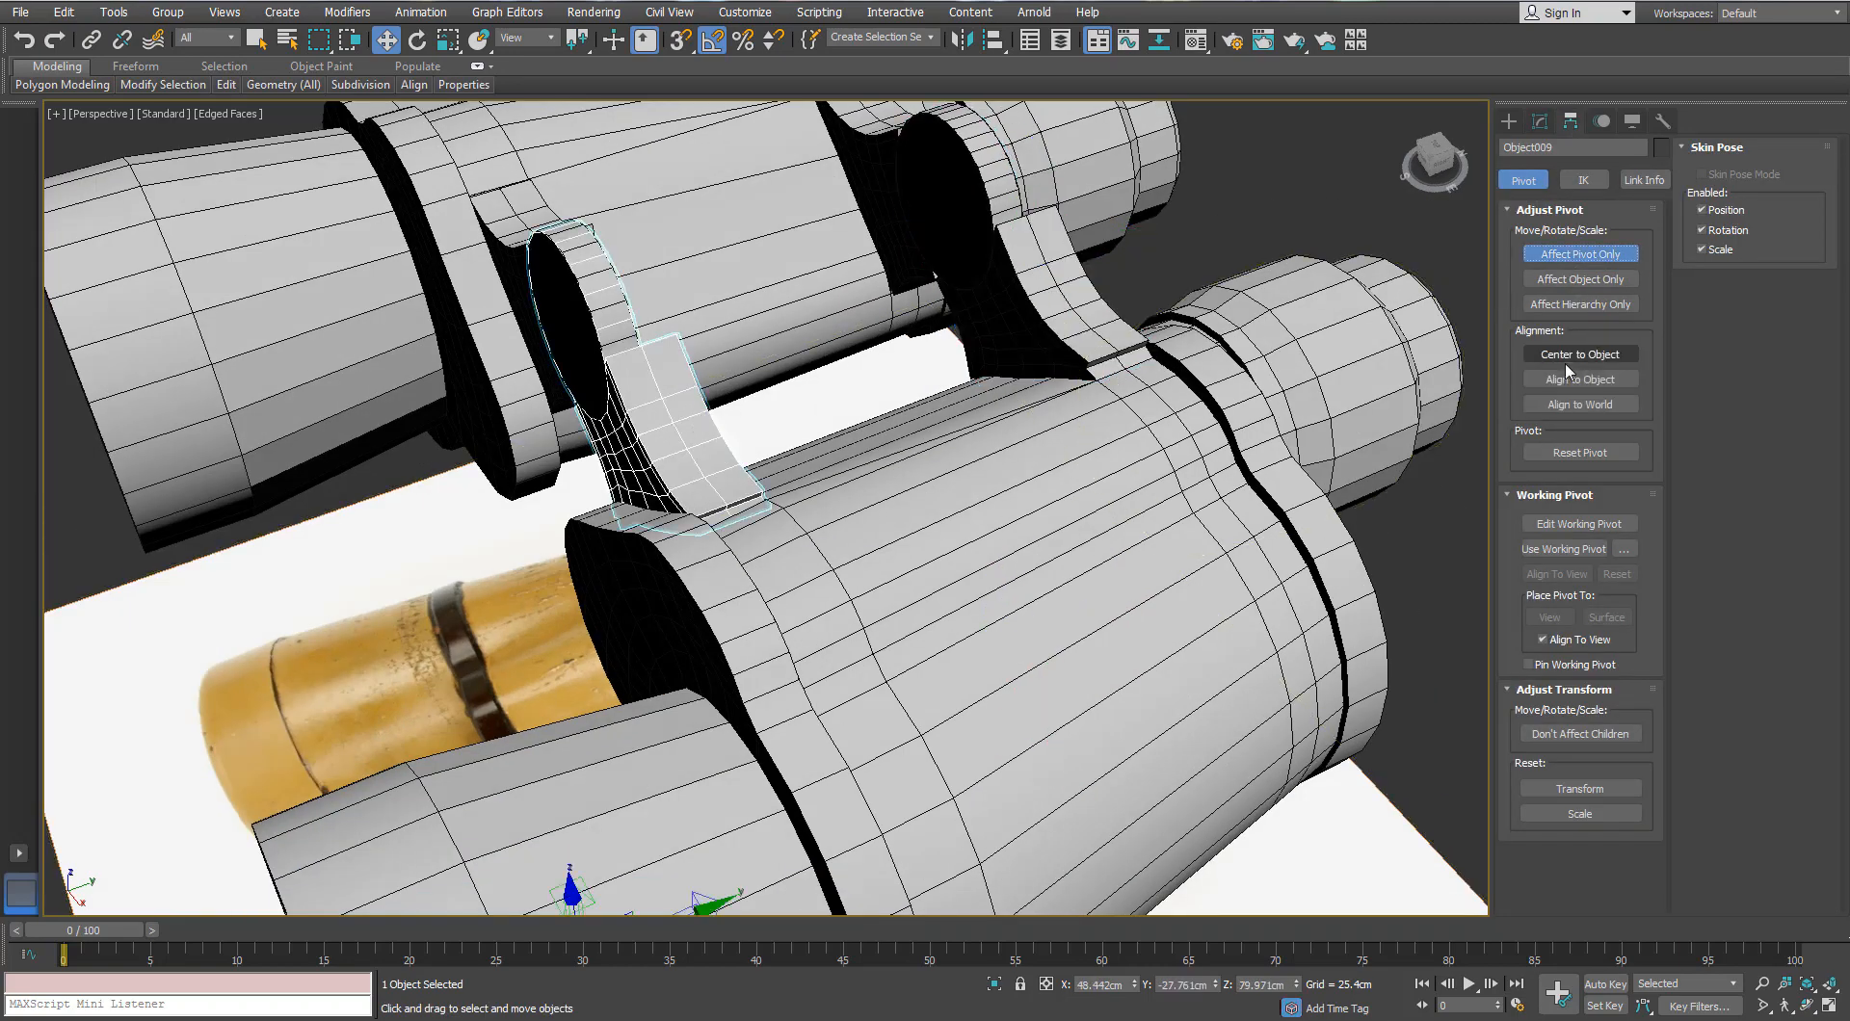
left_click(1602, 261)
Step: Mirror each hinge arm on Y as an instance onto the opposite barrel
middle_click_drag(973, 295, 736, 427, "alt")
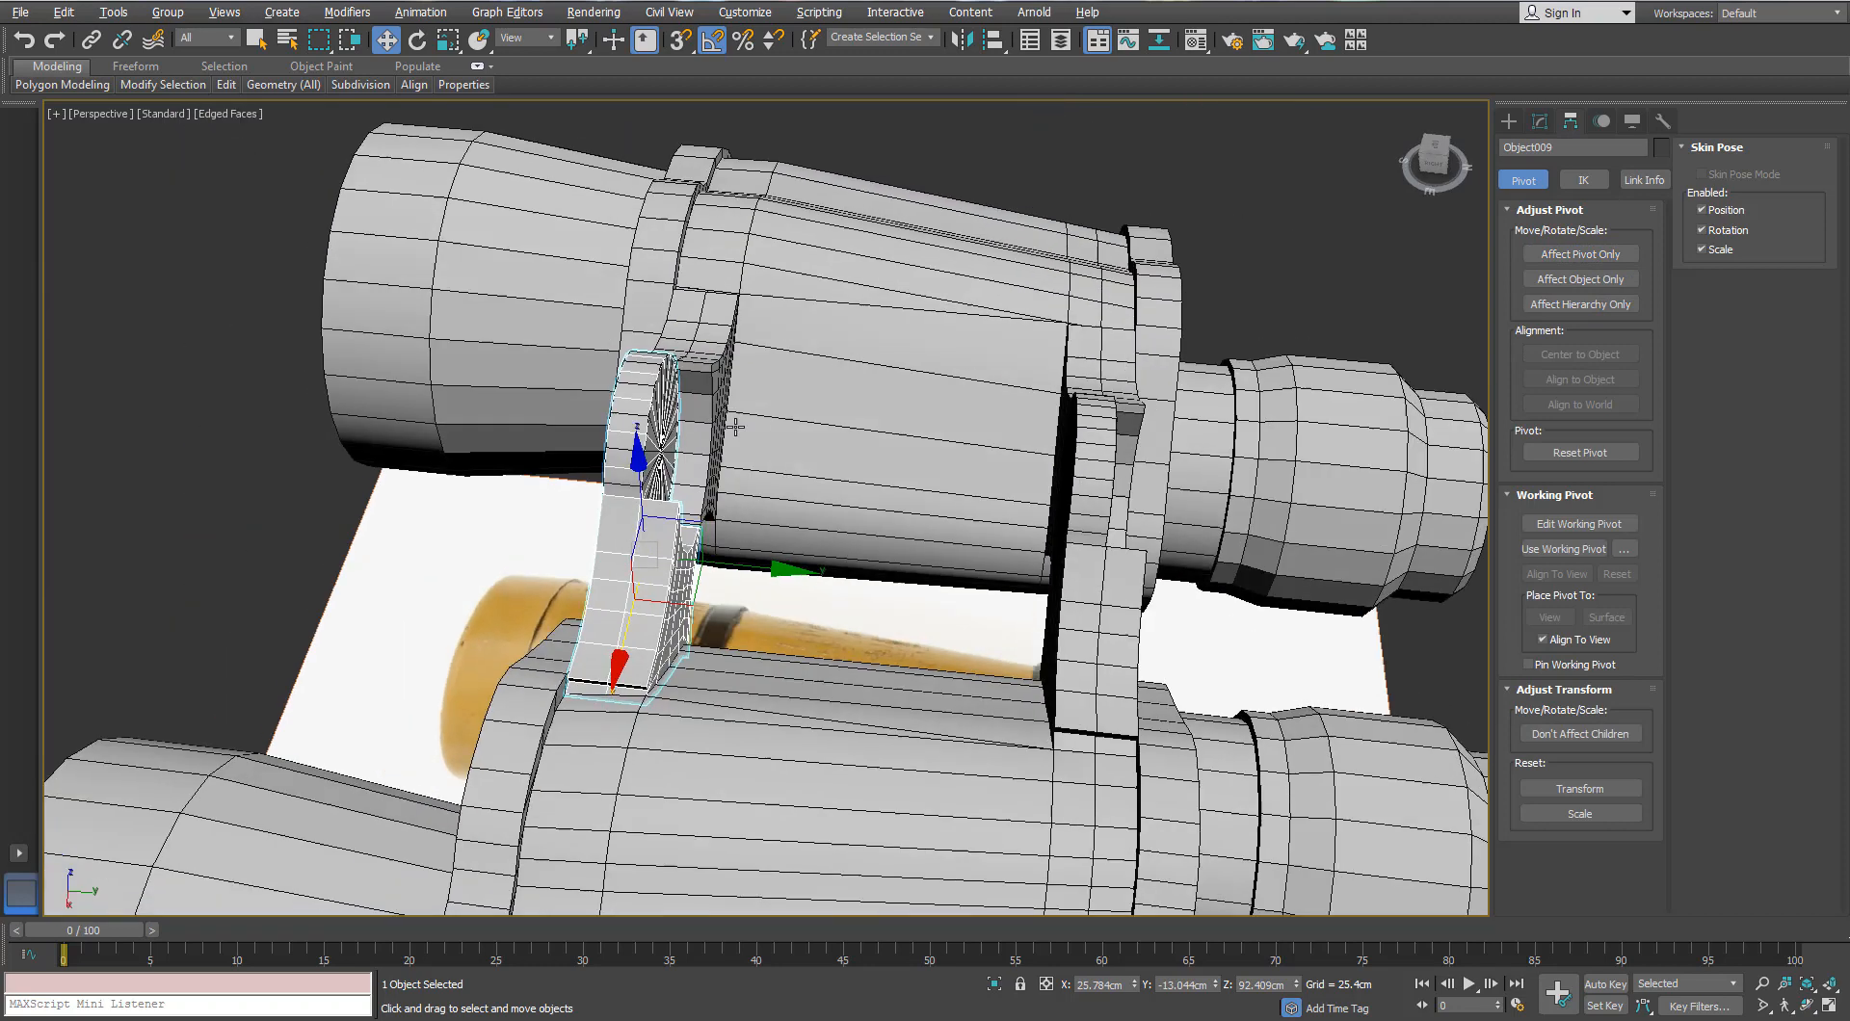
left_click(964, 42)
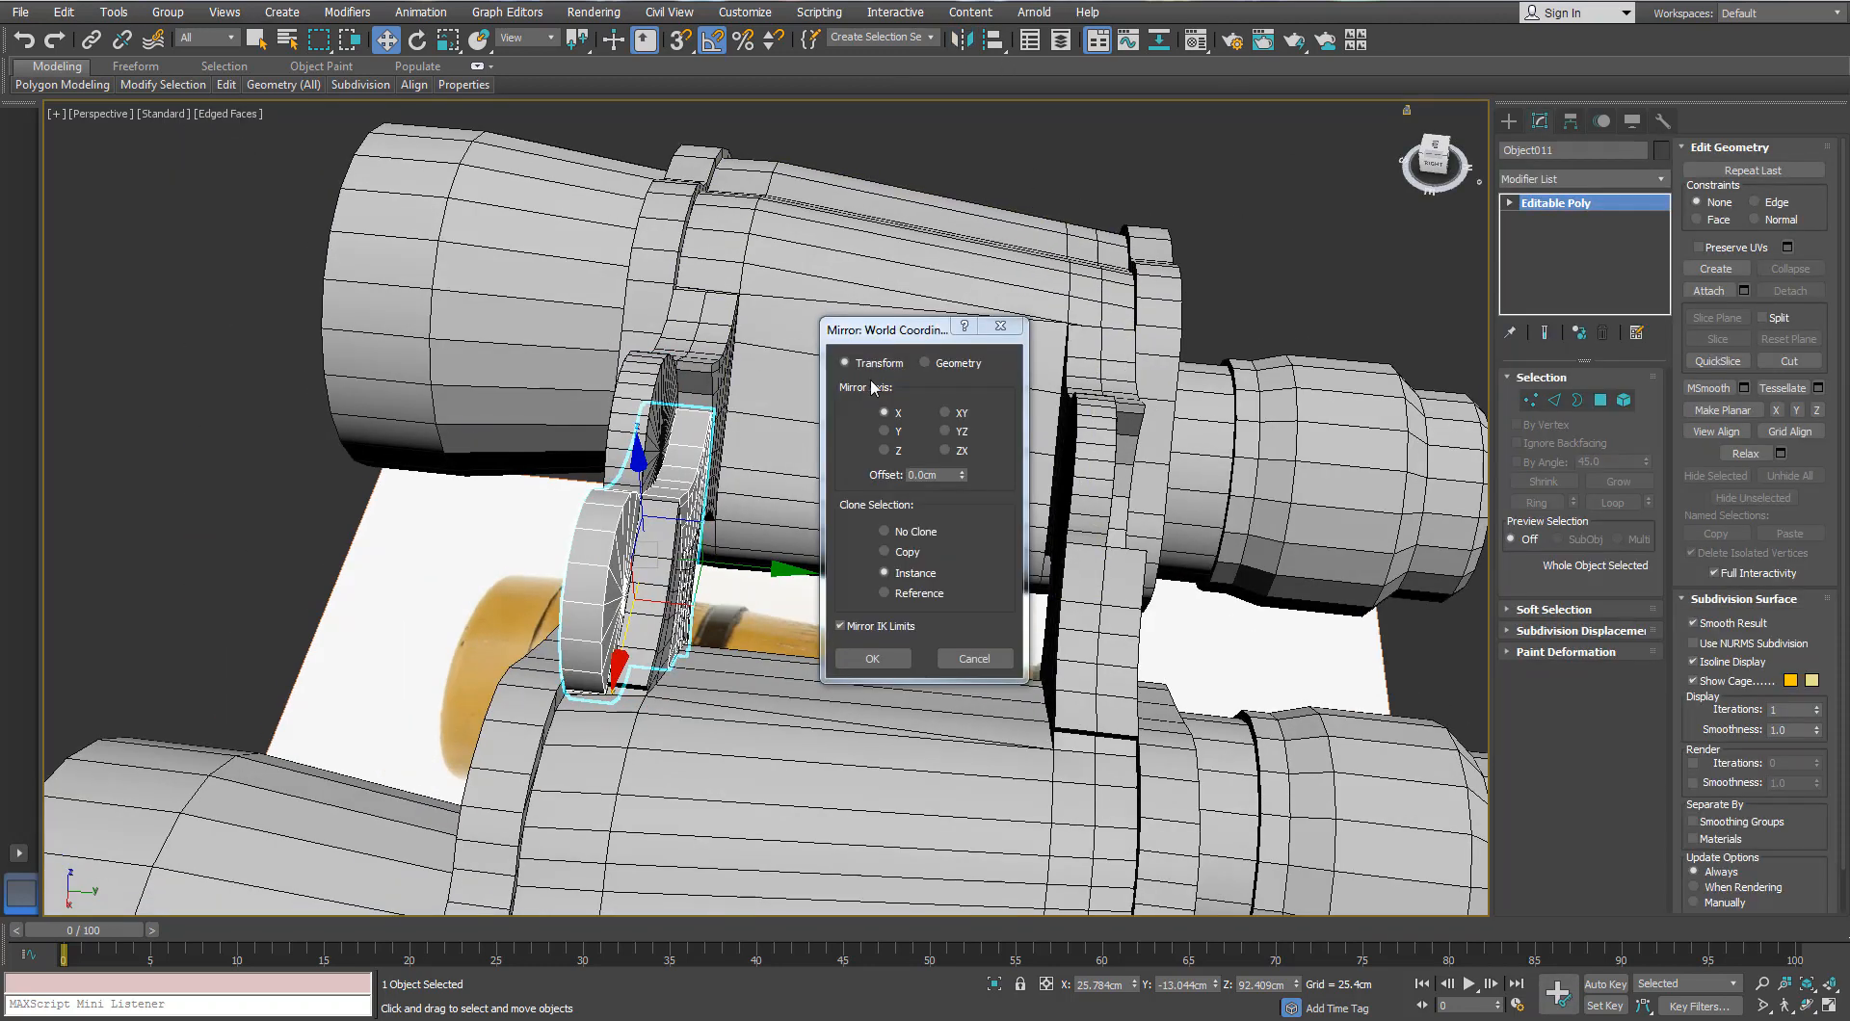
left_click(885, 432)
left_click(872, 658)
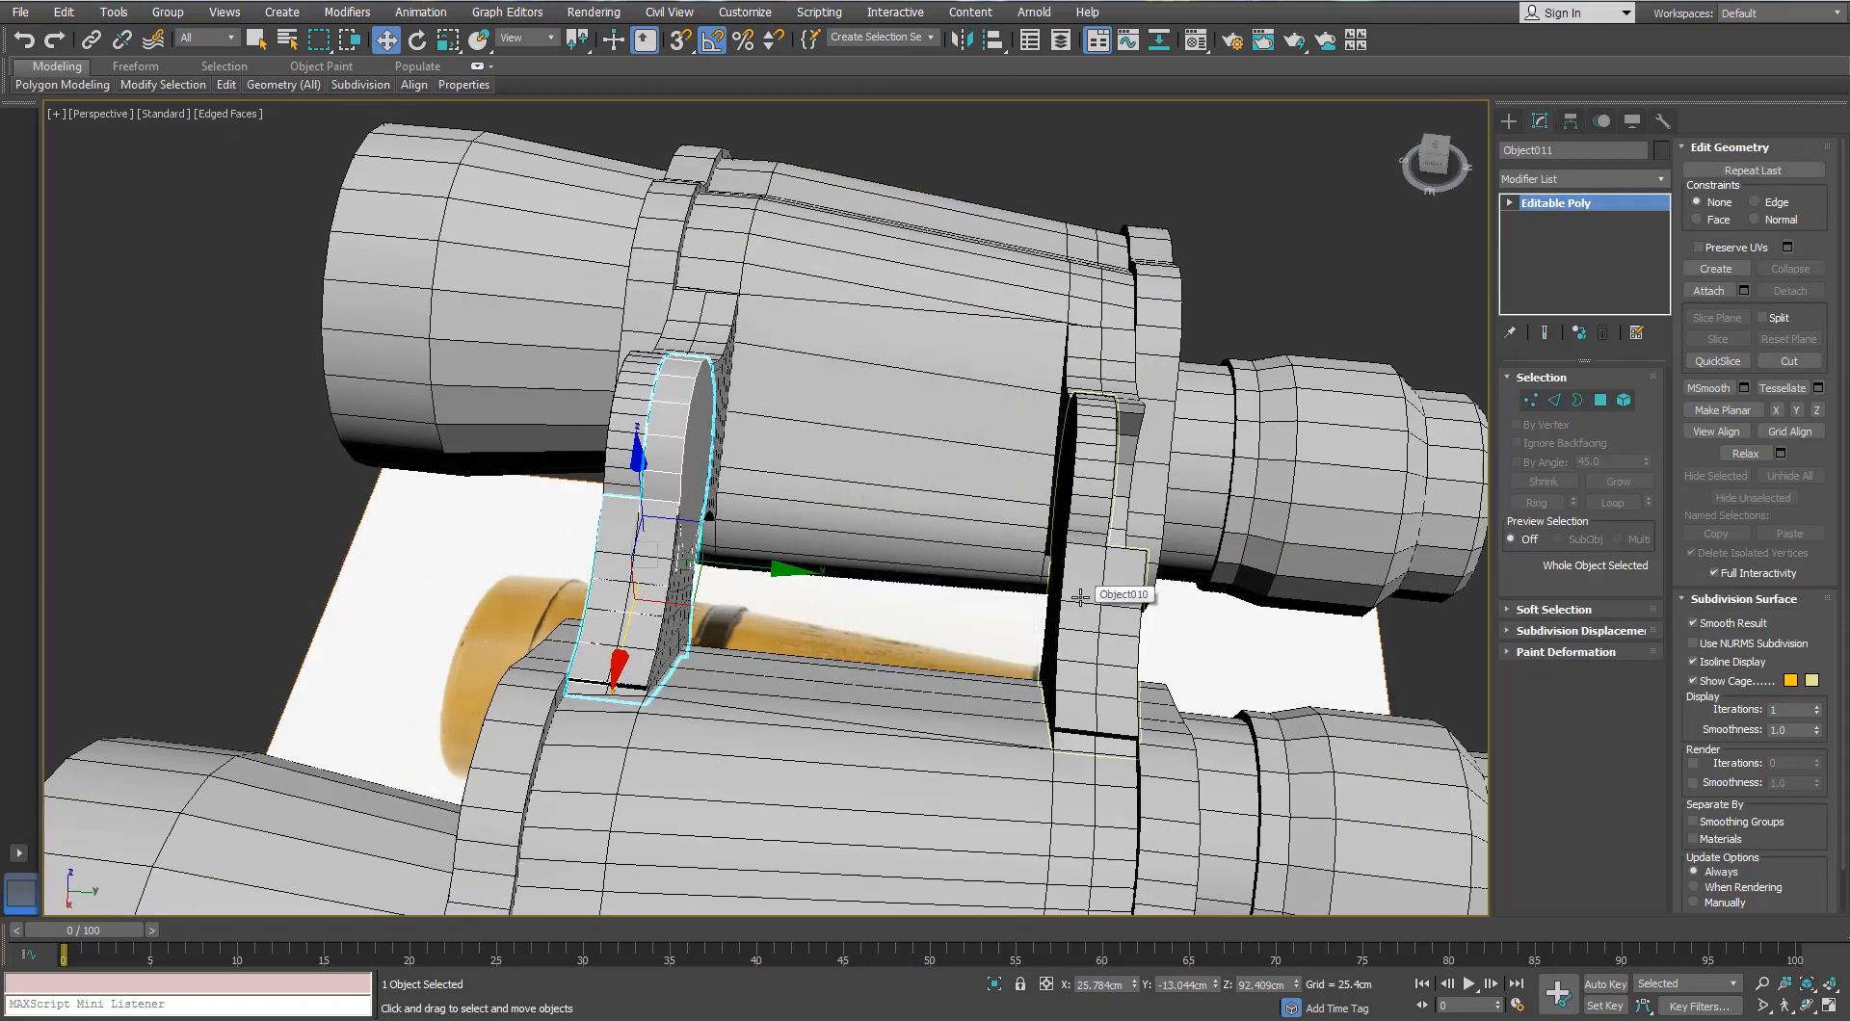
left_click(1080, 597)
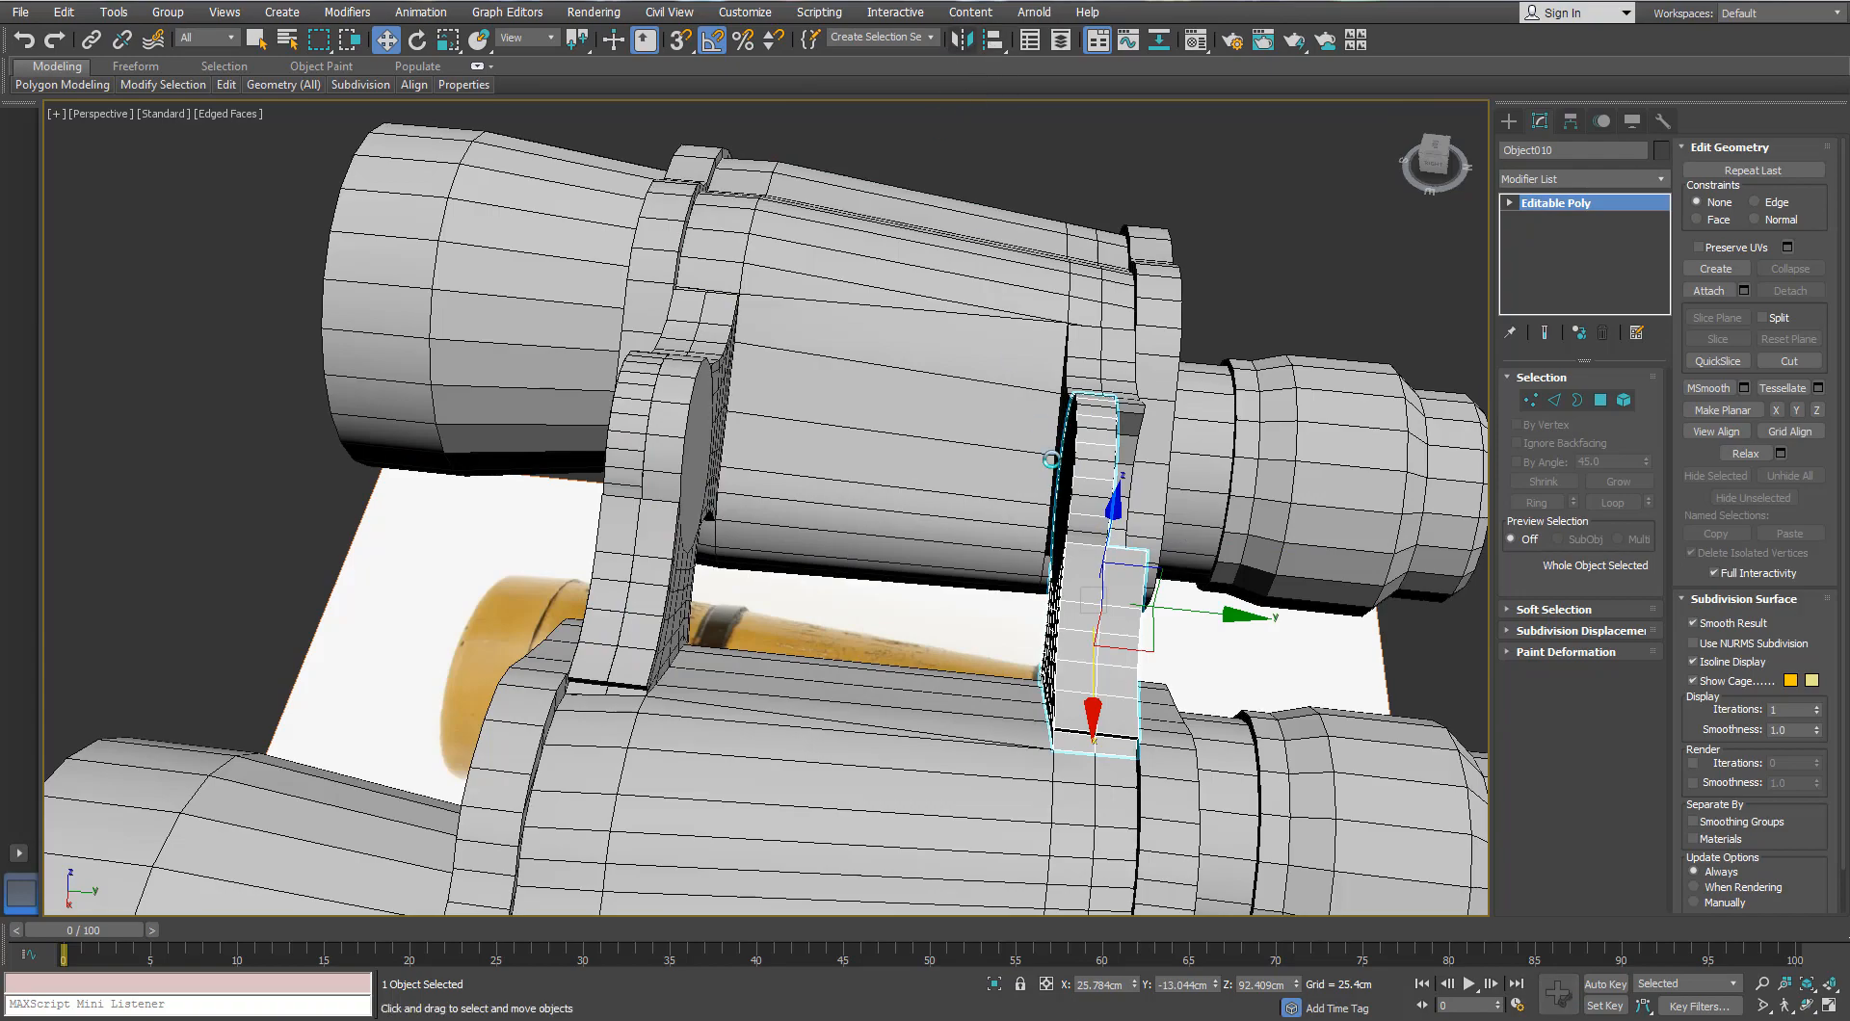
left_click(872, 659)
middle_click_drag(842, 546, 908, 478, "alt")
scroll(765, 618, "up", 3)
scroll(799, 621, "down", 4)
scroll(799, 623, "up", 4)
scroll(881, 597, "down", 3)
scroll(881, 597, "down", 3)
scroll(908, 479, "down", 2)
Step: In Front view, draw a cylinder out from the hinge circle's centre
left_click(1053, 306)
middle_click_drag(1052, 307, 980, 386, "alt")
scroll(980, 385, "down", 3)
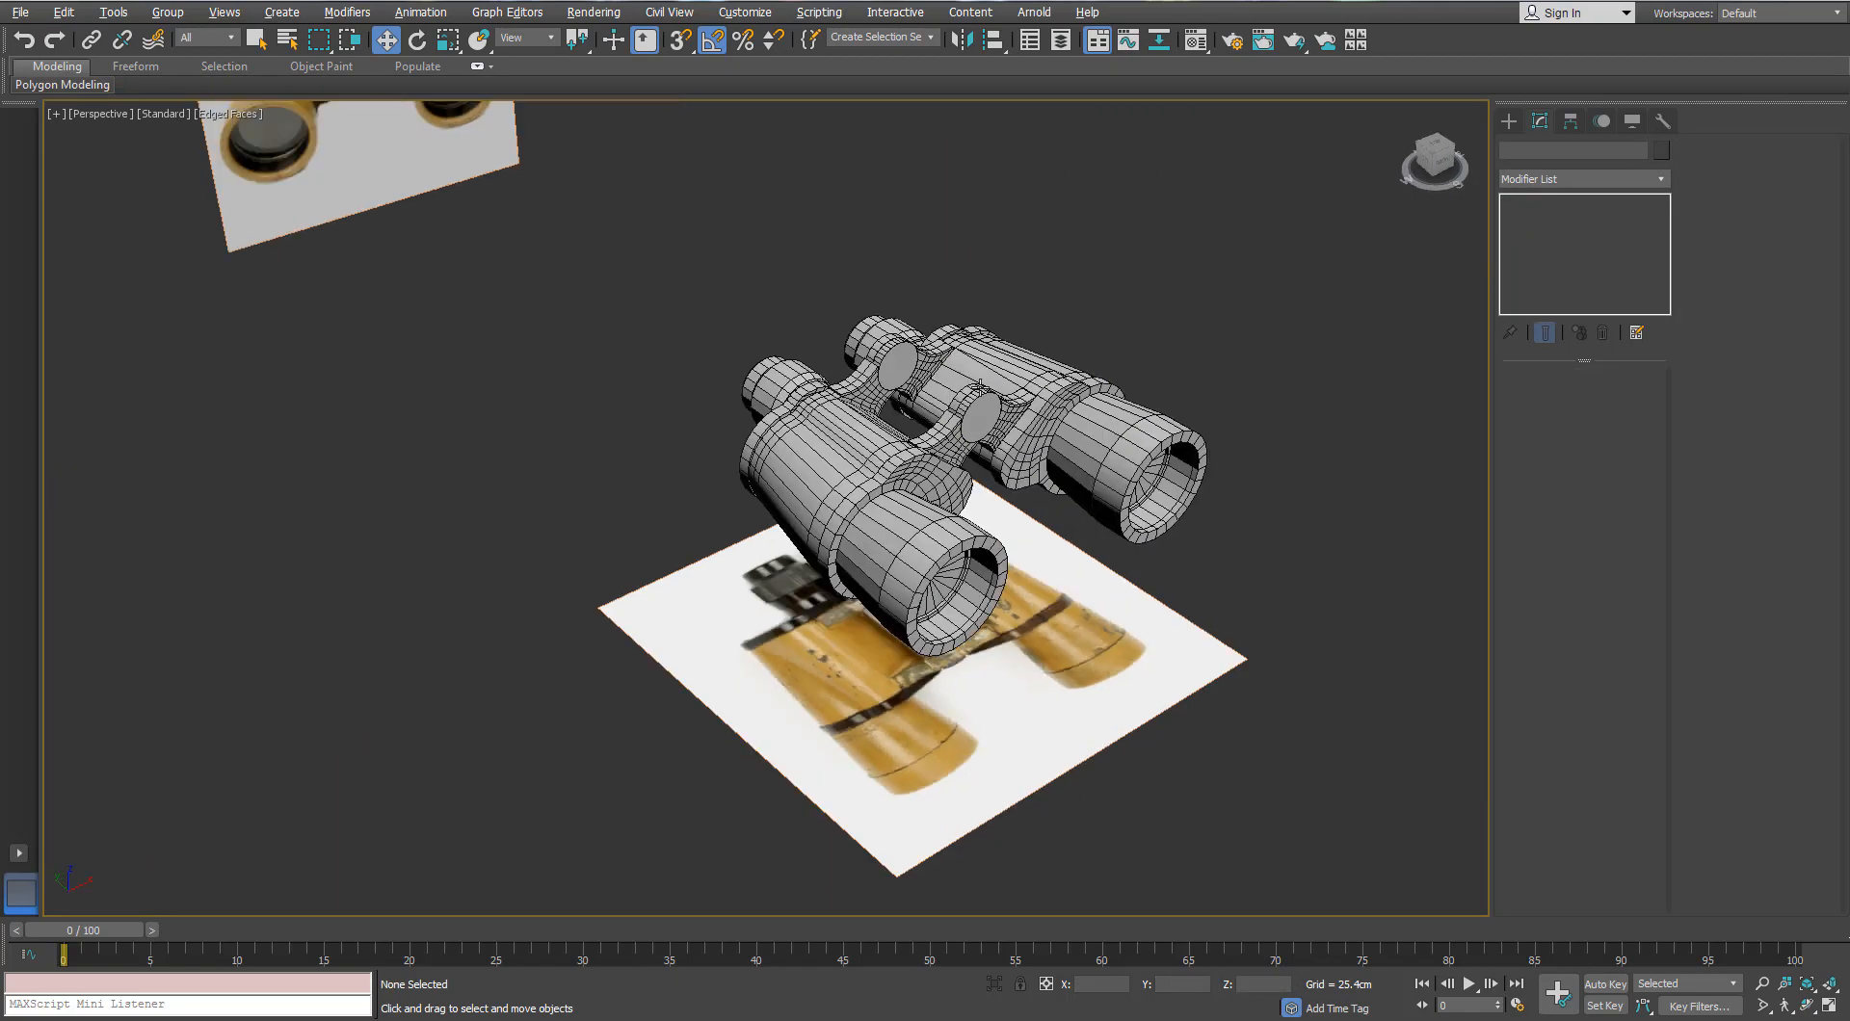
scroll(980, 385, "up", 2)
scroll(1099, 547, "down", 3)
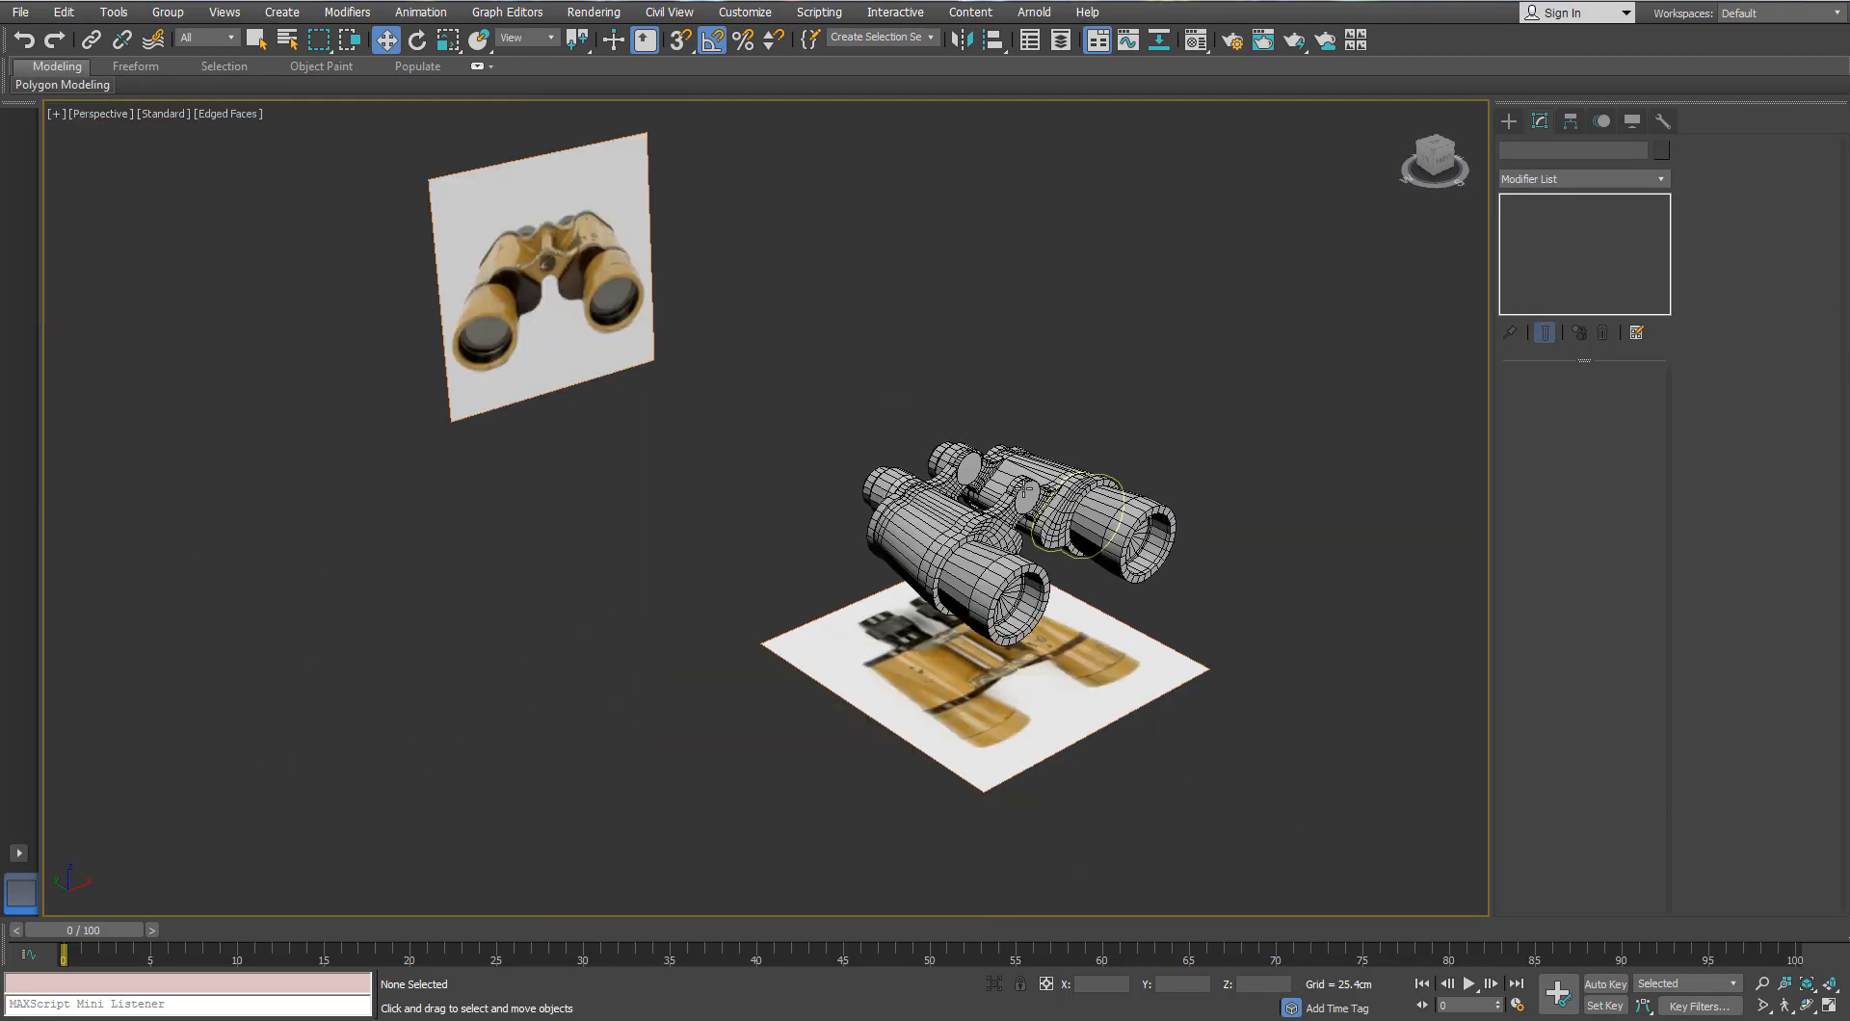
key("f")
left_click(1509, 121)
left_click(1543, 278)
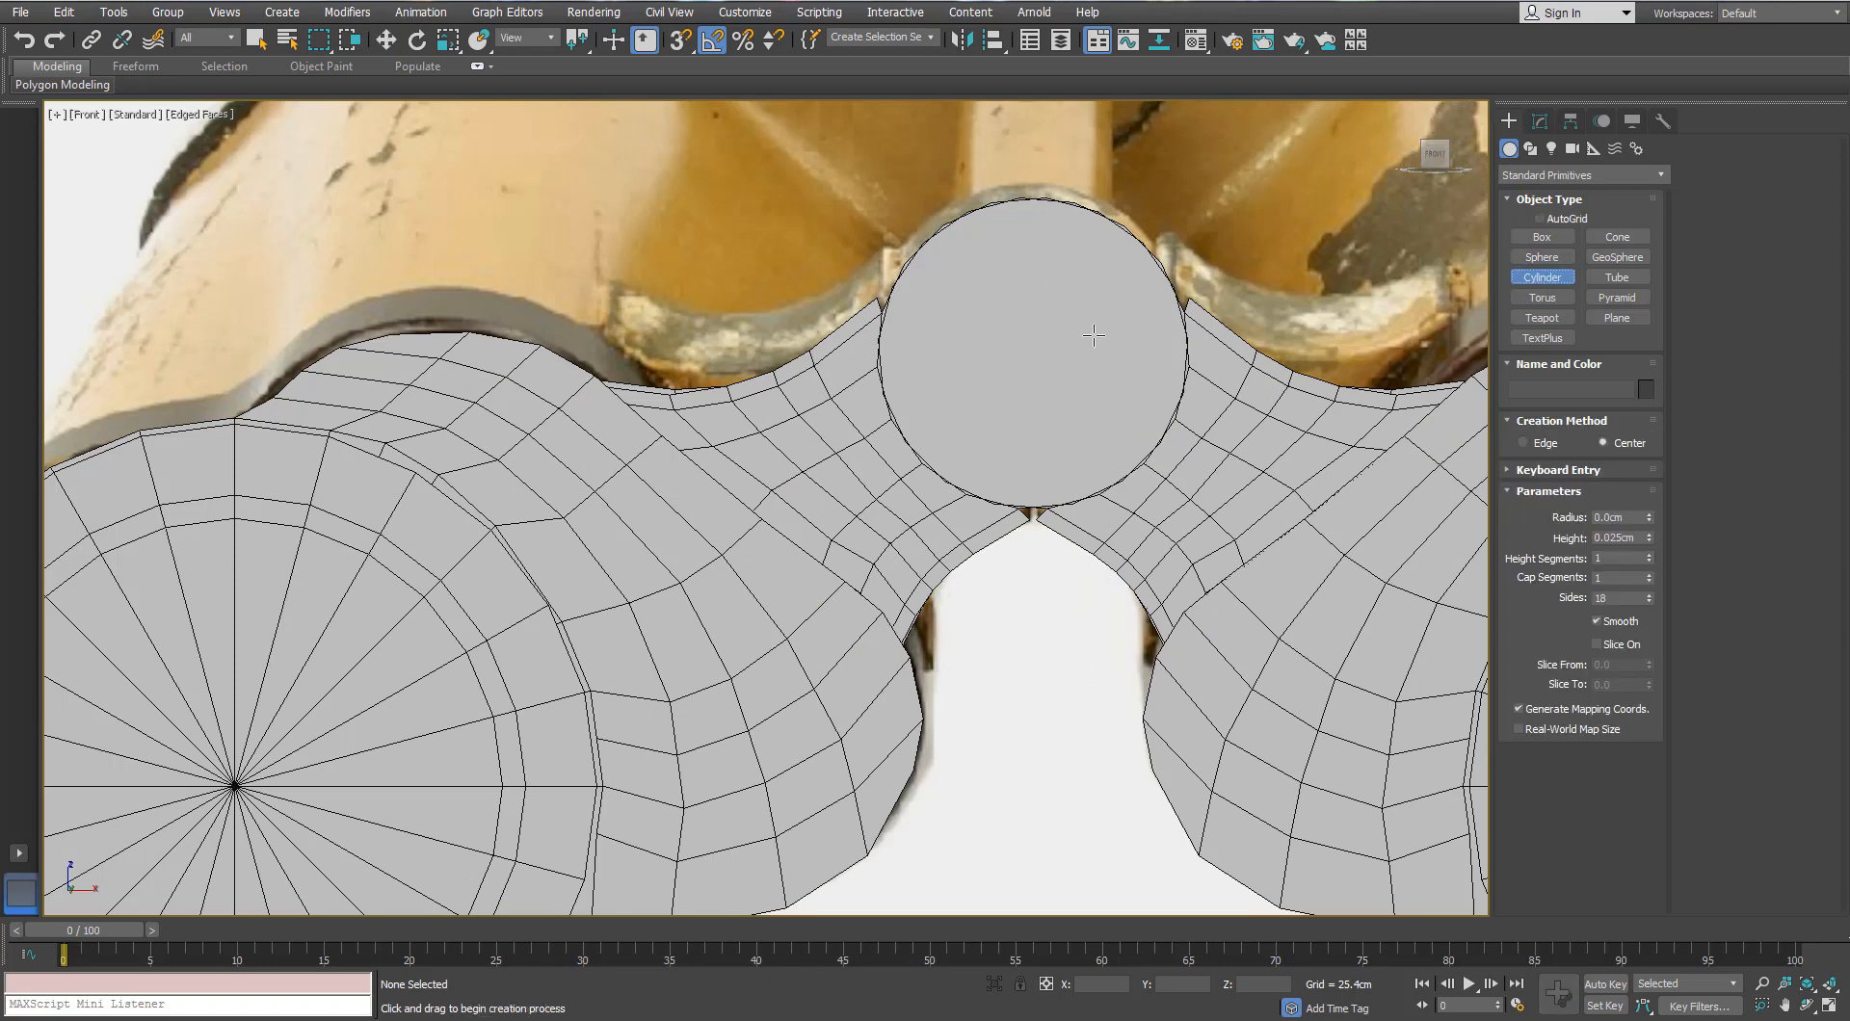
scroll(1027, 354, "up", 2)
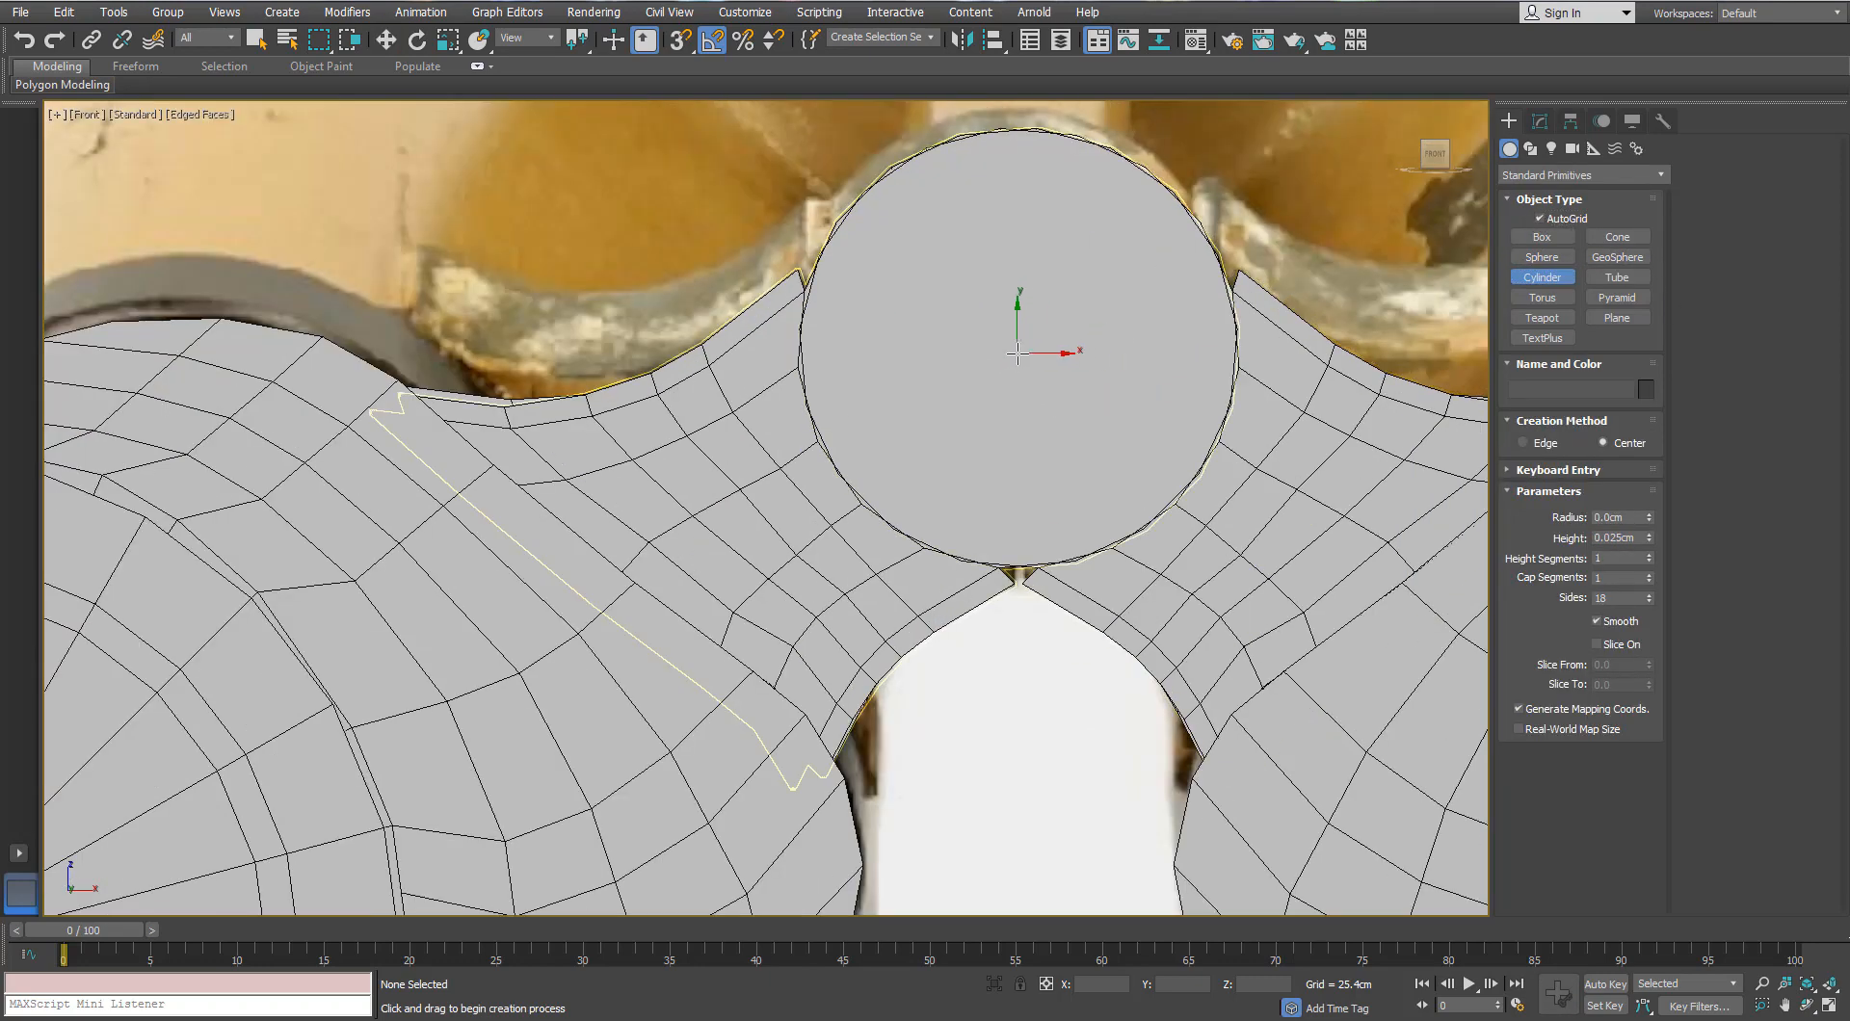
left_click_drag(1016, 353, 1040, 215)
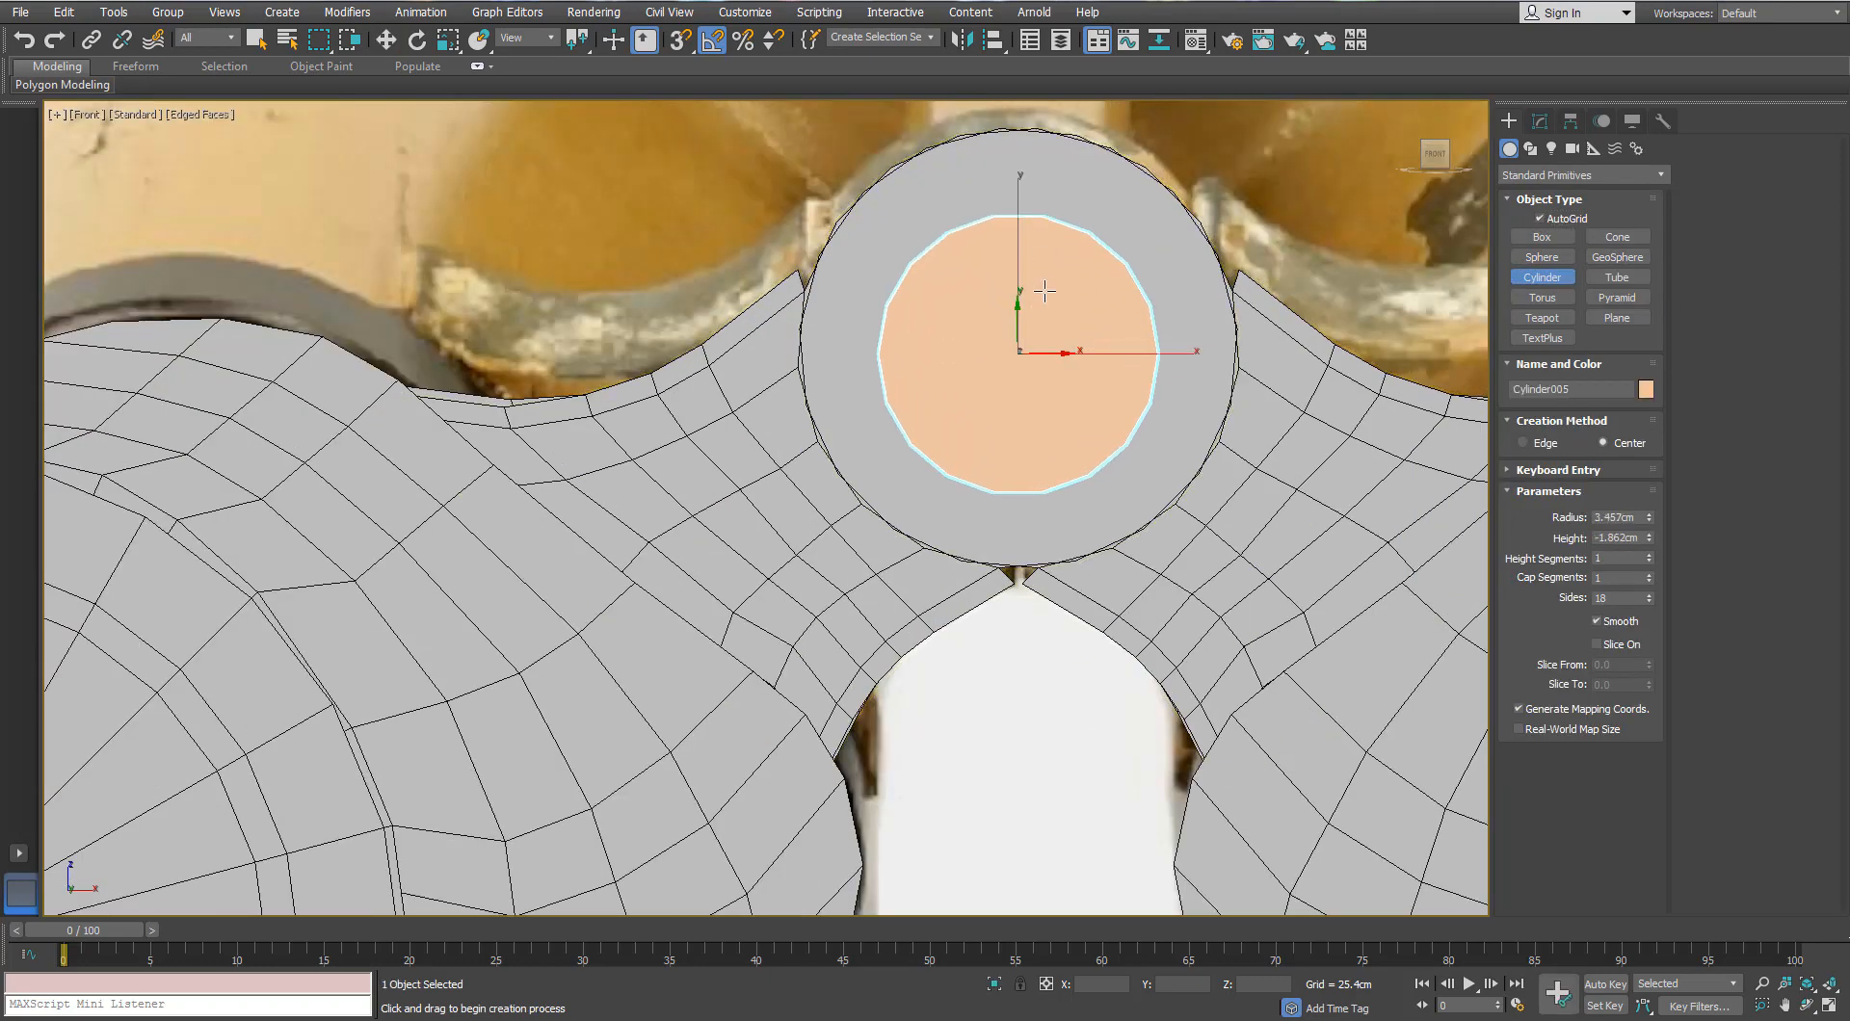
left_click(1044, 292)
Step: Move the new cylinder along Y into the hinge opening
middle_click_drag(1044, 292, 1088, 429, "alt")
scroll(1088, 433, "down", 2)
key("w")
mouse_move(964, 355)
left_mouse_down()
mouse_move(986, 359)
mouse_move(964, 354)
left_mouse_up()
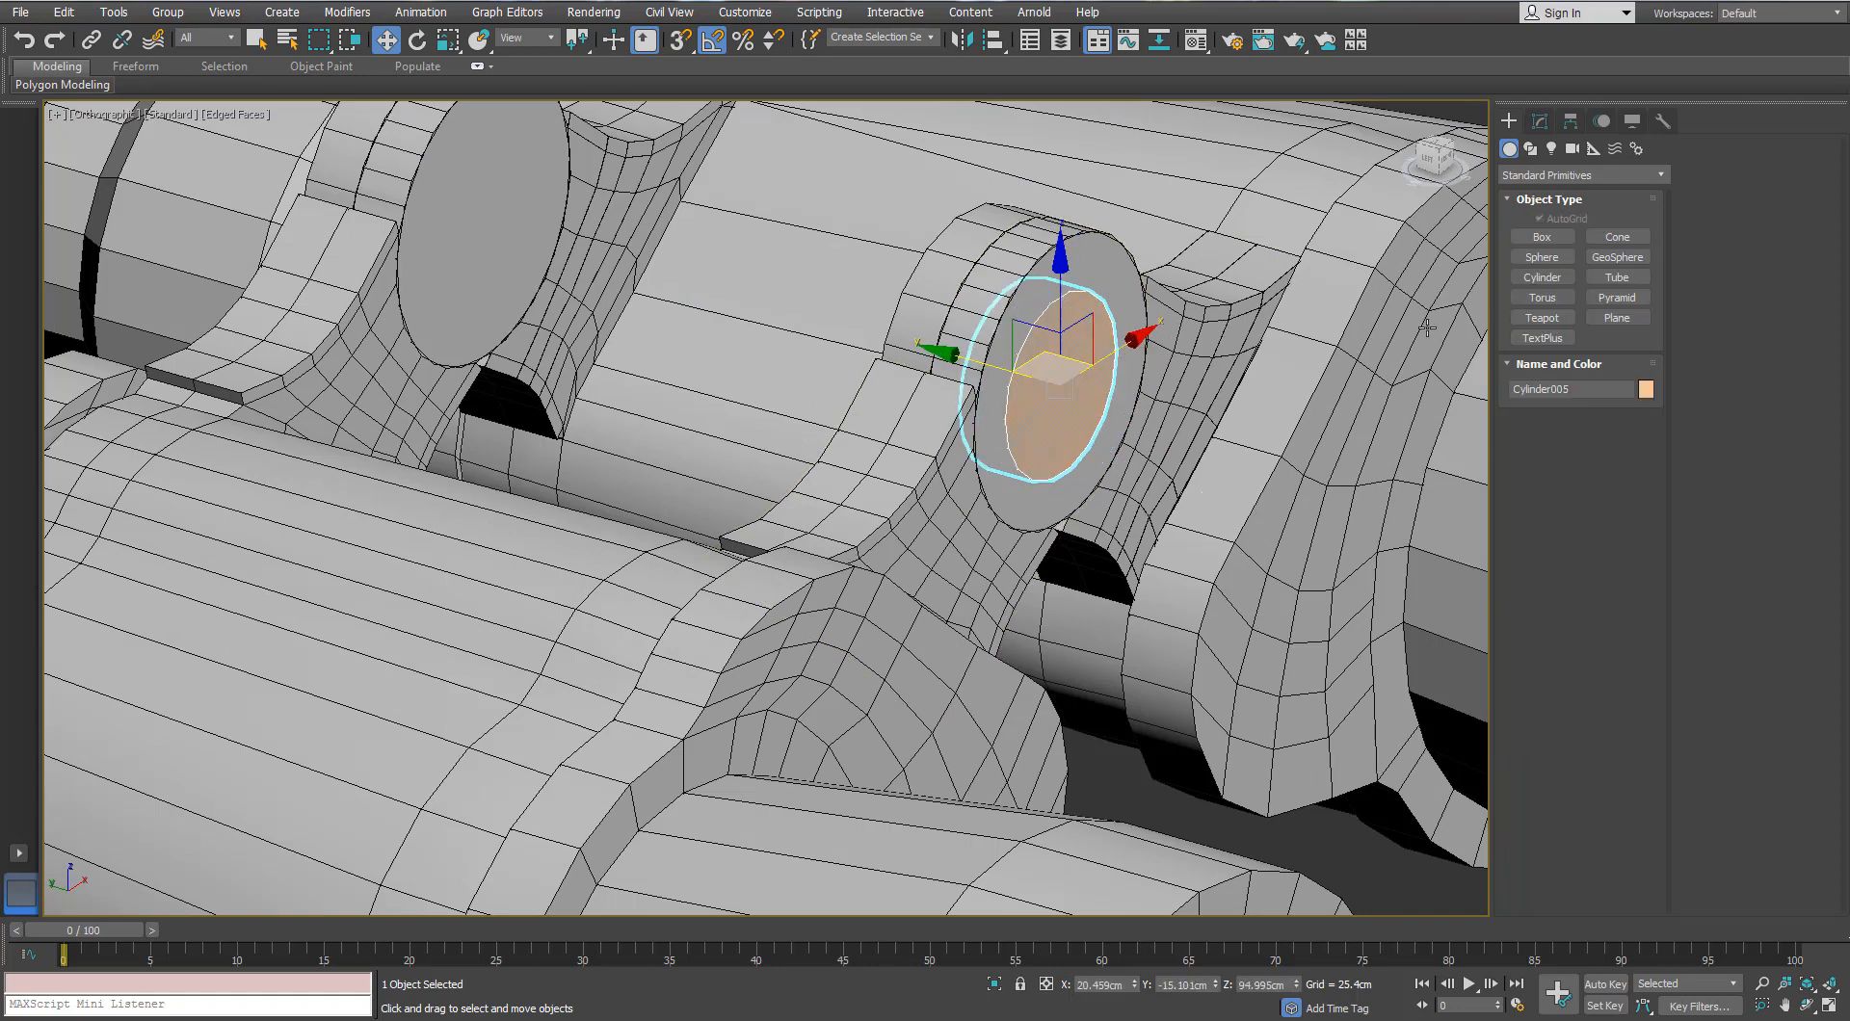
left_click(1540, 122)
scroll(1056, 356, "down", 5)
scroll(617, 428, "down", 10)
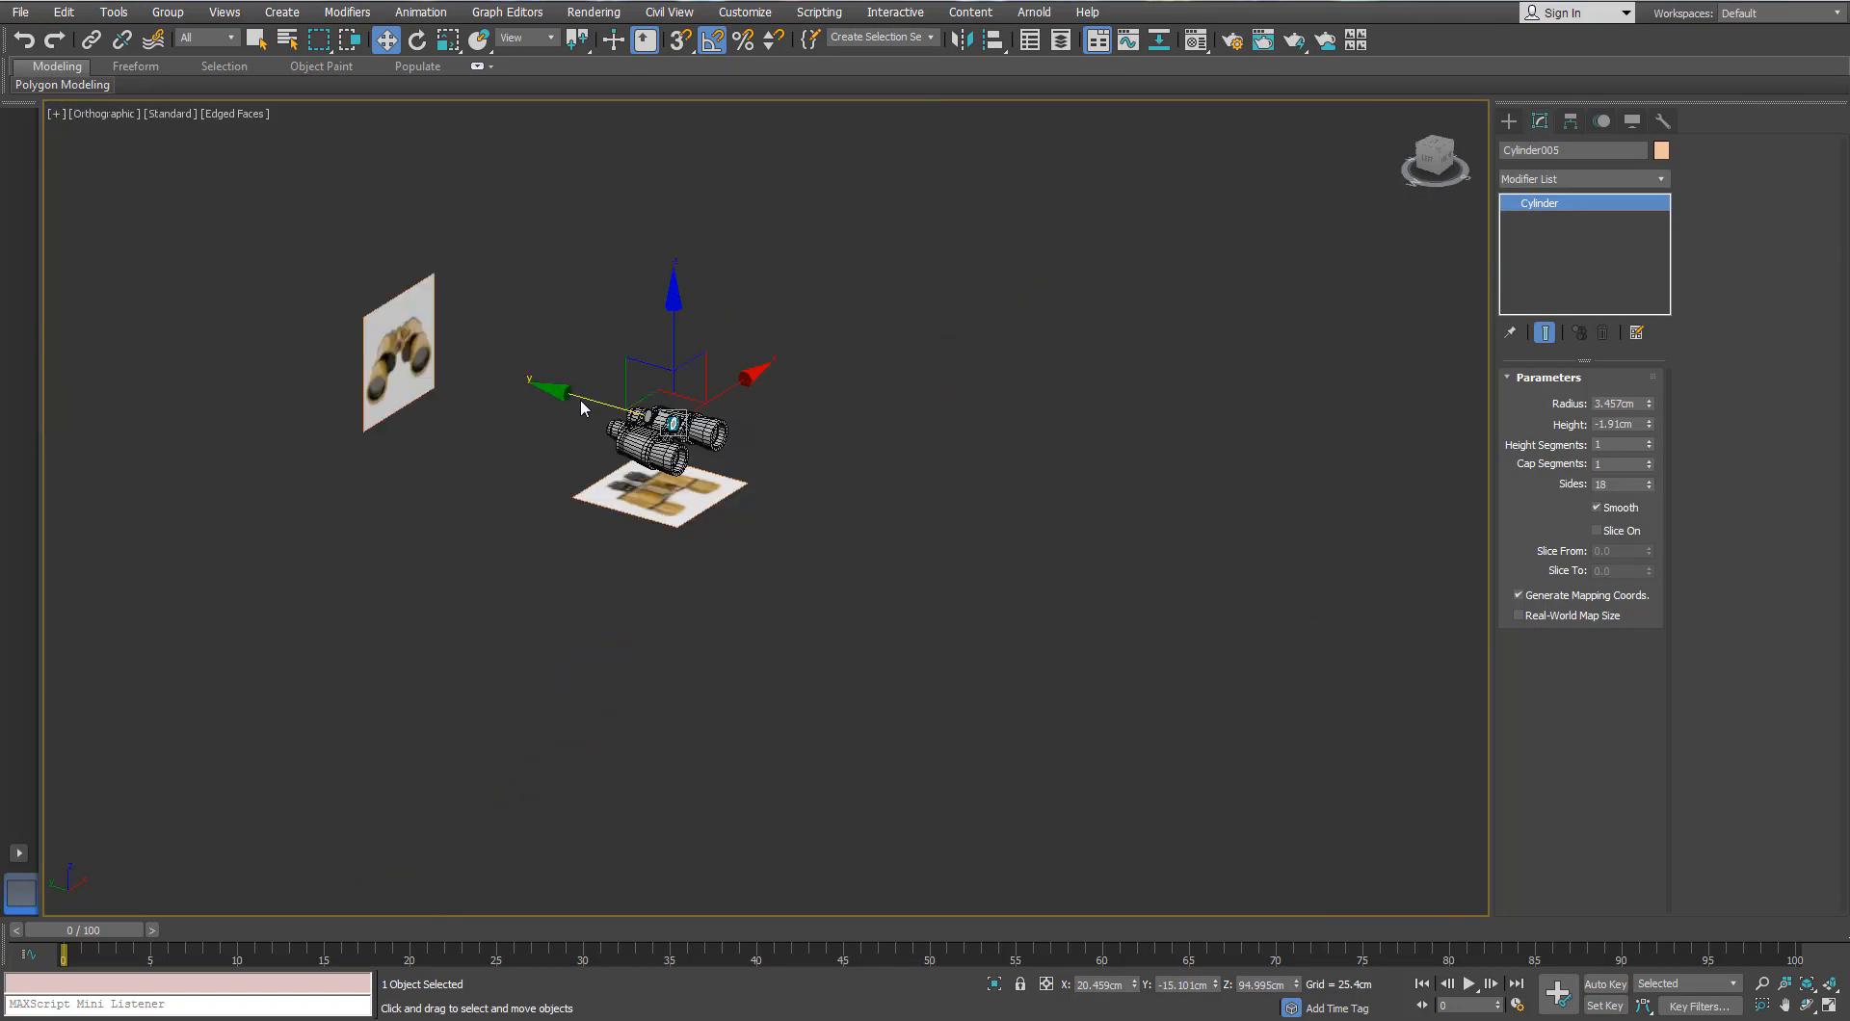
Step: Isolate the cylinder with the reference photo plane and make them see-through in Front view
left_click(416, 334, "ctrl")
key("alt+q")
key("f")
scroll(737, 430, "up", 6)
scroll(1199, 453, "up", 2)
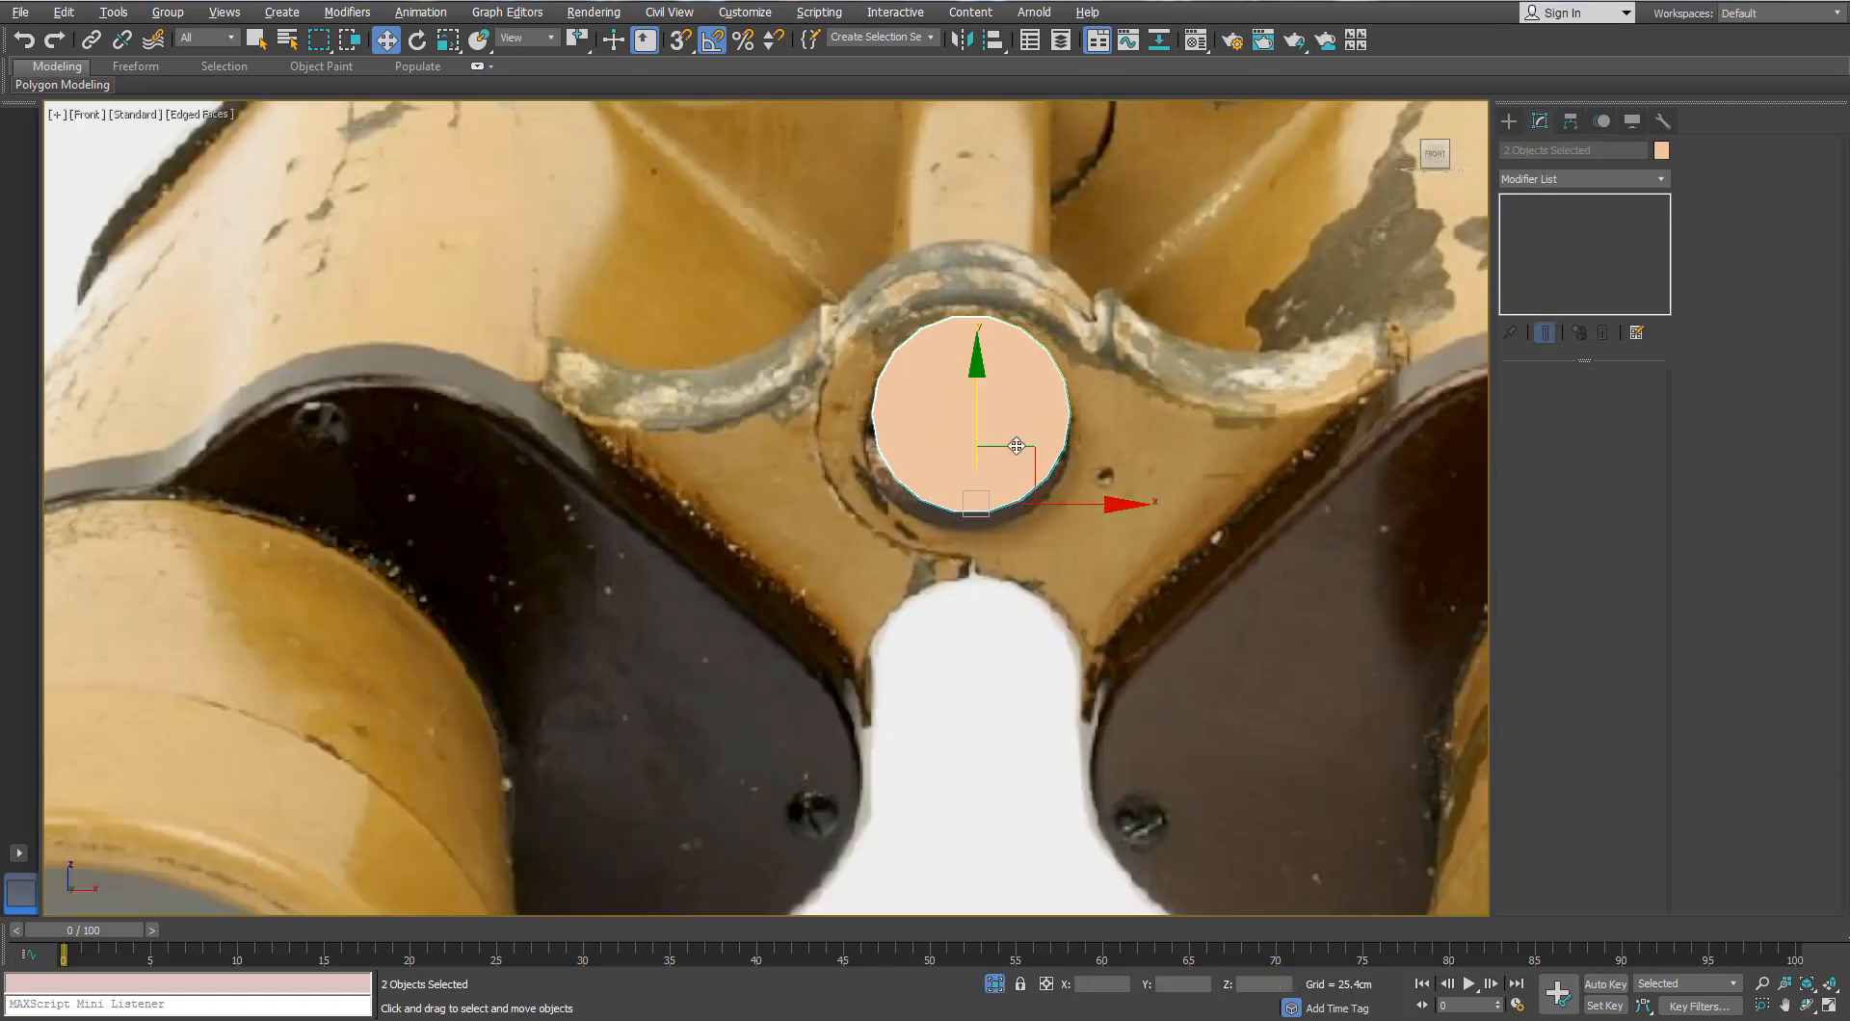
key("alt+w")
middle_click(1013, 441)
key("alt+w")
key("alt+x")
key("f")
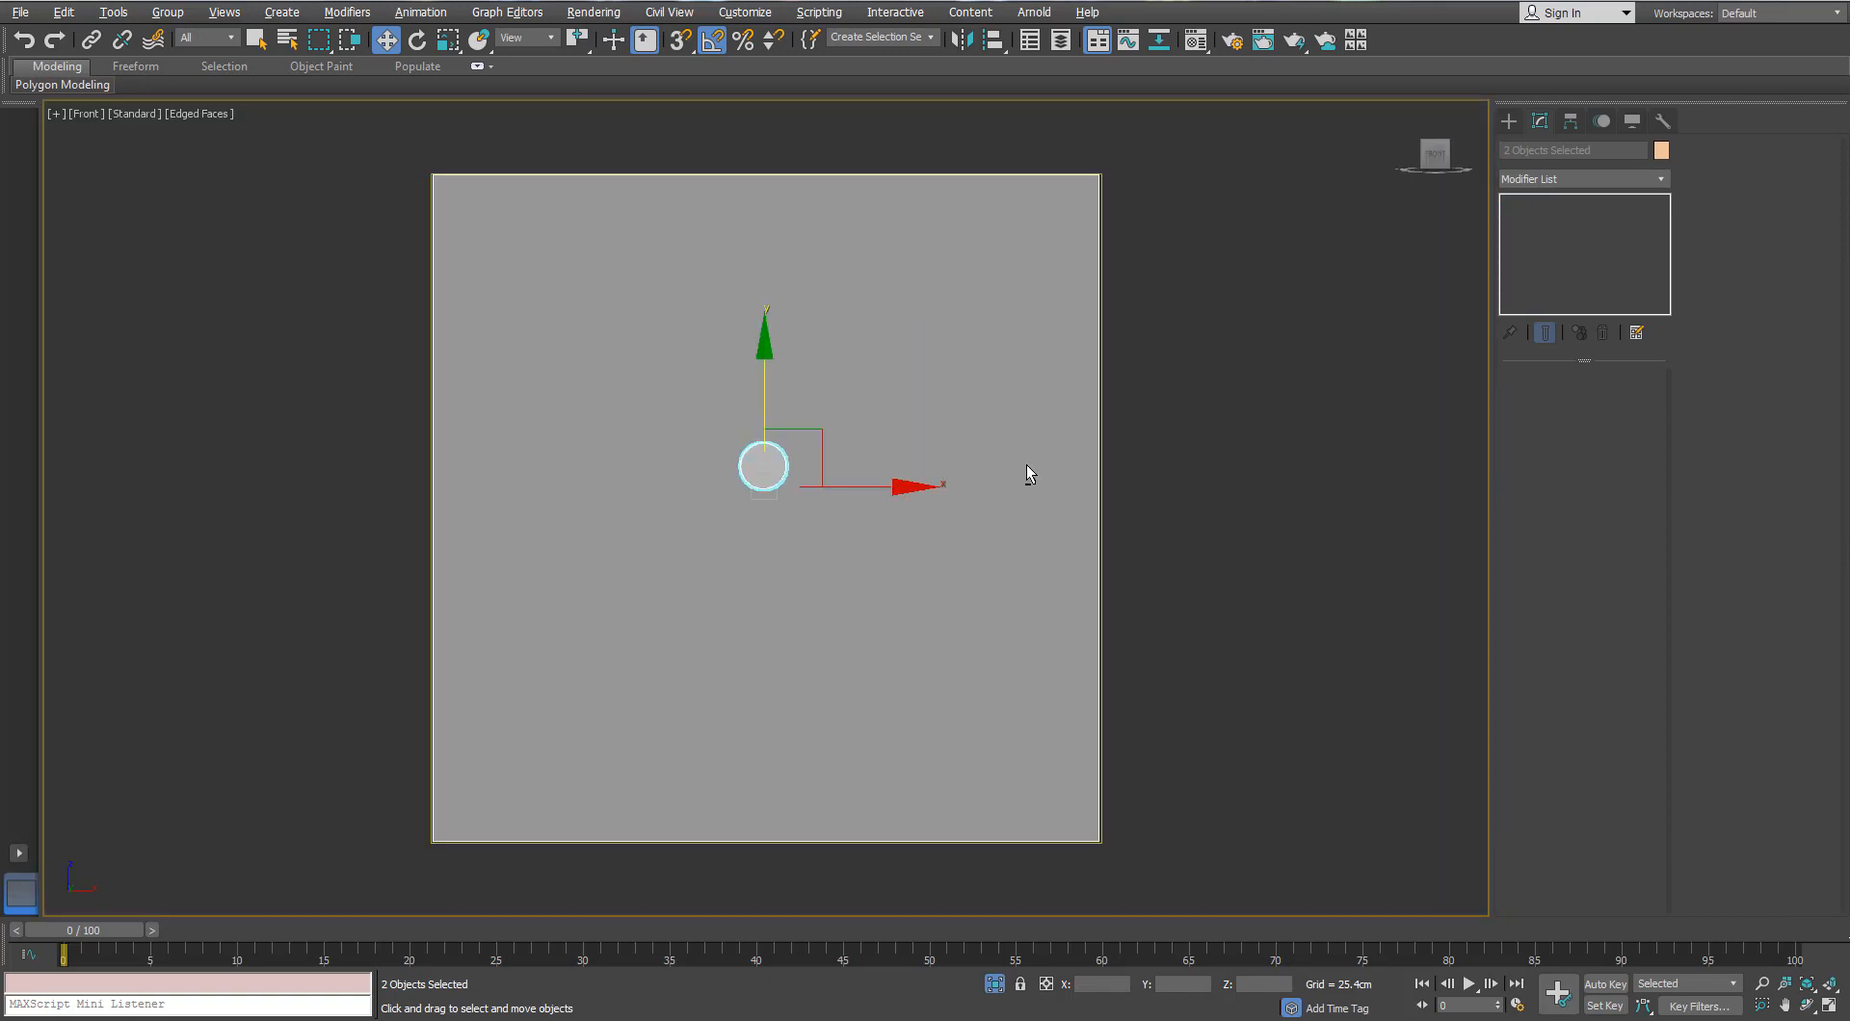
left_click(1026, 464)
key("F3")
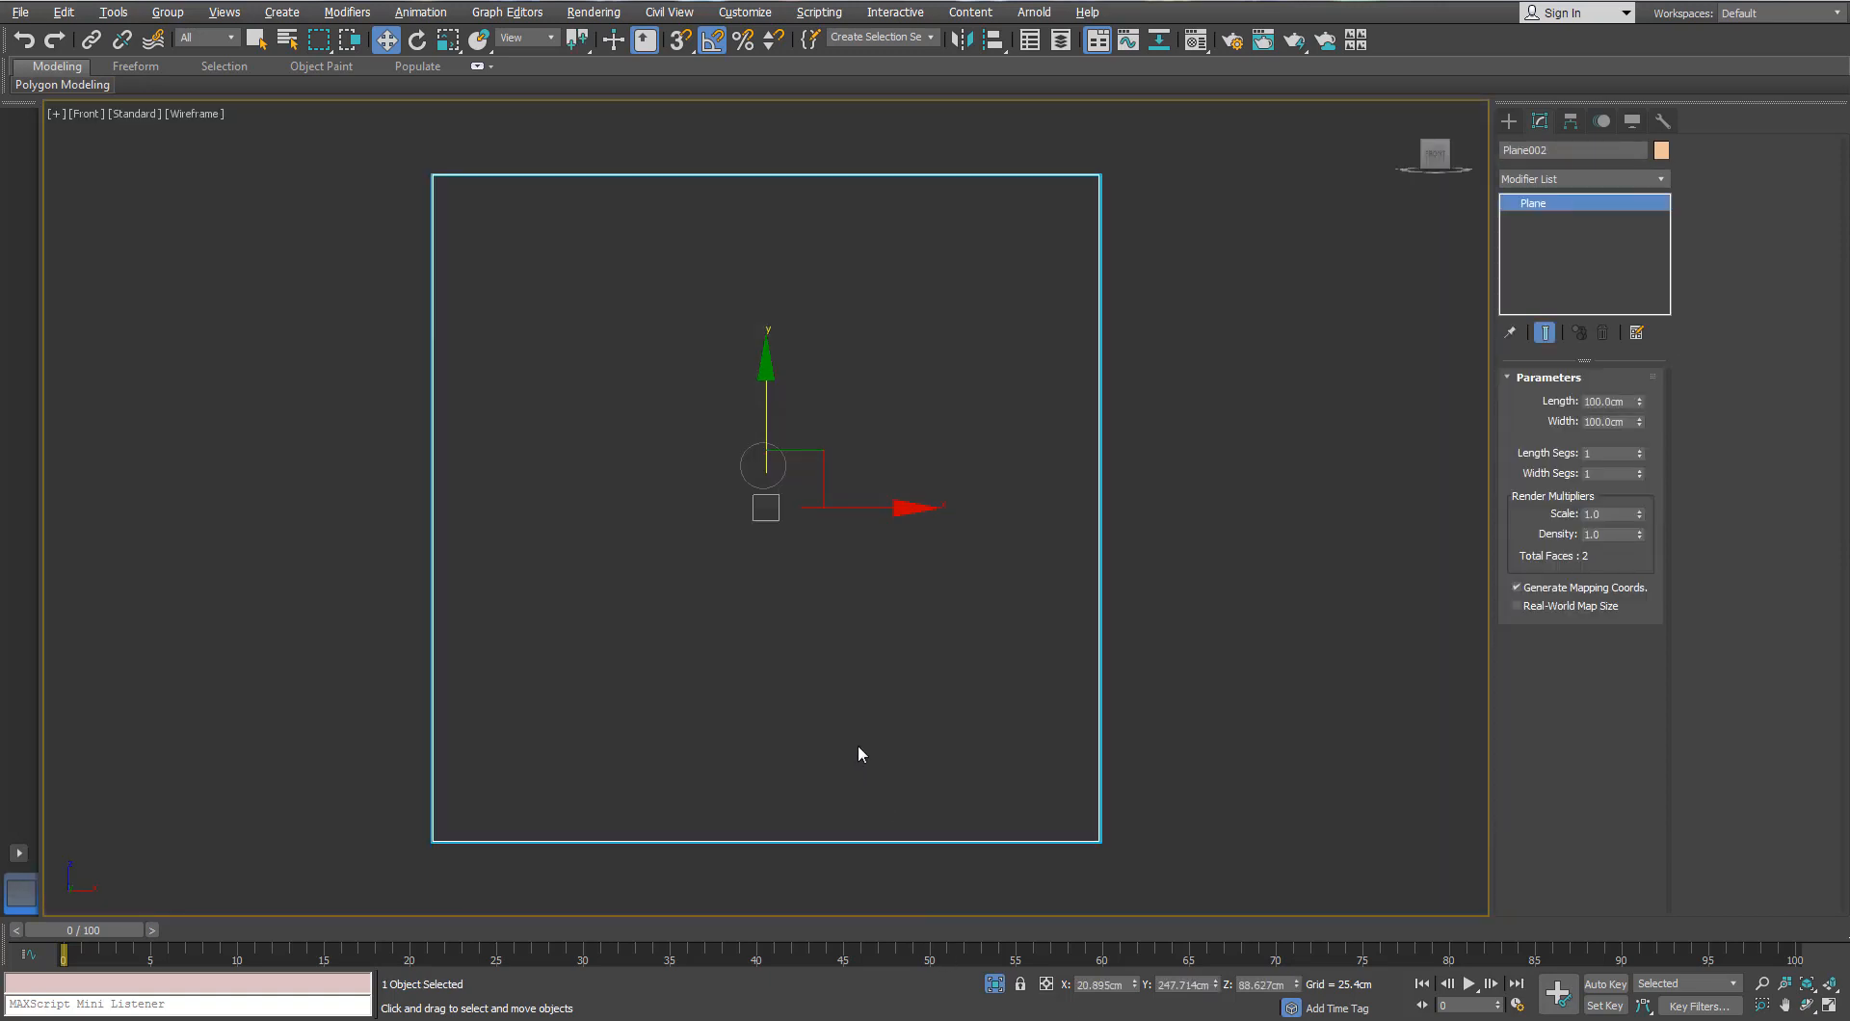
key("F3")
mouse_move(855, 668)
middle_mouse_down("alt")
mouse_move(995, 690)
mouse_move(979, 654)
middle_mouse_up("alt")
key("f")
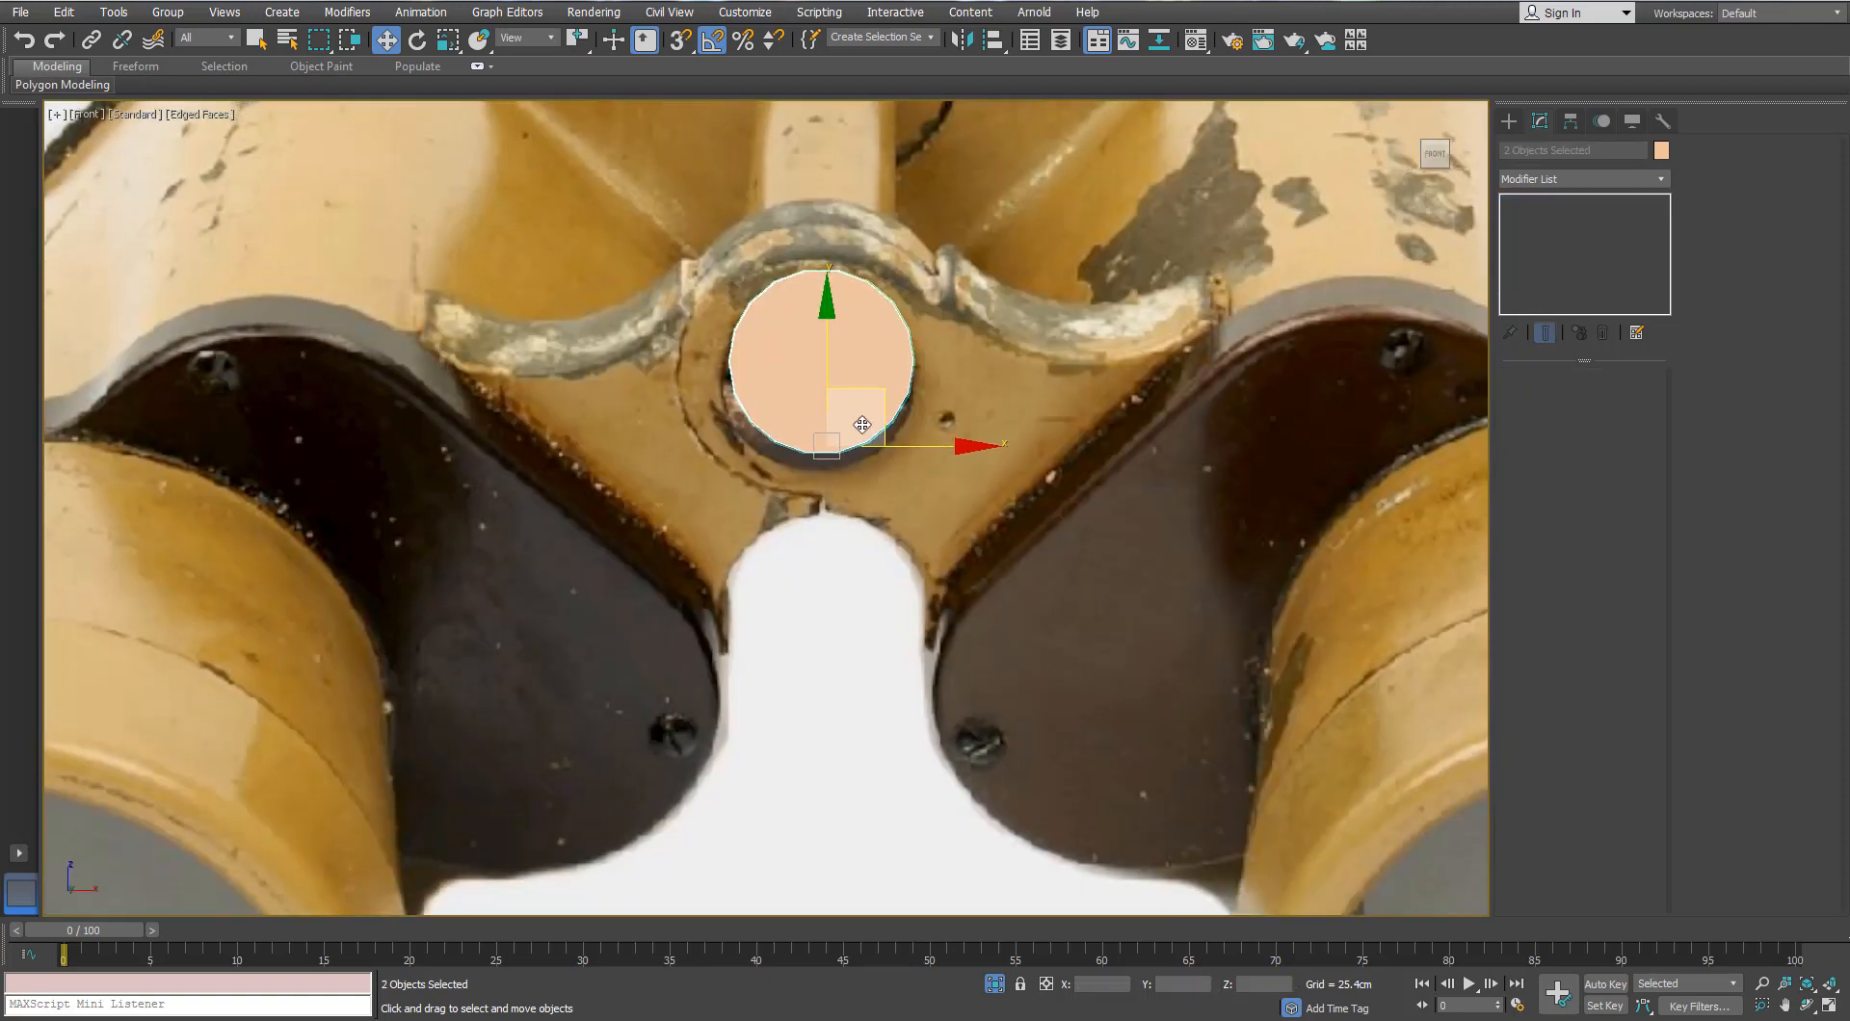
Step: Move Cylinder005 onto the photo's hinge pin and set its height to 1.6cm
left_click(886, 306)
left_click_drag(876, 309, 851, 331)
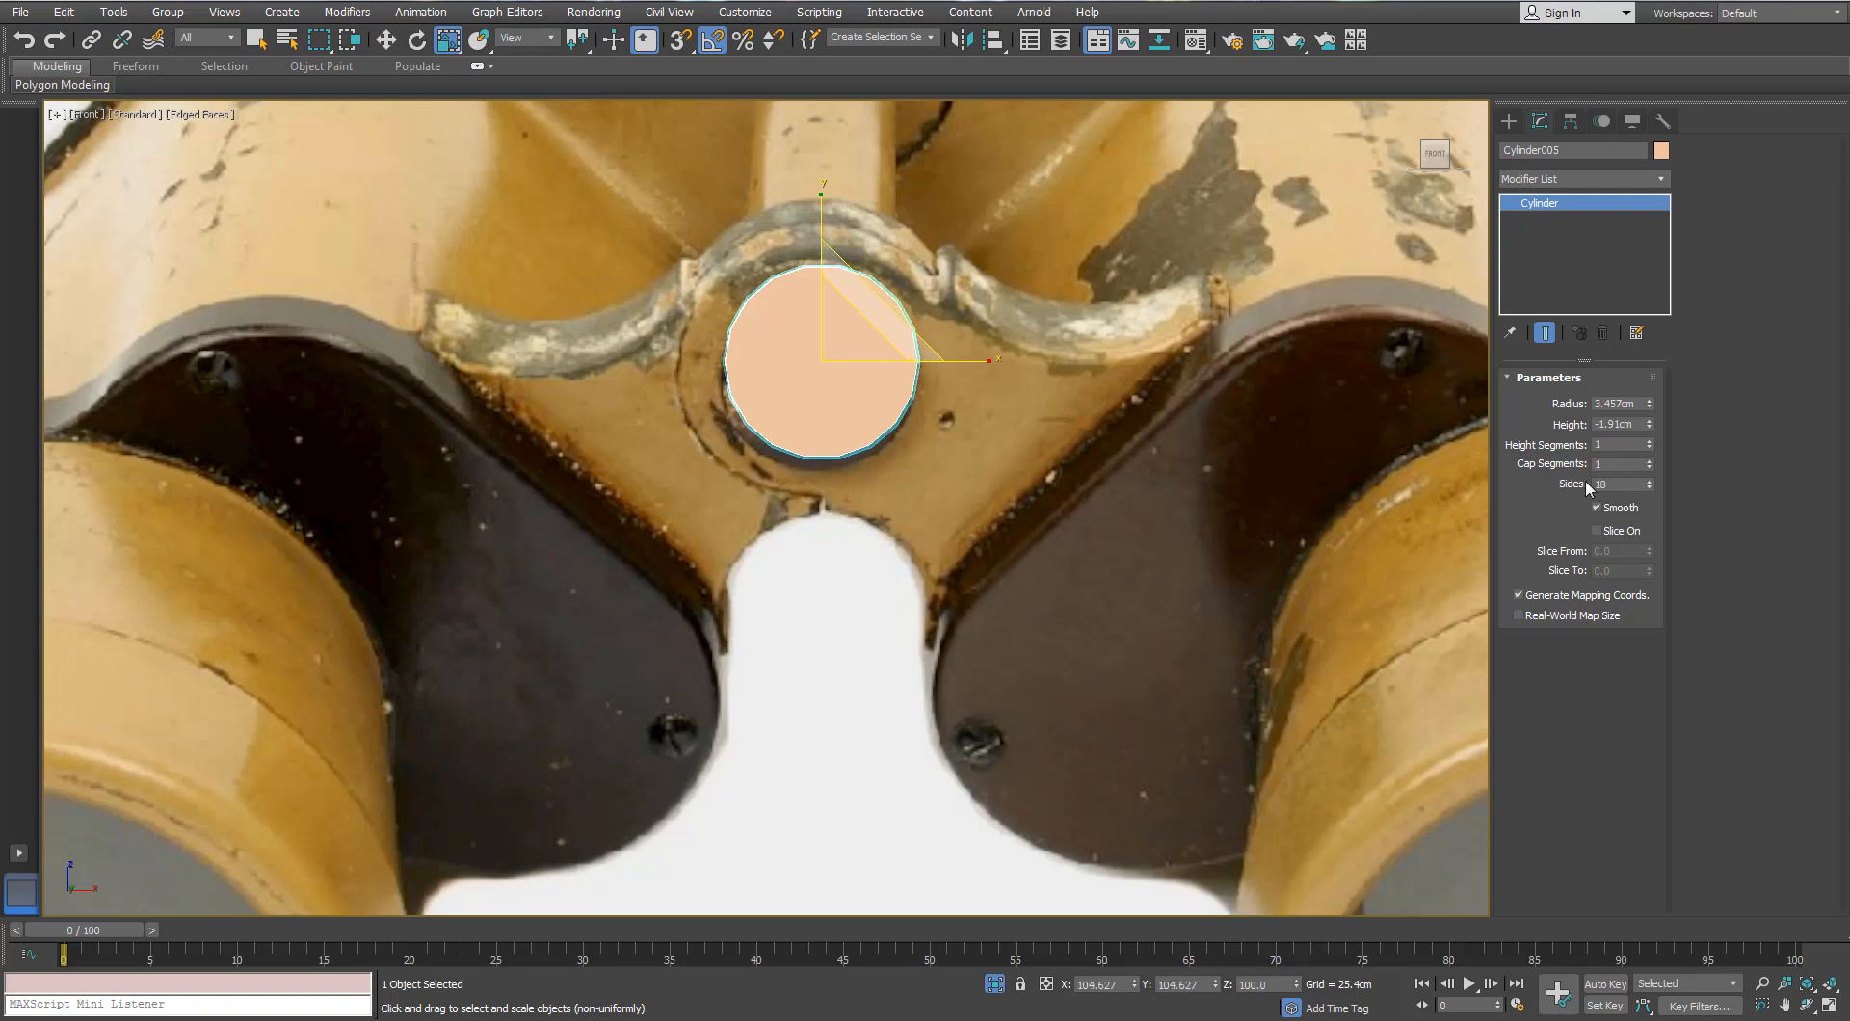
left_click_drag(1647, 366, 1646, 363)
scroll(1079, 496, "down", 4)
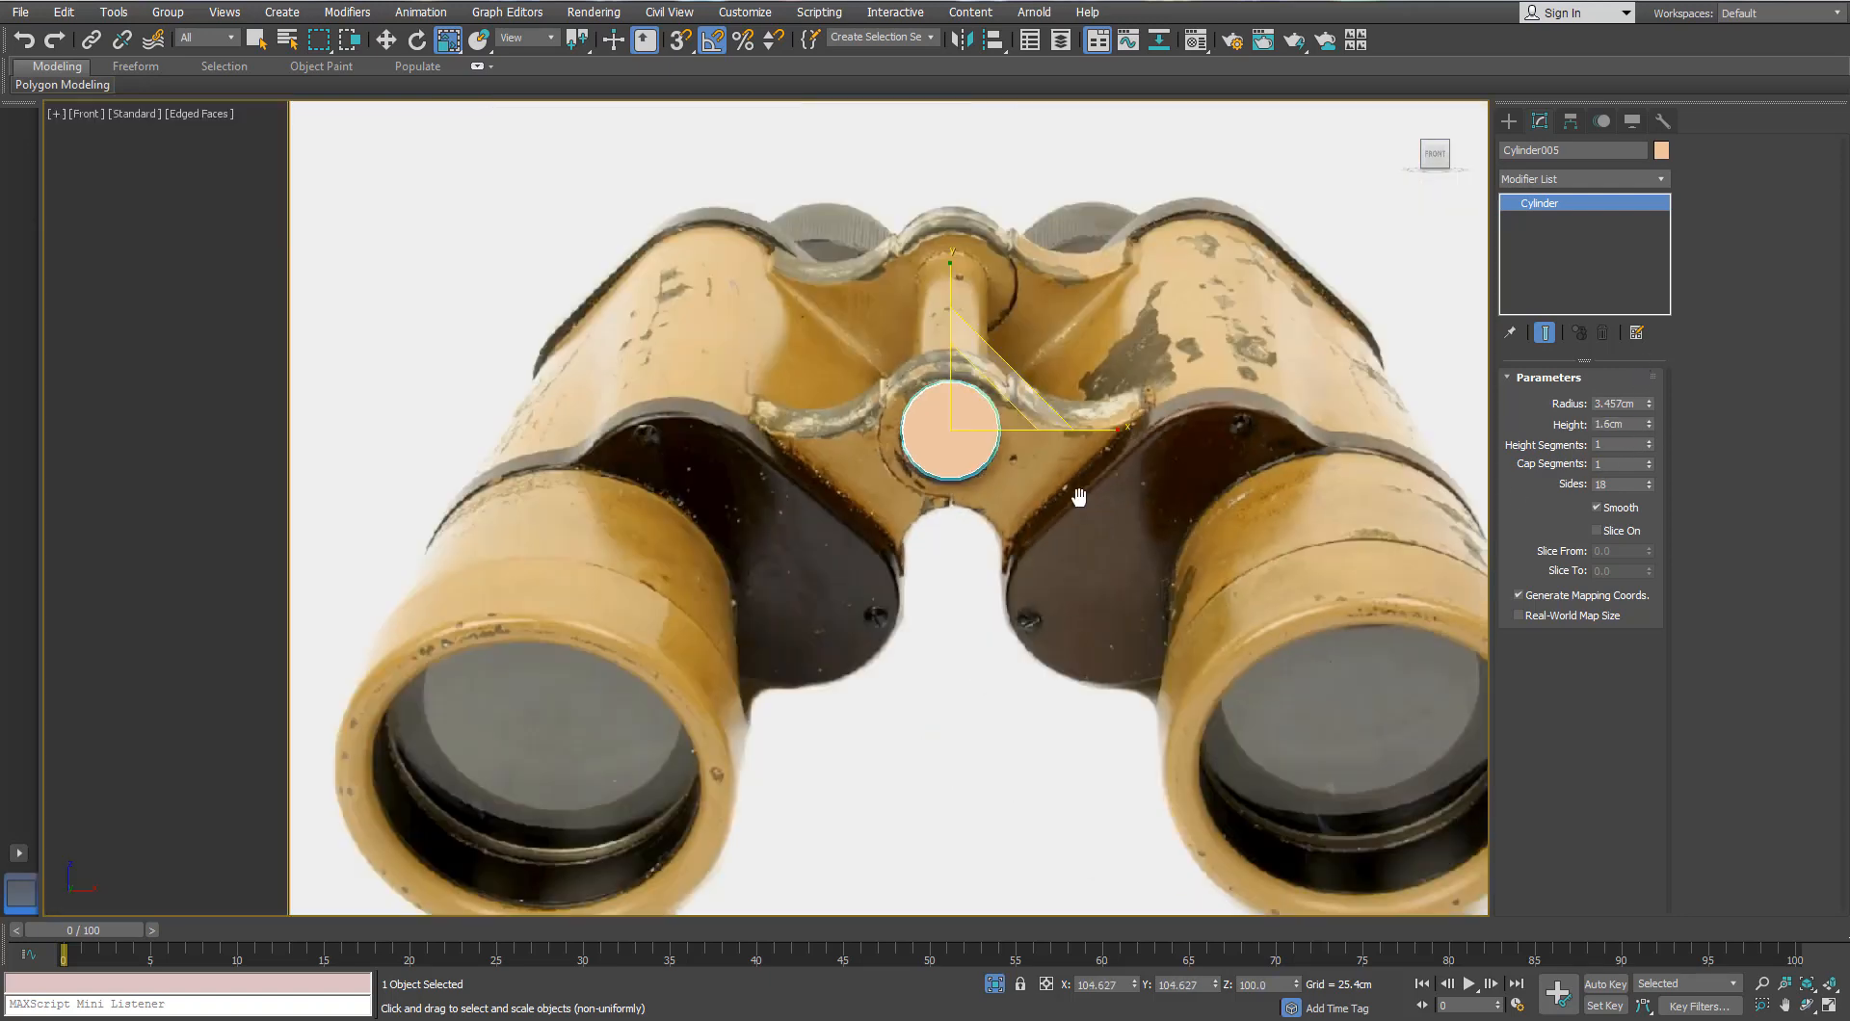
Step: Restore the full scene and thin the cylinder to 0.762cm height inside the hinge
key("p")
key("z")
scroll(979, 483, "down", 5)
middle_click_drag(979, 482, 1089, 873, "alt")
left_click(994, 982)
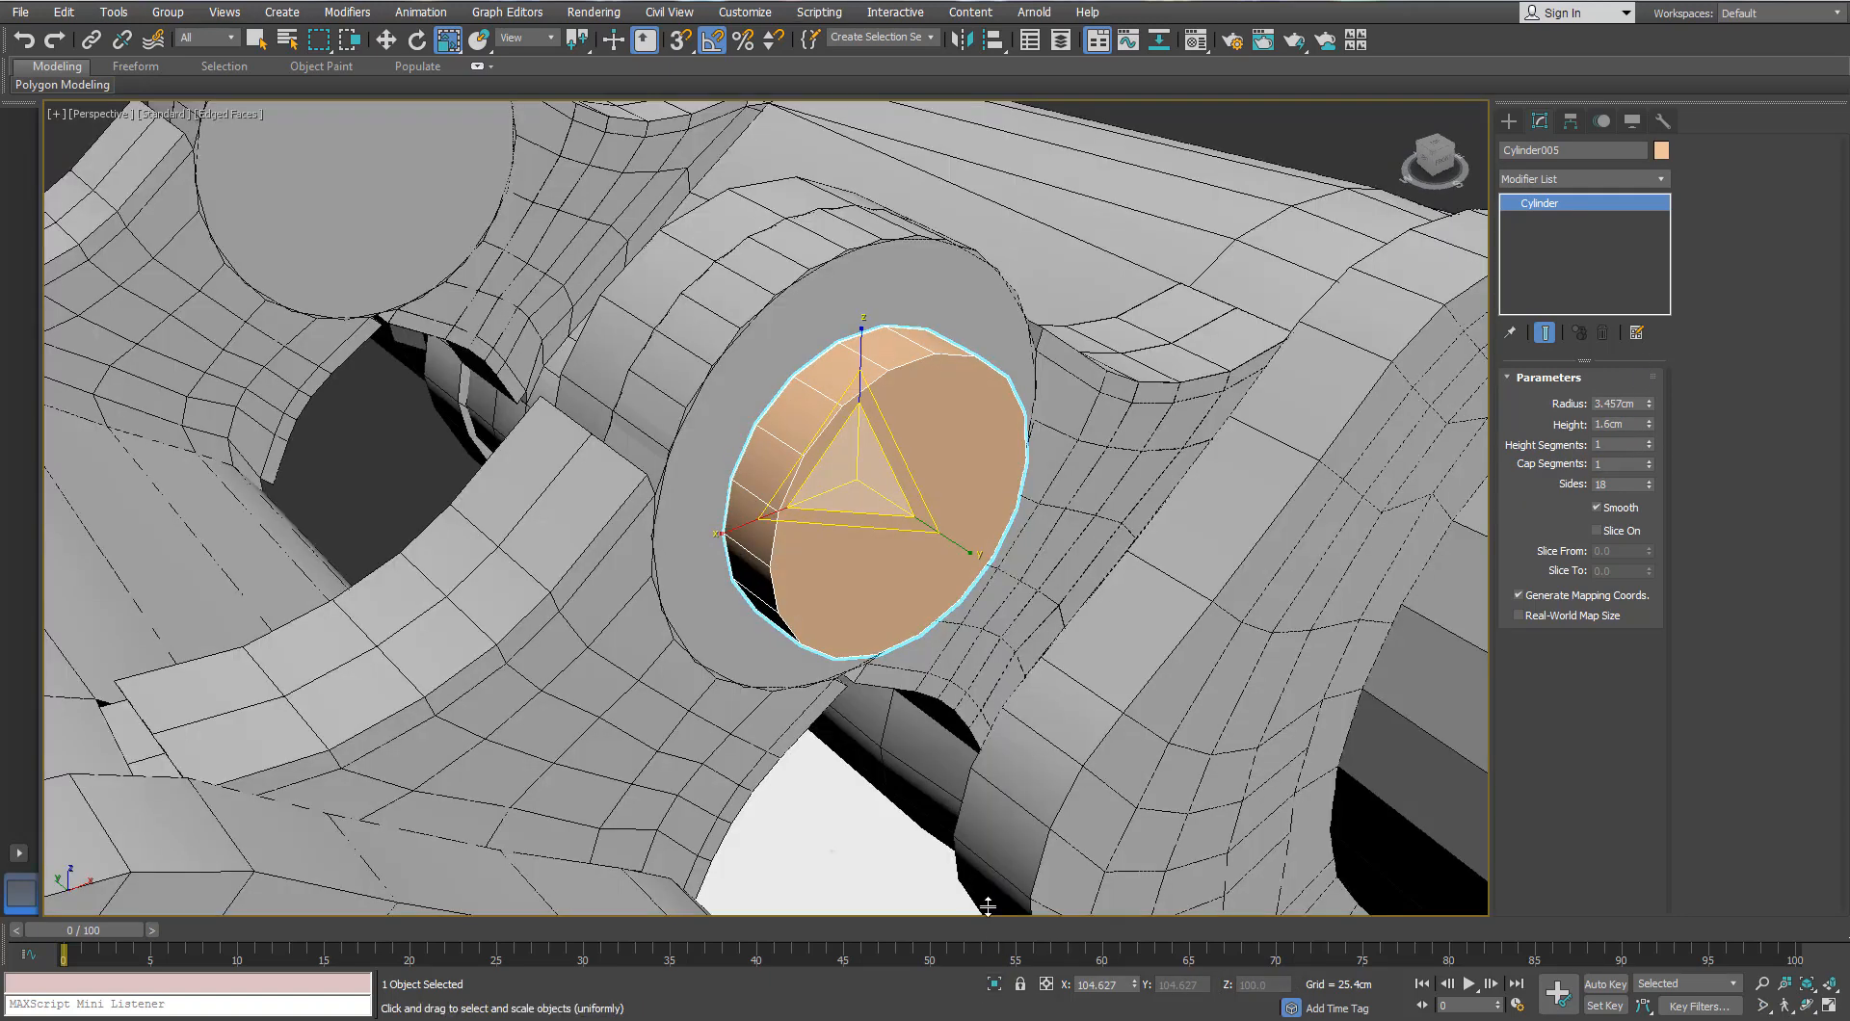
middle_click_drag(944, 453, 872, 501, "alt")
left_click_drag(1647, 424, 1647, 461)
middle_click_drag(867, 434, 689, 337, "alt")
Step: Select hinge arm Object009 and orbit around the hinge
left_click(725, 291)
left_click(723, 337)
left_click(648, 273)
middle_click_drag(648, 273, 631, 347, "alt")
scroll(576, 325, "down", 4)
Step: Test-move Object009 and undo, then scale the pin cap cylinder Cylinder005
key("w")
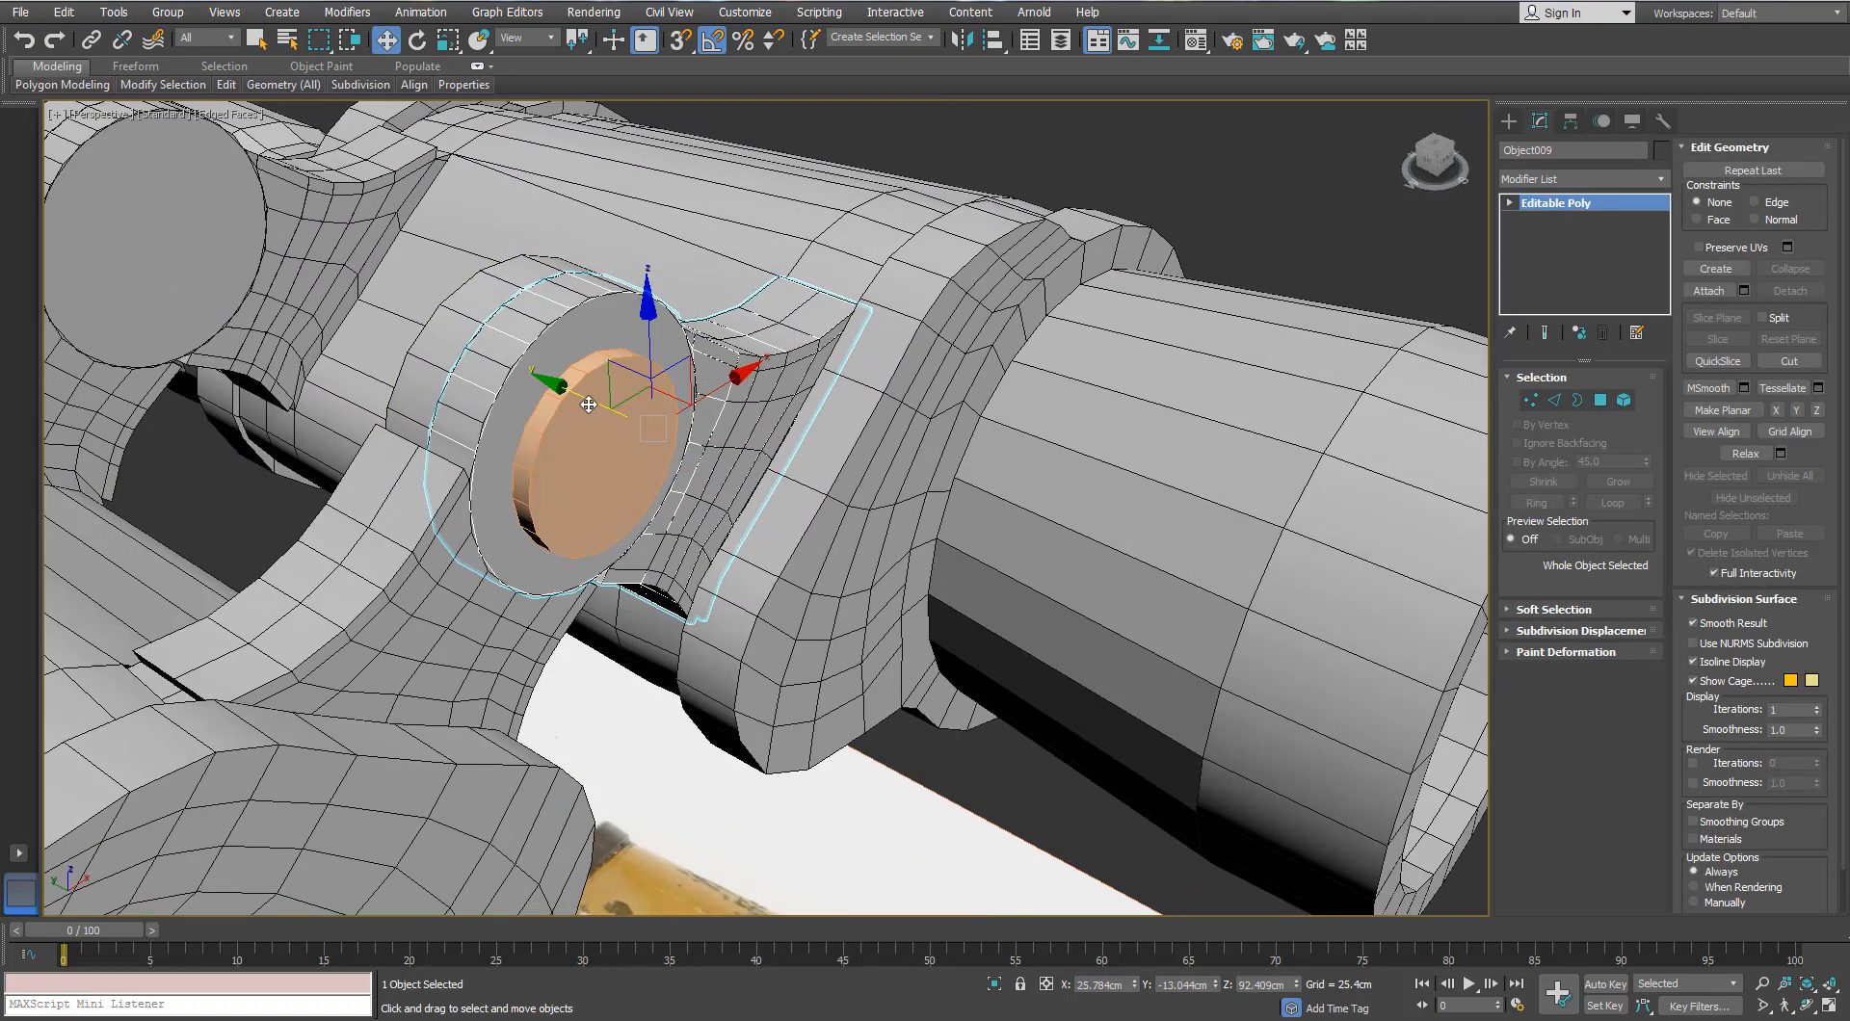
left_click_drag(586, 402, 822, 598)
key("ctrl+z")
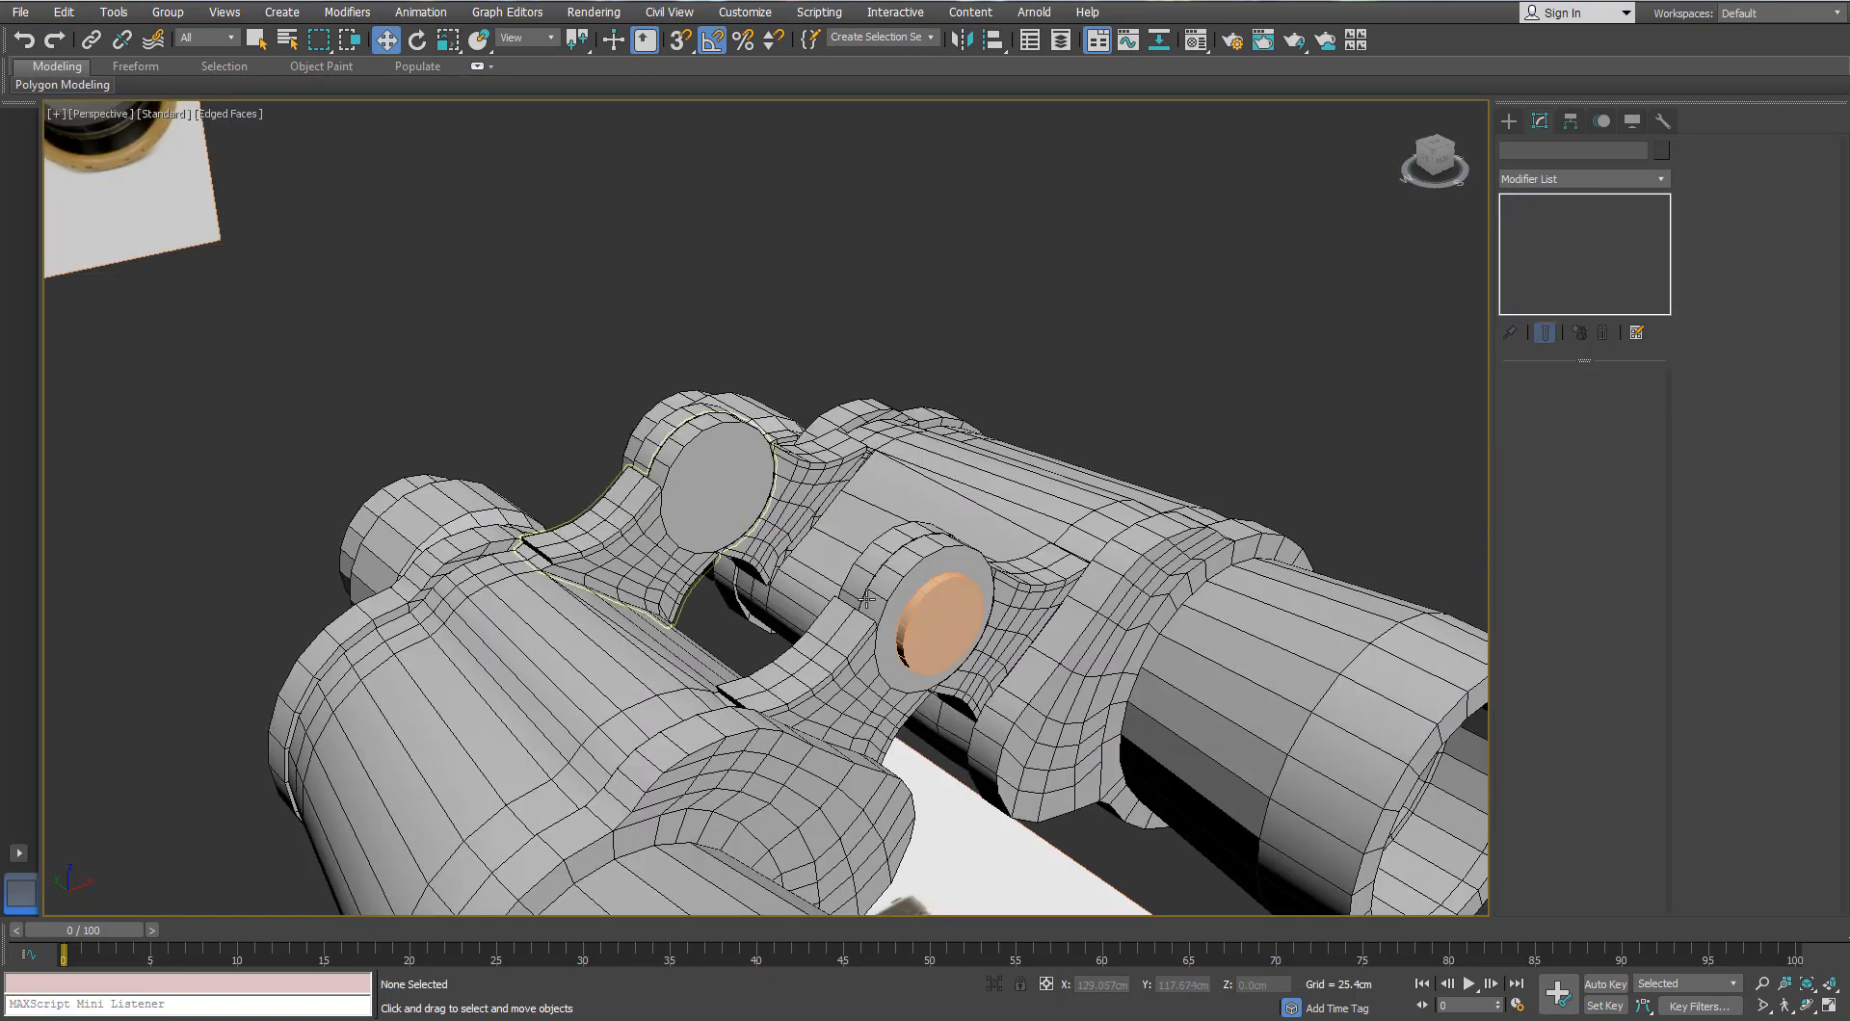
left_click(935, 603)
scroll(935, 603, "up", 3)
key("r")
scroll(936, 603, "up", 2)
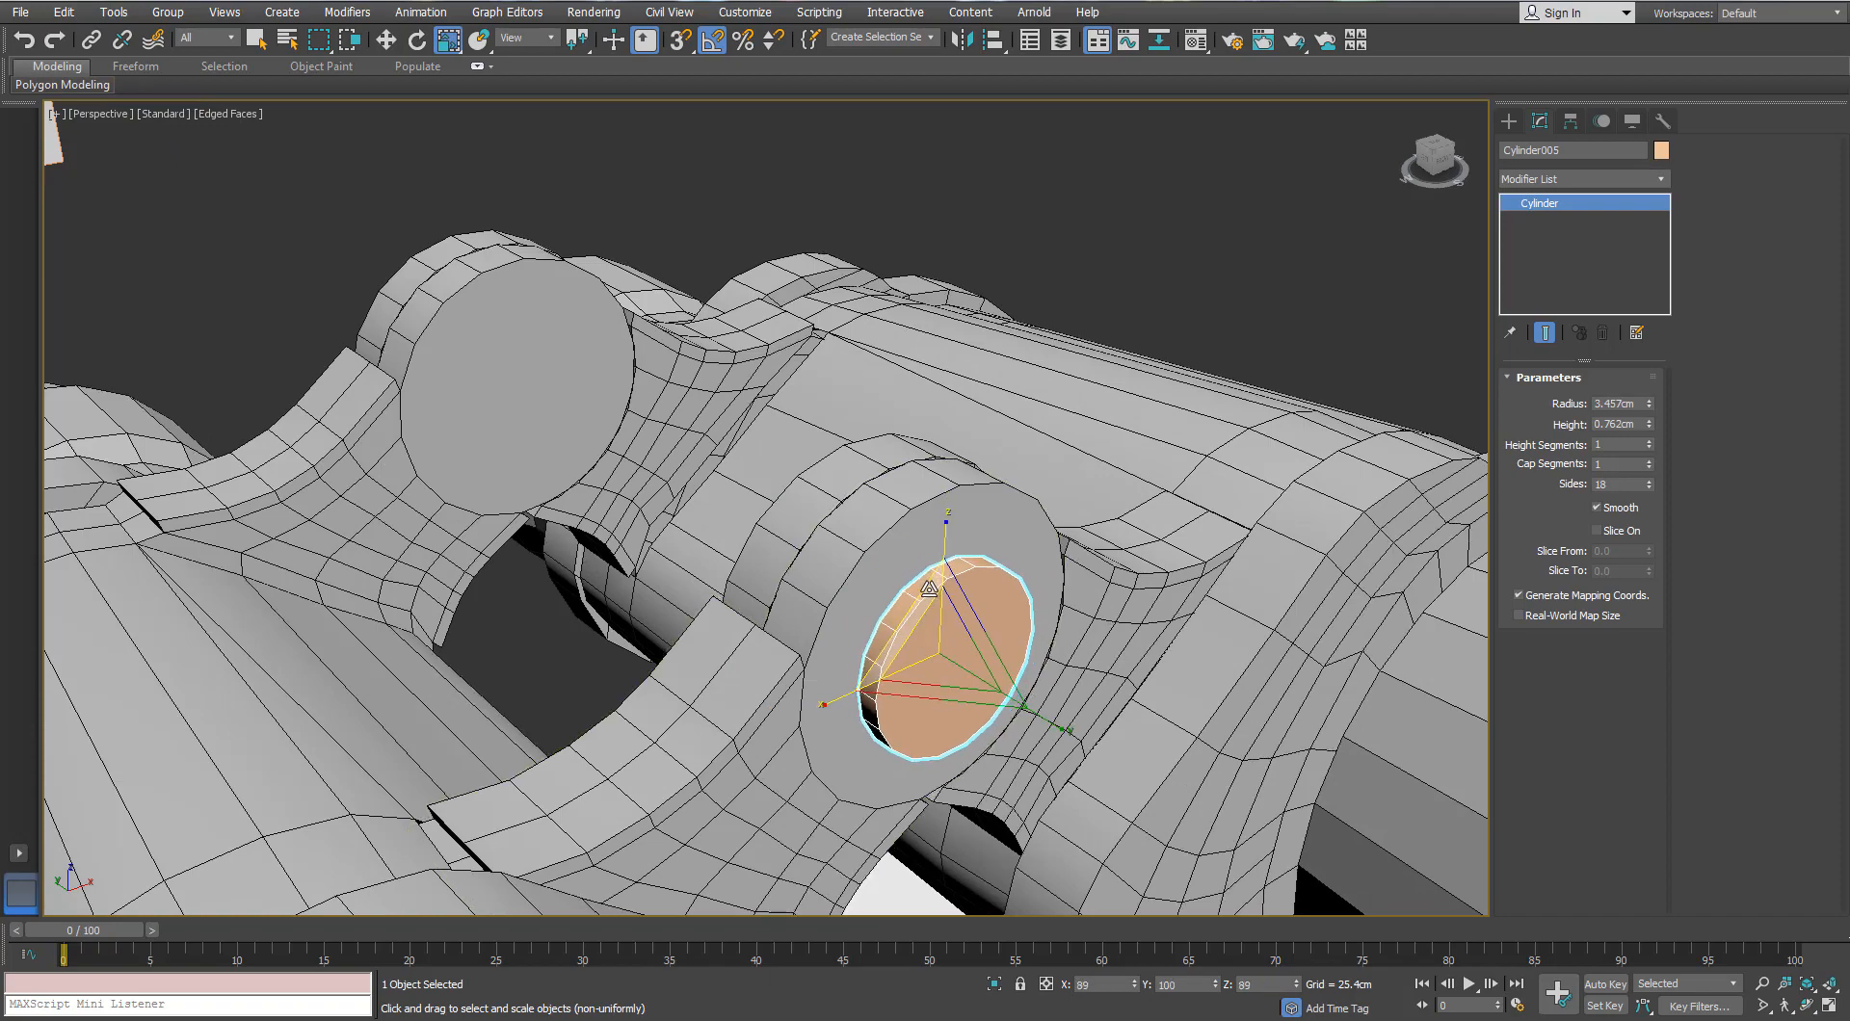
left_click_drag(928, 589, 928, 591)
middle_click_drag(728, 508, 821, 520, "alt")
Step: Make a copy of the cylinder along Y and nudge it into place
key("w")
left_click_drag(826, 632, 690, 592, "shift")
left_click(917, 597)
middle_click_drag(567, 537, 673, 546, "alt")
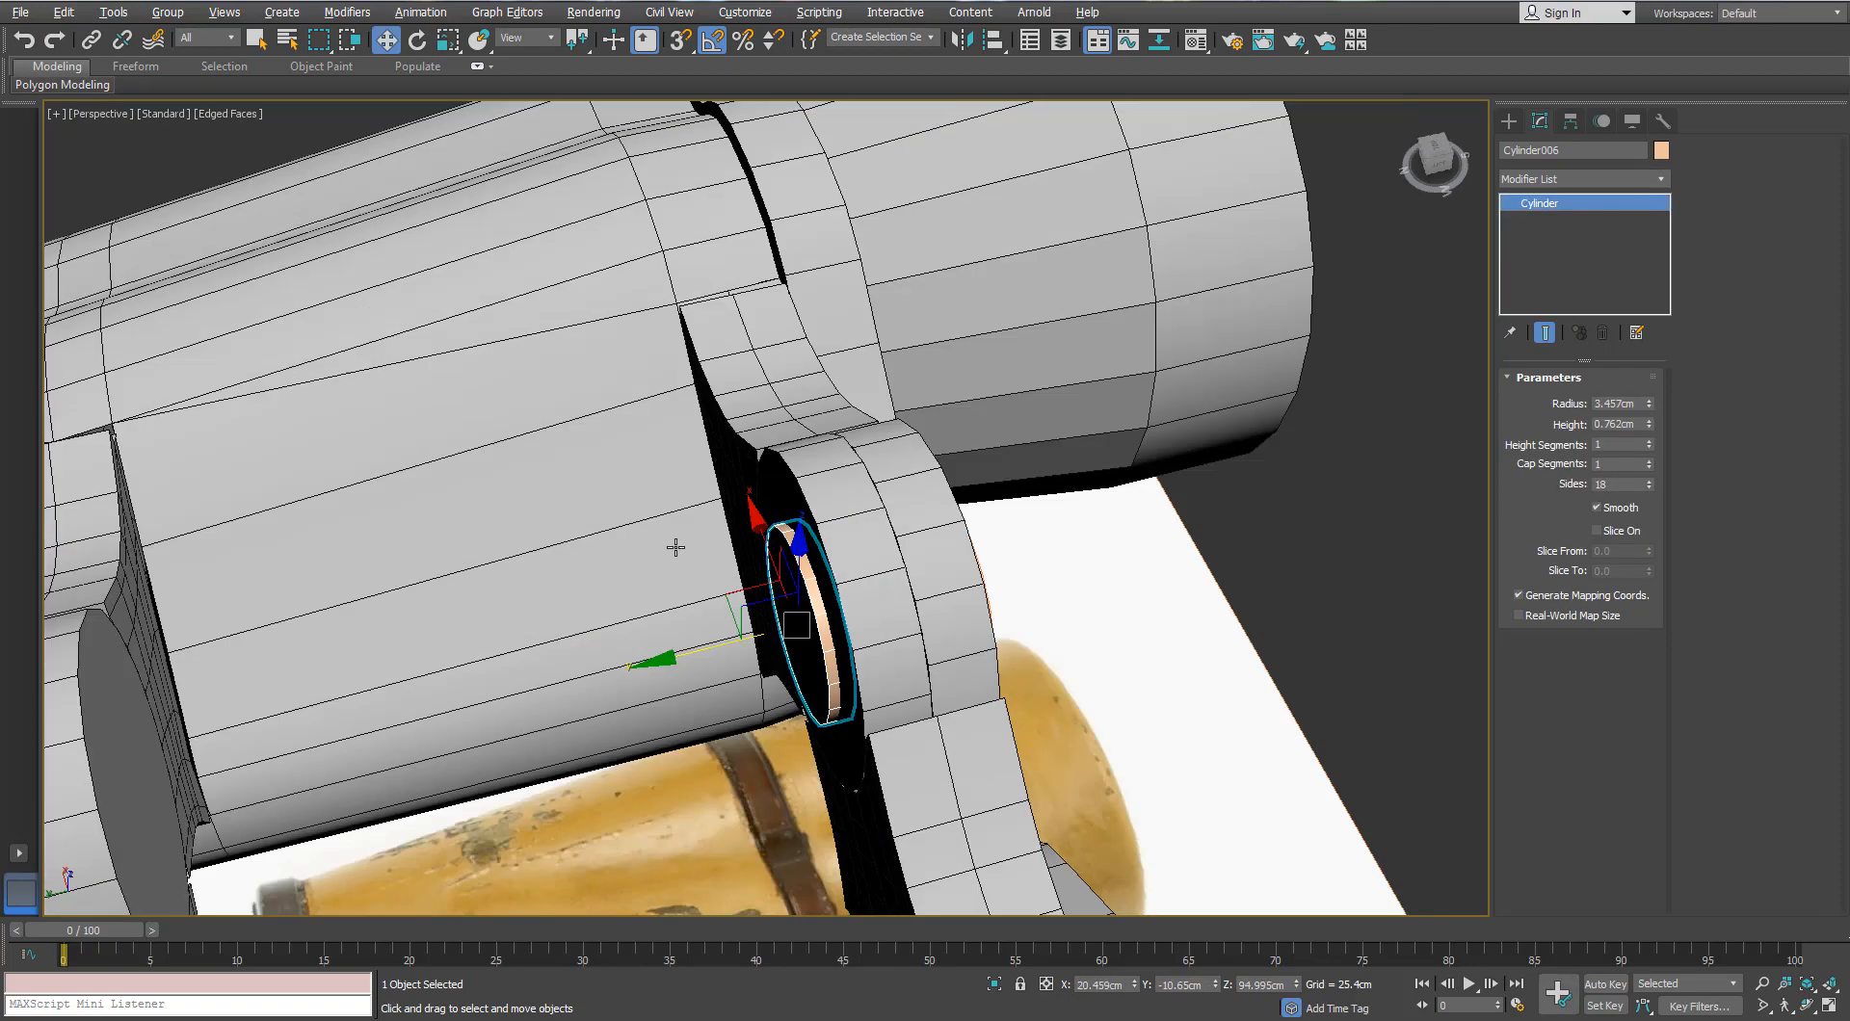
scroll(674, 546, "up", 3)
left_click_drag(786, 706, 768, 712)
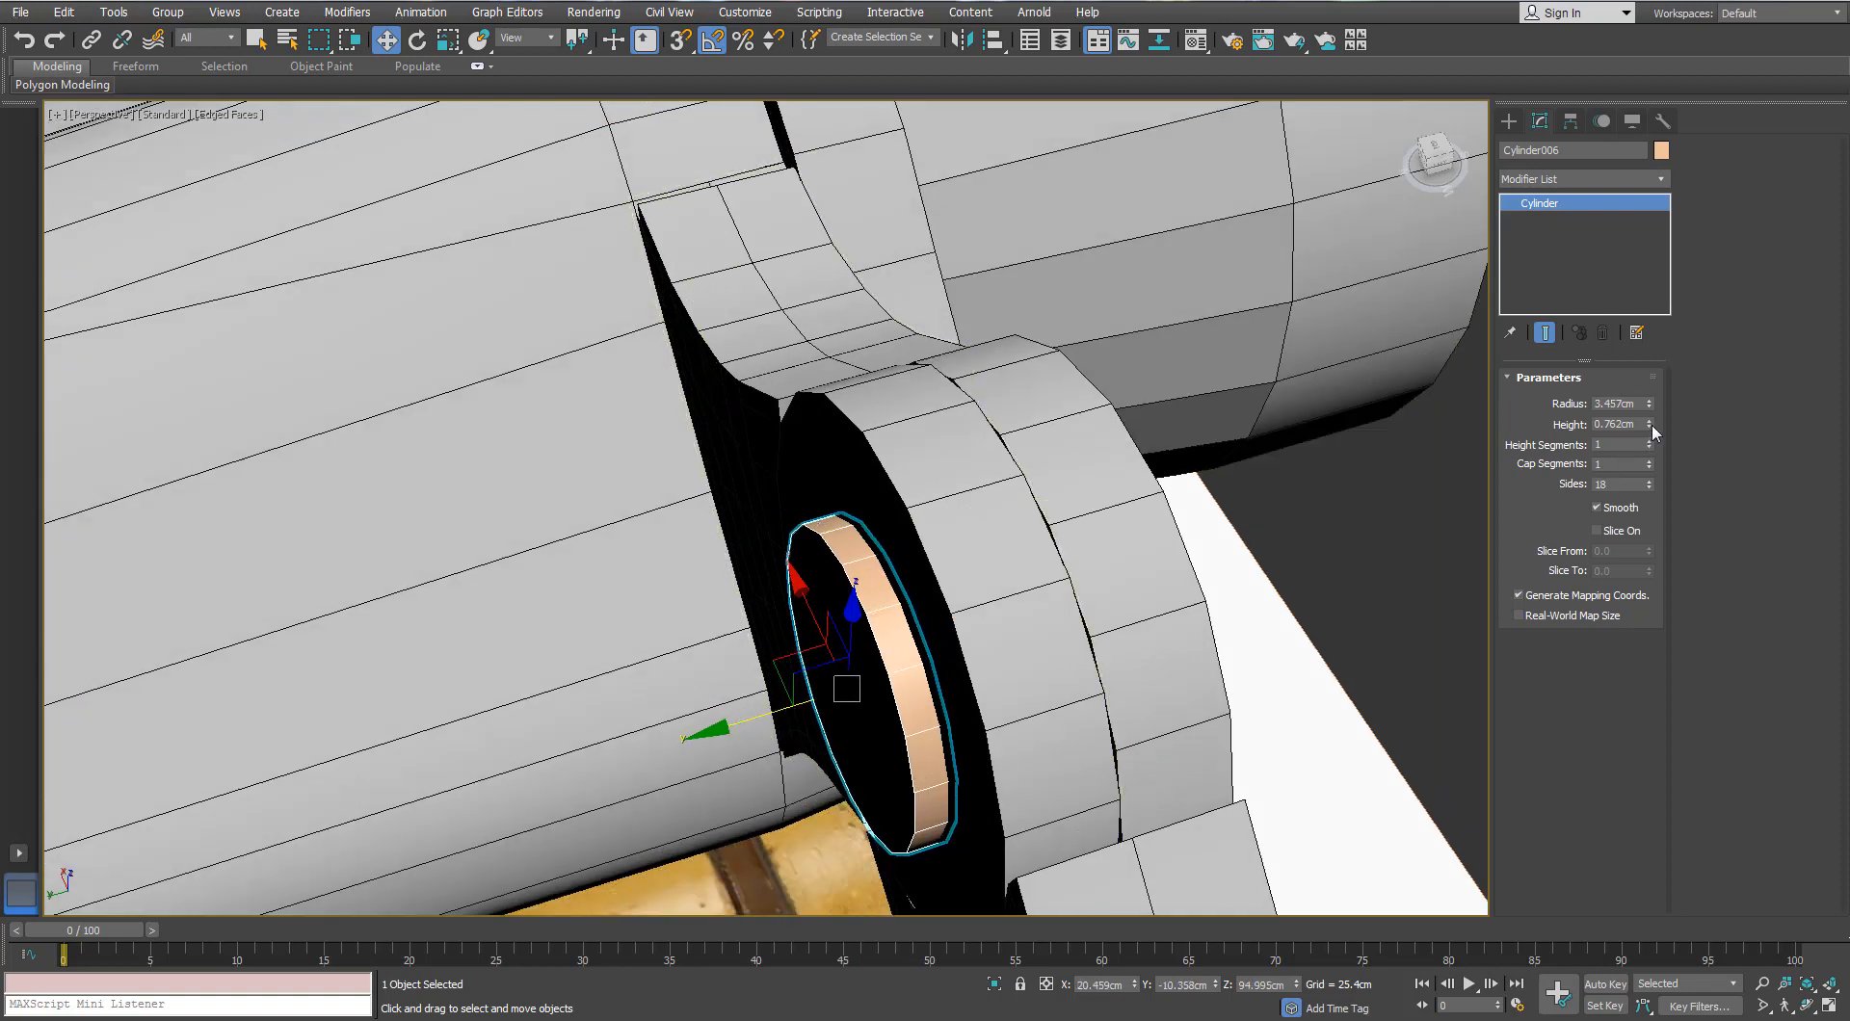
Step: Thicken the ring to 0.762cm and stretch the pin across the hinge to 20.57cm
left_click_drag(1650, 446, 1650, 430)
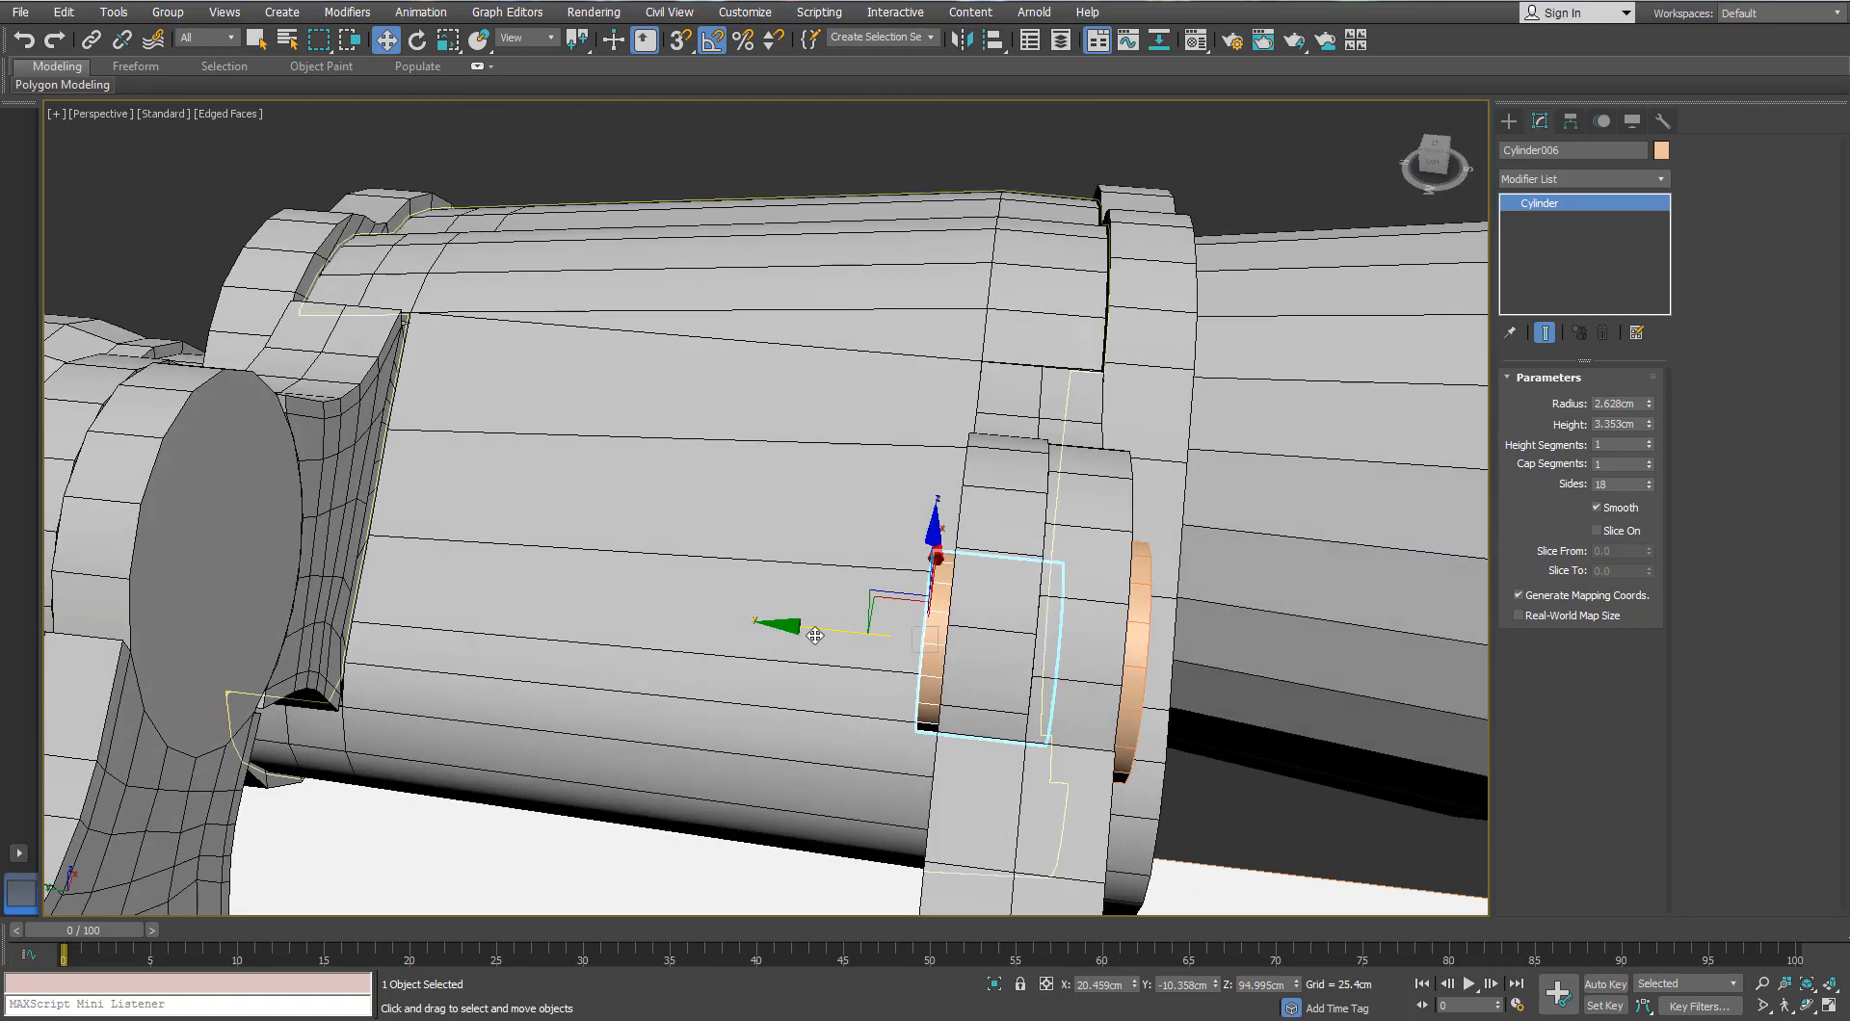
left_click_drag(847, 625, 154, 627)
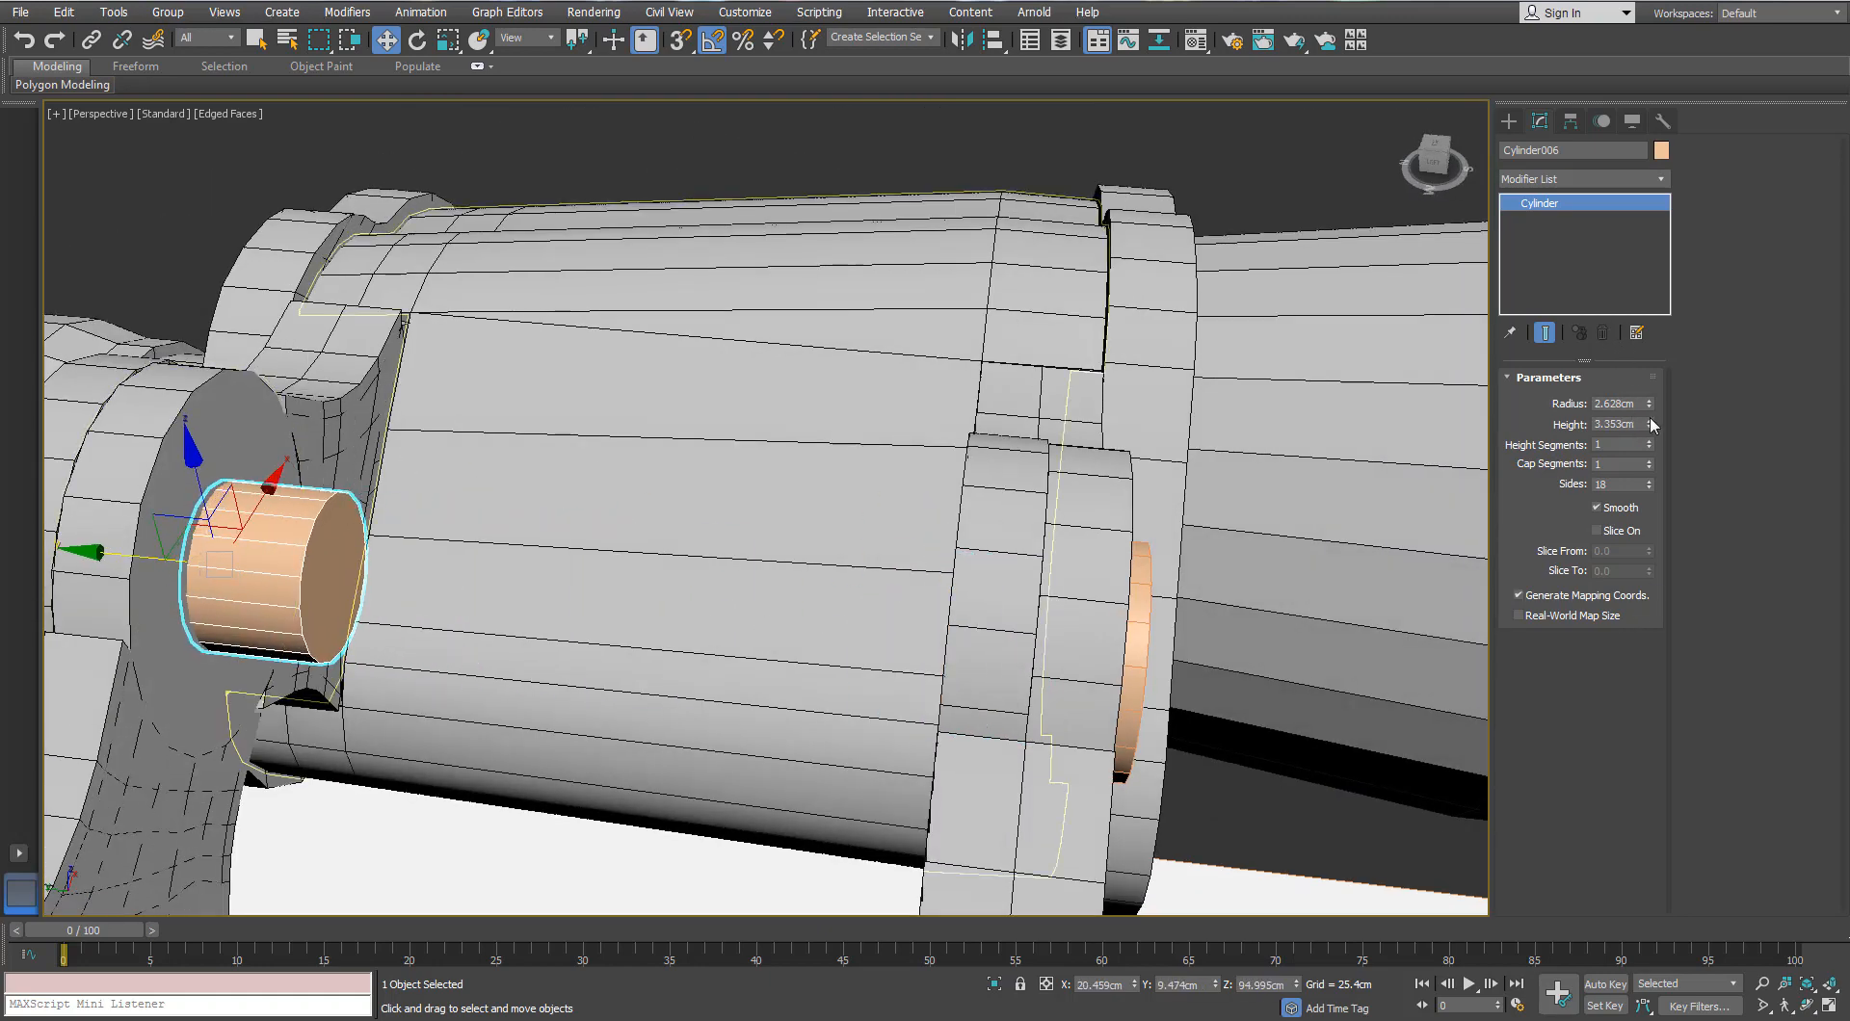
left_click_drag(1650, 425, 1649, 386)
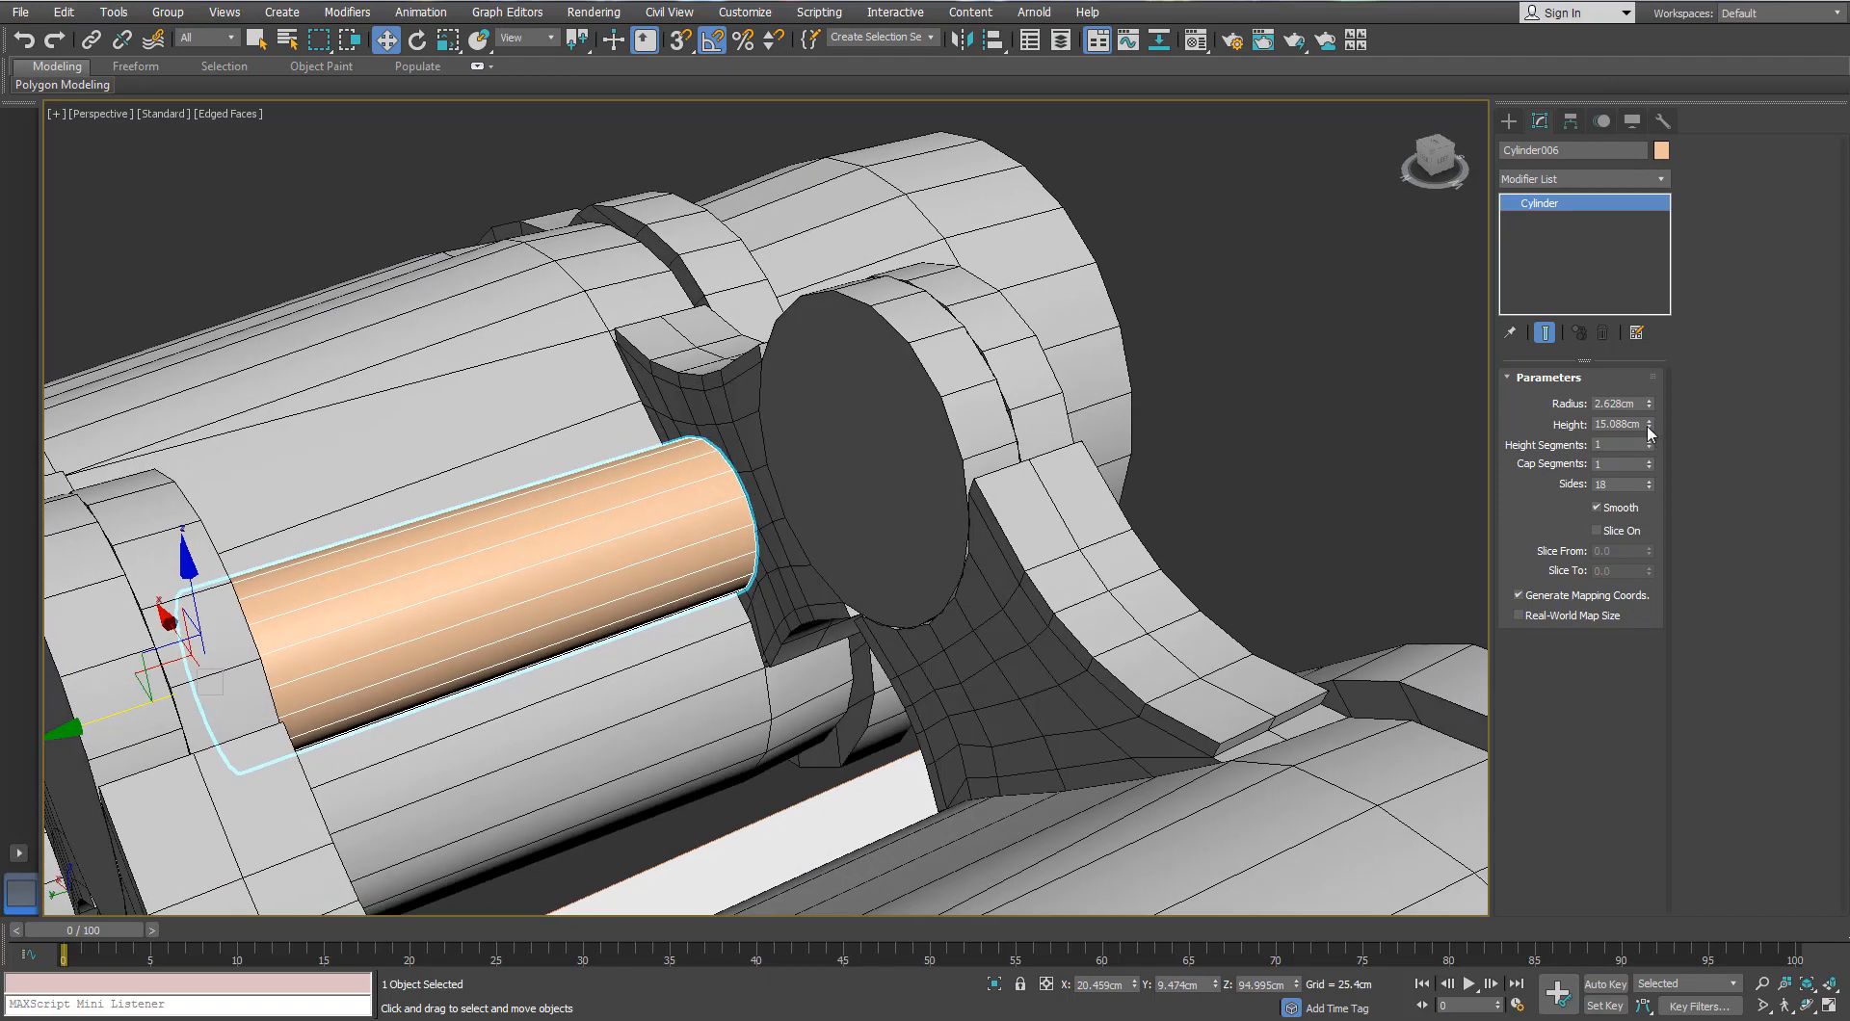
mouse_move(1649, 425)
left_mouse_down()
mouse_move(1650, 393)
mouse_move(1650, 418)
left_mouse_up()
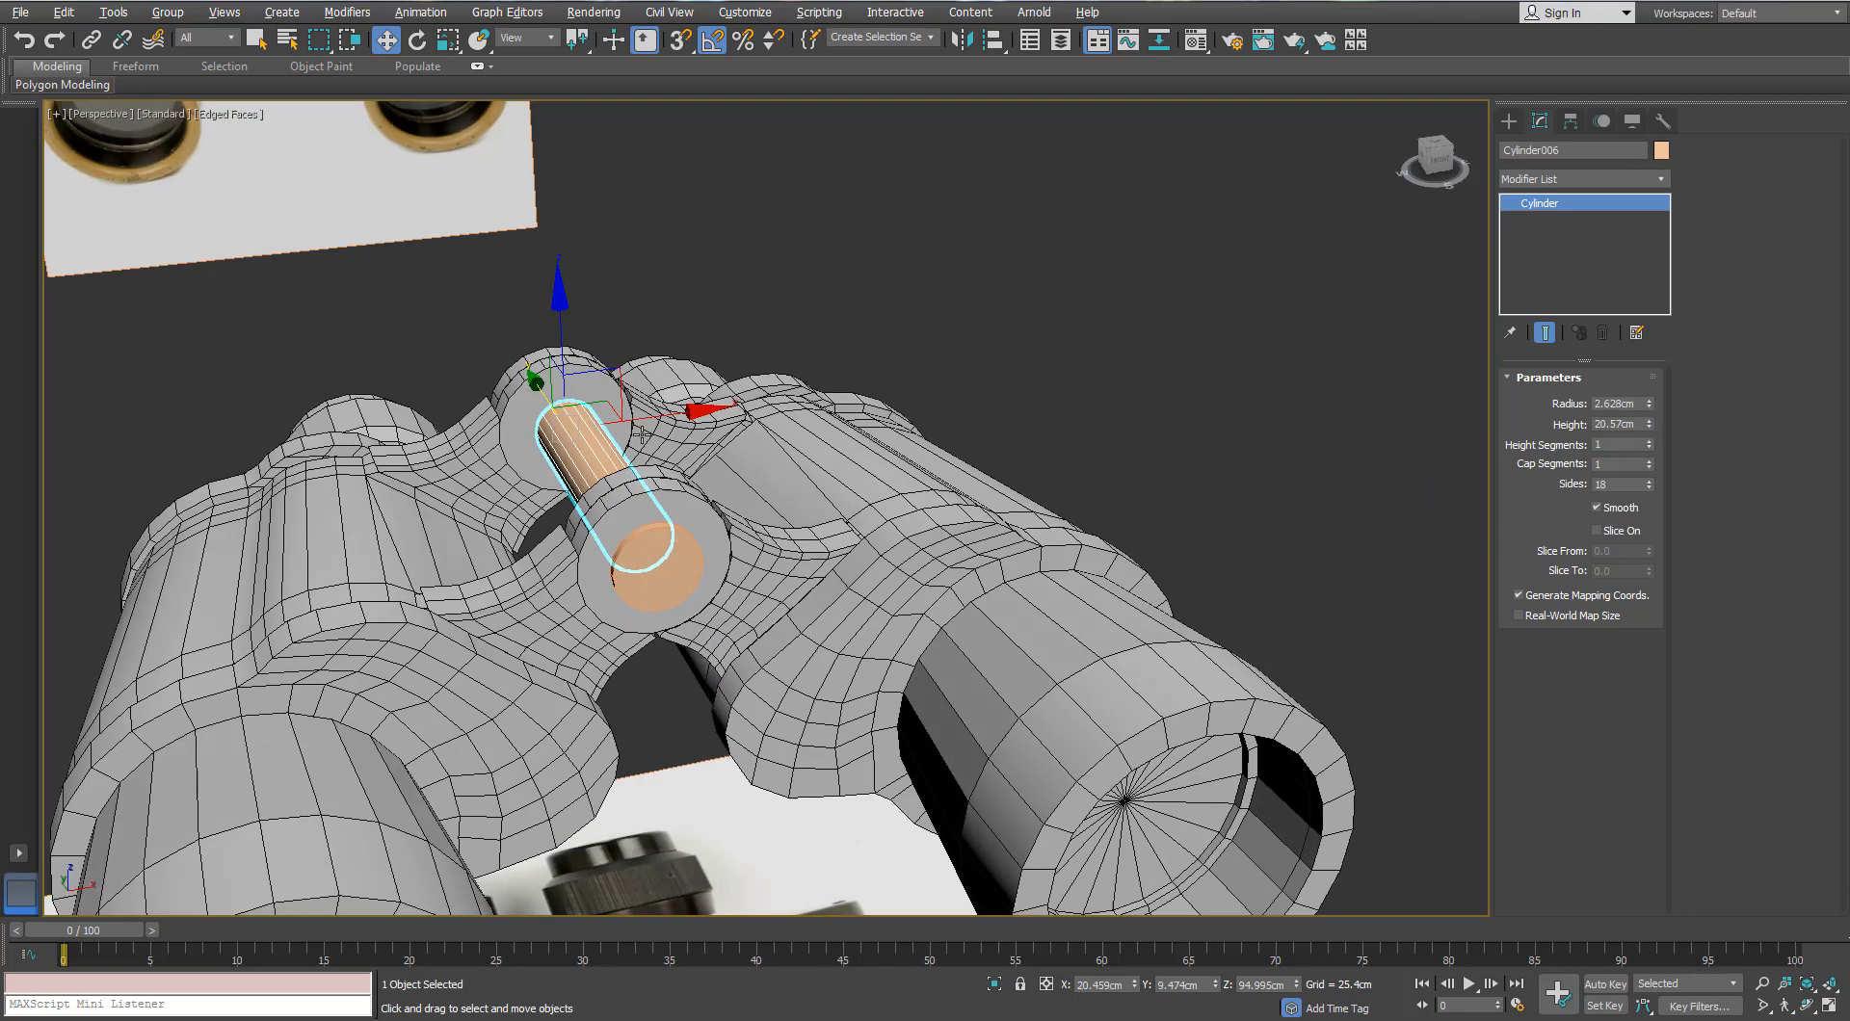
Step: Give the pin and end-cap disc a grey object colour like the body
left_click(658, 569, "ctrl")
key("m")
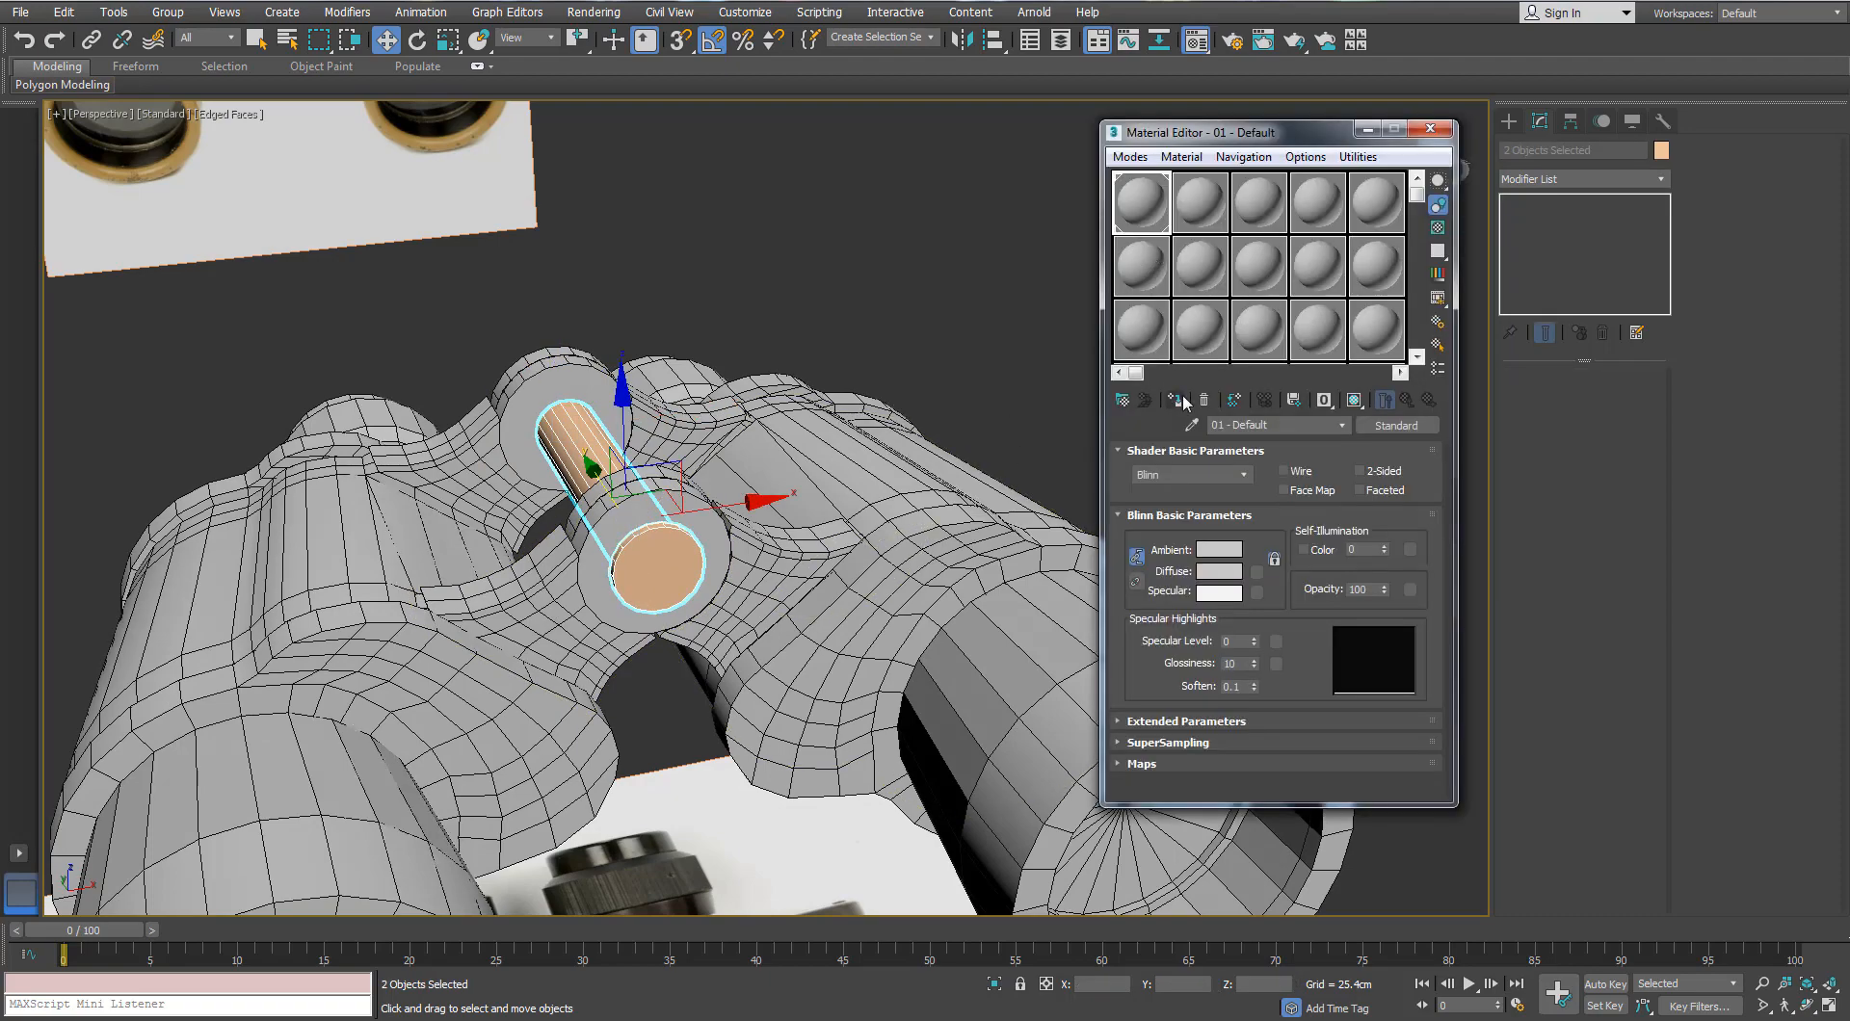
left_click(1430, 129)
left_click(1661, 150)
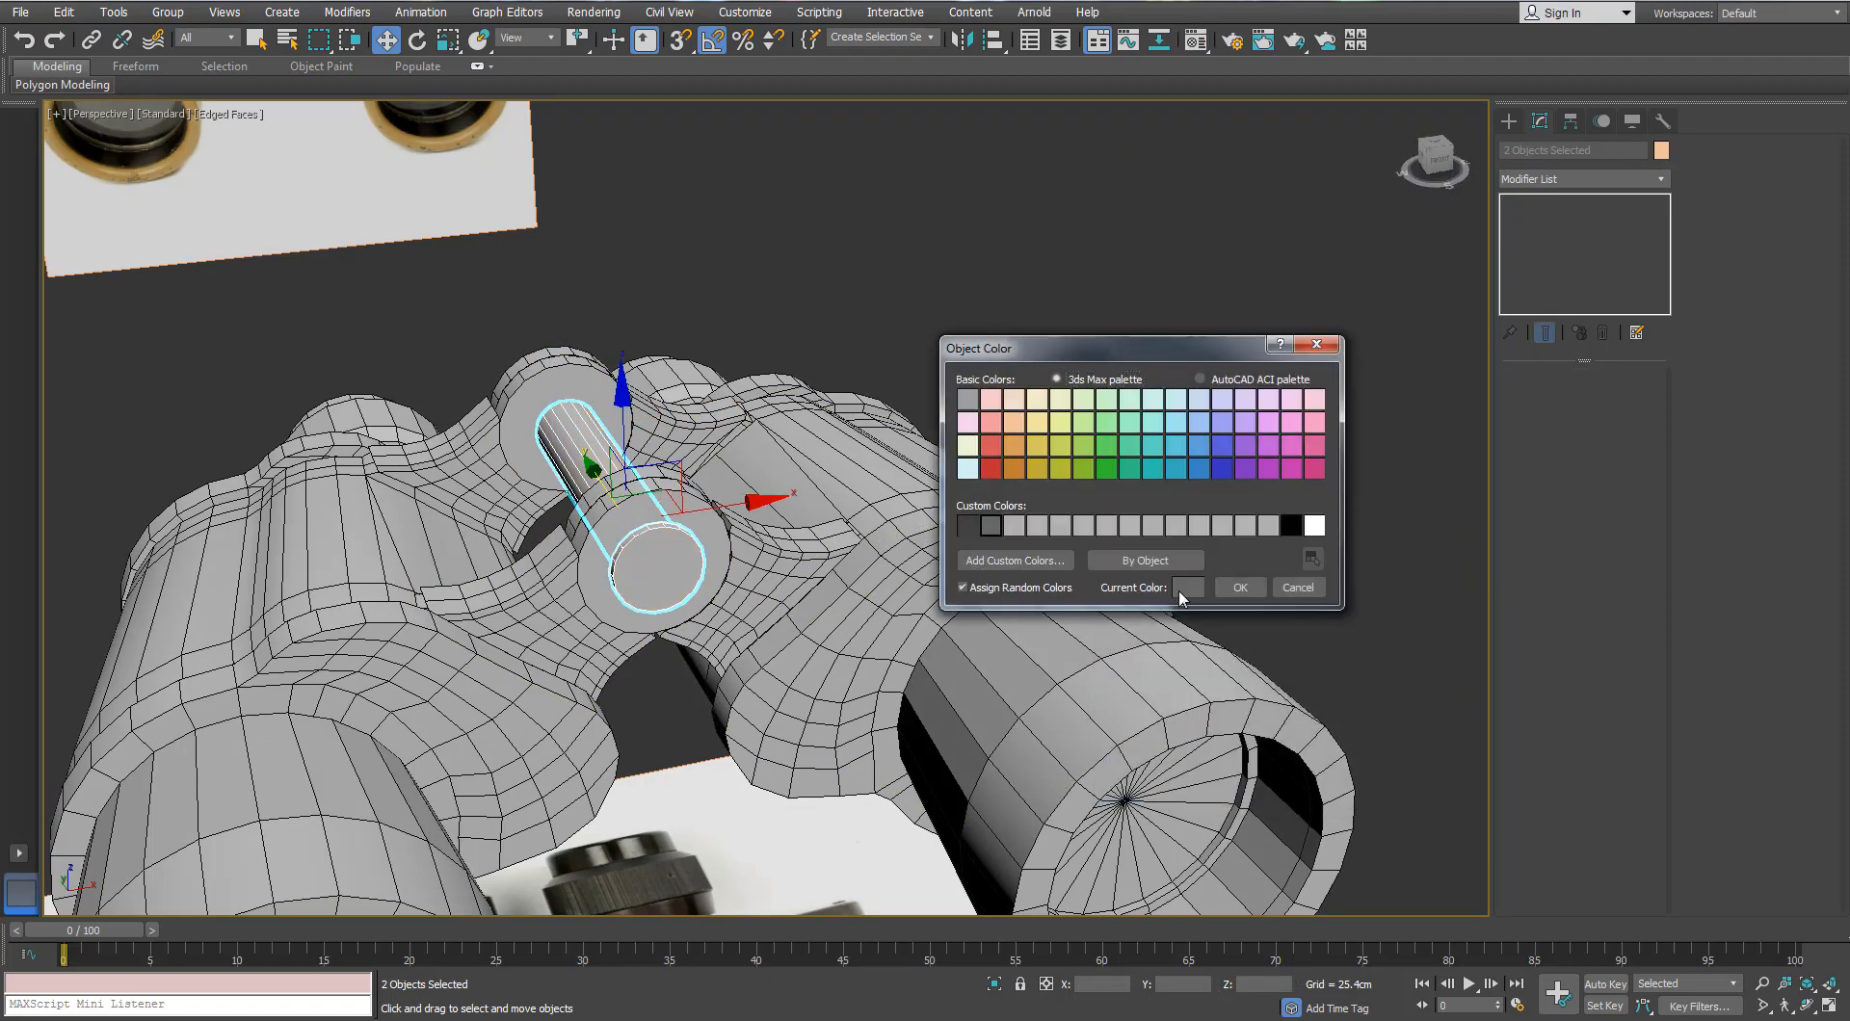
left_click(1240, 588)
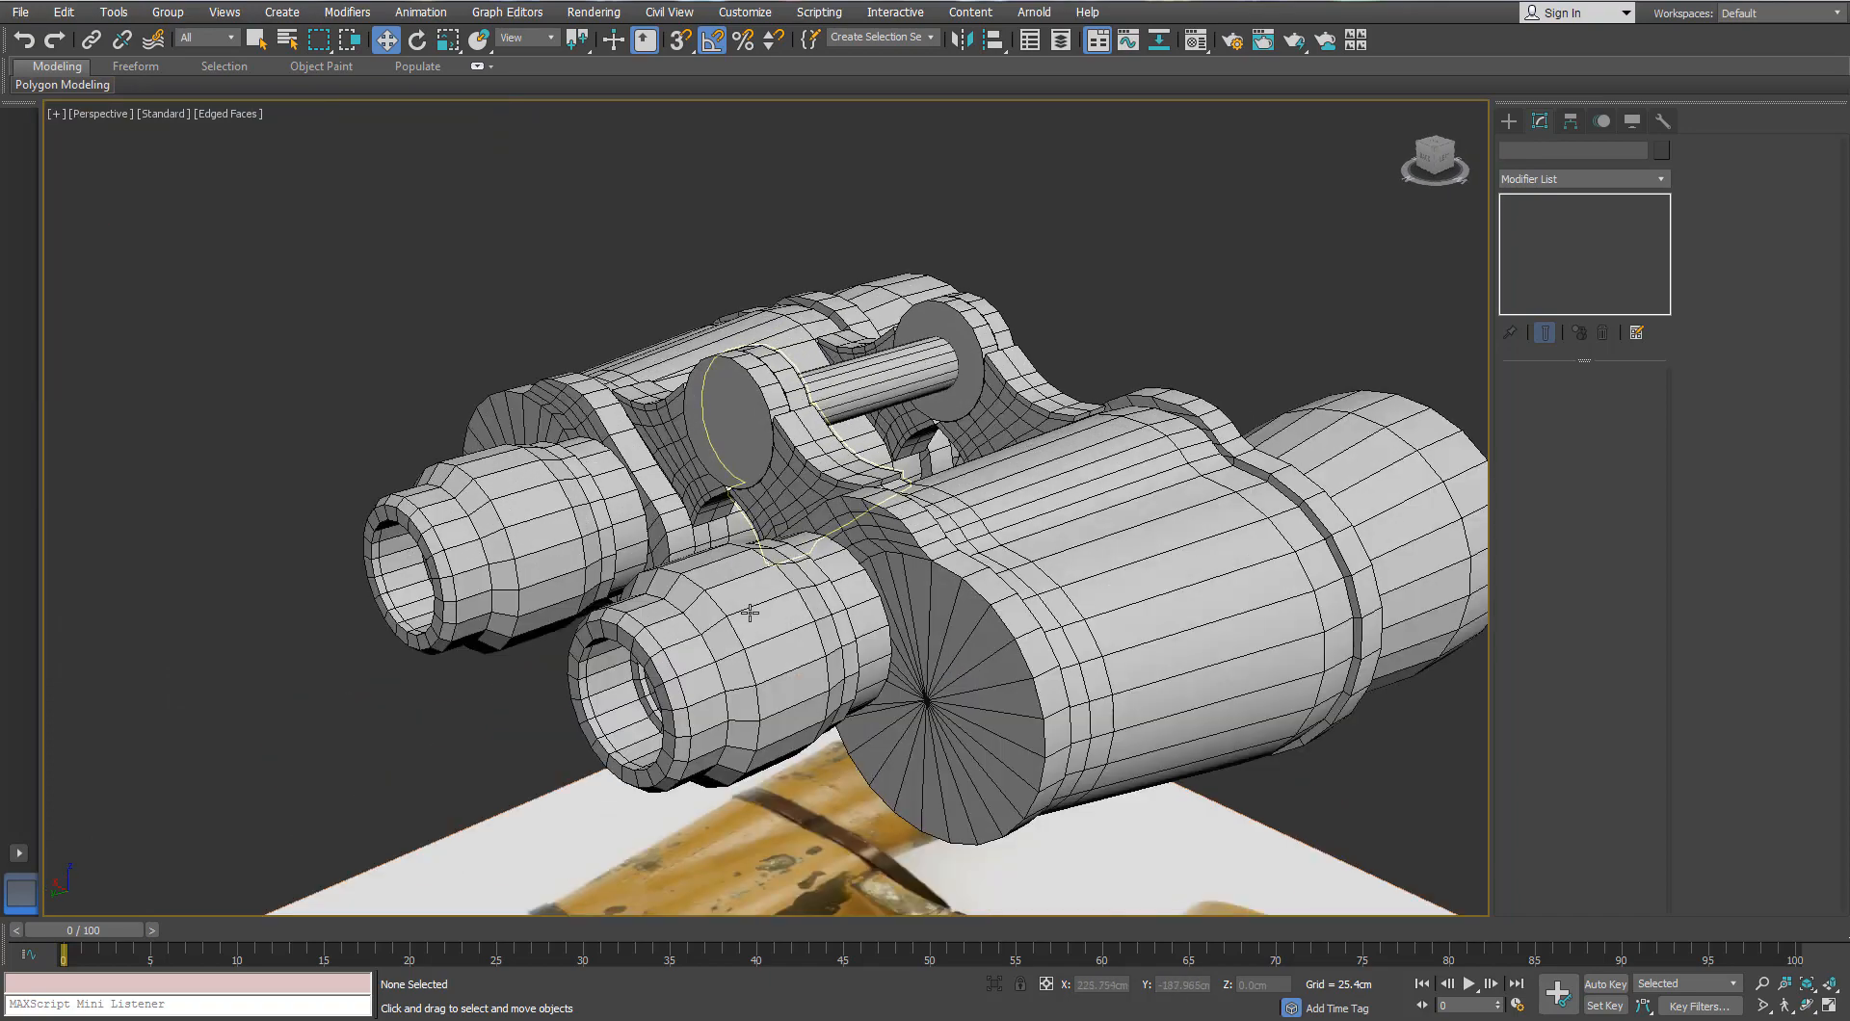
left_click(732, 655)
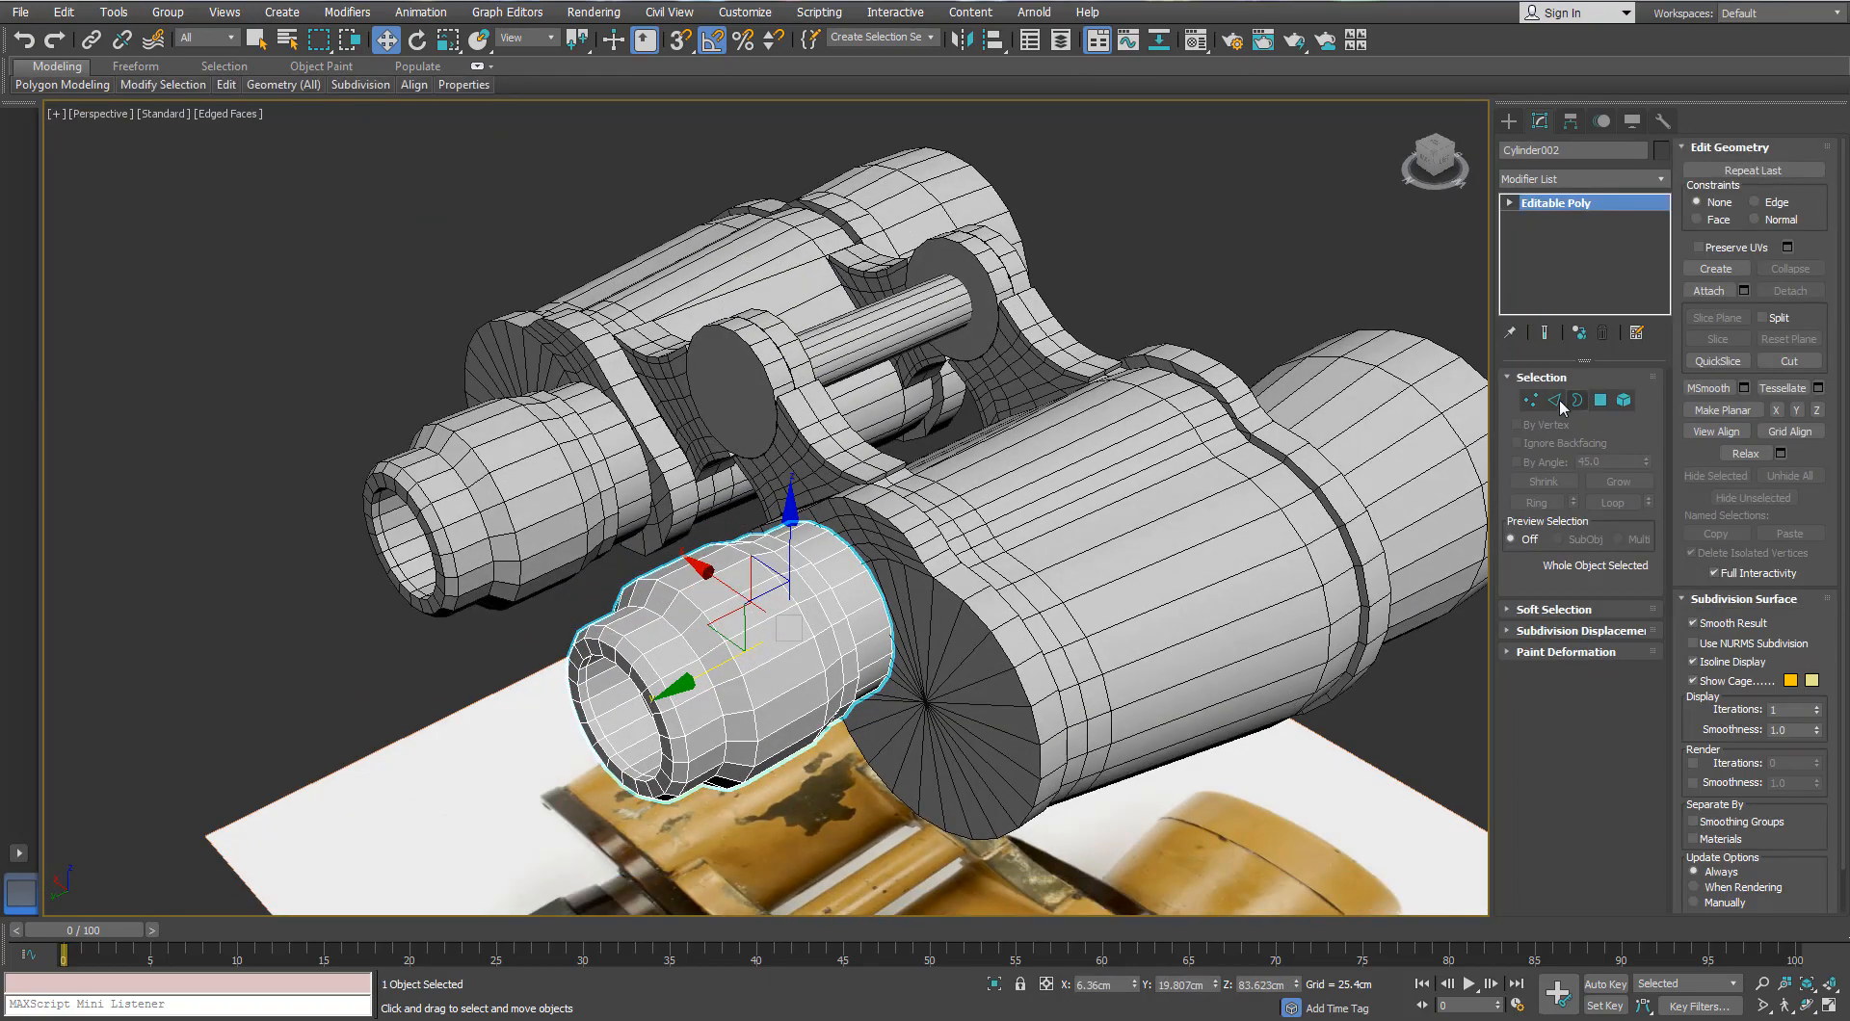
Step: Convert the eyepiece's edge ring to polygons and detach them as Object013
left_click(1556, 401)
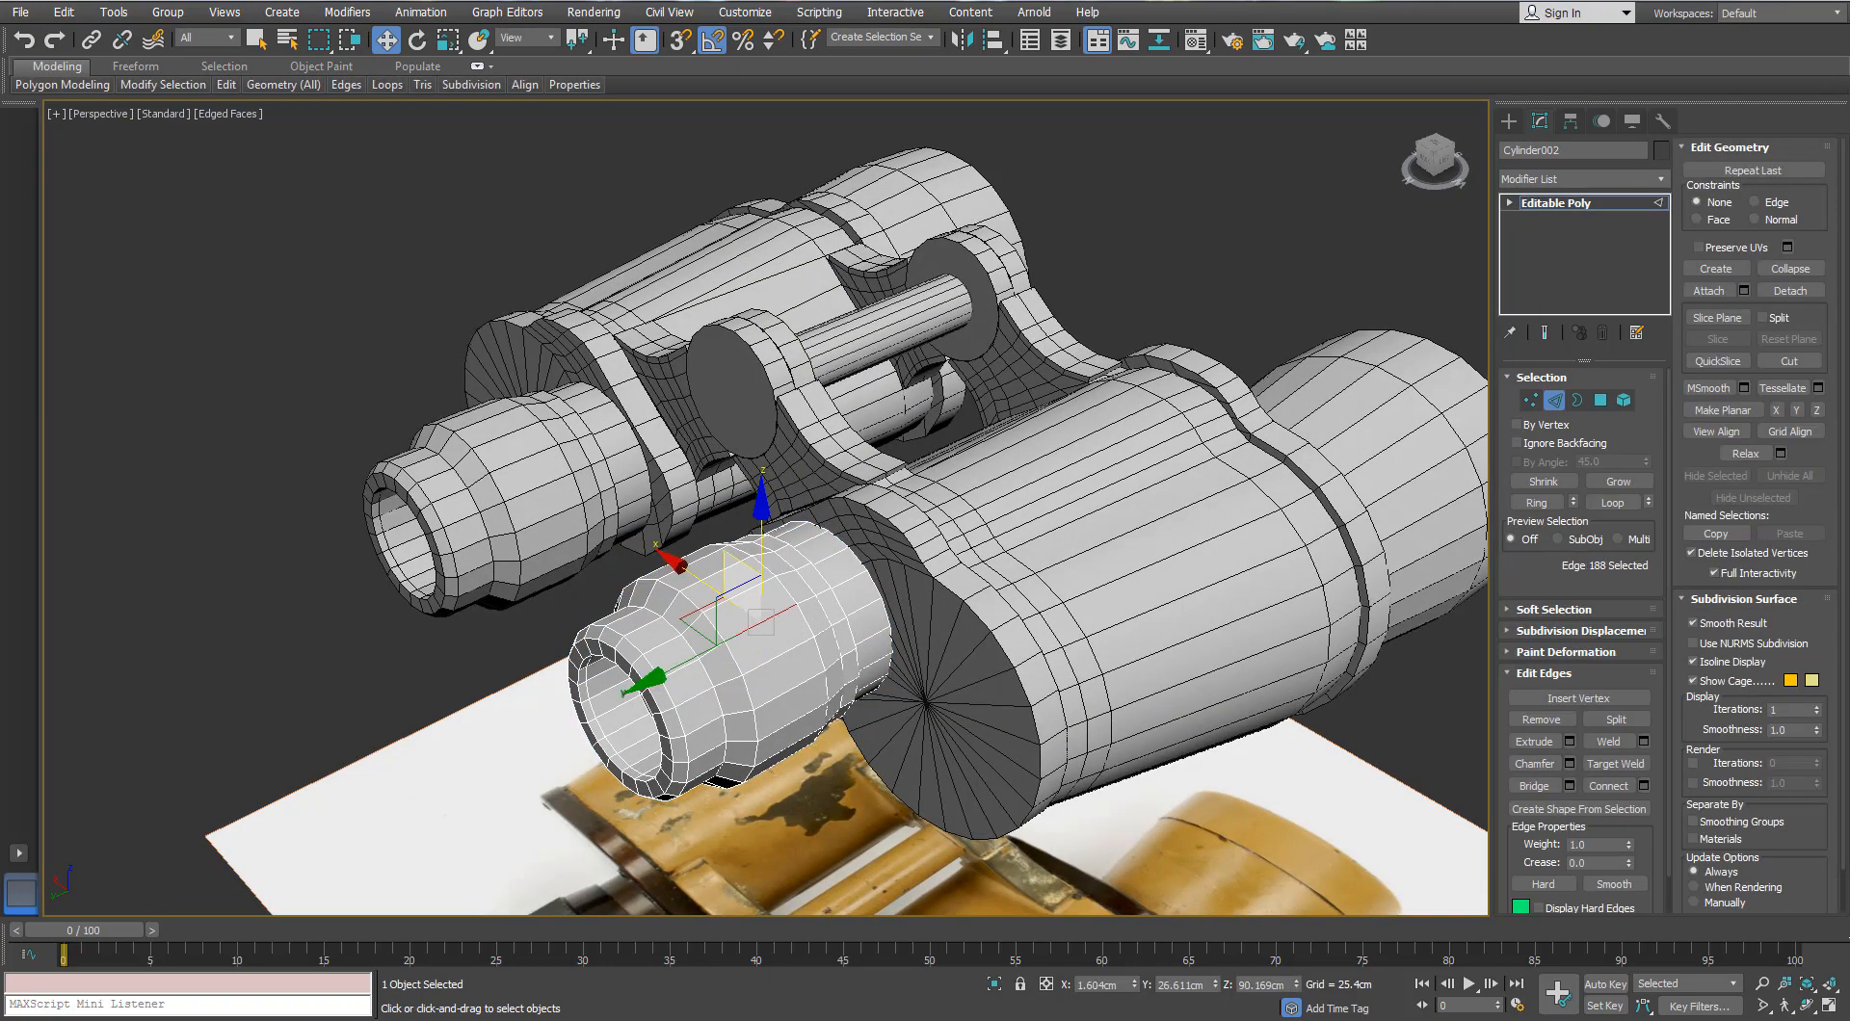
scroll(761, 584, "up", 3)
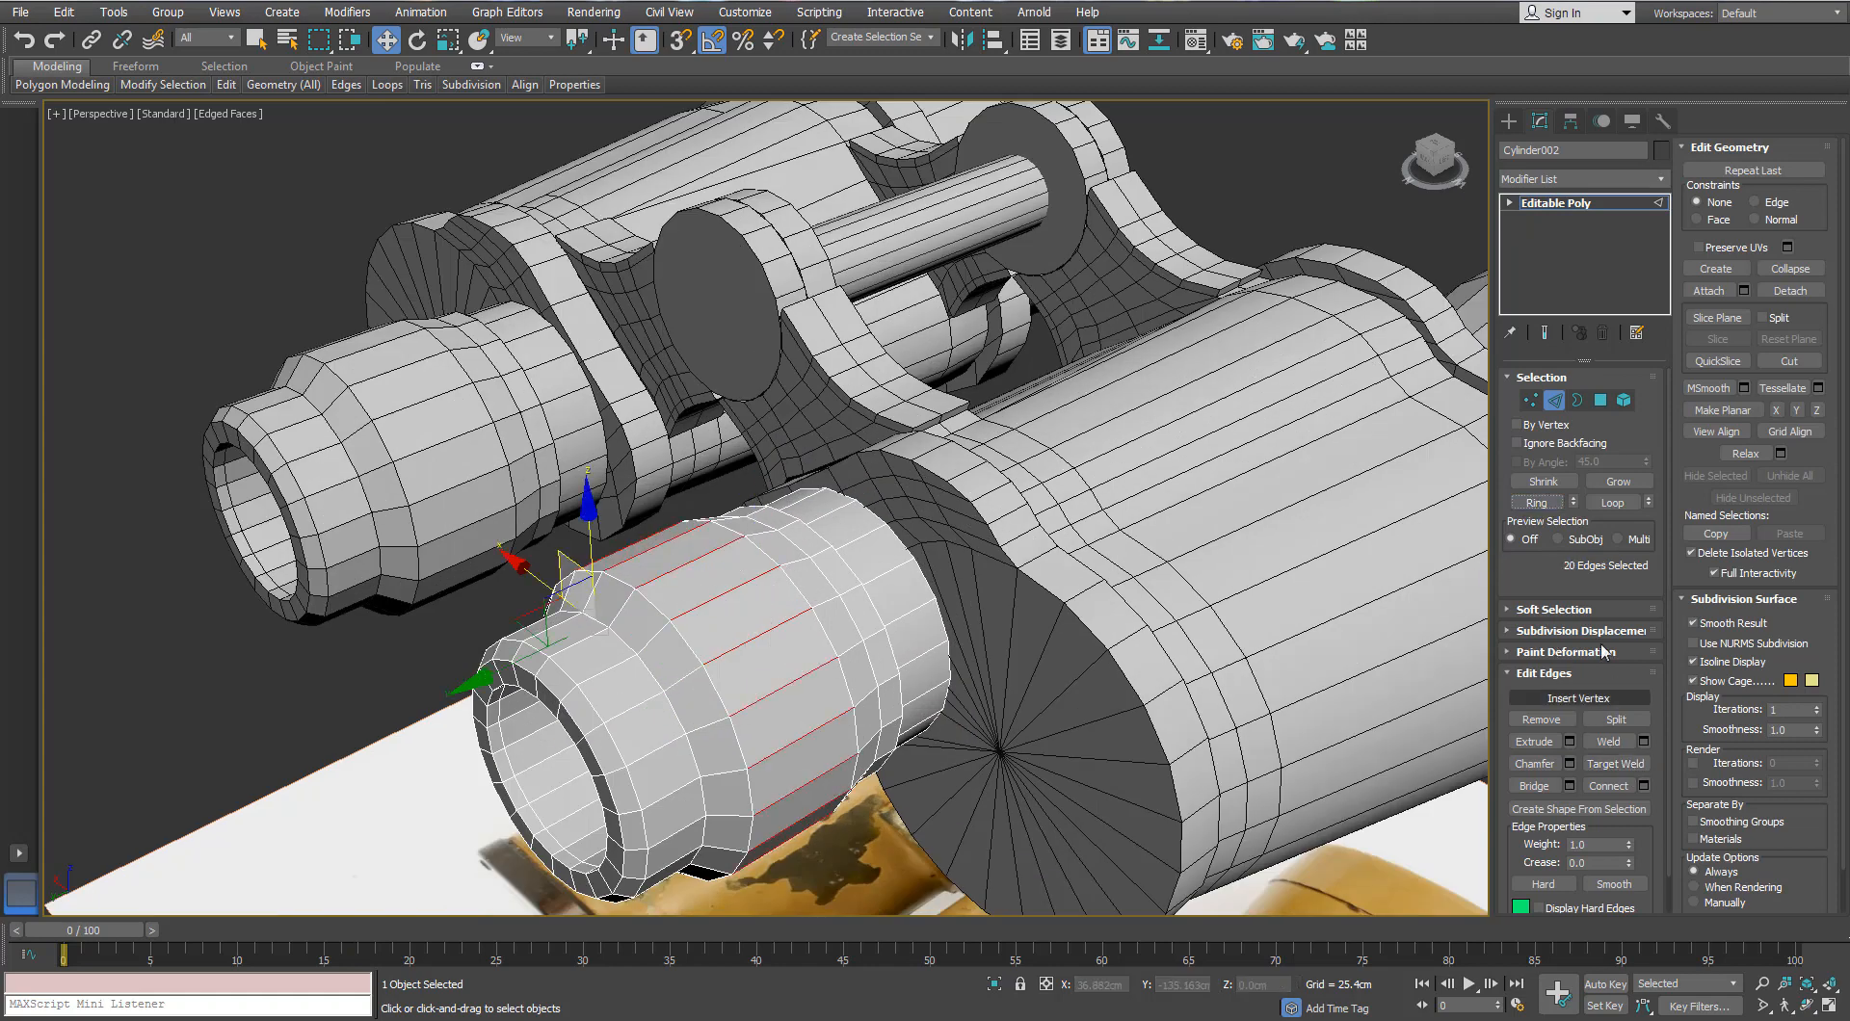
left_click(1600, 400, "ctrl")
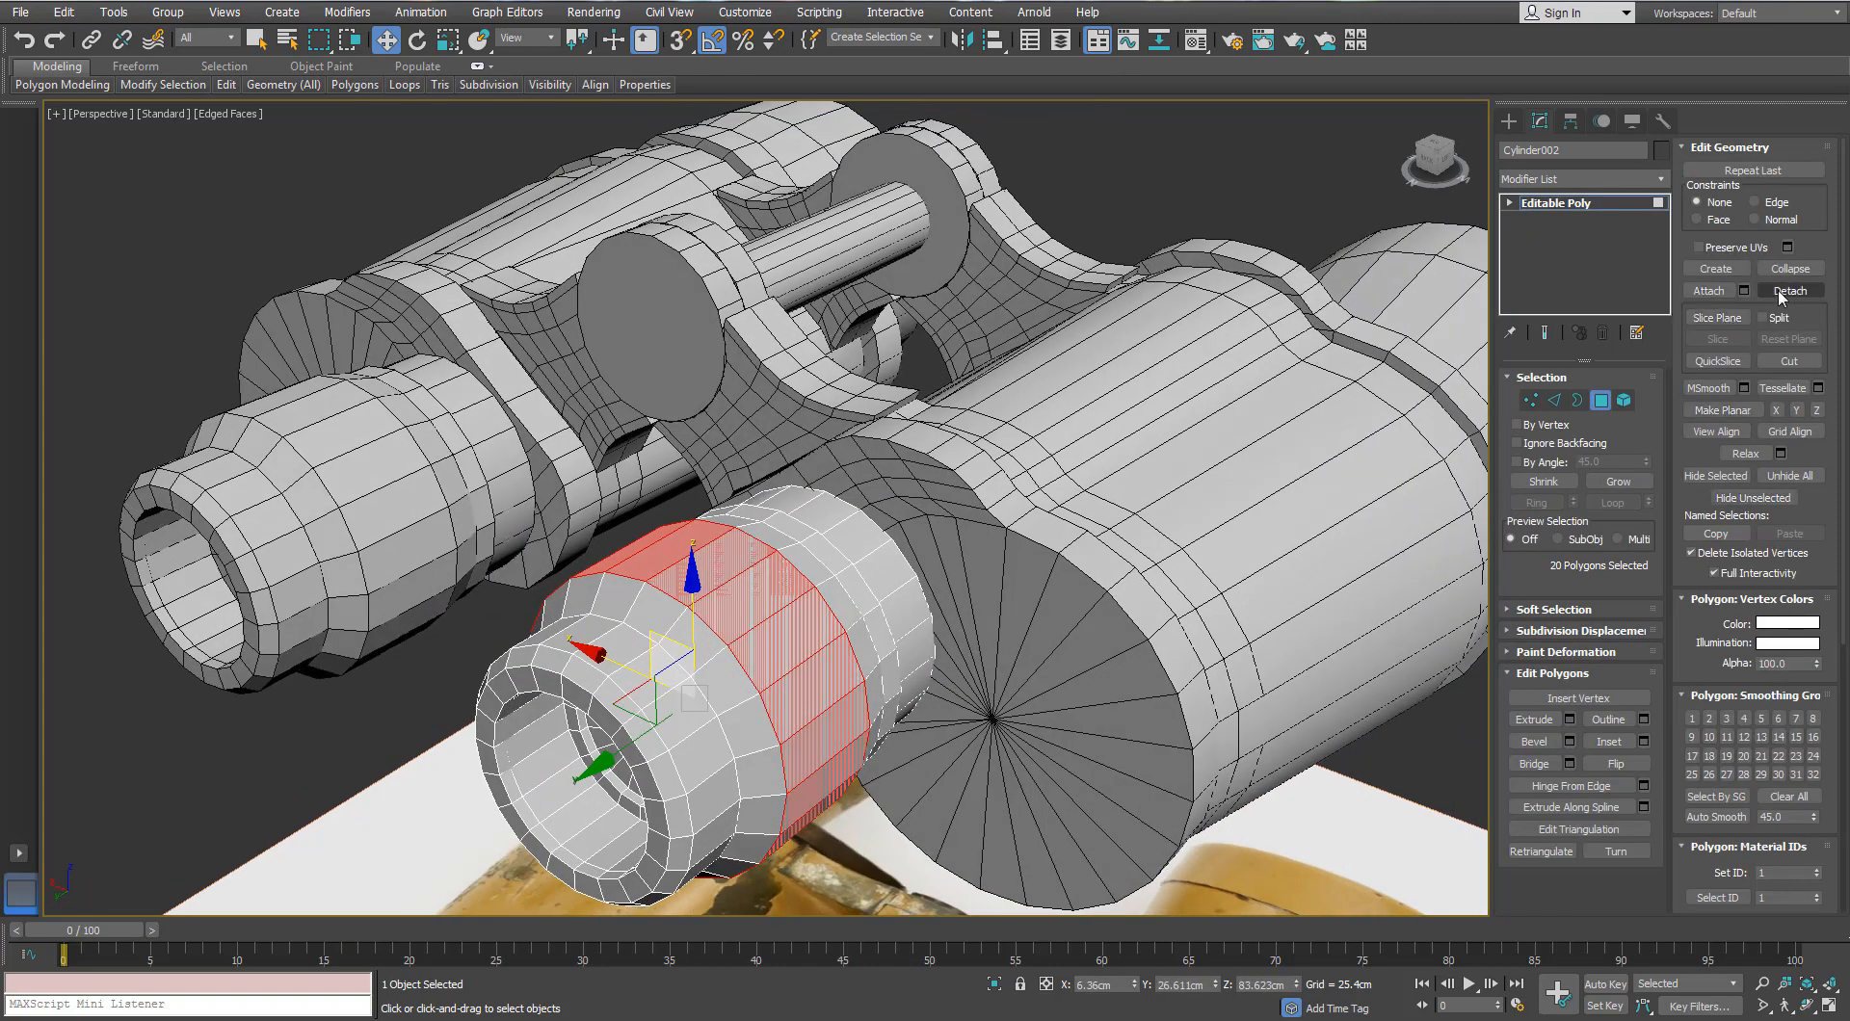
left_click(1780, 291)
left_click(981, 524)
left_click(1601, 400)
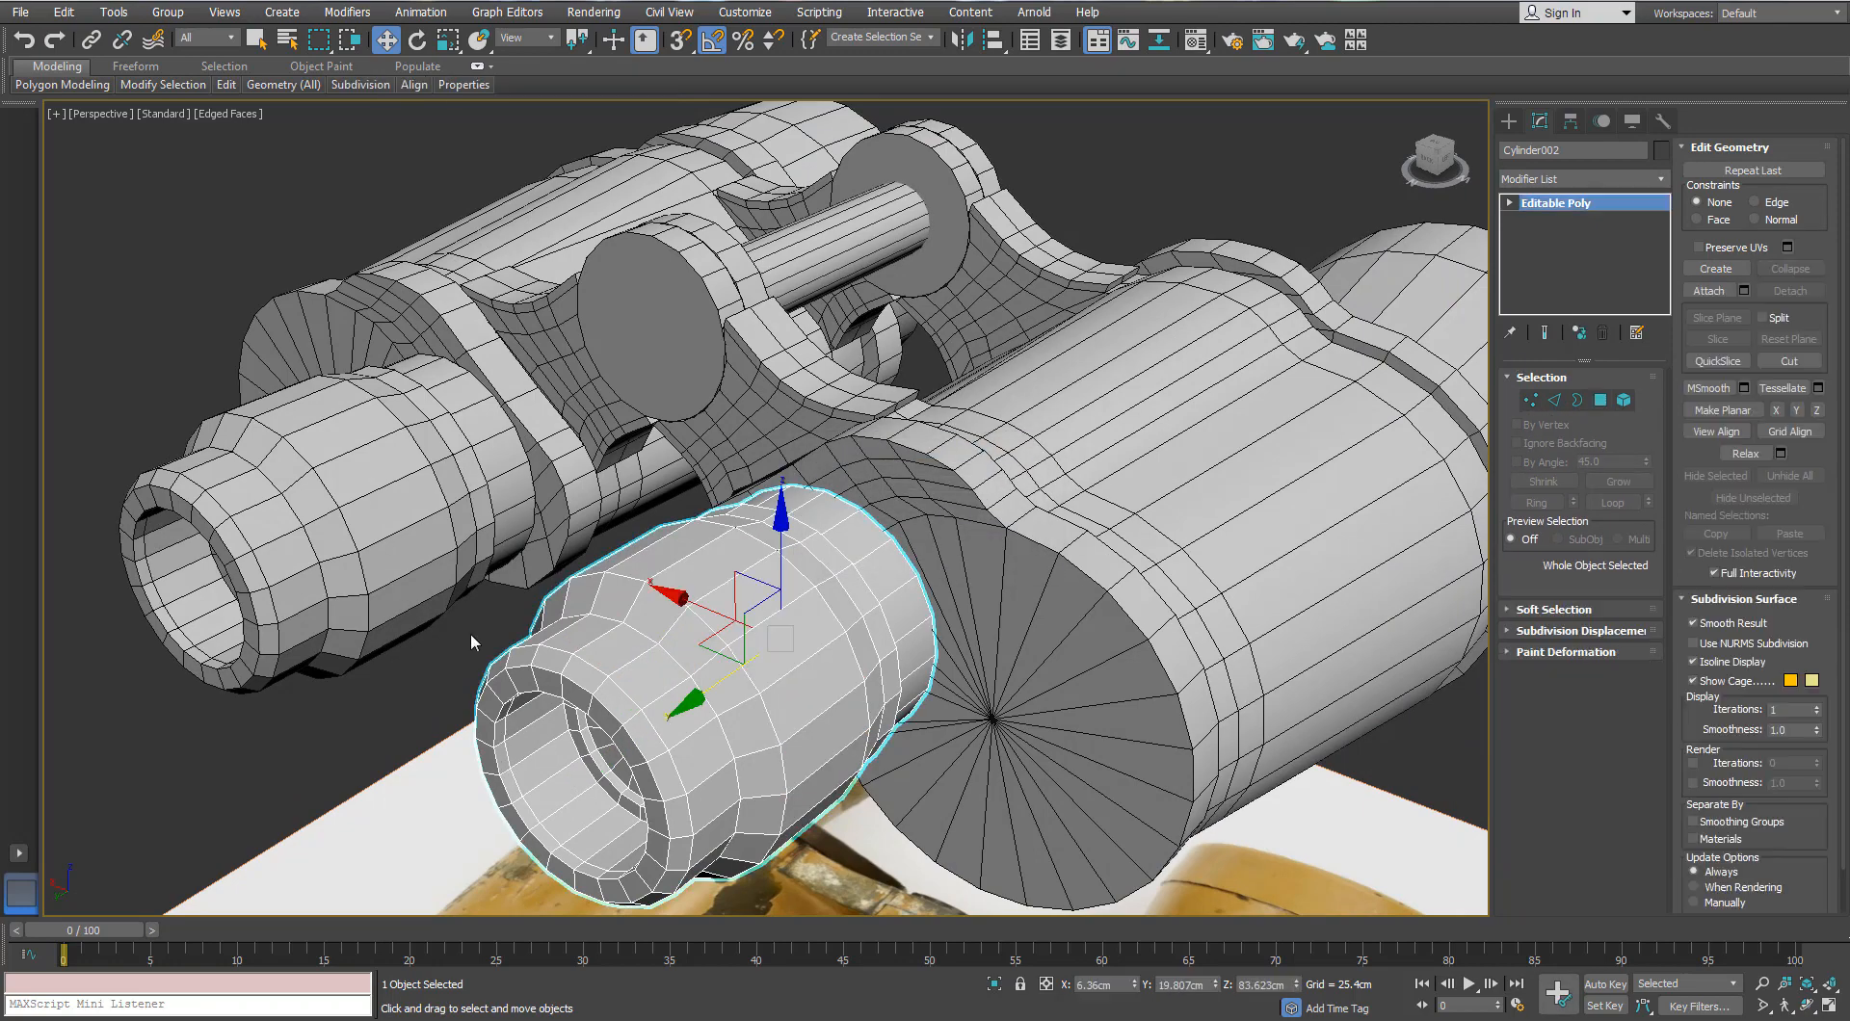
Step: Isolate the detached ring Object013 and orbit and pan to view it alone
left_click(582, 576)
middle_click_drag(568, 569, 608, 584, "alt")
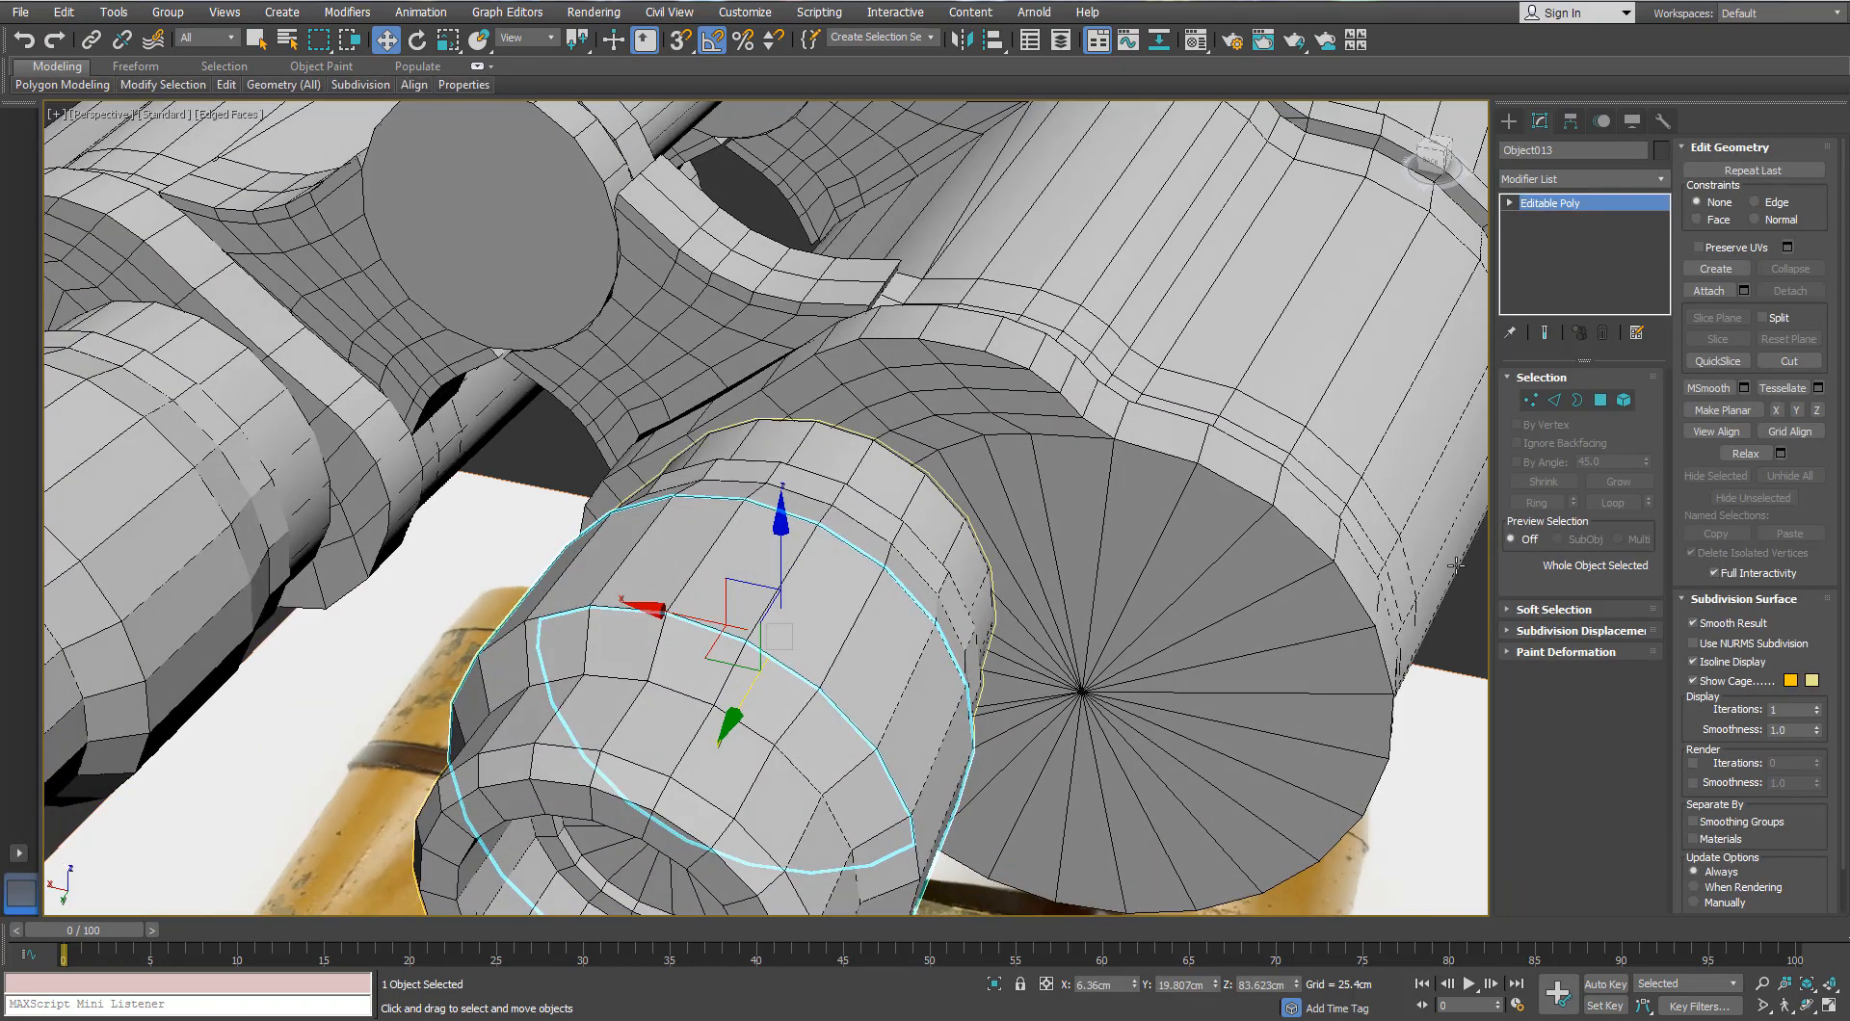
scroll(758, 610, "down", 5)
key("alt+w")
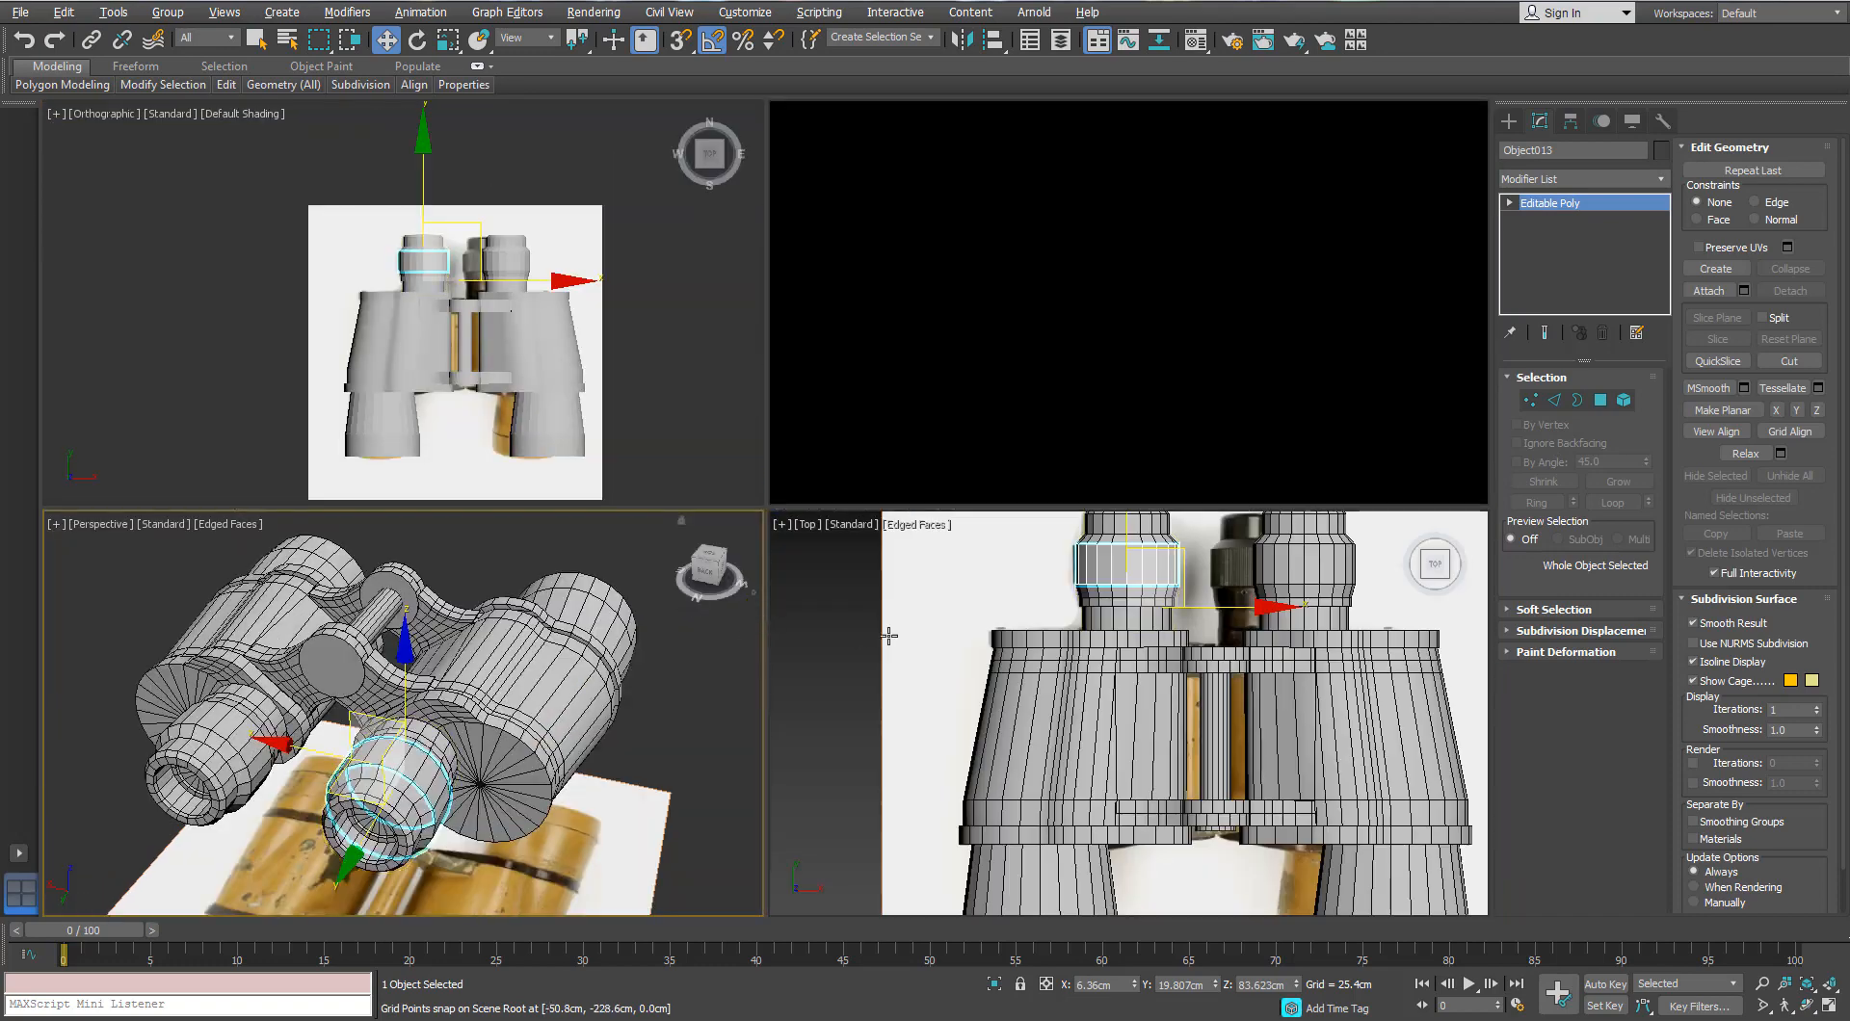
middle_click(925, 632)
key("alt+w")
middle_click_drag(950, 632, 988, 424, "alt")
key("alt+w")
middle_click(921, 468)
key("alt+w")
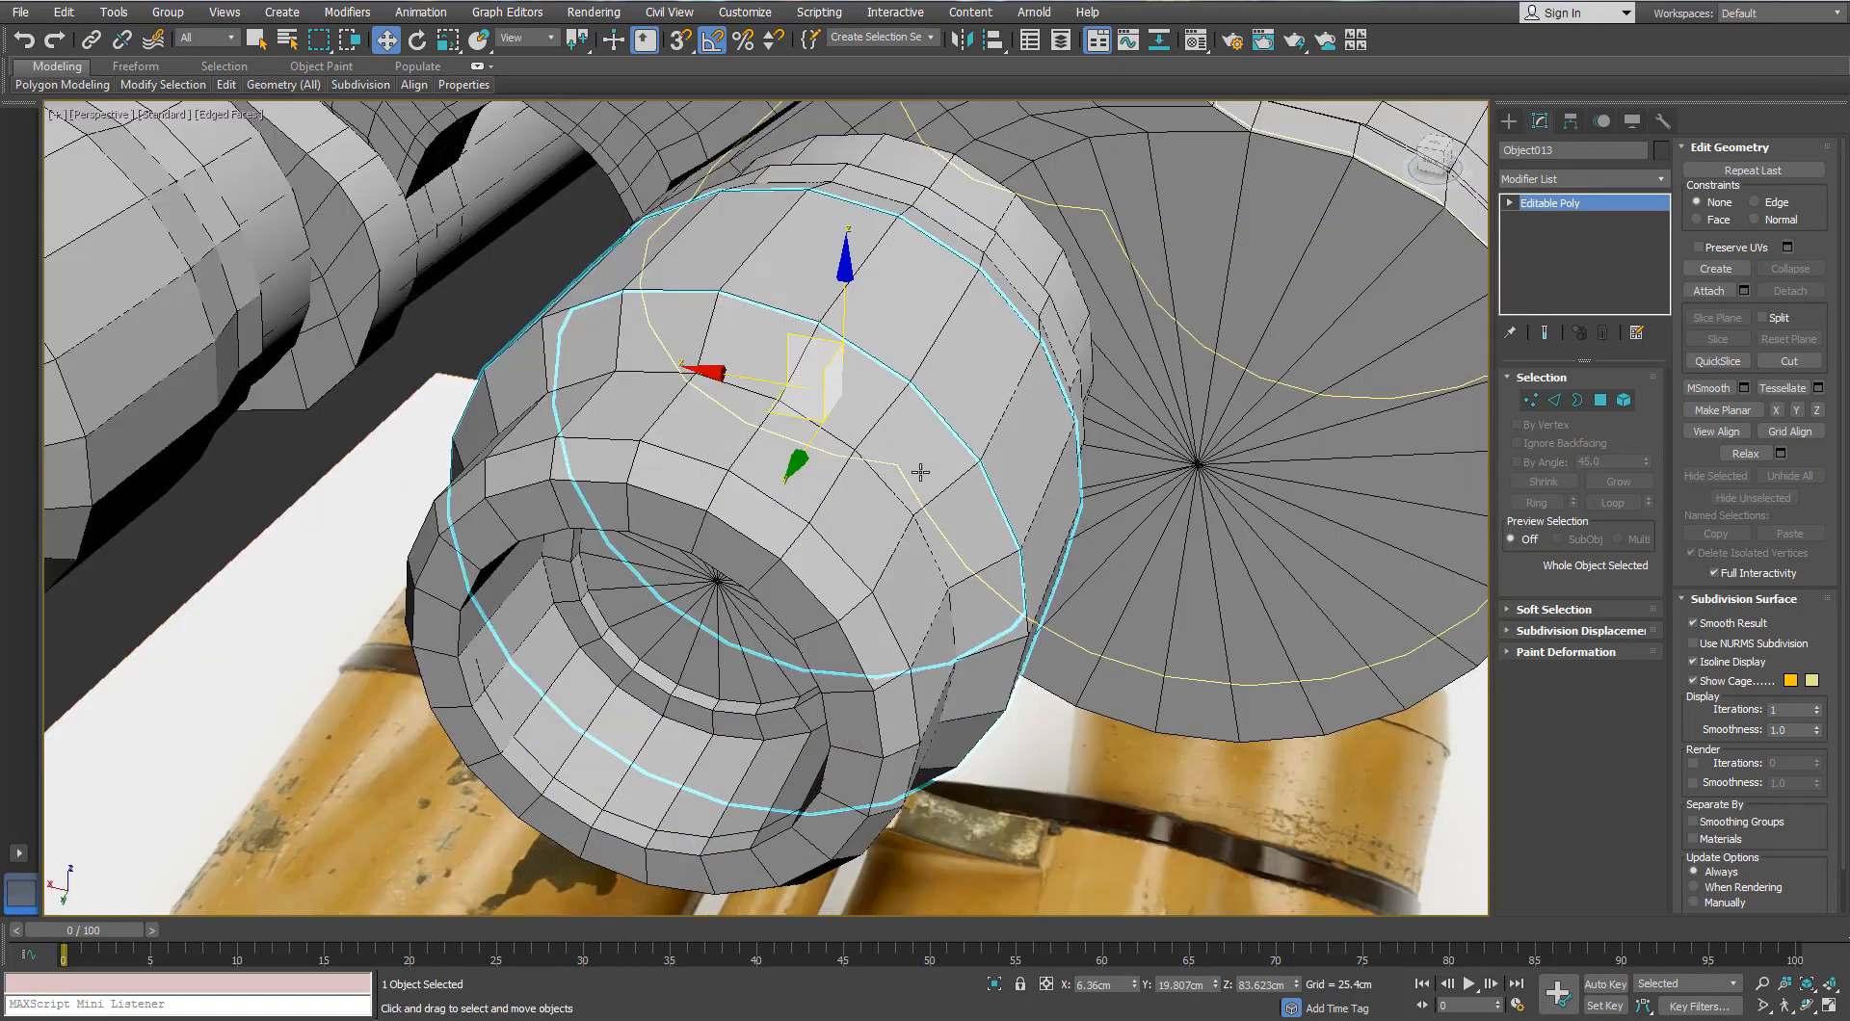
key("alt+w")
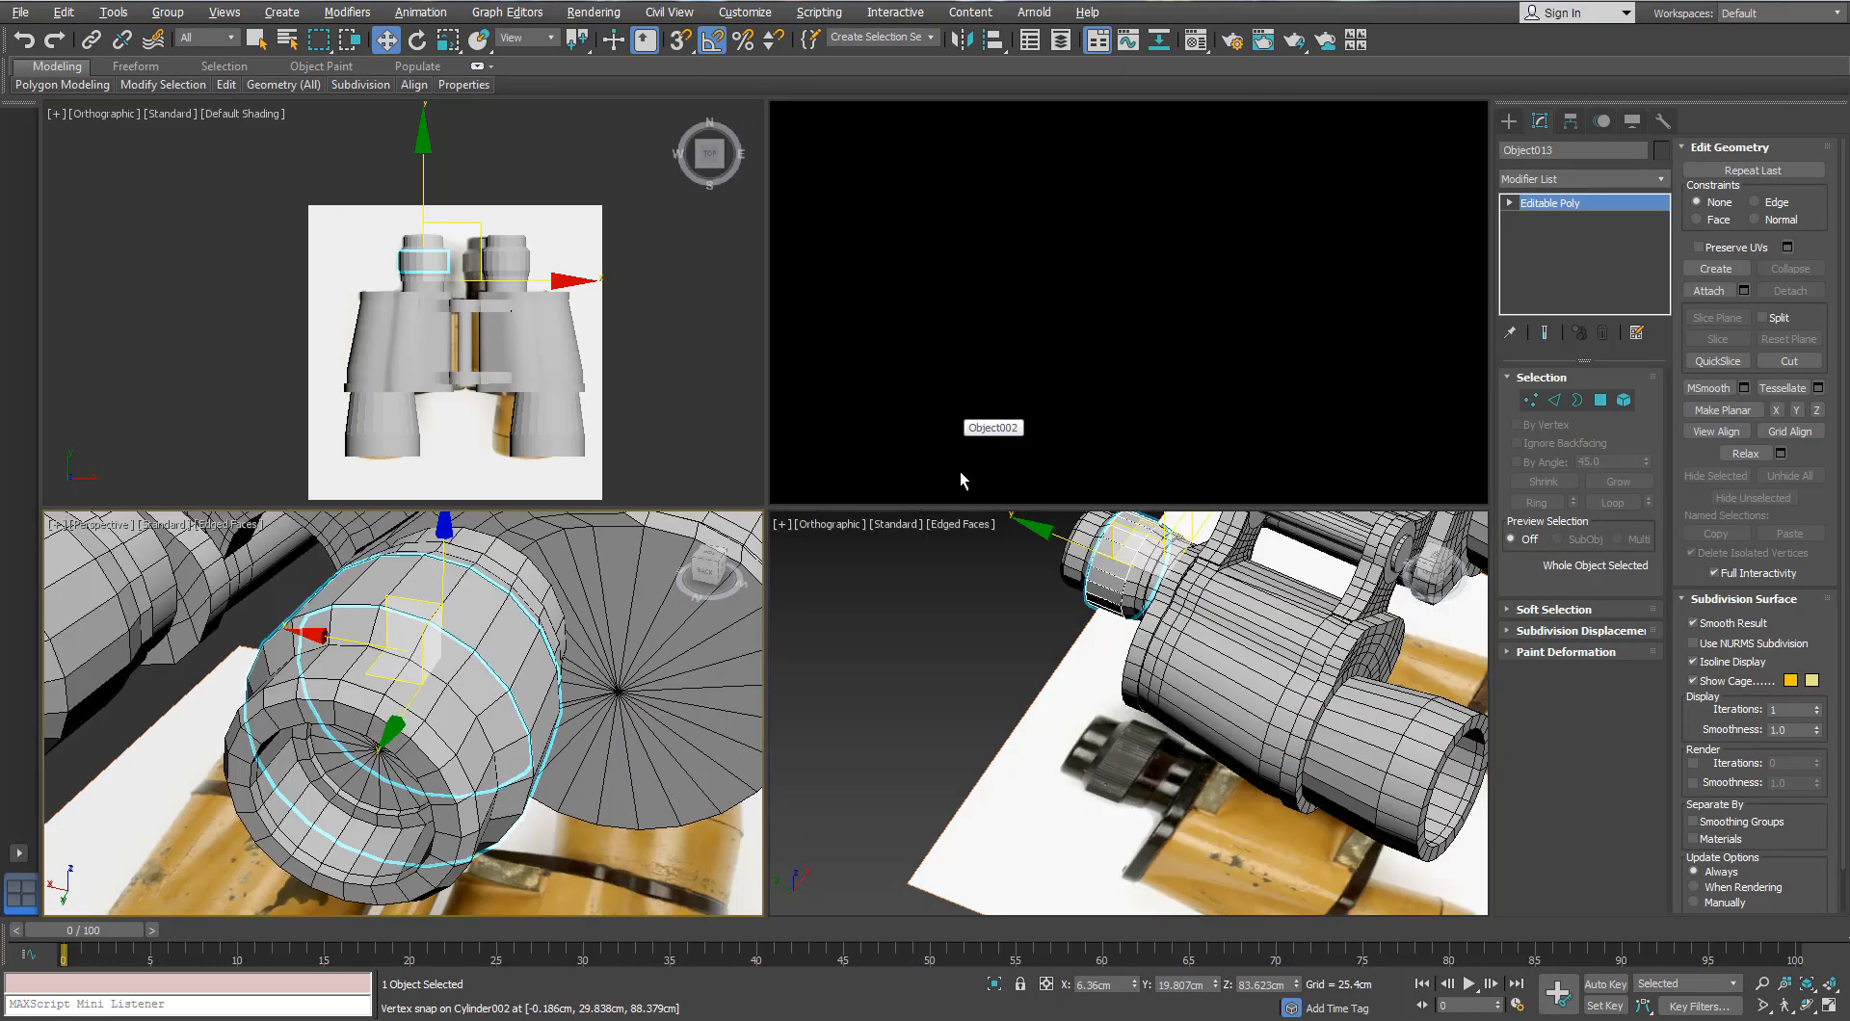
middle_click(962, 475)
key("alt+w")
key("alt+q")
middle_click_drag(963, 474, 1166, 426, "alt")
key("alt+w")
middle_click(1166, 426)
key("alt+w")
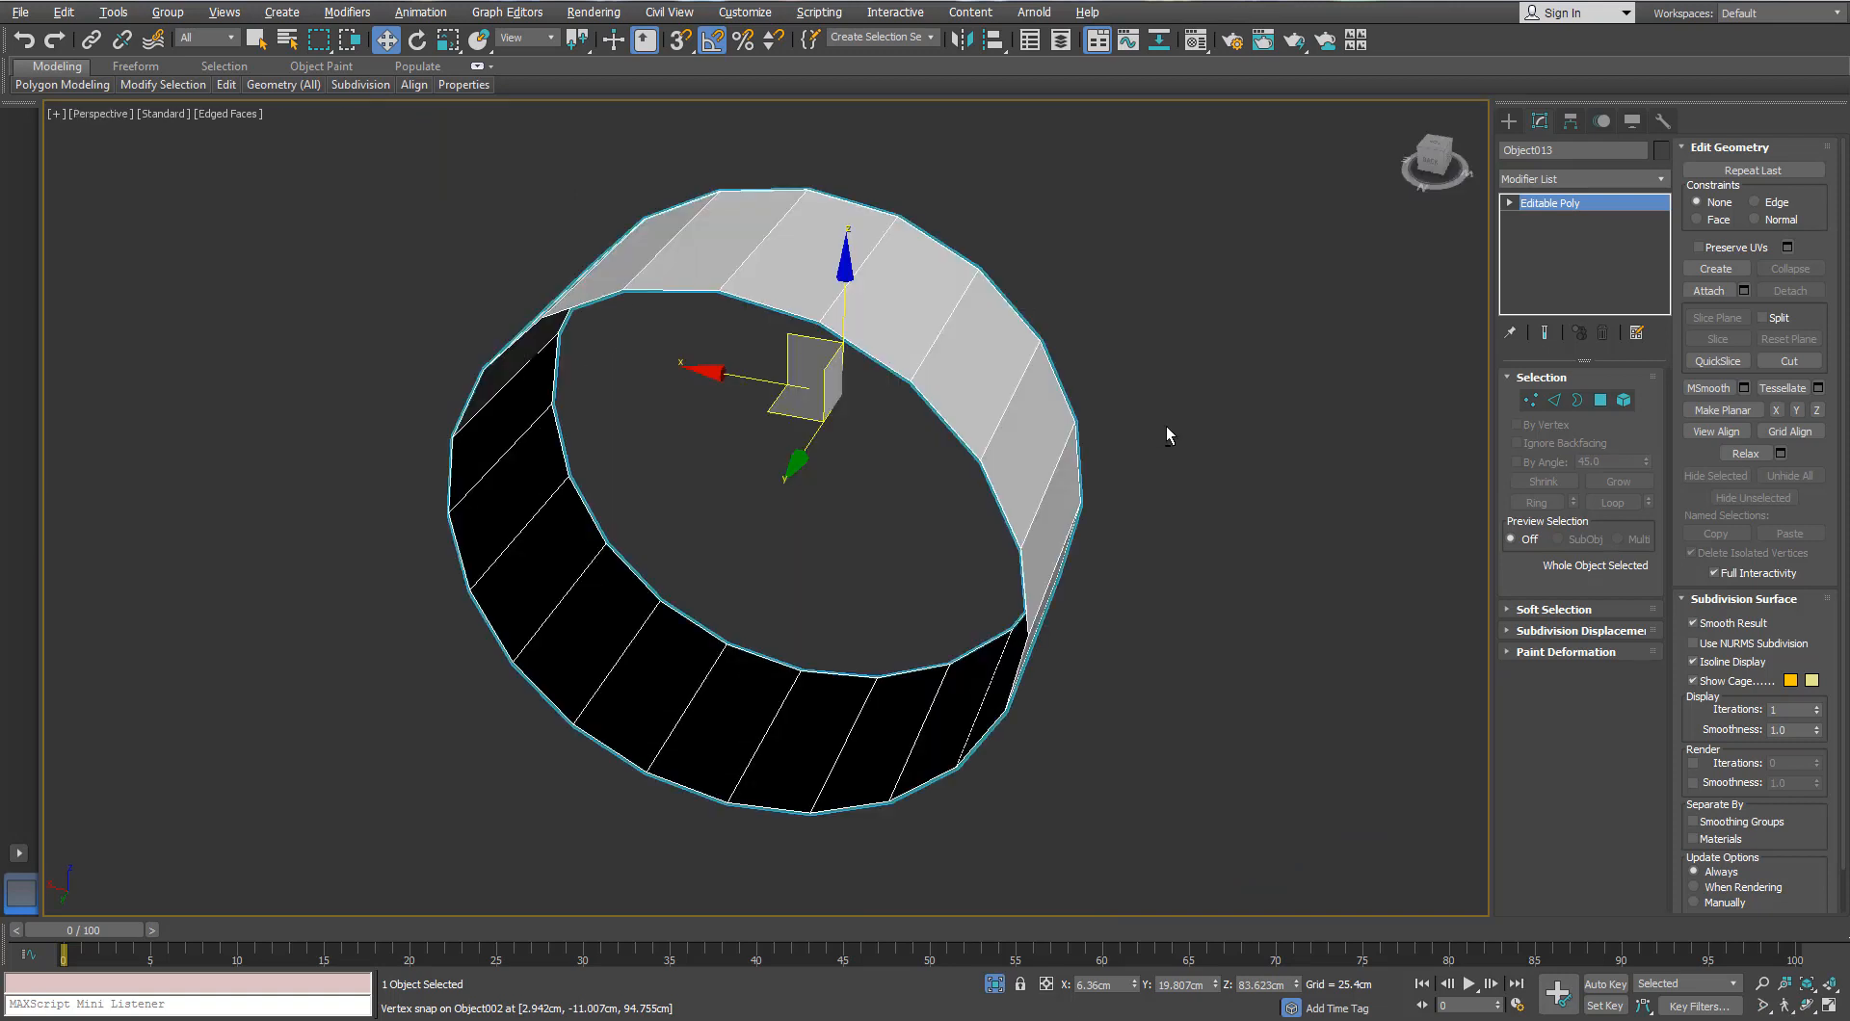
Step: In Edge mode, try a 0.9cm chamfer on the ring's edges, then cancel it
middle_click_drag(1032, 453, 997, 485)
left_click(1555, 402)
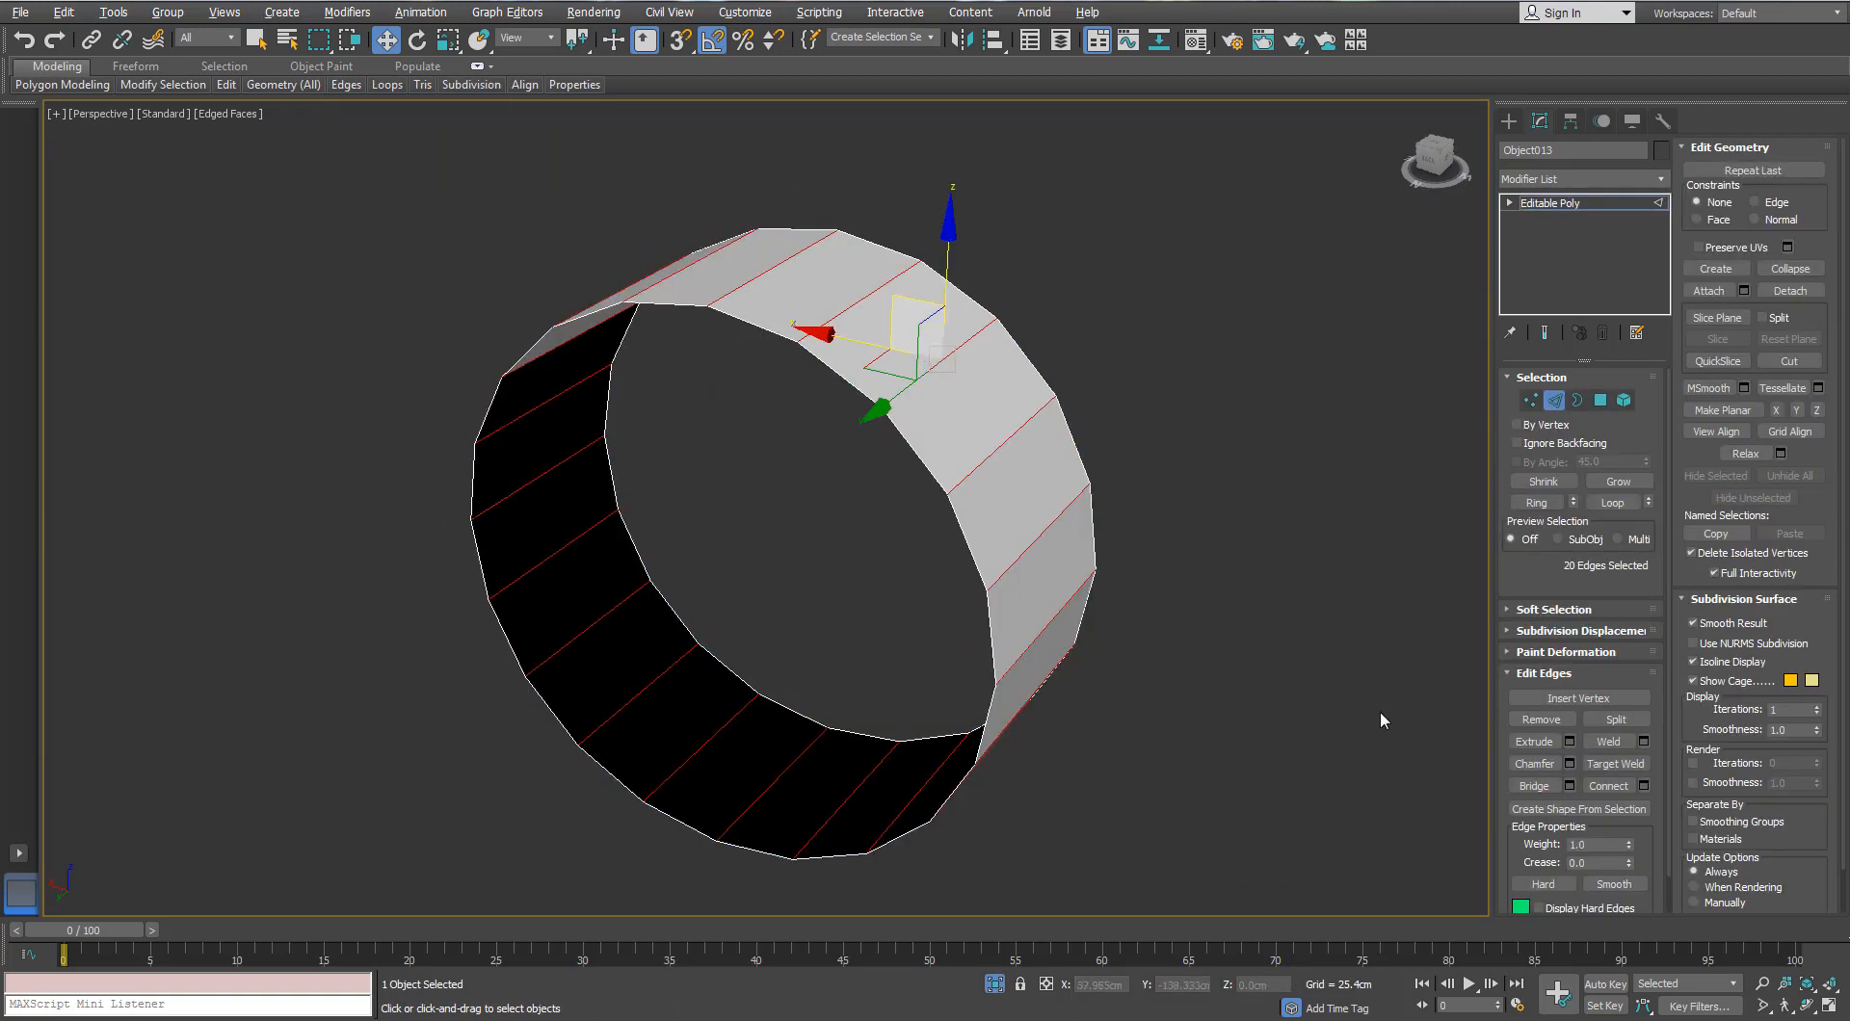
right_click(1199, 668)
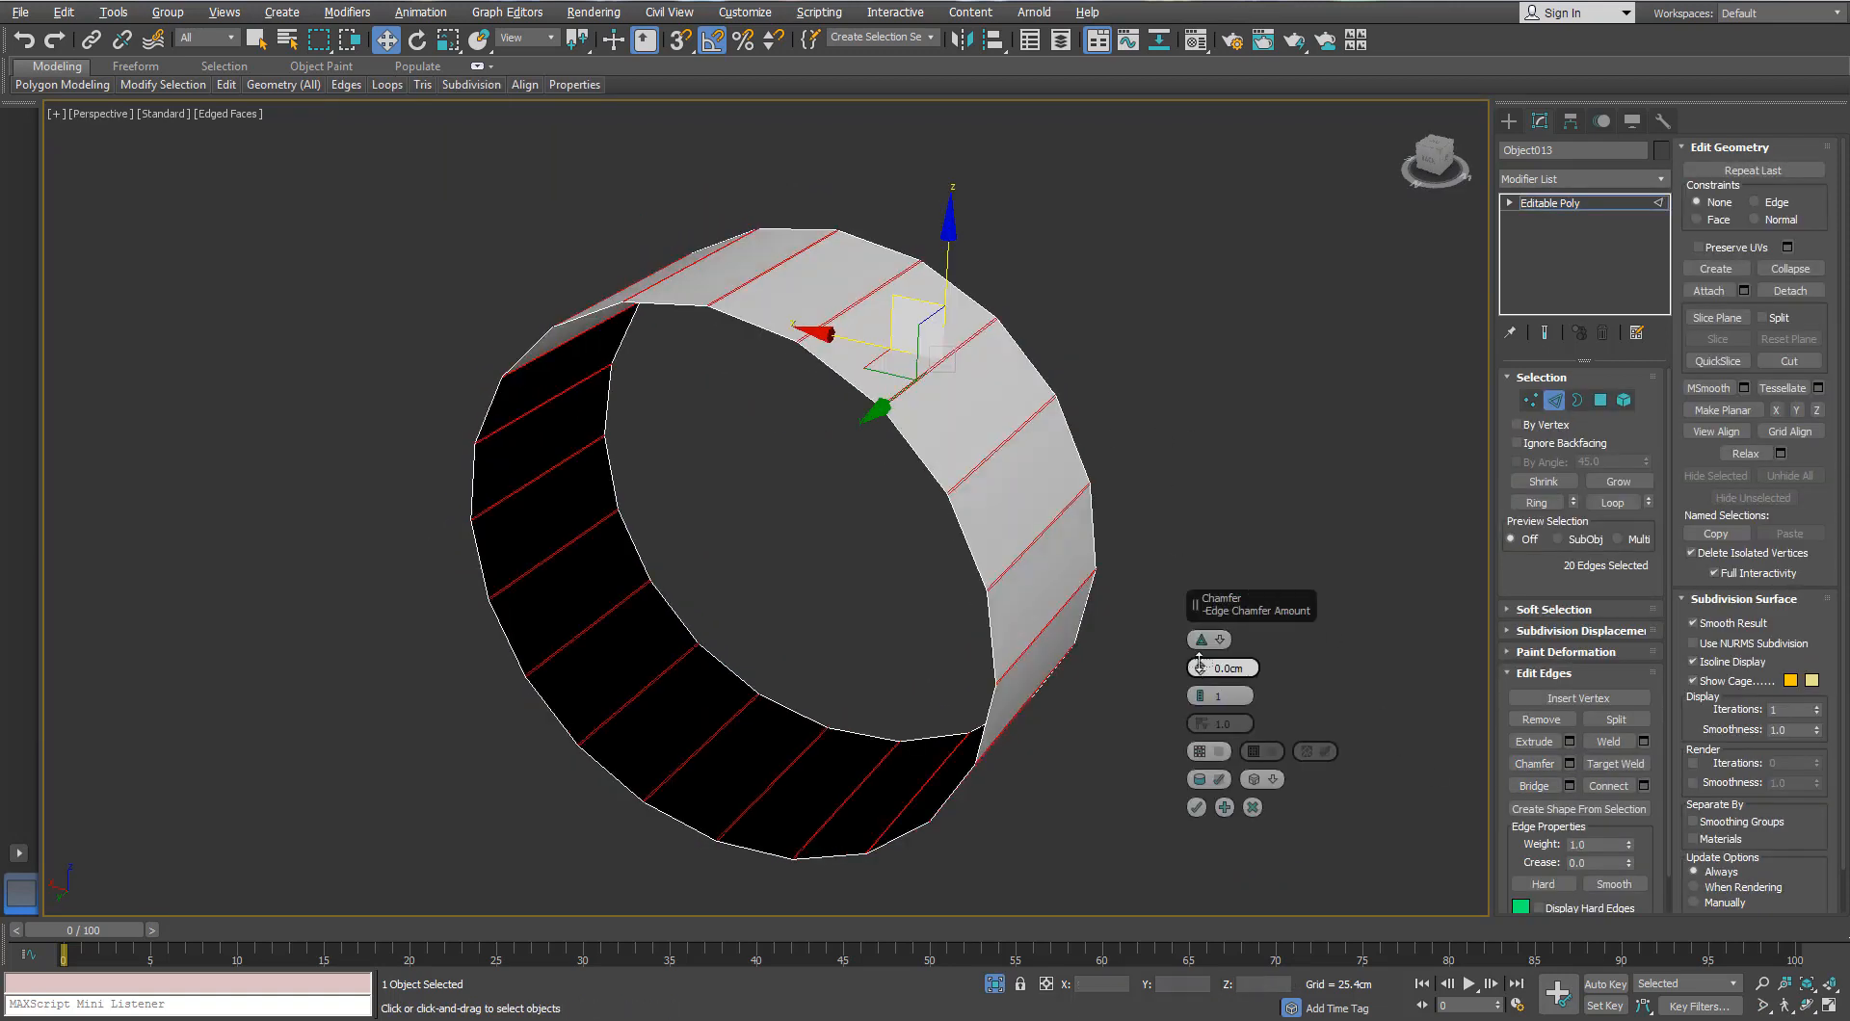
mouse_move(1200, 669)
left_mouse_down()
mouse_move(1205, 687)
mouse_move(1205, 652)
left_mouse_up()
middle_click_drag(917, 423, 912, 389, "alt")
scroll(914, 397, "up", 8)
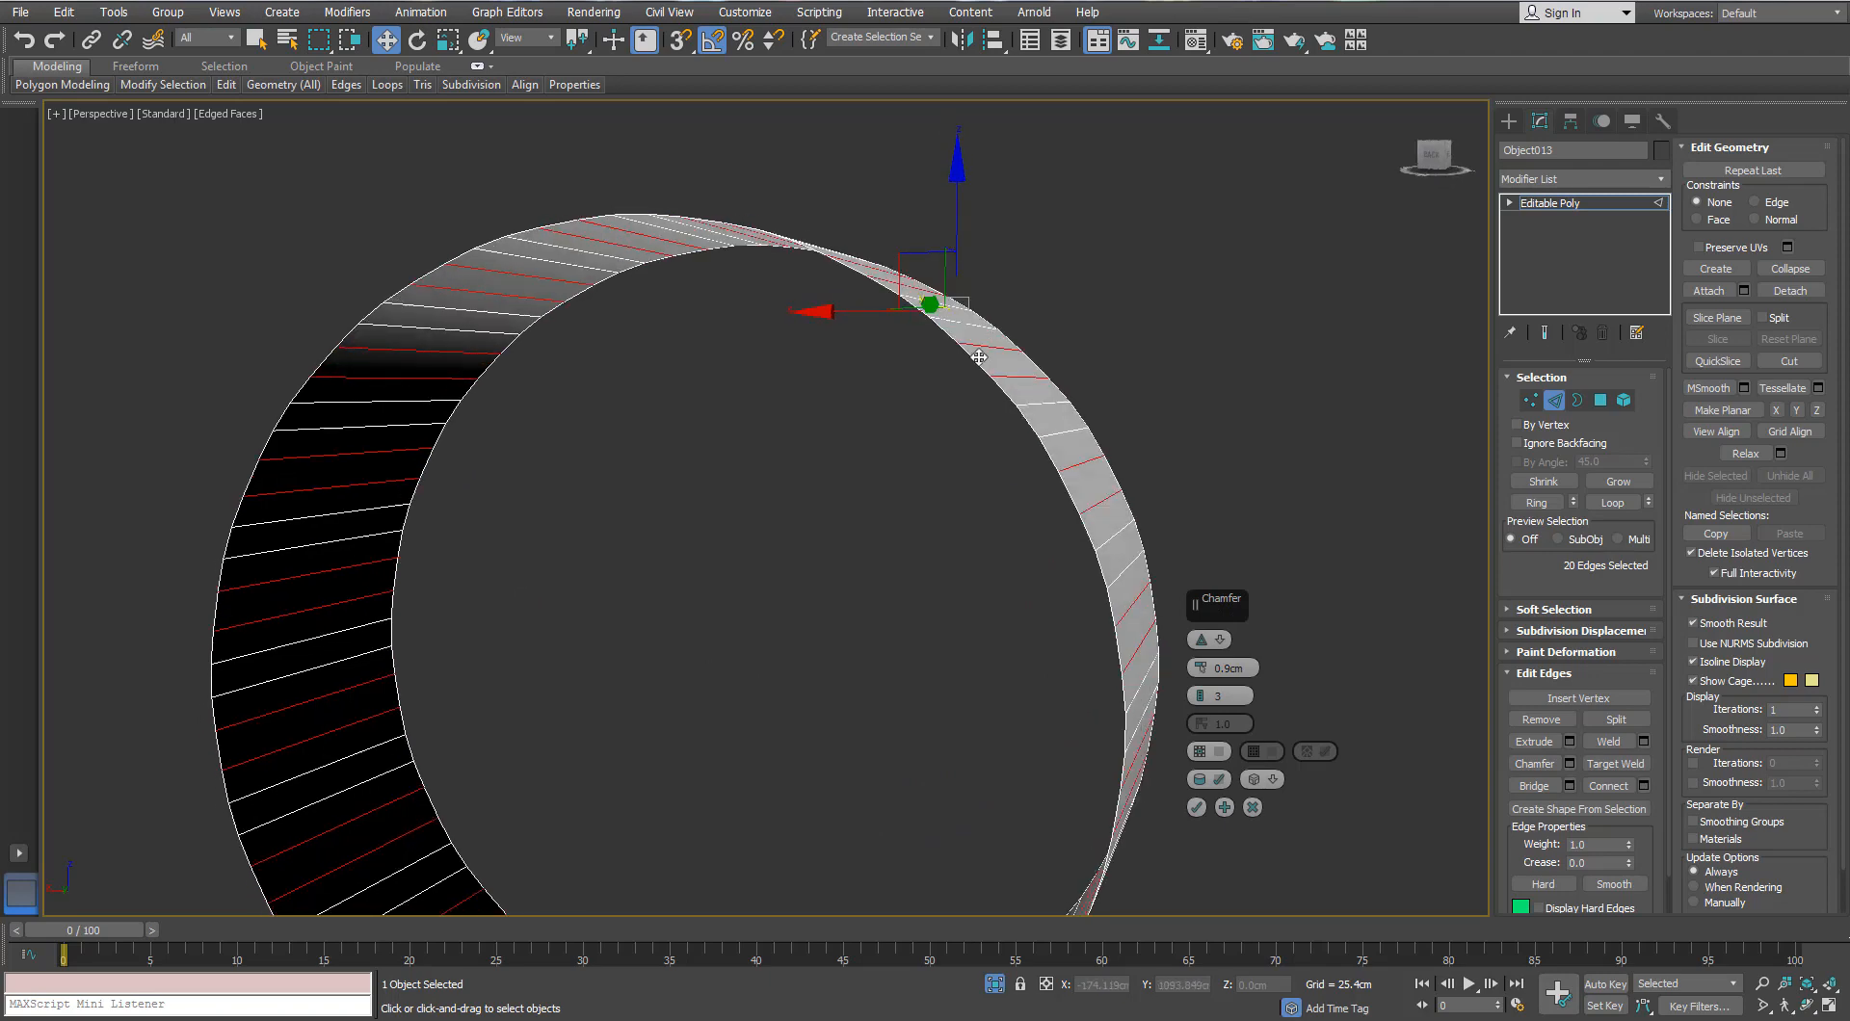
left_click(1251, 807)
scroll(958, 487, "down", 6)
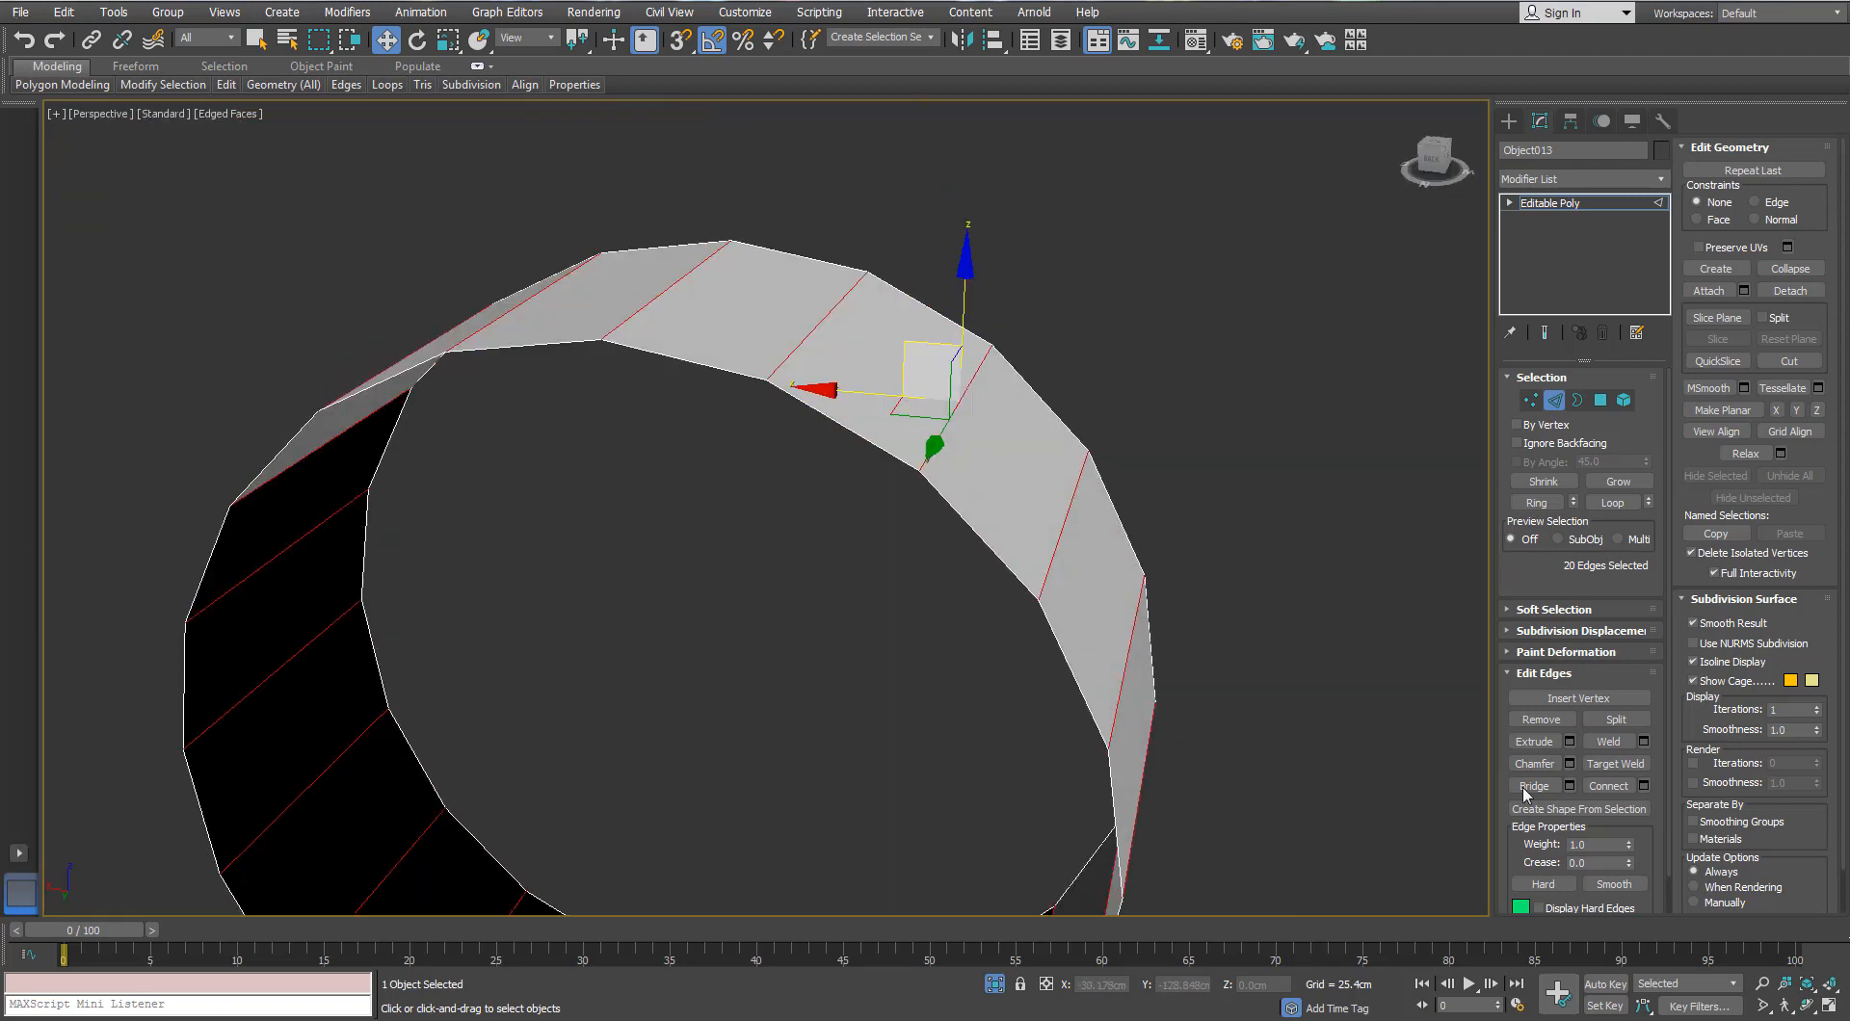
Step: Chamfer the ring's edges 0.675cm with one segment, doubling them to 40
left_click(1569, 764)
left_click_drag(1201, 696, 1205, 679)
mouse_move(1084, 617)
middle_mouse_down("alt")
mouse_move(1049, 575)
mouse_move(1077, 606)
mouse_move(1081, 689)
mouse_move(1079, 617)
middle_mouse_up("alt")
left_click(1141, 624)
left_click(1202, 671)
left_click(1196, 808)
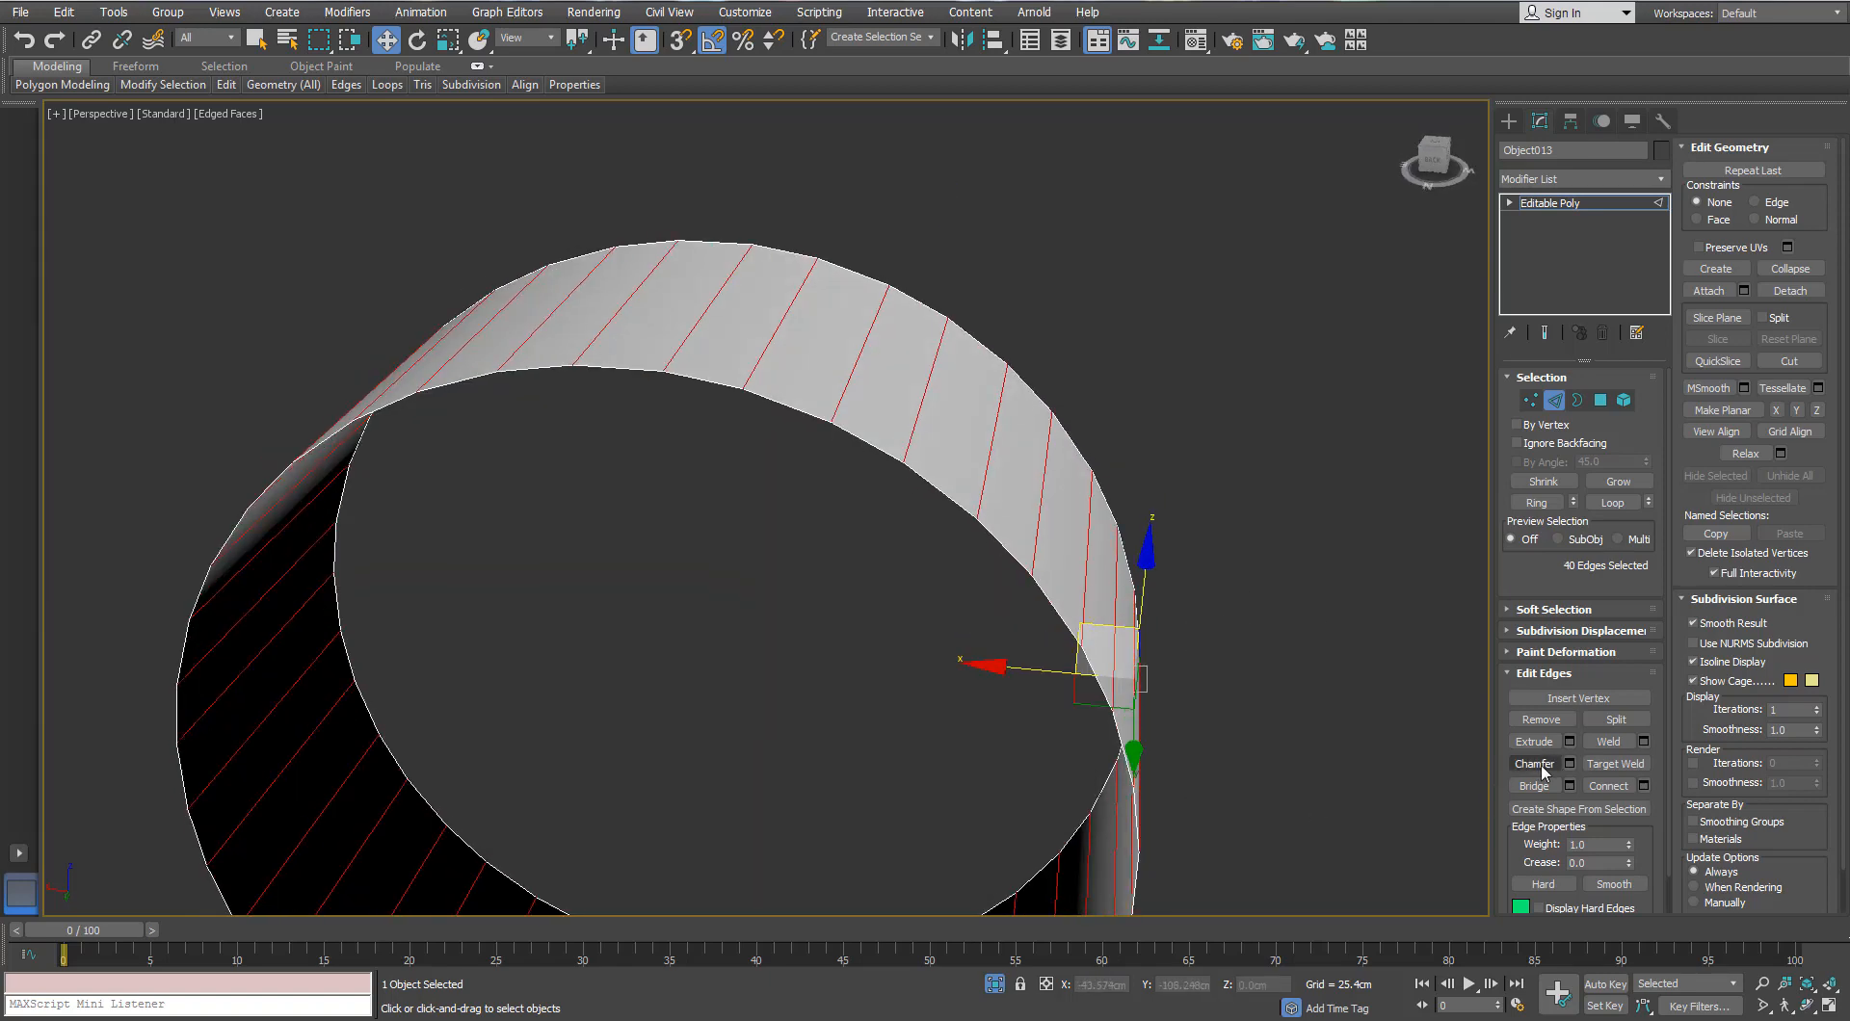
Step: Chamfer the 40 edges again by 0.2cm, giving 80 edges
key("ctrl+shift+c")
right_click(1199, 667)
left_click_drag(1200, 667, 1200, 661)
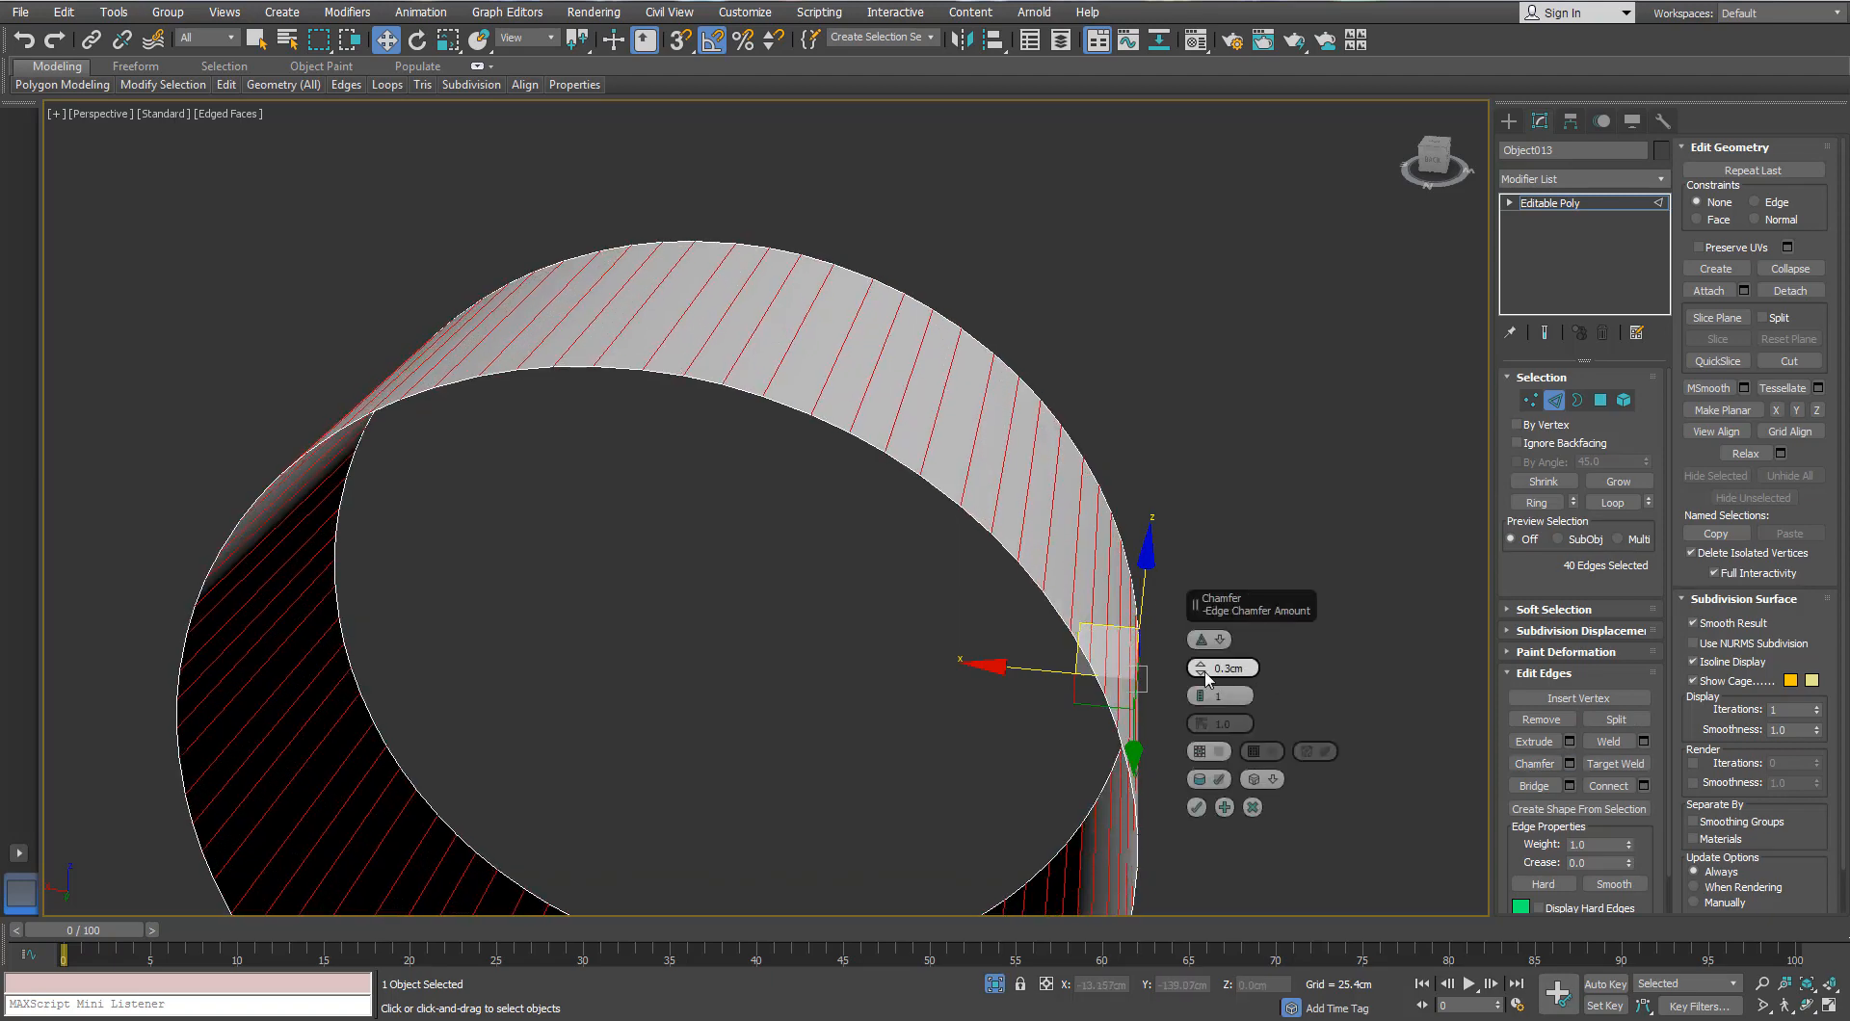
middle_click_drag(847, 527, 746, 474, "alt")
left_click(1196, 808)
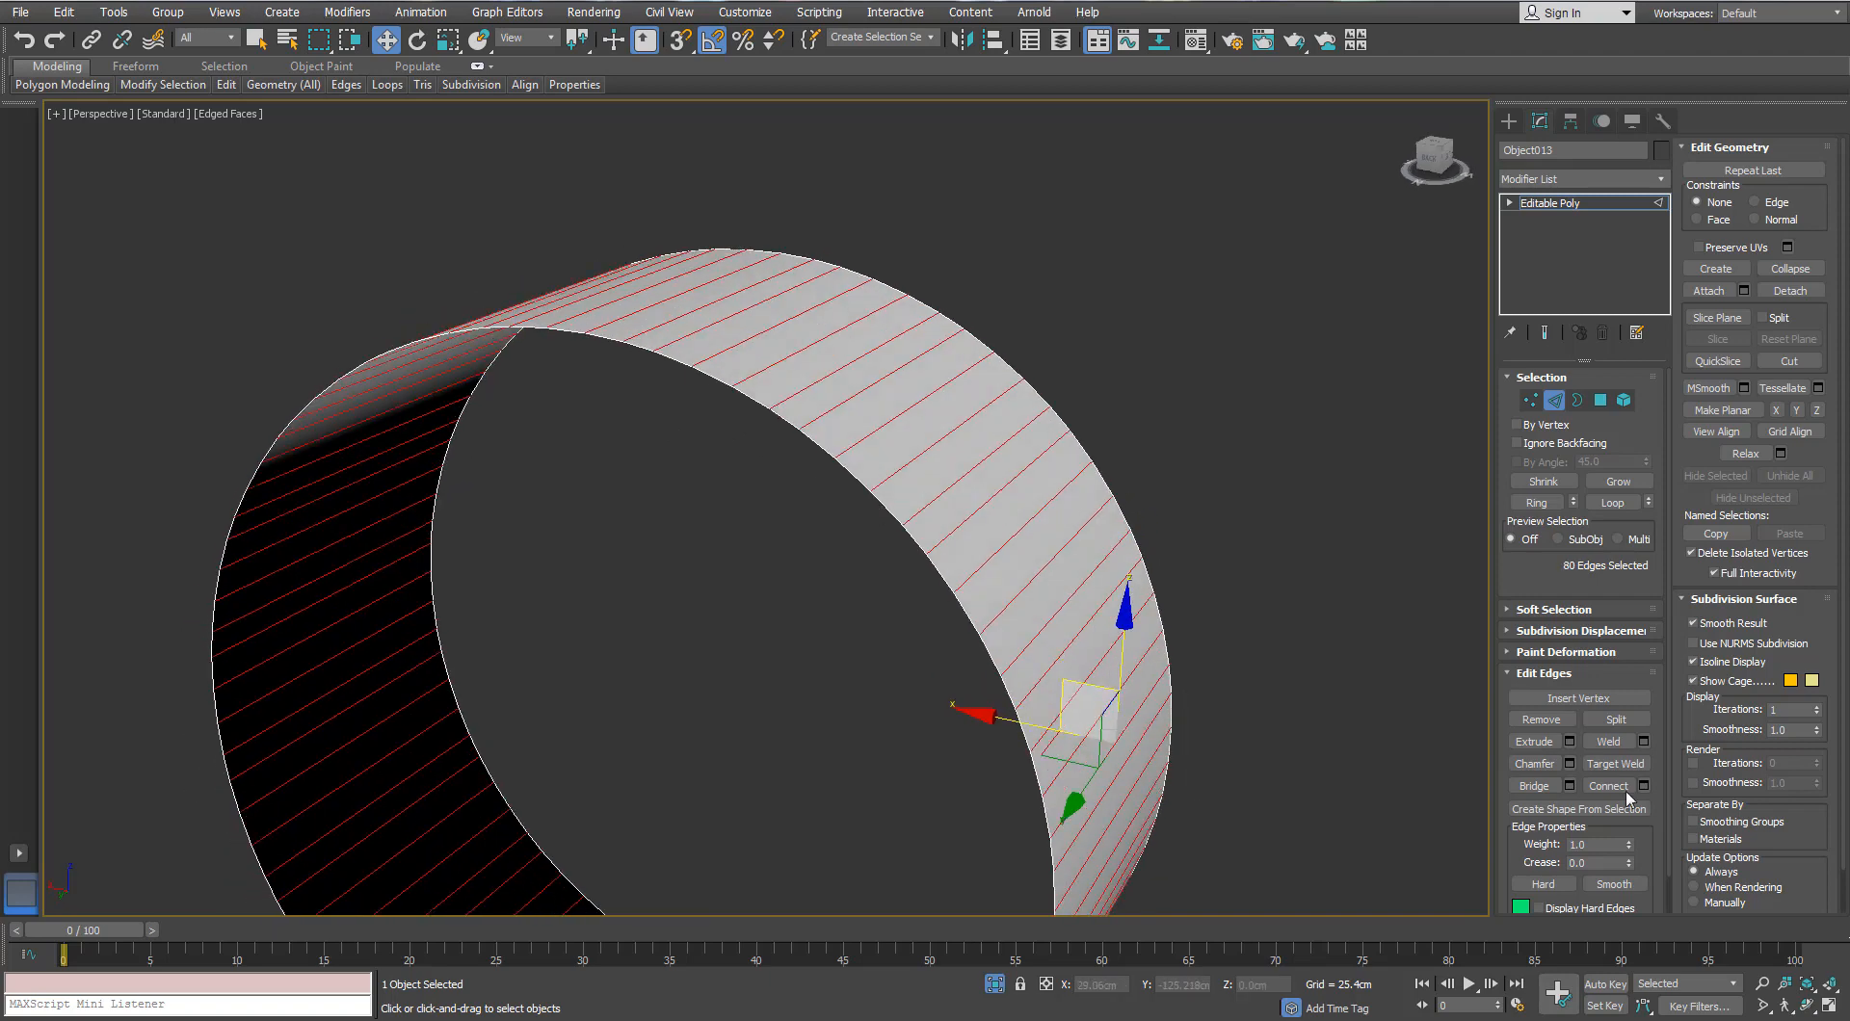
Step: Chamfer the 80 edges by 0.15cm, producing 160 thin strips
left_click(1571, 763)
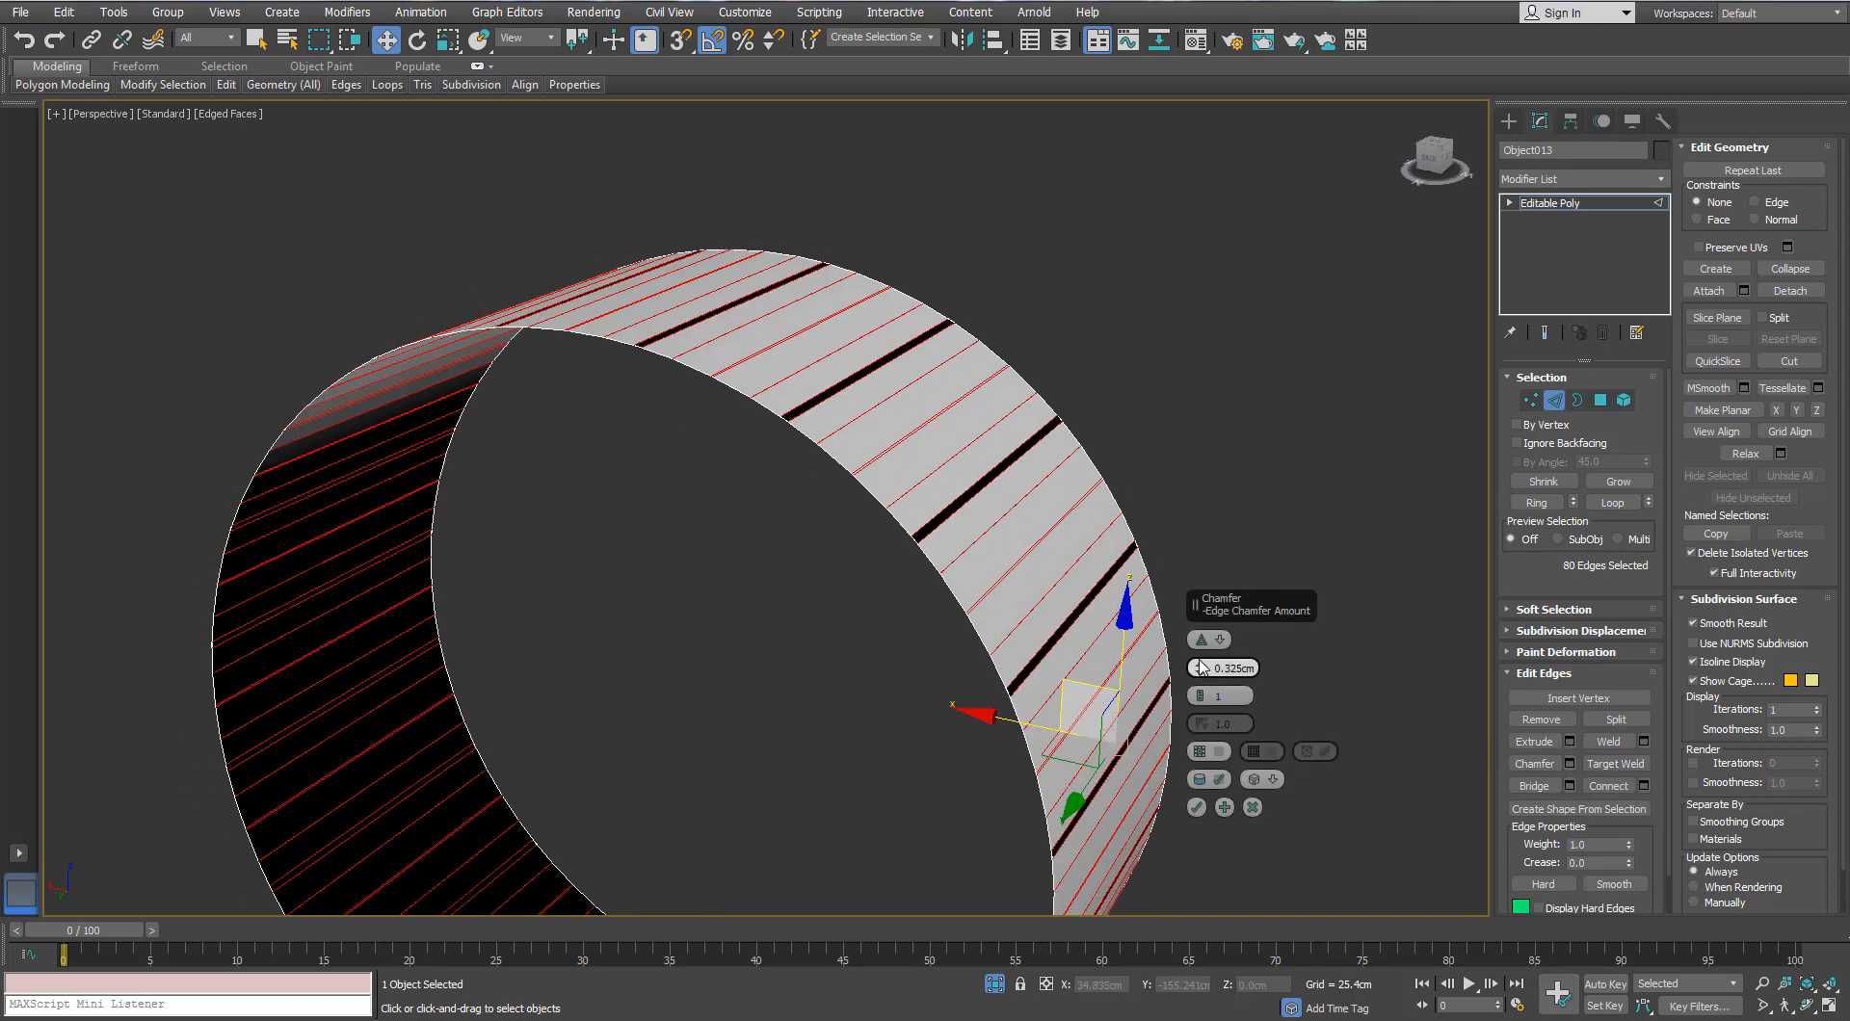
left_click_drag(1202, 668, 1201, 693)
middle_click_drag(974, 475, 969, 530, "alt")
type("5")
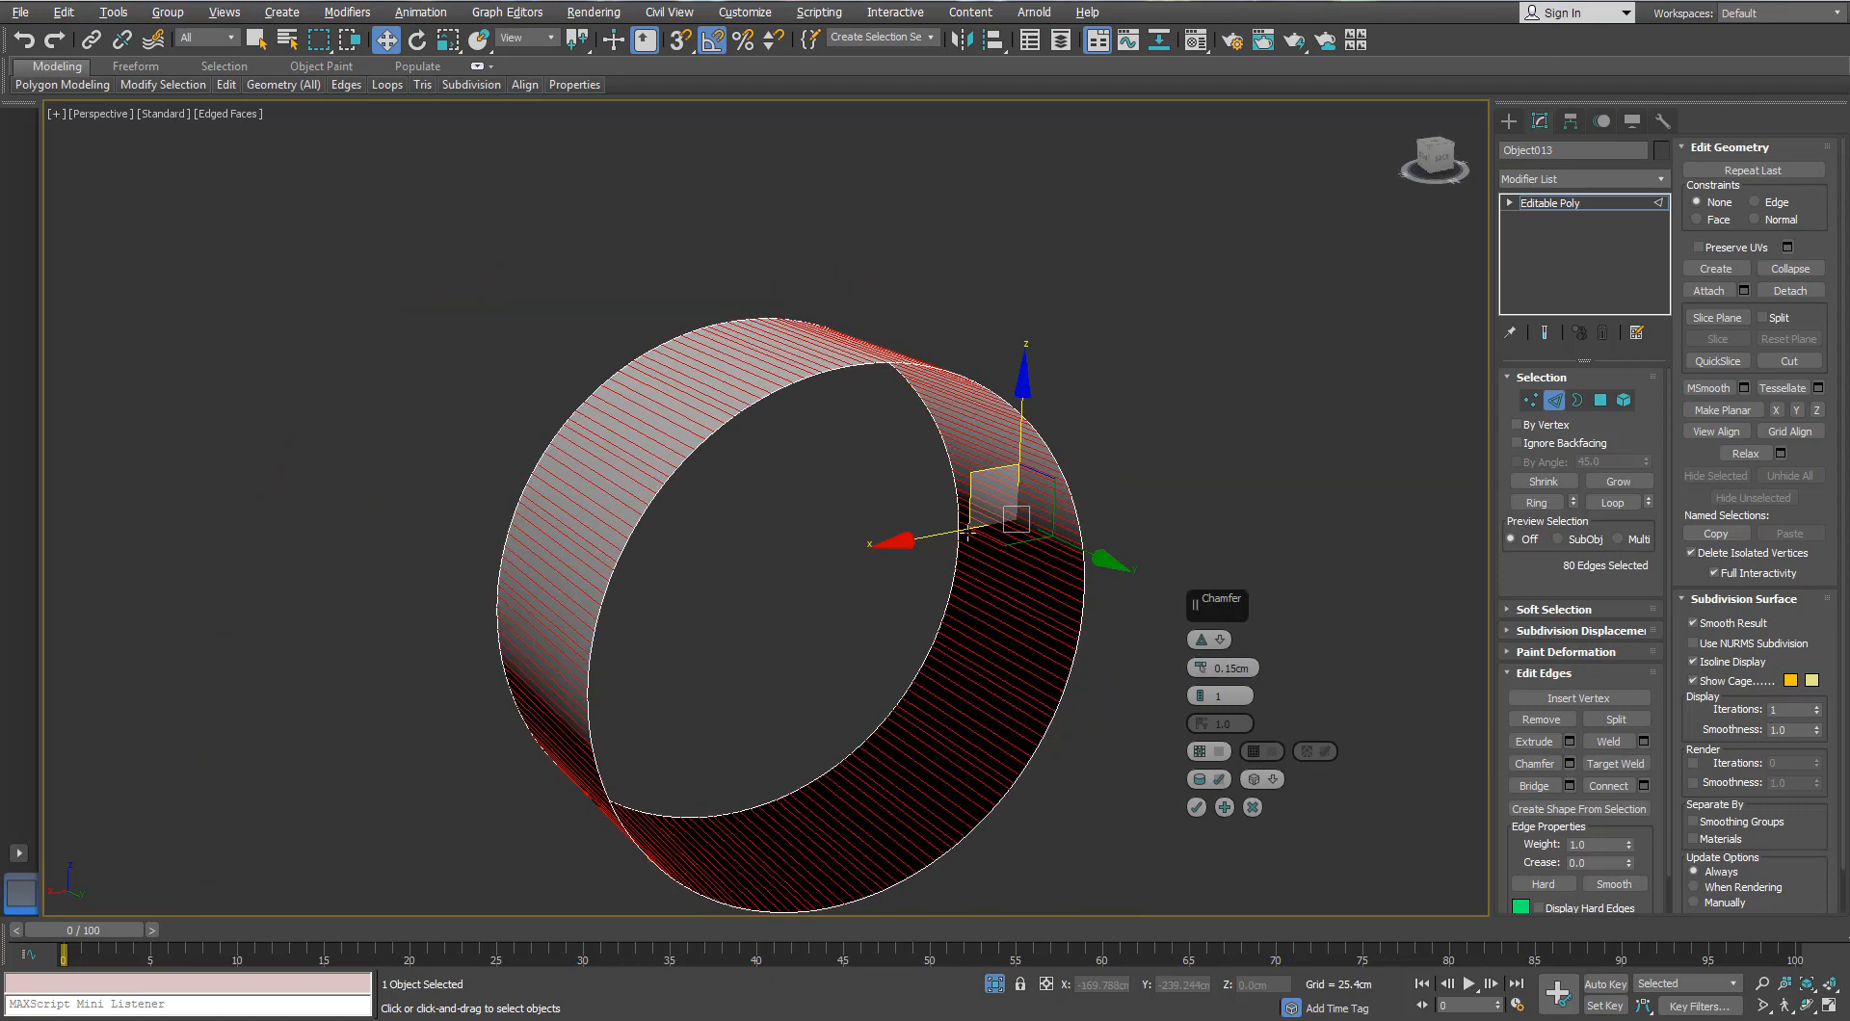
left_click(1196, 808)
Step: Exit Isolate to show the whole binocular model around the eyepiece
middle_click_drag(1188, 806, 1016, 617, "alt")
left_click(994, 985)
middle_click_drag(809, 525, 878, 508, "alt")
scroll(709, 507, "up", 2)
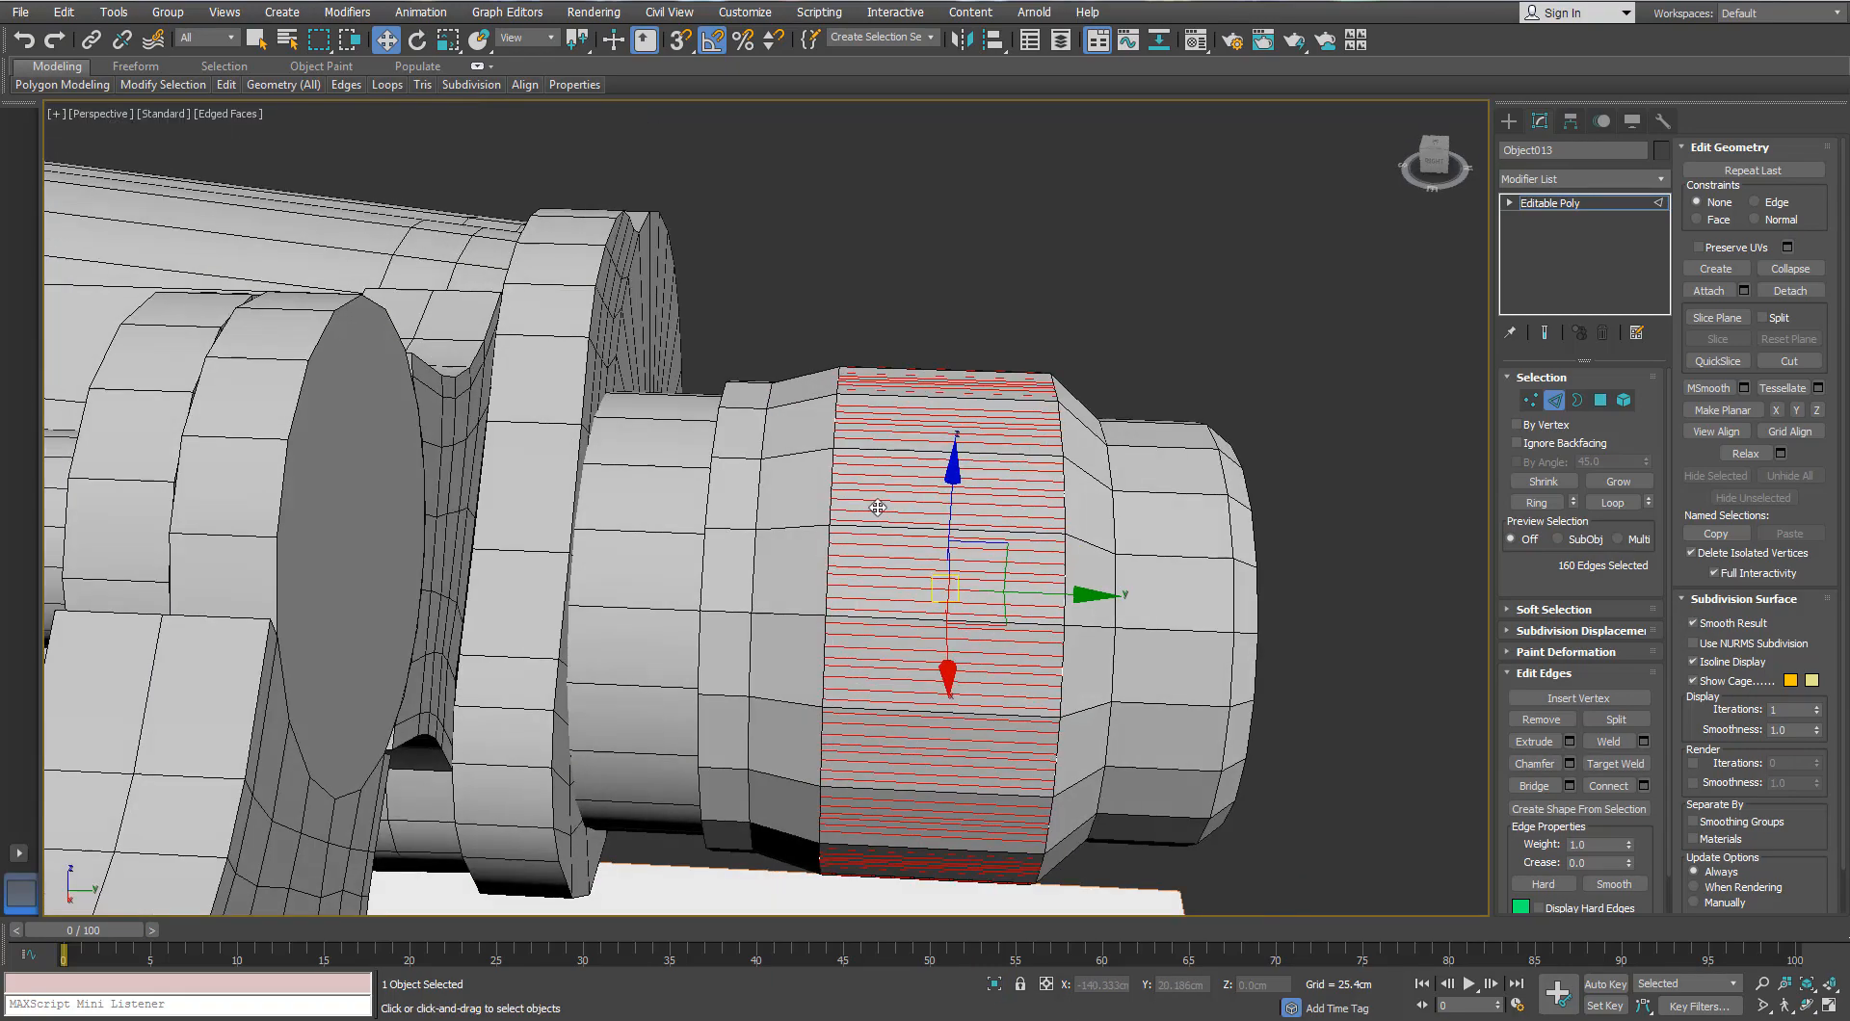
scroll(878, 508, "down", 3)
Step: Switch to Polygon mode on the 160 strip faces and preview a bevel
left_click(1606, 401)
middle_click_drag(1130, 416, 1088, 472, "alt")
scroll(1089, 472, "up", 4)
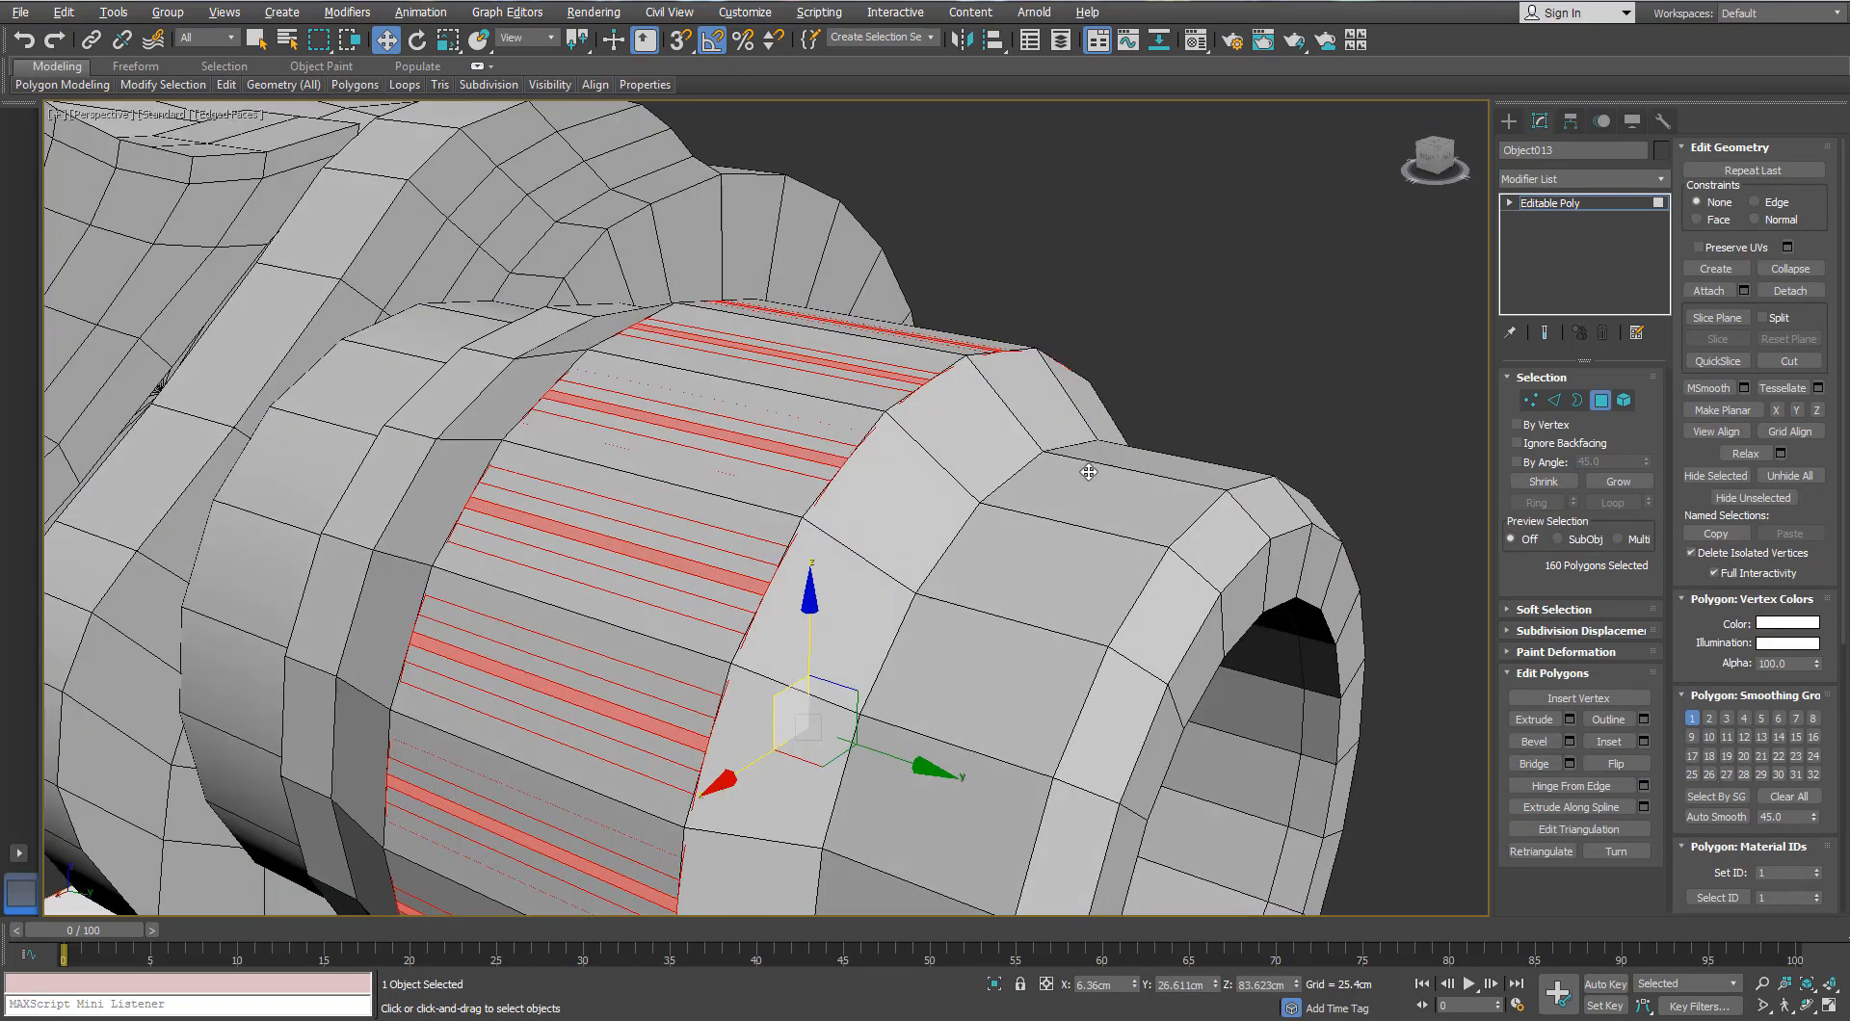
left_click(1569, 741)
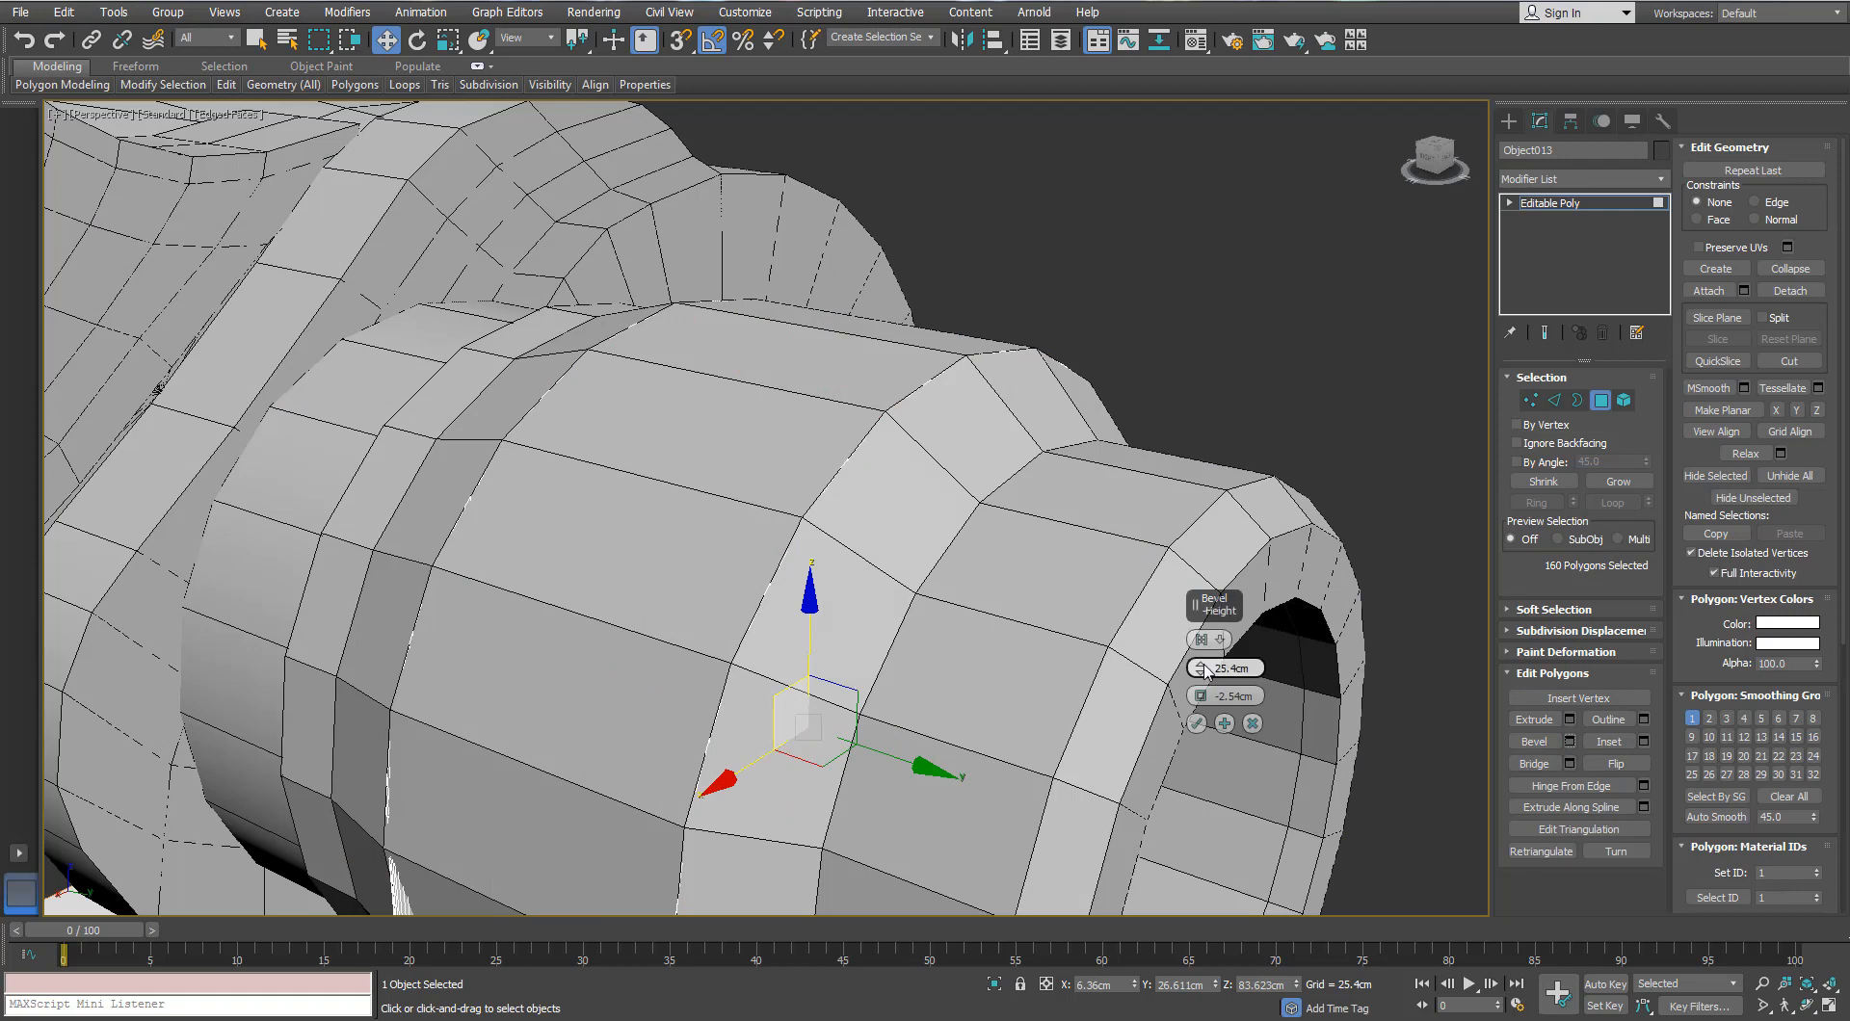
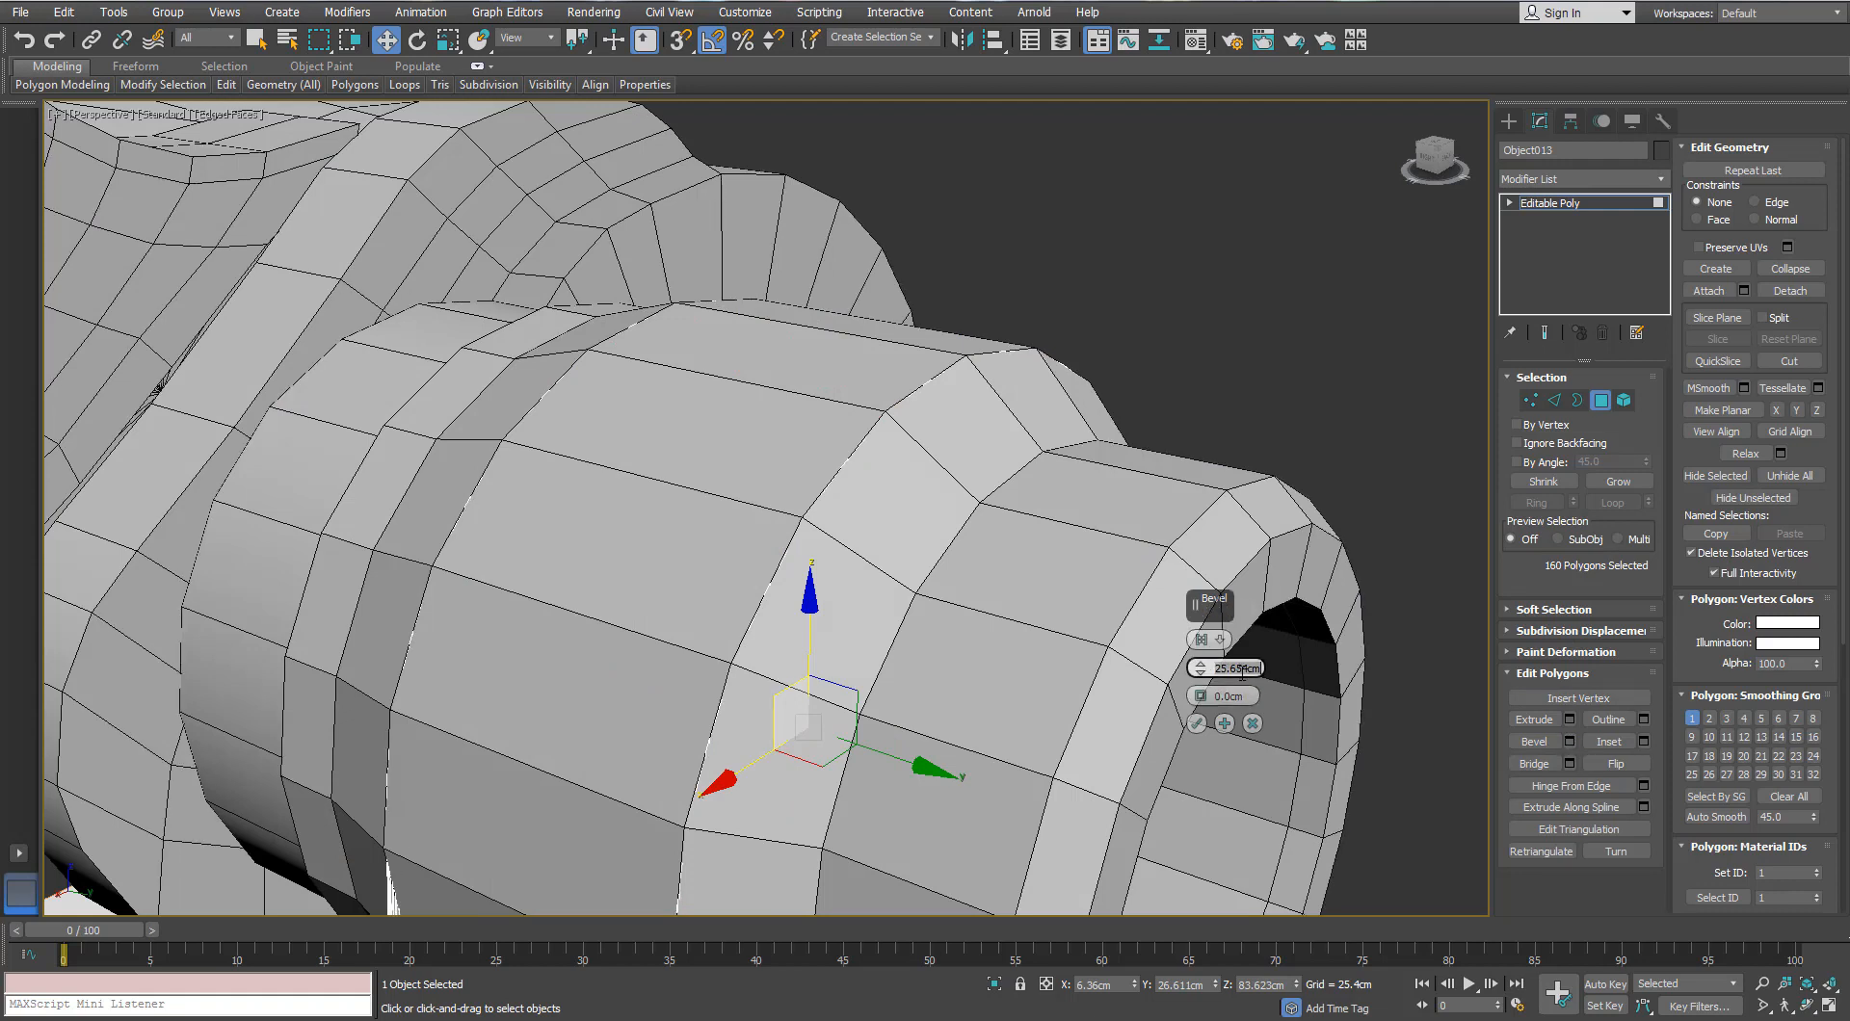
Step: Zero the bevel height, switch to Local Normal and By Polygon, then try a 0.225cm height
type("0")
key("Return")
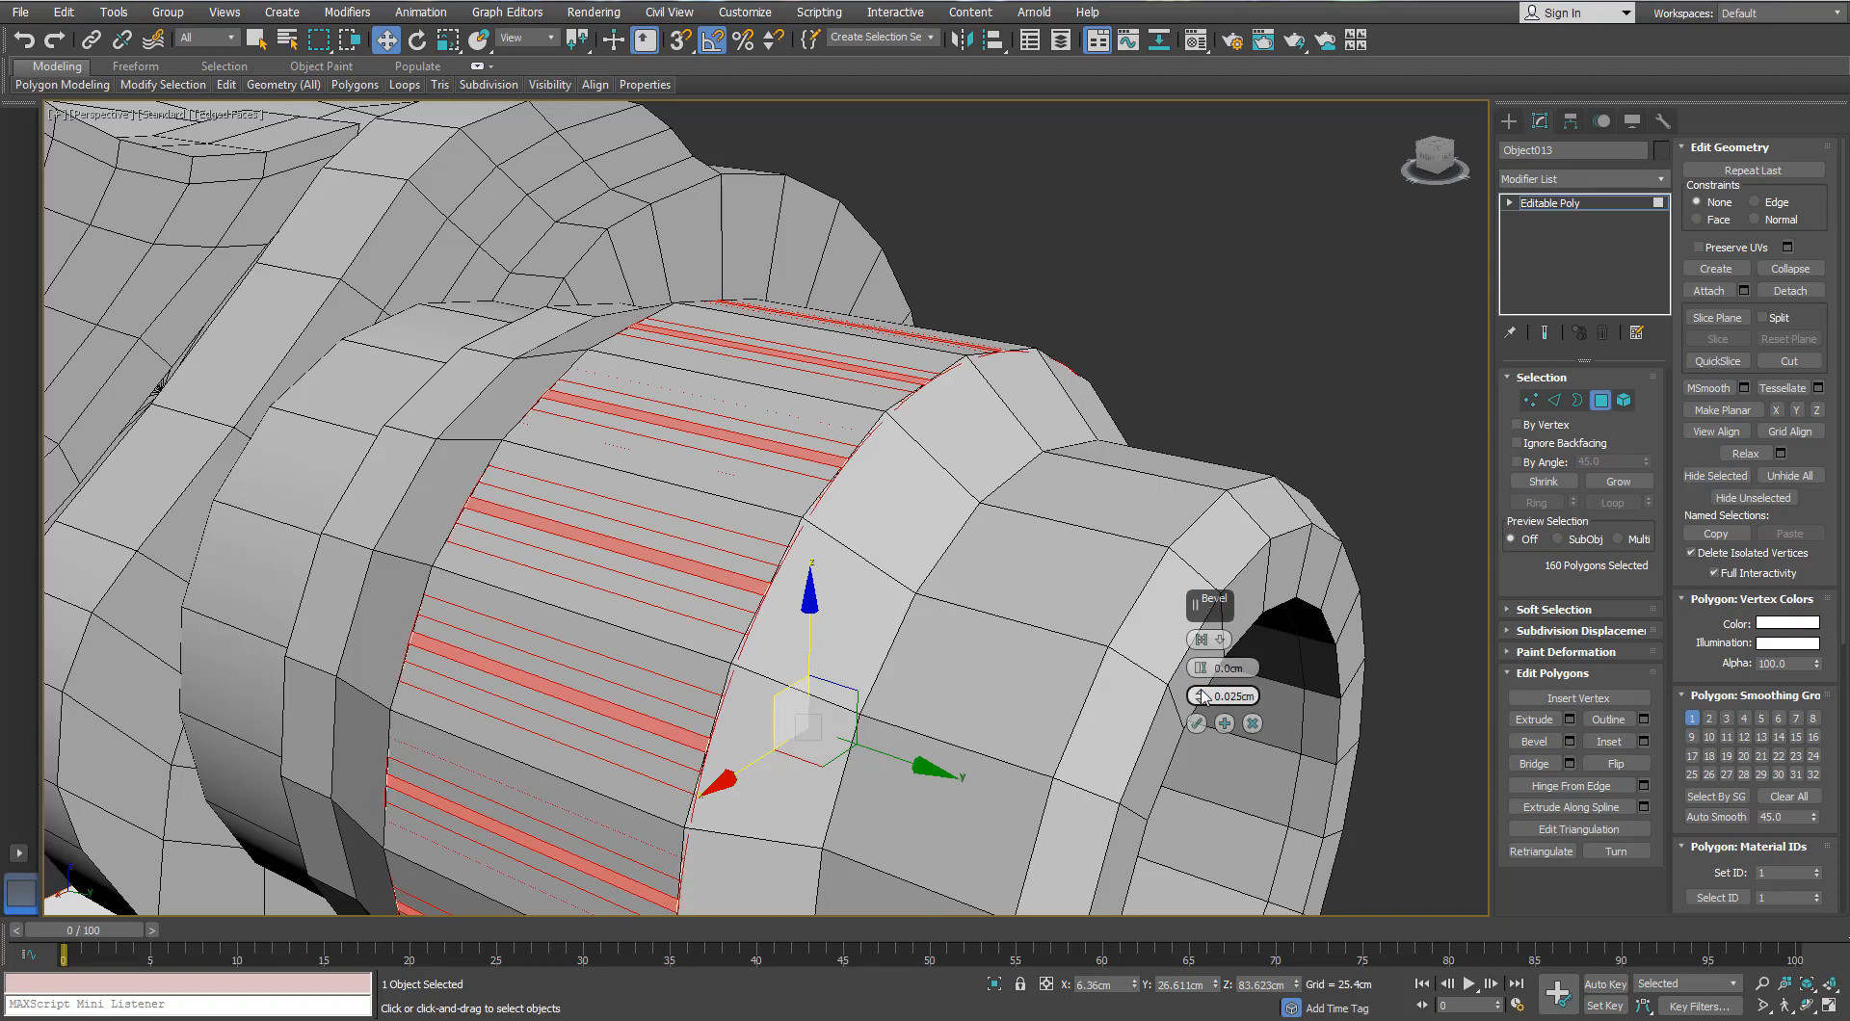
left_click(1252, 678)
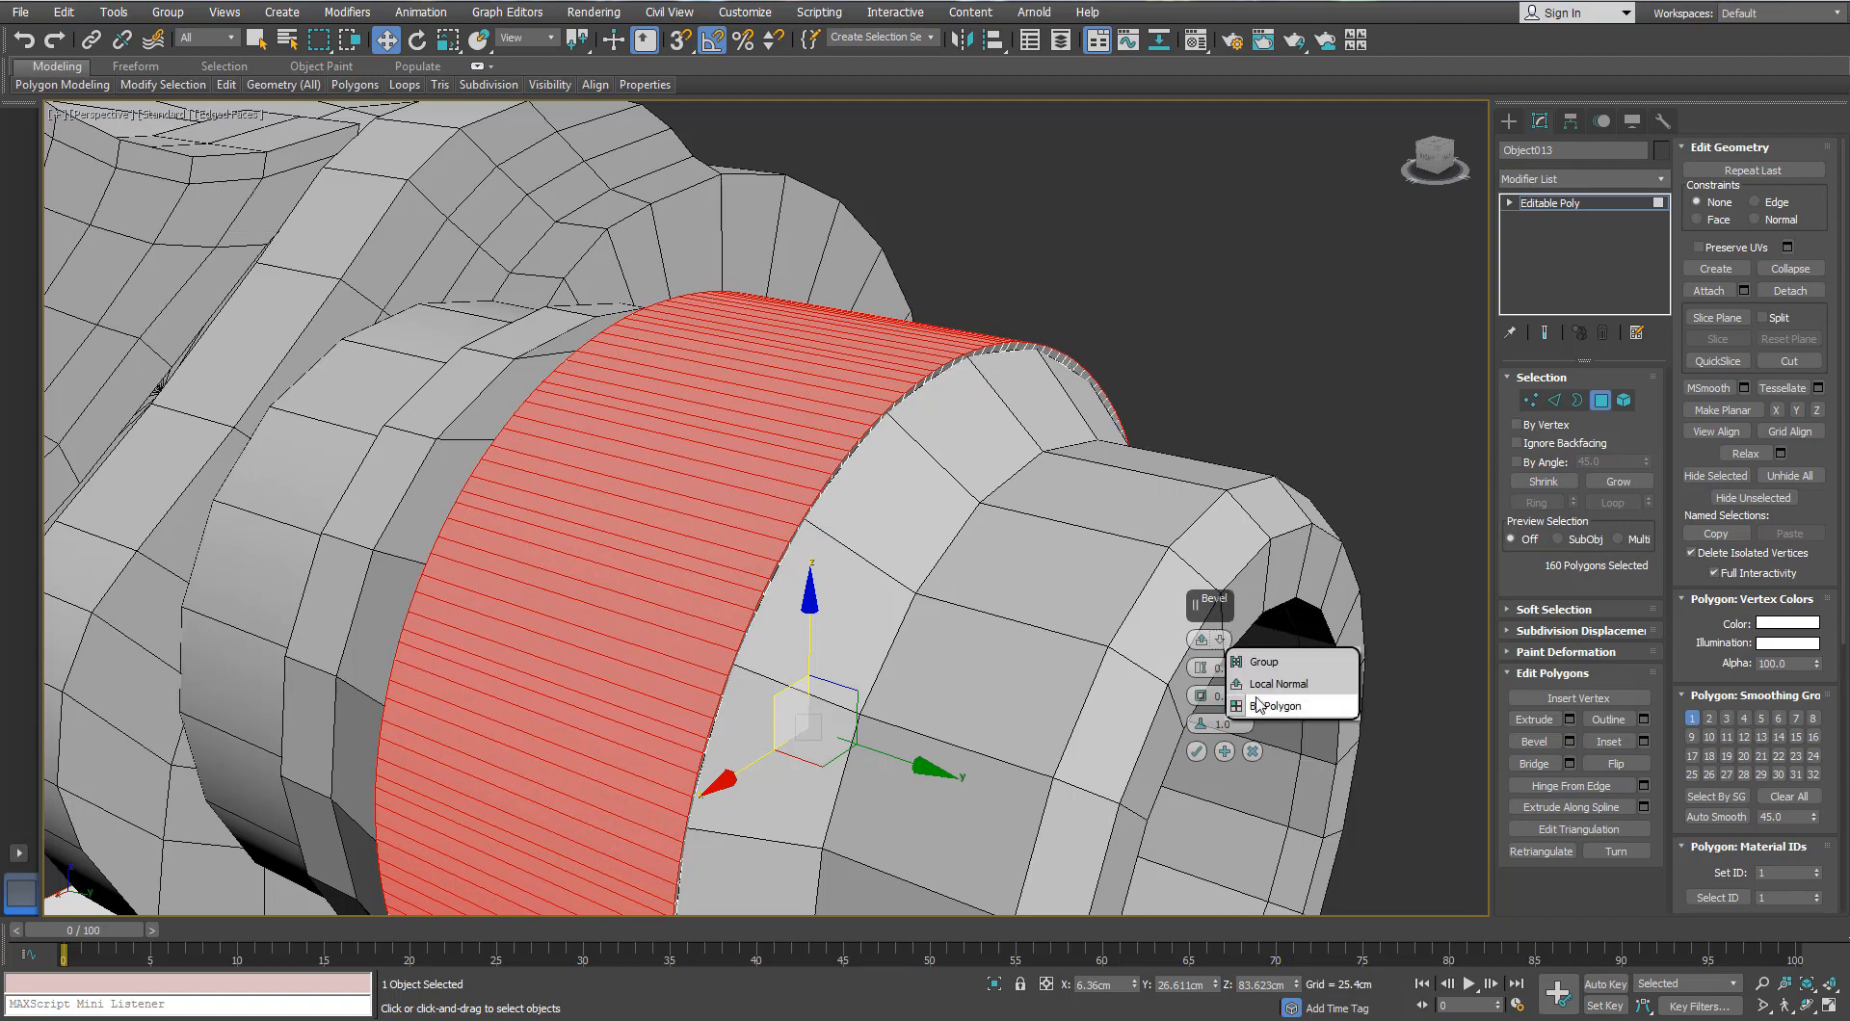
left_click(1258, 704)
scroll(842, 471, "up", 5)
left_click_drag(1200, 668, 1202, 706)
scroll(920, 500, "down", 8)
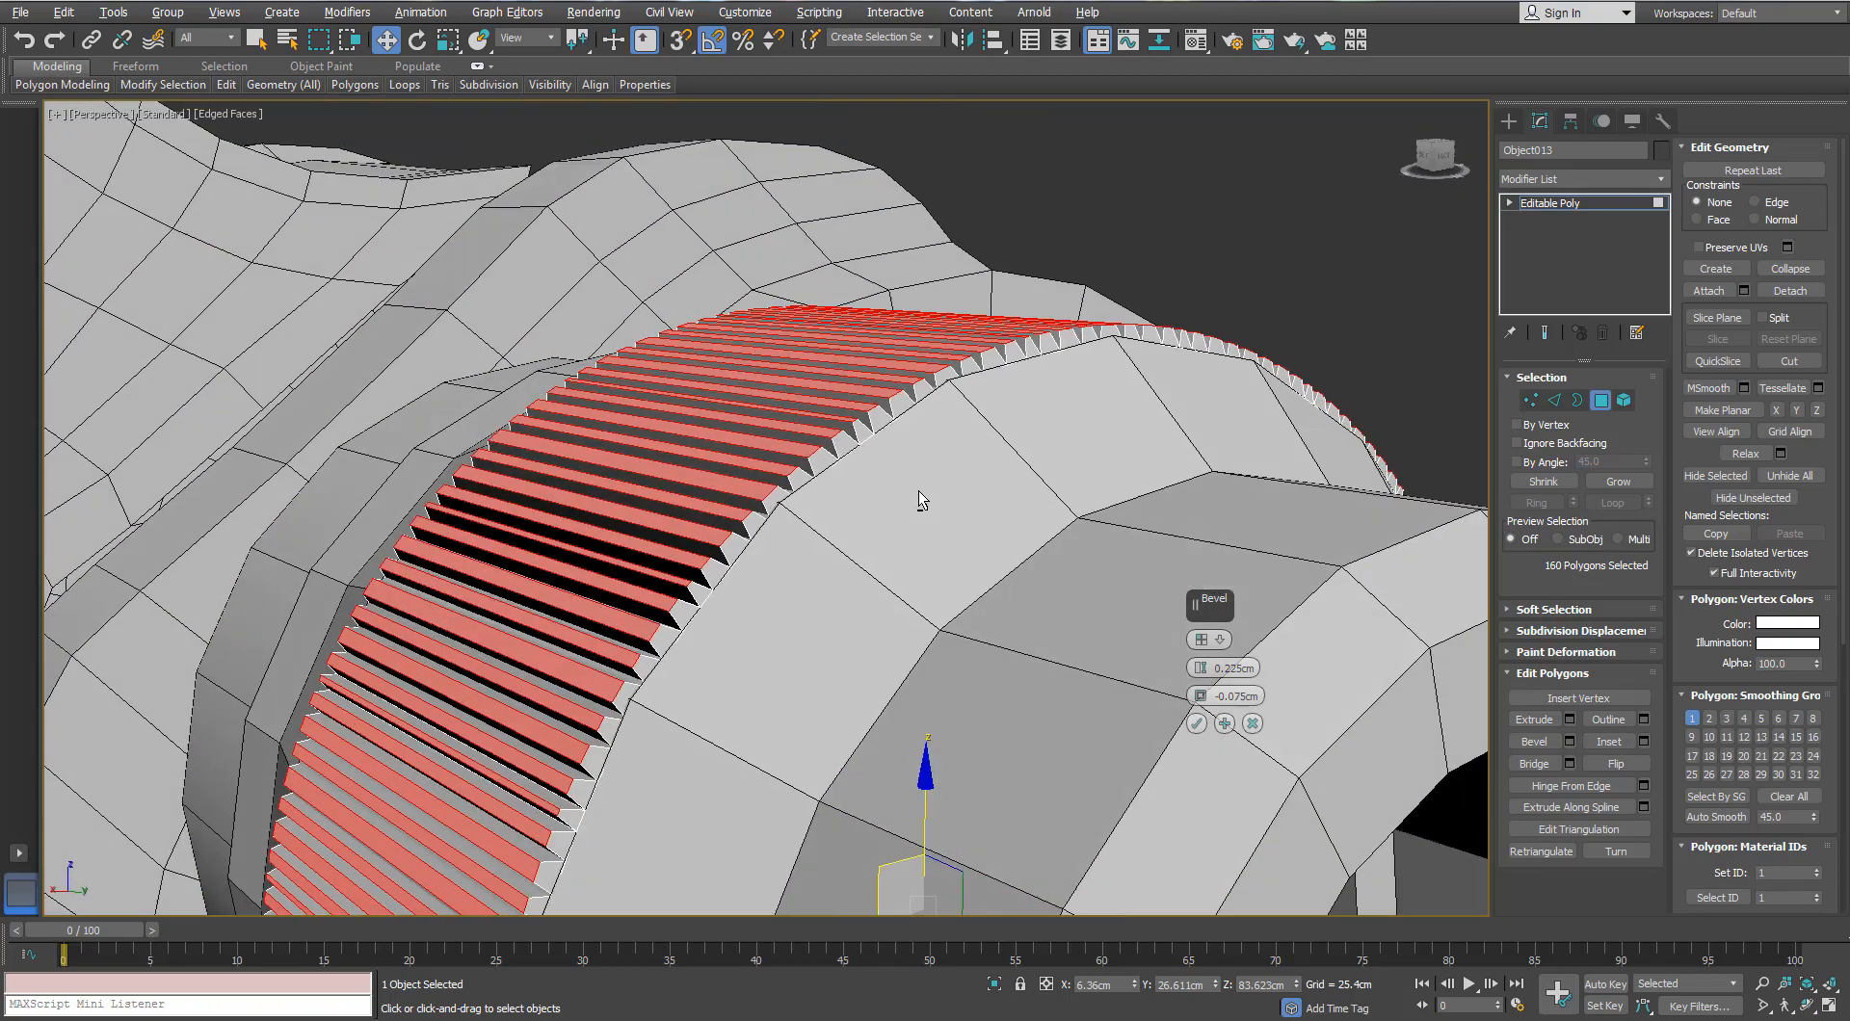
middle_click_drag(920, 500, 883, 503, "alt")
Step: Apply the ring bevel with -0.1cm outline and 0.2cm height, then exit polygon editing
scroll(883, 503, "up", 3)
scroll(883, 497, "up", 3)
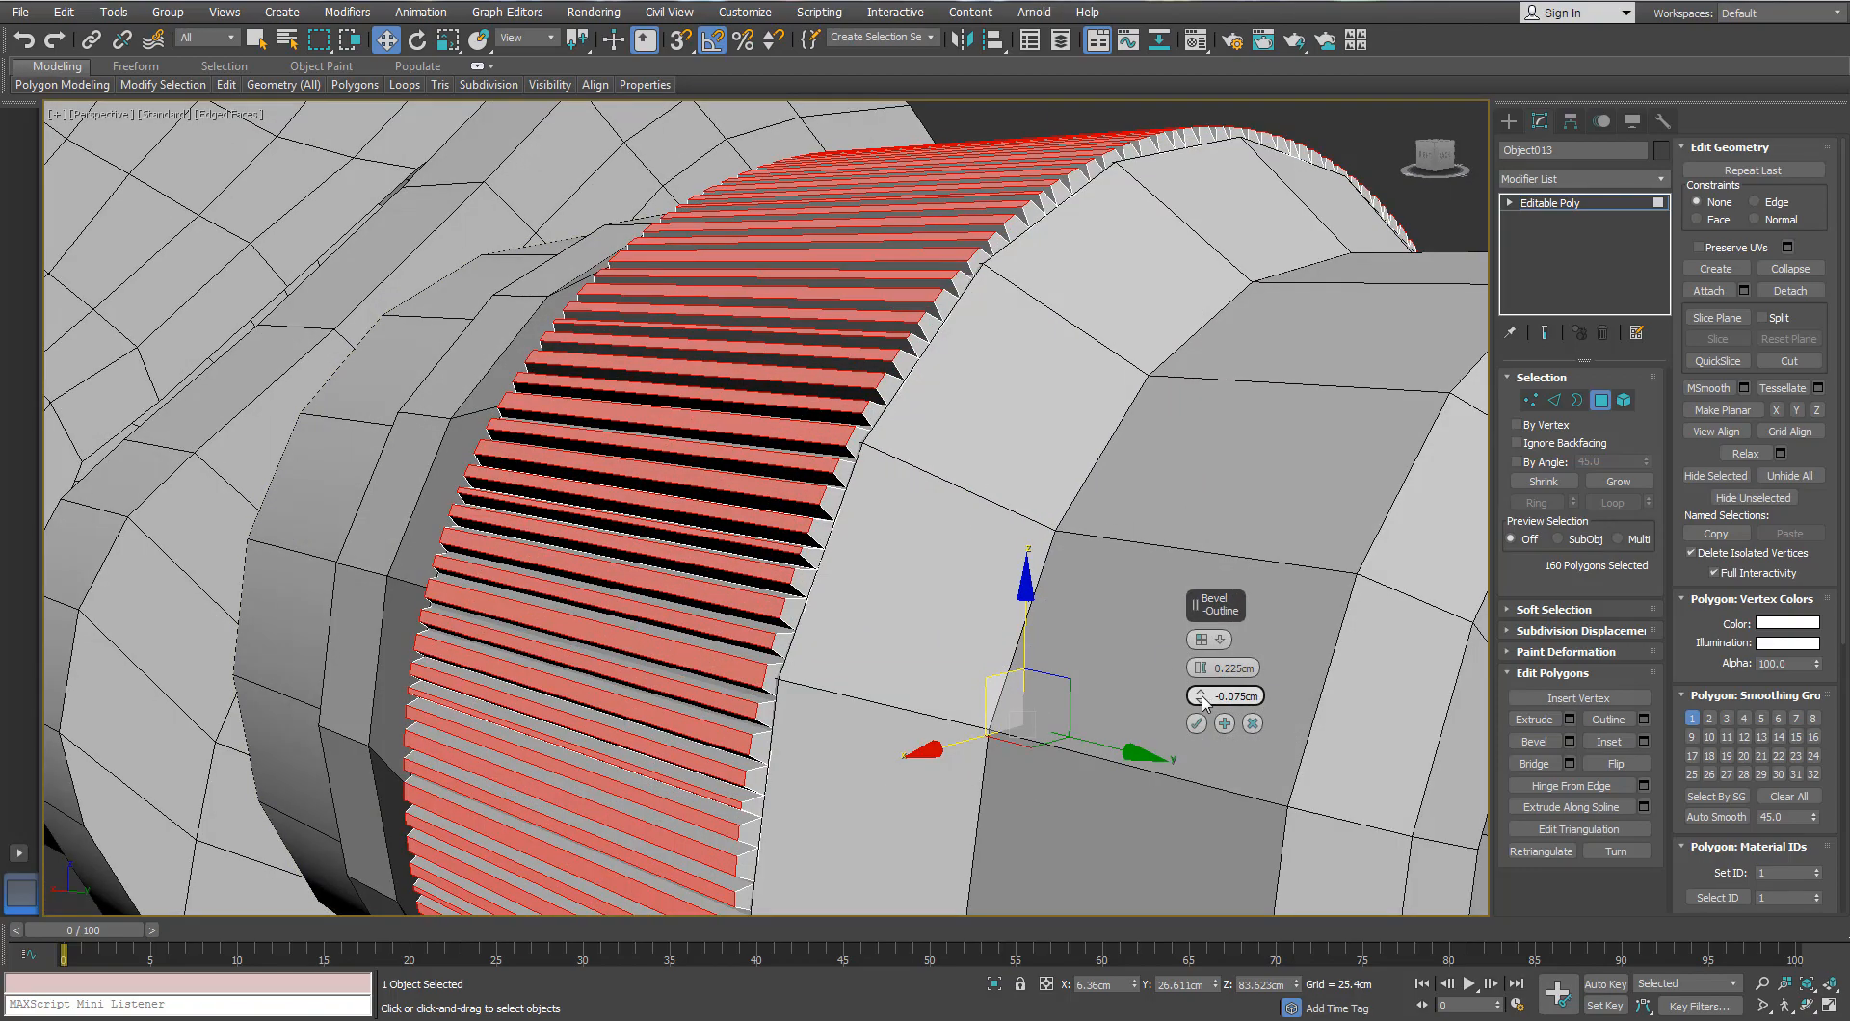
left_click(1201, 700)
left_click(1201, 701)
left_click(1201, 692)
left_click(1201, 678)
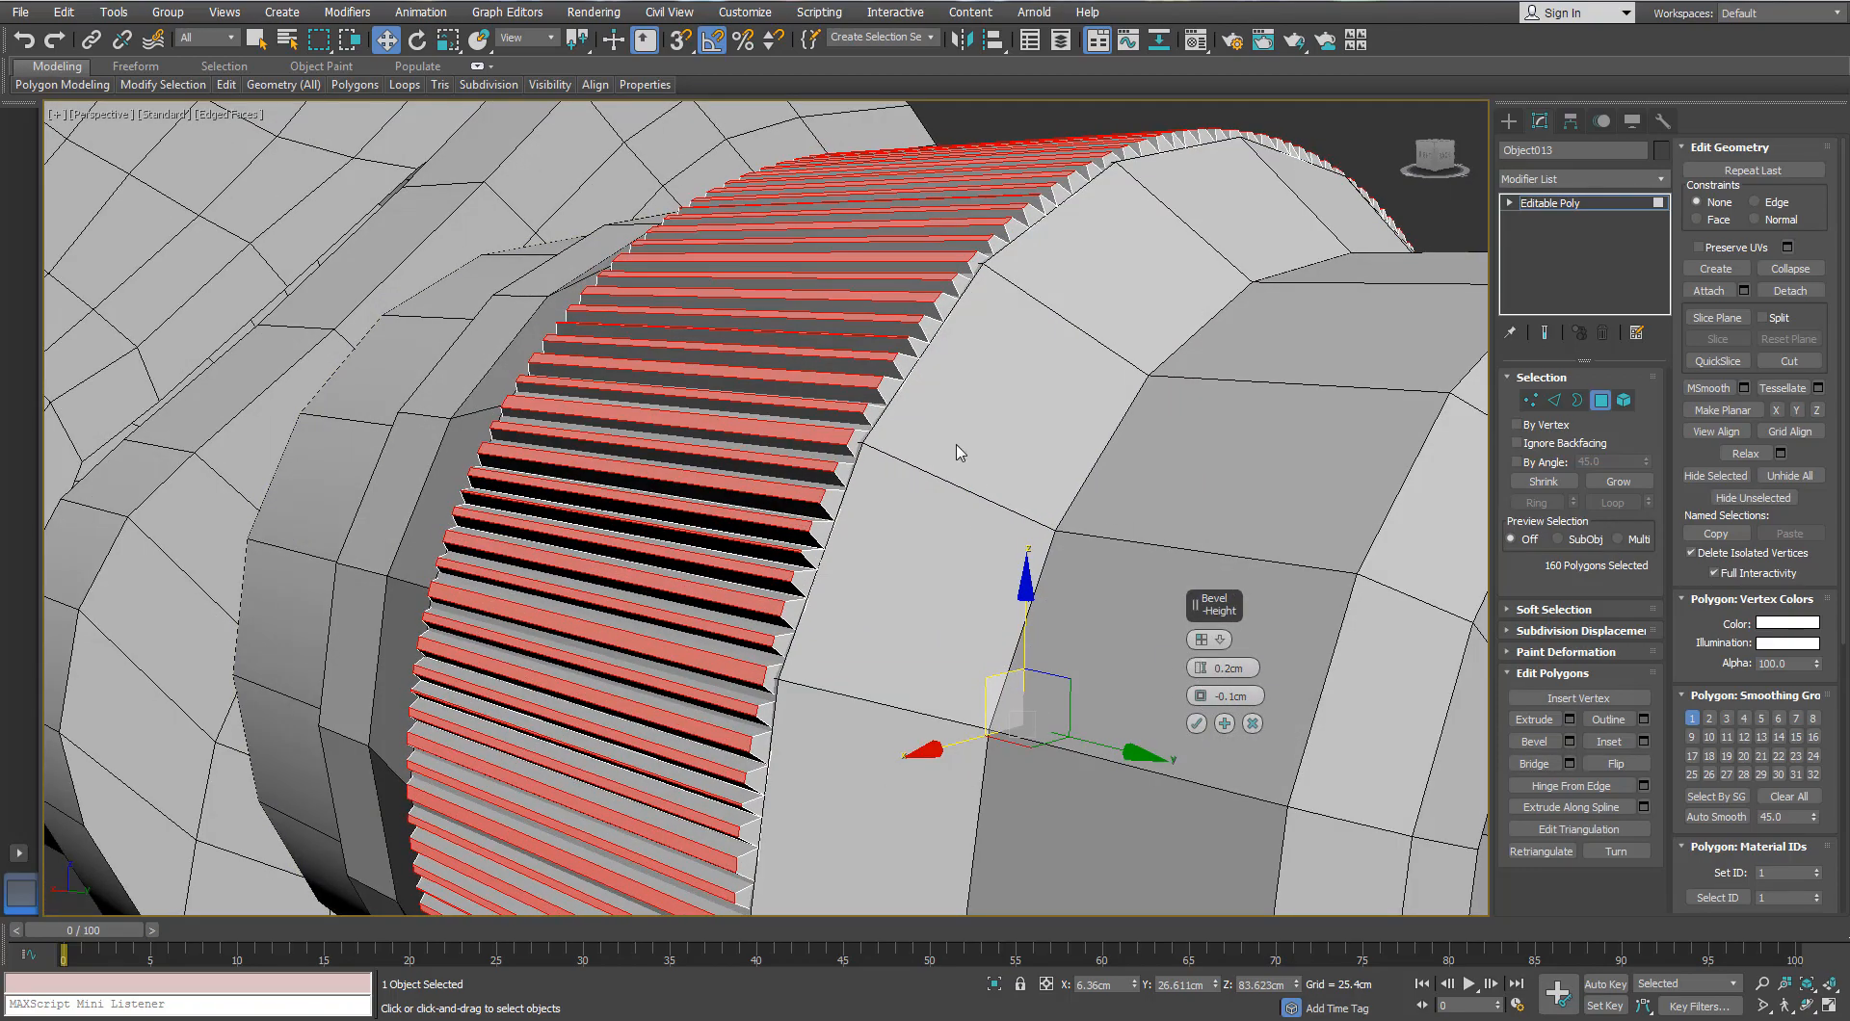
scroll(958, 447, "down", 8)
scroll(958, 446, "up", 3)
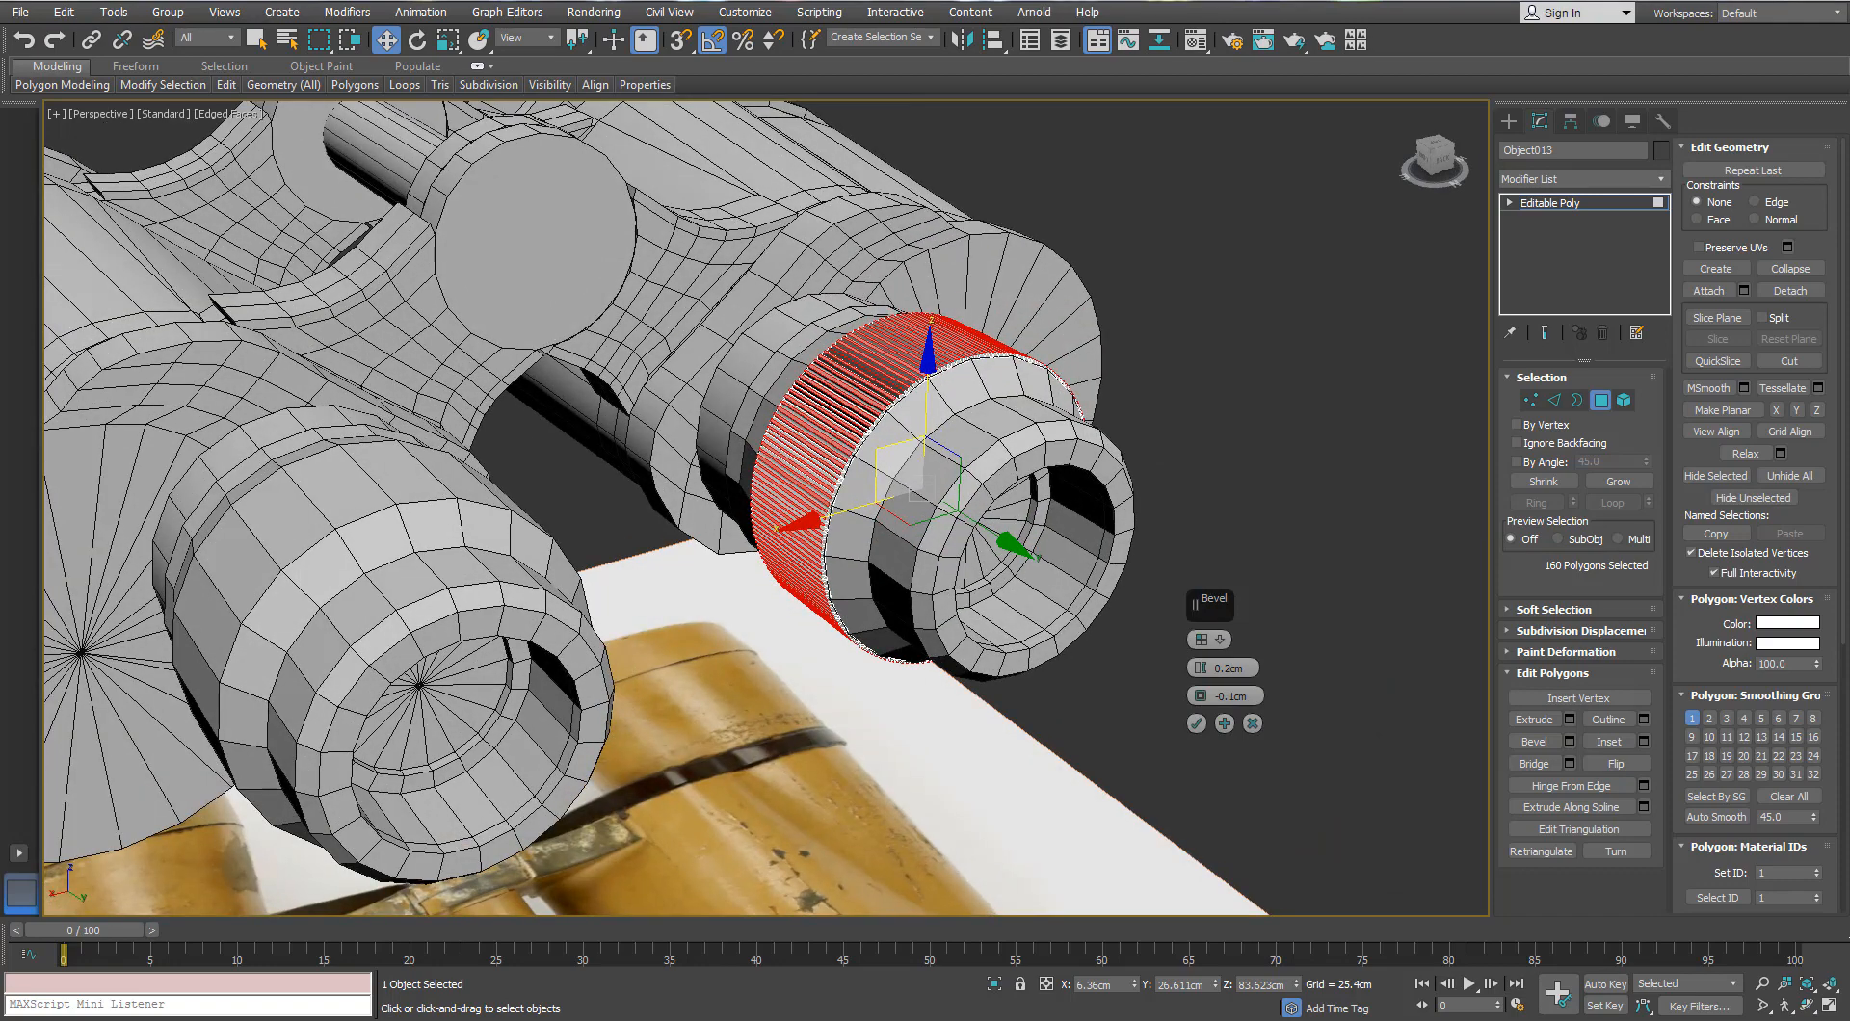
scroll(1007, 481, "up", 6)
middle_click_drag(912, 414, 864, 408, "alt")
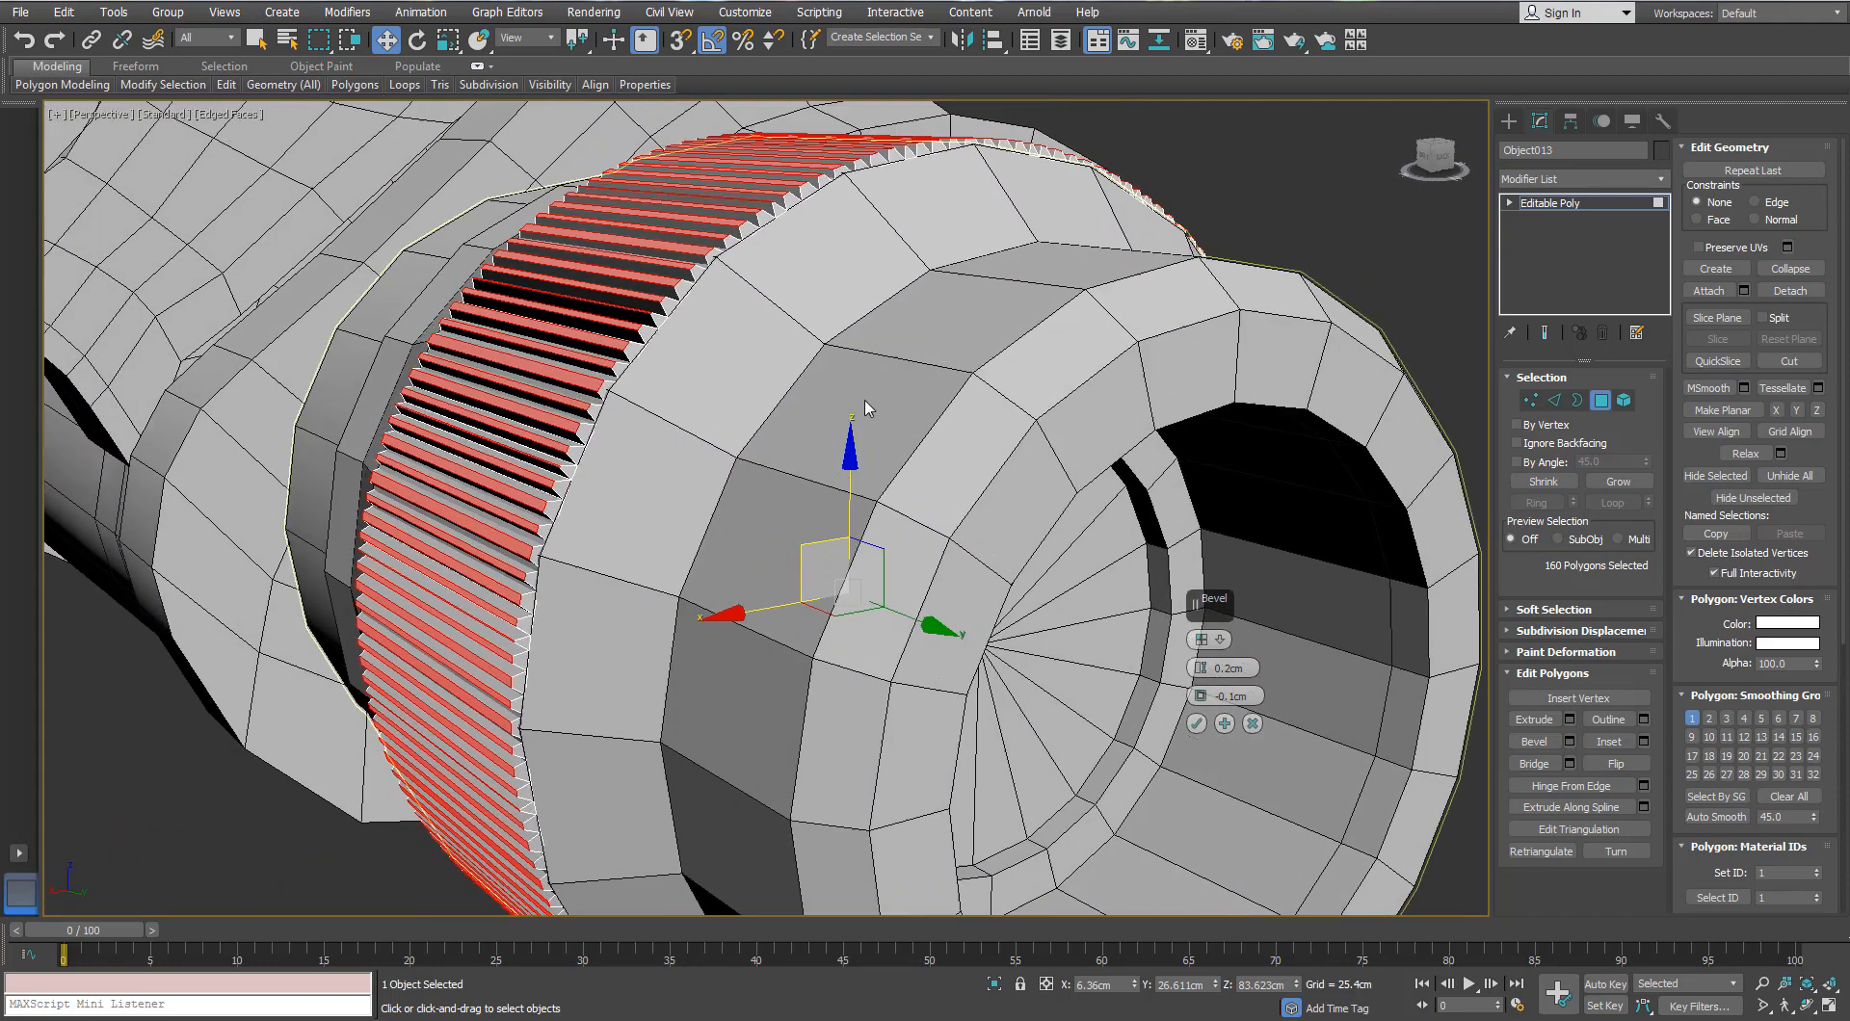
left_click(1198, 728)
left_click(1600, 400)
left_click(1243, 198)
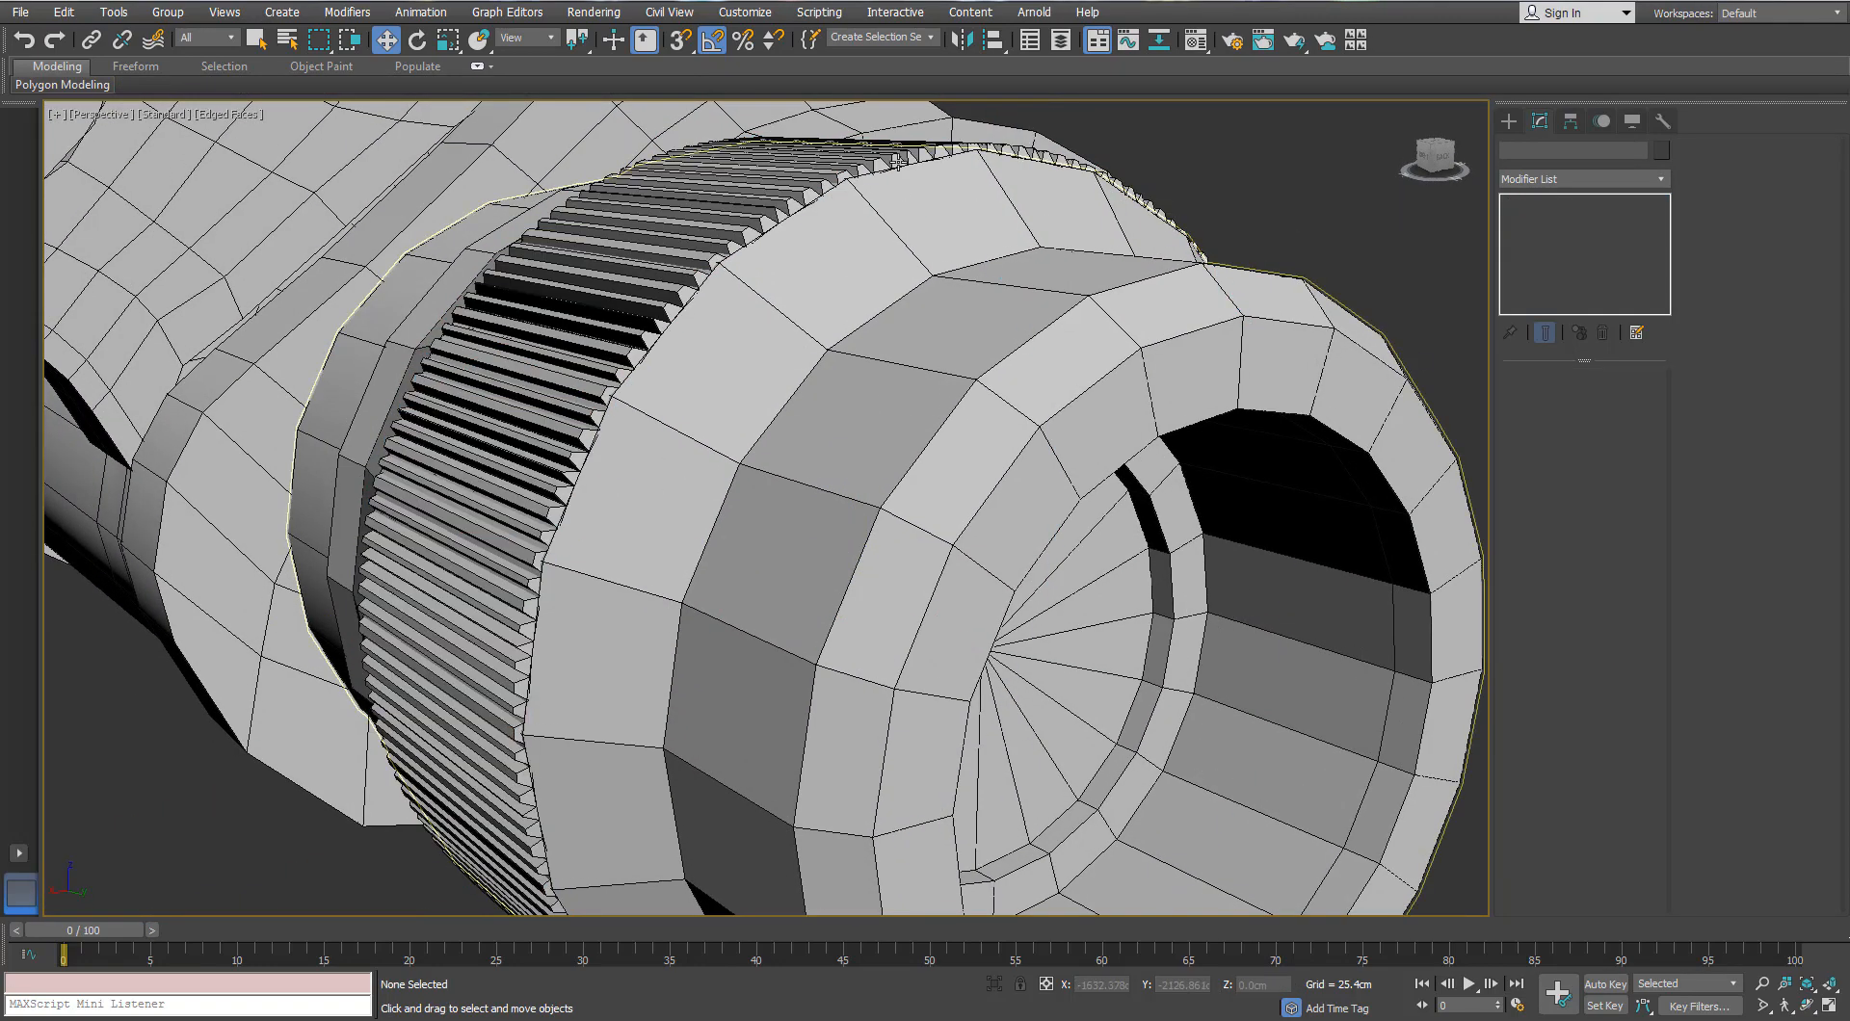
Step: Shift-drag the knurled ring into a separate copy and nudge it along X
left_click(737, 236)
mouse_move(808, 283)
middle_mouse_down("alt")
mouse_move(912, 396)
mouse_move(501, 395)
mouse_move(859, 454)
mouse_move(872, 487)
middle_mouse_up("alt")
scroll(501, 395, "down", 3)
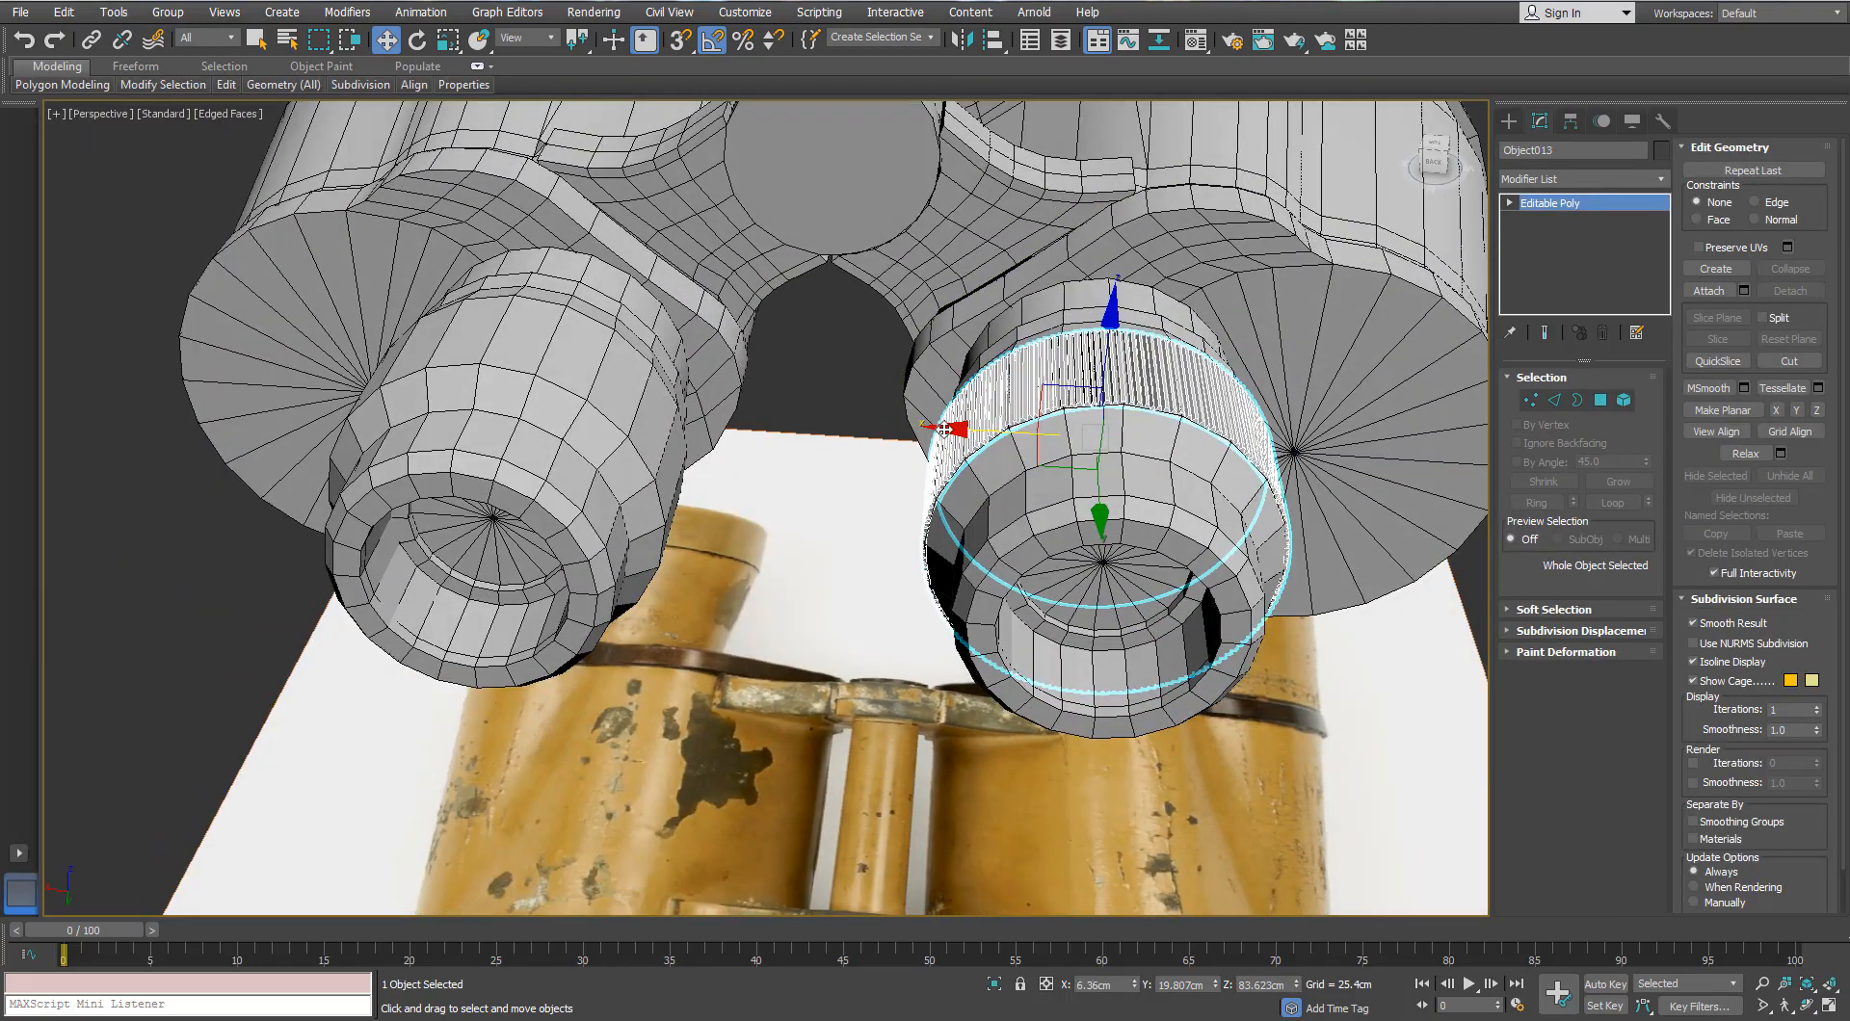
left_click_drag(1012, 430, 929, 453, "shift")
left_click_drag(758, 415, 752, 415)
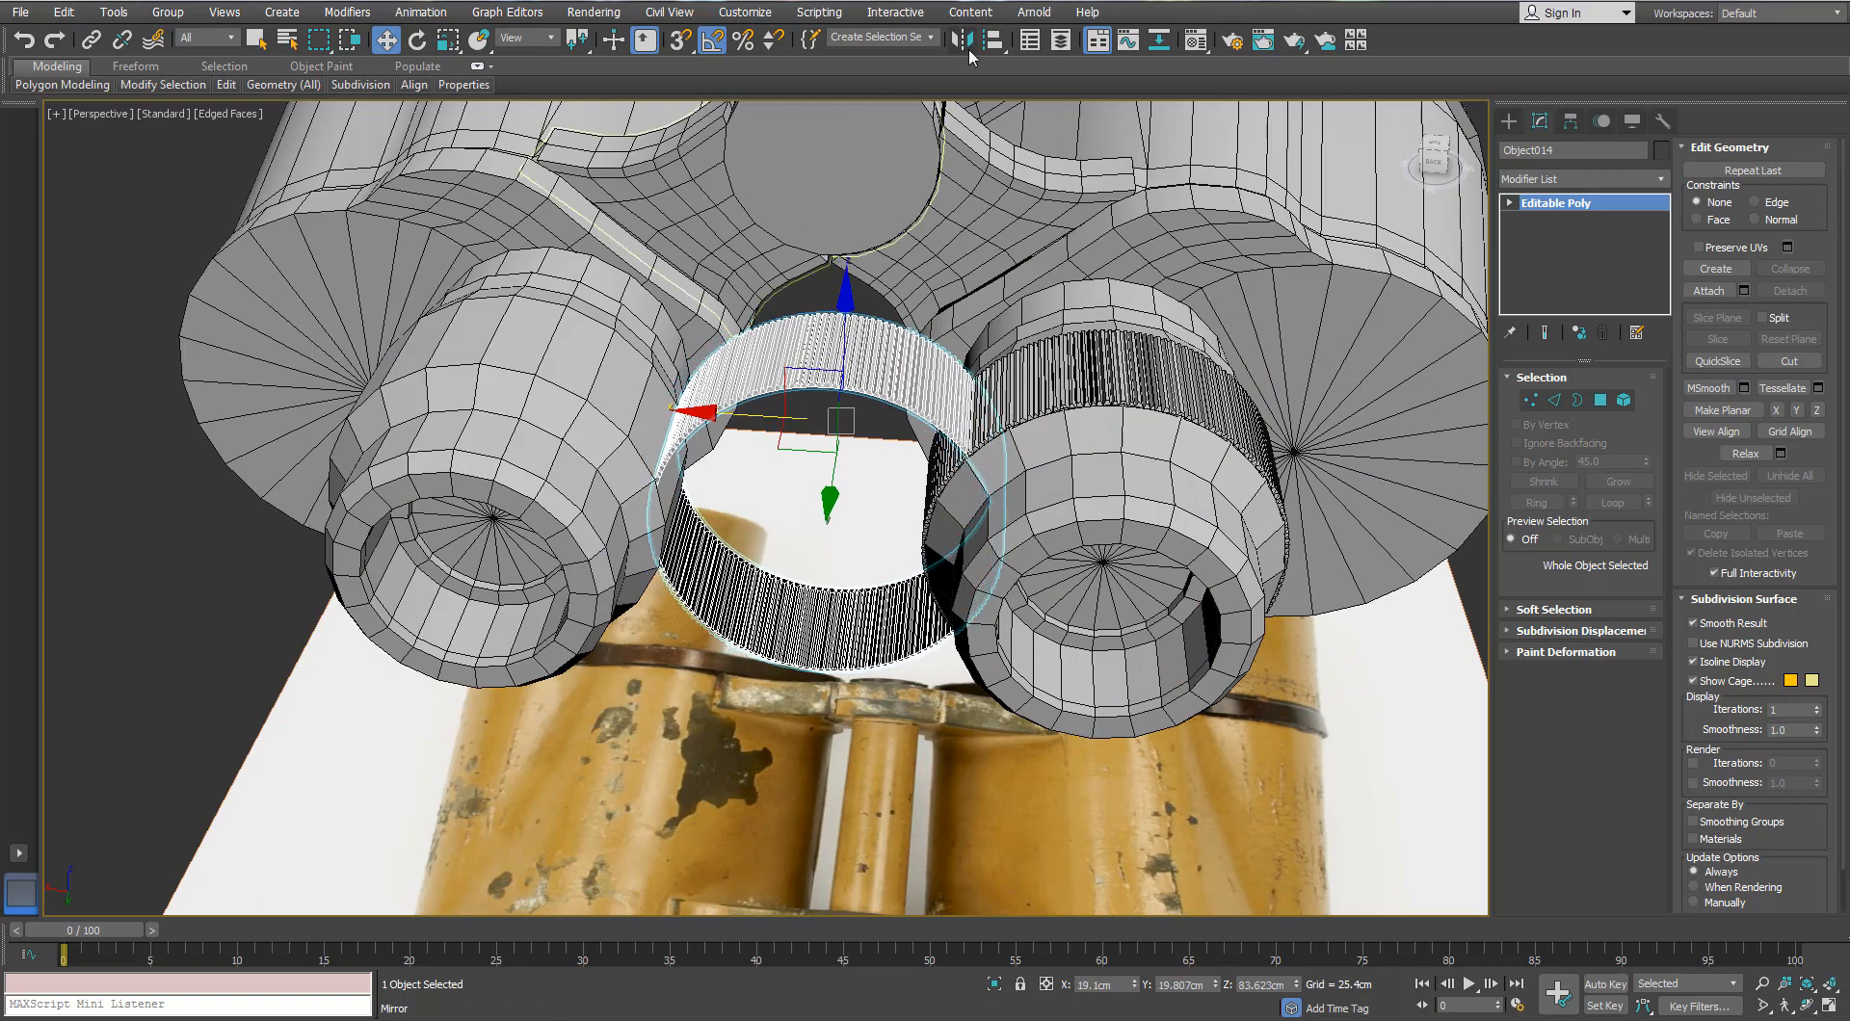
Step: Align the copied ring onto the left eyepiece and check its placement
left_click(999, 49)
left_click(561, 374)
left_click(926, 666)
scroll(665, 405, "up", 4)
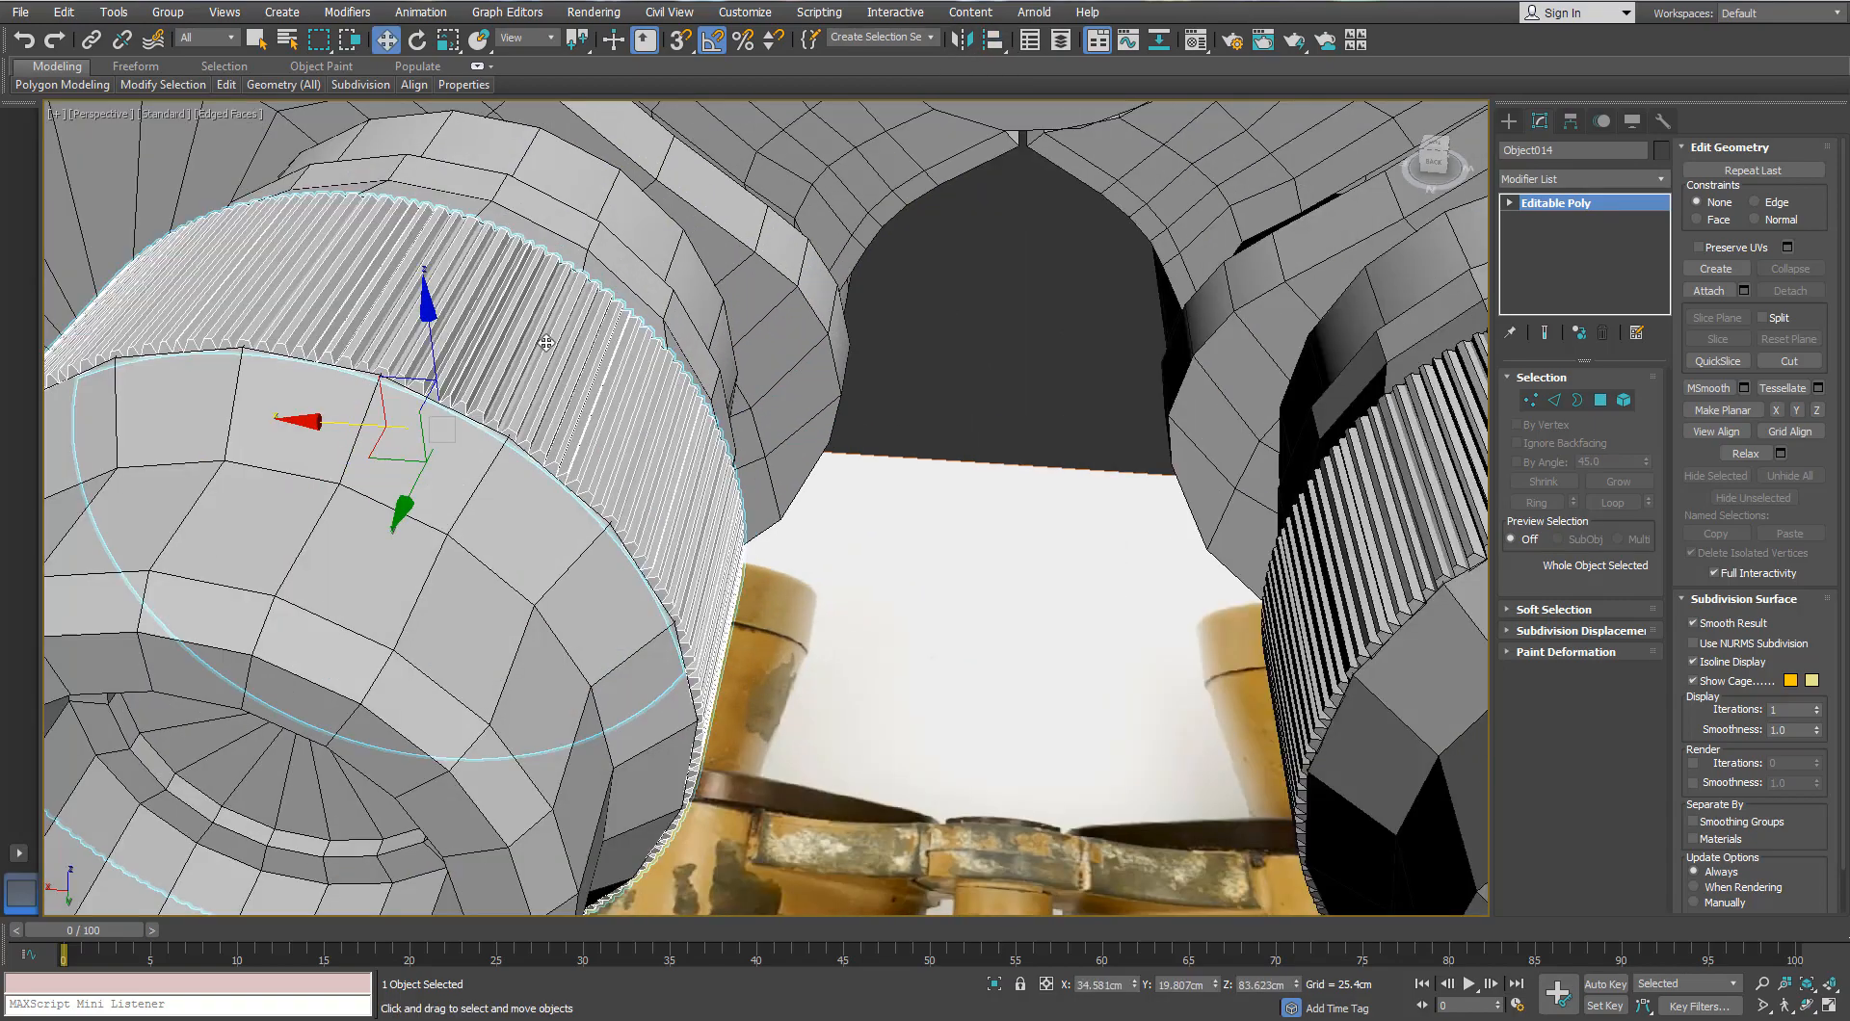
middle_click_drag(665, 405, 848, 280, "alt")
mouse_move(848, 280)
middle_mouse_down()
mouse_move(854, 330)
mouse_move(875, 248)
mouse_move(826, 359)
middle_mouse_up()
scroll(826, 359, "down", 4)
left_click(1108, 569)
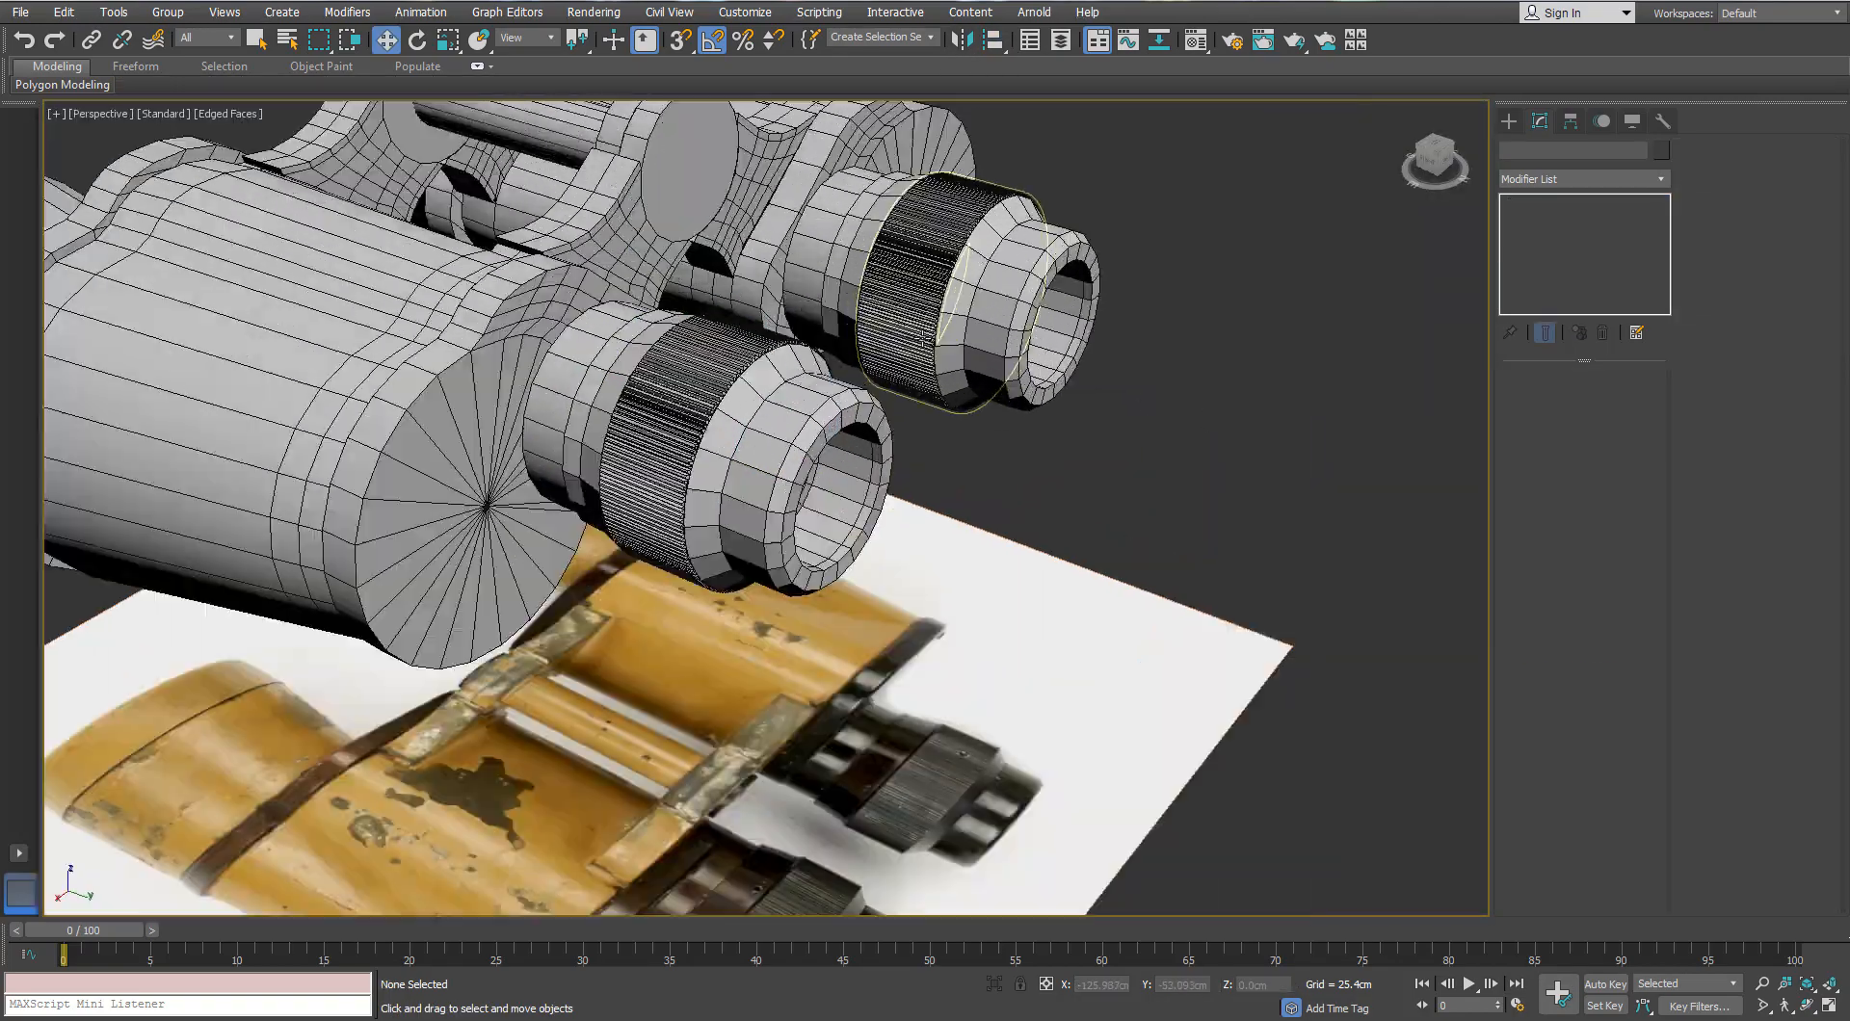
Step: Toggle edged faces and orbit to view both rings from the side
key("F4")
mouse_move(915, 405)
middle_mouse_down("alt")
mouse_move(936, 441)
mouse_move(922, 436)
middle_mouse_up("alt")
scroll(936, 441, "down", 4)
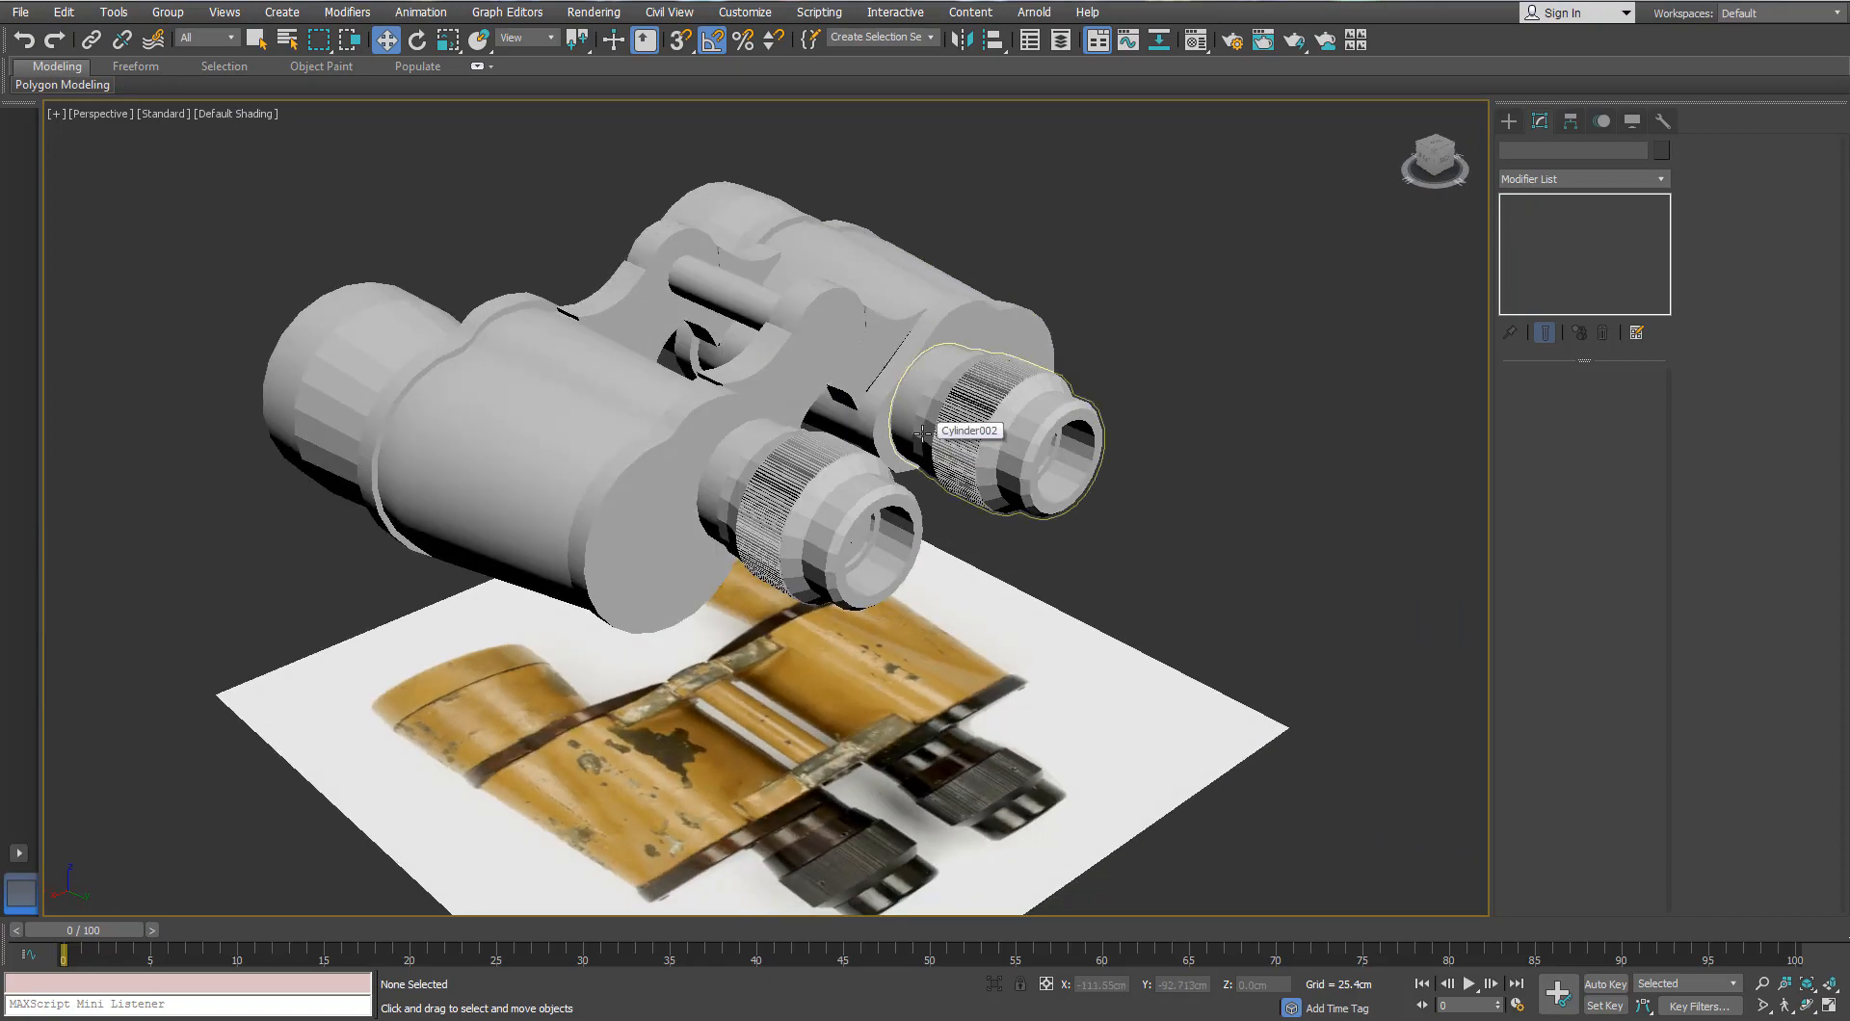
middle_click_drag(899, 508, 942, 537)
scroll(942, 537, "down", 3)
key("F4")
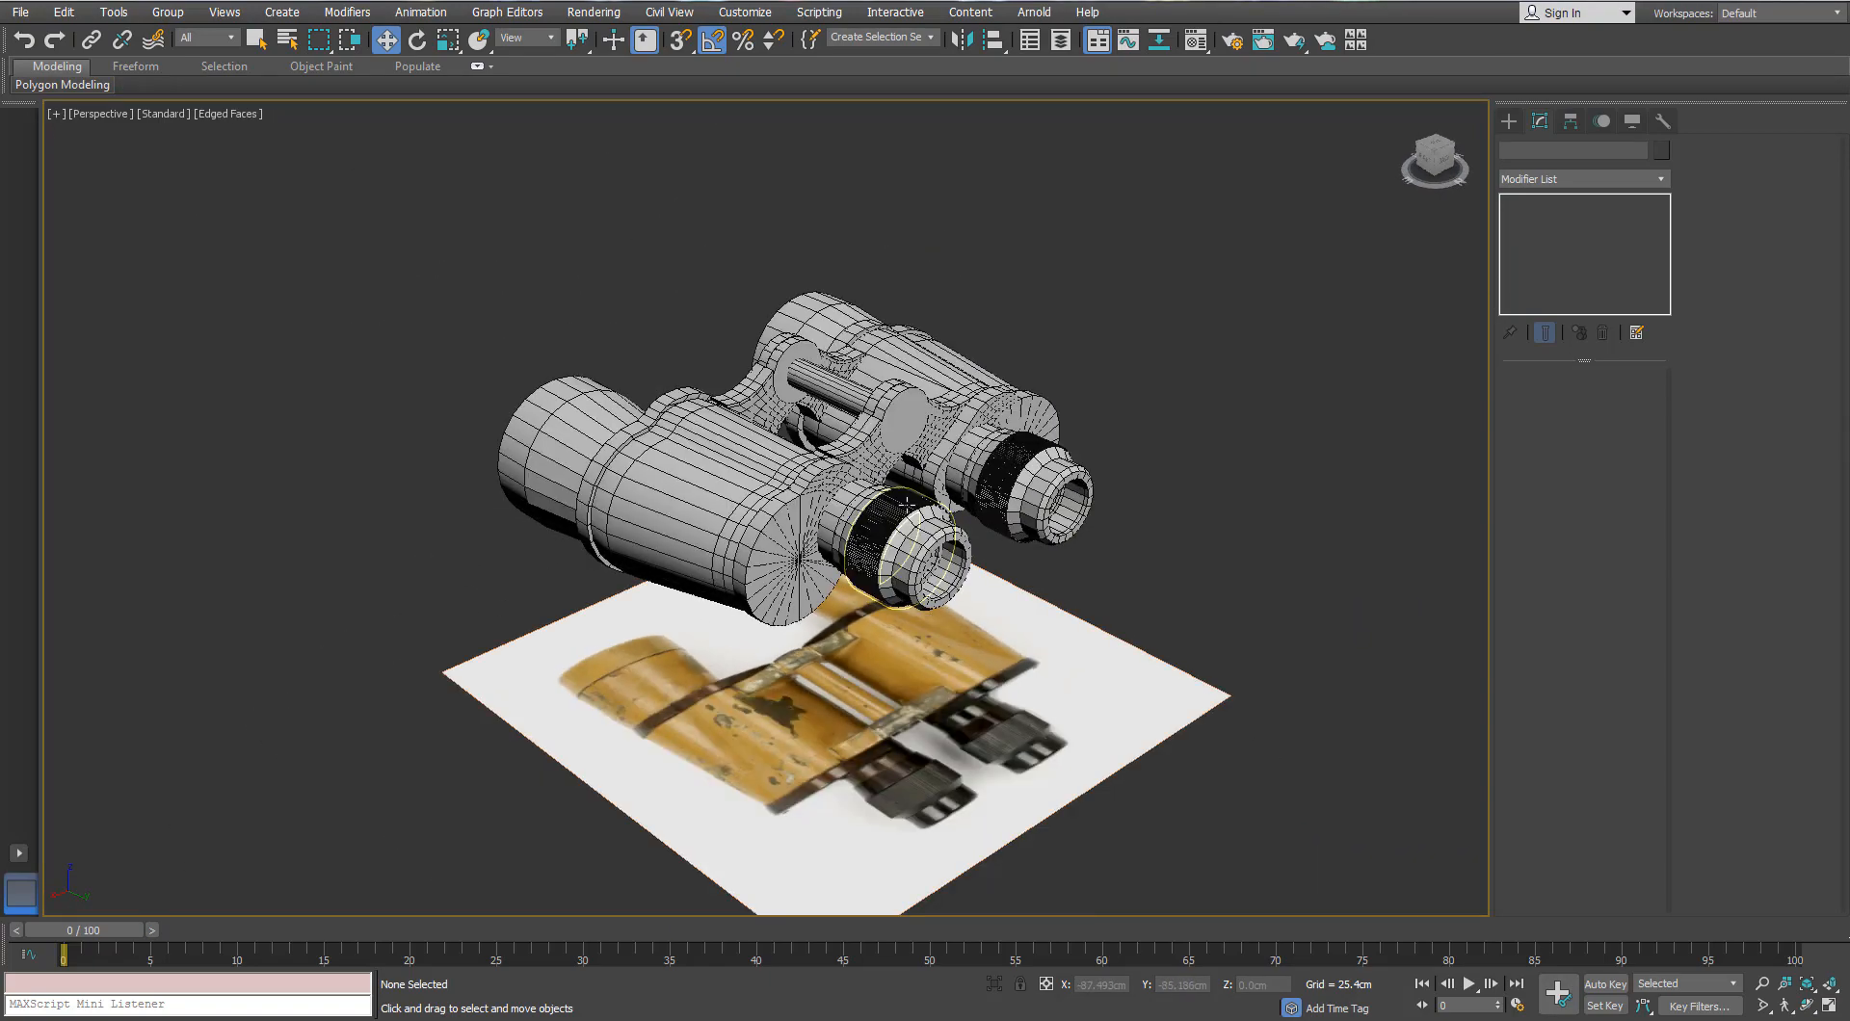
scroll(888, 535, "up", 3)
middle_click_drag(482, 568, 911, 568, "alt")
Step: Select the front barrel element of the binocular body, undoing an accidental move
left_click(742, 586)
key("F4")
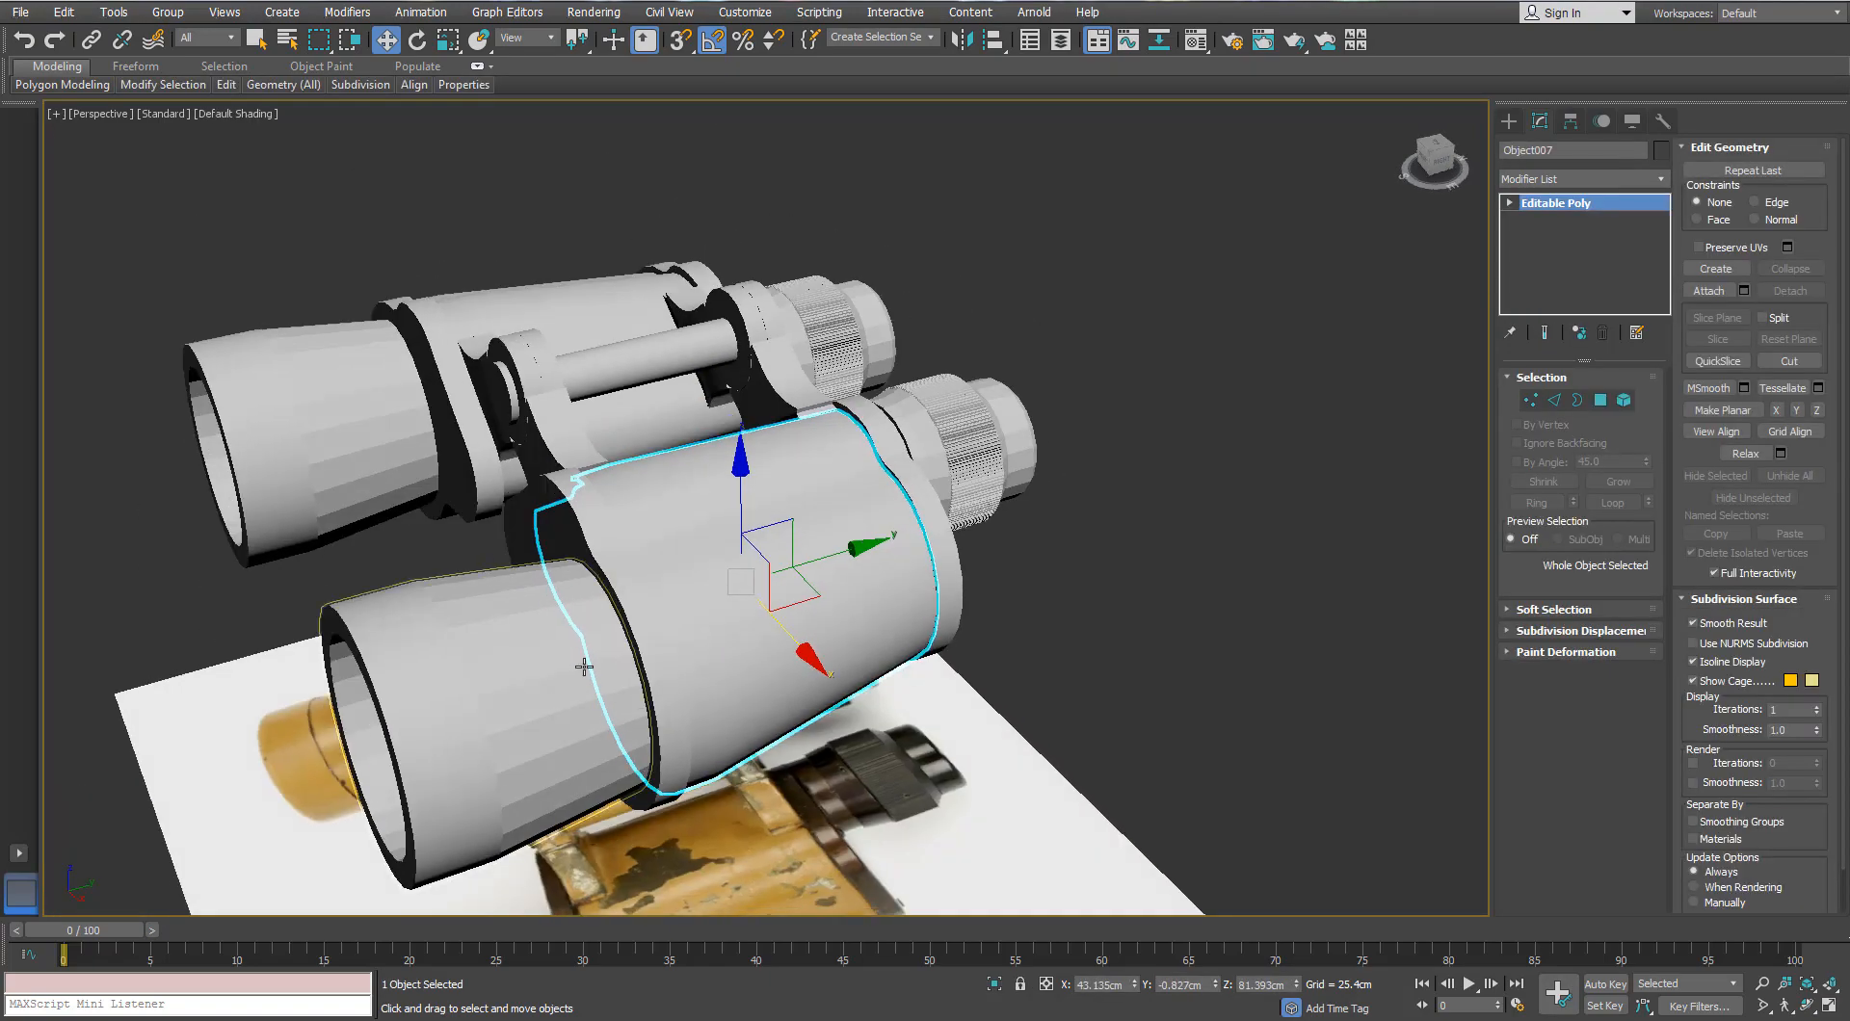
left_click(582, 665)
left_click(1625, 400)
left_click(504, 737)
middle_click_drag(506, 737, 599, 628, "alt")
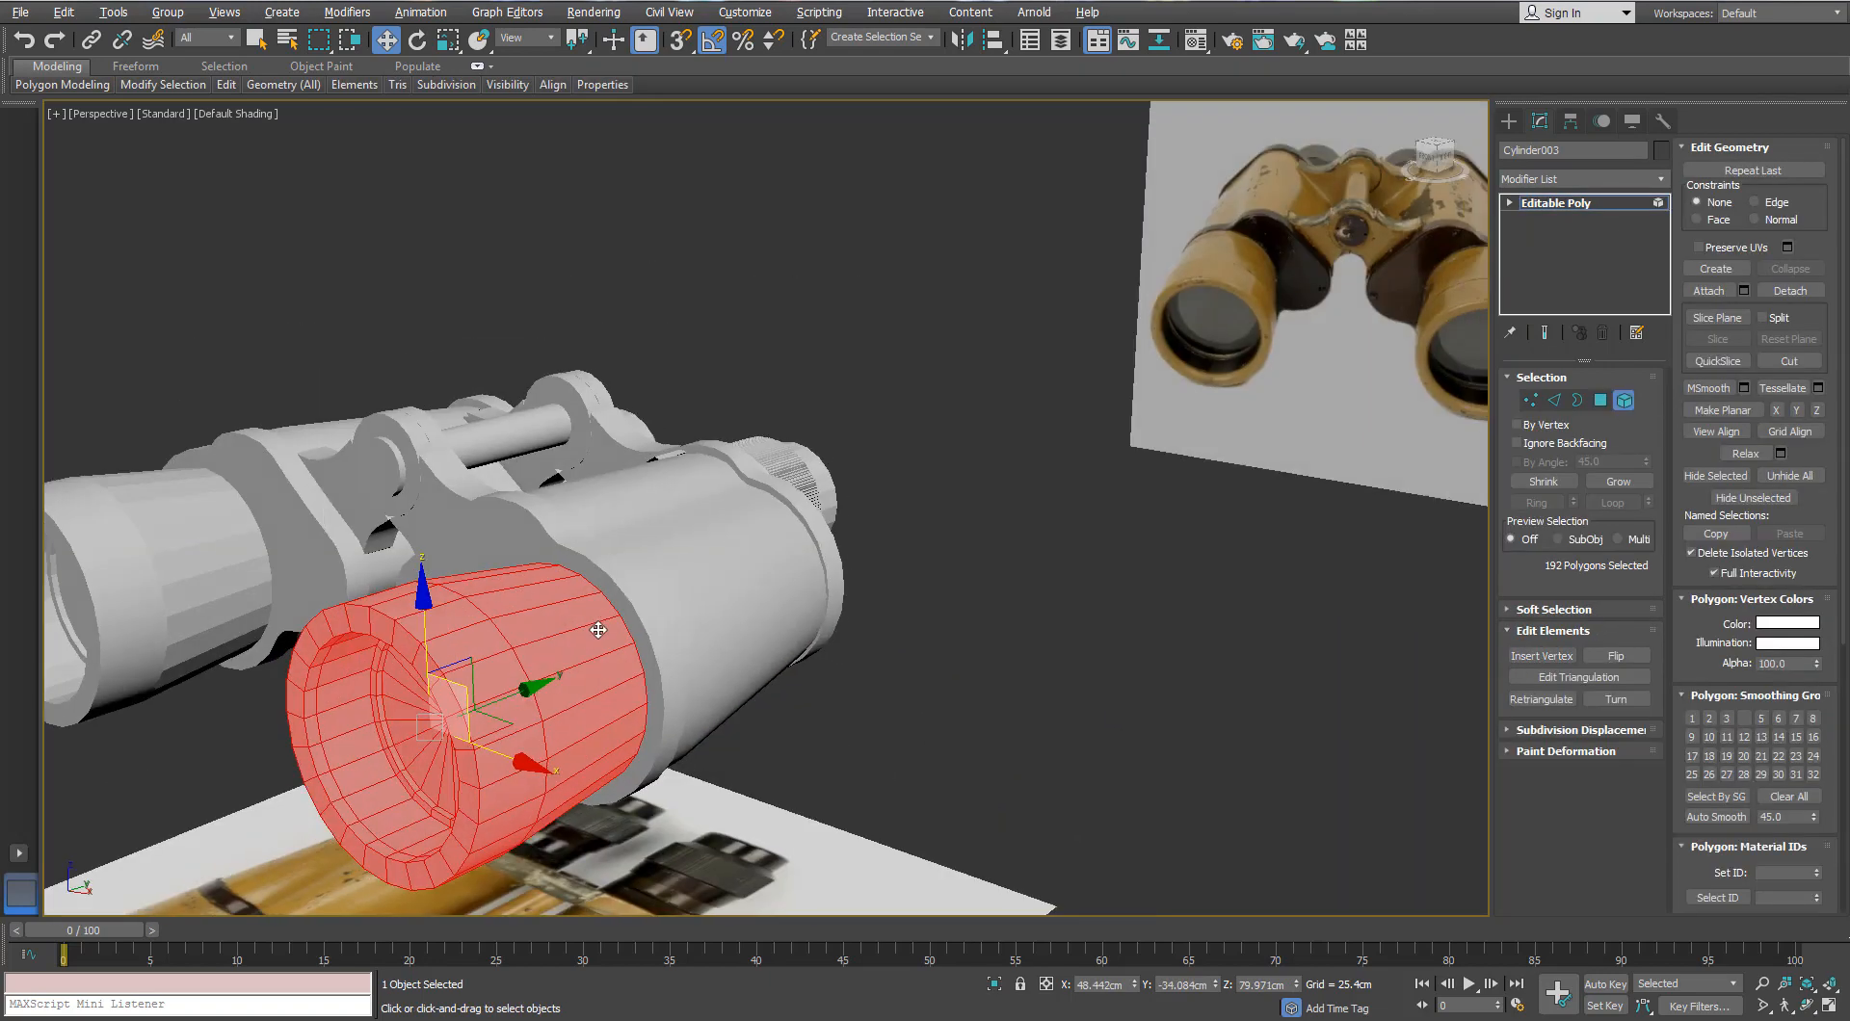
left_click_drag(499, 754, 690, 835)
key("ctrl+z")
middle_click_drag(827, 578, 1411, 564)
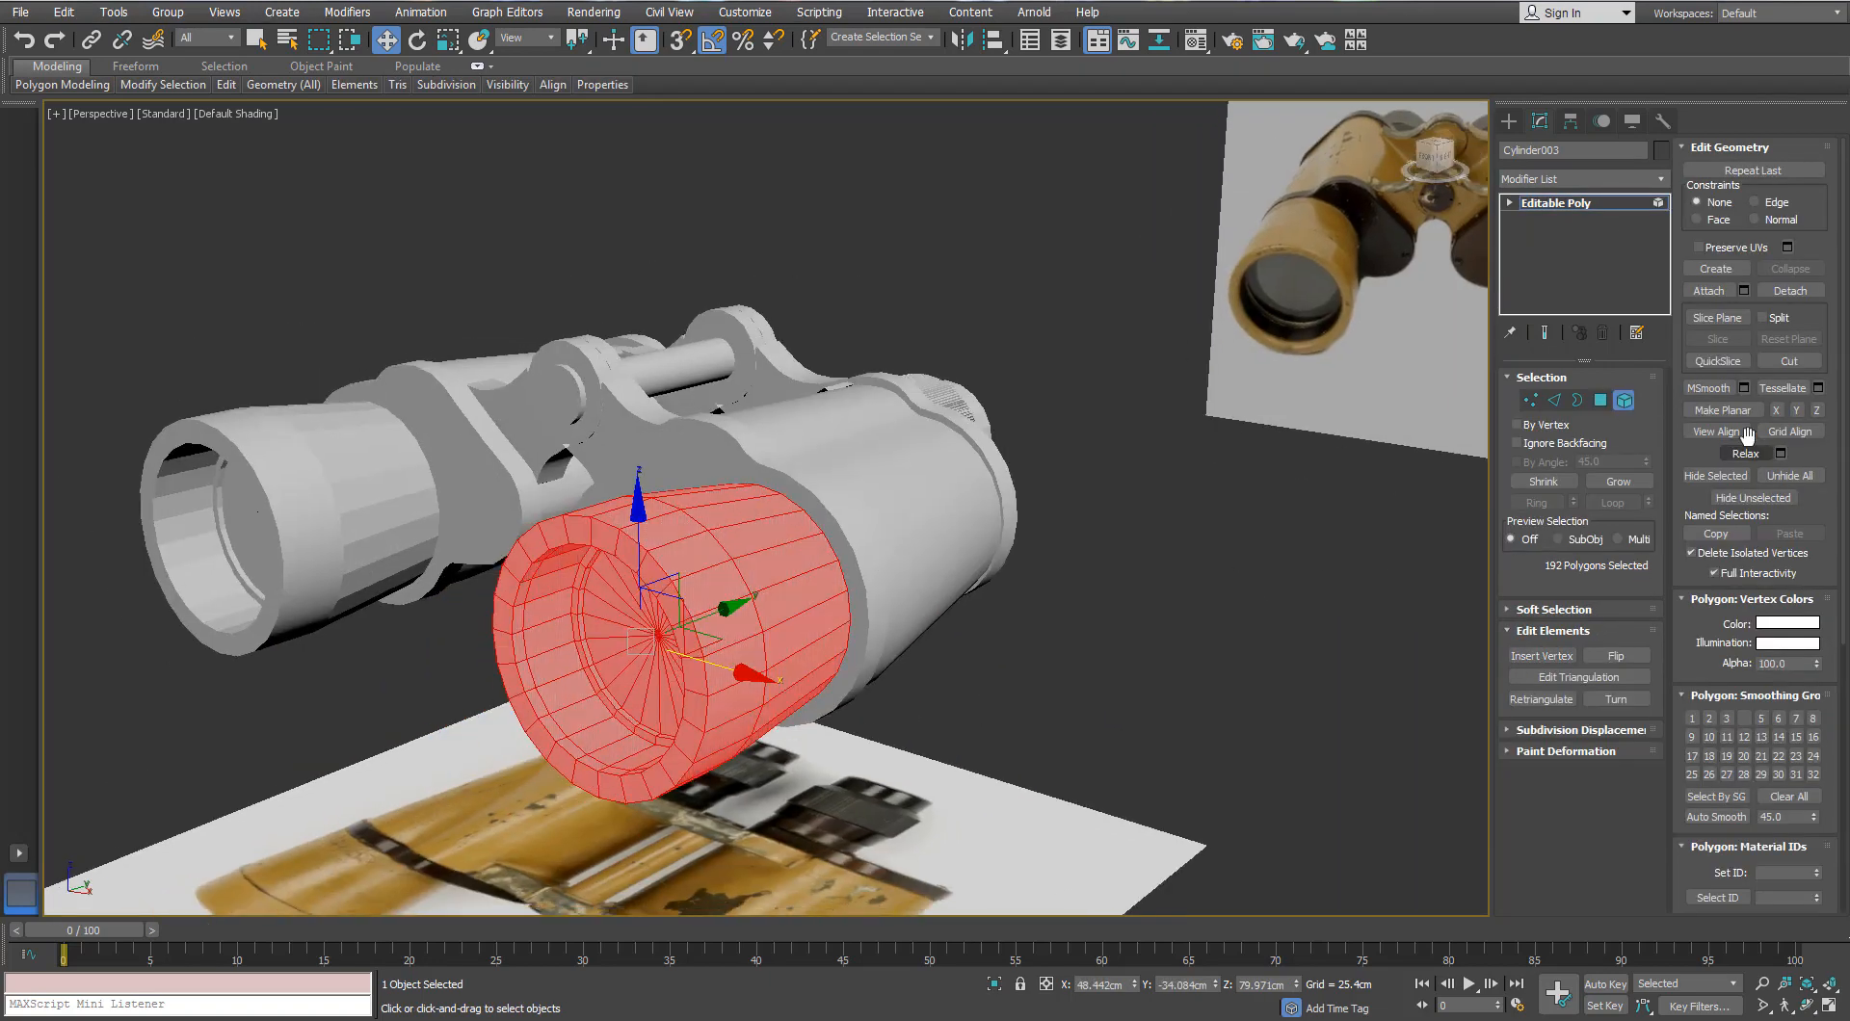
Step: Clear the barrel's smoothing groups and Auto Smooth it
left_click(1776, 799)
left_click(1724, 817)
left_click(1170, 655)
mouse_move(1169, 655)
middle_mouse_down("alt")
mouse_move(1024, 516)
mouse_move(873, 465)
mouse_move(630, 523)
mouse_move(735, 475)
middle_mouse_up("alt")
left_click(1624, 401)
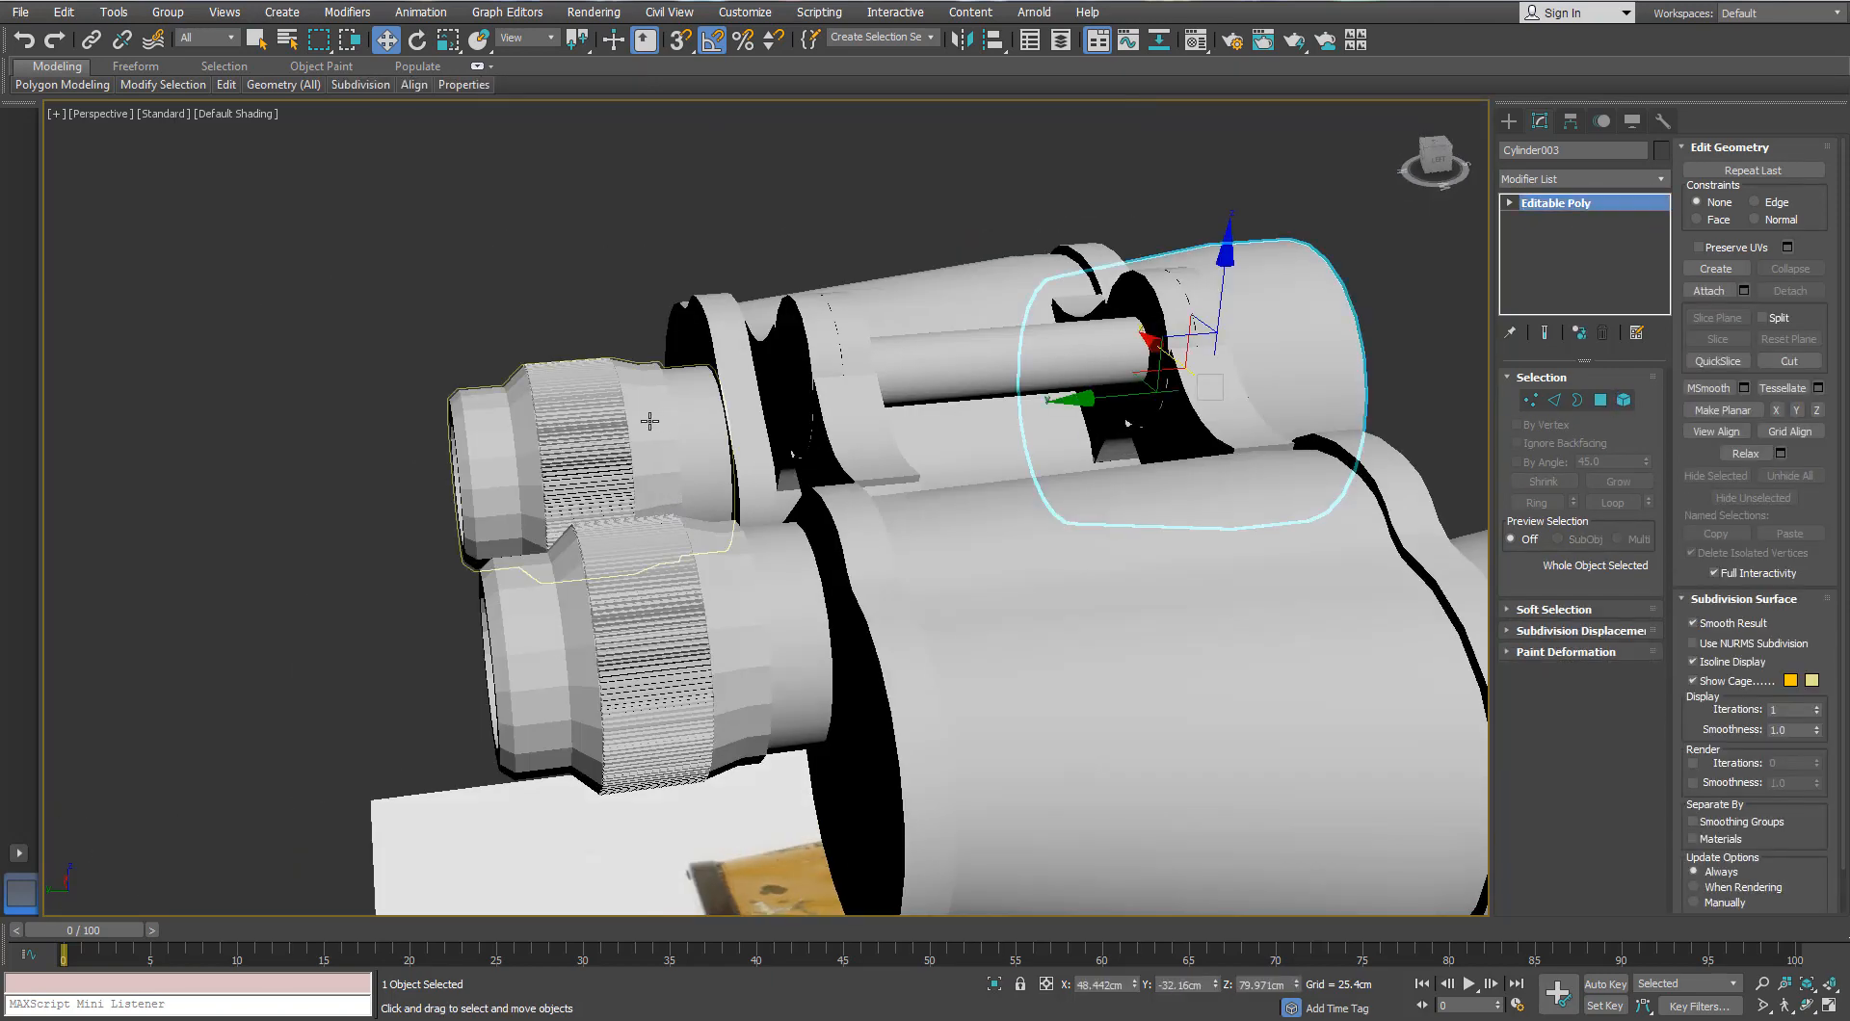
Step: Select the rear eyepiece tube element and clear its smoothing groups
left_click(649, 418)
left_click(1624, 401)
left_click(654, 457)
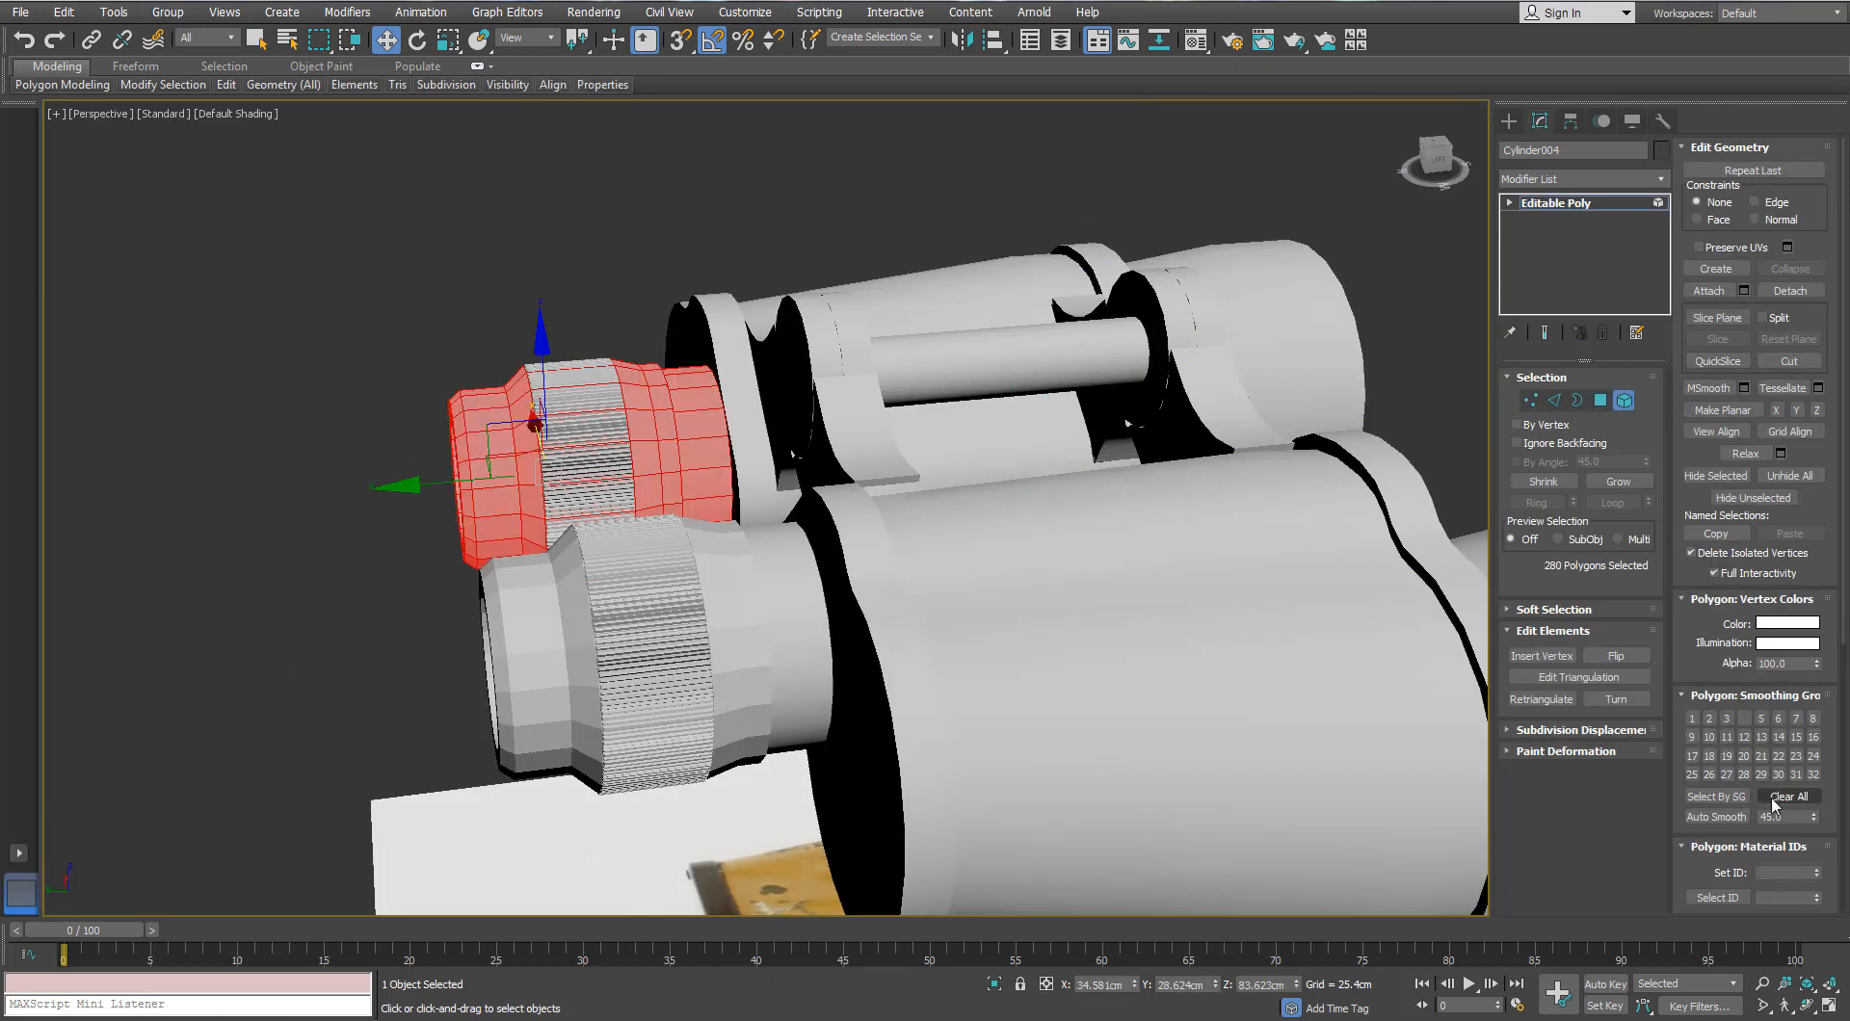
left_click(365, 632)
mouse_move(364, 632)
middle_mouse_down("alt")
mouse_move(384, 582)
mouse_move(632, 609)
mouse_move(939, 446)
mouse_move(867, 424)
middle_mouse_up("alt")
scroll(940, 446, "down", 3)
left_click(1623, 400)
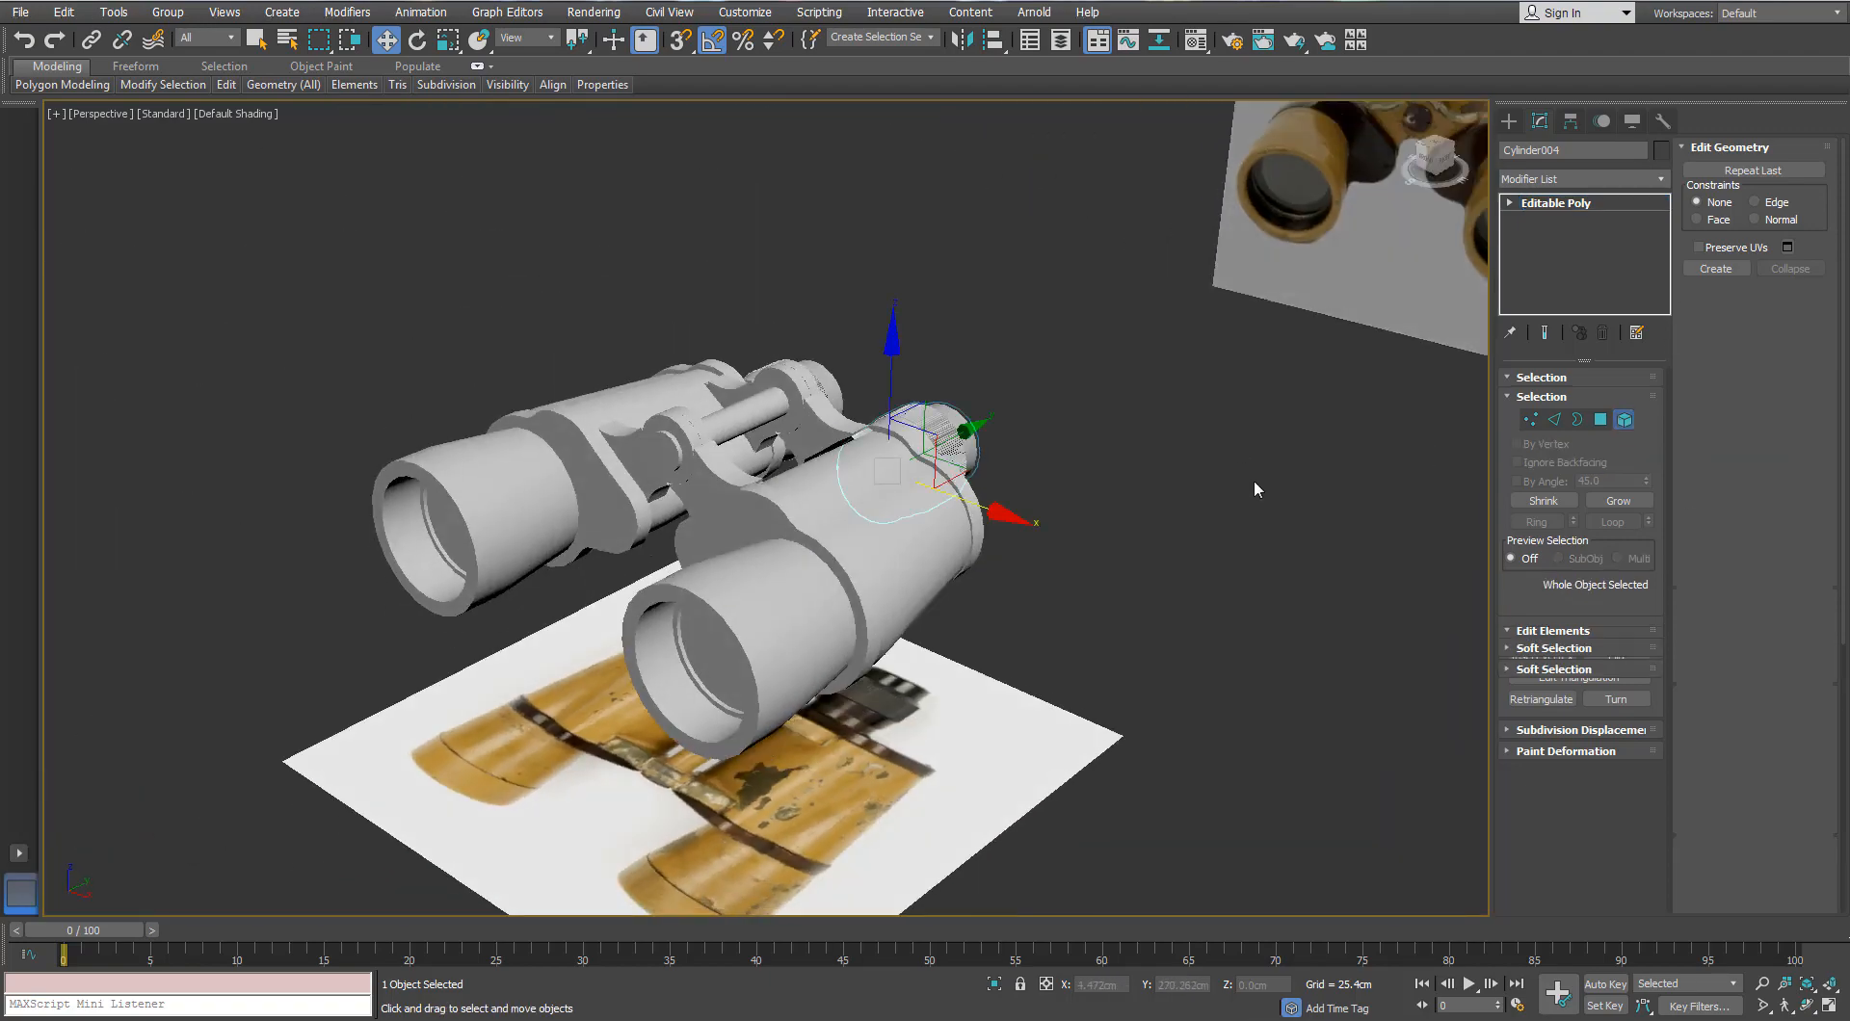
left_click(1252, 478)
Step: Orbit the finished binoculars with edged faces on and select all the parts
middle_click_drag(1243, 478, 1147, 463, "alt")
key("F4")
scroll(630, 397, "up", 3)
middle_click_drag(630, 398, 817, 361, "alt")
scroll(817, 361, "down", 5)
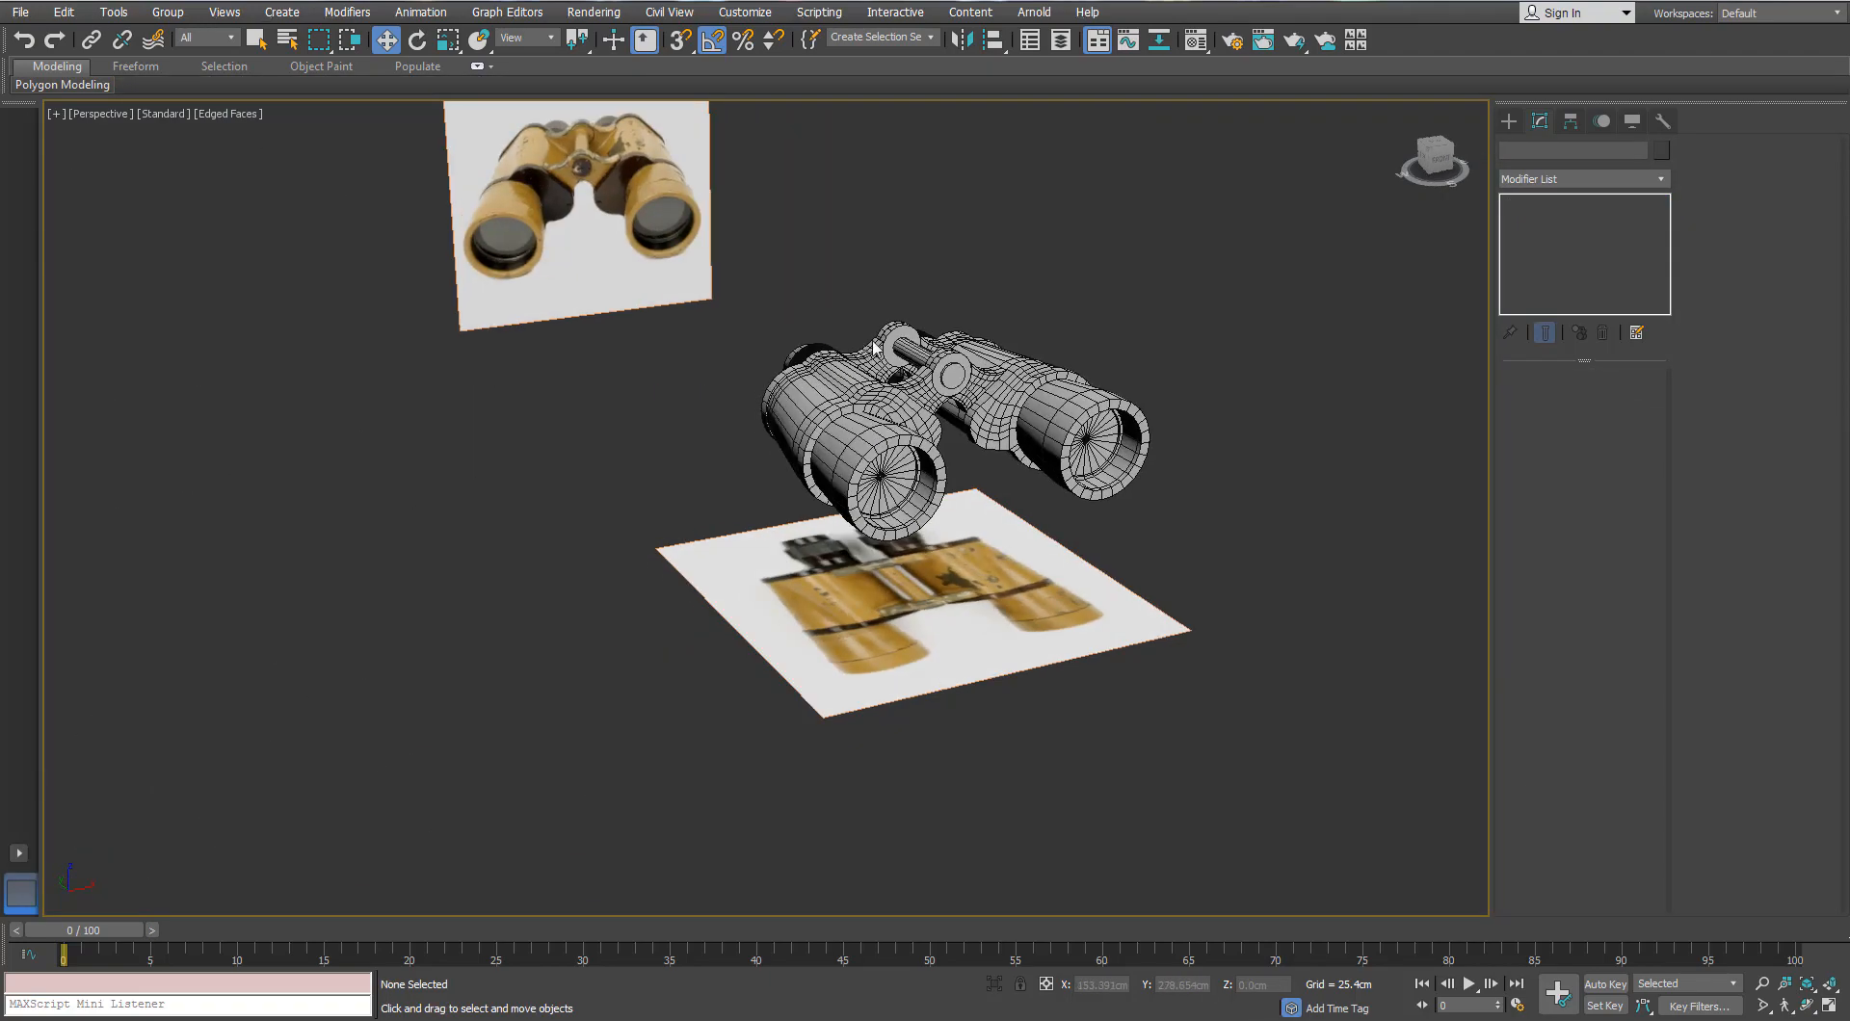
scroll(817, 361, "up", 5)
scroll(643, 674, "down", 4)
middle_click_drag(598, 722, 855, 445, "alt")
left_click_drag(539, 538, 540, 539)
middle_click_drag(675, 424, 616, 510, "alt")
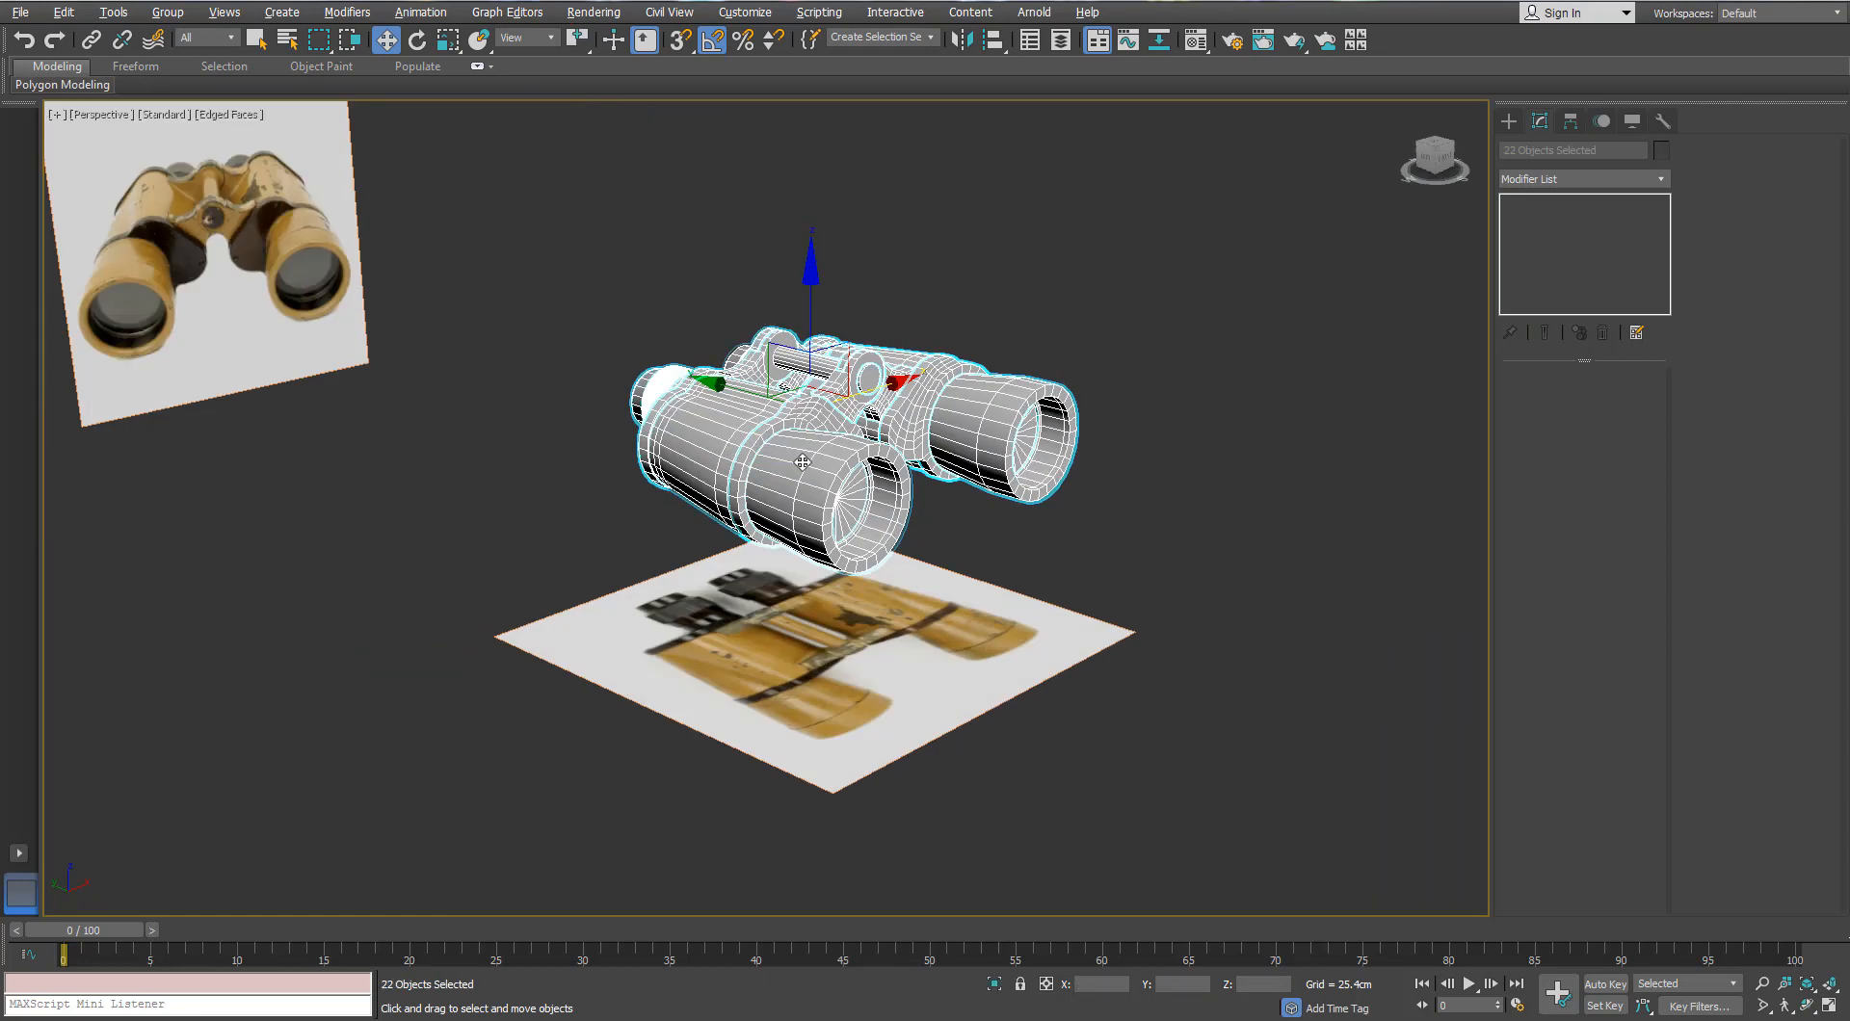
Step: Select all 24 binocular parts and move them to a new layer
left_click(713, 525)
middle_click_drag(790, 491, 836, 439, "alt")
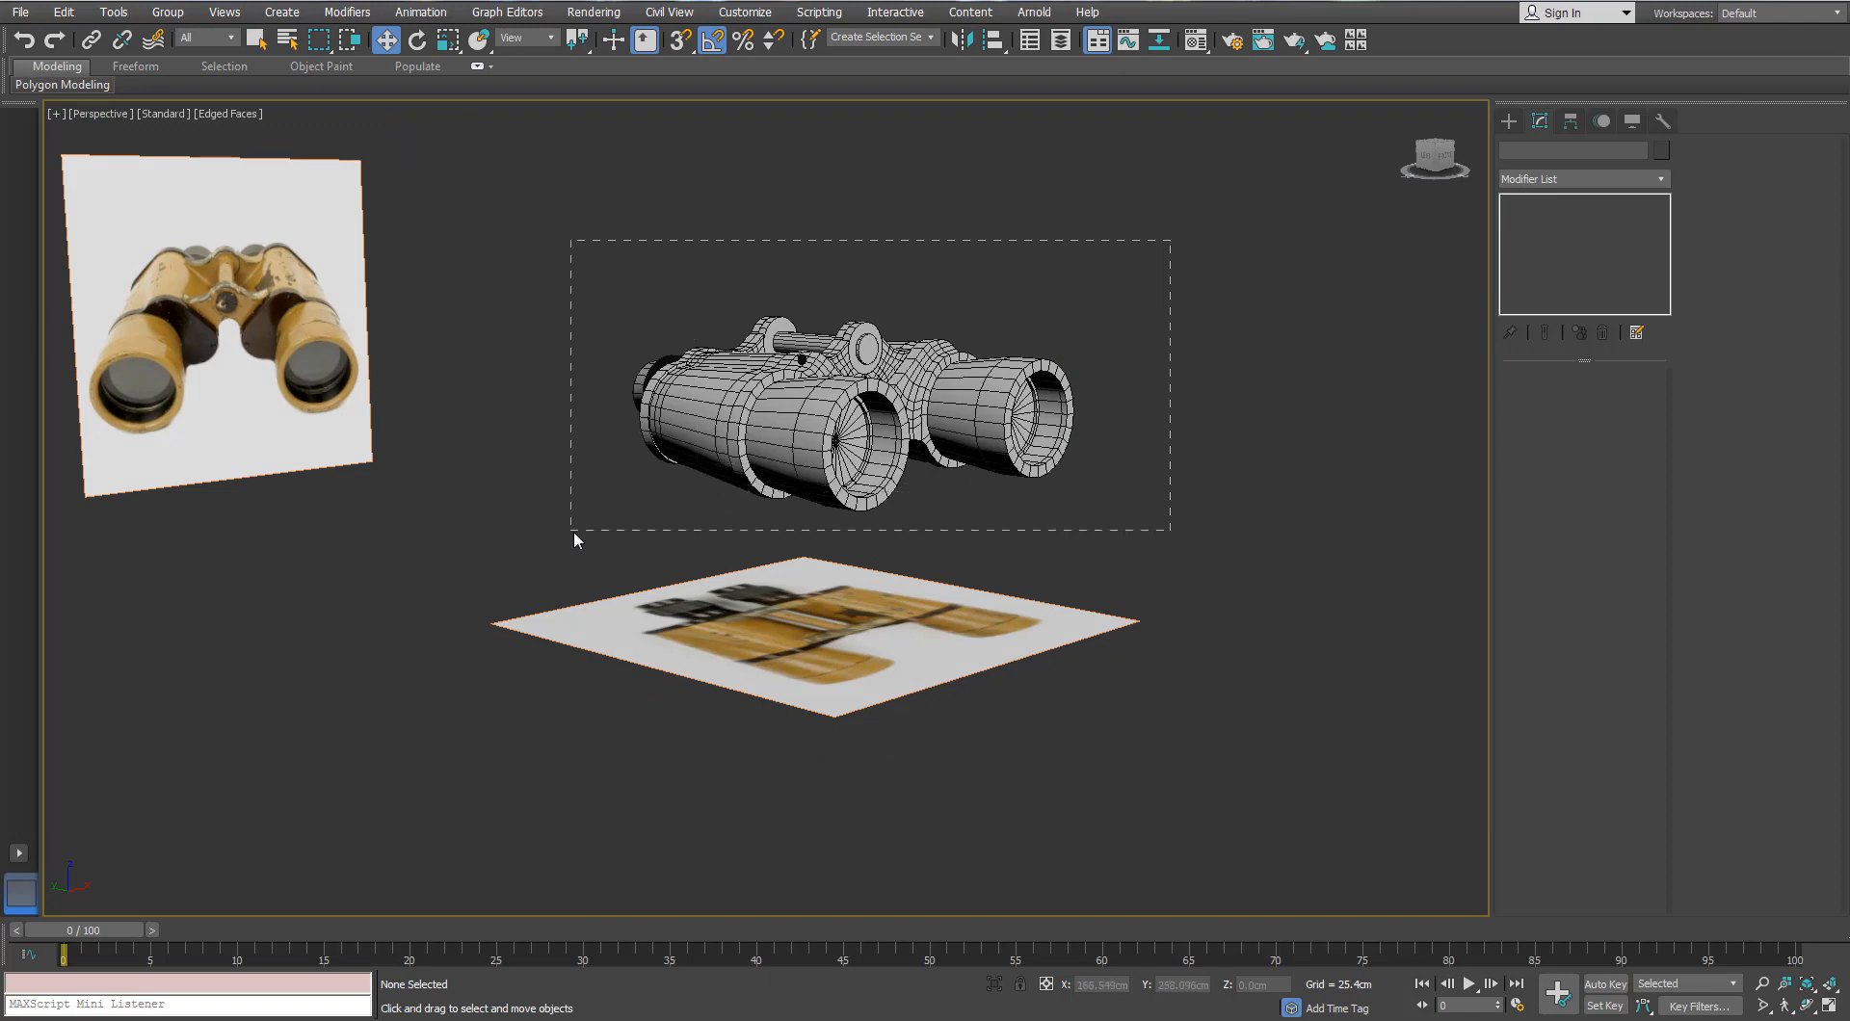
left_click_drag(574, 532, 575, 533)
middle_click_drag(655, 463, 689, 510, "alt")
scroll(727, 540, "up", 4)
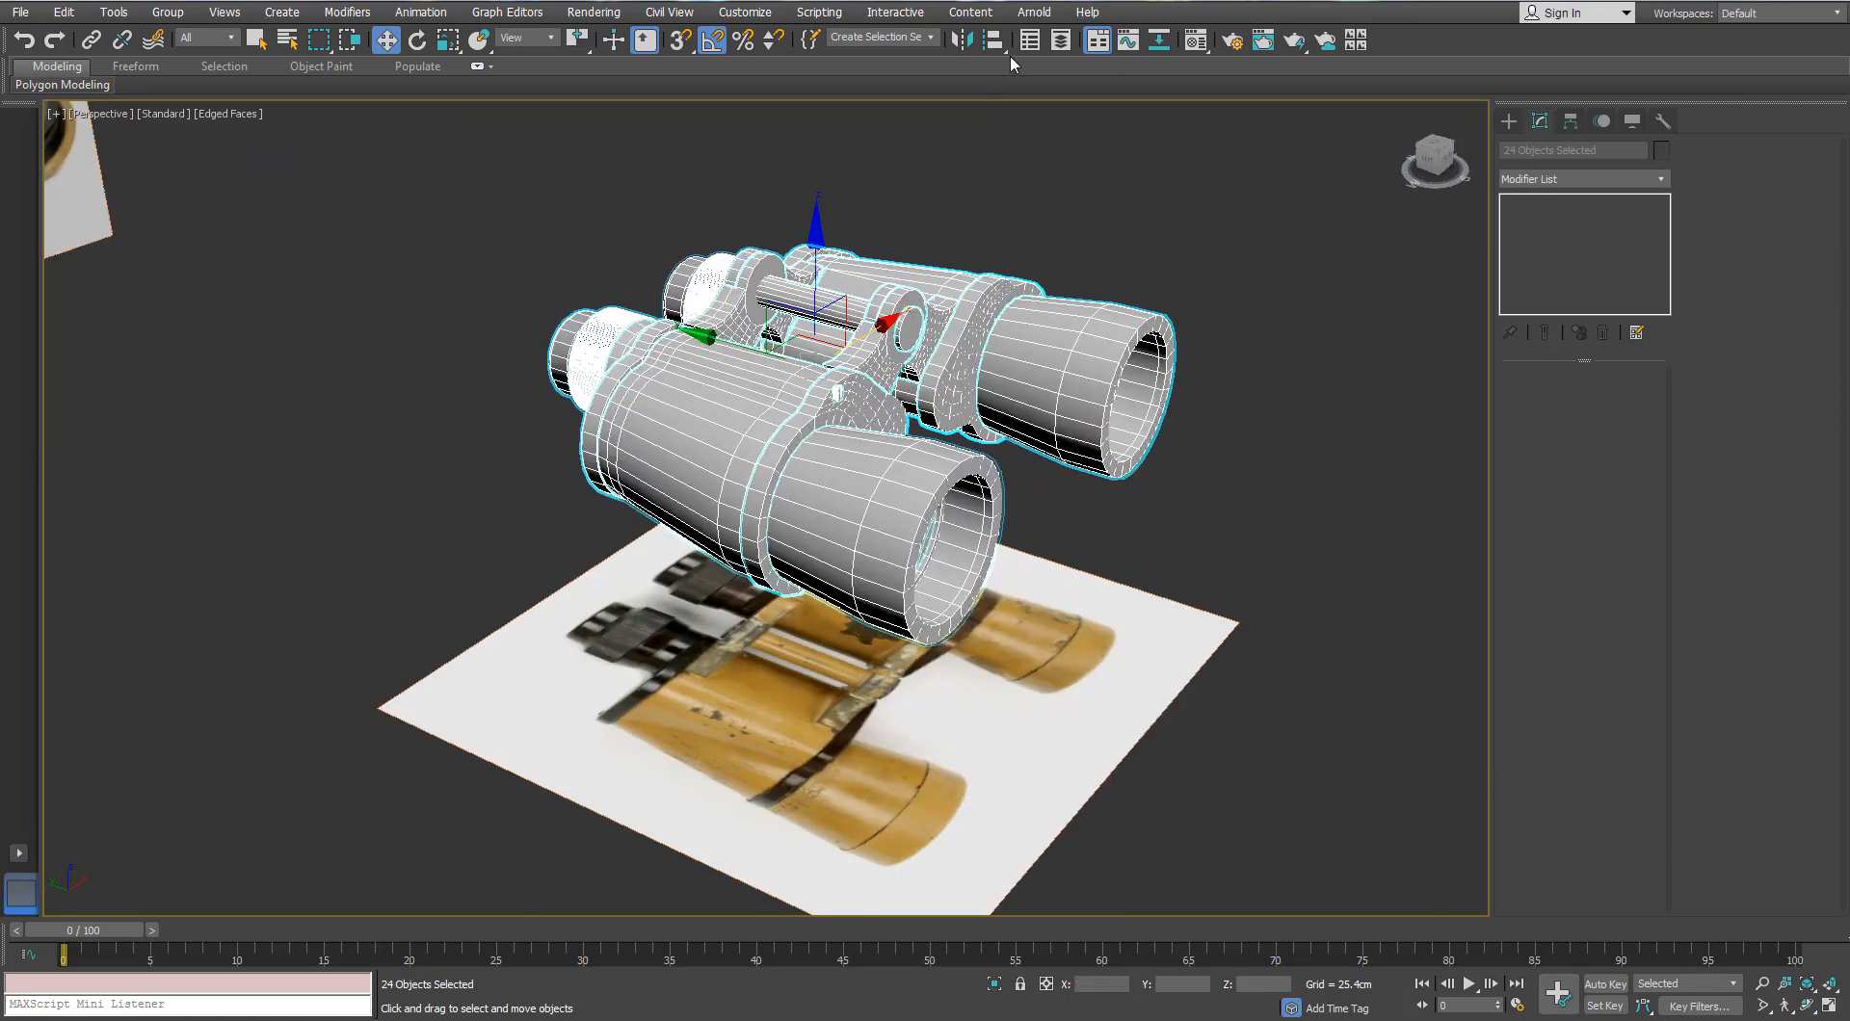
left_click(1141, 576)
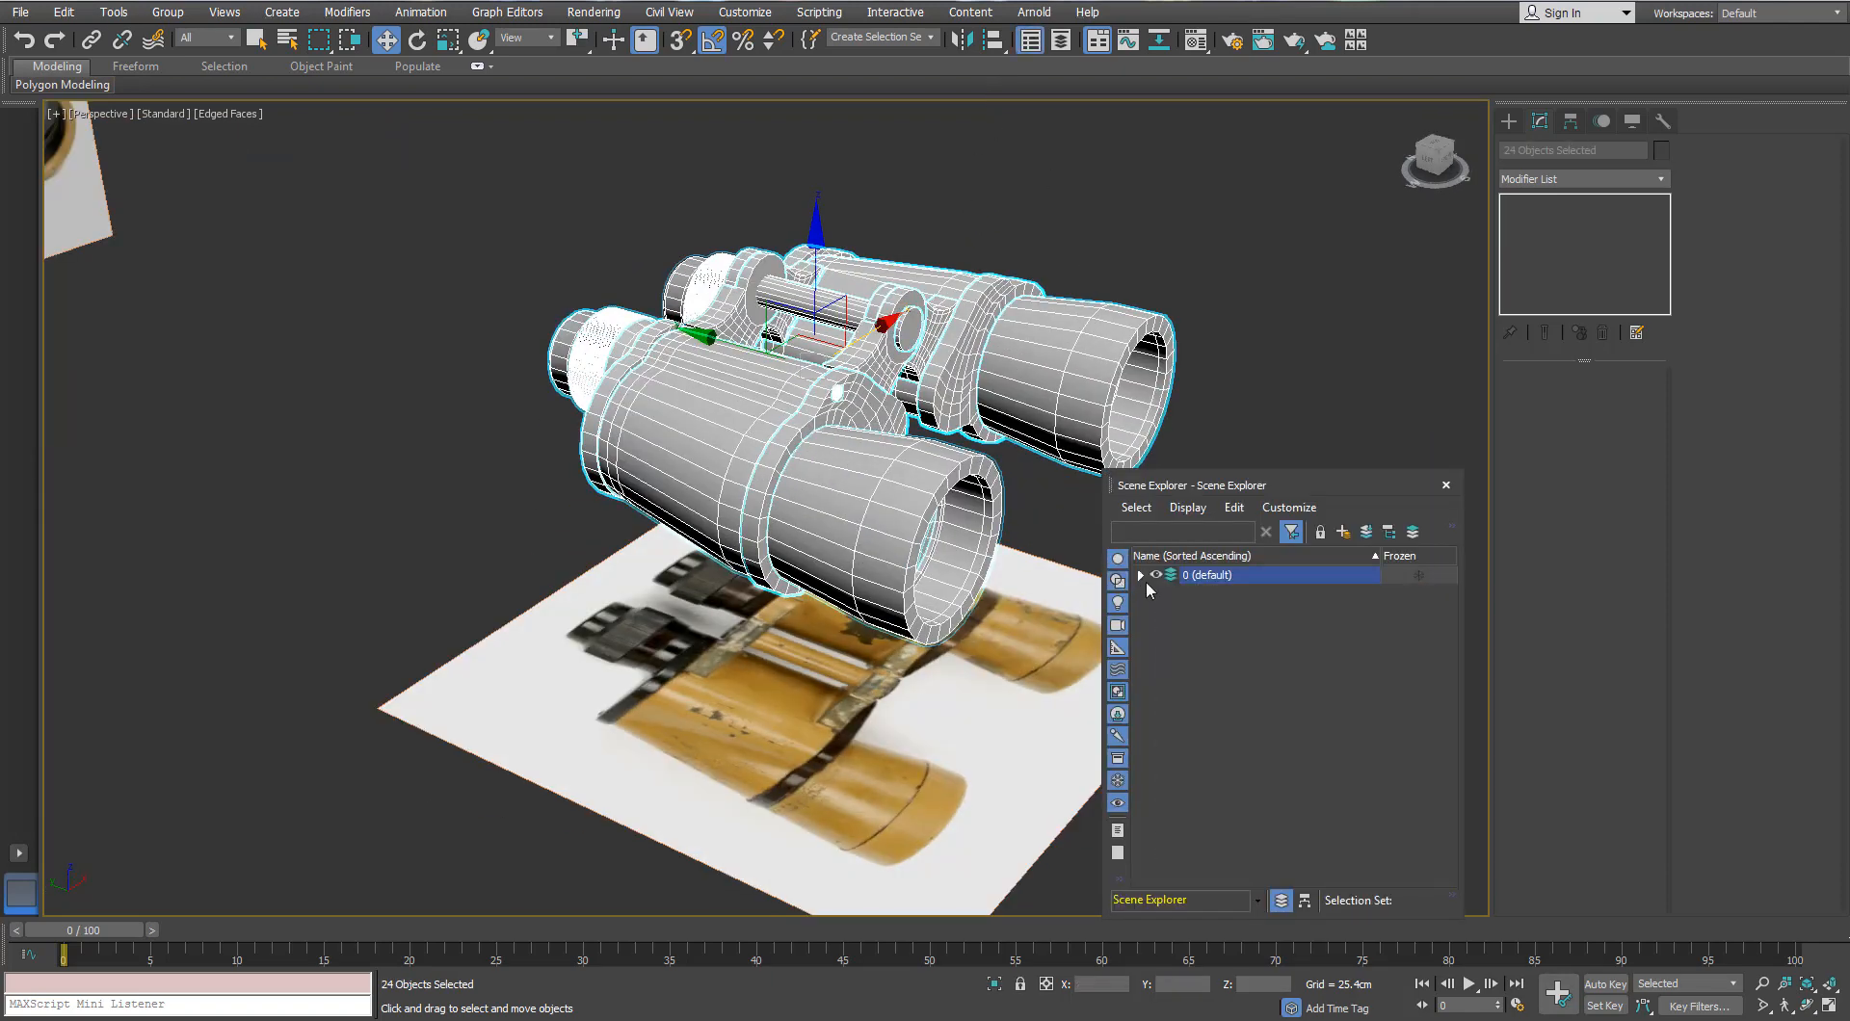
left_click(1343, 533)
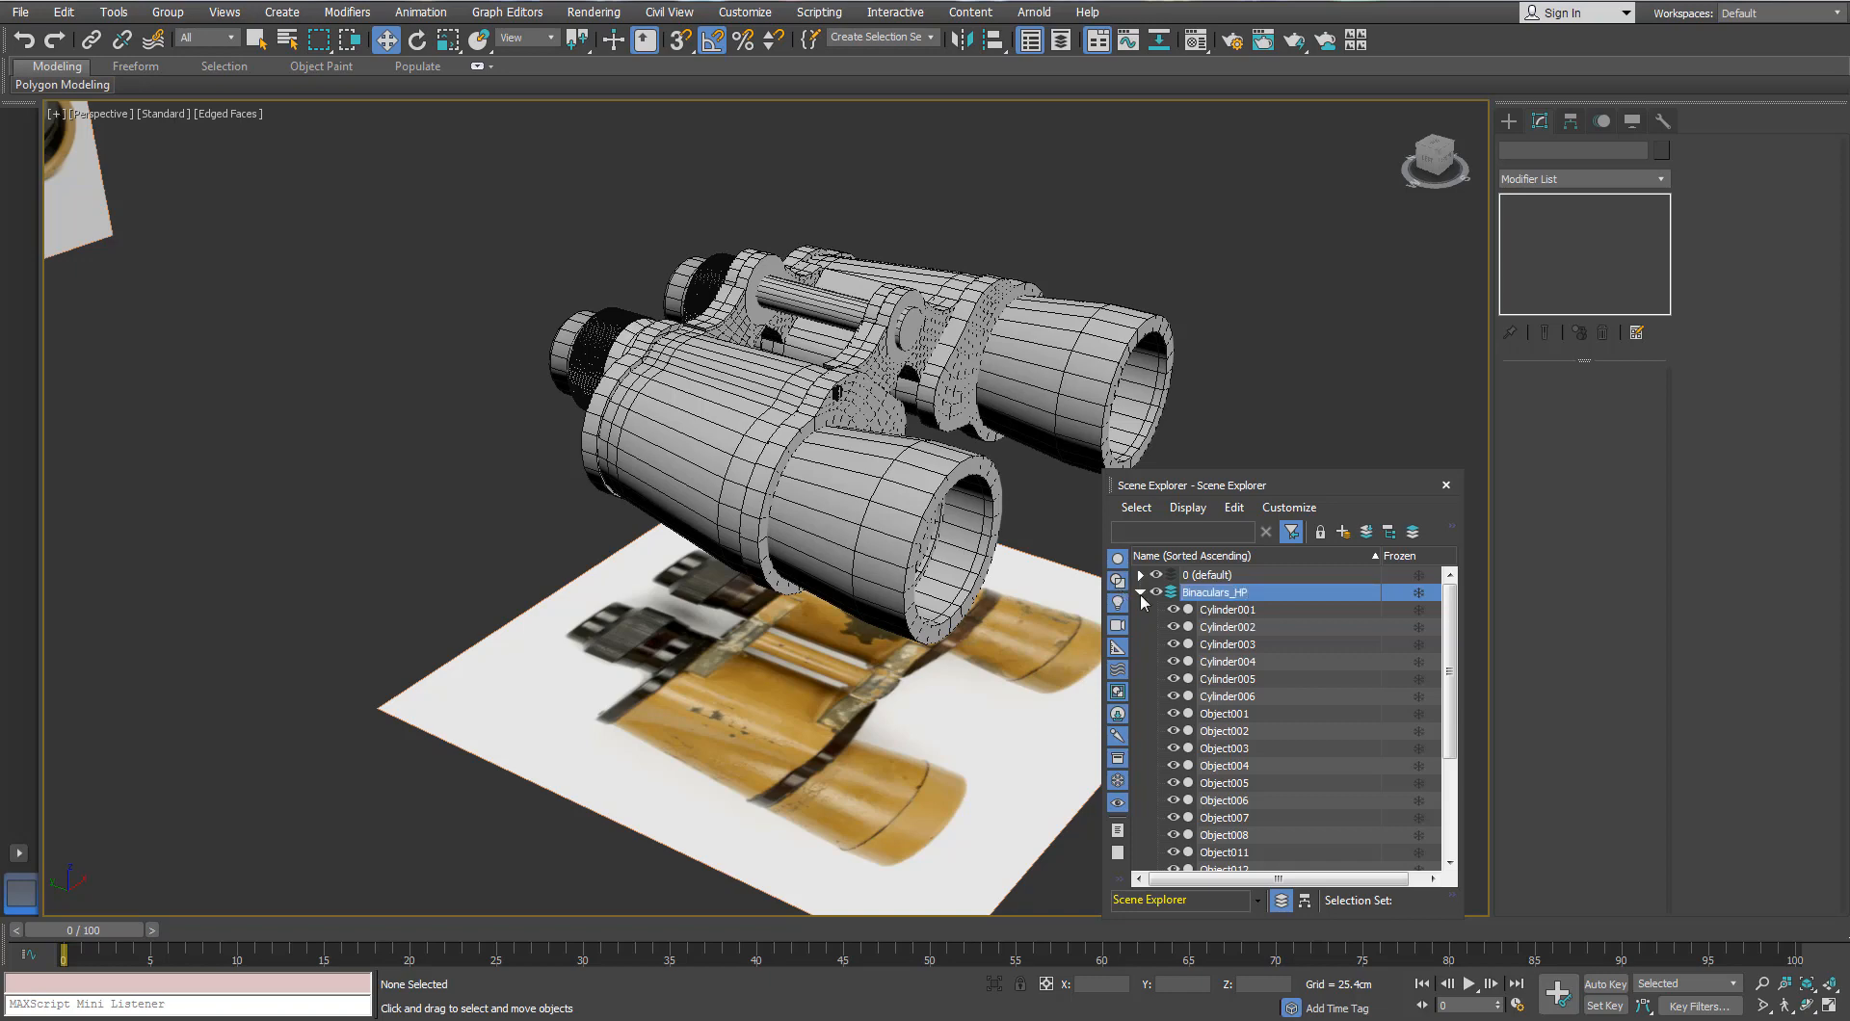
Step: Mirror the Binaculars_HP parts as an instance and place the result on another new layer
left_click(1141, 593)
double_click(1238, 593)
left_click(960, 41)
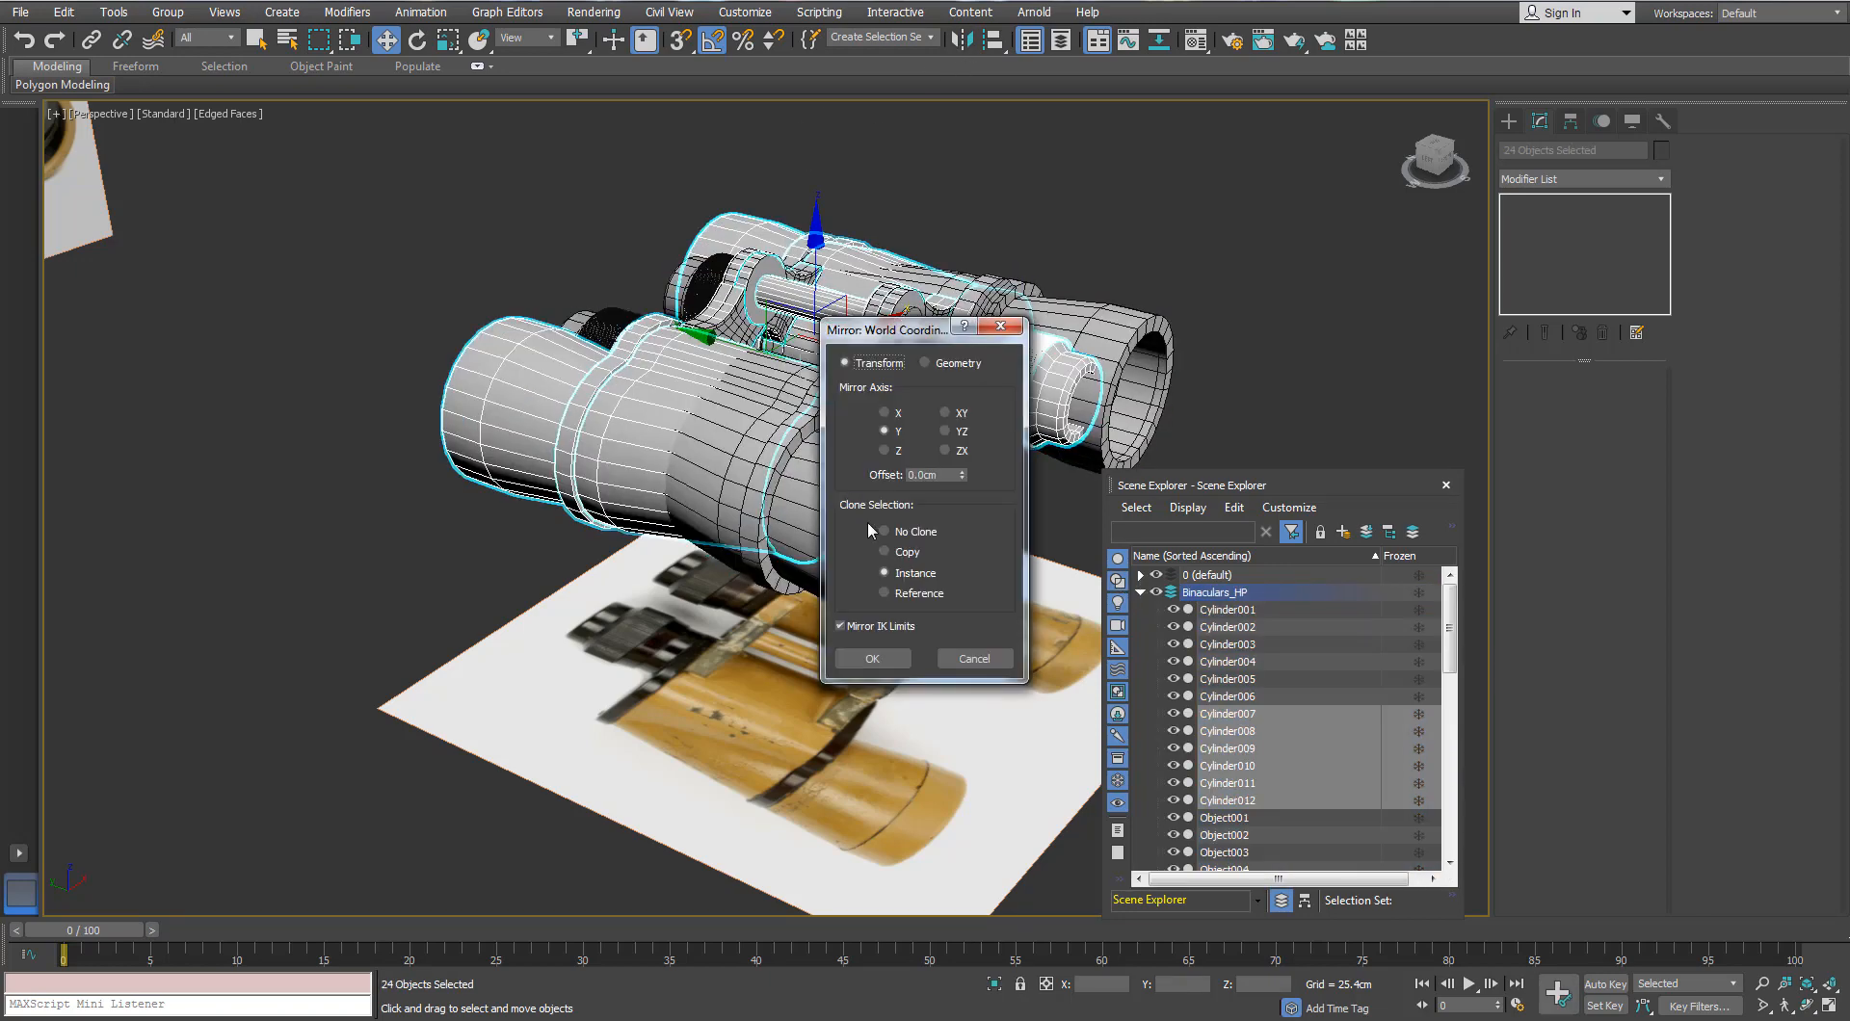
left_click(873, 658)
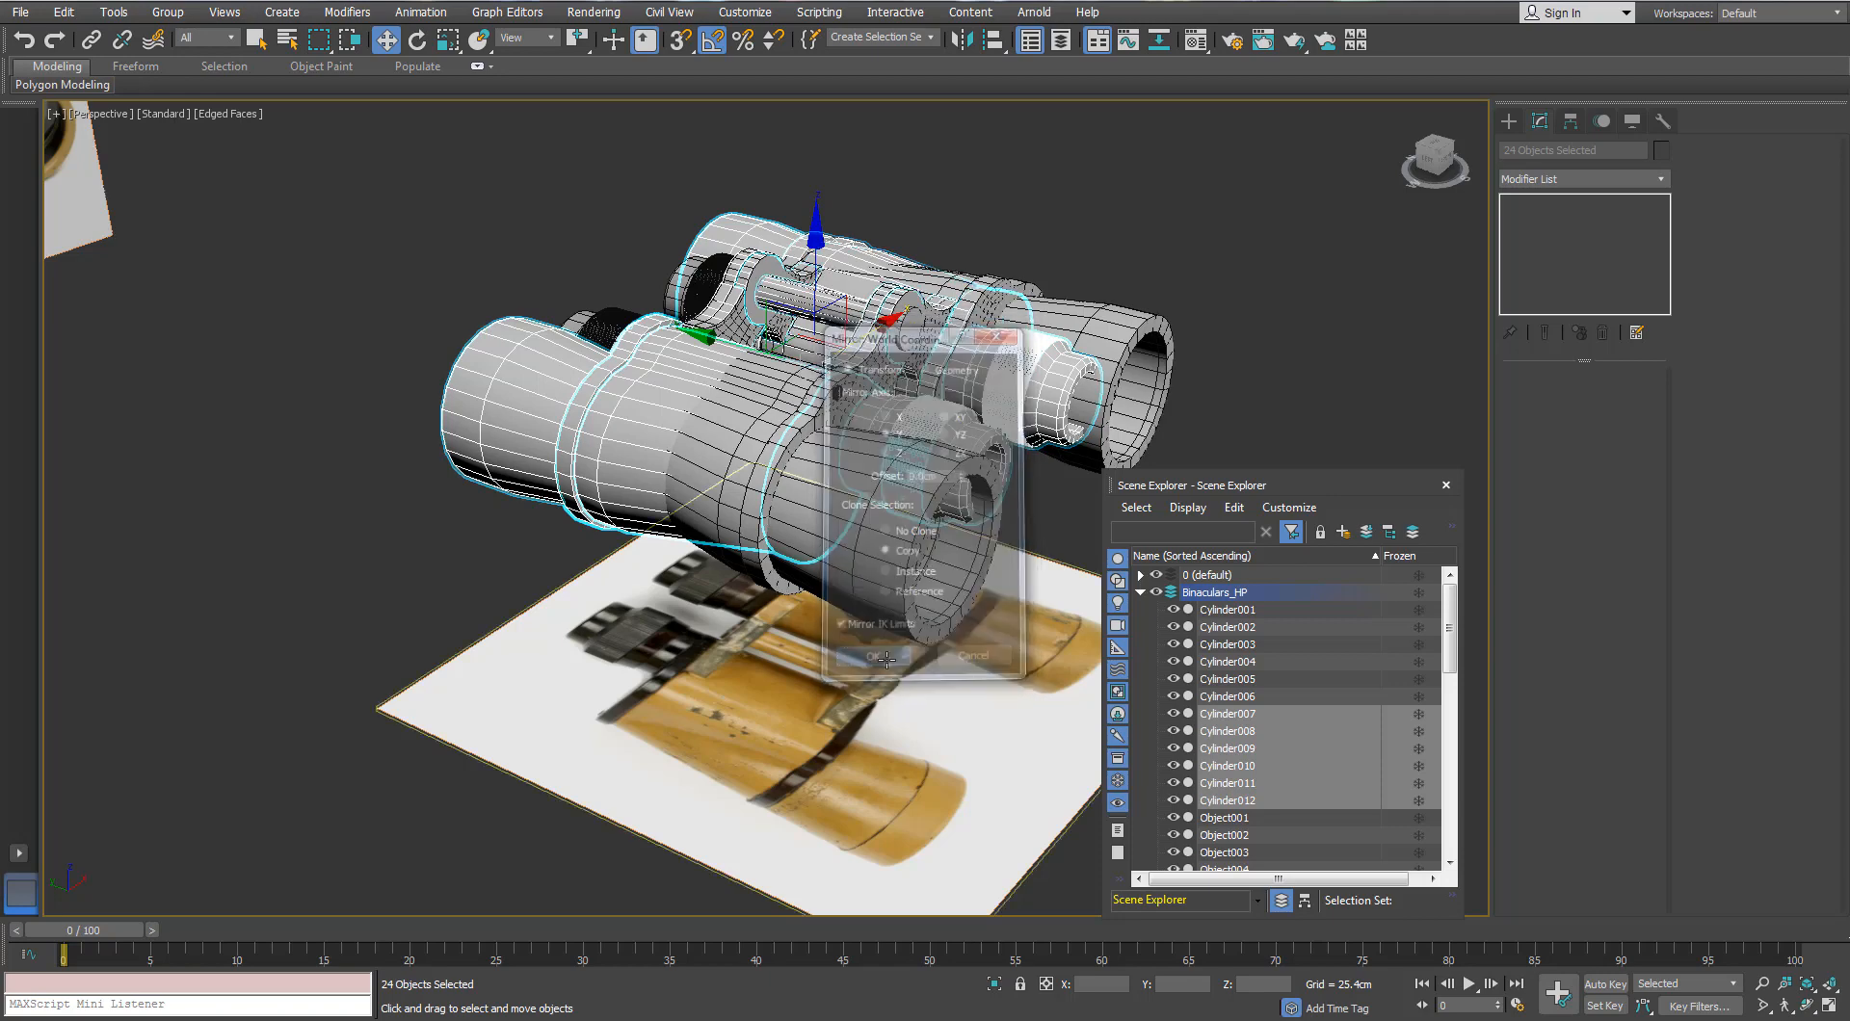
left_click(1343, 532)
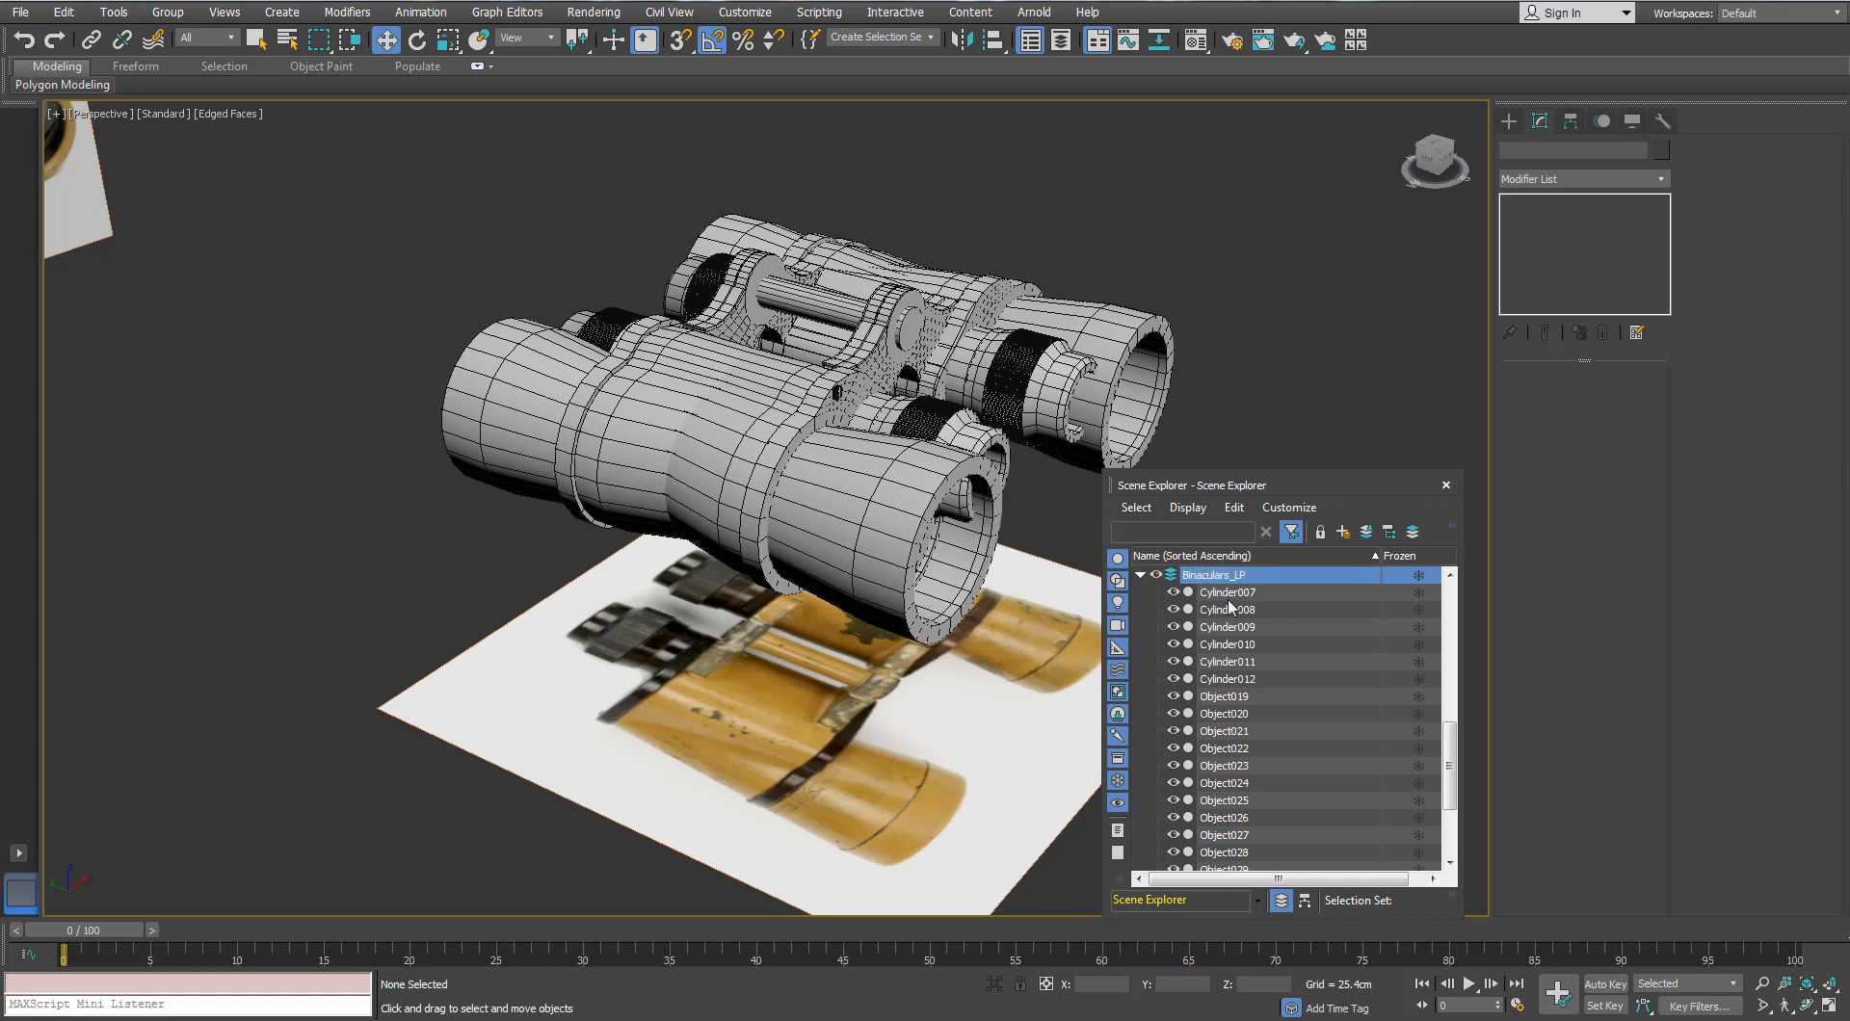
Step: Select every Binaculars_LP object and mirror it in place with No Clone
left_click(1139, 576)
left_click(1139, 592)
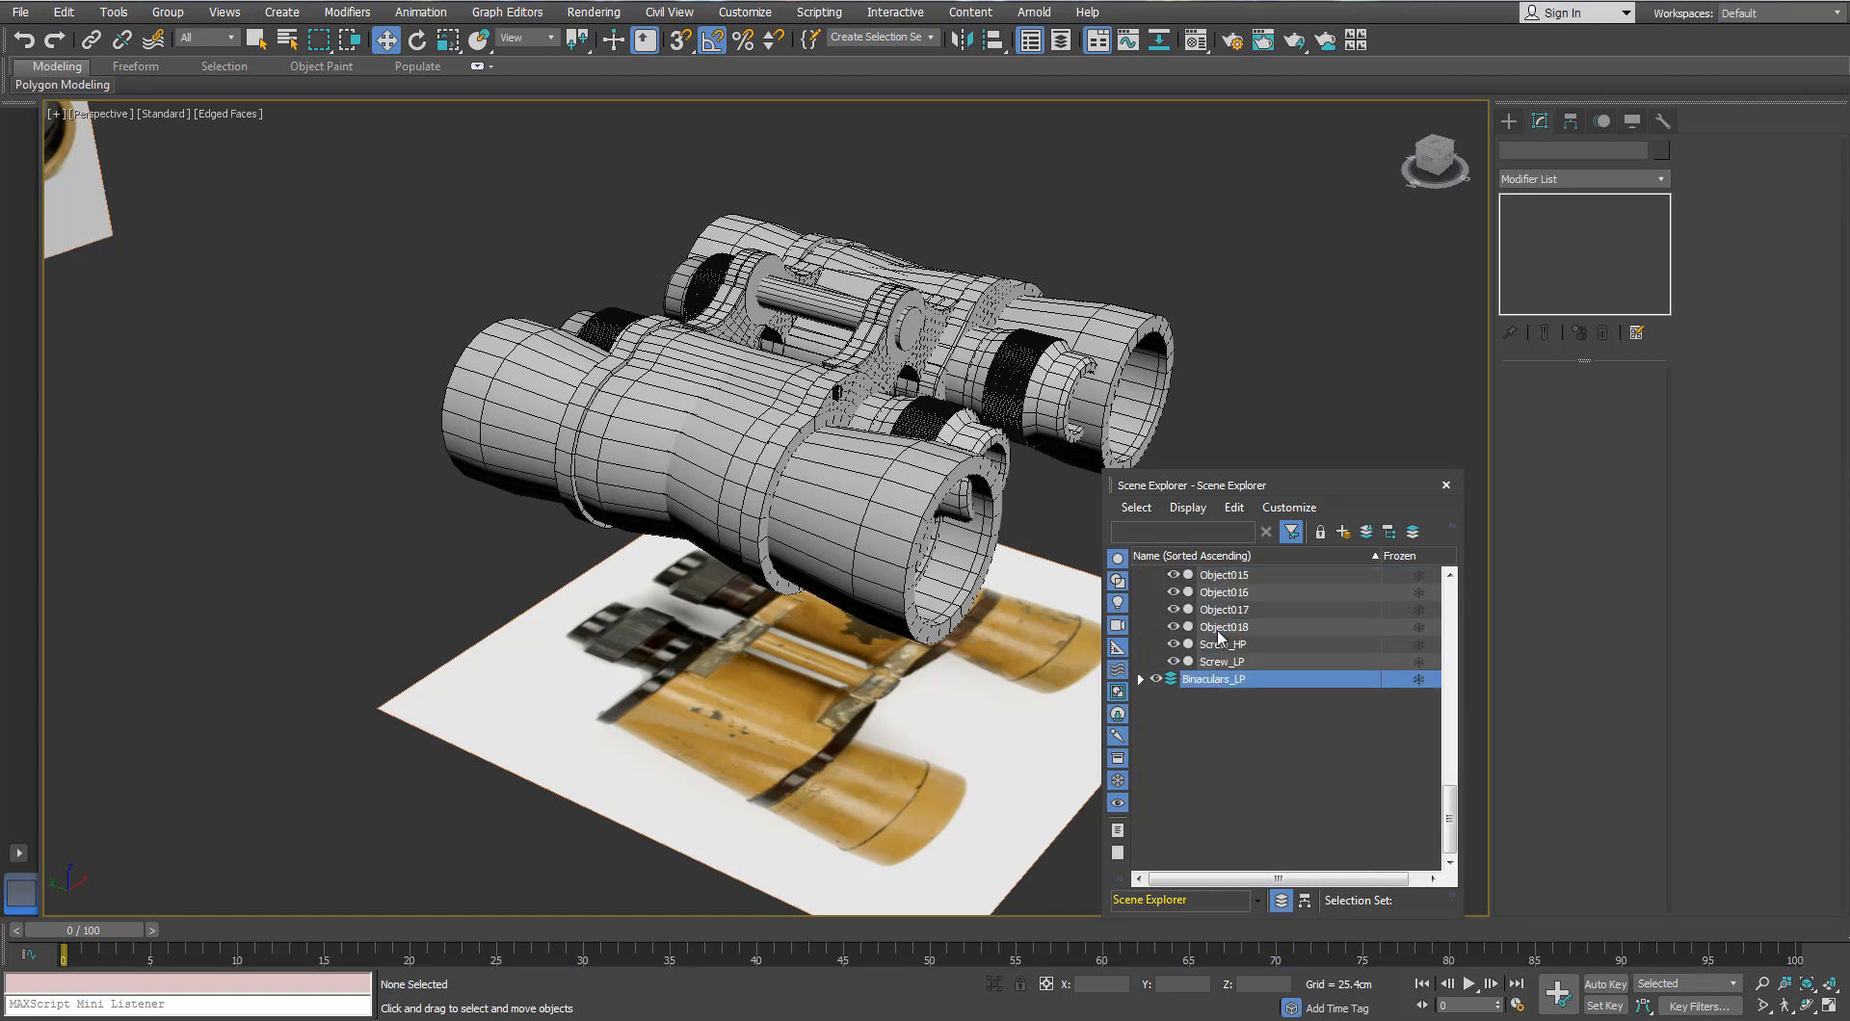
left_click(1140, 593)
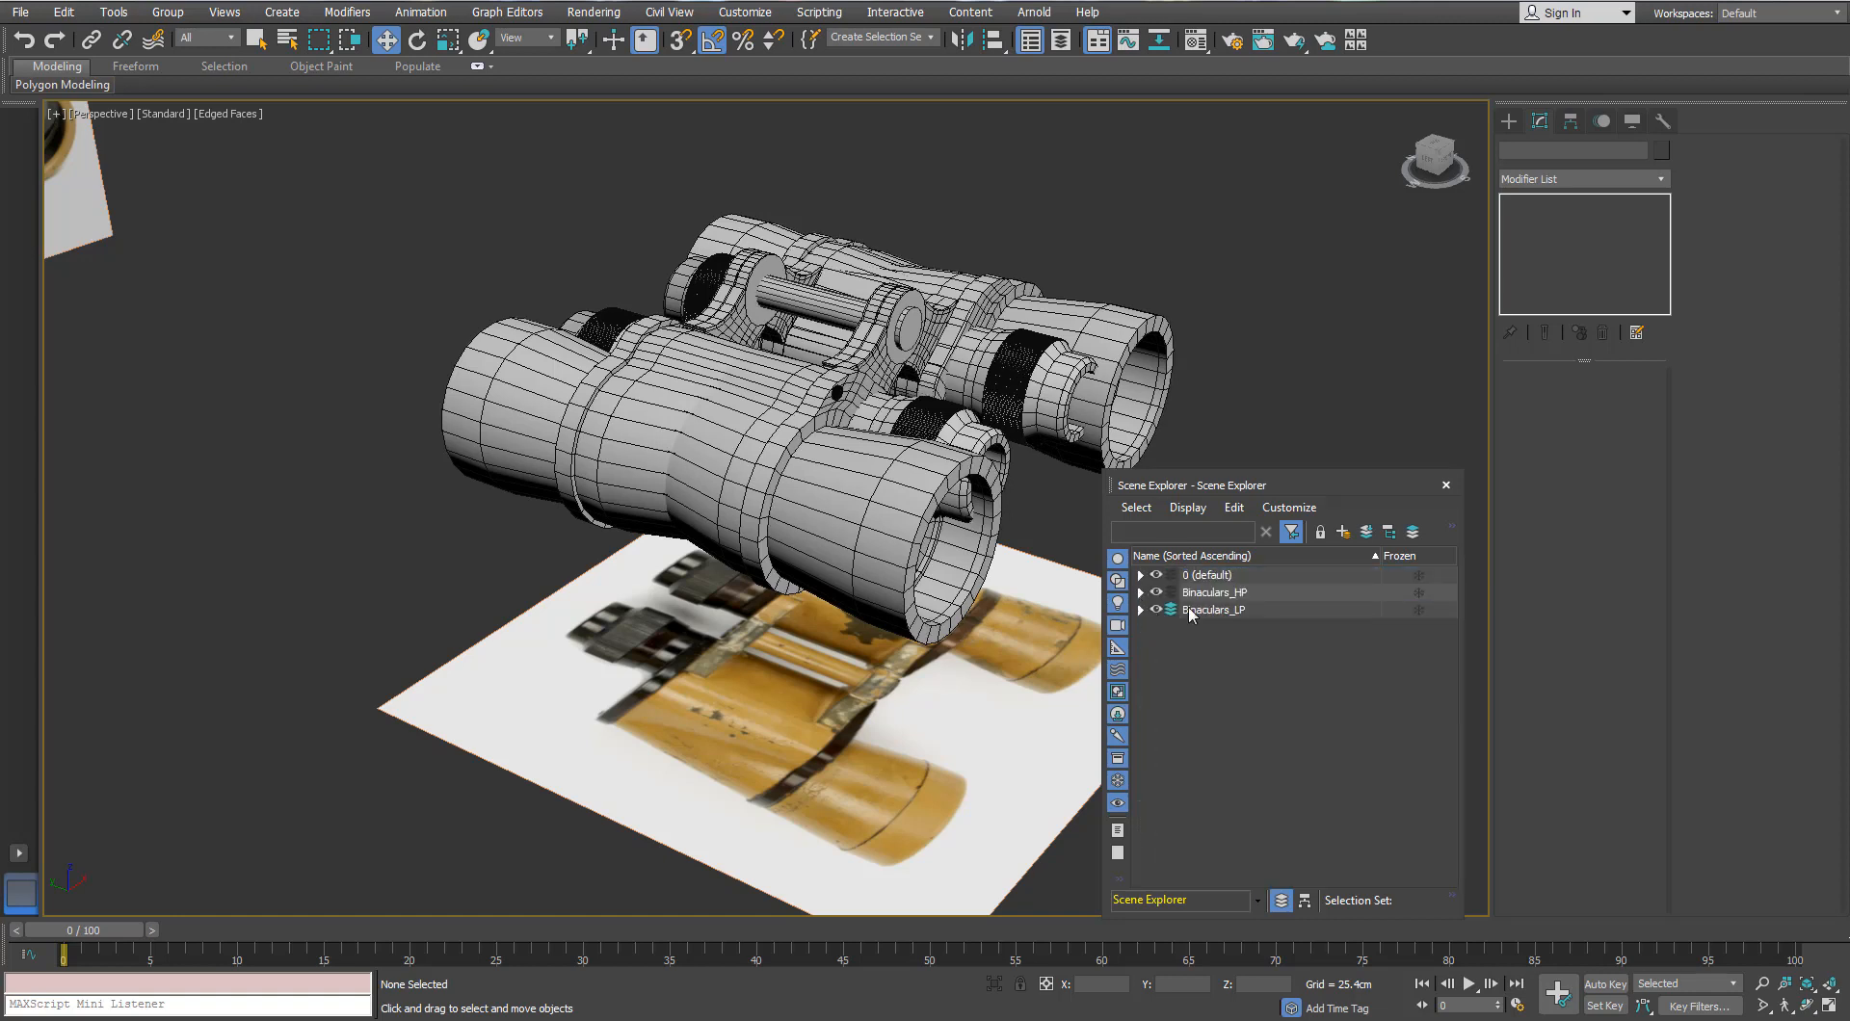
double_click(1195, 611)
left_click(962, 41)
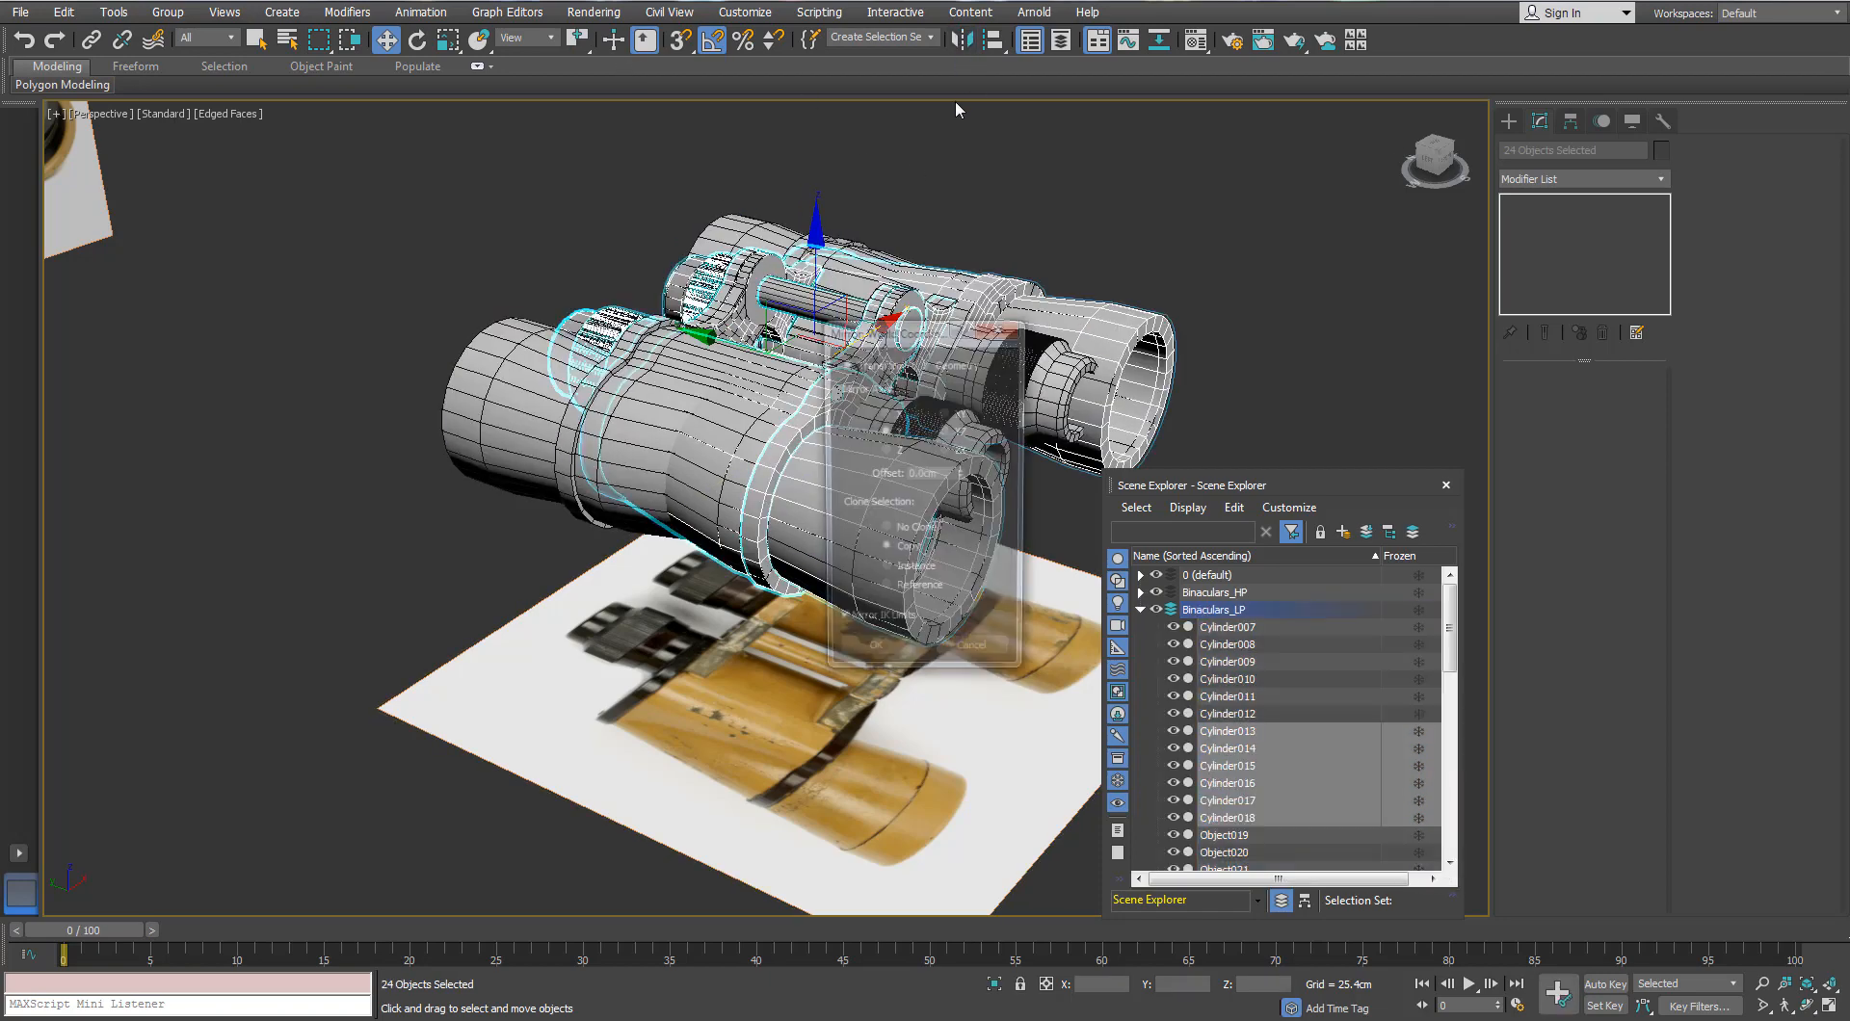
left_click(914, 529)
left_click(872, 658)
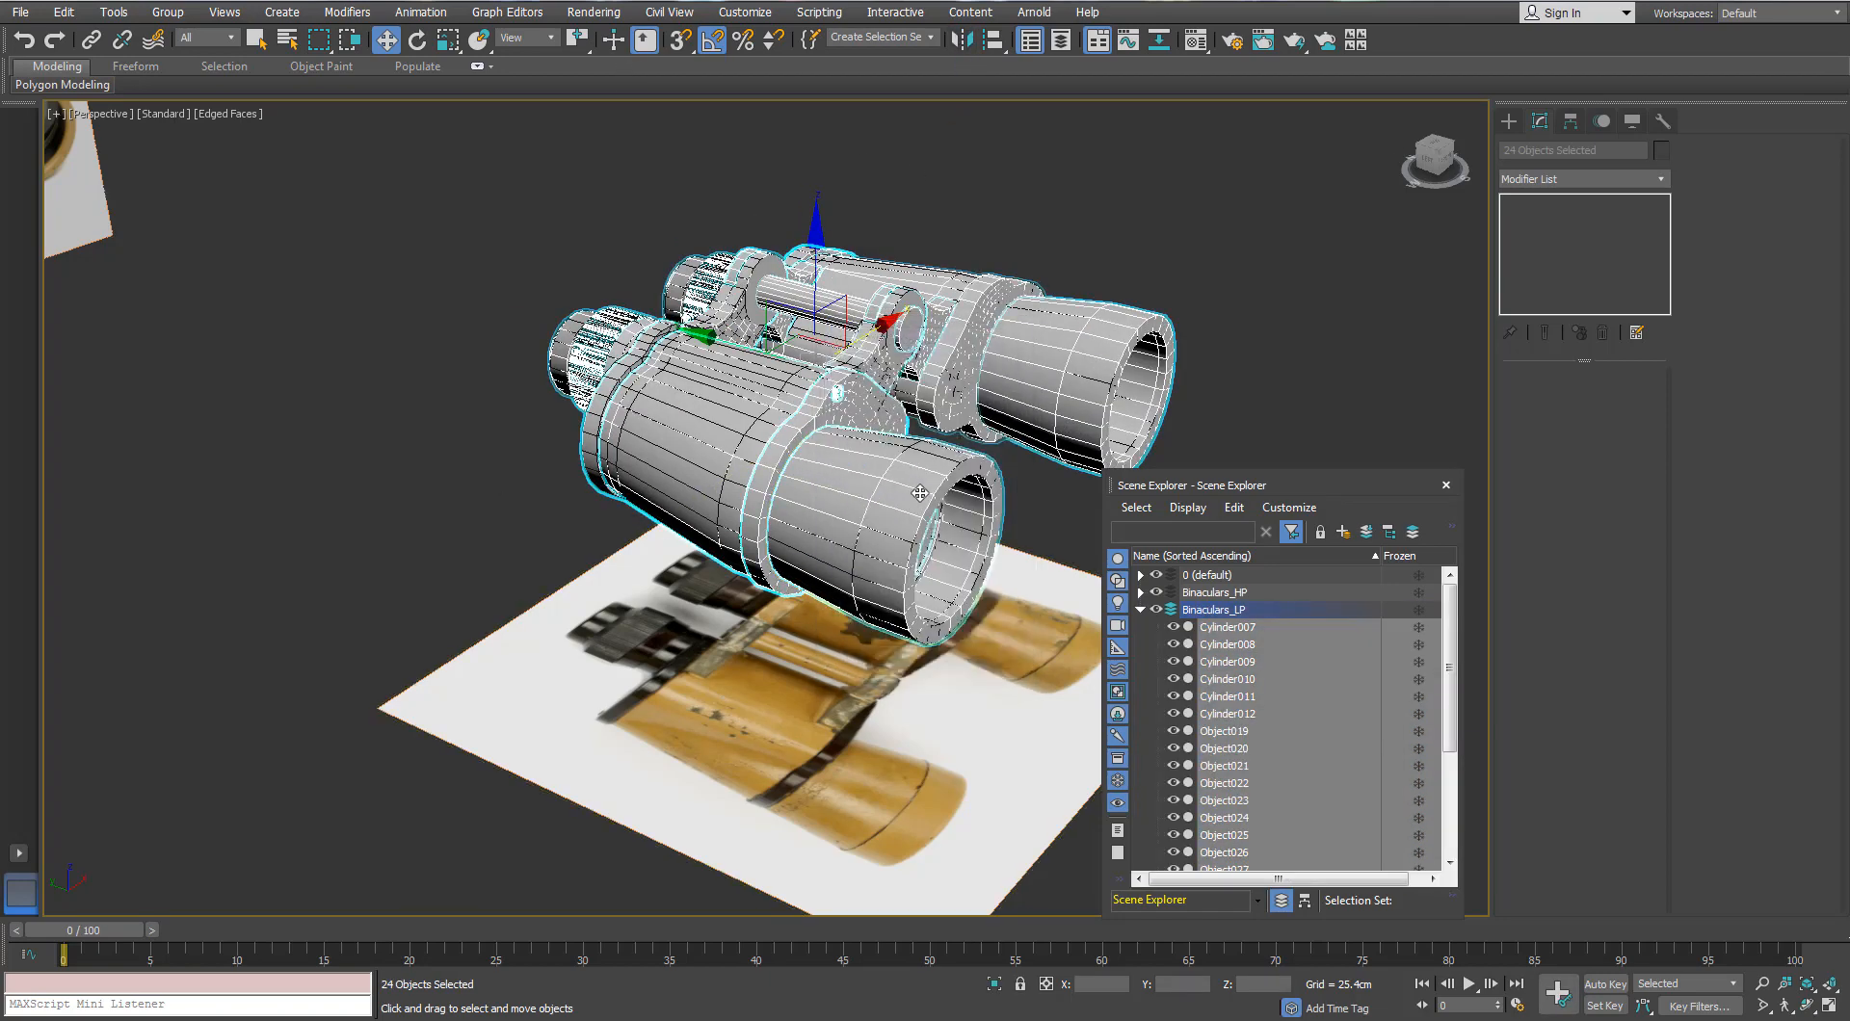
left_click(1140, 610)
Step: Hide the Binaculars_LP layer and close the scene object list
scroll(800, 414, "down", 2)
middle_click_drag(896, 386, 847, 457)
scroll(799, 414, "up", 2)
scroll(761, 415, "up", 3)
scroll(752, 438, "down", 3)
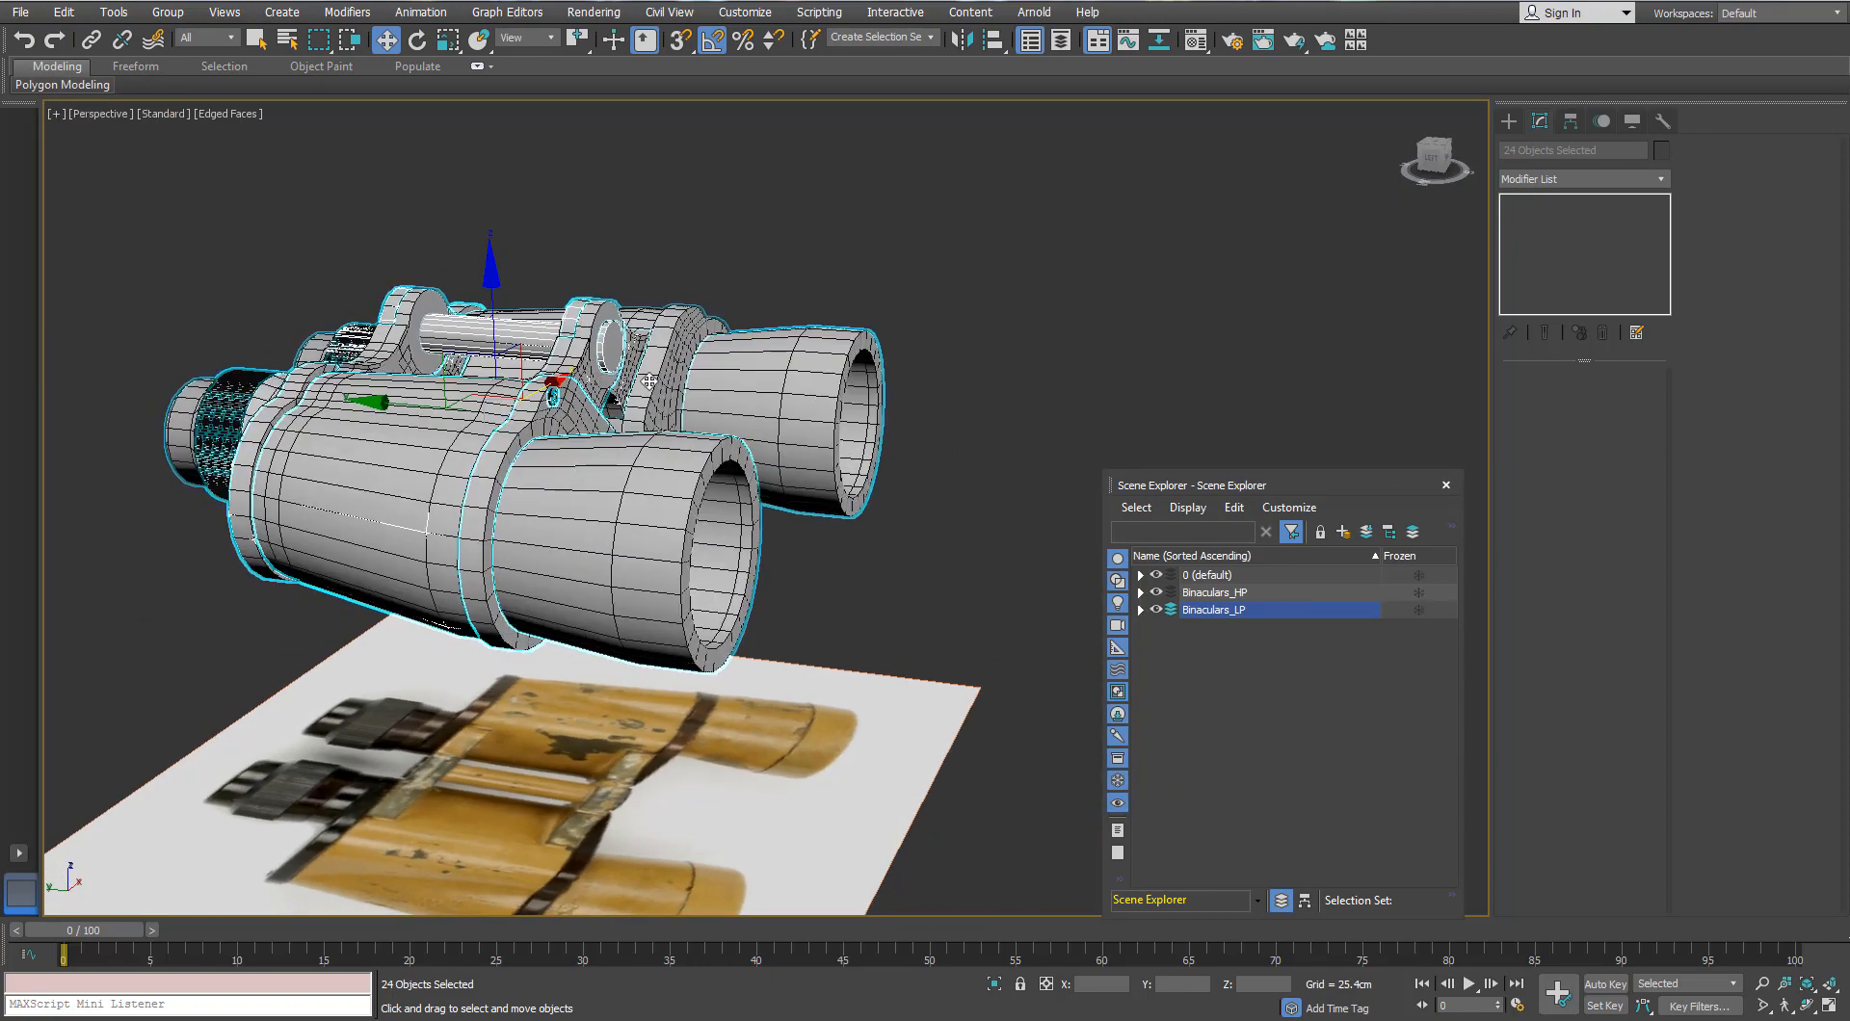
middle_click_drag(650, 382, 659, 376, "alt")
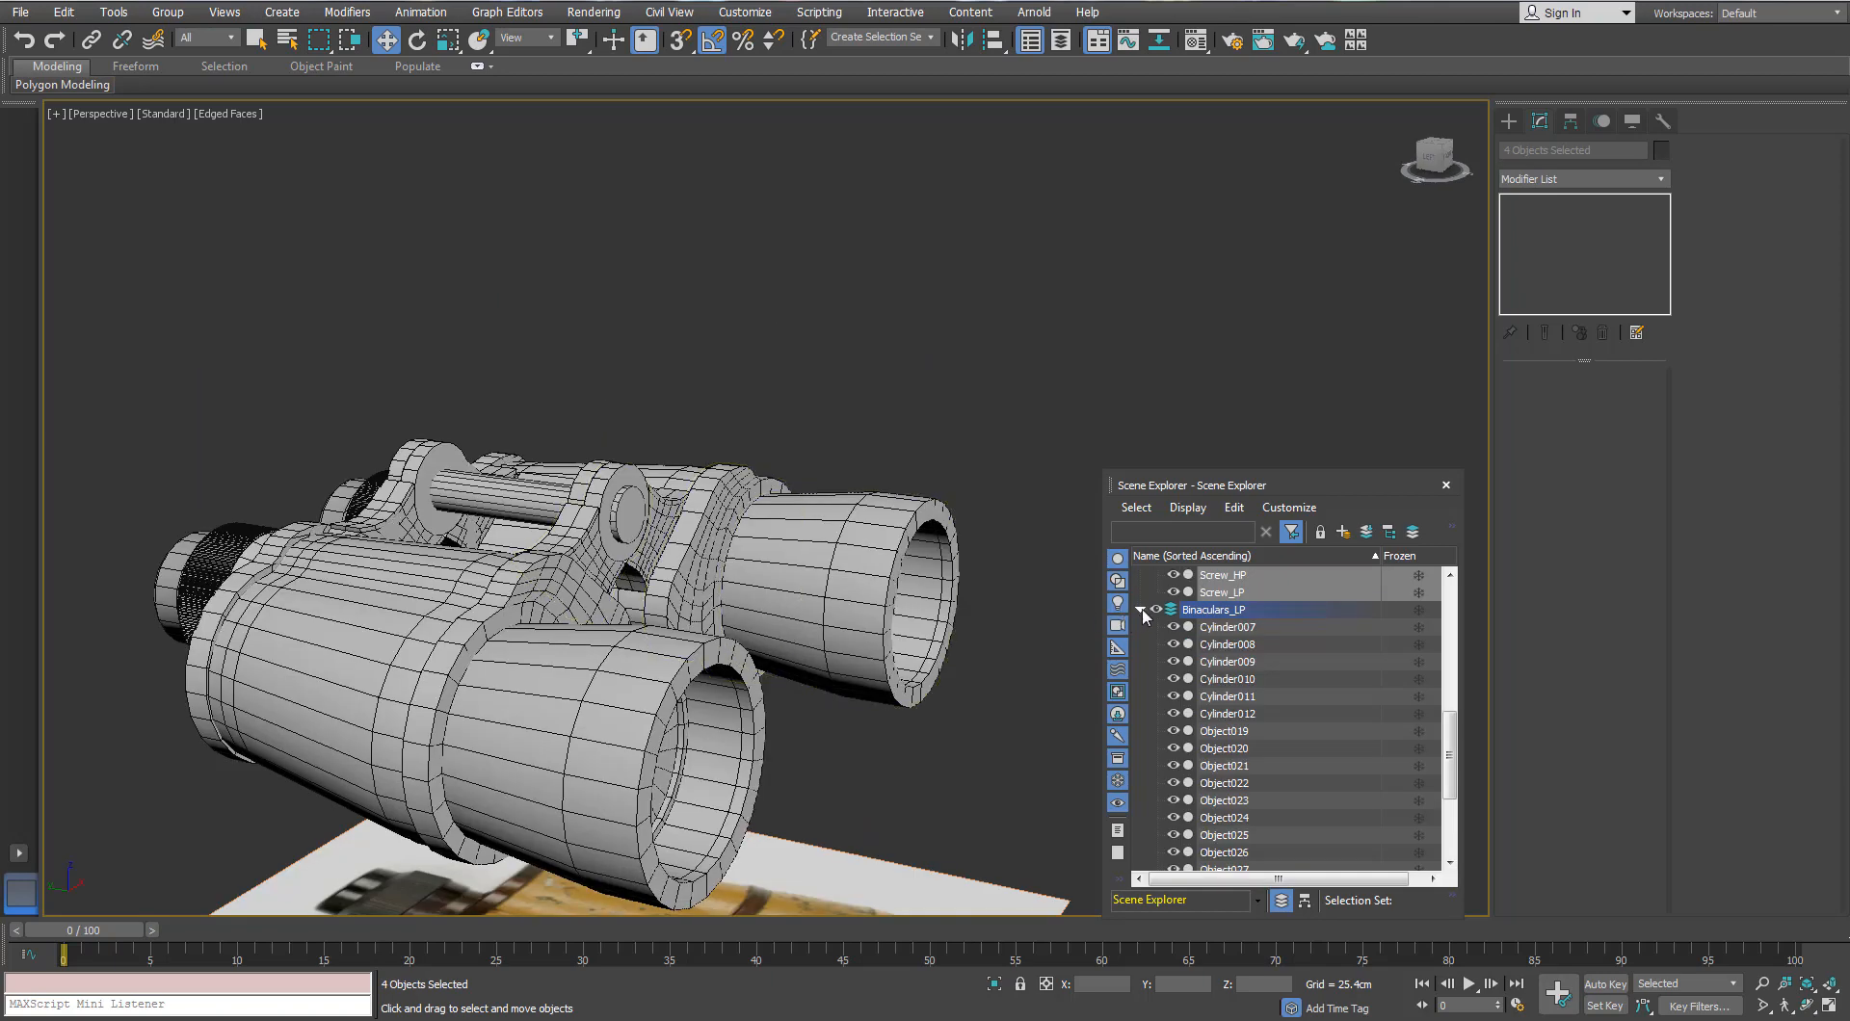
left_click(1141, 611)
left_click(1202, 694)
scroll(1203, 694, "up", 5)
left_click(1140, 592)
scroll(912, 598, "down", 5)
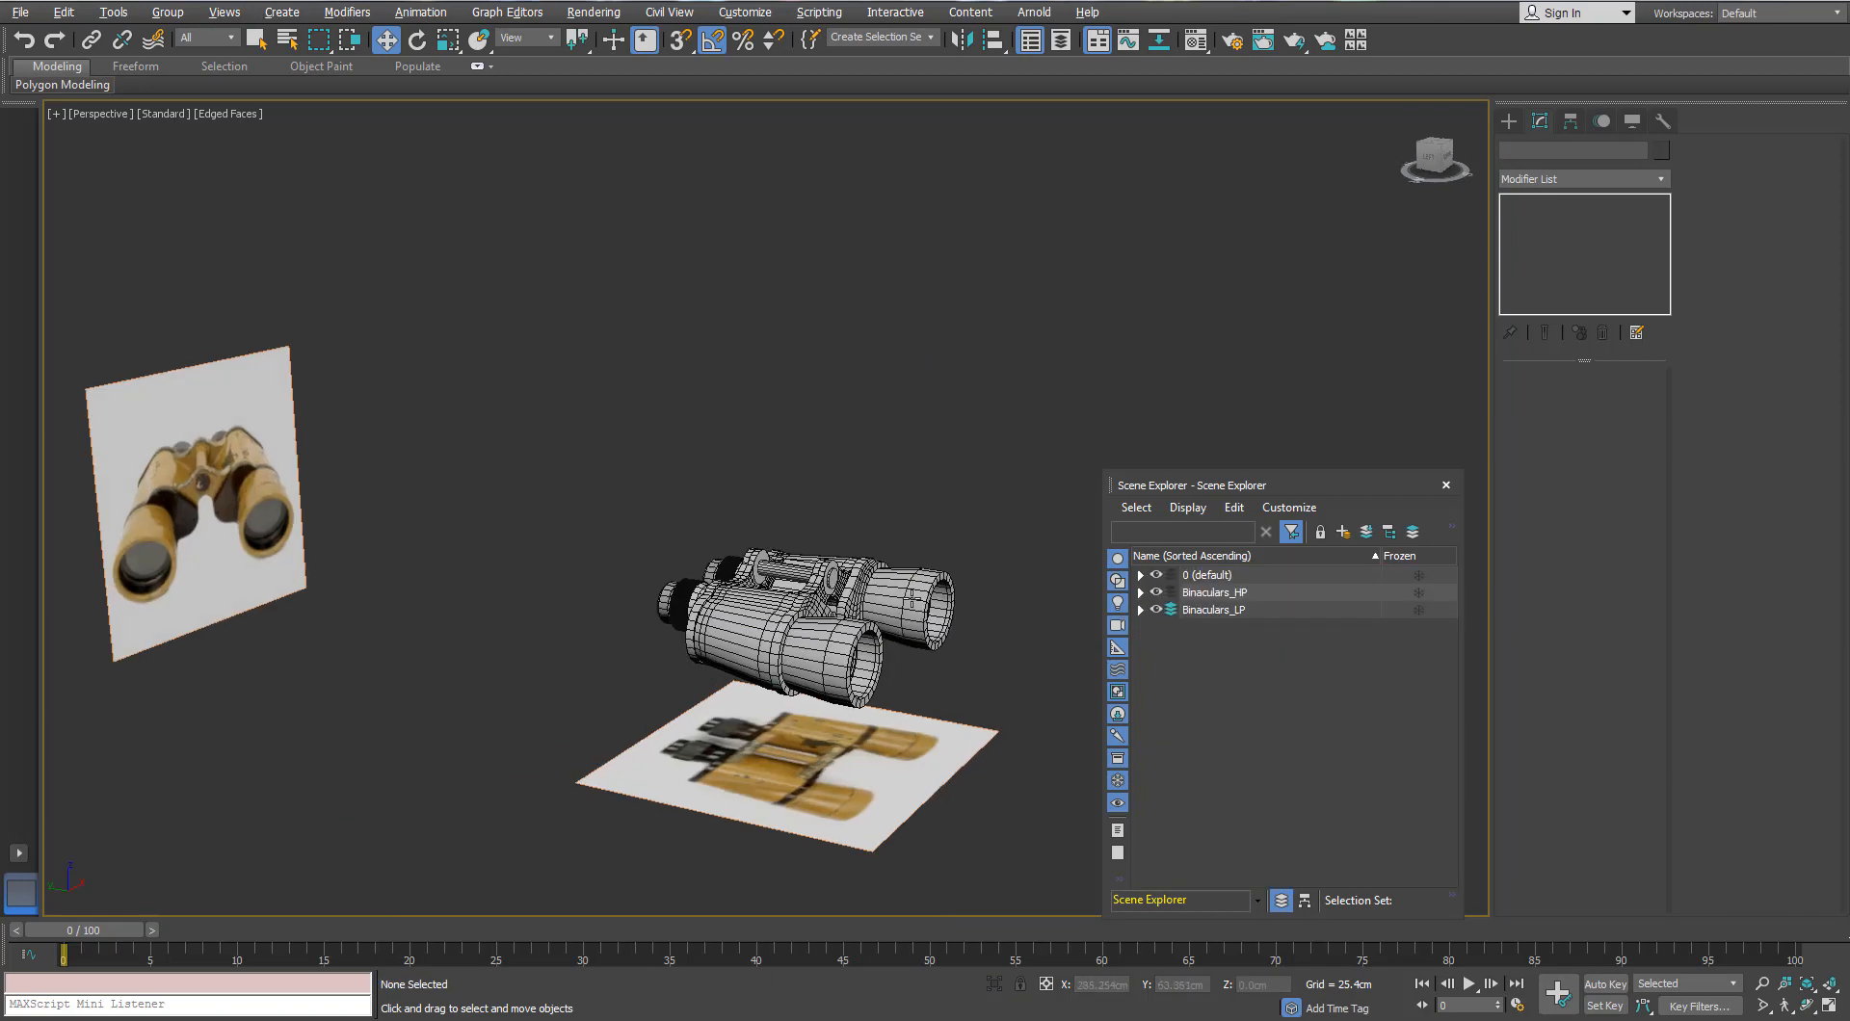
scroll(912, 598, "up", 3)
left_click(1156, 609)
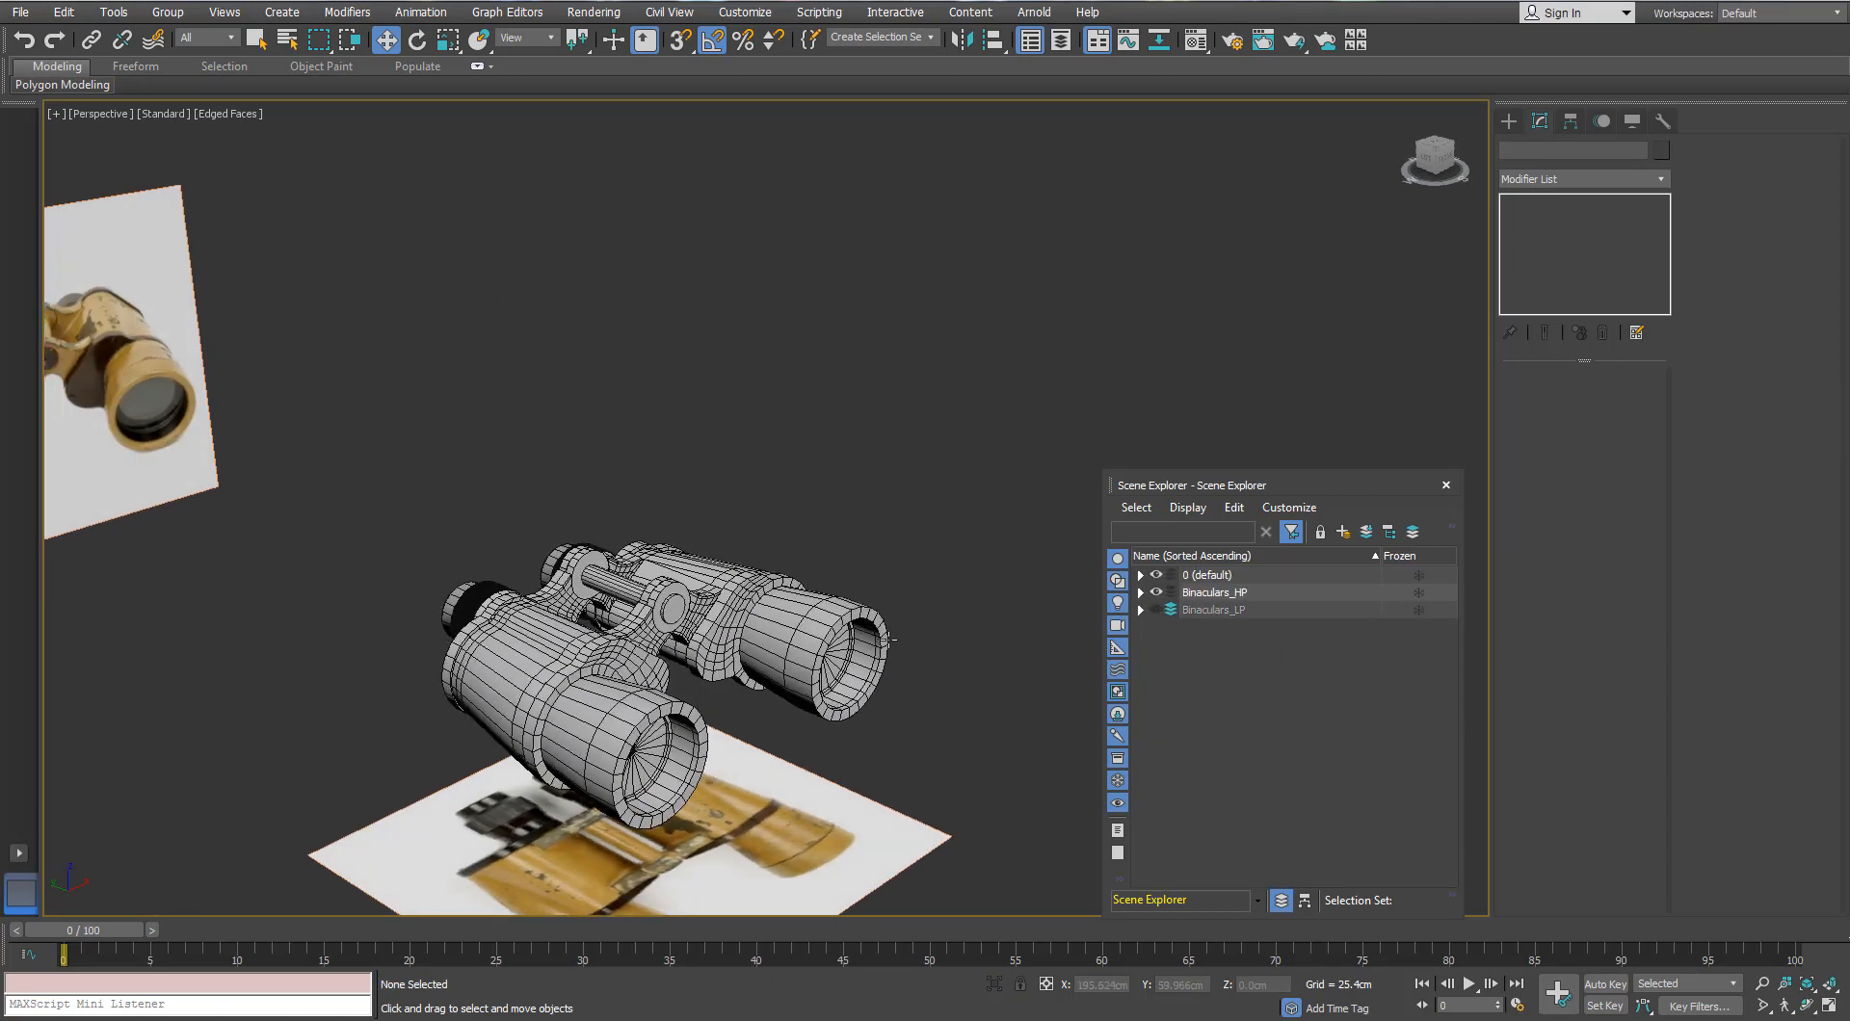
left_click(1446, 486)
Step: Select the eyepiece tube Cylinder003 and isolate it with Alt+Q
middle_click_drag(742, 626, 805, 529)
scroll(810, 530, "up", 3)
left_click(826, 609)
scroll(803, 556, "up", 3)
middle_click_drag(826, 609, 545, 513)
scroll(802, 611, "down", 3)
key("alt+q")
scroll(546, 517, "down", 4)
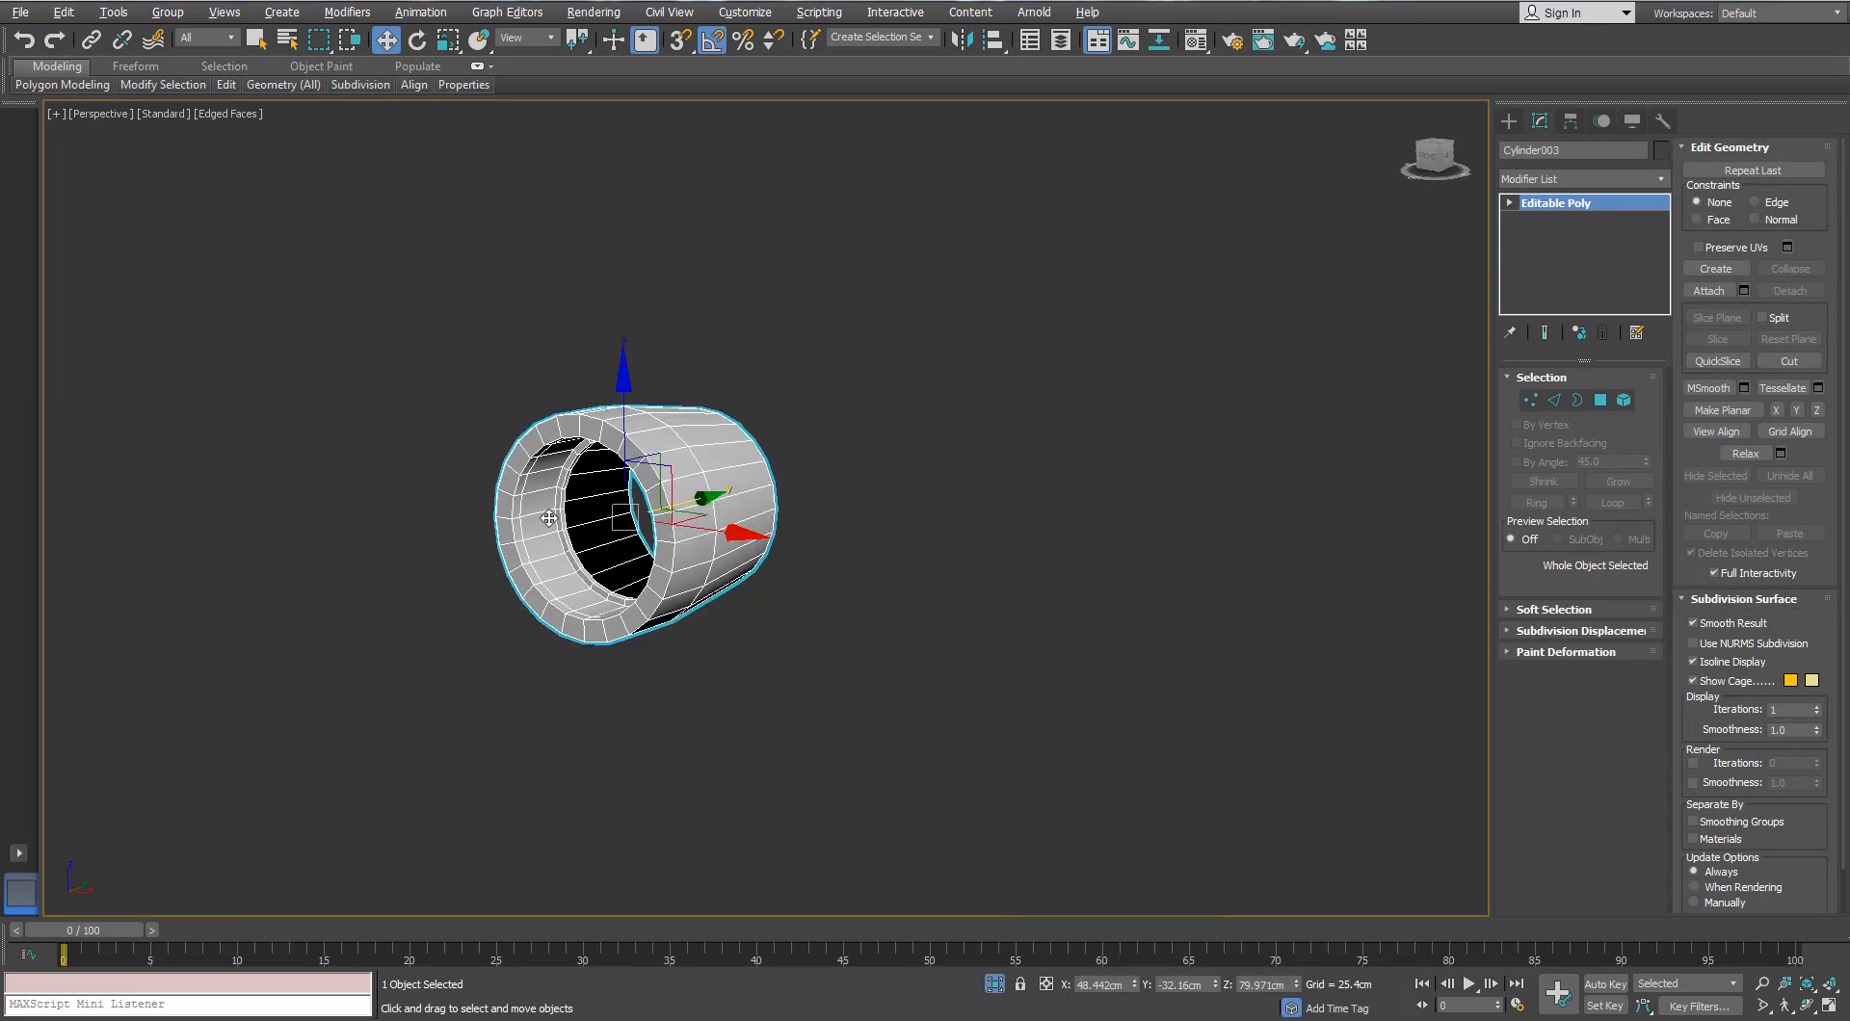
Step: Cut a SwiftLoop edge loop near the tube's inner rim
scroll(547, 517, "up", 2)
mouse_move(234, 89)
left_click(383, 133)
middle_click_drag(848, 434, 665, 414, "alt")
scroll(703, 444, "up", 3)
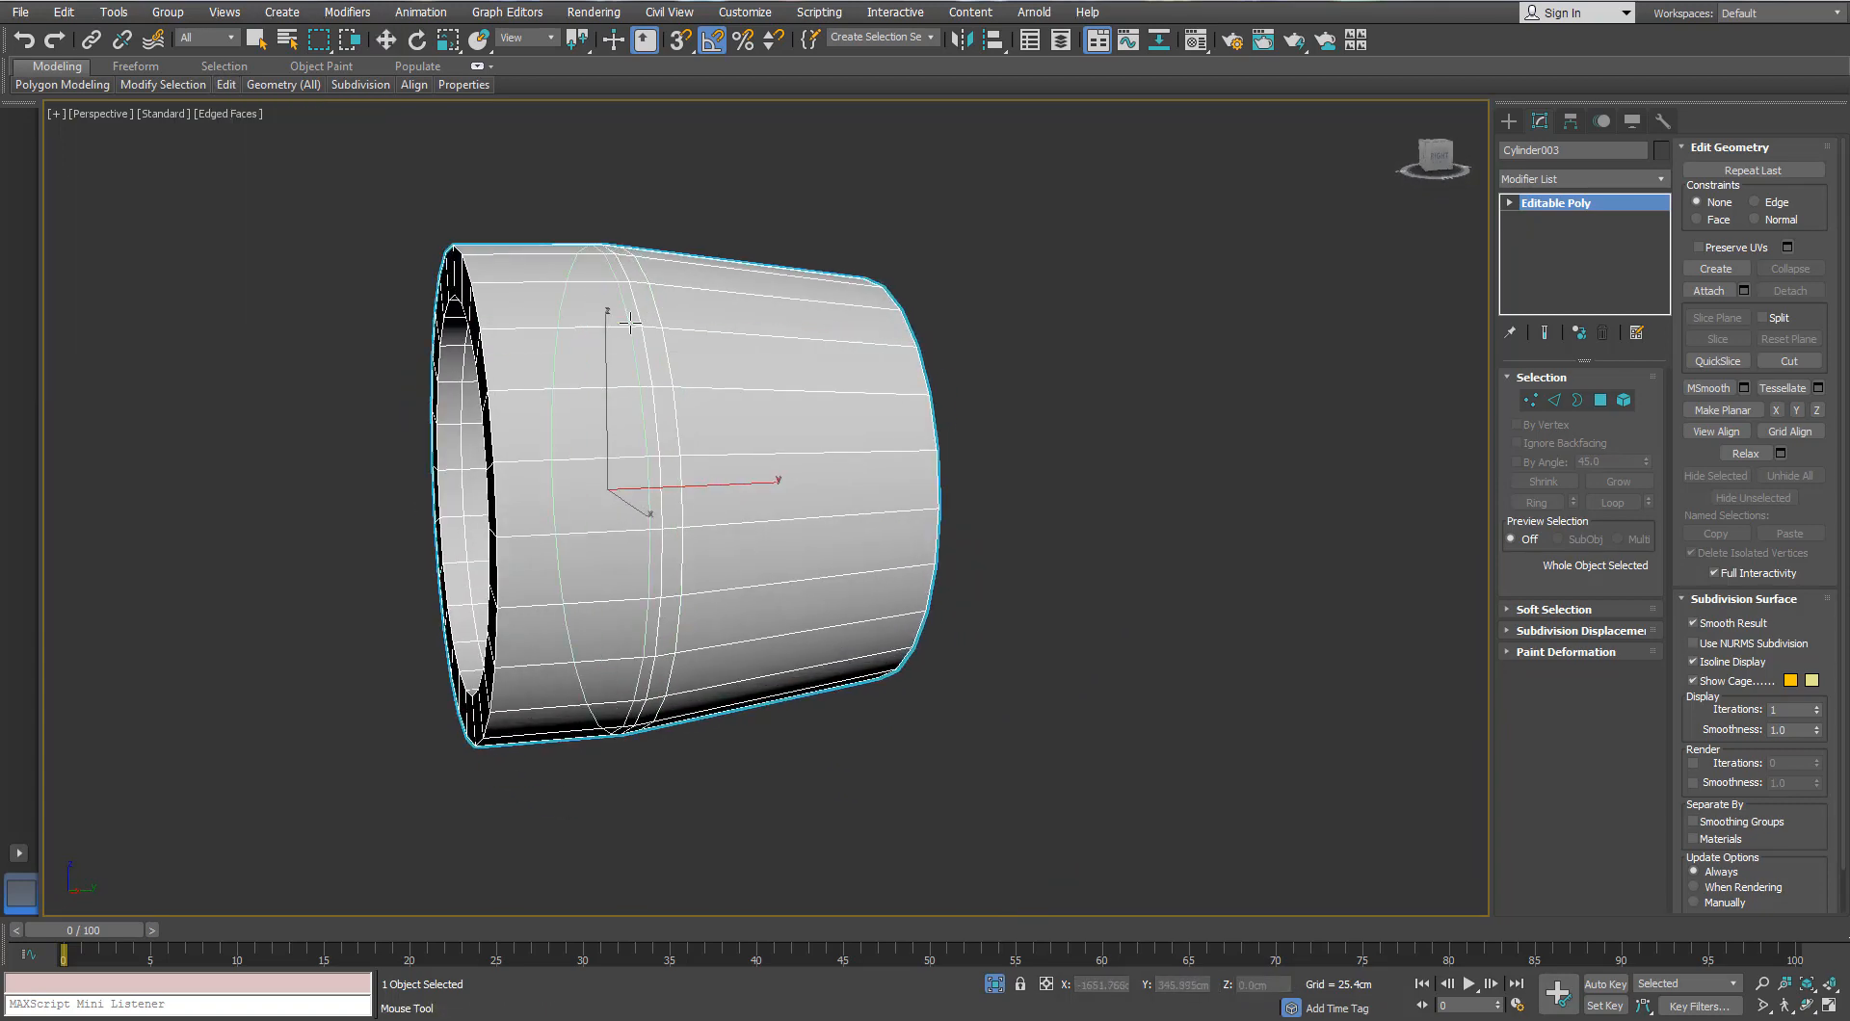
middle_click_drag(485, 271, 550, 237, "alt")
scroll(550, 237, "up", 3)
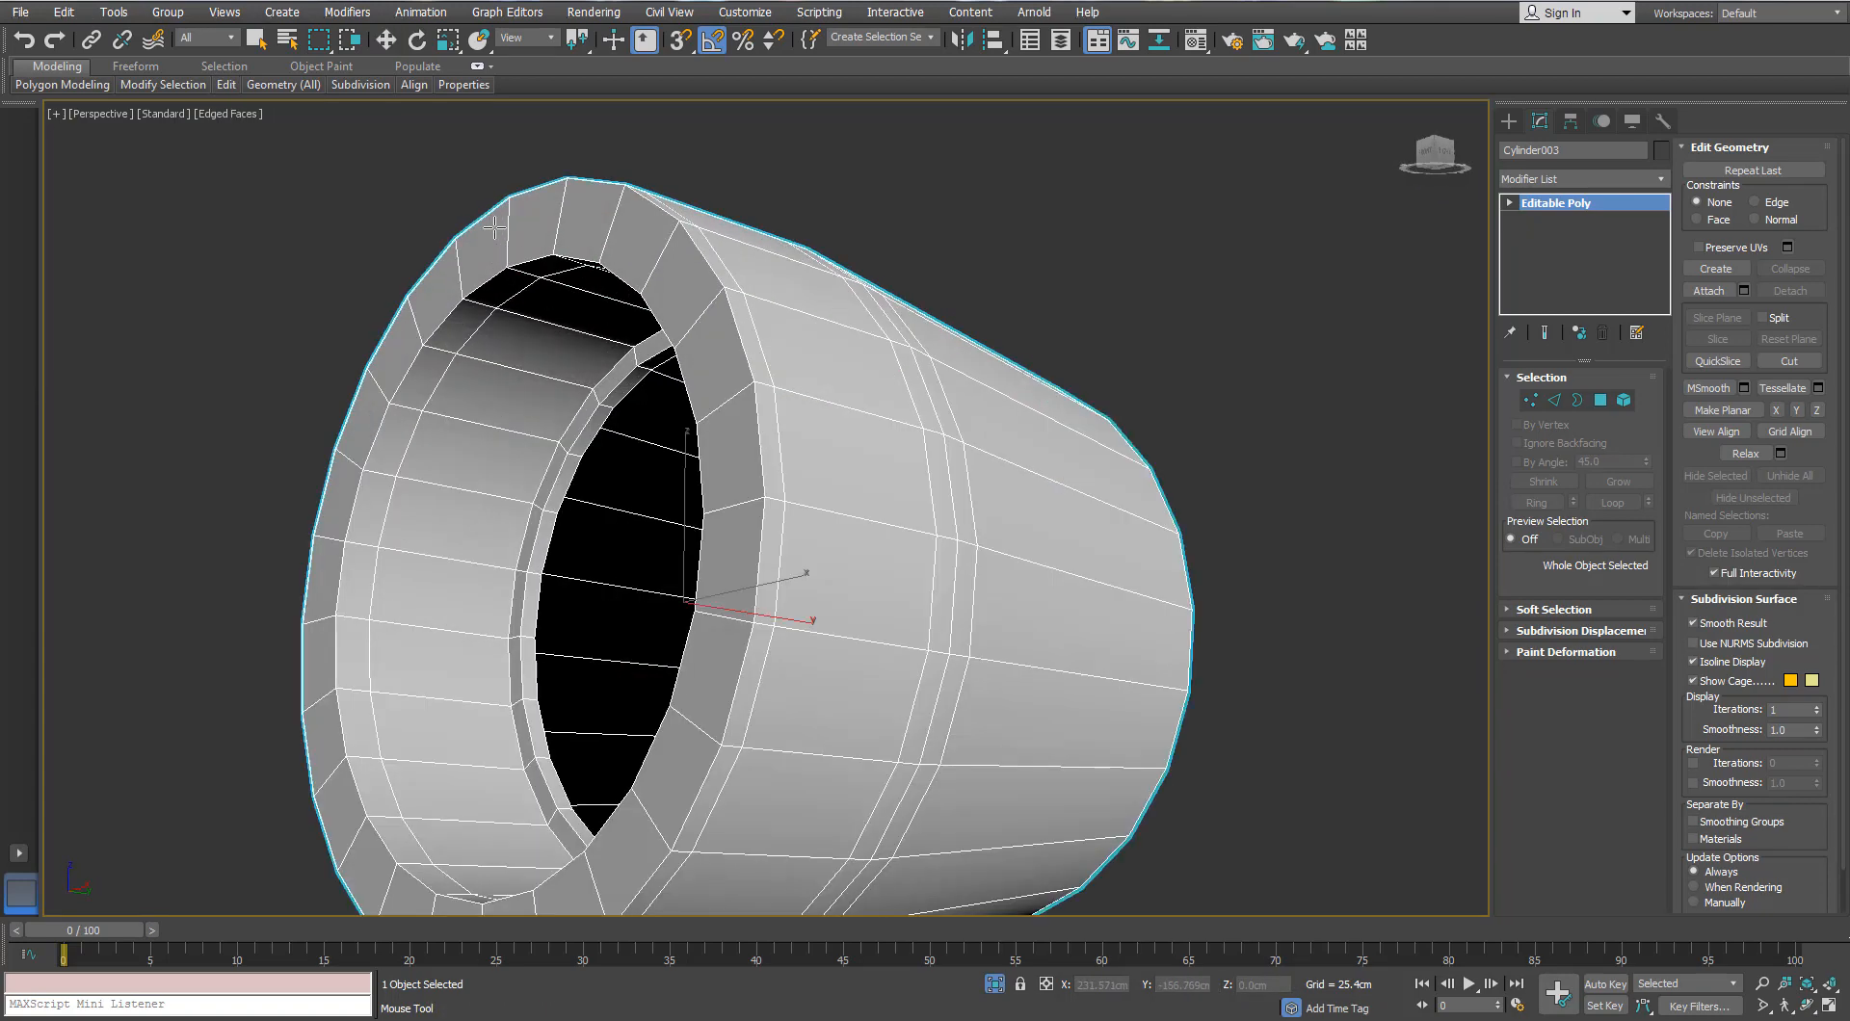
middle_click_drag(416, 336, 401, 396, "alt")
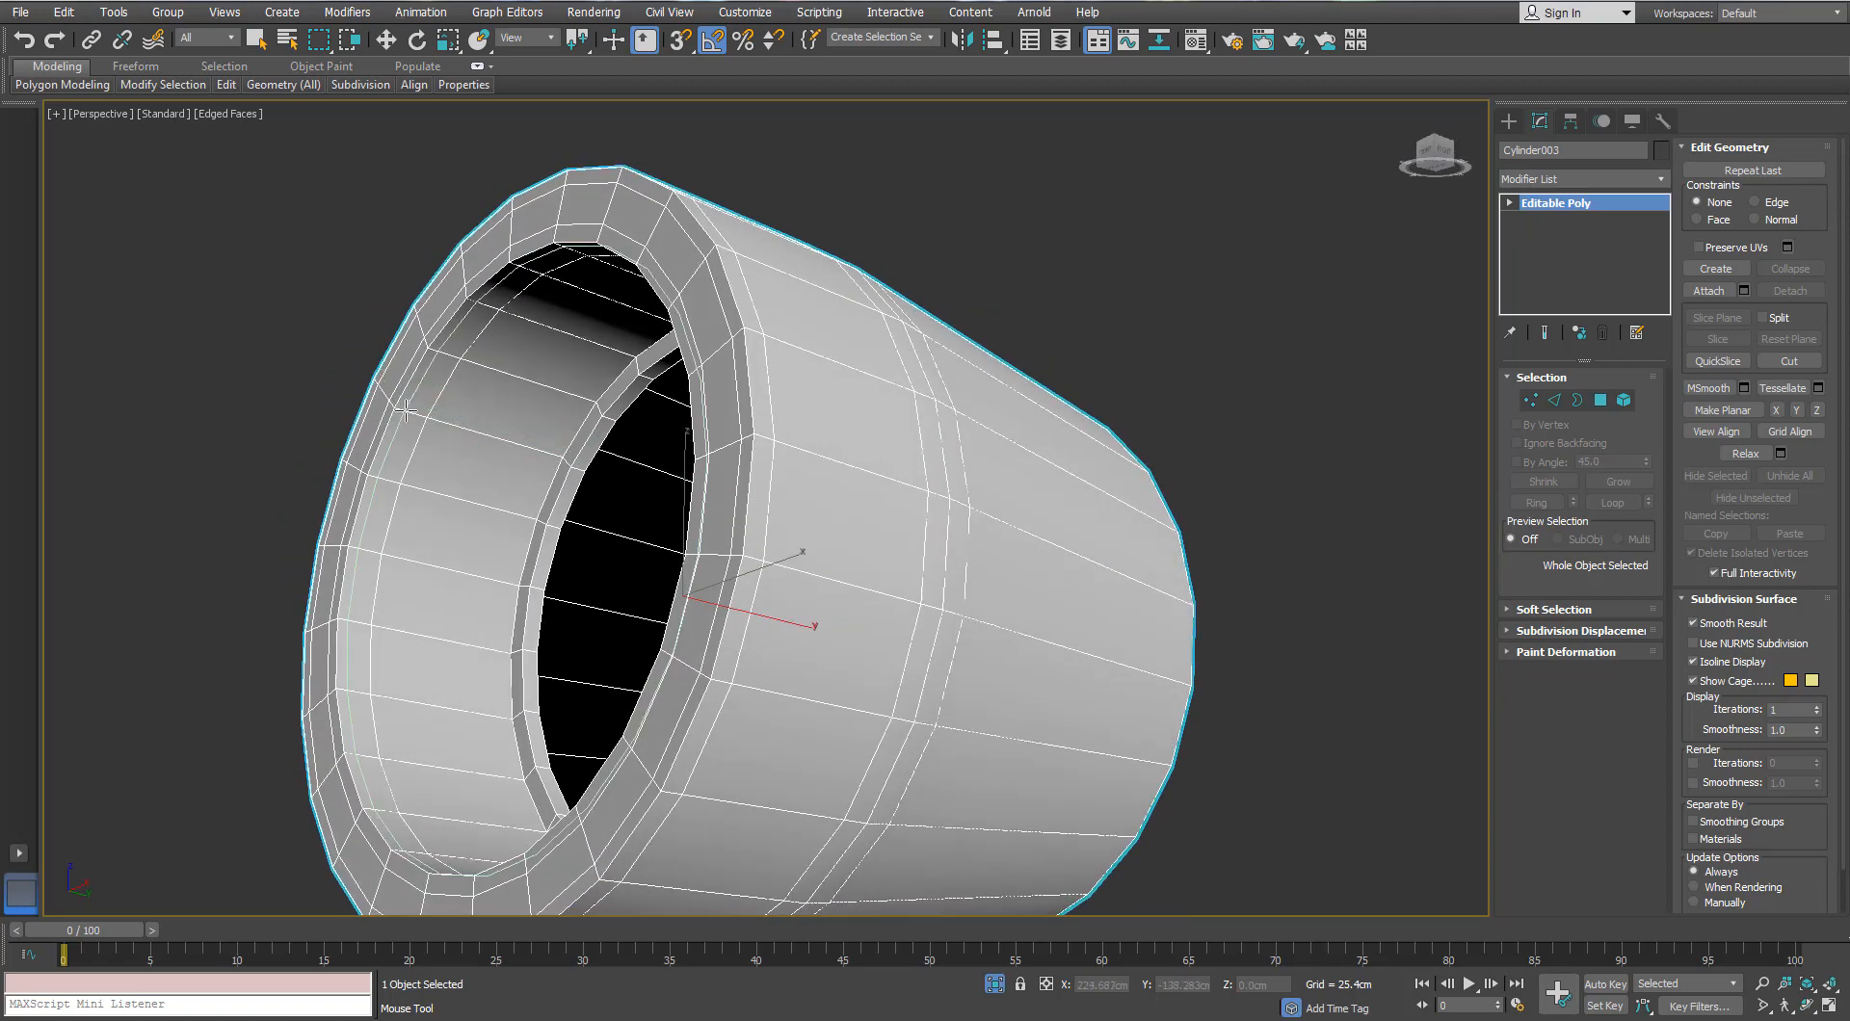
key("w")
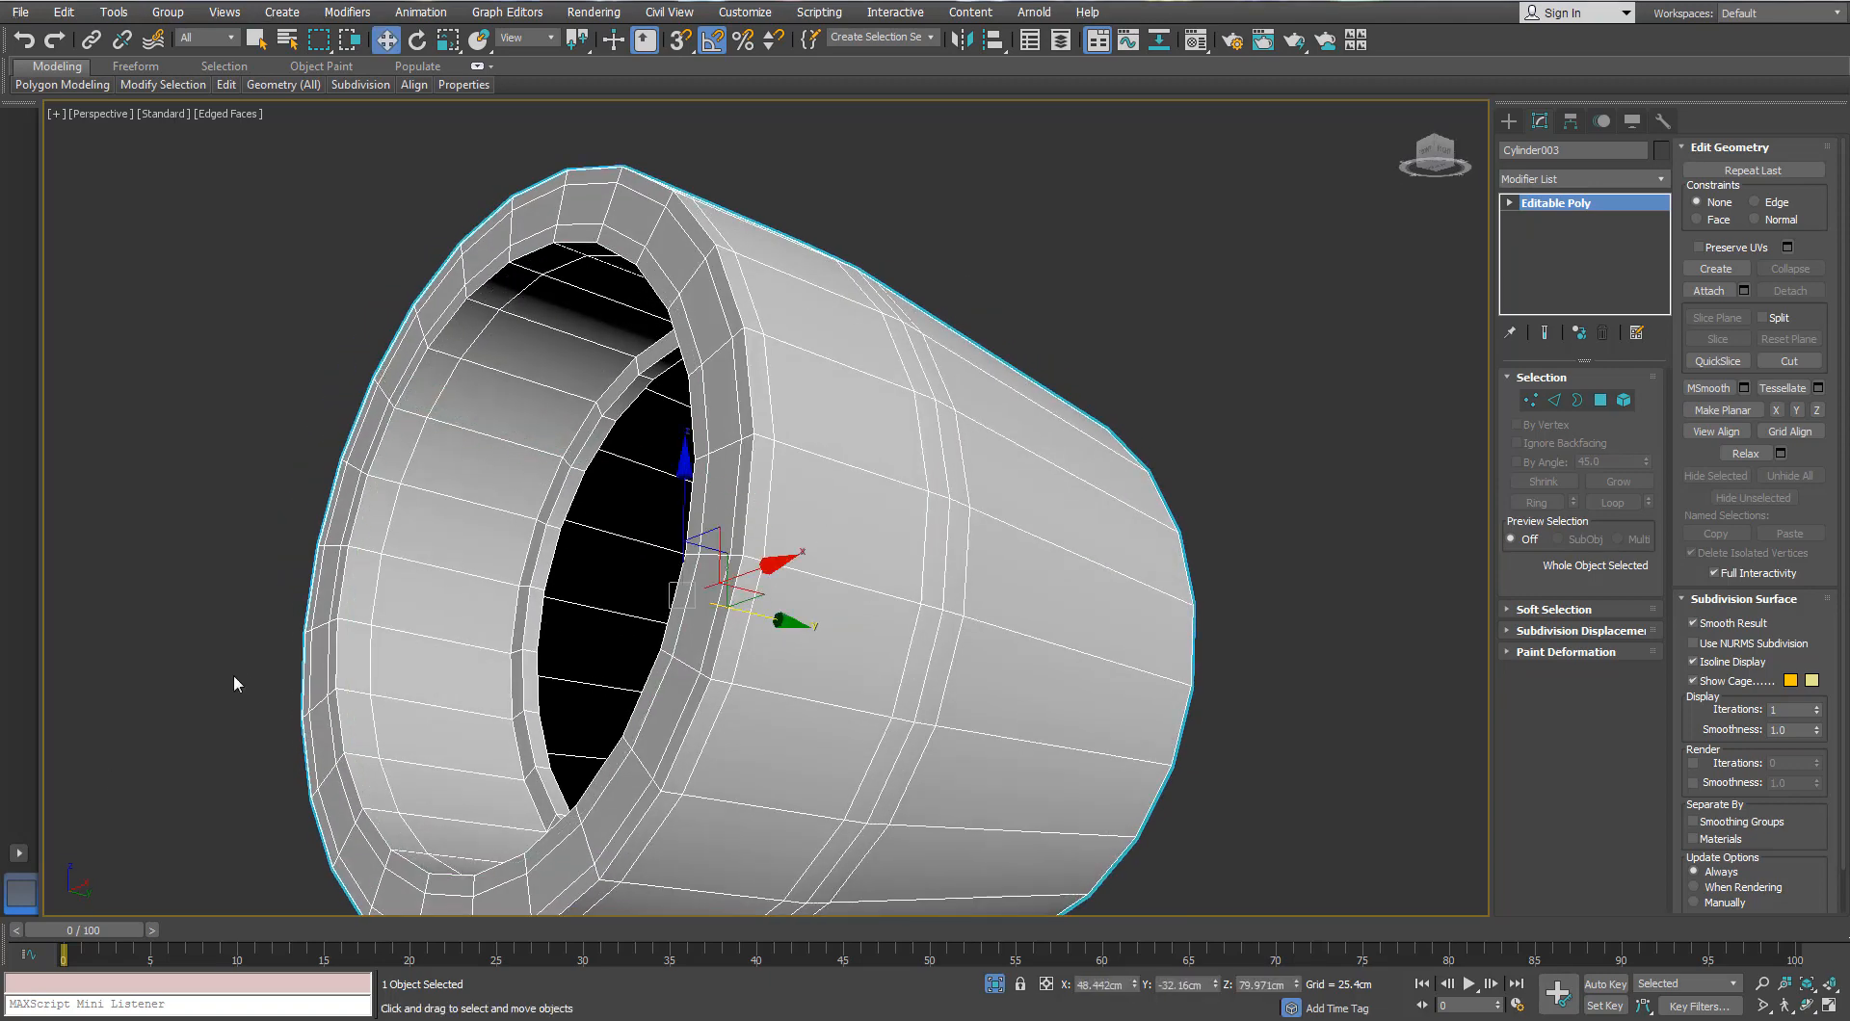
middle_click_drag(233, 673, 590, 620, "alt")
scroll(578, 636, "up", 4)
Step: Chamfer the inner-rim edge loop by 0.025cm
key("2")
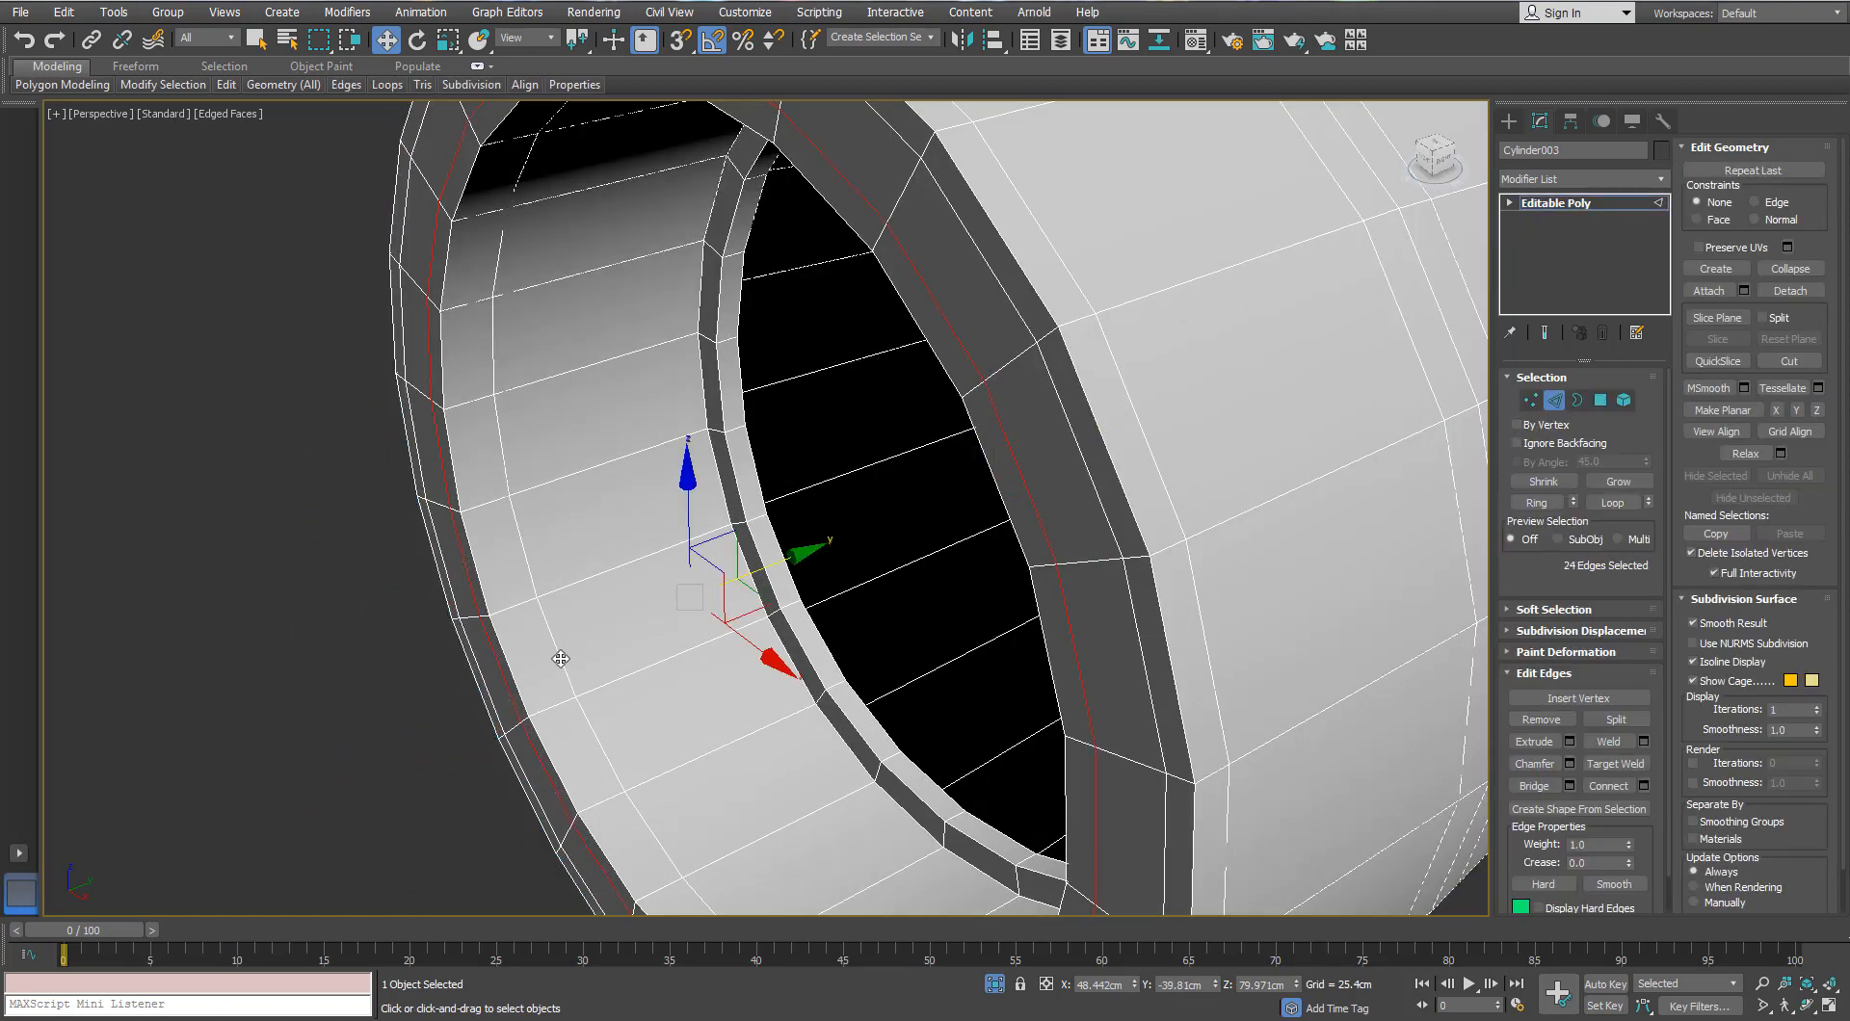
double_click(561, 658)
left_click(1570, 765)
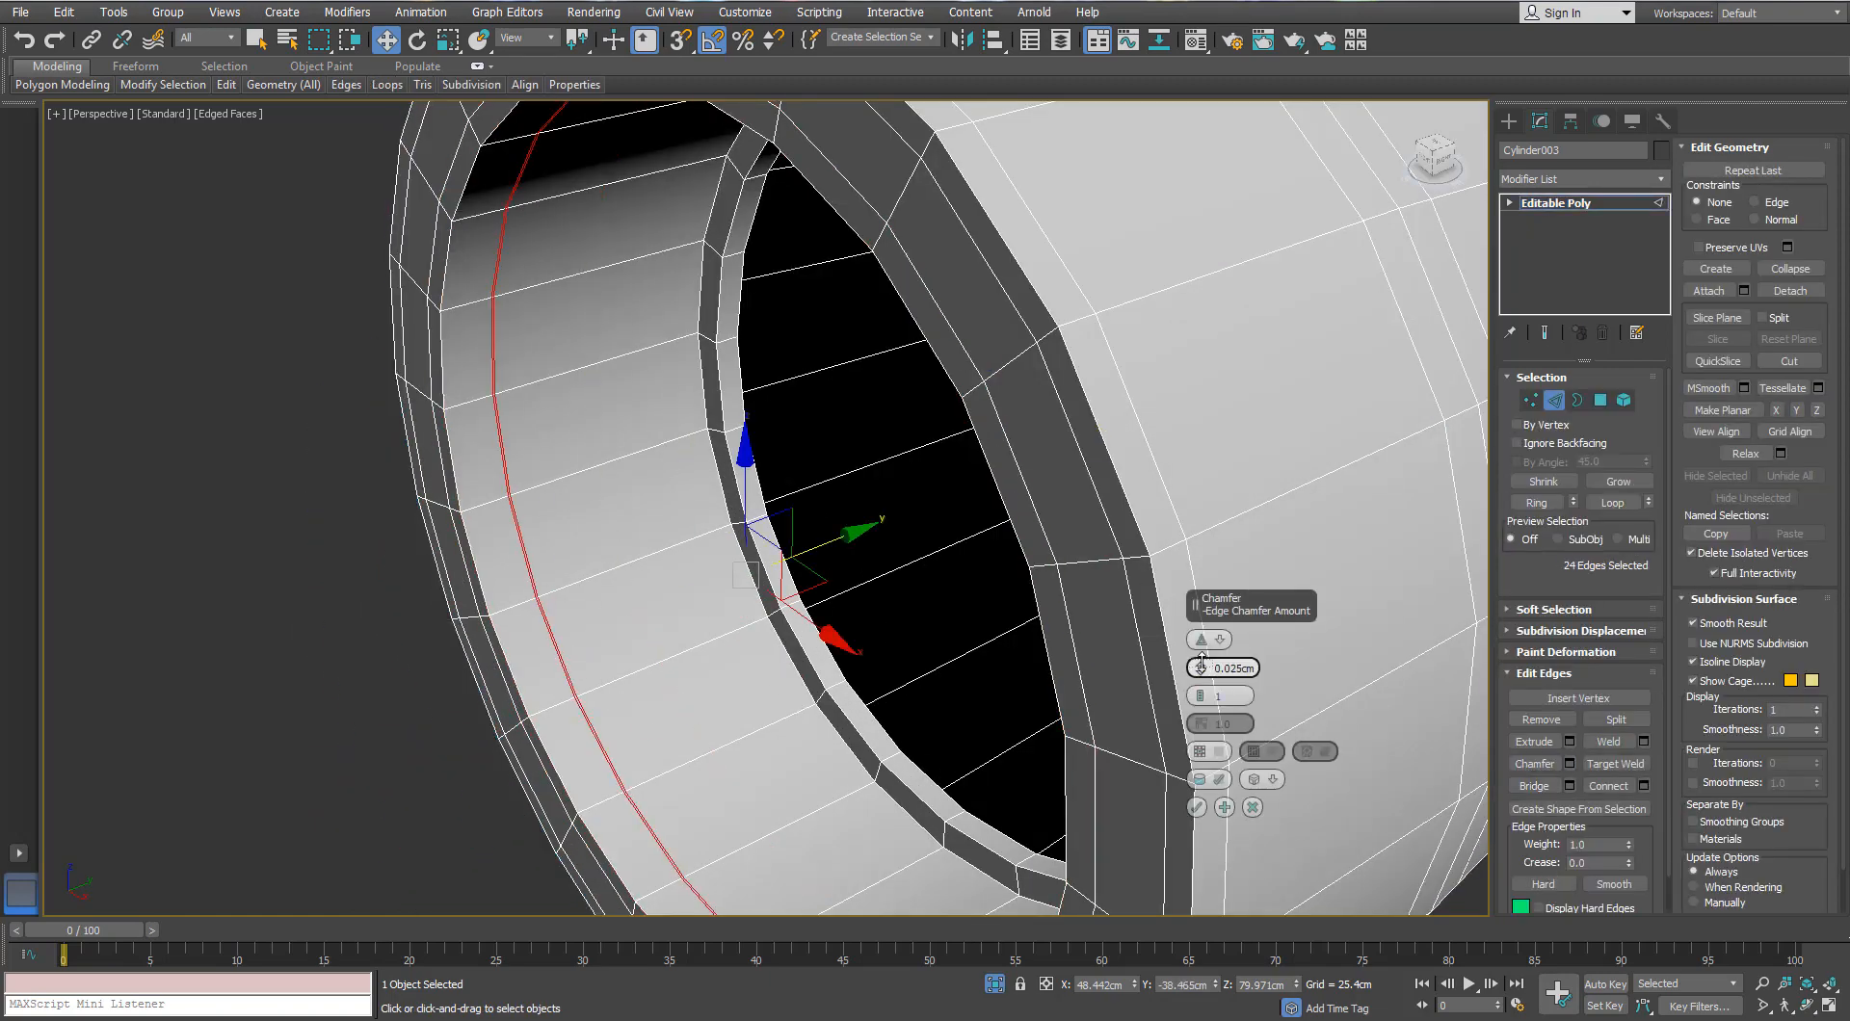
left_click(1197, 808)
scroll(615, 721, "up", 3)
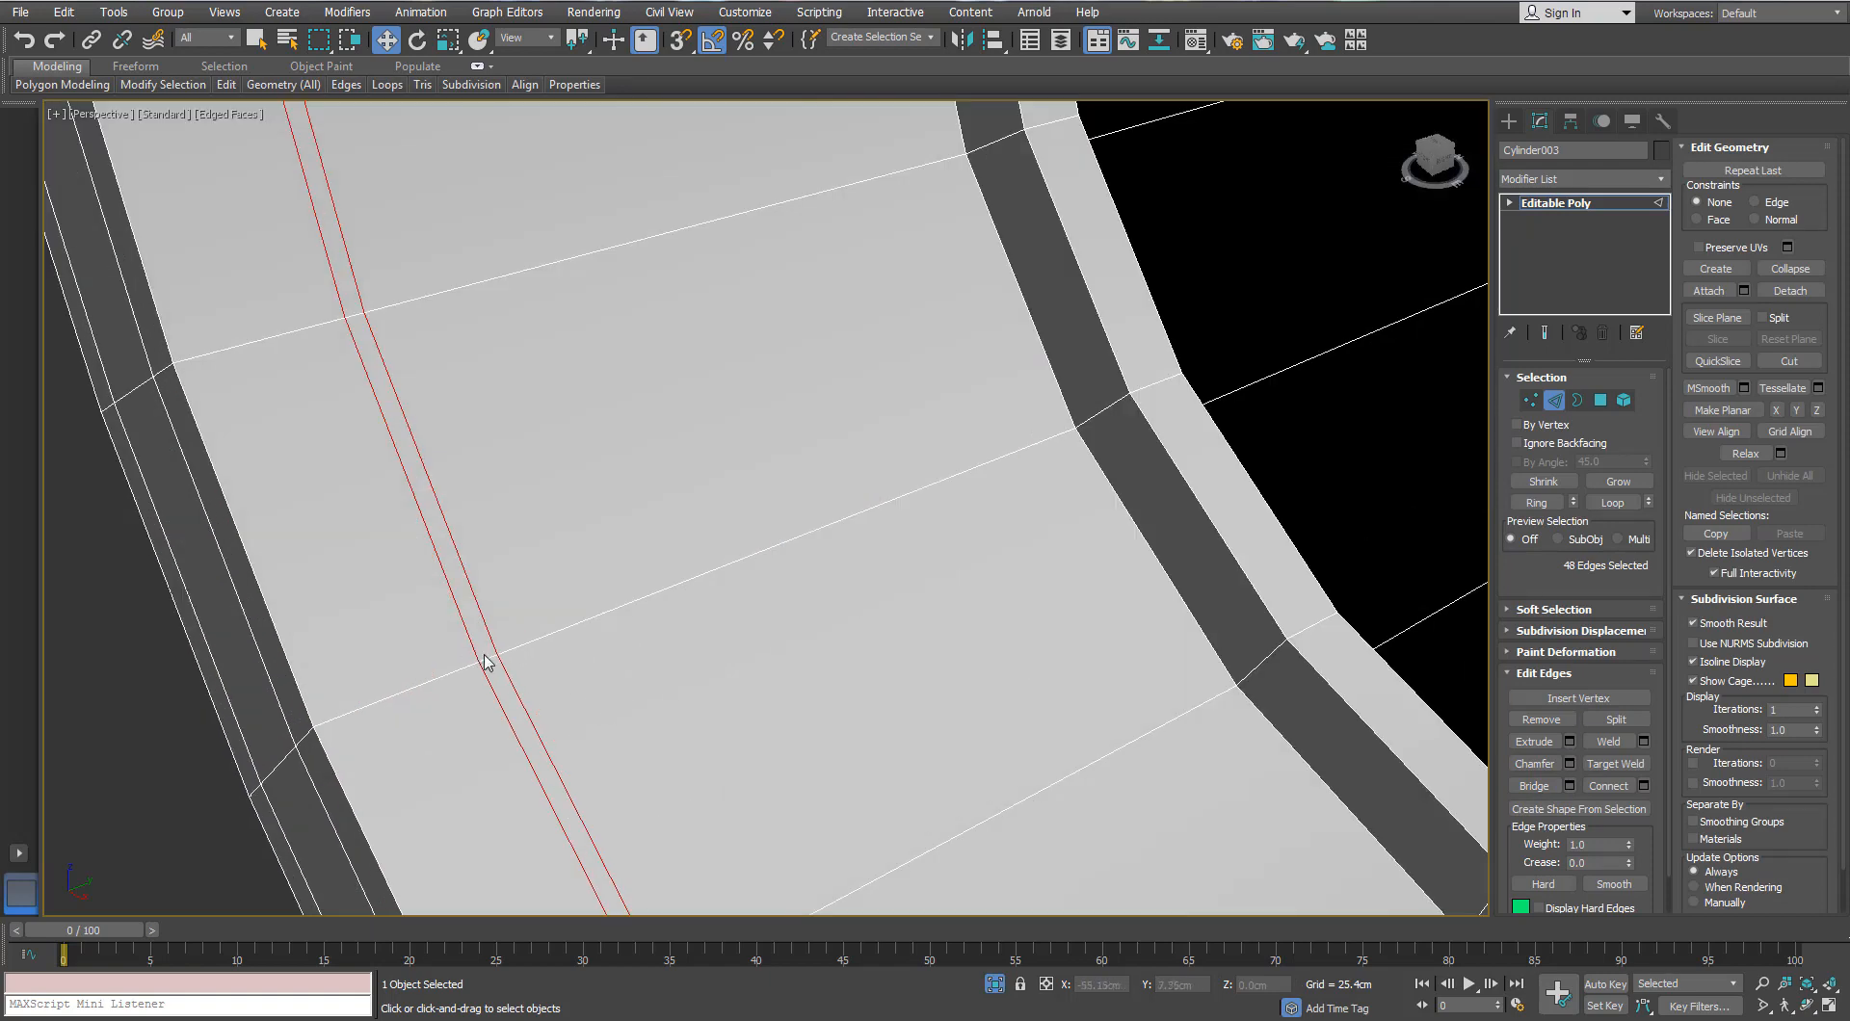
Step: Ring-select the chamfered strip, convert it to polygons, and extrude it -0.05cm as a groove
left_click(489, 660)
left_click(1536, 502)
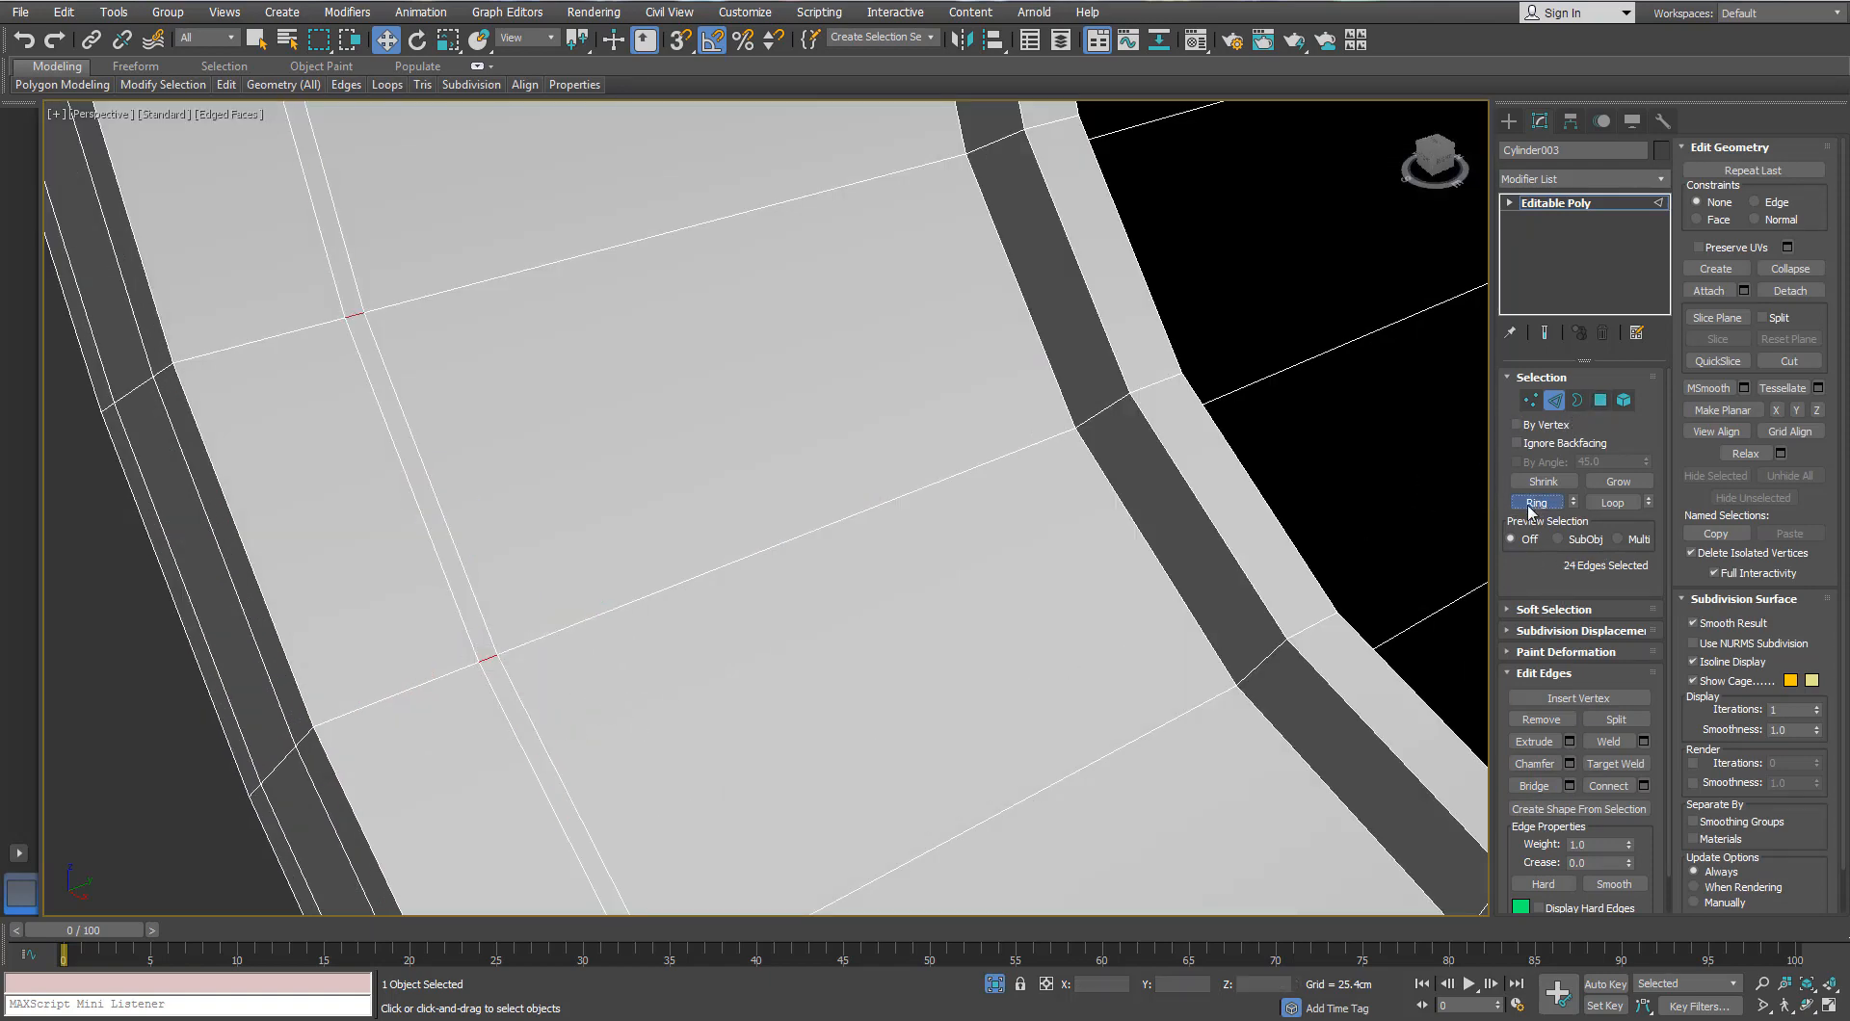
left_click(1600, 400, "ctrl")
left_click(1569, 718)
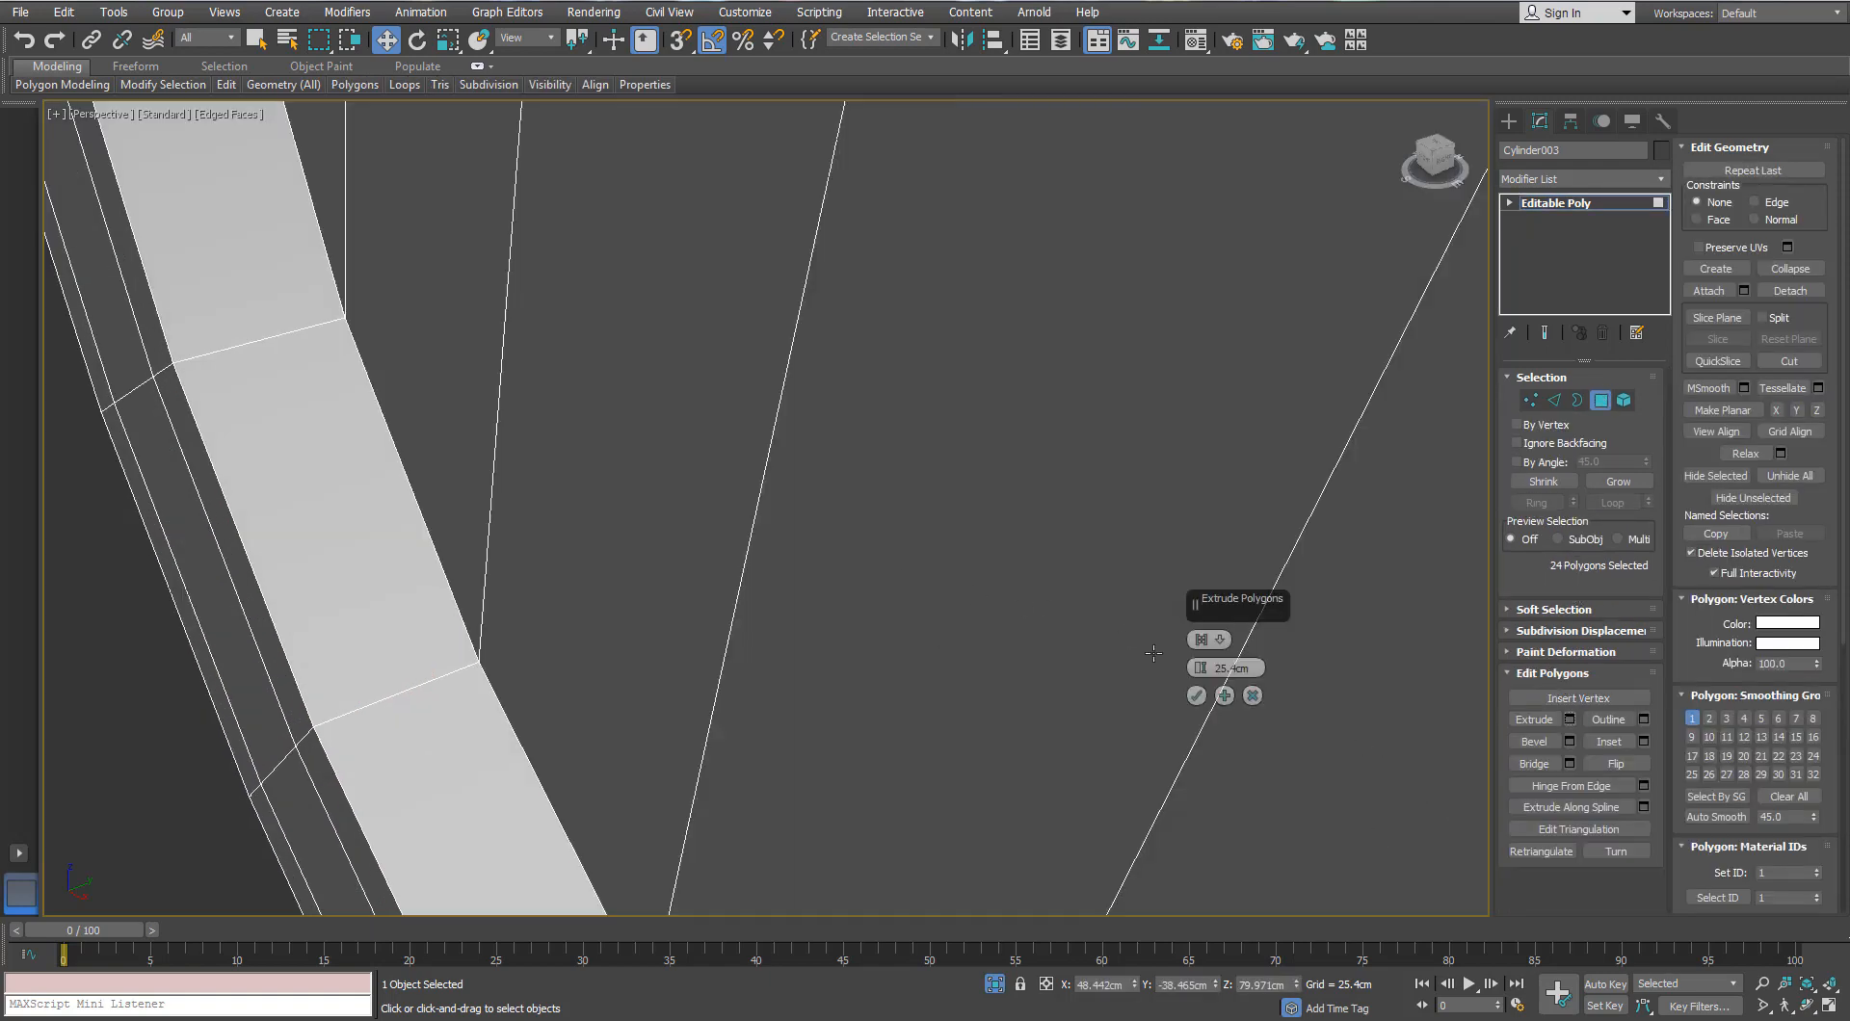
type("0")
key("Return")
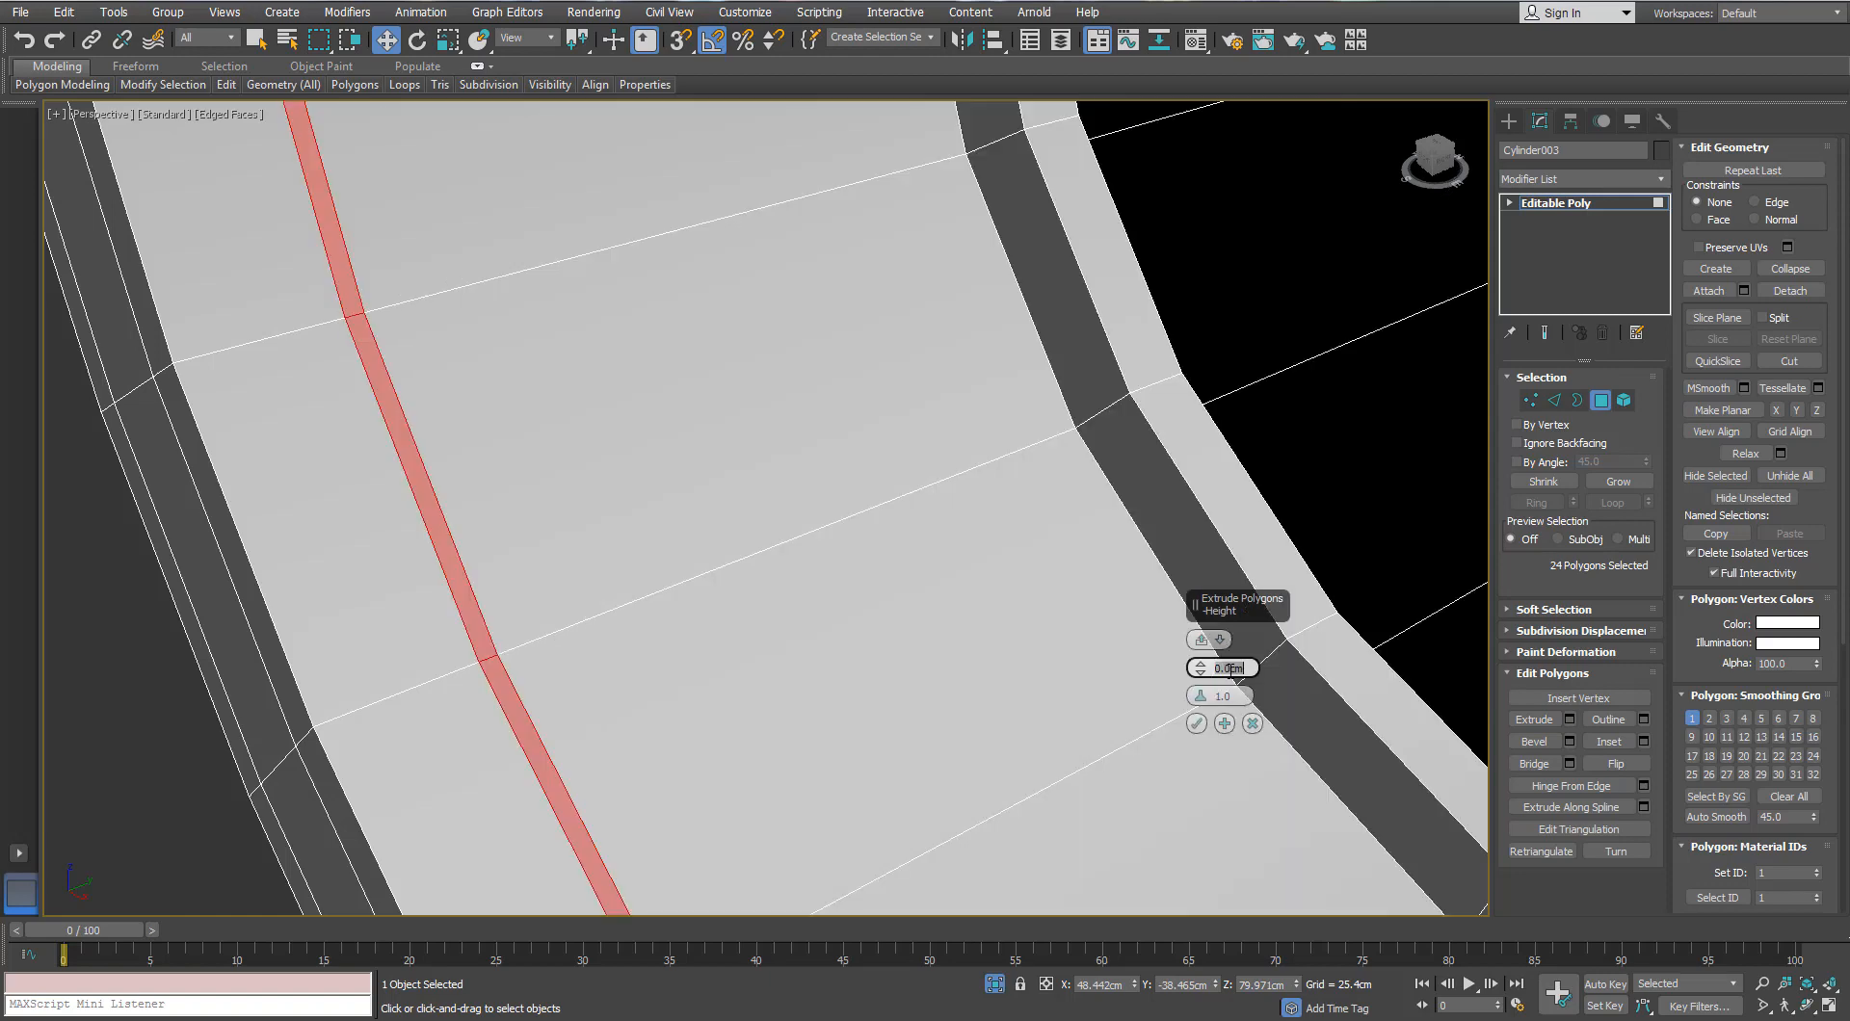
left_click_drag(1202, 673, 1202, 678)
left_click(1196, 723)
scroll(764, 707, "down", 7)
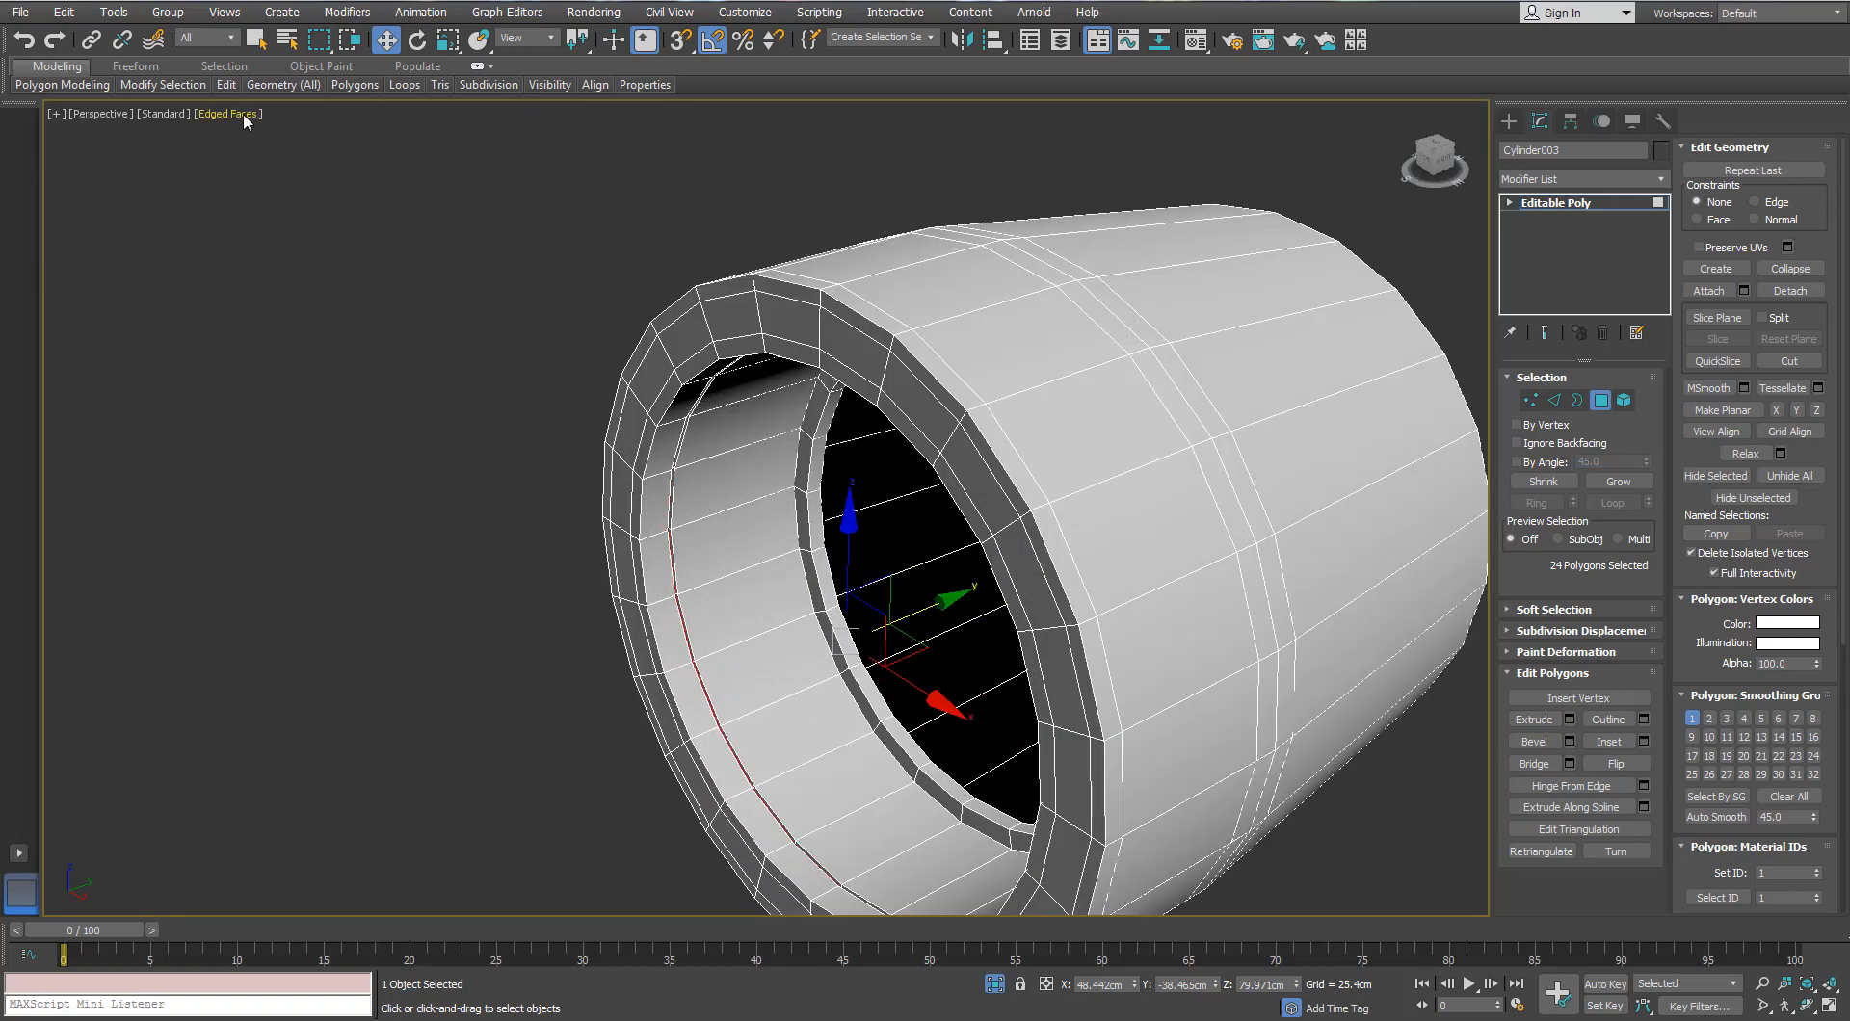
Step: Add another SwiftLoop edge loop beside the new groove
mouse_move(228, 89)
left_click(383, 137)
scroll(685, 768, "up", 5)
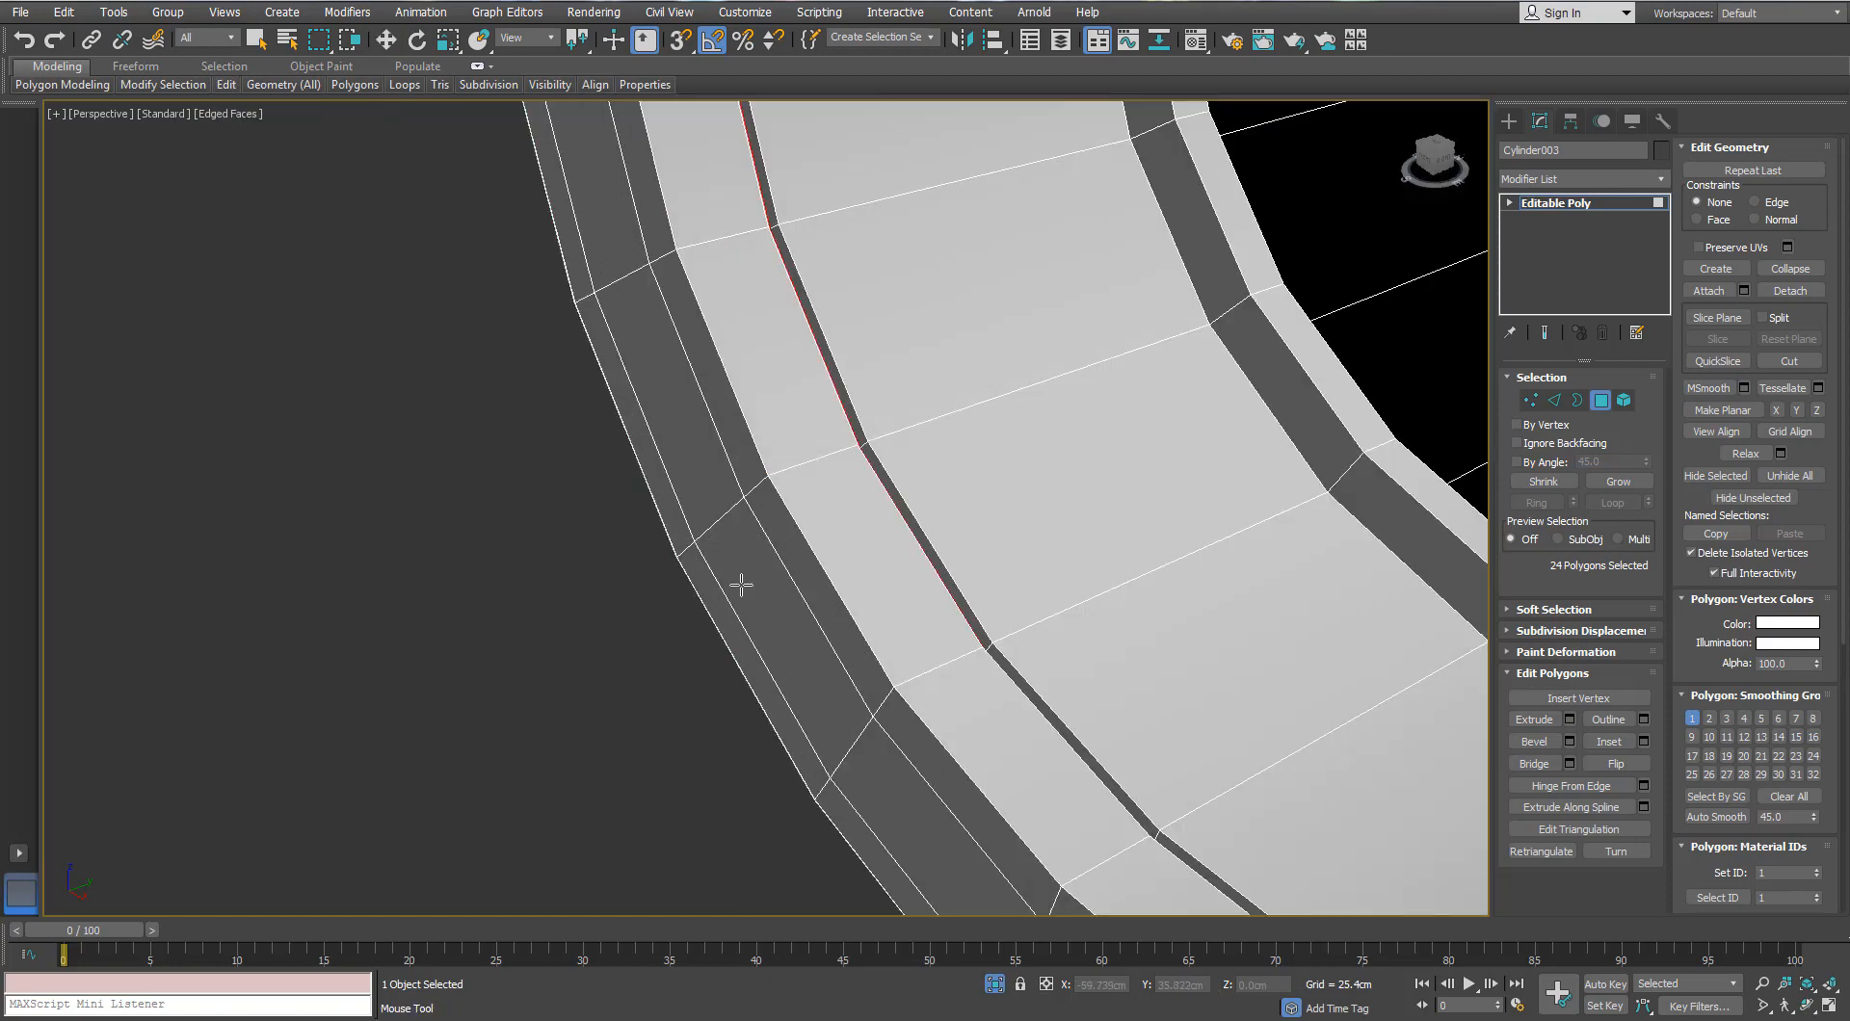
middle_click_drag(788, 472, 879, 438, "alt")
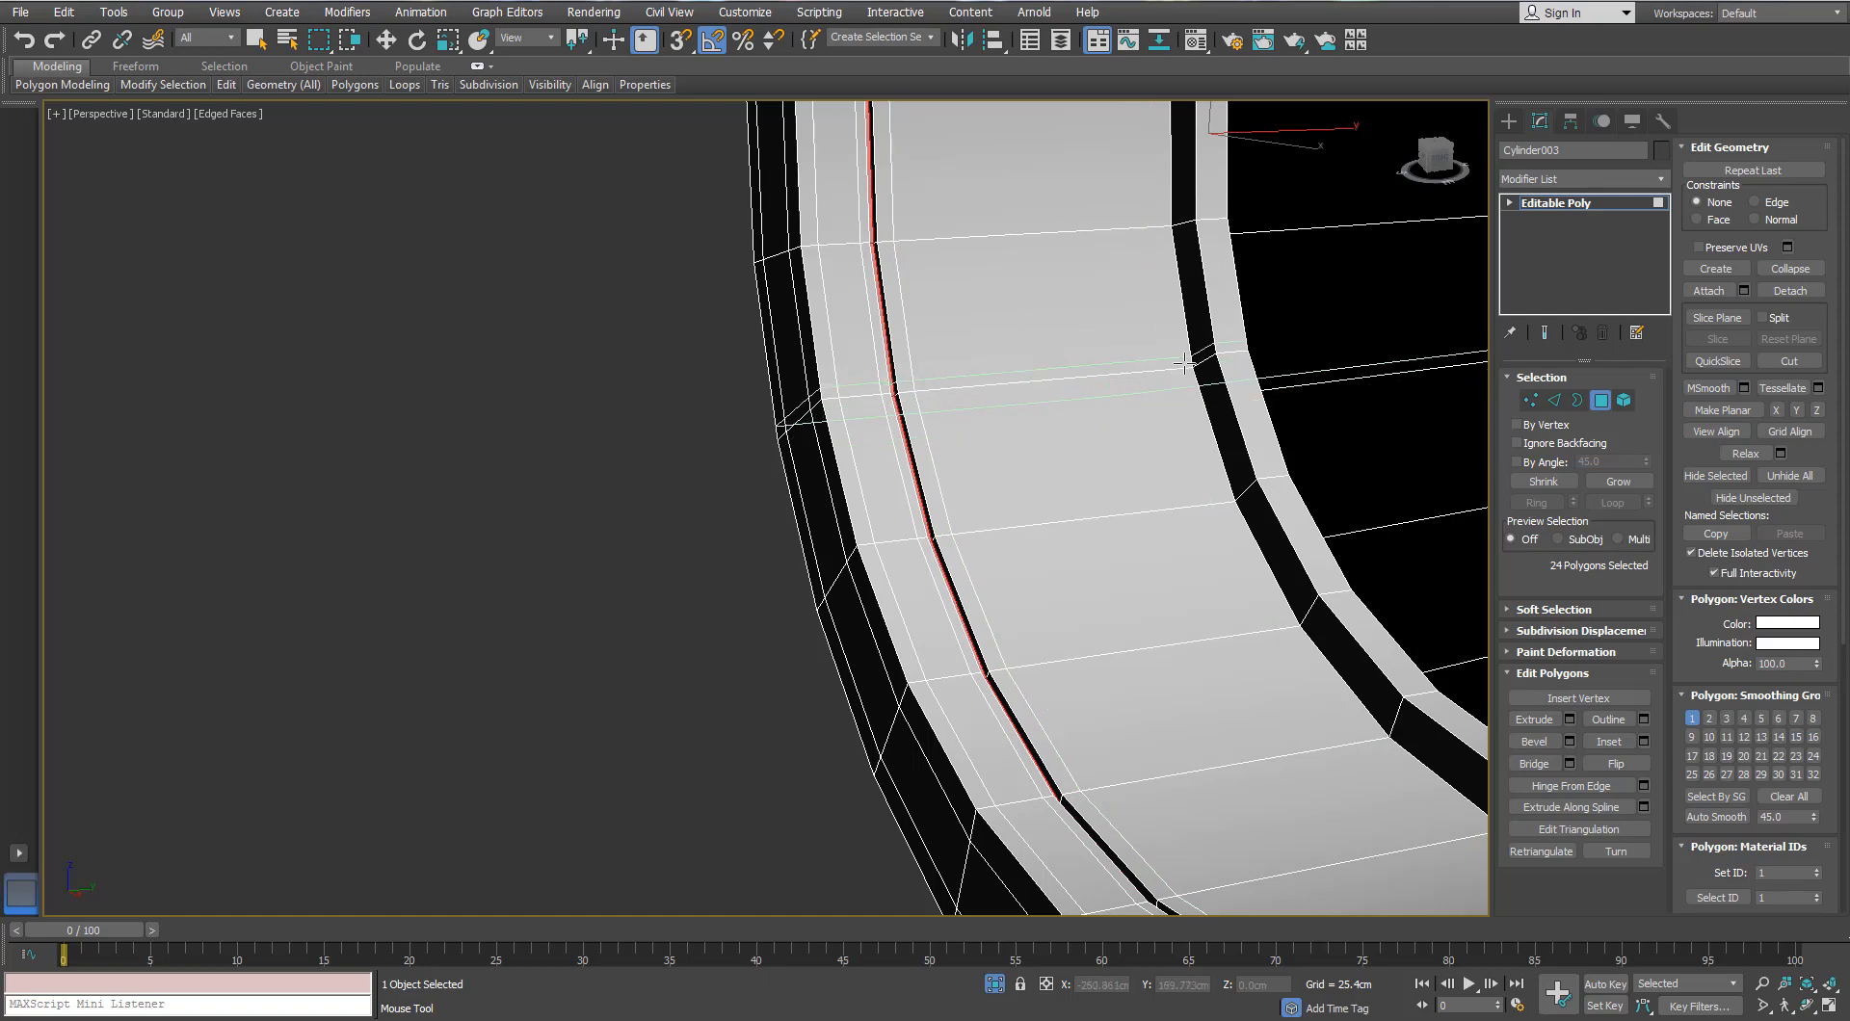
middle_click_drag(1167, 394, 1029, 384, "alt")
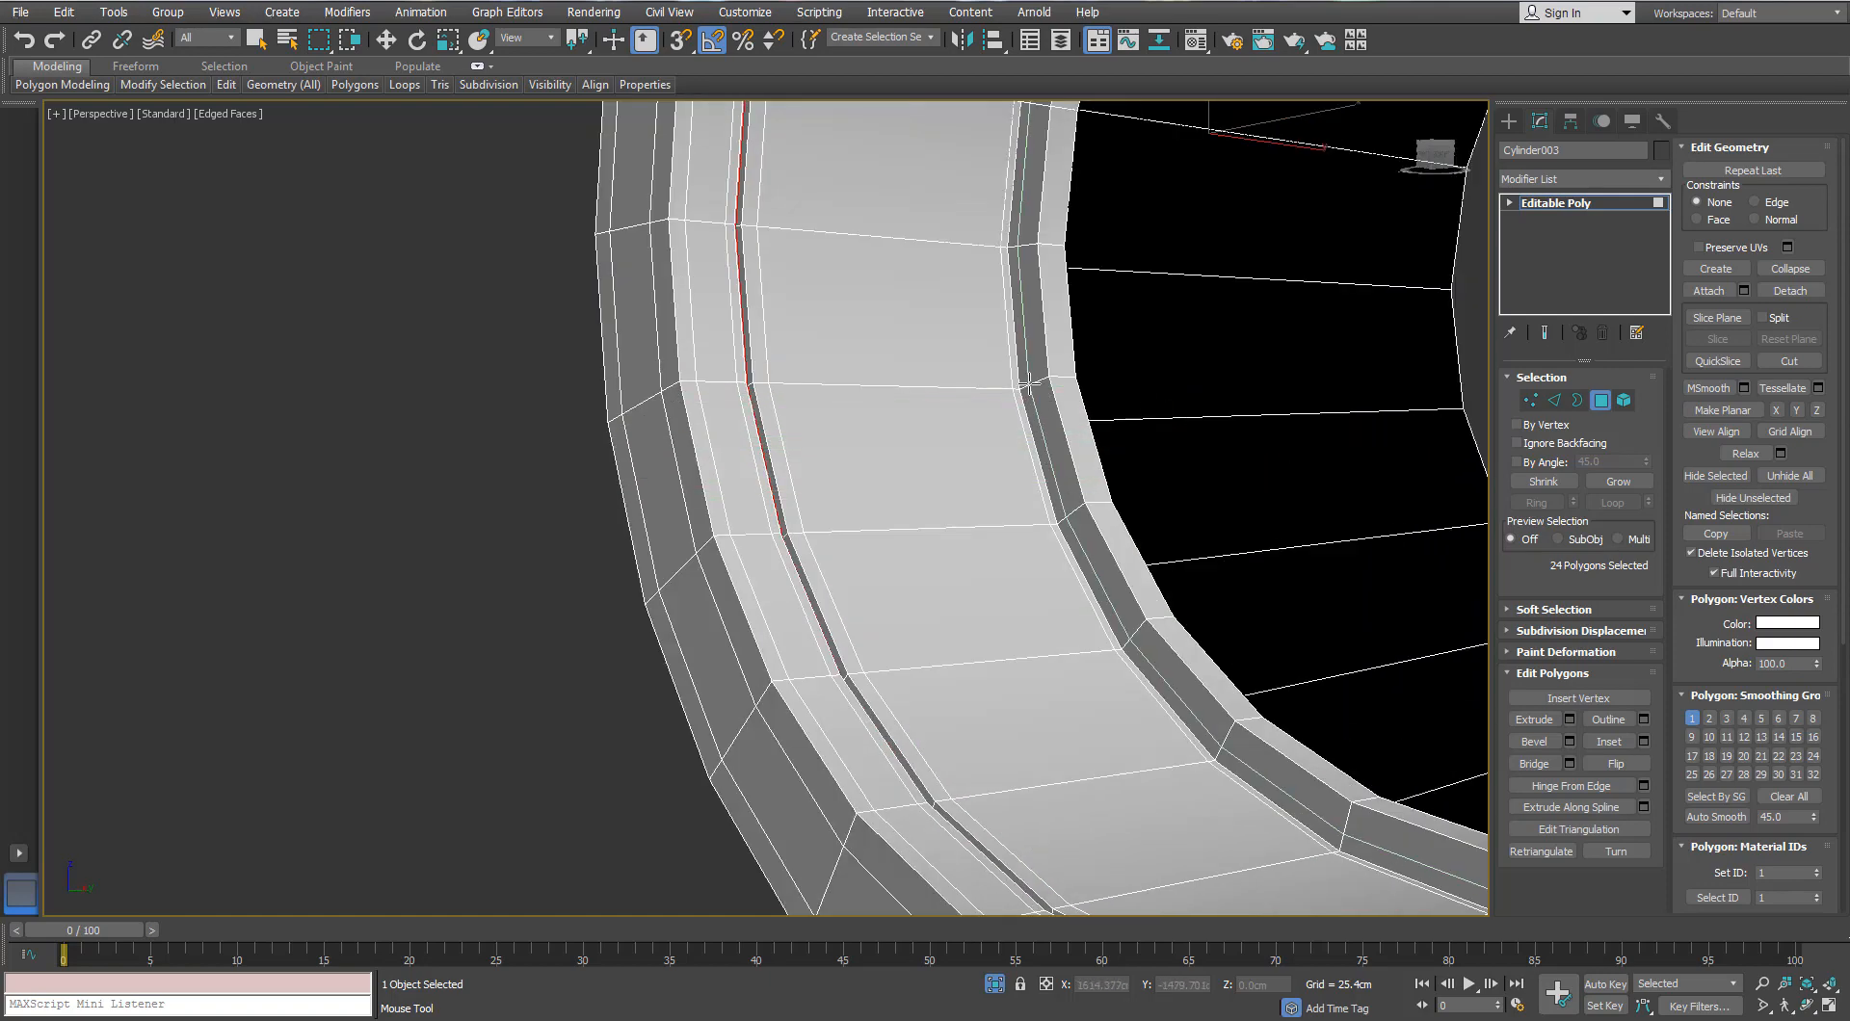
key("w")
scroll(1029, 383, "down", 6)
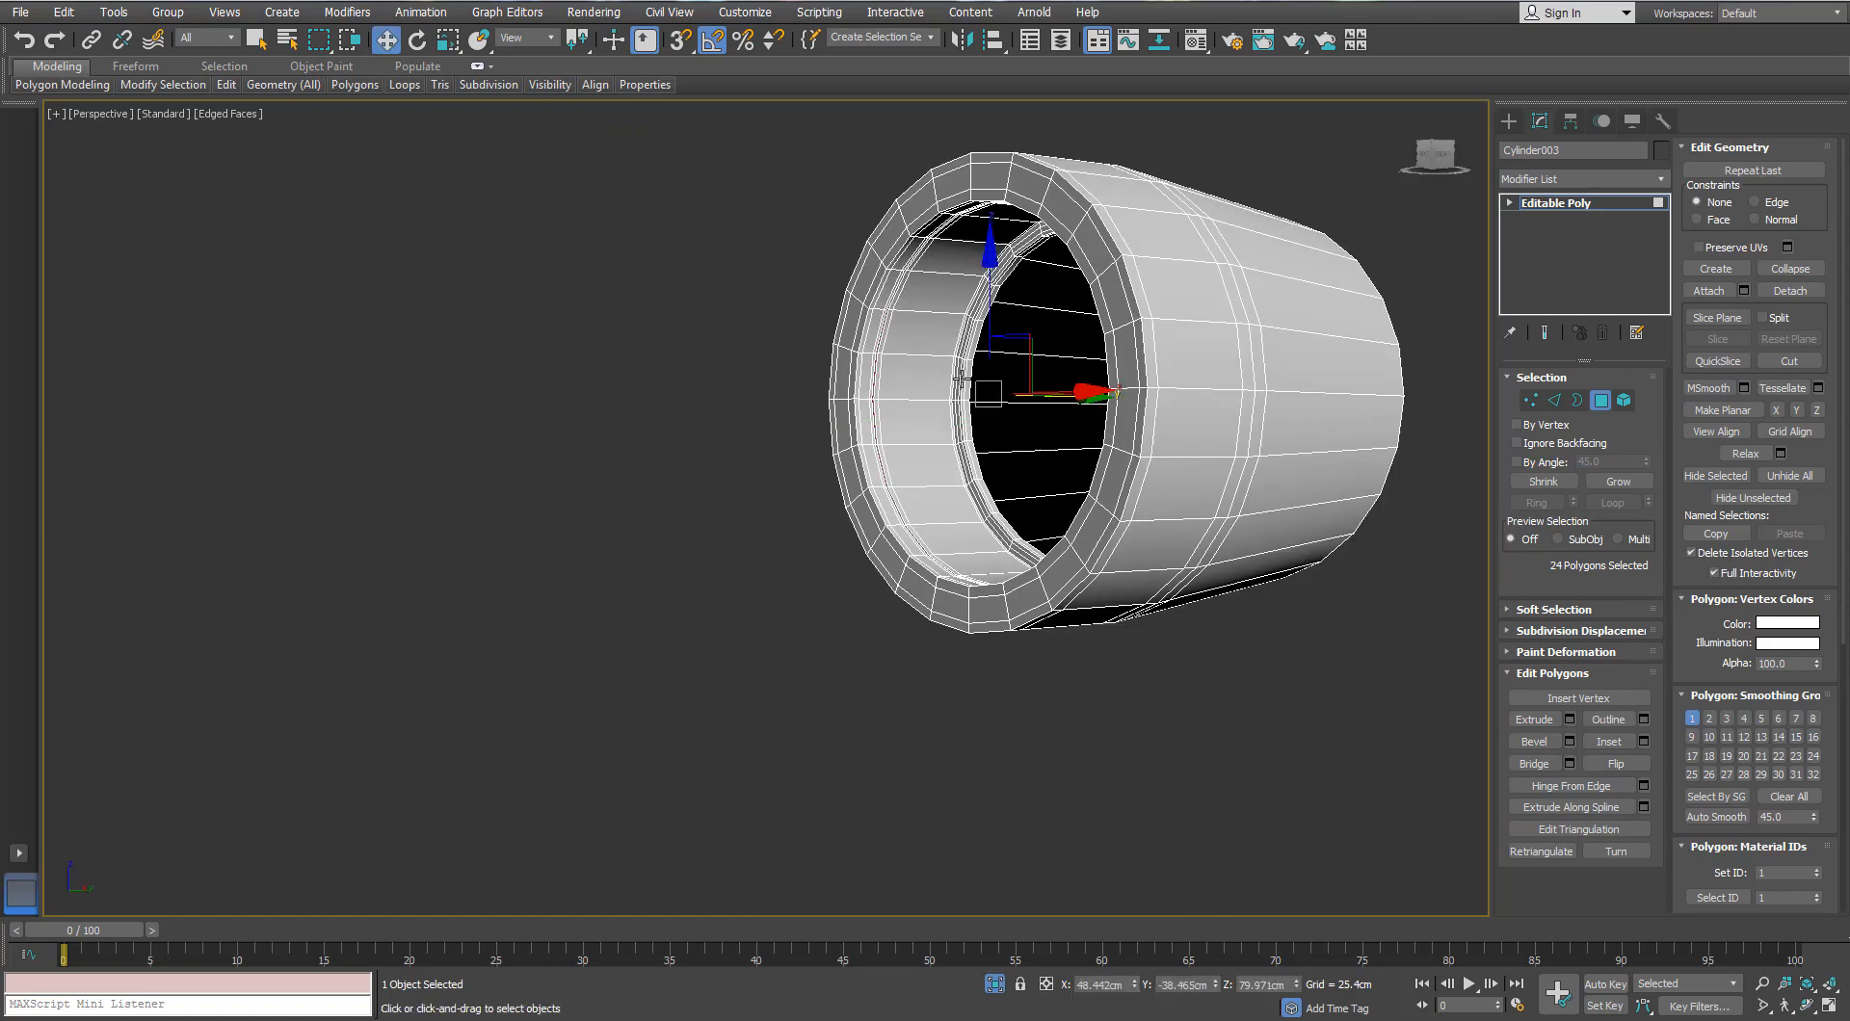
middle_click_drag(961, 379, 822, 503)
Step: Apply TurboSmooth to the tube Cylinder003 and inspect the smoothed surface
left_click(1601, 400)
left_click(1664, 181)
key("t")
key("t")
key("t")
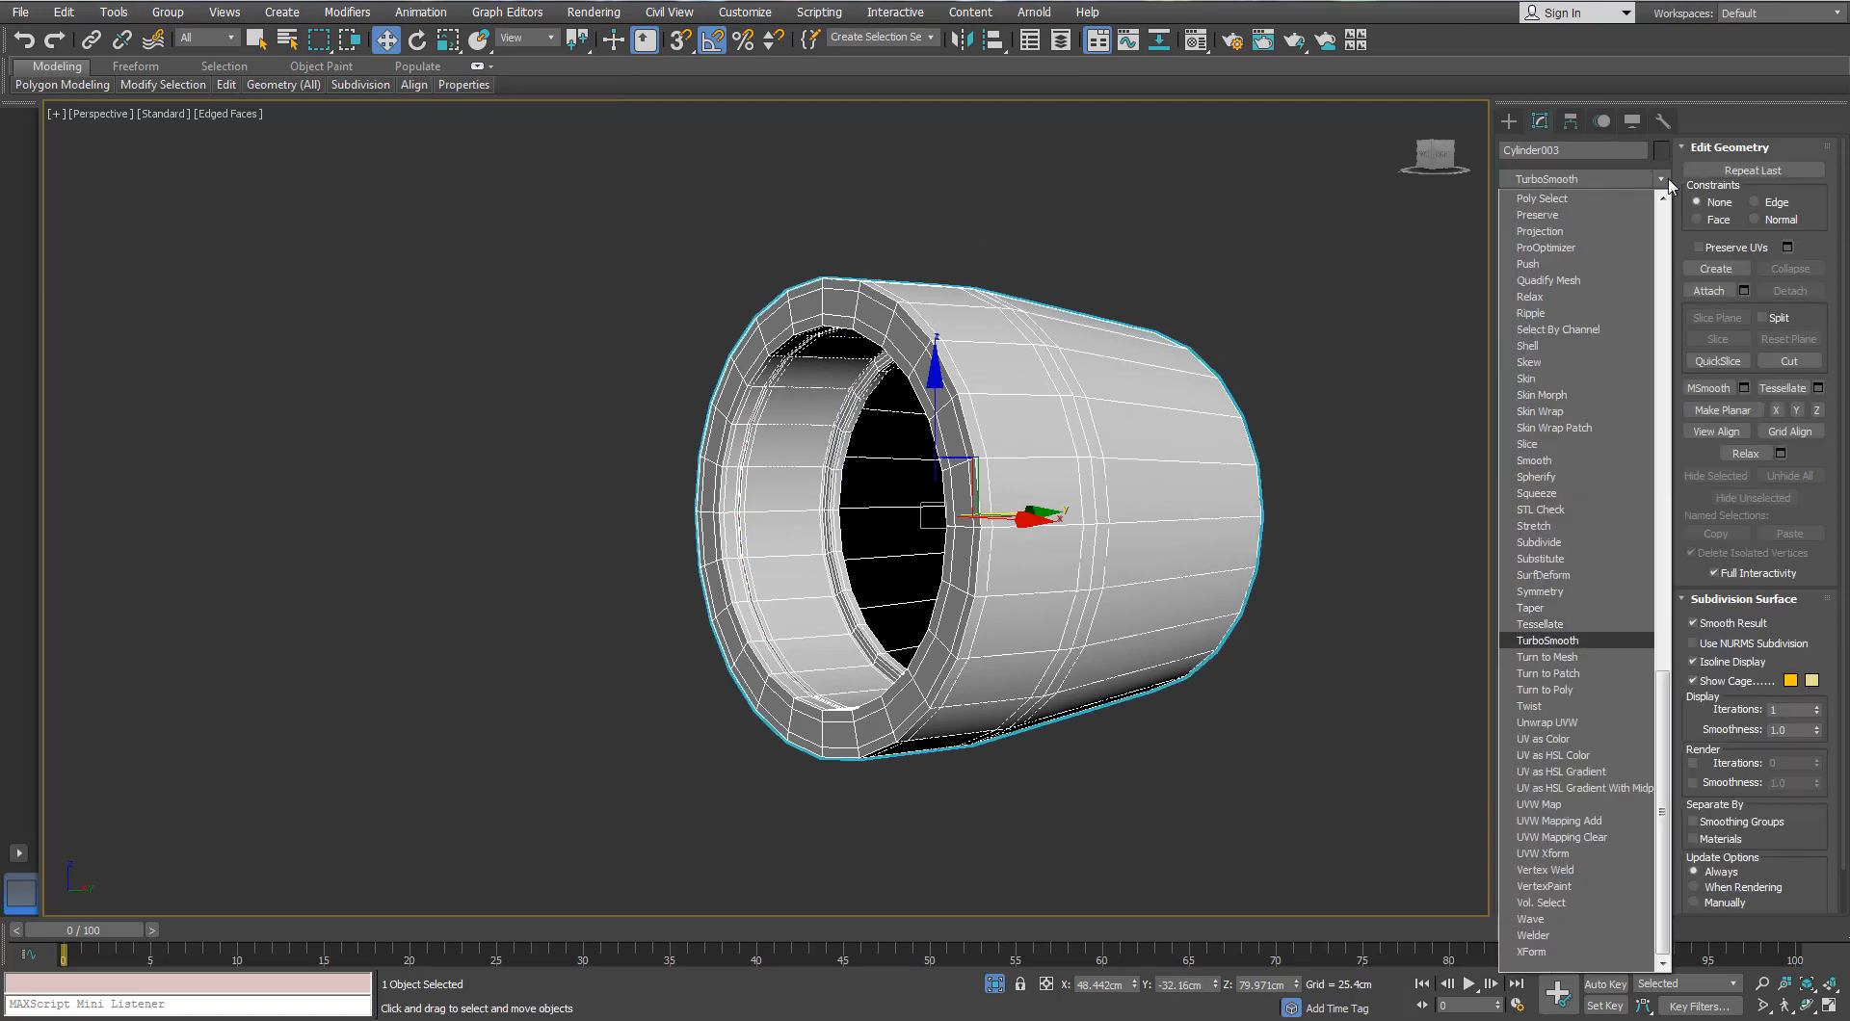
key("Return")
middle_click_drag(675, 607, 713, 578, "alt")
left_click(633, 678)
key("F4")
scroll(662, 662, "up", 4)
scroll(662, 662, "down", 4)
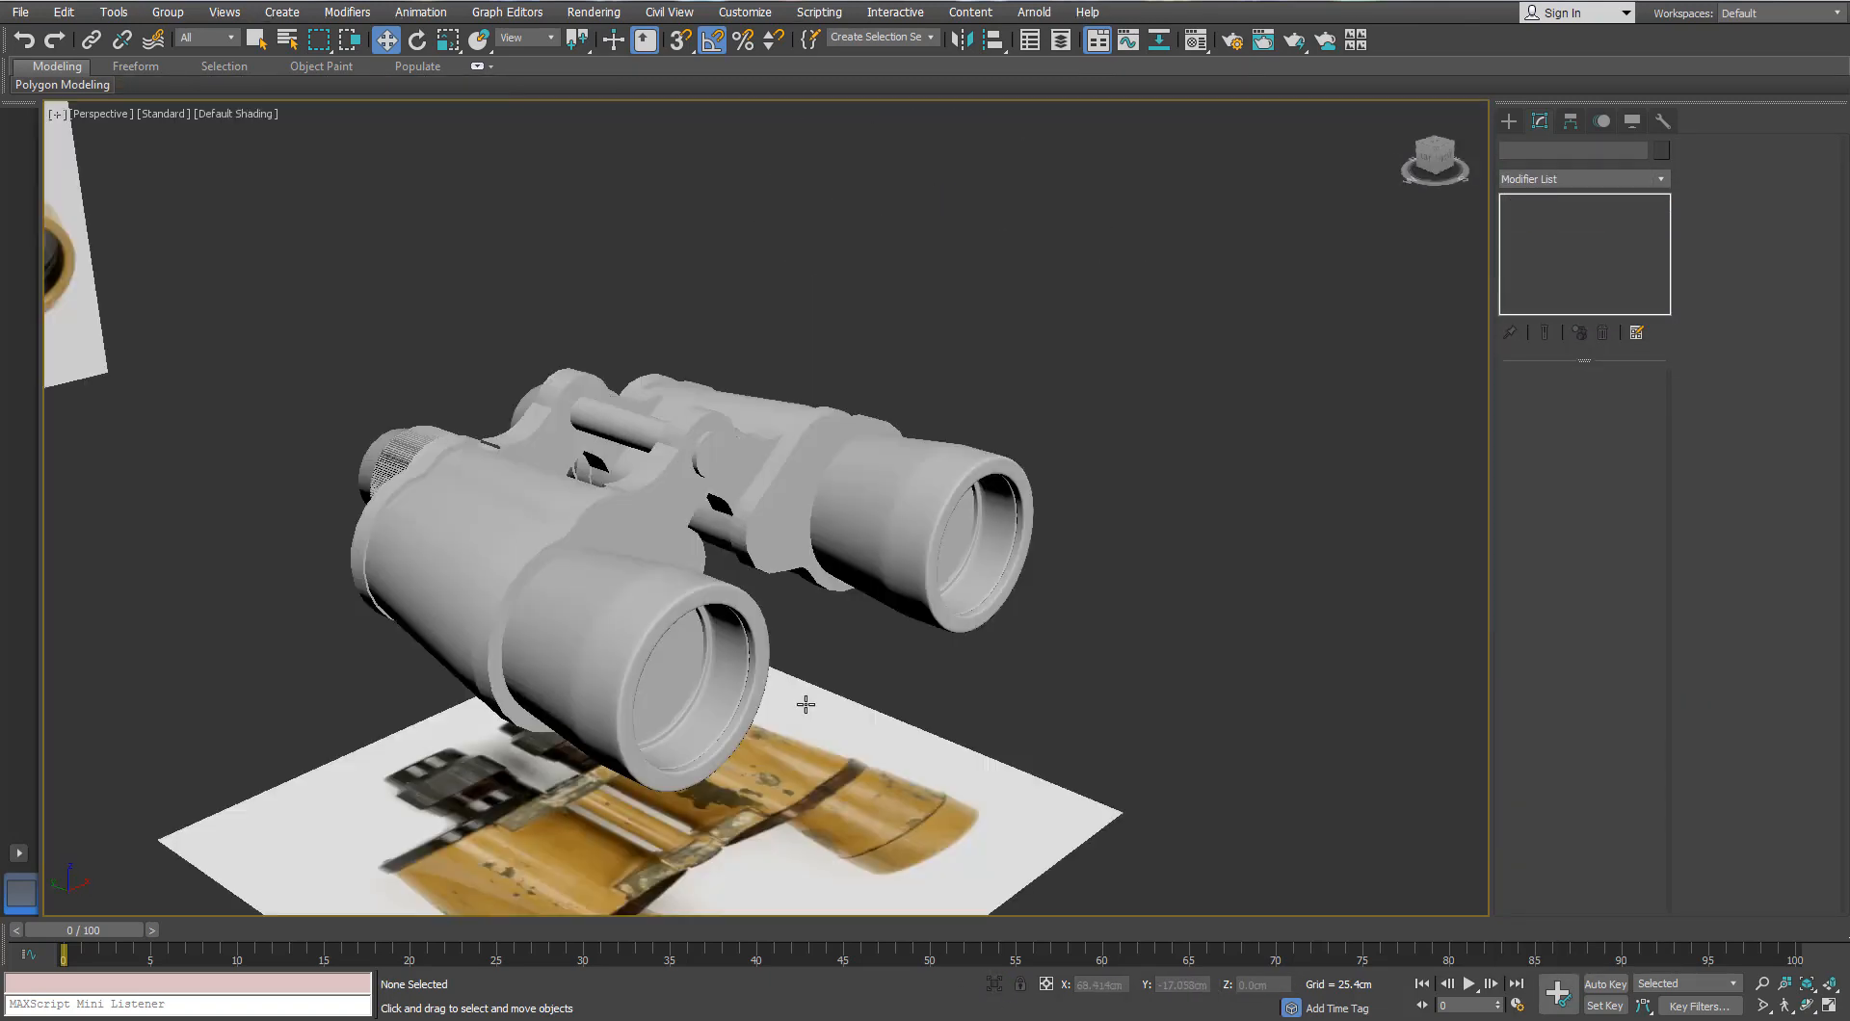
middle_click_drag(733, 655, 790, 544, "alt")
scroll(775, 671, "up", 5)
key("F4")
middle_click_drag(791, 544, 1002, 405, "alt")
Step: Select the ring Object001 and isolate it with Alt+Q
left_click(446, 456)
scroll(446, 456, "up", 5)
scroll(446, 456, "down", 6)
scroll(661, 309, "up", 3)
left_click(661, 309)
scroll(777, 291, "up", 3)
scroll(777, 291, "down", 4)
key("alt+q")
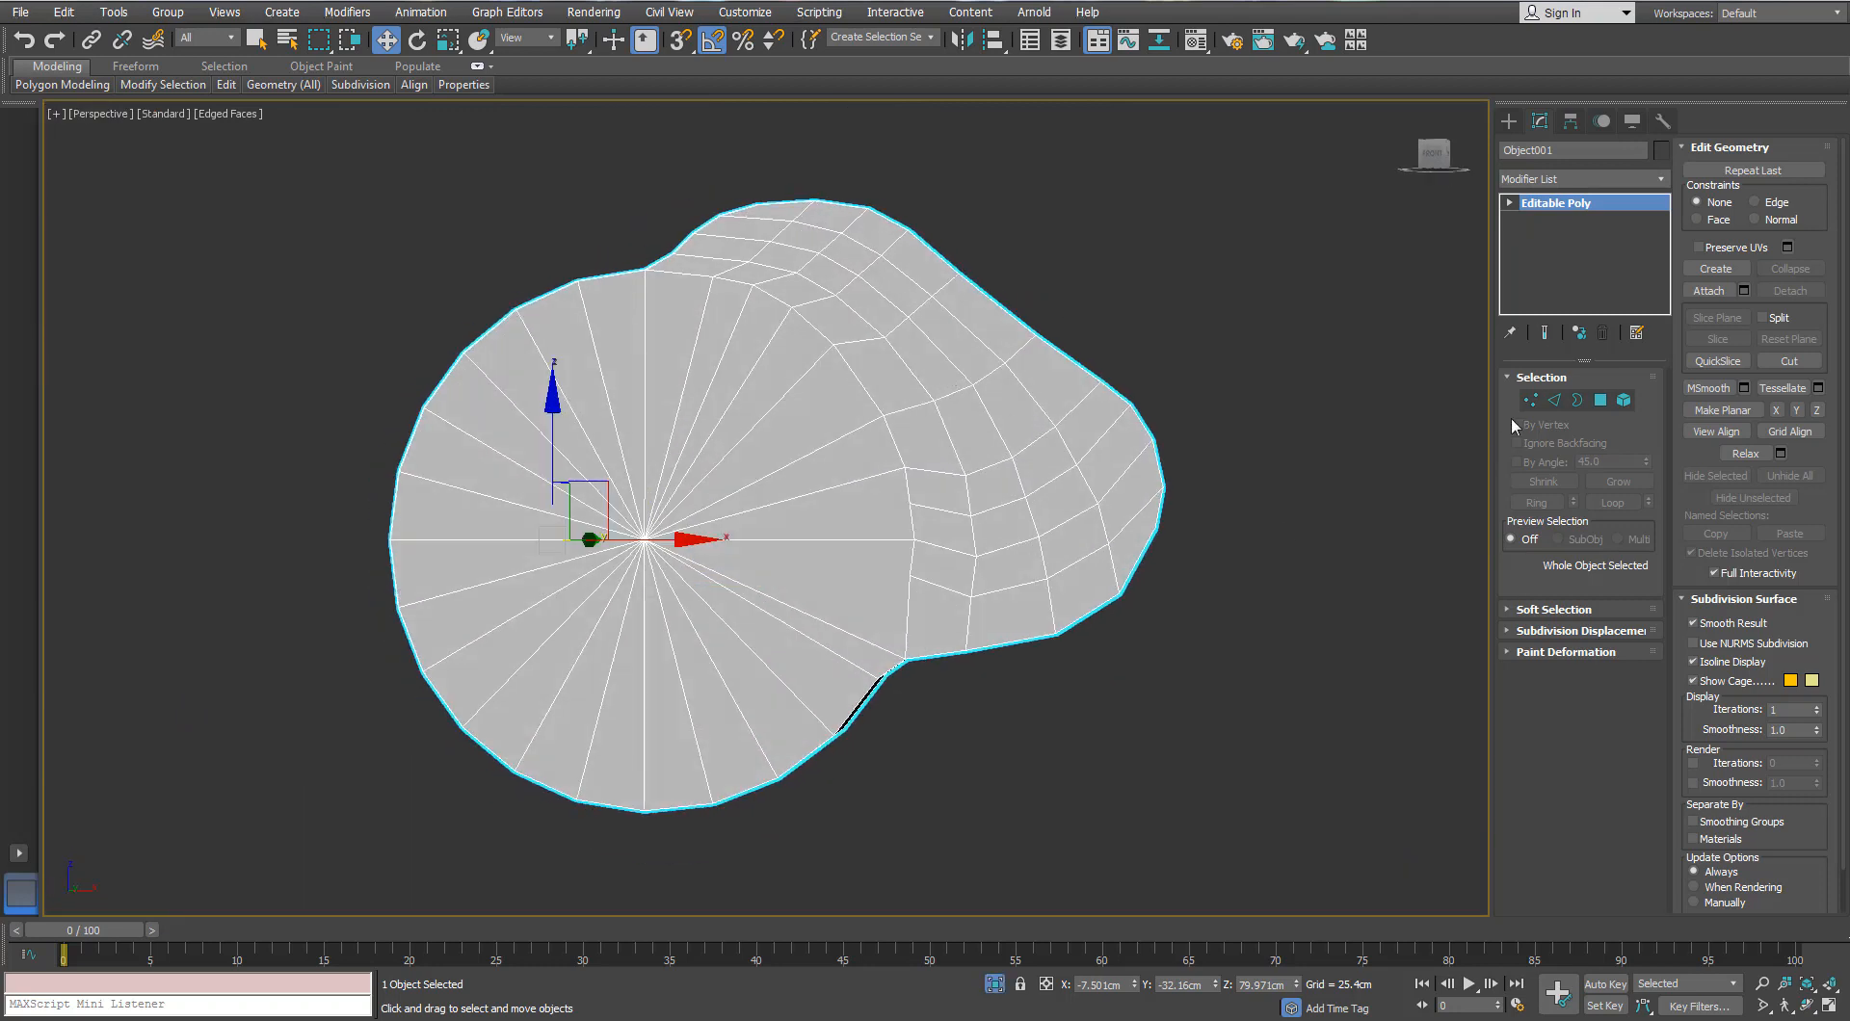
Step: Select the ring's front polygons, excluding the rim, and frame them in perspective
left_click(1600, 400)
key("ctrl+a")
key("f")
scroll(949, 446, "down", 2)
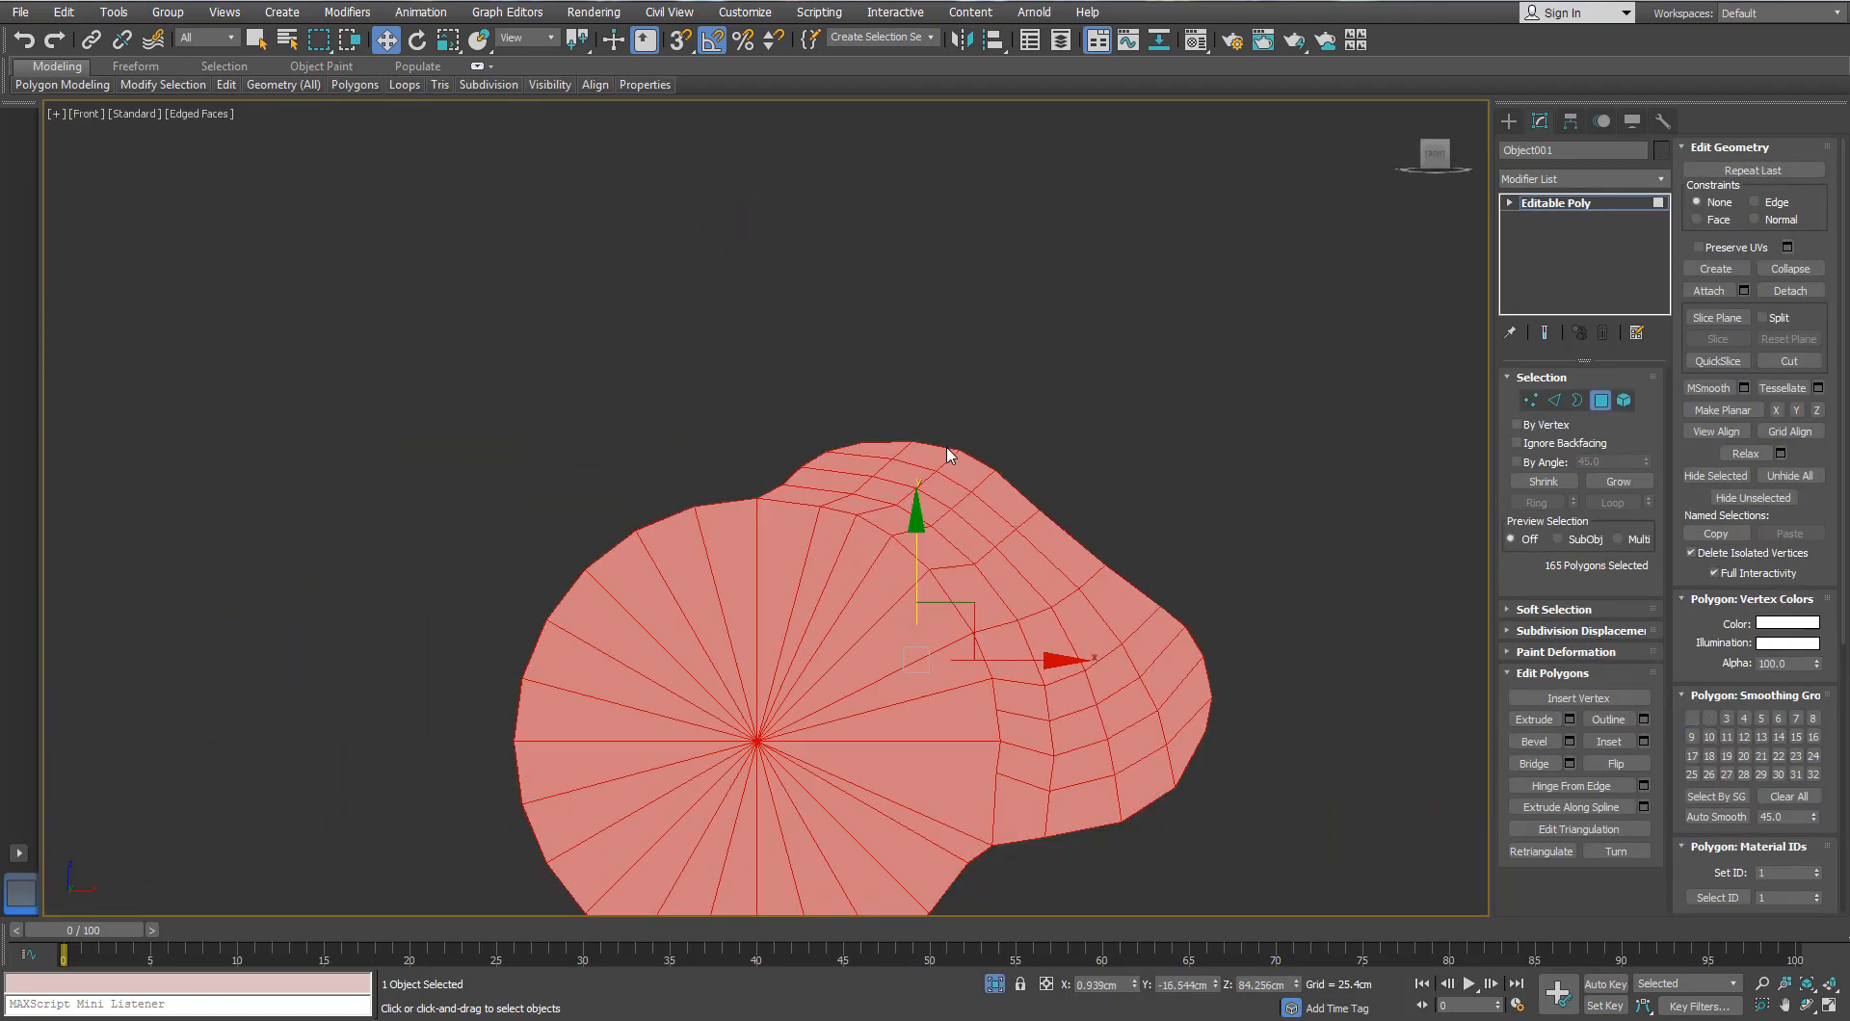
key("l")
middle_click_drag(946, 451, 989, 308)
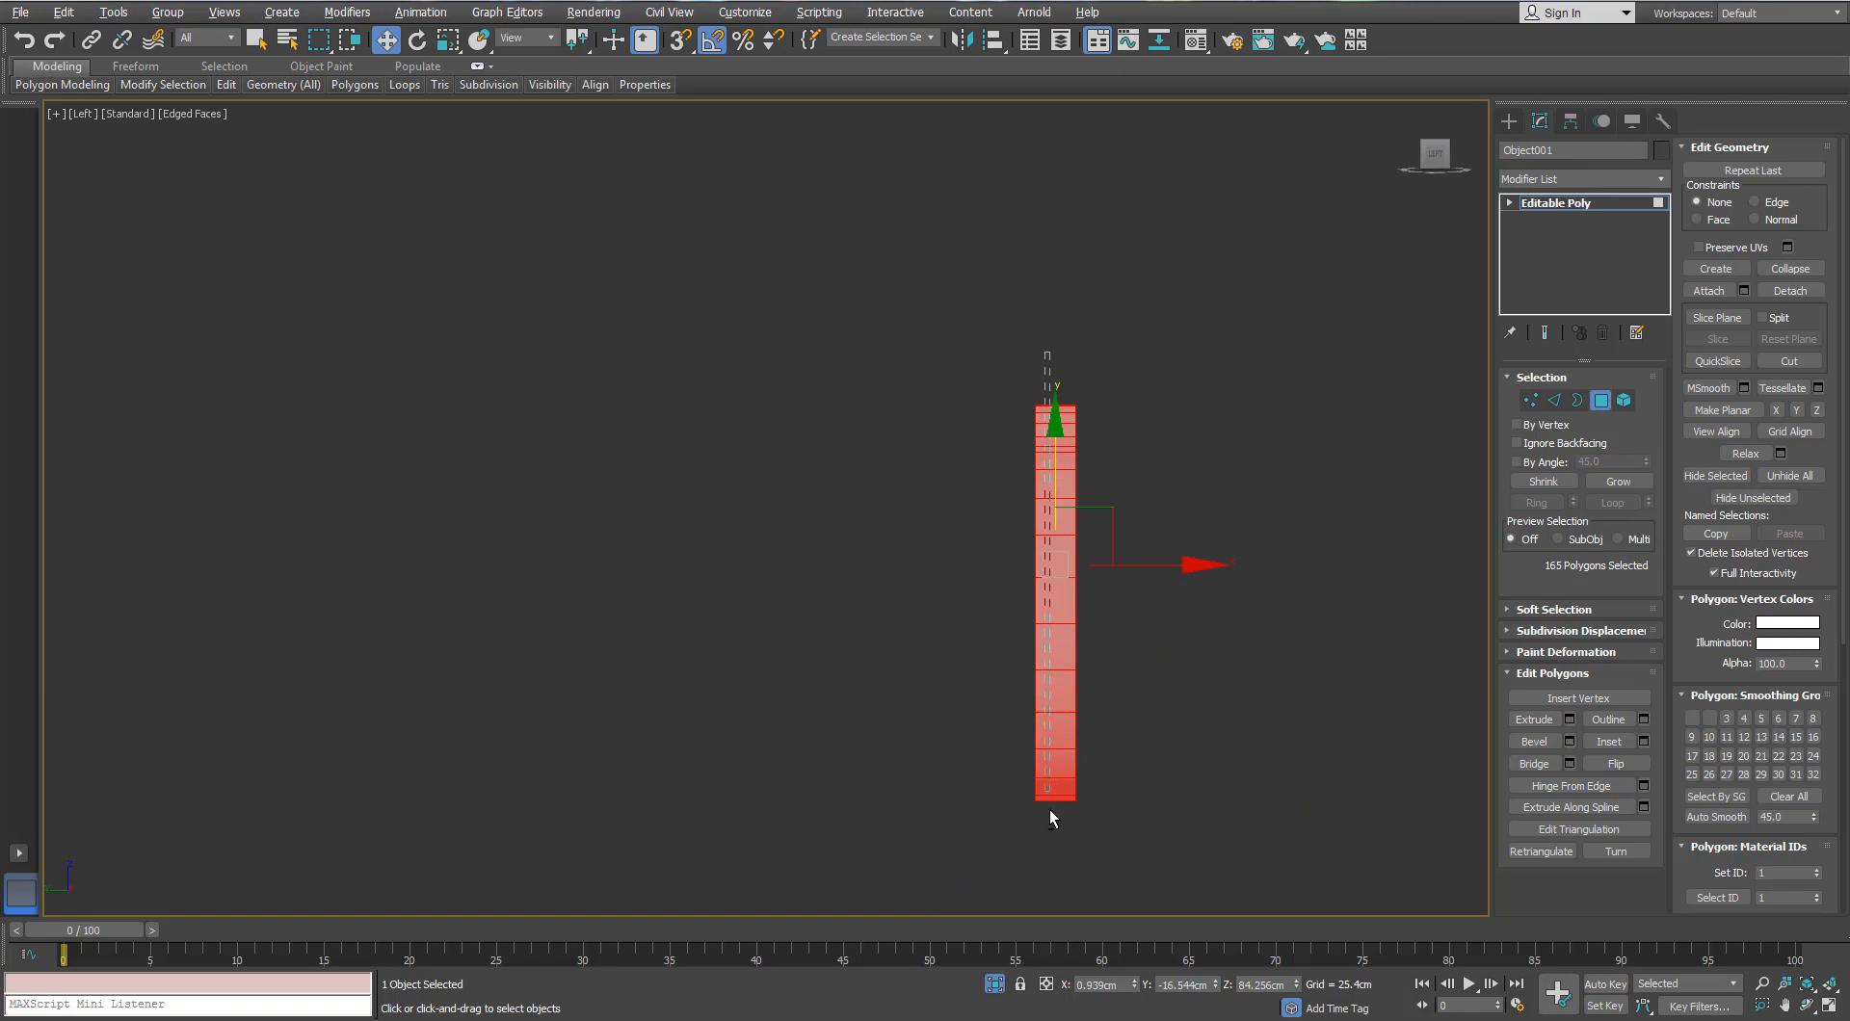
left_click_drag(1049, 809, 1065, 835, "alt")
key("p")
key("z")
middle_click_drag(819, 435, 717, 424, "alt")
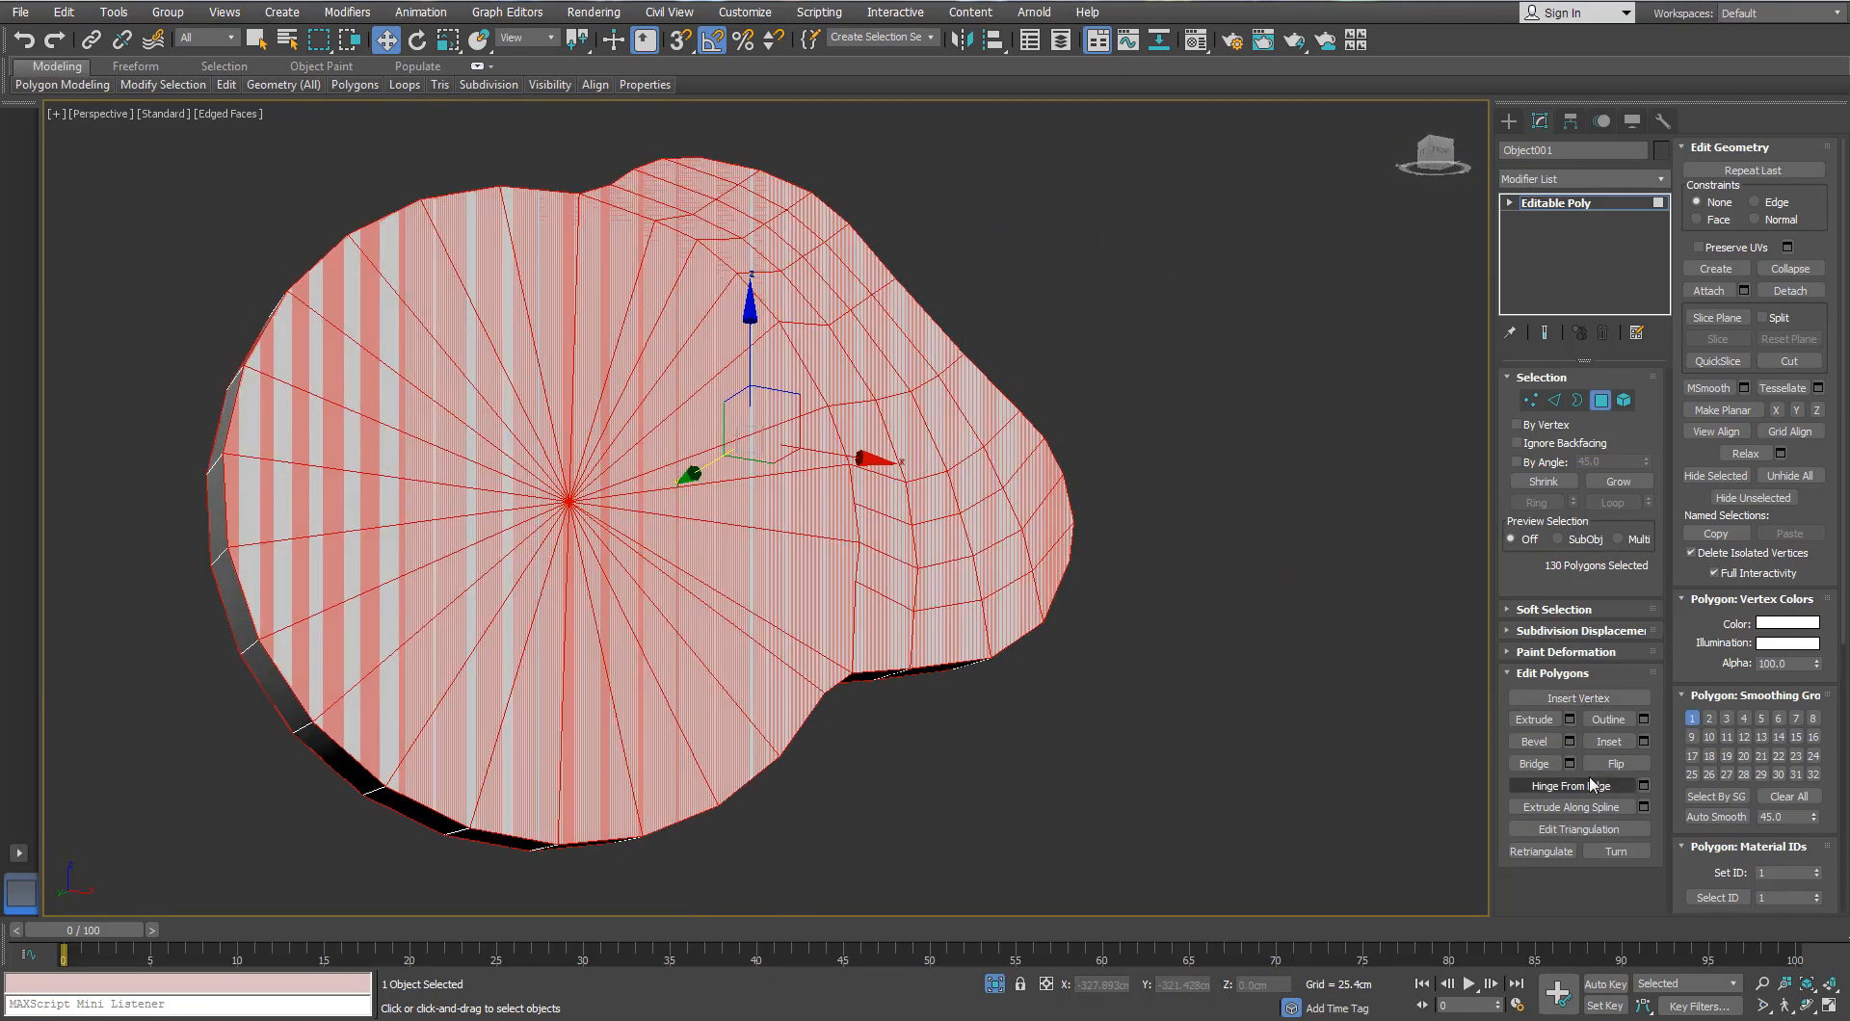
Step: Inset the front polygons by 0.35cm to form a rim
left_click(1643, 742)
left_click_drag(1200, 667, 1201, 648)
left_click(1225, 696)
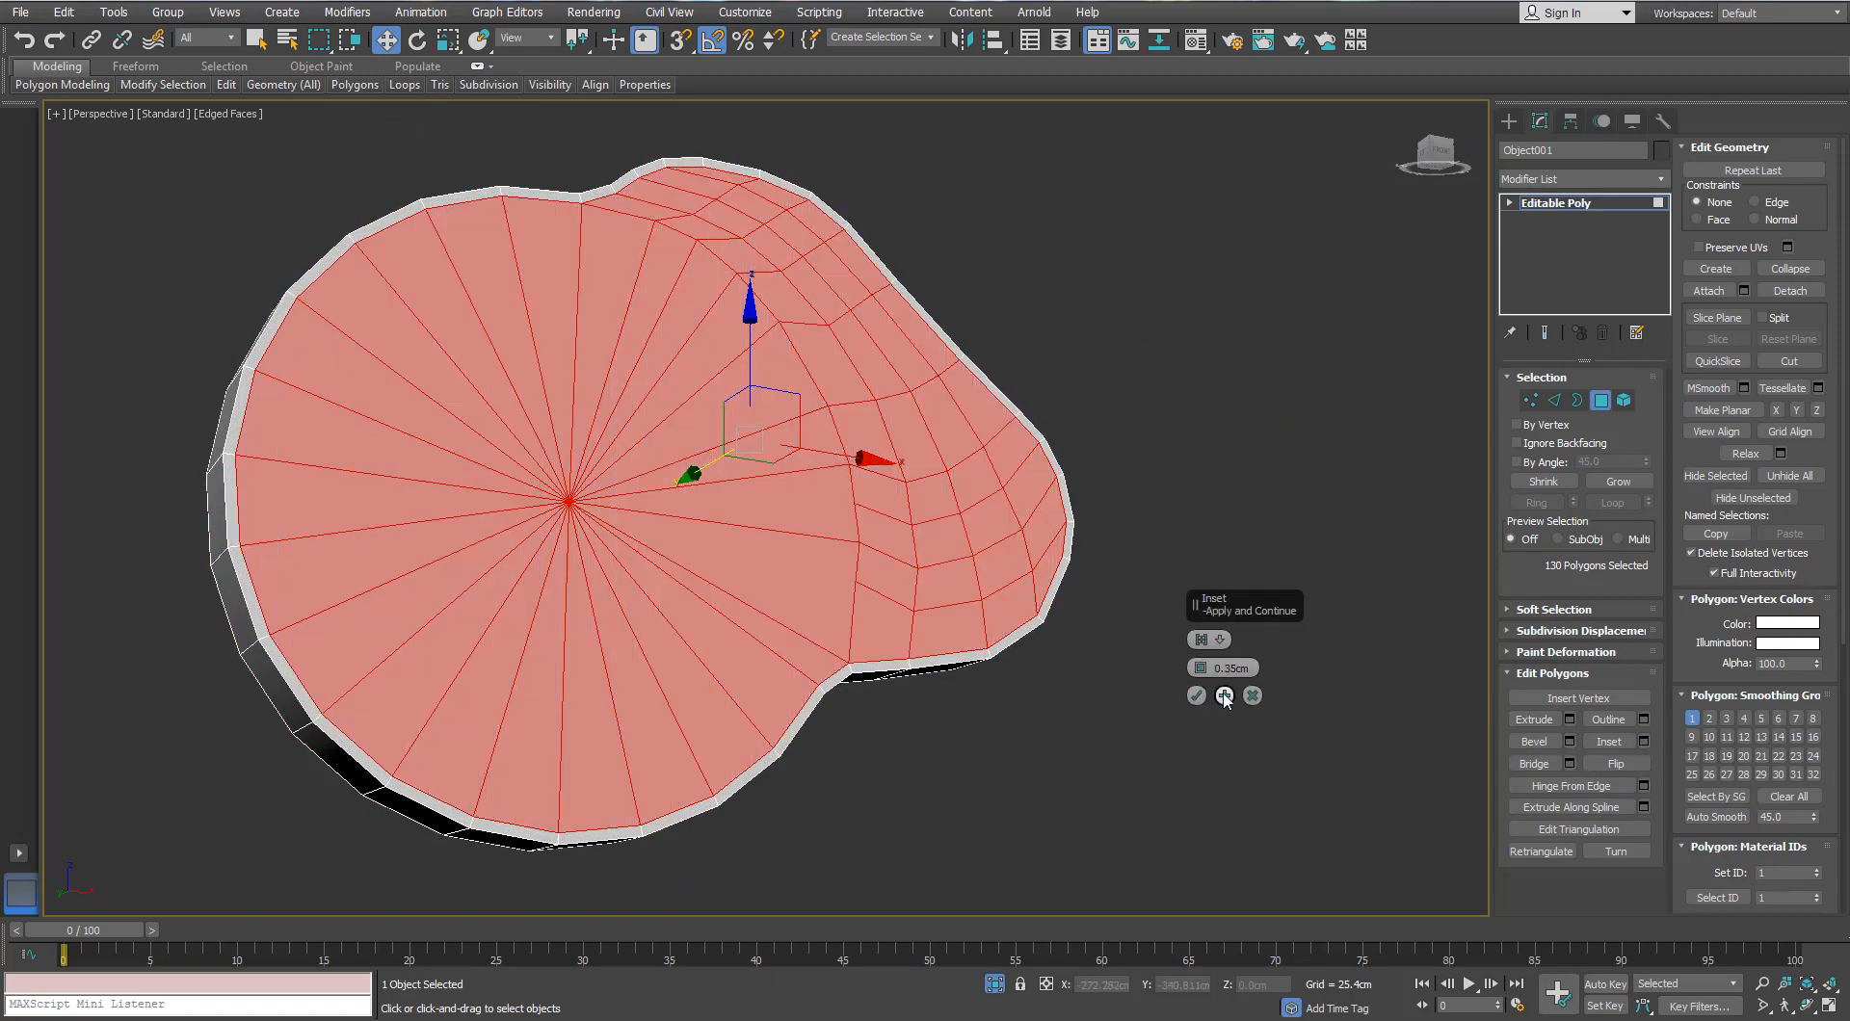
left_click(1197, 695)
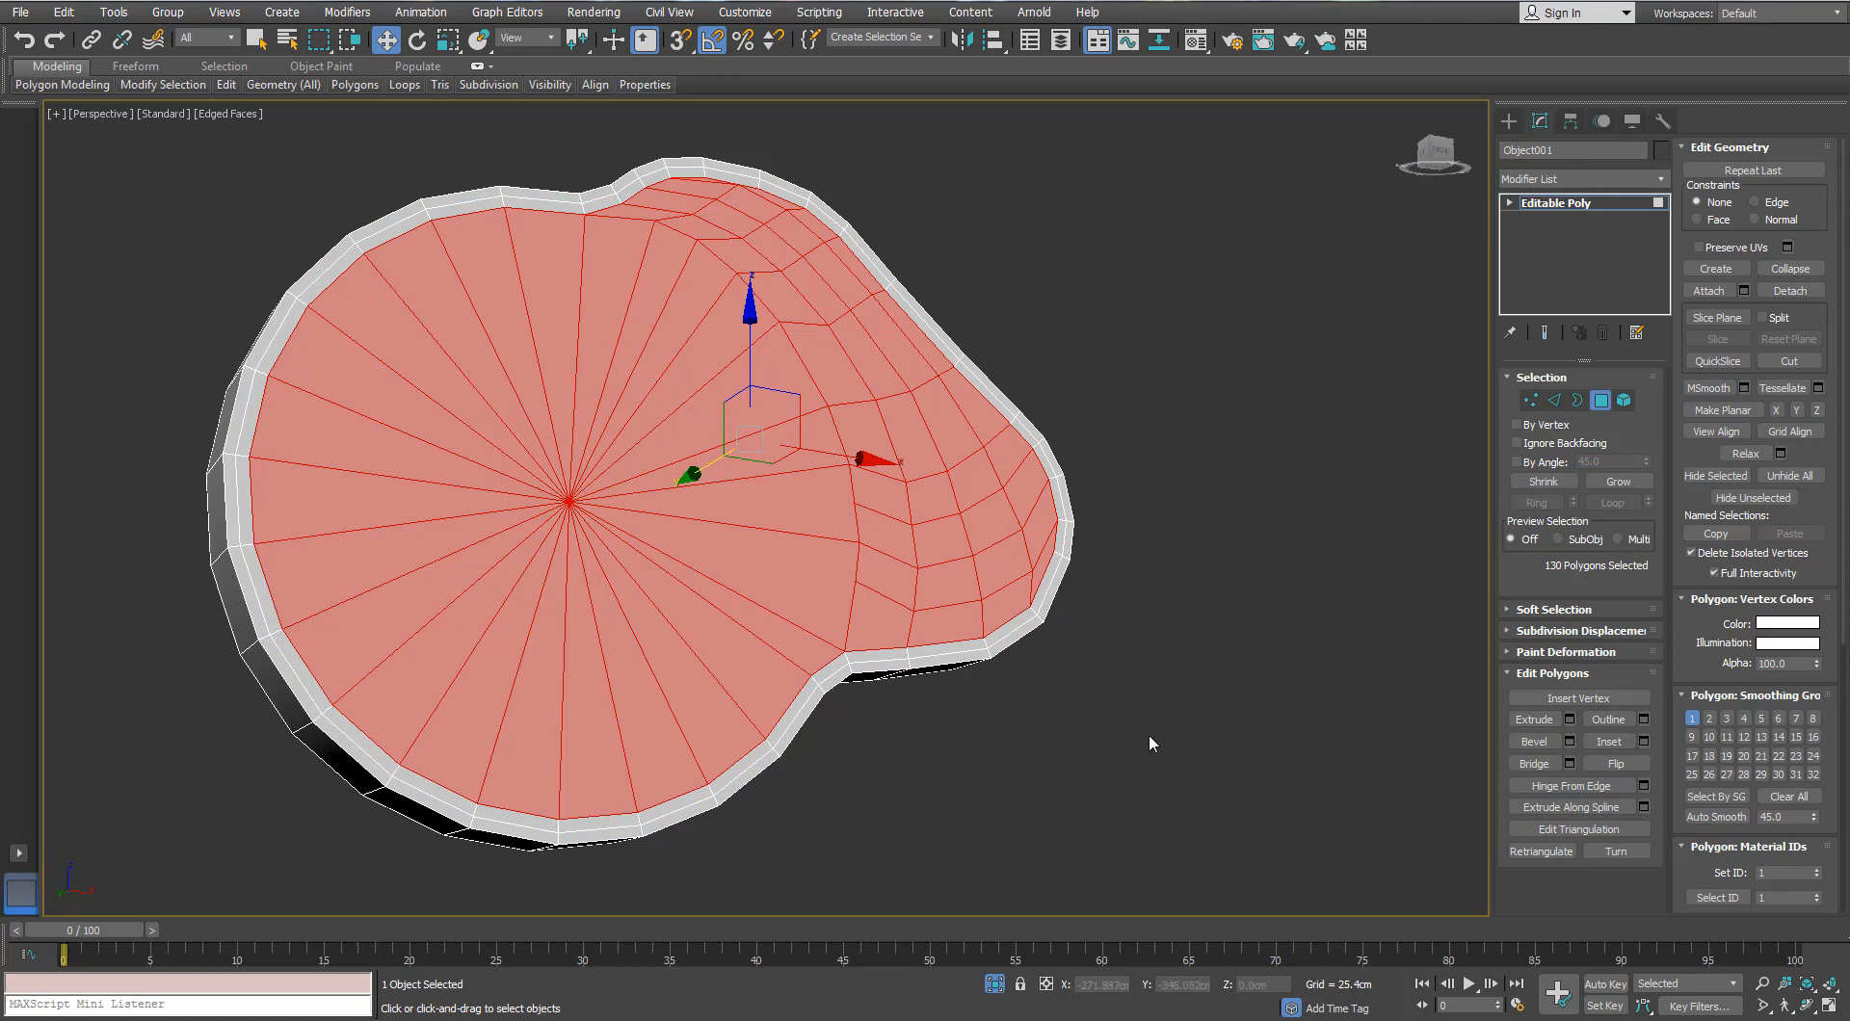
left_click(1150, 741)
middle_click_drag(771, 415, 881, 439, "alt")
key("ctrl+z")
key("ctrl+z")
left_click(1014, 600)
Step: Add a SwiftLoop holding edge loop around the disc's rim
mouse_move(232, 91)
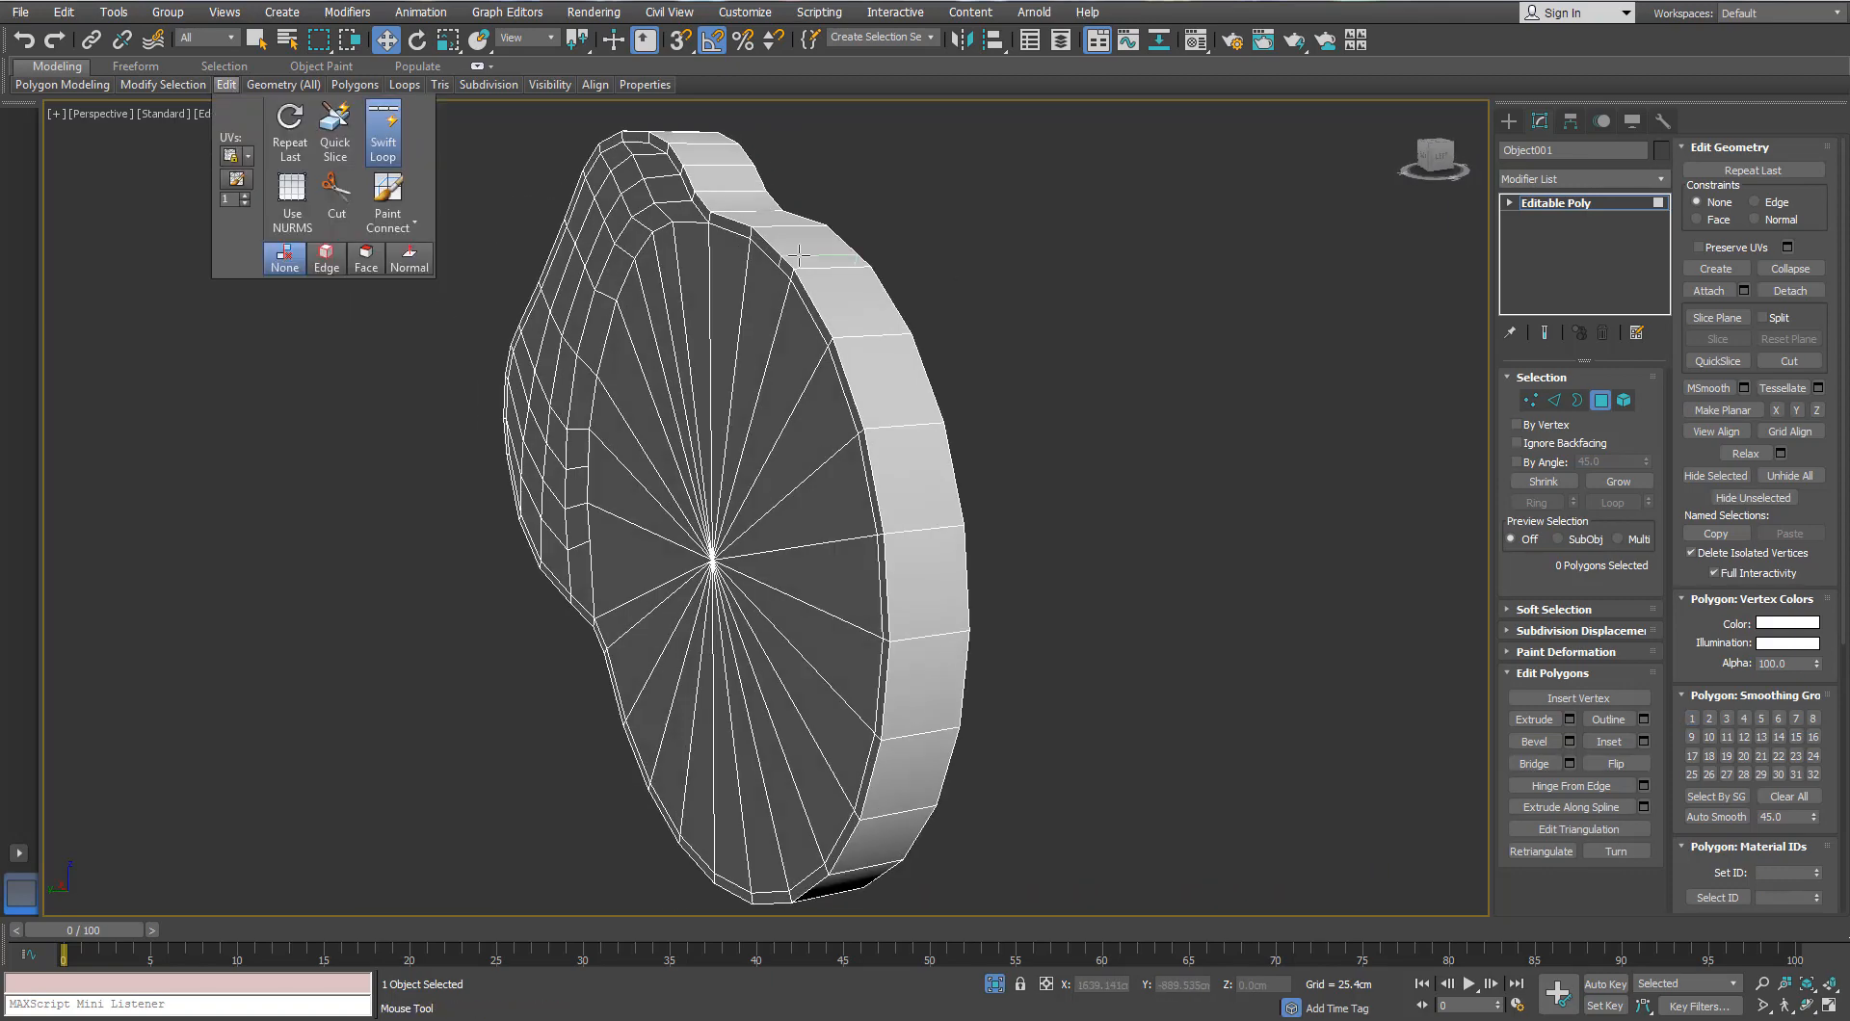
middle_click_drag(799, 254, 721, 222, "alt")
left_click(745, 211)
key("w")
Step: Add TurboSmooth to Object001 with one iteration
left_click(1600, 401)
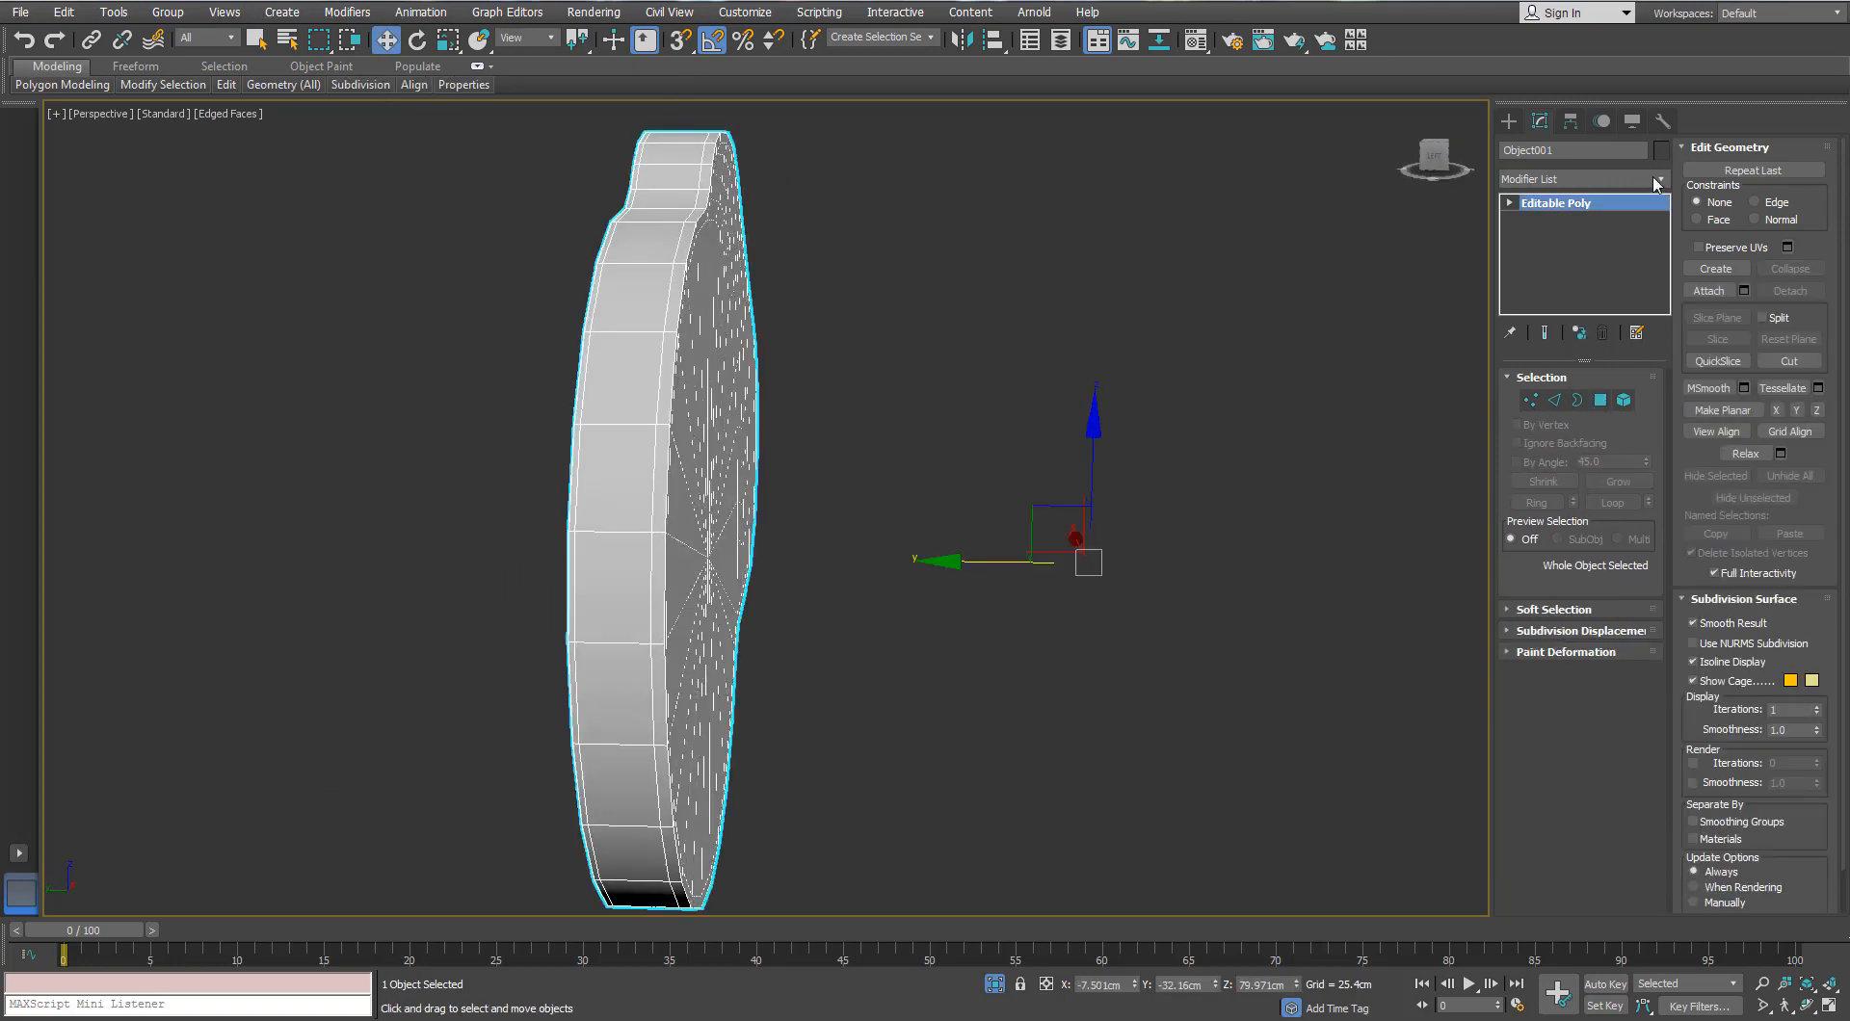
left_click(1657, 183)
left_click(1542, 607)
middle_click_drag(1039, 424, 1490, 641, "alt")
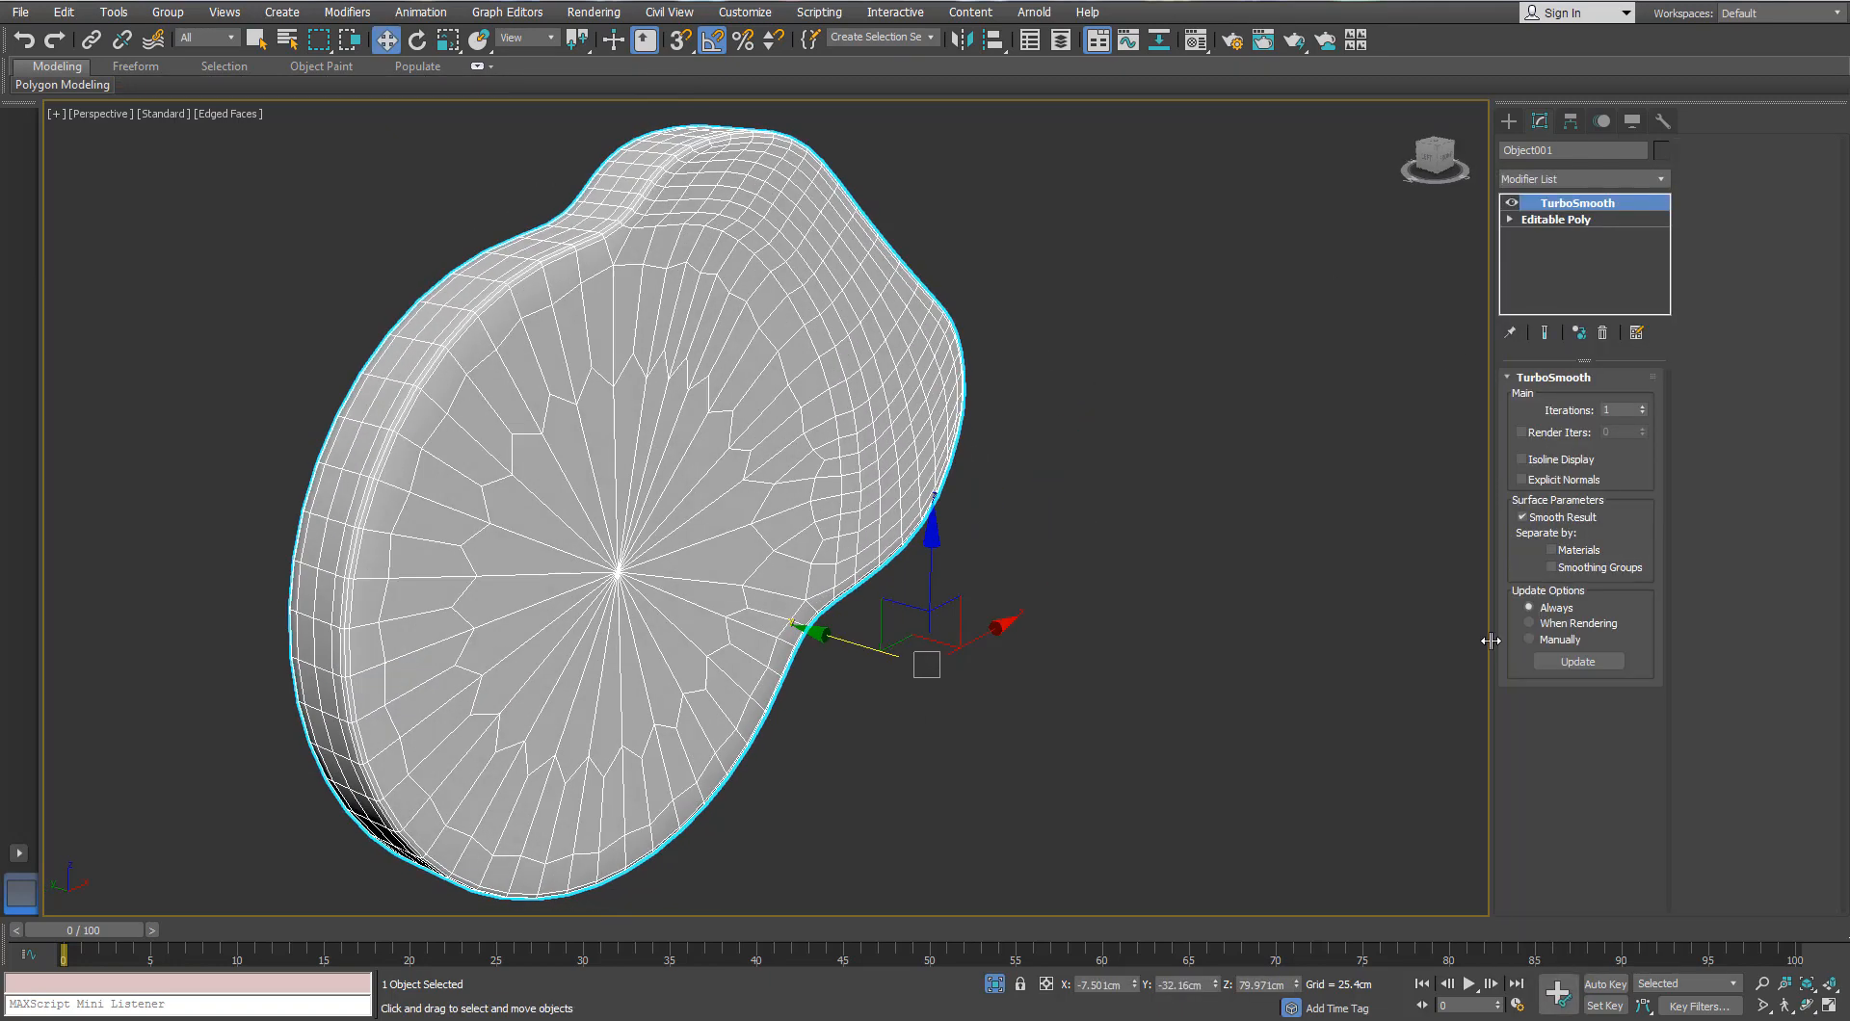
left_click(1642, 407)
left_click(1642, 414)
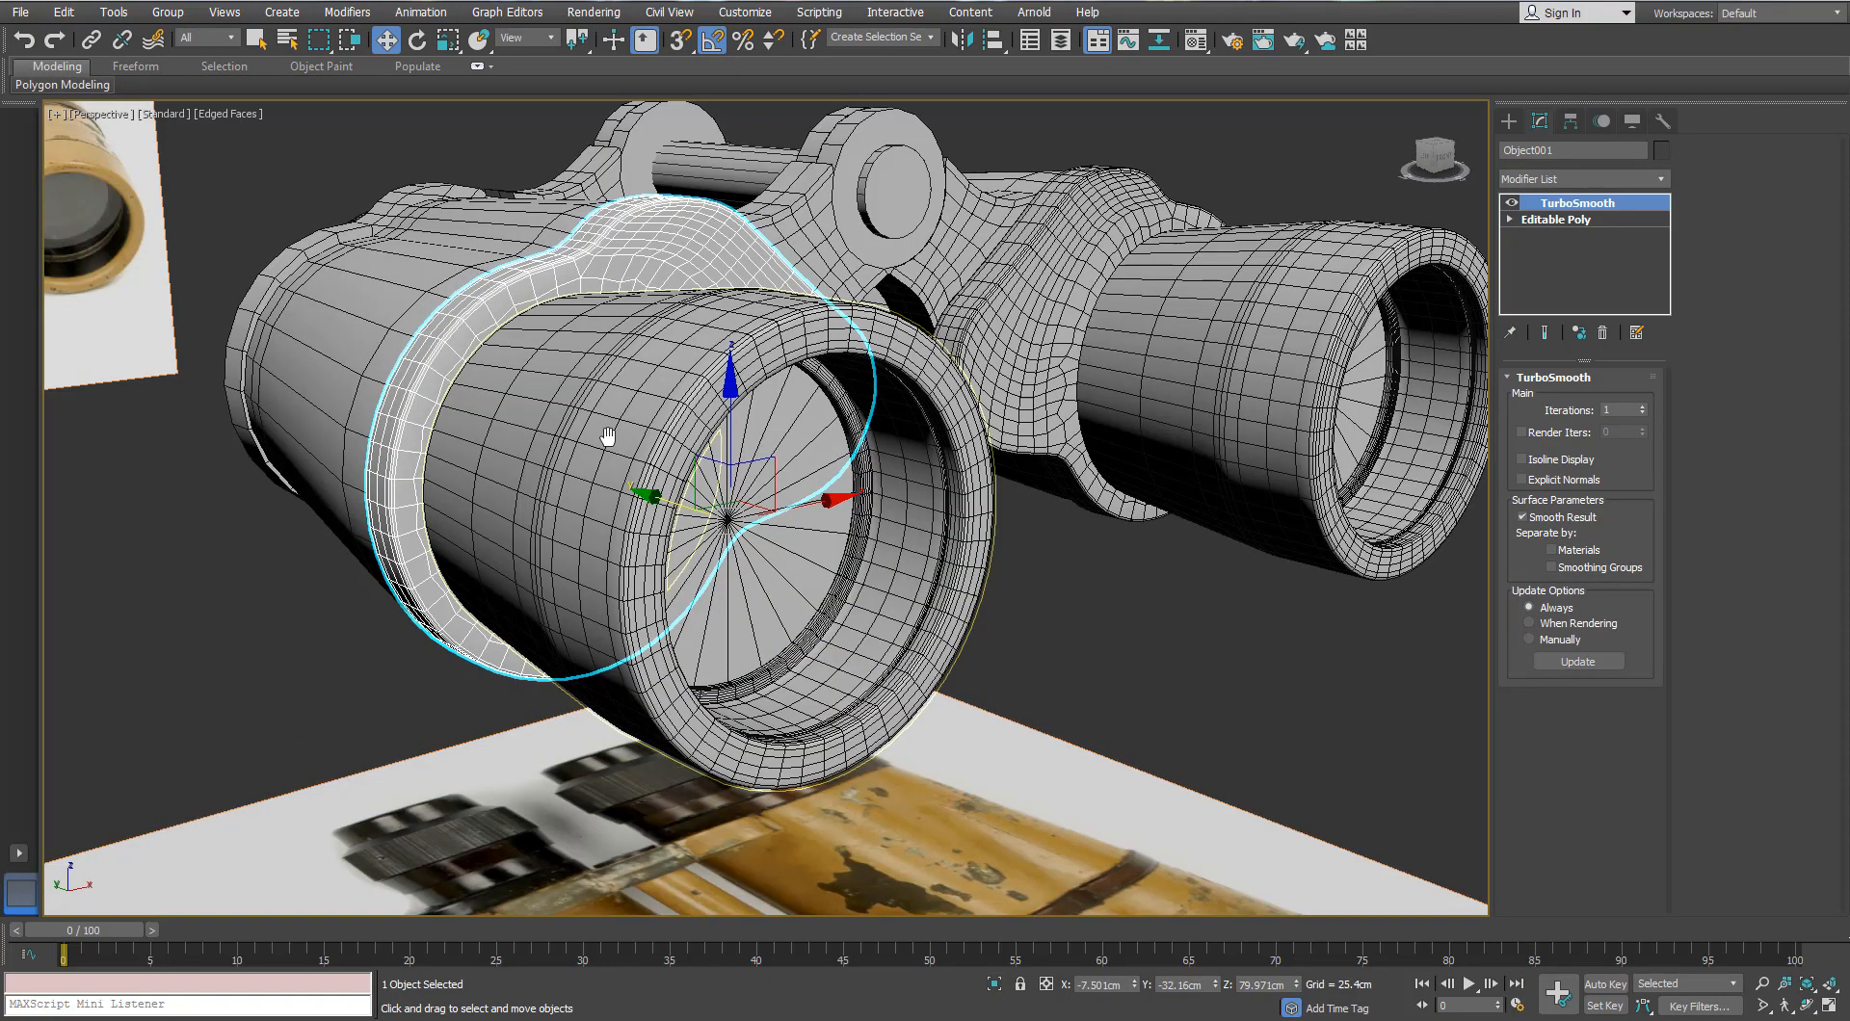
middle_click_drag(607, 429, 289, 405, "alt")
Step: Isolate the Object002 body shell with Alt+Q, ready for edge editing
key("alt+q")
left_click(994, 984)
middle_click_drag(684, 414, 673, 337, "alt")
key("alt+q")
scroll(557, 398, "up", 4)
key("2")
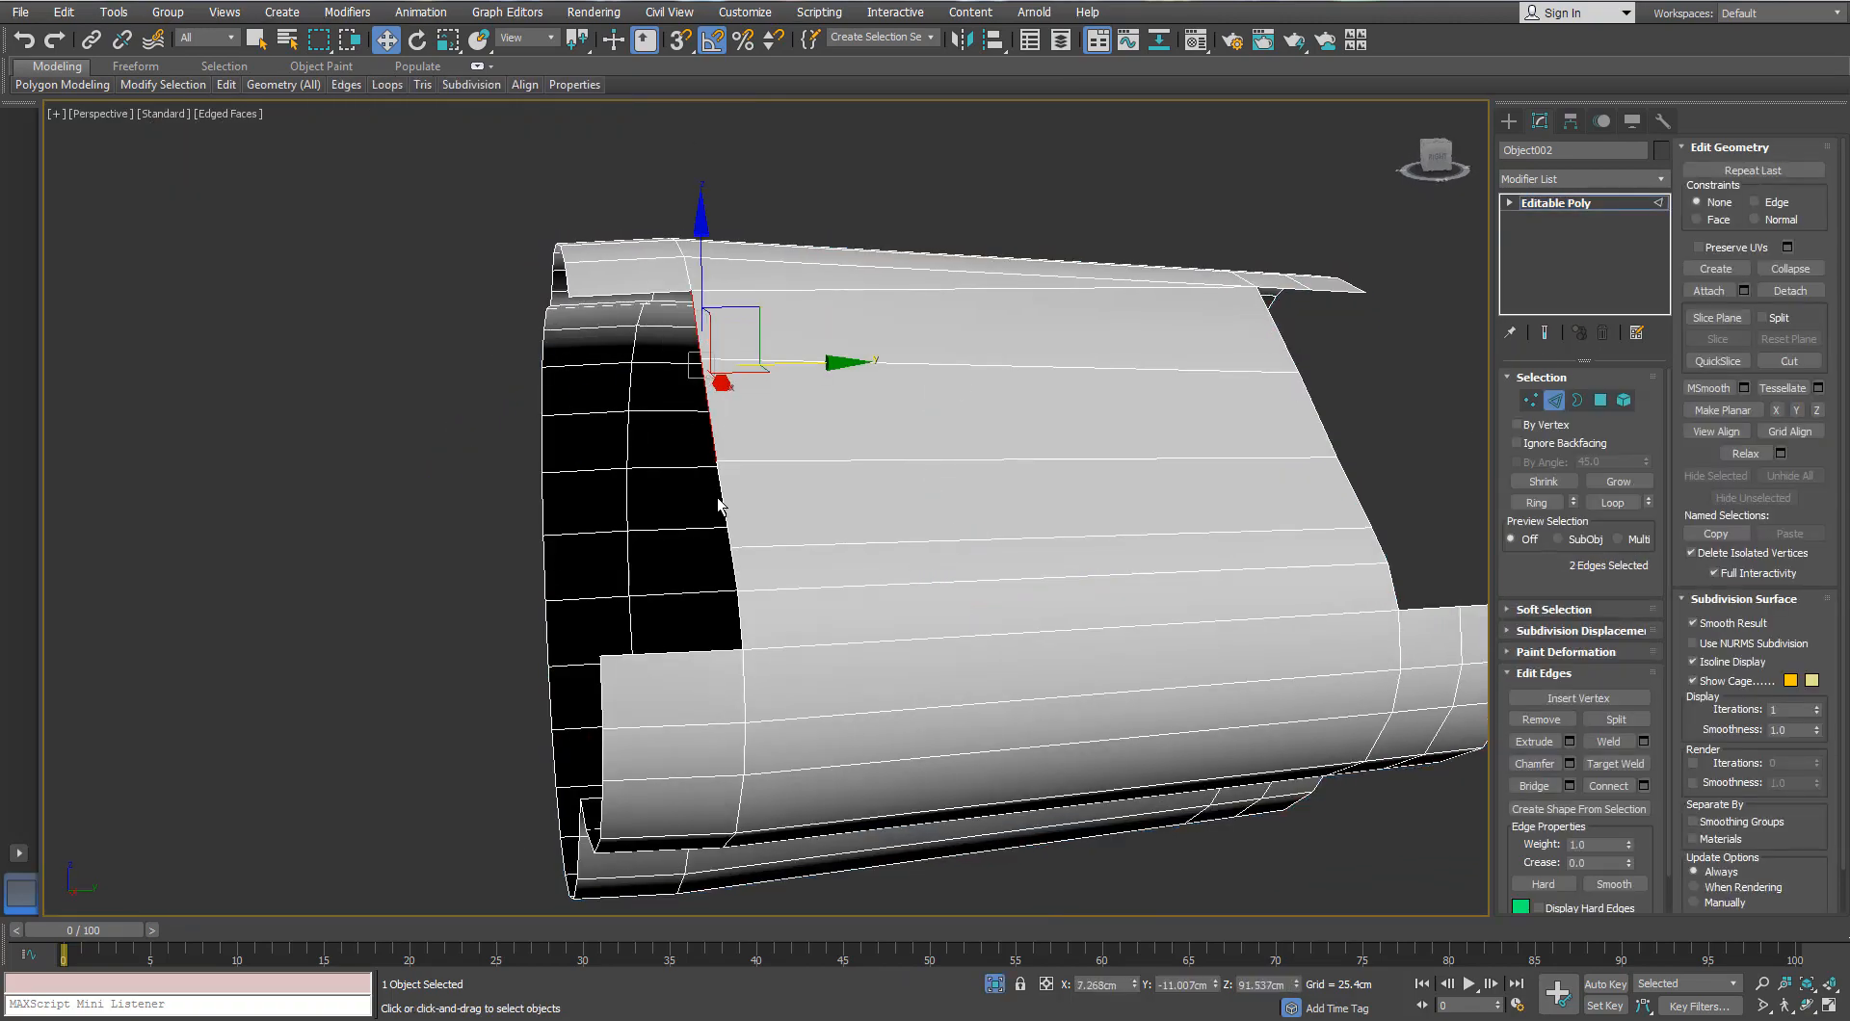
Step: Slide the selected border edge loop sideways along Y and check the gap in Left and Front views
scroll(680, 444, "up", 2)
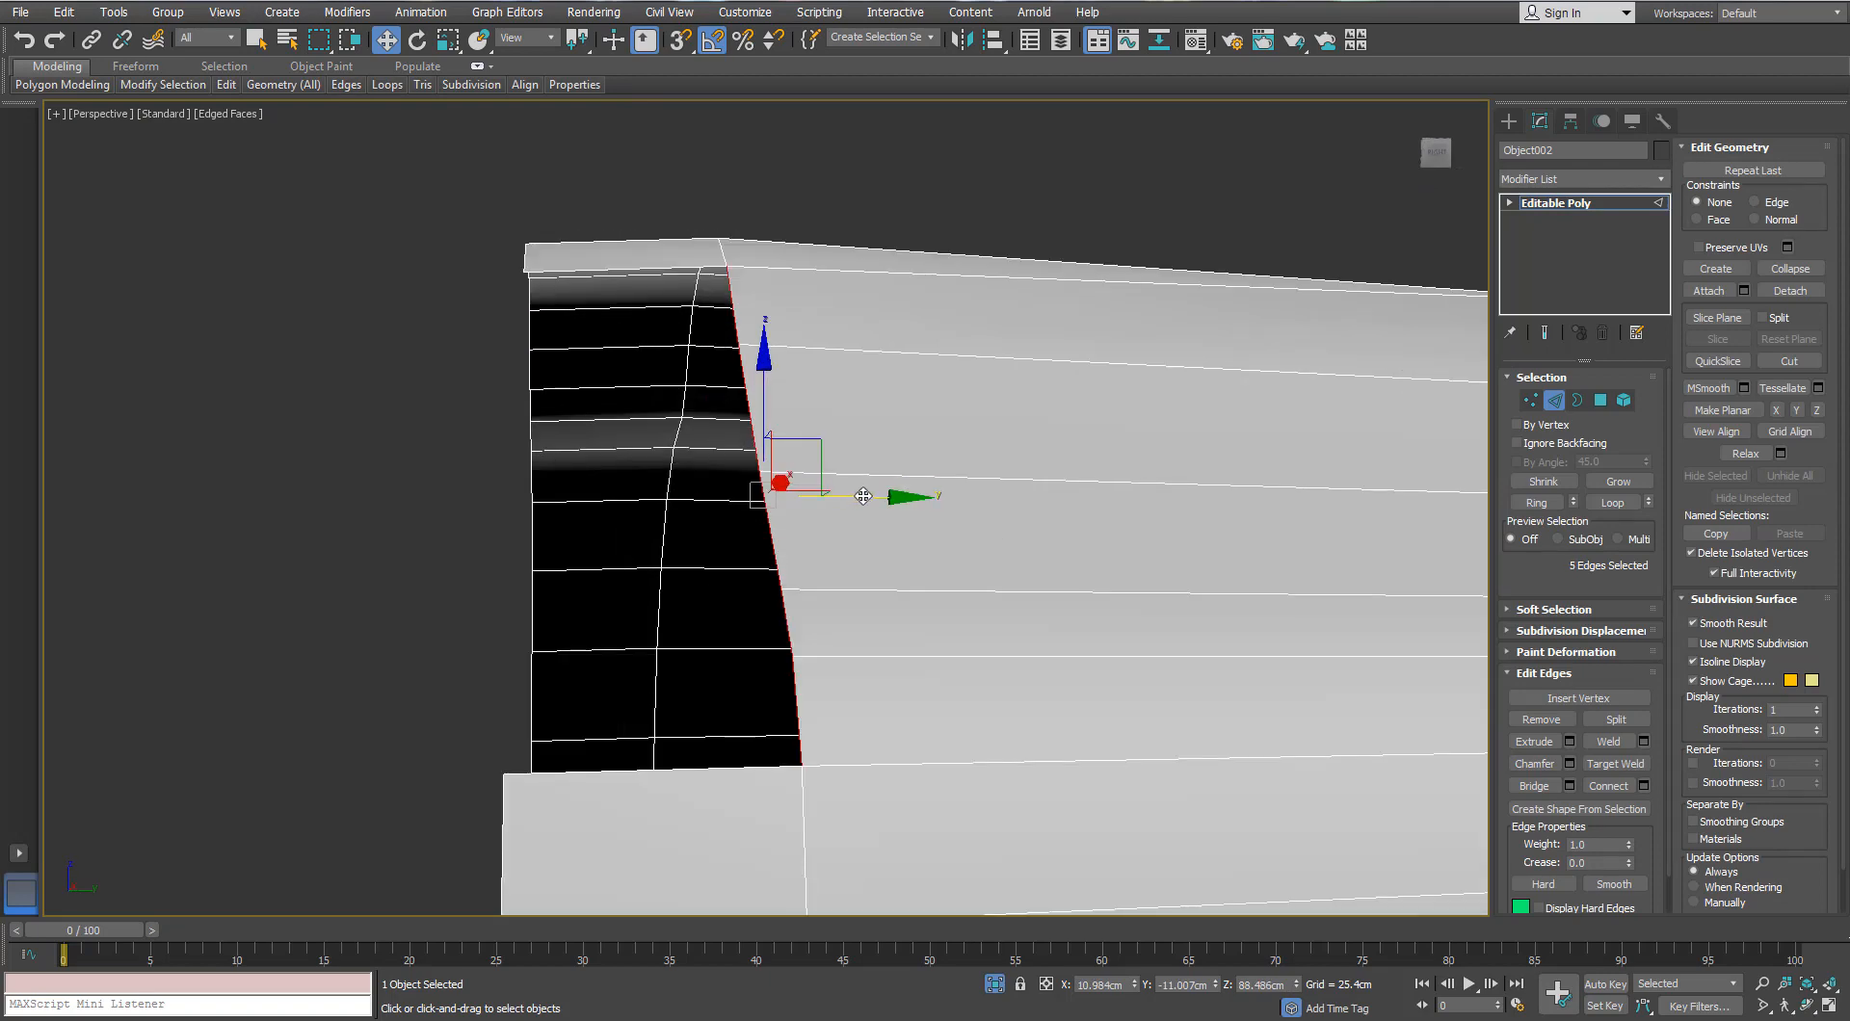
left_click_drag(863, 495, 613, 540)
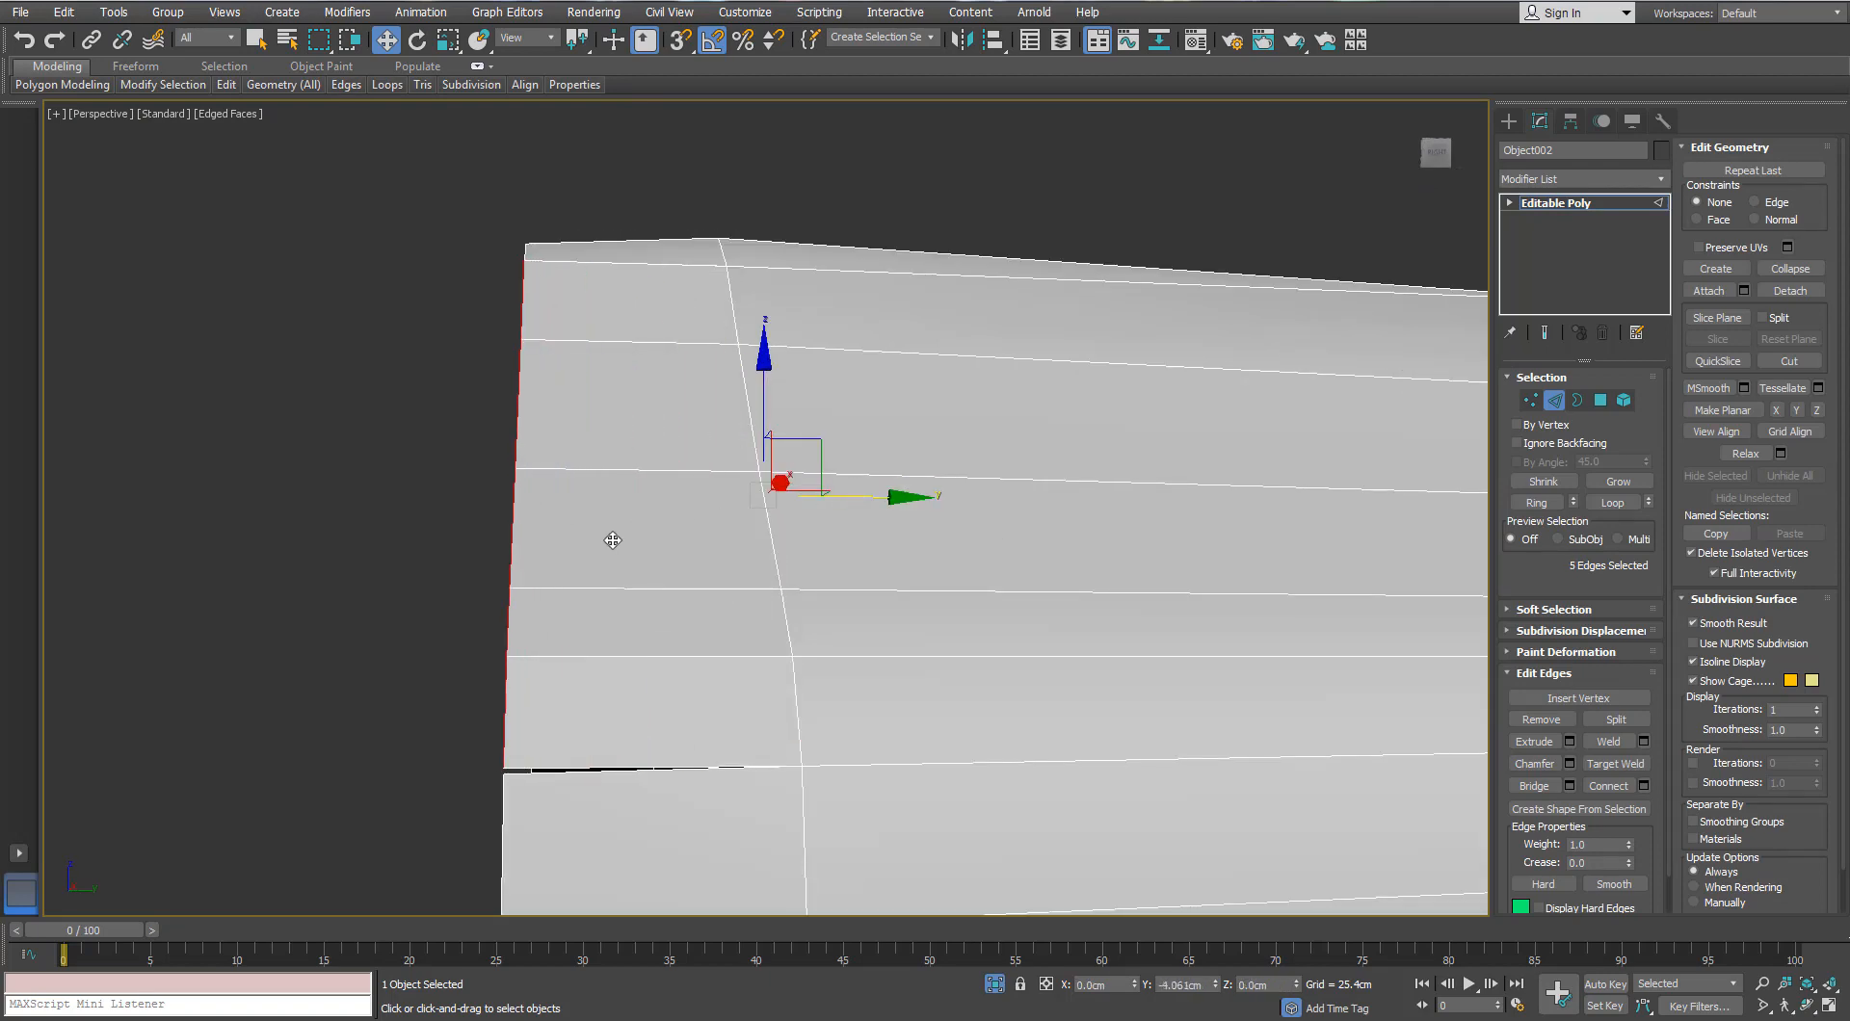
middle_click_drag(612, 541, 609, 447, "alt")
key("l")
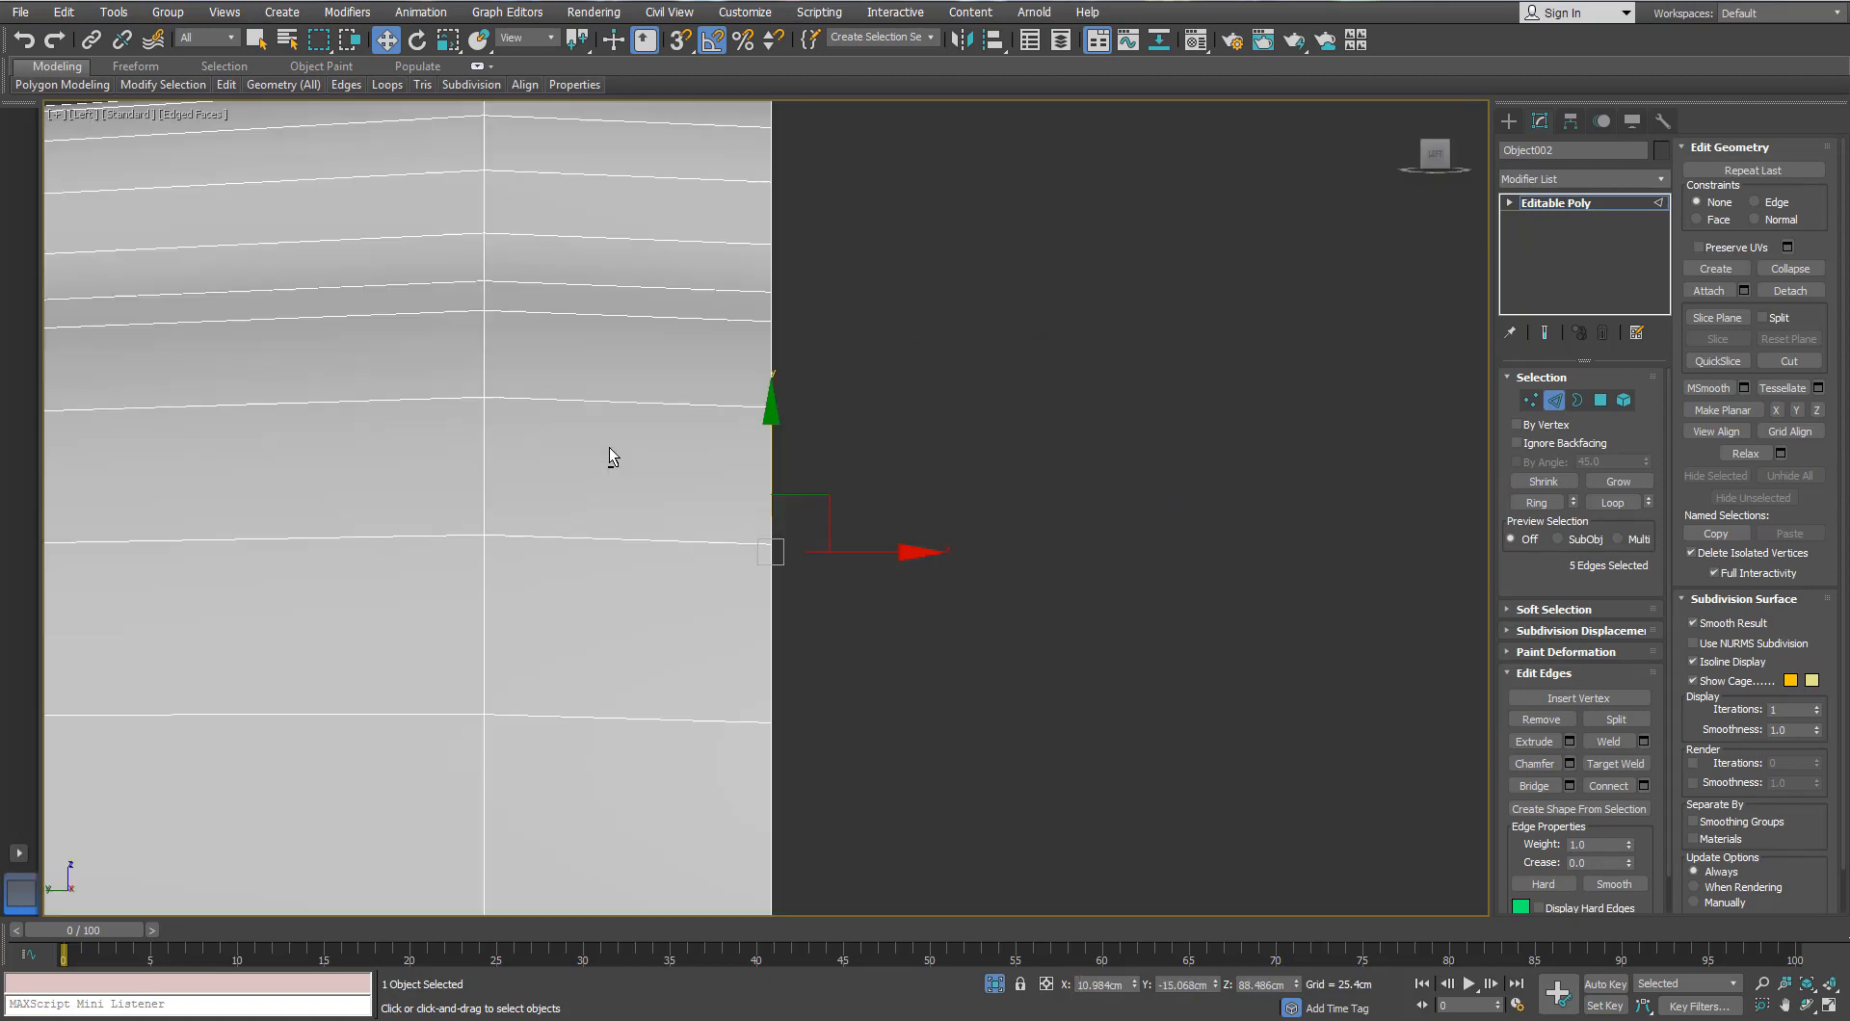
scroll(771, 545, "down", 6)
key("F3")
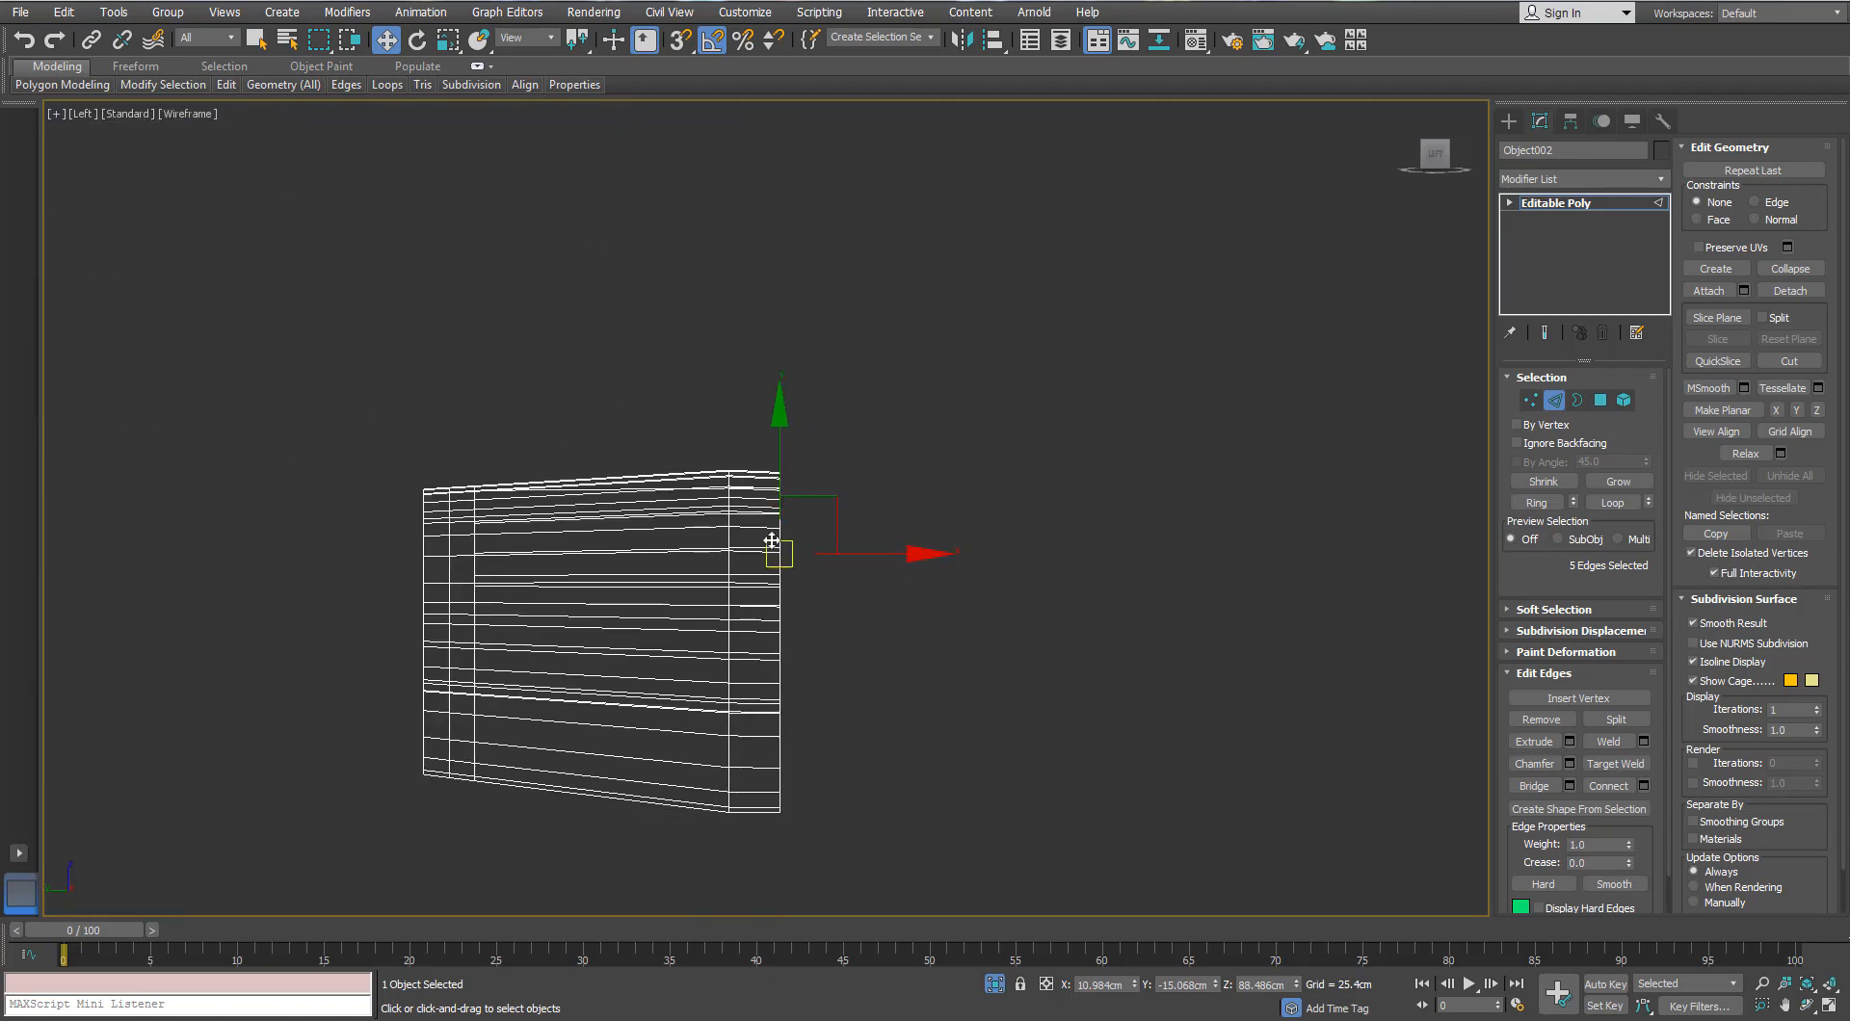
key("f")
scroll(1068, 550, "up", 5)
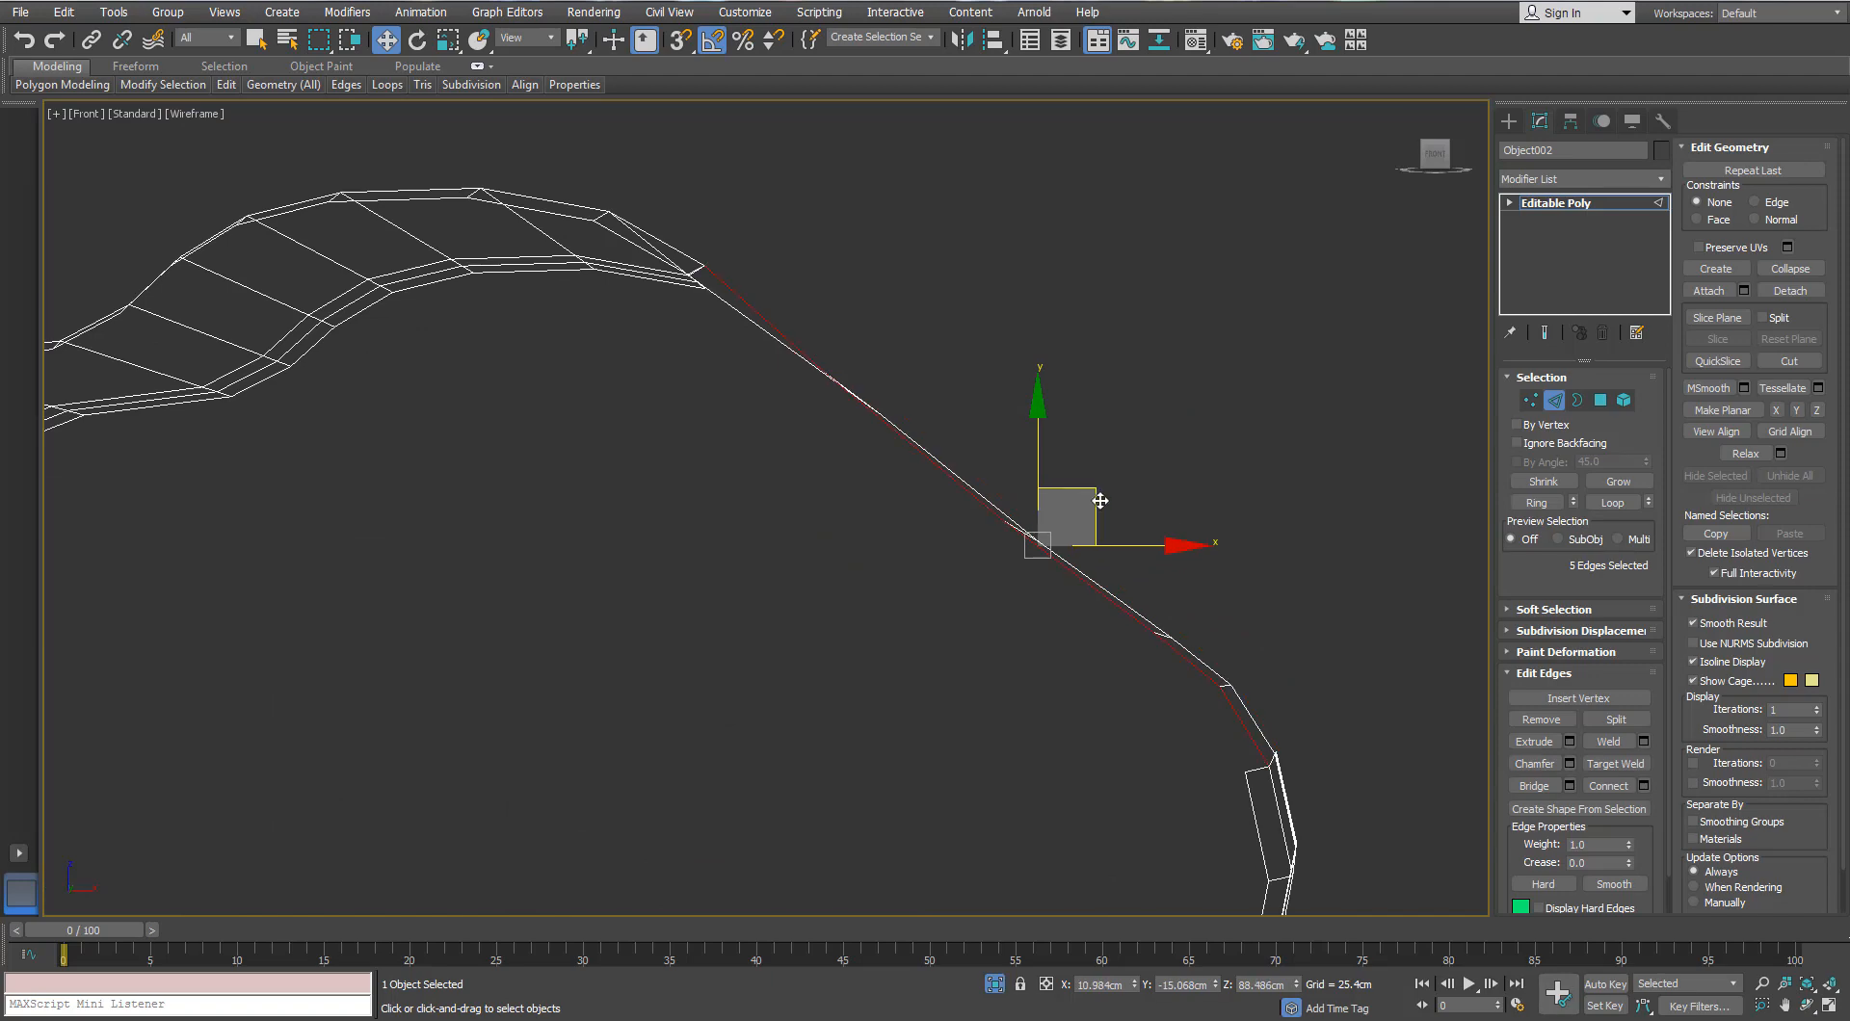
scroll(1017, 539, "down", 5)
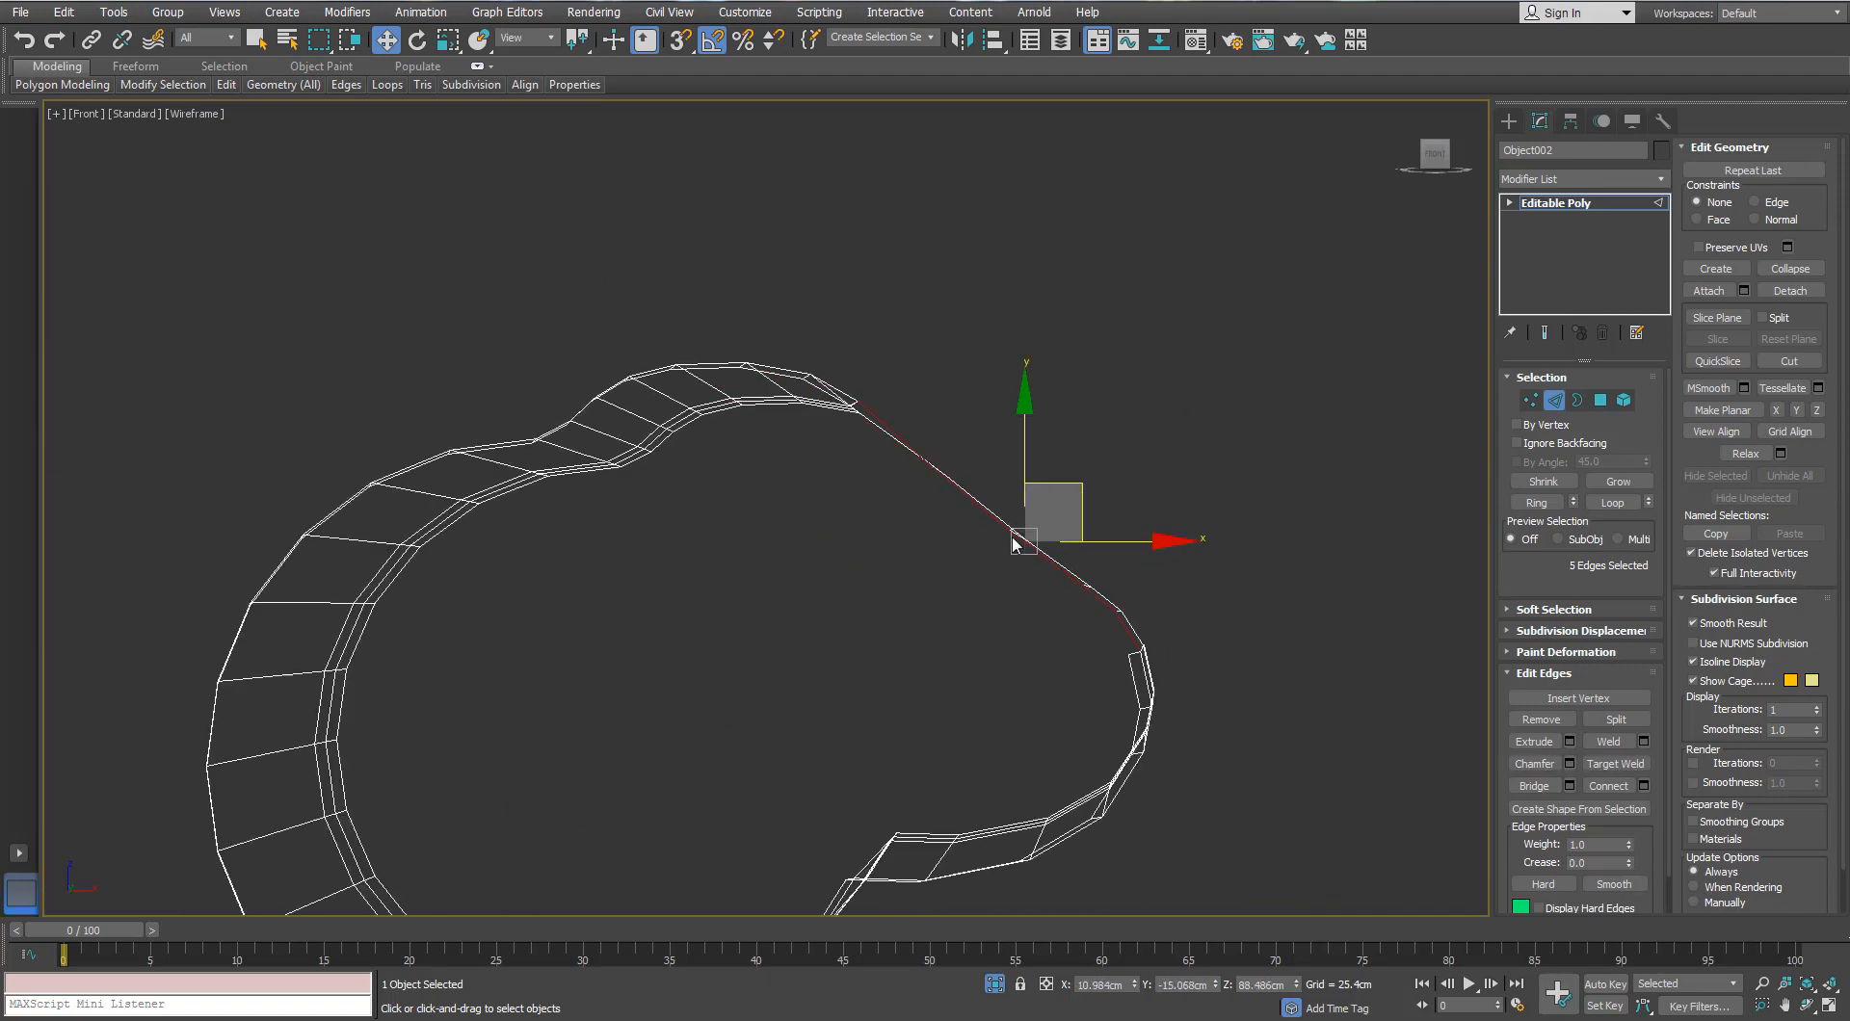
key("F3")
Step: Select a single edge near the band's lower end and inspect it closely
middle_click_drag(937, 453, 881, 532, "alt")
scroll(1048, 617, "up", 4)
mouse_move(1049, 674)
middle_mouse_down("alt")
mouse_move(1104, 630)
mouse_move(1033, 528)
middle_mouse_up("alt")
middle_click_drag(1033, 528, 1092, 597, "alt")
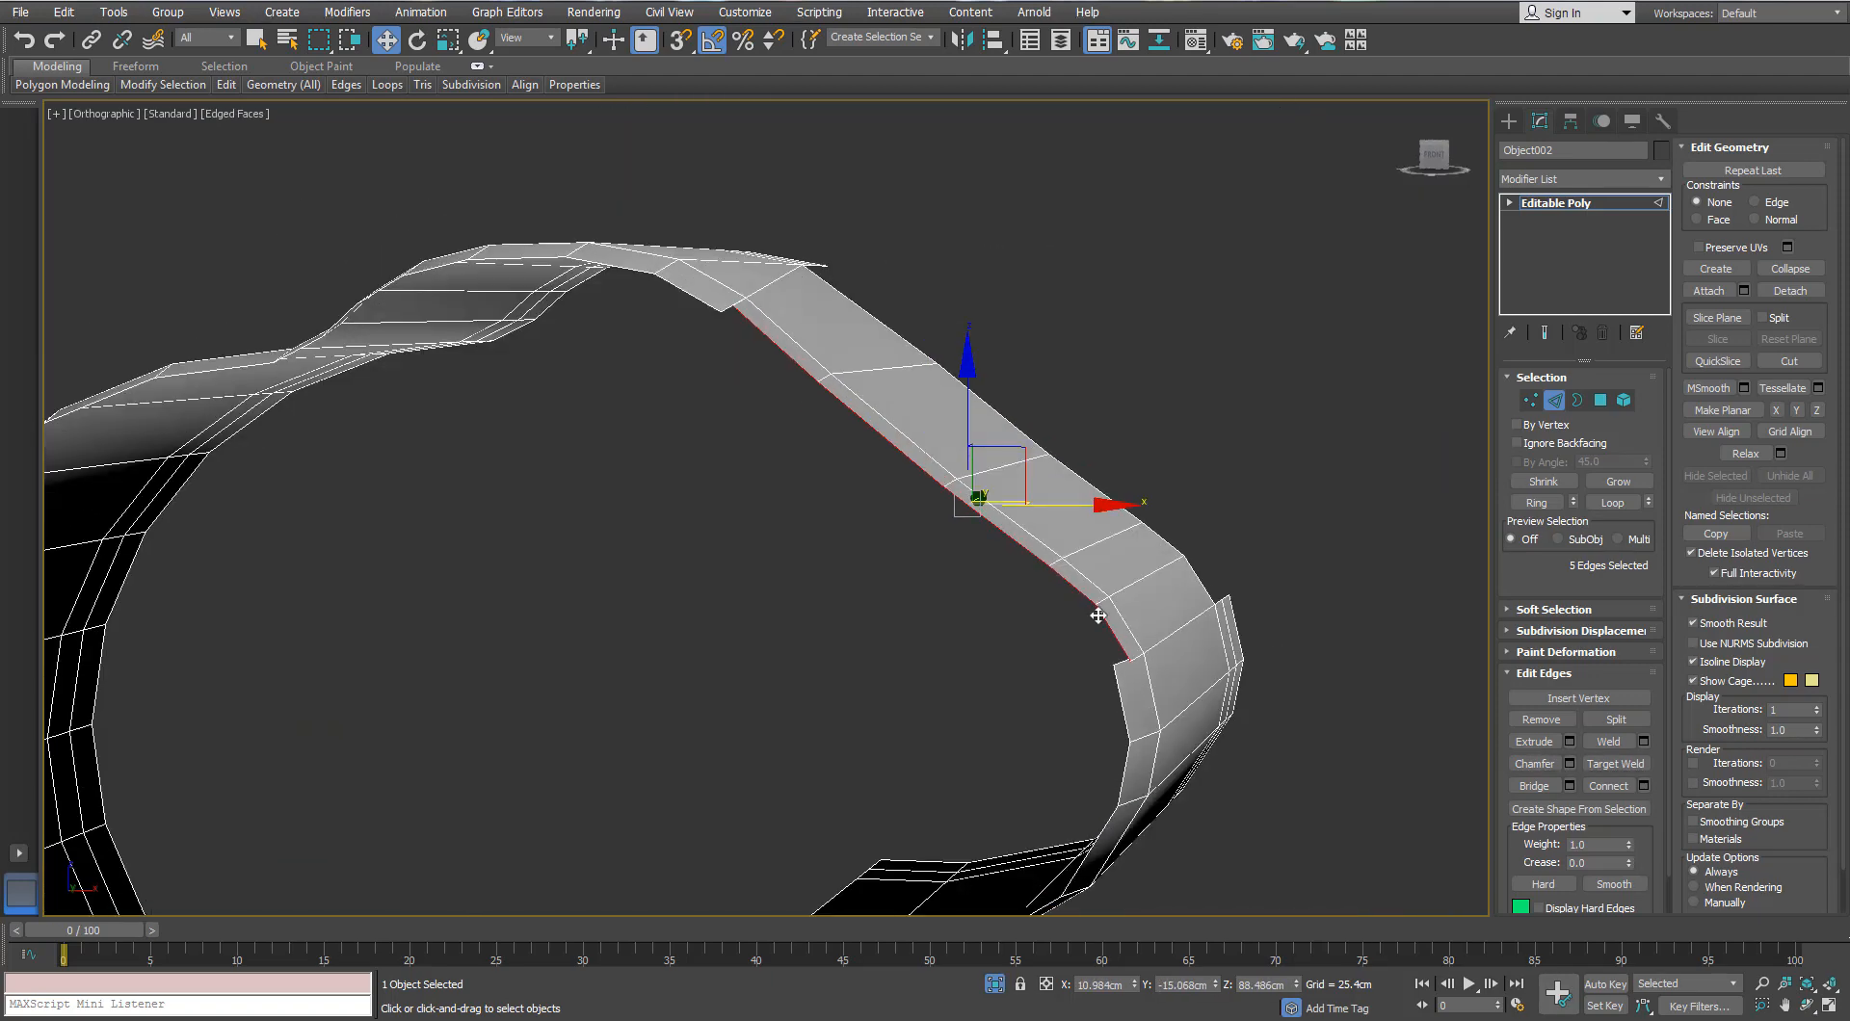
scroll(1093, 597, "up", 3)
left_click(1120, 637)
middle_click_drag(1195, 641, 1137, 609, "alt")
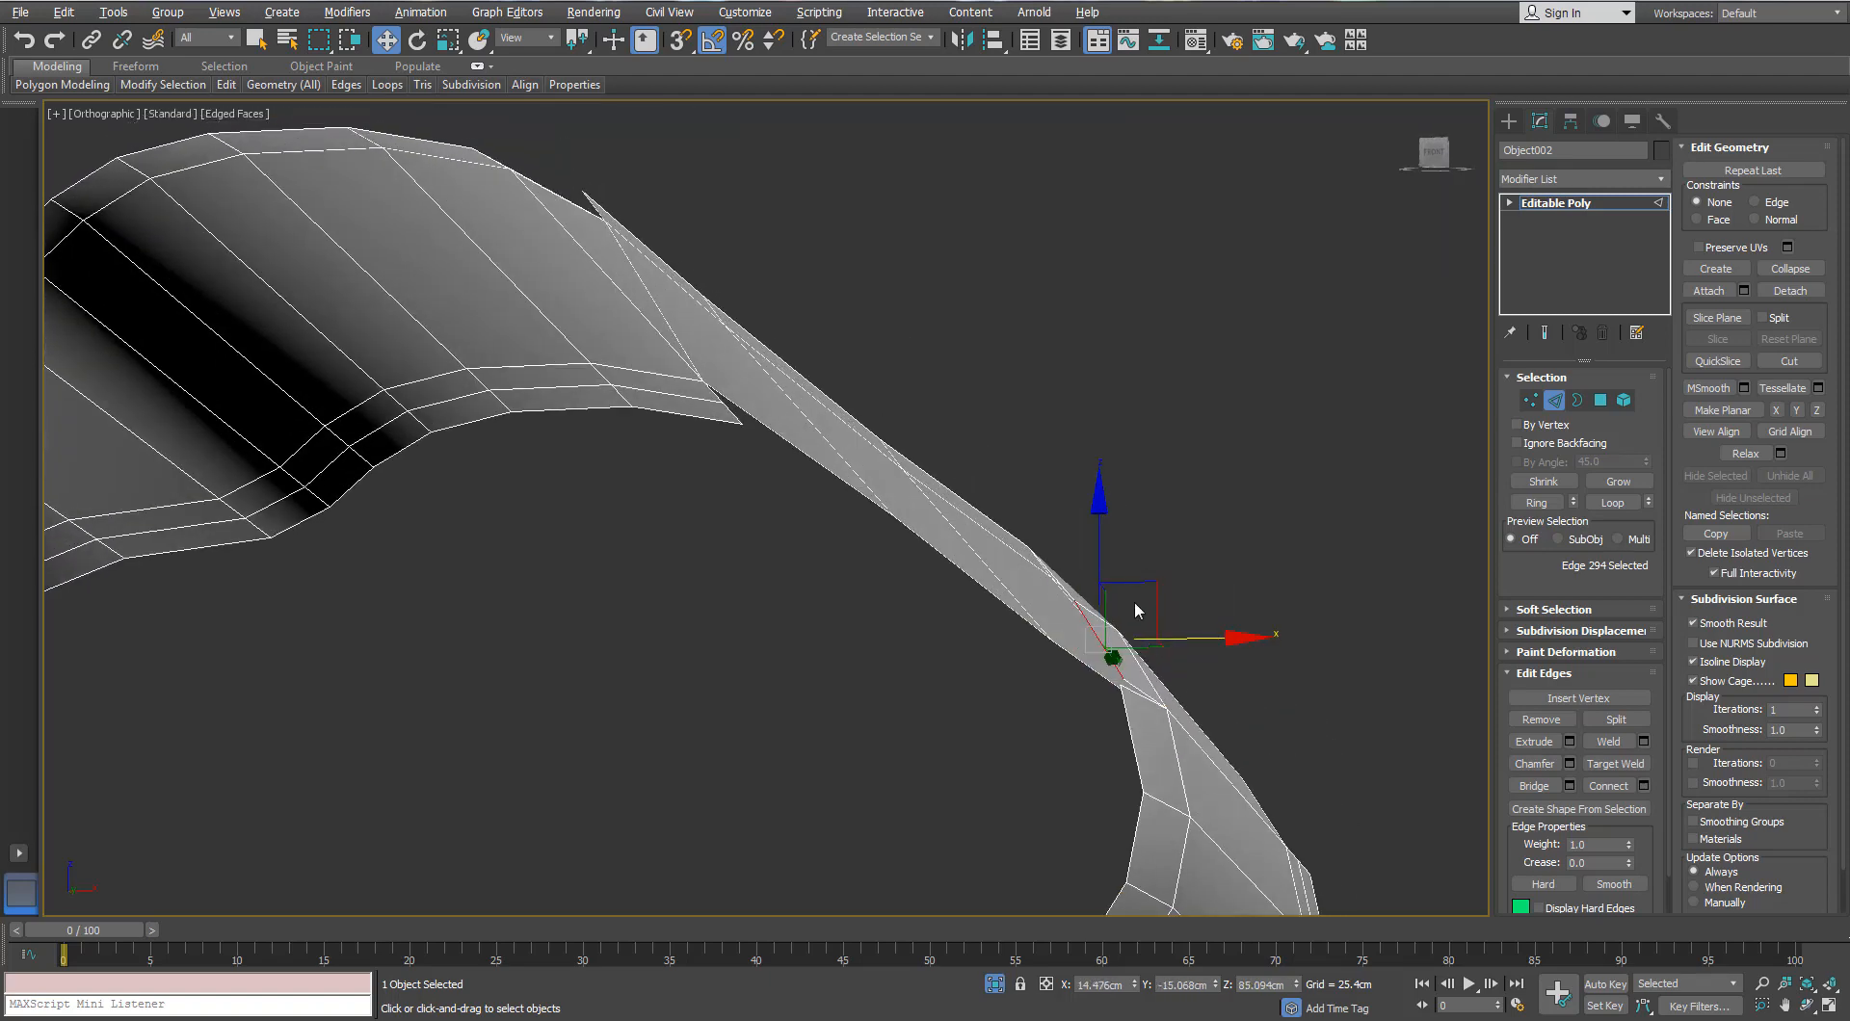
middle_click_drag(1097, 546, 665, 349, "alt")
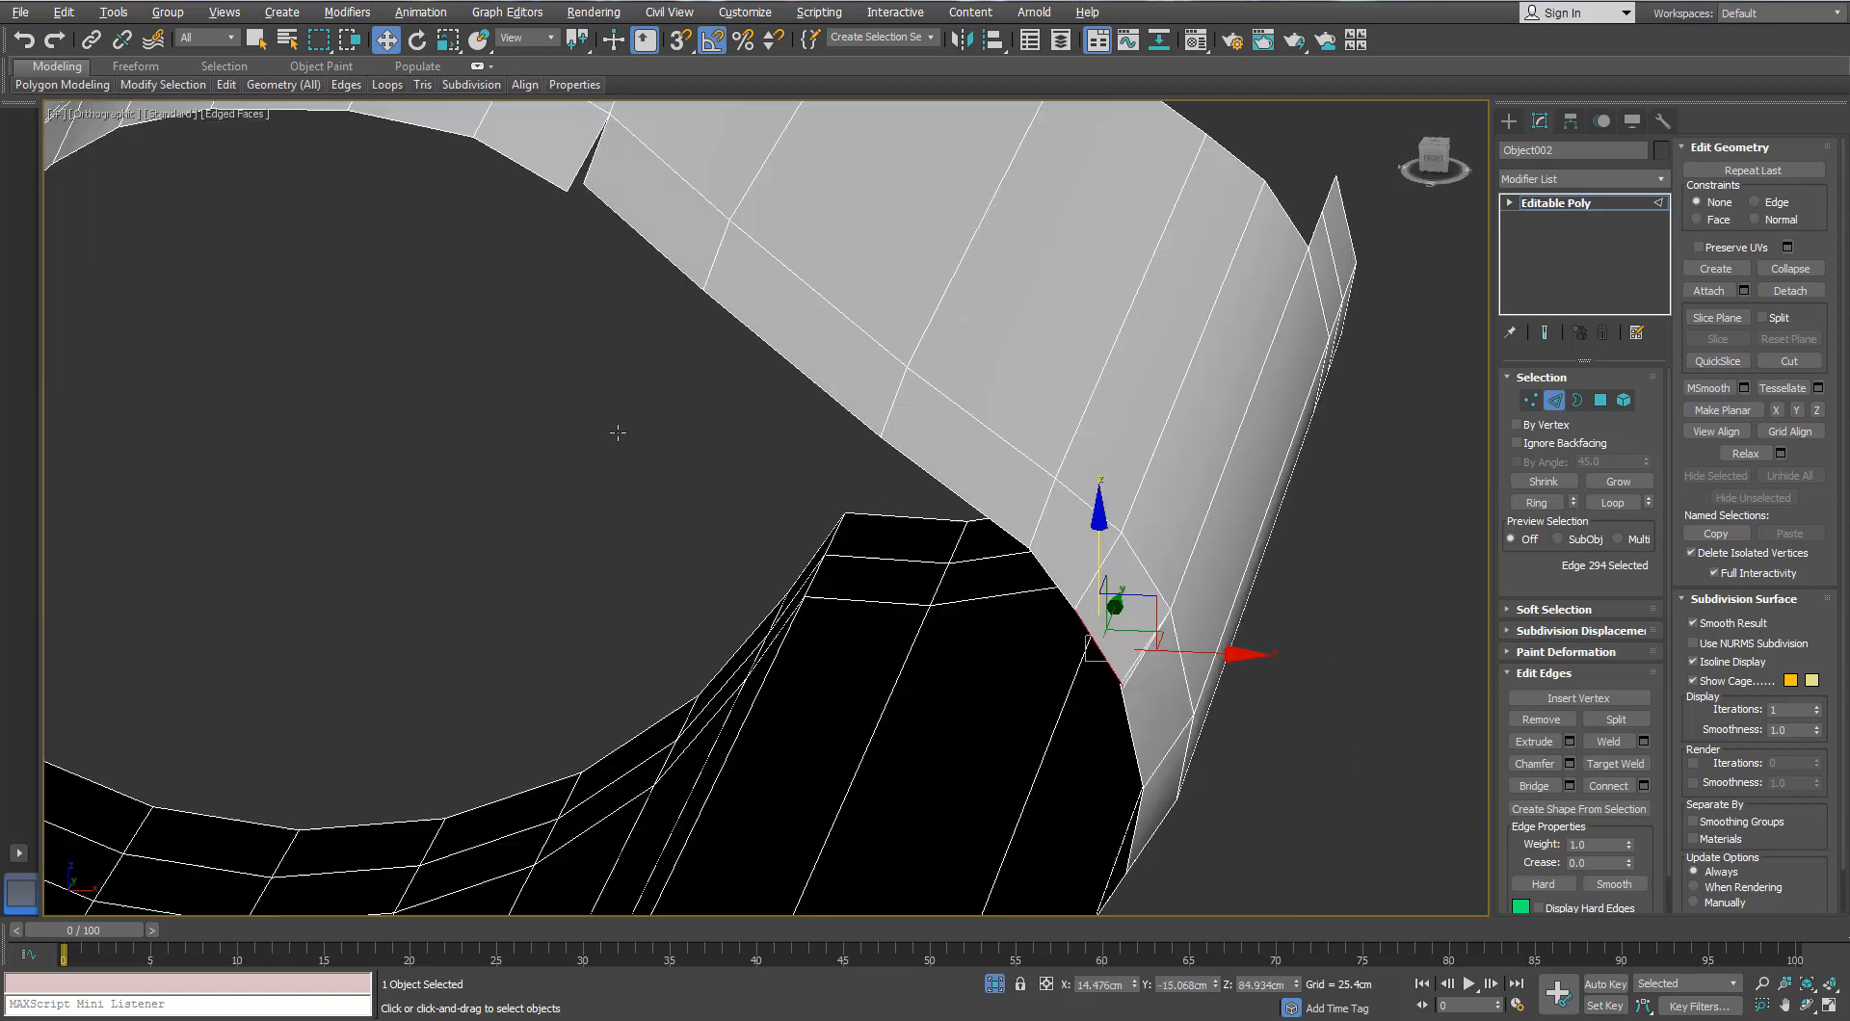
scroll(662, 347, "up", 3)
Step: Target-weld the stray seam vertices, then return to object level
left_click(1526, 402)
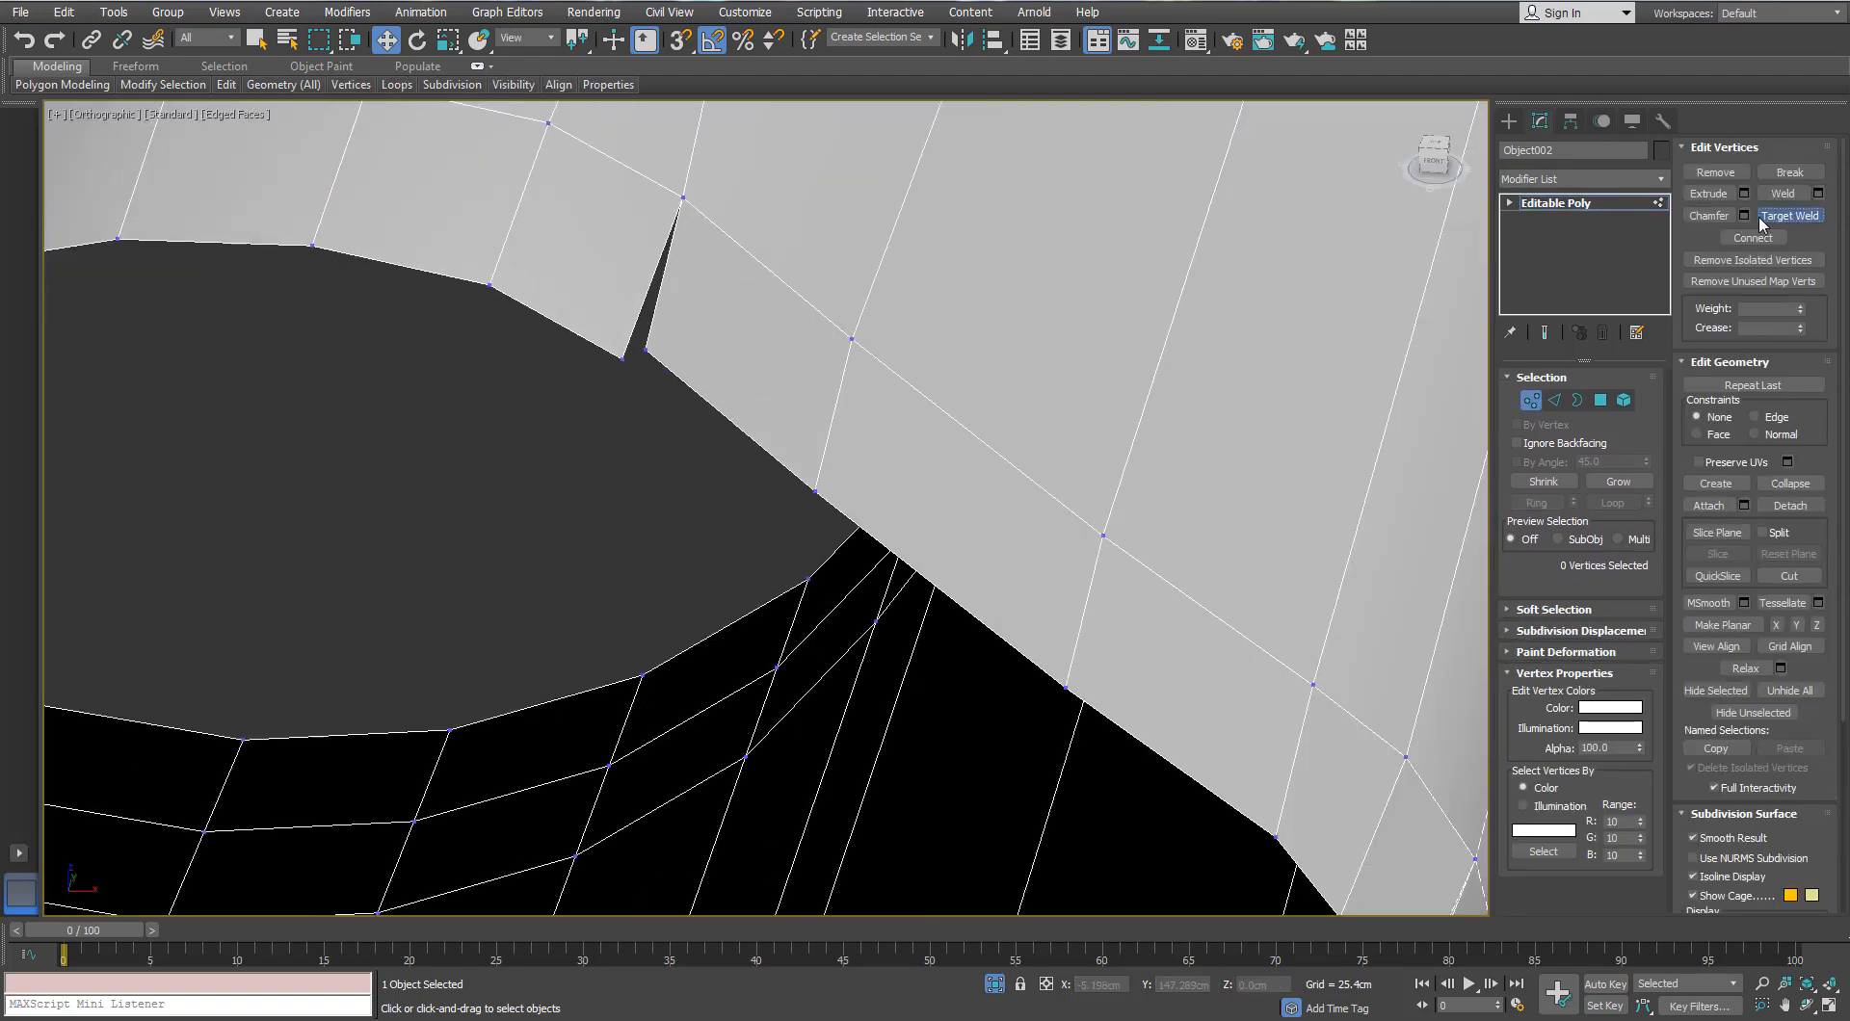
scroll(684, 407, "down", 4)
scroll(901, 413, "up", 4)
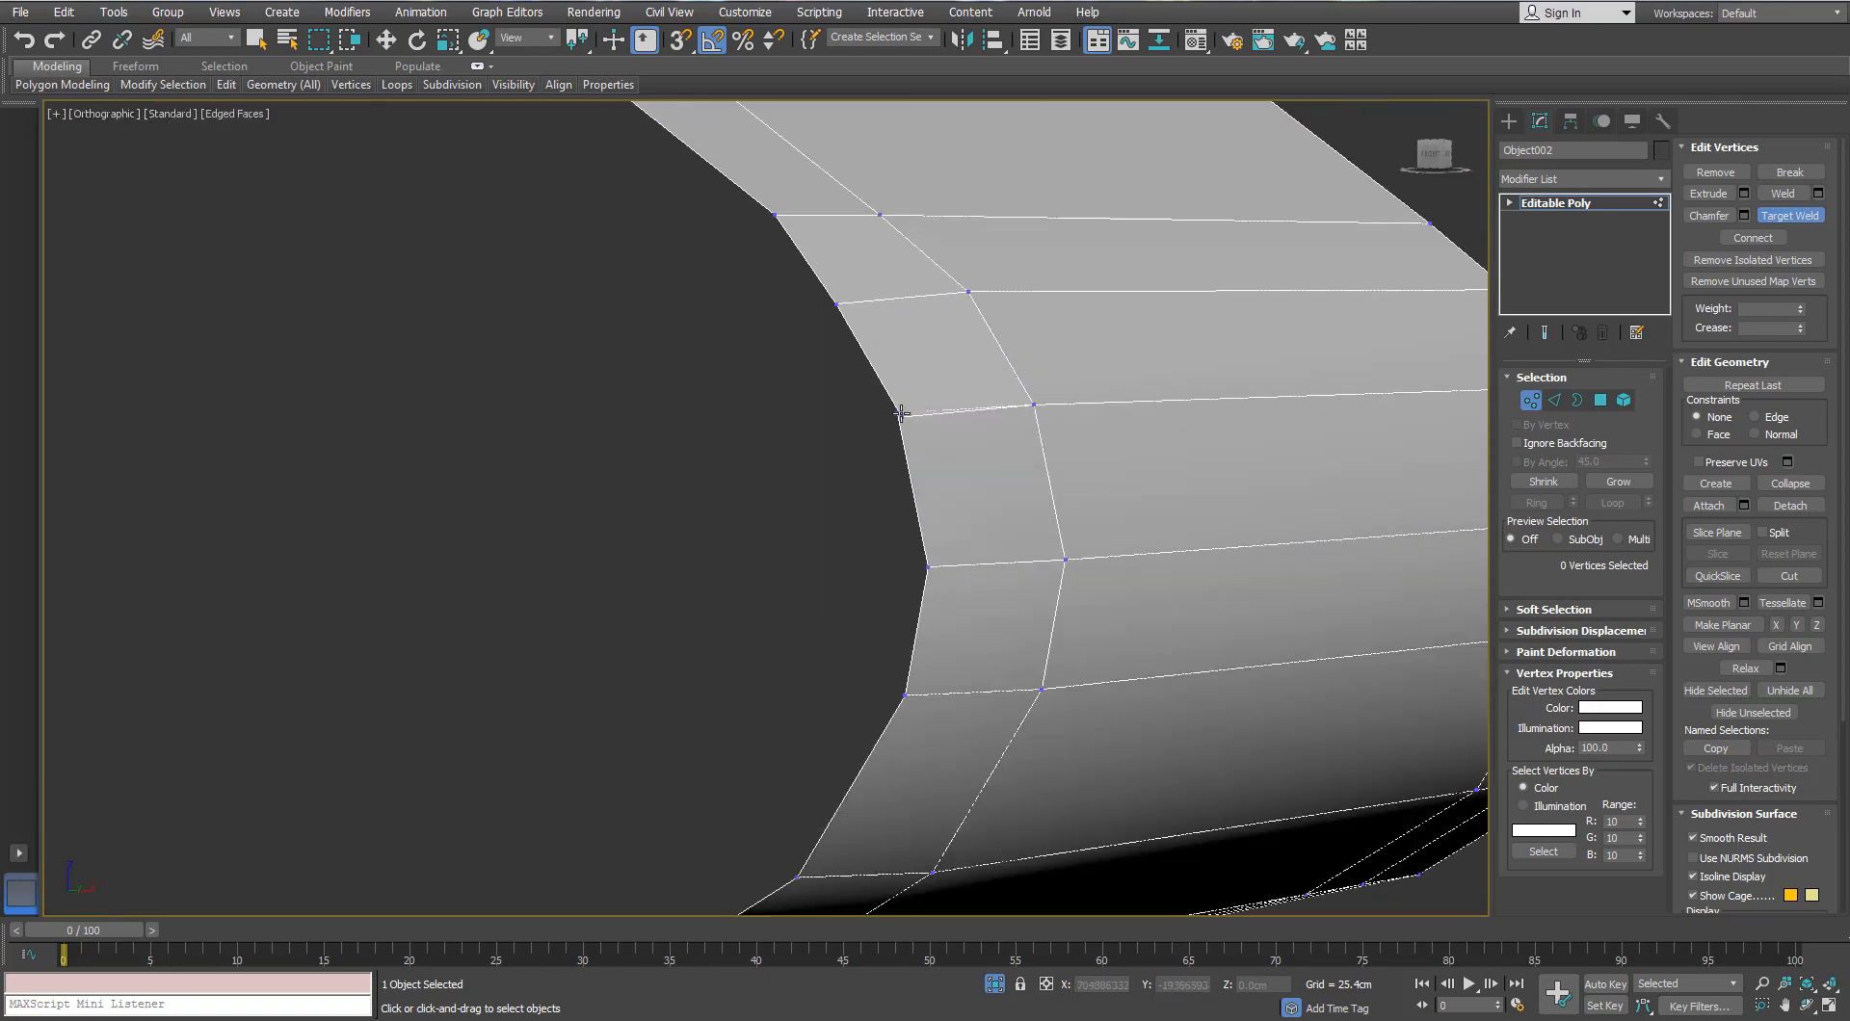
scroll(681, 430, "down", 4)
key("w")
scroll(865, 456, "up", 4)
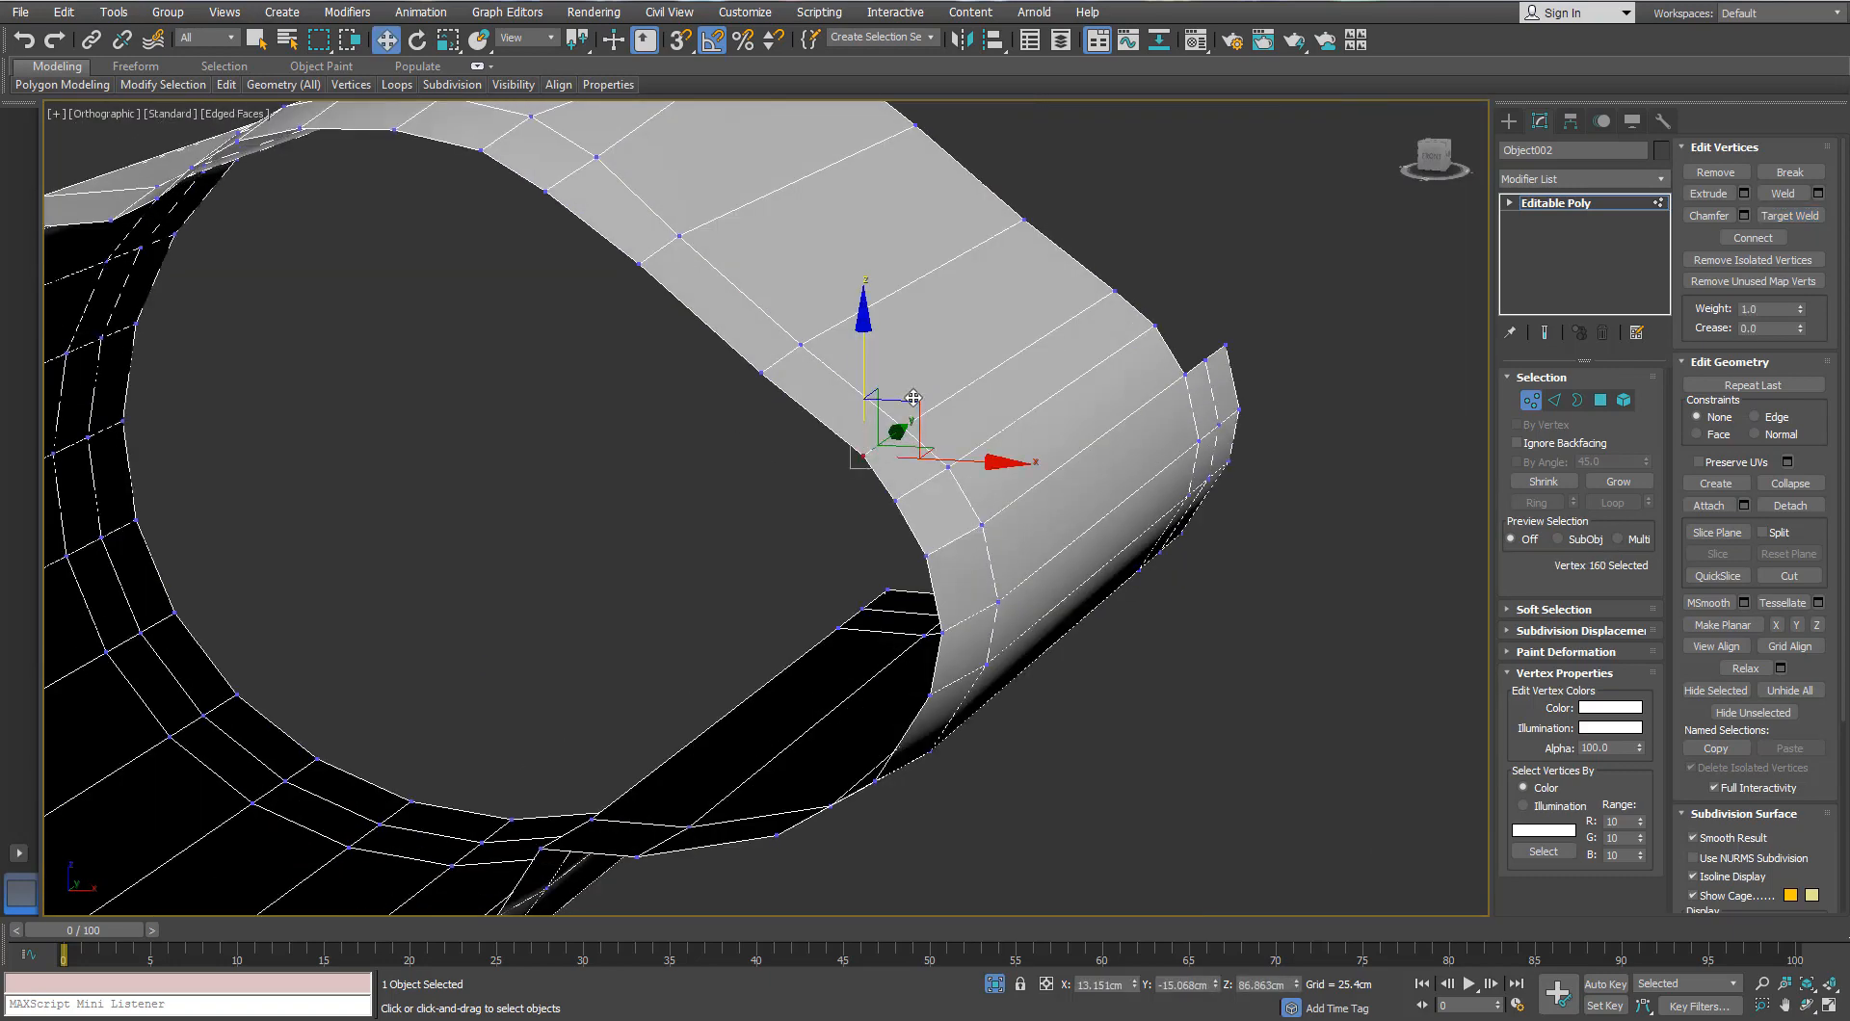
scroll(760, 500, "down", 4)
left_click(1526, 402)
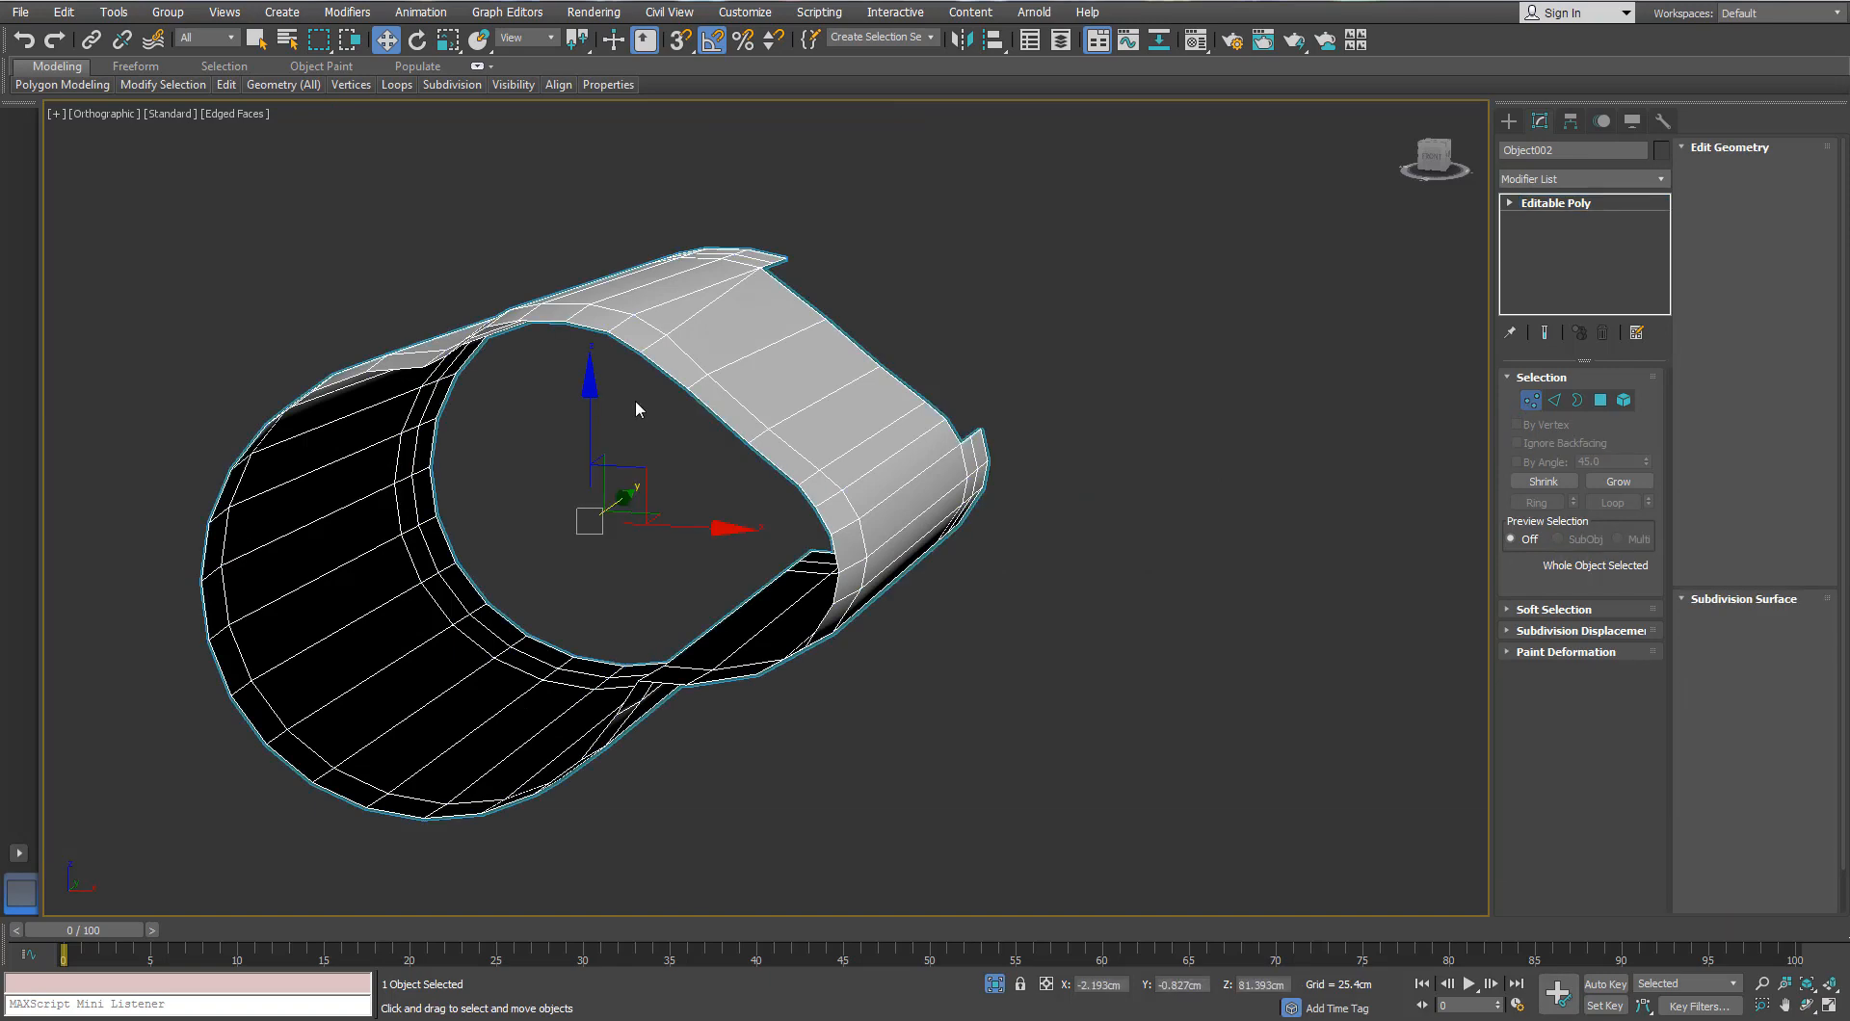
Step: Insert a vertical edge loop on the side of the eyepiece cylinder
middle_click_drag(634, 399, 848, 366, "alt")
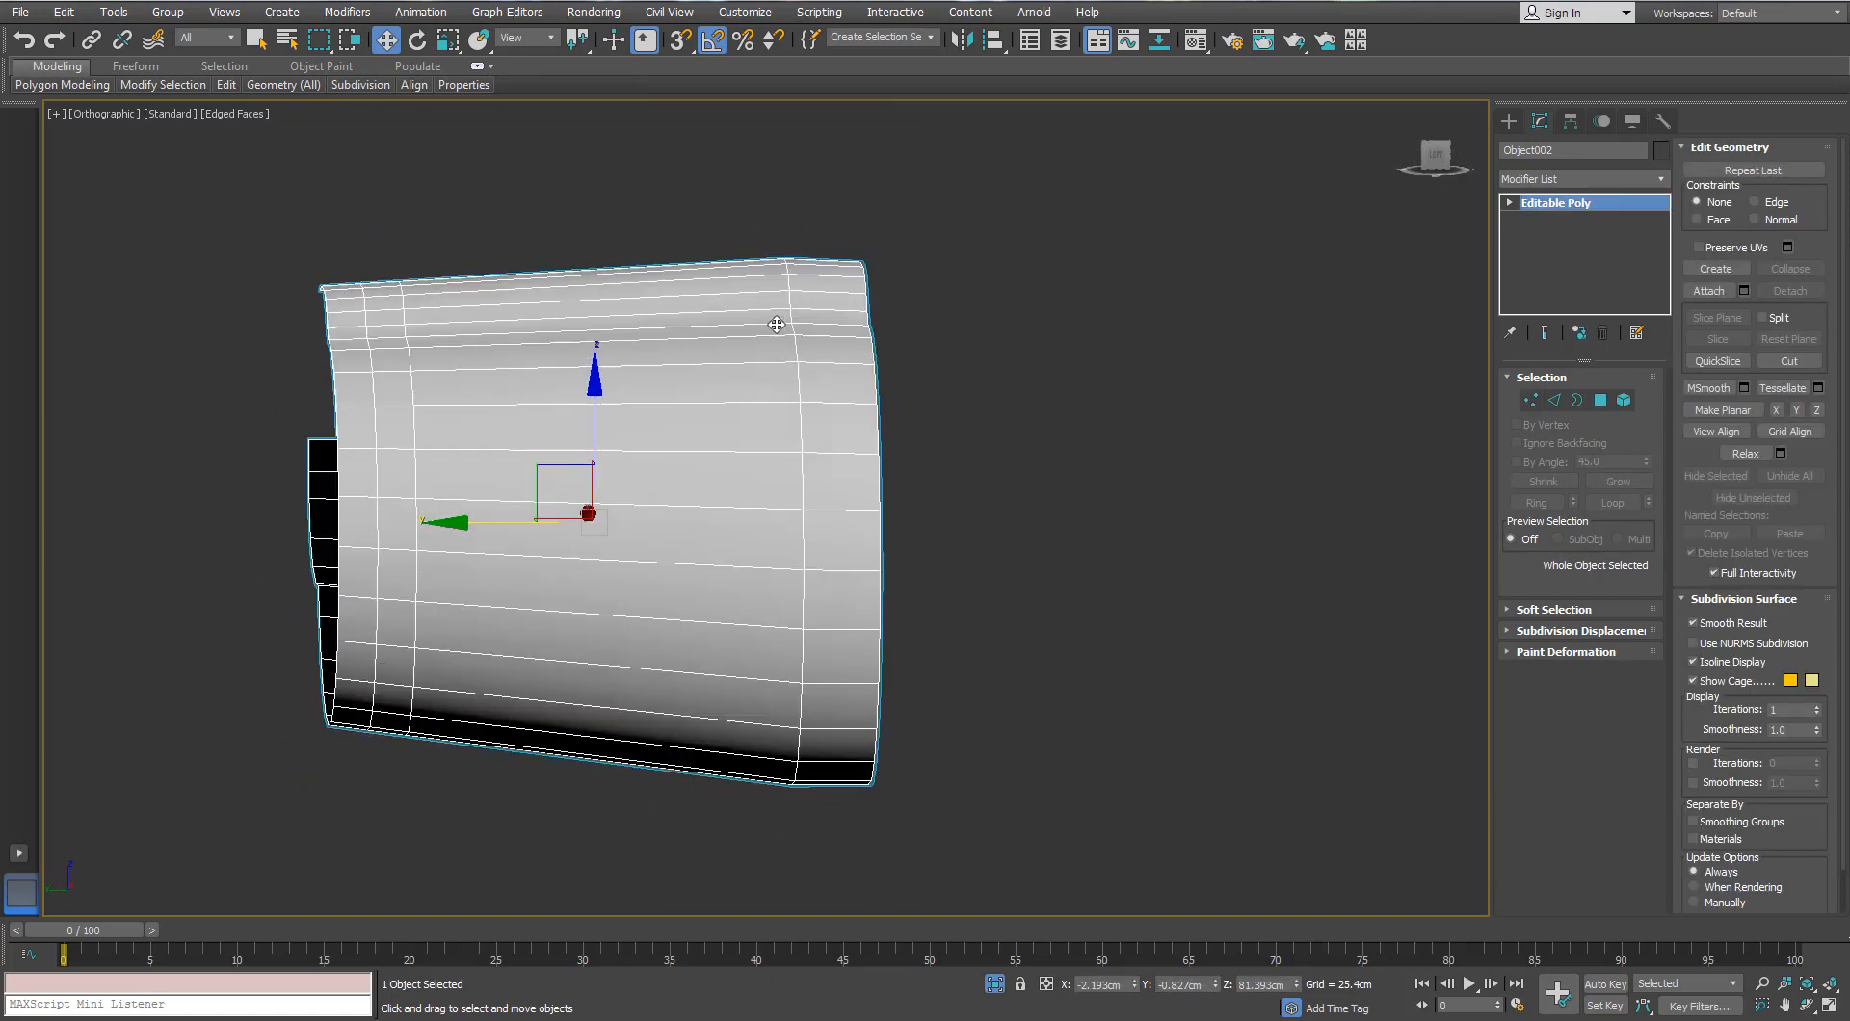
scroll(848, 366, "up", 2)
mouse_move(283, 84)
left_click(788, 262)
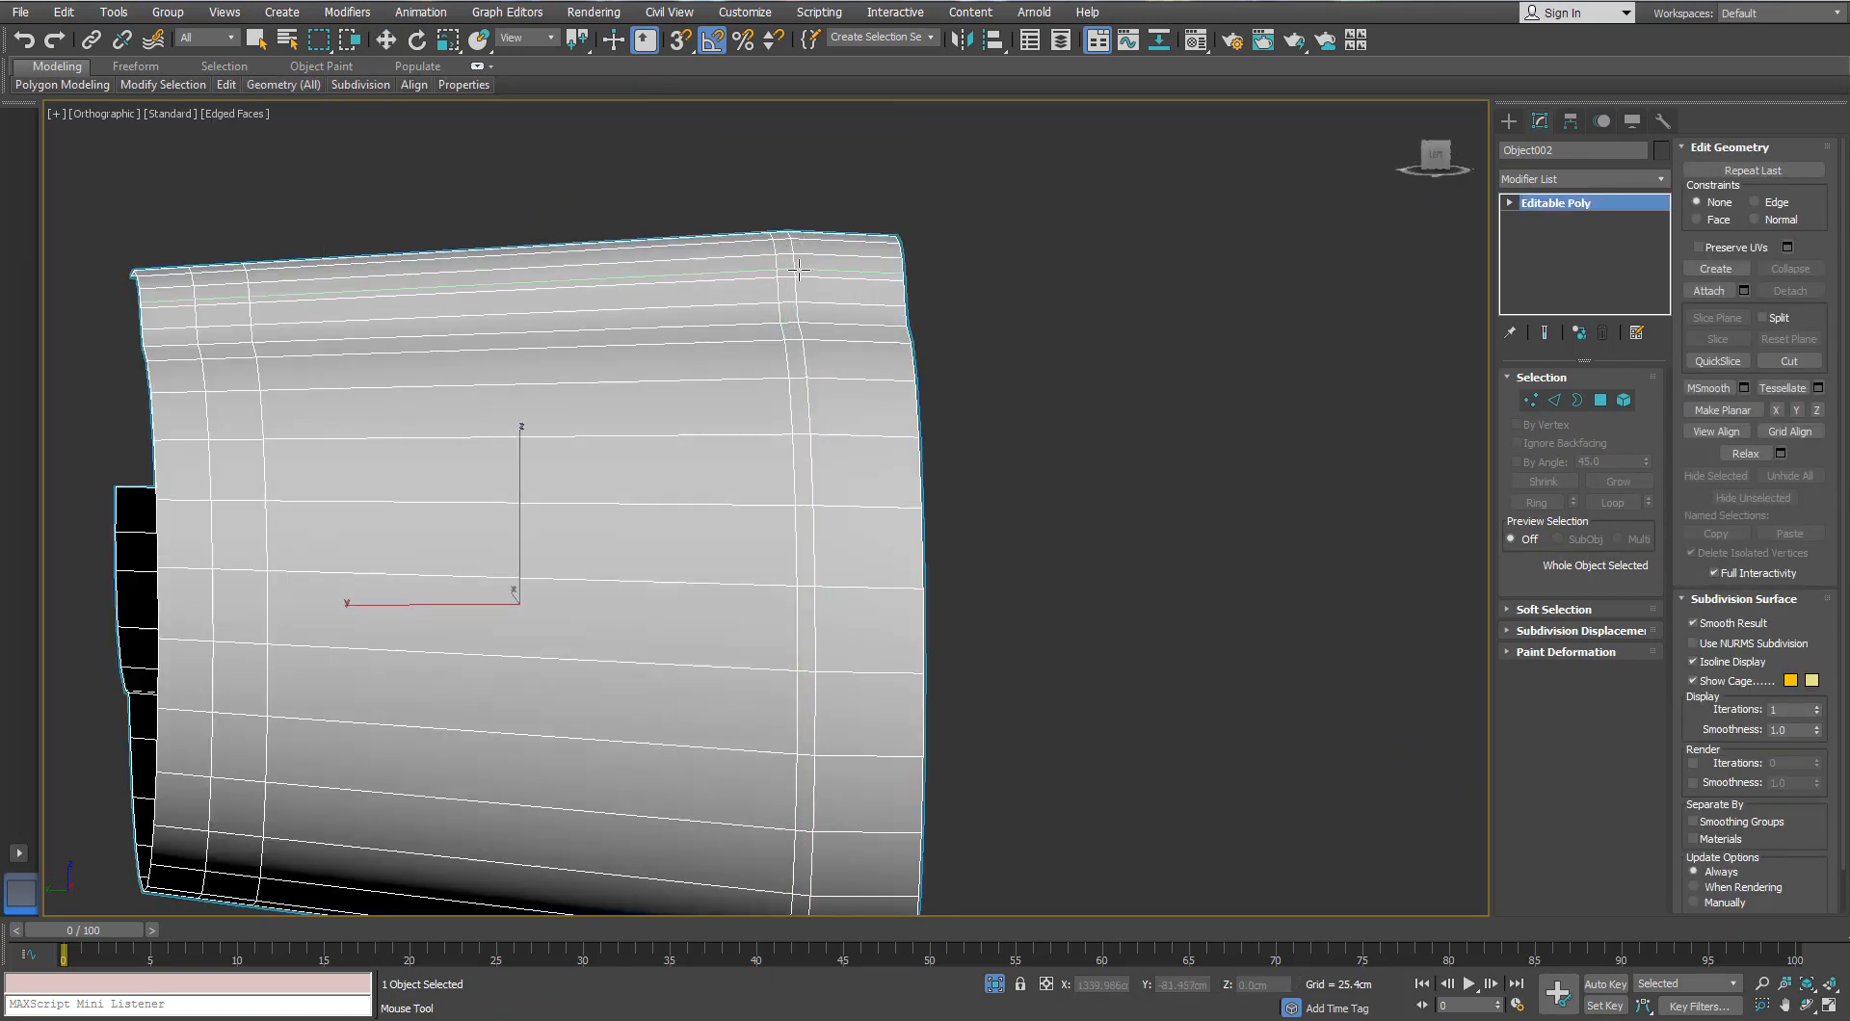
middle_click_drag(556, 310, 746, 321, "alt")
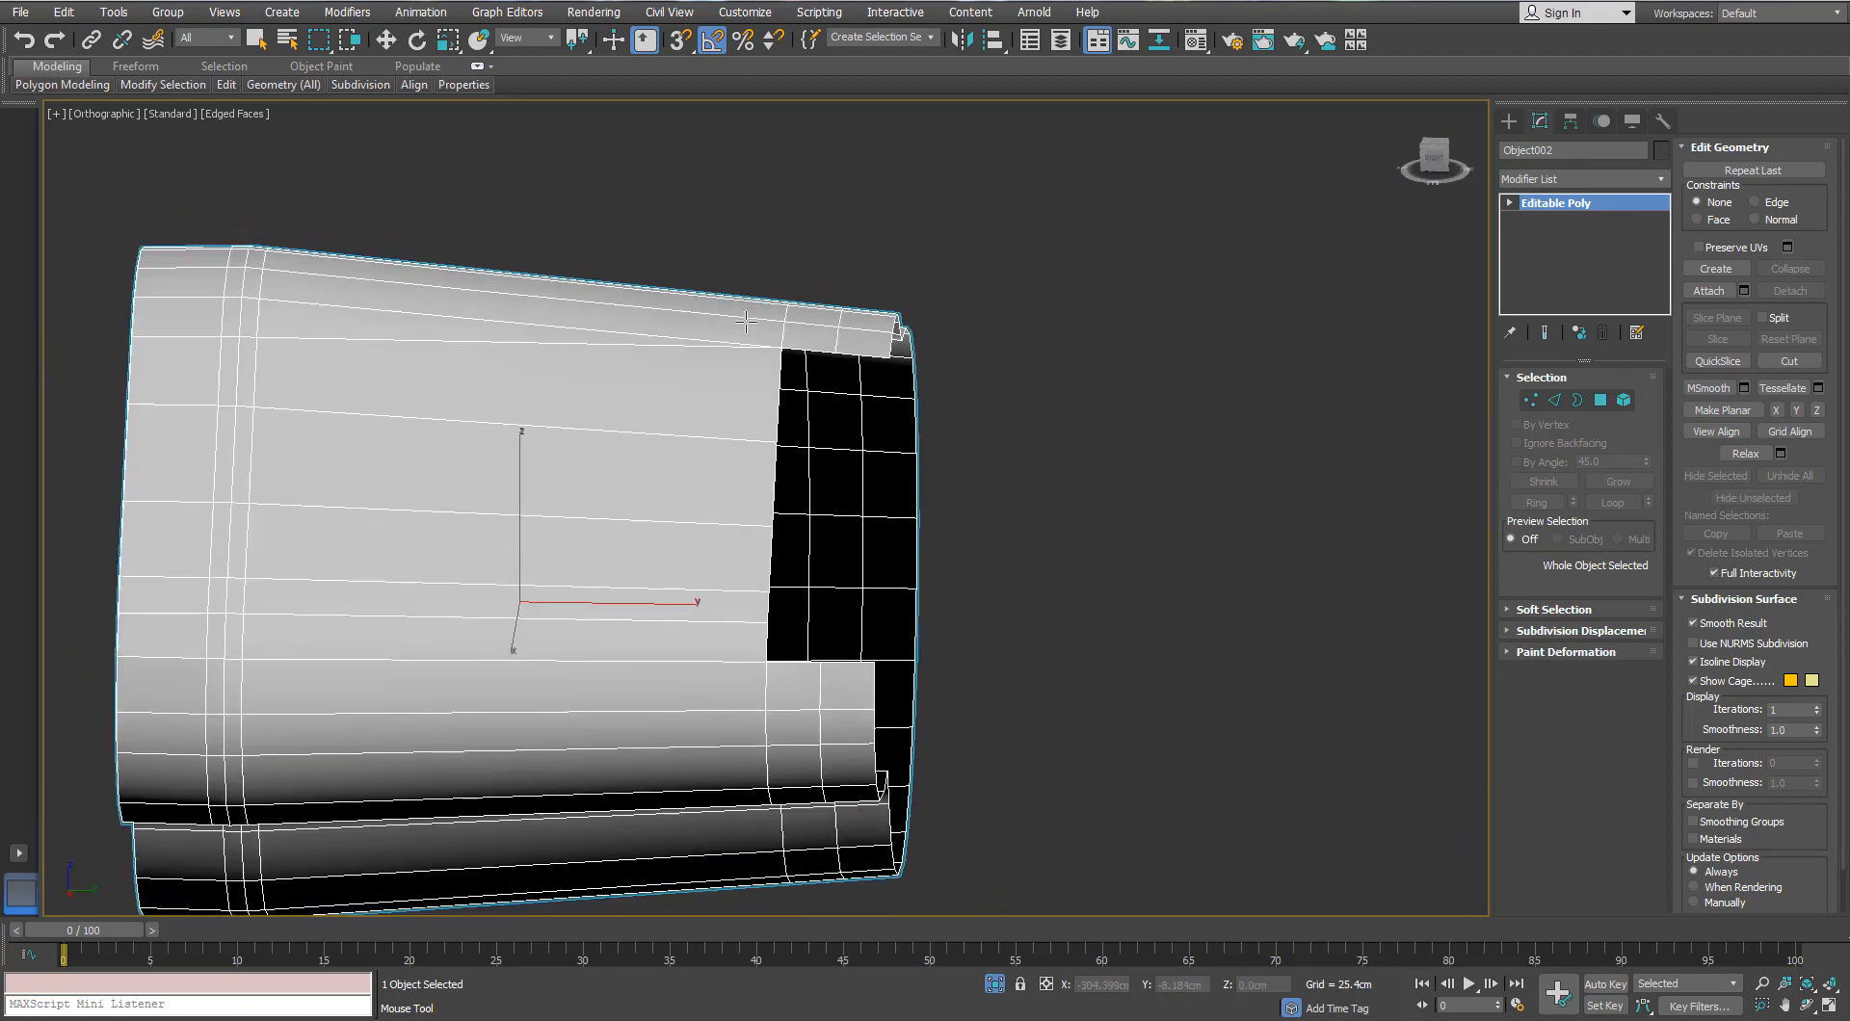
middle_click_drag(961, 366, 723, 314, "alt")
scroll(722, 314, "up", 2)
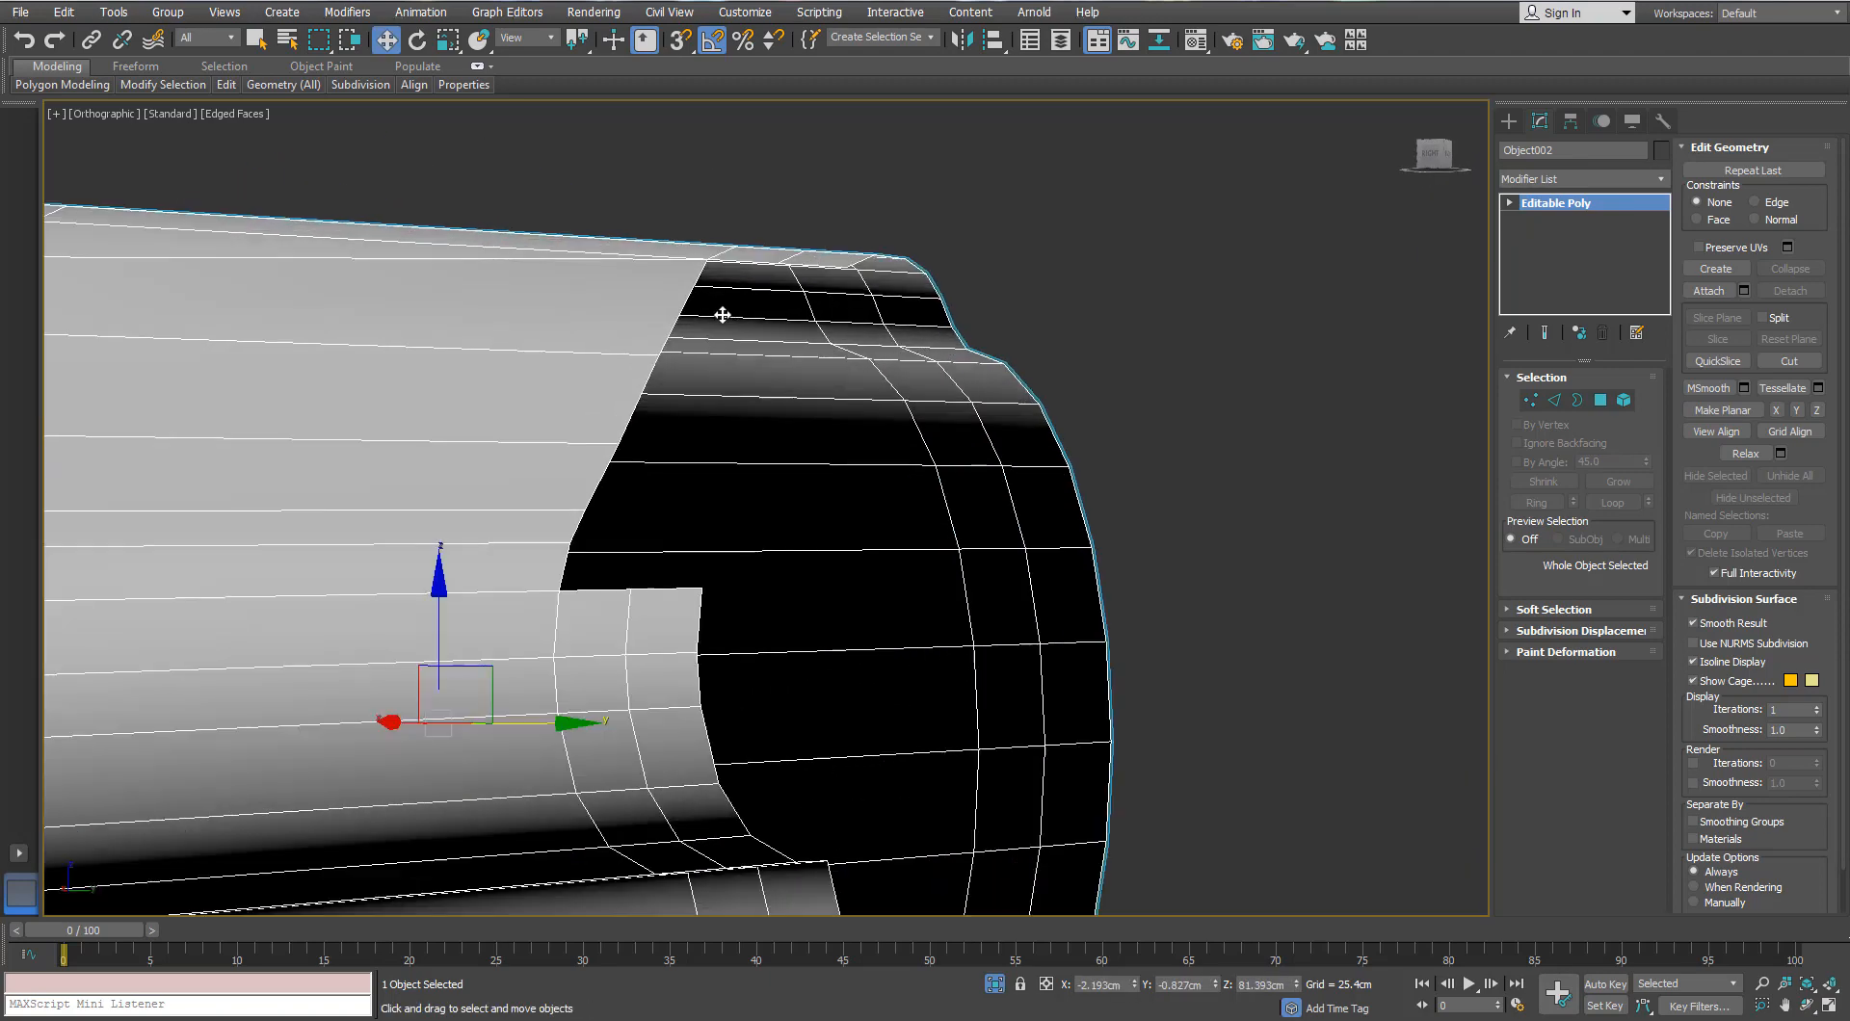
Step: Select two edges at the notch and slide them 3.901 cm along Y
left_click(1561, 401)
left_click(721, 711)
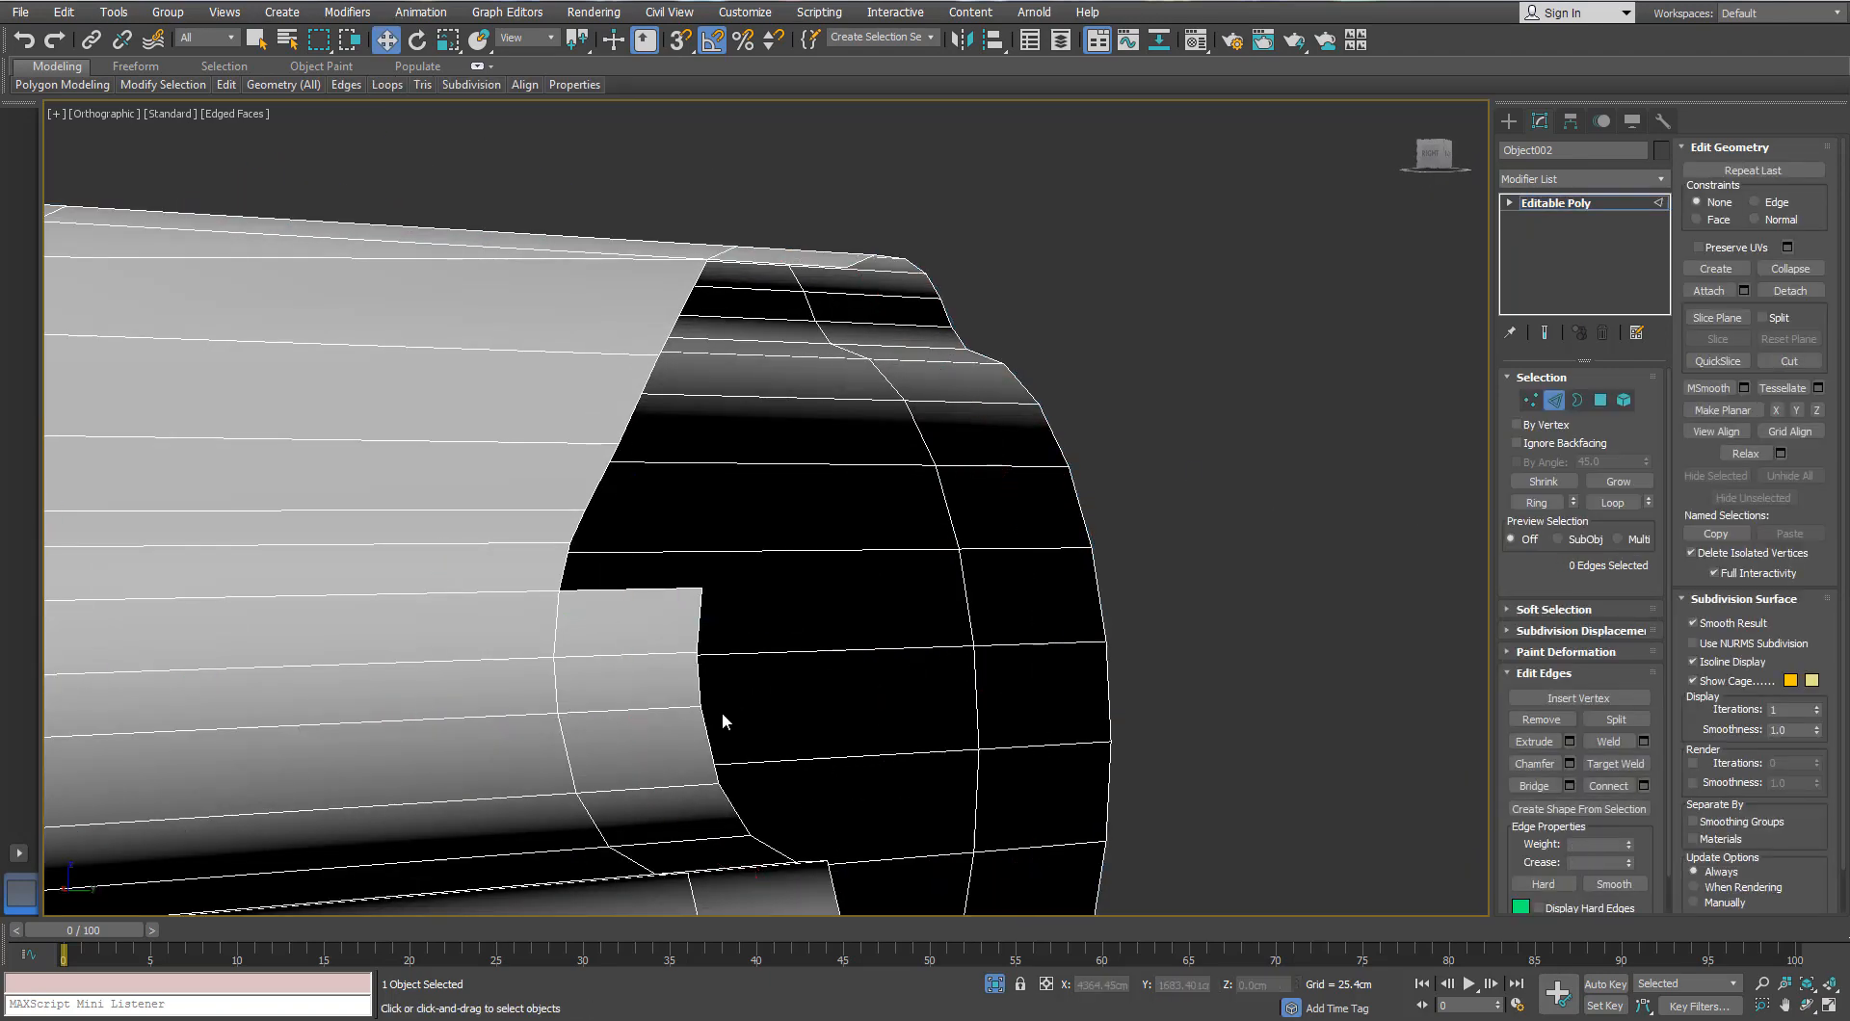
left_click(562, 576)
middle_click_drag(563, 576, 678, 266, "alt")
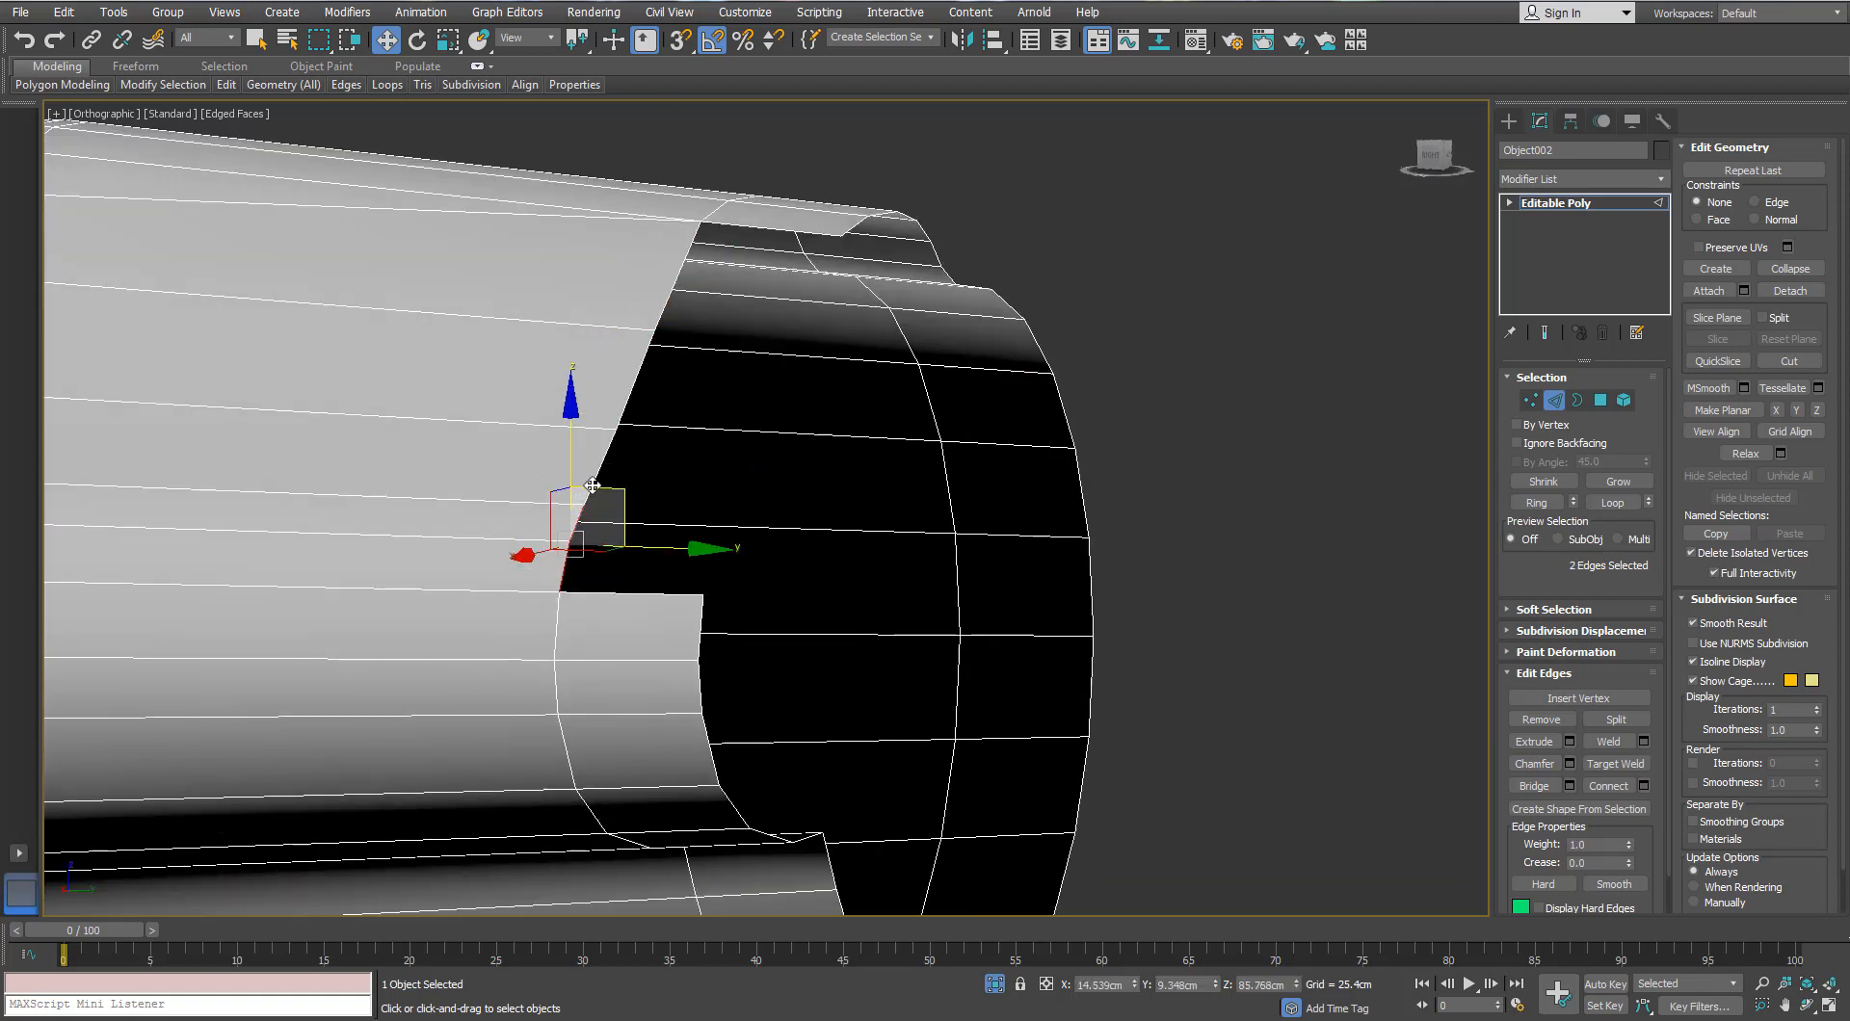
left_click(669, 302, "ctrl")
middle_click_drag(669, 301, 685, 360, "alt")
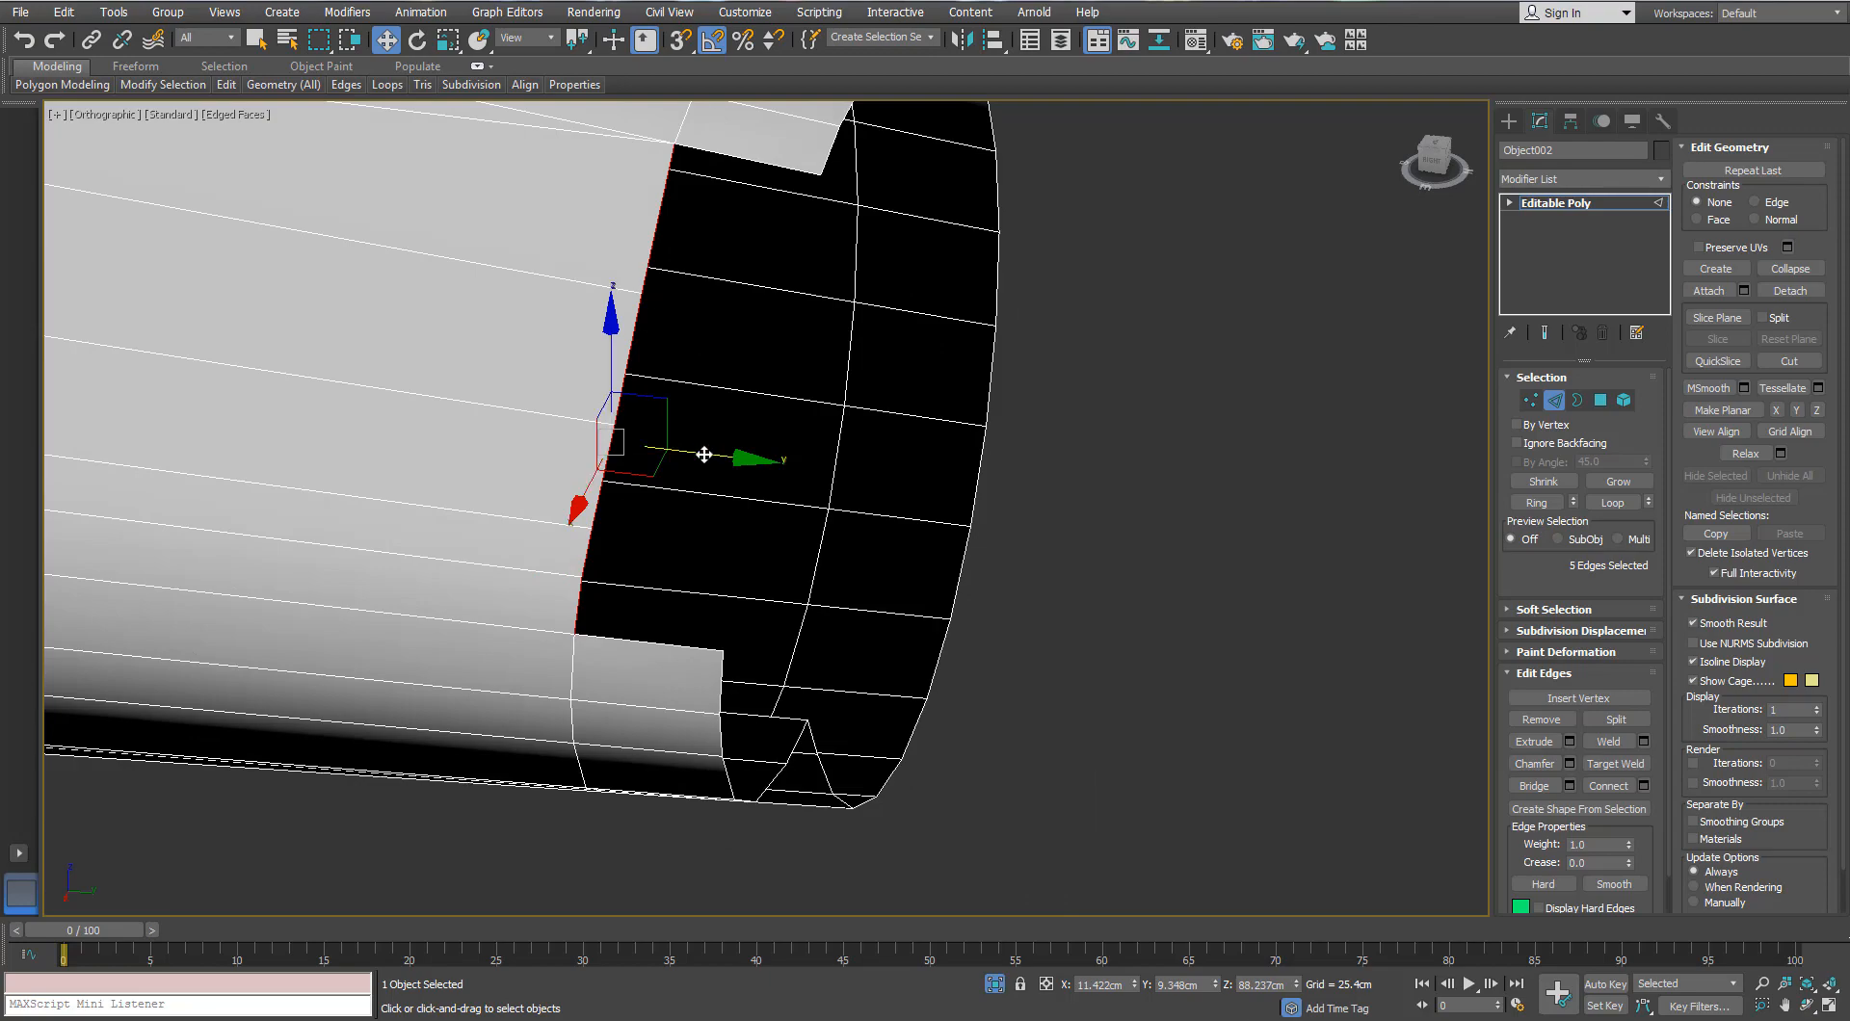
left_click_drag(705, 454, 847, 490)
middle_click_drag(855, 491, 704, 482, "alt")
middle_click_drag(1108, 214, 1183, 414)
Step: Switch to vertex editing and frame the ring strip's selected vertices in perspective view
left_click(1530, 400)
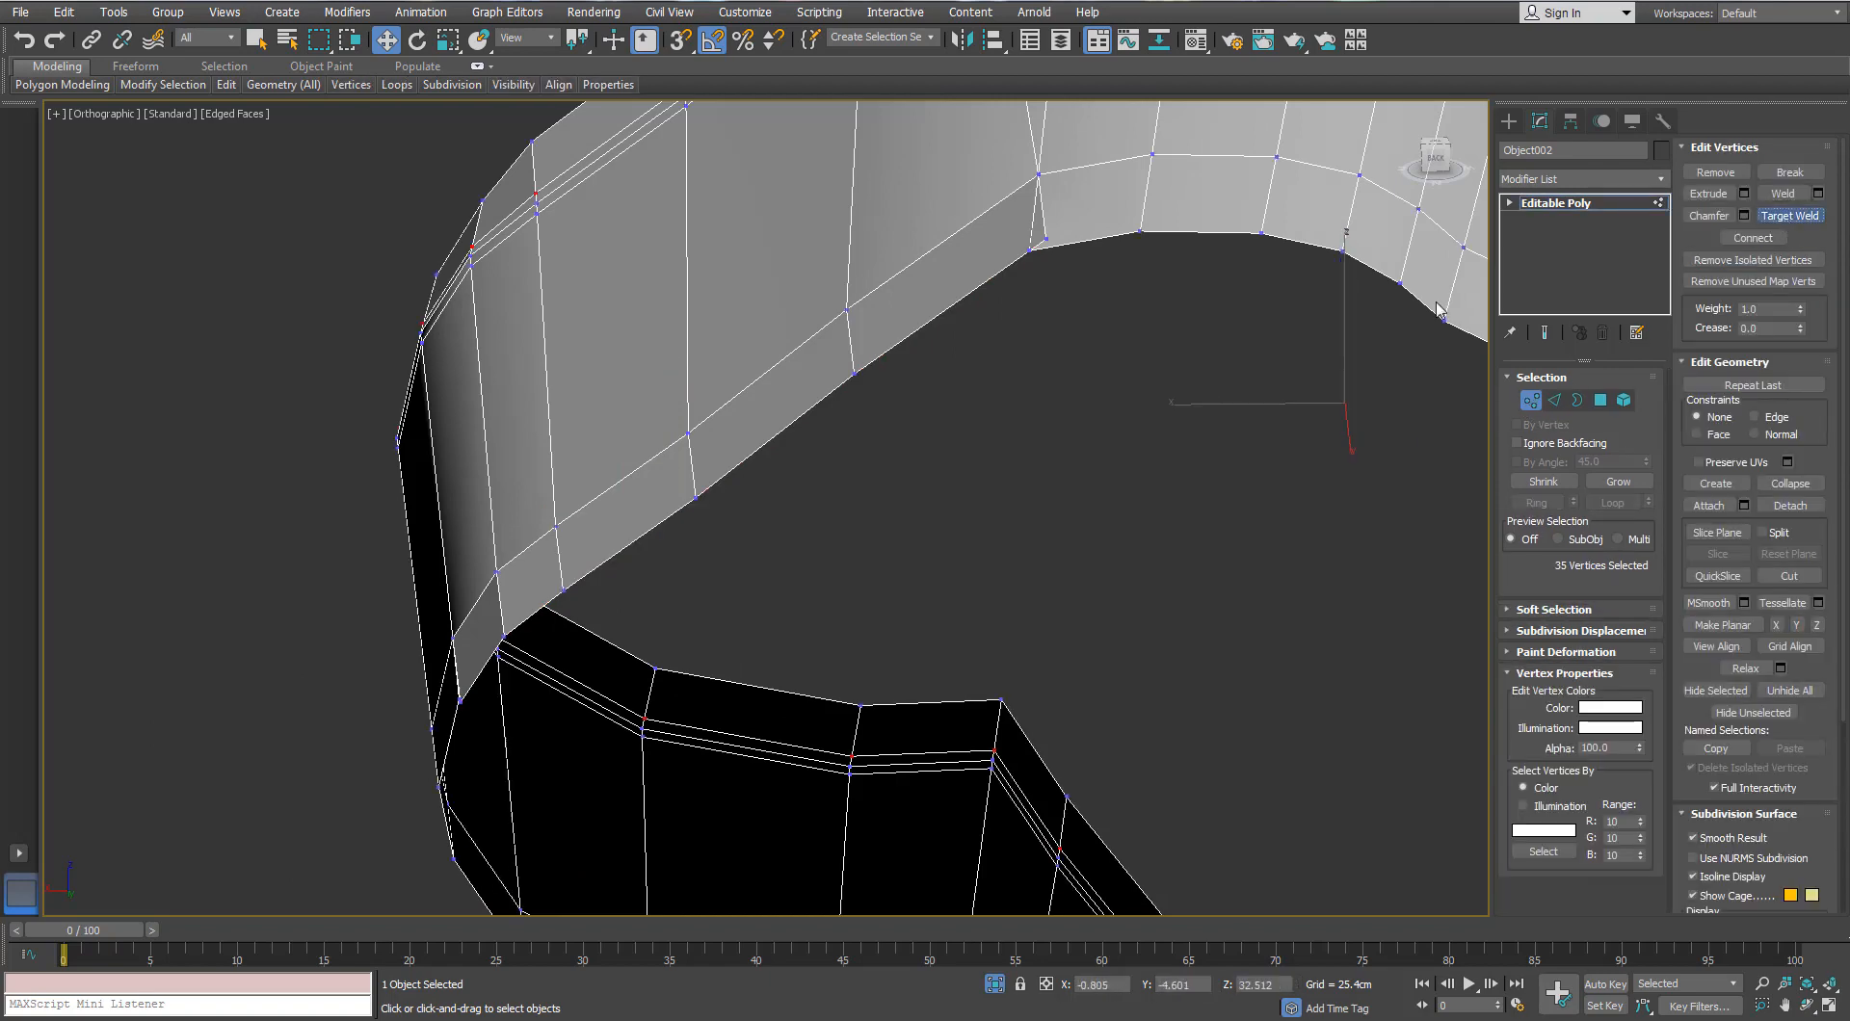
middle_click_drag(1024, 255, 893, 375, "alt")
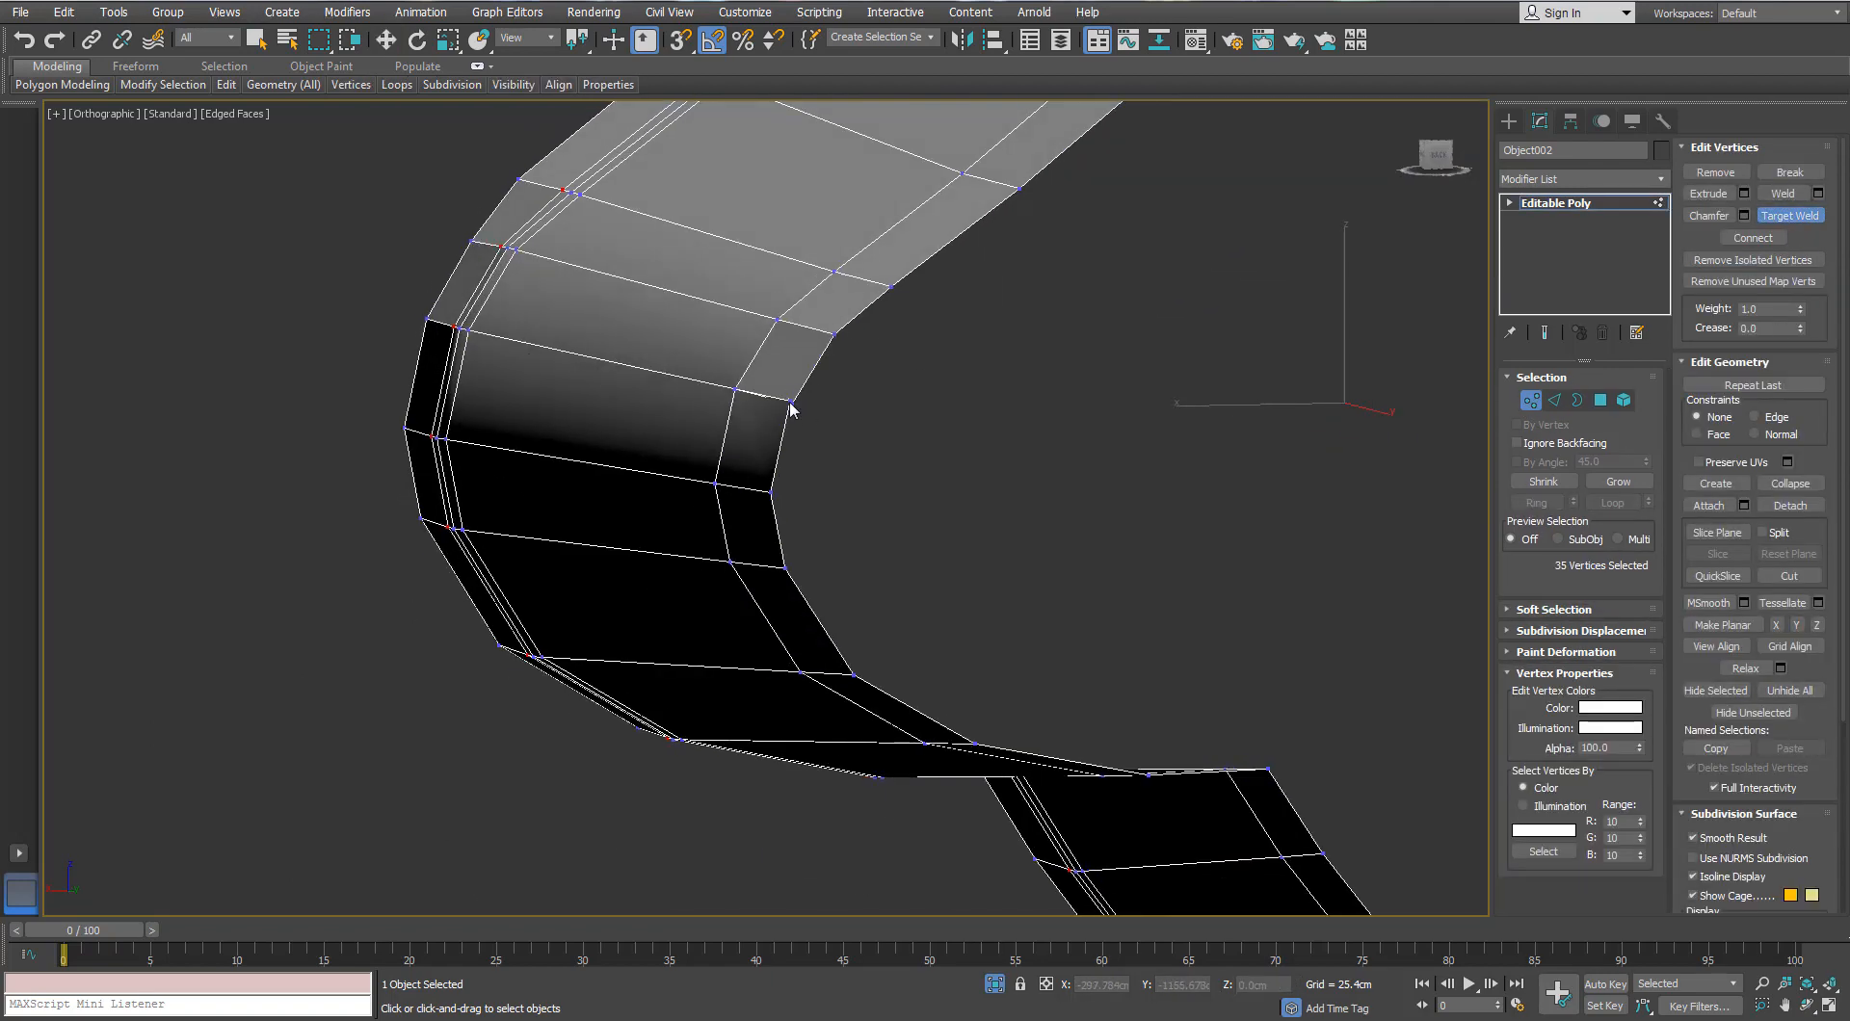
key("w")
middle_click_drag(791, 401, 562, 388, "alt")
scroll(562, 389, "up", 5)
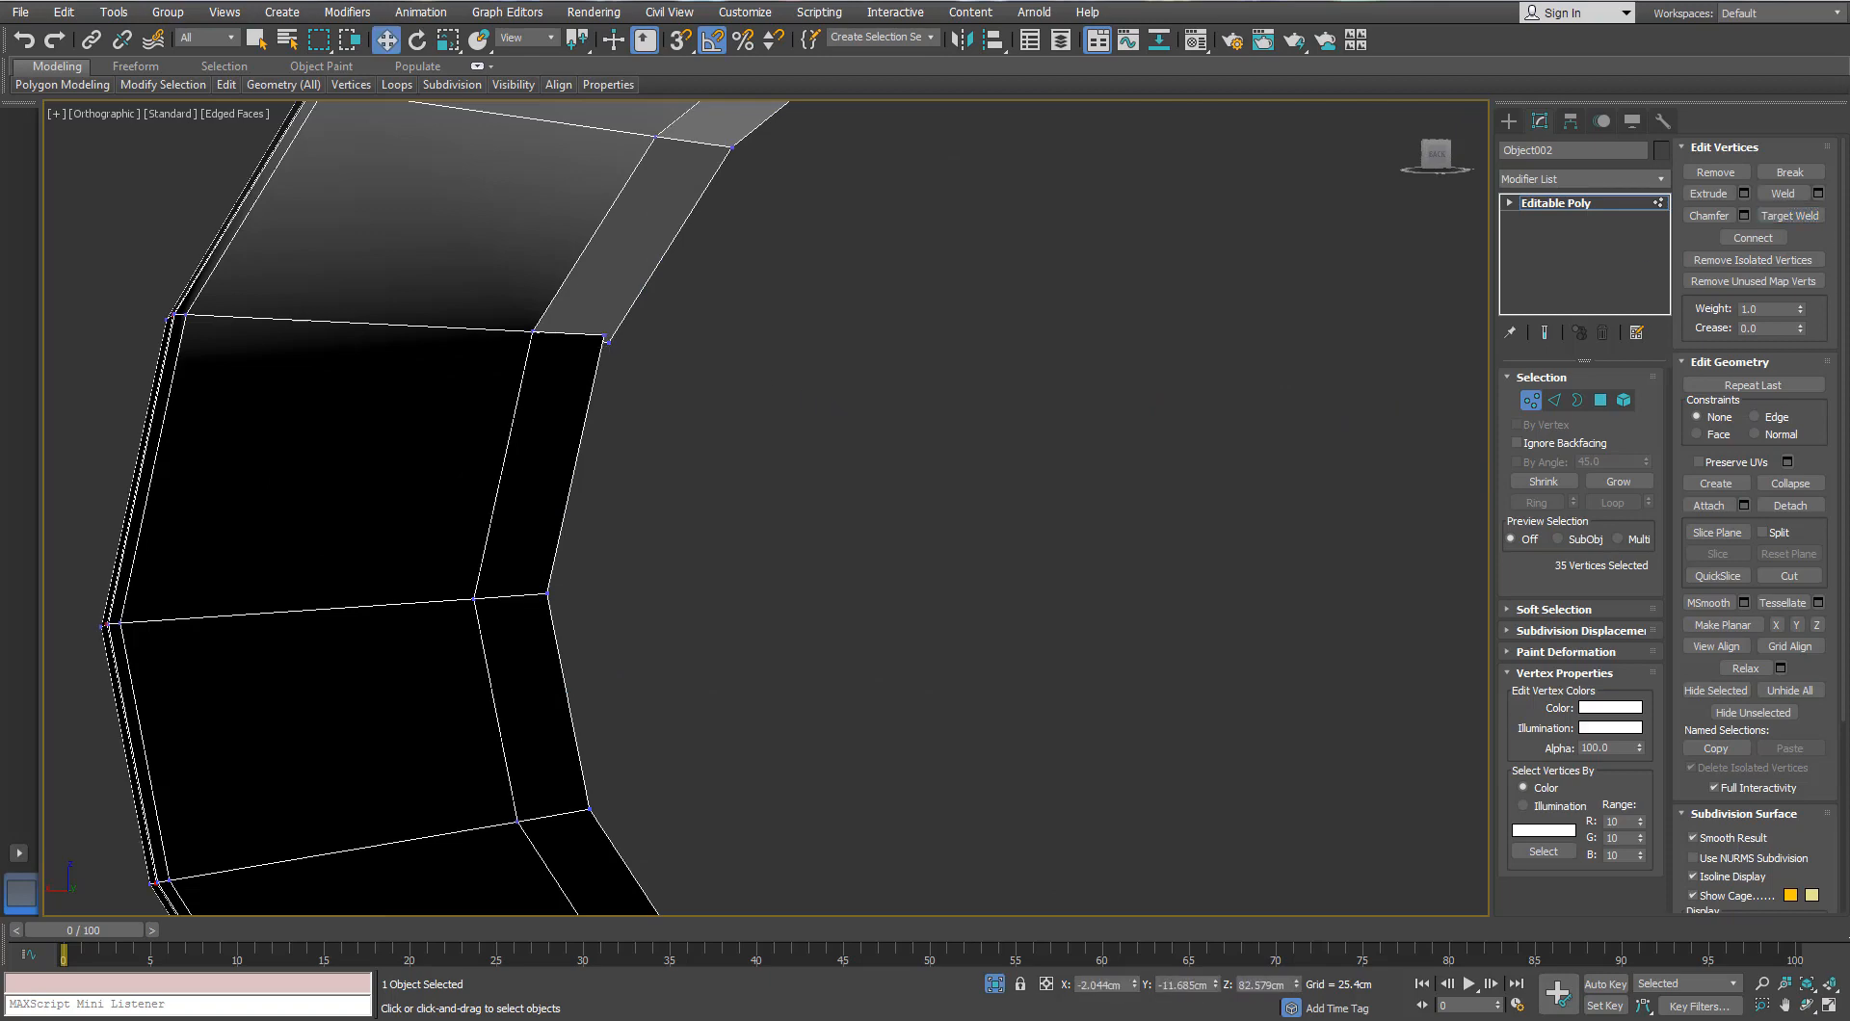
scroll(675, 540, "down", 8)
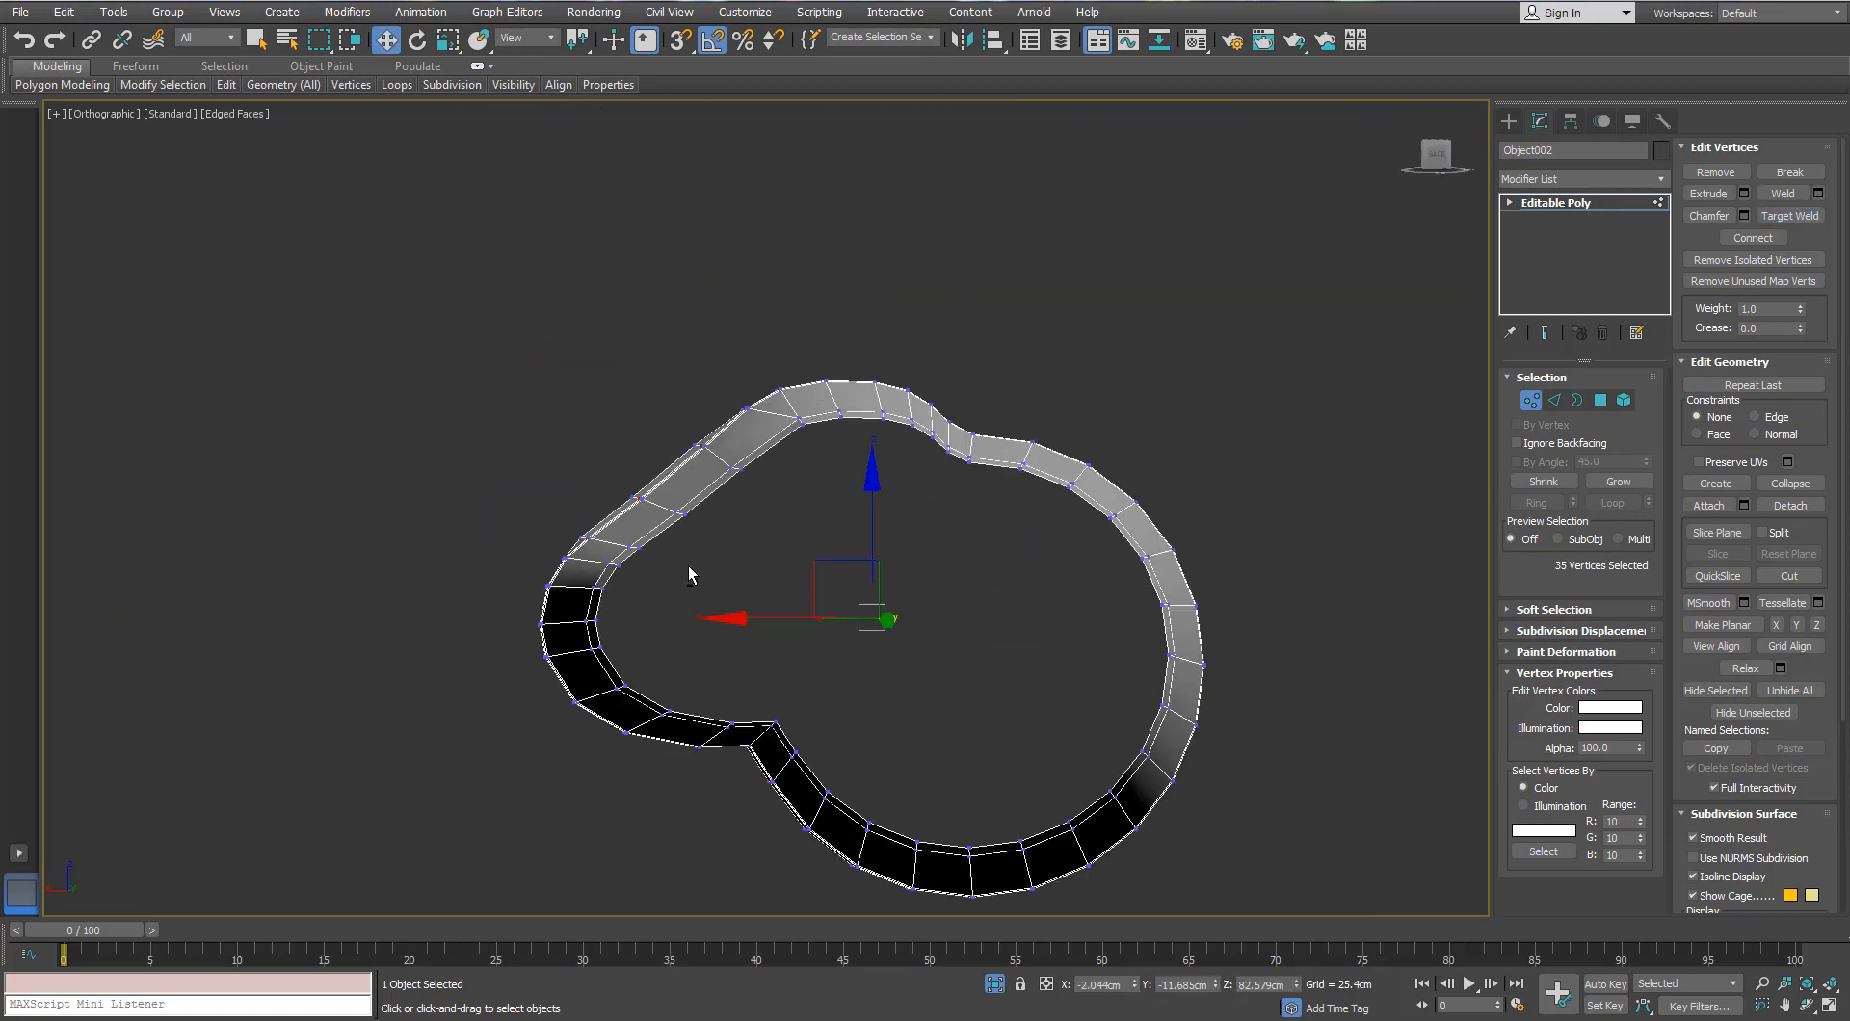
middle_click_drag(688, 567, 1048, 620, "alt")
key("p")
key("z")
middle_click_drag(1216, 591, 1173, 605, "alt")
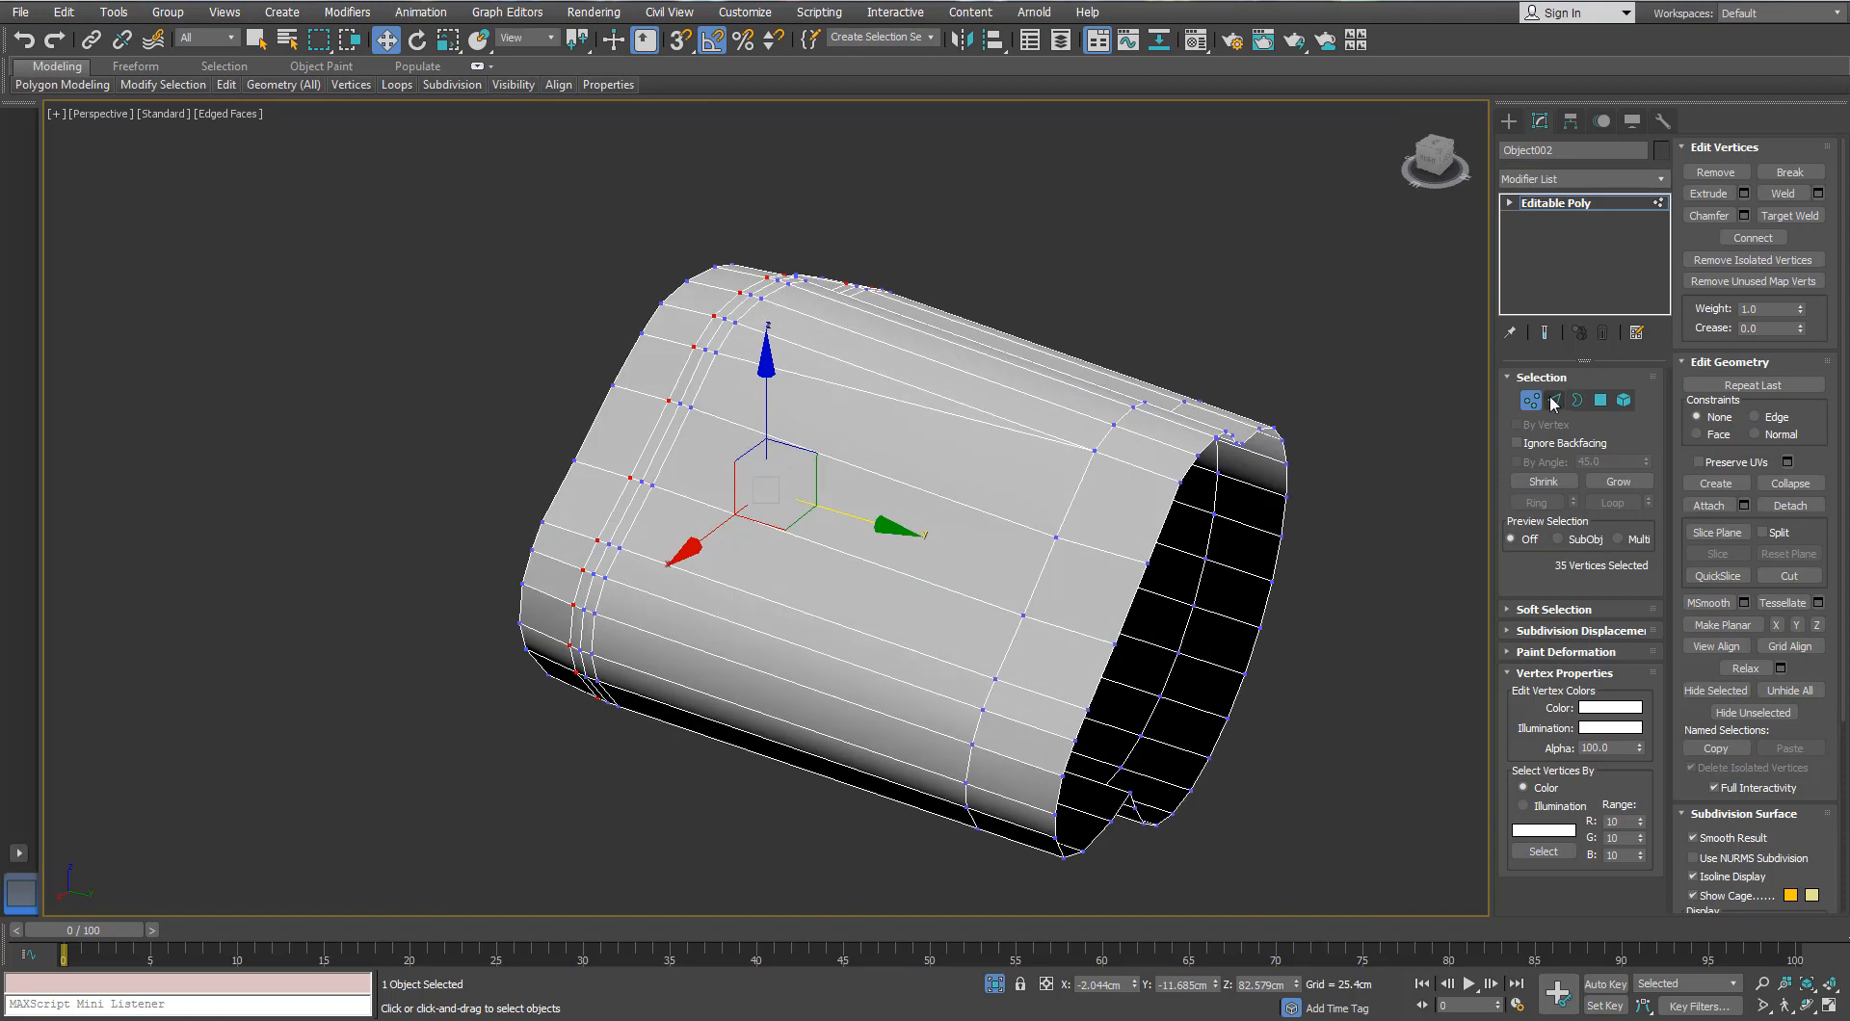
Step: Insert a new vertical edge loop beside the band's seam with SwiftLoop
left_click(1554, 401)
mouse_move(227, 86)
middle_click_drag(995, 448, 1038, 431, "alt")
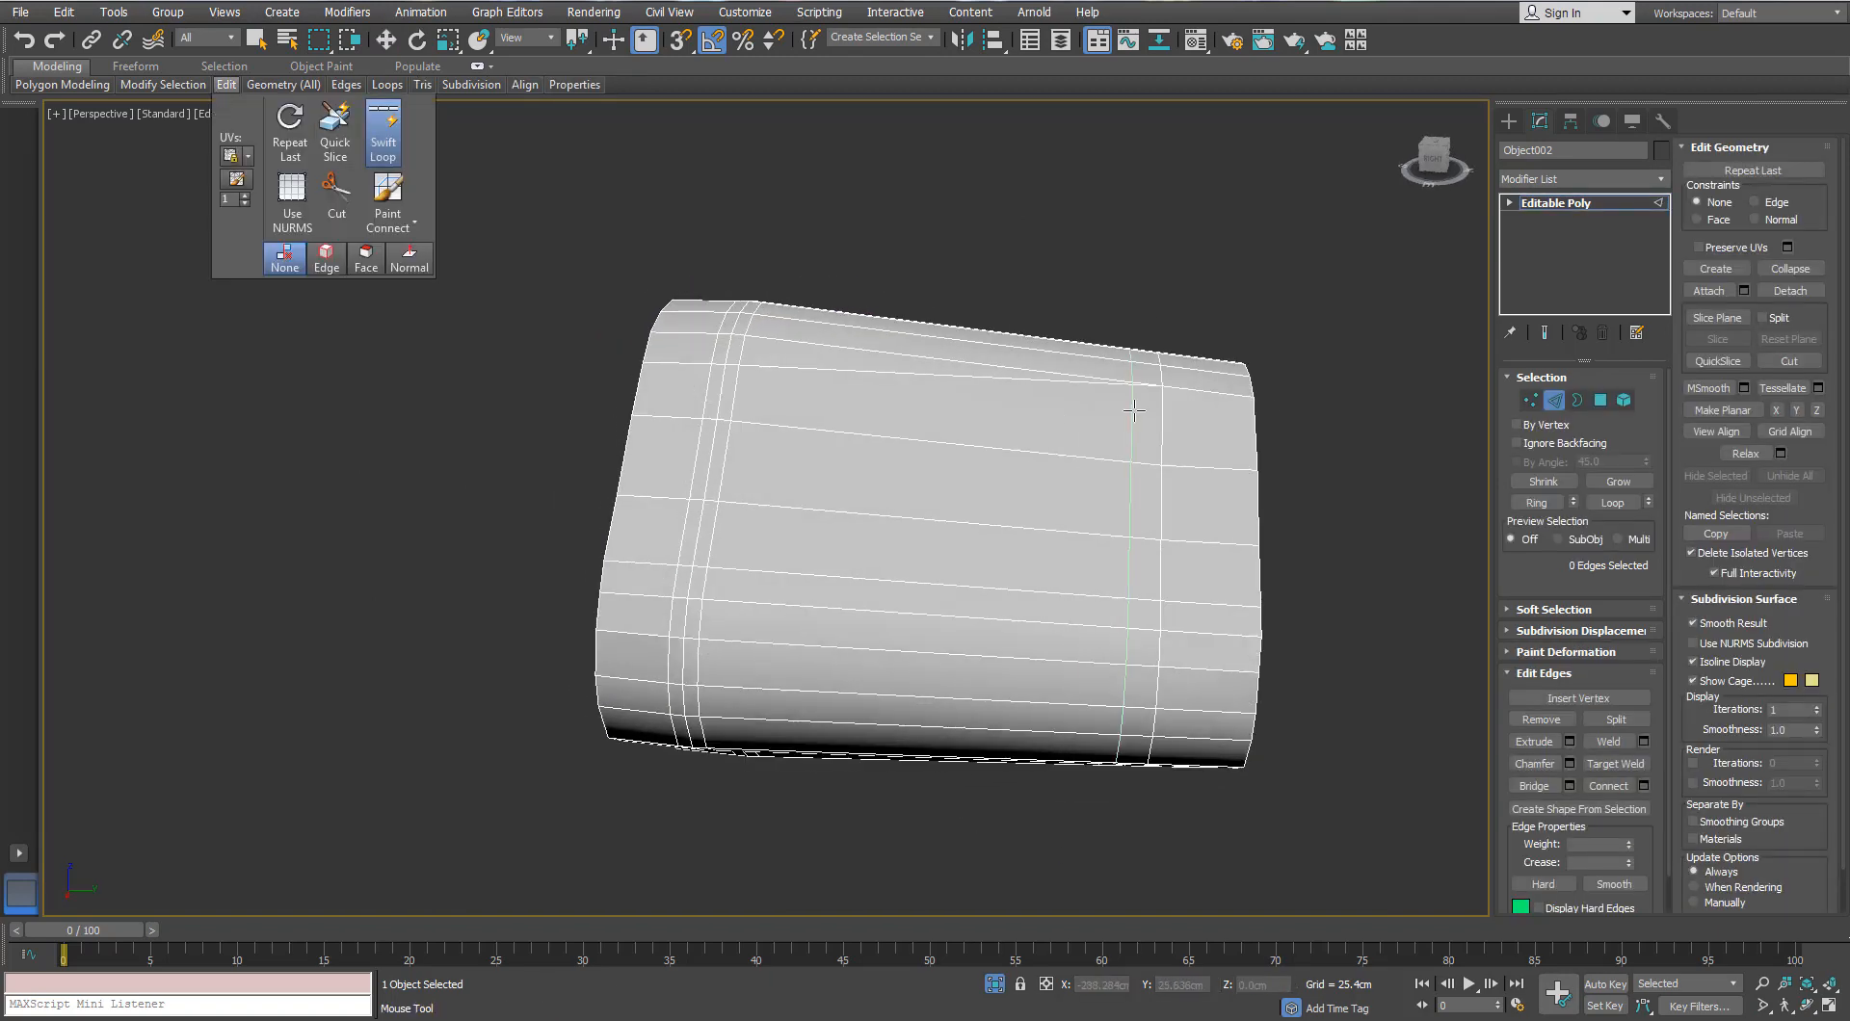
middle_click_drag(1177, 389, 811, 780, "alt")
middle_click_drag(812, 781, 870, 407)
scroll(834, 541, "up", 4)
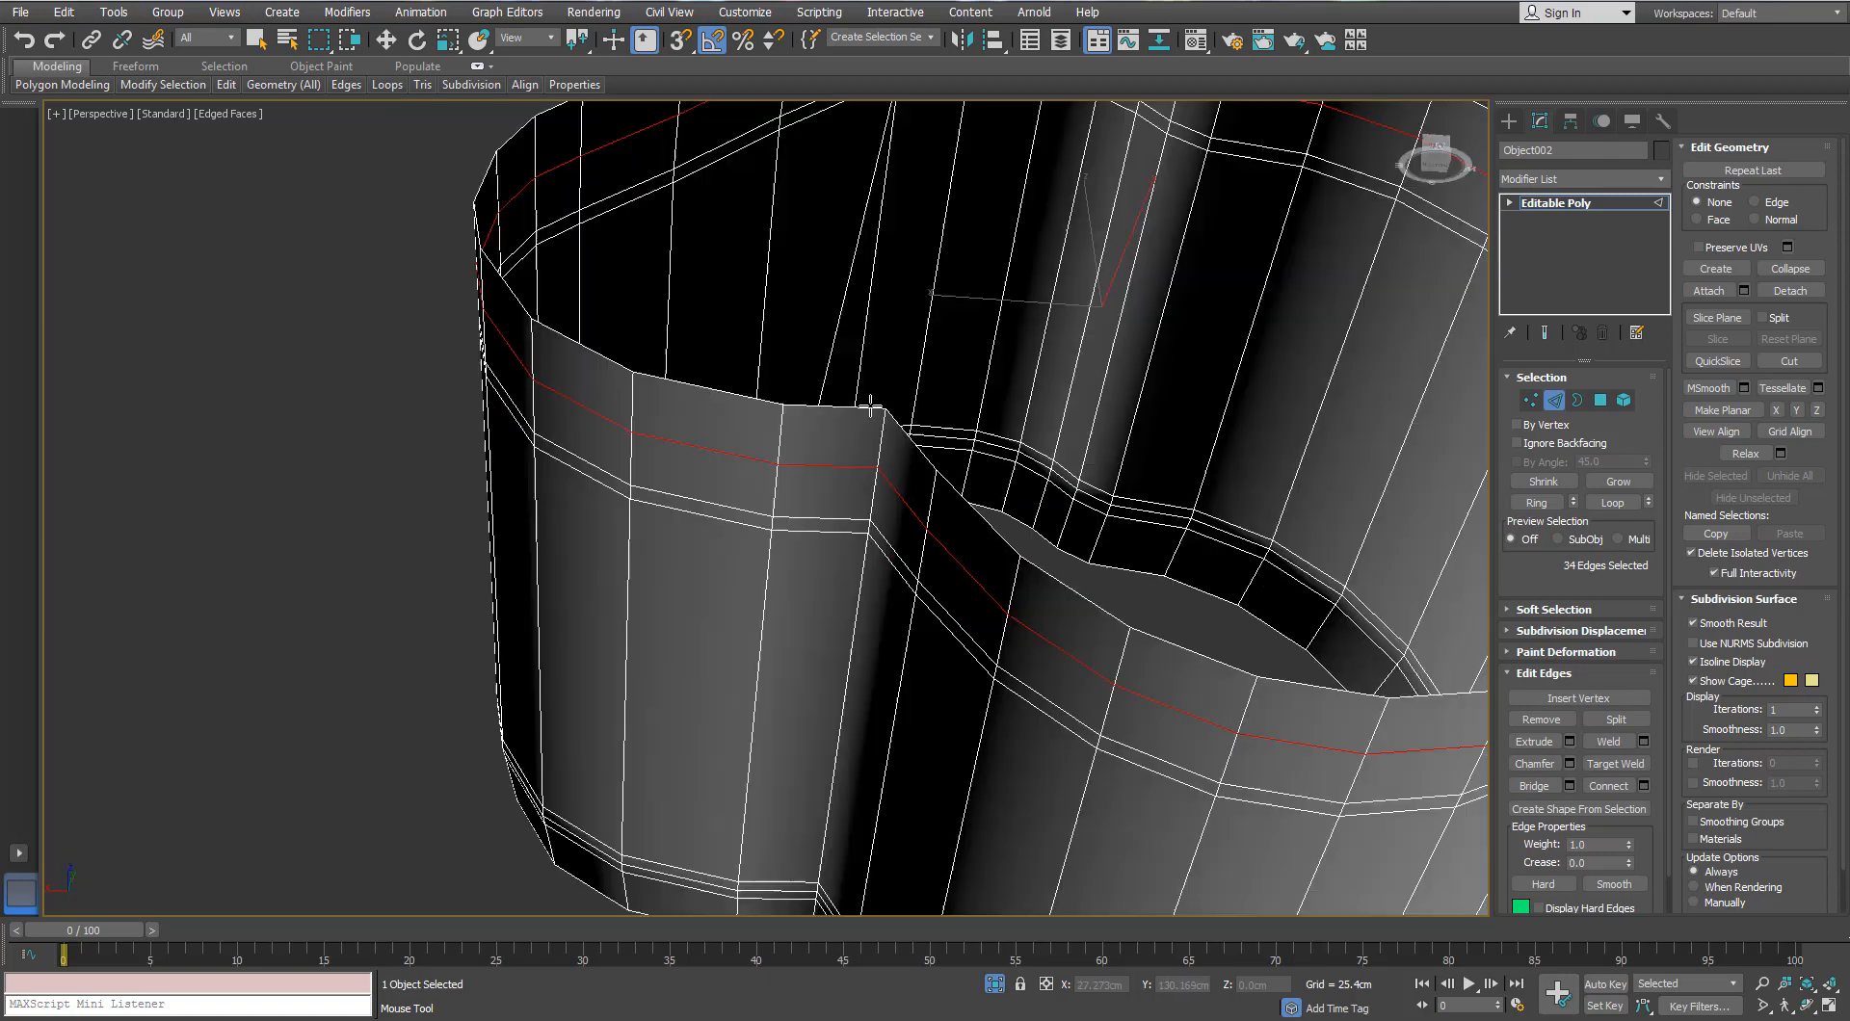
double_click(859, 460)
left_click(894, 472)
right_click(891, 511)
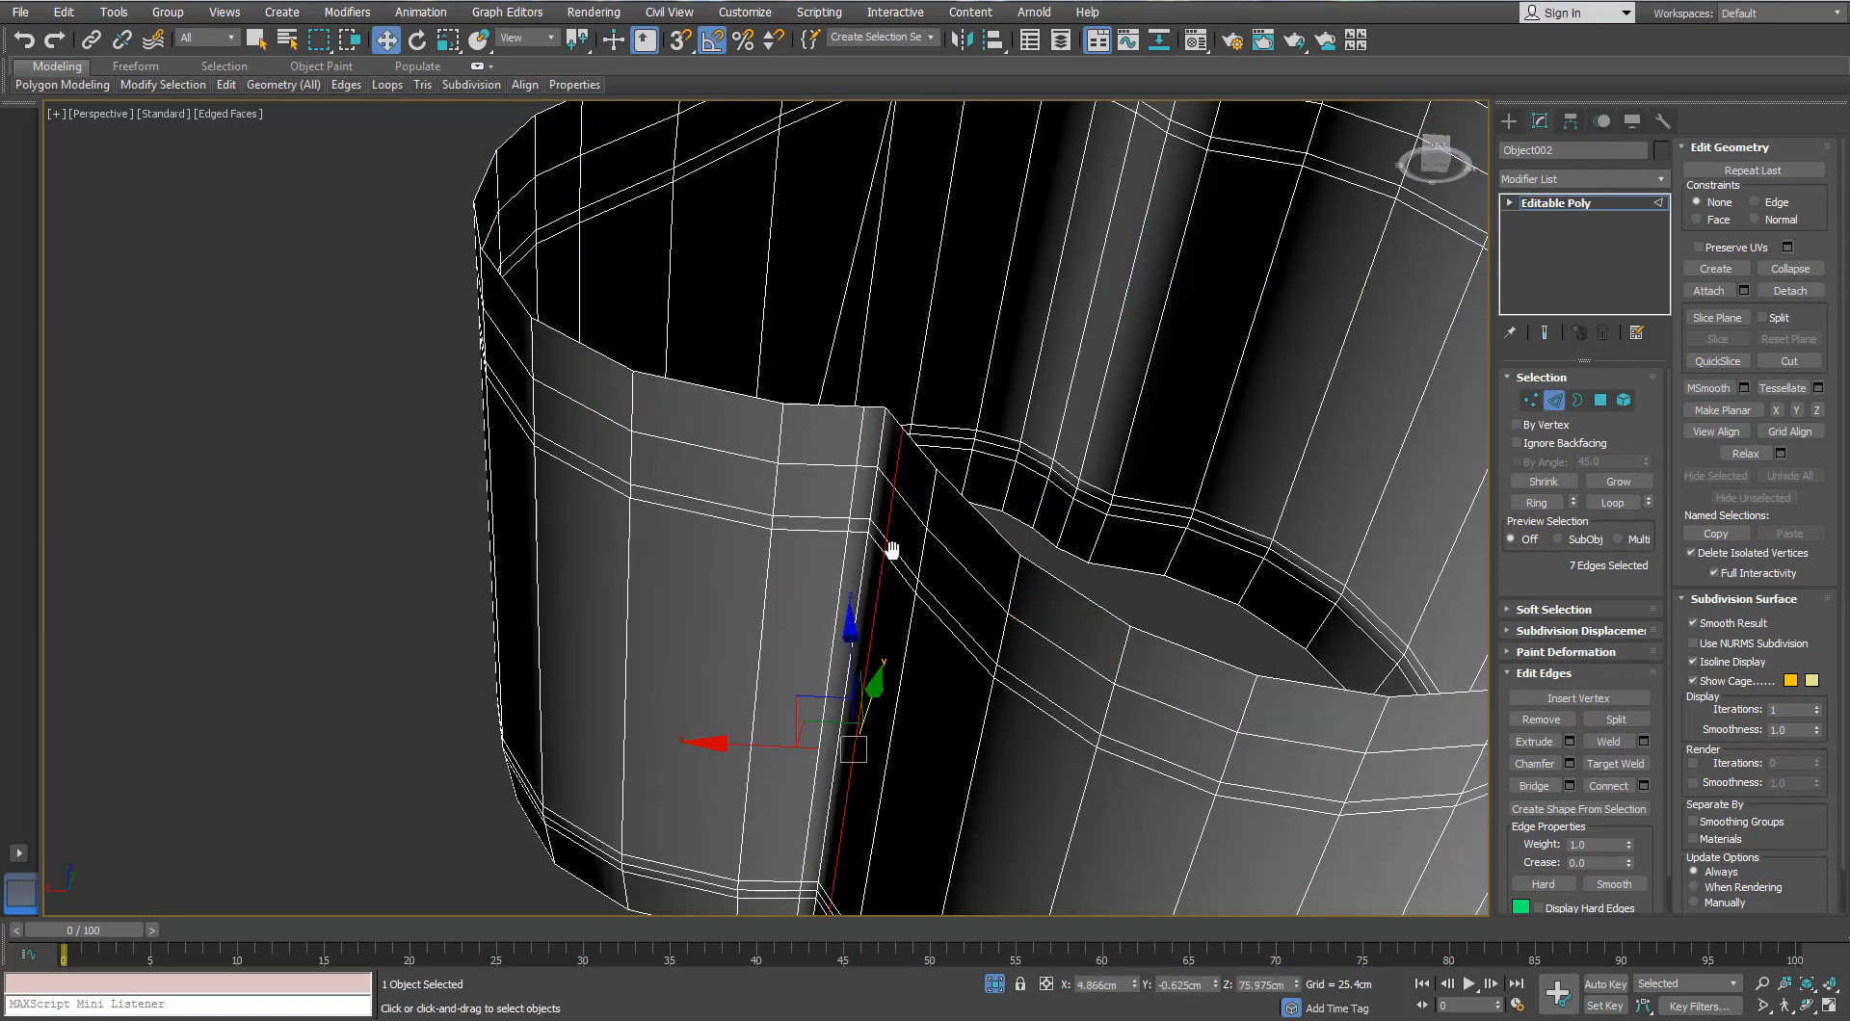
scroll(891, 568, "down", 4)
left_click(1342, 574)
middle_click_drag(1342, 574, 1520, 661, "alt")
Step: Exit edge editing and add TurboSmooth to the band
left_click(1640, 199)
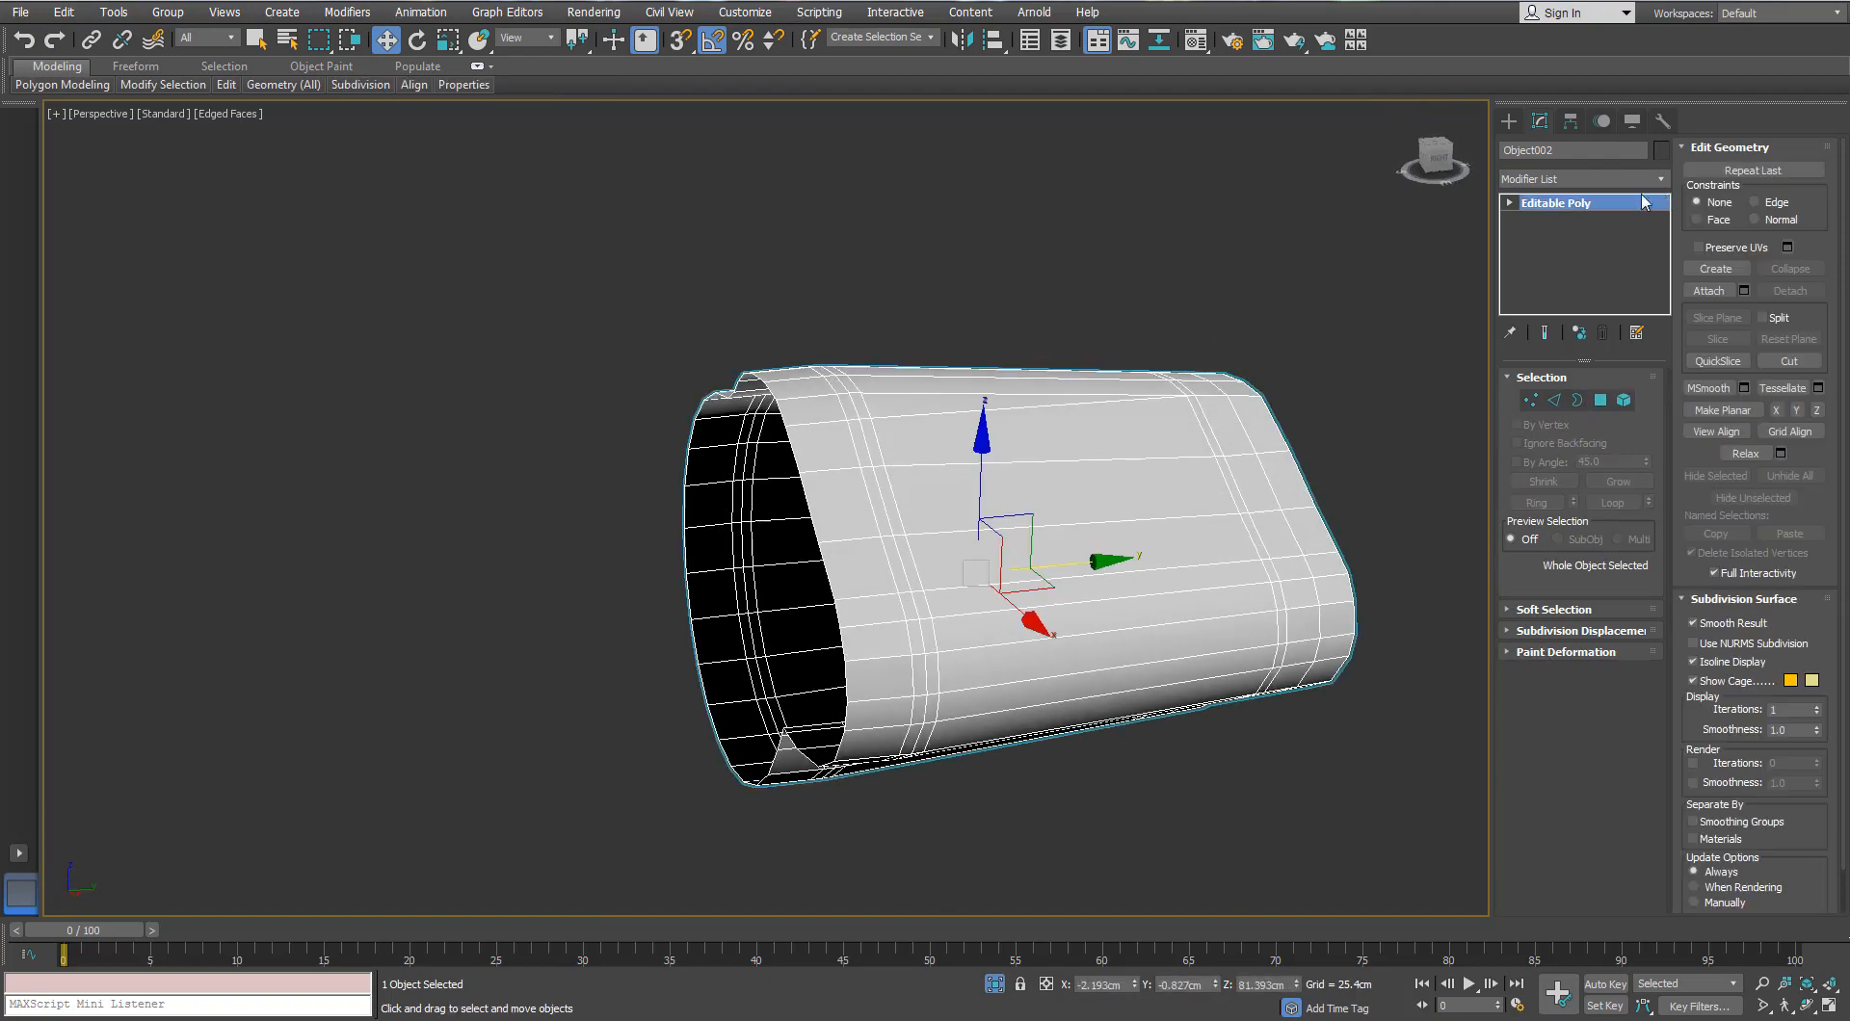
left_click(1658, 184)
type("tu")
key("Return")
Step: Unhide the full binoculars, inspect the smoothed band, and select end cap Object008
left_click(995, 984)
middle_click_drag(1041, 472, 772, 541, "alt")
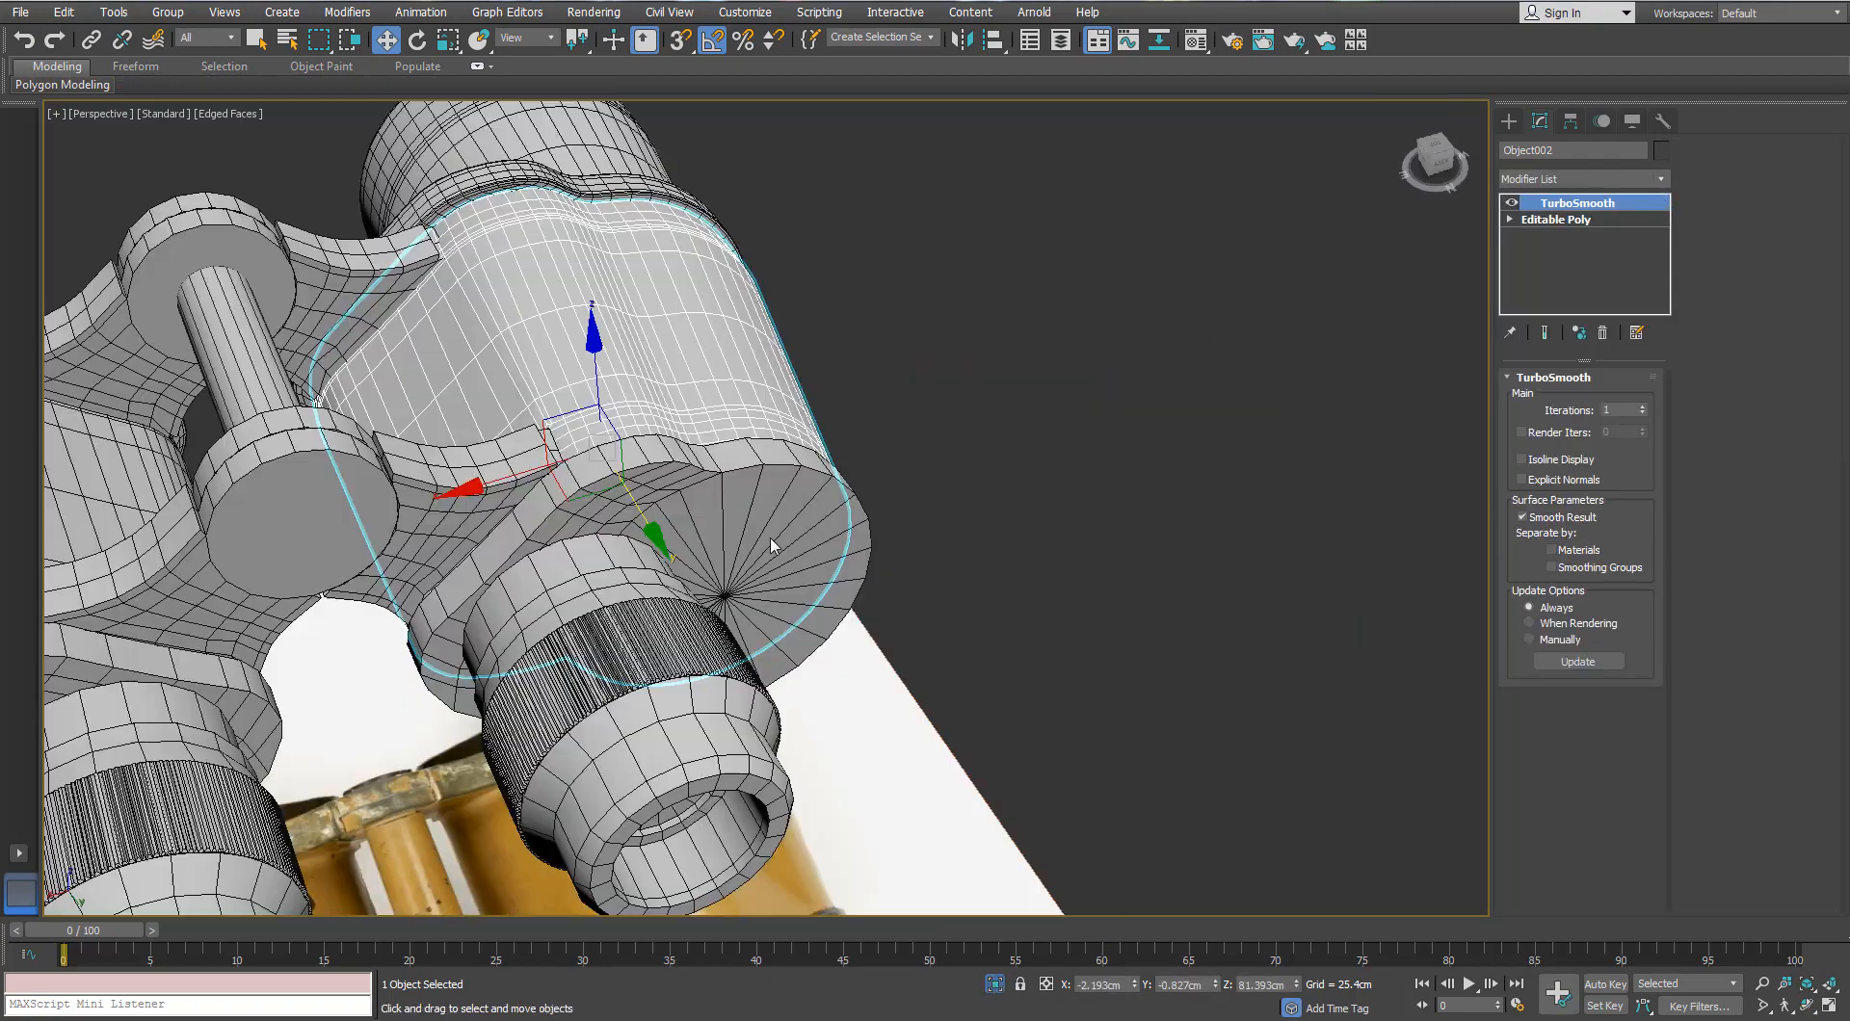
scroll(772, 541, "down", 4)
mouse_move(762, 448)
middle_mouse_down()
mouse_move(1024, 395)
mouse_move(607, 409)
mouse_move(827, 386)
mouse_move(733, 568)
mouse_move(847, 547)
mouse_move(771, 534)
mouse_move(799, 607)
middle_mouse_up()
key("z")
key("F4")
scroll(827, 385, "down", 3)
key("F4")
left_click(732, 578)
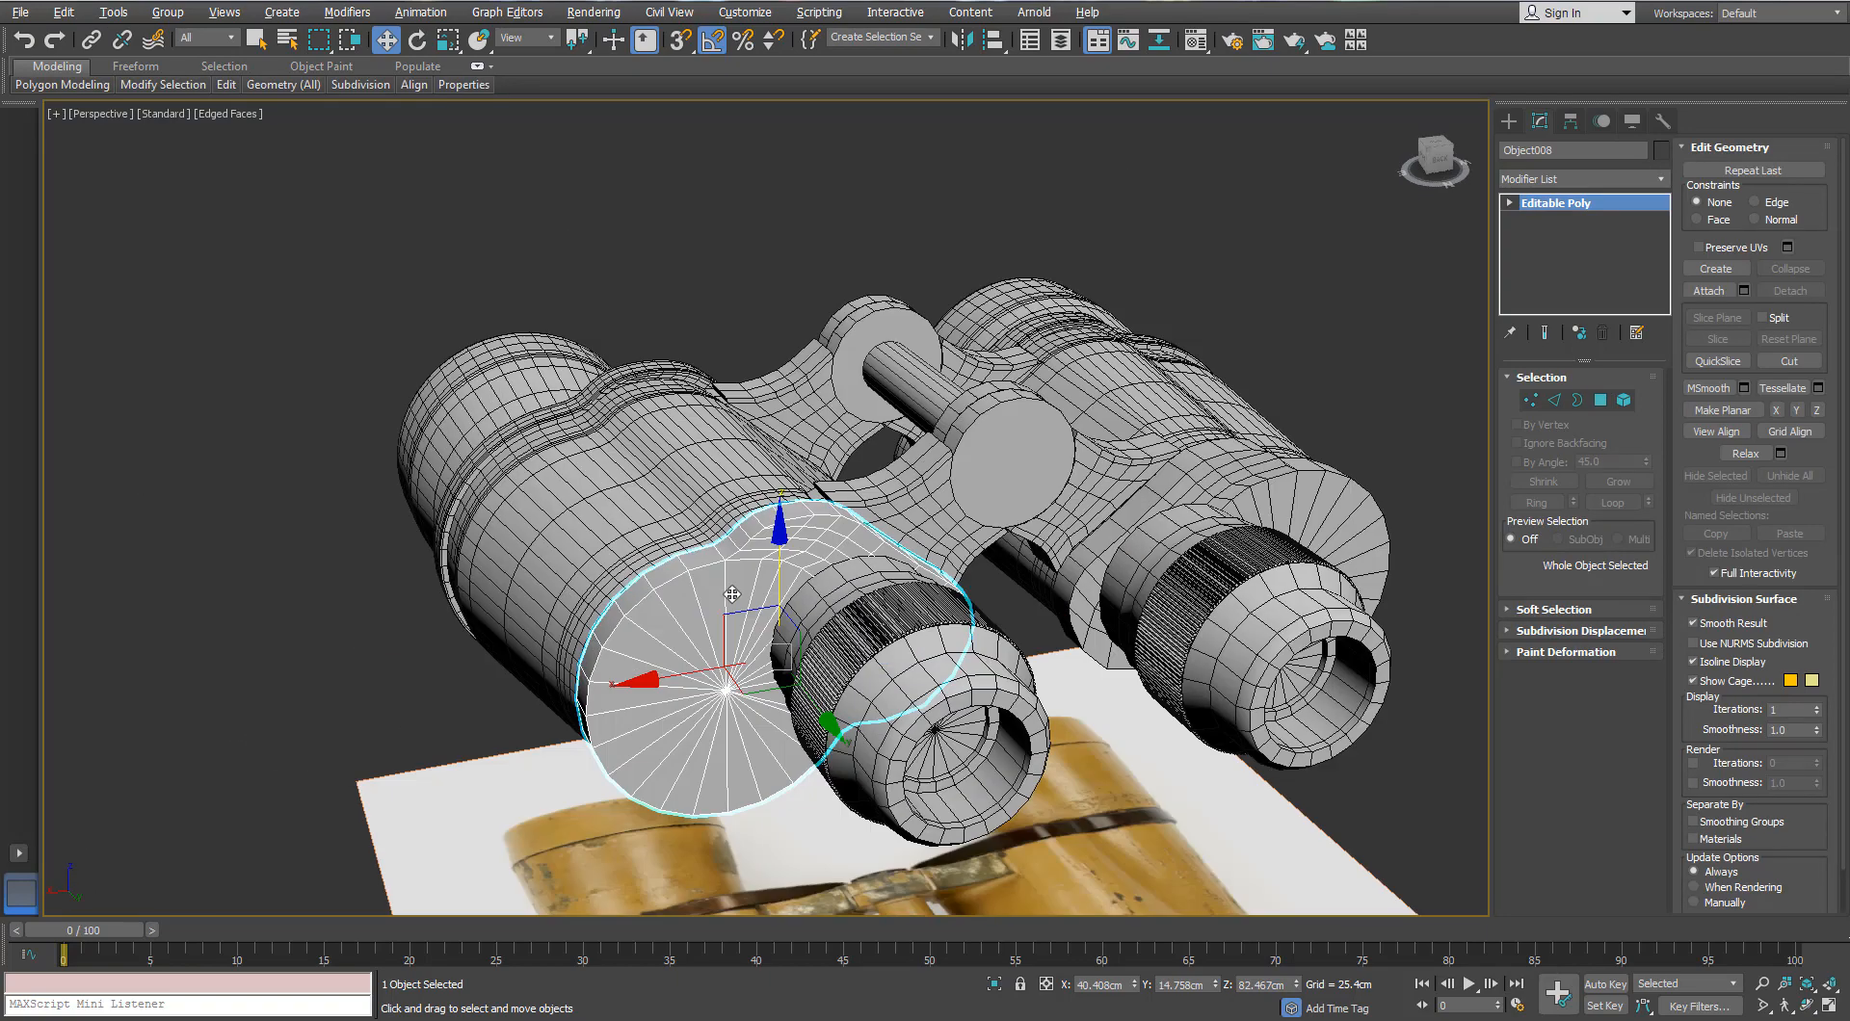
Step: Isolate end cap Object008 and select only its front polygons
key("alt+q")
key("4")
key("ctrl+a")
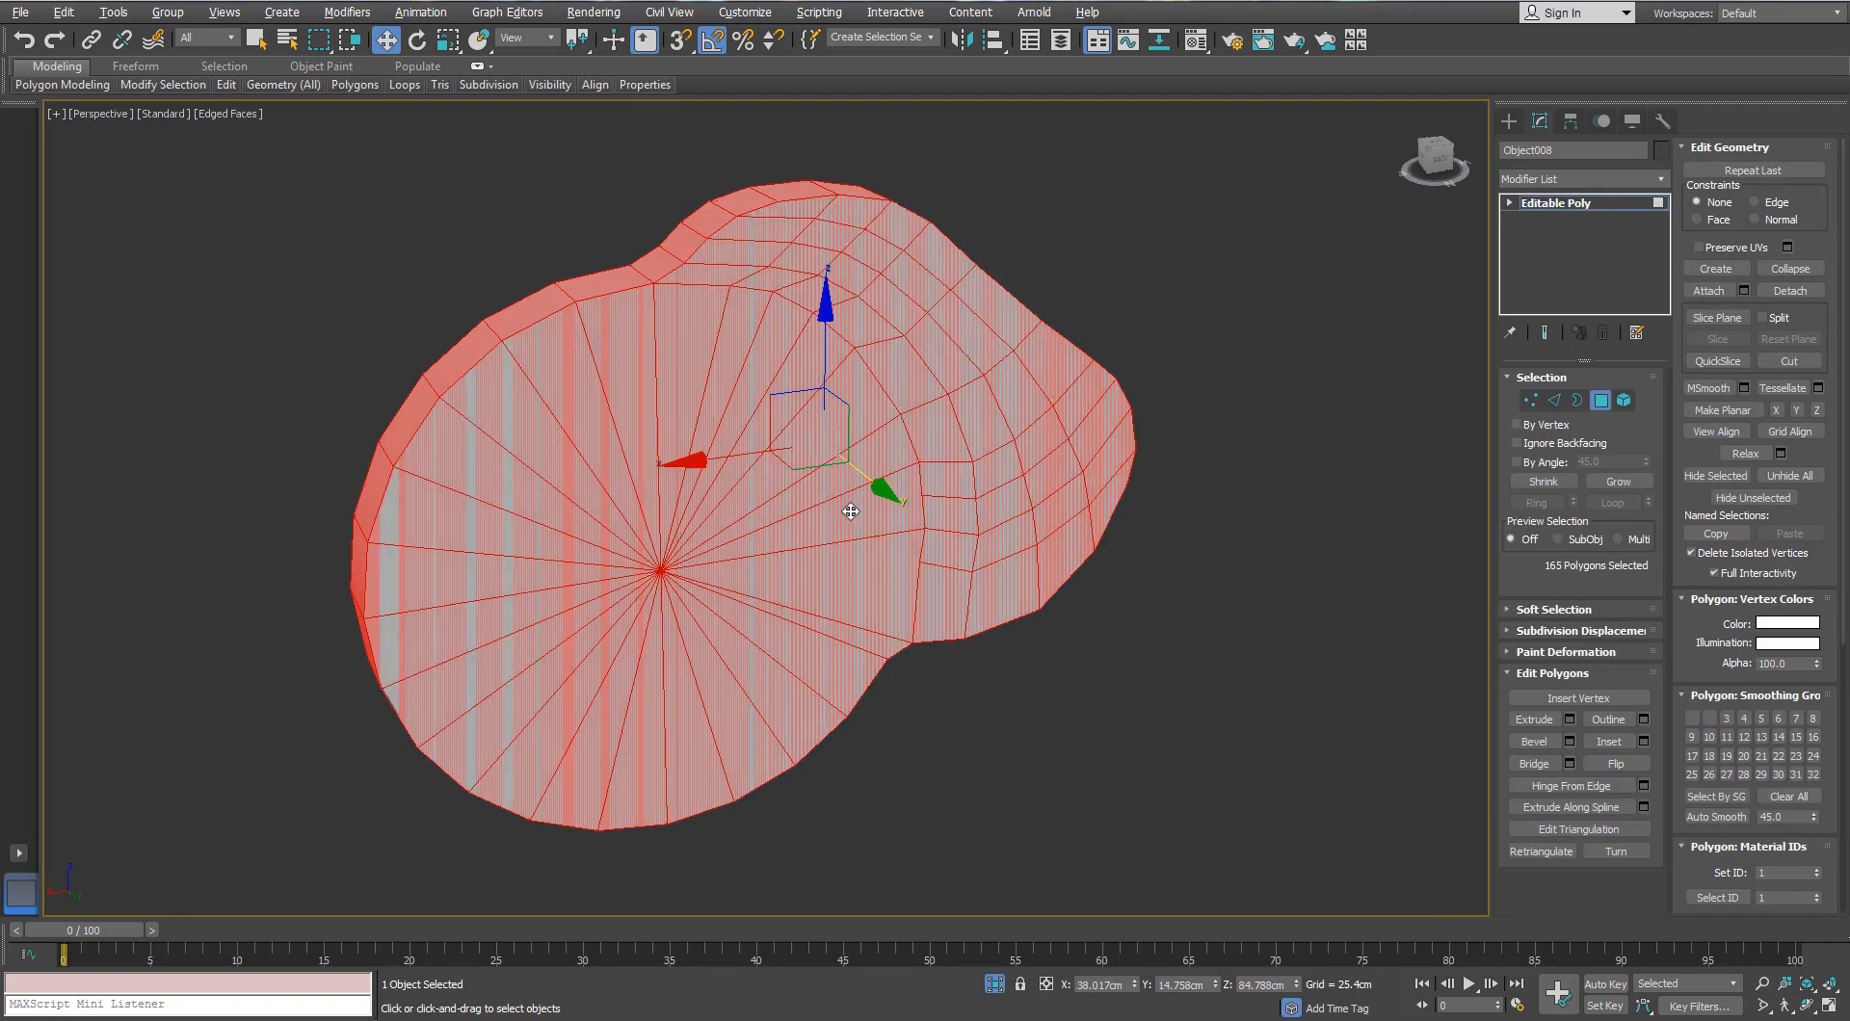
key("l")
left_click_drag(760, 136, 783, 875, "alt")
middle_click_drag(783, 875, 641, 891, "alt")
Step: Inset the cap's front faces into a thin rim
left_click(1645, 743)
left_click_drag(1201, 667, 1201, 663)
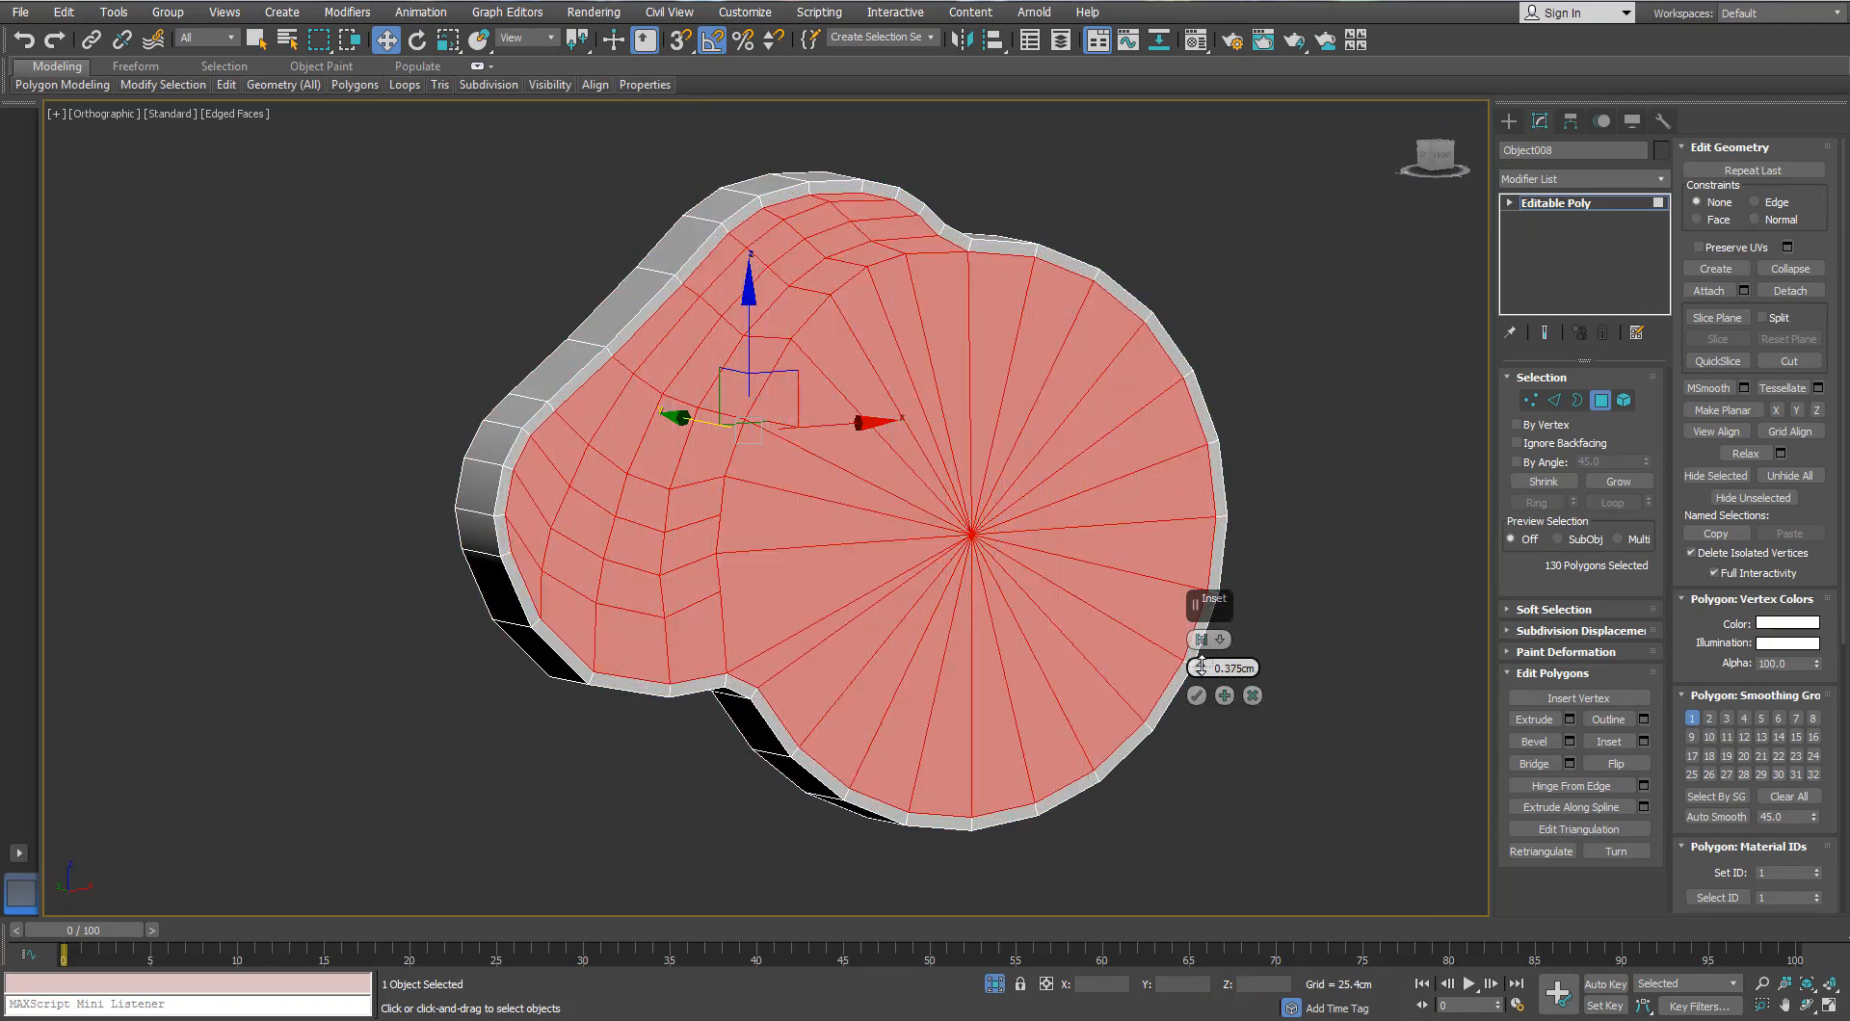
left_click(1194, 698)
middle_click_drag(963, 501, 1041, 489, "alt")
scroll(819, 289, "up", 2)
left_click(347, 190)
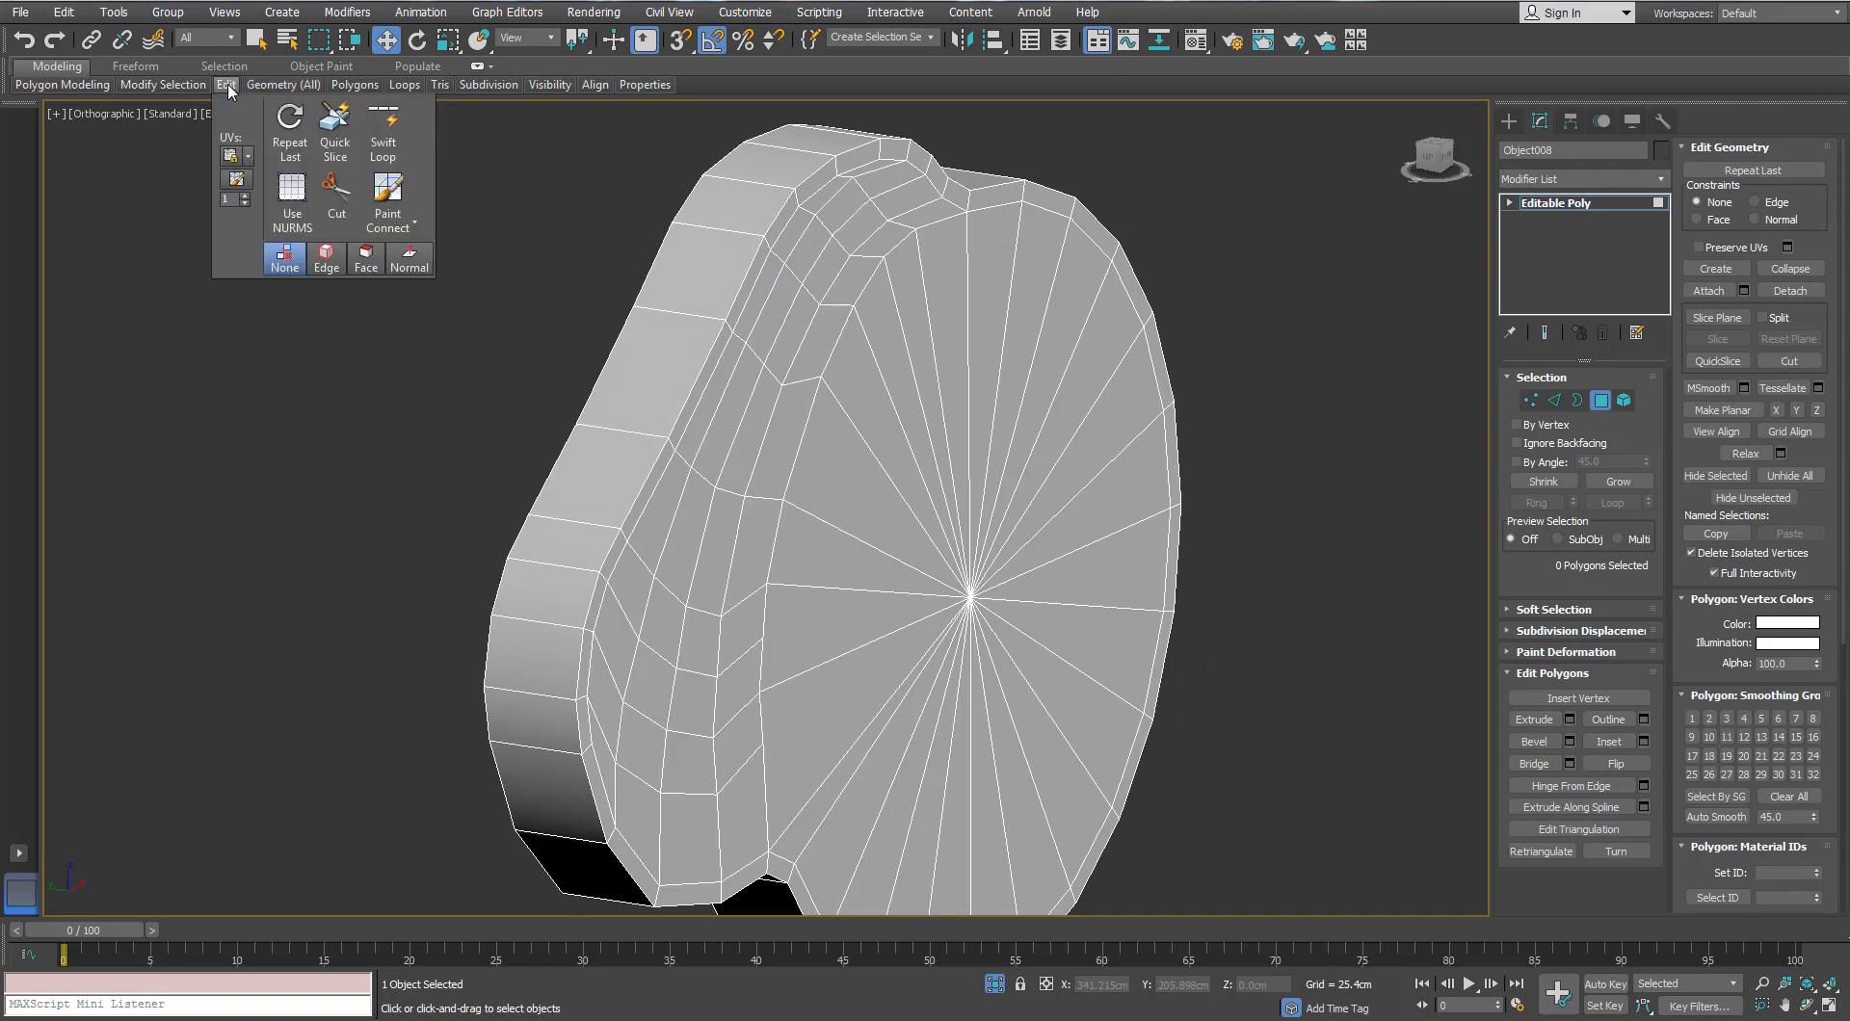
middle_click_drag(501, 183, 844, 165, "alt")
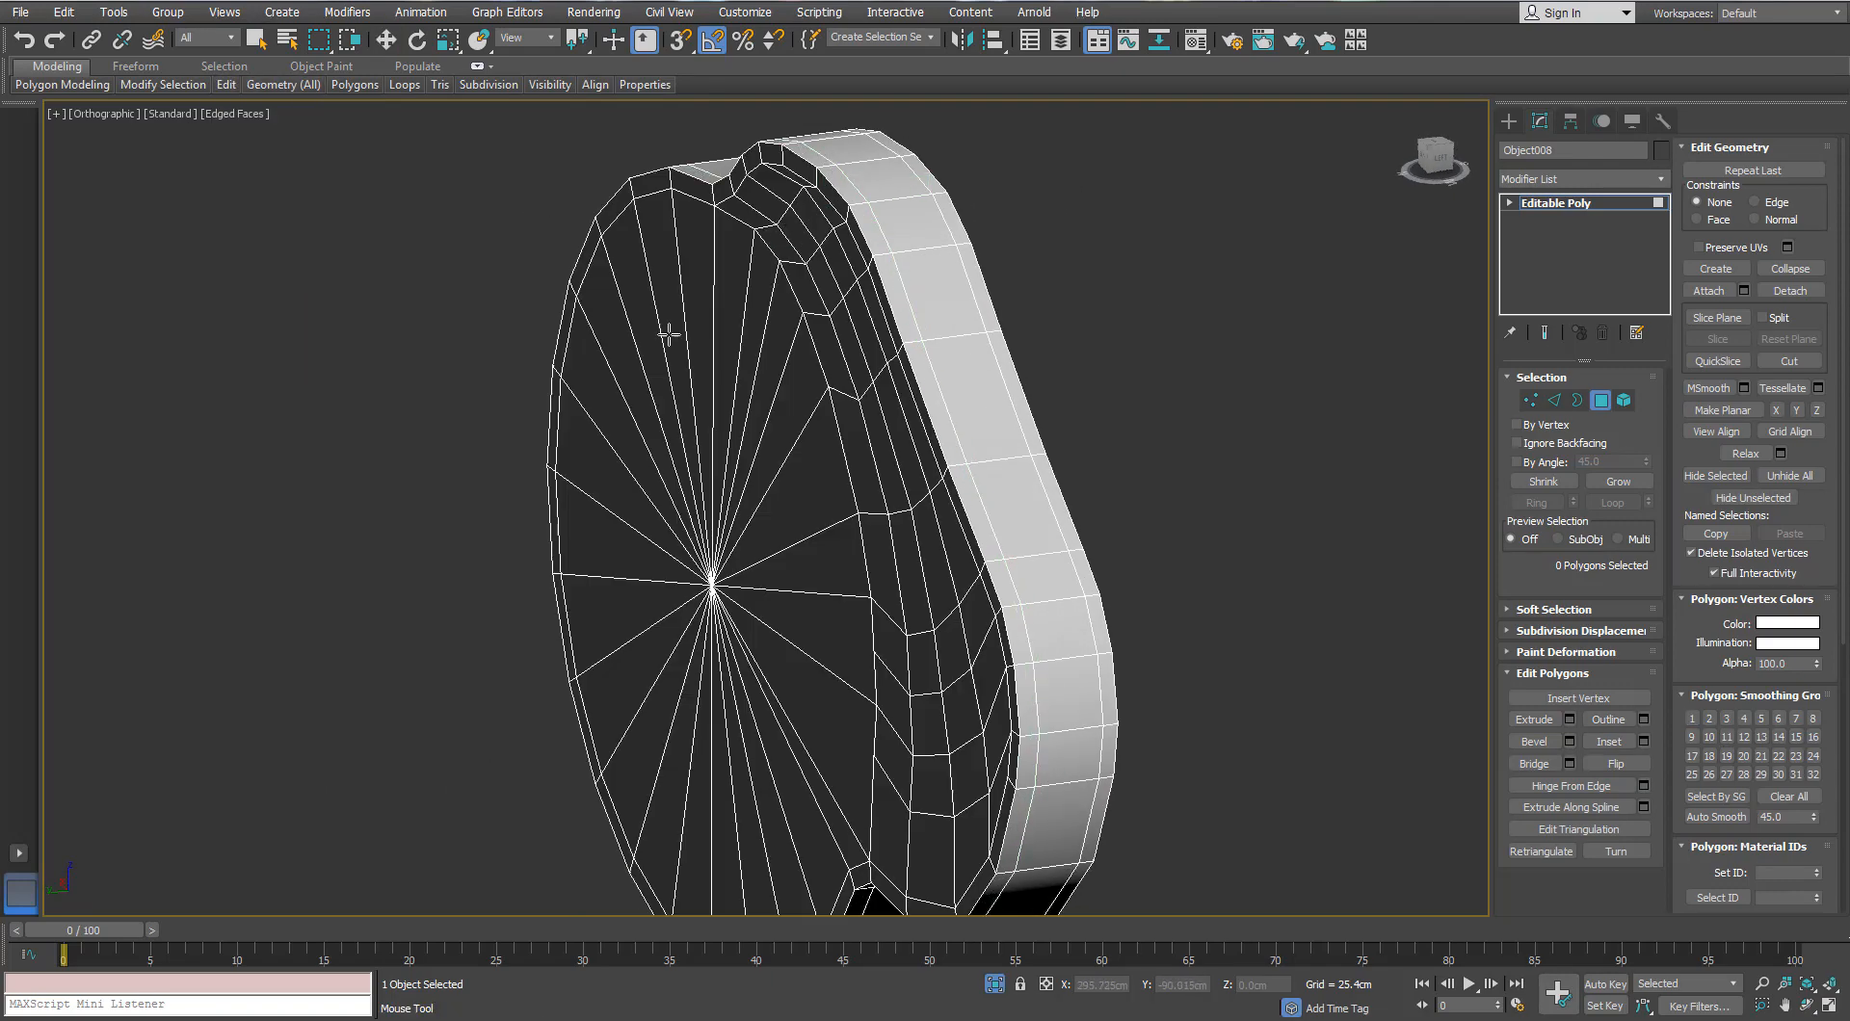
key("w")
scroll(376, 384, "down", 3)
middle_click_drag(945, 886, 841, 769, "alt")
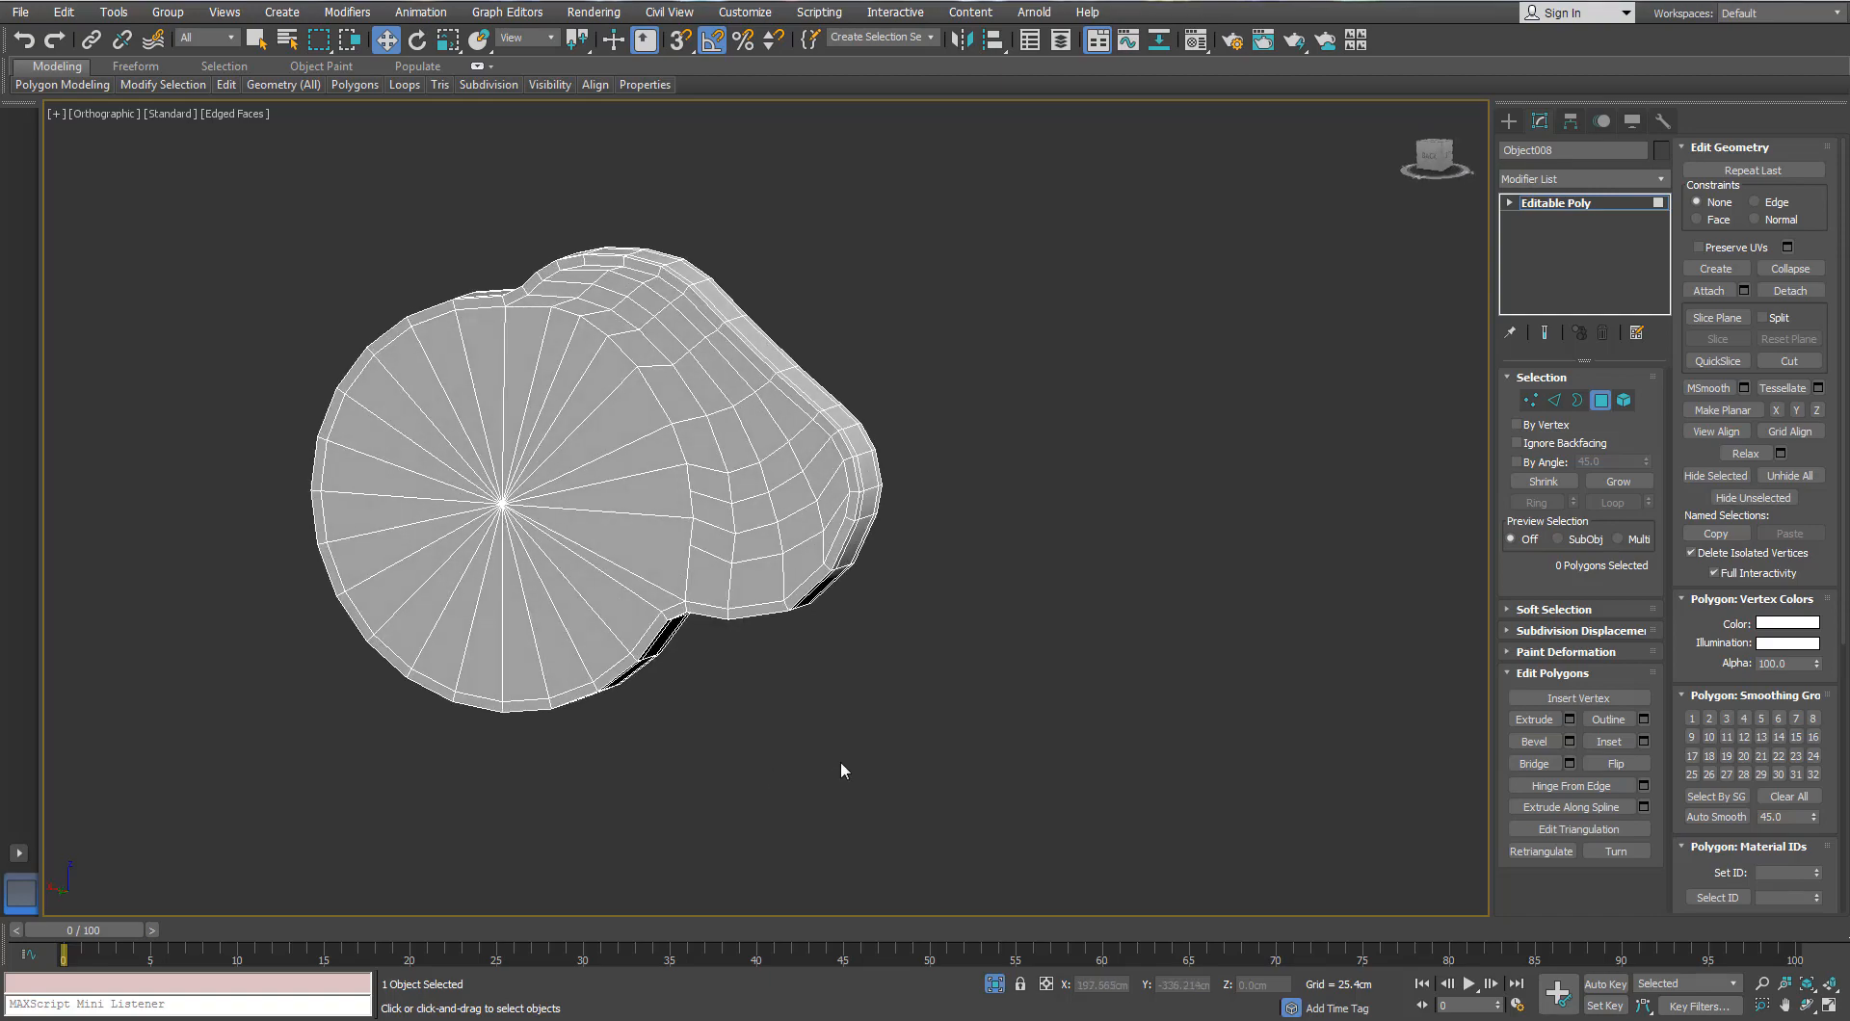
Step: Show the whole binoculars and add TurboSmooth to the end cap
left_click(994, 985)
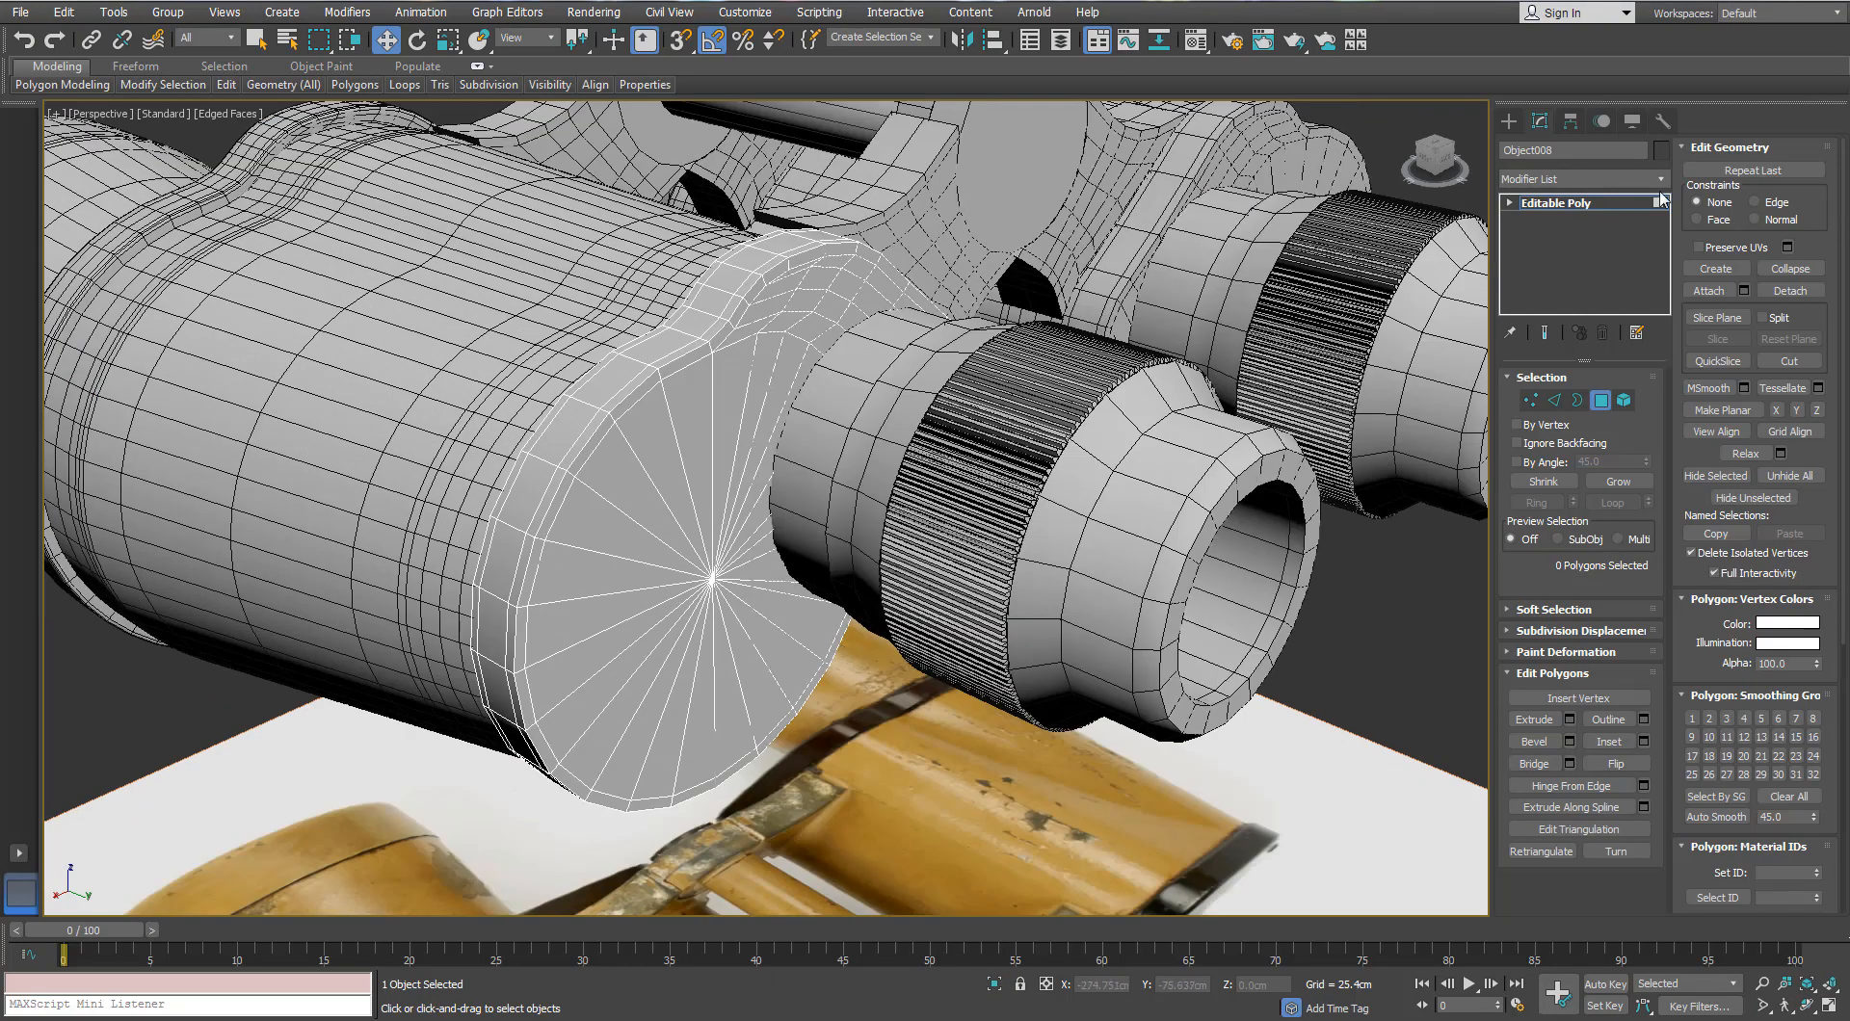
left_click(1661, 181)
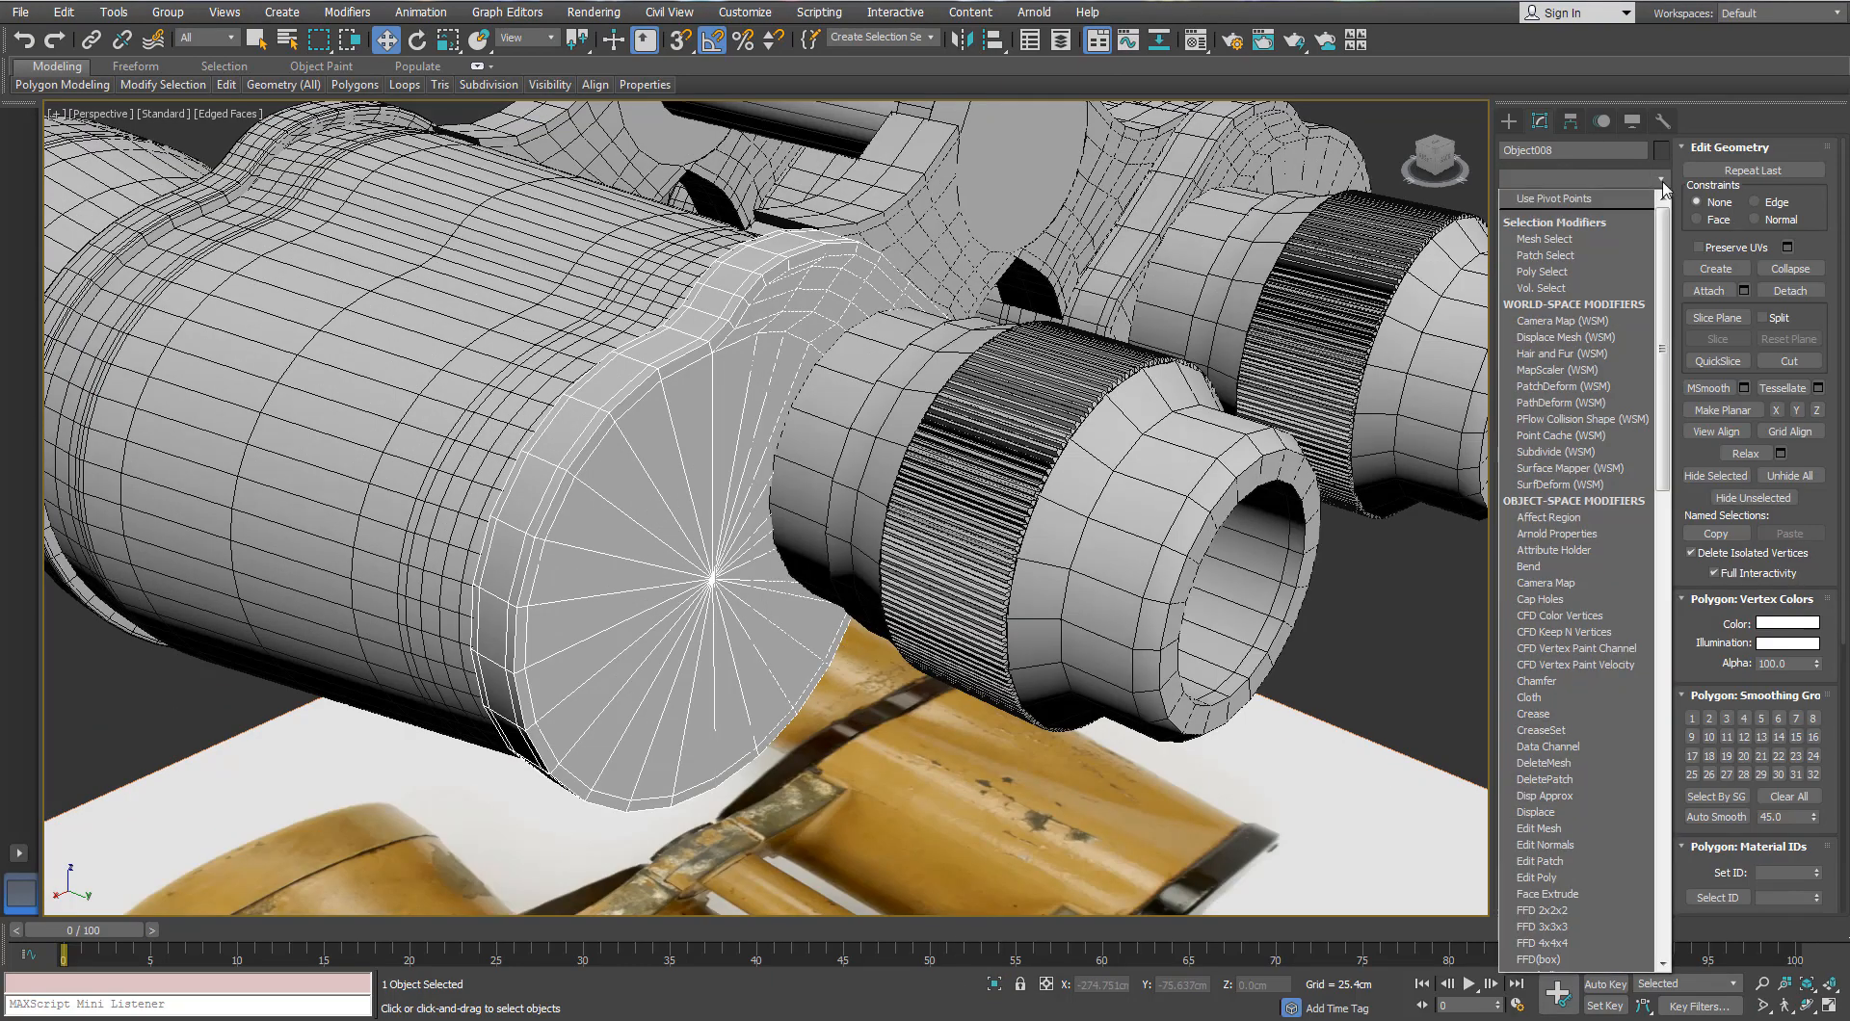
type("tu")
key("Return")
middle_click_drag(1041, 487, 1201, 422, "alt")
scroll(1201, 422, "down", 8)
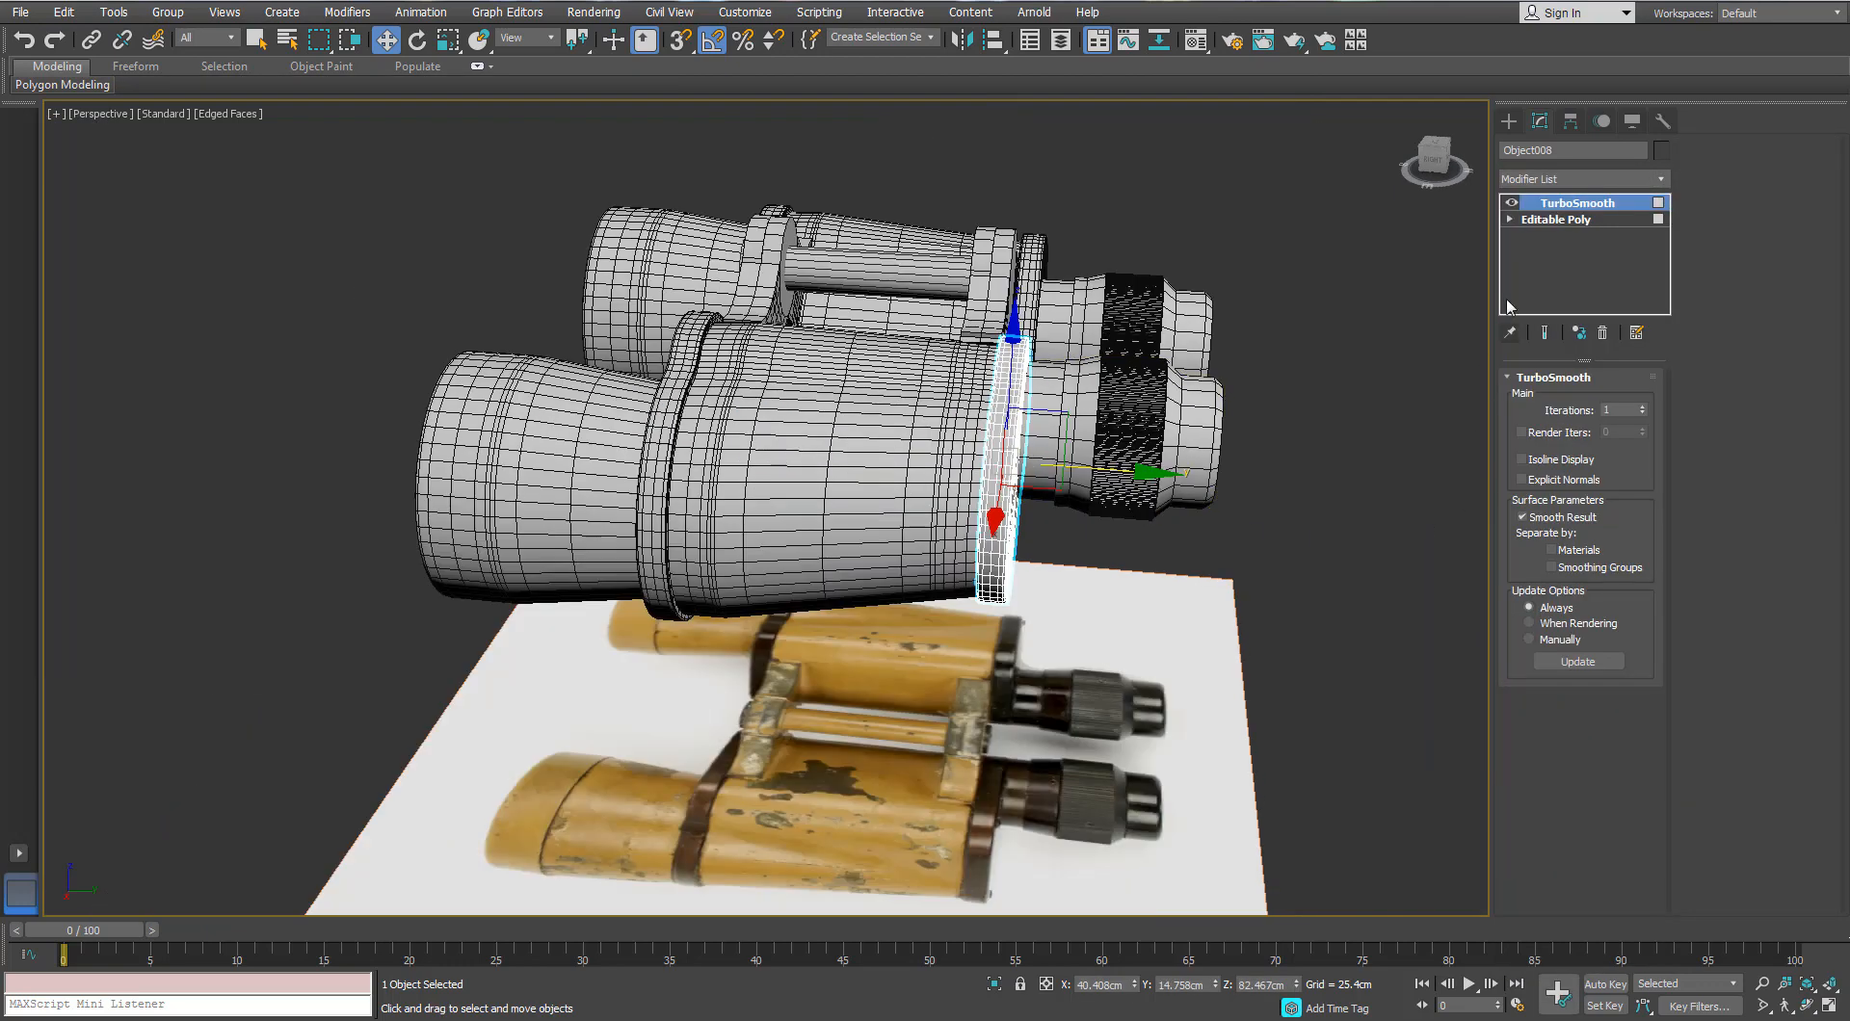
Step: Deselect the cap and select the hinge bridge piece, centring the hinge in view
left_click(1605, 401)
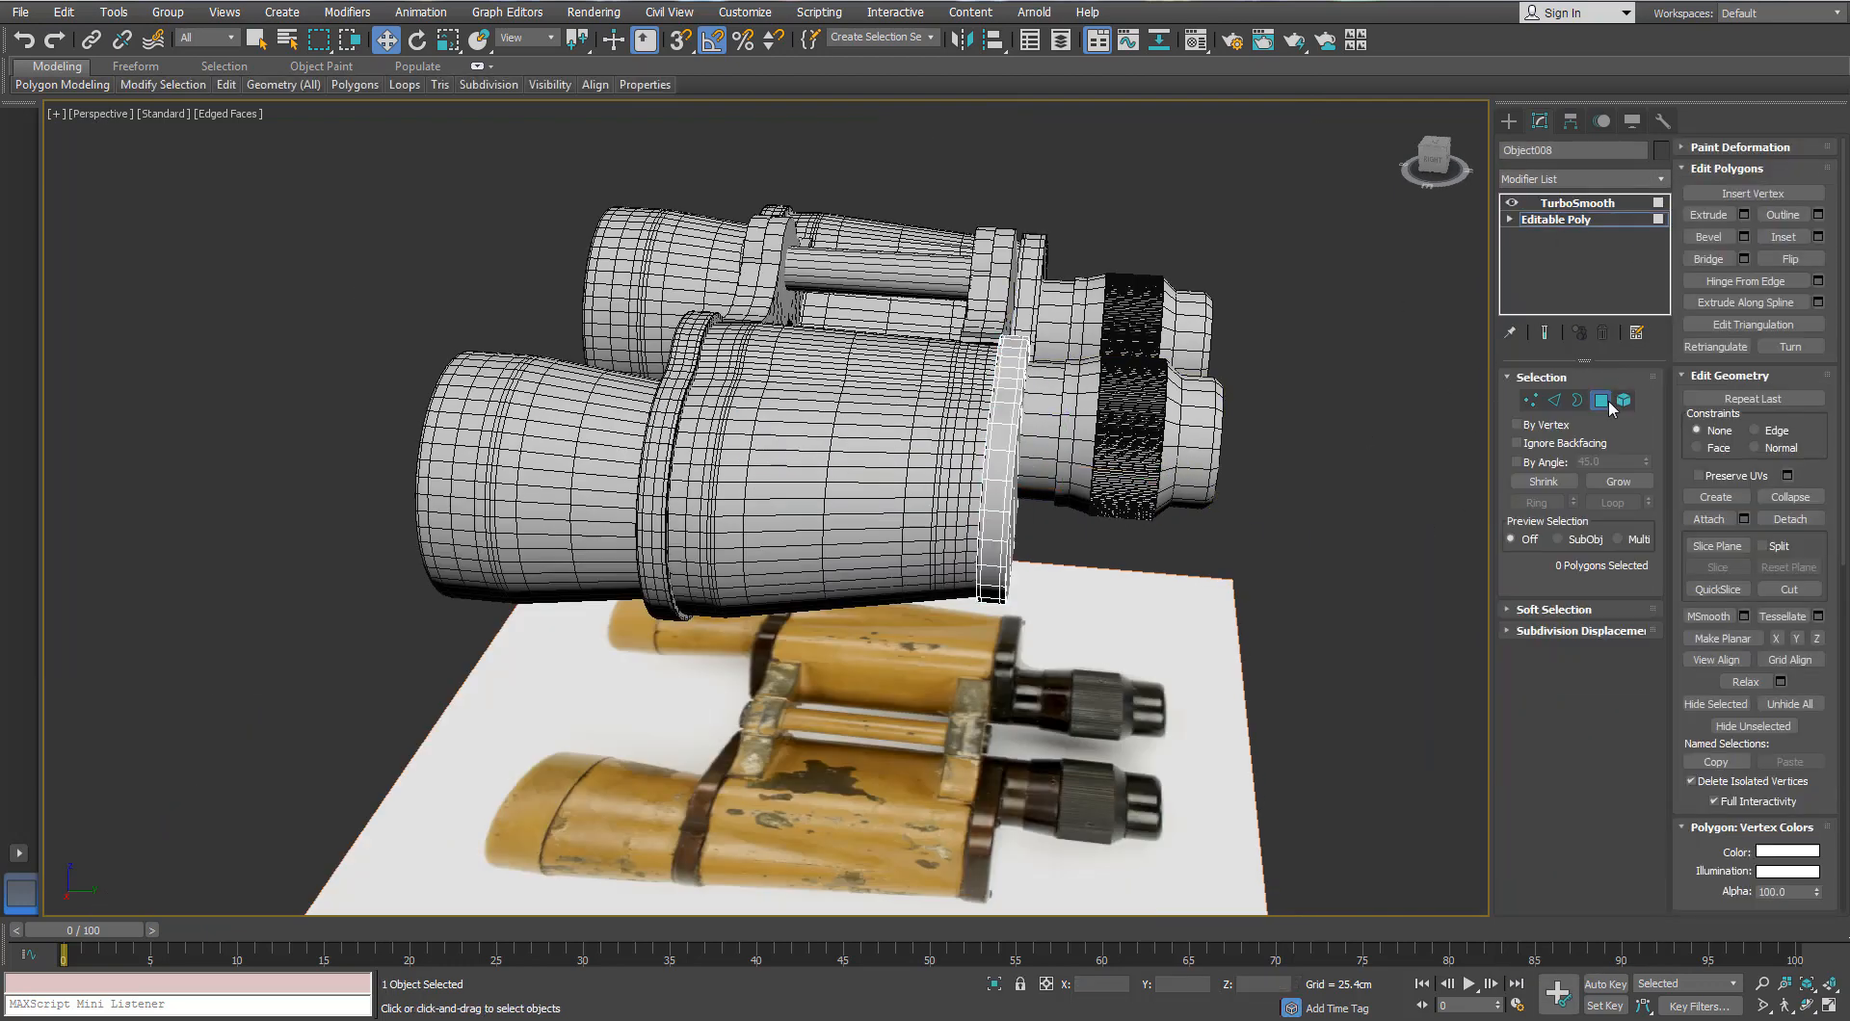
left_click(1606, 401)
left_click(1604, 203)
left_click(1282, 309)
middle_click_drag(1156, 356, 1335, 381, "alt")
middle_click_drag(644, 262, 692, 338)
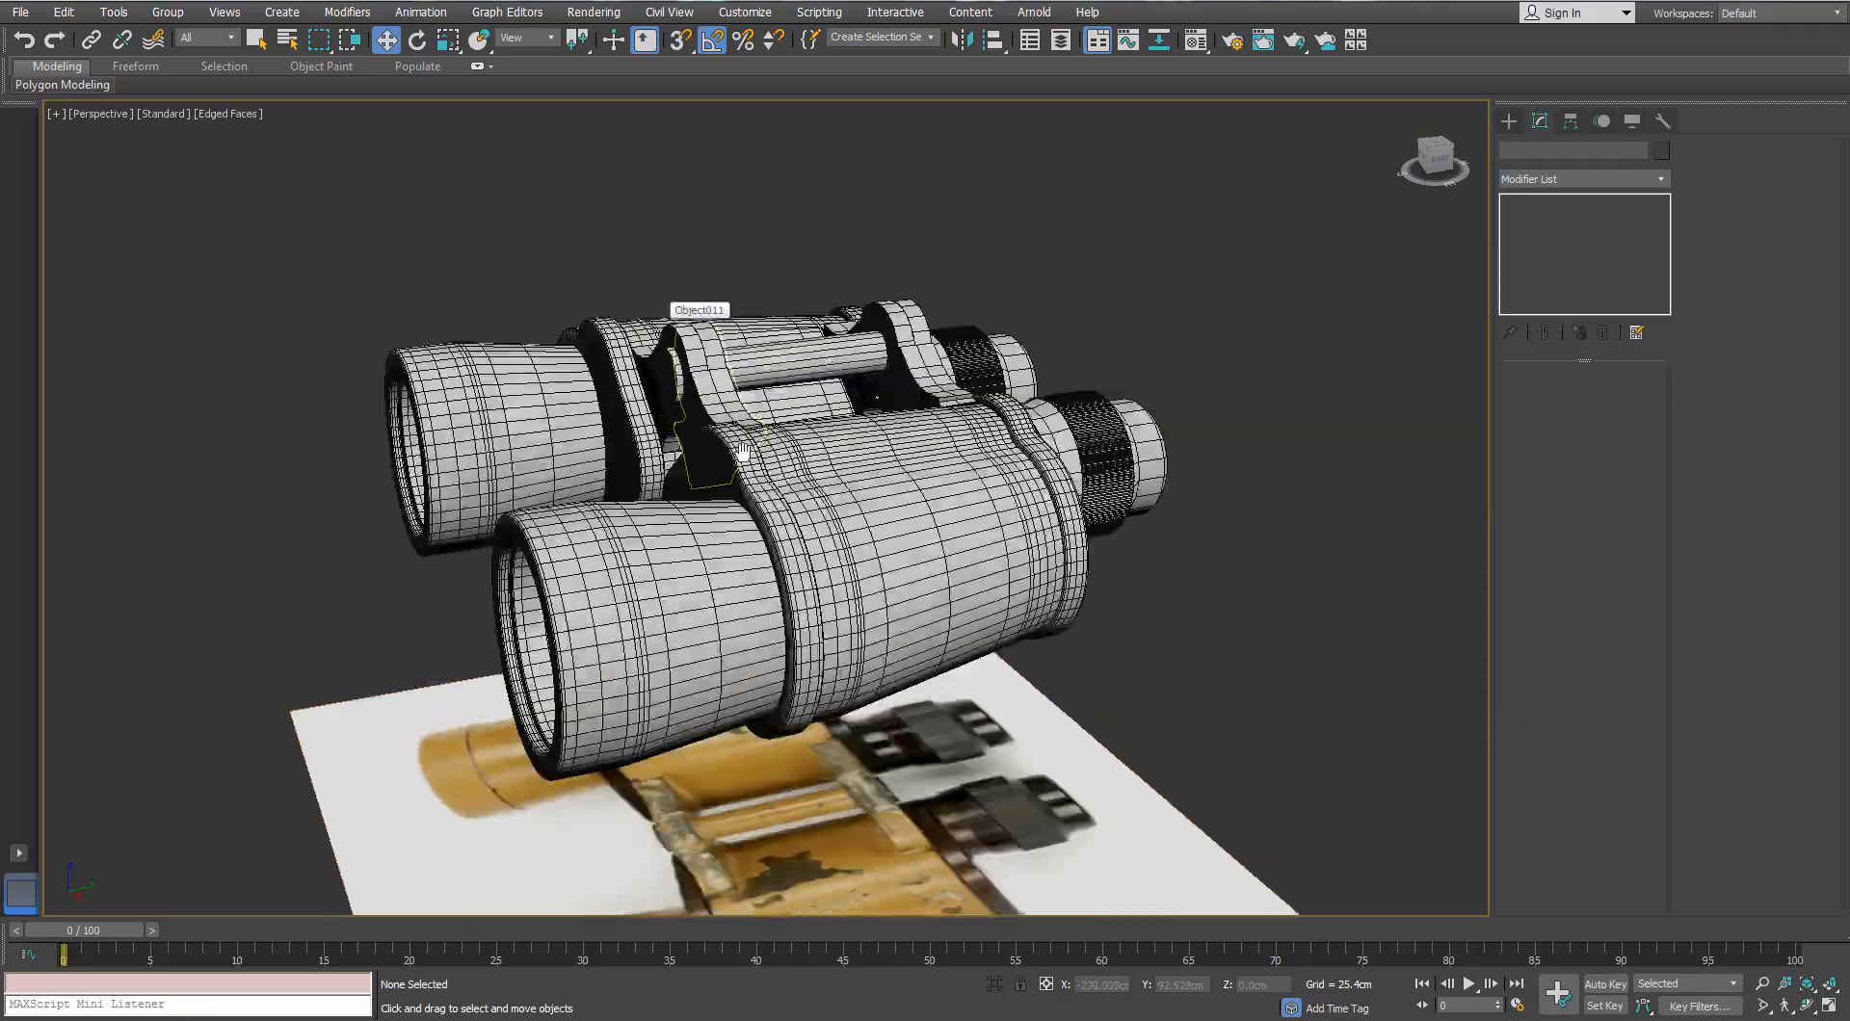
left_click(692, 339)
scroll(692, 339, "up", 6)
middle_click_drag(696, 404, 828, 453, "alt")
middle_click_drag(540, 482, 616, 533)
Step: Isolate the left hinge arm Object004 and select its round cap face
scroll(602, 547, "up", 3)
left_click(607, 550)
scroll(608, 550, "down", 3)
key("alt+q")
left_click(1600, 400)
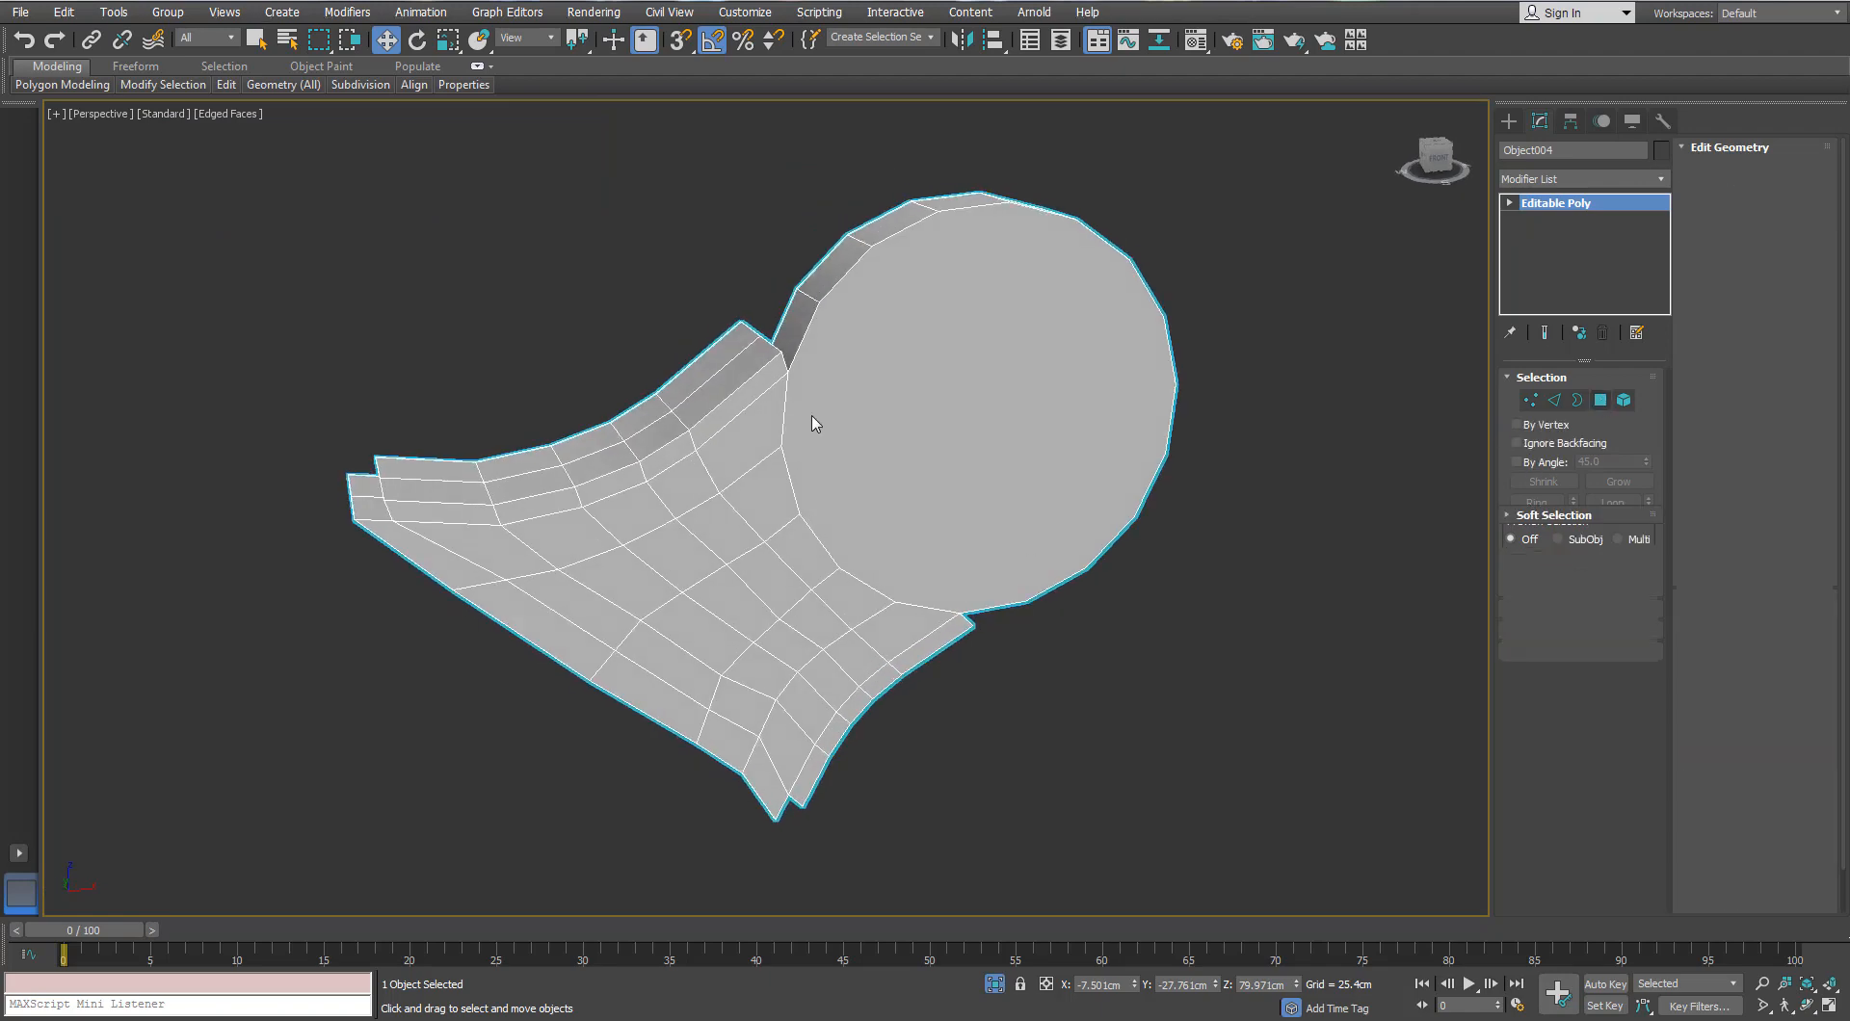
left_click(817, 421)
middle_click_drag(817, 421, 826, 364, "alt")
left_click(949, 402, "ctrl")
key("ctrl+z")
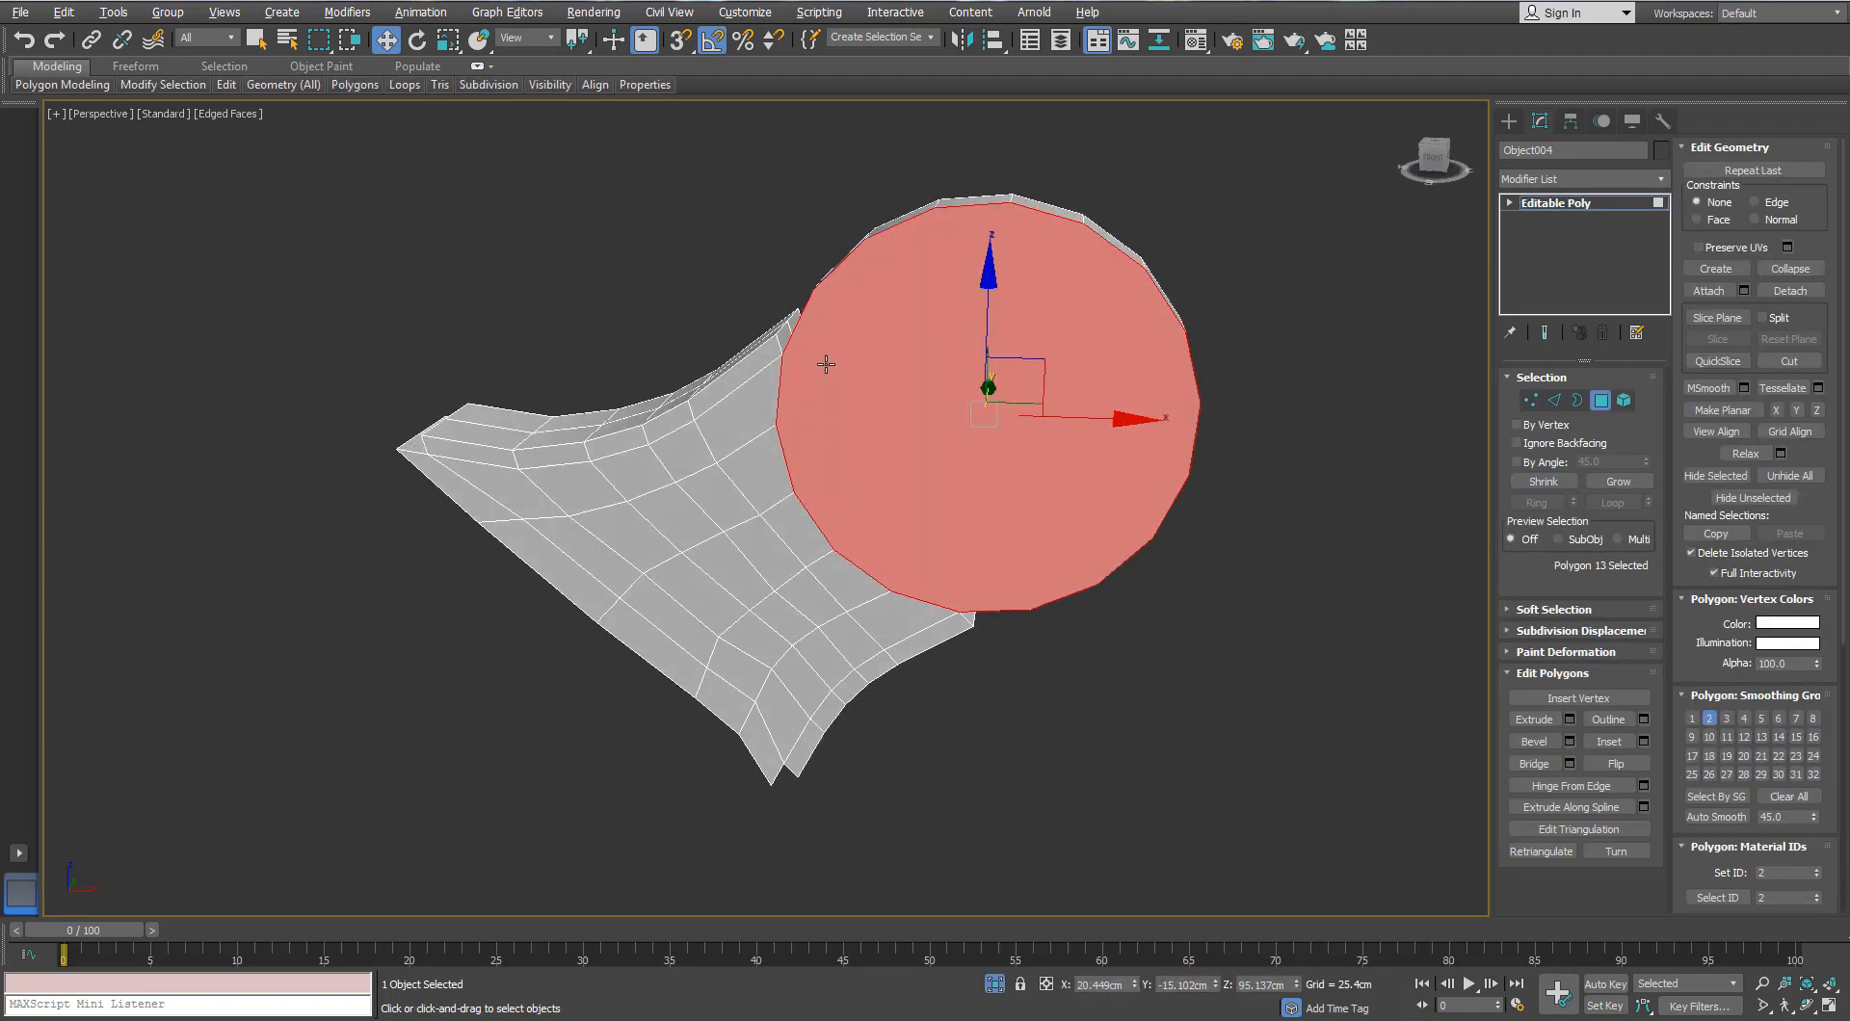
Step: Inset the arm's round cap face and collapse it to a centre point
left_click(1643, 742)
right_click(948, 364)
left_click(905, 168)
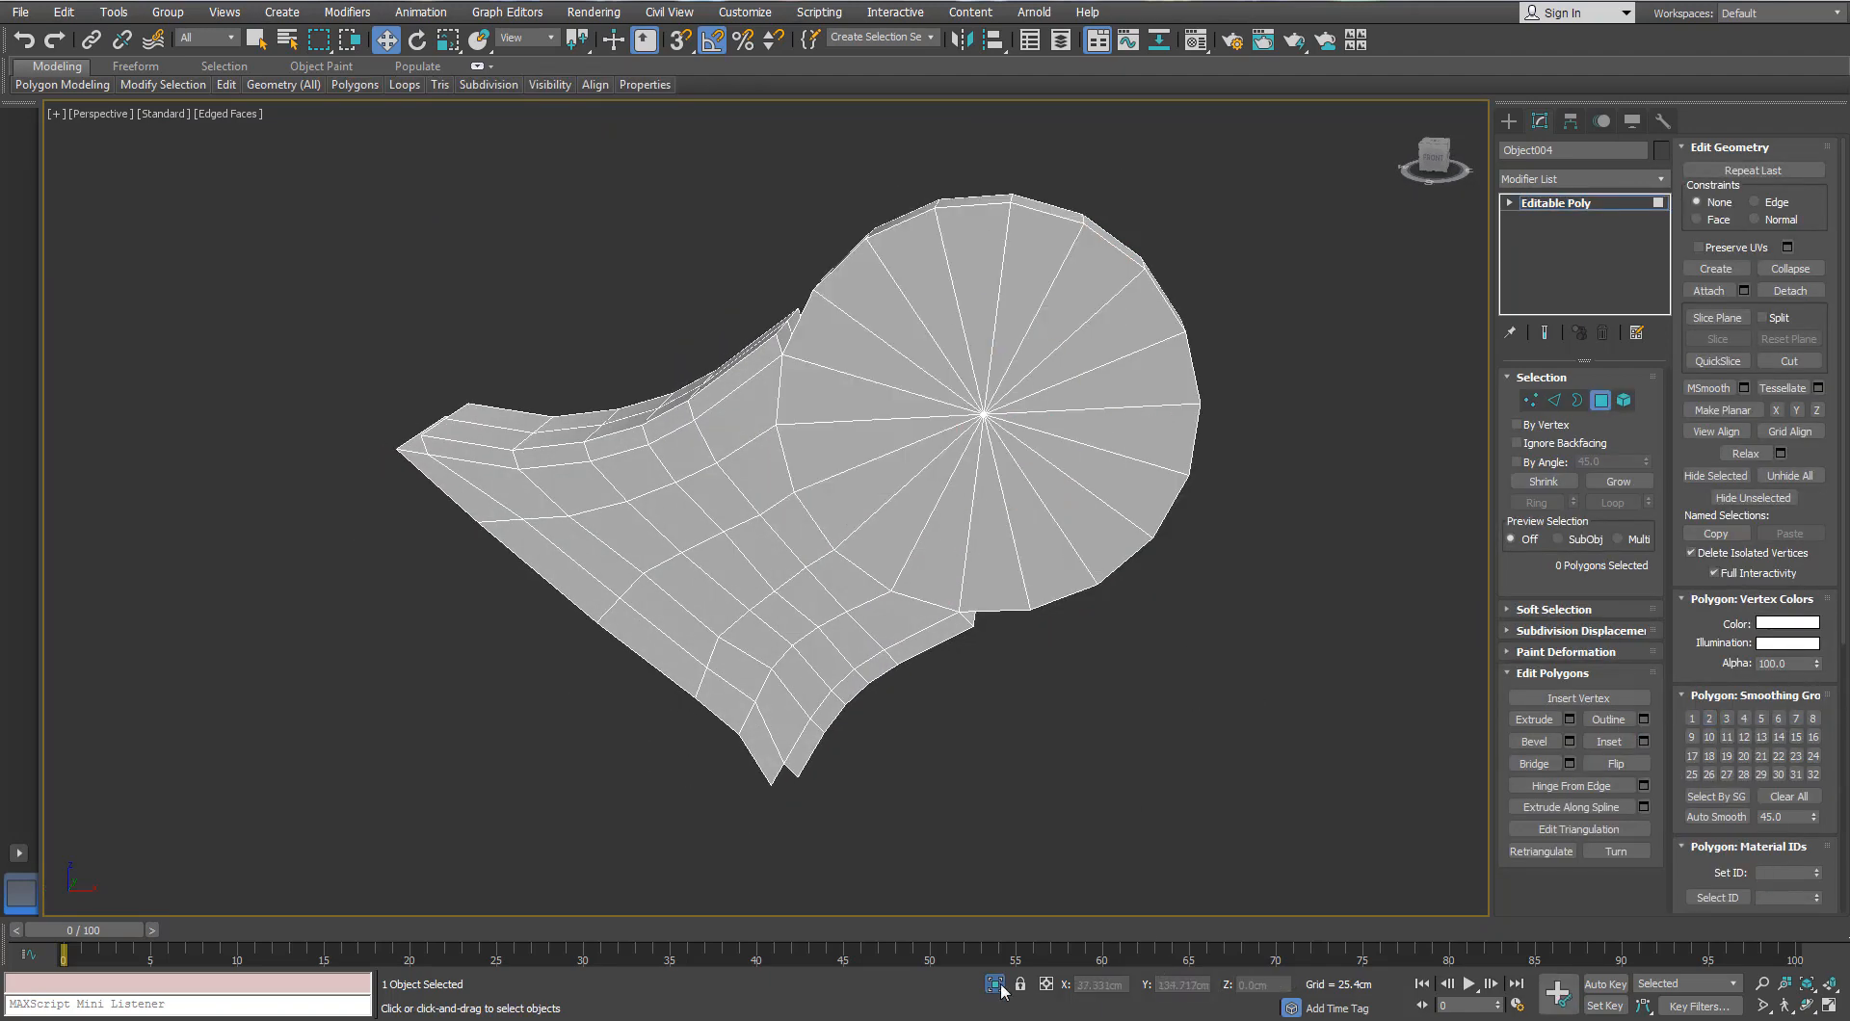
left_click(996, 985)
scroll(987, 568, "down", 3)
middle_click_drag(997, 569, 530, 598, "alt")
Step: Briefly isolate the curved band Object011, then unhide the whole model
left_click(655, 481)
left_click(995, 983)
left_click(996, 985)
scroll(944, 597, "down", 3)
Step: Select the left hinge bracket and isolate it
left_click(446, 383)
scroll(446, 383, "up", 5)
scroll(446, 383, "down", 2)
middle_click_drag(446, 384, 385, 378, "alt")
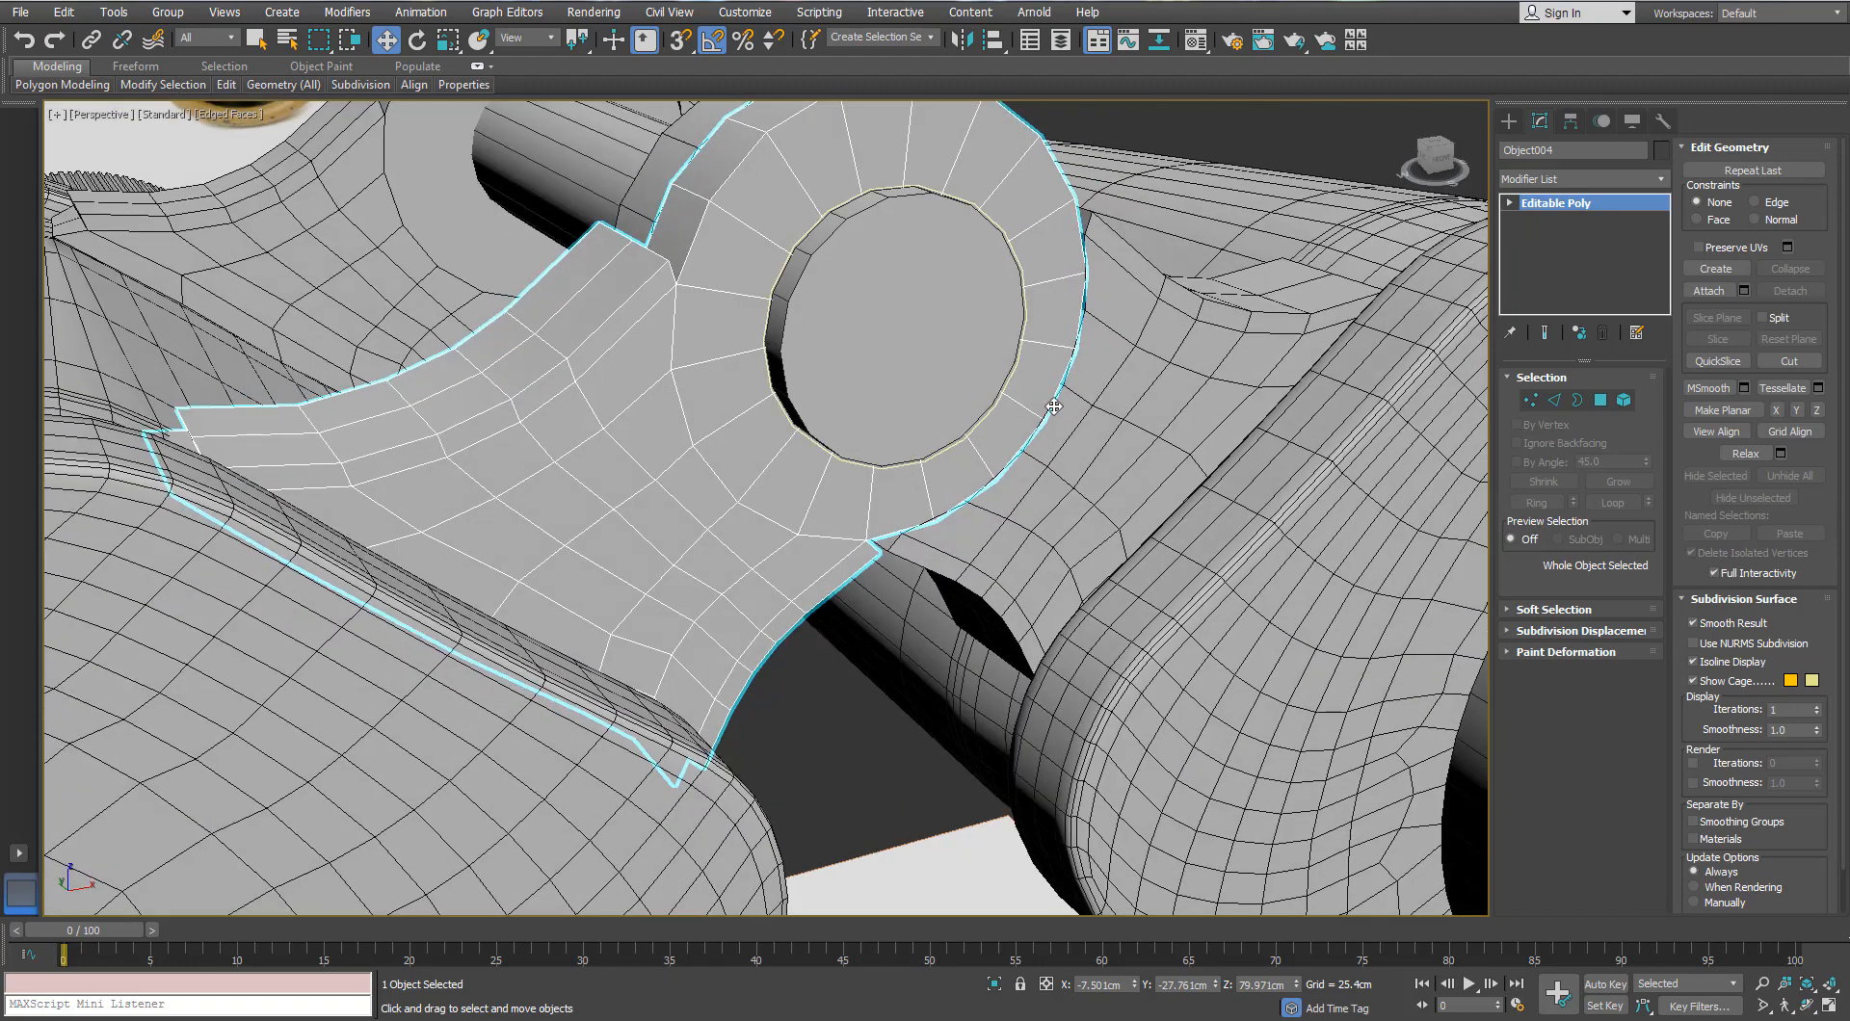
mouse_move(226, 93)
middle_click_drag(500, 245, 578, 366, "alt")
key("alt+q")
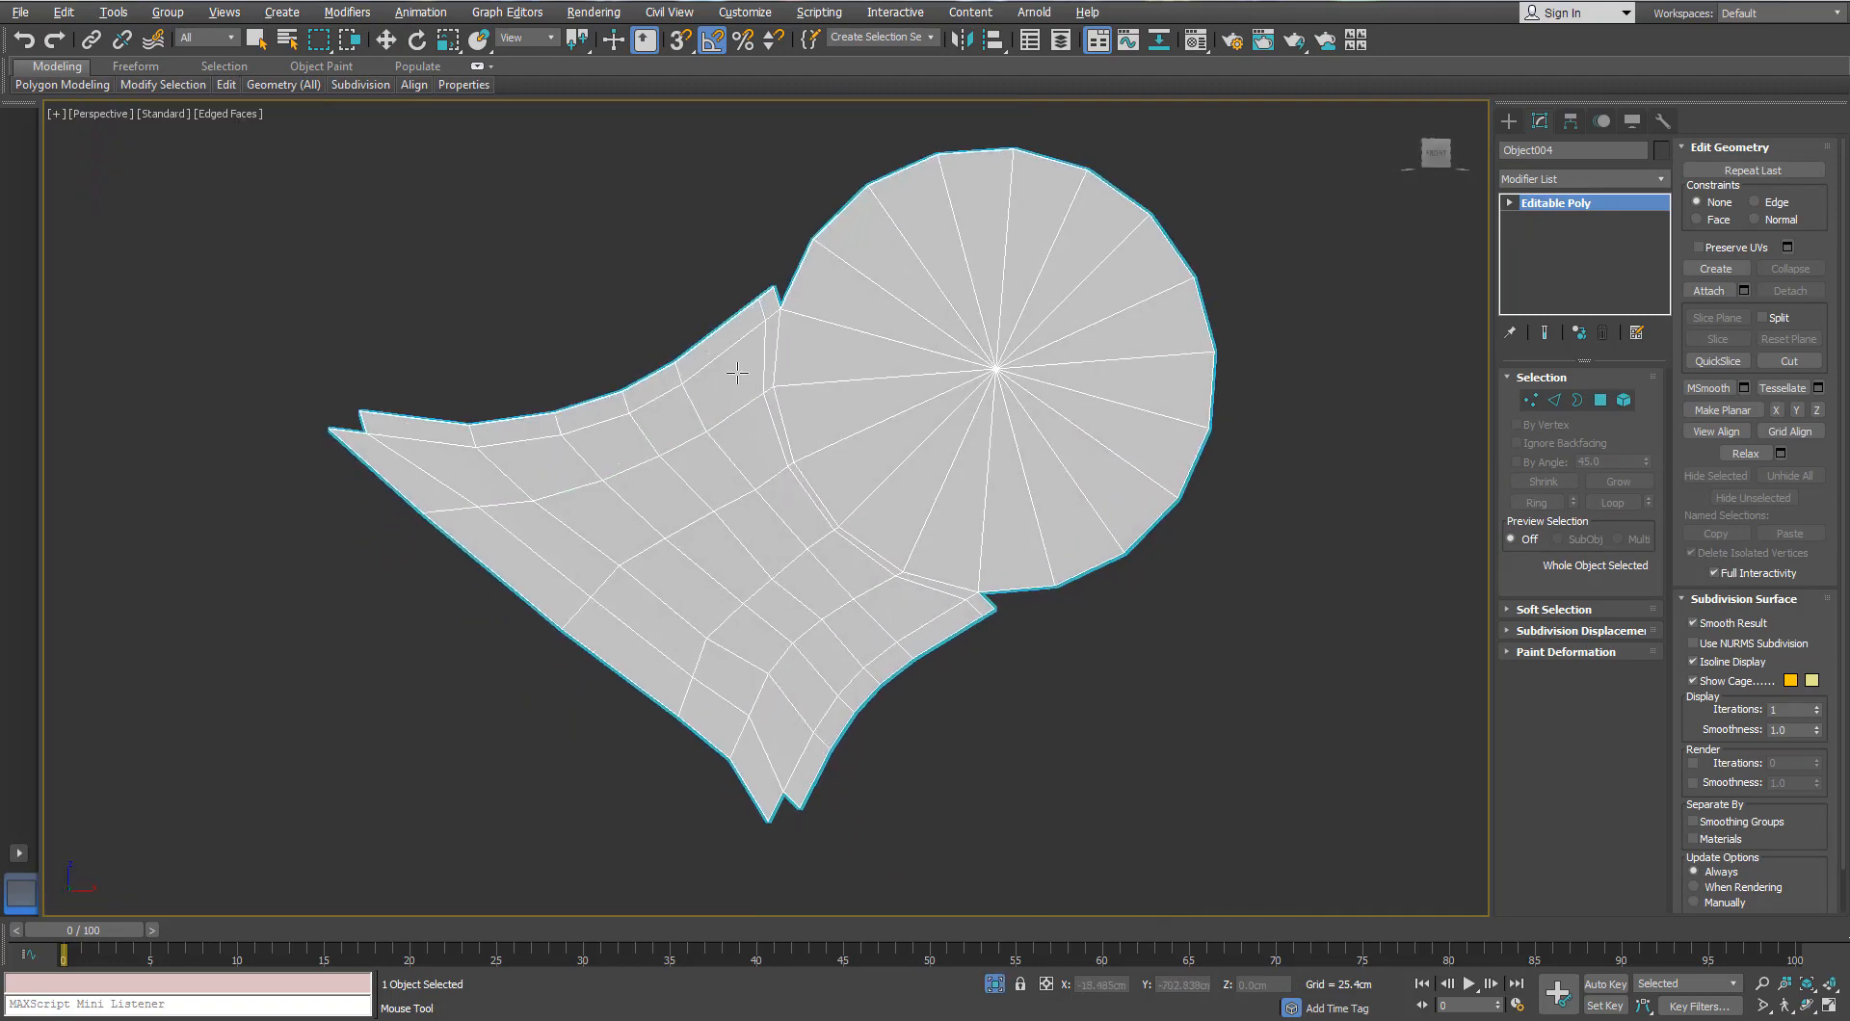
scroll(332, 433, "up", 5)
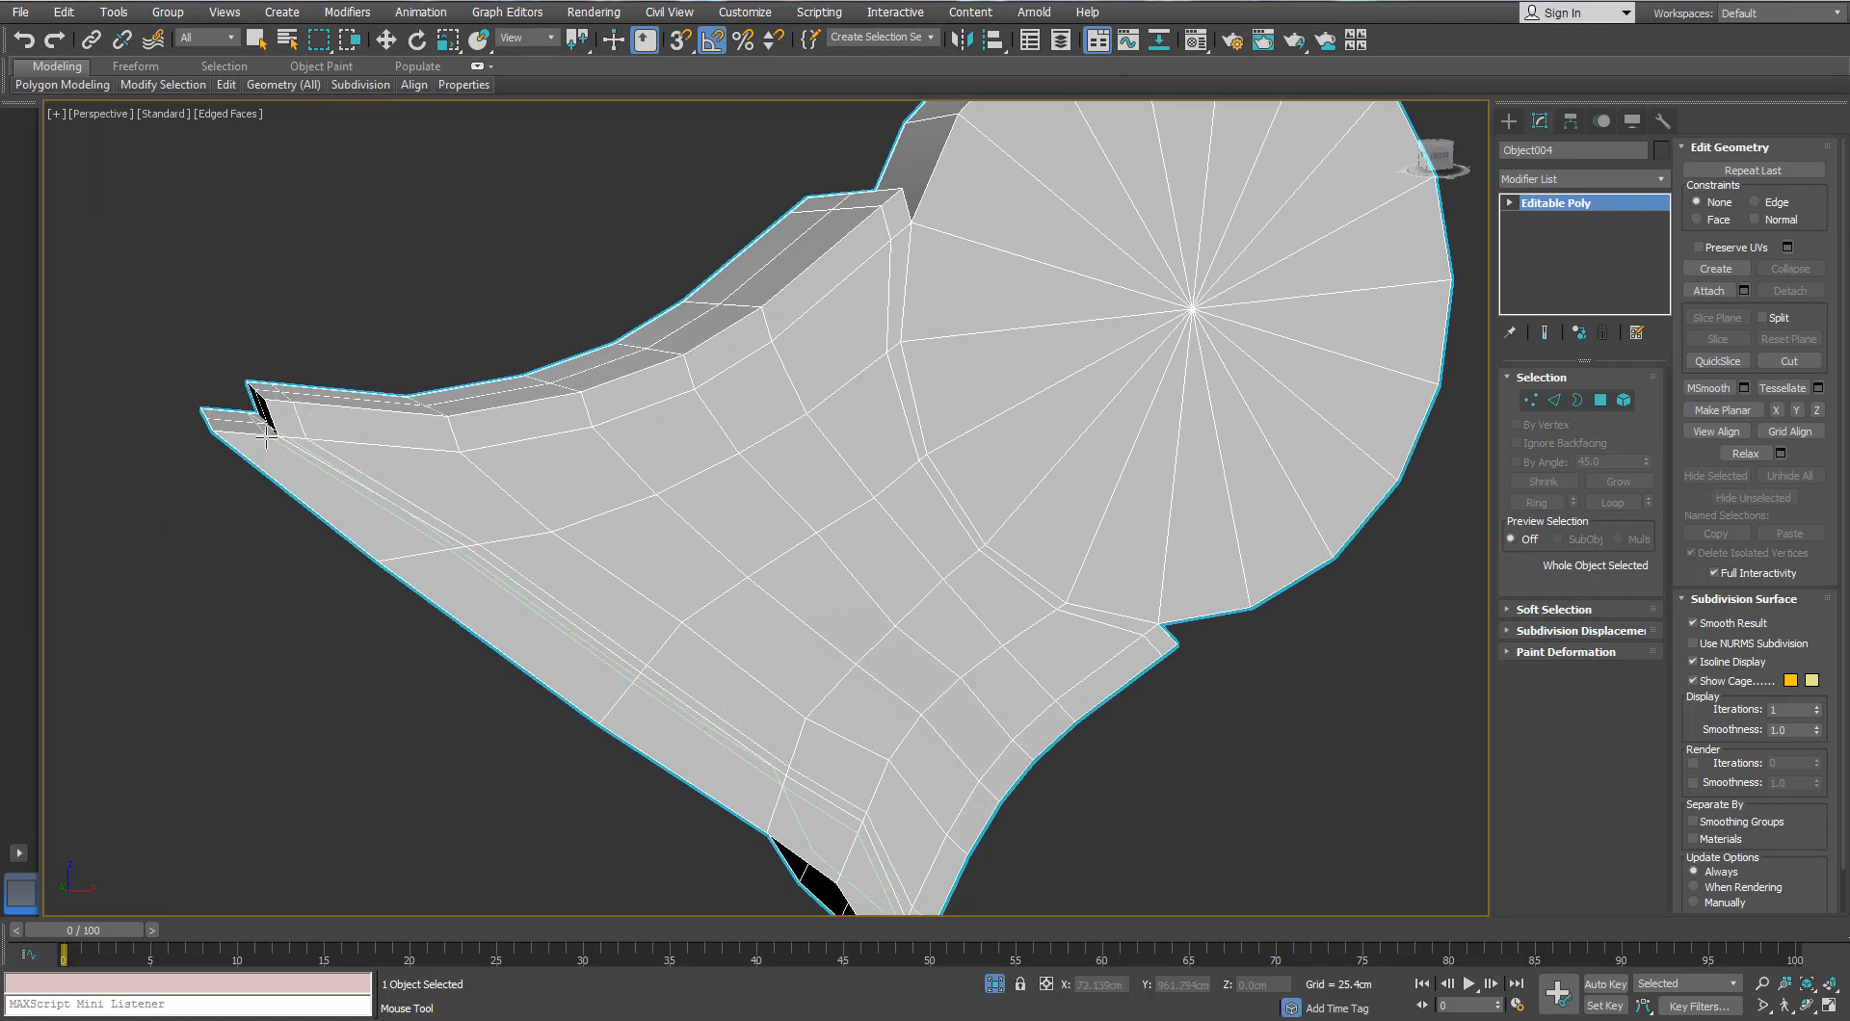
Step: Orbit to the front of the bracket's disc and select a pair of vertices
middle_click_drag(258, 438, 844, 225, "alt")
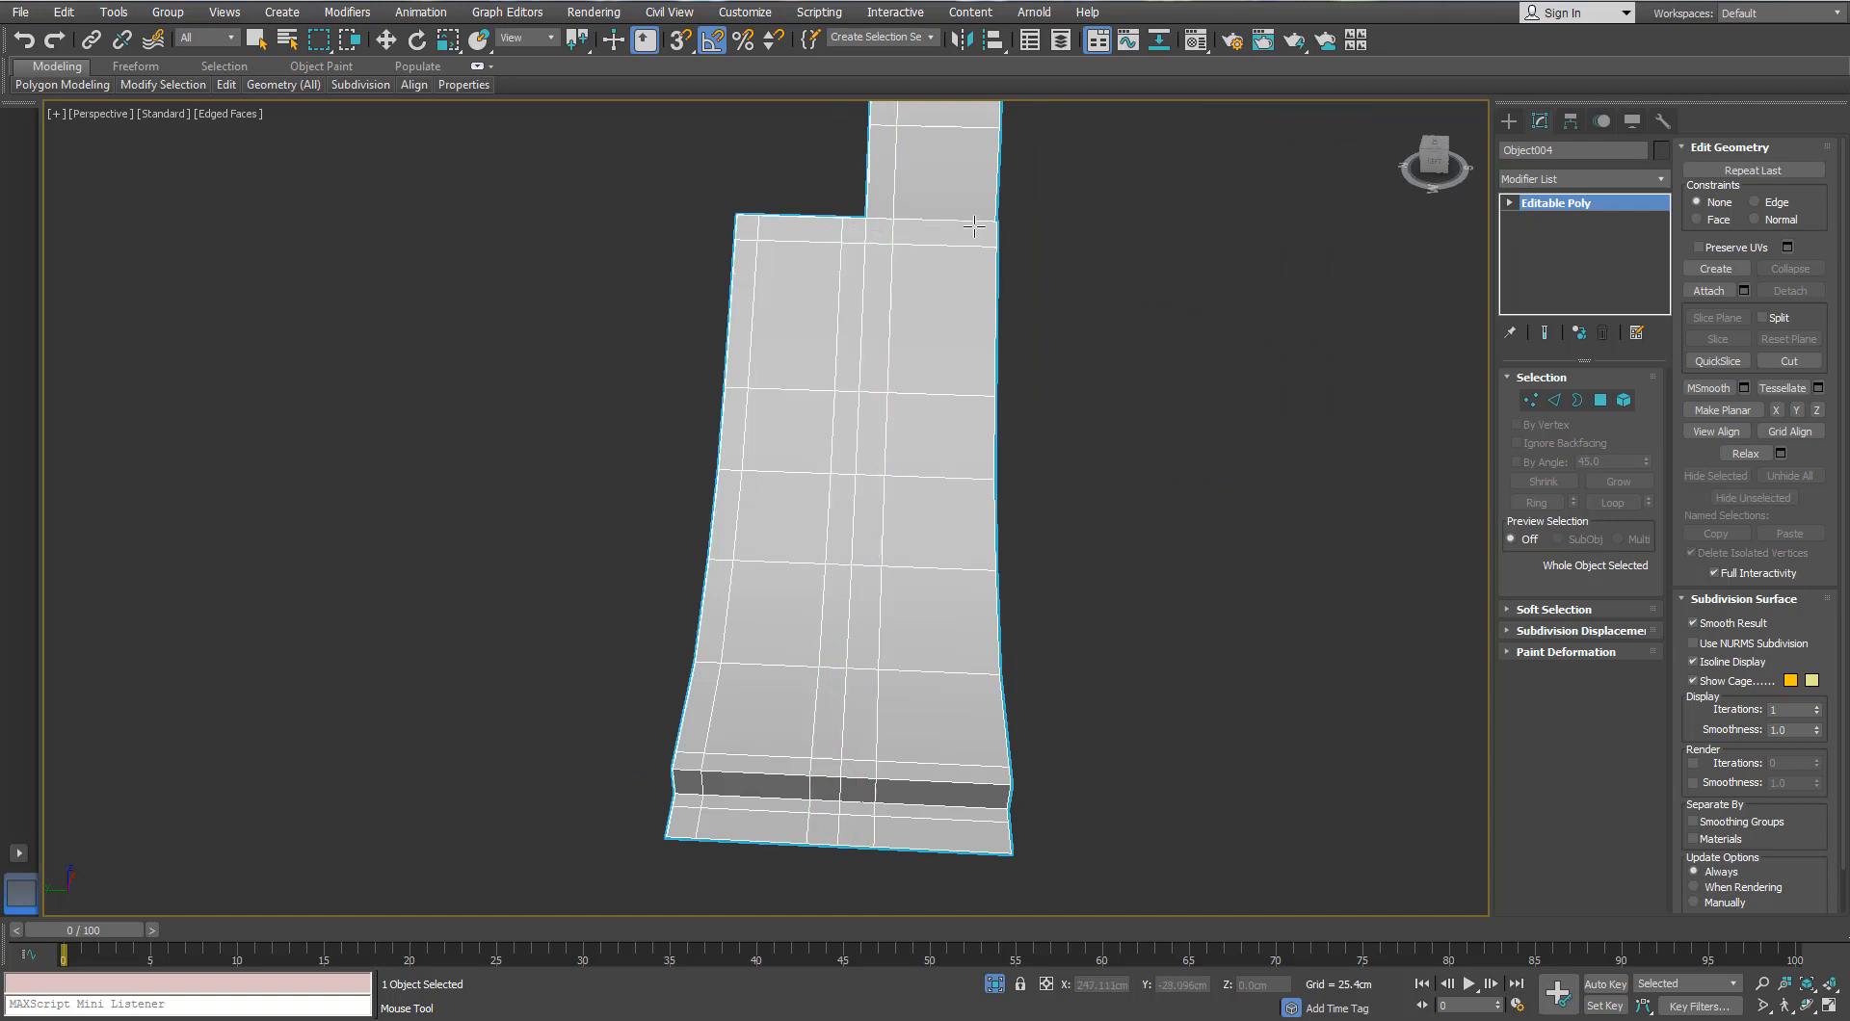
scroll(899, 264, "down", 5)
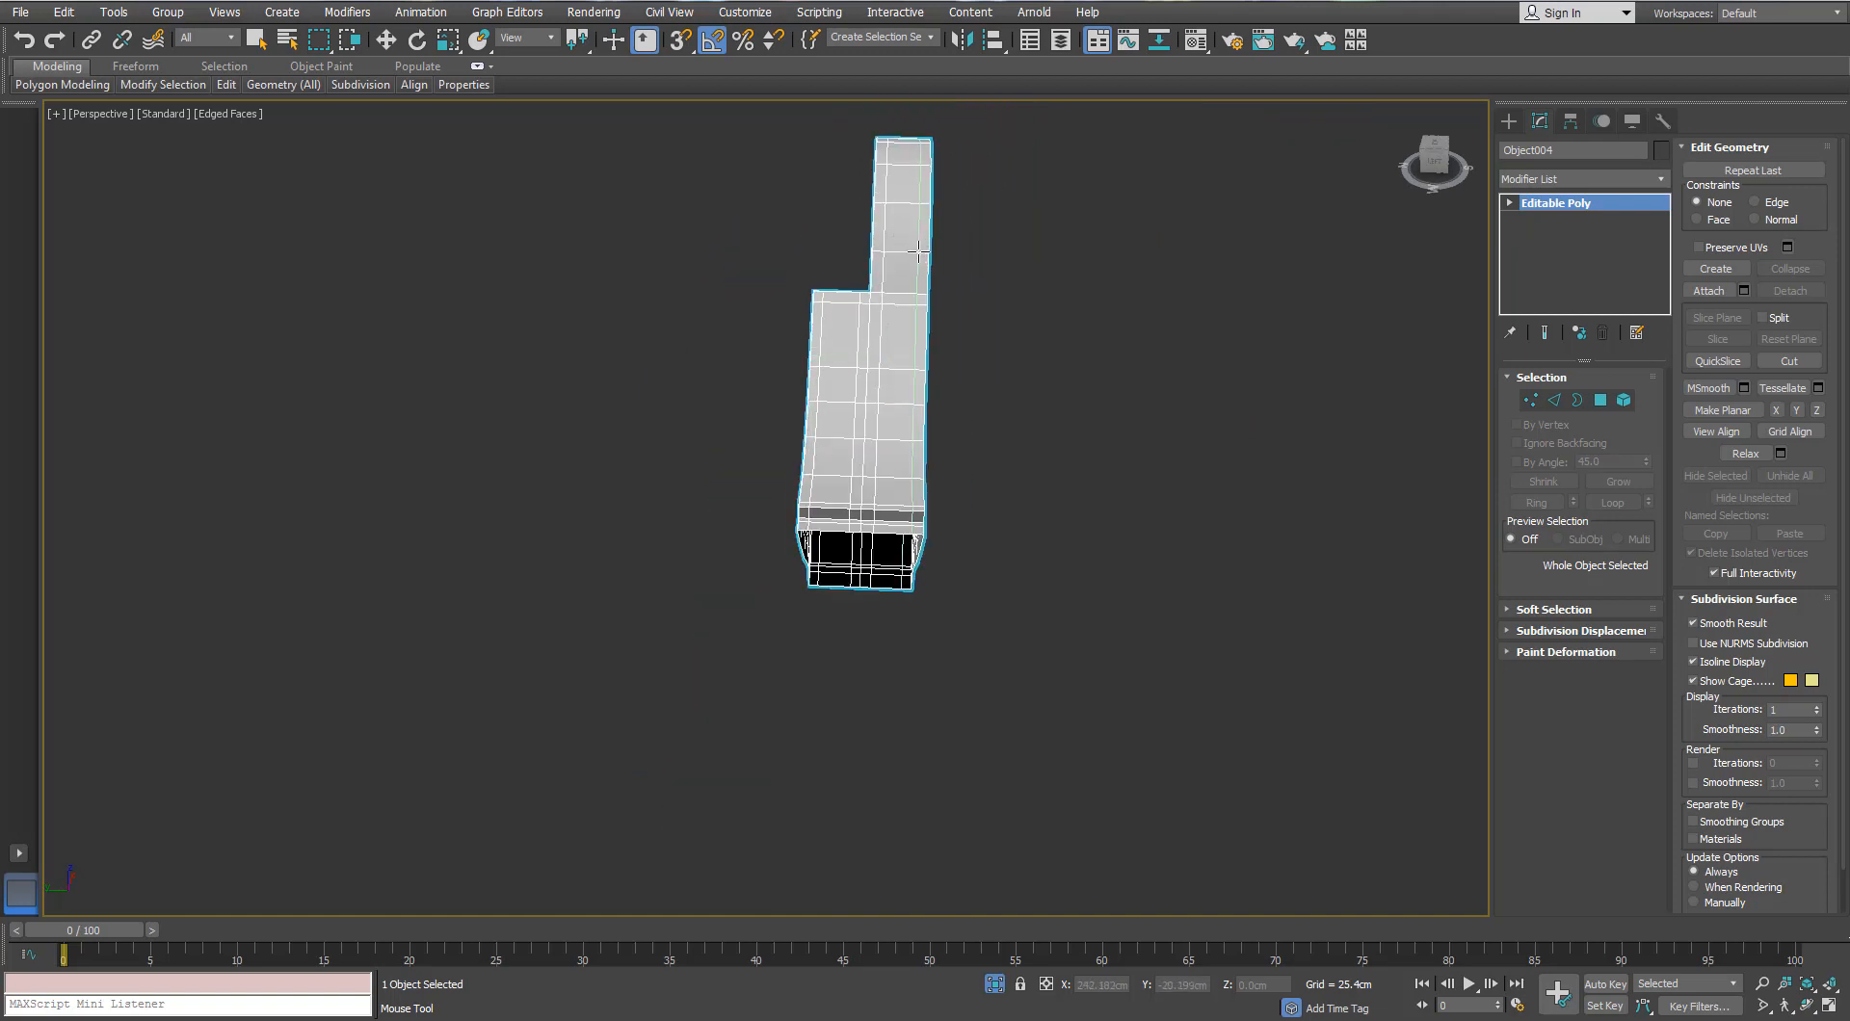
middle_click_drag(915, 251, 714, 443, "alt")
key("w")
scroll(771, 405, "up", 3)
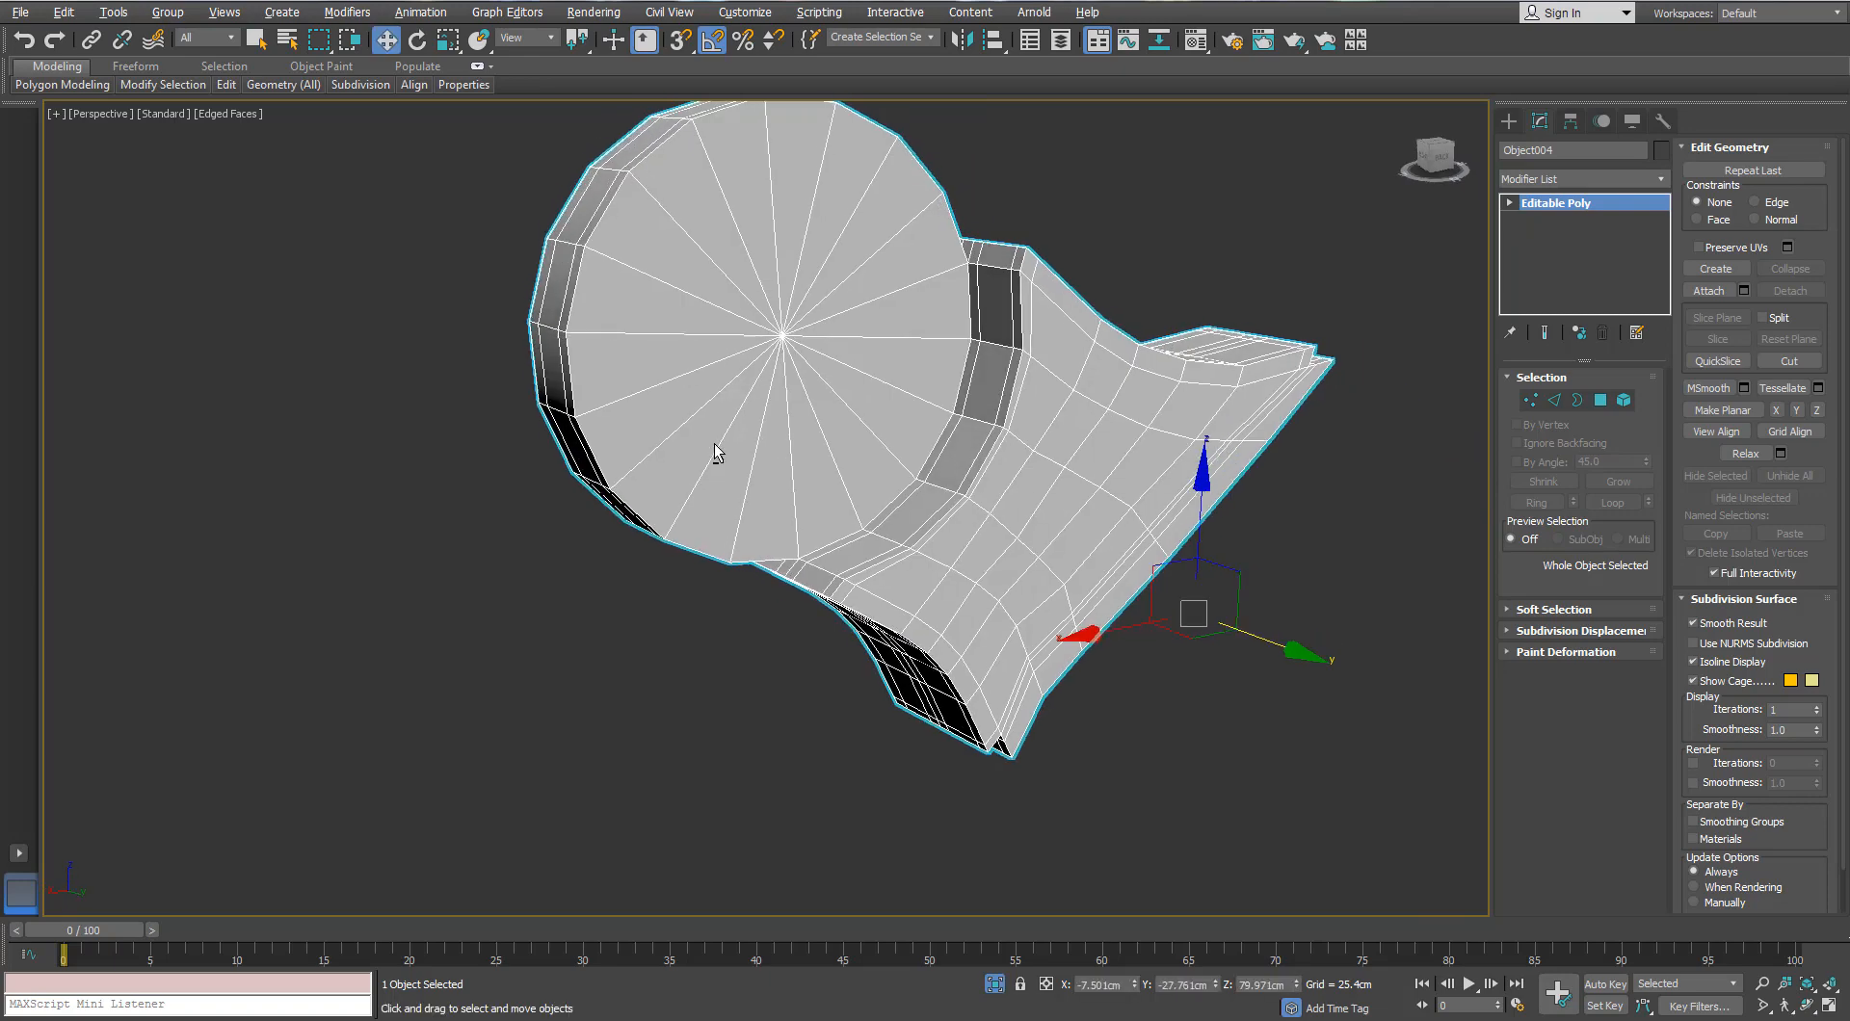
left_click(1531, 400)
middle_click_drag(779, 339, 540, 376, "alt")
left_click(775, 350, "ctrl")
Step: Inset the disc's 36 polygons by about 0.4 cm into a thin border
left_click(1605, 400, "ctrl")
left_click(1644, 742)
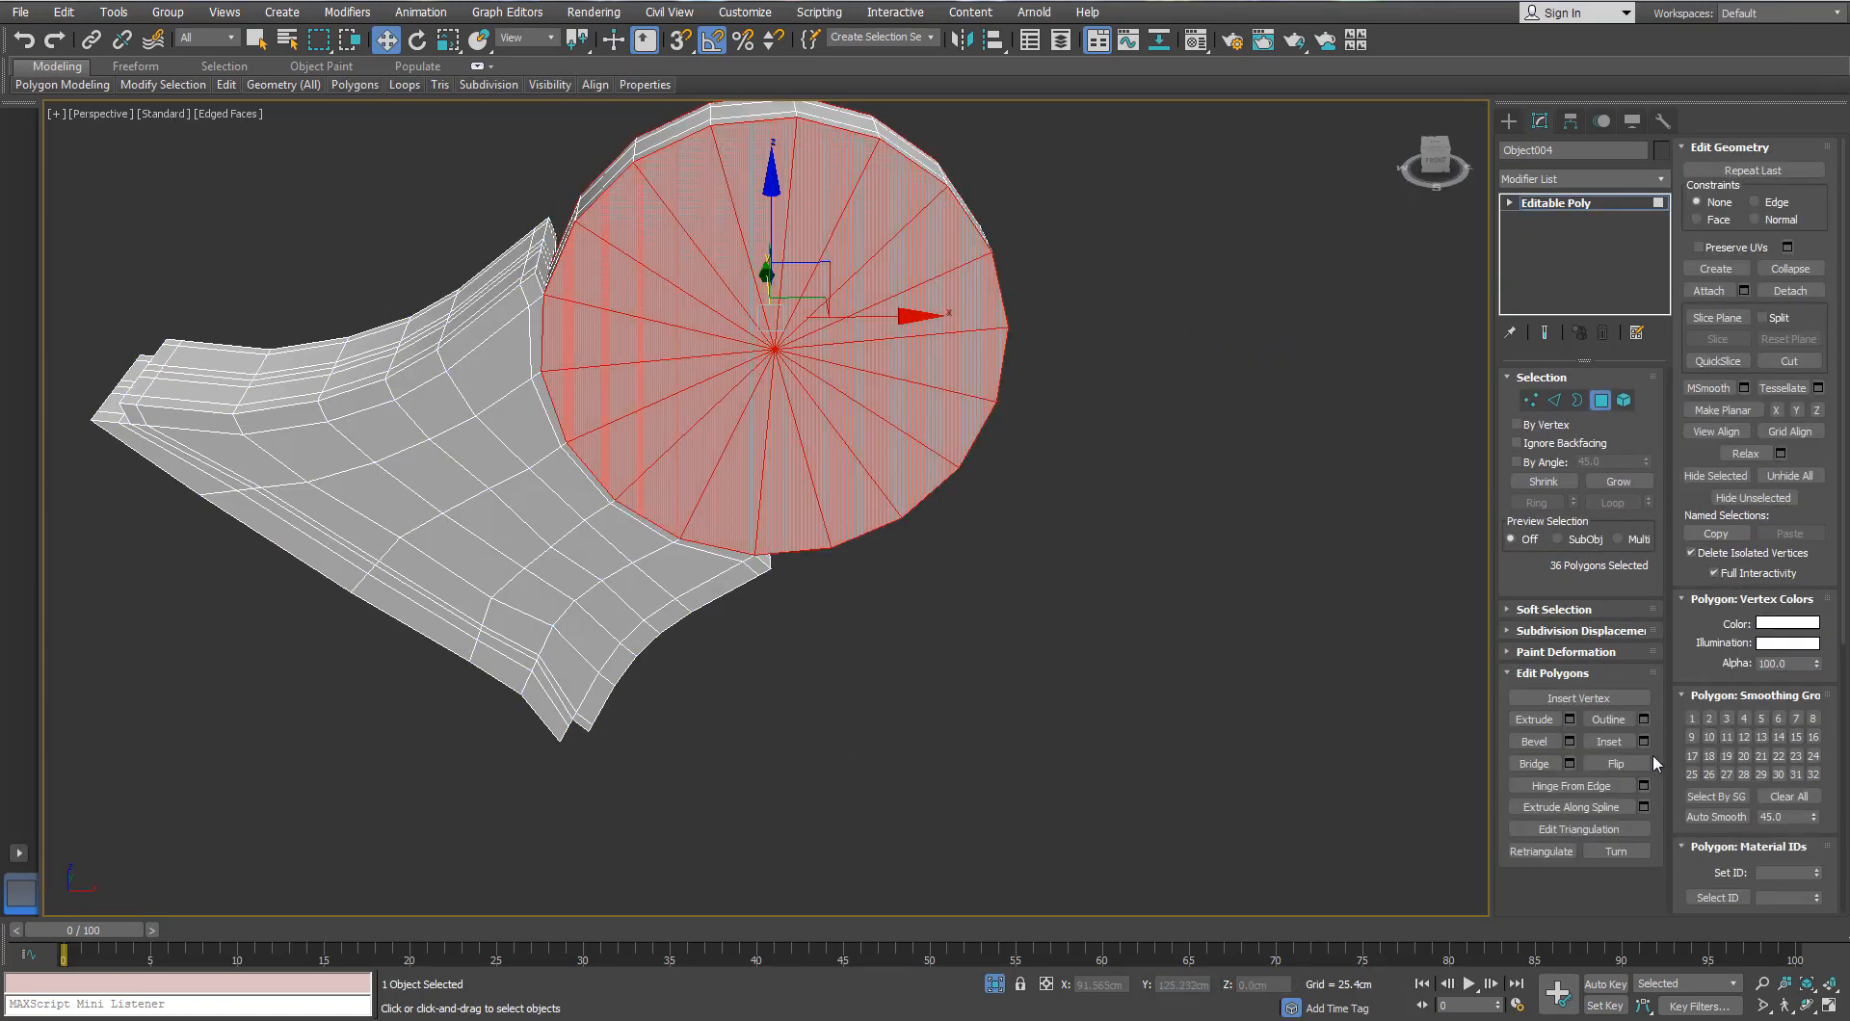
middle_click_drag(896, 466, 1001, 618)
left_click_drag(1200, 668, 1199, 663)
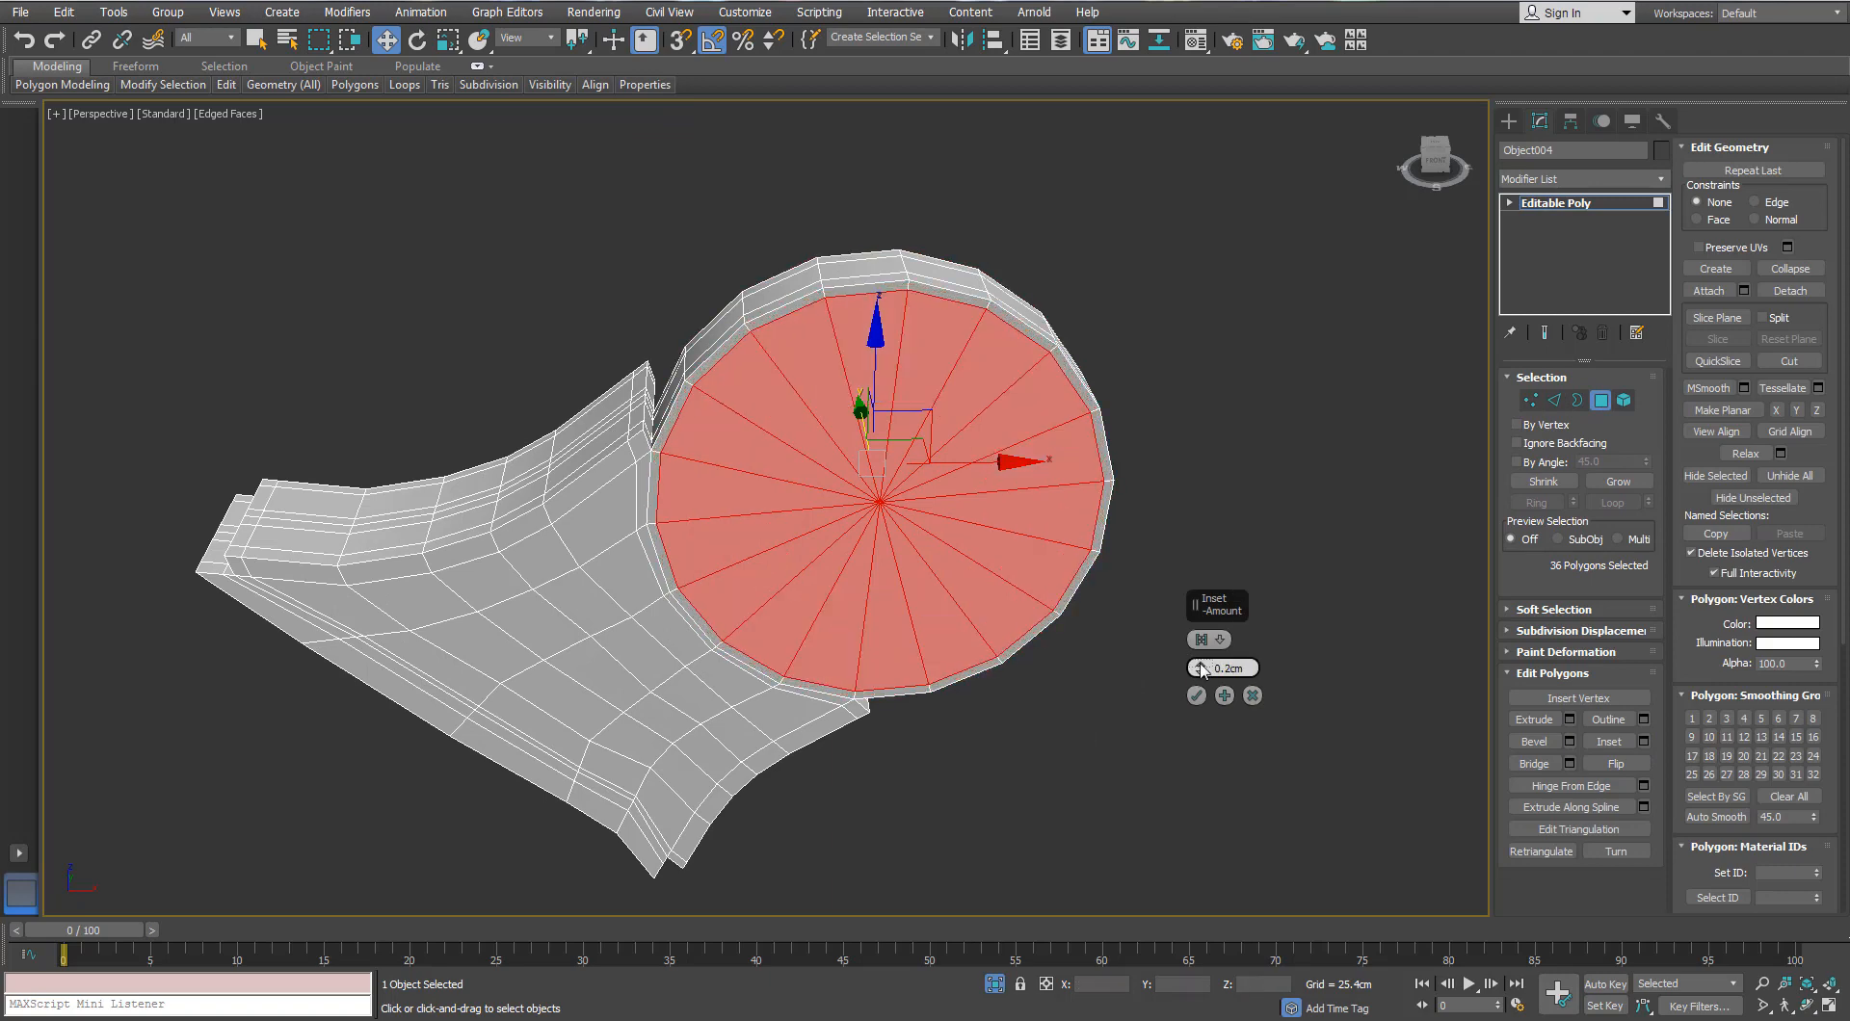
middle_click_drag(658, 310, 826, 454, "alt")
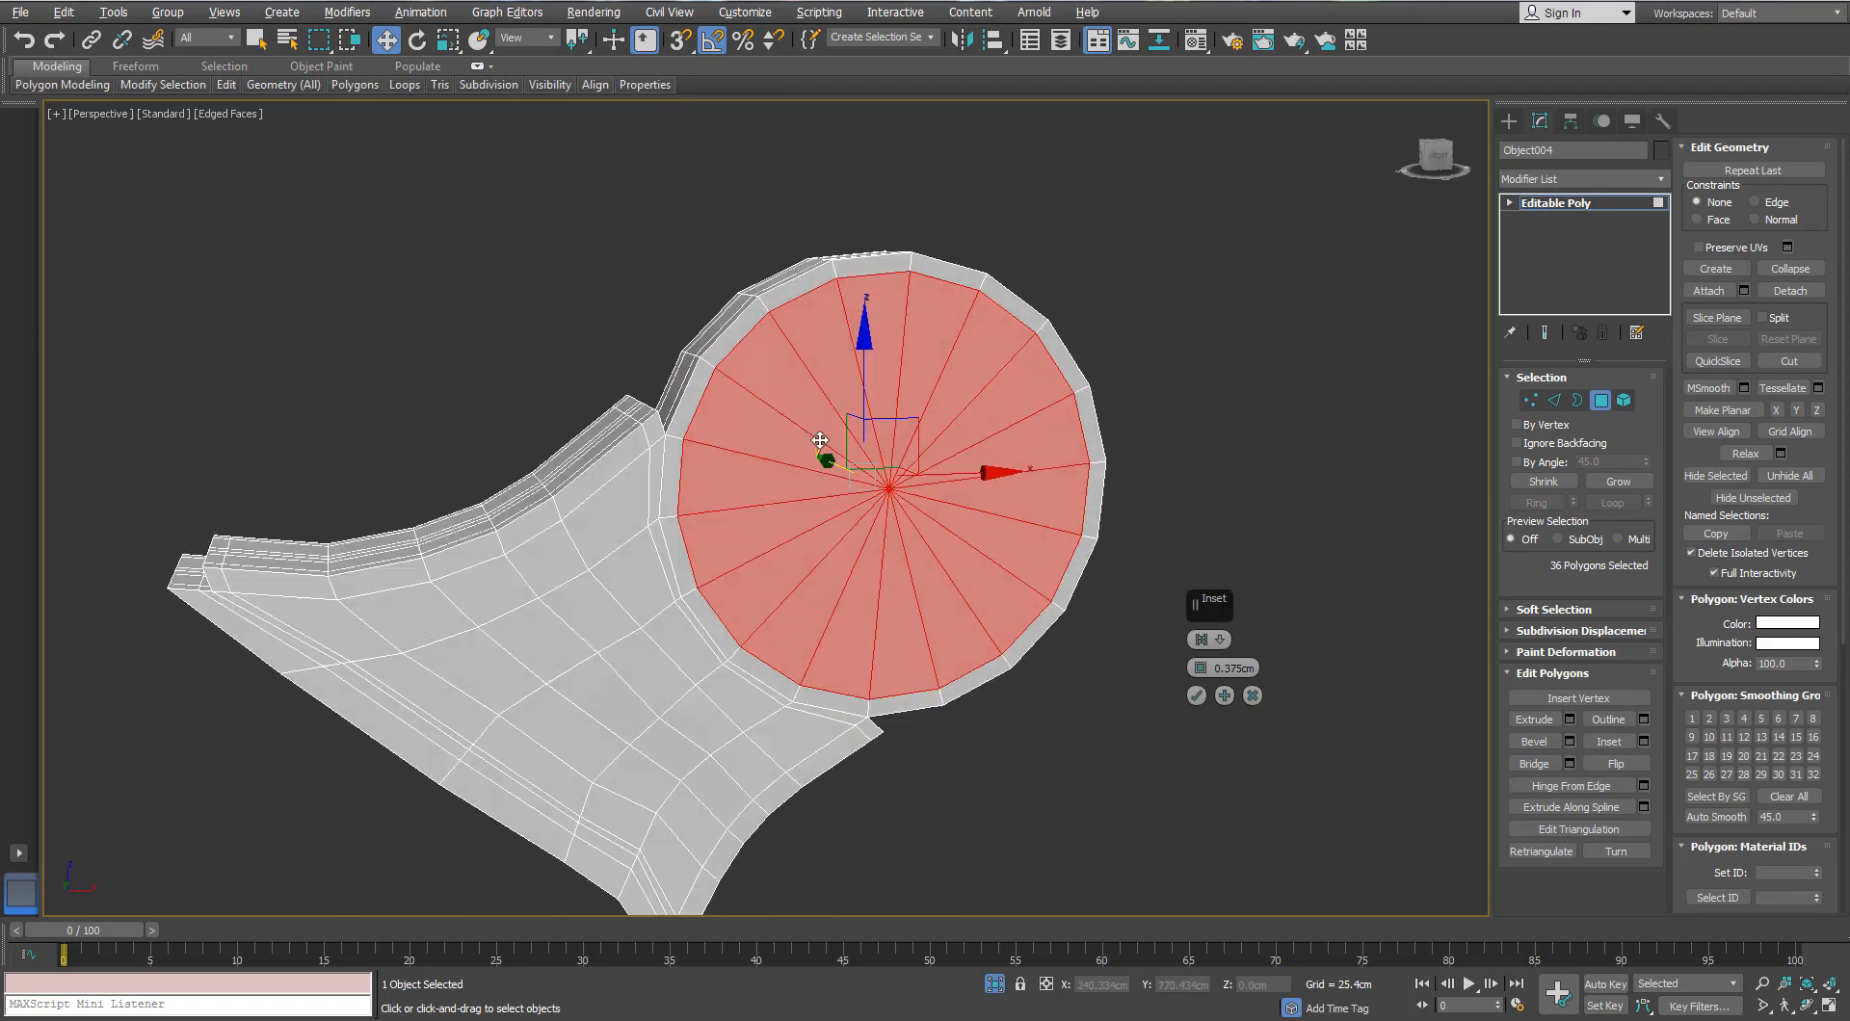
left_click(1201, 664)
middle_click_drag(1086, 612, 1164, 638, "alt")
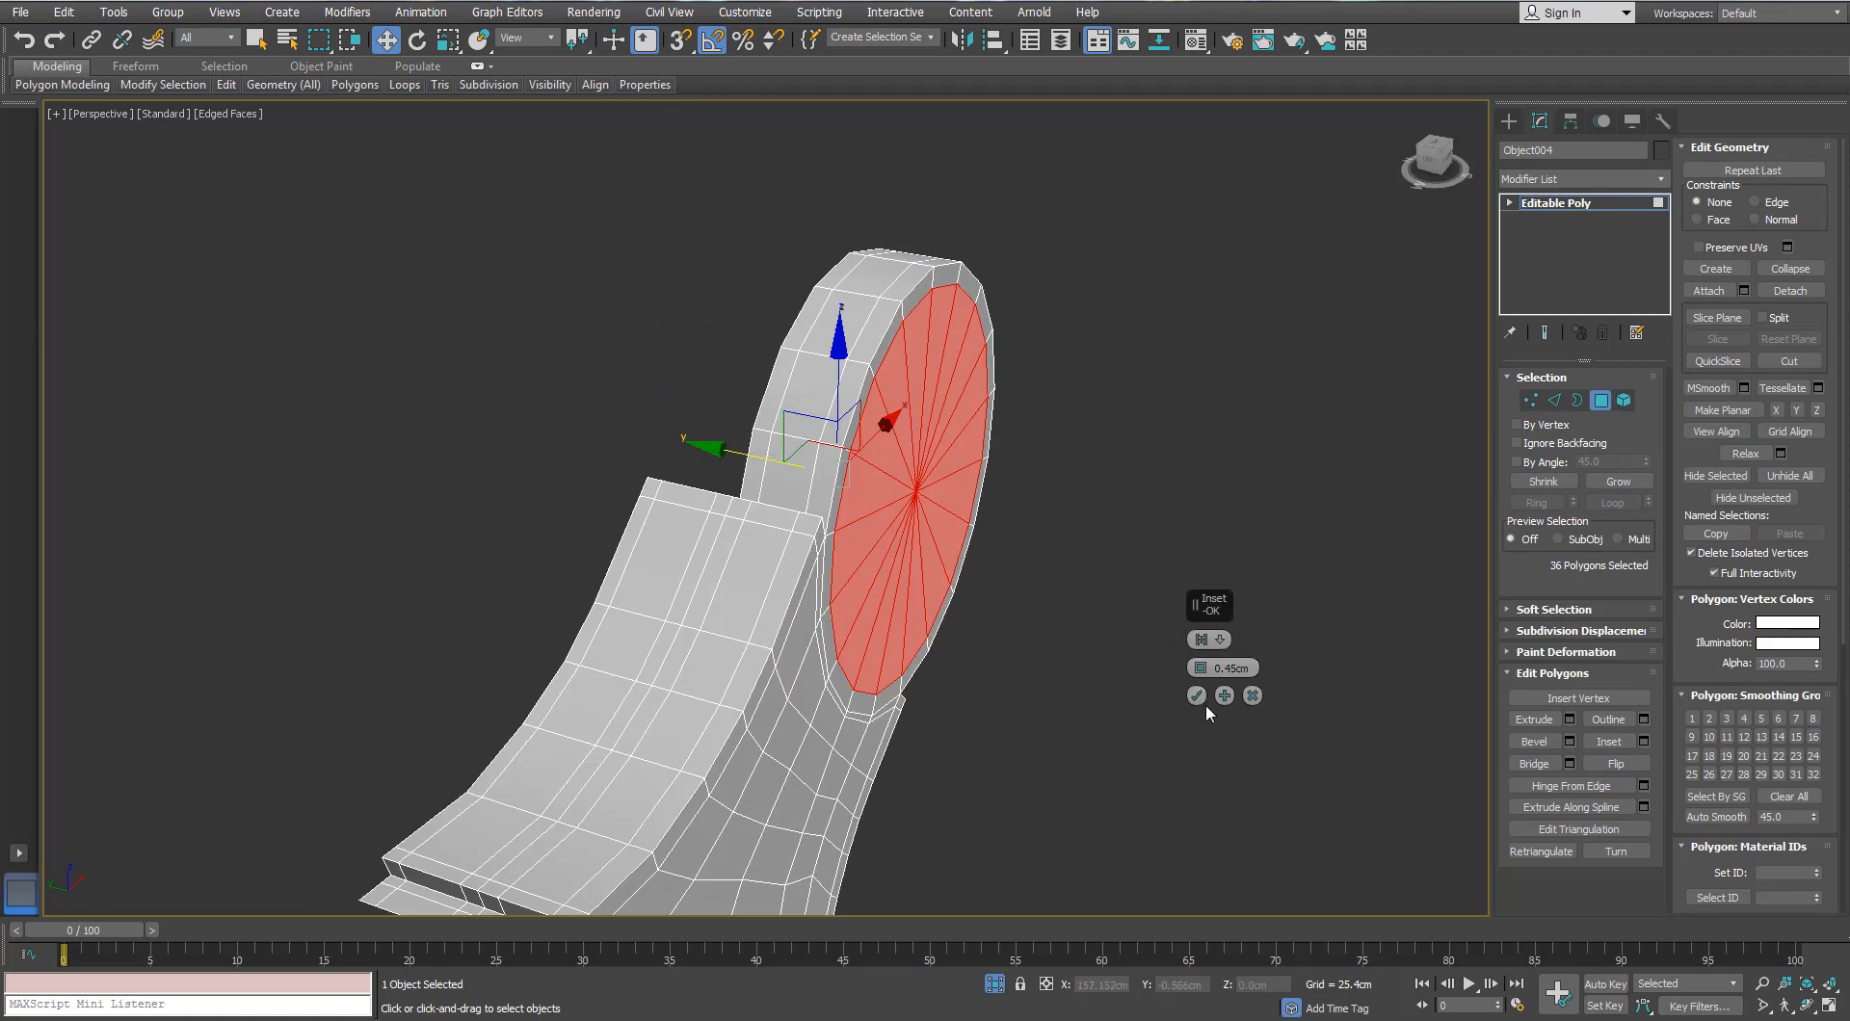
left_click(1199, 697)
Step: Add TurboSmooth to the bracket and inspect the smoothed result
left_click(1601, 400)
middle_click_drag(872, 486, 816, 531, "alt")
scroll(815, 530, "down", 2)
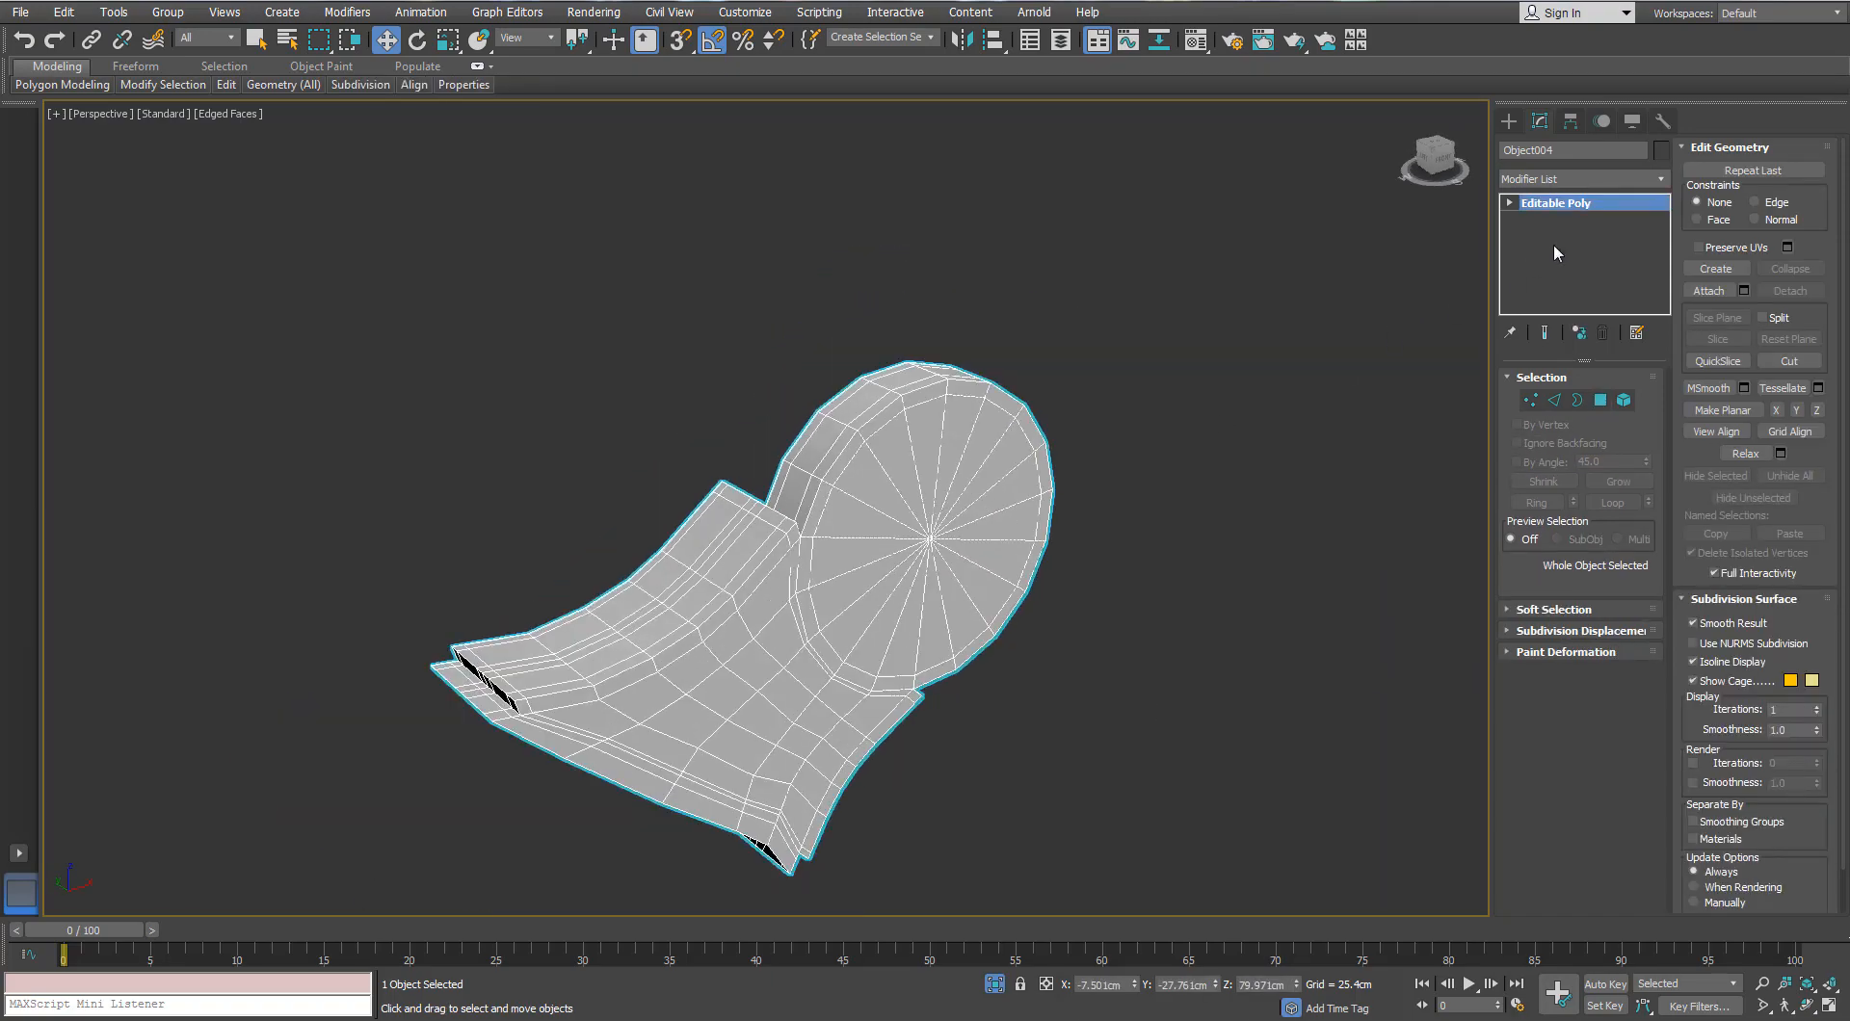
left_click(1664, 180)
key("t")
key("t")
key("t")
key("Return")
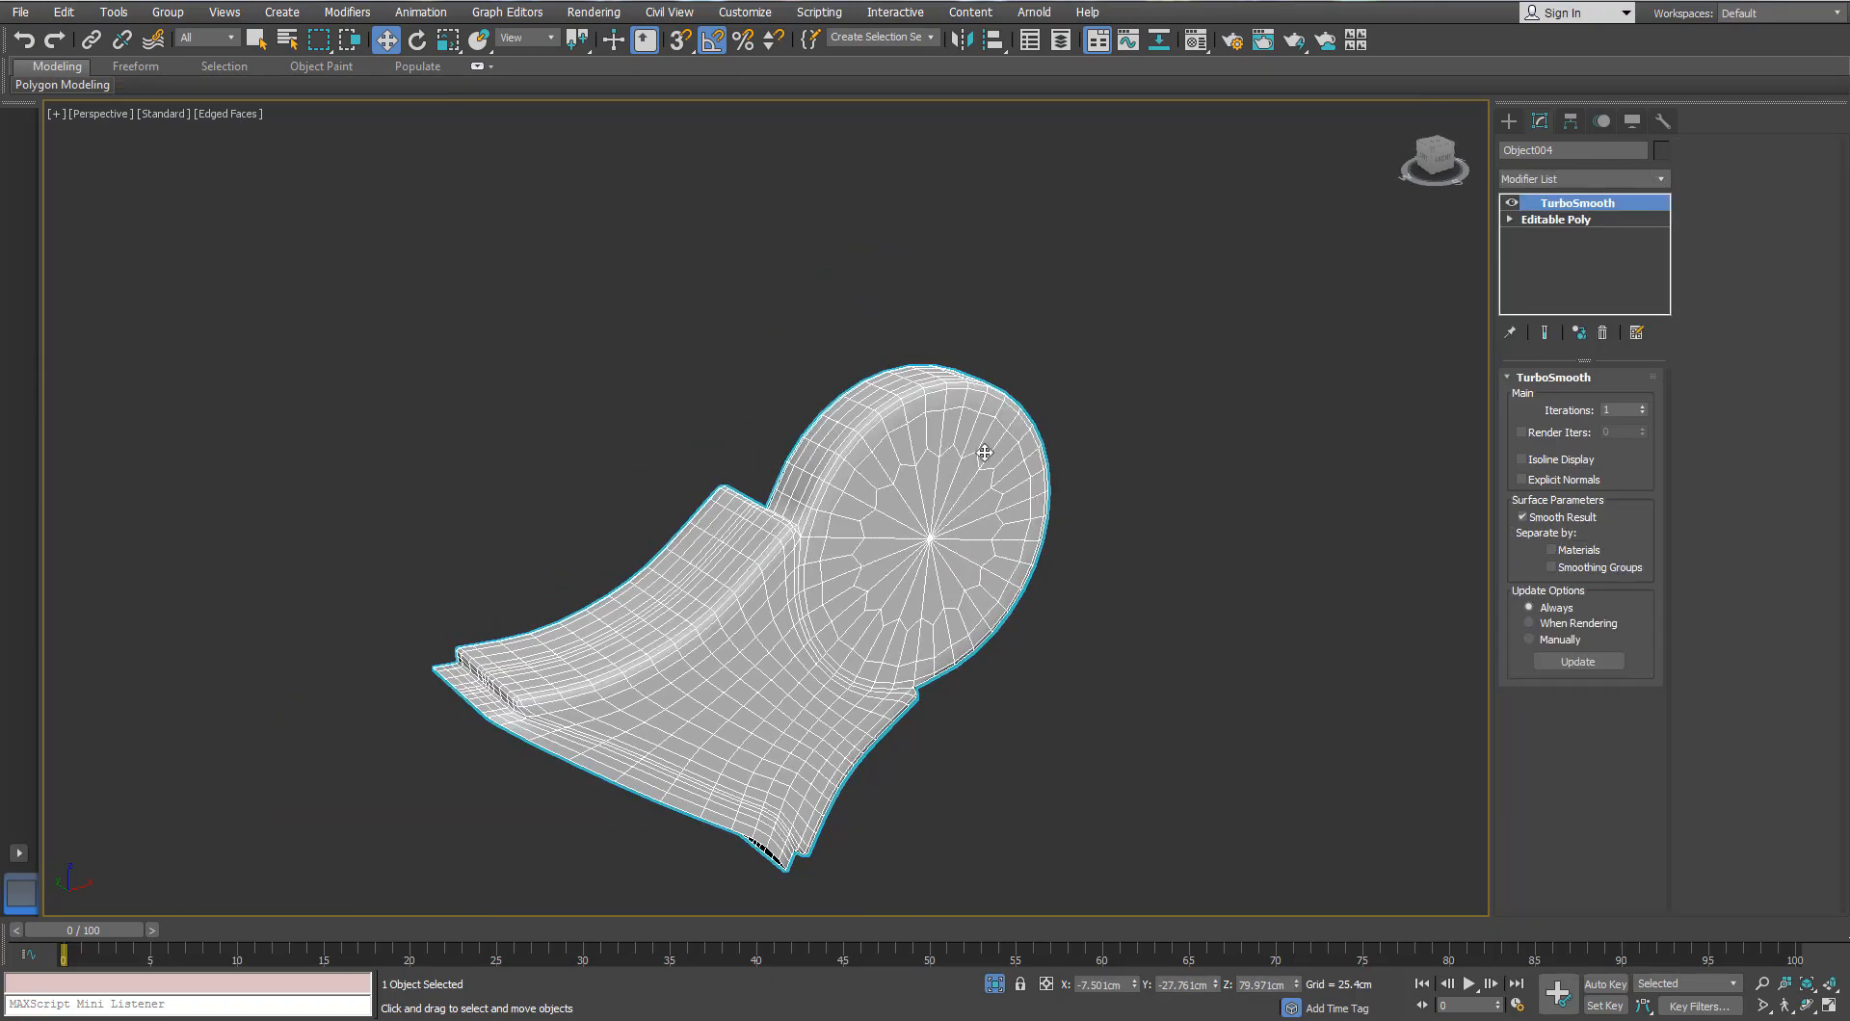
middle_click_drag(896, 828, 747, 682, "alt")
scroll(742, 682, "up", 5)
scroll(742, 683, "down", 7)
middle_click_drag(636, 492, 877, 554, "alt")
scroll(769, 634, "up", 2)
scroll(749, 655, "up", 3)
Step: Select the hinge cap cylinder, Cylinder005, and inspect it both isolated and in place
scroll(876, 550, "down", 5)
left_click(809, 551)
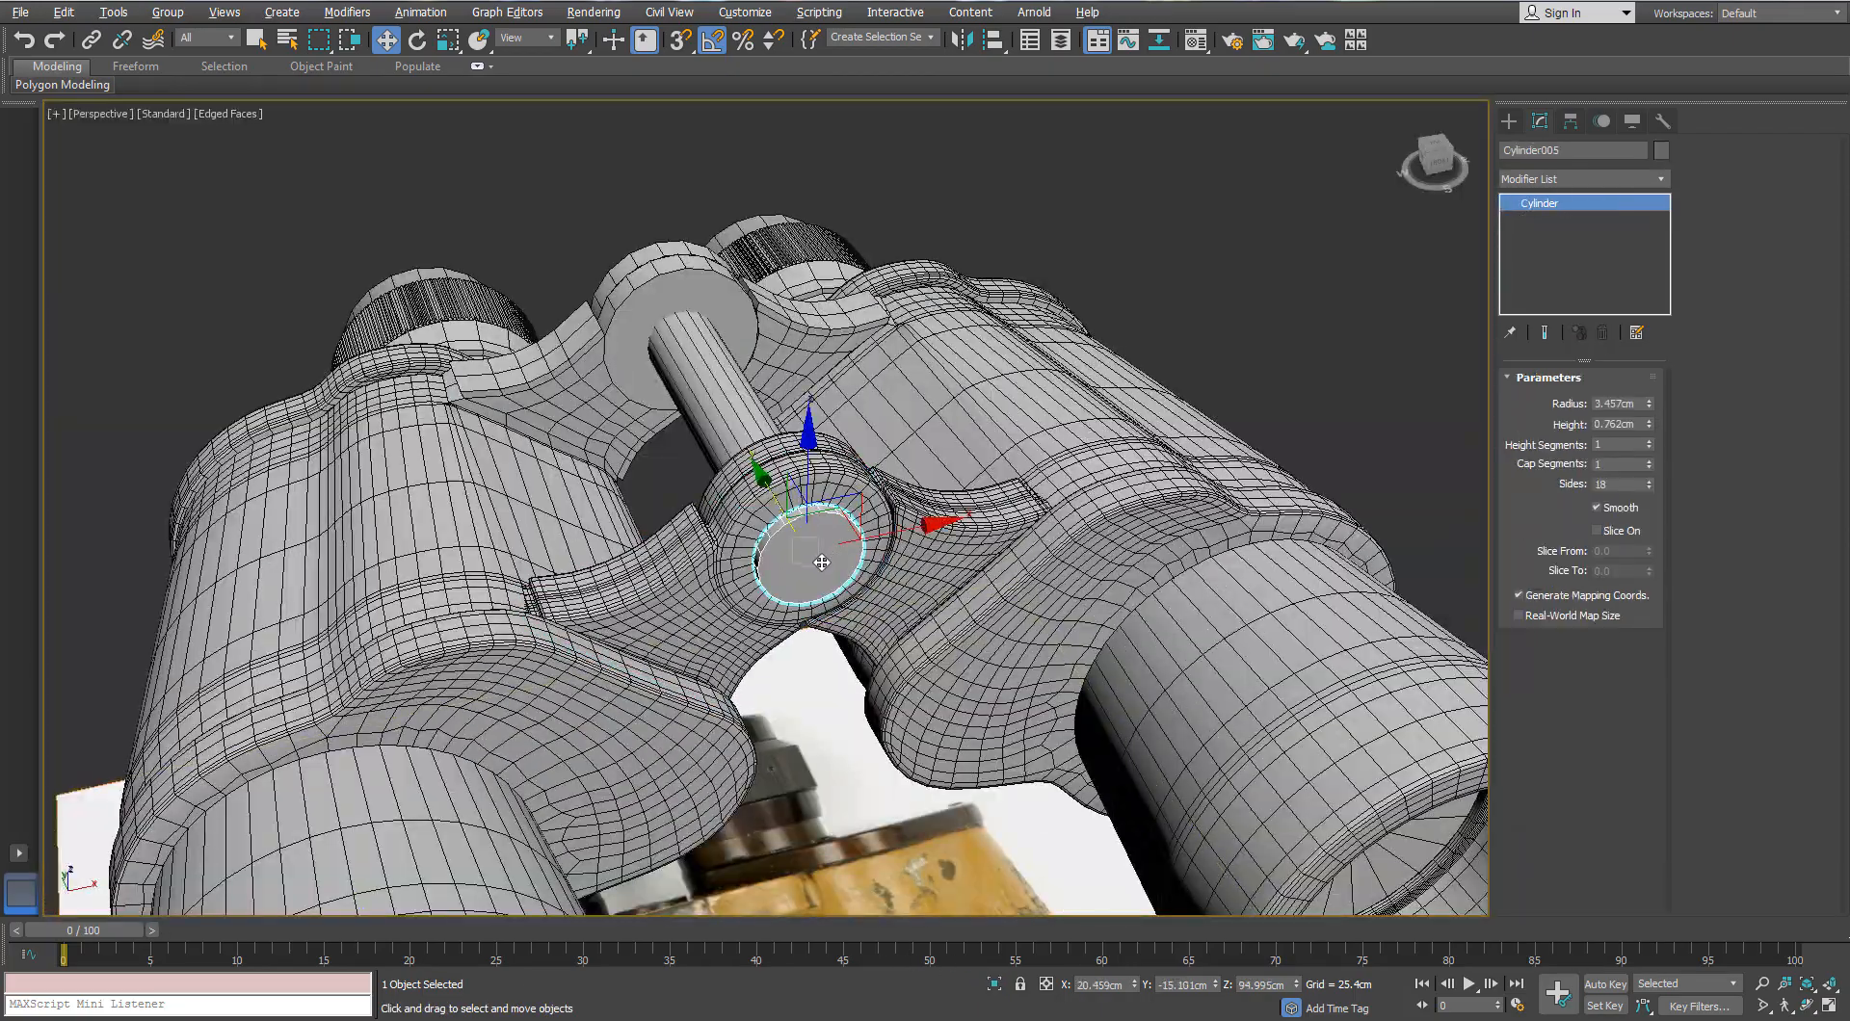
key("alt+q")
middle_click_drag(636, 482, 814, 446, "alt")
right_click(813, 446)
mouse_move(857, 634)
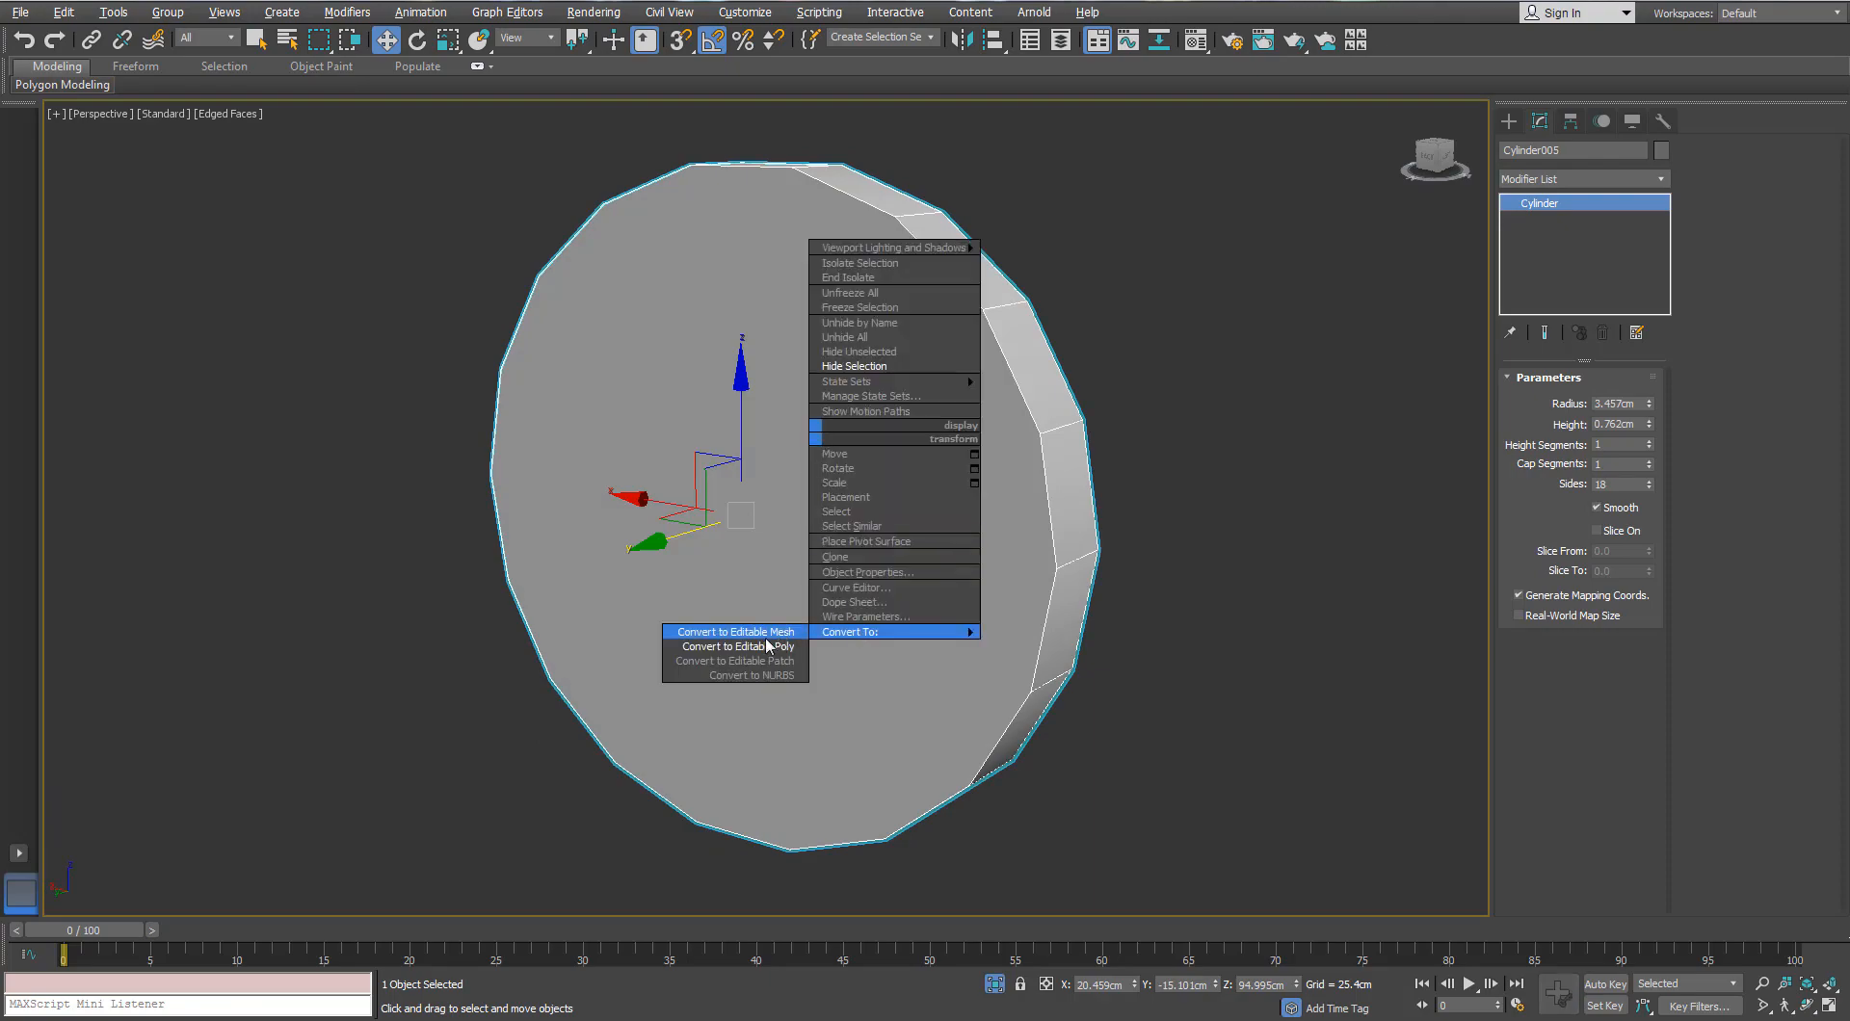
left_click(994, 985)
scroll(760, 542, "up", 2)
middle_click_drag(770, 636, 767, 549, "alt")
scroll(759, 535, "down", 2)
scroll(767, 567, "up", 2)
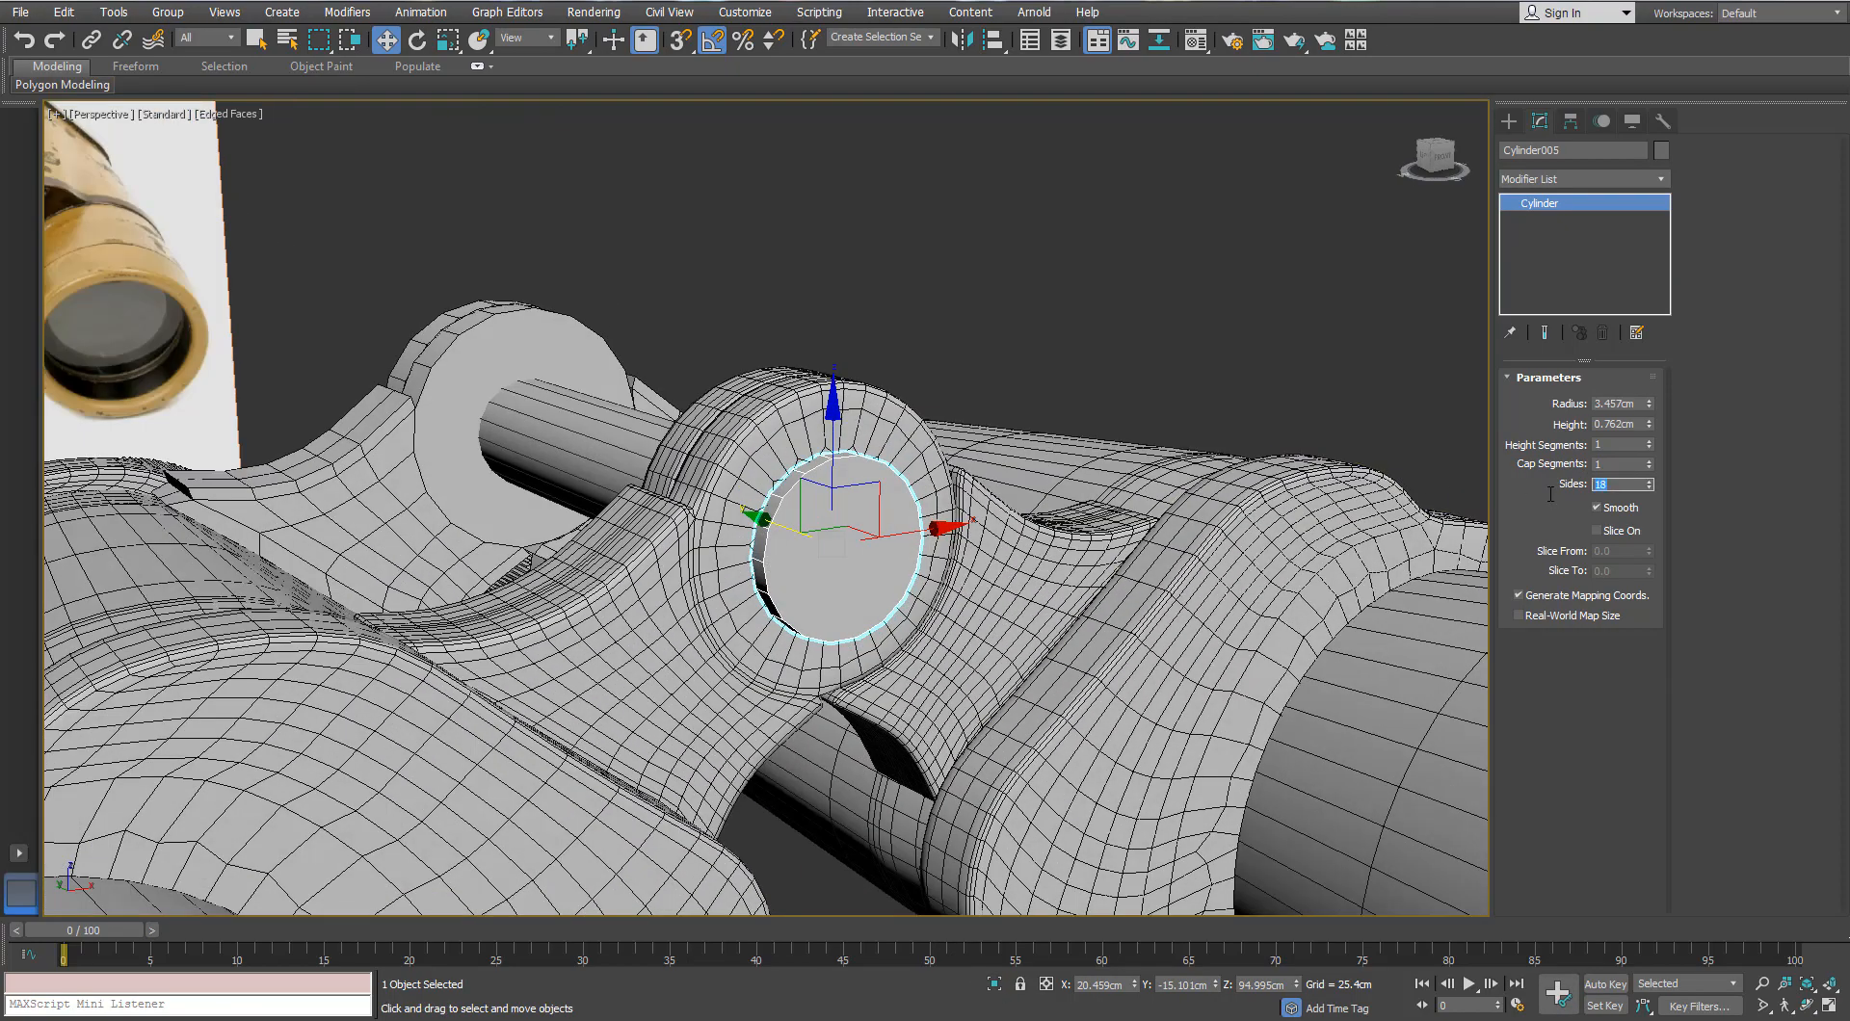
Step: Convert the isolated hinge cap to Editable Poly and delete one of its cap polygons
key("alt+q")
middle_click_drag(872, 529, 949, 404, "alt")
right_click(945, 399)
mouse_move(968, 605)
left_click(865, 612)
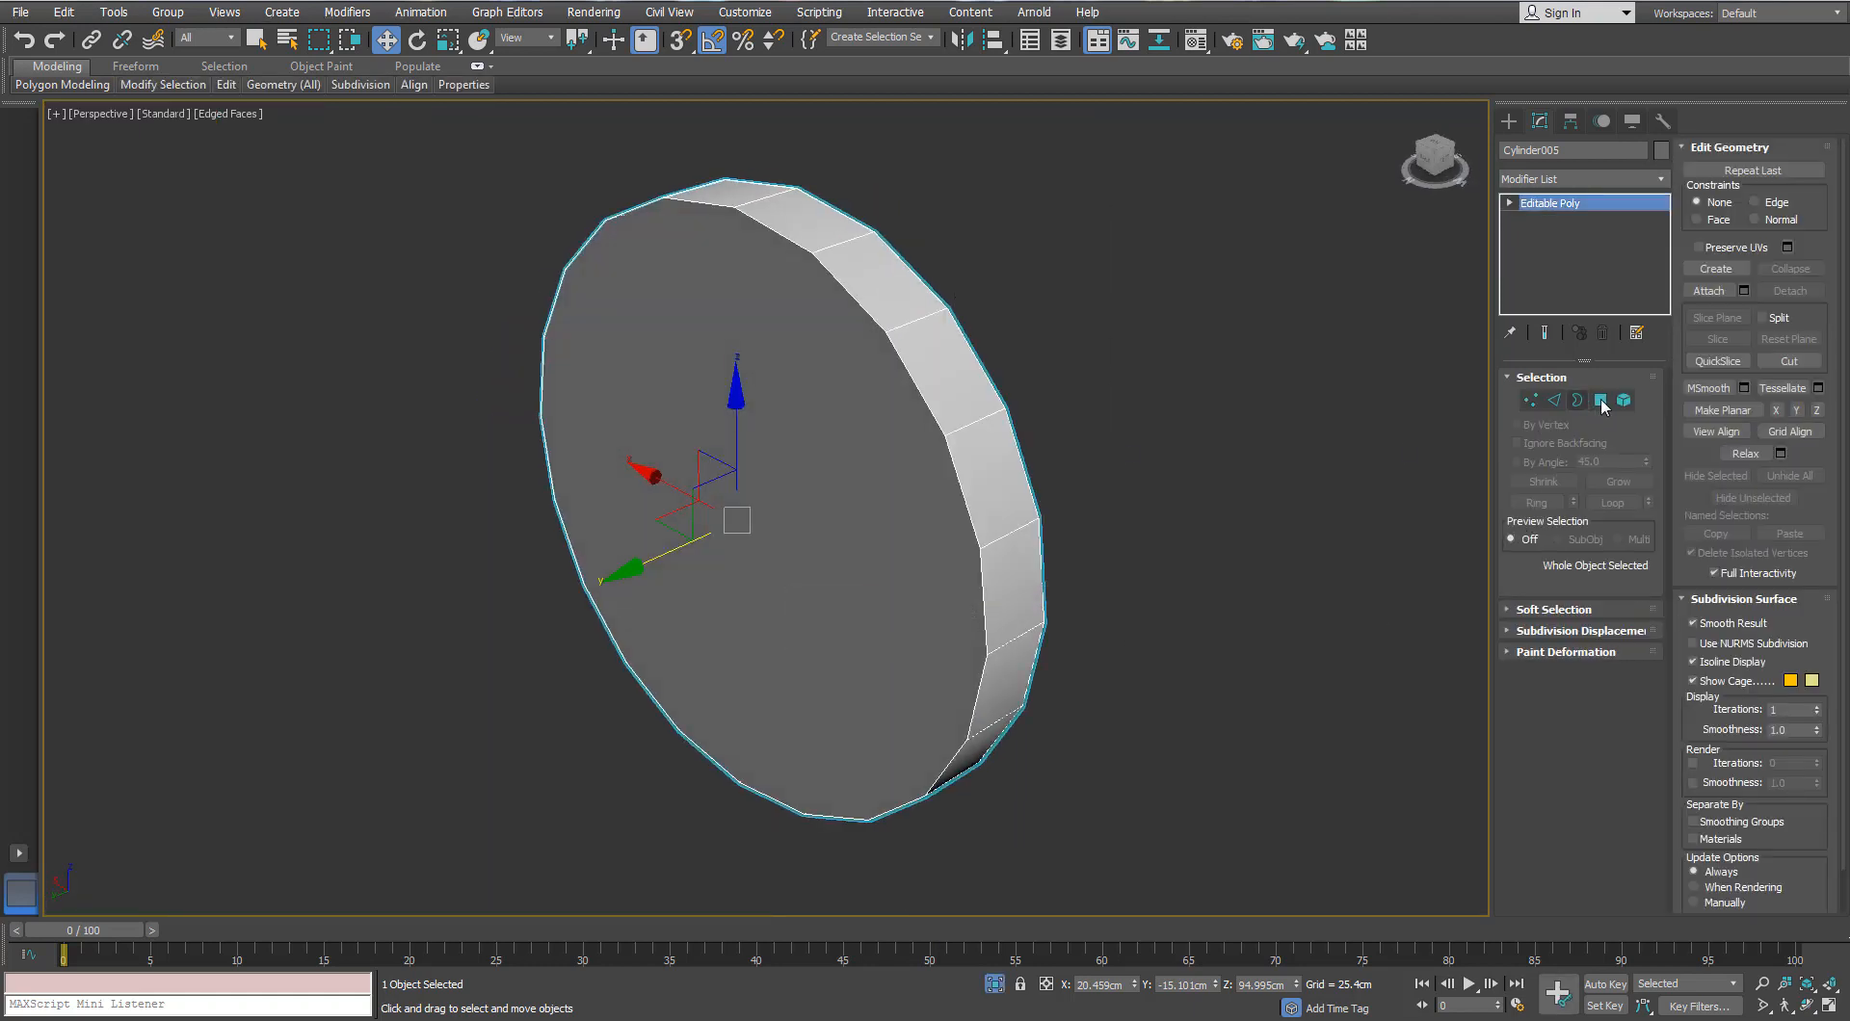
key("4")
left_click(860, 555)
key("Delete")
Step: Select the remaining front cap polygon of the opened disc
scroll(902, 423, "down", 5)
middle_click_drag(902, 443, 870, 518, "alt")
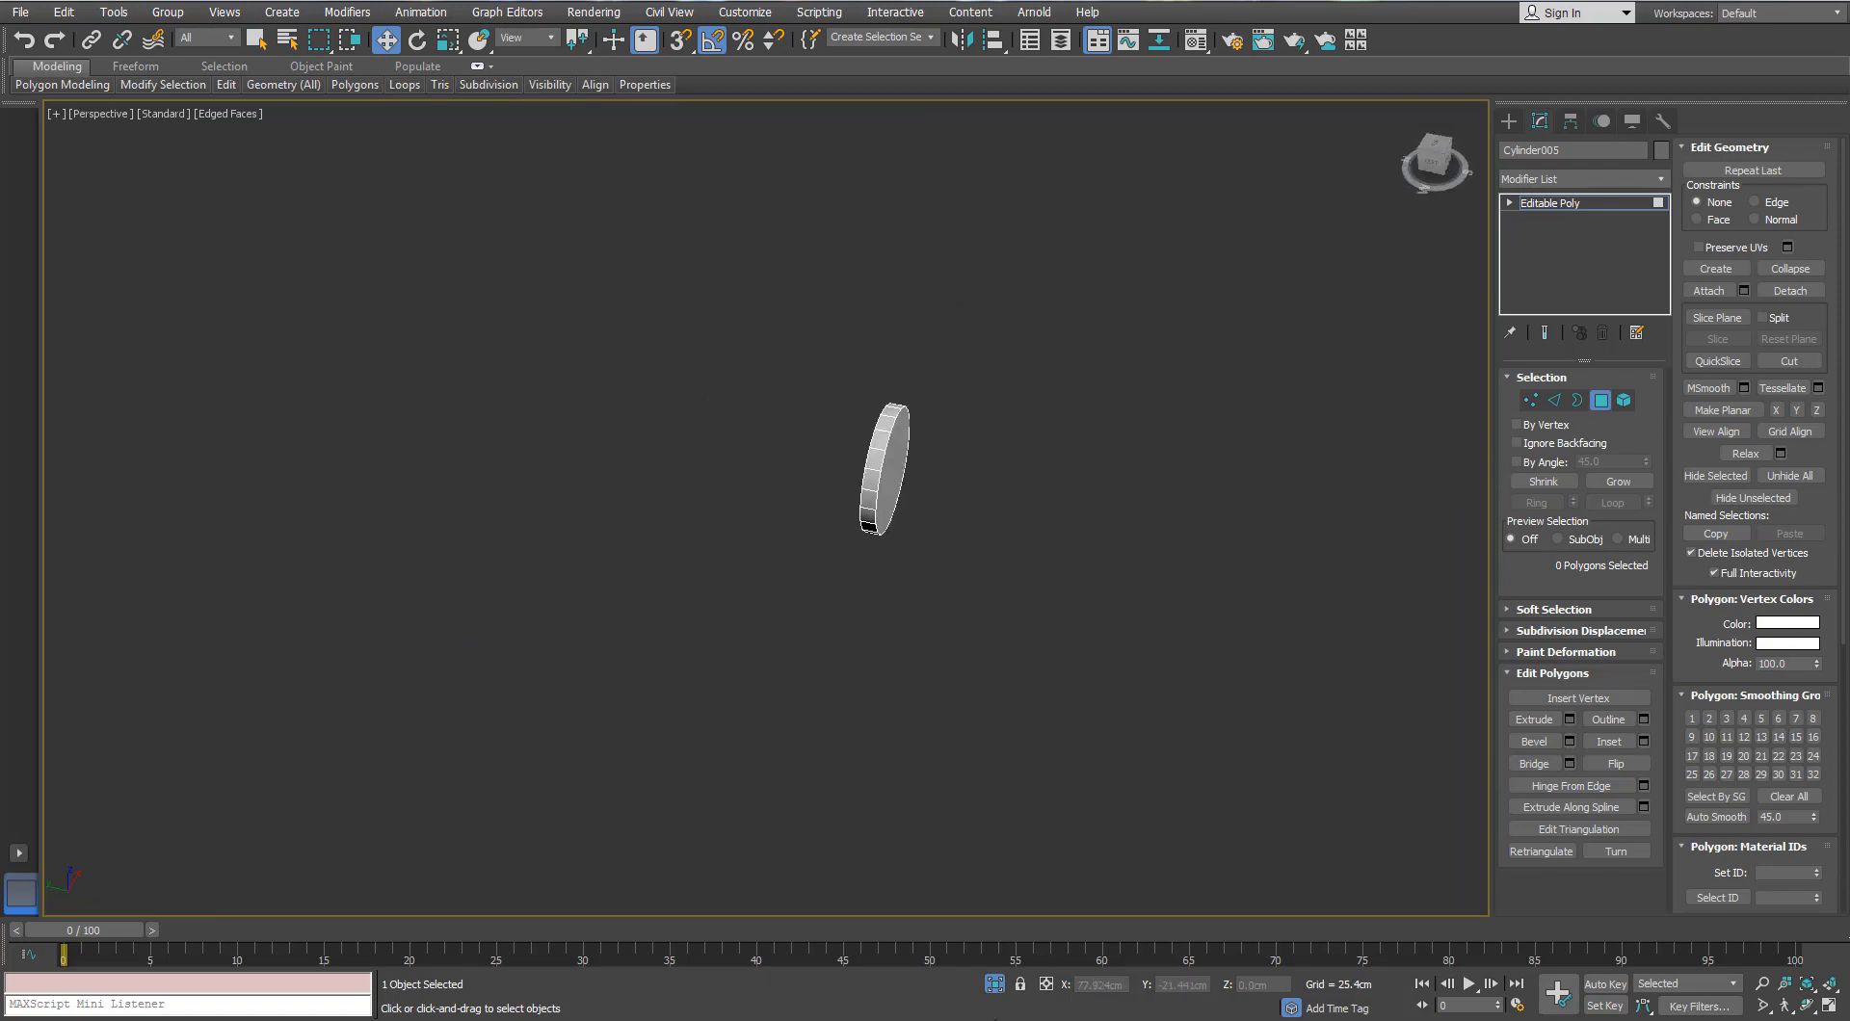
key("alt+q")
middle_click_drag(927, 619, 901, 601, "alt")
left_click(904, 607)
key("alt+q")
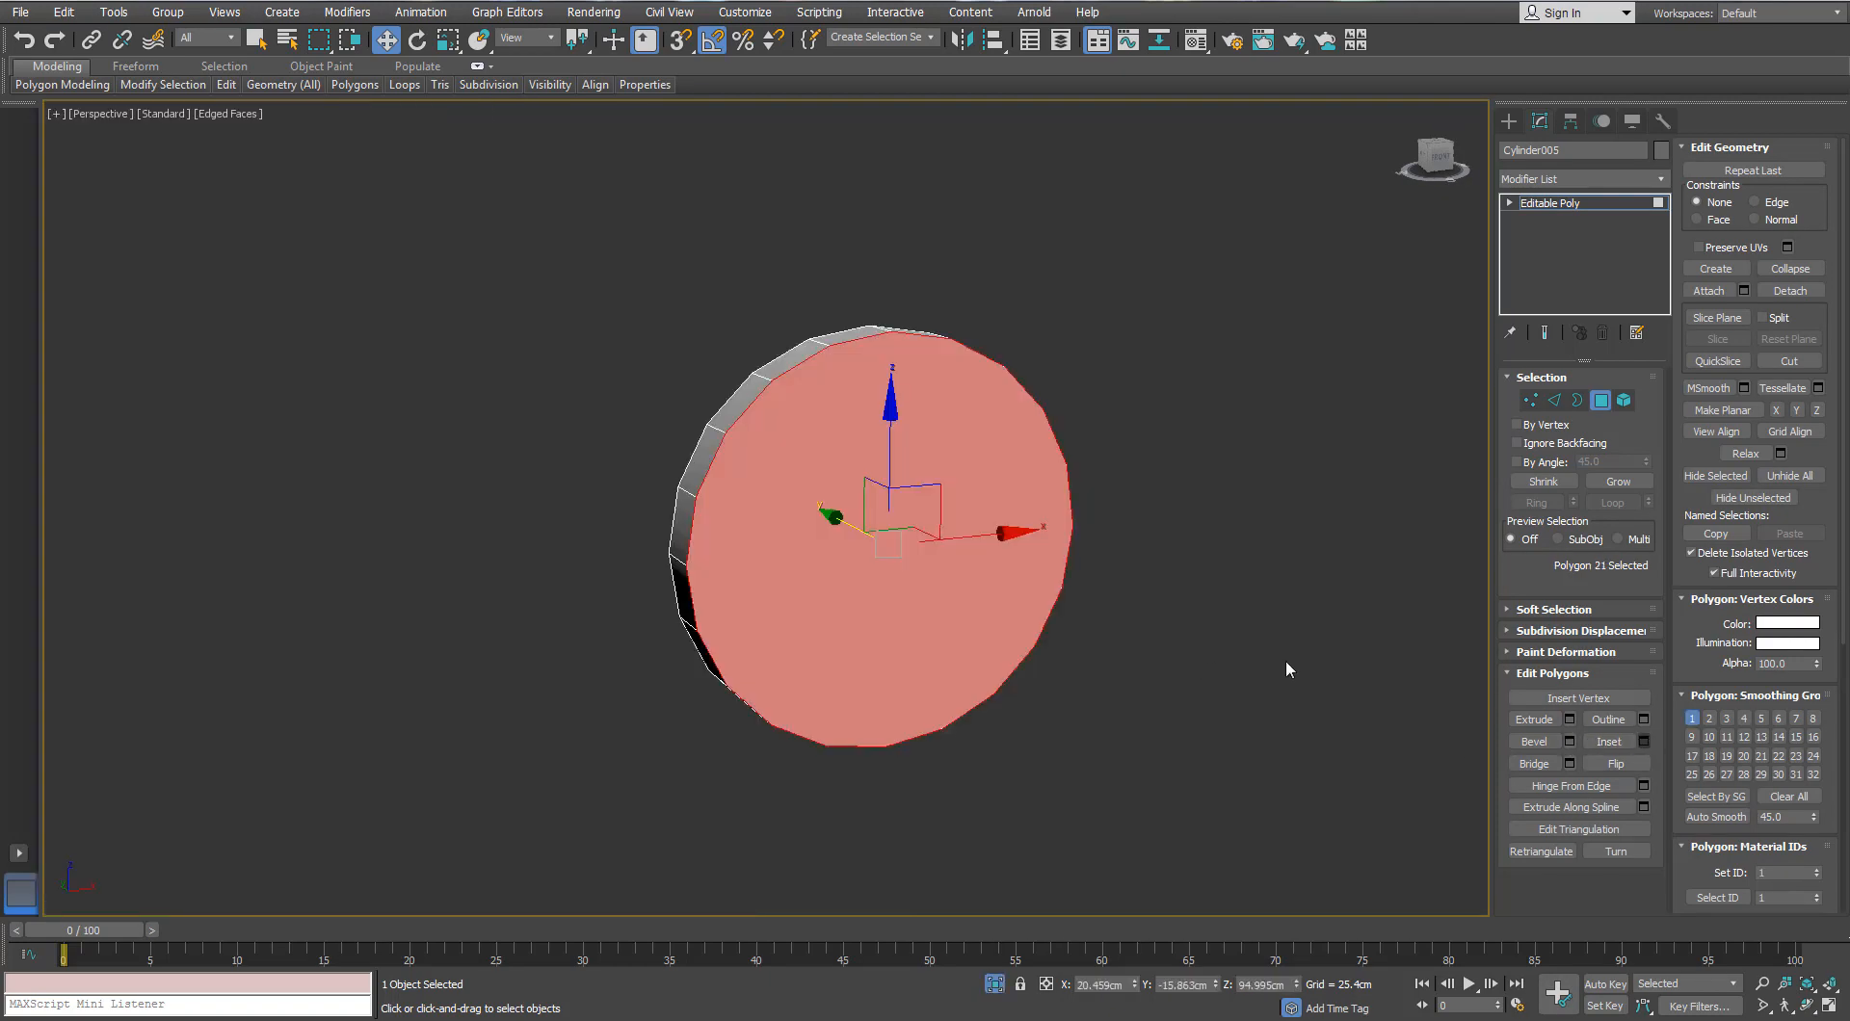
right_click(896, 528)
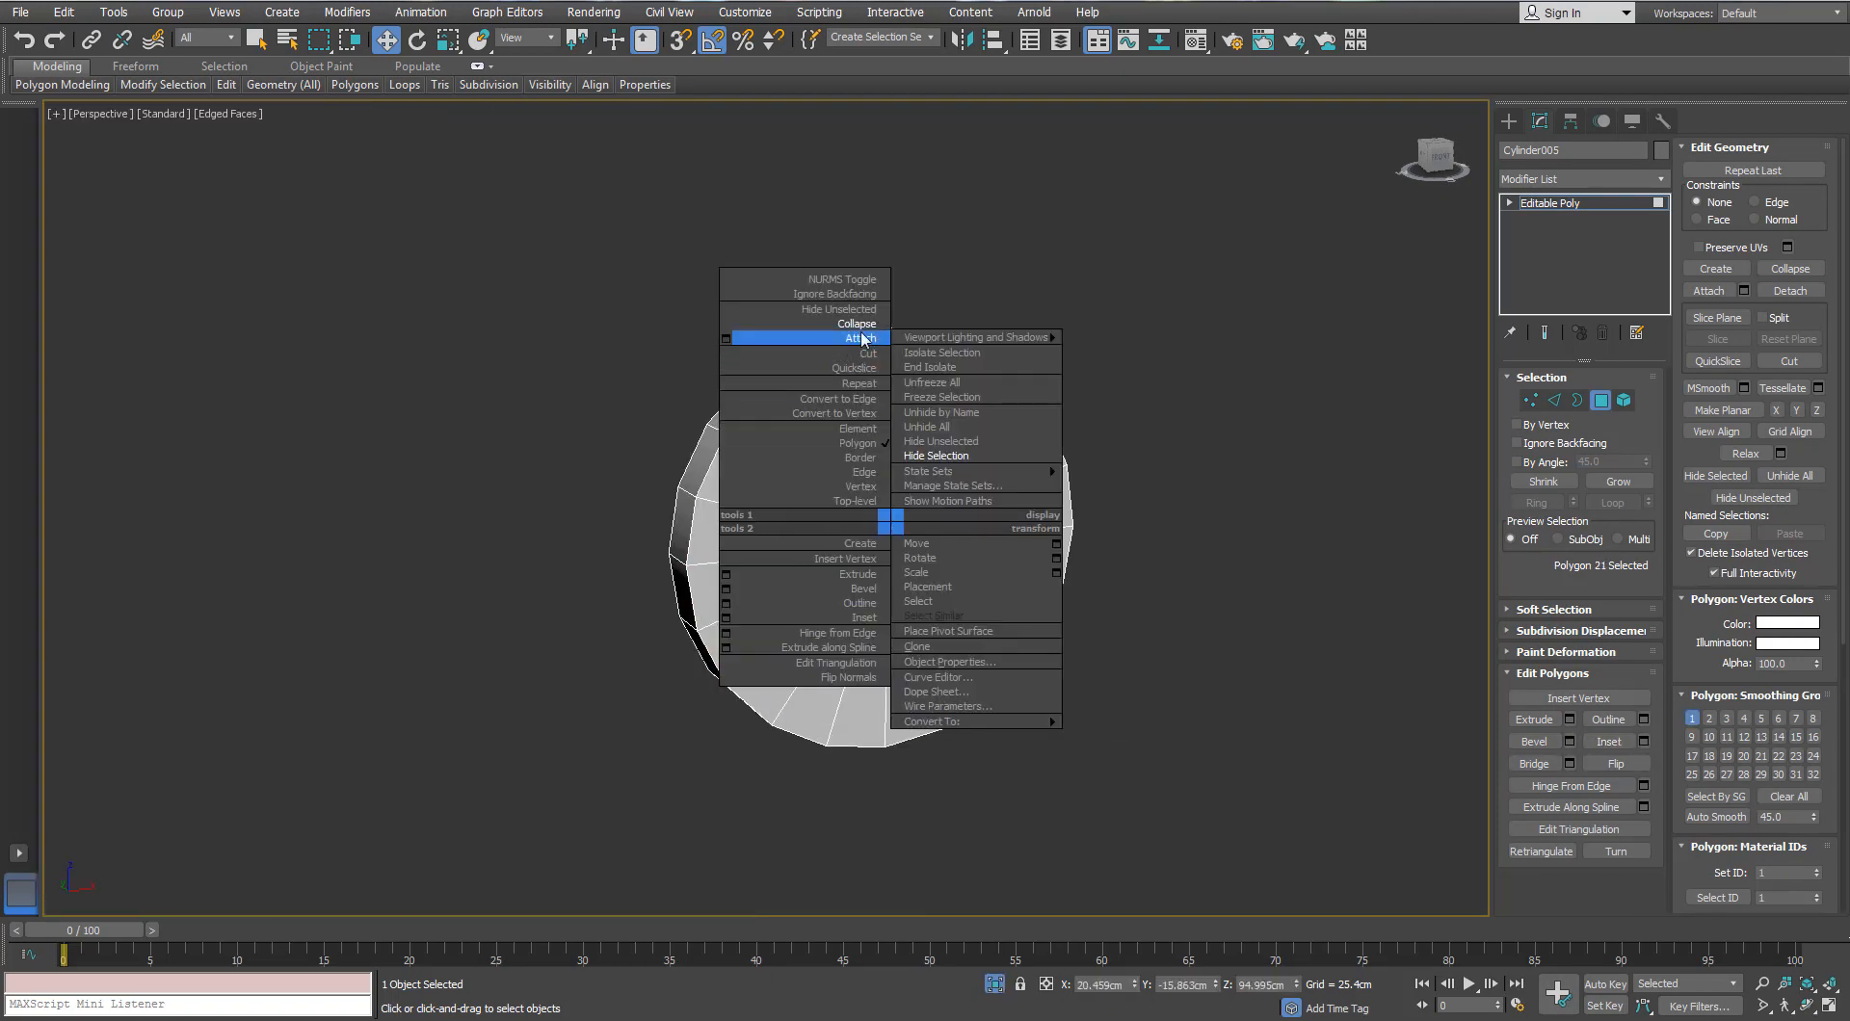
left_click(806, 339)
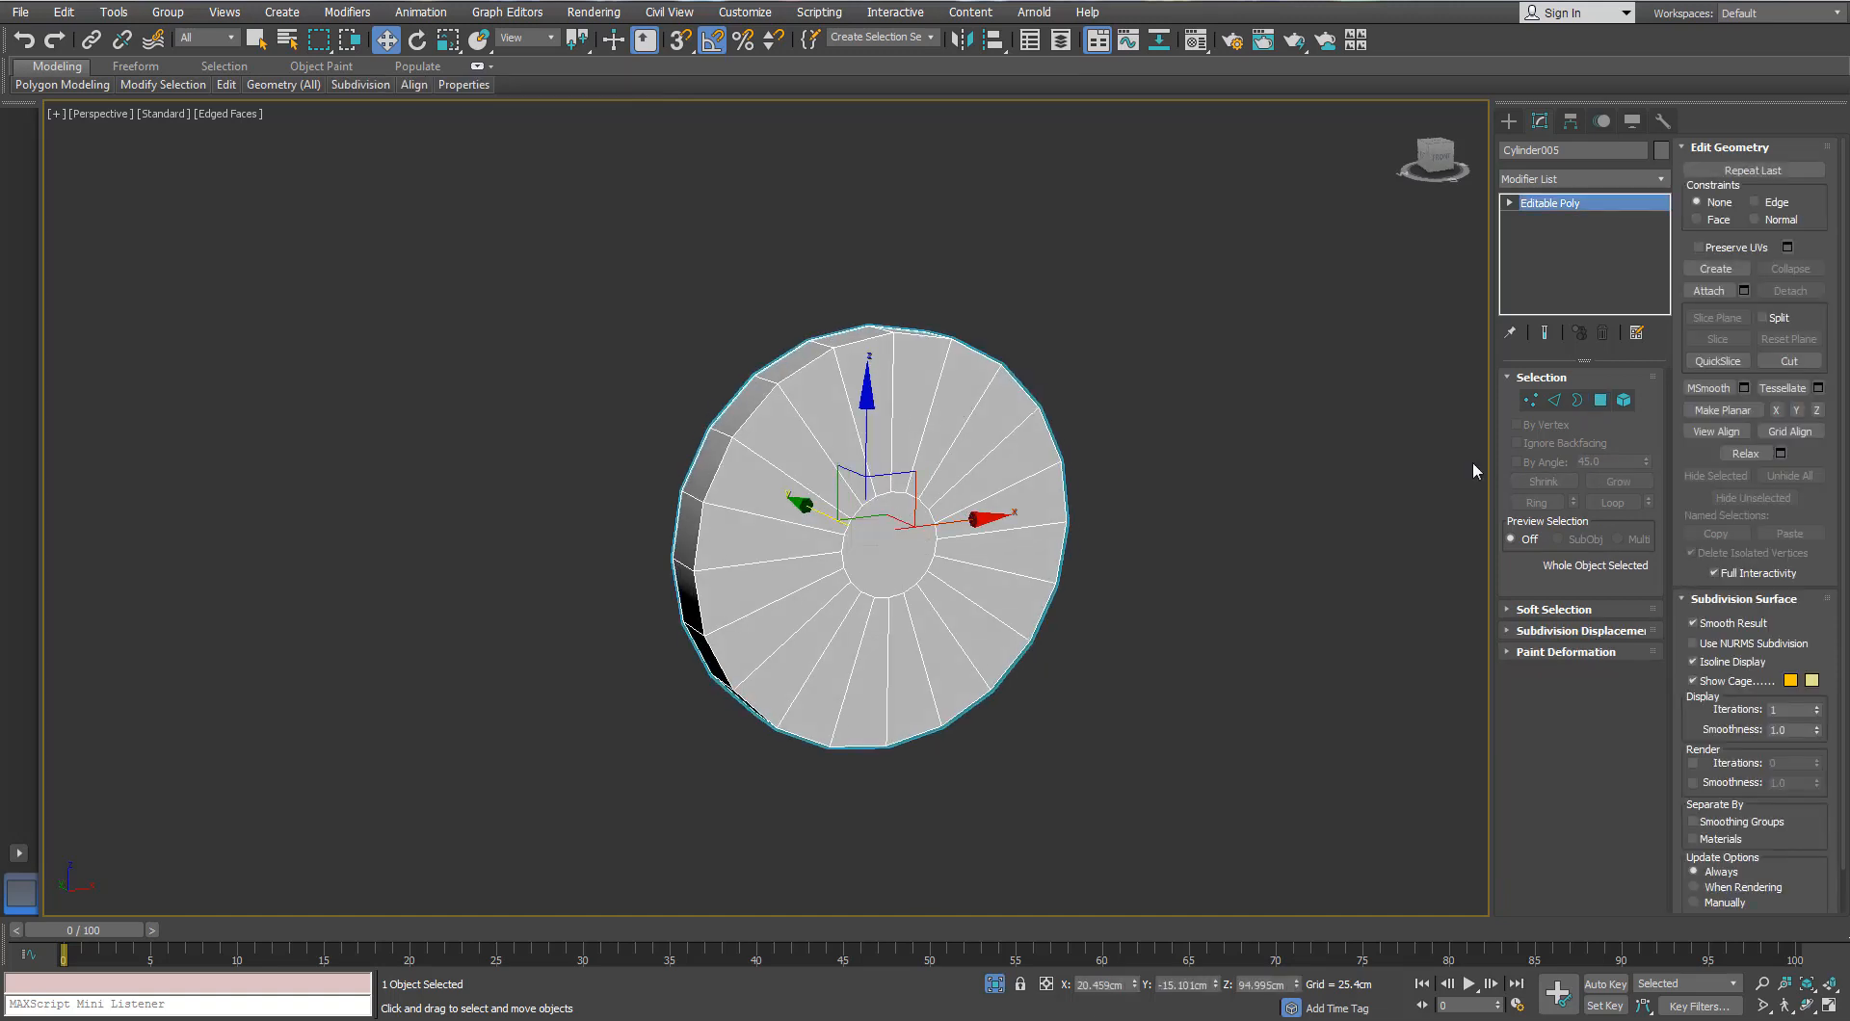
Step: Inset the front cap face and collapse the inner polygon to a single centre point
key("4")
key("r")
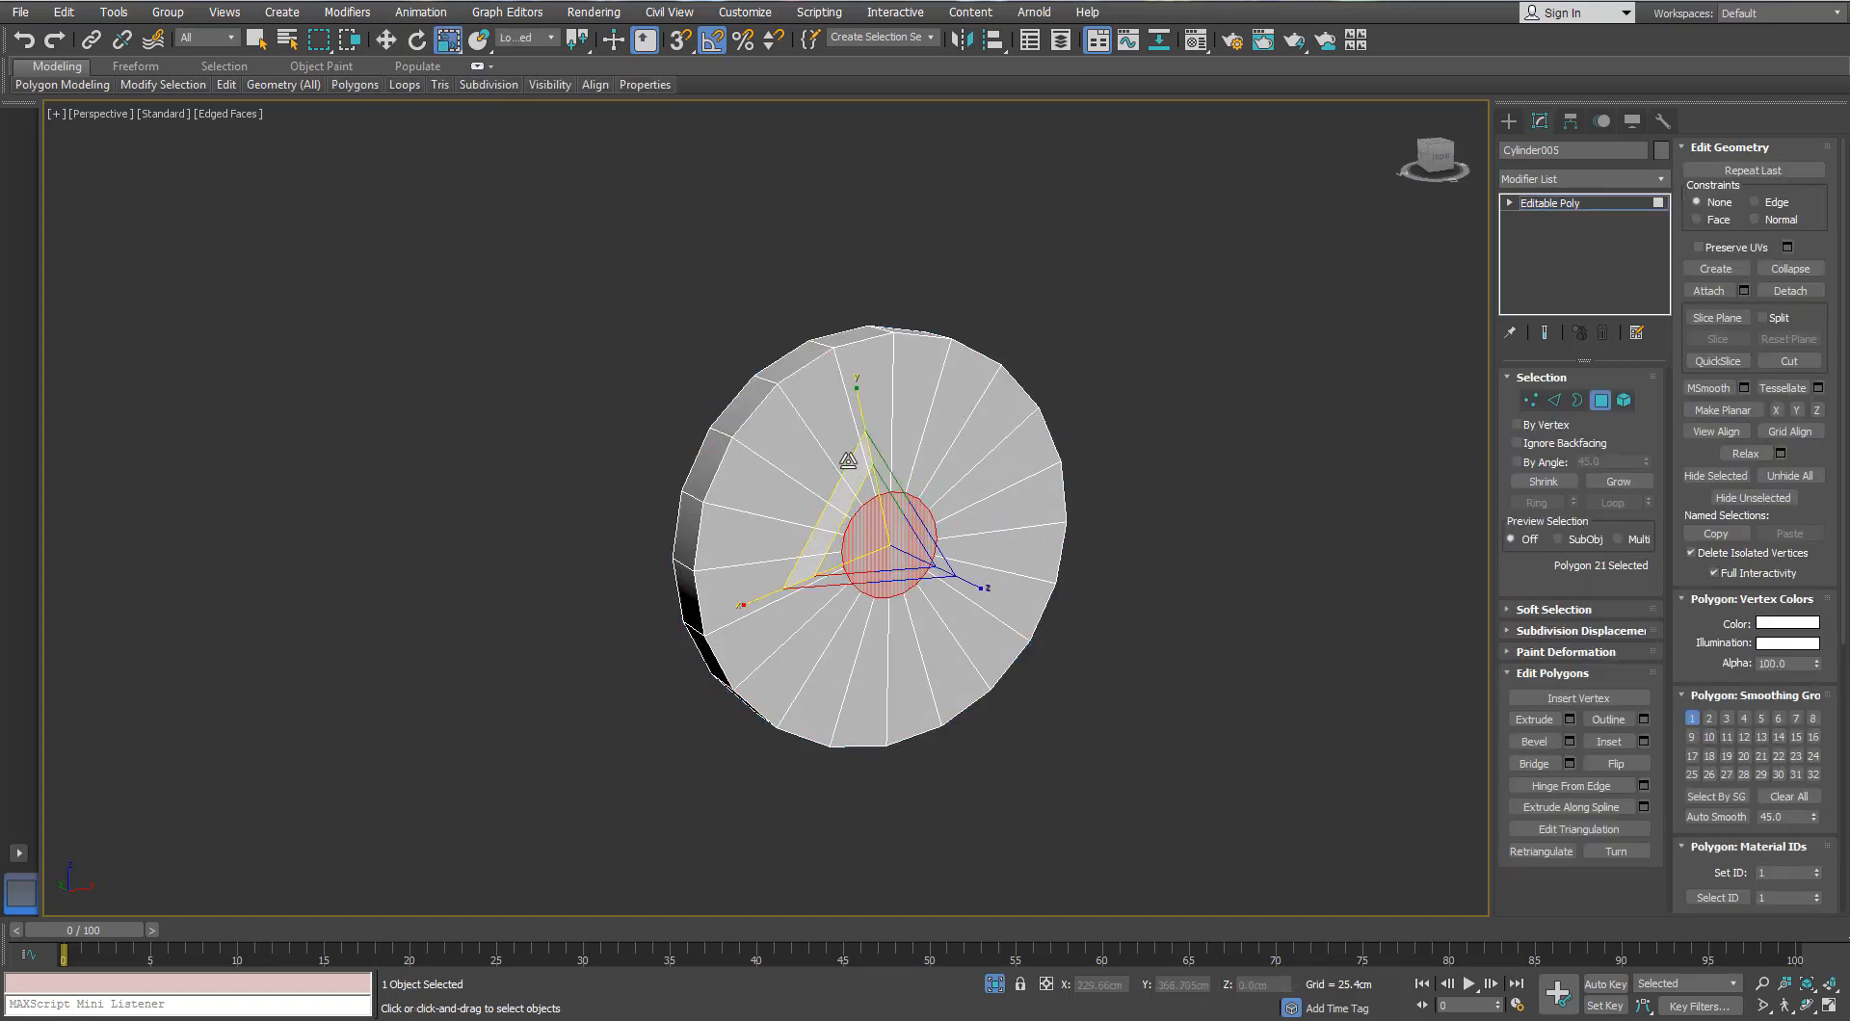
left_click_drag(848, 461, 777, 92)
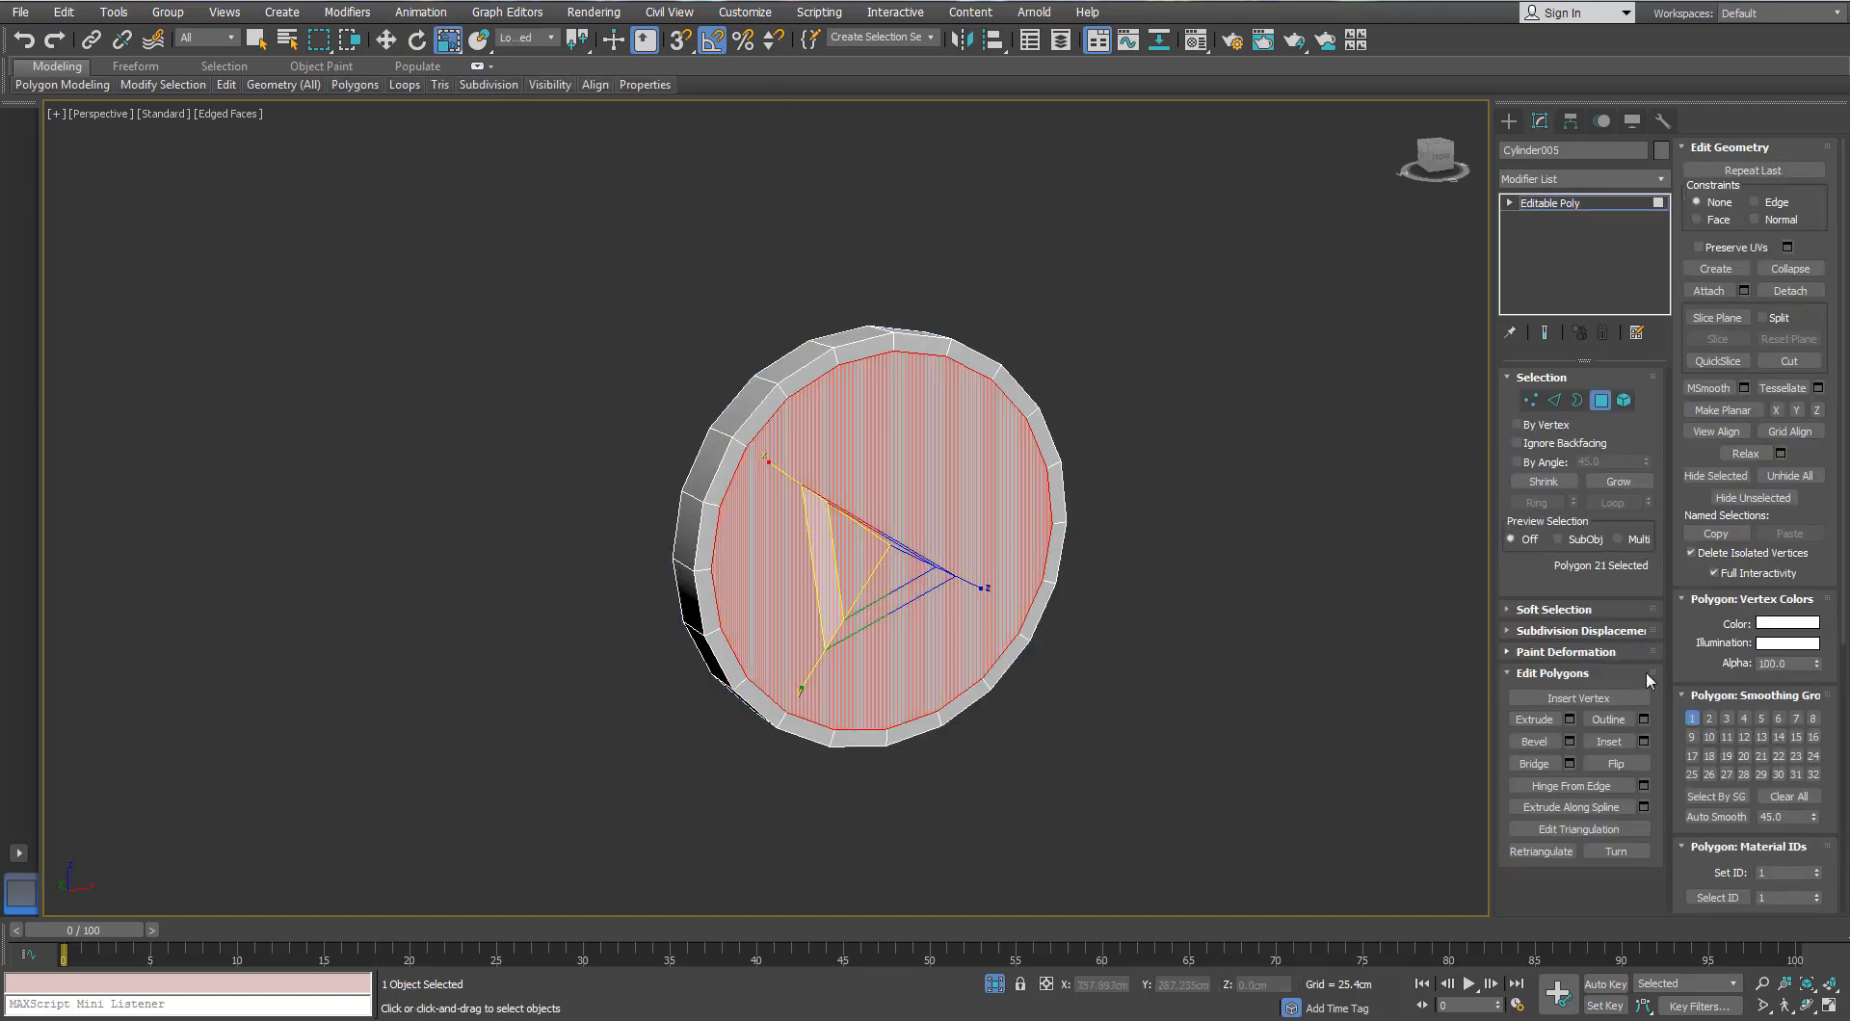
key("ctrl+z")
left_click(1644, 741)
right_click(858, 536)
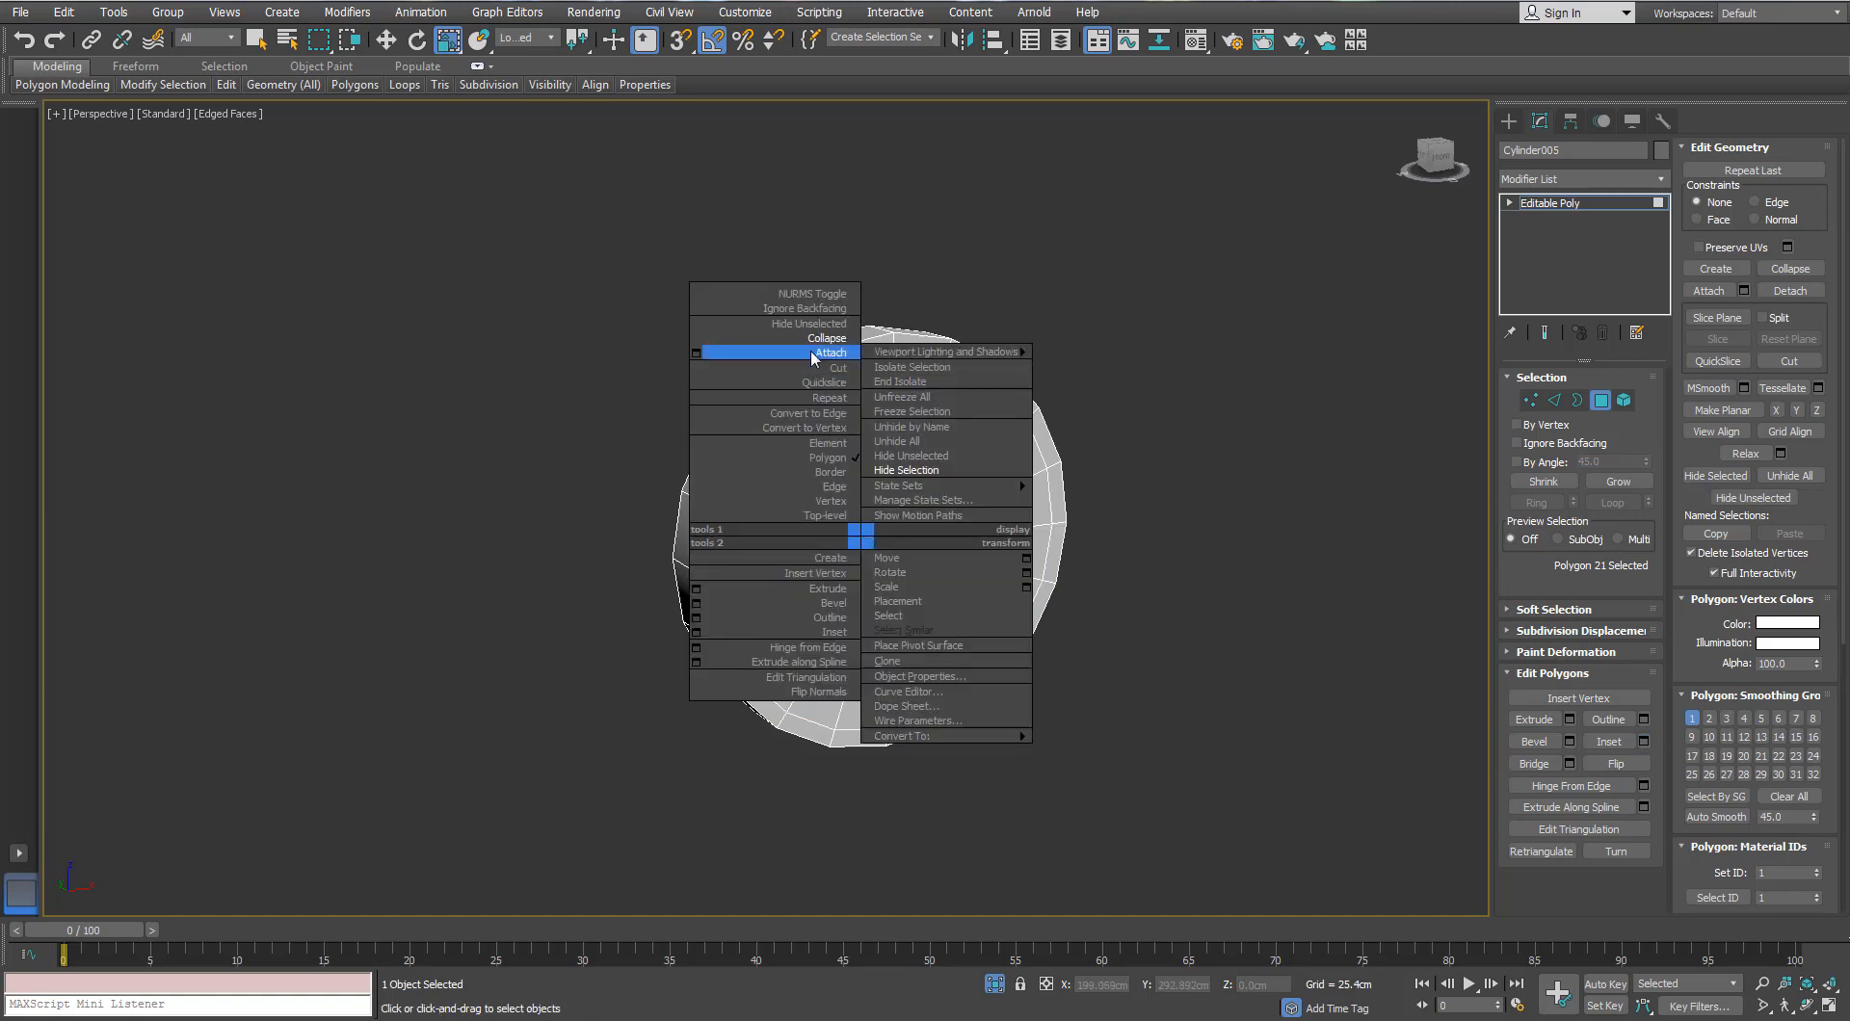
left_click(813, 355)
middle_click_drag(715, 484, 768, 488, "alt")
scroll(768, 488, "up", 3)
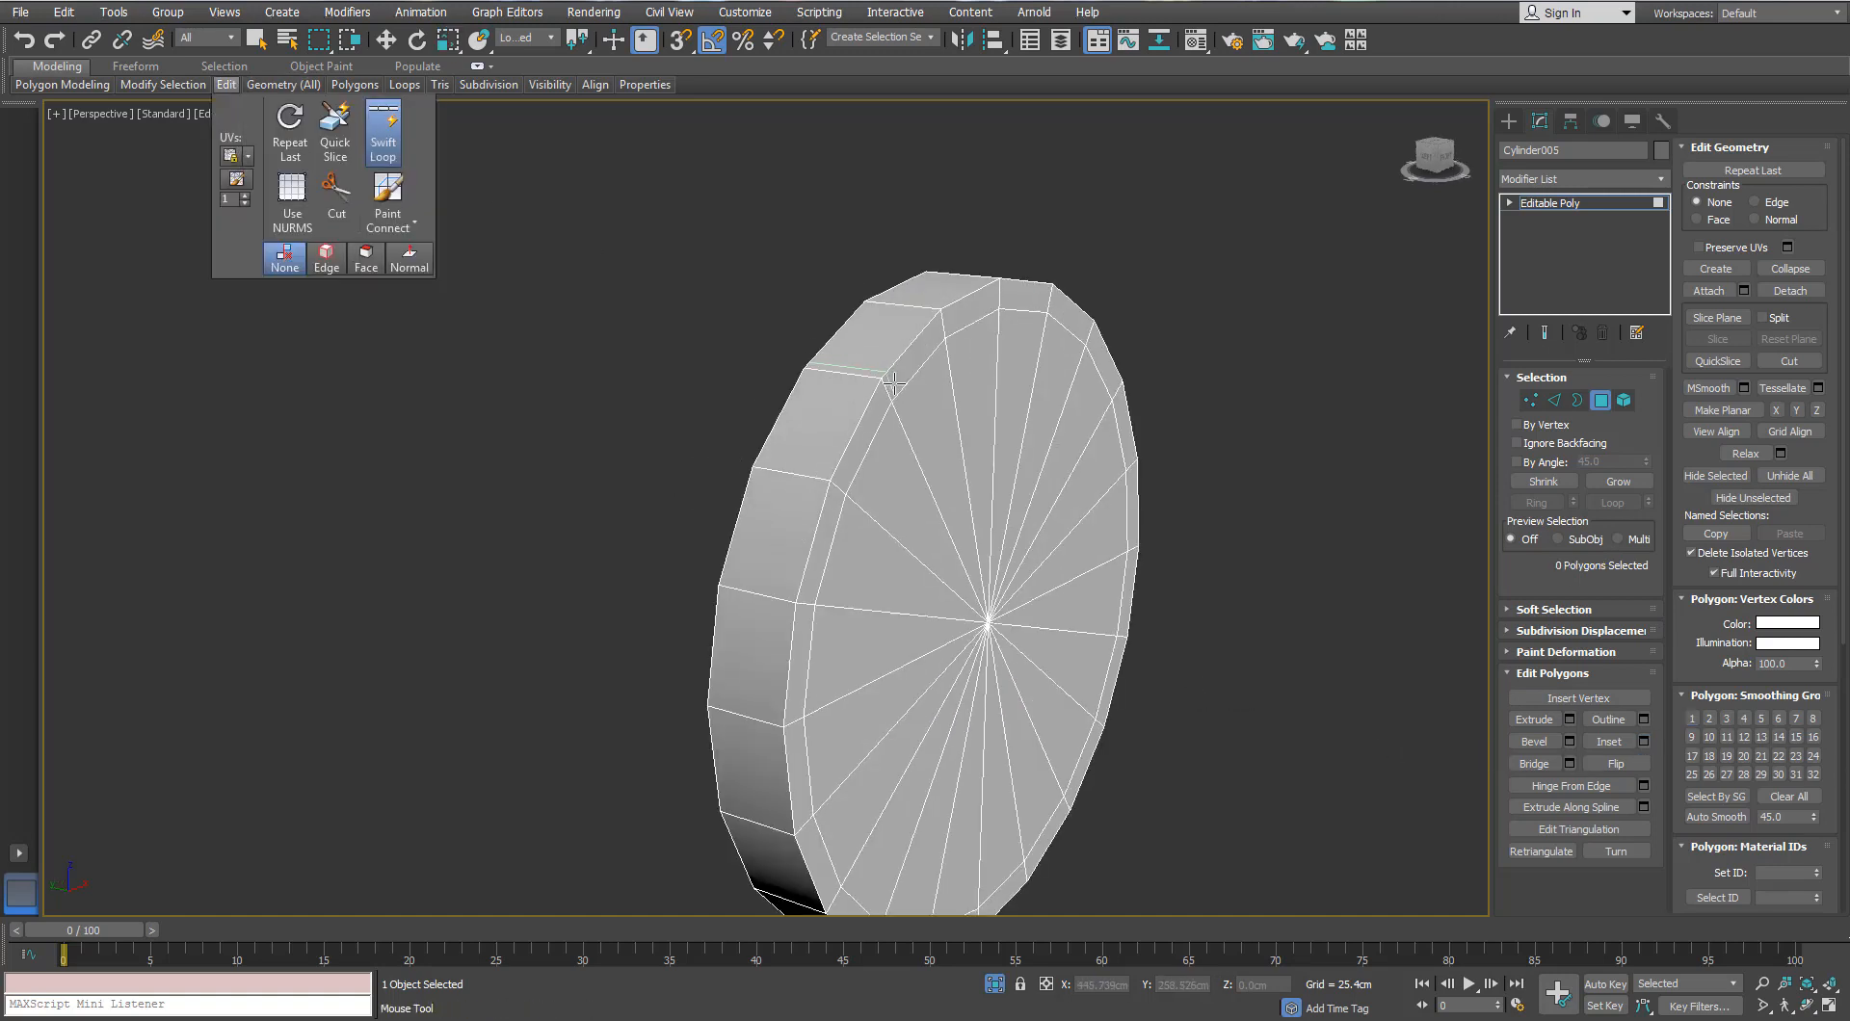
Step: Add a TurboSmooth modifier to the hinge cap
key("w")
left_click(1660, 179)
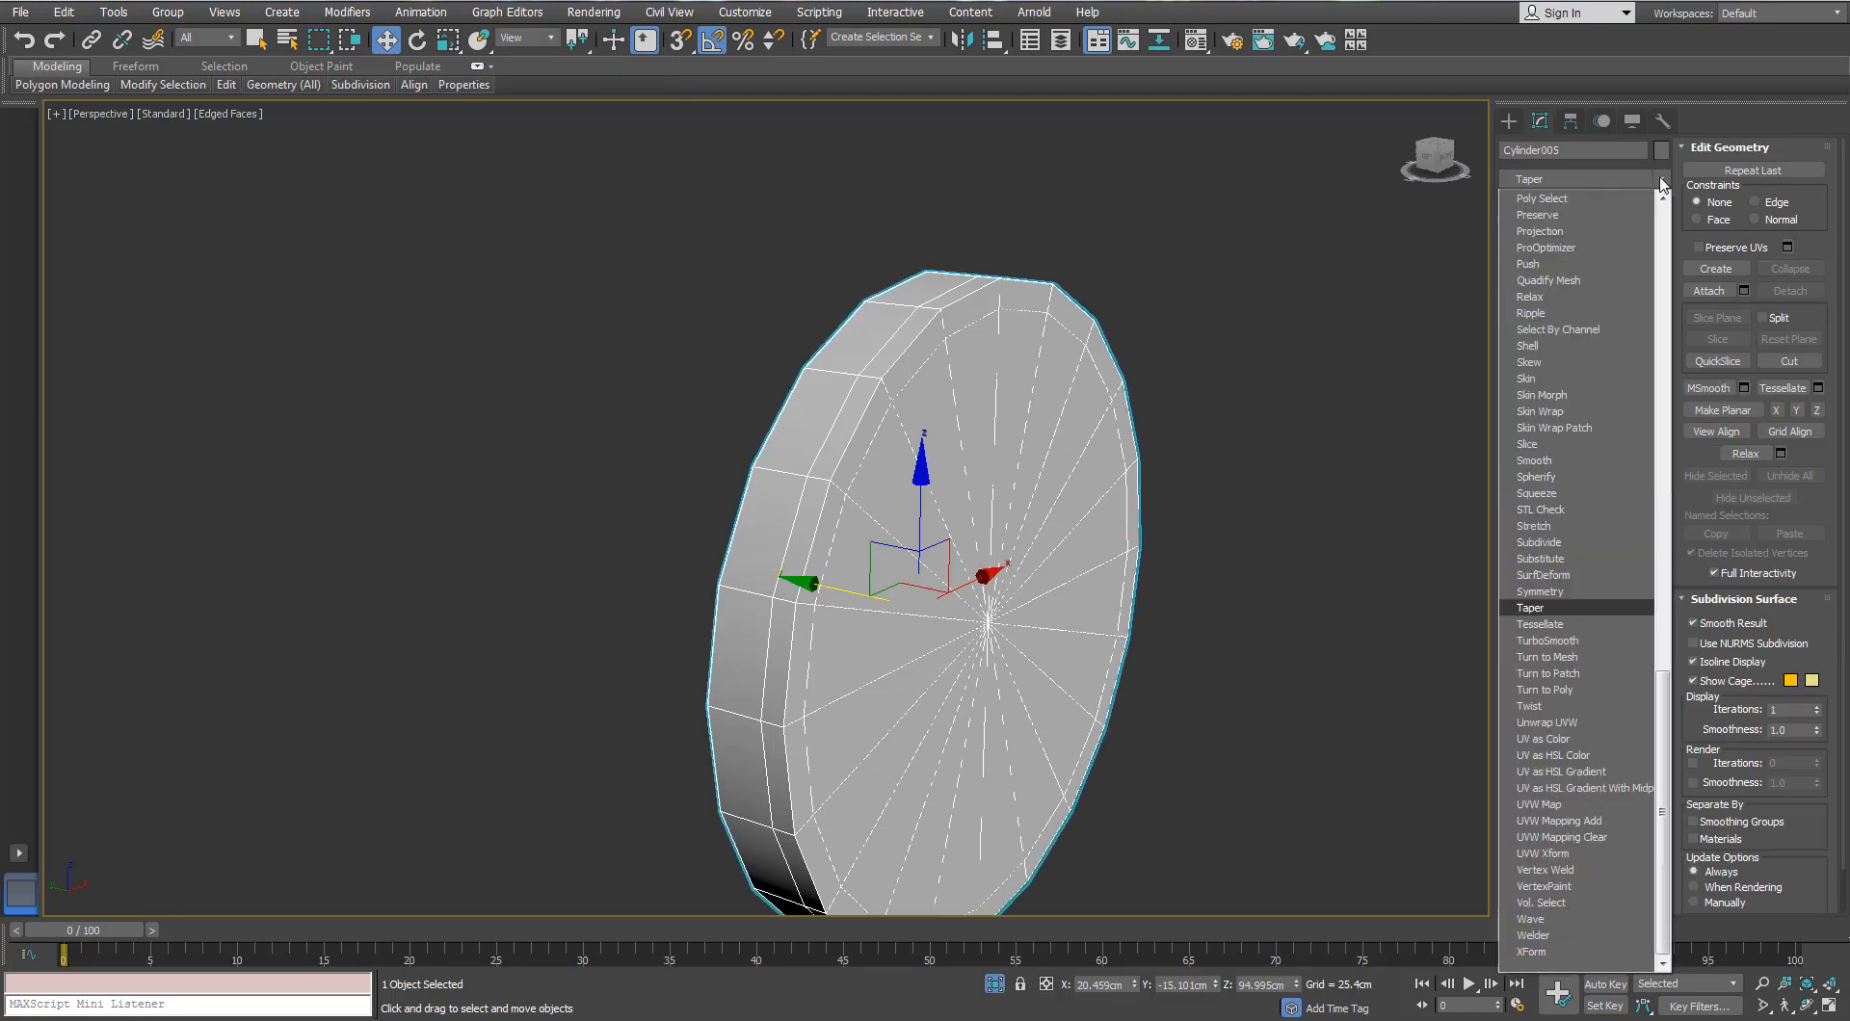
key("Return")
Step: Show the whole binoculars again, then select and isolate the hinge pin, Cylinder006
scroll(1158, 740, "down", 5)
left_click(995, 984)
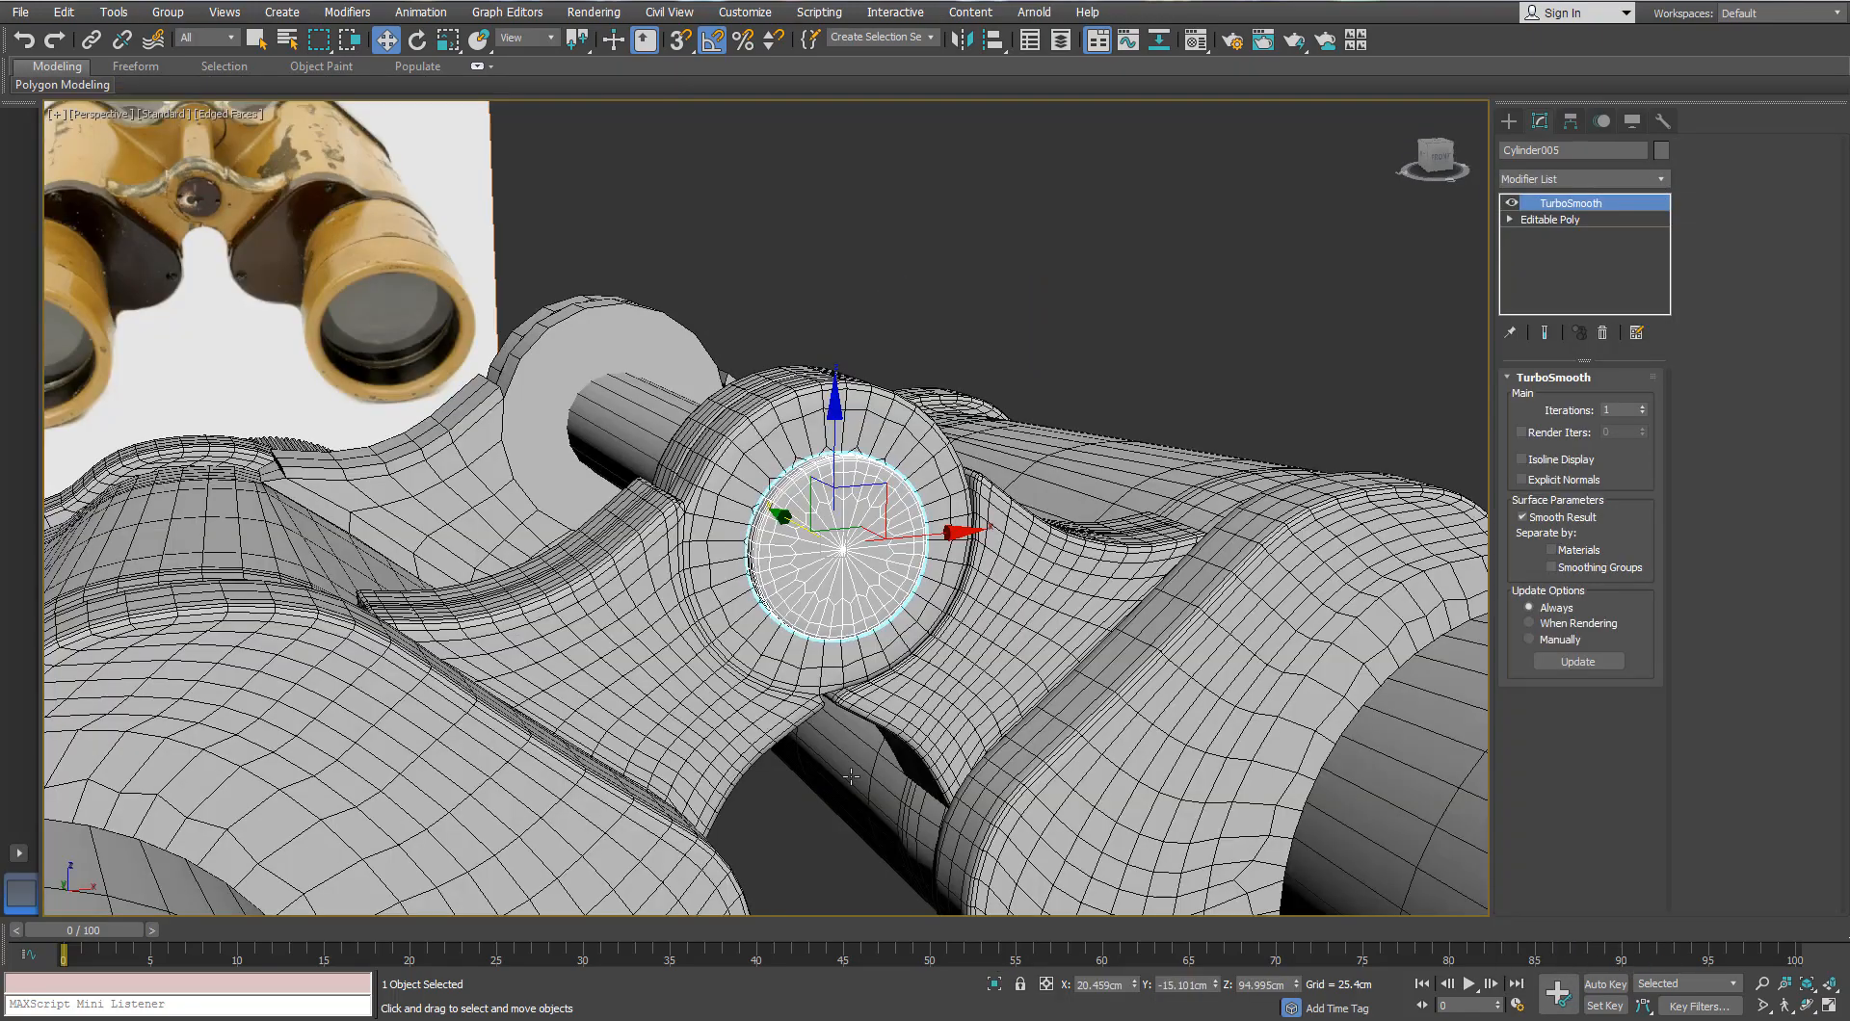
middle_click_drag(853, 613, 945, 605, "alt")
scroll(945, 605, "down", 5)
left_click(703, 565)
scroll(703, 564, "up", 5)
middle_click_drag(703, 564, 645, 535, "alt")
key("alt+q")
Step: Convert the hinge pin to Editable Poly and delete both end-cap polygons
right_click(1077, 525)
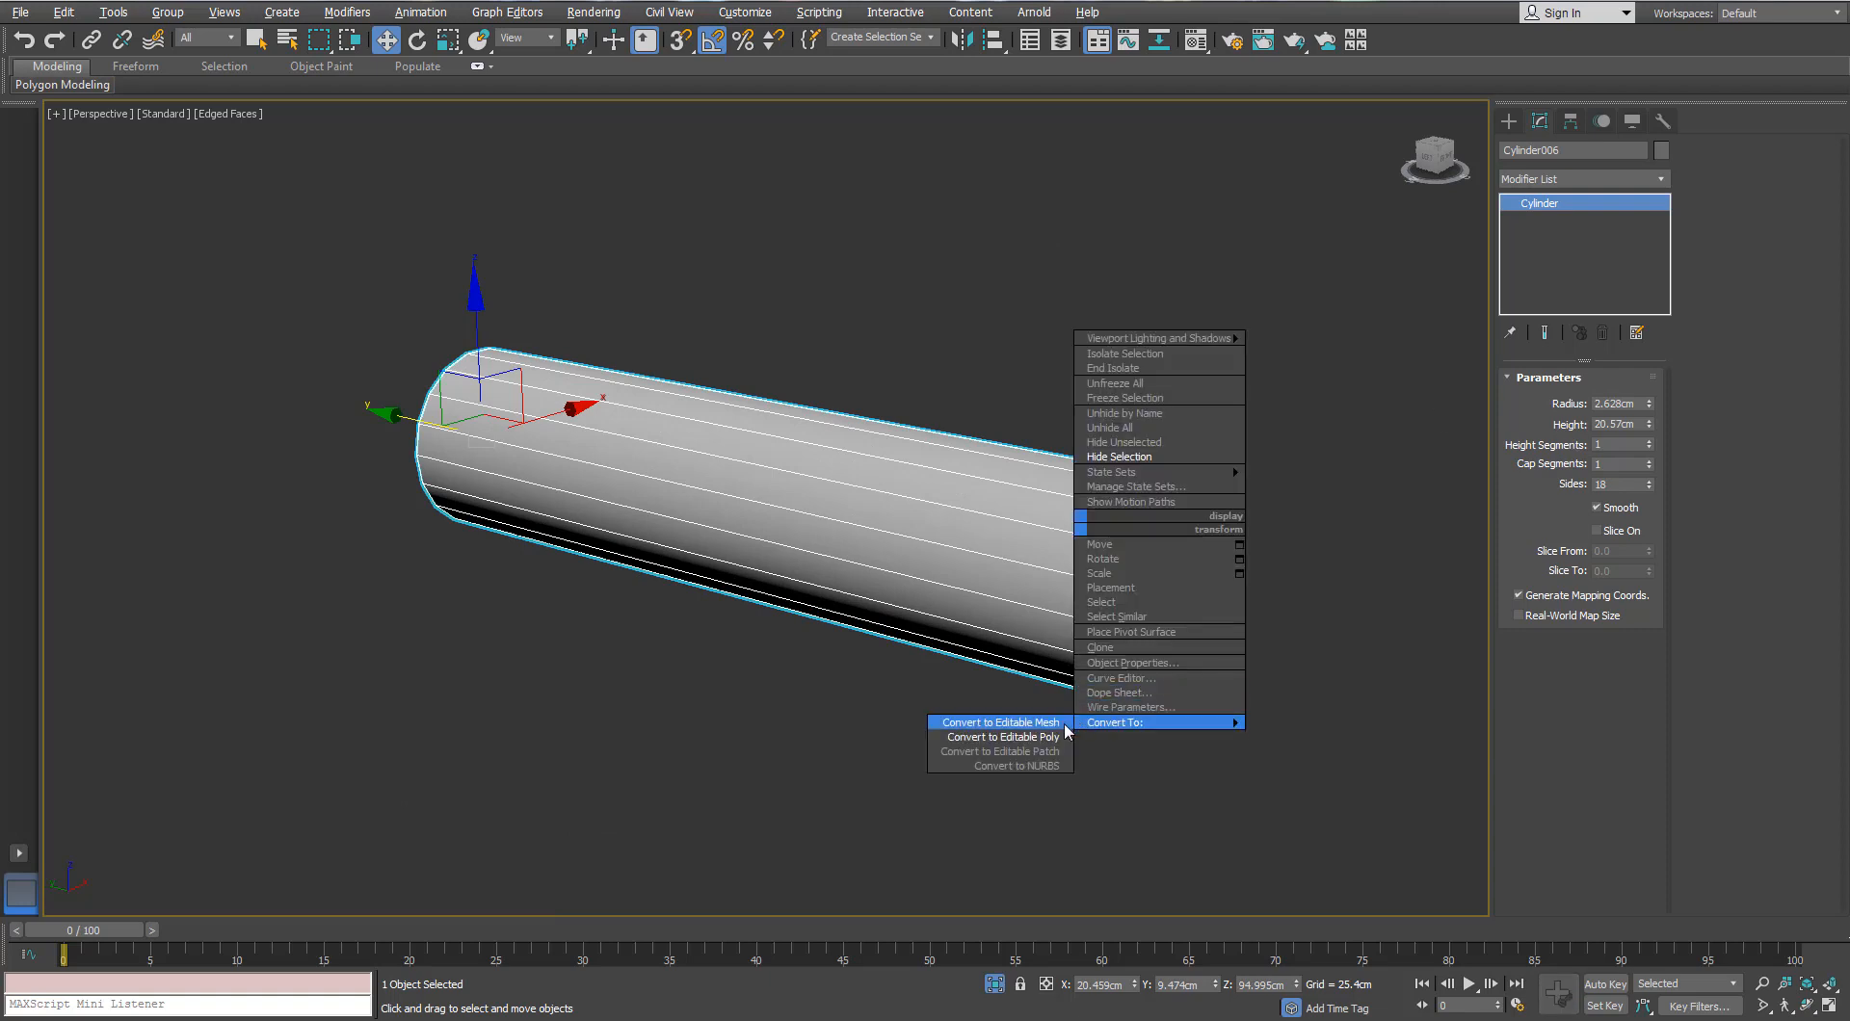
right_click(1067, 535)
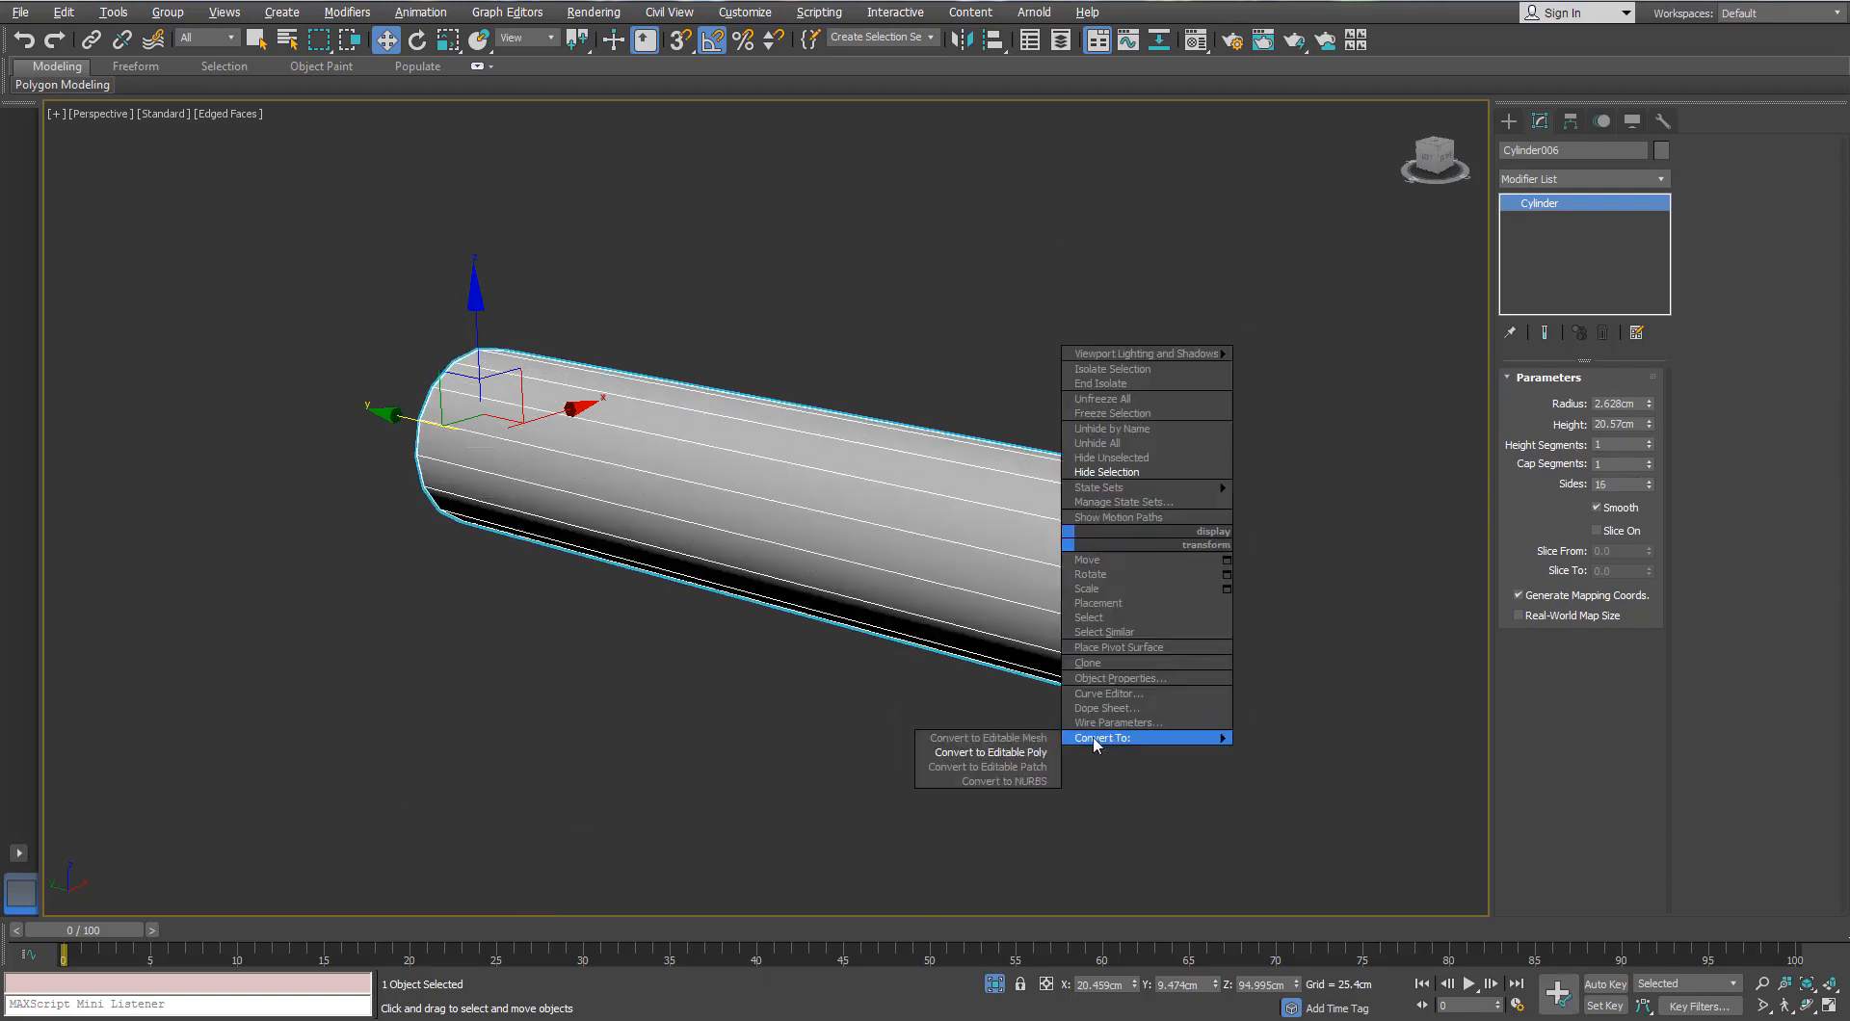
left_click(973, 744)
left_click(1598, 402)
left_click(1149, 631)
scroll(1149, 631, "down", 3)
middle_click_drag(1137, 626, 1262, 602, "alt")
left_click(771, 669, "ctrl")
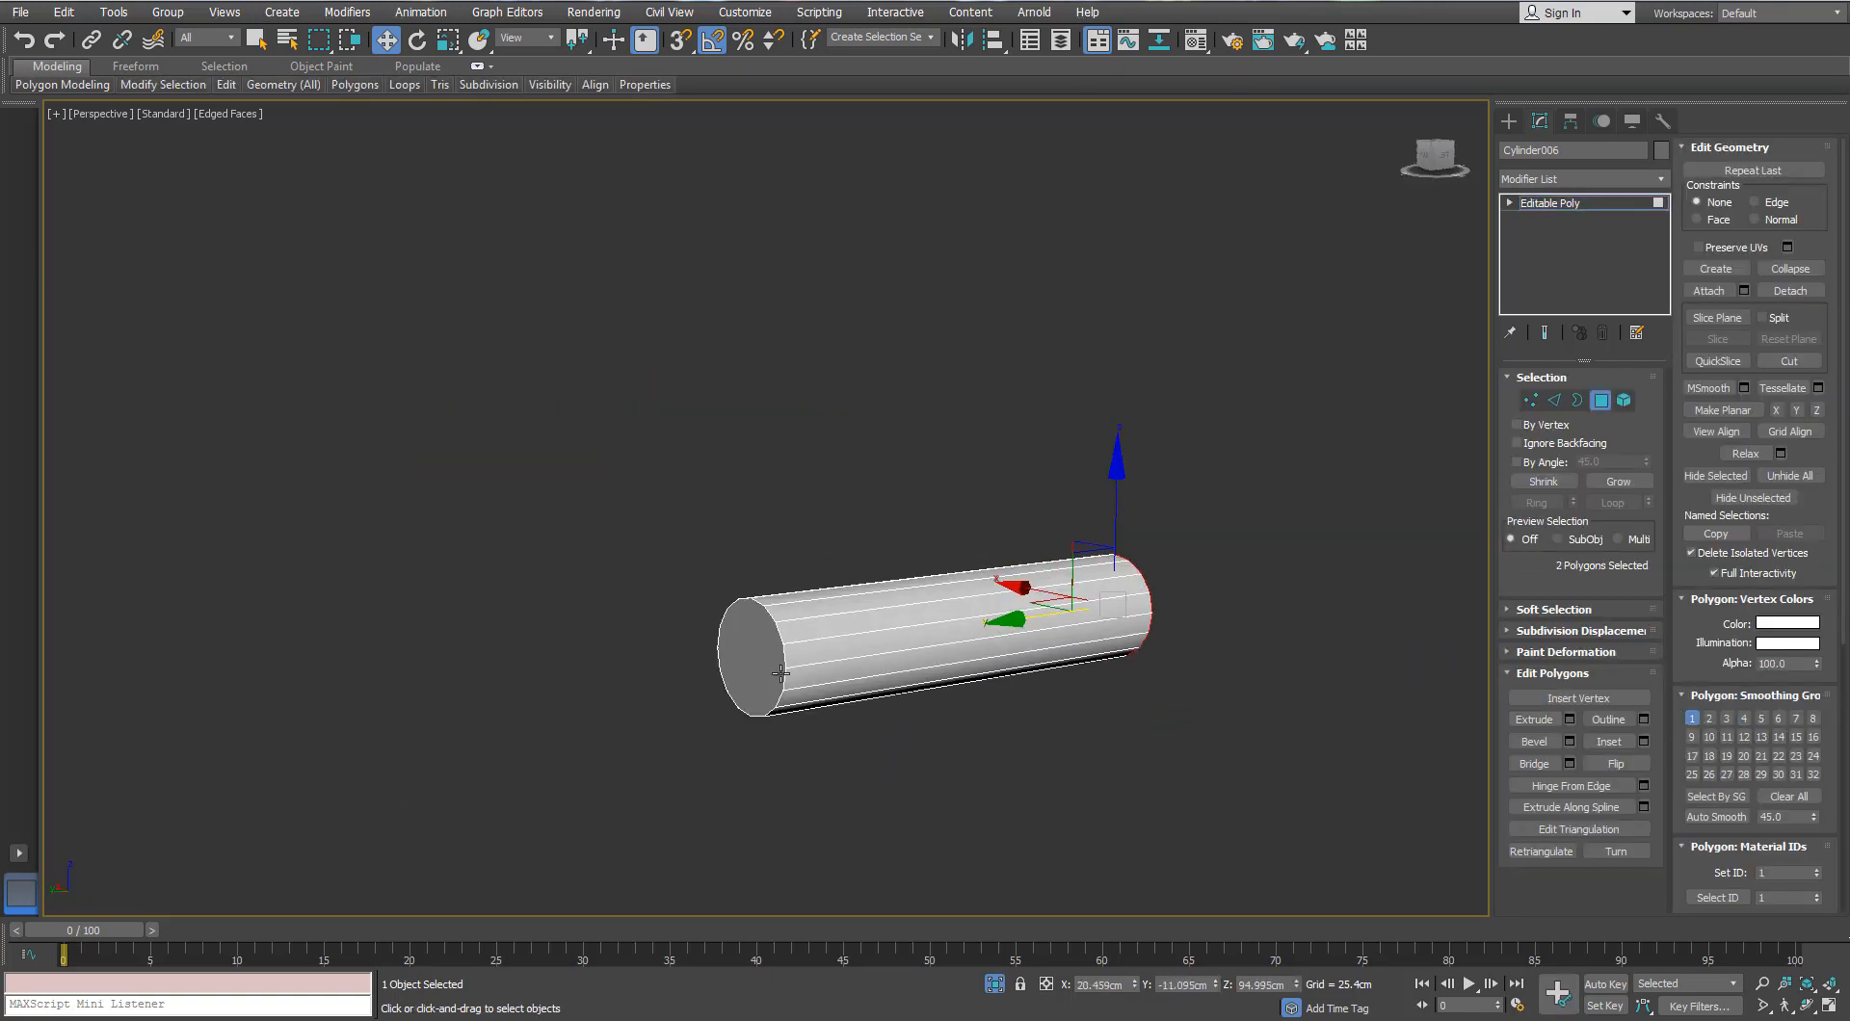
key("Delete")
Step: Add a TurboSmooth modifier to the open-ended hinge pin
left_click(1600, 400)
key("z")
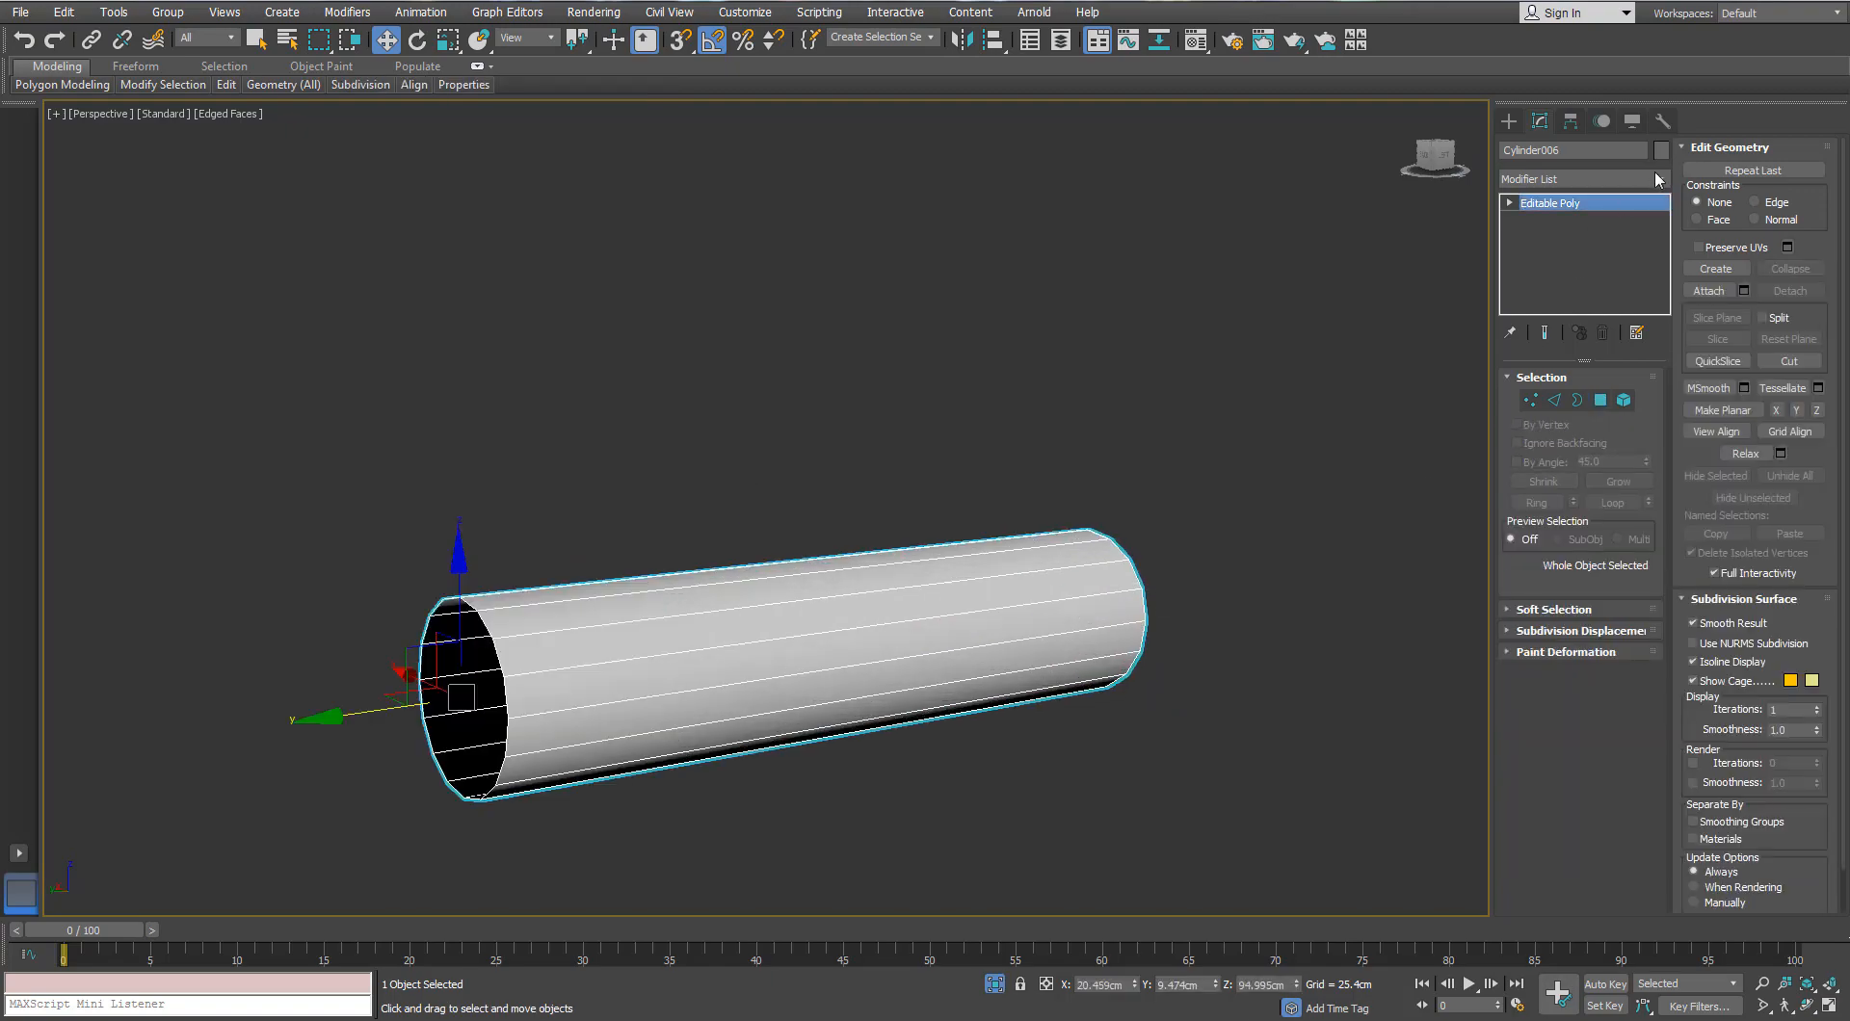
left_click(1666, 181)
type("tu")
key("Return")
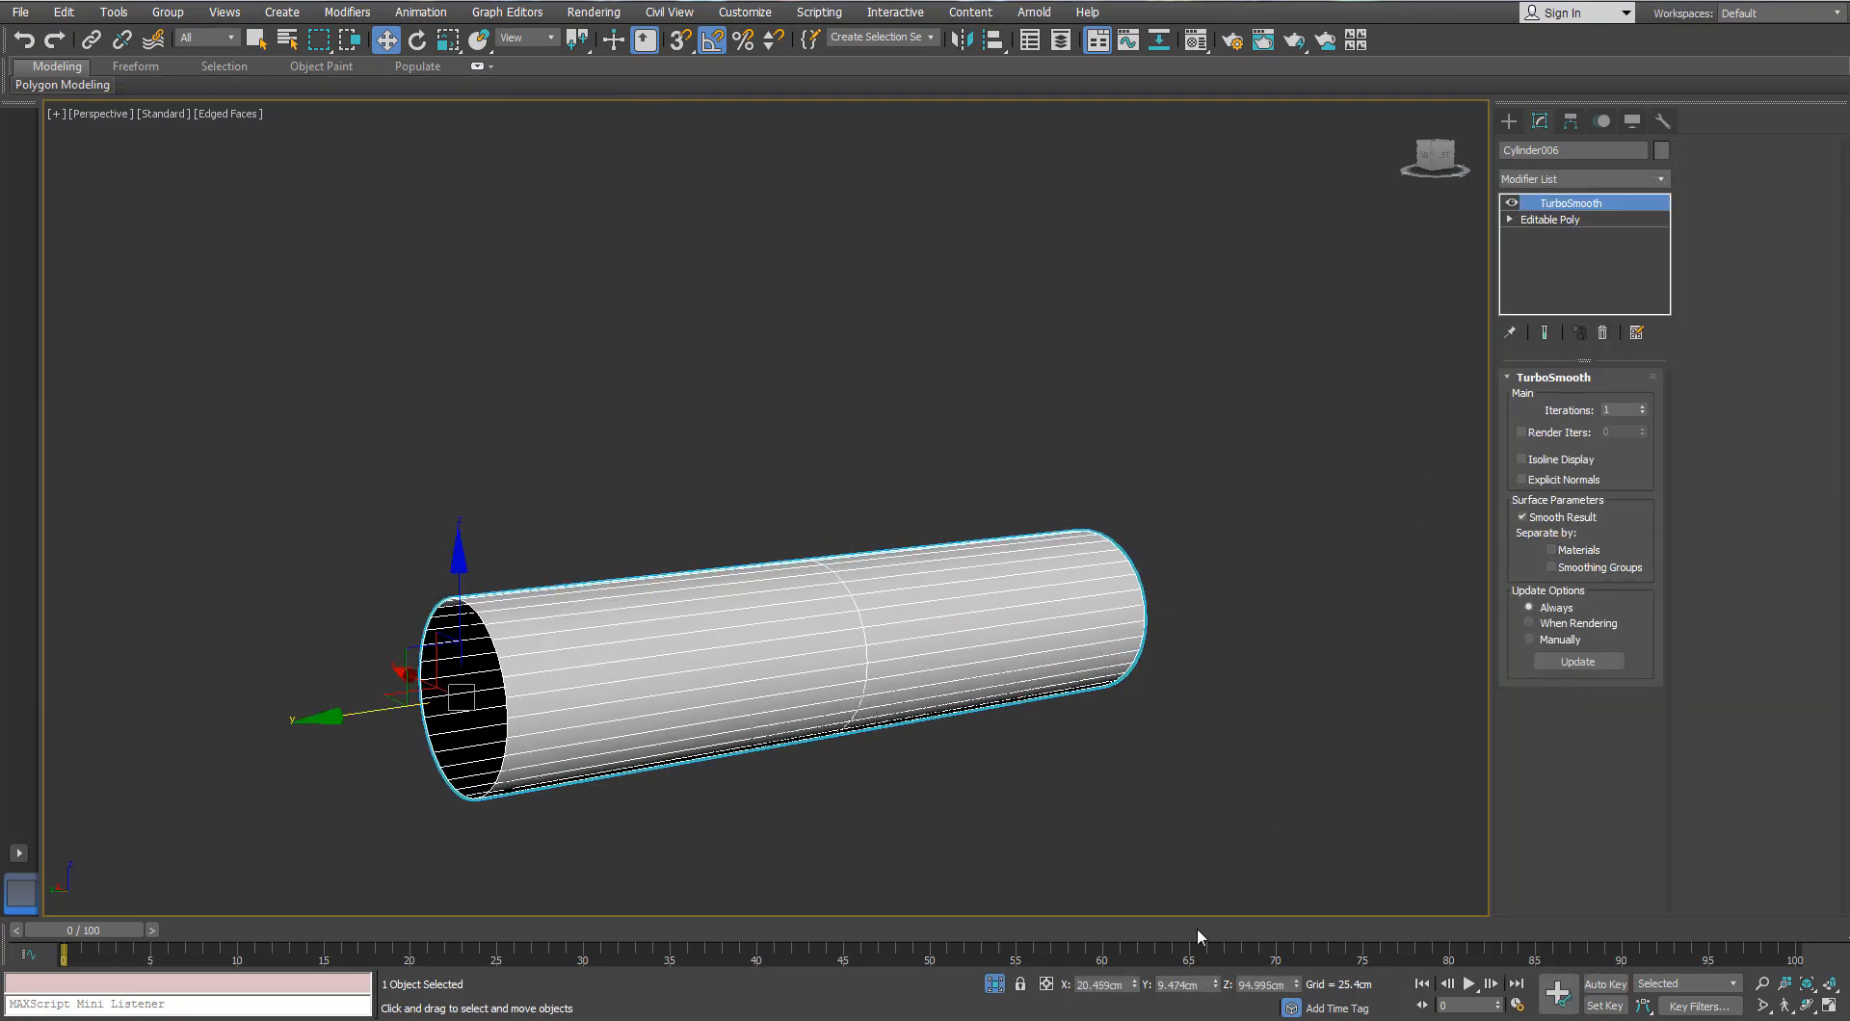
Step: Exit isolation, then select and isolate the eyepiece tube, Cylinder002
key("alt+q")
middle_click_drag(979, 597, 819, 646, "alt")
scroll(867, 598, "down", 3)
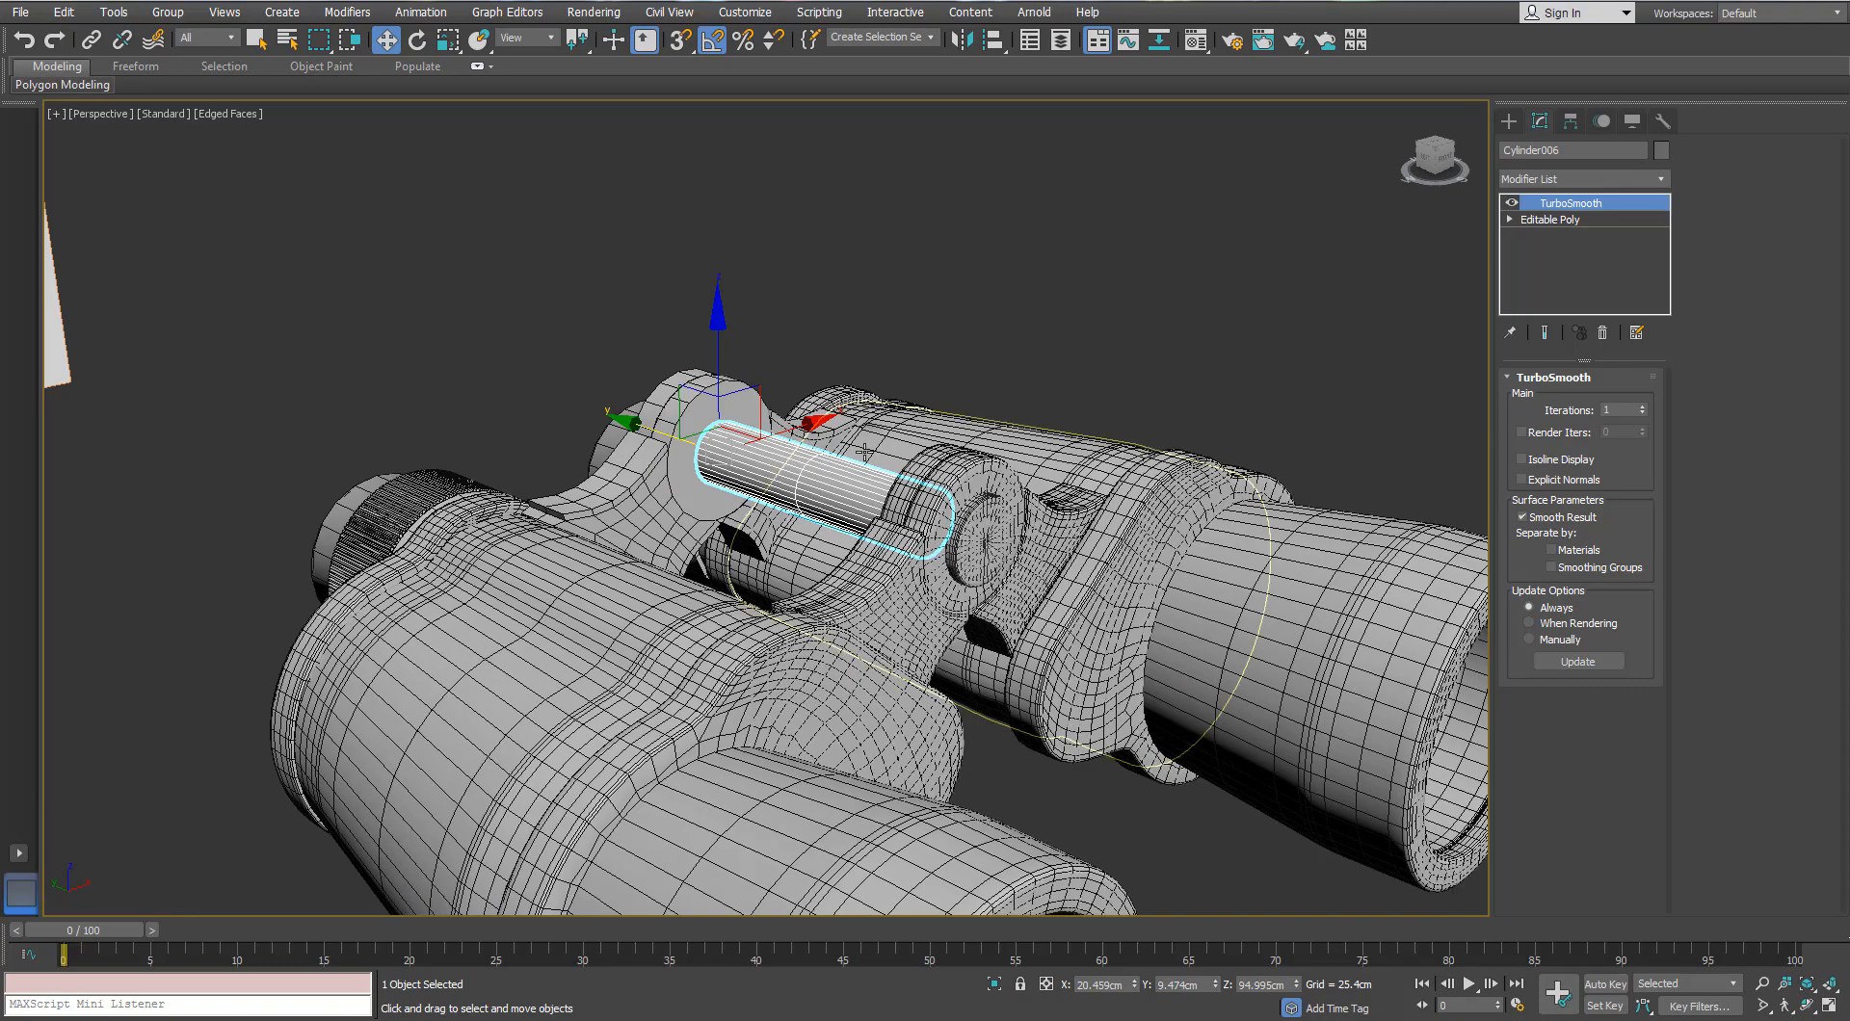
middle_click_drag(964, 539, 886, 578, "alt")
left_click(1468, 372)
middle_click_drag(1468, 371, 882, 460, "alt")
left_click(946, 374)
key("alt+q")
Step: Swift Loop a new vertical edge loop around Cylinder002's body, then face its open end
mouse_move(230, 92)
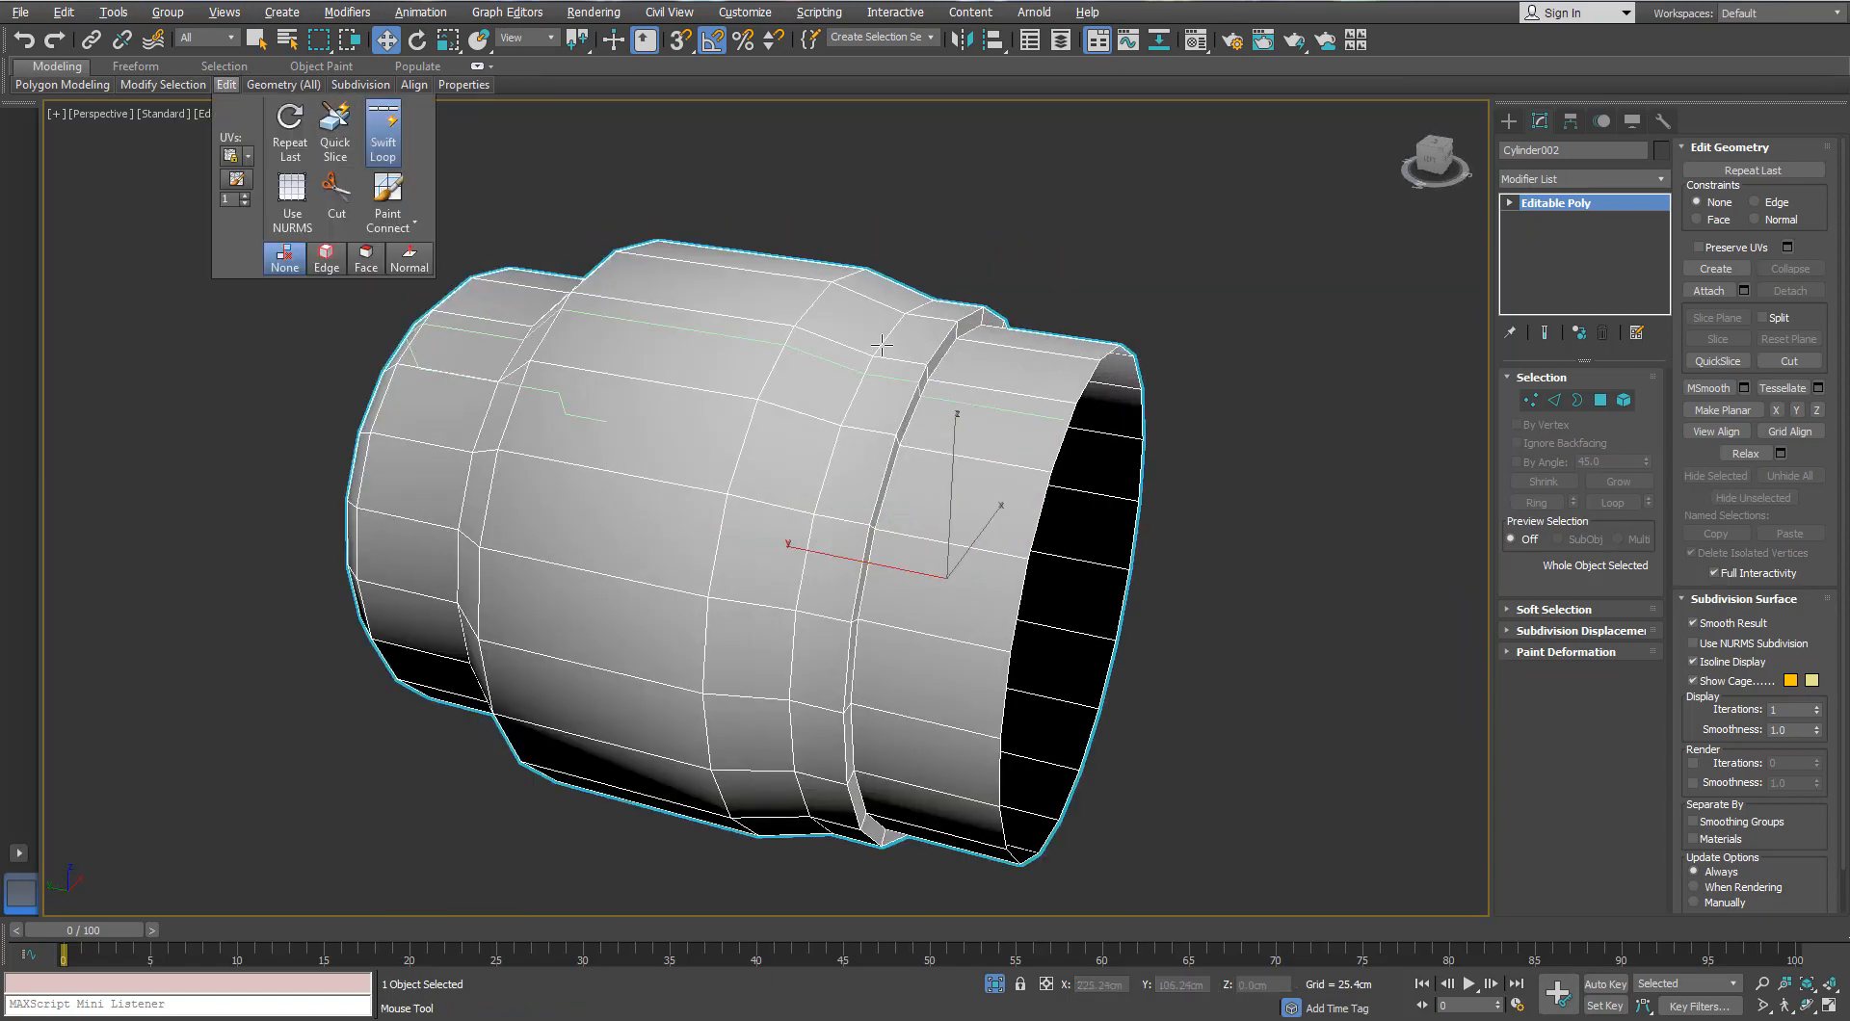
scroll(882, 344, "up", 5)
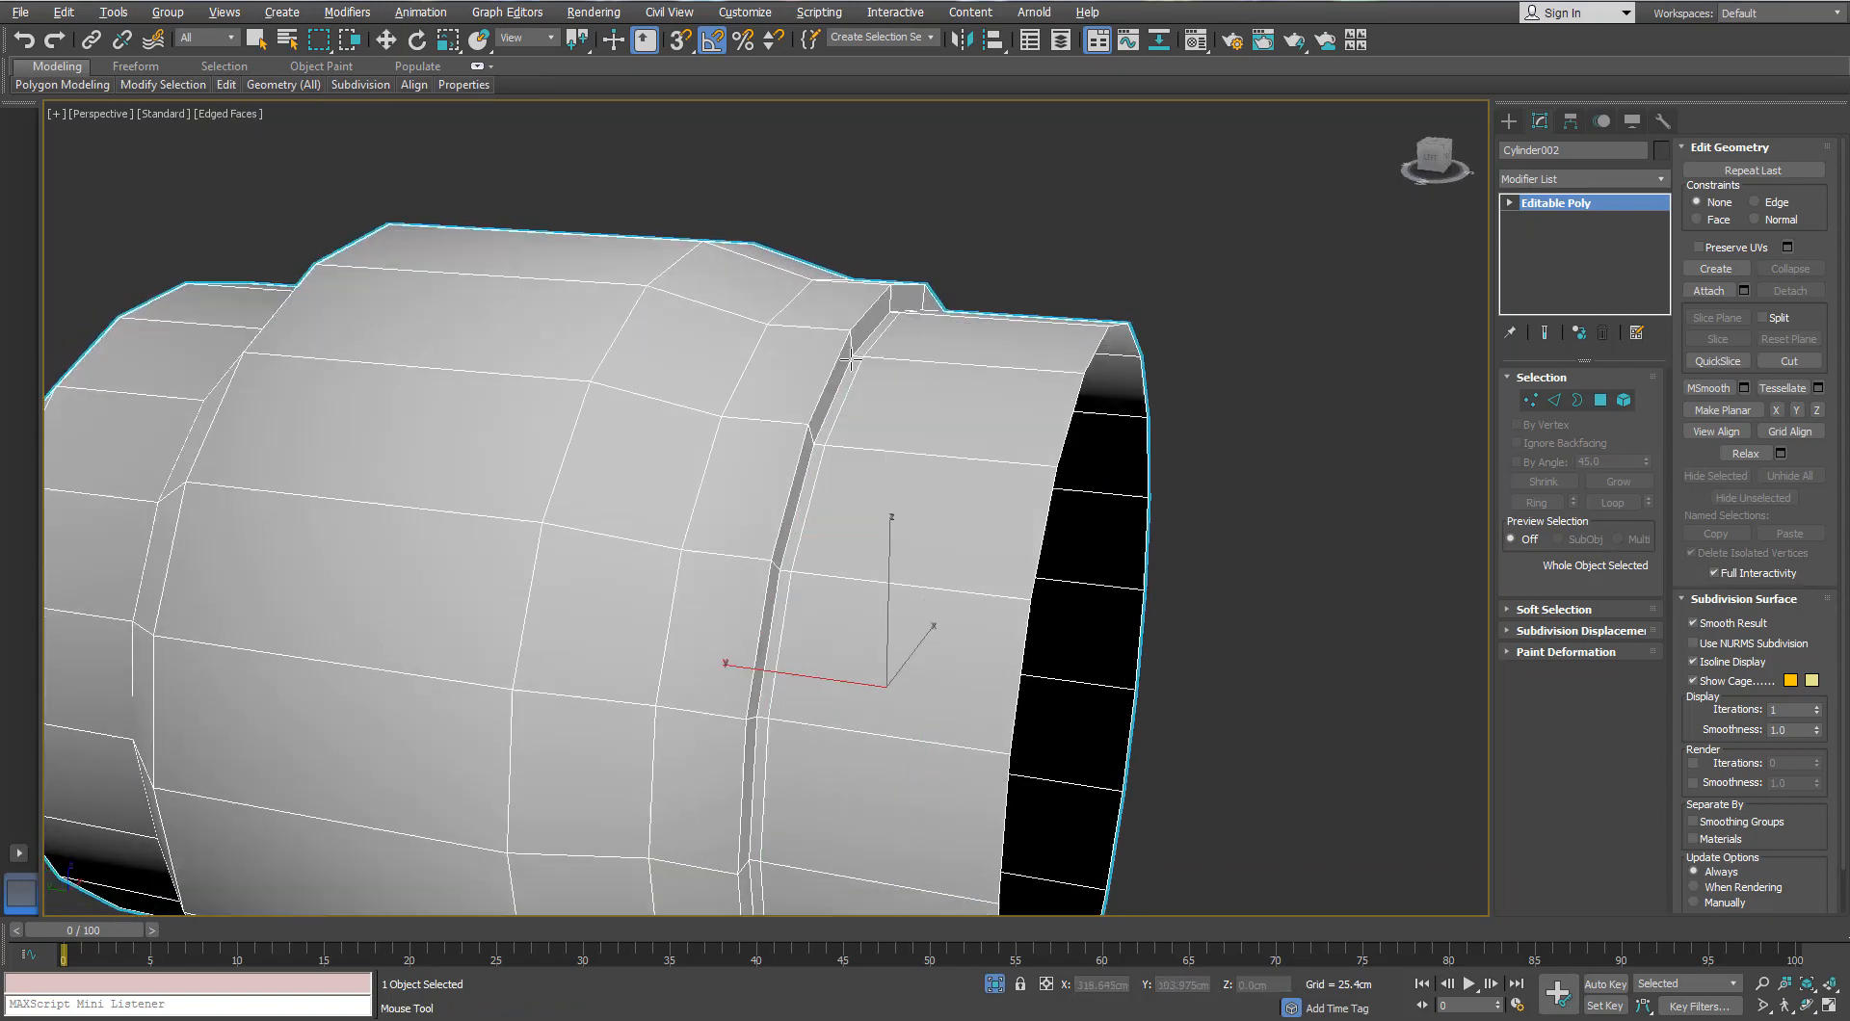
middle_click_drag(851, 359, 824, 292, "alt")
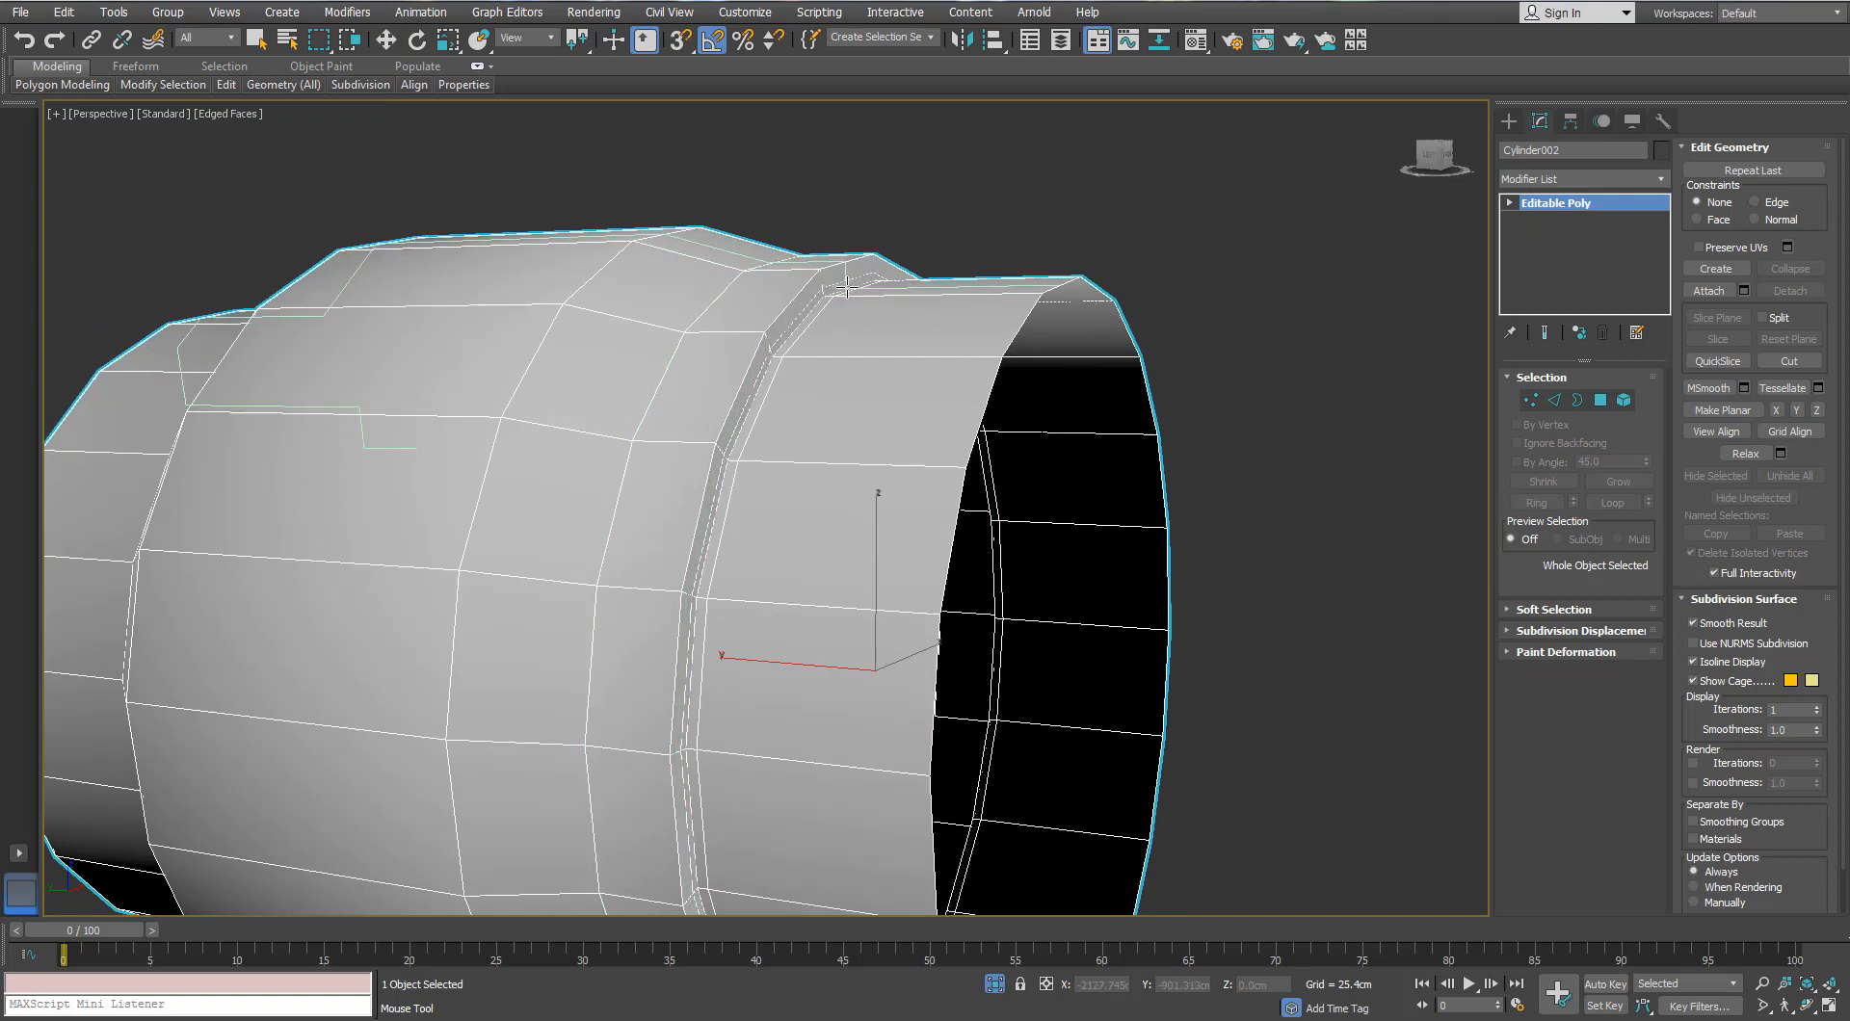
middle_click_drag(845, 286, 855, 281, "alt")
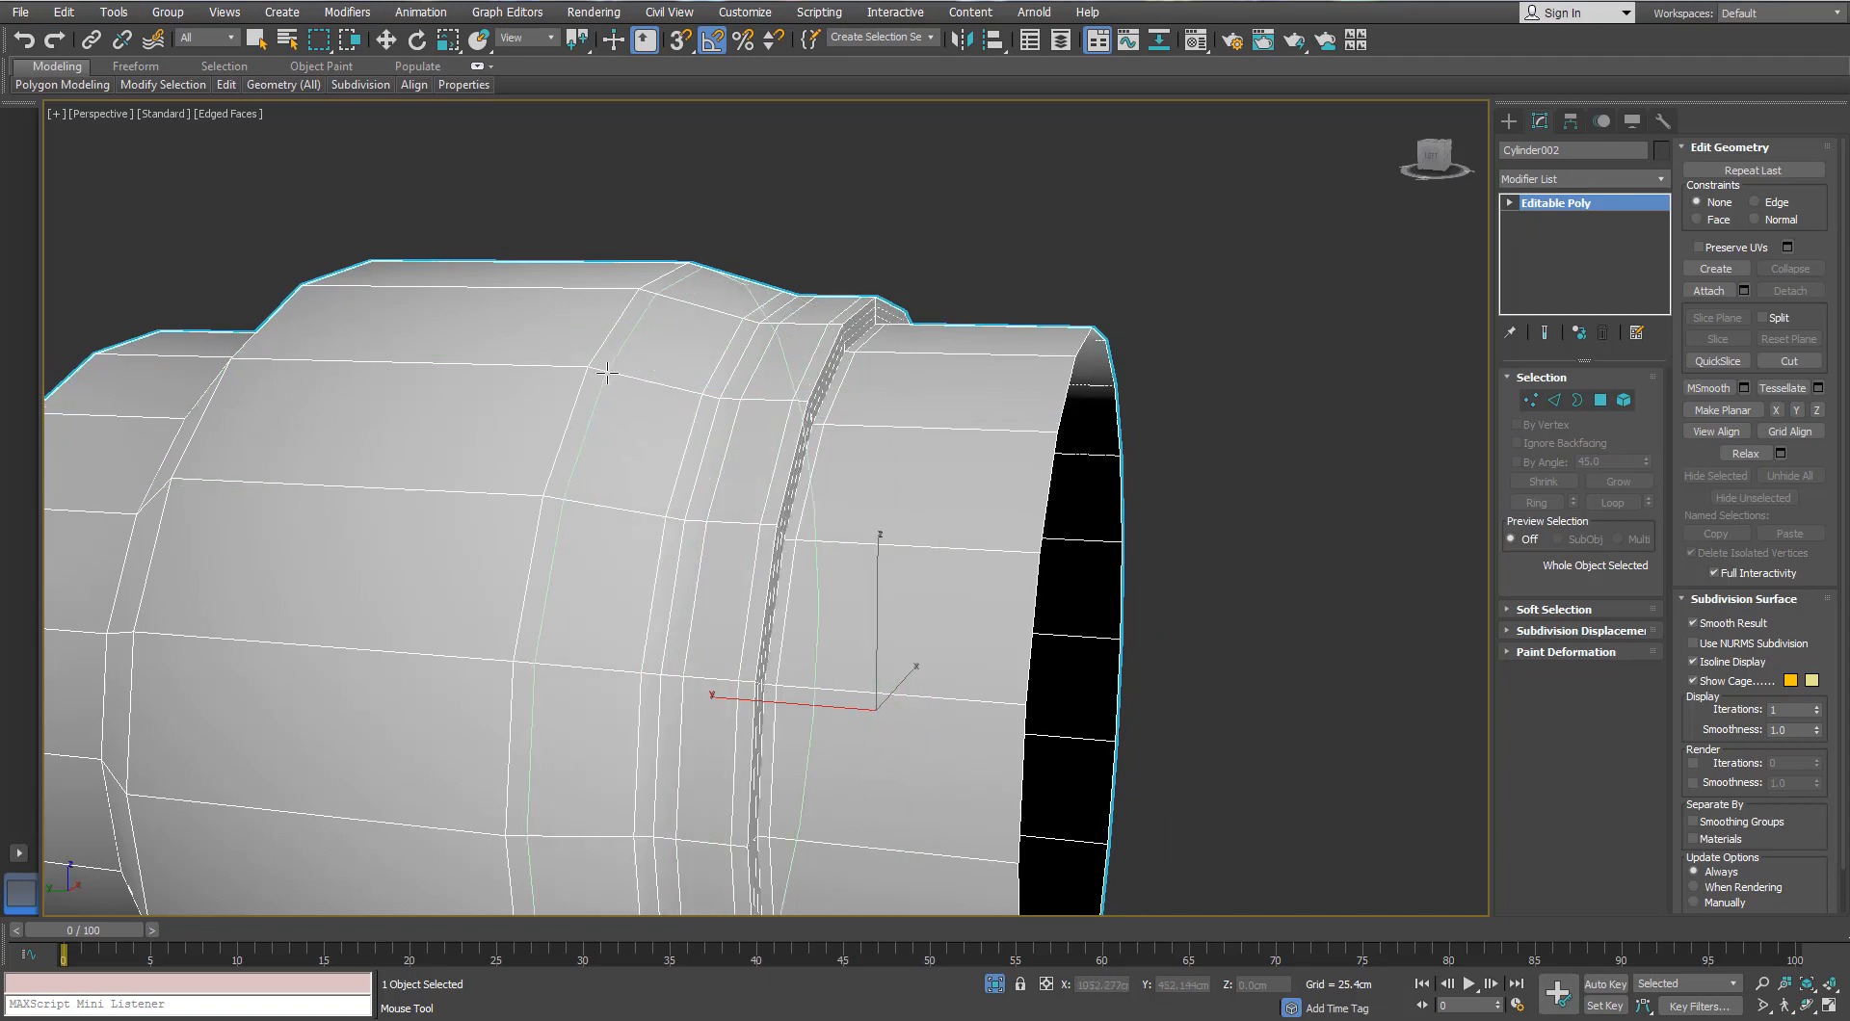
middle_click_drag(568, 364, 762, 331, "alt")
scroll(631, 360, "down", 3)
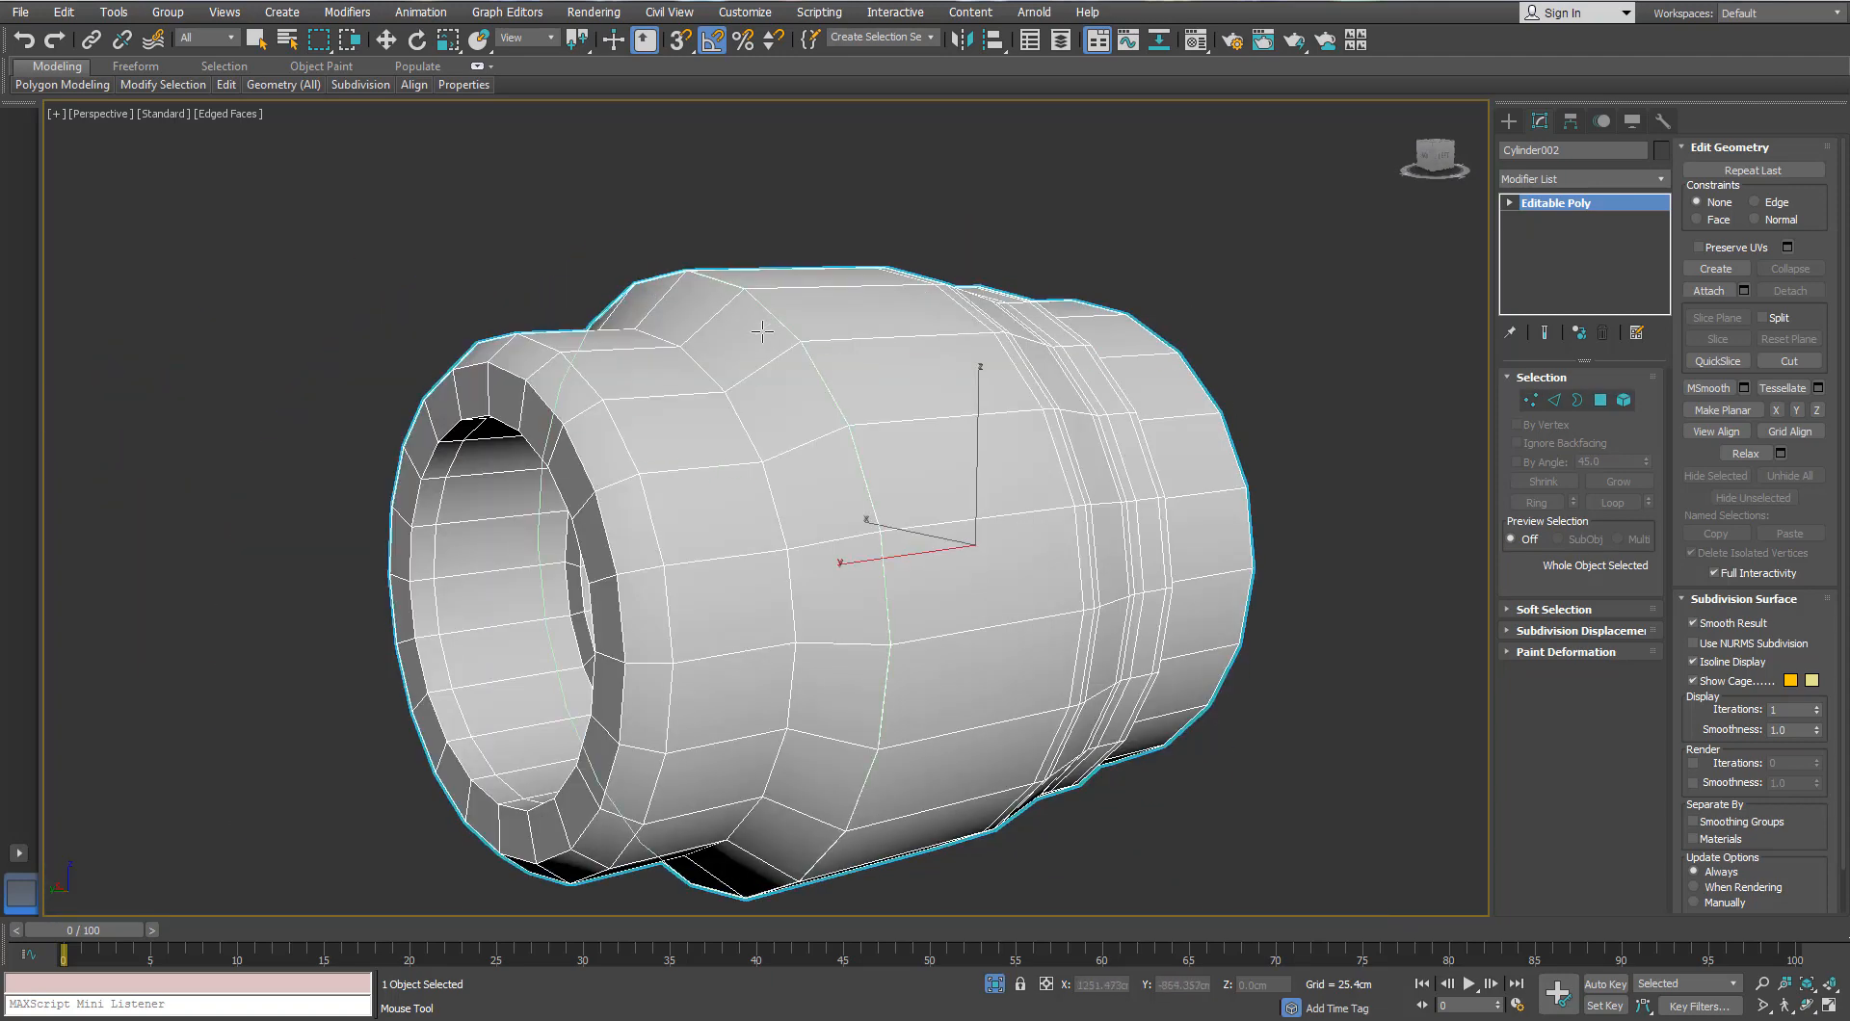
left_click(809, 332)
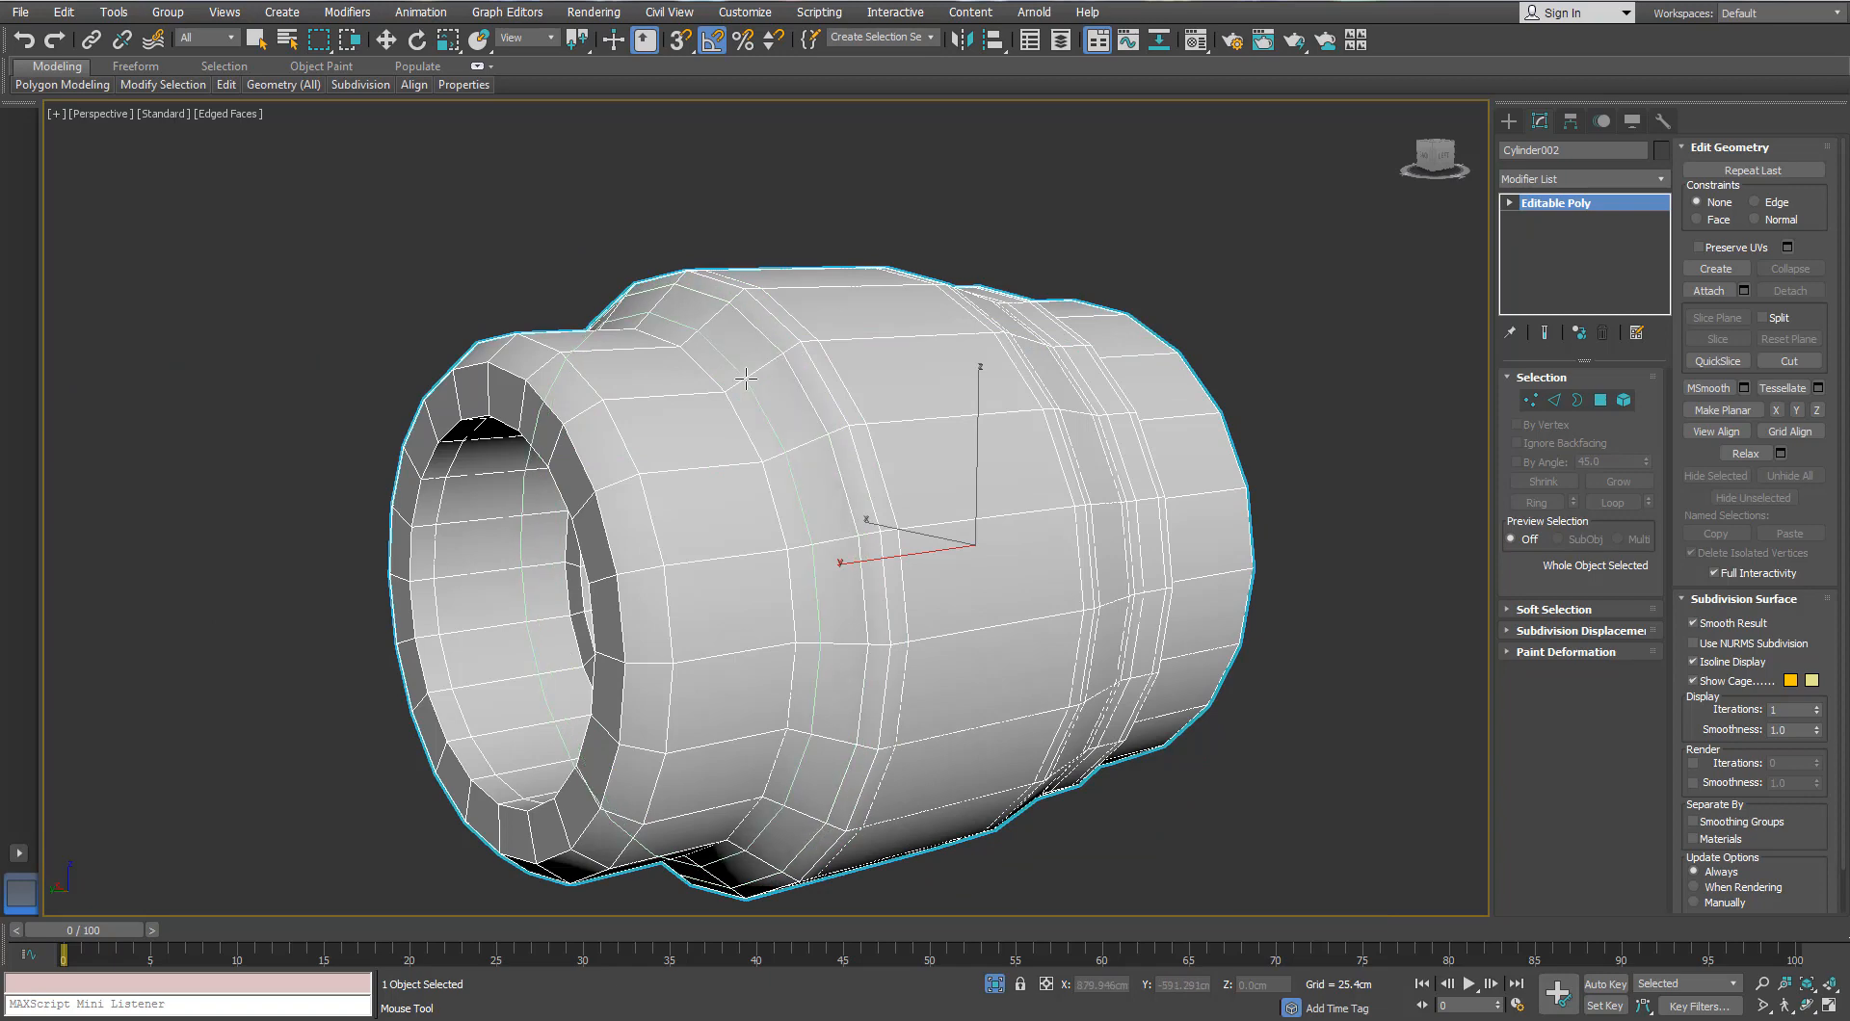
middle_click_drag(741, 382, 501, 378, "alt")
scroll(454, 371, "up", 5)
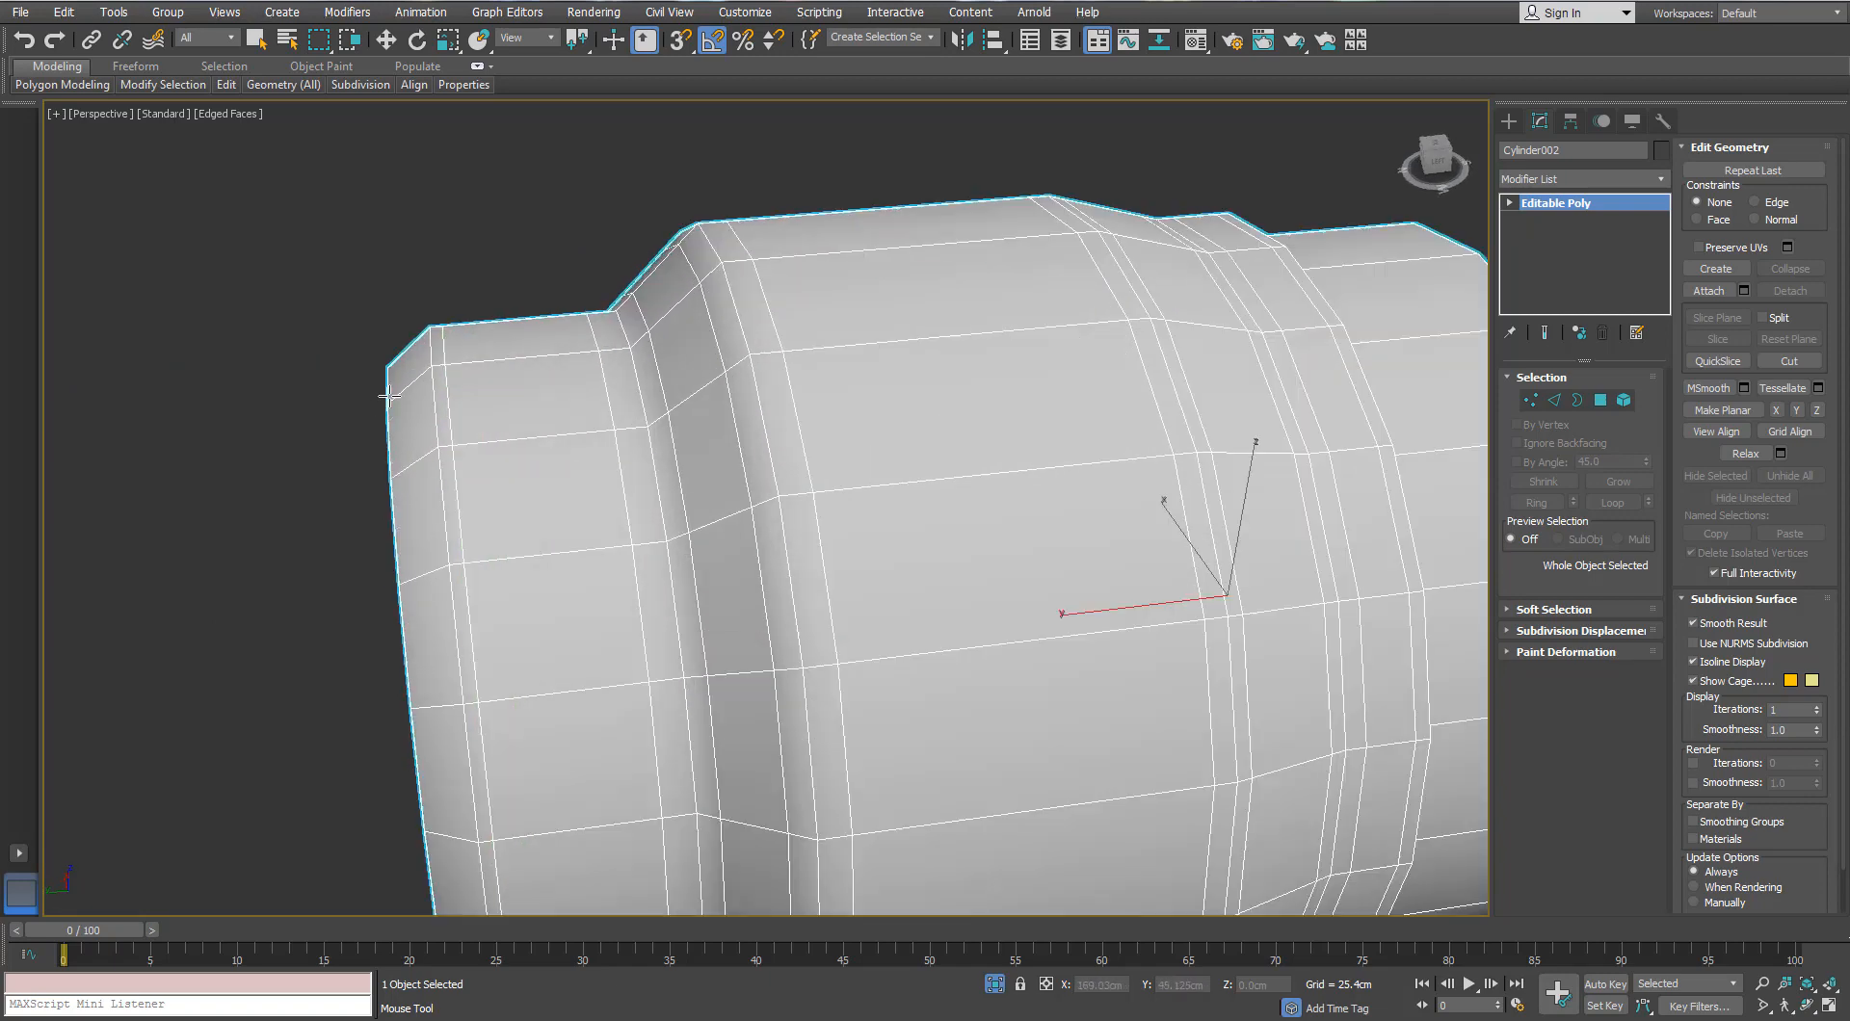
middle_click_drag(388, 396, 456, 392, "alt")
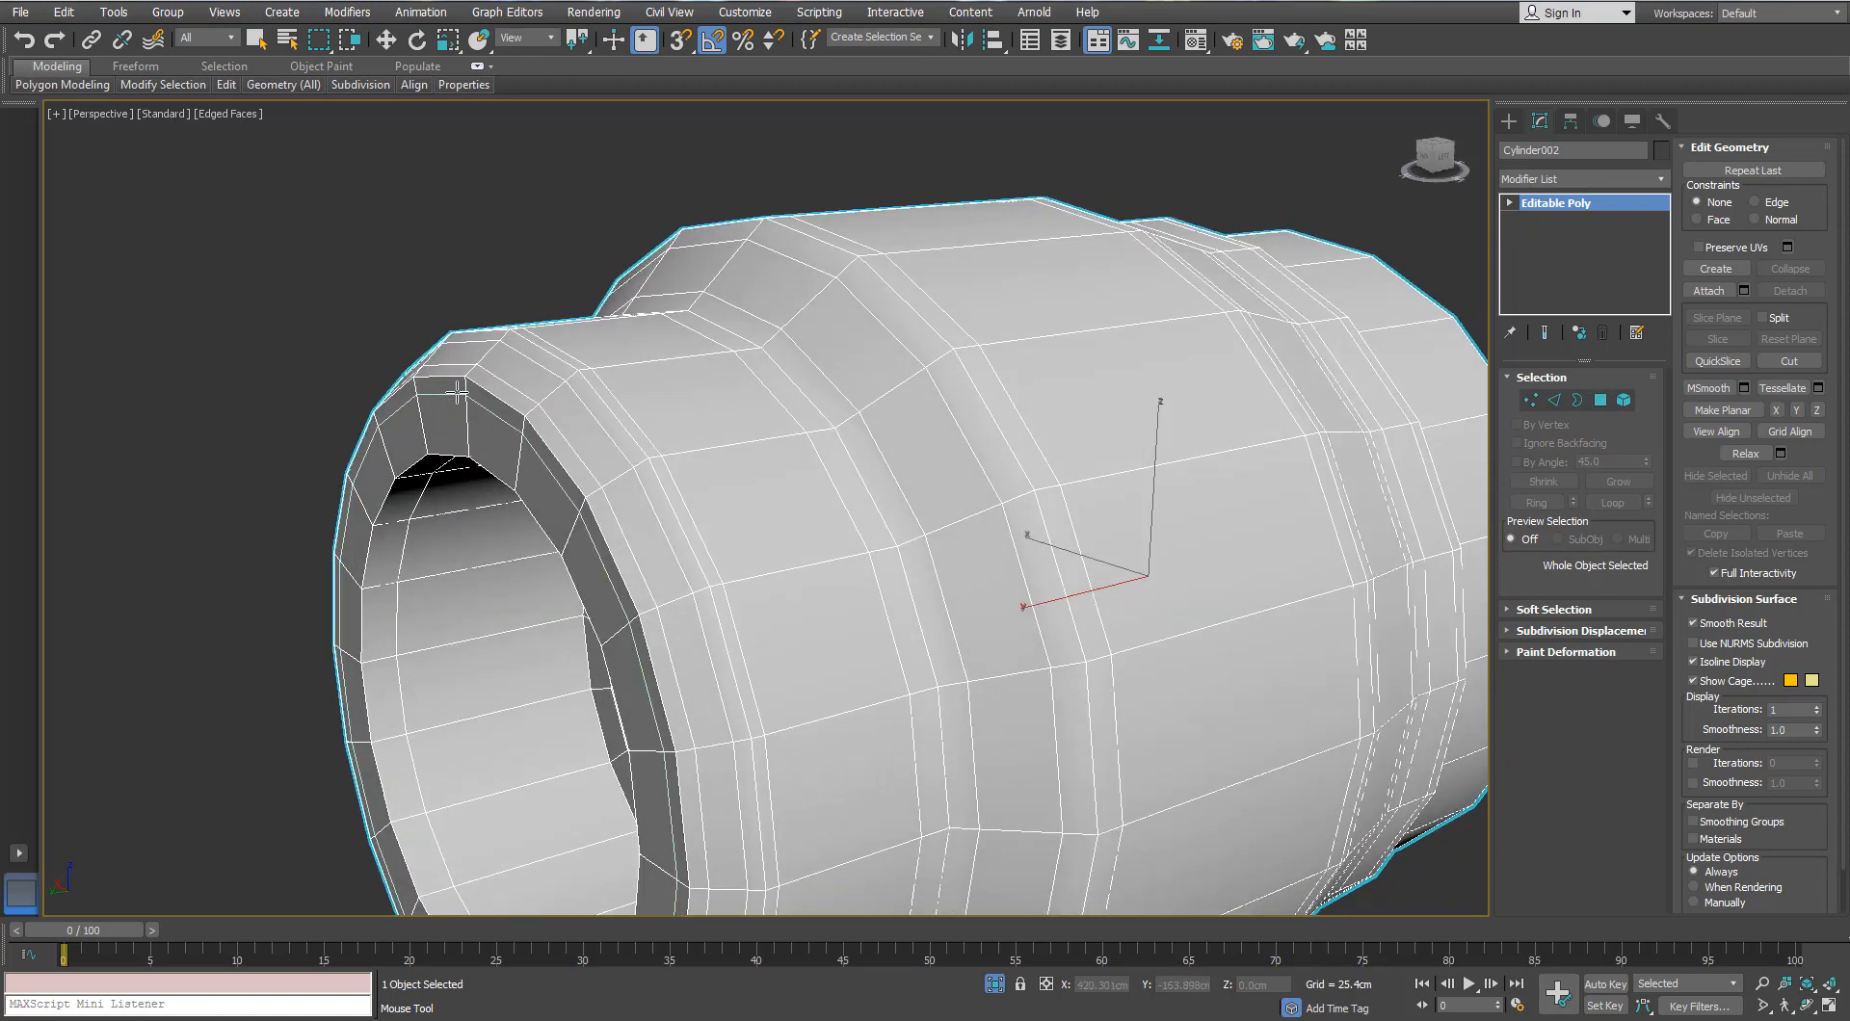
middle_click_drag(425, 491, 414, 467)
middle_click_drag(562, 385, 607, 405, "alt")
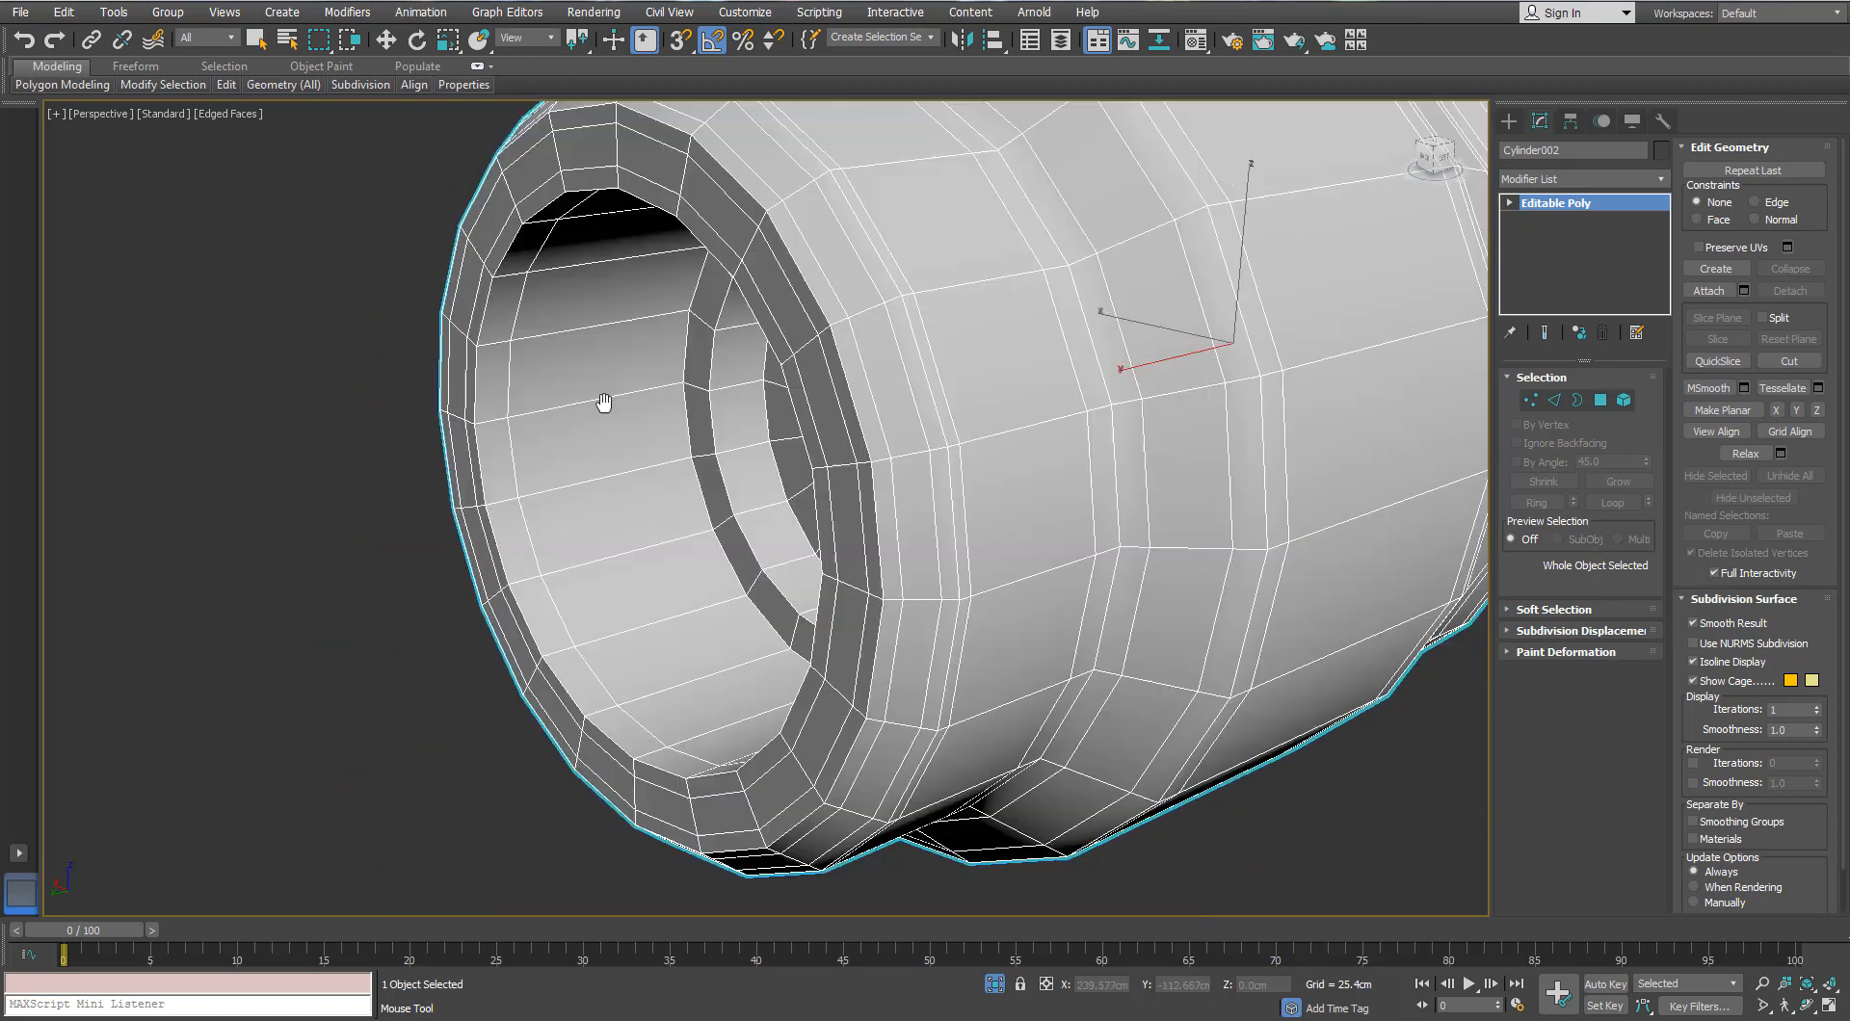
Step: Chamfer the 20-edge loop inside the tube opening at 0.05cm
scroll(551, 515, "up", 2)
right_click(551, 516)
left_click(1549, 403)
left_click(563, 545)
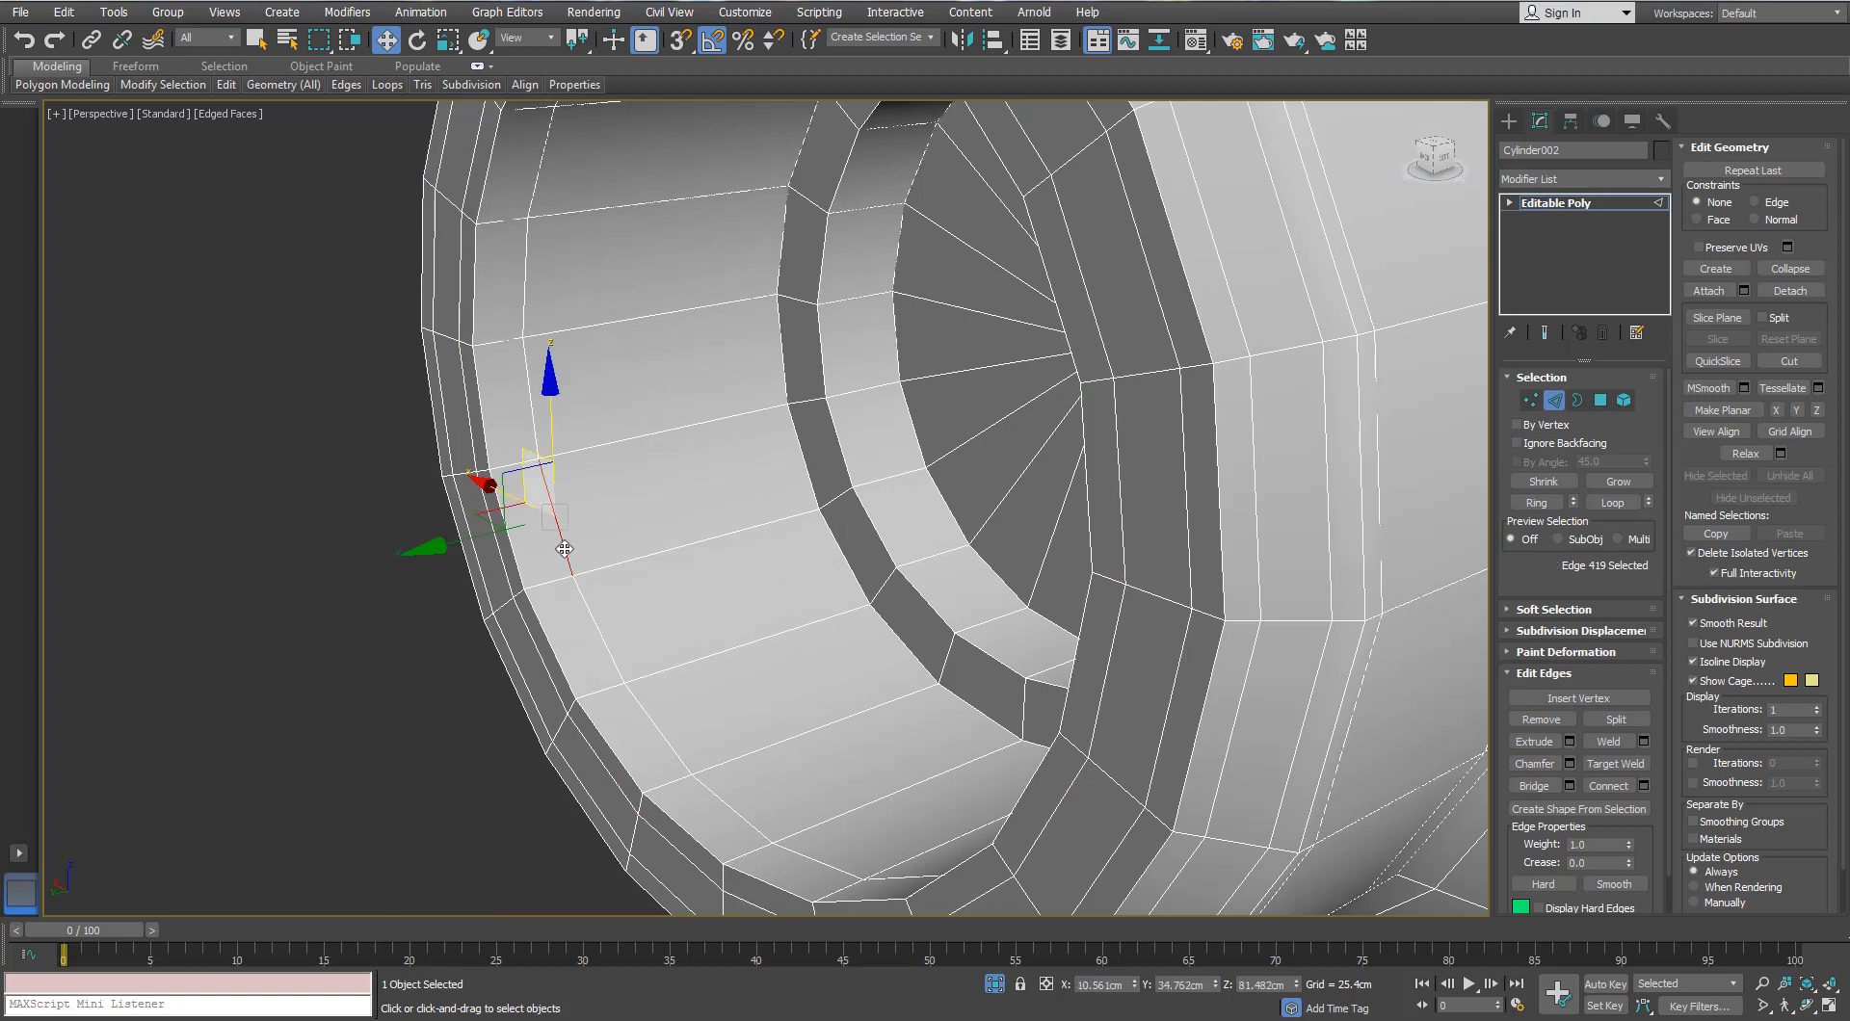
double_click(561, 543)
left_click(1571, 765)
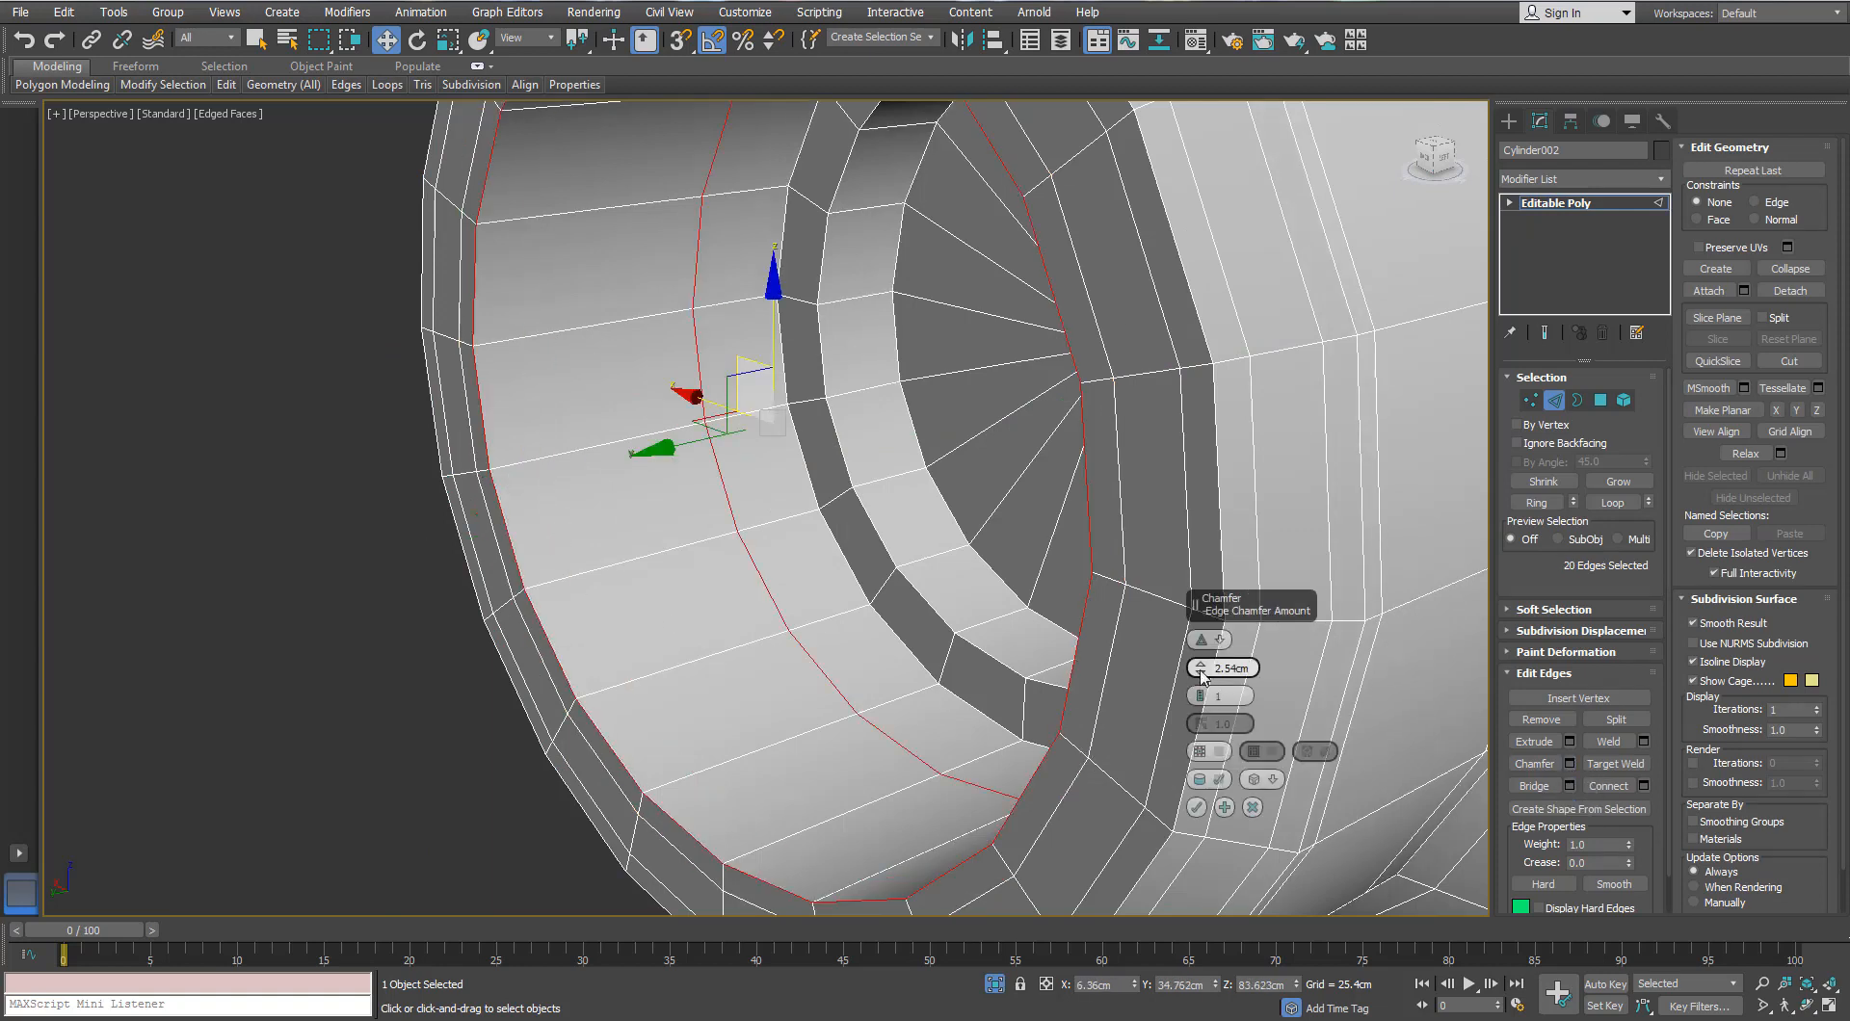
left_click_drag(1201, 678, 1200, 660)
left_click(1196, 807)
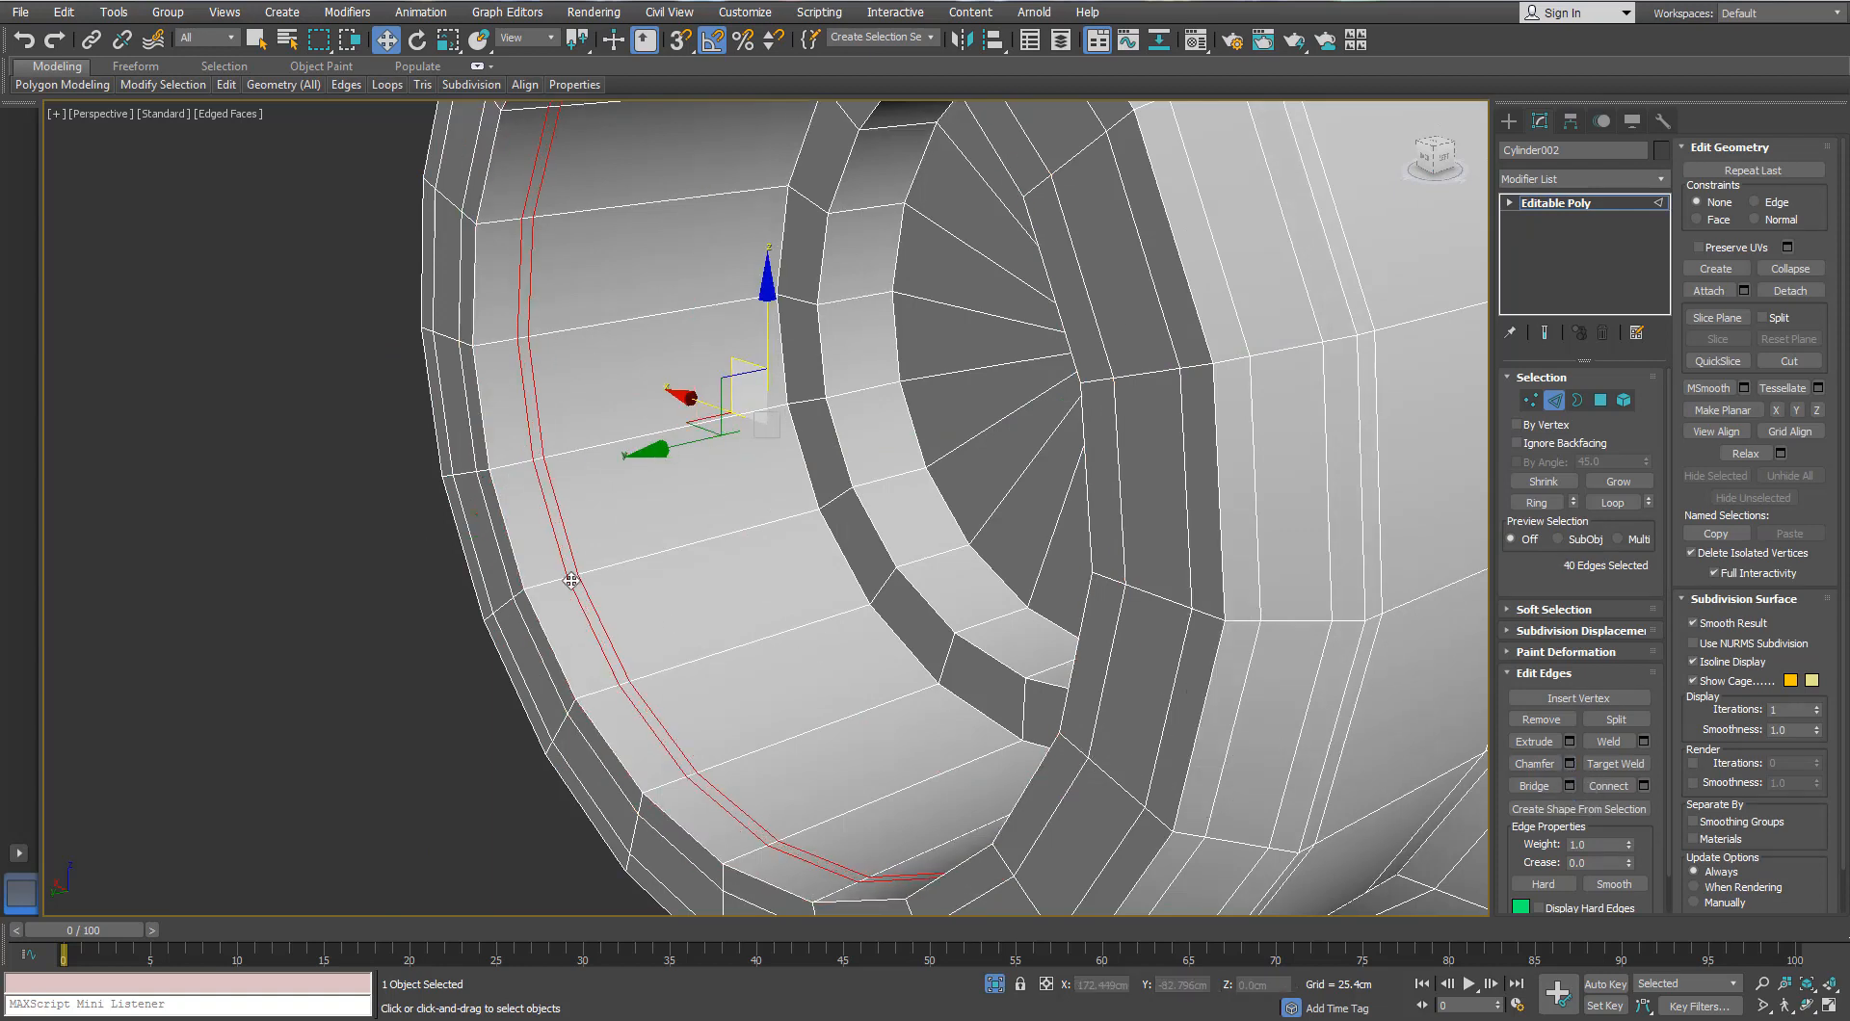
Step: Extrude the chamfer strip by Local Normal at -0.025cm to form the groove
scroll(617, 587, "up", 5)
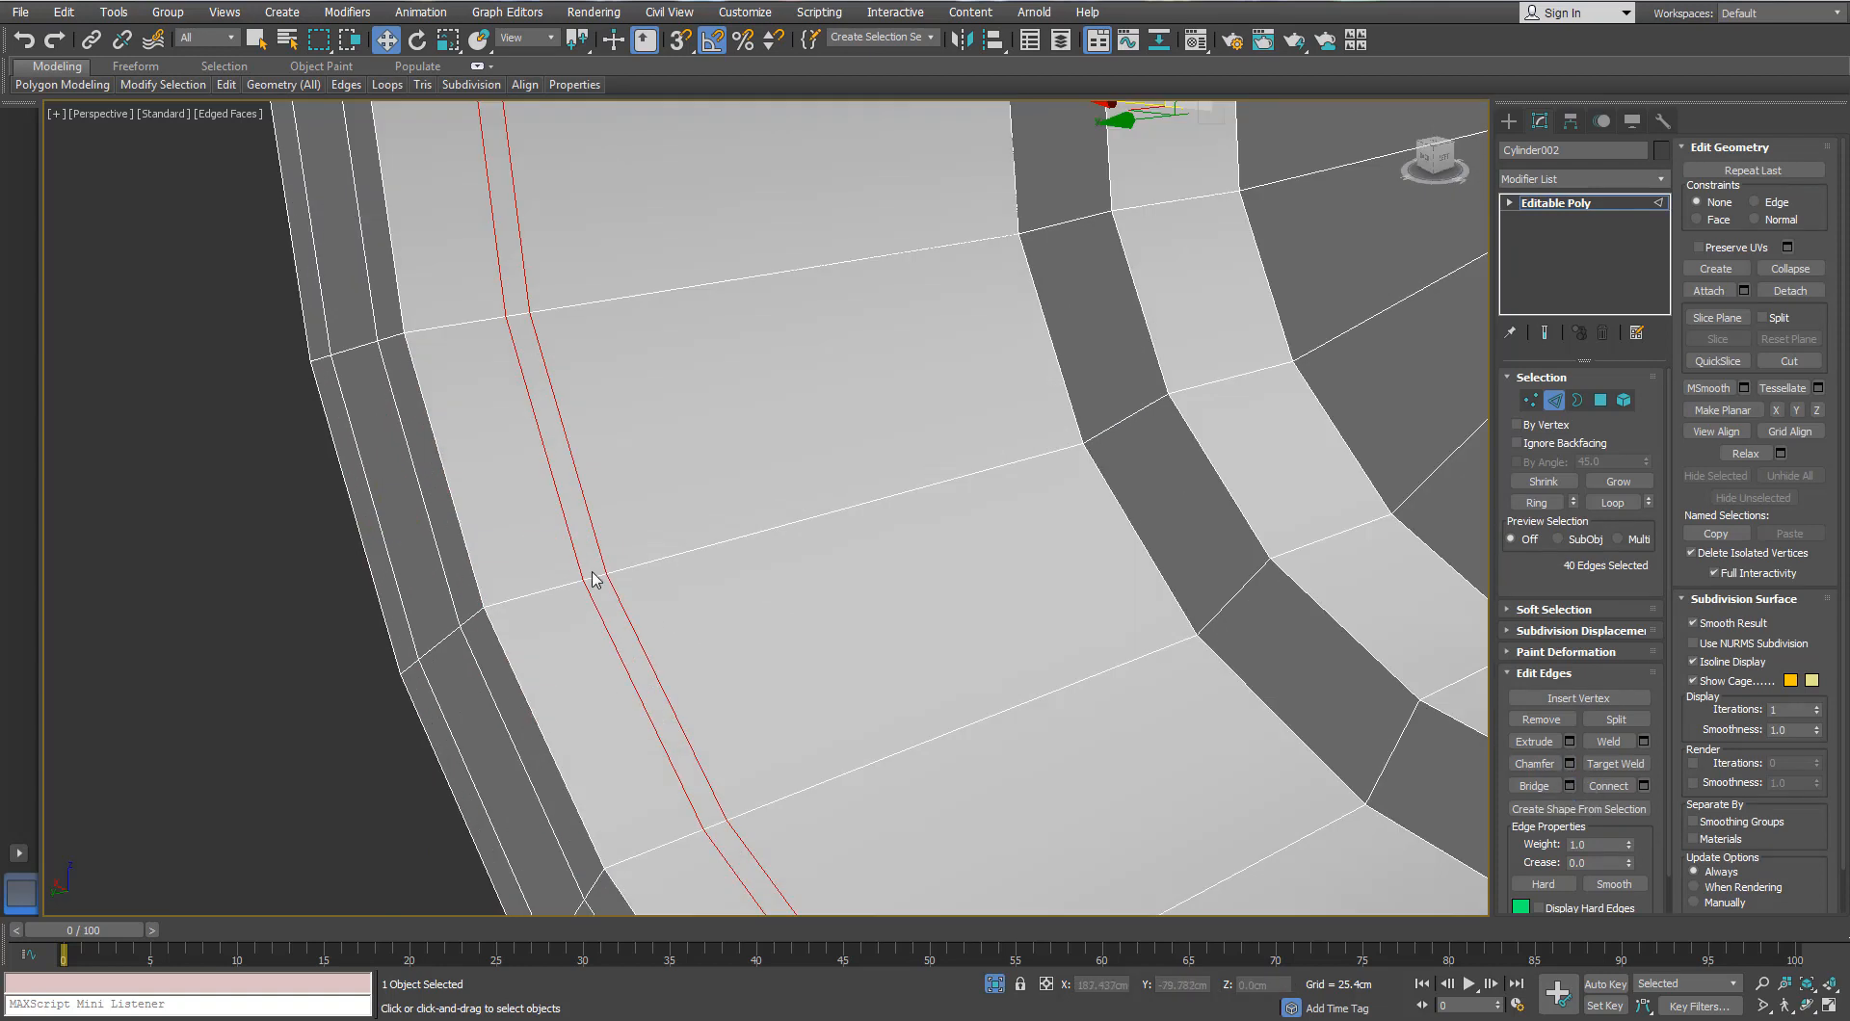
left_click(1601, 401, "ctrl")
left_click(1558, 718)
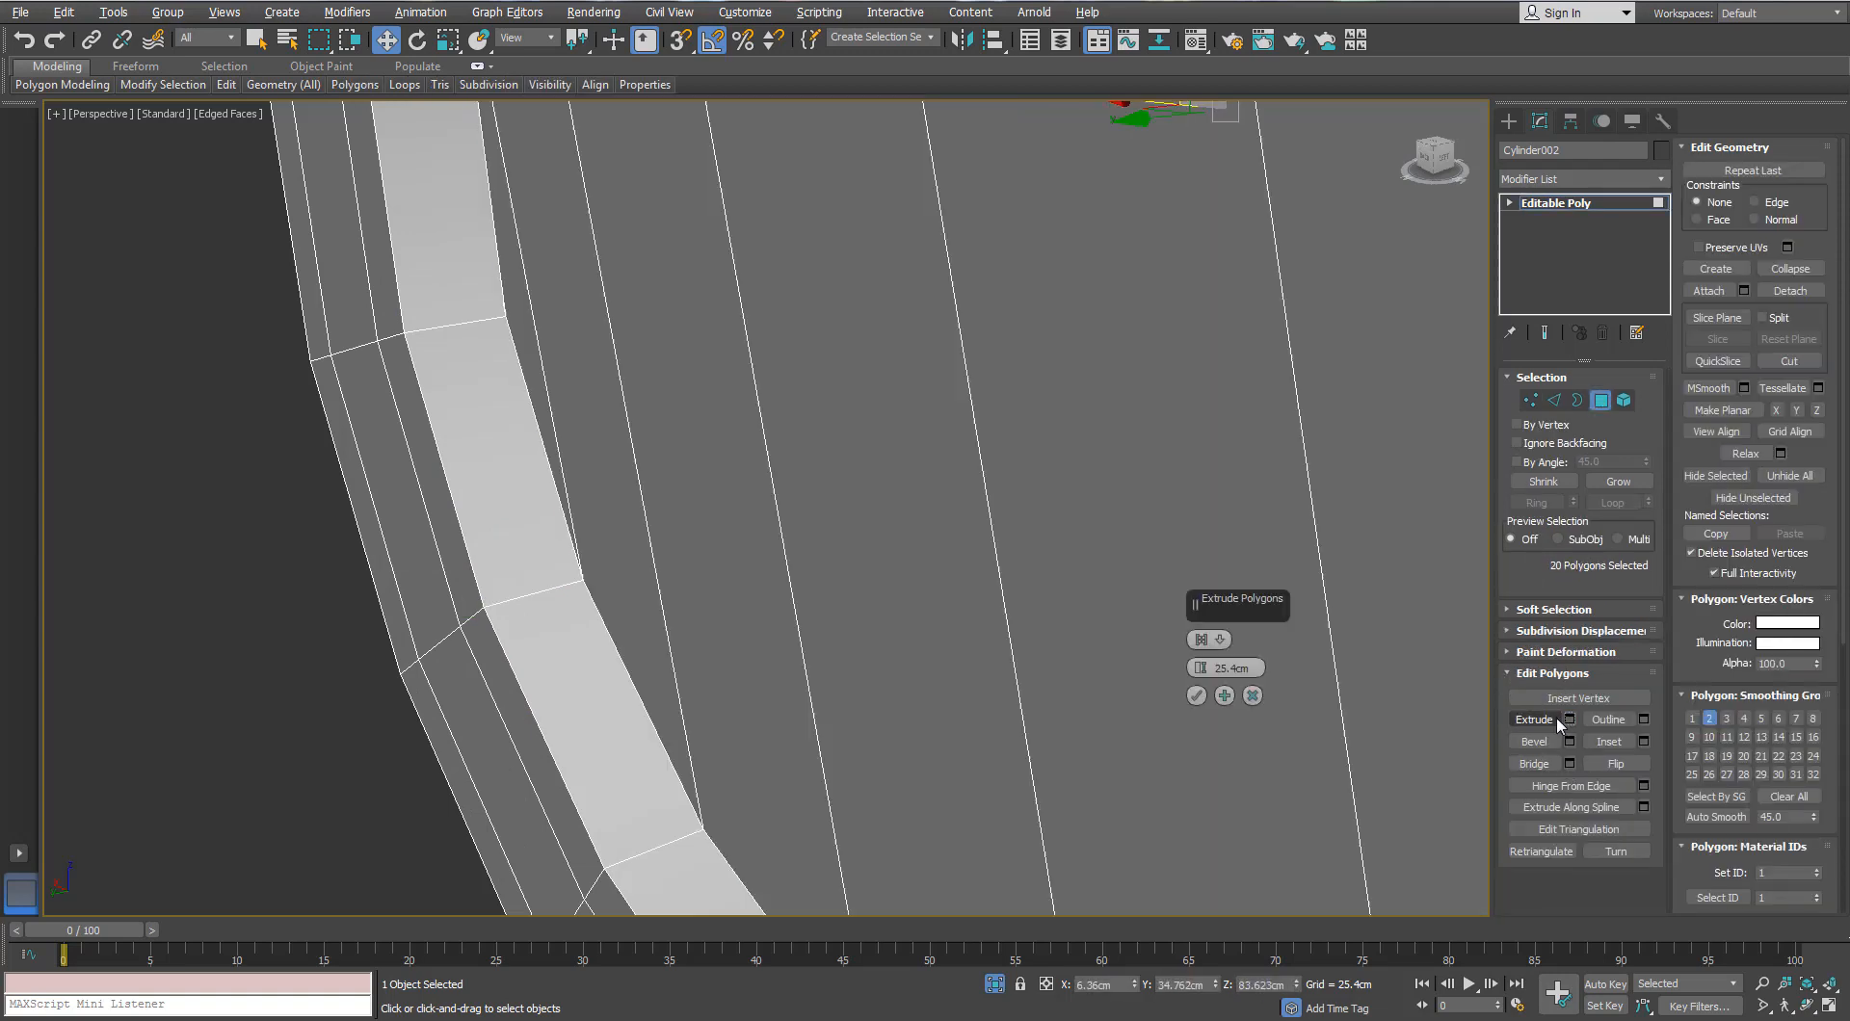
left_click(1229, 640)
left_click(1254, 675)
key("Return")
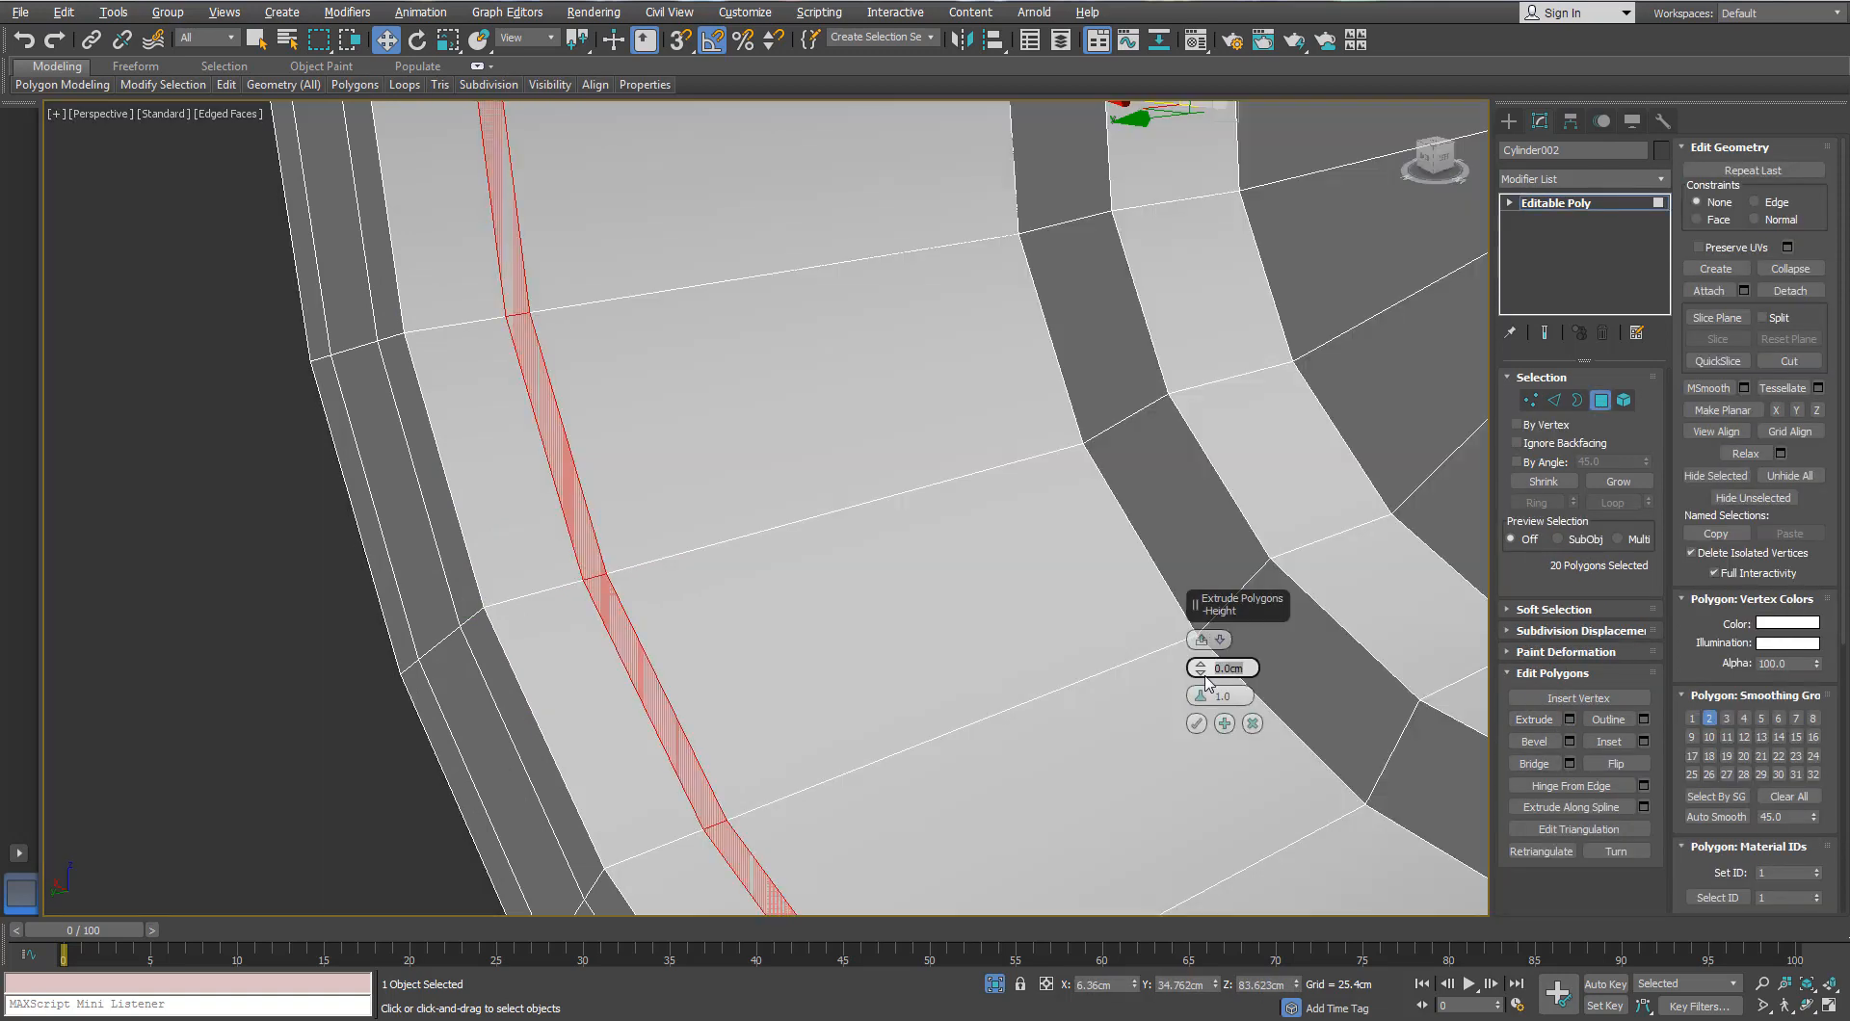
left_click(1203, 675)
left_click(1197, 724)
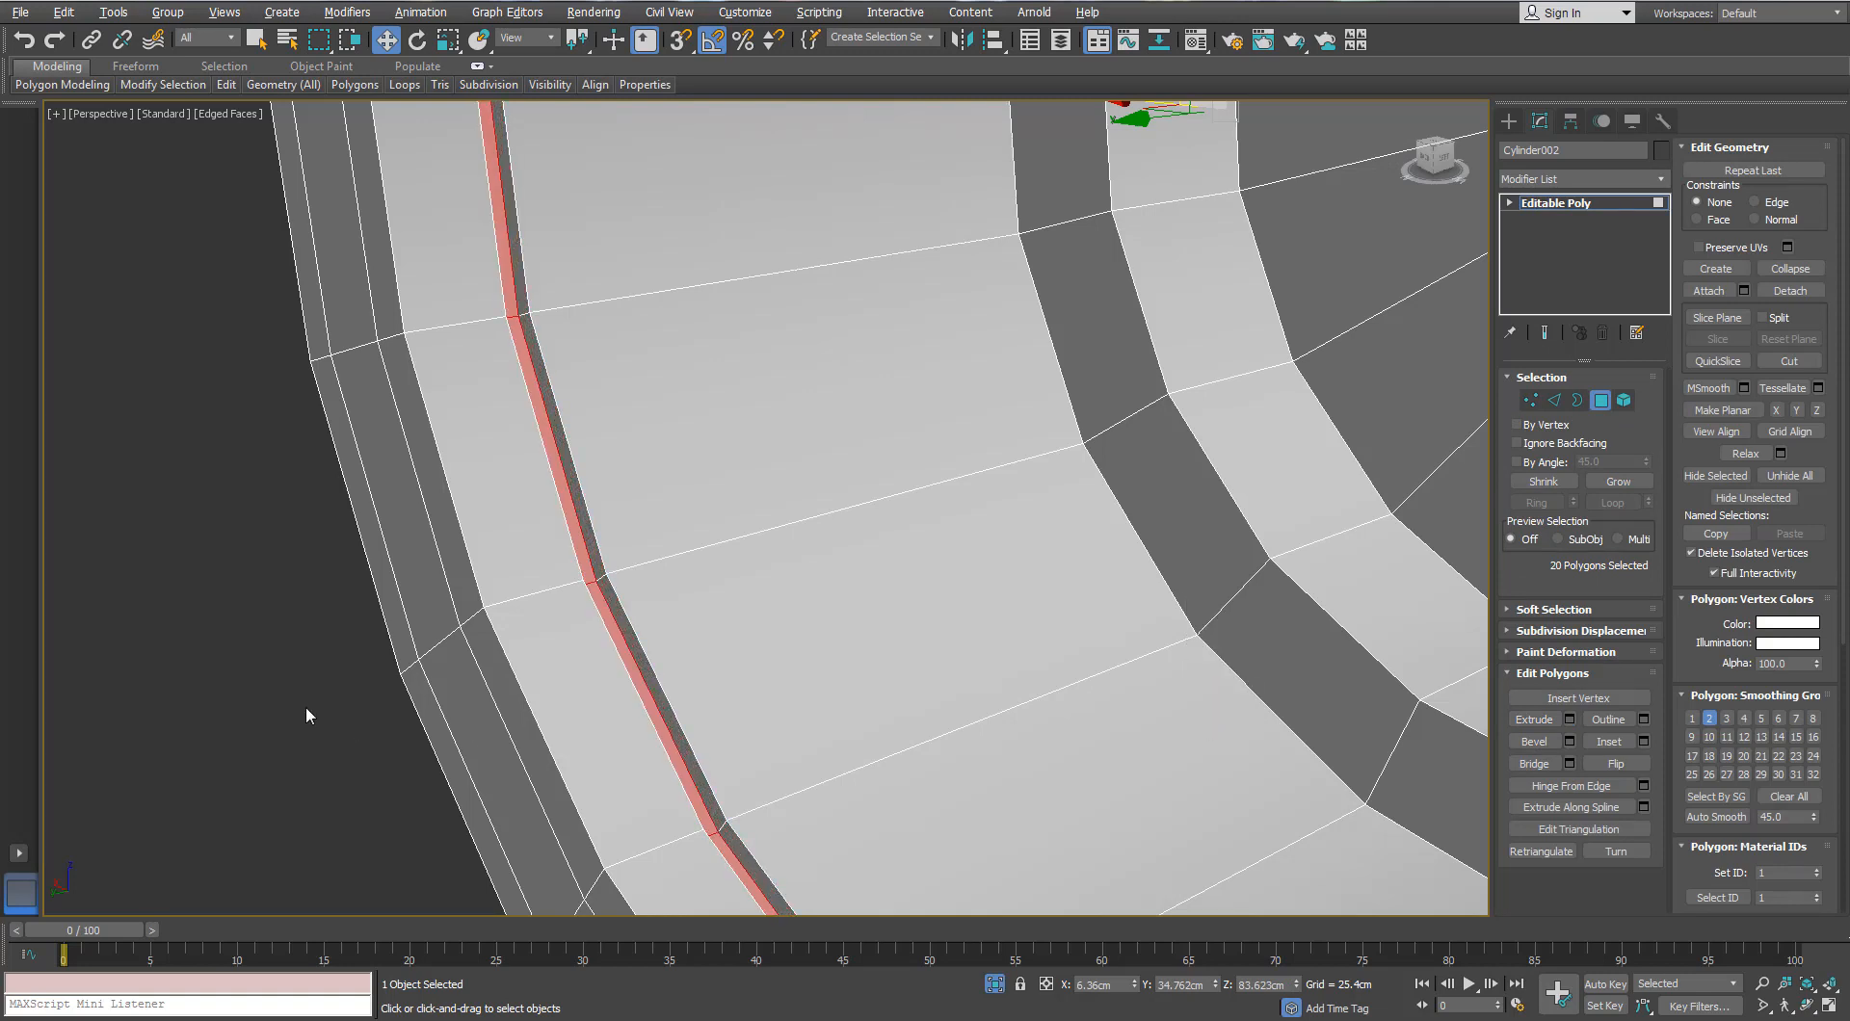
Step: Add three Swift Loop support loops beside the groove
left_click(305, 710)
mouse_move(228, 86)
left_click(383, 130)
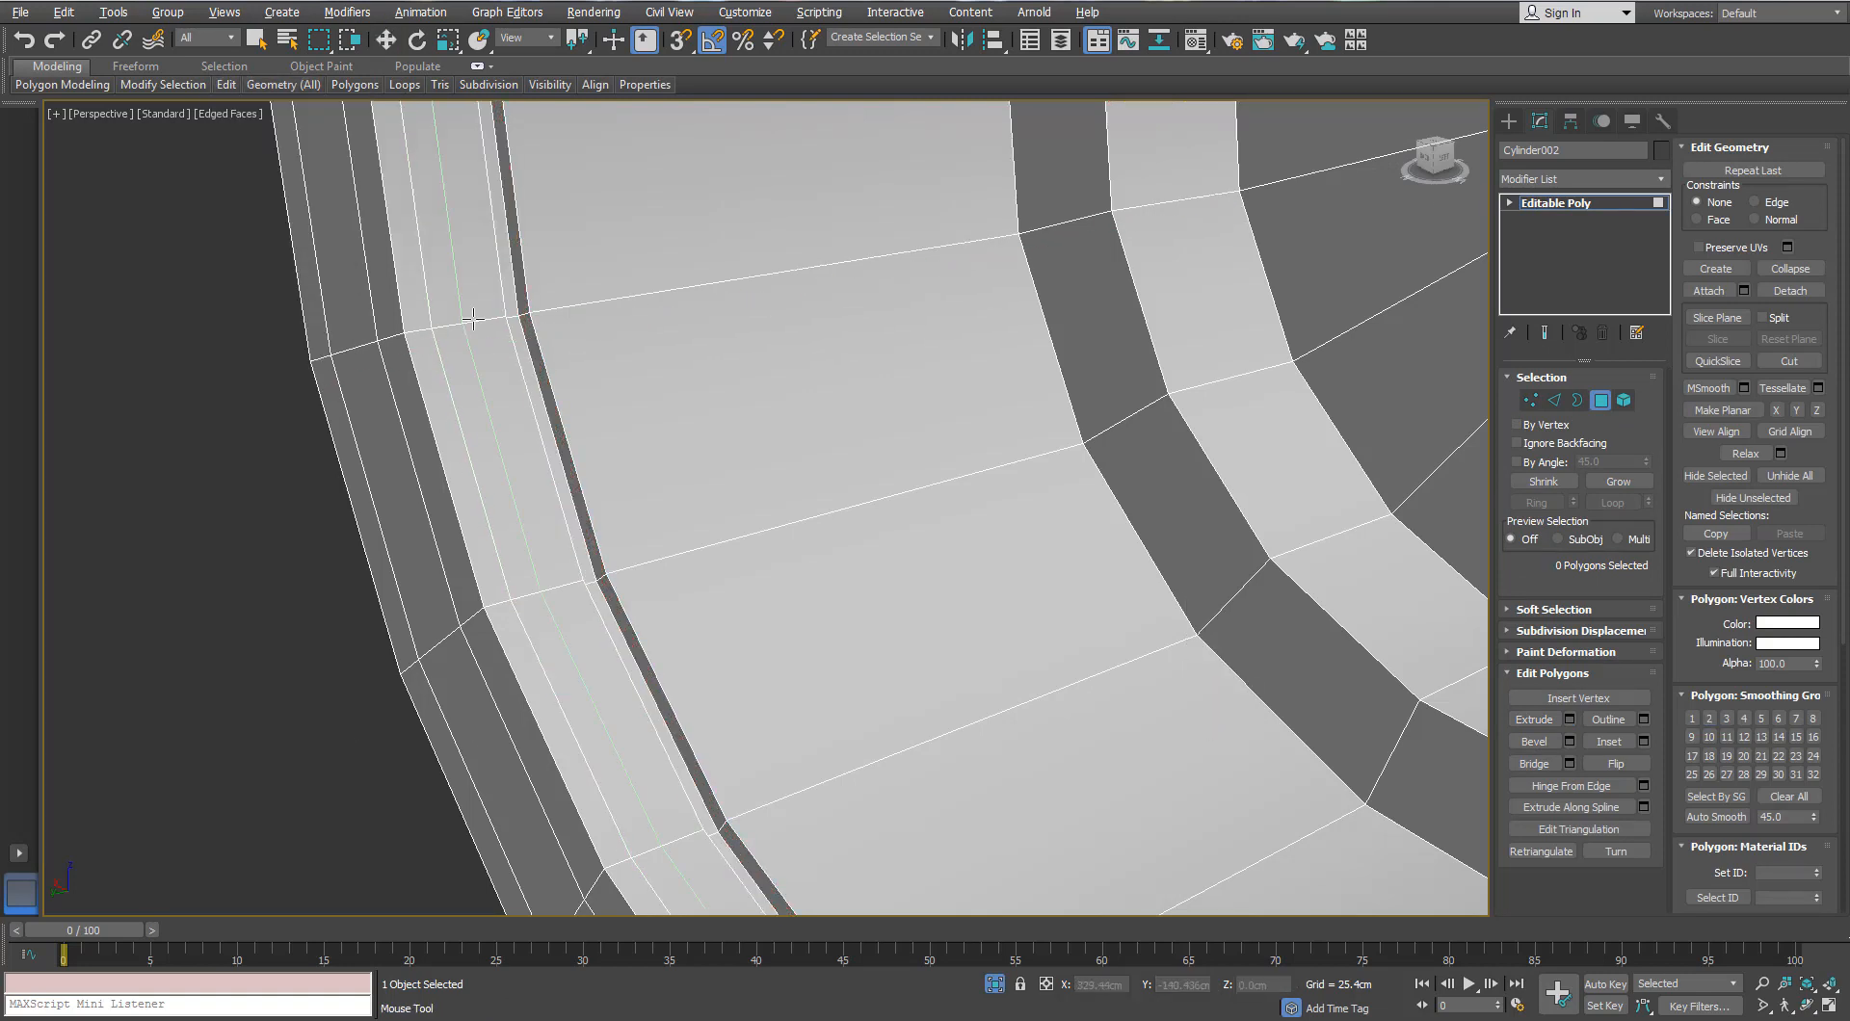
left_click(549, 302)
left_click(1010, 237)
left_click(1036, 229)
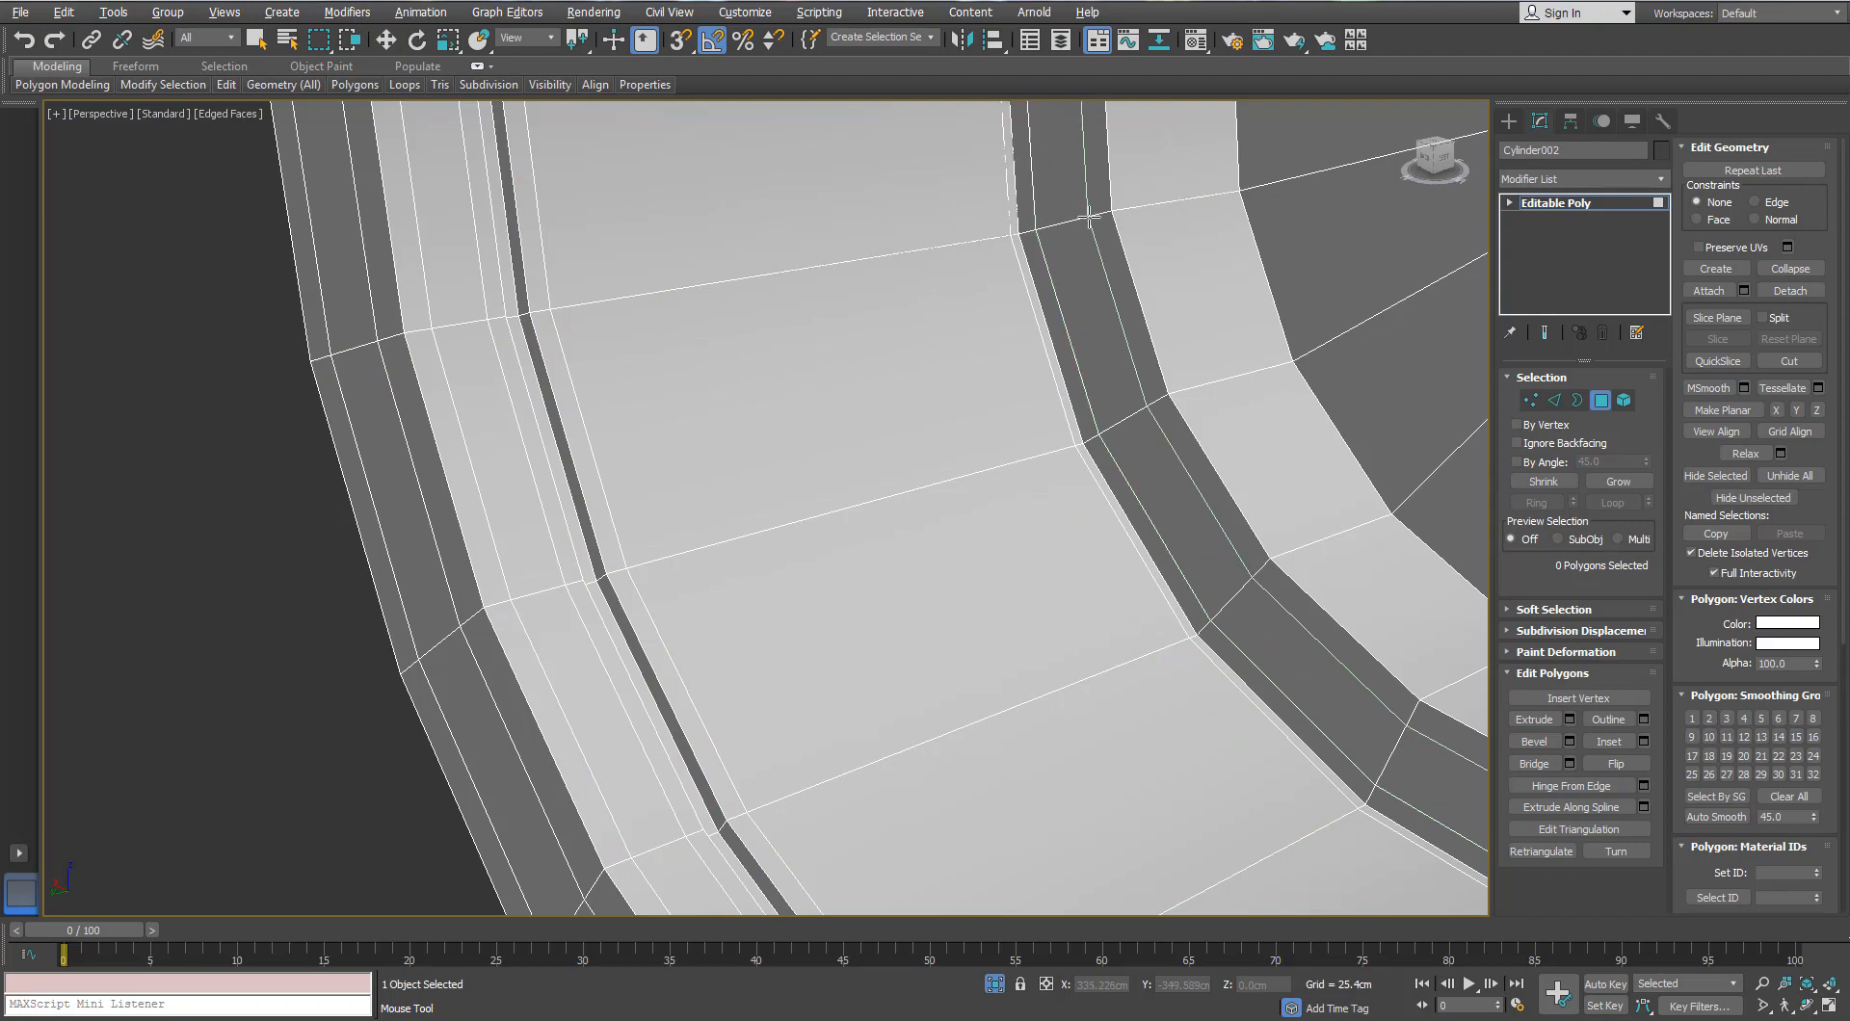
right_click(1097, 283)
scroll(948, 373, "down", 5)
middle_click_drag(948, 373, 1021, 424, "alt")
Step: Restore the full binoculars and inspect the grooved eyepiece tube in place
left_click(994, 983)
scroll(709, 472, "up", 5)
middle_click_drag(819, 539, 636, 525, "alt")
scroll(627, 379, "down", 5)
scroll(650, 454, "up", 5)
scroll(834, 539, "down", 4)
scroll(835, 549, "up", 6)
scroll(878, 470, "down", 3)
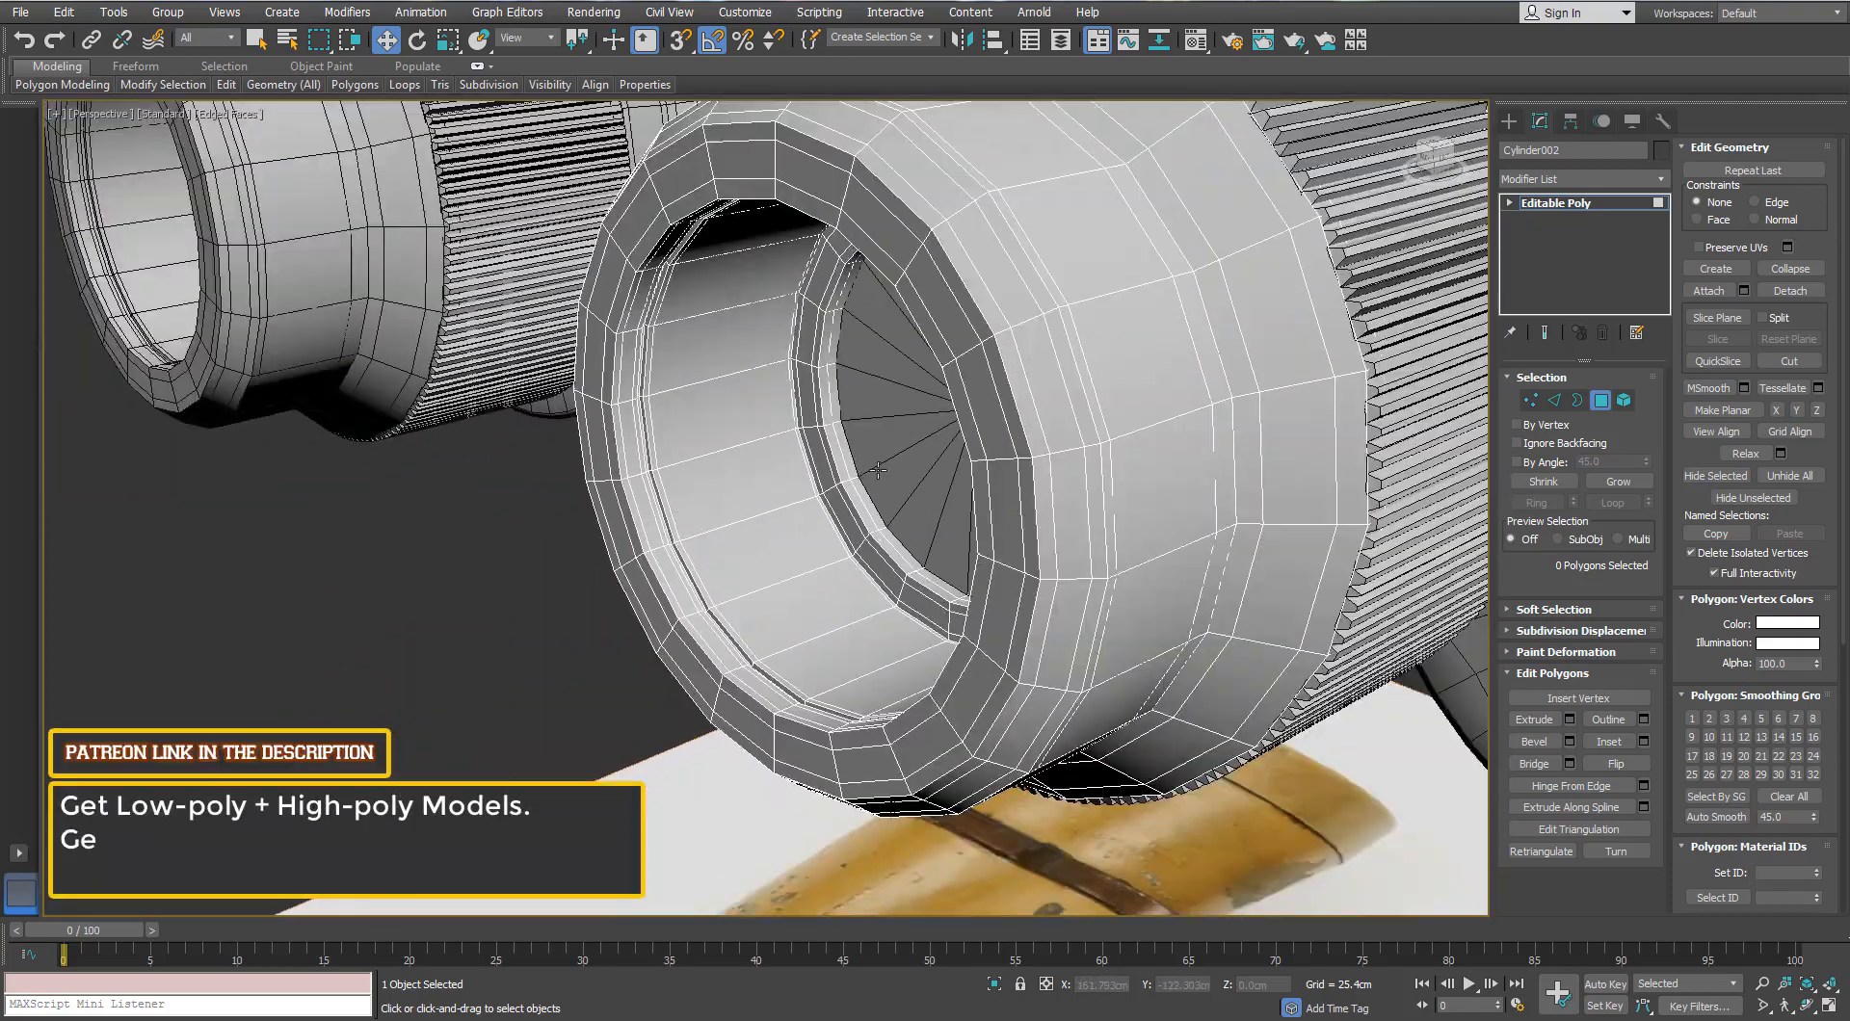
scroll(878, 470, "down", 3)
Step: Apply TurboSmooth to the eyepiece tube and deselect it
left_click(1602, 402)
left_click(1660, 180)
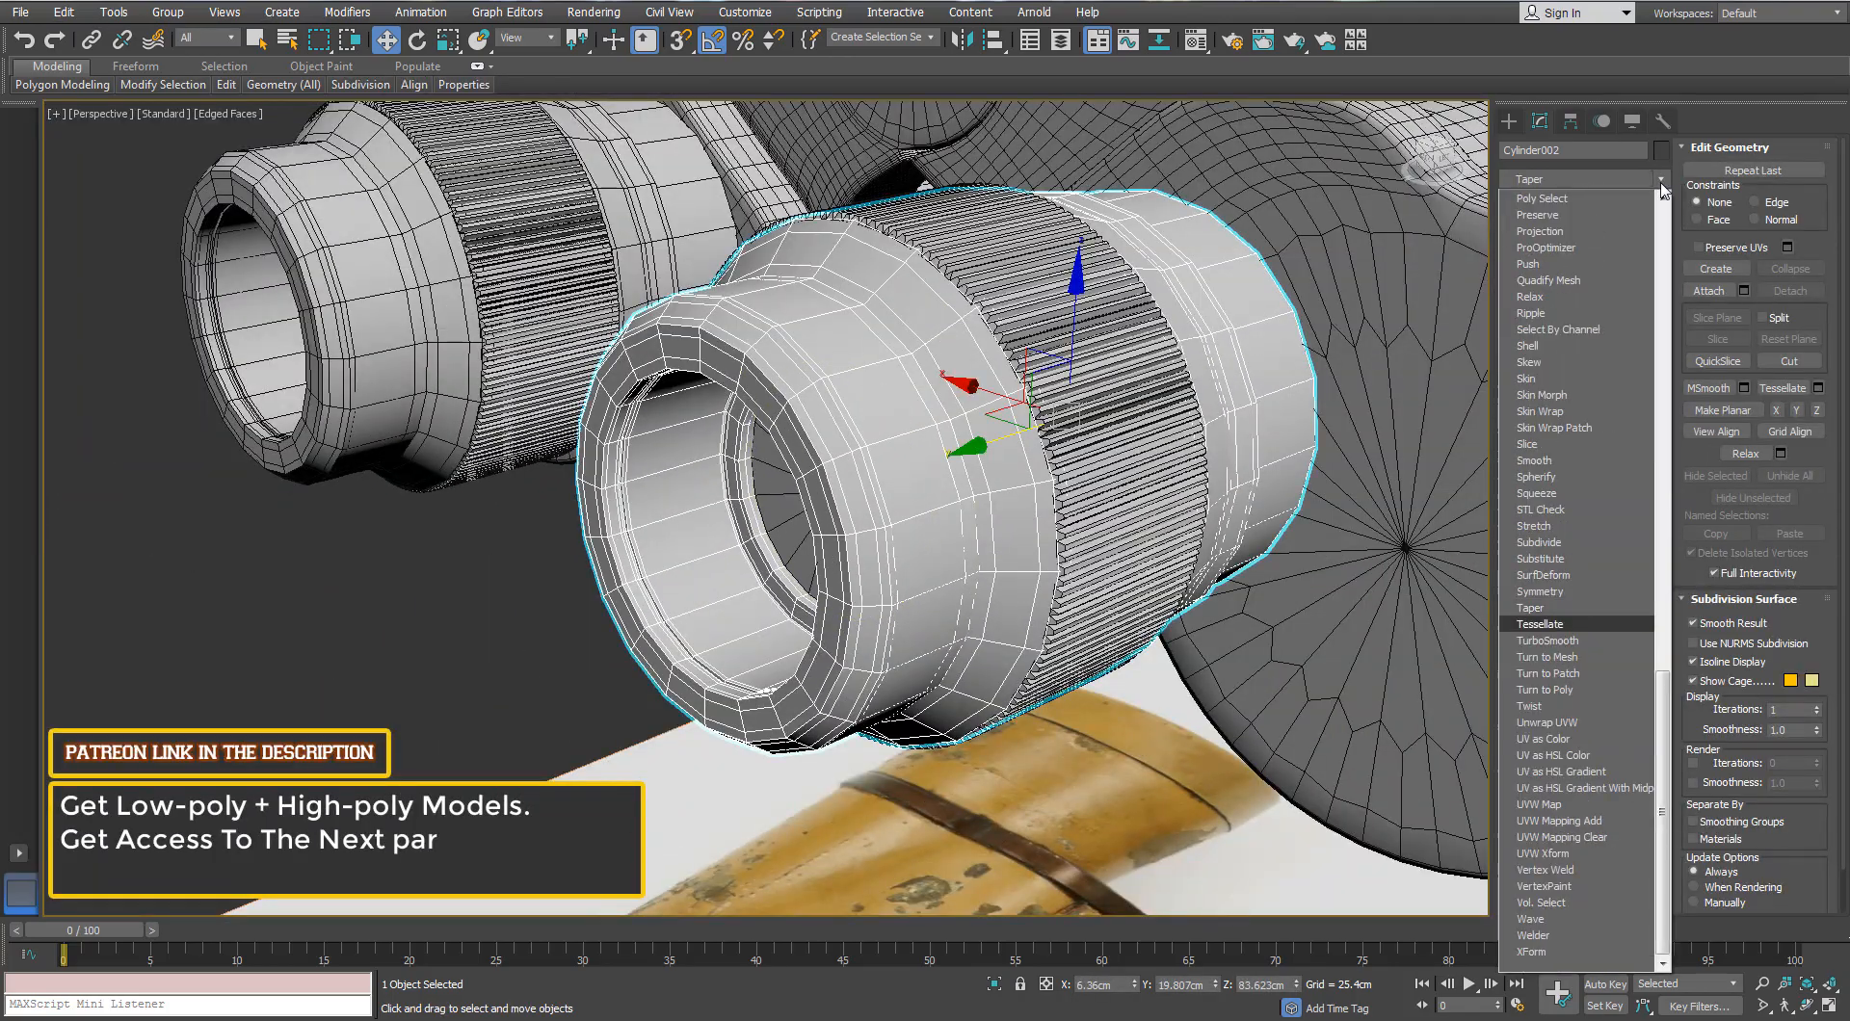
key("Return")
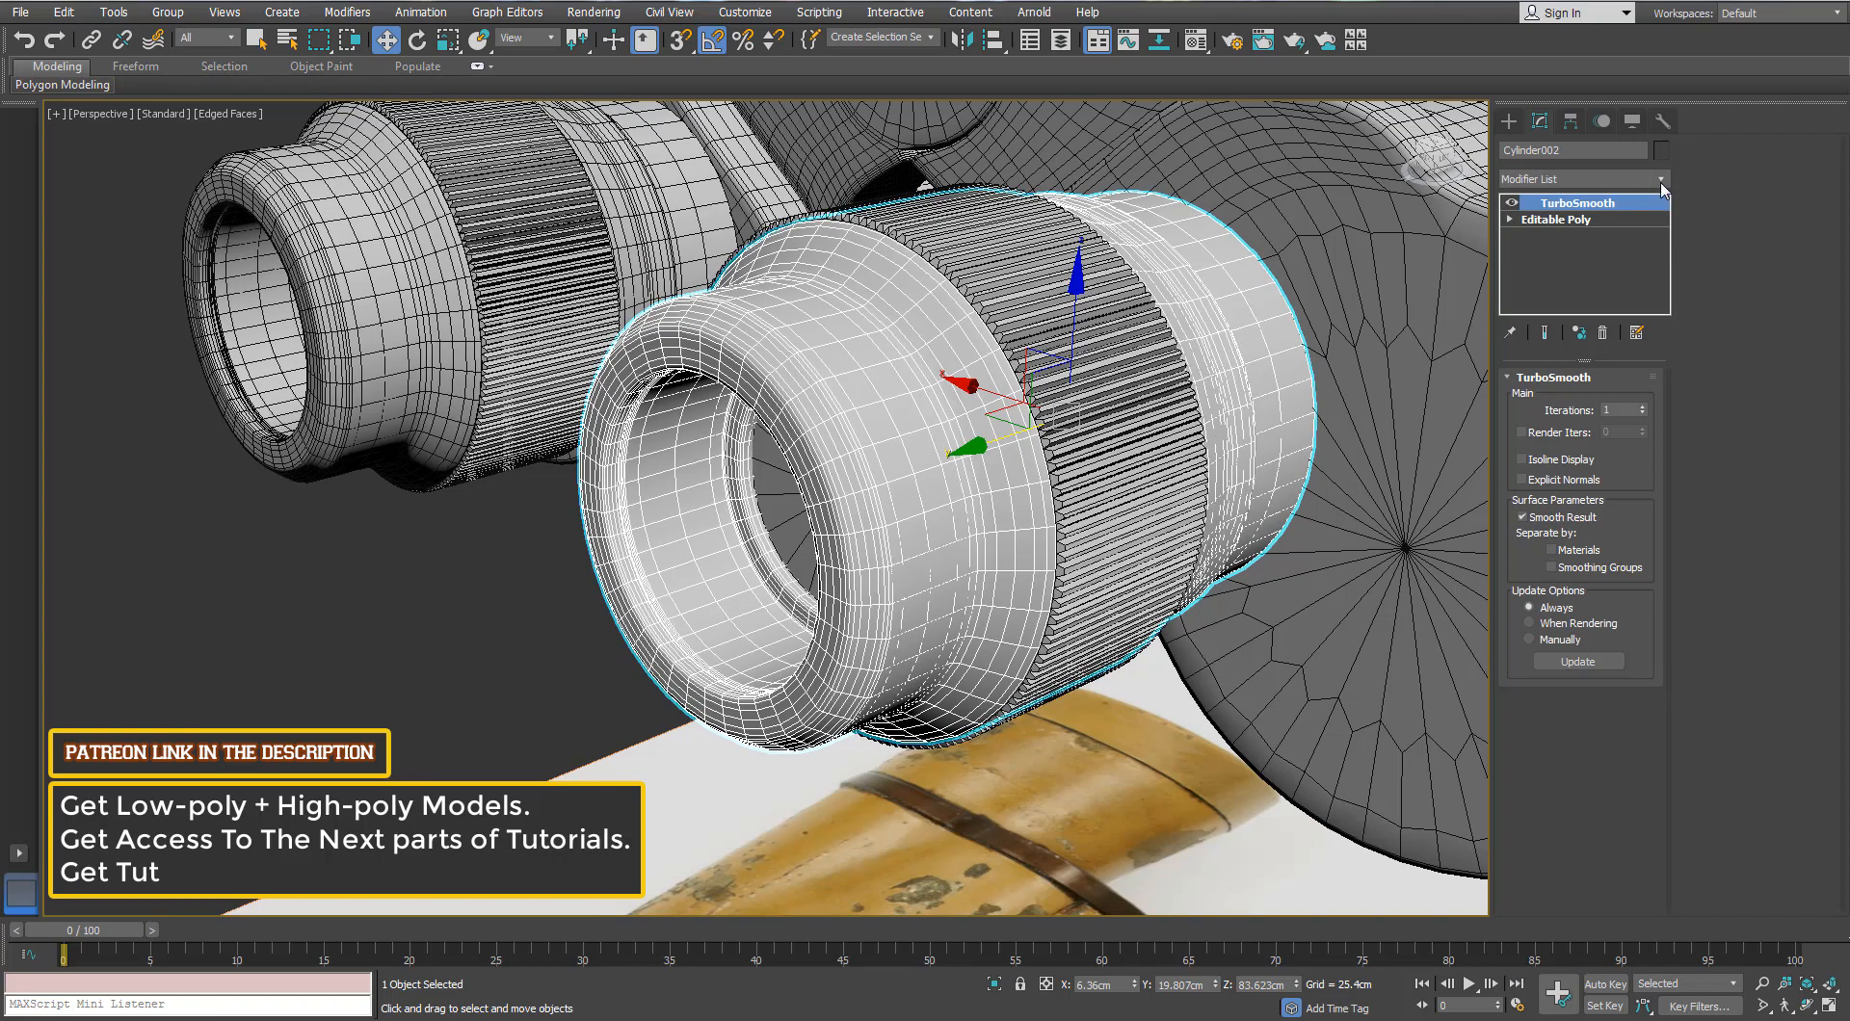
scroll(751, 414, "down", 4)
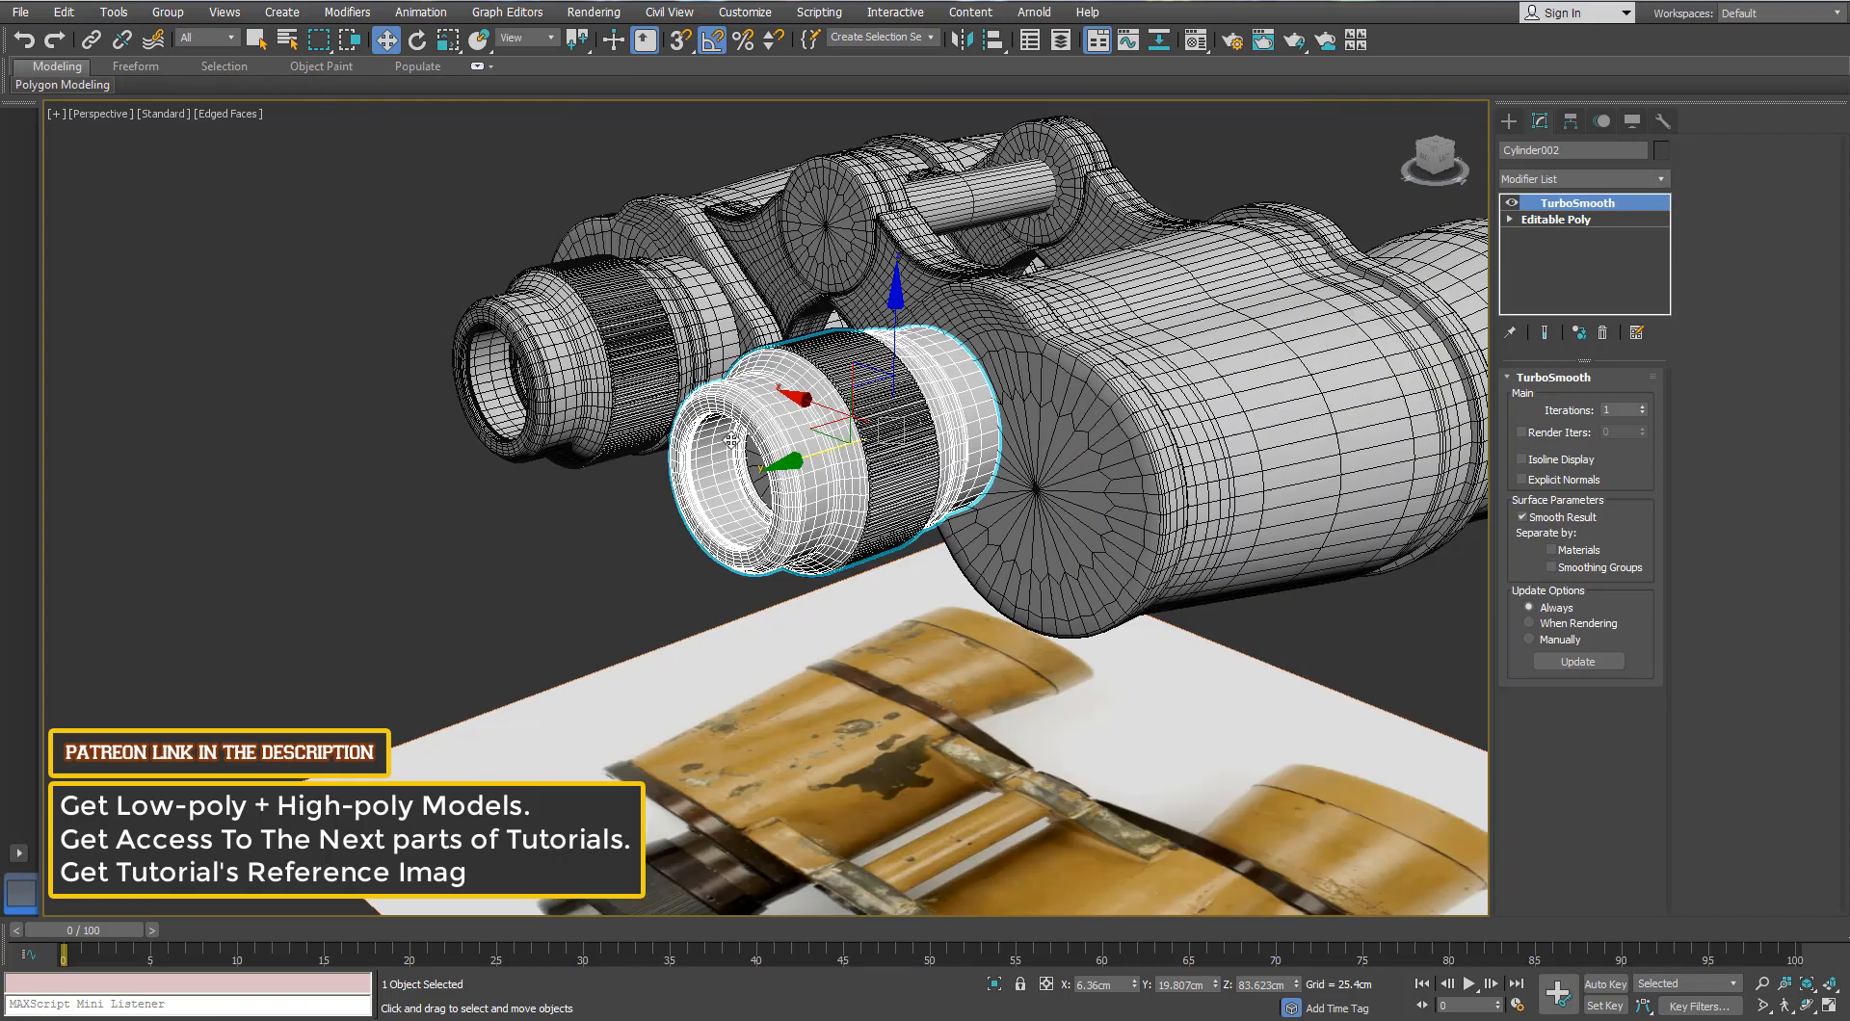
middle_click_drag(752, 414, 723, 424, "alt")
left_click(679, 539)
Step: Select the knurled grip ring and isolate it with Alt+Q to view its upper rim
scroll(885, 402, "up", 2)
left_click(885, 402)
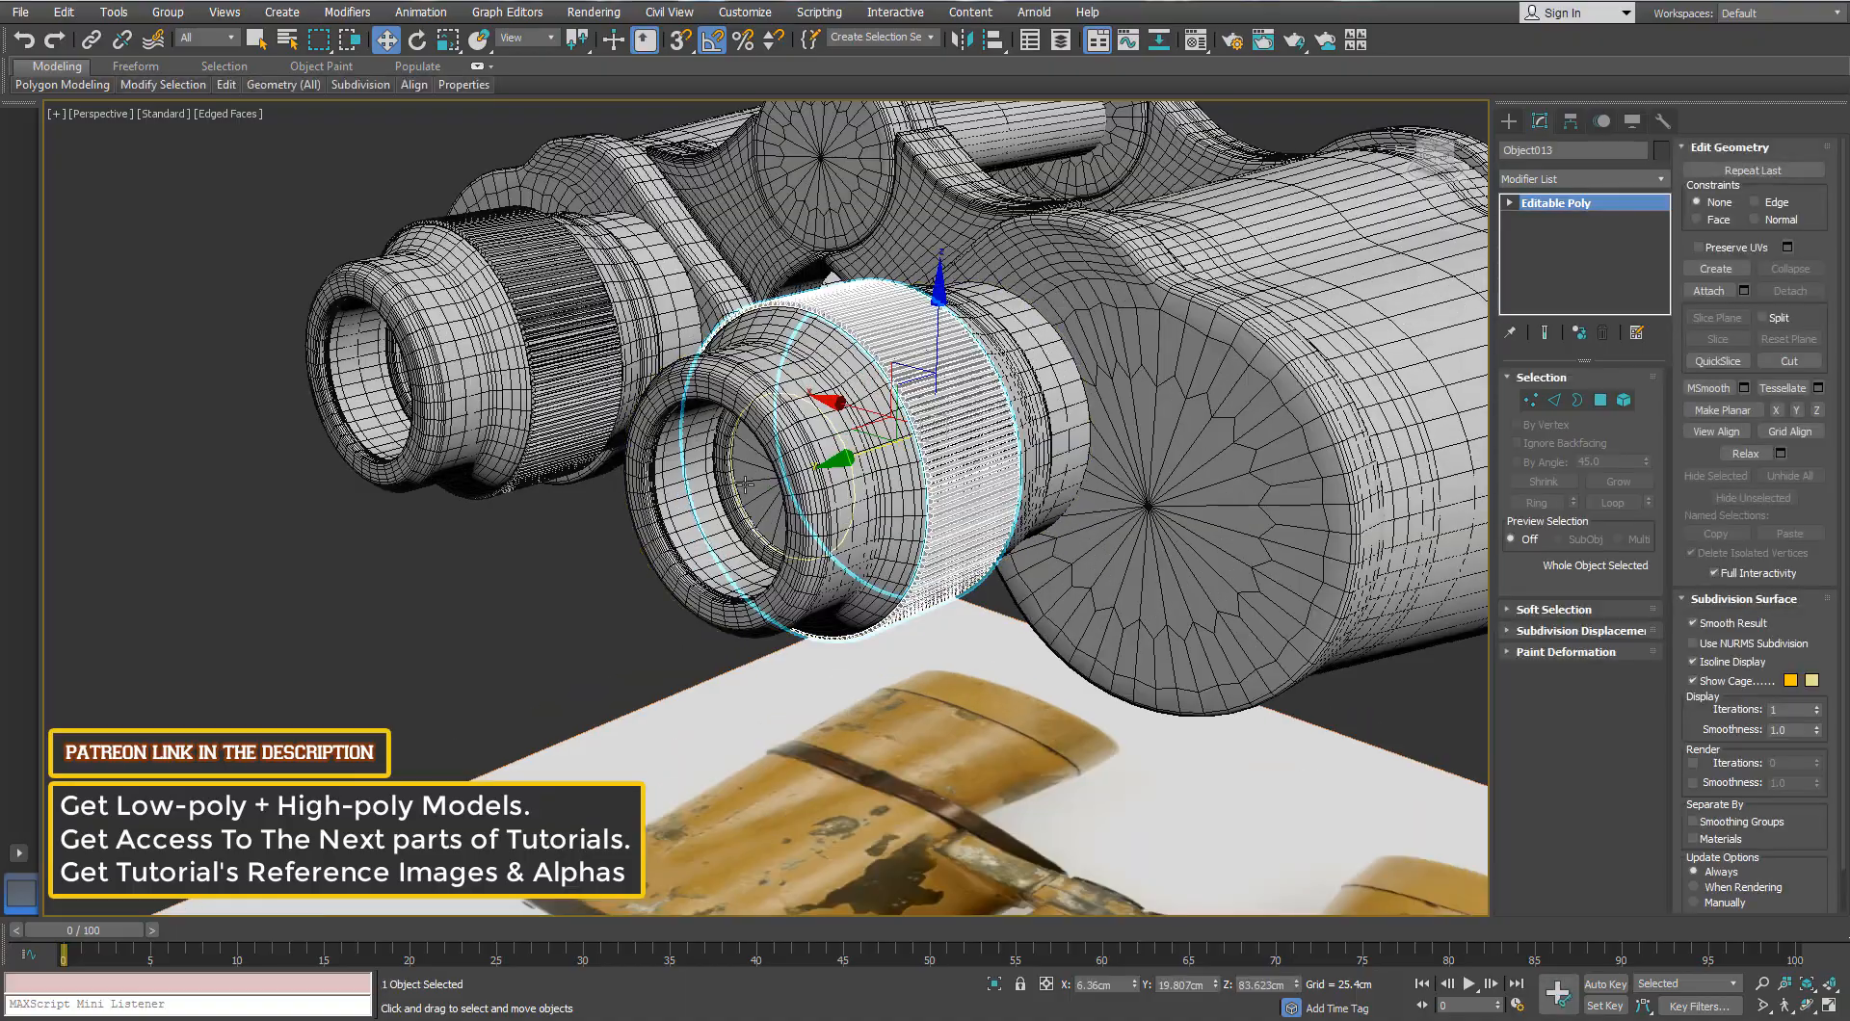
middle_click_drag(886, 403, 829, 375, "alt")
key("alt+q")
scroll(562, 322, "up", 3)
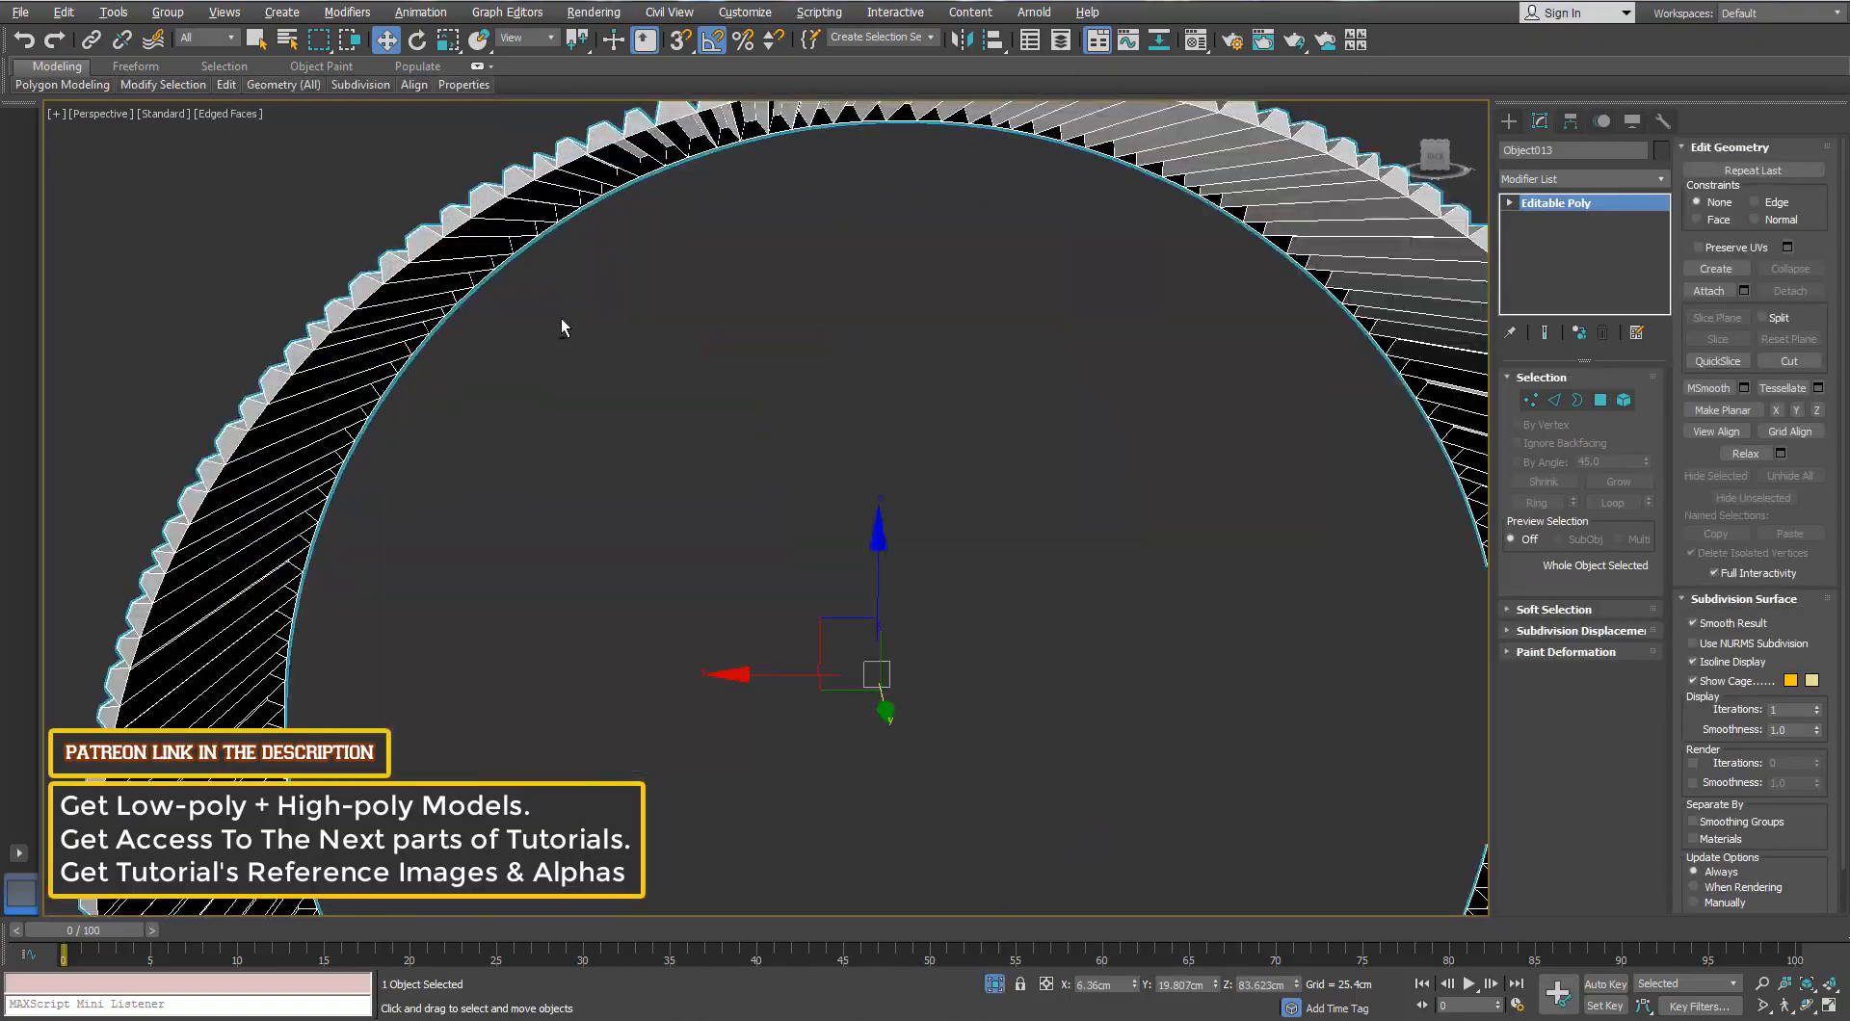
middle_click_drag(562, 322, 617, 332, "alt")
middle_click_drag(617, 332, 649, 430)
scroll(722, 293, "up", 3)
middle_click_drag(723, 293, 770, 347, "alt")
scroll(650, 502, "up", 3)
Step: Add Swift Loop support edge loops near the ring's right and left rims
key("3")
scroll(673, 328, "down", 5)
mouse_move(235, 88)
left_click(382, 135)
middle_click_drag(588, 217, 836, 241, "alt")
left_click(744, 207)
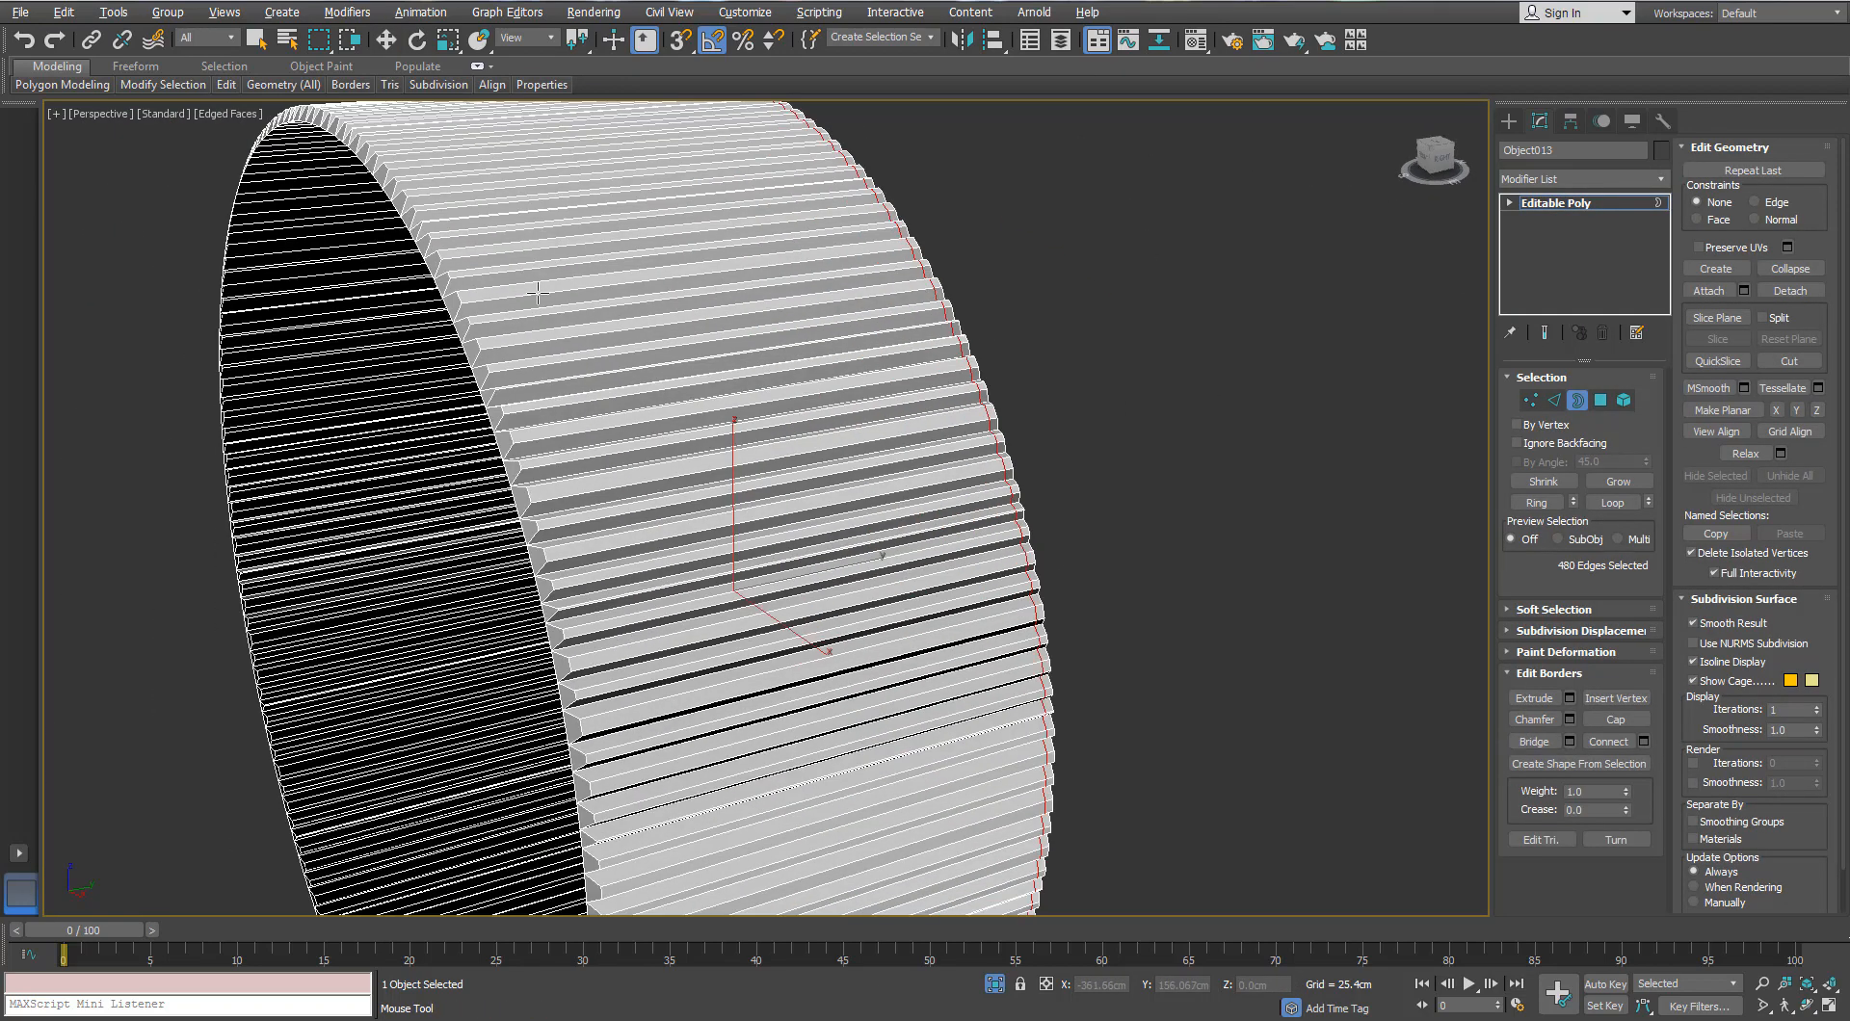
left_click(462, 282)
middle_click_drag(462, 282, 488, 314, "alt")
scroll(487, 314, "up", 3)
scroll(488, 314, "down", 3)
Step: Apply a TurboSmooth modifier to the whole grip ring, shown without edged faces
key("w")
left_click(1579, 397)
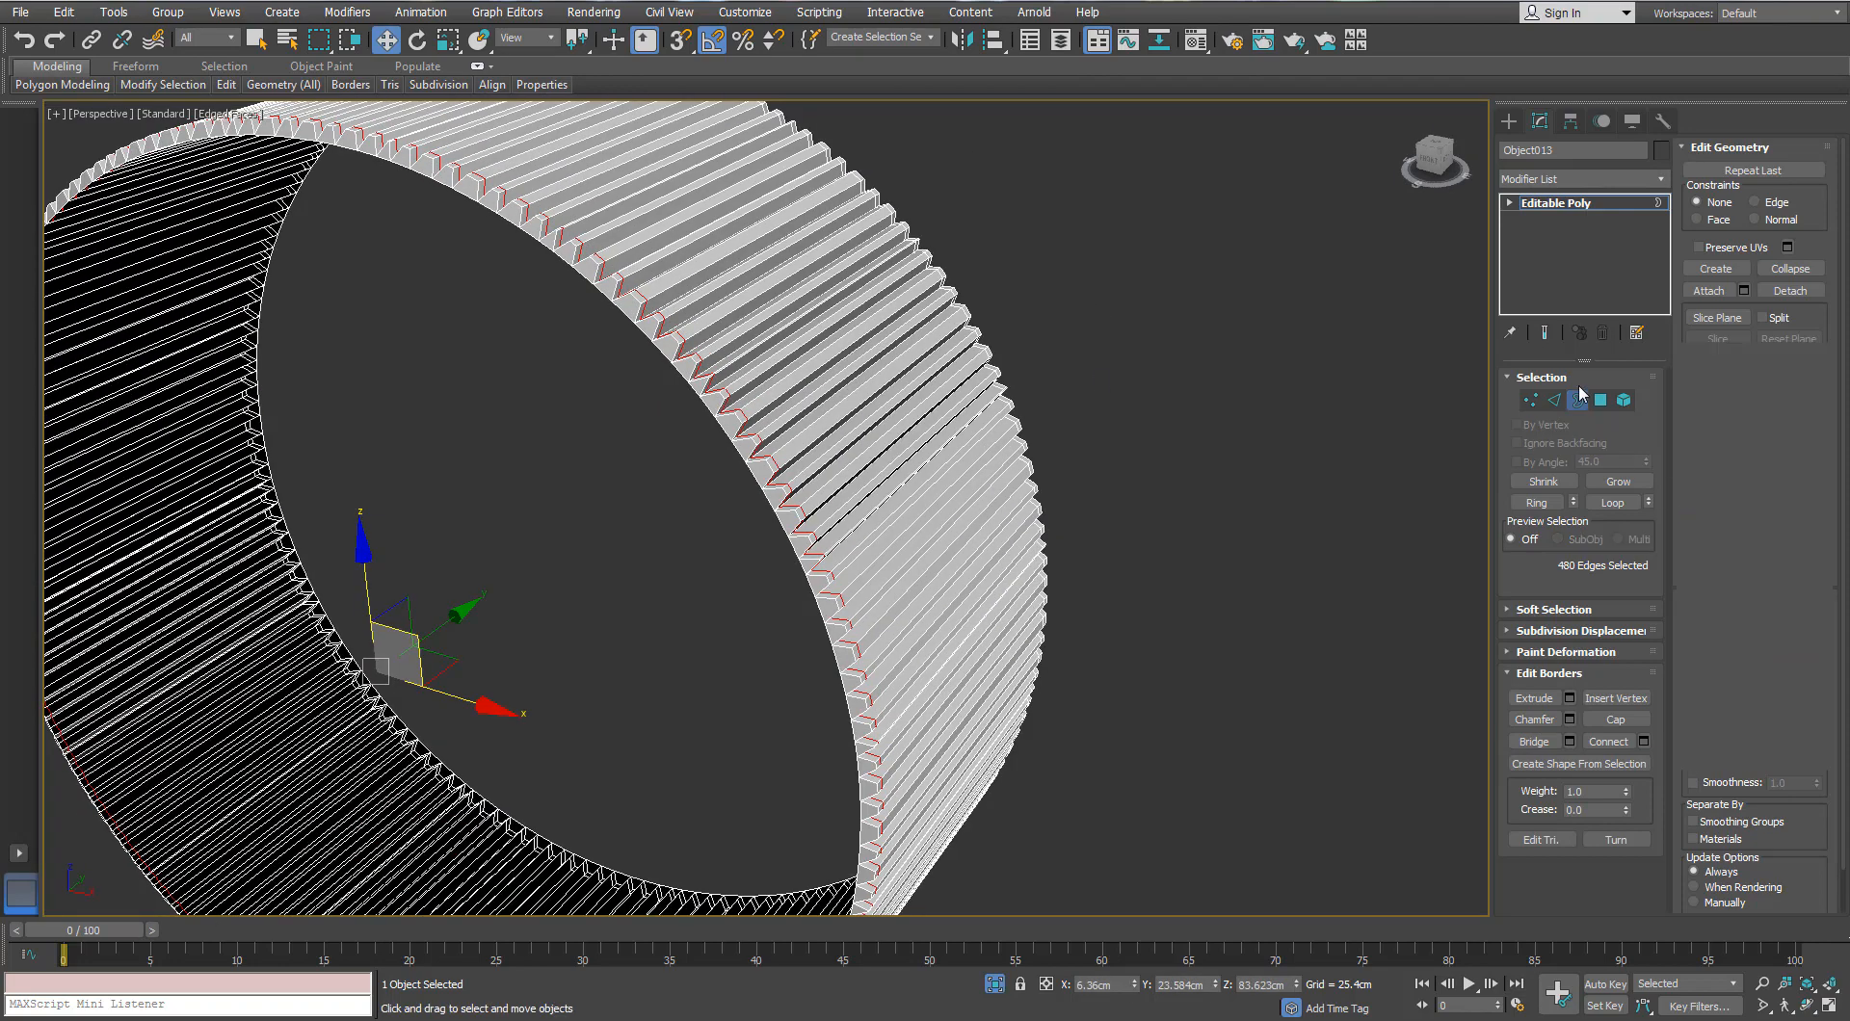
left_click(1657, 180)
key("t")
key("t")
key("t")
key("Return")
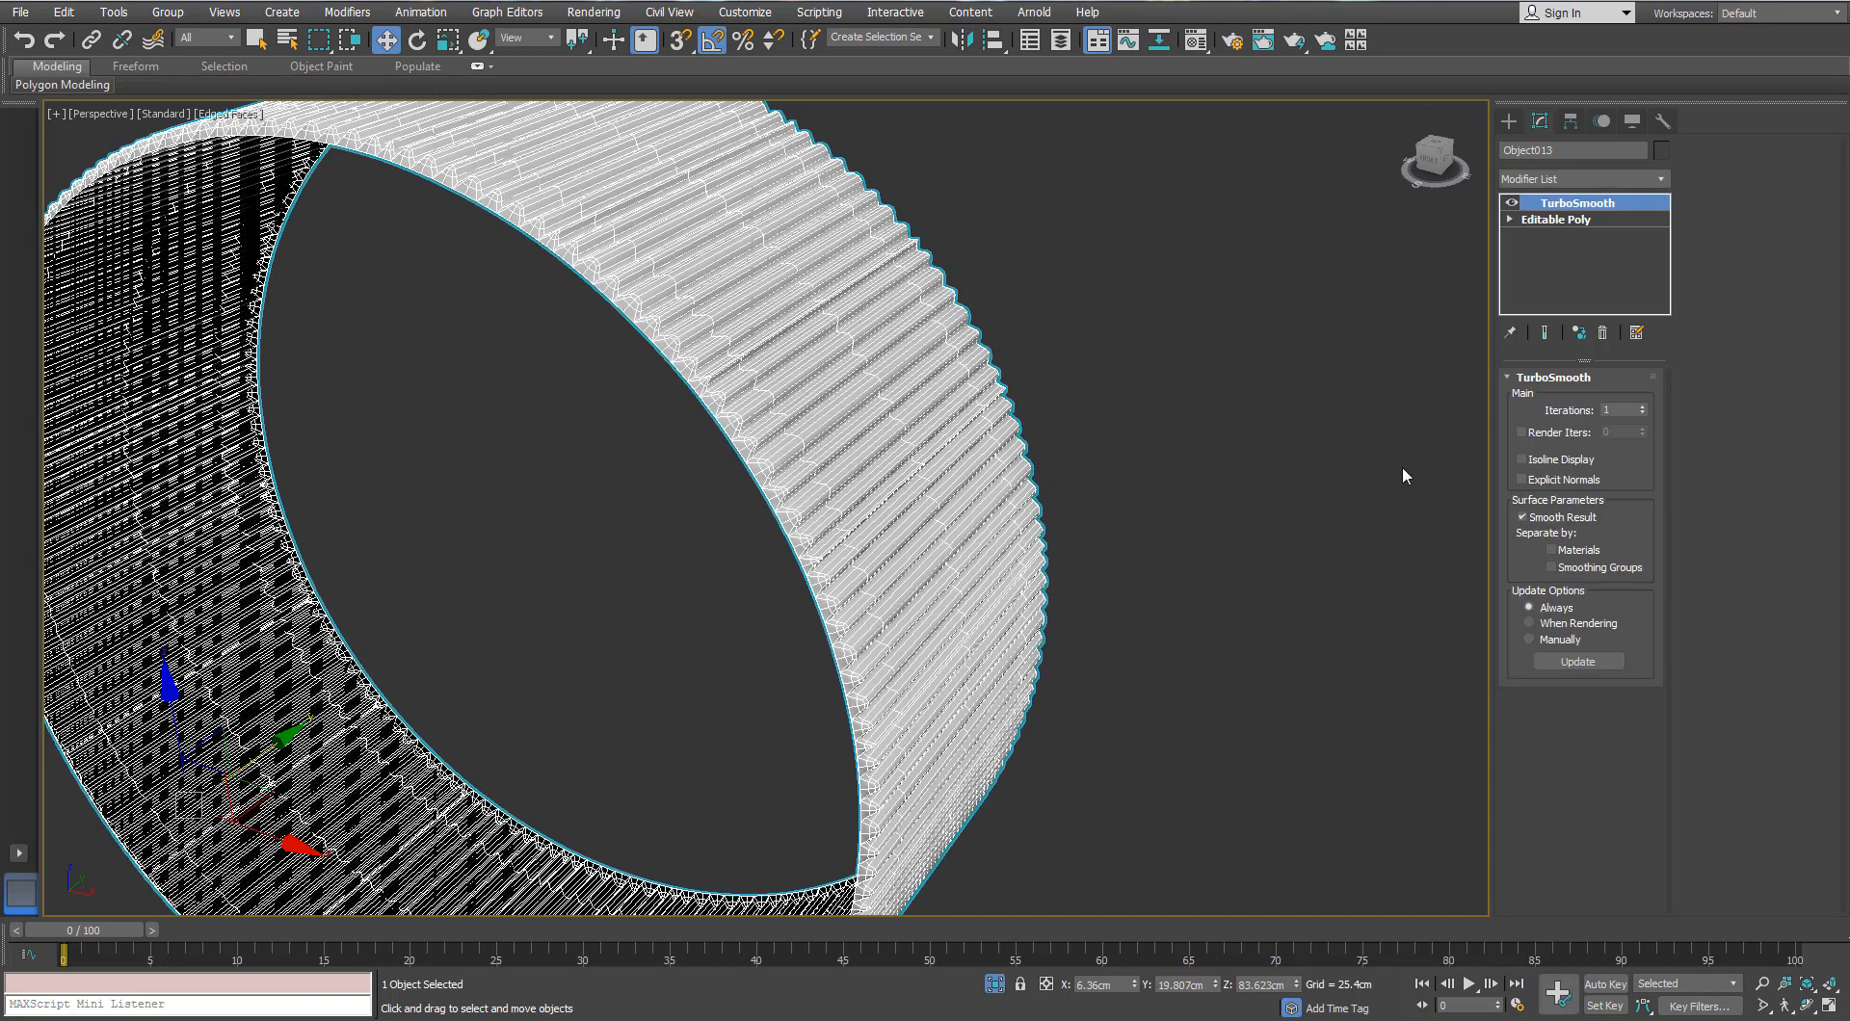
key("F4")
scroll(948, 435, "down", 4)
scroll(875, 408, "up", 4)
Step: Inspect the smoothed teeth and set TurboSmooth Iterations to 2
mouse_move(948, 435)
middle_mouse_down("alt")
mouse_move(874, 408)
mouse_move(854, 368)
middle_mouse_up("alt")
middle_click_drag(790, 426, 734, 412, "alt")
scroll(609, 272, "up", 3)
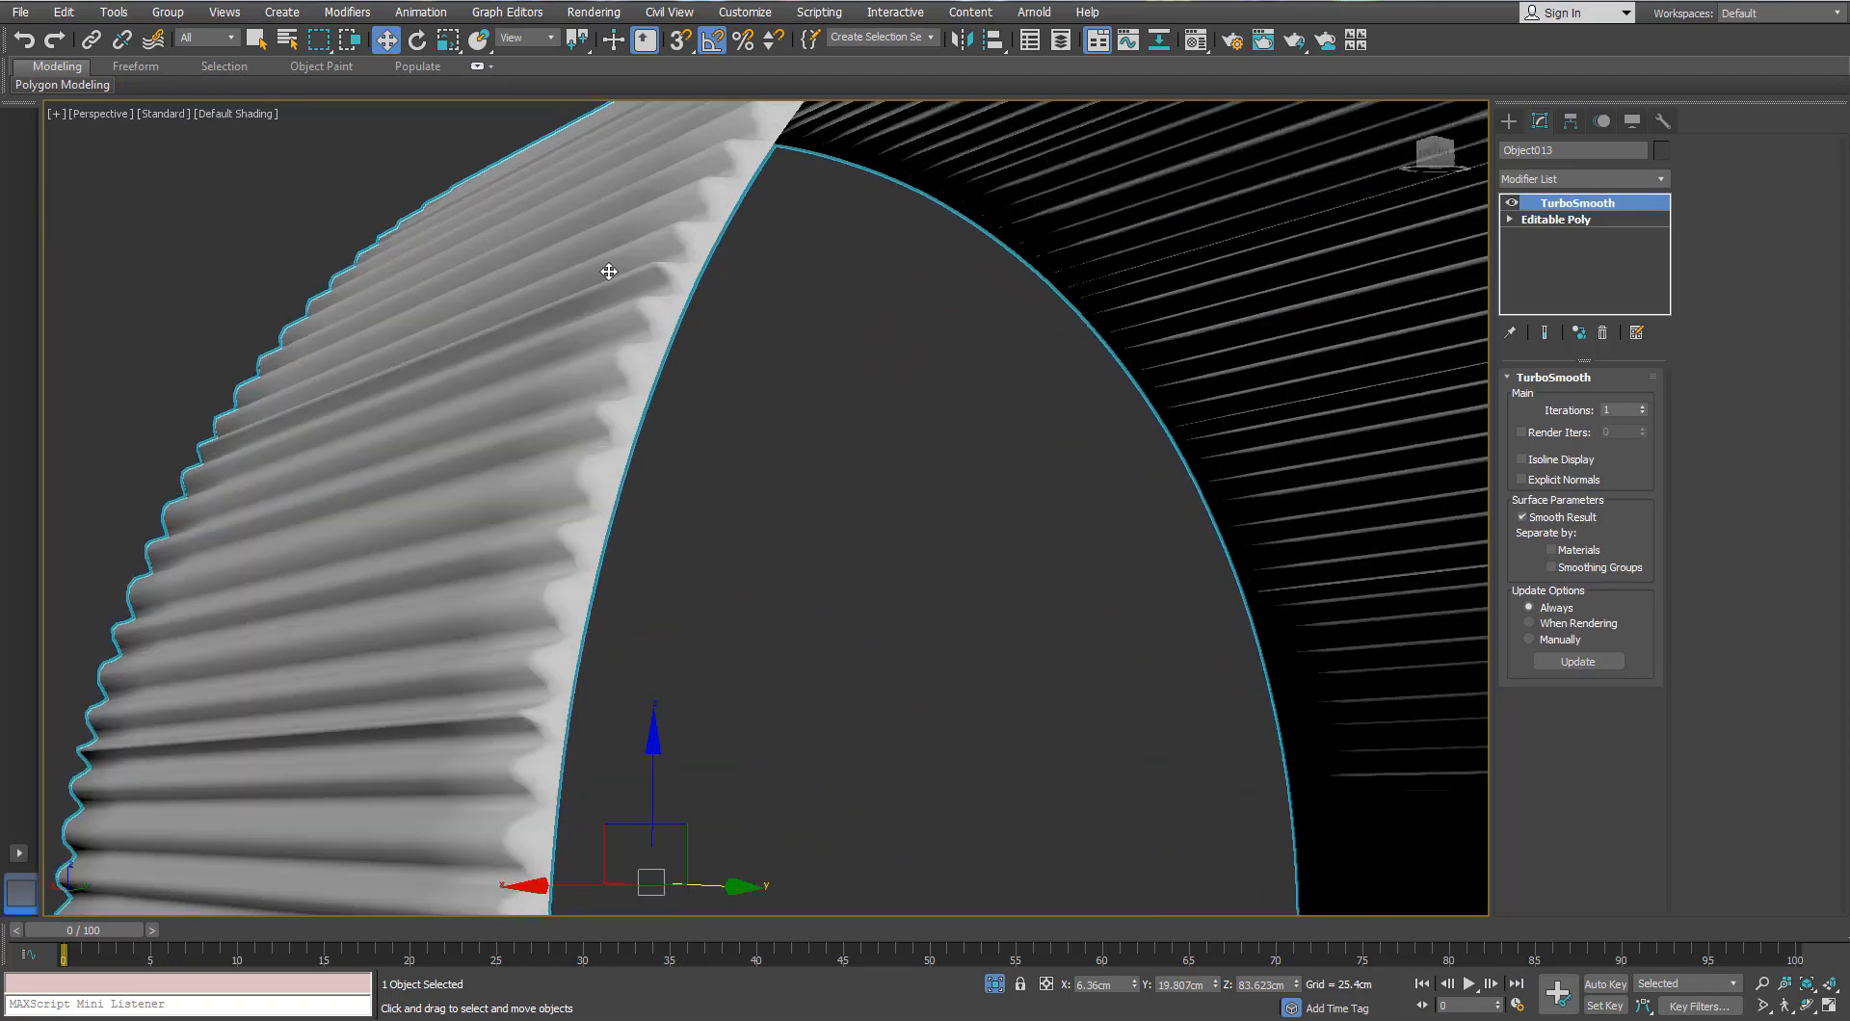
scroll(609, 272, "down", 5)
middle_click_drag(609, 272, 617, 306, "alt")
scroll(617, 306, "up", 2)
left_click(1642, 408)
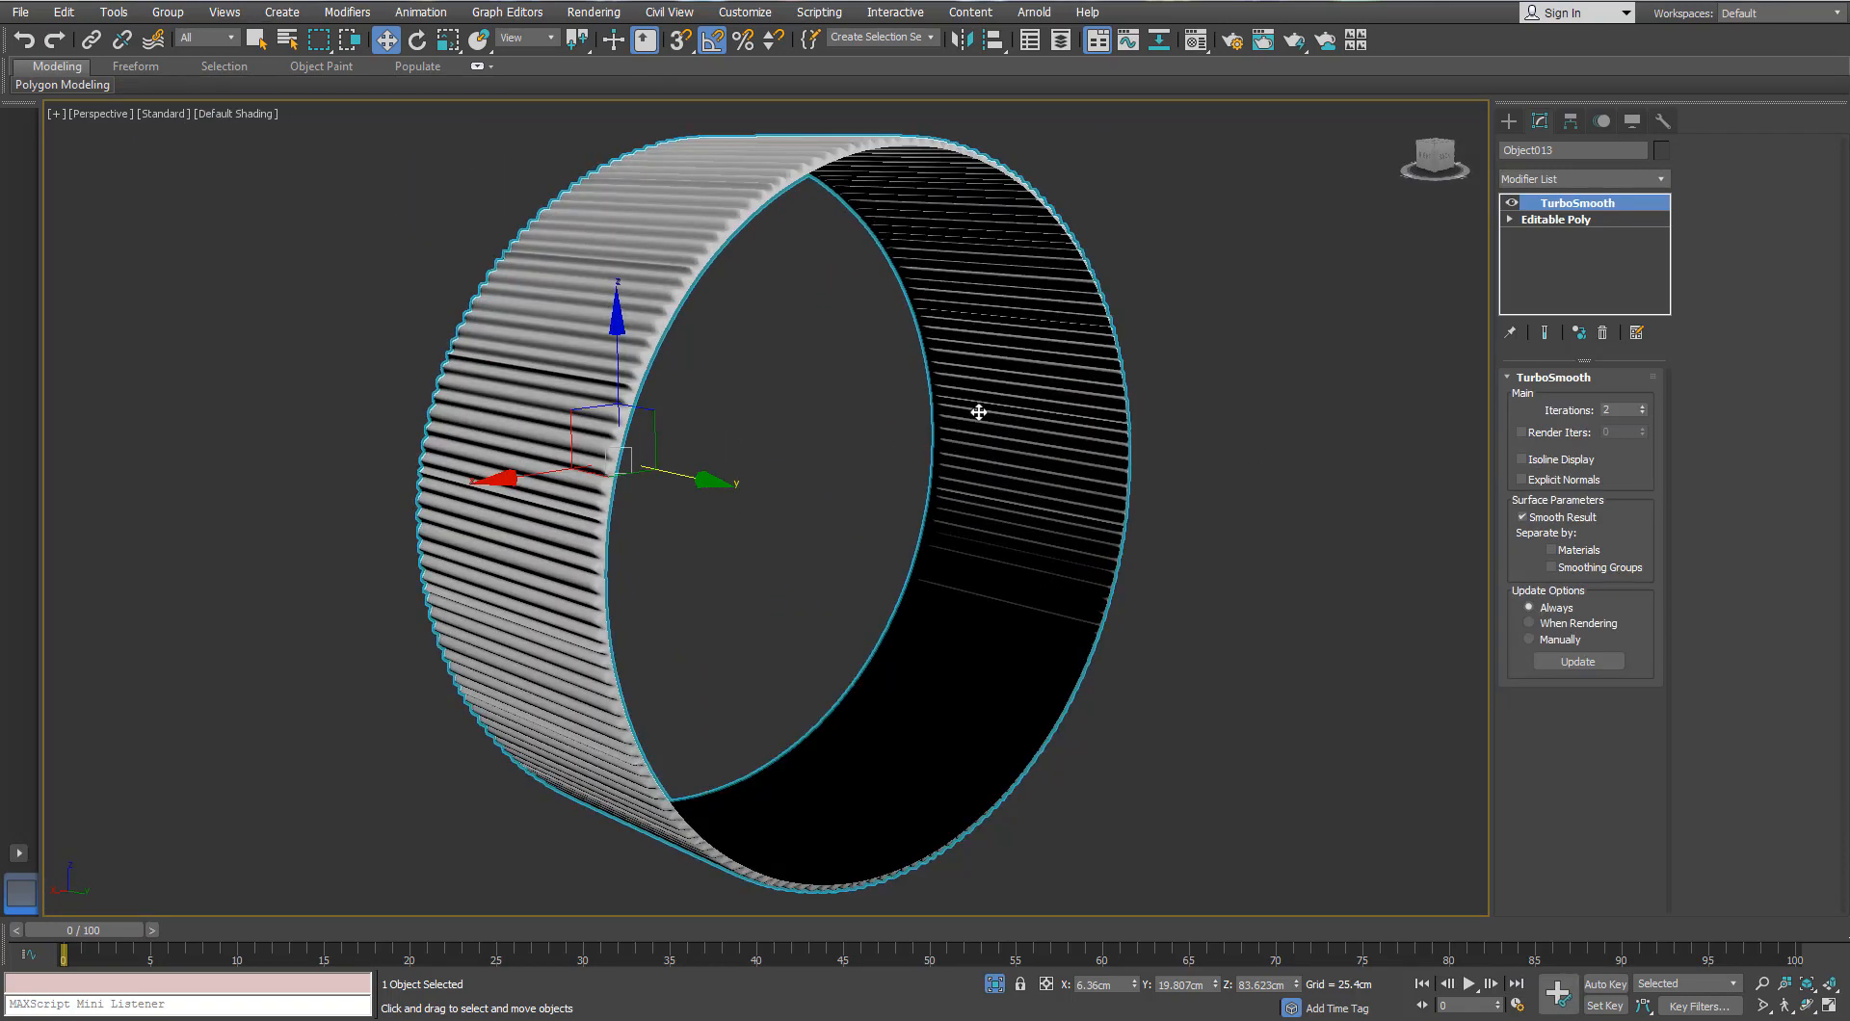
Step: Exit isolation to see the ring on the full binoculars, then deselect it
middle_click_drag(979, 413, 1022, 441, "alt")
scroll(1022, 441, "down", 3)
left_click(996, 982)
middle_click_drag(854, 548, 837, 597, "alt")
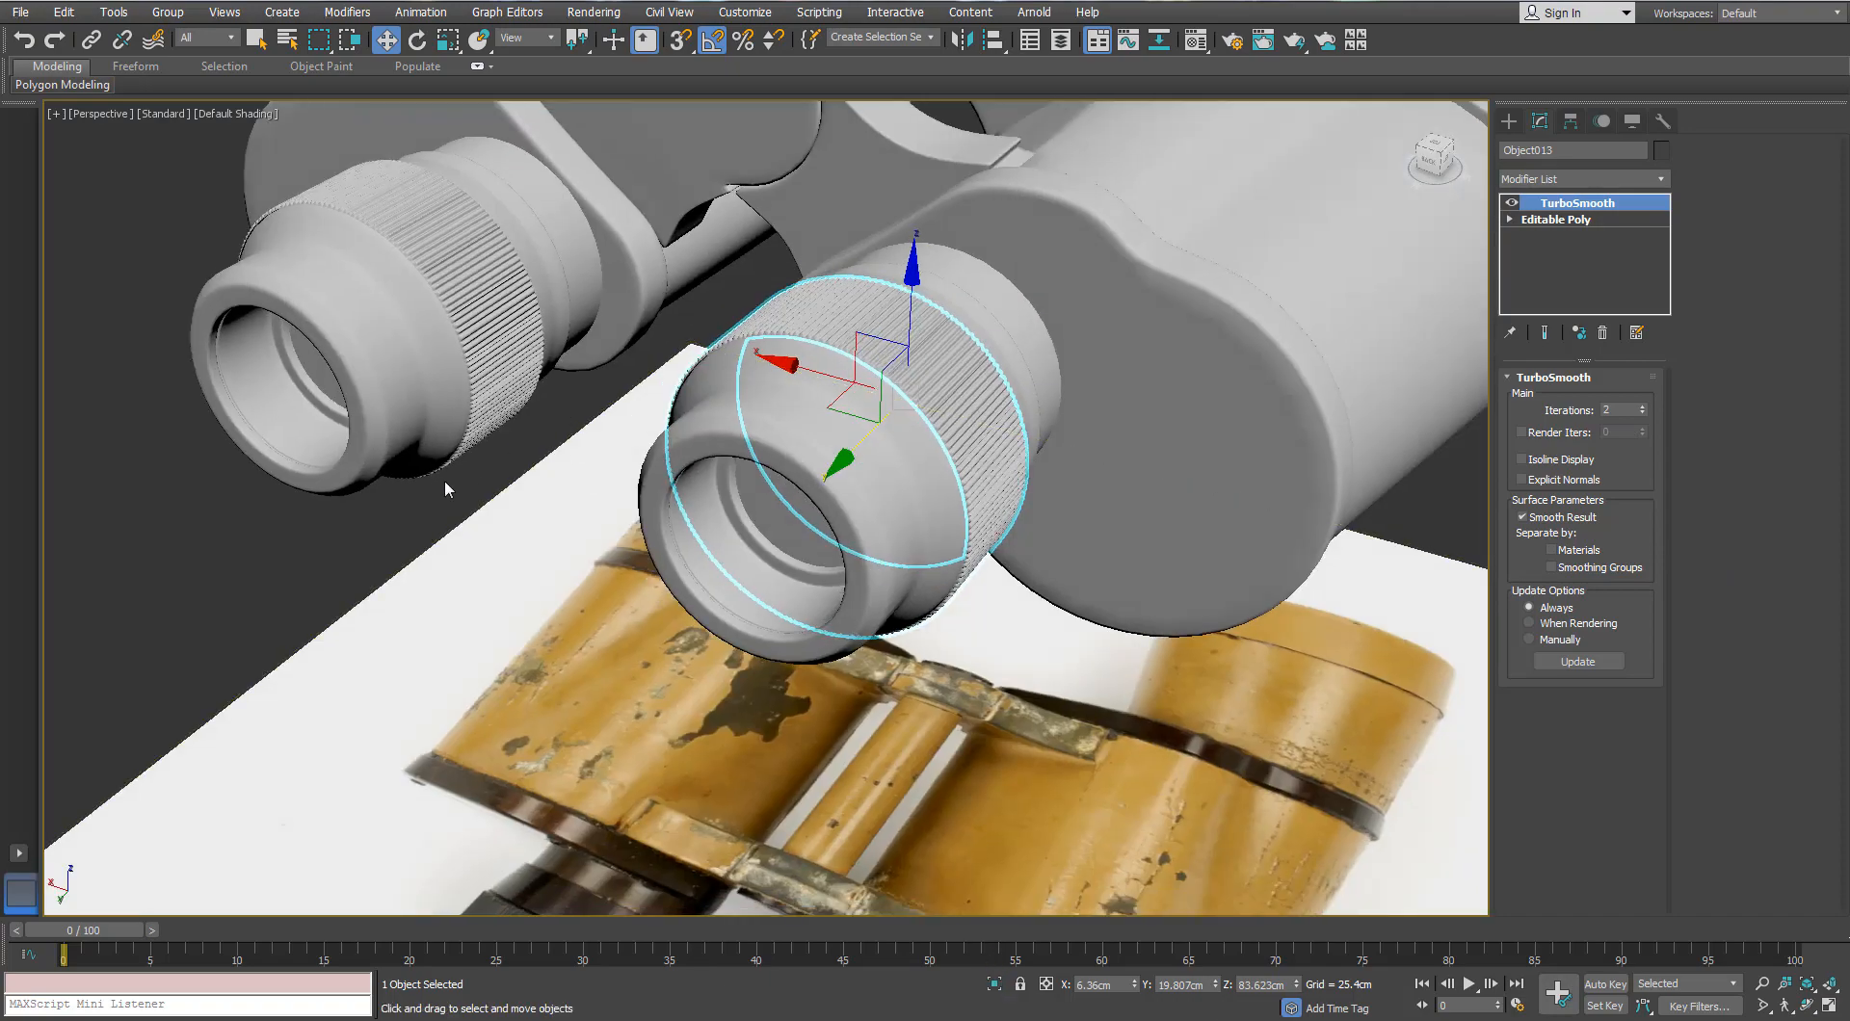
left_click(443, 478)
middle_click_drag(443, 478, 1020, 503, "alt")
scroll(515, 301, "up", 2)
scroll(578, 392, "down", 4)
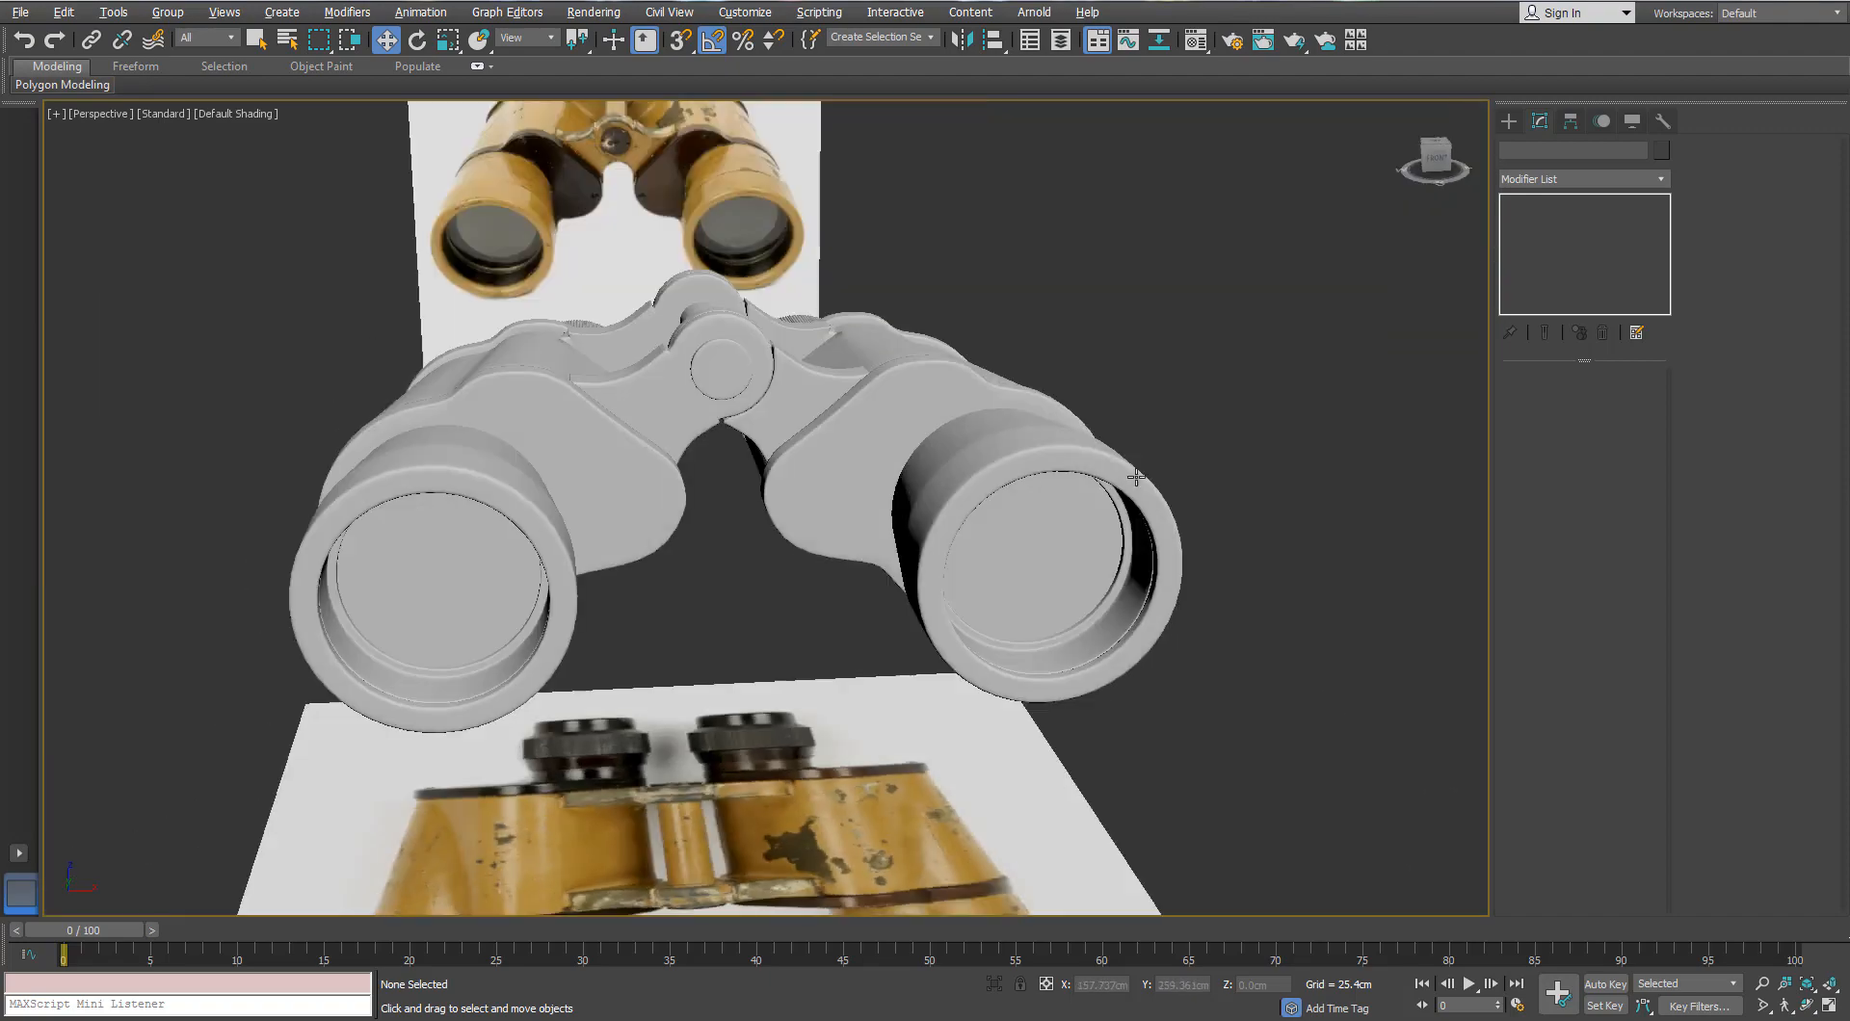